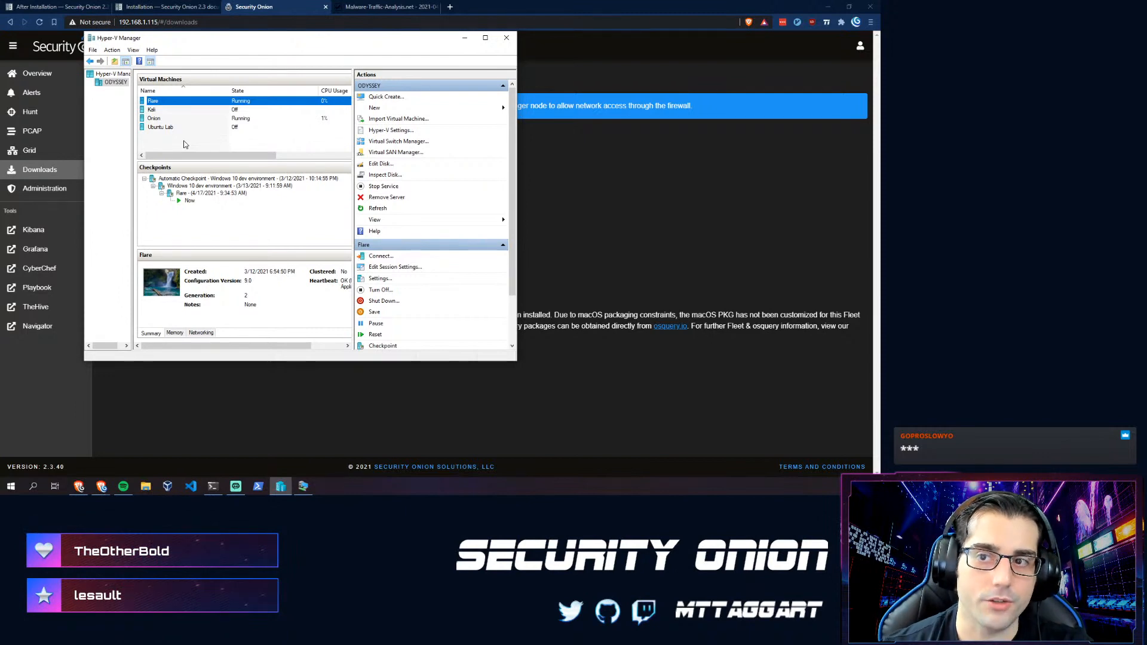
- Zoom the Installation docs page to 110% and open Hardware Requirements in a new tab
{"action": "left_click", "coordinate": [164, 7]}
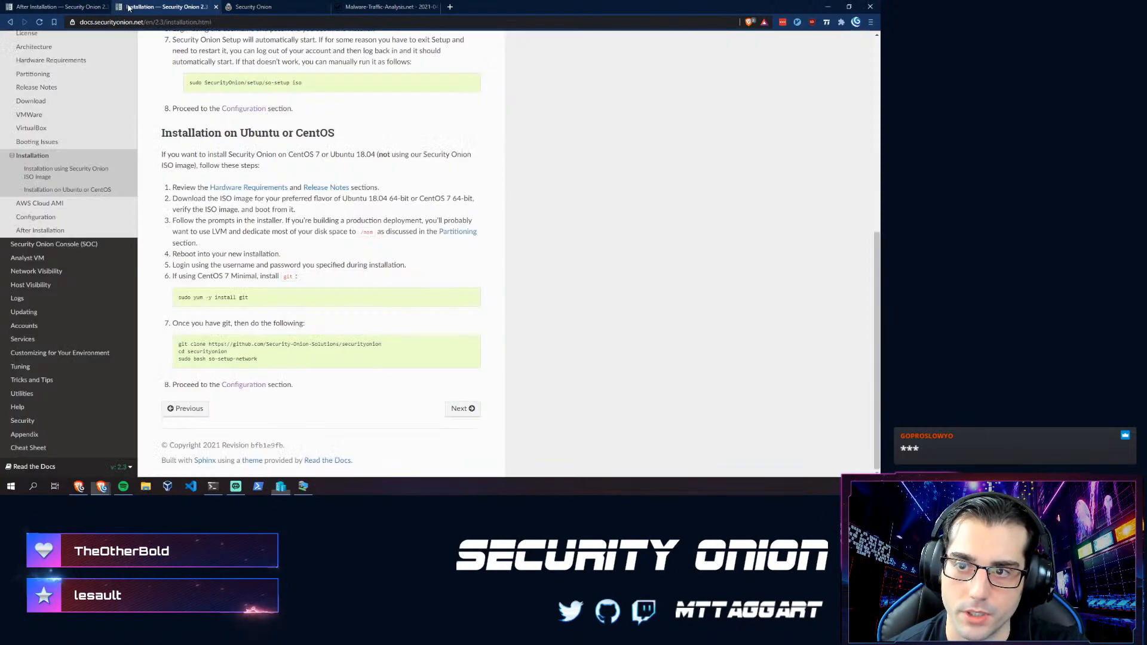
{"action": "left_click_drag", "start_coordinate": [373, 345], "coordinate": [192, 344]}
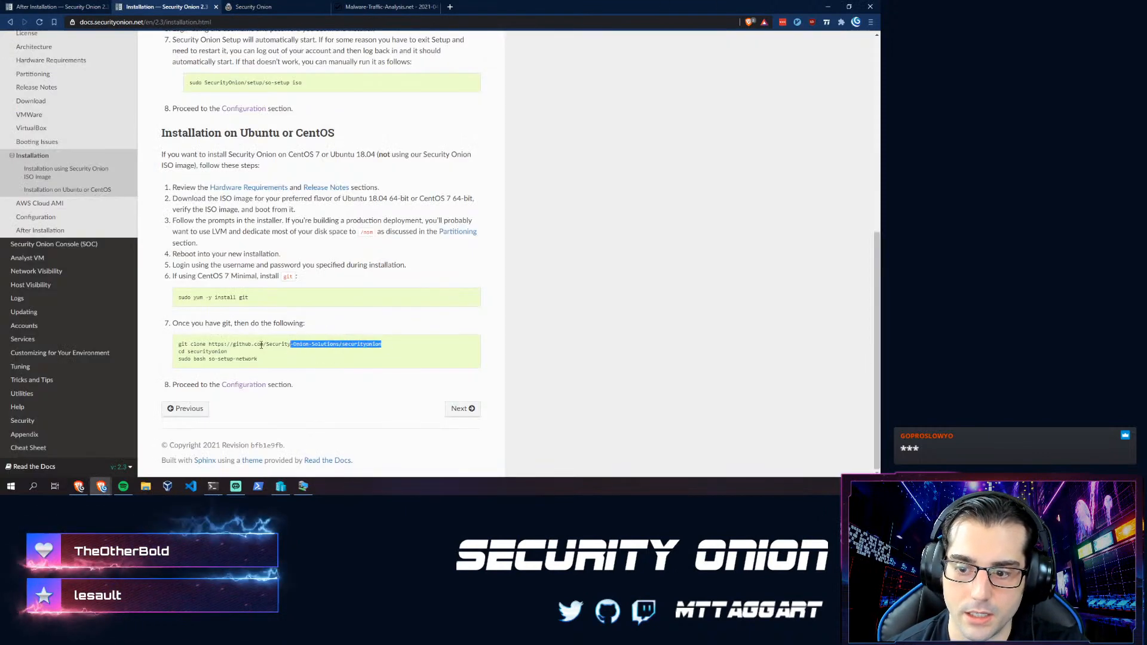
{"action": "left_click", "coordinate": [192, 344]}
{"action": "key", "text": "ctrl+plus"}
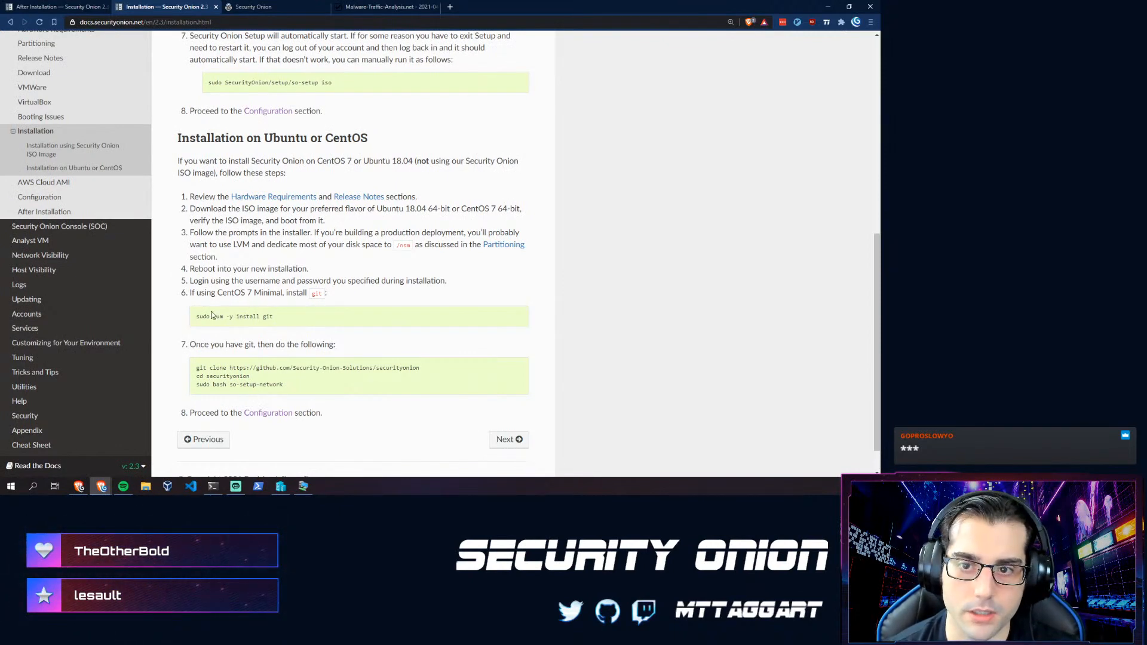
{"action": "scroll", "coordinate": [209, 334], "scroll_direction": "up", "scroll_amount": 2}
{"action": "left_click", "coordinate": [48, 125], "text": "ctrl"}
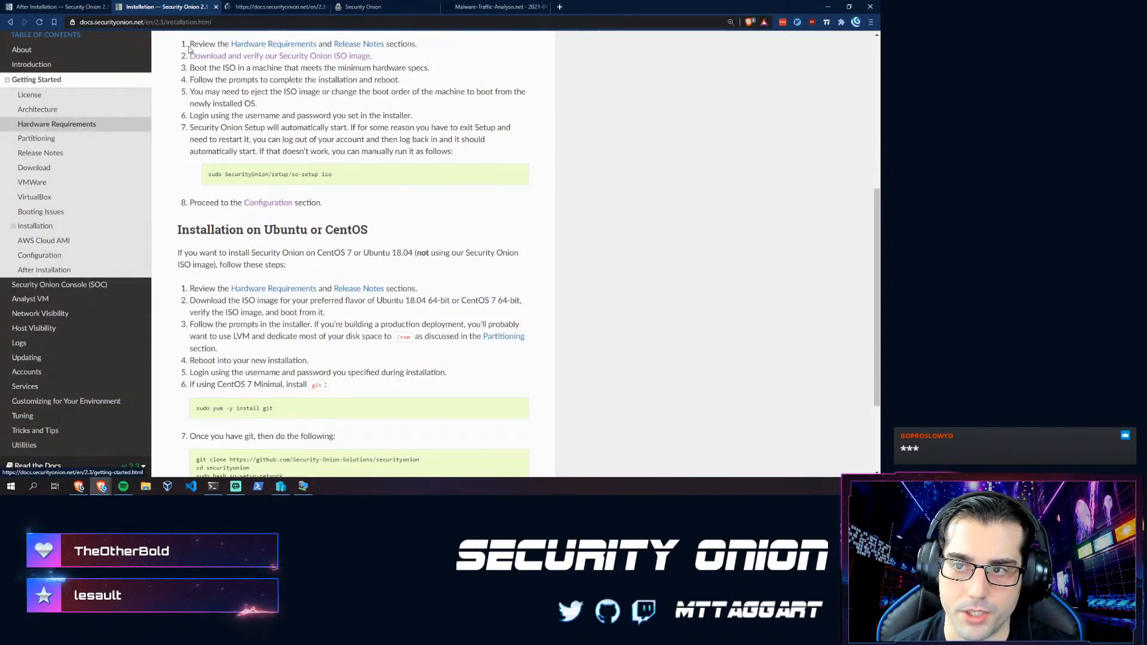
- On Hardware Requirements, highlight the 12GB RAM, 4 CPU, 200GB minimum specs and the EVAL mode note
{"action": "left_click", "coordinate": [257, 8]}
{"action": "scroll", "coordinate": [204, 316], "scroll_direction": "down", "scroll_amount": 1}
{"action": "scroll", "coordinate": [203, 316], "scroll_direction": "down", "scroll_amount": 1}
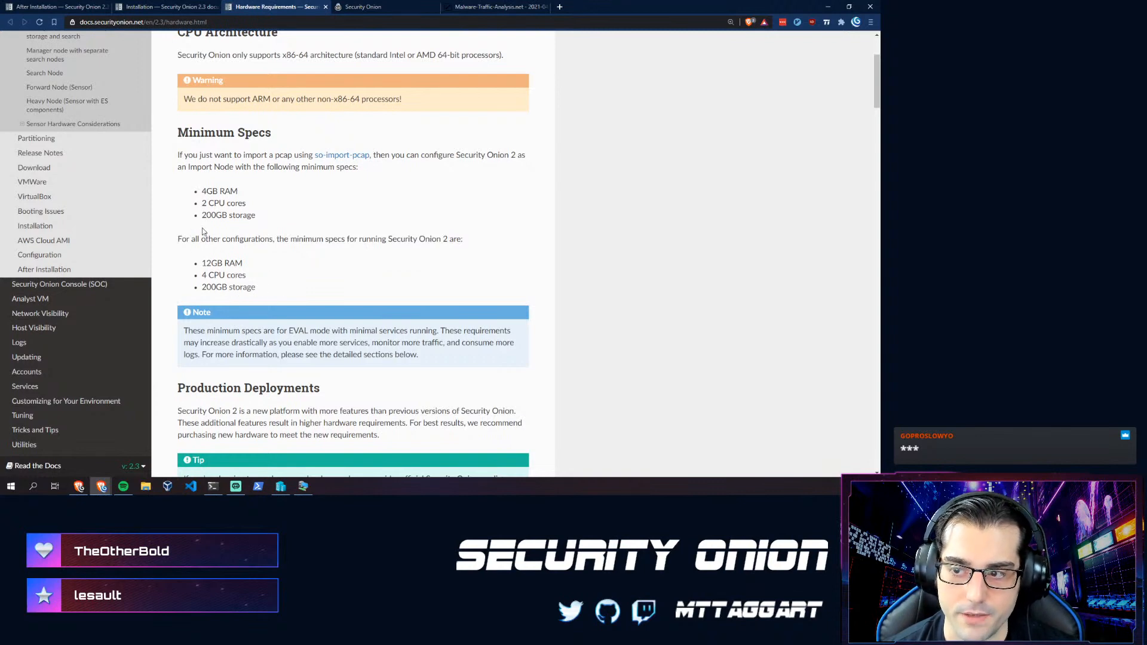
{"action": "left_click_drag", "start_coordinate": [256, 286], "coordinate": [203, 261]}
{"action": "left_click", "coordinate": [205, 260]}
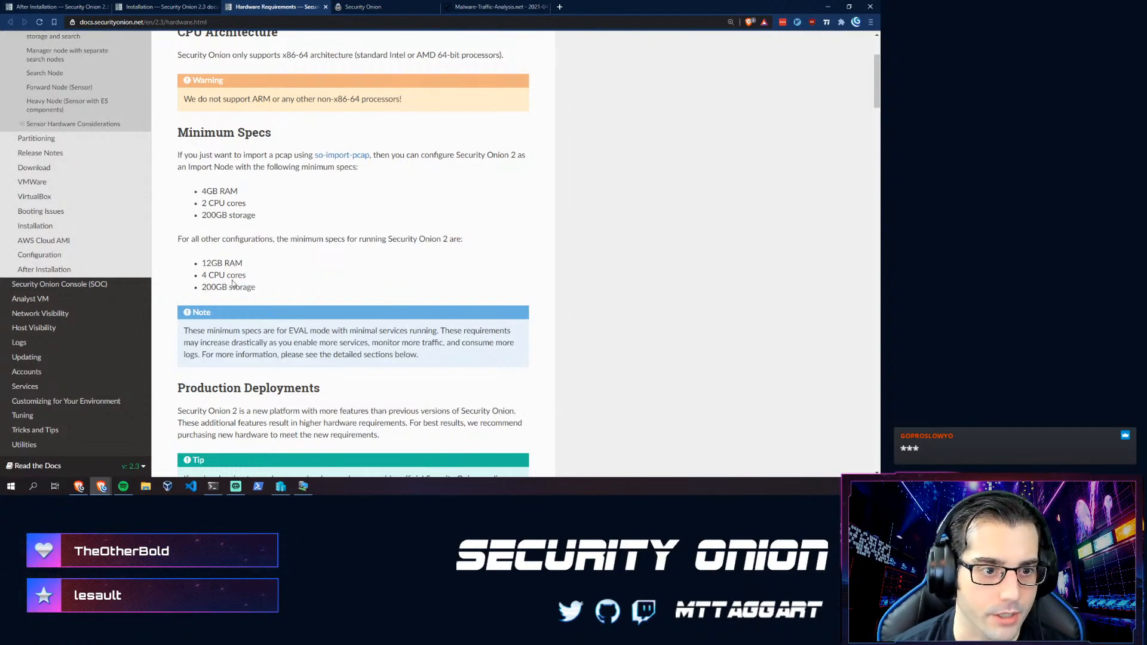
{"action": "left_click_drag", "start_coordinate": [268, 286], "coordinate": [203, 262]}
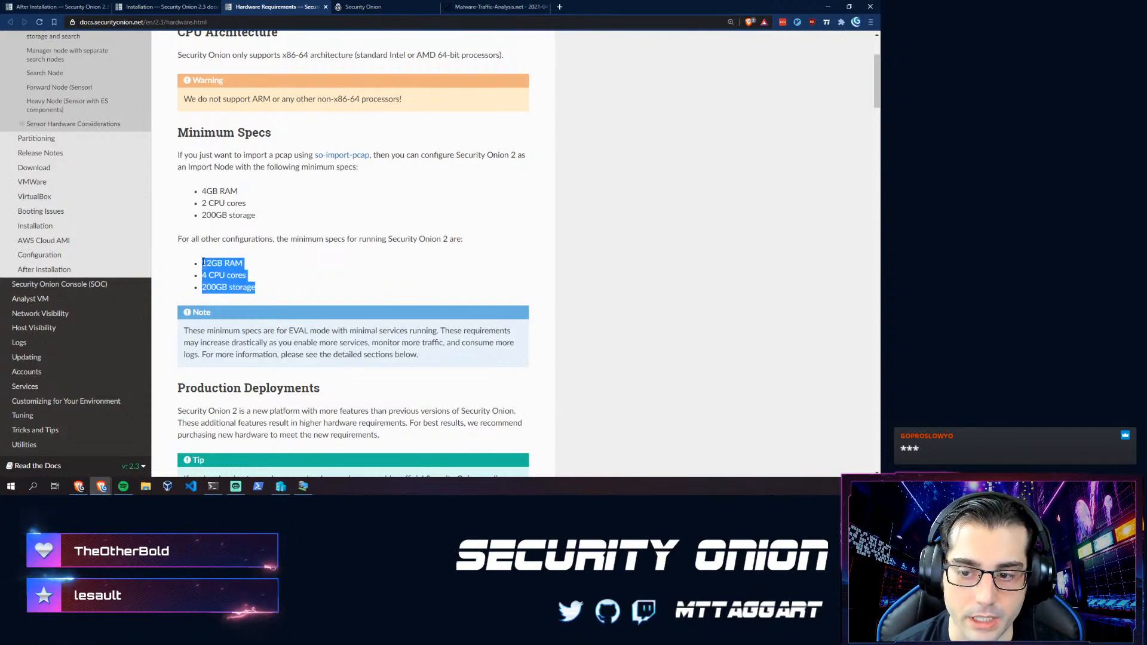
{"action": "mouse_move", "coordinate": [255, 287]}
{"action": "left_mouse_down"}
{"action": "mouse_move", "coordinate": [236, 287]}
{"action": "mouse_move", "coordinate": [257, 288]}
{"action": "left_mouse_up"}
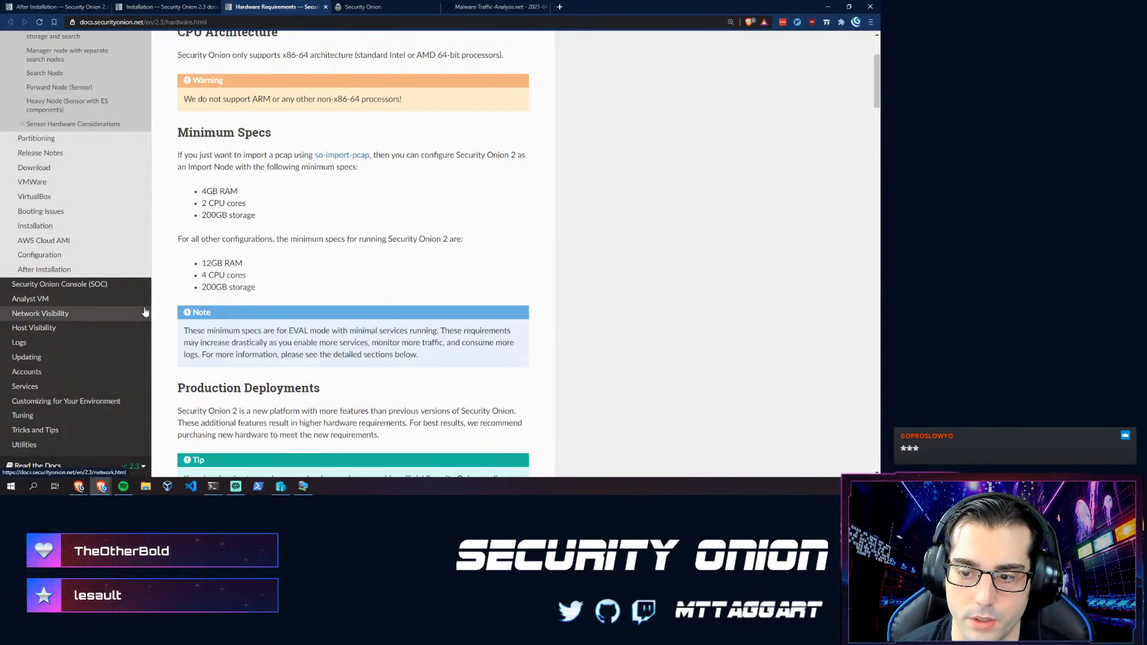
{"action": "left_click_drag", "start_coordinate": [201, 330], "coordinate": [410, 353]}
{"action": "left_click", "coordinate": [412, 353]}
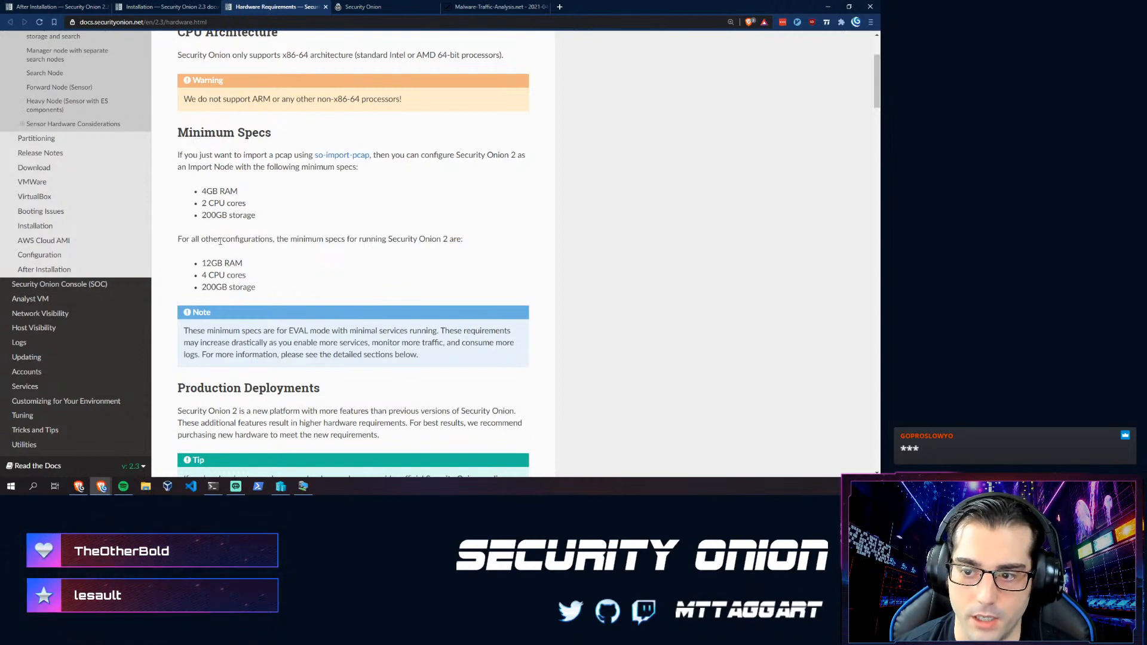
- Review the other-configuration specs, Storage and NIC, then re-highlight the 12GB RAM, 4 CPU, 200GB list
{"action": "left_click_drag", "start_coordinate": [267, 232], "coordinate": [215, 216]}
{"action": "left_click", "coordinate": [291, 277]}
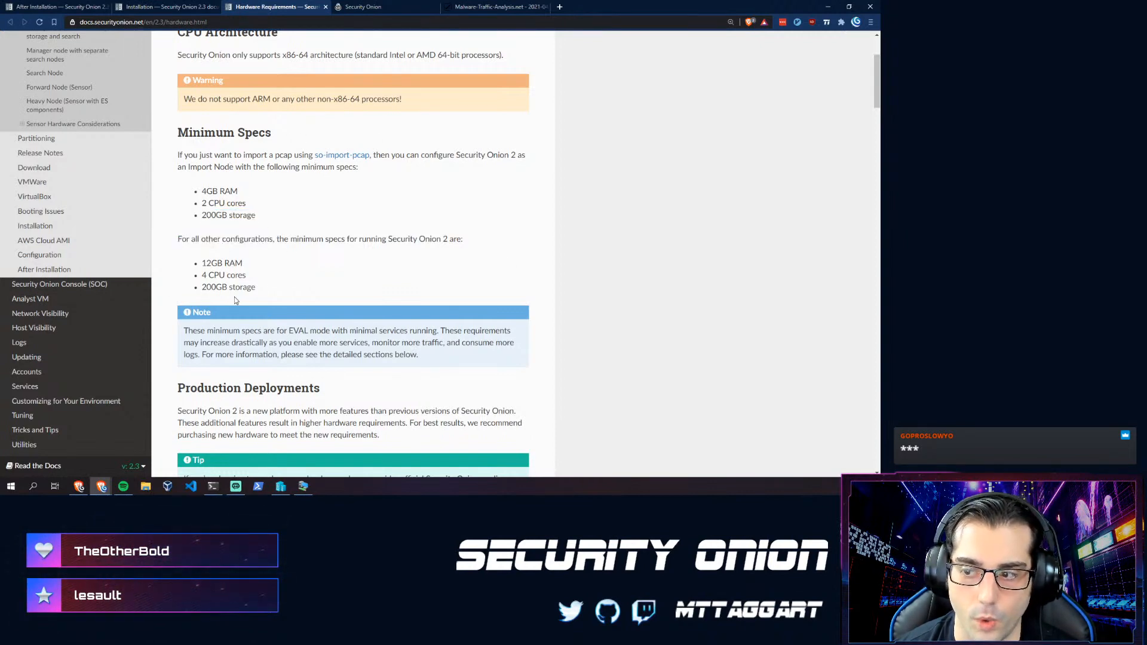
{"action": "scroll", "coordinate": [206, 276], "scroll_direction": "down", "scroll_amount": 5}
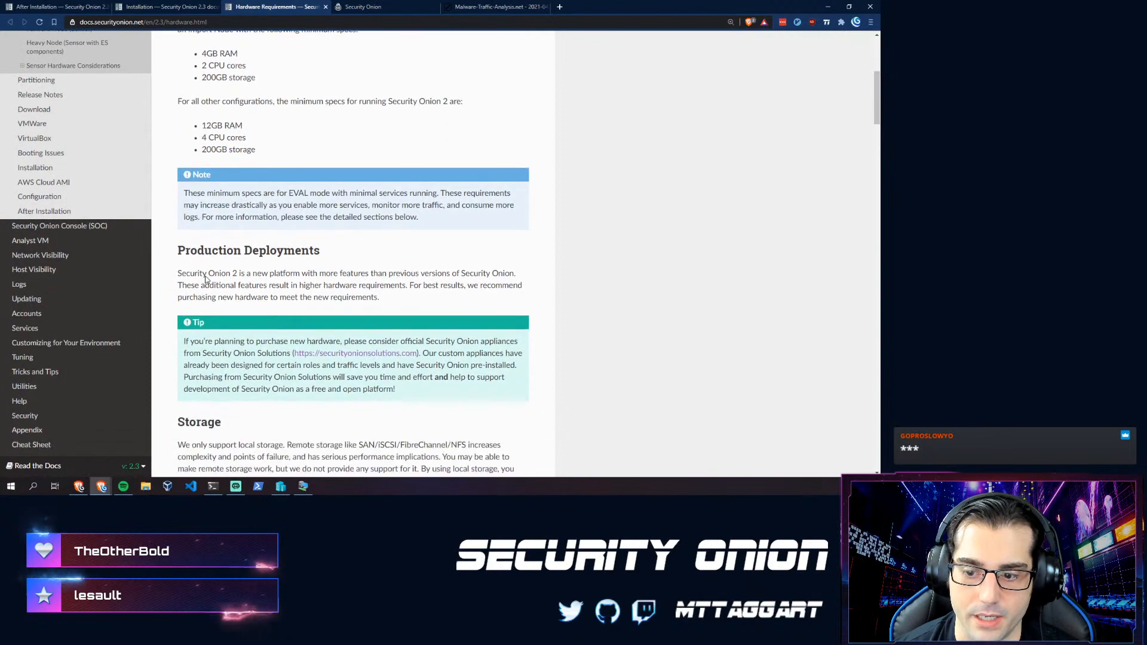
{"action": "scroll", "coordinate": [204, 261], "scroll_direction": "down", "scroll_amount": 5}
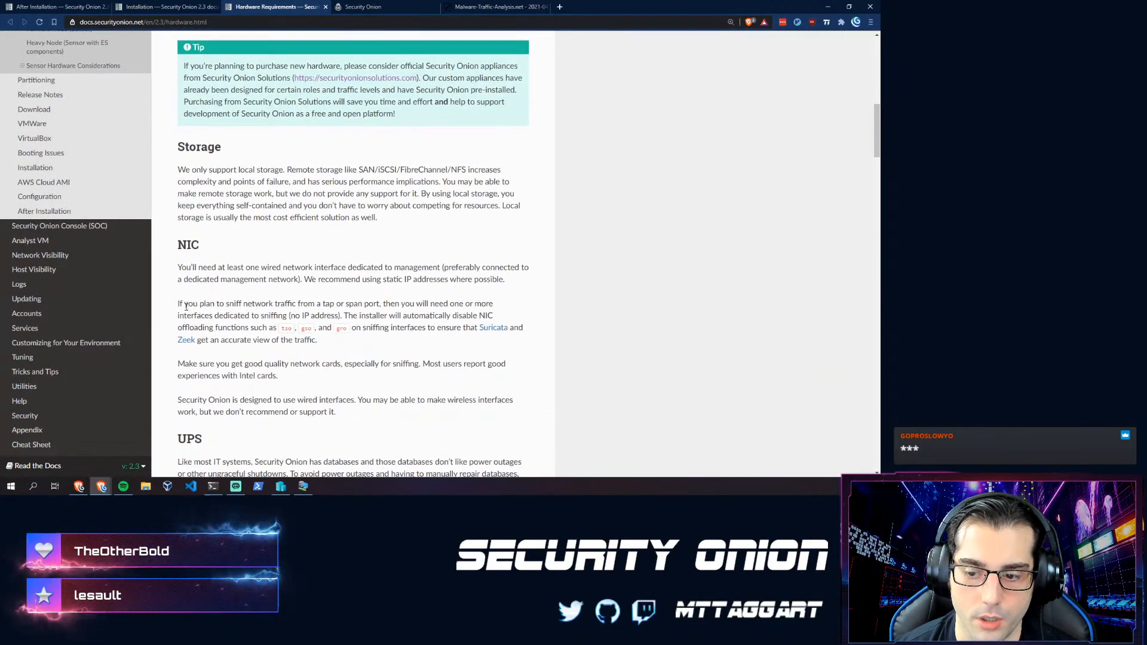
{"action": "scroll", "coordinate": [186, 312], "scroll_direction": "up", "scroll_amount": 10}
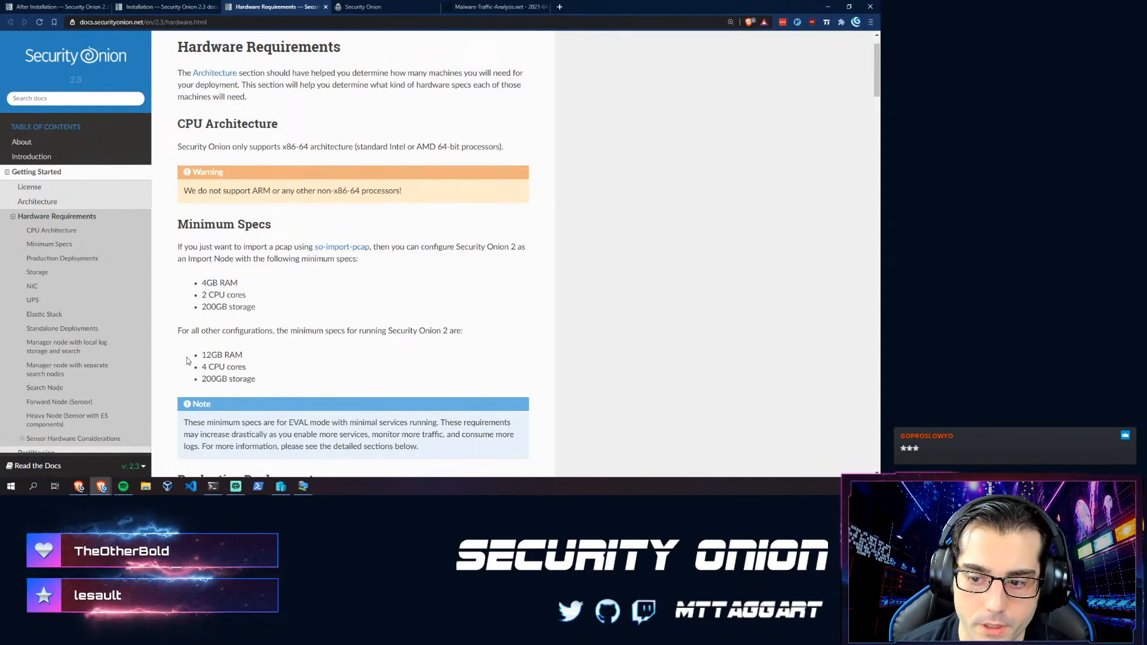
{"action": "left_click_drag", "start_coordinate": [201, 356], "coordinate": [233, 387]}
{"action": "left_click_drag", "start_coordinate": [251, 388], "coordinate": [255, 387]}
{"action": "left_click", "coordinate": [248, 370]}
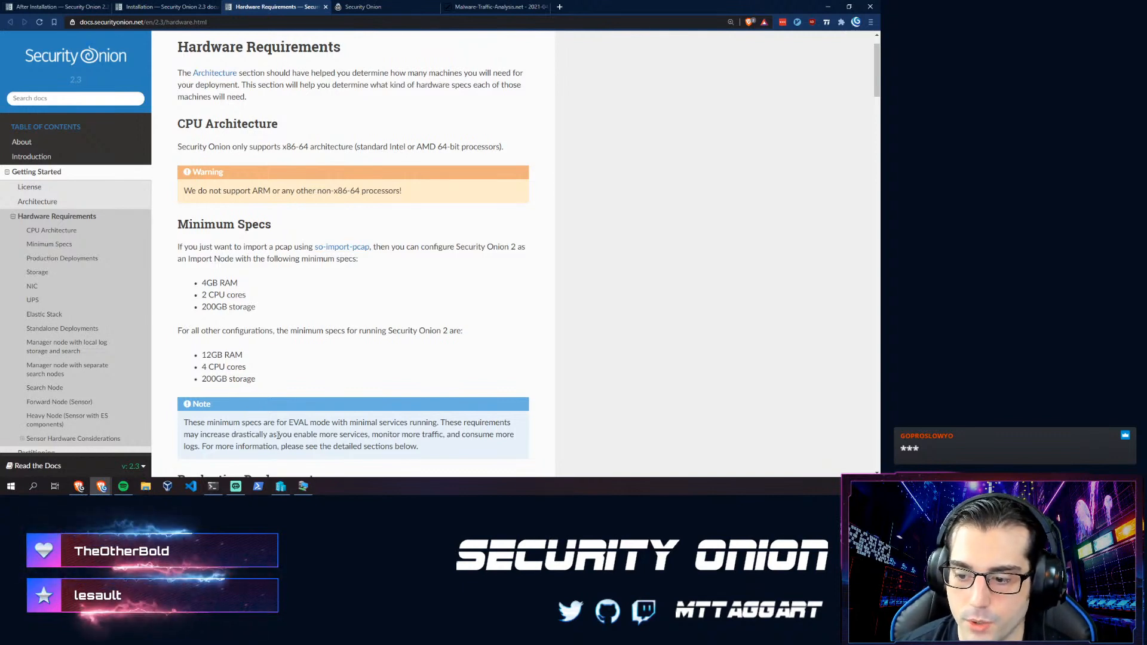
- Open the Onion VM's Hyper-V settings to view its 16384 MB memory and 4 virtual processors
{"action": "left_click", "coordinate": [280, 487]}
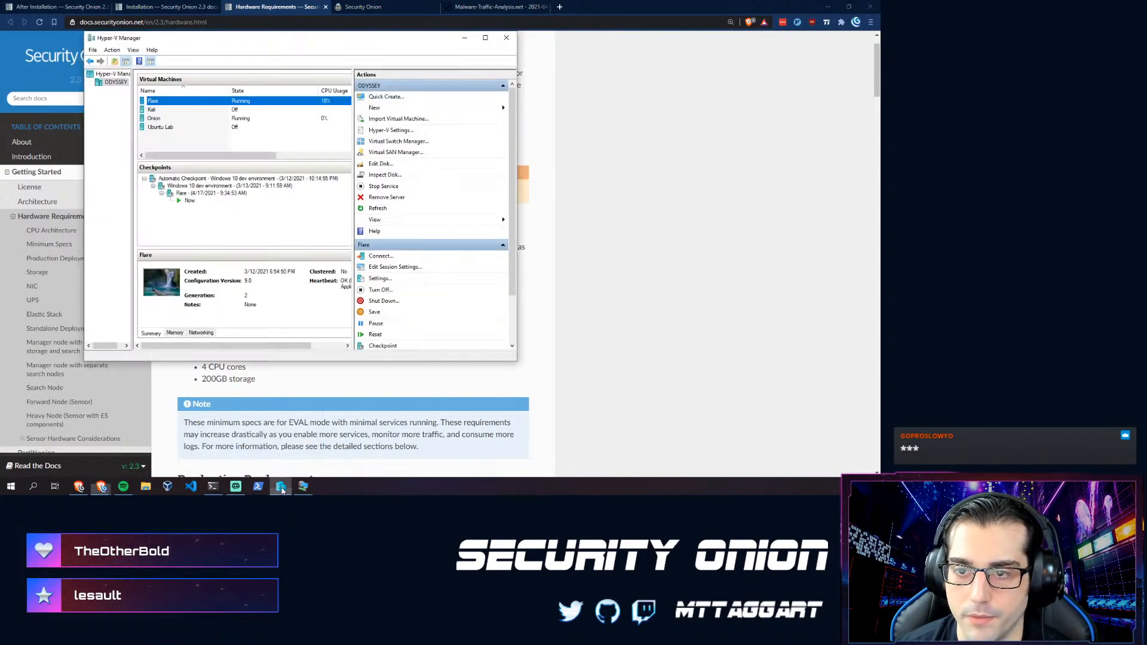
{"action": "left_click", "coordinate": [160, 119]}
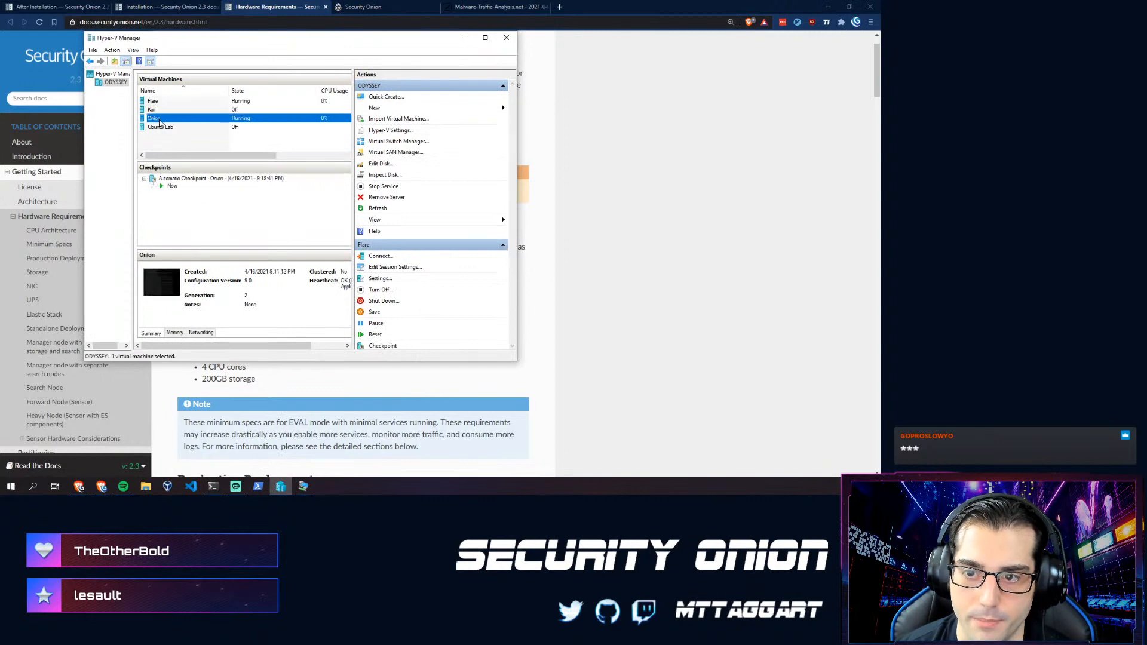
{"action": "right_click", "coordinate": [160, 121]}
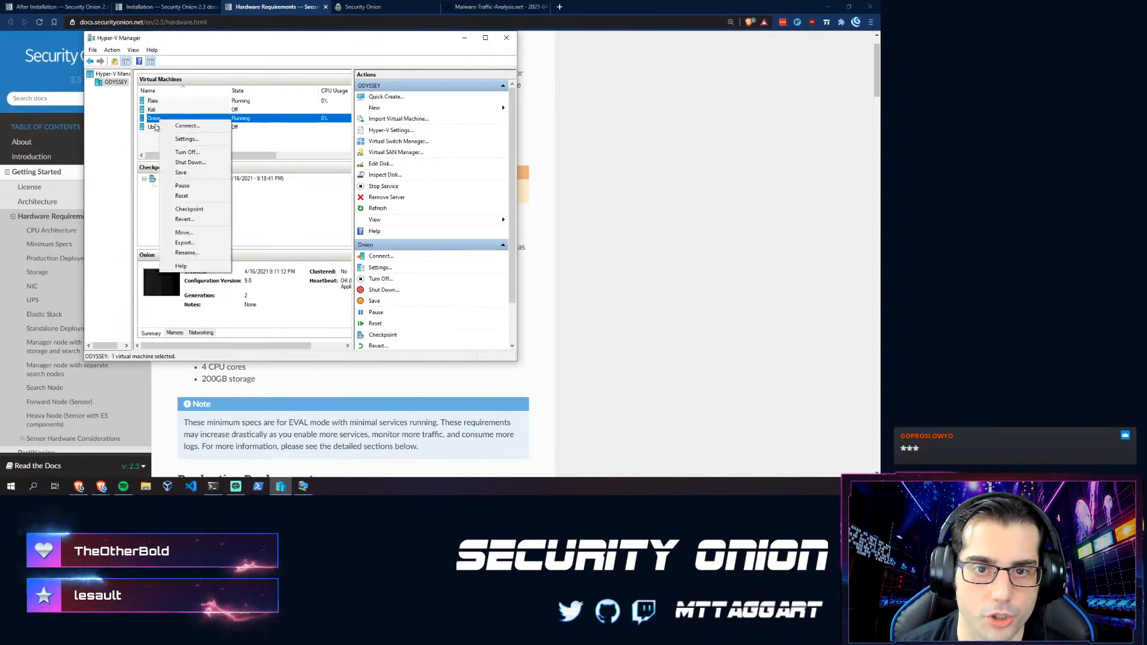
{"action": "left_click", "coordinate": [194, 139]}
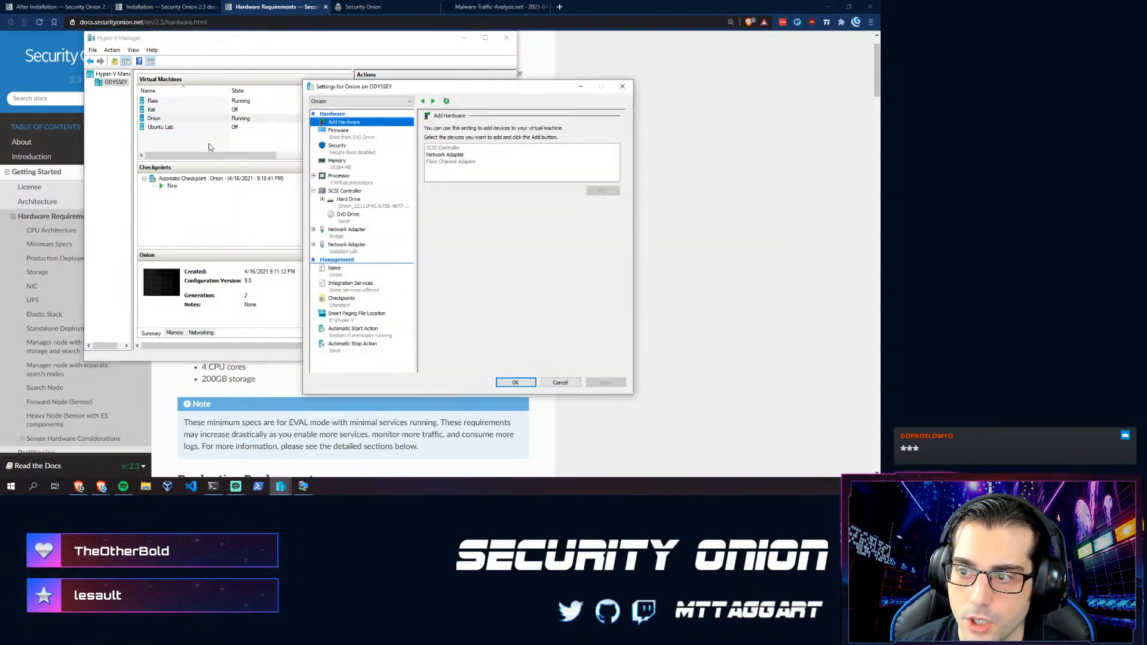
{"action": "left_click", "coordinate": [337, 163]}
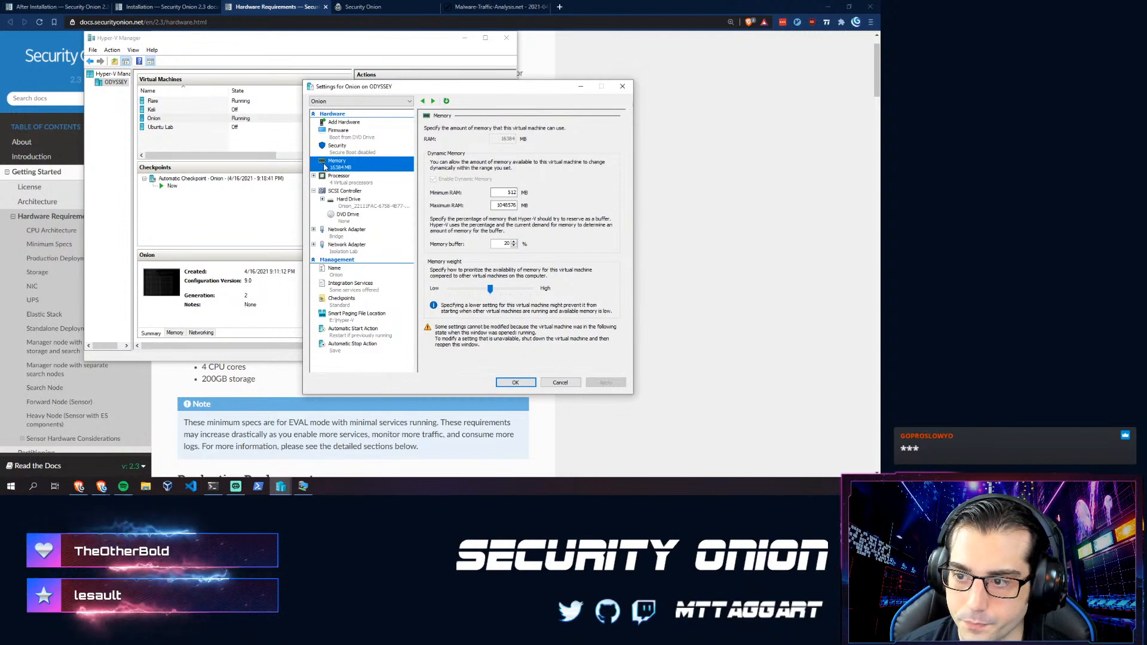
{"action": "left_click", "coordinate": [350, 182]}
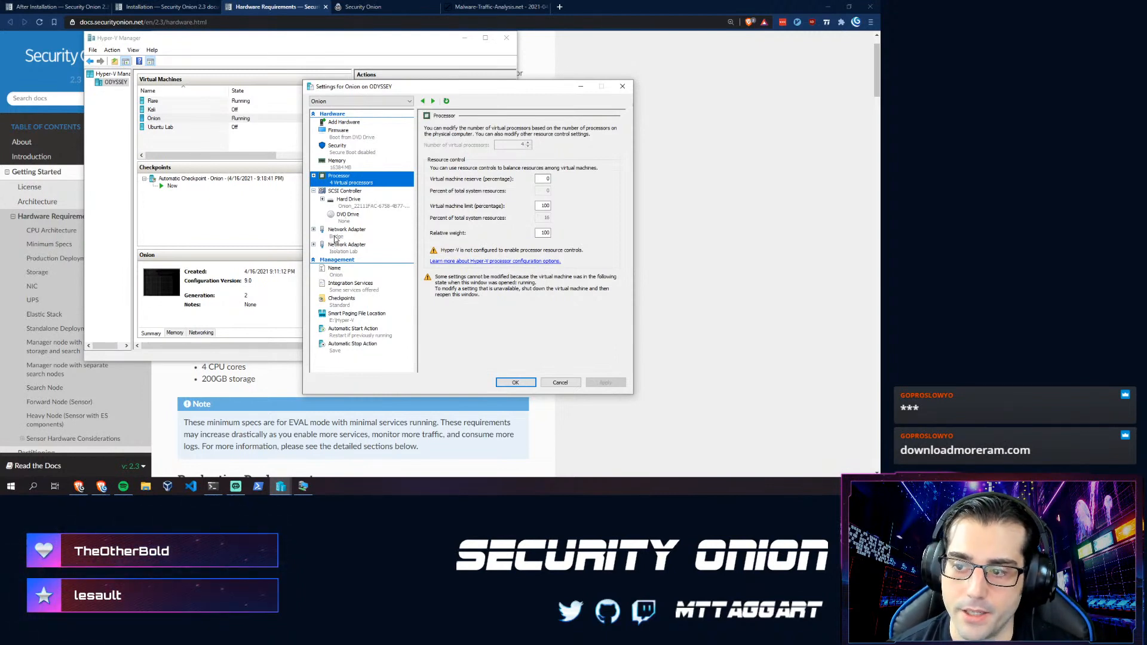
- Inspect the Onion VM's Bridge and Isolation Lab adapters, then close the Settings dialog with OK
{"action": "left_click", "coordinate": [336, 236]}
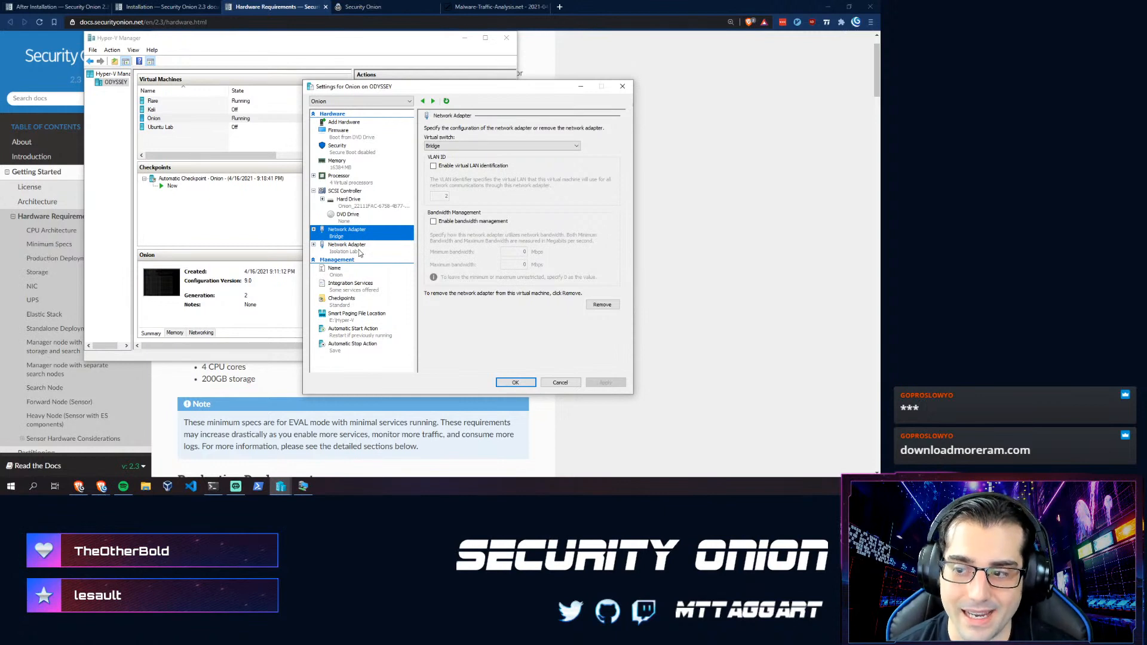
{"action": "left_click", "coordinate": [359, 251]}
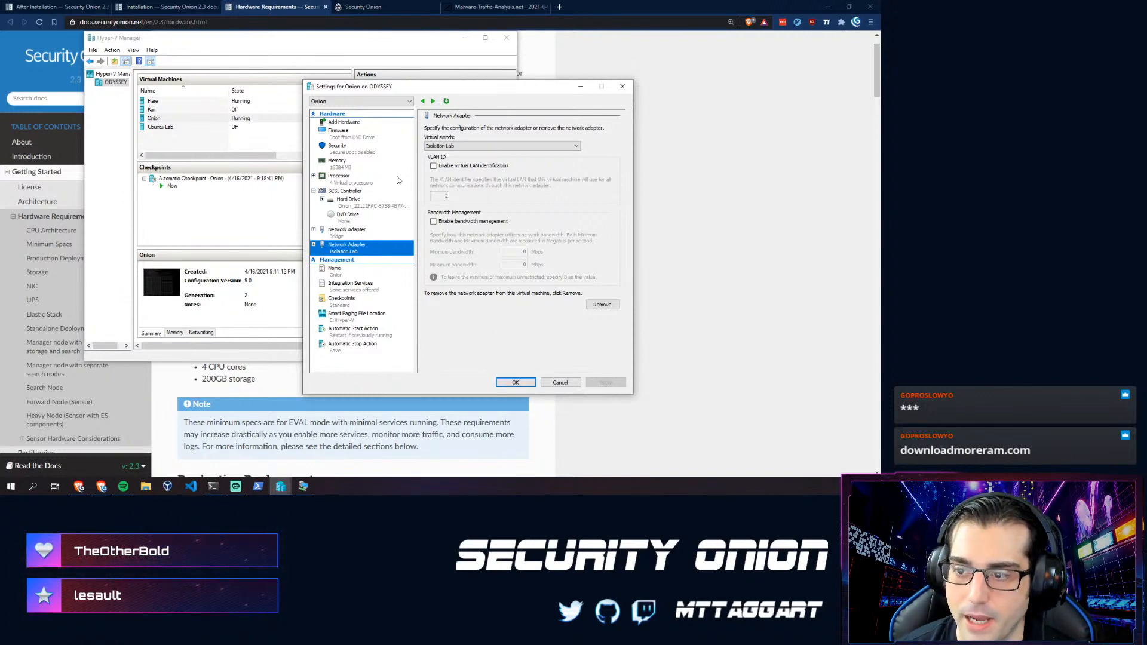
{"action": "left_click", "coordinate": [508, 381]}
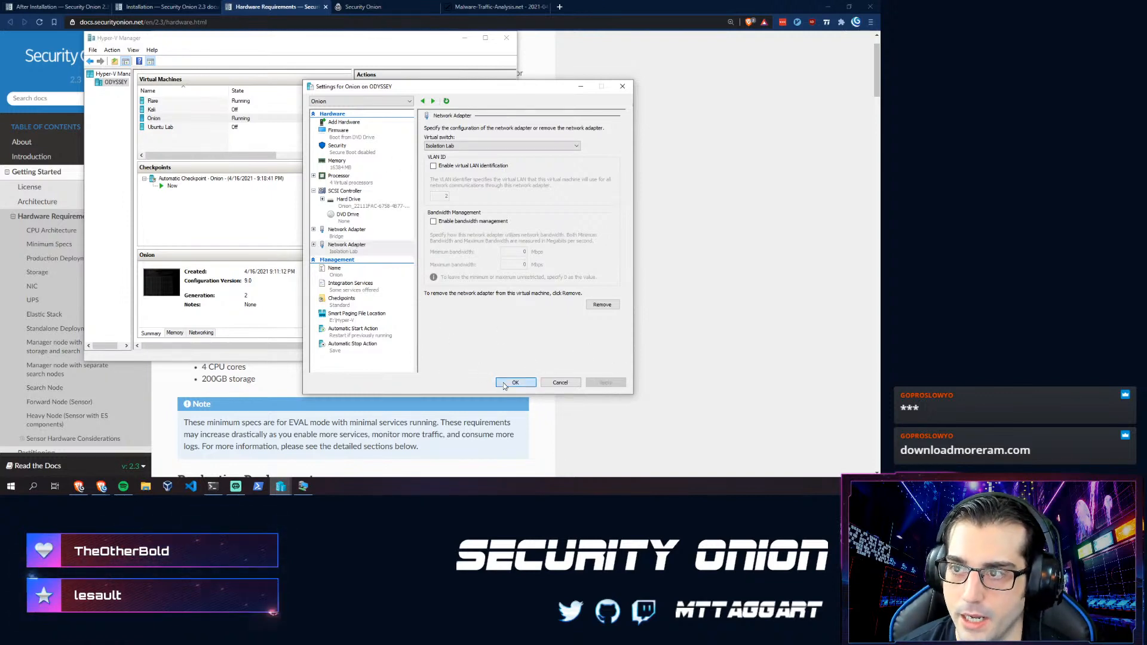
- Go to the Security Onion Console's Alerts overview and scroll through the grouped alerts
{"action": "left_click", "coordinate": [369, 11]}
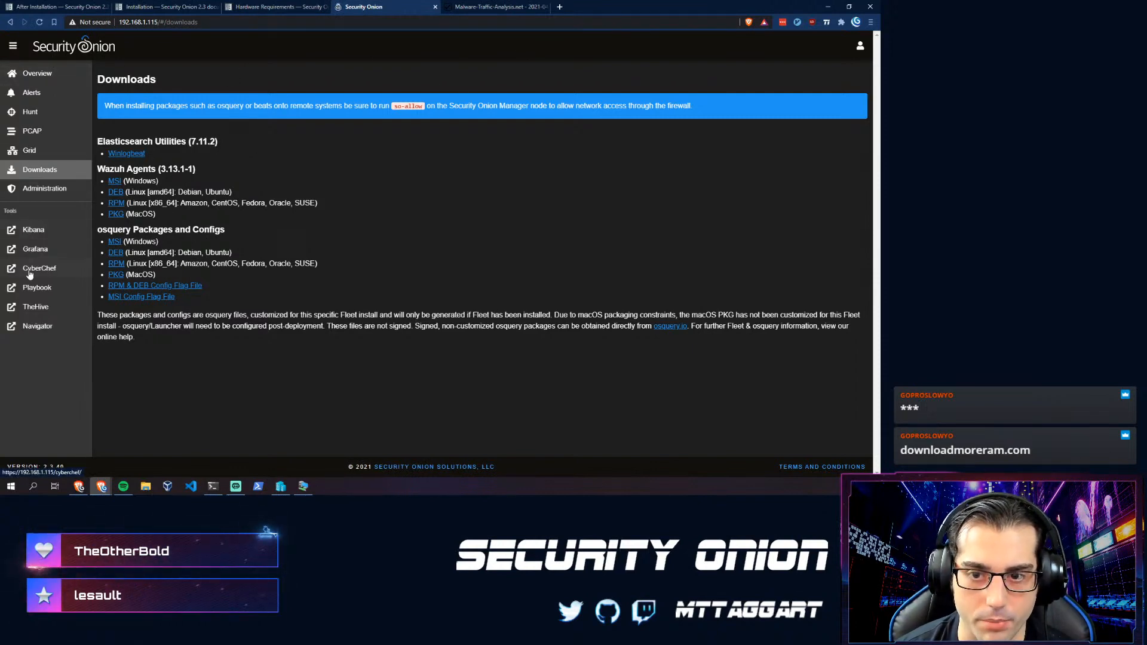
{"action": "left_click", "coordinate": [17, 82]}
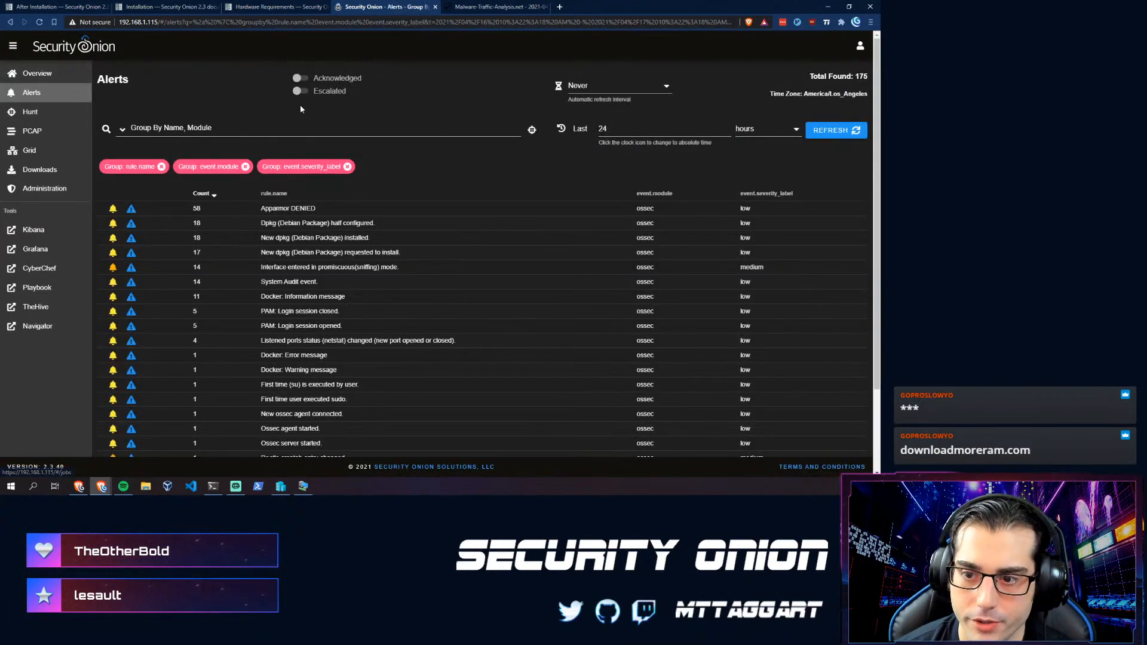
{"action": "scroll", "coordinate": [315, 263], "scroll_direction": "down", "scroll_amount": 3}
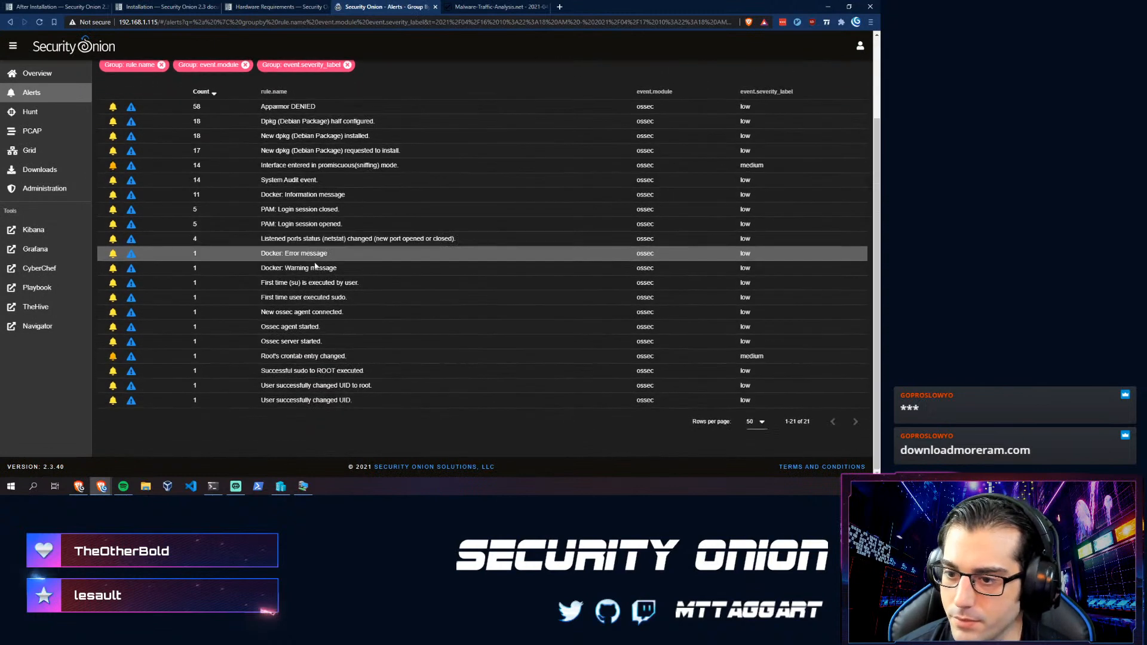
{"action": "scroll", "coordinate": [239, 332], "scroll_direction": "up", "scroll_amount": 3}
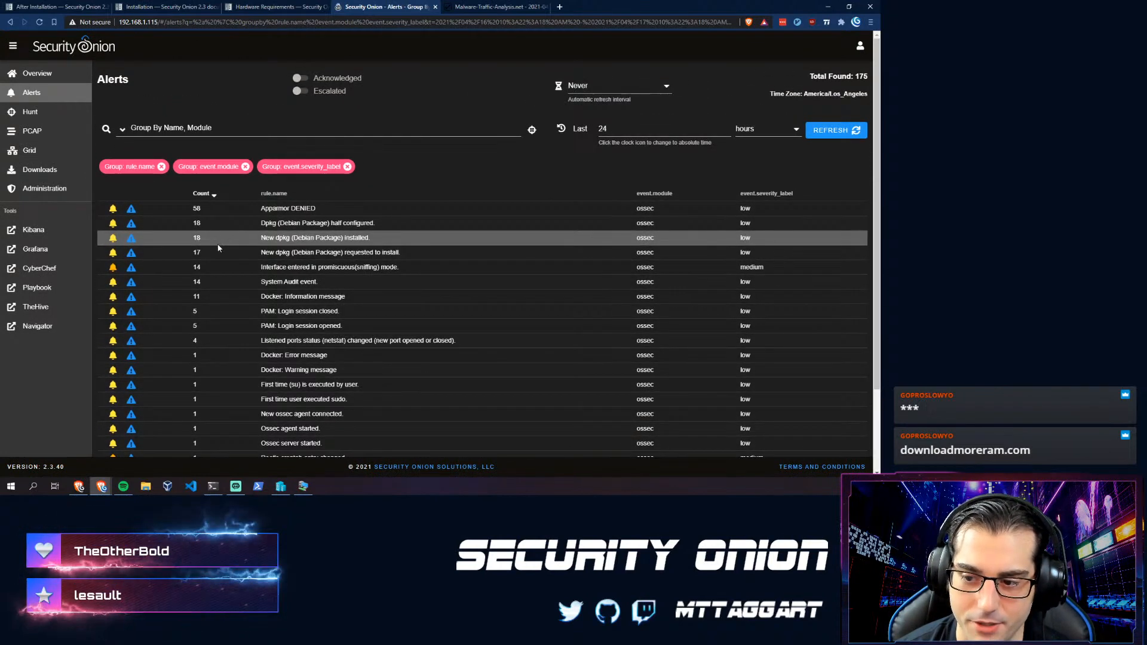
{"action": "scroll", "coordinate": [218, 247], "scroll_direction": "down", "scroll_amount": 3}
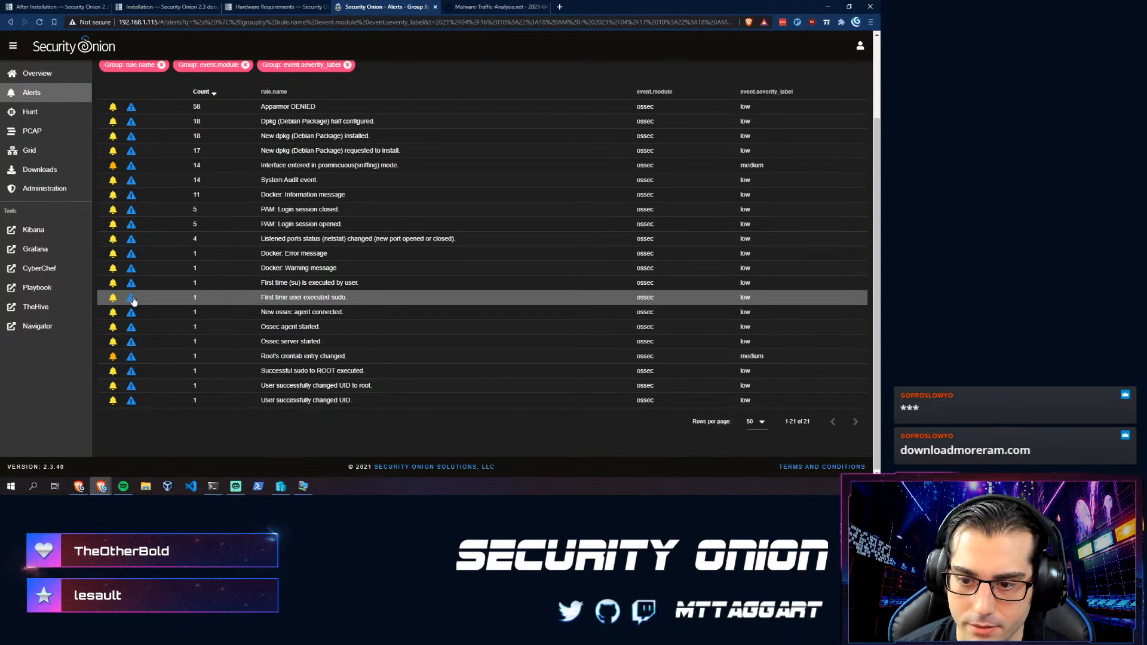
{"action": "scroll", "coordinate": [369, 300], "scroll_direction": "up", "scroll_amount": 2}
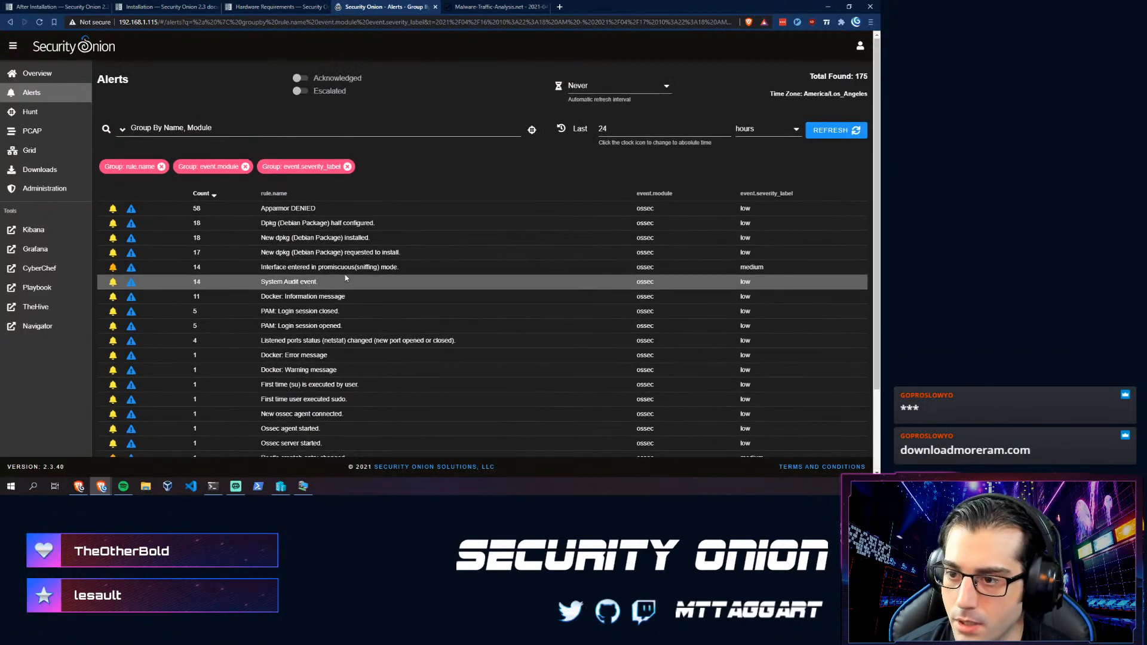
- Try escalating the Apparmor DENIED alert group, then reload the page after the status 400 error
{"action": "left_click", "coordinate": [131, 210]}
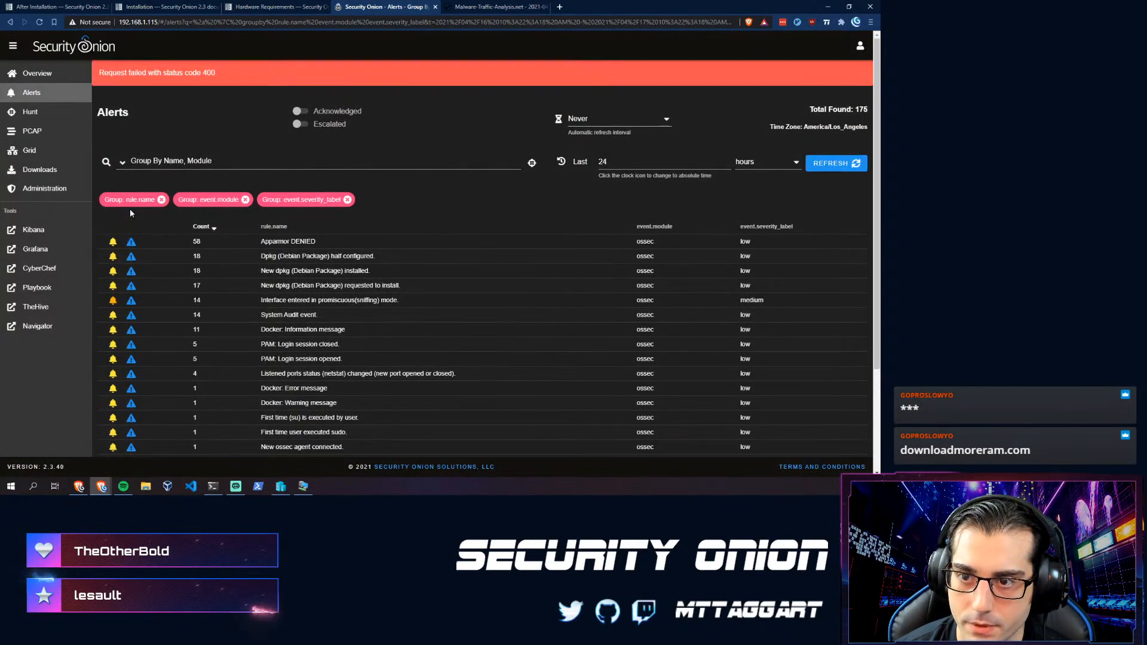
{"action": "left_click", "coordinate": [132, 259]}
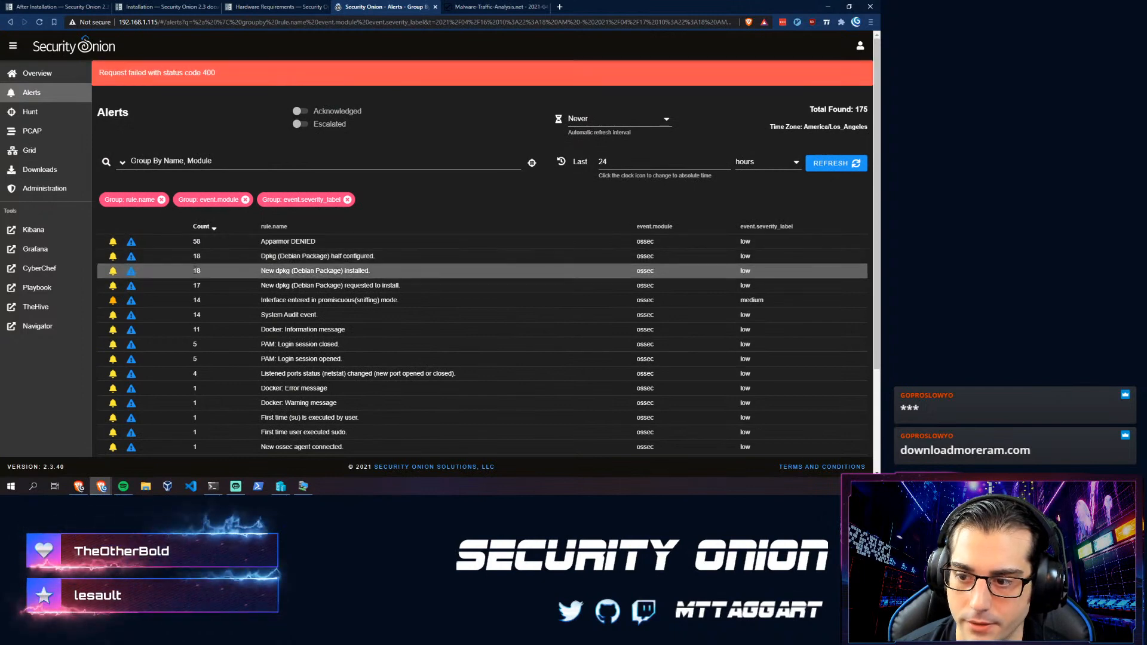
{"action": "key", "text": "F5"}
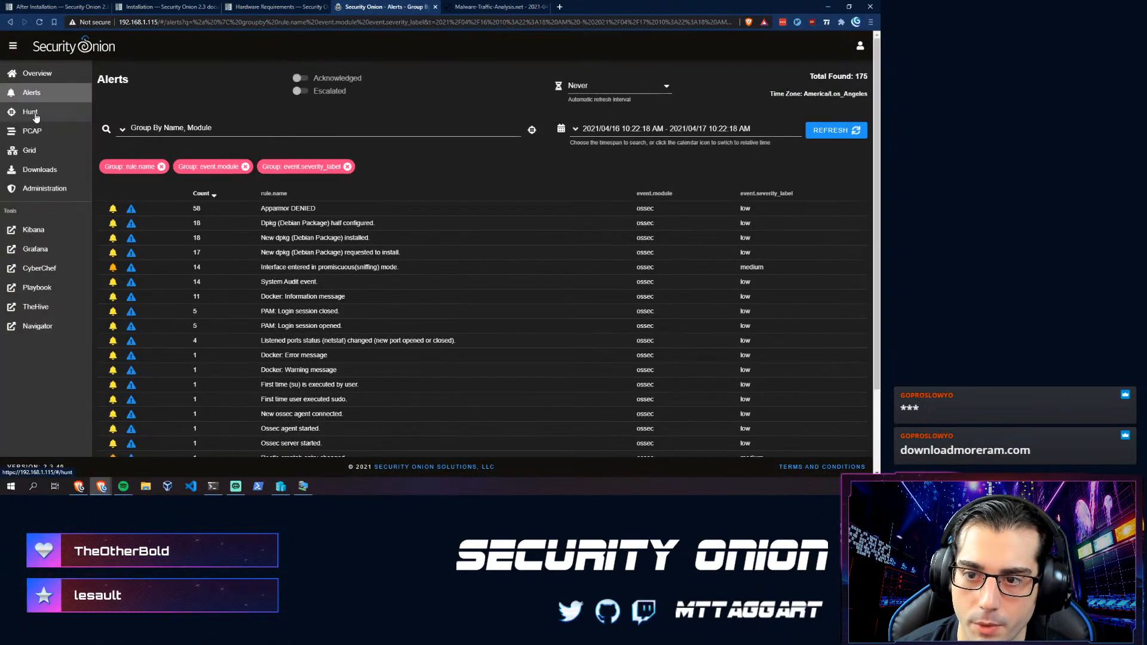
- On the Hunt page, expand and collapse the systemd-udevd event, then move to the PCAP jobs page
{"action": "left_click", "coordinate": [30, 113]}
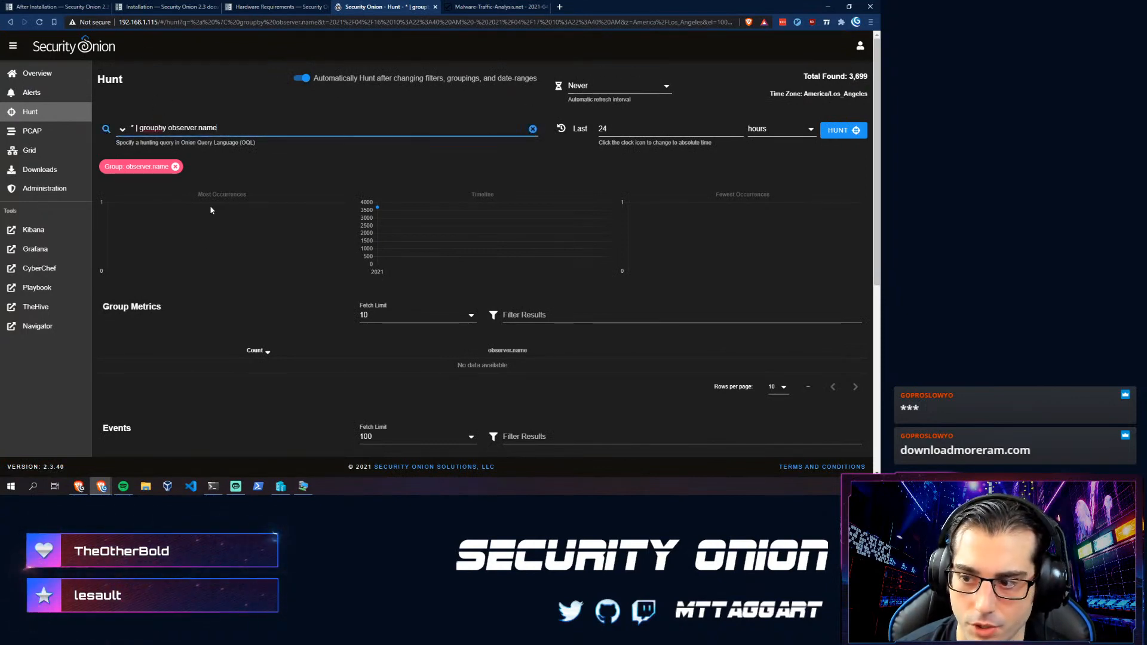
{"action": "scroll", "coordinate": [187, 256], "scroll_direction": "down", "scroll_amount": 3}
{"action": "scroll", "coordinate": [190, 258], "scroll_direction": "down", "scroll_amount": 1}
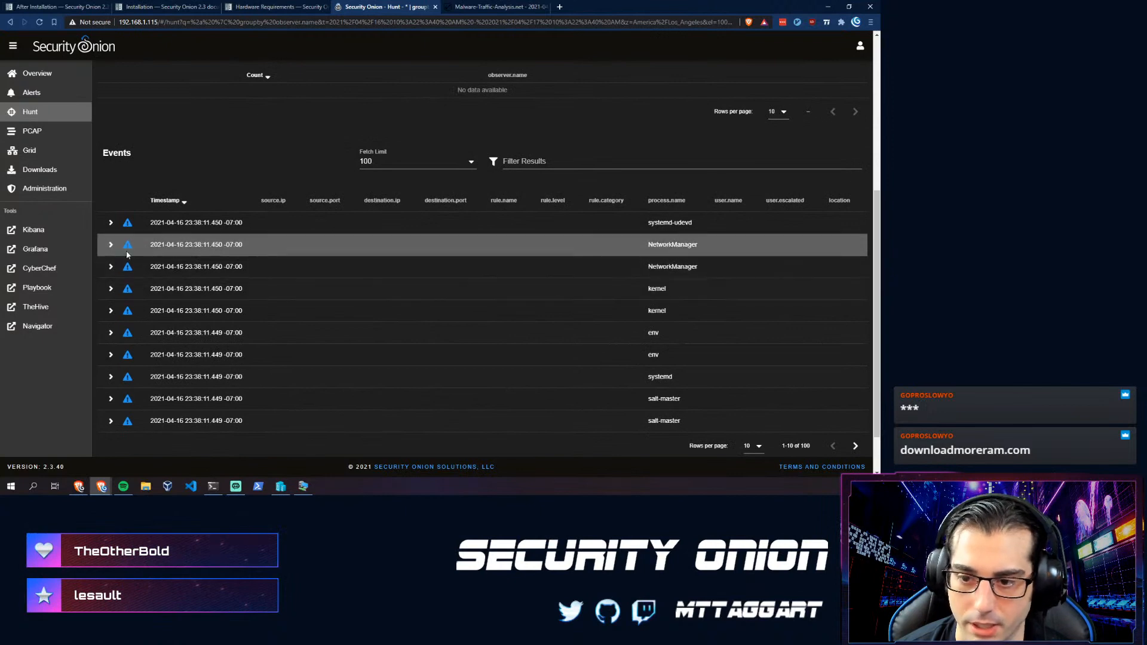
{"action": "left_click", "coordinate": [111, 224]}
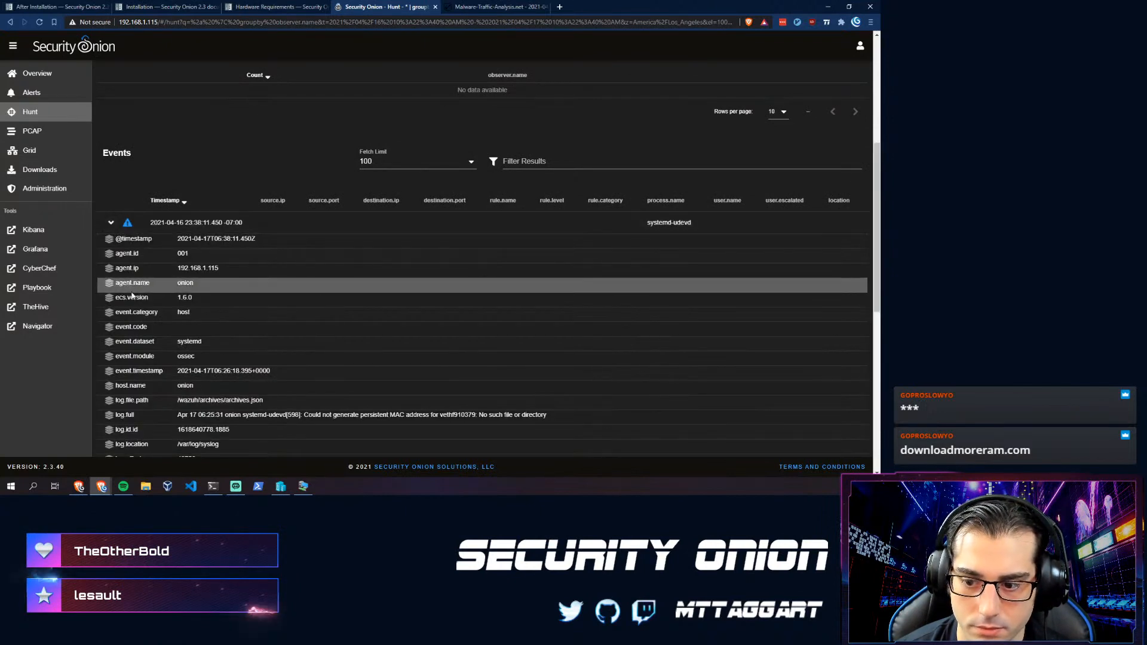
{"action": "scroll", "coordinate": [120, 204], "scroll_direction": "down", "scroll_amount": 2}
{"action": "scroll", "coordinate": [126, 179], "scroll_direction": "down", "scroll_amount": 2}
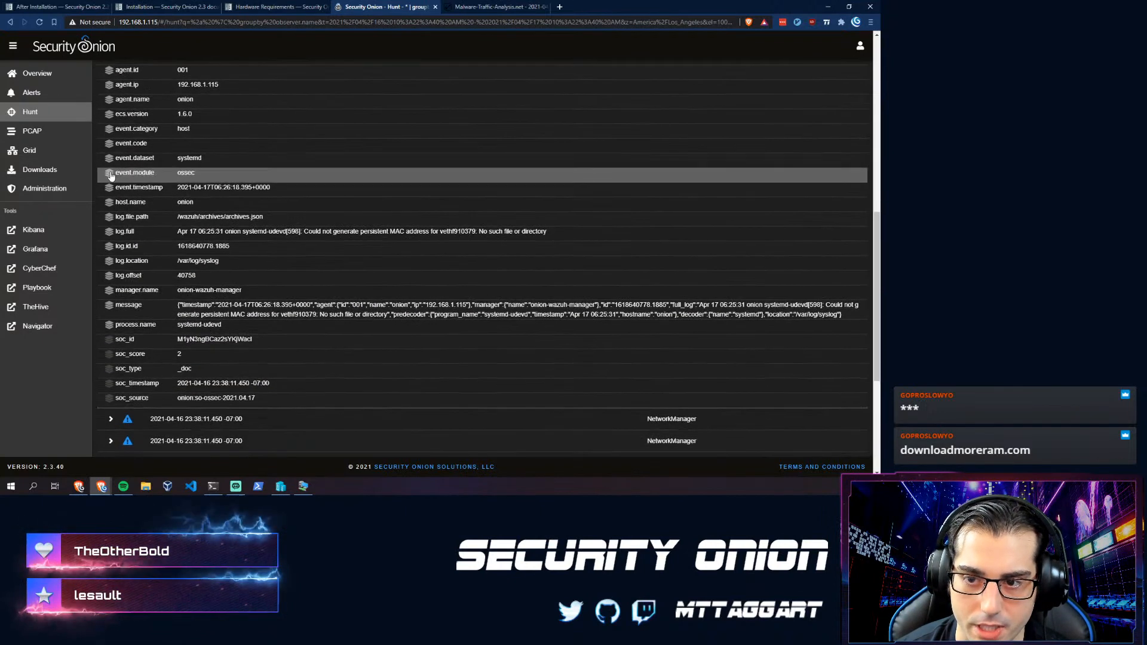
{"action": "scroll", "coordinate": [179, 269], "scroll_direction": "up", "scroll_amount": 1}
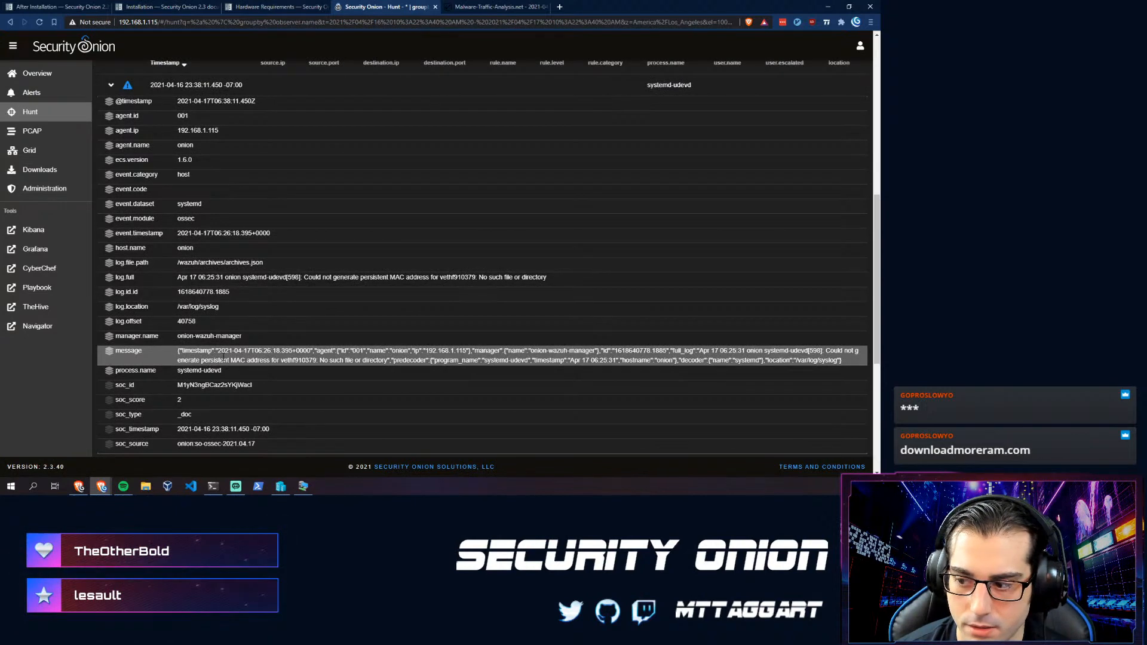
{"action": "scroll", "coordinate": [486, 365], "scroll_direction": "up", "scroll_amount": 4}
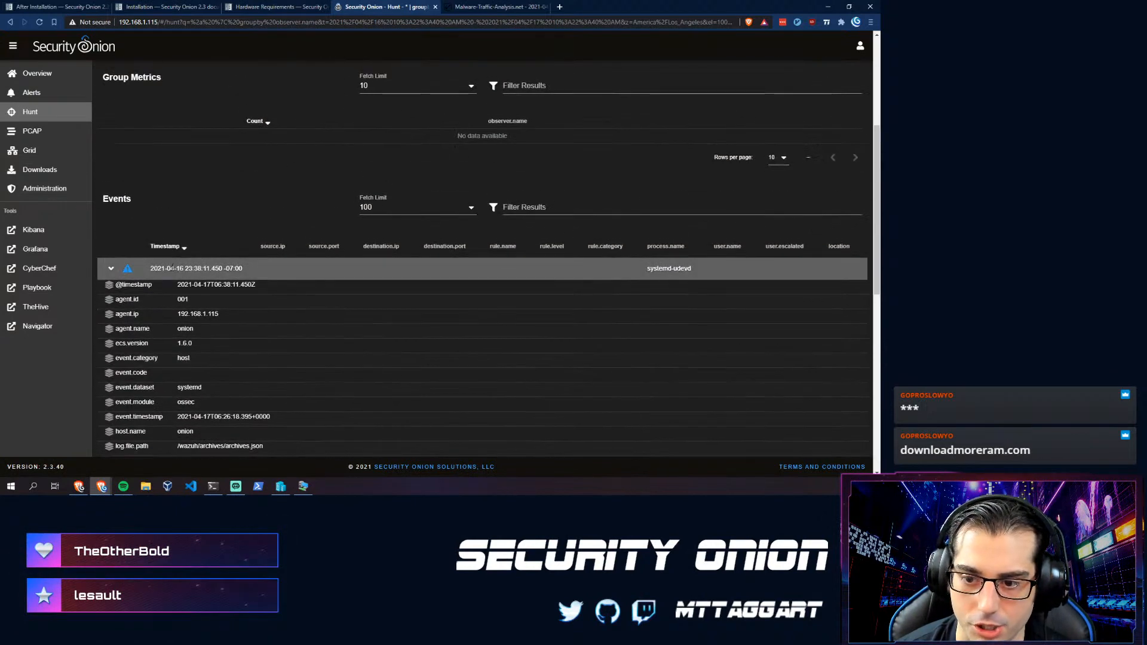
{"action": "left_click", "coordinate": [112, 268]}
{"action": "scroll", "coordinate": [143, 276], "scroll_direction": "up", "scroll_amount": 5}
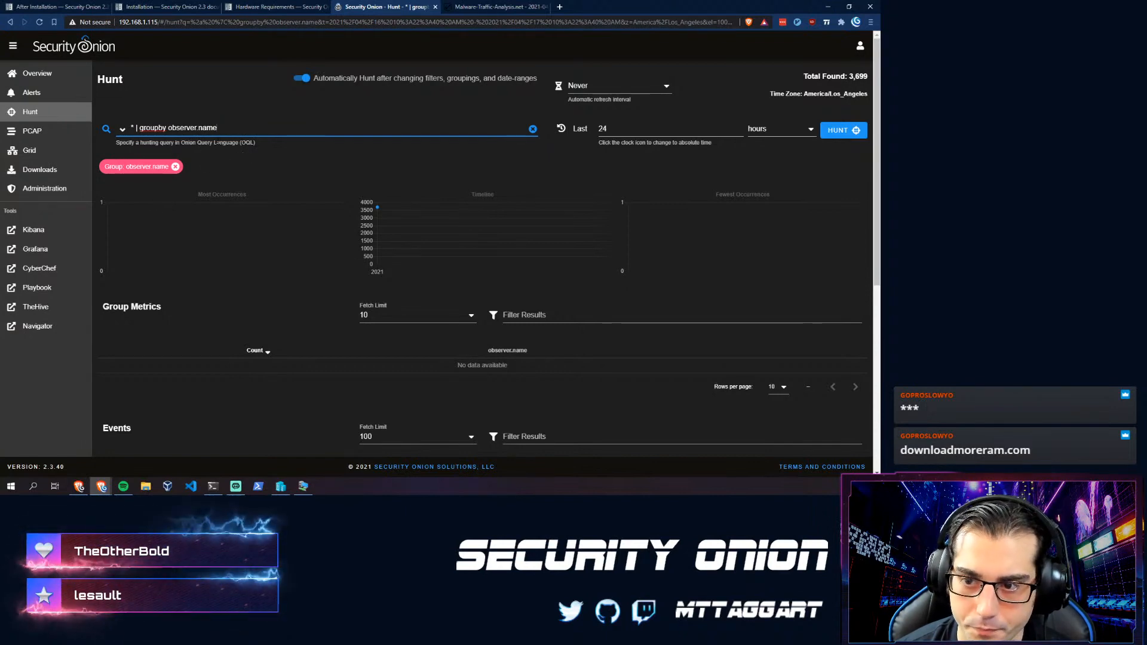
{"action": "left_click", "coordinate": [46, 139]}
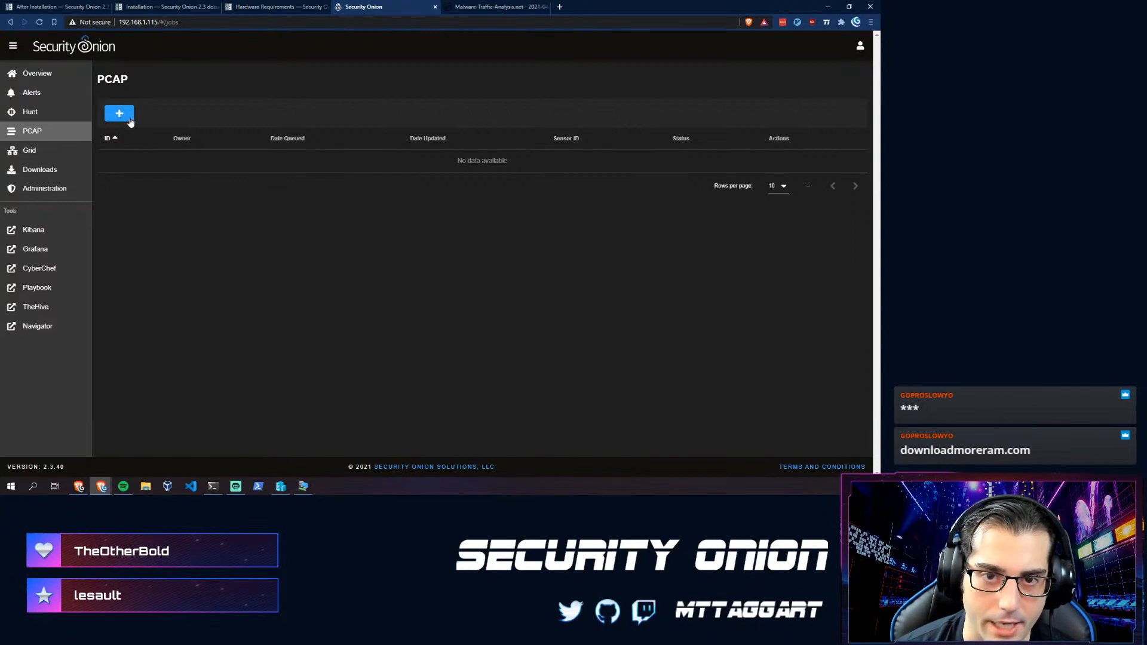
- Go to Downloads to see the Winlogbeat, Wazuh agent and osquery packages
{"action": "left_click", "coordinate": [50, 175]}
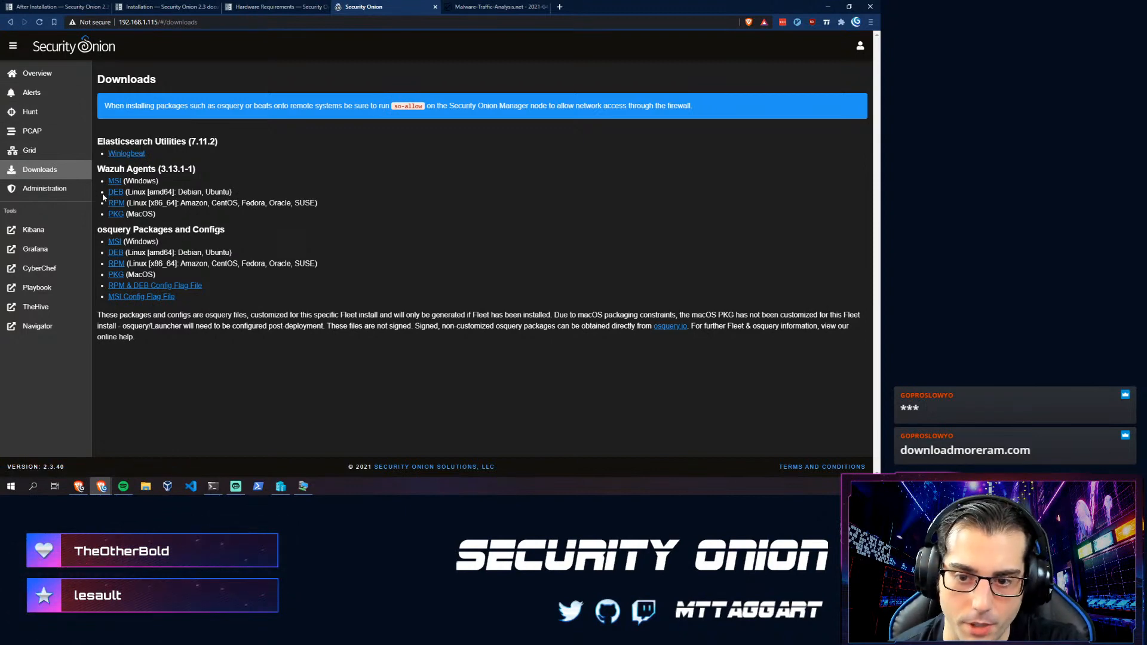
- Expand Administration in the sidebar and launch Kibana from Tools in a new tab
{"action": "left_click", "coordinate": [41, 190]}
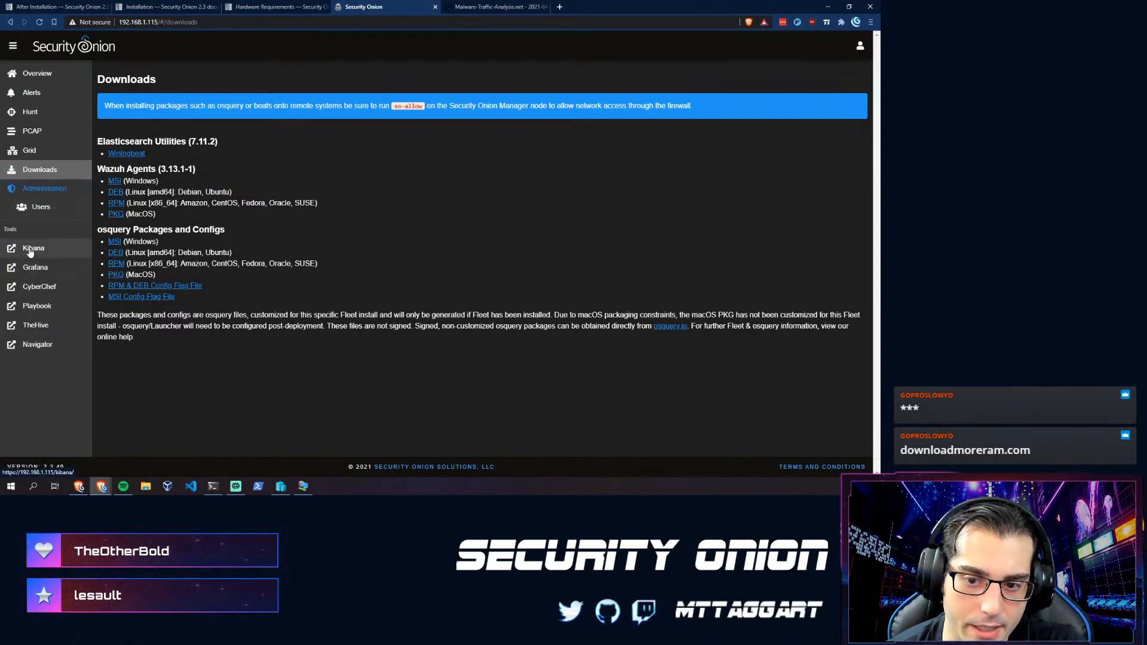
{"action": "left_click", "coordinate": [39, 251]}
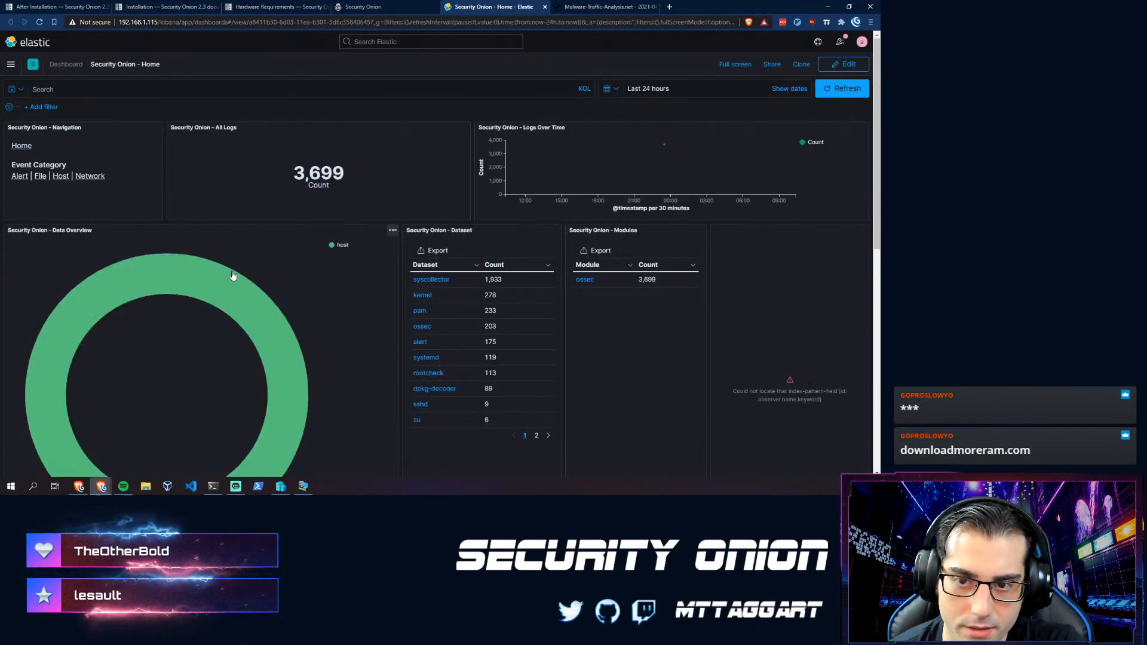
- Scroll the Kibana Home dashboard and drill into the 175 logs of the alert dataset
{"action": "scroll", "coordinate": [110, 273], "scroll_direction": "down", "scroll_amount": 2}
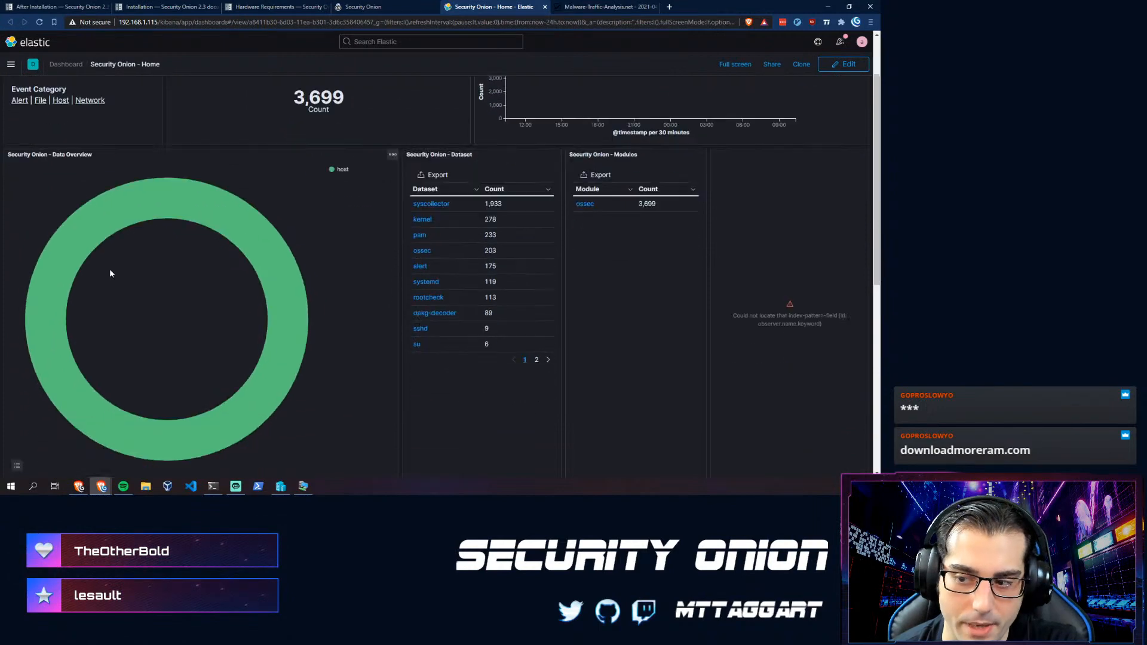
{"action": "scroll", "coordinate": [110, 272], "scroll_direction": "up", "scroll_amount": 2}
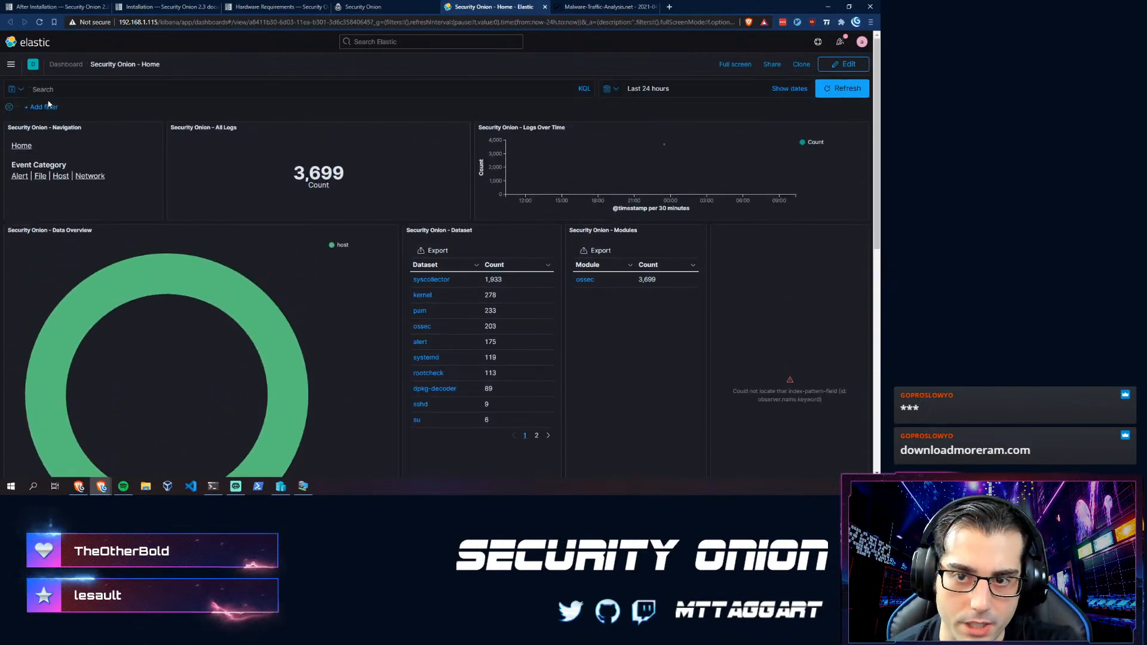
{"action": "scroll", "coordinate": [334, 272], "scroll_direction": "down", "scroll_amount": 5}
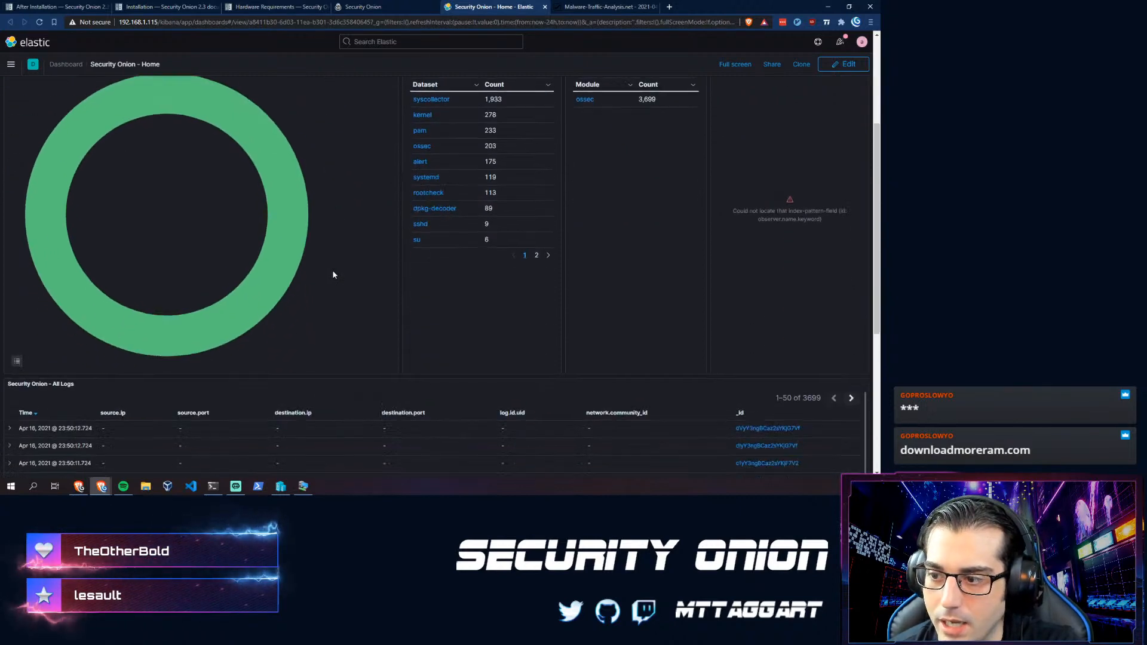
{"action": "scroll", "coordinate": [333, 266], "scroll_direction": "up", "scroll_amount": 4}
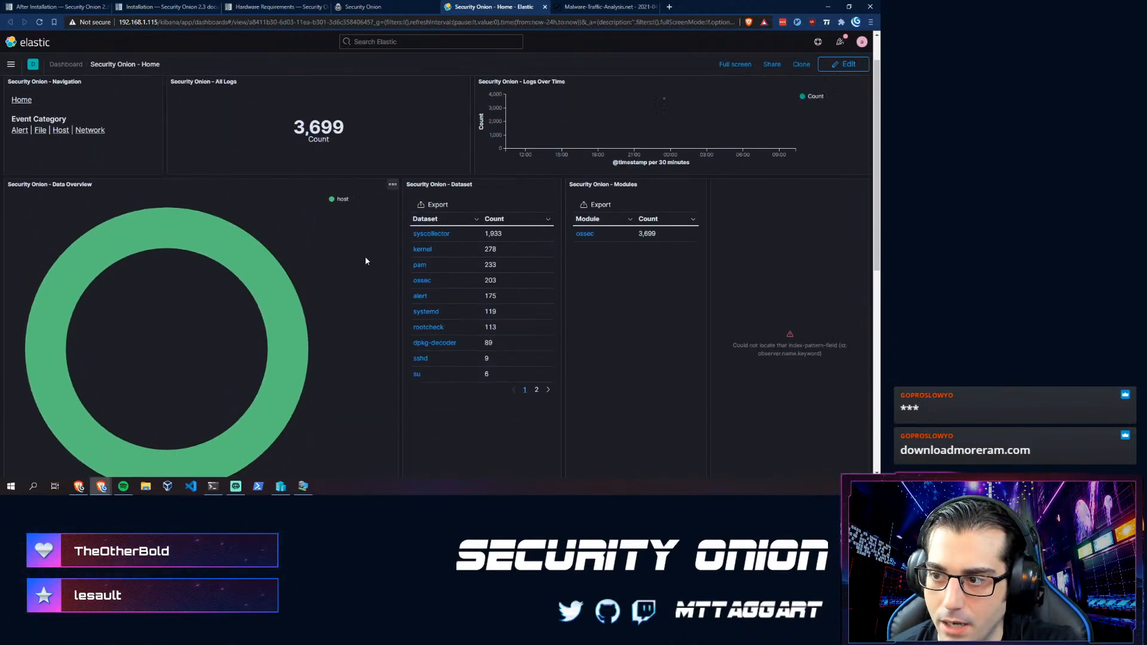
{"action": "left_click", "coordinate": [420, 296]}
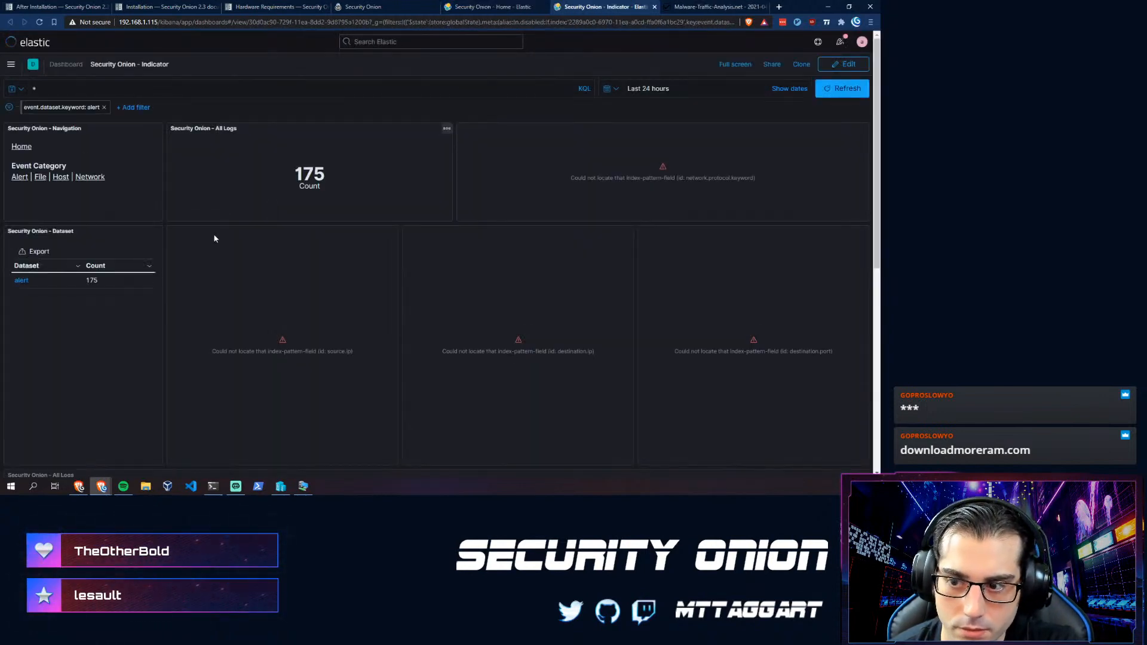
- Expand the first alert log entry to inspect its fields, collapse it, and return to Security Onion
{"action": "scroll", "coordinate": [137, 272], "scroll_direction": "down", "scroll_amount": 5}
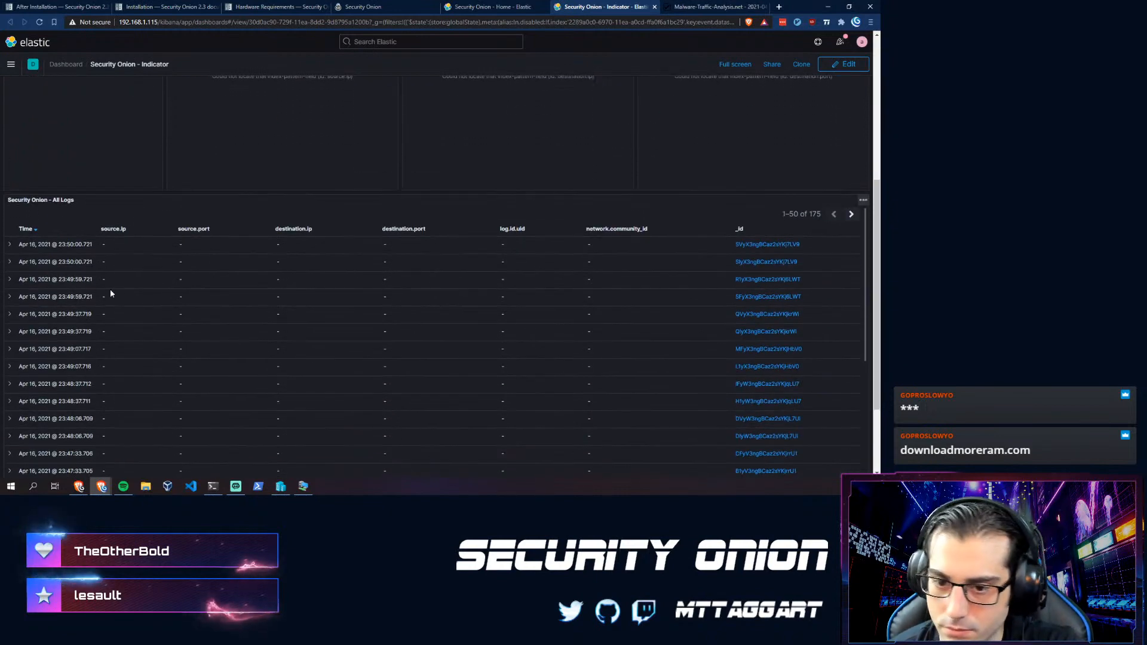
{"action": "left_click", "coordinate": [10, 244]}
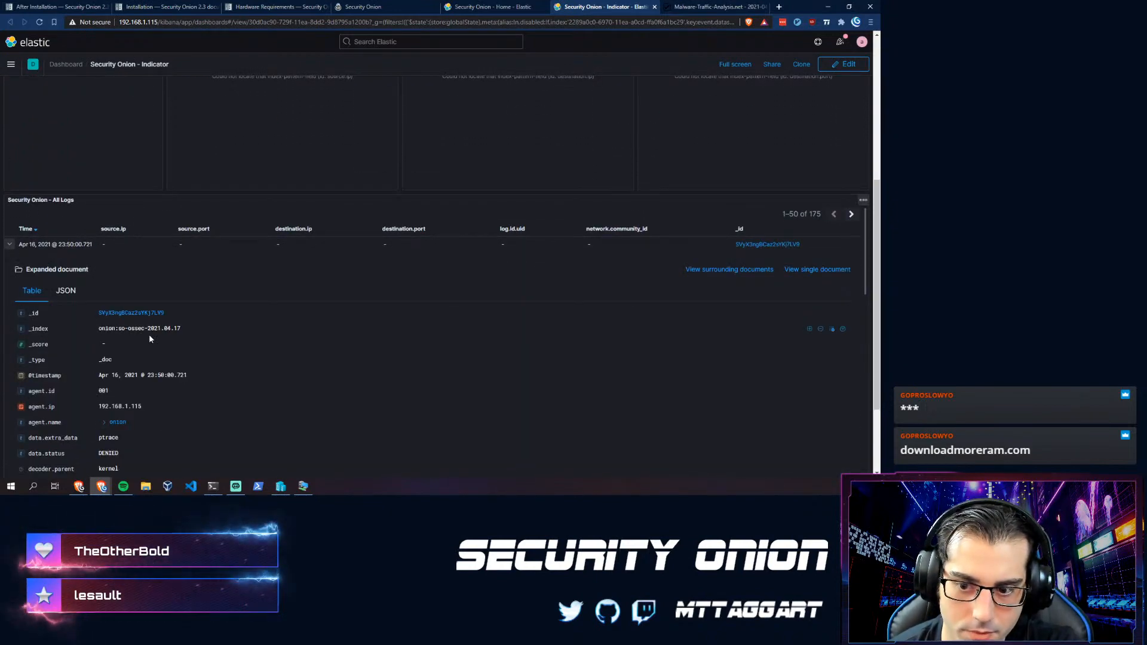
{"action": "scroll", "coordinate": [148, 332], "scroll_direction": "down", "scroll_amount": 4}
{"action": "scroll", "coordinate": [143, 339], "scroll_direction": "down", "scroll_amount": 4}
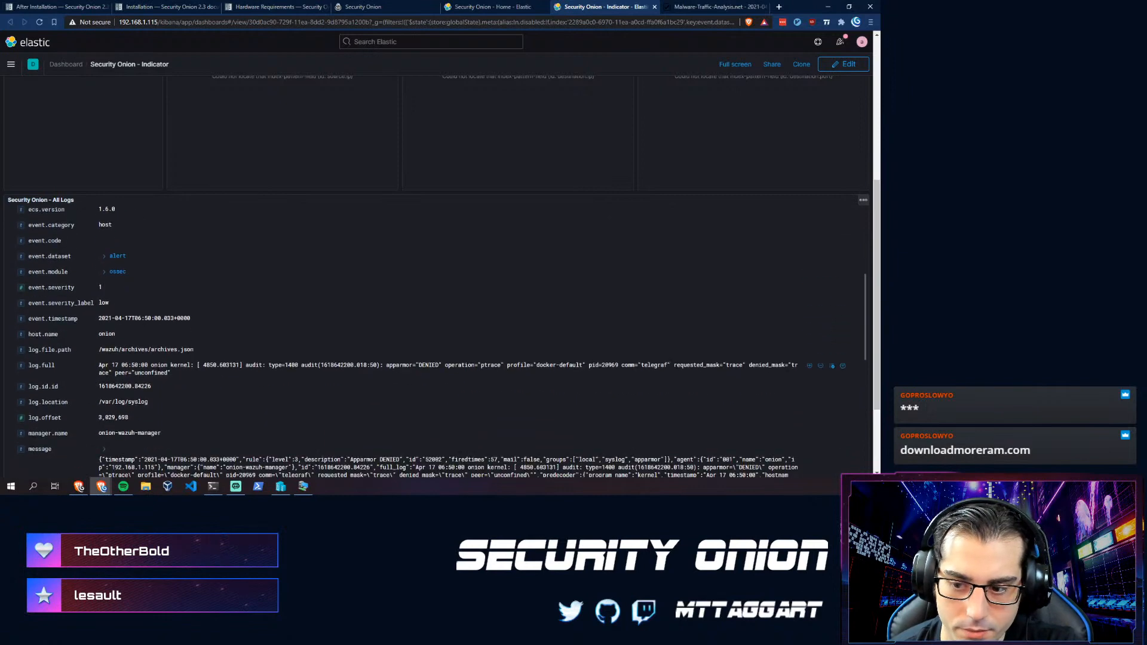
{"action": "scroll", "coordinate": [201, 317], "scroll_direction": "up", "scroll_amount": 8}
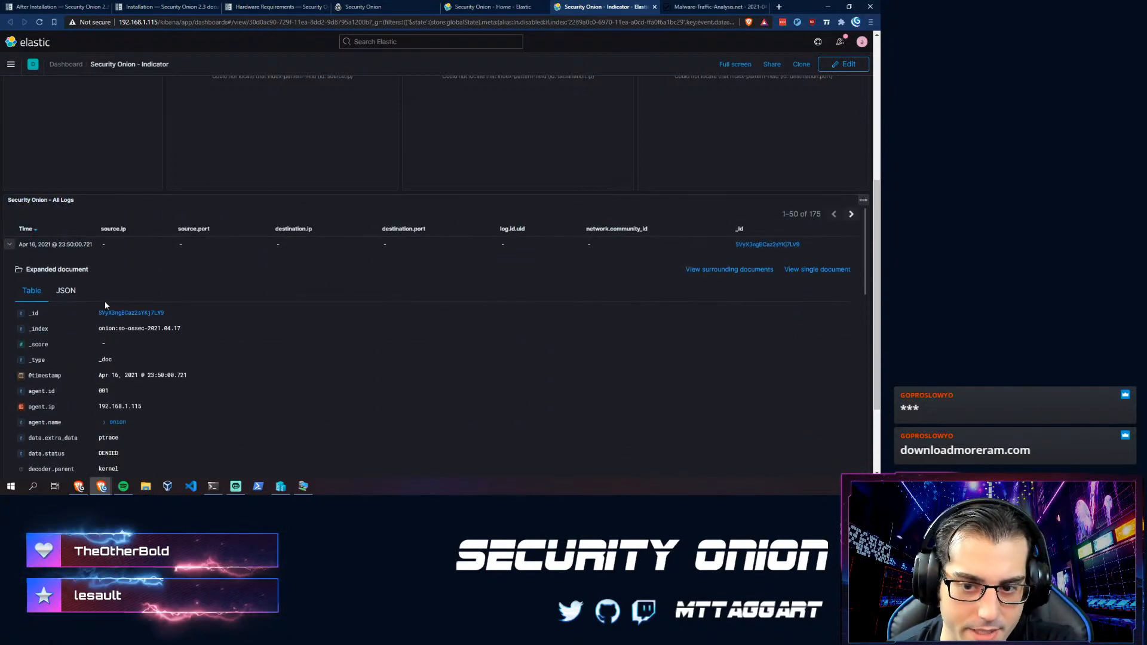
{"action": "left_click", "coordinate": [10, 245]}
{"action": "scroll", "coordinate": [403, 102], "scroll_direction": "up", "scroll_amount": 3}
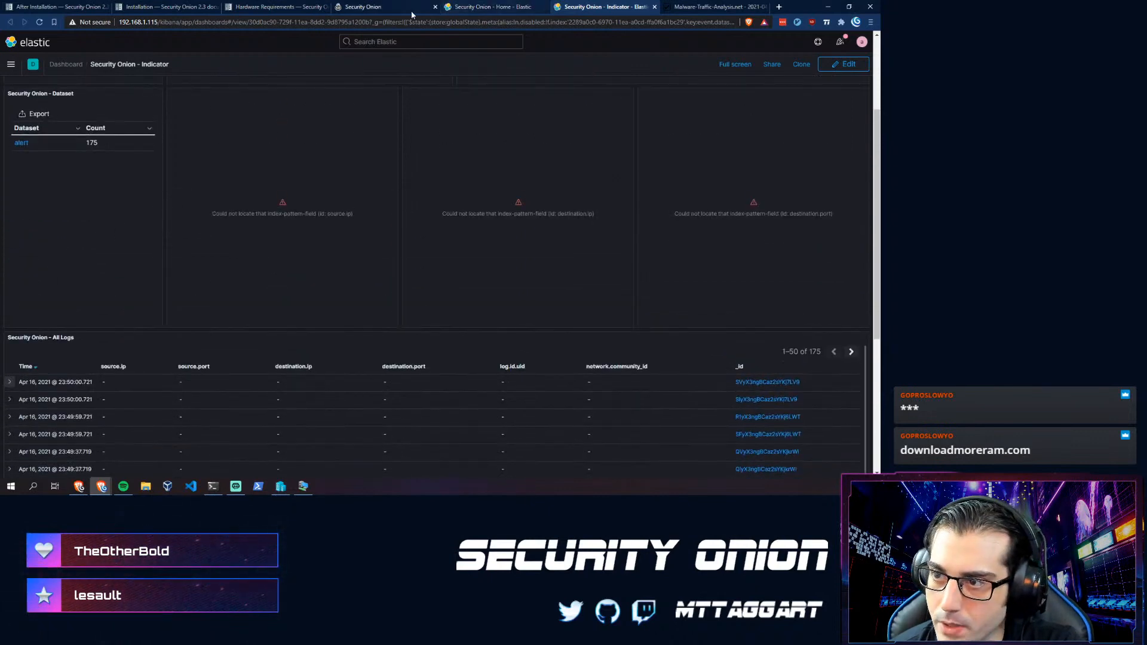
{"action": "left_click", "coordinate": [374, 7]}
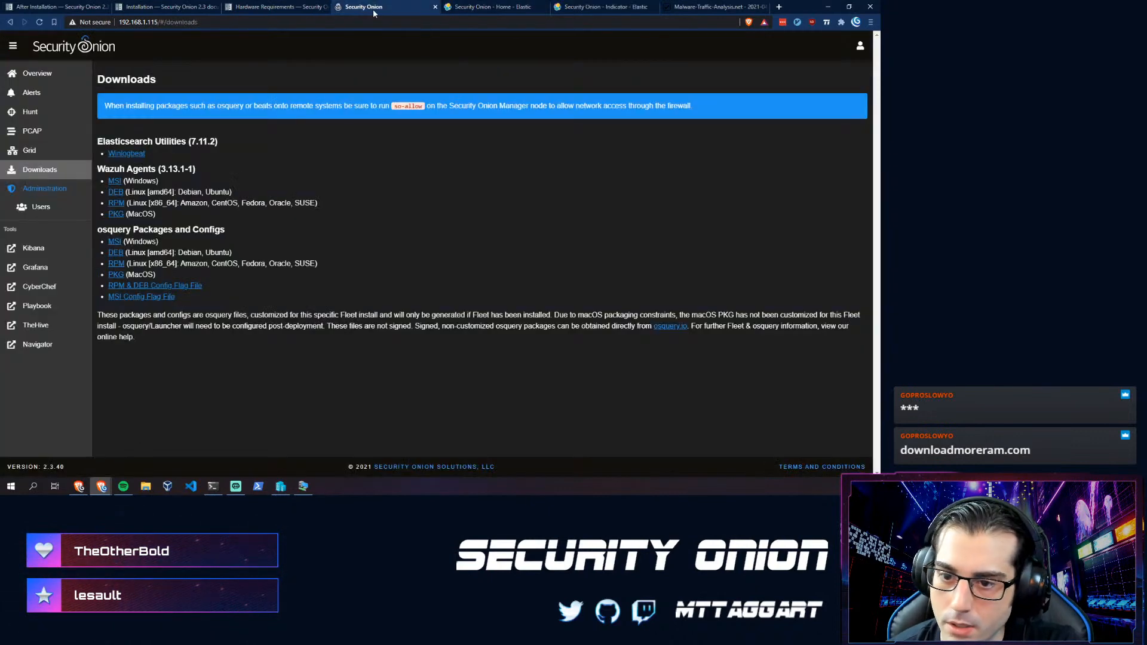
- Open Grafana's Evaluation Mode onion overview, scroll its health panels, and return to Security Onion
{"action": "left_click", "coordinate": [33, 269]}
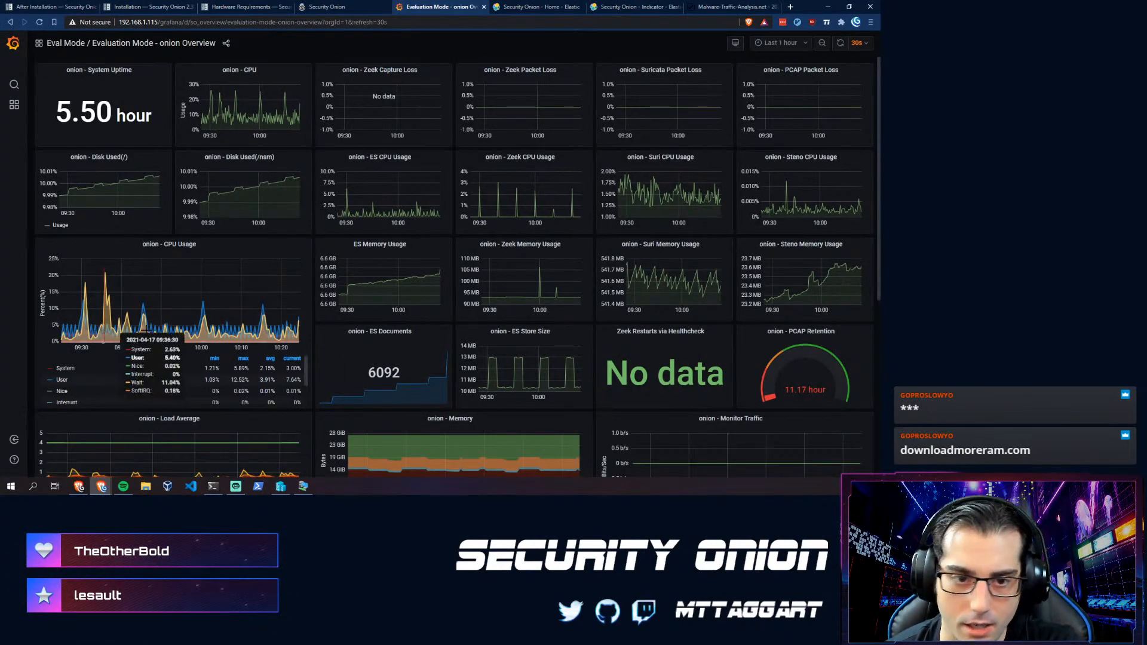
{"action": "scroll", "coordinate": [258, 319], "scroll_direction": "down", "scroll_amount": 4}
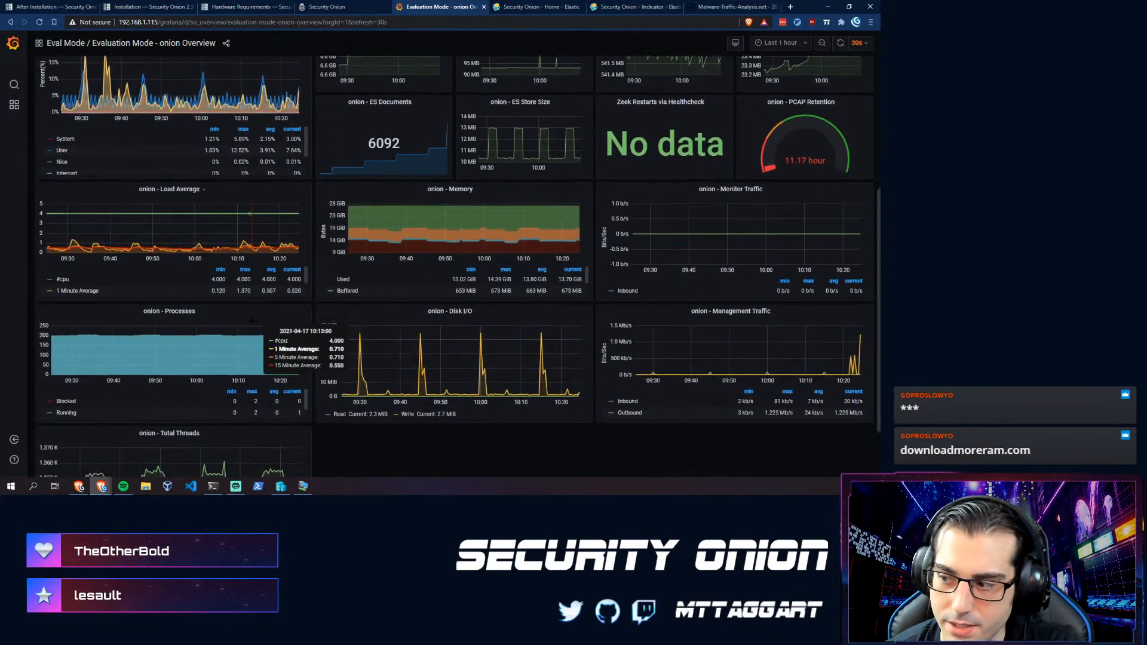
{"action": "scroll", "coordinate": [252, 320], "scroll_direction": "down", "scroll_amount": 2}
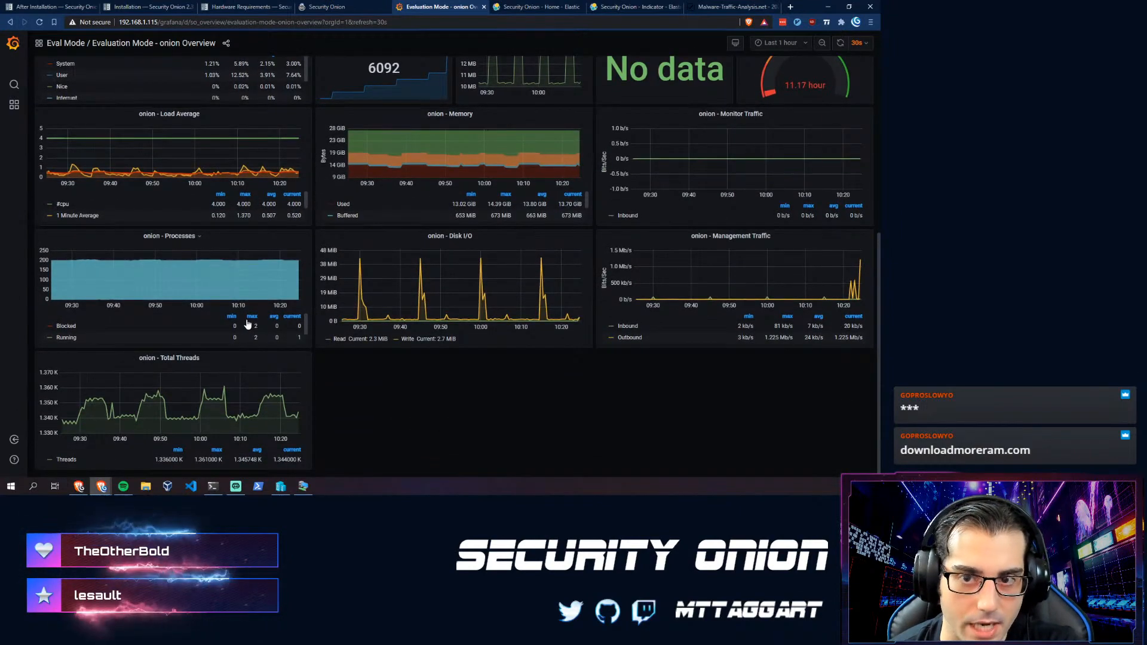
{"action": "scroll", "coordinate": [353, 372], "scroll_direction": "up", "scroll_amount": 5}
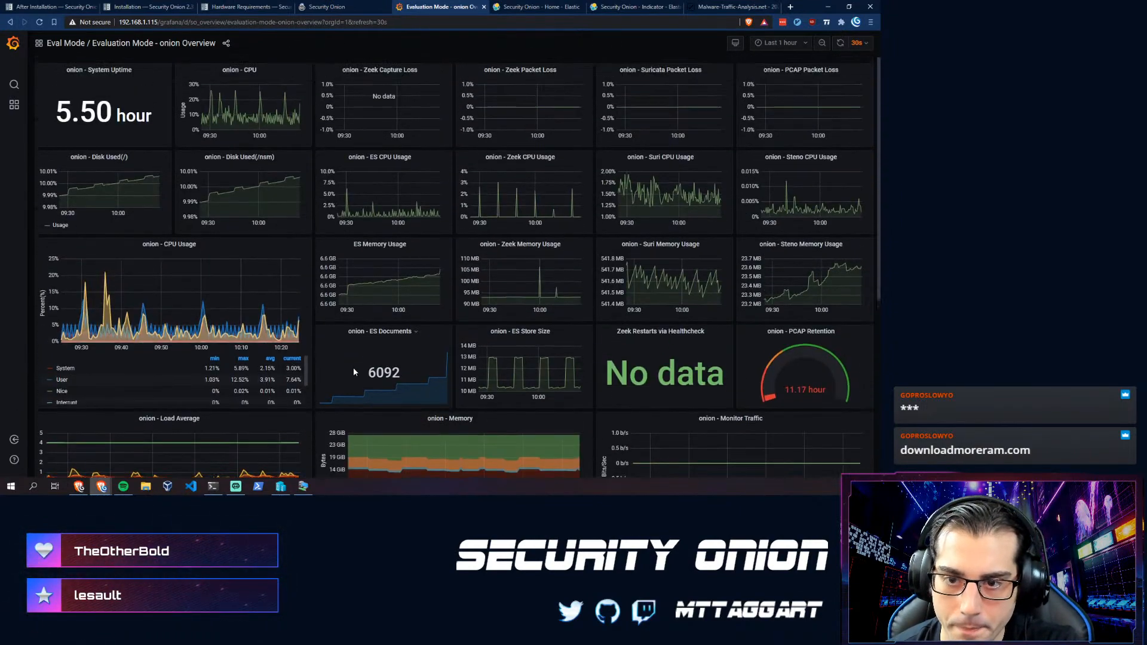
{"action": "scroll", "coordinate": [353, 367], "scroll_direction": "down", "scroll_amount": 1}
{"action": "scroll", "coordinate": [298, 199], "scroll_direction": "up", "scroll_amount": 1}
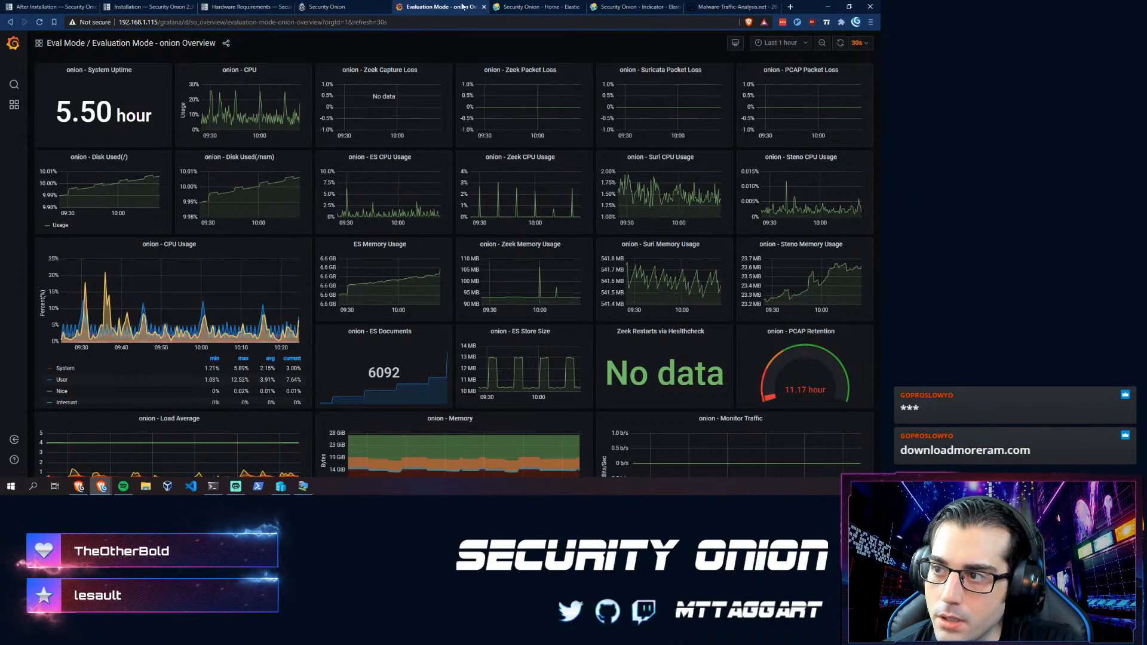
{"action": "left_click", "coordinate": [306, 6]}
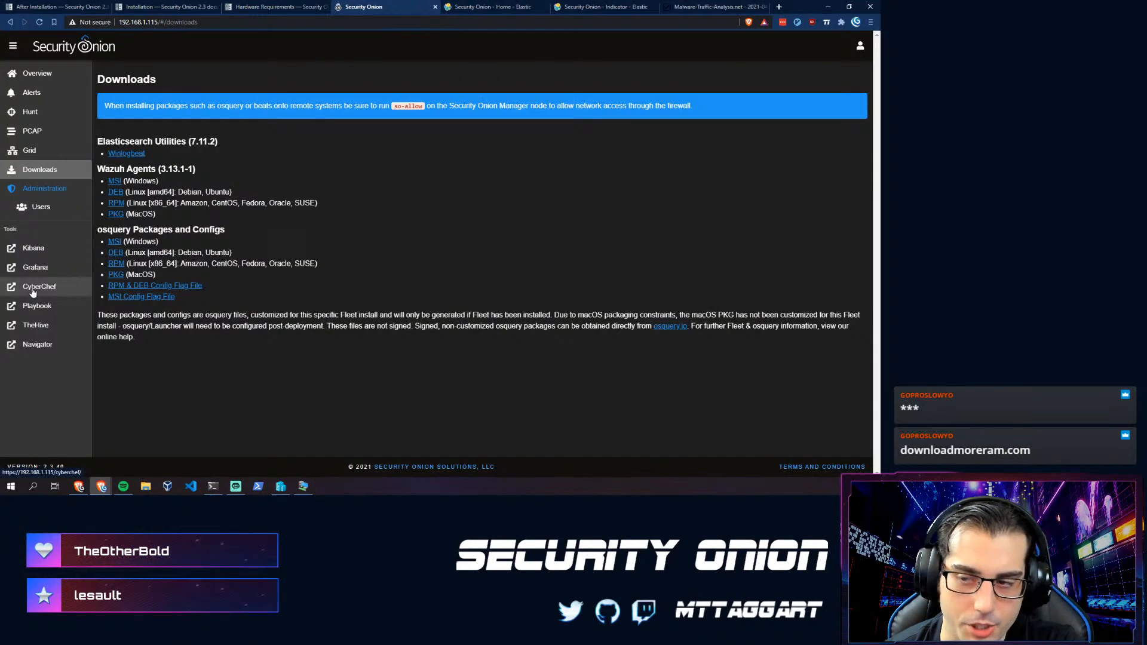
- Launch CyberChef in a new tab and close the extra Elastic and Indicator tabs
{"action": "left_click", "coordinate": [32, 289]}
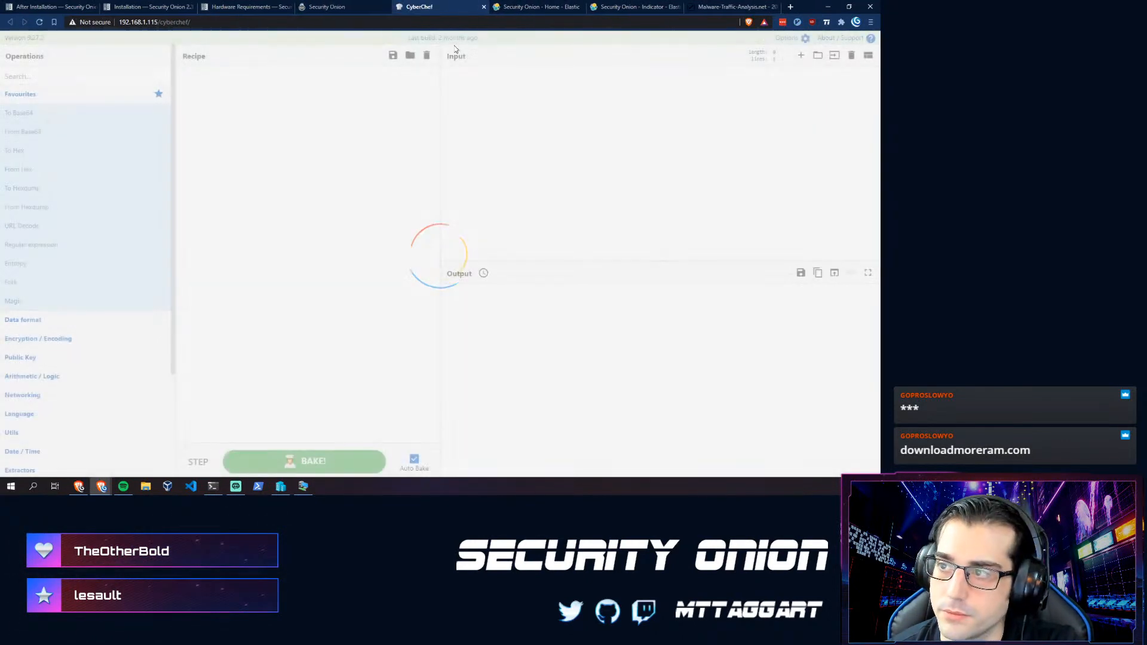
{"action": "left_click", "coordinate": [581, 7]}
{"action": "left_click", "coordinate": [581, 7]}
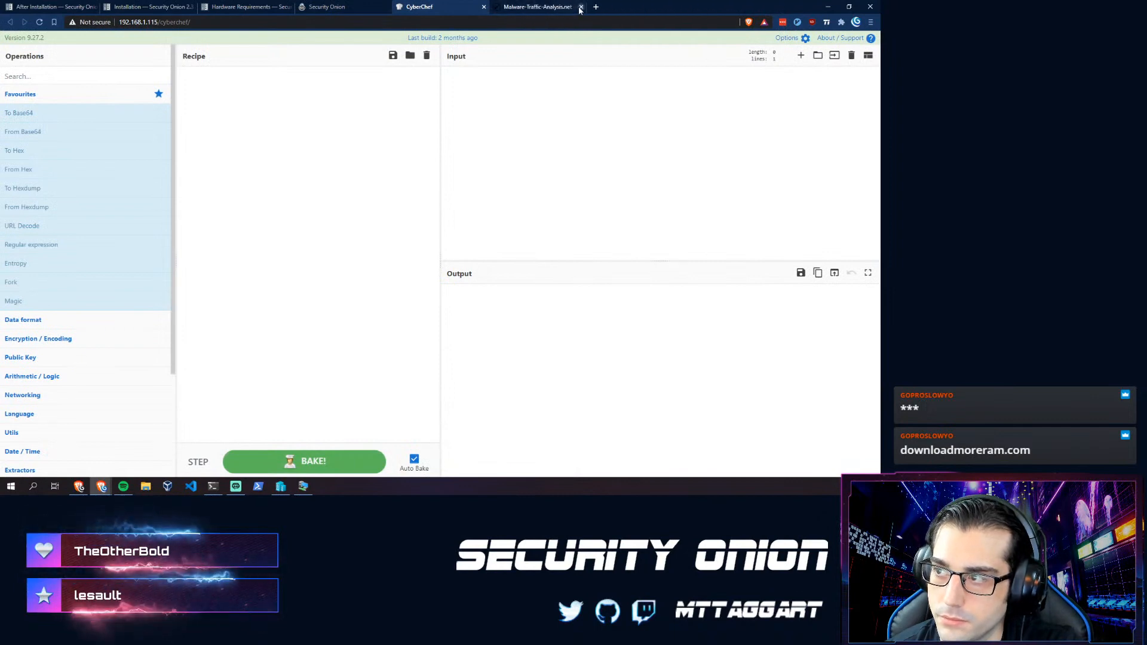
{"action": "left_click", "coordinate": [581, 7]}
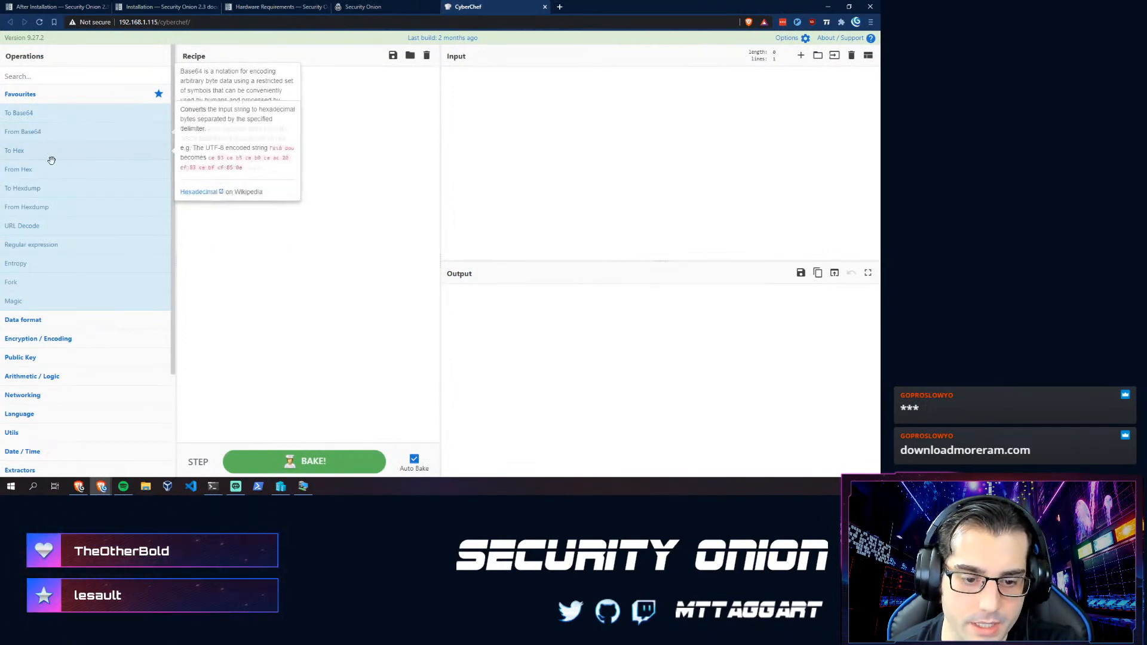
- Return to the Security Onion console's Downloads page
{"action": "scroll", "coordinate": [95, 364], "scroll_direction": "down", "scroll_amount": 3}
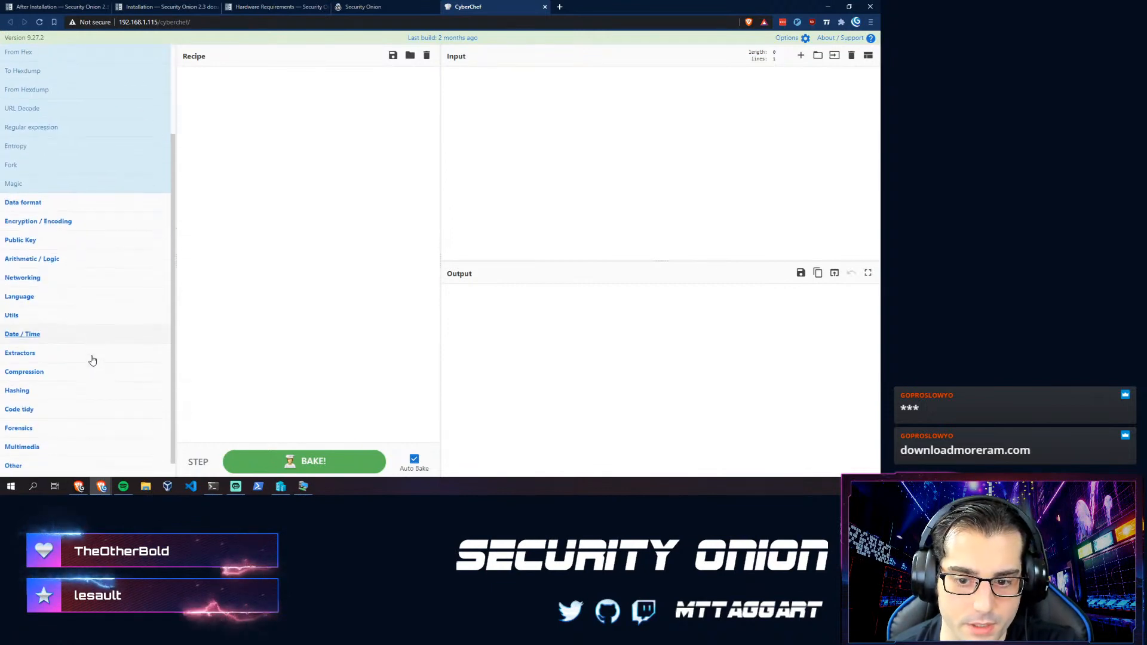
{"action": "scroll", "coordinate": [48, 266], "scroll_direction": "up", "scroll_amount": 3}
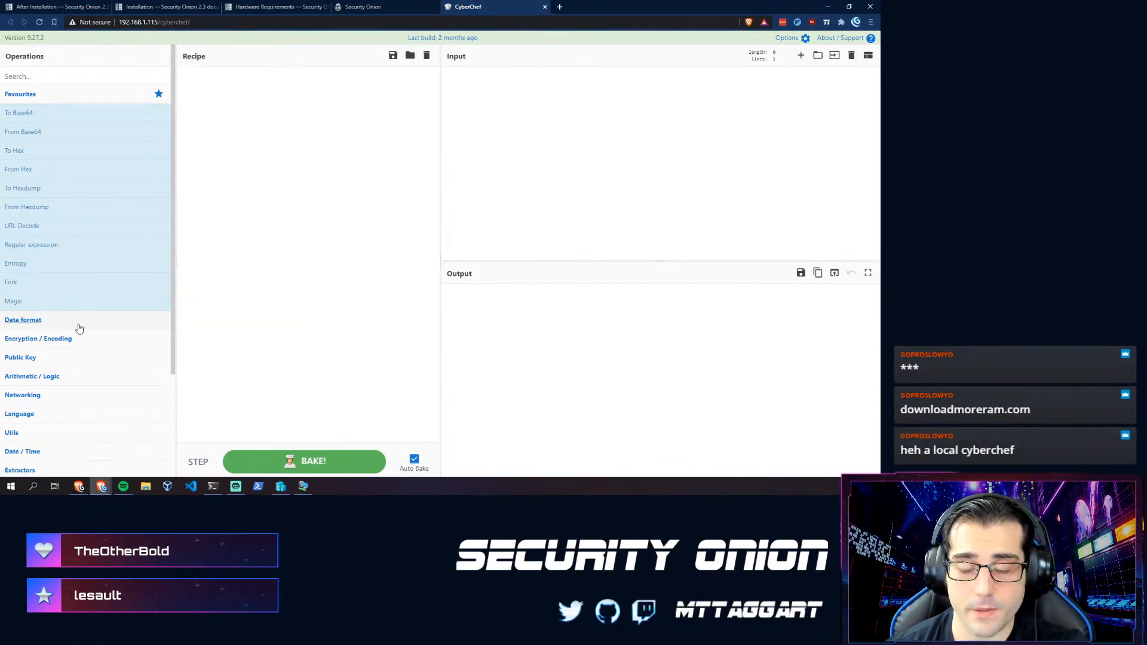
{"action": "left_click", "coordinate": [357, 9]}
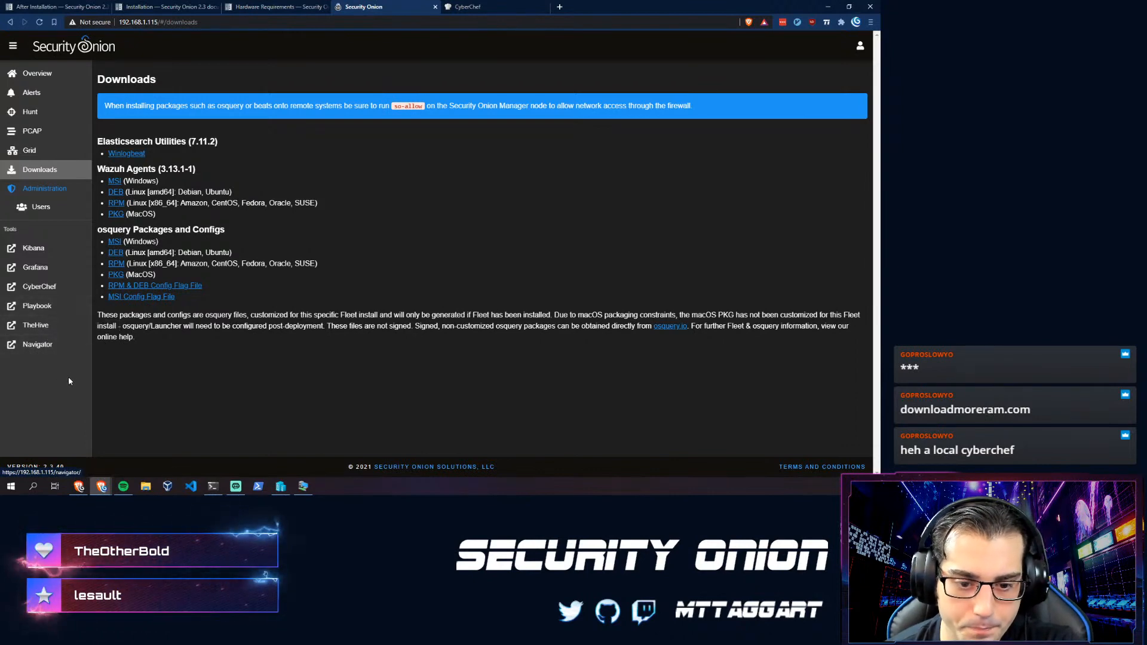
- Open Playbook and edit play #493, Suspicious Keyboard Layout Load
{"action": "left_click", "coordinate": [43, 309]}
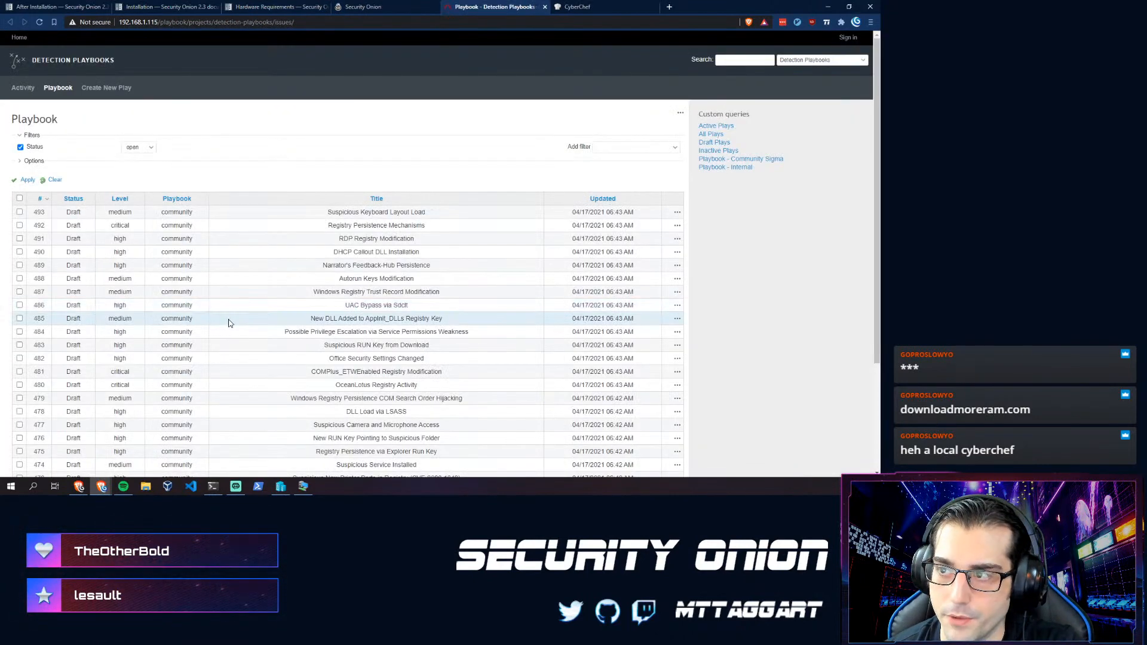
{"action": "left_click", "coordinate": [20, 213]}
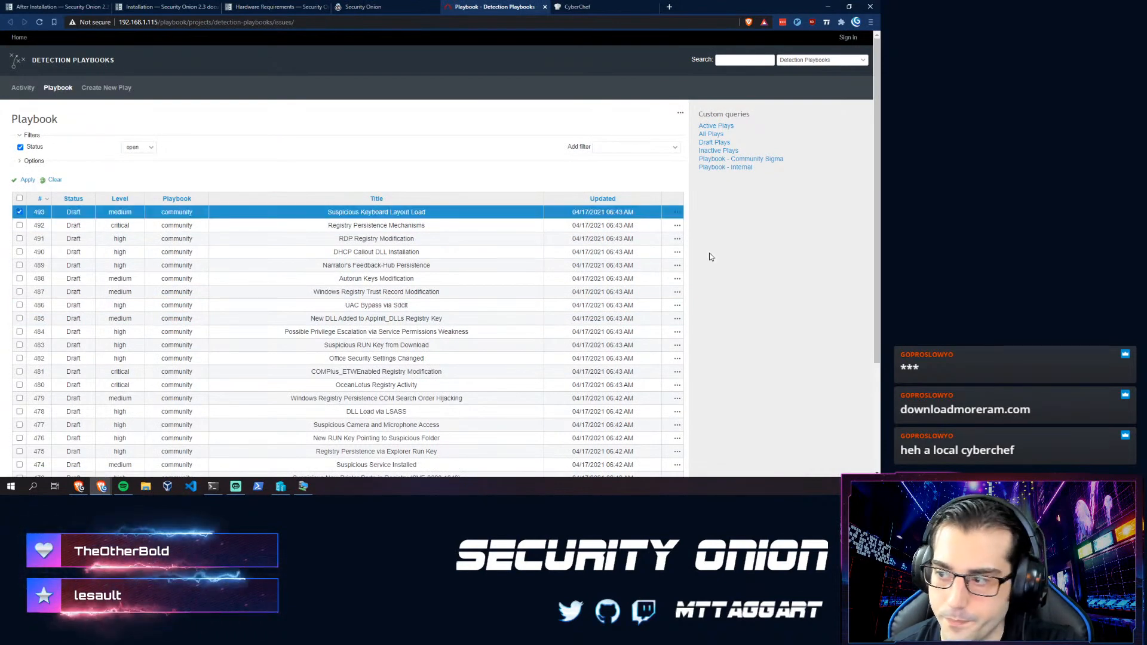
{"action": "left_click", "coordinate": [677, 213]}
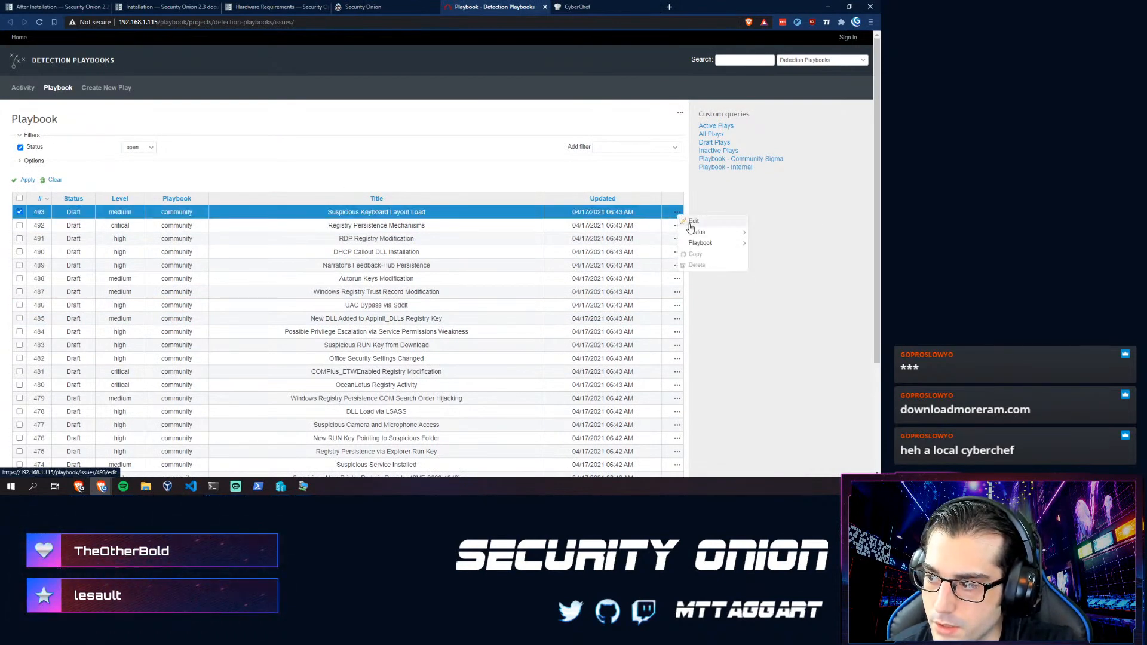
{"action": "left_click", "coordinate": [693, 221]}
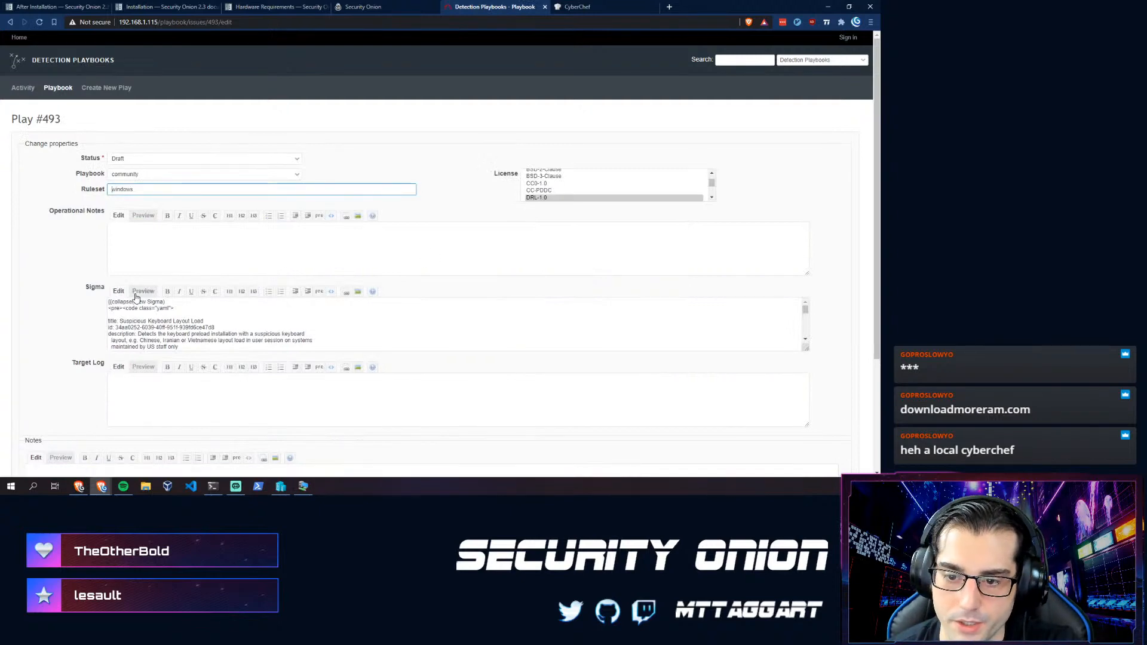
{"action": "scroll", "coordinate": [141, 338], "scroll_direction": "down", "scroll_amount": 5}
{"action": "scroll", "coordinate": [119, 329], "scroll_direction": "up", "scroll_amount": 5}
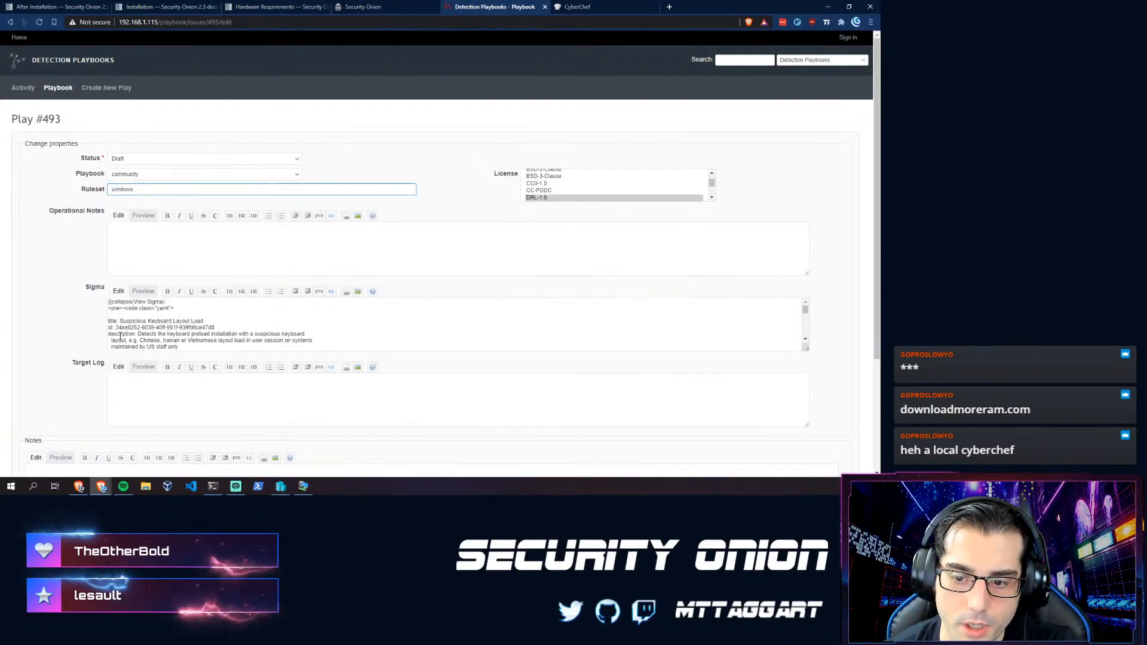
{"action": "scroll", "coordinate": [117, 327], "scroll_direction": "down", "scroll_amount": 10}
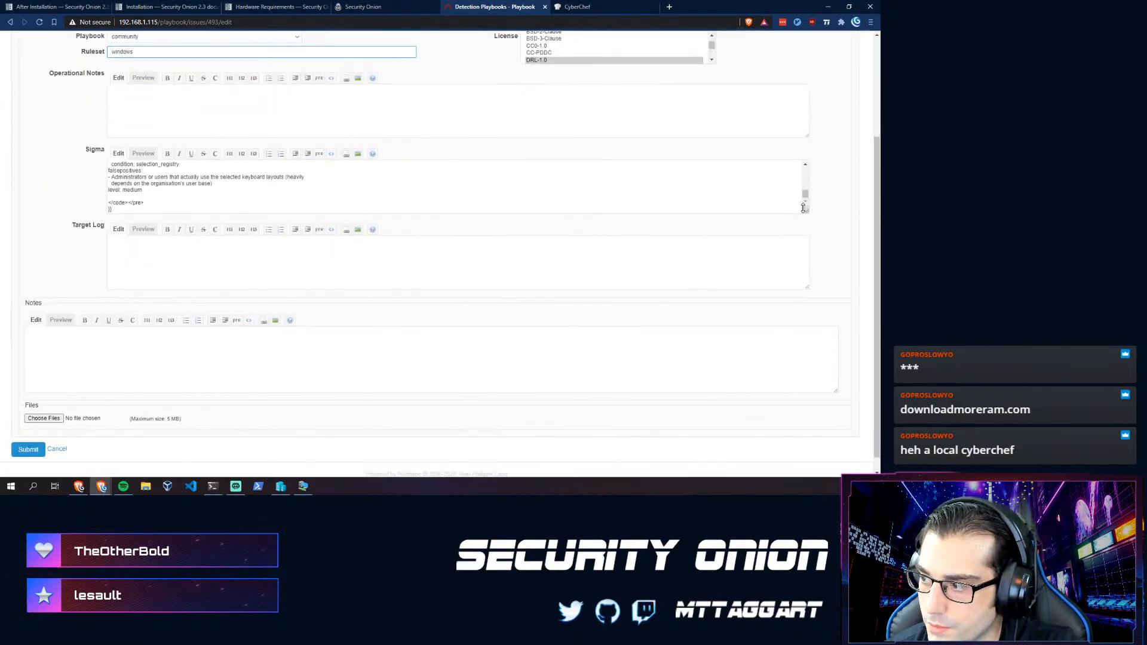
- Enlarge the Sigma rule box so the whole YAML is visible
{"action": "left_click_drag", "start_coordinate": [808, 211], "coordinate": [808, 424]}
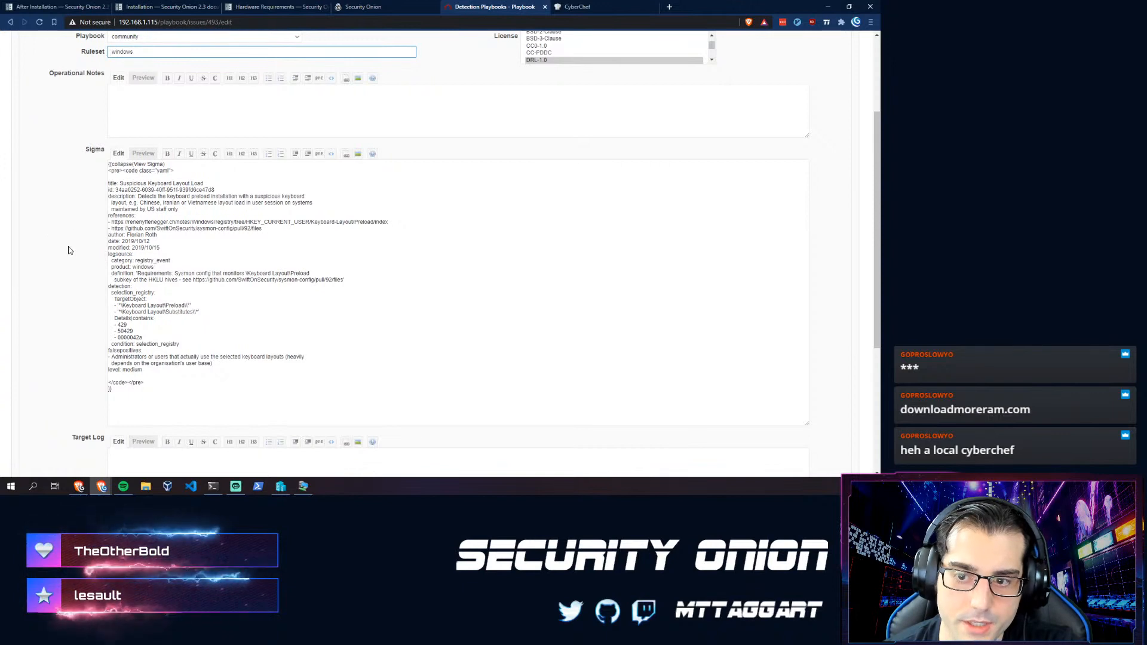
{"action": "scroll", "coordinate": [60, 244], "scroll_direction": "down", "scroll_amount": 2}
{"action": "scroll", "coordinate": [60, 244], "scroll_direction": "up", "scroll_amount": 5}
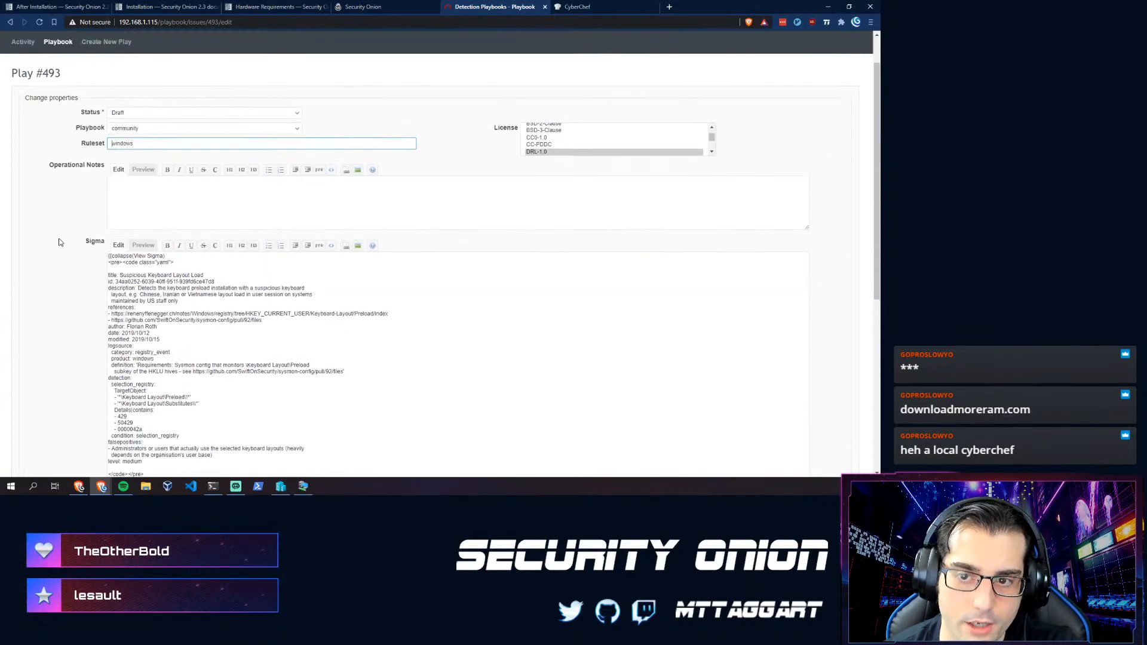
{"action": "scroll", "coordinate": [60, 242], "scroll_direction": "down", "scroll_amount": 4}
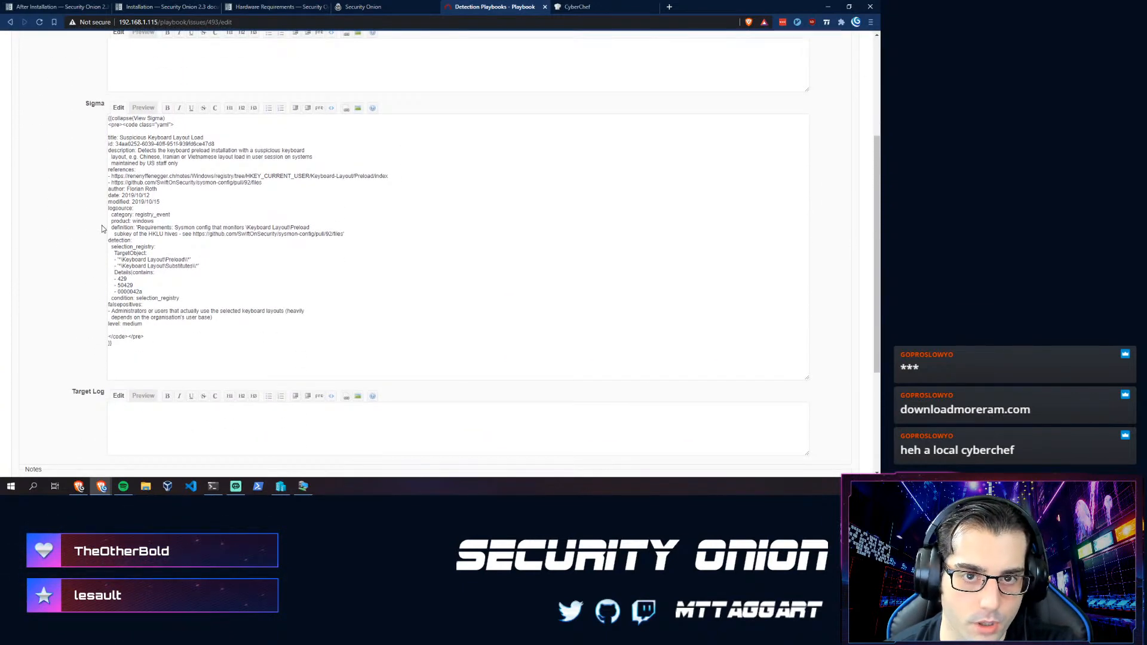
{"action": "scroll", "coordinate": [70, 299], "scroll_direction": "up", "scroll_amount": 4}
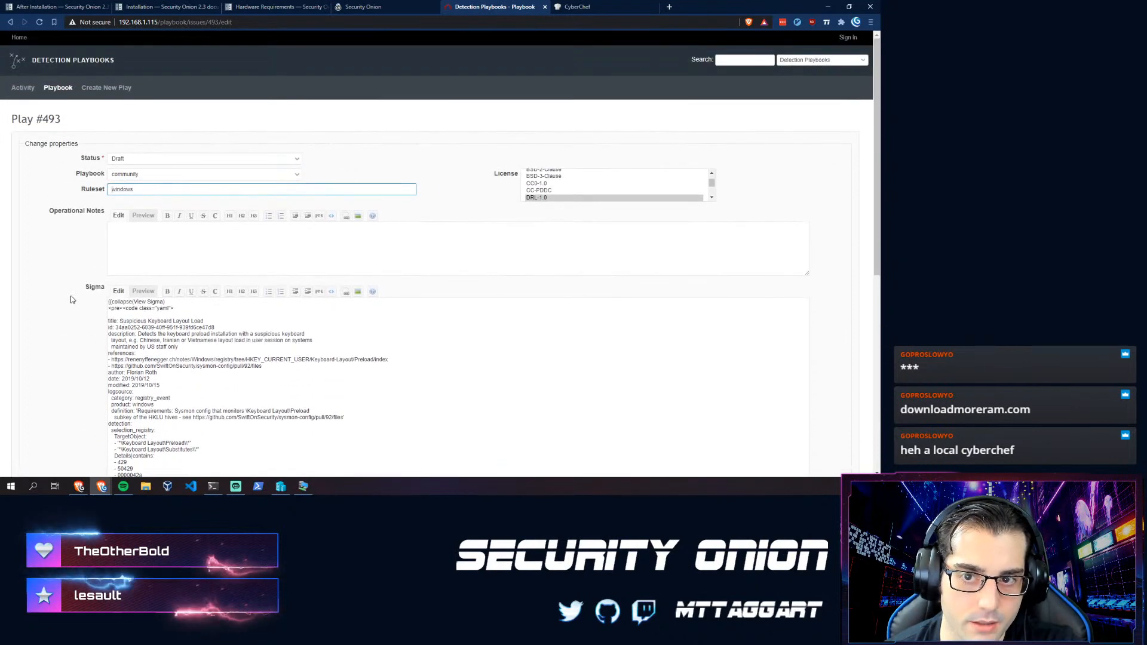
{"action": "scroll", "coordinate": [70, 299], "scroll_direction": "down", "scroll_amount": 3}
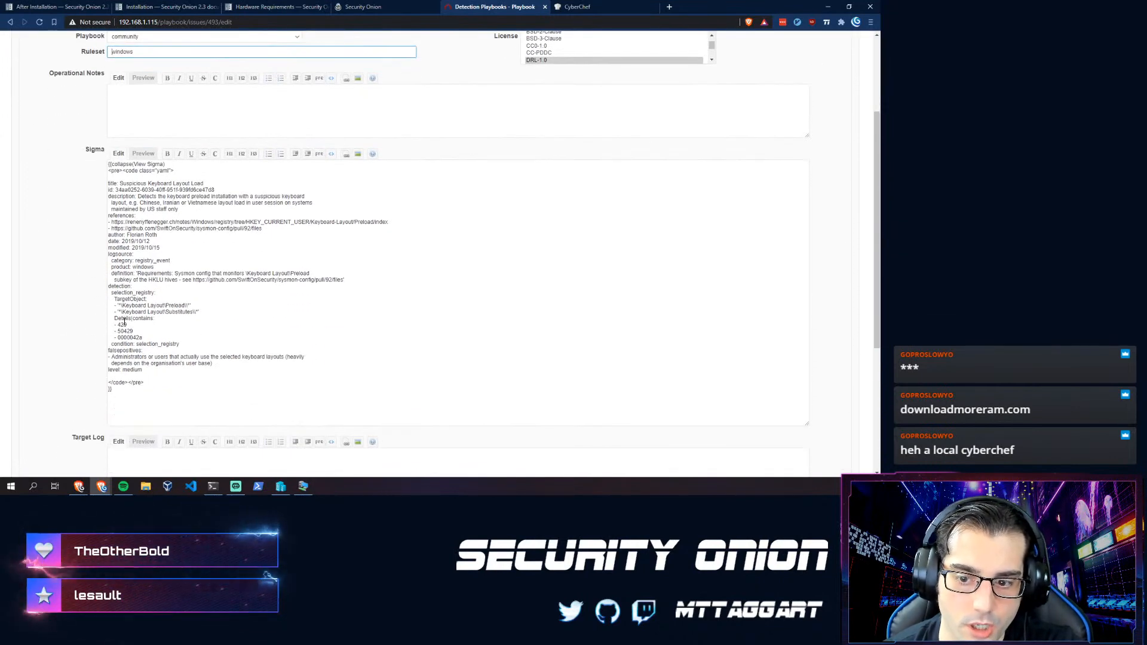
- Highlight the closing lines of the Sigma YAML and review the full rule
{"action": "left_click_drag", "start_coordinate": [126, 399], "coordinate": [126, 371]}
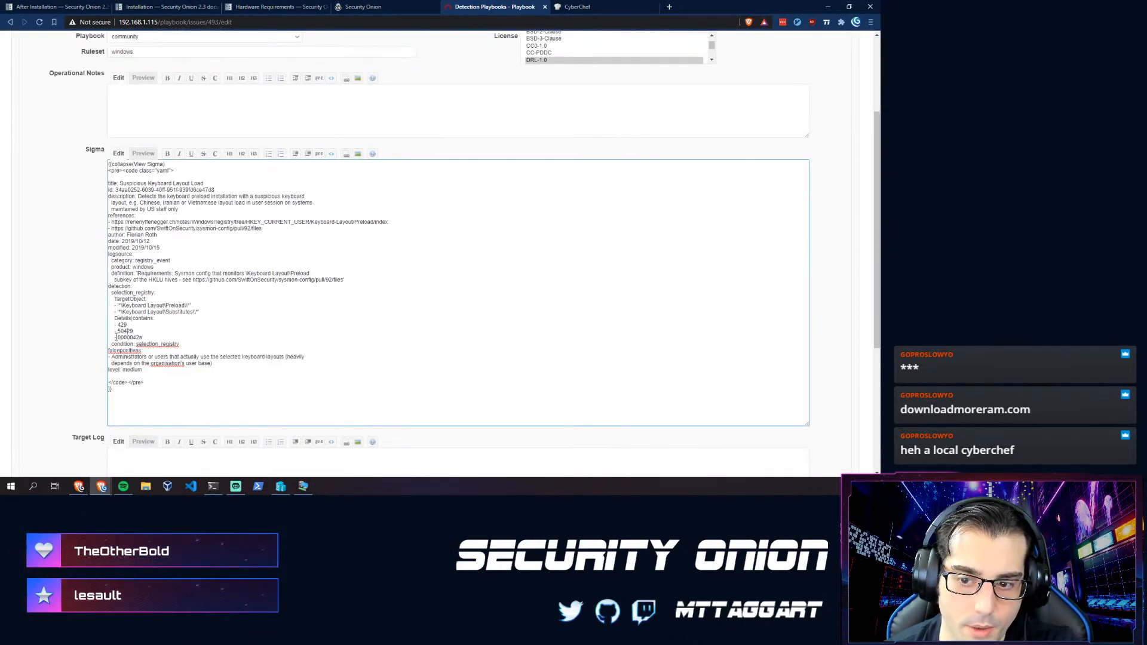
{"action": "scroll", "coordinate": [181, 326], "scroll_direction": "up", "scroll_amount": 3}
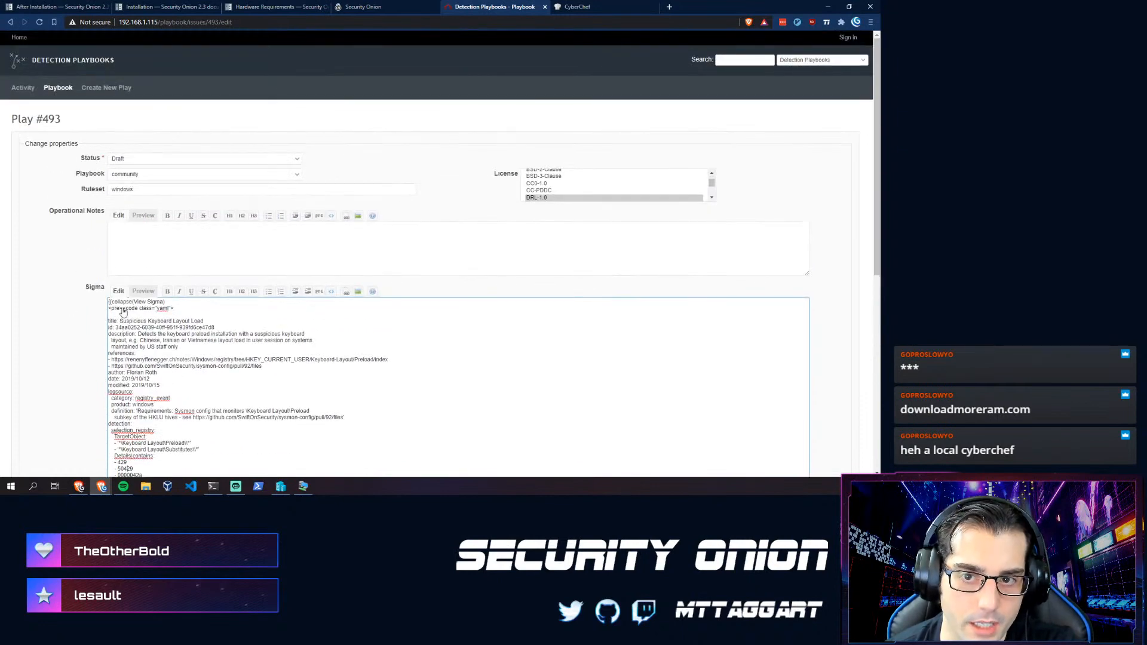
{"action": "scroll", "coordinate": [90, 332], "scroll_direction": "down", "scroll_amount": 2}
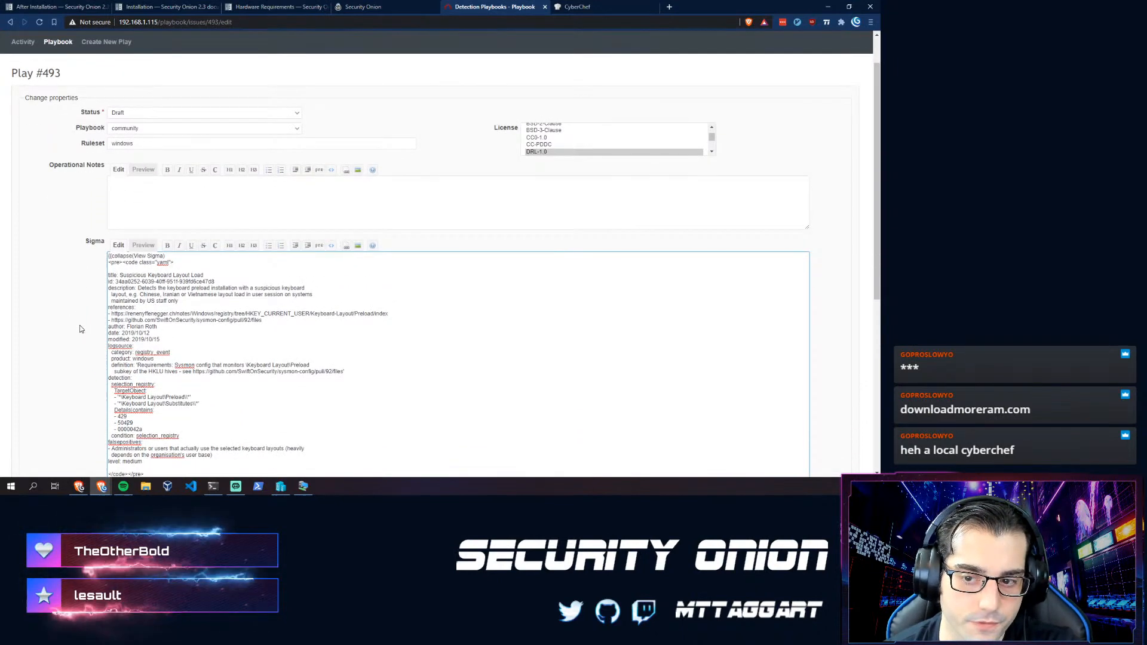
{"action": "scroll", "coordinate": [81, 329], "scroll_direction": "down", "scroll_amount": 1}
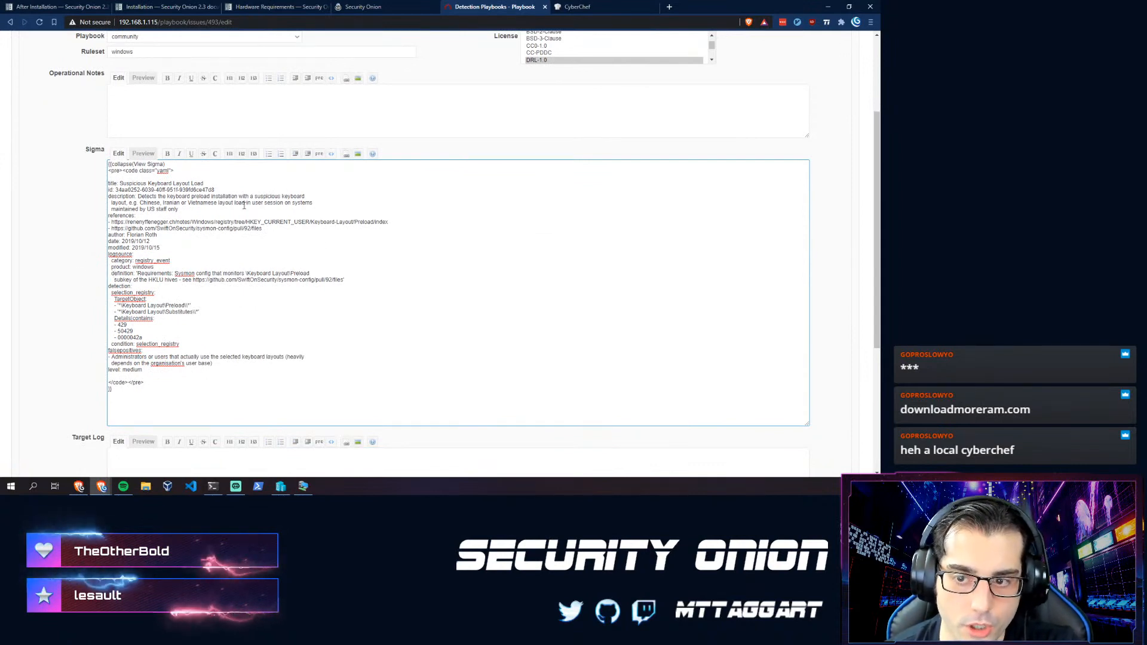
{"action": "scroll", "coordinate": [171, 363], "scroll_direction": "up", "scroll_amount": 1}
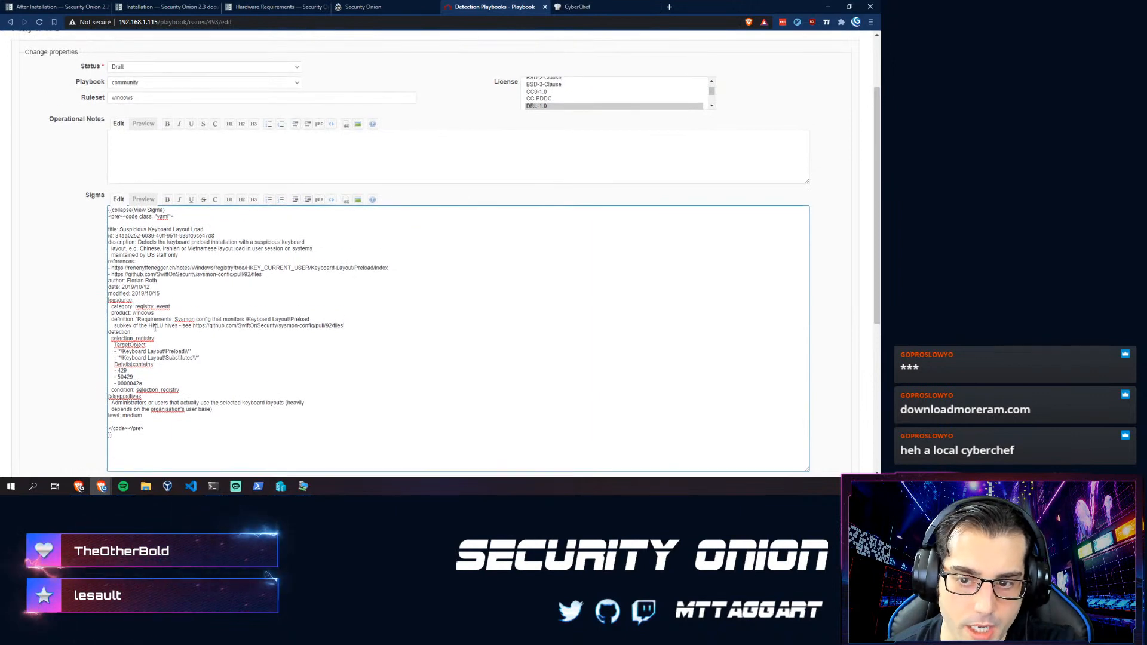
{"action": "scroll", "coordinate": [131, 402], "scroll_direction": "down", "scroll_amount": 1}
{"action": "scroll", "coordinate": [640, 300], "scroll_direction": "up", "scroll_amount": 3}
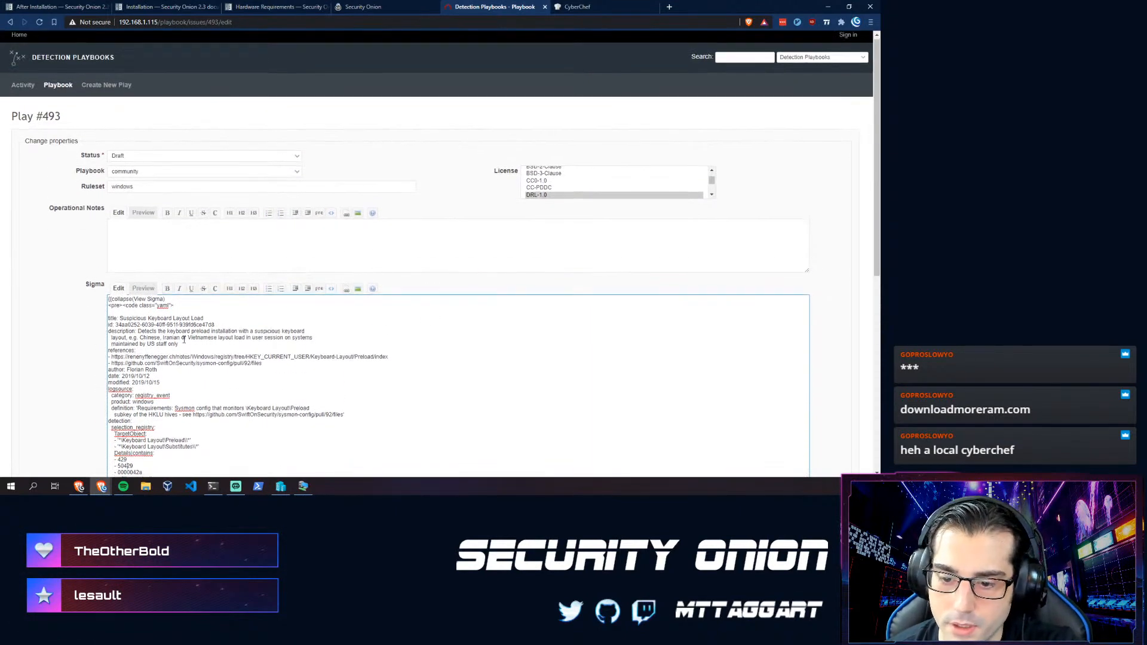
{"action": "scroll", "coordinate": [166, 312], "scroll_direction": "down", "scroll_amount": 5}
{"action": "scroll", "coordinate": [158, 334], "scroll_direction": "up", "scroll_amount": 5}
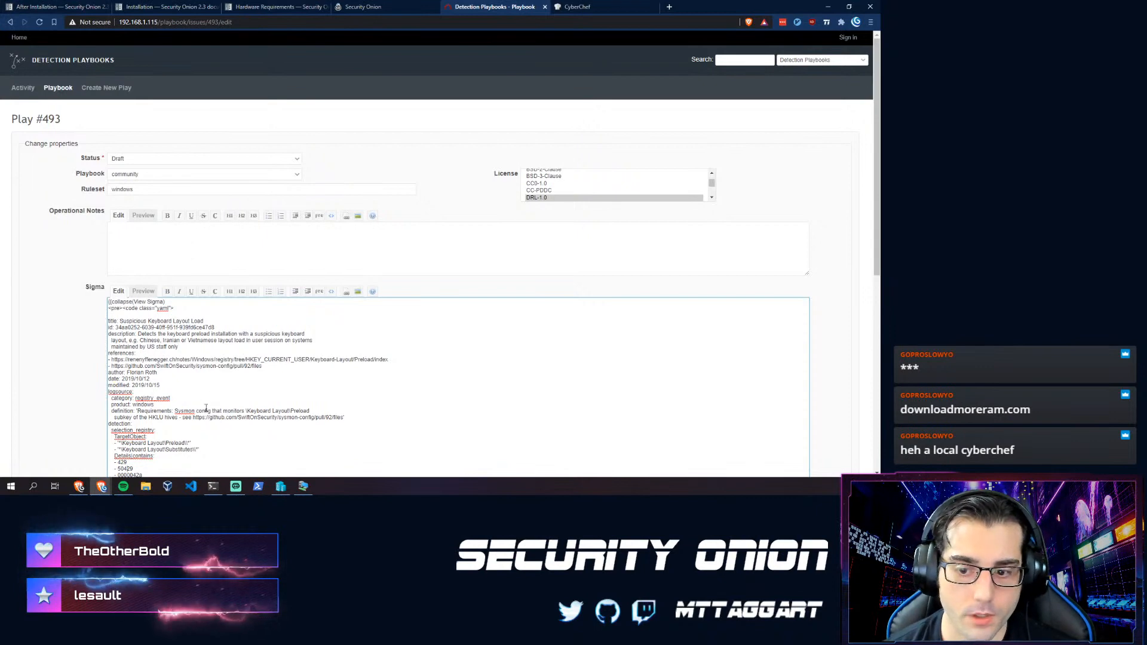
{"action": "scroll", "coordinate": [179, 399], "scroll_direction": "down", "scroll_amount": 2}
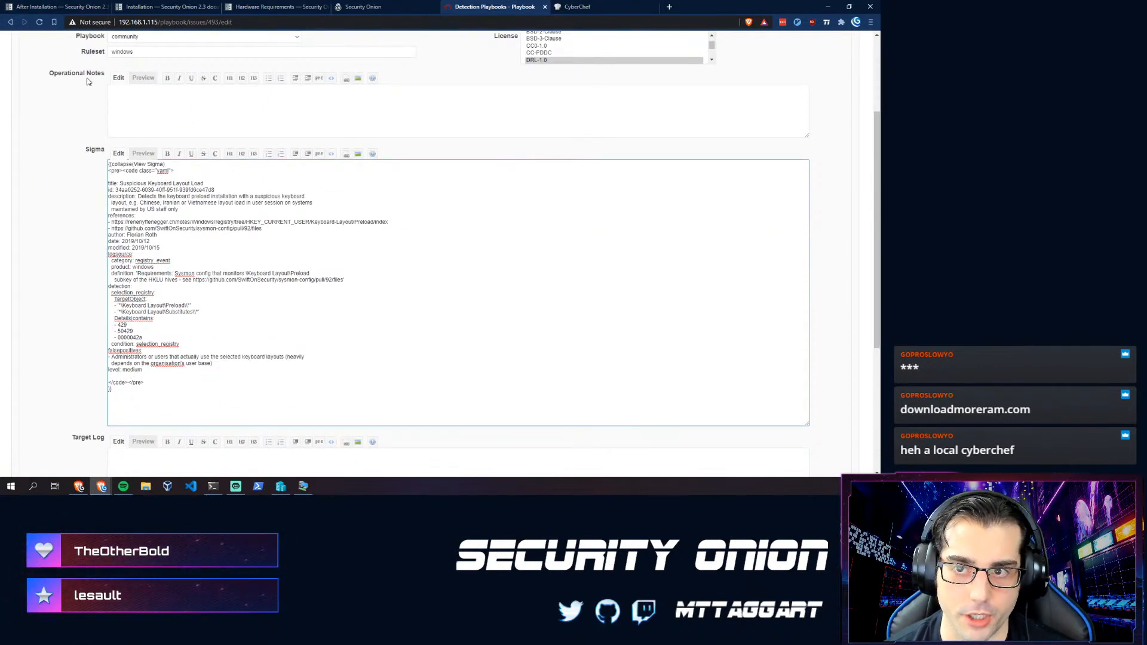
{"action": "scroll", "coordinate": [138, 164], "scroll_direction": "up", "scroll_amount": 2}
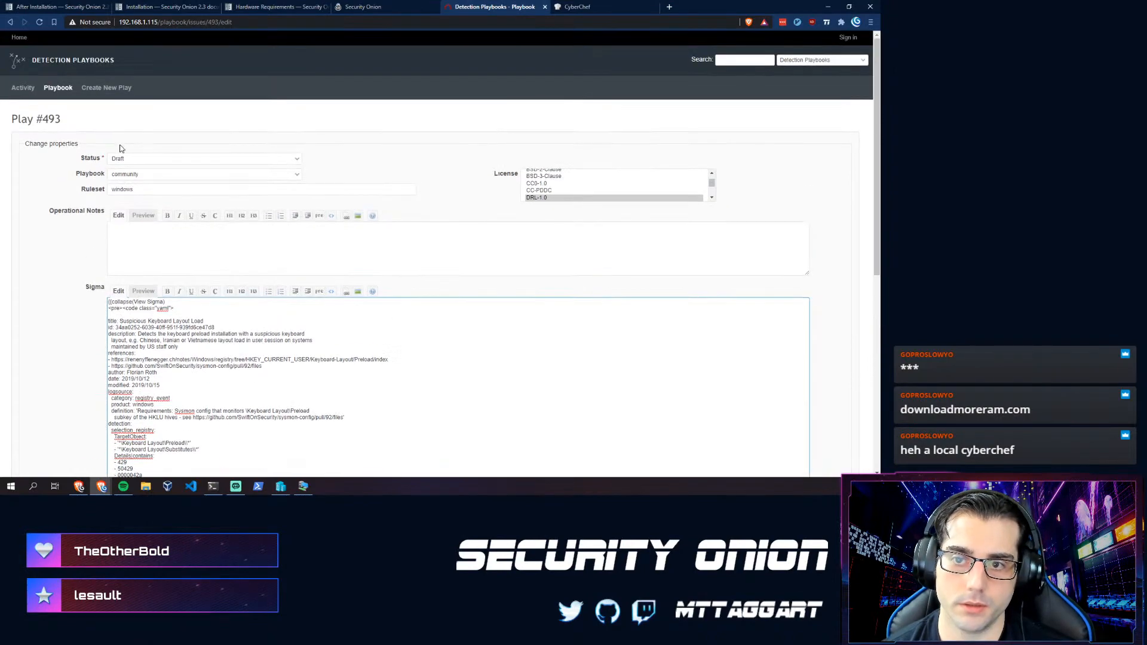
{"action": "left_click", "coordinate": [220, 21]}
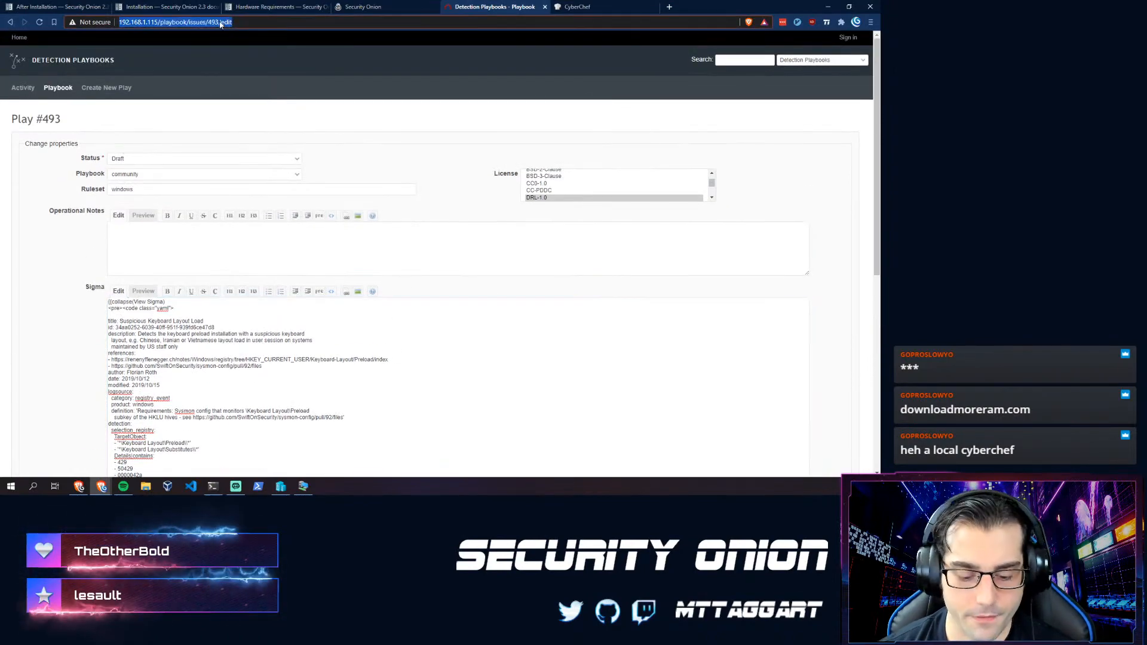
- Search the web for 'sigma rules' and open the SigmaHQ sigma repository on GitHub
{"action": "key", "text": "ctrl+t"}
{"action": "type", "text": "sig"}
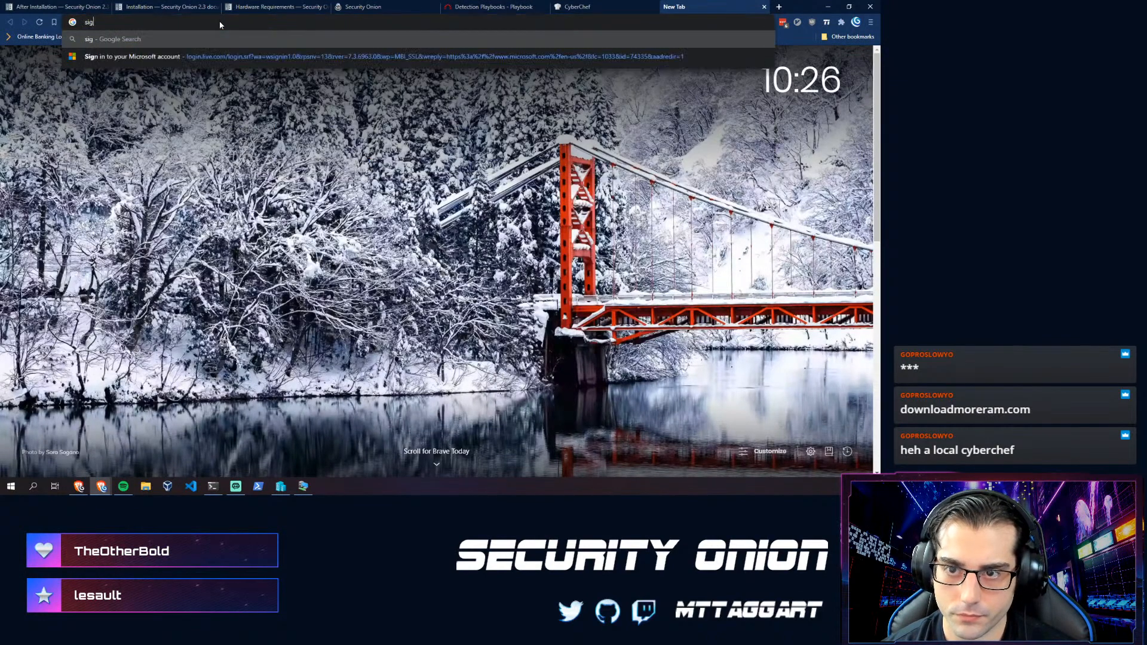
{"action": "type", "text": "ma rules"}
{"action": "key", "text": "Return"}
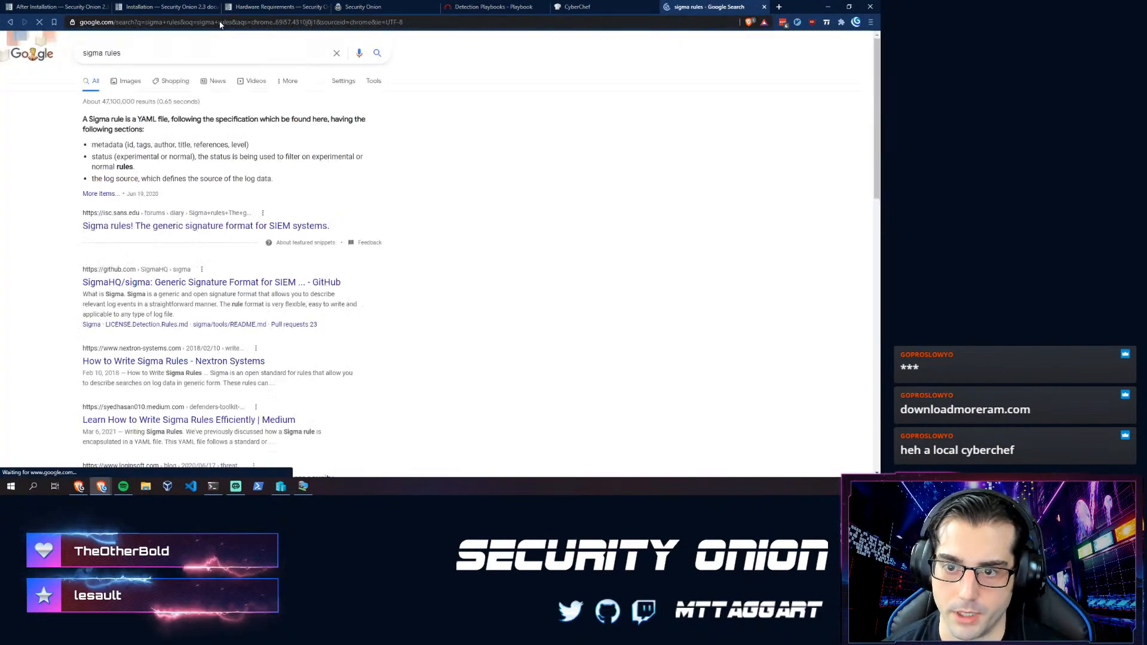
{"action": "left_click", "coordinate": [105, 283]}
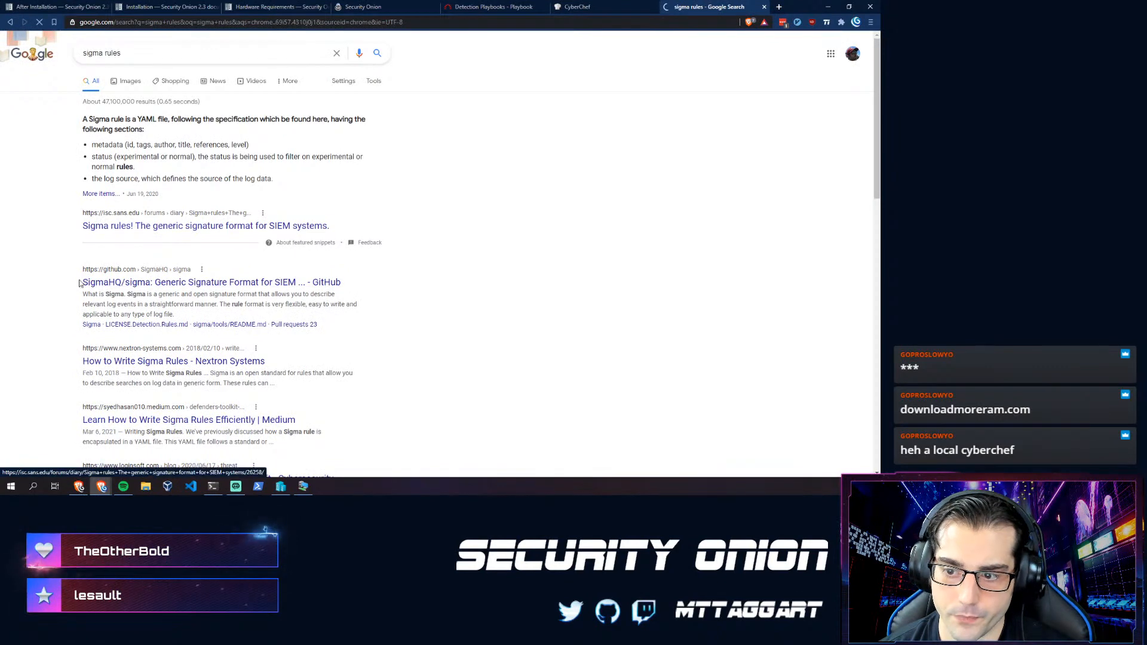
- Look over the repository page and open its tools folder
{"action": "scroll", "coordinate": [62, 161], "scroll_direction": "down", "scroll_amount": 8}
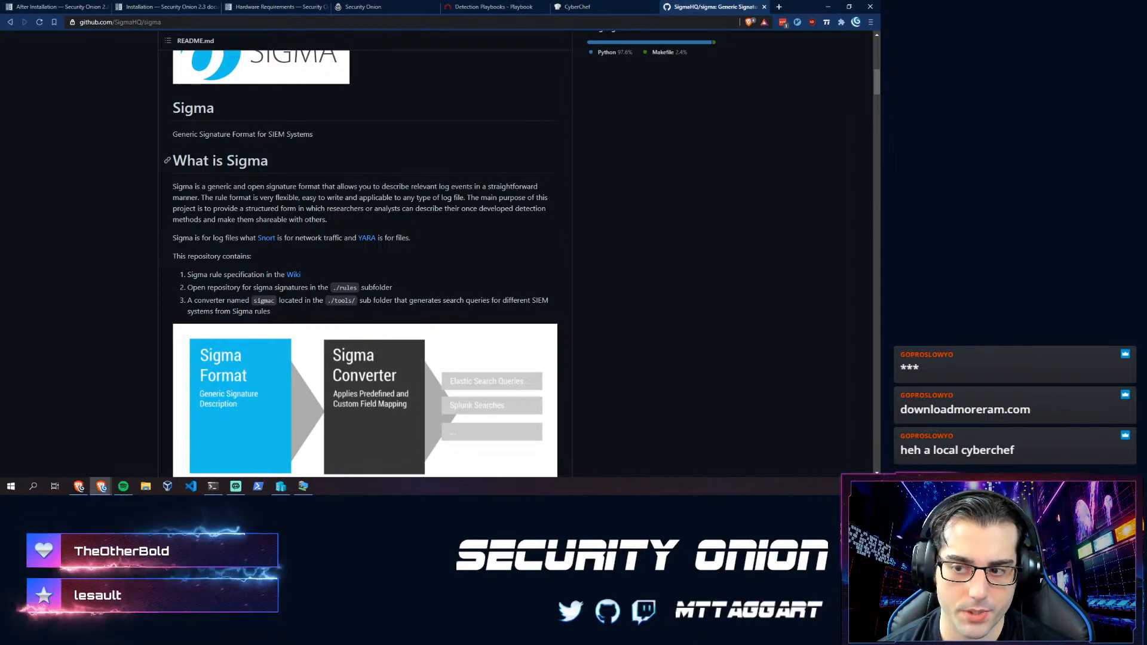
{"action": "scroll", "coordinate": [187, 228], "scroll_direction": "down", "scroll_amount": 5}
{"action": "scroll", "coordinate": [179, 224], "scroll_direction": "up", "scroll_amount": 7}
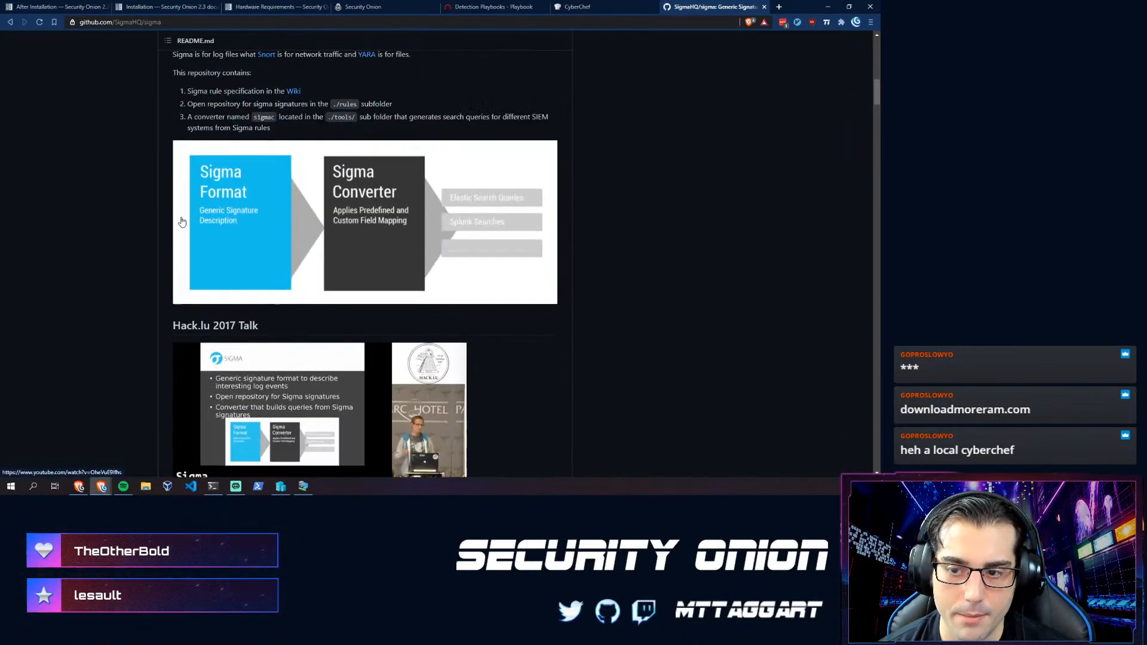
{"action": "scroll", "coordinate": [176, 221], "scroll_direction": "up", "scroll_amount": 10}
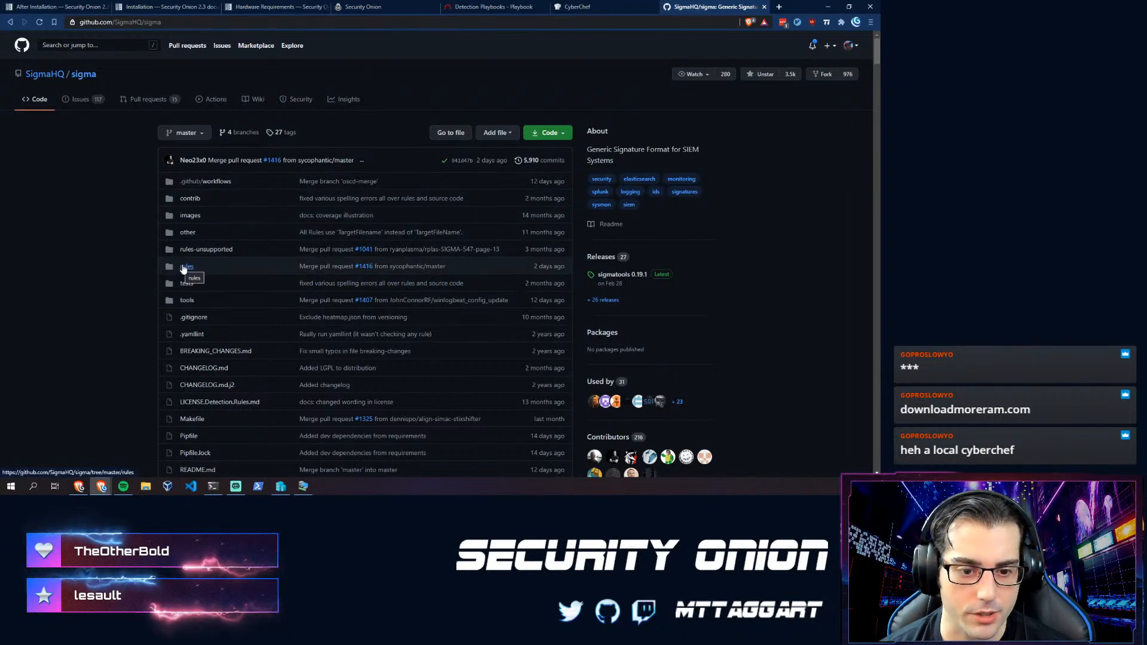
{"action": "left_click", "coordinate": [187, 301]}
{"action": "scroll", "coordinate": [95, 279], "scroll_direction": "down", "scroll_amount": 3}
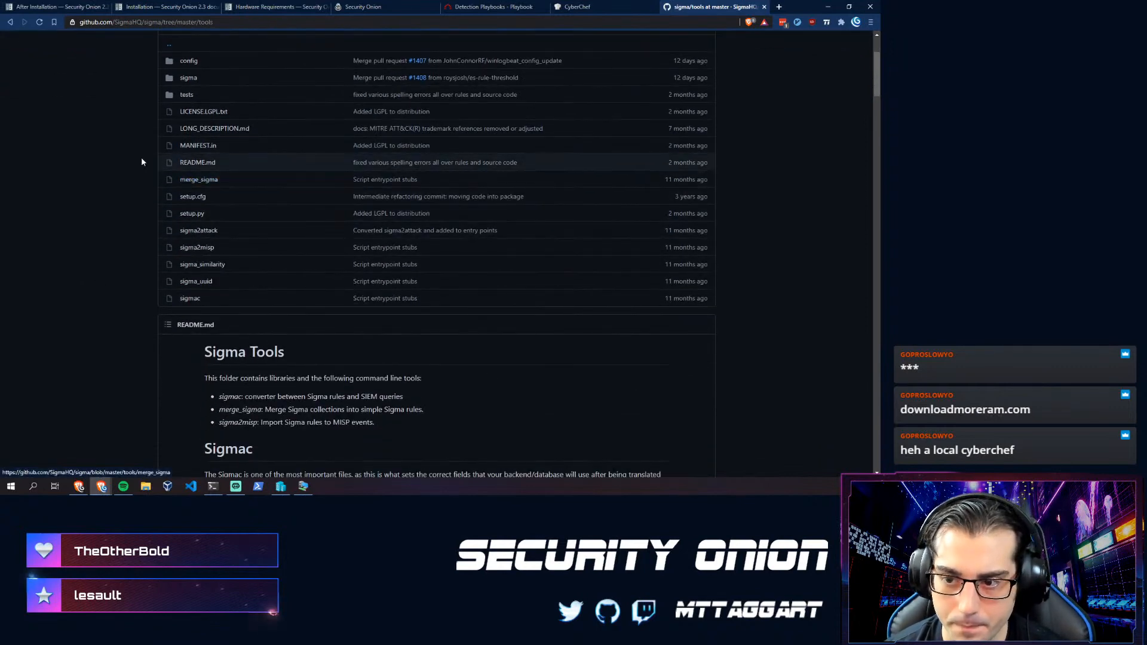
{"action": "scroll", "coordinate": [184, 299], "scroll_direction": "down", "scroll_amount": 5}
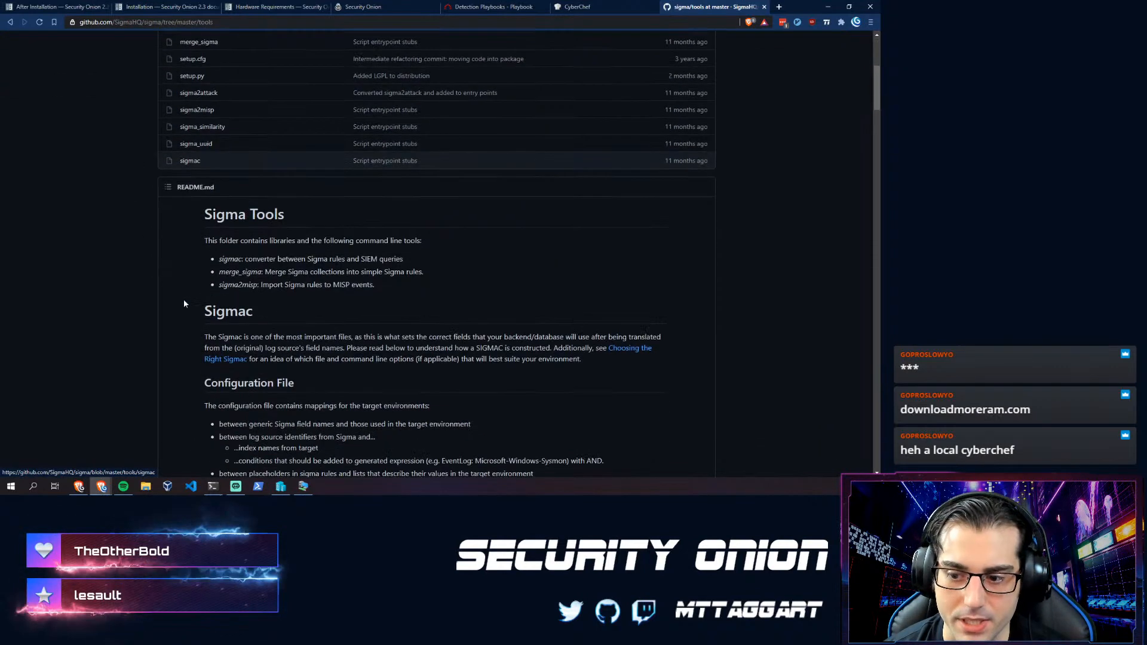
{"action": "scroll", "coordinate": [170, 263], "scroll_direction": "down", "scroll_amount": 5}
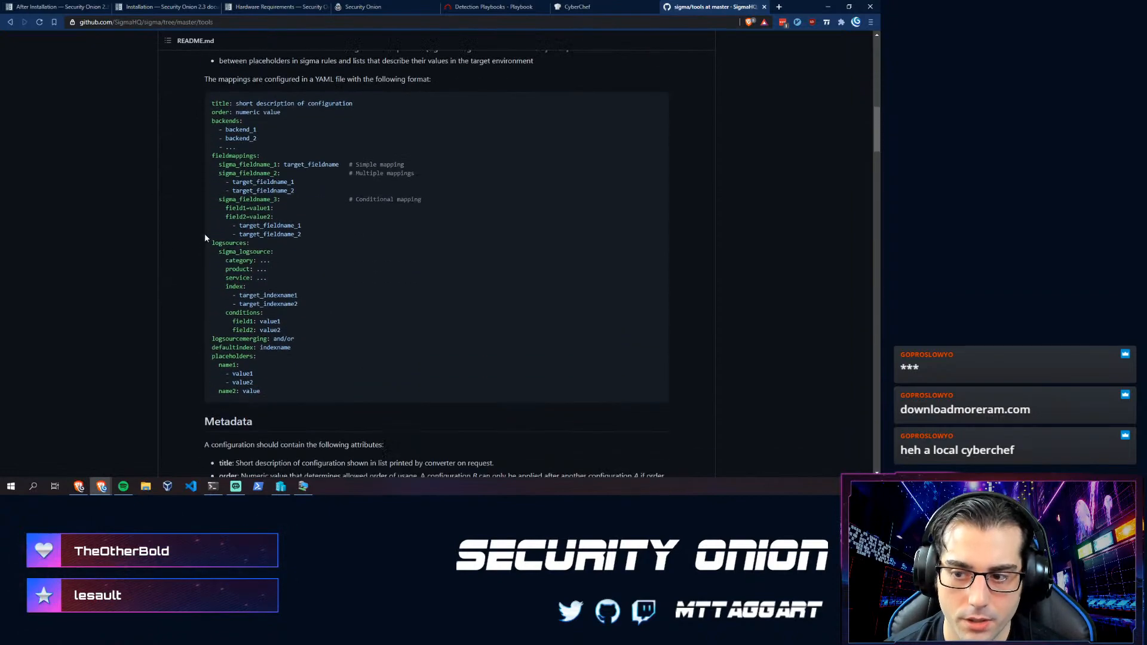
{"action": "scroll", "coordinate": [203, 202], "scroll_direction": "down", "scroll_amount": 10}
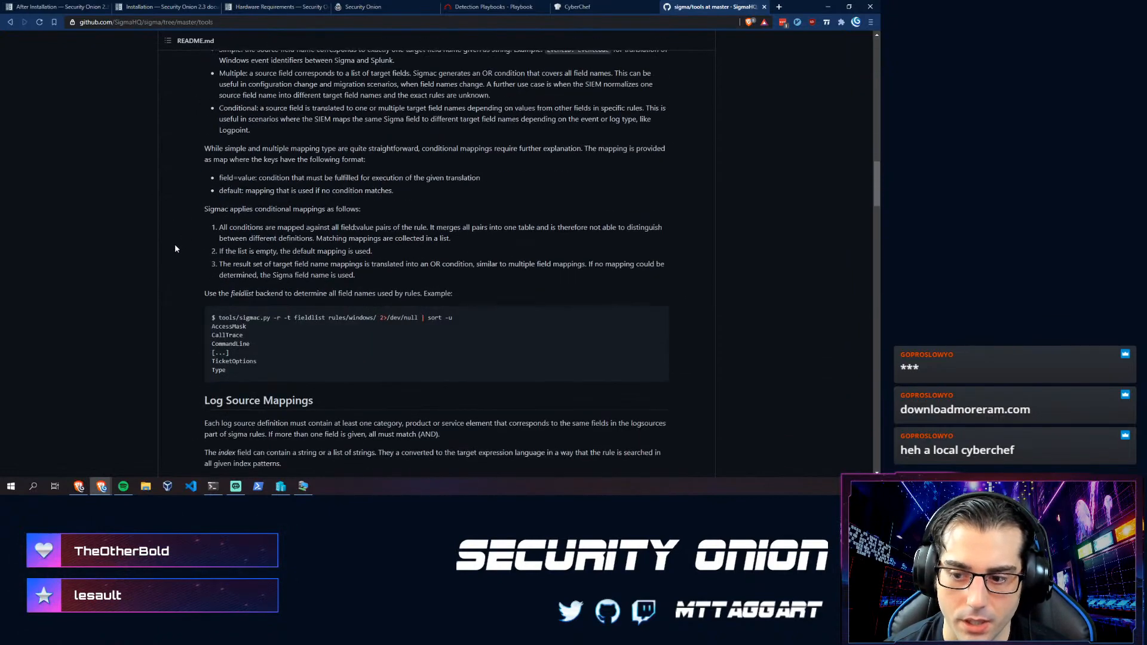
{"action": "scroll", "coordinate": [205, 361], "scroll_direction": "down", "scroll_amount": 2}
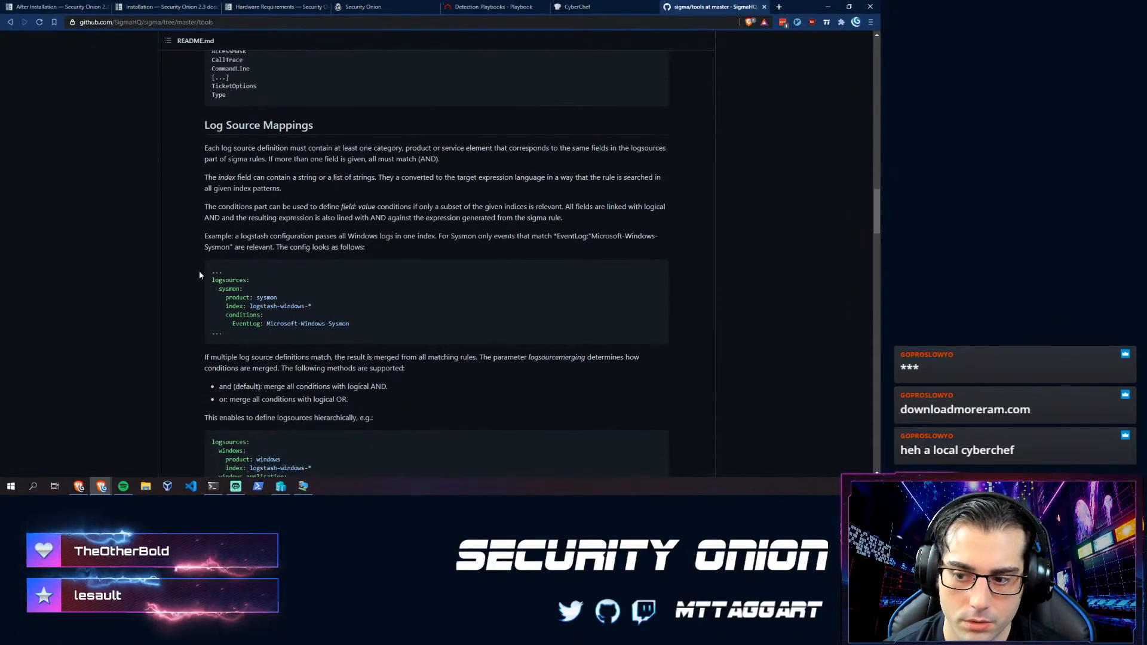
{"action": "scroll", "coordinate": [263, 338], "scroll_direction": "down", "scroll_amount": 9}
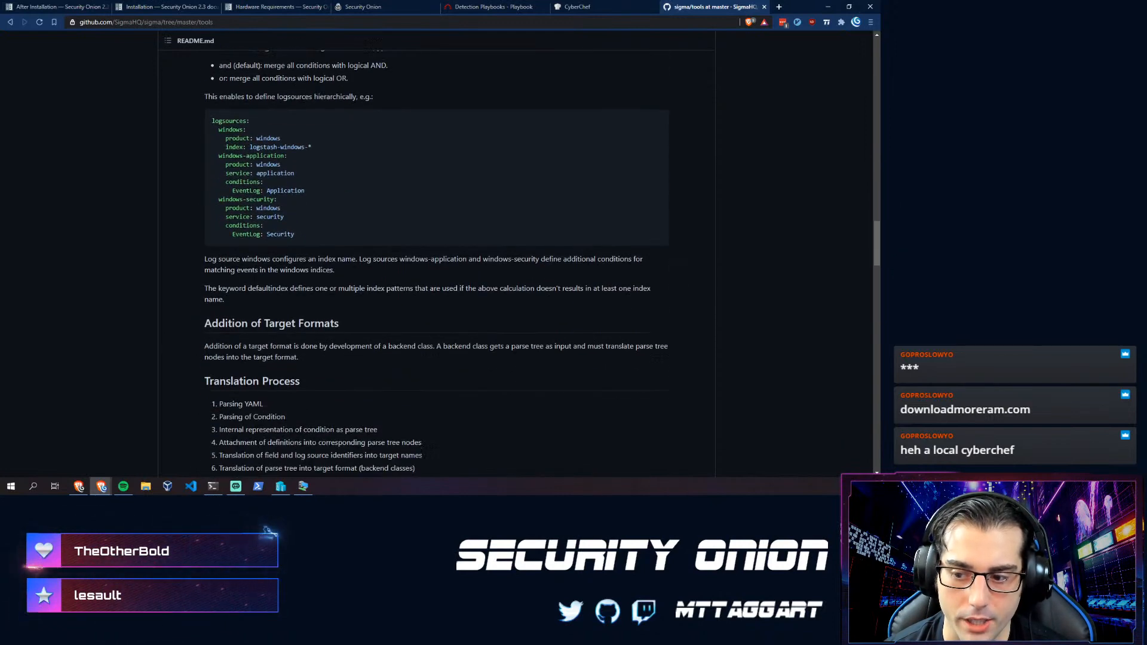
{"action": "scroll", "coordinate": [200, 314], "scroll_direction": "down", "scroll_amount": 6}
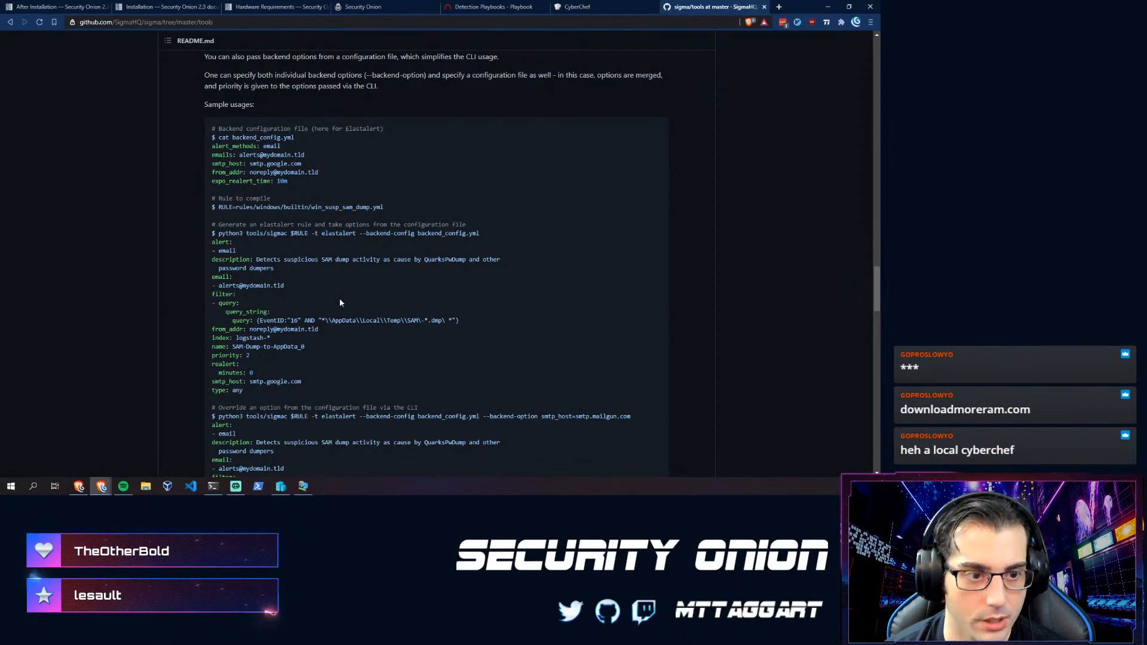
{"action": "scroll", "coordinate": [320, 294], "scroll_direction": "up", "scroll_amount": 12}
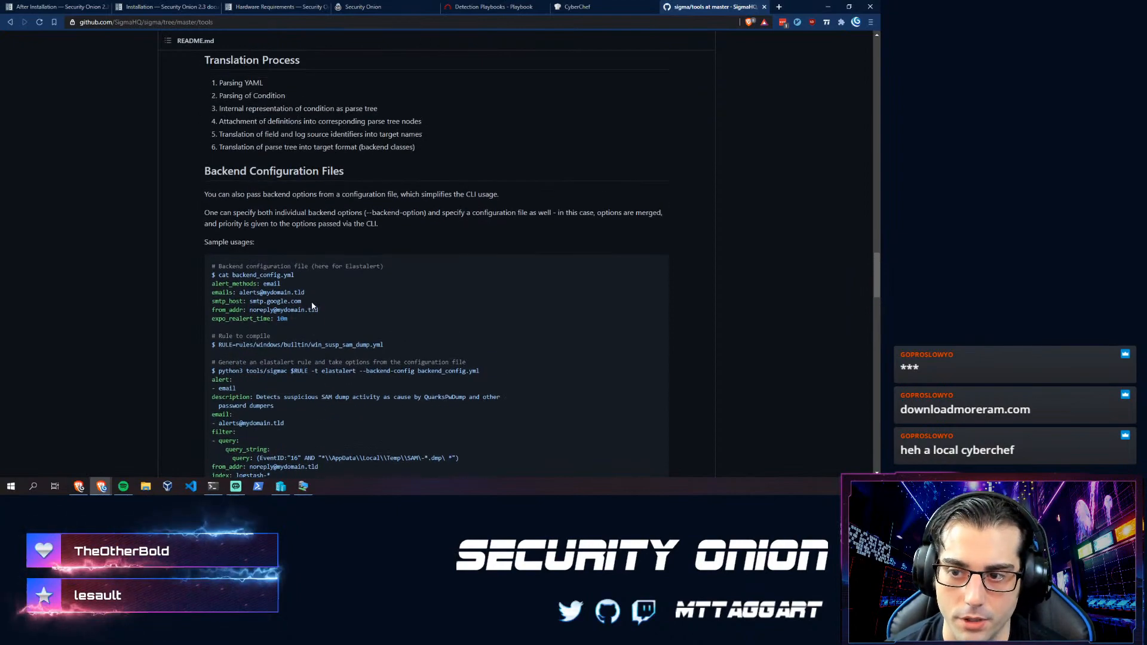
{"action": "scroll", "coordinate": [293, 320], "scroll_direction": "up", "scroll_amount": 20}
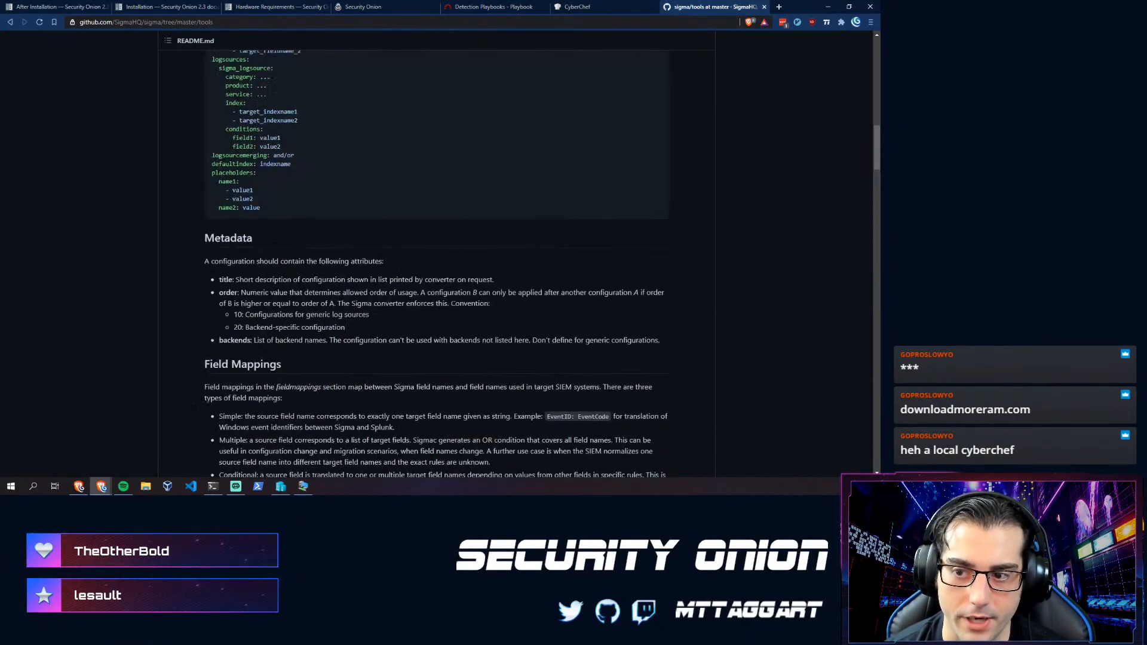
{"action": "scroll", "coordinate": [281, 323], "scroll_direction": "up", "scroll_amount": 5}
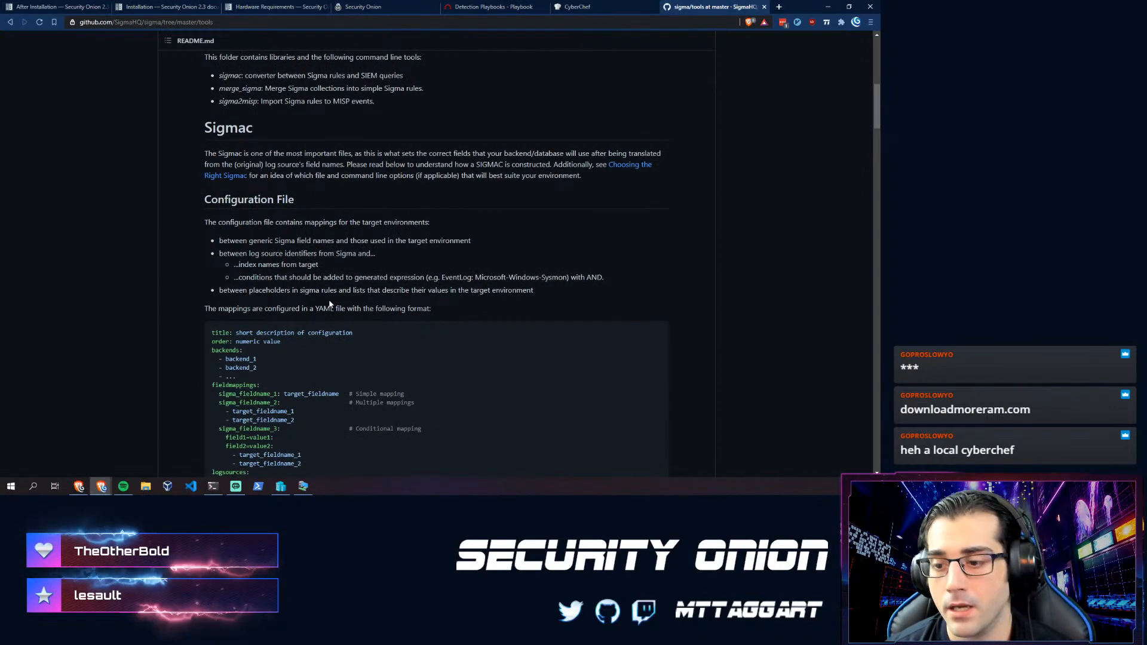
{"action": "scroll", "coordinate": [282, 321], "scroll_direction": "up", "scroll_amount": 7}
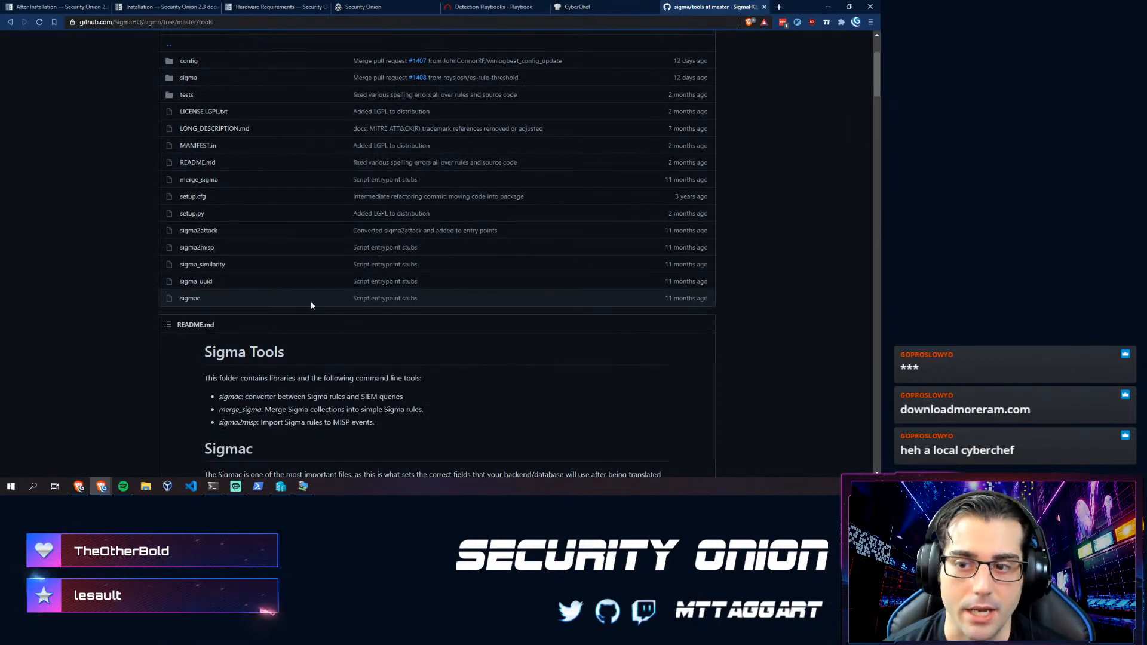
{"action": "scroll", "coordinate": [310, 299], "scroll_direction": "up", "scroll_amount": 1}
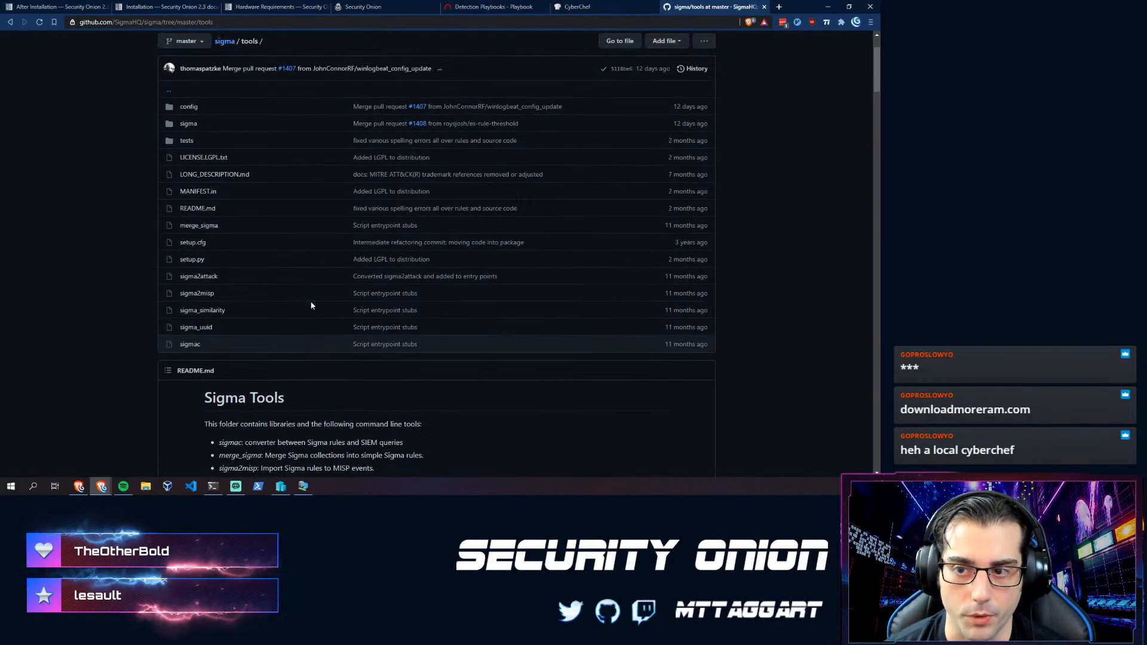
- Browse the tools/config backend YAML files, ala.yml through winlogbeat.yml, then close the GitHub tab
{"action": "left_click", "coordinate": [188, 108]}
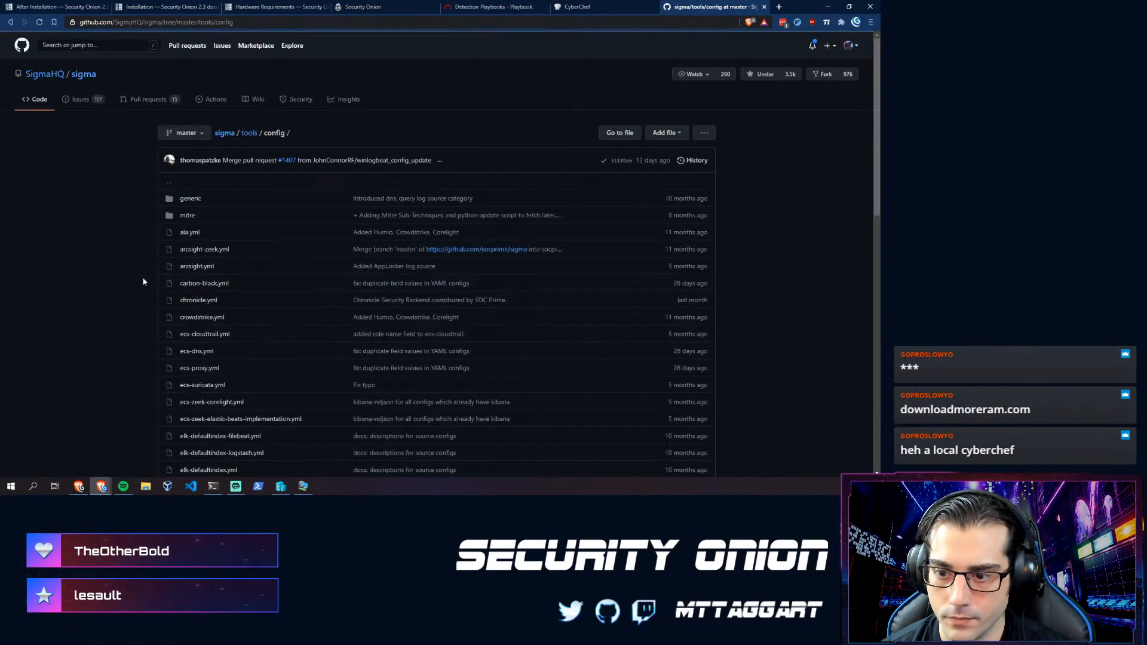
{"action": "scroll", "coordinate": [156, 89], "scroll_direction": "down", "scroll_amount": 2}
{"action": "scroll", "coordinate": [186, 134], "scroll_direction": "down", "scroll_amount": 2}
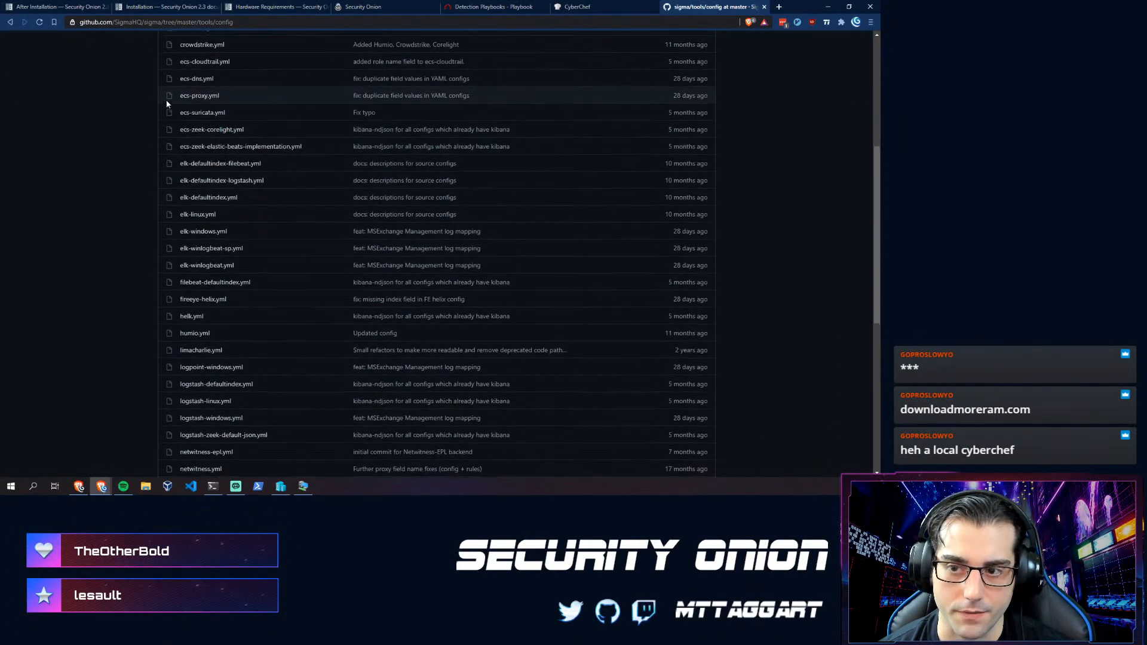
{"action": "scroll", "coordinate": [186, 89], "scroll_direction": "up", "scroll_amount": 1}
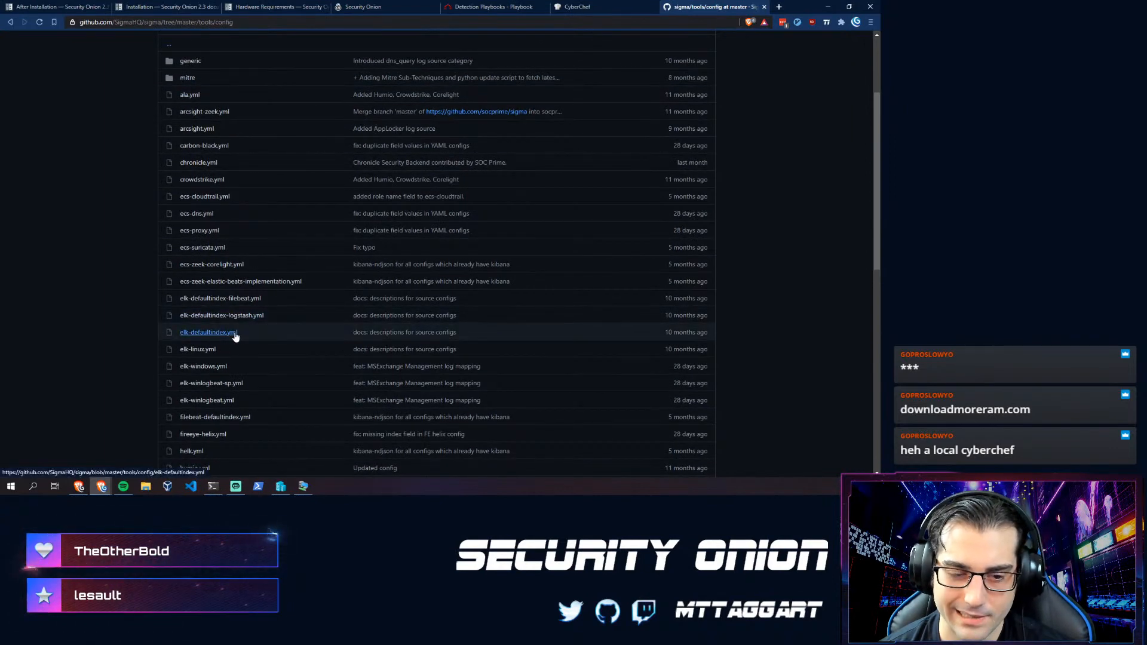
{"action": "scroll", "coordinate": [220, 338], "scroll_direction": "down", "scroll_amount": 6}
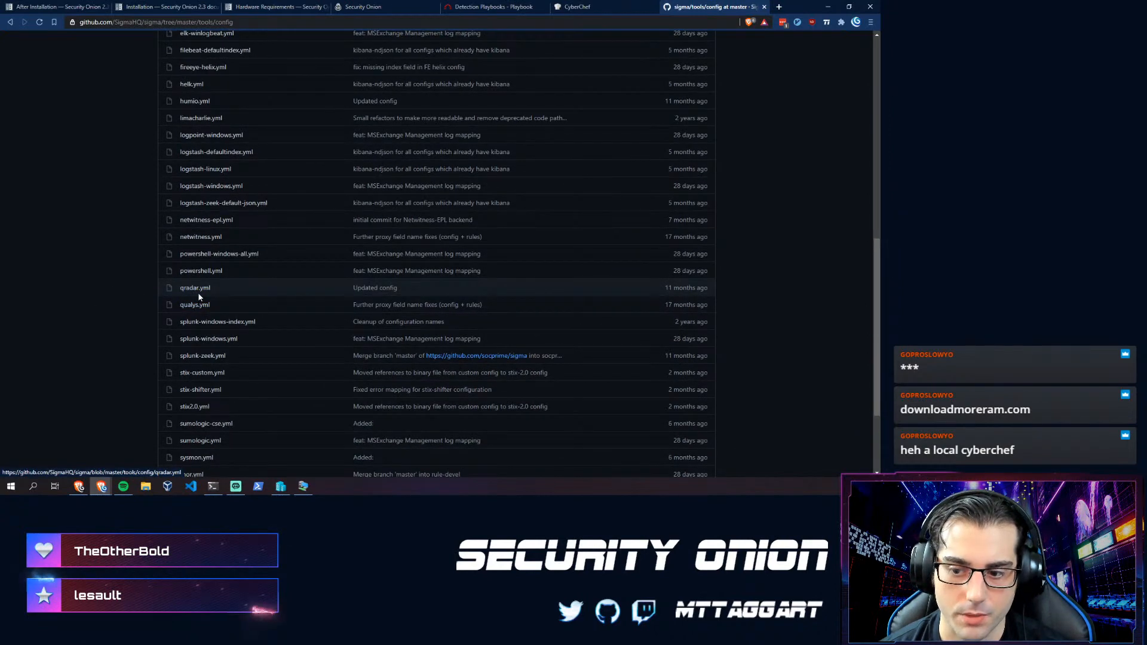
{"action": "scroll", "coordinate": [195, 256], "scroll_direction": "up", "scroll_amount": 1}
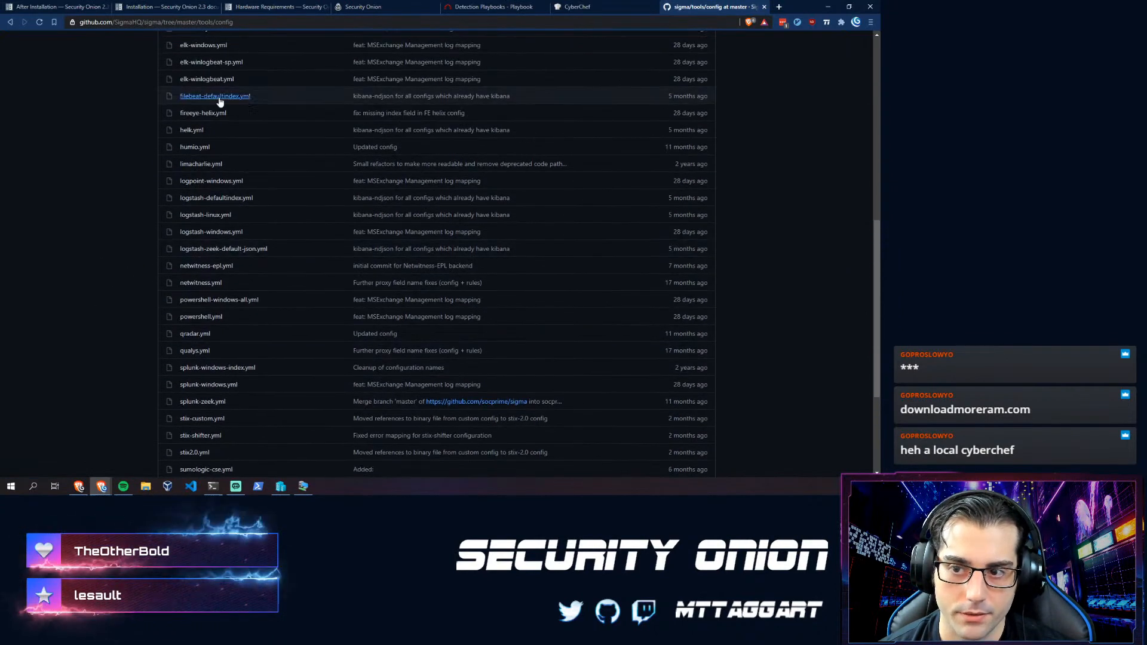
{"action": "scroll", "coordinate": [220, 149], "scroll_direction": "up", "scroll_amount": 3}
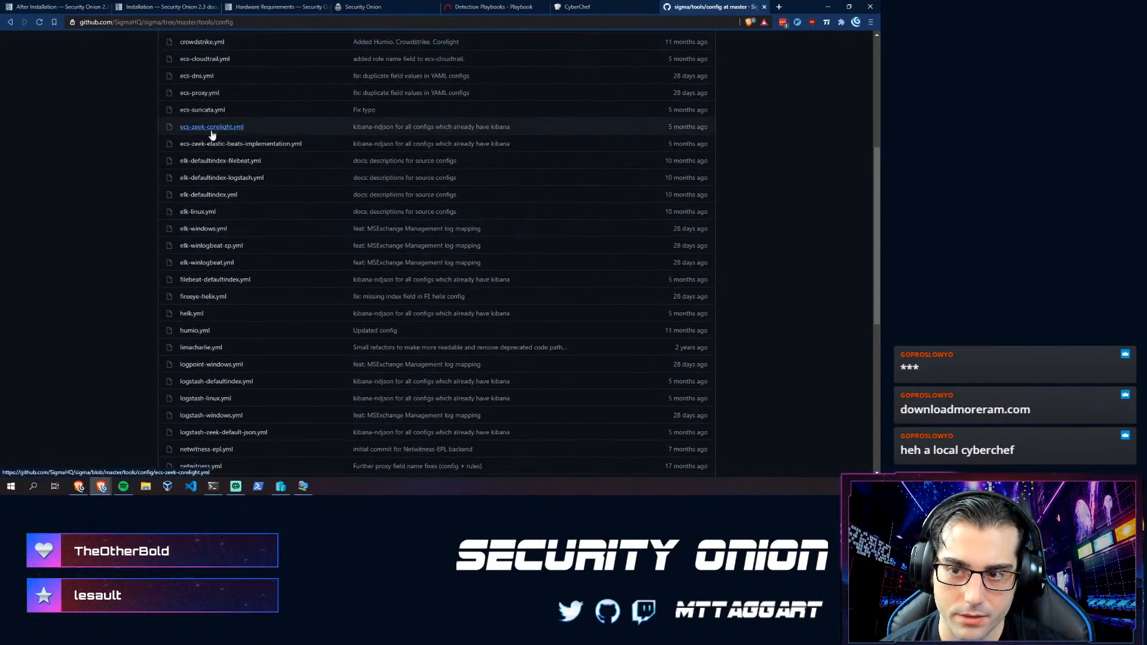
{"action": "scroll", "coordinate": [203, 149], "scroll_direction": "up", "scroll_amount": 2}
{"action": "scroll", "coordinate": [221, 227], "scroll_direction": "down", "scroll_amount": 9}
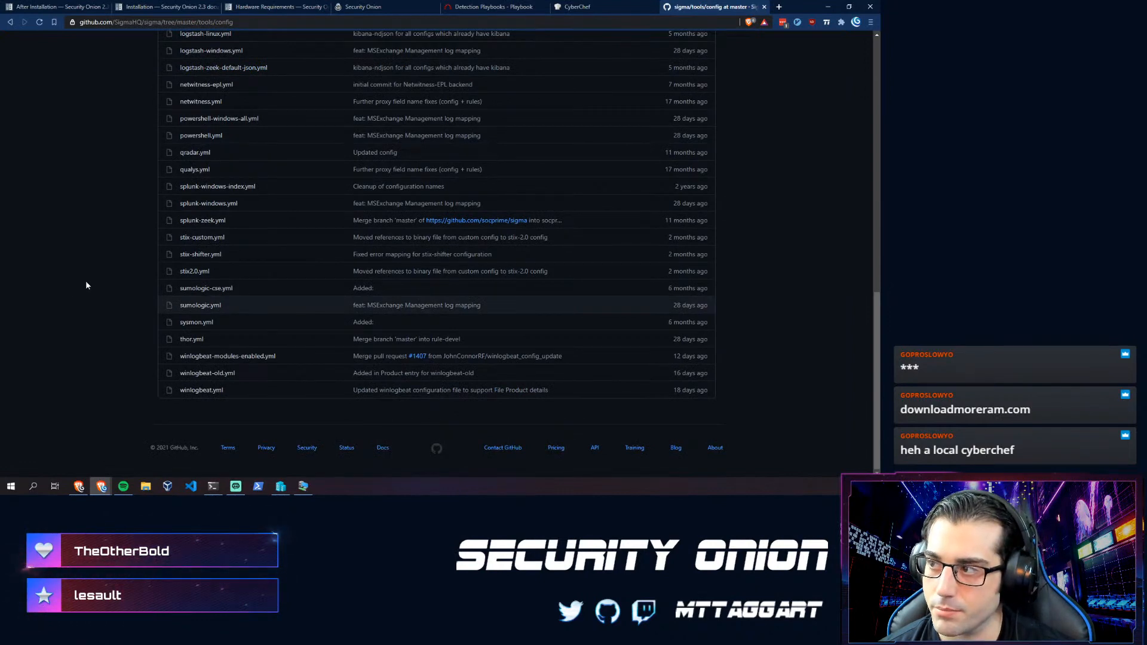
{"action": "key", "text": "ctrl+w"}
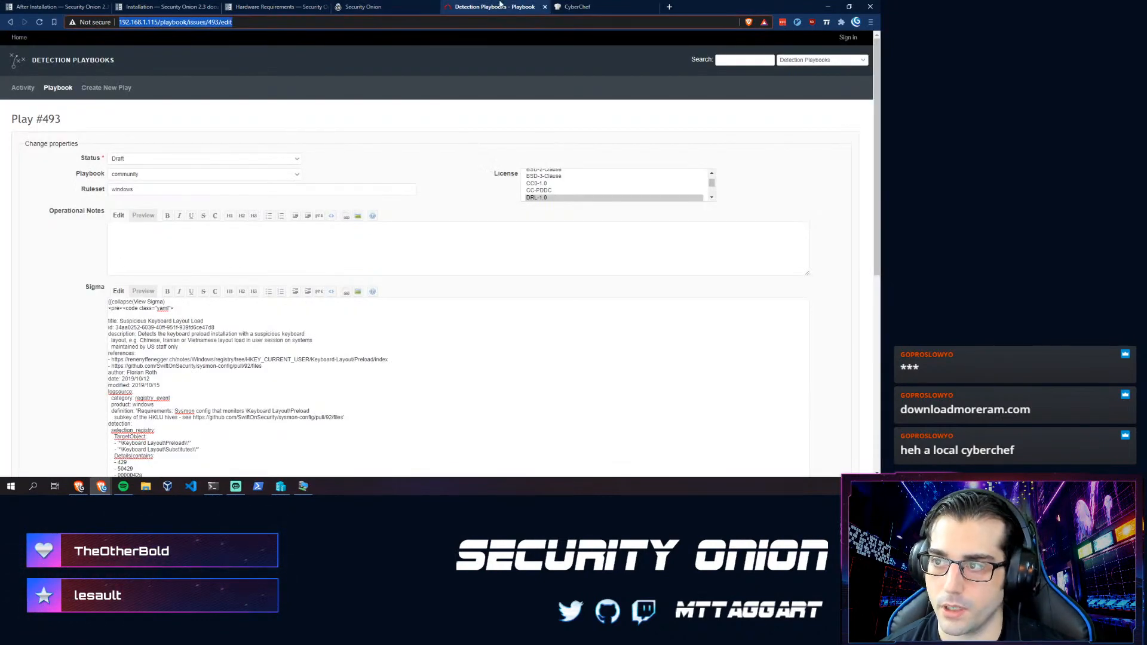
- Close the Detection Playbooks tab and switch back to the Security Onion console
{"action": "left_click", "coordinate": [544, 8]}
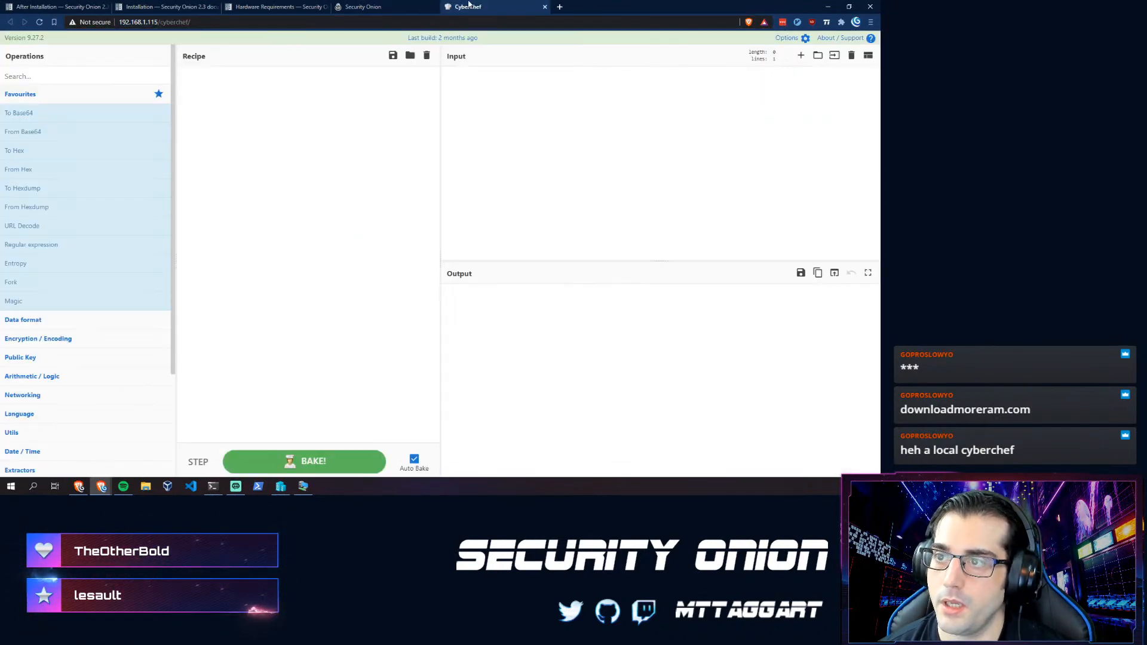
{"action": "key", "text": "ctrl+shift+Tab"}
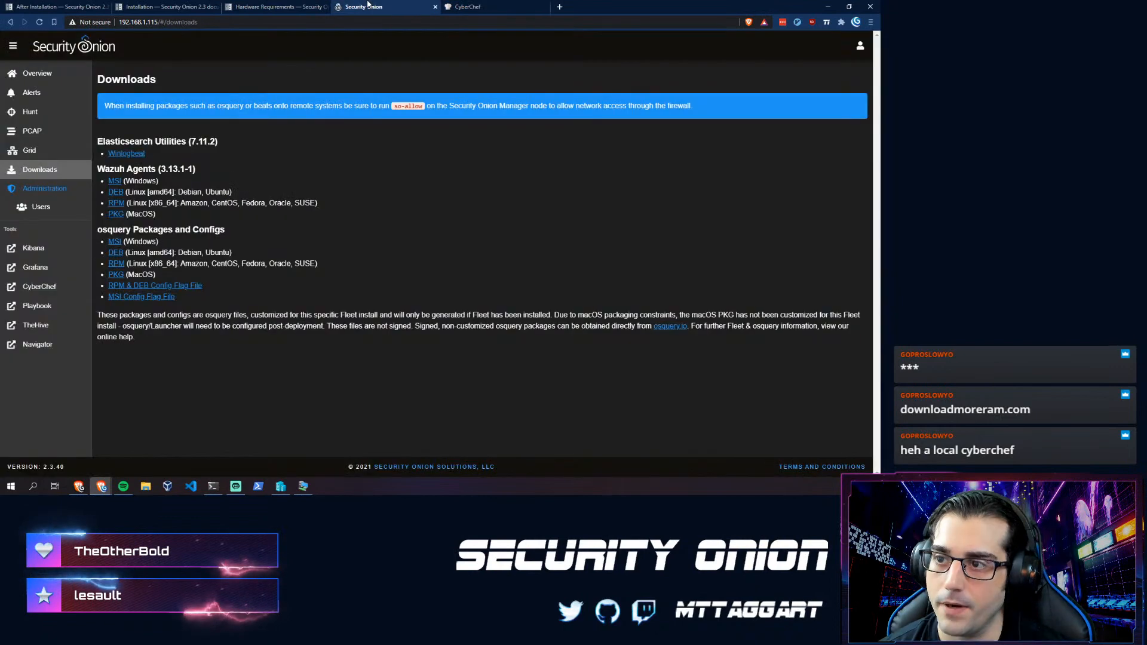
- Open TheHive from the Security Onion sidebar and sign in with the account e-mail and password
{"action": "left_click", "coordinate": [37, 324]}
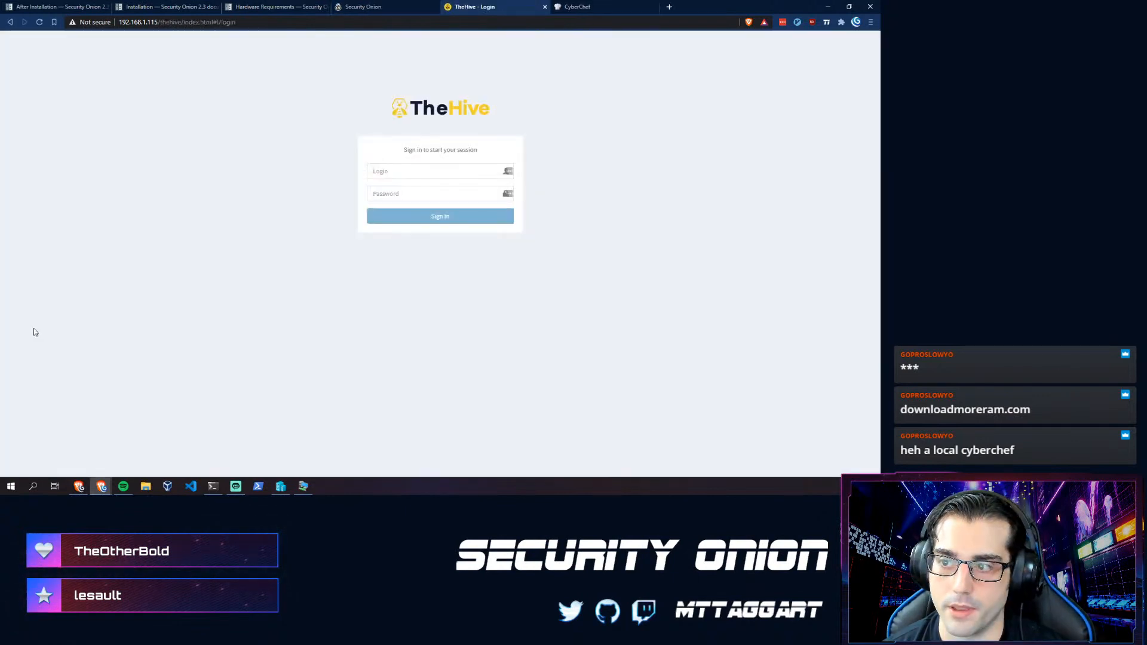
{"action": "left_click", "coordinate": [408, 173]}
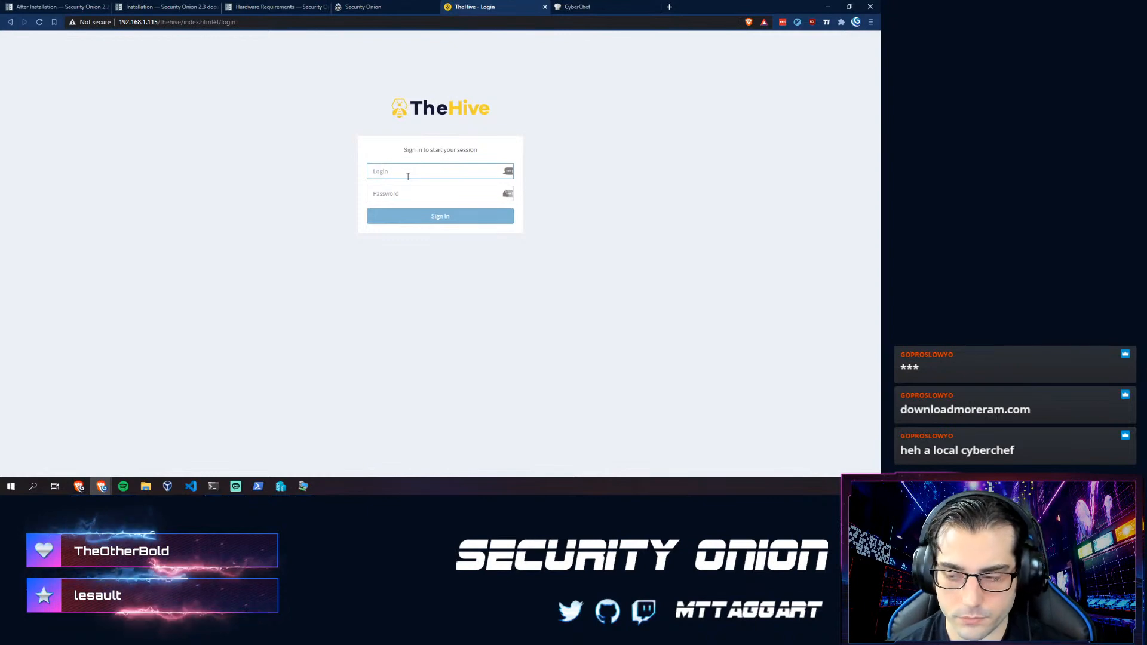
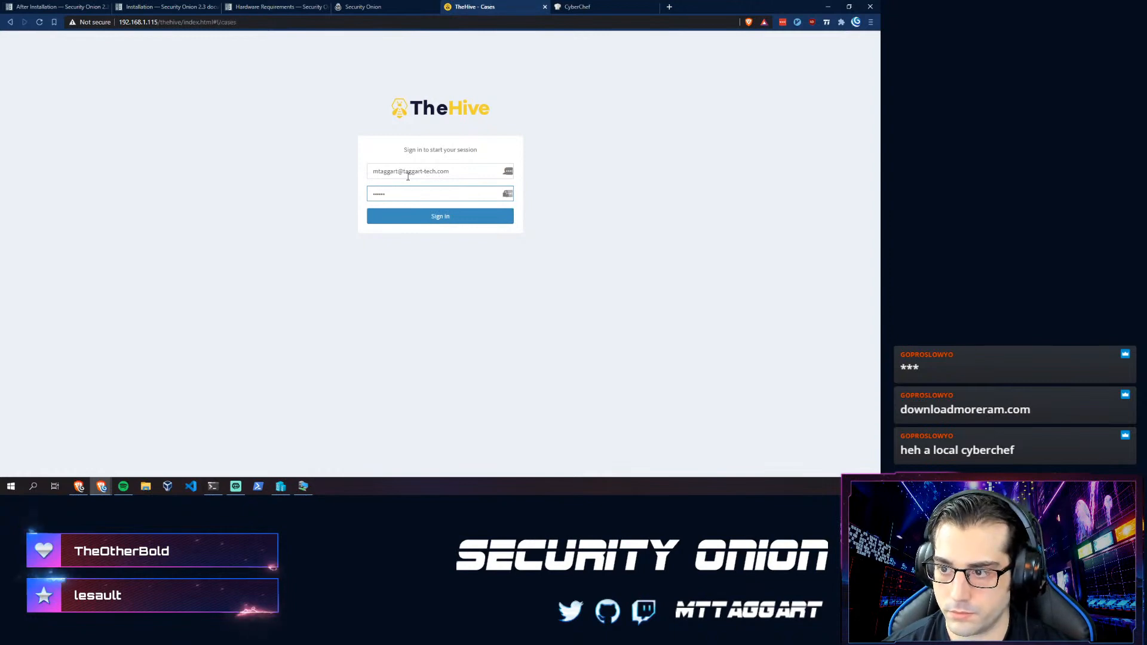
{"action": "key", "text": "Return"}
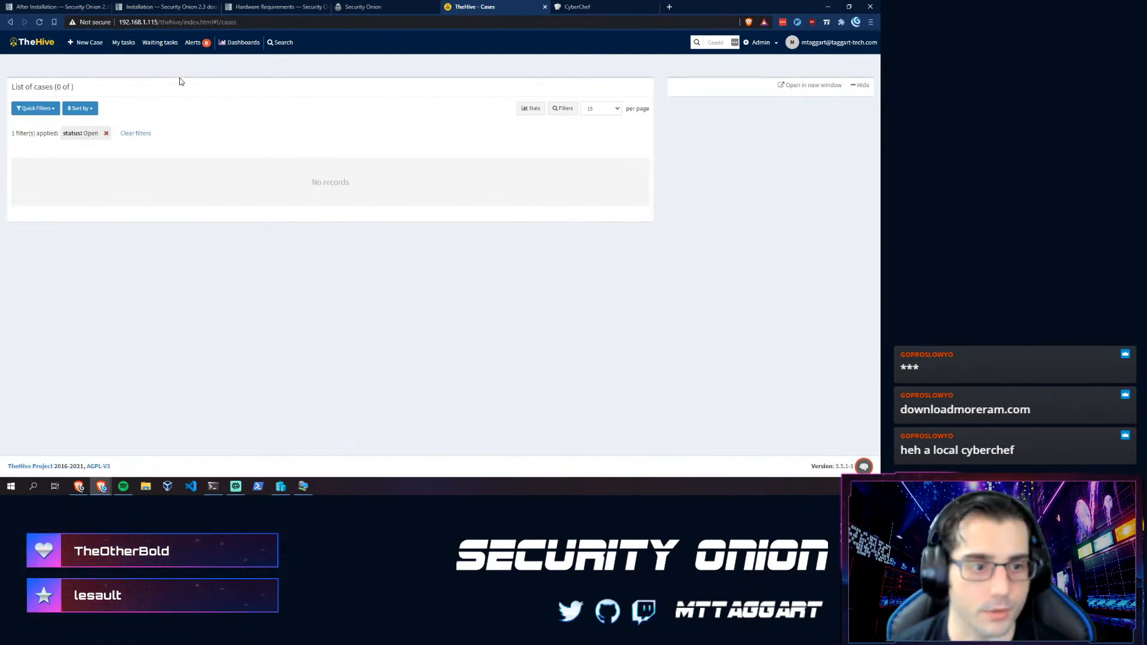
- Create 'Test Case' with description '!!!', tag 'bad' and task 'Investigate further'
{"action": "left_click", "coordinate": [89, 42]}
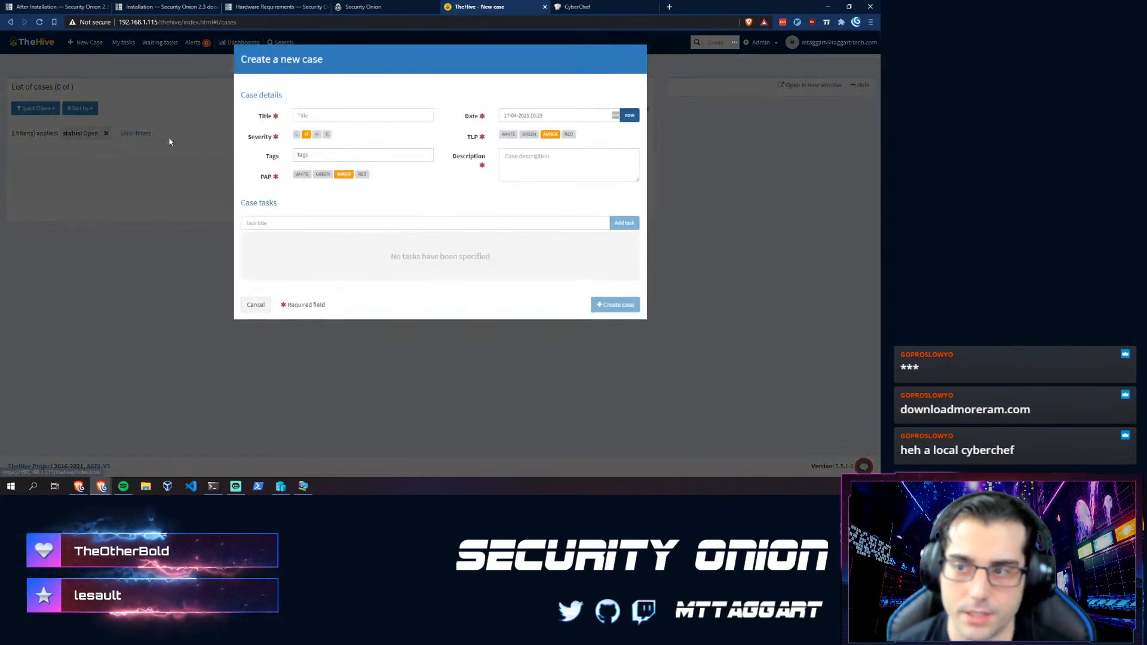
{"action": "left_click", "coordinate": [367, 113]}
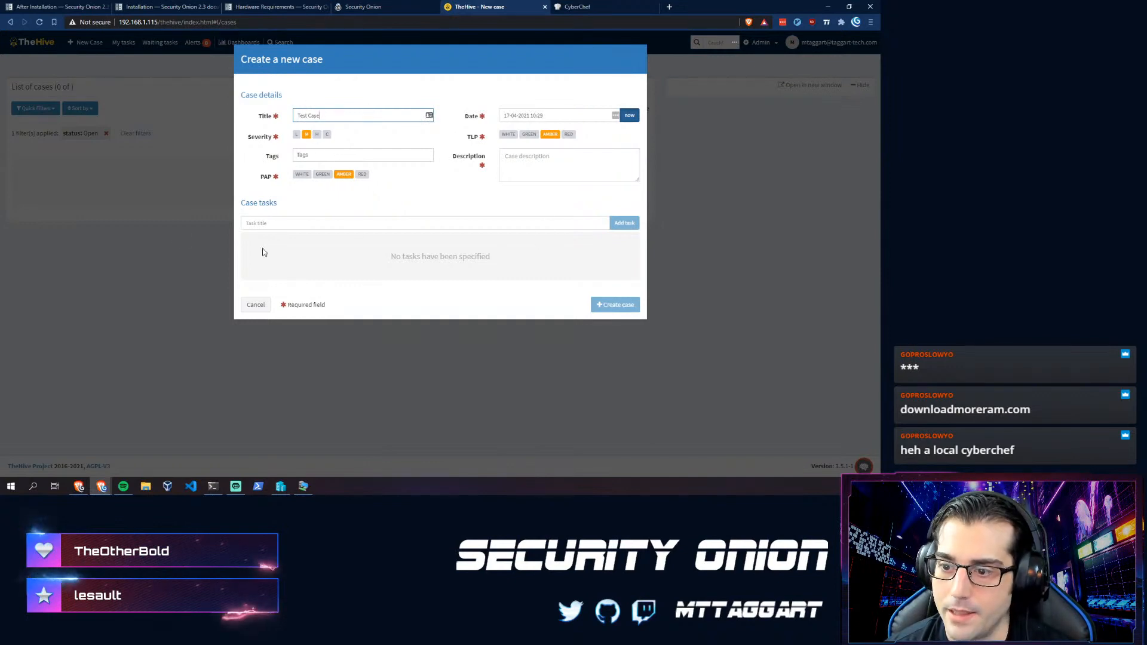
{"action": "left_click", "coordinate": [263, 223]}
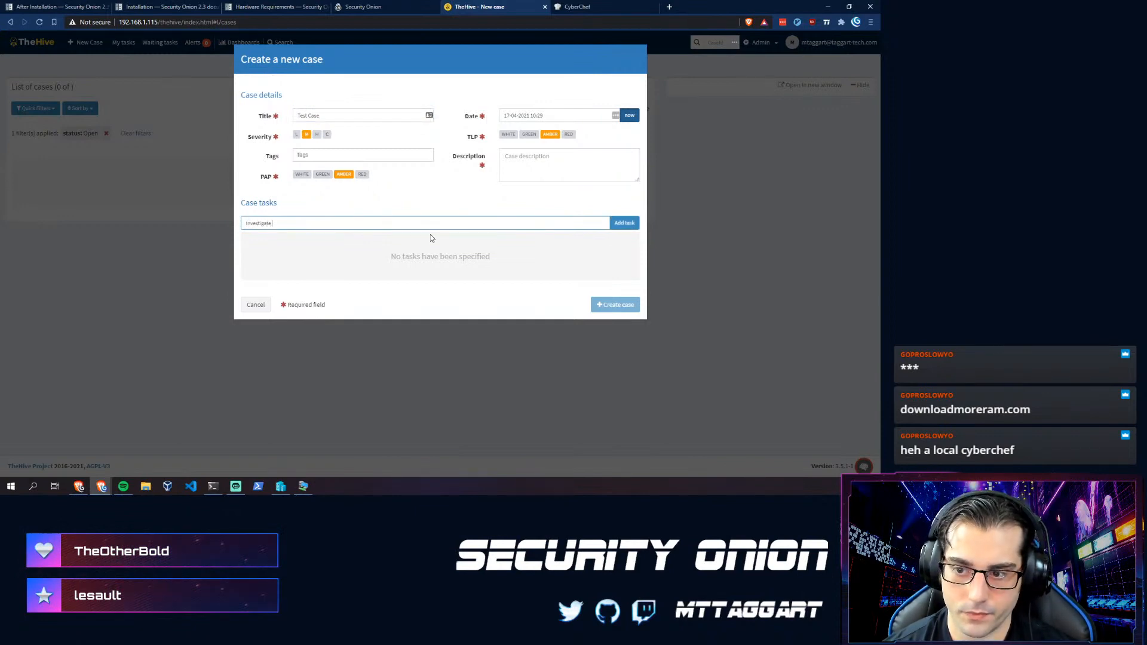
{"action": "type", "text": "Investigate further"}
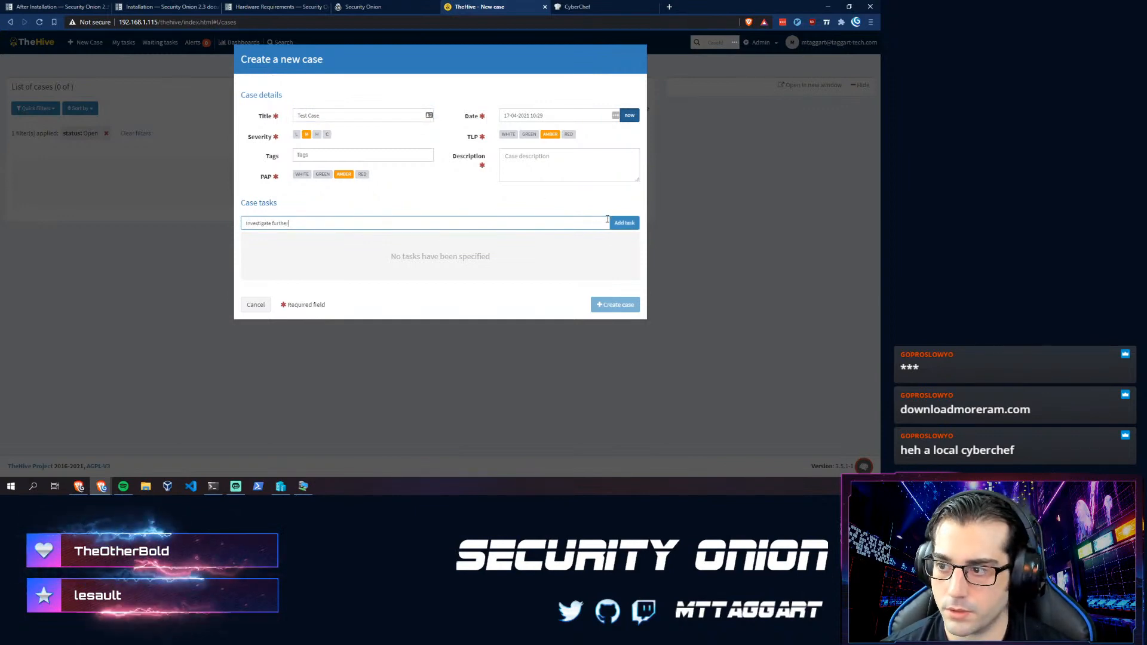
{"action": "left_click", "coordinate": [548, 177]}
{"action": "type", "text": "!!!"}
{"action": "left_click", "coordinate": [384, 157]}
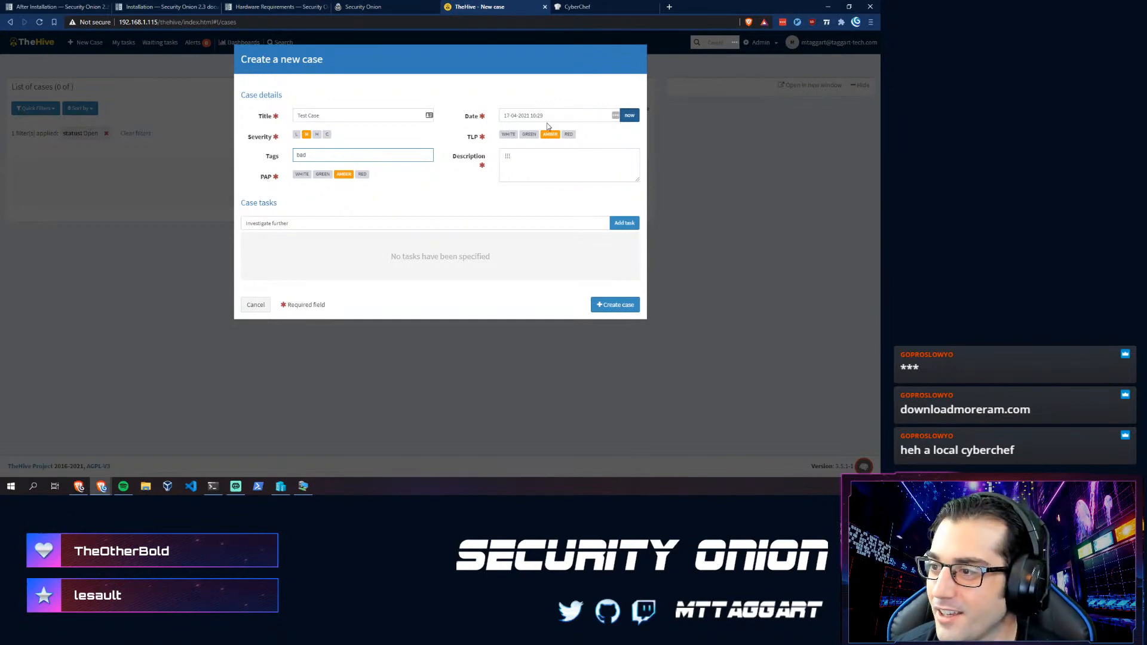
{"action": "left_click", "coordinate": [624, 223]}
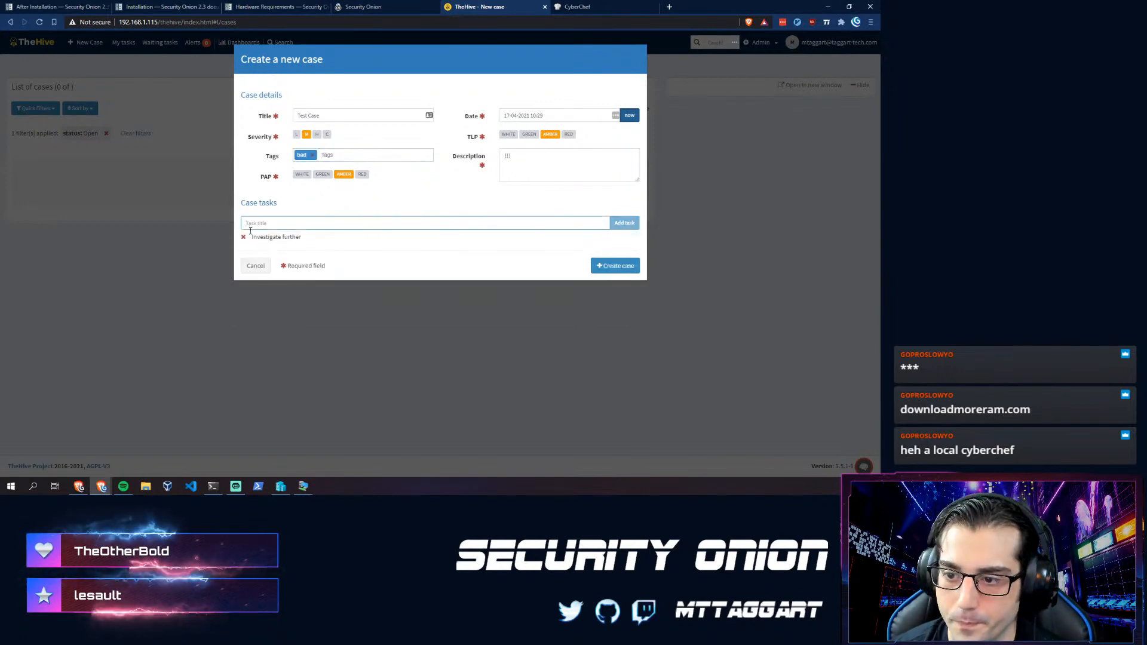
{"action": "left_click", "coordinate": [629, 265]}
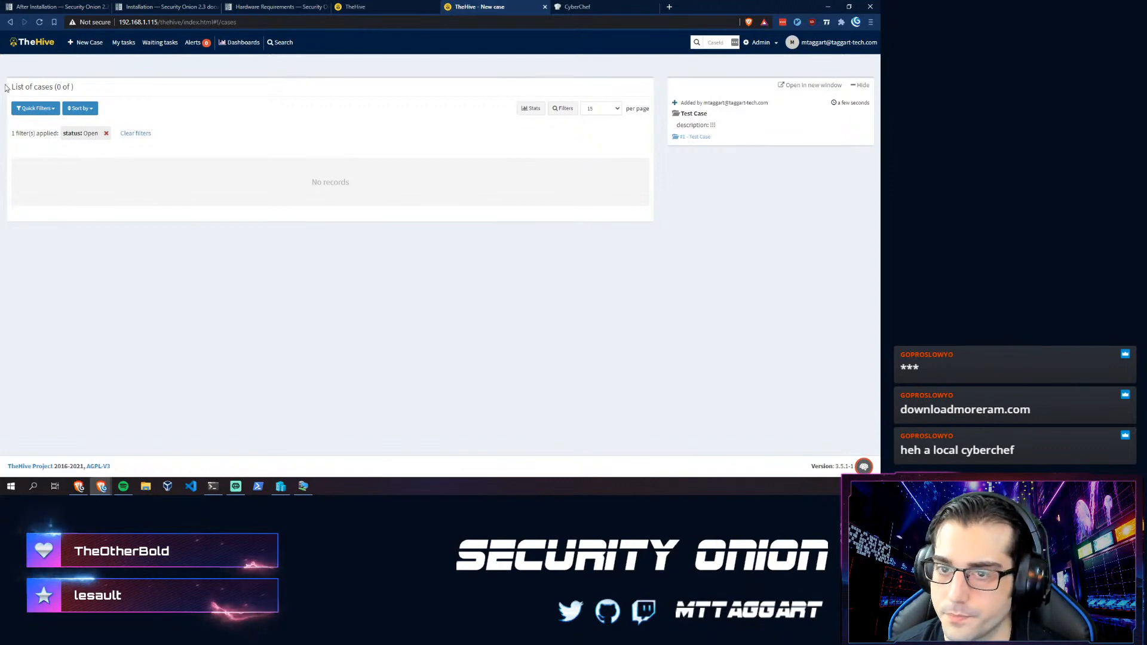
- Drop the status: Open filter, check Alerts, Waiting tasks and My tasks, then open PowerShell
{"action": "left_click", "coordinate": [38, 27]}
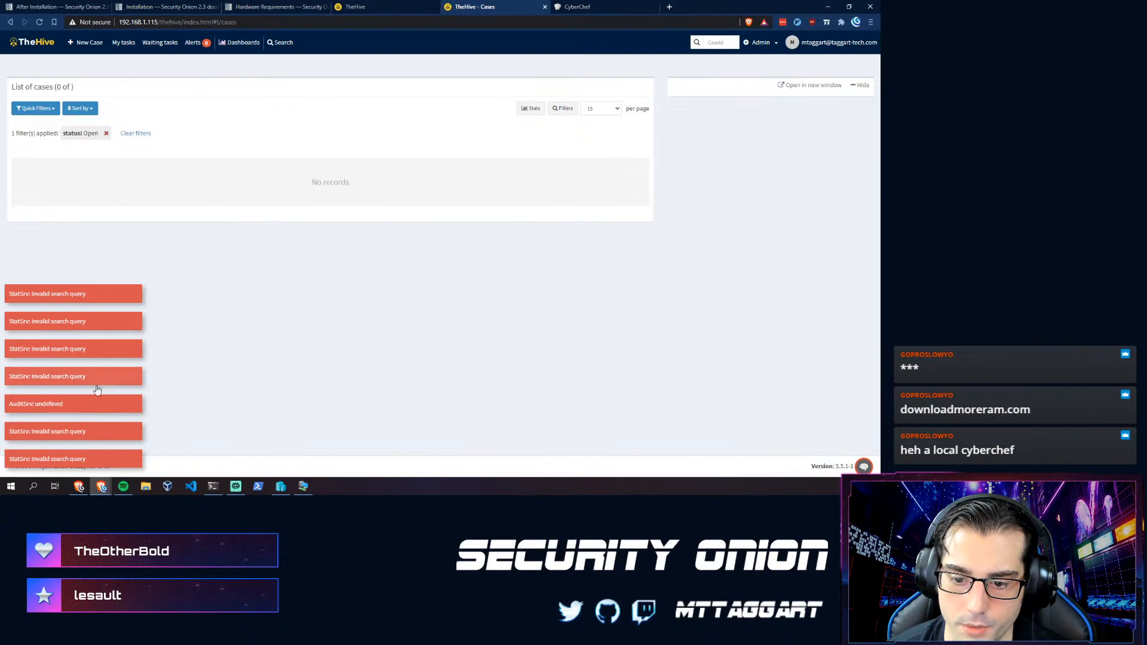
{"action": "left_click", "coordinate": [105, 134]}
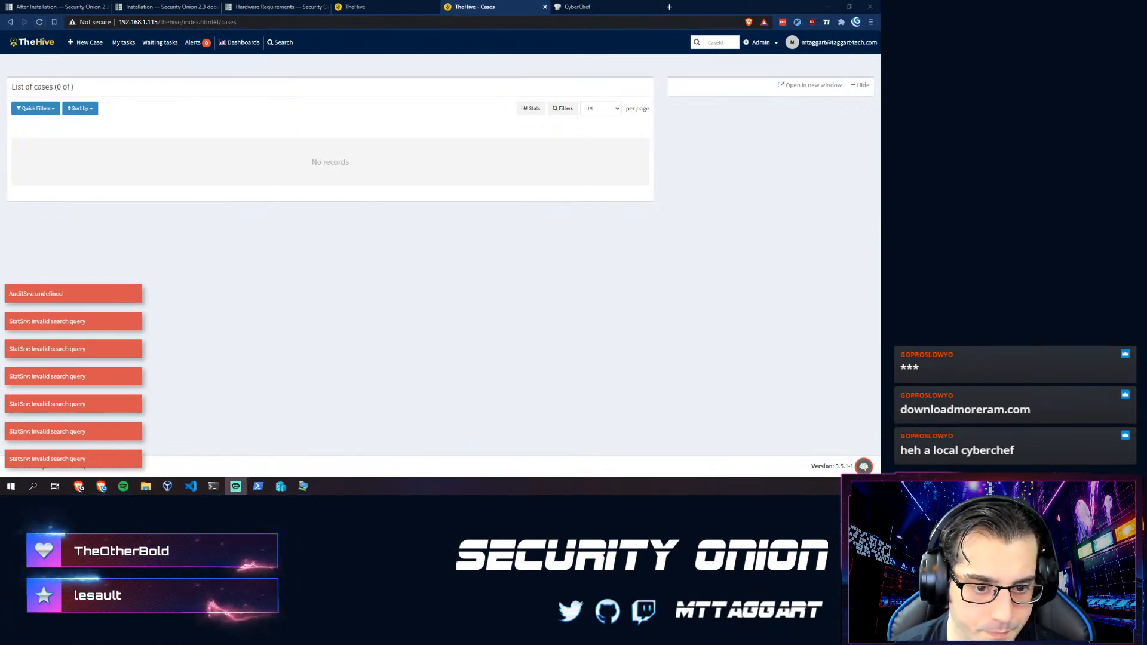
{"action": "left_click", "coordinate": [194, 43]}
{"action": "left_click", "coordinate": [170, 44]}
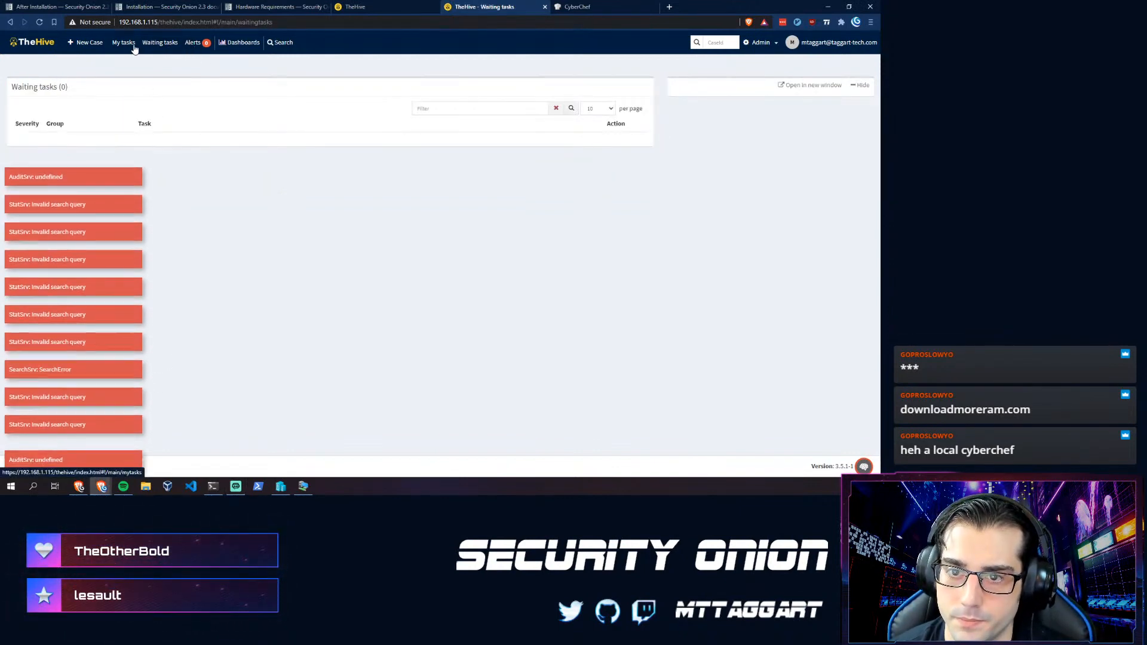
{"action": "left_click", "coordinate": [124, 43]}
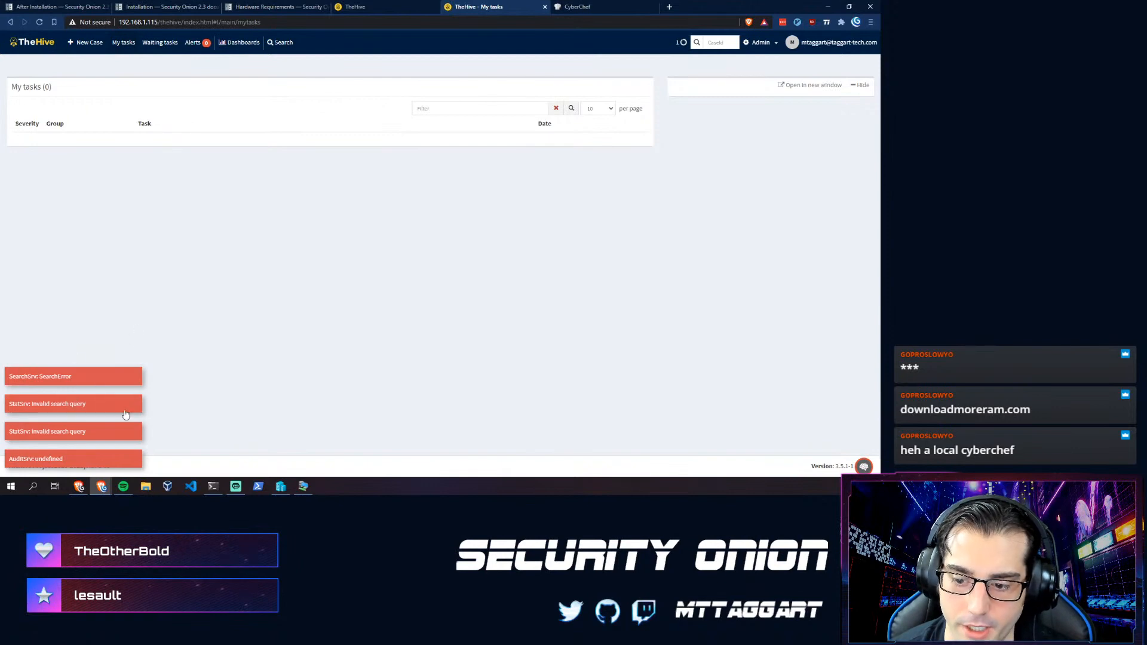
{"action": "left_click", "coordinate": [213, 486]}
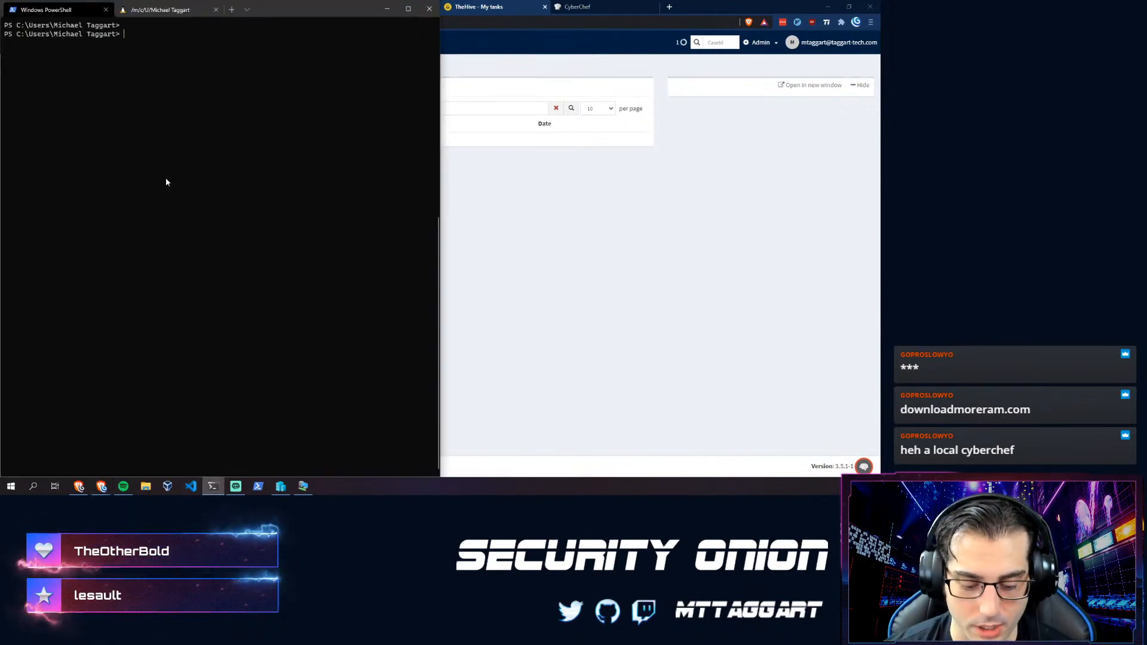
- SSH into the Security Onion server at 192.168.1.115 and log in with the password
{"action": "type", "text": "ss"}
{"action": "key", "text": "BackSpace"}
{"action": "key", "text": "BackSpace"}
{"action": "type", "text": "ss"}
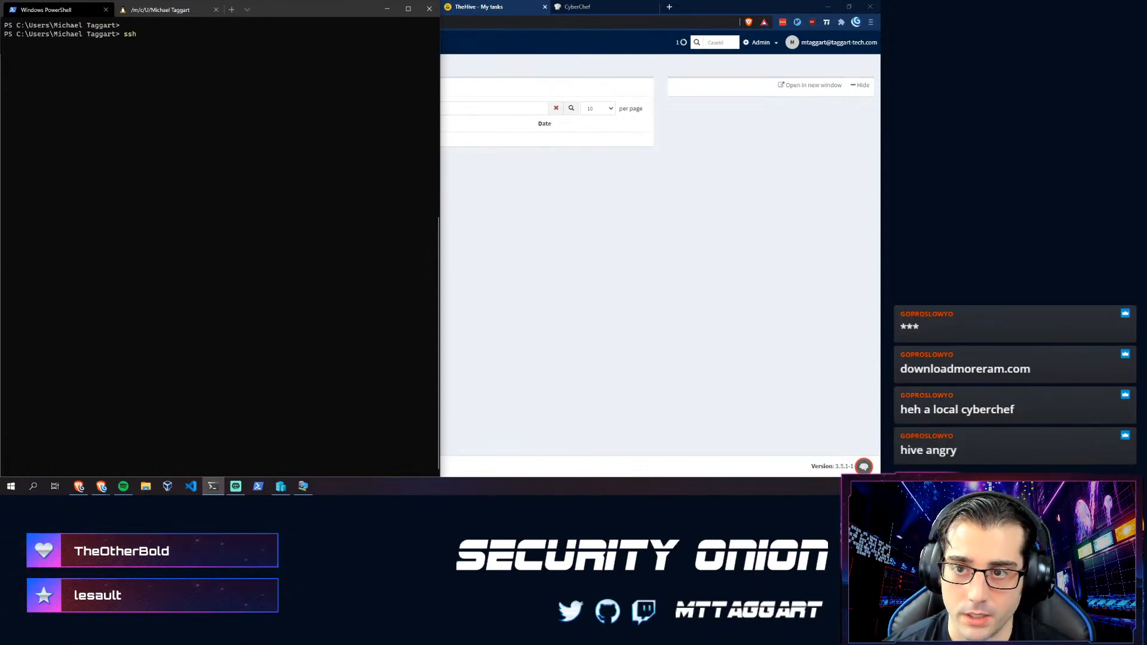
{"action": "type", "text": "h mttagga"}
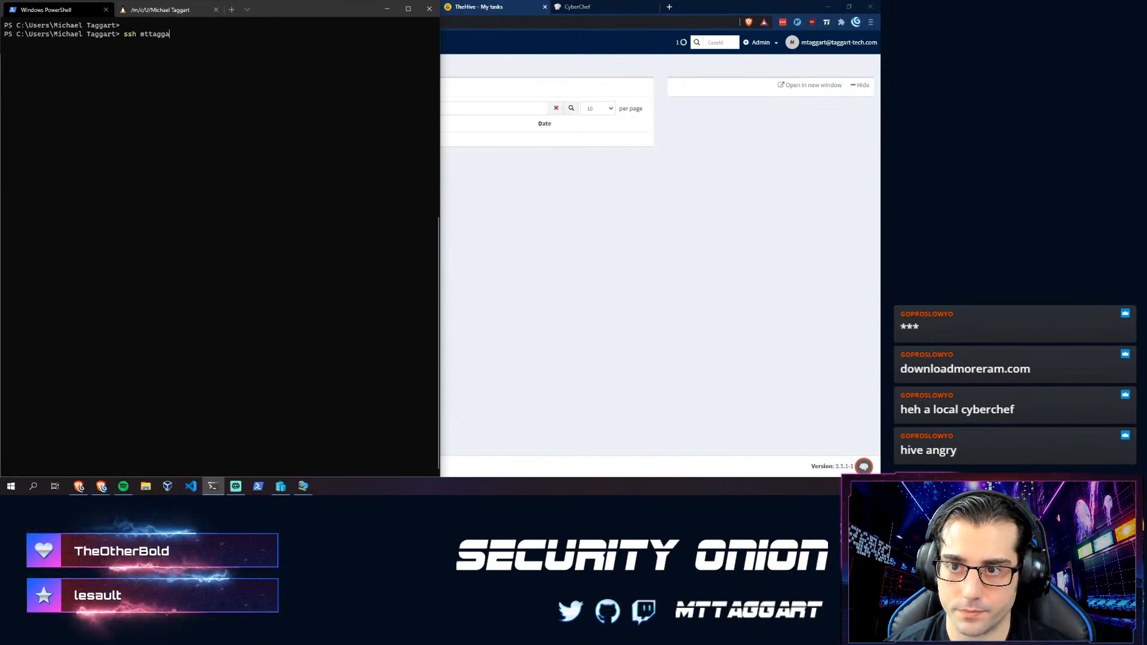
{"action": "type", "text": "rt@192.168.1.11"}
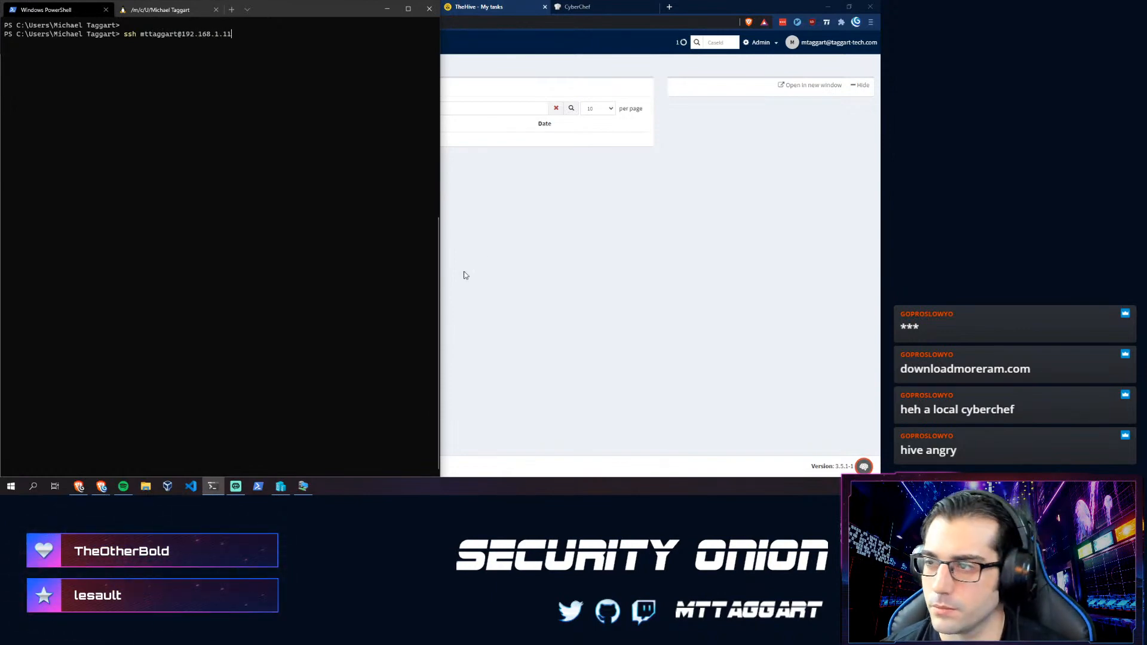
{"action": "key", "text": "alt+Tab"}
{"action": "key", "text": "alt+Tab"}
{"action": "type", "text": "168.1.11"}
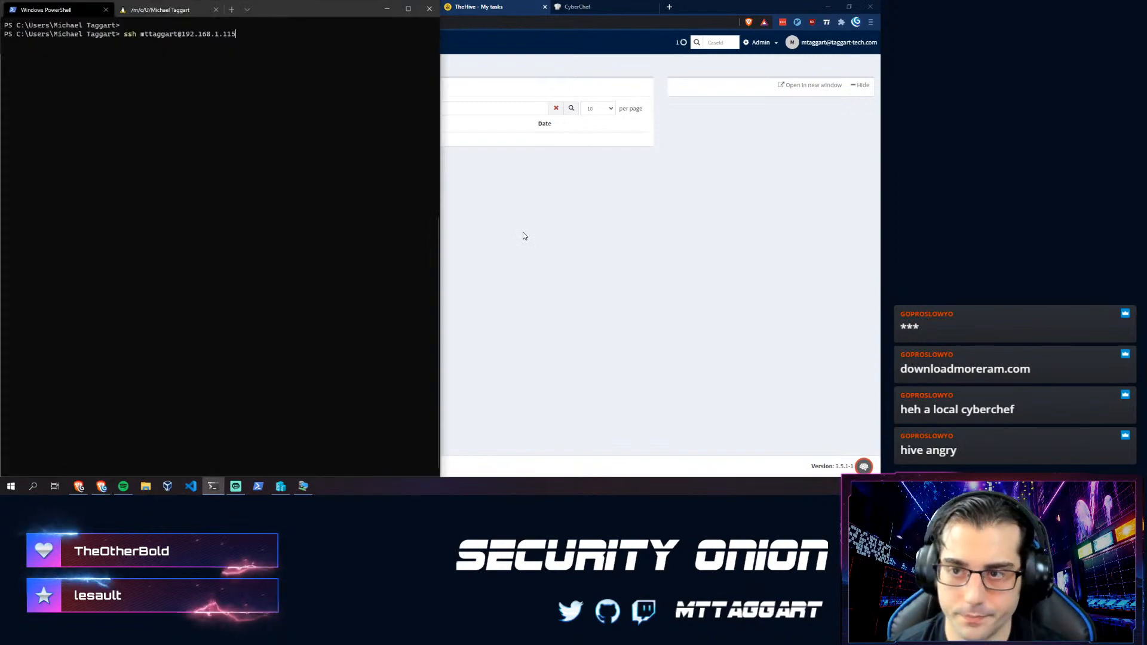
{"action": "type", "text": "5"}
{"action": "key", "text": "Return"}
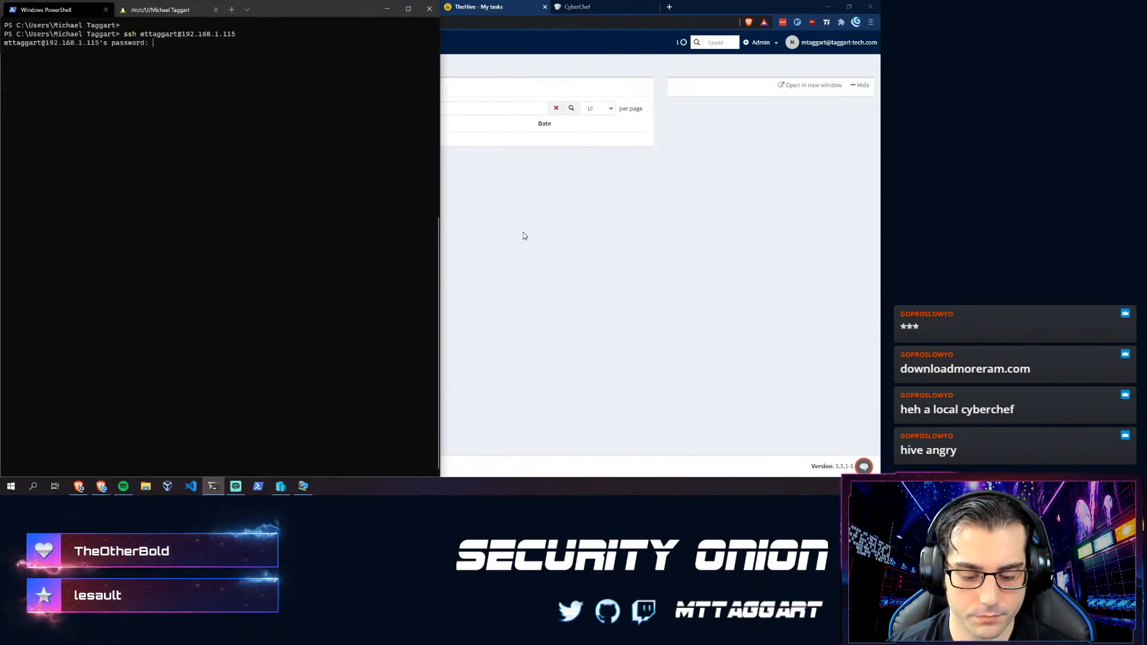
{"action": "key", "text": "Return"}
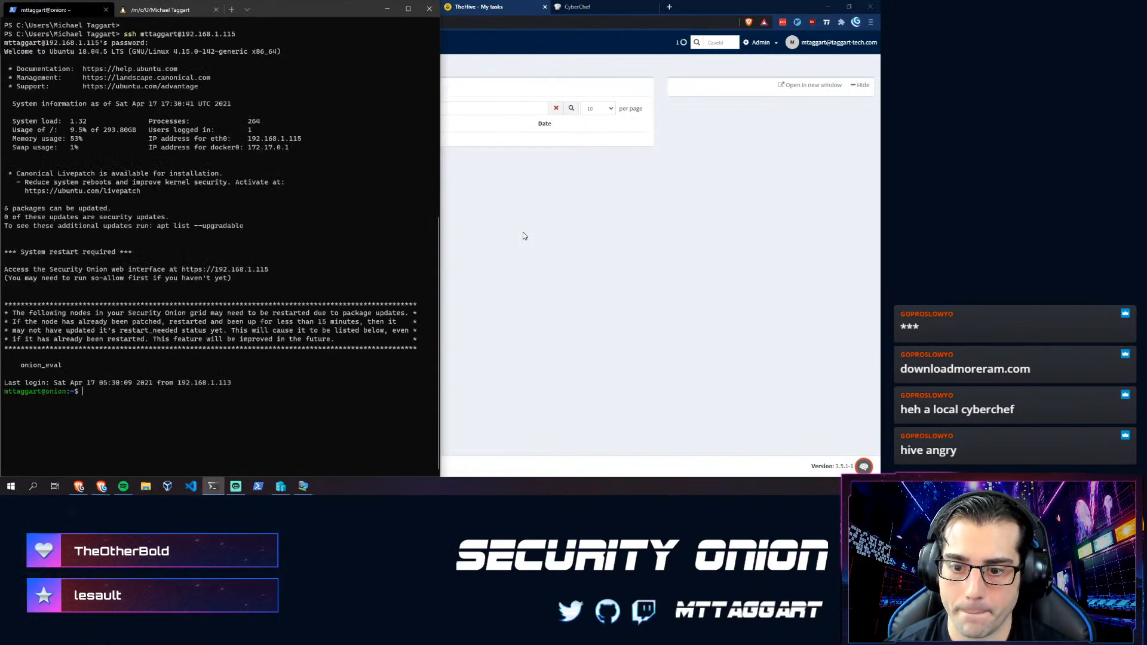
- Clear the screen and run sudo so-status to confirm all services report OK
{"action": "key", "text": "ctrl+l"}
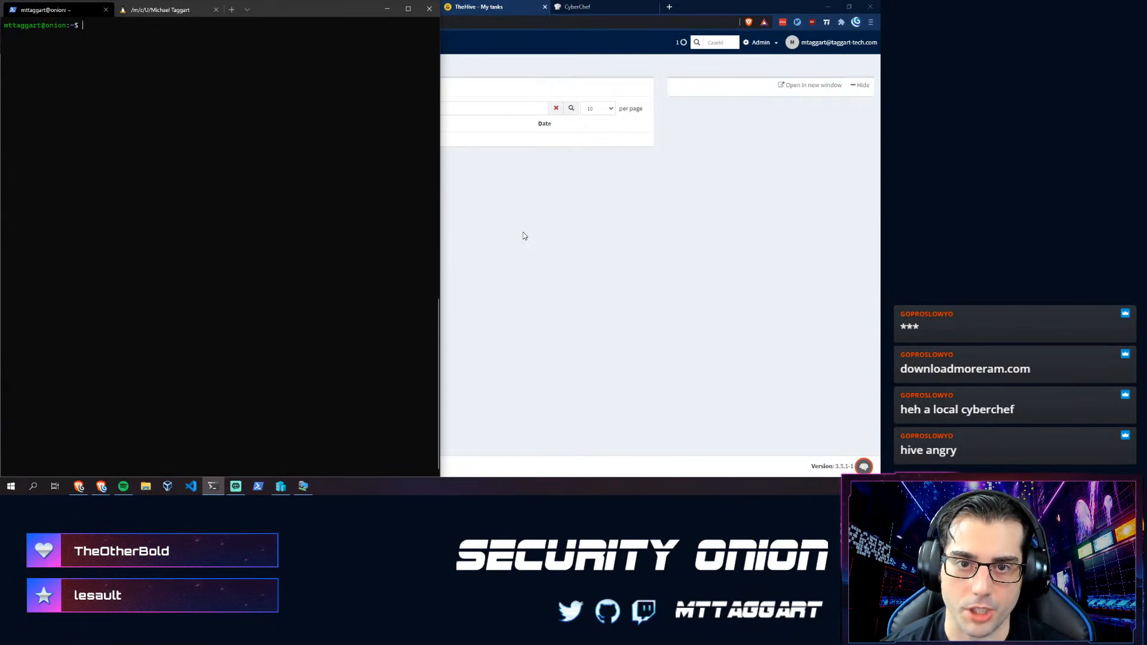
{"action": "type", "text": "sudo s"}
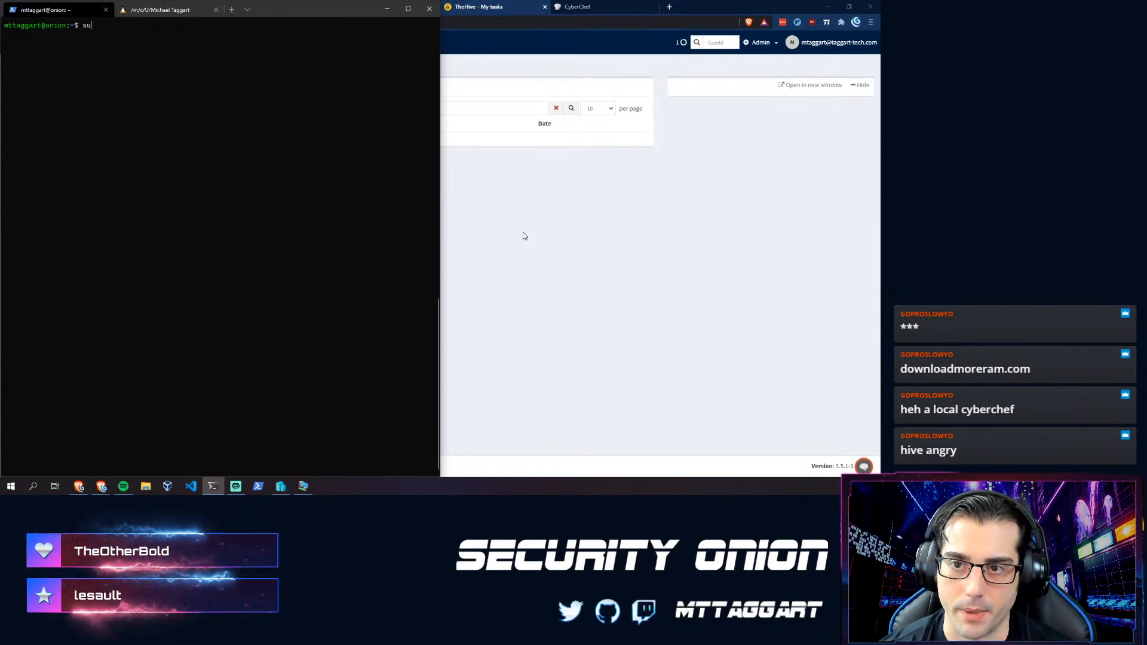
{"action": "type", "text": "o-status"}
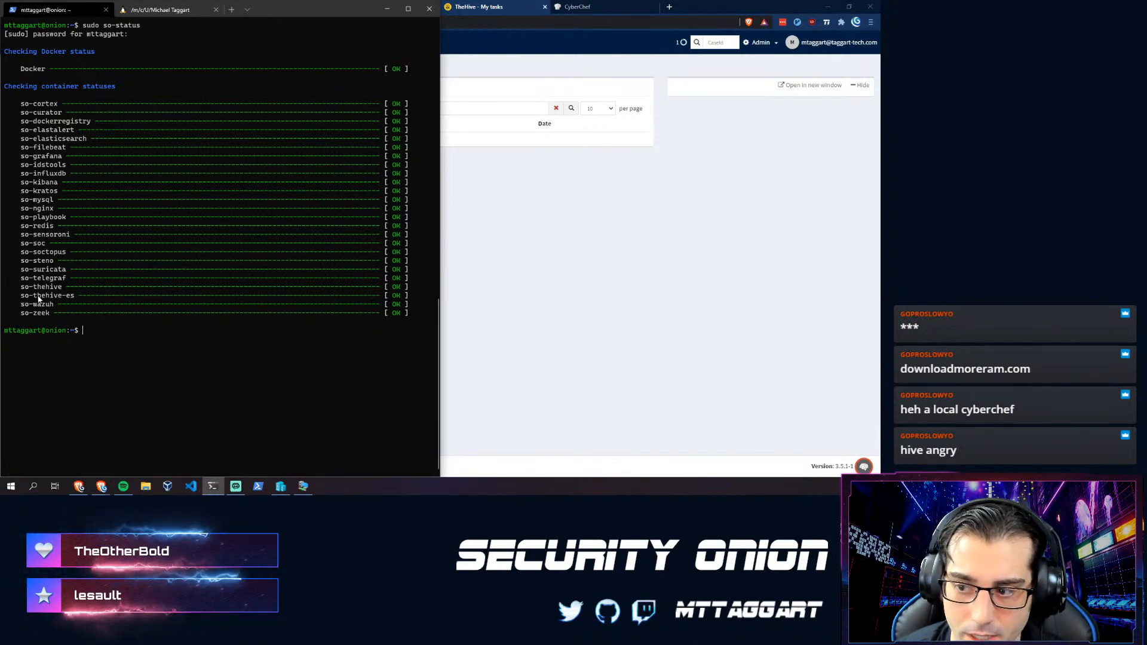
{"action": "left_click", "coordinate": [710, 186]}
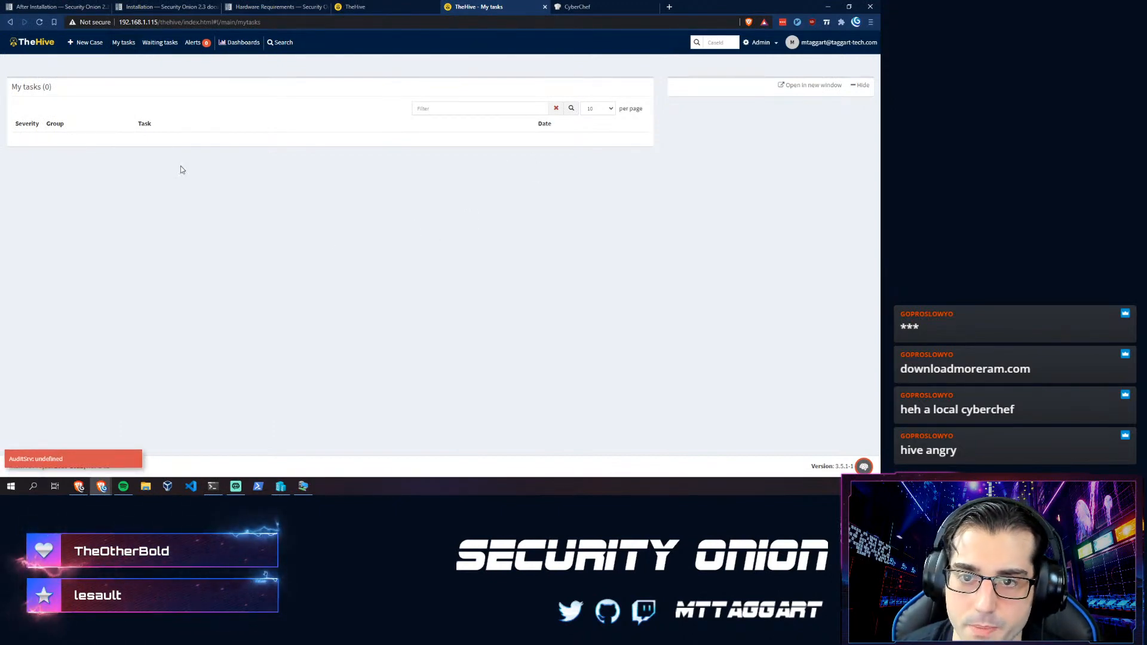
- Start a new TheHive case, cancel it, then switch to the Hardware Requirements docs tab
{"action": "left_click", "coordinate": [90, 45]}
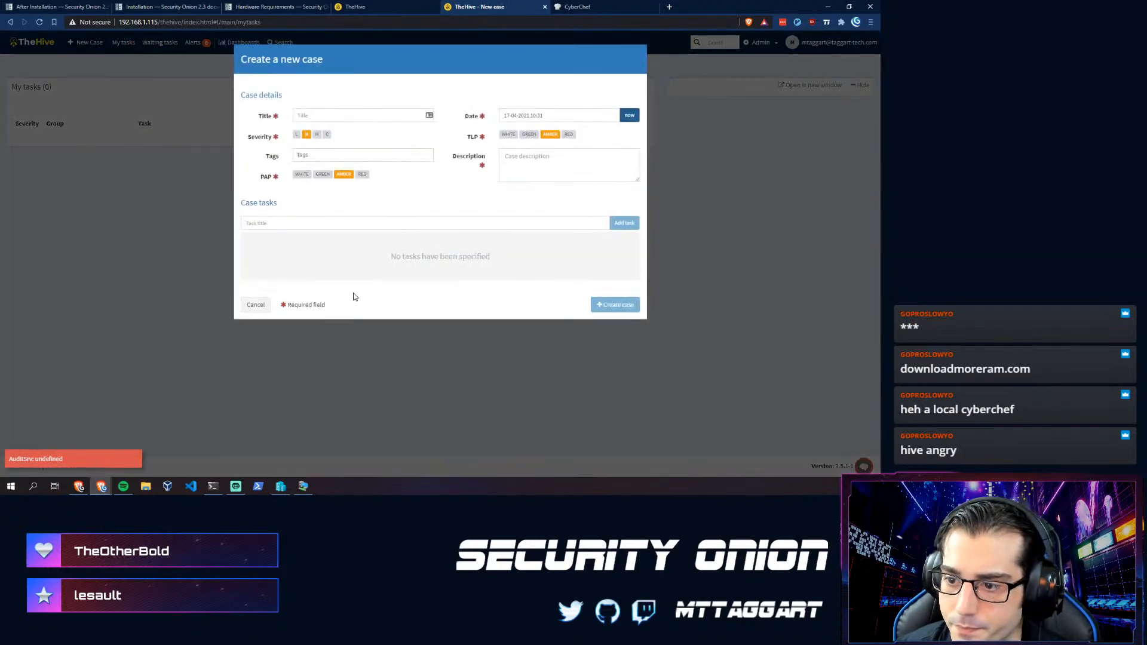
{"action": "left_click", "coordinate": [255, 304]}
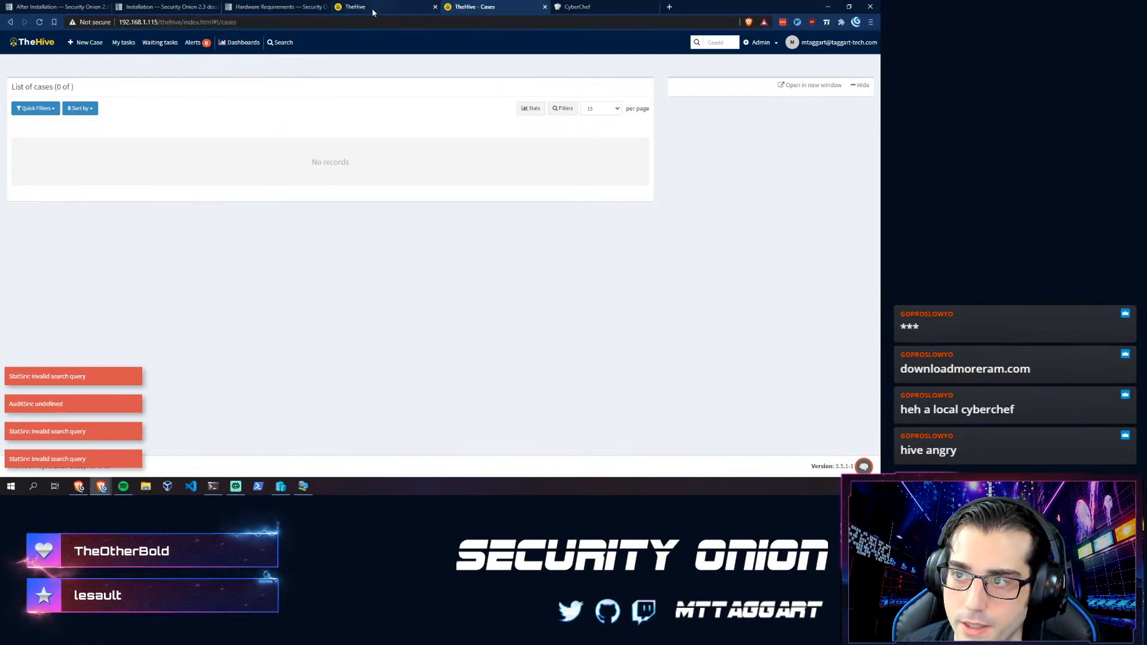
{"action": "left_click", "coordinate": [249, 9]}
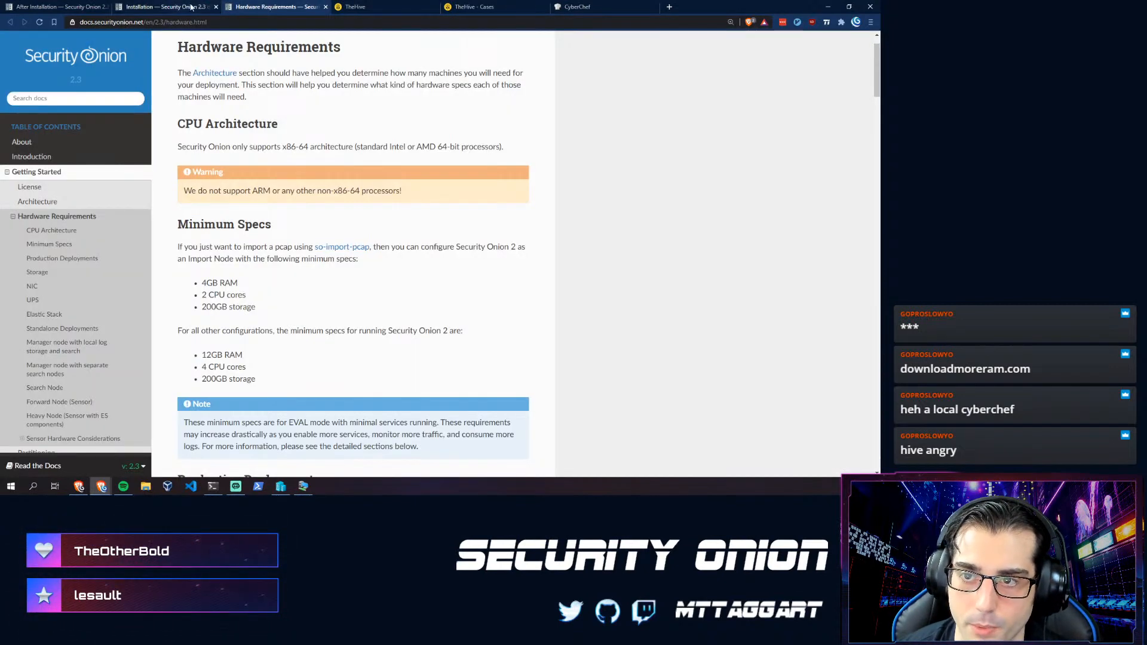
- Read through the Installation page of the Security Onion documentation
{"action": "left_click", "coordinate": [192, 7]}
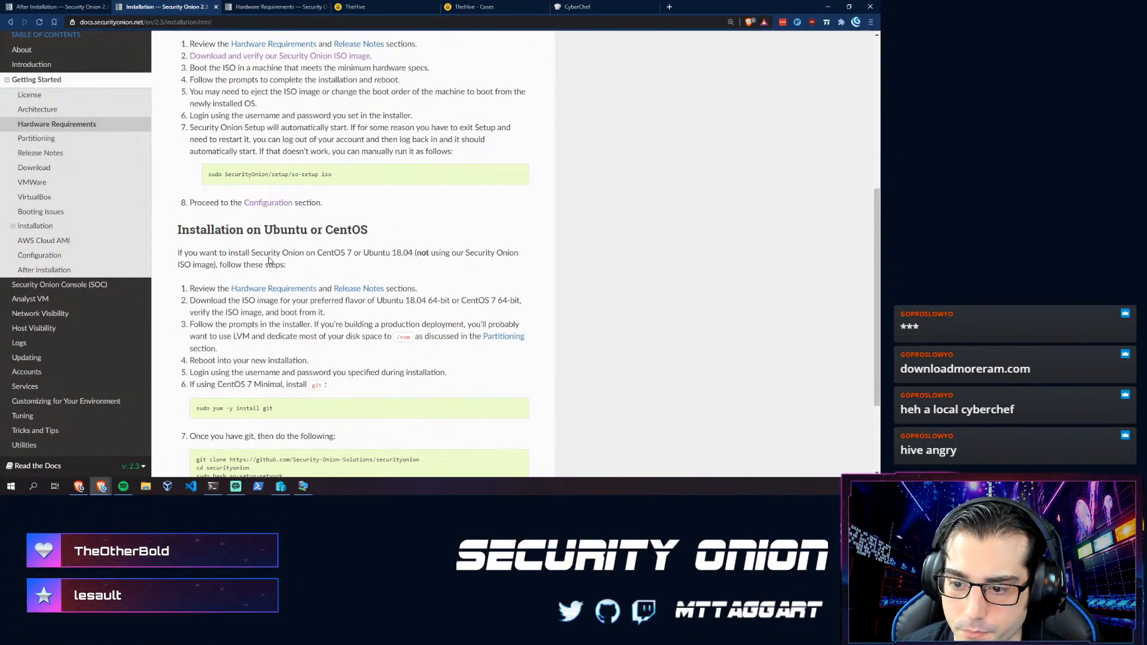
{"action": "scroll", "coordinate": [236, 253], "scroll_direction": "down", "scroll_amount": 1}
{"action": "scroll", "coordinate": [233, 251], "scroll_direction": "up", "scroll_amount": 2}
{"action": "scroll", "coordinate": [215, 248], "scroll_direction": "down", "scroll_amount": 3}
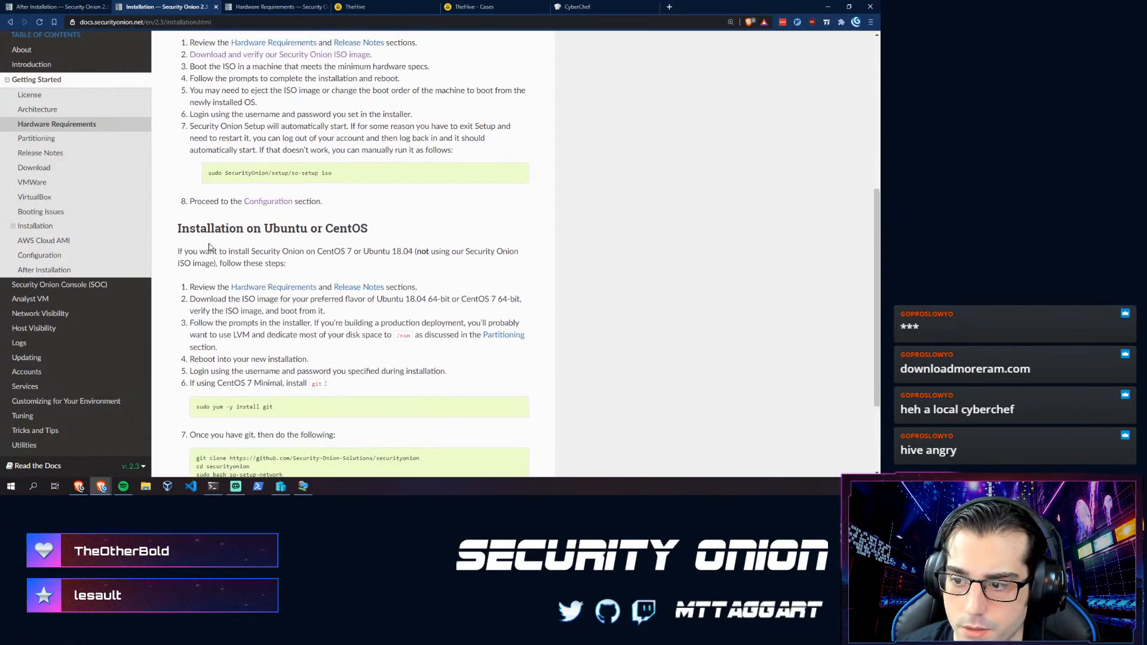
{"action": "scroll", "coordinate": [239, 269], "scroll_direction": "up", "scroll_amount": 4}
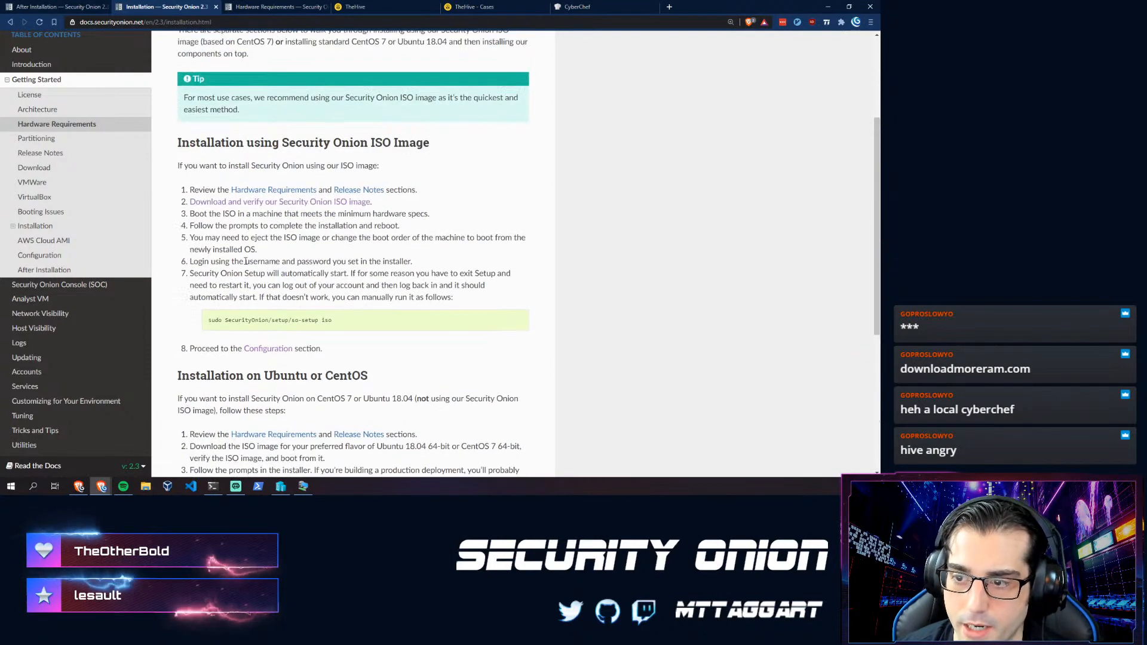
{"action": "scroll", "coordinate": [244, 261], "scroll_direction": "up", "scroll_amount": 3}
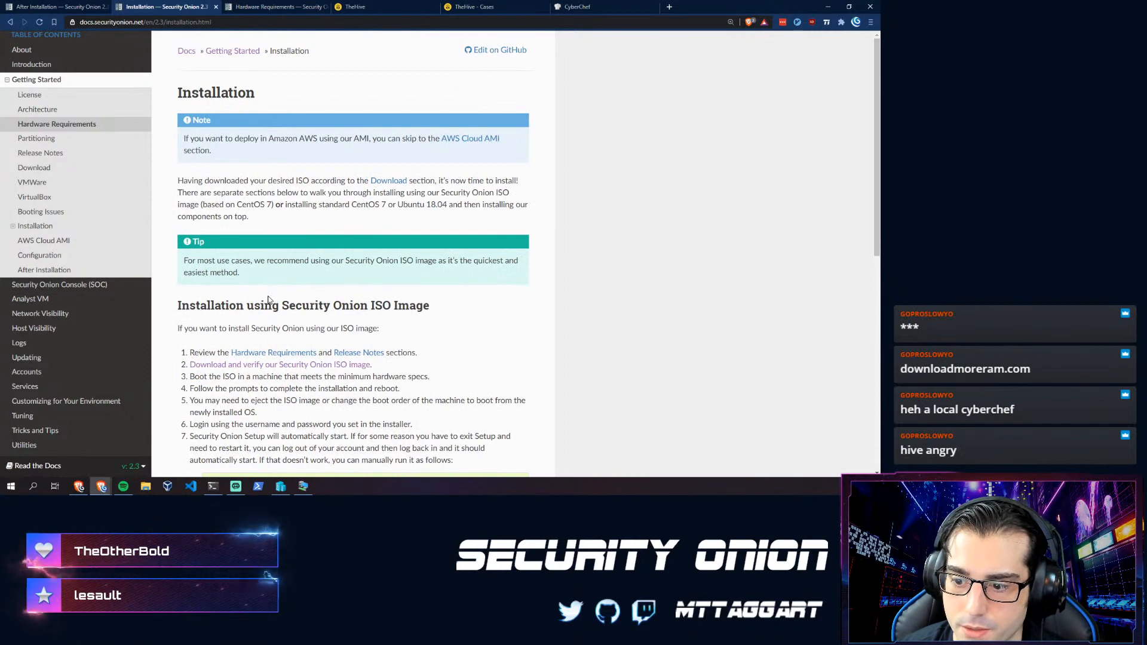
{"action": "scroll", "coordinate": [264, 301], "scroll_direction": "down", "scroll_amount": 5}
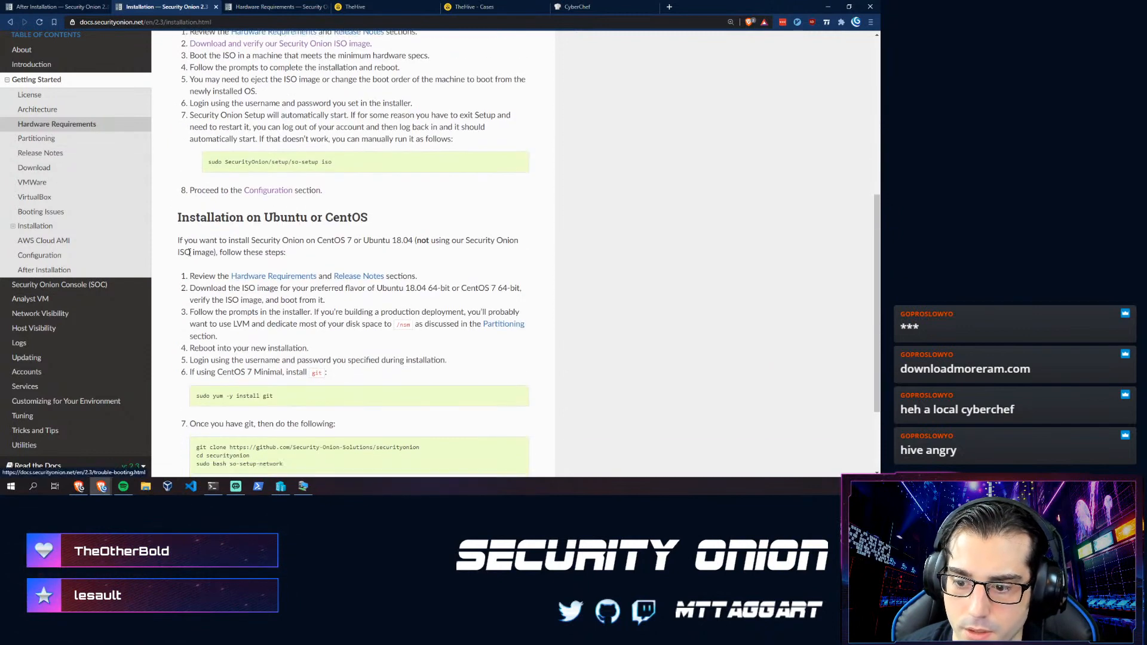
{"action": "scroll", "coordinate": [56, 130], "scroll_direction": "down", "scroll_amount": 2}
- Open Hardware Requirements at its Minimum Specs section, then bring up File Explorer
{"action": "left_click", "coordinate": [63, 128]}
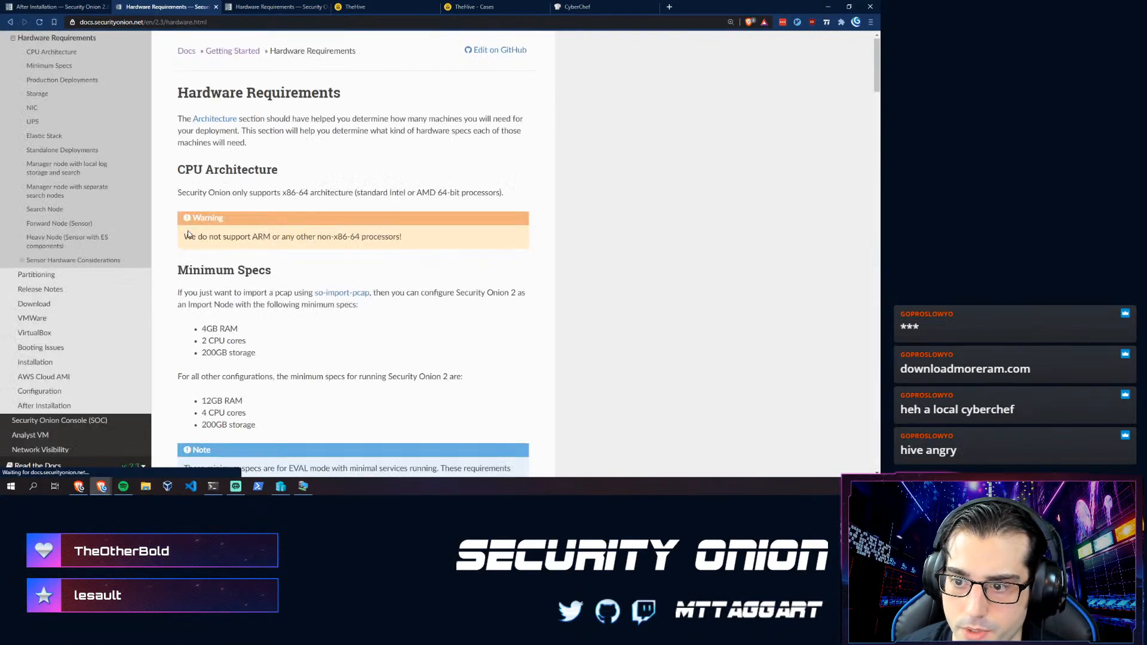
{"action": "scroll", "coordinate": [342, 147], "scroll_direction": "down", "scroll_amount": 4}
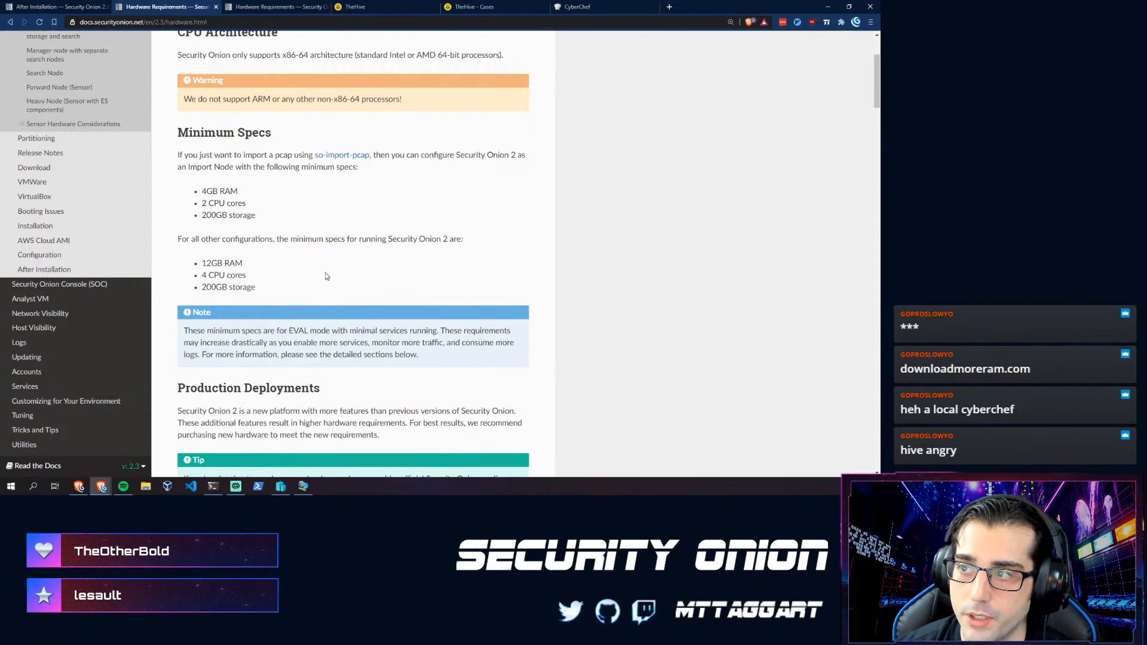
{"action": "key", "text": "super+e"}
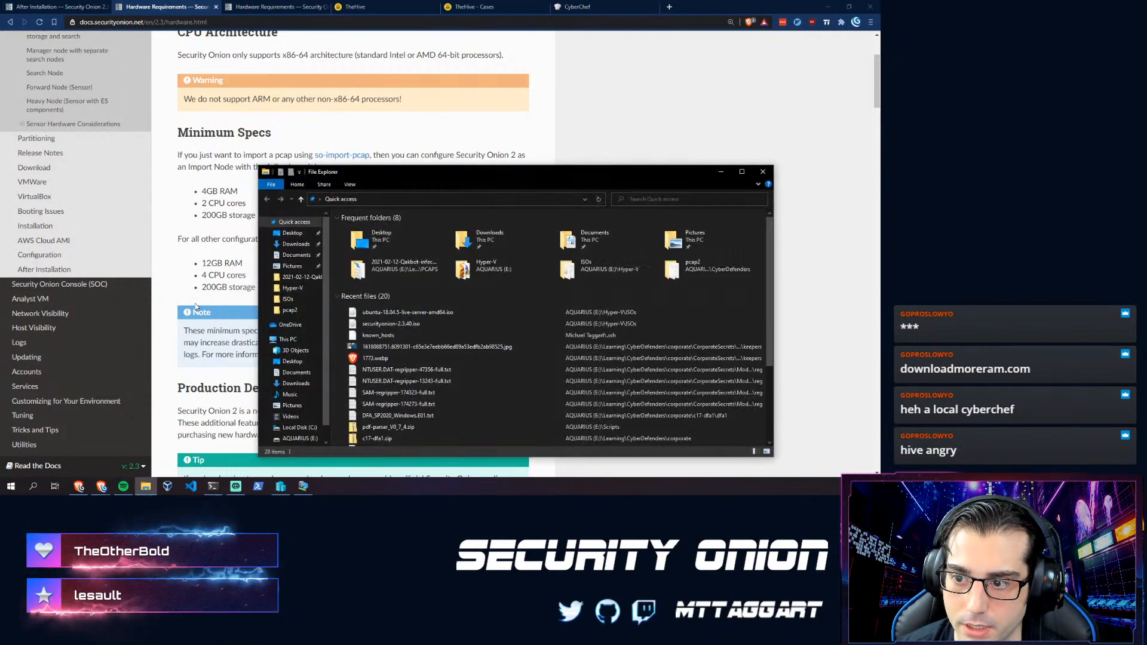
- Browse to E:\Learning\PCAPS\2021-02-12 Qakbot-infection-with-Cobalt-Strike folder, then bring Terminal forward
{"action": "left_click", "coordinate": [294, 428]}
{"action": "left_click", "coordinate": [294, 439]}
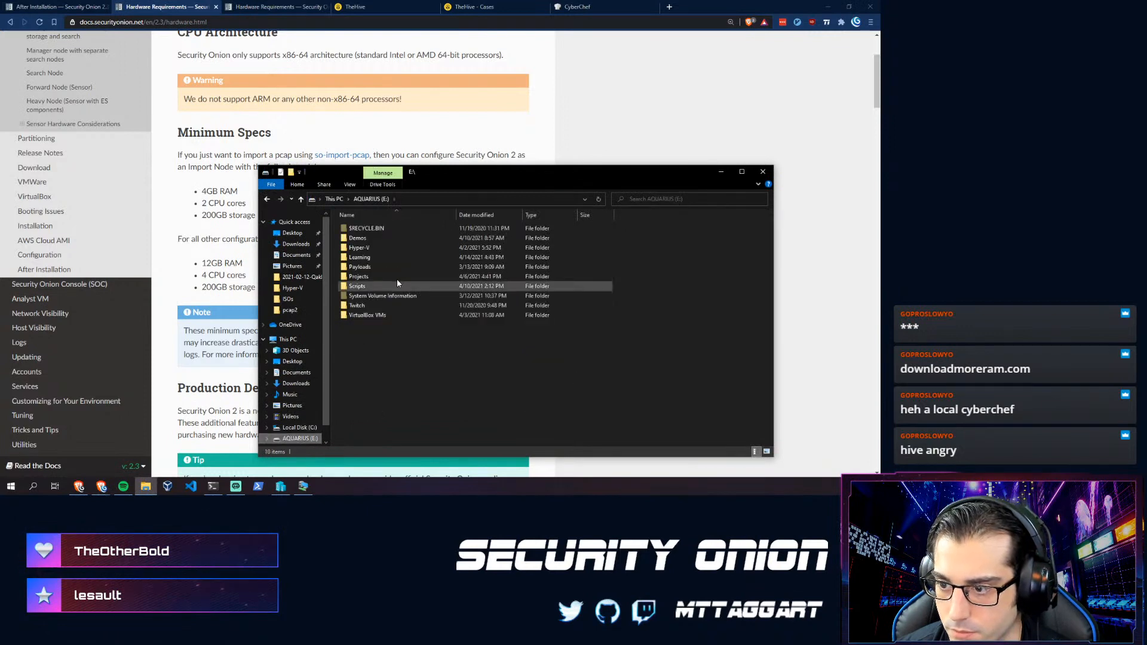
{"action": "left_click", "coordinate": [356, 241]}
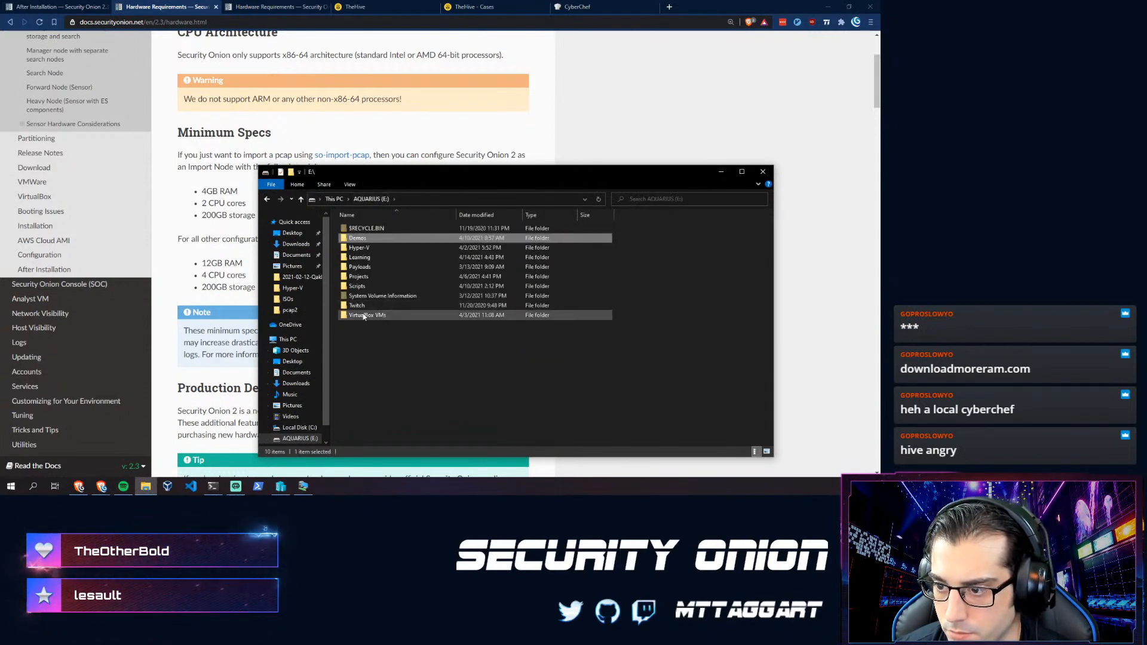
{"action": "double_click", "coordinate": [364, 259]}
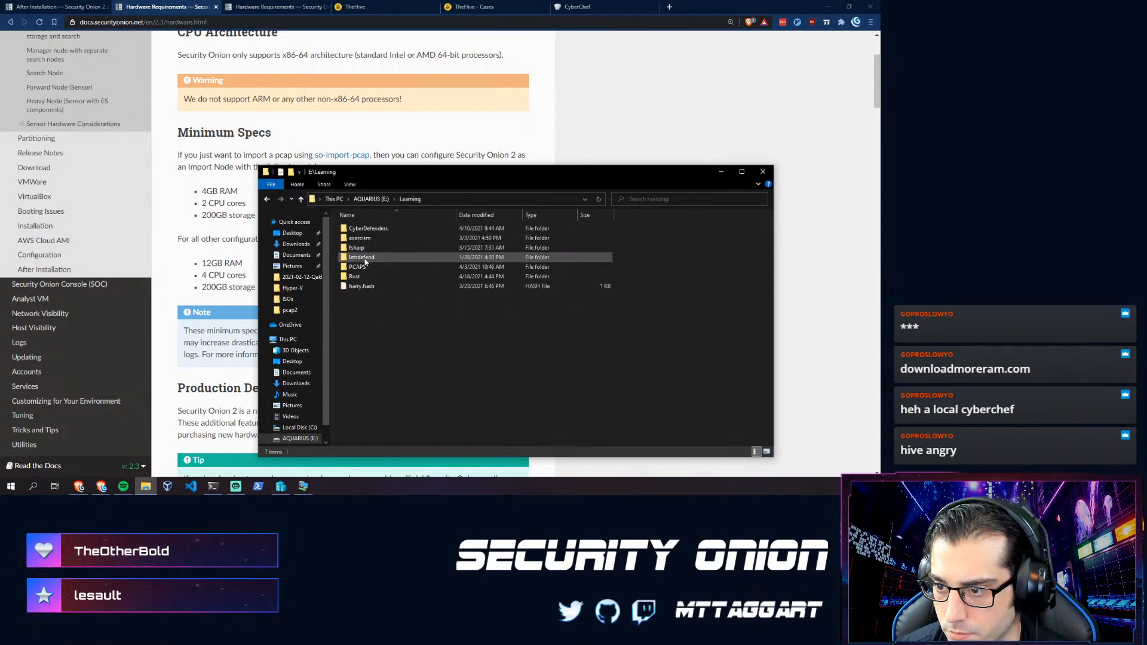
{"action": "left_click", "coordinate": [361, 269]}
{"action": "double_click", "coordinate": [361, 268]}
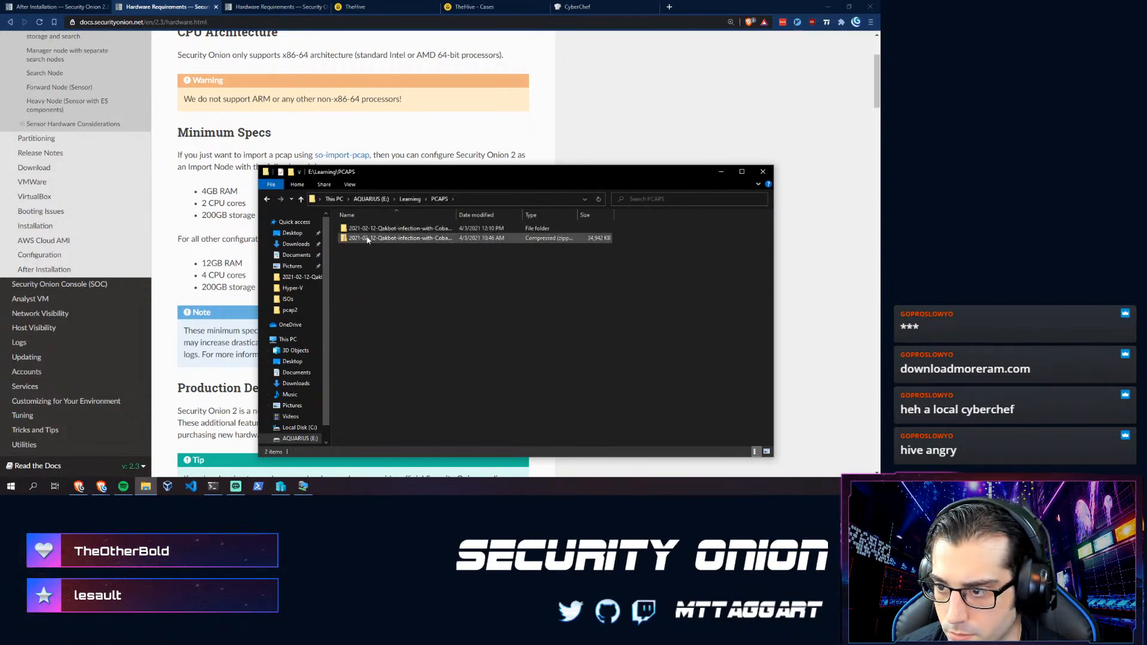
{"action": "double_click", "coordinate": [379, 229]}
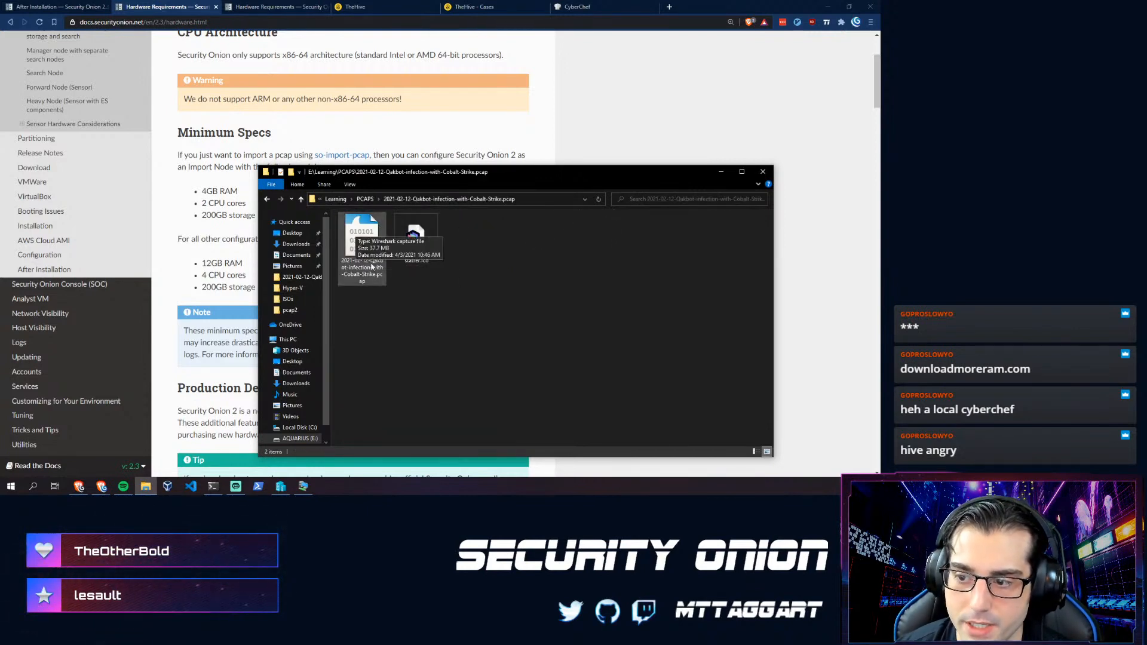
{"action": "left_click_drag", "start_coordinate": [403, 185], "coordinate": [425, 100]}
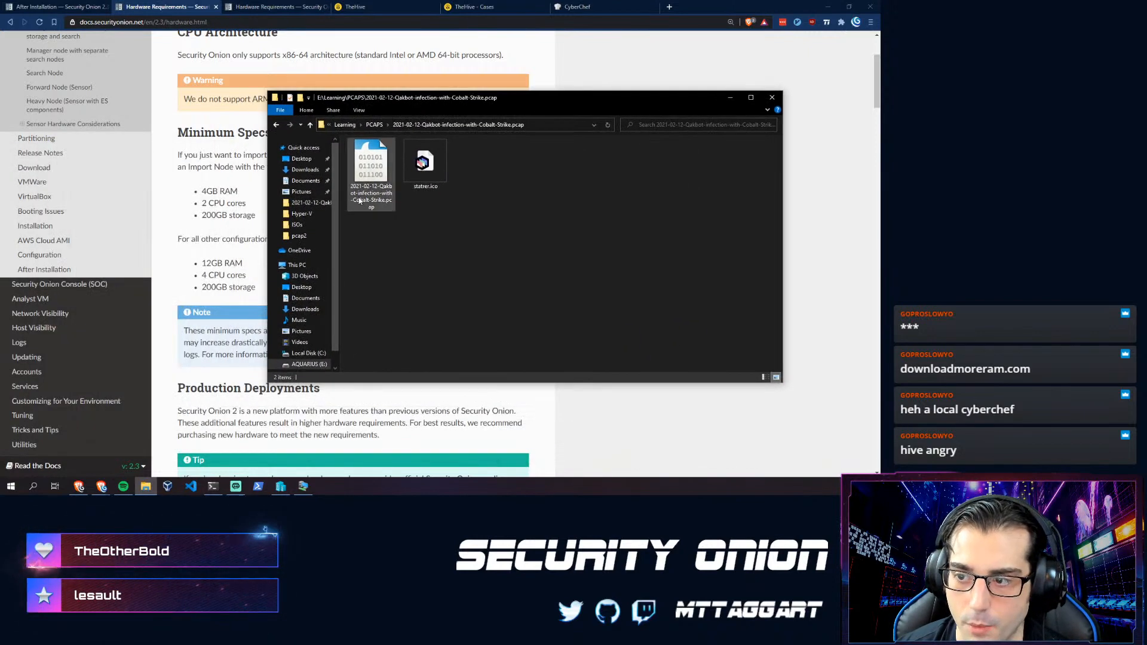
{"action": "left_click", "coordinate": [216, 456]}
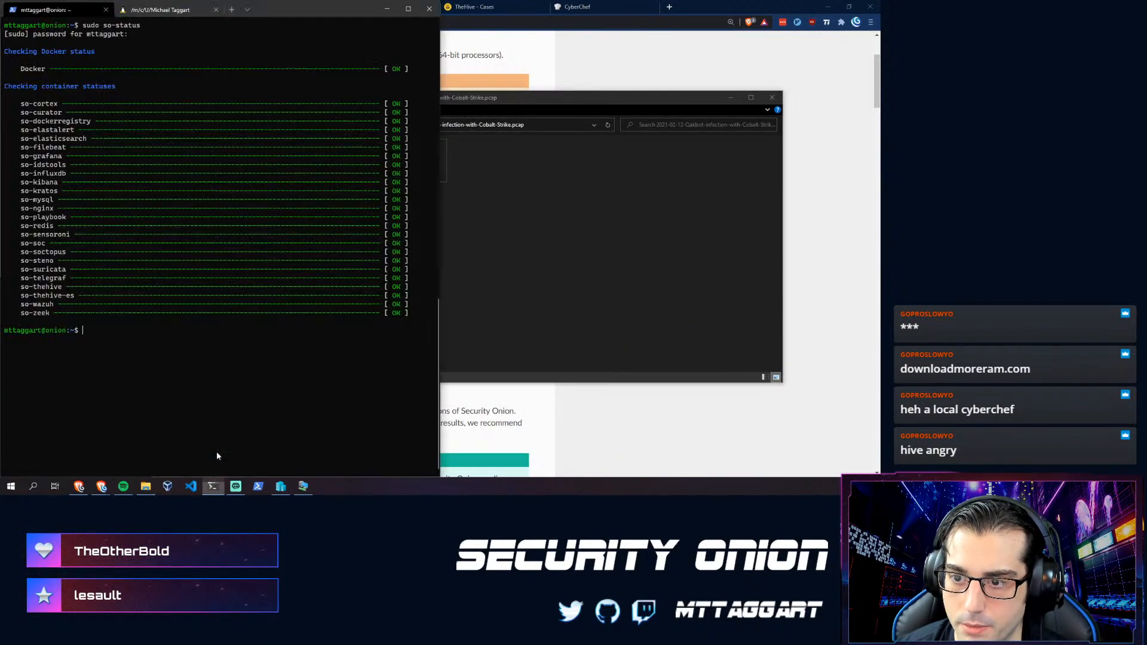
- Change into the E:\Learning\PCAPS Qakbot pcap folder and list its contents
{"action": "type", "text": "cd"}
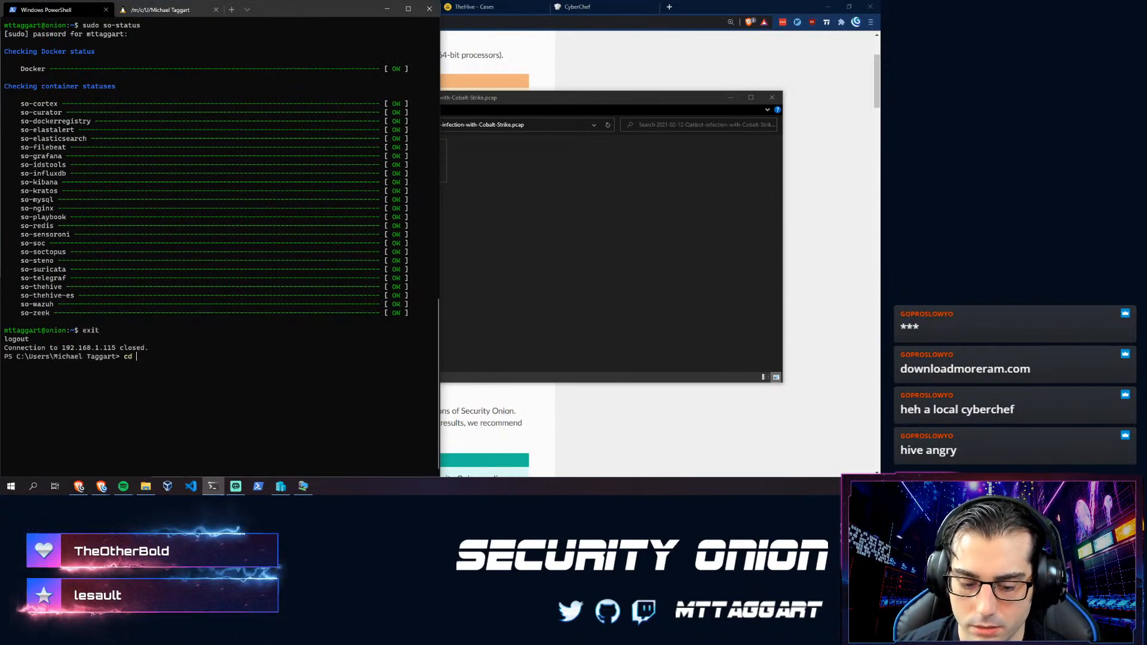
{"action": "type", "text": " ~/Le"}
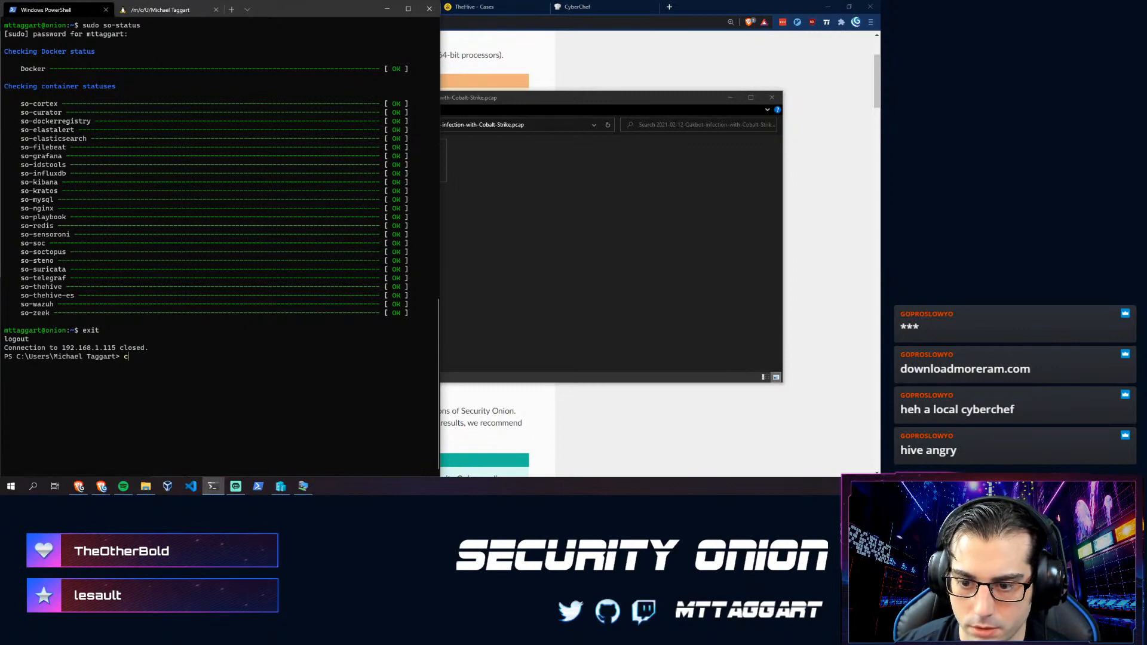
{"action": "key", "text": "BackSpace"}
{"action": "type", "text": "E:"}
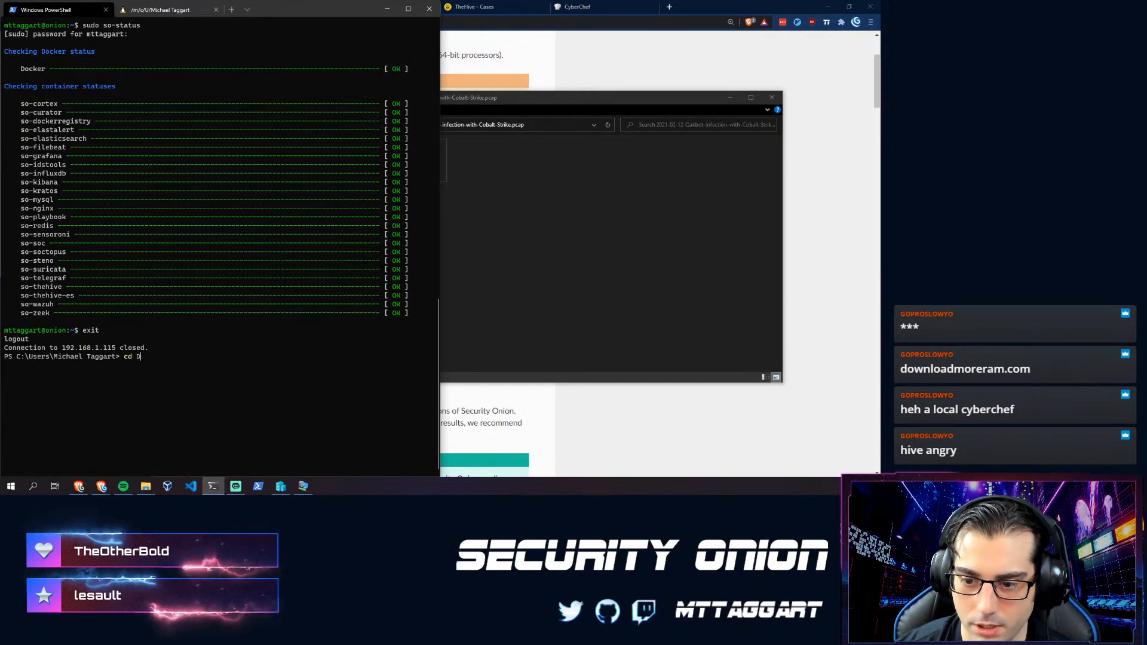
{"action": "type", "text": "\\"}
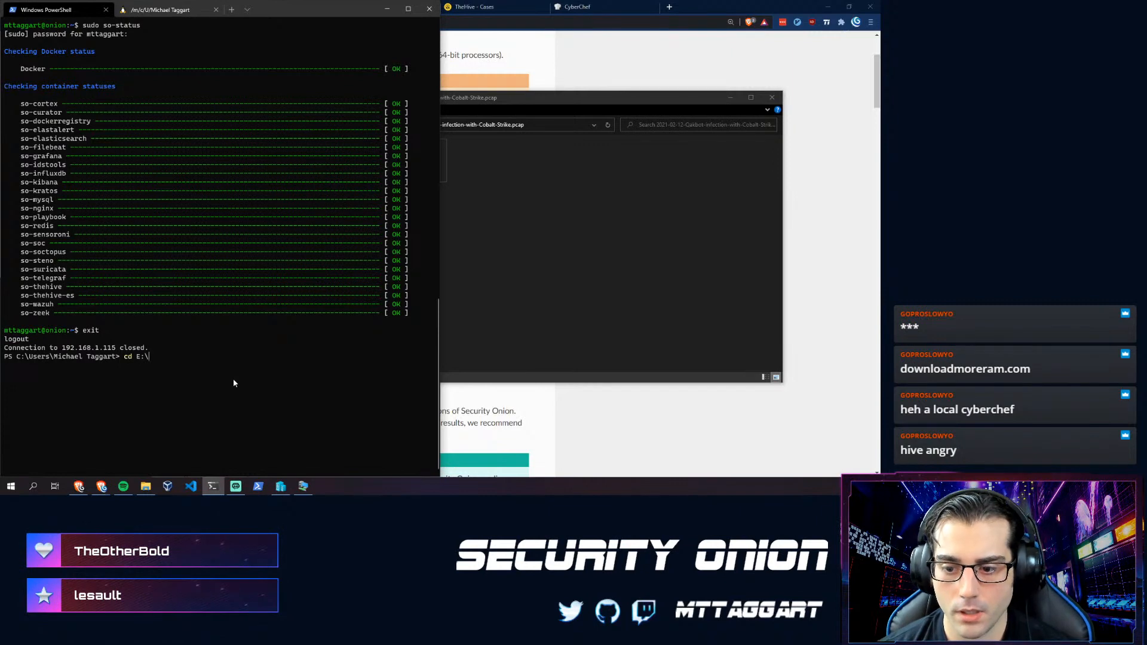
{"action": "type", "text": "PCAPS\\Q"}
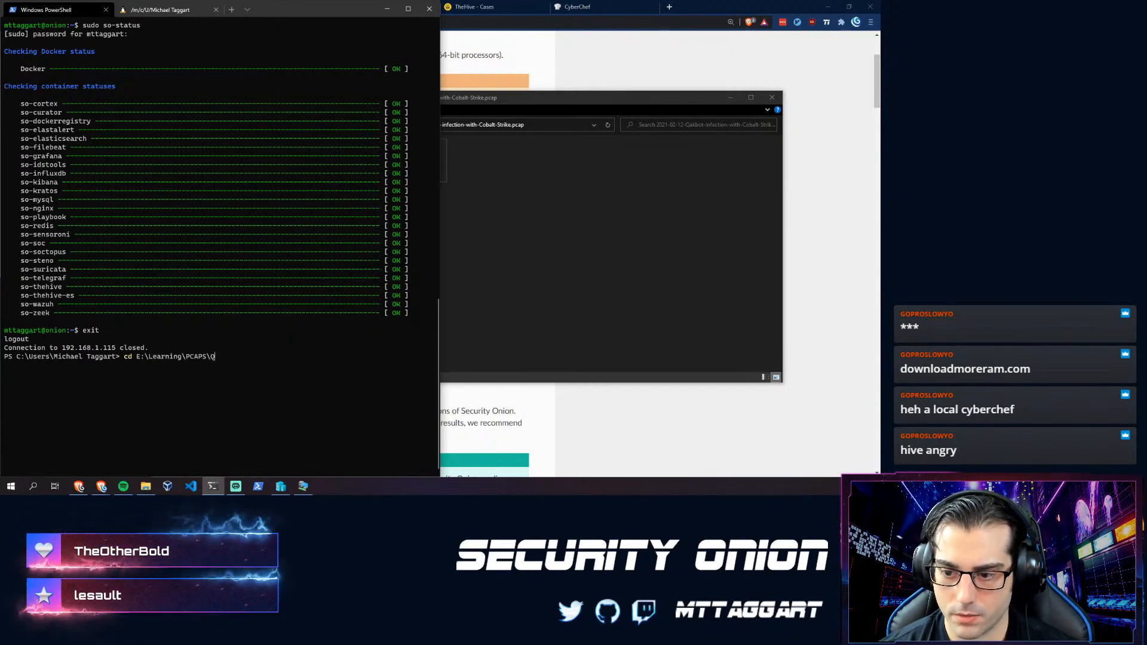
{"action": "key", "text": "Tab"}
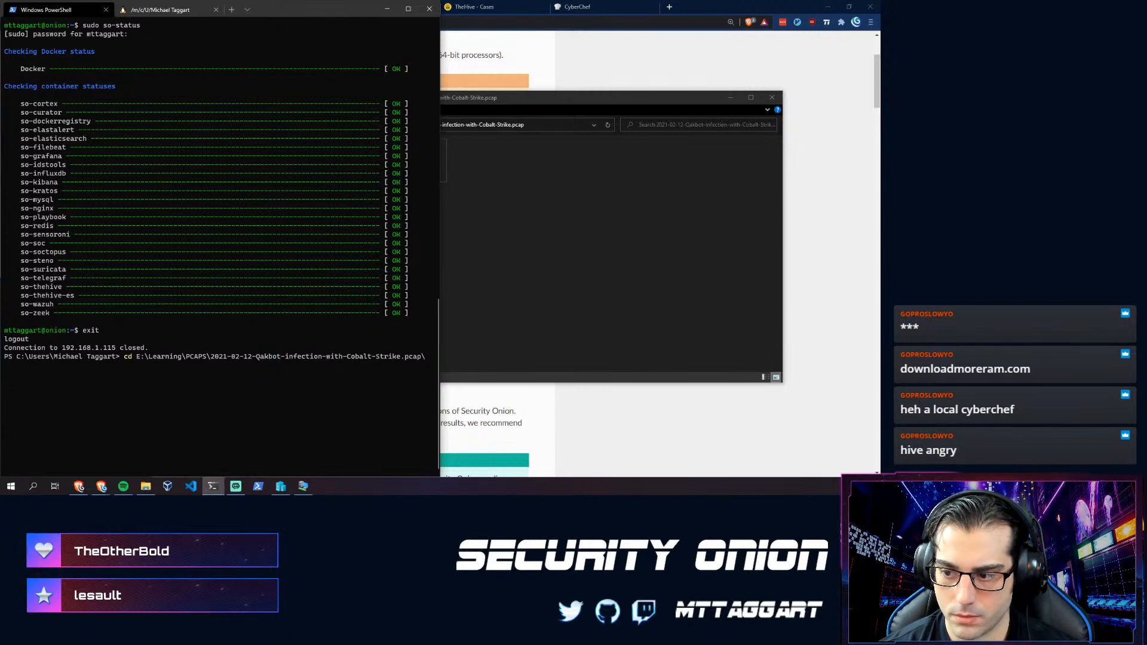
{"action": "key", "text": "Return"}
{"action": "type", "text": "ls"}
{"action": "key", "text": "Return"}
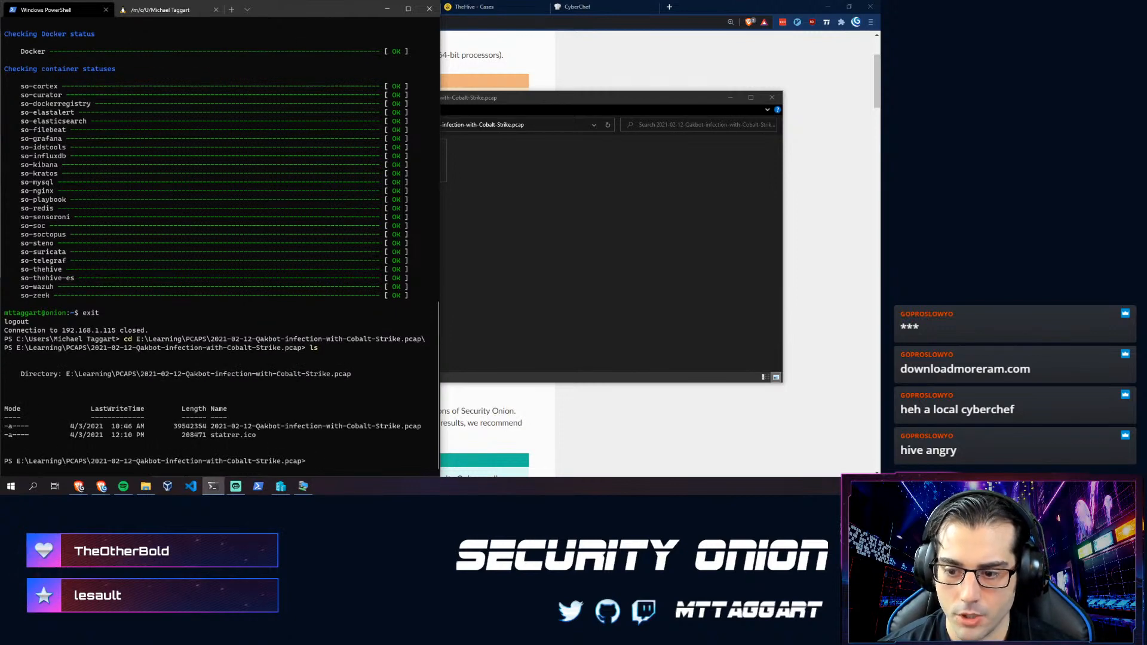
- scp 2021-02-12-Qakbot-infection-with-Cobalt-Strike.pcap to the home folder on 192.168.1.115, retrying after a failed attempt
{"action": "type", "text": "scp "}
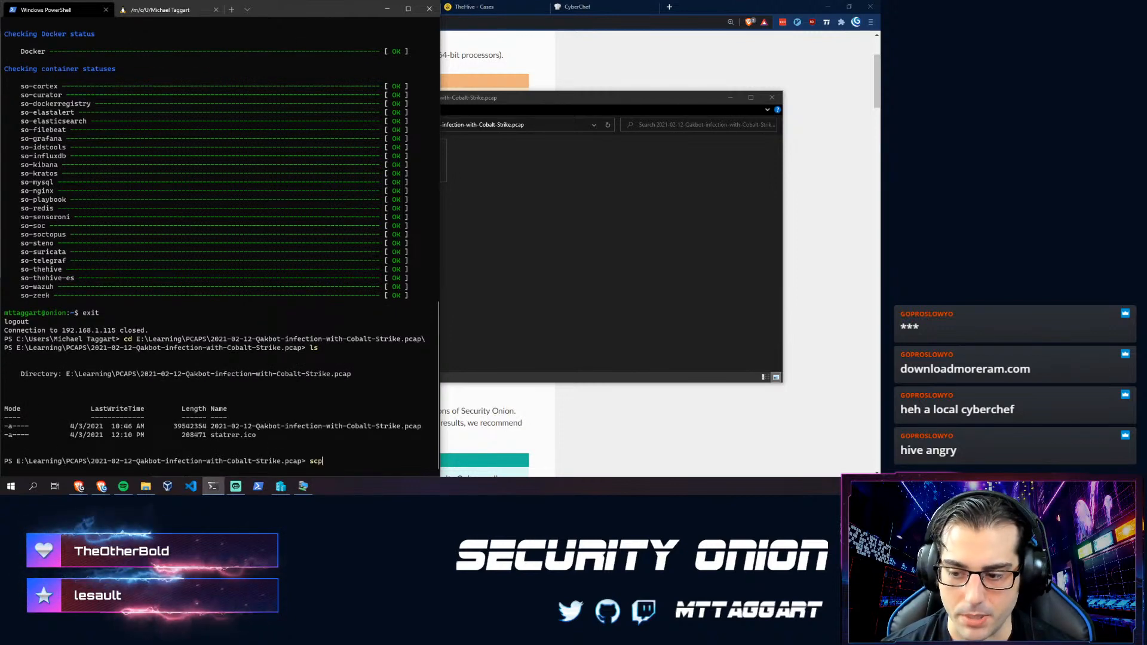
{"action": "type", "text": ".\\2021-02-12-Qakbot-infection-with-Cobalt-Strike.pcap m"}
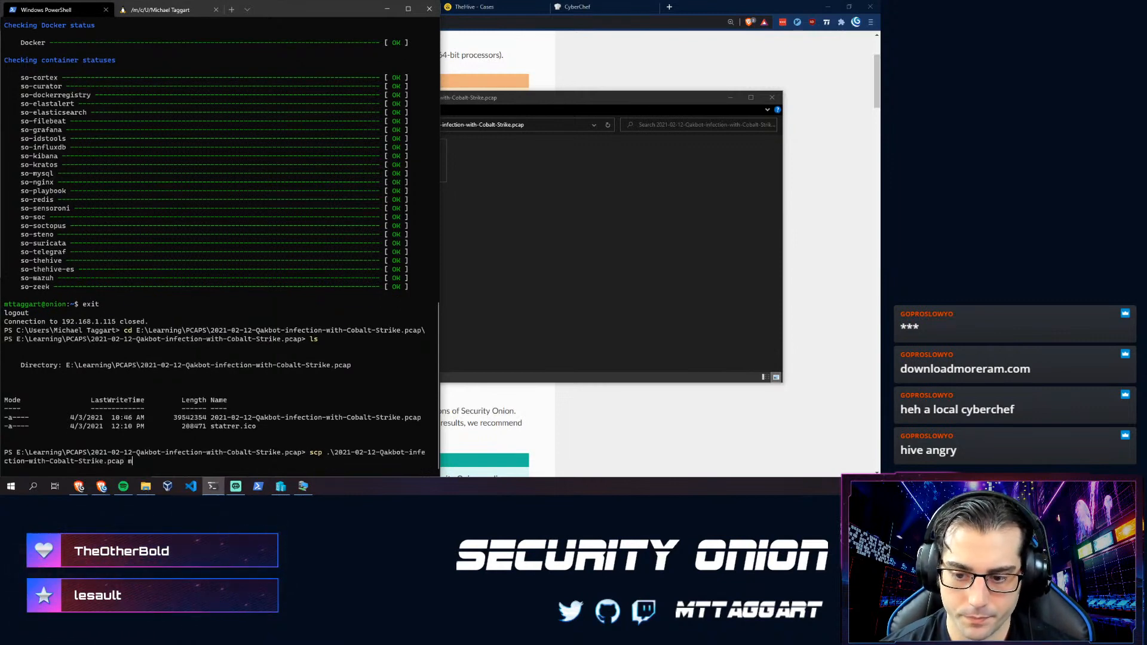
{"action": "type", "text": "taggart@"}
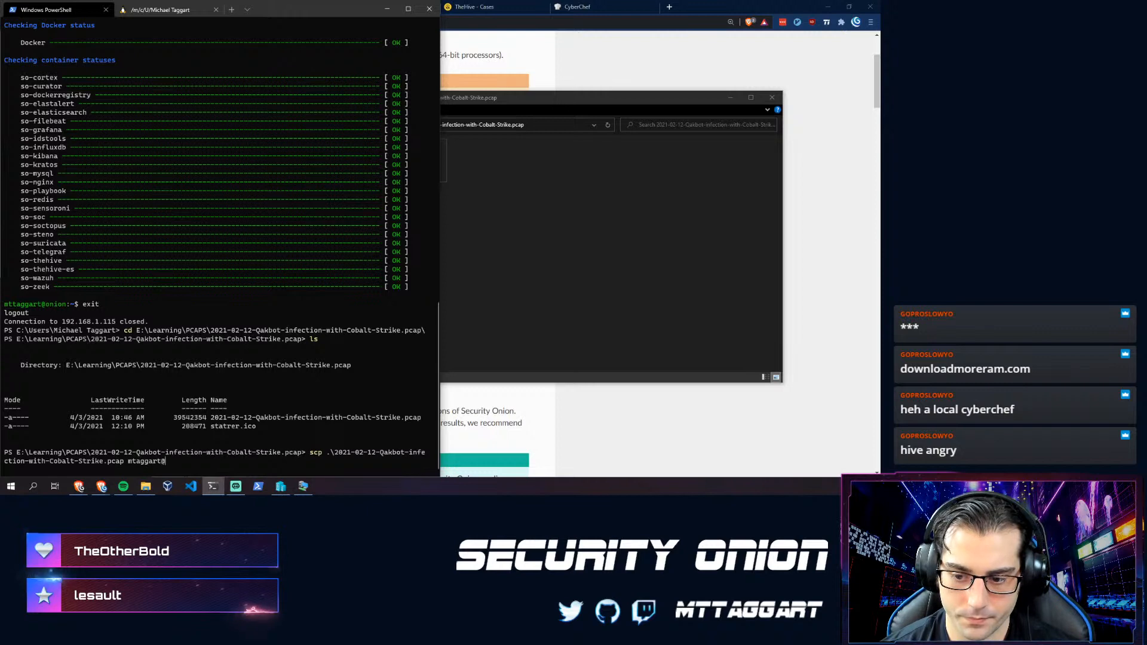
{"action": "type", "text": "192.168.1.115"}
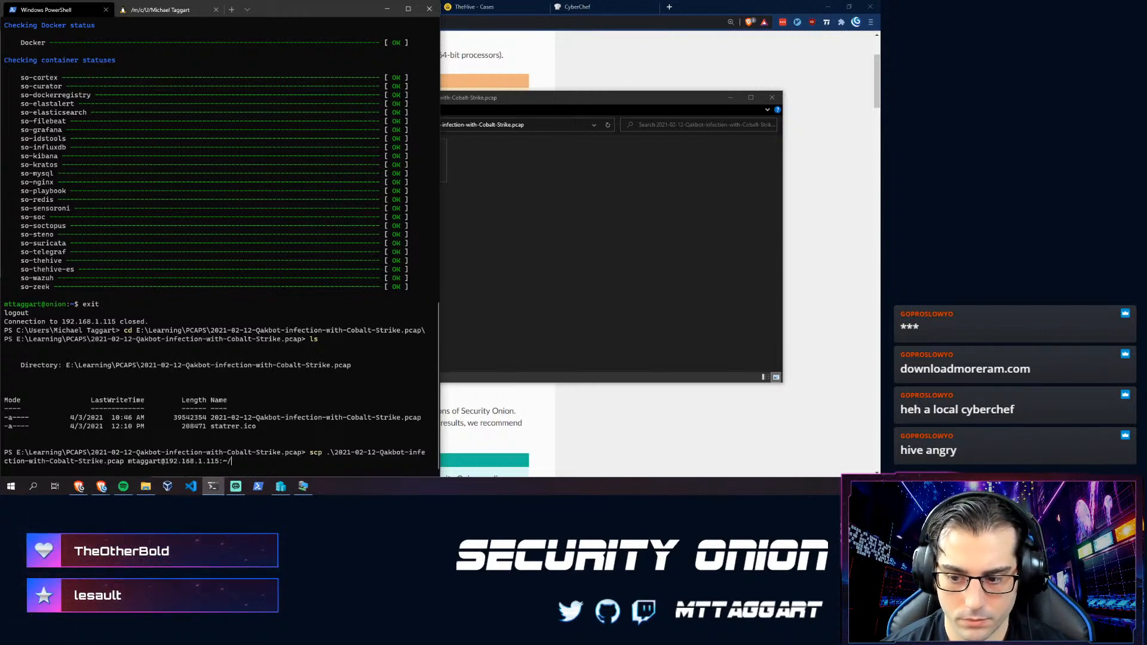
{"action": "type", "text": ":~/"}
{"action": "key", "text": "Return"}
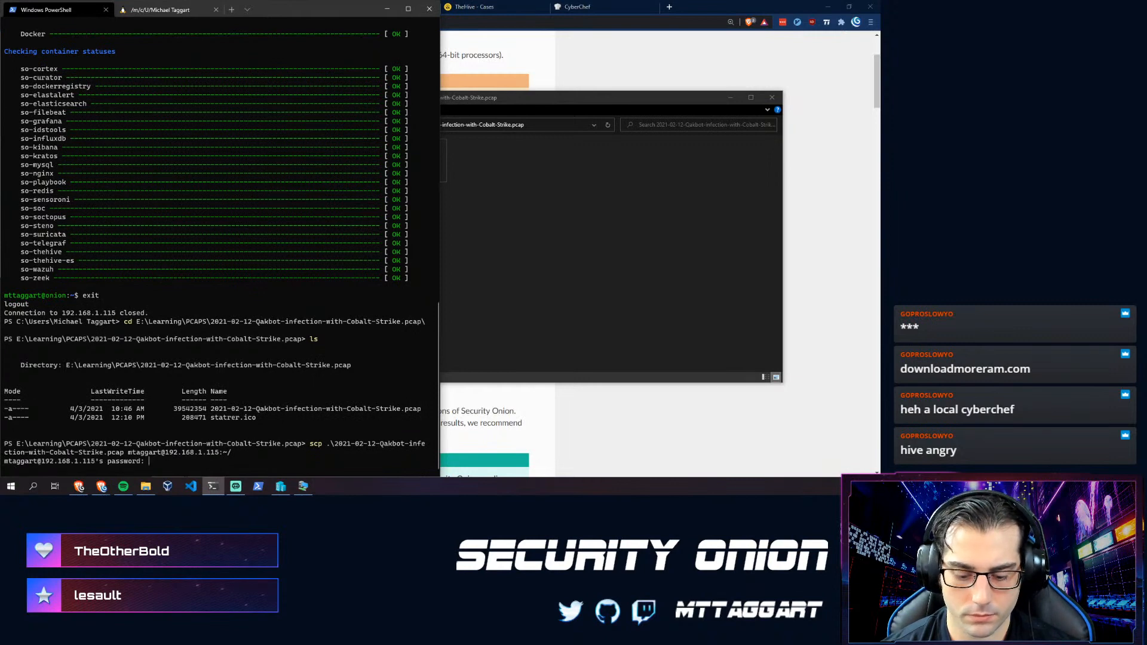
{"action": "key", "text": "Return"}
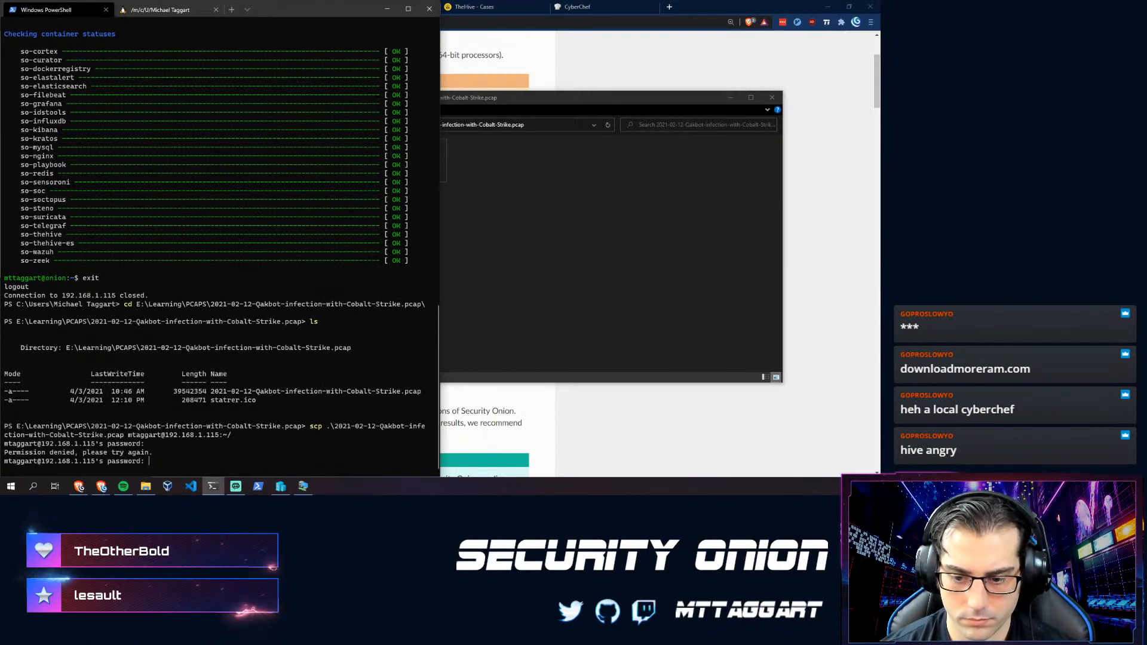
{"action": "key", "text": "ctrl+c"}
{"action": "key", "text": "Up"}
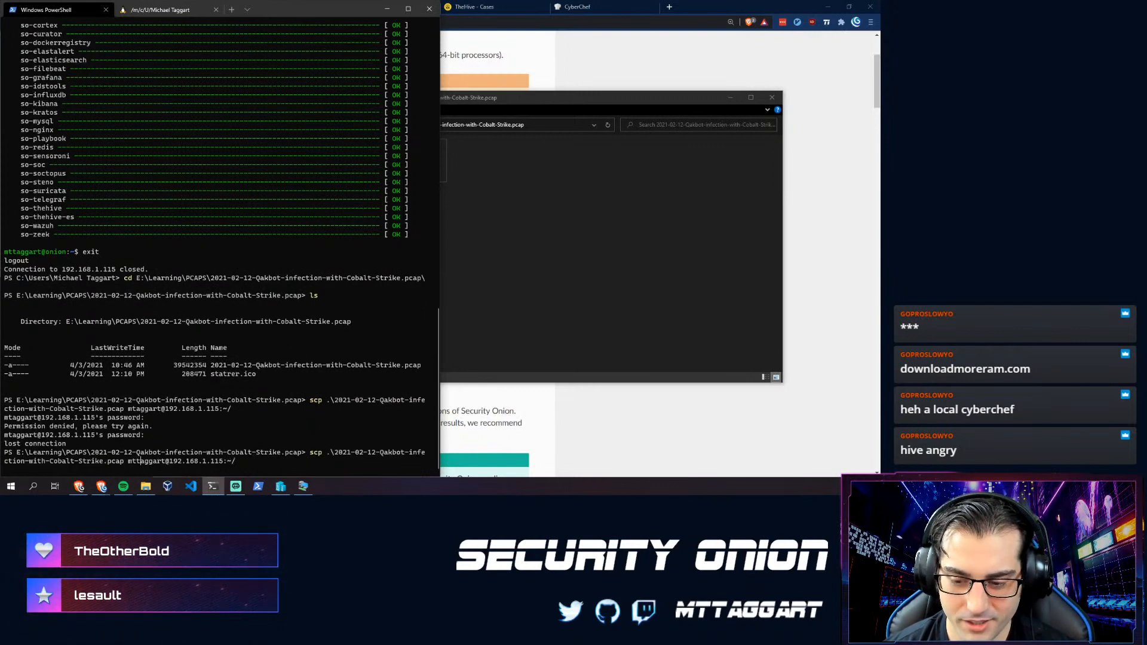
{"action": "key", "text": "Return"}
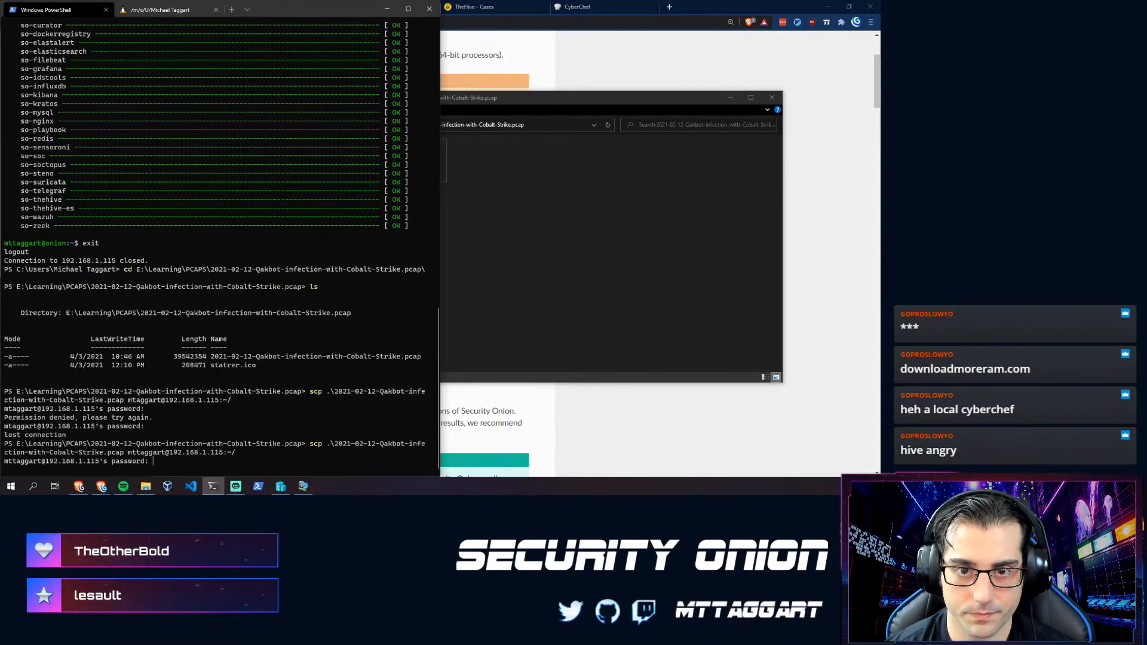
{"action": "key", "text": "Return"}
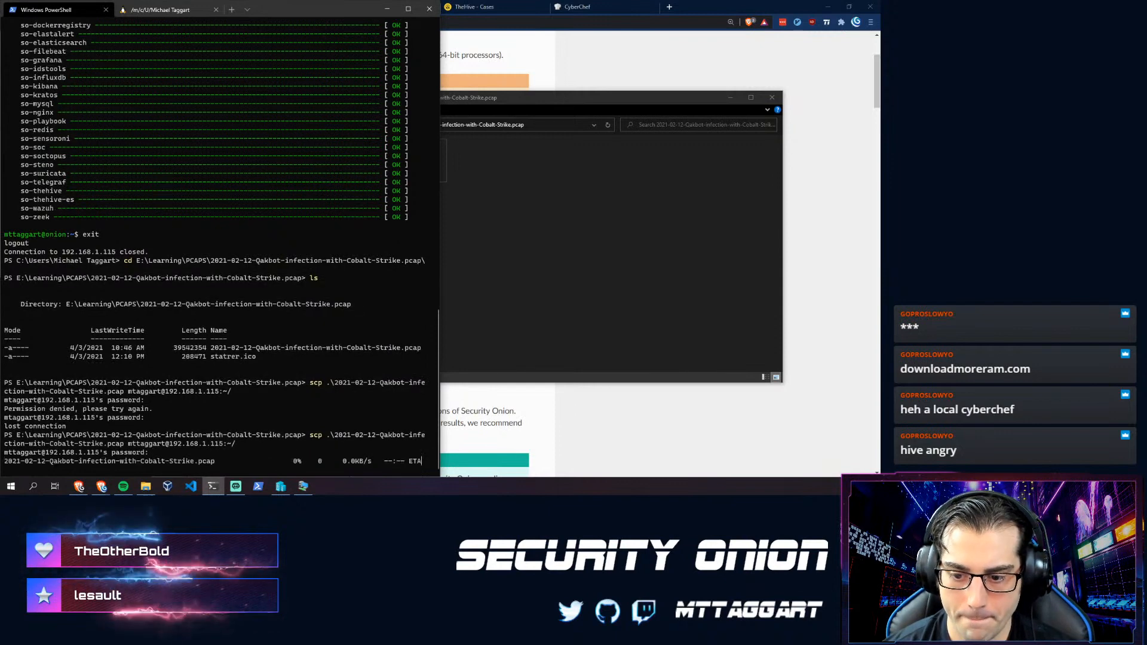
{"action": "key", "text": "ctrl+l"}
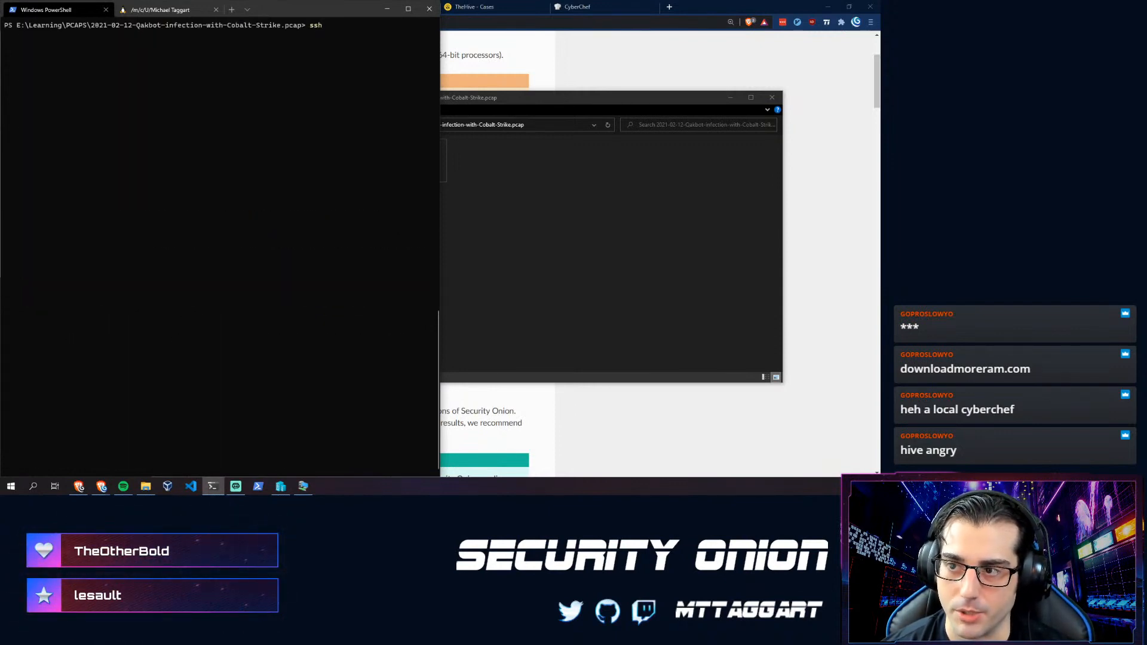
- SSH into the Security Onion server at 192.168.1.115 and list the home folder
{"action": "type", "text": "ssh mttaggart@1"}
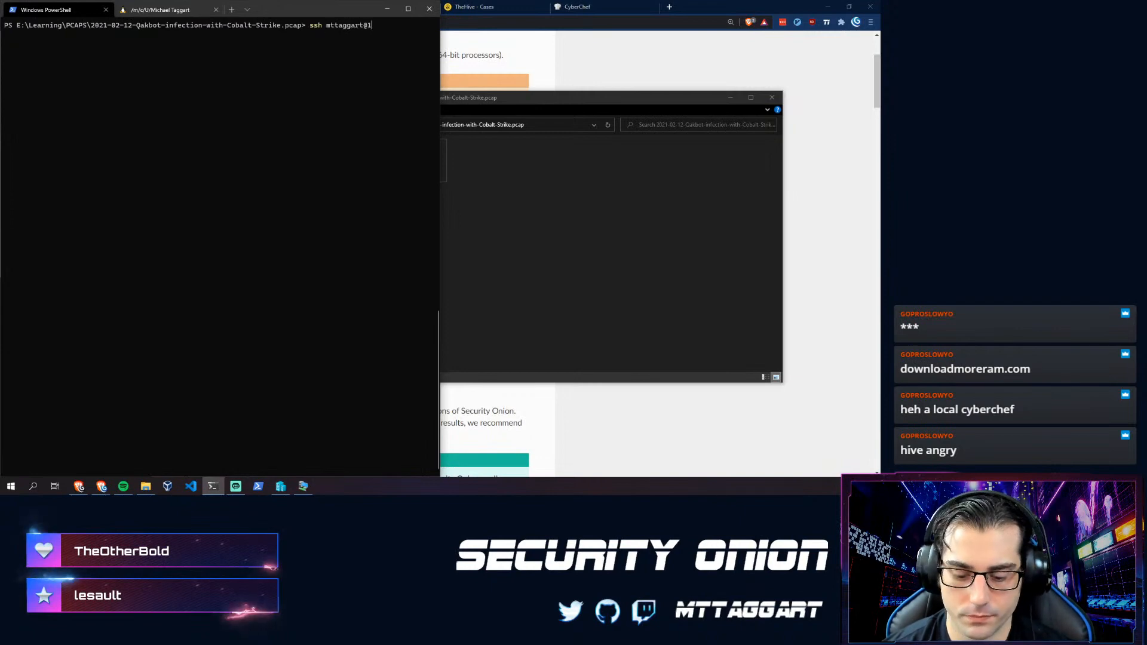
{"action": "type", "text": "92.168.1.115"}
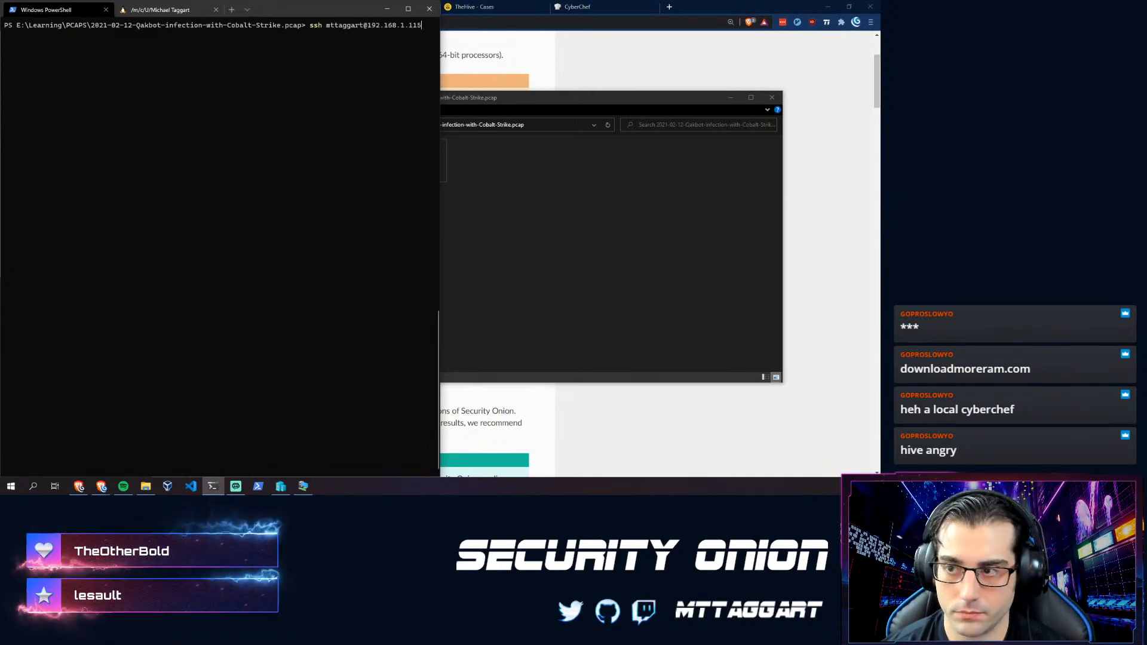
{"action": "key", "text": "Return"}
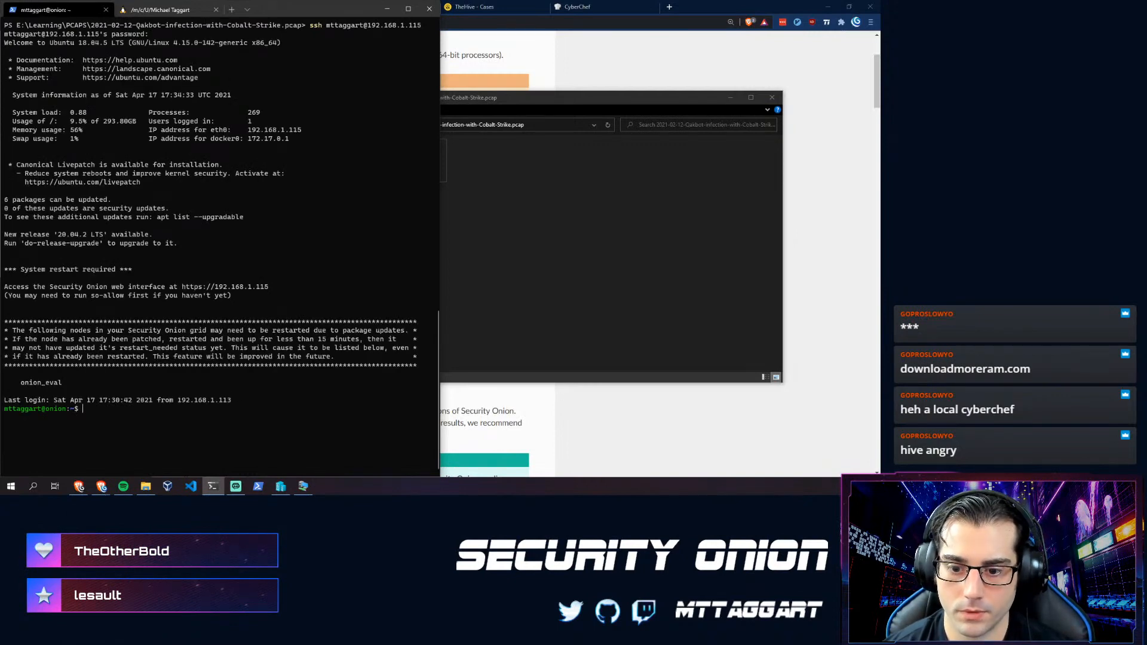
{"action": "key", "text": "ctrl+l"}
{"action": "type", "text": "ls"}
{"action": "key", "text": "Return"}
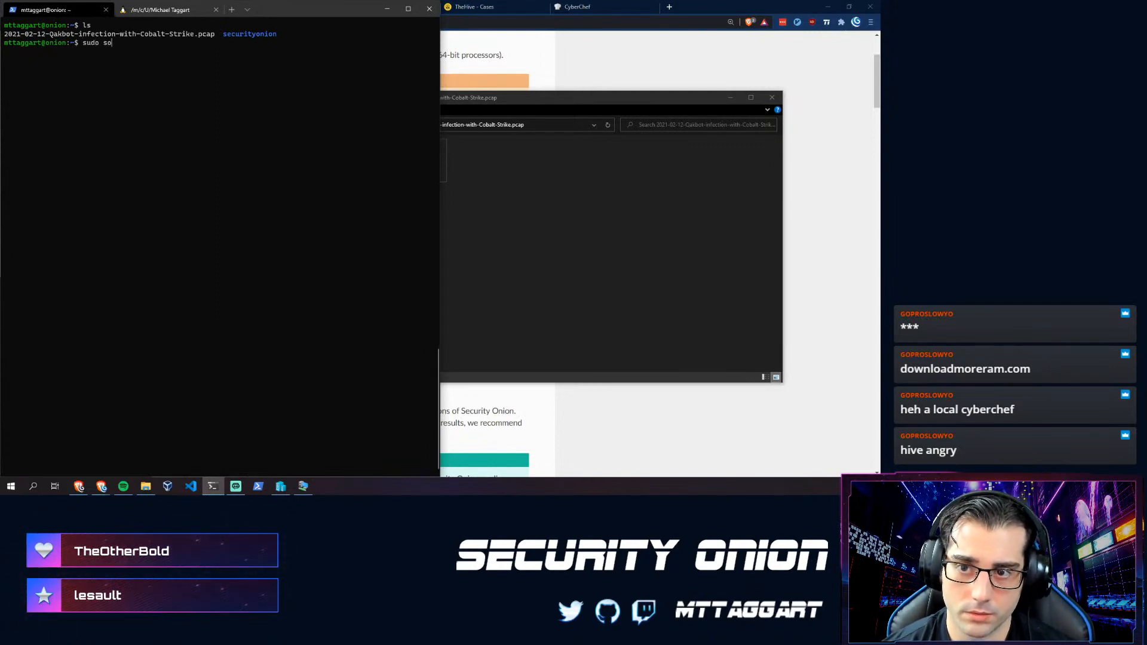
- Run sudo so-import-pcap on 2021-02-12-Qakbot-infection-with-Cobalt-Strike.pcap, authorizing with the admin password
{"action": "type", "text": "sudo so-im"}
{"action": "key", "text": "Tab"}
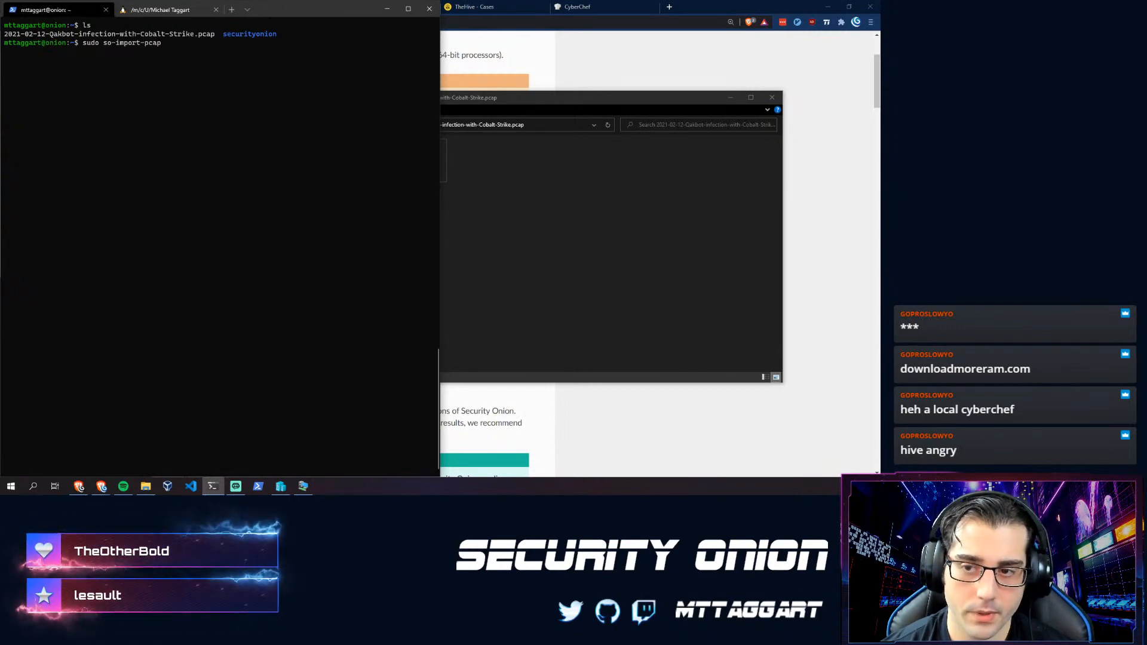
{"action": "type", "text": "2"}
{"action": "key", "text": "Tab"}
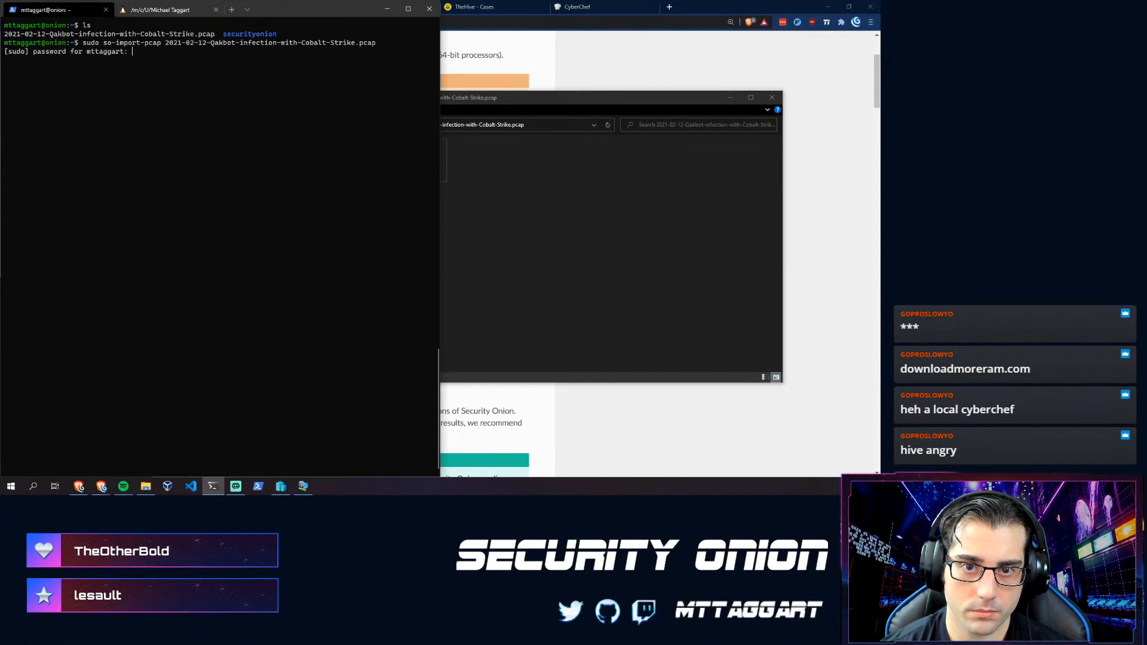
{"action": "key", "text": "Return"}
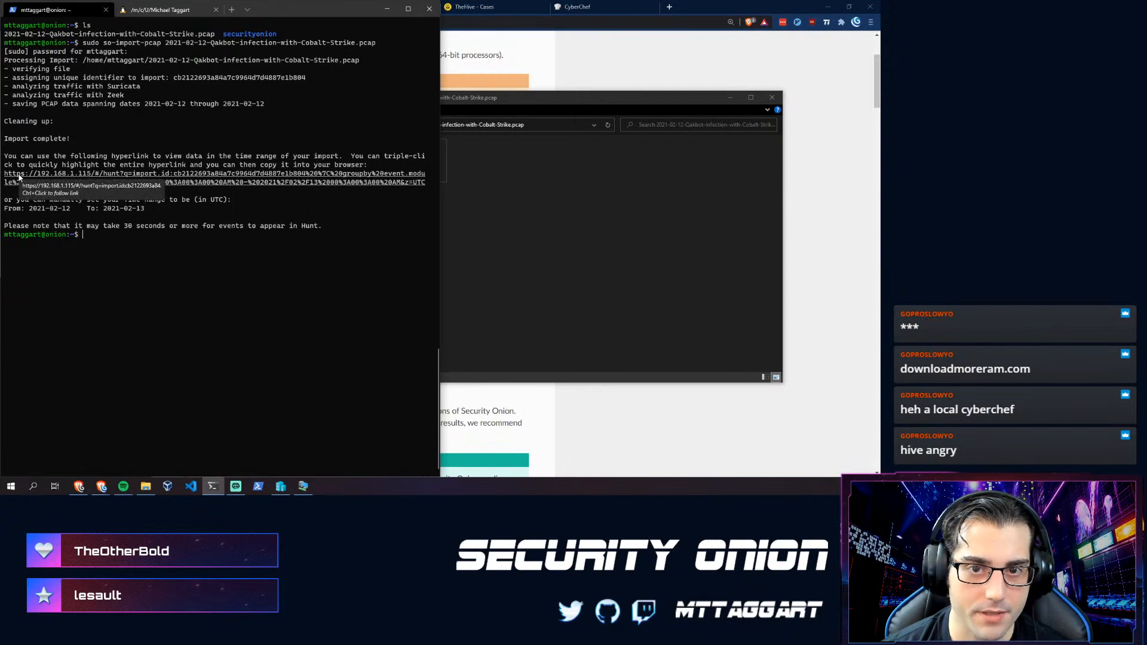
- Open the imported data in Hunt and drop the event.module and event.dataset groupings to list 1,900 events
{"action": "left_click", "coordinate": [19, 176], "text": "ctrl"}
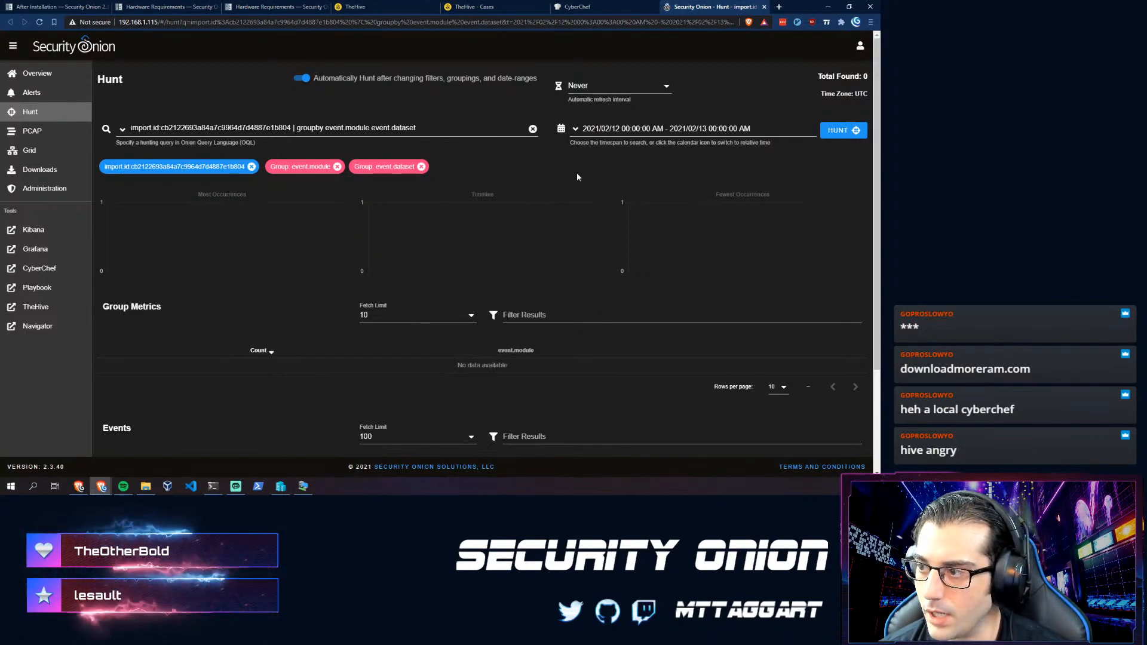
{"action": "scroll", "coordinate": [410, 237], "scroll_direction": "down", "scroll_amount": 3}
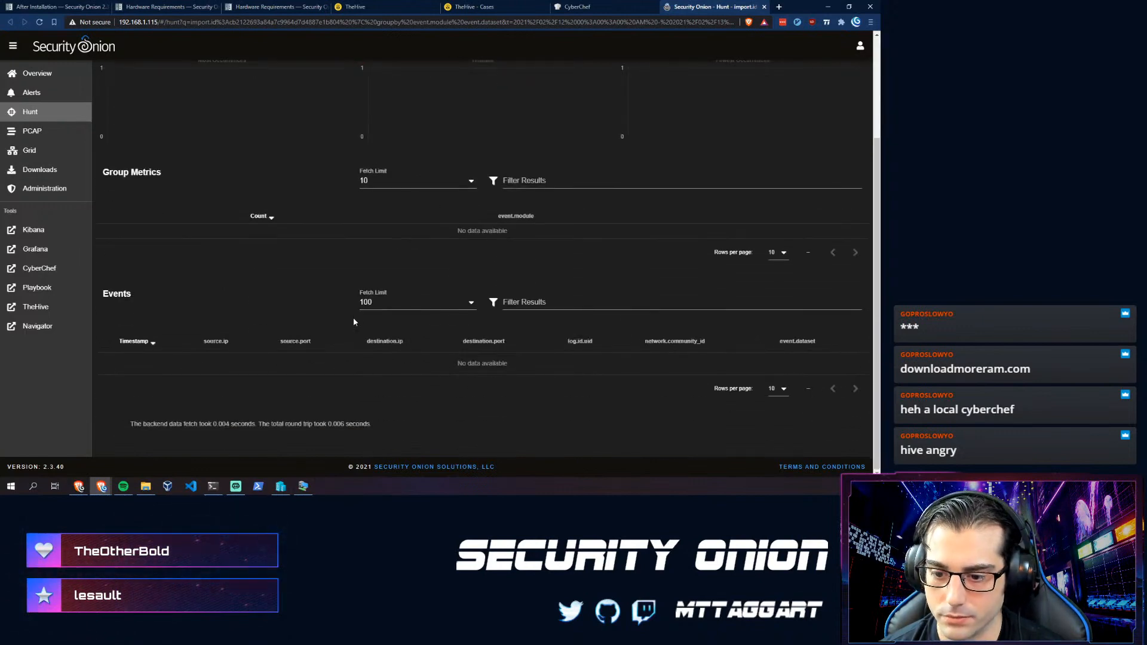
{"action": "scroll", "coordinate": [285, 342], "scroll_direction": "up", "scroll_amount": 3}
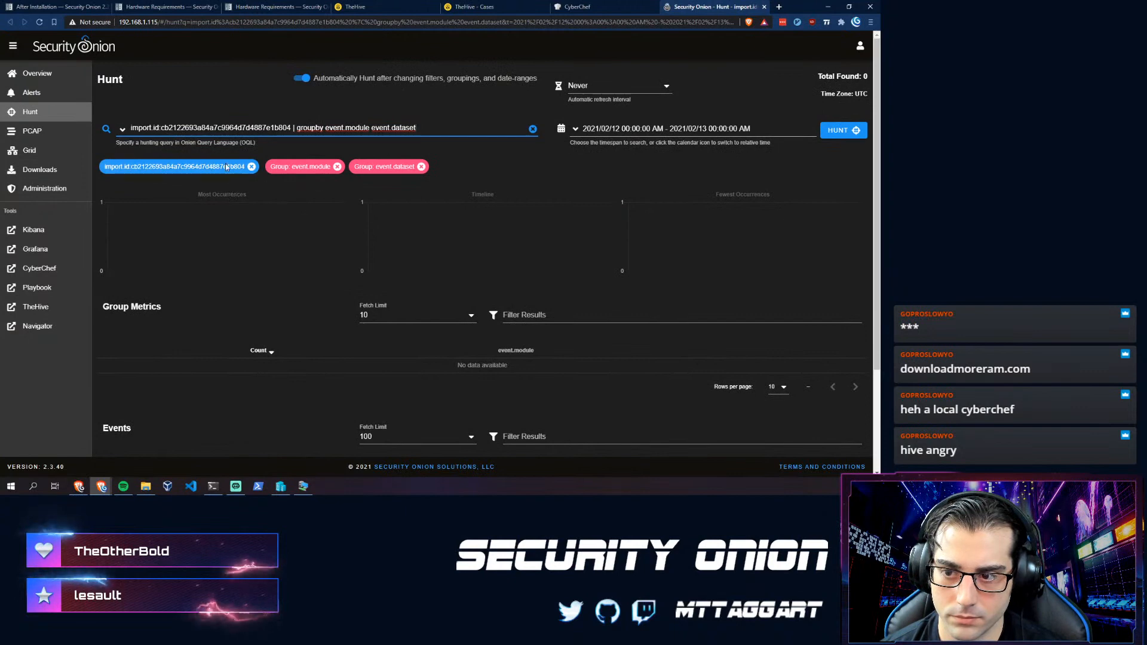
{"action": "left_click", "coordinate": [337, 167]}
{"action": "left_click", "coordinate": [338, 167]}
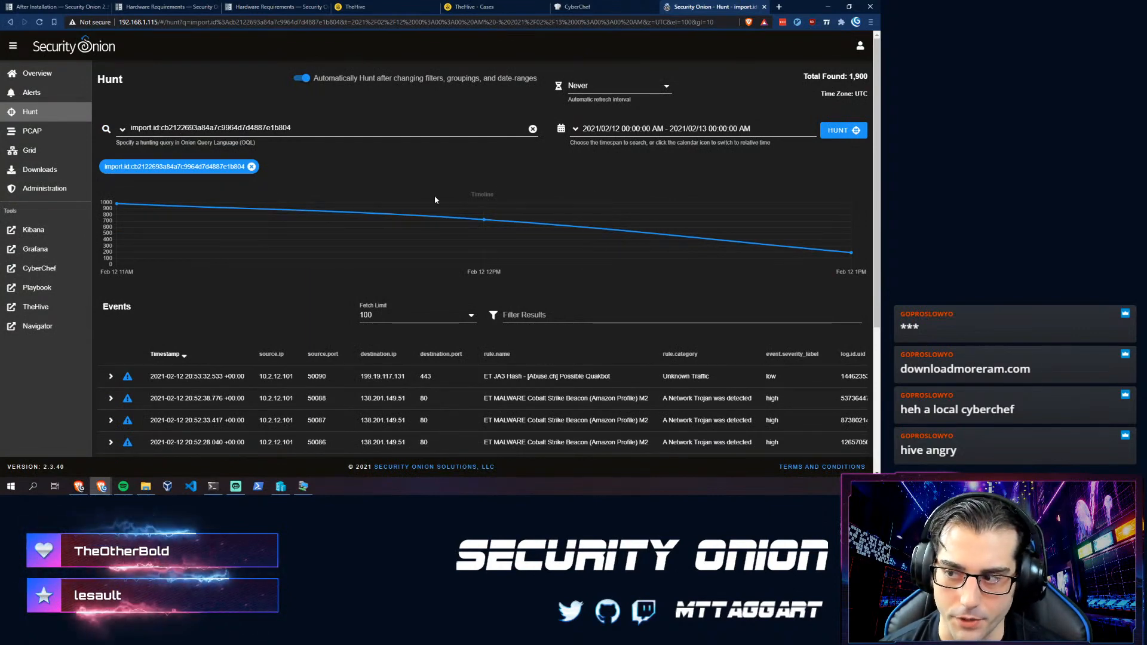
- Reload the Hunt and set Rows per page to 100
{"action": "left_click", "coordinate": [354, 24]}
{"action": "key", "text": "Return"}
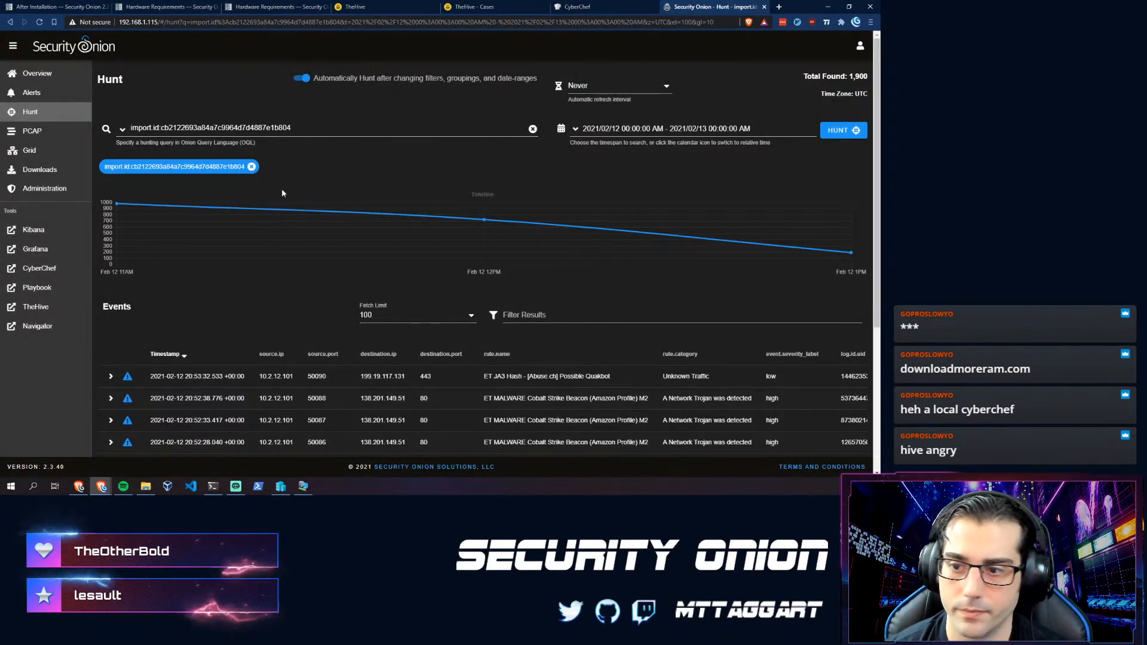
{"action": "scroll", "coordinate": [192, 275], "scroll_direction": "down", "scroll_amount": 2}
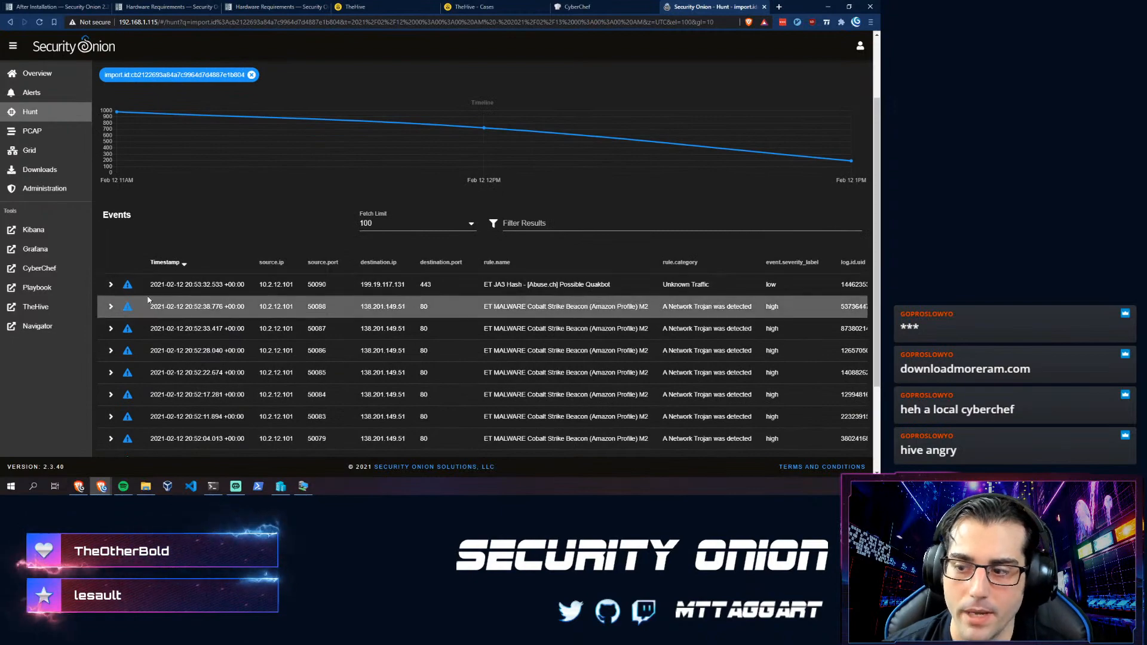
{"action": "scroll", "coordinate": [197, 298], "scroll_direction": "down", "scroll_amount": 2}
{"action": "scroll", "coordinate": [209, 323], "scroll_direction": "down", "scroll_amount": 1}
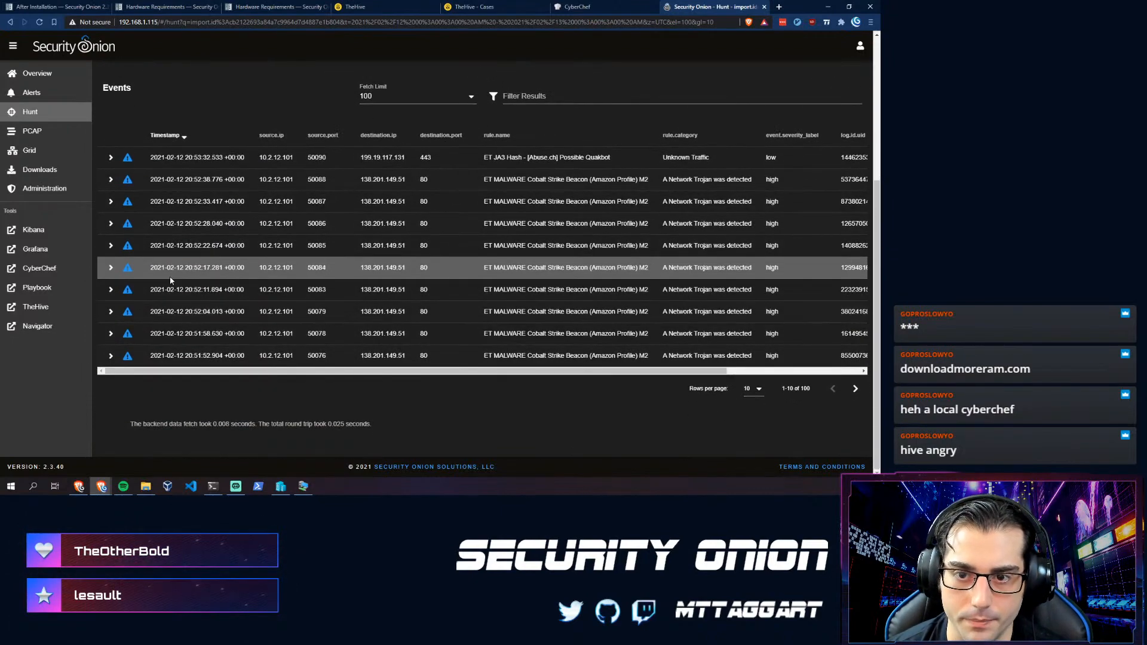
{"action": "scroll", "coordinate": [203, 319], "scroll_direction": "up", "scroll_amount": 1}
{"action": "scroll", "coordinate": [206, 314], "scroll_direction": "down", "scroll_amount": 1}
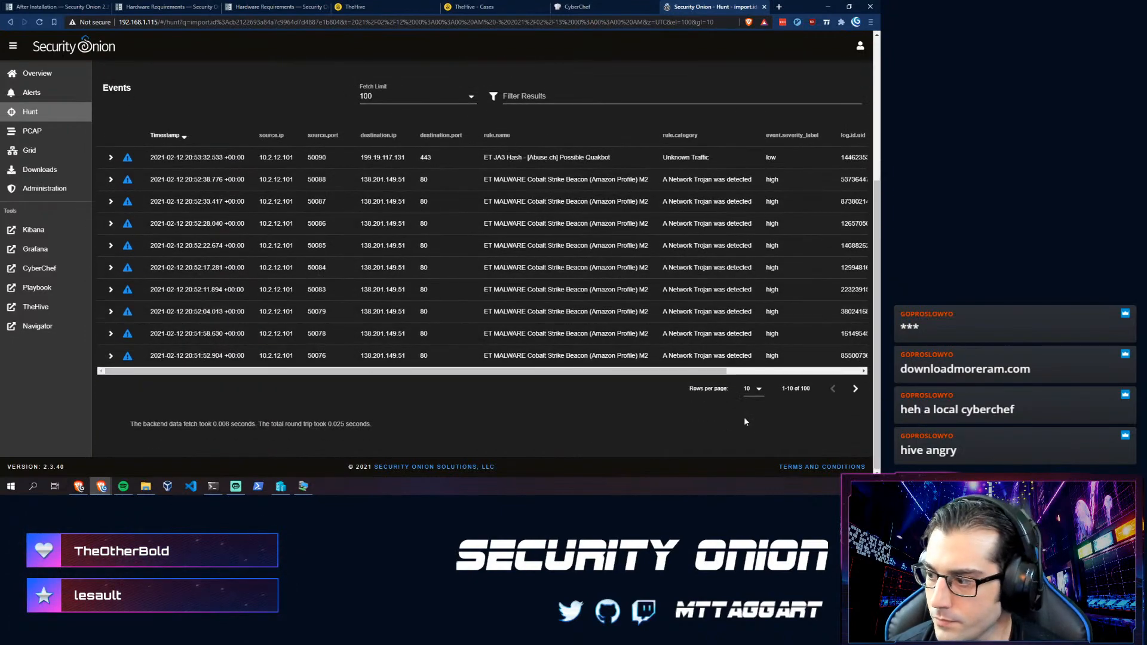
{"action": "left_click", "coordinate": [755, 389]}
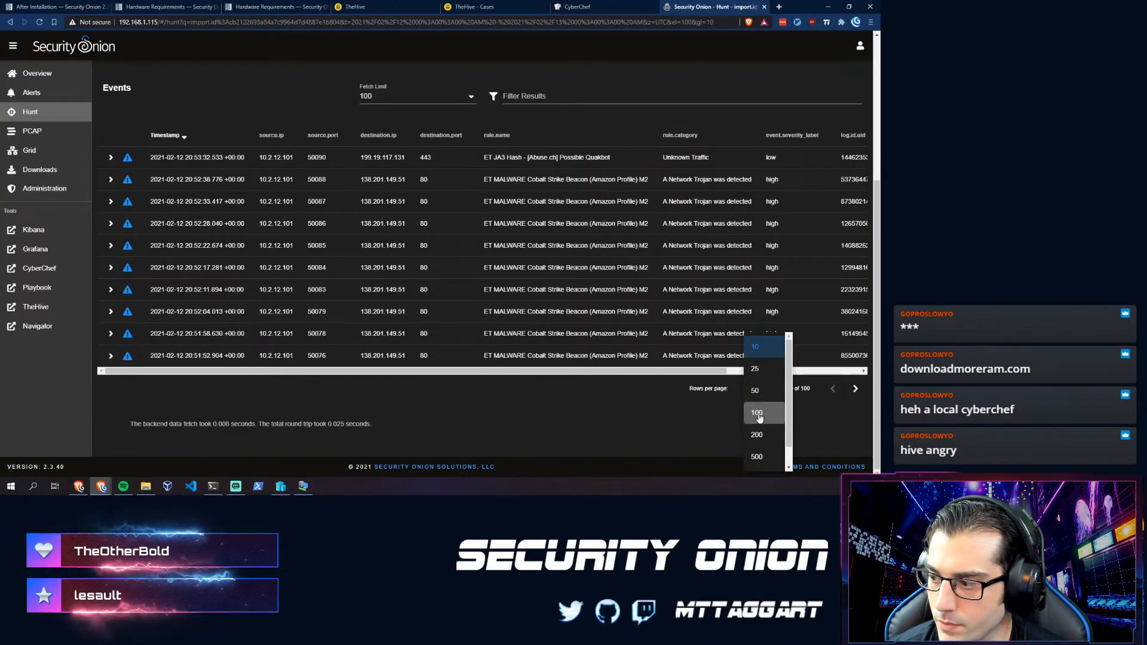
{"action": "left_click", "coordinate": [767, 437]}
- Scroll back through the results and return to editing the Hunt query
{"action": "scroll", "coordinate": [275, 325], "scroll_direction": "up", "scroll_amount": 7}
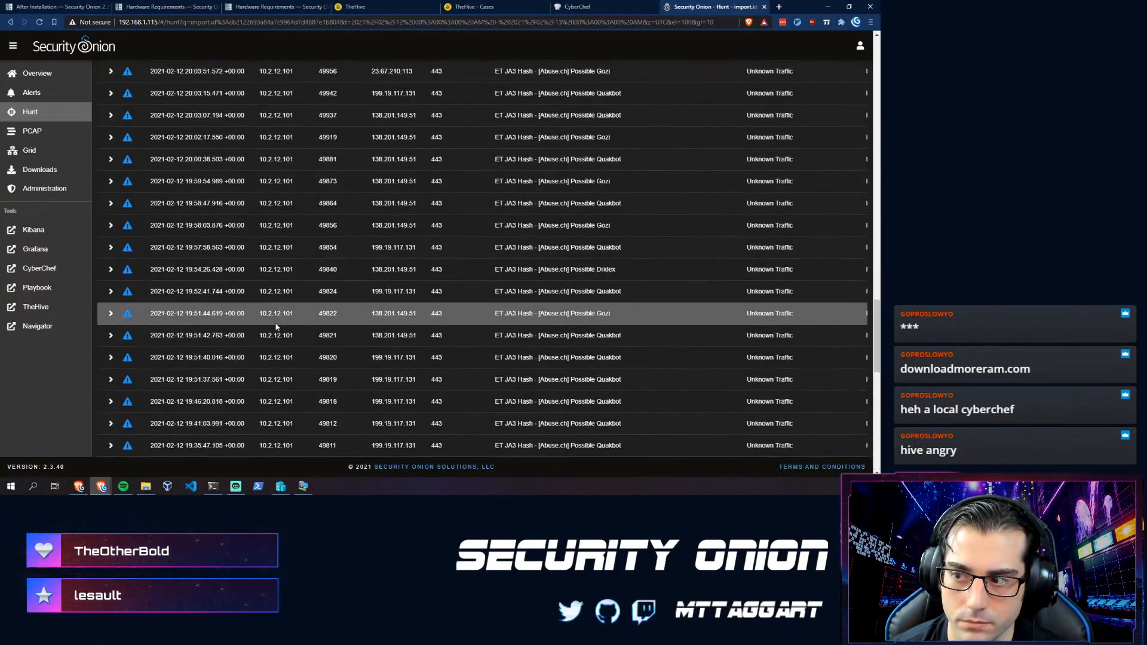
{"action": "scroll", "coordinate": [275, 329], "scroll_direction": "up", "scroll_amount": 10}
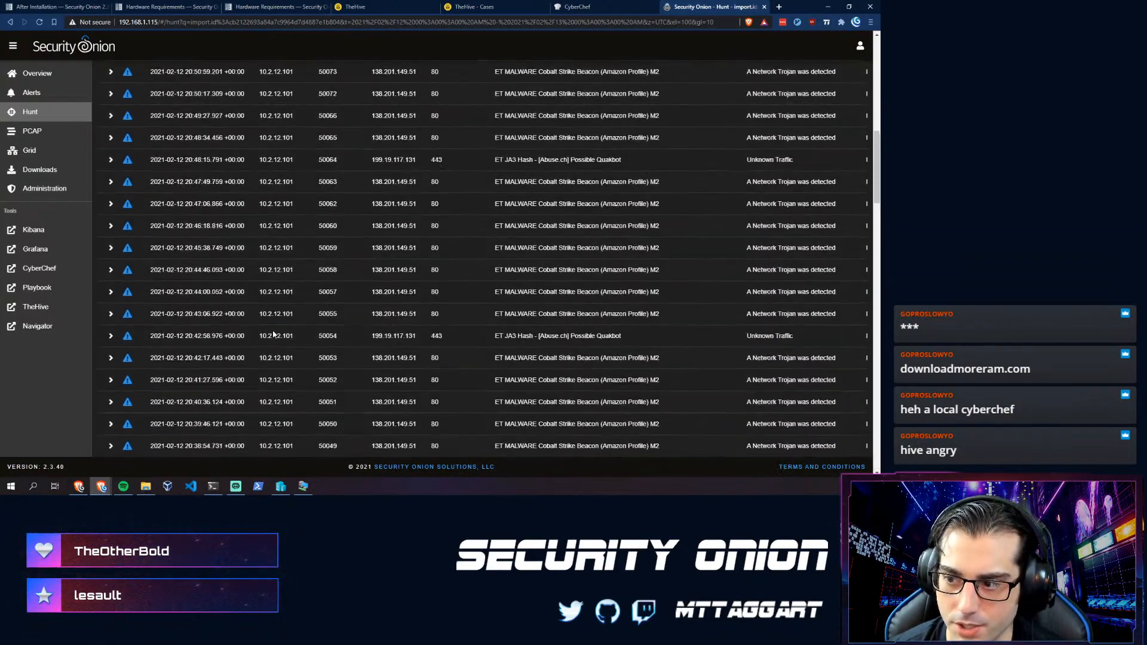
{"action": "scroll", "coordinate": [271, 335], "scroll_direction": "up", "scroll_amount": 5}
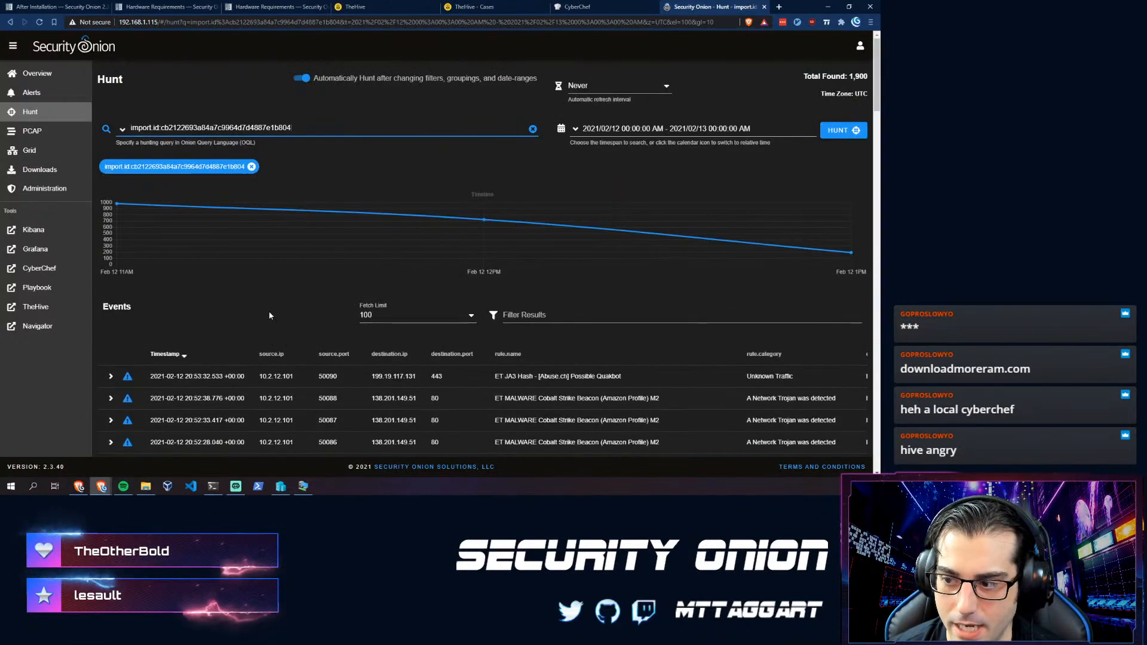
{"action": "left_click", "coordinate": [493, 271]}
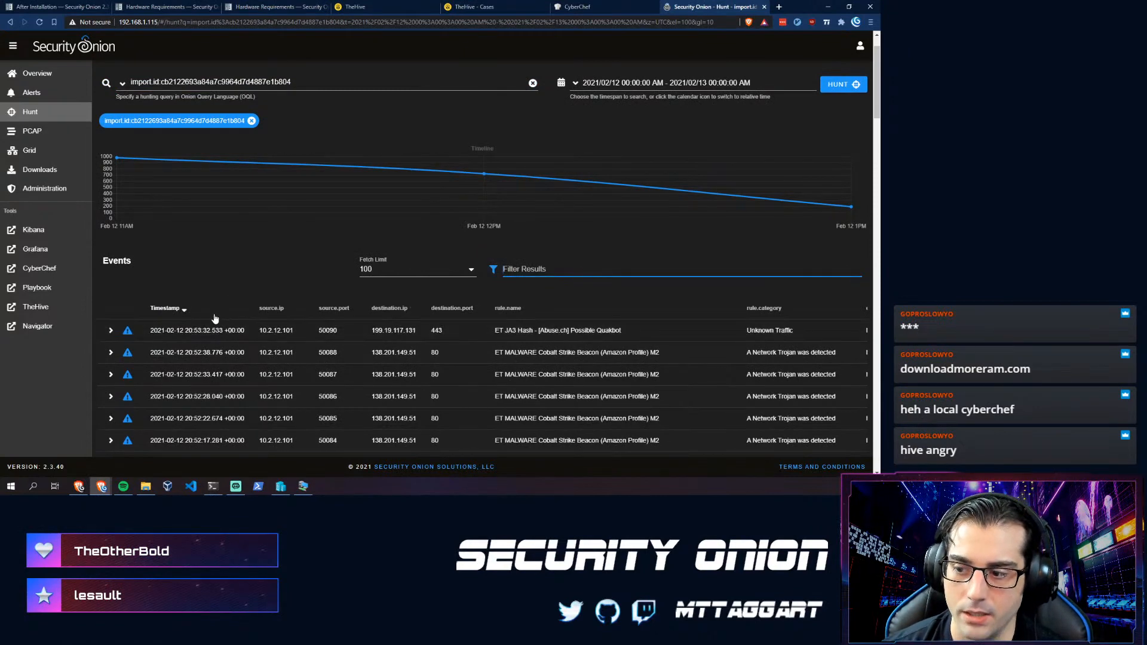
{"action": "scroll", "coordinate": [214, 316], "scroll_direction": "up", "scroll_amount": 1}
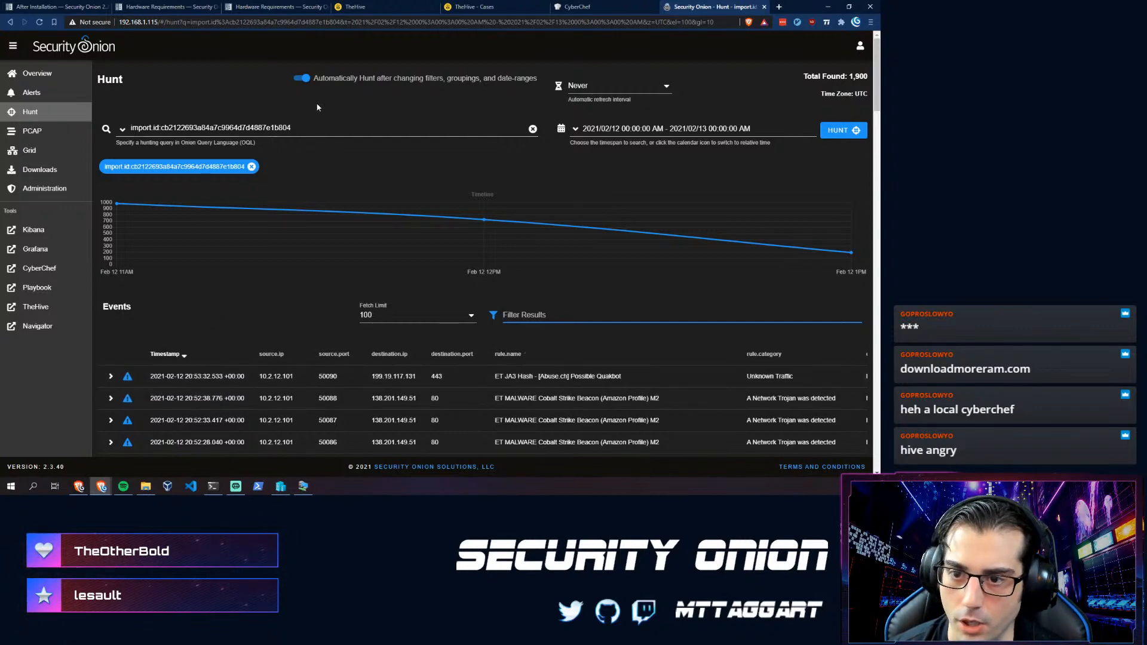
{"action": "left_click", "coordinate": [298, 129]}
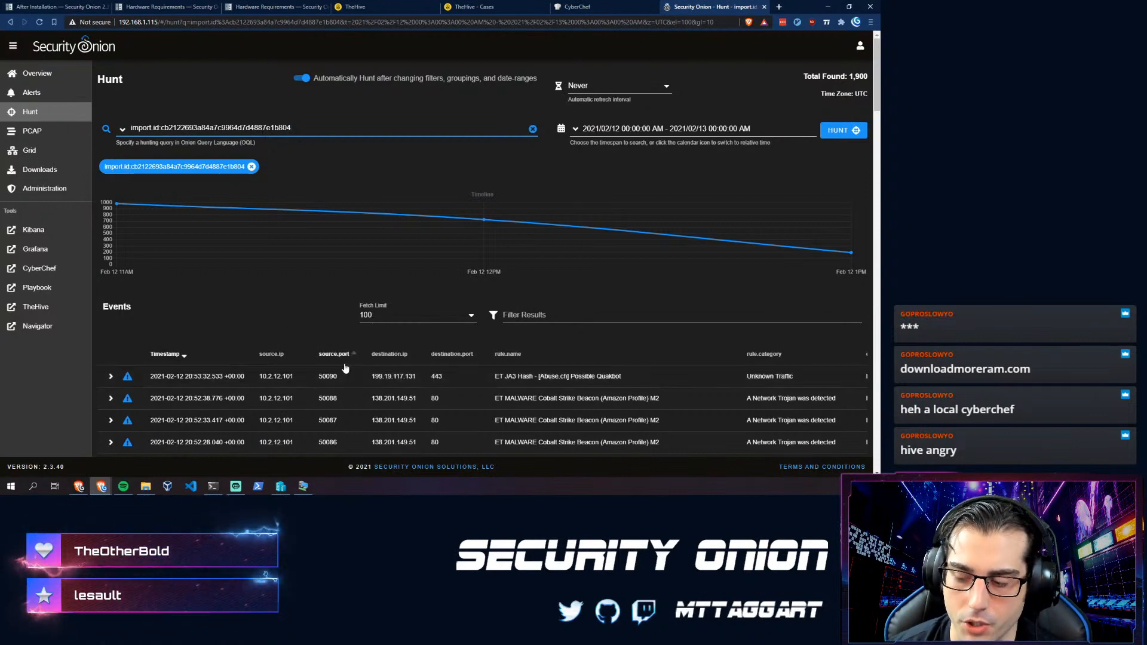
{"action": "scroll", "coordinate": [406, 370], "scroll_direction": "down", "scroll_amount": 2}
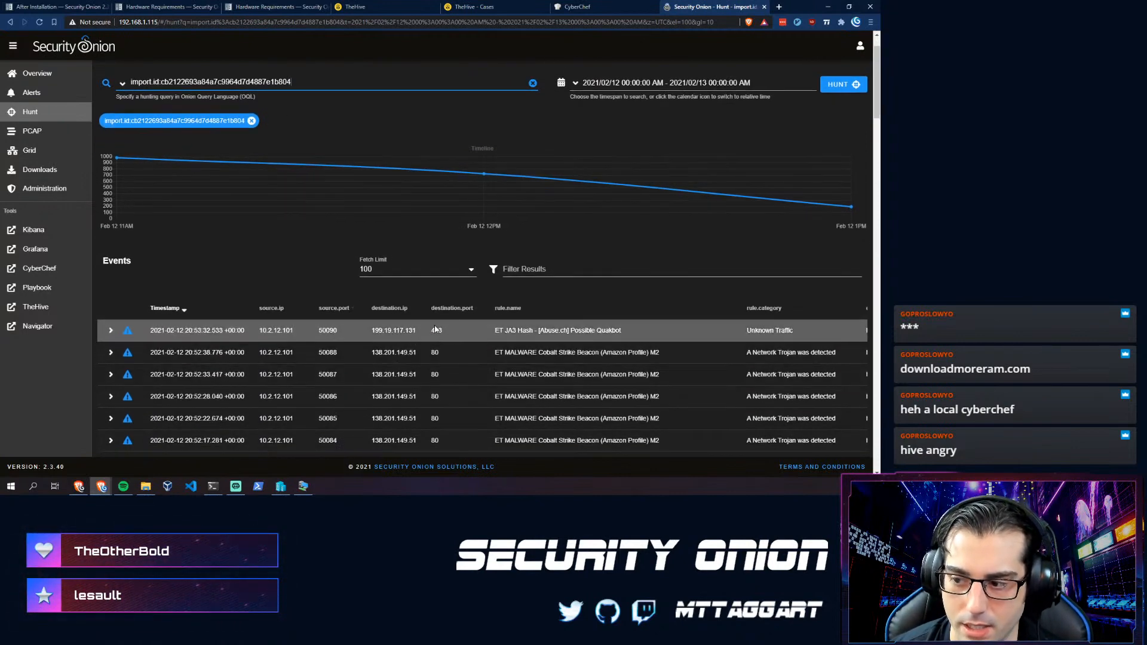
{"action": "scroll", "coordinate": [287, 157], "scroll_direction": "up", "scroll_amount": 2}
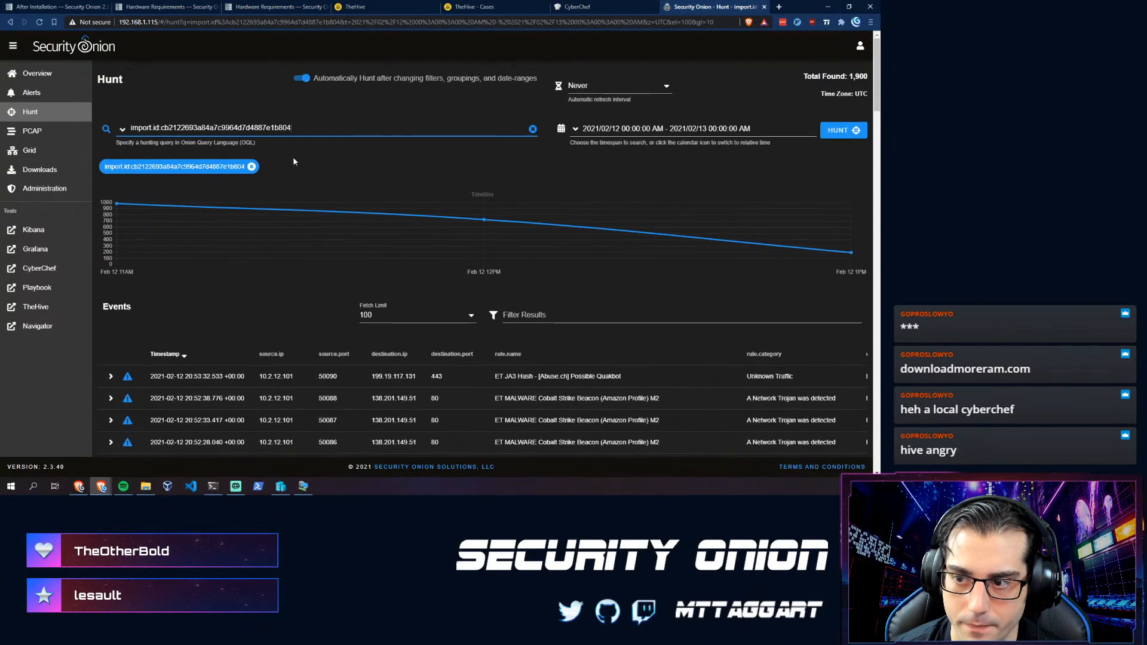
- Add destination.port:443 to the Hunt query, returning 2,664 Possible Qakbot JA3 results
{"action": "type", "text": "des"}
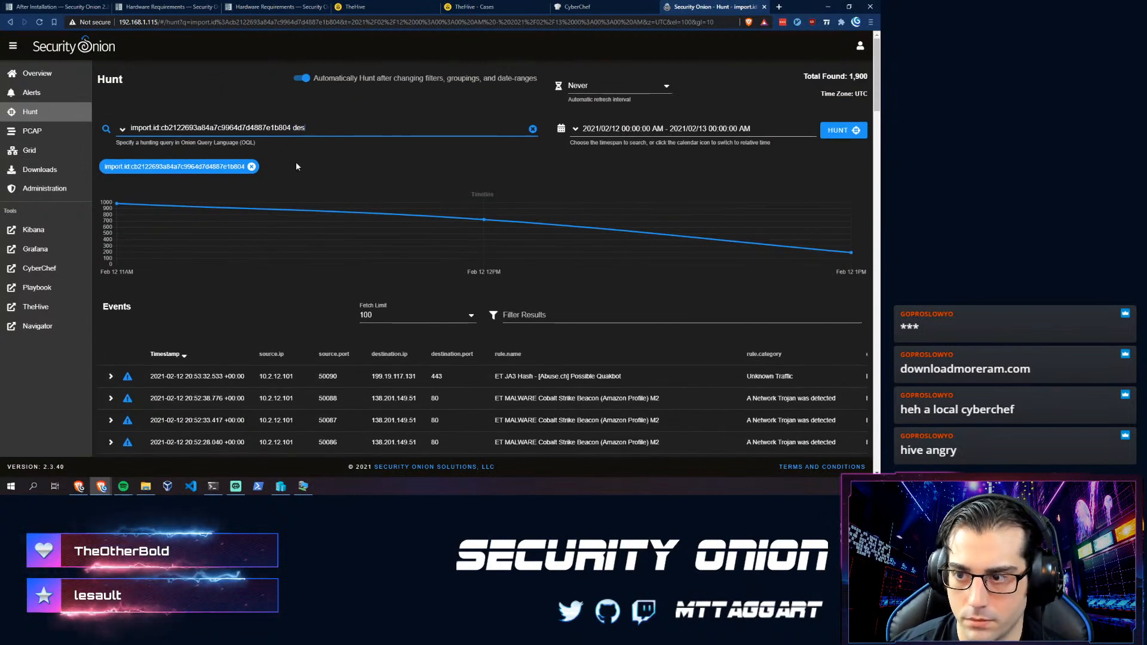
{"action": "type", "text": "tination.por"}
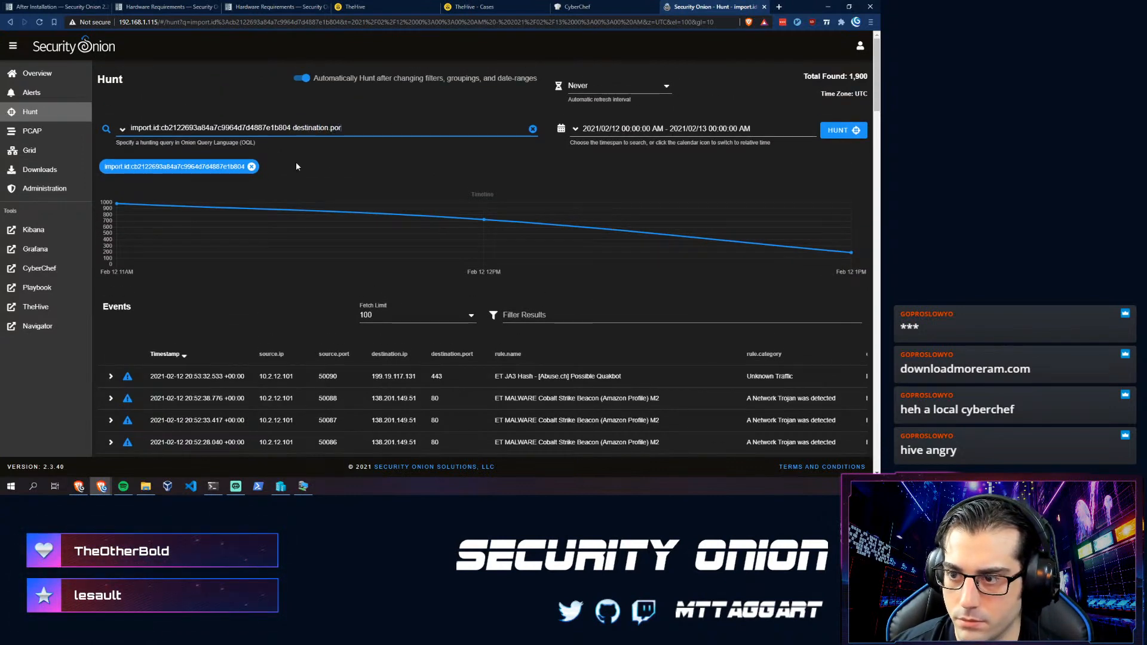
{"action": "type", "text": "t:443"}
{"action": "key", "text": "Return"}
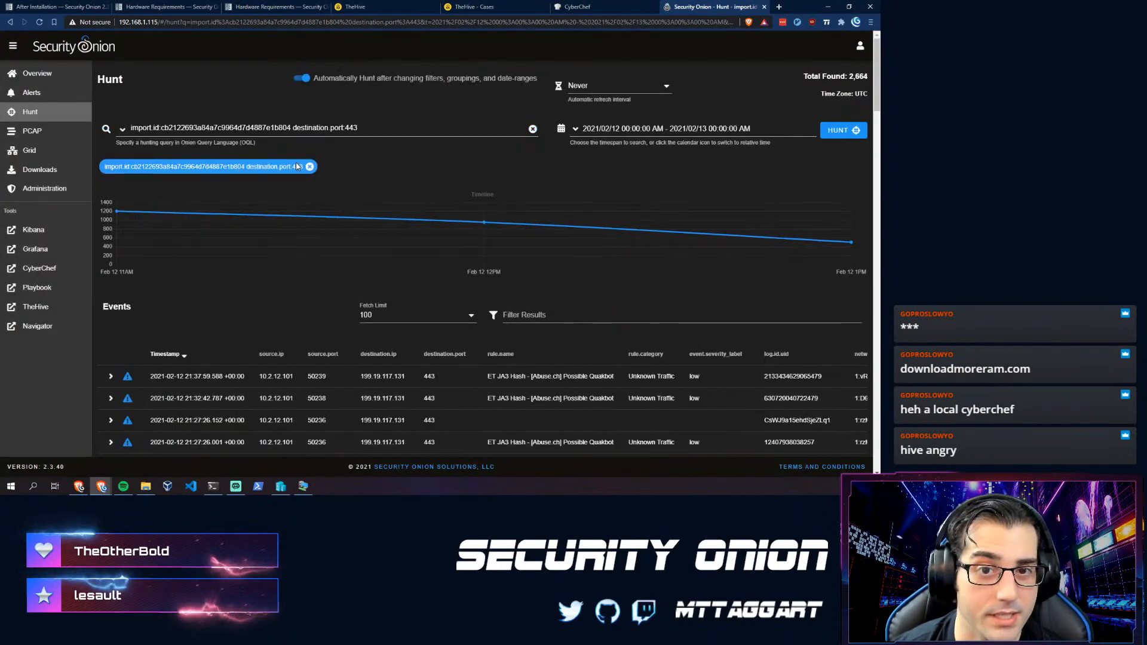
{"action": "scroll", "coordinate": [283, 342], "scroll_direction": "down", "scroll_amount": 2}
{"action": "scroll", "coordinate": [284, 345], "scroll_direction": "up", "scroll_amount": 2}
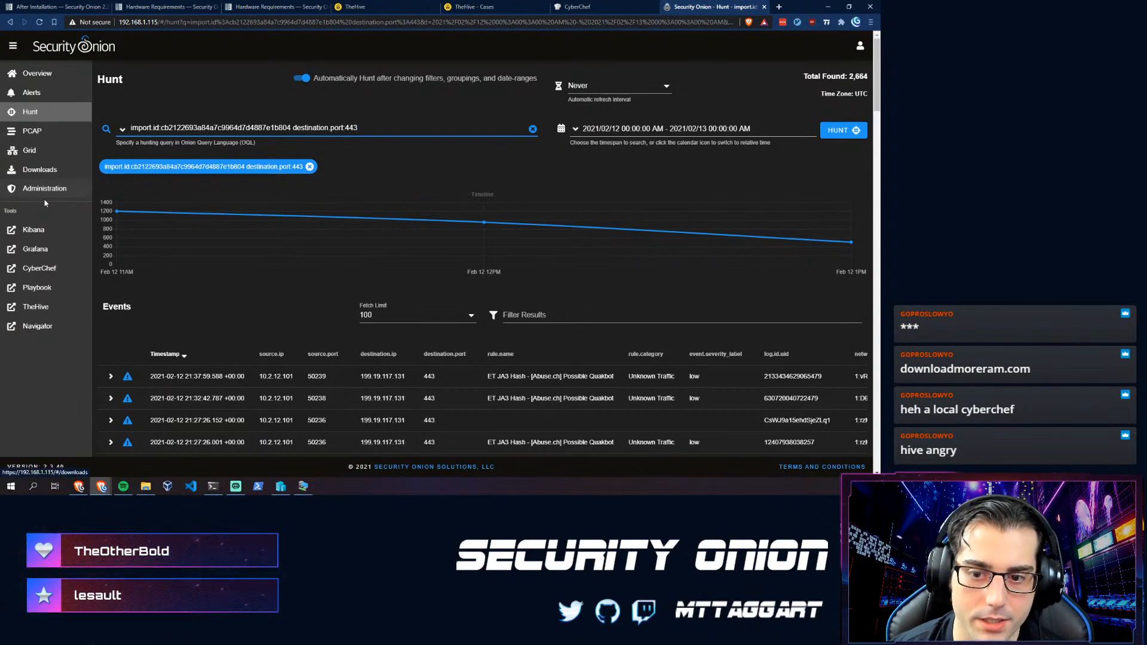
- Launch Kibana's Home dashboard, compare it with the port 443 Hunt tab, then return to Kibana
{"action": "left_click", "coordinate": [39, 233]}
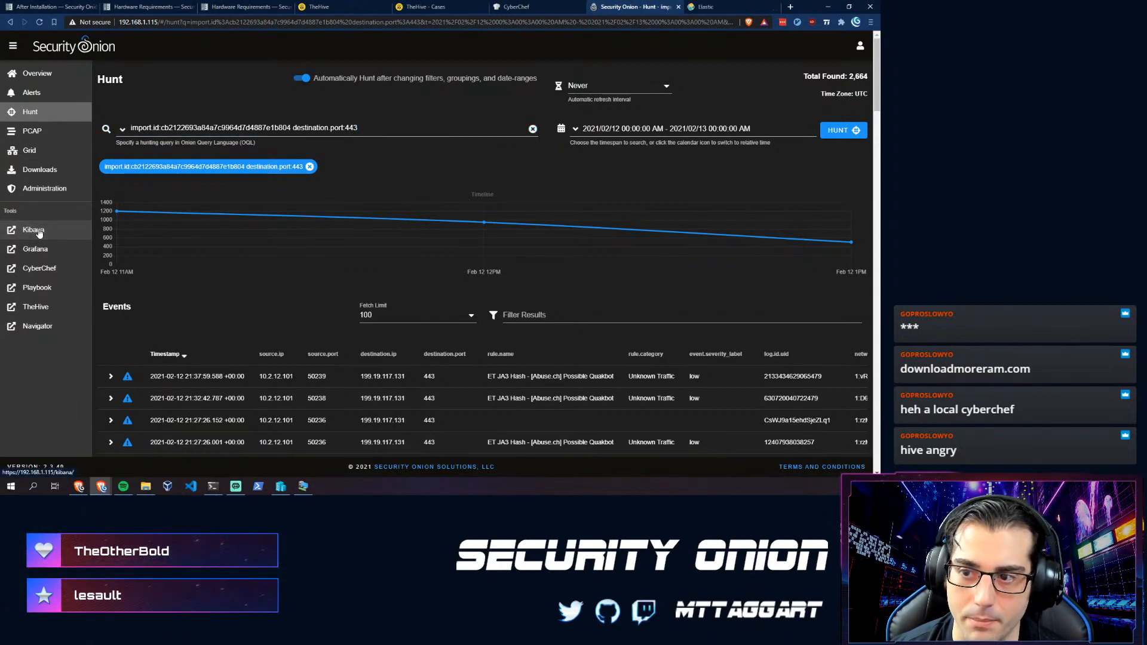
{"action": "left_click", "coordinate": [699, 6]}
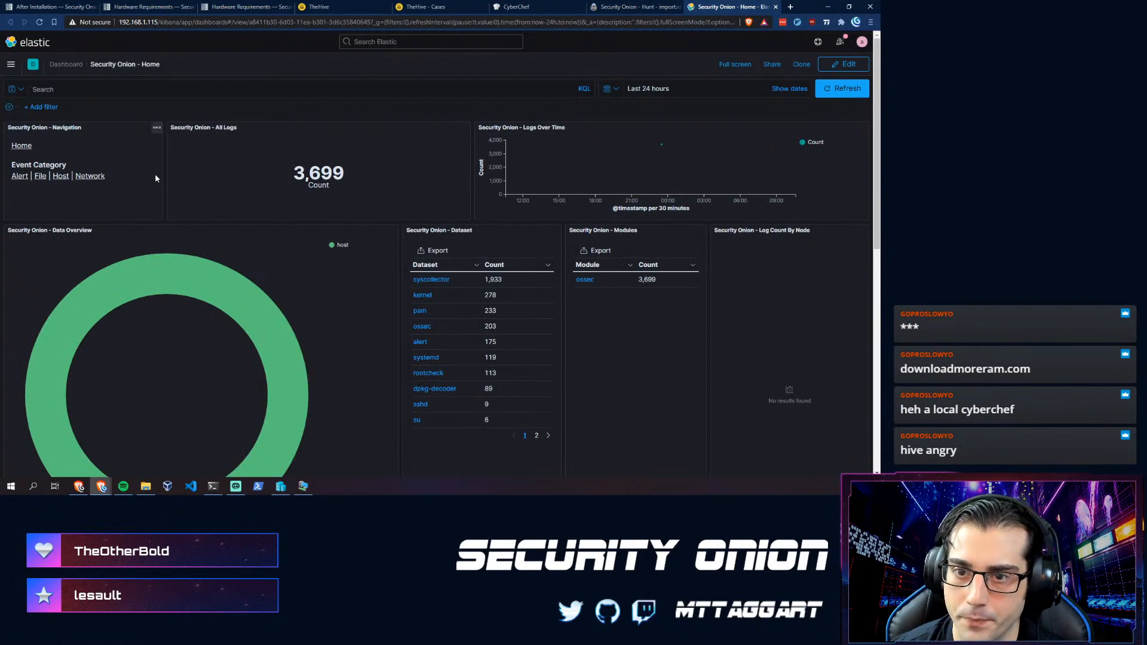
{"action": "scroll", "coordinate": [233, 275], "scroll_direction": "down", "scroll_amount": 4}
{"action": "scroll", "coordinate": [228, 281], "scroll_direction": "up", "scroll_amount": 4}
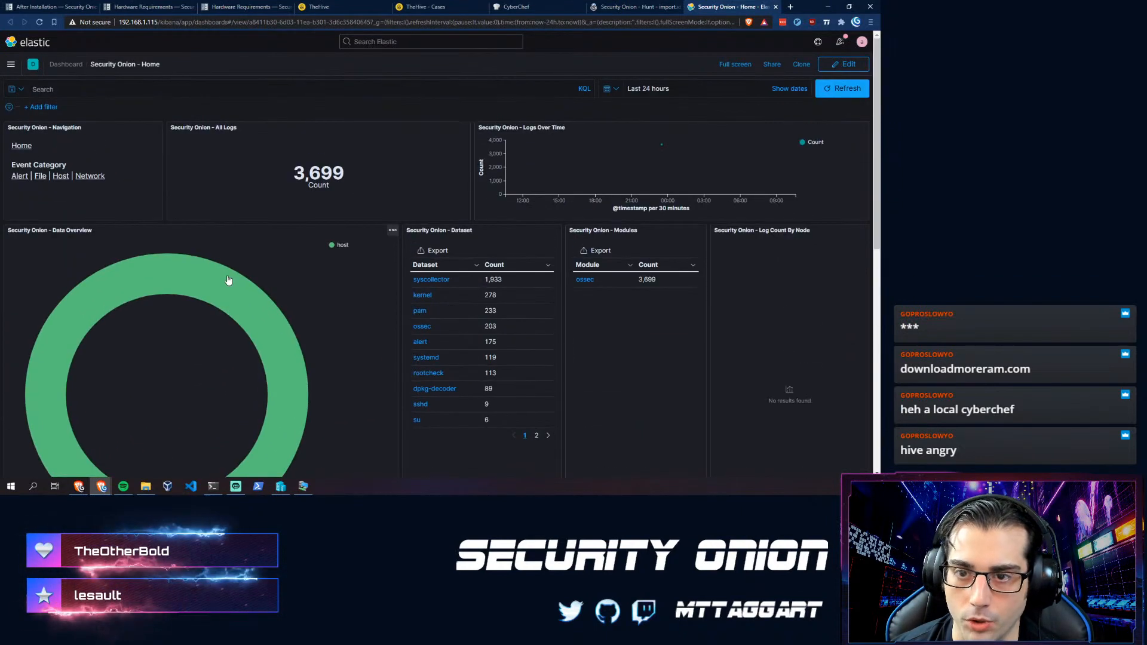
{"action": "left_click", "coordinate": [633, 7]}
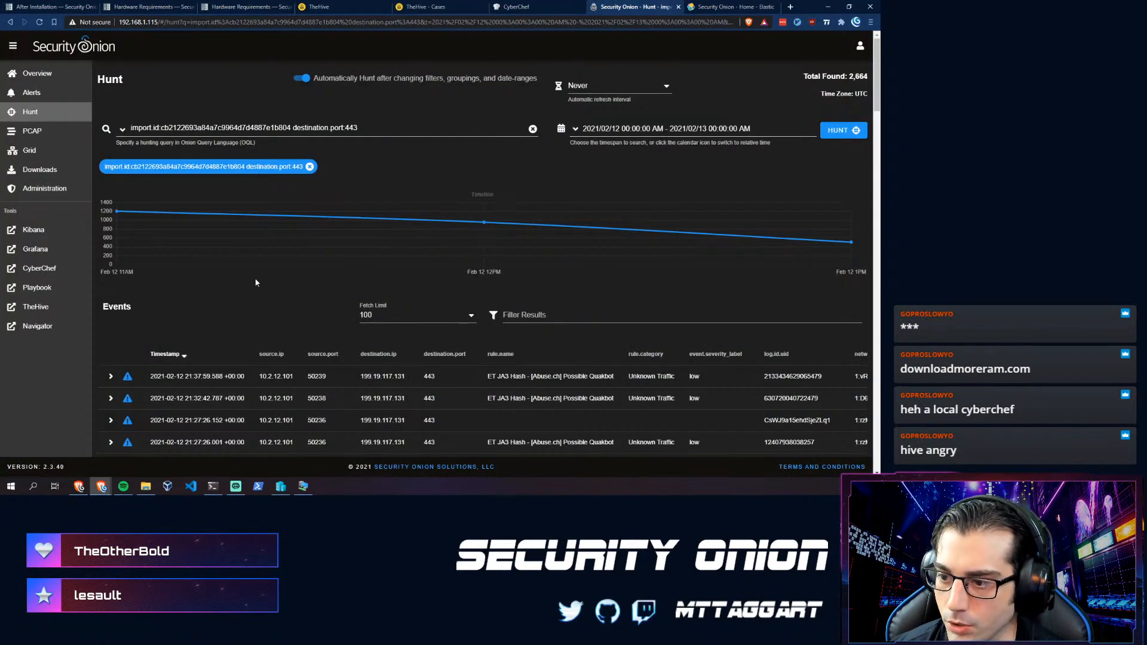
{"action": "scroll", "coordinate": [165, 304], "scroll_direction": "down", "scroll_amount": 3}
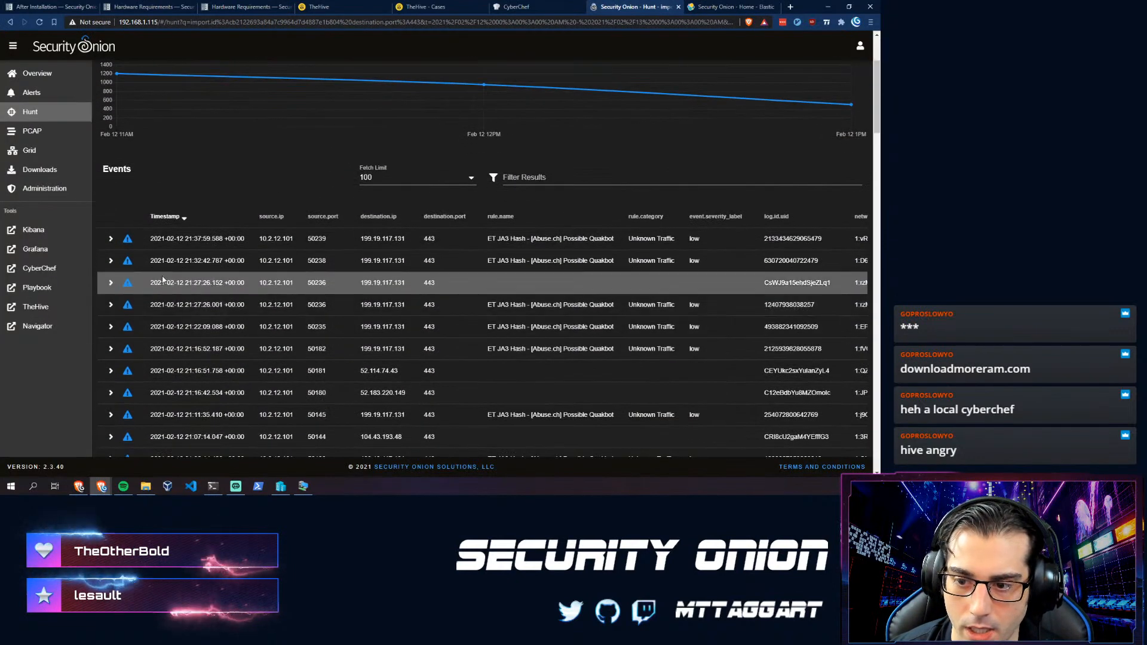
{"action": "scroll", "coordinate": [172, 247], "scroll_direction": "down", "scroll_amount": 5}
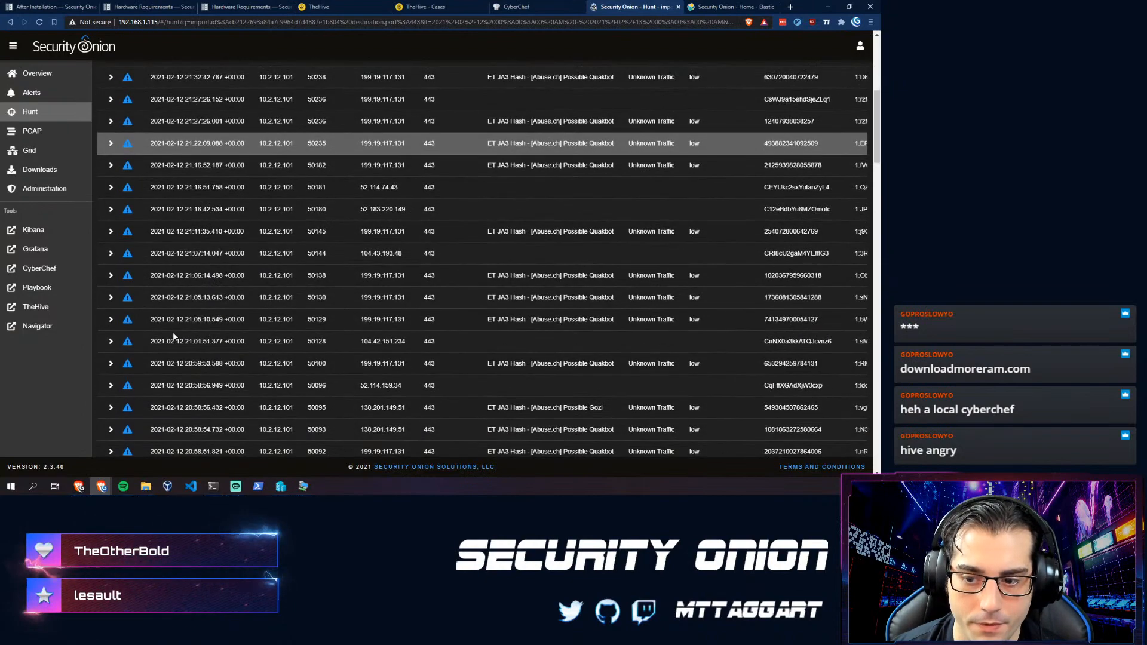
{"action": "left_click", "coordinate": [717, 6]}
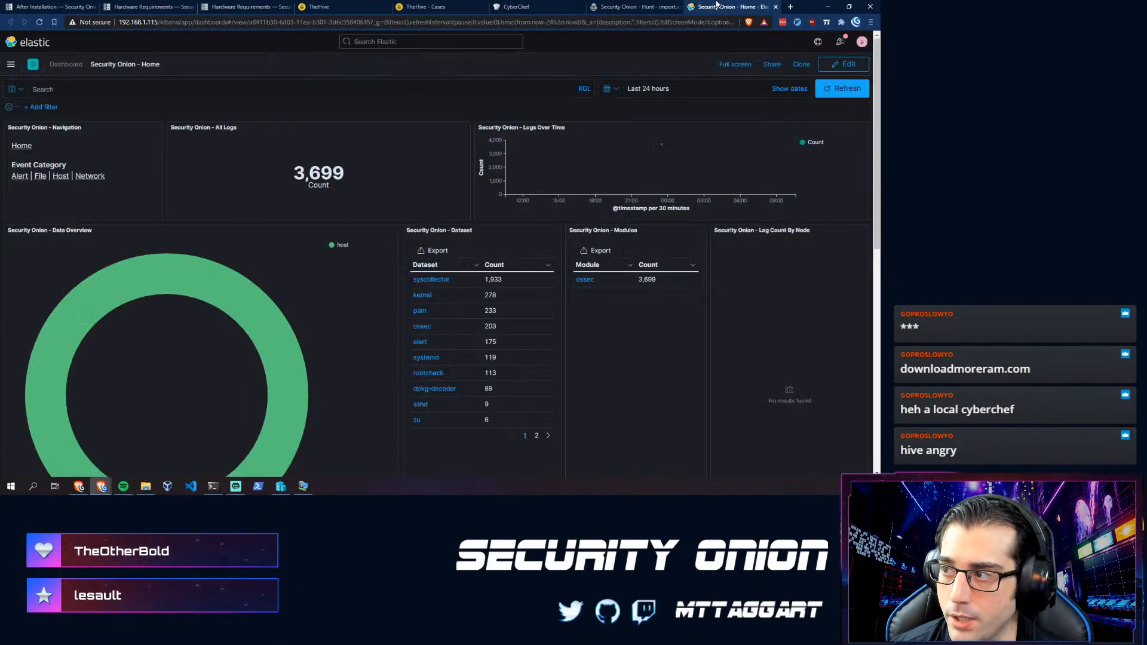
- Set an absolute time range from Feb 12, 2021 to Feb 13, 2021 and apply it
{"action": "left_click", "coordinate": [609, 90]}
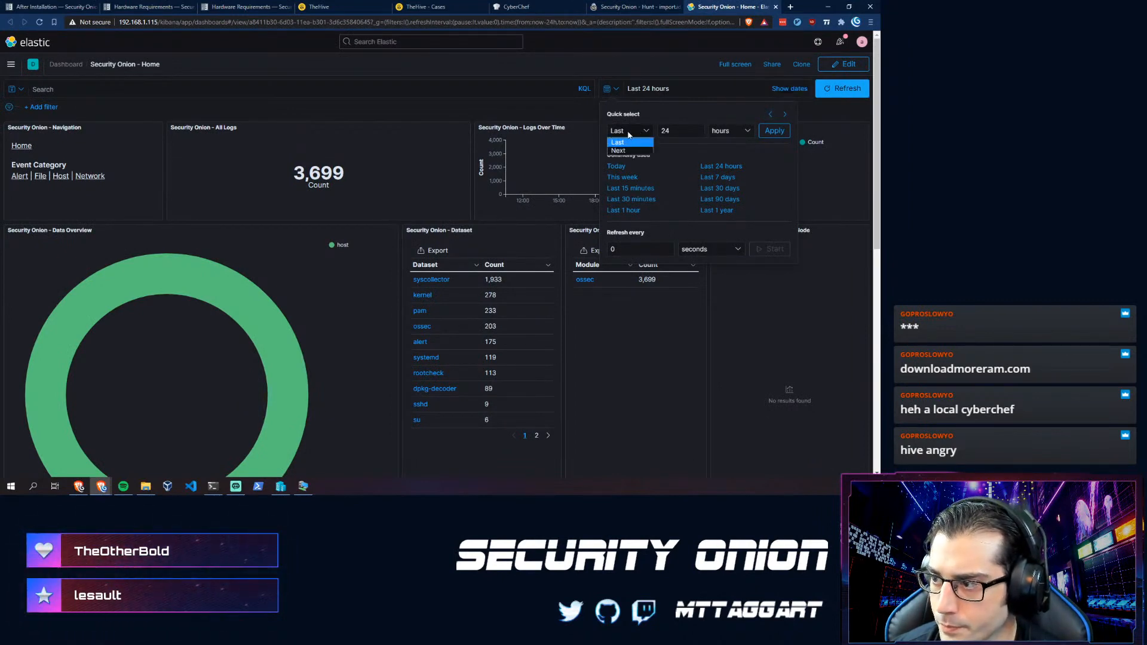
{"action": "left_click", "coordinate": [777, 89]}
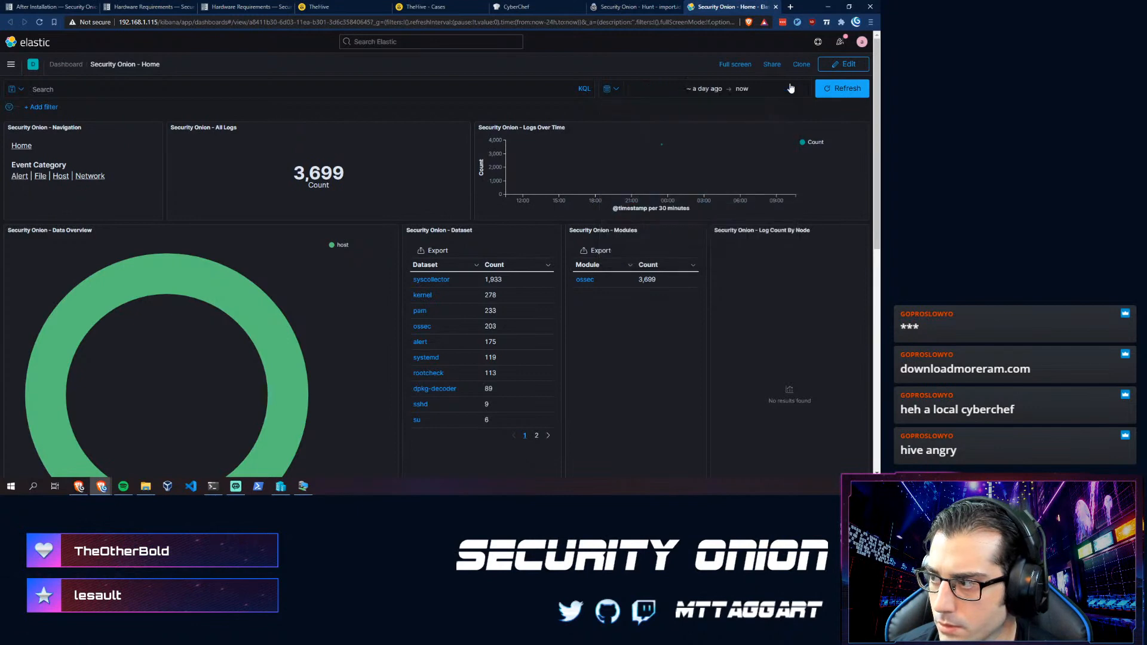
{"action": "left_click", "coordinate": [705, 89]}
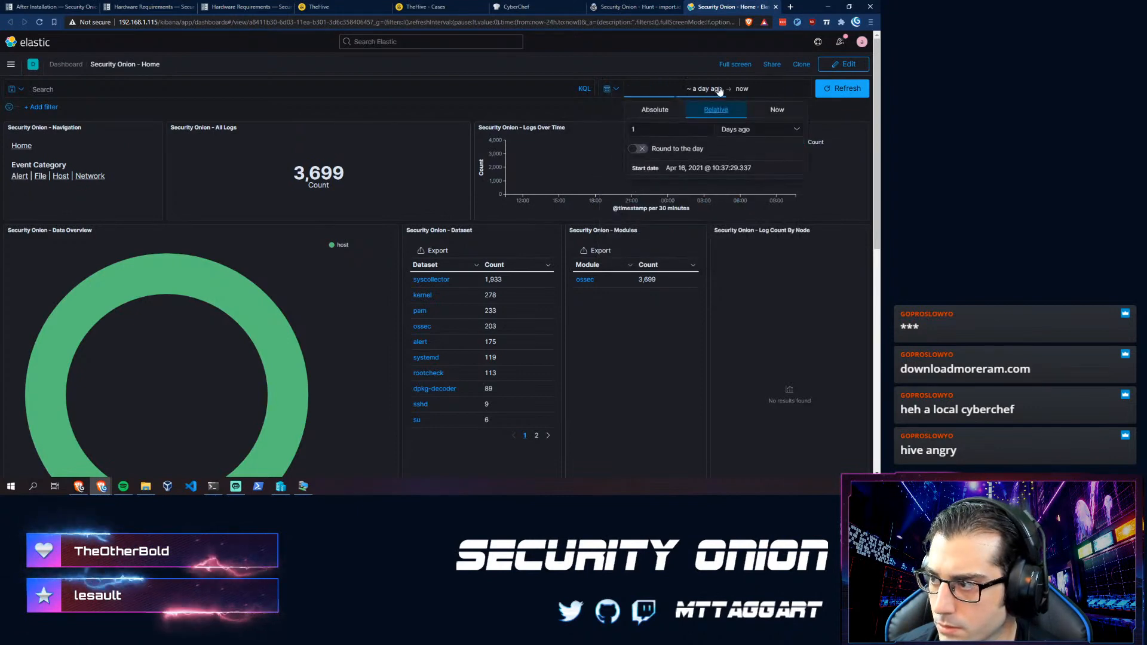
{"action": "left_click", "coordinate": [654, 109]}
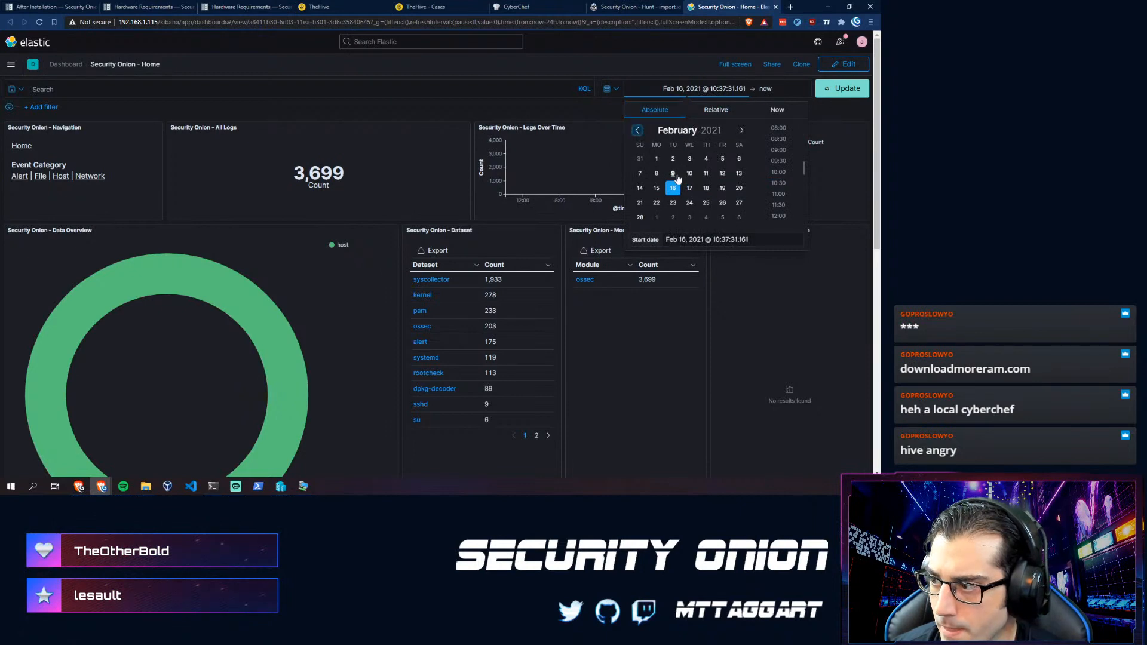
{"action": "left_click", "coordinate": [721, 175]}
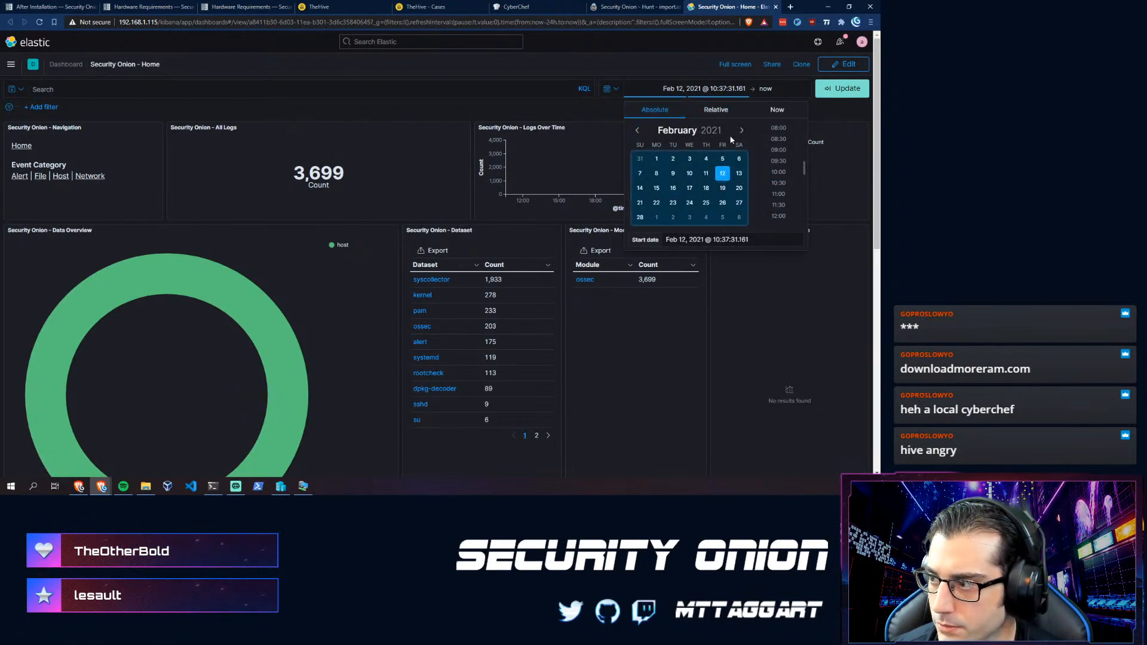
{"action": "left_click", "coordinate": [766, 89]}
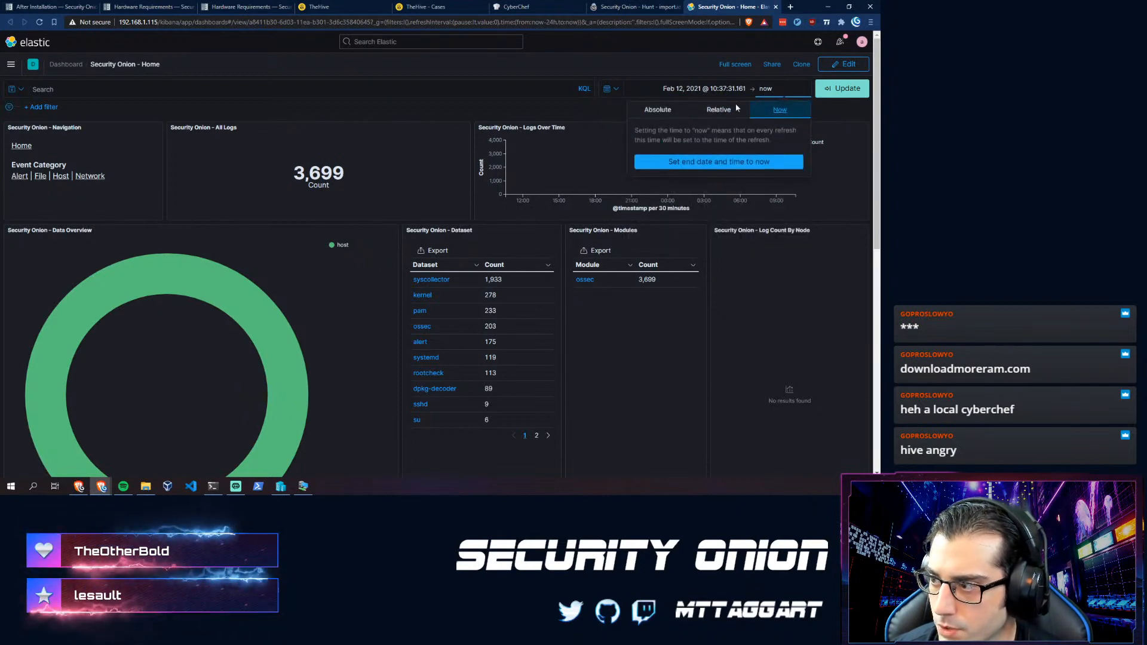
{"action": "left_click", "coordinate": [657, 110]}
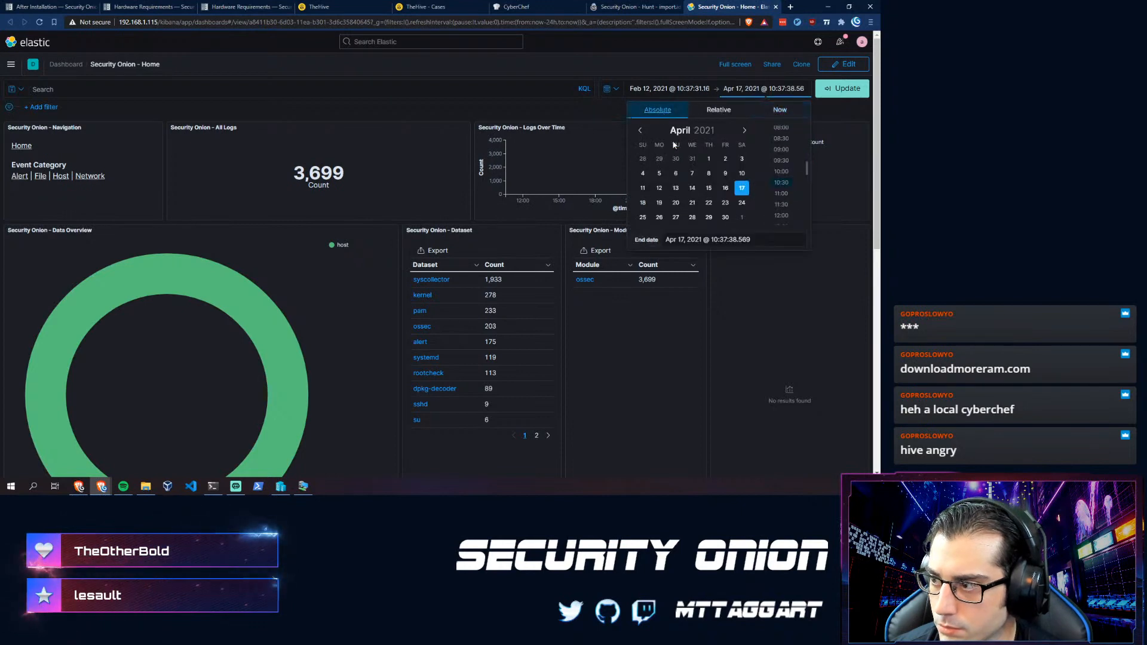
{"action": "left_click", "coordinate": [639, 131]}
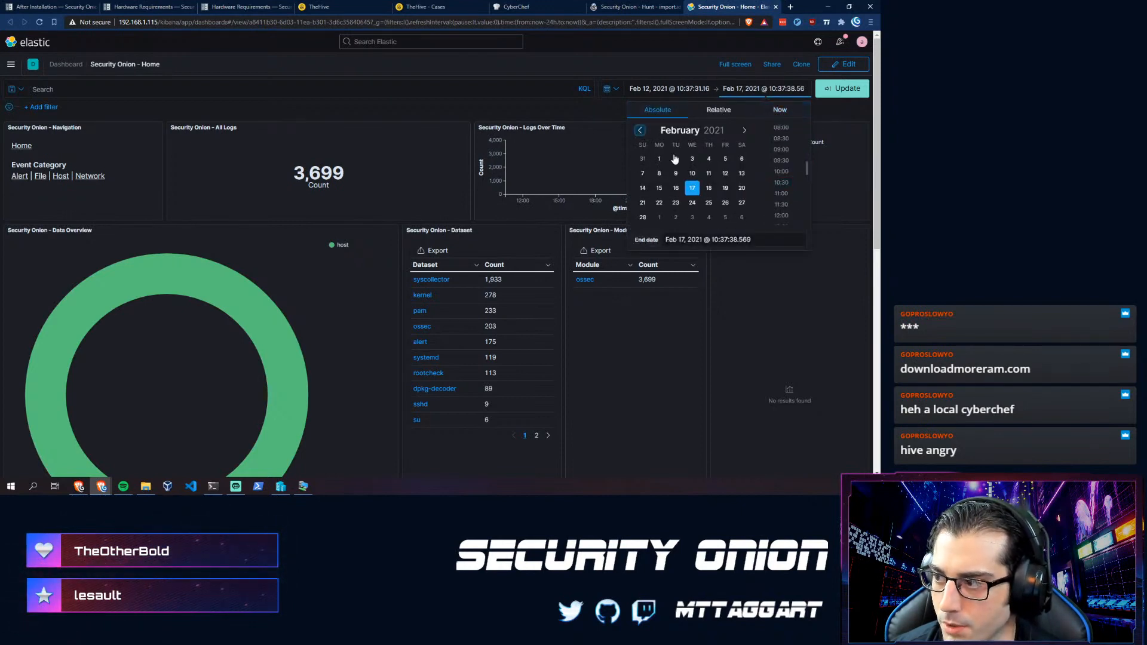
{"action": "left_click", "coordinate": [741, 173]}
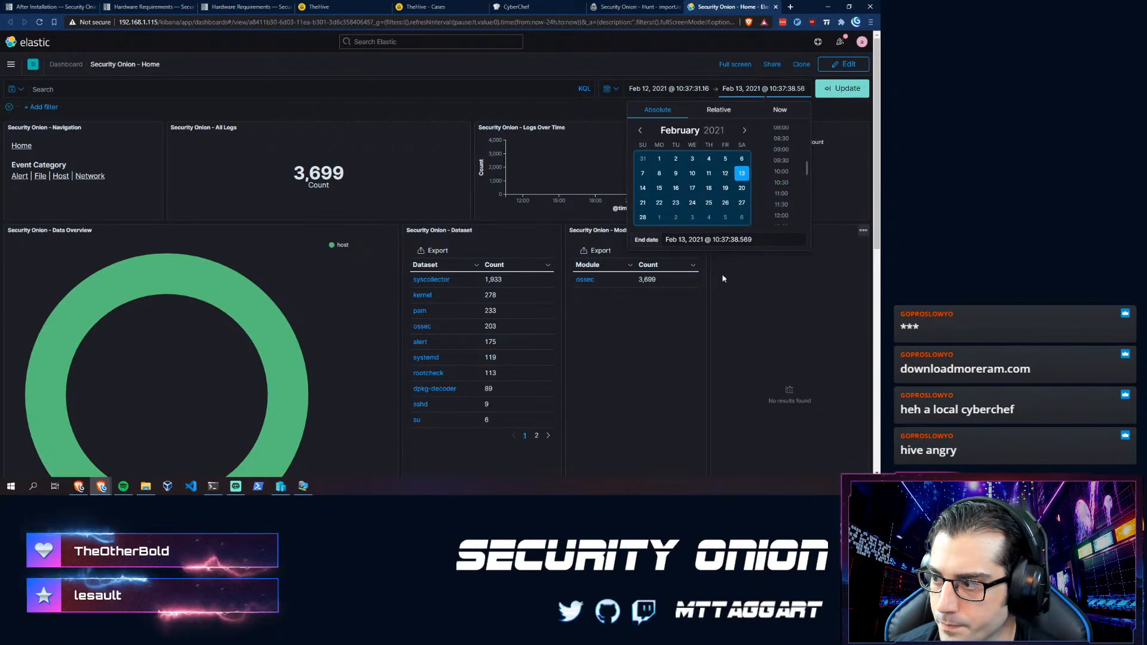
{"action": "left_click", "coordinate": [846, 90]}
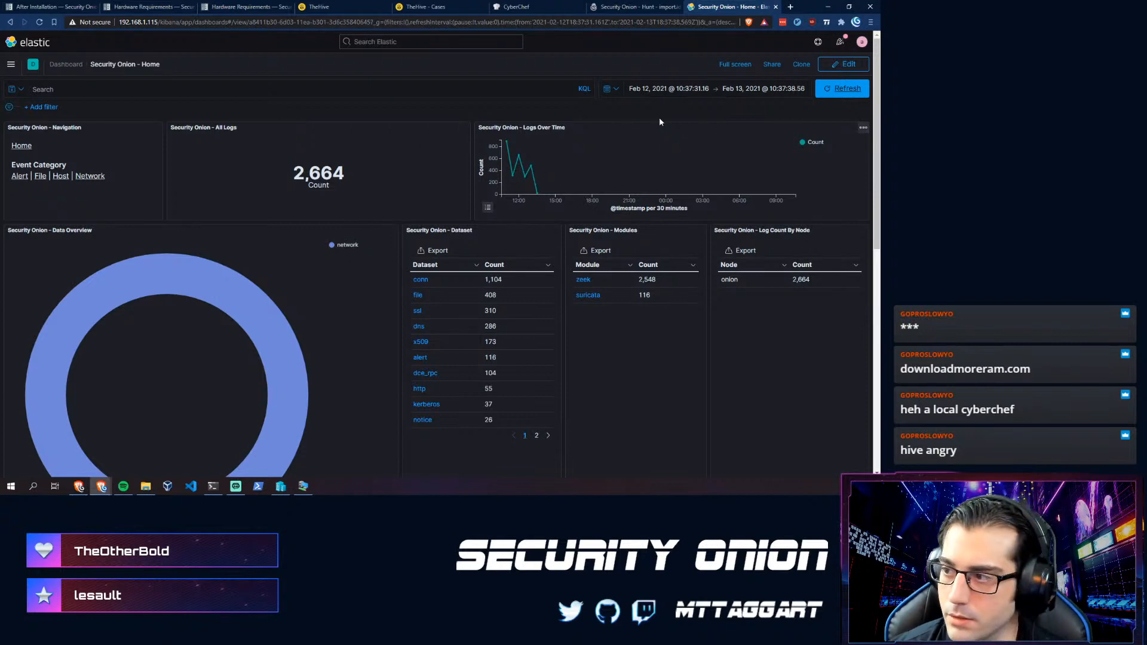
- Set both start and end times to 00:00 and update, giving 2,664 logs
{"action": "left_click", "coordinate": [669, 89]}
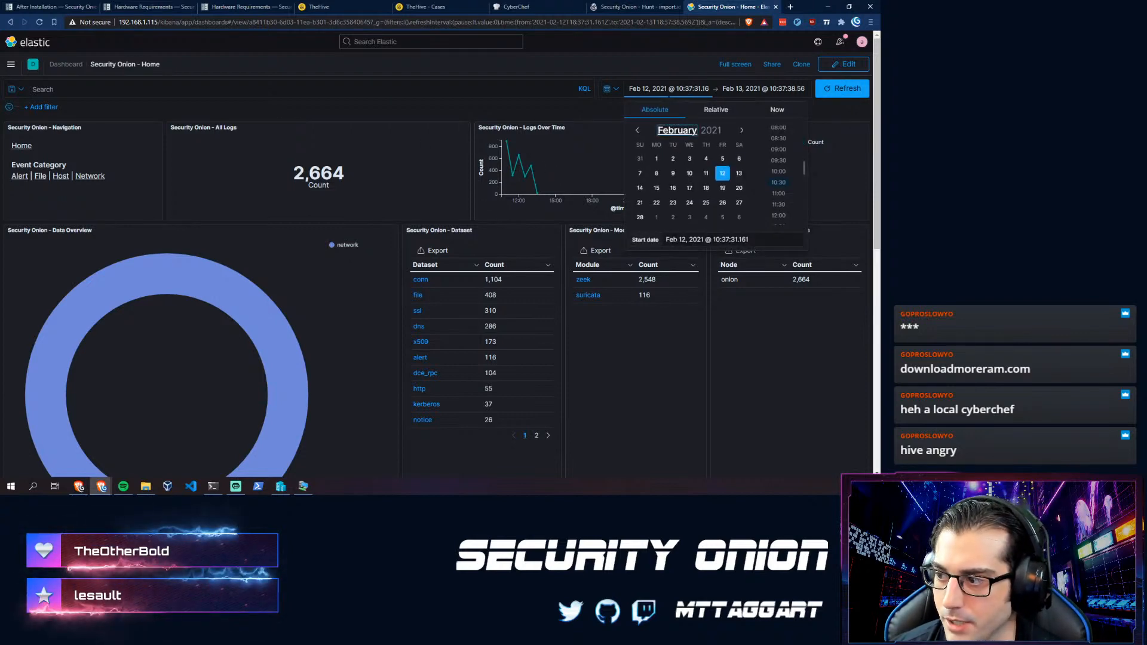
{"action": "scroll", "coordinate": [773, 157], "scroll_direction": "up", "scroll_amount": 3}
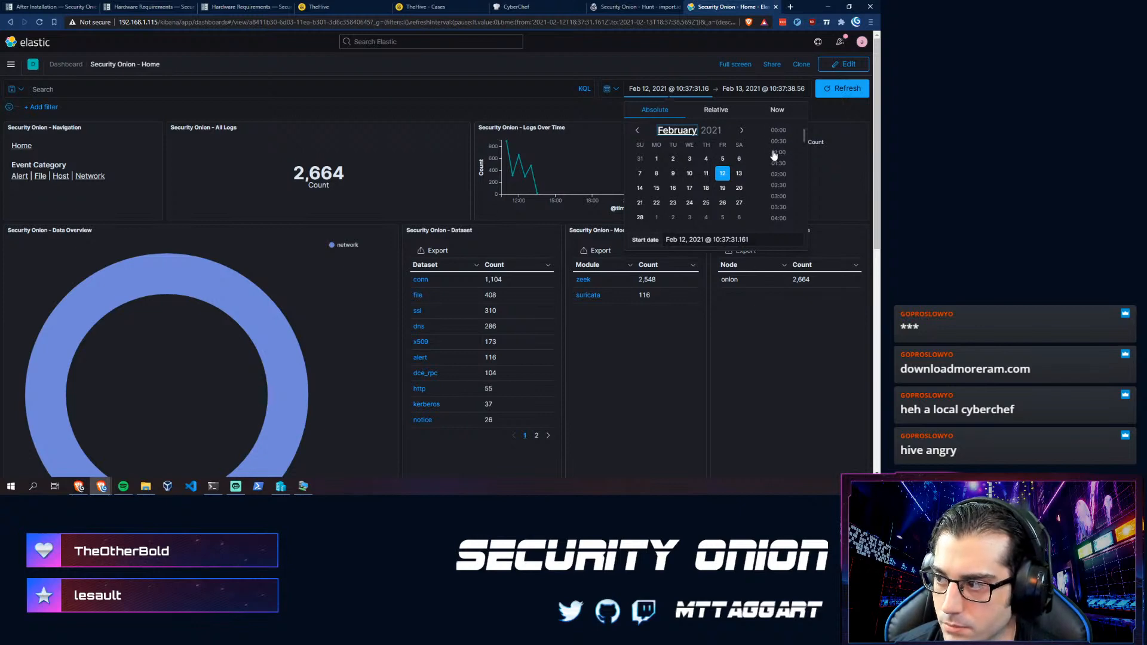
{"action": "left_click", "coordinate": [777, 130]}
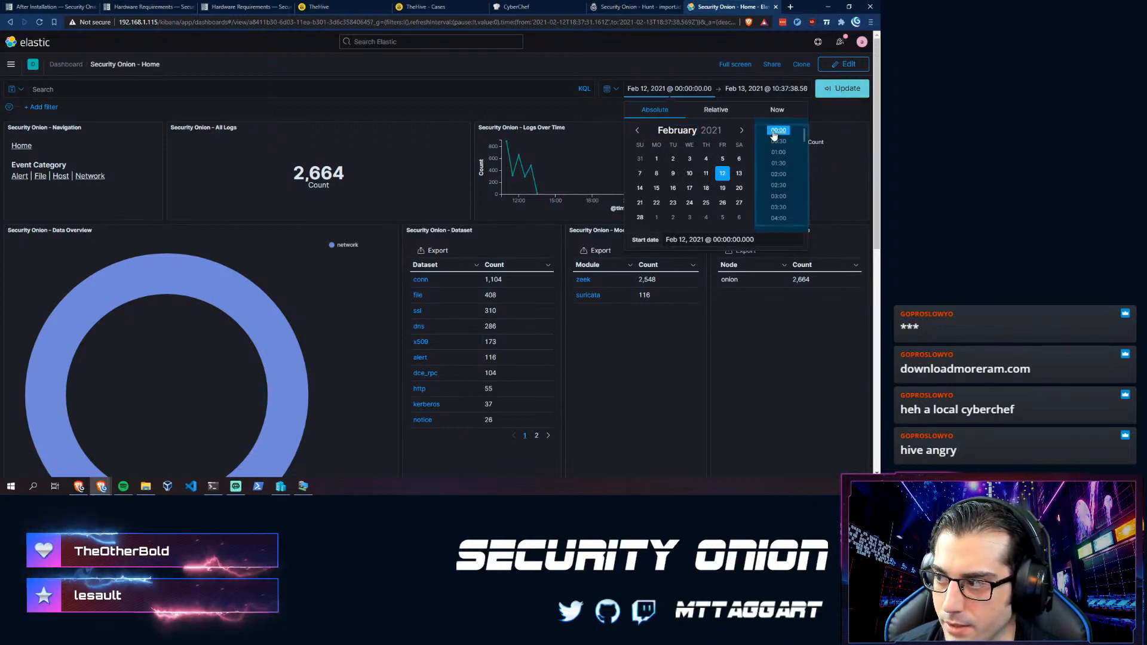
{"action": "left_click", "coordinate": [764, 88]}
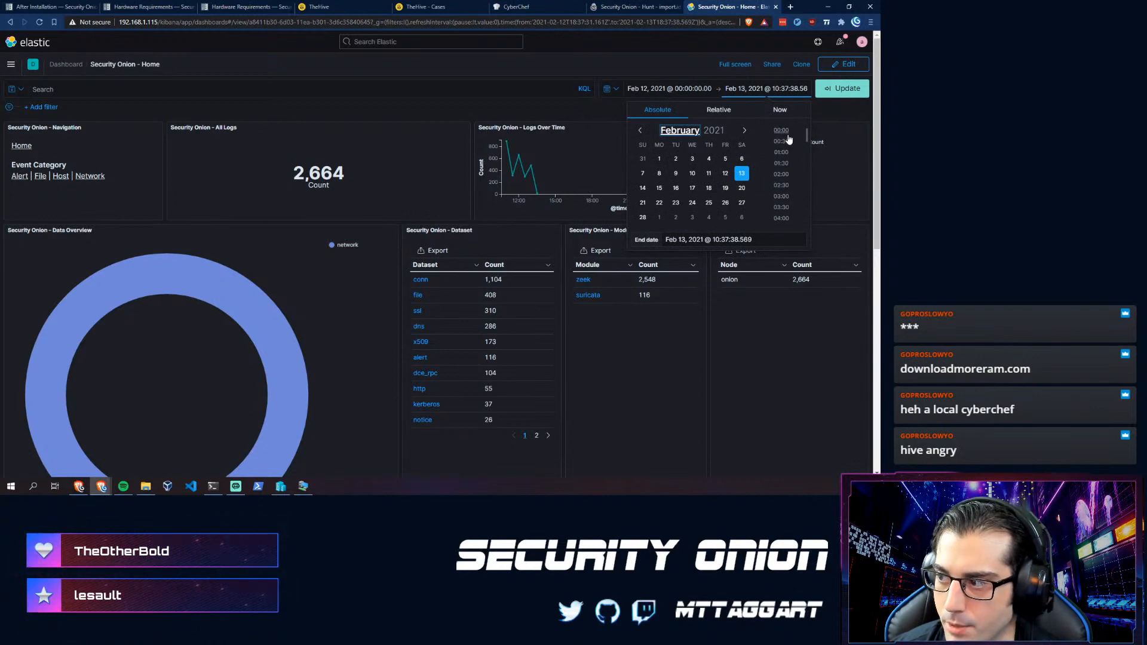
{"action": "left_click", "coordinate": [781, 130]}
{"action": "left_click", "coordinate": [829, 88]}
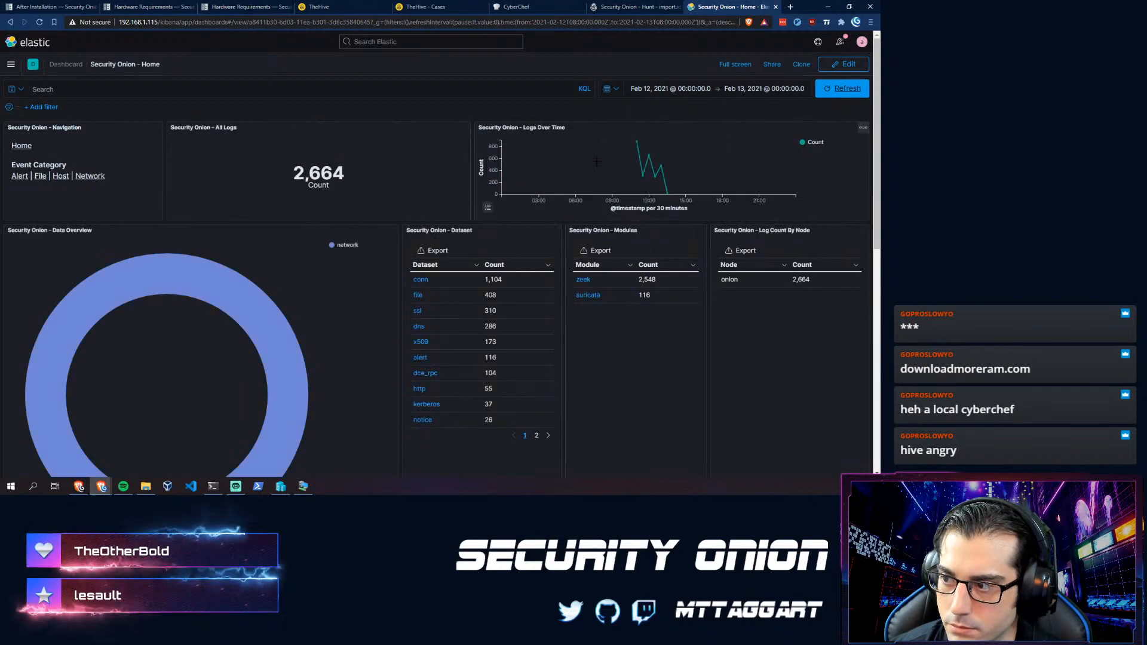
{"action": "mouse_move", "coordinate": [656, 183]}
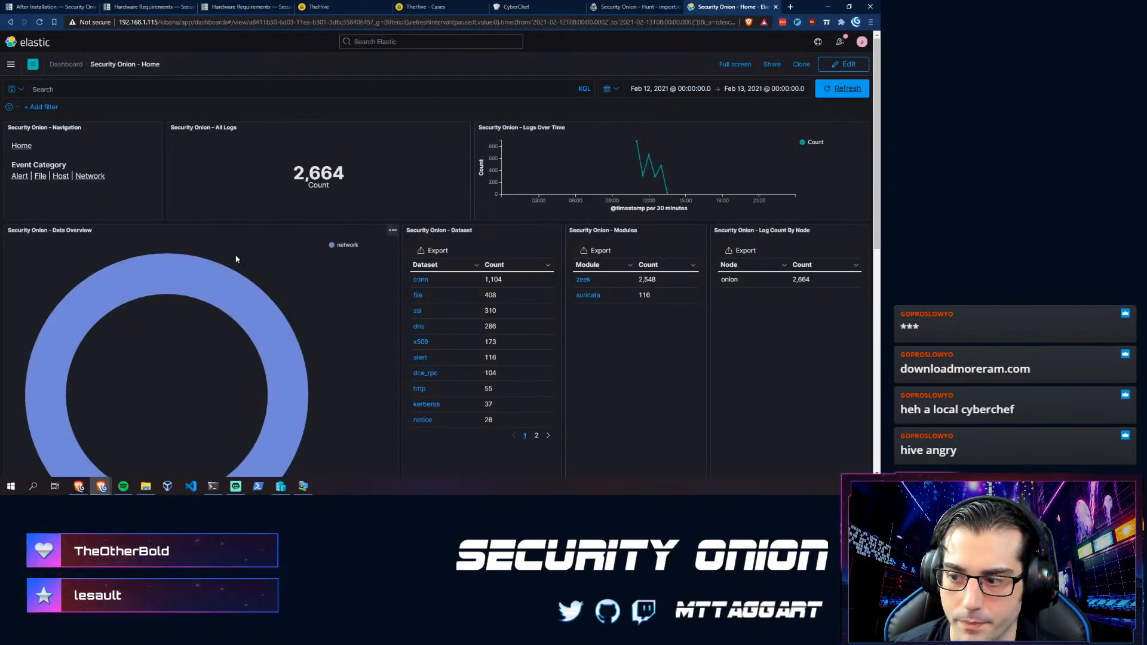
{"action": "scroll", "coordinate": [293, 295], "scroll_direction": "down", "scroll_amount": 2}
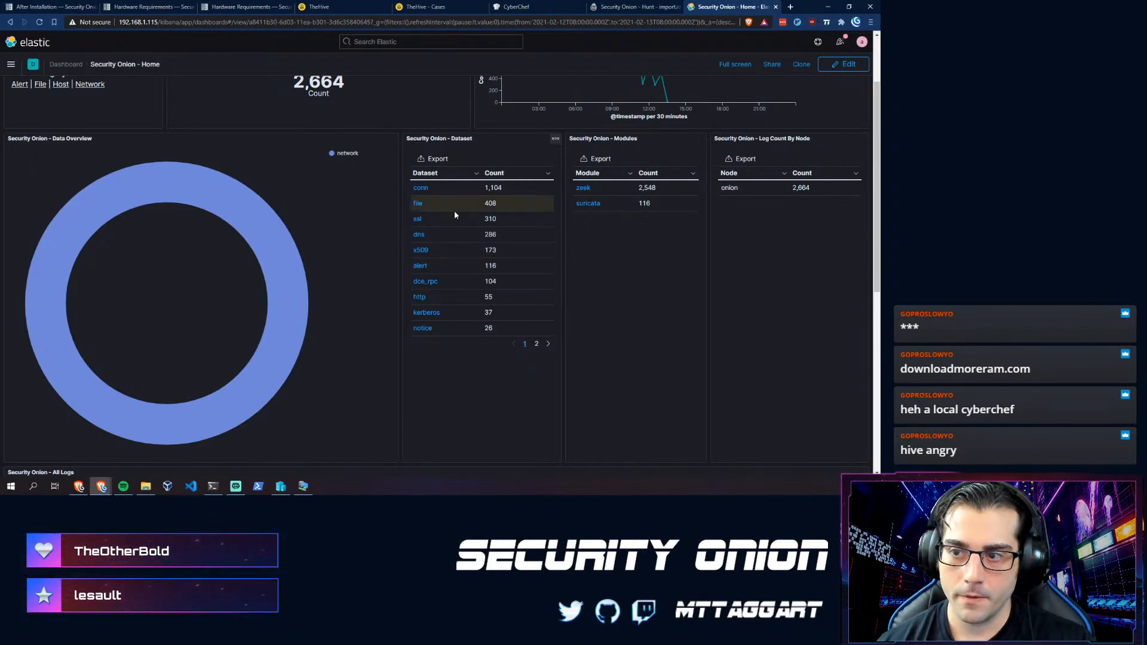
{"action": "scroll", "coordinate": [323, 225], "scroll_direction": "up", "scroll_amount": 2}
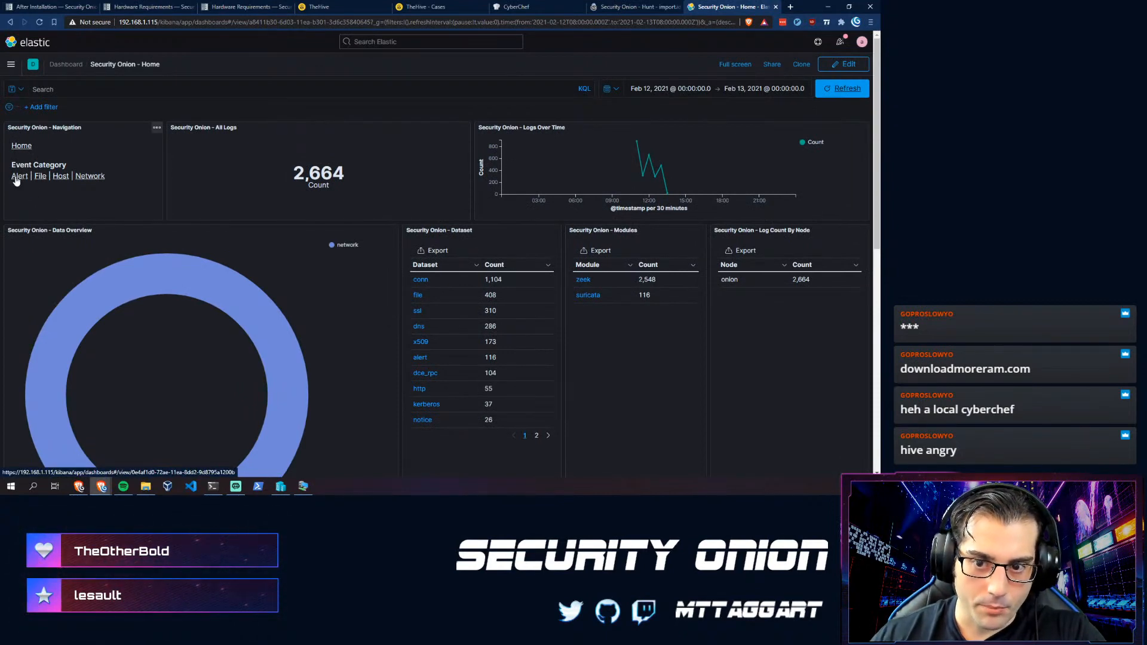
- Open the Alerts dashboard, drill into the Possible Quakbot JA3 rule's indicator tab, then close it
{"action": "left_click", "coordinate": [17, 177]}
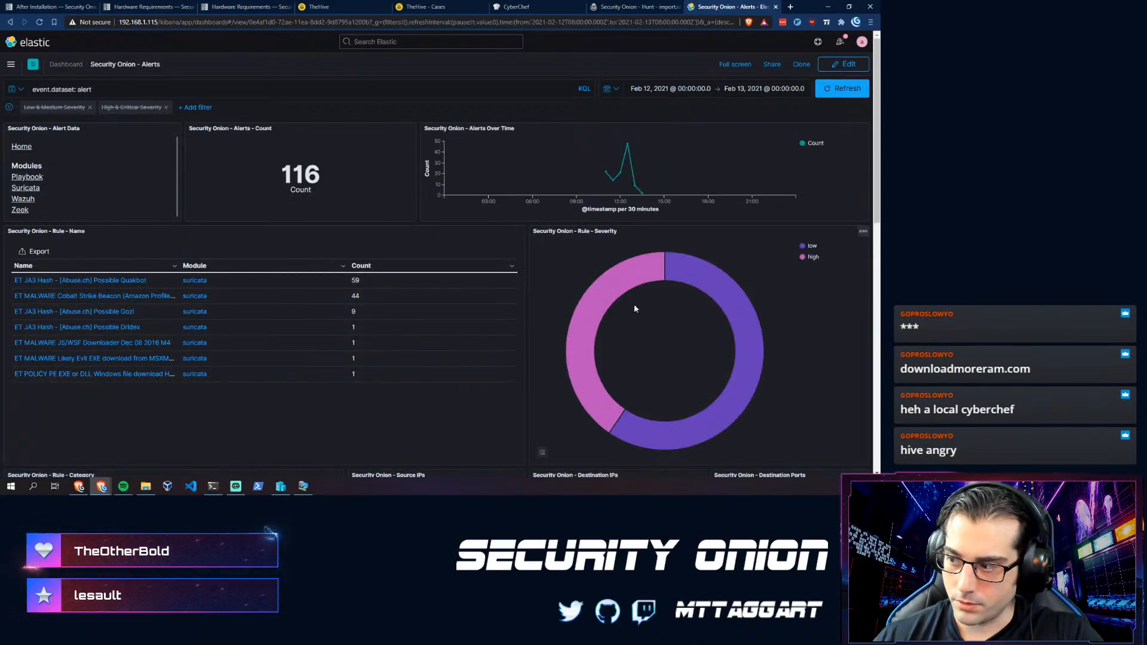
{"action": "mouse_move", "coordinate": [593, 293]}
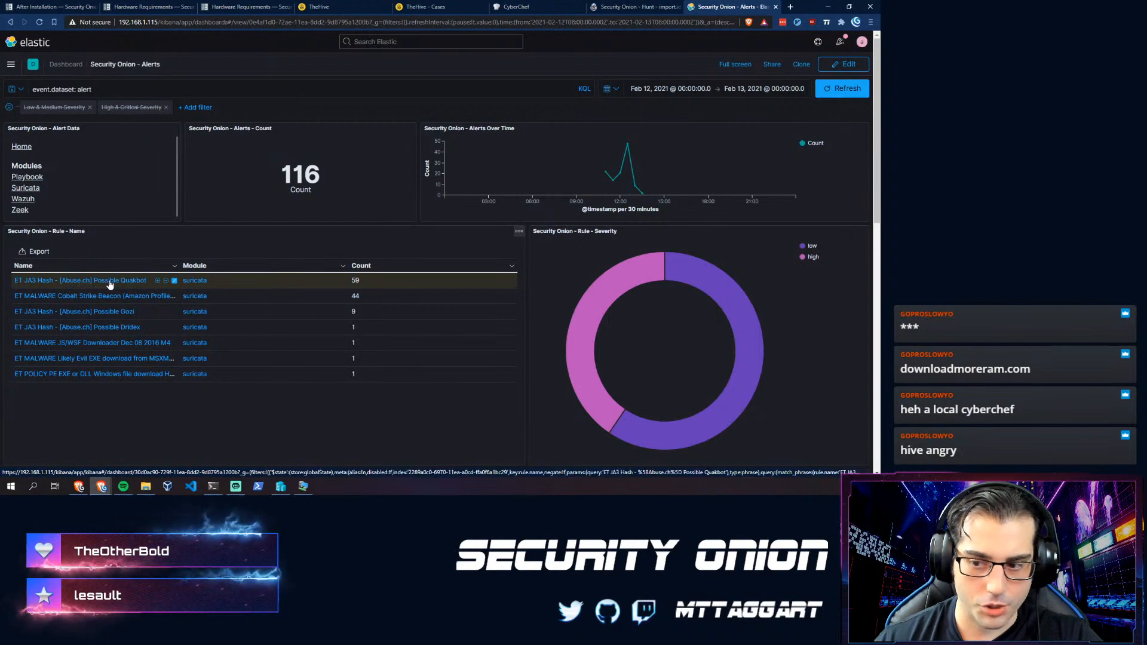
{"action": "left_click", "coordinate": [44, 281]}
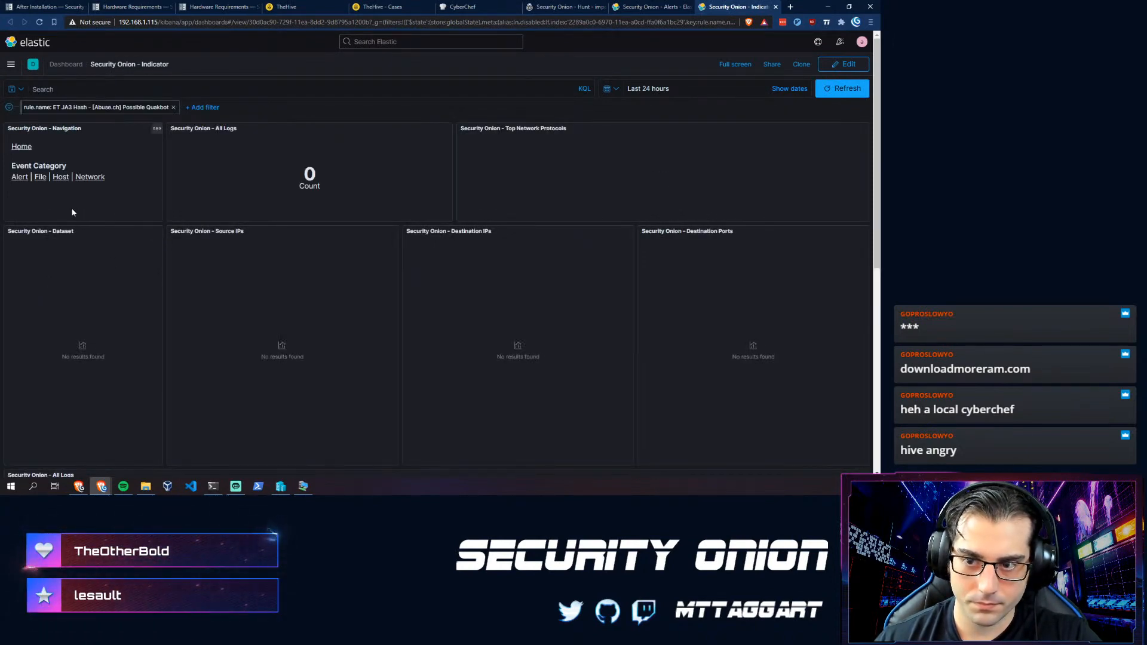
{"action": "scroll", "coordinate": [212, 264], "scroll_direction": "down", "scroll_amount": 3}
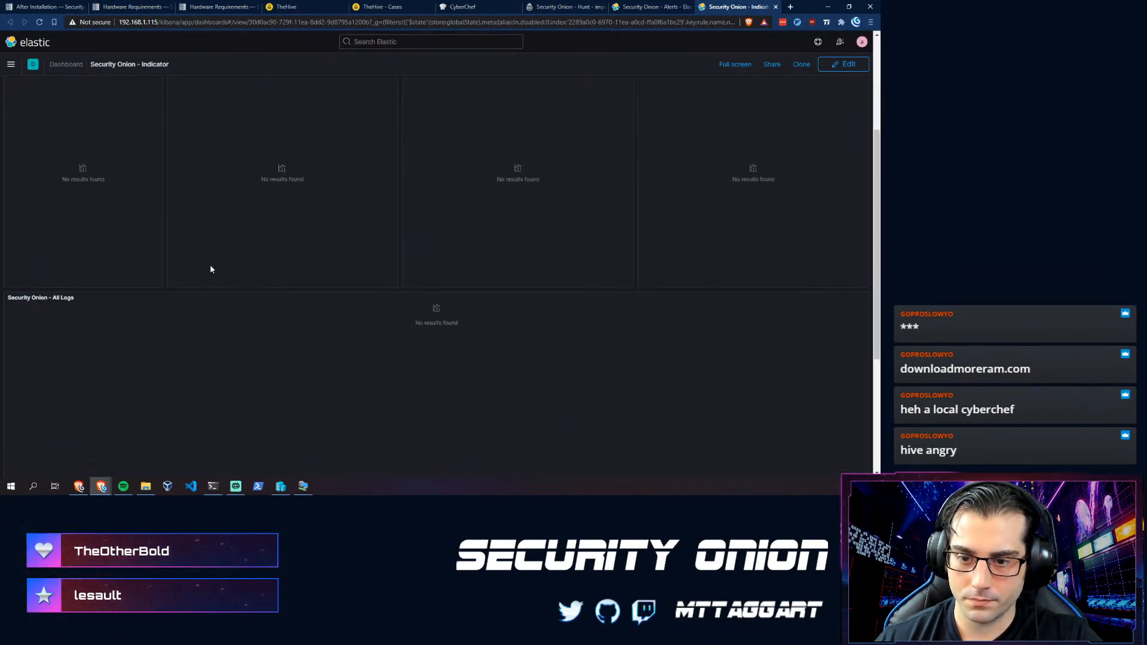
{"action": "scroll", "coordinate": [209, 264], "scroll_direction": "up", "scroll_amount": 3}
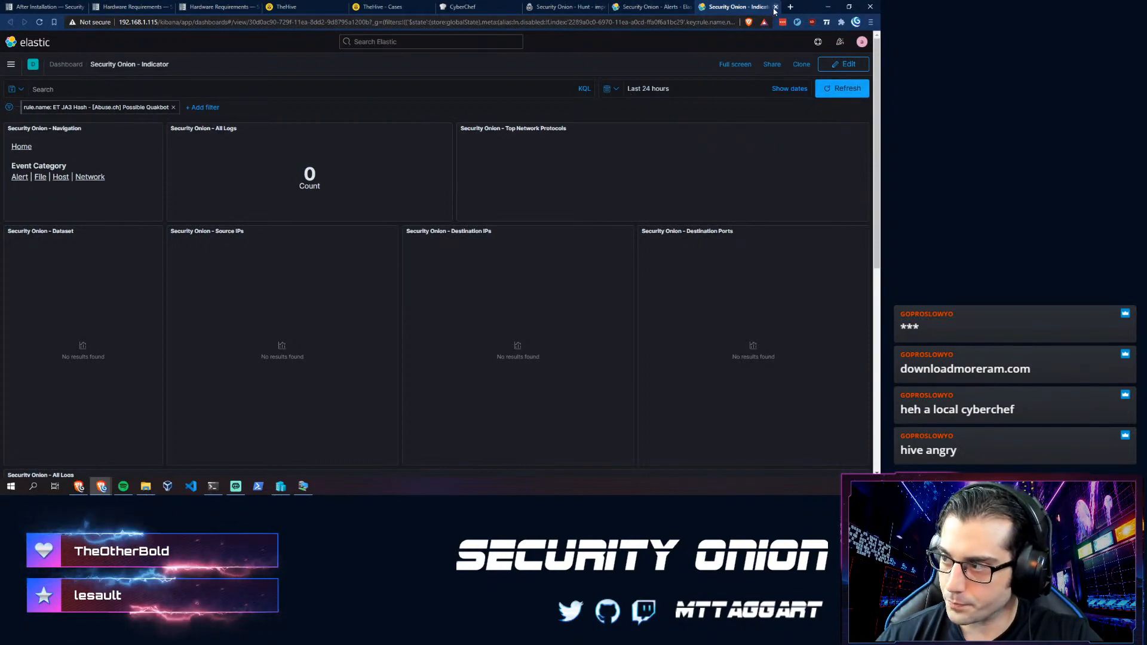
{"action": "key", "text": "ctrl+w"}
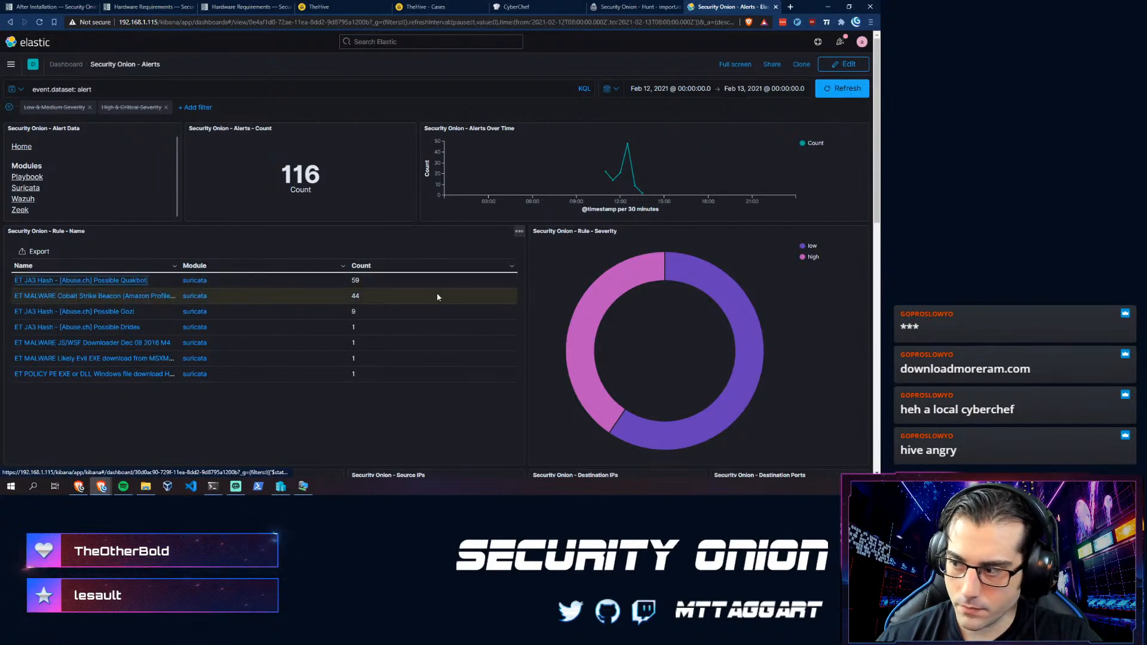
- Review the Alerts dashboard tables and All Logs, then return to the Security Onion - Home dashboard
{"action": "scroll", "coordinate": [265, 237], "scroll_direction": "down", "scroll_amount": 4}
{"action": "scroll", "coordinate": [265, 239], "scroll_direction": "down", "scroll_amount": 1}
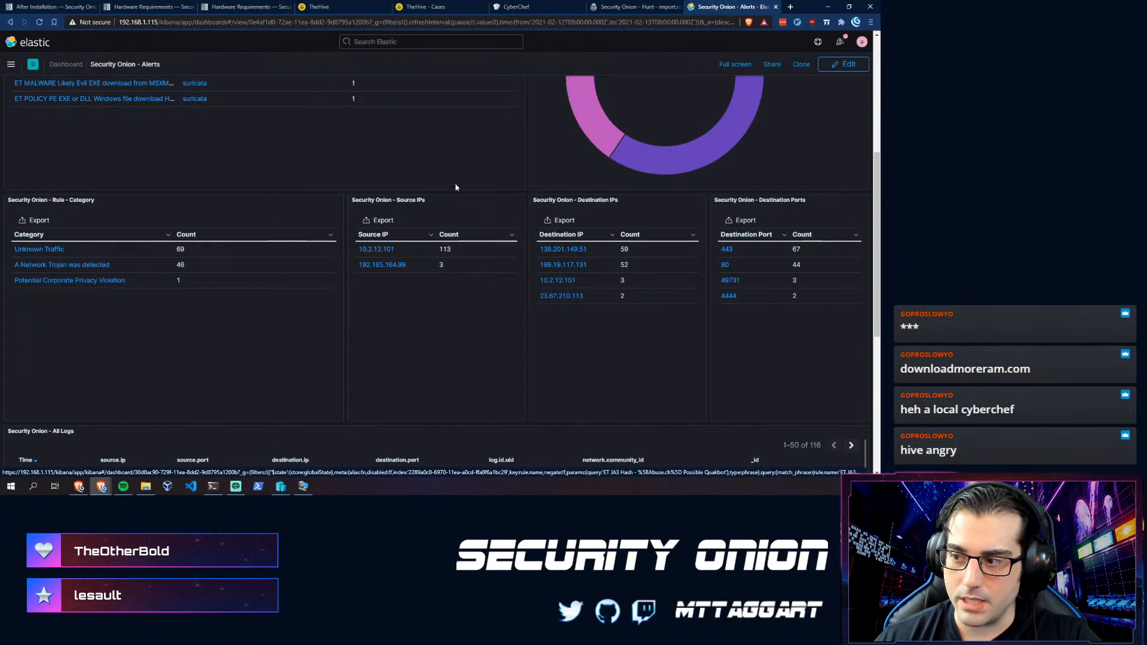
{"action": "scroll", "coordinate": [455, 187], "scroll_direction": "down", "scroll_amount": 5}
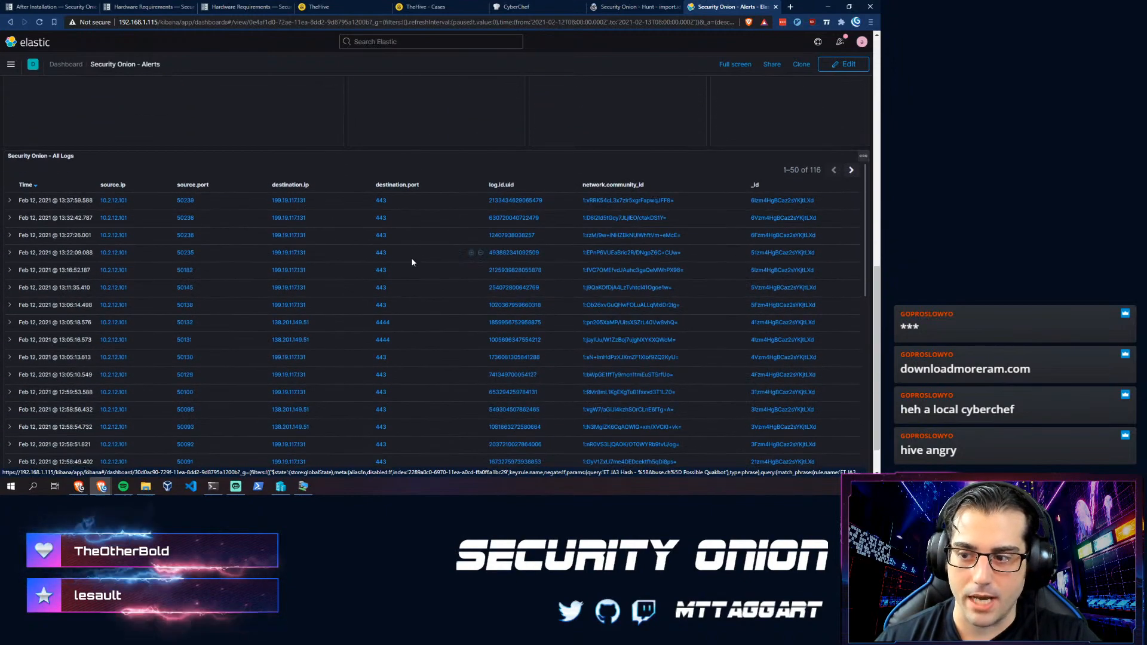
{"action": "scroll", "coordinate": [415, 275], "scroll_direction": "down", "scroll_amount": 1}
{"action": "scroll", "coordinate": [415, 275], "scroll_direction": "up", "scroll_amount": 1}
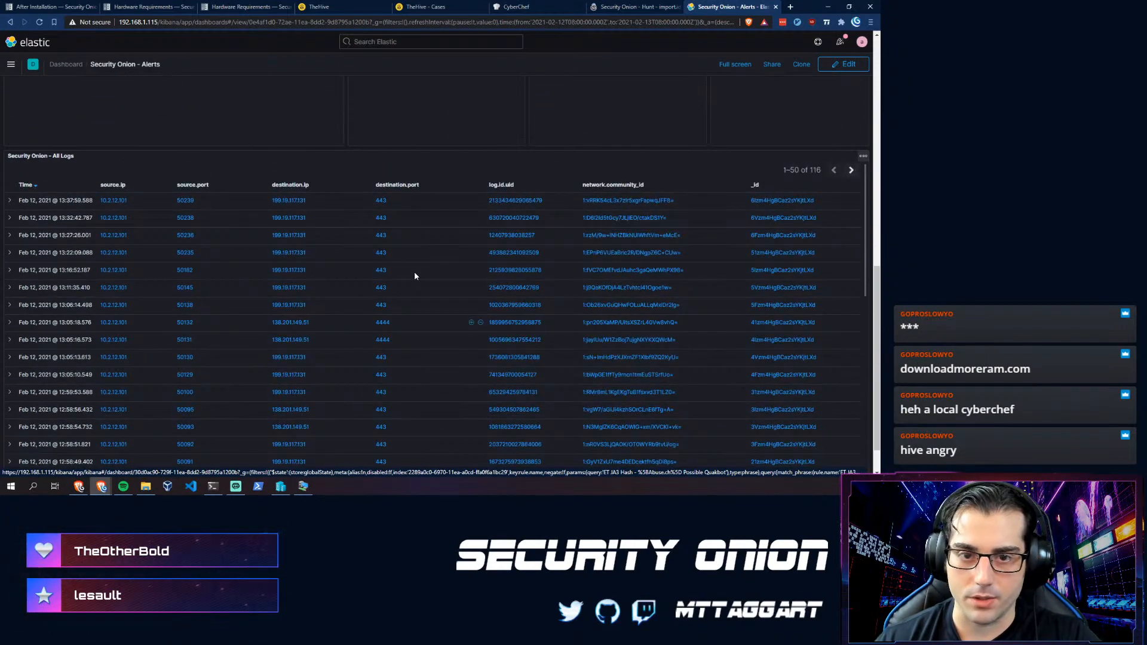
{"action": "scroll", "coordinate": [414, 271], "scroll_direction": "up", "scroll_amount": 6}
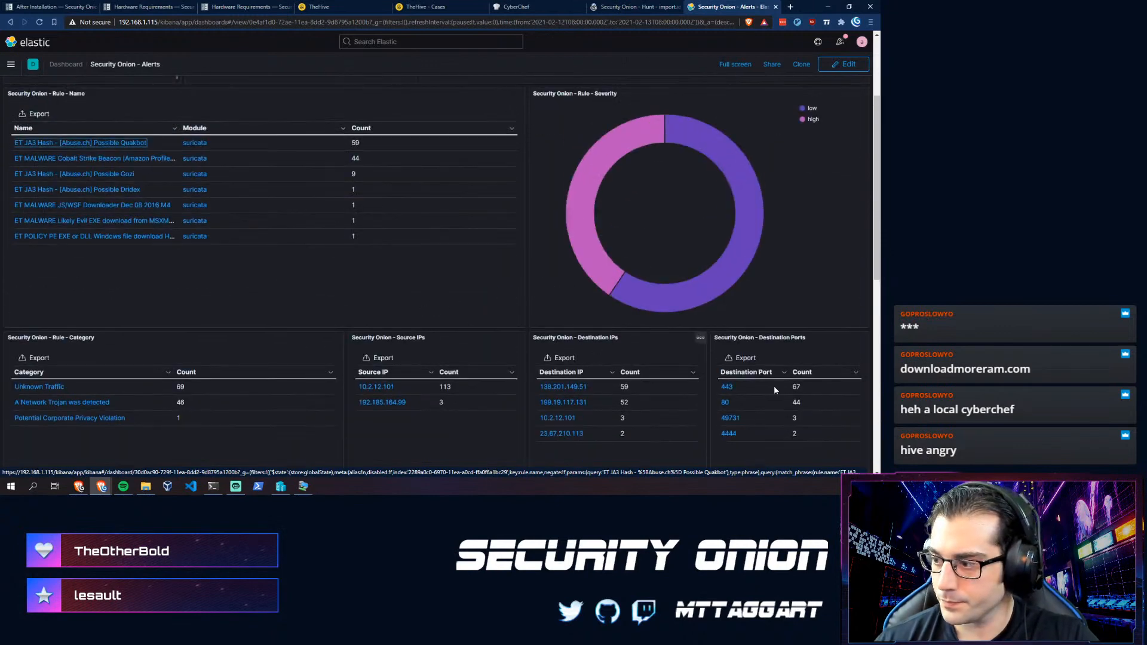
{"action": "left_click", "coordinate": [10, 23]}
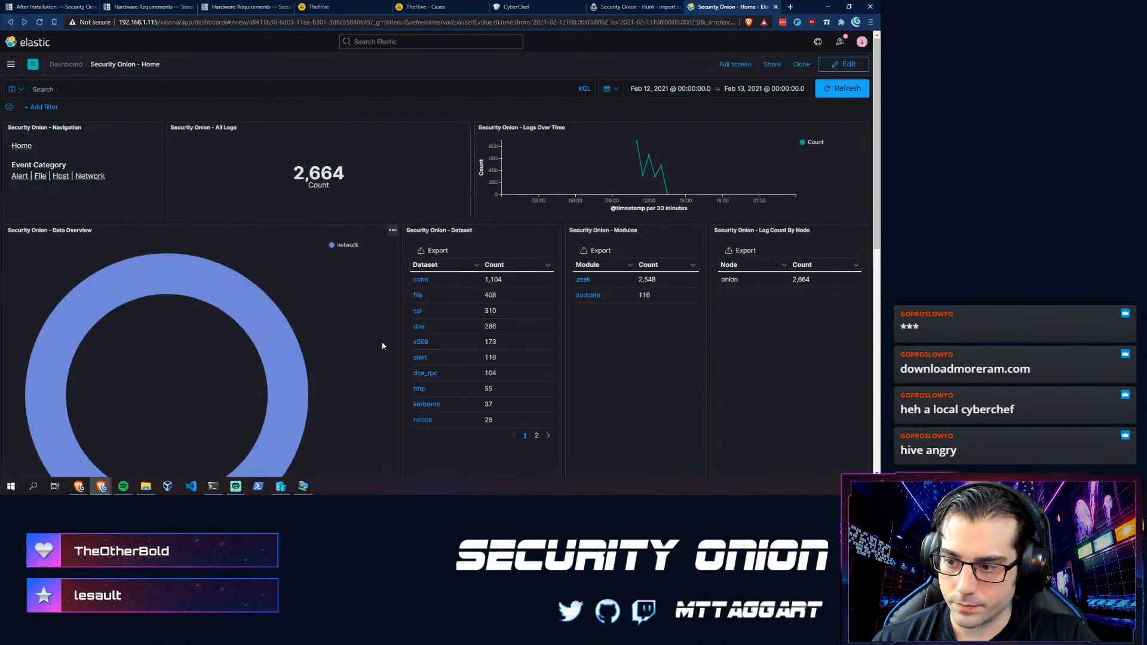
- Drill into the conn dataset and widen the time range to Last 1 year, showing 1,104 logs
{"action": "scroll", "coordinate": [385, 302], "scroll_direction": "down", "scroll_amount": 2}
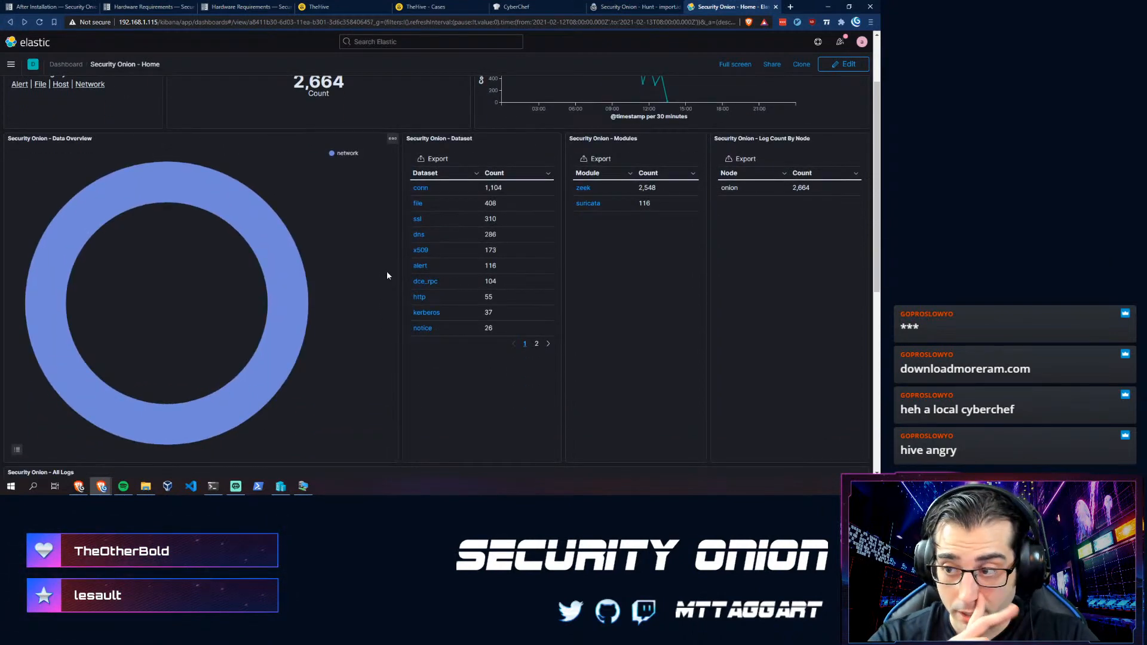
{"action": "left_click", "coordinate": [418, 189]}
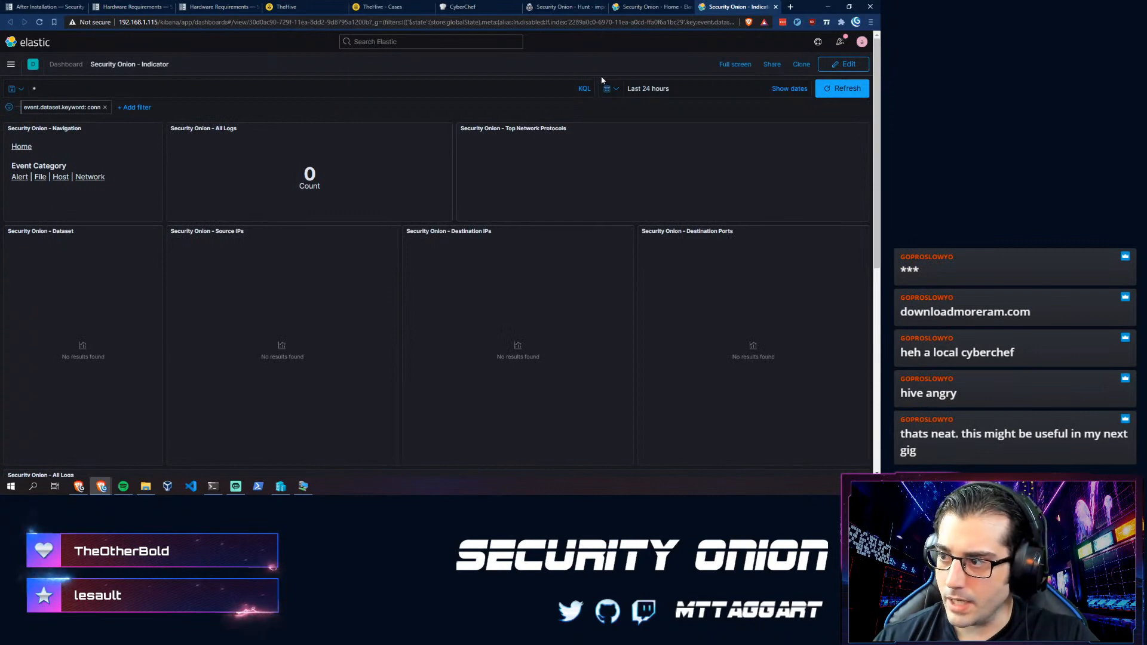
{"action": "left_click", "coordinate": [609, 88]}
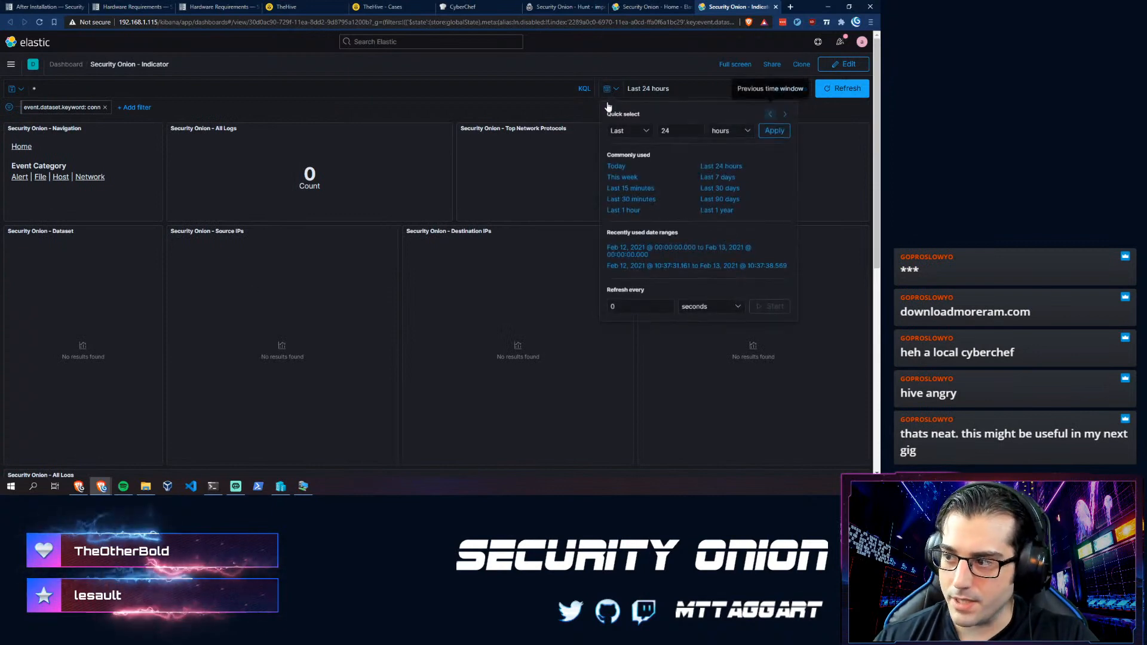
{"action": "left_click", "coordinate": [642, 134]}
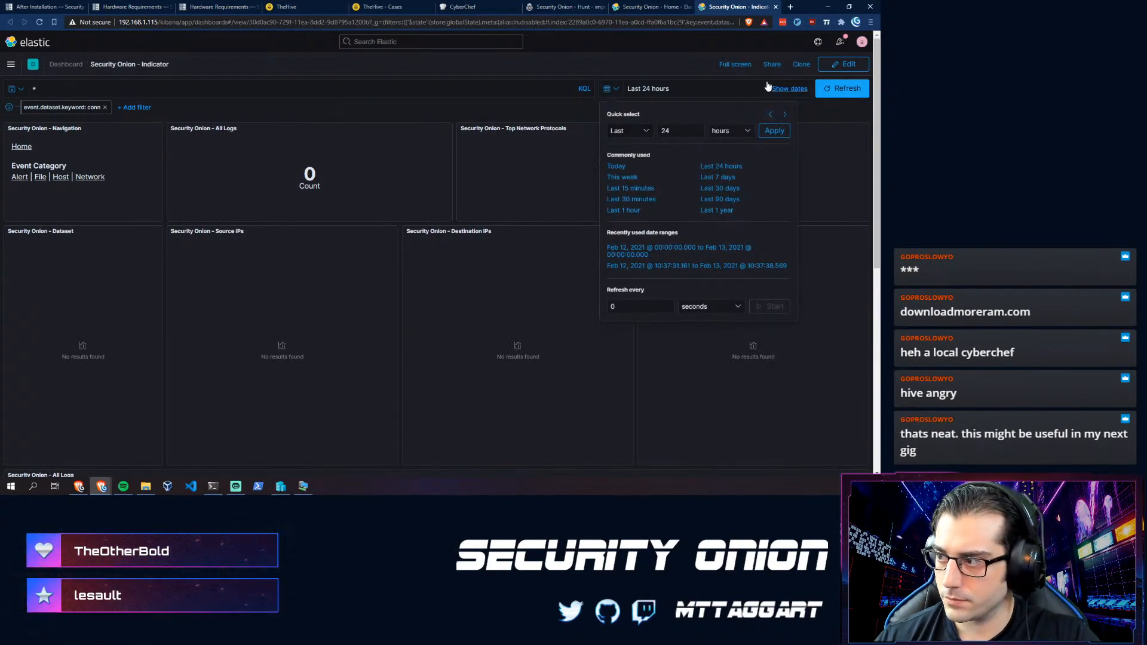
{"action": "left_click", "coordinate": [719, 210]}
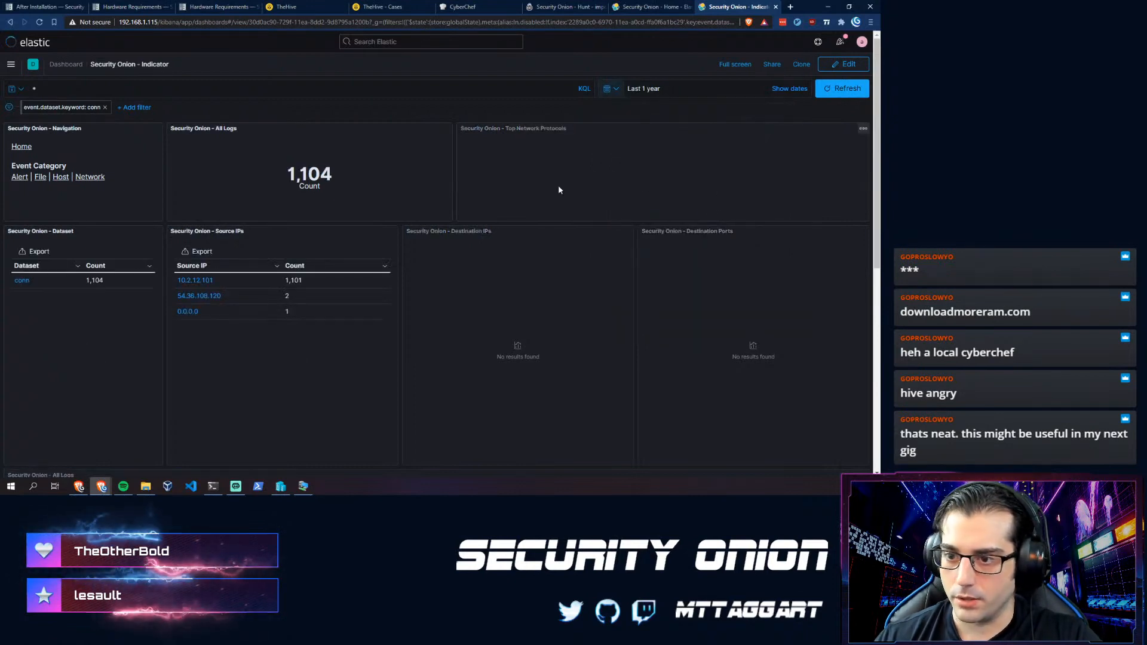
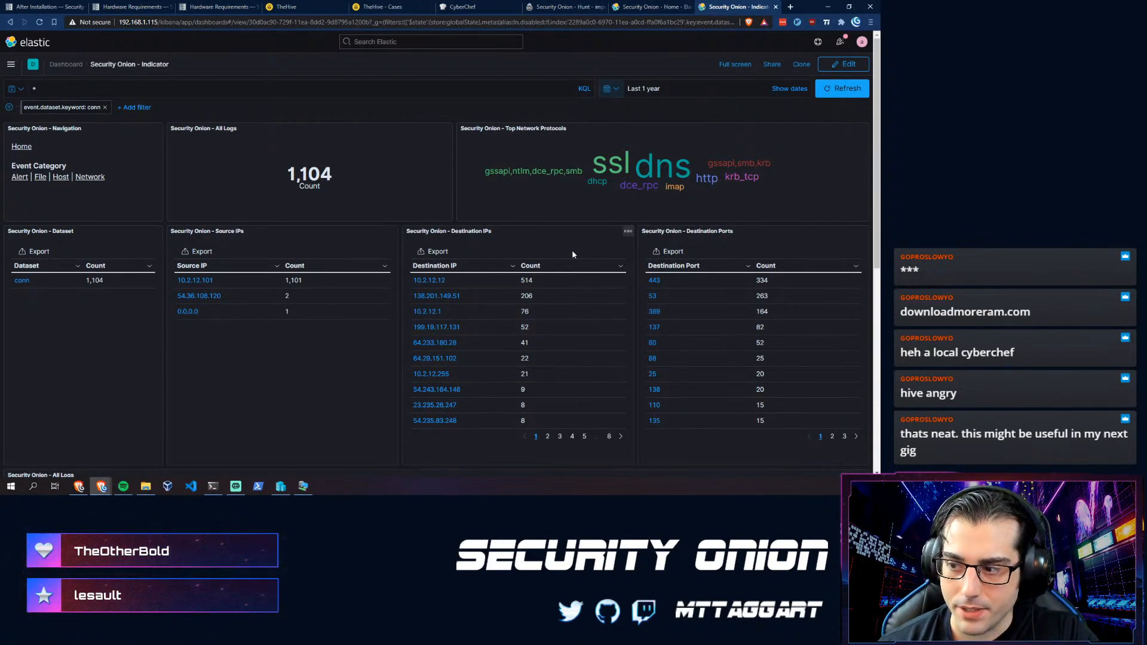
- Close the conn indicator view and drill into the dns dataset from the Home dashboard
{"action": "scroll", "coordinate": [442, 325], "scroll_direction": "down", "scroll_amount": 2}
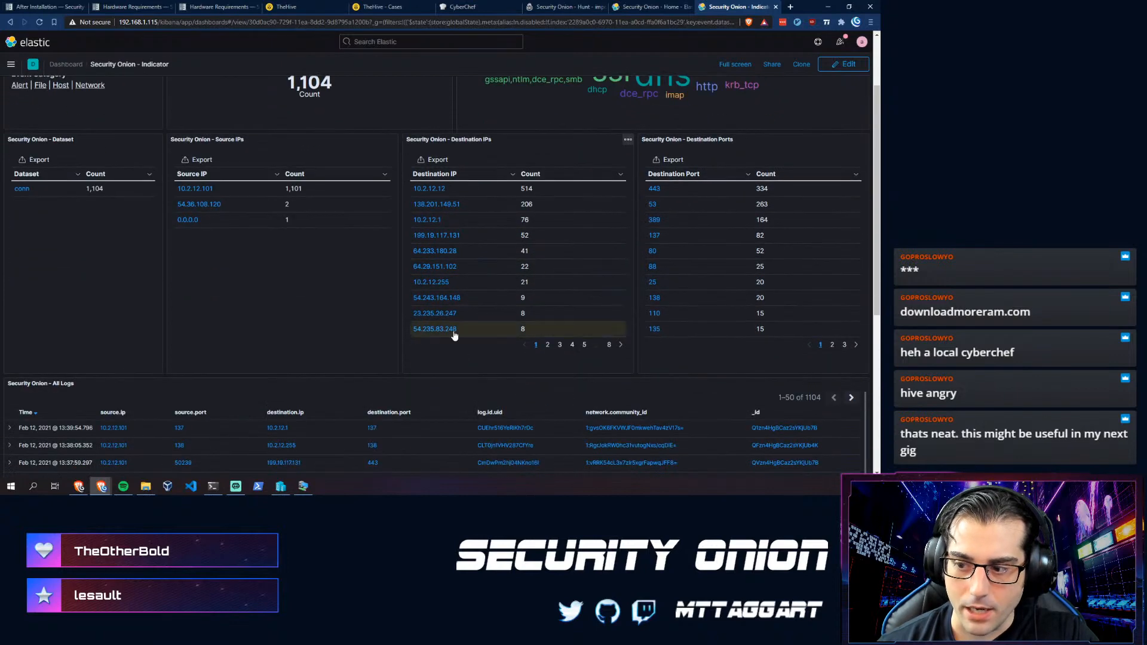
{"action": "scroll", "coordinate": [442, 325], "scroll_direction": "up", "scroll_amount": 2}
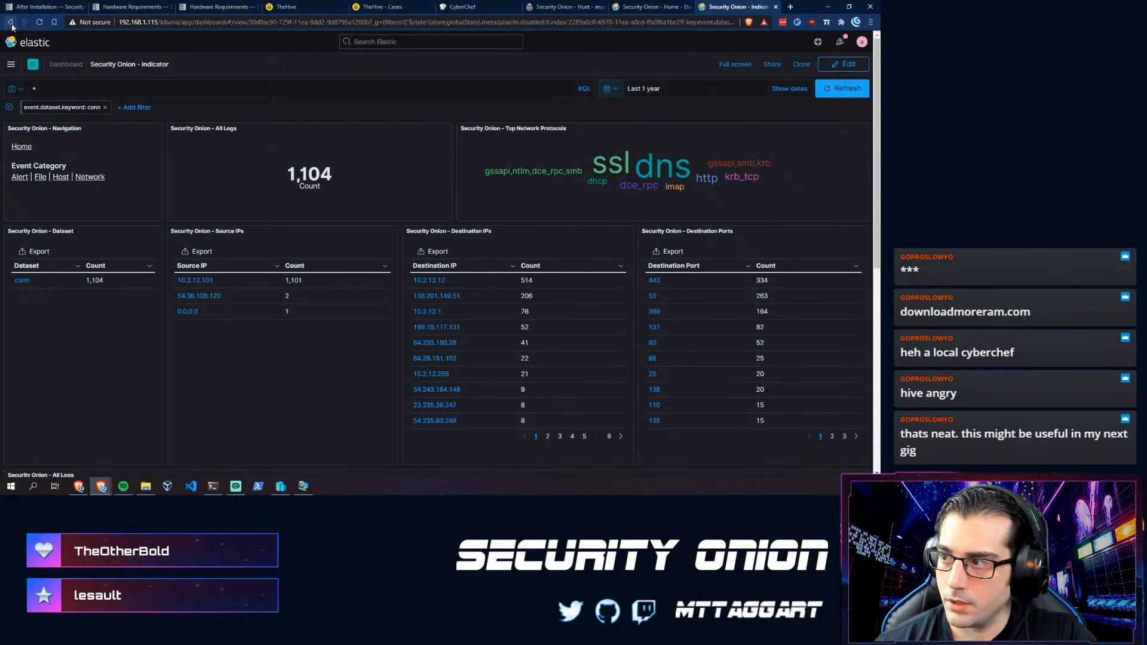
{"action": "left_click", "coordinate": [776, 7]}
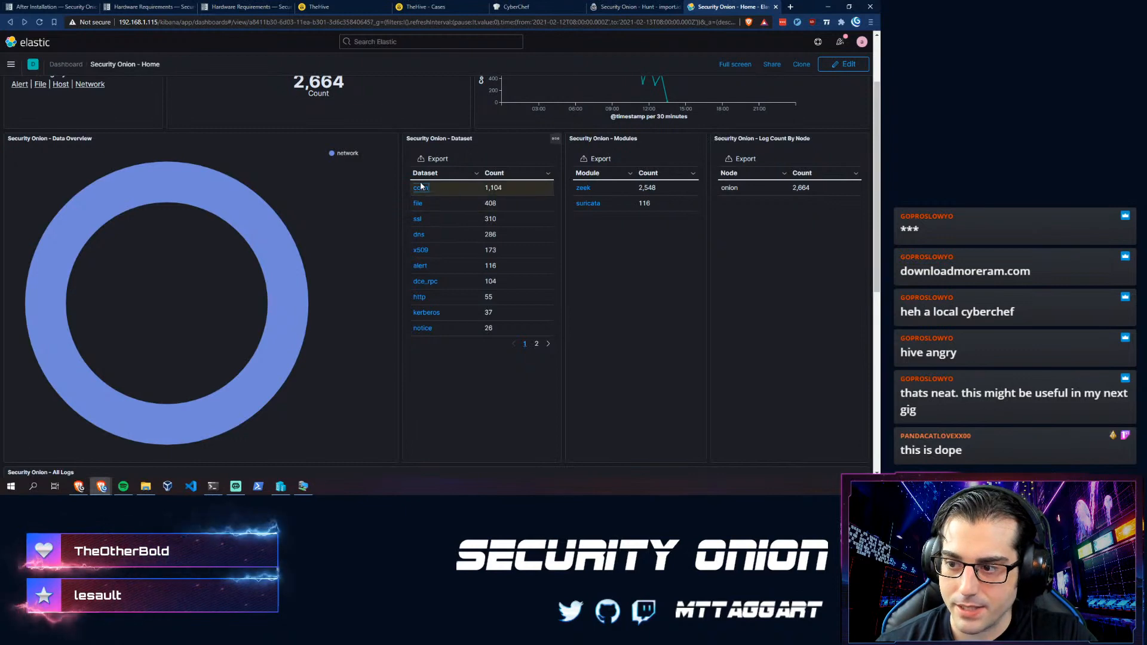
{"action": "left_click", "coordinate": [418, 234]}
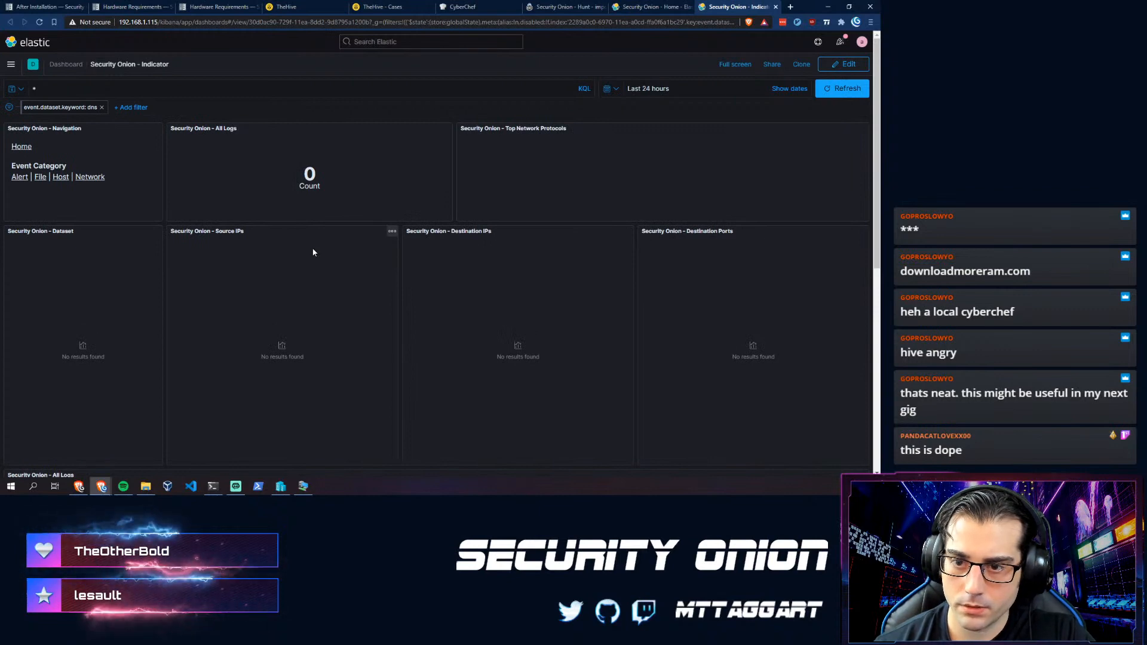
- Widen the DNS indicator time range to Last 1 year, showing 286 events
{"action": "left_click", "coordinate": [616, 89]}
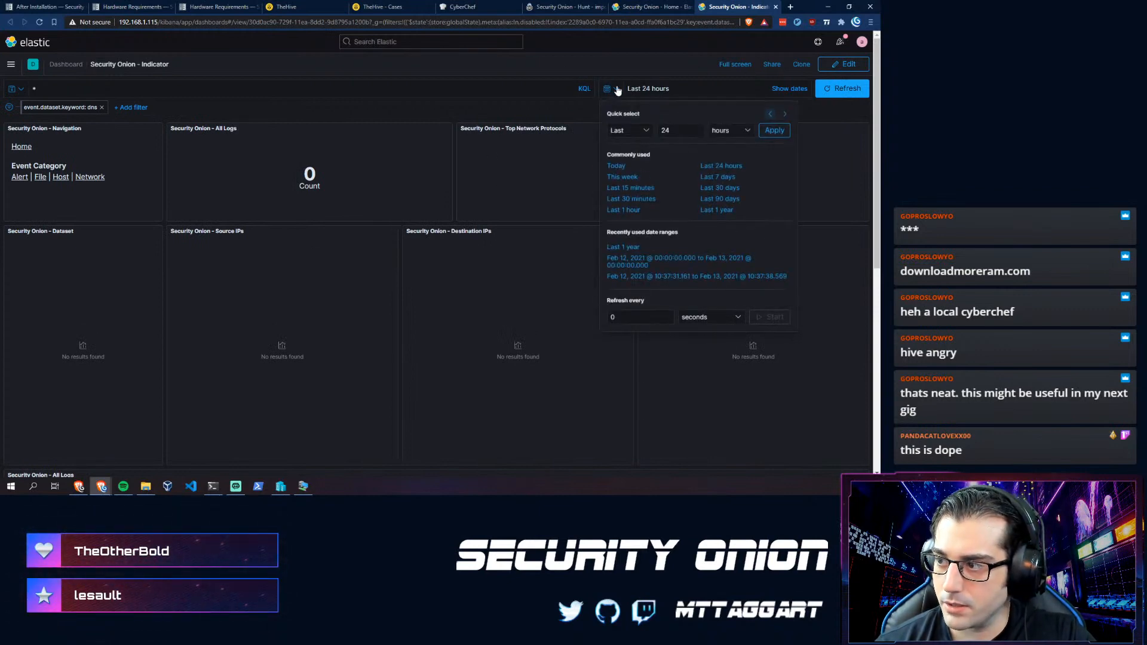
{"action": "left_click", "coordinate": [716, 210]}
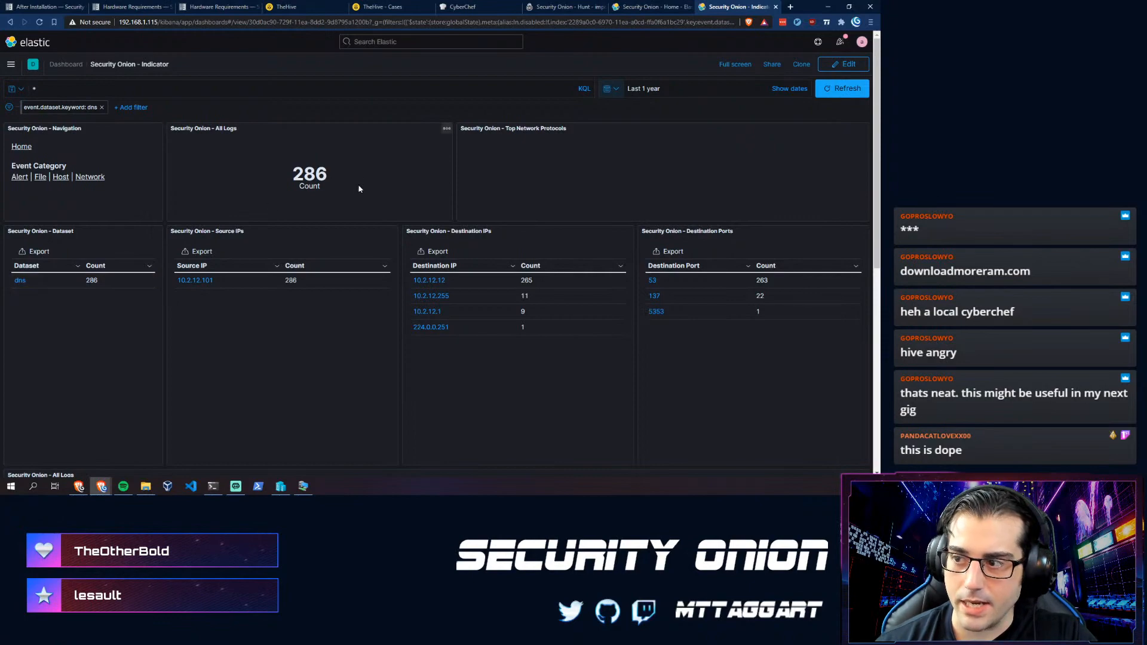
{"action": "scroll", "coordinate": [347, 203], "scroll_direction": "down", "scroll_amount": 4}
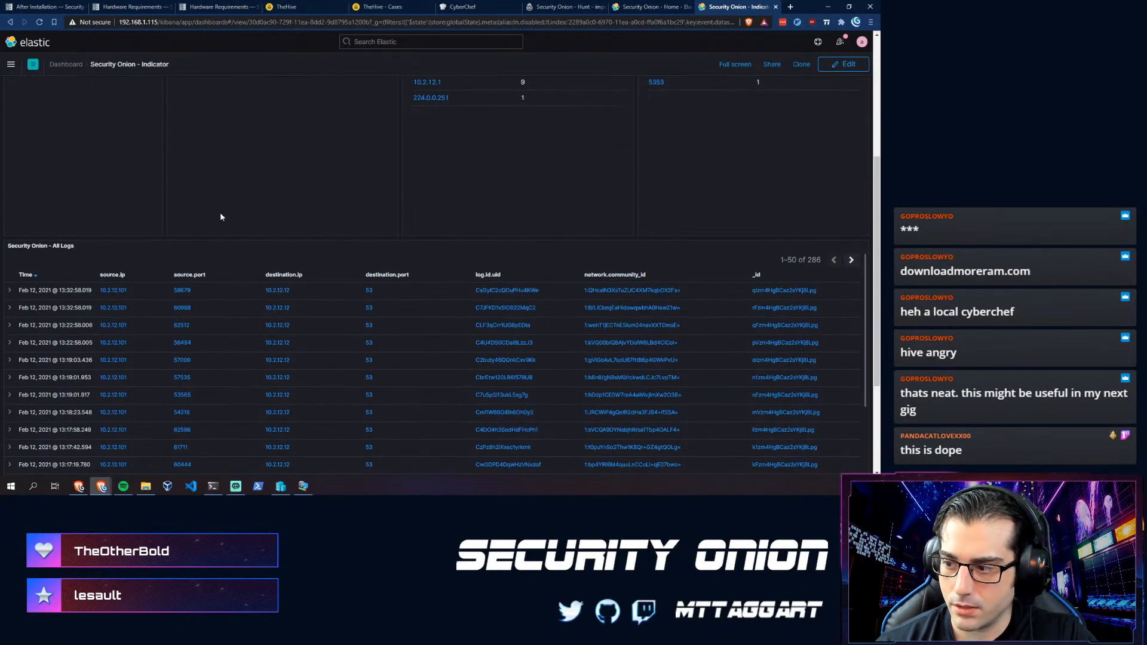
{"action": "scroll", "coordinate": [219, 215], "scroll_direction": "down", "scroll_amount": 3}
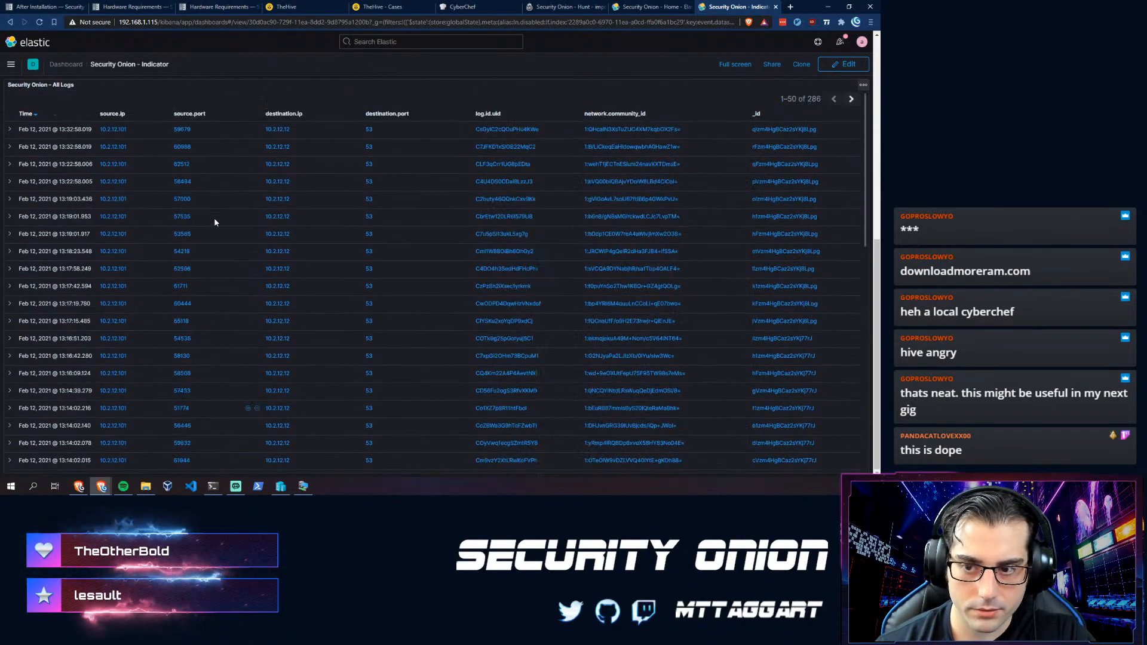
{"action": "scroll", "coordinate": [271, 127], "scroll_direction": "up", "scroll_amount": 5}
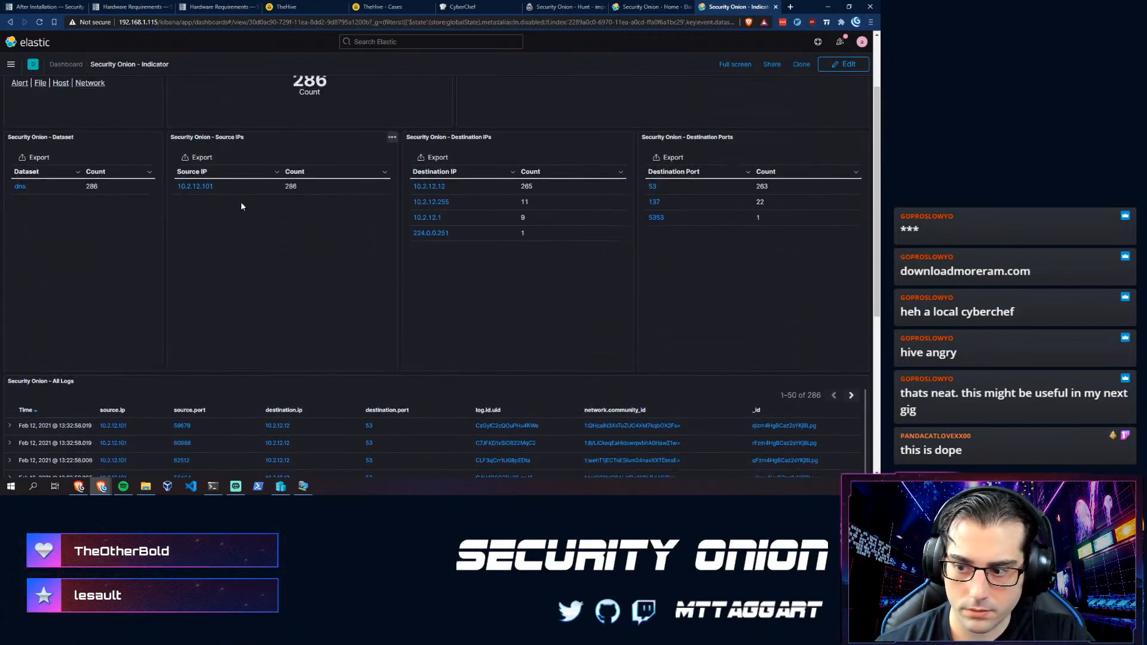
{"action": "scroll", "coordinate": [251, 239], "scroll_direction": "up", "scroll_amount": 2}
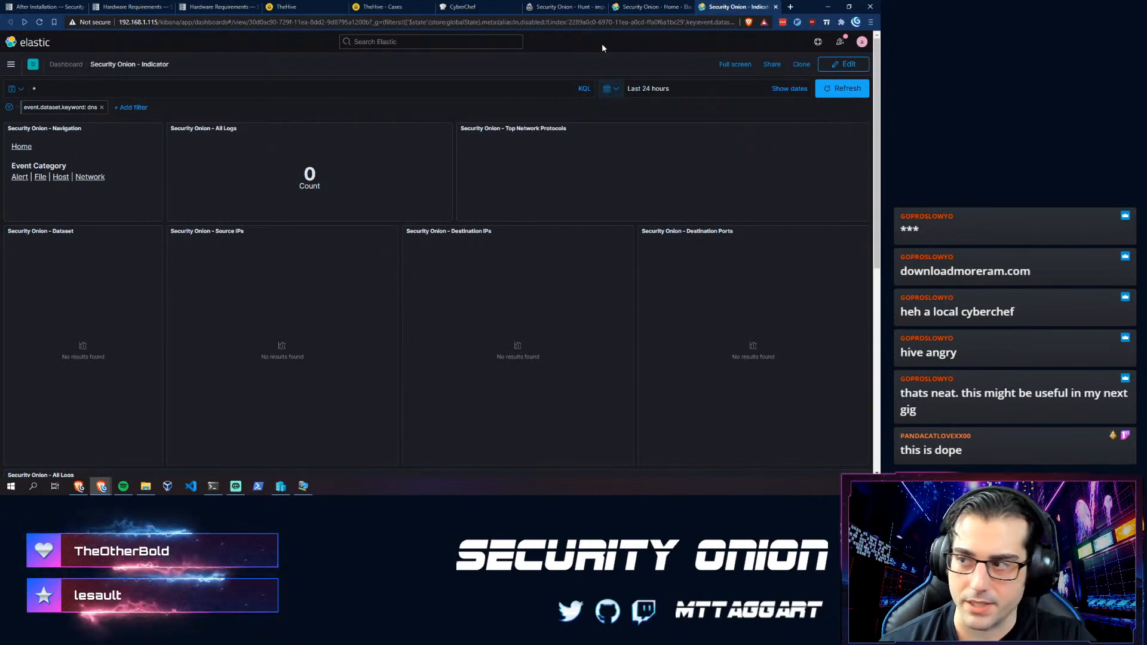
- Close the DNS view, restore Home to Last 24 hours, and open the Alerts dashboard (175 alerts)
{"action": "left_click", "coordinate": [775, 6]}
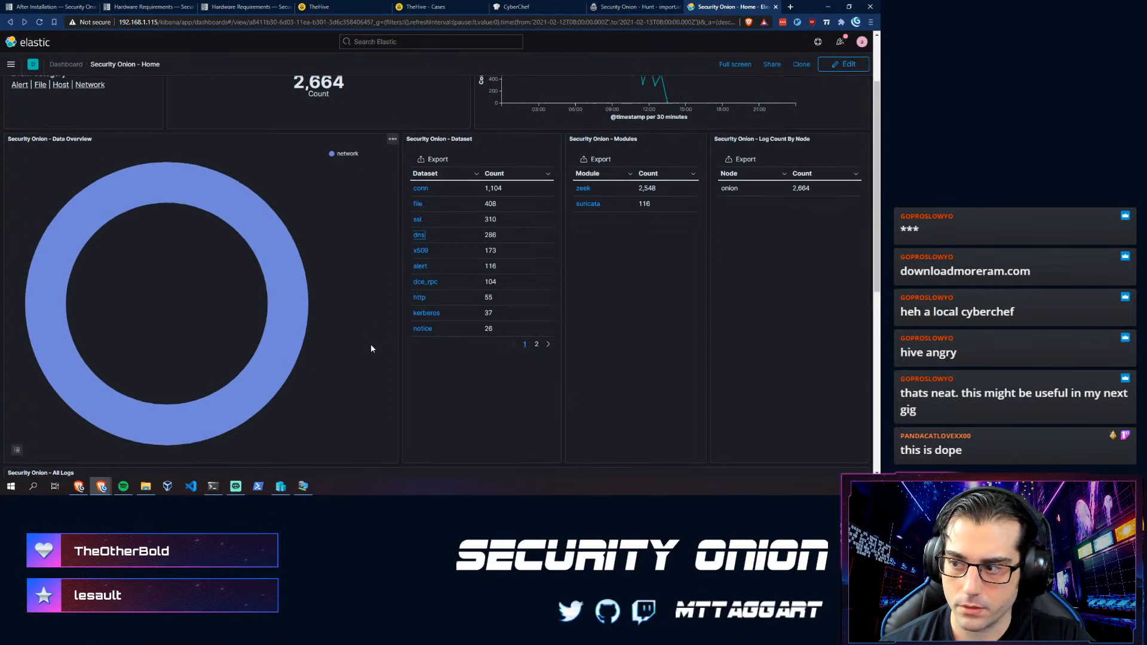
{"action": "scroll", "coordinate": [370, 343], "scroll_direction": "up", "scroll_amount": 2}
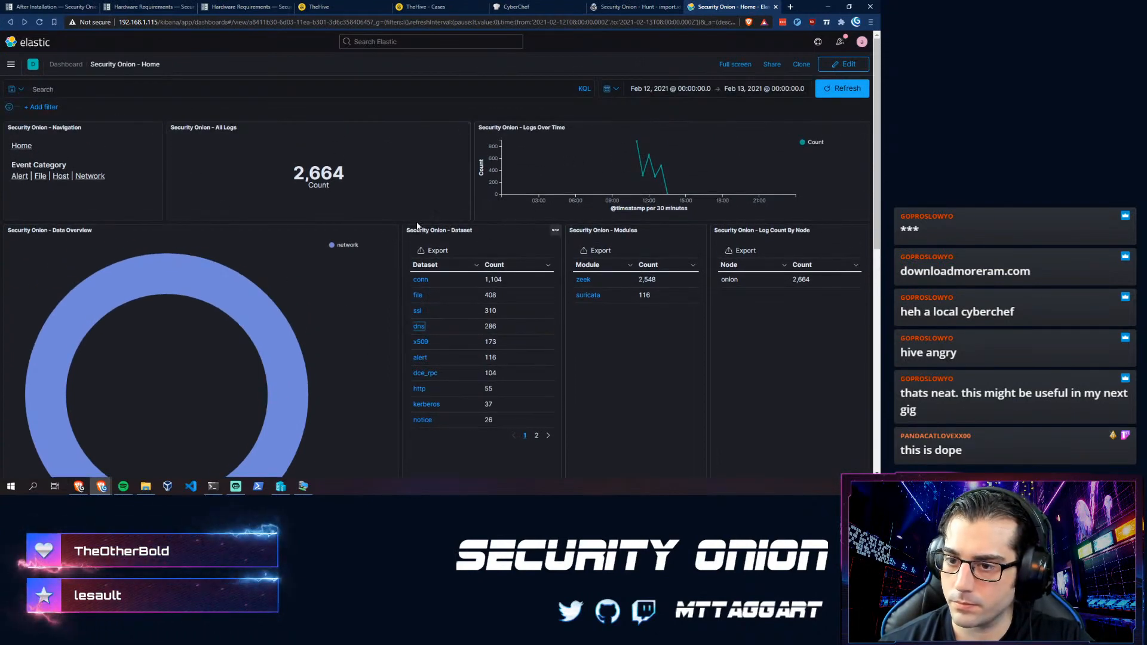
{"action": "scroll", "coordinate": [258, 233], "scroll_direction": "down", "scroll_amount": 4}
{"action": "scroll", "coordinate": [263, 233], "scroll_direction": "up", "scroll_amount": 4}
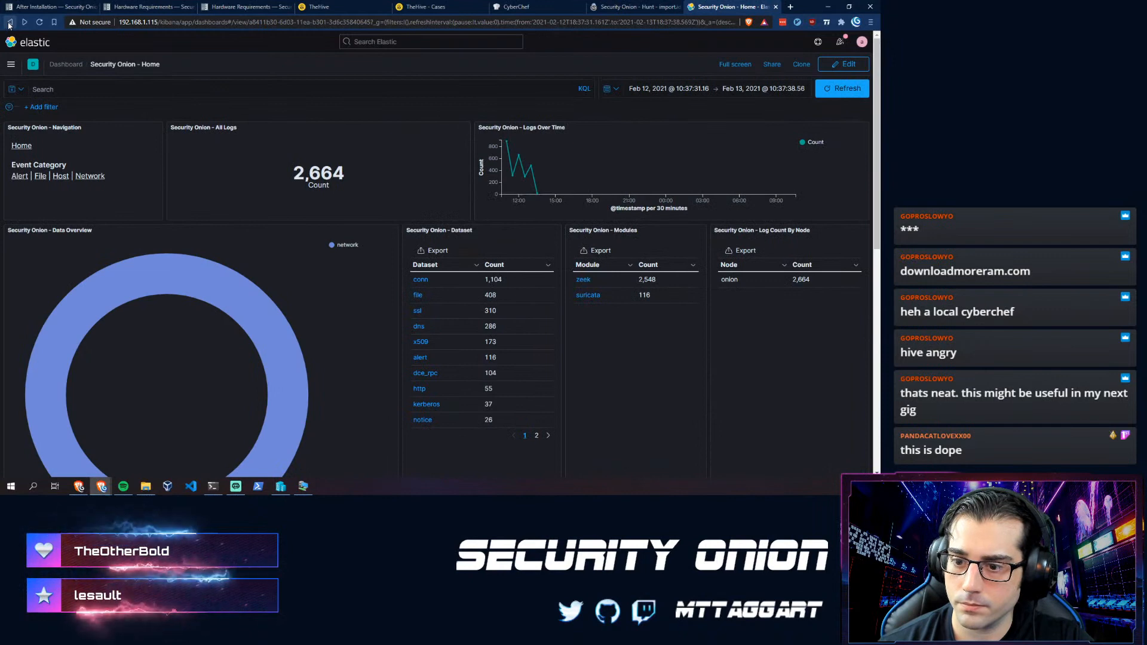
{"action": "left_click", "coordinate": [9, 25]}
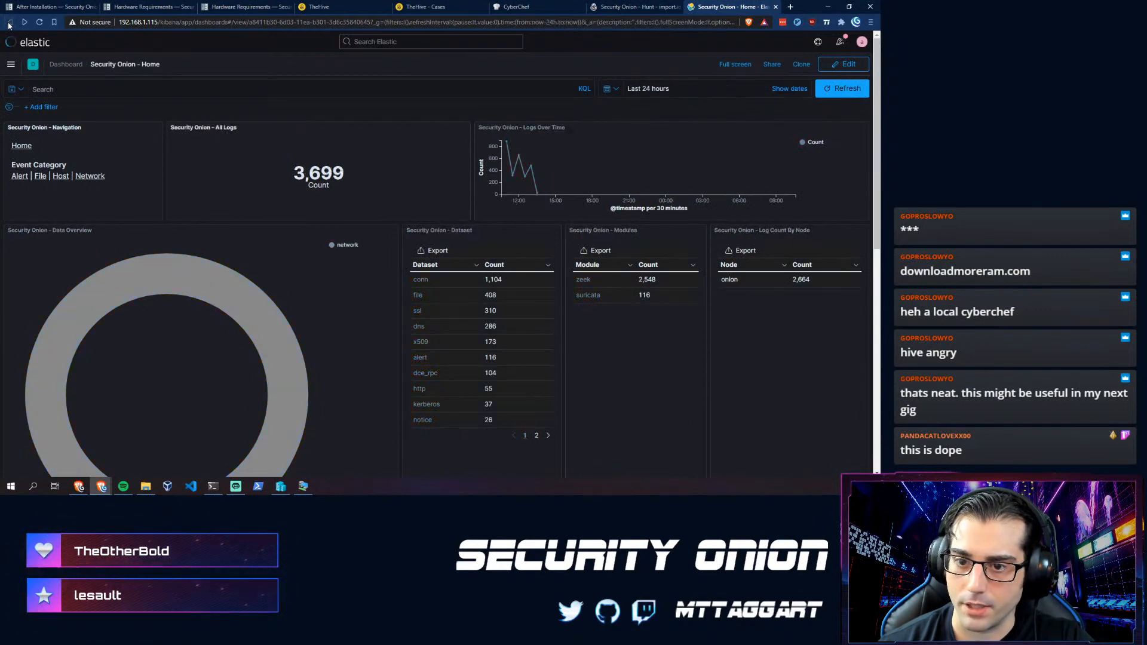
{"action": "left_click", "coordinate": [26, 177]}
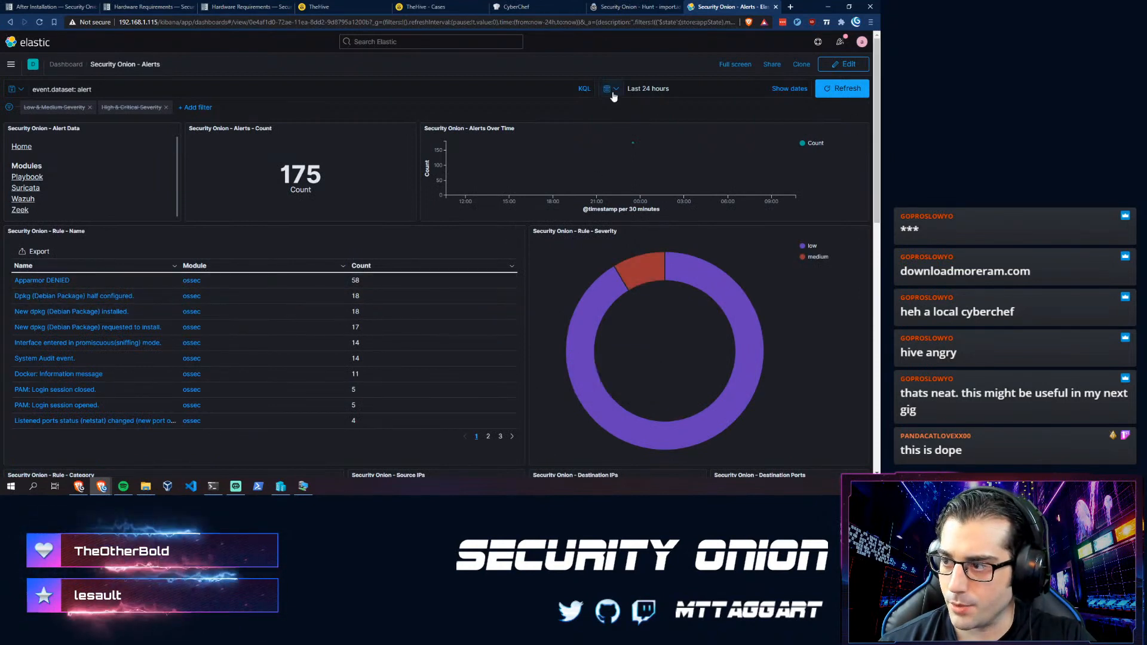
- Widen the Alerts dashboard time range to Last 1 year
{"action": "left_click", "coordinate": [611, 88]}
{"action": "left_click", "coordinate": [712, 210]}
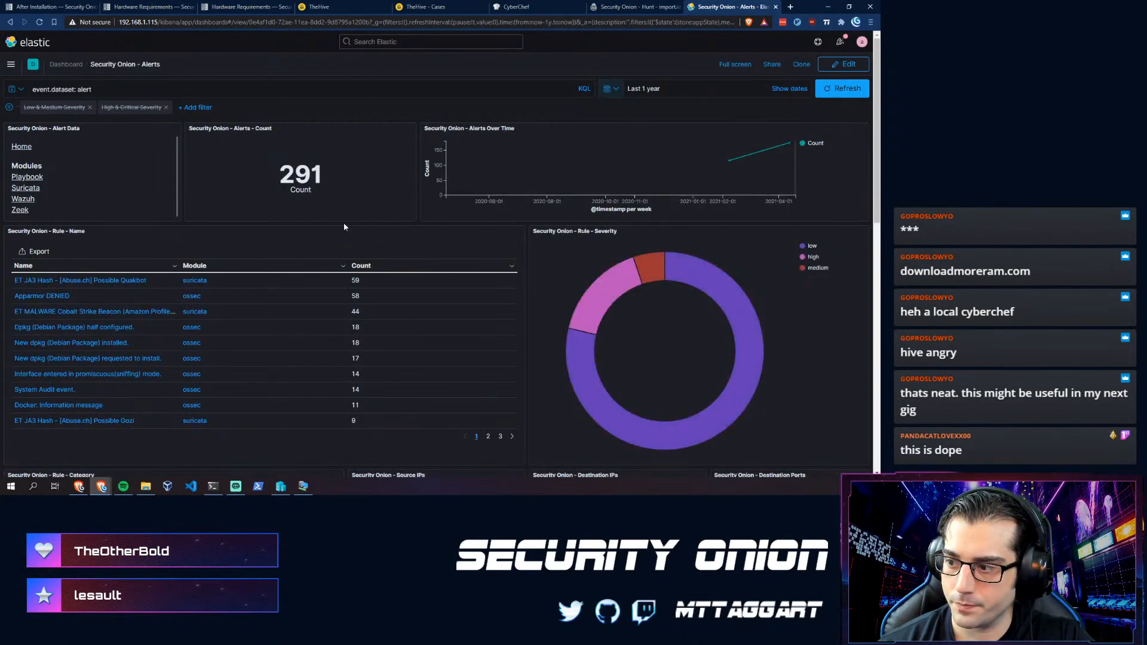
{"action": "mouse_move", "coordinate": [723, 288]}
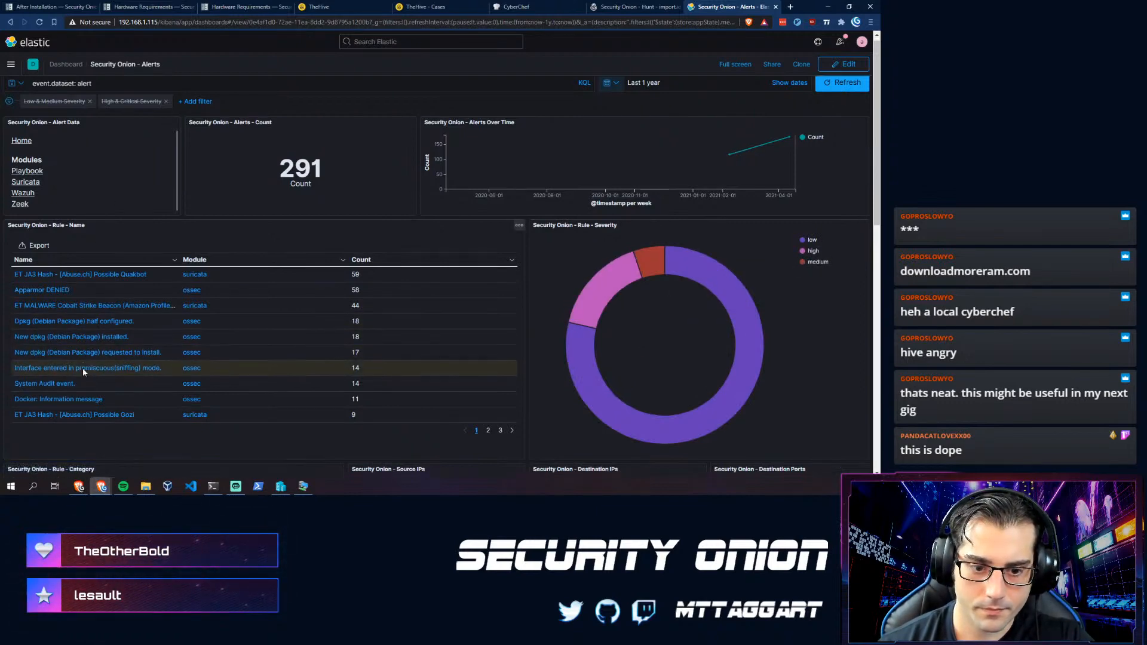
{"action": "scroll", "coordinate": [82, 368], "scroll_direction": "down", "scroll_amount": 2}
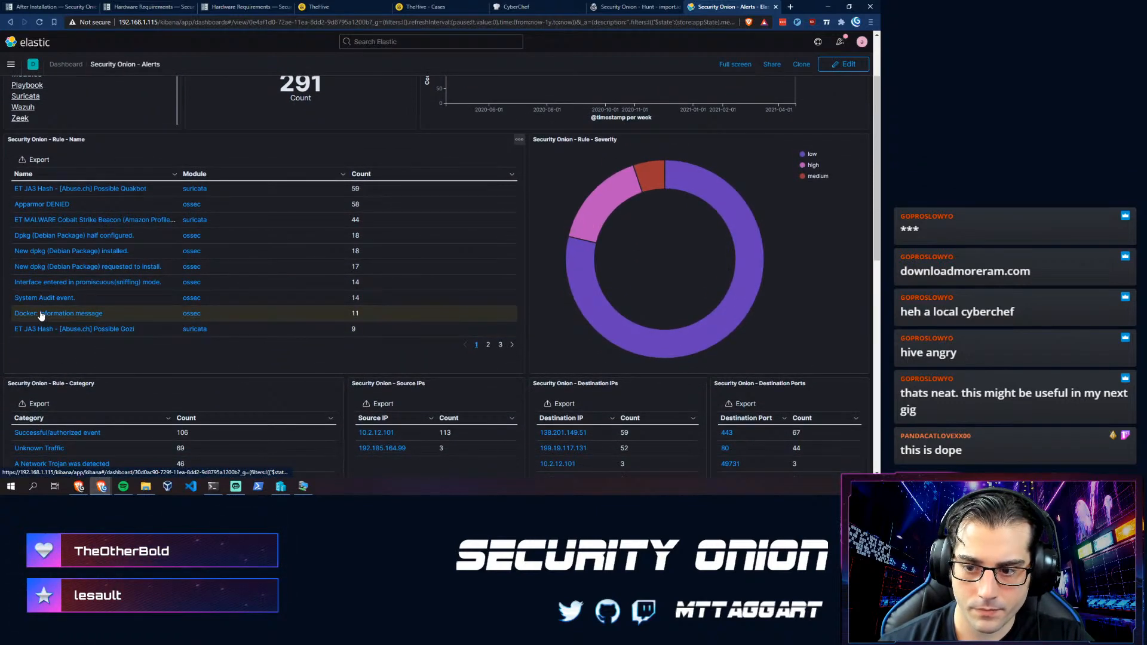
{"action": "scroll", "coordinate": [44, 357], "scroll_direction": "down", "scroll_amount": 3}
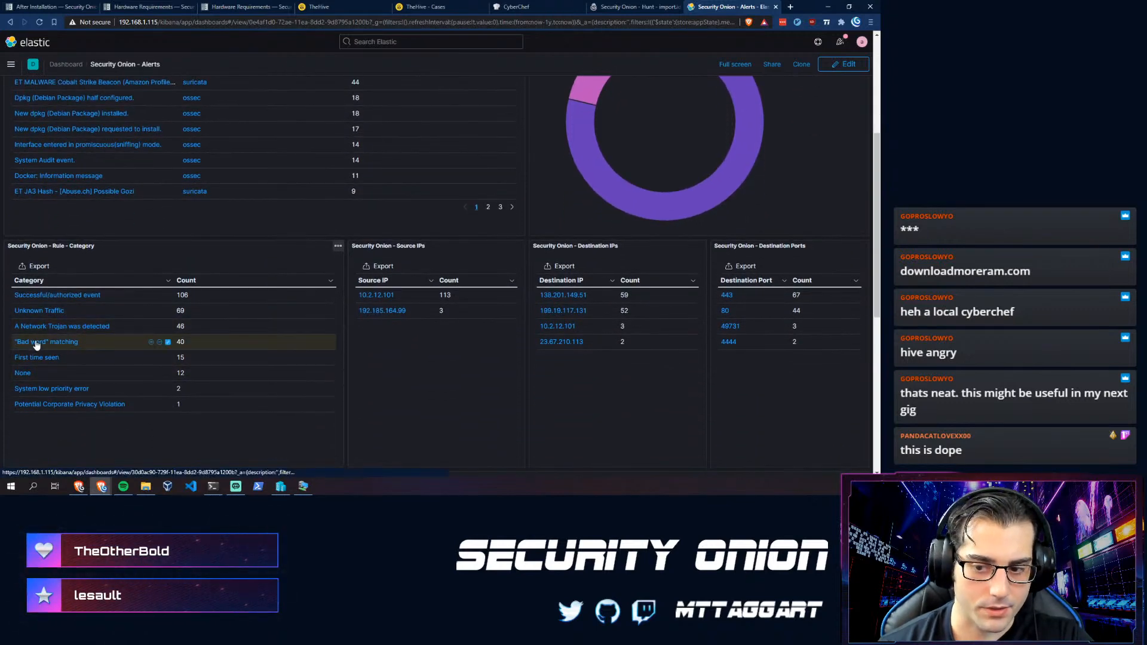
- Drill into the 'Bad word' matching category, set Last 1 year, then remove its category filter
{"action": "left_click", "coordinate": [36, 342]}
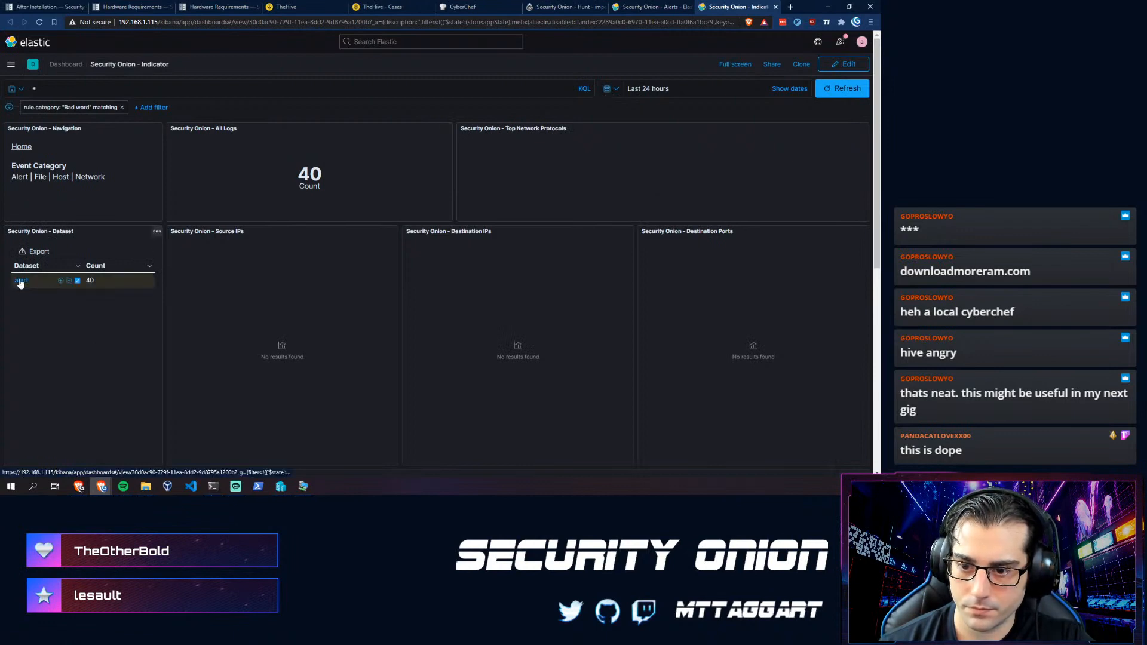
{"action": "left_click", "coordinate": [609, 88]}
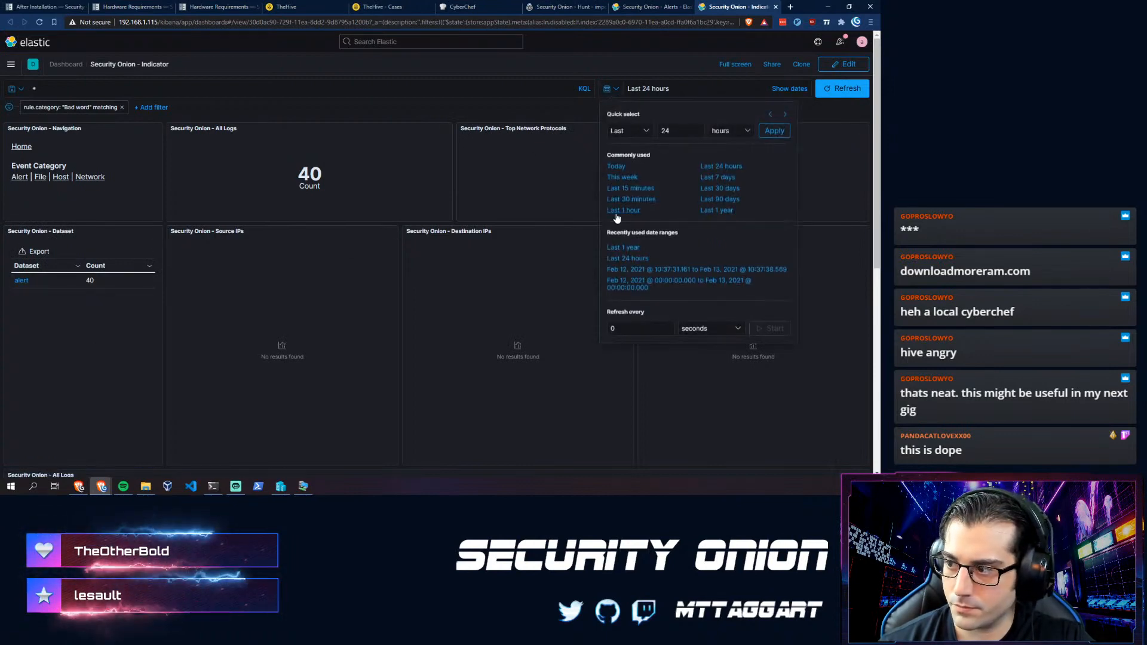
{"action": "left_click", "coordinate": [714, 211]}
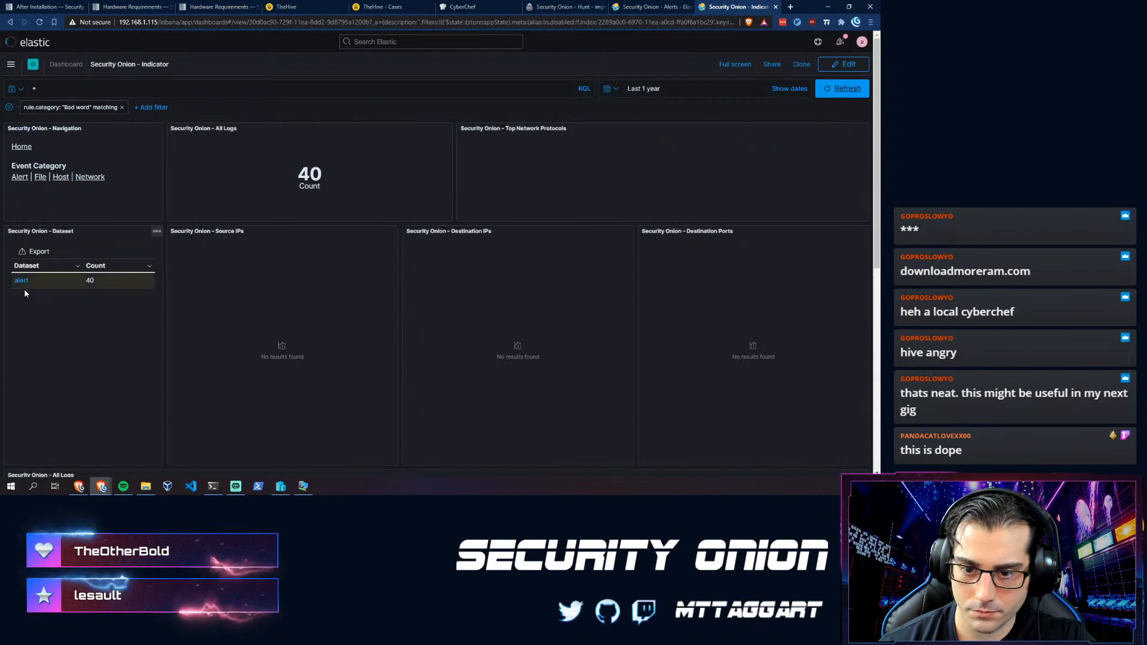
{"action": "left_click", "coordinate": [122, 107]}
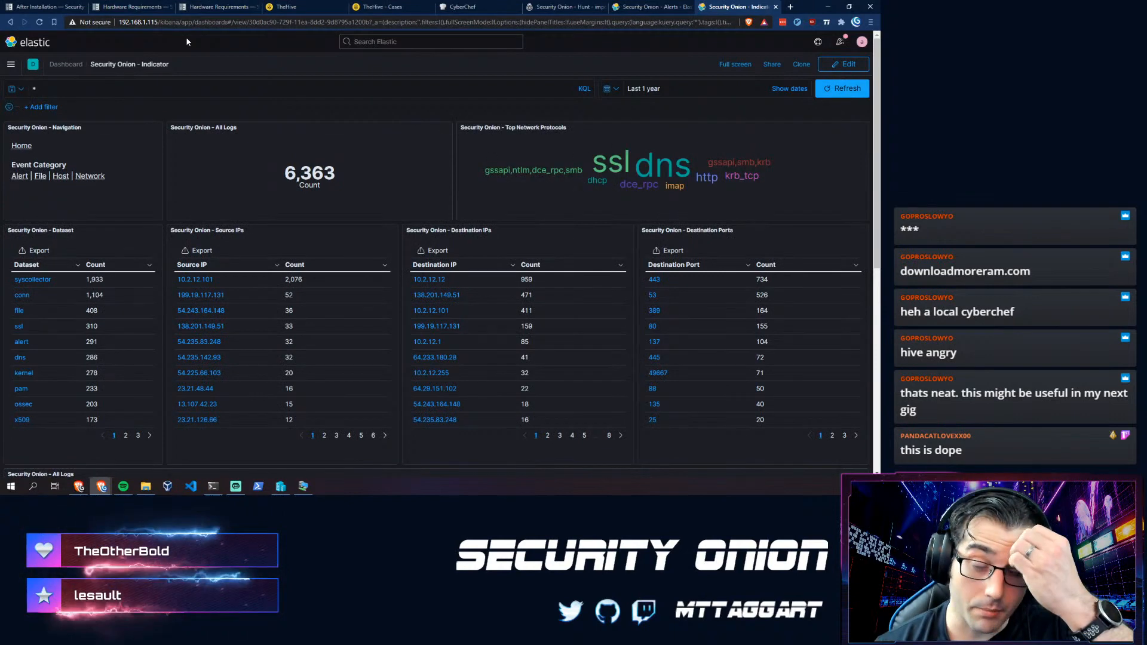
- In the terminal, run sudo find / -name *zeek* 2>/dev/null to list zeek paths
{"action": "left_click", "coordinate": [213, 486]}
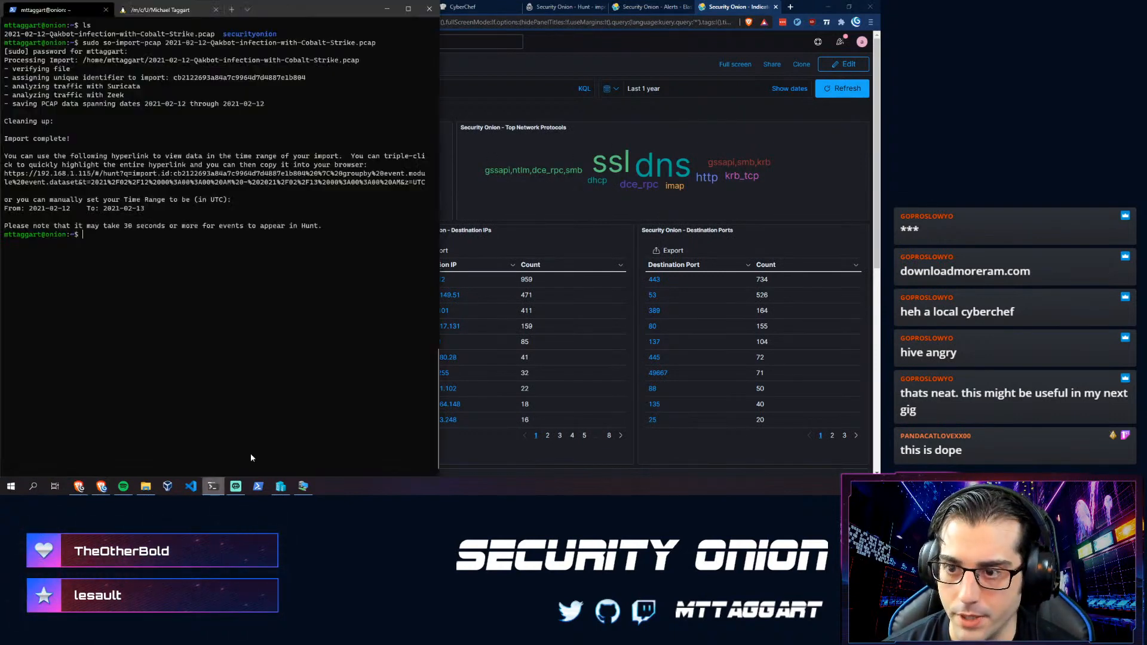
{"action": "type", "text": "zeerk"}
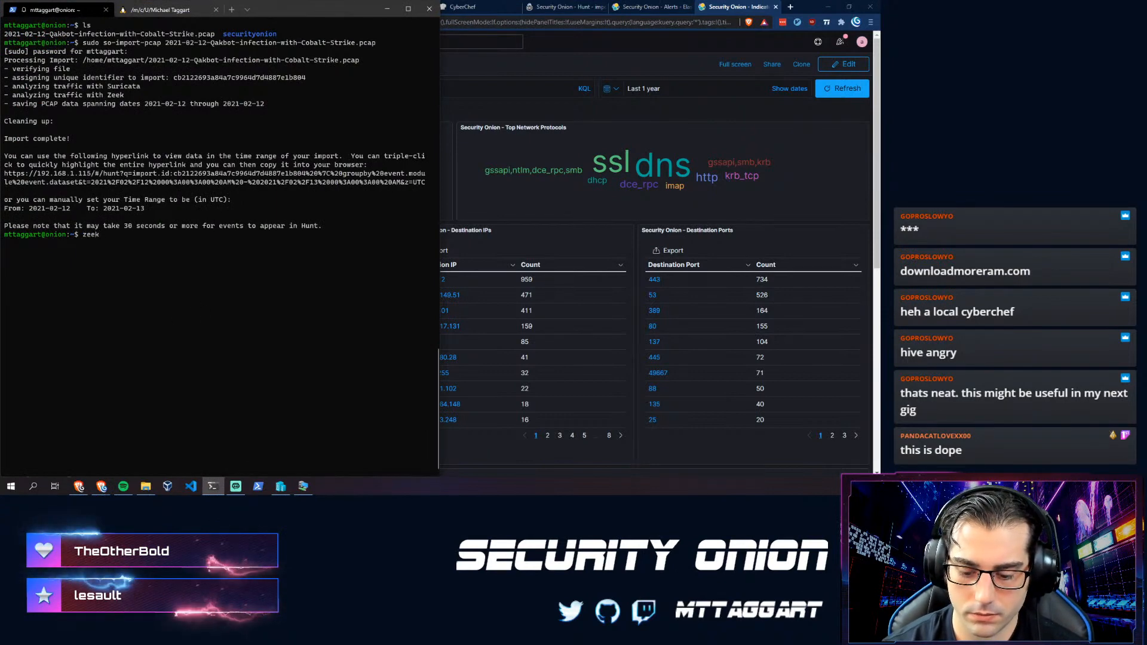
{"action": "type", "text": " --help"}
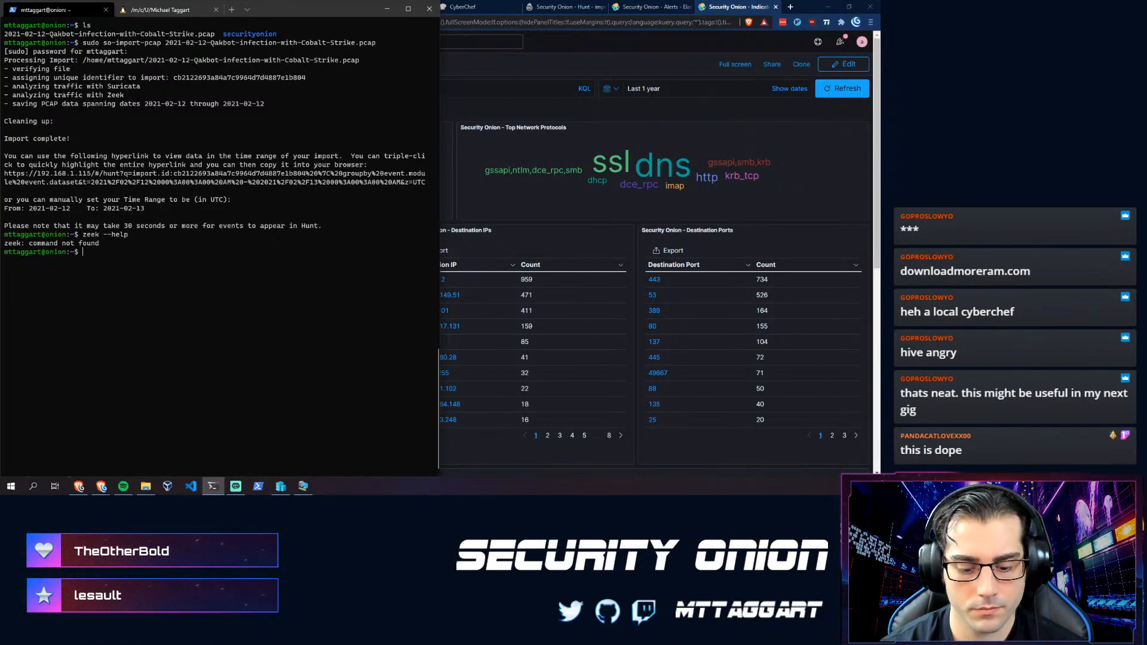
{"action": "type", "text": "sudo ze"}
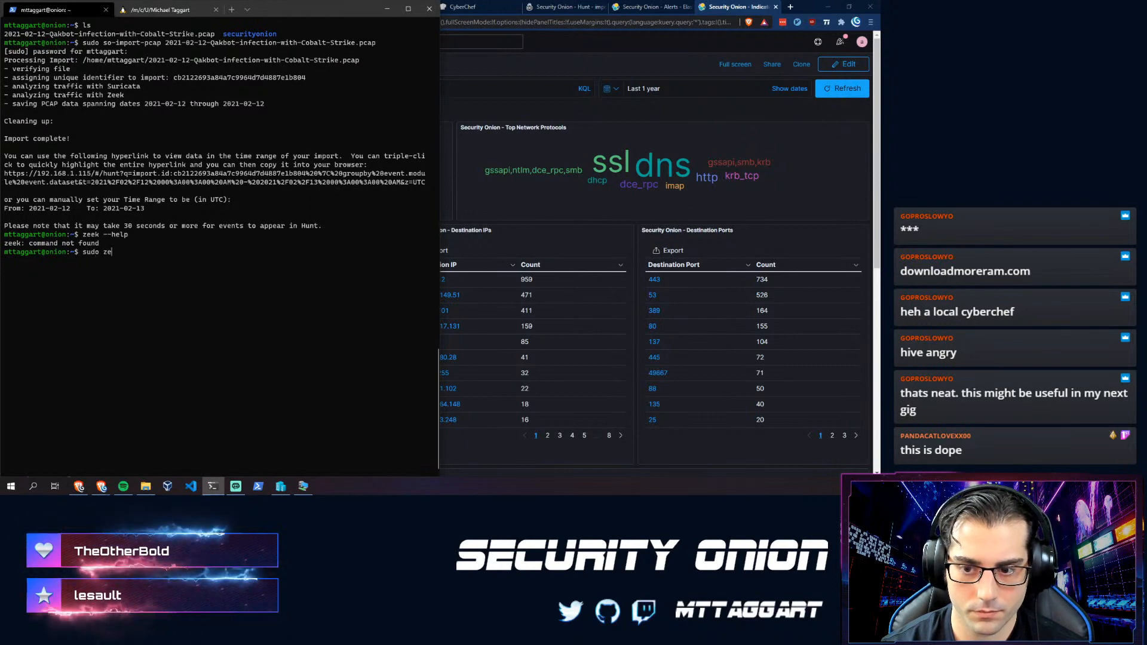
{"action": "type", "text": "ek-"}
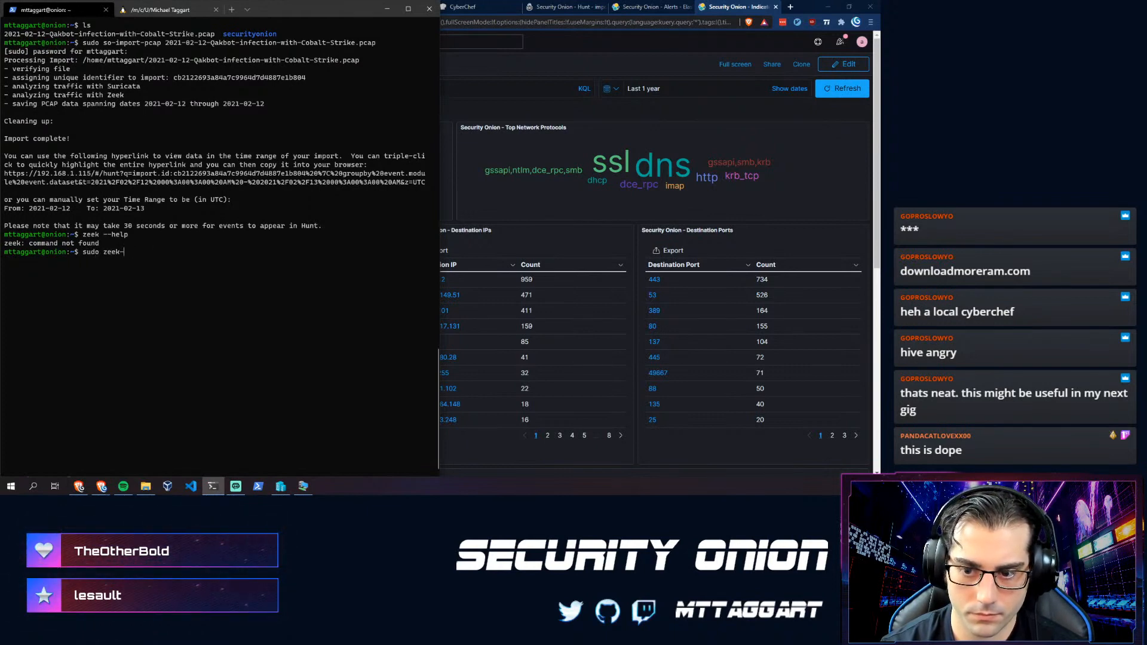
{"action": "type", "text": " /"}
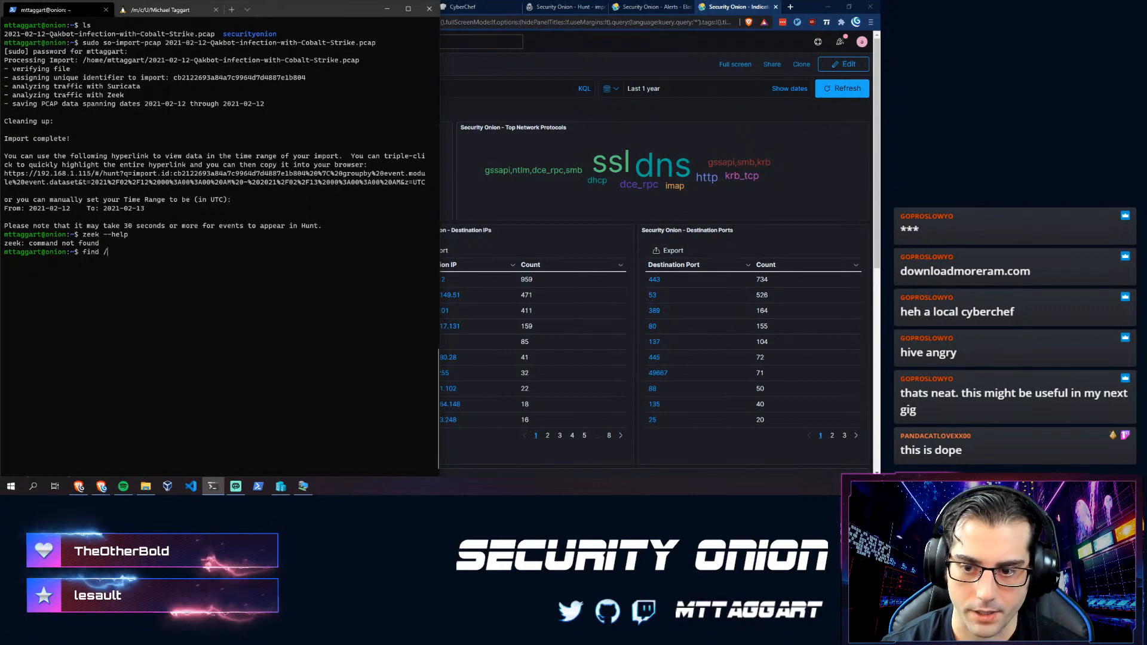
{"action": "type", "text": " -name "}
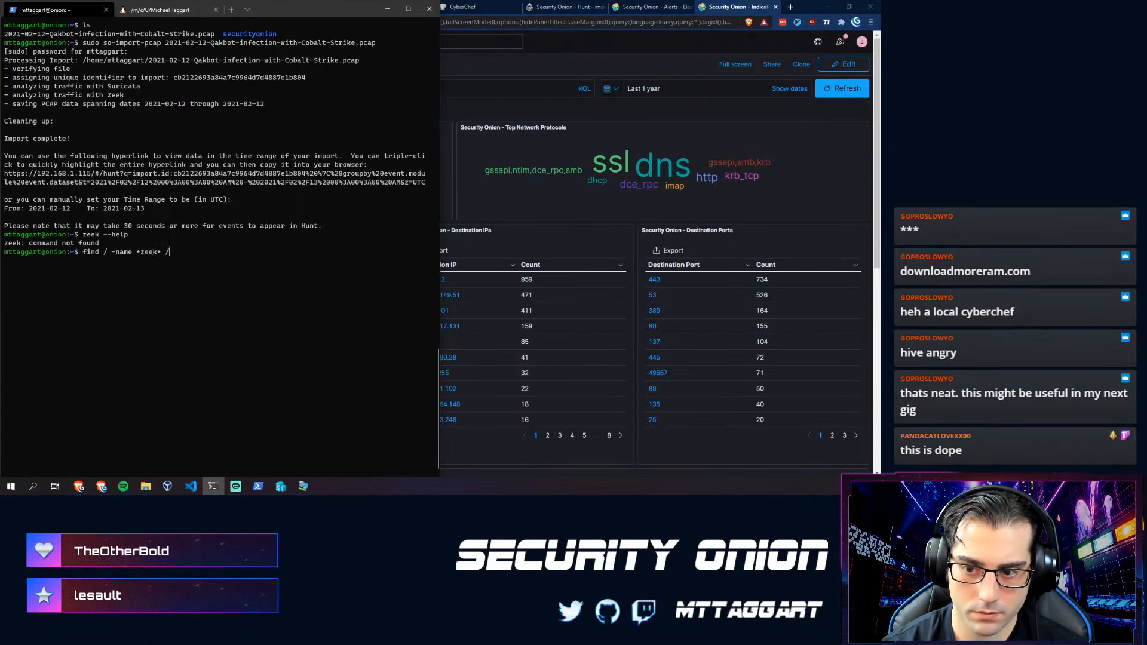
{"action": "type", "text": "*zeek* 2"}
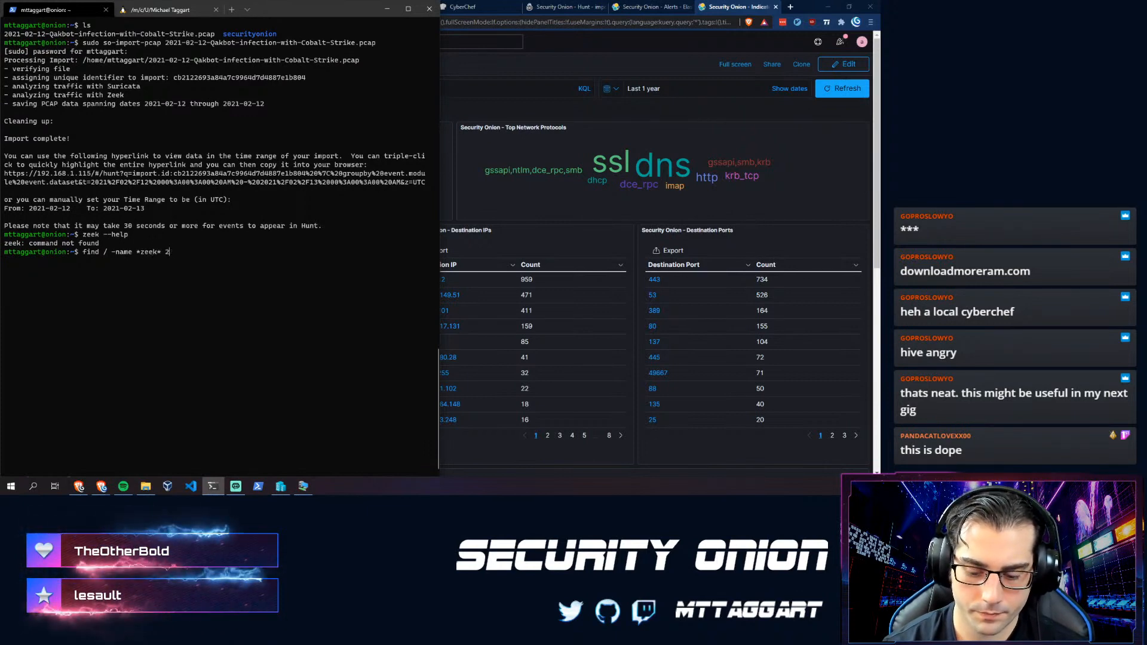
{"action": "type", "text": ">/bin/bash"}
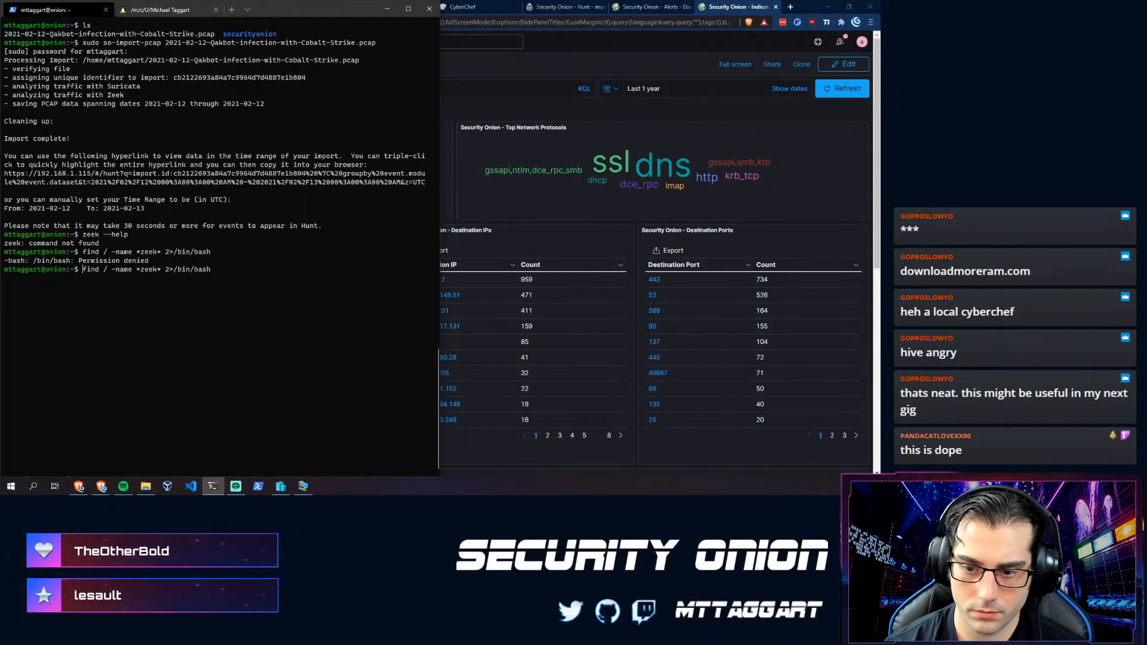
{"action": "key", "text": "BackSpace"}
{"action": "key", "text": "BackSpace"}
{"action": "key", "text": "BackSpace"}
{"action": "key", "text": "BackSpace"}
{"action": "key", "text": "BackSpace"}
{"action": "key", "text": "BackSpace"}
{"action": "key", "text": "BackSpace"}
{"action": "key", "text": "BackSpace"}
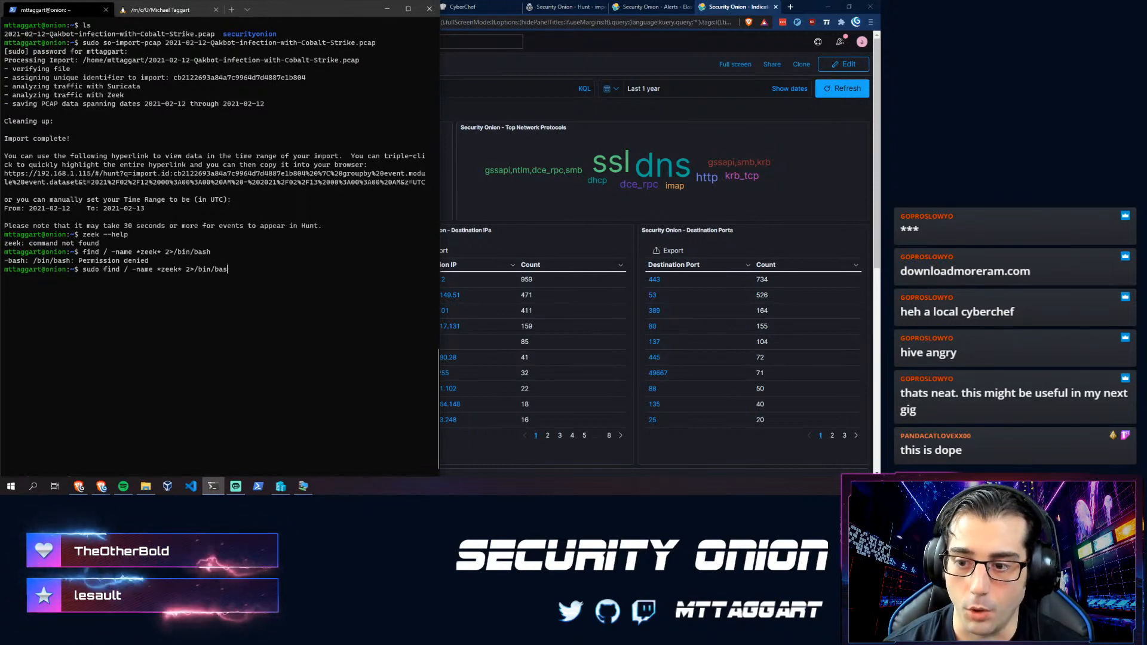
{"action": "type", "text": "dev/"}
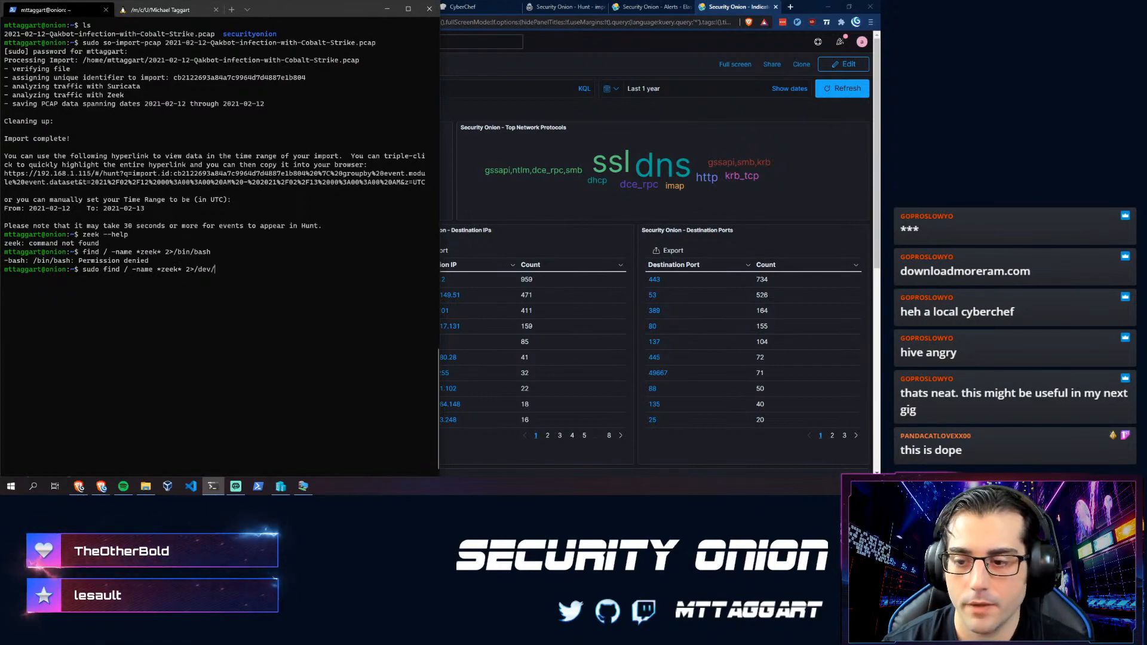
{"action": "type", "text": "null"}
{"action": "key", "text": "Return"}
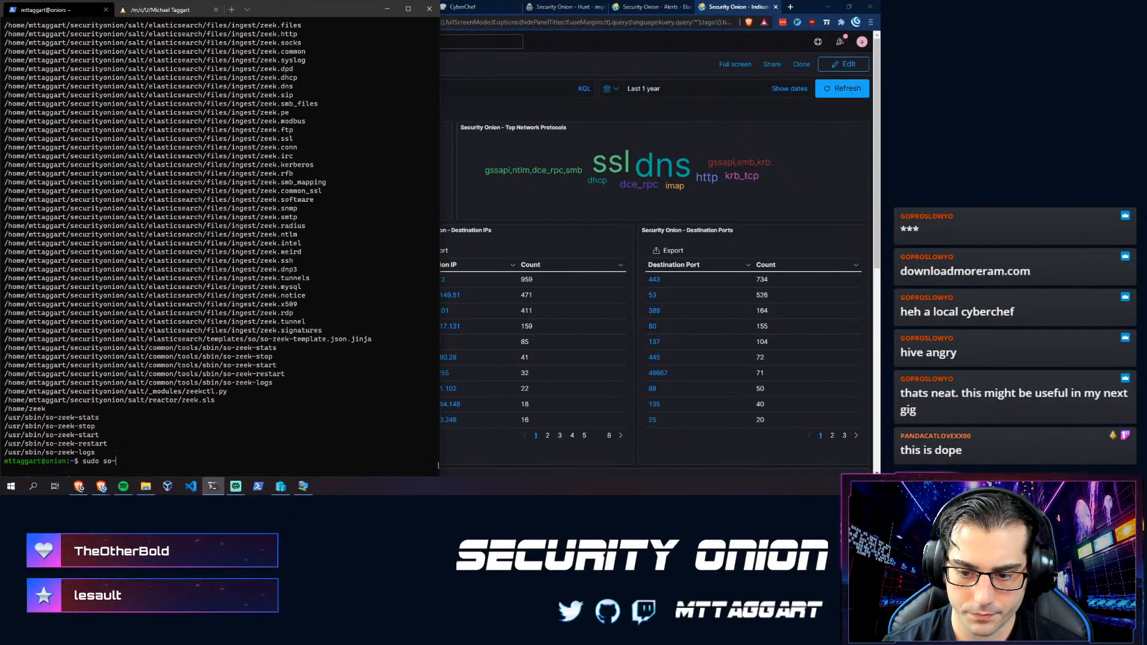
- Run sudo zeek to check whether Zeek is installed, then review the search output
{"action": "type", "text": "k-"}
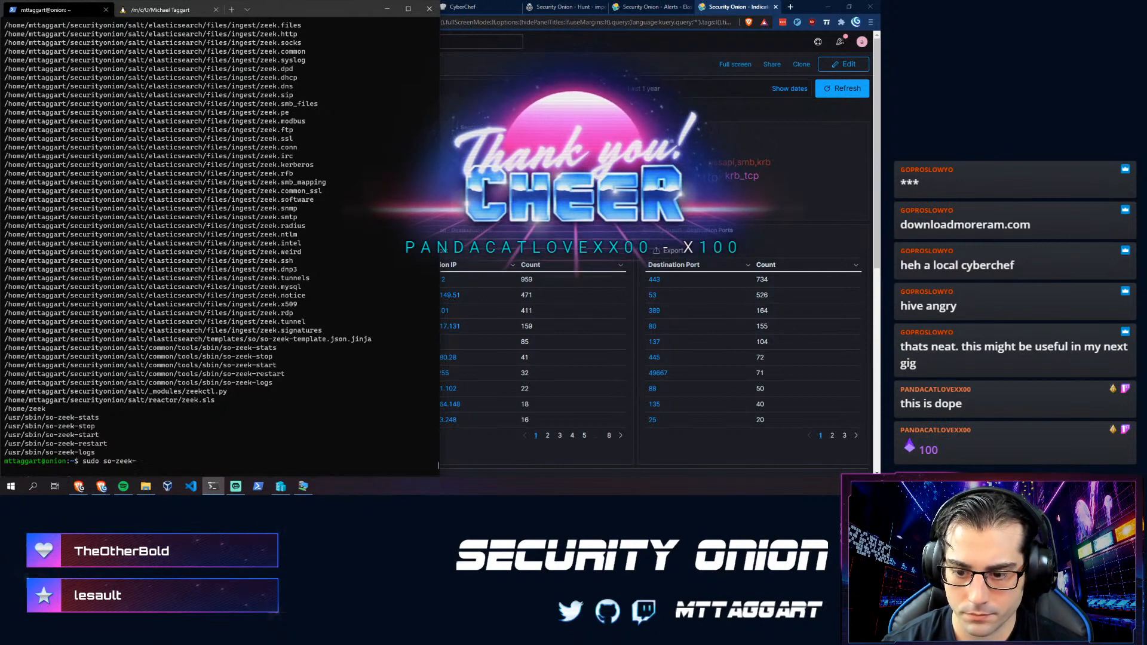
{"action": "key", "text": "BackSpace"}
{"action": "key", "text": "BackSpace"}
{"action": "key", "text": "BackSpace"}
{"action": "key", "text": "BackSpace"}
{"action": "key", "text": "BackSpace"}
{"action": "key", "text": "BackSpace"}
{"action": "key", "text": "BackSpace"}
{"action": "key", "text": "BackSpace"}
{"action": "type", "text": "ze"}
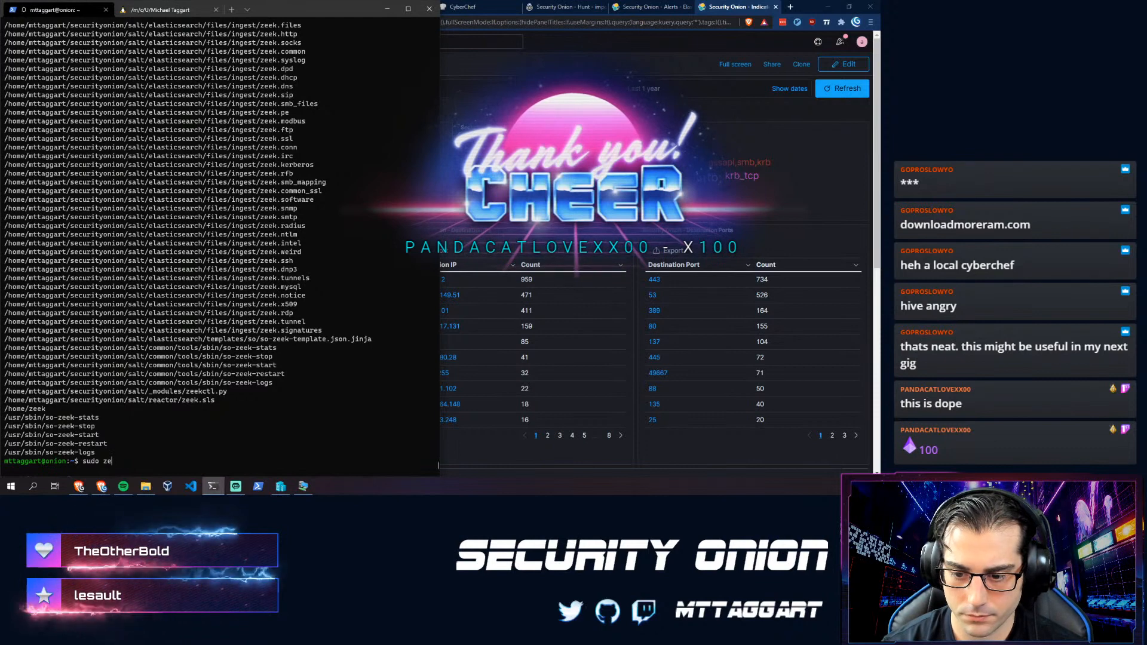
{"action": "type", "text": "ek"}
{"action": "key", "text": "Return"}
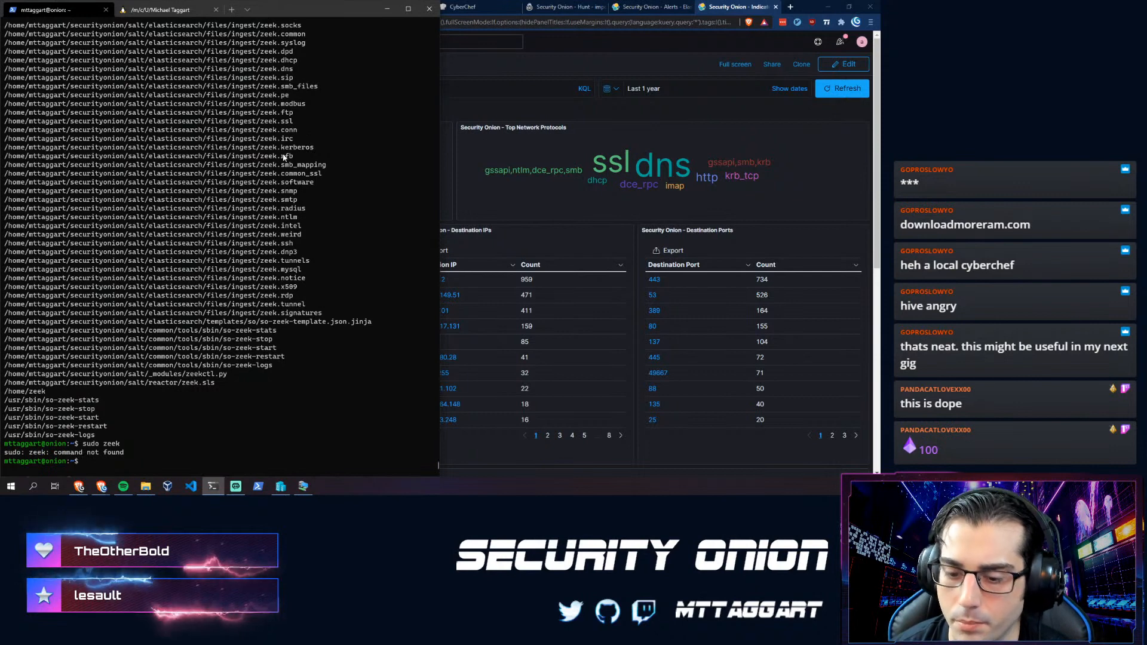
{"action": "scroll", "coordinate": [284, 157], "scroll_direction": "up", "scroll_amount": 3}
{"action": "scroll", "coordinate": [285, 156], "scroll_direction": "up", "scroll_amount": 10}
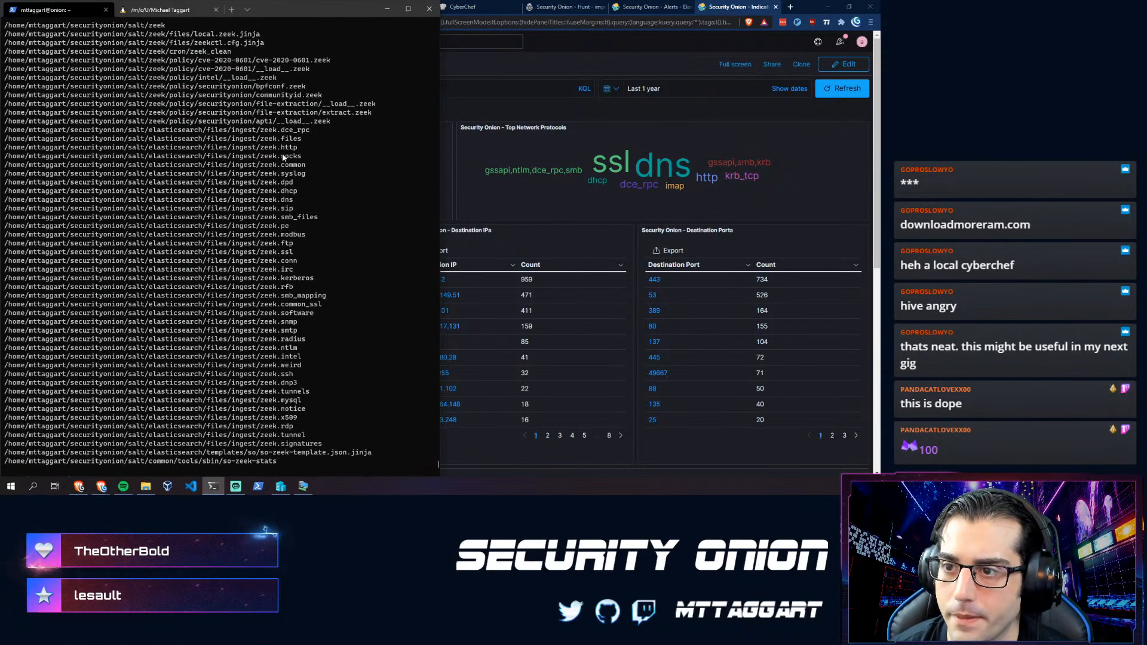
{"action": "scroll", "coordinate": [147, 244], "scroll_direction": "up", "scroll_amount": 15}
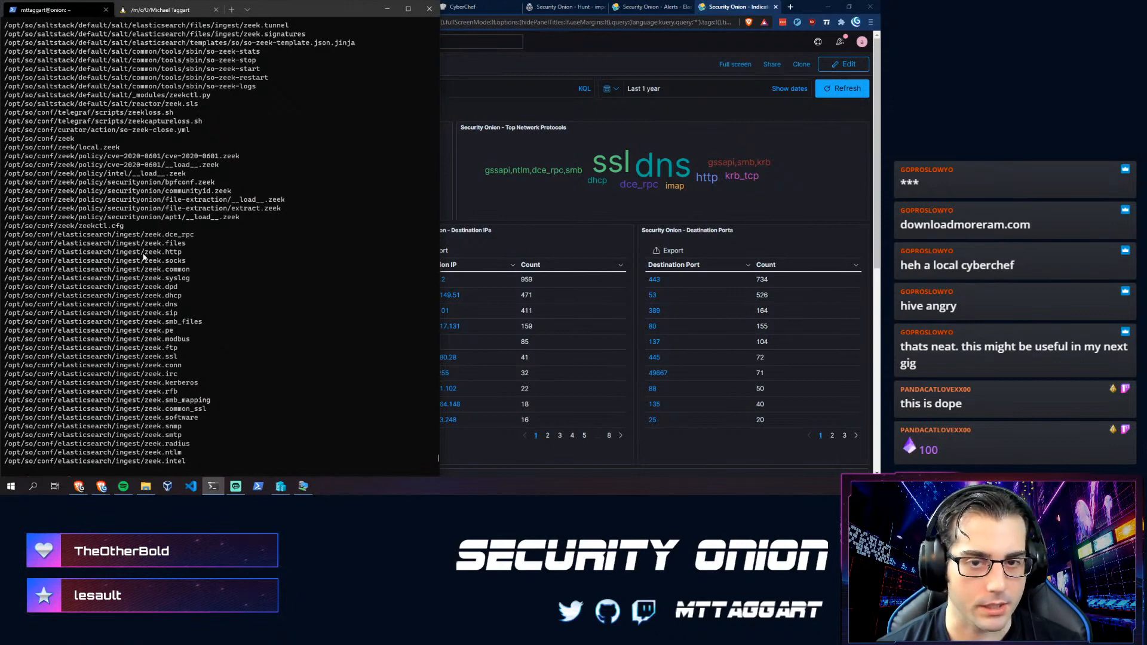
{"action": "scroll", "coordinate": [144, 257], "scroll_direction": "down", "scroll_amount": 13}
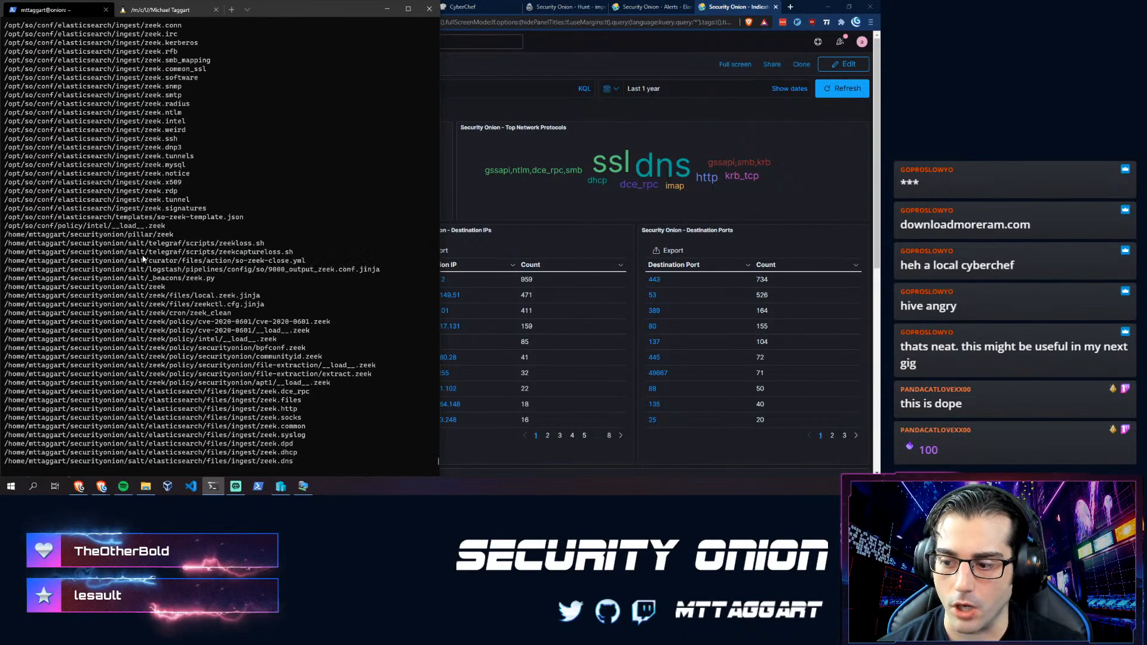
{"action": "left_click", "coordinate": [566, 24]}
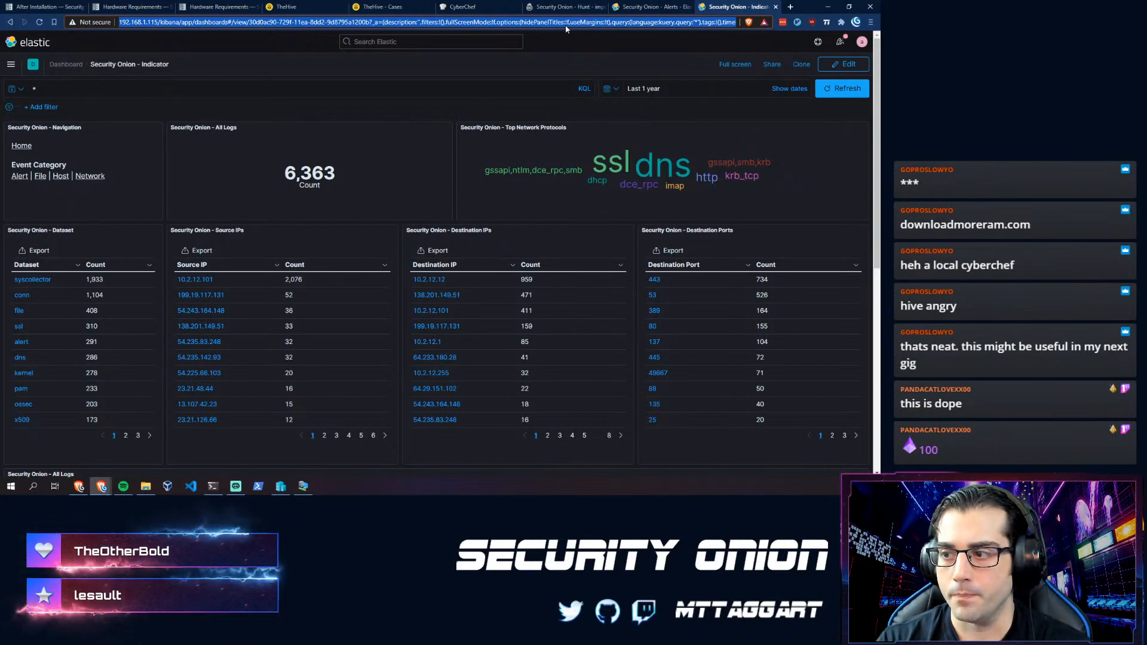
- Search 'rita active countermeasures' in a new tab and open the RITA - Active Countermeasures page
{"action": "key", "text": "ctrl+t"}
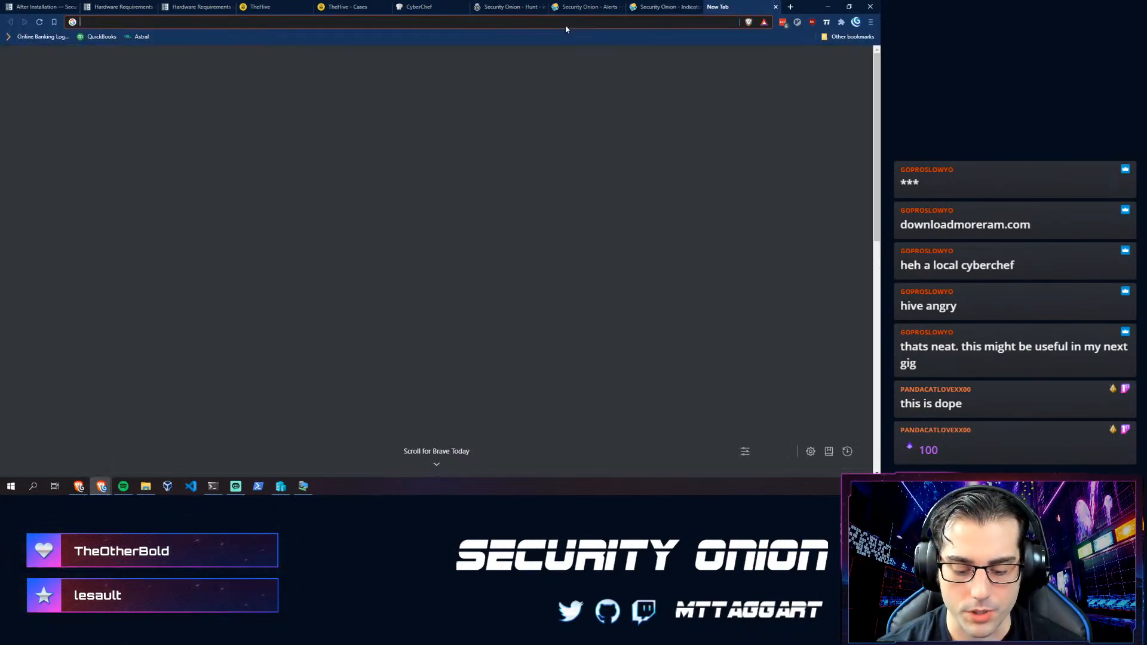
{"action": "type", "text": "rit"}
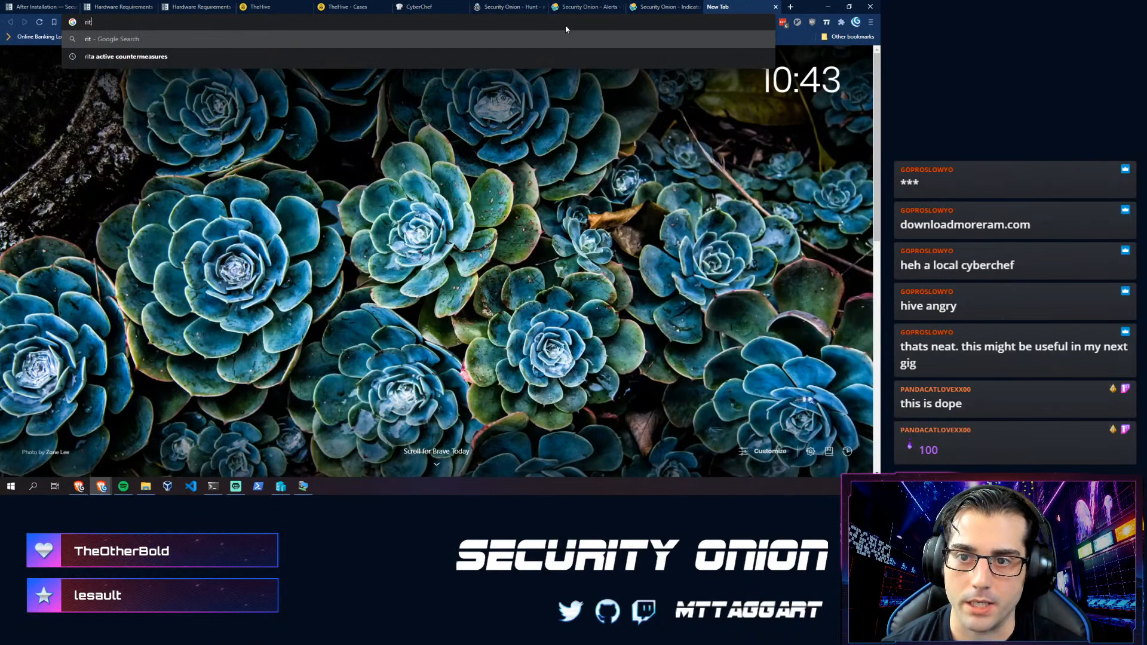
{"action": "key", "text": "Down"}
{"action": "key", "text": "Return"}
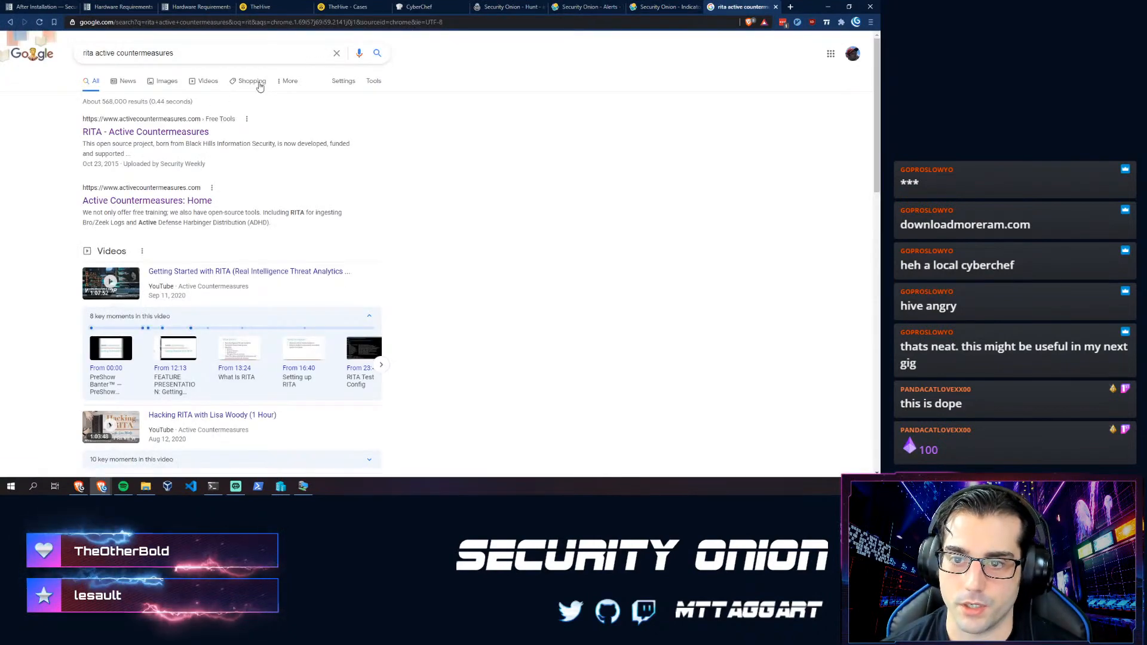
{"action": "left_click", "coordinate": [158, 131]}
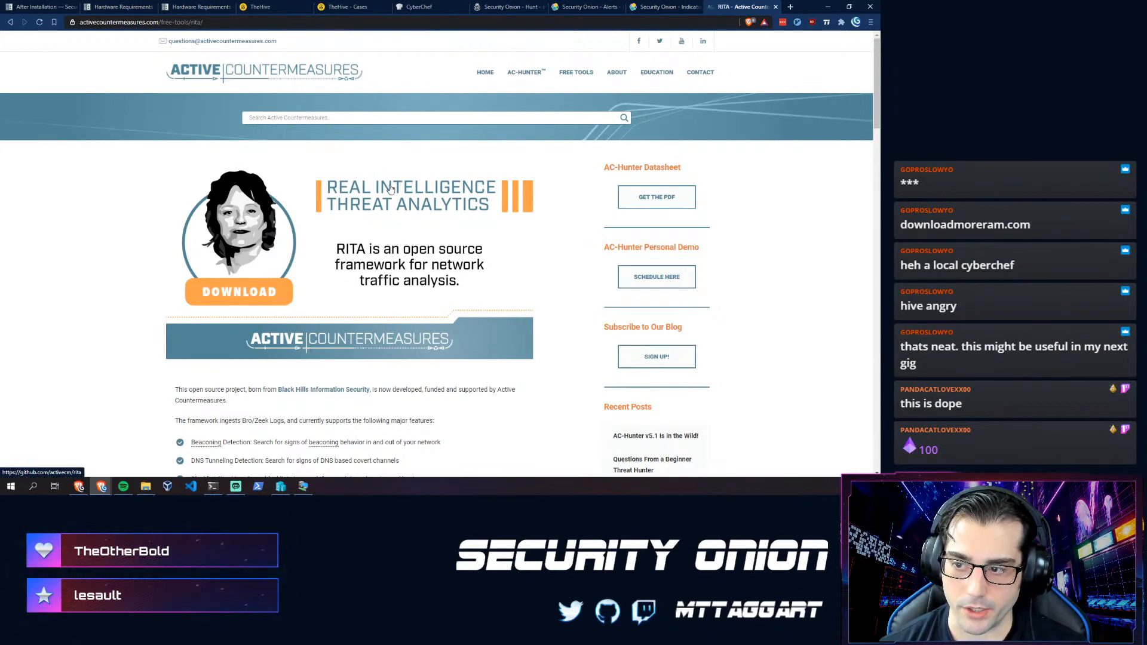
{"action": "scroll", "coordinate": [345, 238], "scroll_direction": "down", "scroll_amount": 2}
{"action": "scroll", "coordinate": [340, 242], "scroll_direction": "up", "scroll_amount": 1}
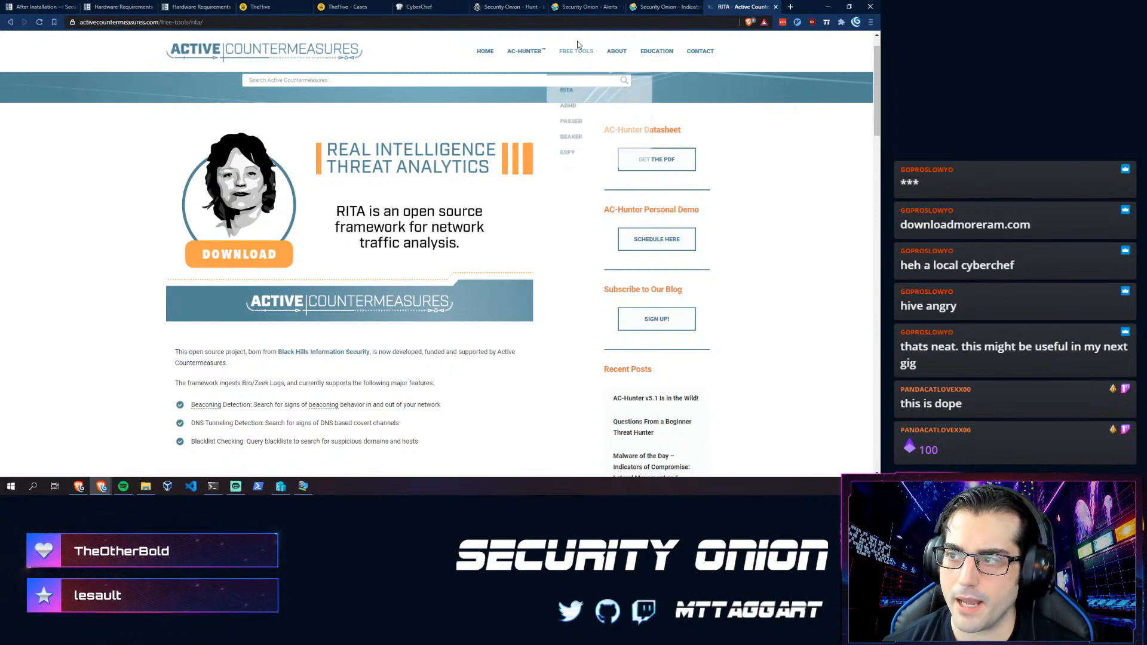
- Open the AC-Hunter Features page and view its enlarged dashboard screenshot
{"action": "left_click", "coordinate": [525, 56]}
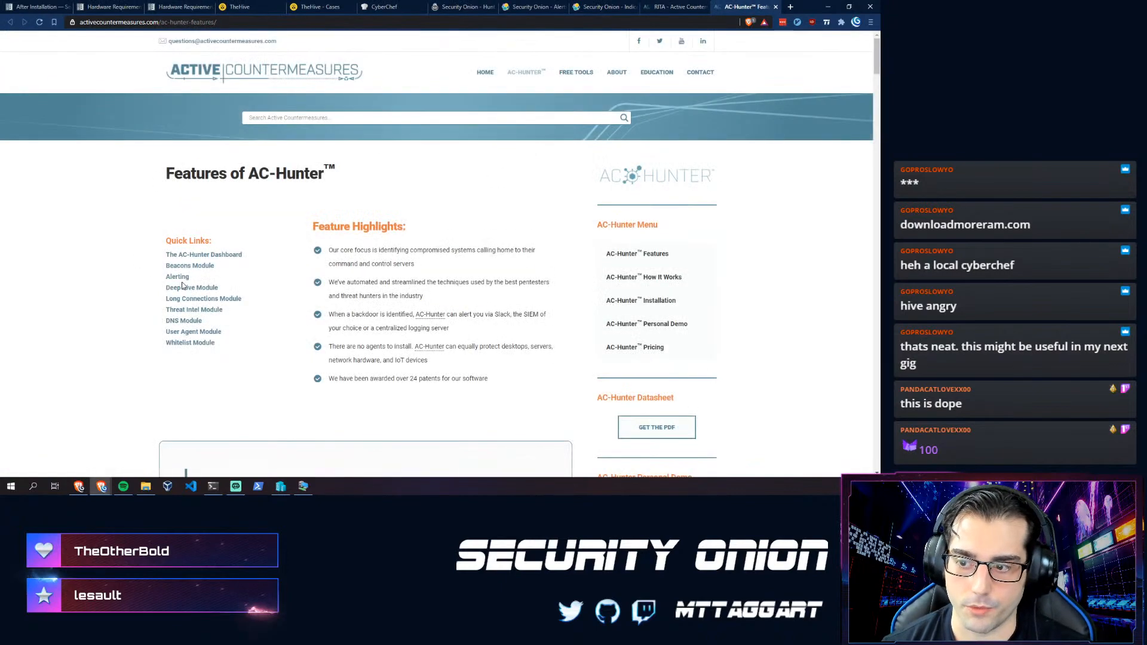
{"action": "scroll", "coordinate": [183, 282], "scroll_direction": "down", "scroll_amount": 10}
{"action": "scroll", "coordinate": [183, 282], "scroll_direction": "down", "scroll_amount": 9}
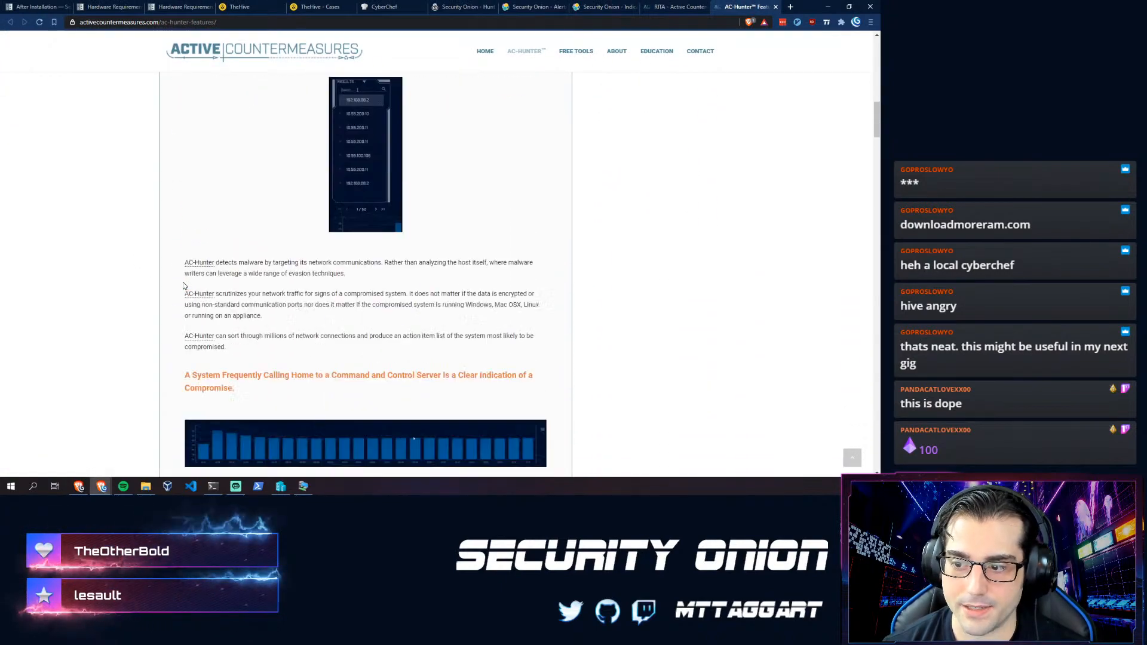
{"action": "scroll", "coordinate": [183, 277], "scroll_direction": "up", "scroll_amount": 5}
{"action": "scroll", "coordinate": [183, 278], "scroll_direction": "up", "scroll_amount": 5}
{"action": "left_click", "coordinate": [287, 242]}
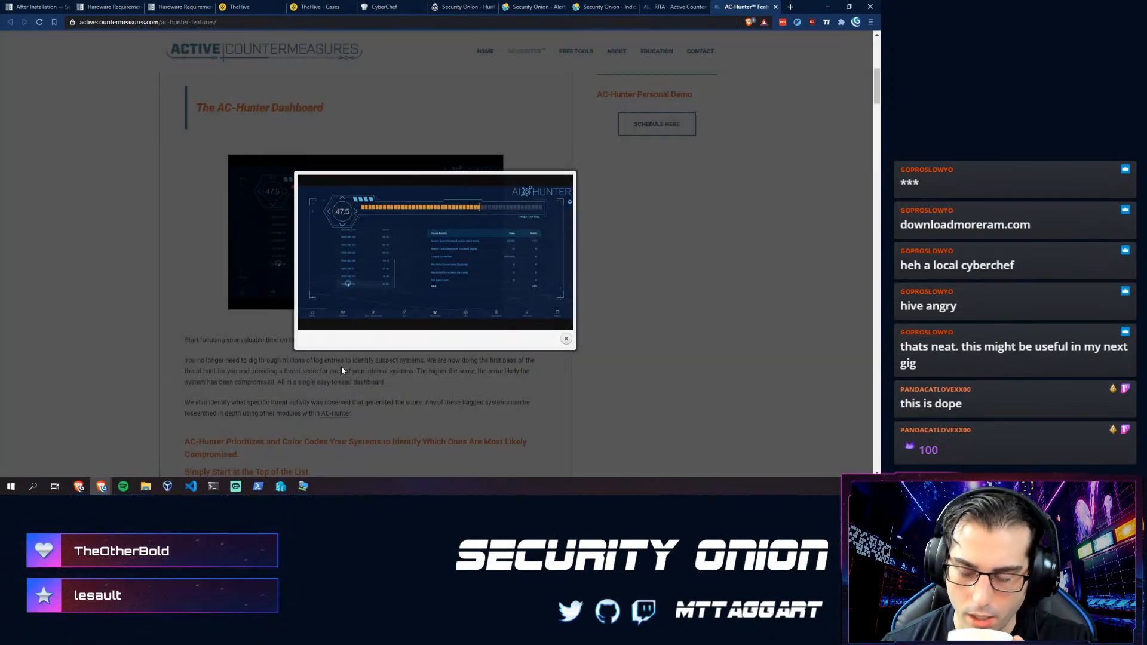
{"action": "left_click", "coordinate": [342, 366]}
- Return to the RITA page and read its beaconing, DNS tunneling and blacklist features
{"action": "scroll", "coordinate": [332, 362], "scroll_direction": "up", "scroll_amount": 6}
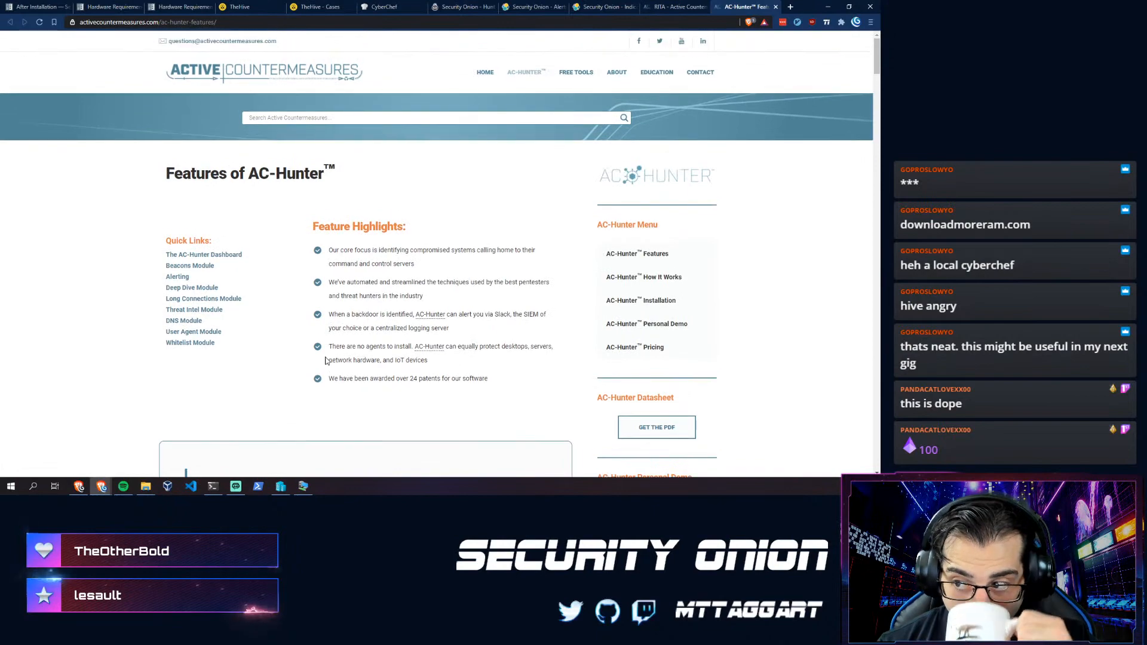
{"action": "key", "text": "ctrl+shift+Tab"}
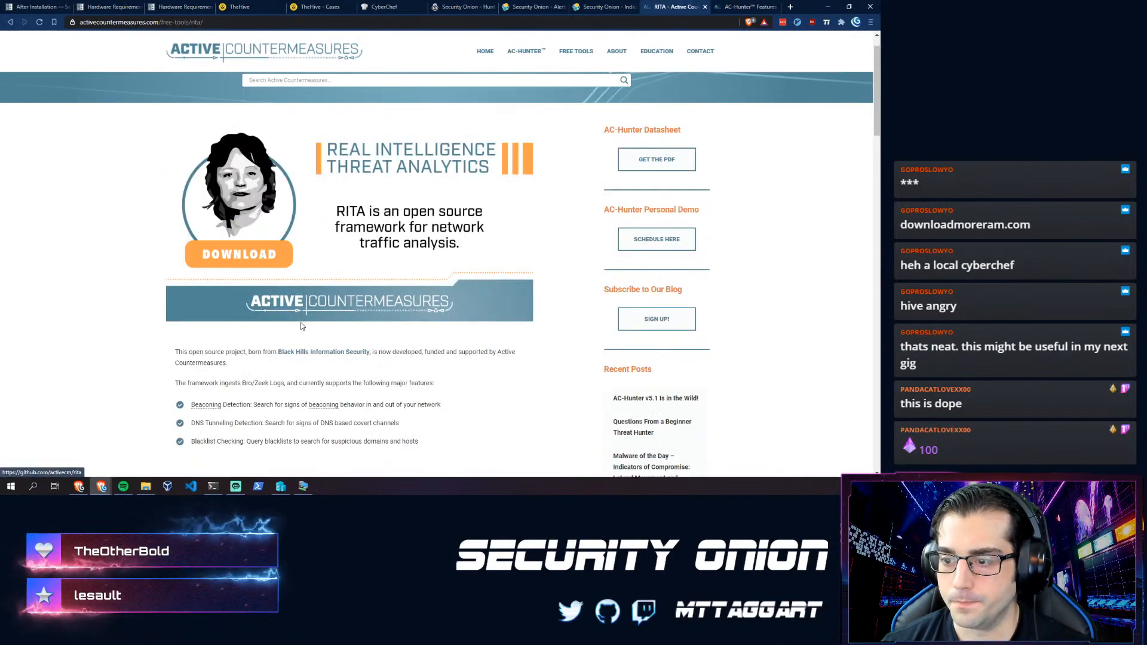
{"action": "scroll", "coordinate": [204, 351], "scroll_direction": "down", "scroll_amount": 3}
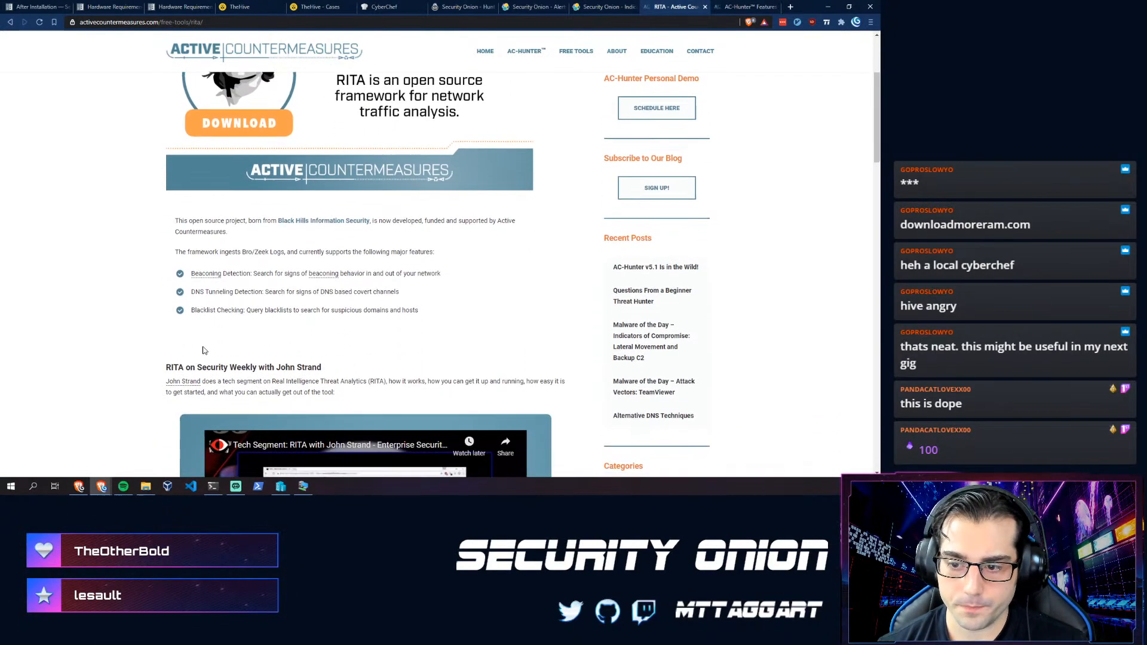
{"action": "scroll", "coordinate": [203, 350], "scroll_direction": "down", "scroll_amount": 5}
{"action": "scroll", "coordinate": [203, 338], "scroll_direction": "up", "scroll_amount": 7}
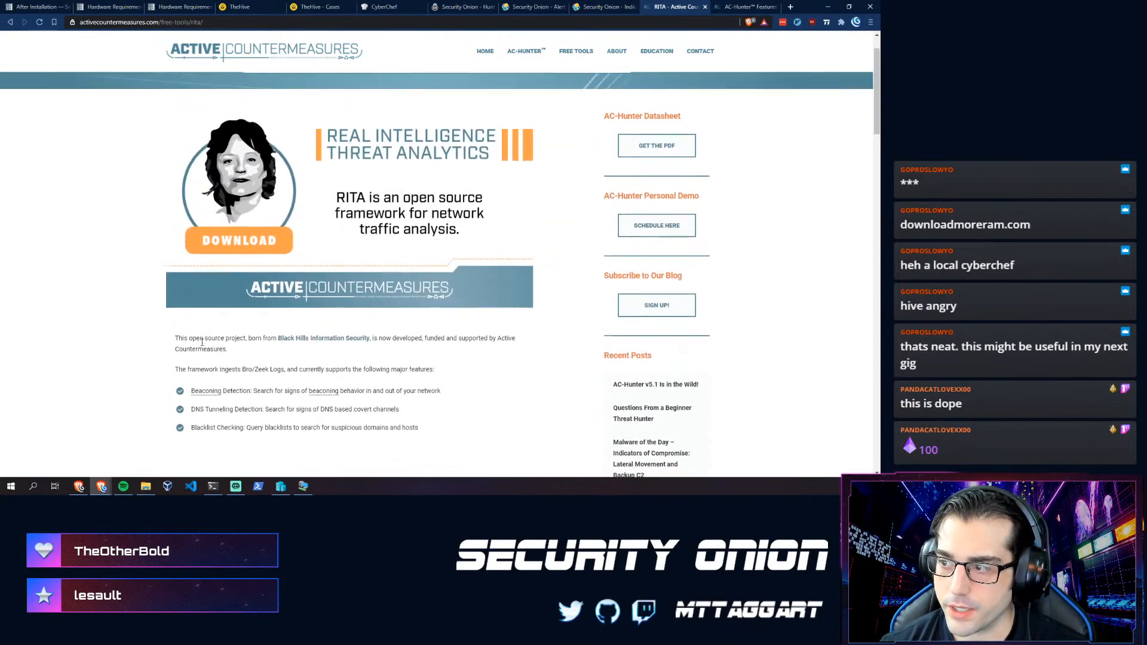
{"action": "scroll", "coordinate": [202, 342], "scroll_direction": "up", "scroll_amount": 1}
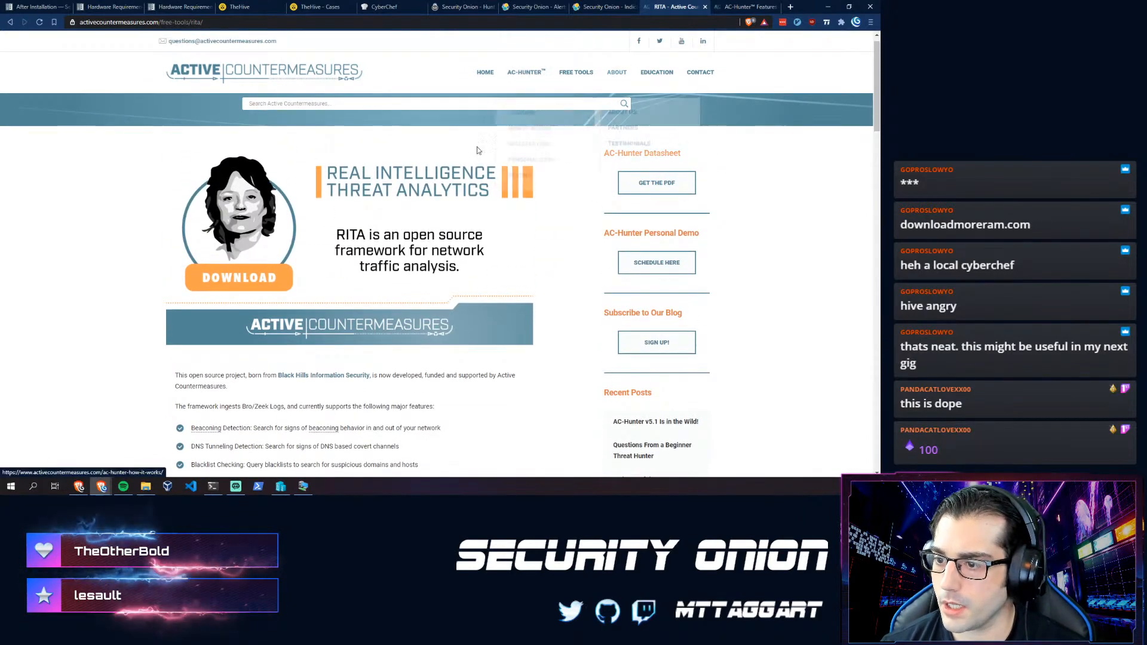
{"action": "scroll", "coordinate": [306, 337], "scroll_direction": "down", "scroll_amount": 1}
{"action": "scroll", "coordinate": [306, 336], "scroll_direction": "down", "scroll_amount": 9}
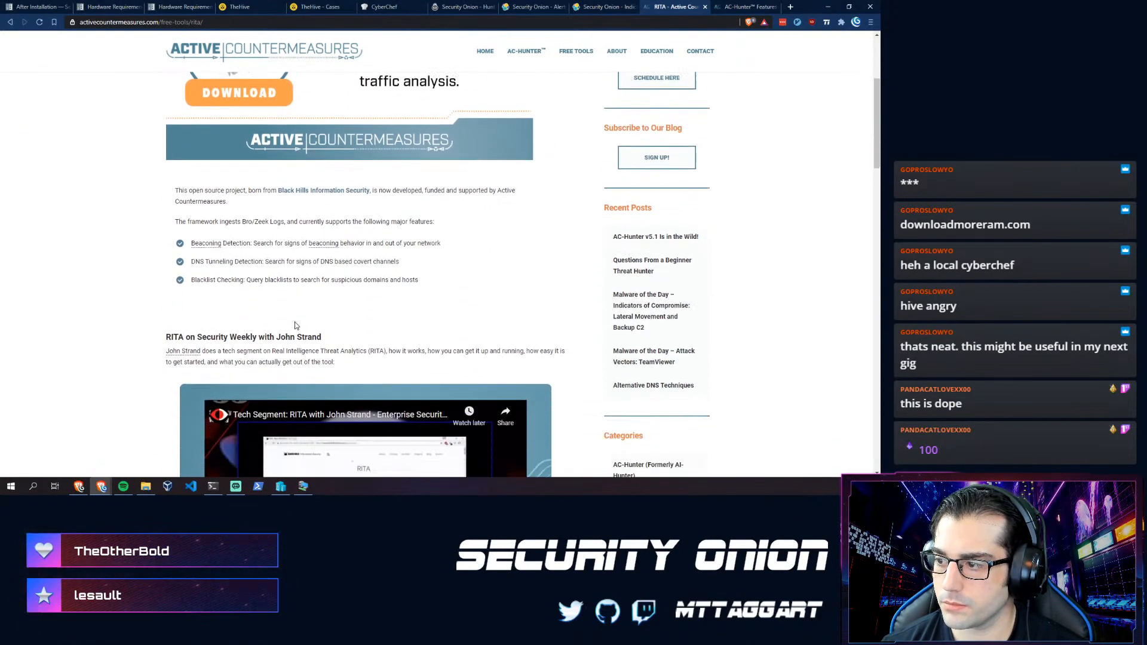
{"action": "scroll", "coordinate": [258, 331], "scroll_direction": "down", "scroll_amount": 10}
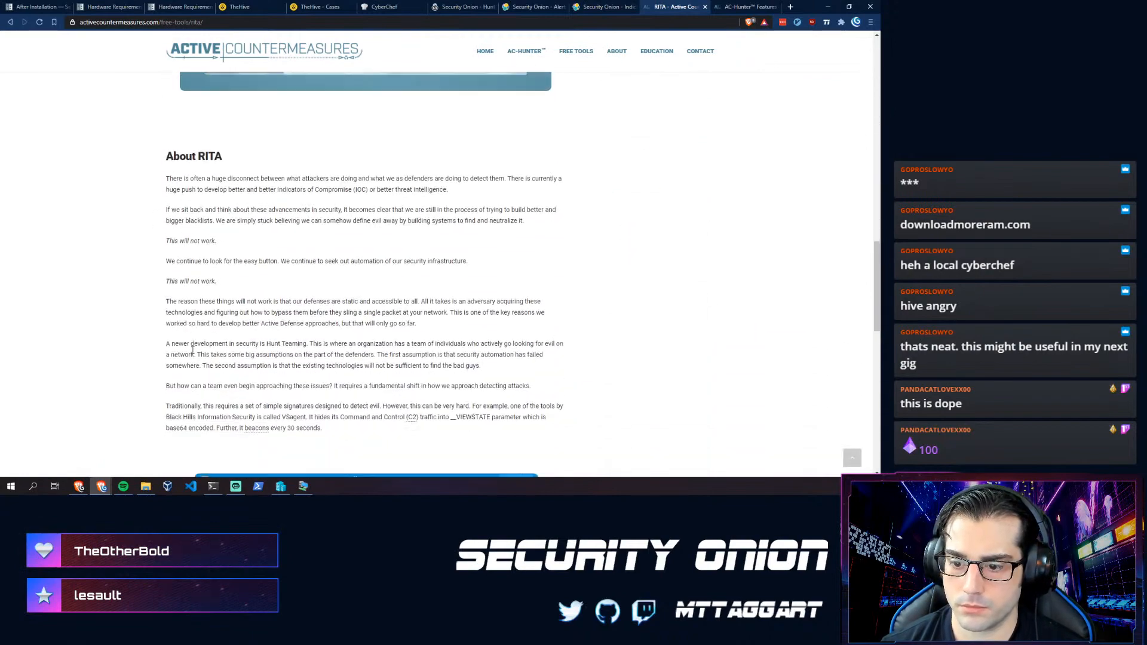
{"action": "scroll", "coordinate": [174, 338], "scroll_direction": "down", "scroll_amount": 8}
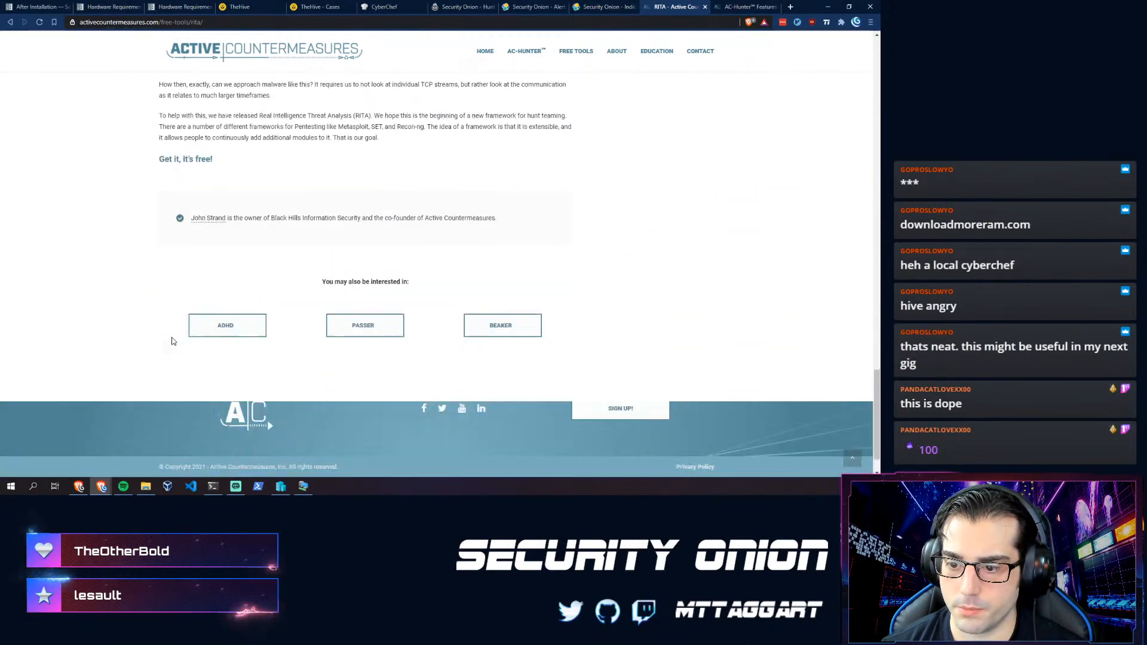
{"action": "key", "text": "Home"}
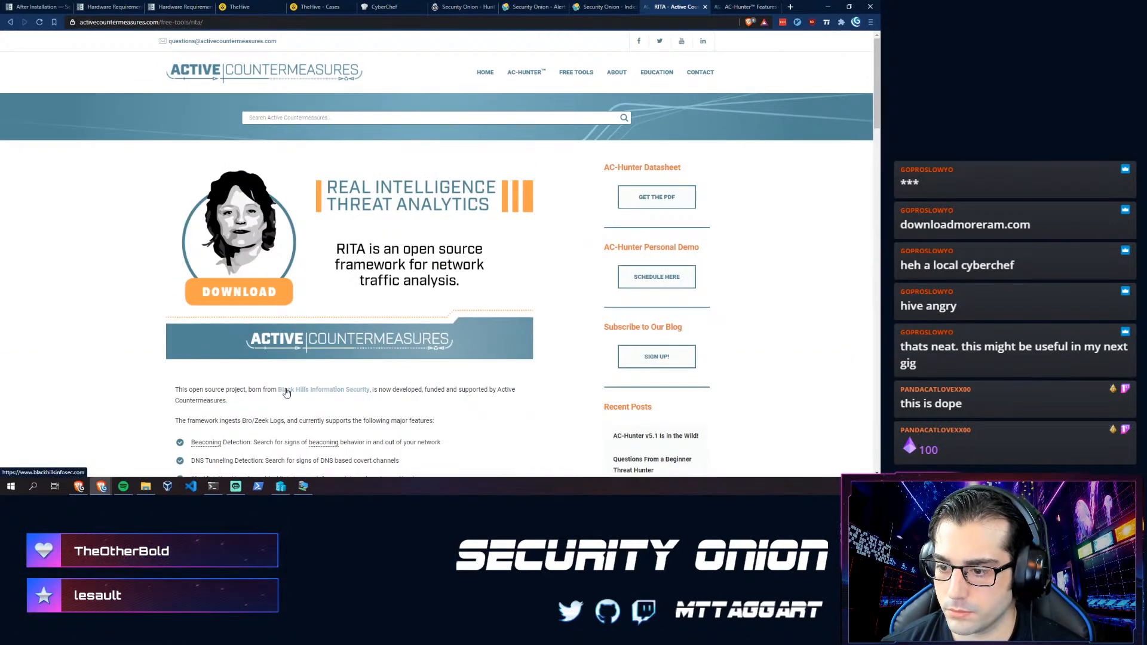
{"action": "scroll", "coordinate": [355, 410], "scroll_direction": "down", "scroll_amount": 1}
{"action": "scroll", "coordinate": [388, 328], "scroll_direction": "up", "scroll_amount": 1}
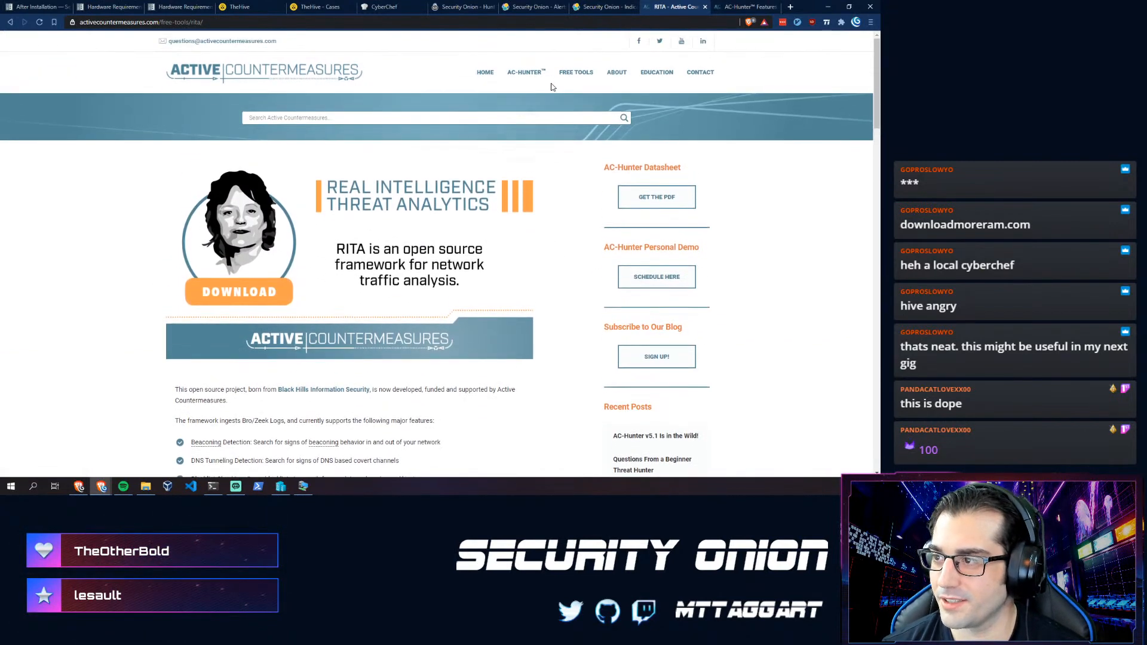
{"action": "left_click", "coordinate": [573, 74]}
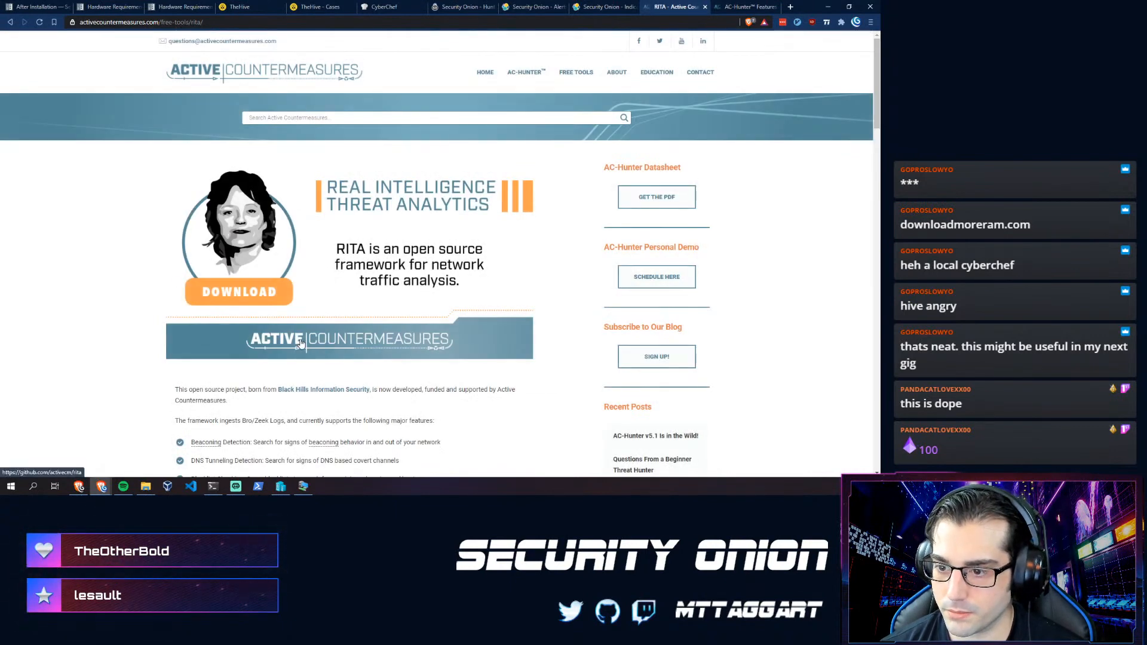
- Go to RITA's GitHub repository and copy the install.sh download link address
{"action": "left_click", "coordinate": [239, 293]}
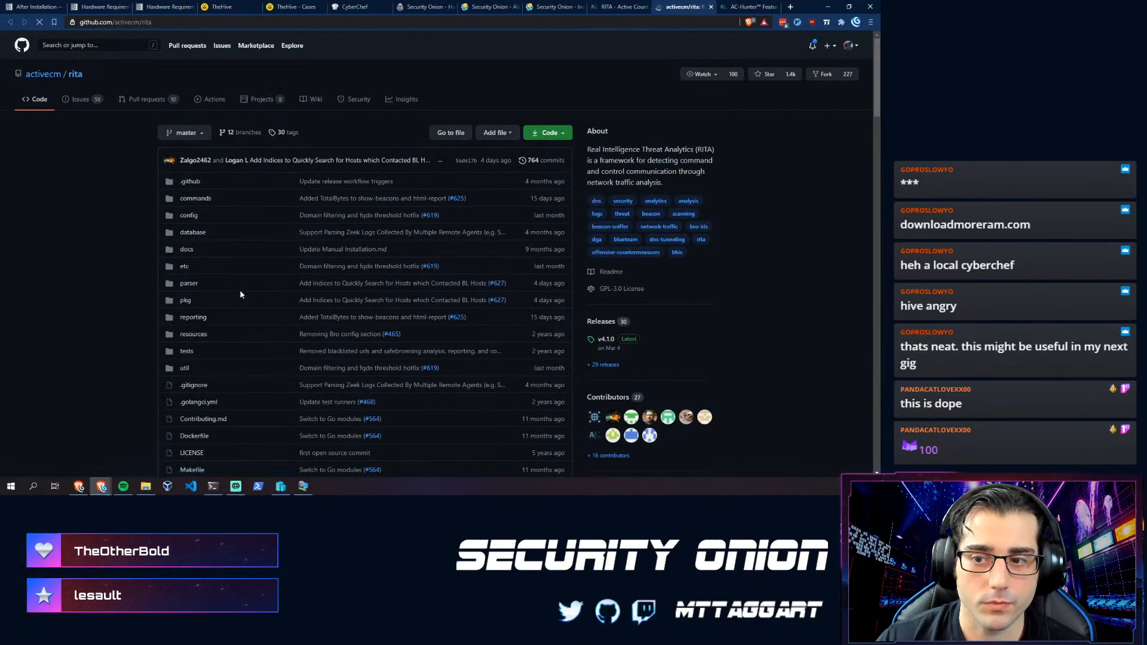
{"action": "scroll", "coordinate": [120, 275], "scroll_direction": "down", "scroll_amount": 10}
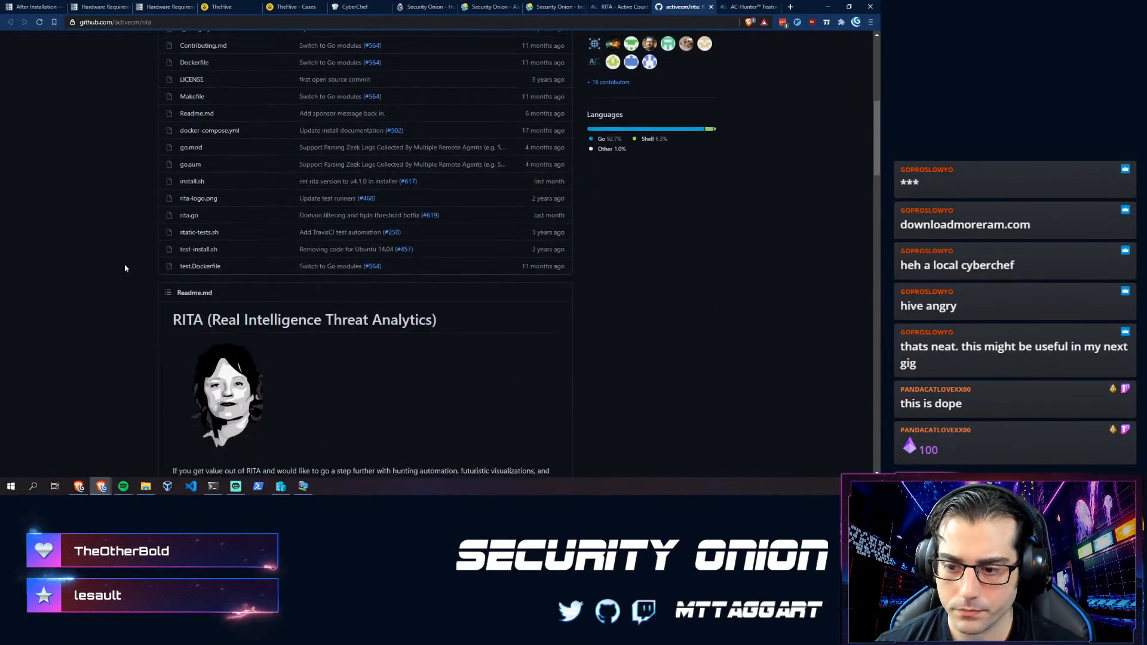
{"action": "scroll", "coordinate": [143, 275], "scroll_direction": "down", "scroll_amount": 2}
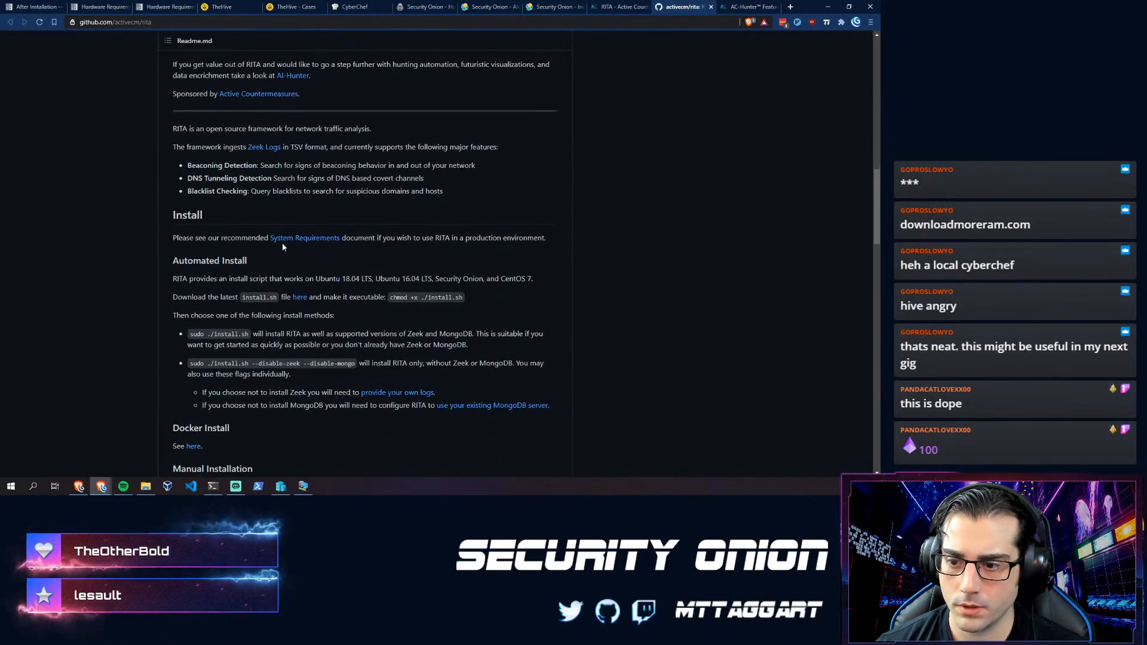
{"action": "scroll", "coordinate": [171, 281], "scroll_direction": "down", "scroll_amount": 1}
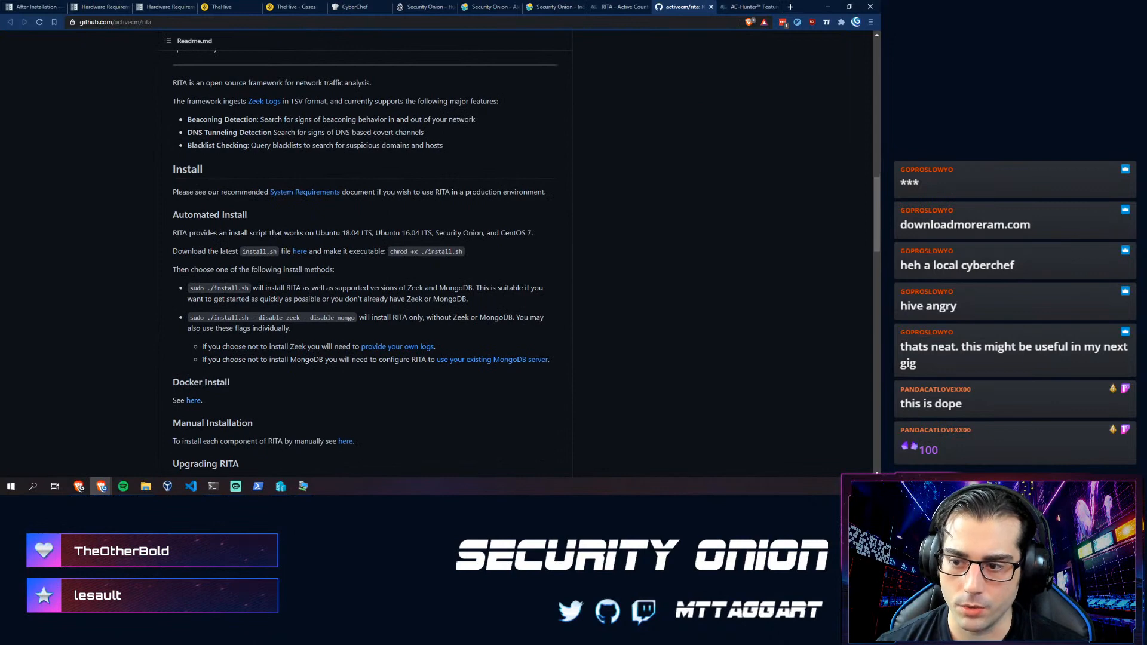
{"action": "right_click", "coordinate": [297, 258]}
{"action": "left_click", "coordinate": [334, 327]}
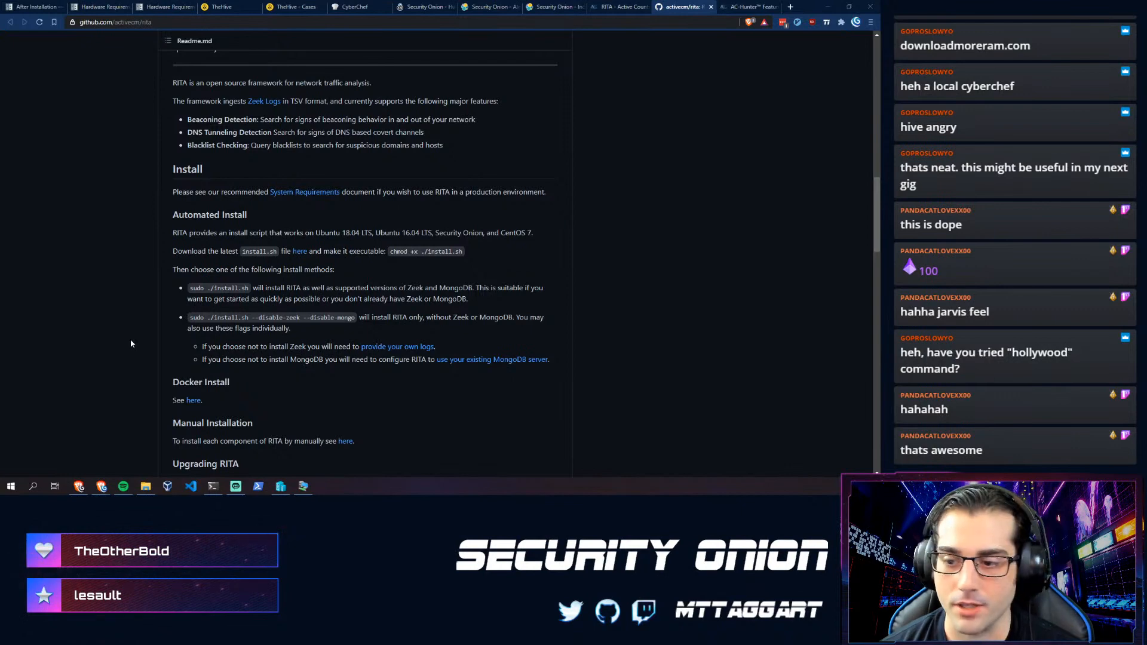
- In the terminal, run sudo zeek (command not found) and paste the link after wget
{"action": "key", "text": "alt+Tab"}
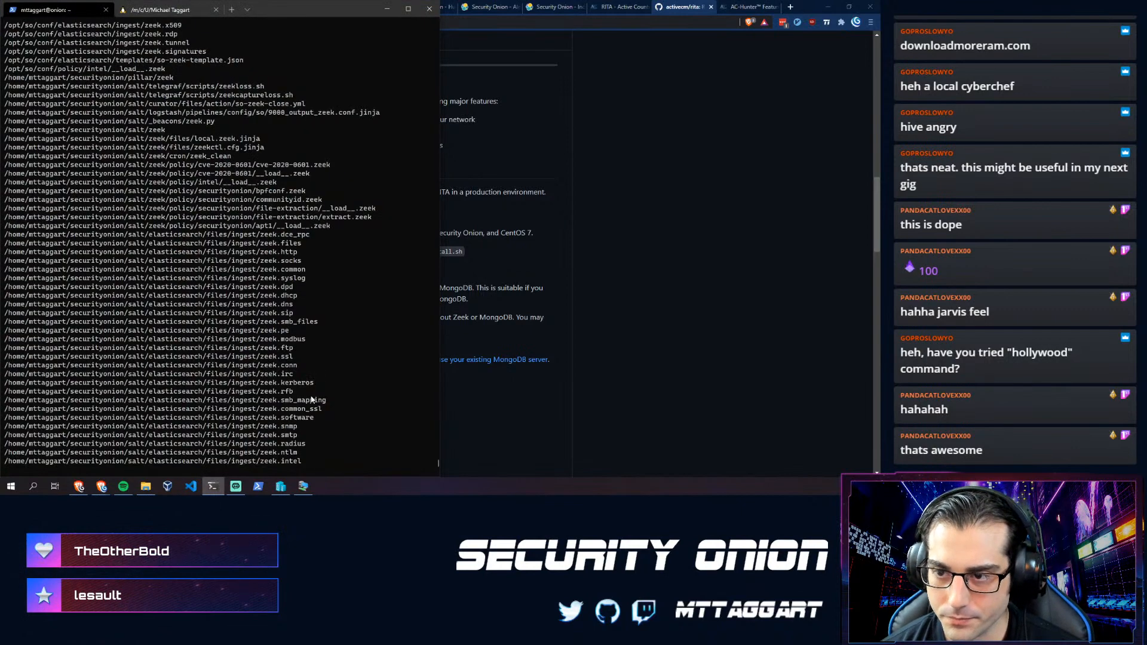
{"action": "type", "text": "sudo zeek"}
{"action": "key", "text": "Return"}
{"action": "type", "text": "wget"}
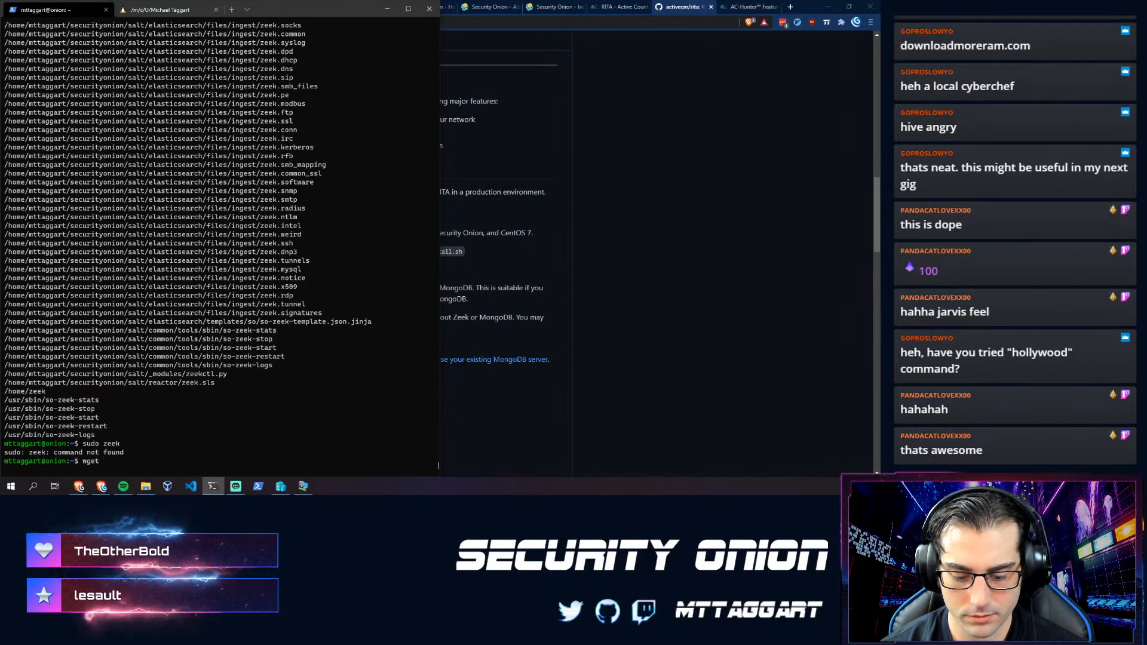
{"action": "key", "text": "ctrl+v"}
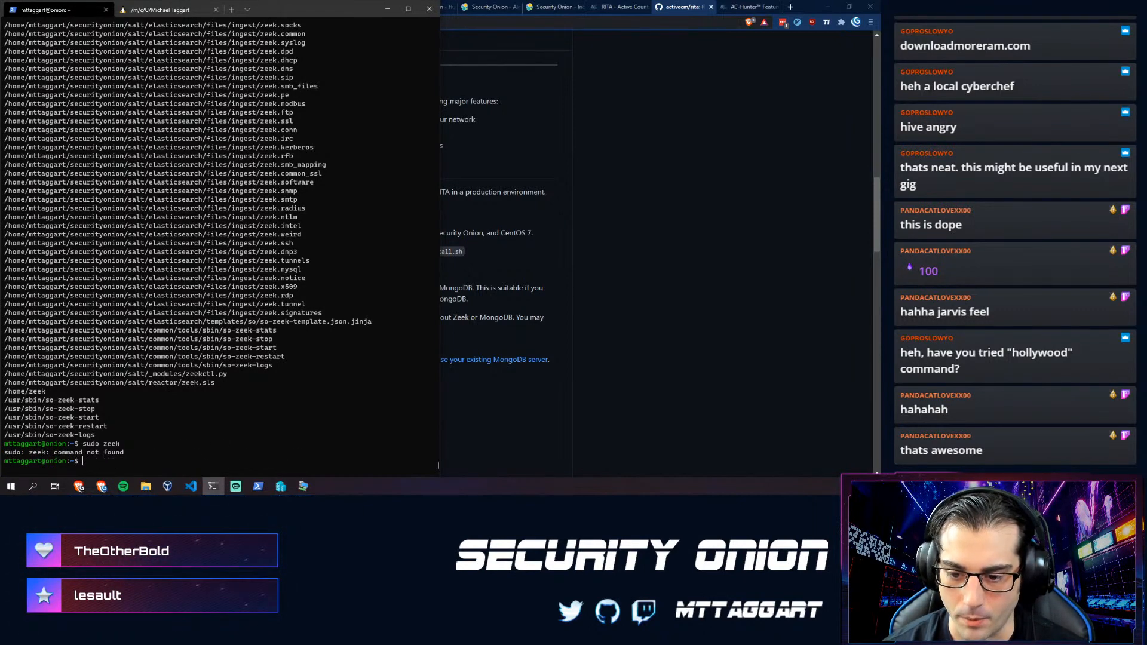
{"action": "left_click", "coordinate": [624, 199]}
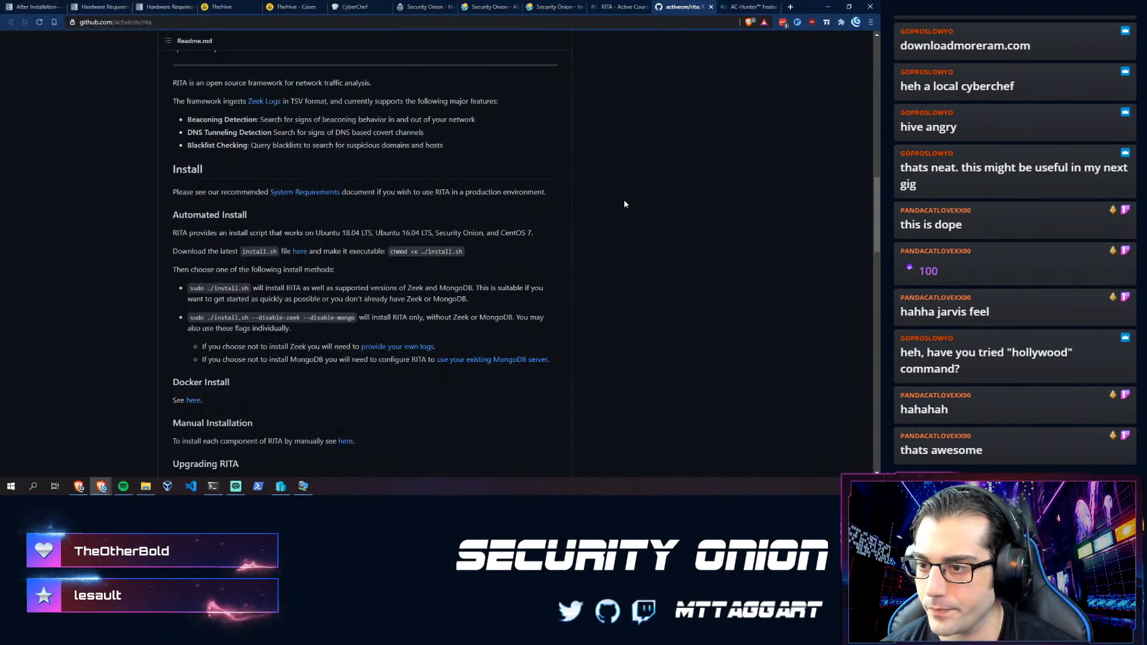
- Copy the v4.1.0 release's install.sh asset link and download it with wget
{"action": "left_click", "coordinate": [298, 251]}
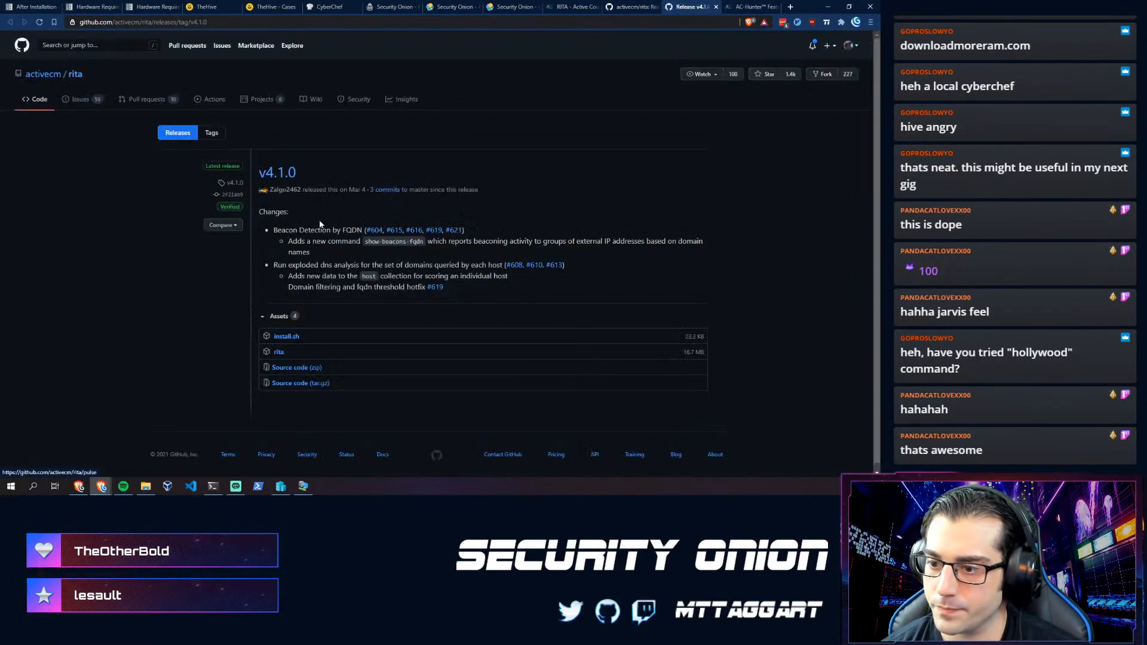
{"action": "right_click", "coordinate": [284, 333]}
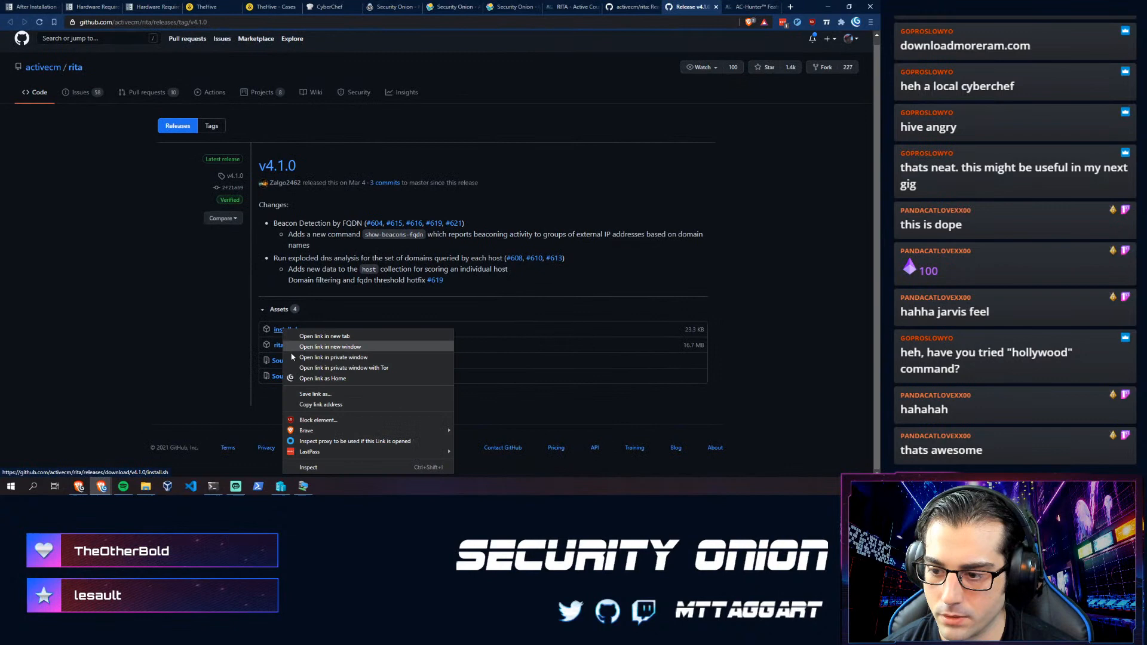
{"action": "left_click", "coordinate": [319, 405]}
{"action": "key", "text": "alt+Tab"}
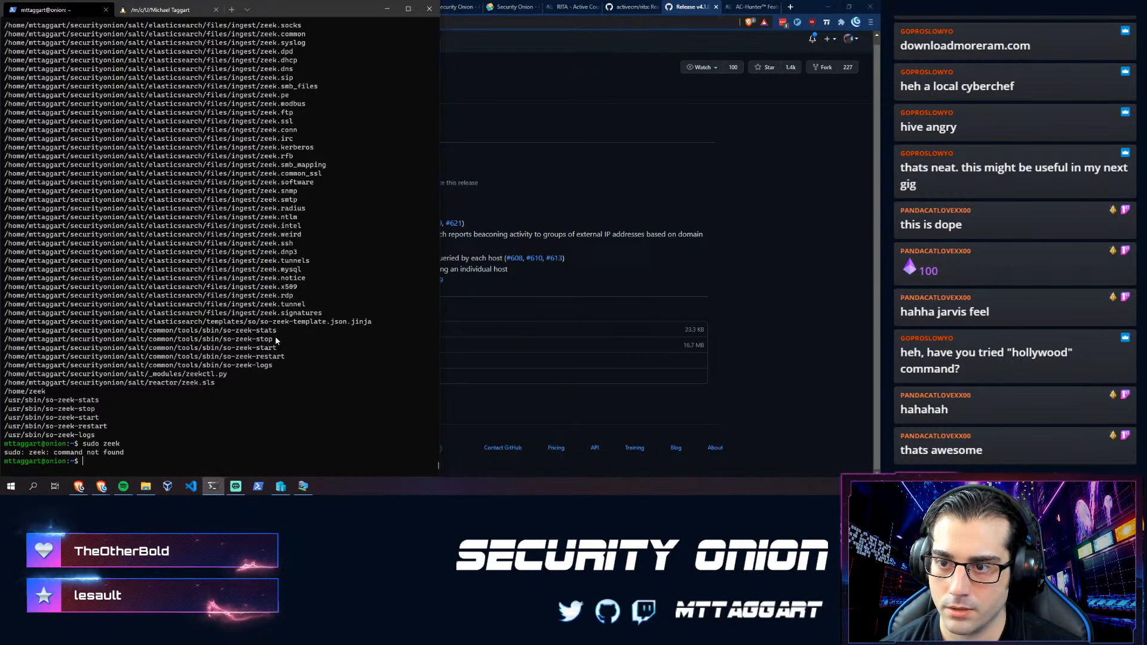
{"action": "type", "text": "wget"}
{"action": "key", "text": "ctrl+v"}
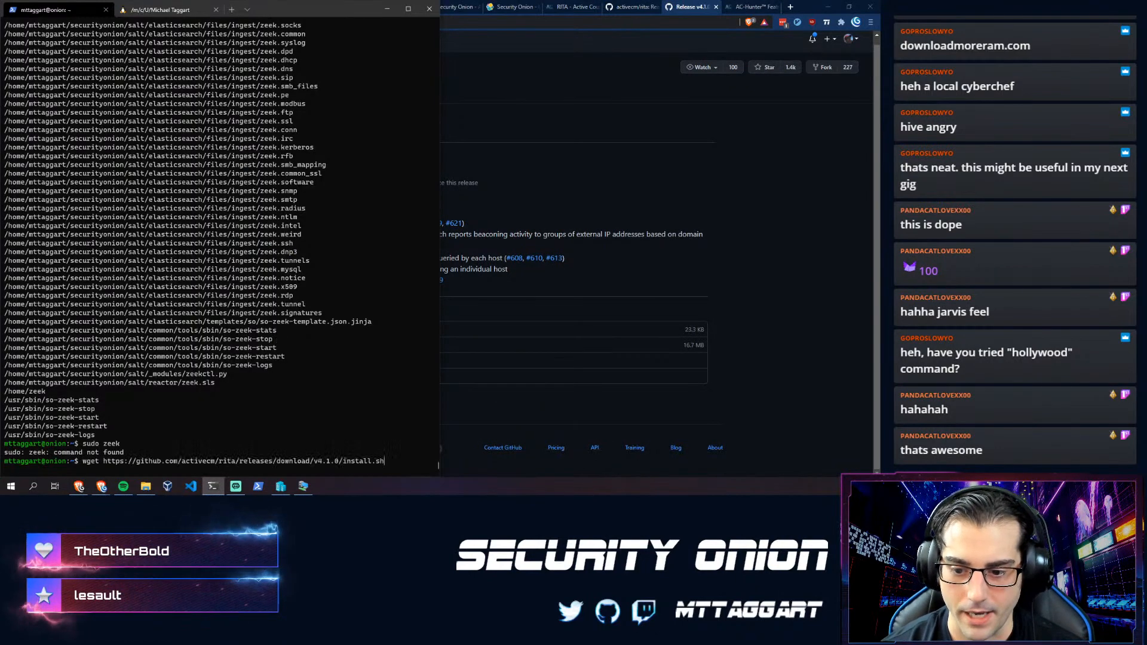
{"action": "key", "text": "Return"}
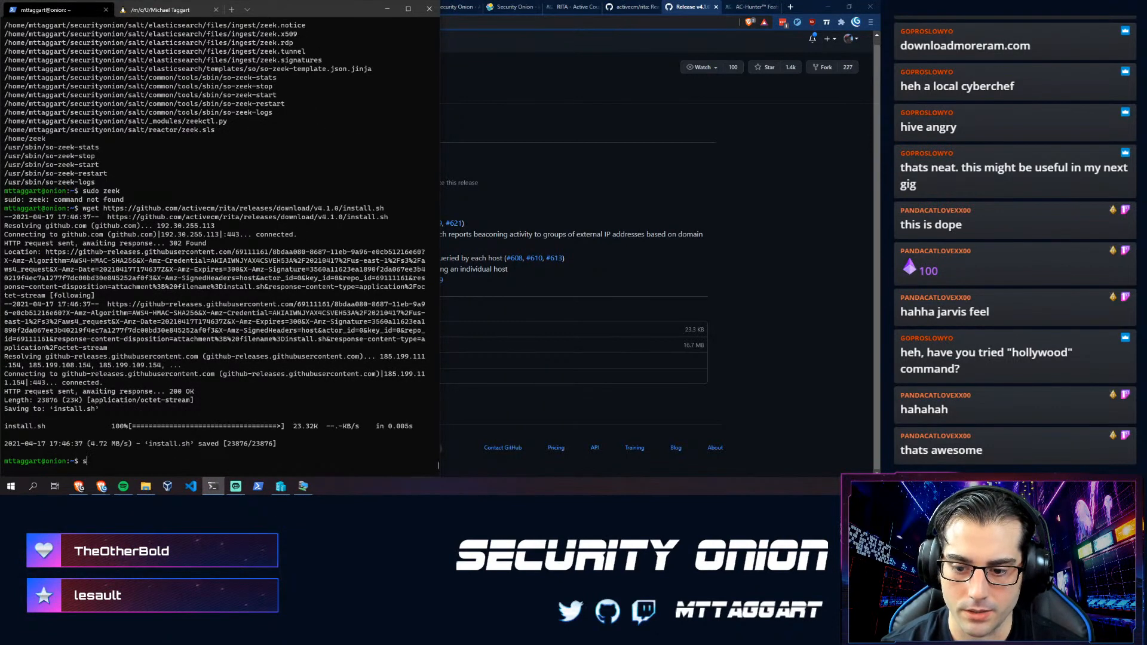
- Make install.sh executable with chmod +x and run sudo ./install.sh to start installing
{"action": "type", "text": "su"}
{"action": "key", "text": "BackSpace"}
{"action": "key", "text": "BackSpace"}
{"action": "type", "text": "chmod ="}
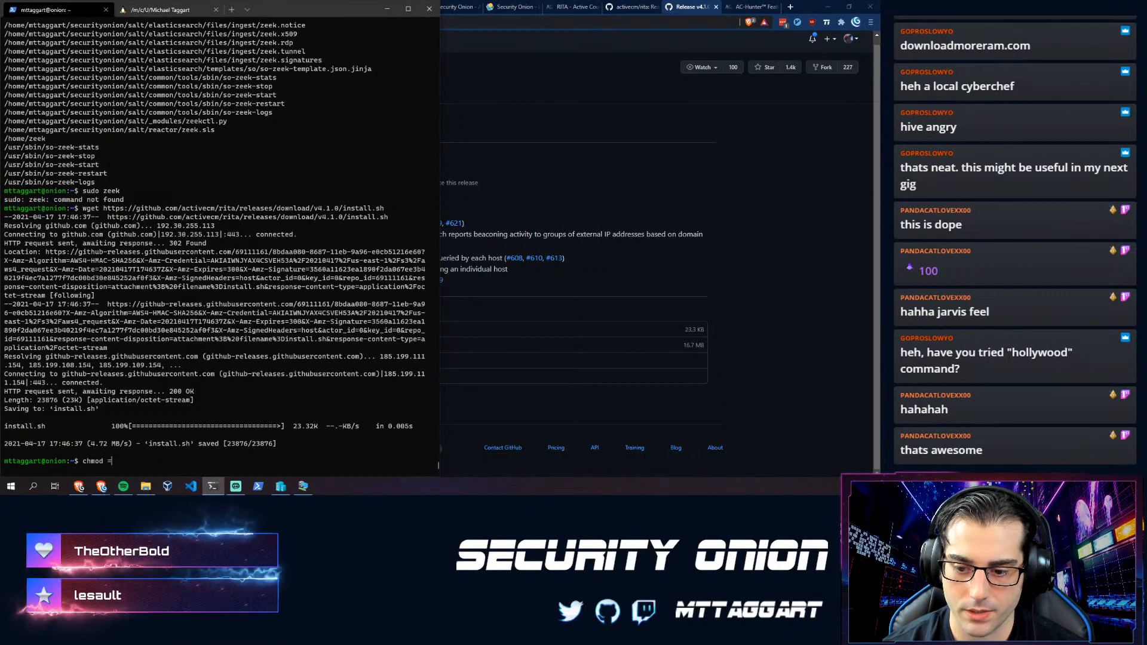
{"action": "key", "text": "BackSpace"}
{"action": "type", "text": "+x install.sh"}
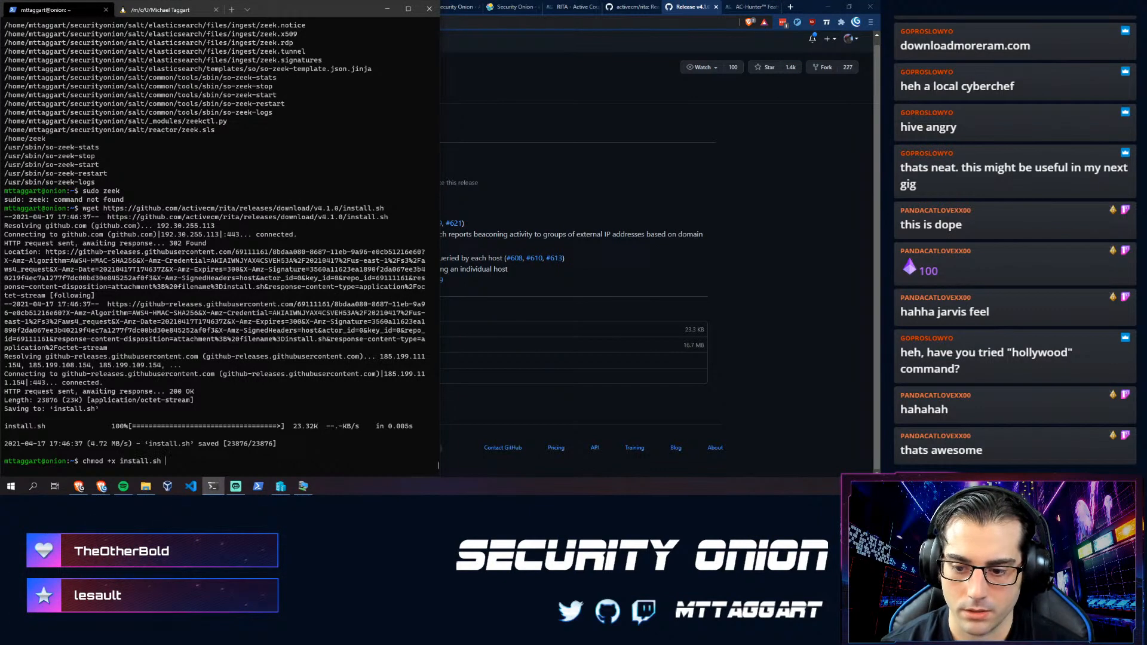
{"action": "key", "text": "Return"}
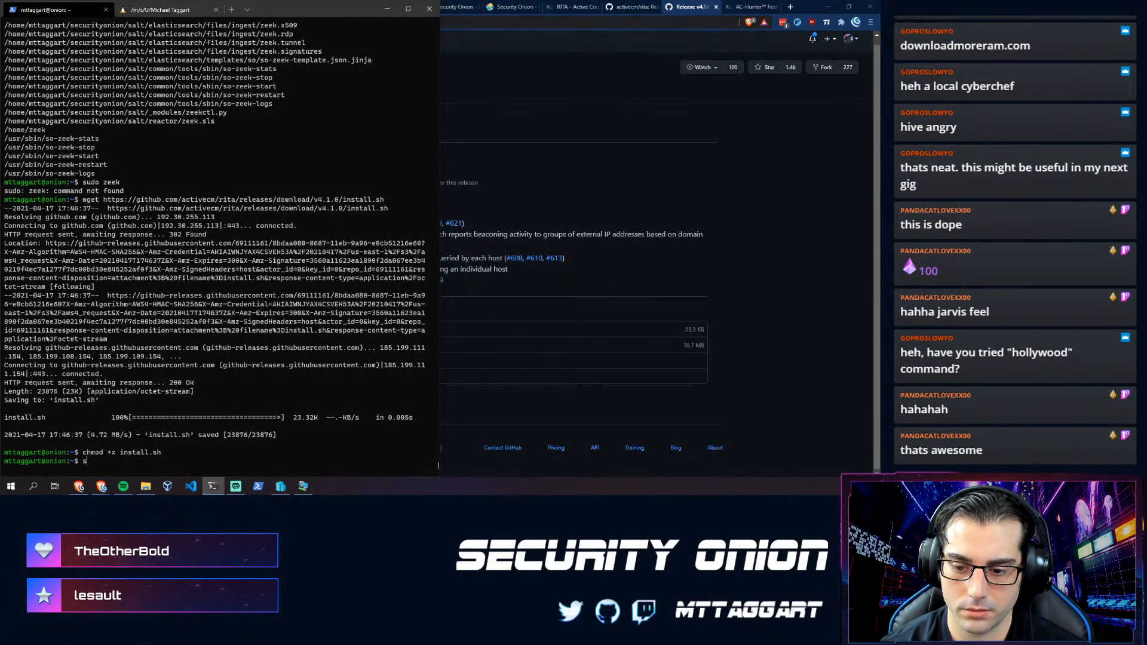
{"action": "type", "text": "sudo ./install.sh"}
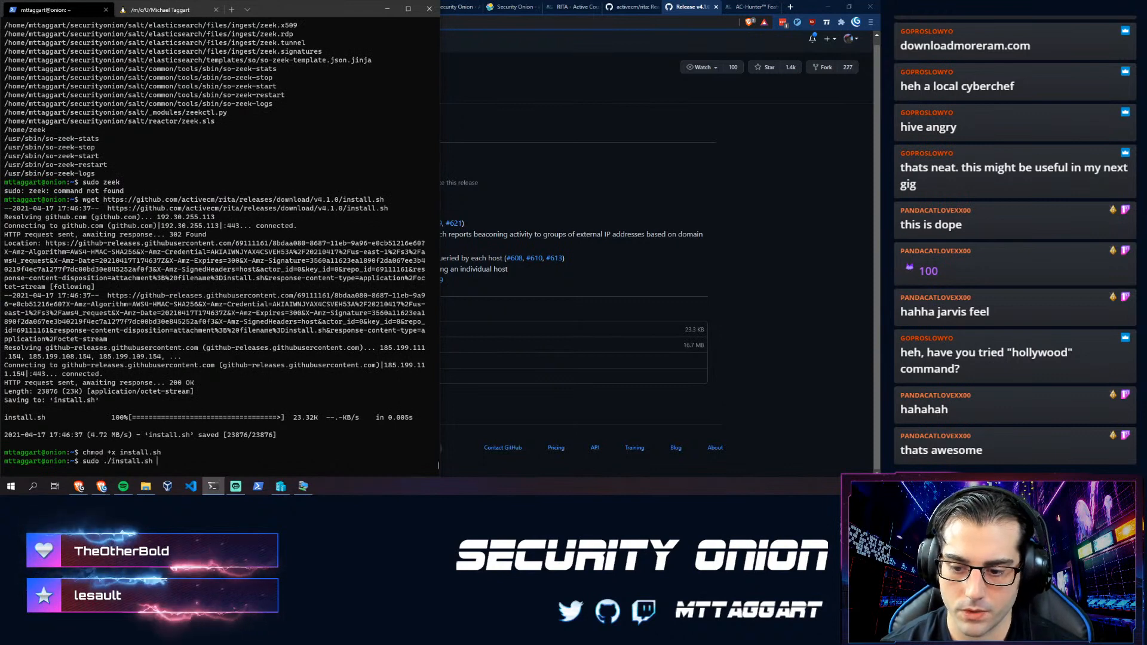
{"action": "key", "text": "Return"}
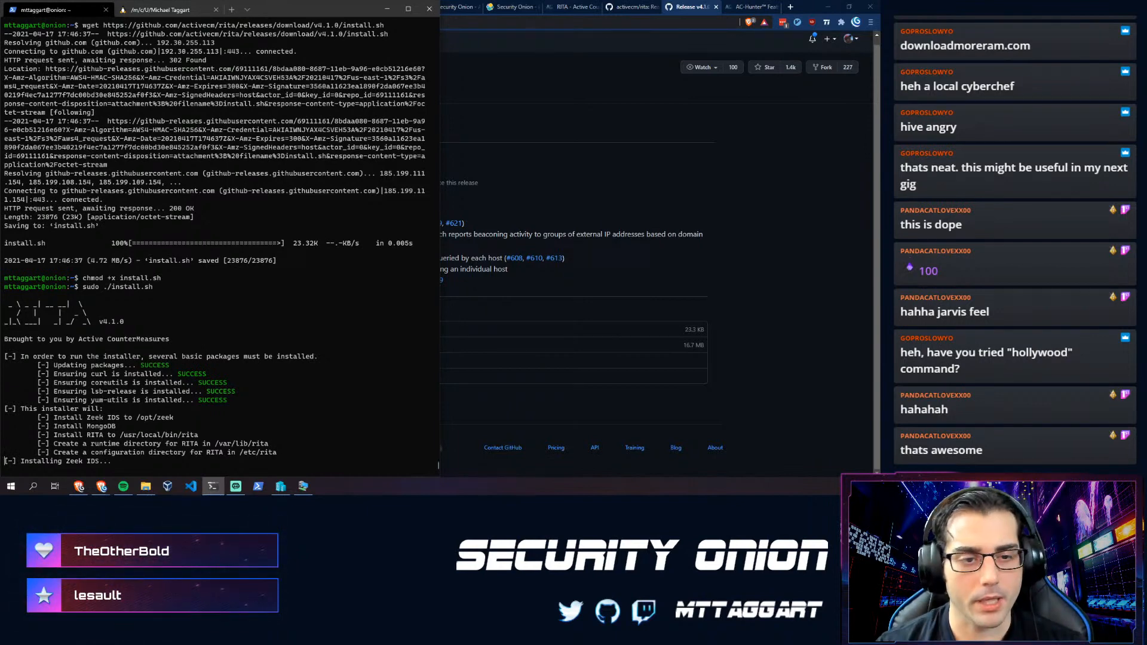
{"action": "key", "text": "alt+Tab"}
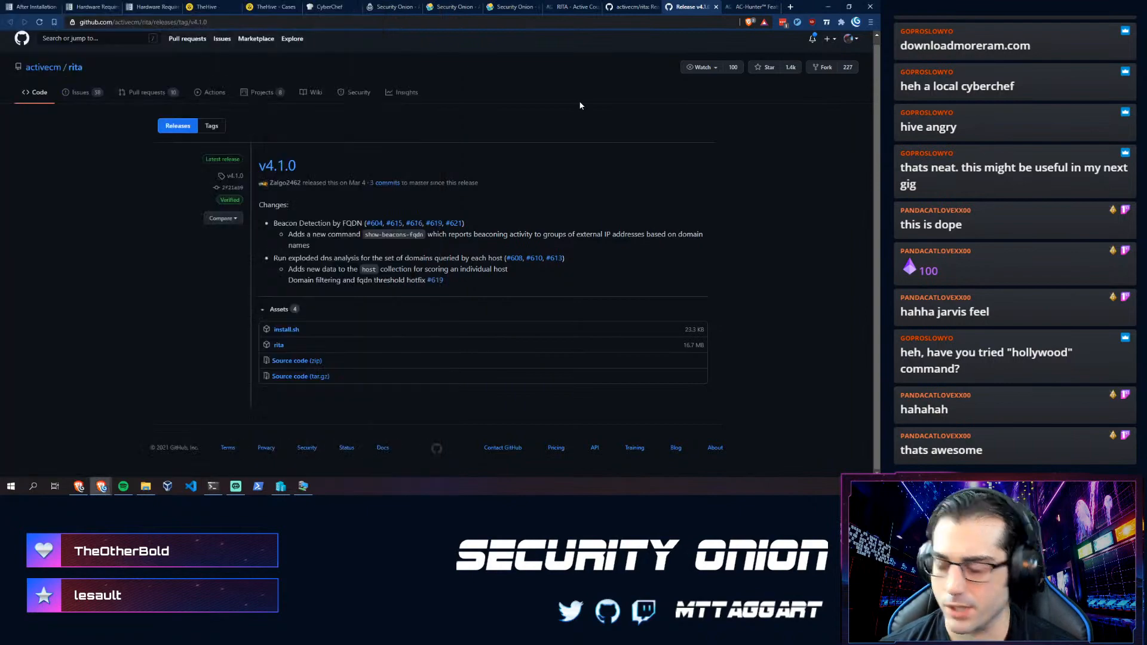
- Search for zeek in a new tab and open the Zeek Logs page of zeek.org's documentation
{"action": "key", "text": "ctrl+t"}
{"action": "type", "text": "zeek"}
{"action": "key", "text": "Return"}
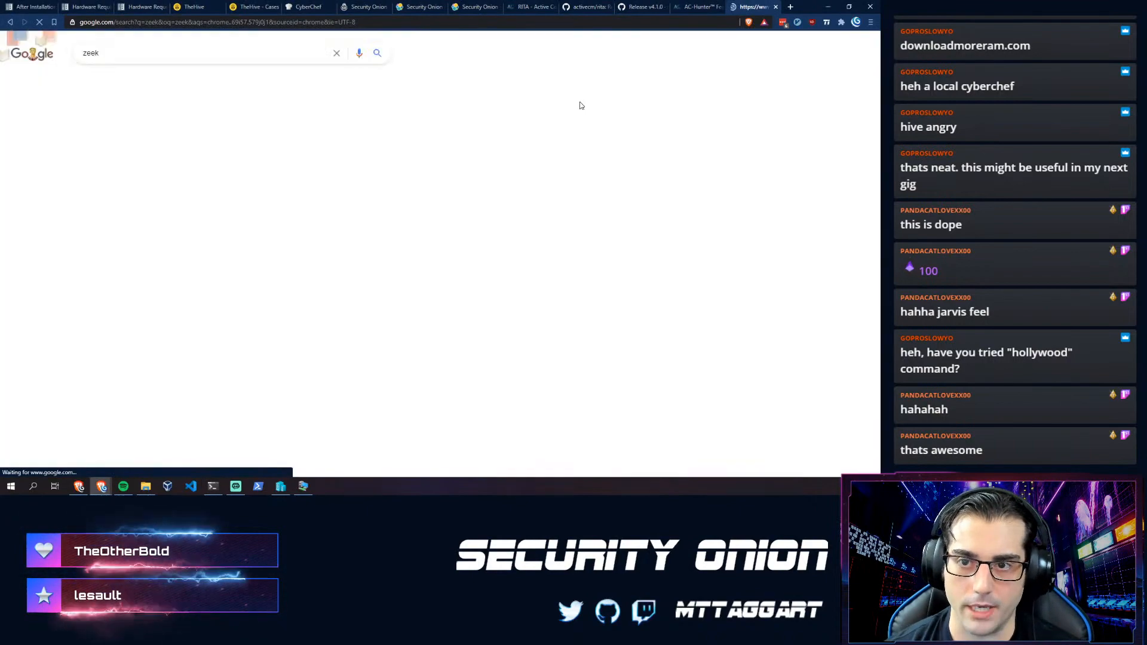
{"action": "left_click", "coordinate": [183, 131]}
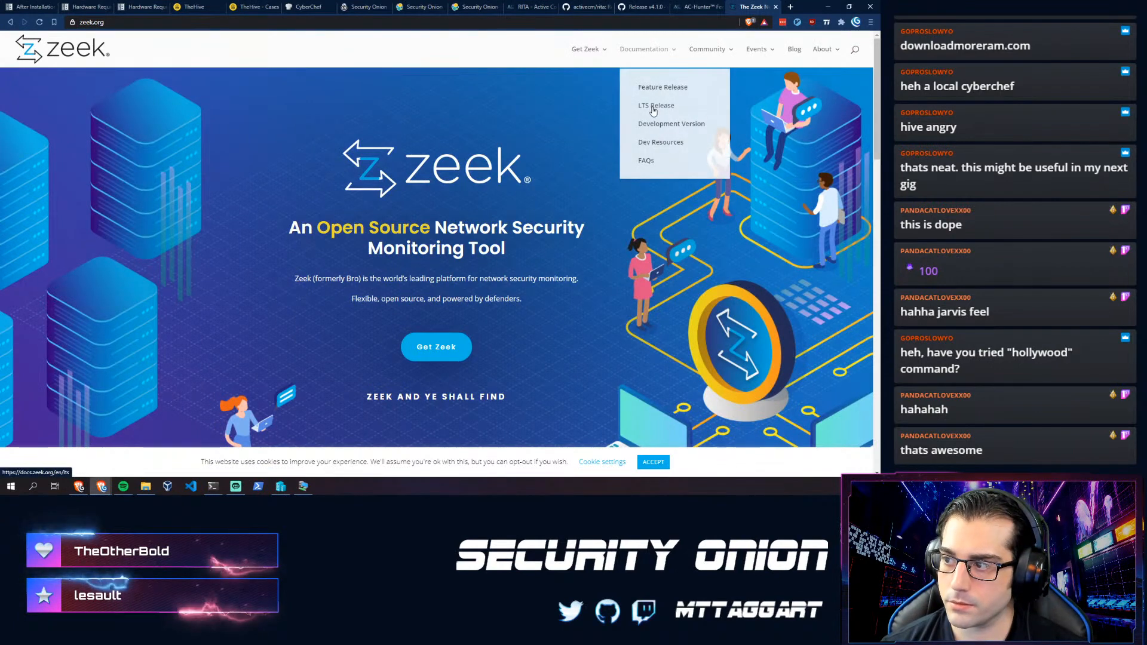
{"action": "left_click", "coordinate": [637, 48]}
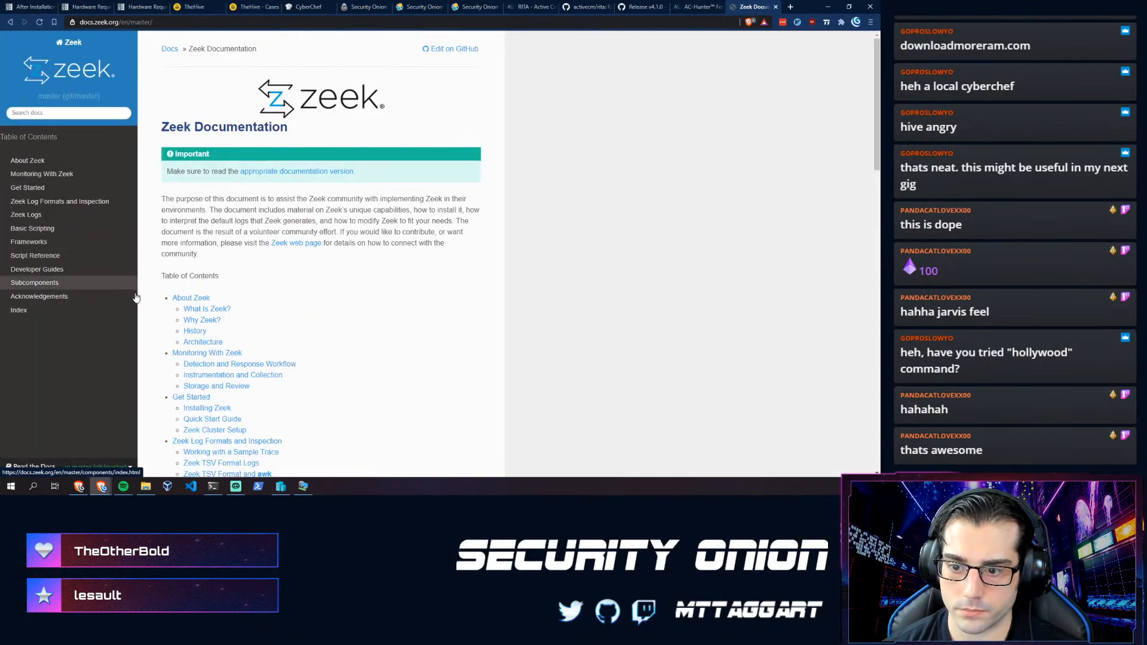
{"action": "scroll", "coordinate": [164, 372], "scroll_direction": "down", "scroll_amount": 2}
{"action": "scroll", "coordinate": [164, 372], "scroll_direction": "down", "scroll_amount": 2}
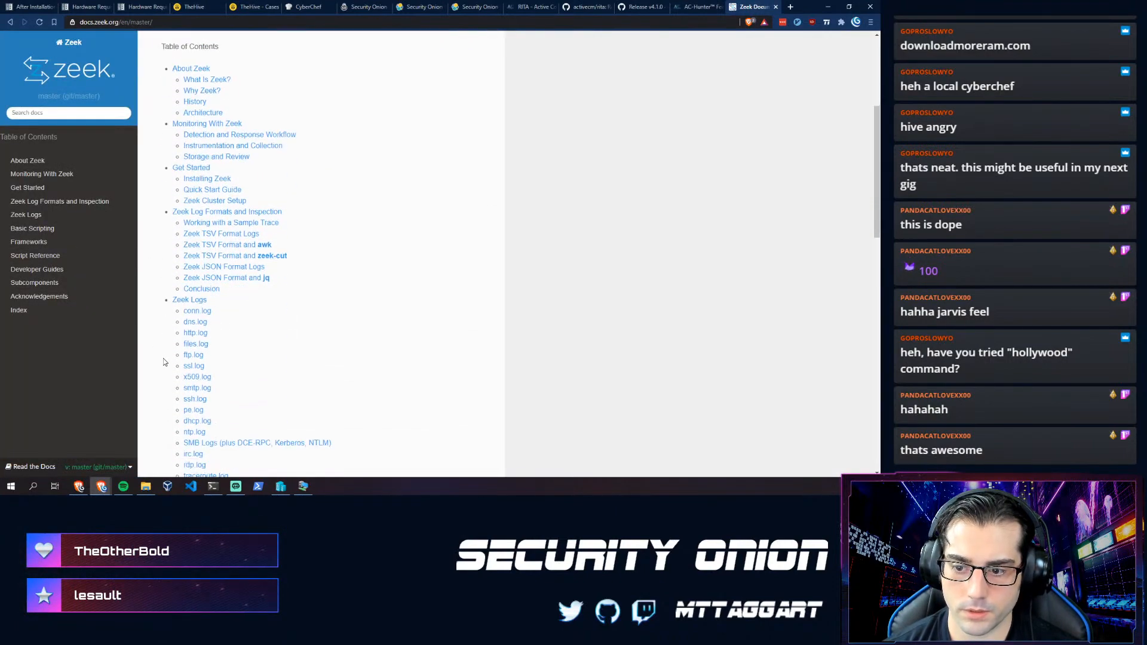
{"action": "left_click", "coordinate": [184, 300]}
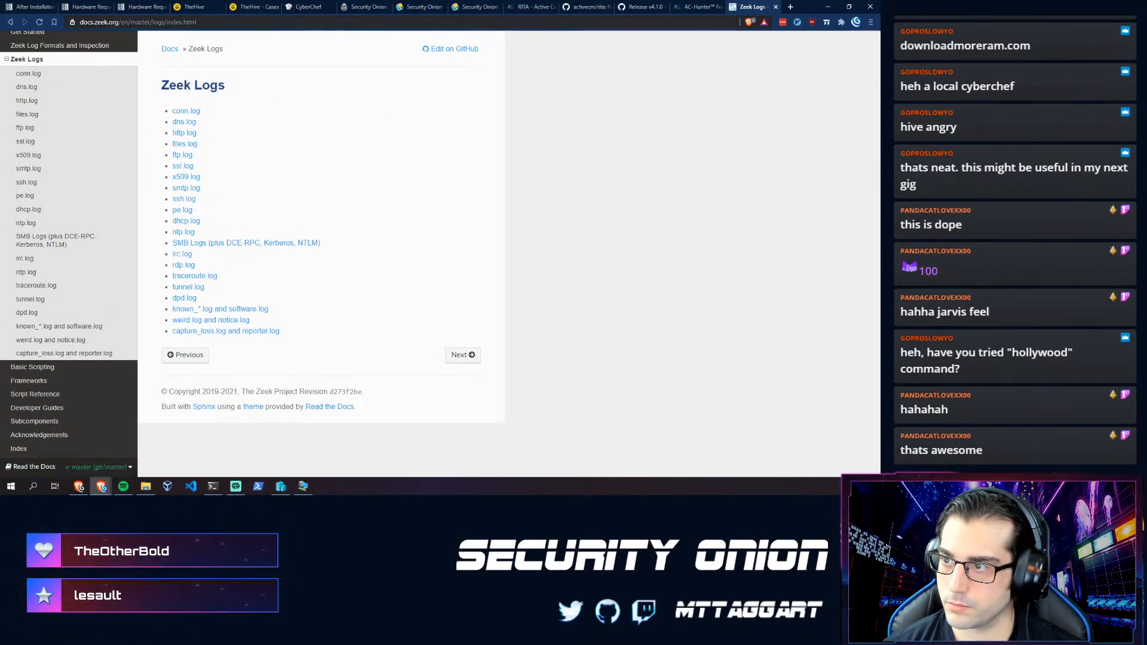
{"action": "left_click", "coordinate": [467, 8]}
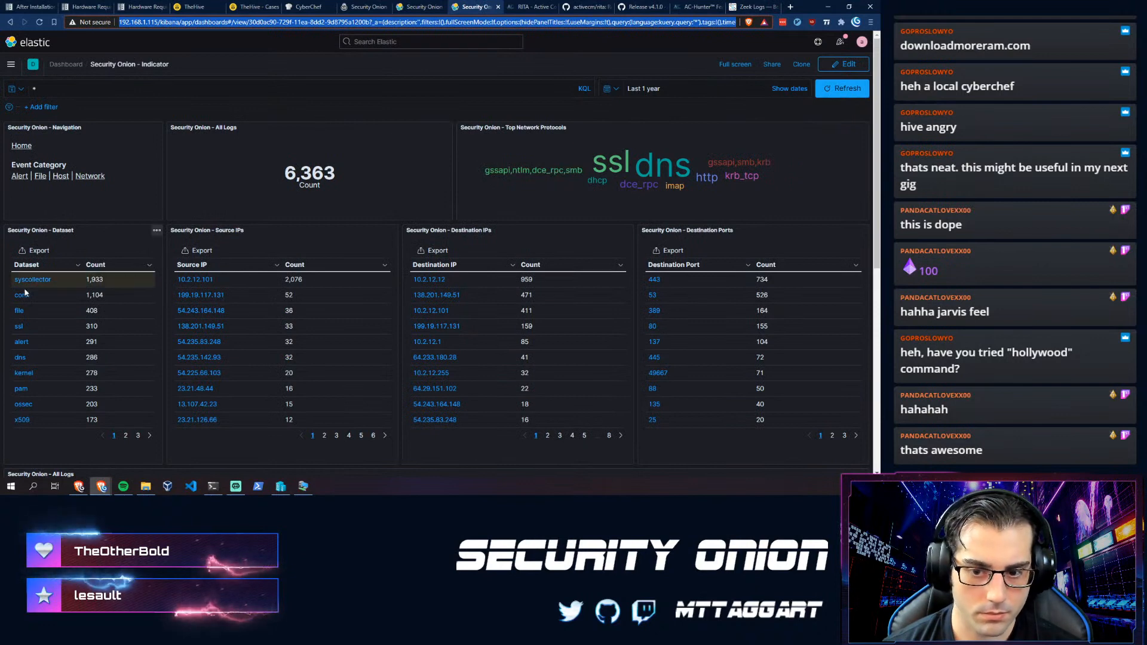
- Go back from the Alerts dashboard to the Security Onion Home dashboard
{"action": "left_click", "coordinate": [421, 7]}
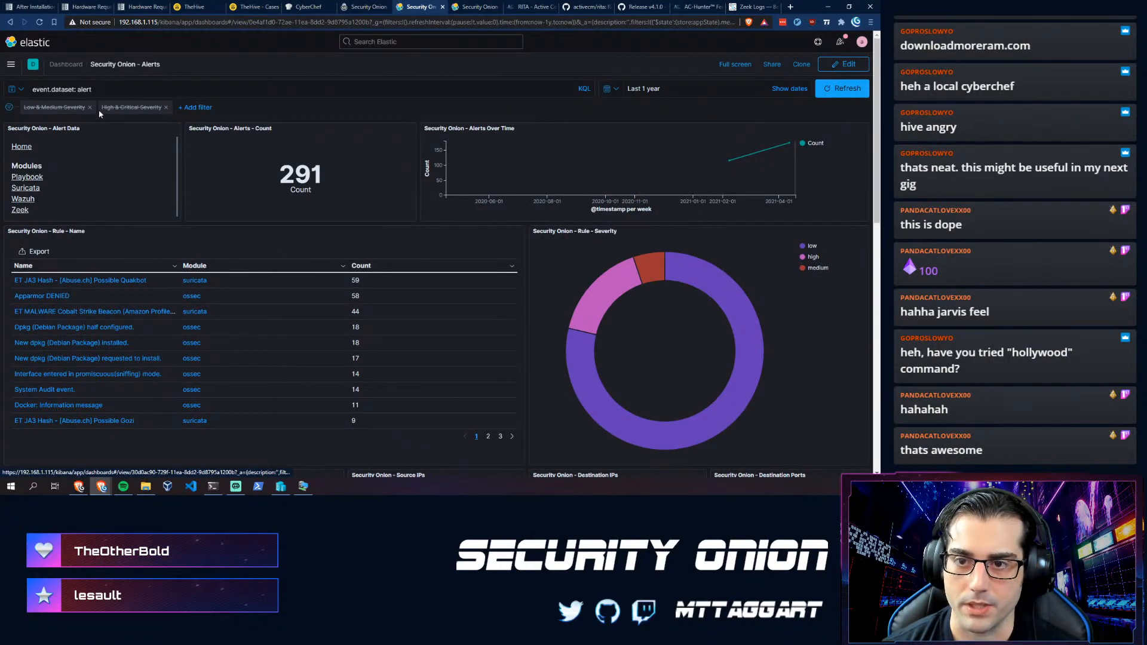
{"action": "scroll", "coordinate": [186, 242], "scroll_direction": "down", "scroll_amount": 8}
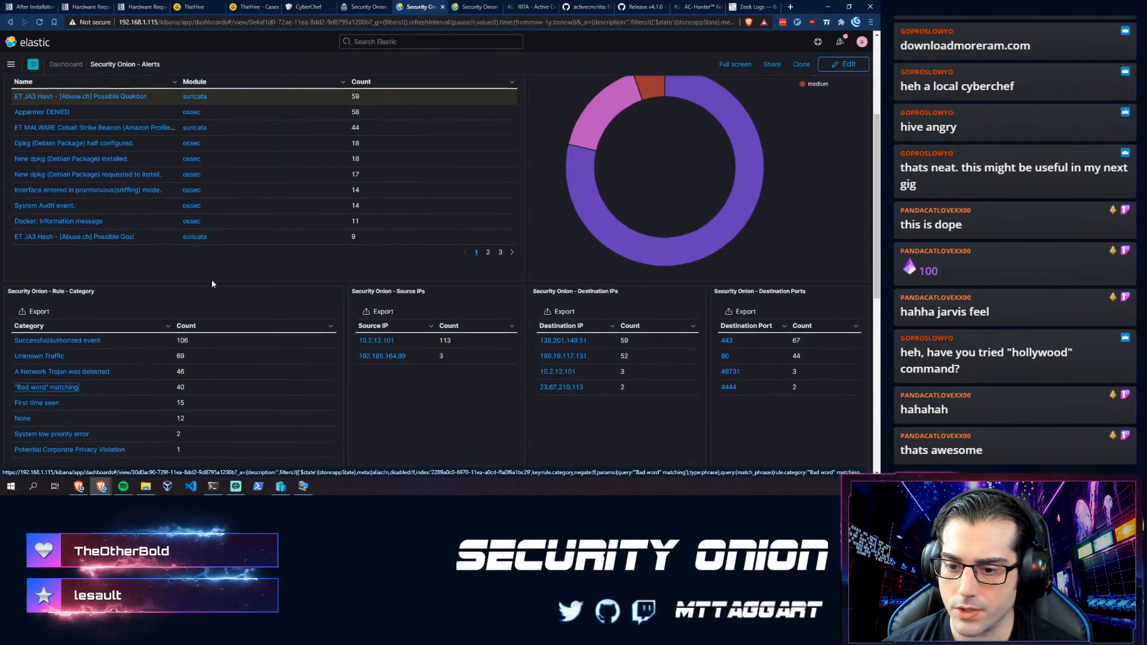
{"action": "left_click", "coordinate": [10, 22]}
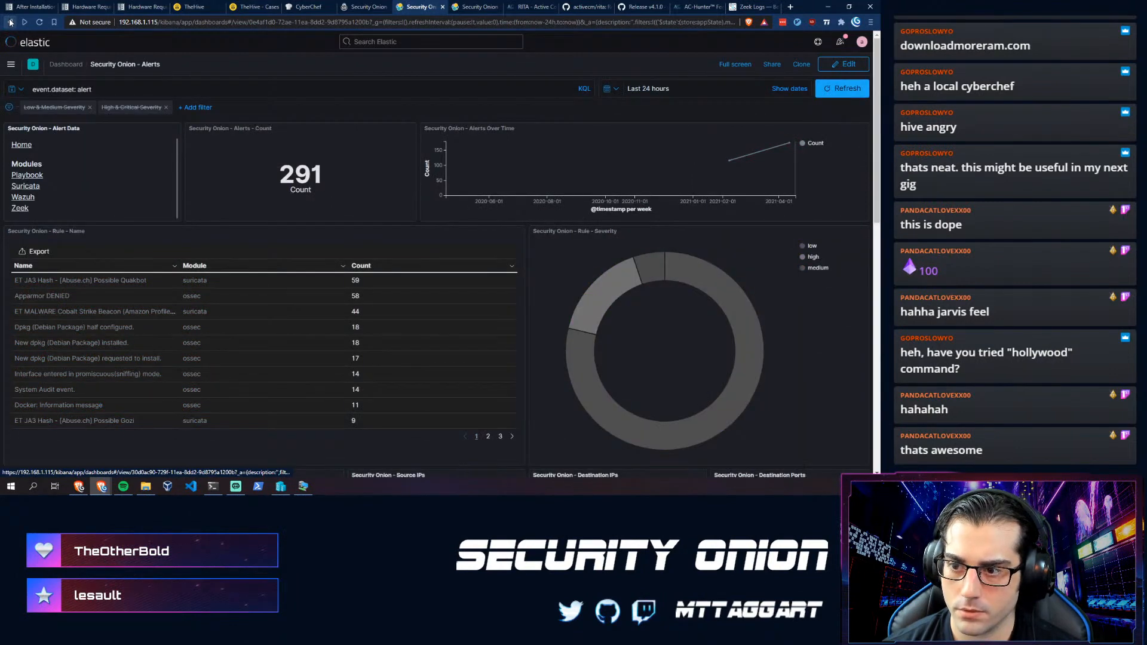
{"action": "left_click", "coordinate": [10, 22]}
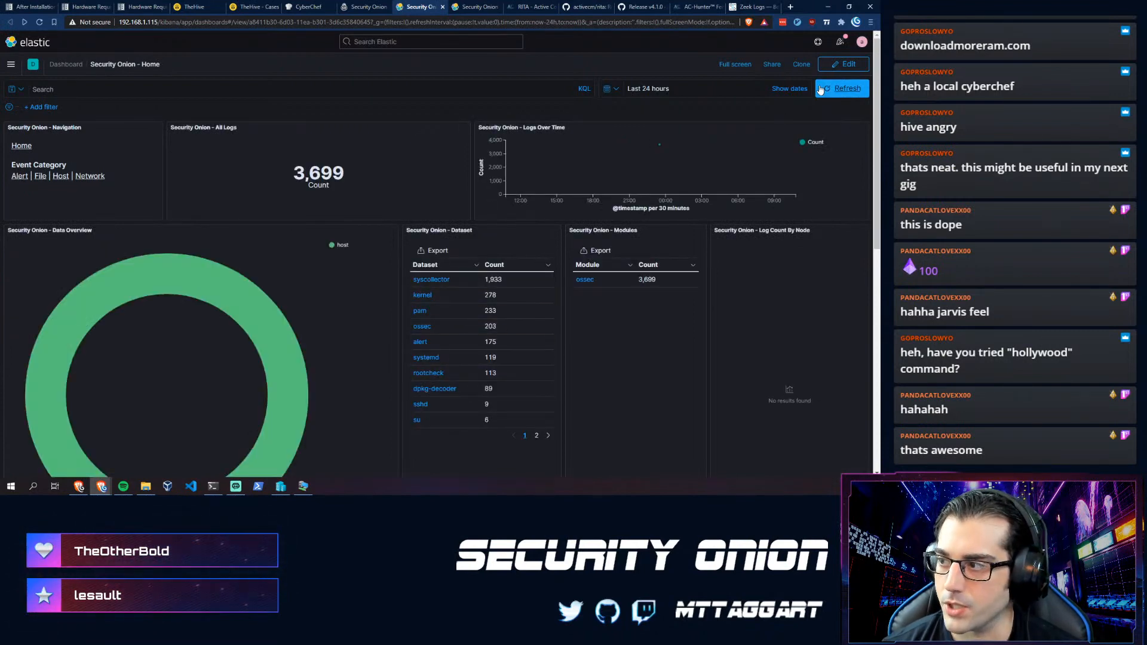
- Set Home to Last 1 year and page through the Dataset table before returning to Zeek Logs
{"action": "left_click", "coordinate": [789, 88]}
{"action": "left_click", "coordinate": [607, 90]}
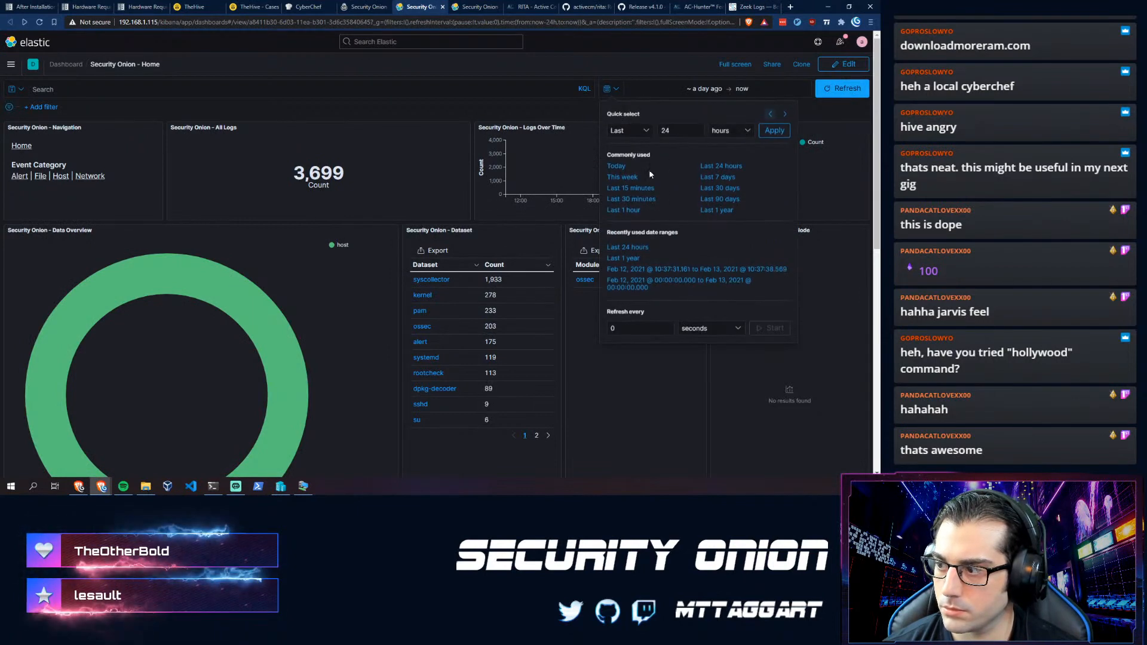
{"action": "left_click", "coordinate": [704, 215]}
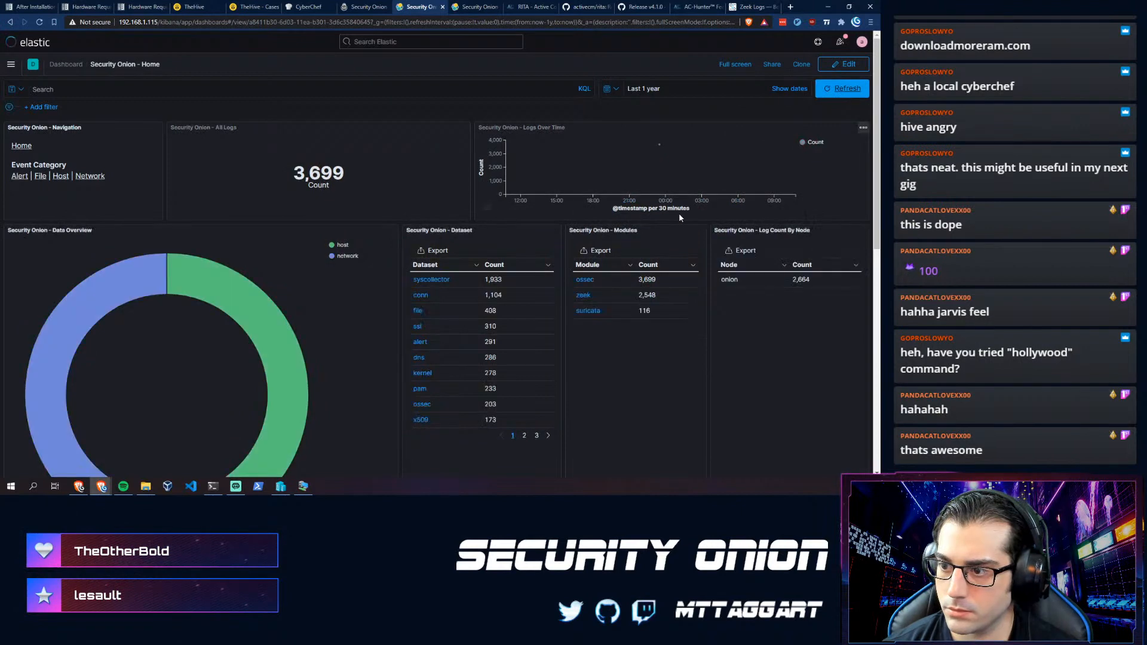
{"action": "scroll", "coordinate": [450, 385], "scroll_direction": "down", "scroll_amount": 2}
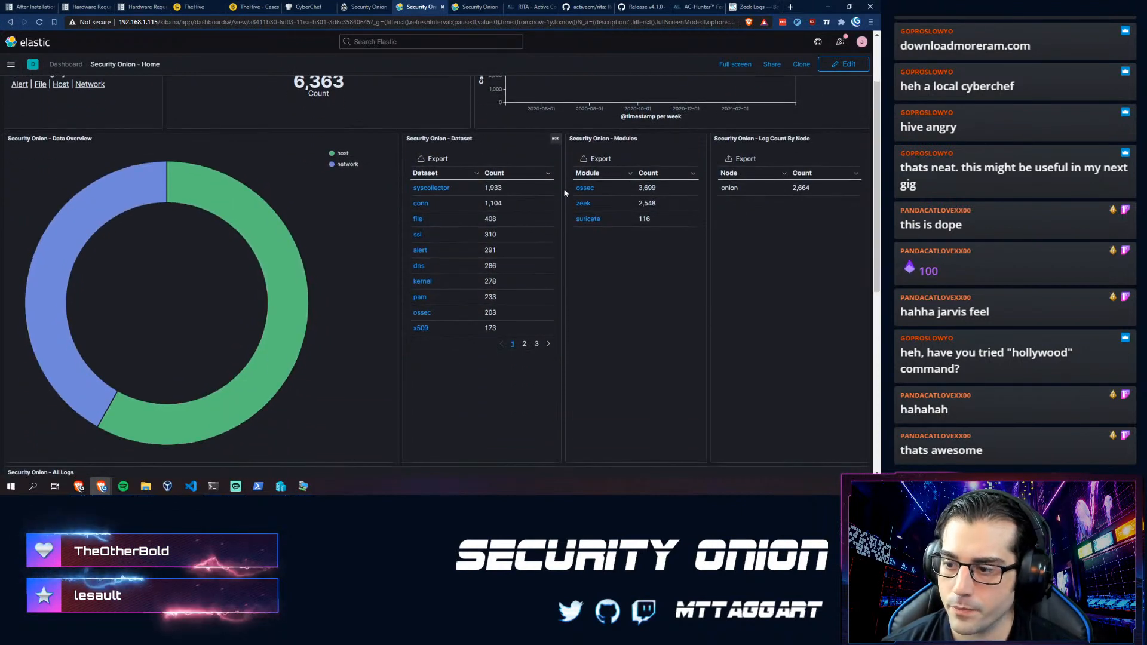
{"action": "left_click", "coordinate": [550, 344]}
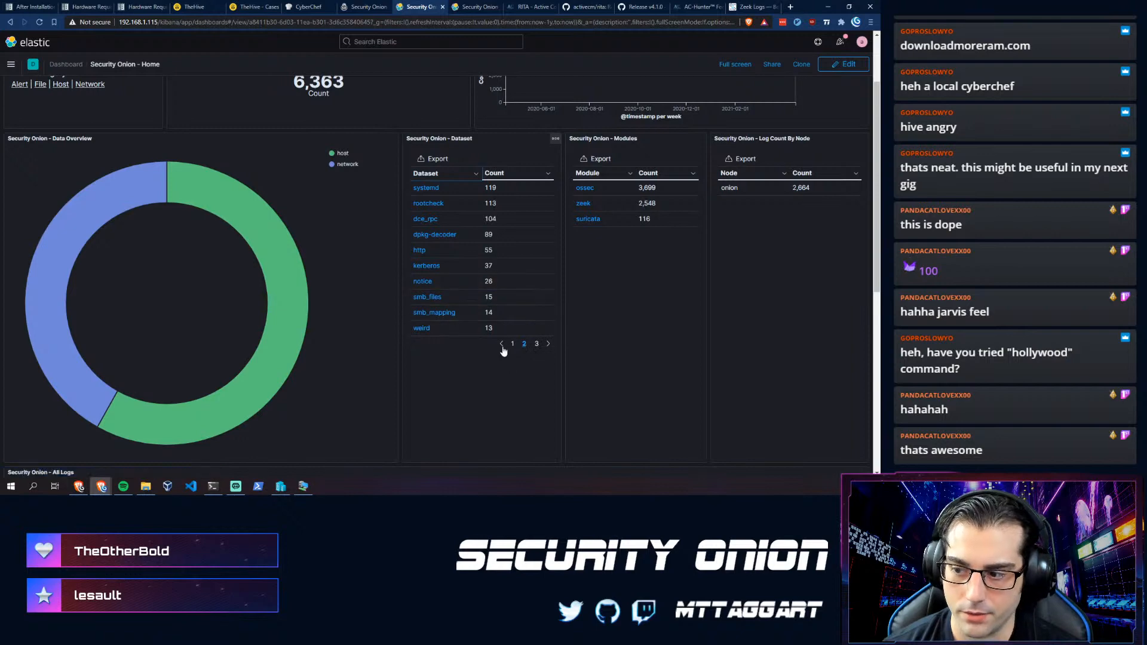
{"action": "left_click", "coordinate": [502, 345]}
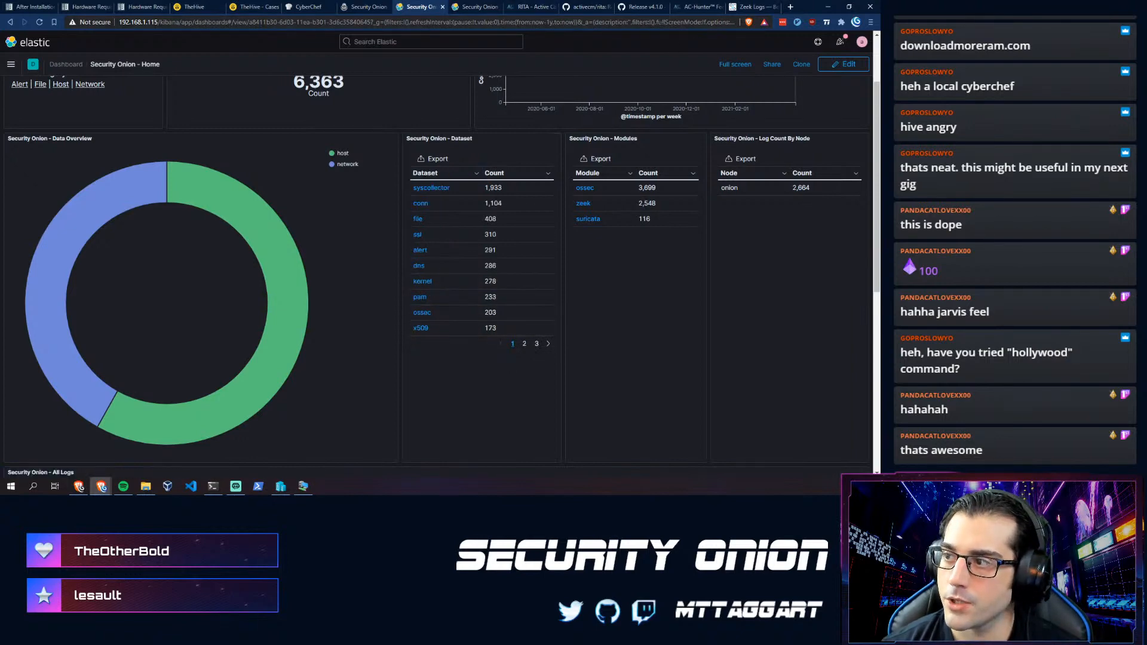
{"action": "left_click", "coordinate": [751, 6]}
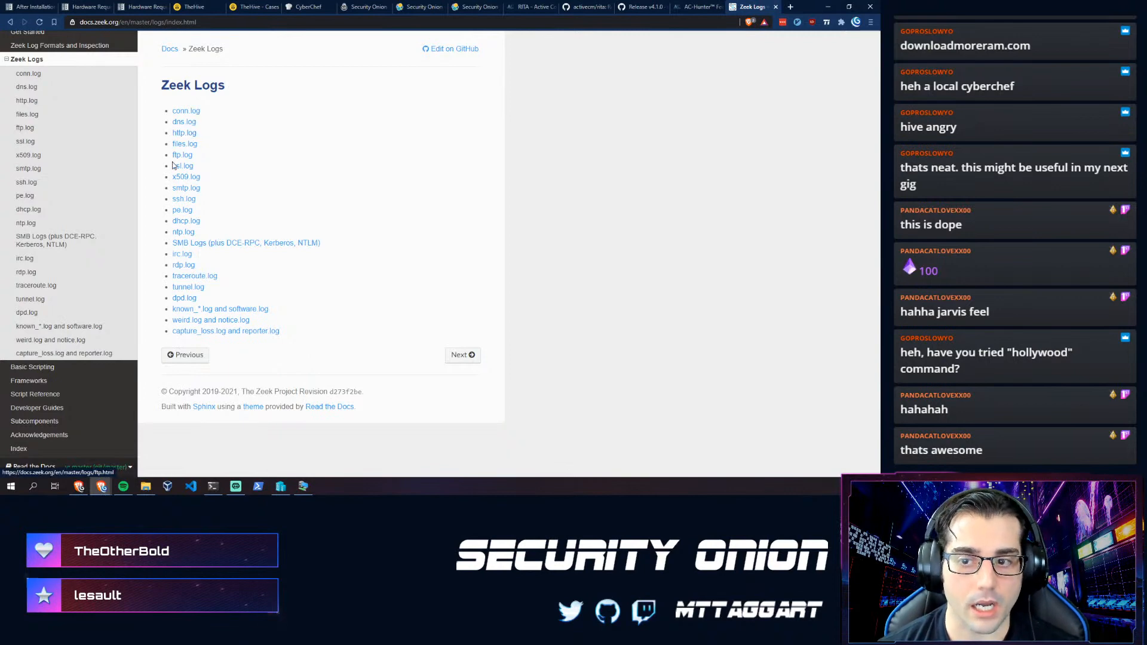
- Read the conn.log page in the Zeek documentation, then go back to the Zeek Logs index
{"action": "left_click", "coordinate": [186, 111]}
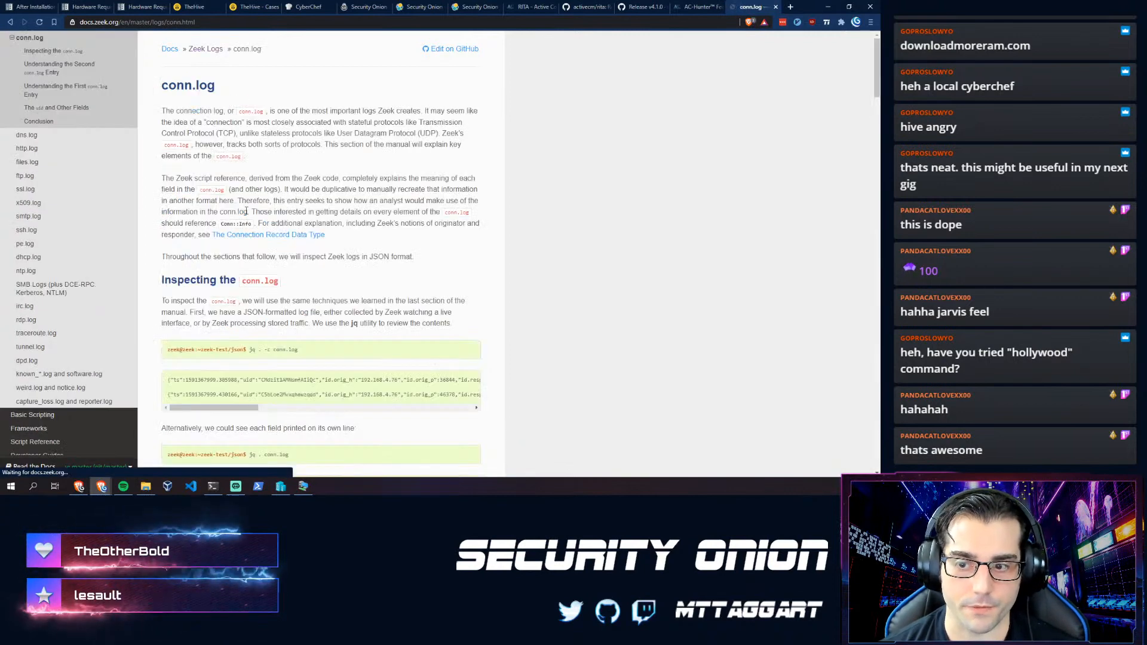
{"action": "scroll", "coordinate": [259, 276], "scroll_direction": "down", "scroll_amount": 2}
{"action": "left_click_drag", "start_coordinate": [200, 315], "coordinate": [168, 331]}
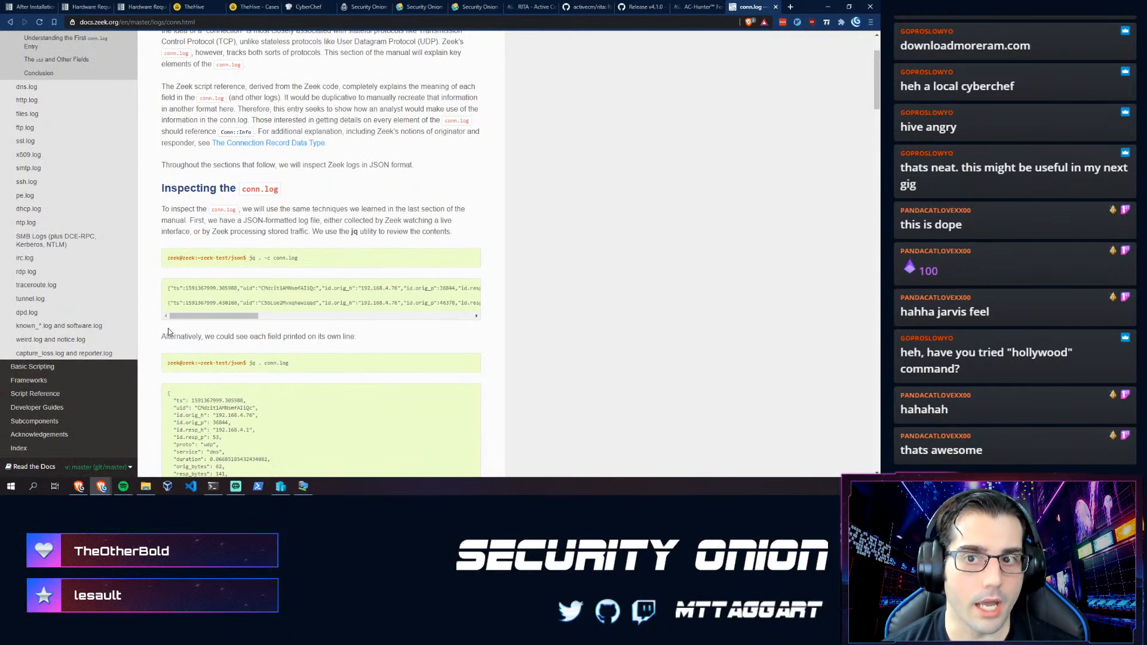
{"action": "left_click", "coordinate": [10, 21]}
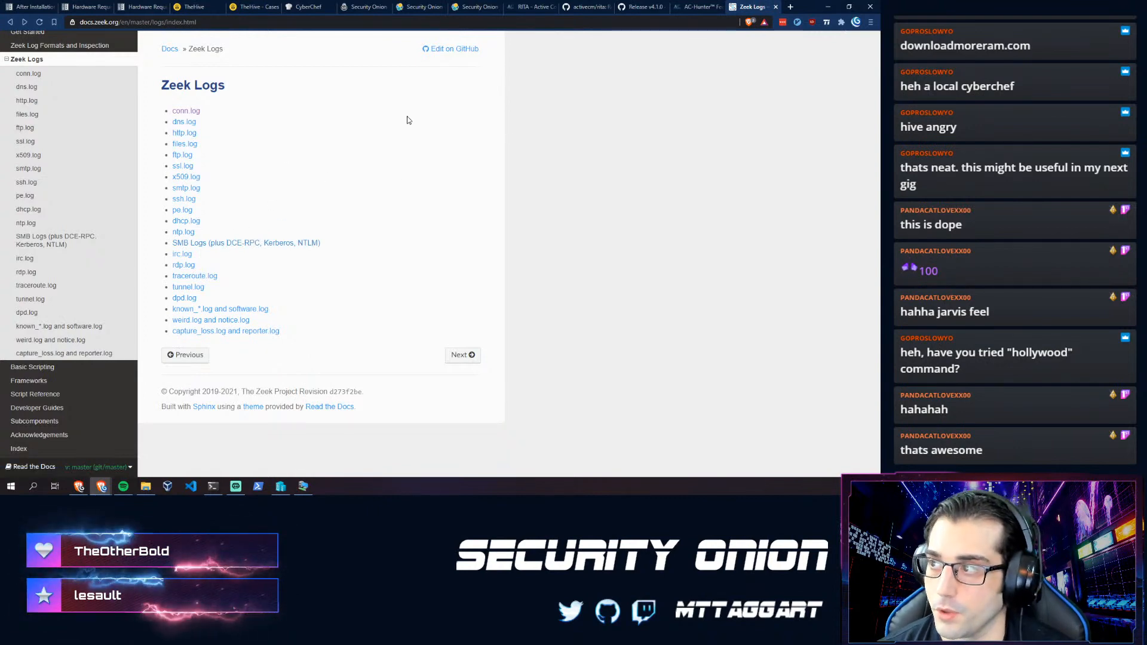
- Glance at the AC-Hunter features page, then return to the waiting RITA installer terminal
{"action": "left_click", "coordinate": [698, 6]}
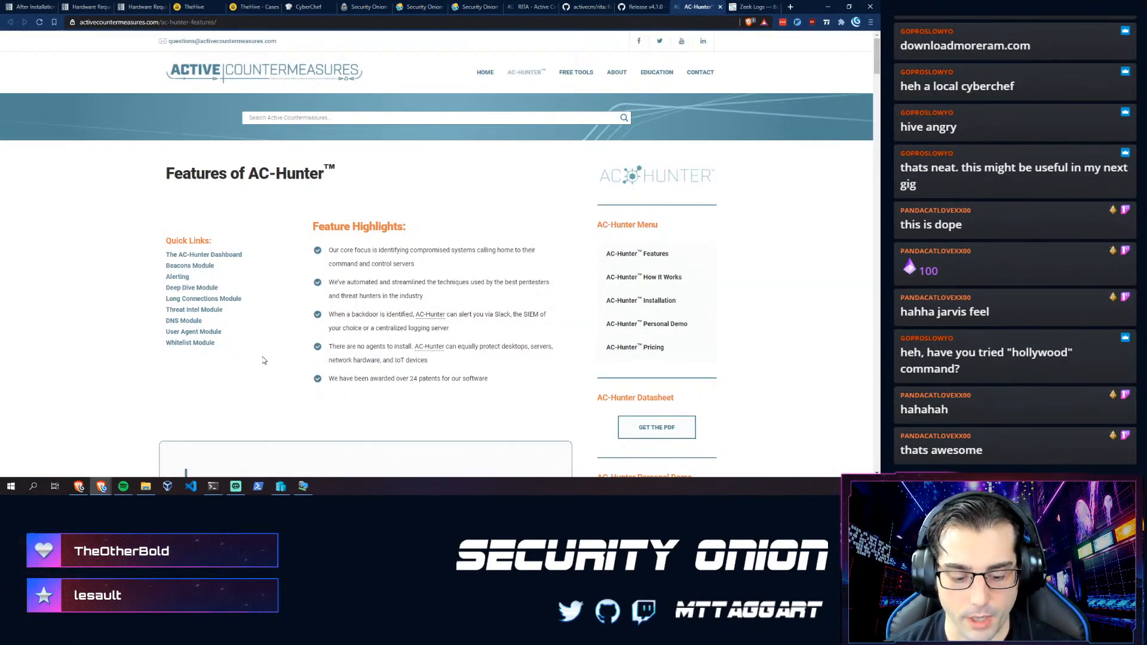
{"action": "key", "text": "ctrl+Tab"}
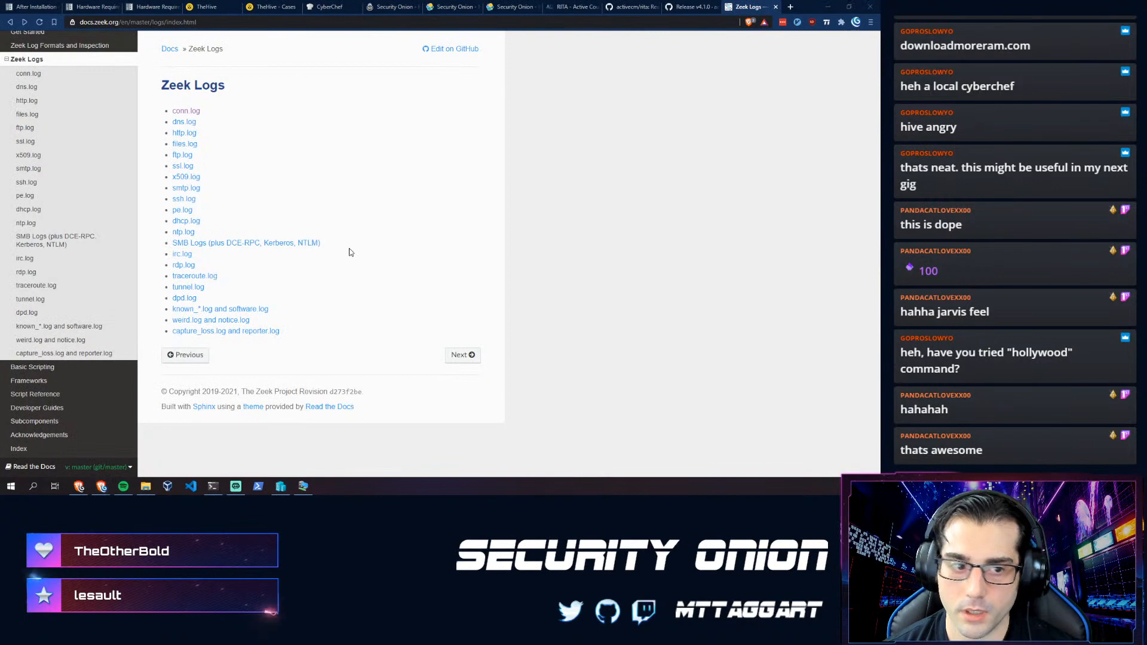
{"action": "key", "text": "alt+Tab"}
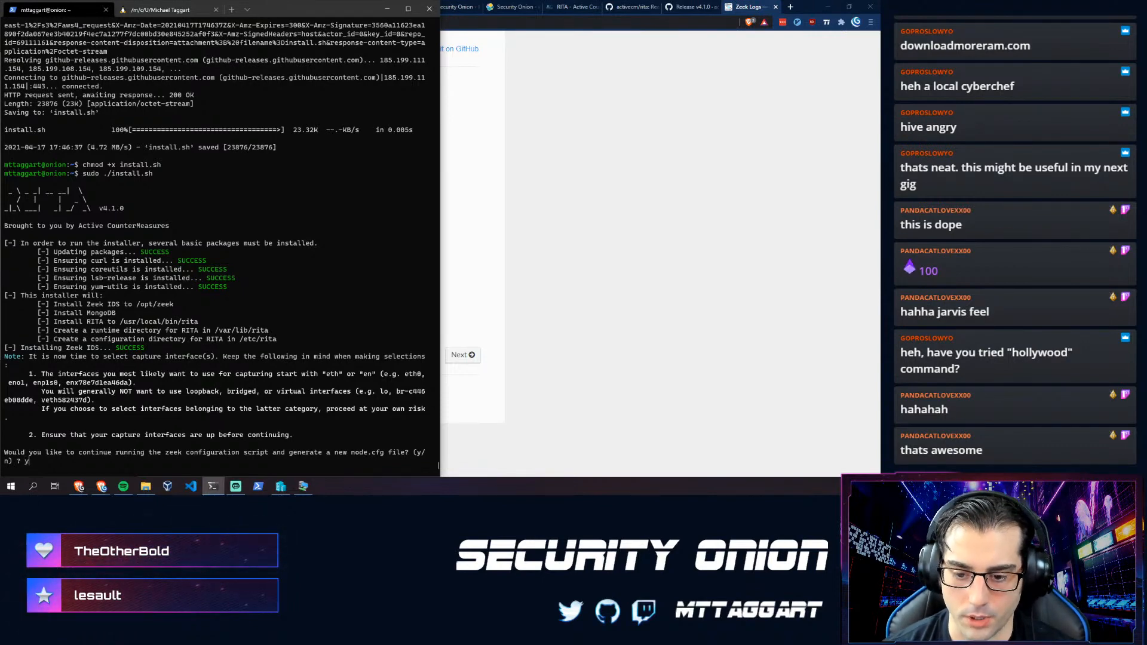
- Run the Zeek config script, declining bond0, docker0 and eth0 and accepting eth1 as sniff interface
{"action": "key", "text": "Return"}
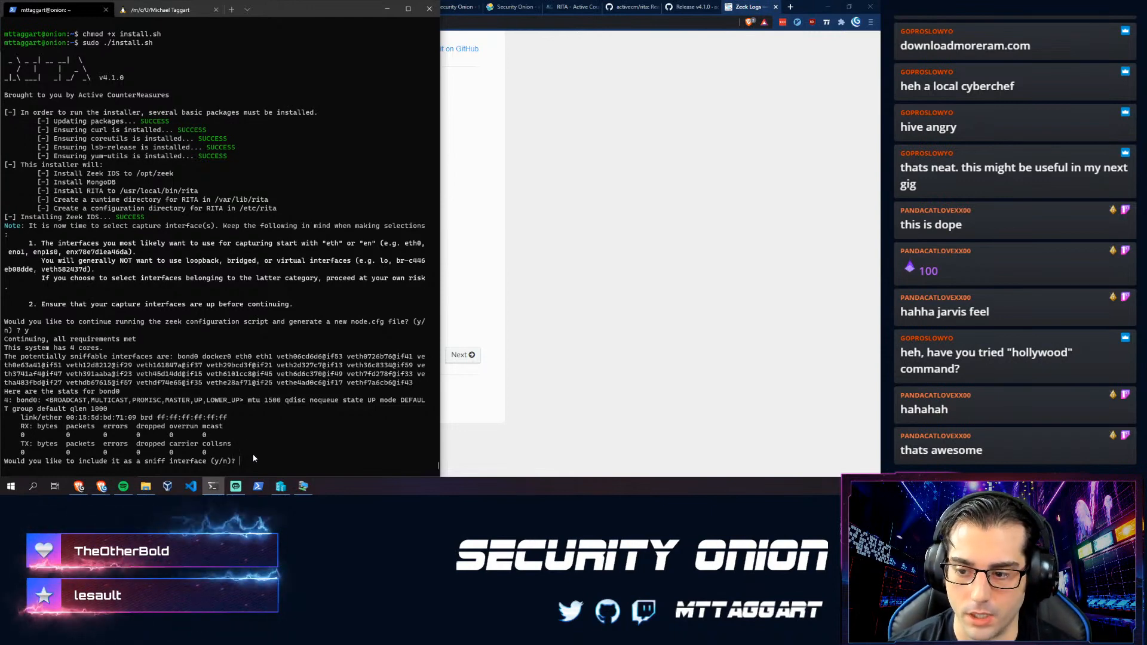
{"action": "type", "text": "eth1"}
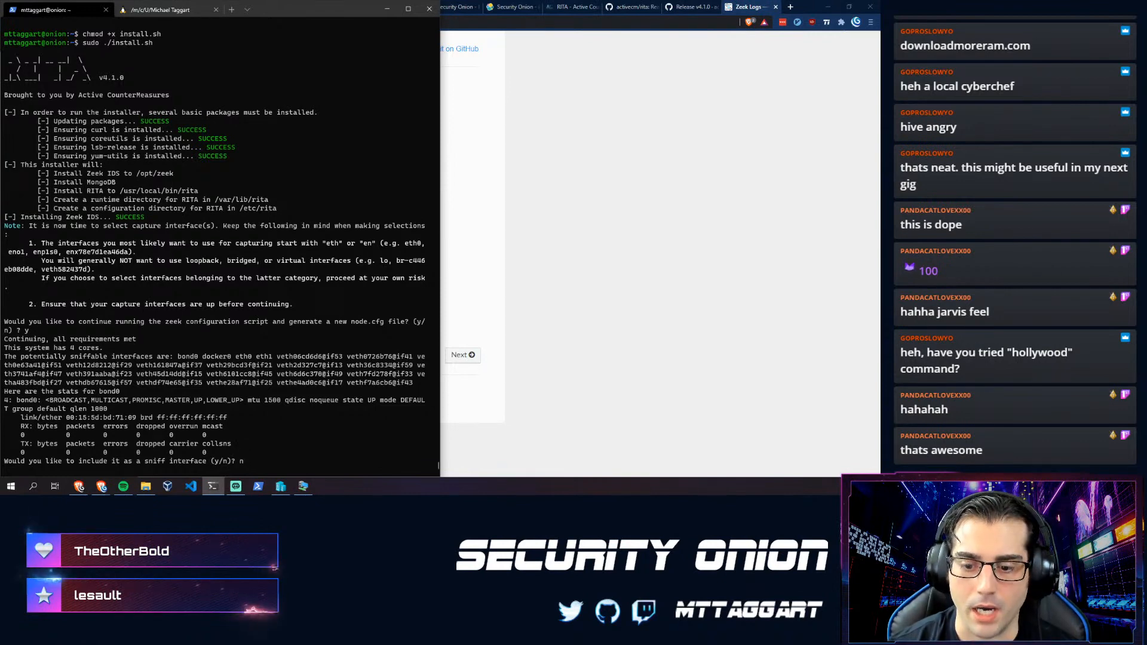
{"action": "key", "text": "Return"}
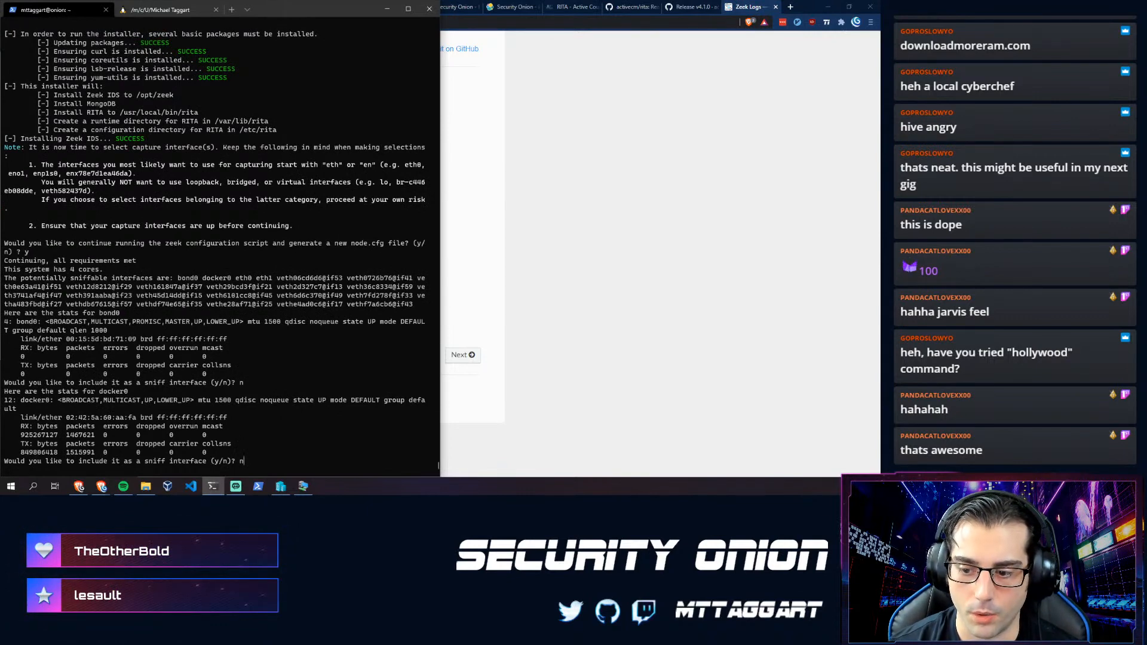
{"action": "key", "text": "Return"}
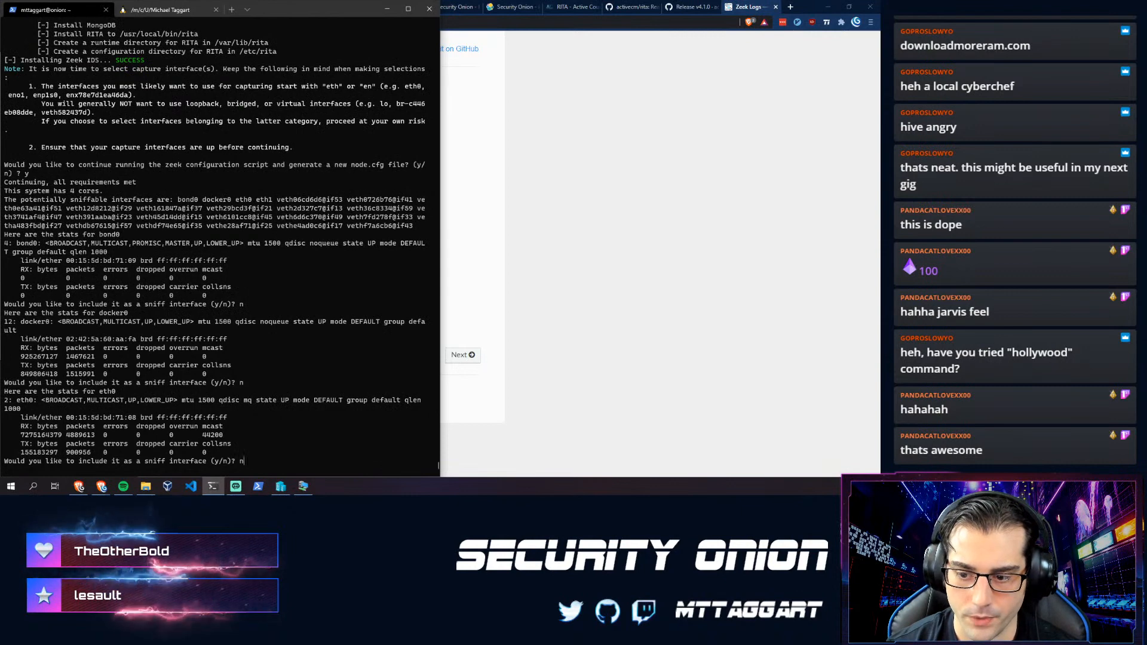
{"action": "type", "text": "n"}
{"action": "key", "text": "Return"}
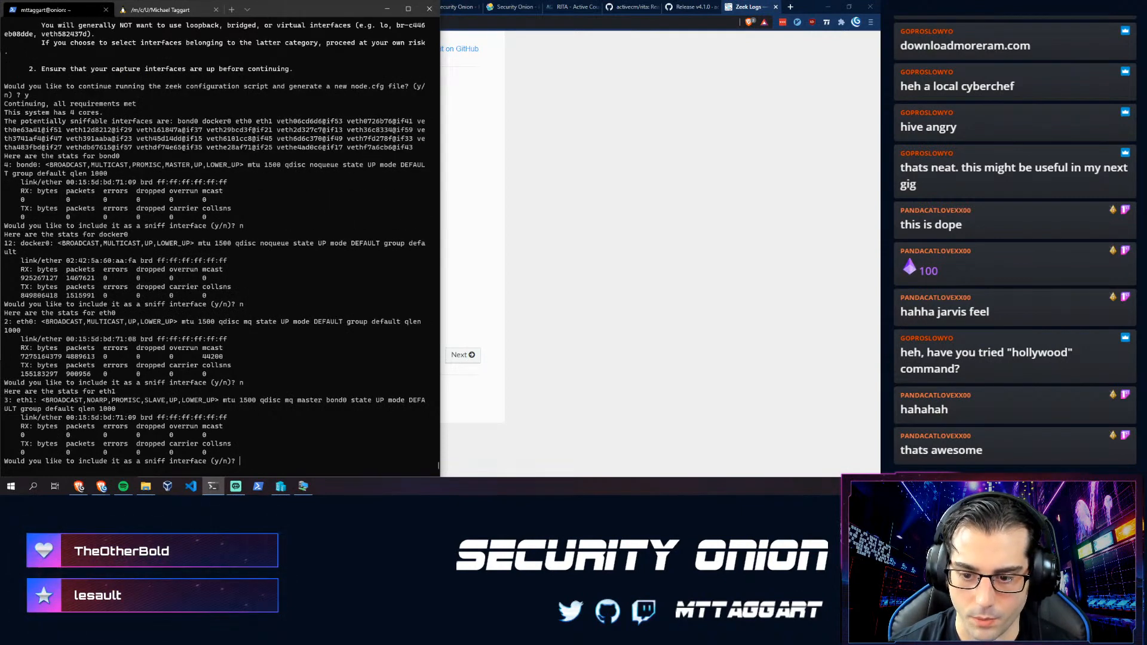
{"action": "key", "text": "Return"}
- Decline every veth interface as a sniff interface with n
{"action": "key", "text": "Return"}
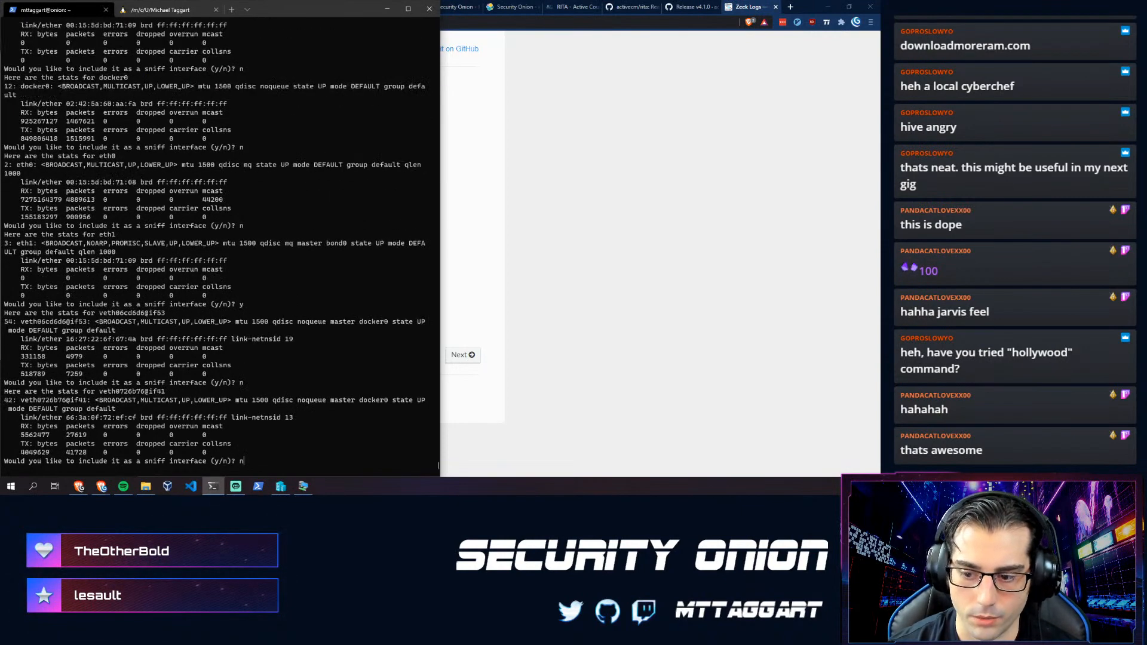
{"action": "type", "text": "n"}
{"action": "key", "text": "Return"}
{"action": "type", "text": "n"}
{"action": "key", "text": "Return"}
{"action": "type", "text": "n"}
{"action": "key", "text": "Return"}
{"action": "type", "text": "n"}
{"action": "key", "text": "Return"}
{"action": "type", "text": "n"}
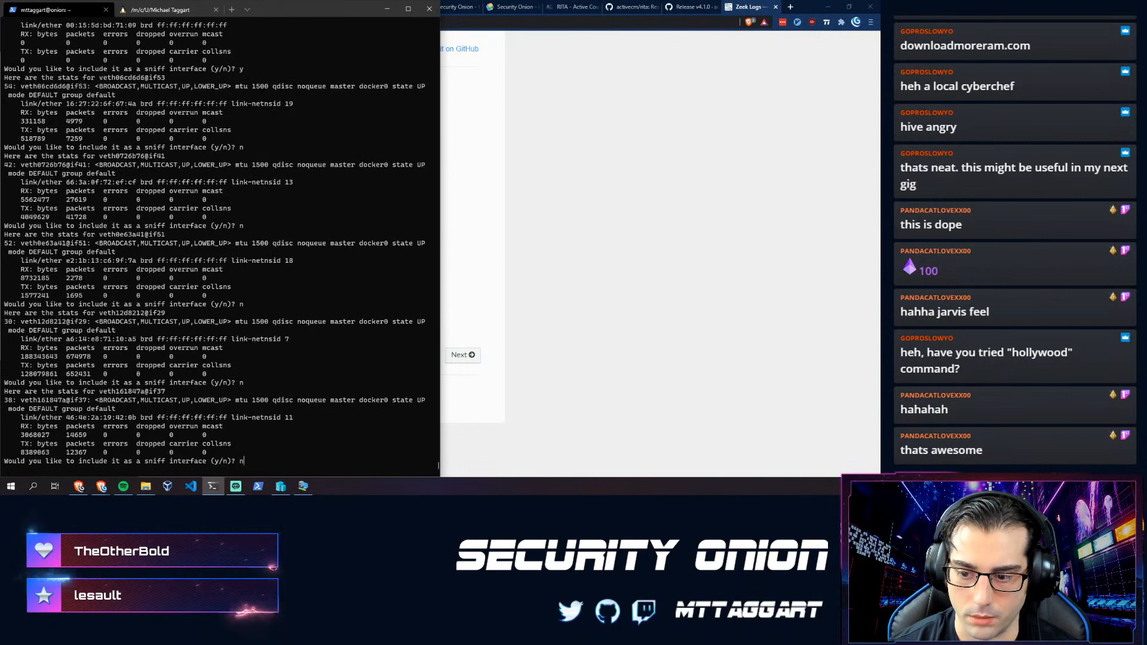
{"action": "key", "text": "Return"}
{"action": "type", "text": "n"}
{"action": "key", "text": "Return"}
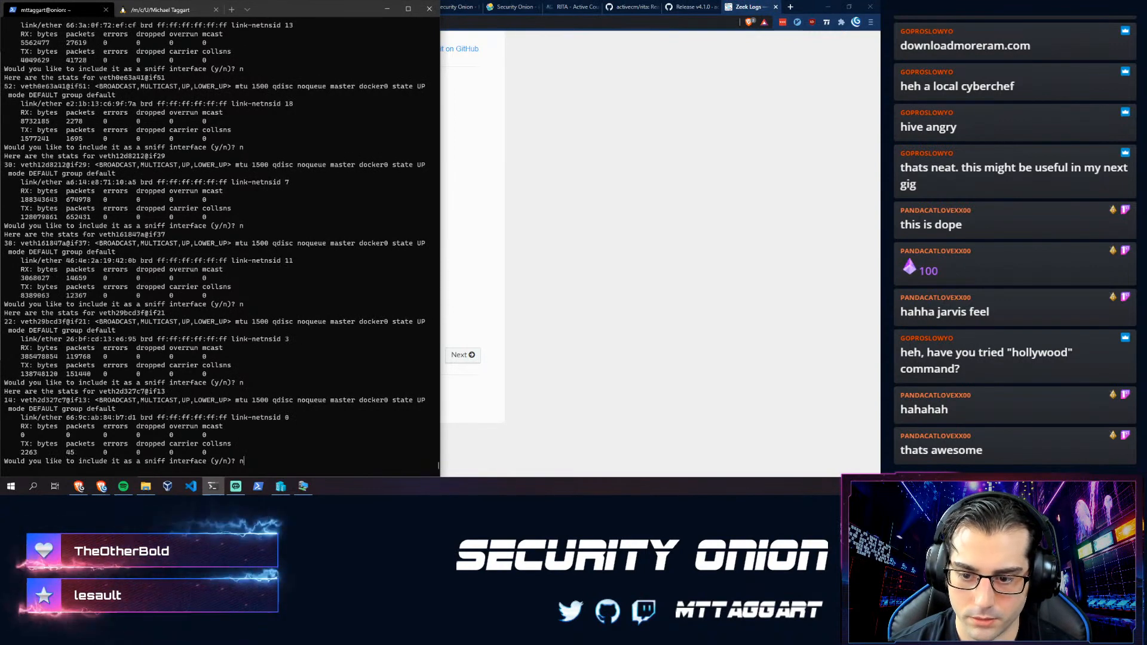
{"action": "type", "text": "n"}
{"action": "key", "text": "Return"}
{"action": "type", "text": "n"}
{"action": "key", "text": "Return"}
{"action": "type", "text": "n"}
{"action": "key", "text": "Return"}
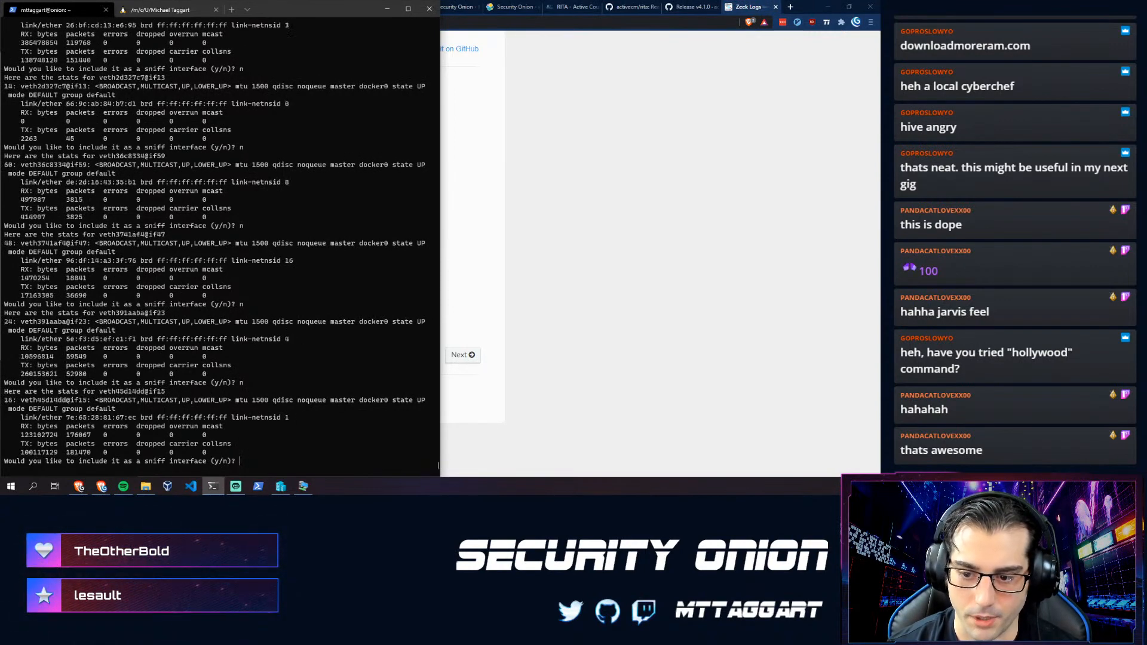
{"action": "type", "text": "n"}
{"action": "key", "text": "Return"}
{"action": "type", "text": "n"}
{"action": "key", "text": "Return"}
{"action": "type", "text": "n"}
{"action": "key", "text": "Return"}
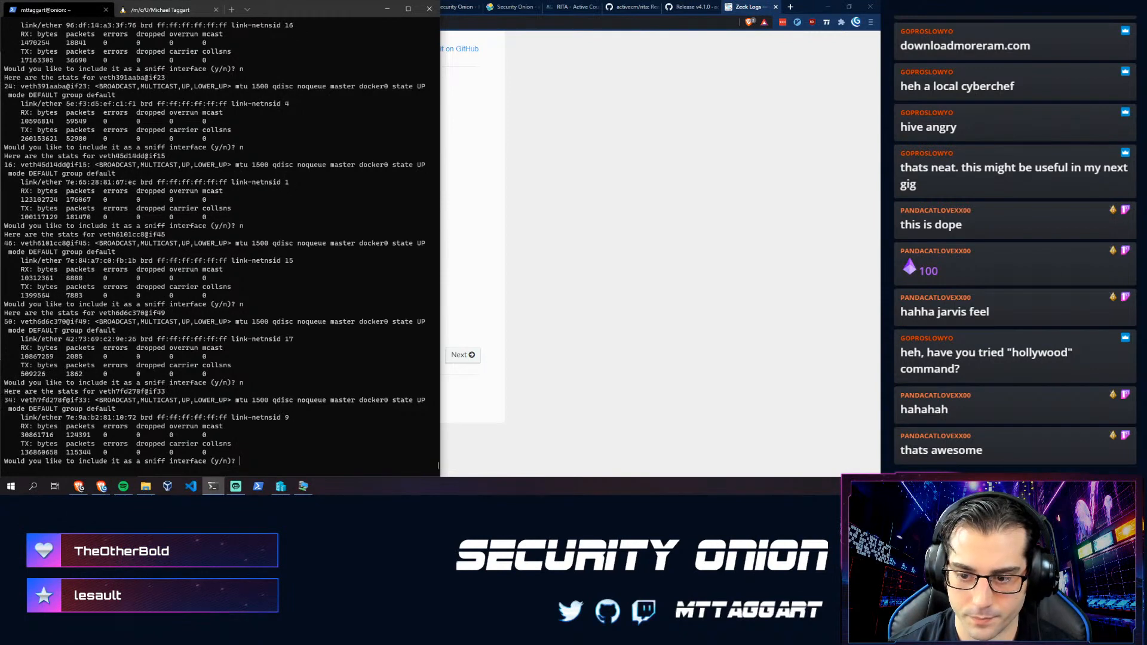
{"action": "type", "text": "n"}
{"action": "key", "text": "Return"}
{"action": "type", "text": "n"}
{"action": "key", "text": "Return"}
{"action": "type", "text": "n"}
{"action": "key", "text": "Return"}
{"action": "type", "text": "n"}
{"action": "key", "text": "Return"}
{"action": "type", "text": "n"}
{"action": "key", "text": "Return"}
{"action": "type", "text": "n"}
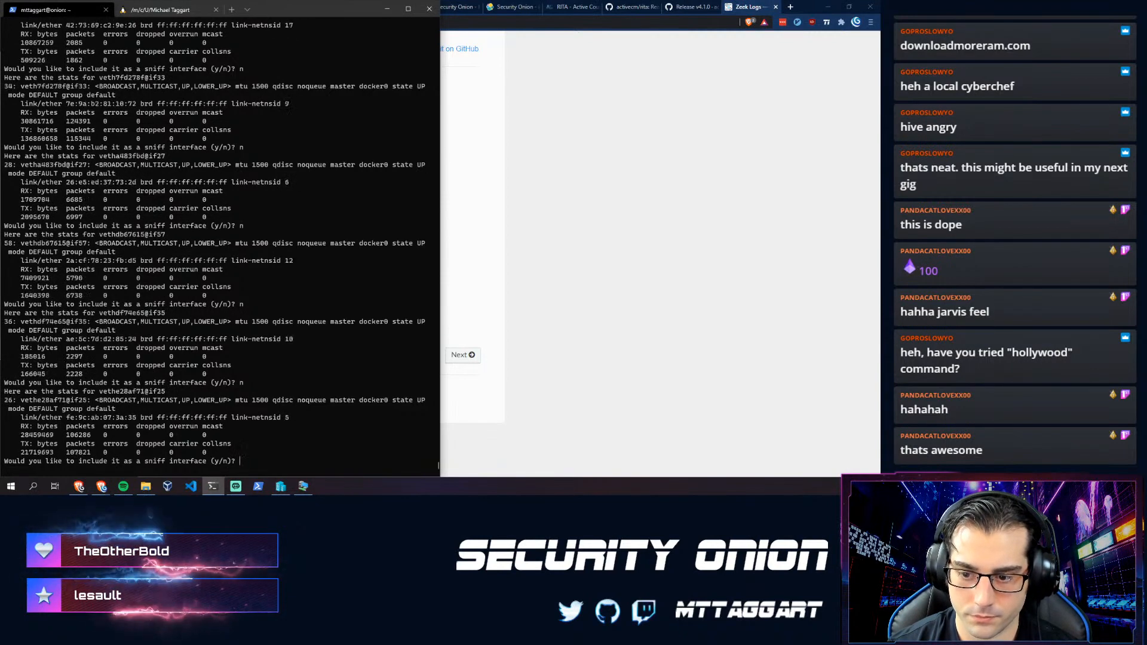
{"action": "key", "text": "Return"}
{"action": "type", "text": "n"}
{"action": "key", "text": "Return"}
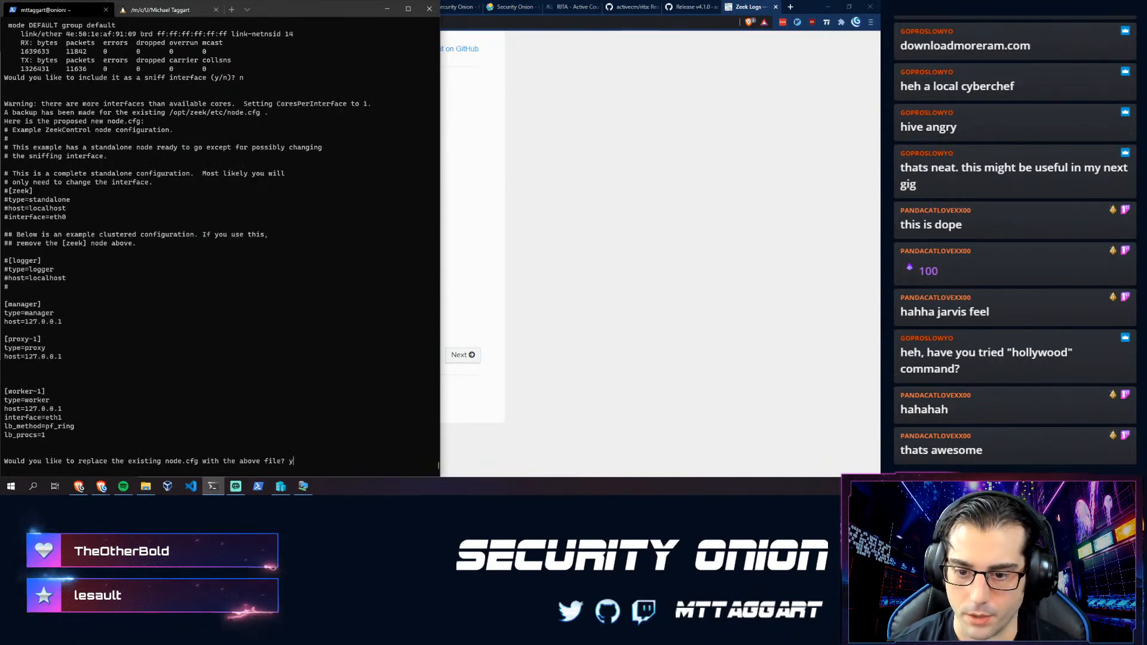
- Accept the proposed node.cfg, let the RITA v4.1.0 installer finish, and bring up the RITA page
{"action": "key", "text": "Return"}
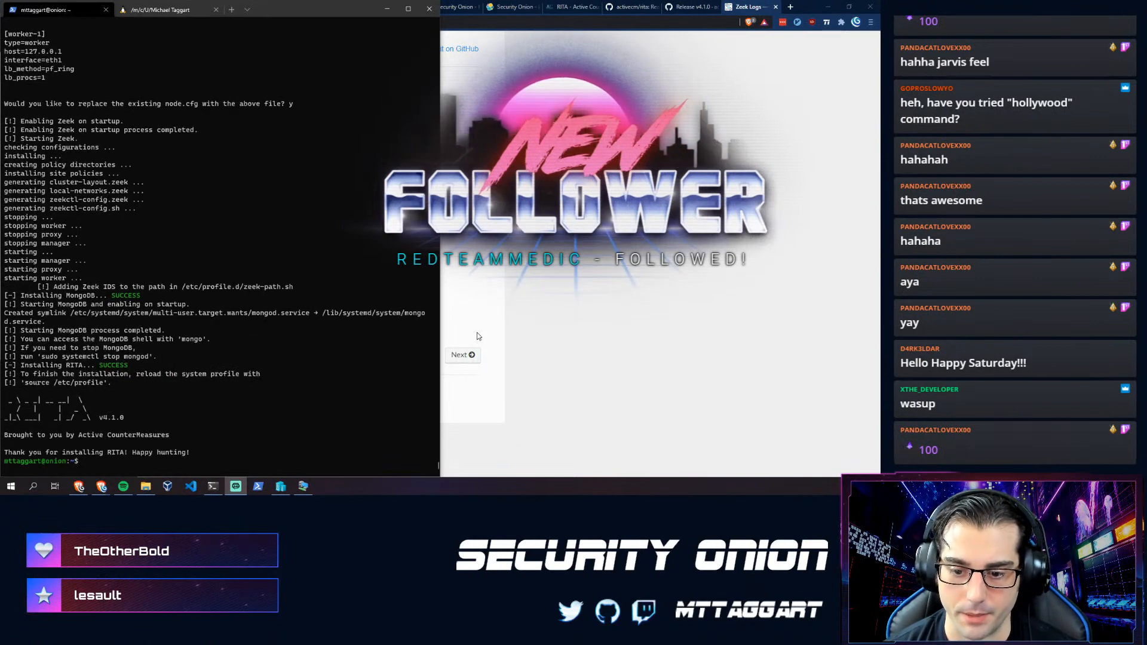
{"action": "left_click", "coordinate": [139, 462]}
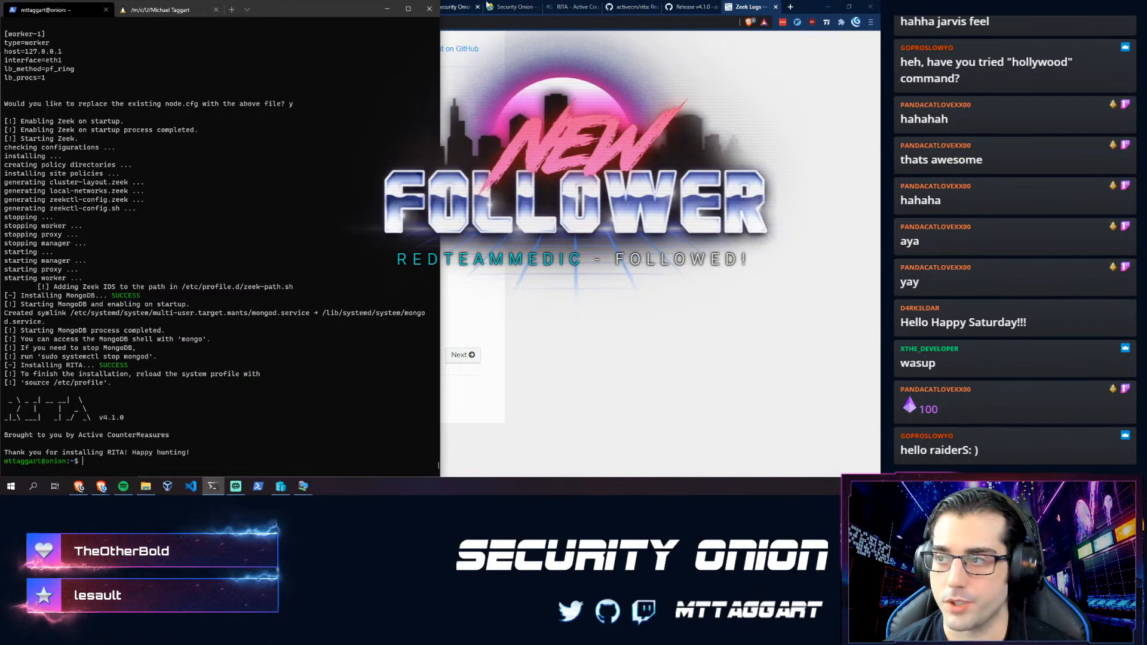
{"action": "left_click", "coordinate": [572, 6]}
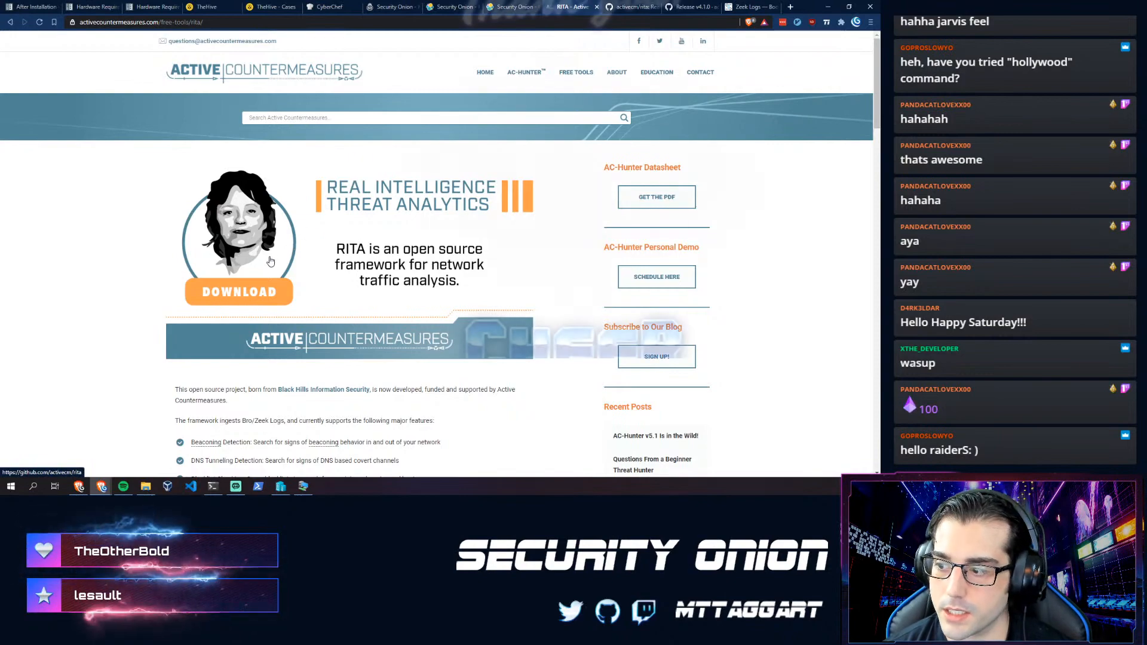
- Scroll through the RITA overview on activecountermeasures.com, then switch to the Security Onion Kibana dashboard
{"action": "scroll", "coordinate": [243, 258], "scroll_direction": "down", "scroll_amount": 3}
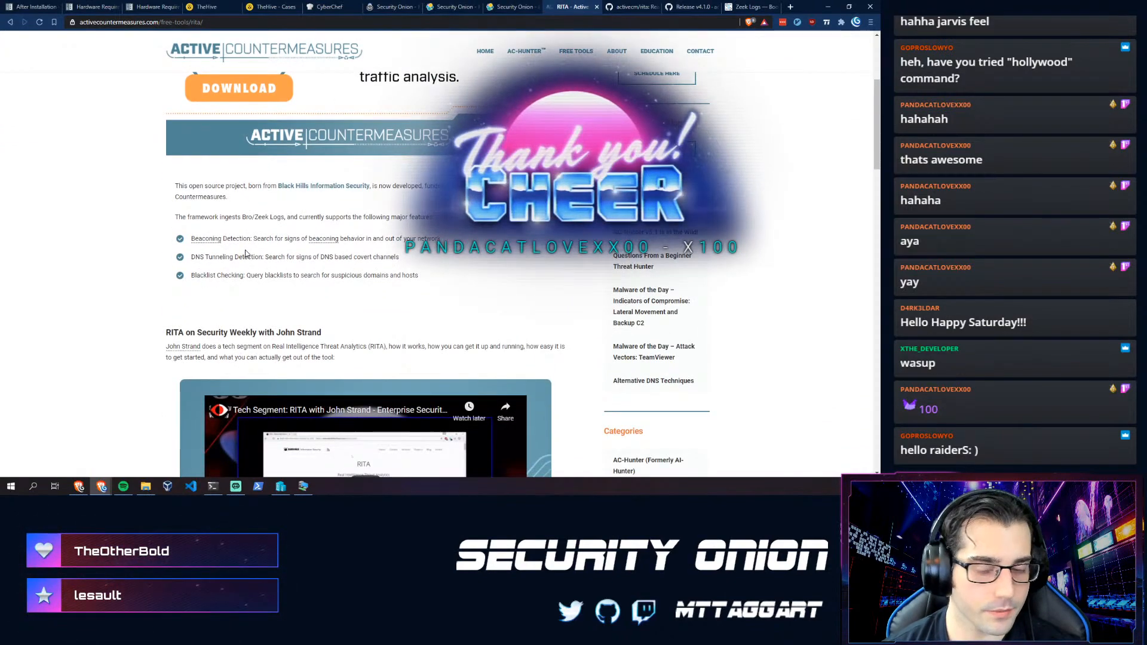
{"action": "scroll", "coordinate": [245, 254], "scroll_direction": "down", "scroll_amount": 5}
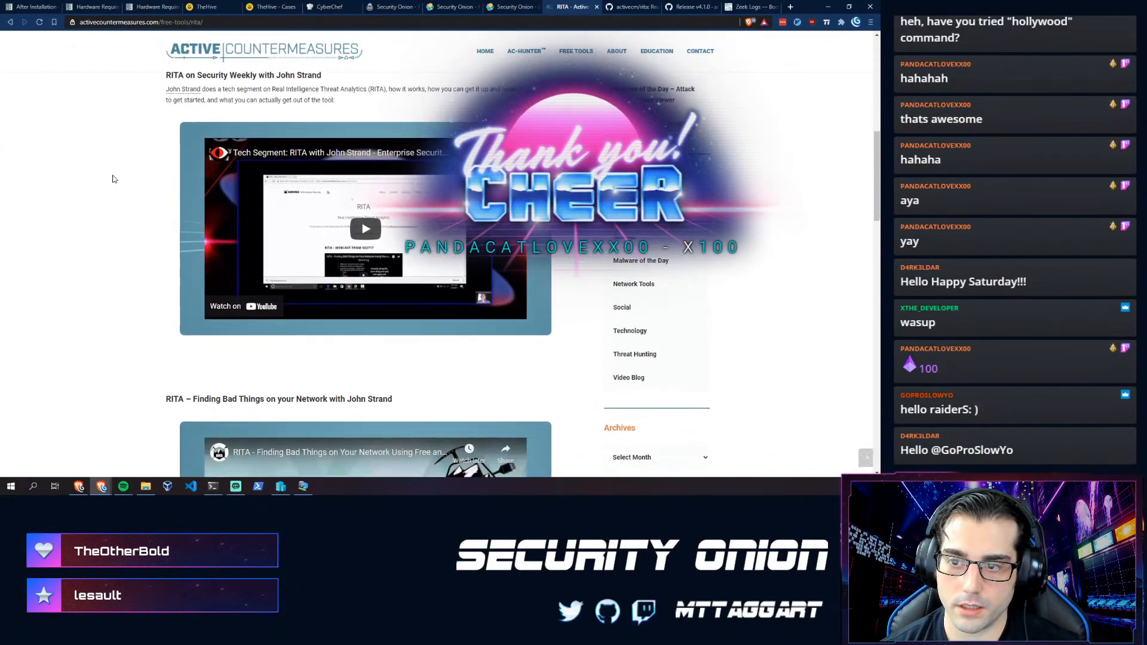
{"action": "scroll", "coordinate": [151, 235], "scroll_direction": "down", "scroll_amount": 6}
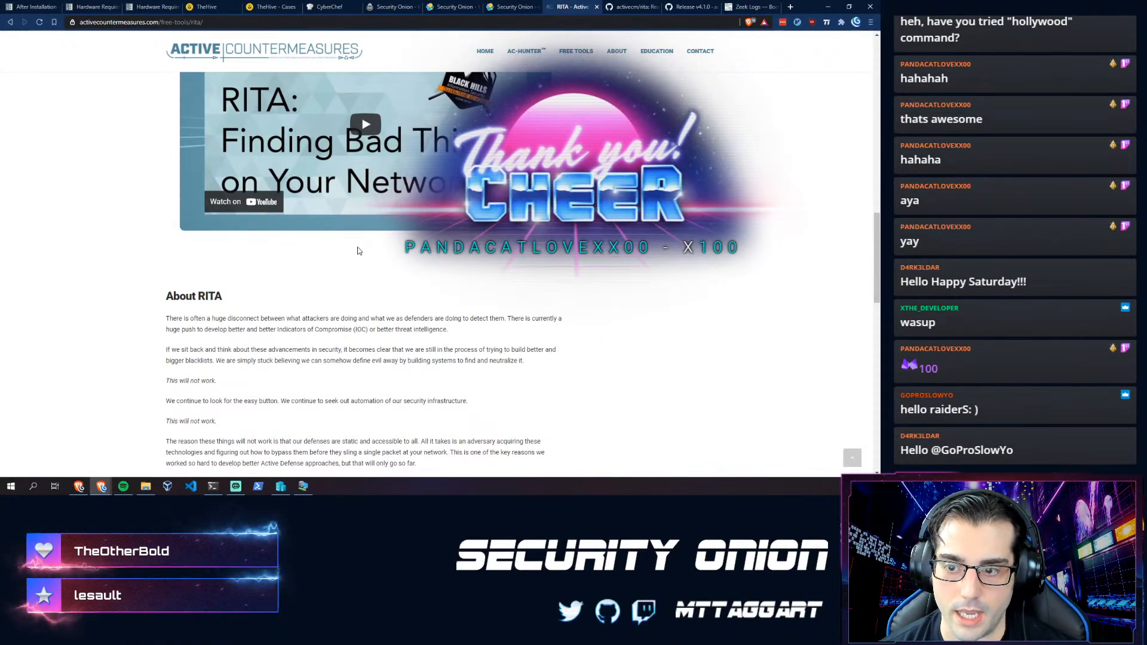
{"action": "scroll", "coordinate": [296, 313], "scroll_direction": "up", "scroll_amount": 12}
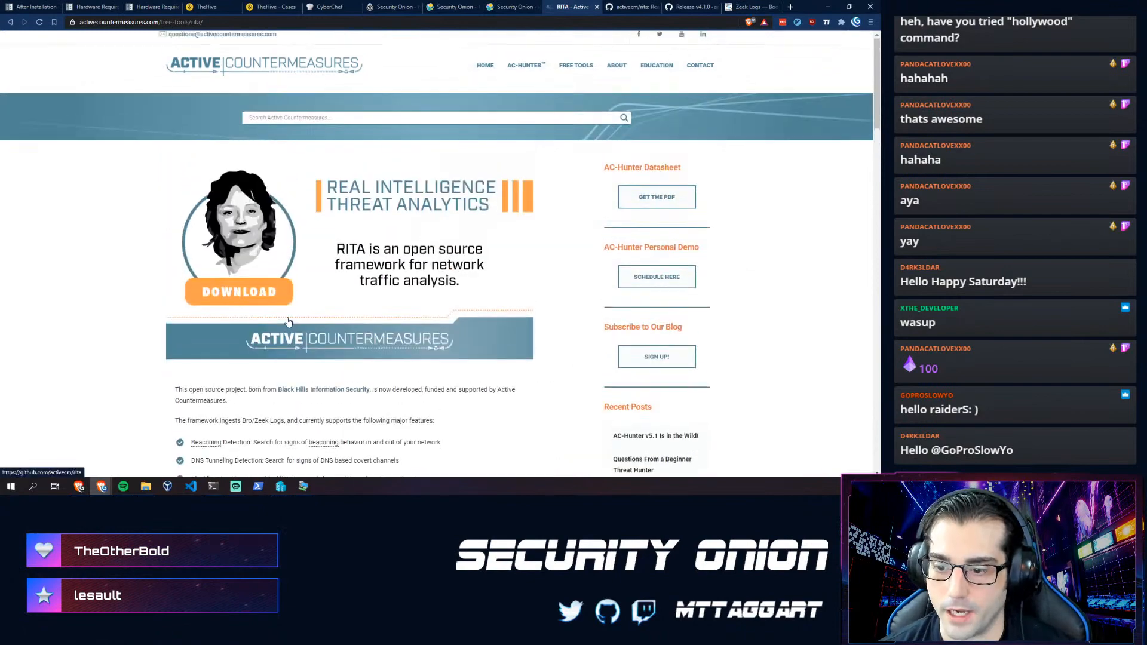
{"action": "scroll", "coordinate": [288, 322], "scroll_direction": "down", "scroll_amount": 1}
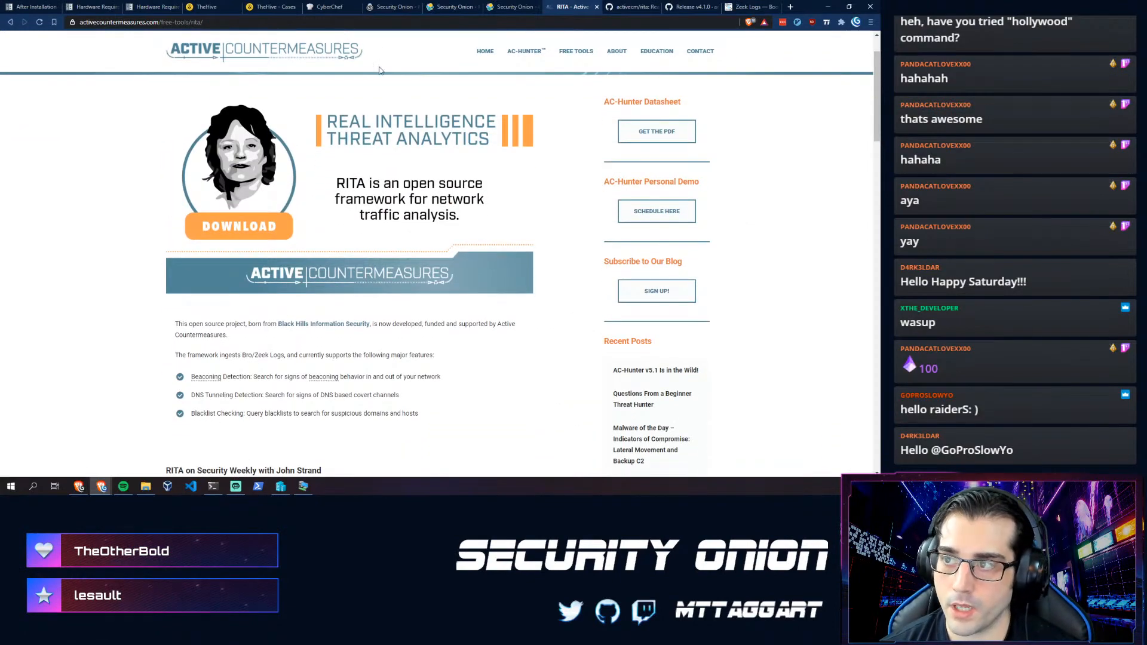
{"action": "left_click", "coordinate": [388, 8]}
{"action": "left_click", "coordinate": [452, 7]}
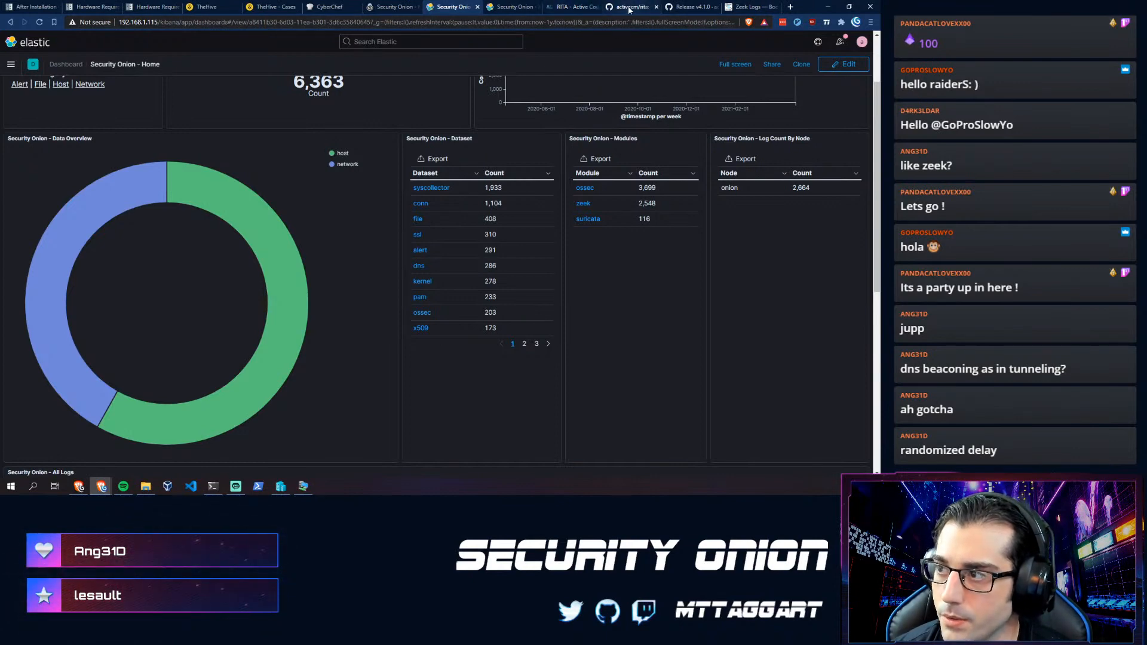
- Scroll the activecm/rita GitHub README down to 'Obtaining Data (Generating Zeek Logs)'
{"action": "left_click", "coordinate": [581, 11]}
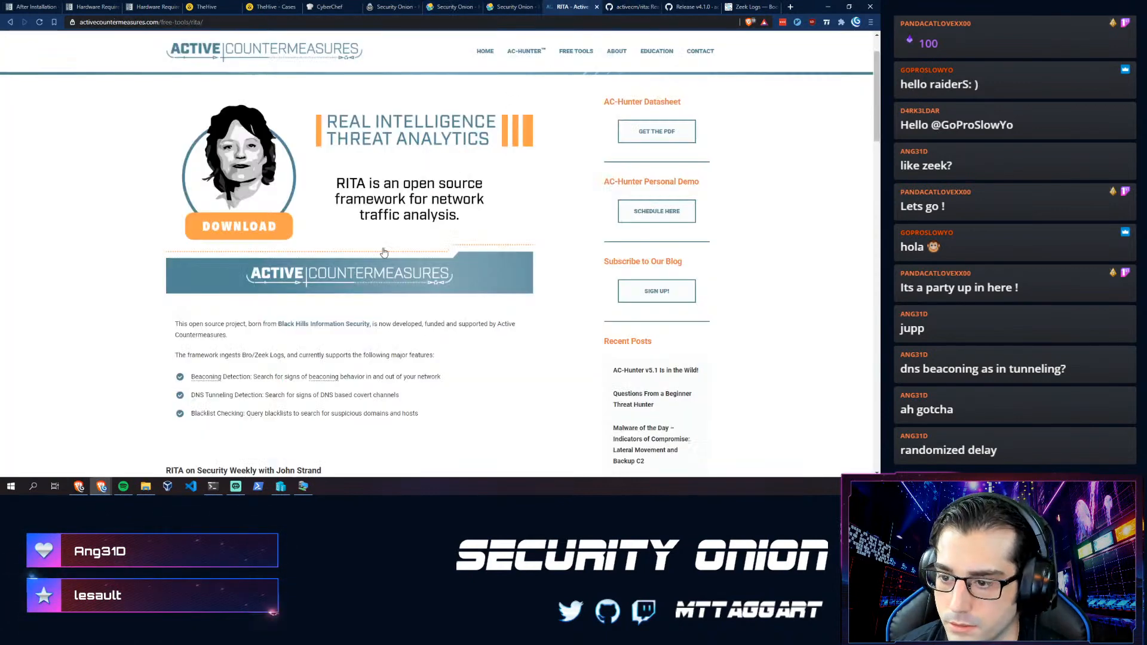
{"action": "scroll", "coordinate": [384, 252], "scroll_direction": "down", "scroll_amount": 5}
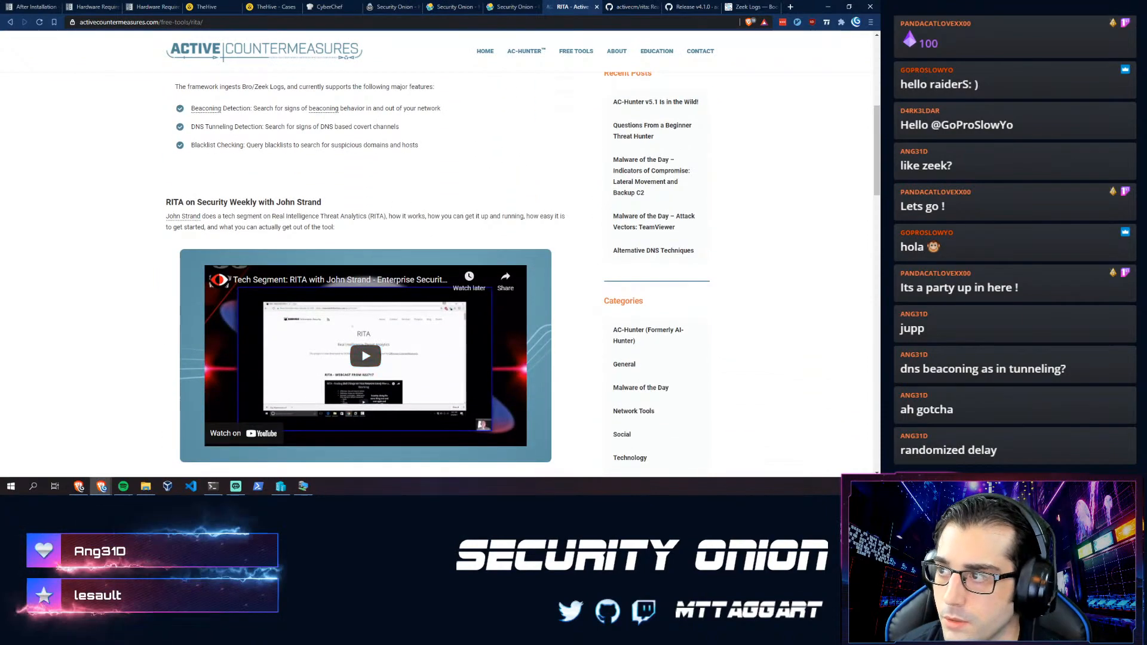
{"action": "key", "text": "ctrl+Tab"}
{"action": "scroll", "coordinate": [237, 278], "scroll_direction": "down", "scroll_amount": 3}
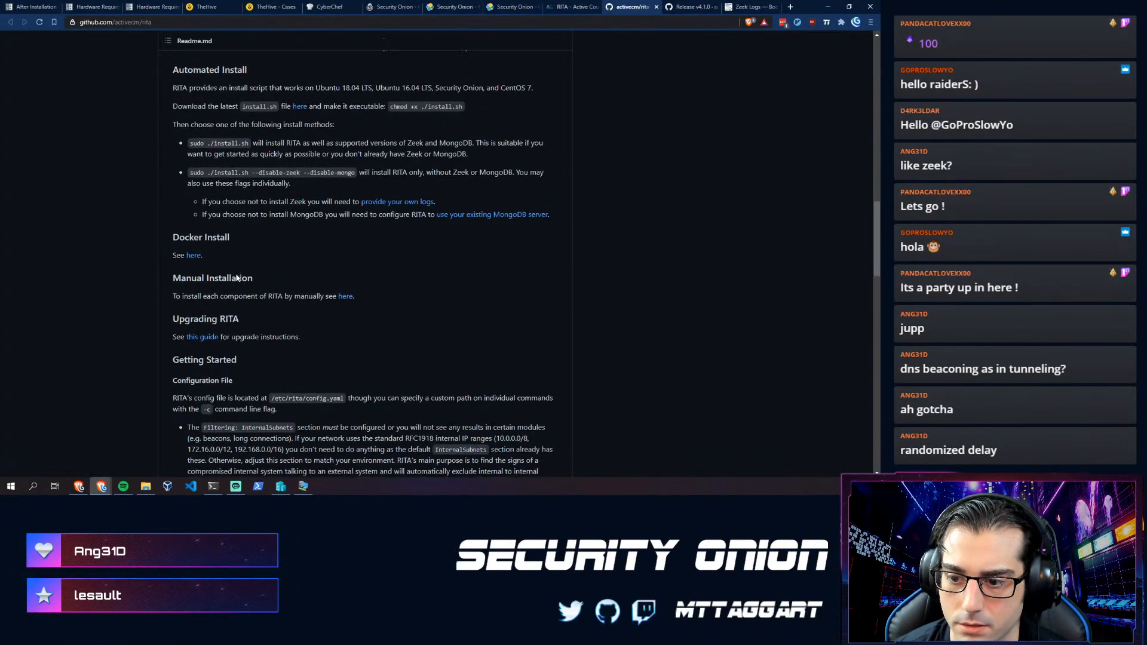
{"action": "scroll", "coordinate": [237, 277], "scroll_direction": "down", "scroll_amount": 6}
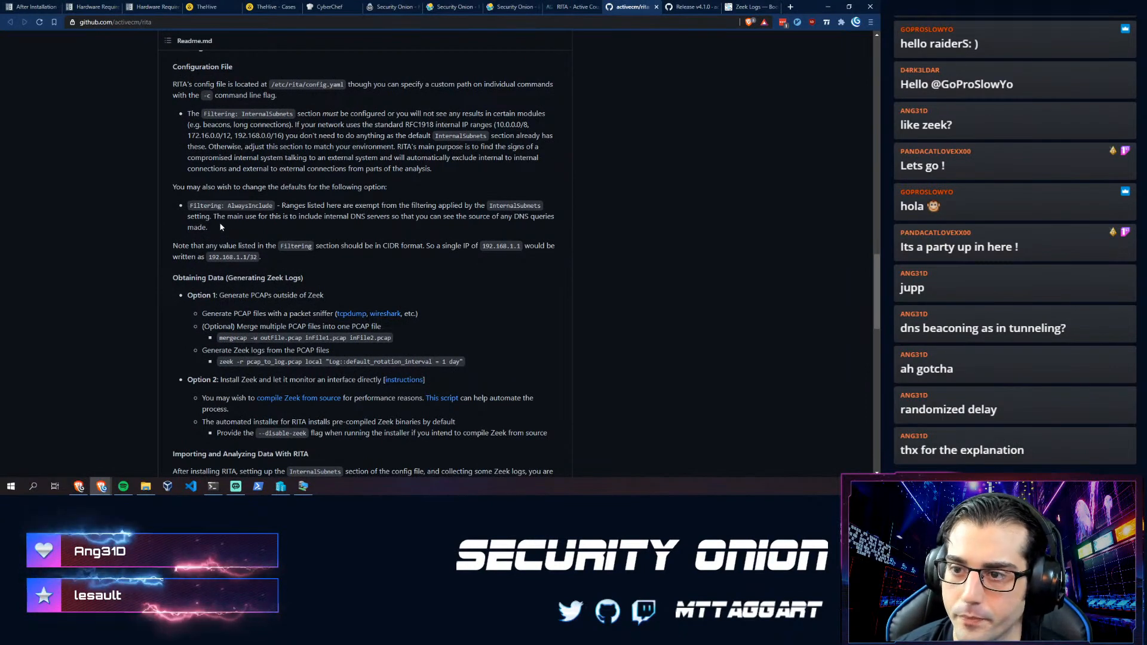
{"action": "scroll", "coordinate": [154, 238], "scroll_direction": "down", "scroll_amount": 3}
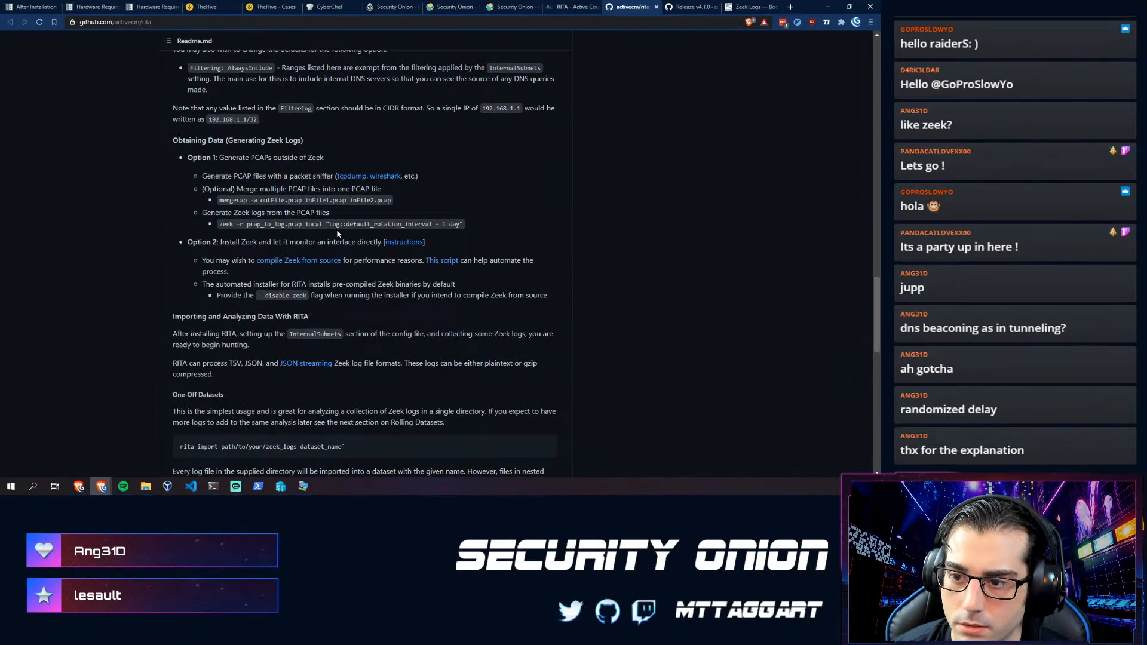
- Highlight the zeek -r log-generation command to study it, then go back to the terminal
{"action": "mouse_move", "coordinate": [219, 224]}
{"action": "left_mouse_down"}
{"action": "mouse_move", "coordinate": [476, 227]}
{"action": "mouse_move", "coordinate": [204, 223]}
{"action": "left_mouse_up"}
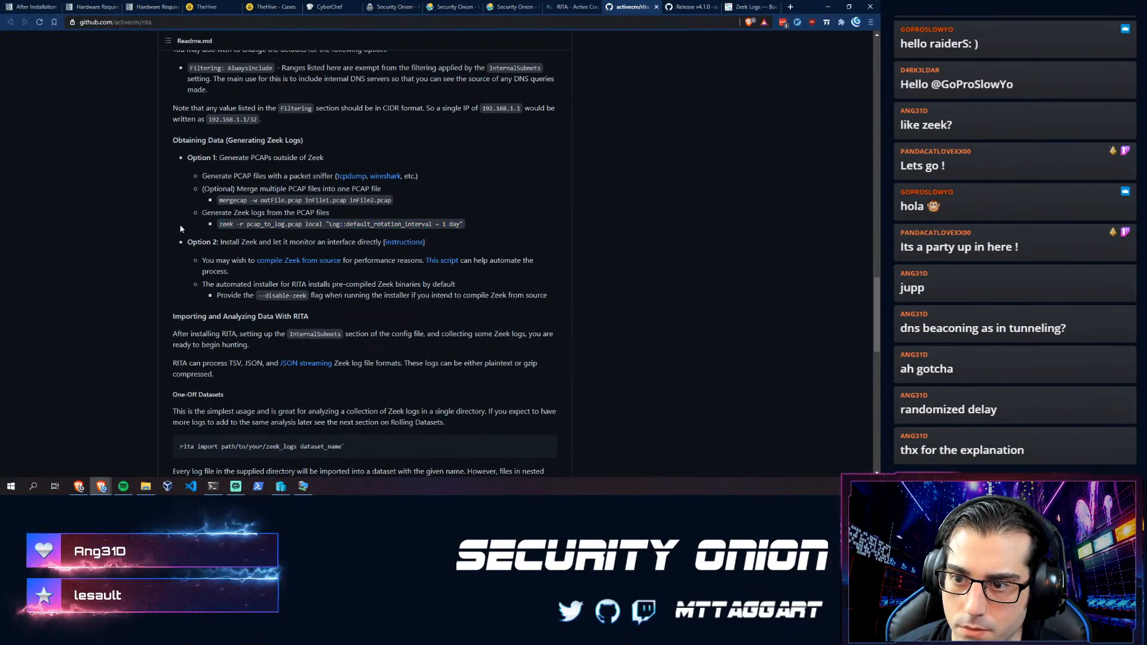
{"action": "scroll", "coordinate": [202, 218], "scroll_direction": "up", "scroll_amount": 1}
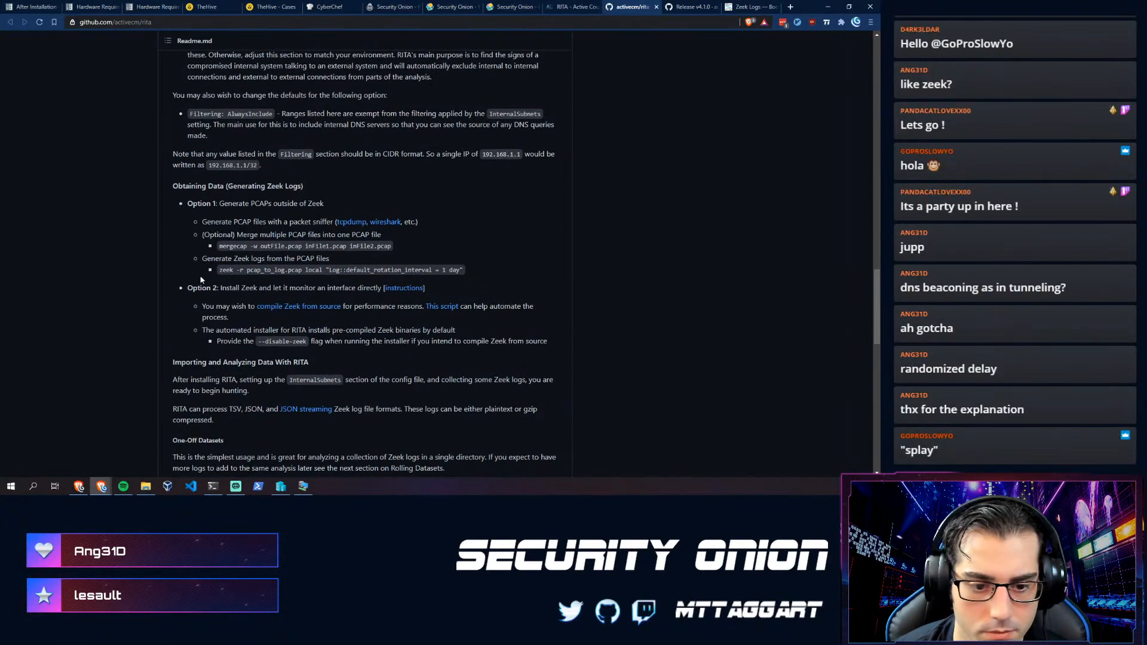
{"action": "scroll", "coordinate": [202, 279], "scroll_direction": "up", "scroll_amount": 3}
{"action": "scroll", "coordinate": [202, 269], "scroll_direction": "down", "scroll_amount": 5}
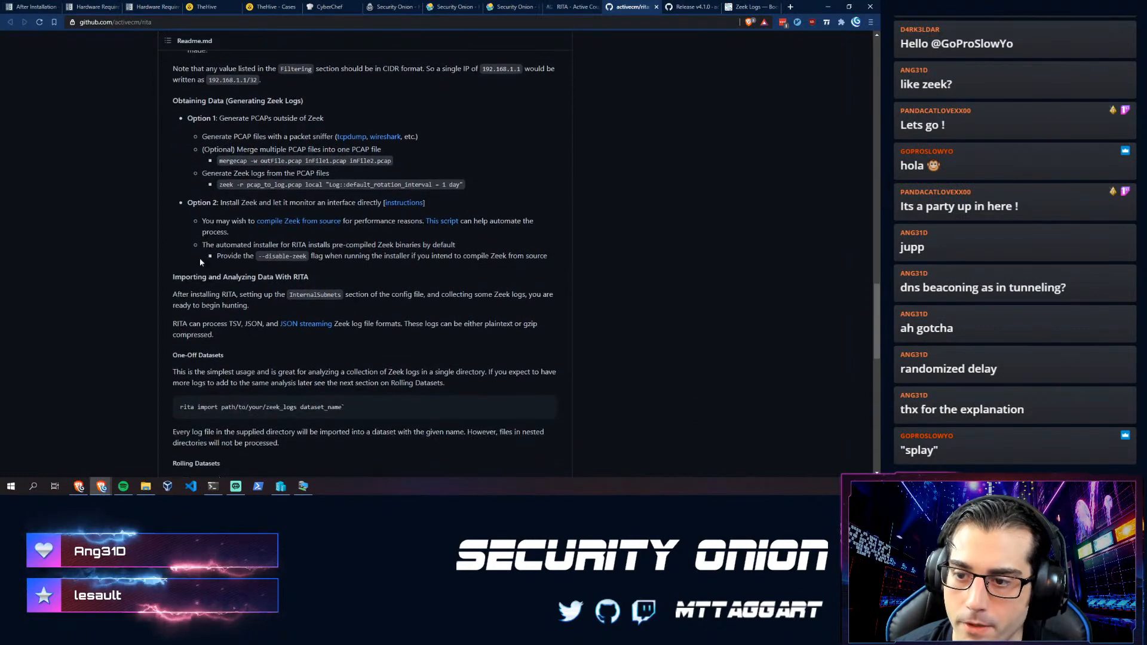
{"action": "left_click_drag", "start_coordinate": [207, 196], "coordinate": [237, 197]}
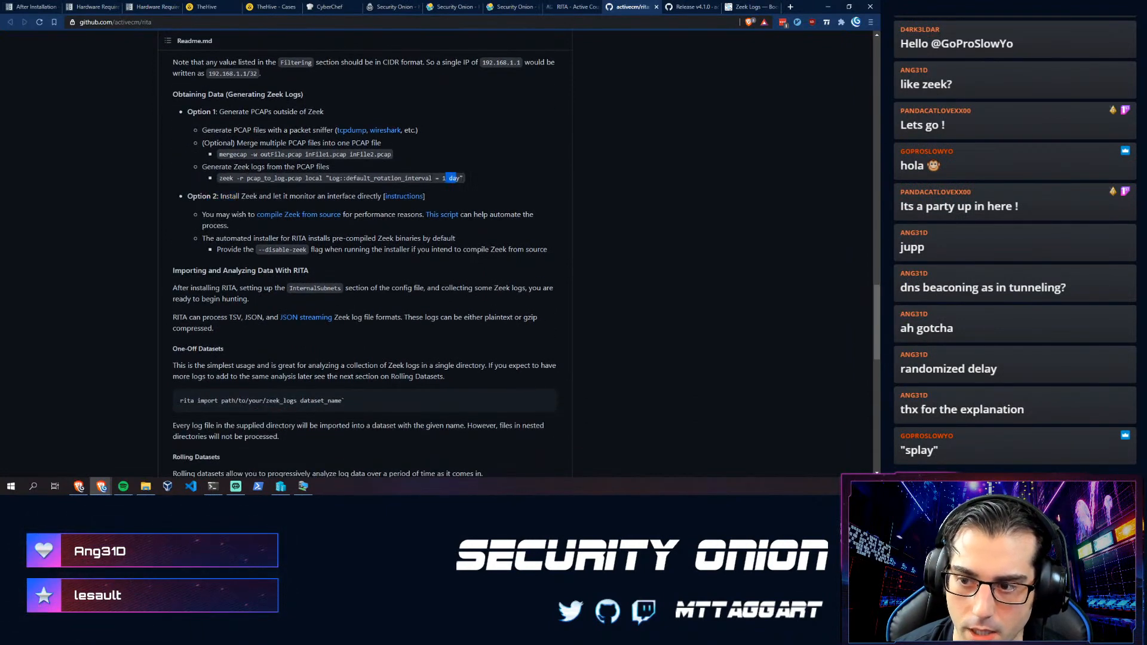
{"action": "left_click_drag", "start_coordinate": [447, 179], "coordinate": [236, 178]}
{"action": "left_click", "coordinate": [235, 179]}
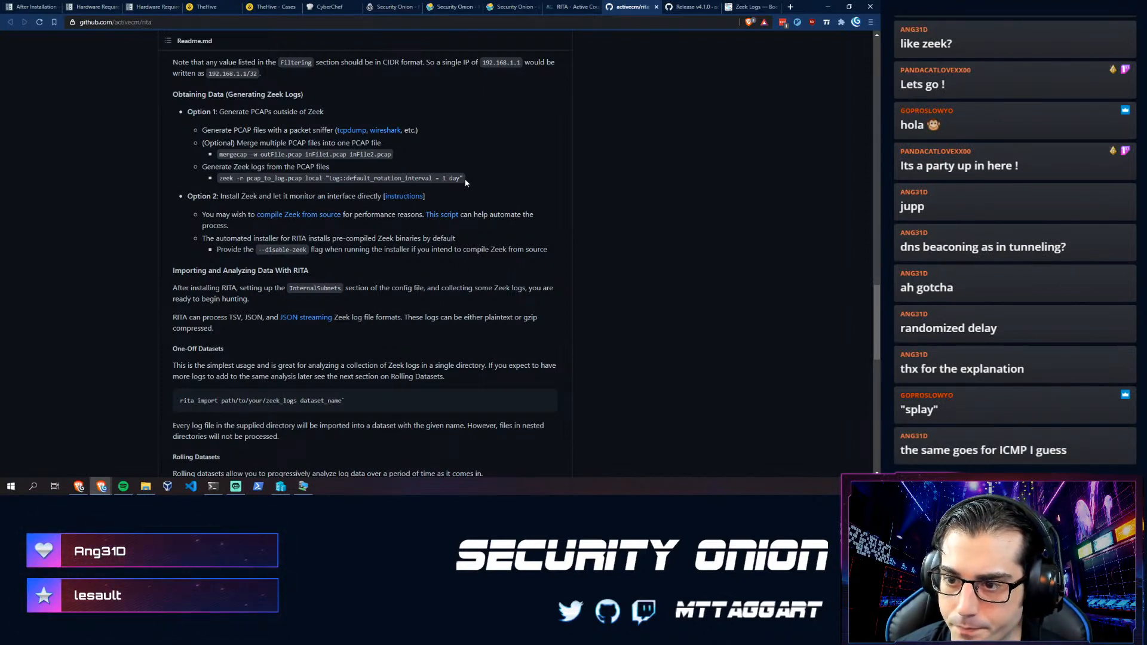
{"action": "left_click_drag", "start_coordinate": [459, 178], "coordinate": [258, 178]}
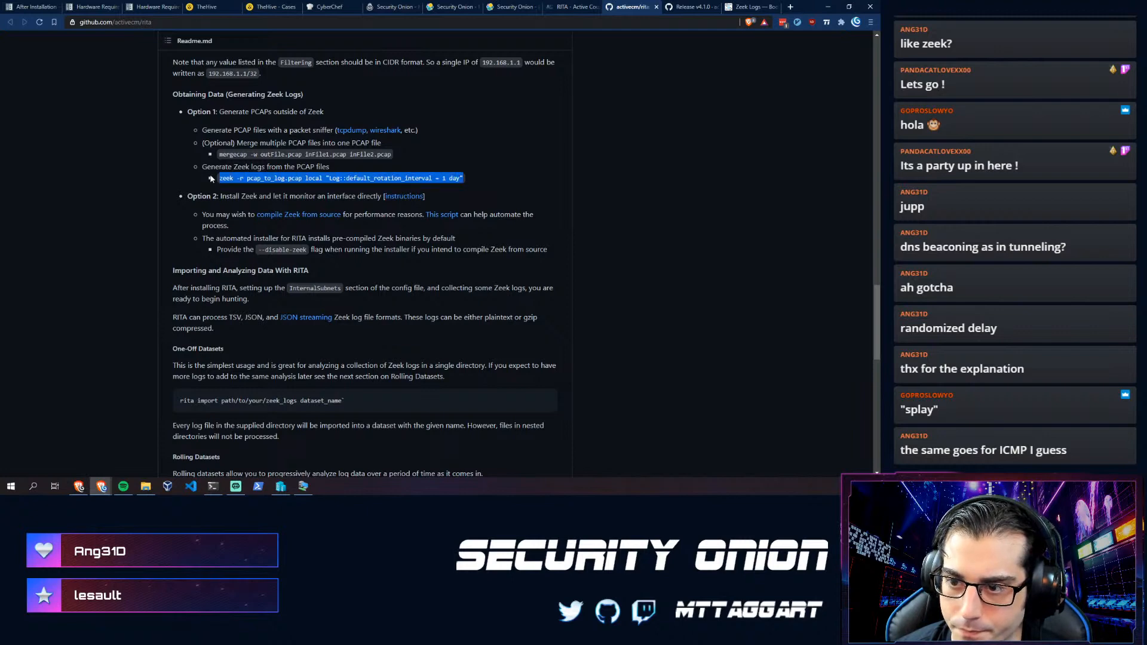
{"action": "left_click", "coordinate": [239, 180]}
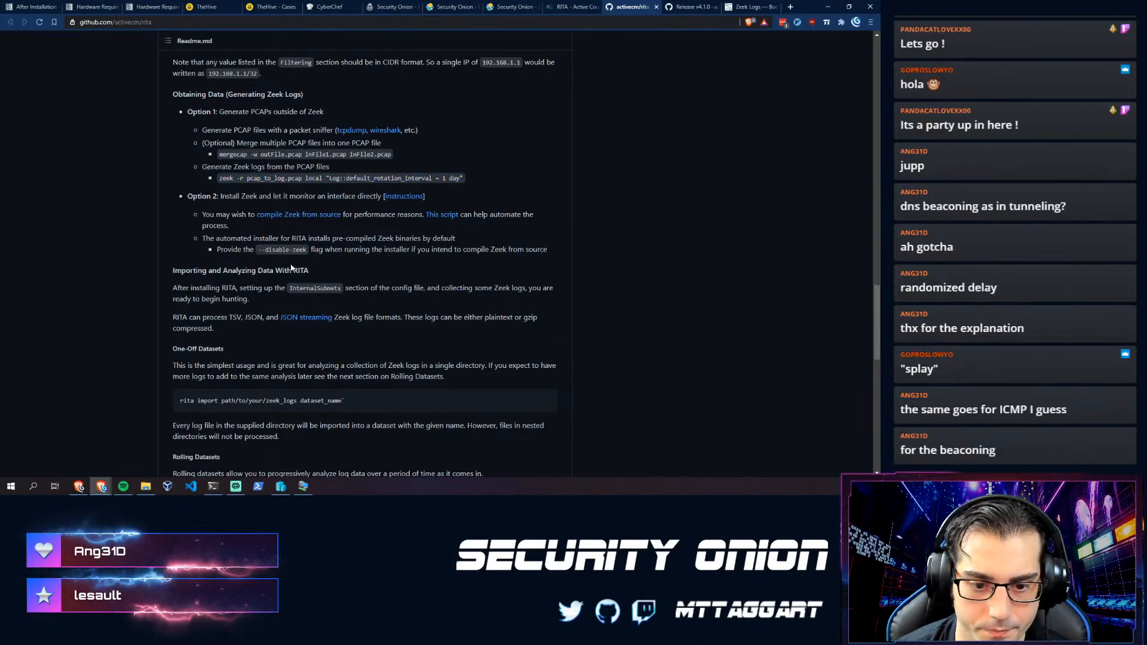
{"action": "key", "text": "alt+Tab"}
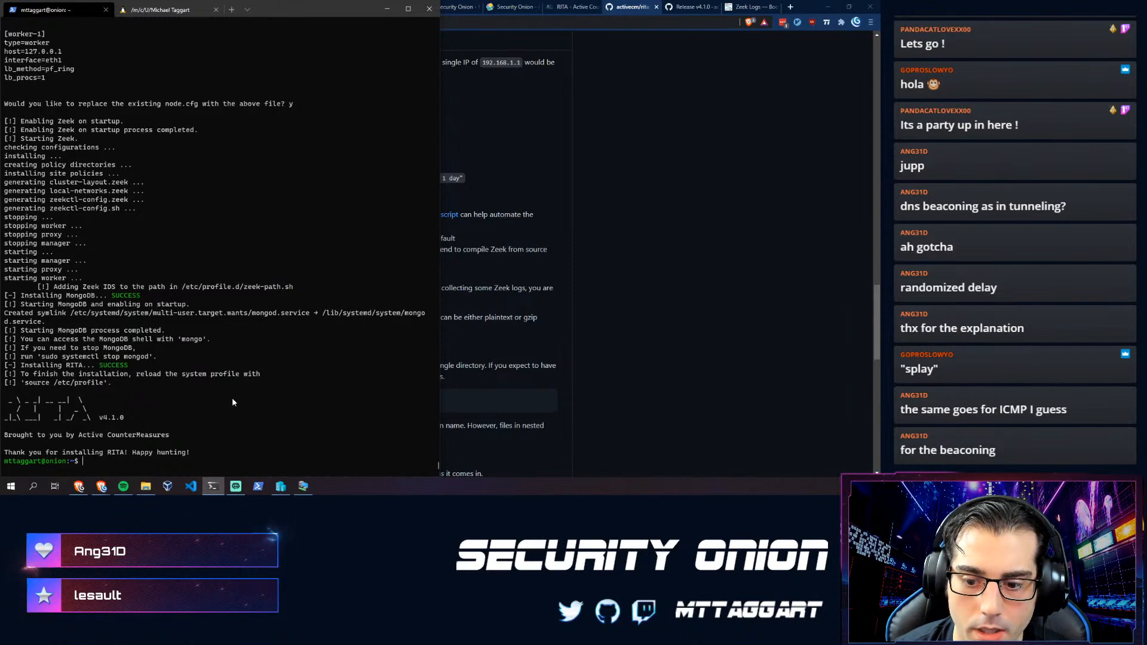
- Clear the RITA installer output from the SSH session with Ctrl+L
{"action": "key", "text": "ctrl+l"}
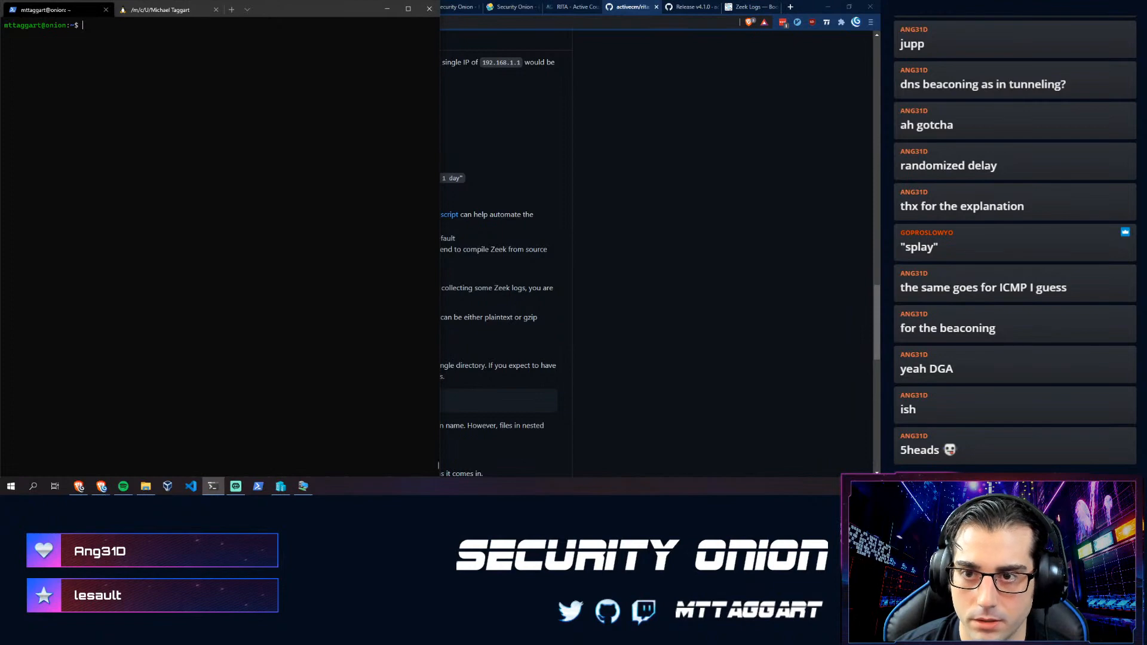
- List the home folder, then create a qakbot folder and move the 2021-02-12 Qakbot Cobalt Strike pcap into it
{"action": "type", "text": "ls"}
{"action": "key", "text": "Return"}
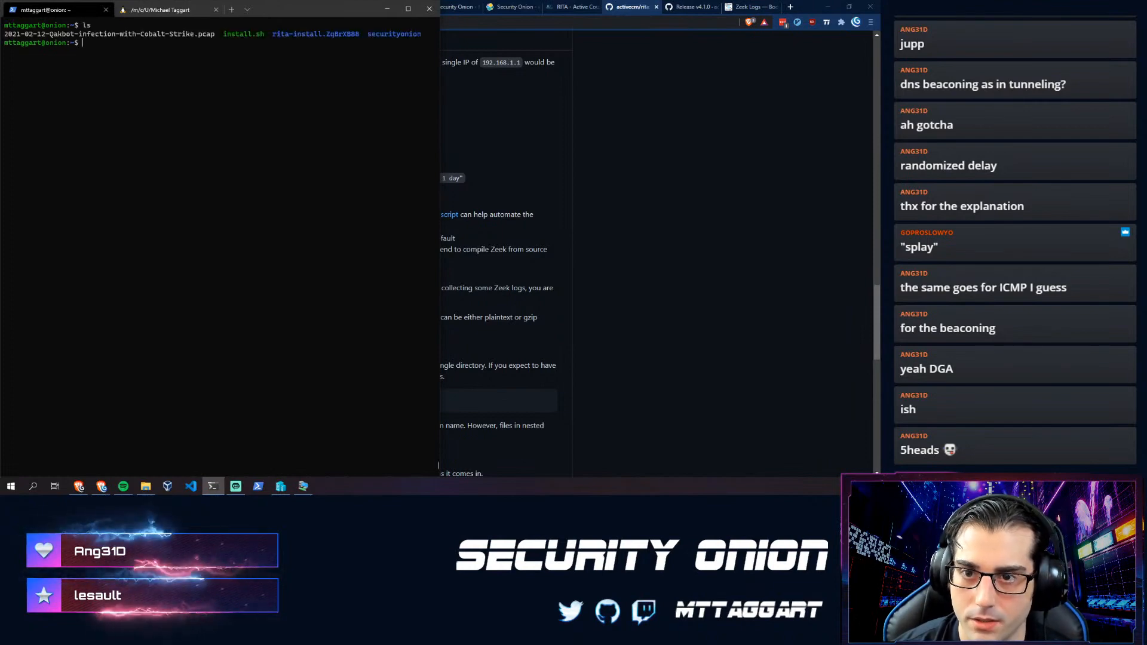
{"action": "type", "text": "mkdir qakbot"}
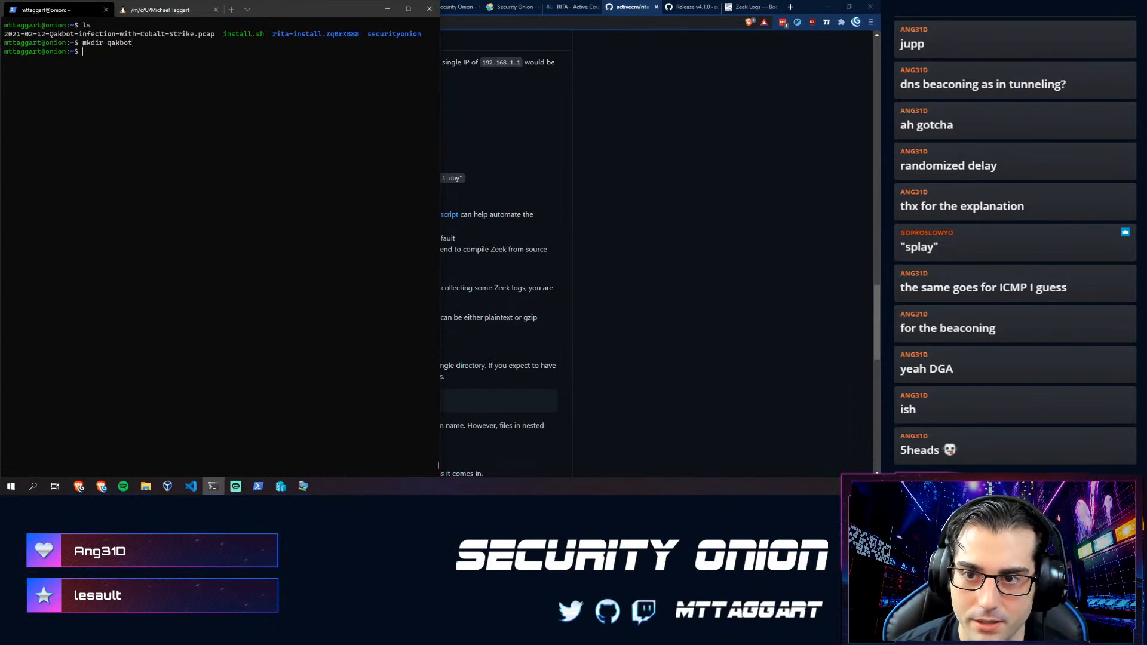
{"action": "type", "text": "2021-02-12-Qakbot-infection-with-Cobalt-Strike.pcap qakbot/"}
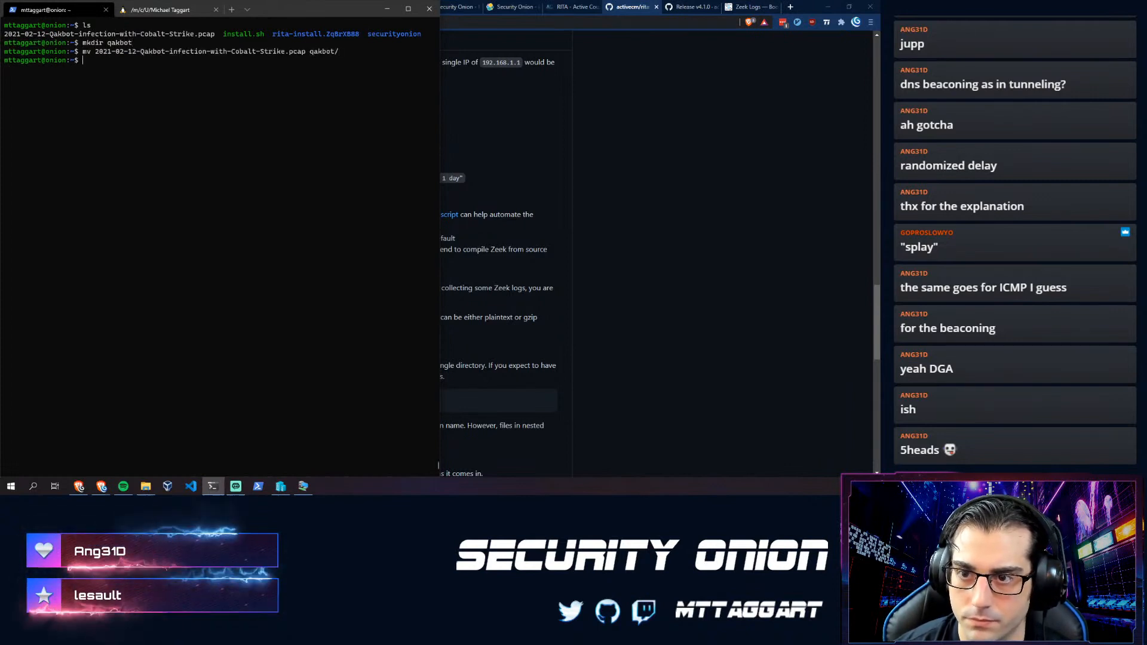
{"action": "key", "text": "Return"}
- Change into the qakbot folder and list its contents, removing an accidentally pasted URL
{"action": "type", "text": "cd qakbot/"}
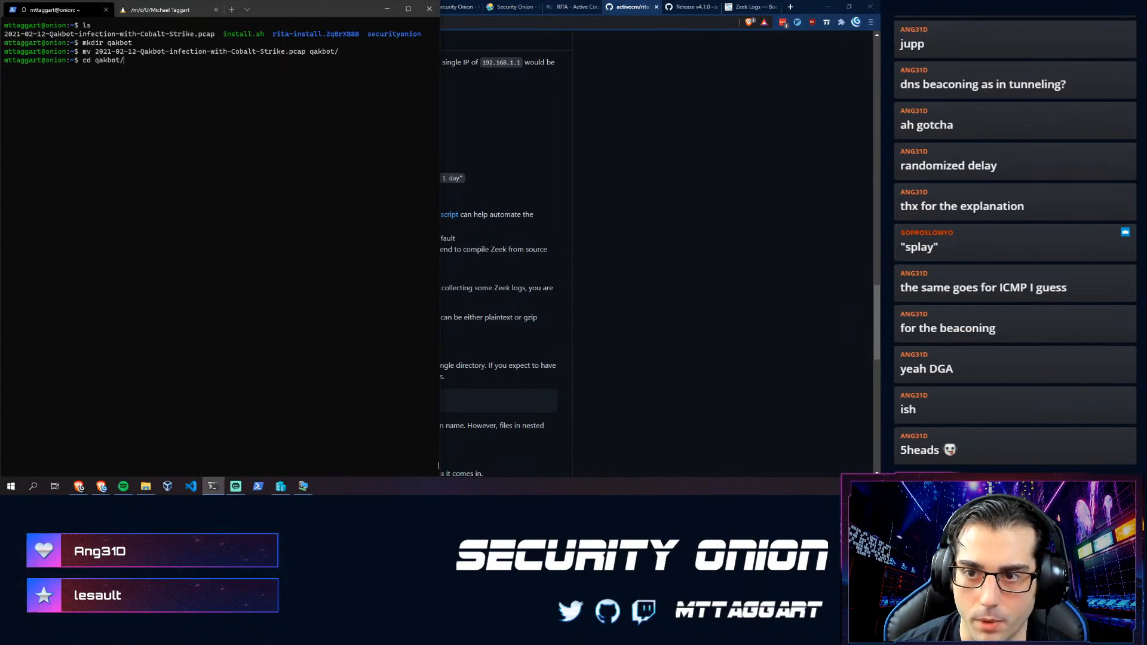
{"action": "key", "text": "ctrl+plus"}
{"action": "key", "text": "ctrl+plus"}
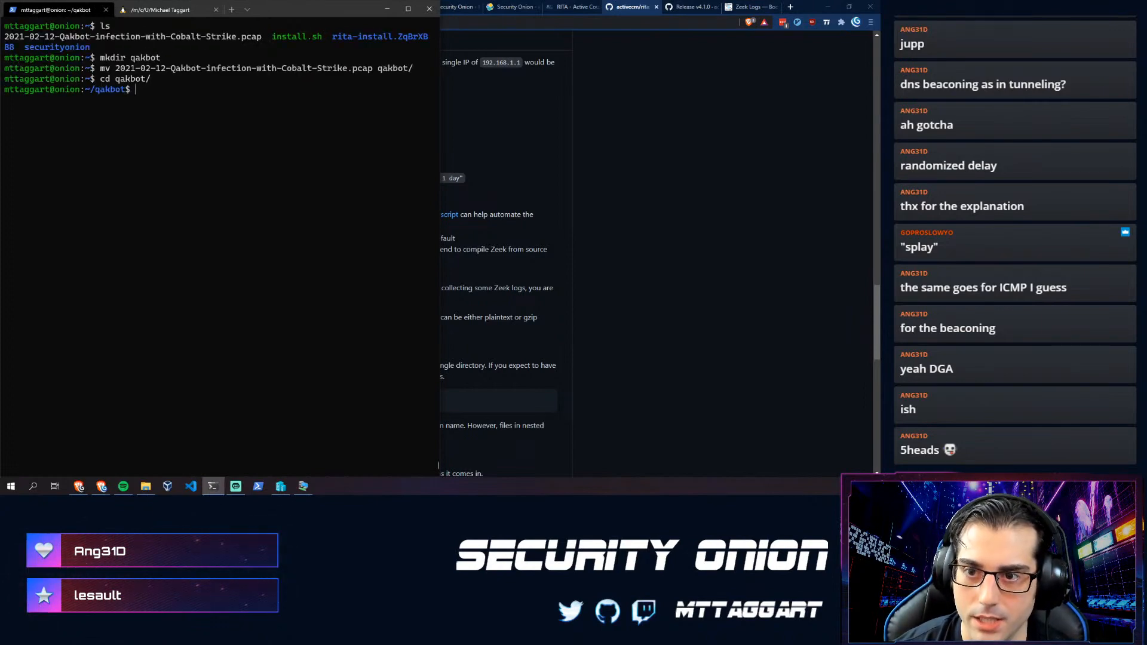
{"action": "key", "text": "ctrl+minus"}
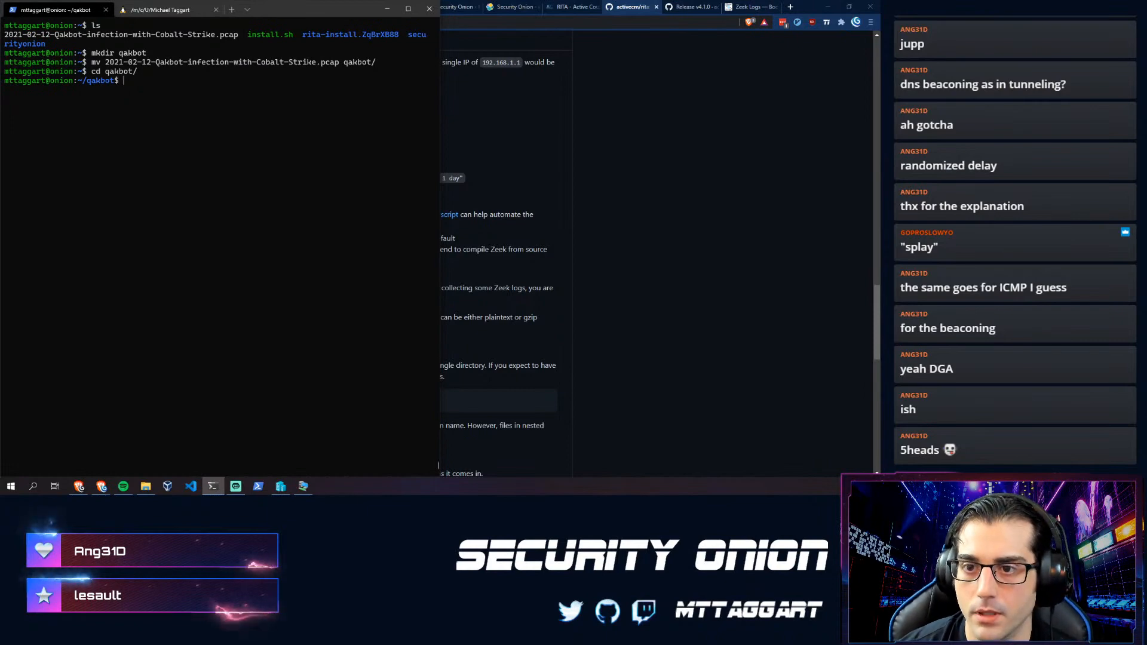
{"action": "type", "text": "ls"}
{"action": "key", "text": "Return"}
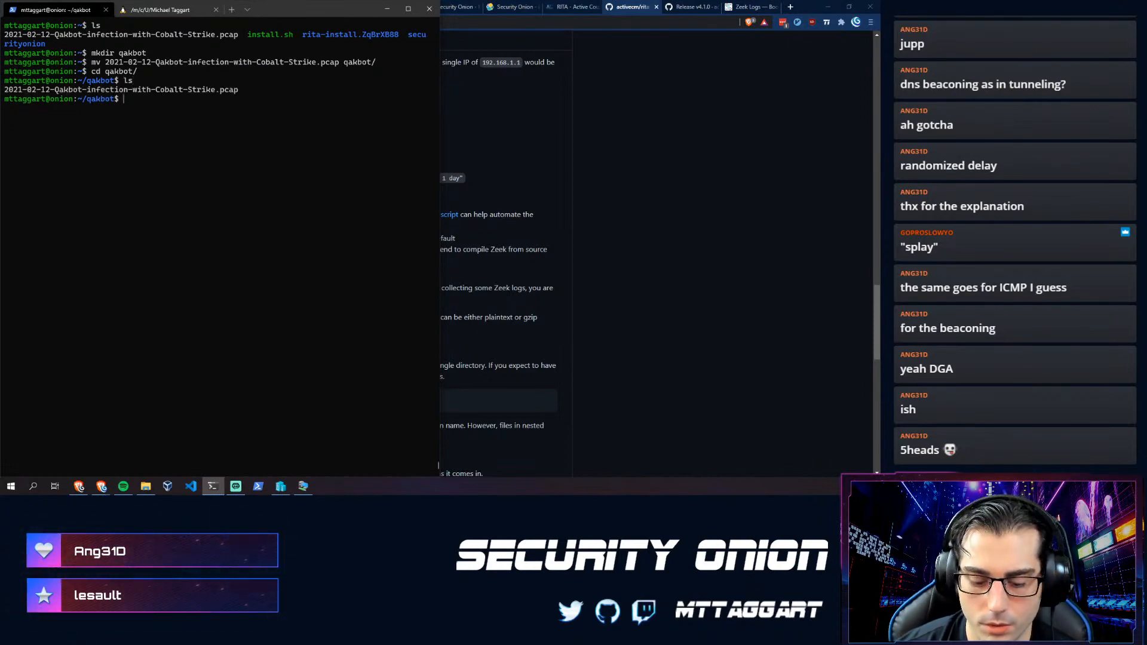
{"action": "type", "text": "https://github.com/activecm/rita/releases/download/v4.1.0/install.sh"}
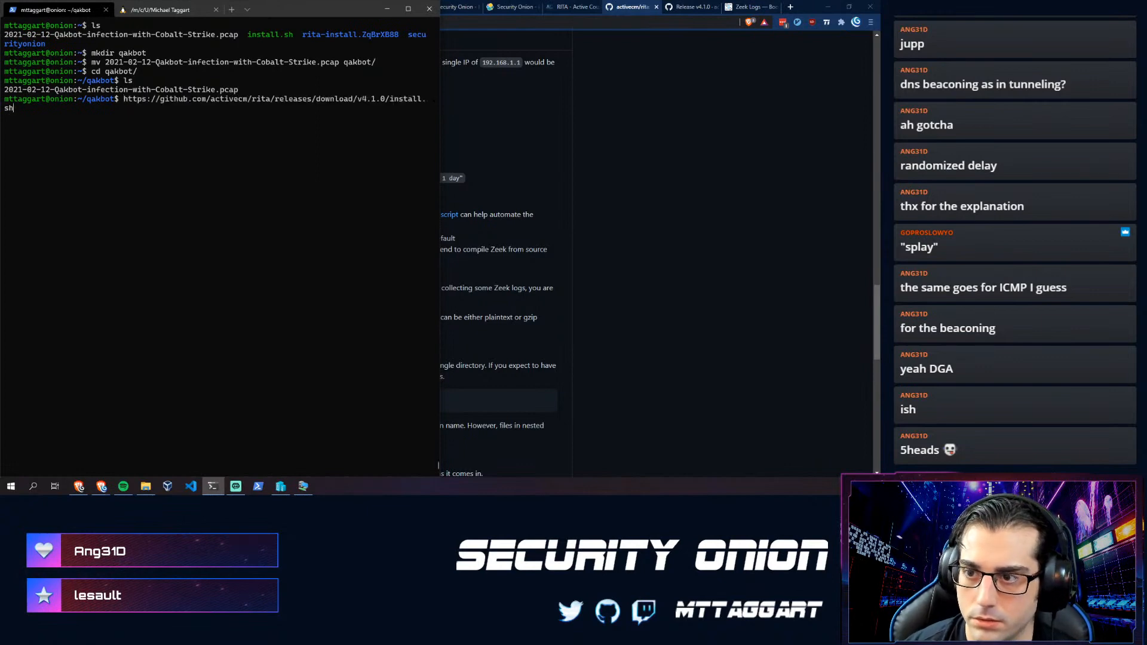
{"action": "key", "text": "BackSpace"}
{"action": "key", "text": "BackSpace"}
{"action": "key", "text": "BackSpace"}
{"action": "key", "text": "BackSpace"}
{"action": "key", "text": "BackSpace"}
{"action": "key", "text": "BackSpace"}
{"action": "key", "text": "BackSpace"}
{"action": "key", "text": "BackSpace"}
{"action": "key", "text": "BackSpace"}
{"action": "key", "text": "BackSpace"}
{"action": "key", "text": "BackSpace"}
{"action": "key", "text": "BackSpace"}
{"action": "key", "text": "BackSpace"}
{"action": "key", "text": "BackSpace"}
{"action": "key", "text": "BackSpace"}
{"action": "key", "text": "BackSpace"}
{"action": "key", "text": "BackSpace"}
{"action": "key", "text": "BackSpace"}
{"action": "key", "text": "BackSpace"}
{"action": "key", "text": "BackSpace"}
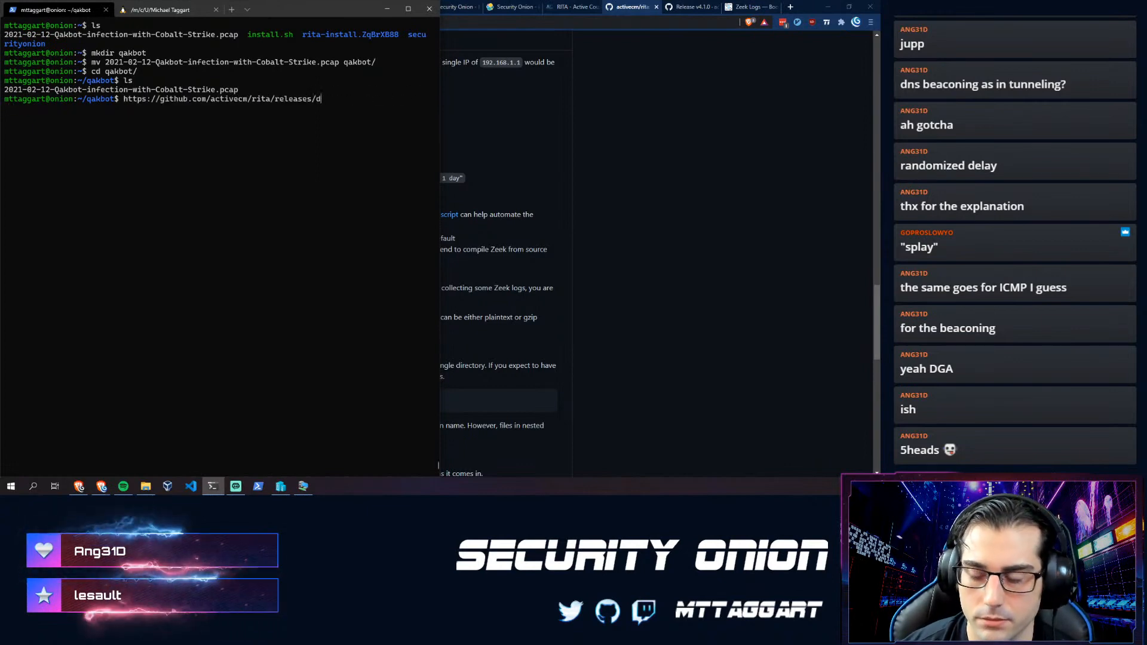
{"action": "key", "text": "BackSpace"}
{"action": "key", "text": "BackSpace"}
{"action": "key", "text": "BackSpace"}
{"action": "key", "text": "BackSpace"}
{"action": "key", "text": "BackSpace"}
{"action": "key", "text": "BackSpace"}
{"action": "key", "text": "BackSpace"}
{"action": "key", "text": "BackSpace"}
{"action": "key", "text": "BackSpace"}
{"action": "key", "text": "BackSpace"}
{"action": "key", "text": "BackSpace"}
{"action": "key", "text": "BackSpace"}
{"action": "key", "text": "BackSpace"}
{"action": "key", "text": "BackSpace"}
{"action": "key", "text": "BackSpace"}
{"action": "key", "text": "BackSpace"}
{"action": "key", "text": "BackSpace"}
{"action": "key", "text": "BackSpace"}
{"action": "key", "text": "BackSpace"}
{"action": "key", "text": "BackSpace"}
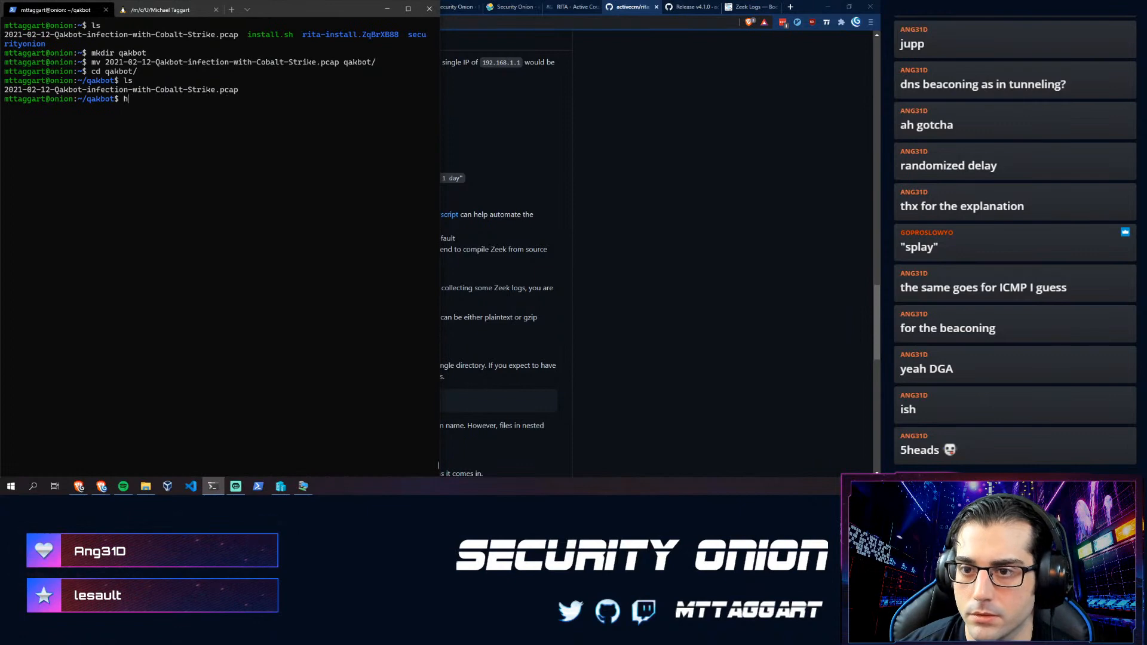
- Copy the README's 'zeek -r pcap_to_log.pcap' command and paste it at the qakbot prompt
{"action": "left_click", "coordinate": [824, 237]}
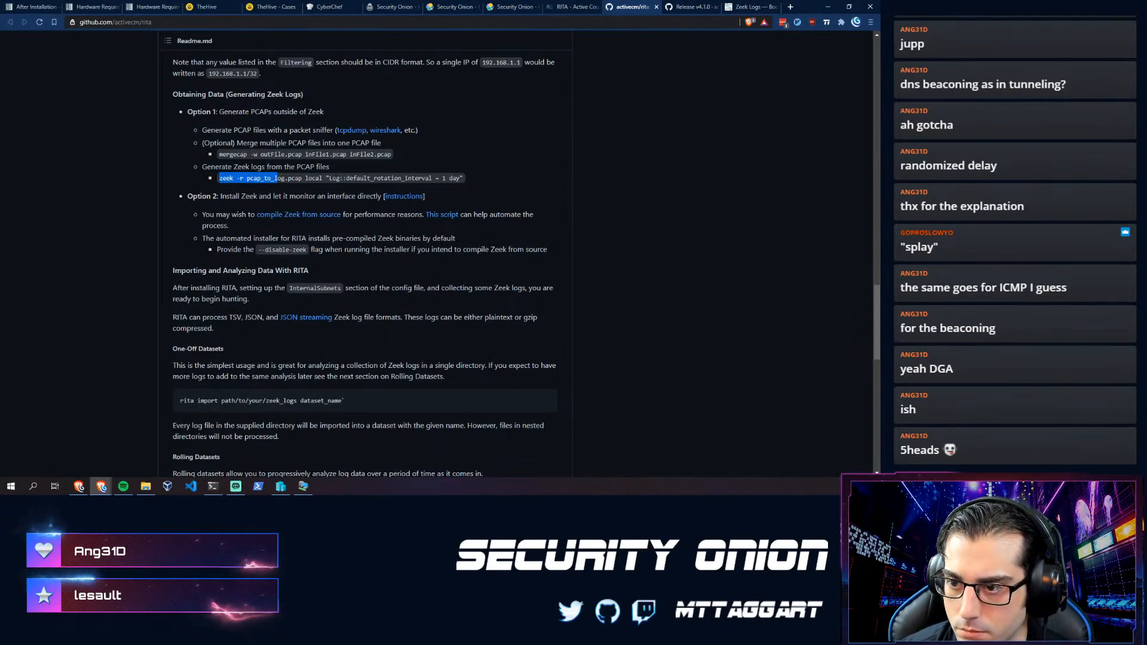
{"action": "left_click_drag", "start_coordinate": [219, 178], "coordinate": [466, 176]}
{"action": "key", "text": "ctrl+c"}
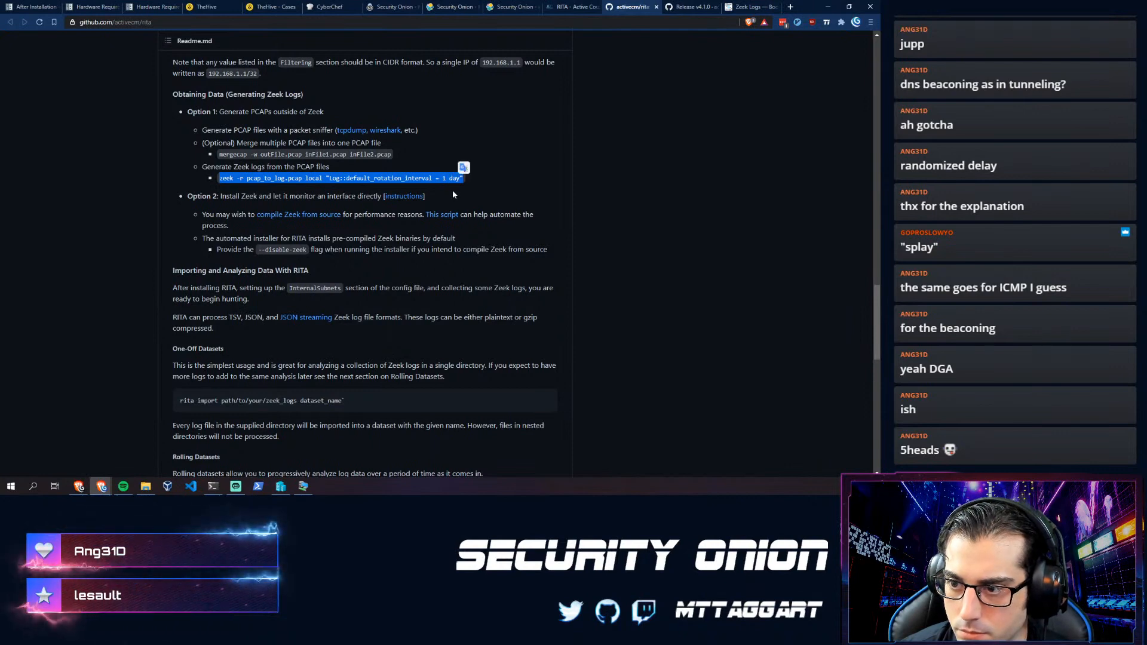
{"action": "scroll", "coordinate": [331, 204], "scroll_direction": "up", "scroll_amount": 5}
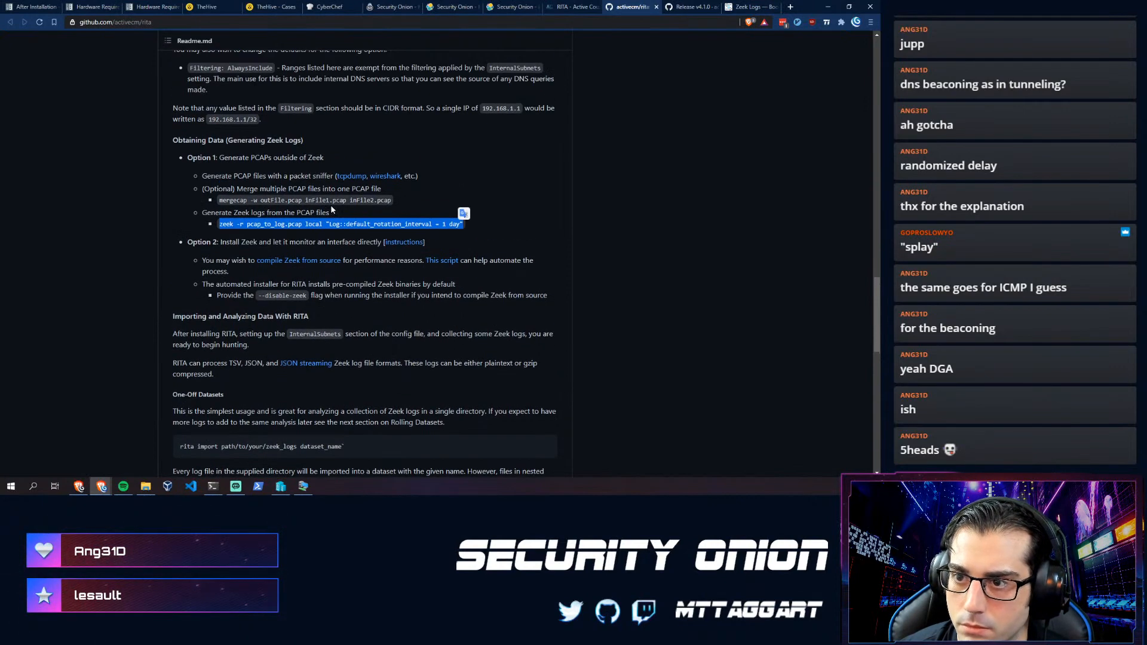
{"action": "scroll", "coordinate": [365, 257], "scroll_direction": "down", "scroll_amount": 5}
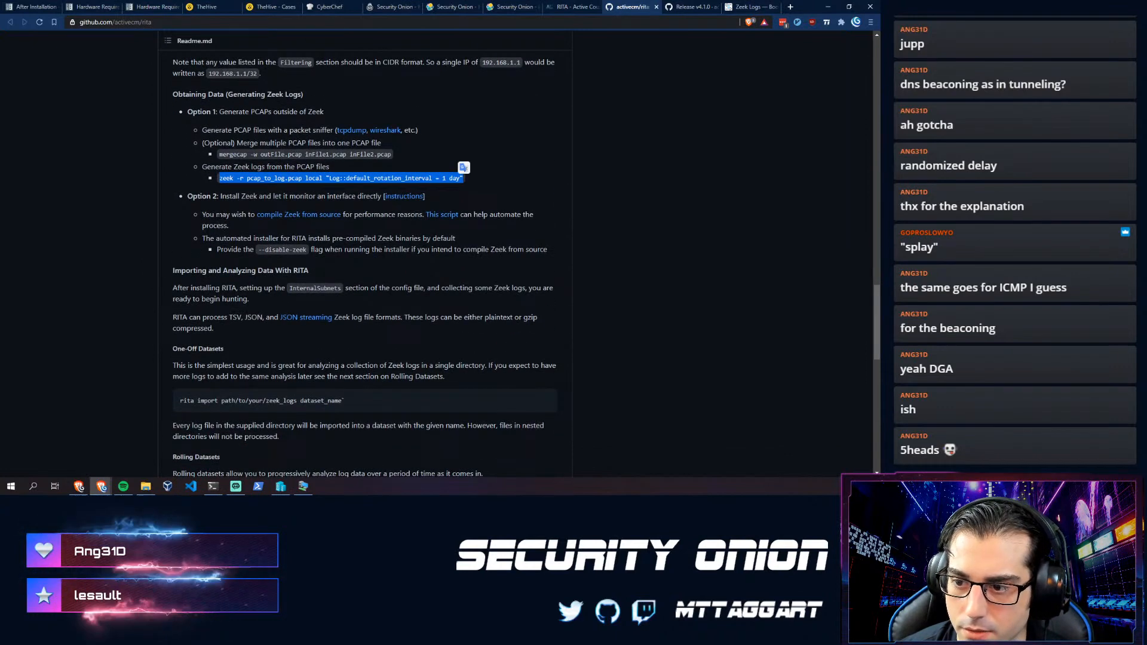
{"action": "left_click", "coordinate": [221, 178]}
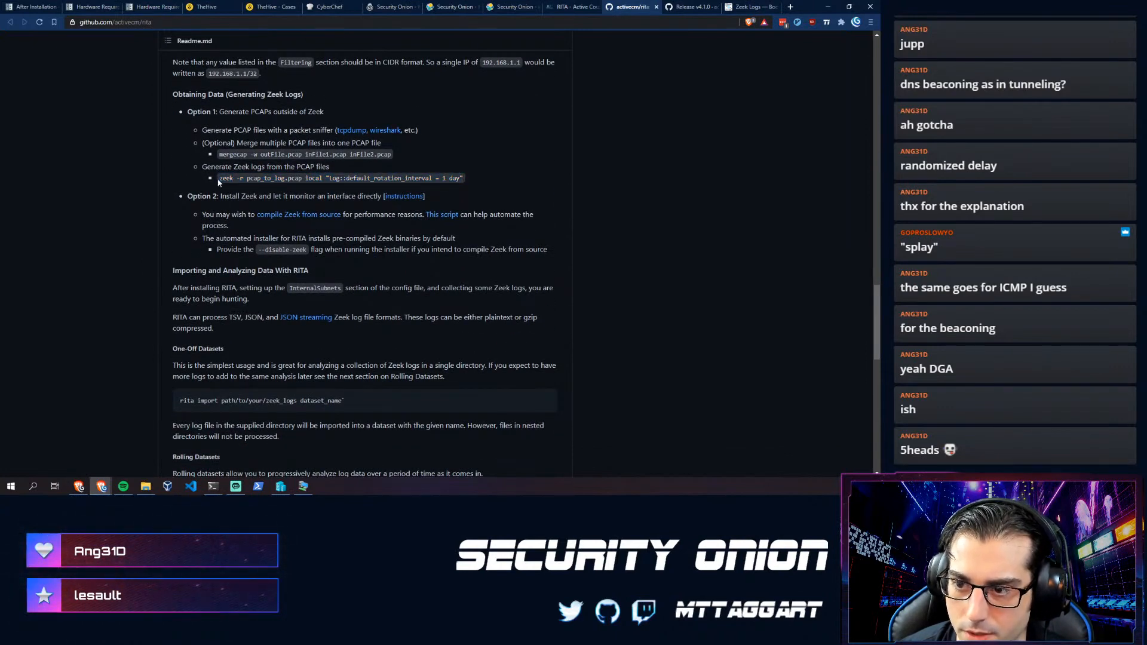
{"action": "left_click_drag", "start_coordinate": [240, 178], "coordinate": [423, 178]}
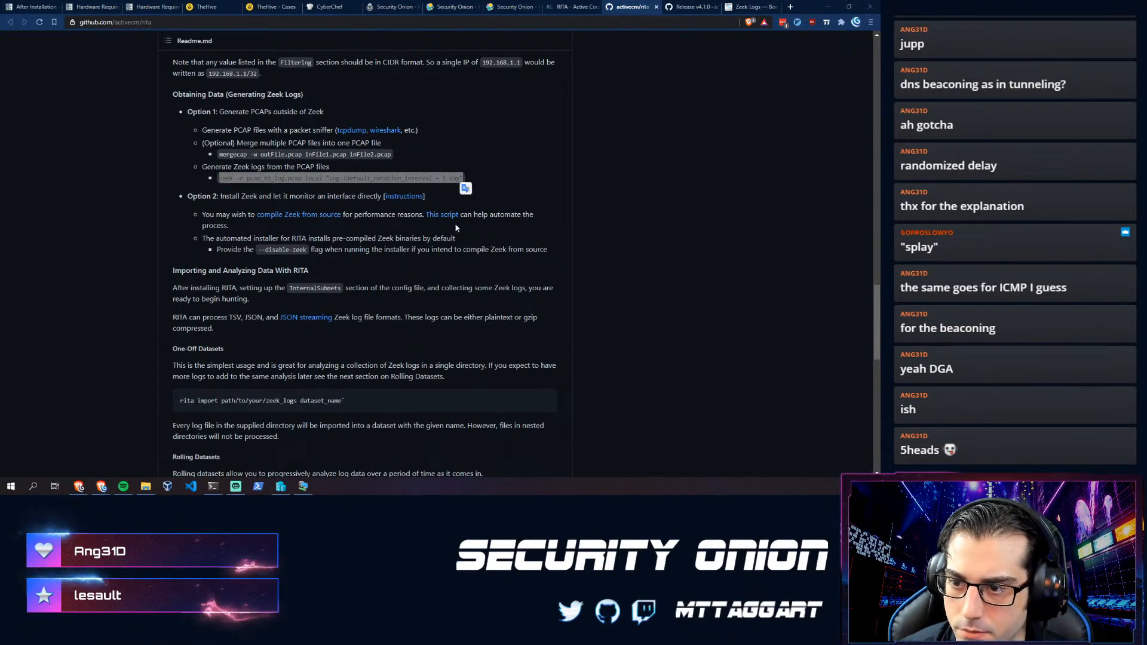
{"action": "key", "text": "alt+Tab"}
{"action": "key", "text": "ctrl+v"}
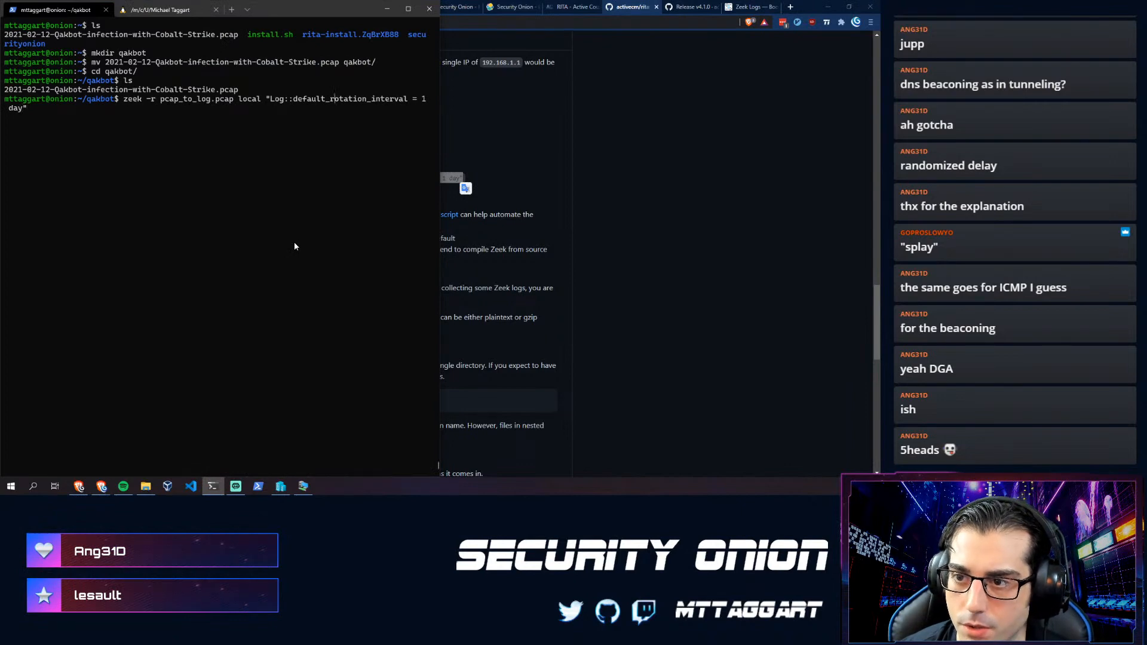
- Swap pcap_to_log.pcap for the Qakbot pcap name and run zeek, then rerun it with sudo
{"action": "key", "text": "Left"}
{"action": "key", "text": "Left"}
{"action": "key", "text": "Left"}
{"action": "key", "text": "Left"}
{"action": "key", "text": "Left"}
{"action": "key", "text": "Left"}
{"action": "key", "text": "Left"}
{"action": "key", "text": "Left"}
{"action": "key", "text": "Left"}
{"action": "key", "text": "Left"}
{"action": "key", "text": "Left"}
{"action": "key", "text": "Left"}
{"action": "key", "text": "Left"}
{"action": "key", "text": "Left"}
{"action": "key", "text": "Left"}
{"action": "key", "text": "Left"}
{"action": "key", "text": "Left"}
{"action": "key", "text": "Left"}
{"action": "key", "text": "Left"}
{"action": "key", "text": "Left"}
{"action": "key", "text": "BackSpace"}
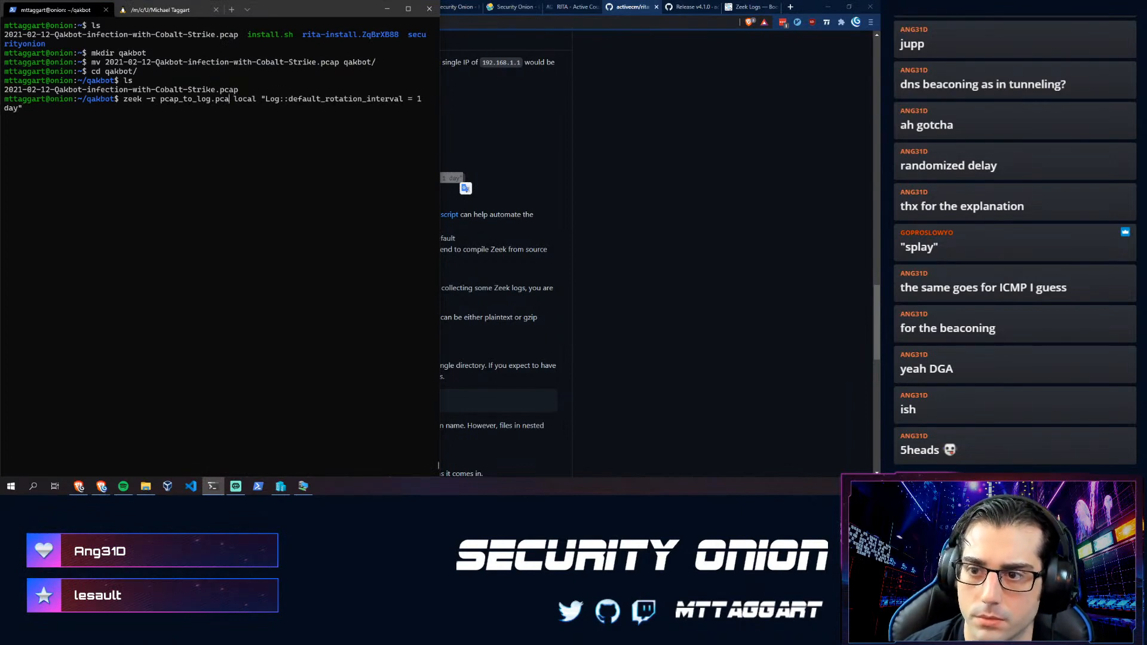
{"action": "key", "text": "BackSpace"}
{"action": "key", "text": "BackSpace"}
{"action": "key", "text": "BackSpace"}
{"action": "key", "text": "BackSpace"}
{"action": "key", "text": "BackSpace"}
{"action": "key", "text": "BackSpace"}
{"action": "key", "text": "BackSpace"}
{"action": "key", "text": "BackSpace"}
{"action": "key", "text": "BackSpace"}
{"action": "key", "text": "BackSpace"}
{"action": "key", "text": "BackSpace"}
{"action": "key", "text": "BackSpace"}
{"action": "key", "text": "BackSpace"}
{"action": "key", "text": "BackSpace"}
{"action": "key", "text": "BackSpace"}
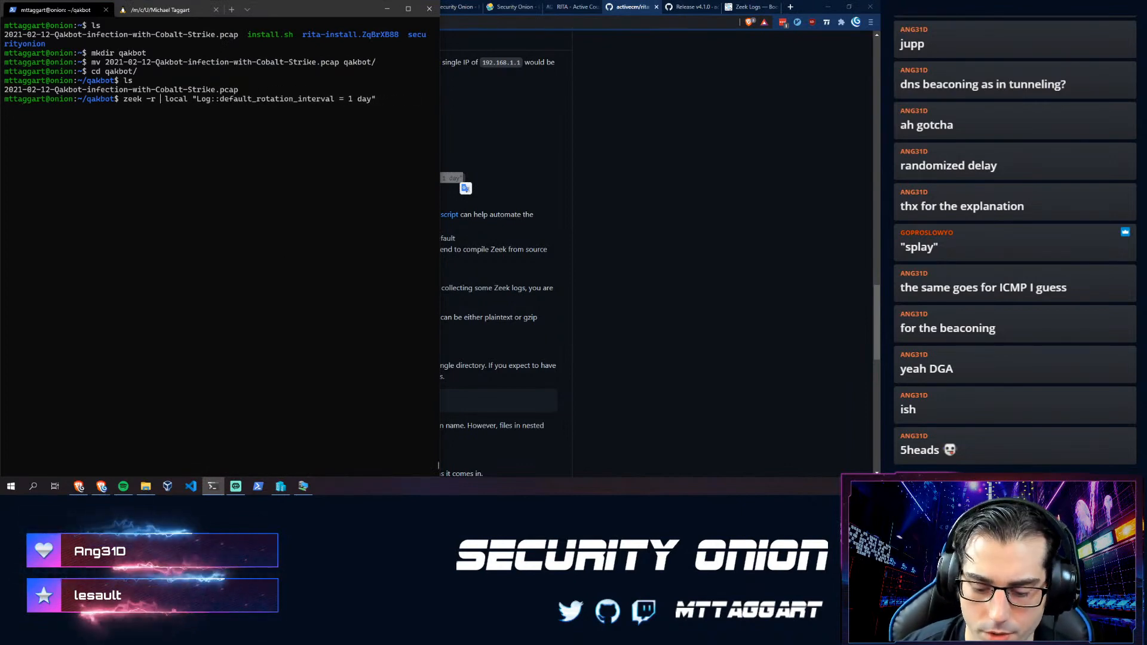
{"action": "type", "text": "2021-02-12-Qakbot-infection-with-Cobalt-Strike.pcap"}
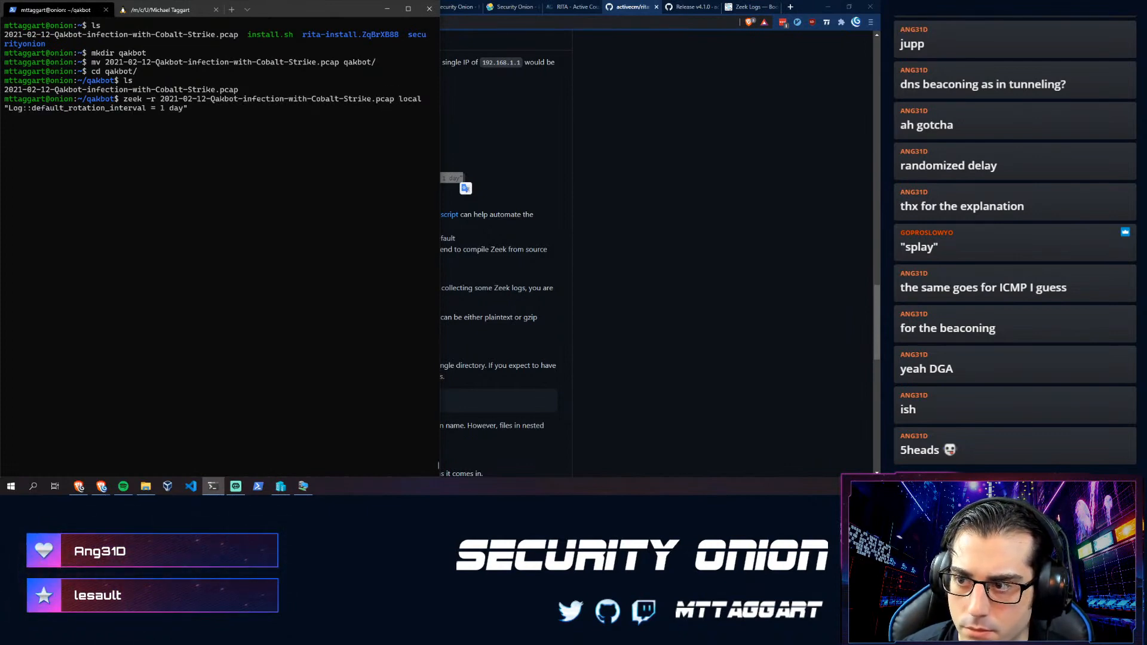
{"action": "key", "text": "Return"}
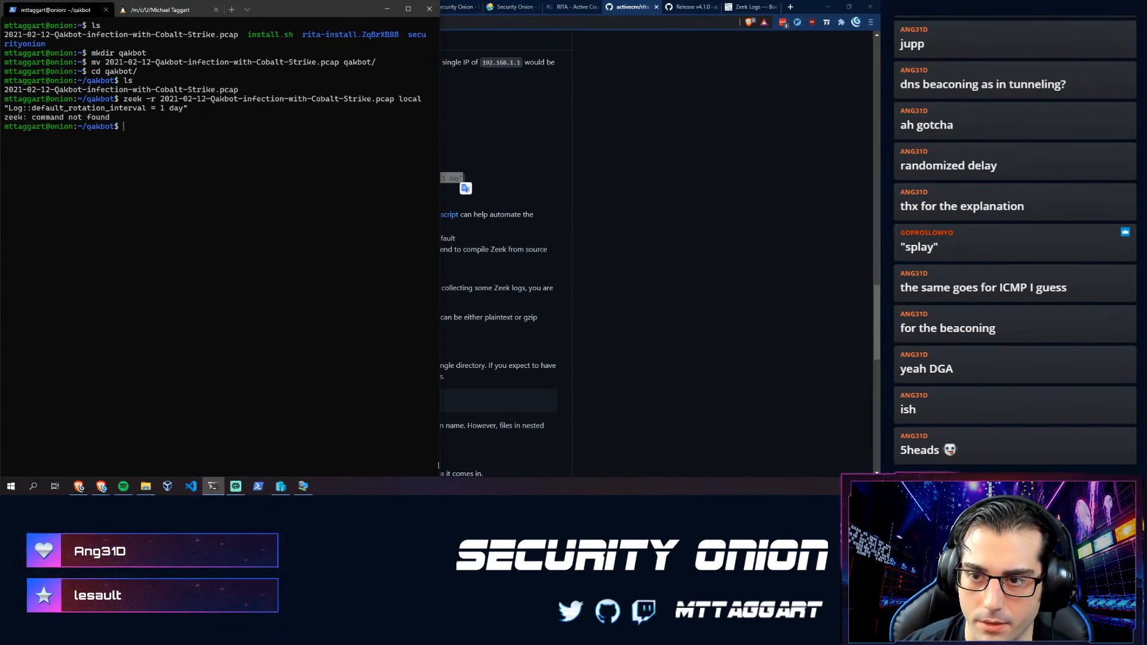
{"action": "key", "text": "Up"}
{"action": "type", "text": "sudo"}
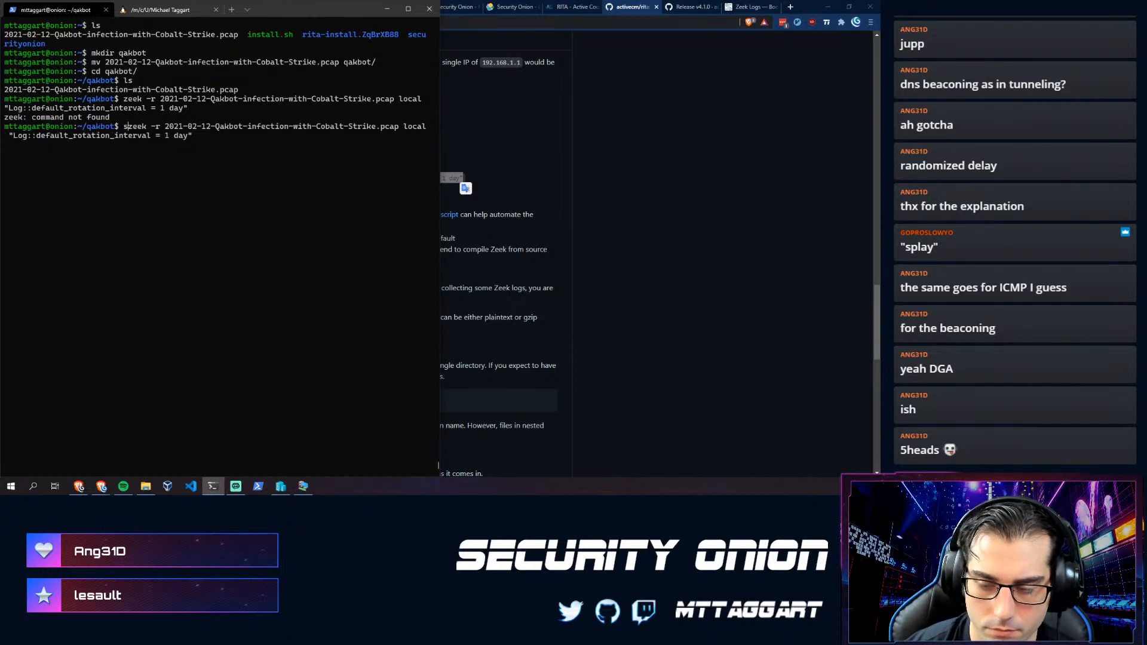
{"action": "key", "text": "Return"}
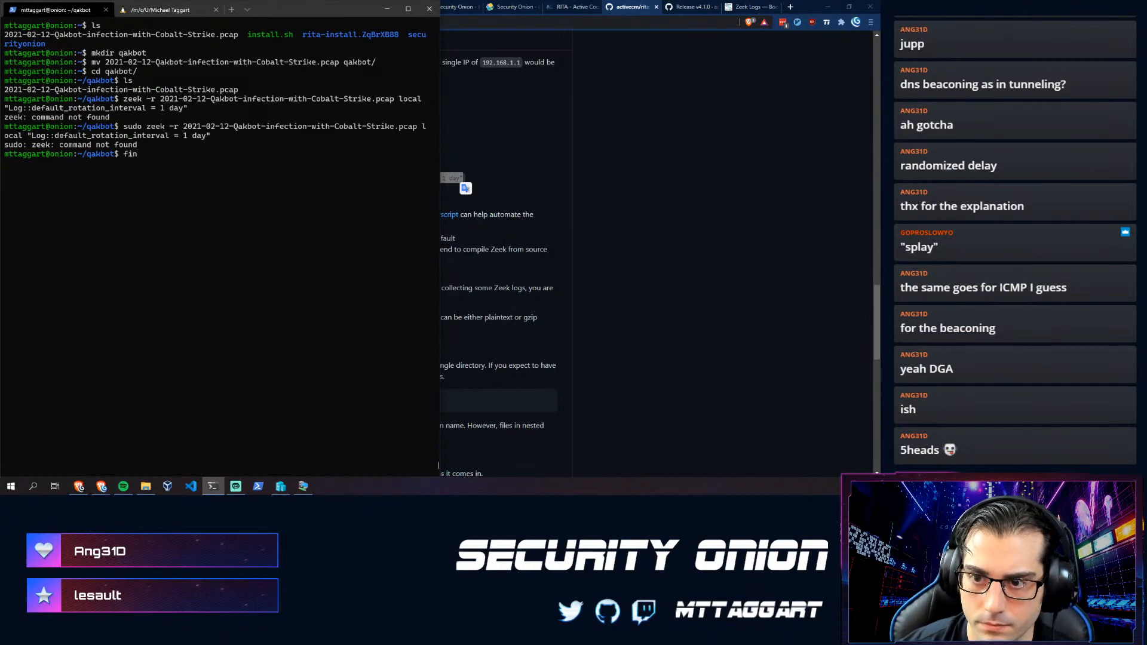
- Start typing an /opt/ path and scroll back through the installer output for Zeek's location
{"action": "type", "text": "zeek-"}
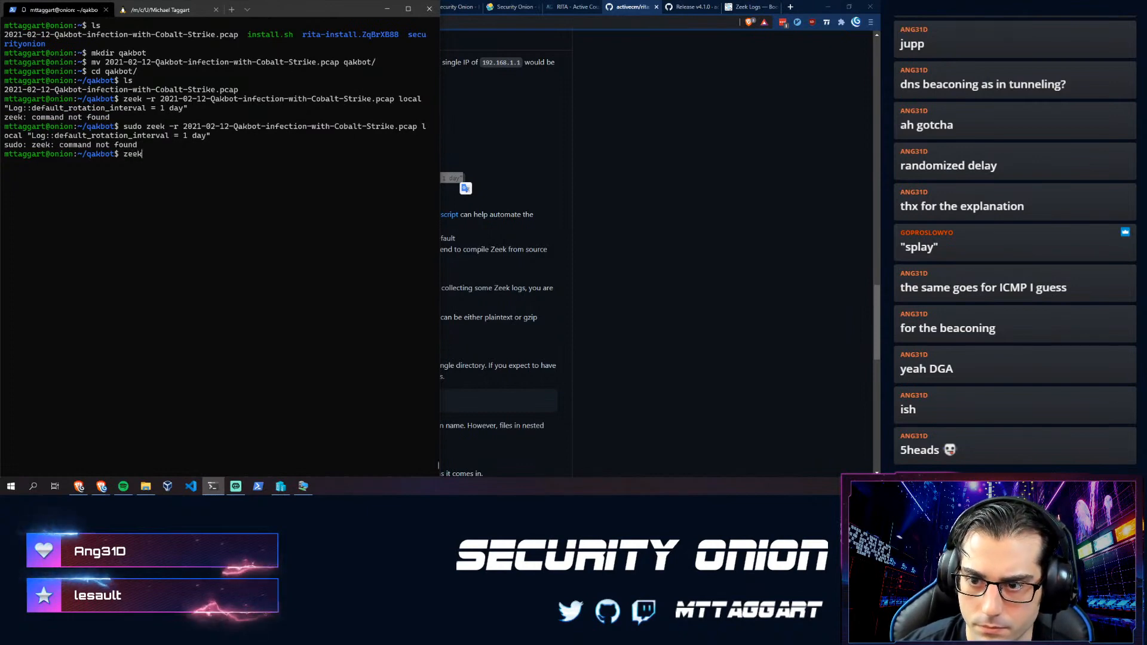
{"action": "key", "text": "BackSpace"}
{"action": "key", "text": "BackSpace"}
{"action": "key", "text": "BackSpace"}
{"action": "key", "text": "BackSpace"}
{"action": "key", "text": "BackSpace"}
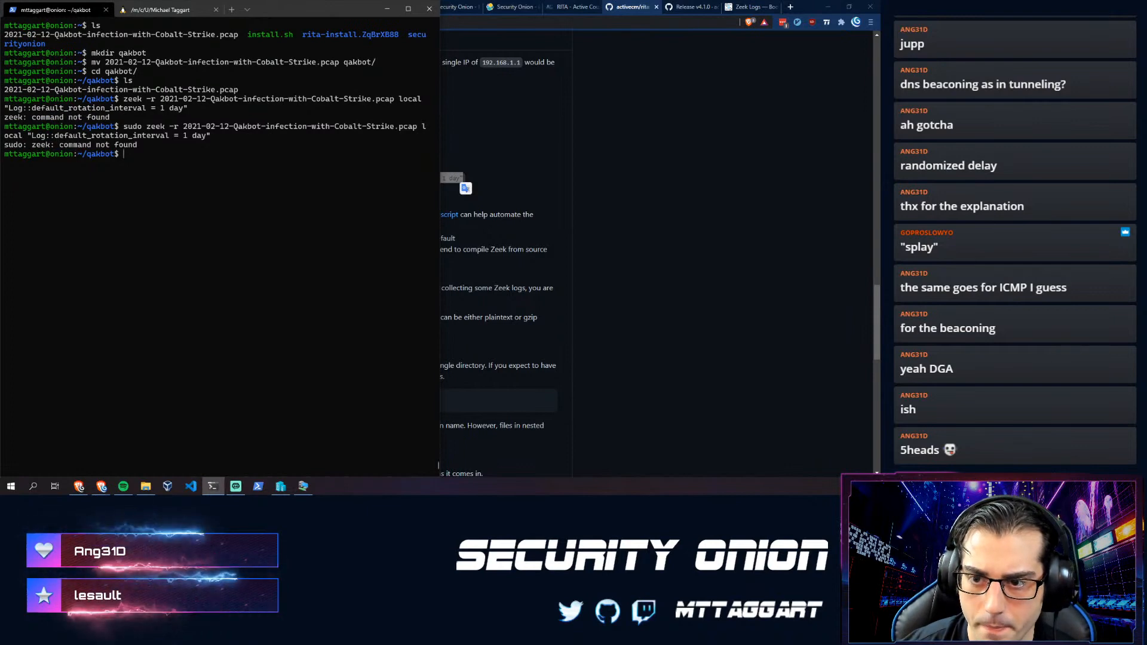
{"action": "type", "text": "/opt/"}
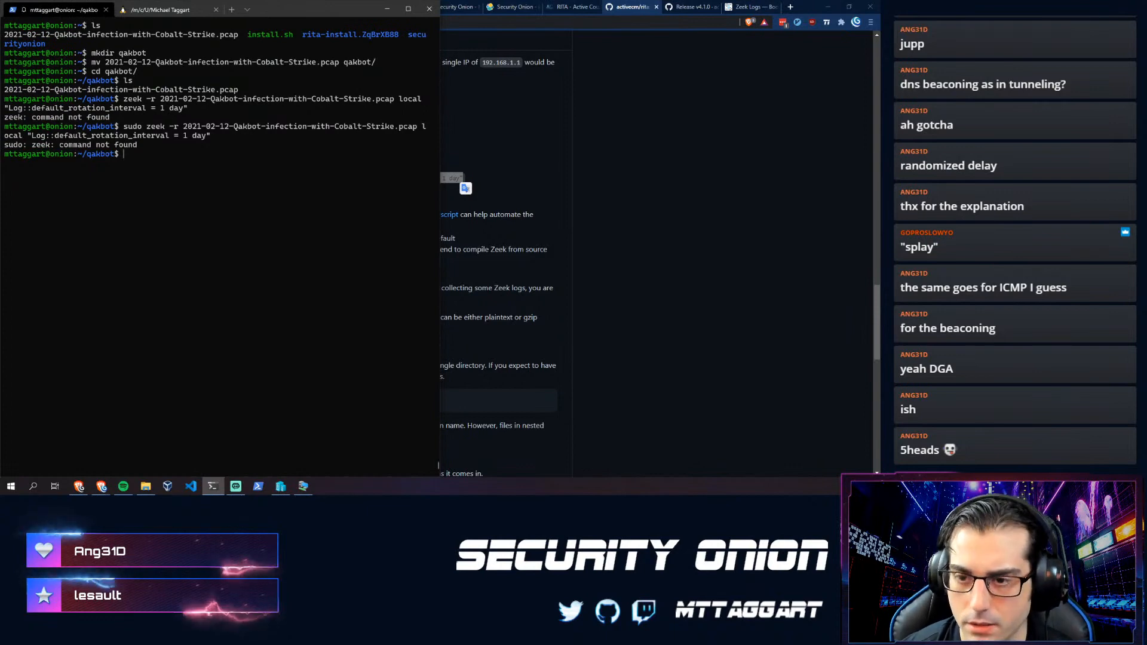
{"action": "scroll", "coordinate": [202, 187], "scroll_direction": "up", "scroll_amount": 13}
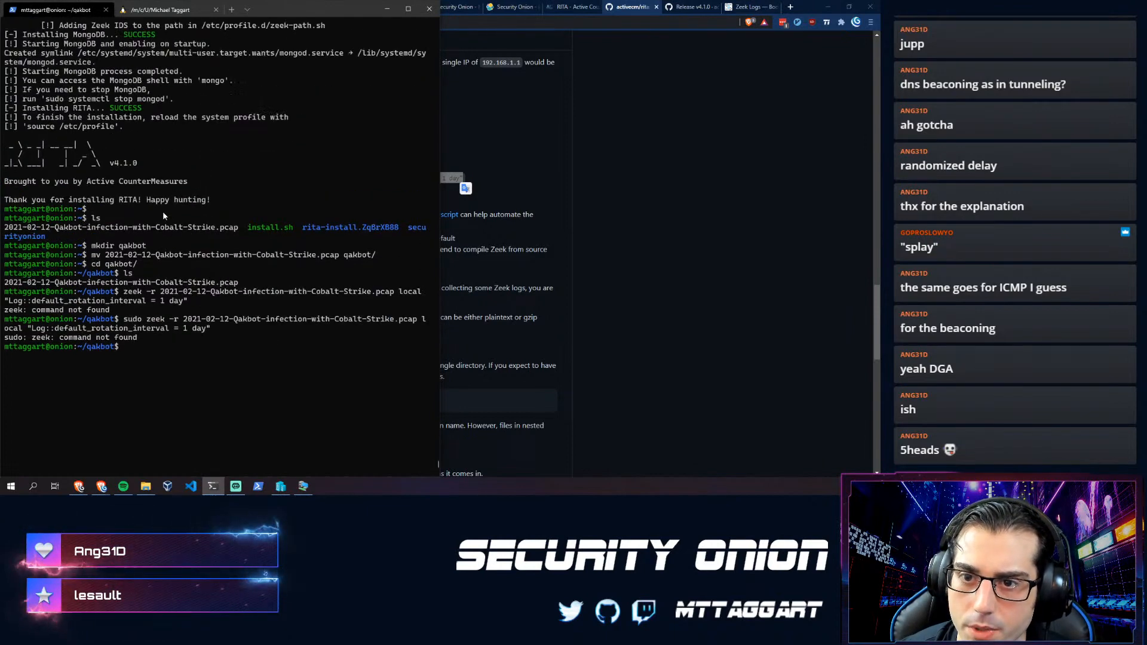
{"action": "scroll", "coordinate": [108, 257], "scroll_direction": "up", "scroll_amount": 2}
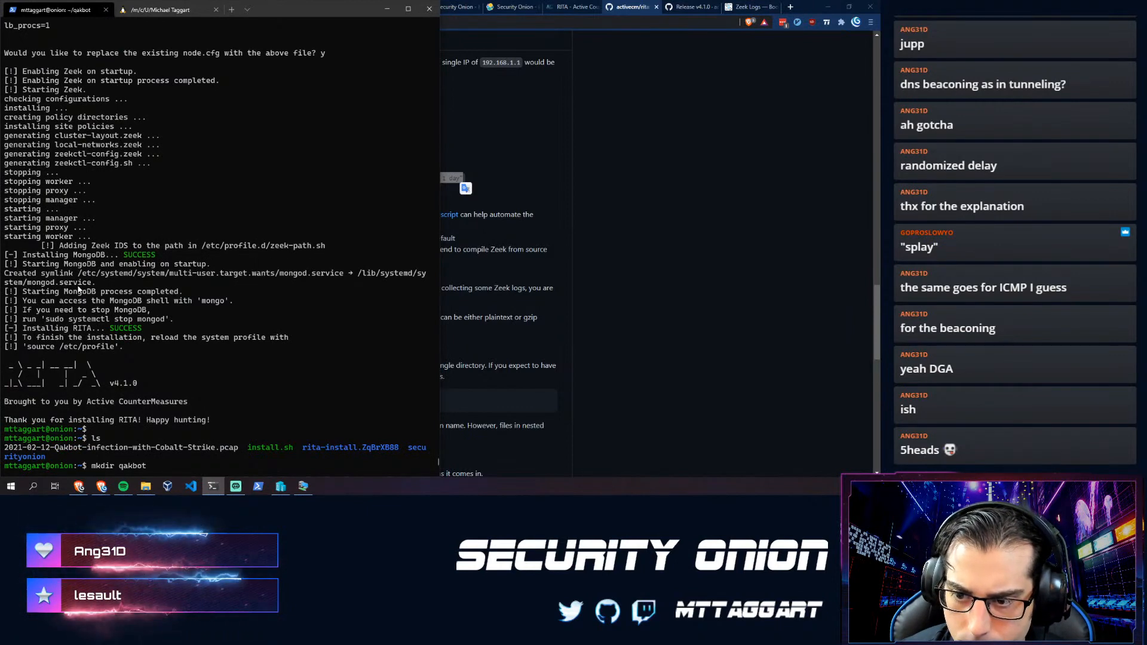
{"action": "scroll", "coordinate": [78, 298], "scroll_direction": "up", "scroll_amount": 4}
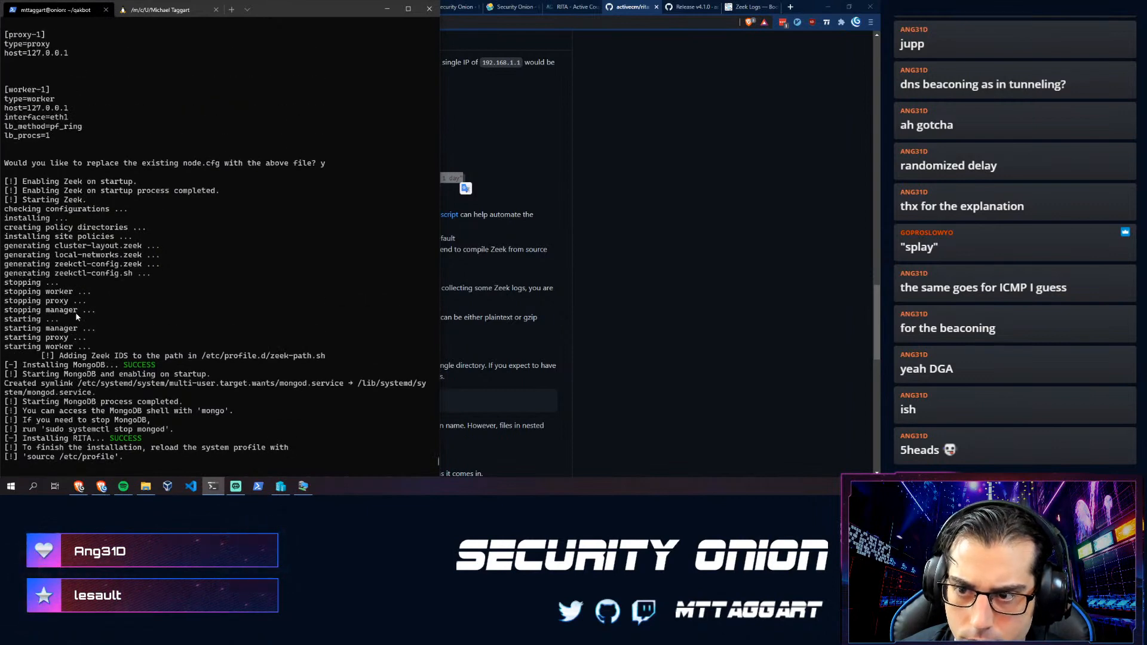
{"action": "scroll", "coordinate": [76, 317], "scroll_direction": "up", "scroll_amount": 12}
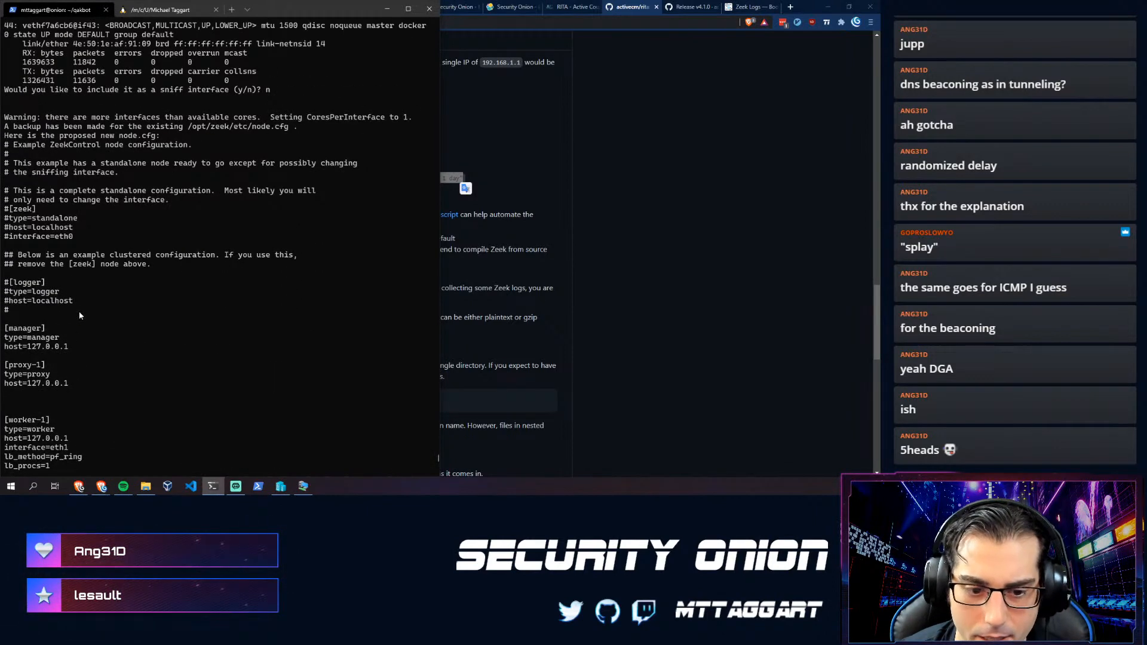
- Check the installer output and list the contents of /opt/zeek
{"action": "scroll", "coordinate": [91, 306], "scroll_direction": "up", "scroll_amount": 6}
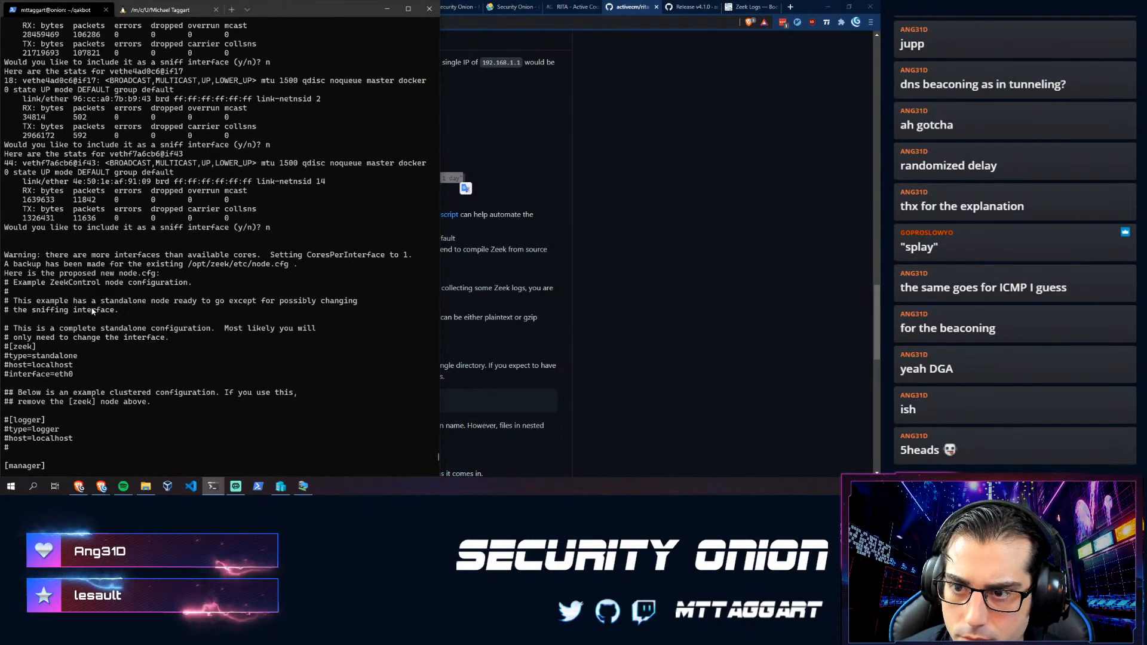
{"action": "scroll", "coordinate": [93, 310], "scroll_direction": "up", "scroll_amount": 19}
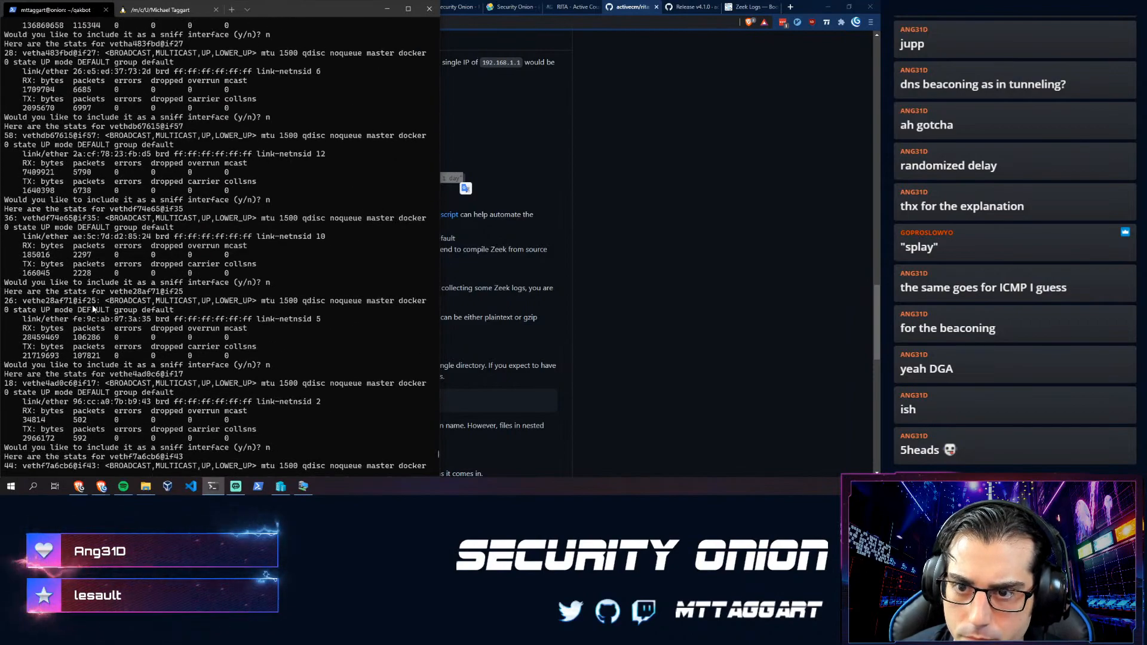
{"action": "scroll", "coordinate": [92, 309], "scroll_direction": "up", "scroll_amount": 20}
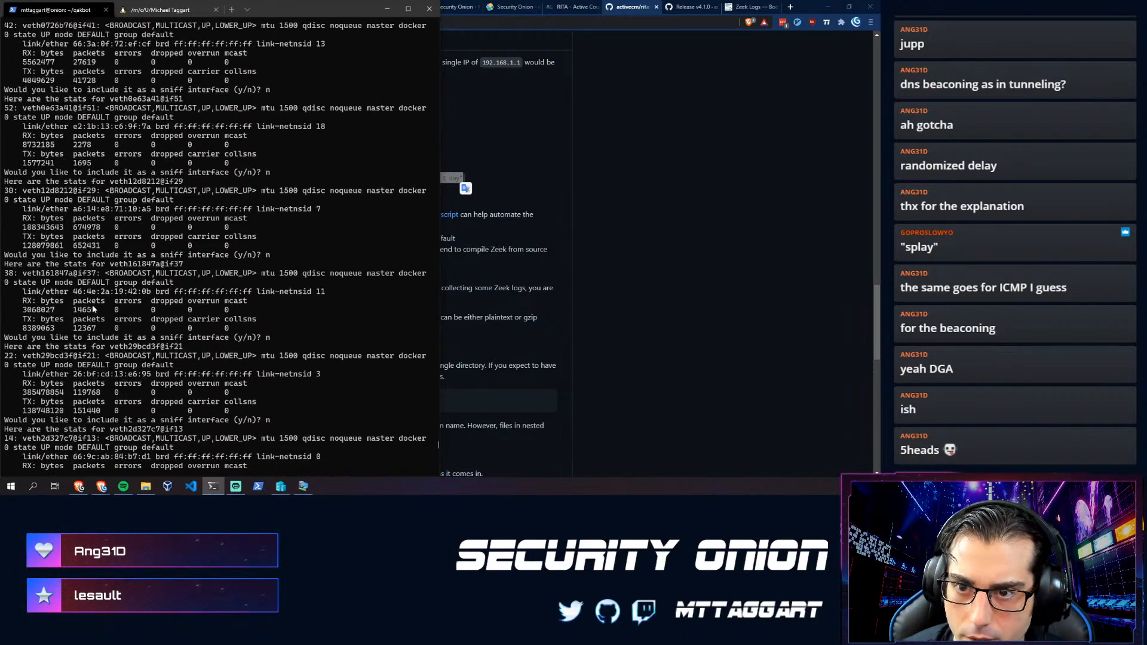
{"action": "scroll", "coordinate": [92, 308], "scroll_direction": "up", "scroll_amount": 5}
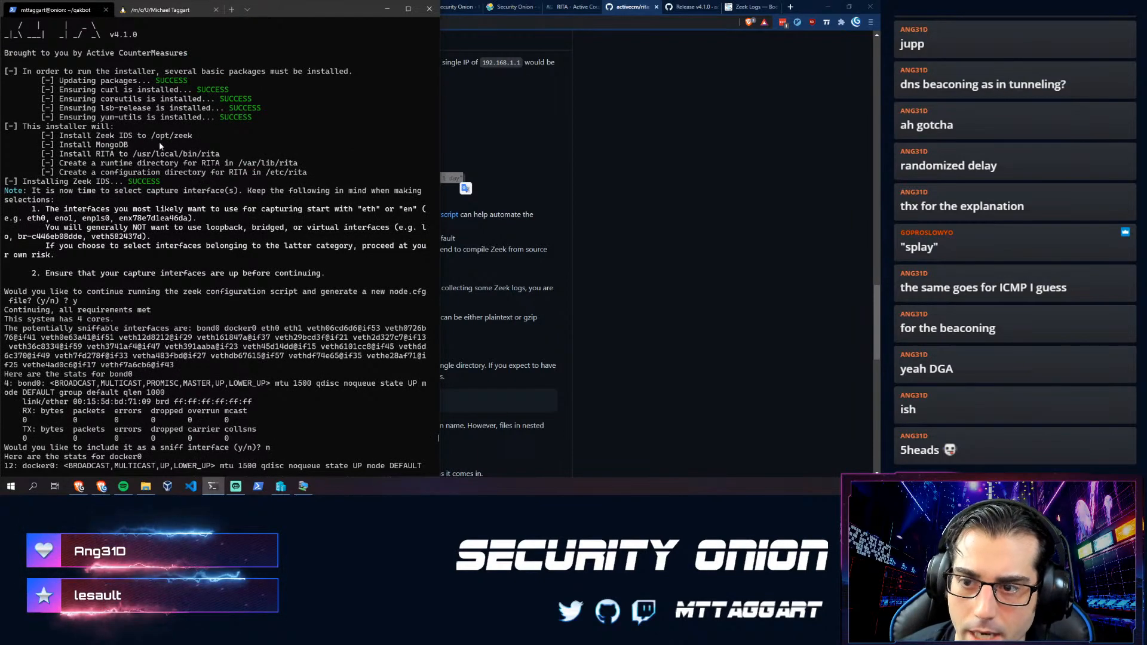
{"action": "scroll", "coordinate": [160, 145], "scroll_direction": "down", "scroll_amount": 20}
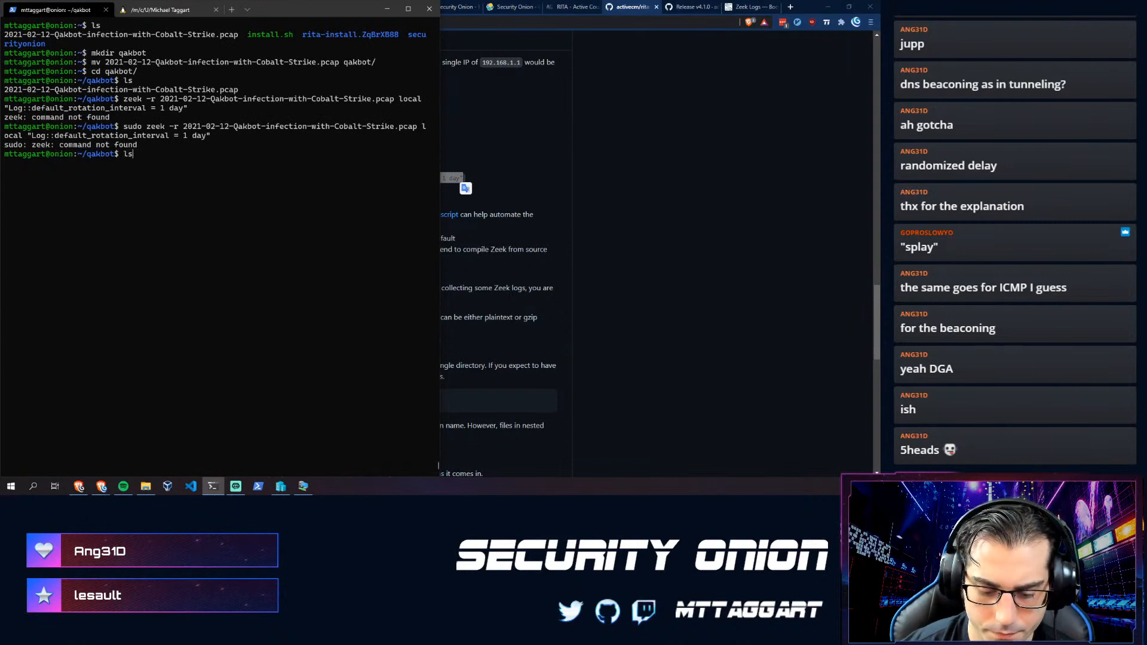
{"action": "type", "text": "t/zeek"}
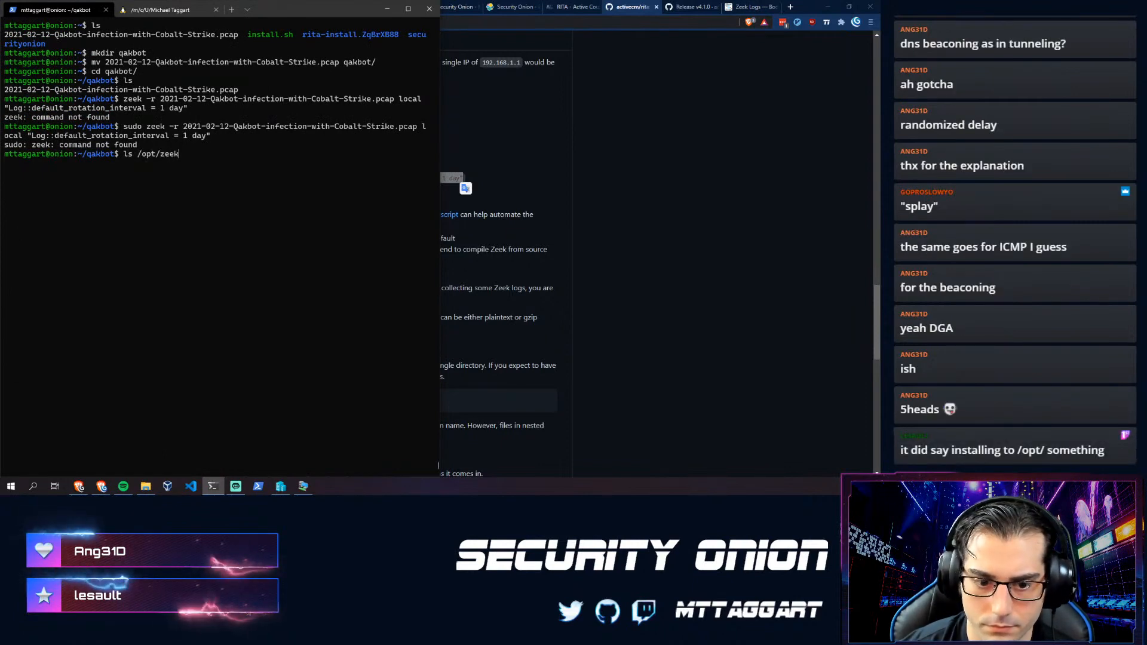
{"action": "key", "text": "Return"}
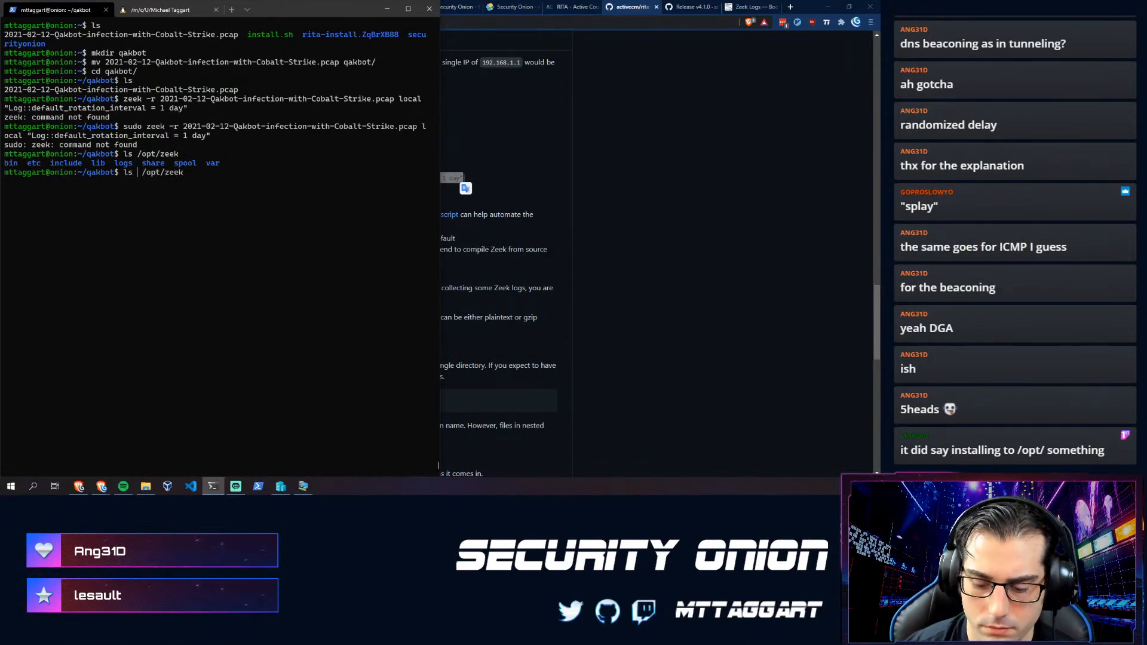
- List /opt/zeek/bin in detail and add it to the PATH with export PATH=$PATH:/opt/zeek/bin
{"action": "type", "text": "-al"}
{"action": "key", "text": "End"}
{"action": "type", "text": "/bi"}
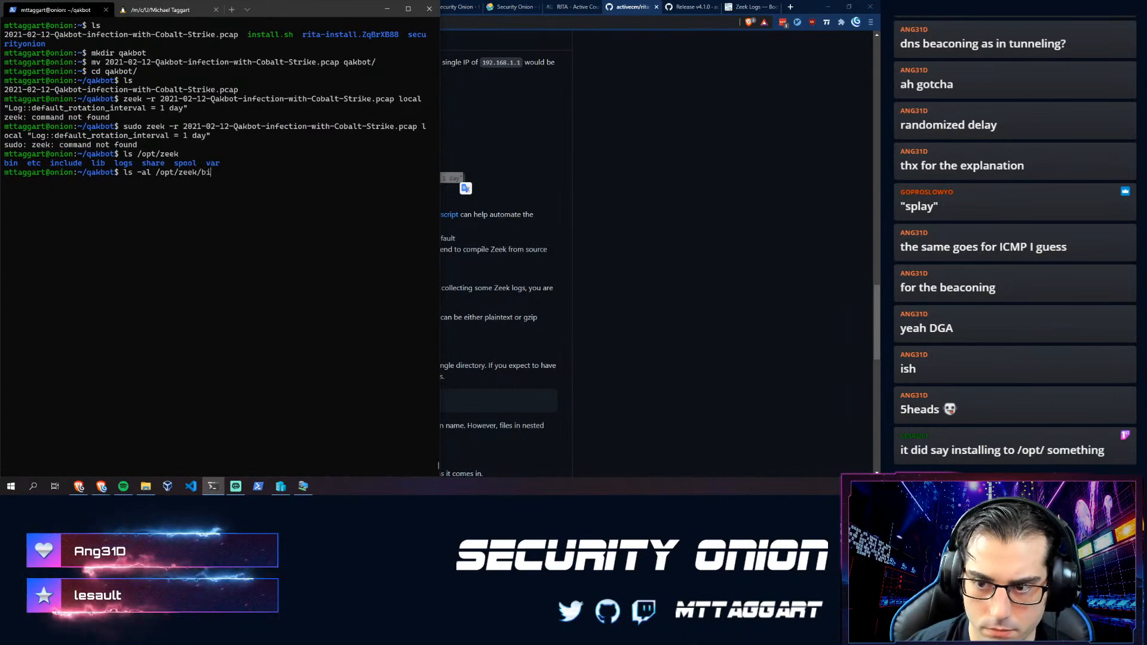
{"action": "type", "text": "n"}
{"action": "key", "text": "Return"}
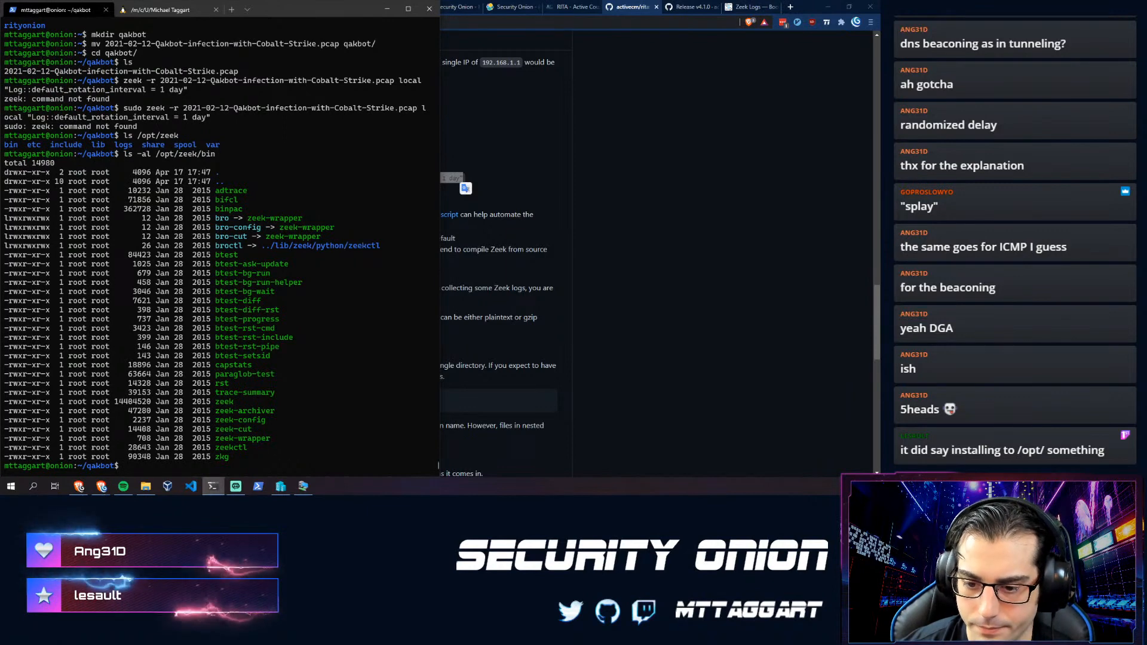
{"action": "type", "text": "se"}
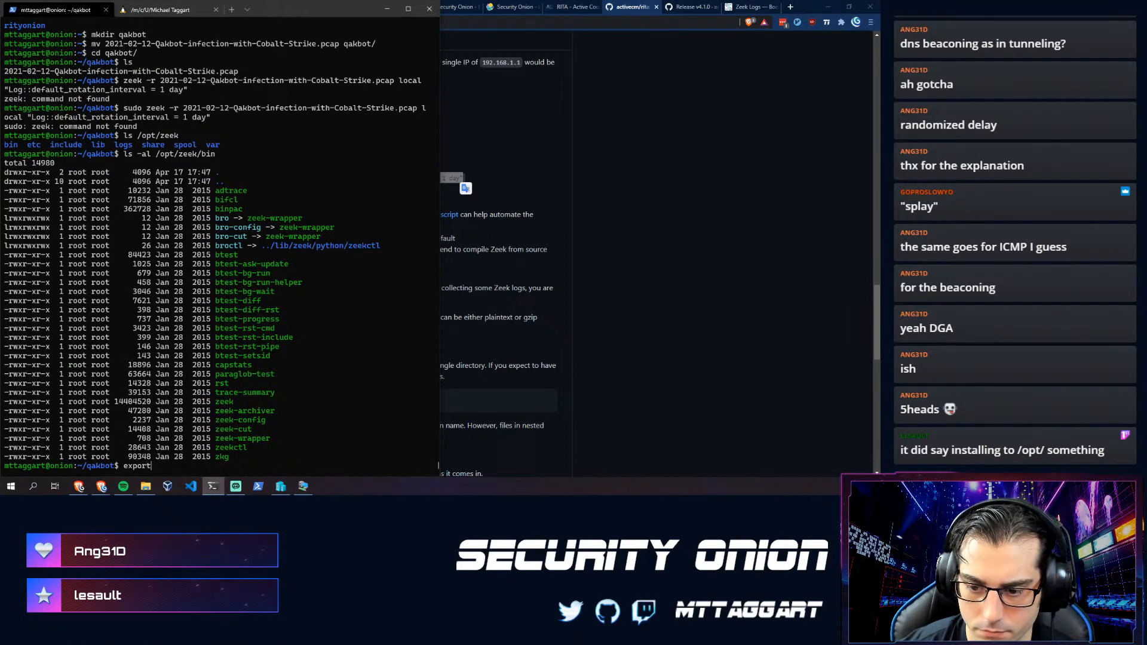
{"action": "type", "text": " PATH="}
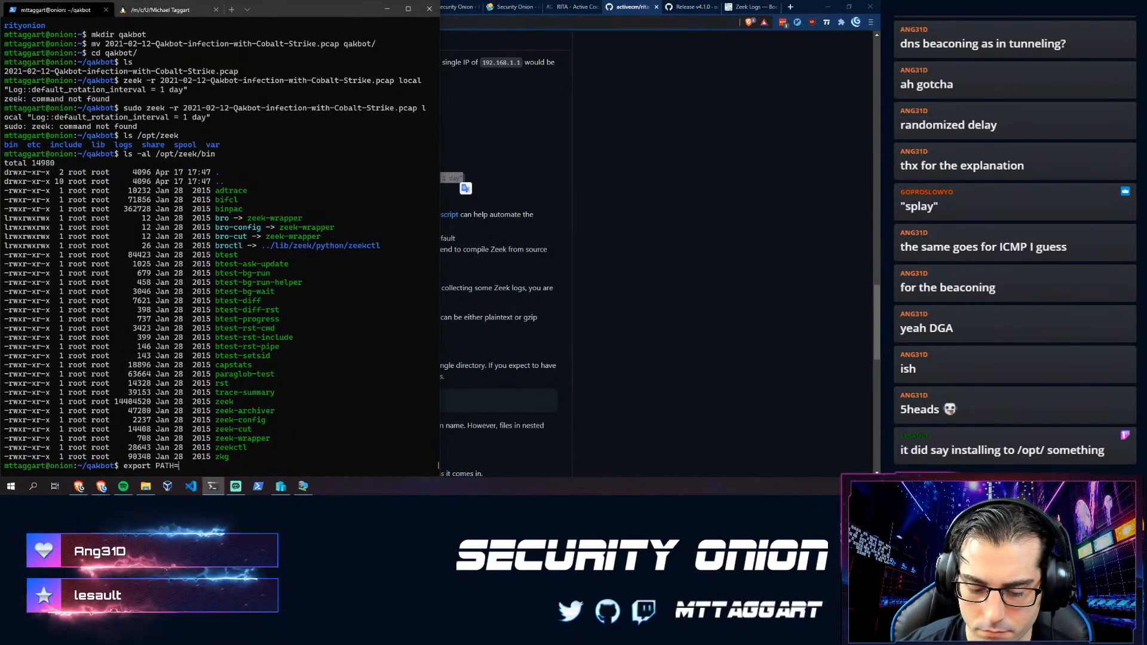
{"action": "type", "text": "$PATH:/opt/z"}
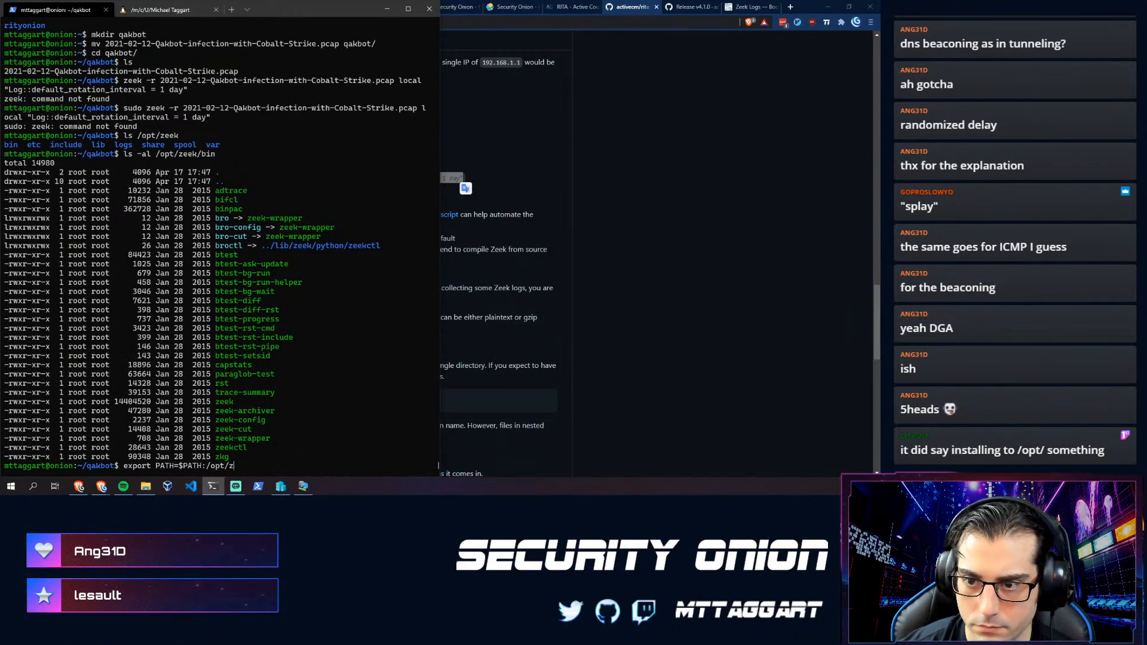
{"action": "type", "text": "eek/bin"}
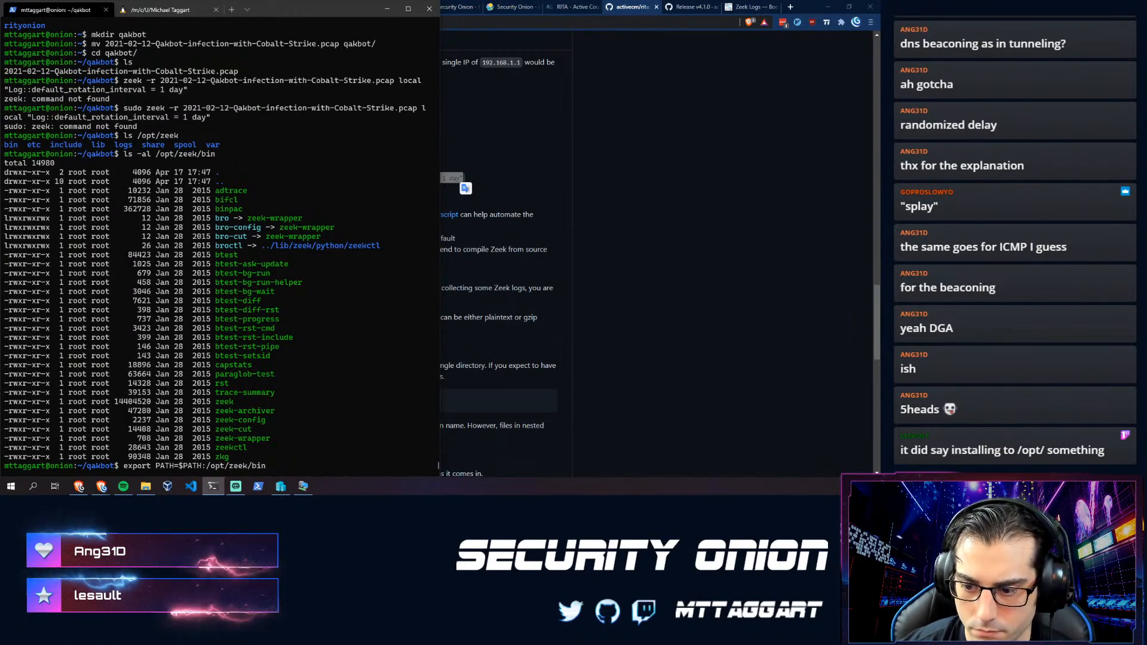
{"action": "key", "text": "Return"}
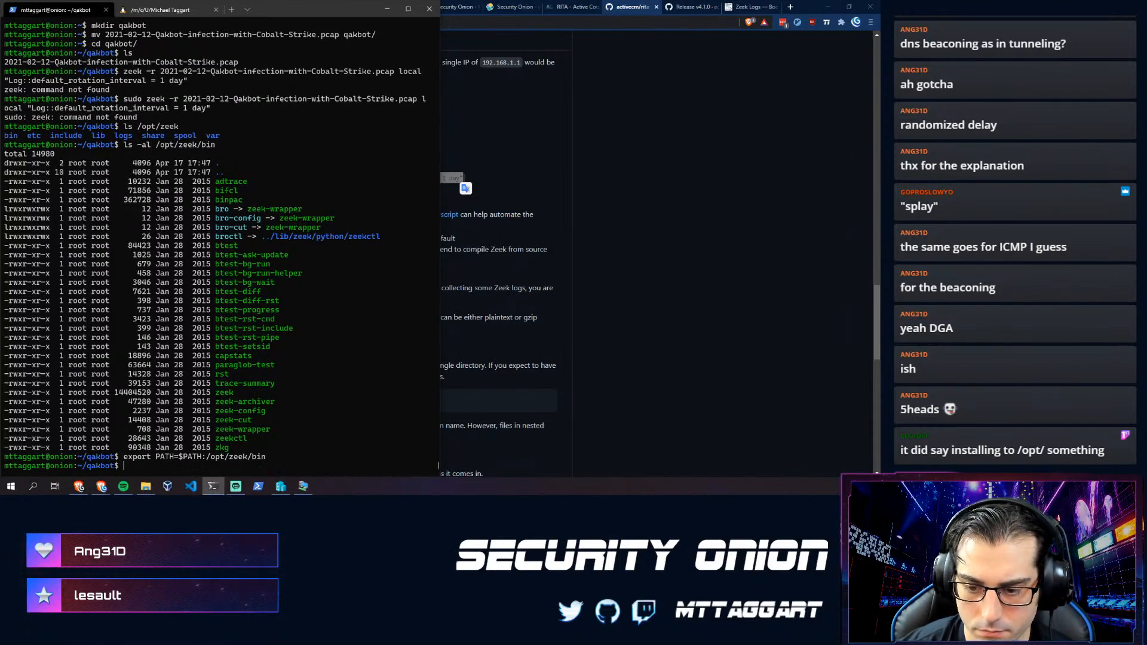
- Run the readme's zeek -r command on the Qakbot pcap to generate Zeek logs
{"action": "type", "text": "zeek -r pcap_to_log.pcap local \"Log::default_rotation_interval = 1 day\""}
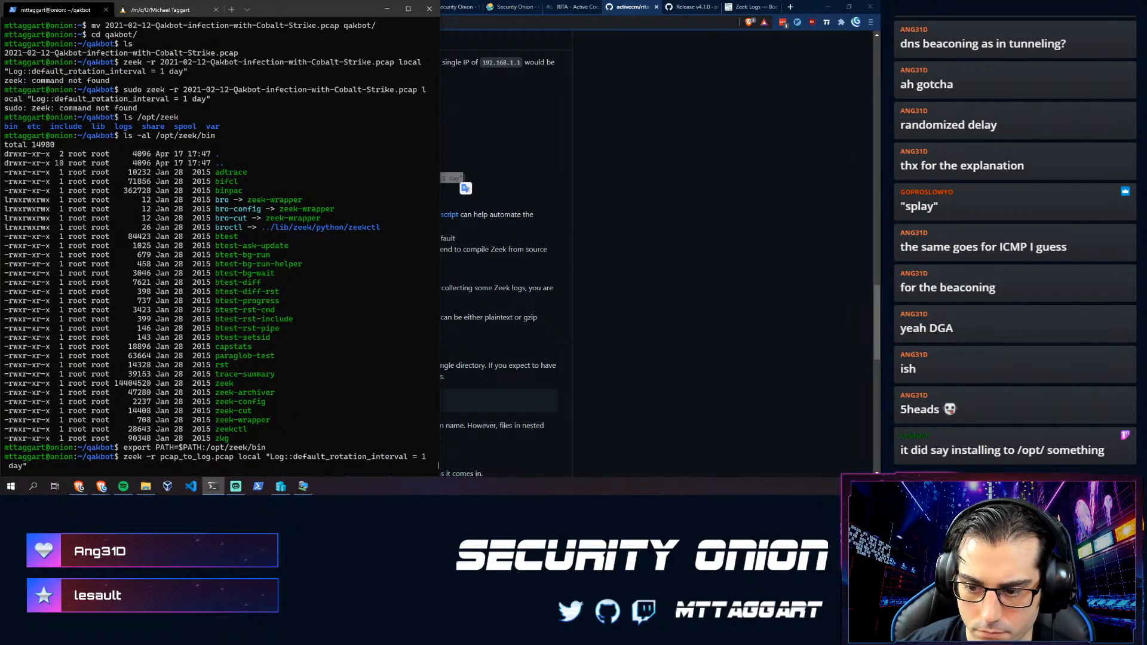
{"action": "key", "text": "ctrl+Left"}
{"action": "key", "text": "ctrl+Left"}
{"action": "key", "text": "ctrl+Left"}
{"action": "key", "text": "ctrl+Left"}
{"action": "key", "text": "ctrl+Left"}
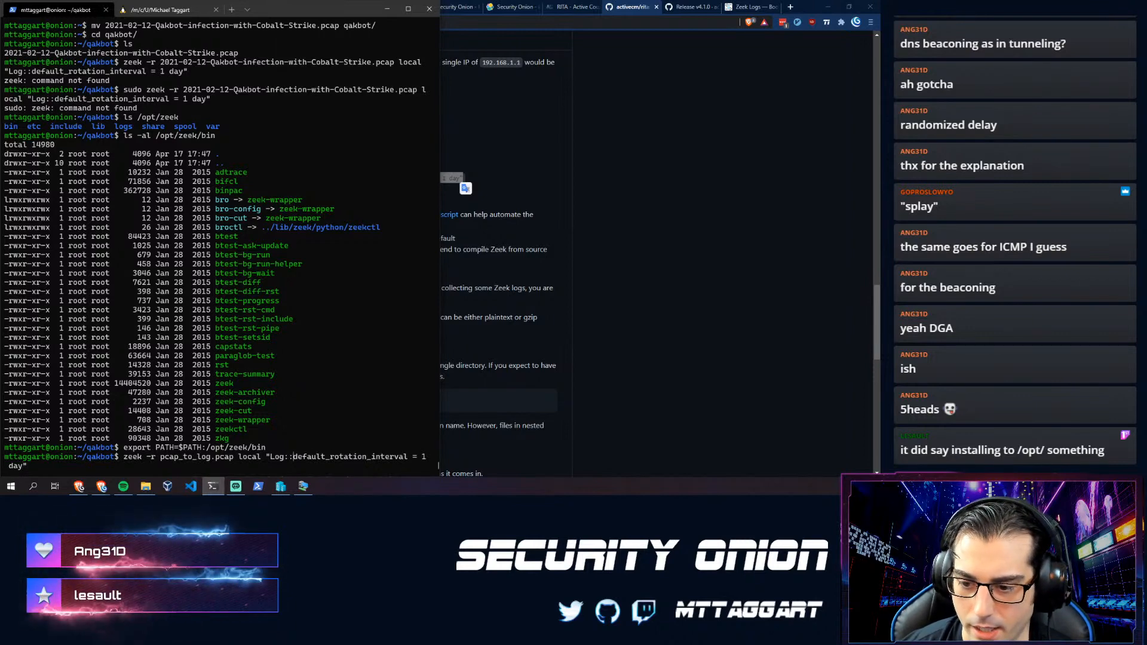
{"action": "key", "text": "ctrl+Left"}
{"action": "key", "text": "ctrl+Left"}
{"action": "key", "text": "Left"}
{"action": "key", "text": "ctrl+w"}
{"action": "type", "text": "2"}
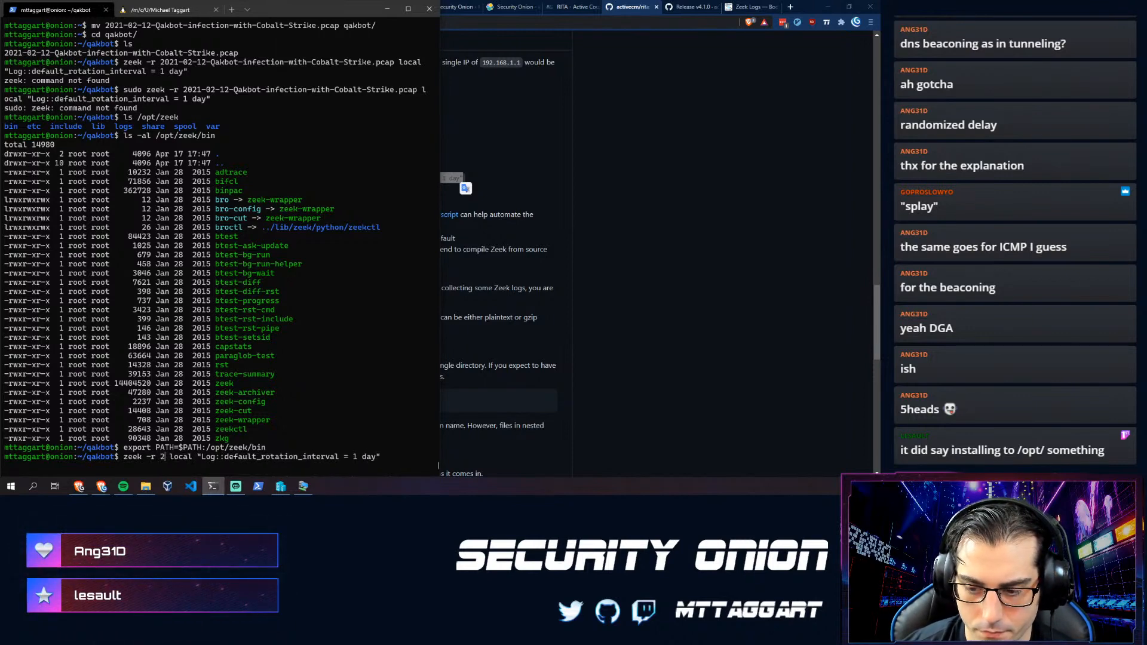
{"action": "key", "text": "Tab"}
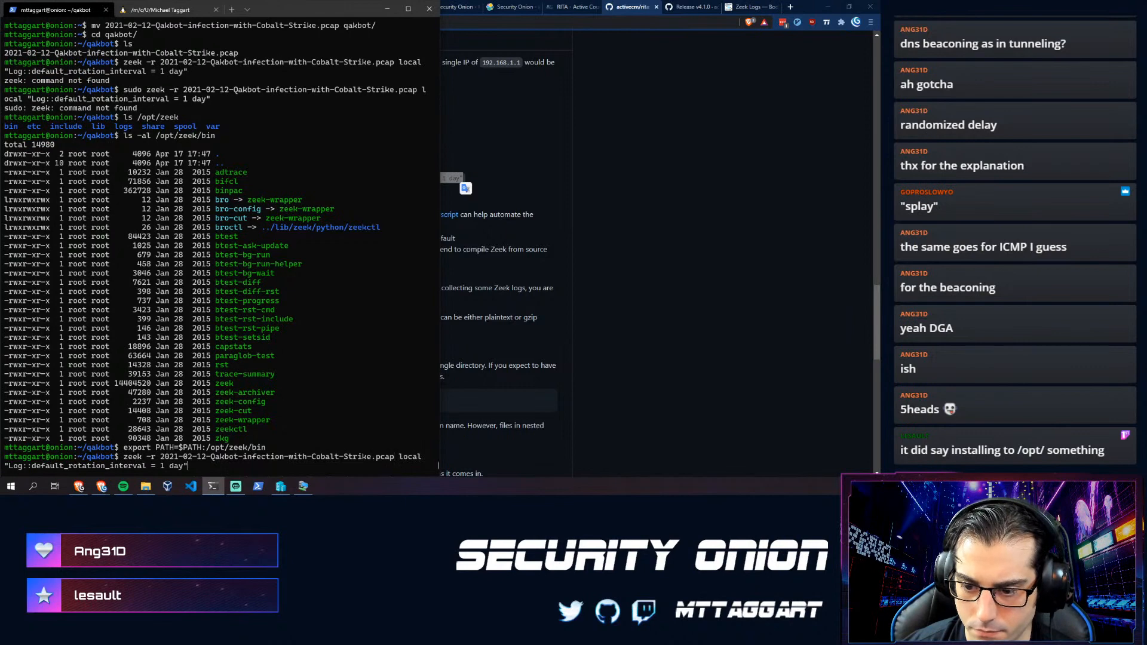
{"action": "key", "text": "Return"}
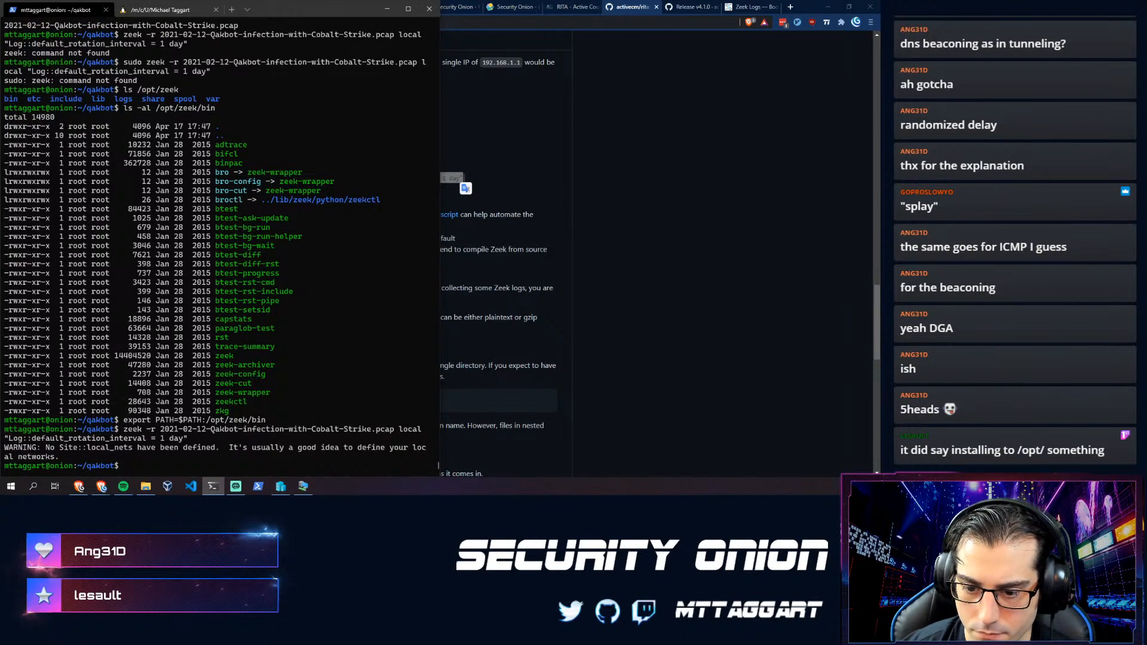
- List the generated Zeek logs, then scroll the RITA readme to its import instructions
{"action": "type", "text": "ls"}
{"action": "key", "text": "Return"}
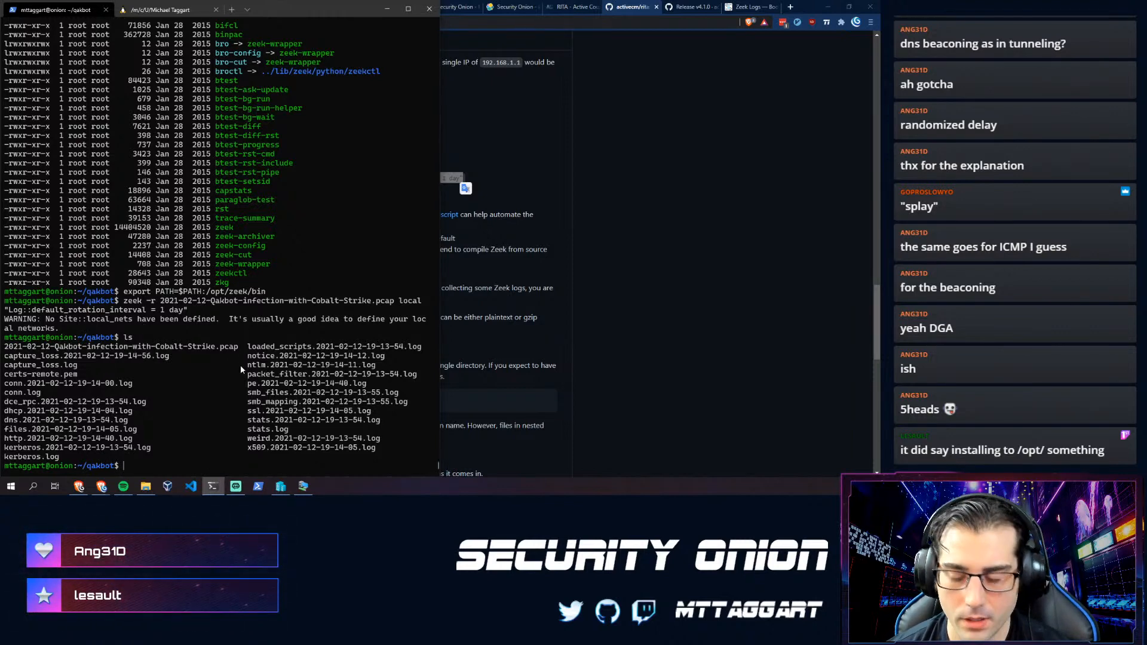
{"action": "left_click", "coordinate": [539, 388]}
{"action": "scroll", "coordinate": [411, 393], "scroll_direction": "down", "scroll_amount": 2}
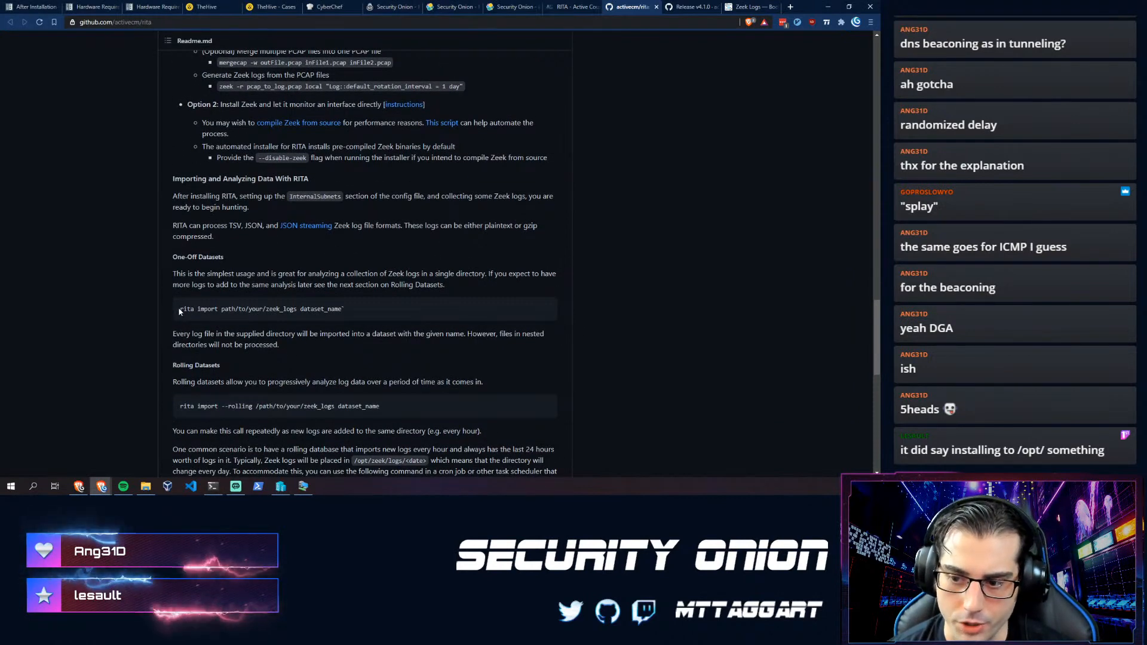
- Show RITA's help and available commands with rita --help
{"action": "key", "text": "alt+Tab"}
{"action": "type", "text": "cd ."}
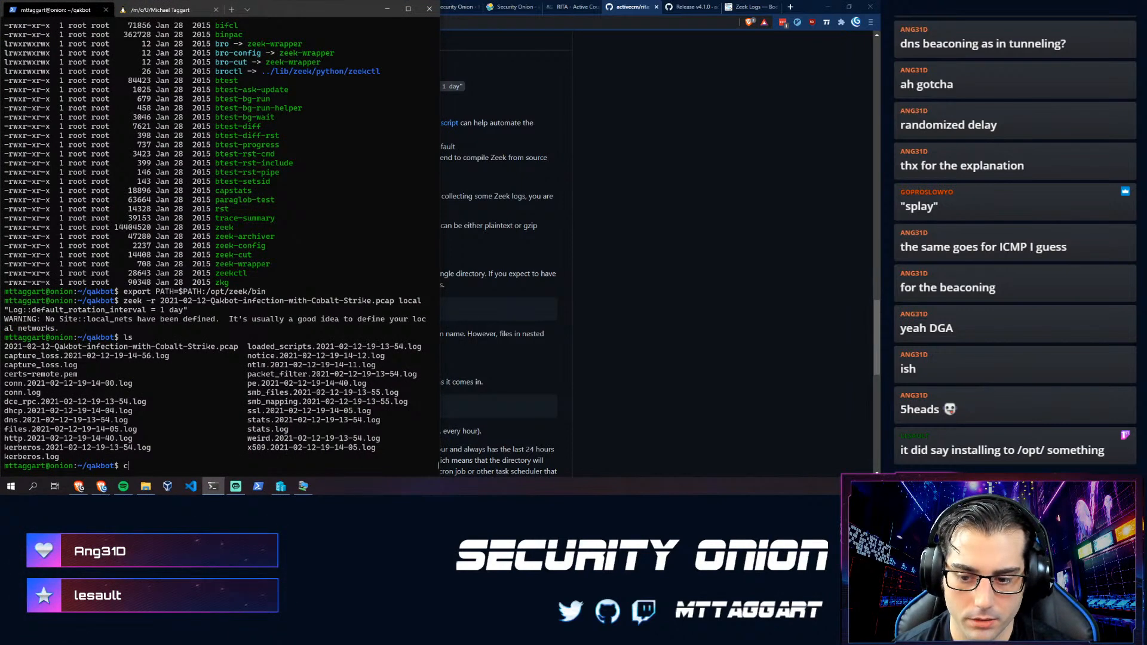
{"action": "key", "text": "BackSpace"}
{"action": "type", "text": "--help"}
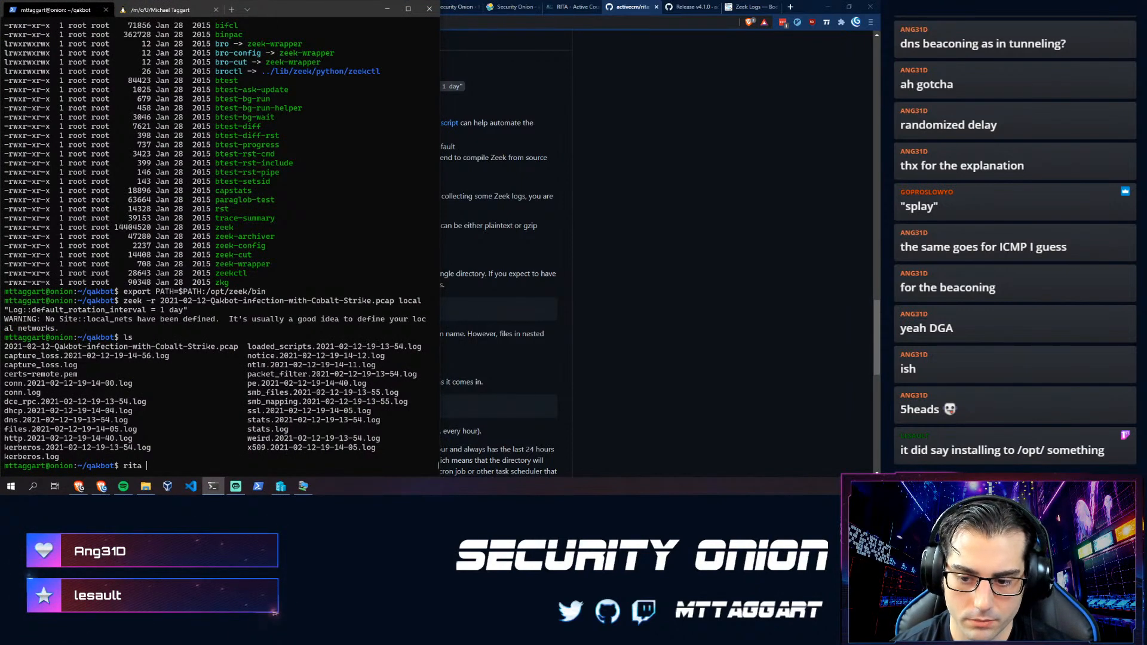
{"action": "key", "text": "Return"}
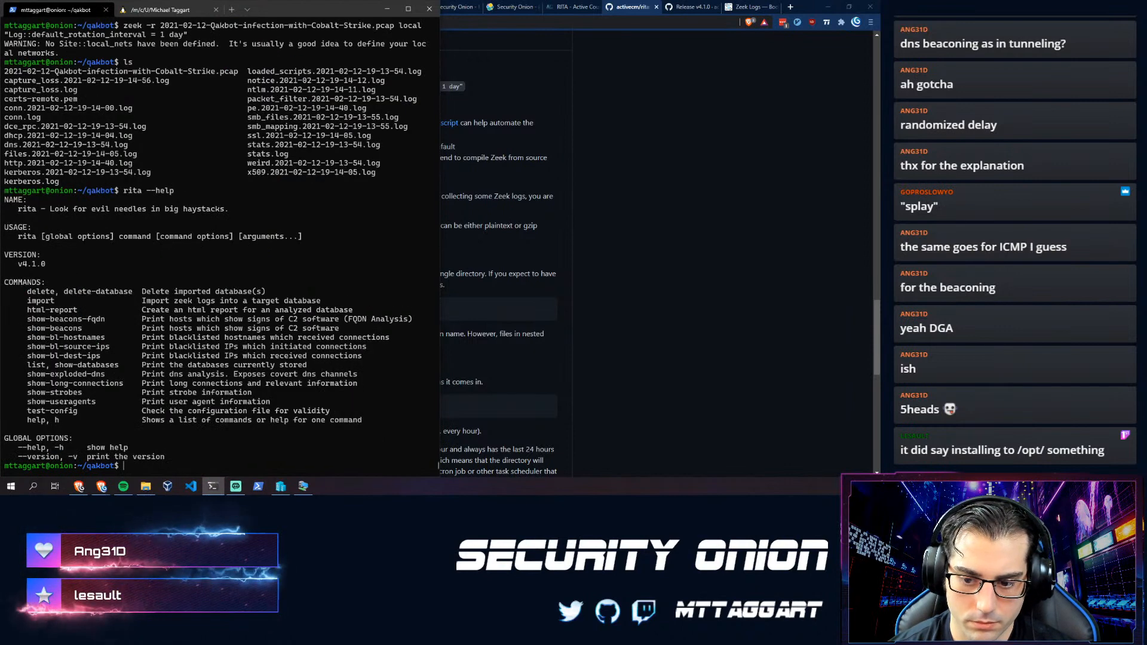
- Check the readme's import syntax, then run 'rita import ./ qakbot'
{"action": "type", "text": "rita import"}
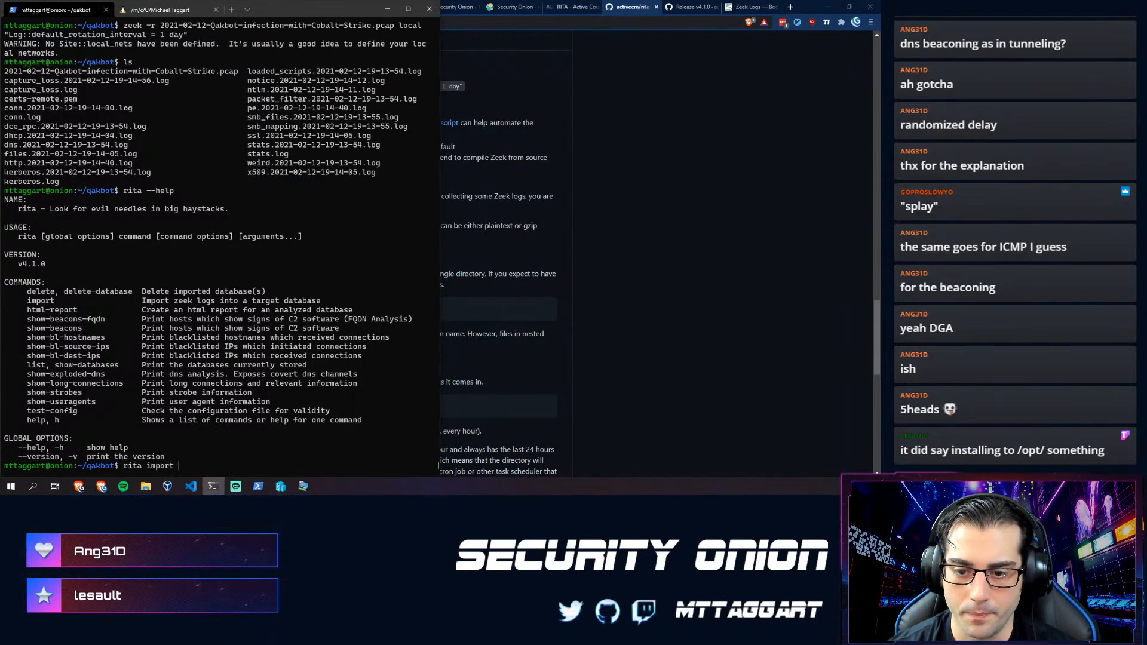
{"action": "left_click", "coordinate": [457, 343]}
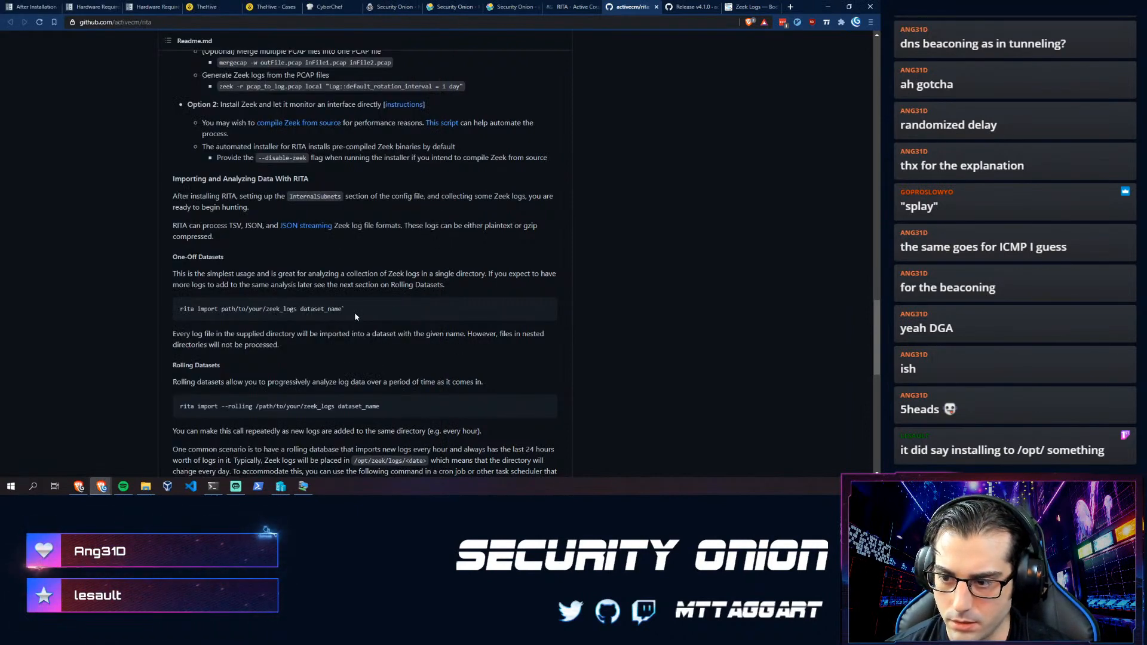
{"action": "key", "text": "alt+Tab"}
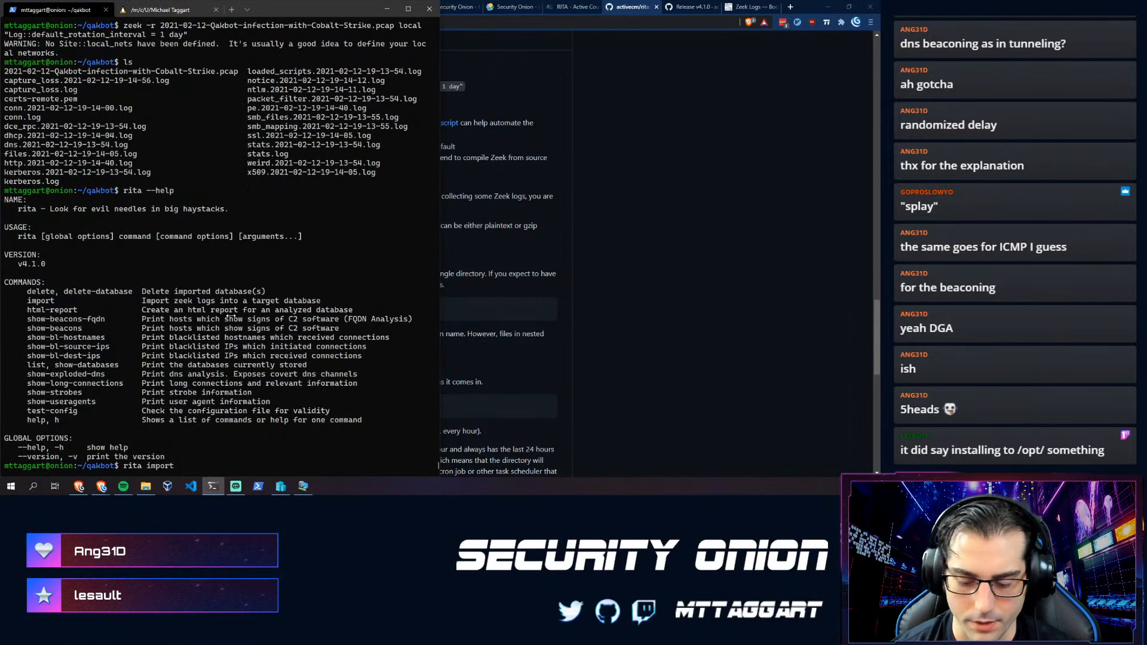
{"action": "type", "text": "./ "}
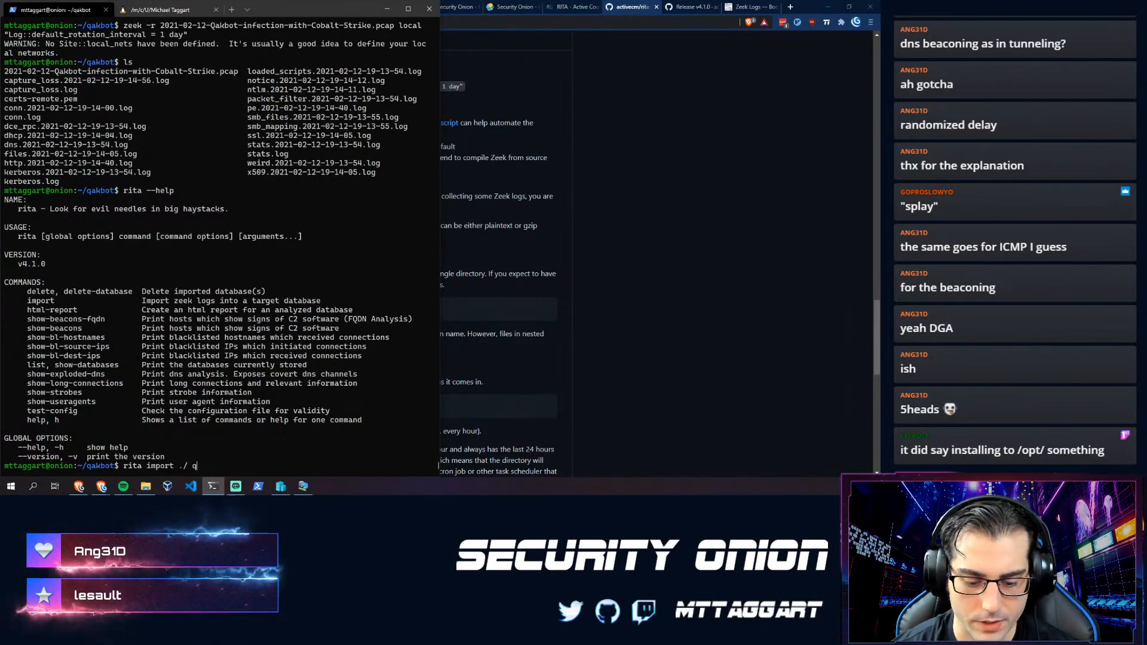
{"action": "type", "text": "qakbot"}
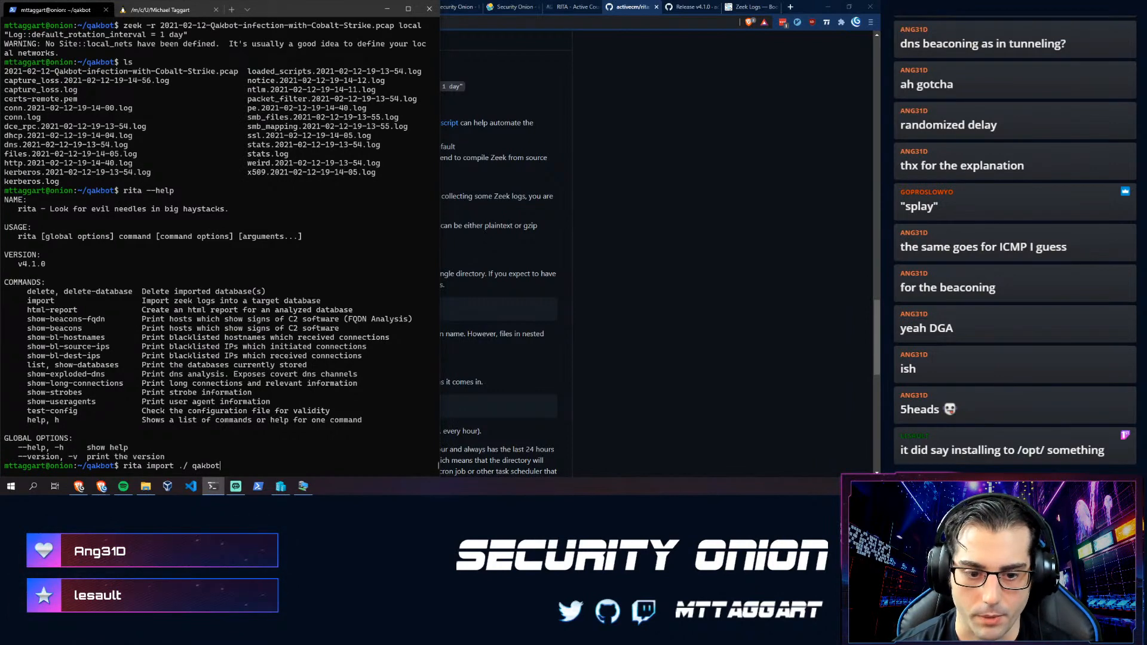
{"action": "key", "text": "Return"}
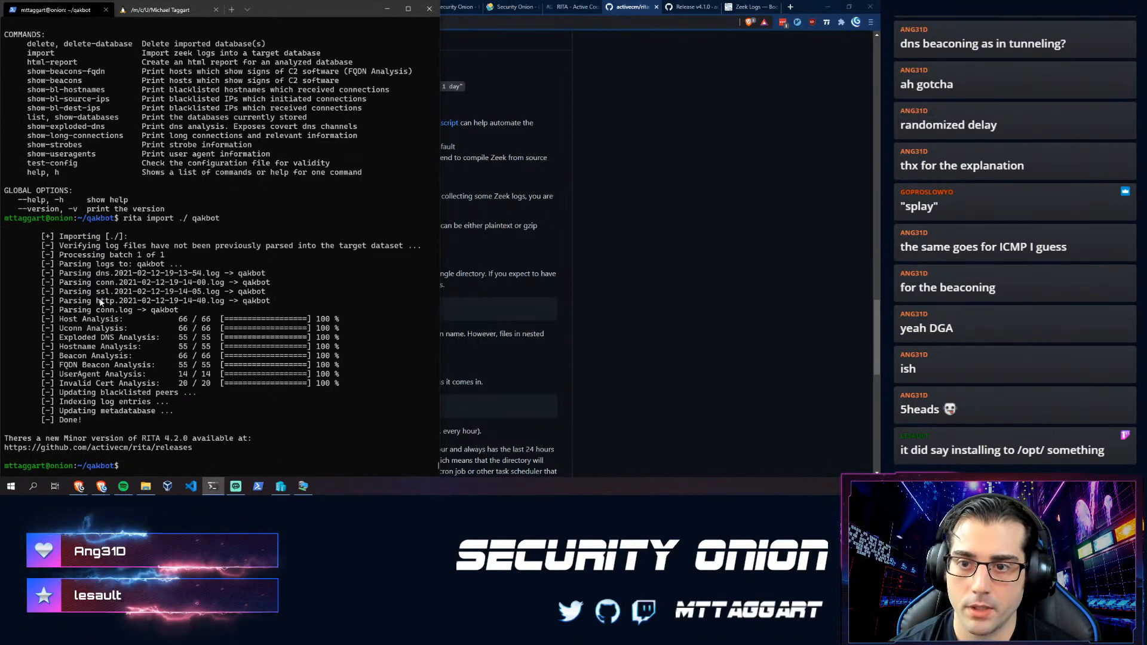
- List beacons for the qakbot dataset and widen the terminal so each row fits
{"action": "type", "text": "rita "}
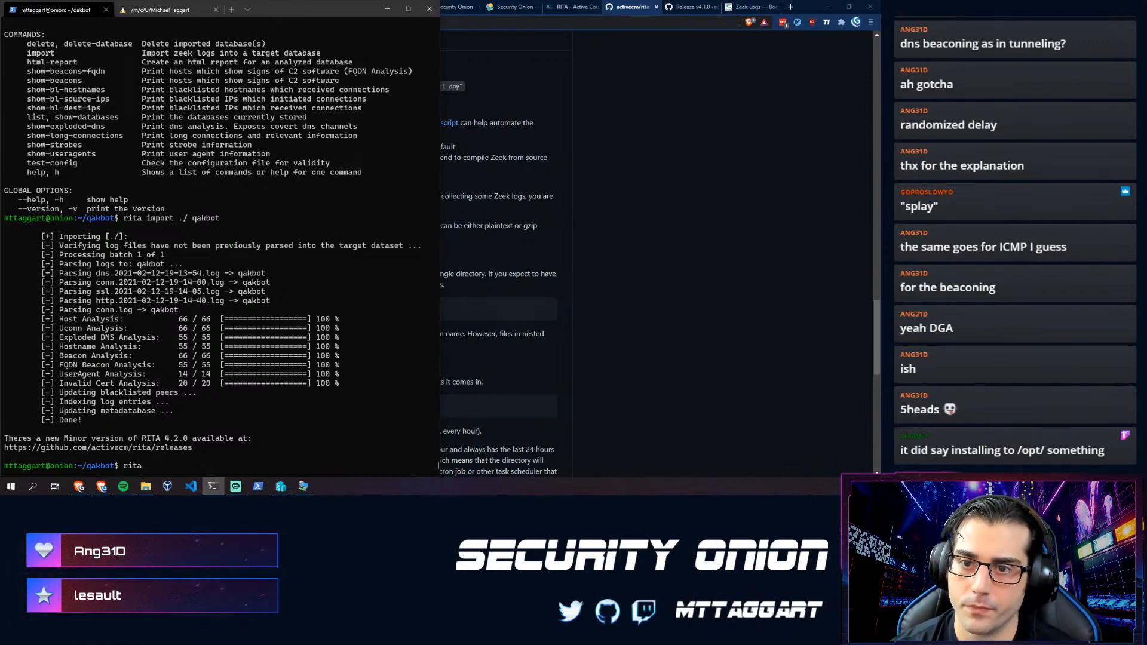
{"action": "type", "text": "show-beavons qakbot"}
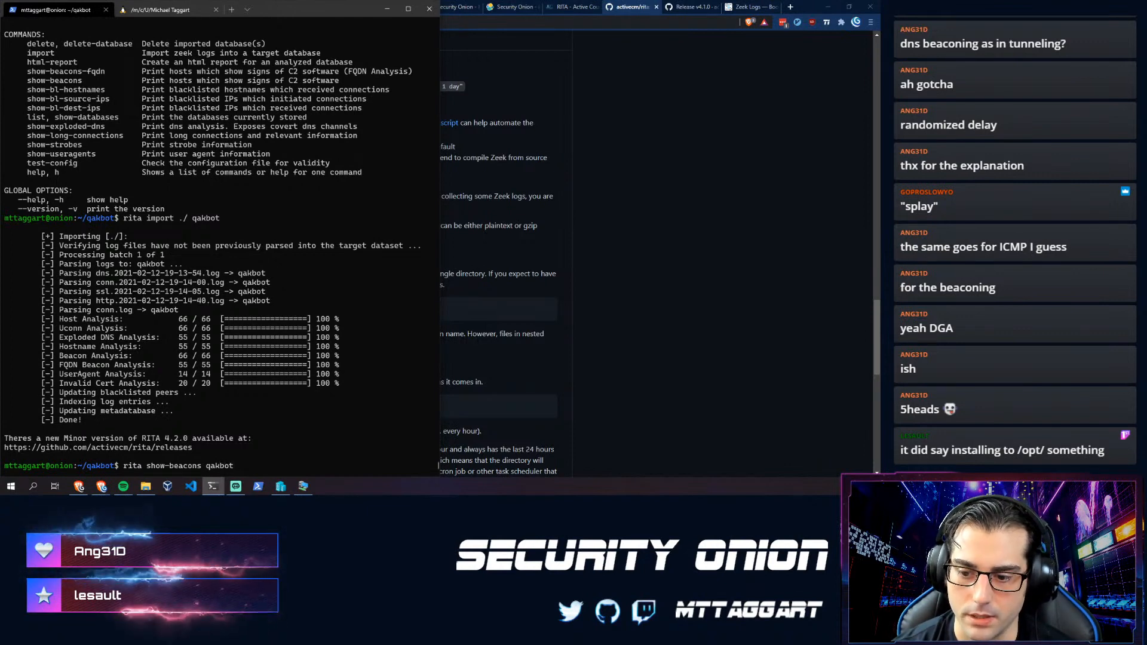
{"action": "key", "text": "Return"}
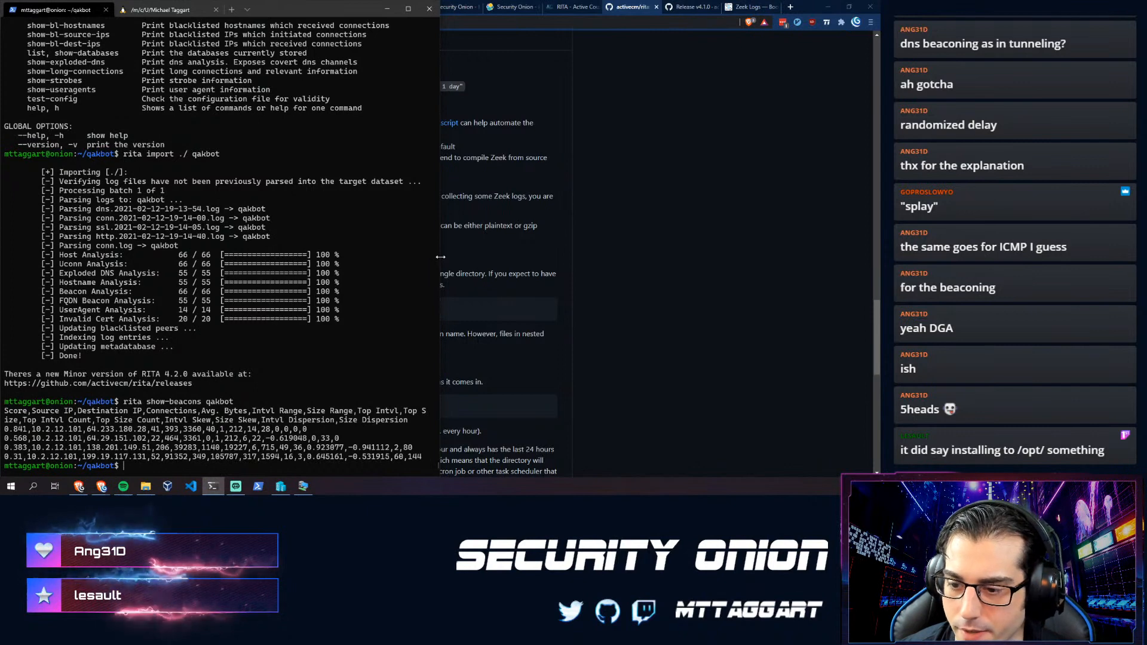
{"action": "left_click_drag", "start_coordinate": [441, 255], "coordinate": [870, 236]}
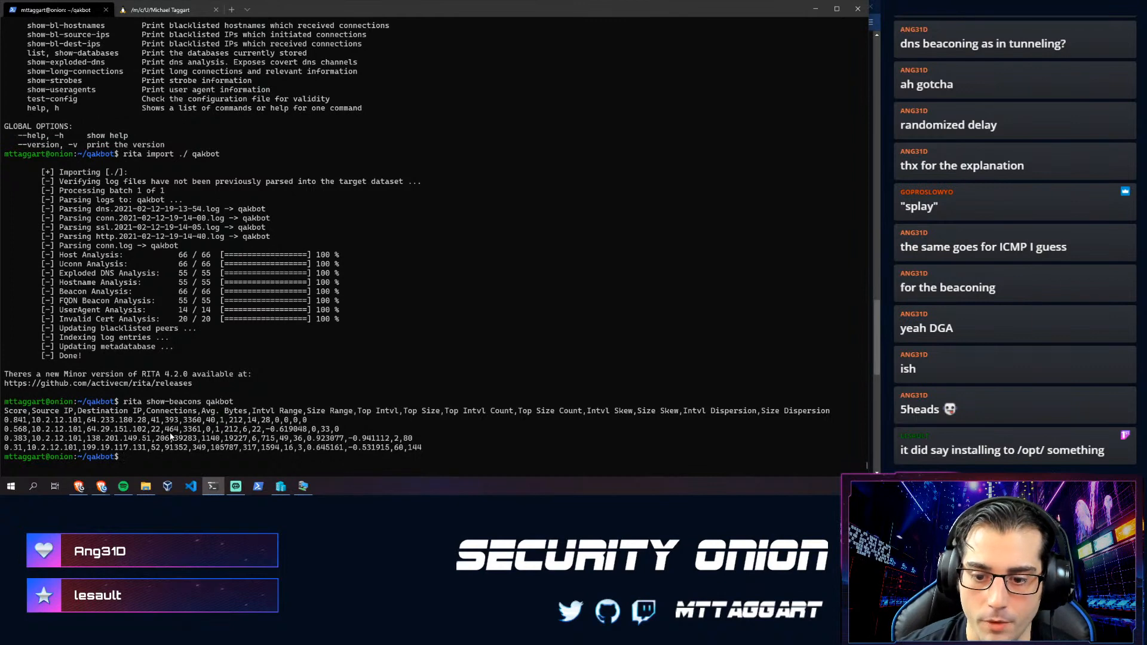
- Pipe the qakbot beacon list through cut -d "," -f 1-3, then list the files with ls
{"action": "key", "text": "Up"}
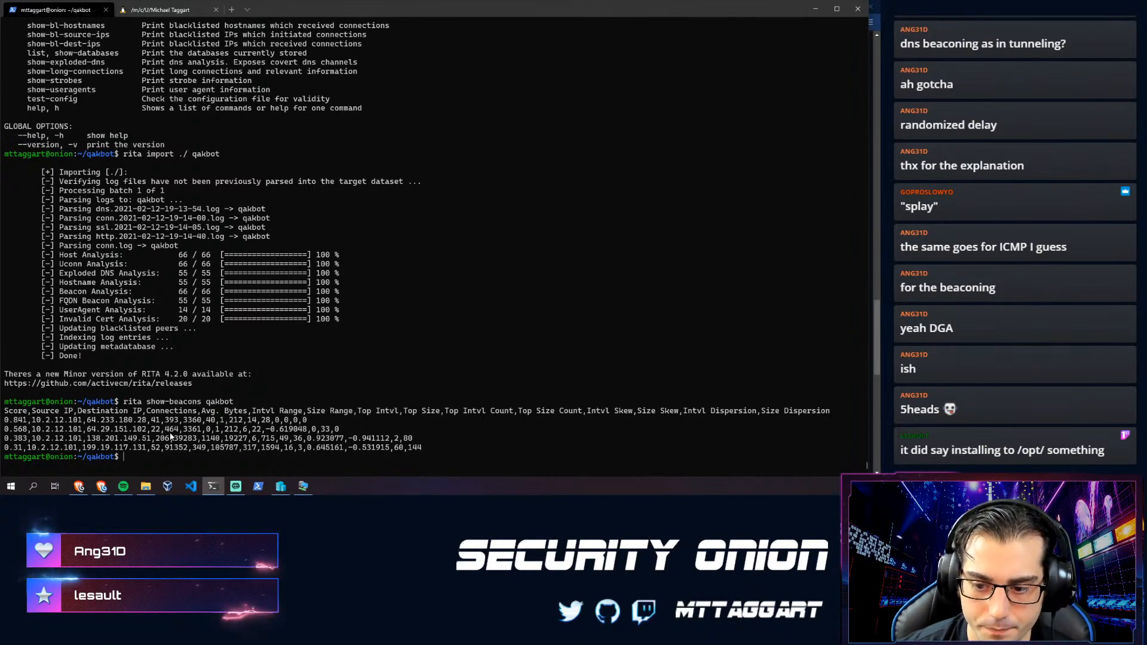
{"action": "type", "text": "| "}
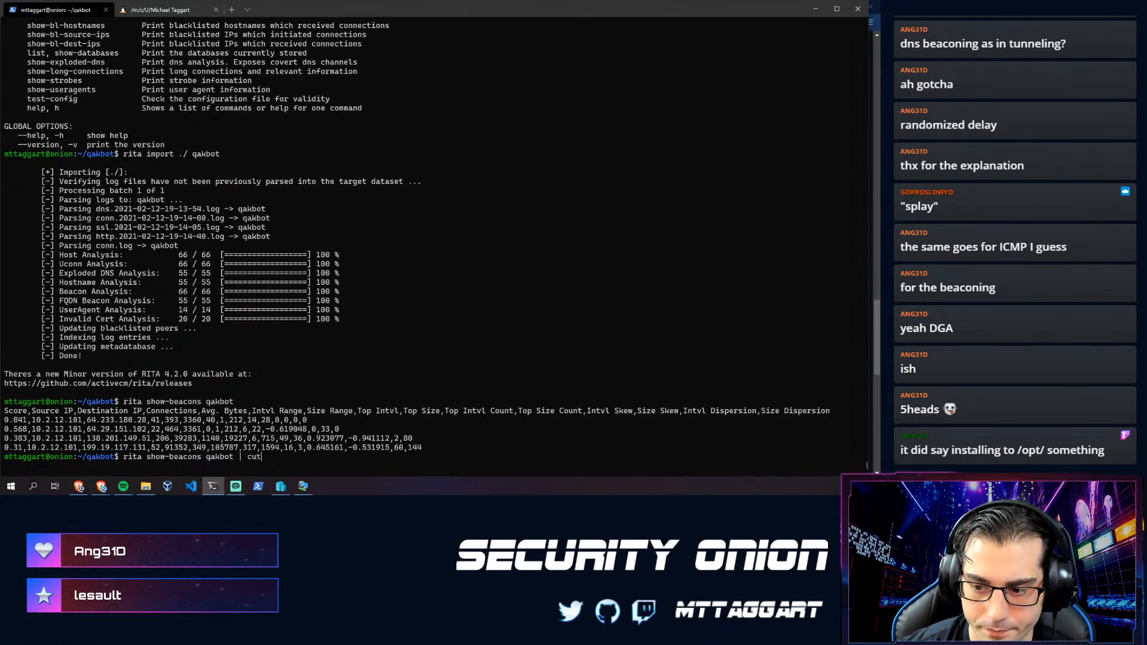
{"action": "type", "text": "cut -d "}
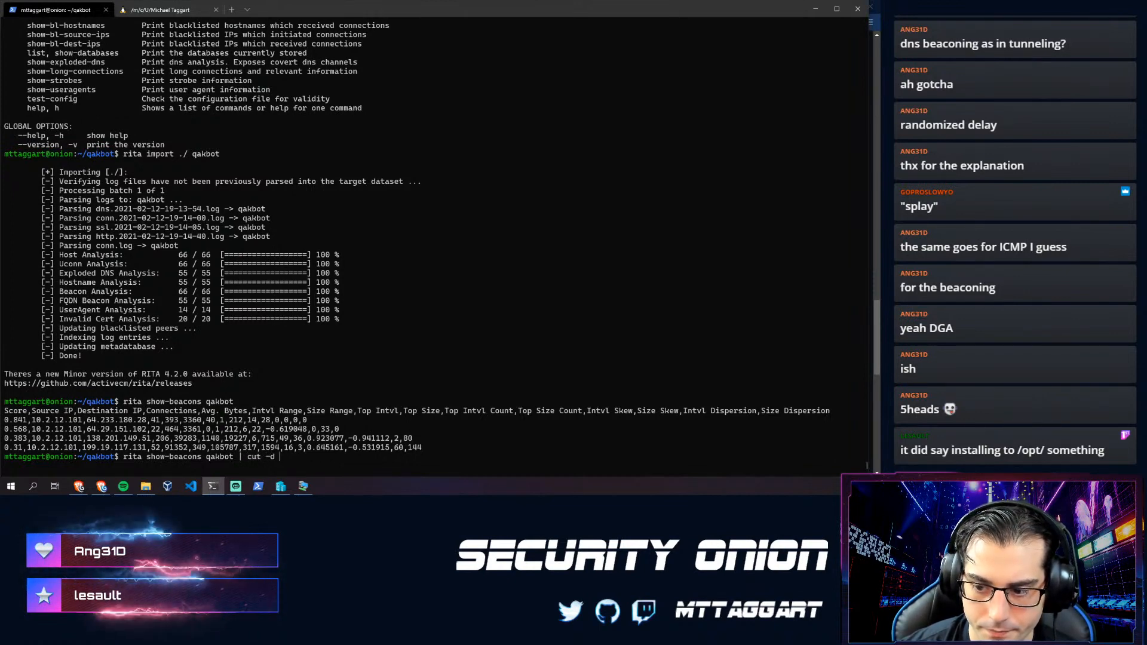
{"action": "type", "text": "\",\" -f"}
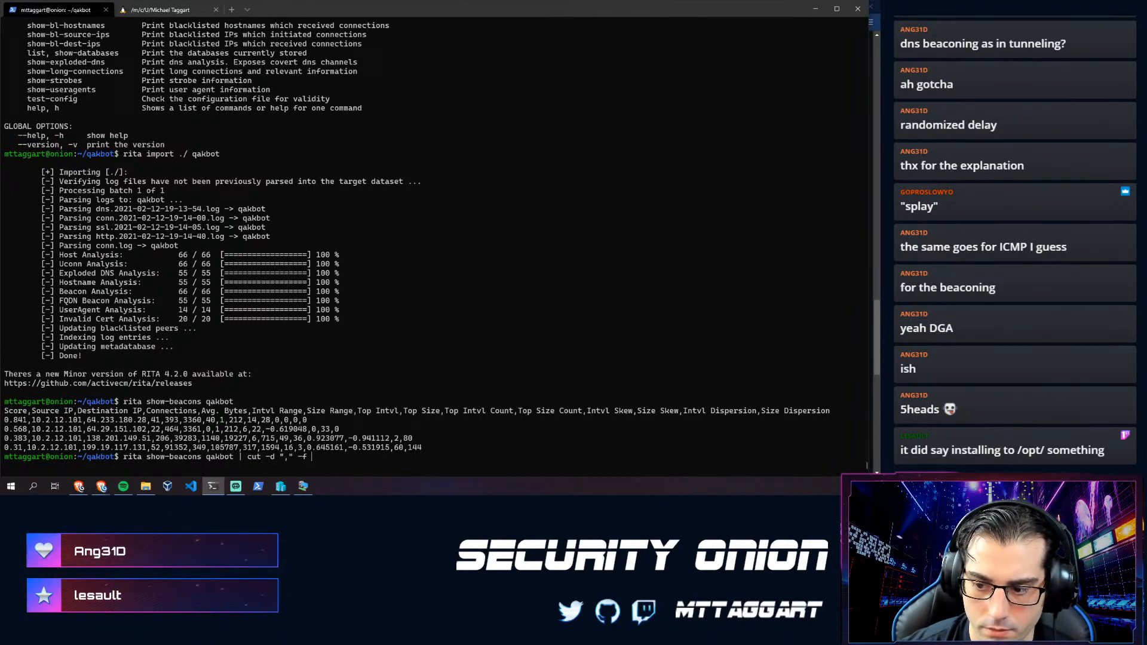
{"action": "type", "text": "-3"}
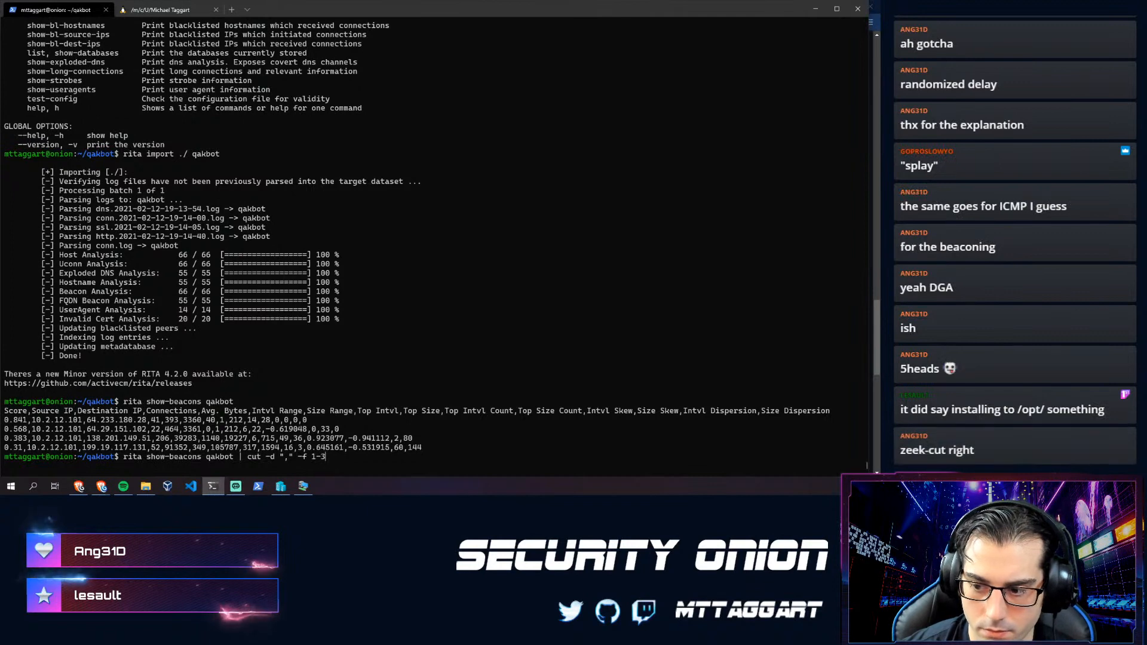
{"action": "key", "text": "Return"}
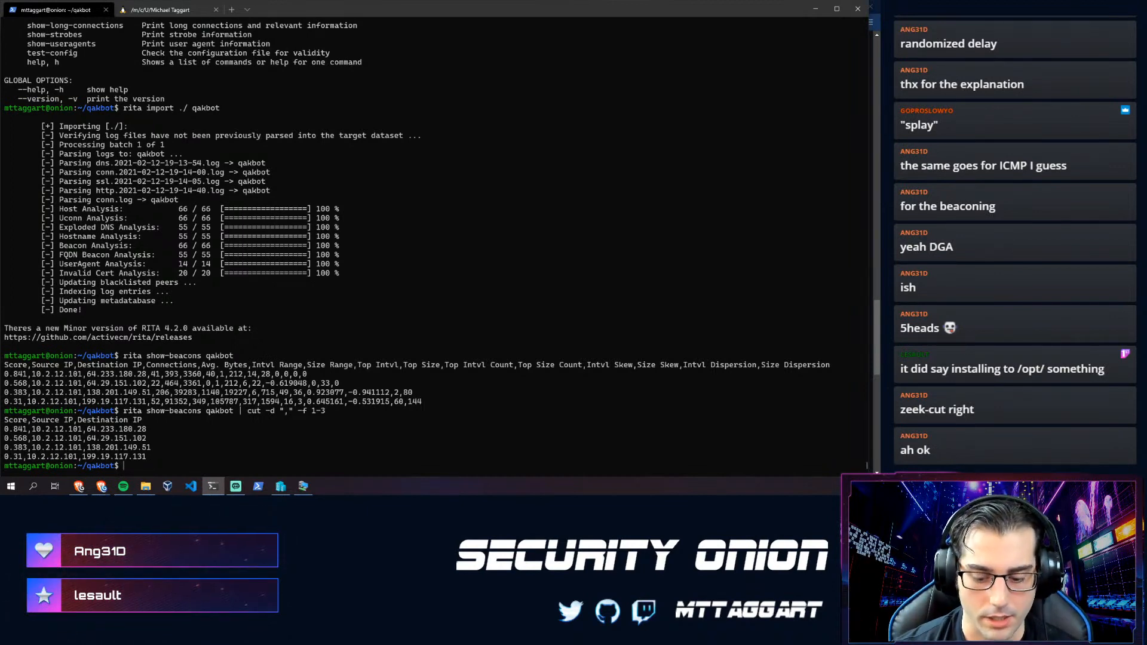
{"action": "type", "text": "ls"}
{"action": "key", "text": "Return"}
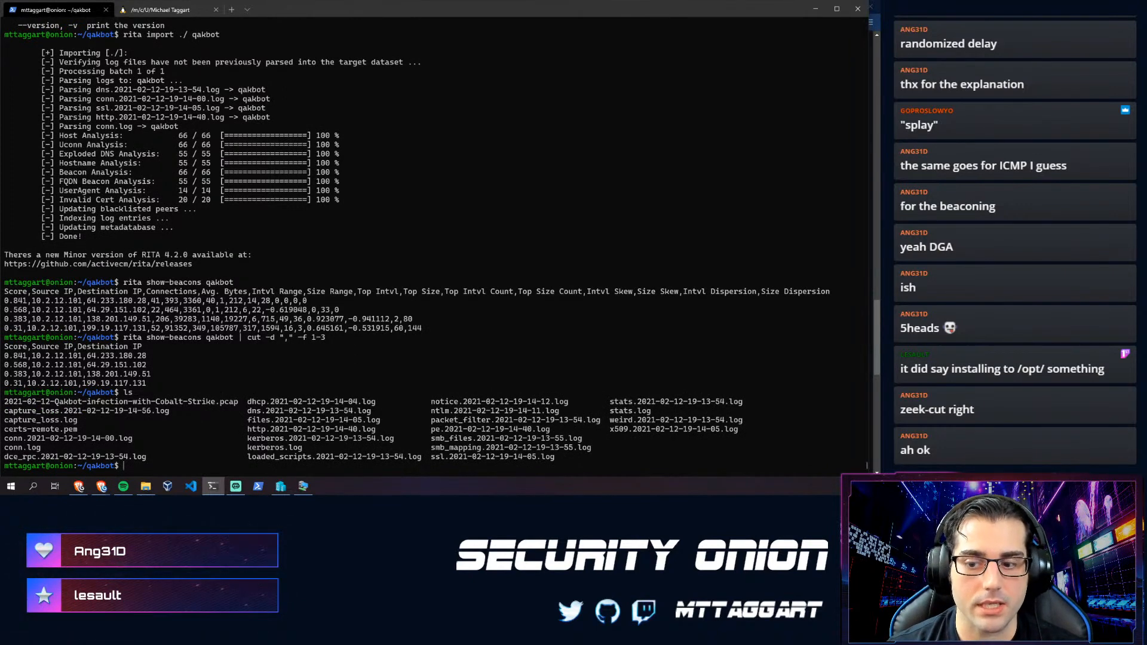
- Show the head of kerberos.log, then rerun the three-column show-beacons summary
{"action": "type", "text": "head "}
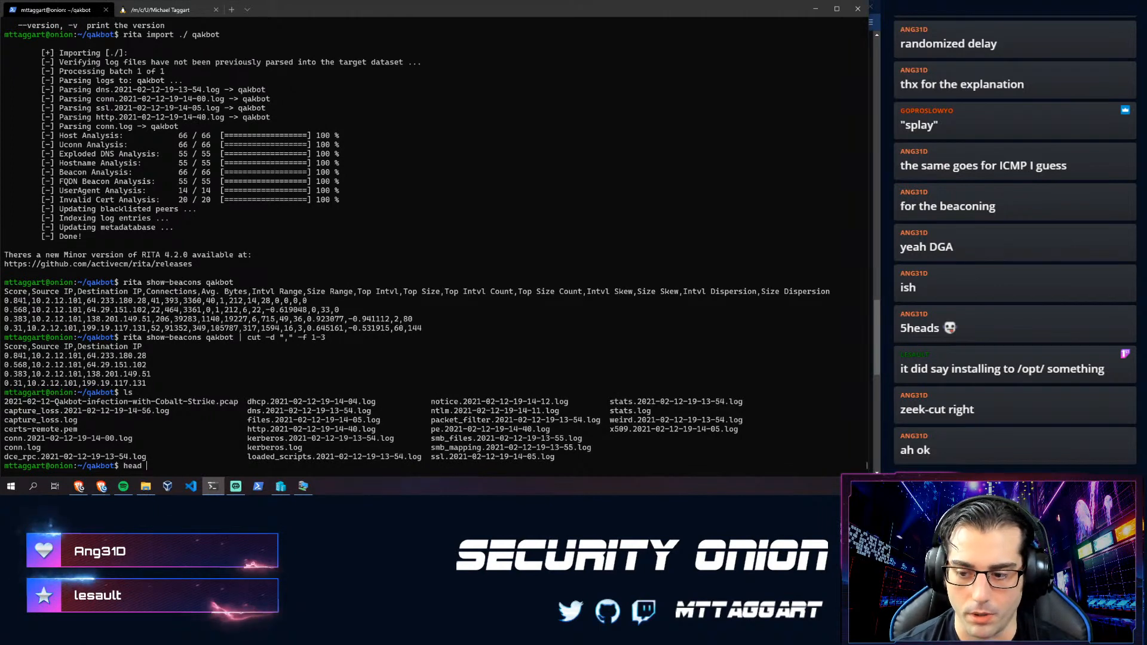
{"action": "type", "text": "kerberos.log"}
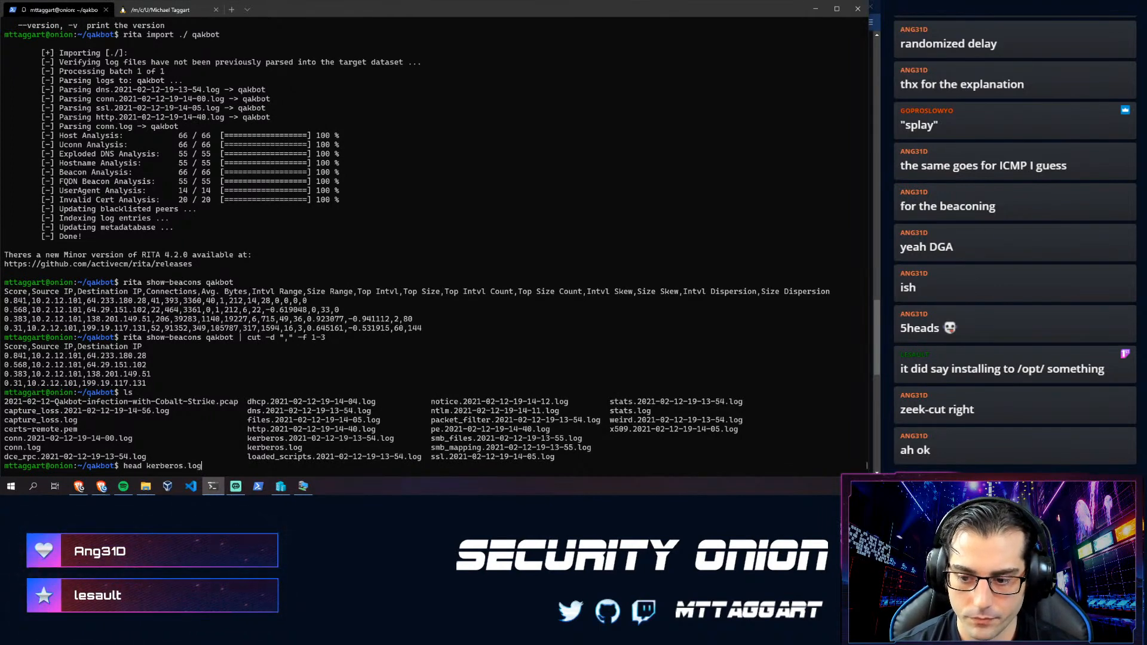
{"action": "key", "text": "Return"}
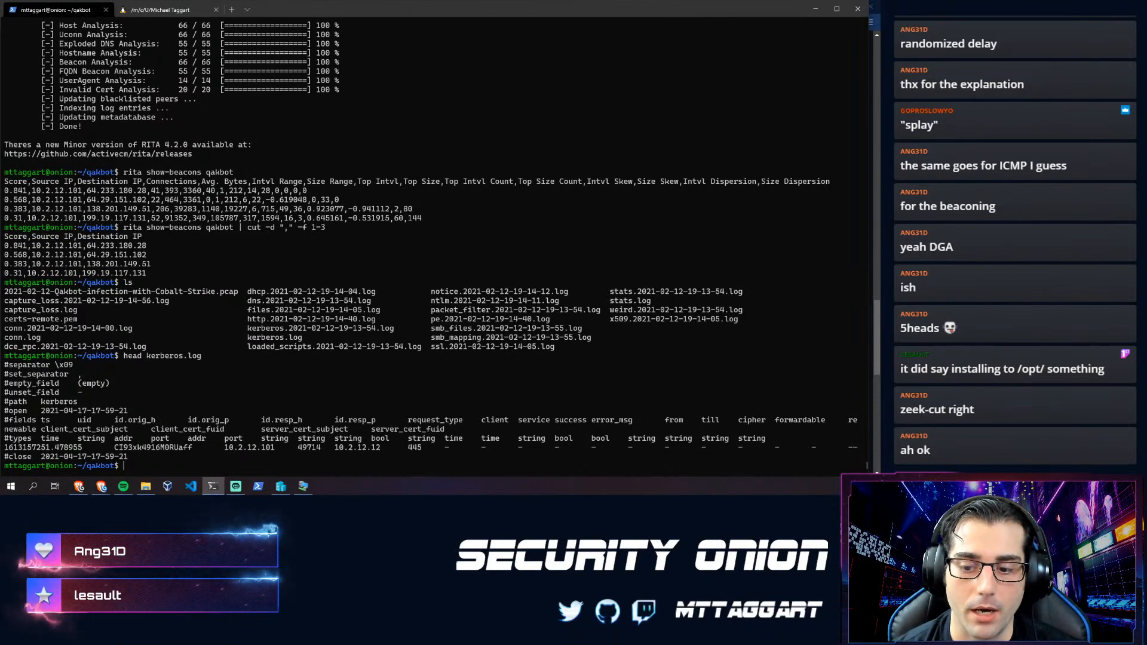
{"action": "key", "text": "Up"}
{"action": "key", "text": "Up"}
{"action": "key", "text": "Up"}
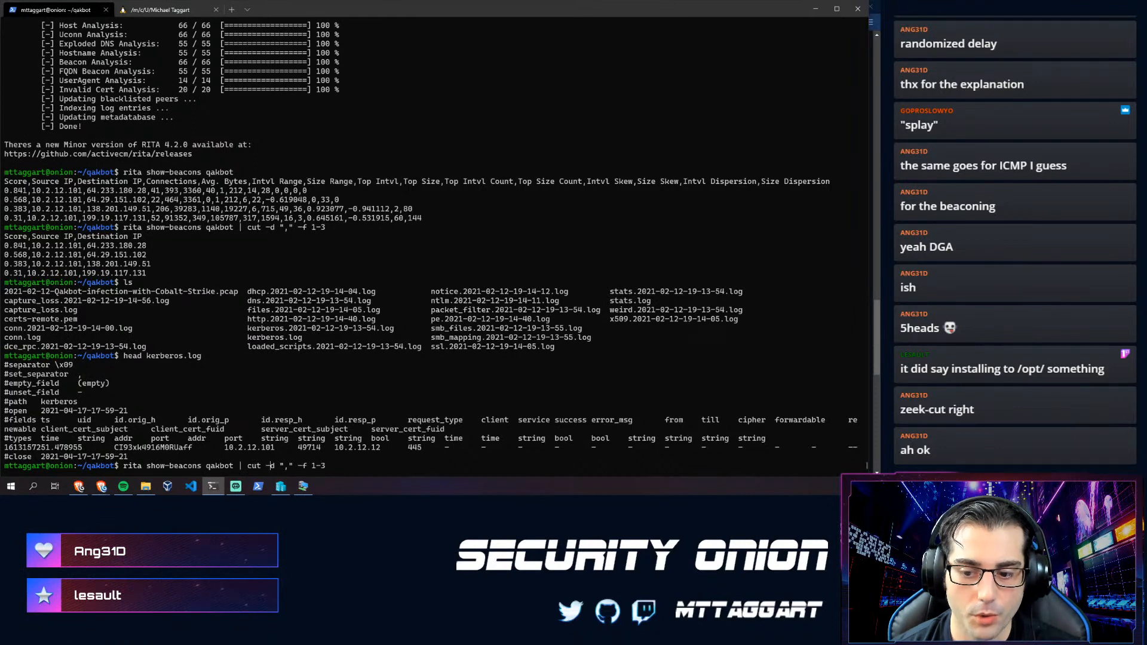
{"action": "key", "text": "Right"}
{"action": "key", "text": "Right"}
{"action": "key", "text": "Right"}
{"action": "key", "text": "Right"}
{"action": "key", "text": "Right"}
{"action": "key", "text": "Right"}
{"action": "key", "text": "Right"}
{"action": "key", "text": "Right"}
{"action": "key", "text": "Right"}
{"action": "key", "text": "Right"}
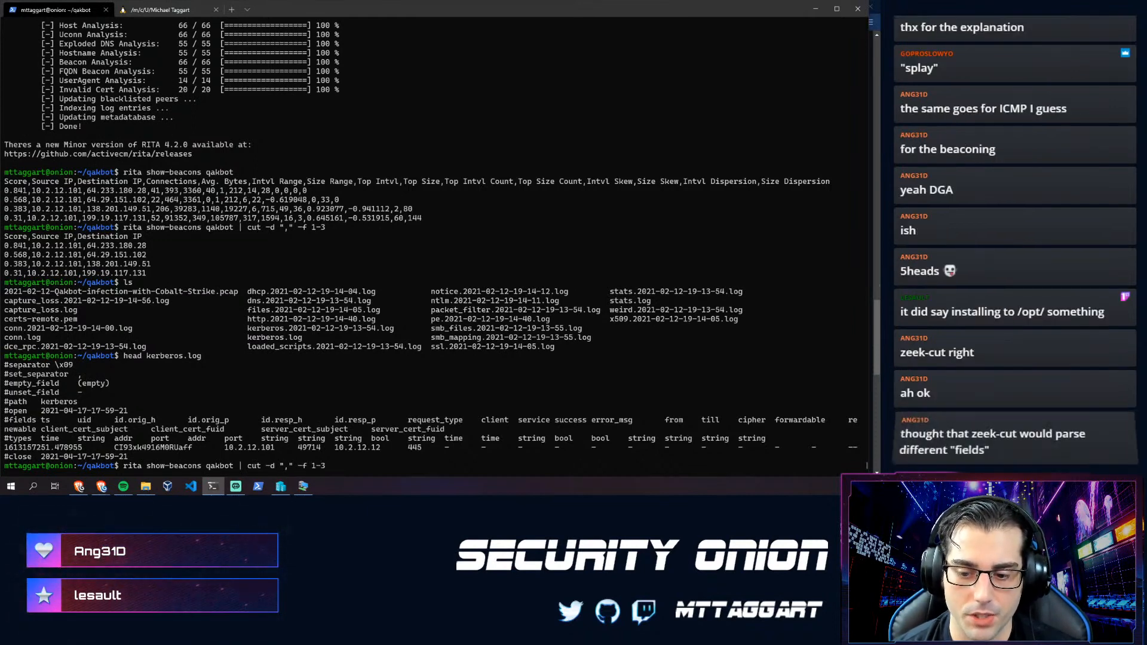
{"action": "key", "text": "Return"}
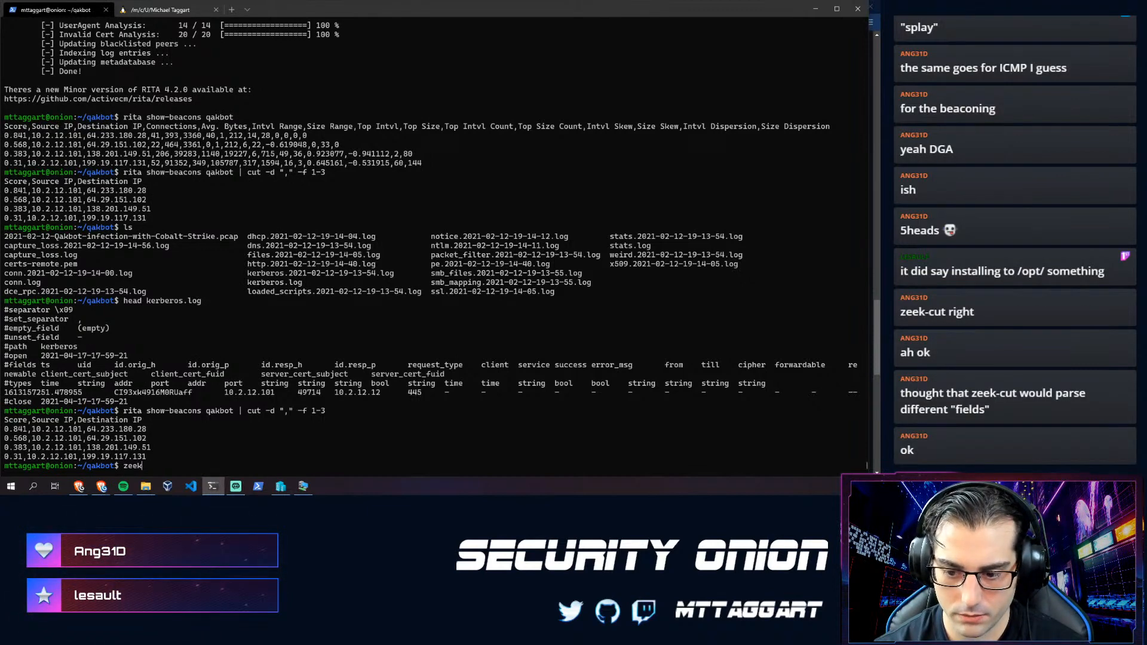
- Show zeek-cut's usage help, then abandon a half-typed cat conn.log pipeline
{"action": "type", "text": "t --help"}
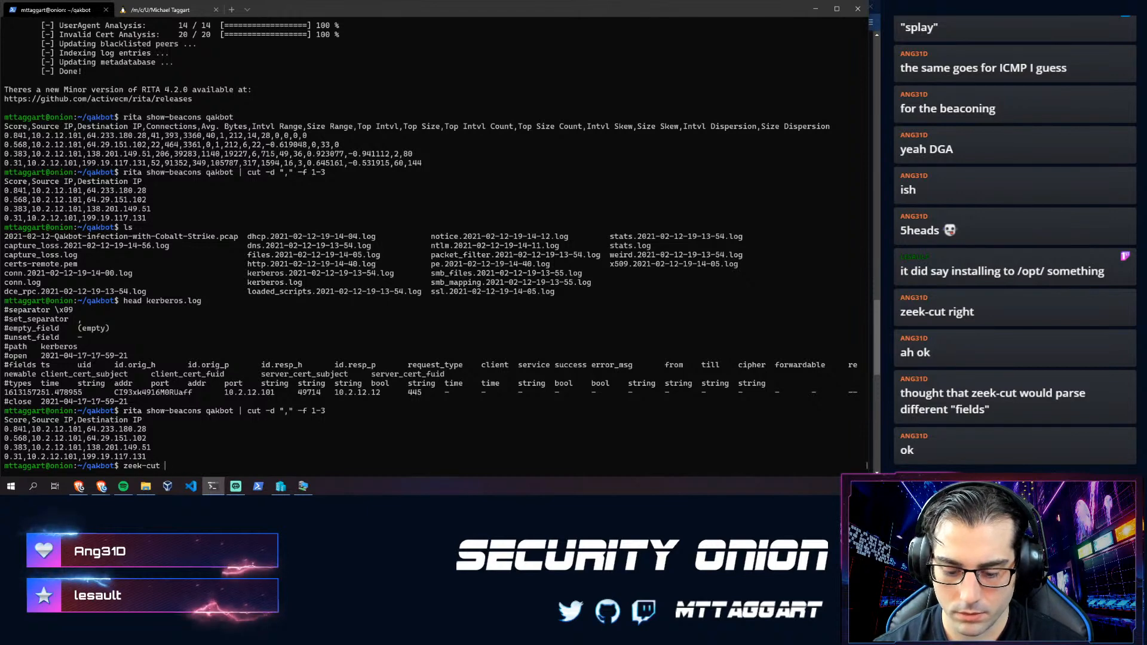
{"action": "key", "text": "Return"}
{"action": "key", "text": "Up"}
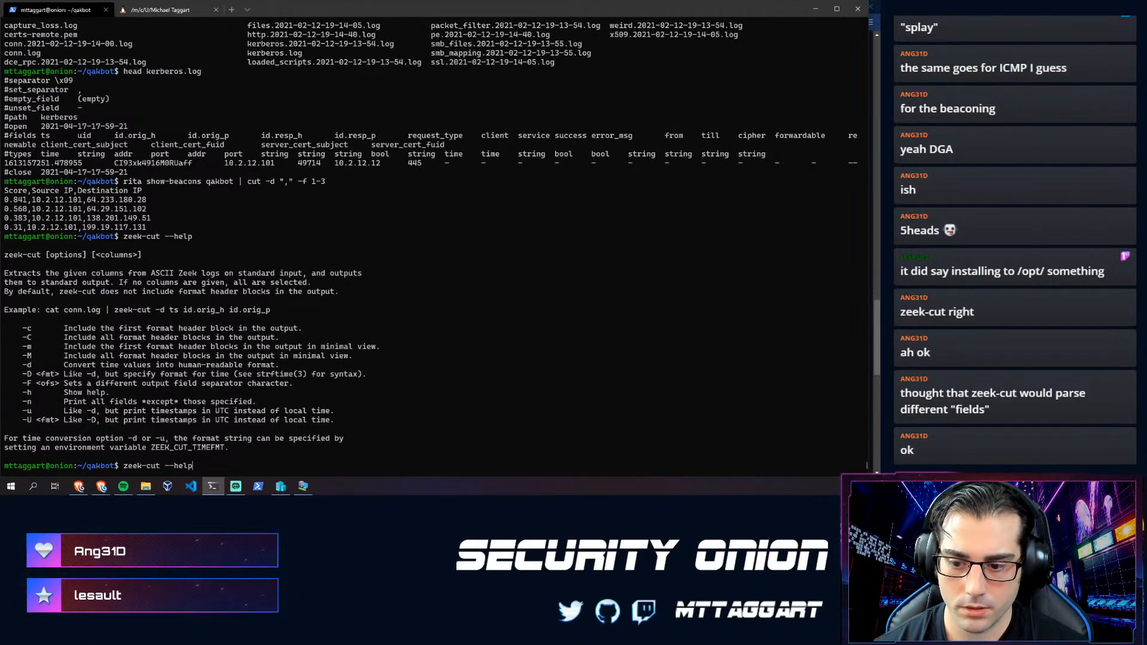
{"action": "type", "text": "cat conn.l"}
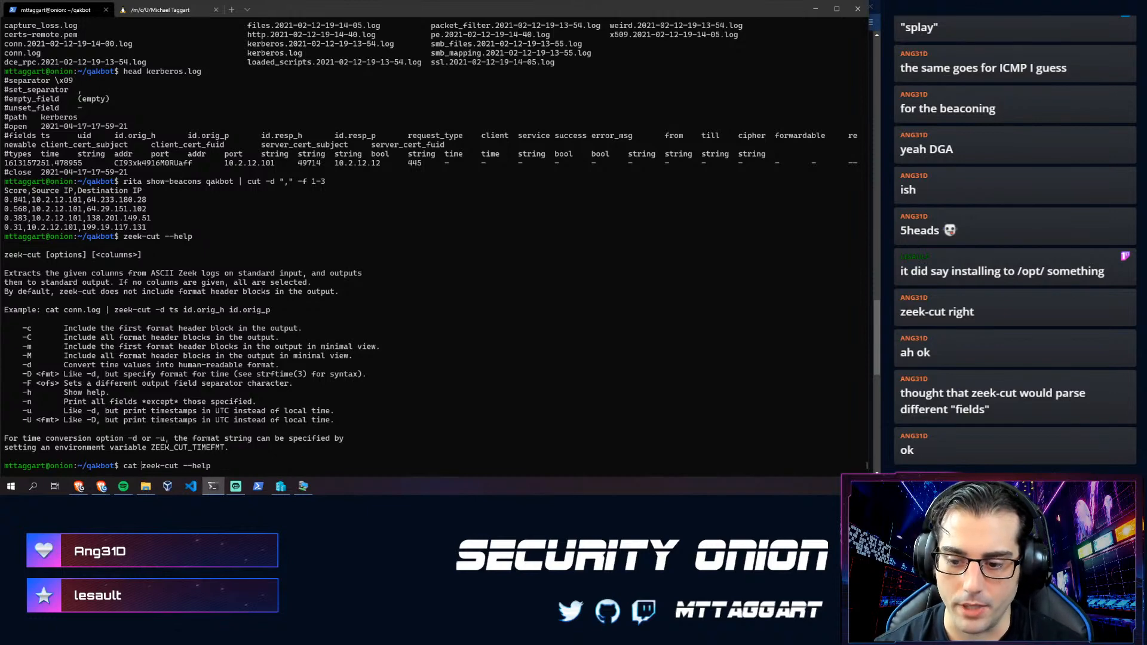
{"action": "type", "text": "og "}
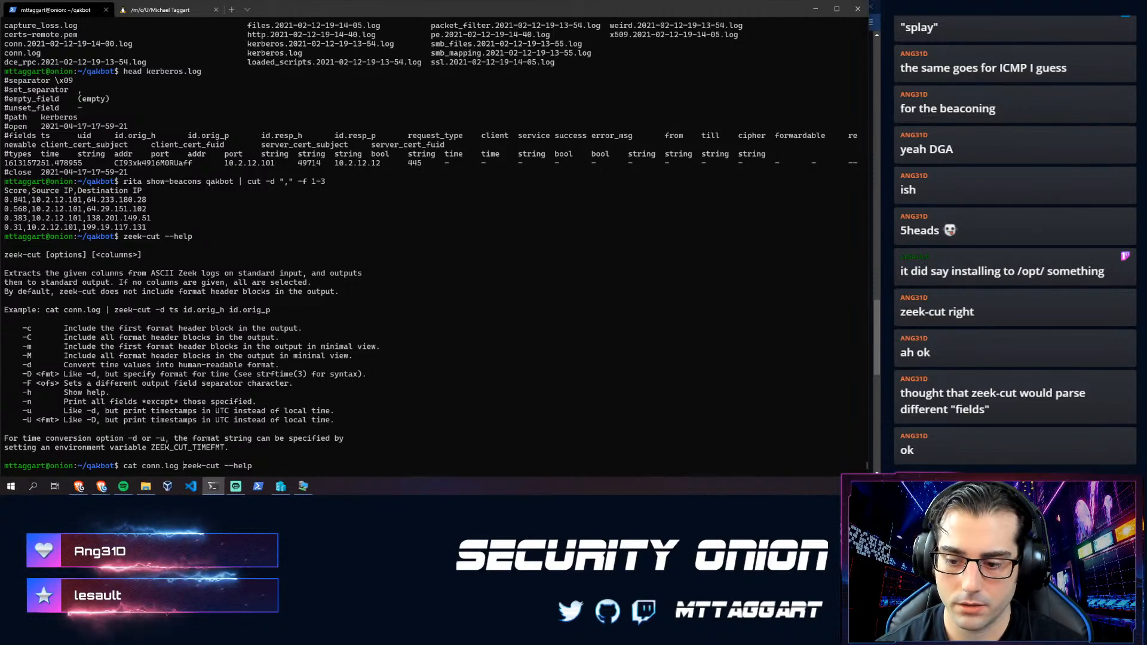
{"action": "type", "text": "|"}
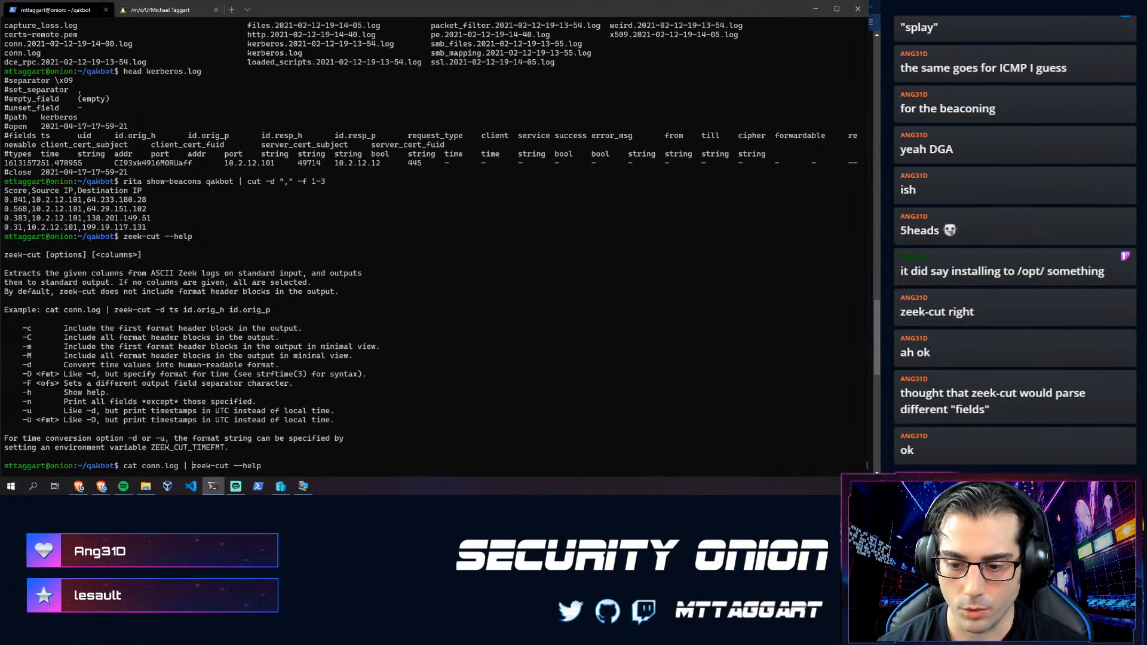
{"action": "key", "text": "ctrl+c"}
- Preview the field header and first rows of conn.log with head conn.log
{"action": "type", "text": "head conn.og"}
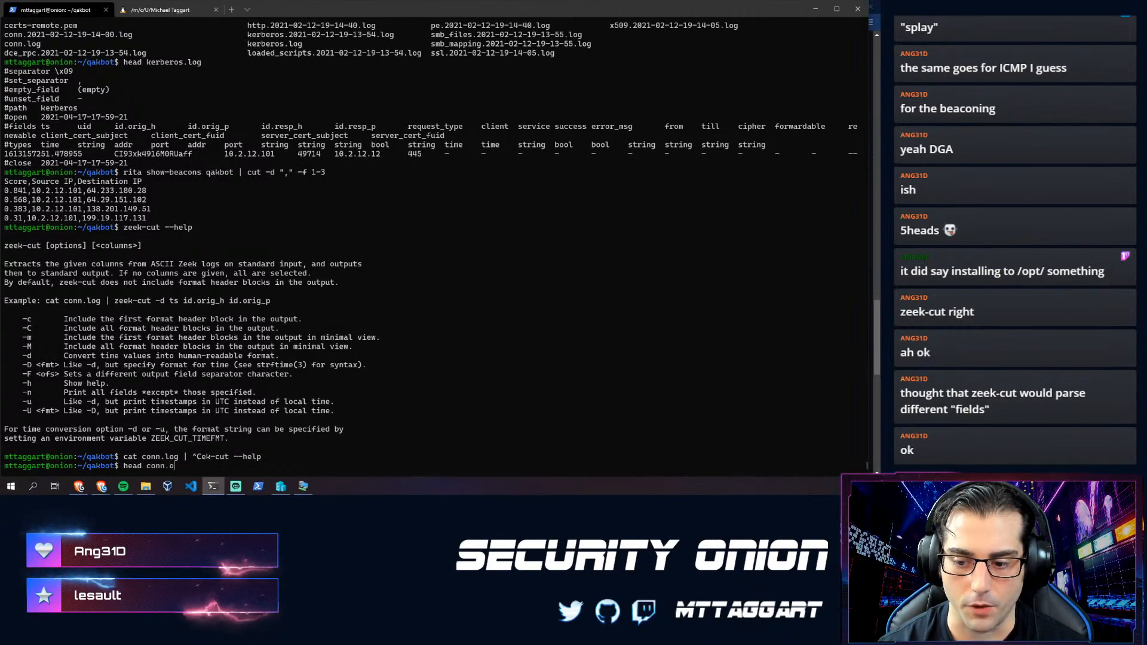
{"action": "key", "text": "Return"}
{"action": "type", "text": "head conn.log"}
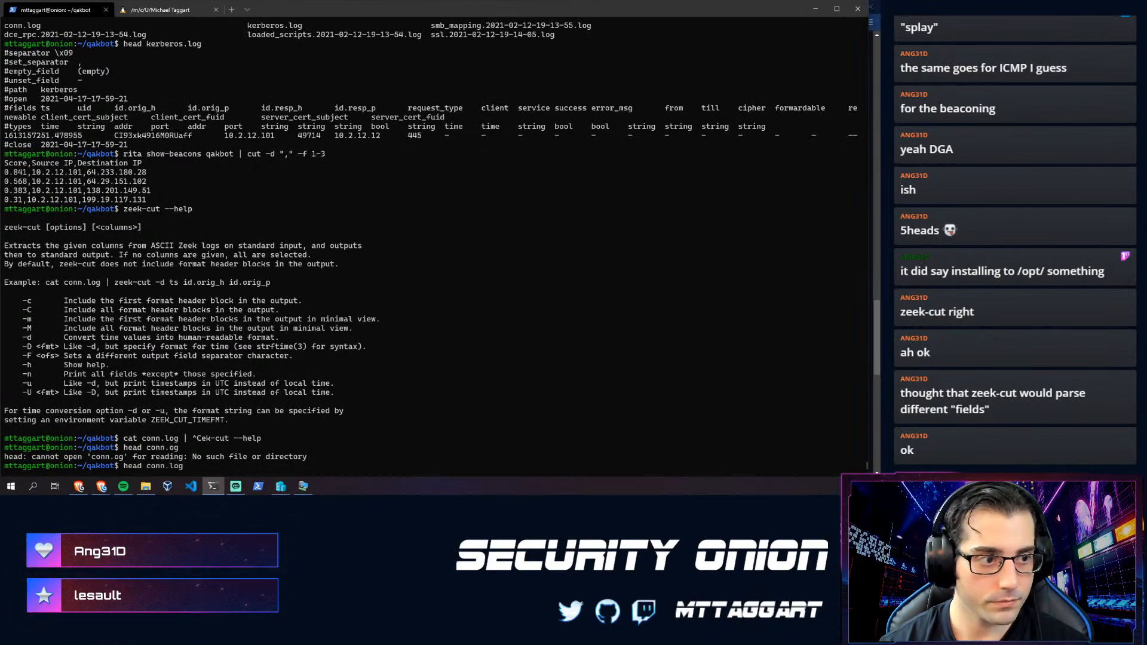
{"action": "key", "text": "Return"}
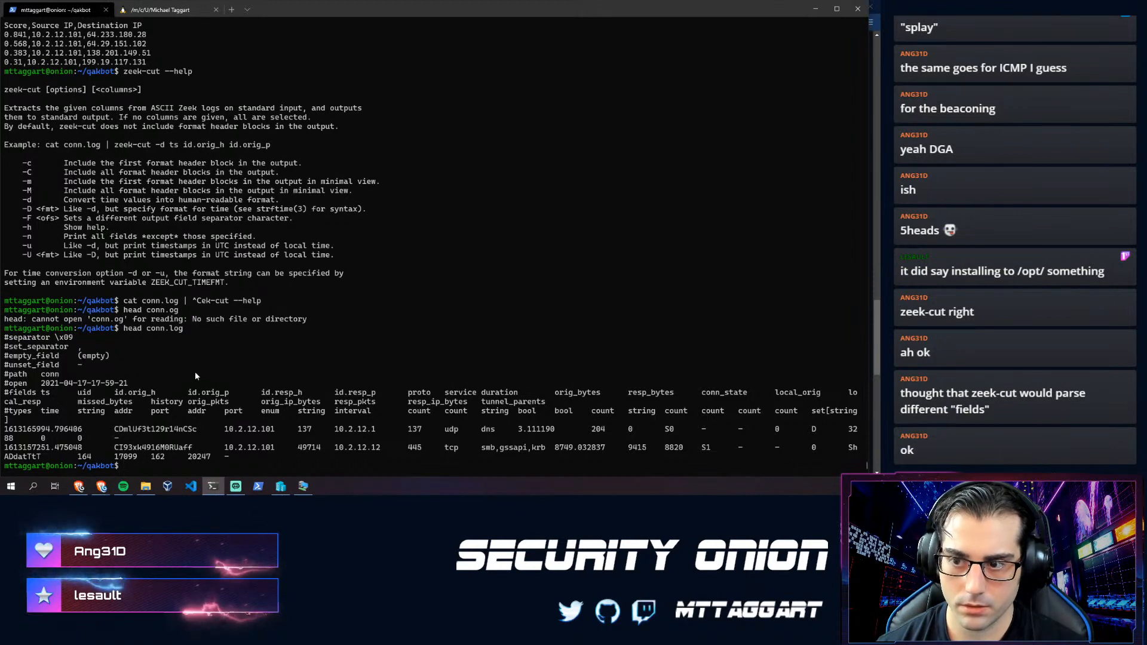
- Recall head conn.log and replace 'head' with 'cat'
{"action": "key", "text": "Up"}
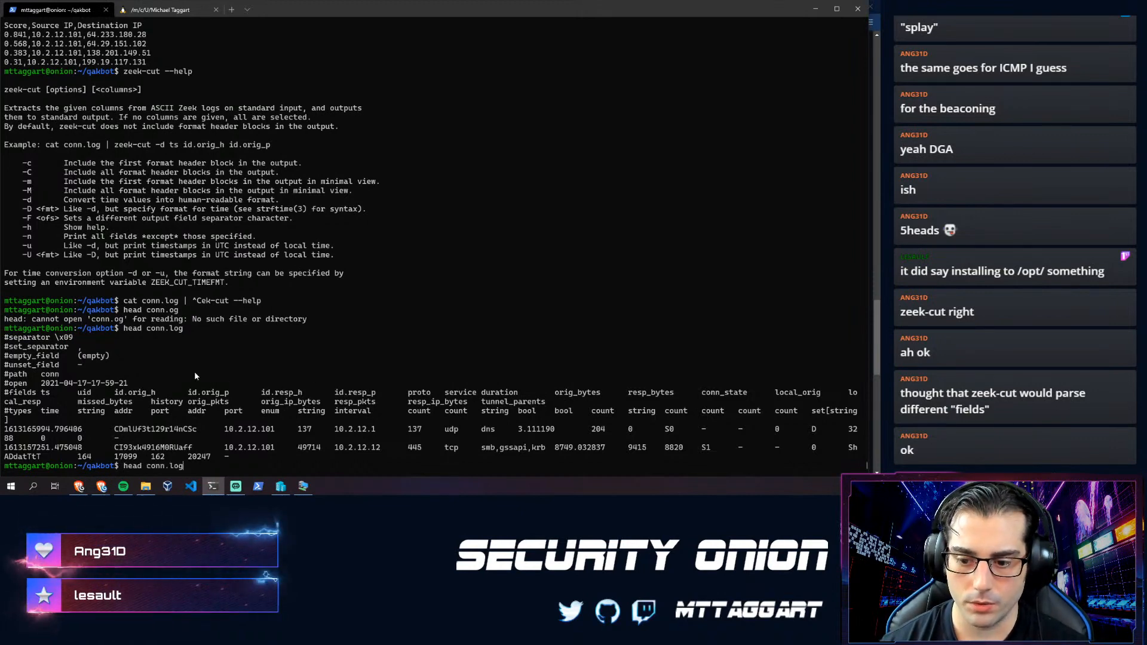
{"action": "key", "text": "Home"}
{"action": "key", "text": "Delete"}
{"action": "key", "text": "Delete"}
{"action": "key", "text": "Delete"}
{"action": "key", "text": "Delete"}
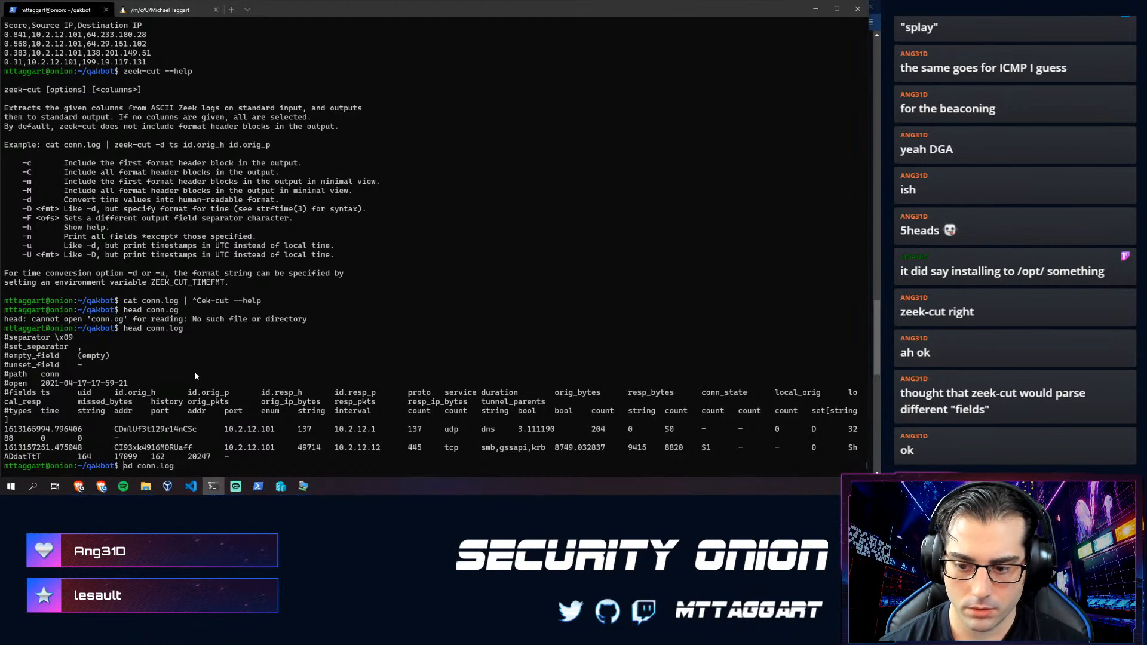
{"action": "type", "text": "cat"}
{"action": "key", "text": "End"}
- Run 'cat conn.log | zeek-cut -d ts addr port'
{"action": "type", "text": "| "}
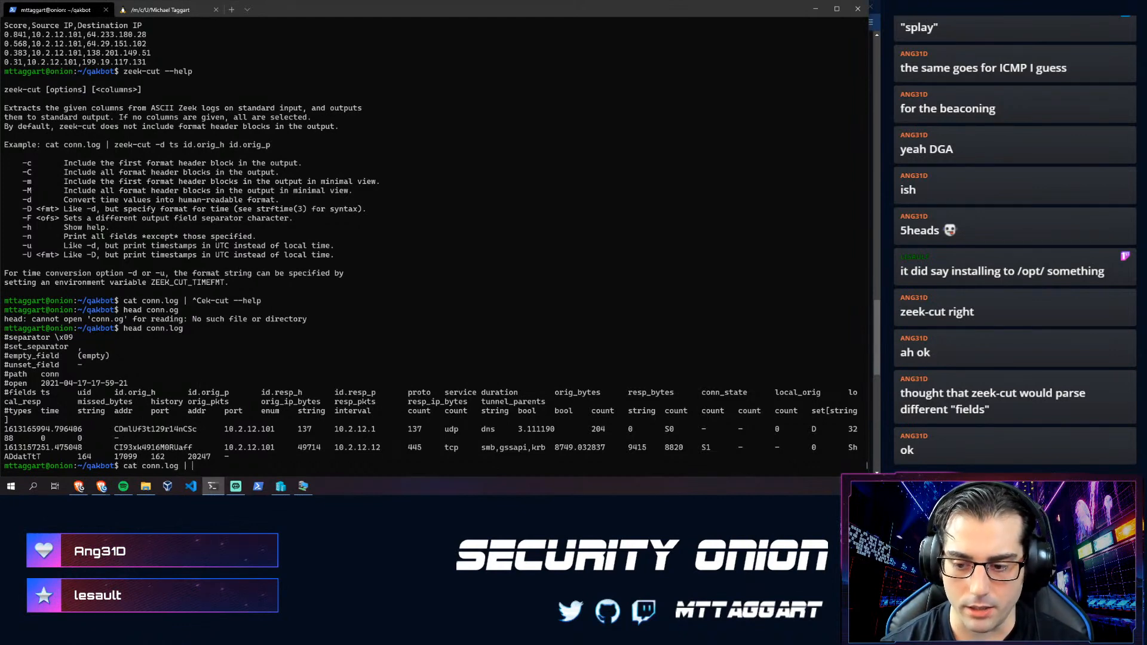
{"action": "type", "text": "ze"}
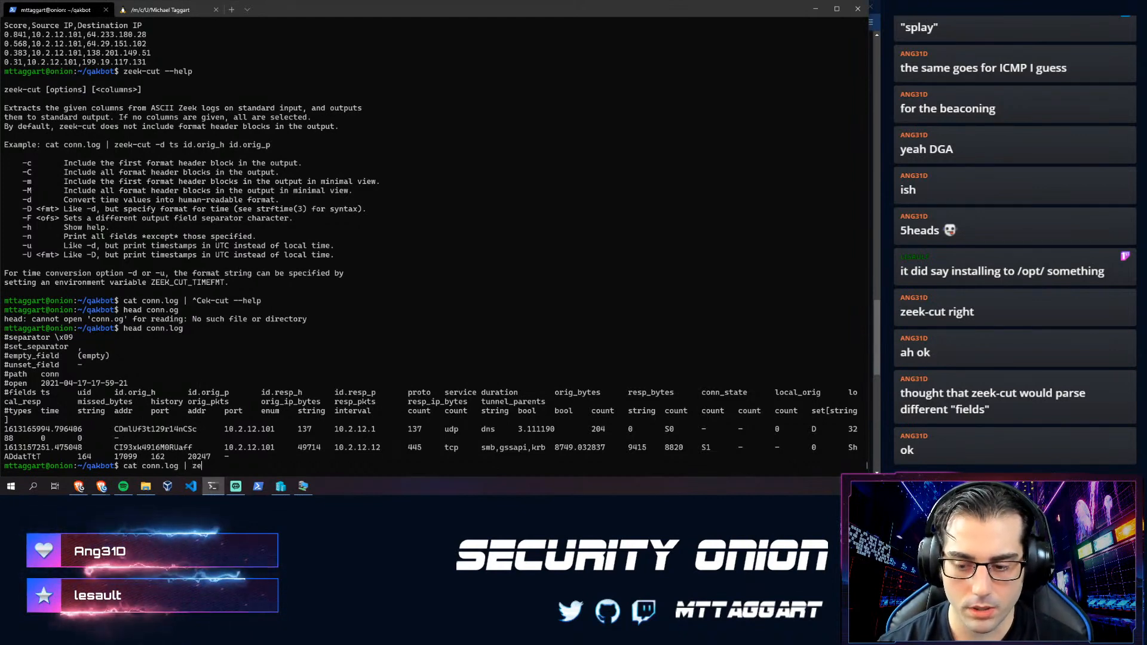
{"action": "type", "text": "ek-u"}
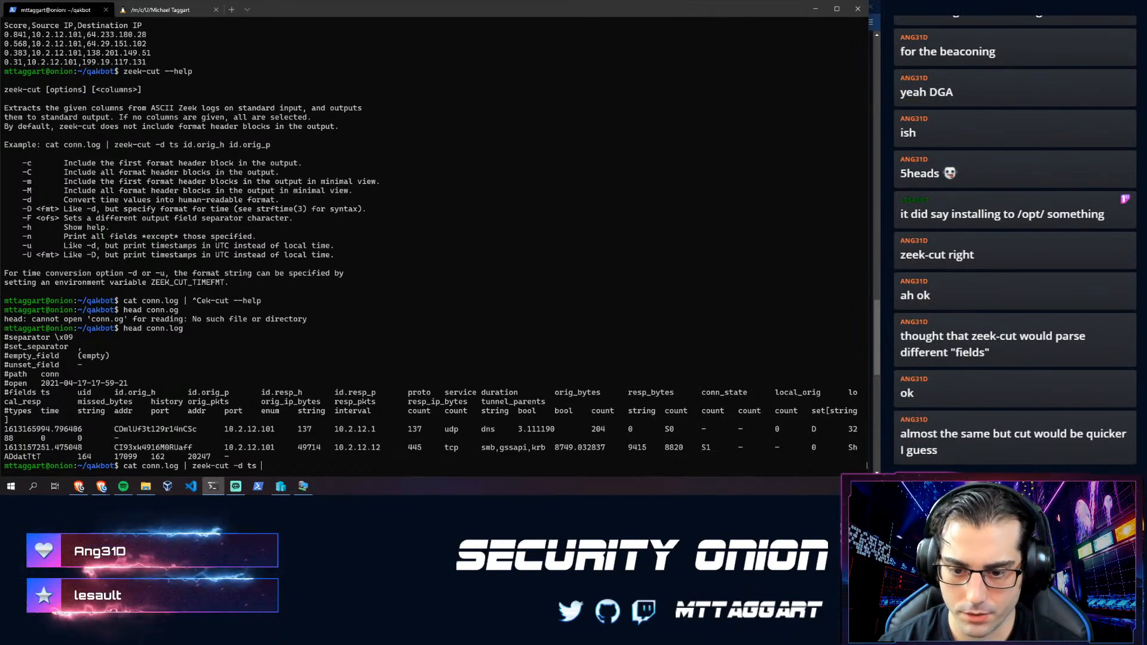
{"action": "type", "text": "ts"}
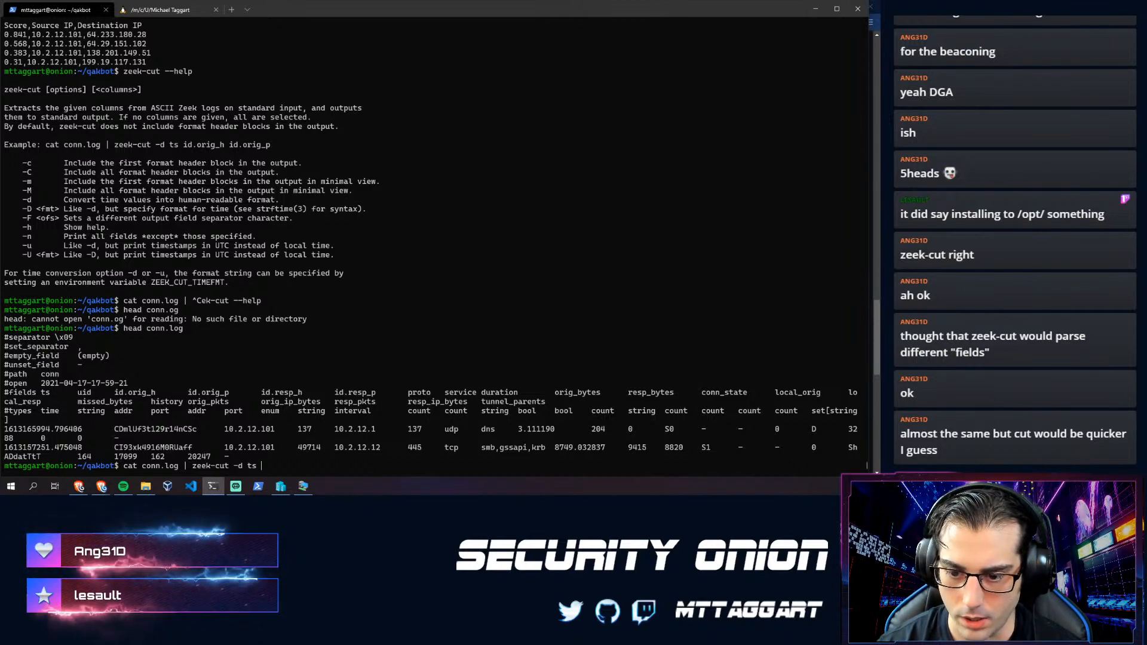
{"action": "type", "text": "addr "}
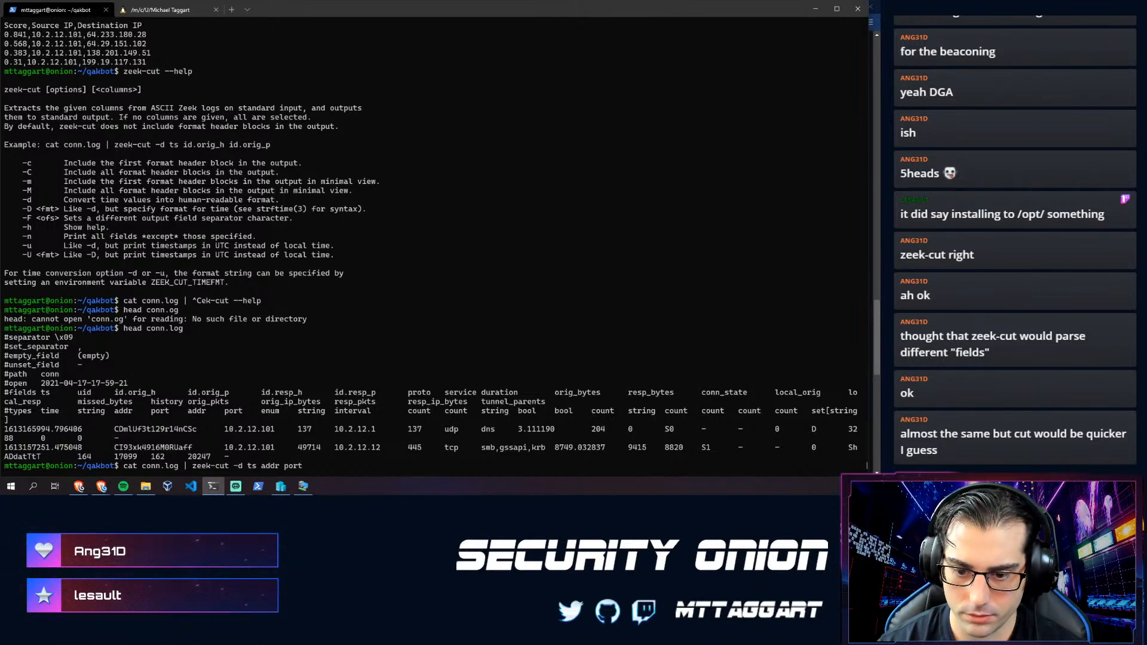
{"action": "type", "text": "port"}
{"action": "key", "text": "Return"}
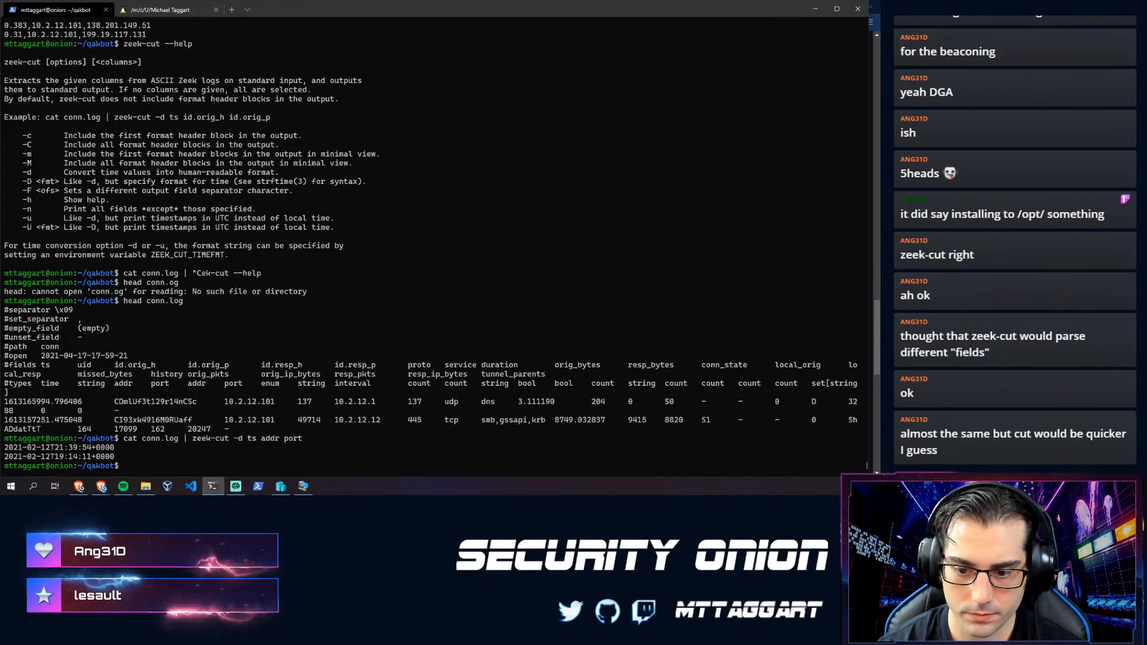
- Change the zeek-cut fields to ts id.orig_h and run it
{"action": "key", "text": "Up"}
{"action": "key", "text": "BackSpace"}
{"action": "key", "text": "BackSpace"}
{"action": "key", "text": "BackSpace"}
{"action": "key", "text": "BackSpace"}
{"action": "key", "text": "BackSpace"}
{"action": "key", "text": "BackSpace"}
{"action": "key", "text": "BackSpace"}
{"action": "key", "text": "BackSpace"}
{"action": "key", "text": "BackSpace"}
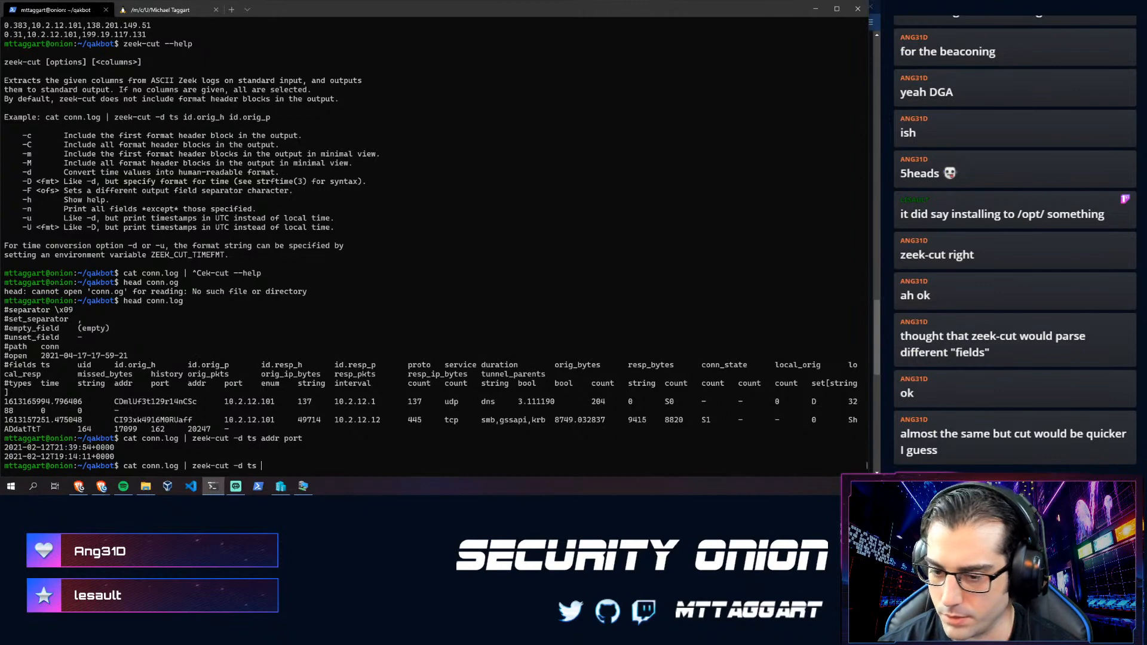
{"action": "type", "text": "d"}
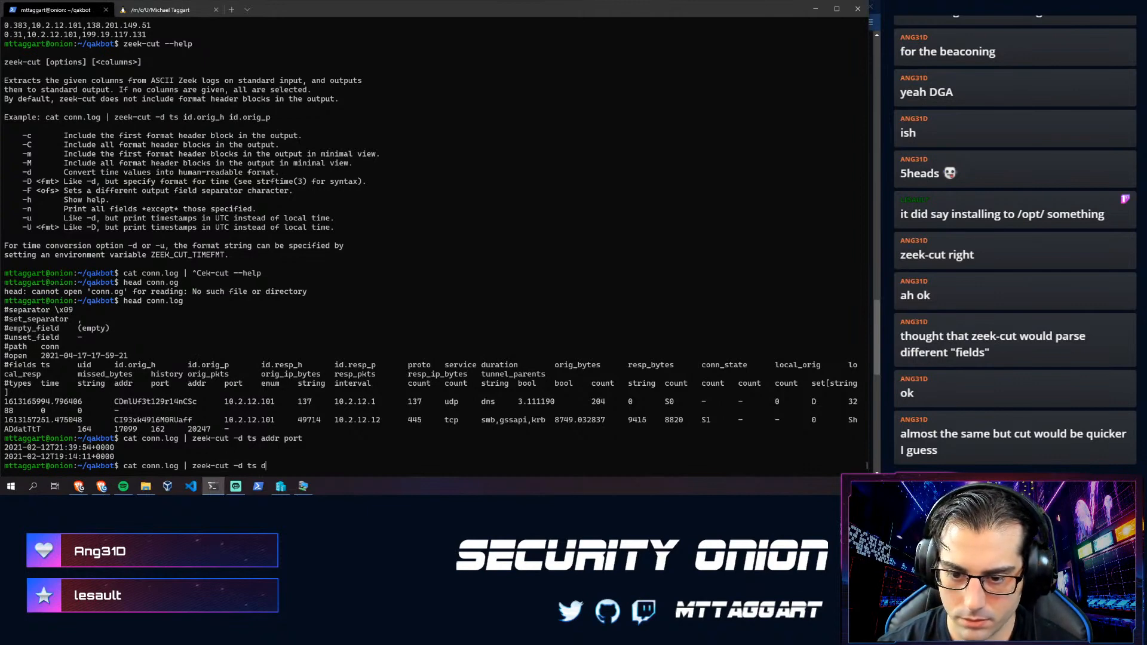
{"action": "type", "text": "es"}
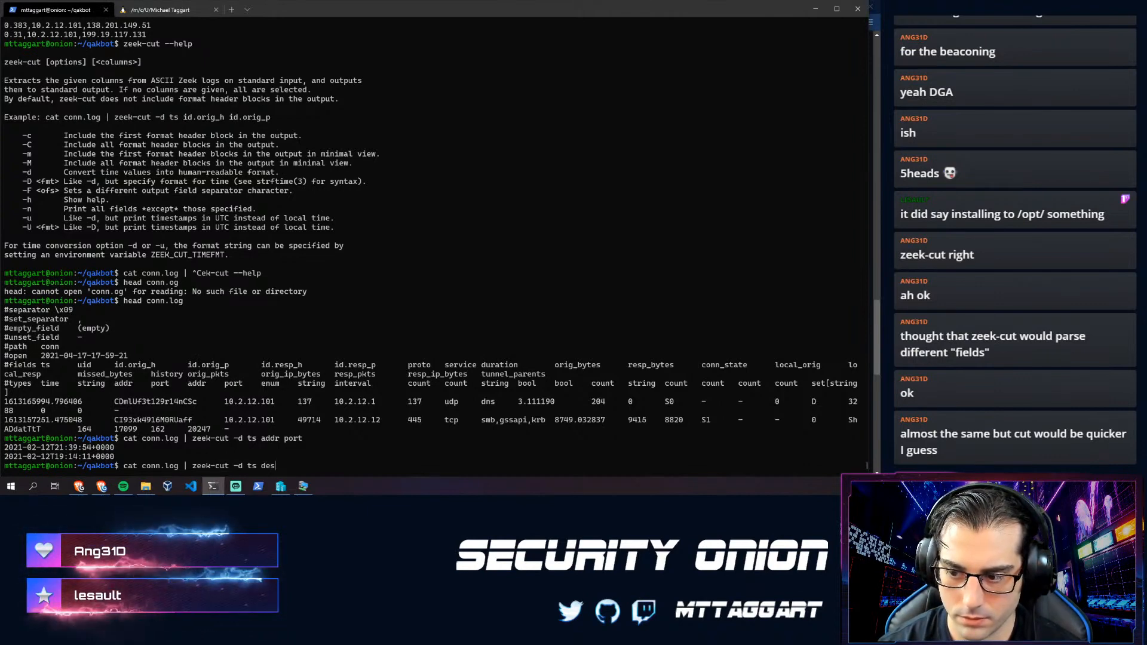
{"action": "key", "text": "BackSpace"}
{"action": "key", "text": "BackSpace"}
{"action": "key", "text": "BackSpace"}
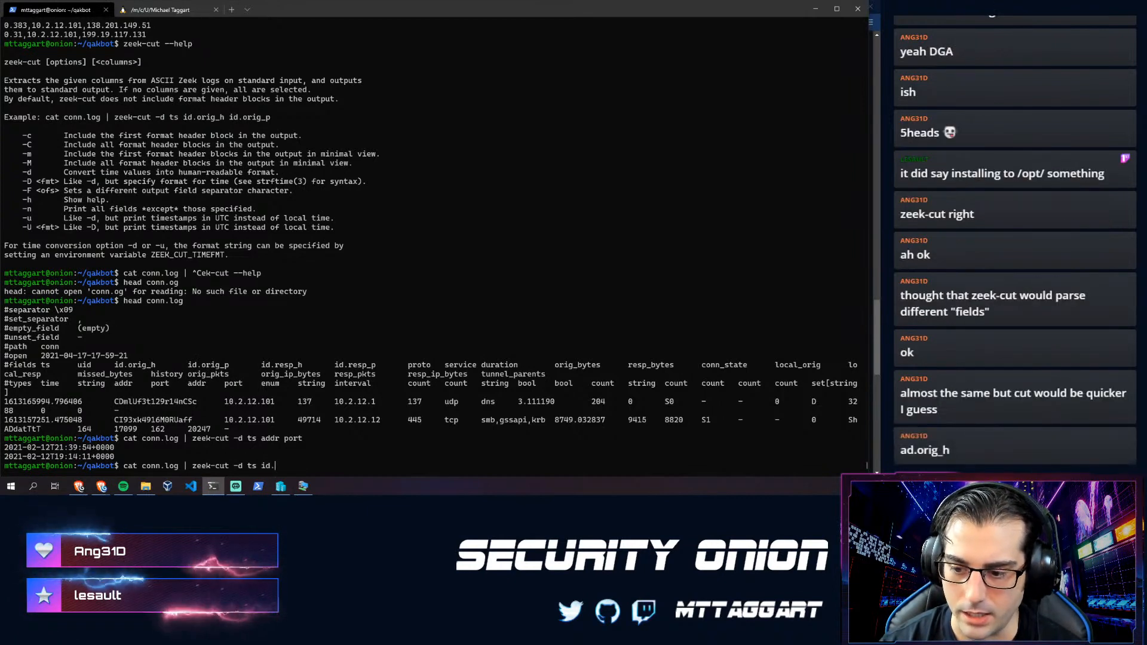
{"action": "type", "text": "id.orig_h"}
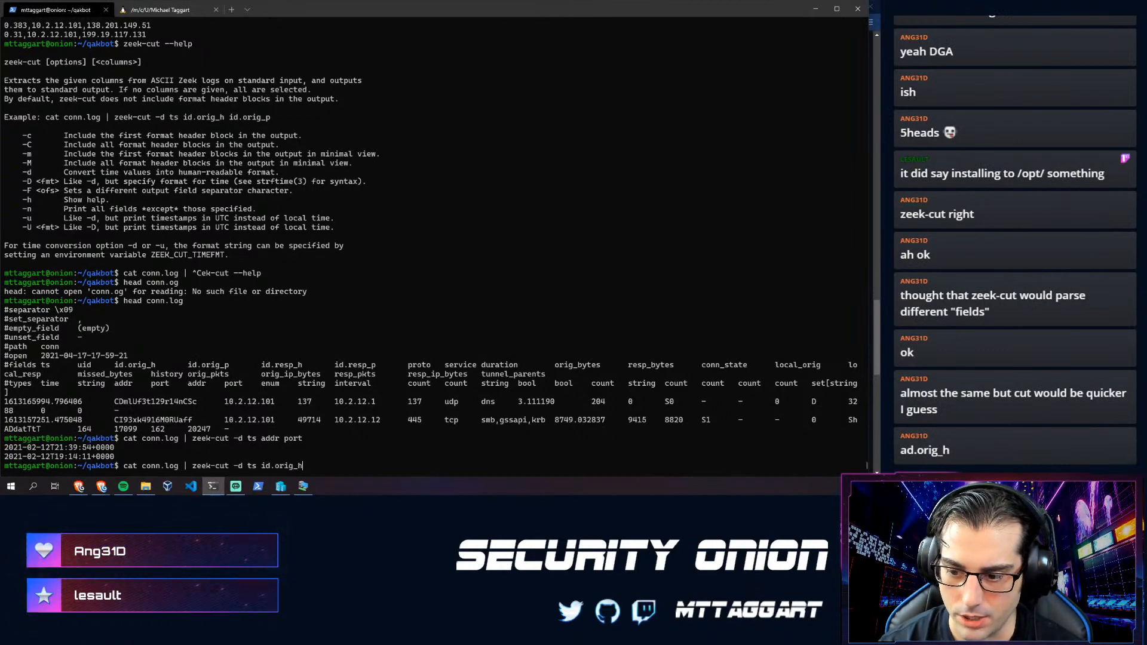
{"action": "key", "text": "Return"}
{"action": "key", "text": "Up"}
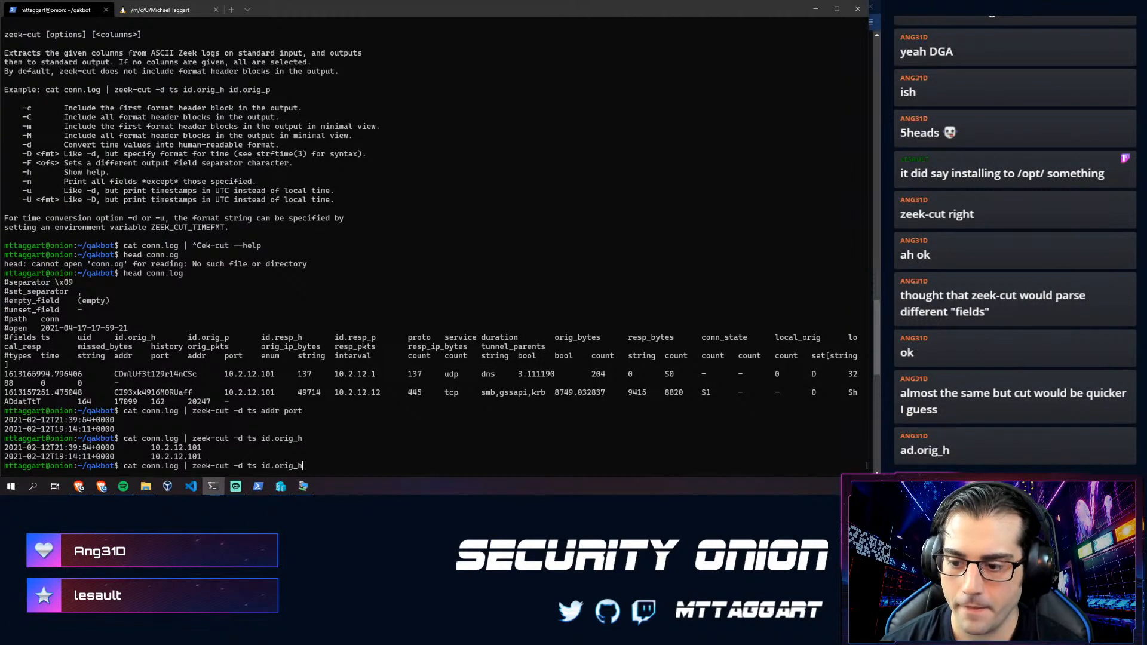
- Add id.resp_h to the zeek-cut fields to show responder IPs, then clear the screen
{"action": "type", "text": "id.res"}
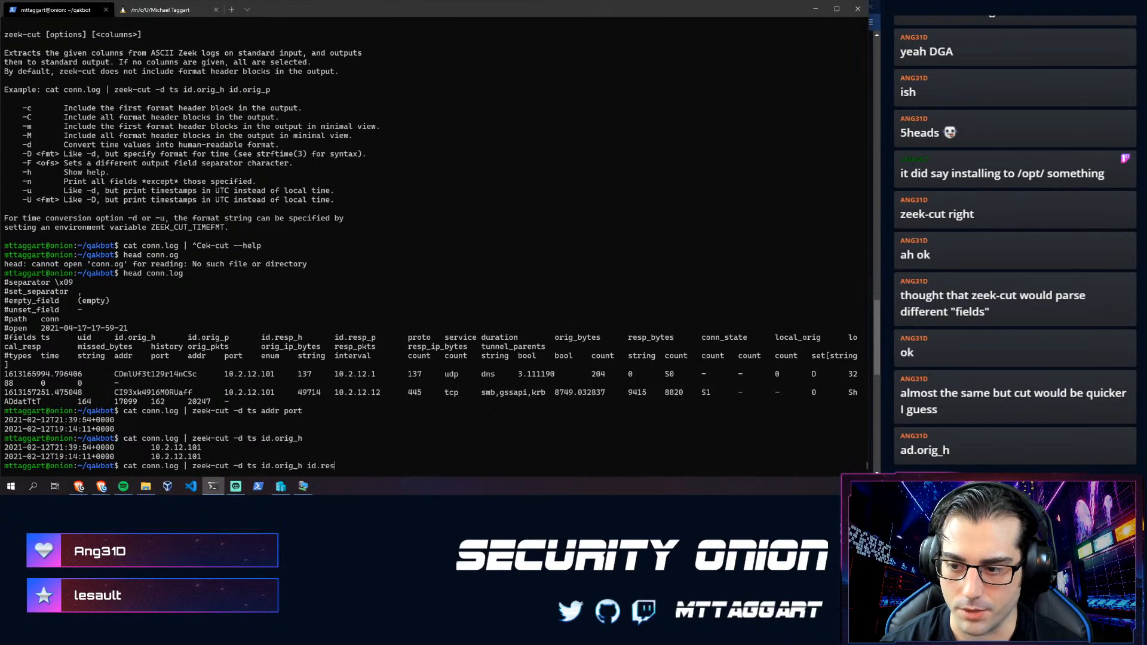
{"action": "type", "text": "p_h"}
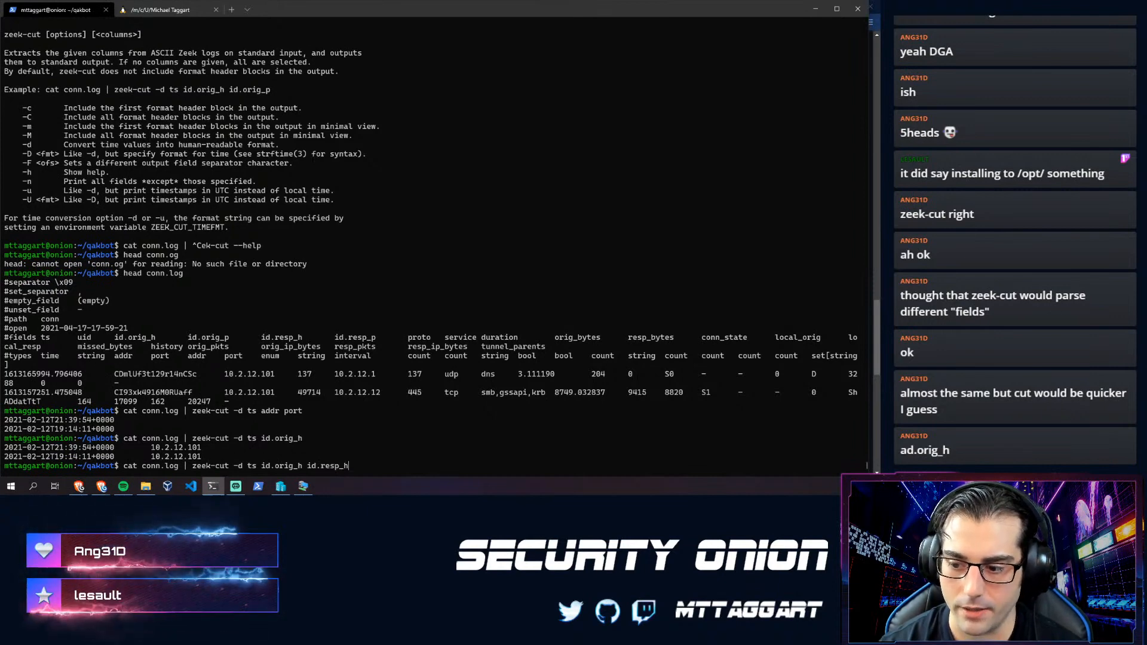
{"action": "key", "text": "Return"}
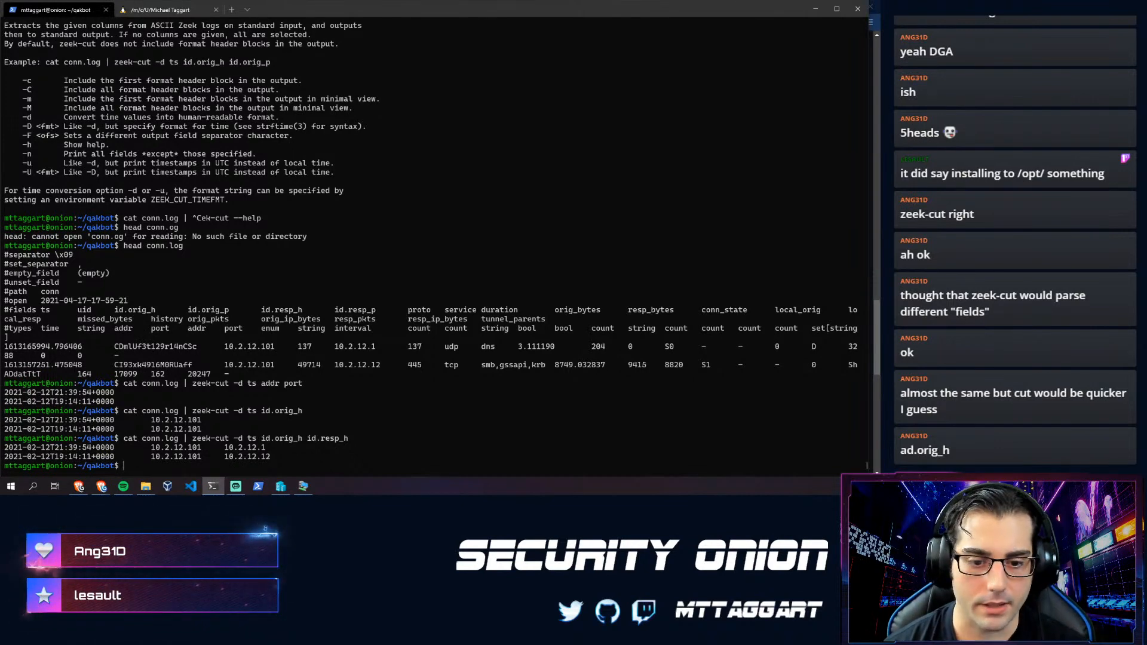
{"action": "key", "text": "Up"}
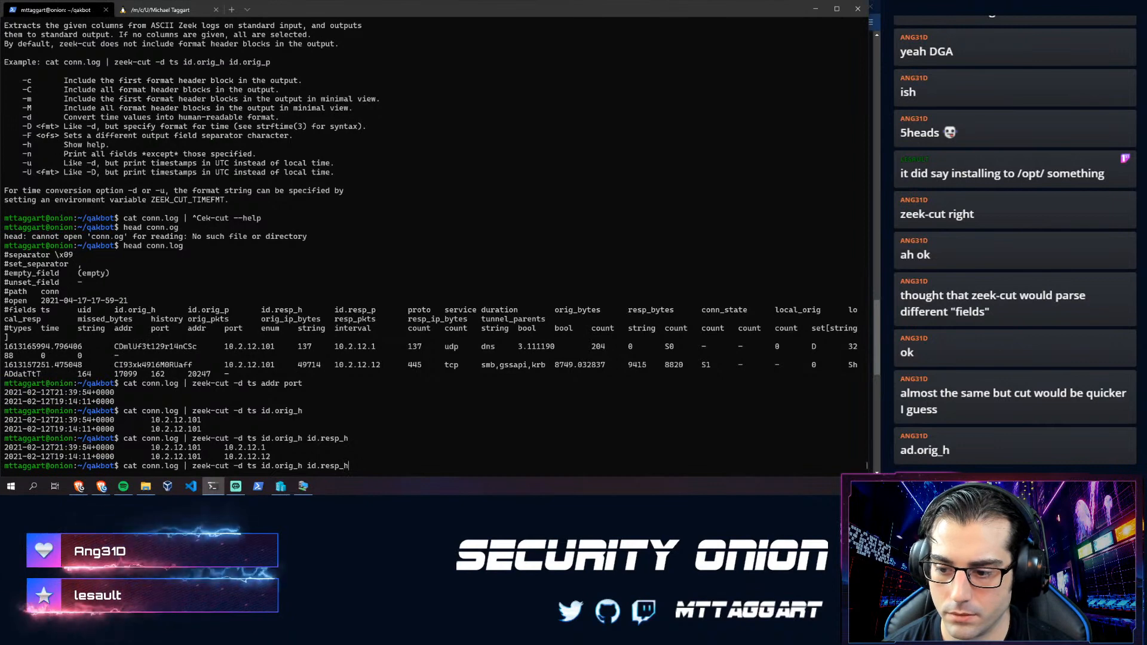
{"action": "key", "text": "Left"}
{"action": "key", "text": "Left"}
{"action": "key", "text": "Left"}
{"action": "key", "text": "Left"}
{"action": "key", "text": "Left"}
{"action": "key", "text": "Left"}
{"action": "key", "text": "Left"}
{"action": "key", "text": "Left"}
{"action": "key", "text": "Left"}
{"action": "key", "text": "Left"}
{"action": "key", "text": "Left"}
{"action": "key", "text": "Left"}
{"action": "key", "text": "Left"}
{"action": "key", "text": "Left"}
{"action": "key", "text": "Left"}
{"action": "key", "text": "Left"}
{"action": "key", "text": "Left"}
{"action": "key", "text": "Left"}
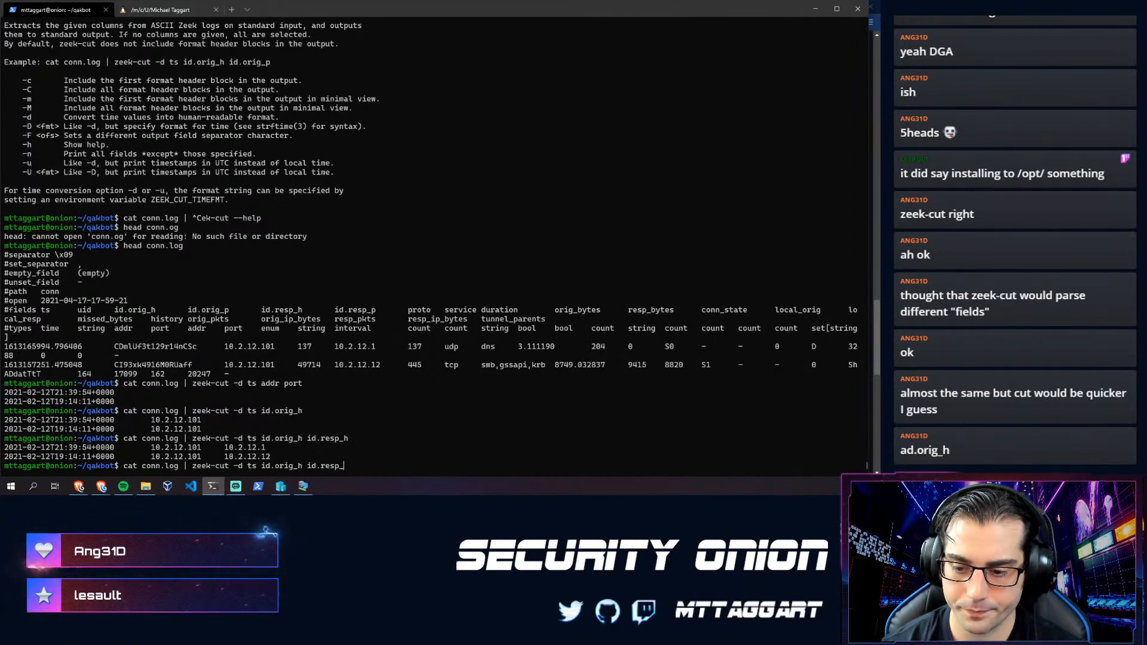
{"action": "key", "text": "BackSpace"}
{"action": "key", "text": "BackSpace"}
{"action": "key", "text": "BackSpace"}
{"action": "key", "text": "BackSpace"}
{"action": "key", "text": "BackSpace"}
{"action": "key", "text": "BackSpace"}
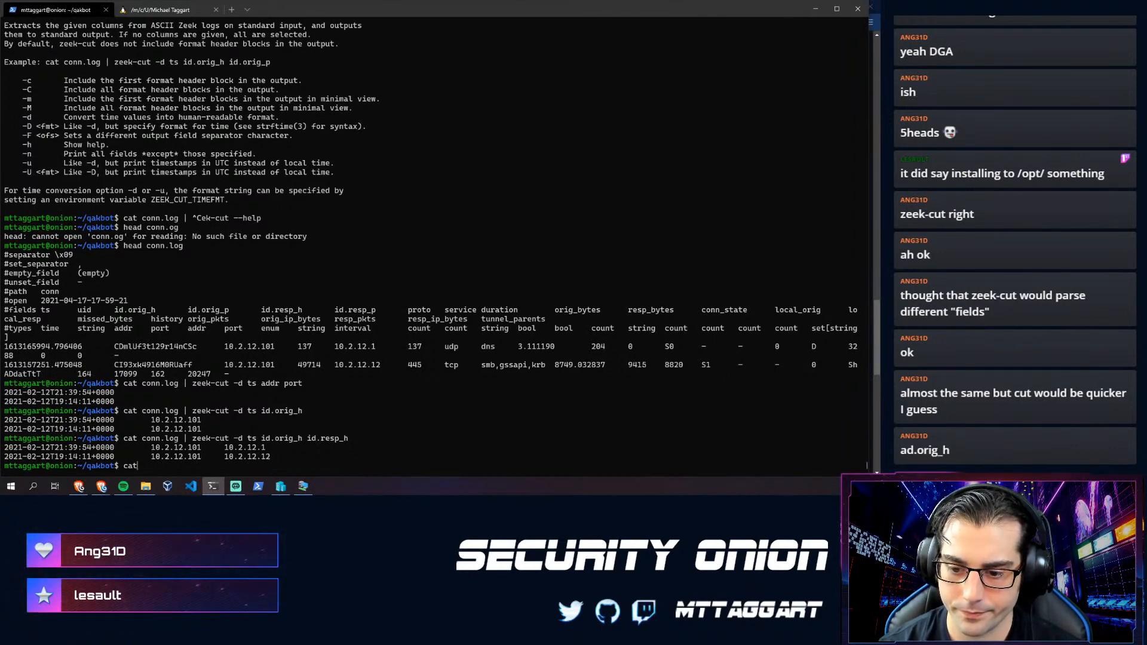
{"action": "key", "text": "ctrl+l"}
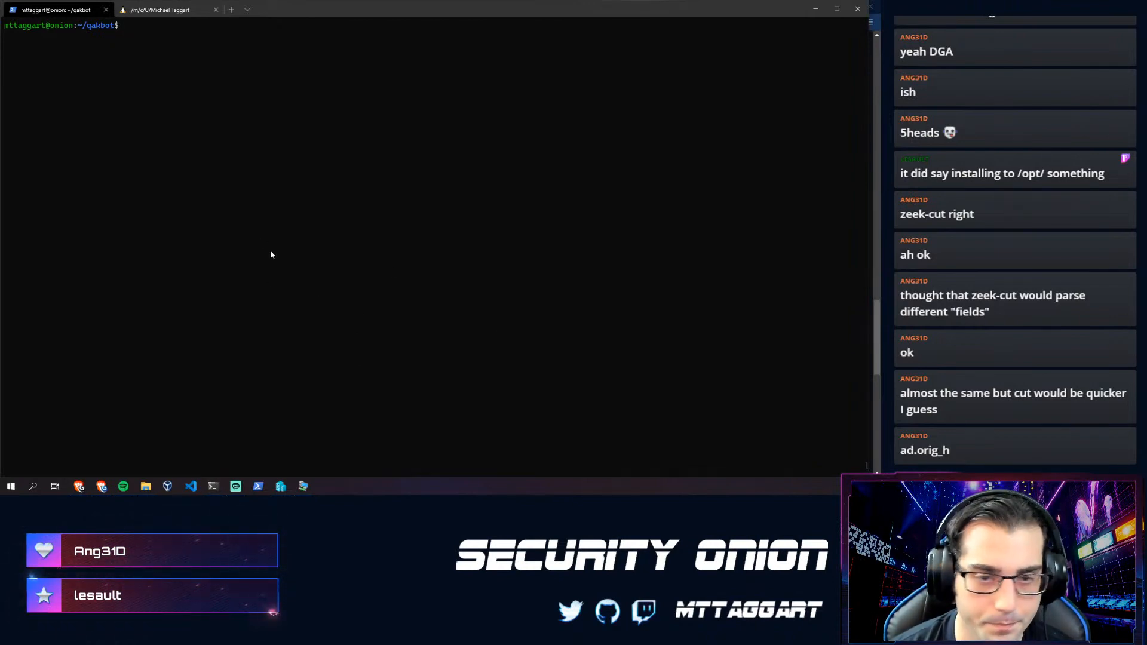
- Switch to the Security Onion tab and open its Downloads page
{"action": "key", "text": "alt+Tab"}
{"action": "left_click", "coordinate": [391, 7]}
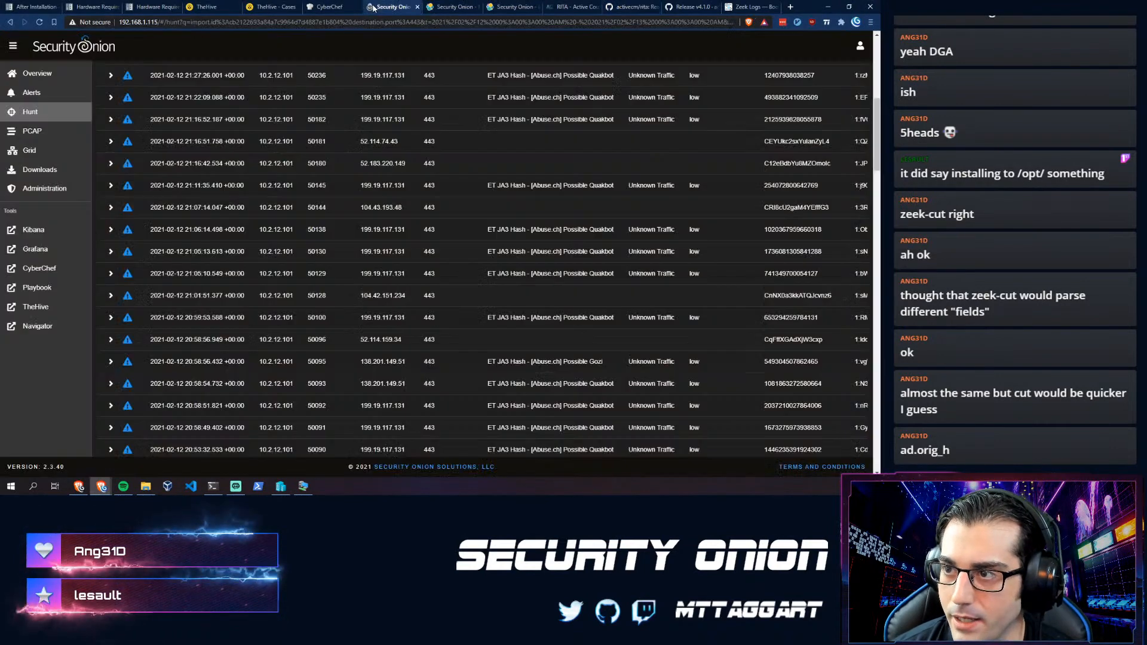
{"action": "left_click", "coordinate": [39, 169]}
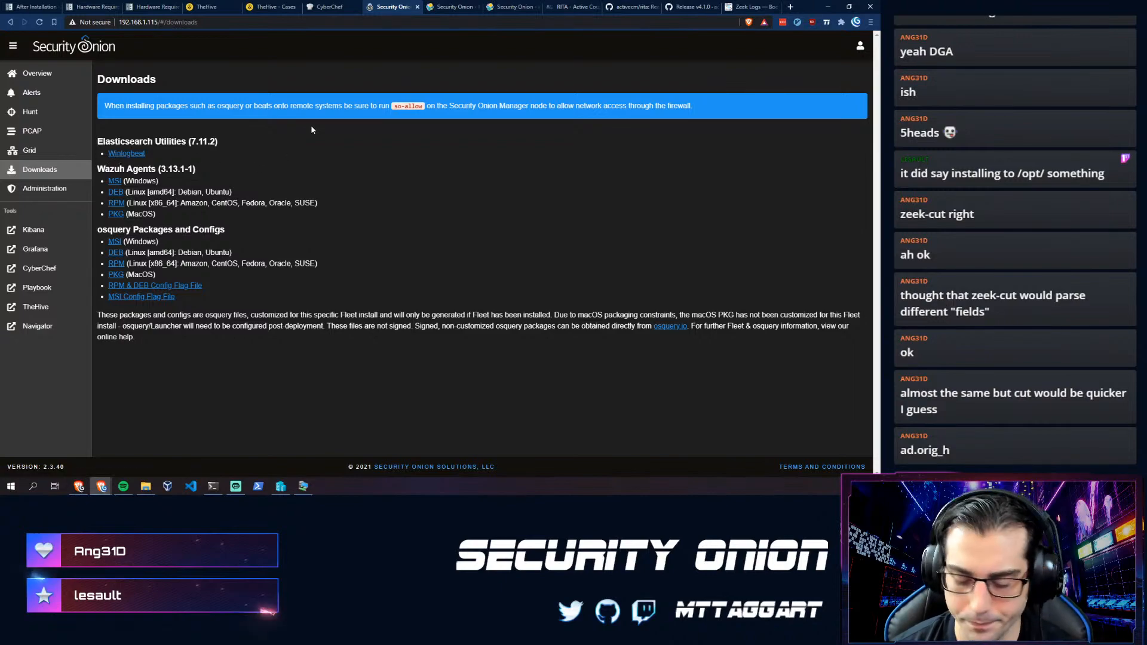
- Search 'winlogbeat' in a new tab and read the Winlogbeat Overview description
{"action": "key", "text": "ctrl+t"}
{"action": "type", "text": "winlogbeat"}
{"action": "key", "text": "Return"}
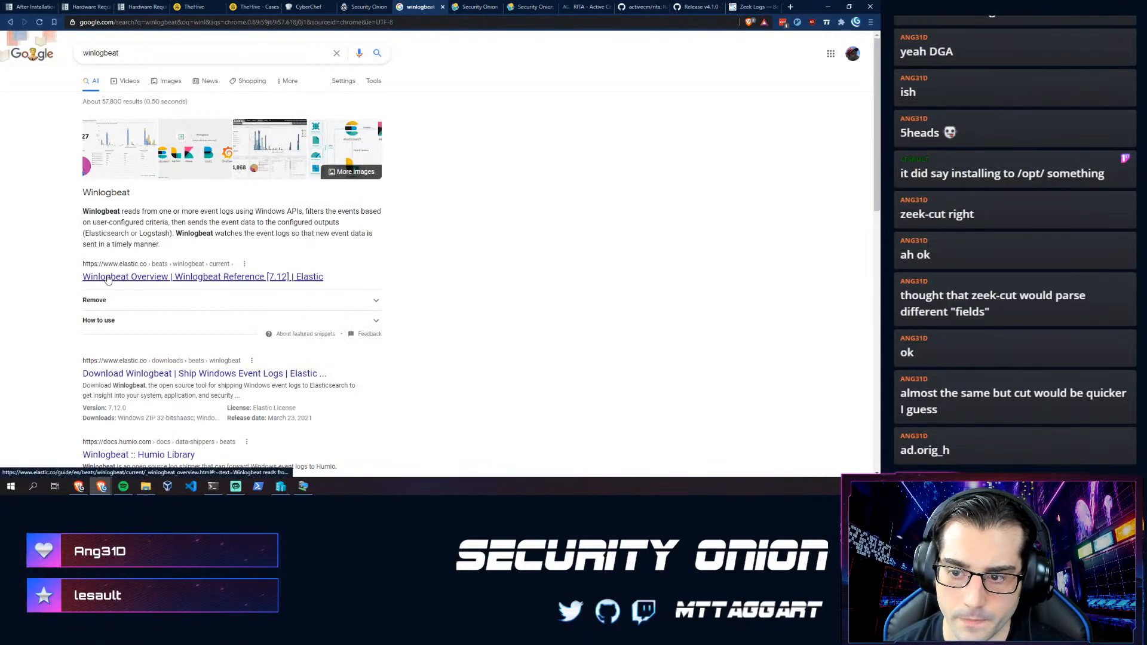
{"action": "left_click", "coordinate": [108, 278]}
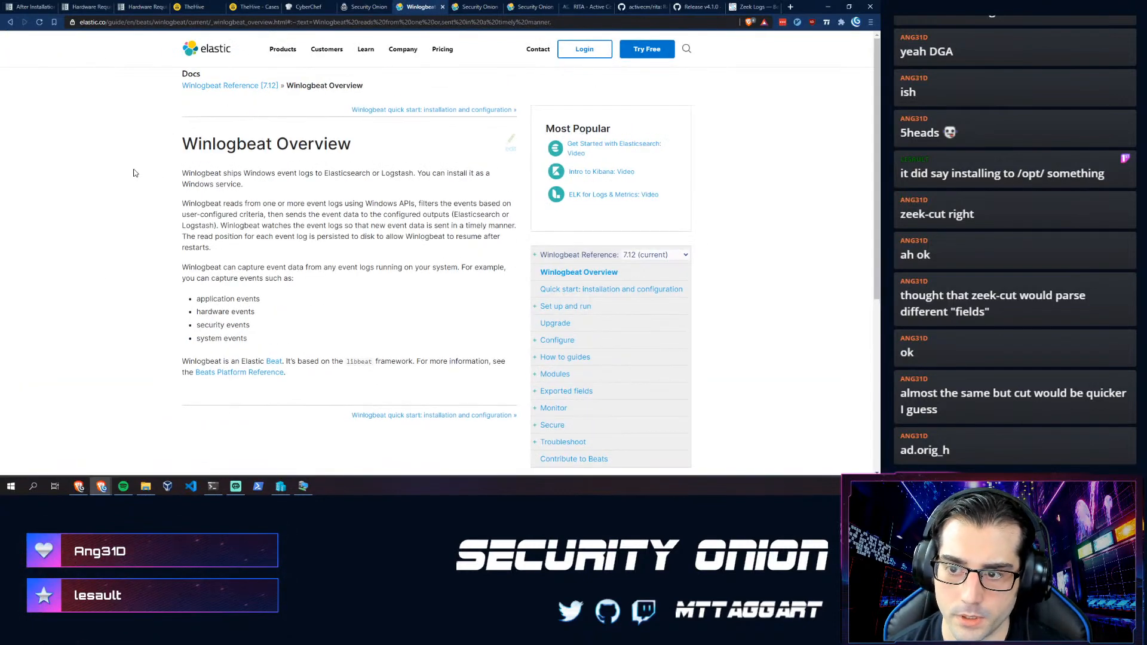
{"action": "left_click_drag", "start_coordinate": [133, 173], "coordinate": [253, 267]}
{"action": "left_click", "coordinate": [259, 265]}
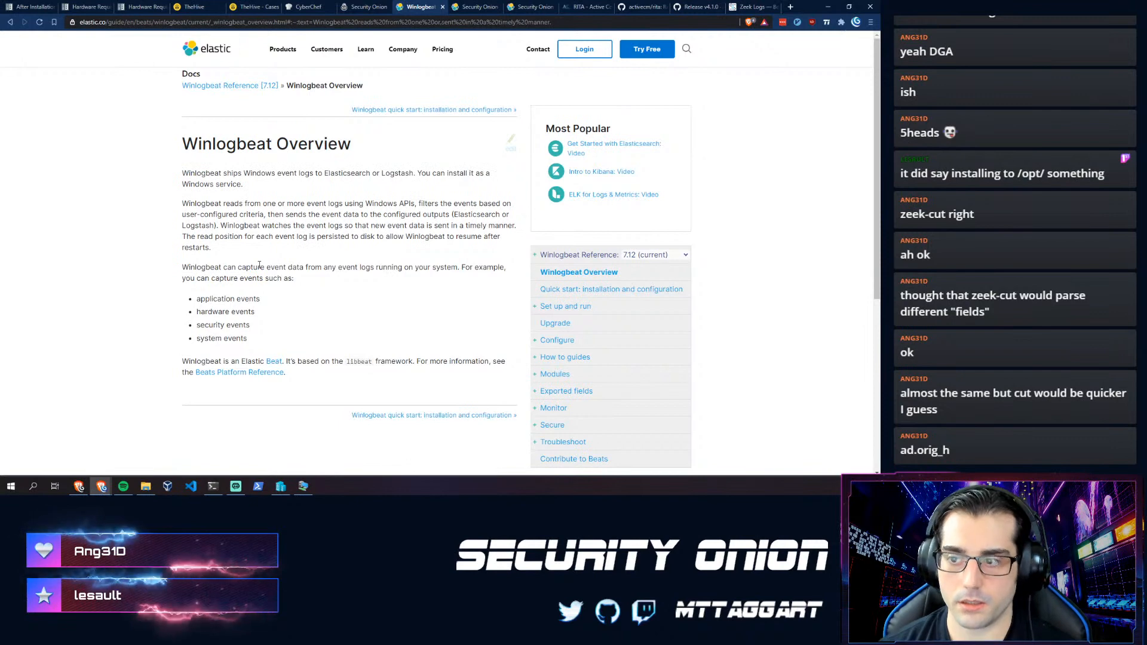
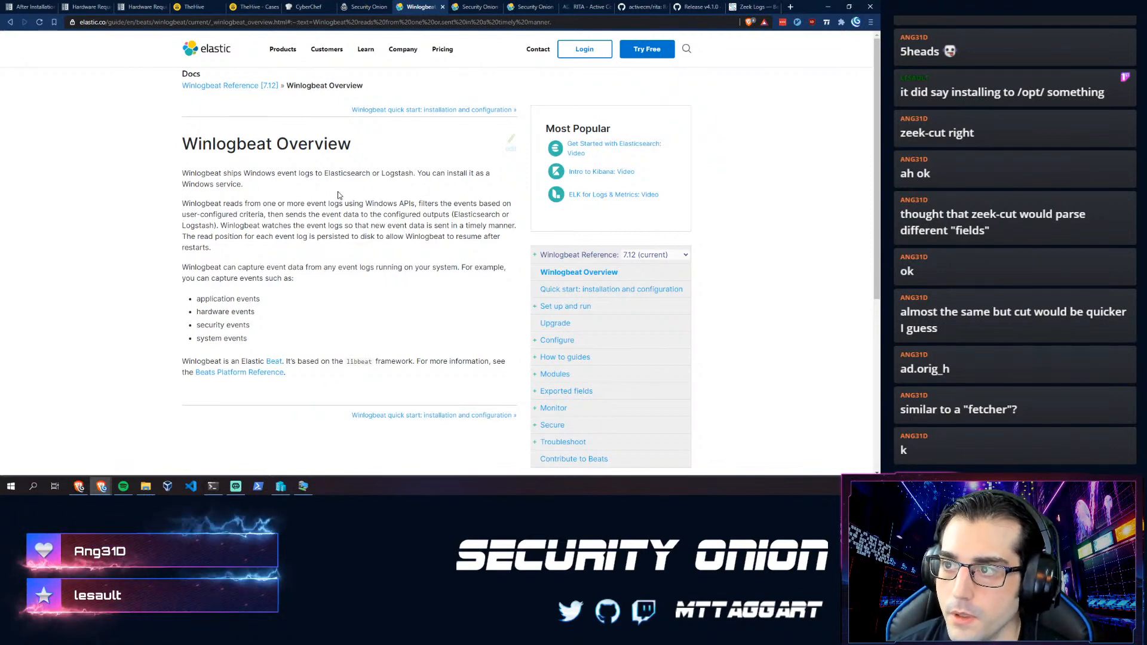
- Return to the Security Onion Downloads tab listing Winlogbeat, Wazuh and osquery packages
{"action": "left_click", "coordinate": [362, 6]}
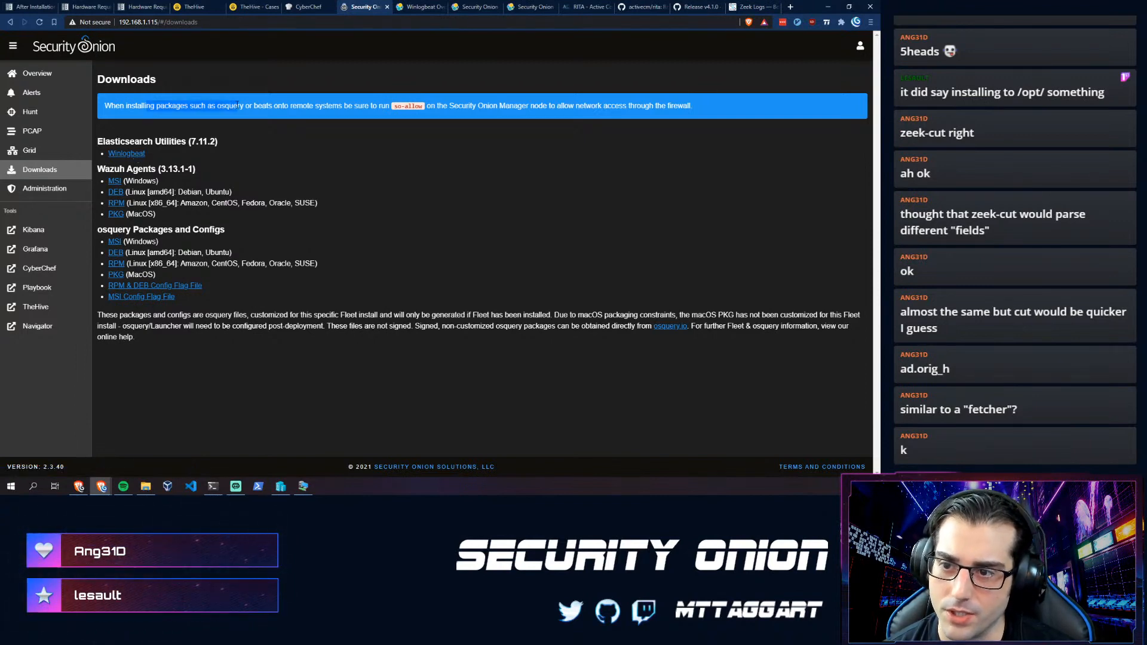
- Highlight part of the firewall note on the Downloads page, then bring up Hyper-V Manager
{"action": "left_click_drag", "start_coordinate": [238, 105], "coordinate": [332, 109]}
{"action": "left_click", "coordinate": [358, 123]}
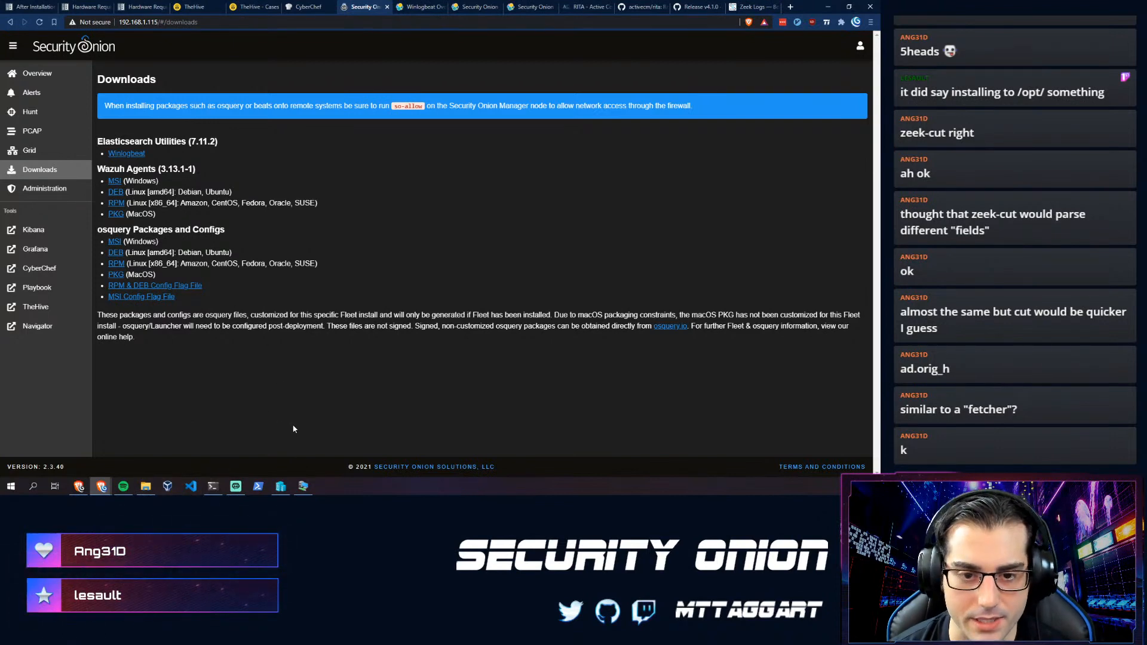
{"action": "left_click", "coordinate": [285, 488]}
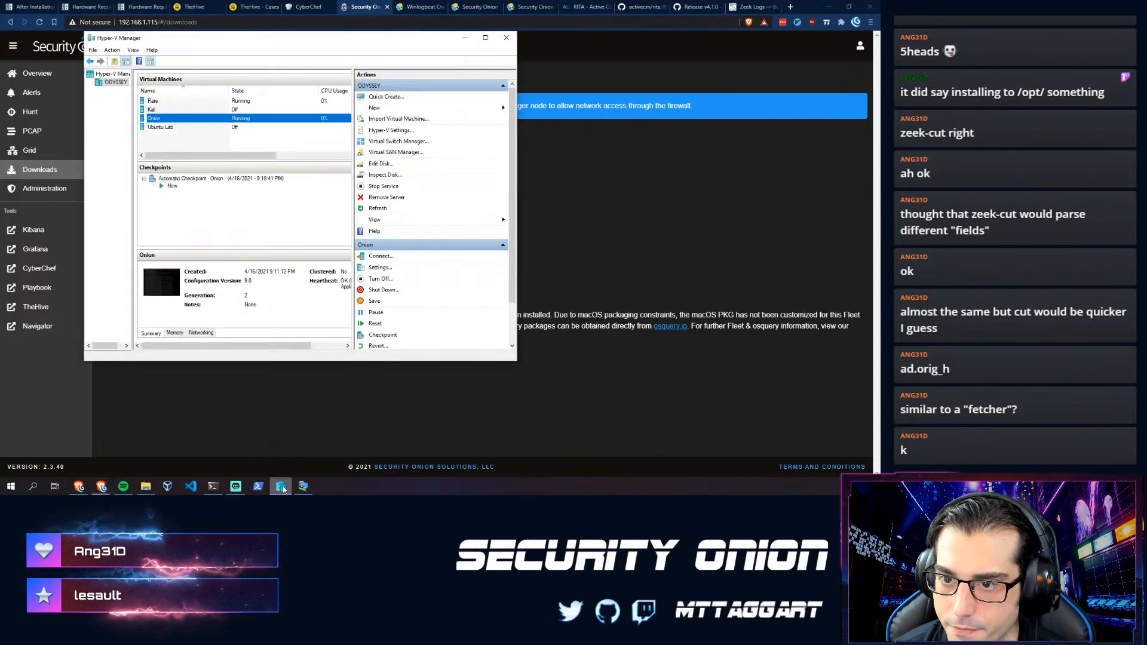
- Switch the Flare VM's network adapter from Bridge to the Isolation Lab virtual switch and apply
{"action": "left_click", "coordinate": [162, 101]}
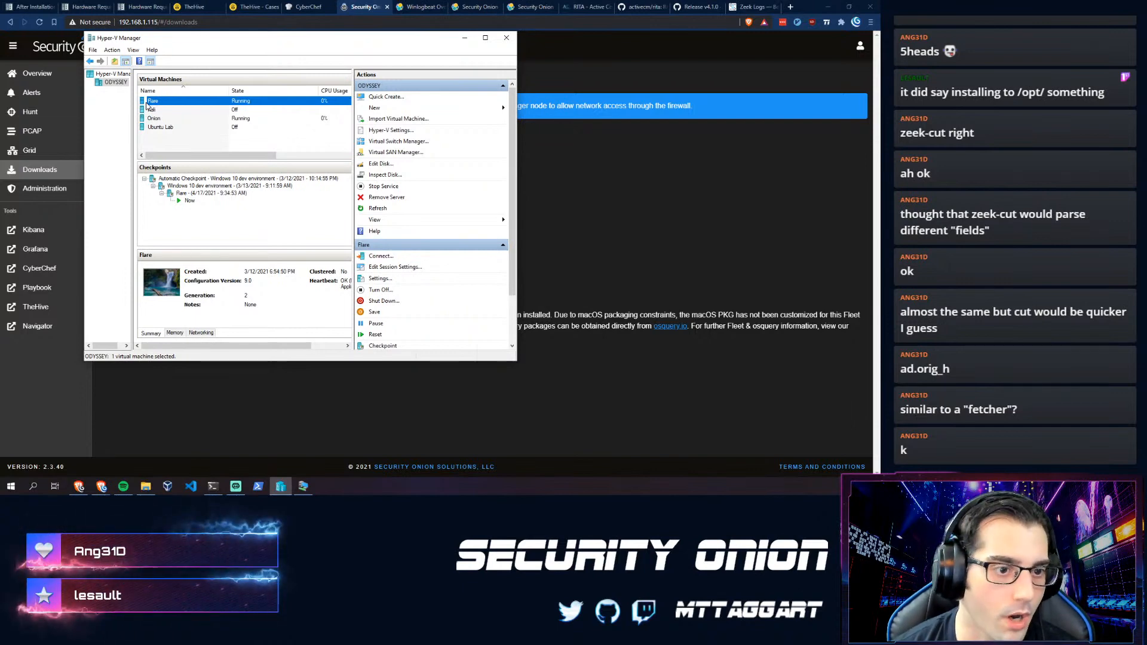
{"action": "right_click", "coordinate": [191, 106]}
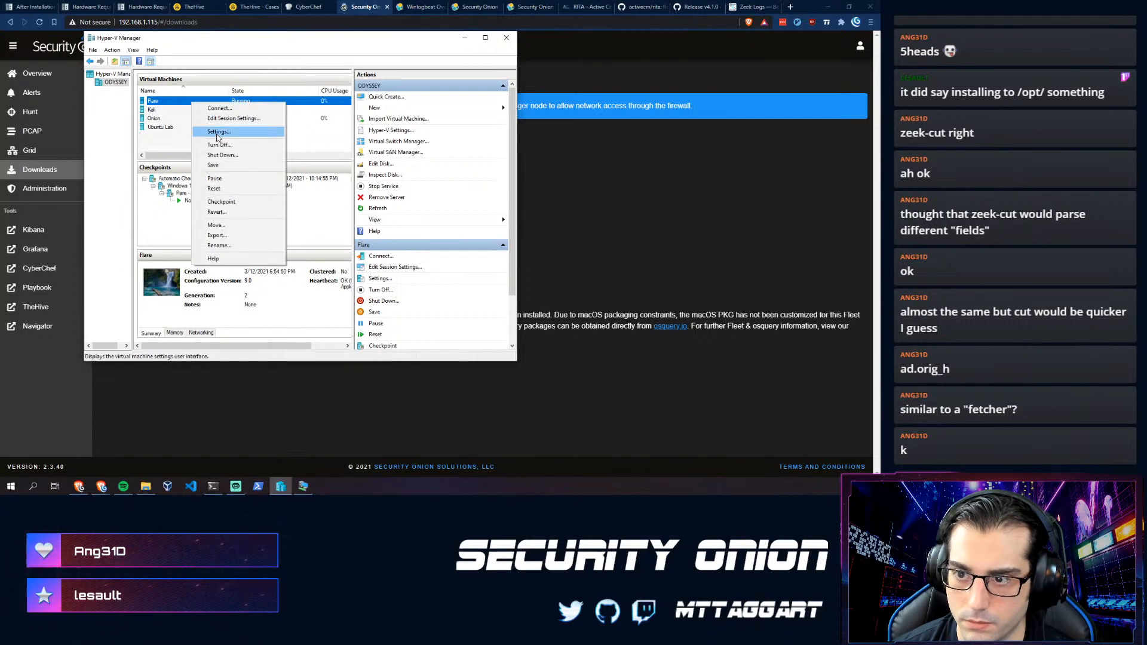
{"action": "left_click", "coordinate": [217, 132]}
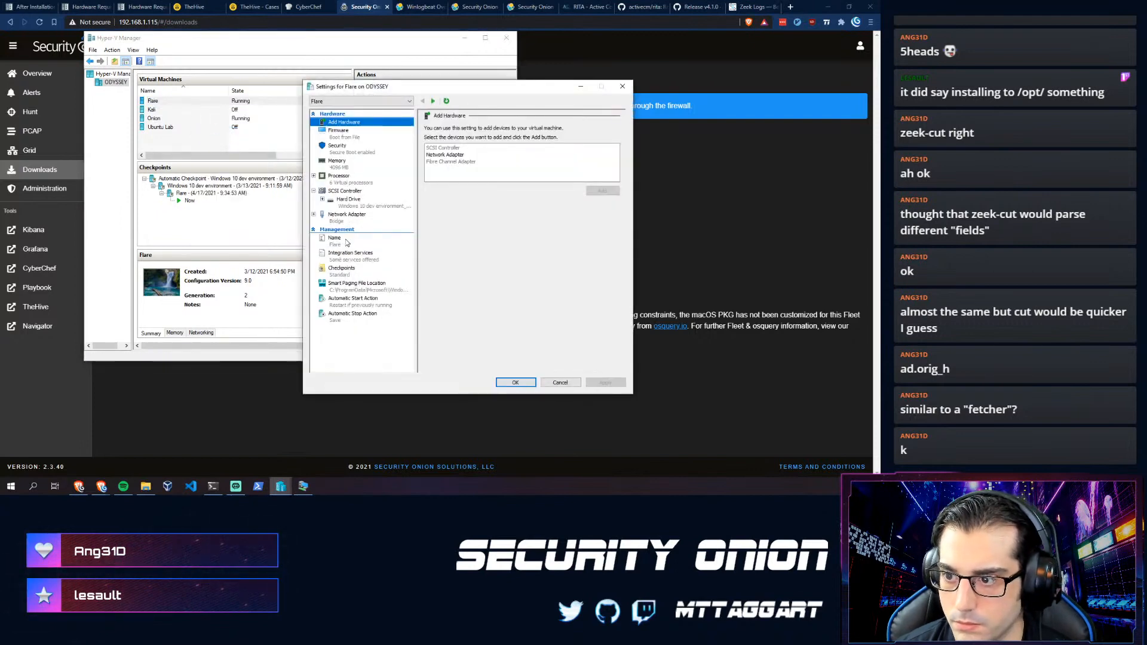
{"action": "left_click", "coordinate": [344, 217]}
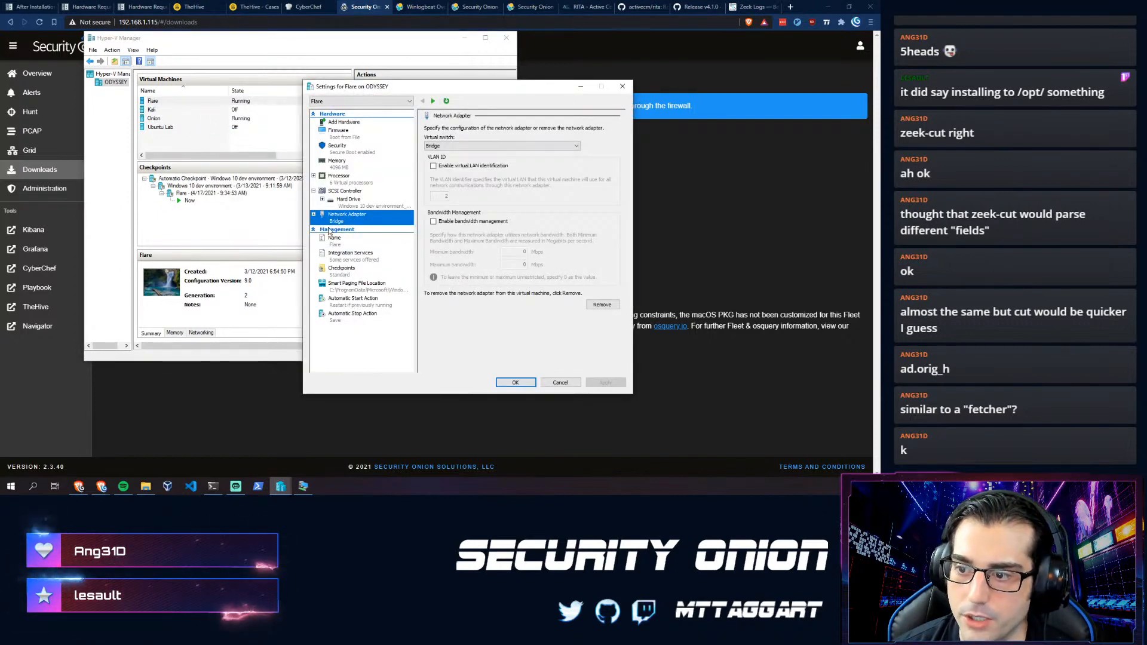
{"action": "left_click", "coordinate": [454, 146]}
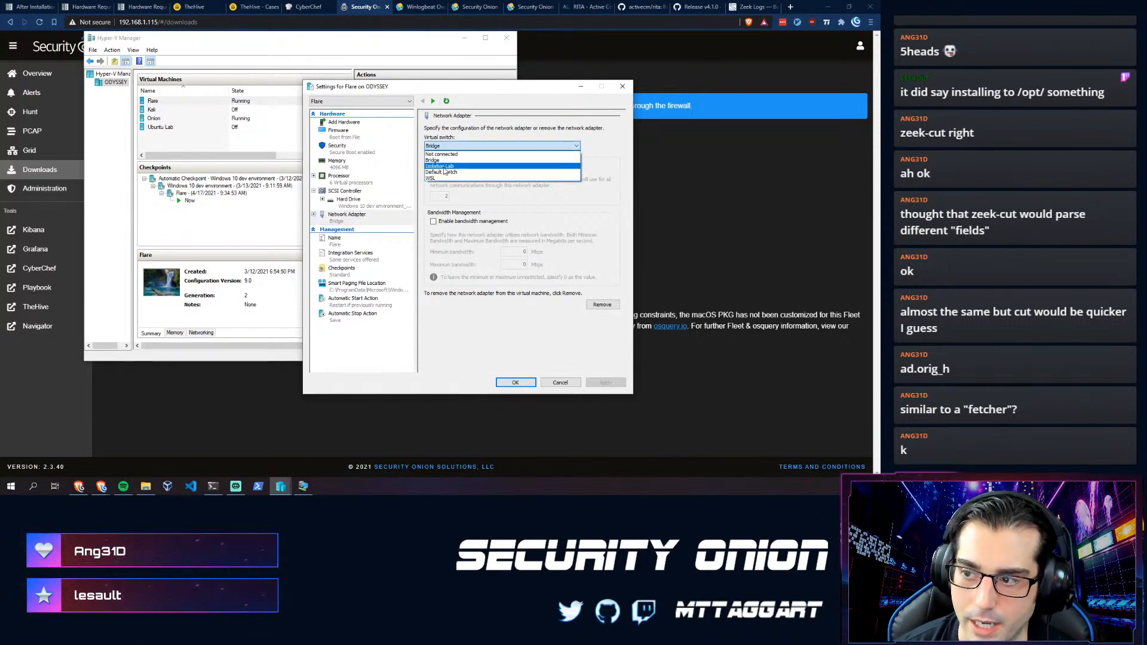
{"action": "left_click", "coordinate": [443, 166]}
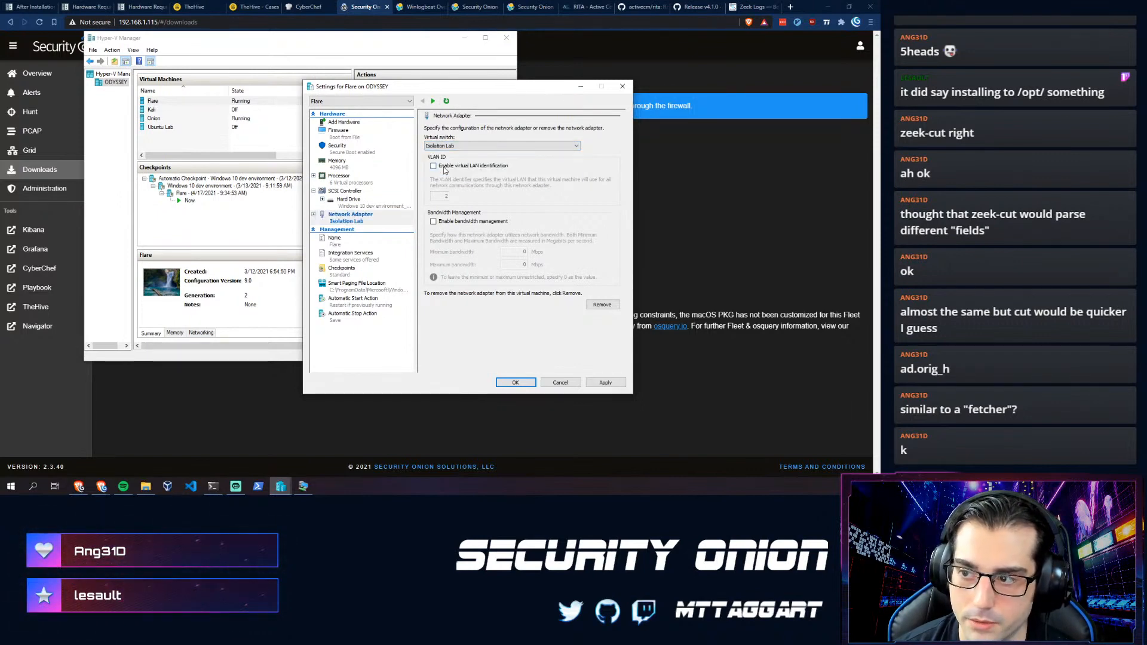
{"action": "left_click", "coordinate": [615, 386]}
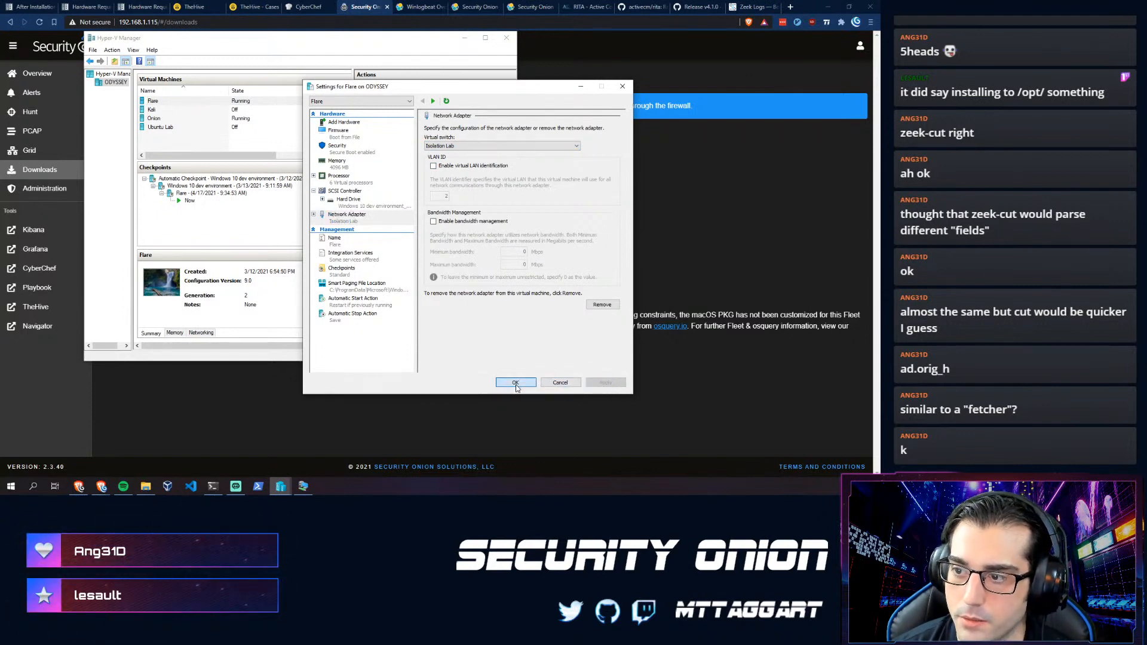
{"action": "left_click", "coordinate": [516, 385]}
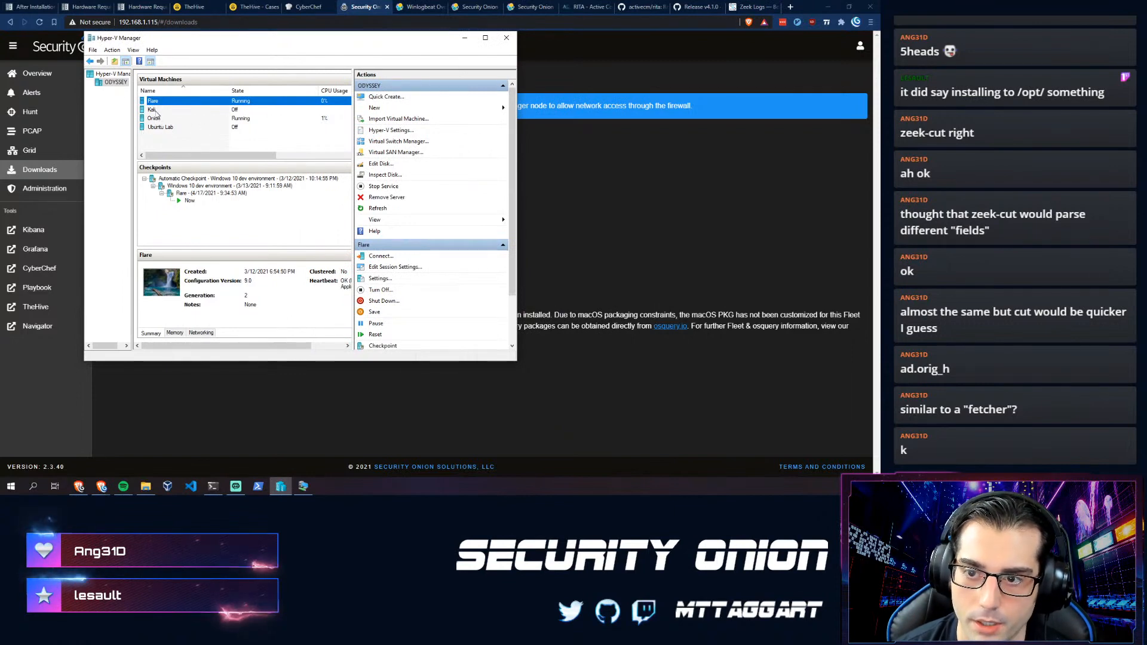
- Check that the Onion VM's second network adapter is on Isolation Lab, then bring up the Flare console
{"action": "left_click", "coordinate": [156, 120]}
{"action": "right_click", "coordinate": [156, 120]}
{"action": "left_click", "coordinate": [177, 138]}
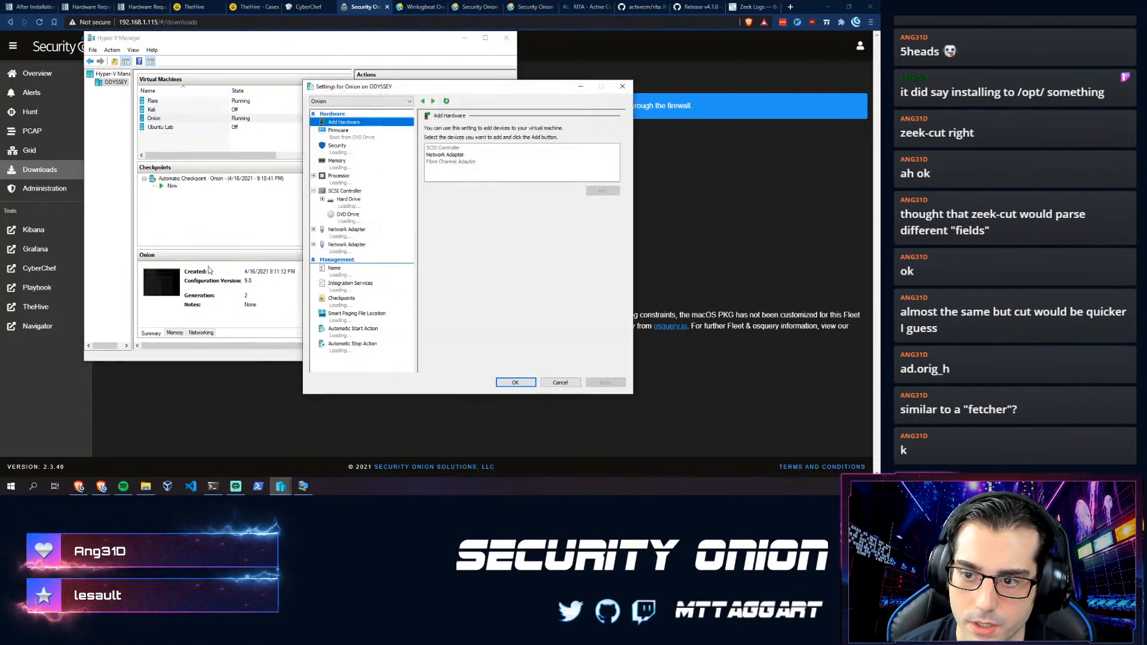
{"action": "left_click", "coordinate": [349, 247]}
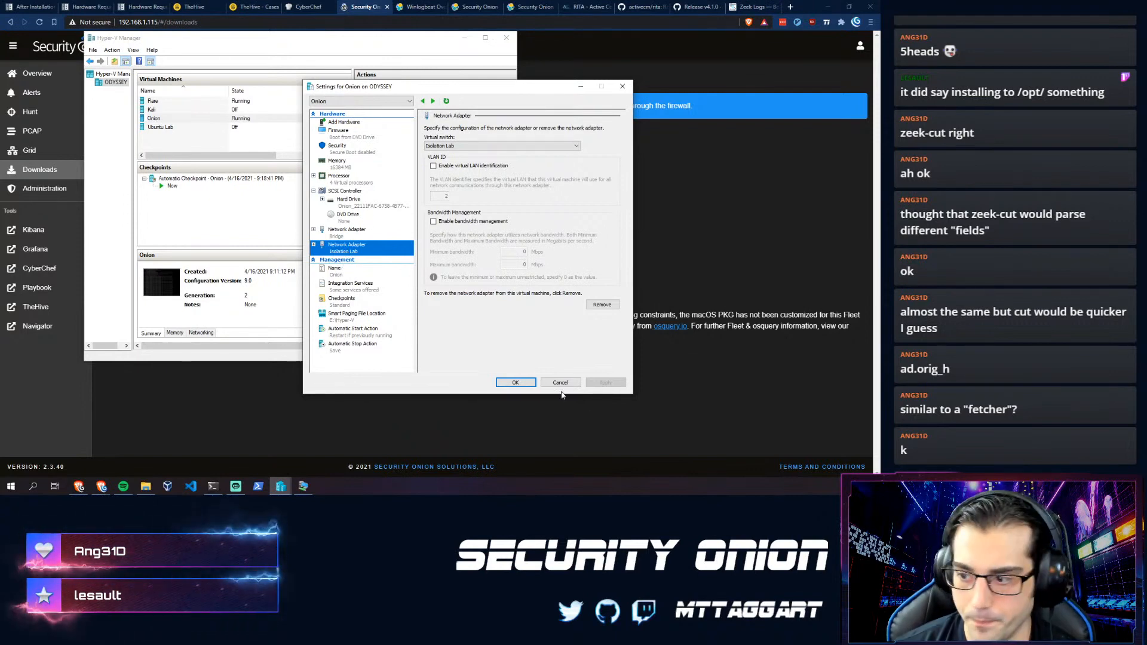
{"action": "left_click", "coordinate": [518, 383]}
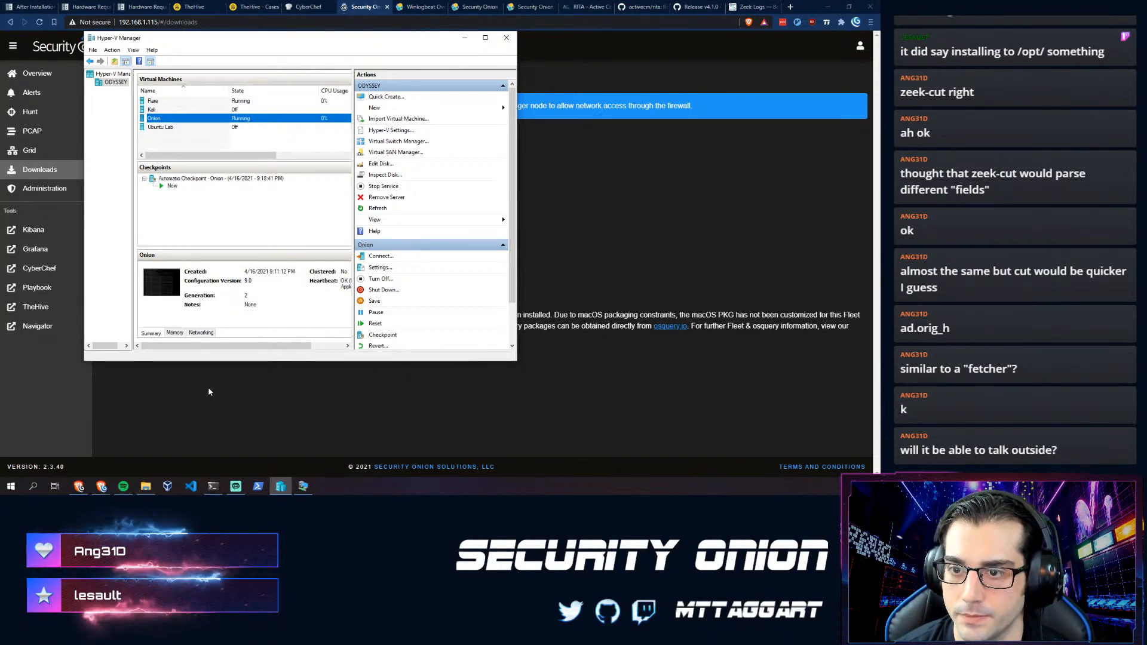
{"action": "left_click", "coordinate": [303, 490]}
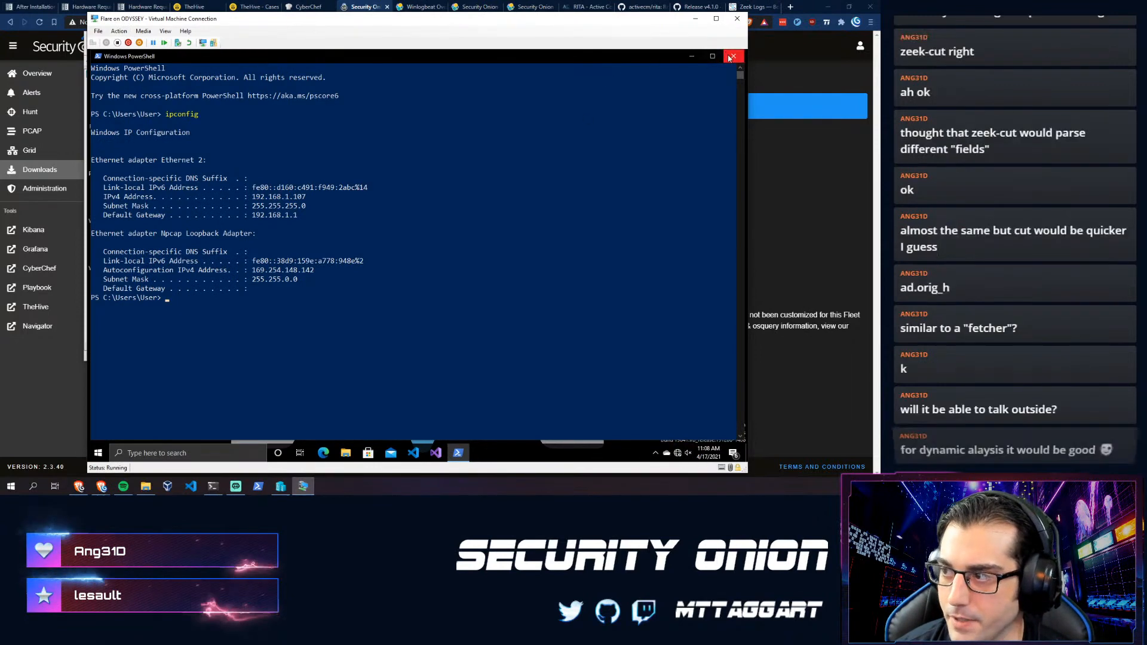
- Focus the Flare VM's PowerShell window, then open a new browser tab
{"action": "left_click", "coordinate": [312, 297]}
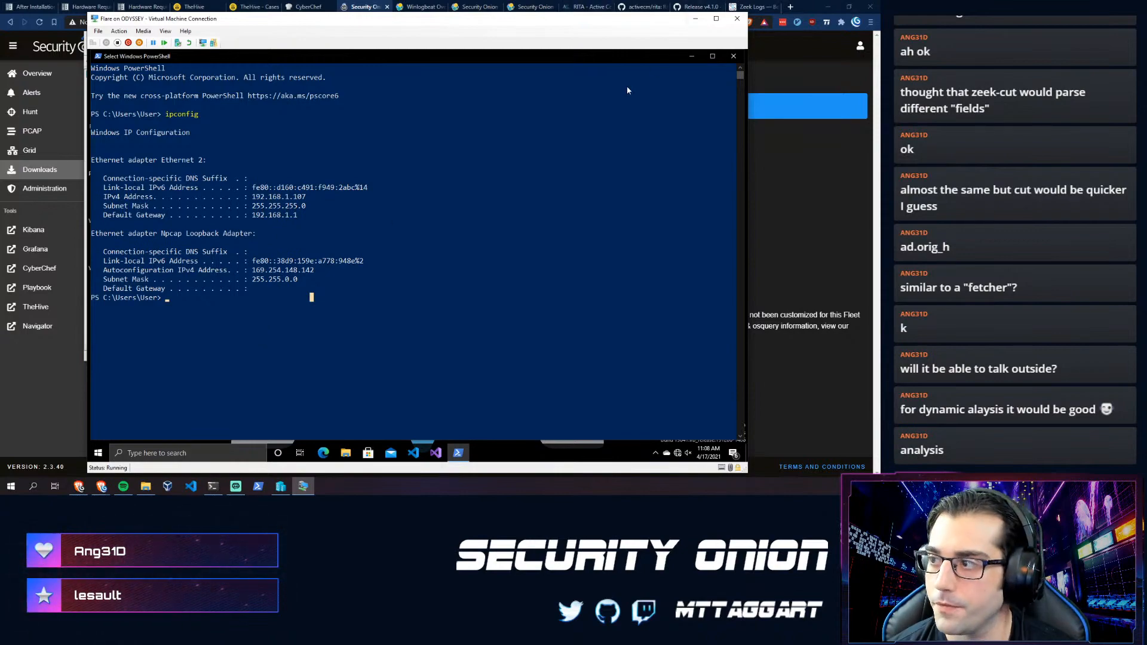
{"action": "left_click", "coordinate": [793, 7]}
- Search flarevm, skim the FireEye FLARE VM blog post, then close it and return to the VM
{"action": "type", "text": "fl"}
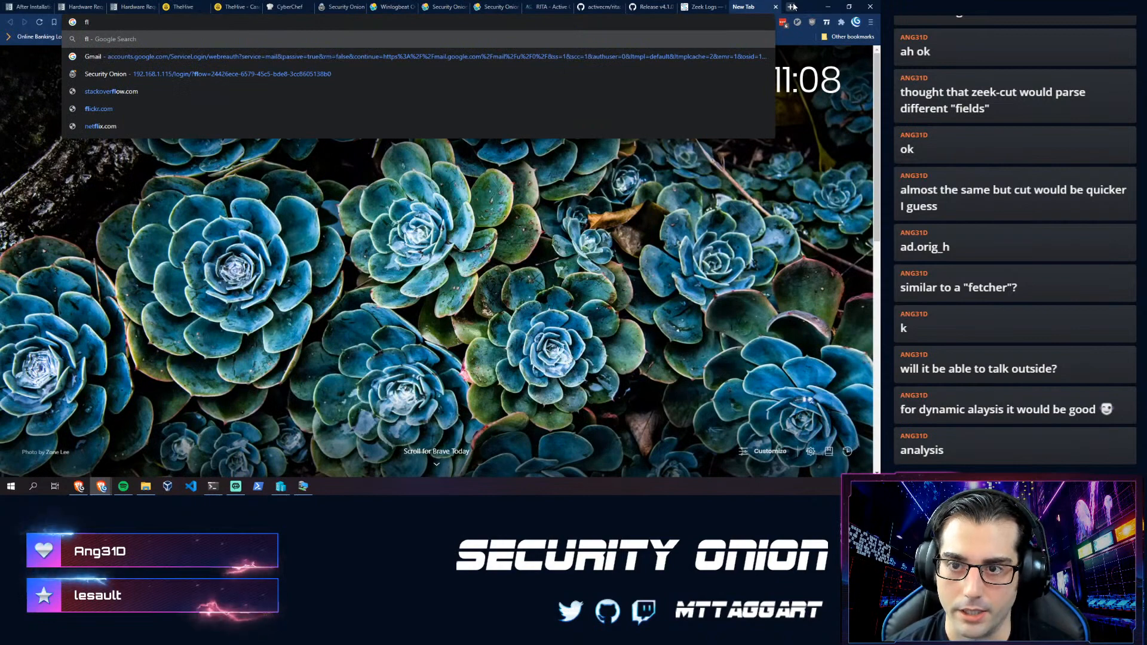
{"action": "type", "text": "arevm"}
{"action": "key", "text": "Return"}
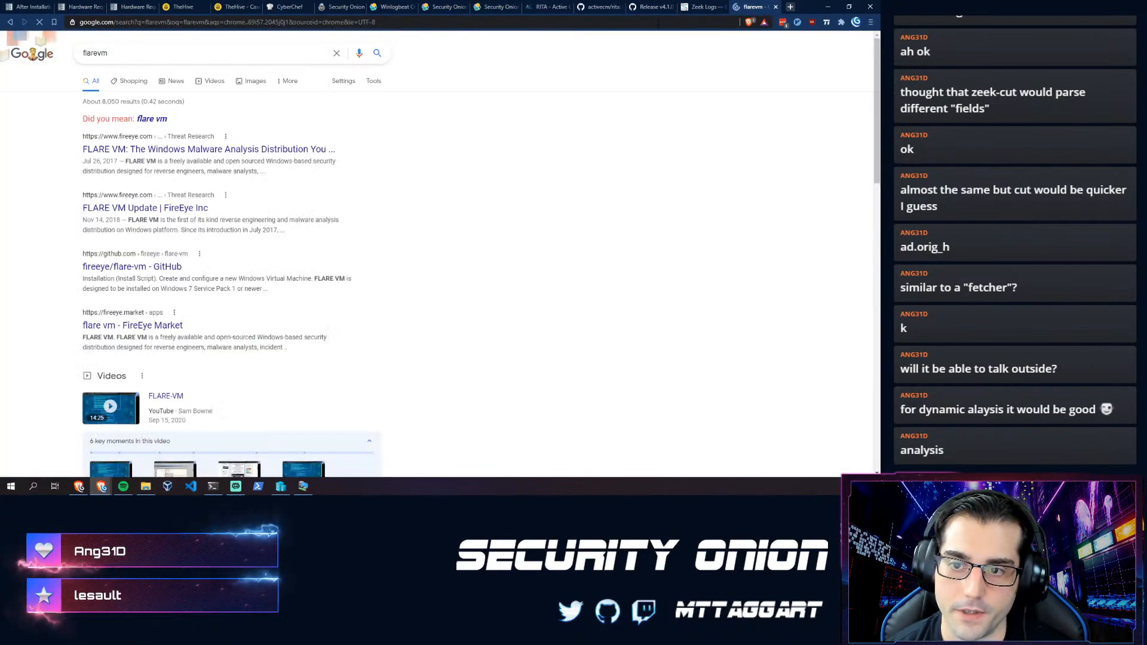
{"action": "left_click", "coordinate": [271, 150]}
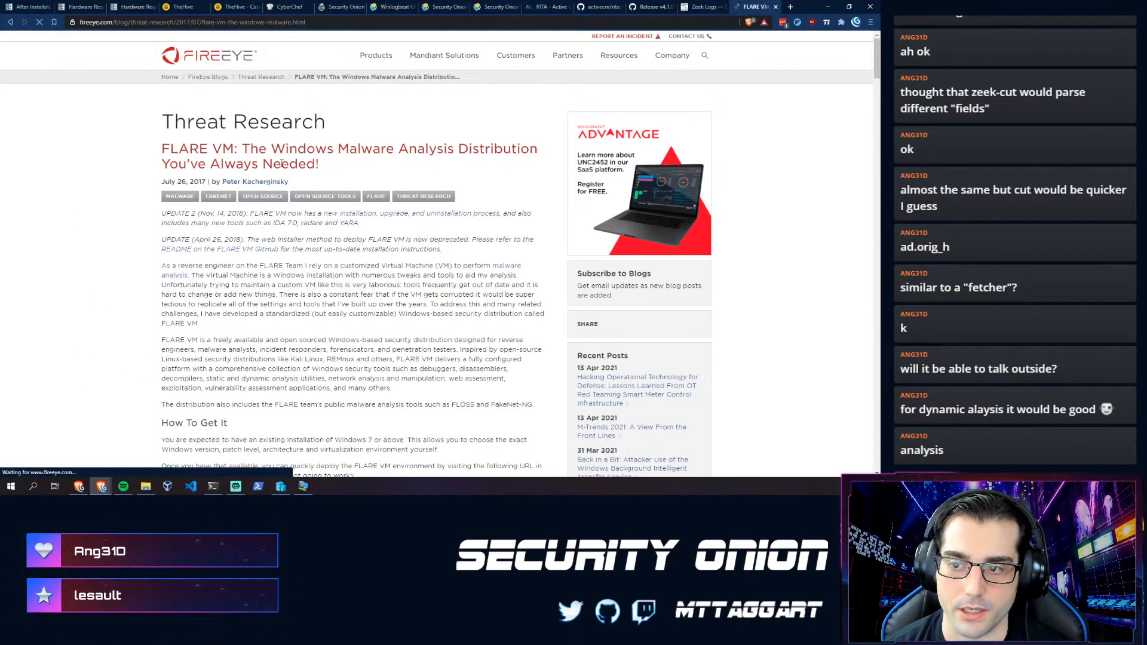
{"action": "scroll", "coordinate": [175, 234], "scroll_direction": "down", "scroll_amount": 2}
{"action": "scroll", "coordinate": [176, 239], "scroll_direction": "up", "scroll_amount": 2}
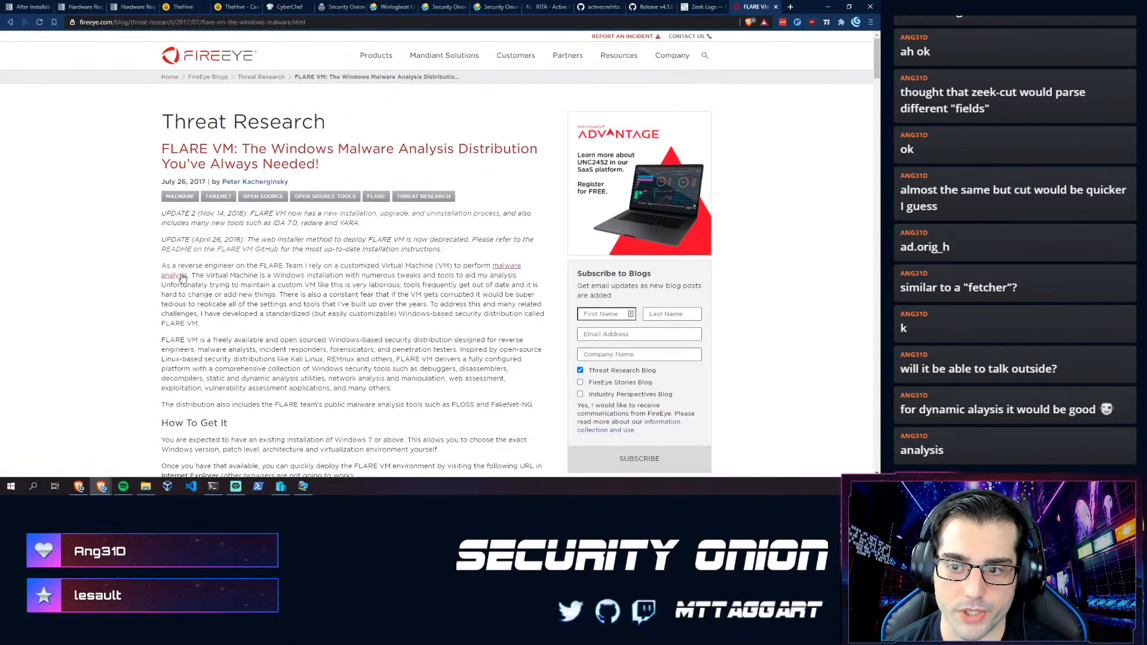
{"action": "key", "text": "ctrl+w"}
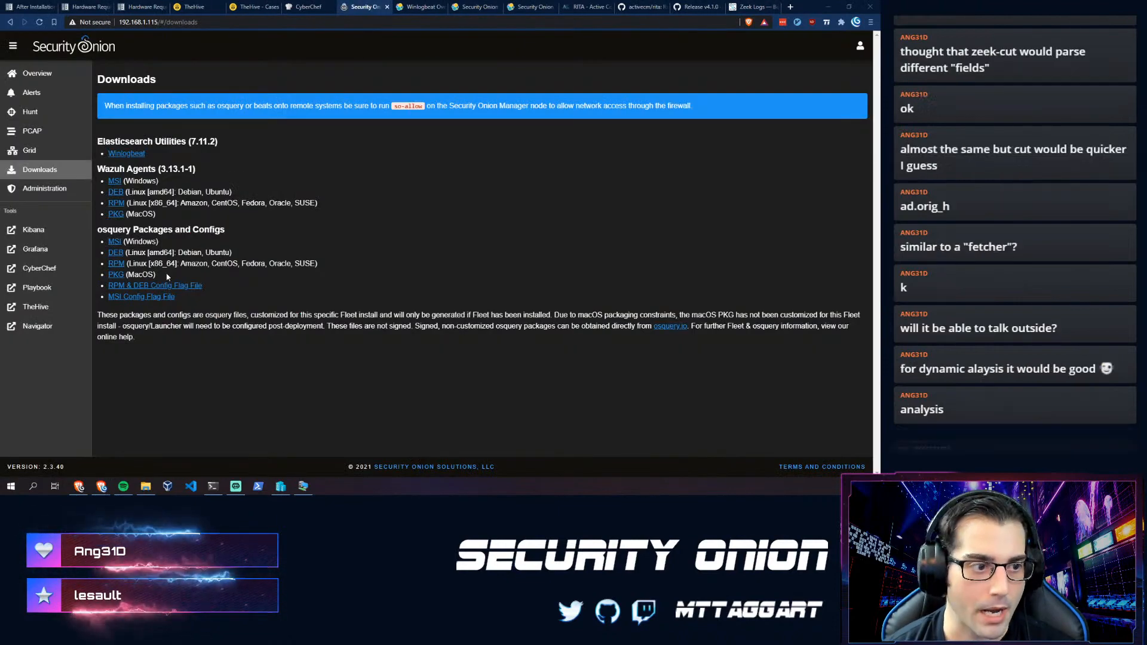
{"action": "key", "text": "alt+Tab"}
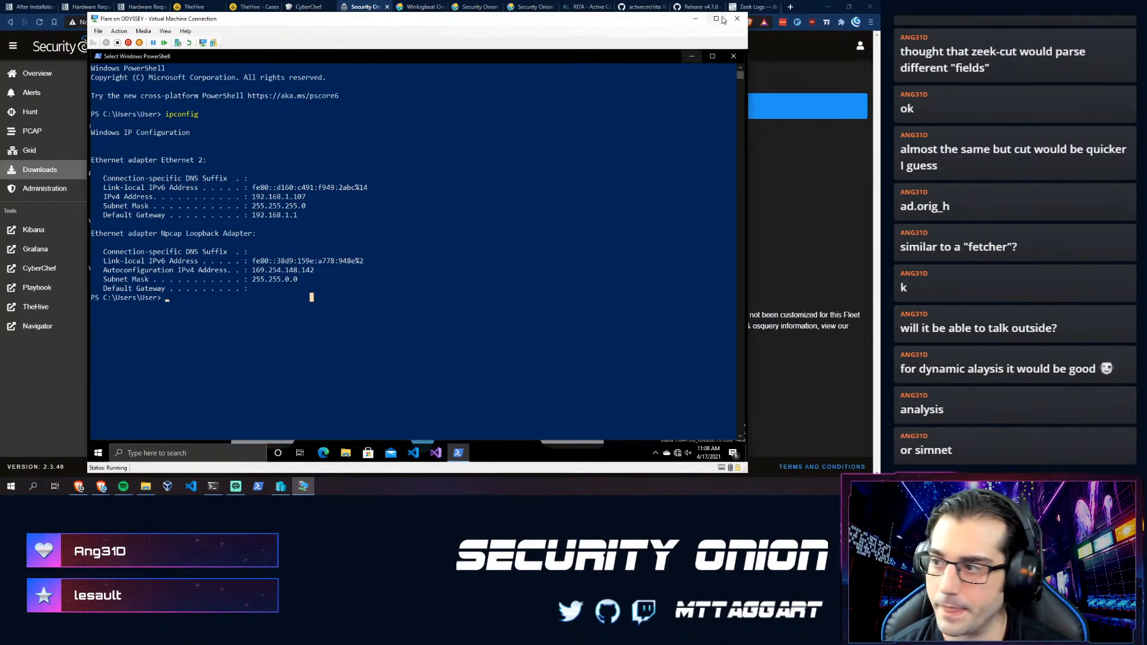
- Browse the Flare VM's FLARE > Debuggers shortcuts, close Explorer, and switch to Windows Terminal
{"action": "left_click", "coordinate": [689, 59]}
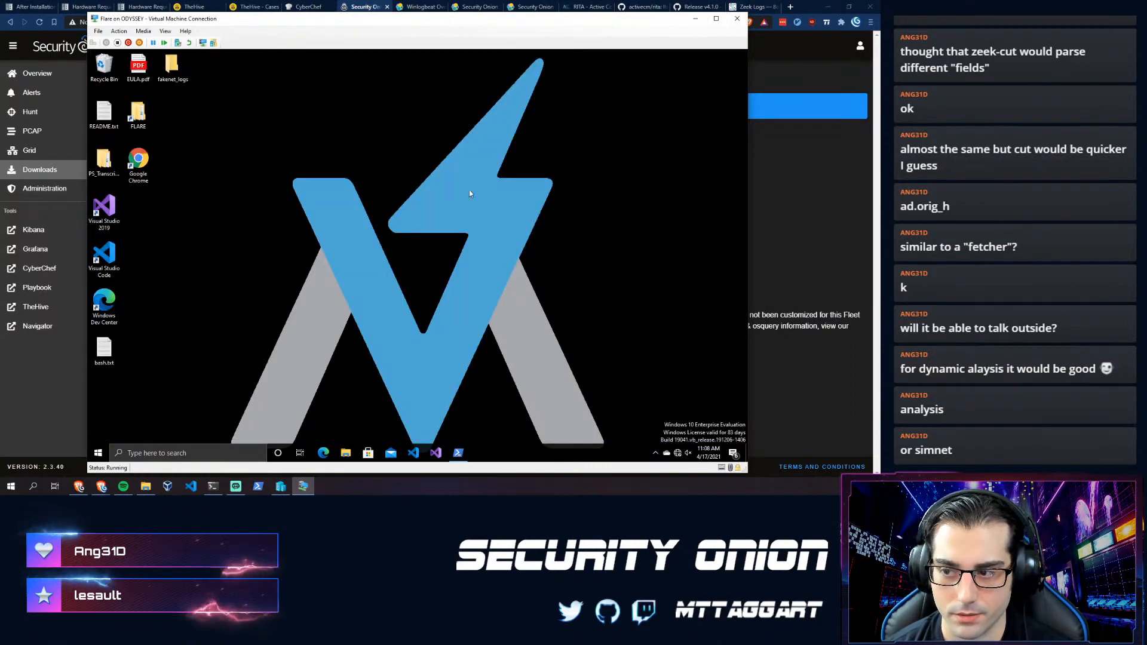
{"action": "double_click", "coordinate": [138, 113]}
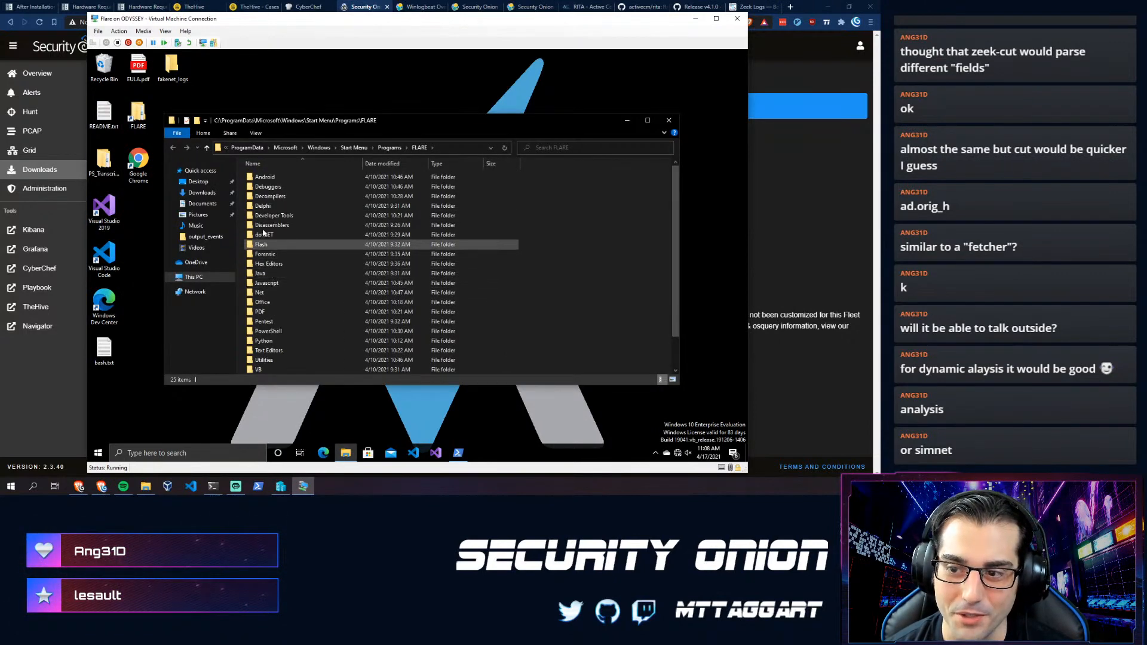
{"action": "double_click", "coordinate": [267, 186]}
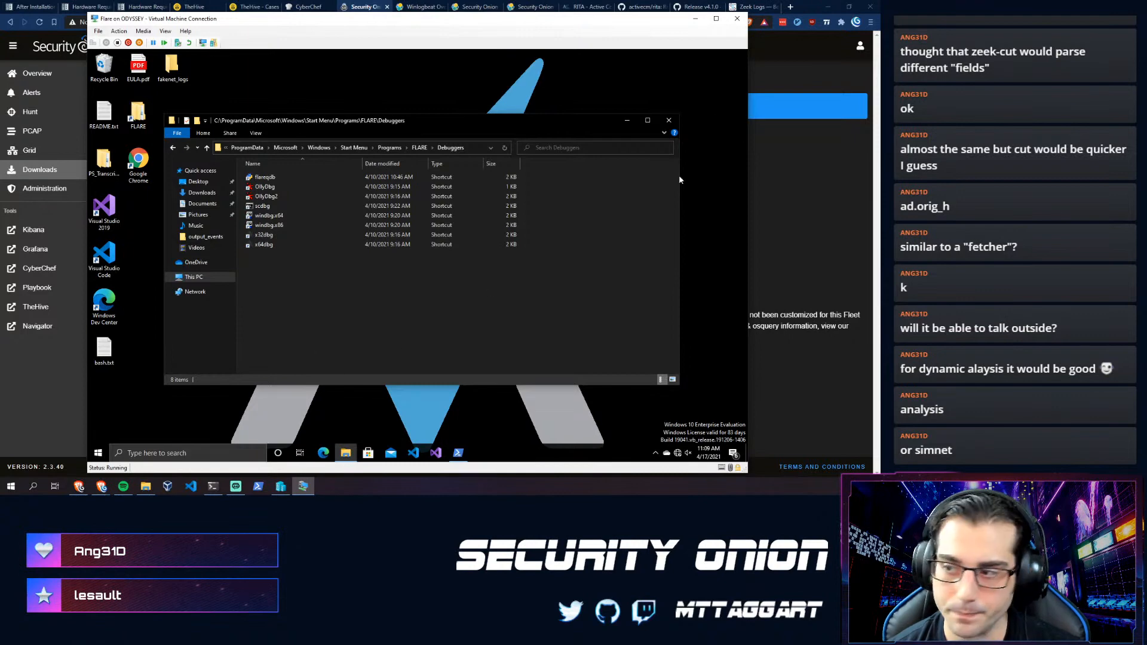
{"action": "left_click", "coordinate": [675, 121]}
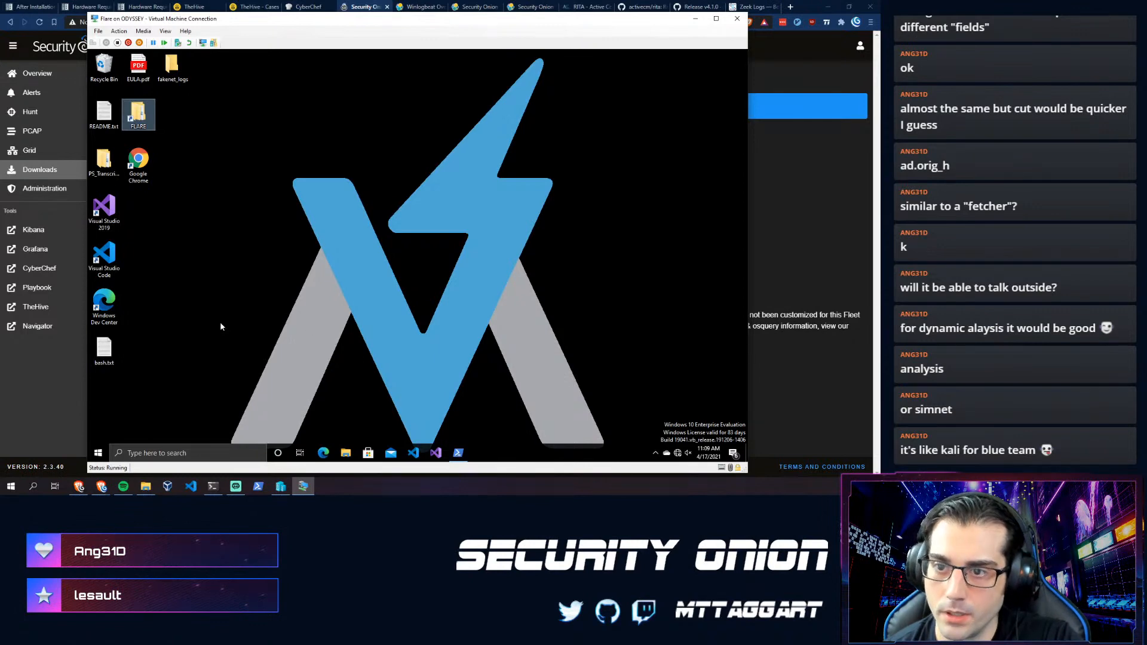
{"action": "mouse_move", "coordinate": [285, 24]}
{"action": "left_mouse_down"}
{"action": "mouse_move", "coordinate": [327, 10]}
{"action": "mouse_move", "coordinate": [302, 12]}
{"action": "left_mouse_up"}
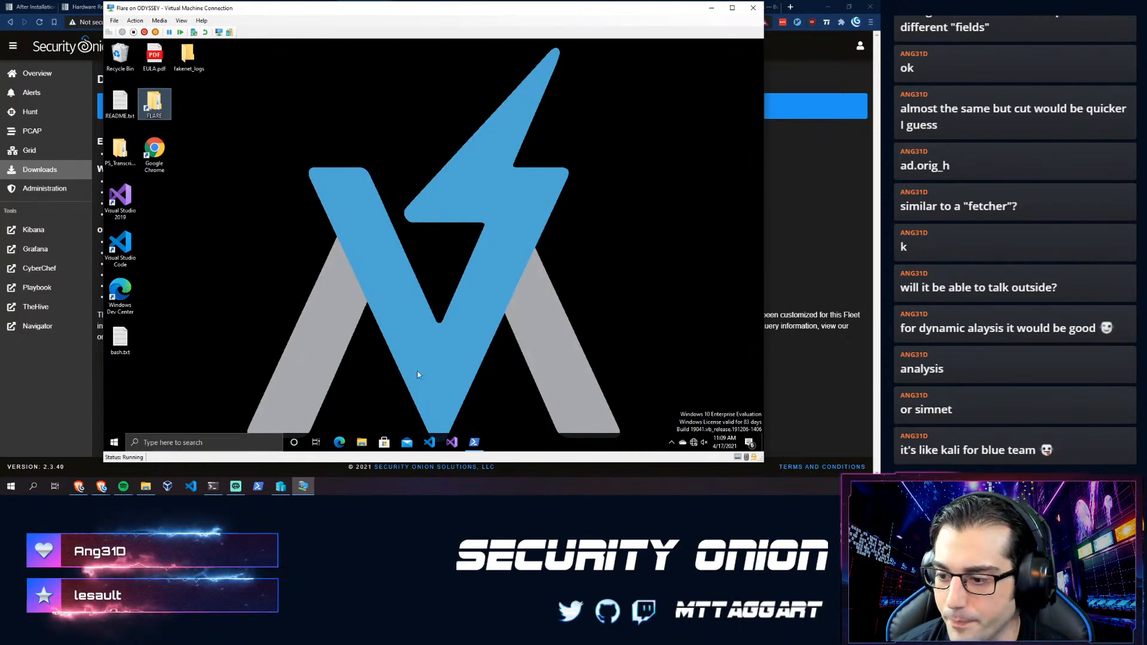
{"action": "left_click", "coordinate": [212, 485]}
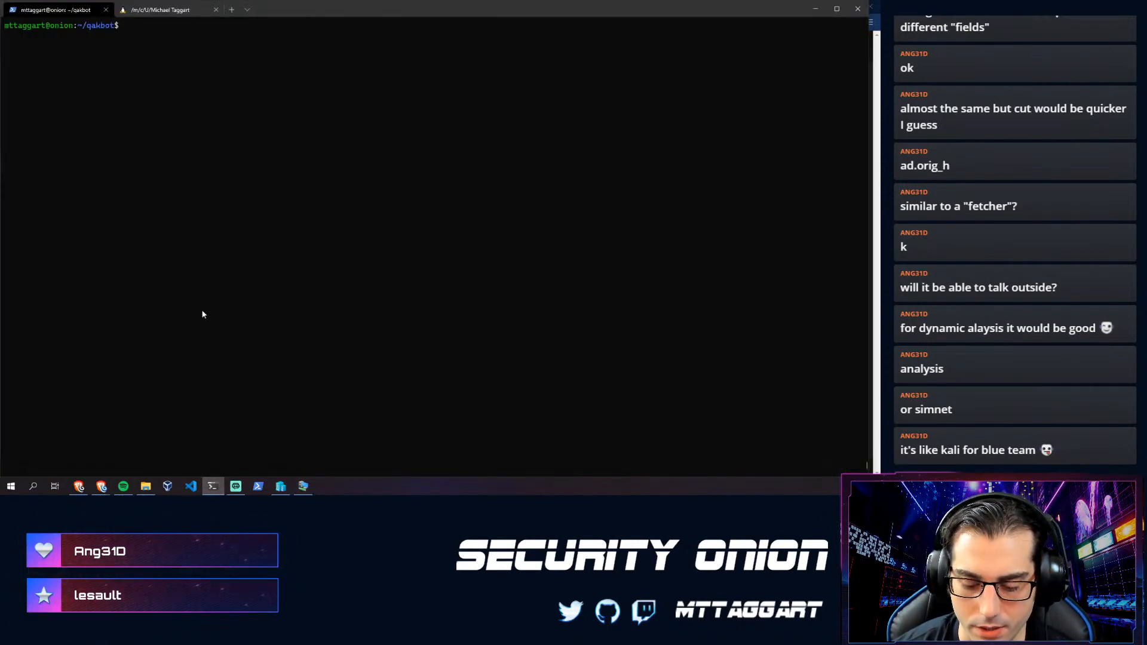
- List the onion server's network interfaces and addresses with ip addr show
{"action": "type", "text": "ip addr show"}
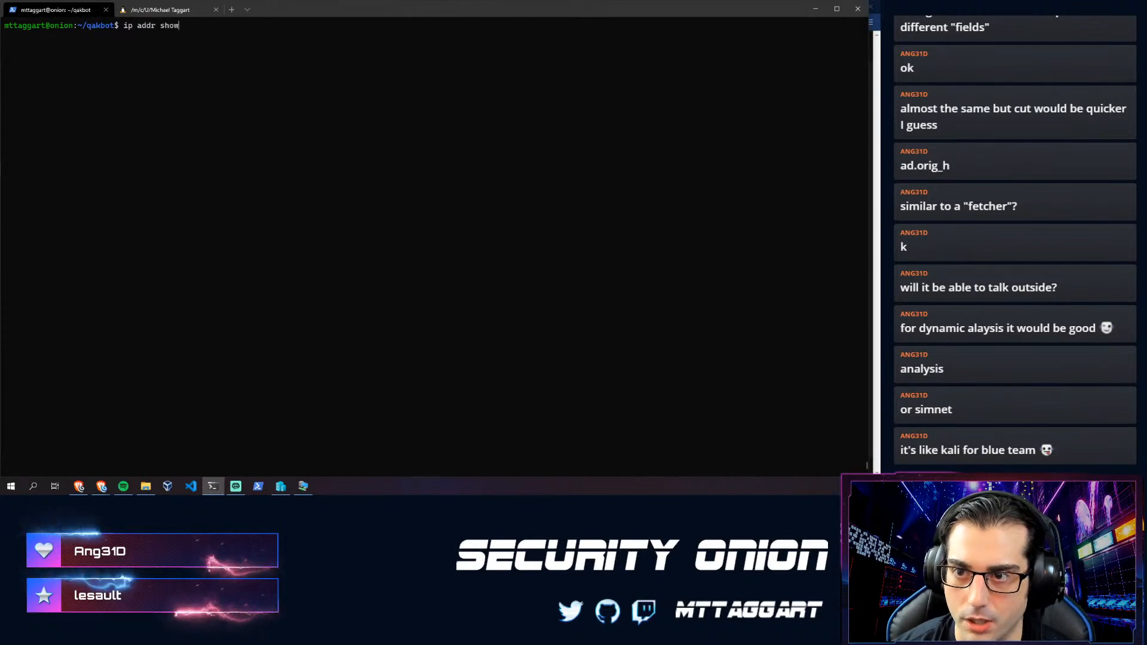
{"action": "key", "text": "Return"}
{"action": "key", "text": "Up"}
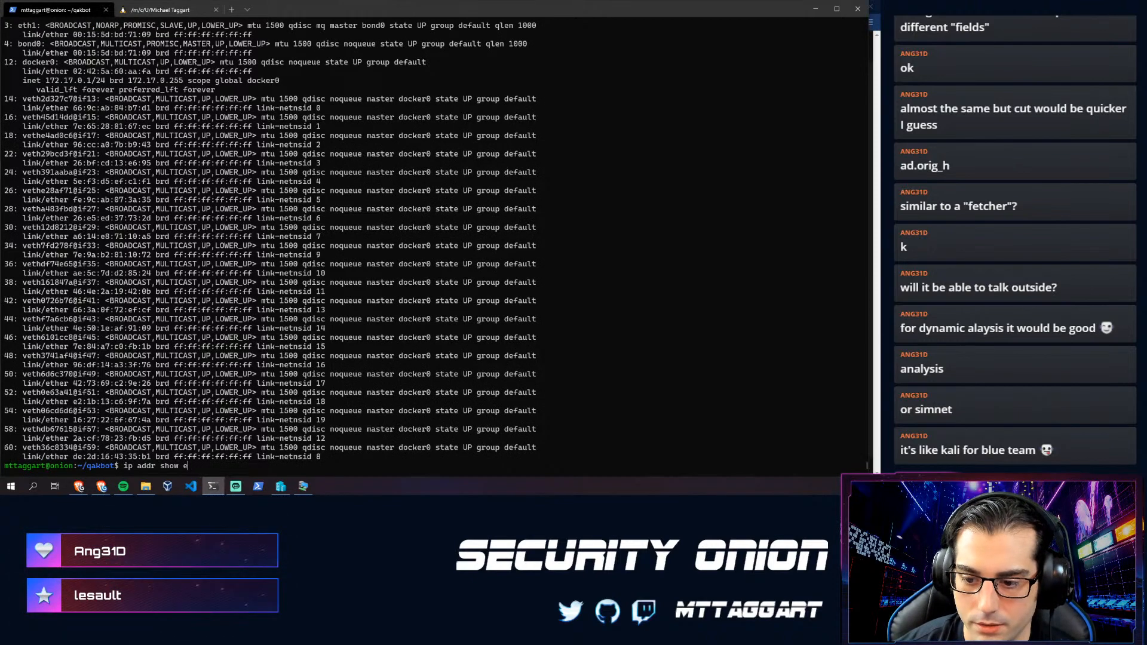
{"action": "key", "text": "Return"}
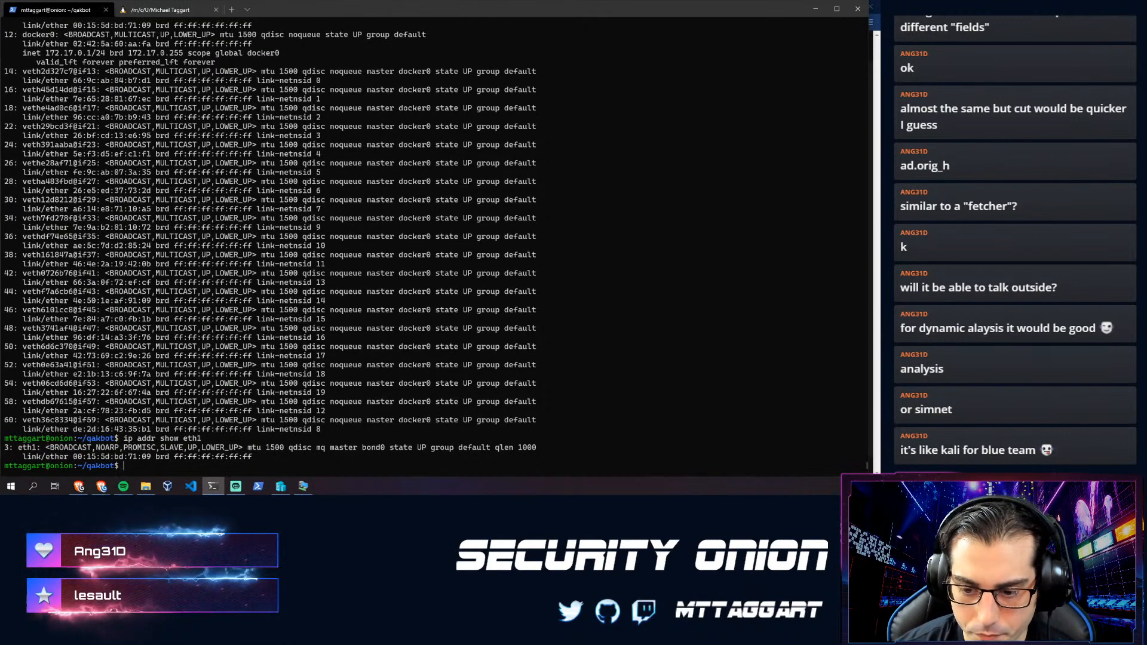
- Add 10.10.1.1/24 to eth1 using sudo and verify it with ip addr show eth1
{"action": "type", "text": "ip addr add dev"}
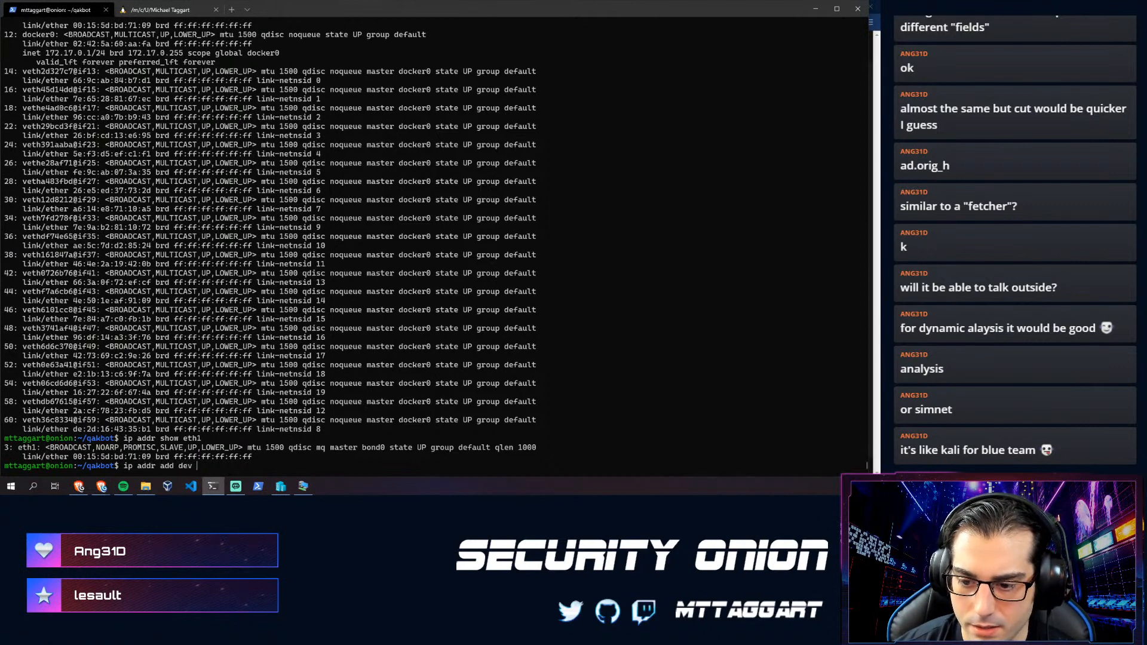
{"action": "type", "text": " eth1 "}
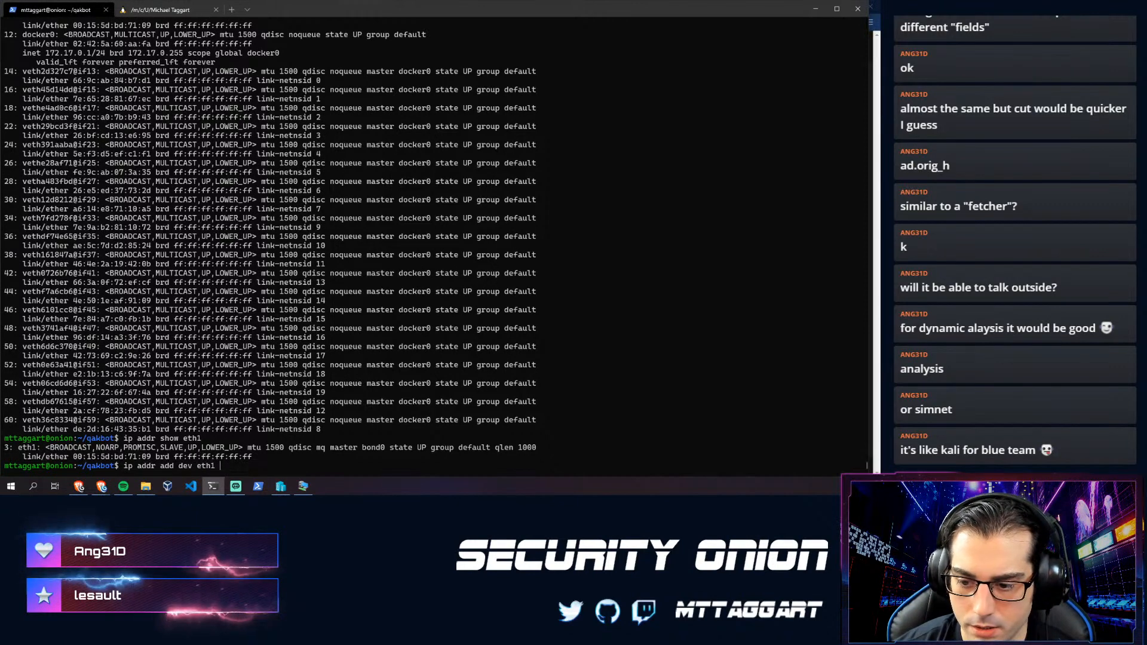
{"action": "type", "text": "10.10."}
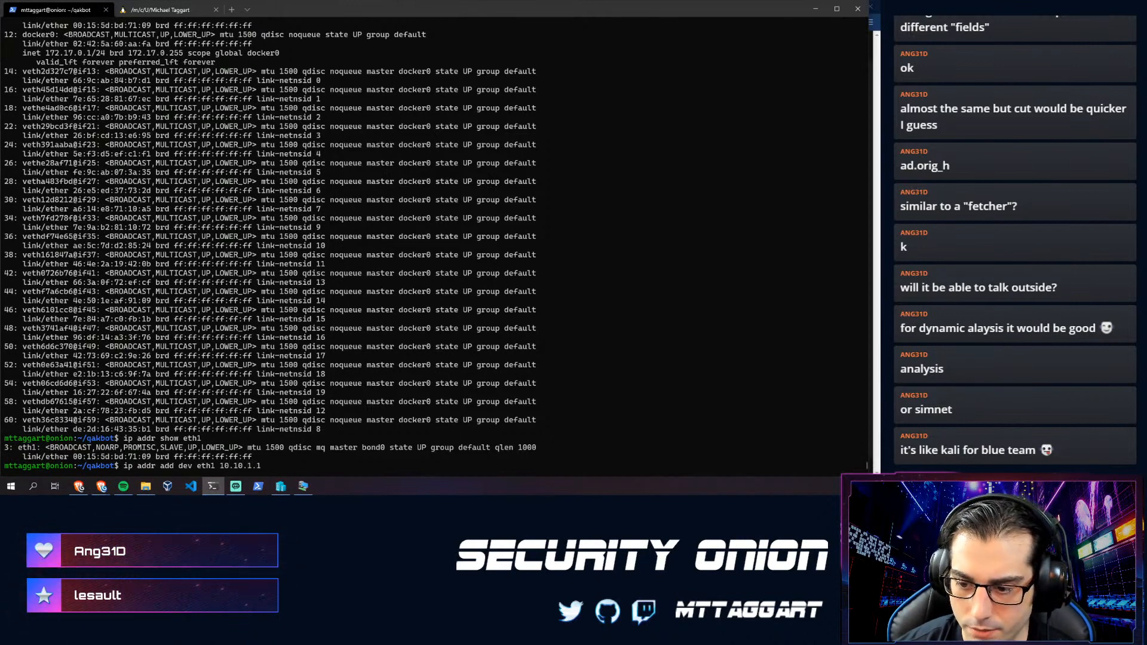
{"action": "type", "text": "1.1"}
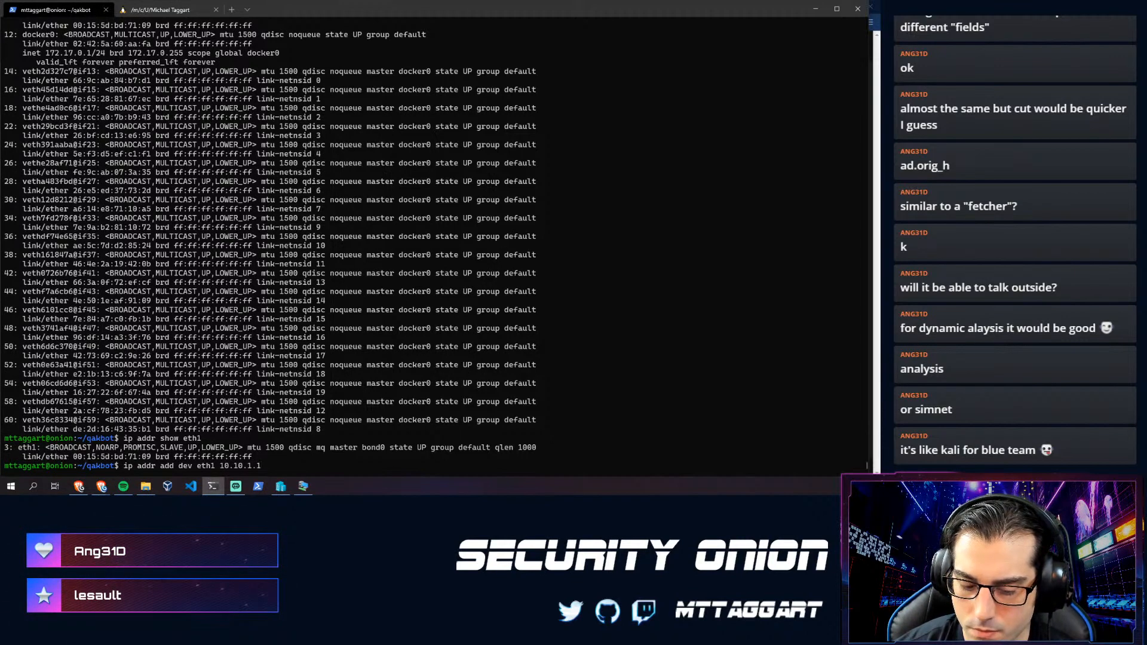
{"action": "type", "text": "/24"}
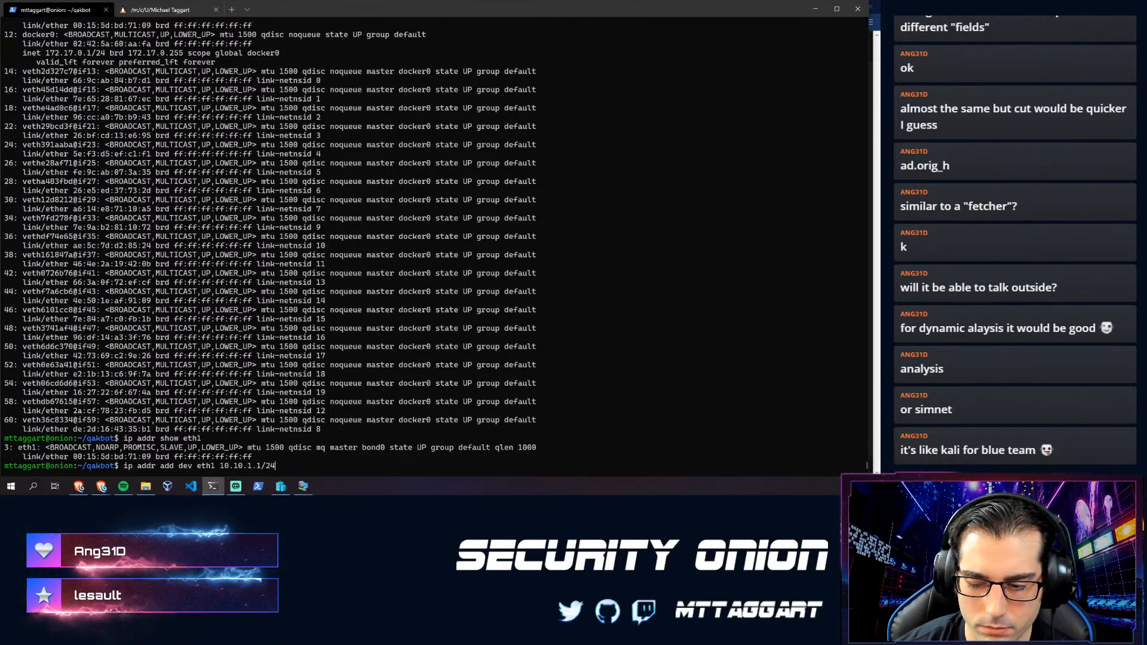
{"action": "key", "text": "Return"}
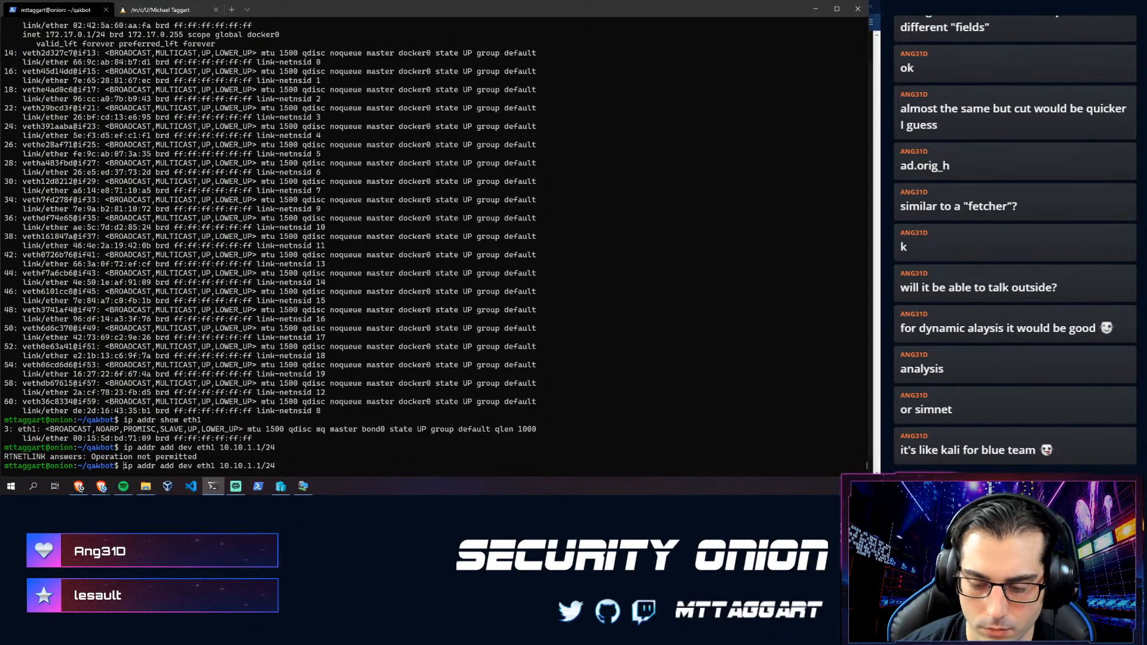
{"action": "type", "text": "sudo"}
{"action": "key", "text": "End"}
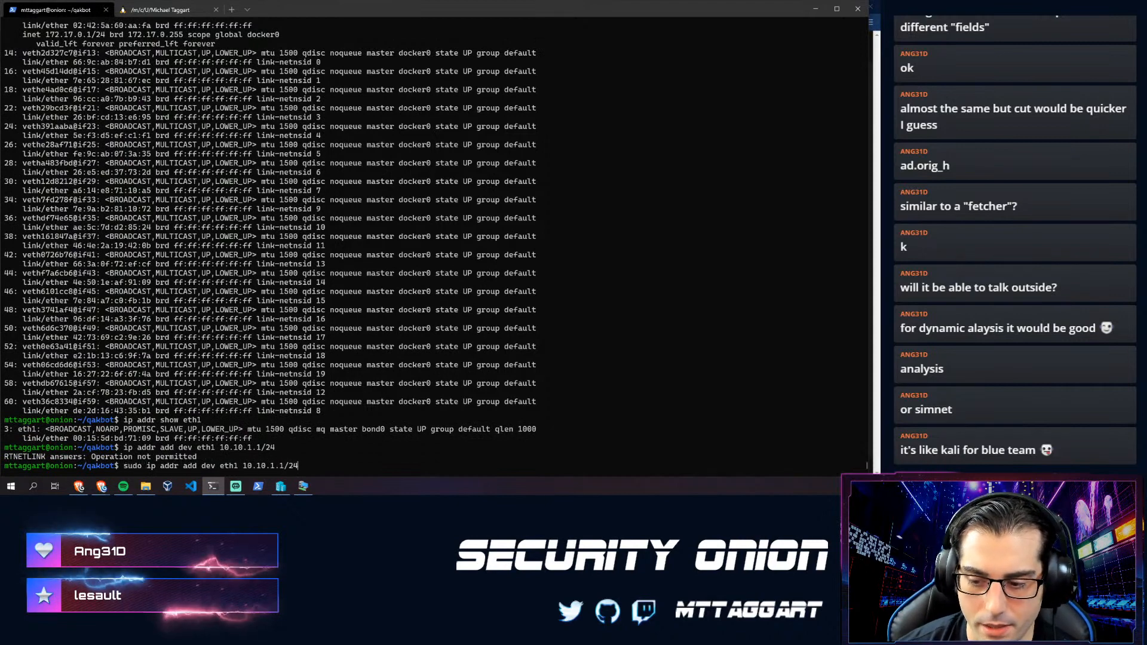
{"action": "key", "text": "Return"}
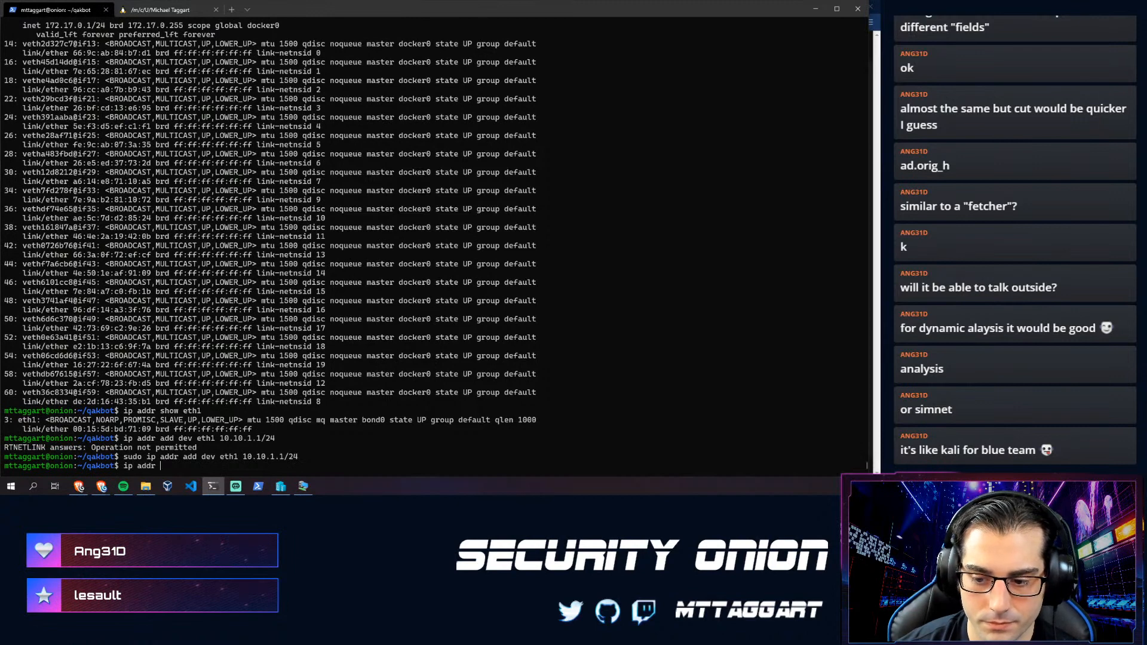
{"action": "type", "text": "ip addr show eth1"}
{"action": "key", "text": "Return"}
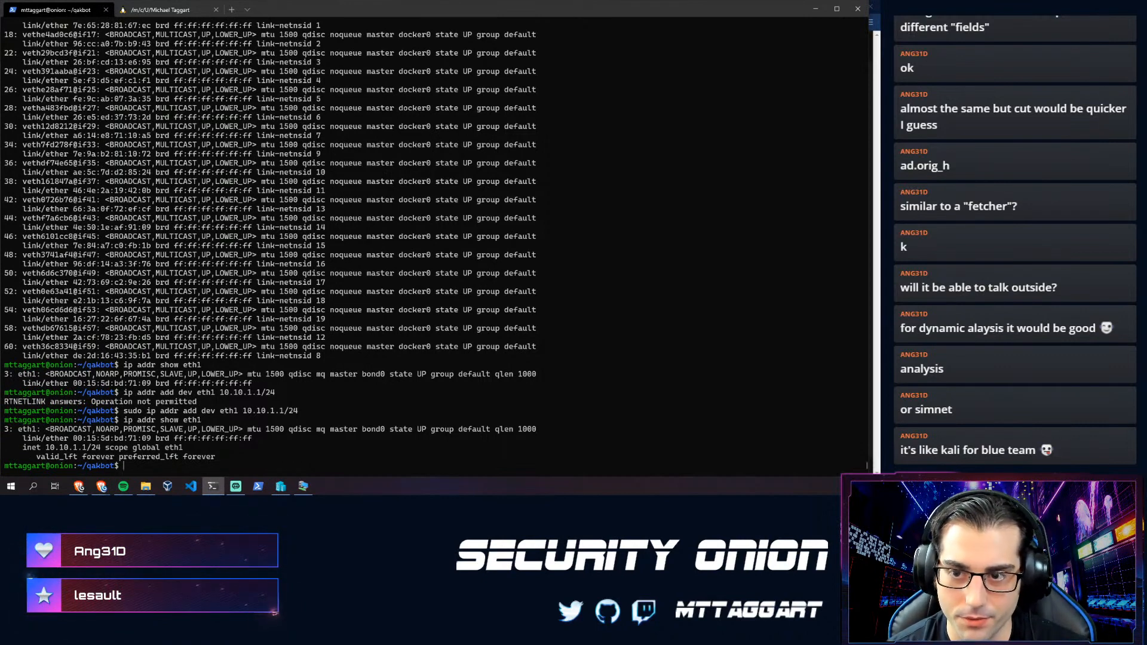
- Clear the stray character at the prompt and switch to the Flare VM window
{"action": "type", "text": "e"}
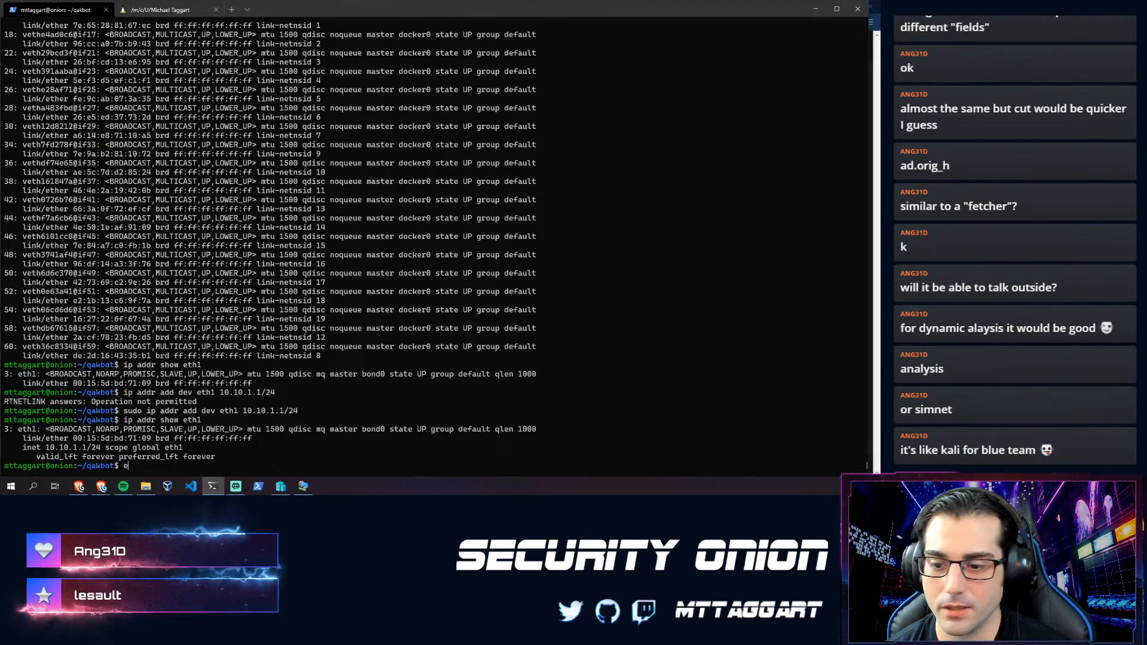
{"action": "key", "text": "BackSpace"}
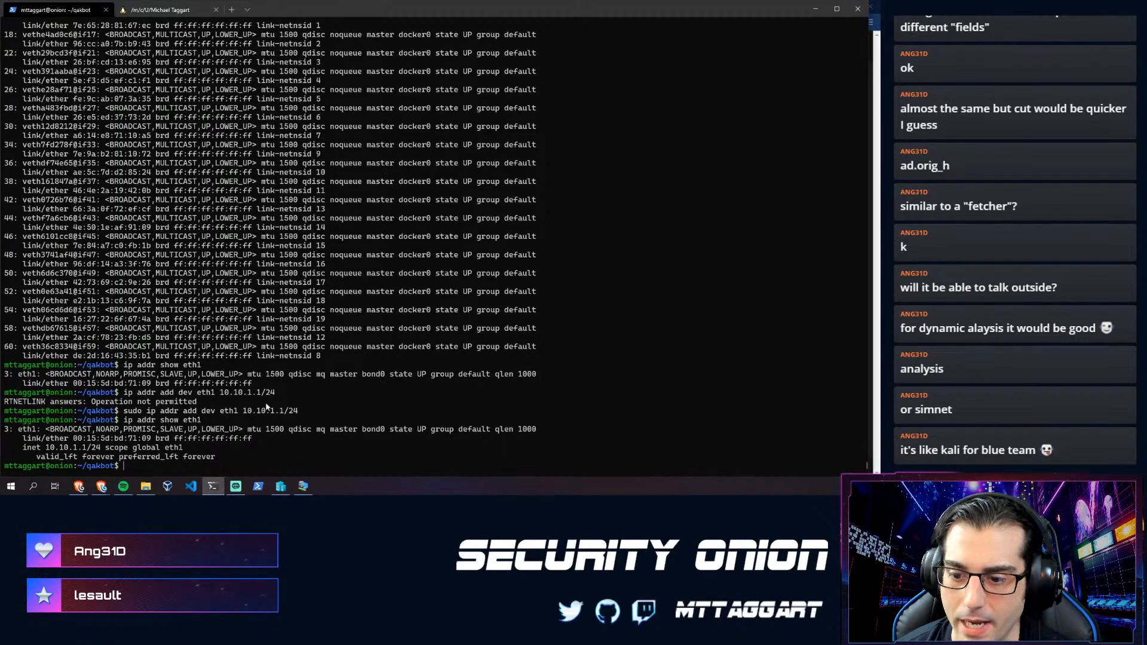
{"action": "left_click", "coordinate": [303, 485]}
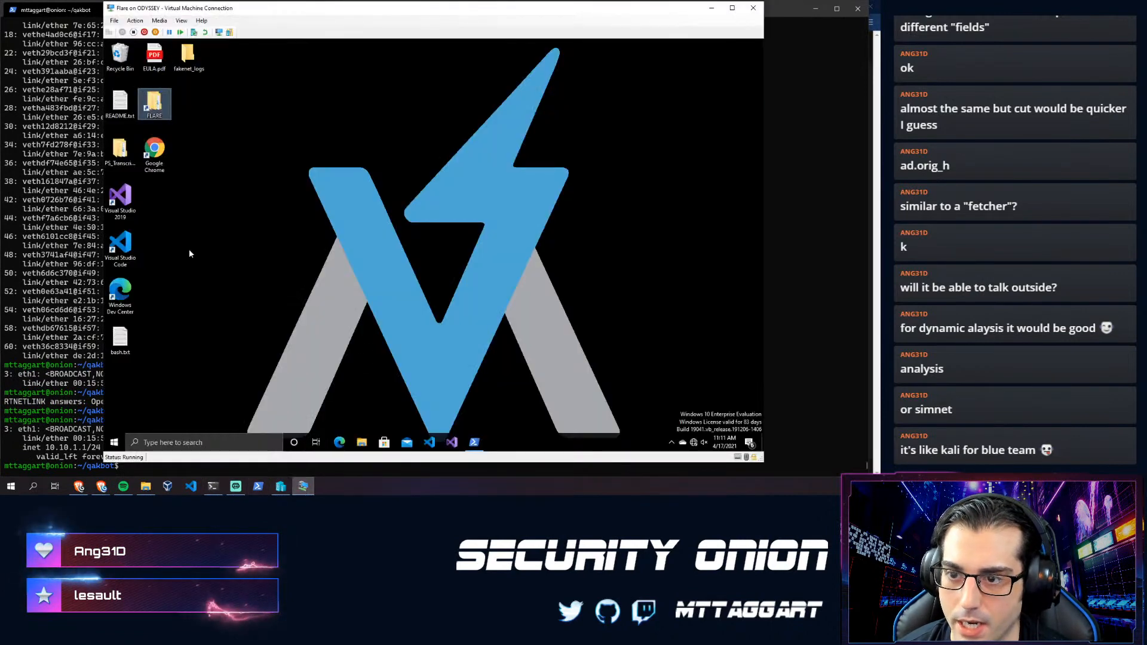
- Search 'net' in the VM's Start menu and open Control Panel
{"action": "left_click", "coordinate": [115, 442]}
{"action": "type", "text": "net"}
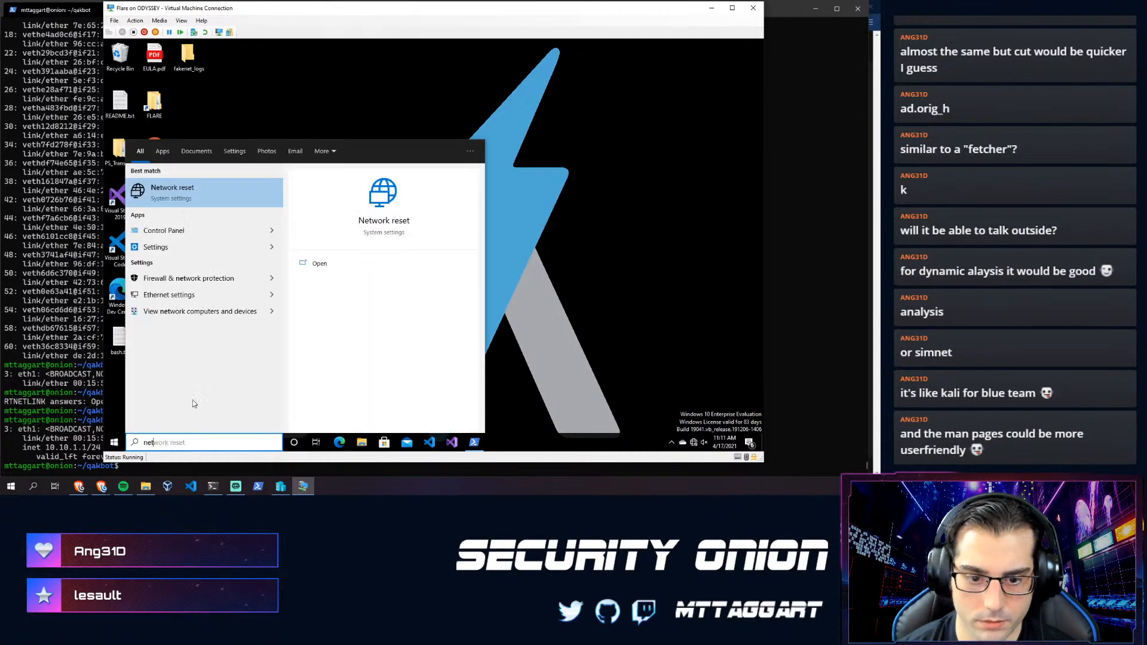
{"action": "key", "text": "Down"}
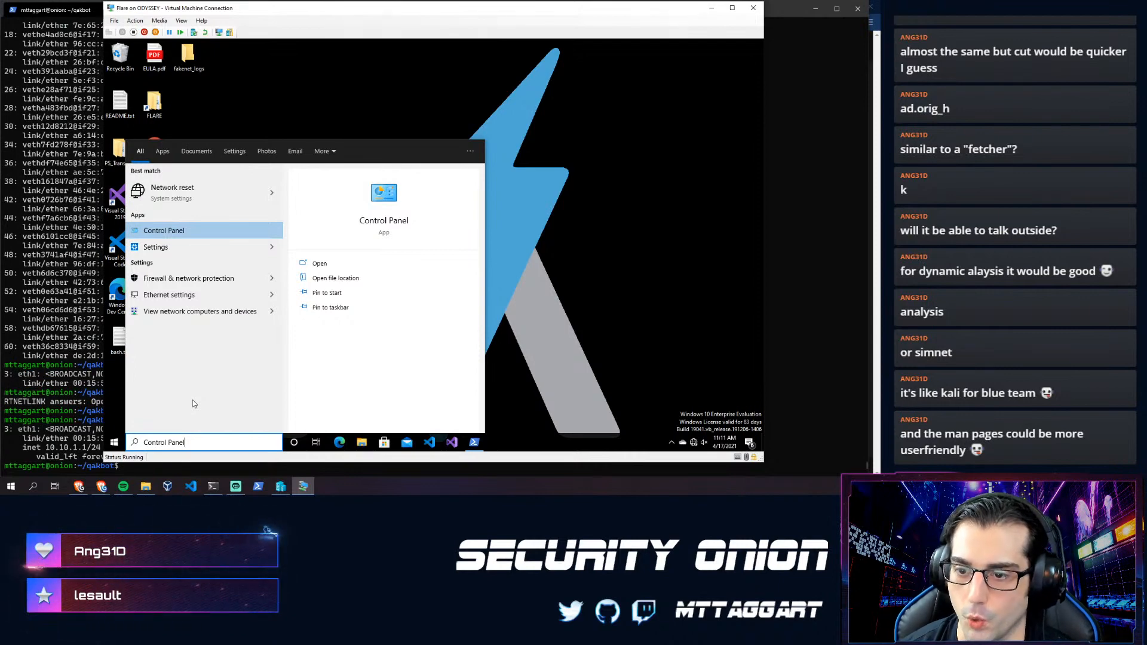
{"action": "key", "text": "Up"}
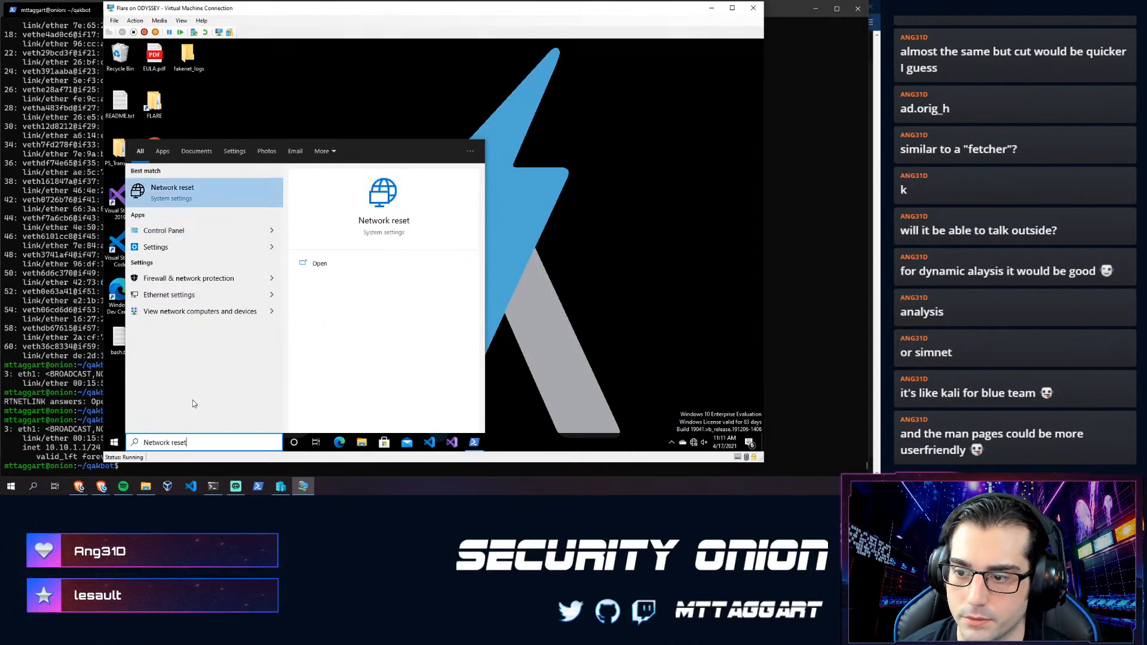
{"action": "key", "text": "Down"}
{"action": "key", "text": "Escape"}
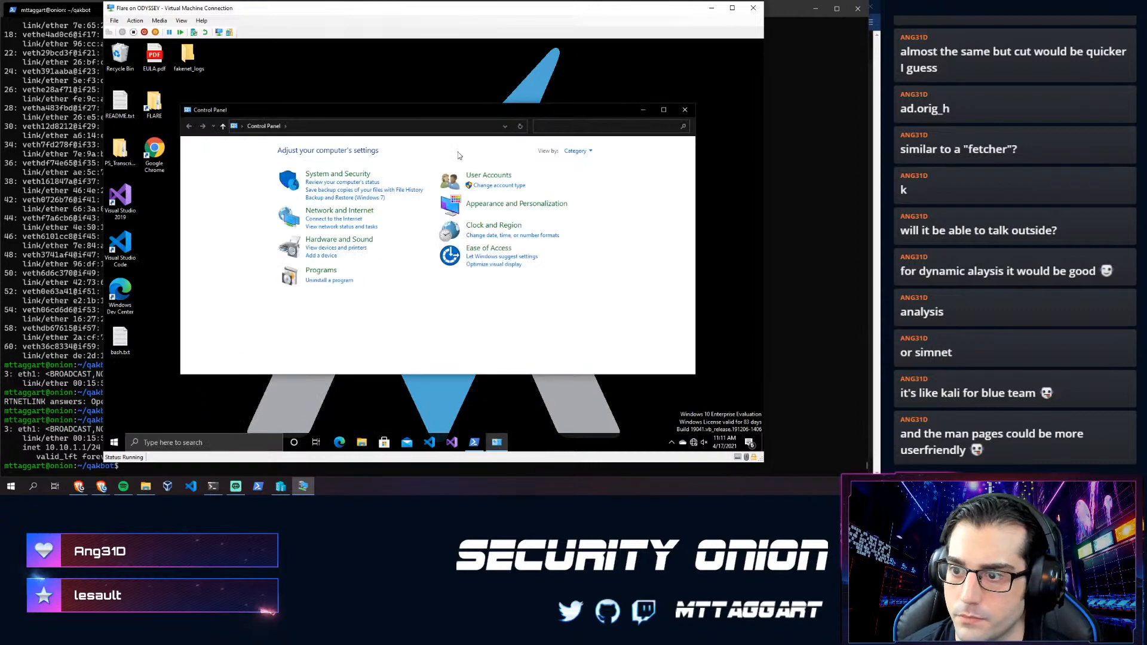
- Go through Network and Sharing Center to the adapter list and open Ethernet 2's properties
{"action": "left_click", "coordinate": [337, 216]}
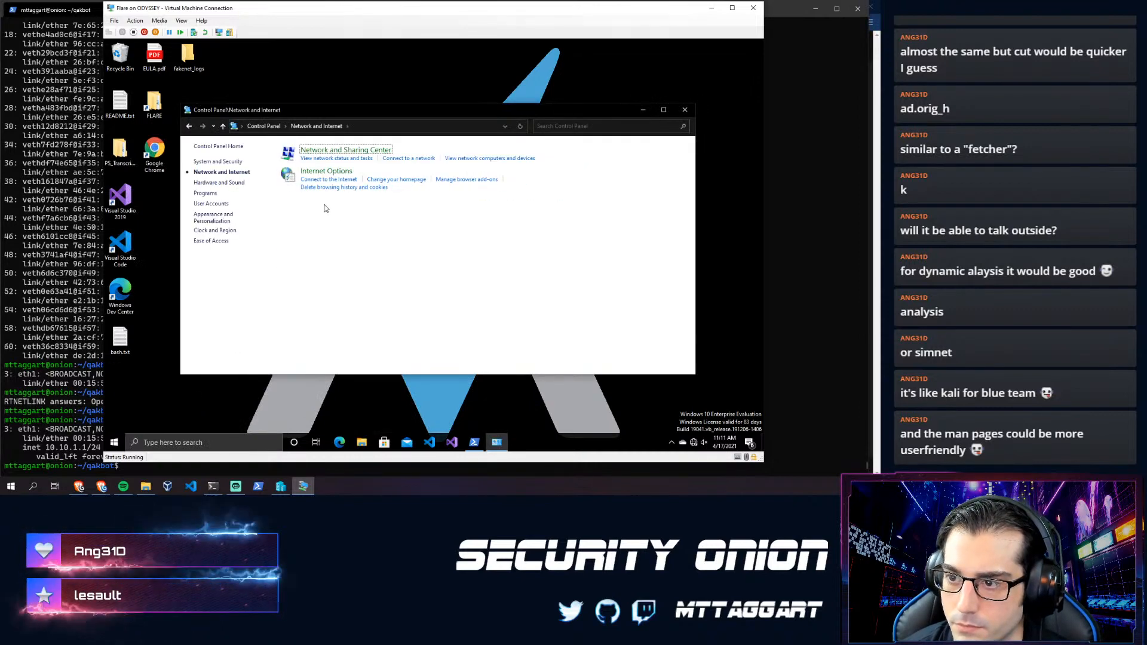
{"action": "left_click", "coordinate": [330, 160]}
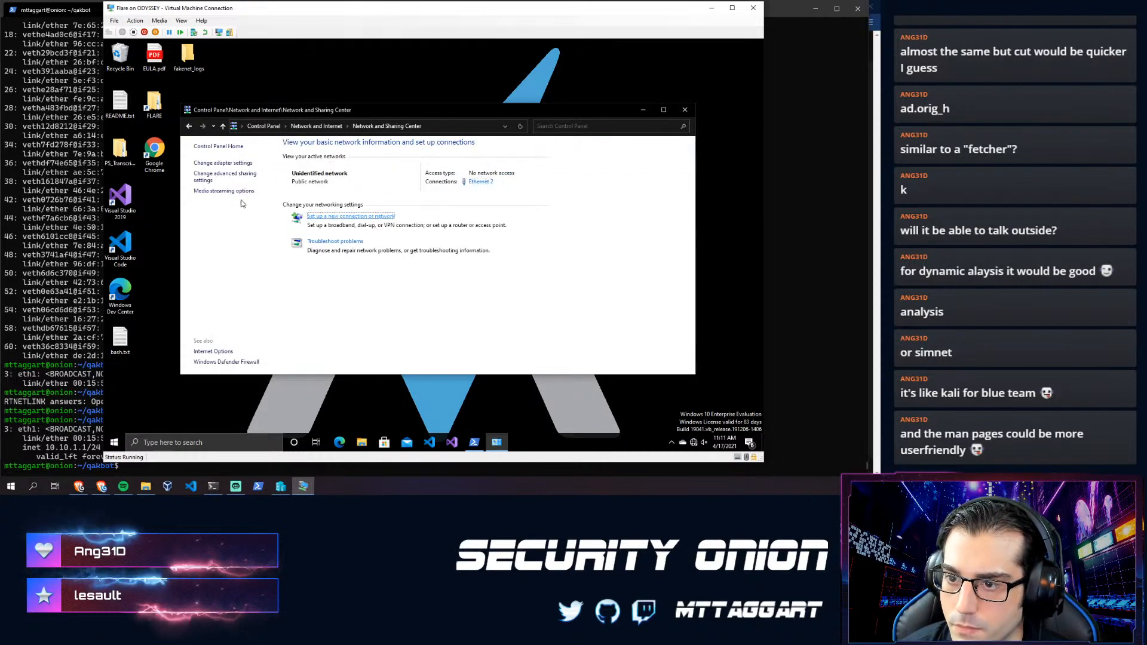
{"action": "left_click", "coordinate": [237, 163]}
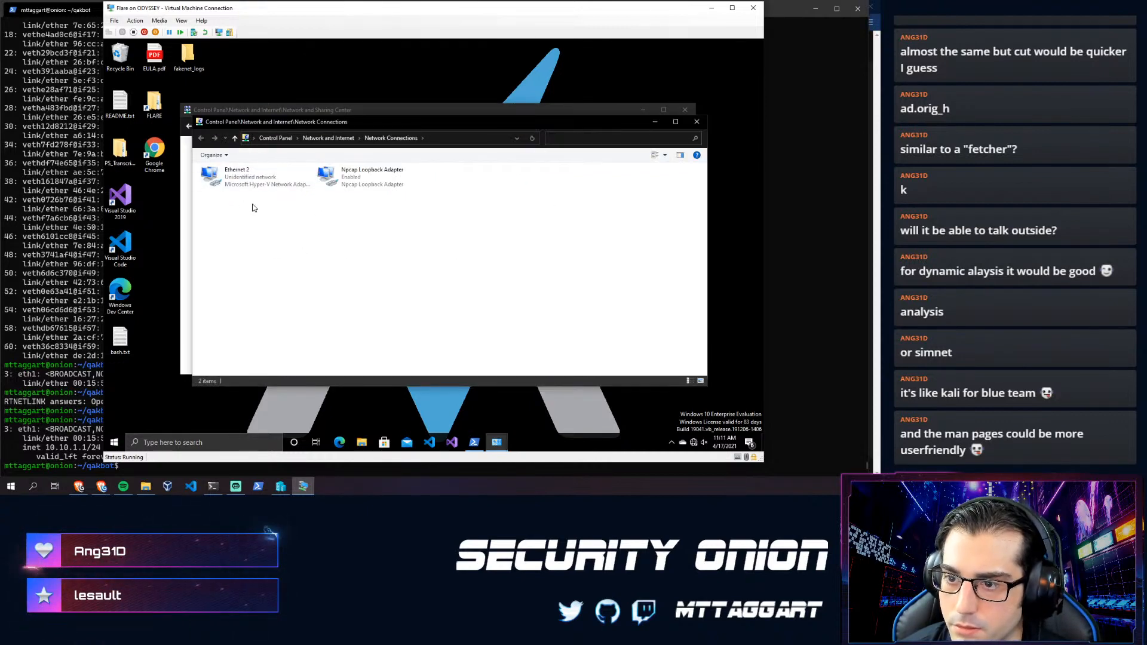
{"action": "left_click", "coordinate": [250, 185]}
{"action": "right_click", "coordinate": [238, 179]}
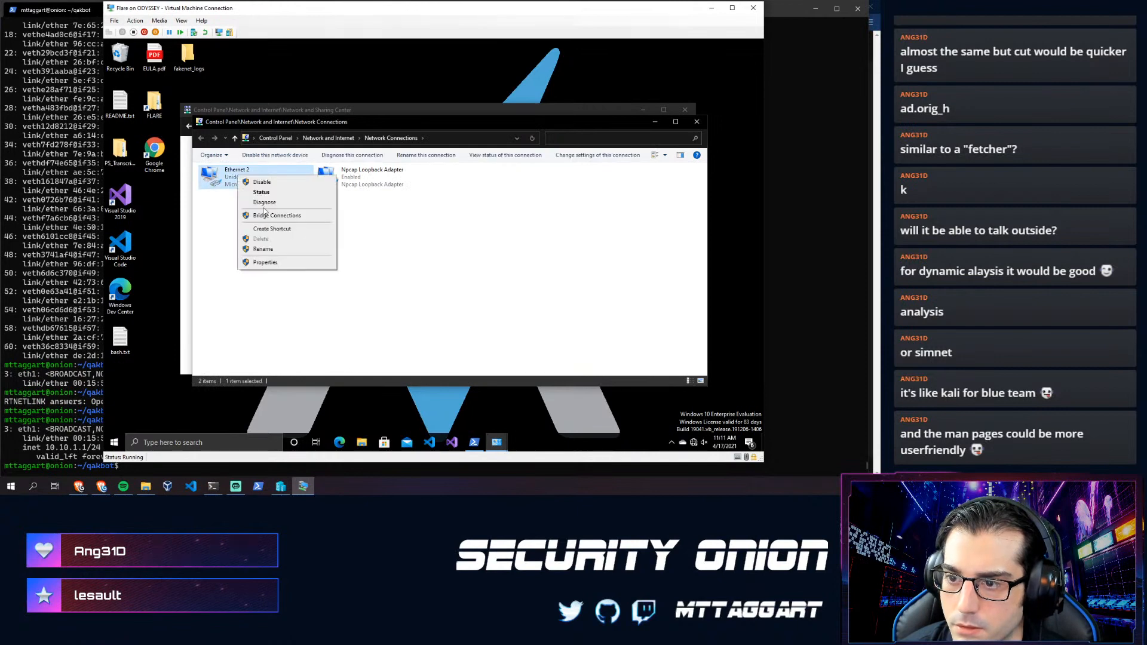
{"action": "left_click", "coordinate": [270, 268]}
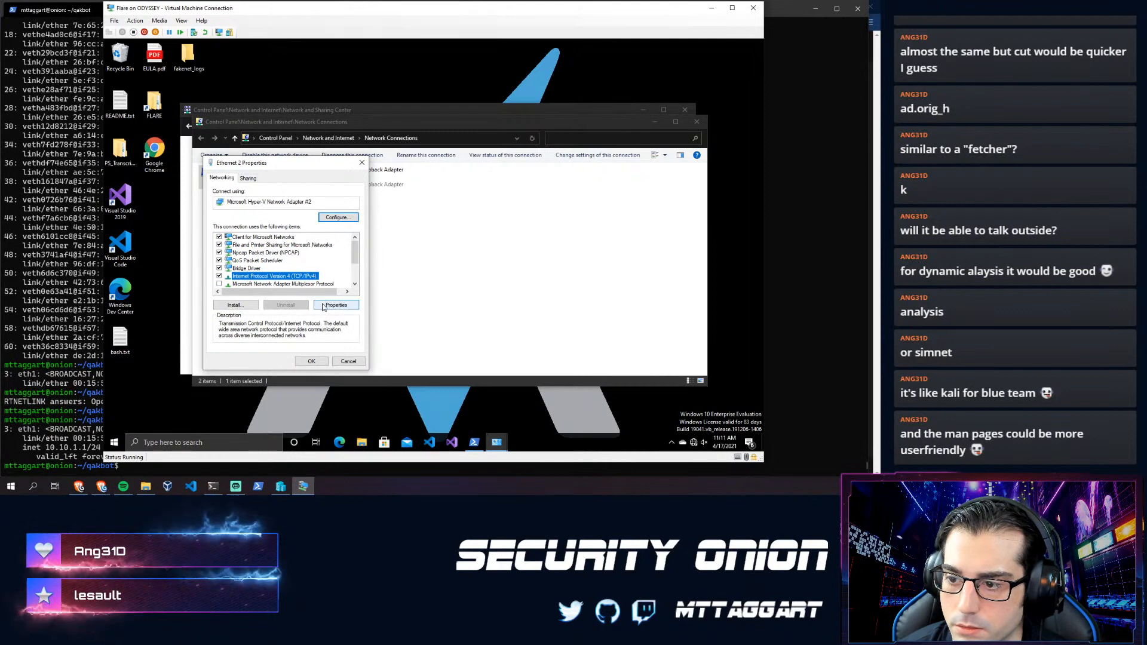
- Set Ethernet 2's IPv4 to static 10.10.1.2, subnet mask 255.255.255.0, and close the properties
{"action": "double_click", "coordinate": [249, 277]}
{"action": "left_click", "coordinate": [236, 264]}
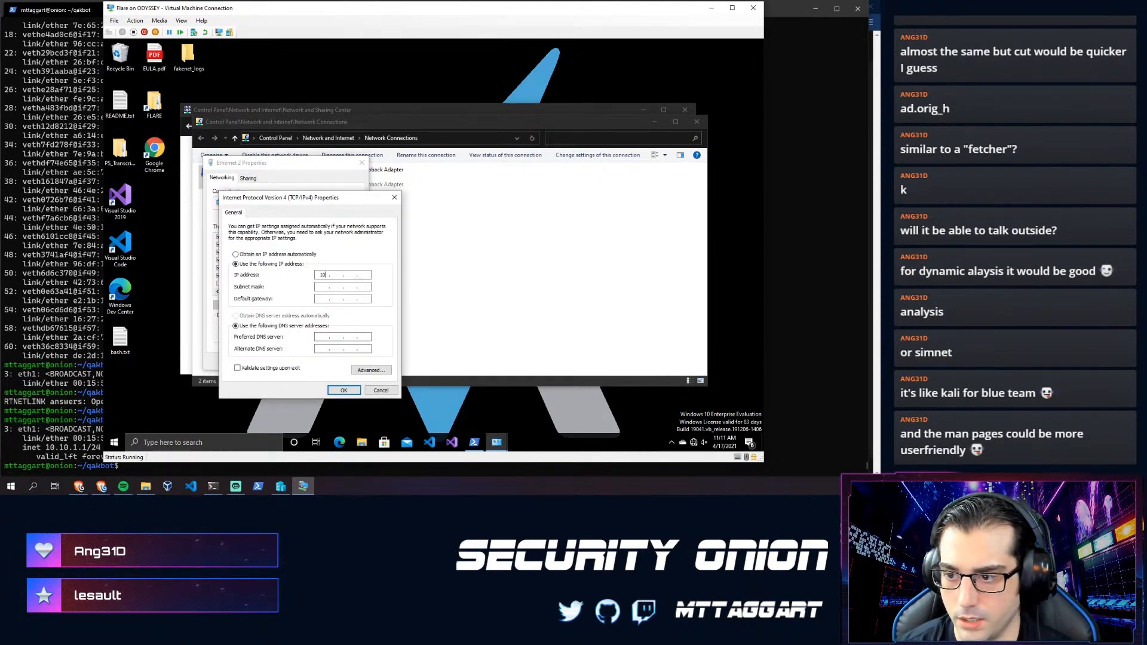
{"action": "left_click", "coordinate": [336, 275]}
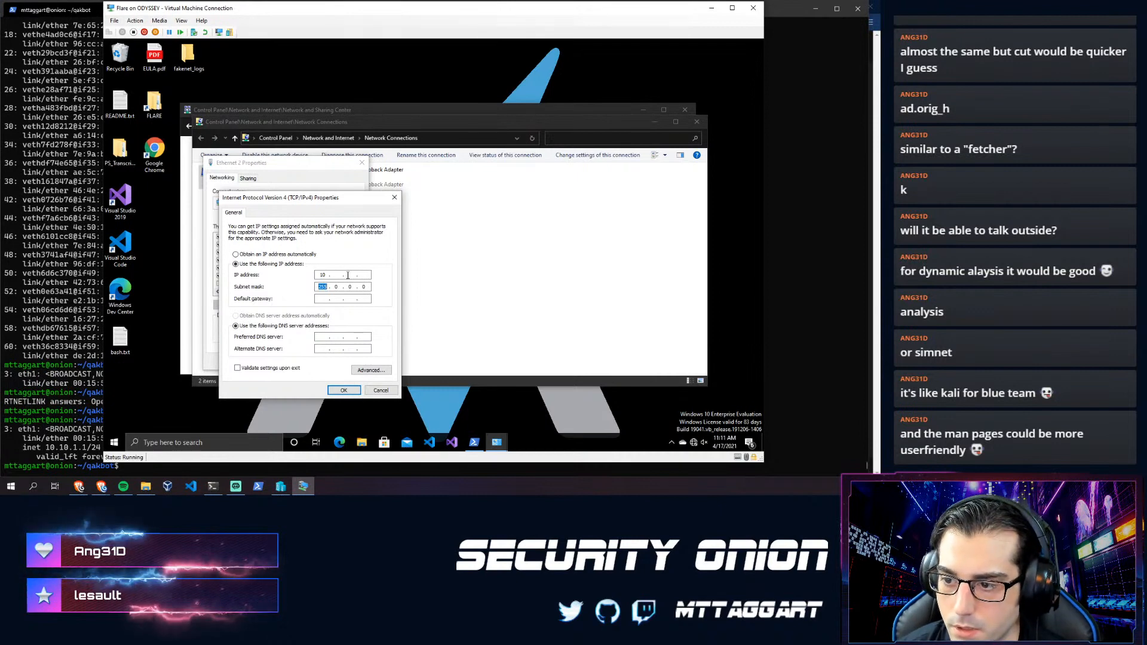
{"action": "type", "text": "10."}
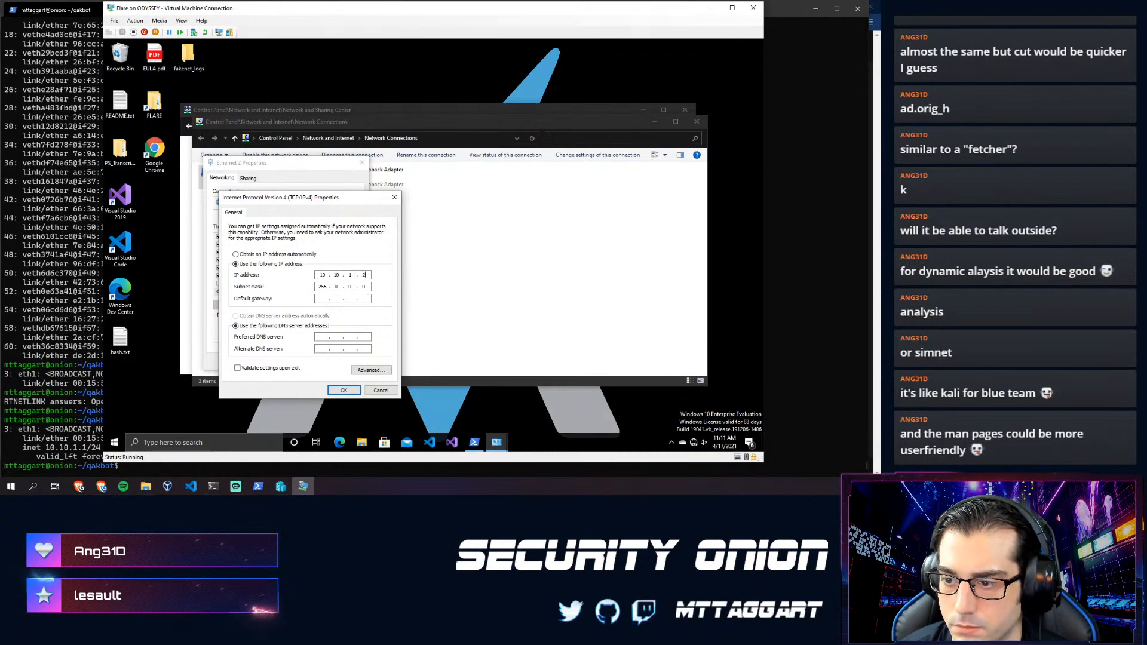
{"action": "left_click", "coordinate": [336, 287]}
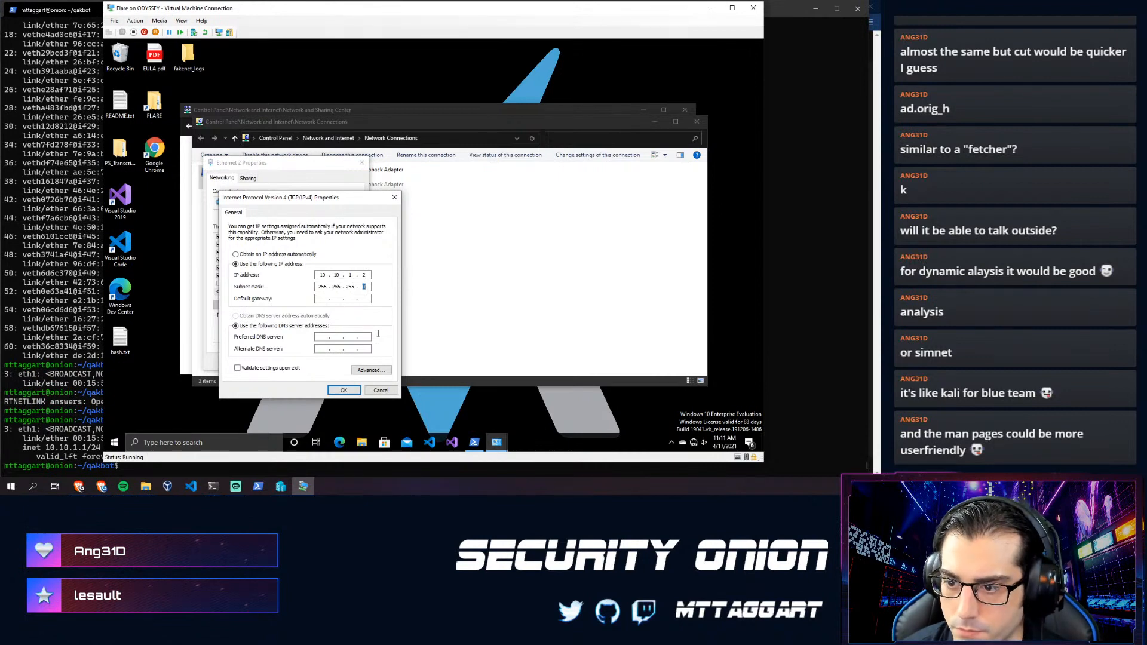
{"action": "left_click", "coordinate": [329, 303]}
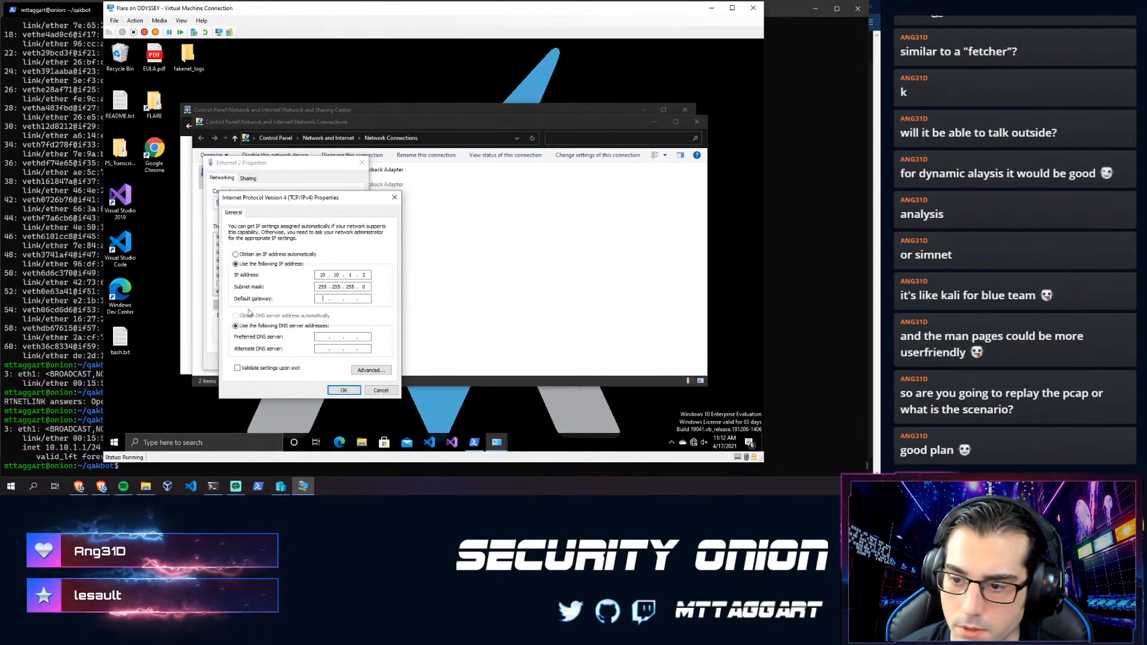
{"action": "left_click", "coordinate": [341, 390]}
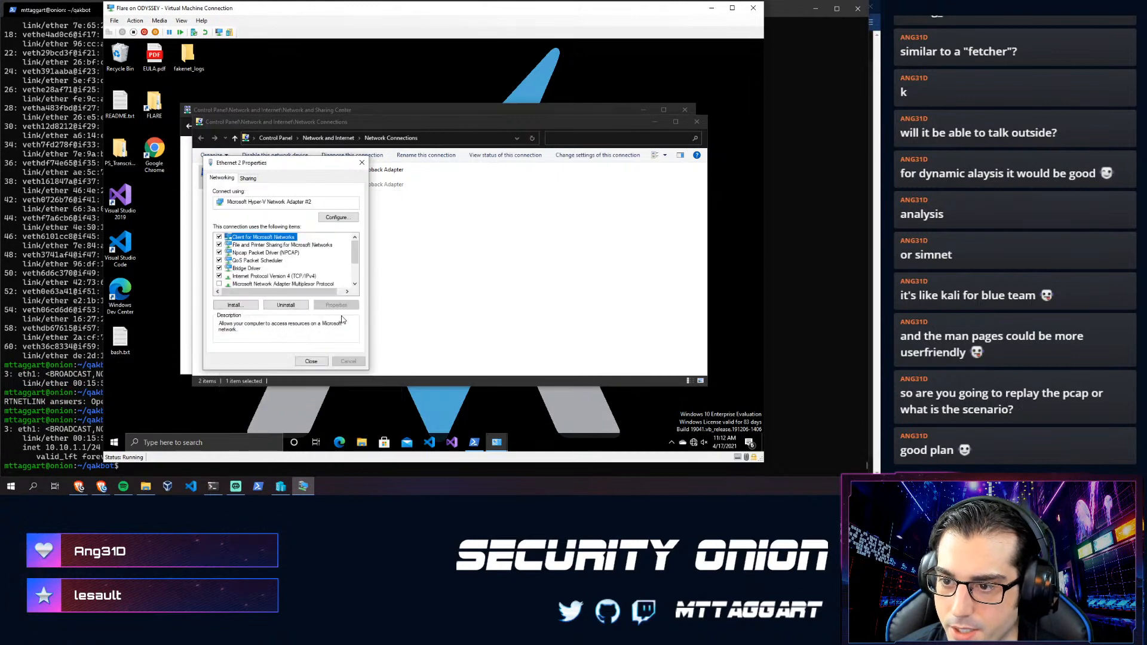
{"action": "left_click", "coordinate": [311, 361]}
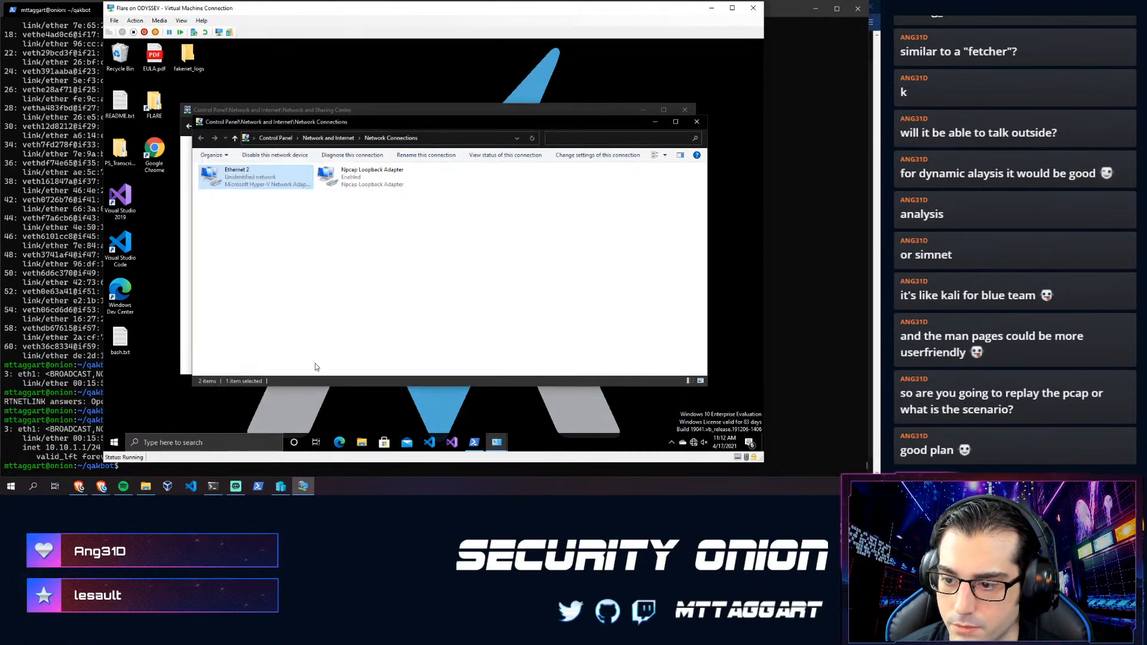
- Check the Flare VM's IP configuration with ipconfig in its PowerShell console
{"action": "left_click", "coordinate": [474, 442]}
{"action": "left_click", "coordinate": [357, 313]}
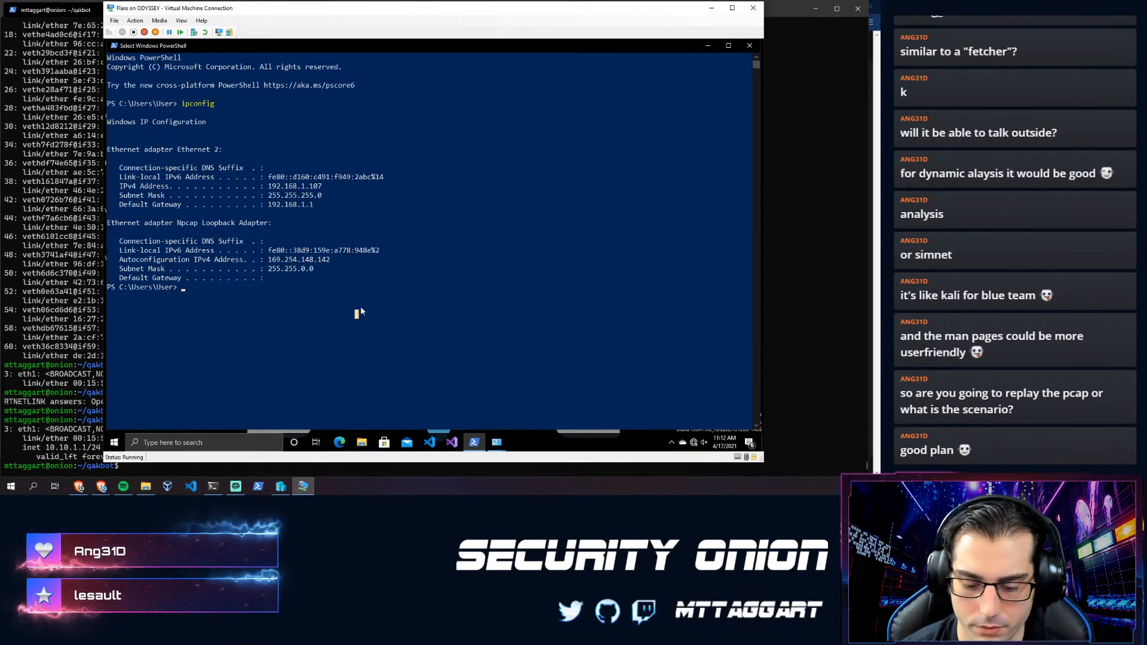
{"action": "type", "text": "ipconfig"}
{"action": "key", "text": "Return"}
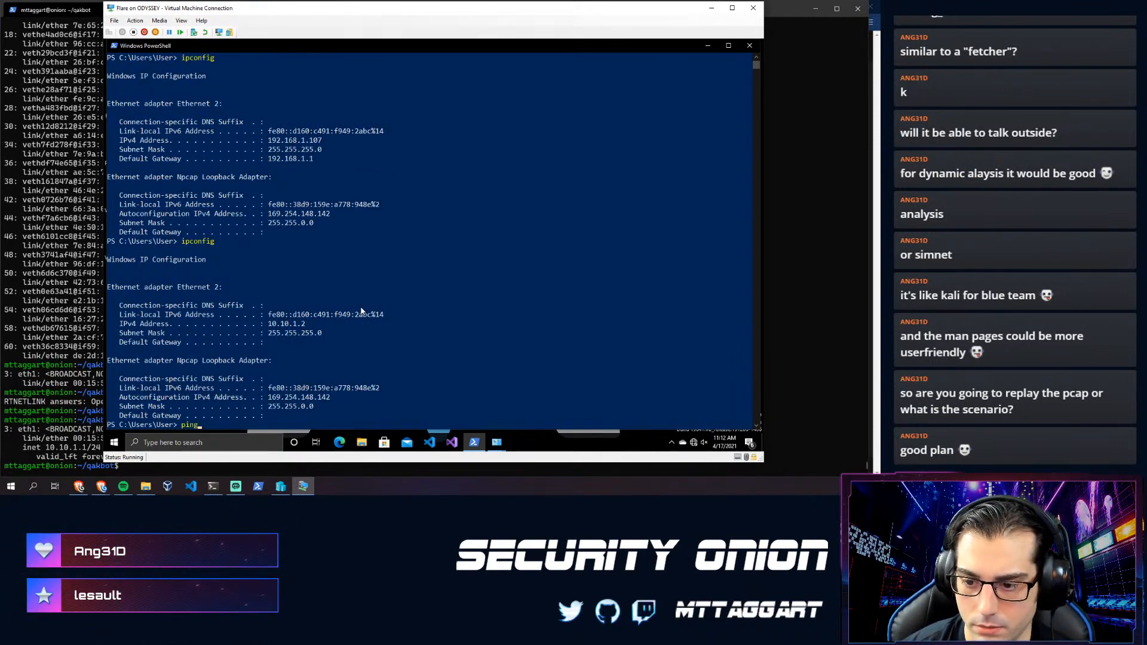
- Ping 10.10.1.1 from the Flare VM and get 'Destination host unreachable'
{"action": "type", "text": "ping 10.10.1.1"}
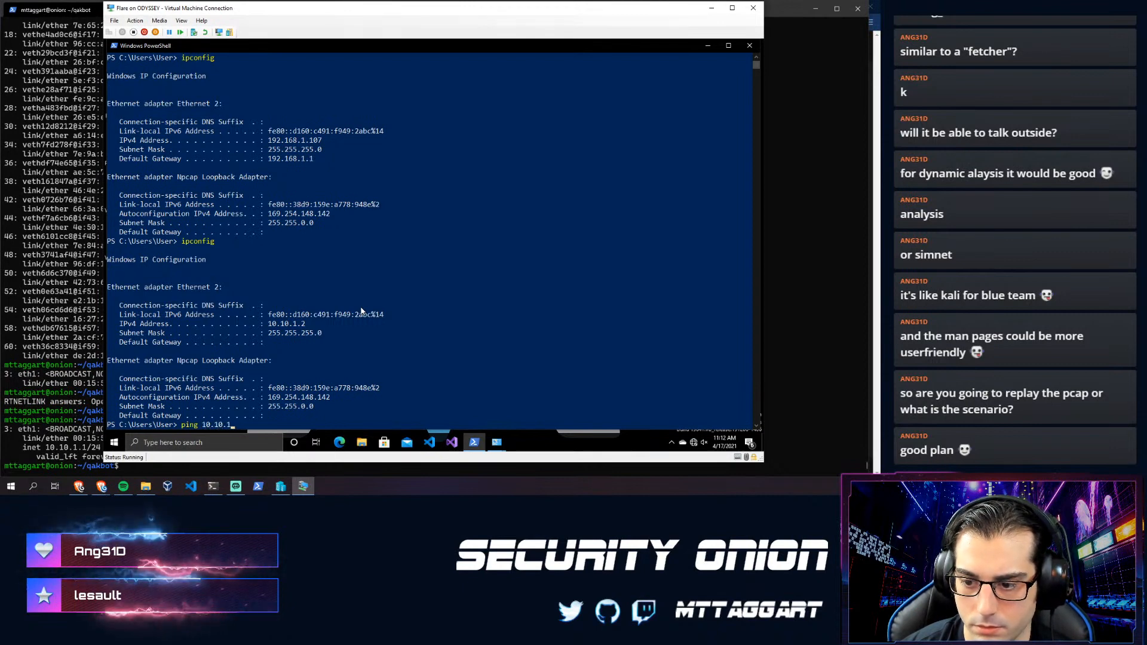
{"action": "key", "text": "Return"}
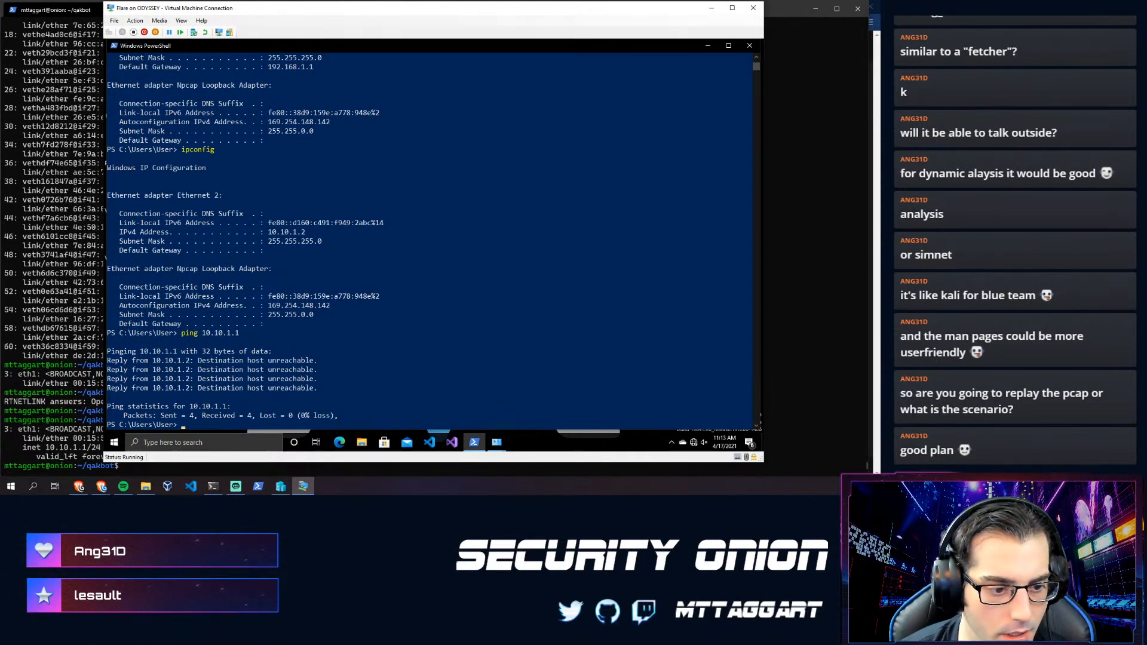
{"action": "left_click", "coordinate": [280, 486]}
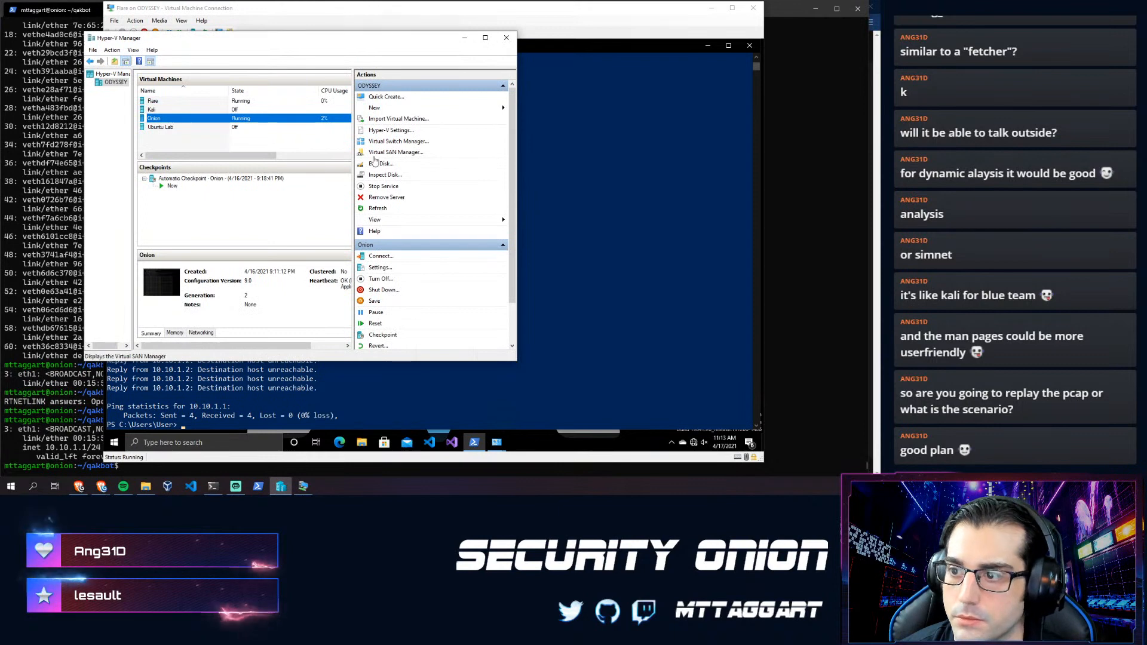
- Confirm in Virtual Switch Manager that Isolation Lab is a private switch, then cancel without changes
{"action": "left_click", "coordinate": [385, 142]}
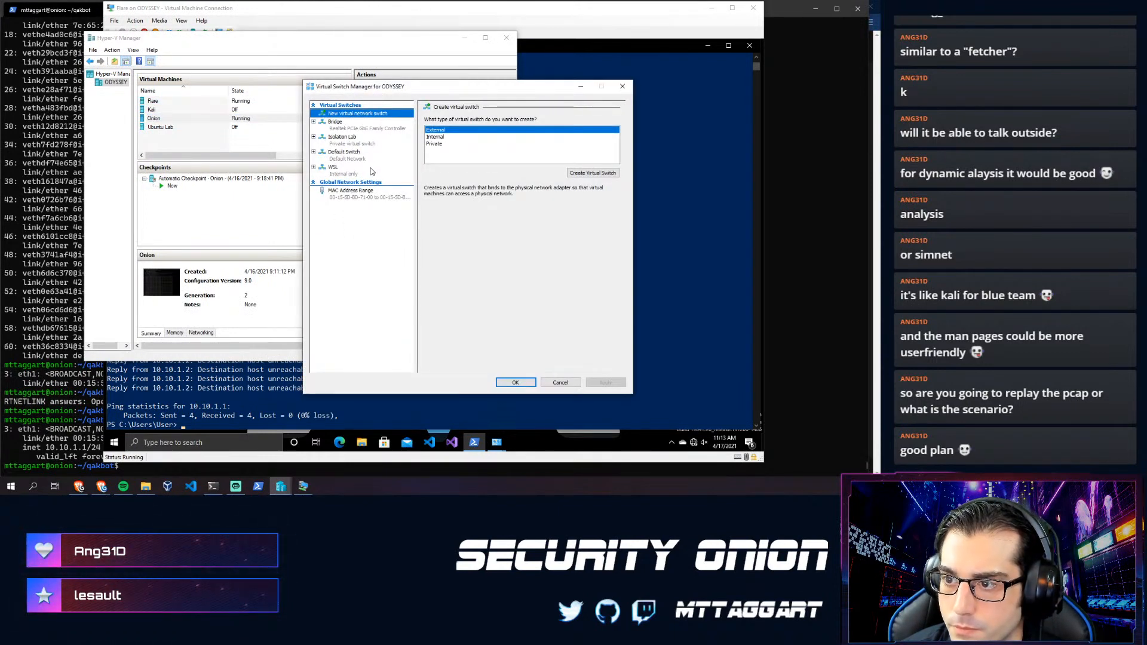
{"action": "left_click", "coordinate": [353, 142]}
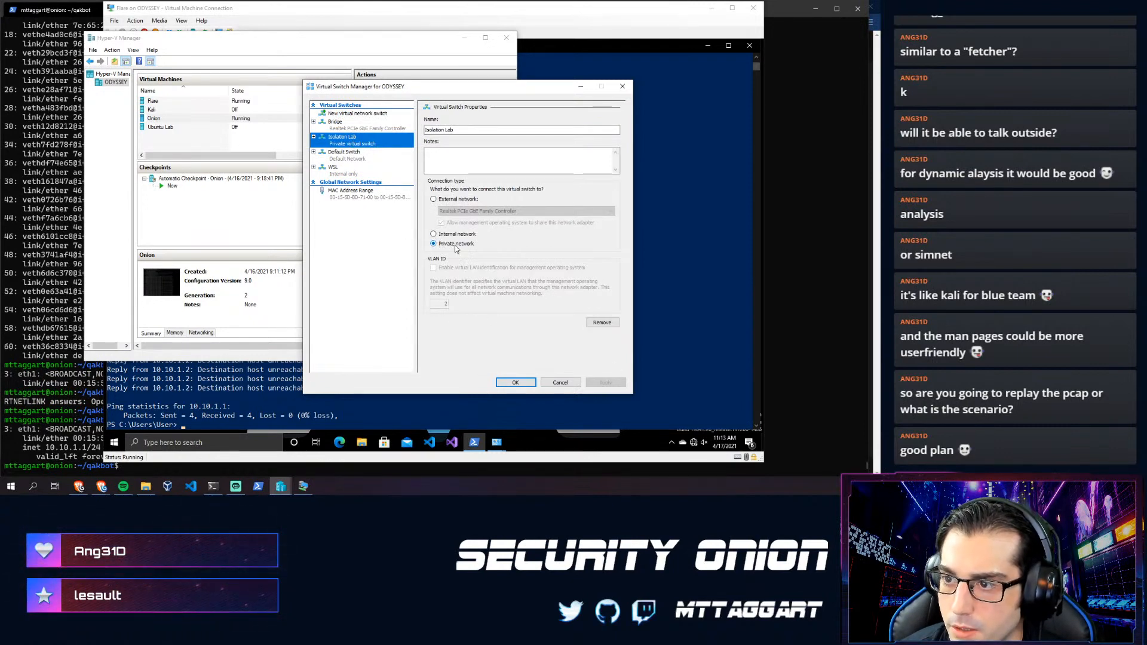
{"action": "left_click", "coordinate": [377, 116]}
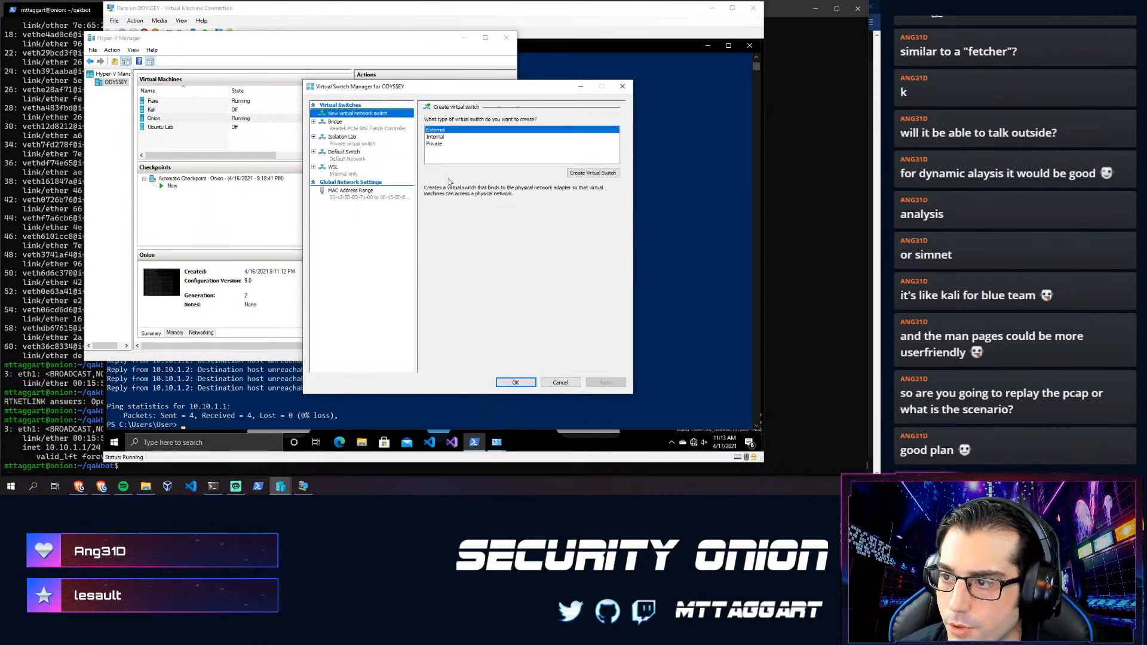
{"action": "left_click", "coordinate": [439, 145]}
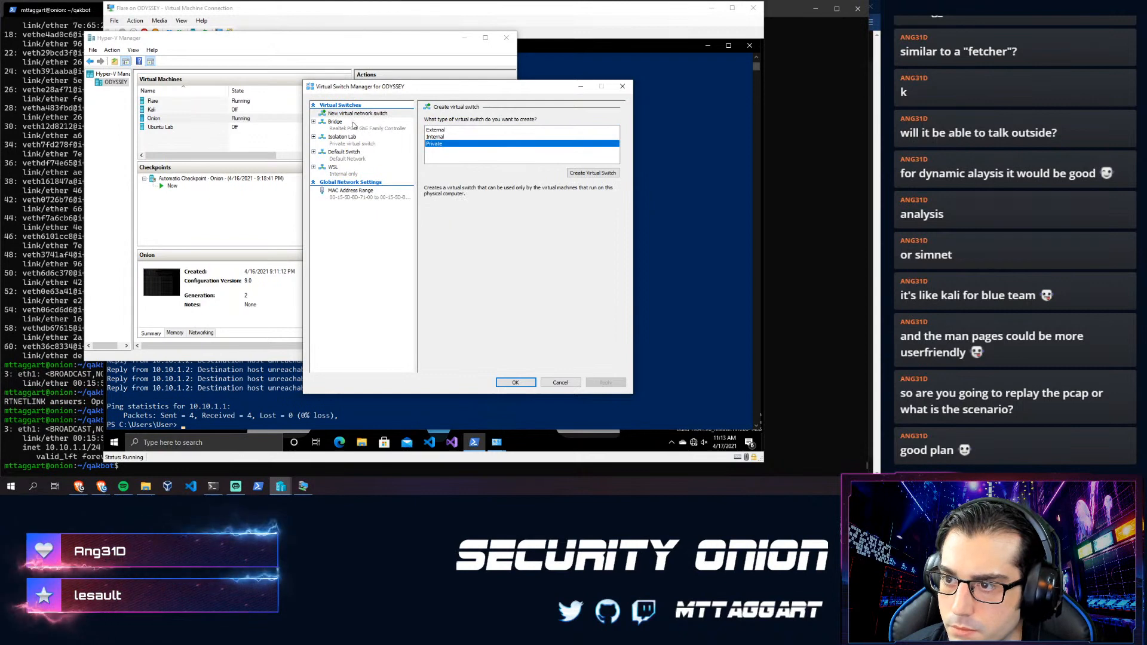
{"action": "left_click", "coordinate": [556, 384]}
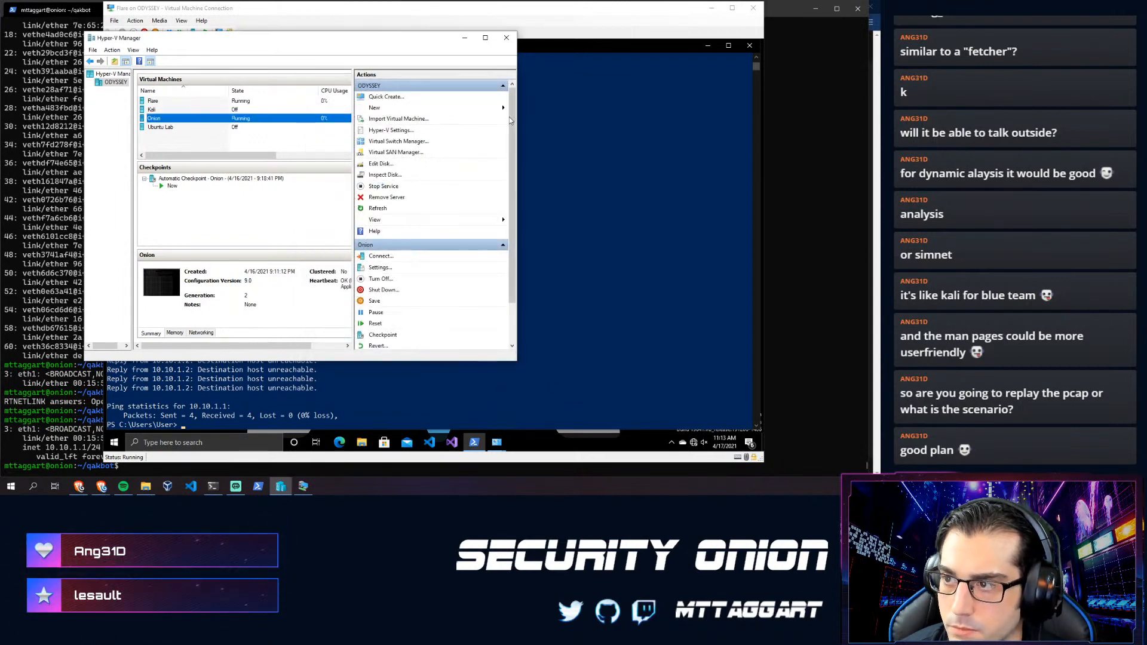
{"action": "left_click", "coordinate": [562, 219]}
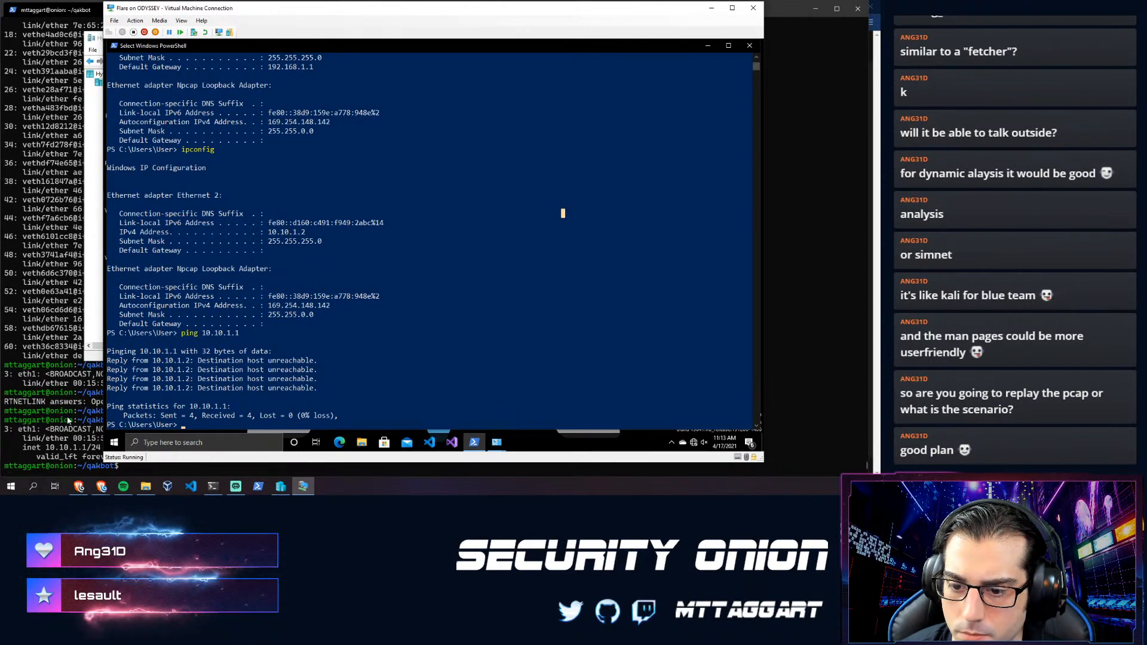
- Ping 10.10.1.2 from the Onion manager and stop it: 6 packets sent, 100% loss
{"action": "left_click", "coordinate": [64, 417]}
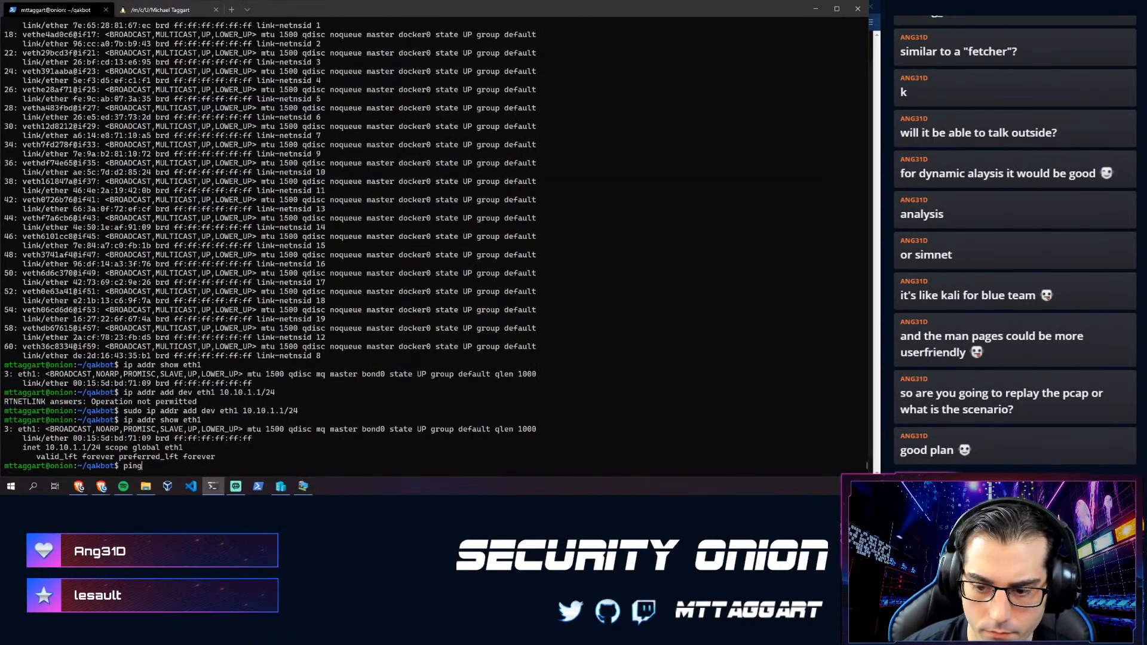
{"action": "type", "text": "ping 10.190"}
{"action": "key", "text": "BackSpace"}
{"action": "key", "text": "BackSpace"}
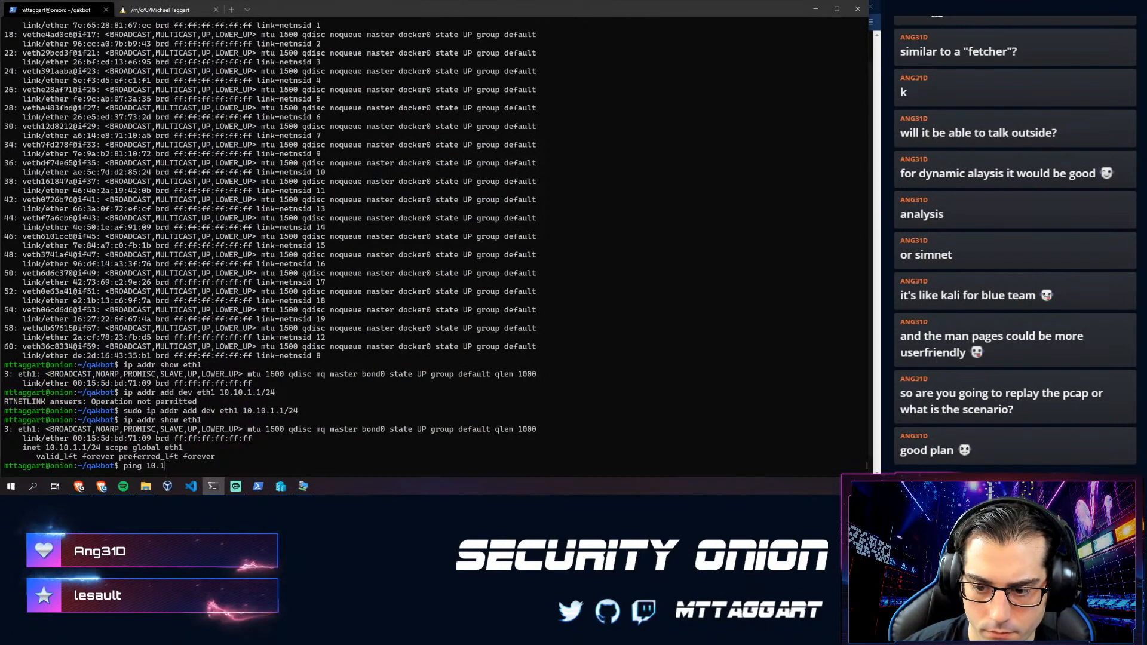
{"action": "type", "text": "0.1."}
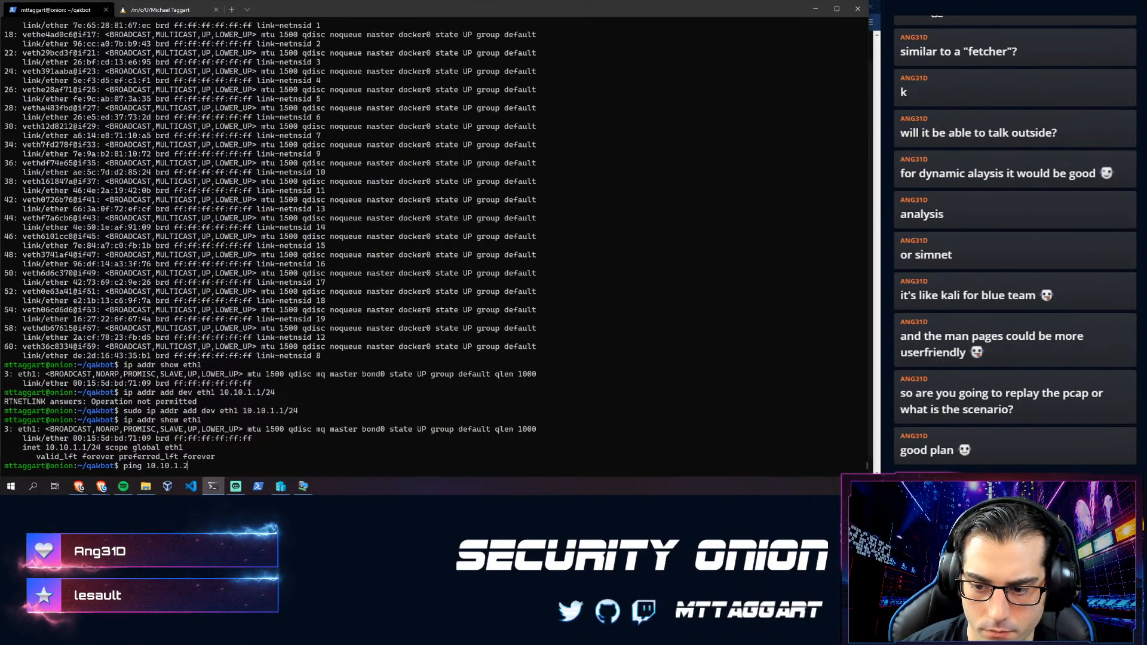
{"action": "type", "text": "2"}
{"action": "key", "text": "Return"}
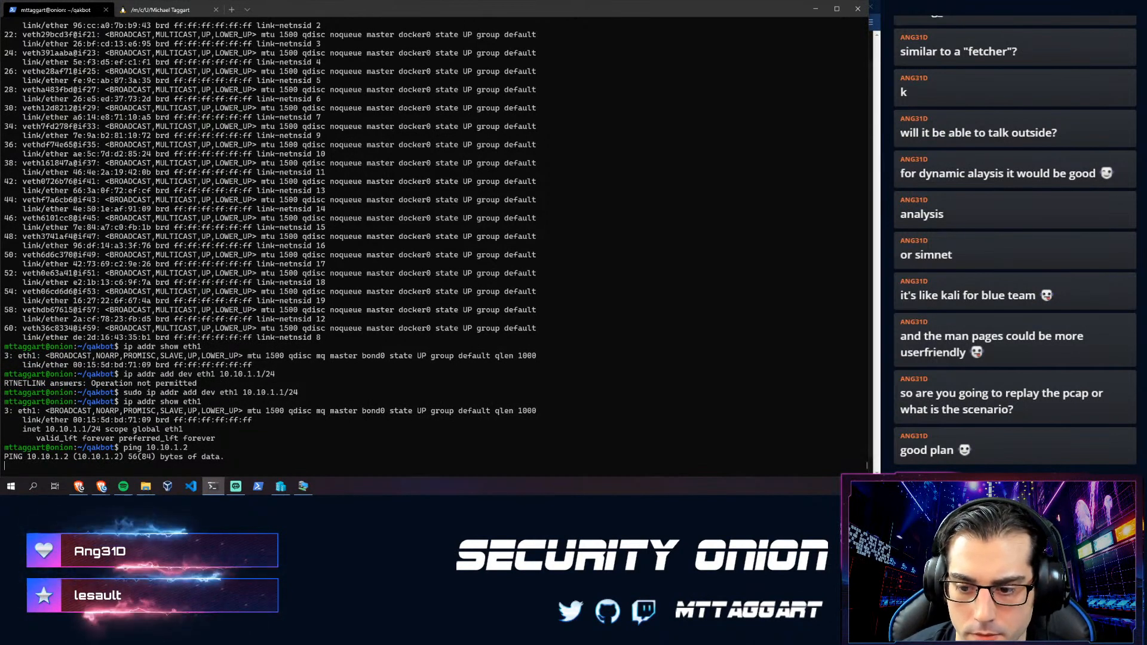
{"action": "key", "text": "ctrl+c"}
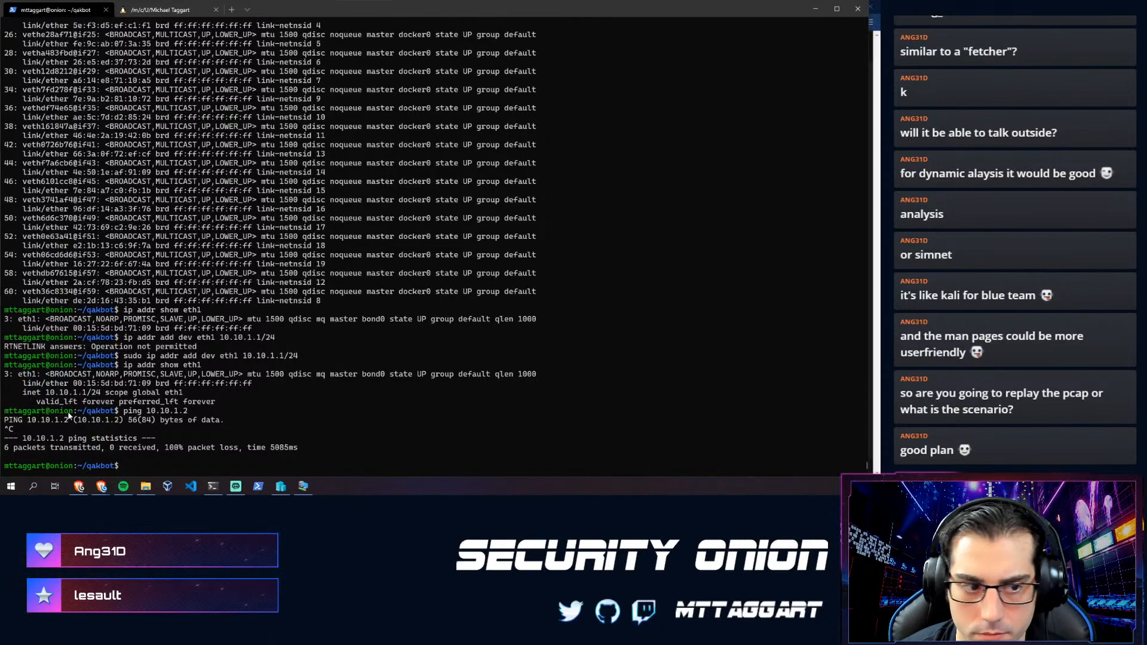
{"action": "key", "text": "alt+Tab"}
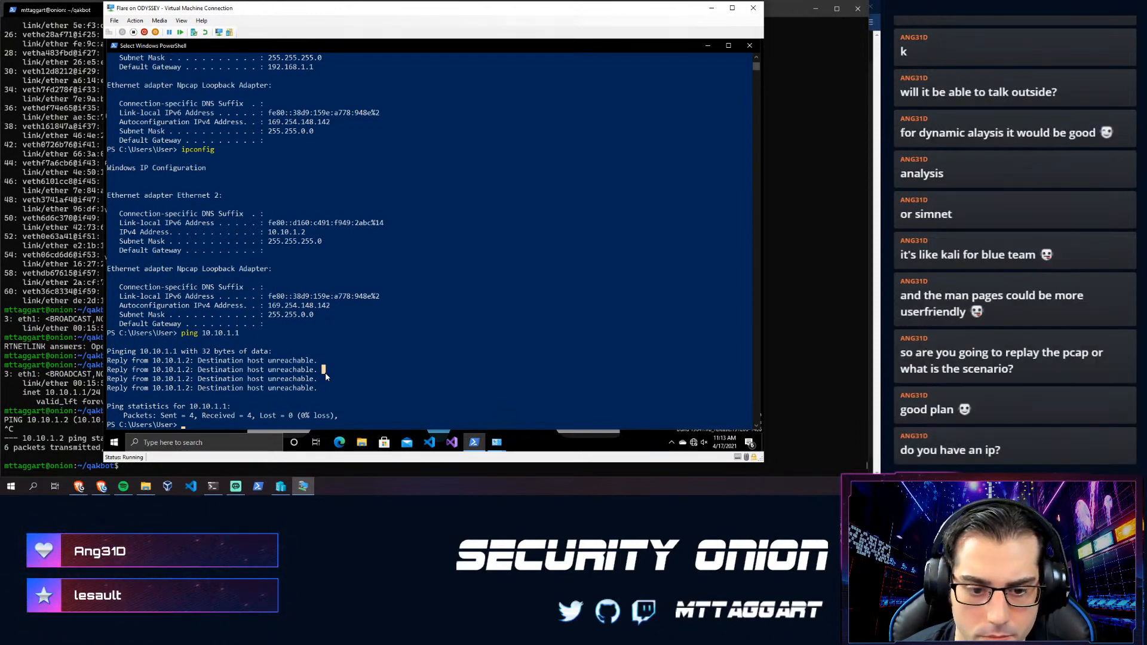
{"action": "key", "text": "BackSpace"}
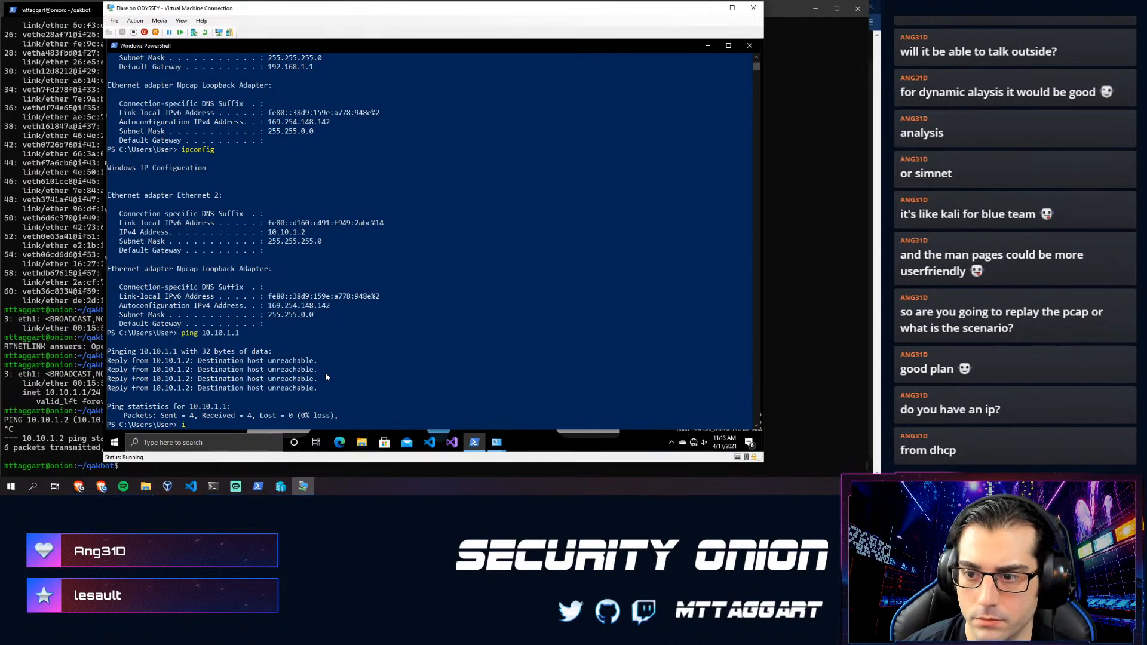
{"action": "left_click", "coordinate": [54, 375]}
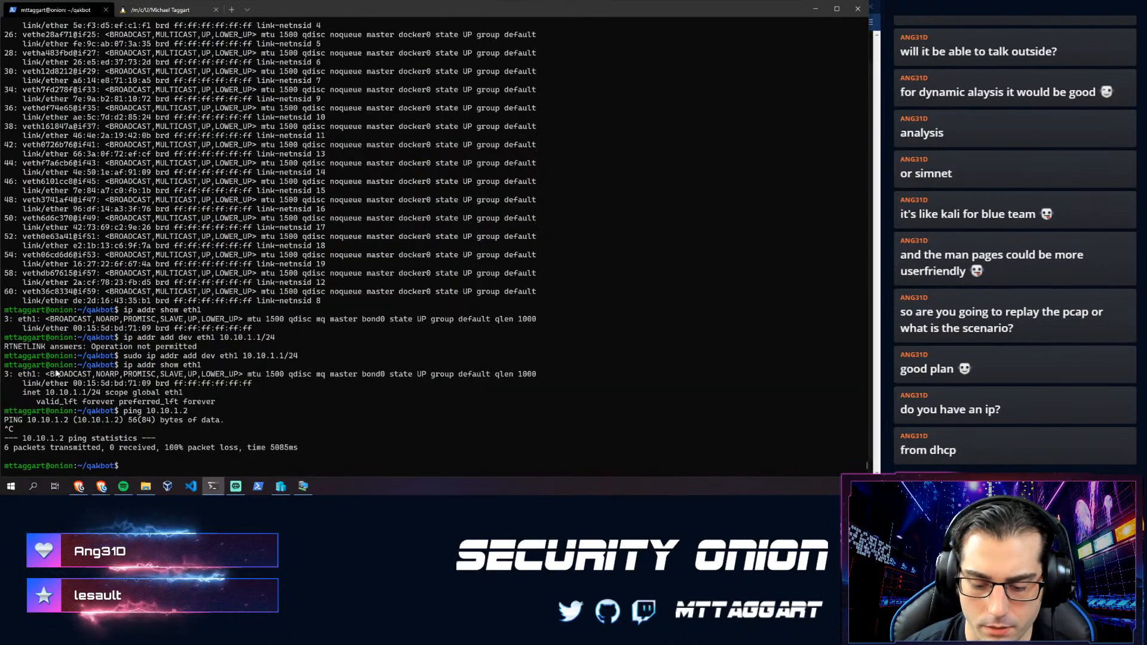
- Show eth1 with ip addr and confirm it holds 10.10.1.1/24
{"action": "key", "text": "ctrl+l"}
{"action": "type", "text": "ip addr sho"}
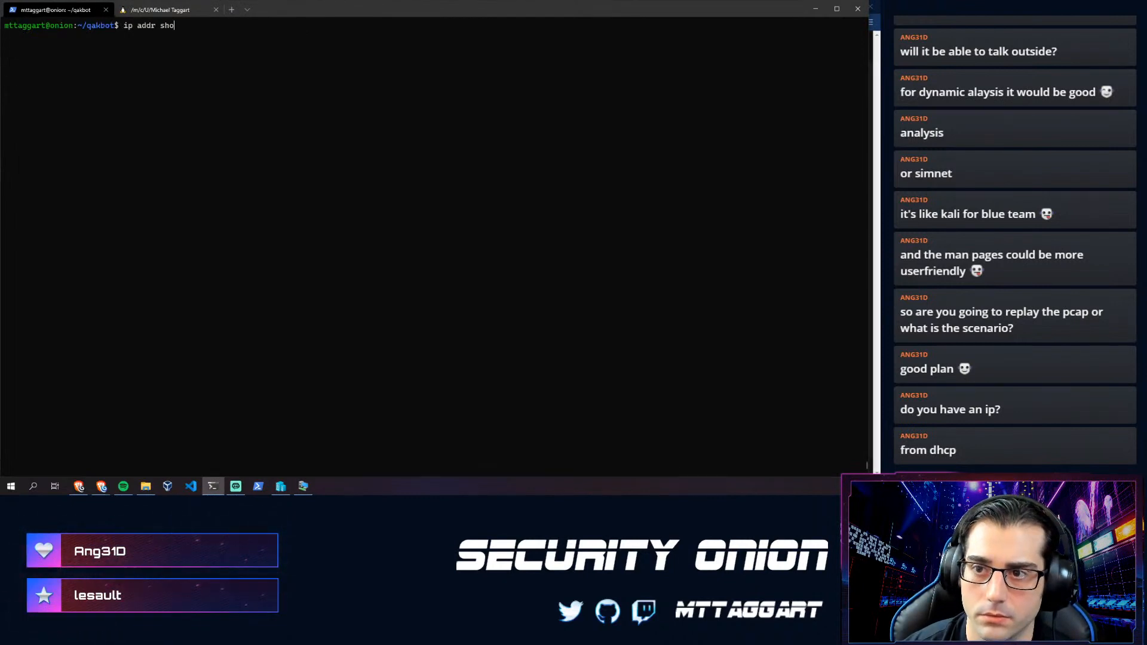
{"action": "type", "text": "w eth1"}
{"action": "key", "text": "Return"}
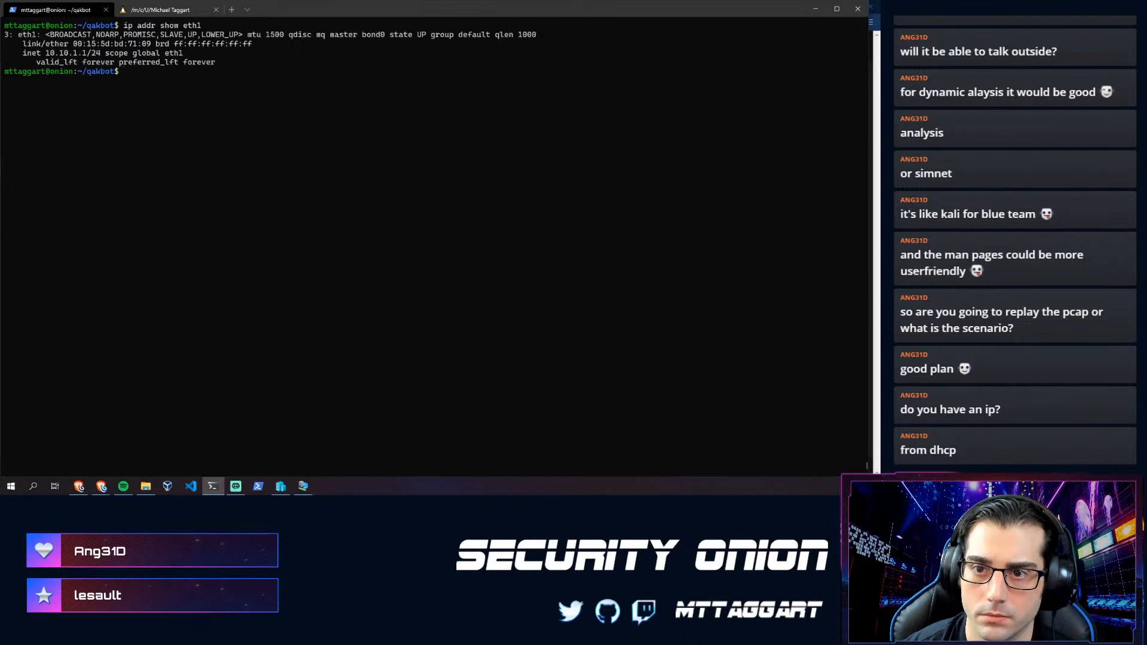
{"action": "left_click_drag", "start_coordinate": [41, 54], "coordinate": [105, 57]}
{"action": "left_click", "coordinate": [127, 112]}
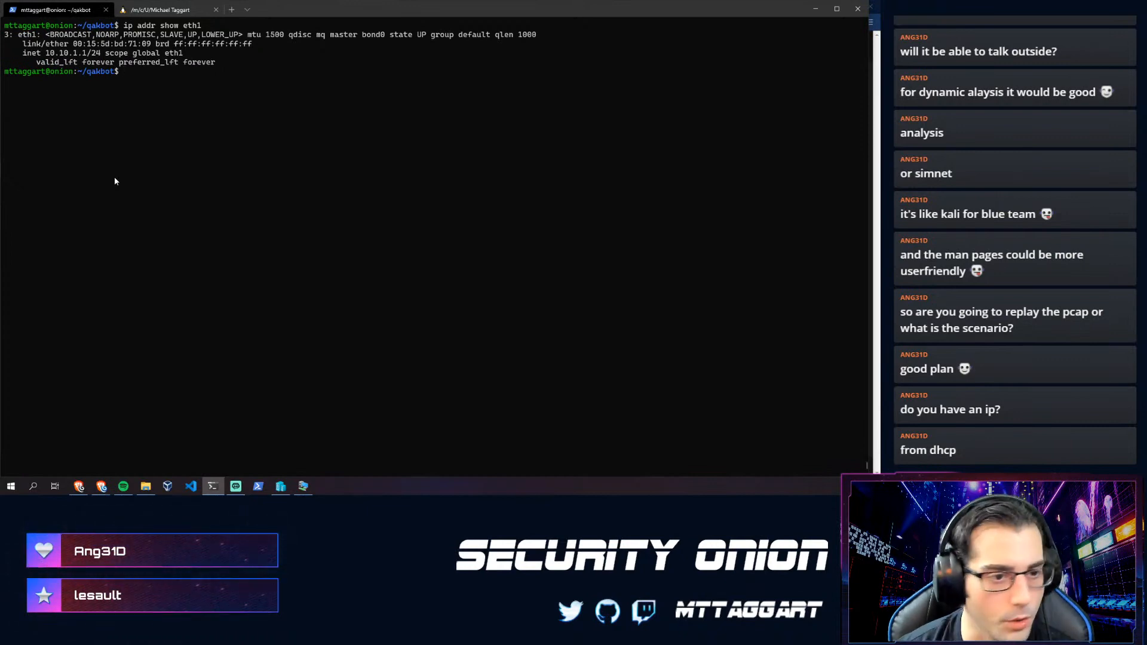
- Highlight the Flare VM's 10.10.1.2 address in its PowerShell output for comparison
{"action": "left_click", "coordinate": [304, 487]}
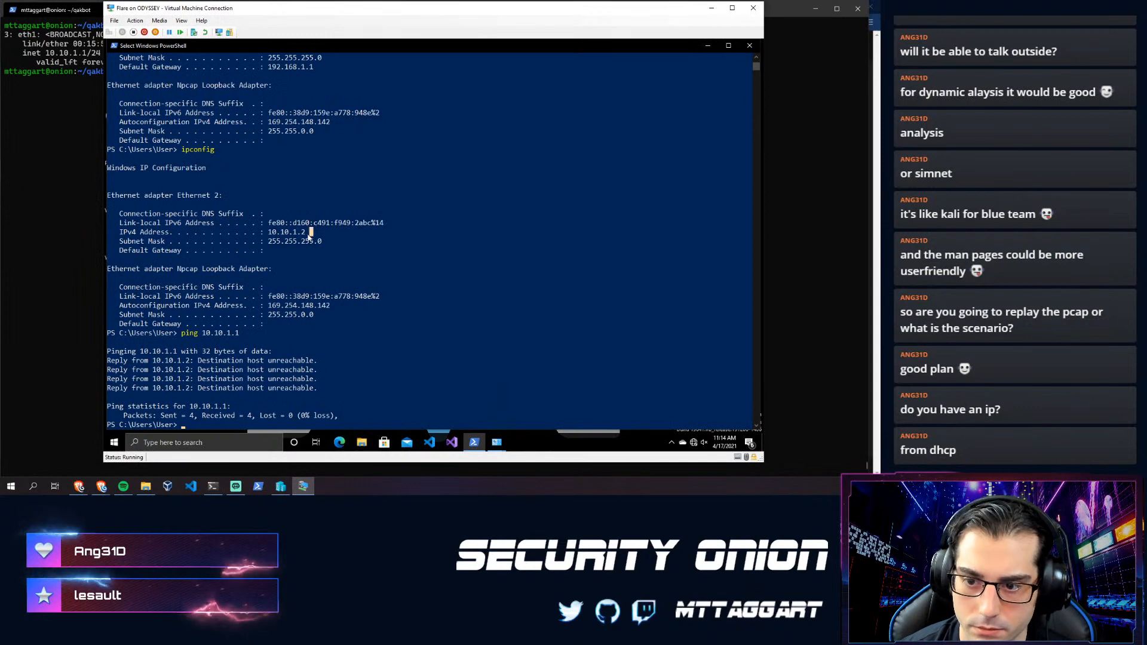
{"action": "double_click", "coordinate": [269, 233]}
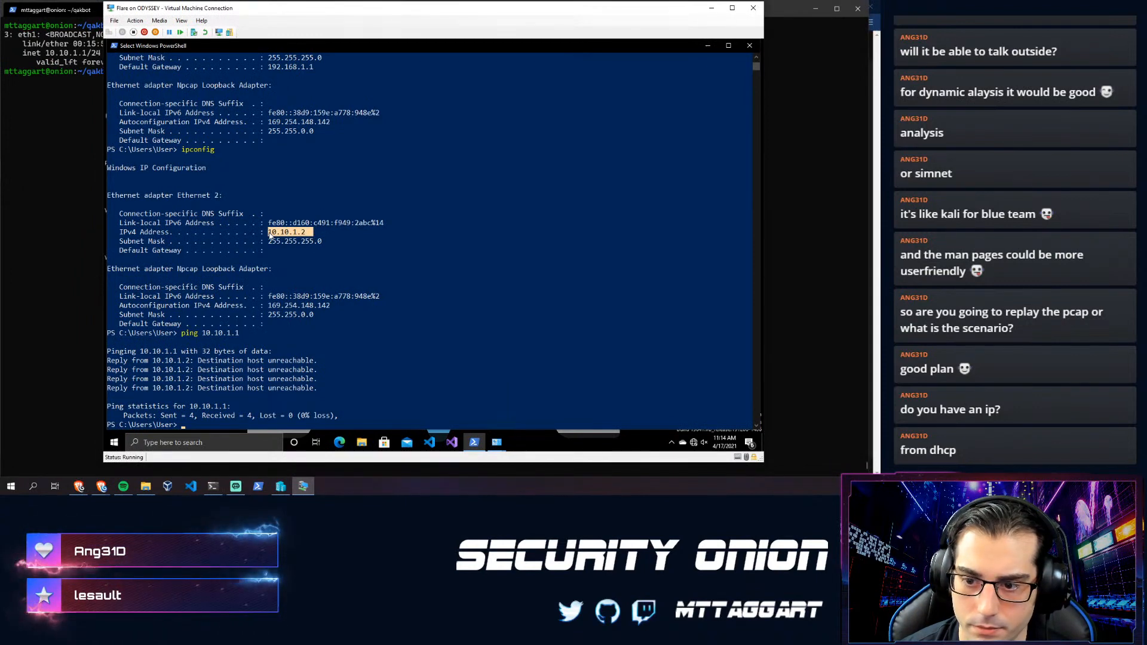
{"action": "left_click", "coordinate": [270, 233]}
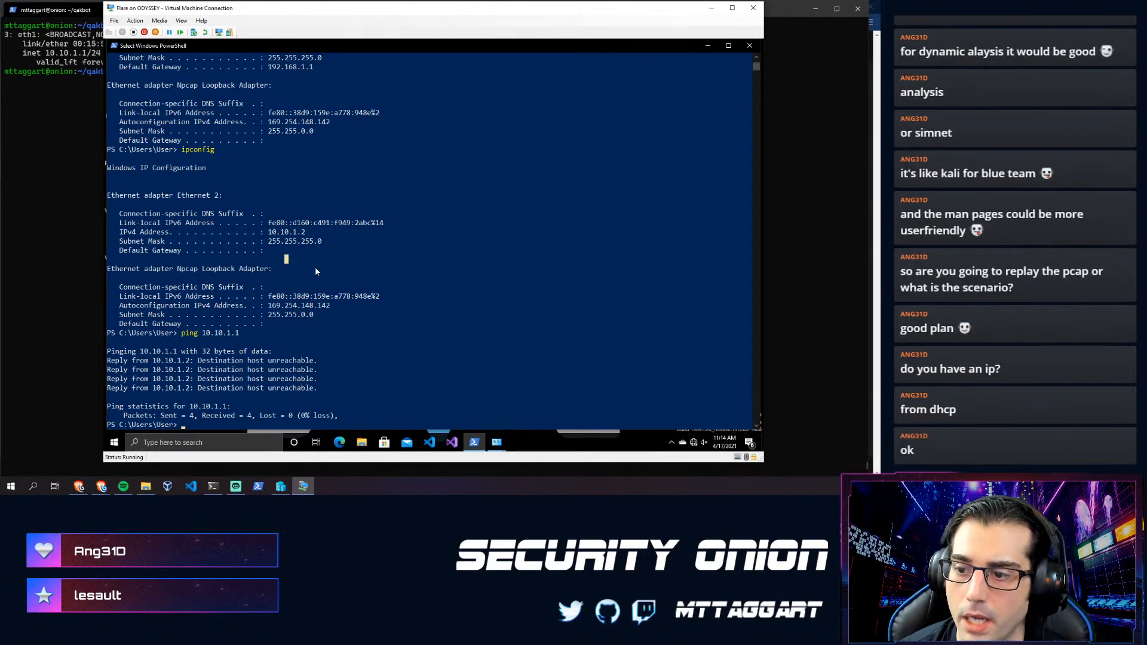
- Note the Flare VM's empty default gateway, then enter sudo so-allow in the Onion terminal
{"action": "left_click", "coordinate": [273, 251]}
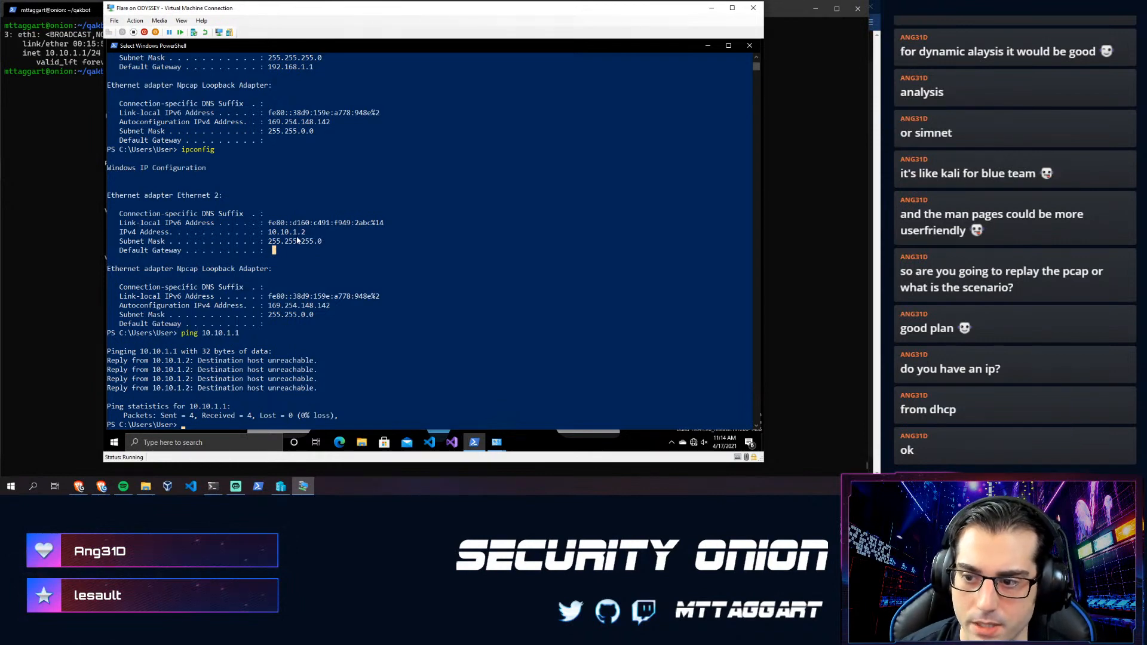
{"action": "left_click", "coordinate": [80, 180]}
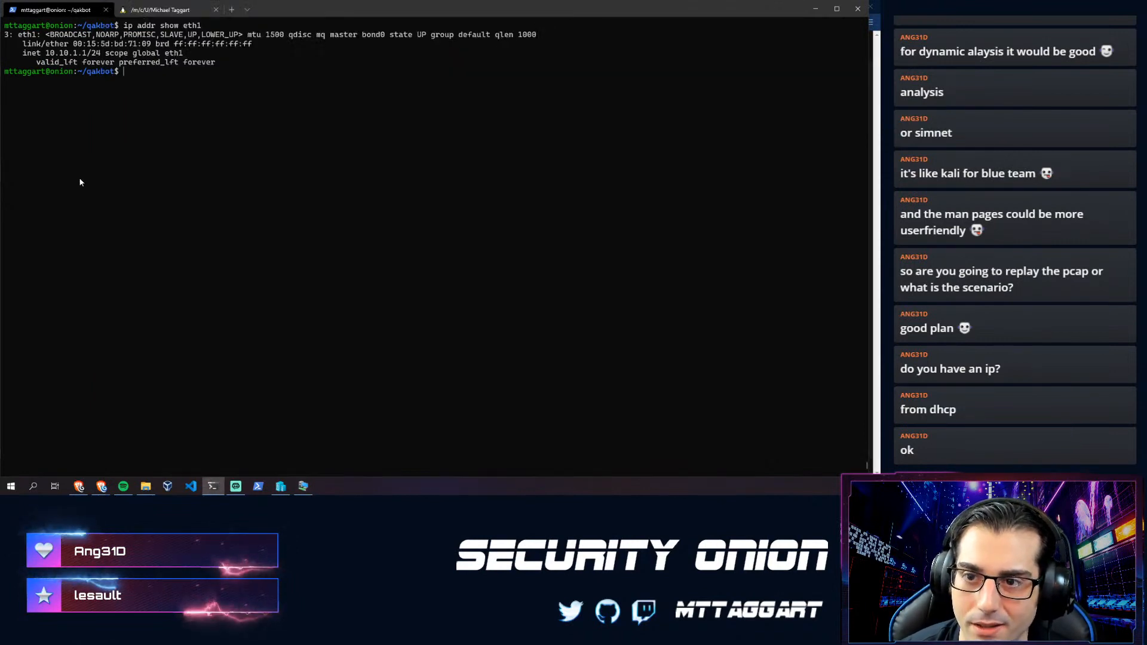
{"action": "type", "text": "sudo so-allow"}
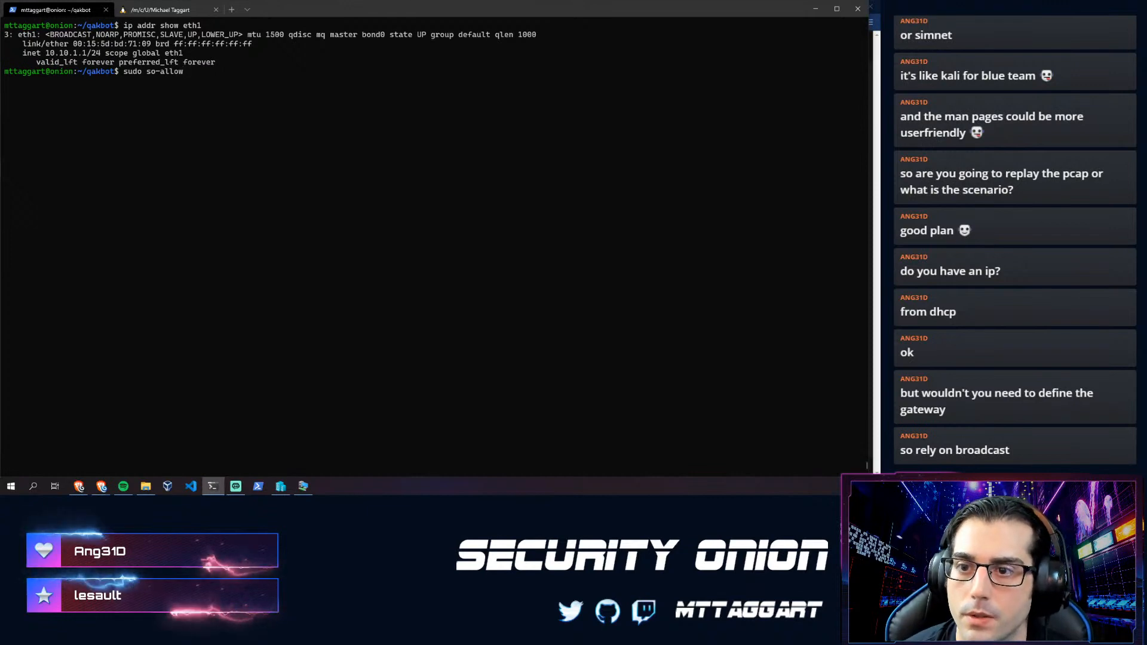
- Run so-allow, pick option b (Logstash Beat) and allow 10.10.1.0/24
{"action": "key", "text": "Return"}
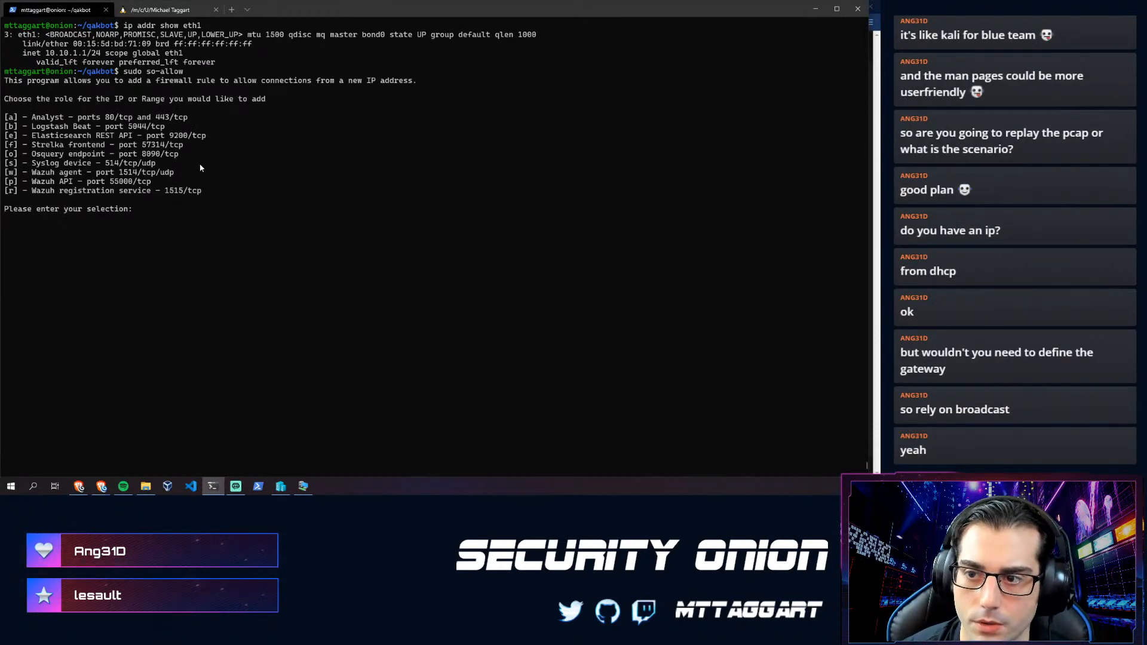
{"action": "type", "text": "b"}
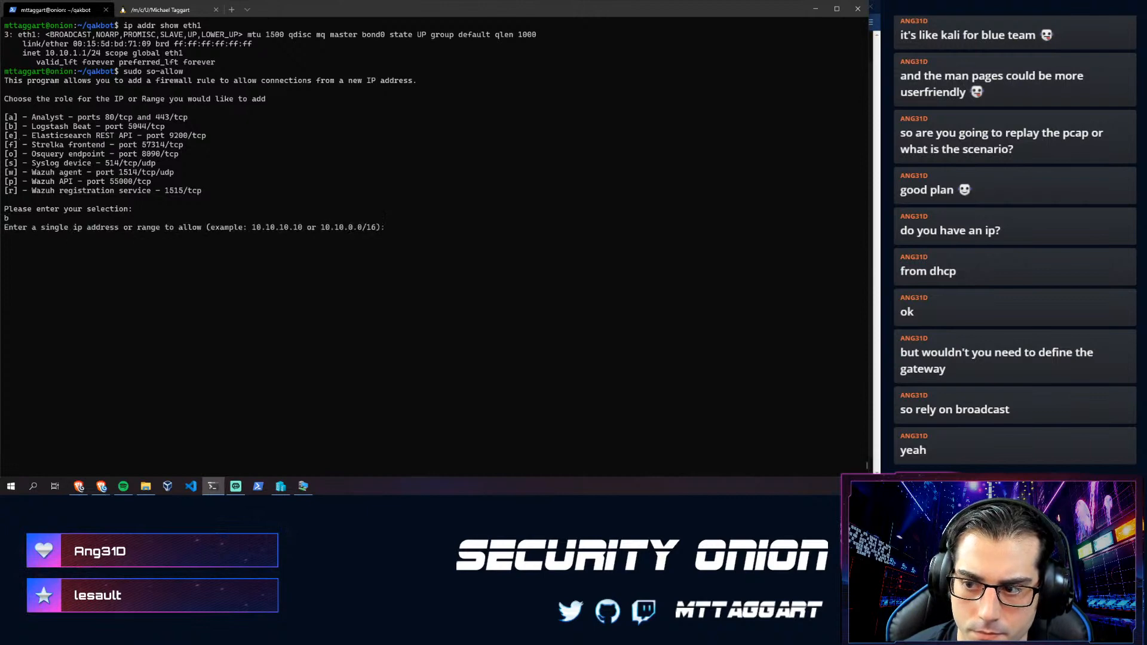
{"action": "type", "text": "10."}
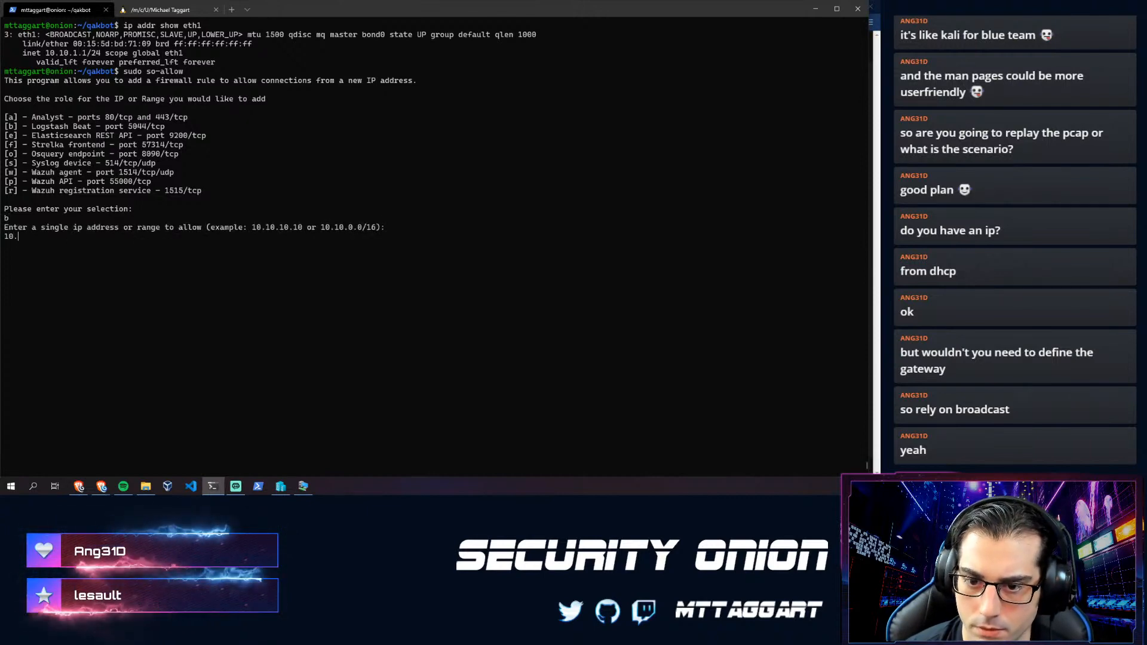
{"action": "type", "text": "10.1.0/24"}
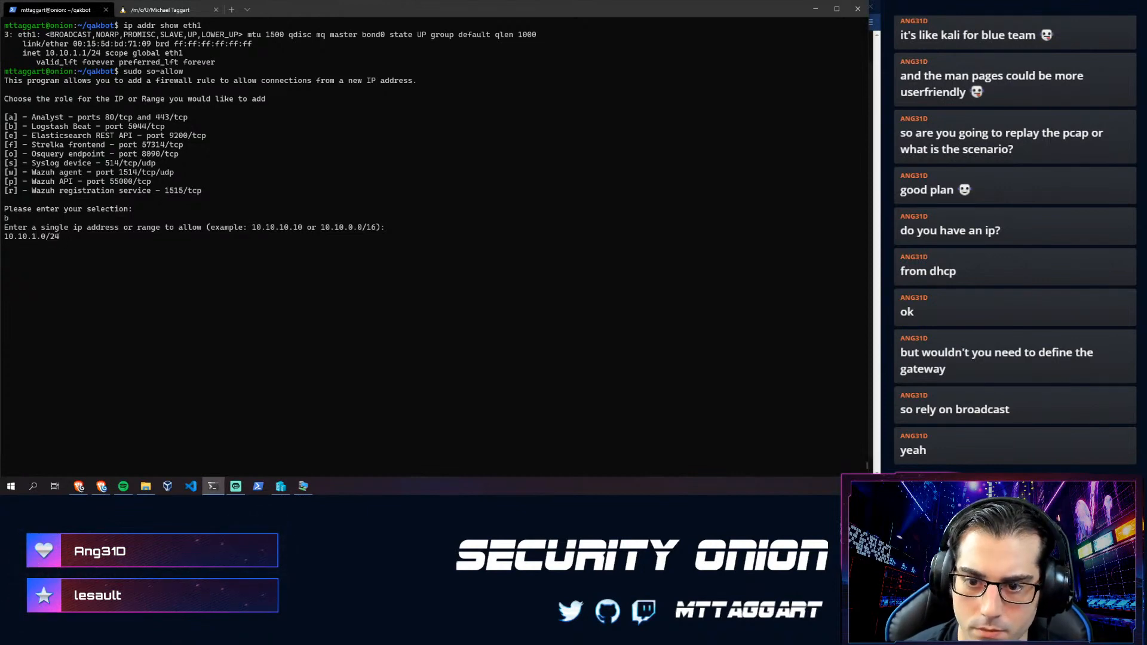
{"action": "key", "text": "Return"}
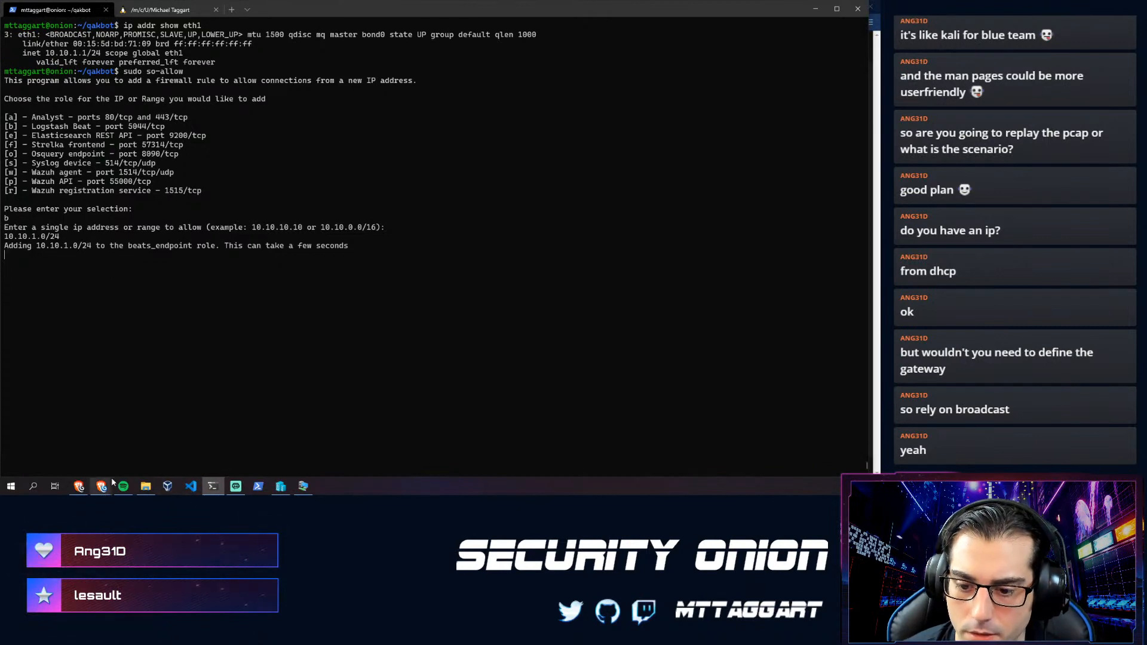
- Save winlogbeat-oss-7.11.2-windows-x86_64.msi into Downloads and show it in its folder
{"action": "mouse_move", "coordinate": [110, 489]}
{"action": "left_click", "coordinate": [180, 472]}
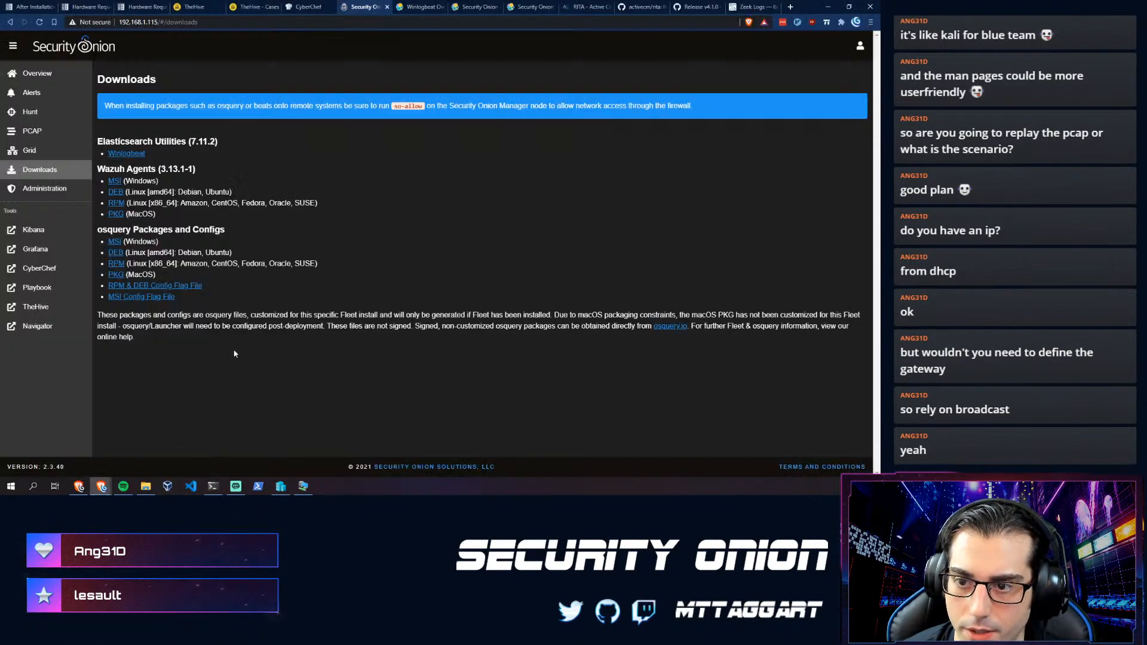
{"action": "left_click", "coordinate": [127, 156]}
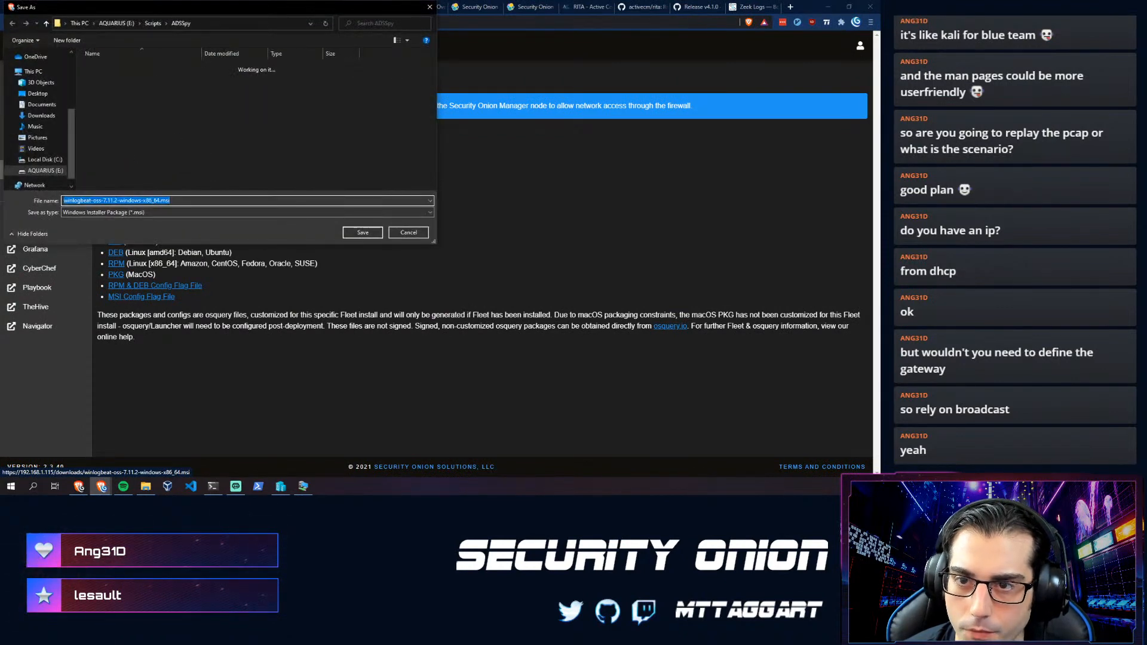
{"action": "left_click", "coordinate": [37, 116]}
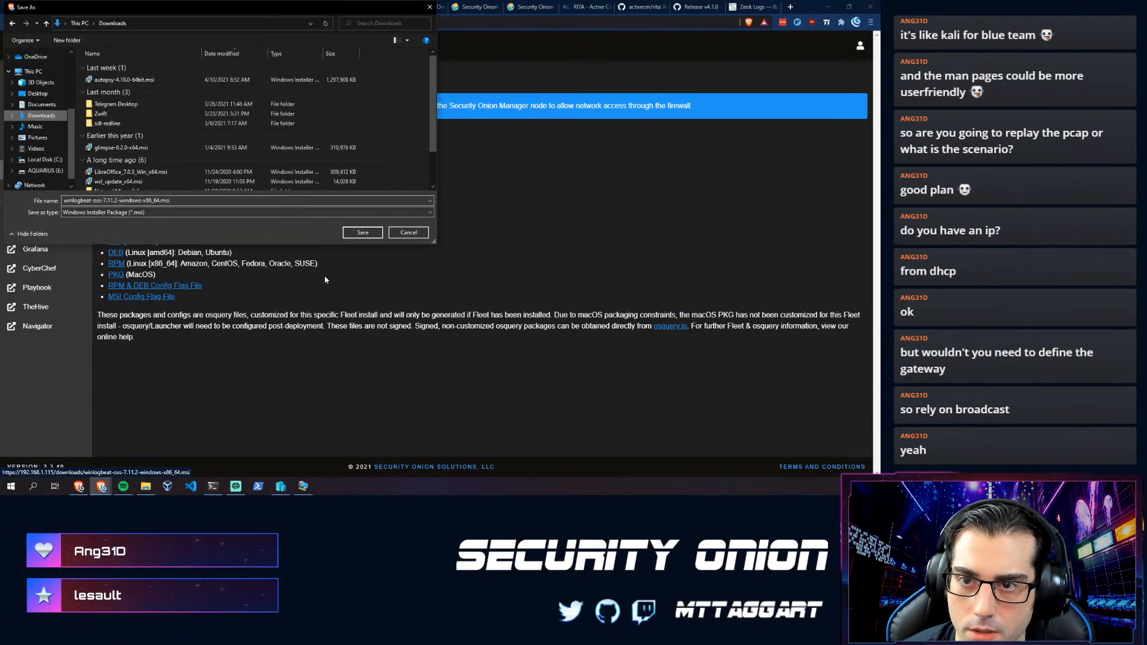
{"action": "left_click", "coordinate": [363, 233]}
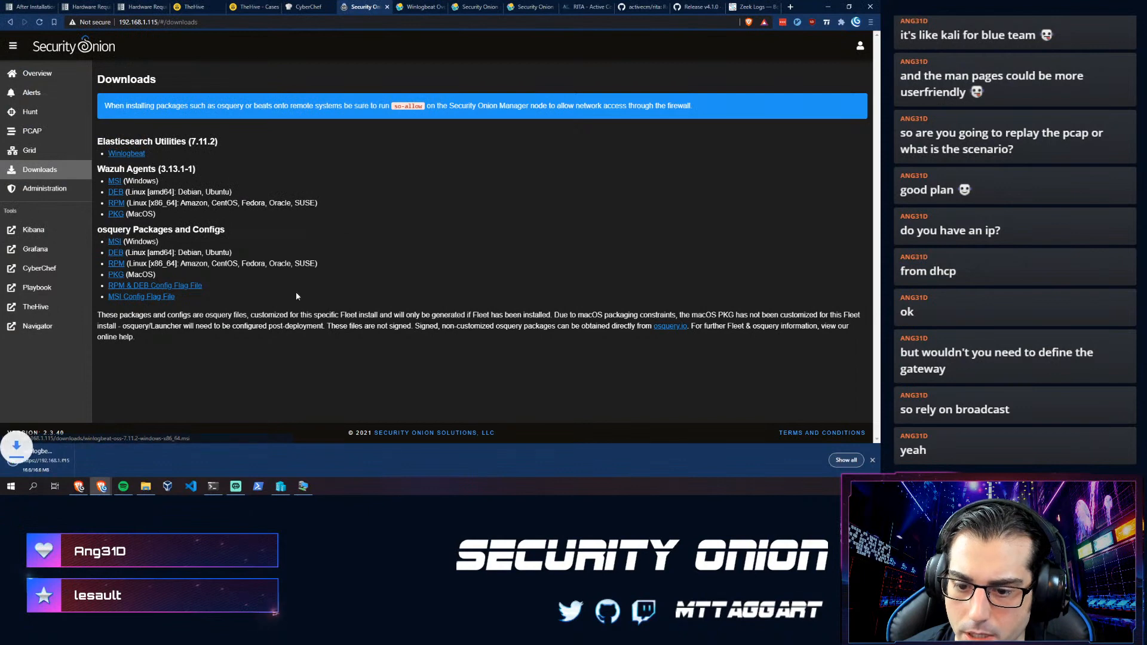
{"action": "left_click", "coordinate": [99, 460]}
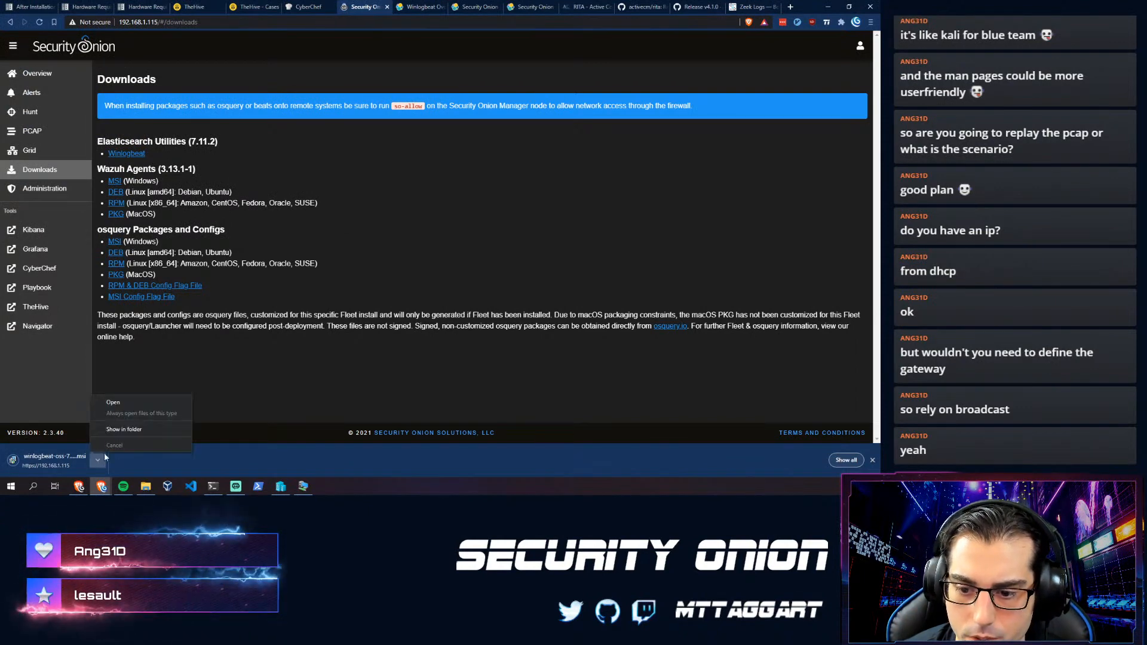
{"action": "left_click", "coordinate": [124, 430]}
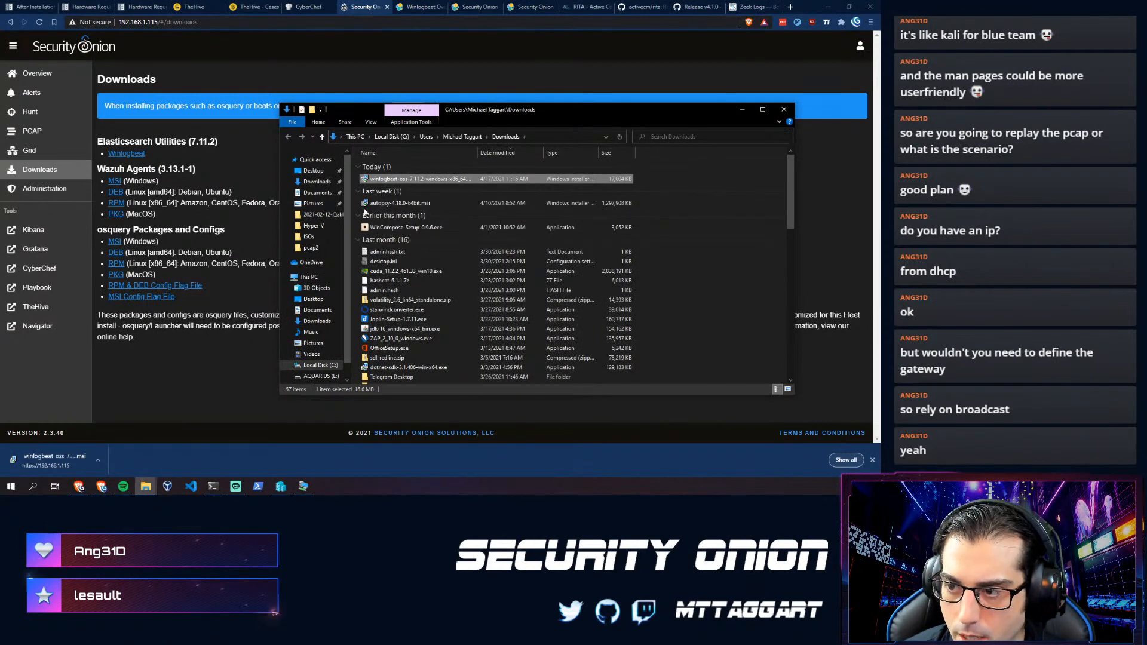
{"action": "left_click", "coordinate": [303, 487]}
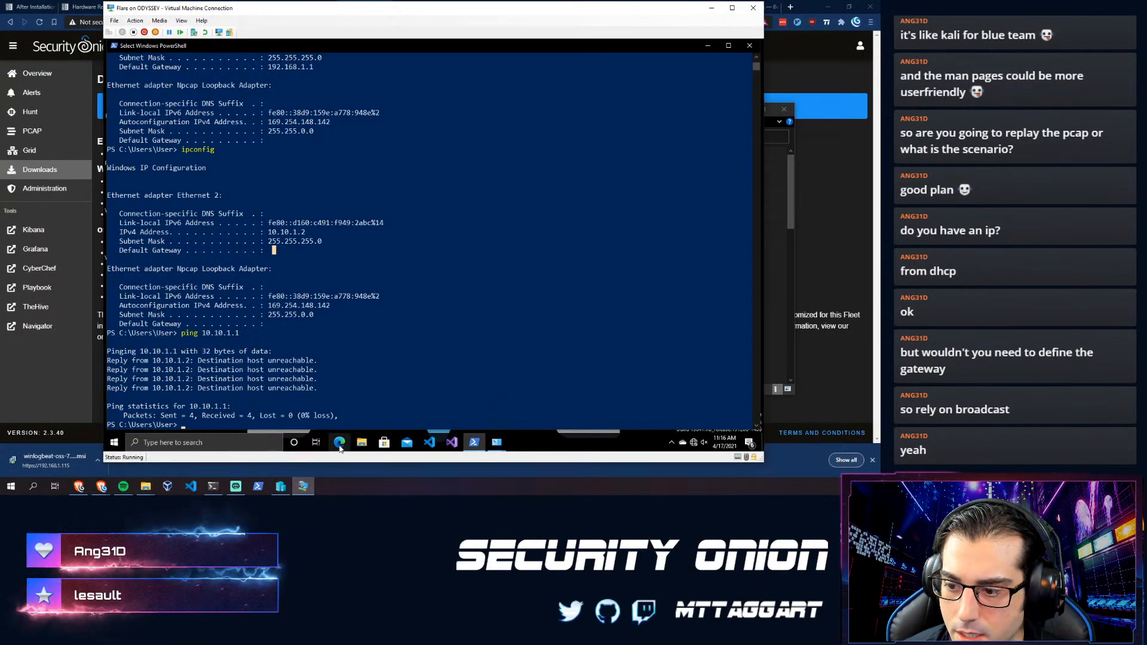
- Locate and select the winlogbeat installer in the VM's Downloads folder
{"action": "left_click", "coordinate": [361, 442]}
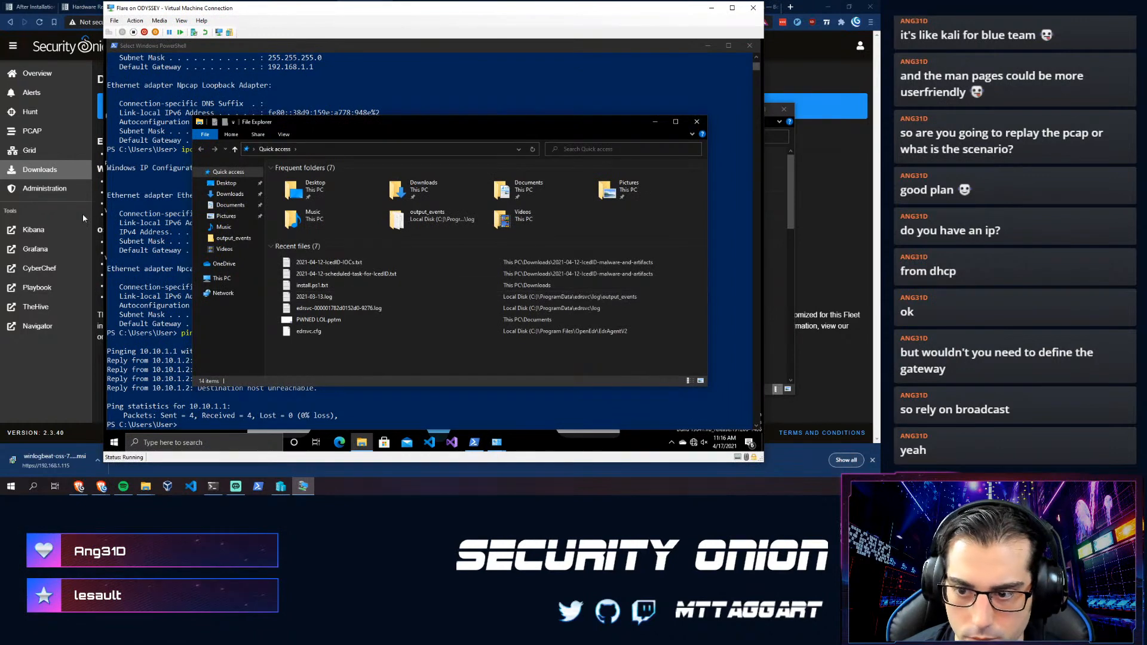
{"action": "left_click", "coordinate": [200, 194]}
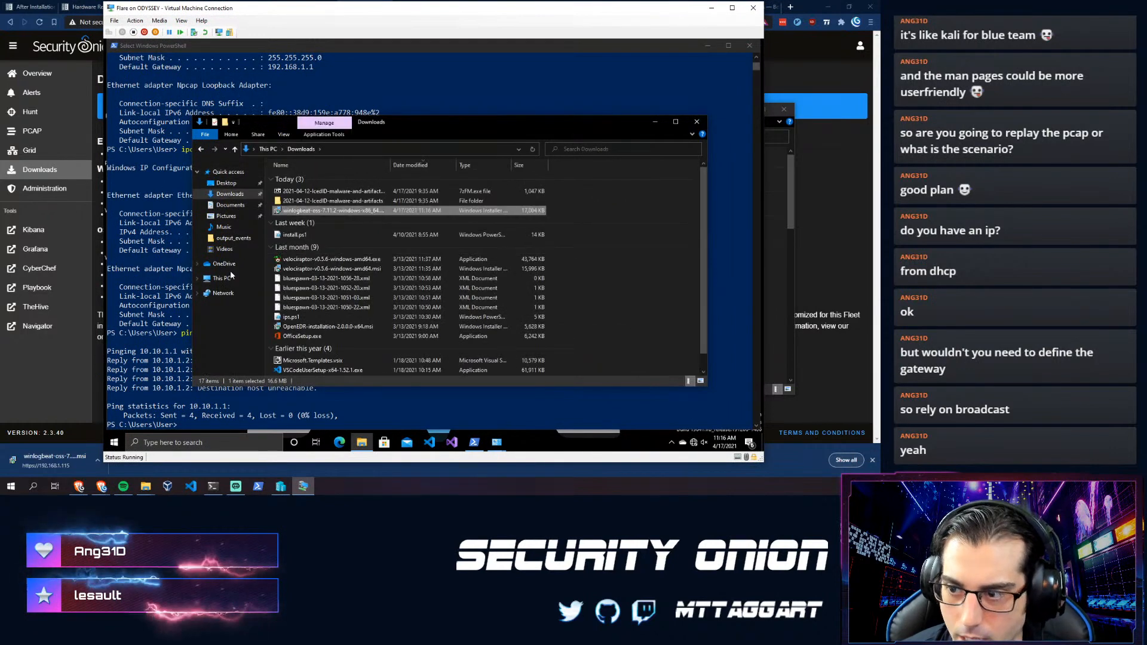
{"action": "right_click", "coordinate": [316, 212]}
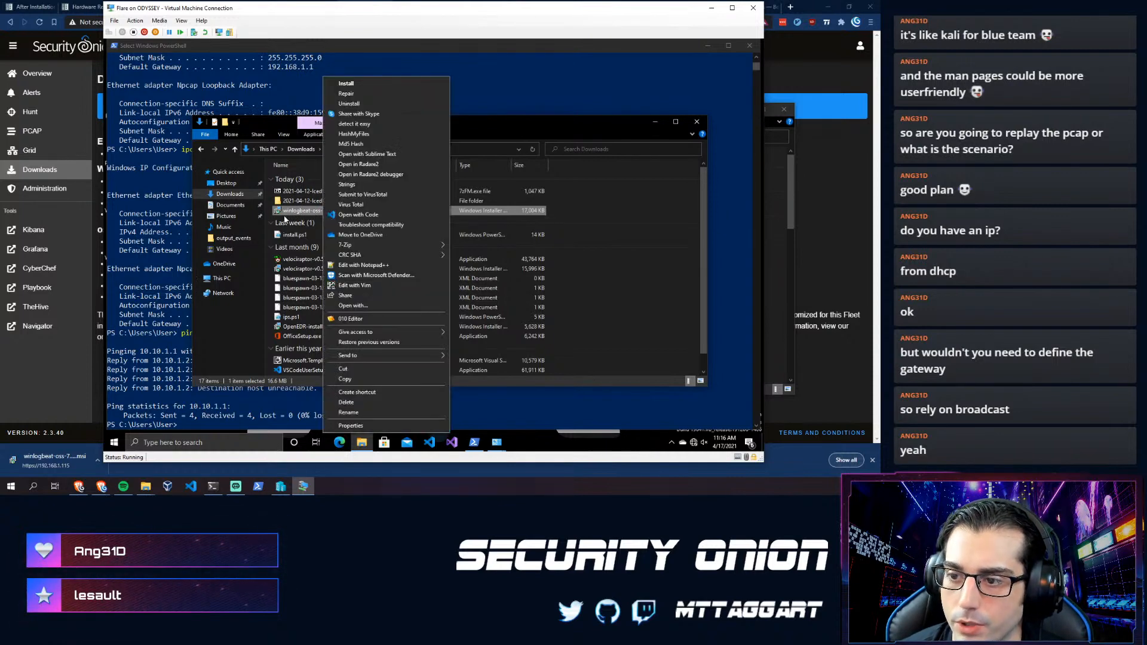
{"action": "left_click", "coordinate": [288, 212]}
{"action": "left_click", "coordinate": [280, 218]}
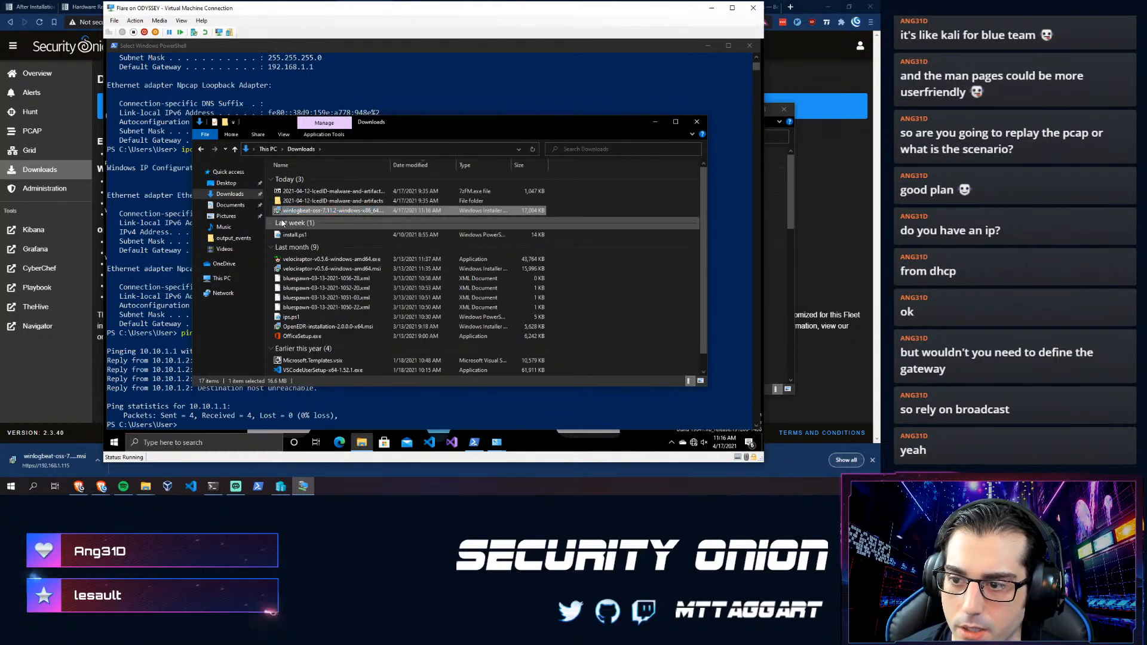
{"action": "left_click", "coordinate": [280, 218]}
- Install Winlogbeat OSS 7.11.2, accepting the licence and elevation prompt, and finish setup
{"action": "double_click", "coordinate": [284, 214]}
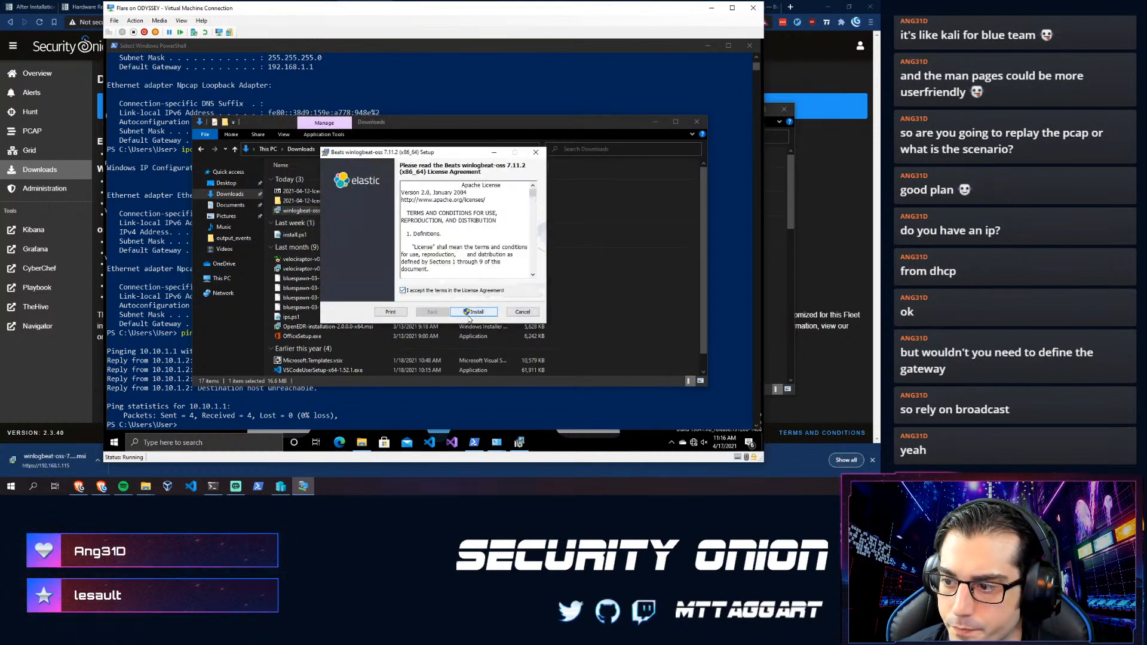
{"action": "left_click", "coordinate": [470, 314]}
{"action": "left_click", "coordinate": [377, 303]}
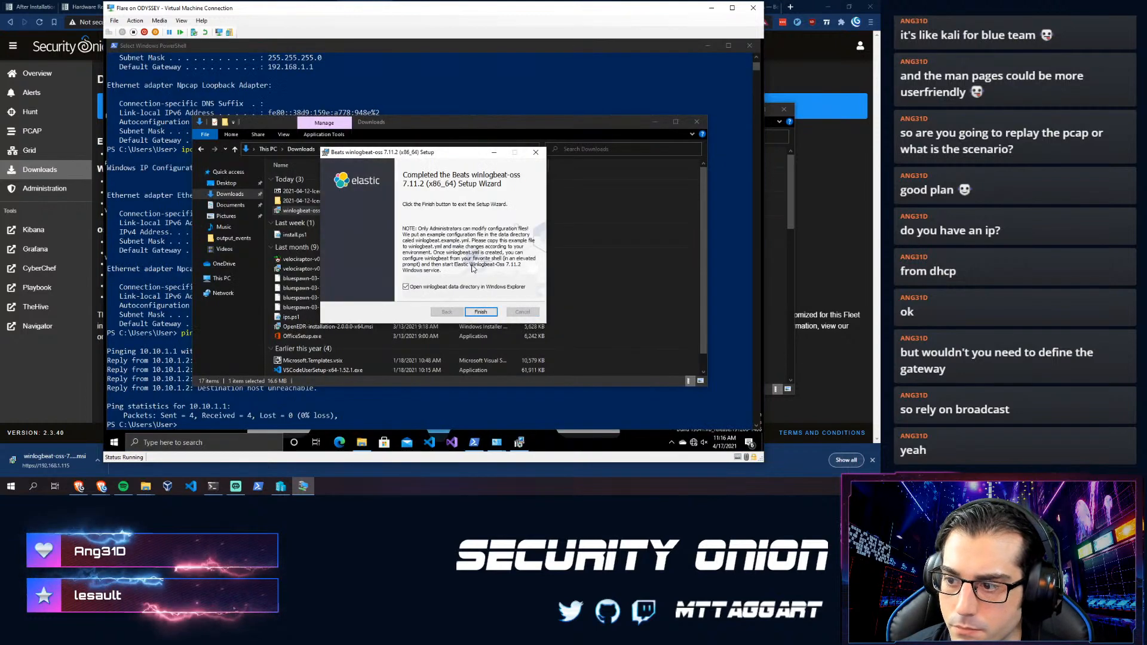
{"action": "left_click", "coordinate": [476, 311]}
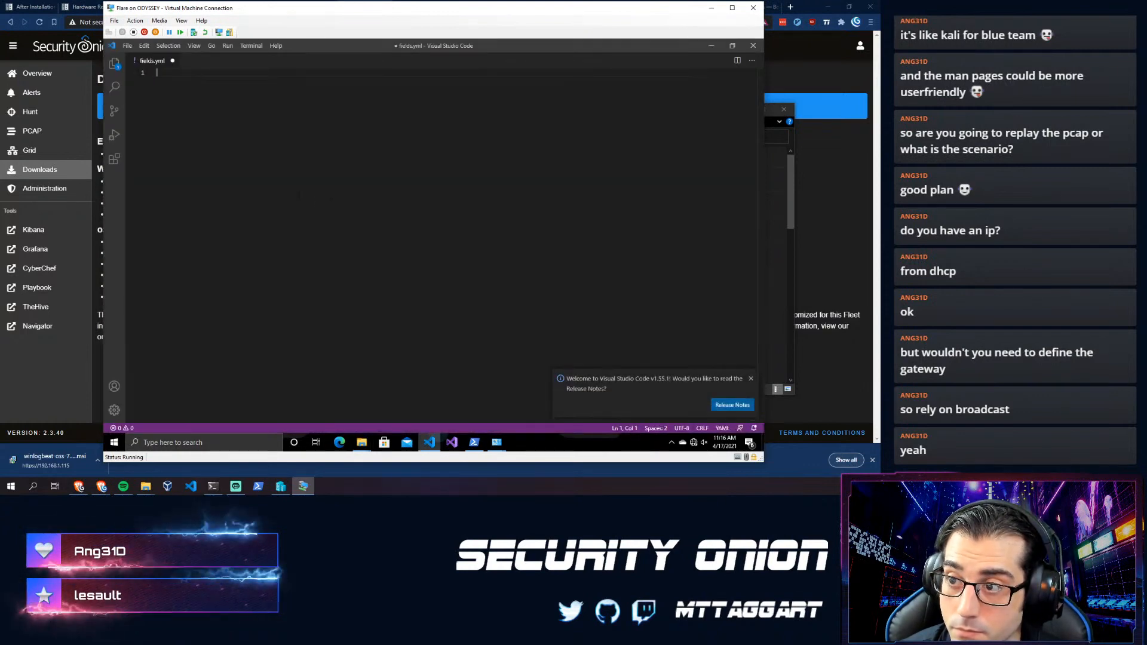
- Close winlogbeat.example.yml and fields.yml in VS Code without saving
{"action": "left_click", "coordinate": [752, 380]}
{"action": "left_click", "coordinate": [752, 47]}
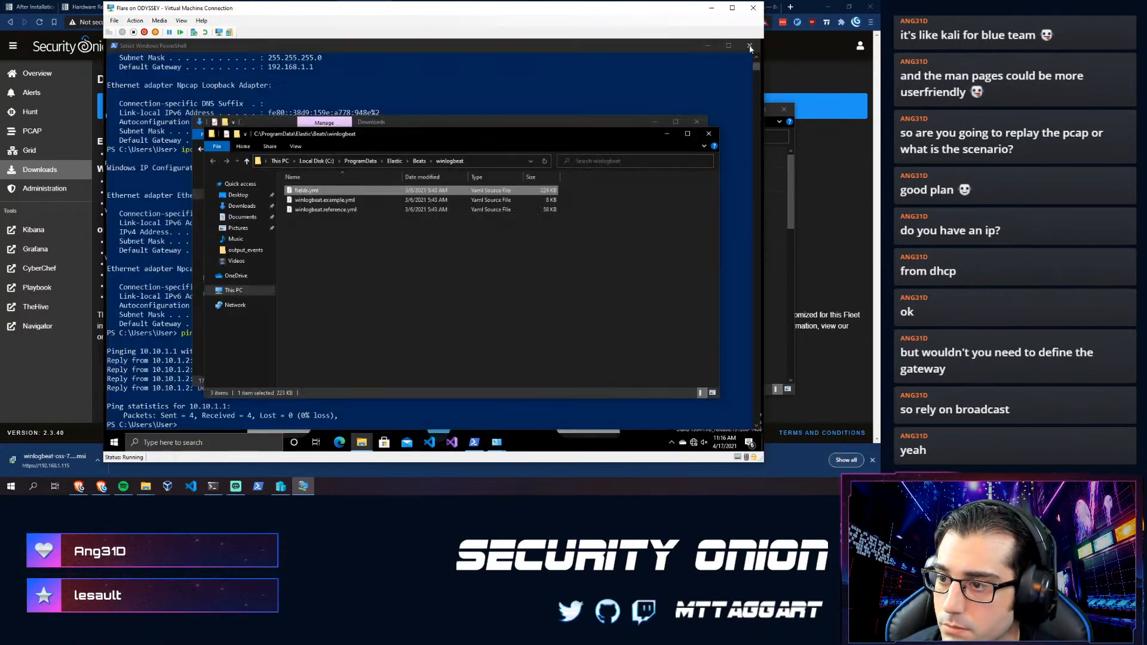
{"action": "double_click", "coordinate": [363, 199]}
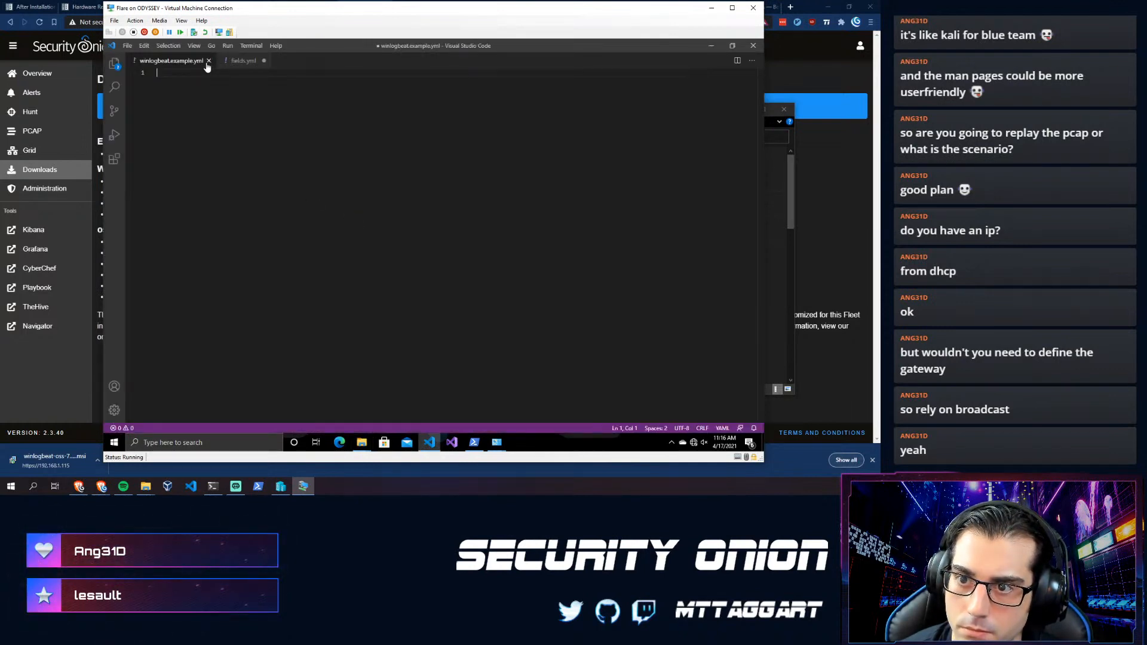
{"action": "left_click", "coordinate": [209, 61]}
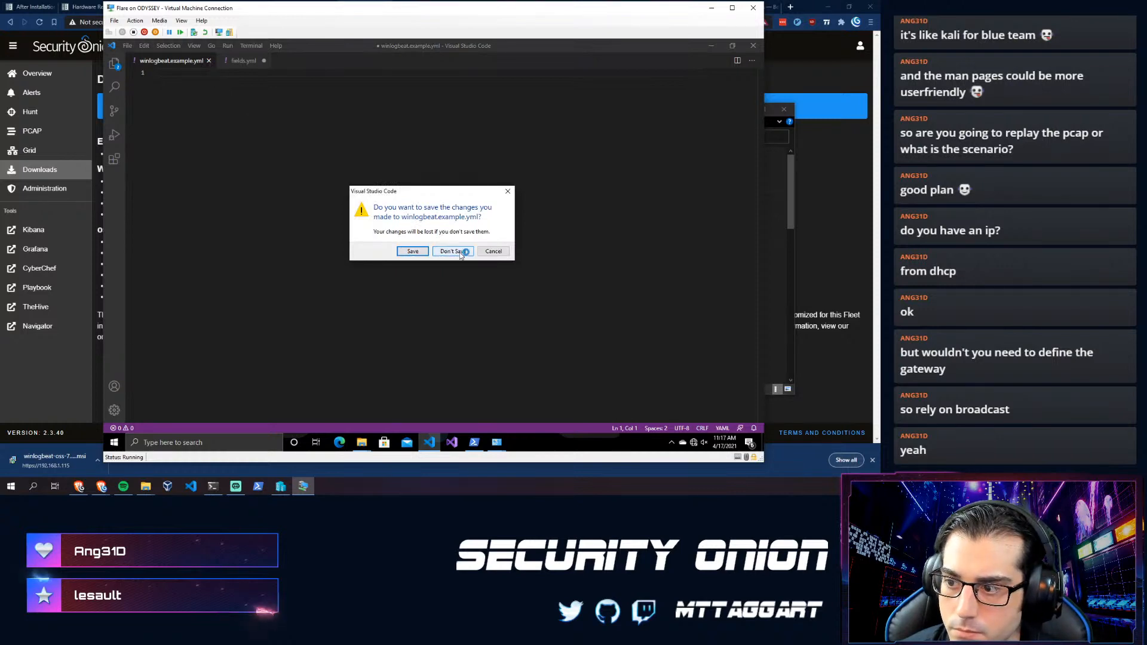
{"action": "left_click", "coordinate": [460, 252]}
{"action": "key", "text": "ctrl+w"}
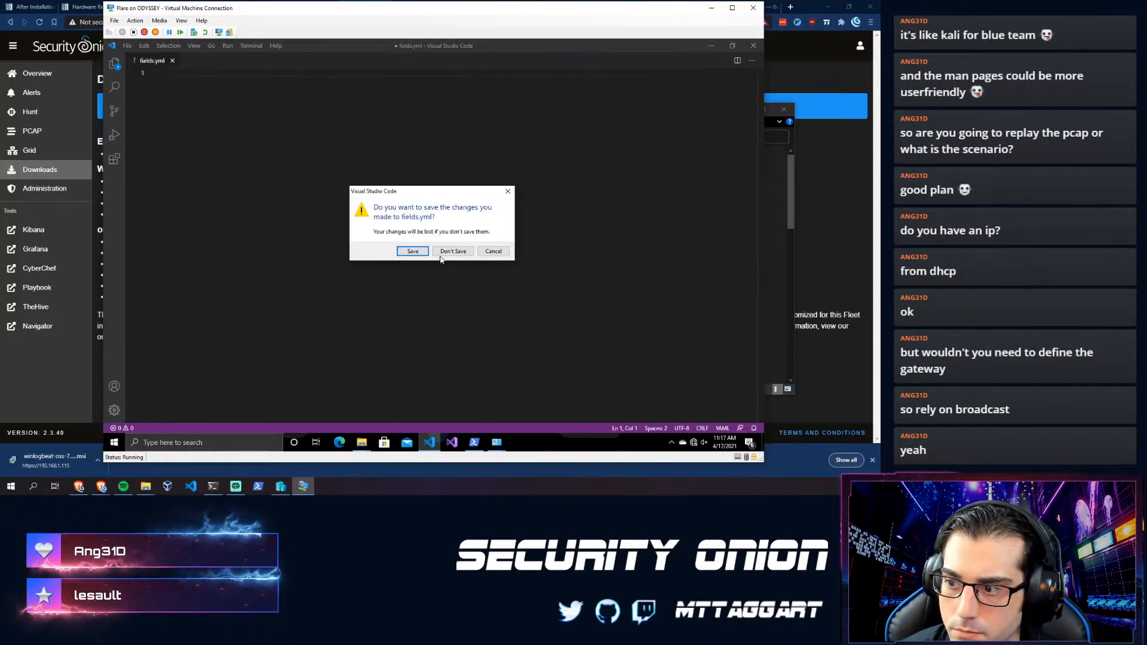
{"action": "left_click", "coordinate": [440, 255]}
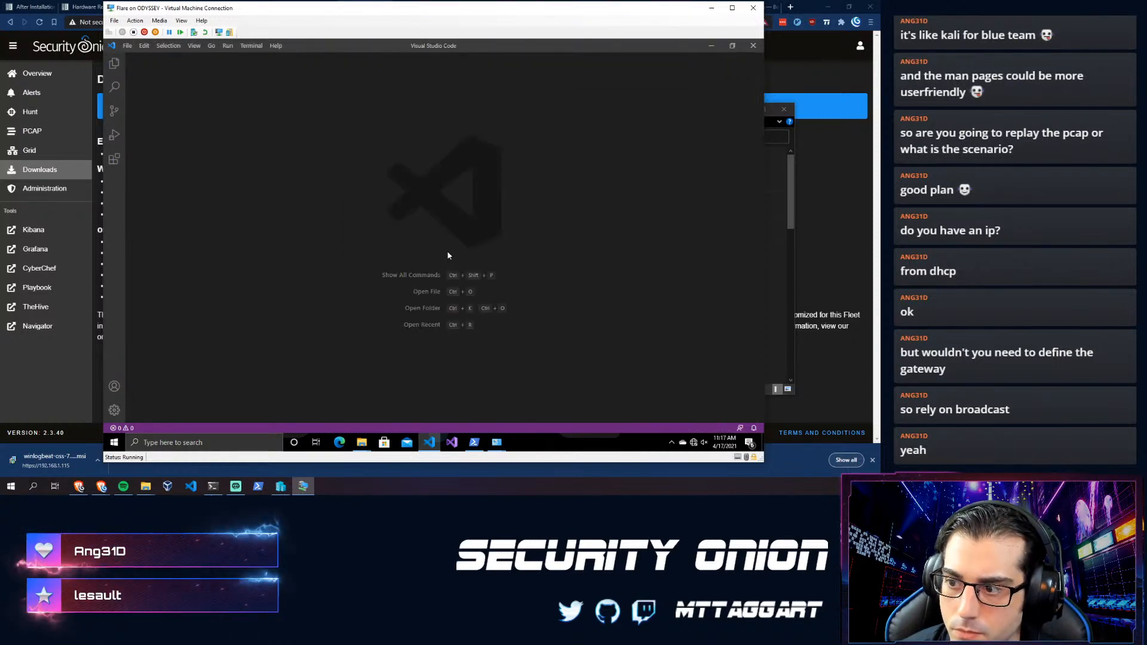
{"action": "left_click", "coordinate": [746, 46]}
- Open winlogbeat.reference.yml, find it empty, and close VS Code
{"action": "left_click", "coordinate": [317, 210]}
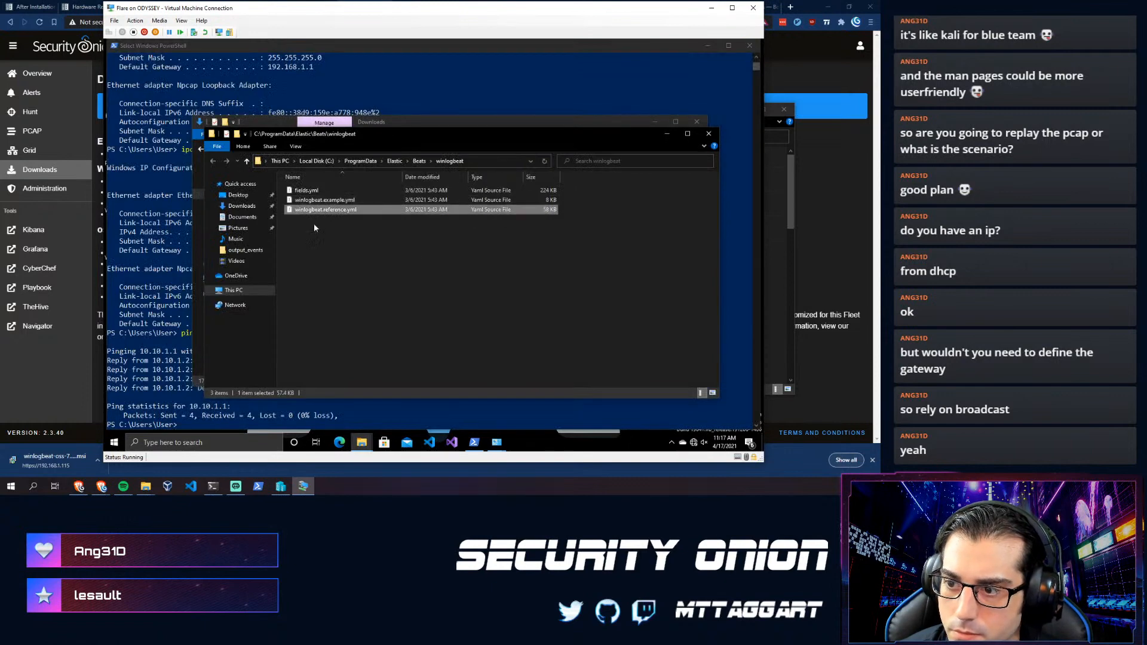
{"action": "double_click", "coordinate": [326, 210]}
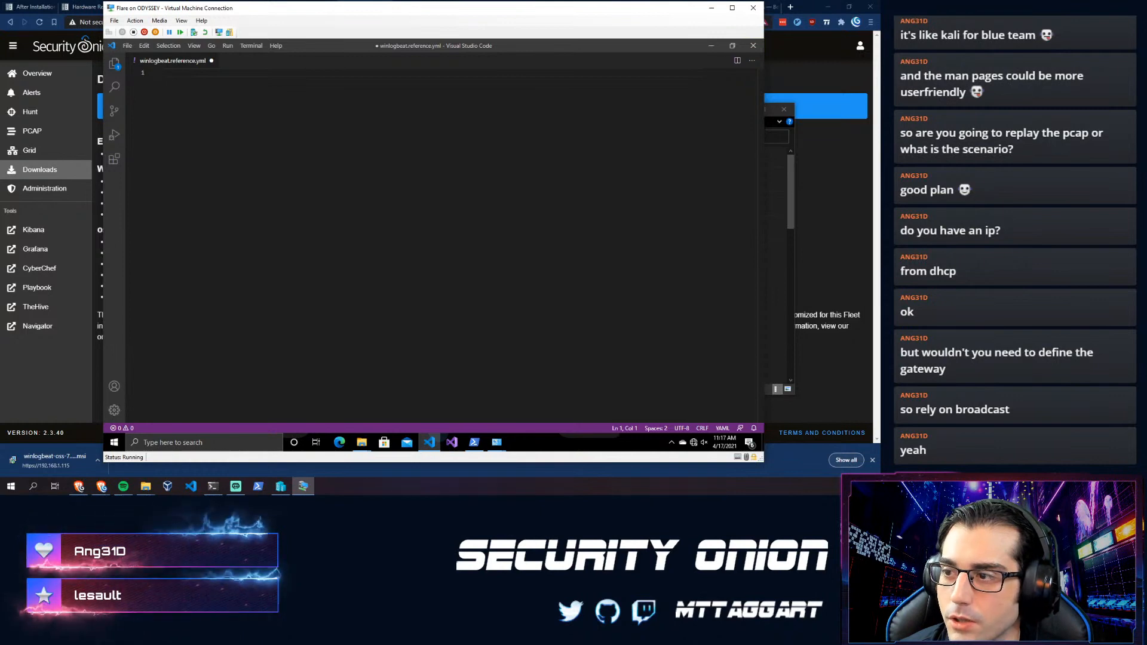
{"action": "left_click", "coordinate": [746, 47]}
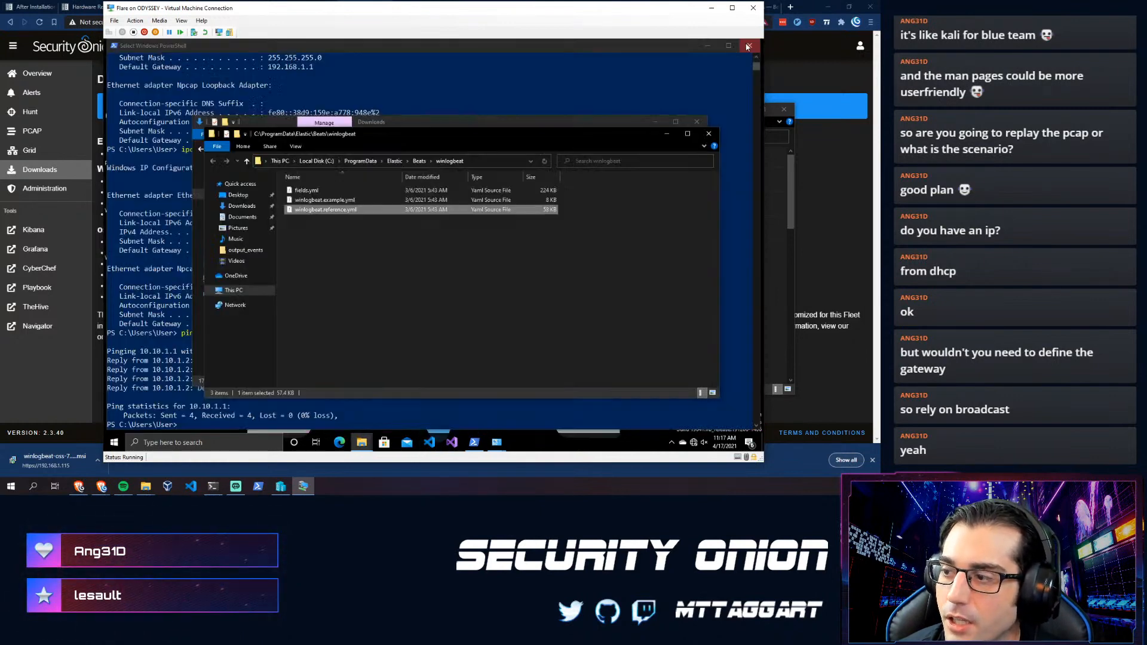
- Try opening fields.yml in Notepad via Open with, which fails with a permission error
{"action": "double_click", "coordinate": [328, 190]}
{"action": "right_click", "coordinate": [329, 189]}
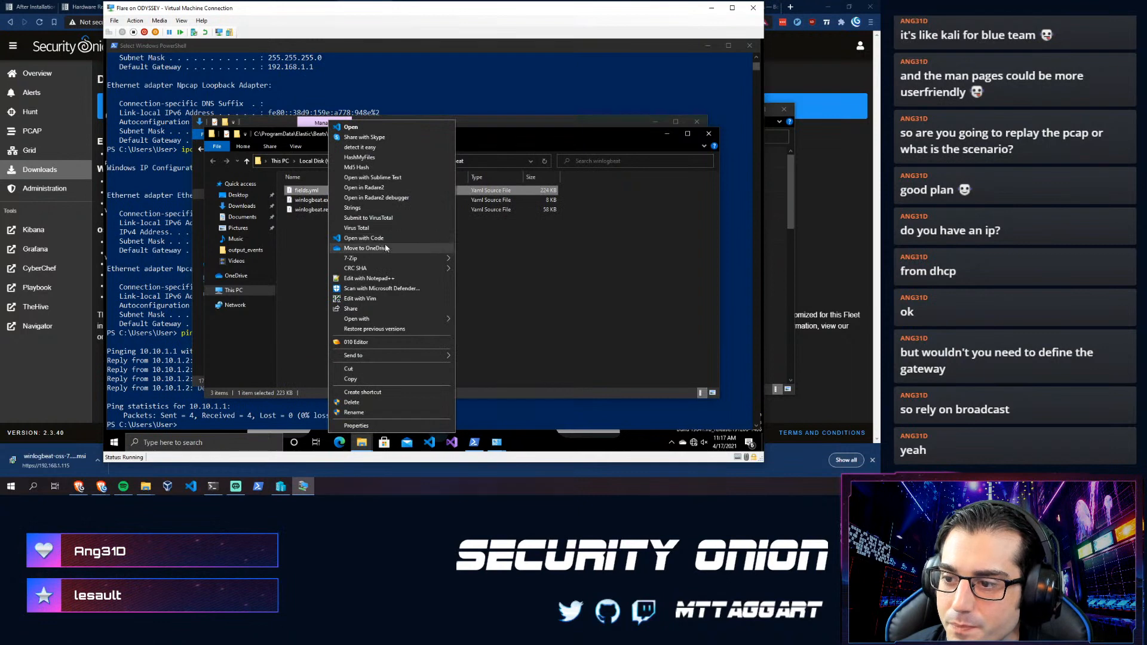
{"action": "mouse_move", "coordinate": [417, 317]}
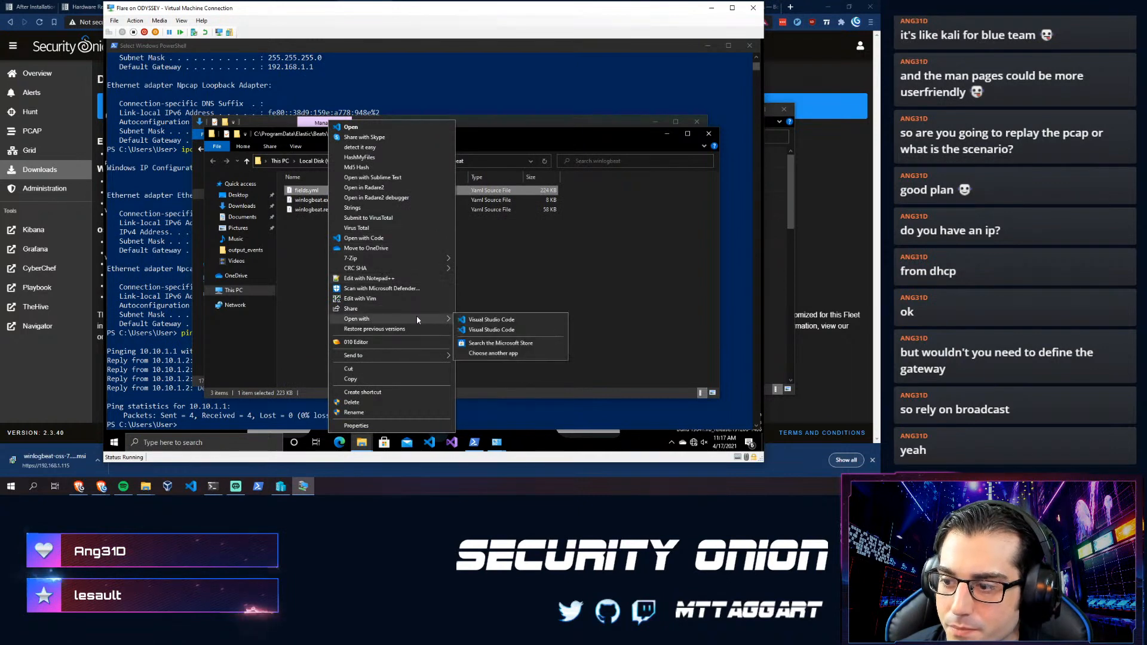
{"action": "left_click", "coordinate": [486, 354]}
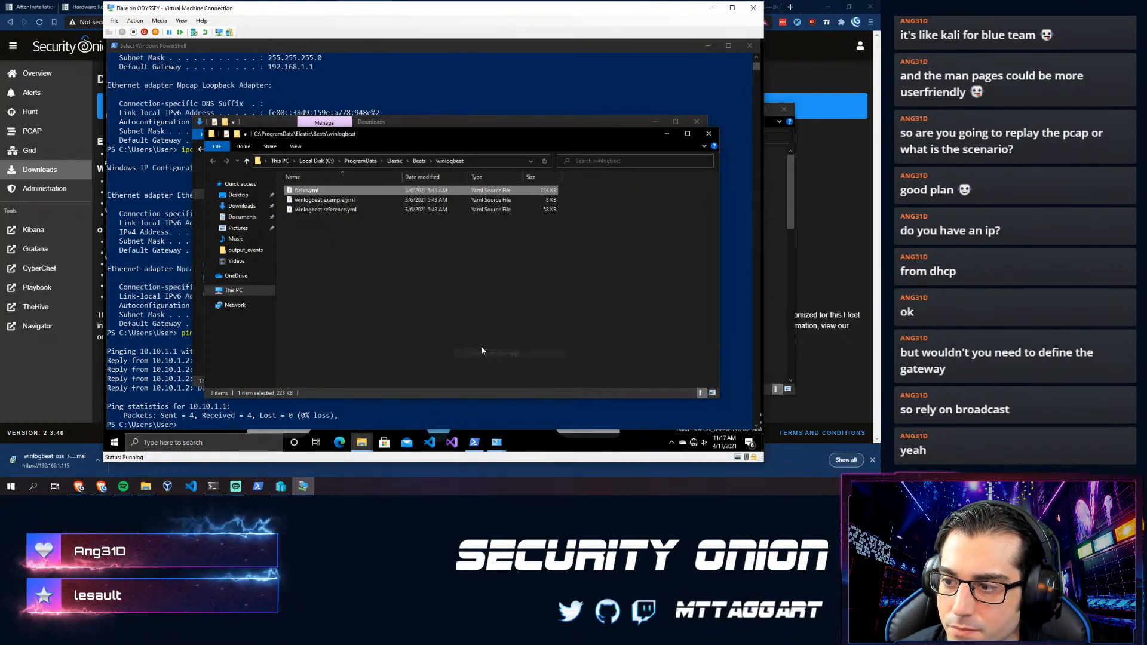
{"action": "scroll", "coordinate": [380, 284], "scroll_direction": "down", "scroll_amount": 5}
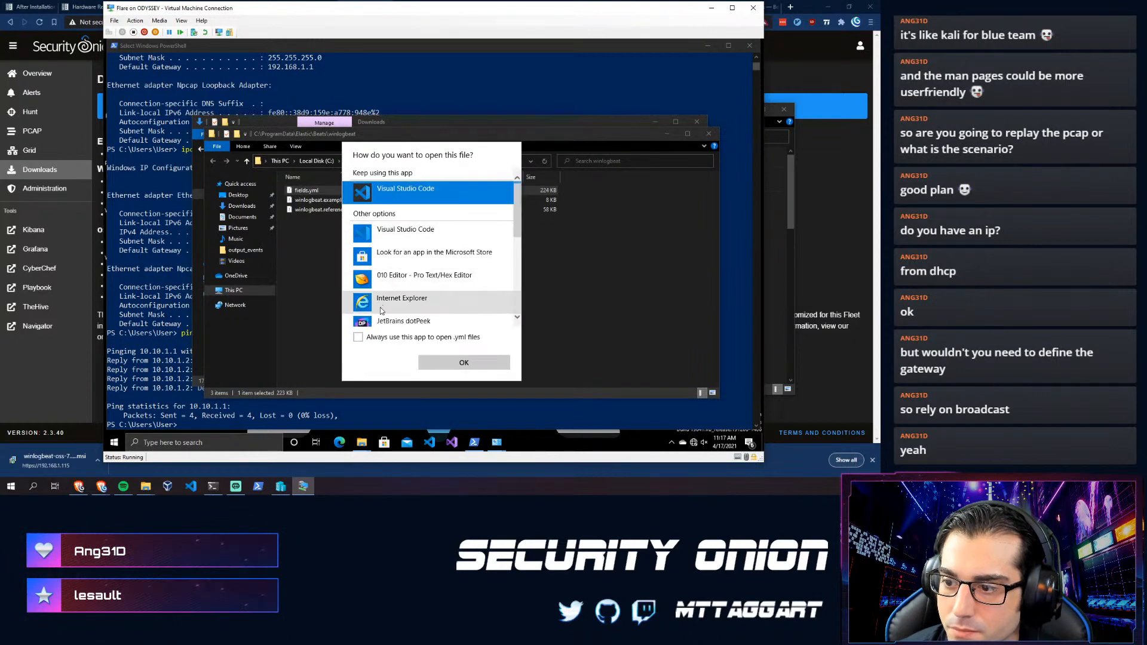
{"action": "left_click", "coordinate": [382, 235]}
{"action": "double_click", "coordinate": [381, 235]}
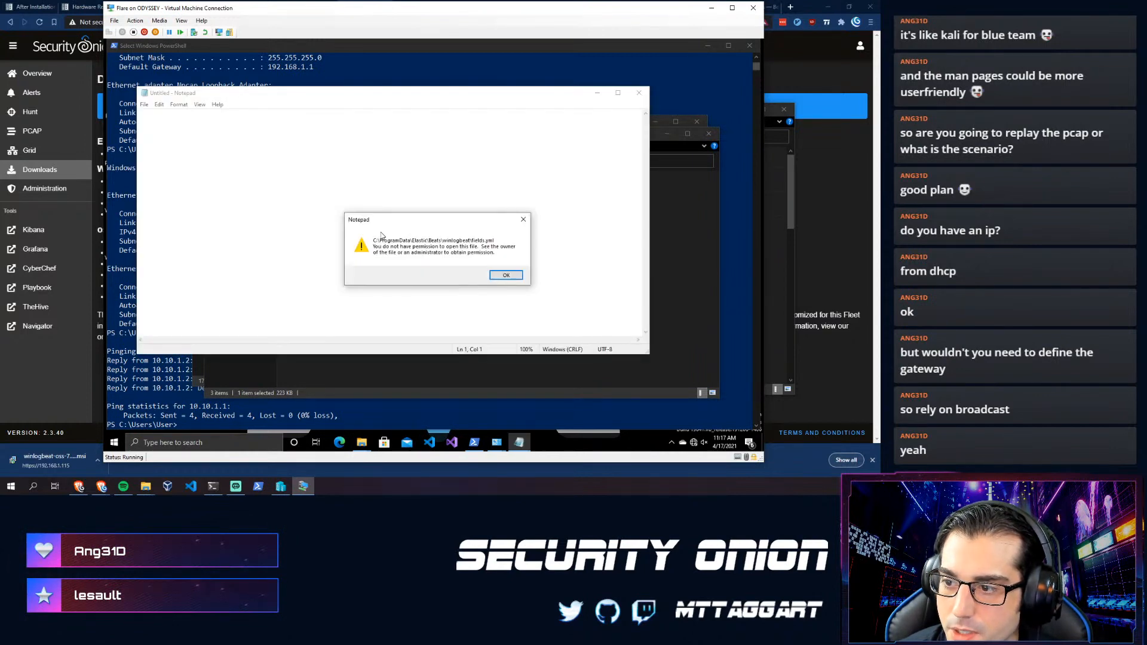
{"action": "left_click", "coordinate": [496, 276]}
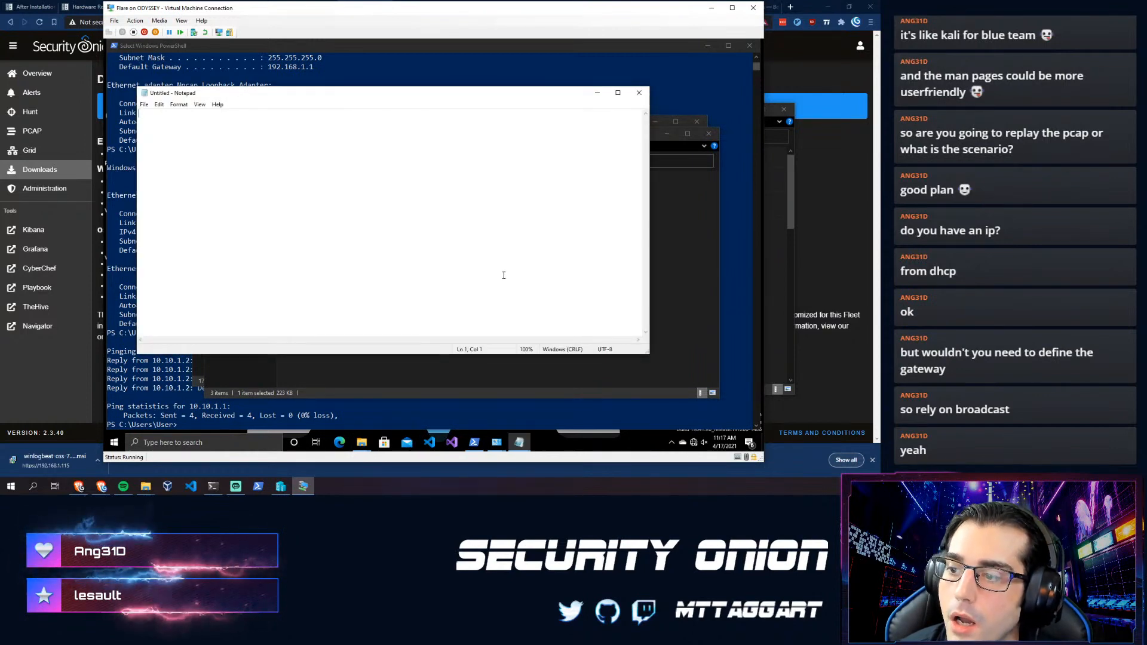
{"action": "left_click", "coordinate": [637, 94]}
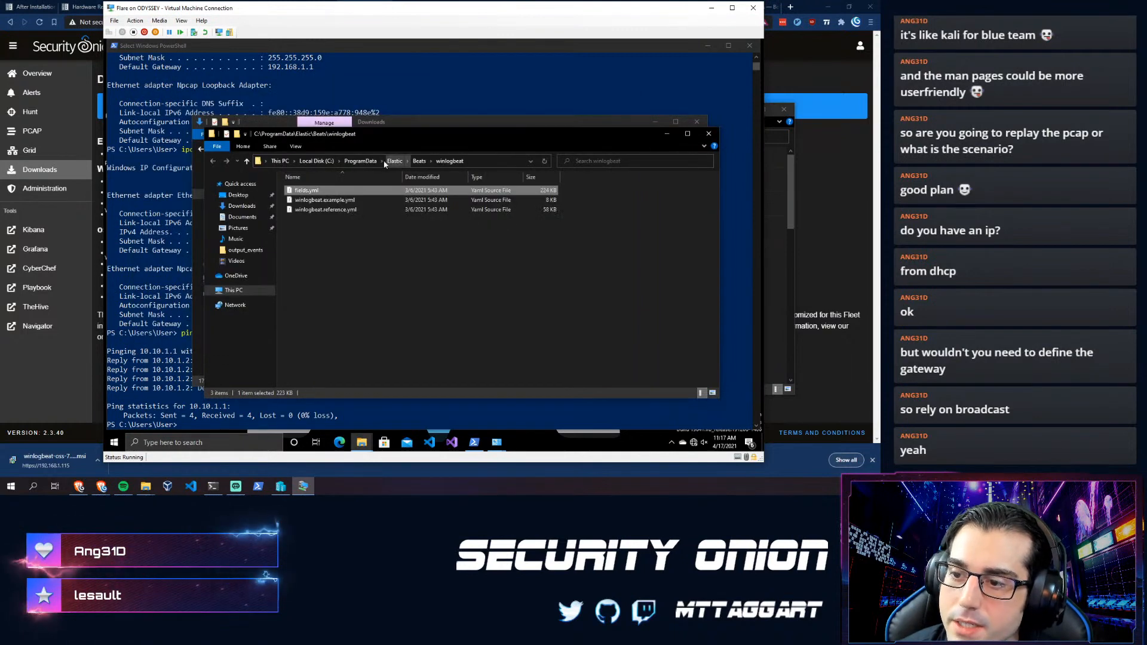
- Look over fields.yml's context menu and VS Code's recent files without choosing anything
{"action": "right_click", "coordinate": [290, 190]}
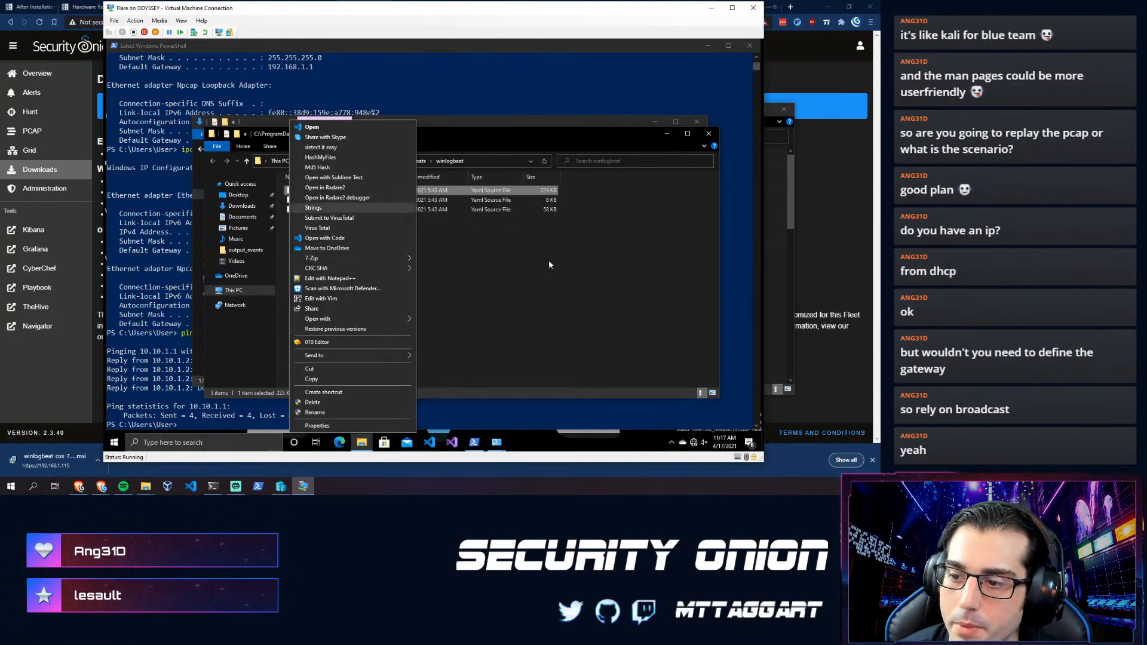
{"action": "left_click", "coordinate": [545, 295]}
{"action": "right_click", "coordinate": [430, 442]}
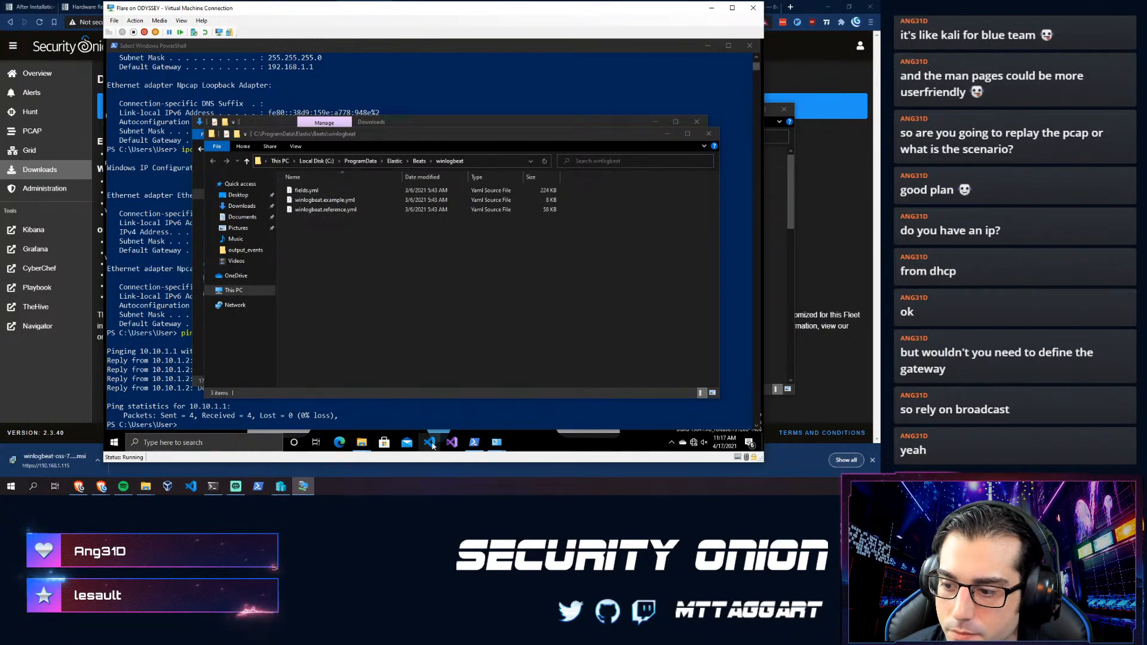
{"action": "left_click", "coordinate": [541, 346]}
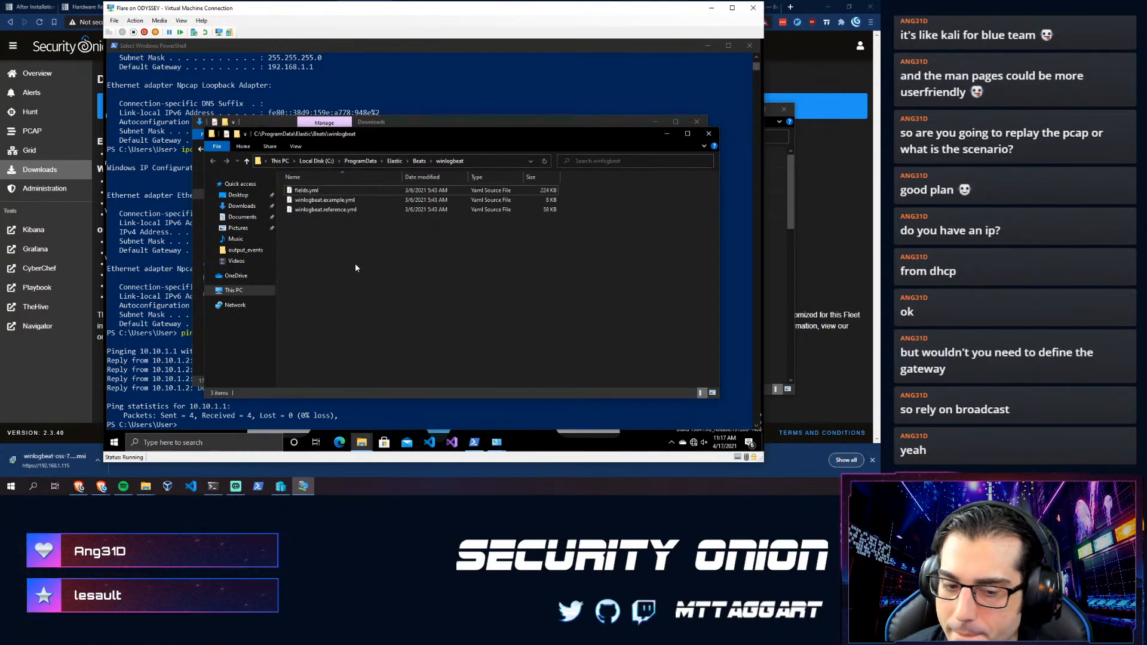
- Launch Notepad as administrator from the Start search
{"action": "left_click", "coordinate": [114, 442]}
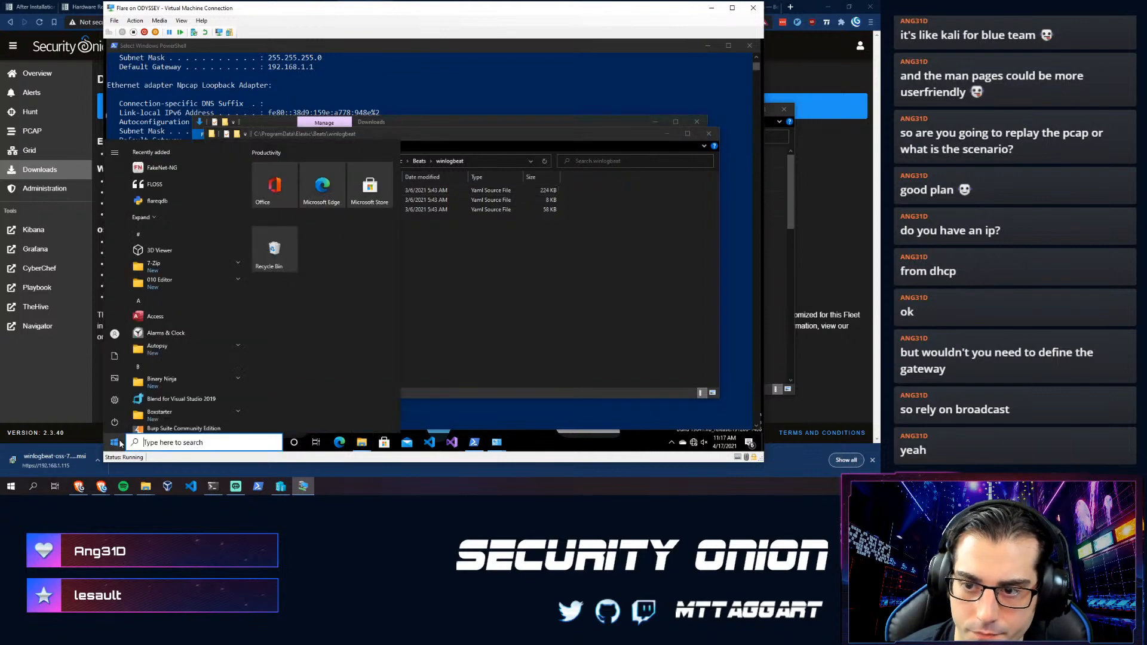
{"action": "type", "text": "notepad"}
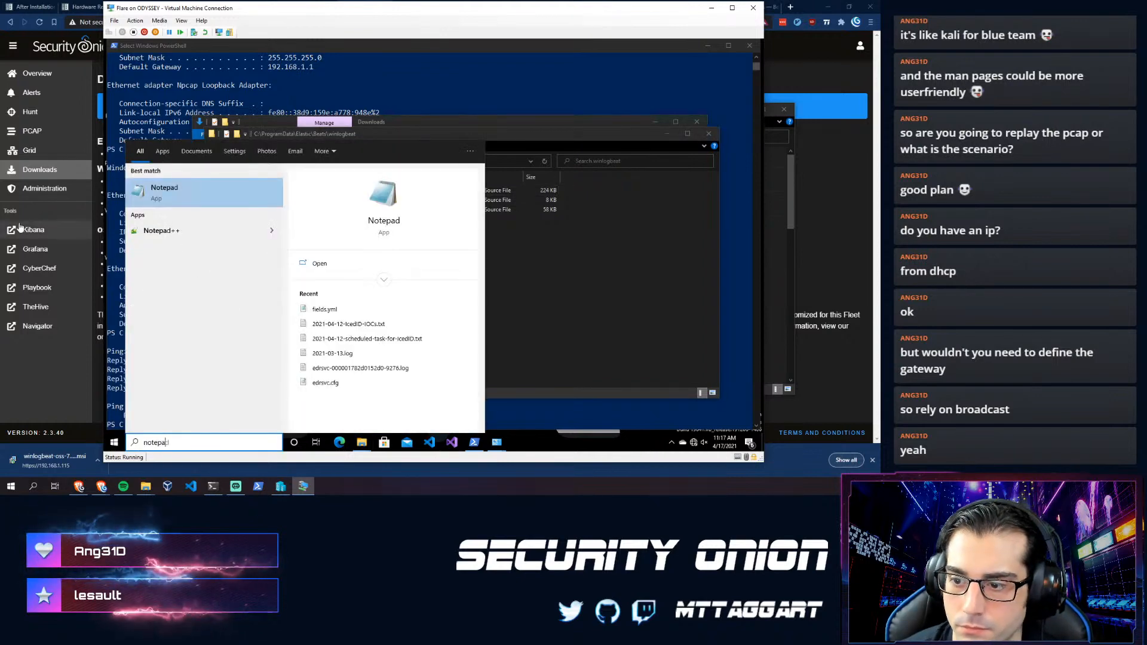
{"action": "right_click", "coordinate": [162, 193]}
{"action": "left_click", "coordinate": [198, 202]}
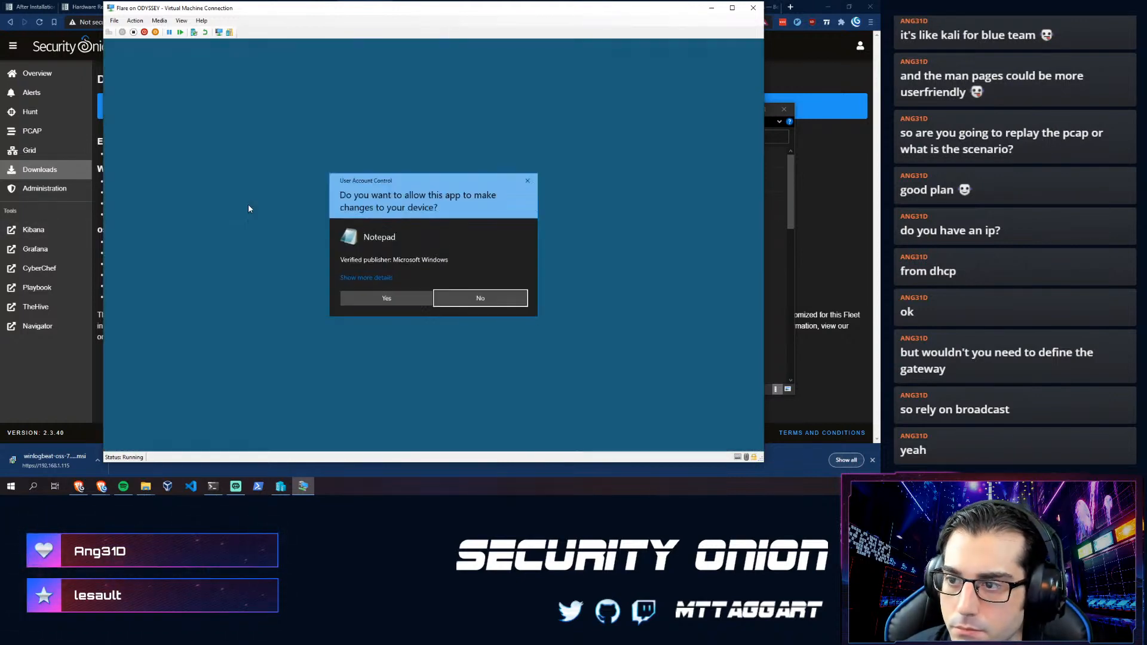
{"action": "left_click", "coordinate": [410, 298]}
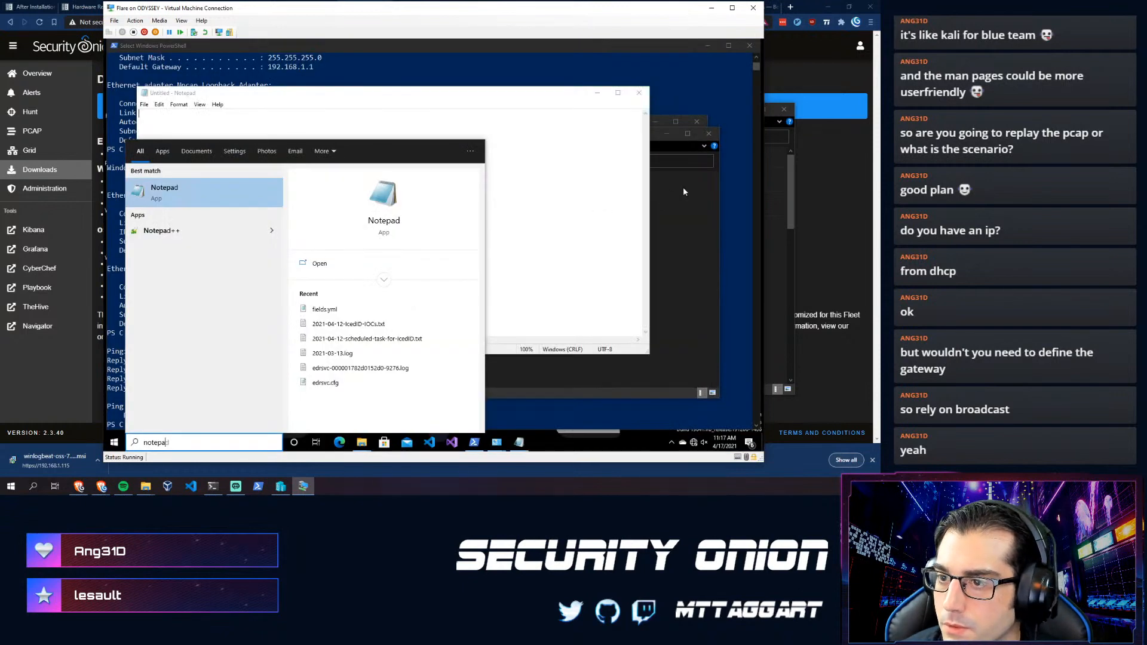
{"action": "left_click", "coordinate": [678, 213]}
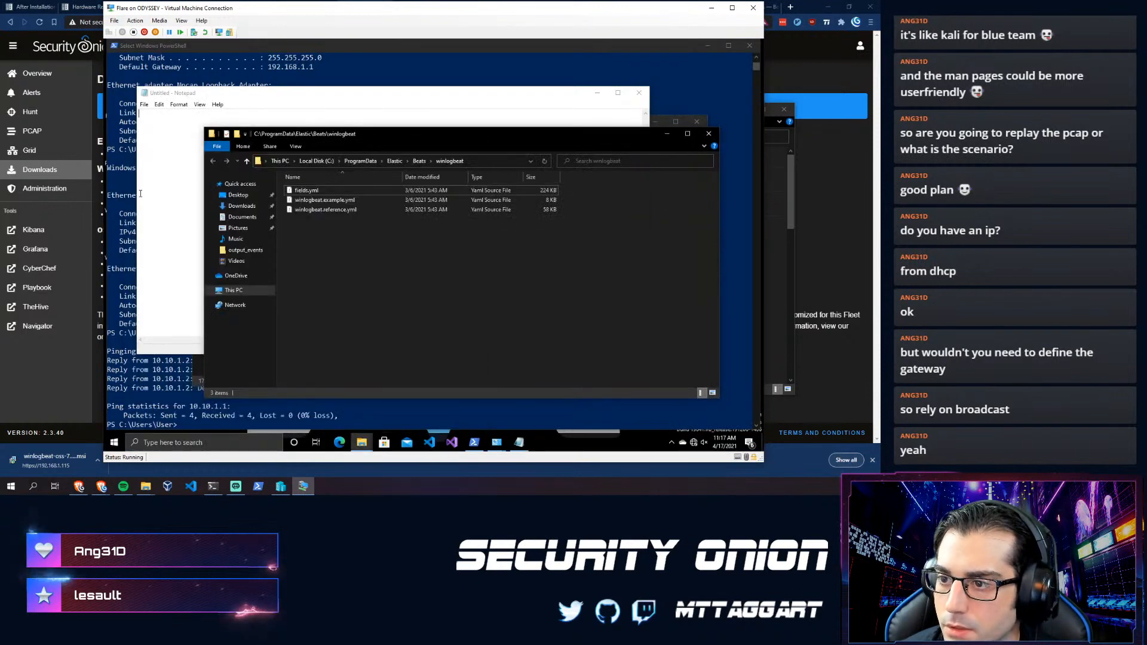
{"action": "left_click", "coordinate": [146, 110]}
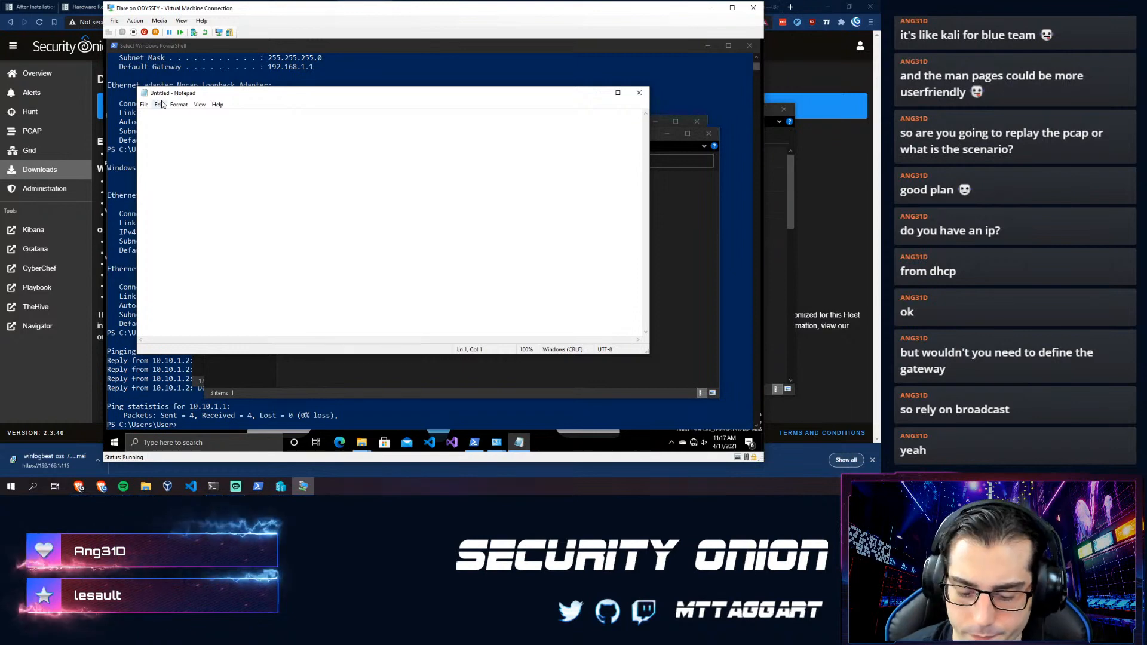
- Open fields.yml from C:\ProgramData\Elastic\Beats\winlogbeat with All Files shown
{"action": "key", "text": "ctrl+o"}
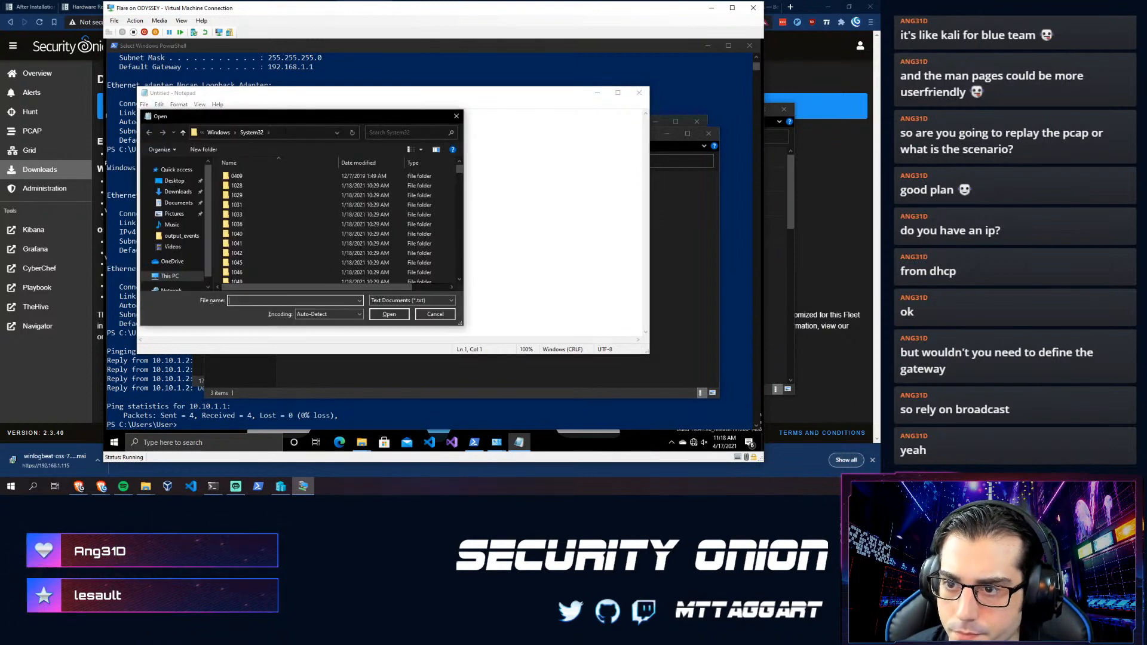
{"action": "type", "text": "C:"}
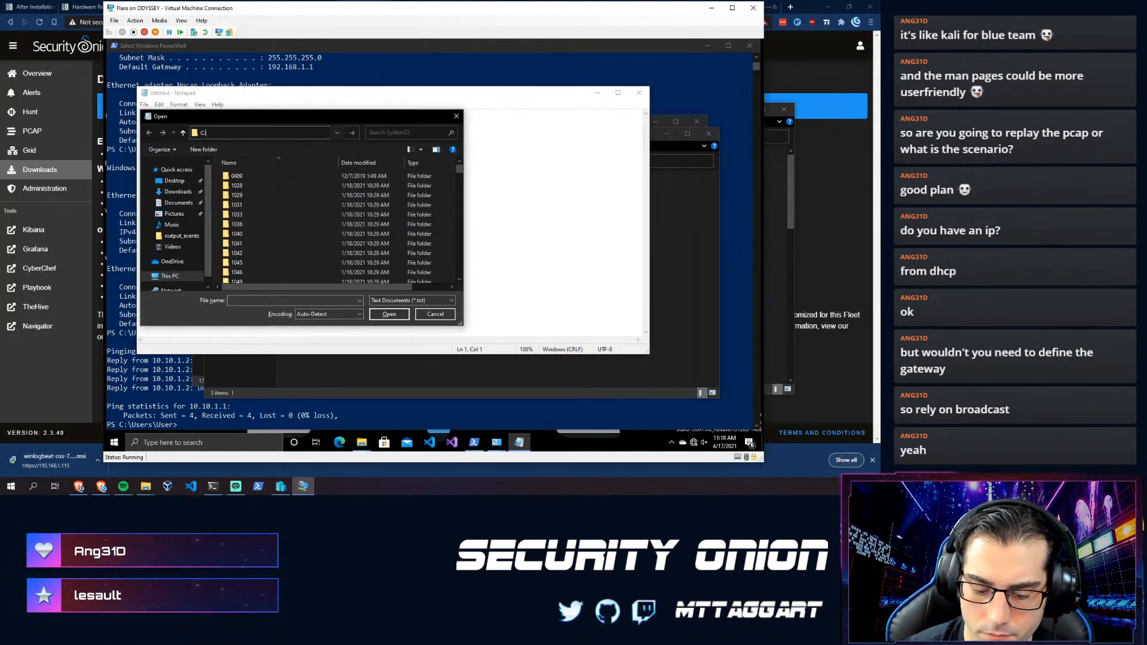
{"action": "type", "text": "\\Prog"}
{"action": "key", "text": "Down"}
{"action": "key", "text": "Down"}
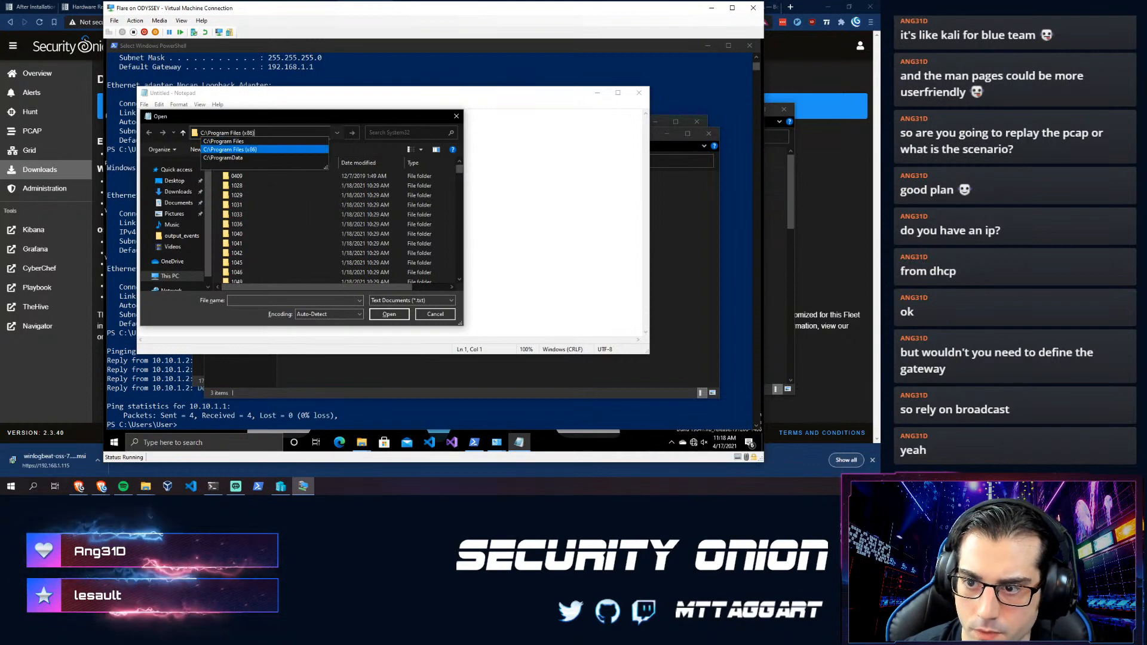
{"action": "key", "text": "Down"}
{"action": "key", "text": "Return"}
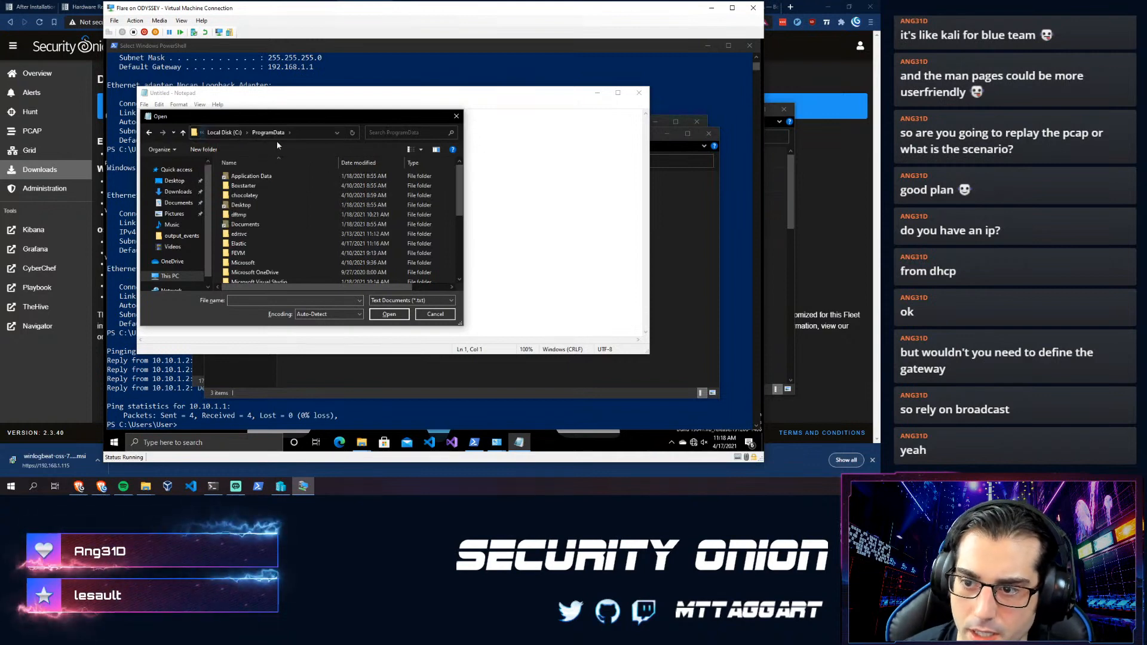
{"action": "double_click", "coordinate": [254, 243]}
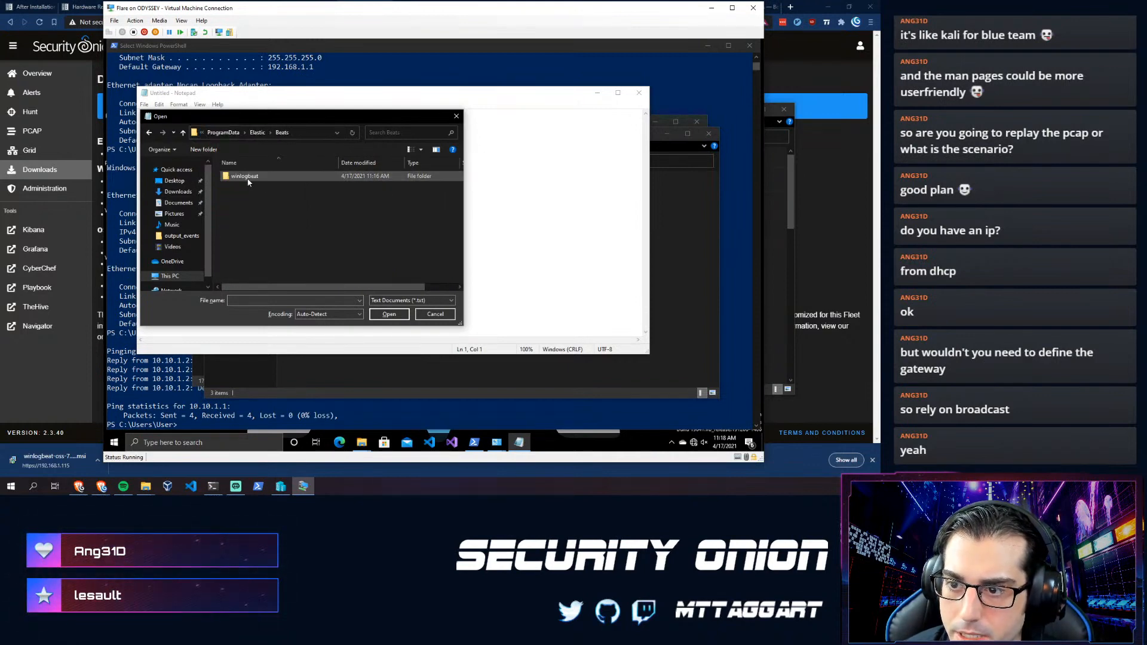
{"action": "left_click", "coordinate": [429, 300]}
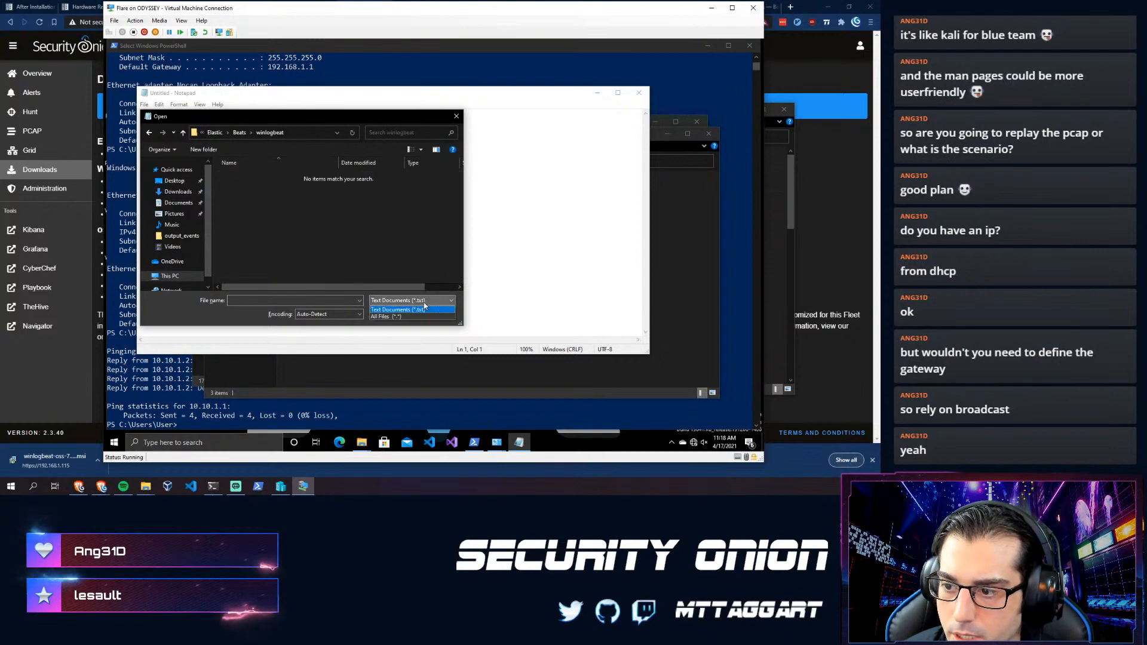
{"action": "left_click", "coordinate": [411, 310]}
{"action": "double_click", "coordinate": [238, 176]}
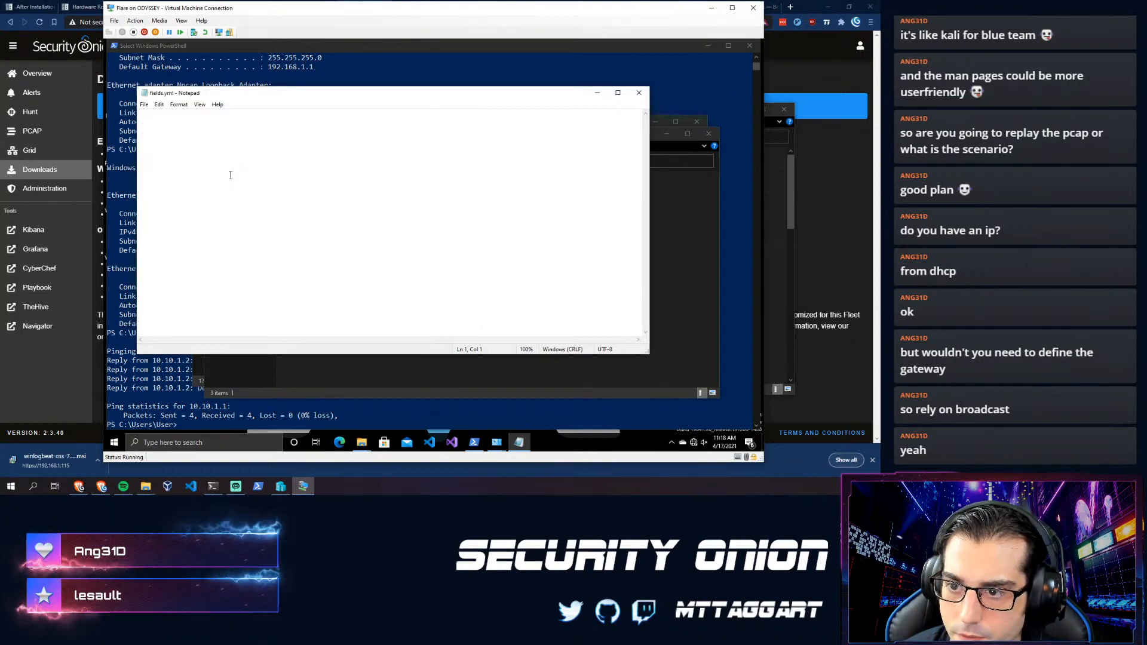
- Scroll down through fields.yml to review its ECS 1.7.0 field definitions
{"action": "scroll", "coordinate": [205, 199], "scroll_direction": "down", "scroll_amount": 4}
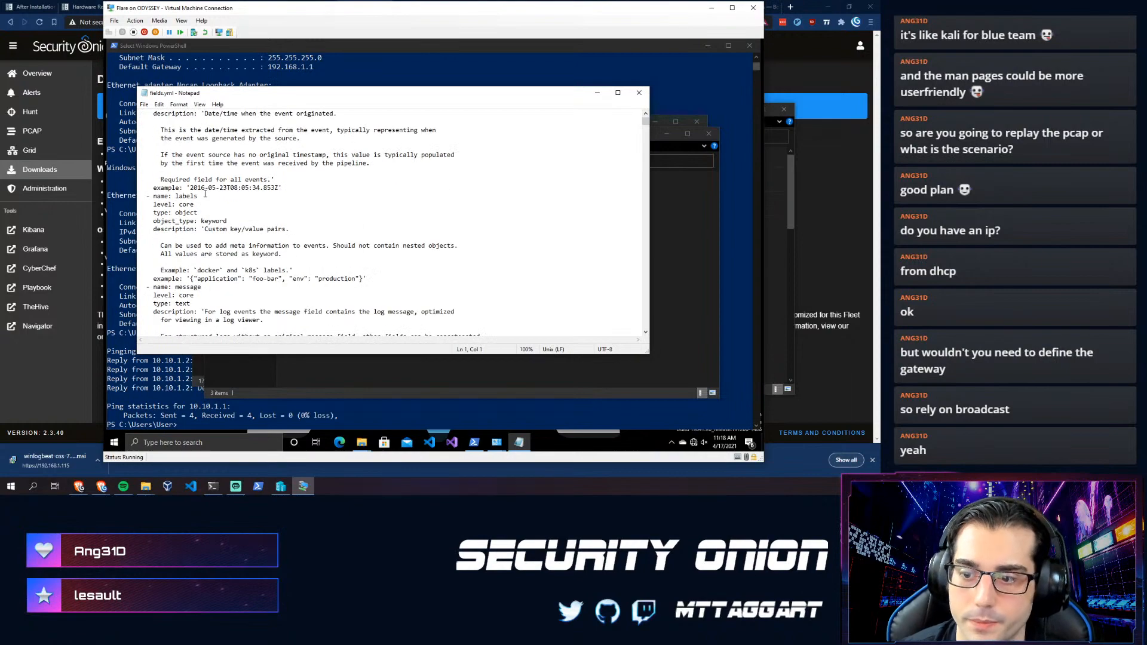
{"action": "scroll", "coordinate": [182, 221], "scroll_direction": "down", "scroll_amount": 8}
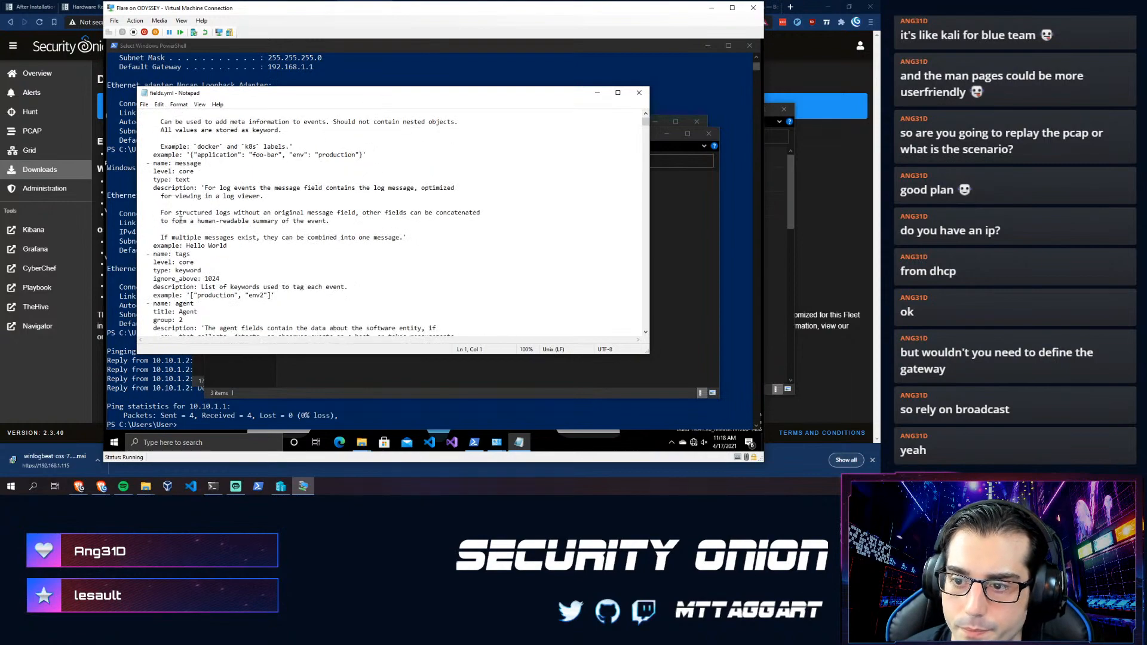
{"action": "scroll", "coordinate": [173, 238], "scroll_direction": "down", "scroll_amount": 9}
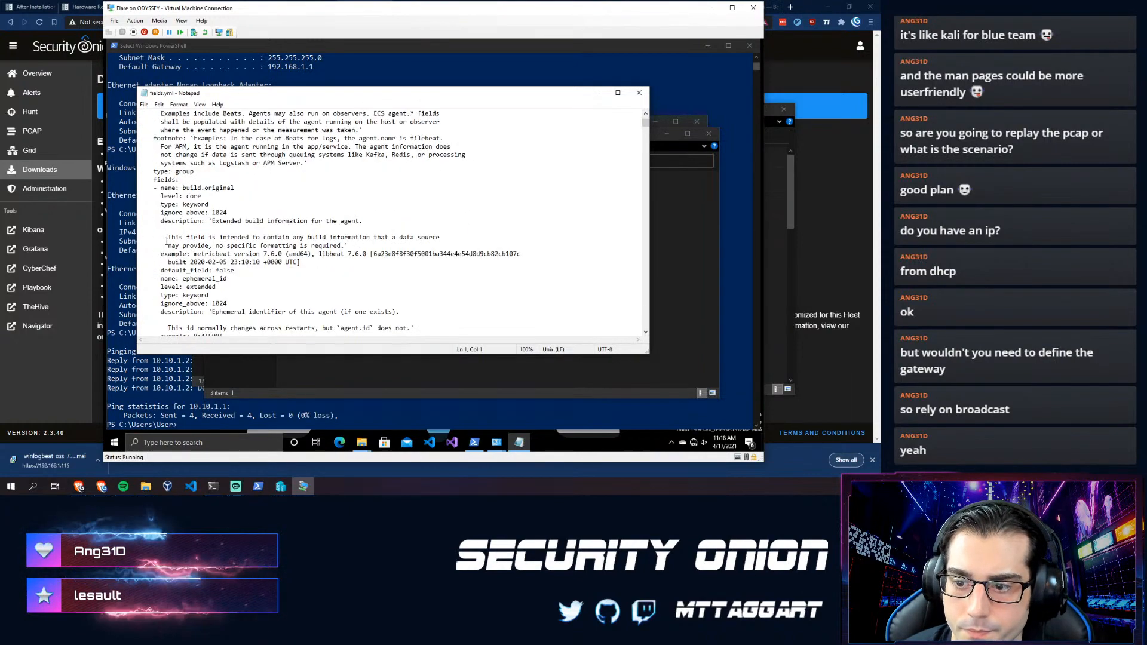
{"action": "scroll", "coordinate": [161, 240], "scroll_direction": "down", "scroll_amount": 12}
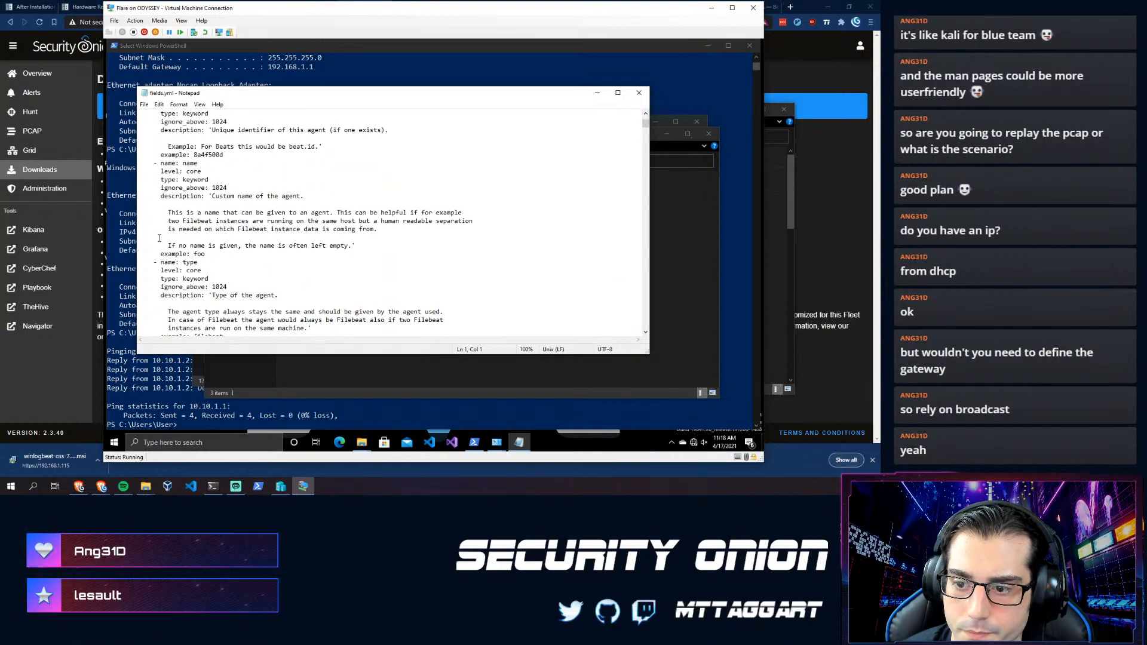
{"action": "scroll", "coordinate": [156, 240], "scroll_direction": "down", "scroll_amount": 15}
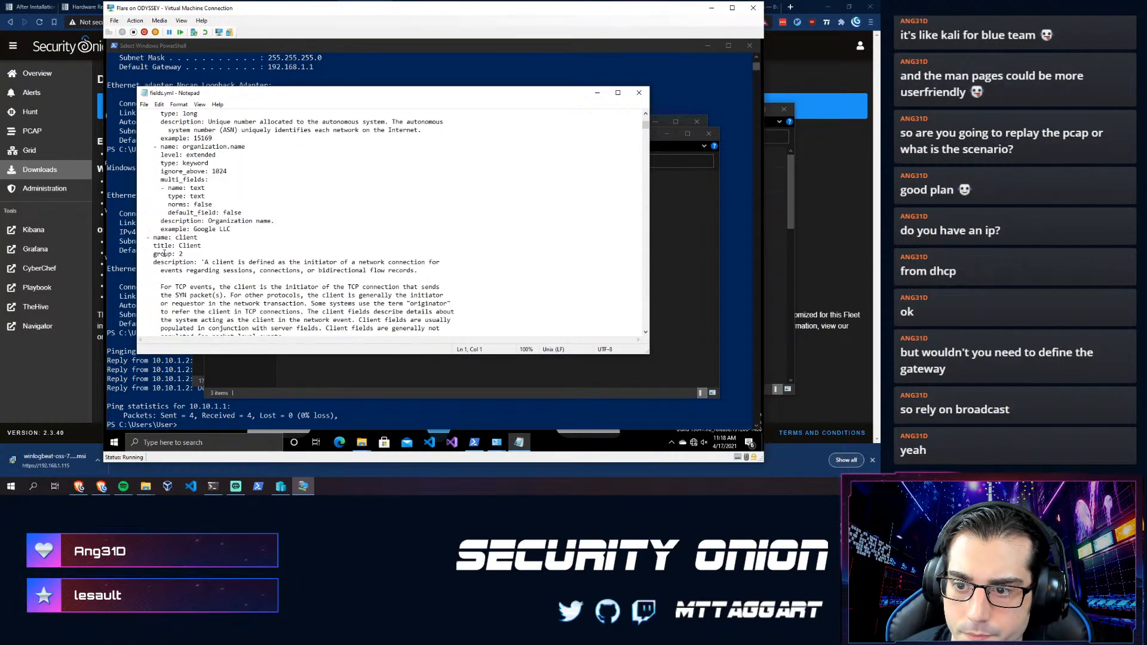
{"action": "scroll", "coordinate": [164, 252], "scroll_direction": "down", "scroll_amount": 10}
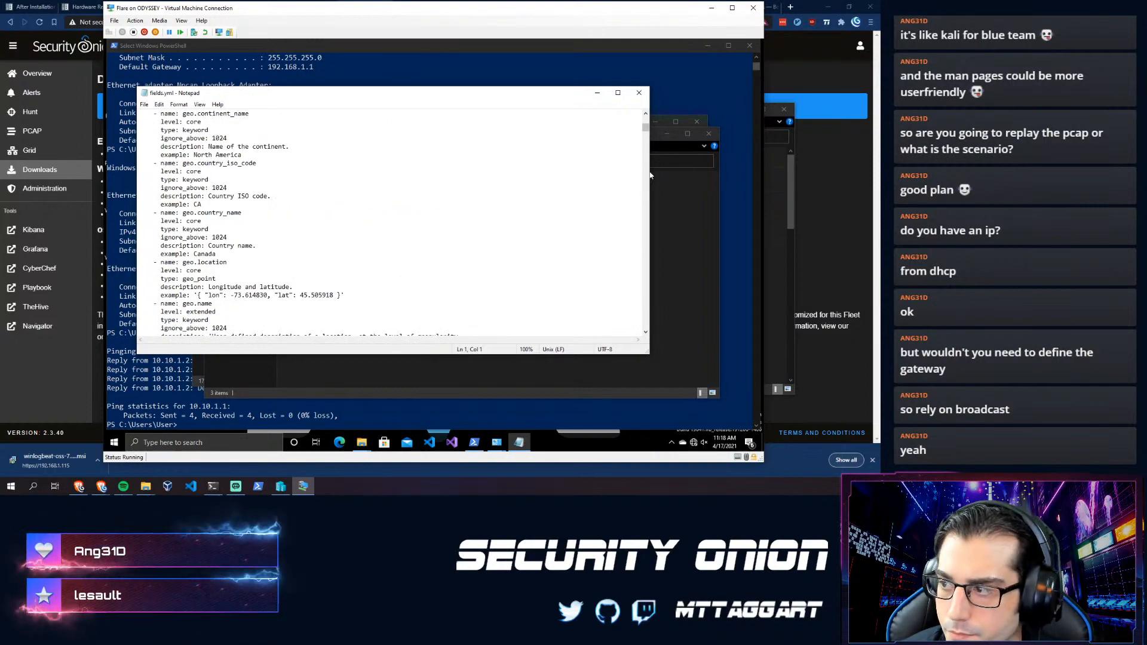
{"action": "left_click_drag", "start_coordinate": [646, 128], "coordinate": [621, 115]}
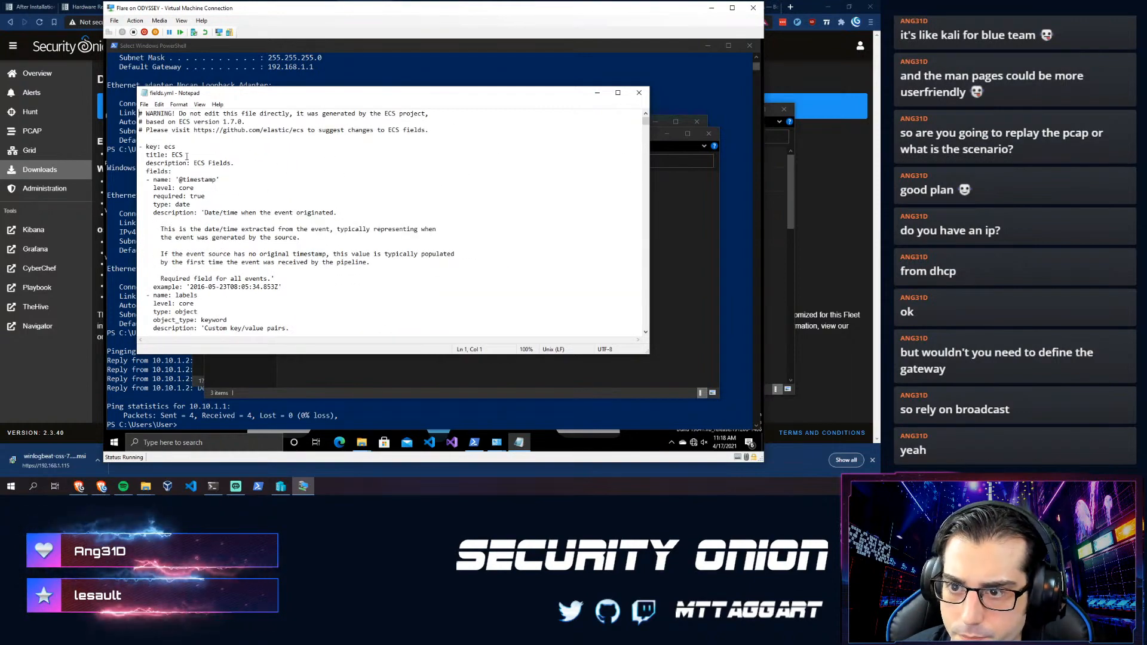
{"action": "scroll", "coordinate": [192, 215], "scroll_direction": "down", "scroll_amount": 6}
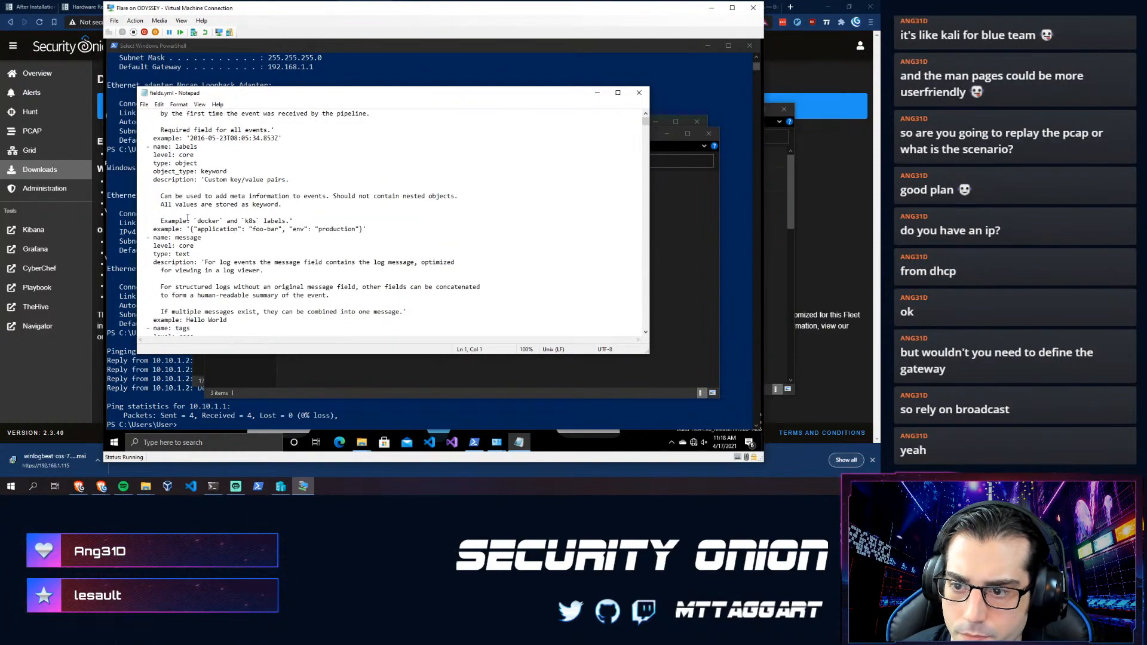
{"action": "scroll", "coordinate": [188, 218], "scroll_direction": "down", "scroll_amount": 4}
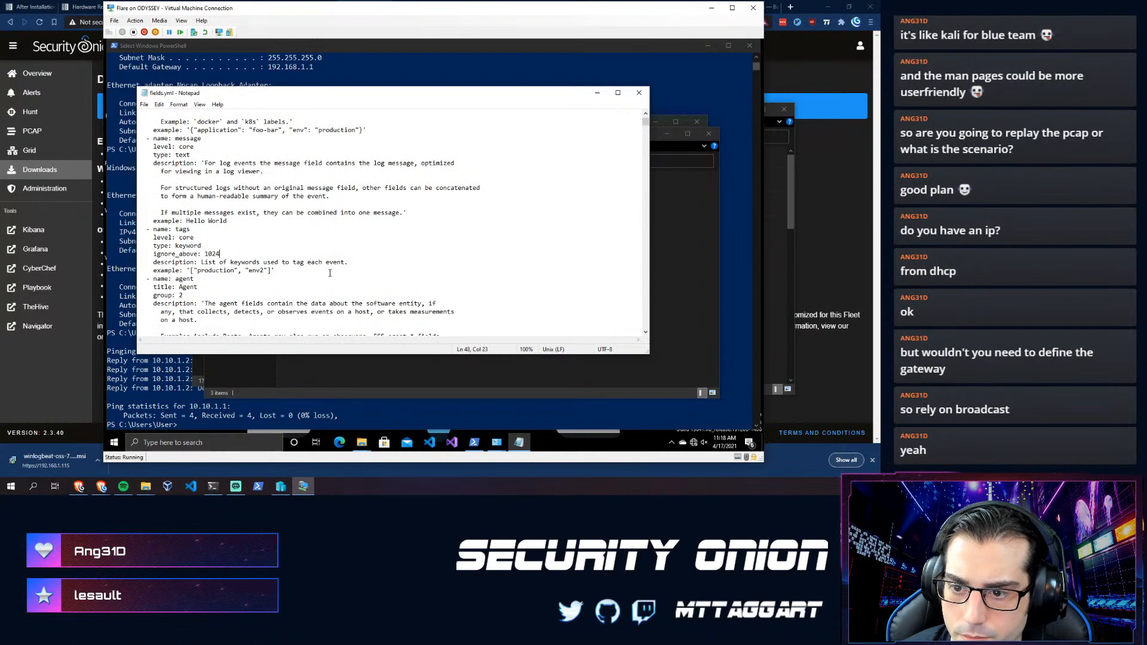
- Search fields.yml for '10' to reach the resolved_ip example addresses, then close Notepad
{"action": "key", "text": "ctrl+f"}
{"action": "type", "text": "10."}
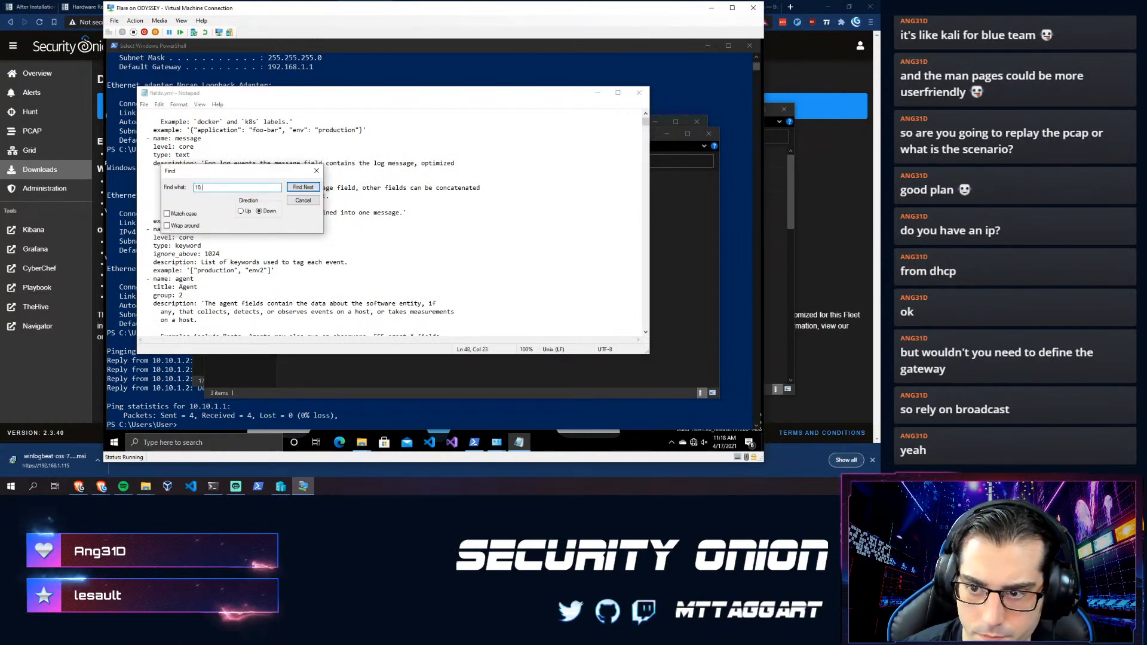
{"action": "key", "text": "Return"}
{"action": "key", "text": "Return"}
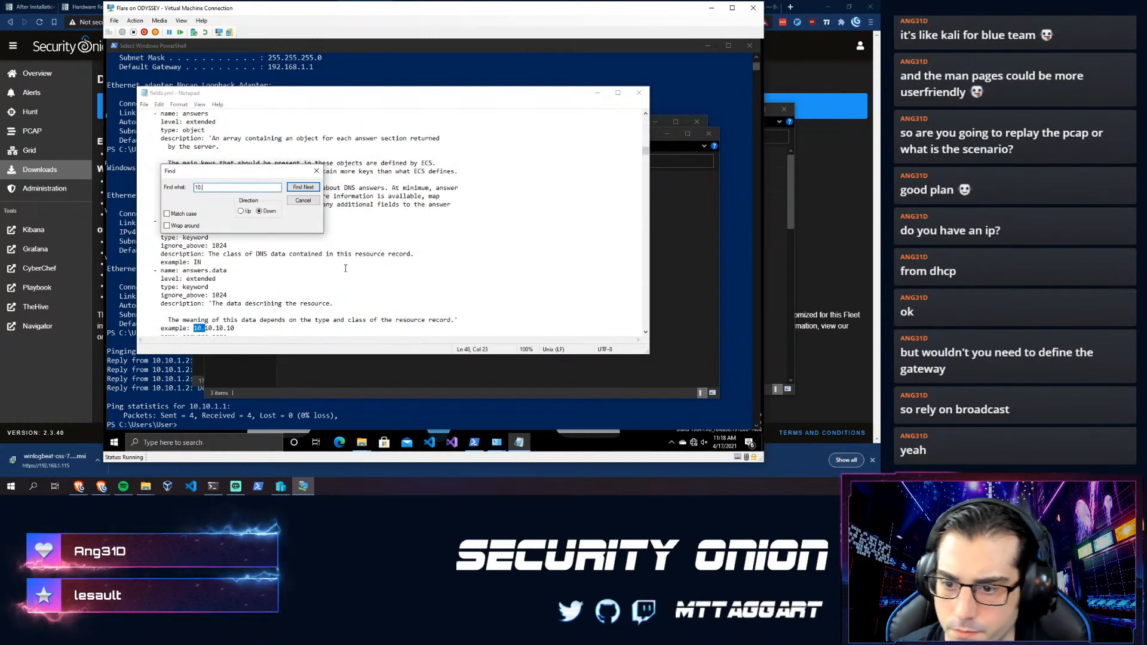
{"action": "key", "text": "Return"}
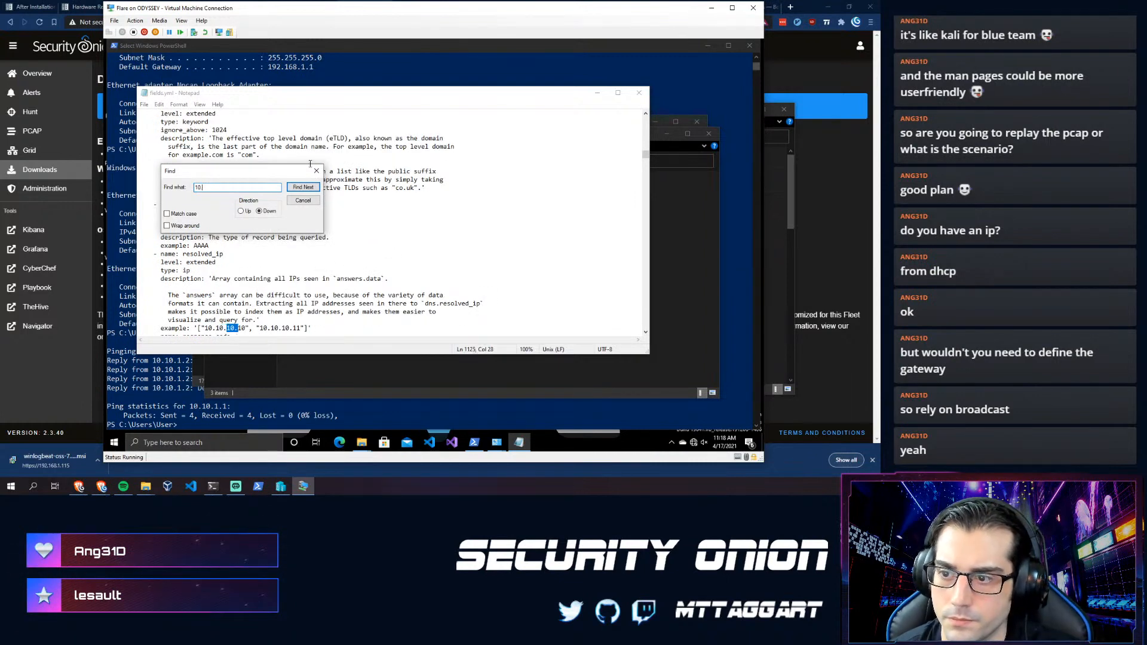
{"action": "left_click", "coordinate": [316, 171]}
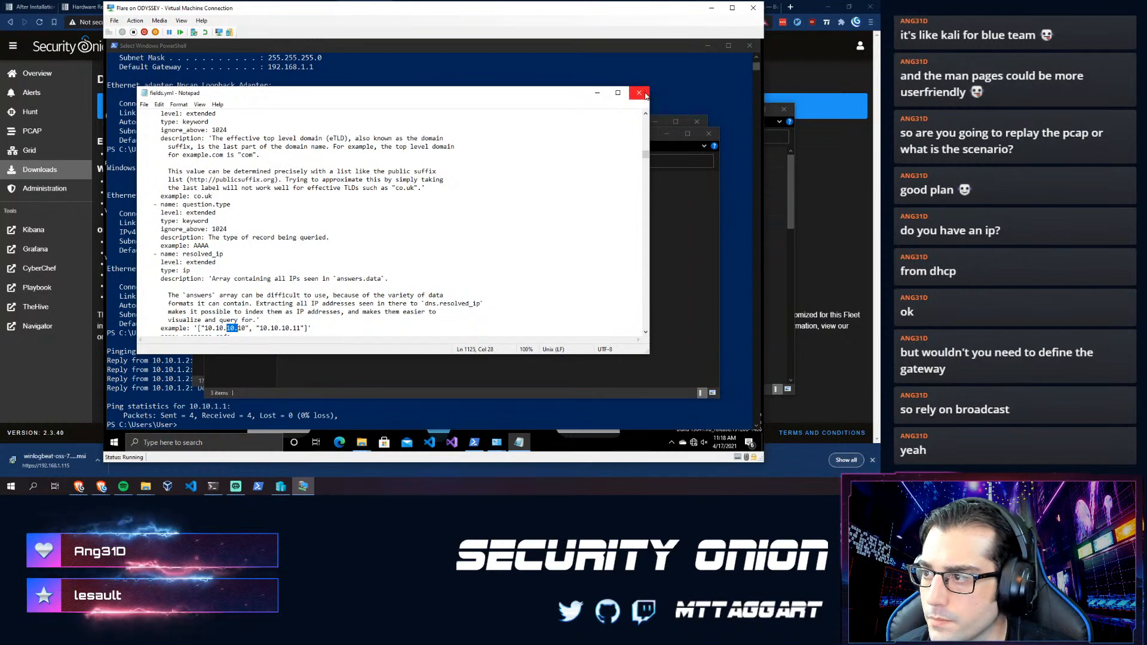
{"action": "left_click", "coordinate": [645, 95]}
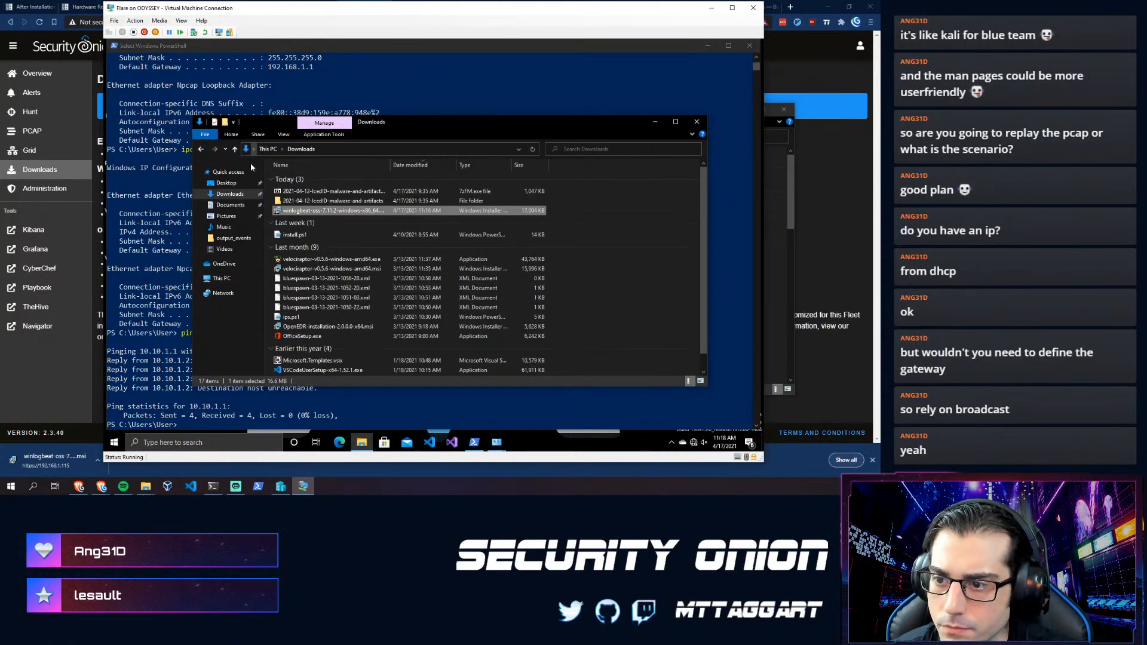
- Dismiss the OneDrive panel and bring the host's Security Onion Downloads page back into view
{"action": "left_click", "coordinate": [671, 443]}
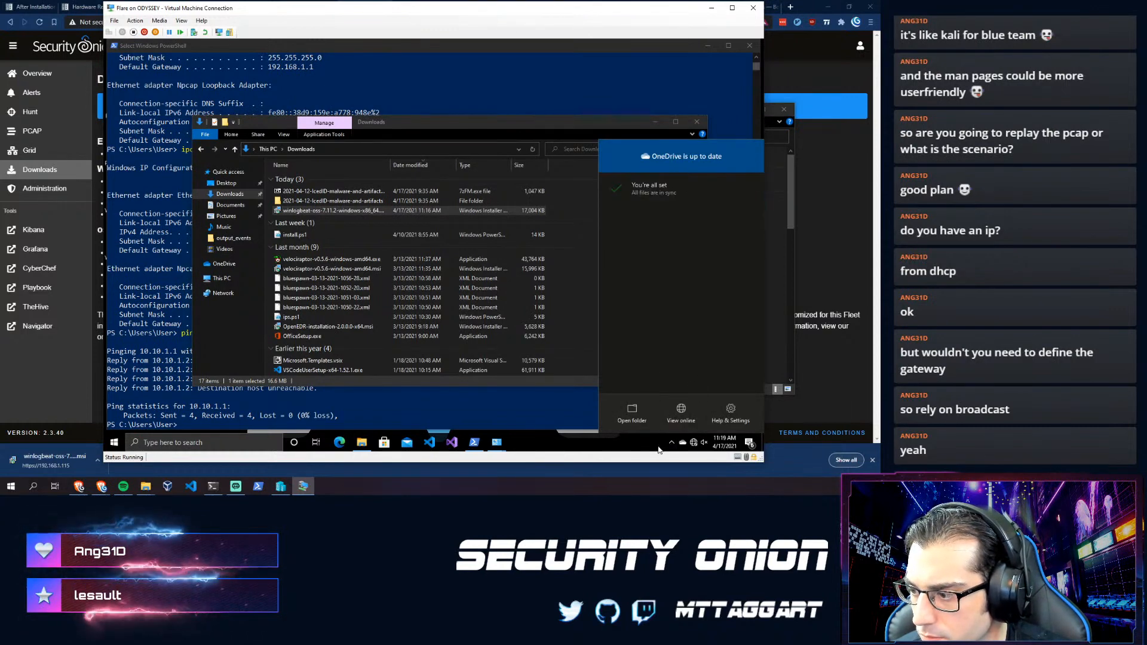
{"action": "left_click", "coordinate": [673, 445]}
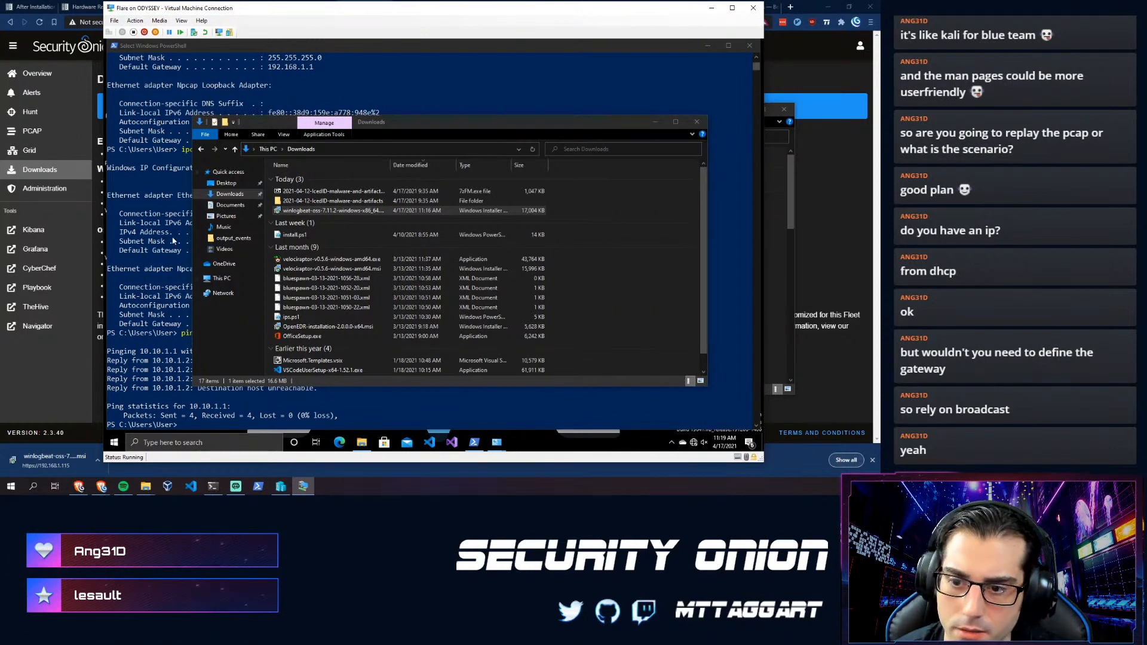
{"action": "left_click", "coordinate": [152, 239]}
{"action": "left_click", "coordinate": [61, 359]}
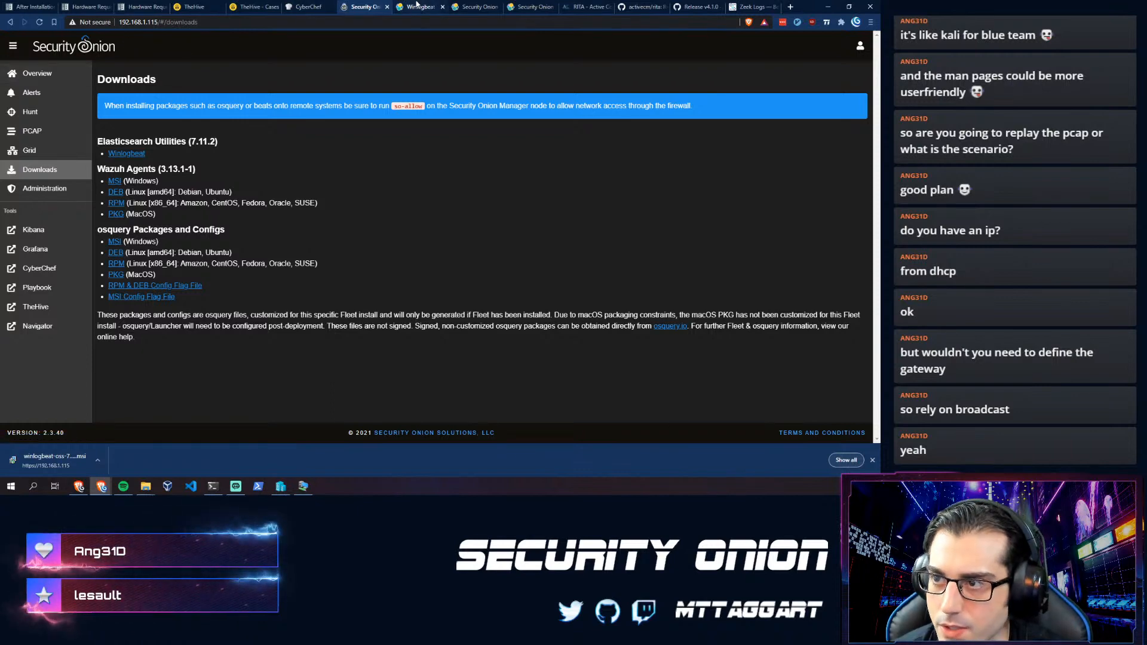
- Close the leftover Winlogbeat, Security Onion, RITA, Release v4.1.0 and Zeek Logs tabs
{"action": "left_click", "coordinate": [399, 8]}
{"action": "left_click", "coordinate": [442, 8]}
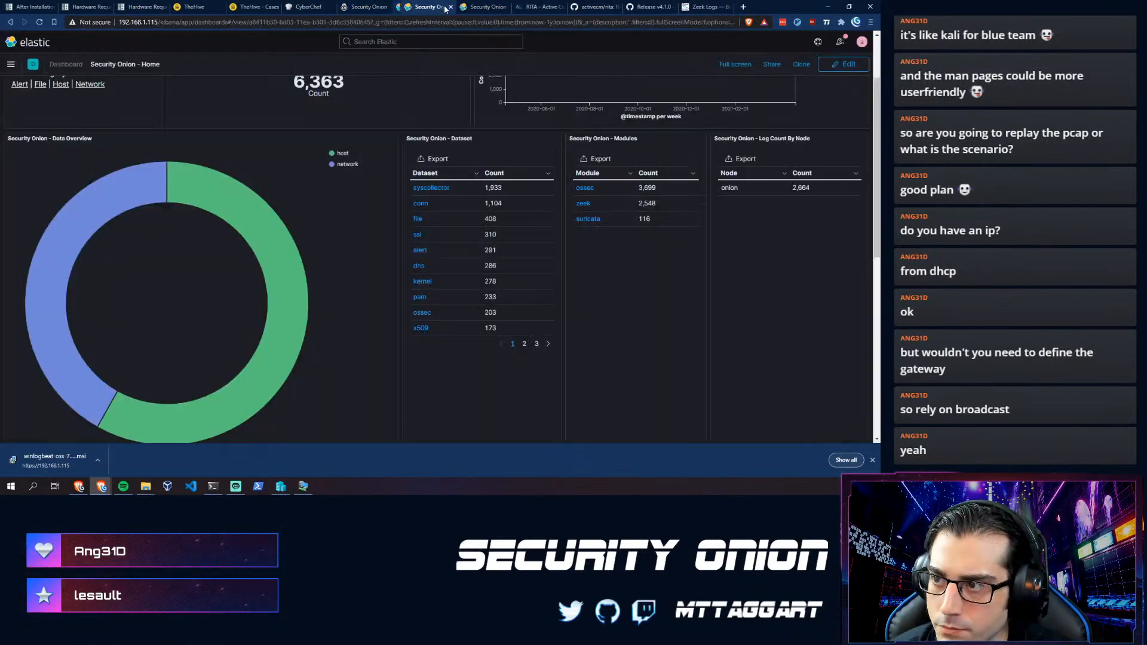
{"action": "left_click", "coordinate": [443, 7]}
{"action": "left_click", "coordinate": [443, 7]}
{"action": "left_click", "coordinate": [442, 7]}
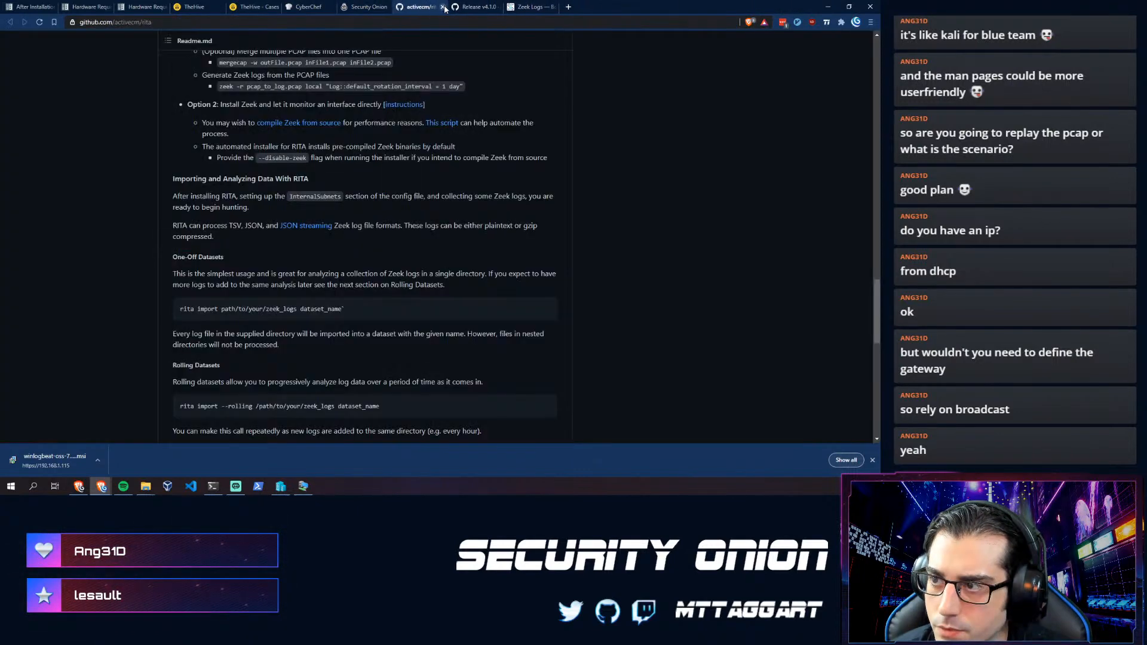
{"action": "left_click", "coordinate": [443, 8]}
{"action": "left_click", "coordinate": [442, 7]}
{"action": "left_click", "coordinate": [443, 8]}
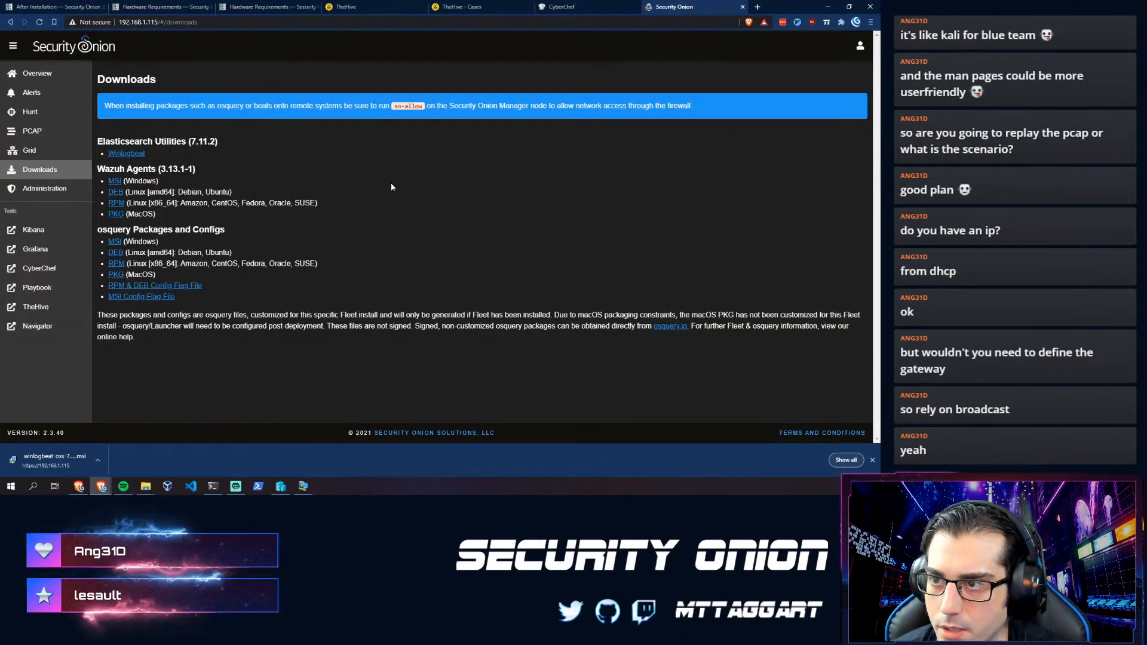
- Open Kibana's Home dashboard with 3,699 logs, expand and collapse a log row, then return to the docs
{"action": "left_click", "coordinate": [34, 231]}
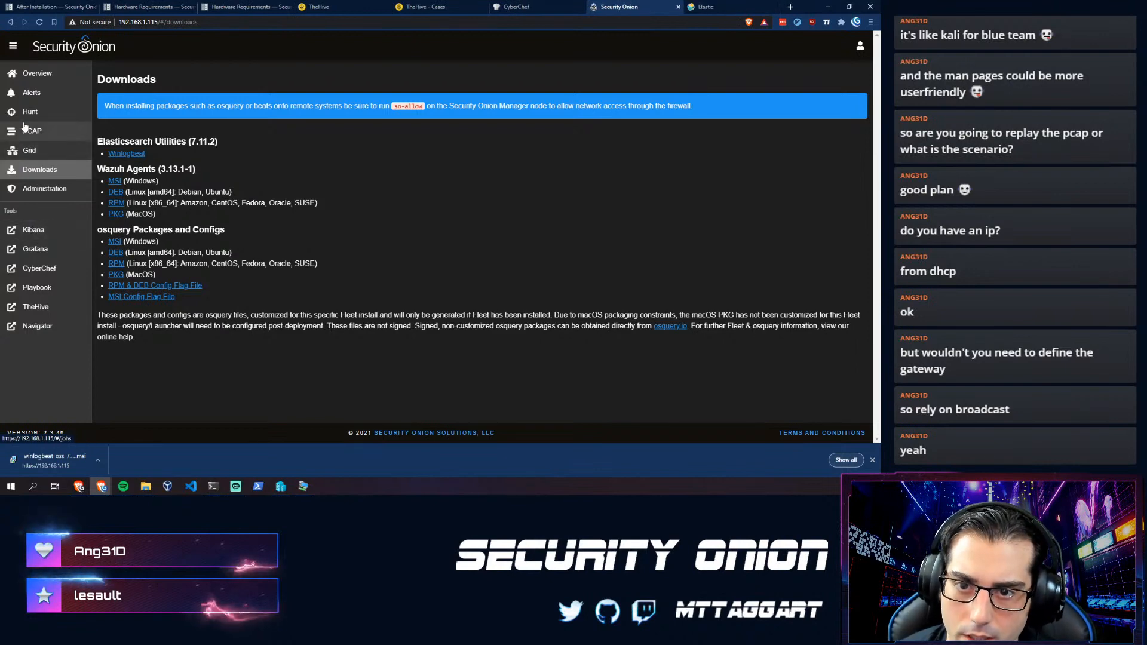
{"action": "left_click", "coordinate": [724, 6]}
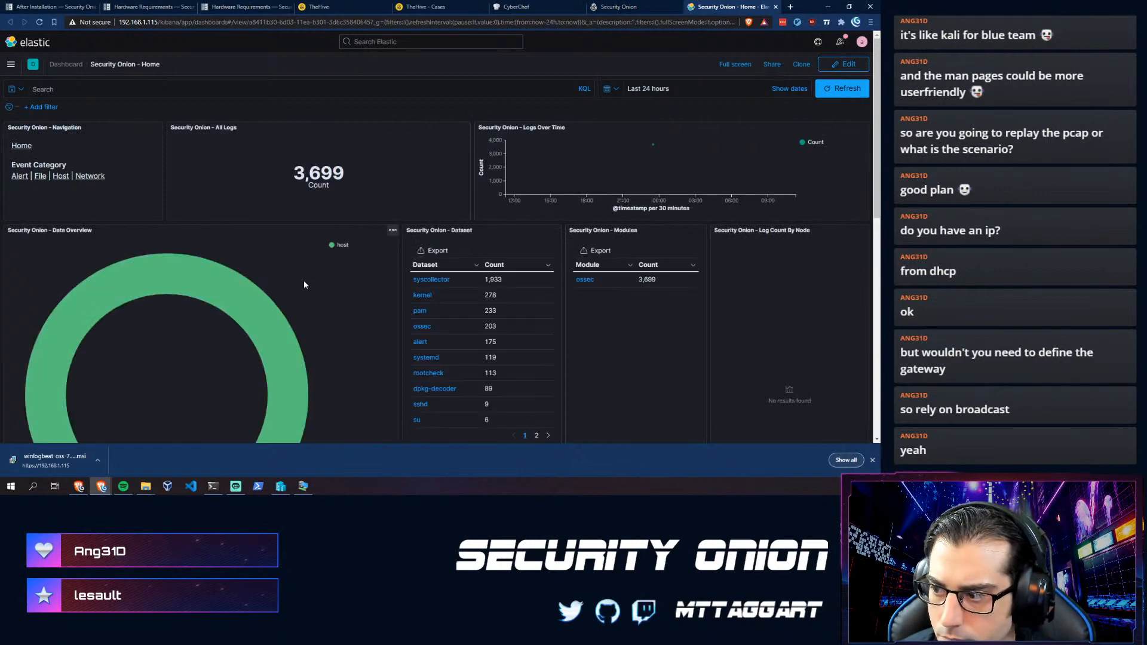
{"action": "scroll", "coordinate": [249, 266], "scroll_direction": "down", "scroll_amount": 6}
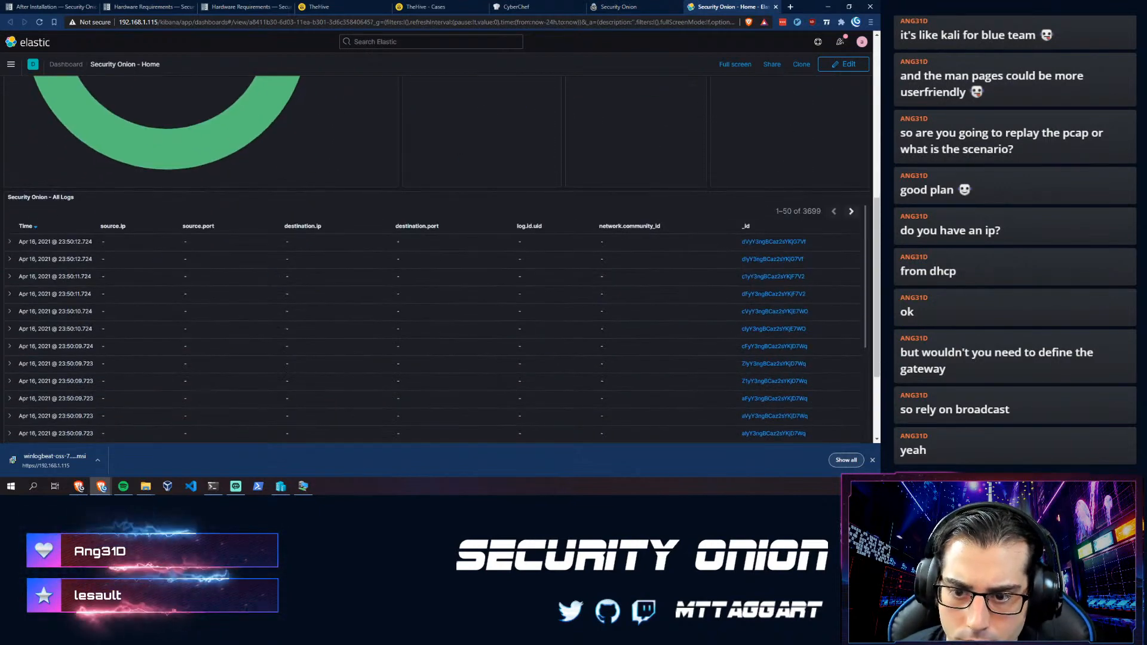
{"action": "left_click", "coordinate": [9, 242]}
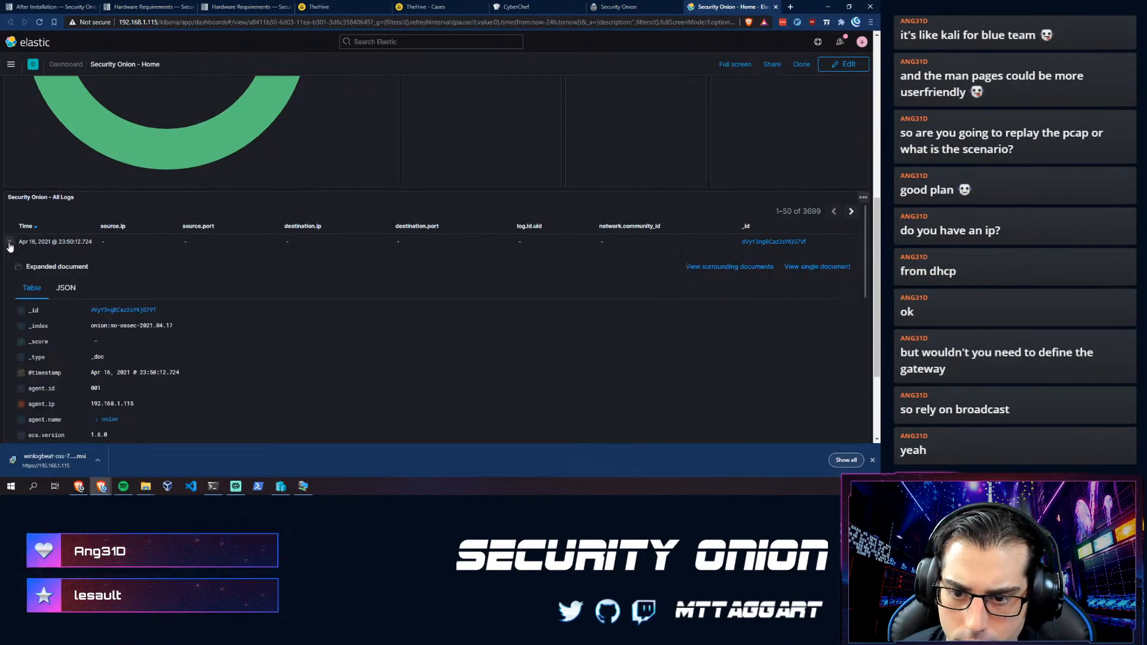
{"action": "left_click", "coordinate": [9, 243]}
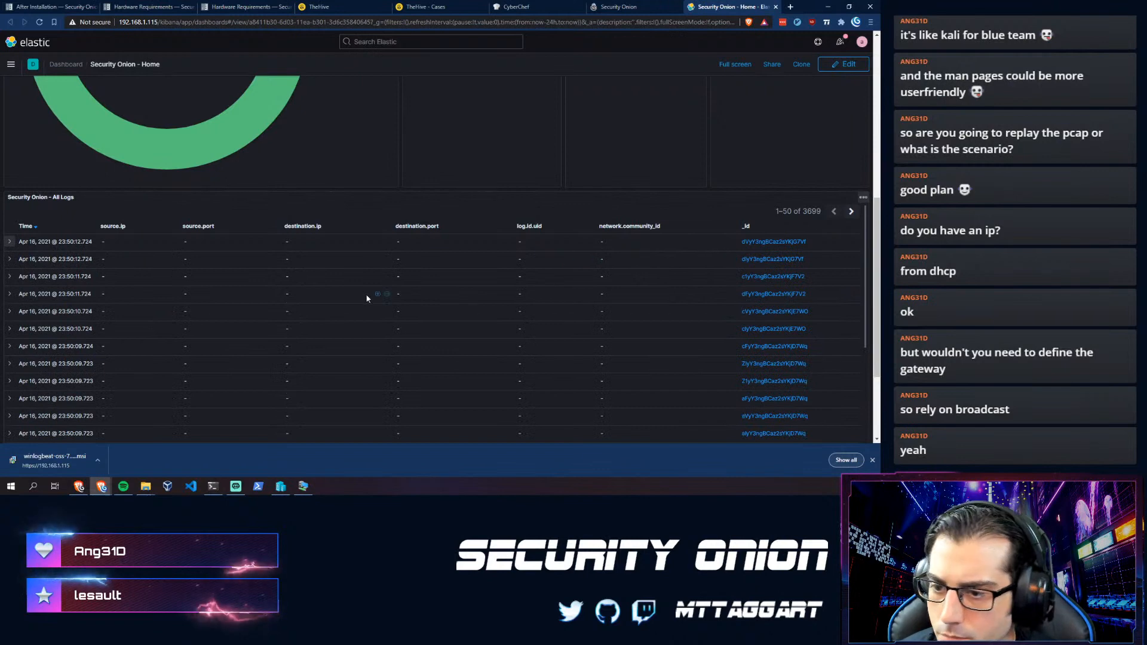
{"action": "scroll", "coordinate": [176, 260], "scroll_direction": "up", "scroll_amount": 3}
{"action": "scroll", "coordinate": [177, 261], "scroll_direction": "up", "scroll_amount": 3}
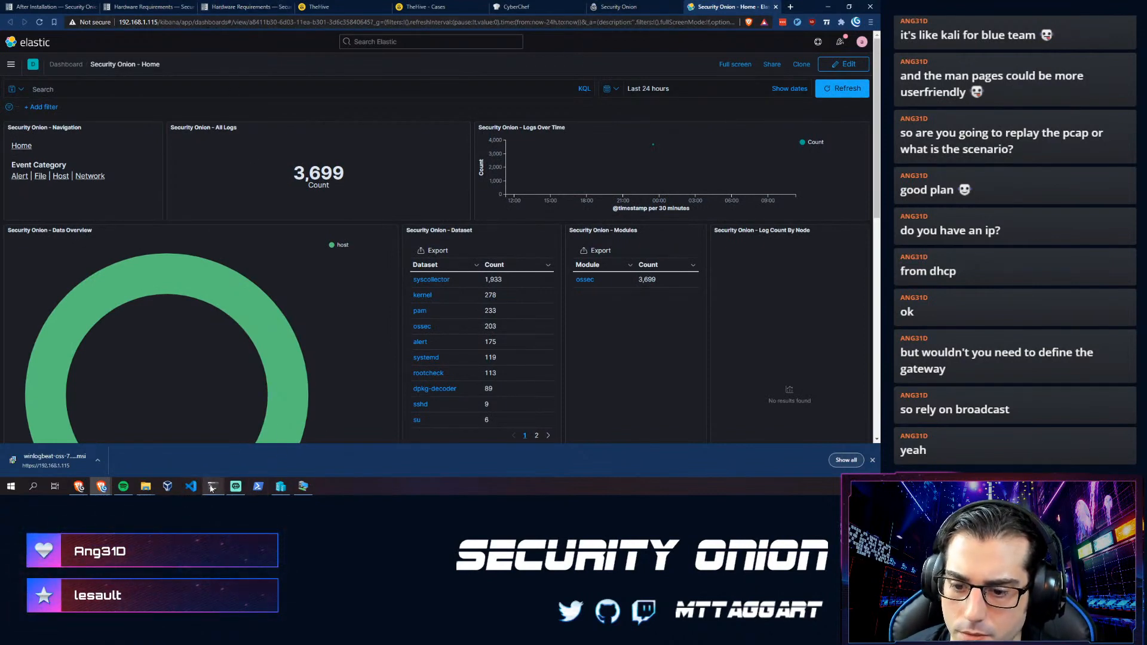
{"action": "mouse_move", "coordinate": [208, 491]}
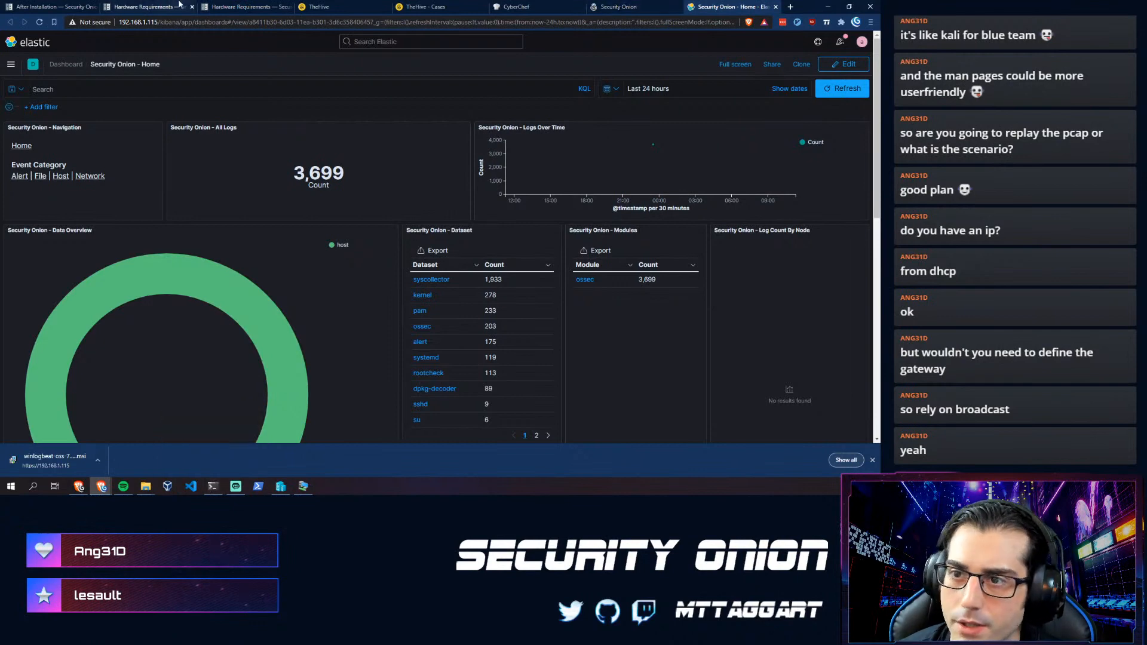
{"action": "left_click", "coordinate": [211, 7]}
- Browse the After Installation, Services and Downloads docs, ending on the Host Visibility page
{"action": "left_click", "coordinate": [50, 7]}
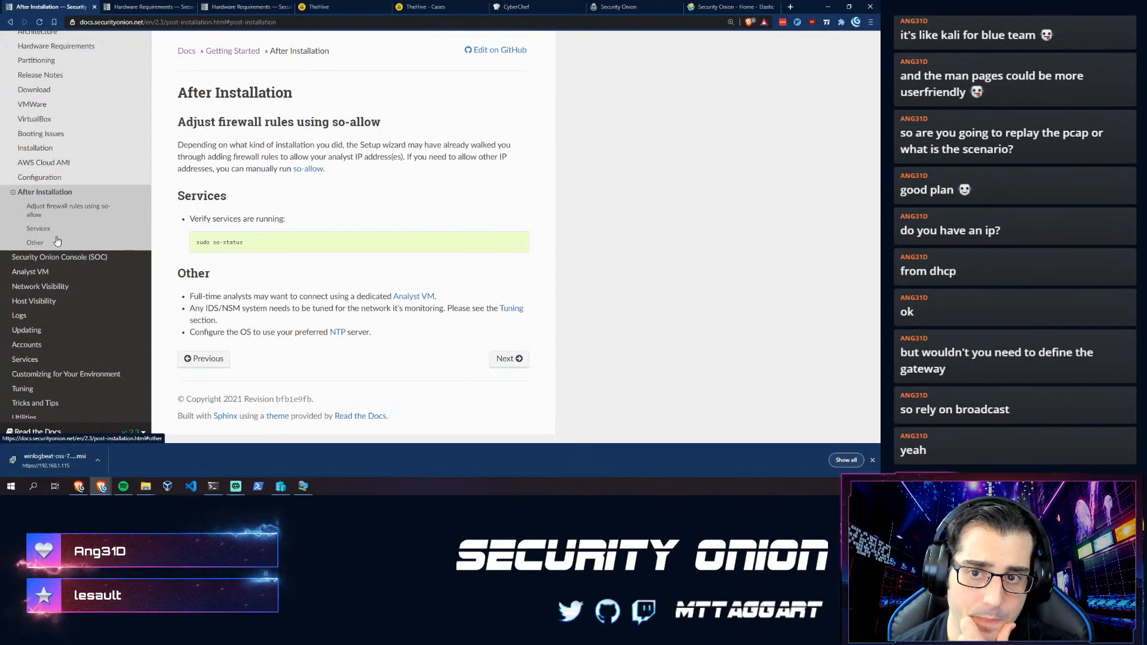
{"action": "scroll", "coordinate": [36, 288], "scroll_direction": "up", "scroll_amount": 2}
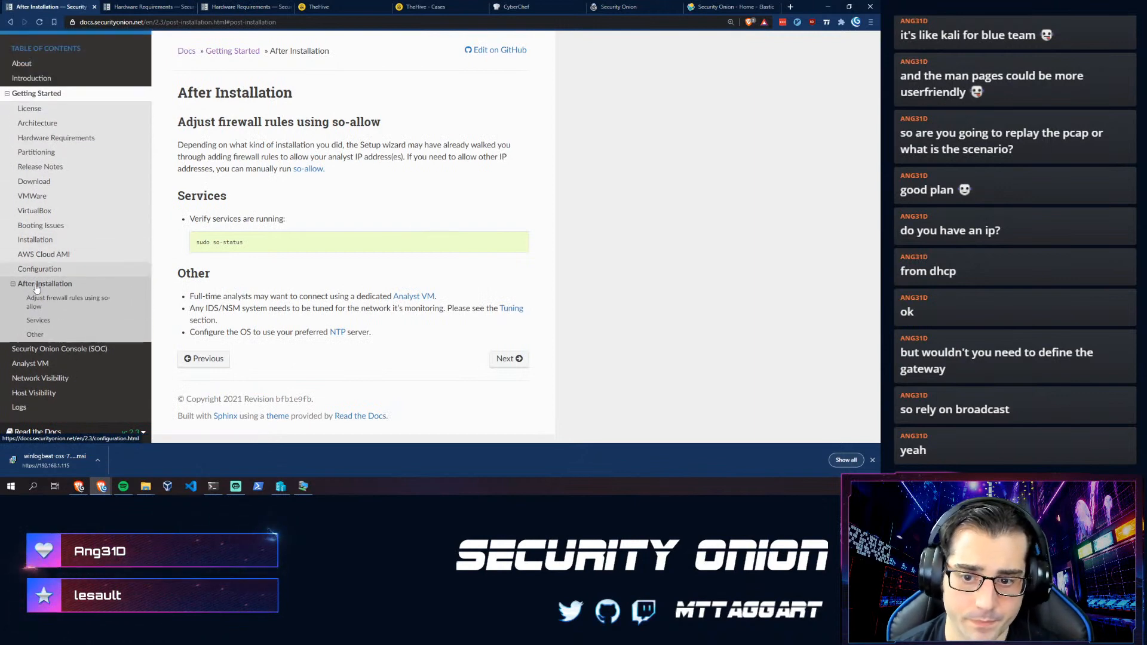
{"action": "left_click", "coordinate": [30, 325]}
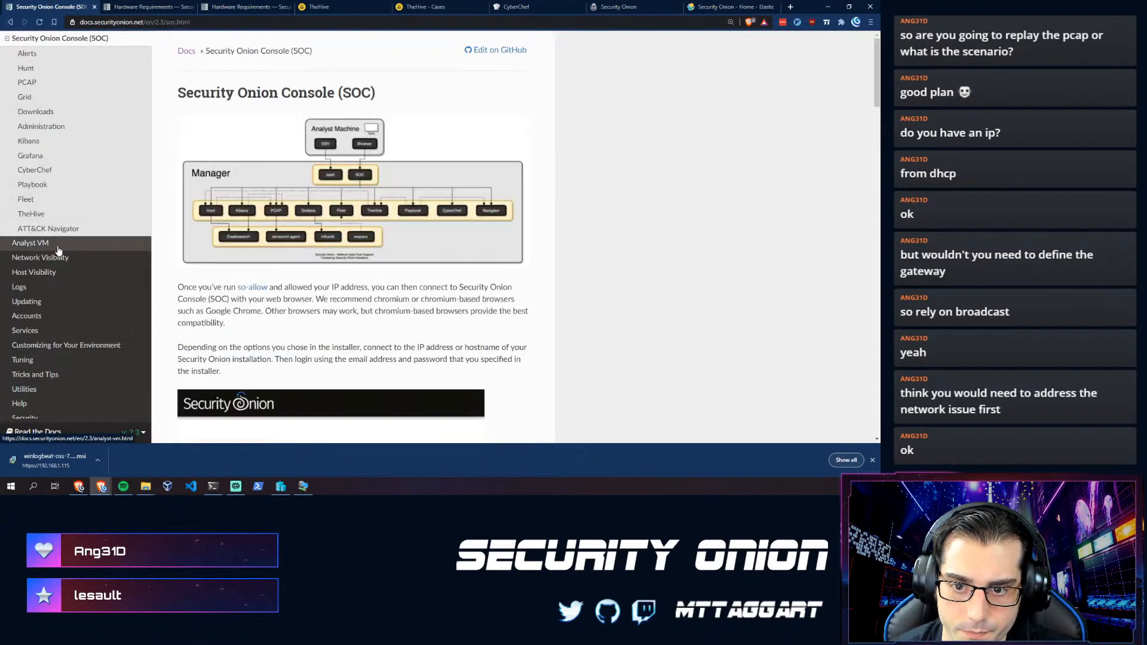
{"action": "scroll", "coordinate": [57, 251], "scroll_direction": "up", "scroll_amount": 2}
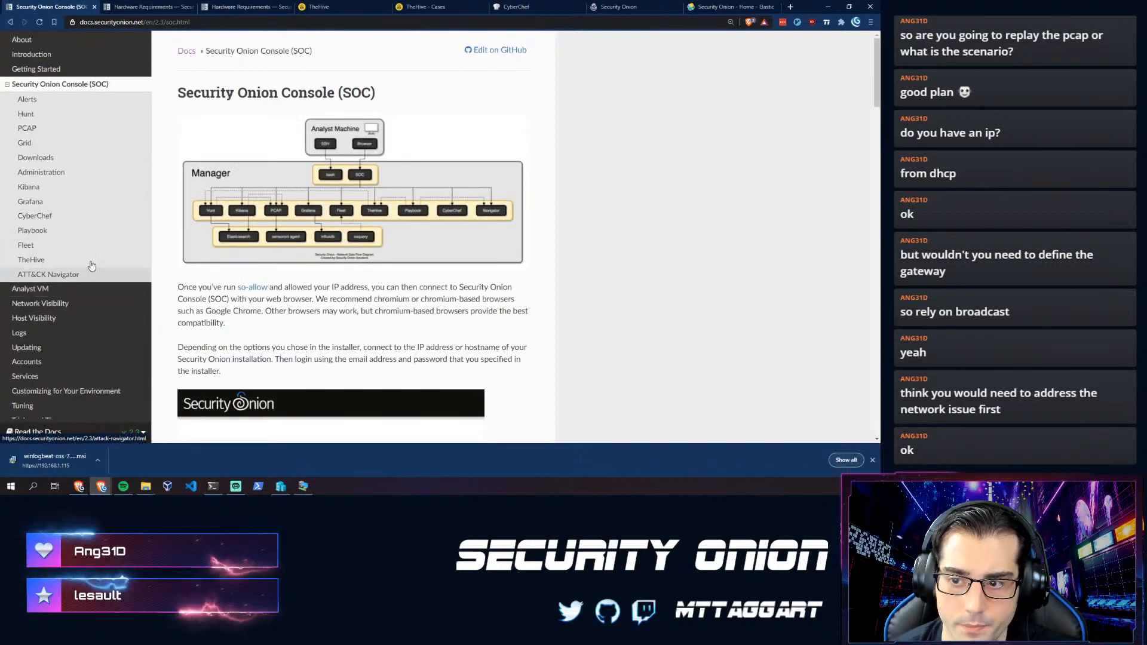
{"action": "left_click", "coordinate": [47, 159]}
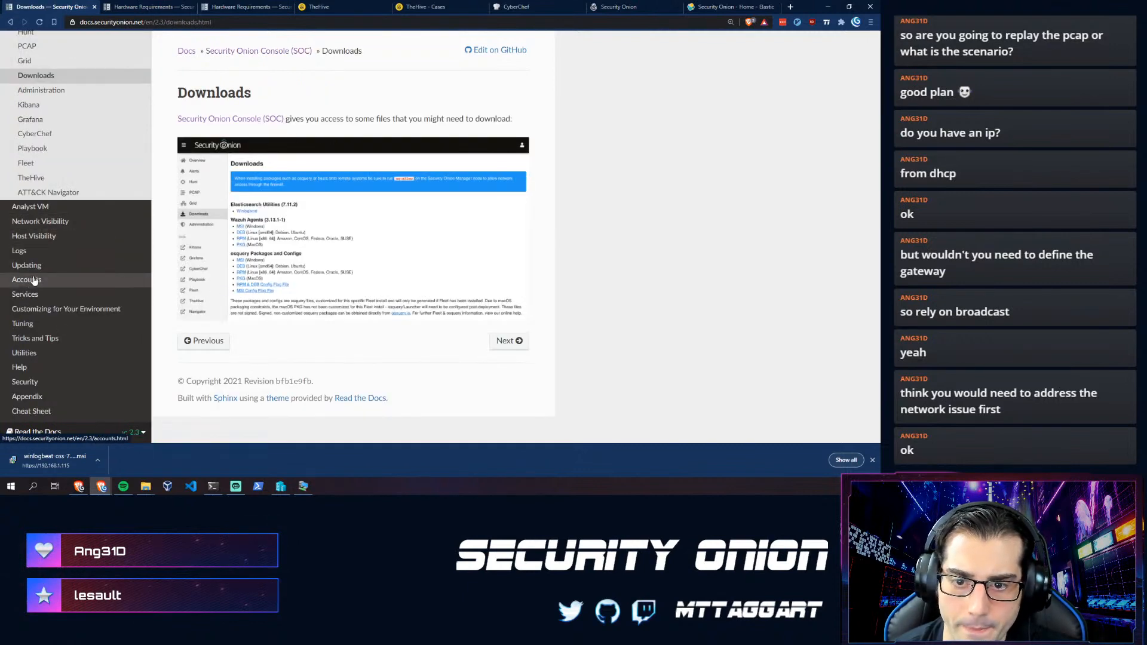
{"action": "left_click", "coordinate": [35, 236]}
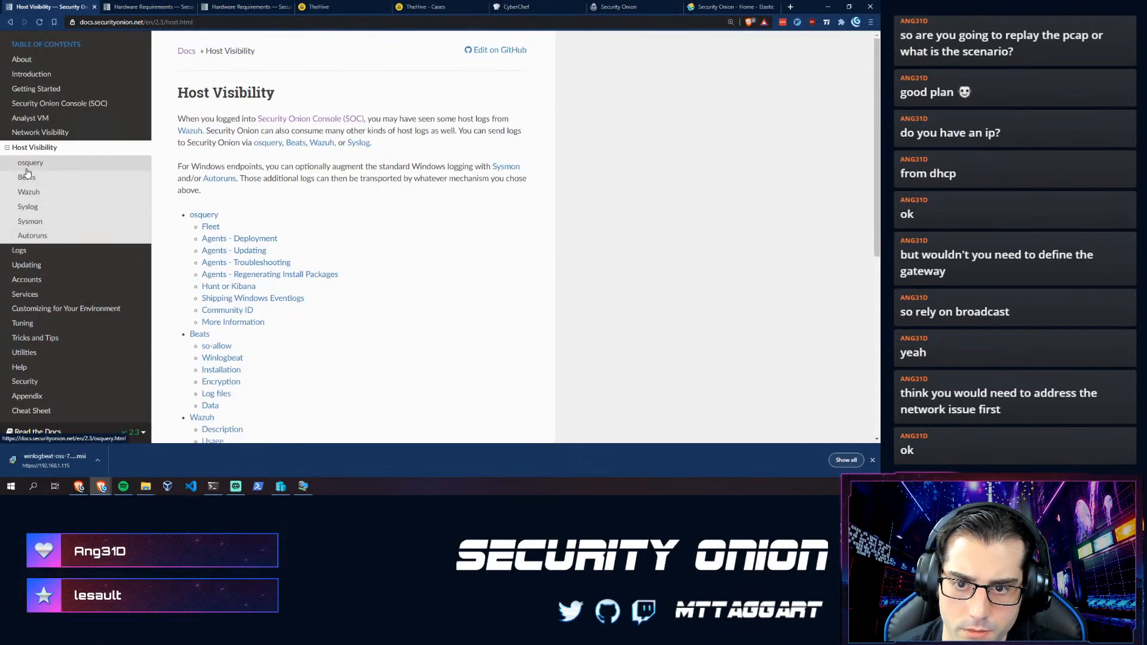
{"action": "triple_click", "coordinate": [366, 140]}
{"action": "left_click_drag", "start_coordinate": [178, 167], "coordinate": [353, 163]}
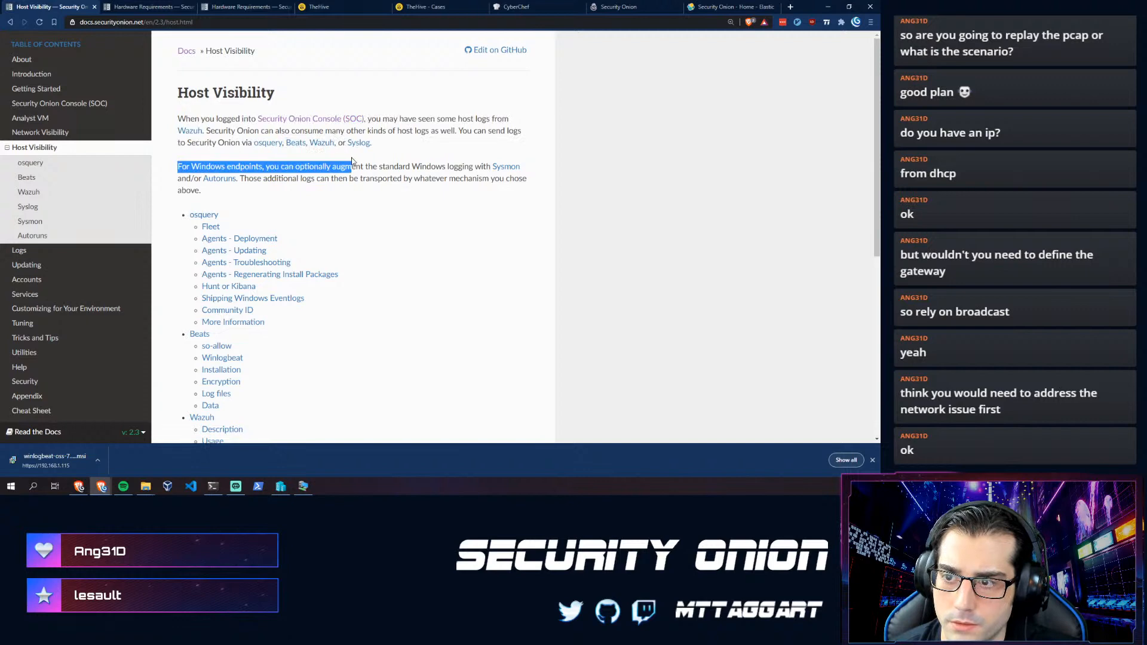
{"action": "left_click", "coordinate": [250, 213]}
{"action": "scroll", "coordinate": [250, 217], "scroll_direction": "down", "scroll_amount": 1}
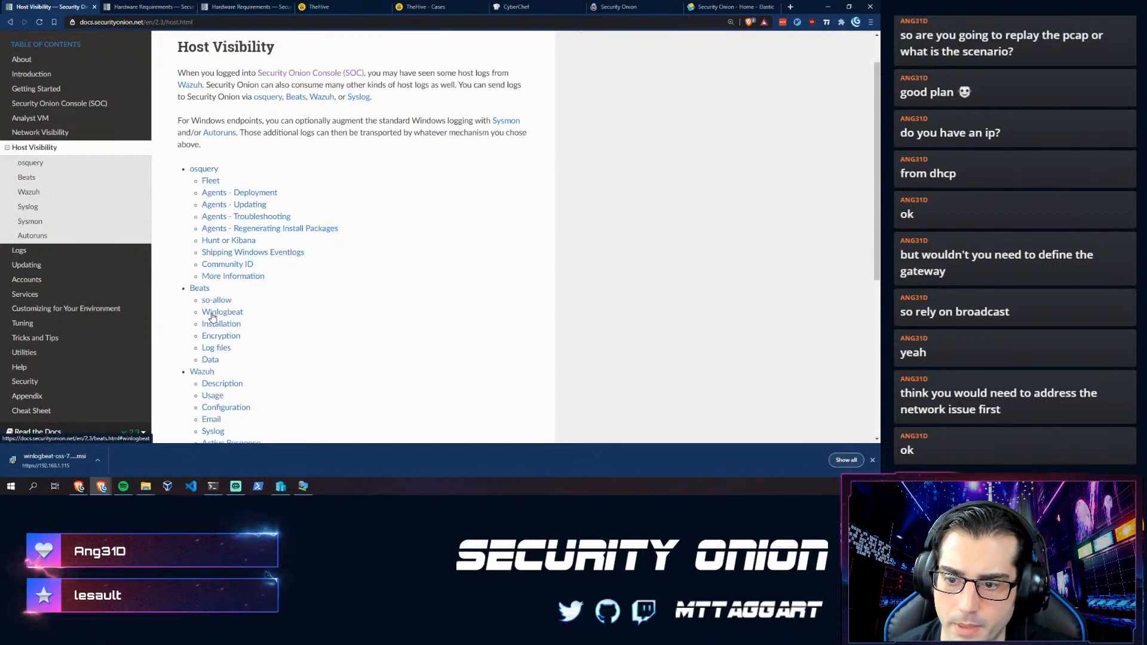
- Open the Beats docs page and read its note that Logstash is required, then return to the so-allow terminal
{"action": "left_click", "coordinate": [200, 288]}
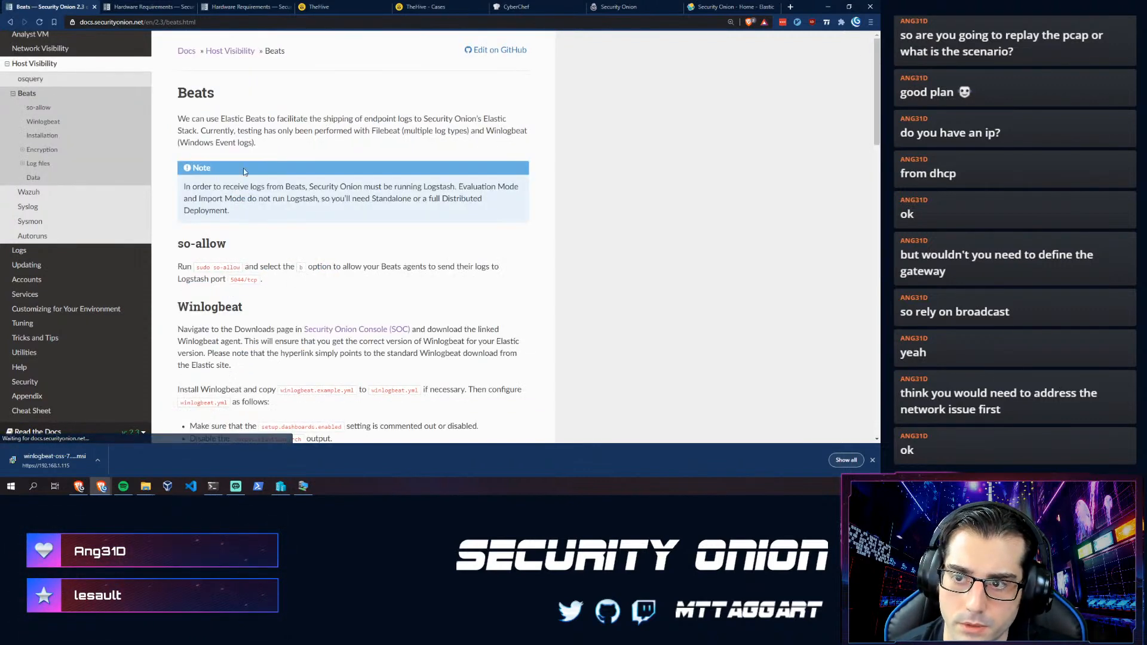
{"action": "mouse_move", "coordinate": [256, 143]}
{"action": "left_mouse_down"}
{"action": "mouse_move", "coordinate": [179, 117]}
{"action": "mouse_move", "coordinate": [257, 143]}
{"action": "mouse_move", "coordinate": [263, 133]}
{"action": "mouse_move", "coordinate": [278, 141]}
{"action": "mouse_move", "coordinate": [227, 130]}
{"action": "mouse_move", "coordinate": [270, 145]}
{"action": "left_mouse_up"}
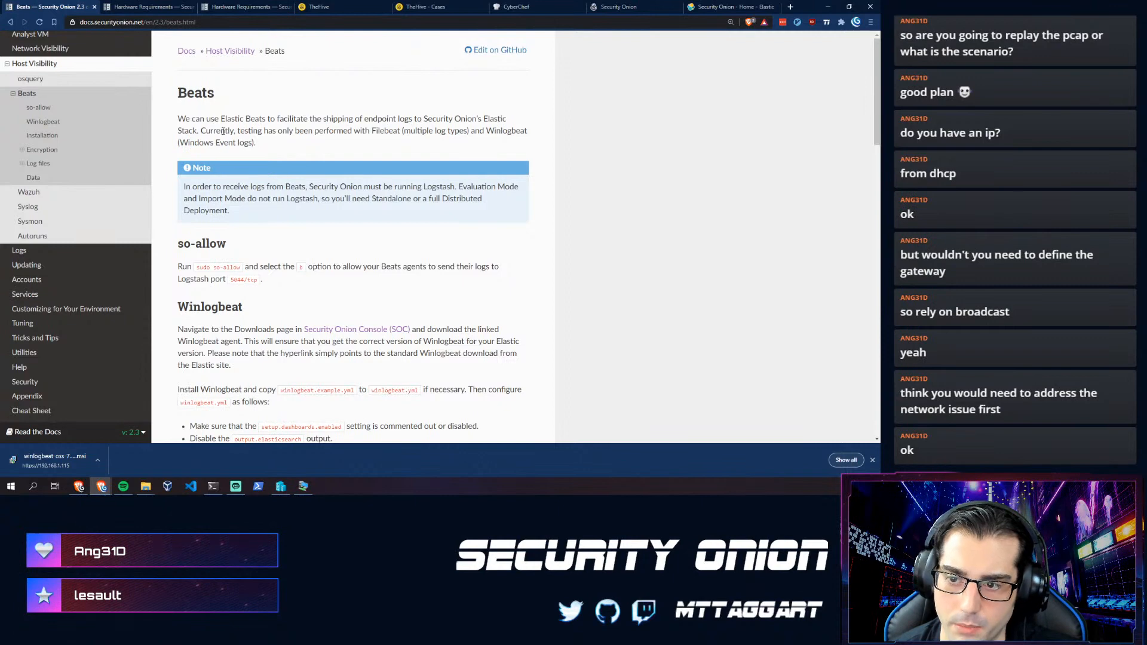
{"action": "scroll", "coordinate": [214, 179], "scroll_direction": "down", "scroll_amount": 1}
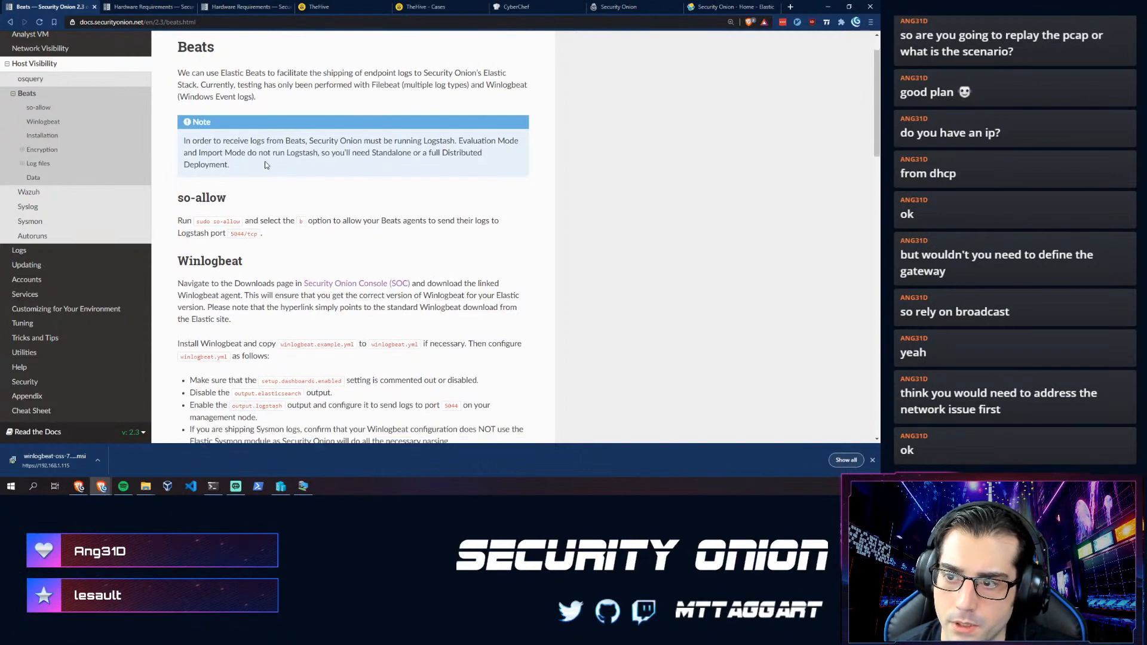
{"action": "left_click_drag", "start_coordinate": [291, 164], "coordinate": [307, 144]}
{"action": "left_click", "coordinate": [307, 143]}
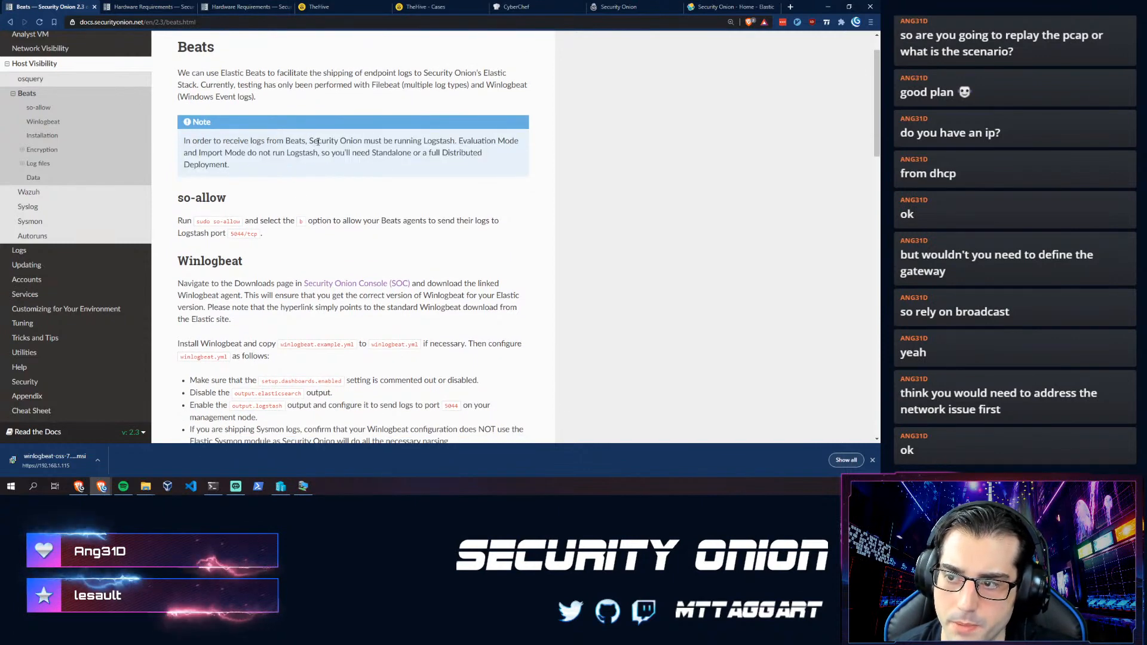
{"action": "left_click", "coordinate": [212, 486]}
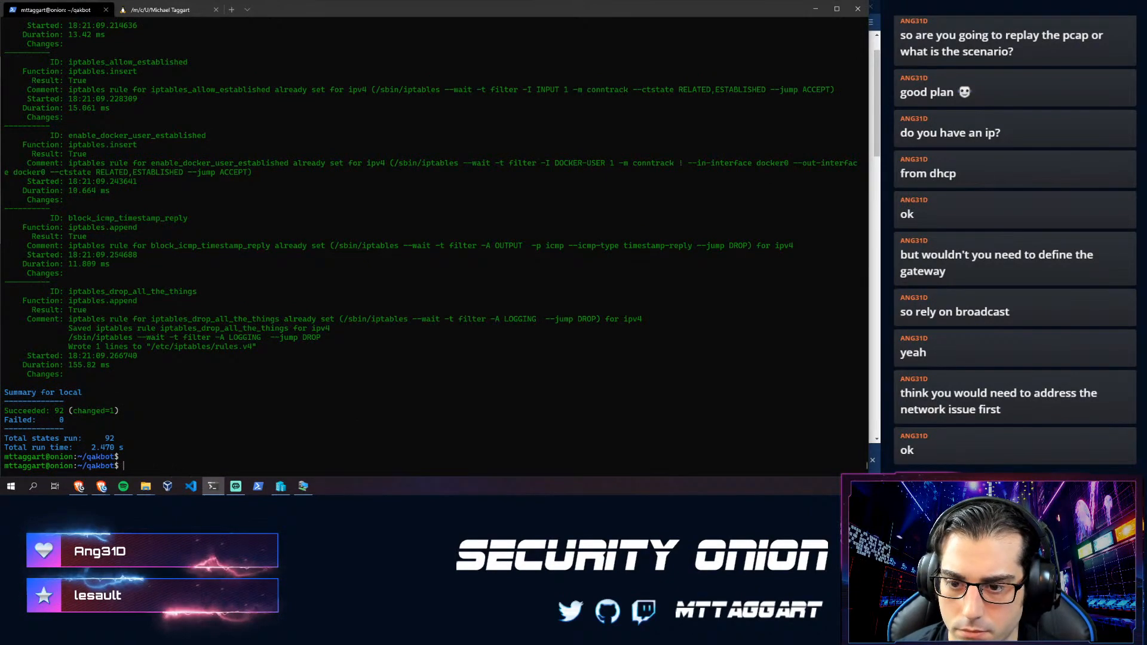
{"action": "scroll", "coordinate": [353, 143], "scroll_direction": "up", "scroll_amount": 16}
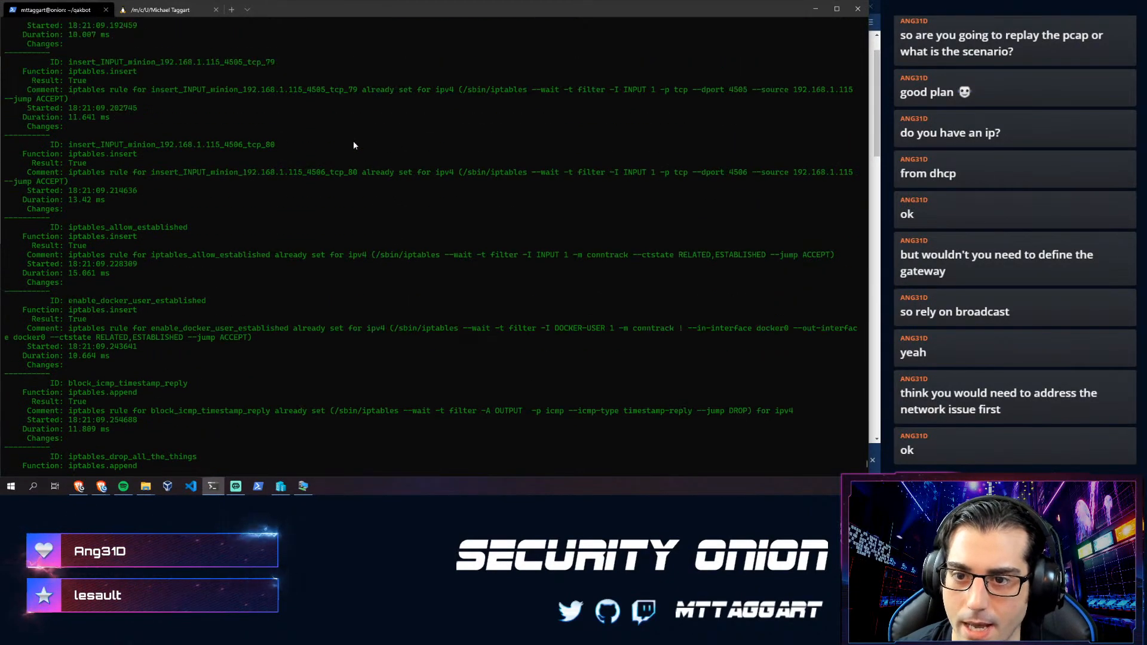
{"action": "scroll", "coordinate": [291, 192], "scroll_direction": "up", "scroll_amount": 12}
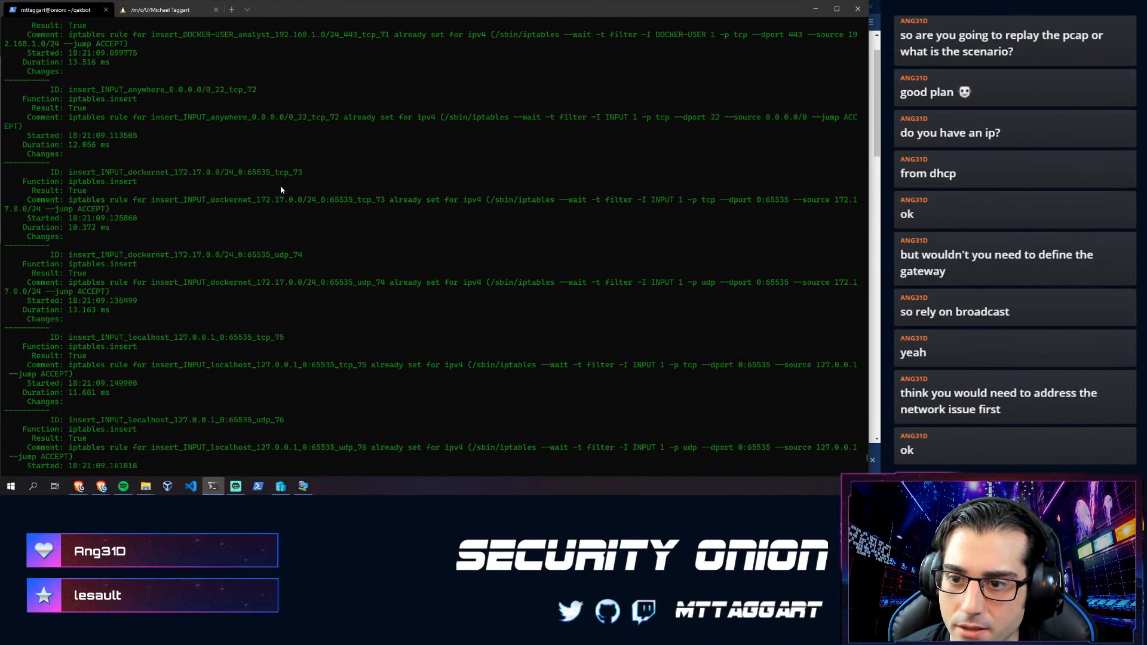
{"action": "scroll", "coordinate": [277, 185], "scroll_direction": "up", "scroll_amount": 20}
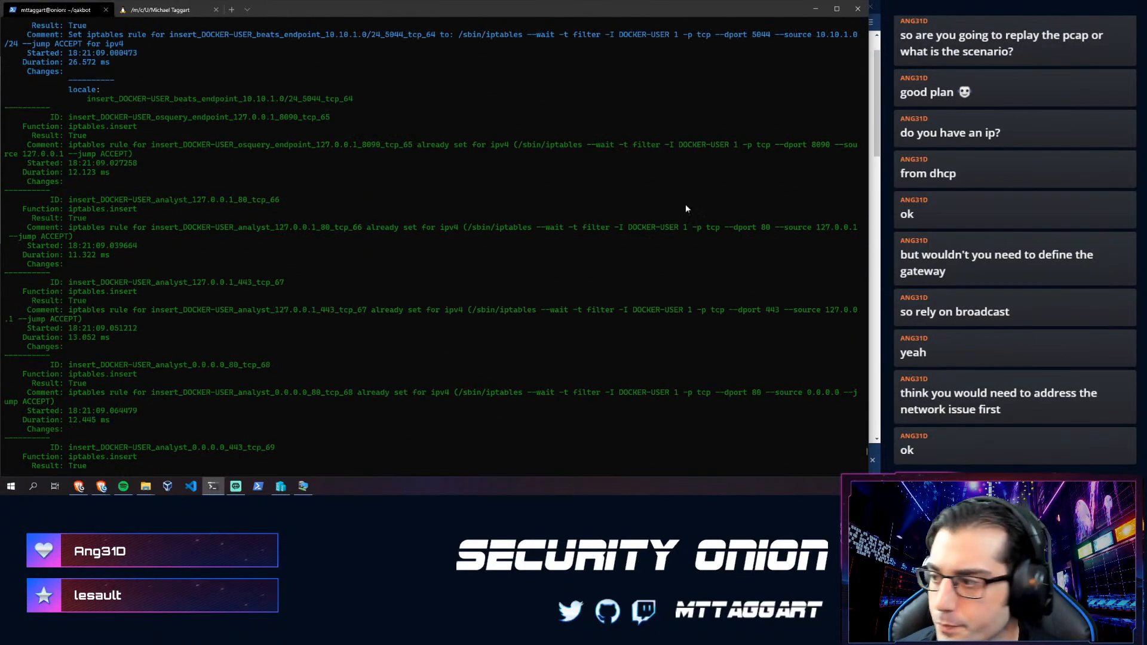
{"action": "scroll", "coordinate": [600, 219], "scroll_direction": "up", "scroll_amount": 8}
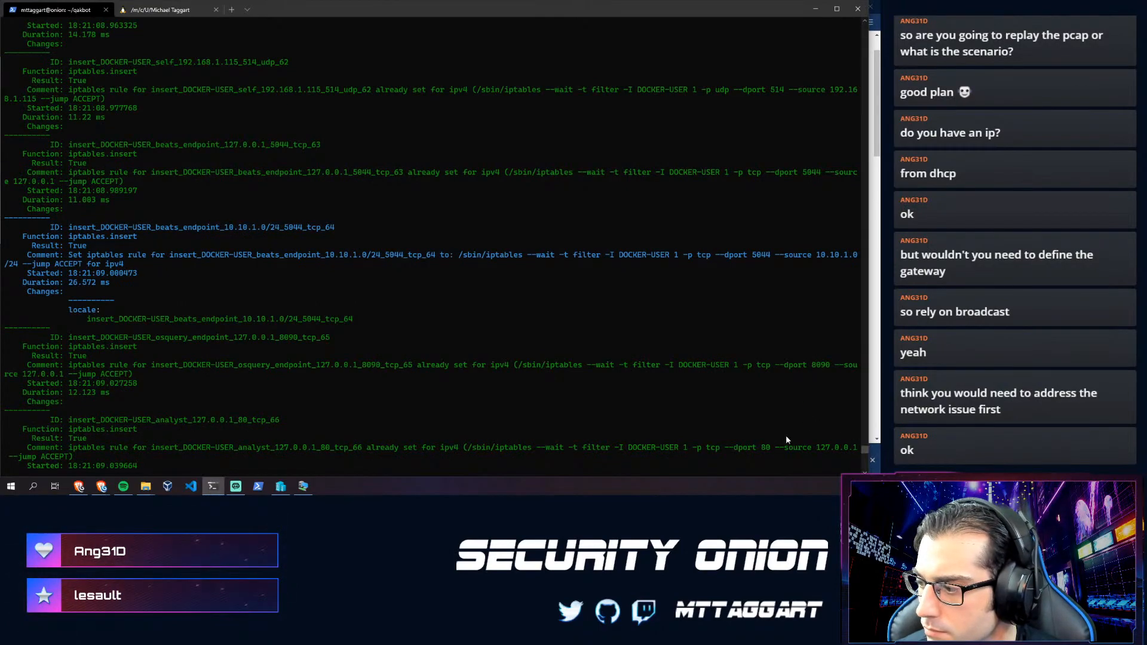
{"action": "scroll", "coordinate": [777, 433], "scroll_direction": "down", "scroll_amount": 4}
{"action": "mouse_move", "coordinate": [865, 454]}
{"action": "left_mouse_down"}
{"action": "mouse_move", "coordinate": [867, 323]}
{"action": "mouse_move", "coordinate": [858, 475]}
{"action": "left_mouse_up"}
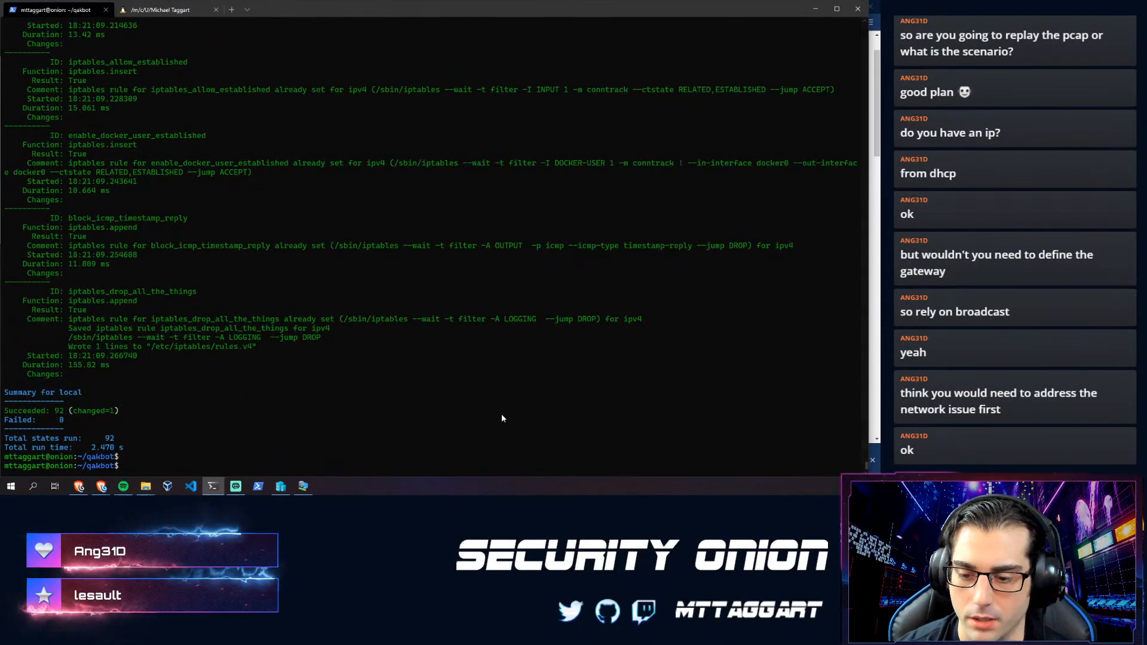
- Run sudo so-status to check all containers, then list all 162 so- commands via Tab completion
{"action": "type", "text": "sudo so-s"}
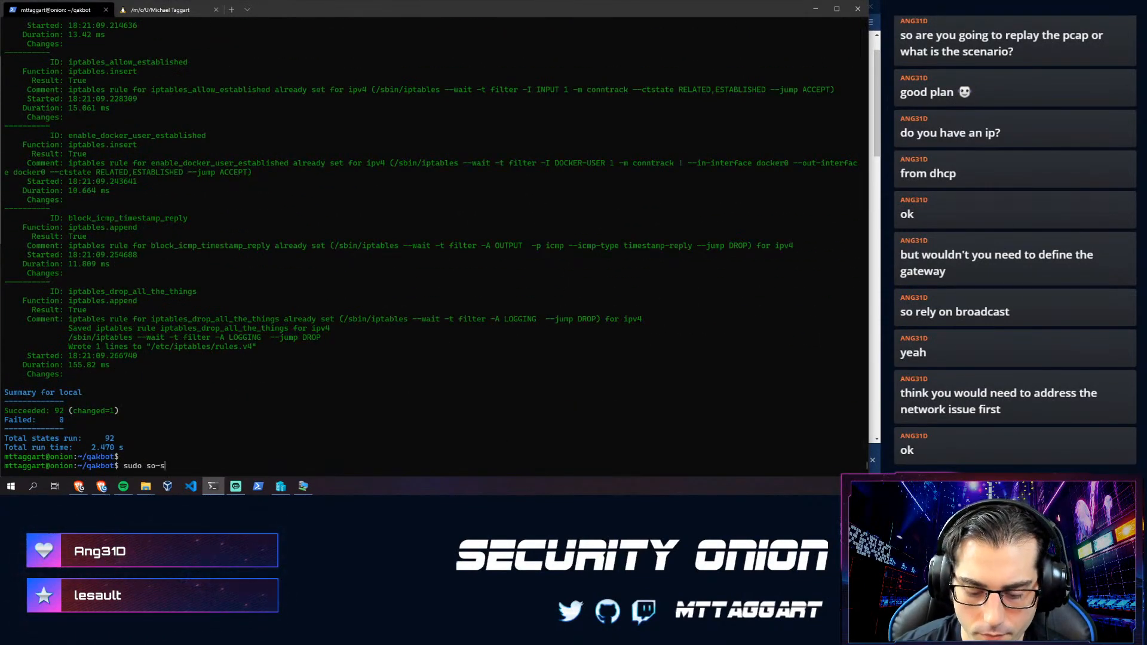
{"action": "type", "text": "tatus"}
{"action": "key", "text": "Return"}
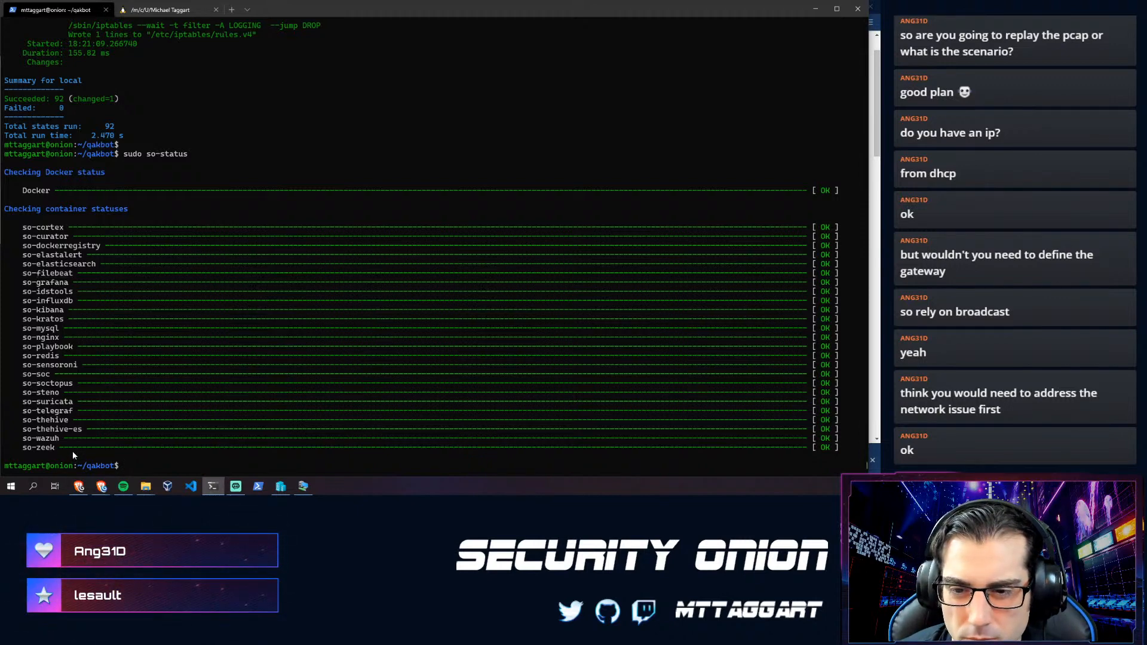
{"action": "type", "text": "sudo "}
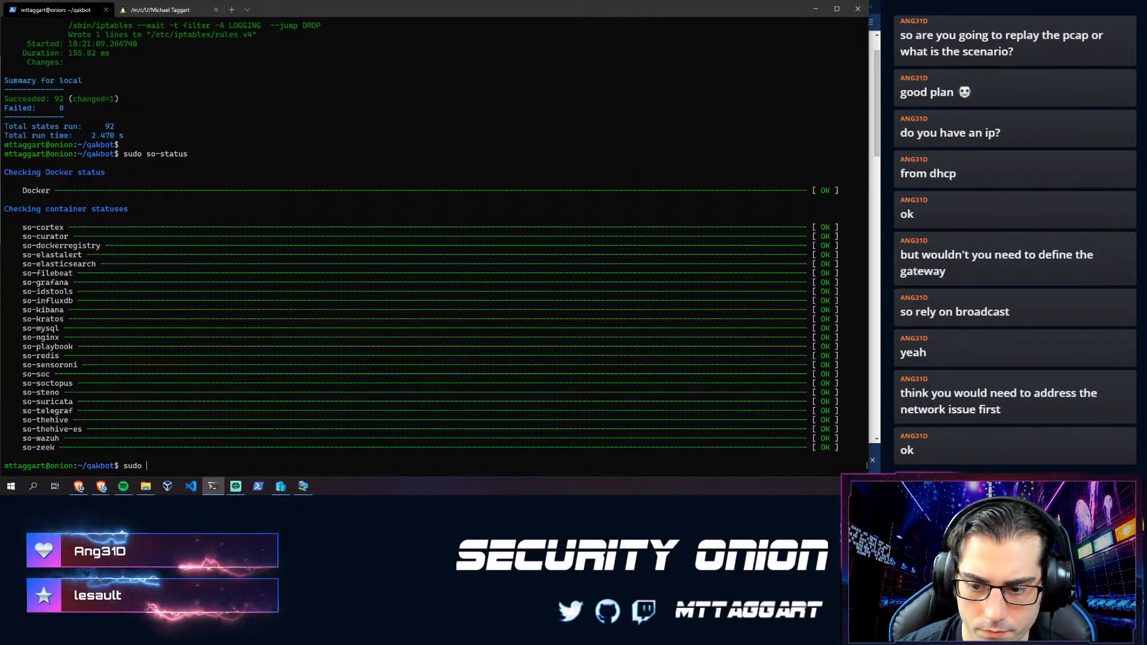
{"action": "type", "text": "so-"}
{"action": "key", "text": "Tab"}
{"action": "key", "text": "Tab"}
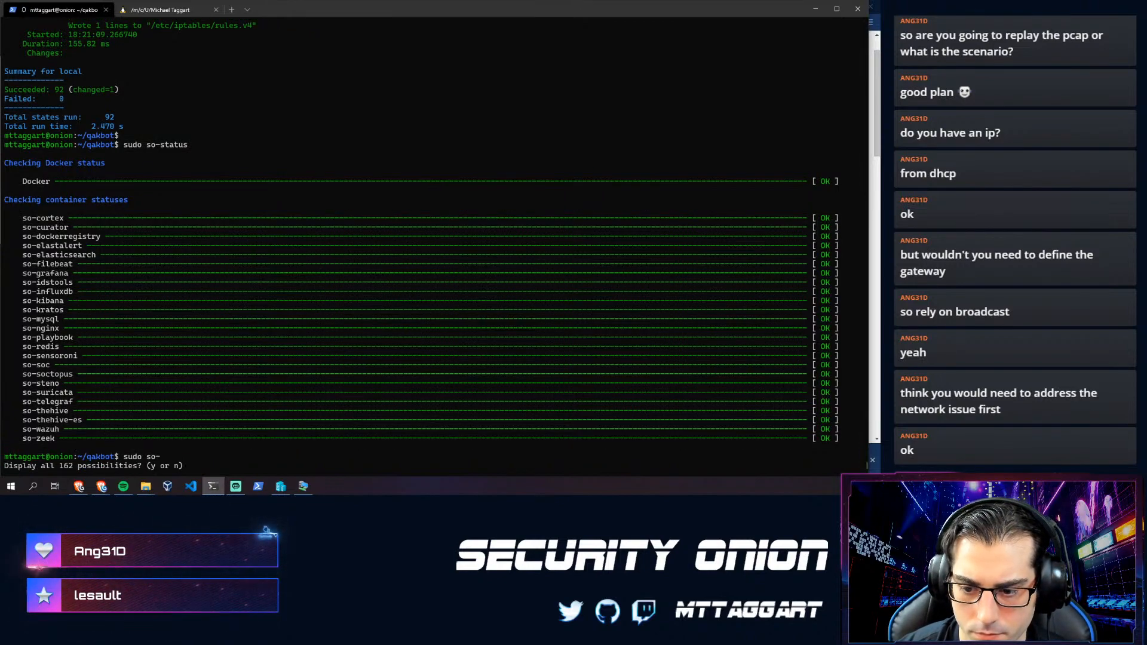
{"action": "key", "text": "y"}
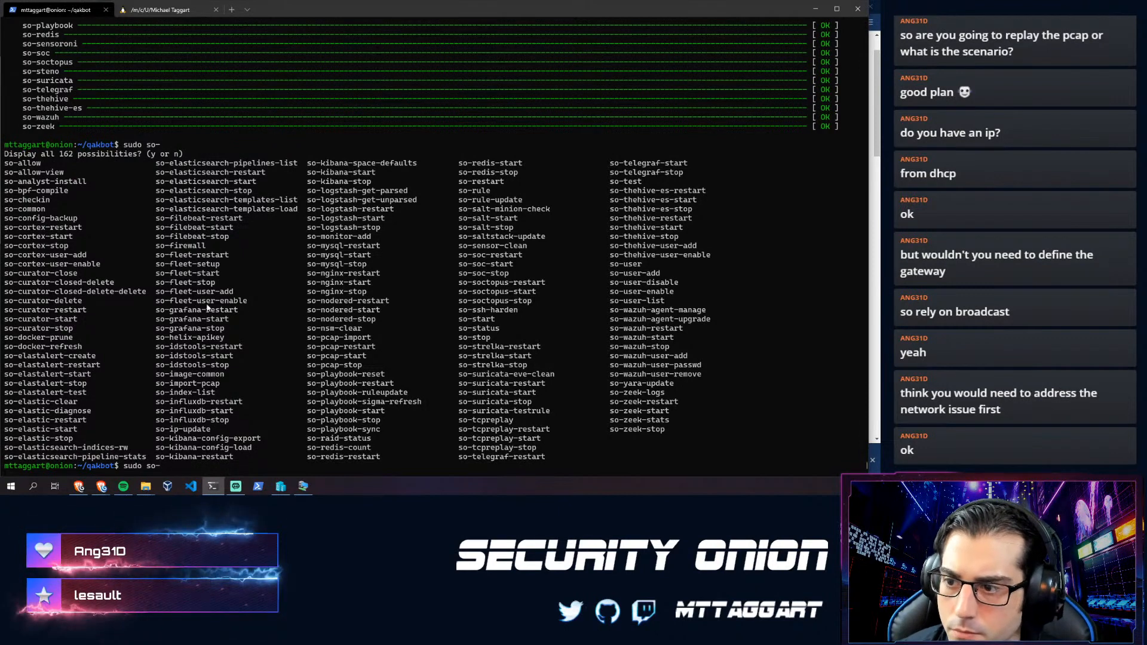
{"action": "scroll", "coordinate": [81, 236], "scroll_direction": "up", "scroll_amount": 6}
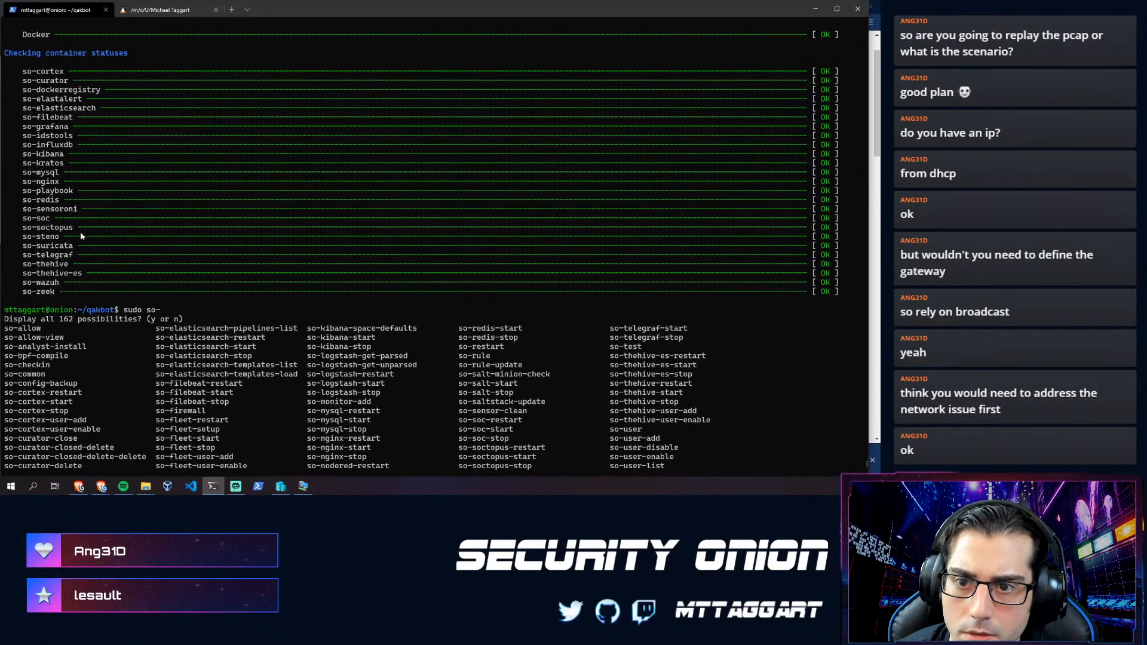
{"action": "scroll", "coordinate": [102, 261], "scroll_direction": "down", "scroll_amount": 6}
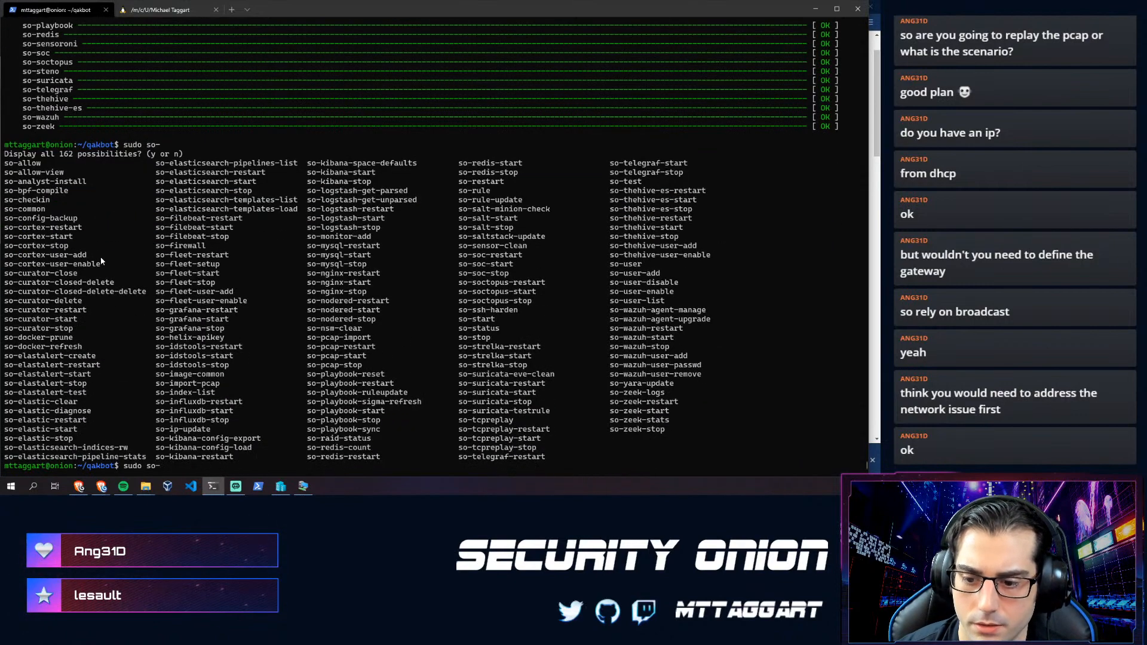
- Run sudo so-logstash-start, review its failed state summary, and run it again
{"action": "type", "text": "ash"}
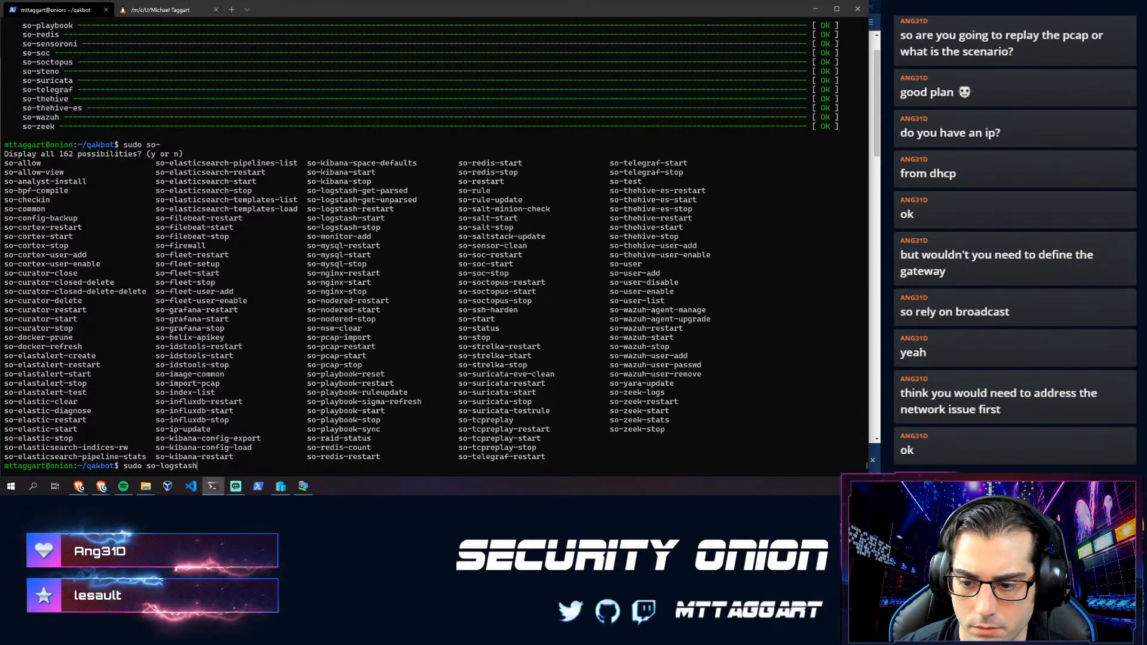
{"action": "type", "text": "-start"}
{"action": "key", "text": "Return"}
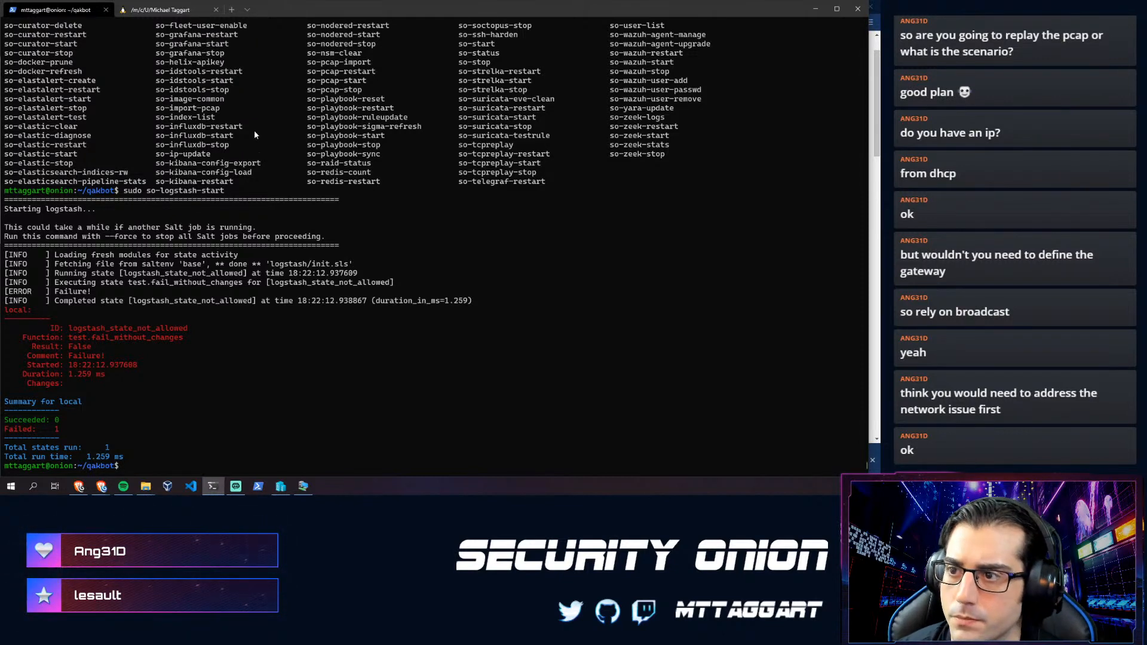
{"action": "scroll", "coordinate": [254, 131], "scroll_direction": "up", "scroll_amount": 7}
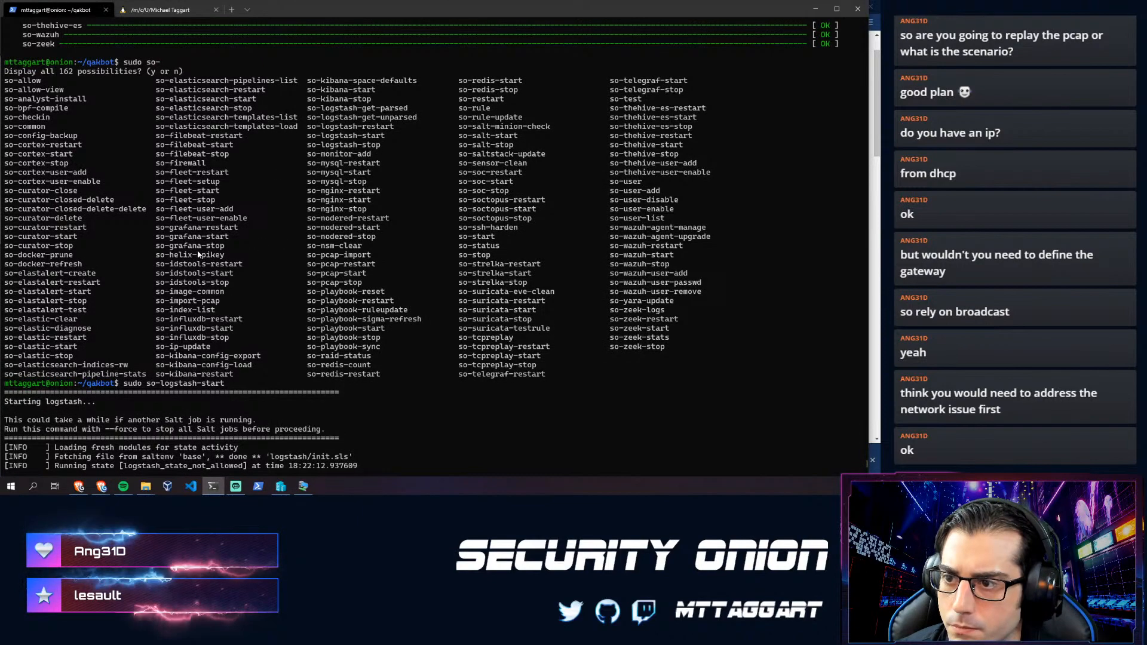
{"action": "scroll", "coordinate": [201, 255], "scroll_direction": "up", "scroll_amount": 10}
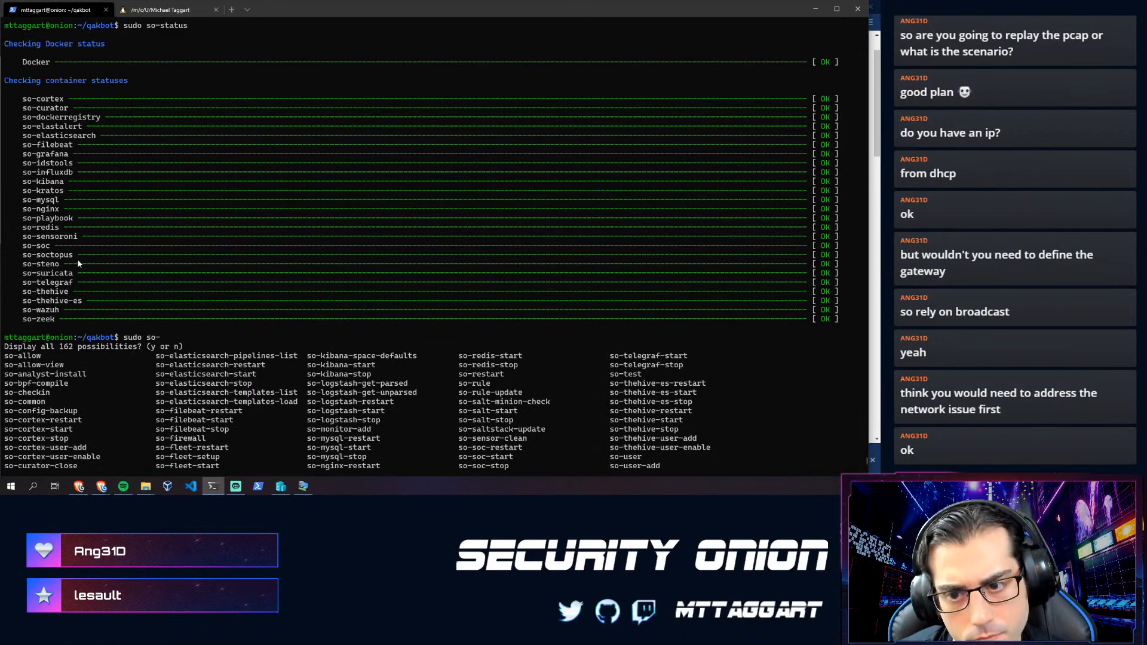
{"action": "scroll", "coordinate": [78, 263], "scroll_direction": "down", "scroll_amount": 6}
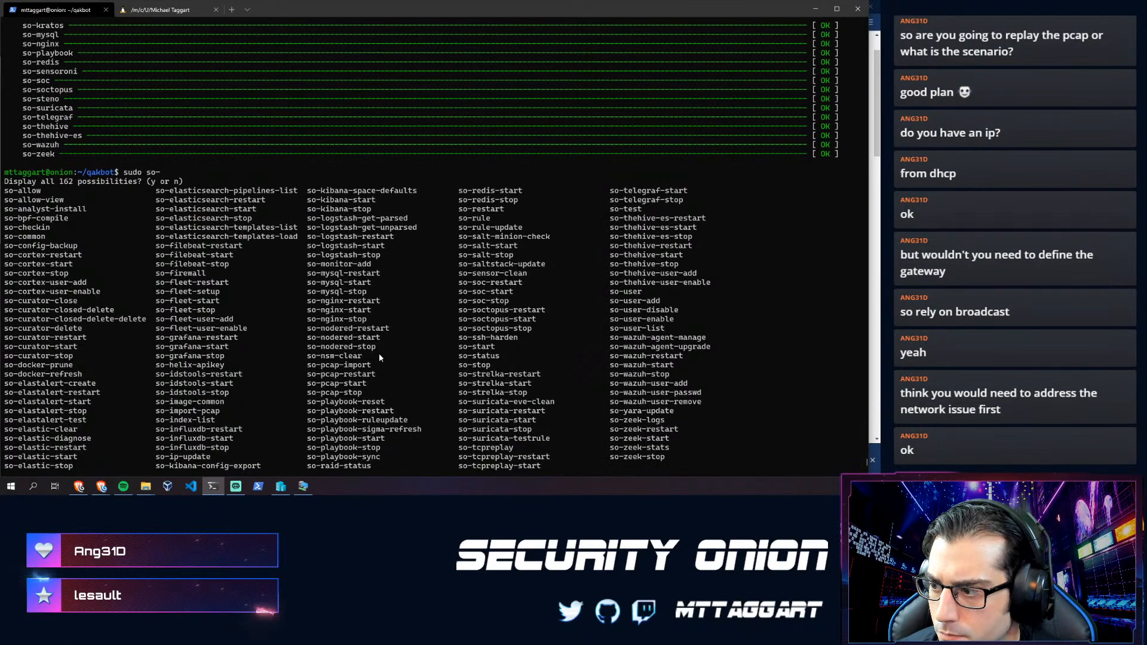
{"action": "scroll", "coordinate": [323, 352], "scroll_direction": "down", "scroll_amount": 1}
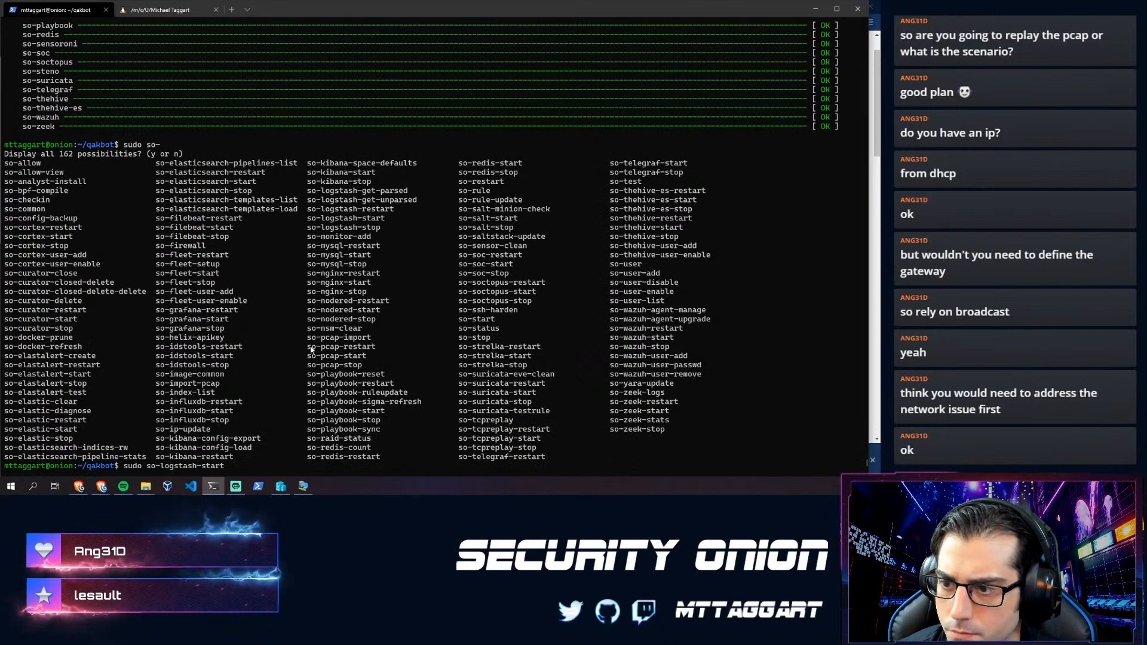
{"action": "key", "text": "Return"}
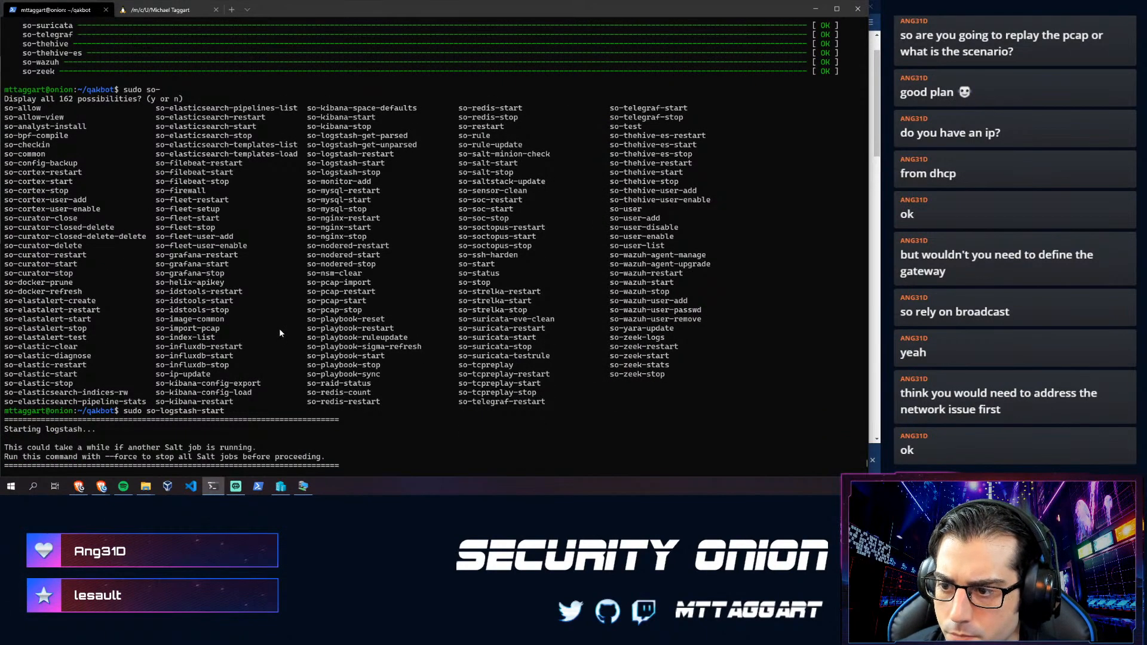
{"action": "key", "text": "alt+Tab"}
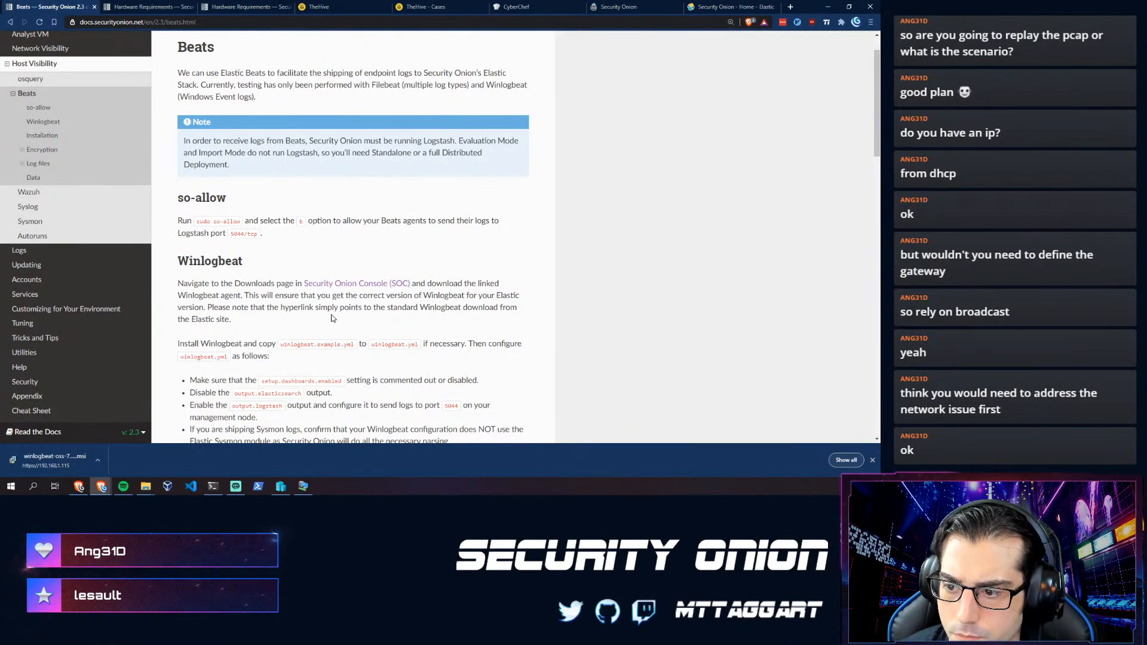
- Read the Beats page's Winlogbeat install, so-allow and Logstash Import Mode notes, then open the Wazuh page
{"action": "scroll", "coordinate": [270, 309], "scroll_direction": "down", "scroll_amount": 2}
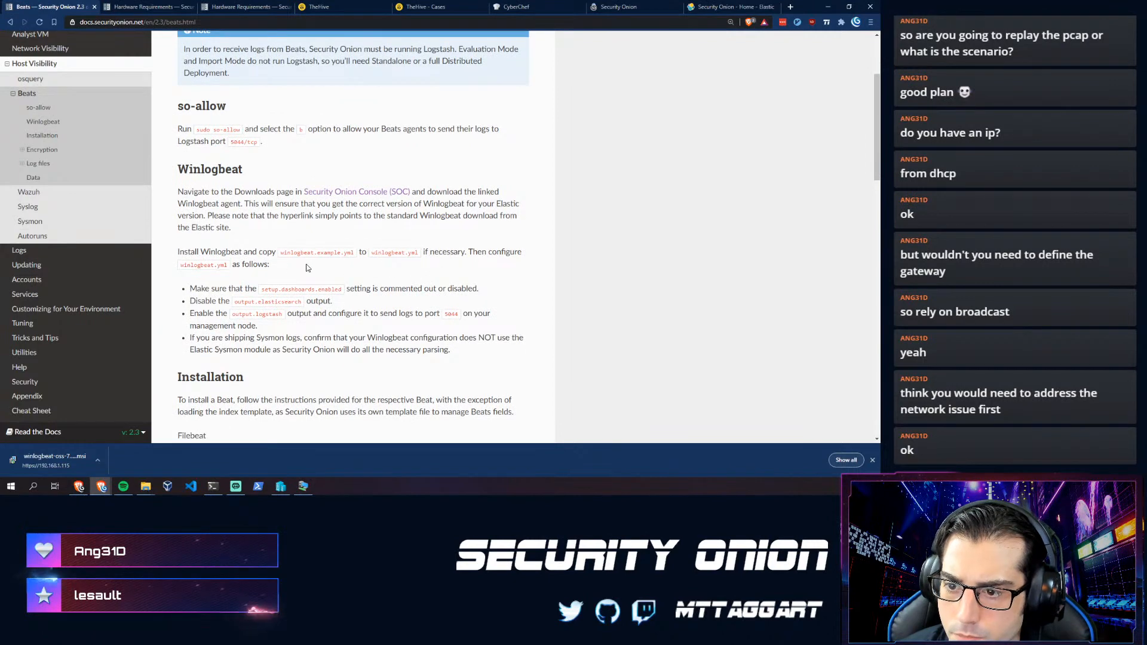
{"action": "left_click_drag", "start_coordinate": [306, 267], "coordinate": [207, 246]}
{"action": "left_click", "coordinate": [329, 269]}
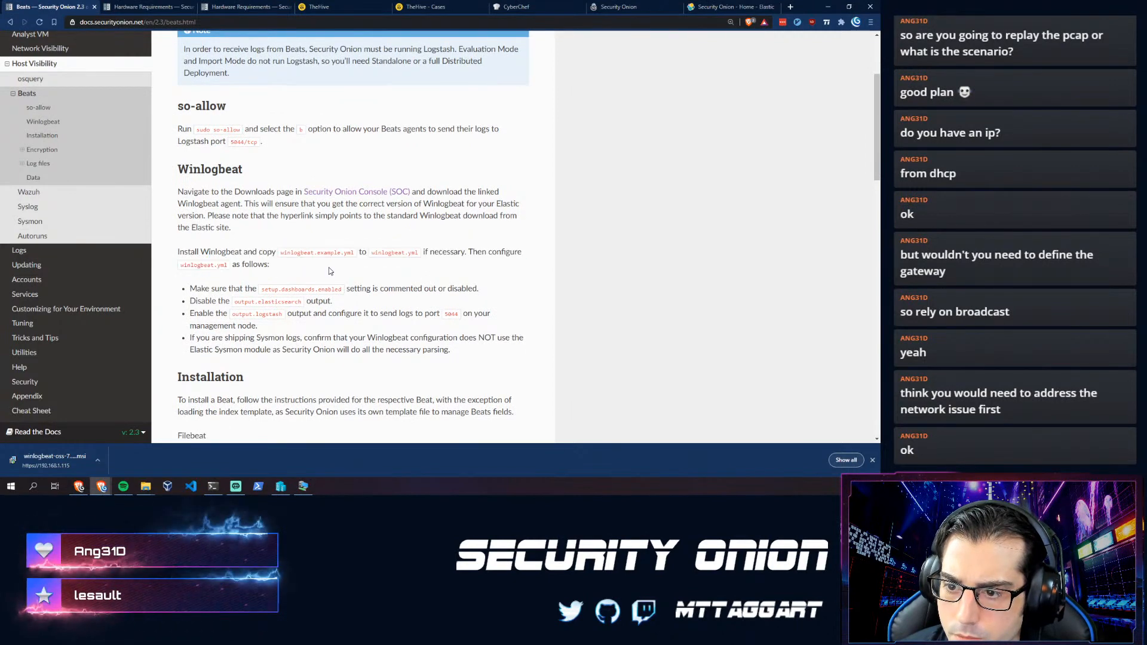
{"action": "scroll", "coordinate": [204, 292], "scroll_direction": "down", "scroll_amount": 1}
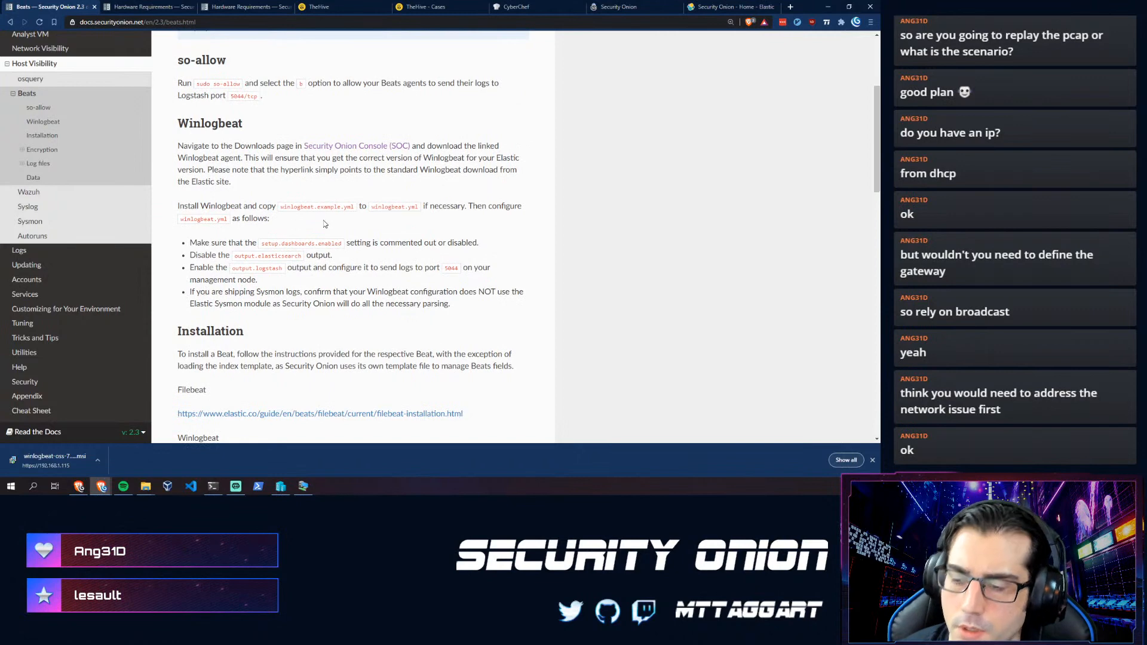
{"action": "scroll", "coordinate": [265, 219], "scroll_direction": "up", "scroll_amount": 2}
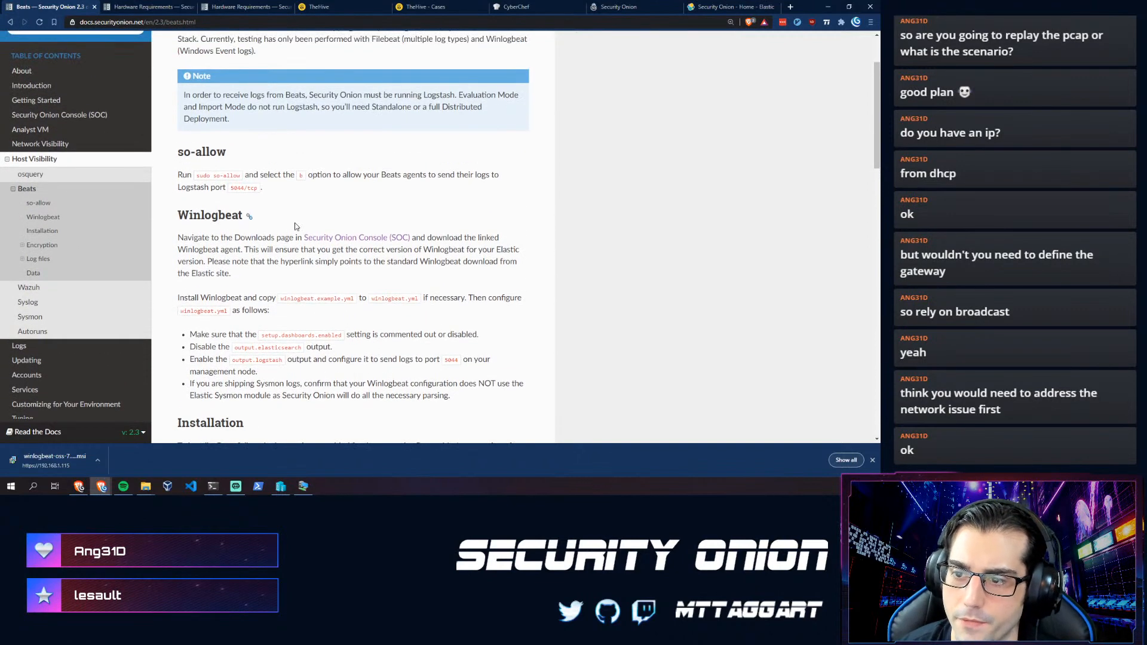
{"action": "scroll", "coordinate": [267, 235], "scroll_direction": "up", "scroll_amount": 1}
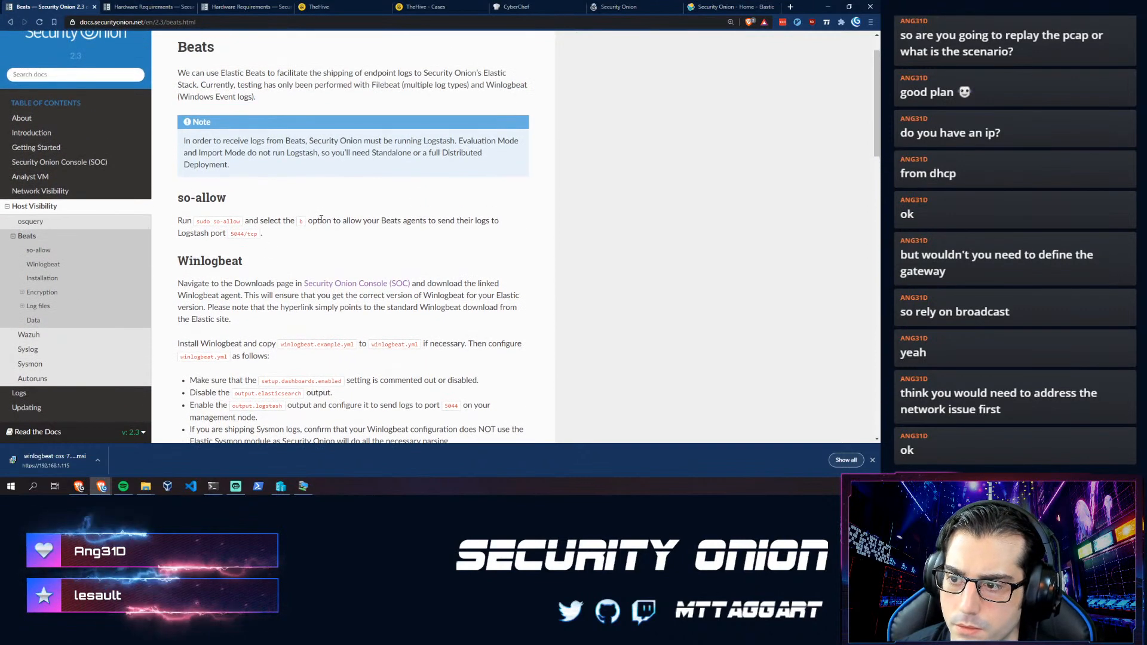
{"action": "mouse_move", "coordinate": [262, 237]}
{"action": "left_mouse_down"}
{"action": "mouse_move", "coordinate": [248, 222]}
{"action": "mouse_move", "coordinate": [173, 211]}
{"action": "mouse_move", "coordinate": [252, 246]}
{"action": "left_mouse_up"}
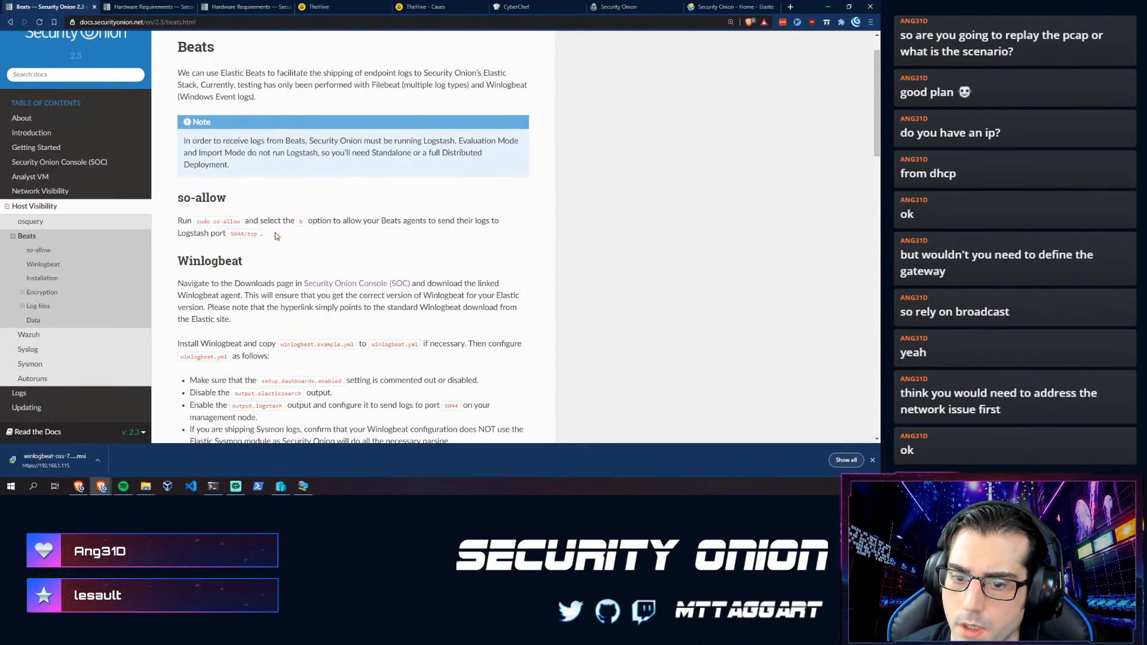
{"action": "scroll", "coordinate": [247, 233], "scroll_direction": "up", "scroll_amount": 1}
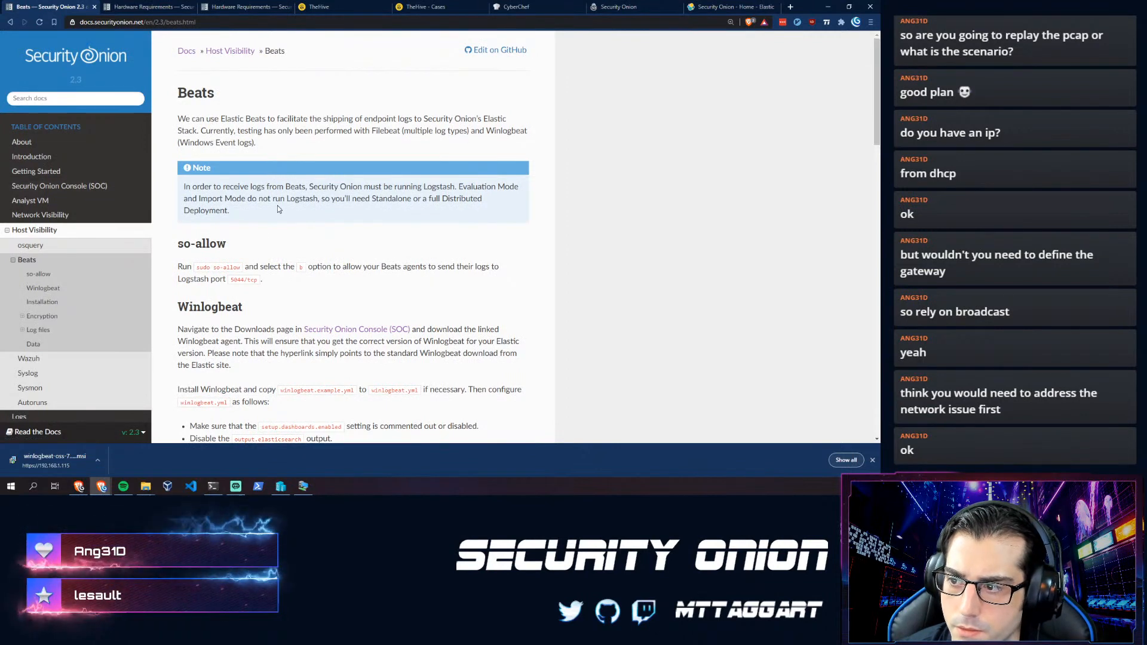
{"action": "mouse_move", "coordinate": [270, 212]}
{"action": "left_mouse_down"}
{"action": "mouse_move", "coordinate": [273, 199]}
{"action": "mouse_move", "coordinate": [268, 211]}
{"action": "left_mouse_up"}
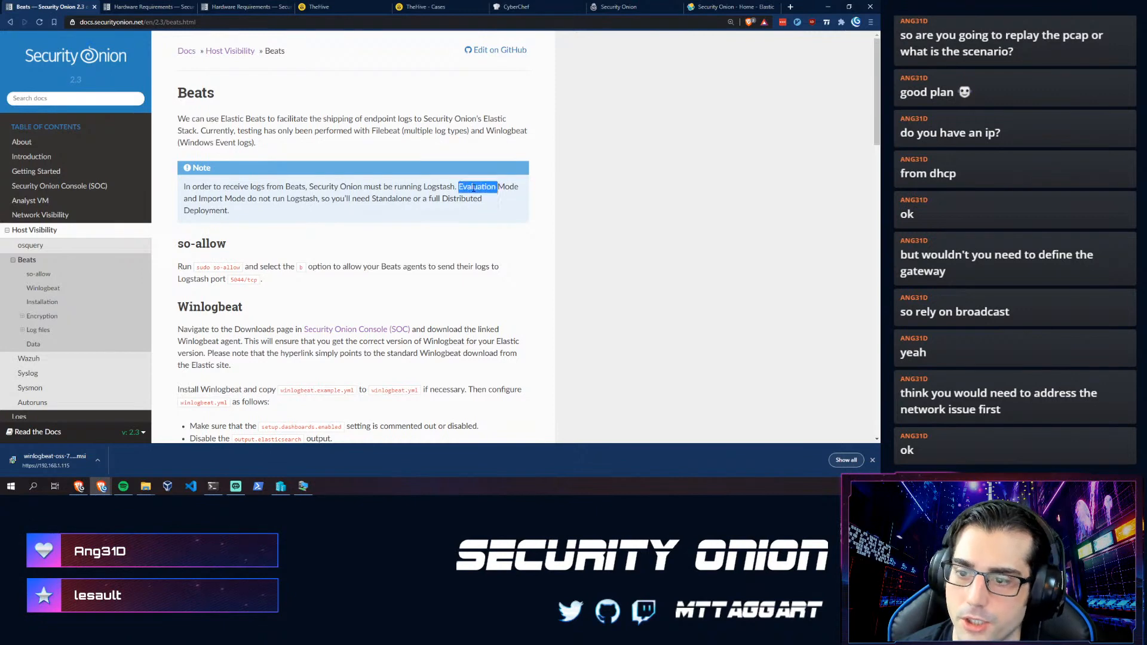
{"action": "left_click_drag", "start_coordinate": [213, 199], "coordinate": [320, 200]}
{"action": "left_click", "coordinate": [319, 200]}
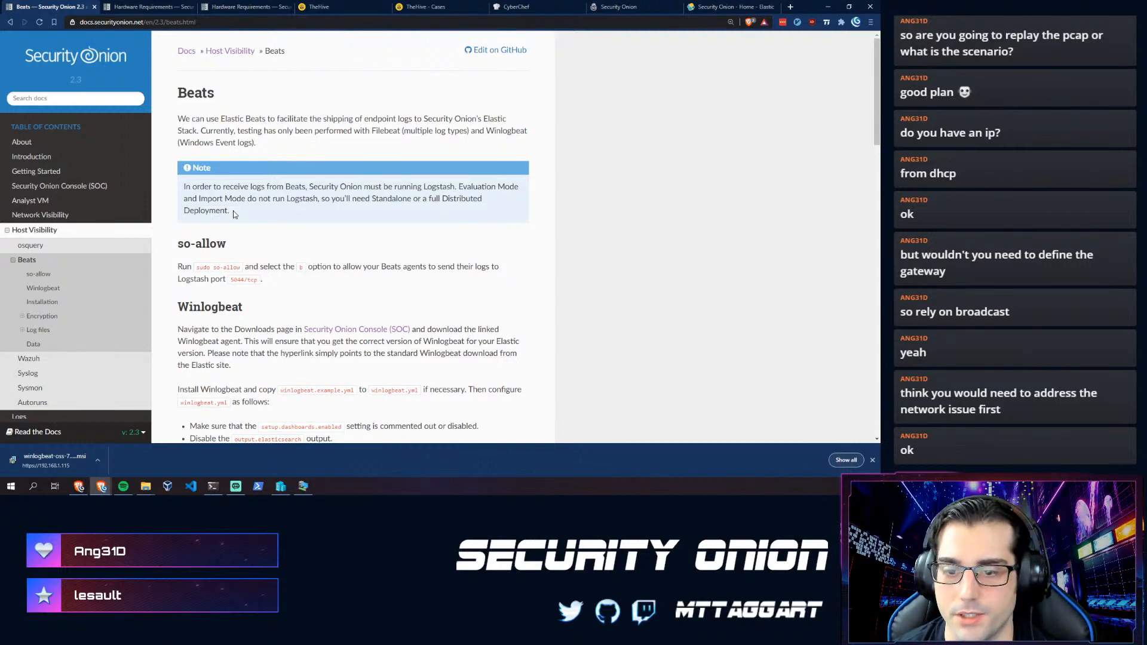
{"action": "left_click", "coordinate": [28, 359]}
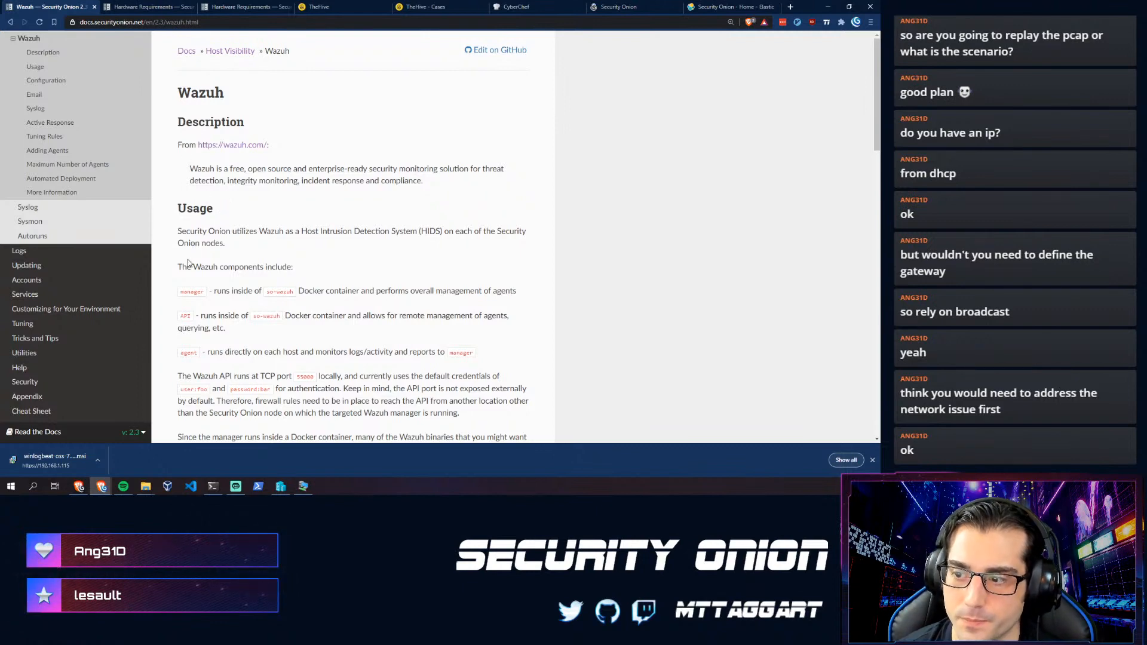
- Read the Wazuh API section of the article, picking out its port number 55000
{"action": "scroll", "coordinate": [198, 265], "scroll_direction": "down", "scroll_amount": 2}
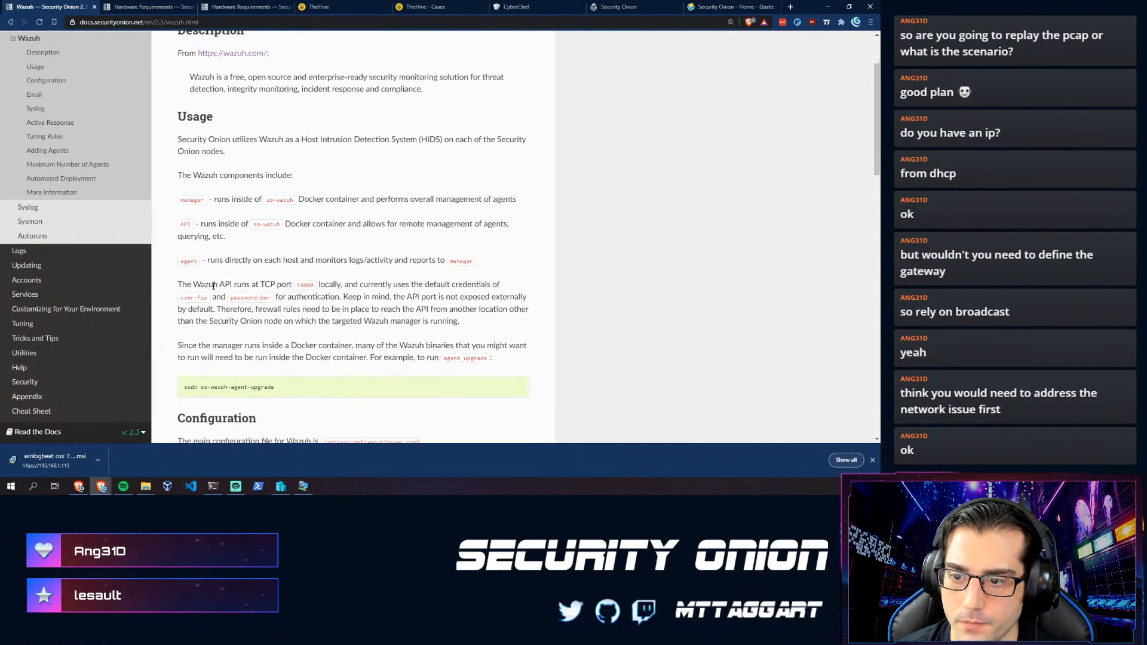
{"action": "scroll", "coordinate": [216, 289], "scroll_direction": "down", "scroll_amount": 1}
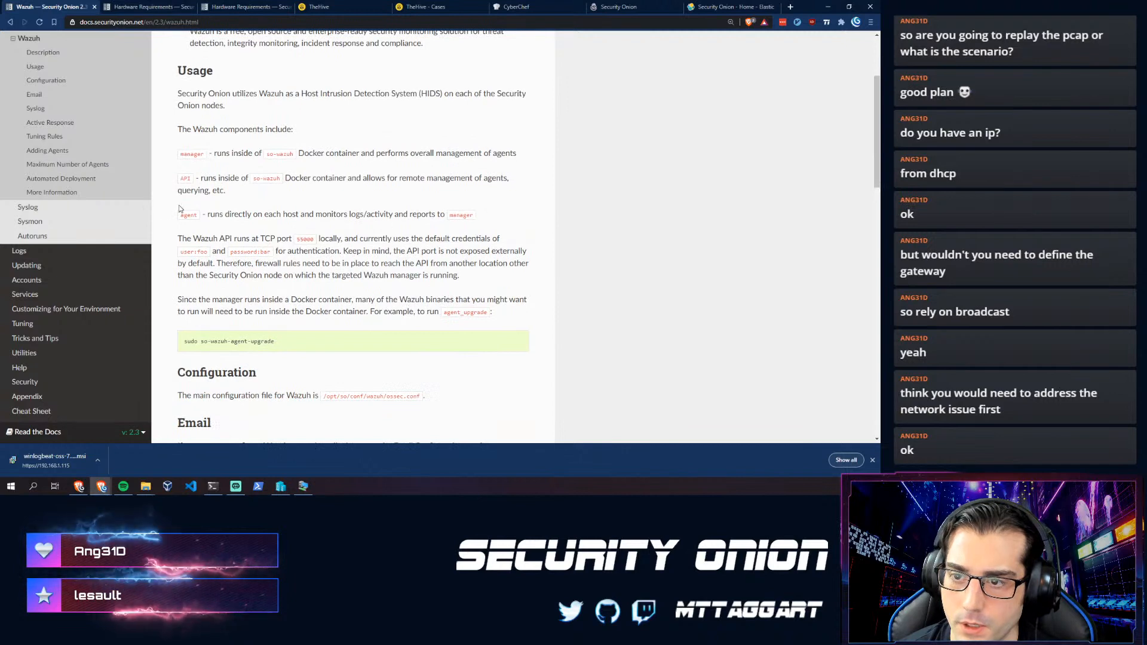
{"action": "scroll", "coordinate": [202, 209], "scroll_direction": "up", "scroll_amount": 2}
{"action": "scroll", "coordinate": [201, 208], "scroll_direction": "up", "scroll_amount": 1}
{"action": "scroll", "coordinate": [226, 284], "scroll_direction": "down", "scroll_amount": 2}
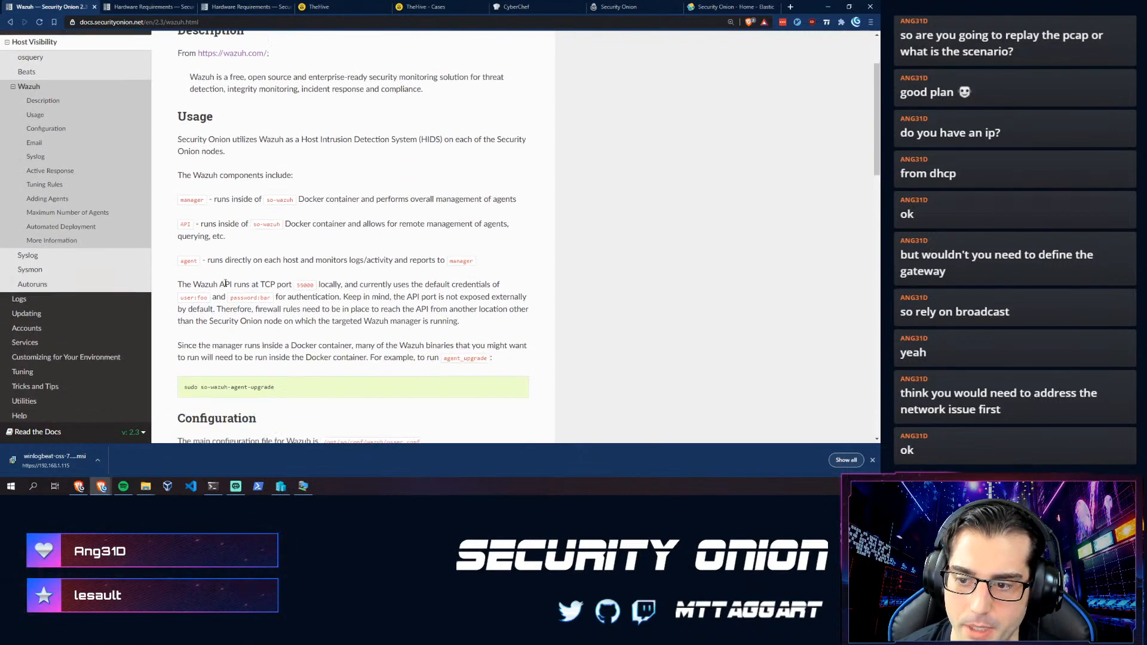
{"action": "scroll", "coordinate": [215, 309], "scroll_direction": "down", "scroll_amount": 2}
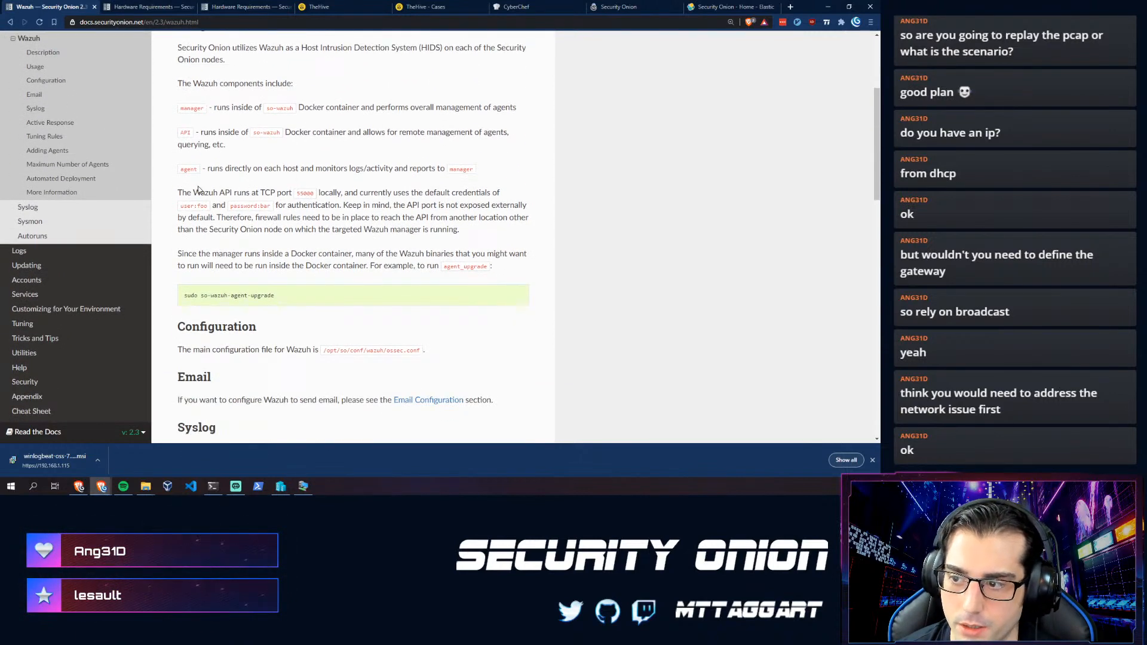
{"action": "mouse_move", "coordinate": [183, 190]}
{"action": "left_mouse_down"}
{"action": "mouse_move", "coordinate": [293, 206]}
{"action": "mouse_move", "coordinate": [493, 267]}
{"action": "mouse_move", "coordinate": [191, 48]}
{"action": "mouse_move", "coordinate": [184, 183]}
{"action": "left_mouse_up"}
{"action": "double_click", "coordinate": [305, 192]}
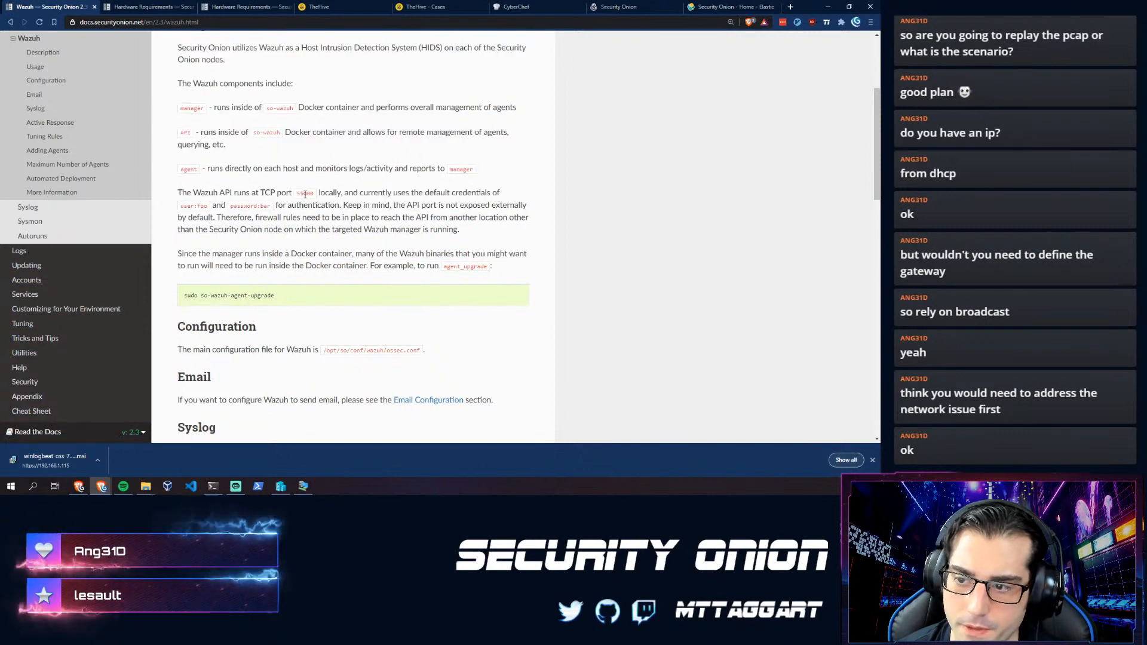
{"action": "left_click", "coordinate": [318, 203]}
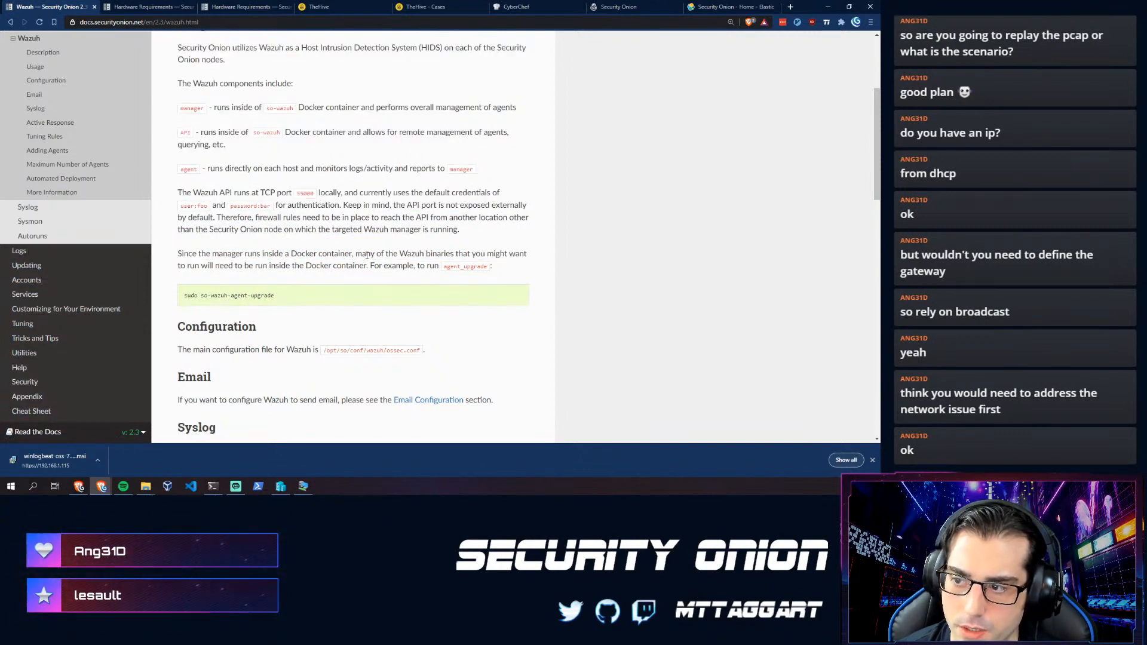
- Read the Wazuh firewall rules and API-not-exposed notes, then switch to the Hardware Requirements tab
{"action": "left_click_drag", "start_coordinate": [235, 228], "coordinate": [280, 242]}
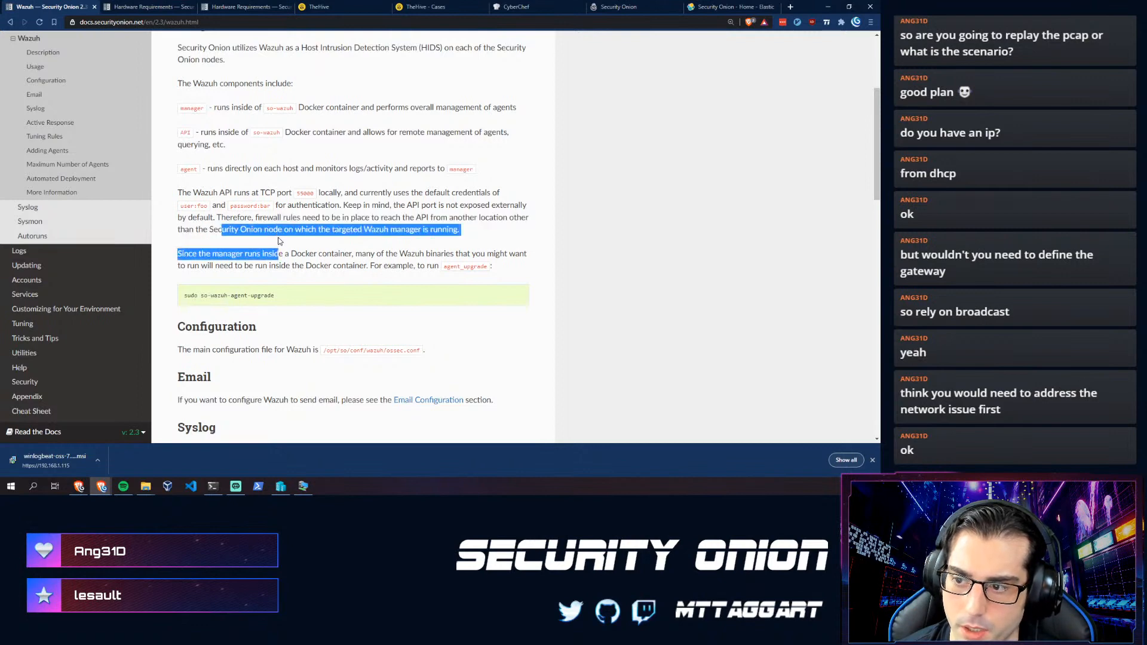
{"action": "left_click", "coordinate": [280, 242]}
{"action": "left_click_drag", "start_coordinate": [459, 230], "coordinate": [240, 217]}
{"action": "left_click", "coordinate": [232, 251]}
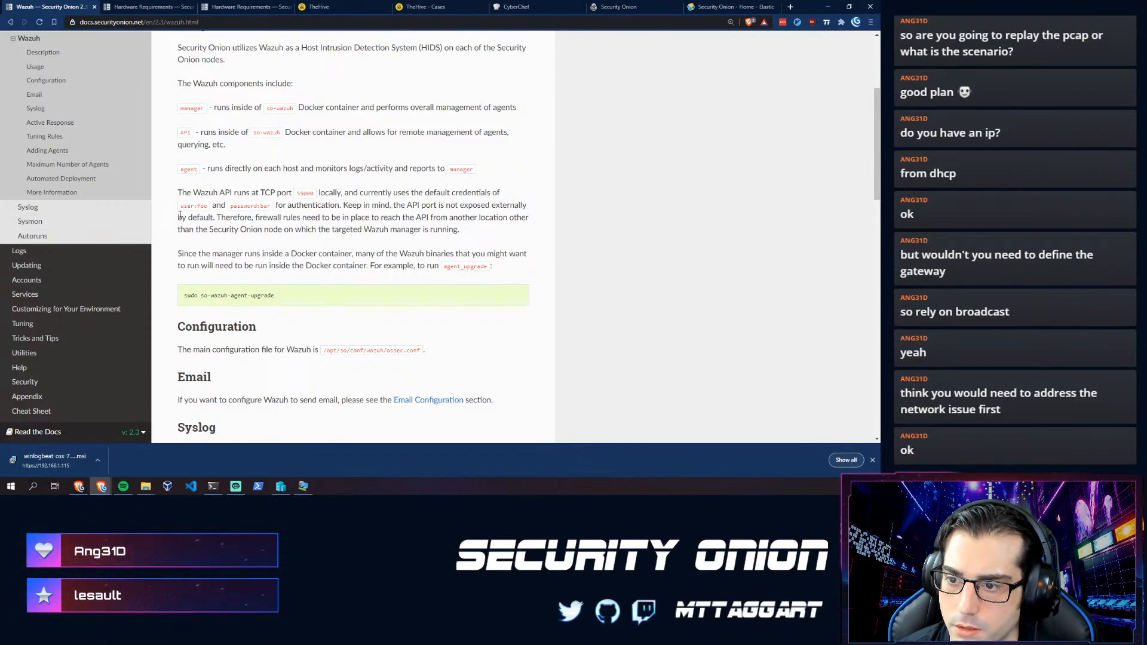
{"action": "left_click_drag", "start_coordinate": [349, 205], "coordinate": [277, 231]}
{"action": "left_click", "coordinate": [174, 238]}
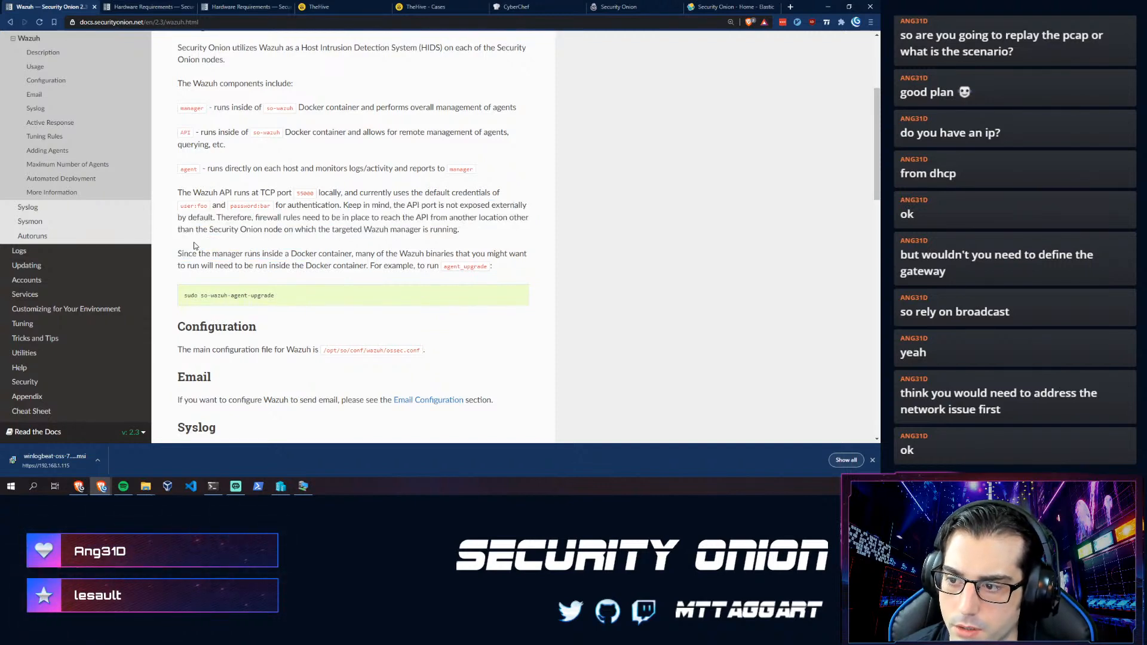
{"action": "scroll", "coordinate": [193, 246], "scroll_direction": "down", "scroll_amount": 1}
{"action": "scroll", "coordinate": [188, 238], "scroll_direction": "up", "scroll_amount": 3}
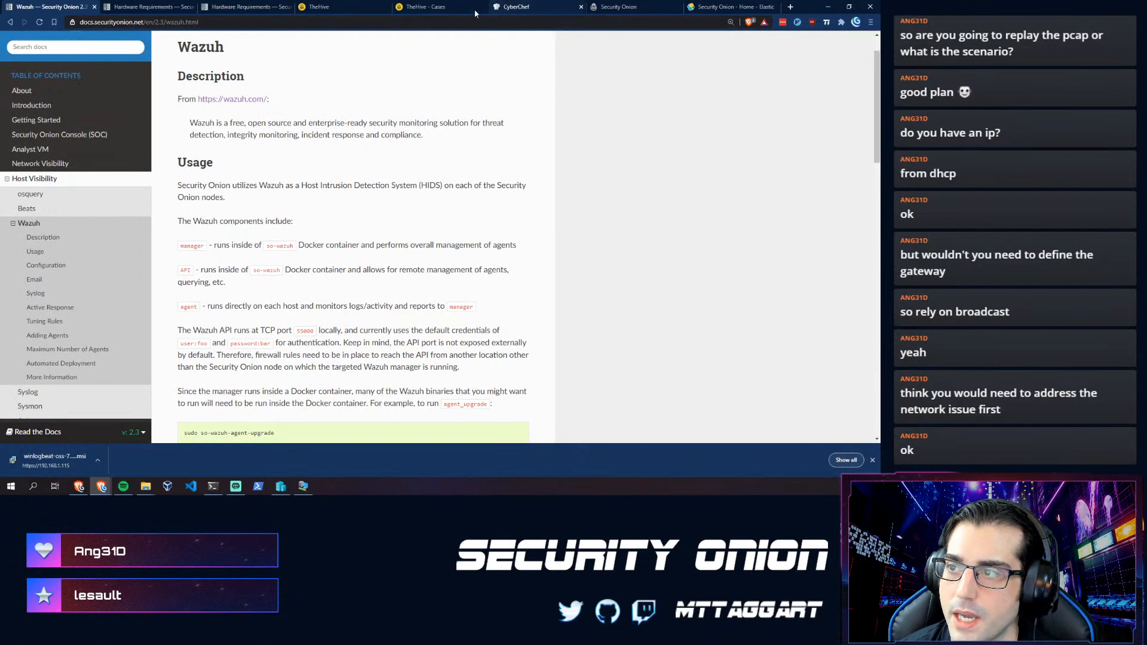
{"action": "left_click", "coordinate": [249, 6]}
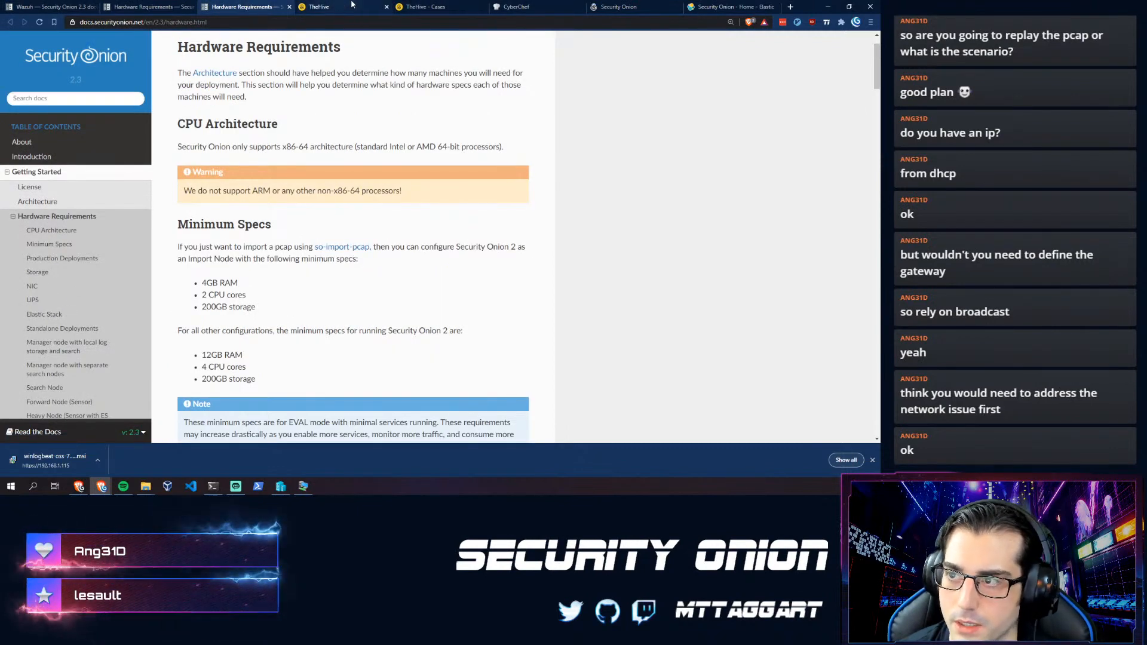
- Switch to the Security Onion console's Downloads page offering Wazuh Agents 3.13.1-1 packages
{"action": "left_click", "coordinate": [615, 6]}
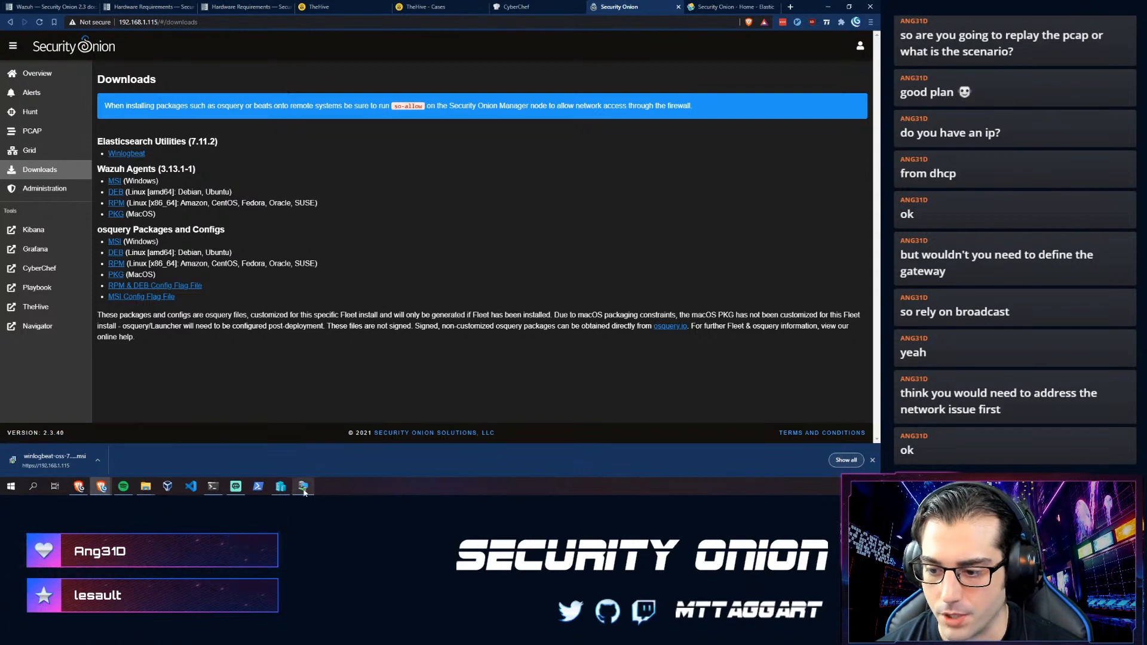
{"action": "mouse_move", "coordinate": [304, 491]}
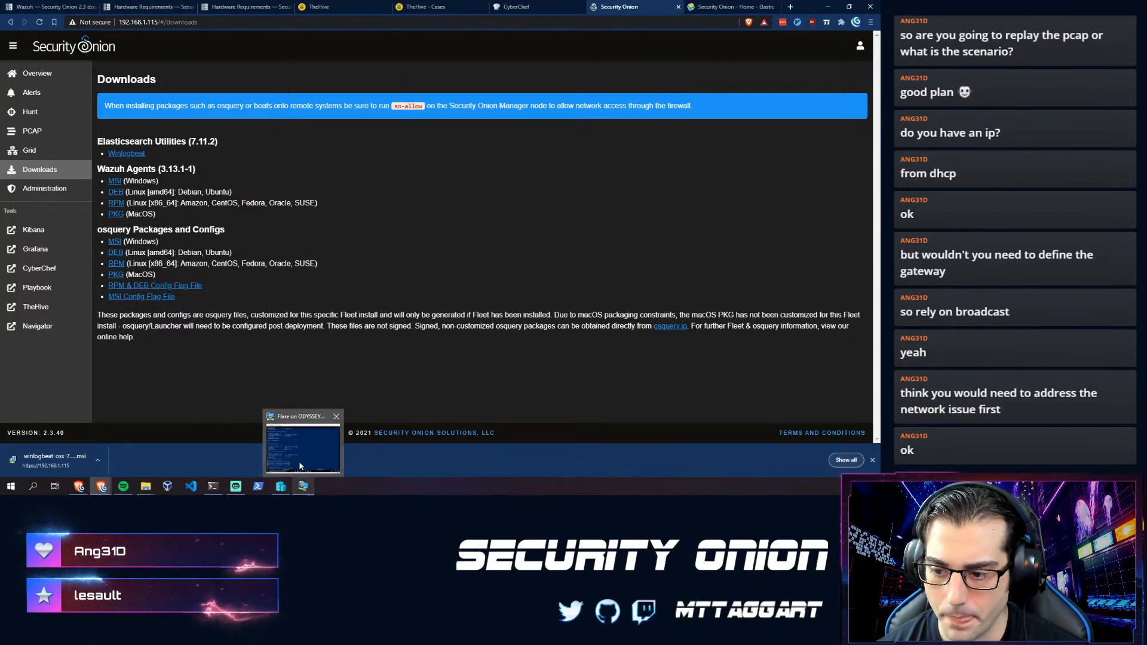
- Open the Onion VM's settings in Hyper-V Manager
{"action": "left_click", "coordinate": [301, 466]}
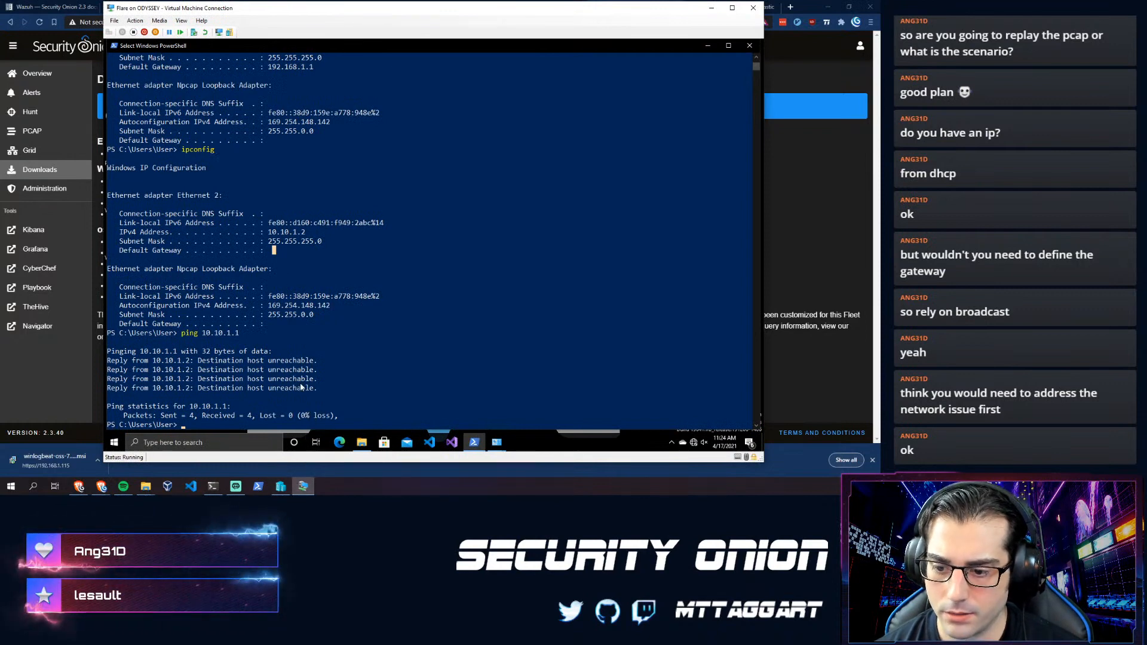
{"action": "left_click", "coordinate": [281, 494]}
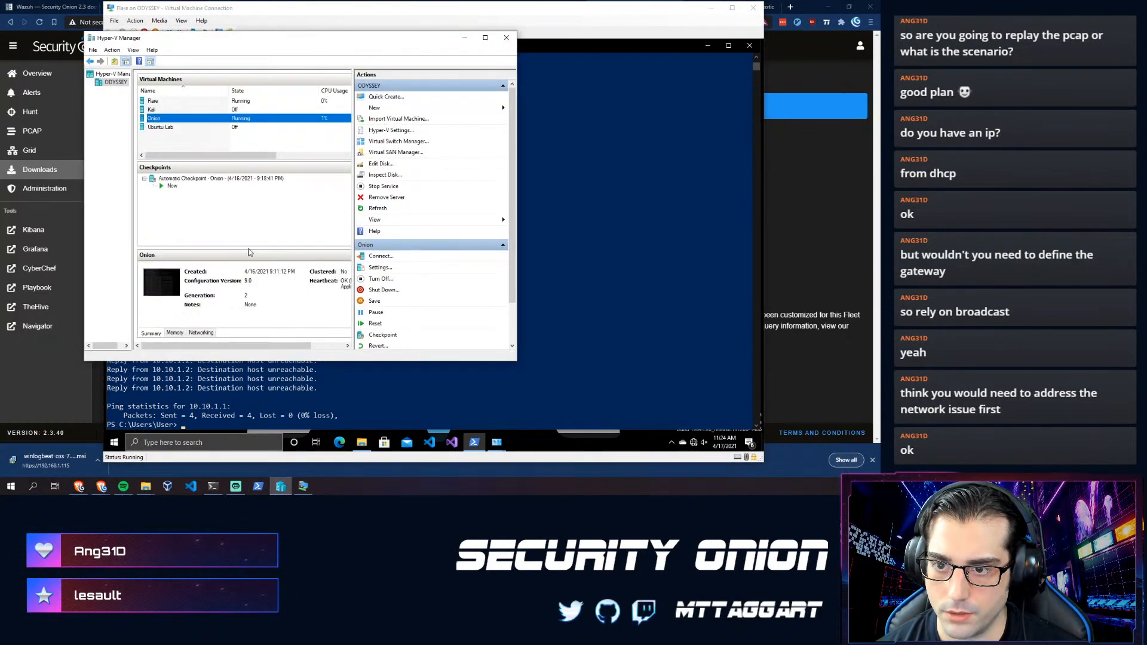
{"action": "right_click", "coordinate": [154, 122]}
{"action": "left_click", "coordinate": [173, 143]}
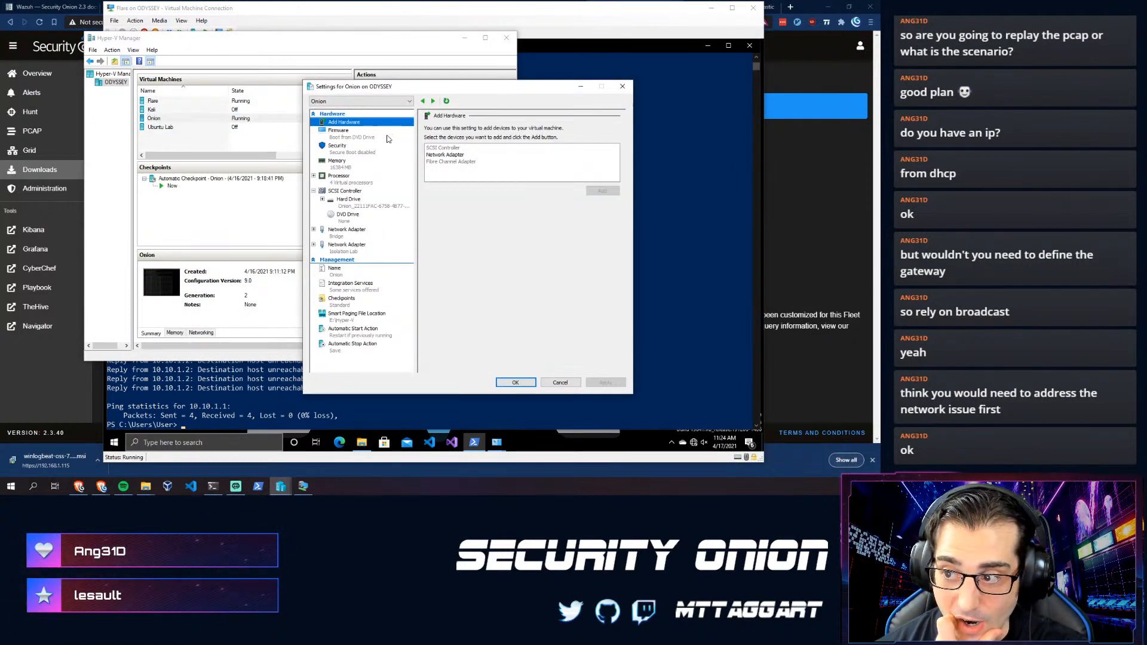
- Add a network adapter to Onion connected to the Isolation Lab switch and save
{"action": "left_click", "coordinate": [436, 155]}
{"action": "left_click", "coordinate": [601, 191]}
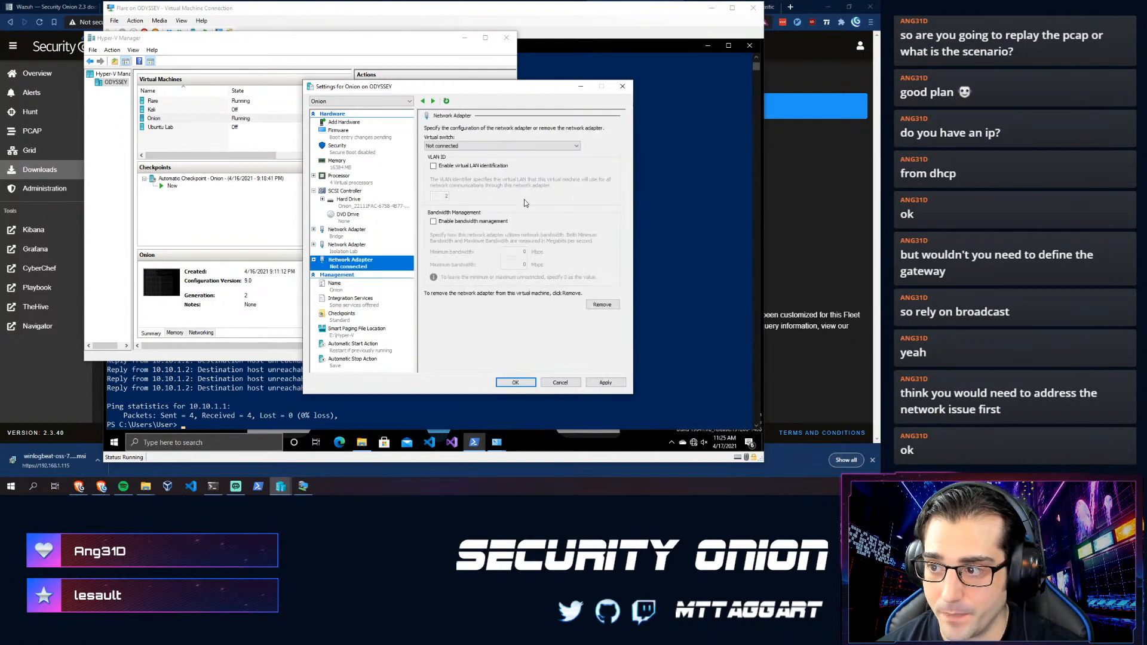
{"action": "left_click", "coordinate": [475, 147]}
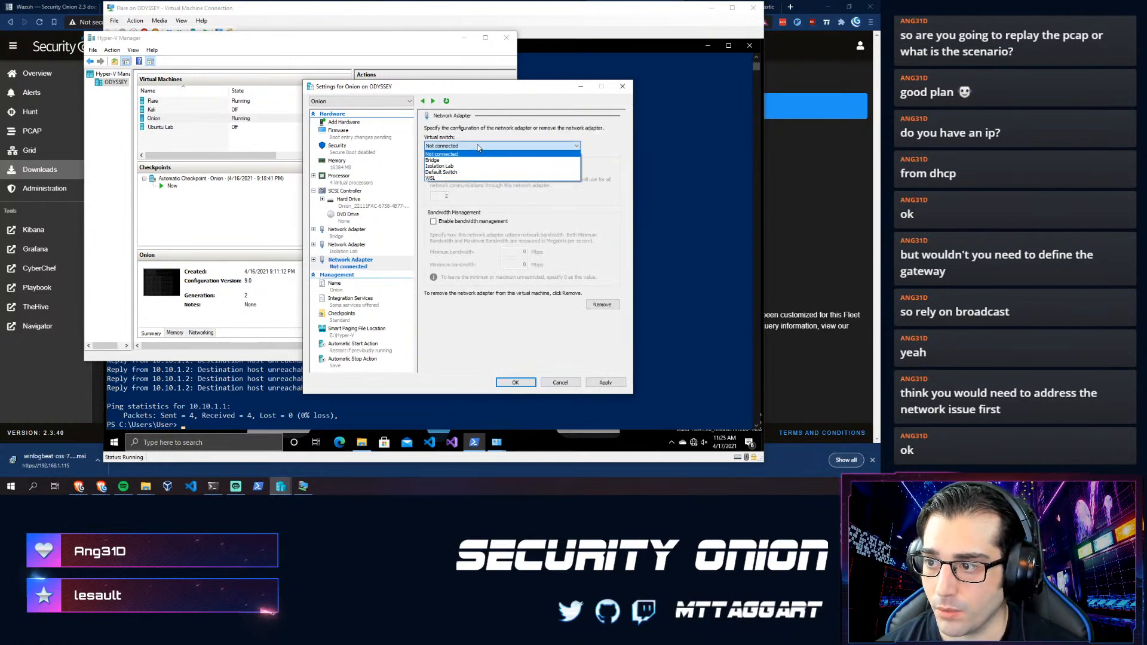
{"action": "left_click", "coordinate": [445, 166]}
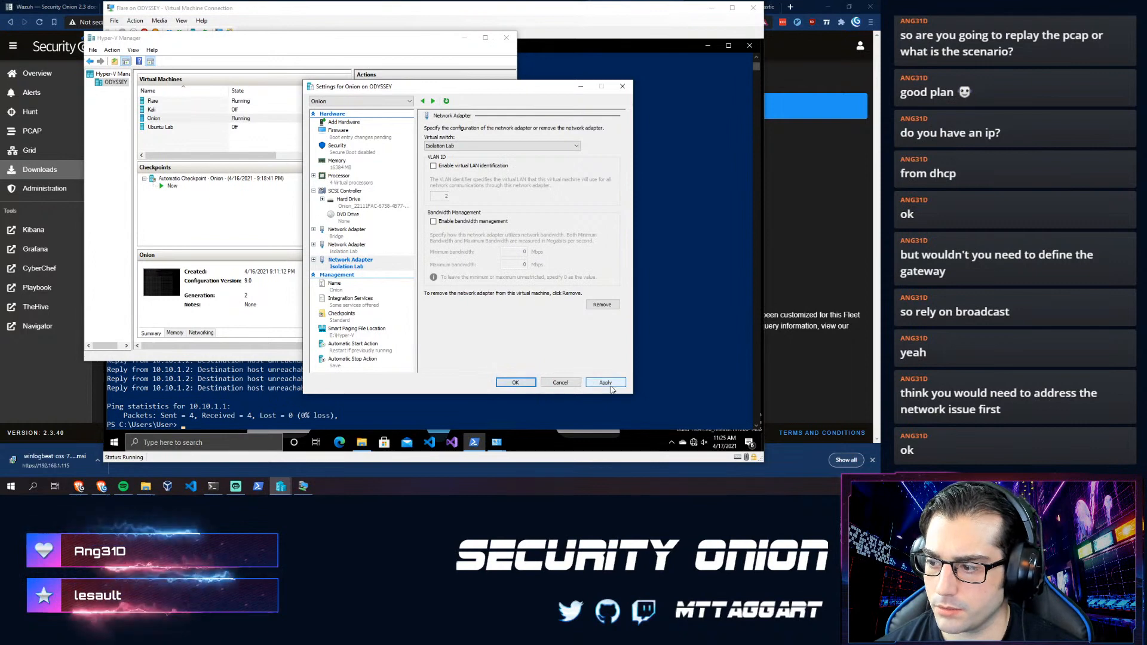
{"action": "left_click", "coordinate": [542, 385]}
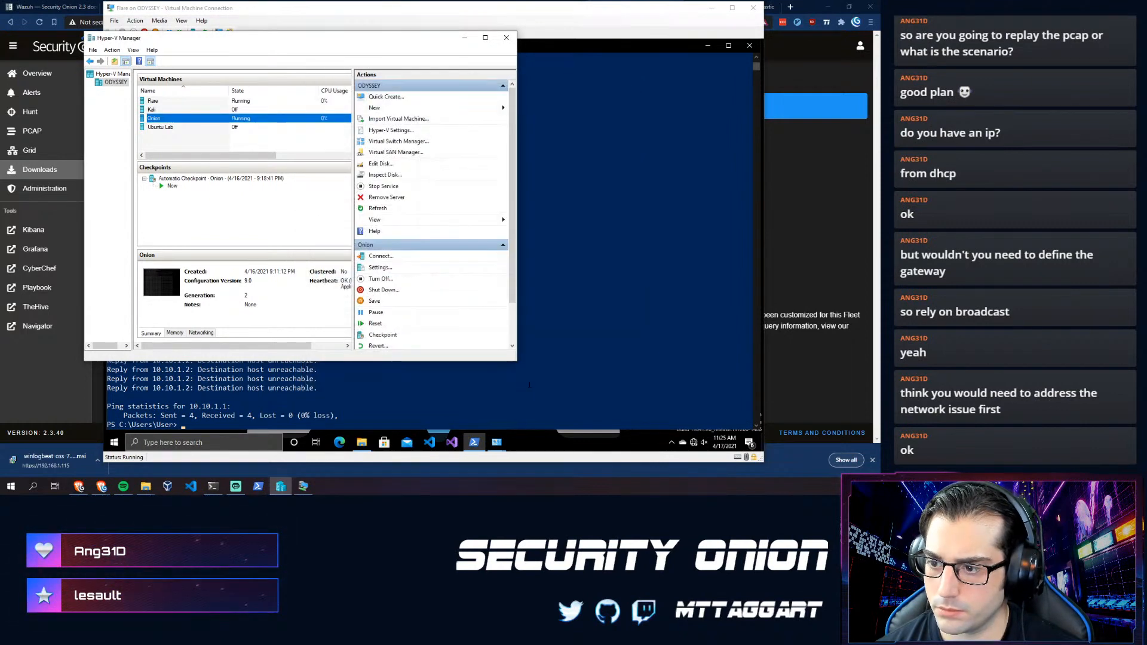
{"action": "left_click", "coordinate": [591, 318]}
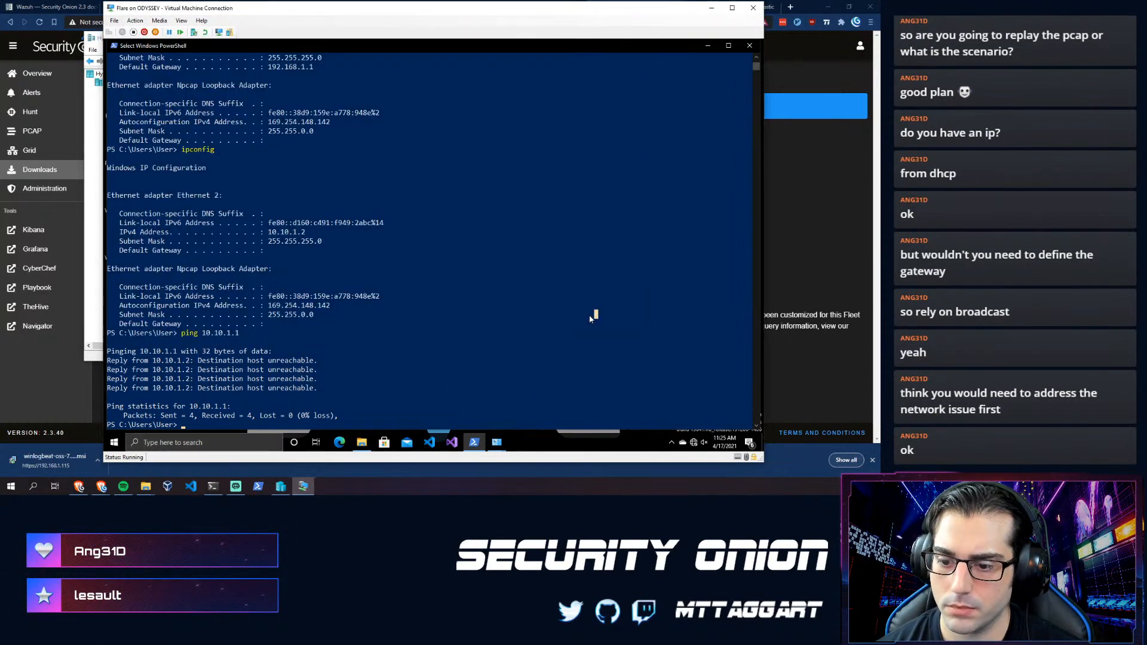
- Run 'ip link' and 'ip link | grep eth' on the Onion manager to reveal the new eth2 interface
{"action": "left_click", "coordinate": [212, 486]}
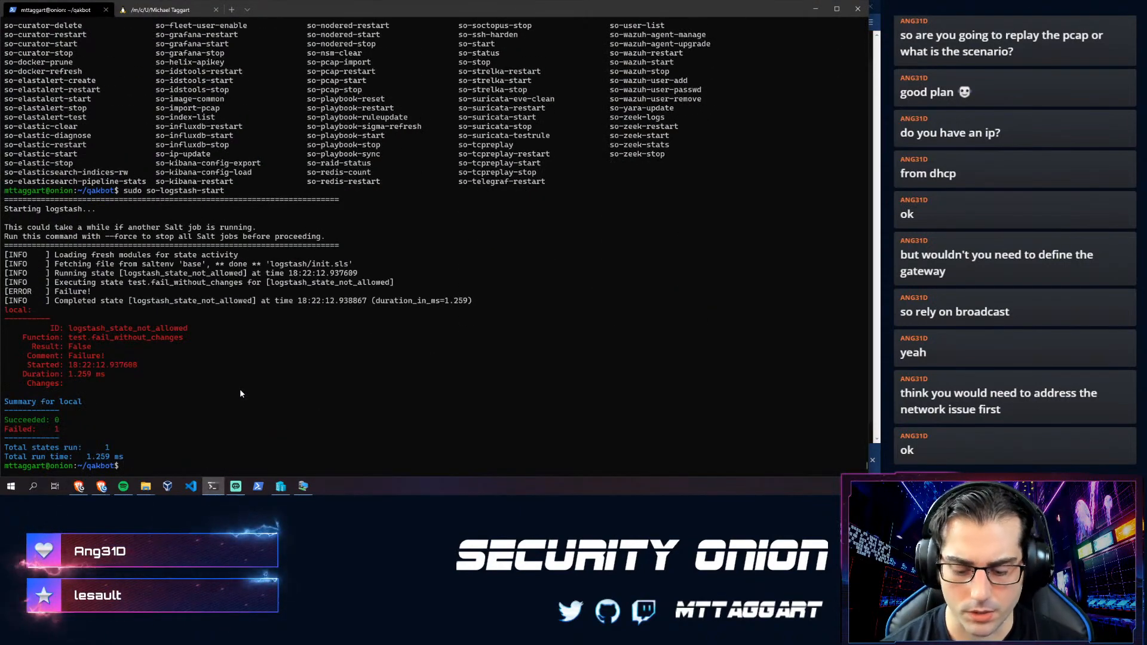
{"action": "type", "text": "ip"}
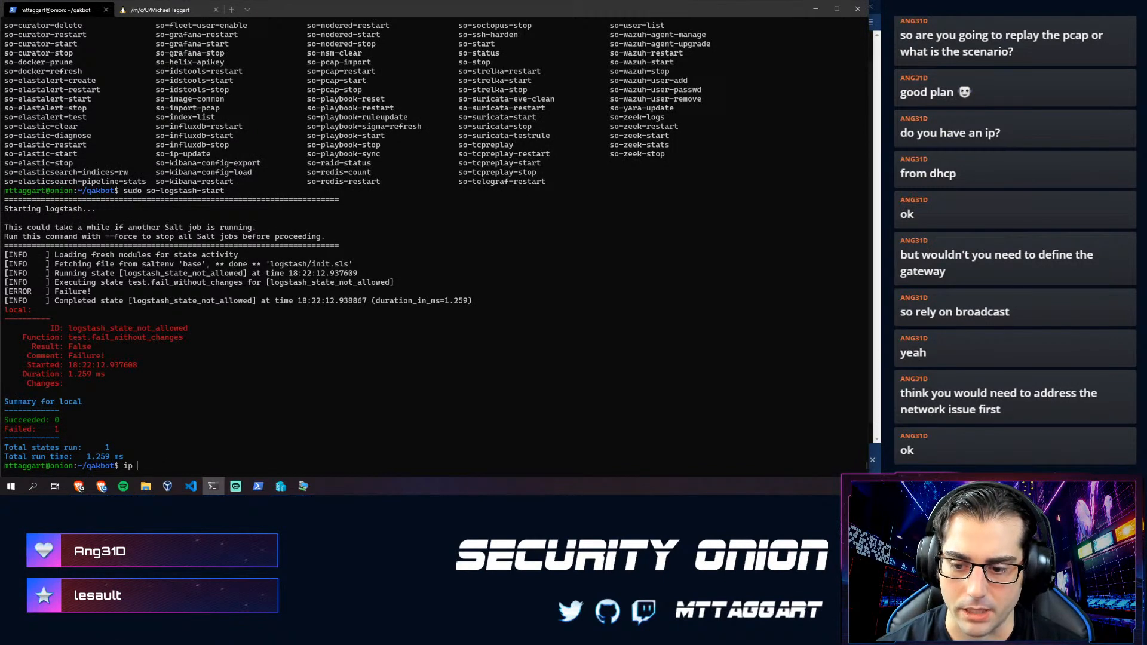
{"action": "type", "text": " adk"}
{"action": "key", "text": "Return"}
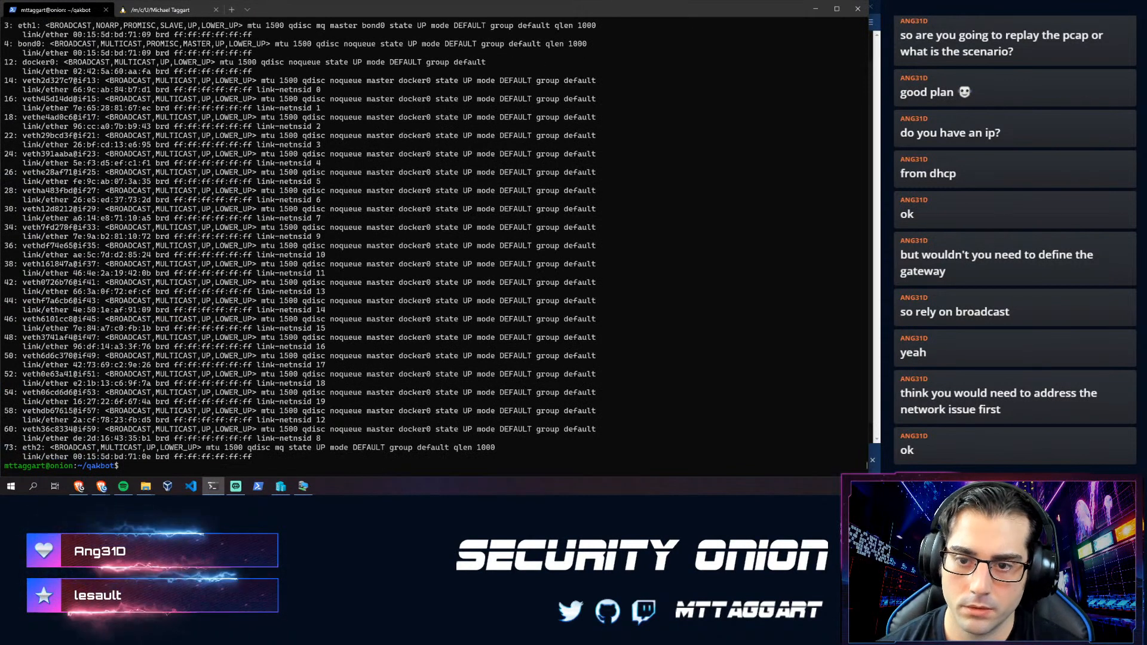
{"action": "type", "text": "ip link"}
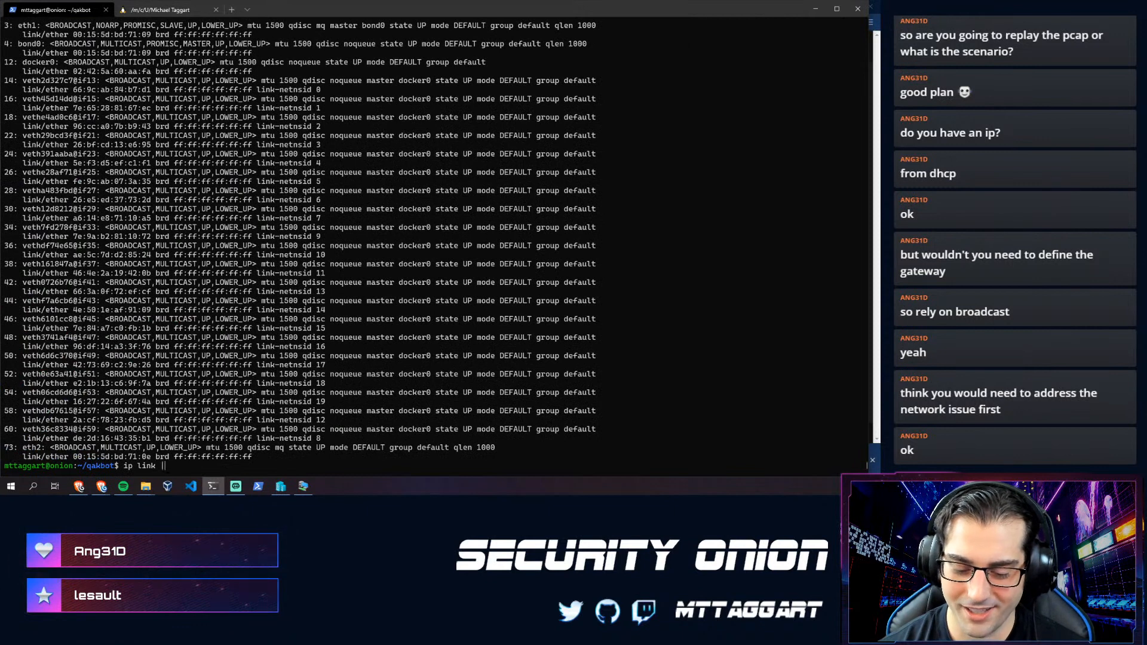
{"action": "type", "text": " | grep eth"}
{"action": "key", "text": "Return"}
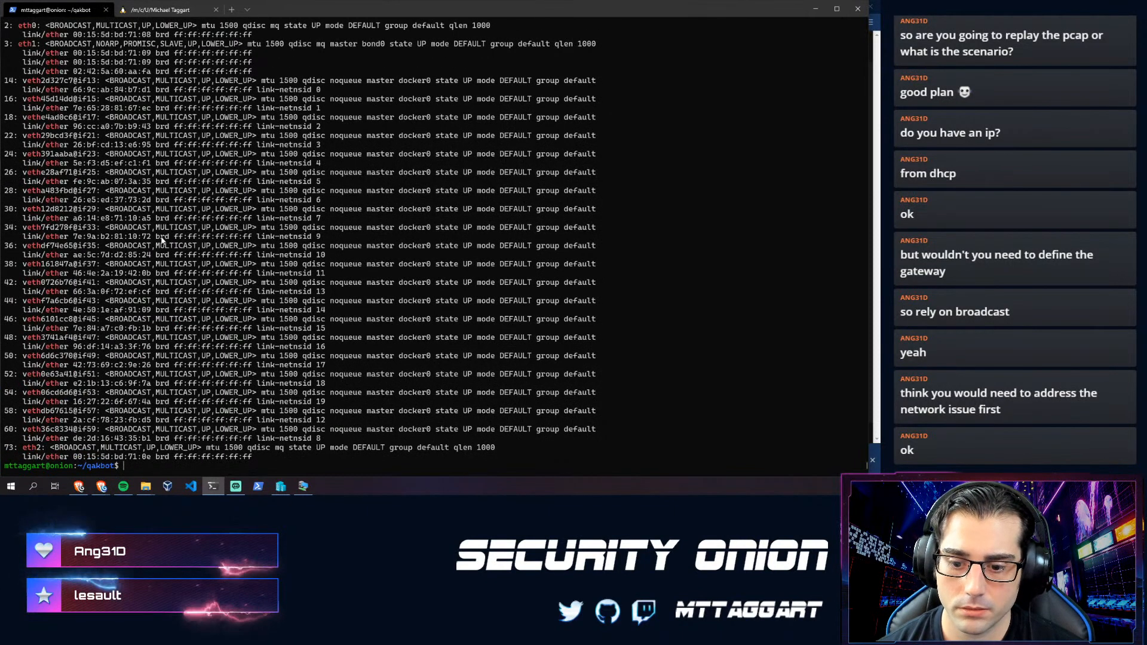
{"action": "double_click", "coordinate": [30, 448]}
{"action": "left_click", "coordinate": [30, 452]}
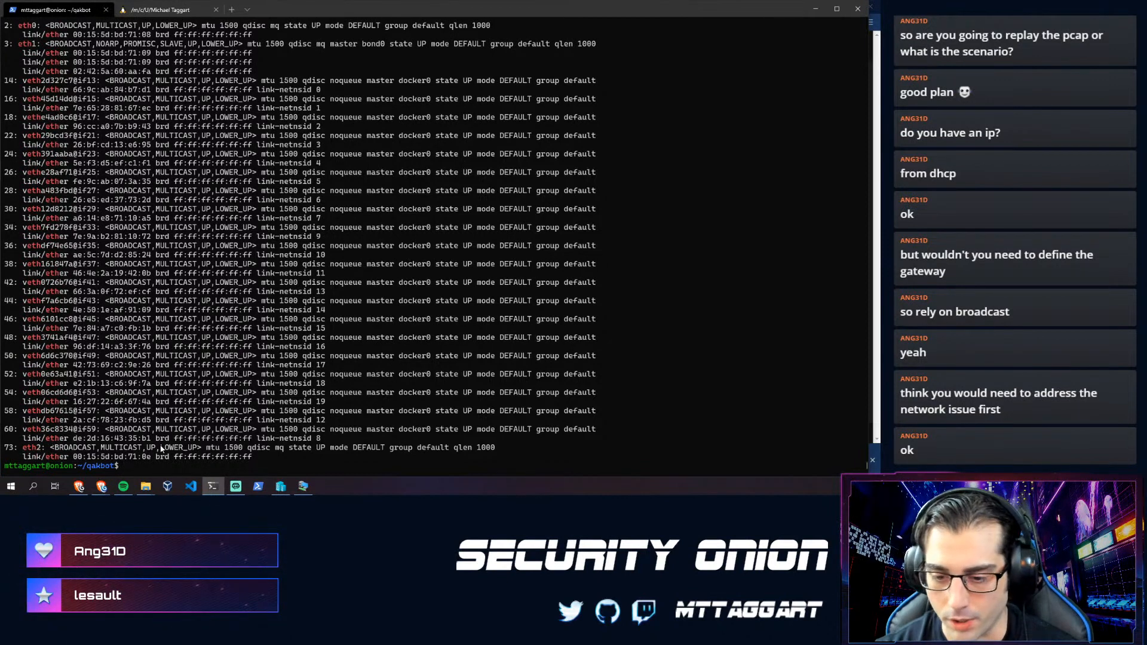
- Delete the 10.10.1.1/24 address from eth1 with 'ip addr del'
{"action": "type", "text": "ip addr show eth1"}
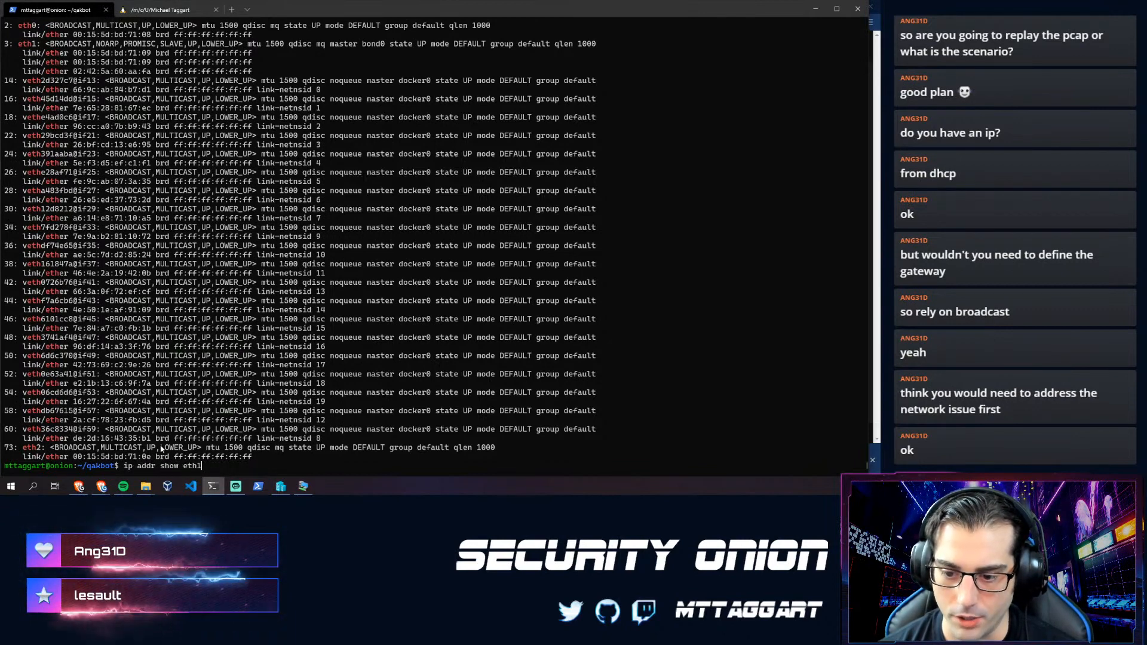
{"action": "key", "text": "Up"}
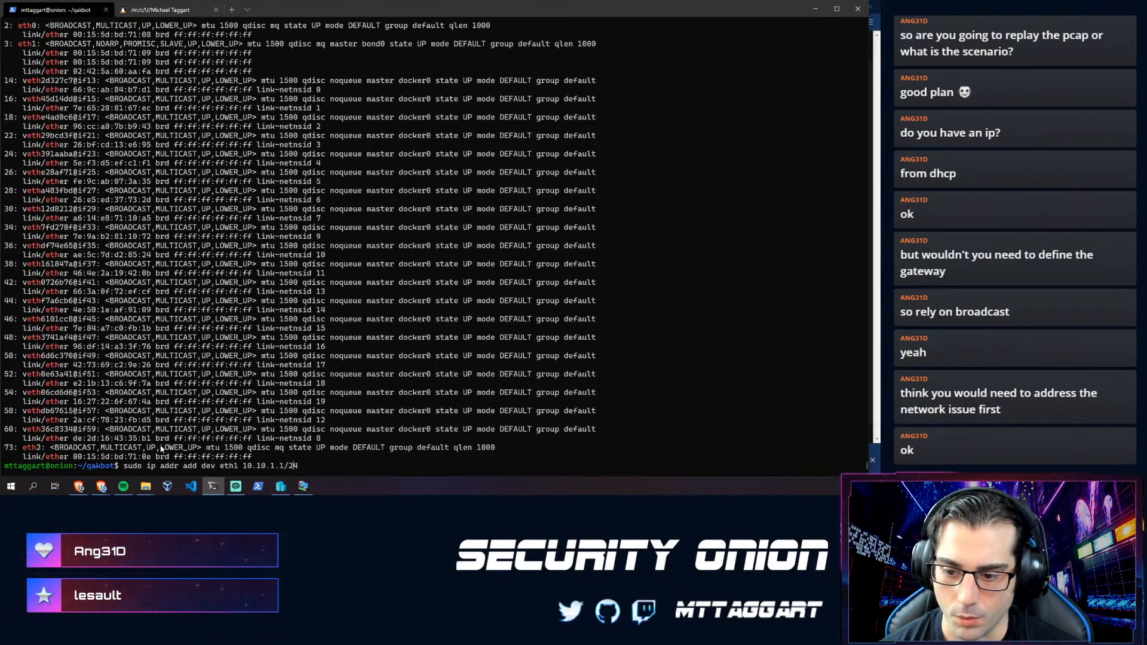
{"action": "key", "text": "BackSpace"}
{"action": "key", "text": "BackSpace"}
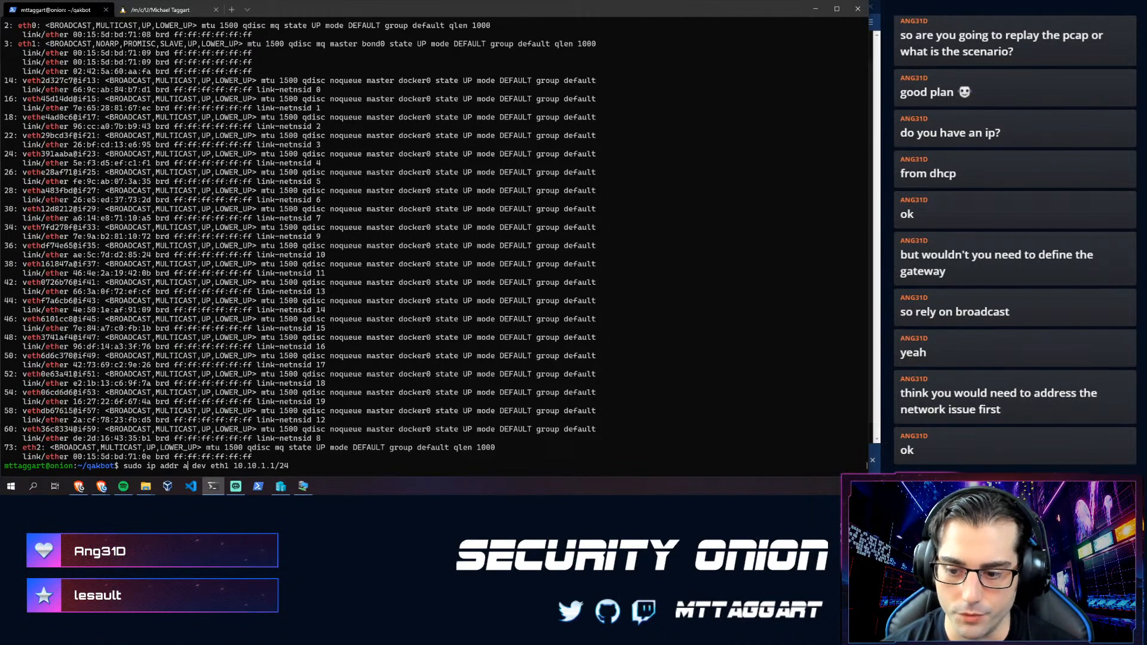
{"action": "key", "text": "End"}
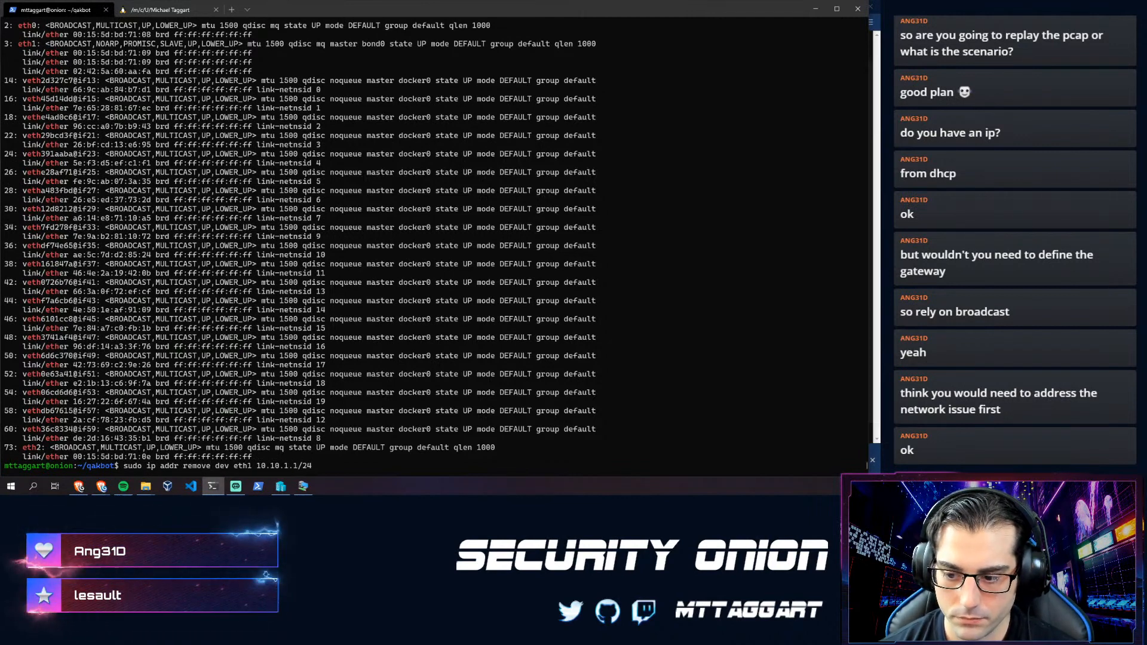
{"action": "key", "text": "Return"}
{"action": "key", "text": "Up"}
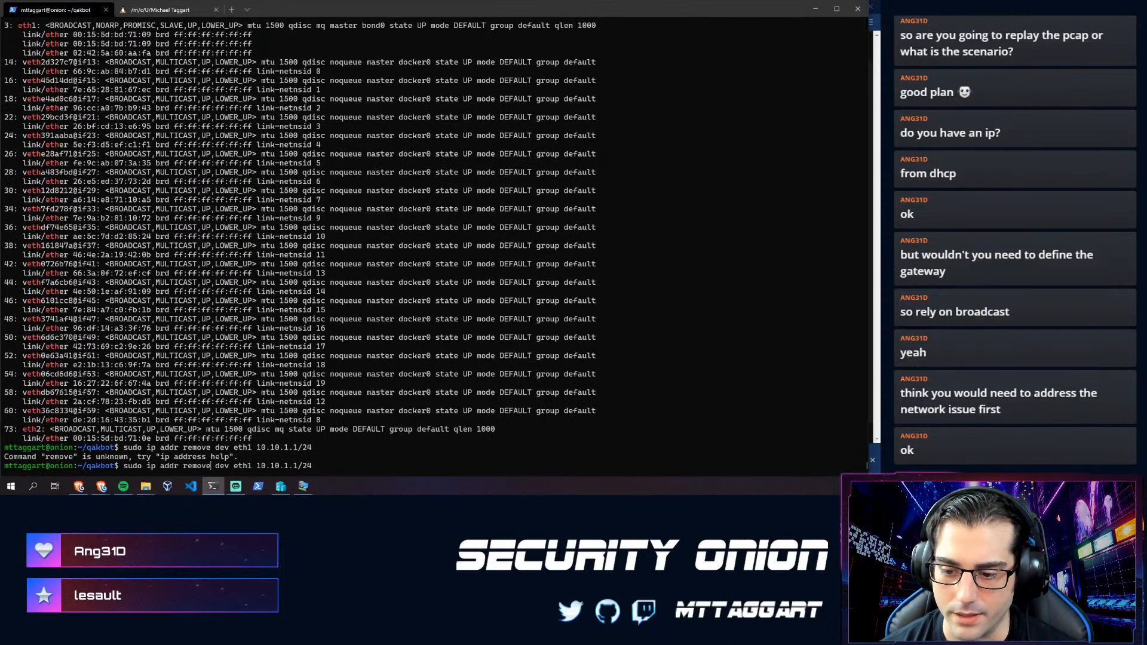
{"action": "key", "text": "BackSpace"}
{"action": "key", "text": "BackSpace"}
{"action": "key", "text": "BackSpace"}
{"action": "key", "text": "BackSpace"}
{"action": "key", "text": "BackSpace"}
{"action": "key", "text": "BackSpace"}
{"action": "type", "text": "del"}
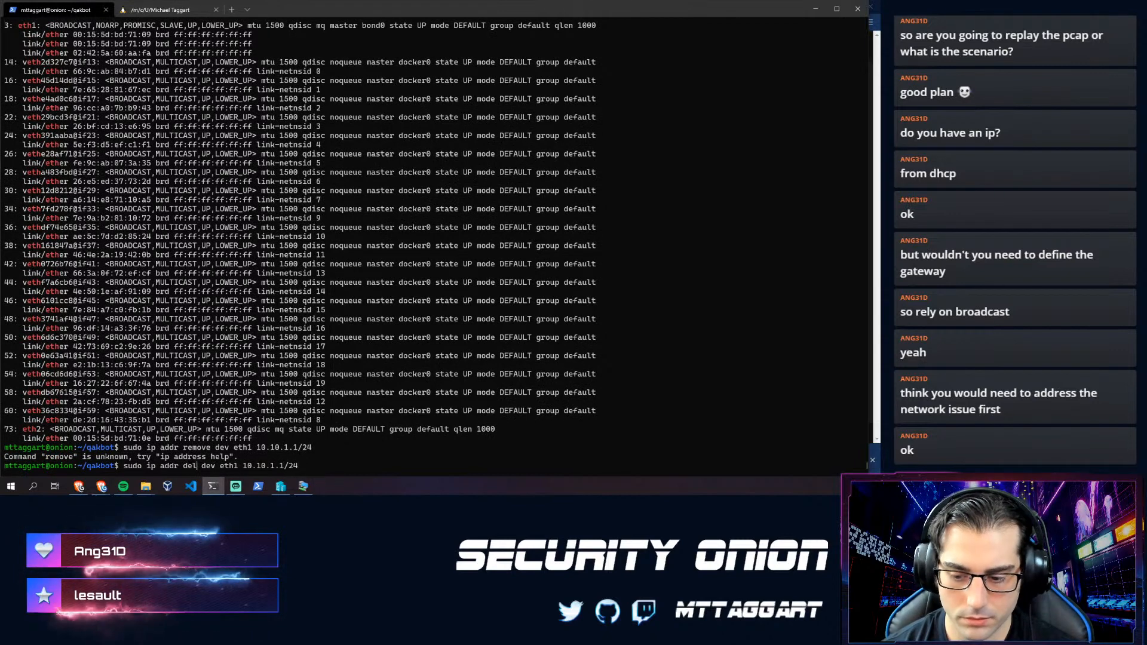
{"action": "key", "text": "Return"}
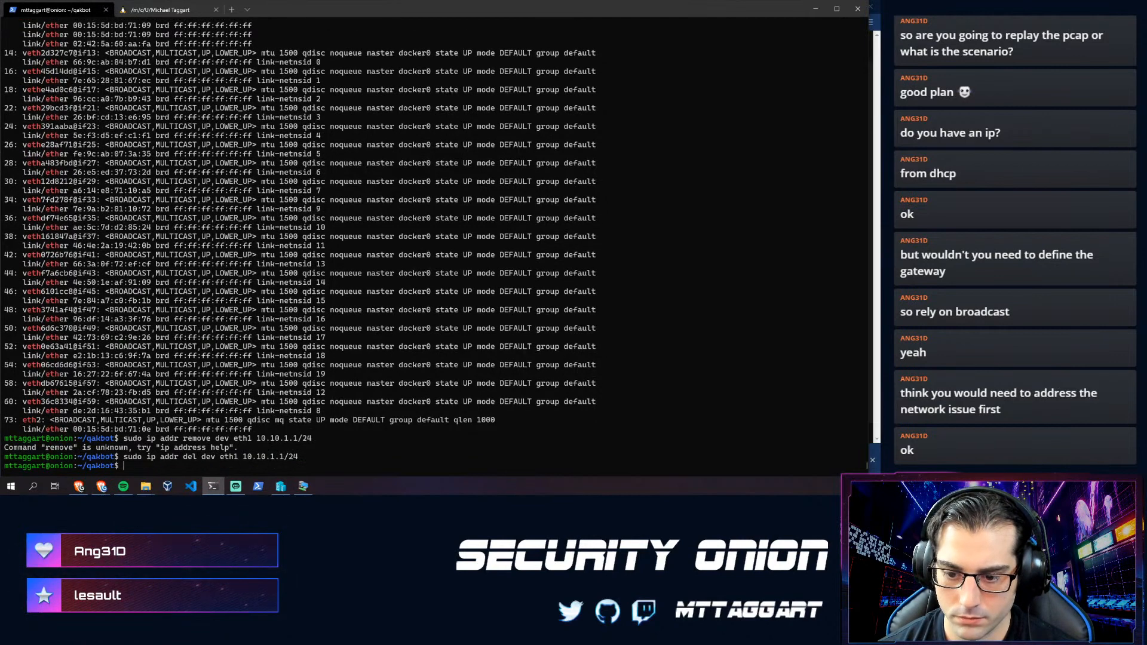
- Assign 10.10.1.1/24 to eth2 with 'ip addr add'
{"action": "key", "text": "Up"}
{"action": "key", "text": "Up"}
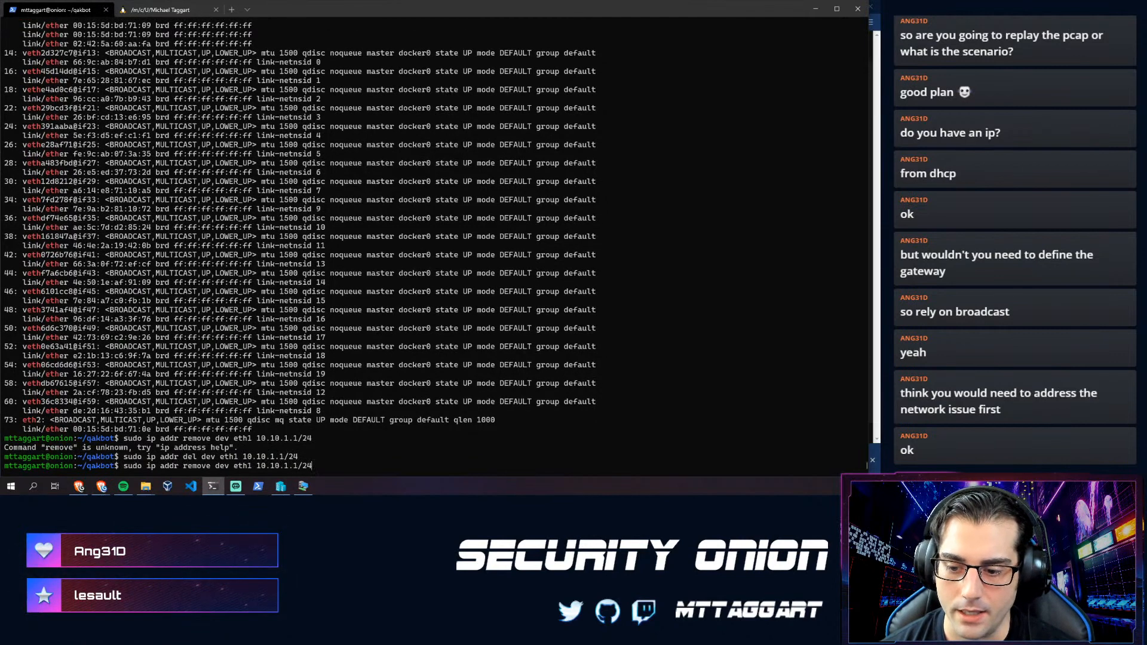
{"action": "key", "text": "Left"}
{"action": "key", "text": "Left"}
{"action": "key", "text": "Left"}
{"action": "key", "text": "Left"}
{"action": "key", "text": "Left"}
{"action": "key", "text": "Left"}
{"action": "key", "text": "Left"}
{"action": "key", "text": "Left"}
{"action": "key", "text": "Left"}
{"action": "key", "text": "Left"}
{"action": "key", "text": "Left"}
{"action": "key", "text": "Left"}
{"action": "key", "text": "Left"}
{"action": "key", "text": "Left"}
{"action": "key", "text": "Left"}
{"action": "key", "text": "Left"}
{"action": "key", "text": "Left"}
{"action": "key", "text": "Left"}
{"action": "key", "text": "Left"}
{"action": "key", "text": "Left"}
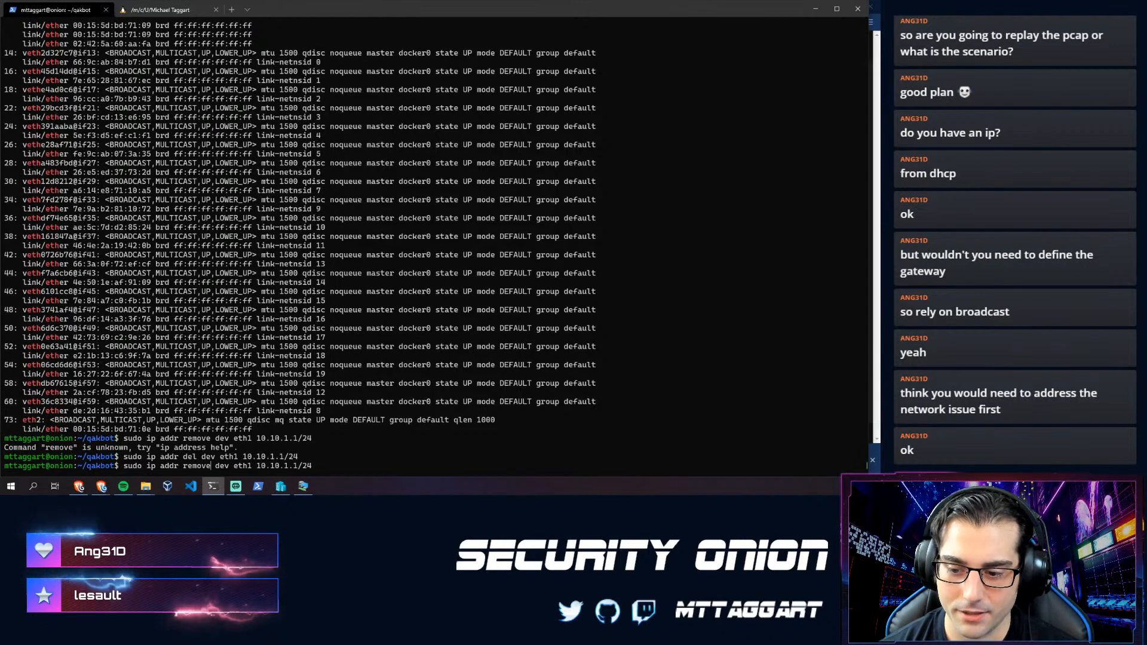
{"action": "key", "text": "BackSpace"}
{"action": "key", "text": "BackSpace"}
{"action": "key", "text": "BackSpace"}
{"action": "key", "text": "BackSpace"}
{"action": "key", "text": "BackSpace"}
{"action": "type", "text": "add"}
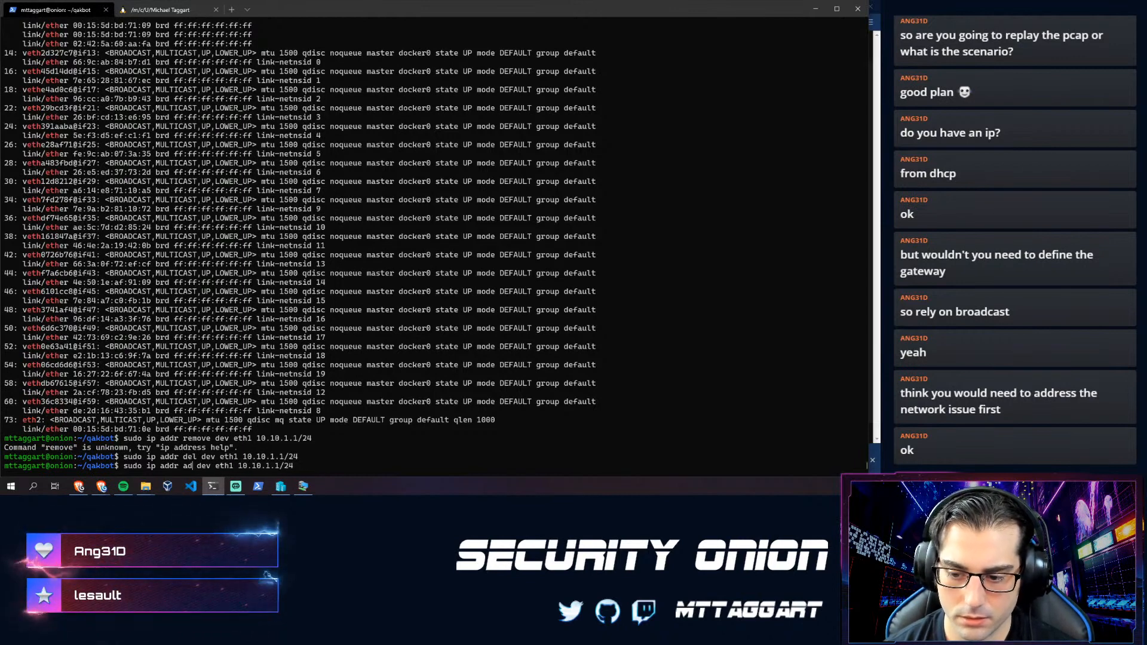
{"action": "key", "text": "Right"}
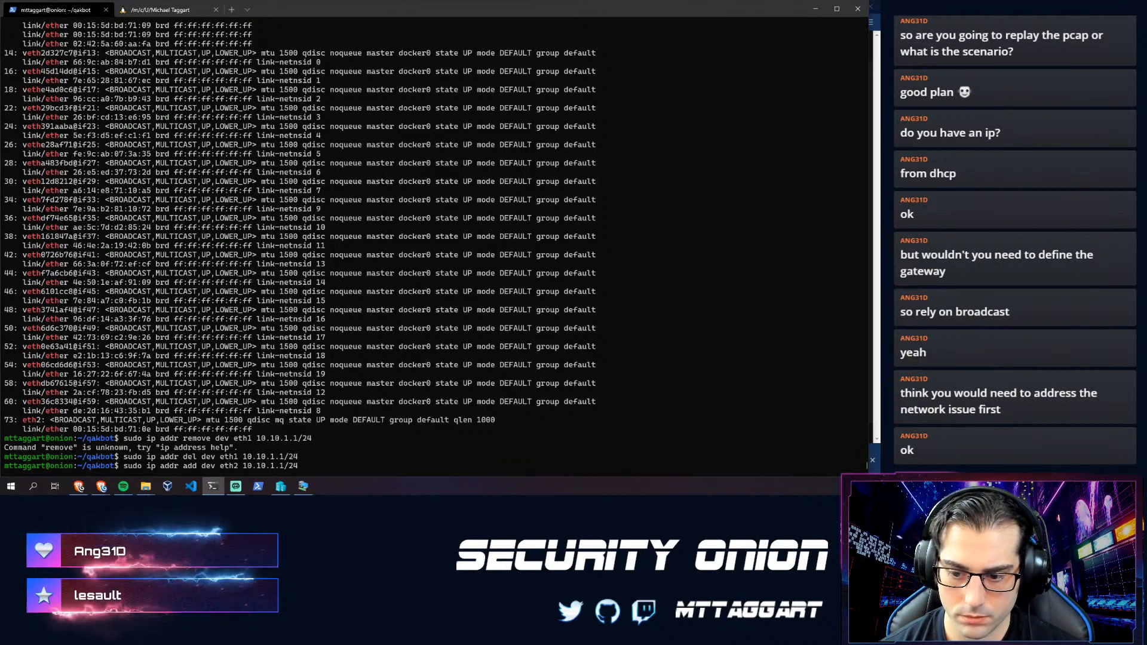
{"action": "key", "text": "Return"}
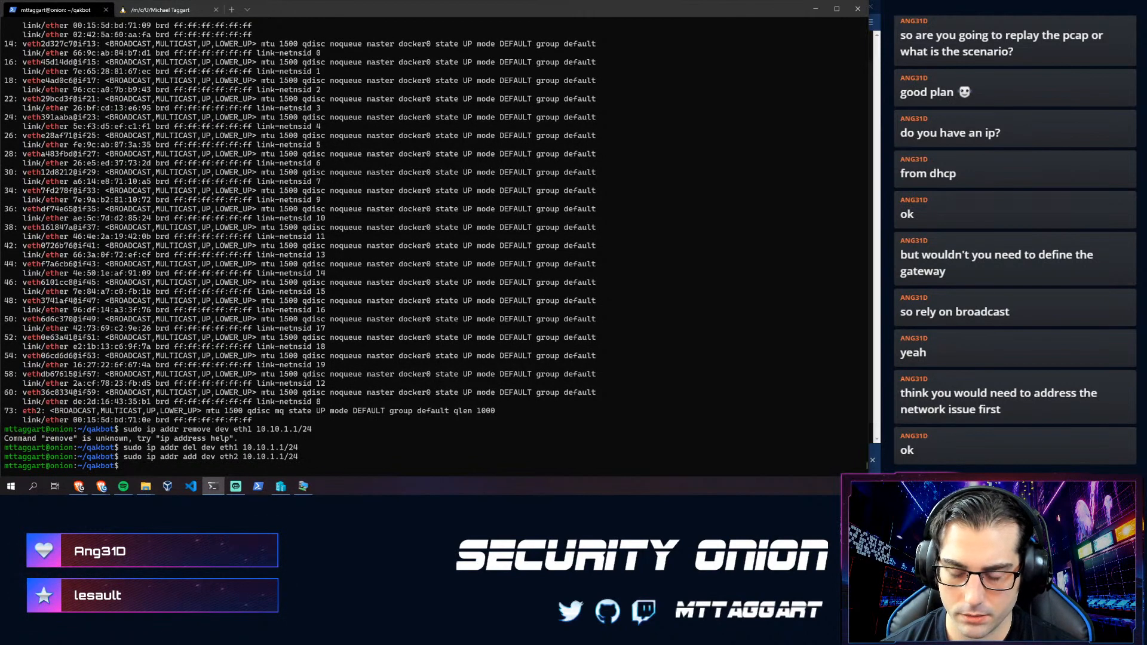
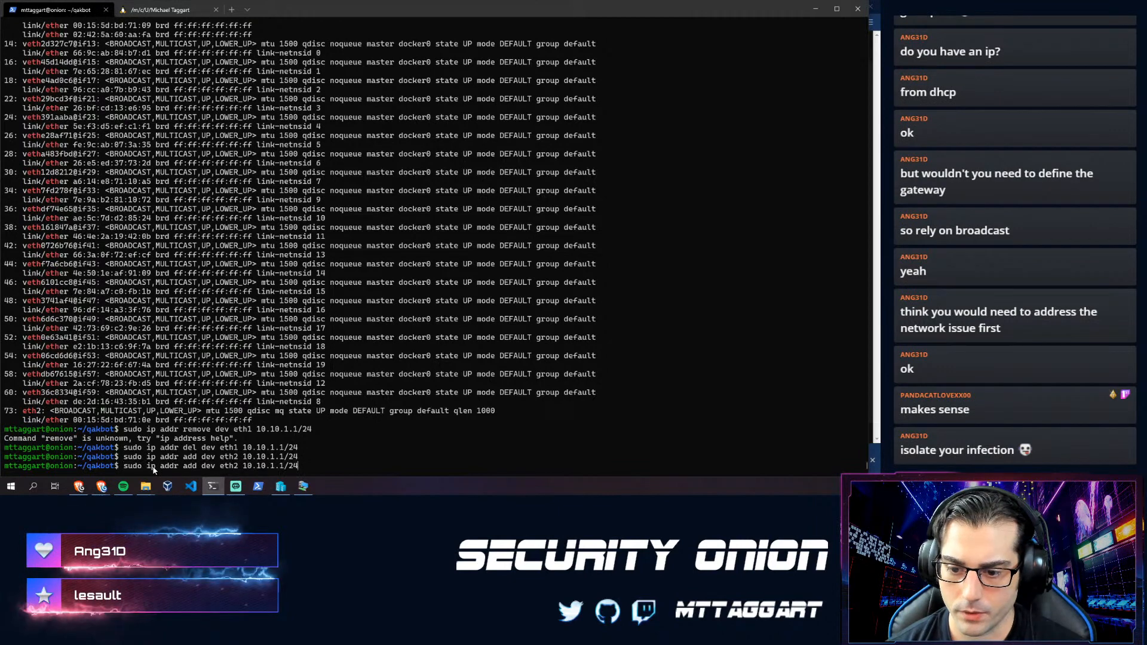
- Start pinging 10.10.1.2 from the Onion manager now that eth2 holds 10.10.1.1/24
{"action": "type", "text": "ip link"}
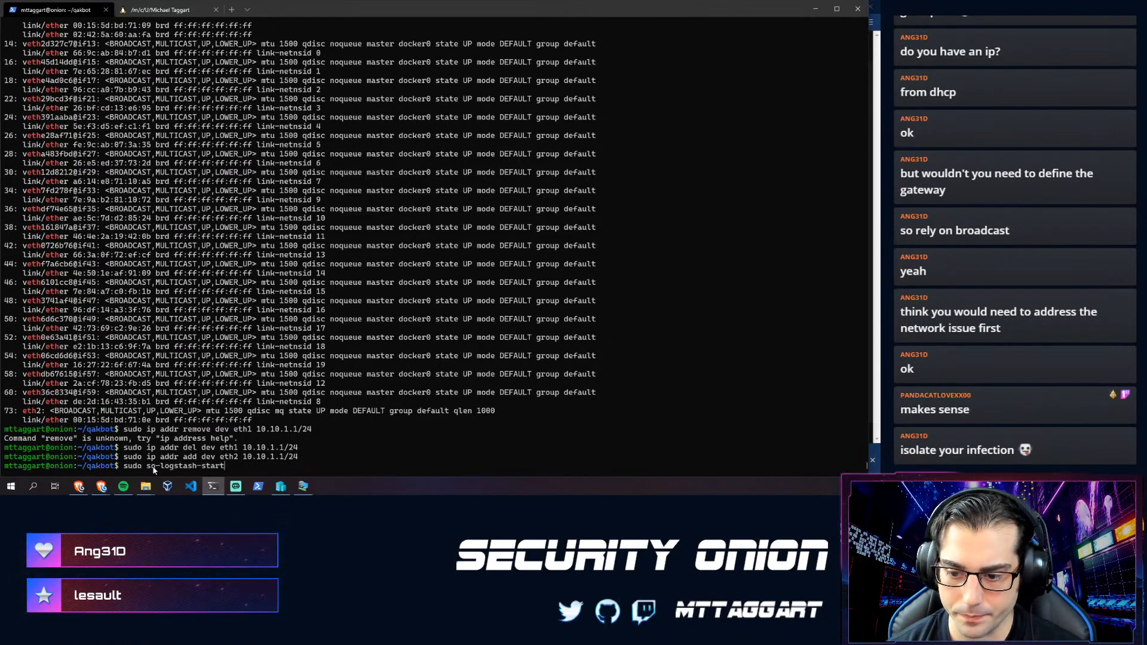
{"action": "key", "text": "Return"}
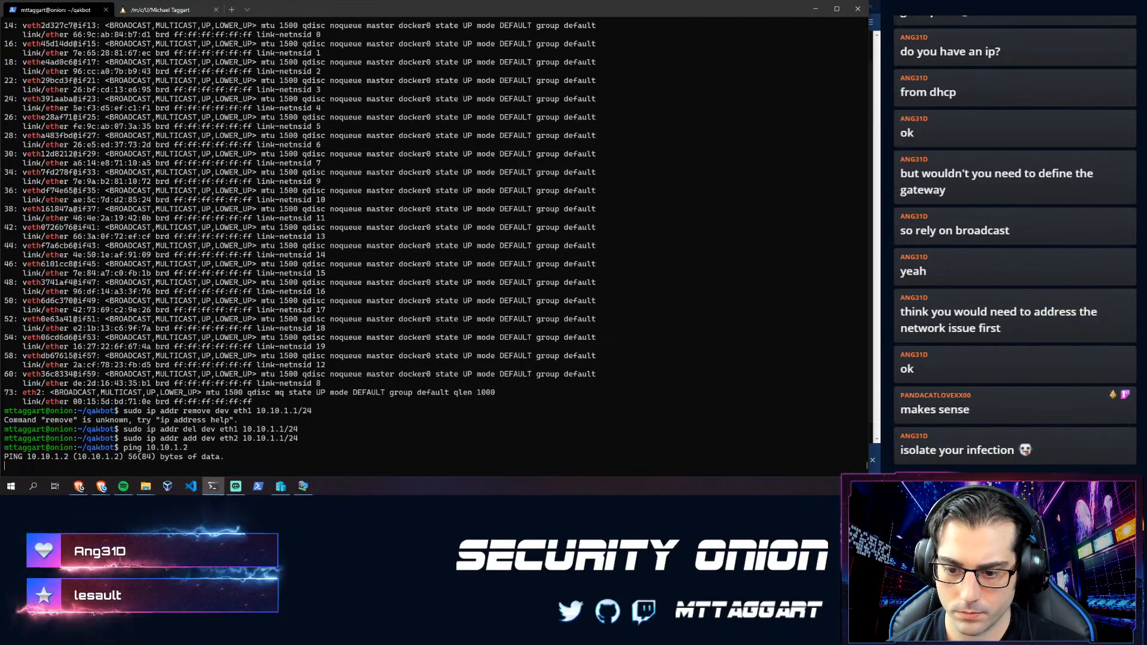
- Stop the unanswered ping and list the routing table with 'ip route'
{"action": "key", "text": "ctrl+c"}
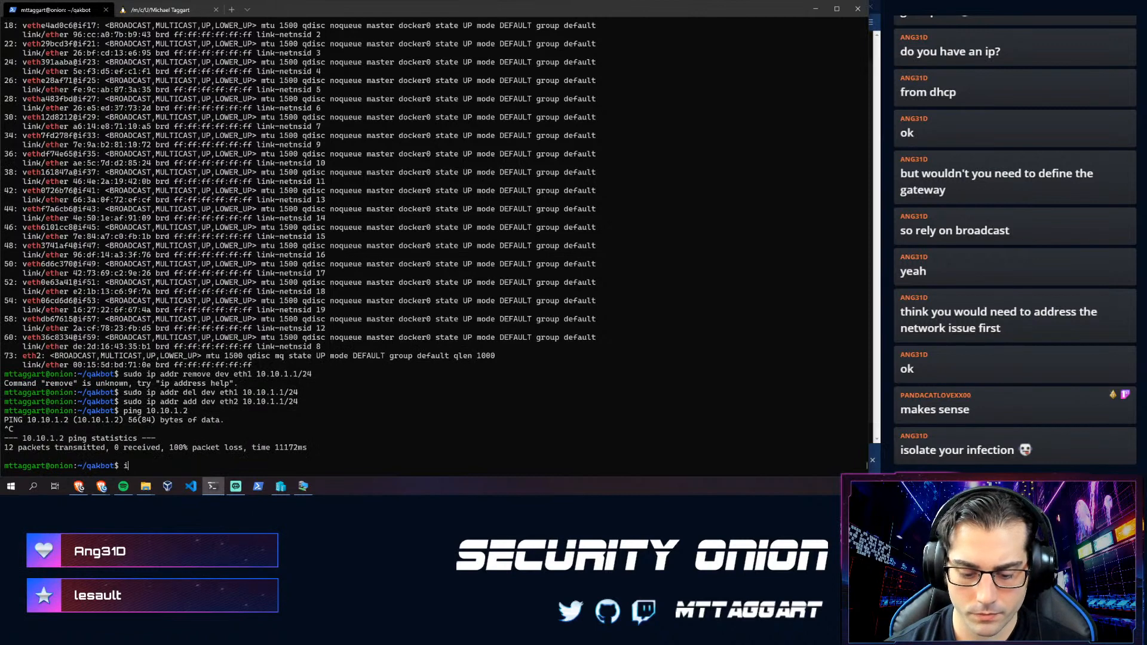
{"action": "type", "text": "ip route"}
{"action": "key", "text": "Return"}
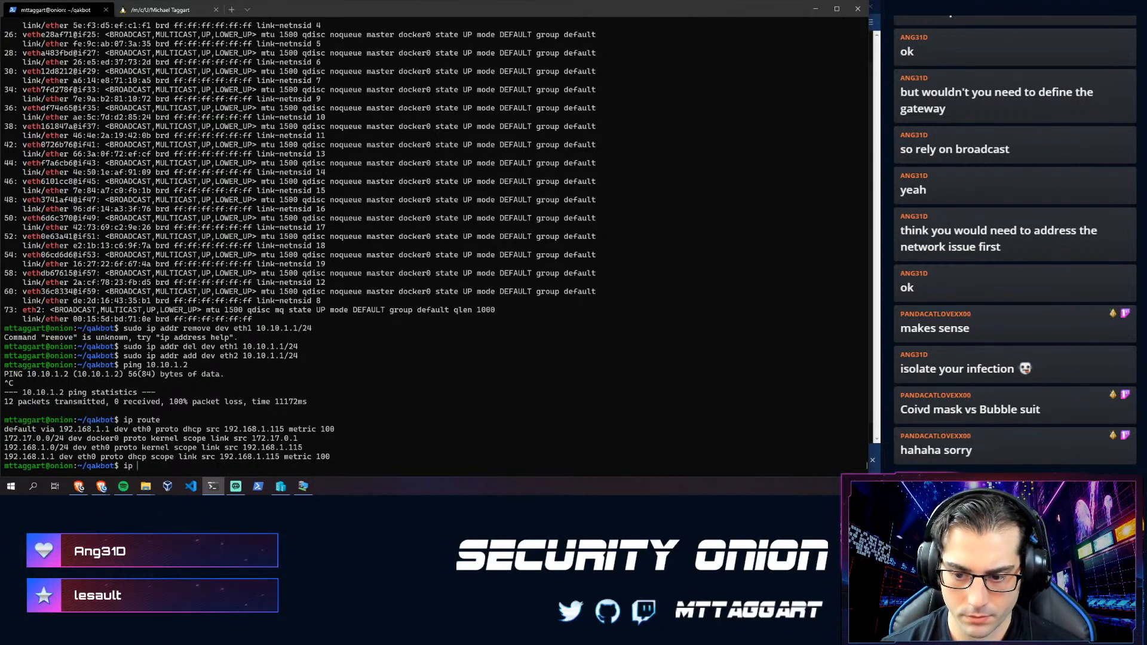
- Show the usage help for 'ip route help' and 'ip route add help'
{"action": "type", "text": "e --help"}
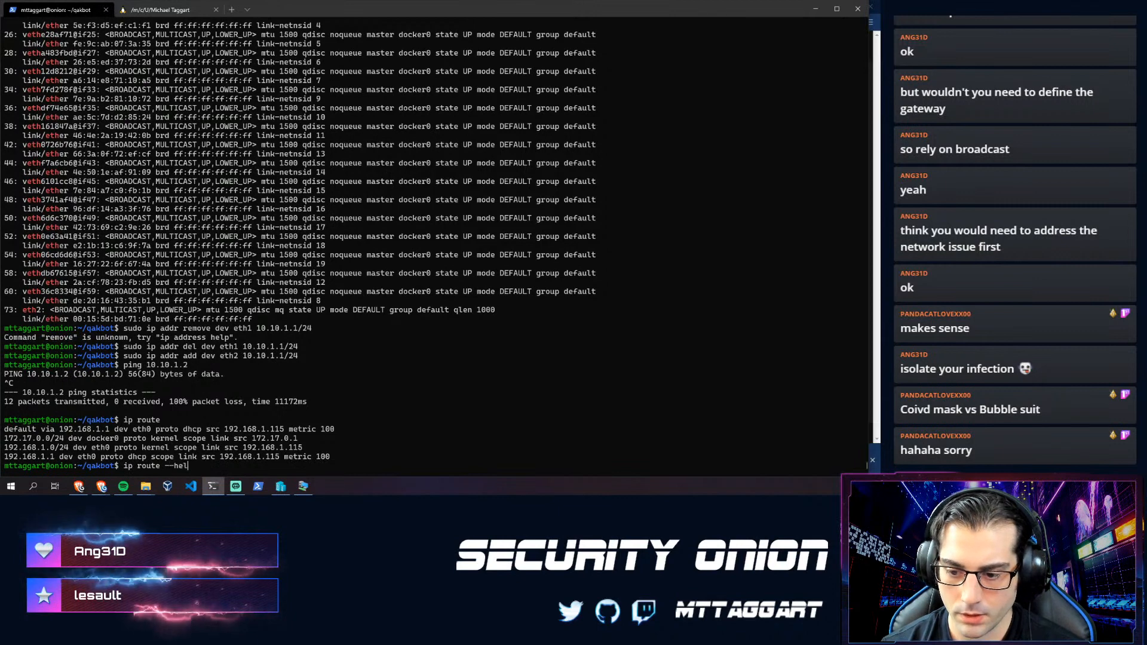
{"action": "key", "text": "Return"}
{"action": "key", "text": "Up"}
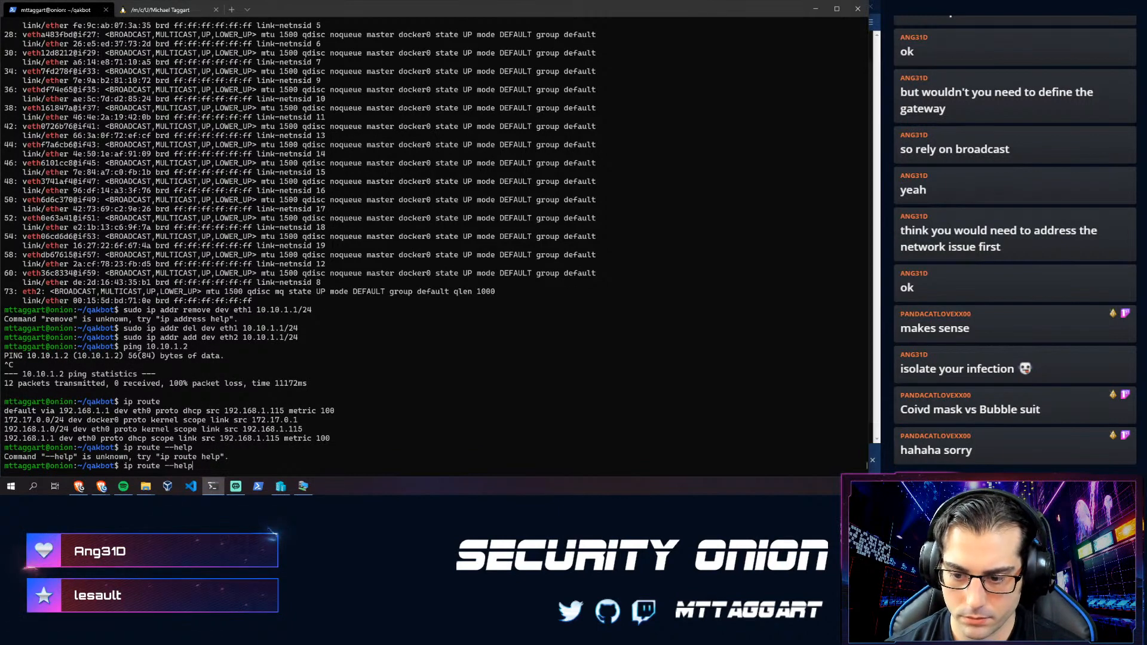
{"action": "key", "text": "BackSpace"}
{"action": "type", "text": "lp"}
{"action": "key", "text": "Return"}
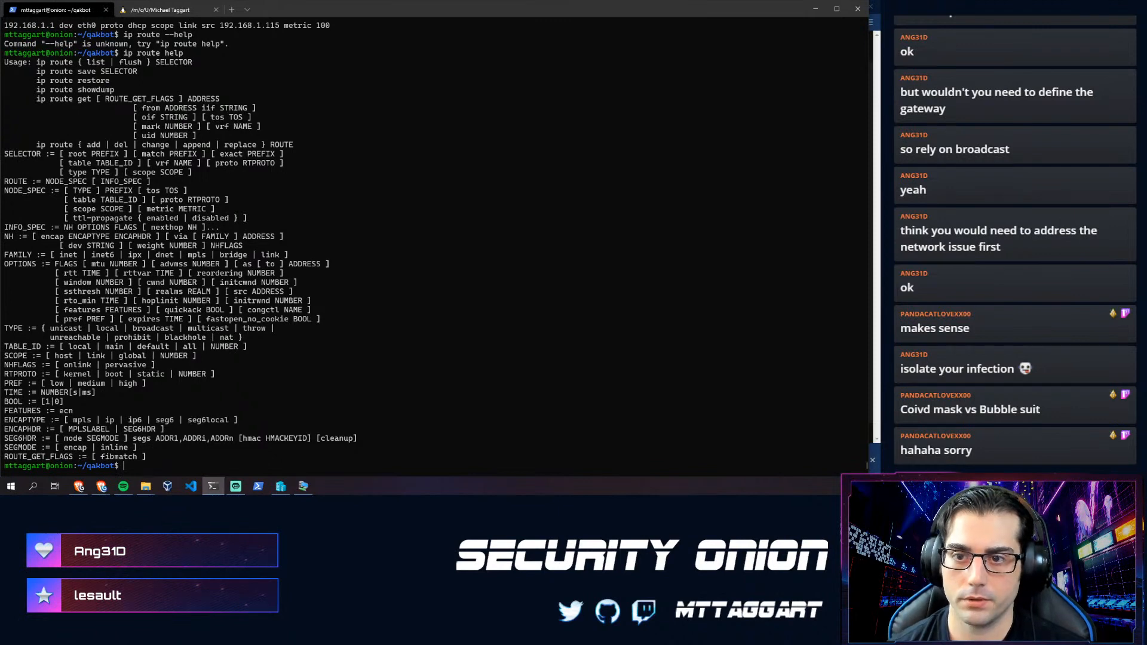
{"action": "type", "text": "ip route help"}
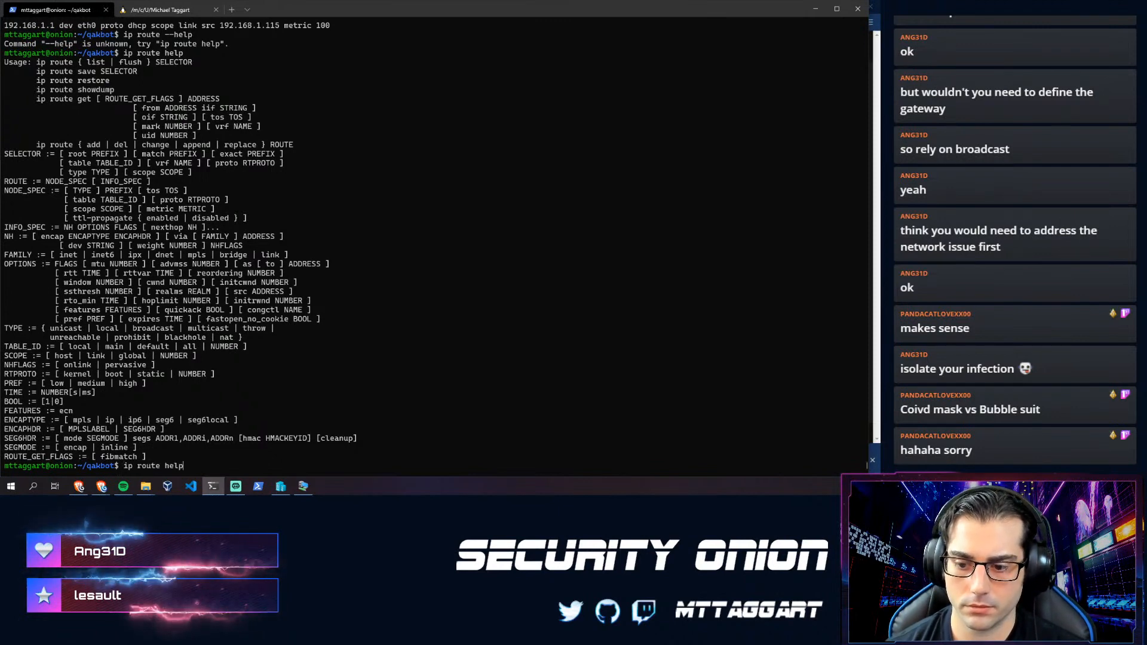
{"action": "key", "text": "BackSpace"}
{"action": "key", "text": "BackSpace"}
{"action": "type", "text": "add help"}
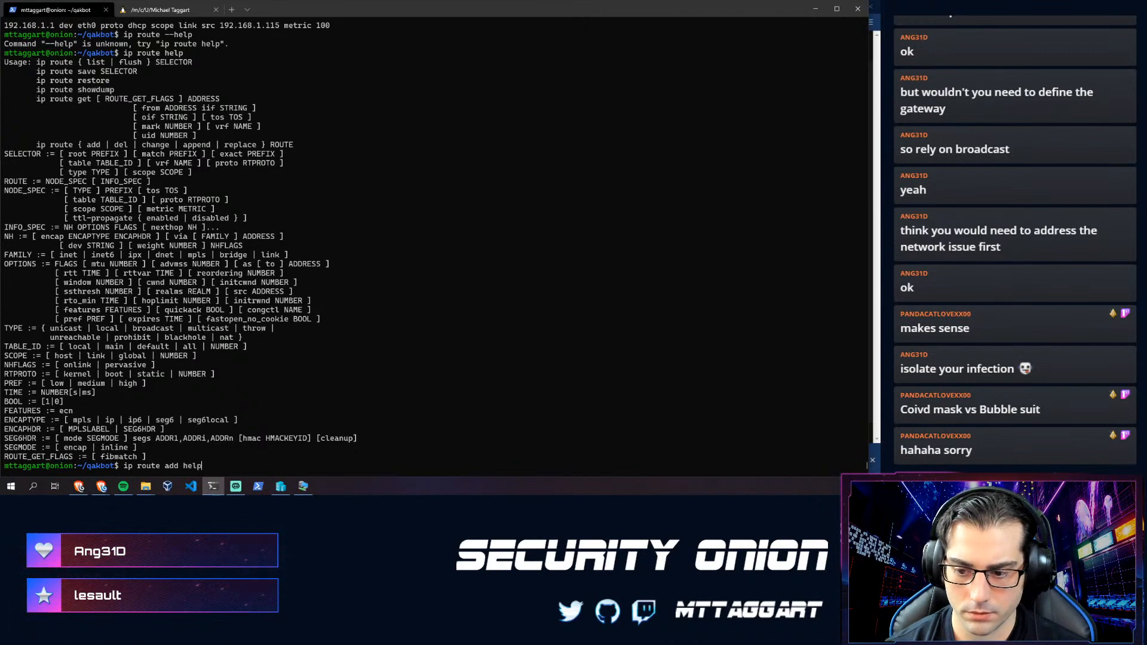
{"action": "key", "text": "Return"}
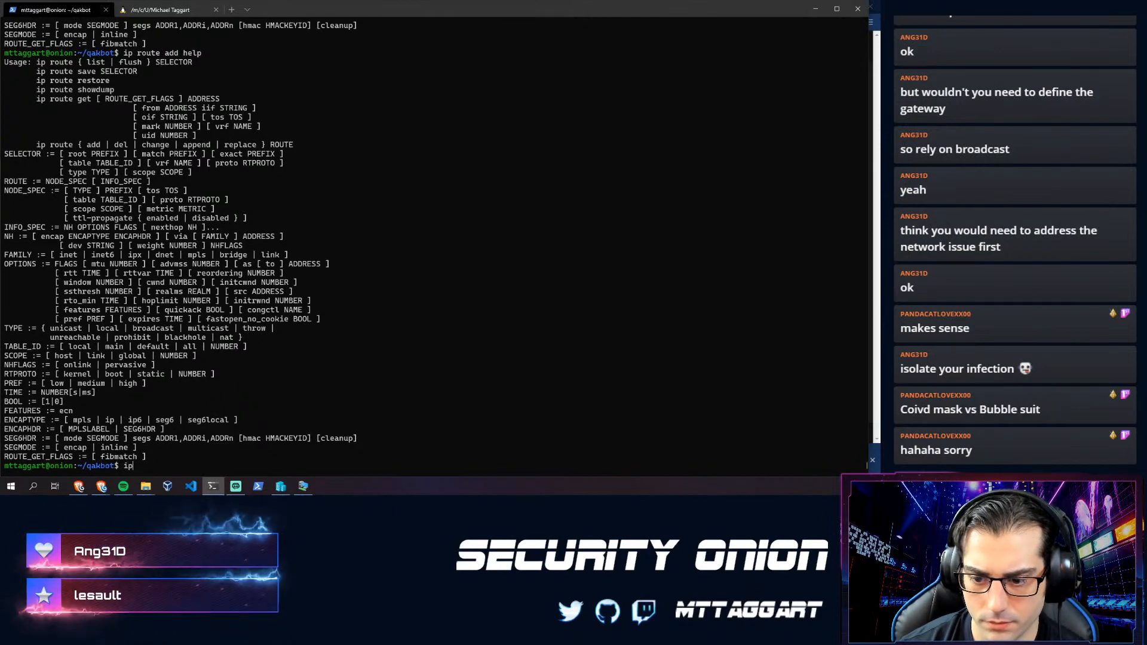
- List the routing table again and begin the command 'ip route add dev eth2'
{"action": "type", "text": "ip route"}
{"action": "key", "text": "Return"}
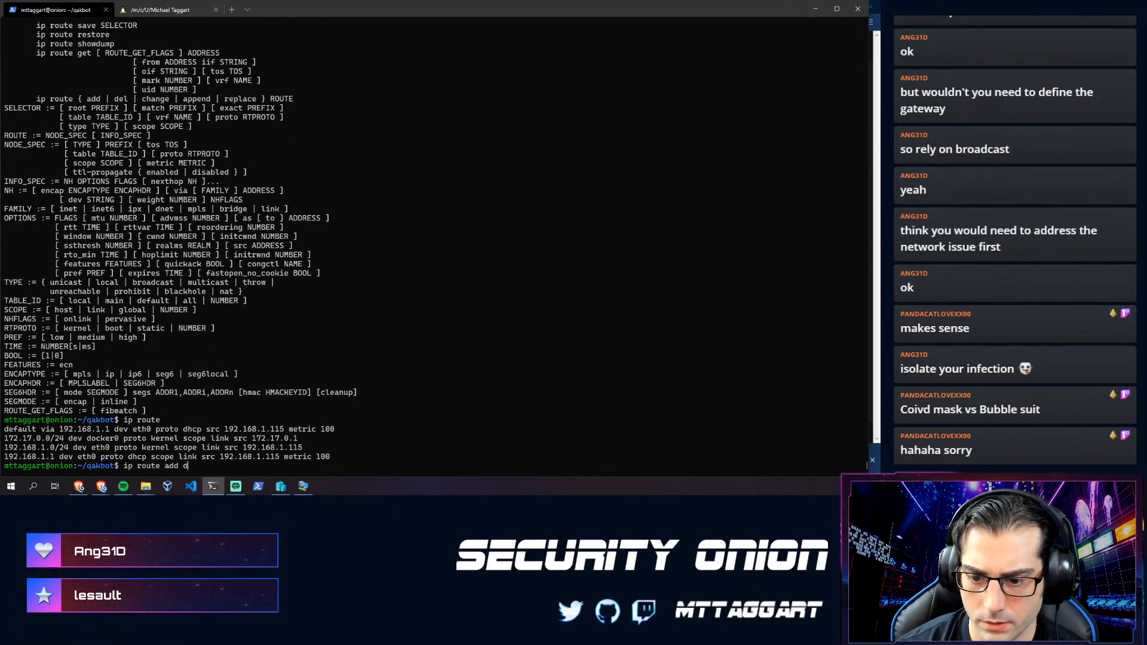
{"action": "type", "text": "ip route add dev eth2"}
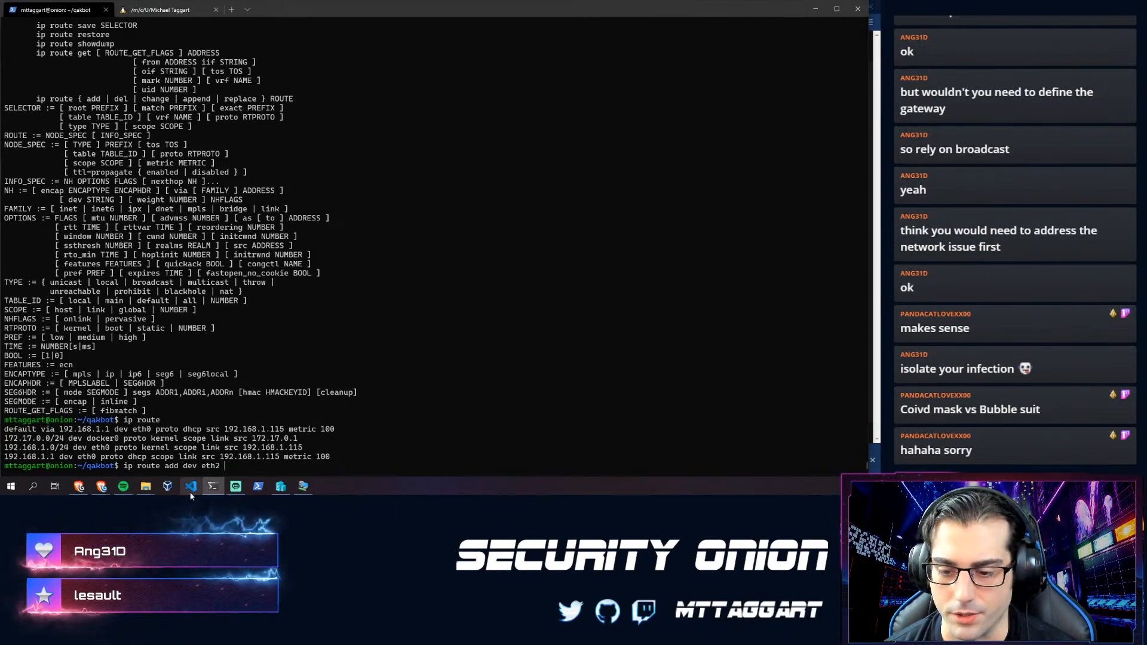
- Search 'ip route add' in a new Brave tab and open nixCraft's syntax examples
{"action": "mouse_move", "coordinate": [101, 487]}
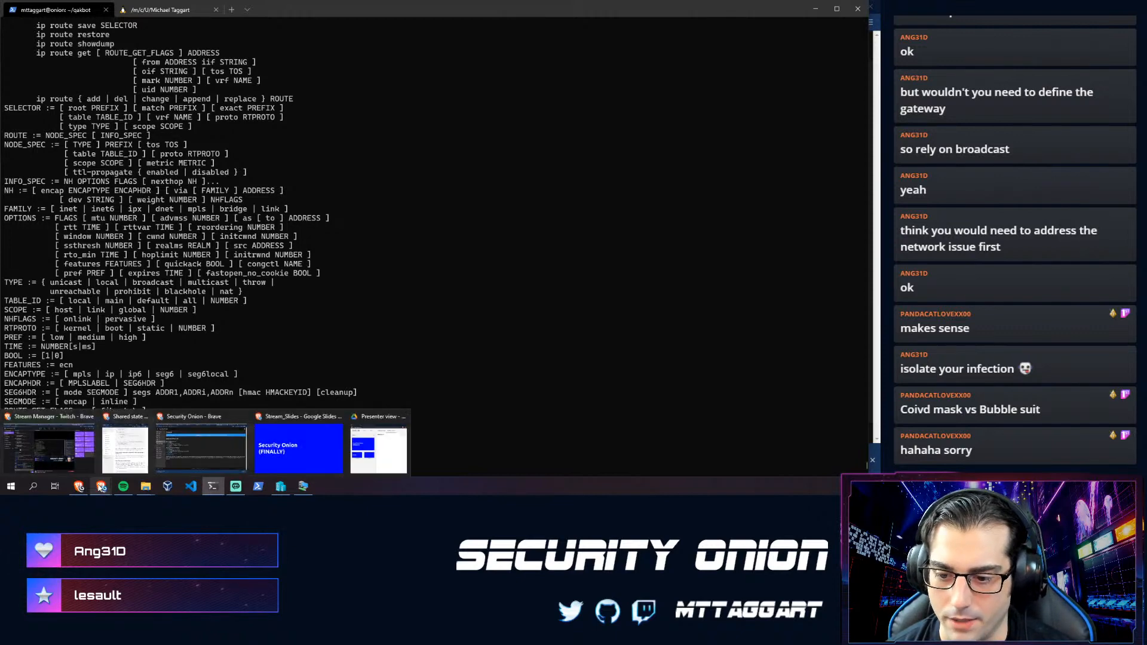
{"action": "left_click", "coordinate": [227, 420]}
{"action": "key", "text": "ctrl+t"}
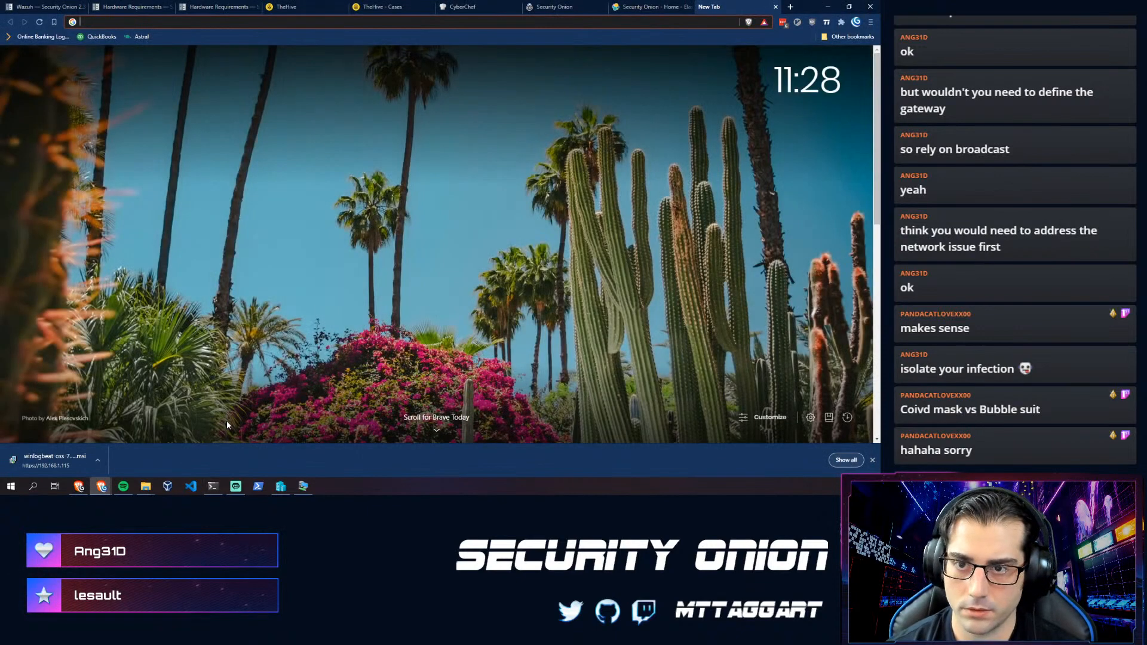
{"action": "type", "text": "ip route add"}
{"action": "key", "text": "Return"}
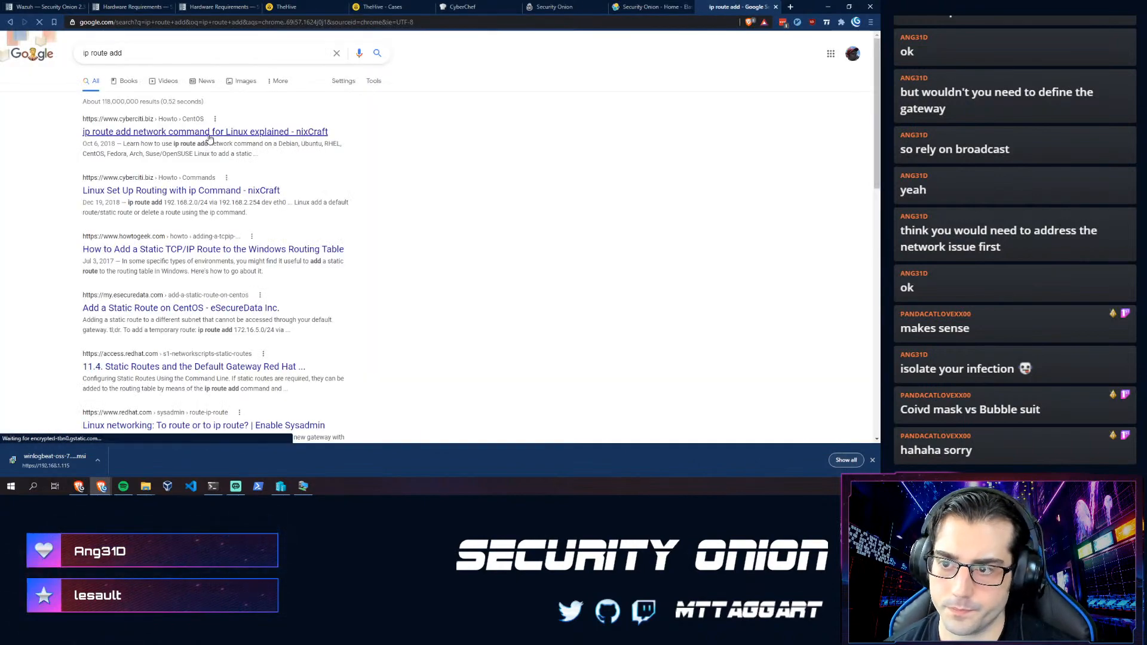
{"action": "left_click", "coordinate": [203, 127]}
{"action": "scroll", "coordinate": [198, 238], "scroll_direction": "down", "scroll_amount": 3}
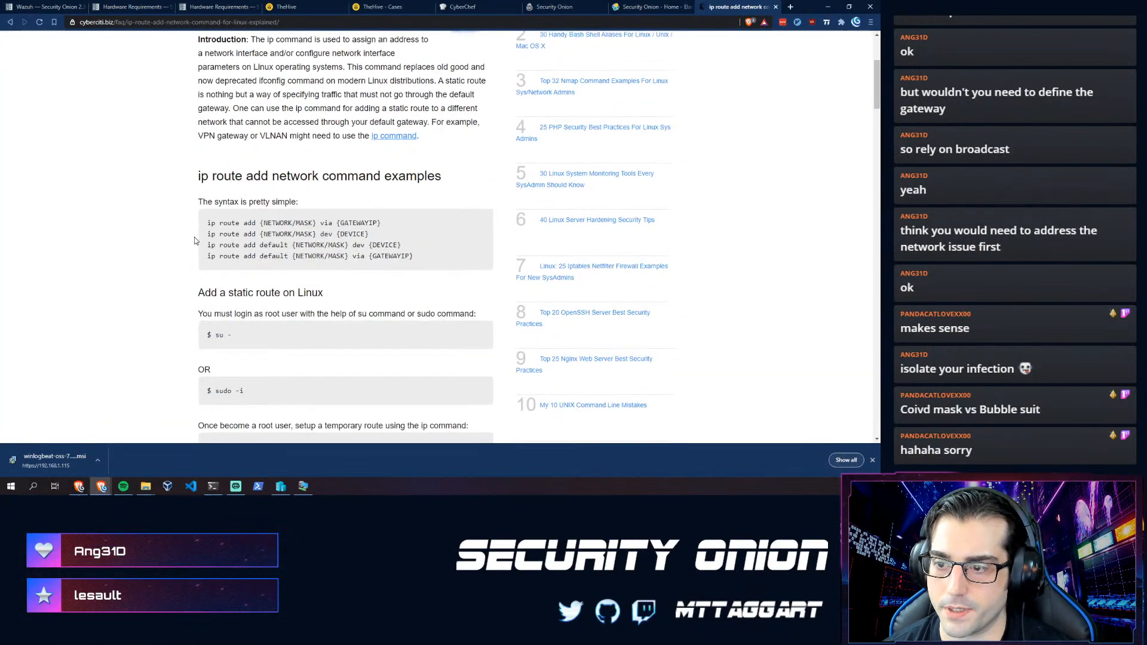
{"action": "left_click_drag", "start_coordinate": [386, 223], "coordinate": [206, 223]}
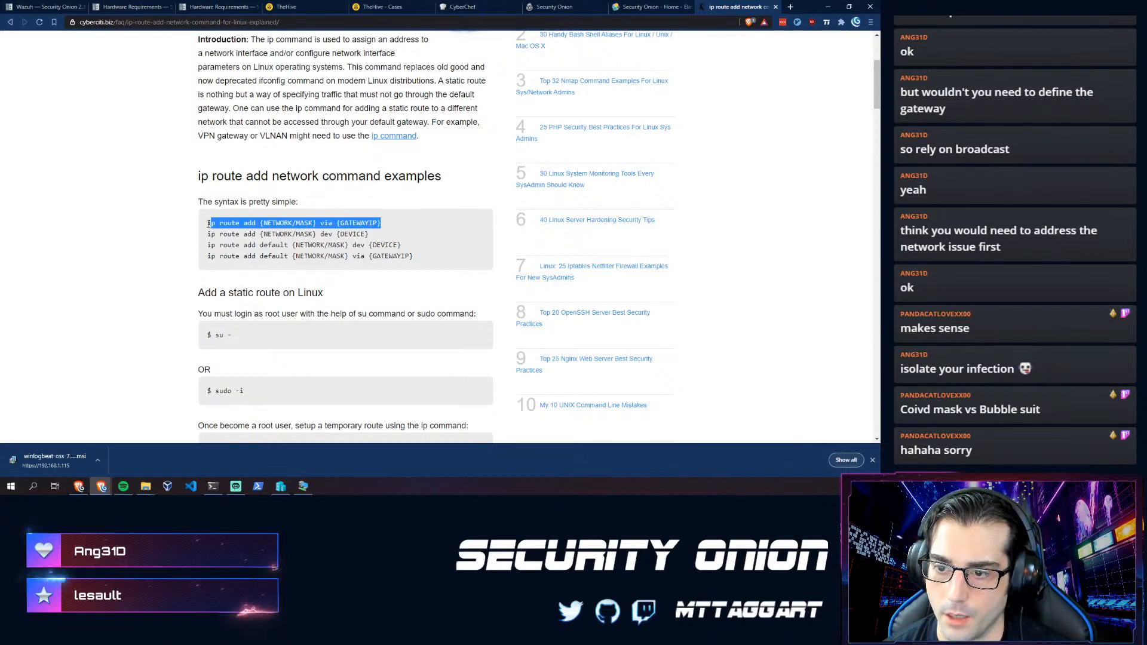
{"action": "left_click", "coordinate": [269, 230]}
{"action": "key", "text": "alt+Tab"}
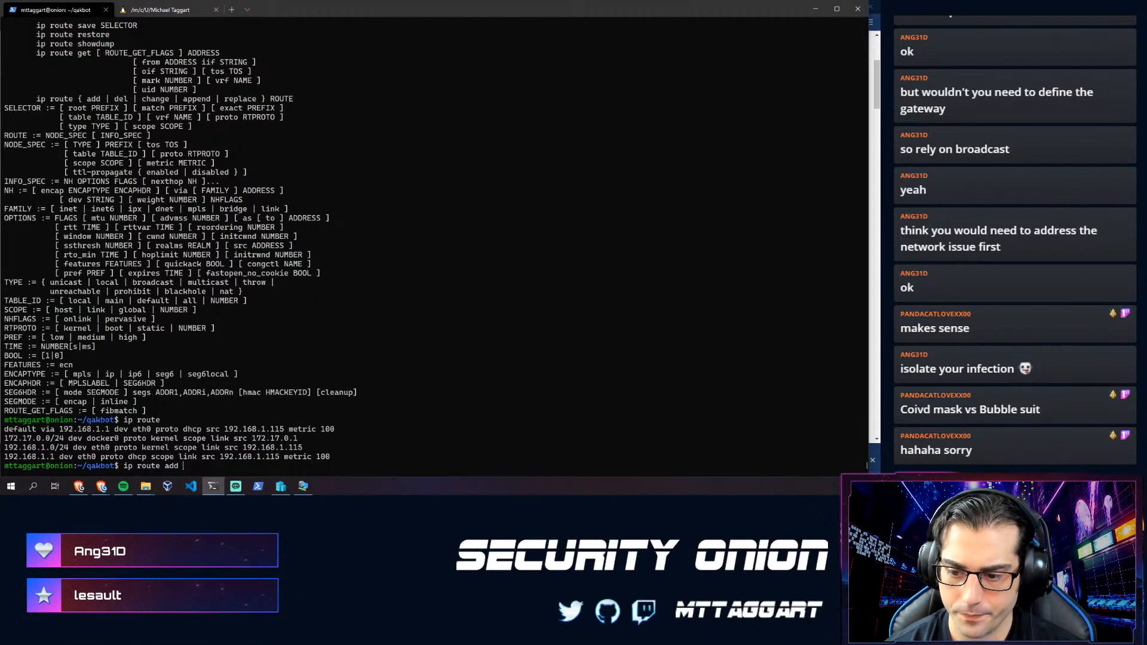
- Check eth2's current addresses with 'ip addr show eth2'
{"action": "key", "text": "alt+Tab"}
{"action": "key", "text": "alt+Tab"}
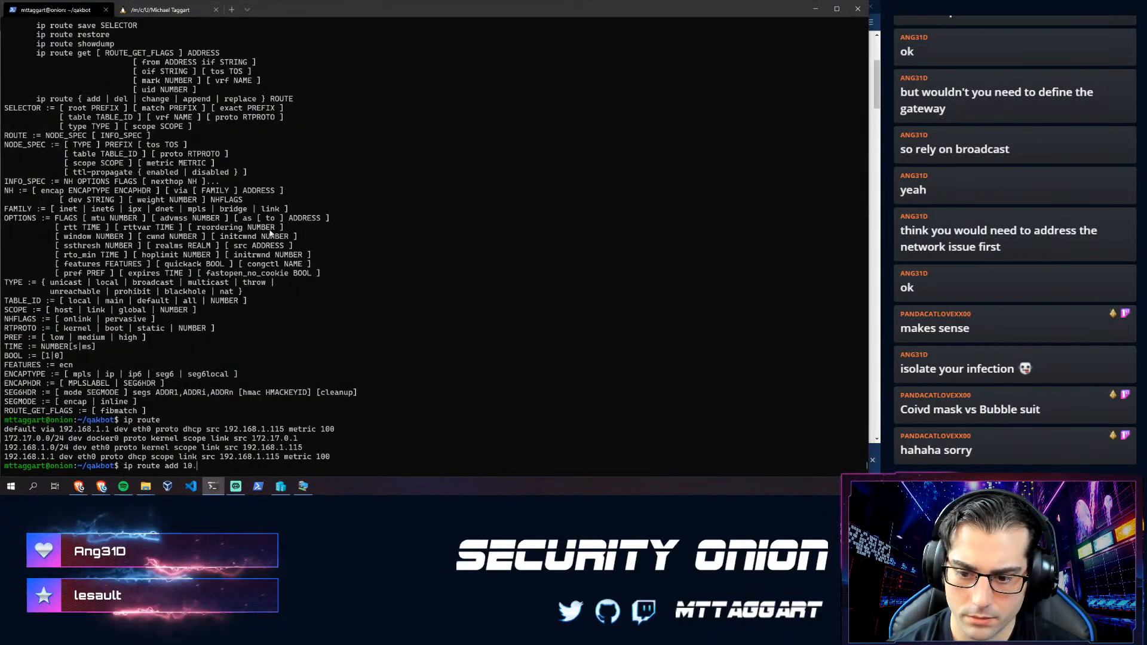
{"action": "key", "text": "BackSpace"}
{"action": "key", "text": "BackSpace"}
{"action": "key", "text": "BackSpace"}
{"action": "key", "text": "BackSpace"}
{"action": "key", "text": "BackSpace"}
{"action": "key", "text": "BackSpace"}
{"action": "key", "text": "BackSpace"}
{"action": "key", "text": "BackSpace"}
{"action": "key", "text": "BackSpace"}
{"action": "key", "text": "BackSpace"}
{"action": "key", "text": "BackSpace"}
{"action": "key", "text": "BackSpace"}
{"action": "key", "text": "BackSpace"}
{"action": "key", "text": "BackSpace"}
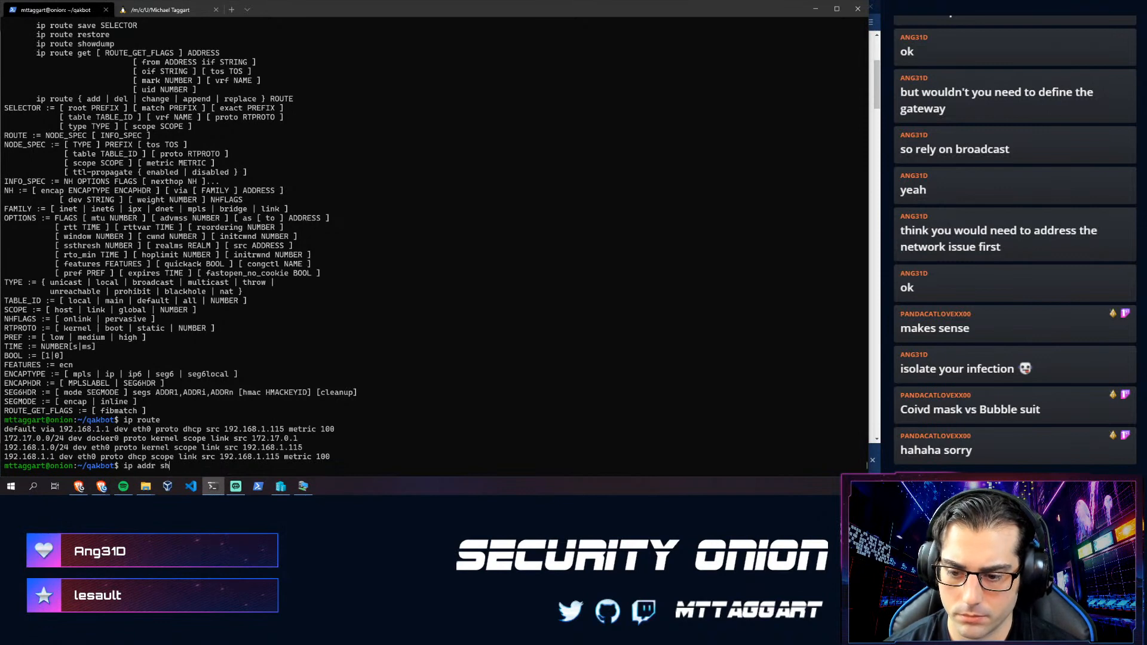
{"action": "type", "text": "addr show the"}
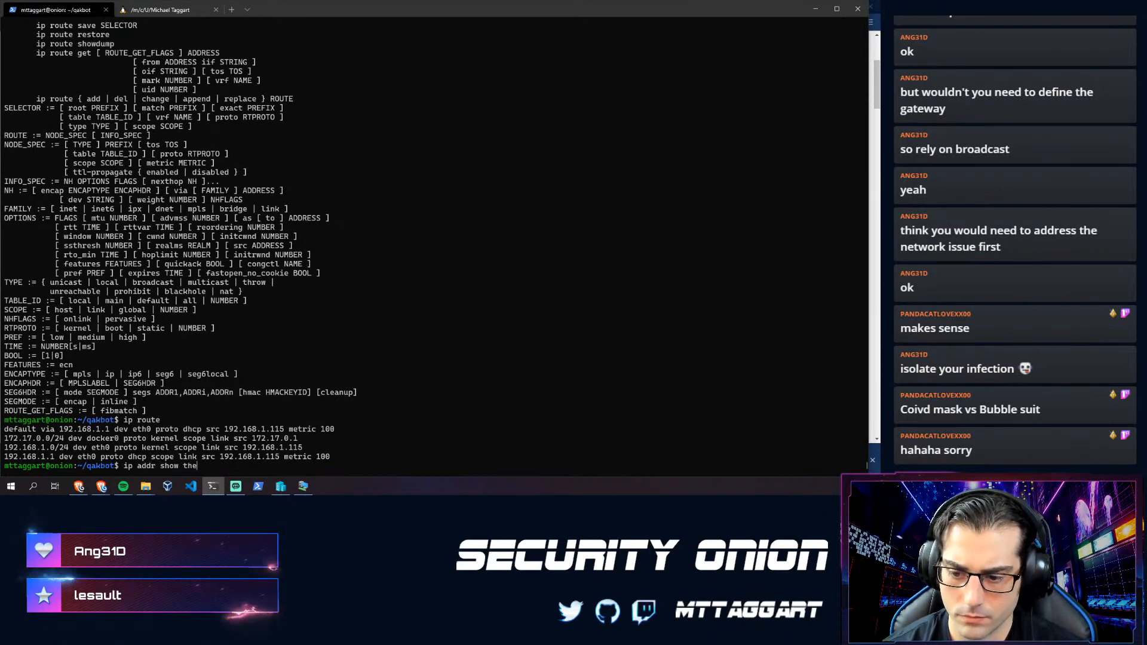
{"action": "key", "text": "BackSpace"}
{"action": "key", "text": "BackSpace"}
{"action": "key", "text": "BackSpace"}
{"action": "type", "text": "eth2"}
{"action": "key", "text": "Return"}
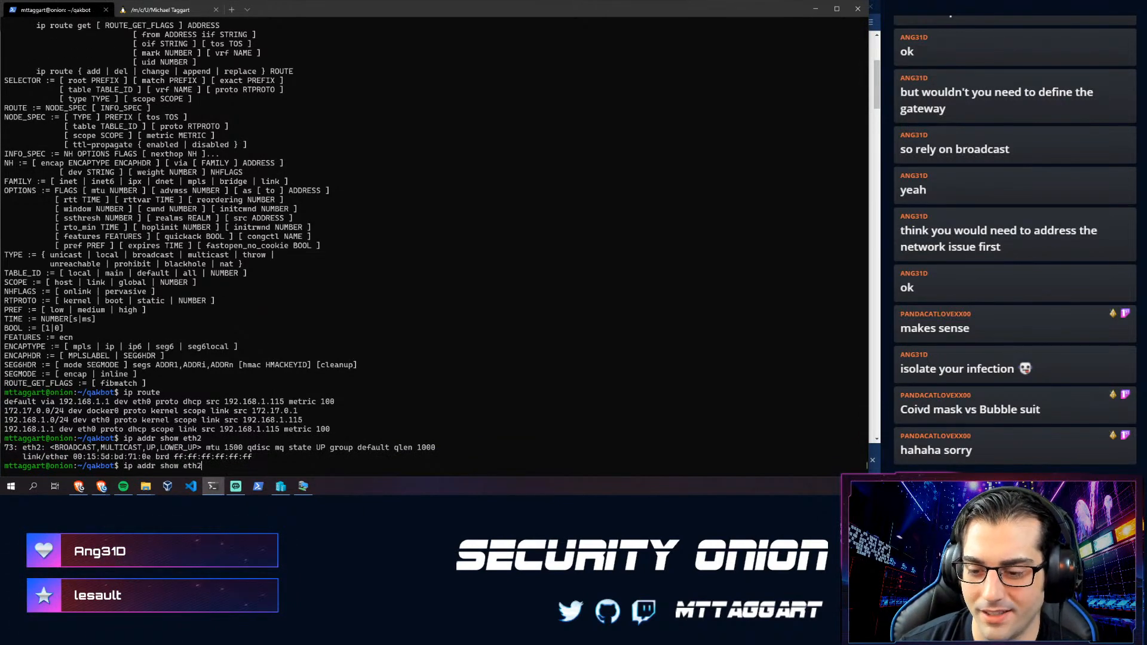
- Re-add 10.10.1.1/24 to eth2, confirm it, and retry pinging 10.10.1.2 without reply
{"action": "key", "text": "Up"}
{"action": "key", "text": "Up"}
{"action": "key", "text": "Up"}
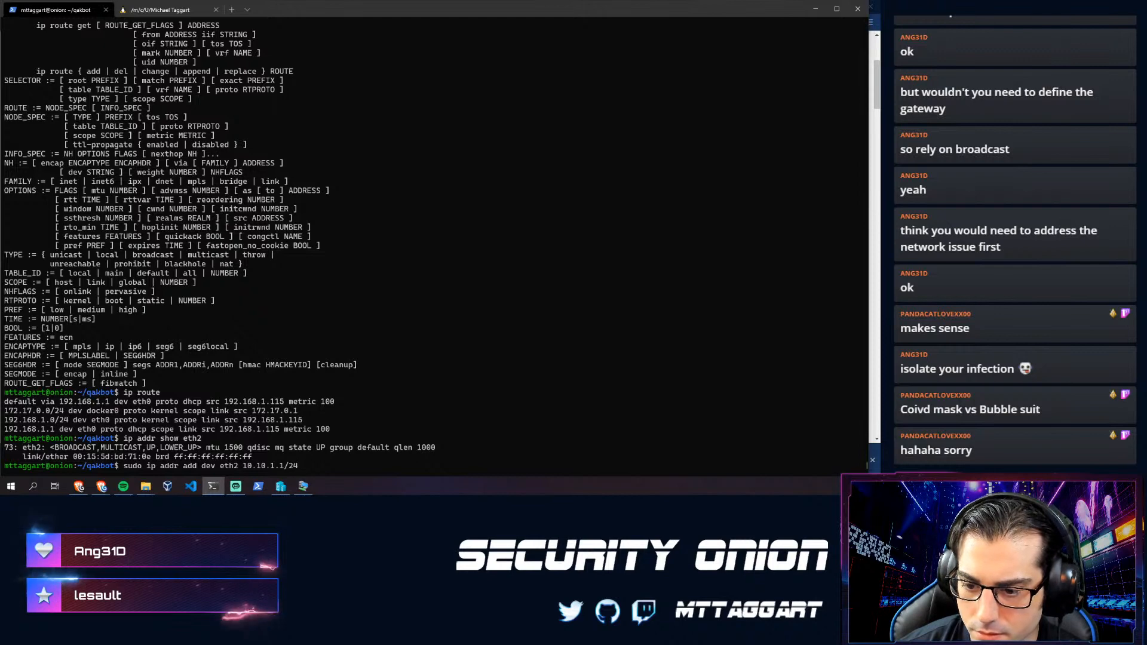
{"action": "key", "text": "Return"}
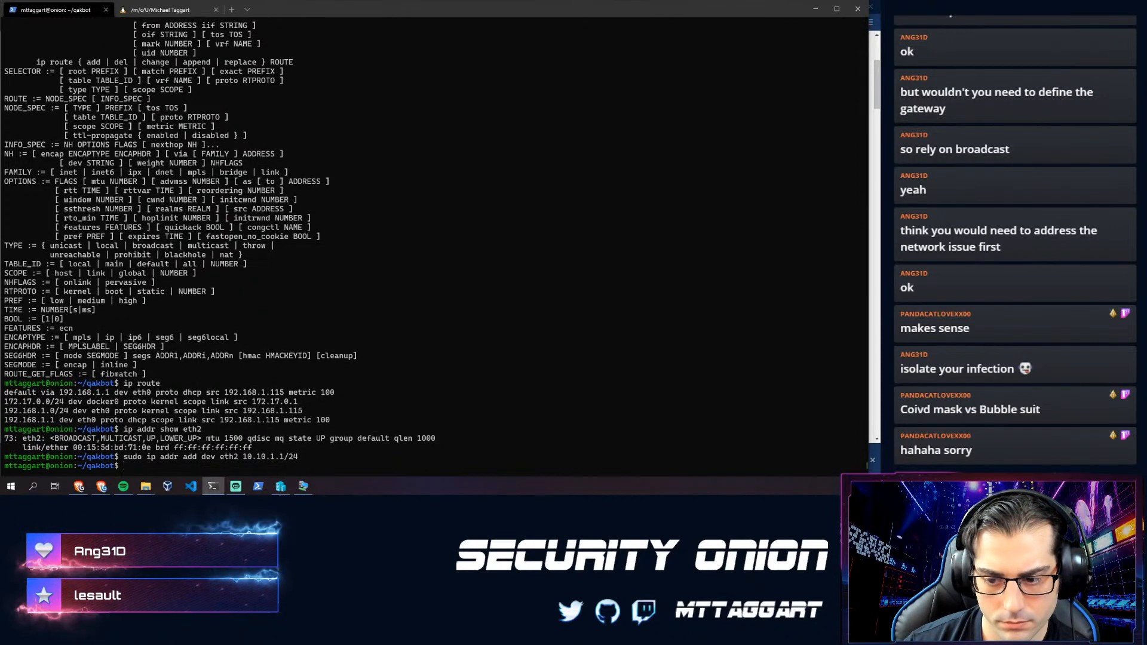
{"action": "key", "text": "Up"}
{"action": "key", "text": "Up"}
{"action": "key", "text": "Return"}
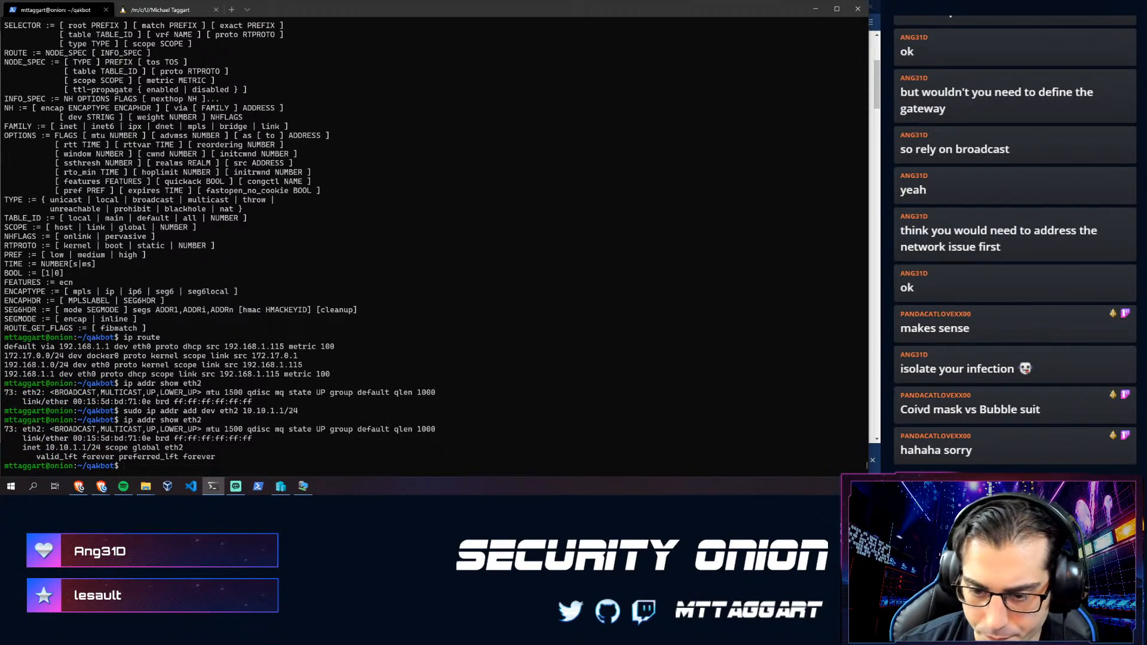
{"action": "type", "text": "ip route help"}
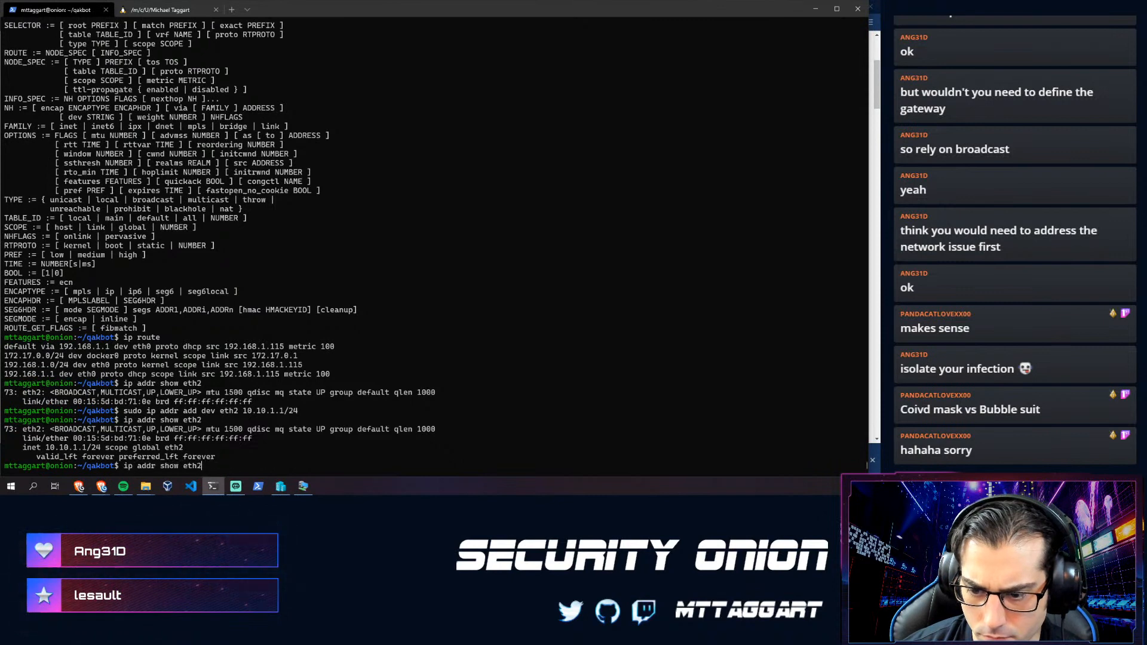
{"action": "key", "text": "Up"}
{"action": "key", "text": "Return"}
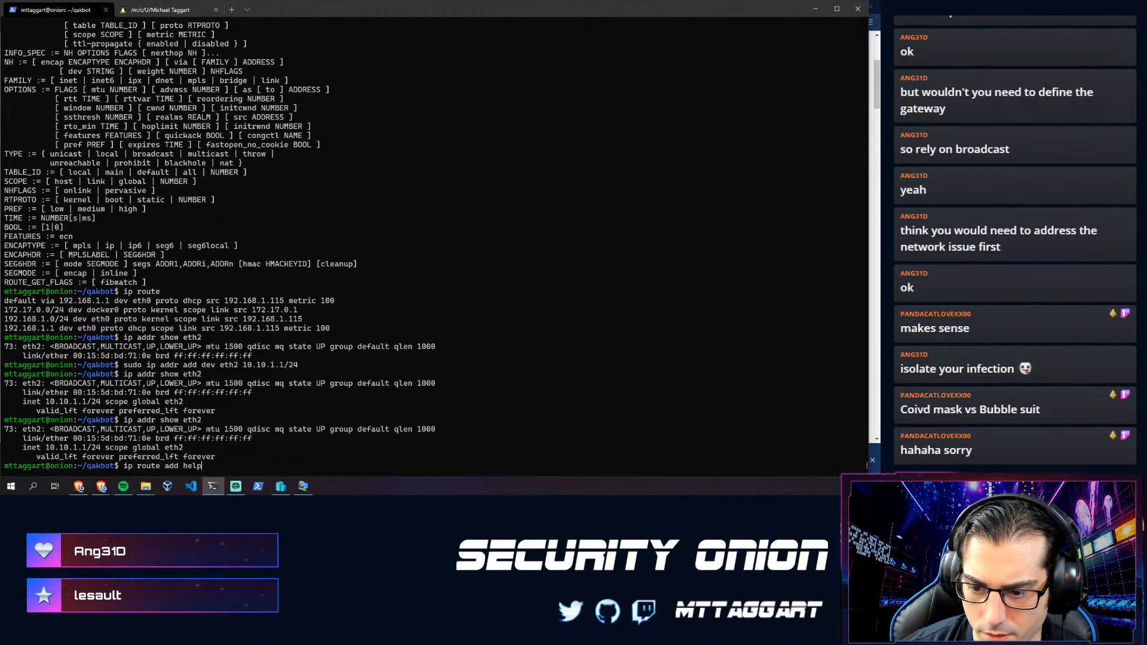
{"action": "key", "text": "Return"}
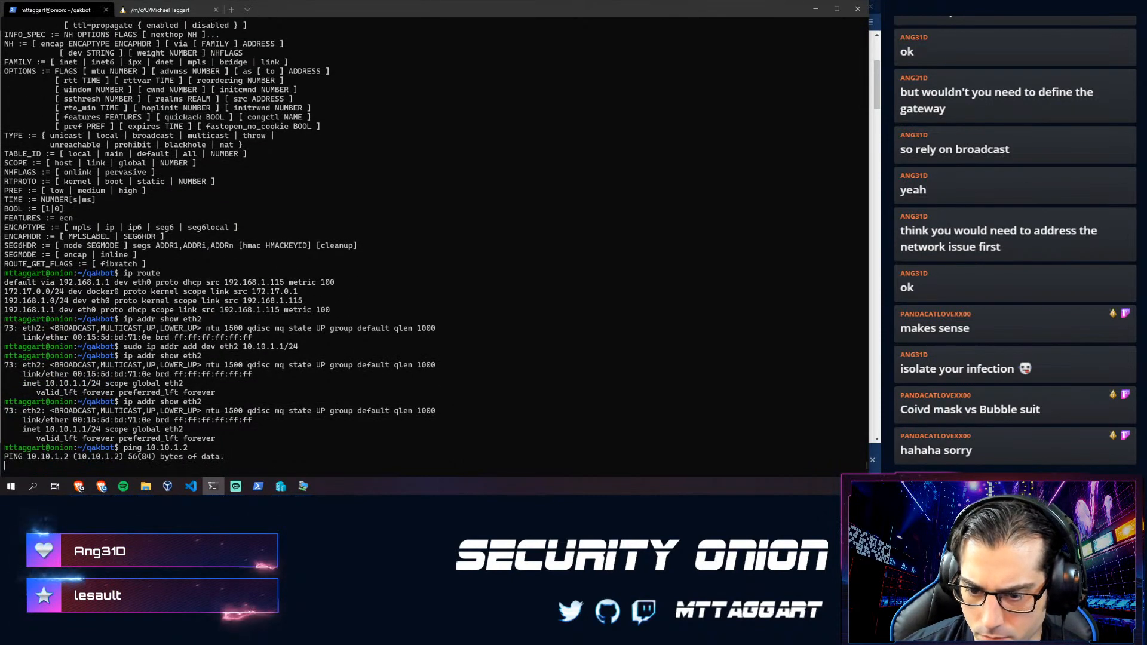
{"action": "key", "text": "ctrl+c"}
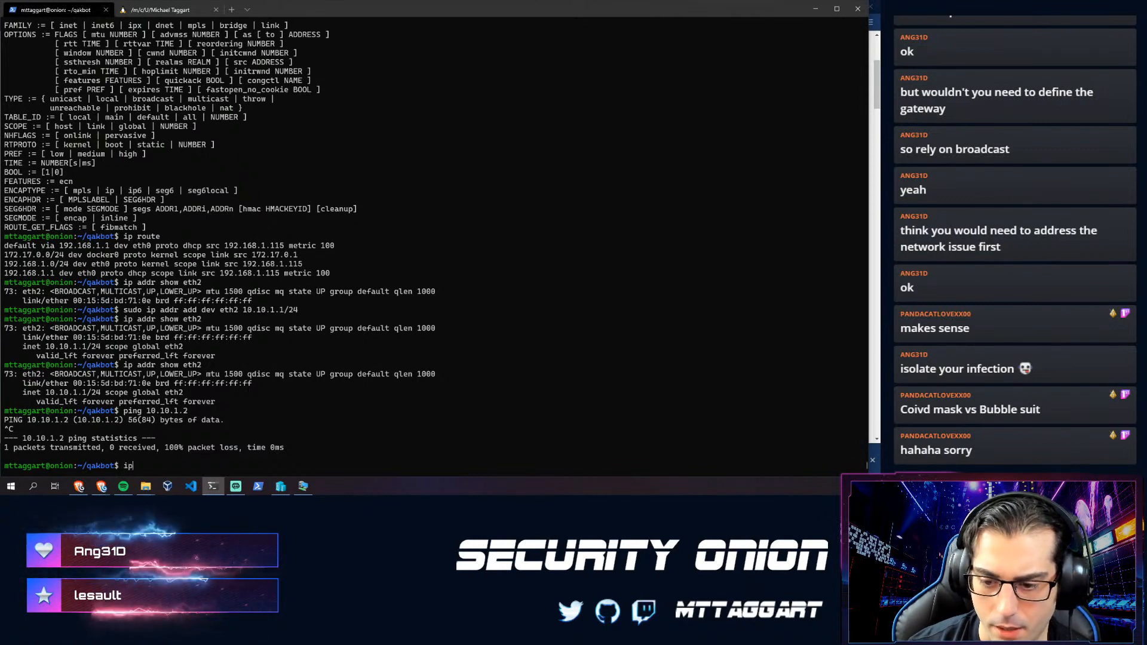
- Add a route for 10.10.1.0/24 on eth2, rerunning the command with sudo
{"action": "type", "text": "ip route add 10.10."}
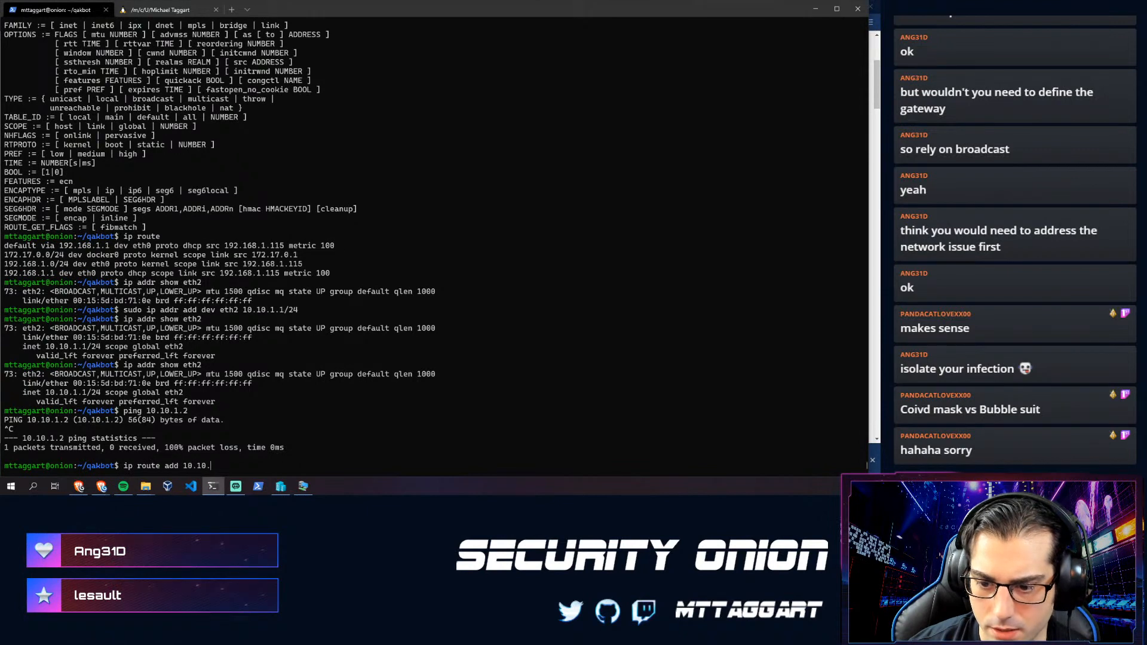
{"action": "type", "text": "1.0/24 via eth"}
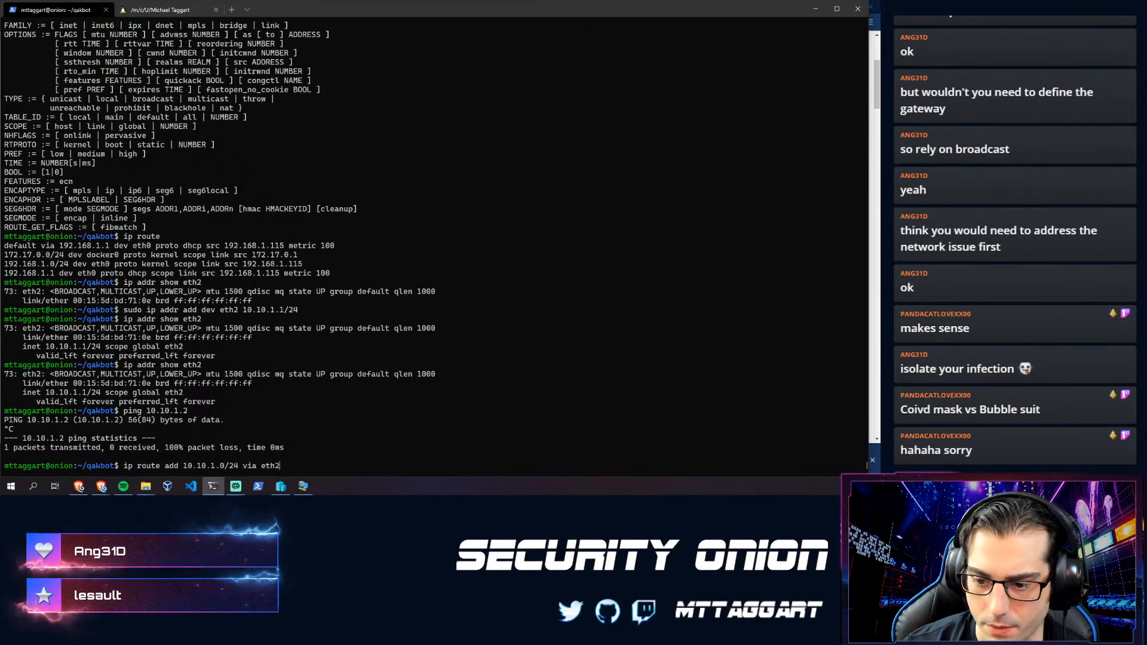
{"action": "type", "text": "2"}
{"action": "key", "text": "Return"}
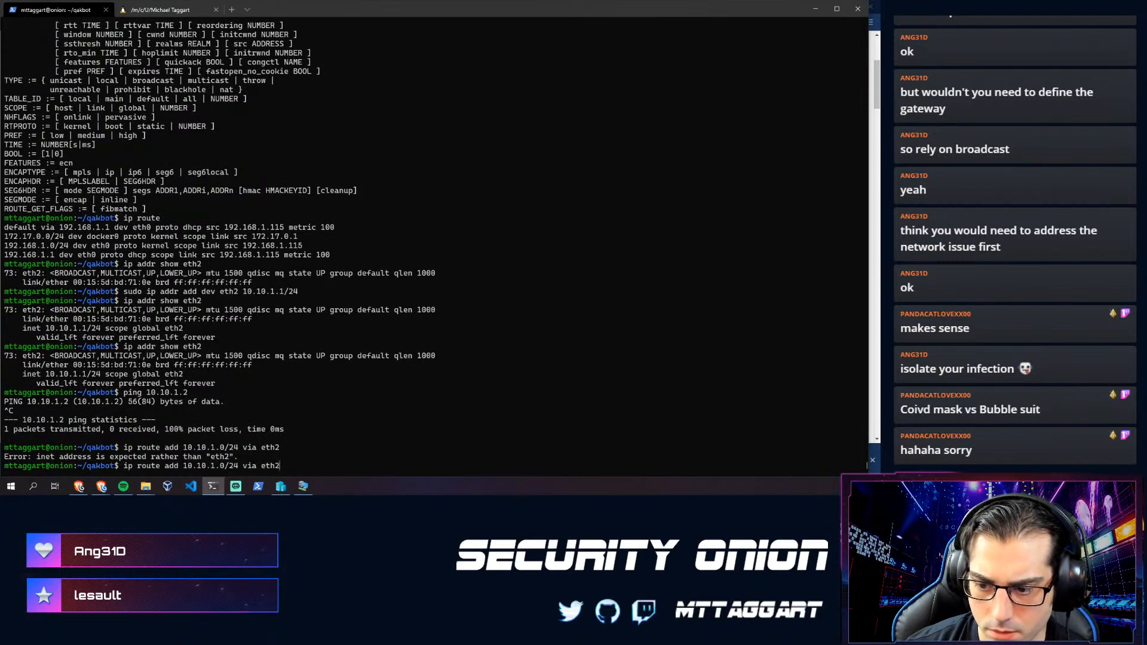
{"action": "key", "text": "alt+Tab"}
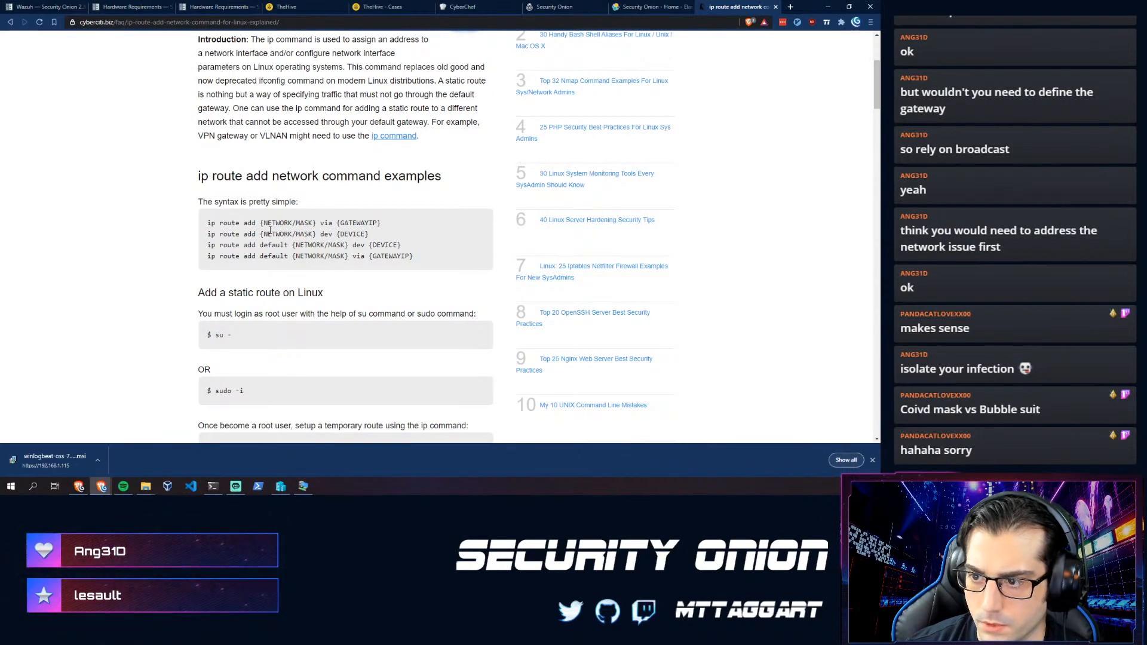
{"action": "key", "text": "alt+Tab"}
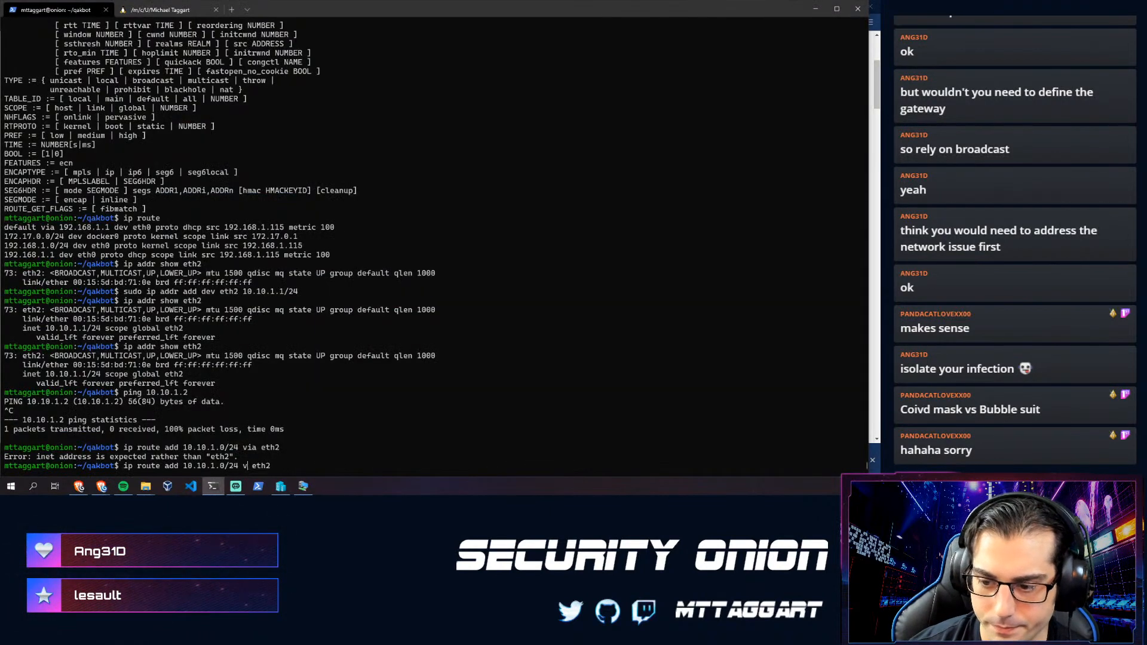
{"action": "key", "text": "Return"}
{"action": "key", "text": "Up"}
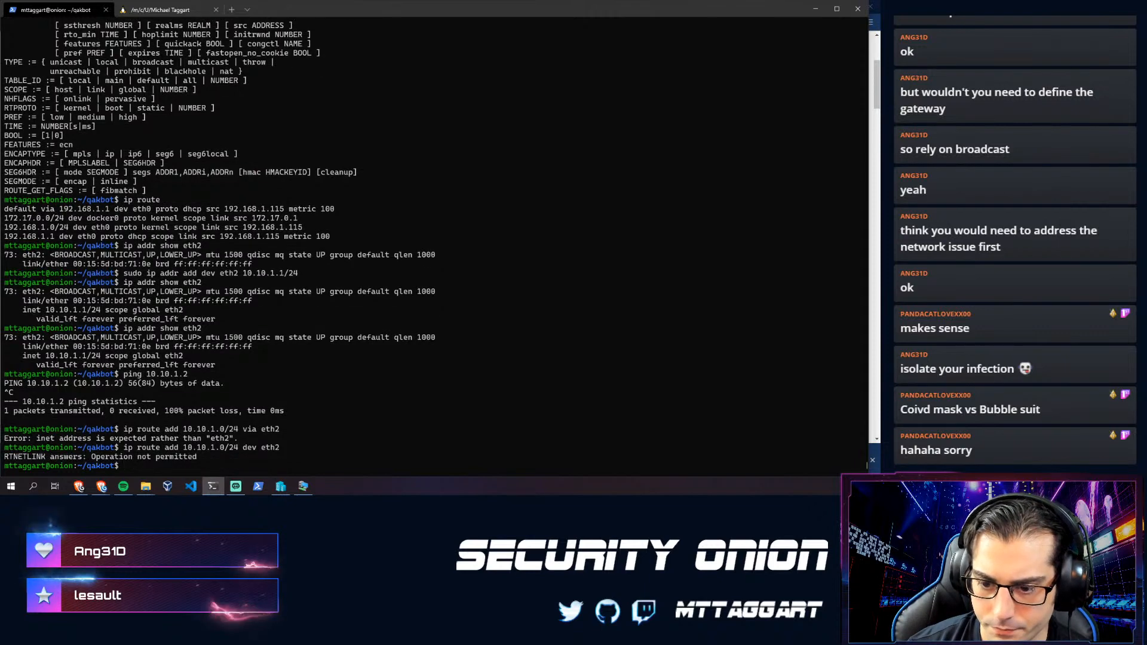
{"action": "key", "text": "Home"}
{"action": "type", "text": "sudo"}
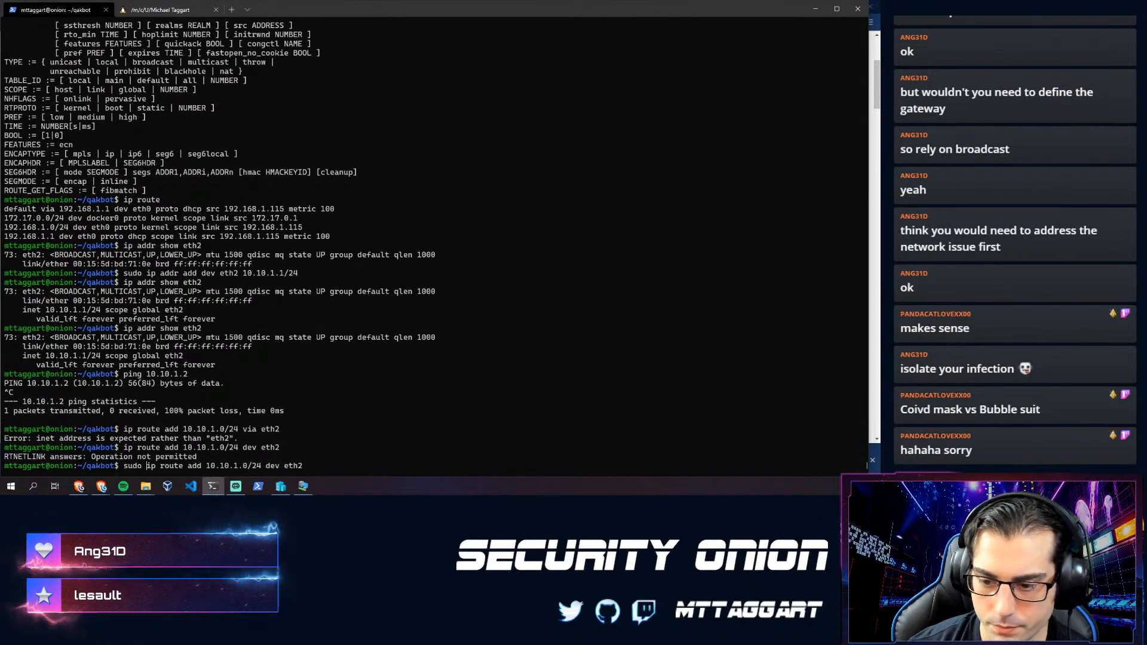
{"action": "key", "text": "Return"}
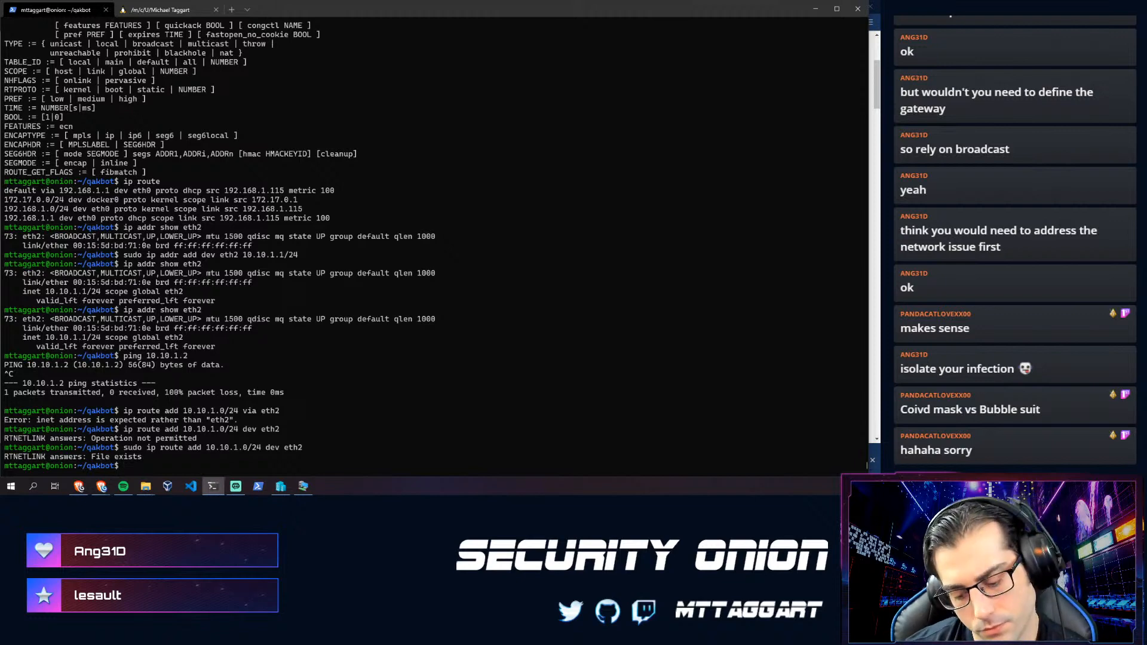
- Verify the new route with 'ip route' and retest the ping to 10.10.1.2
{"action": "type", "text": "ip route"}
{"action": "key", "text": "Return"}
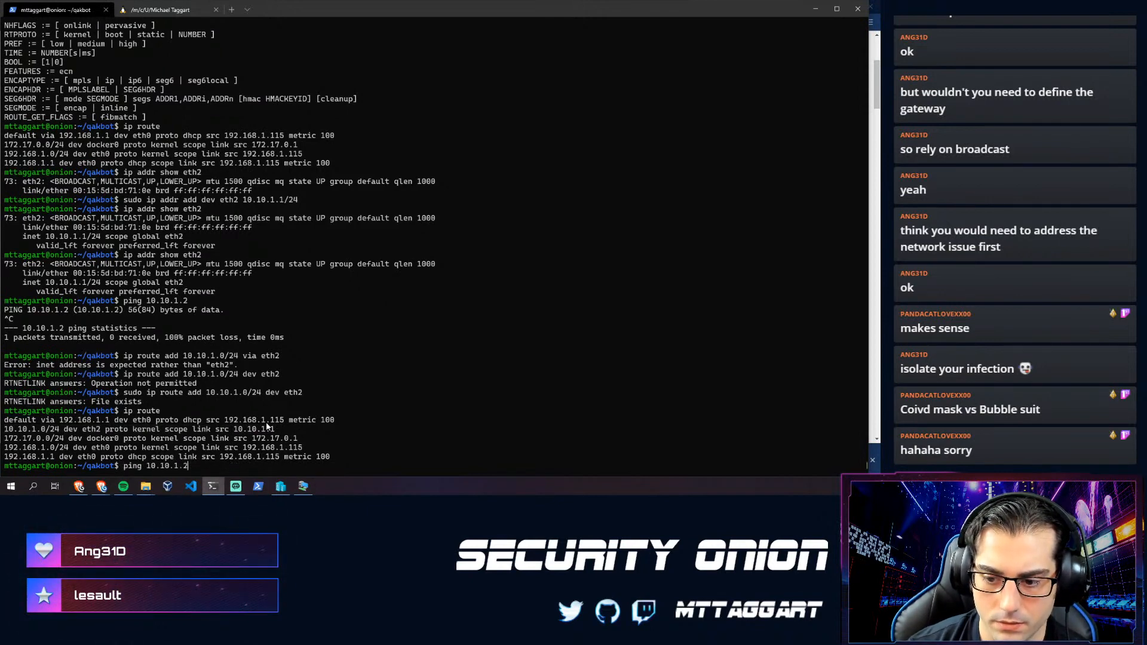
{"action": "key", "text": "Return"}
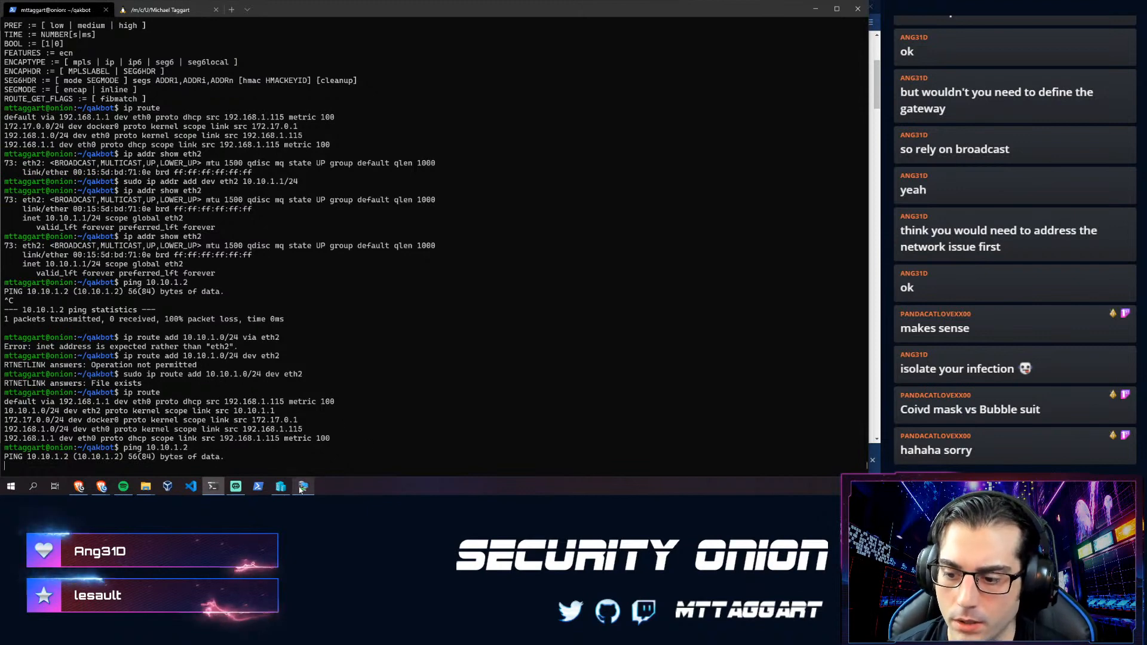
{"action": "key", "text": "ctrl+c"}
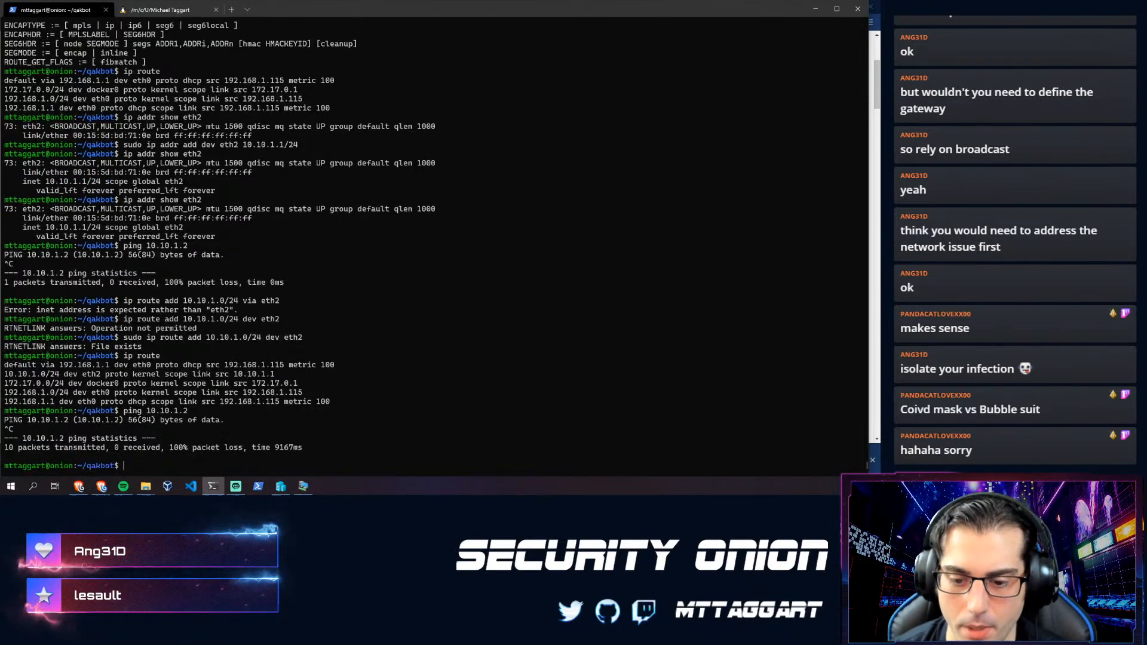
- Run 'ping 10.10.1.1' in the Windows VM's PowerShell
{"action": "left_click", "coordinate": [304, 487]}
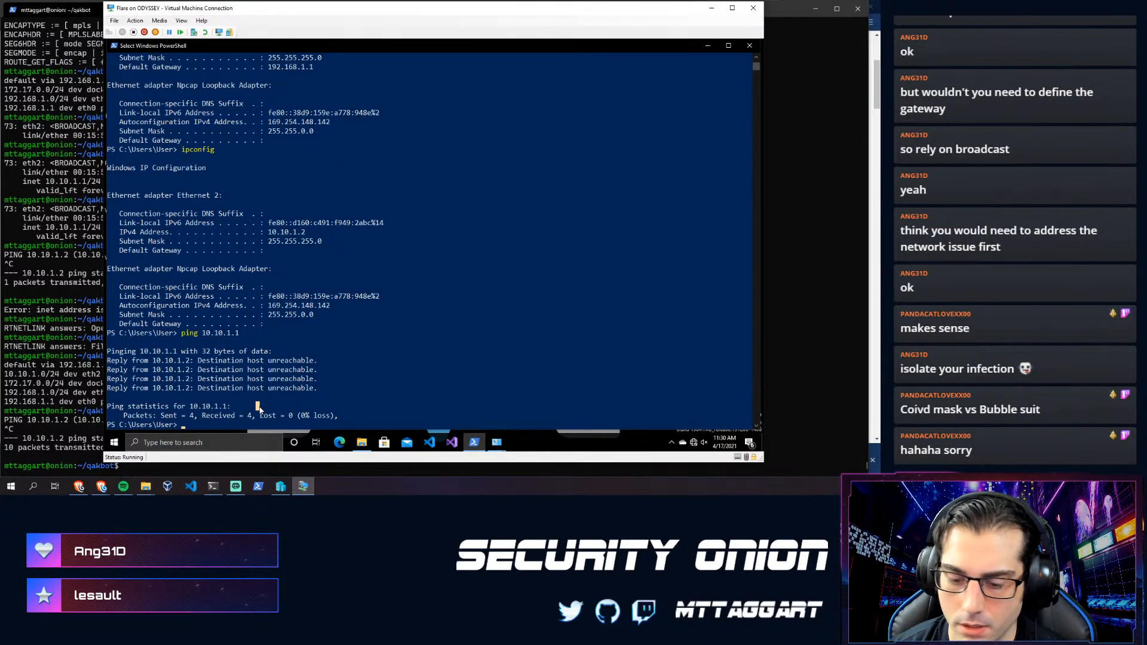
{"action": "type", "text": "ping "}
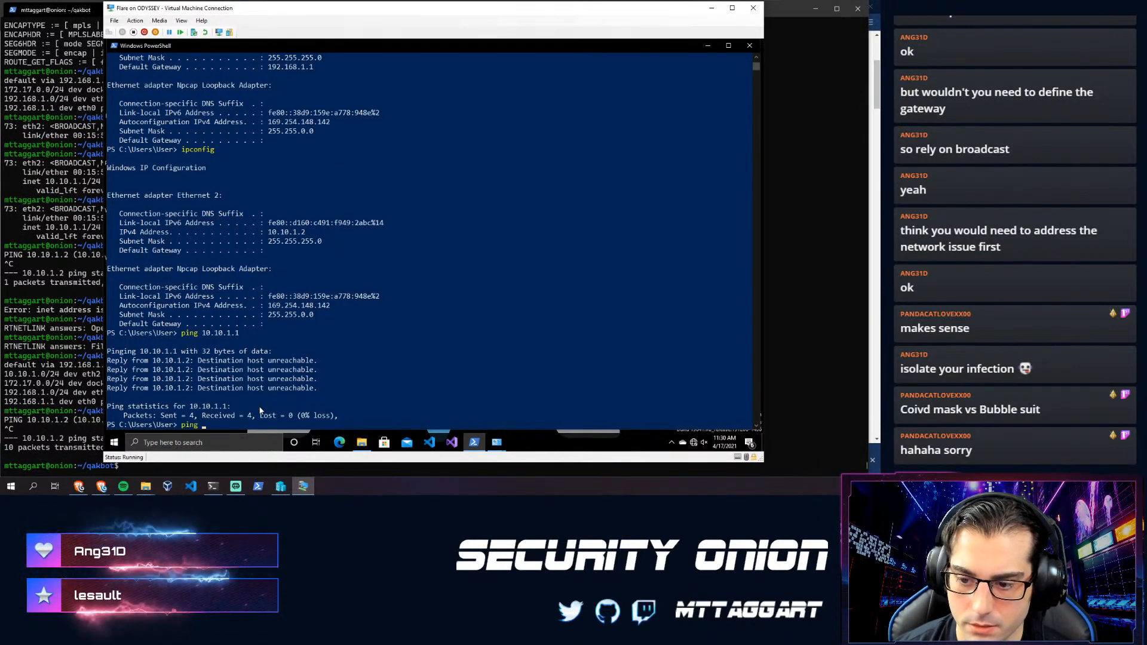
{"action": "type", "text": "10.10.1"}
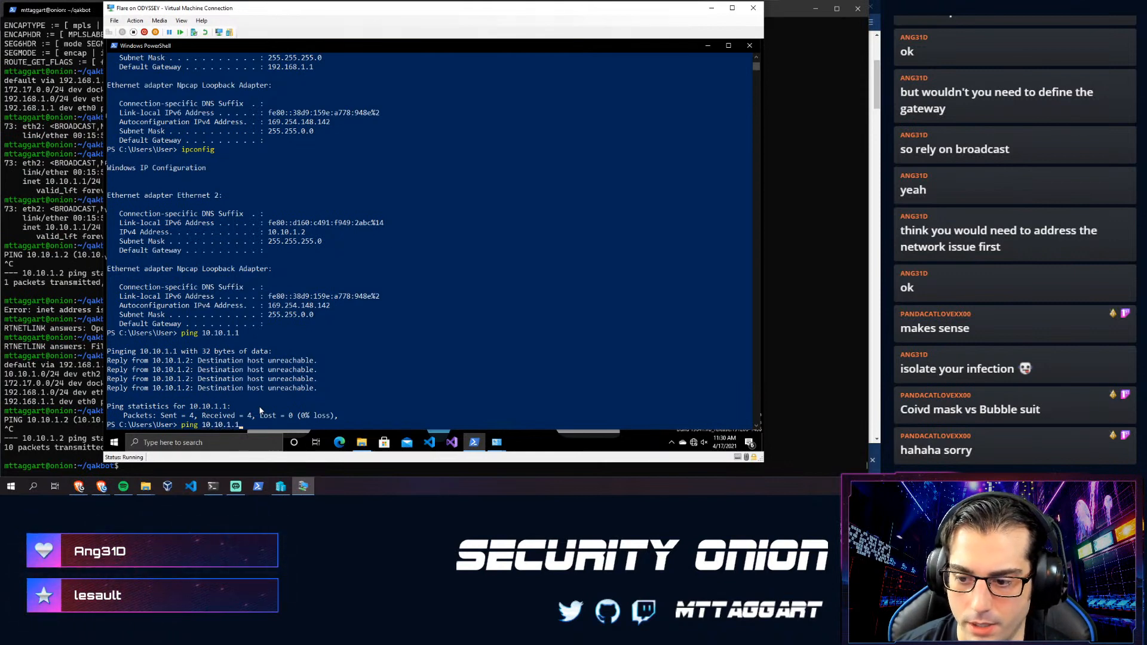
{"action": "type", "text": ".1"}
{"action": "key", "text": "Return"}
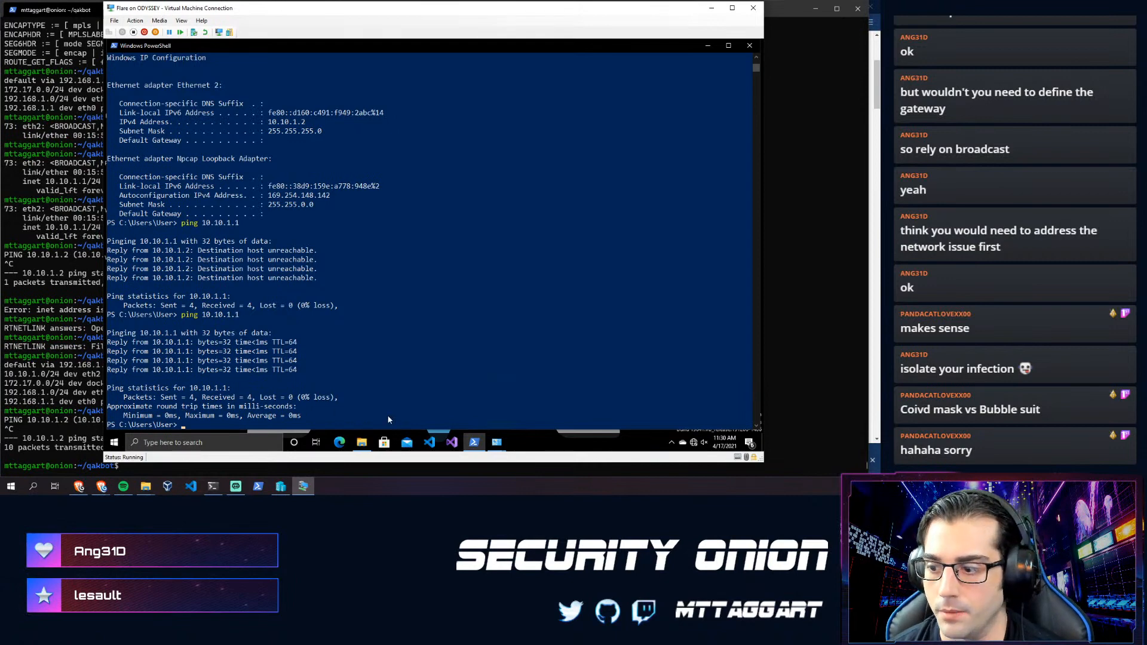
- Open Windows Defender Firewall advanced settings on the VM and show Inbound Rules
{"action": "left_click", "coordinate": [112, 443]}
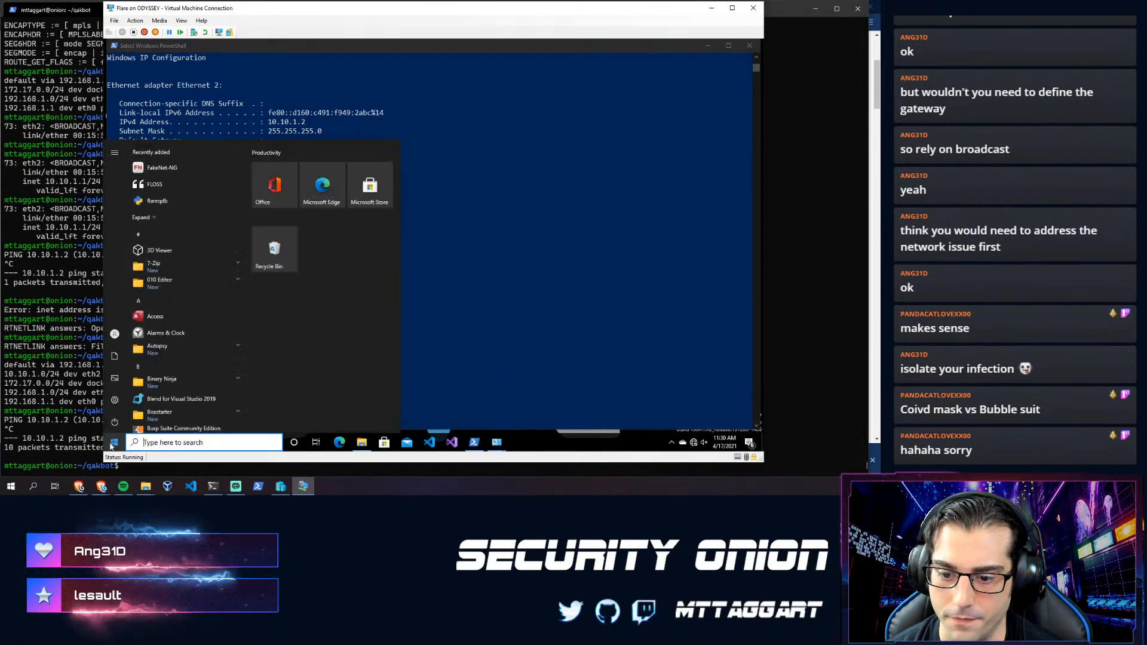
{"action": "type", "text": "firewall"}
{"action": "key", "text": "Return"}
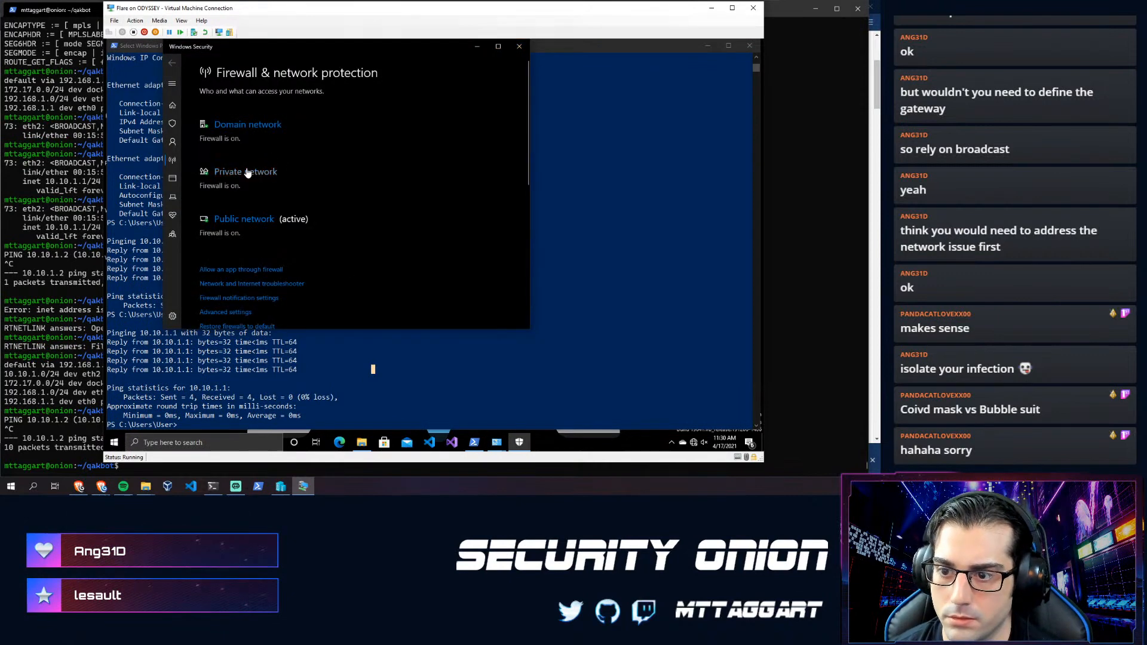
{"action": "scroll", "coordinate": [234, 278], "scroll_direction": "down", "scroll_amount": 1}
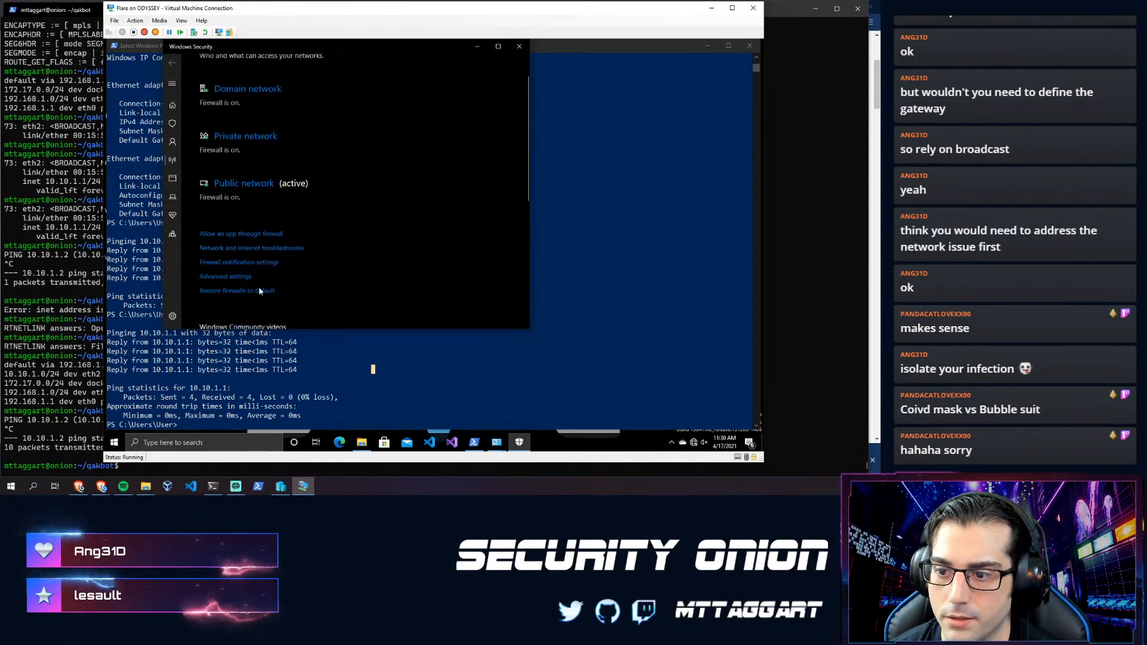
{"action": "left_click", "coordinate": [227, 275]}
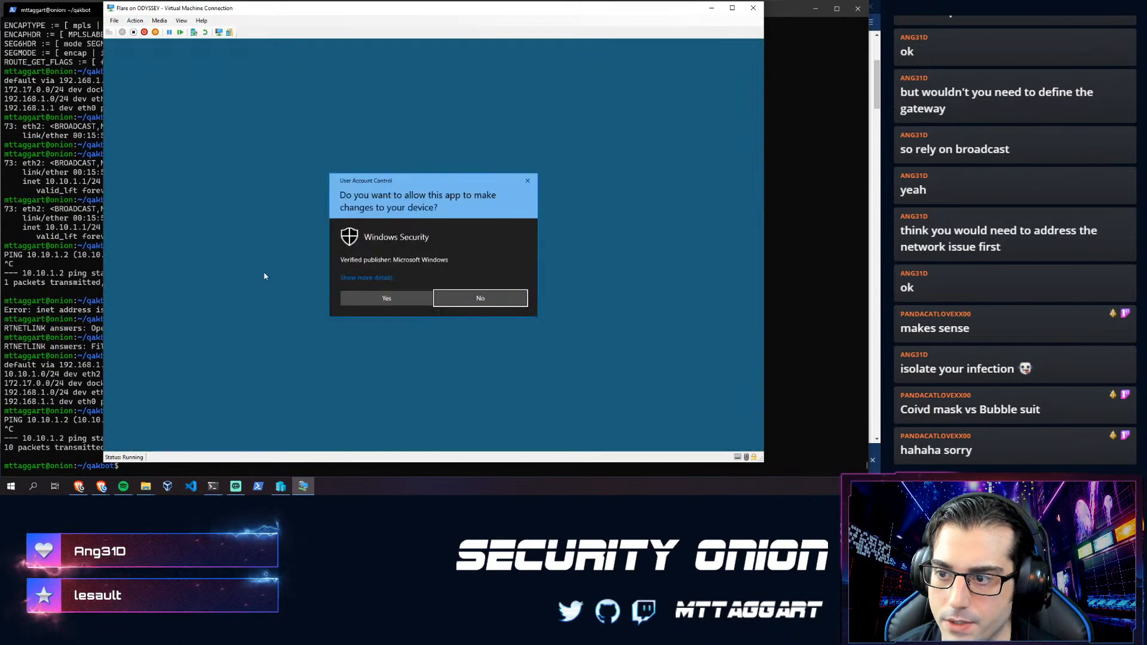
{"action": "left_click", "coordinate": [387, 297]}
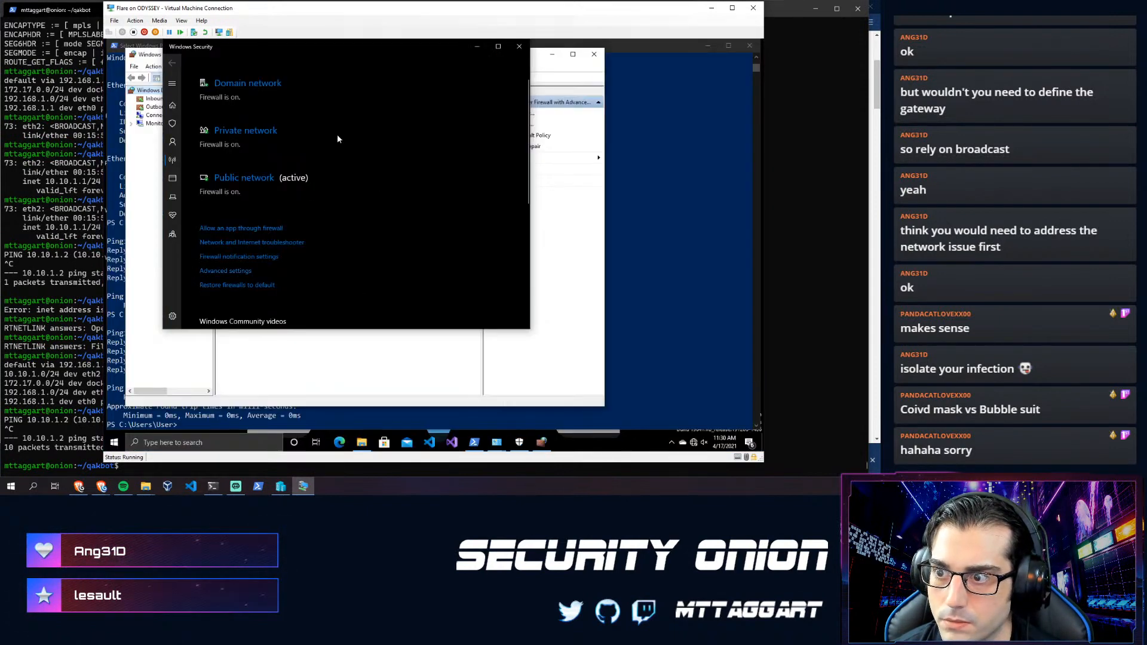
{"action": "left_click", "coordinate": [158, 99]}
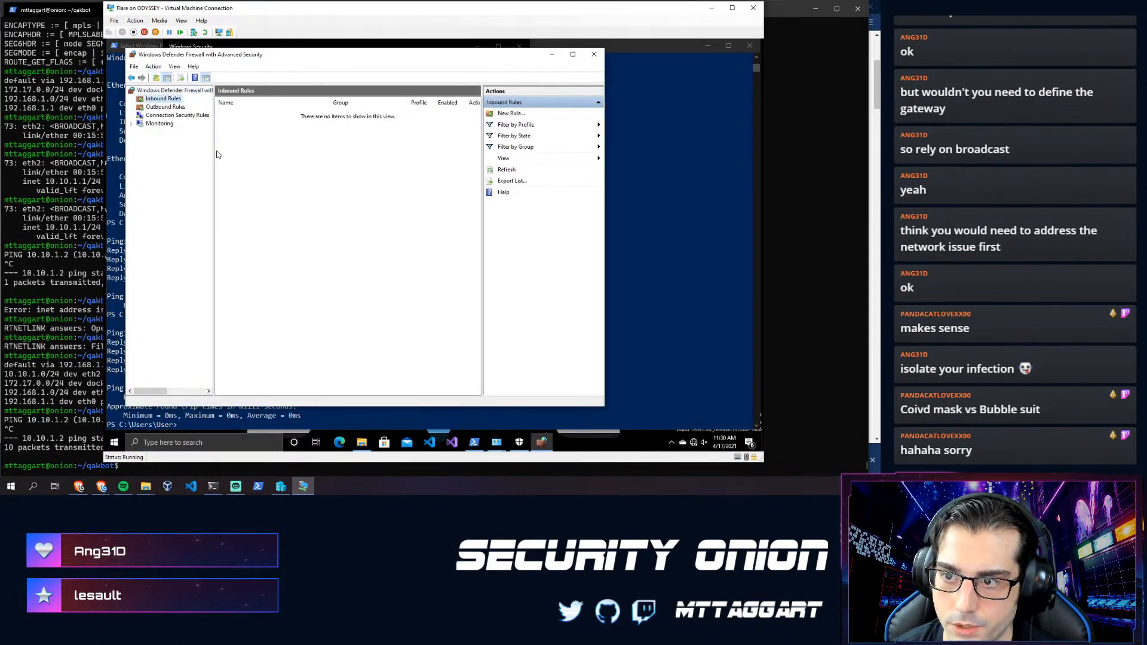
- Start a new inbound rule with rule type Port, then return to the terminal
{"action": "left_click", "coordinate": [511, 114]}
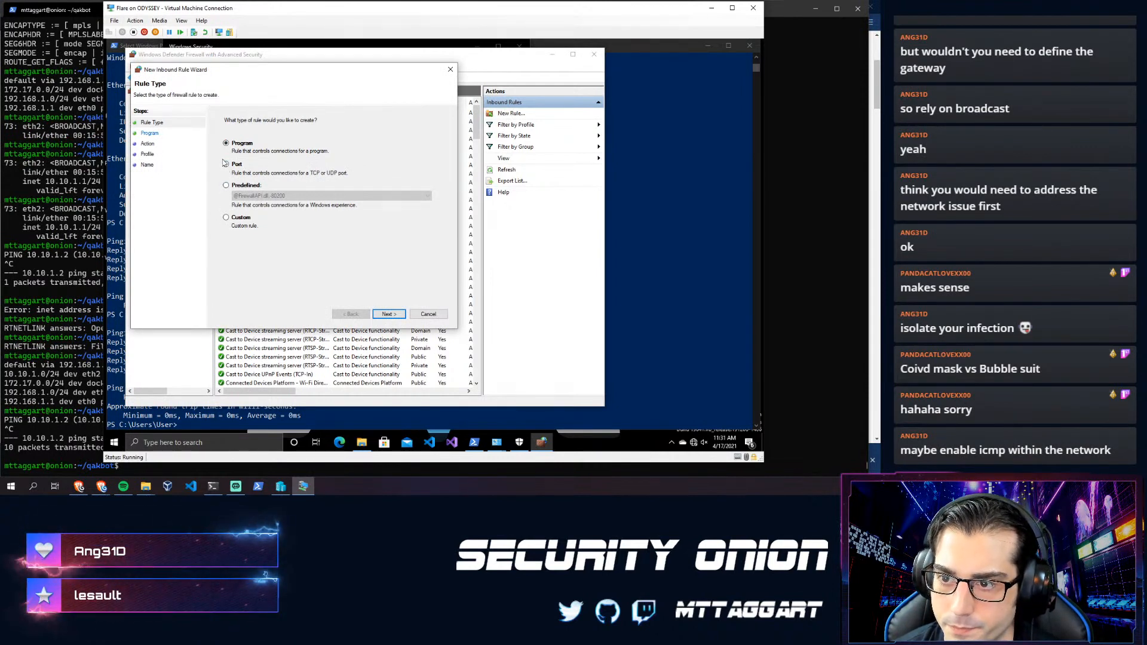
{"action": "left_click", "coordinate": [399, 316]}
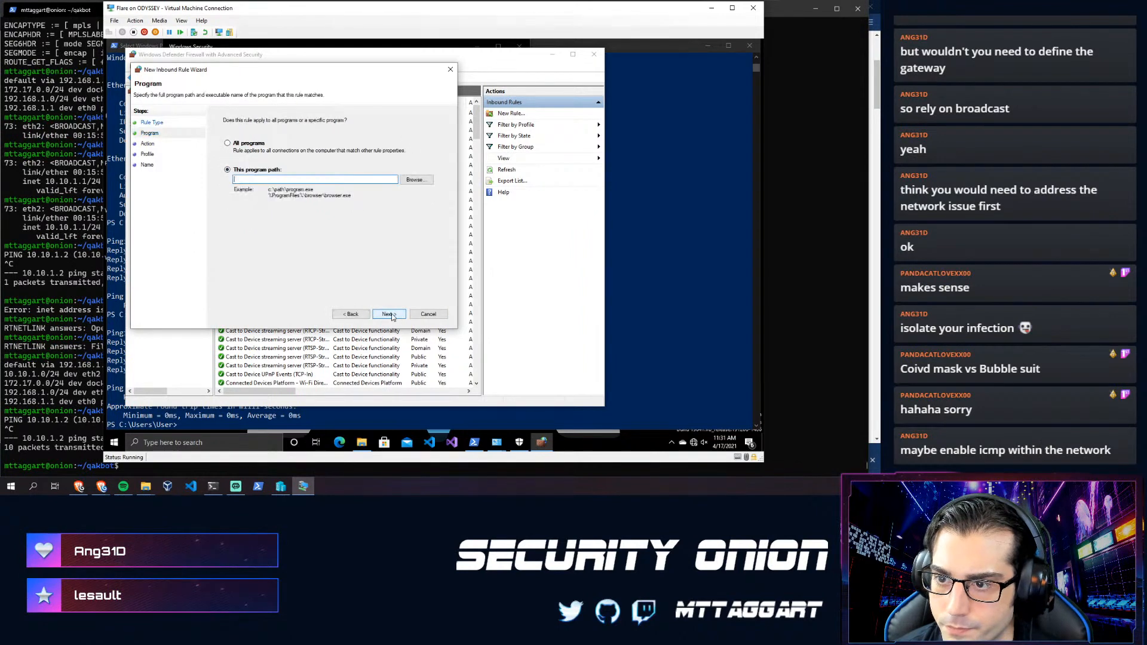
{"action": "left_click", "coordinate": [350, 314]}
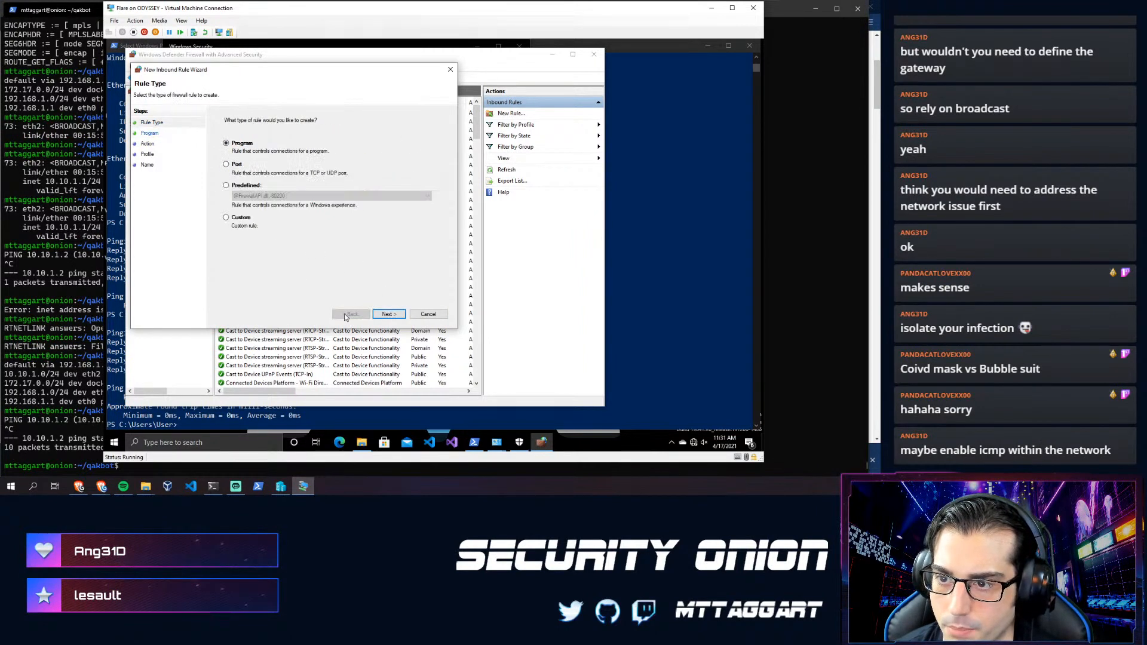
{"action": "left_click", "coordinate": [234, 166]}
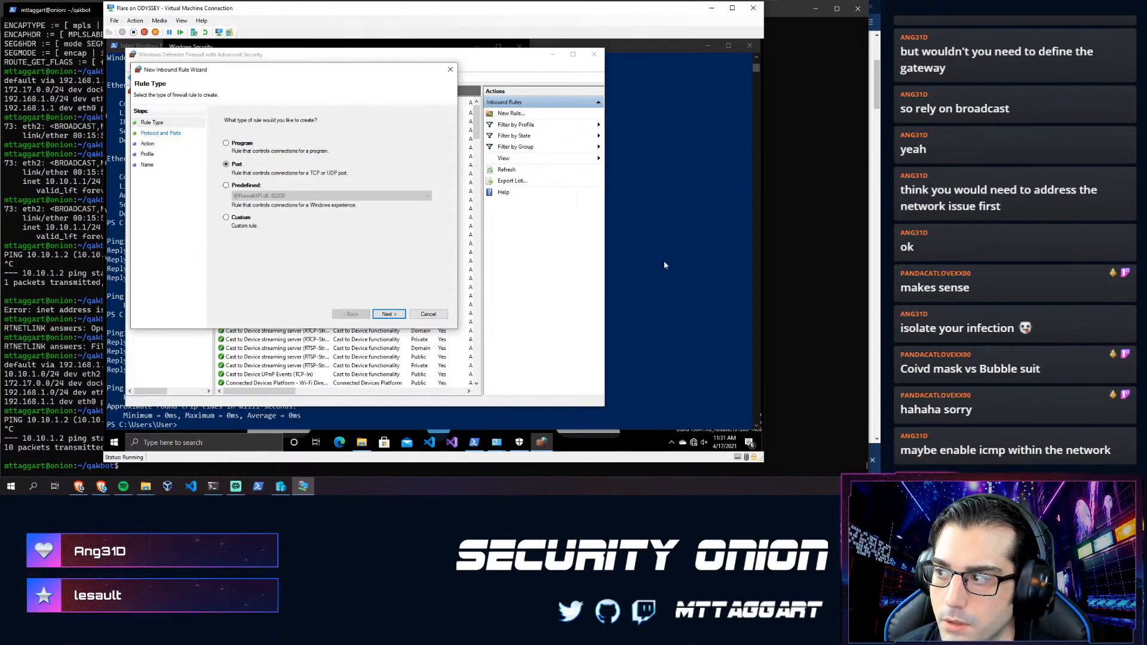
{"action": "left_click", "coordinate": [785, 248]}
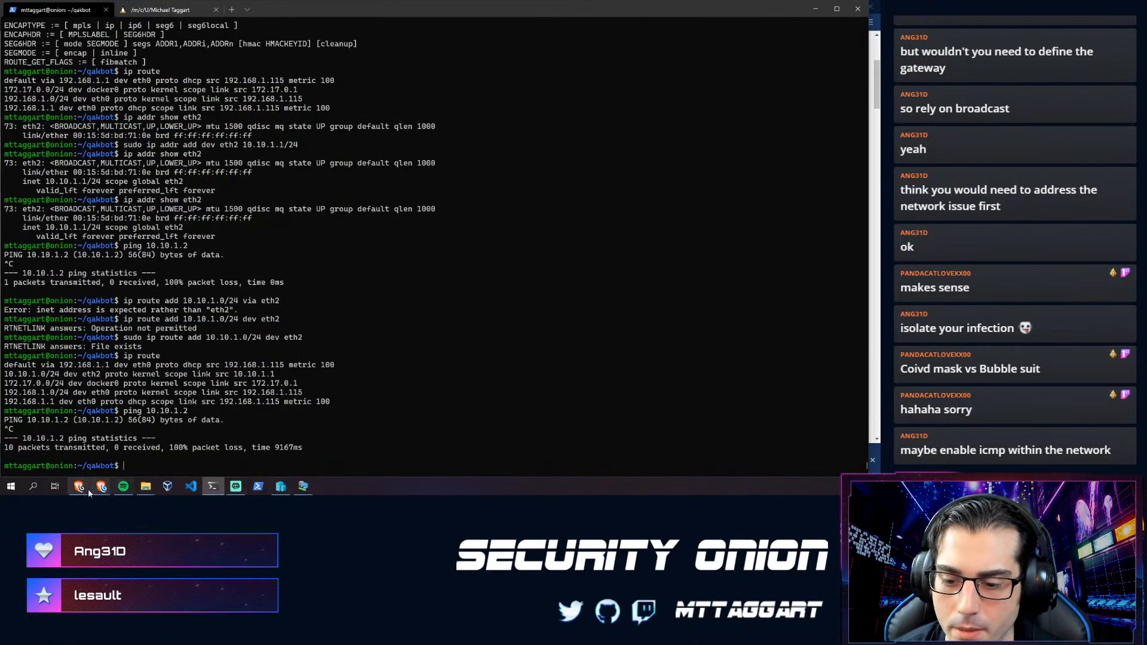
- Search 'icmp port' in a new Brave tab, view a result, then close it
{"action": "mouse_move", "coordinate": [99, 488]}
{"action": "left_click", "coordinate": [122, 461]}
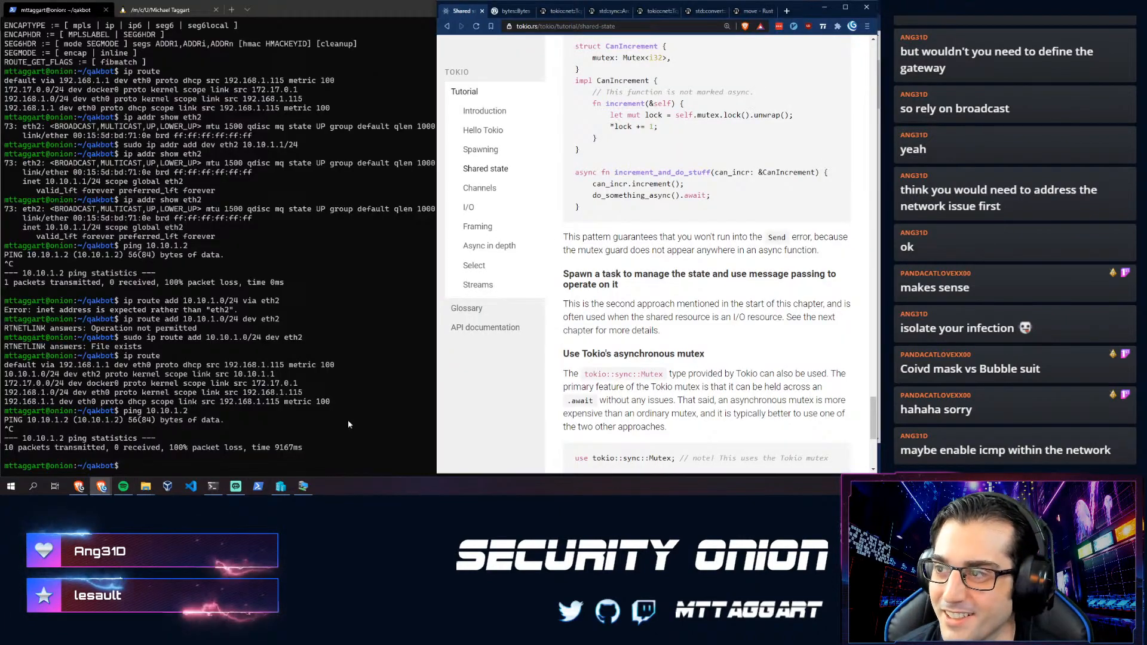
{"action": "left_click", "coordinate": [102, 487]}
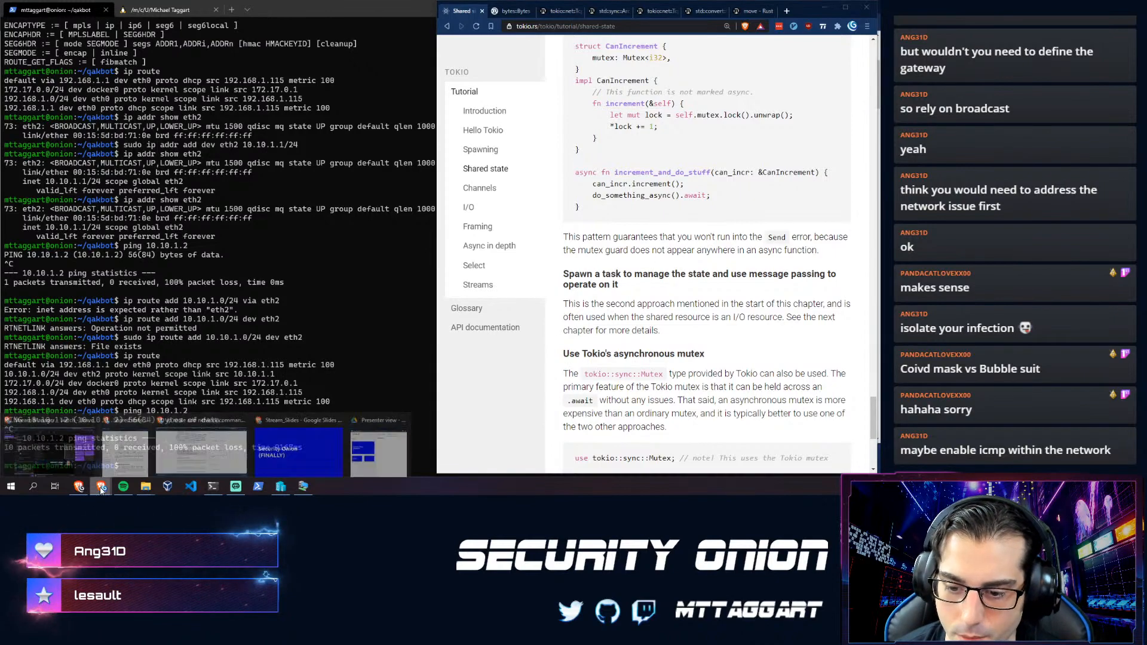
{"action": "left_click", "coordinate": [174, 453]}
{"action": "key", "text": "ctrl+t"}
{"action": "type", "text": "icmp"}
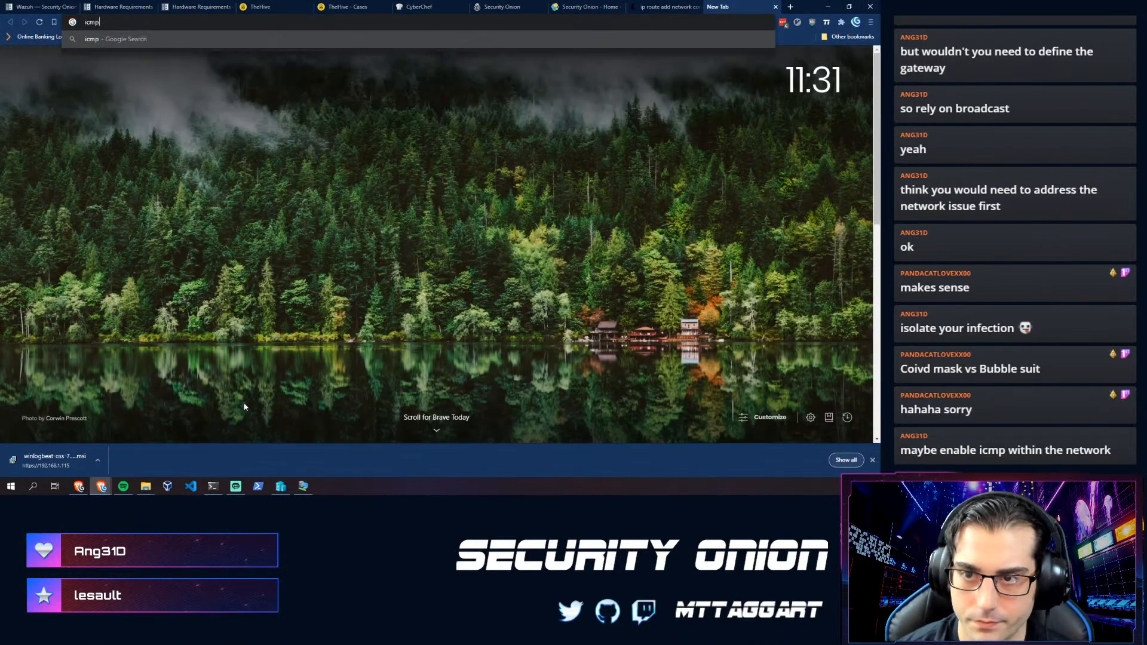
{"action": "type", "text": " port"}
{"action": "key", "text": "Return"}
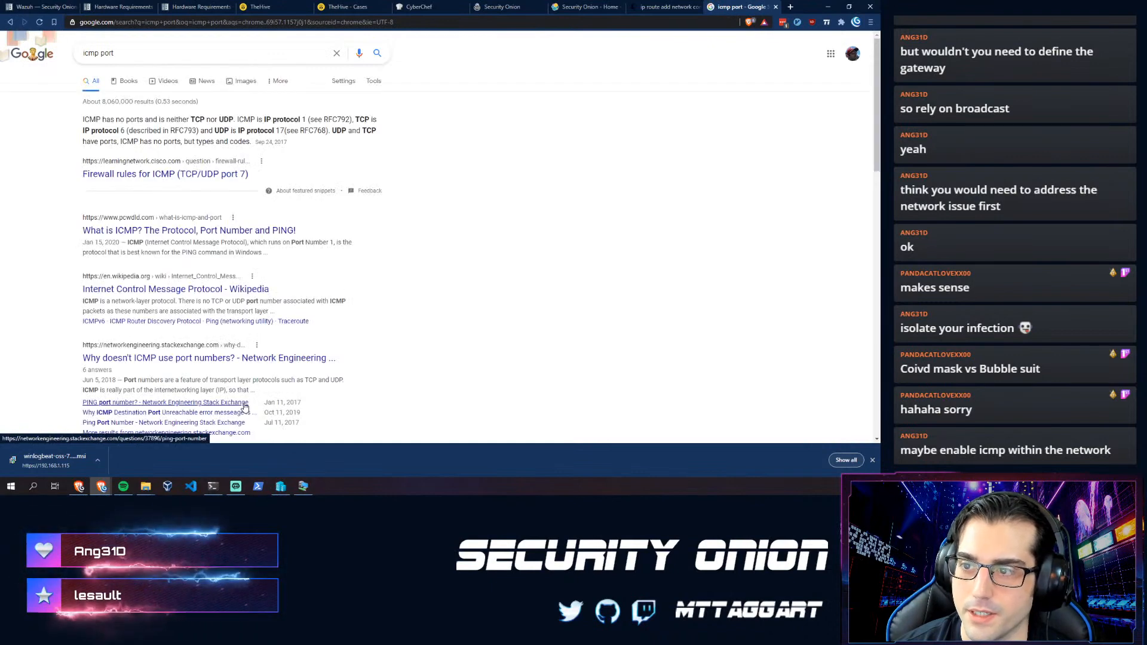
{"action": "left_click", "coordinate": [244, 405]}
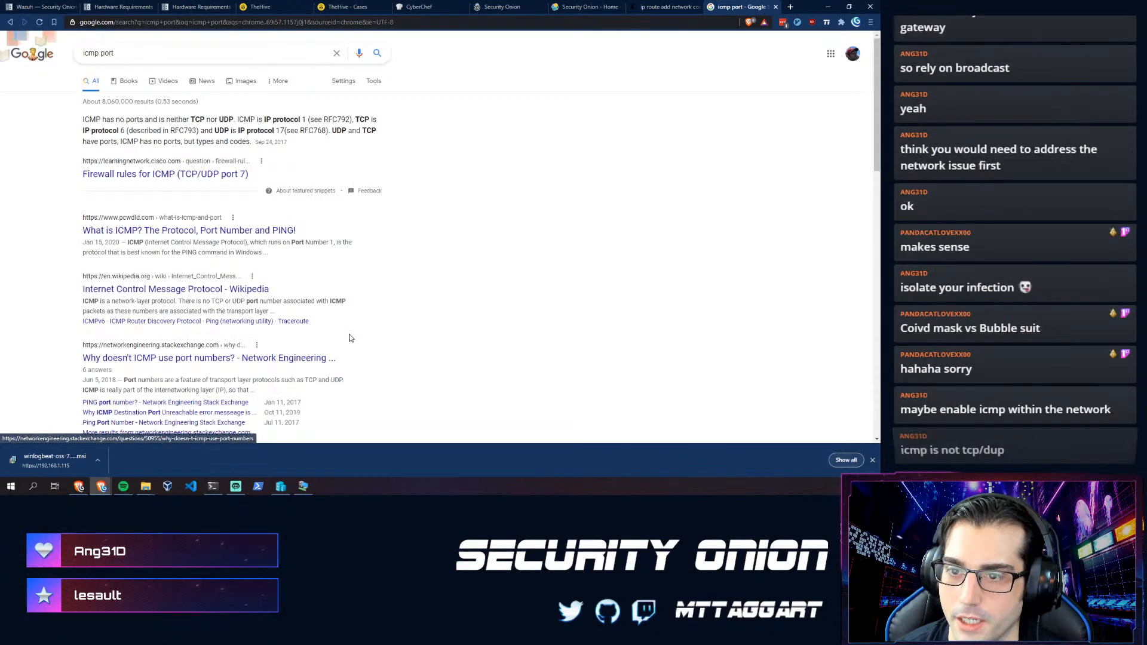
{"action": "key", "text": "ctrl+w"}
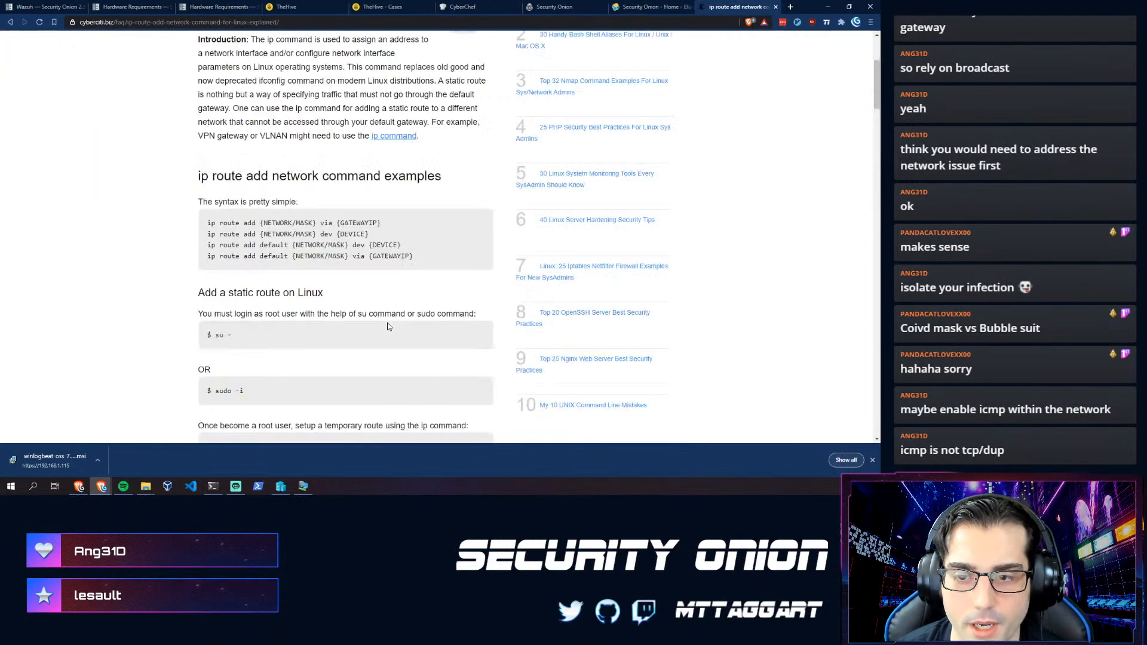
{"action": "key", "text": "alt+Tab"}
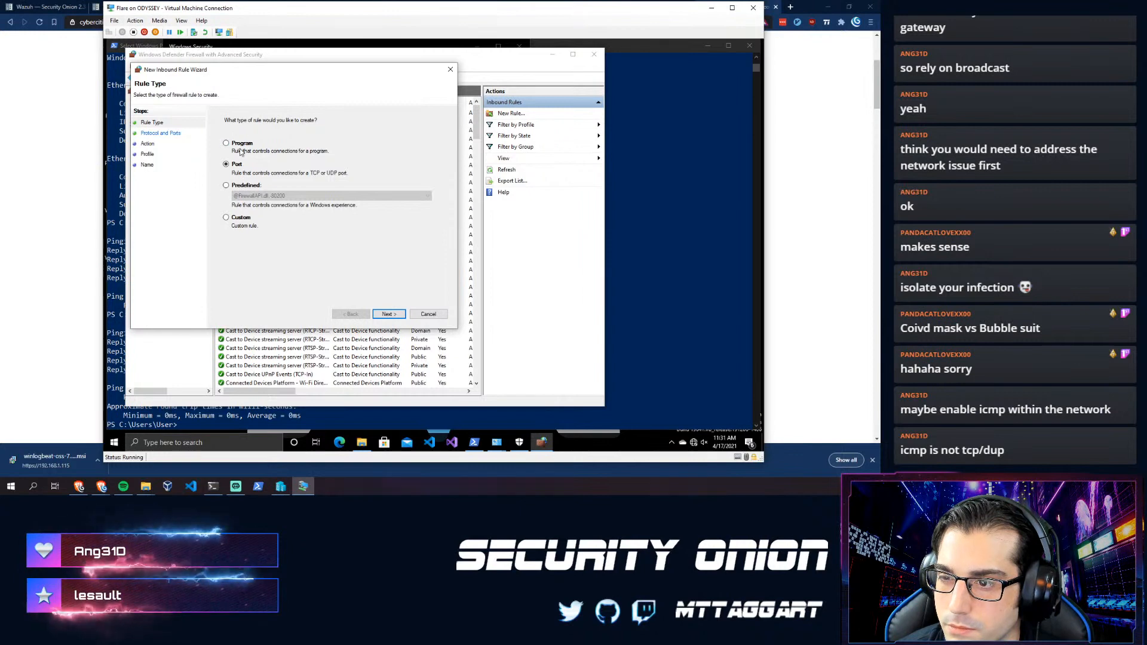
- Cancel the inbound rule wizard and search Brave for 'windows firewall allow icmp'
{"action": "left_click", "coordinate": [228, 144]}
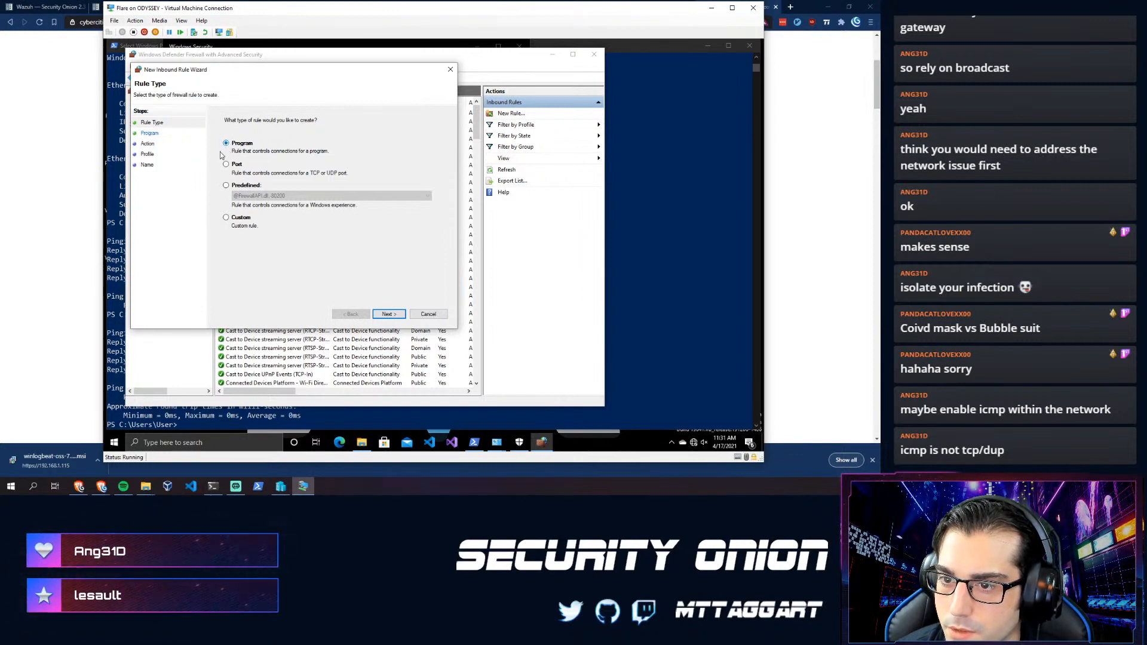
{"action": "left_click", "coordinate": [428, 315]}
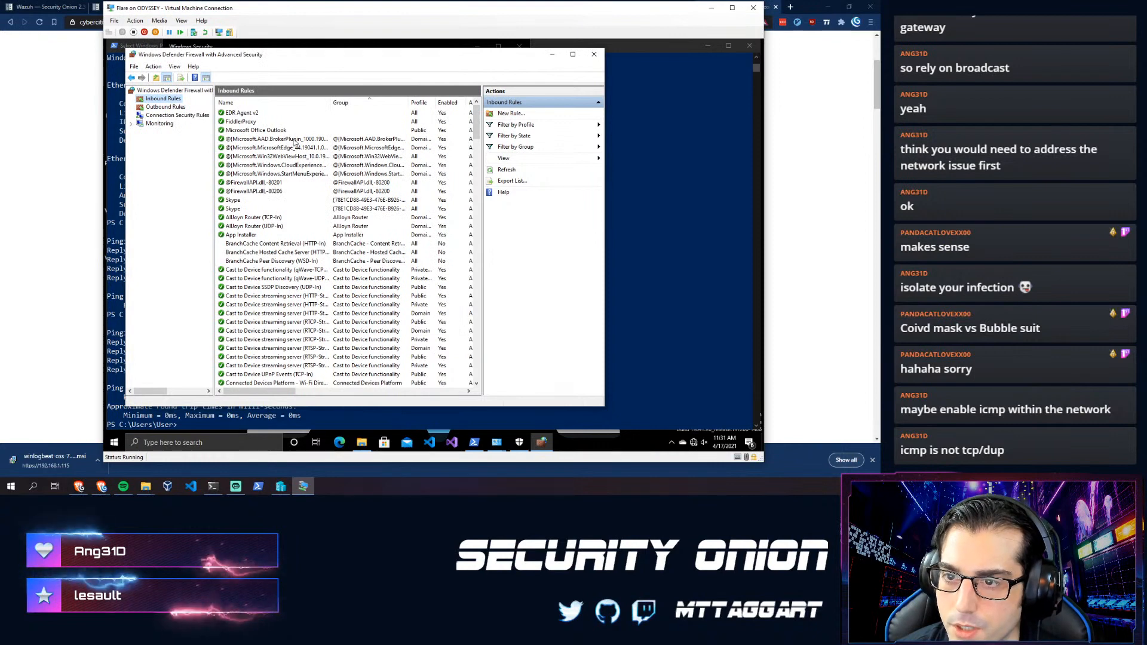
{"action": "left_click", "coordinate": [808, 172]}
{"action": "key", "text": "ctrl+t"}
{"action": "type", "text": "w"}
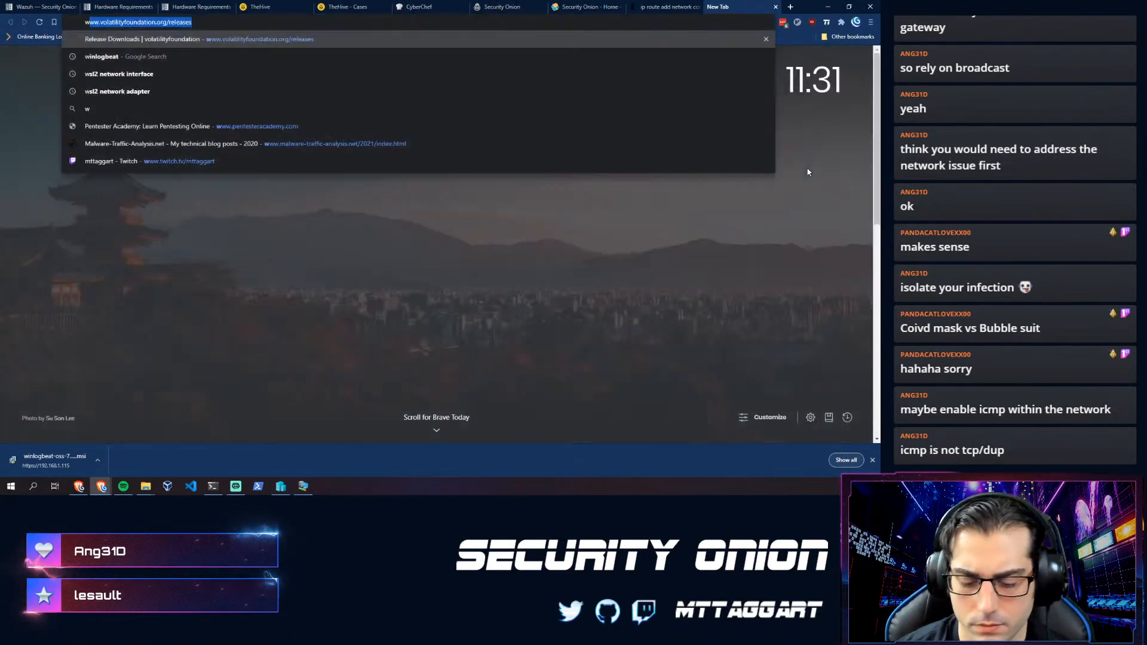
{"action": "type", "text": "indows firewall all"}
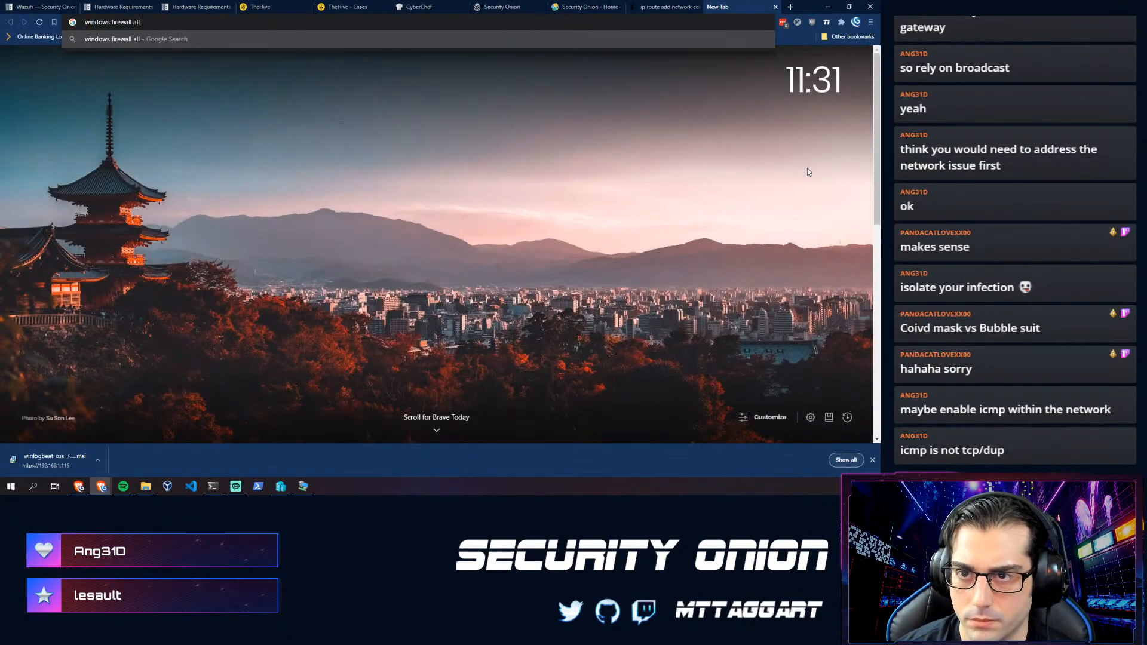
{"action": "type", "text": "ow icmp"}
{"action": "key", "text": "Return"}
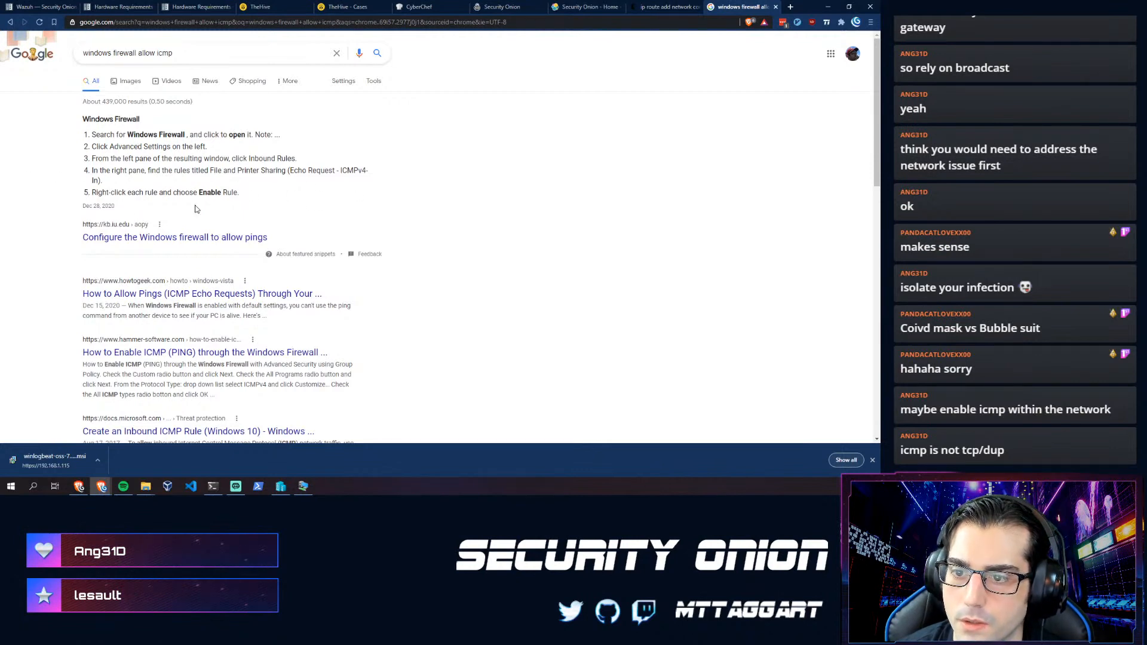
- Find the File and Printer Sharing (Echo Request - ICMPv4-In) rule and enable it
{"action": "left_click", "coordinate": [303, 487]}
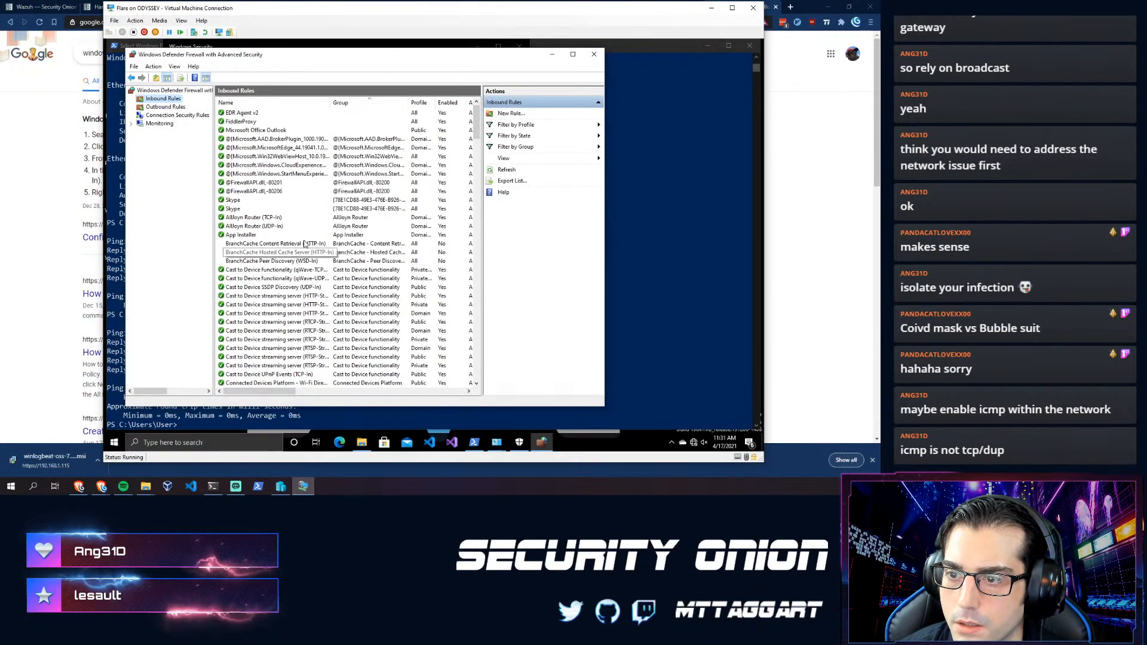
{"action": "scroll", "coordinate": [315, 239], "scroll_direction": "down", "scroll_amount": 15}
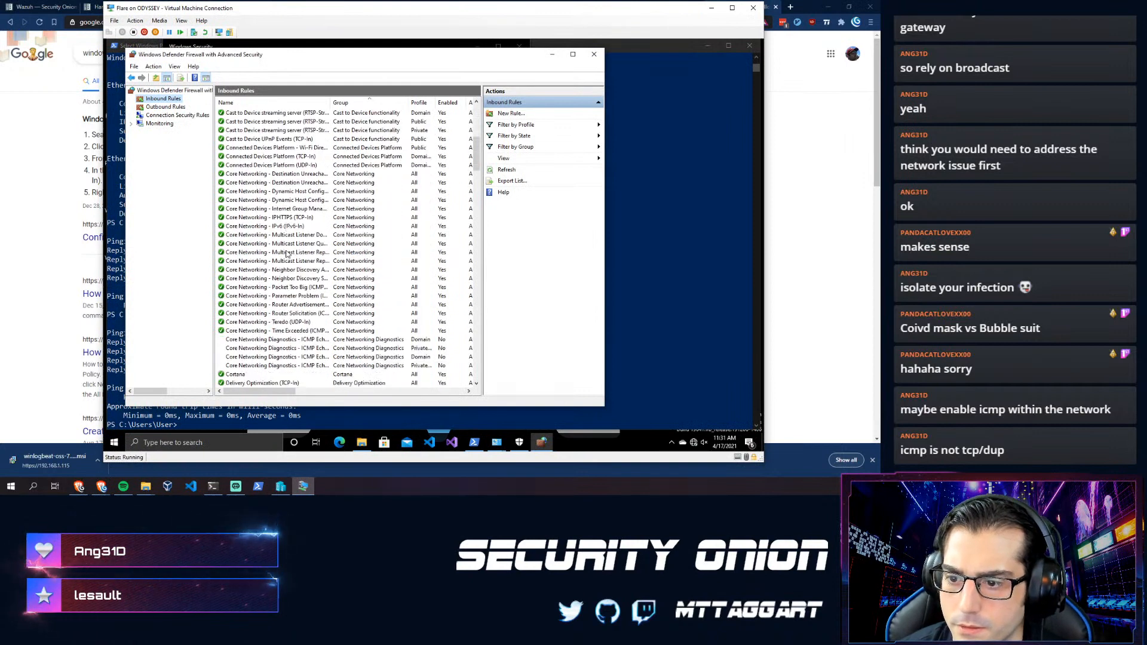
{"action": "scroll", "coordinate": [275, 265], "scroll_direction": "down", "scroll_amount": 2}
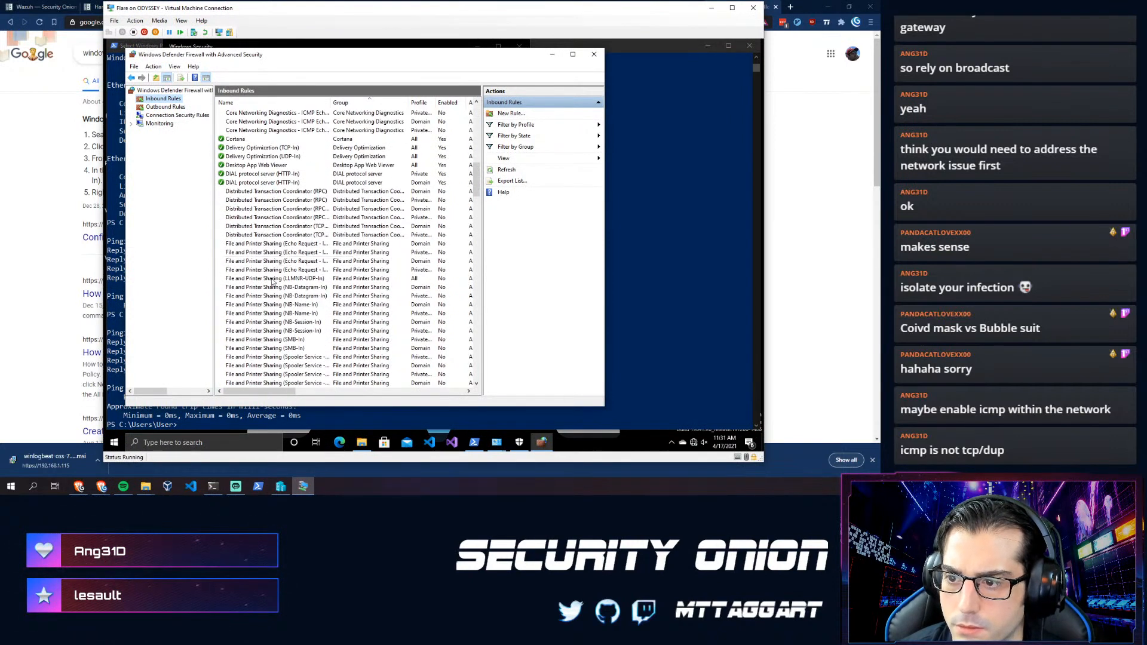
{"action": "left_click", "coordinate": [306, 244]}
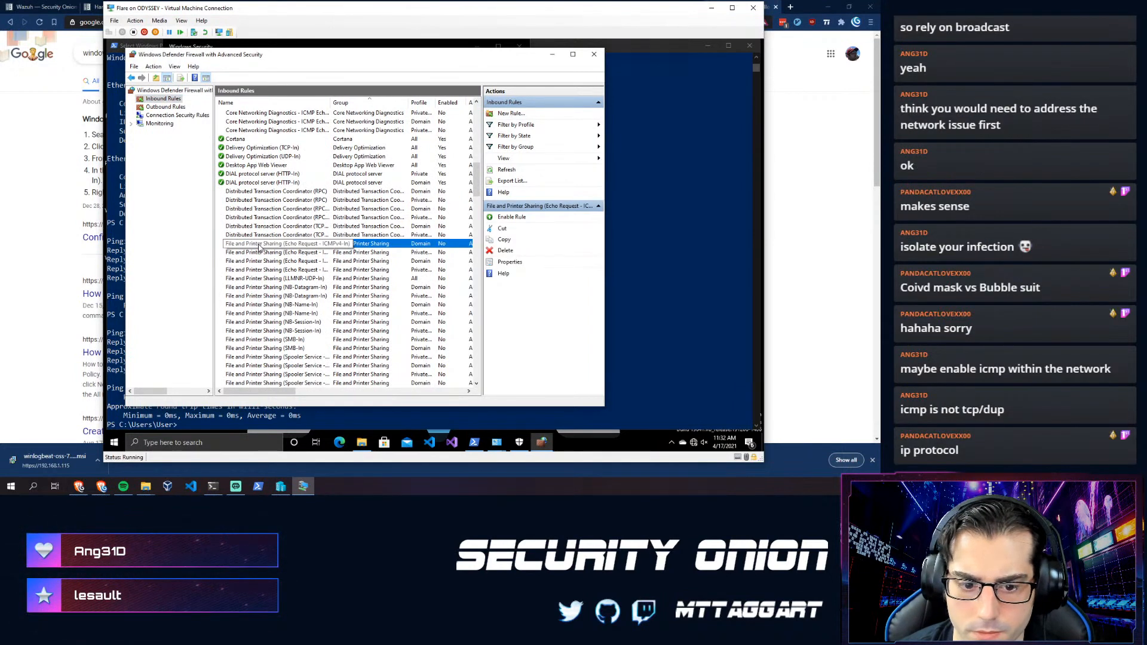
{"action": "right_click", "coordinate": [259, 247]}
{"action": "left_click", "coordinate": [288, 250]}
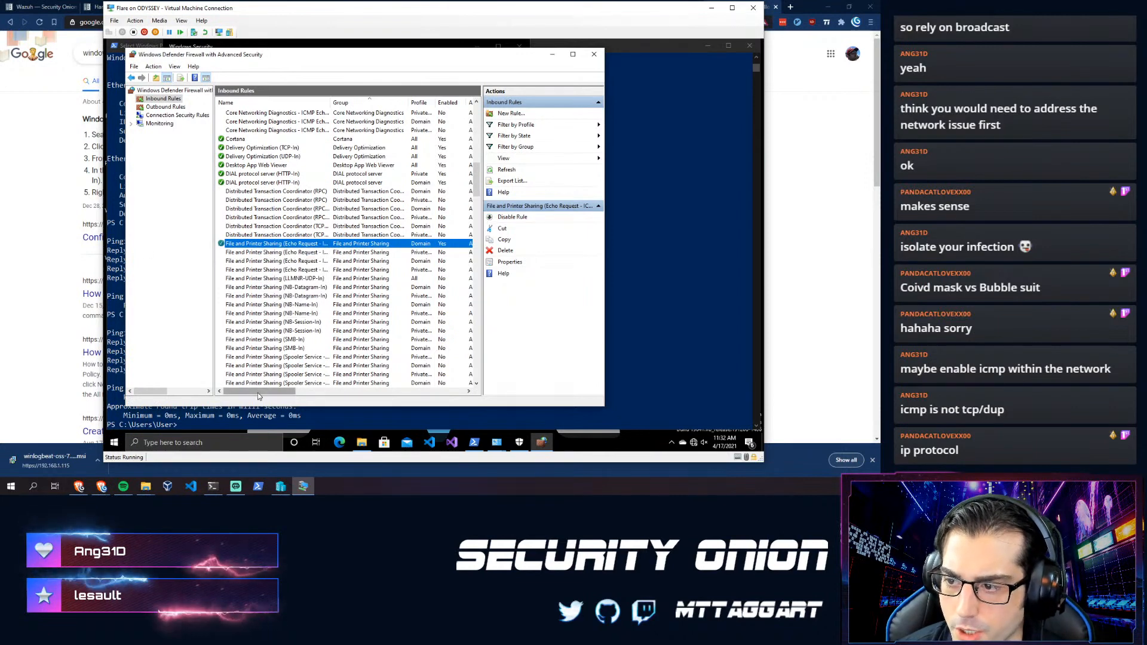
{"action": "left_click_drag", "start_coordinate": [255, 390], "coordinate": [266, 392]}
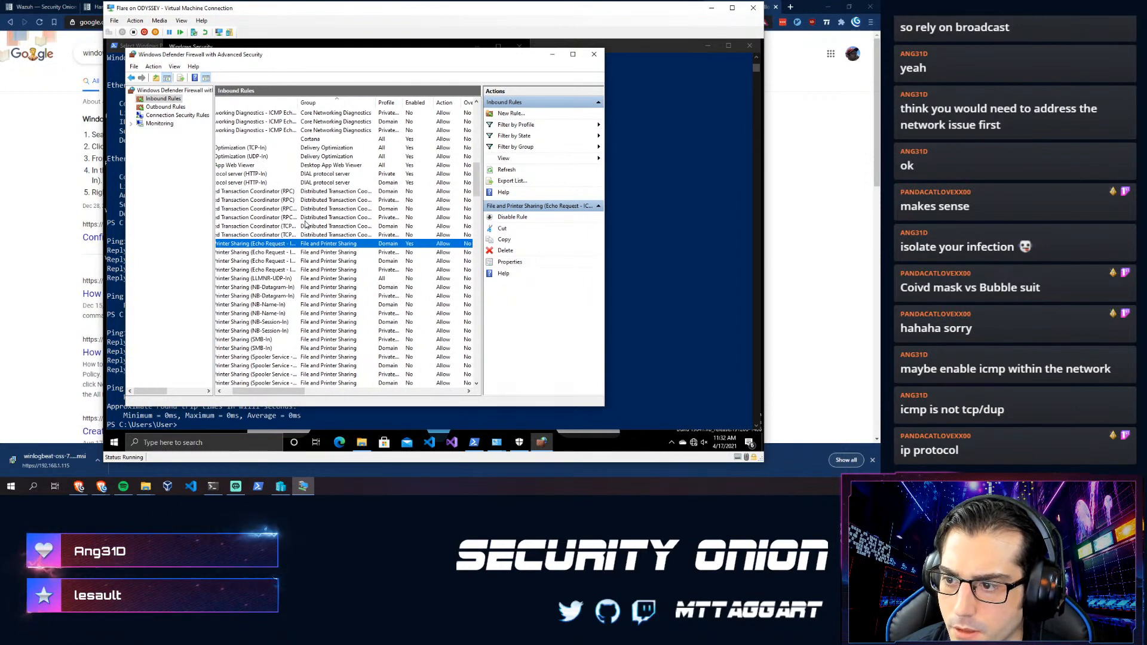
{"action": "left_click_drag", "start_coordinate": [244, 389], "coordinate": [229, 392]}
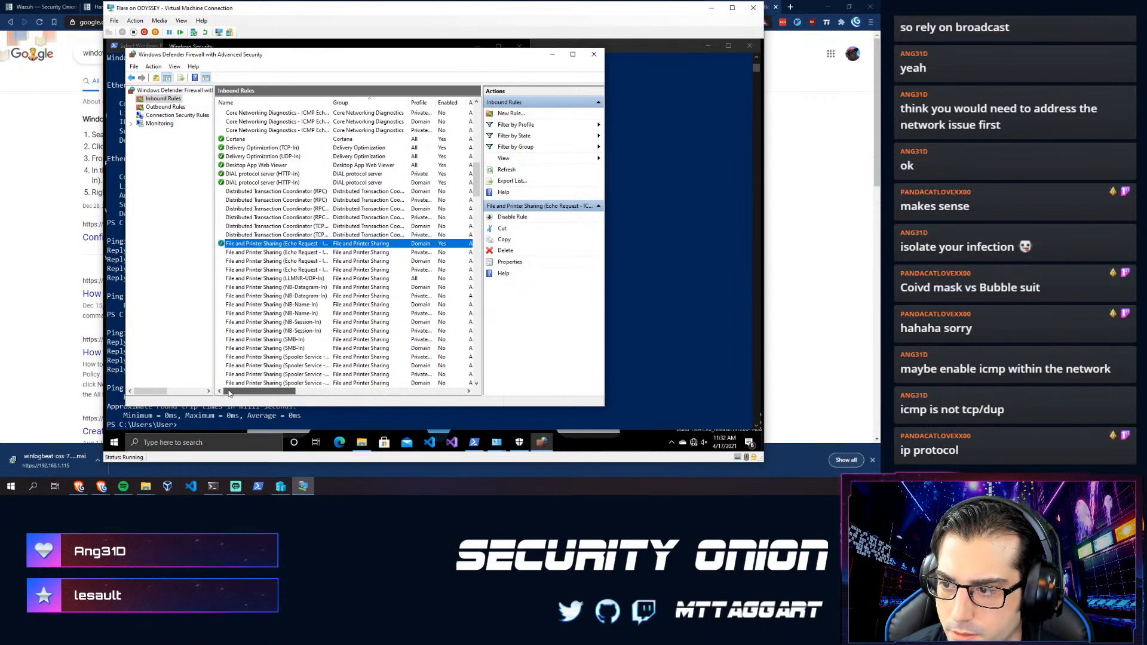
- Disable the Domain-profile echo request rule and enable the Private-profile one instead
{"action": "right_click", "coordinate": [257, 246]}
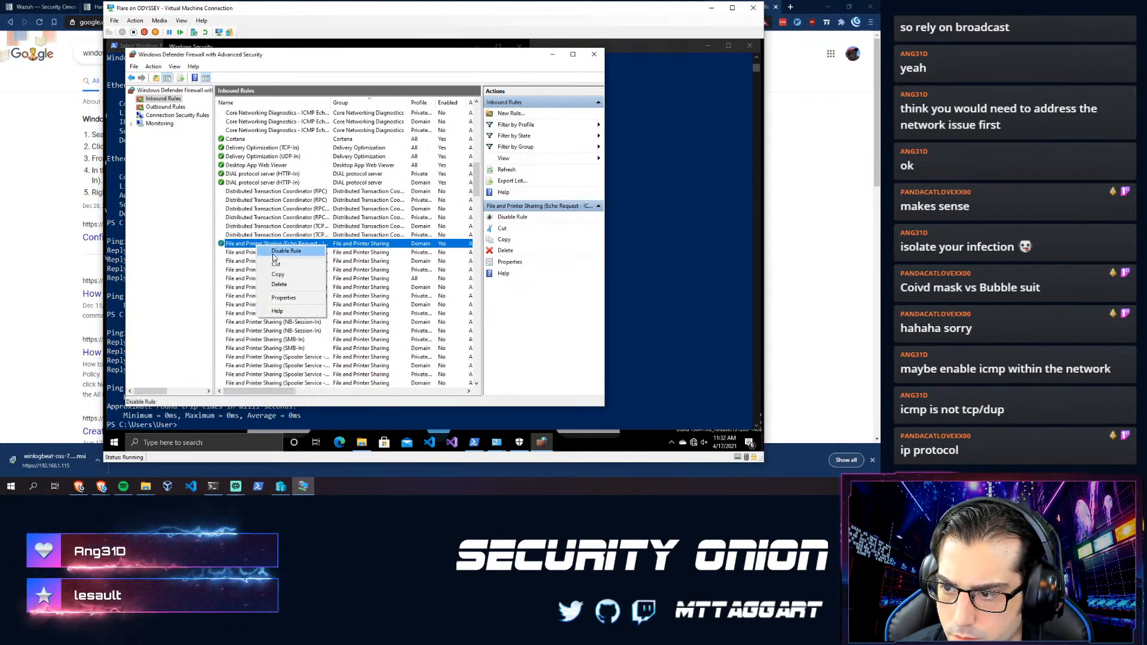
{"action": "left_click", "coordinate": [286, 251]}
{"action": "left_click", "coordinate": [285, 279]}
{"action": "left_click", "coordinate": [287, 270]}
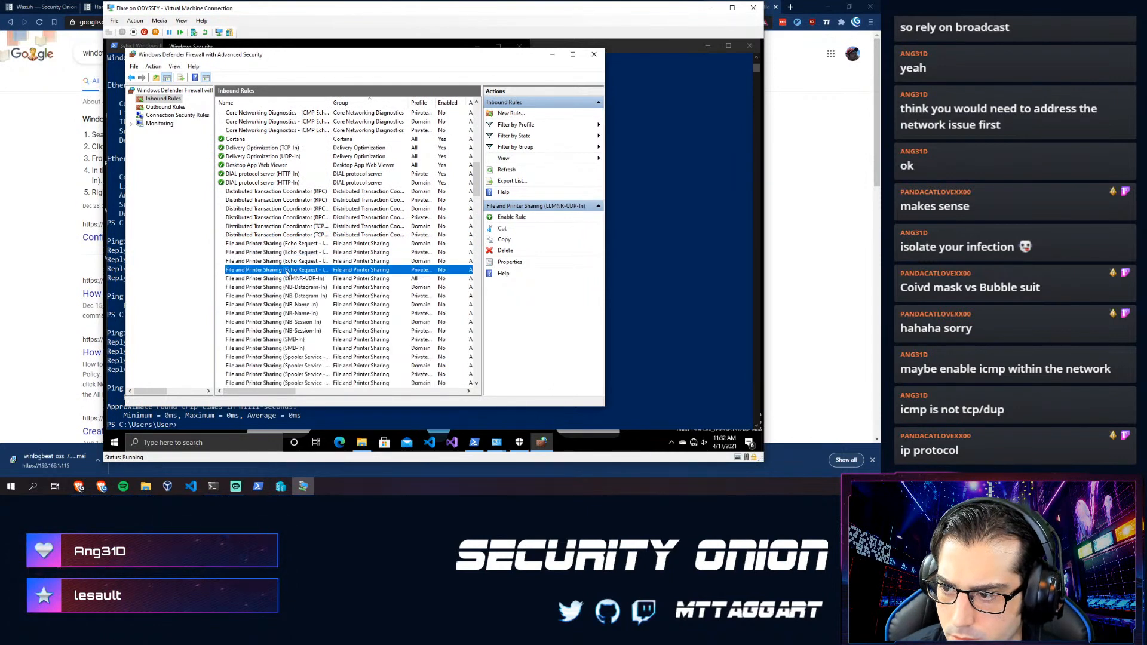
{"action": "left_click", "coordinate": [286, 253]}
{"action": "right_click", "coordinate": [287, 252]}
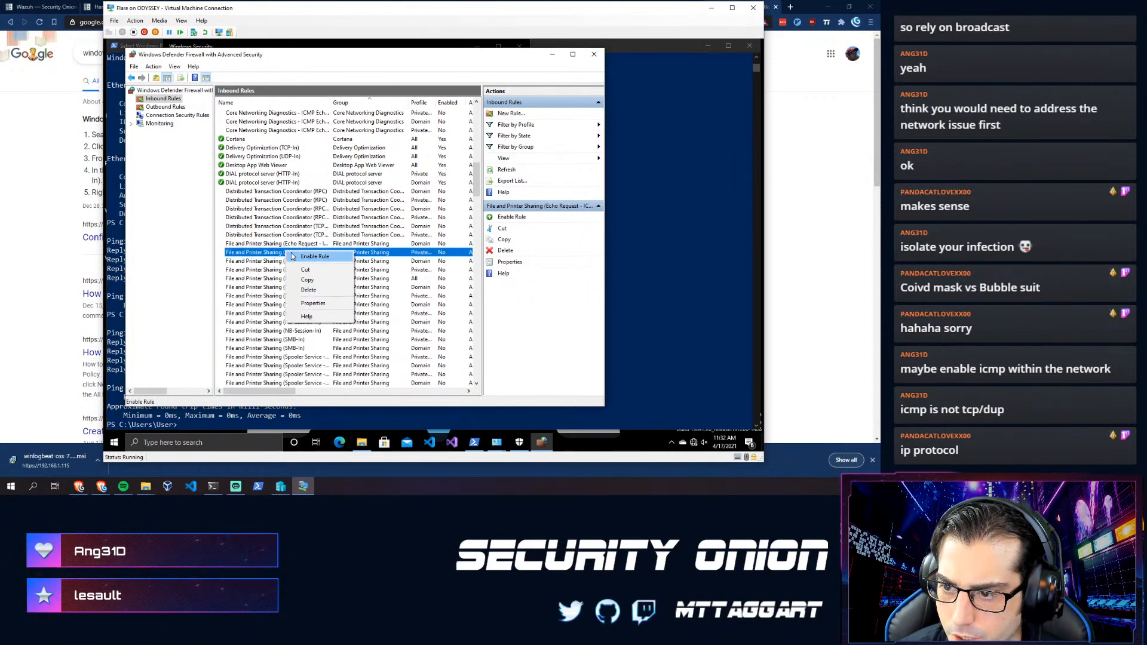
{"action": "left_click", "coordinate": [292, 255]}
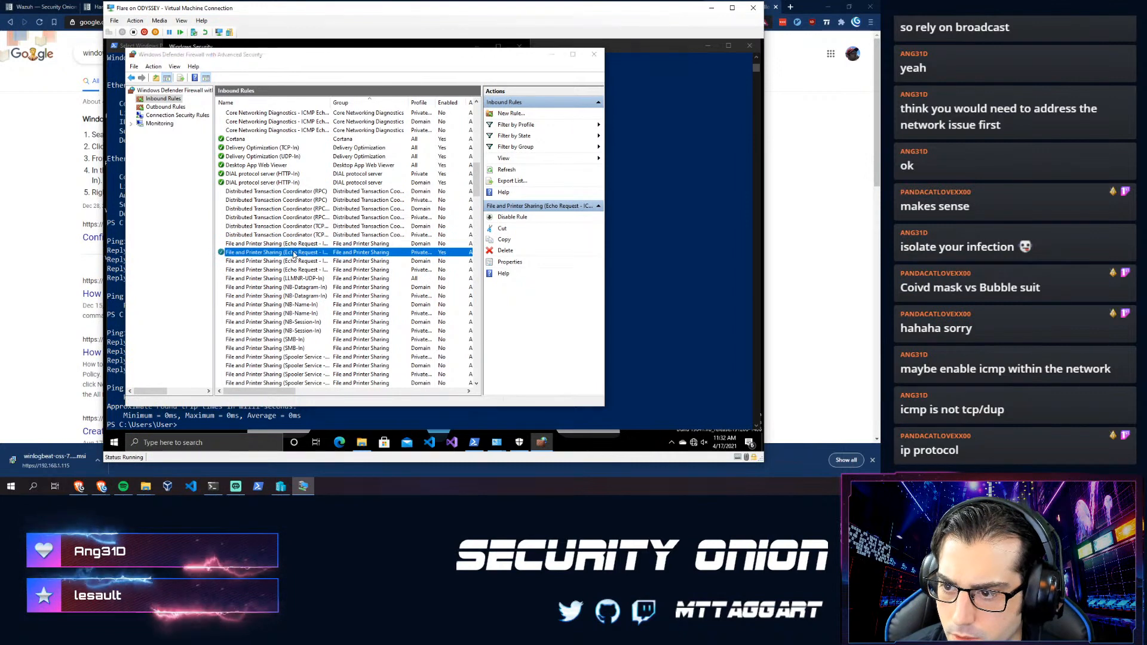
- Review the Private echo request rule's protocol and scope settings
{"action": "double_click", "coordinate": [291, 256]}
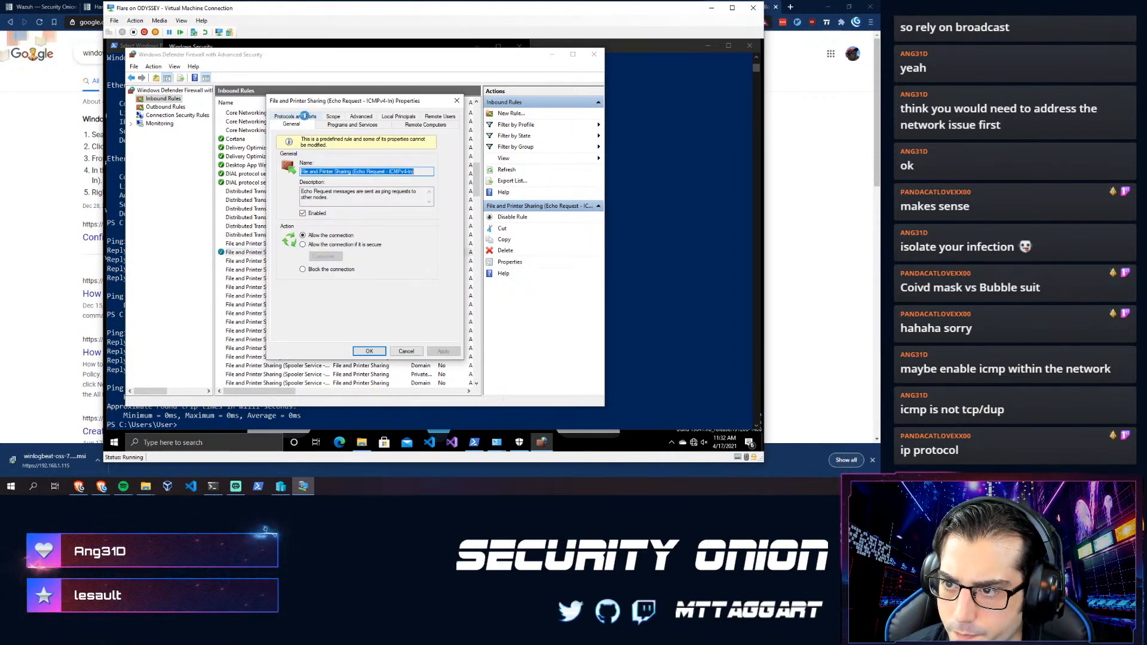
{"action": "left_click", "coordinate": [305, 117]}
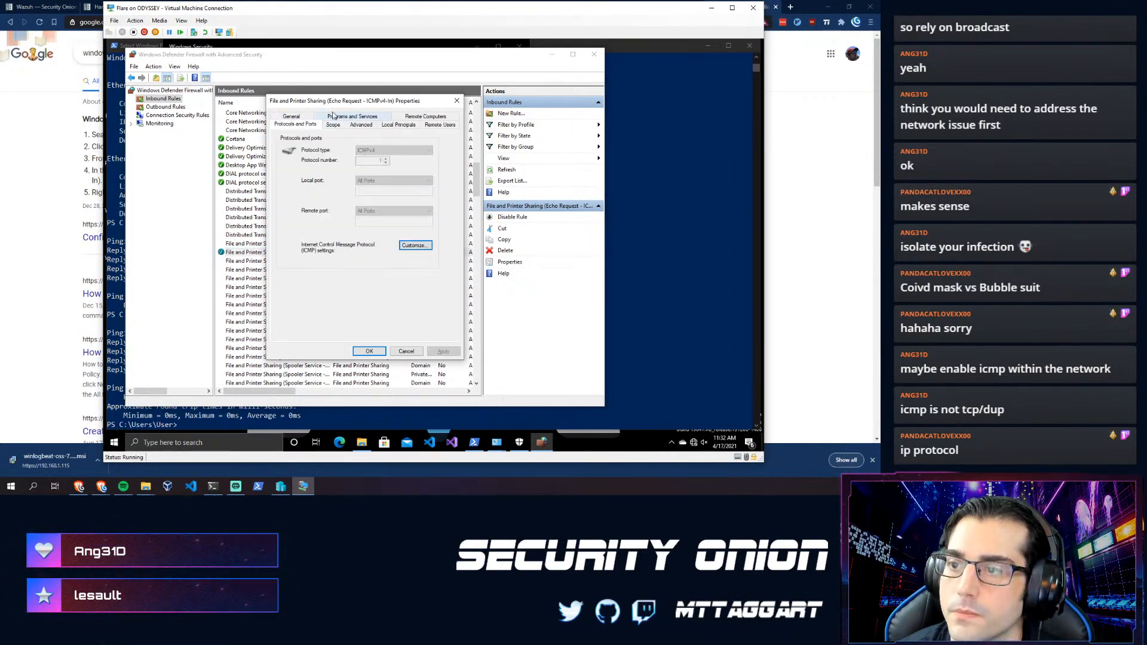
{"action": "left_click", "coordinate": [333, 126]}
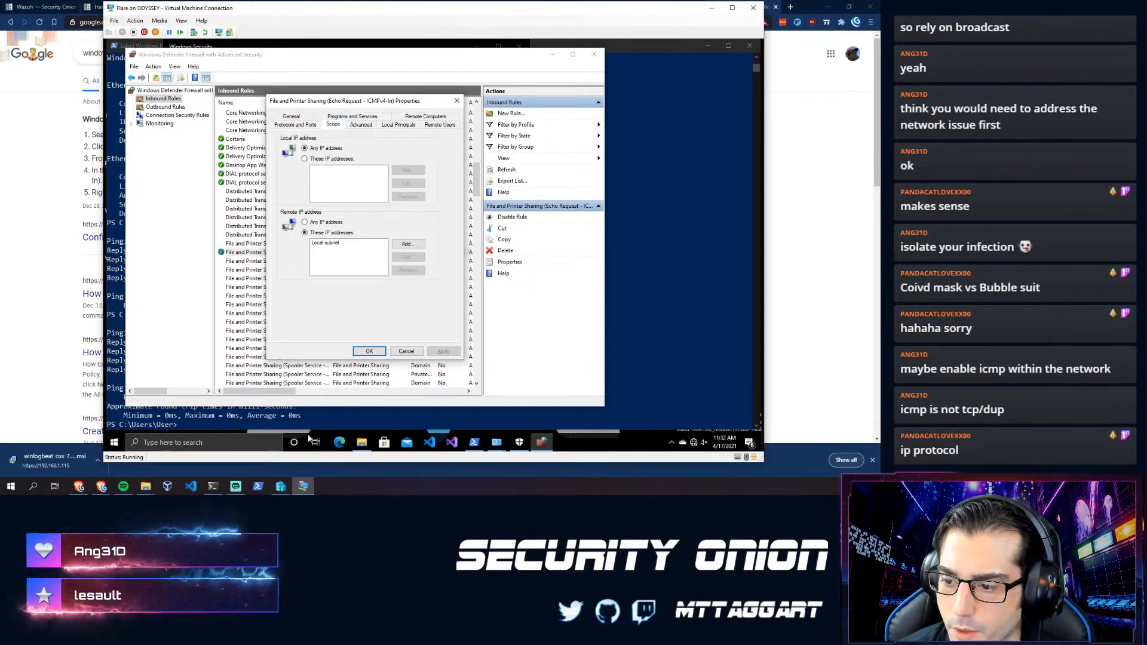
{"action": "left_click", "coordinate": [213, 486]}
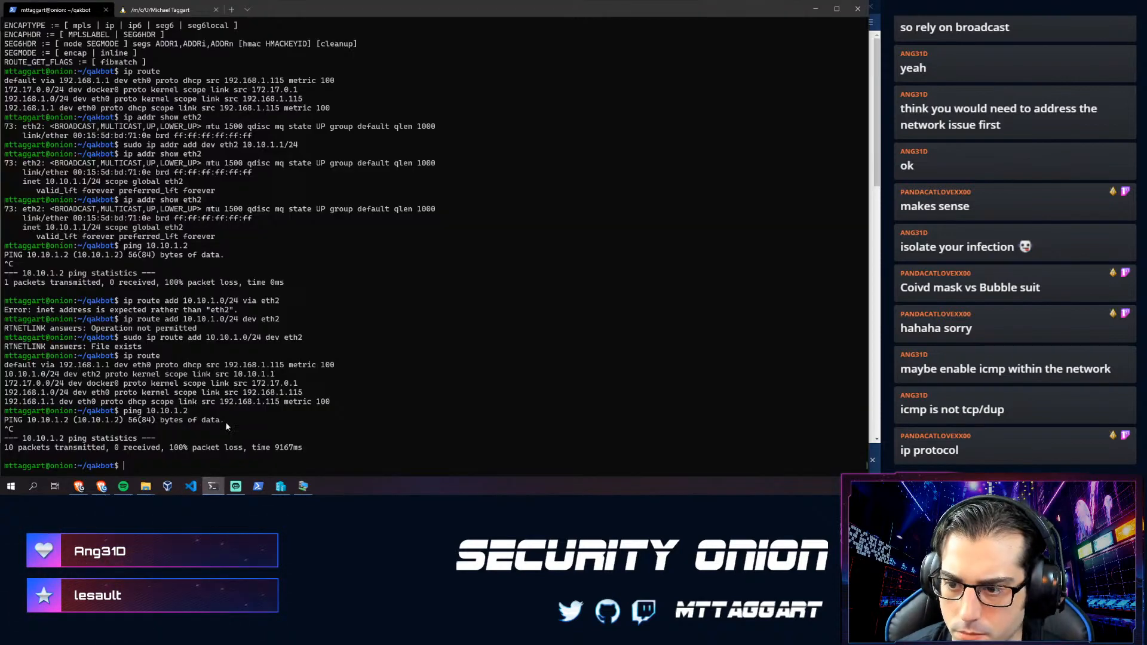
- Ping 10.10.1.2 and stop it after five replies to confirm 0% packet loss
{"action": "key", "text": "Return"}
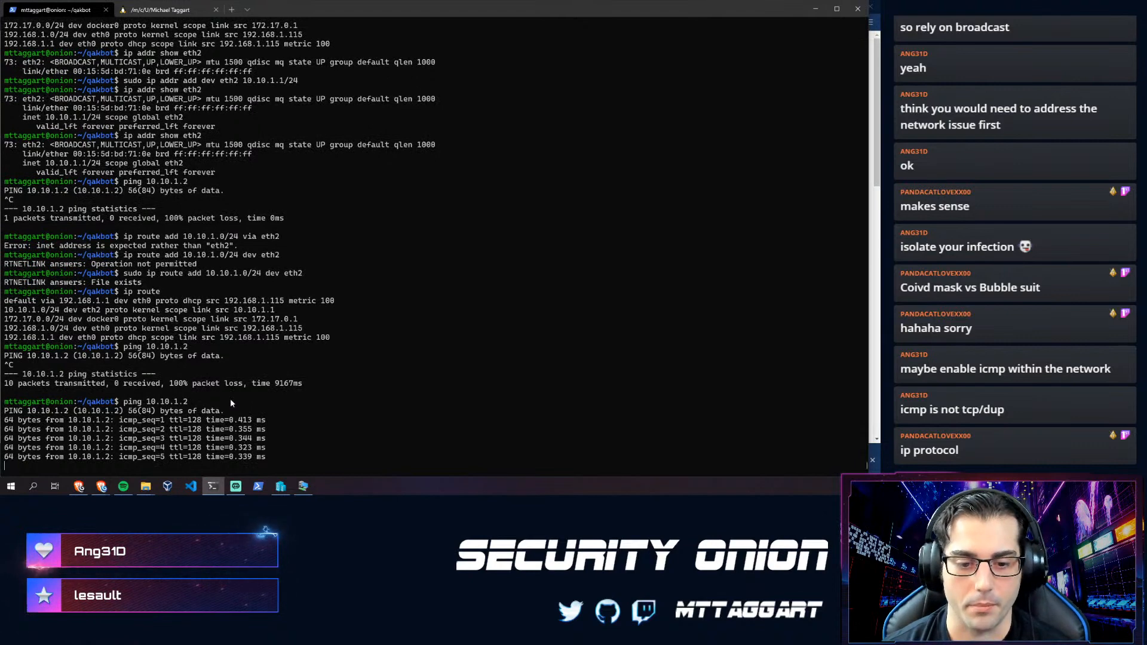
{"action": "key", "text": "ctrl+c"}
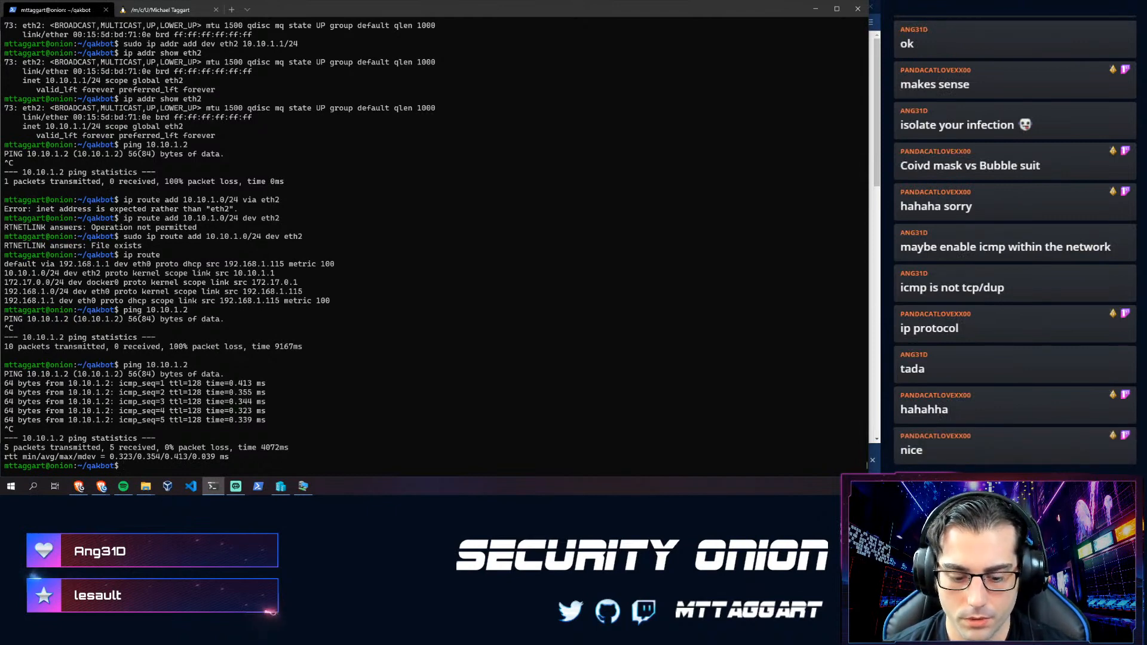
- Run sudo so-allow and allow the 10.10.1.0/24 range for the Wazuh agent role (w)
{"action": "type", "text": "sudo so"}
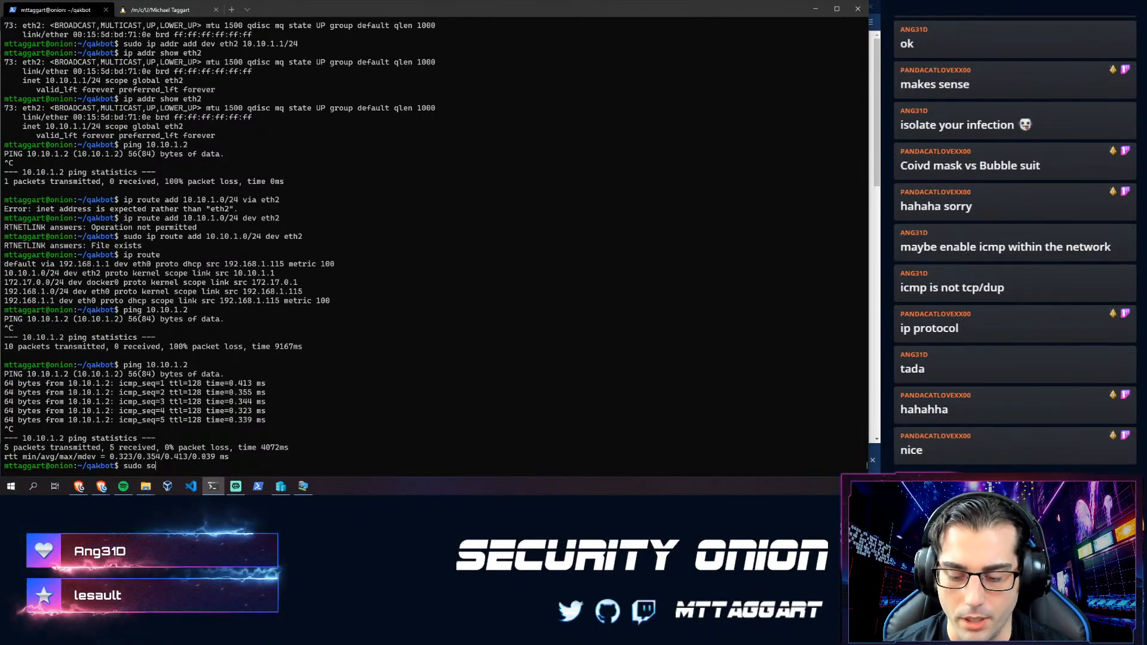
{"action": "type", "text": "-"}
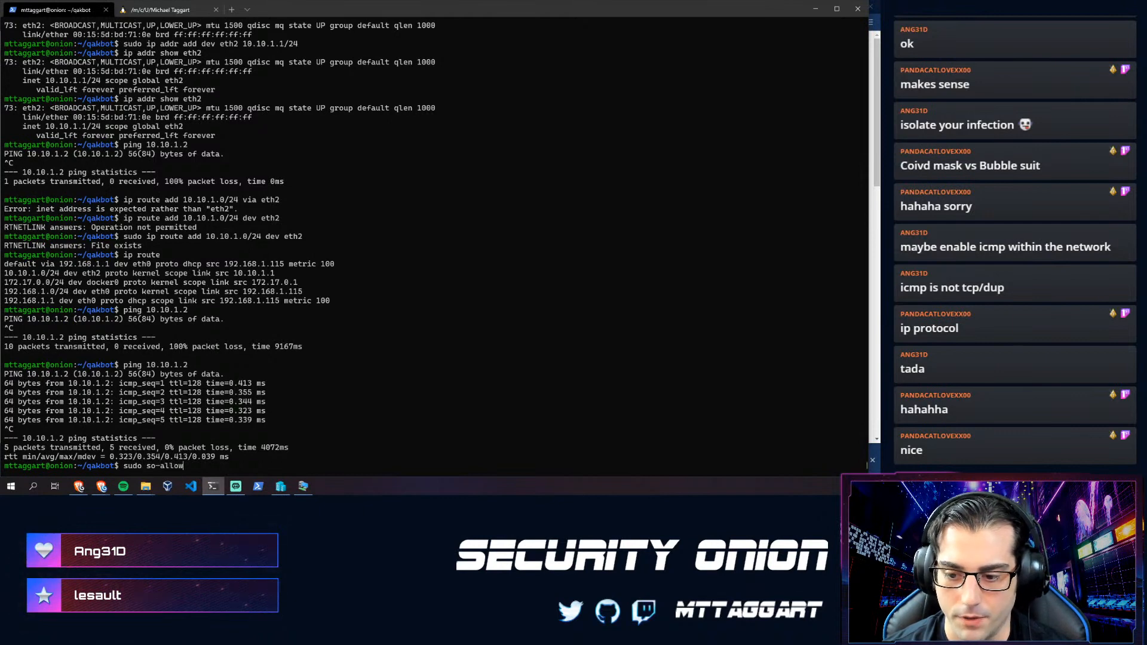
{"action": "type", "text": "allow"}
{"action": "key", "text": "Return"}
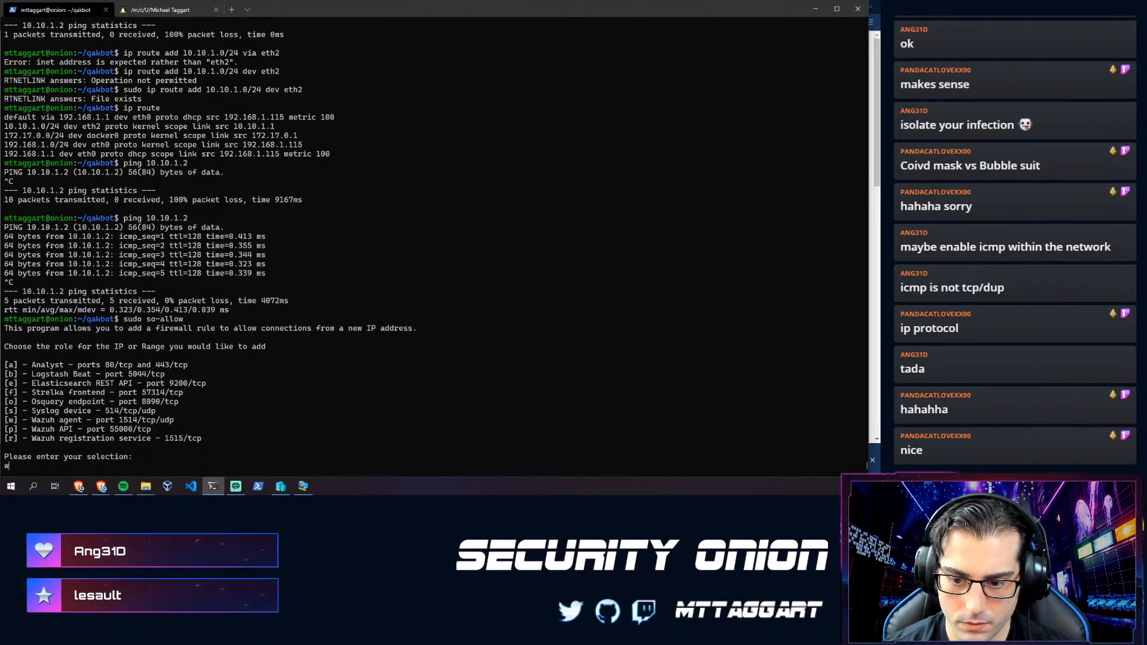
{"action": "type", "text": "w"}
{"action": "key", "text": "Return"}
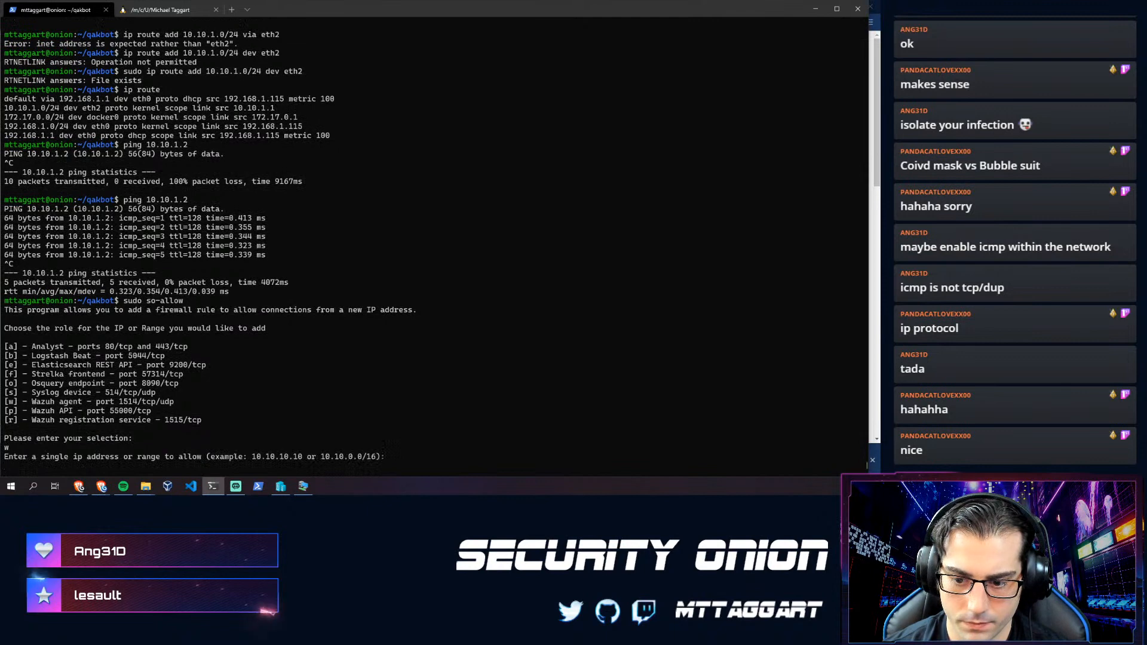
{"action": "type", "text": "10.10."}
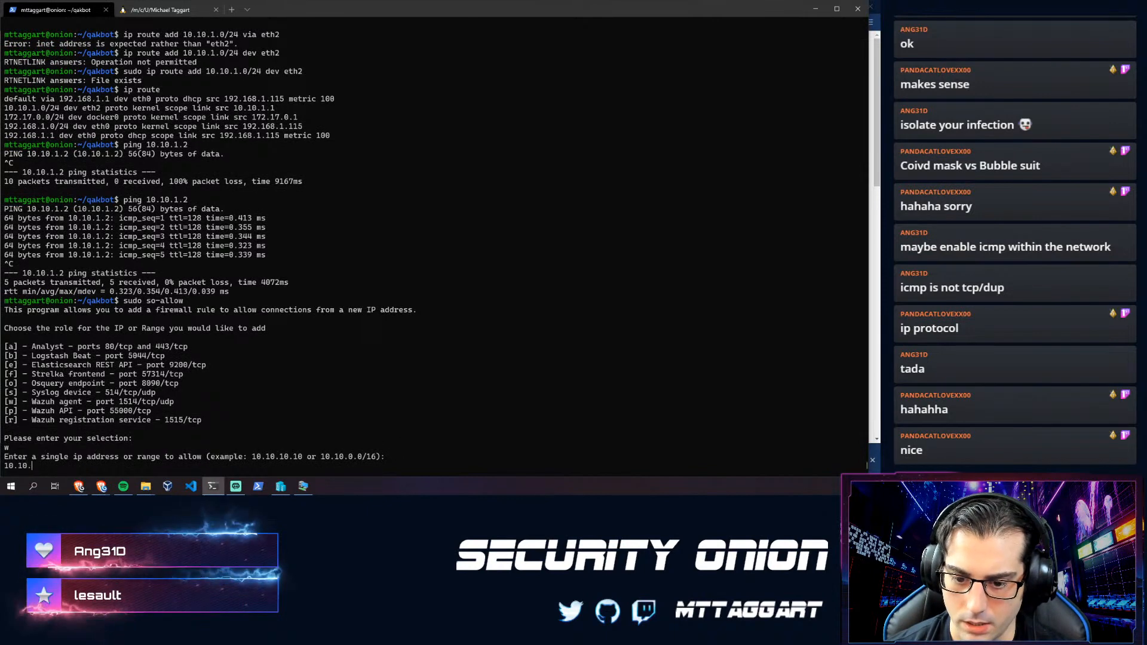
{"action": "type", "text": "10"}
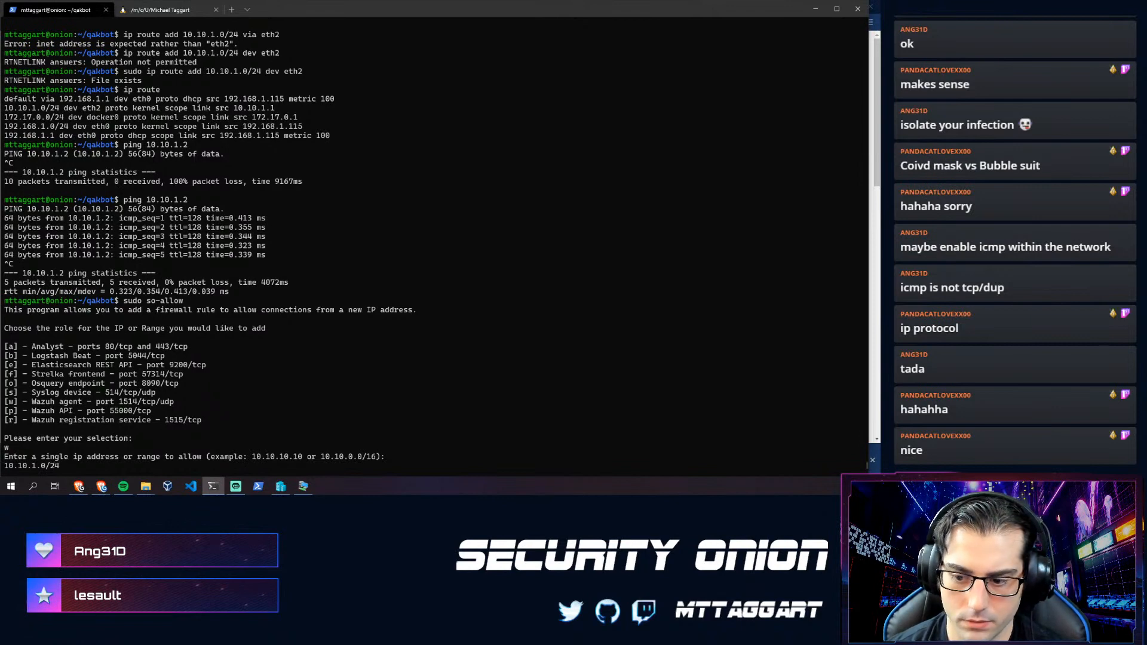
{"action": "key", "text": "Return"}
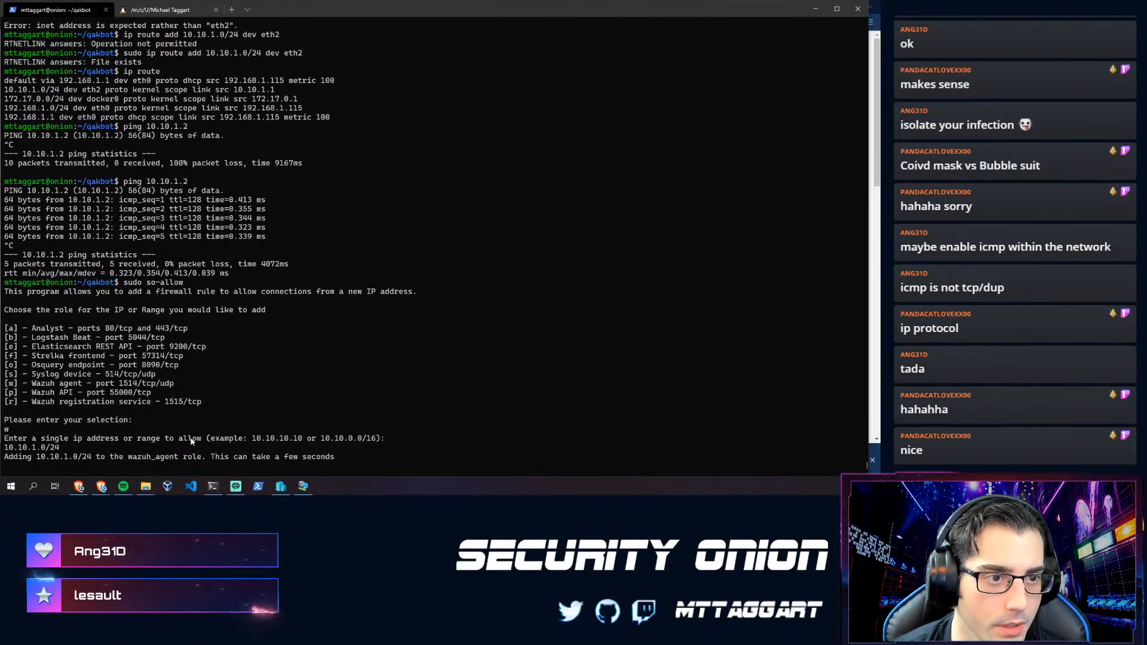
{"action": "key", "text": "alt+Tab"}
- Download and save the Windows Wazuh agent installer from Security Onion's Downloads page
{"action": "left_click", "coordinate": [490, 7]}
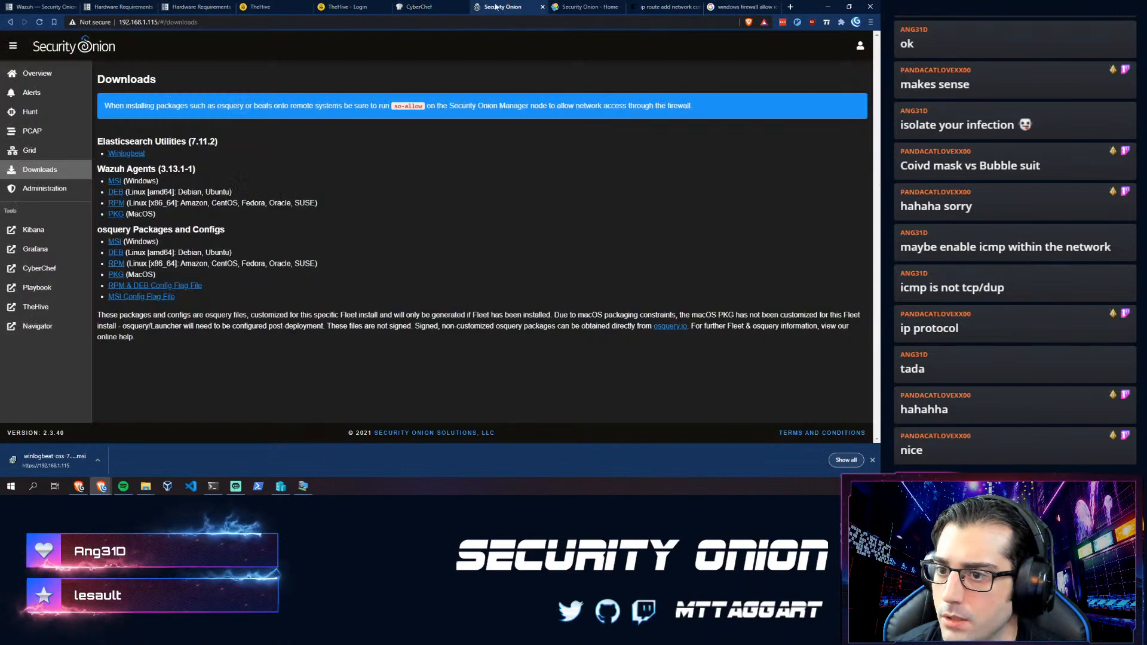
{"action": "left_click", "coordinate": [114, 180]}
{"action": "left_click", "coordinate": [365, 235]}
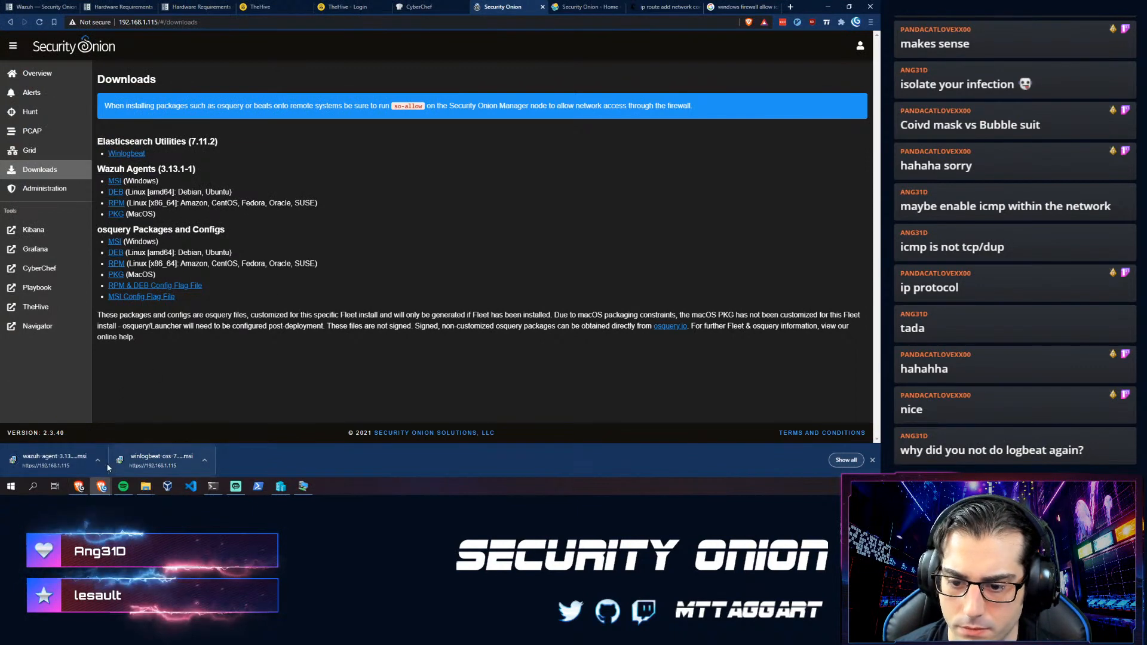
- Locate the downloaded winlogbeat and Wazuh agent installers in the Downloads folder, then bring up the VM
{"action": "left_click", "coordinate": [98, 460]}
{"action": "left_click", "coordinate": [110, 430]}
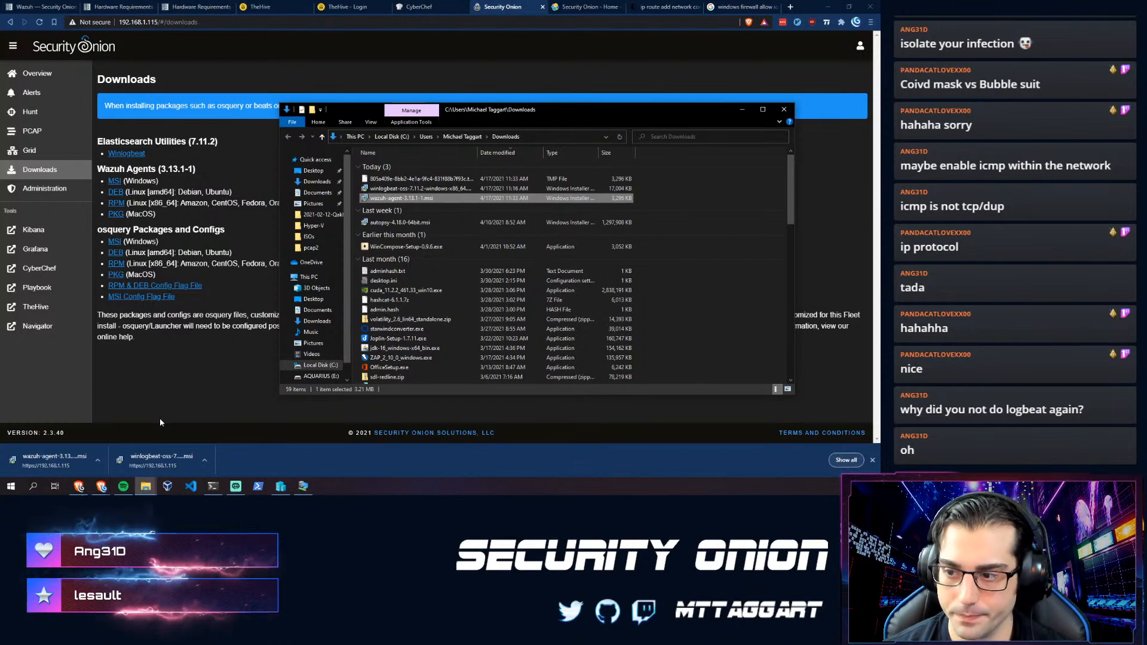
{"action": "left_click", "coordinate": [396, 188]}
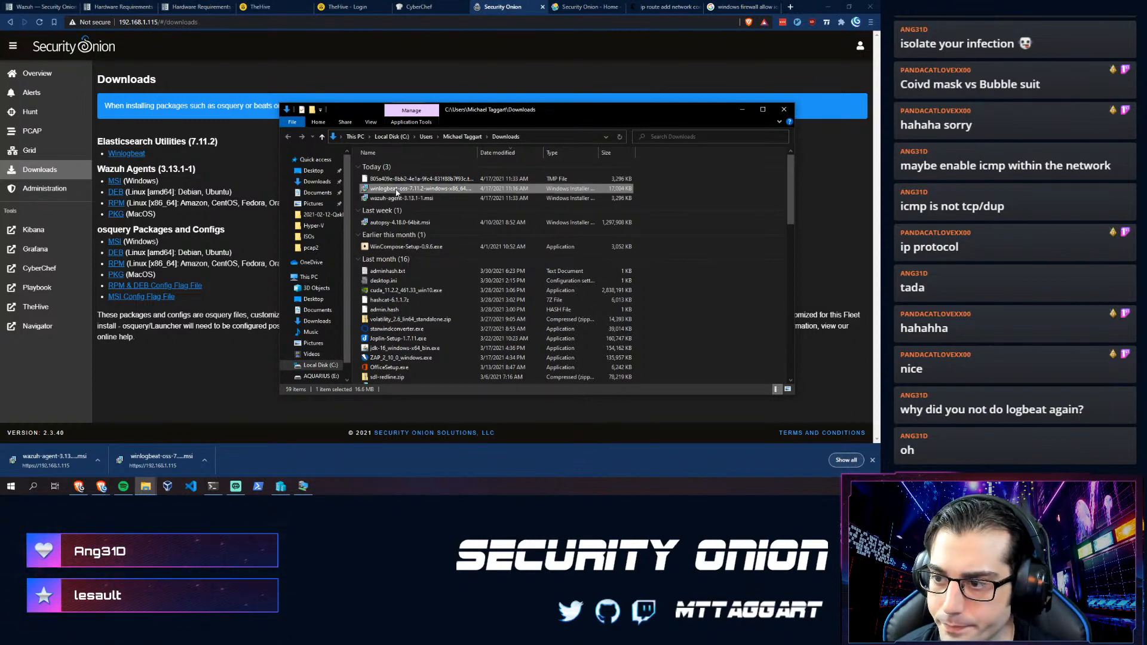
{"action": "left_click", "coordinate": [397, 199]}
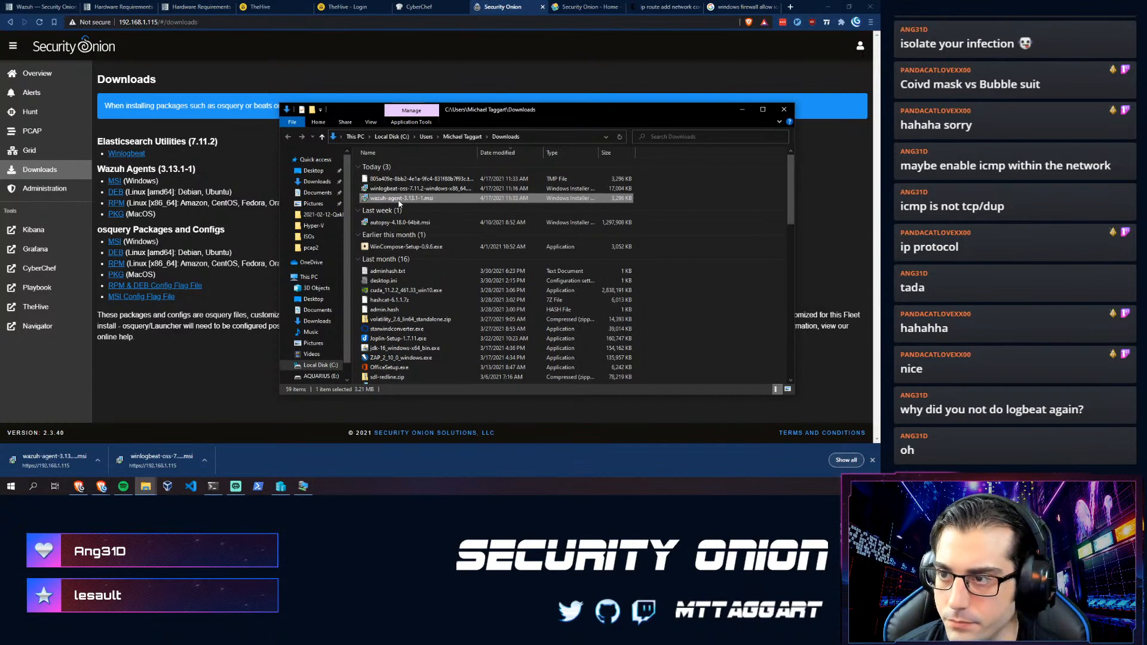
{"action": "left_click", "coordinate": [303, 486]}
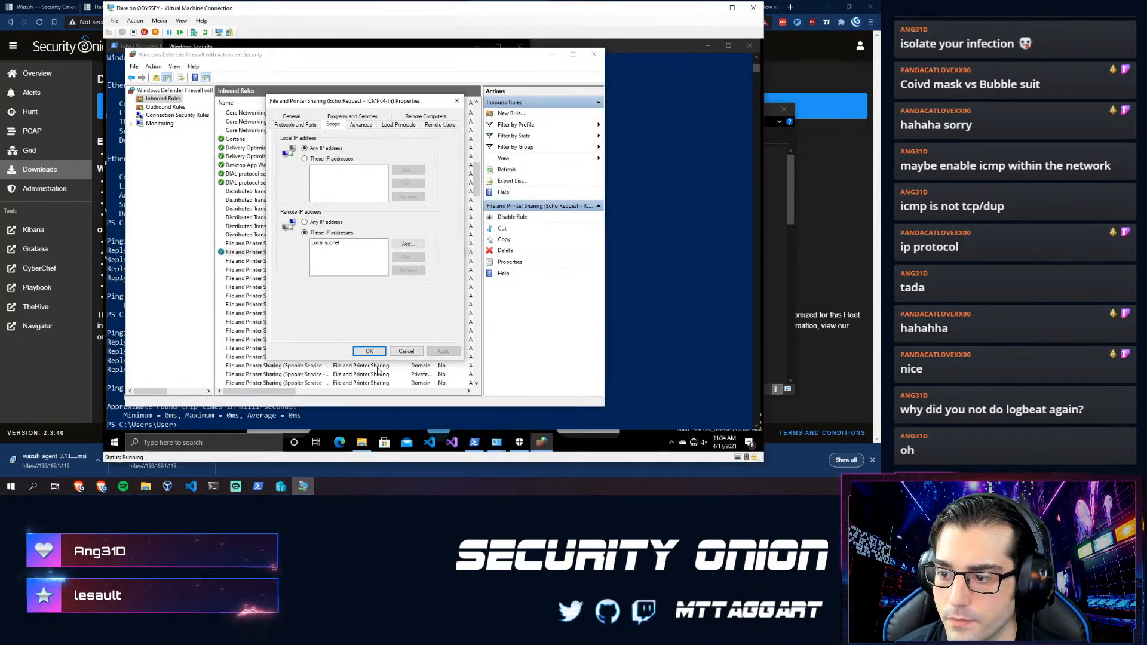
- Launch the winlogbeat installer from the VM's Downloads folder and cancel its setup
{"action": "left_click", "coordinate": [362, 442]}
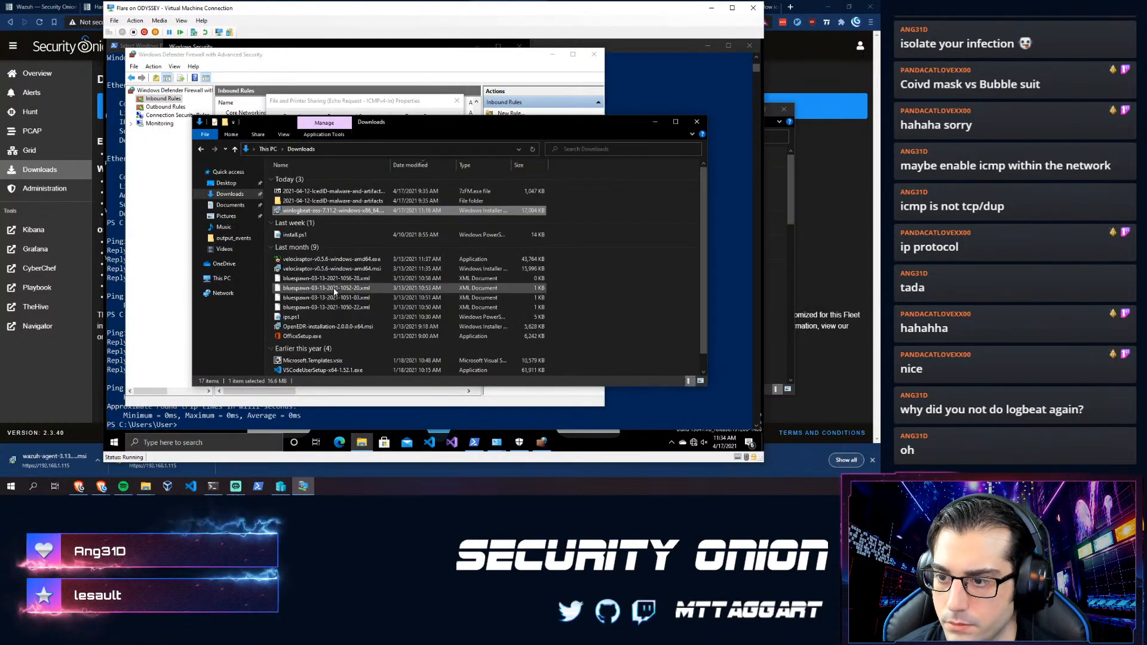
{"action": "double_click", "coordinate": [315, 212]}
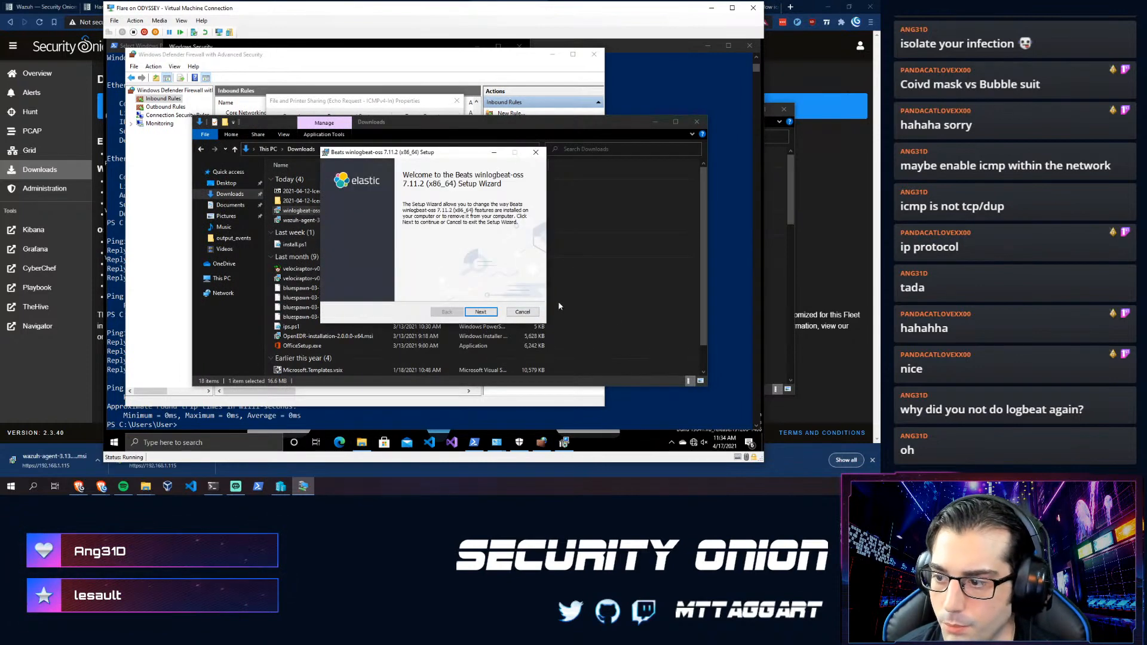
{"action": "left_click", "coordinate": [516, 314]}
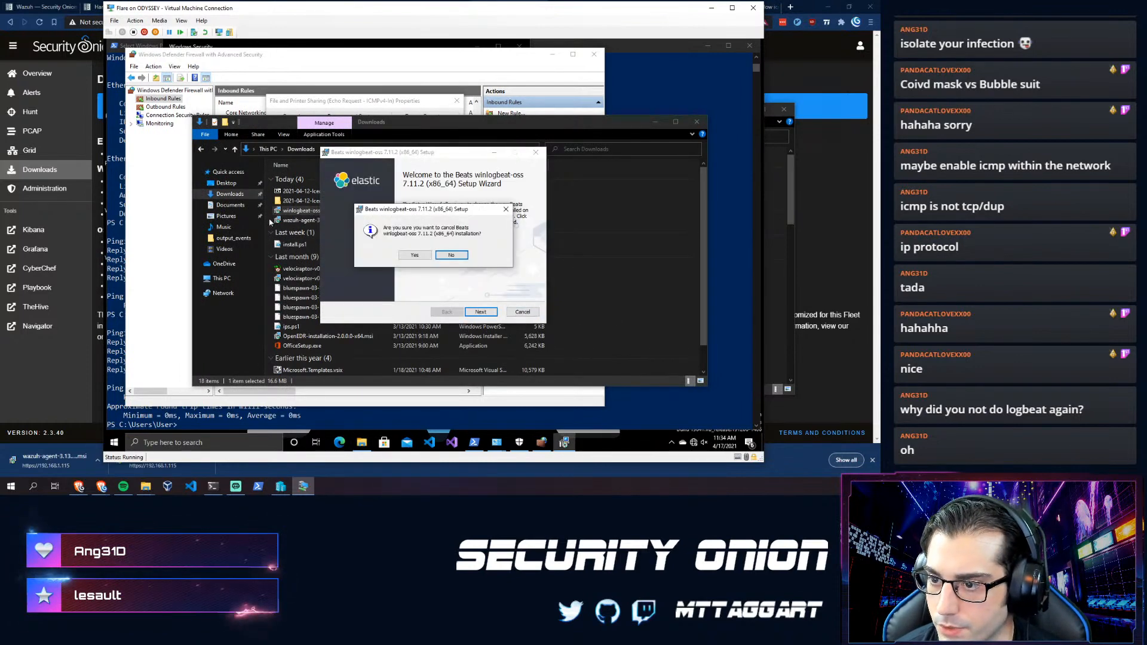
{"action": "left_click", "coordinate": [416, 255]}
{"action": "key", "text": "Return"}
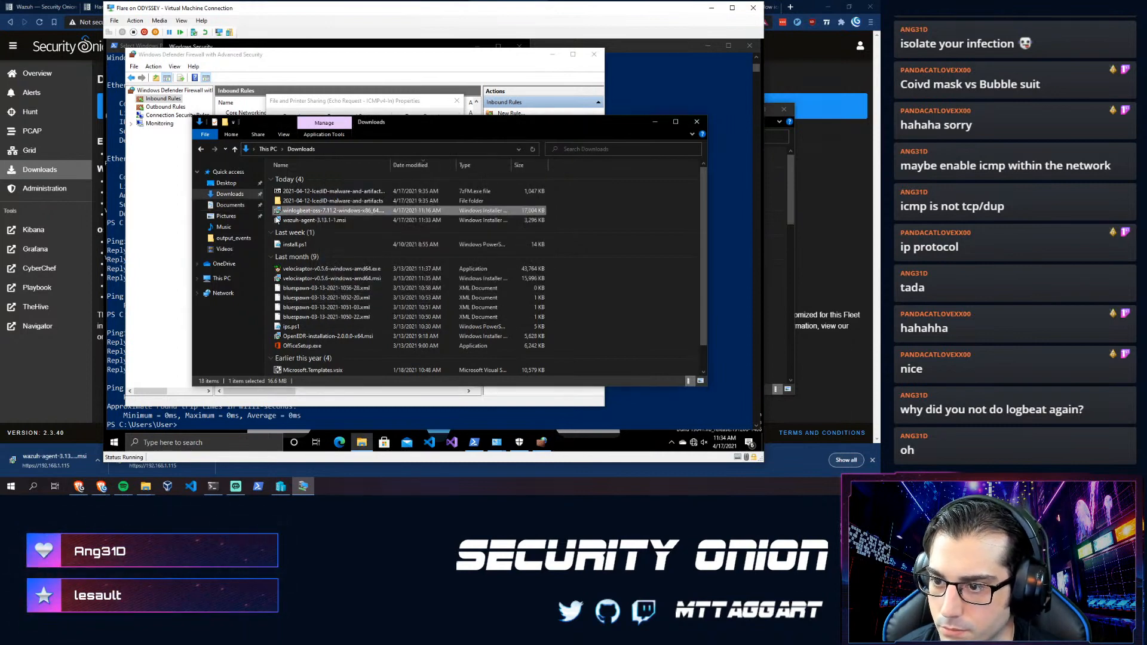
- Install wazuh-agent-3.13.1-1.msi, accepting the license and allowing the installer's changes
{"action": "left_click", "coordinate": [301, 221]}
{"action": "double_click", "coordinate": [300, 221]}
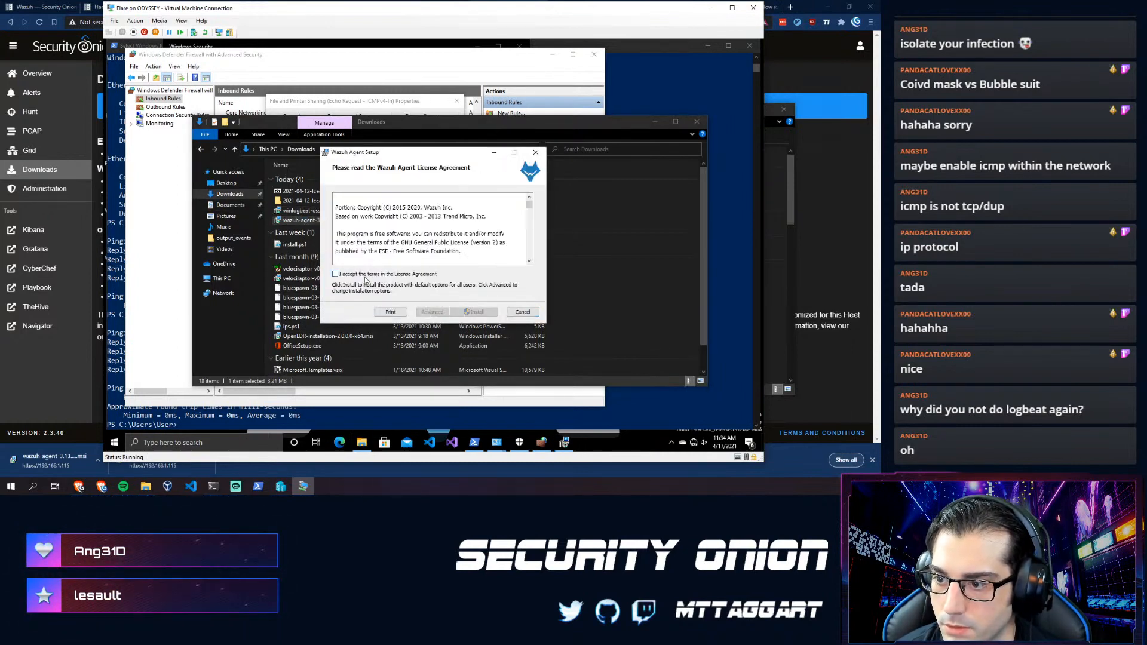
{"action": "left_click", "coordinate": [457, 310]}
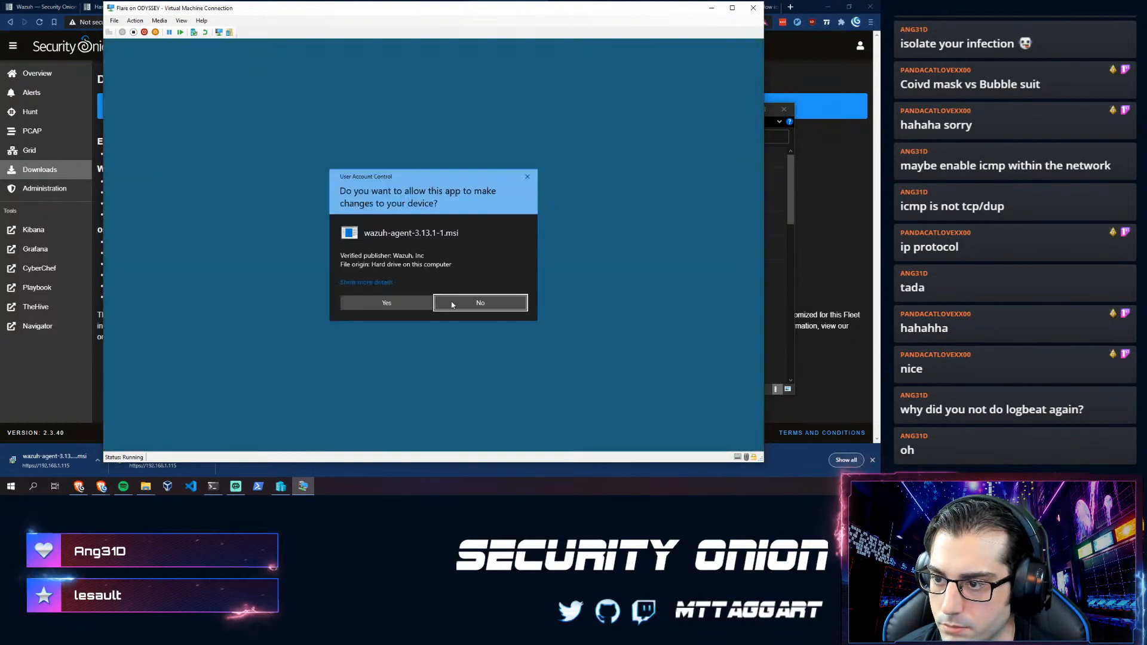
{"action": "left_click", "coordinate": [427, 303]}
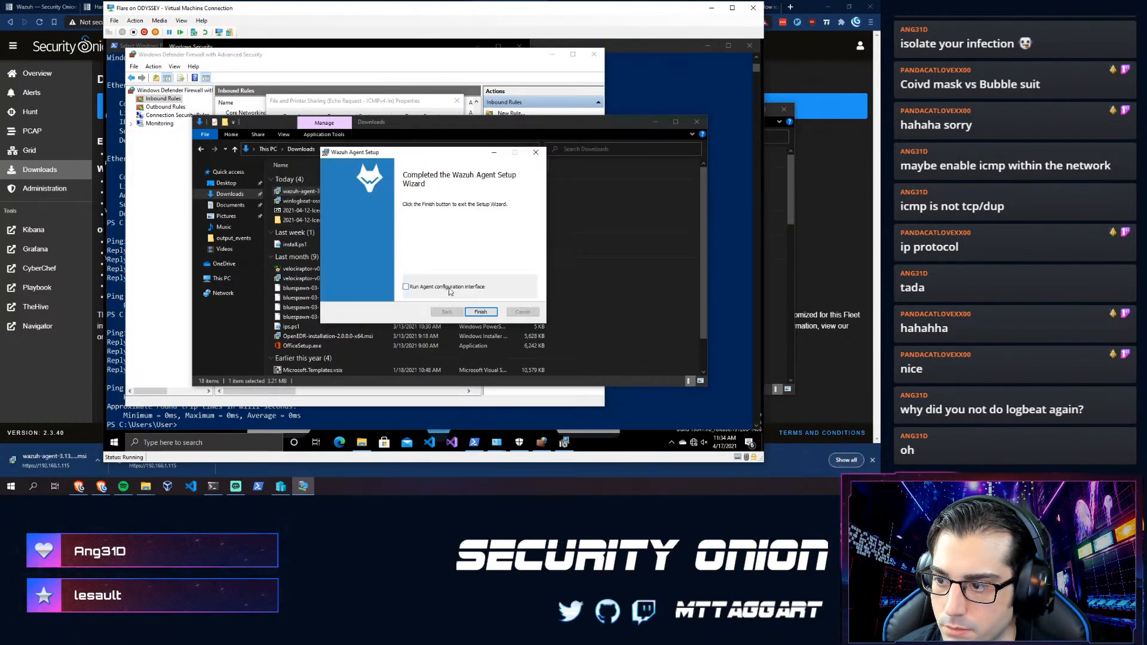
{"action": "left_click", "coordinate": [481, 311]}
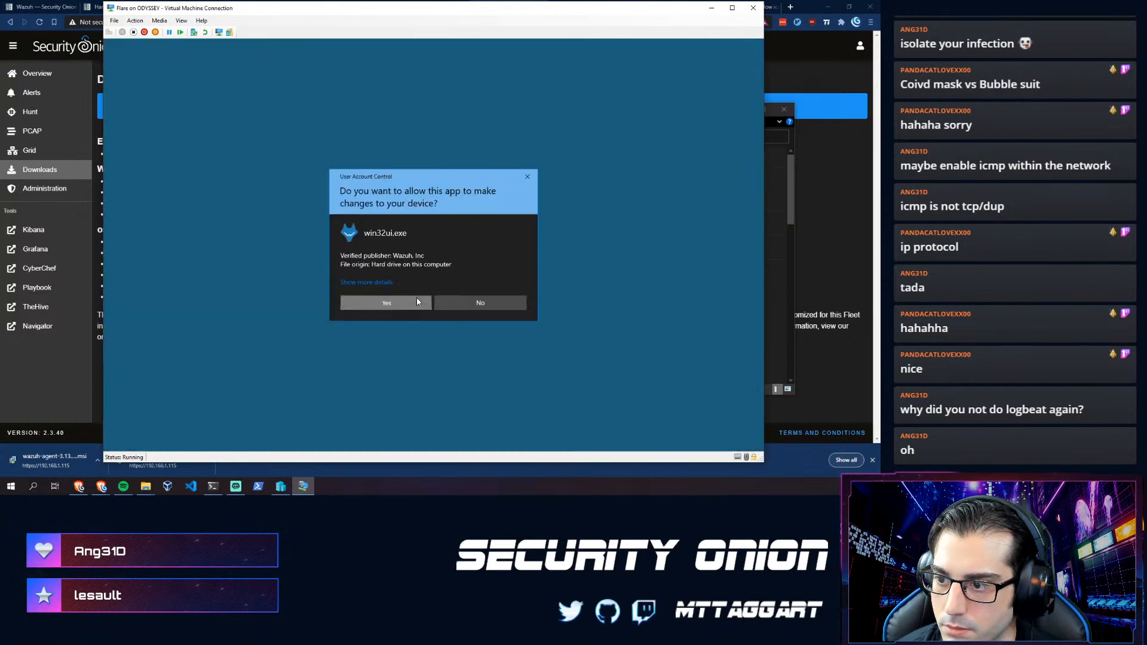
{"action": "left_click", "coordinate": [388, 301]}
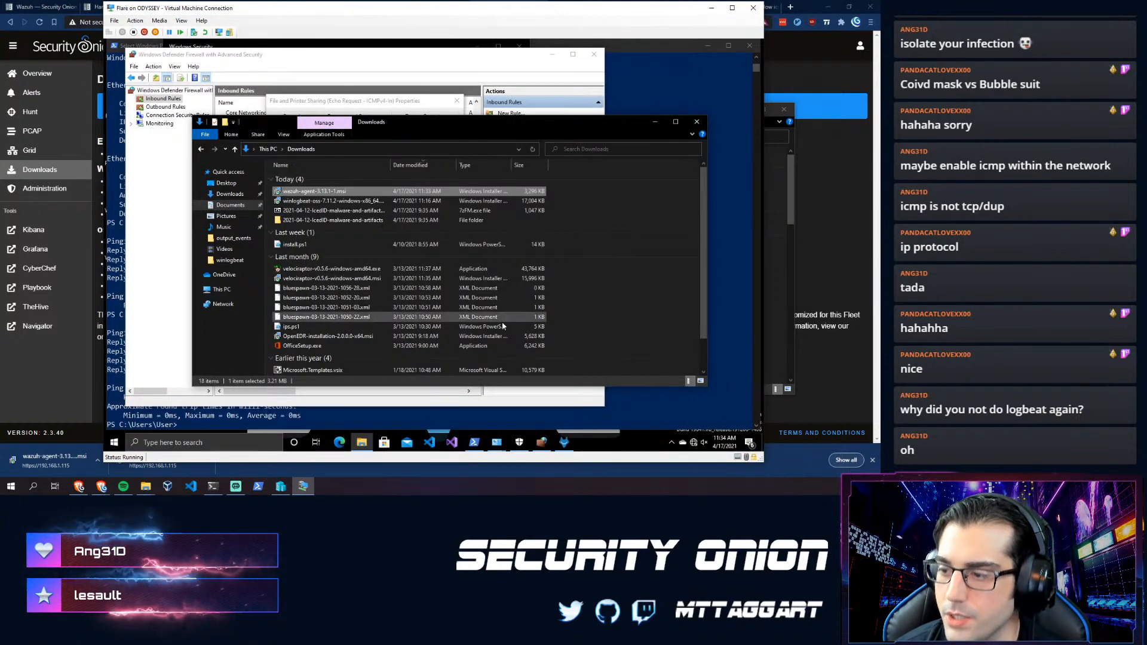
- Enter manager IP 10.10.1.1 in the Wazuh Agent Manager
{"action": "left_click", "coordinate": [562, 443]}
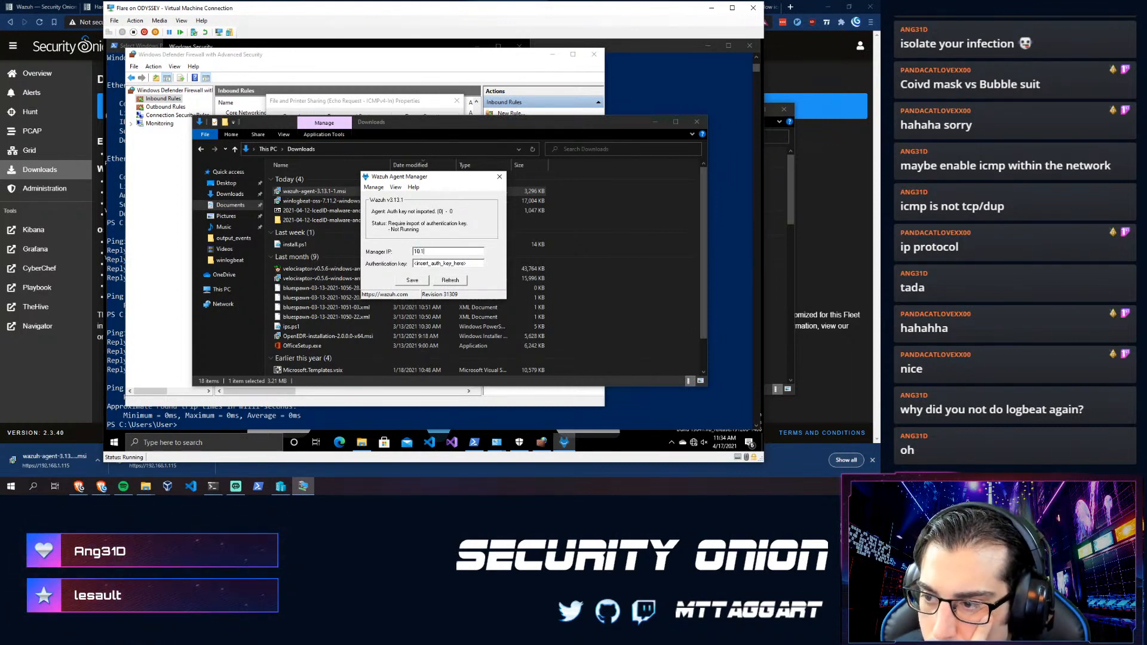
{"action": "type", "text": "1.1"}
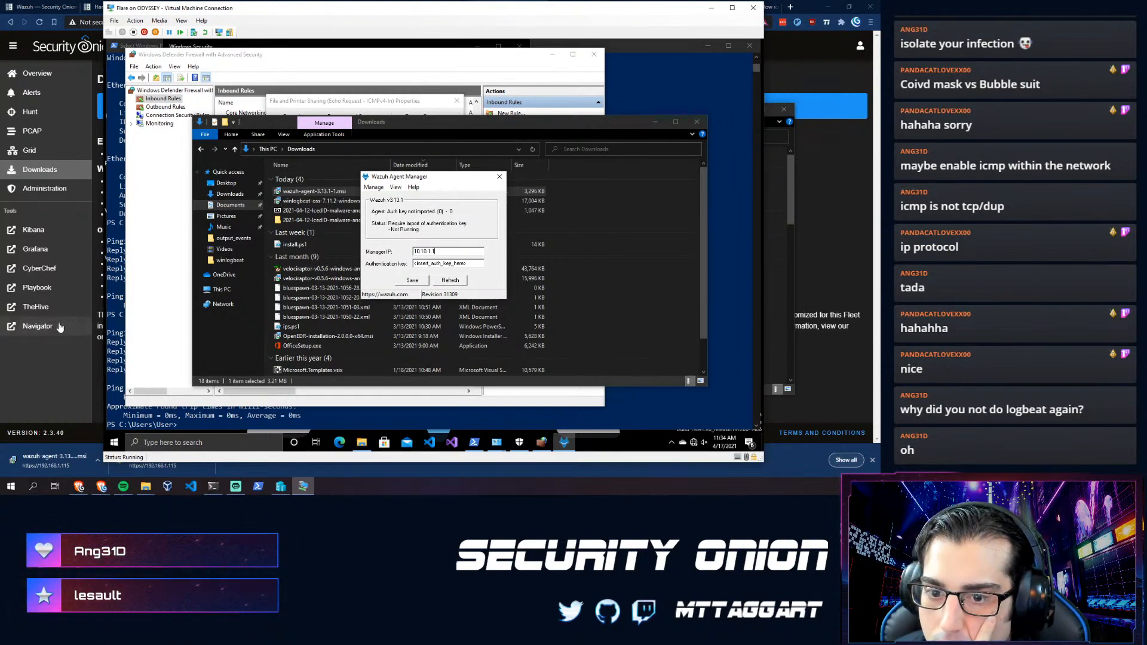
{"action": "left_click", "coordinate": [50, 362]}
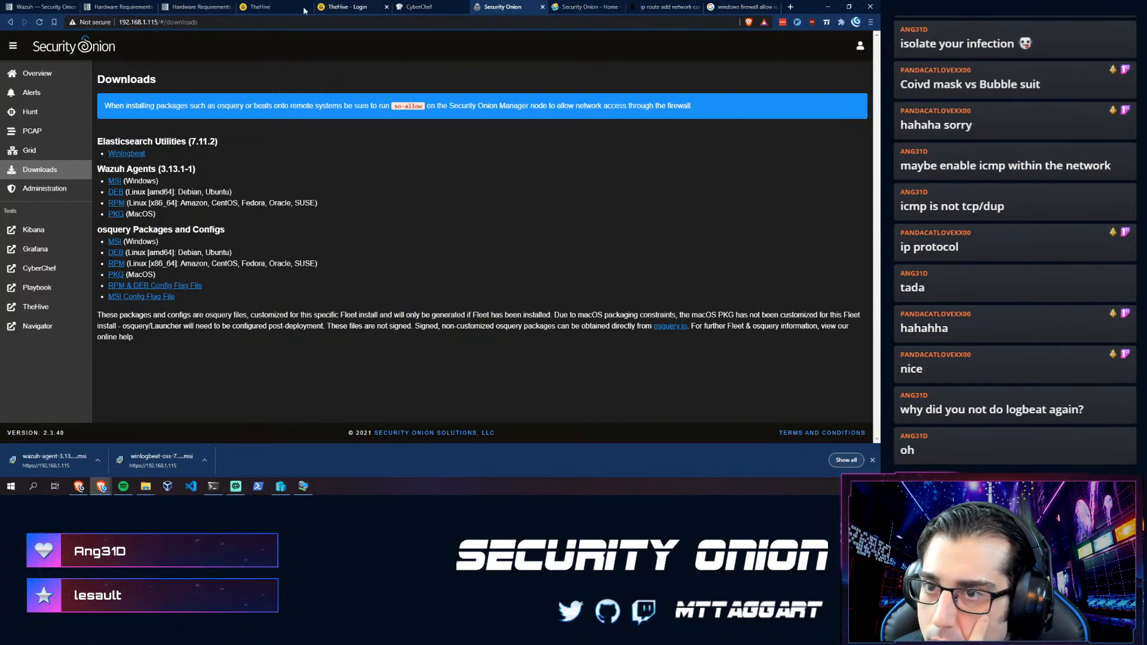
- Open the Security Onion Wazuh docs page and read the manager, API and agent component descriptions
{"action": "left_click", "coordinate": [175, 9]}
{"action": "left_click", "coordinate": [63, 9]}
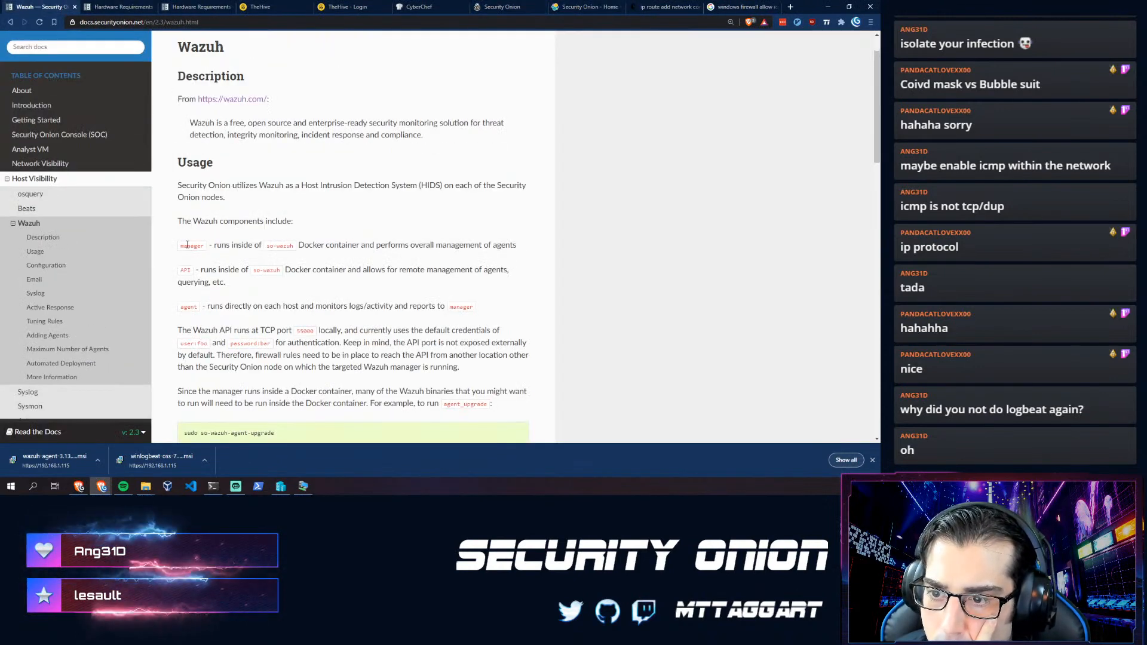
{"action": "left_click_drag", "start_coordinate": [177, 248], "coordinate": [509, 274]}
{"action": "left_click", "coordinate": [214, 314]}
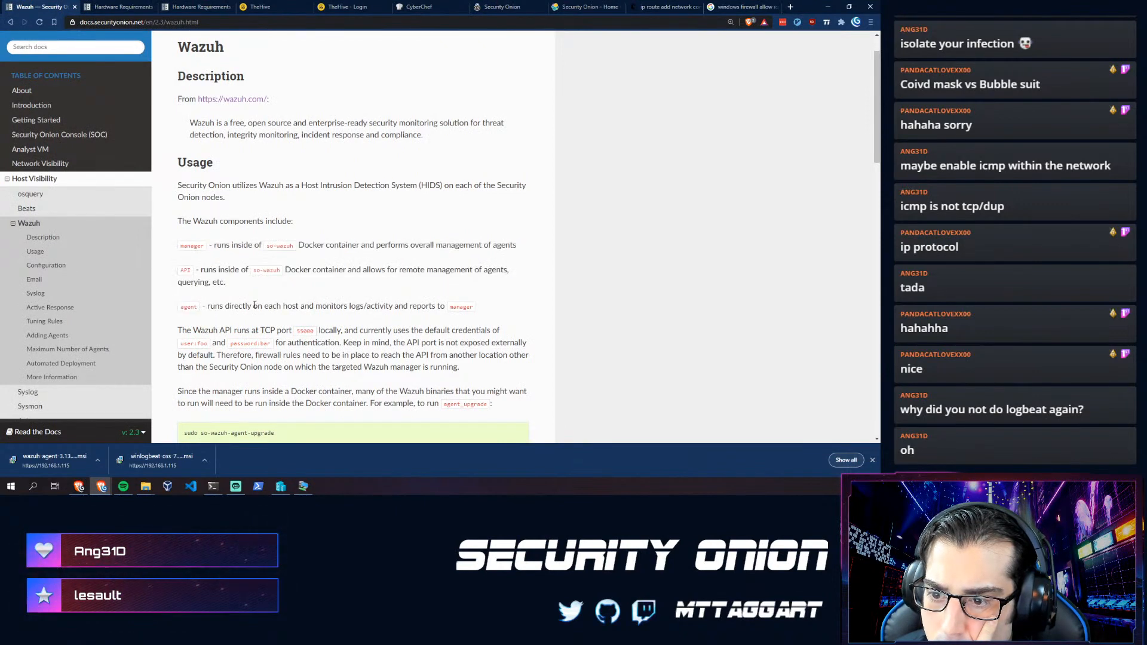
{"action": "left_click_drag", "start_coordinate": [455, 313], "coordinate": [277, 314]}
{"action": "left_click", "coordinate": [261, 326]}
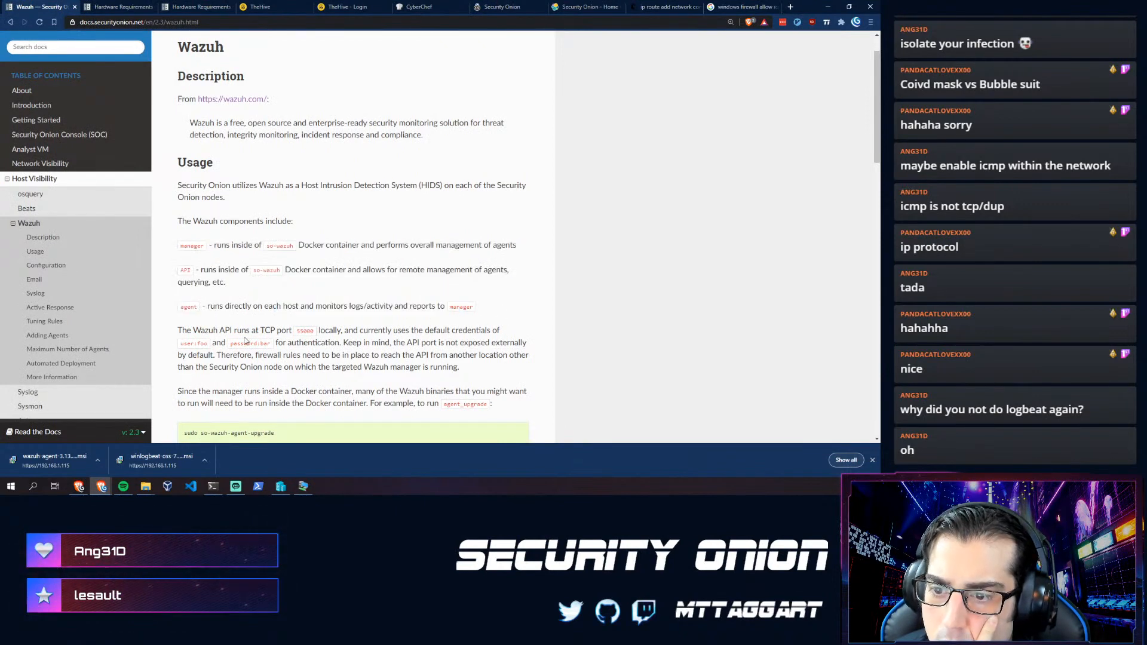
- Find the 'sudo so-wazuh-agent-manage' command under Adding Agents, then return to the terminal
{"action": "scroll", "coordinate": [241, 341], "scroll_direction": "down", "scroll_amount": 1}
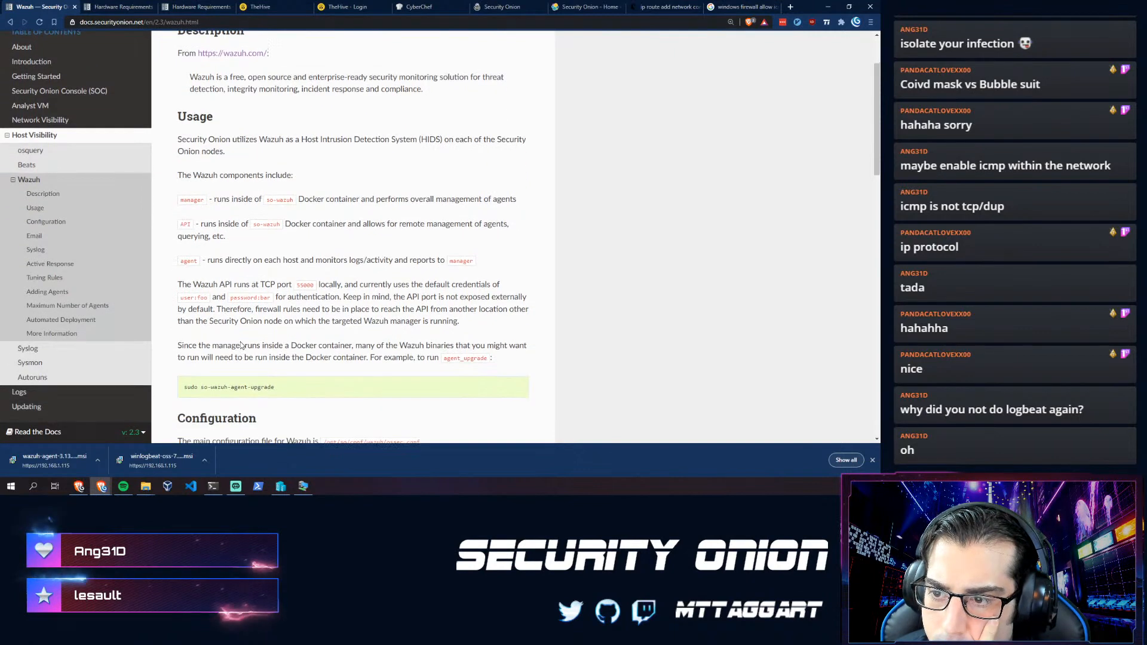
{"action": "scroll", "coordinate": [277, 344], "scroll_direction": "down", "scroll_amount": 3}
{"action": "scroll", "coordinate": [276, 344], "scroll_direction": "down", "scroll_amount": 4}
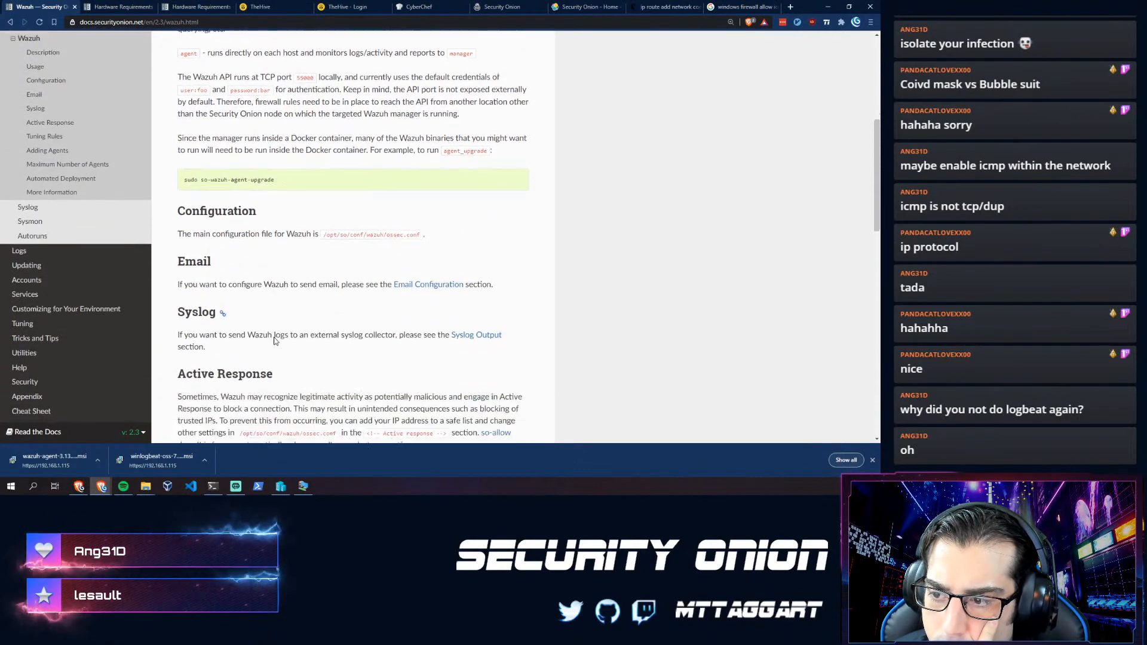
{"action": "scroll", "coordinate": [268, 330], "scroll_direction": "down", "scroll_amount": 6}
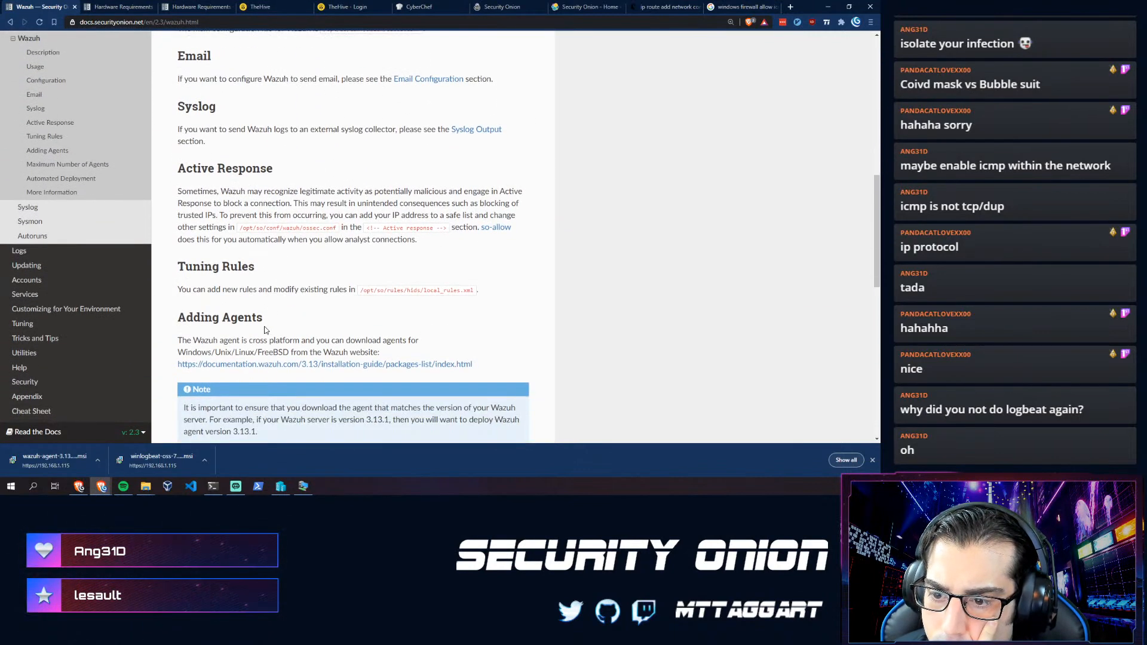
{"action": "scroll", "coordinate": [223, 309], "scroll_direction": "down", "scroll_amount": 1}
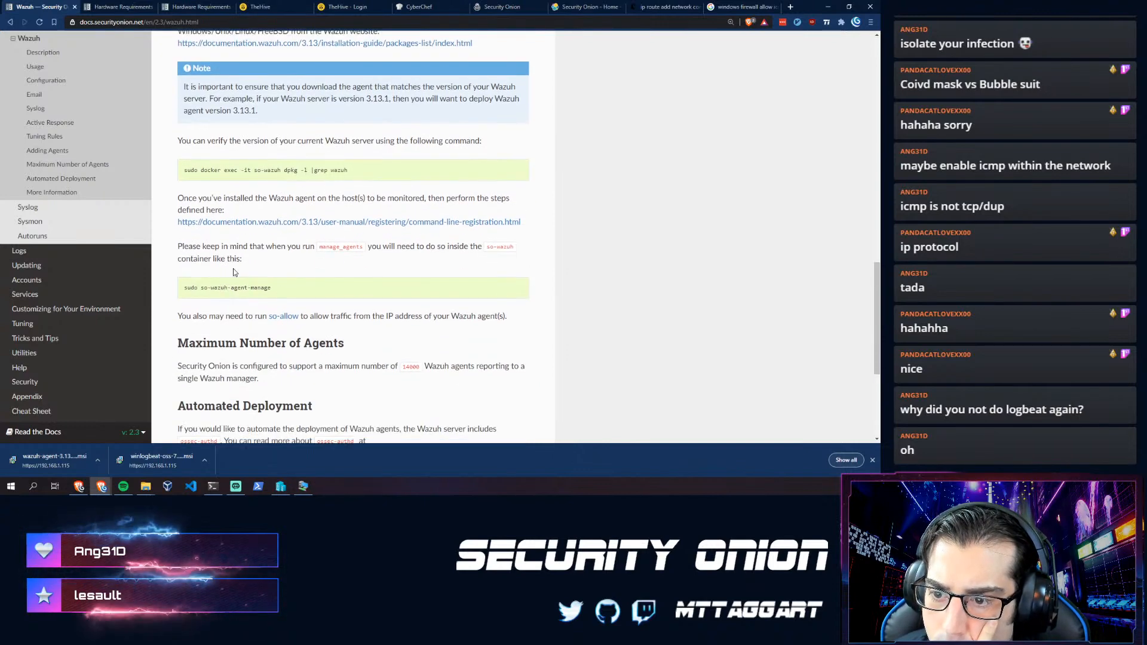
{"action": "scroll", "coordinate": [230, 281], "scroll_direction": "down", "scroll_amount": 1}
{"action": "left_click_drag", "start_coordinate": [271, 242], "coordinate": [177, 244]}
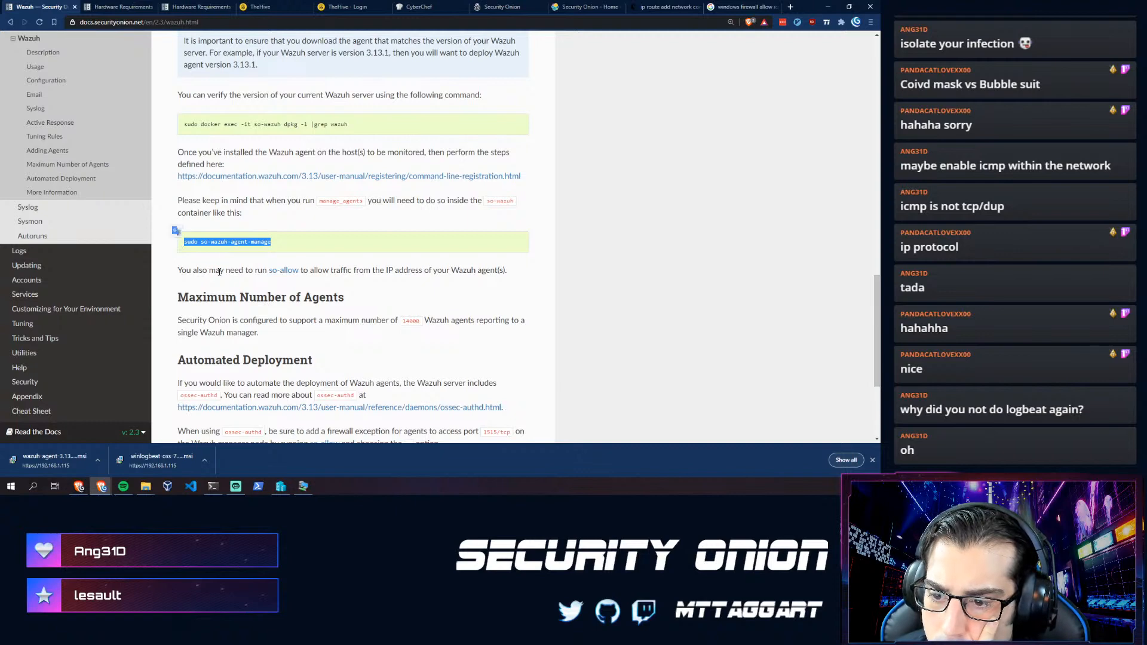
{"action": "scroll", "coordinate": [209, 281], "scroll_direction": "down", "scroll_amount": 3}
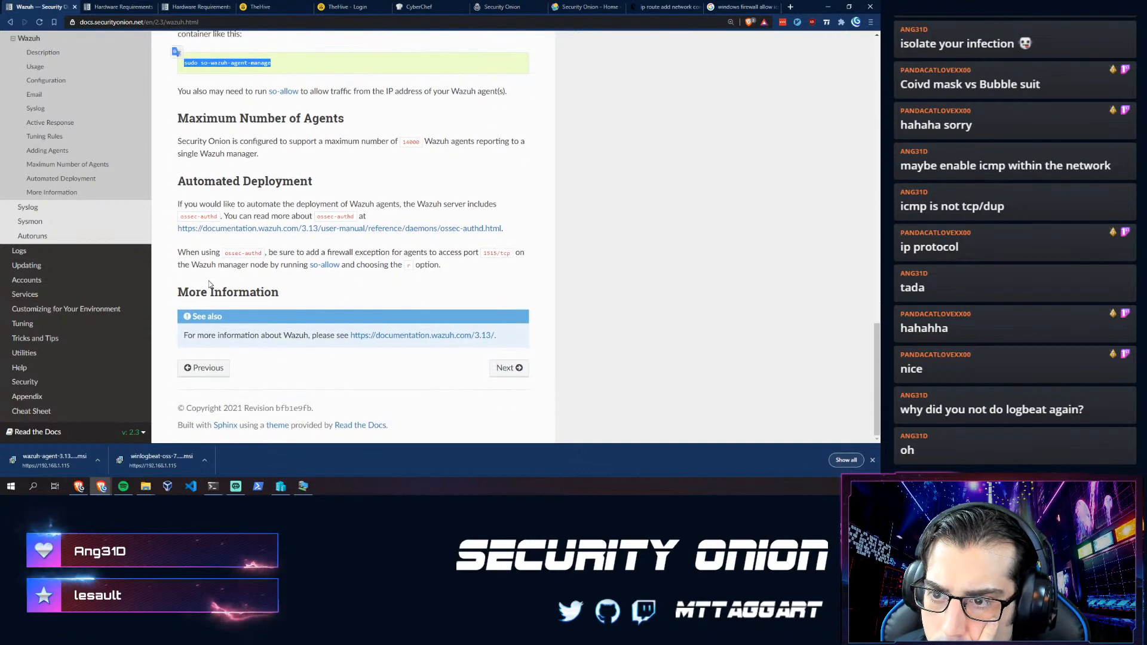
{"action": "scroll", "coordinate": [209, 284], "scroll_direction": "up", "scroll_amount": 1}
{"action": "left_click", "coordinate": [284, 127]}
{"action": "left_click_drag", "start_coordinate": [272, 109], "coordinate": [179, 106]}
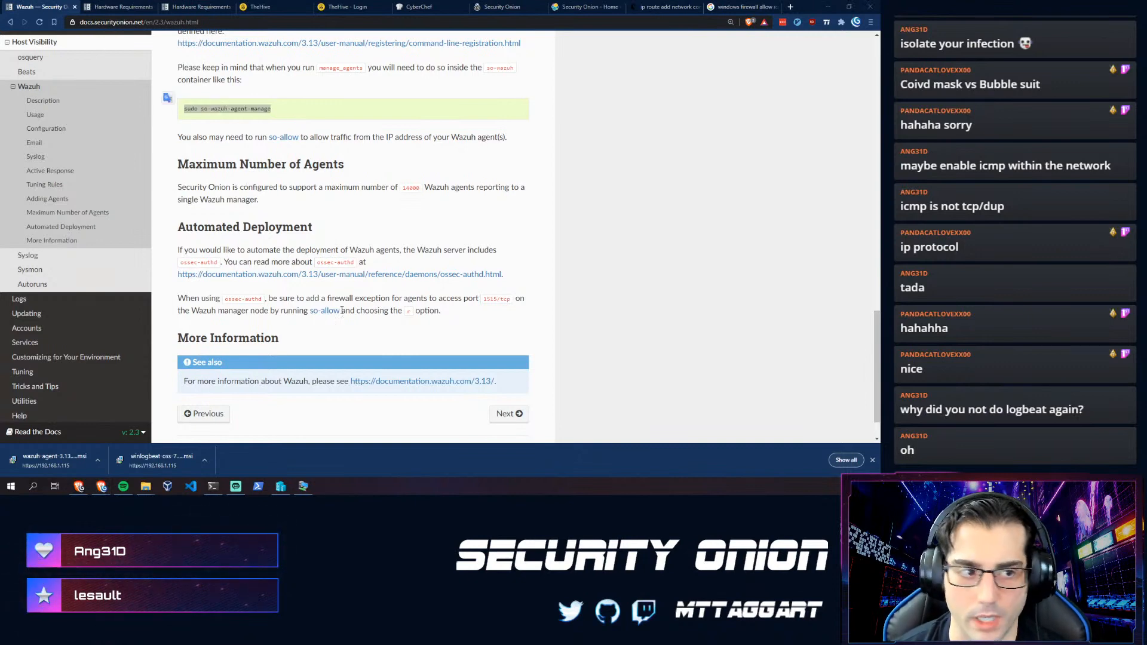
{"action": "key", "text": "alt+Tab"}
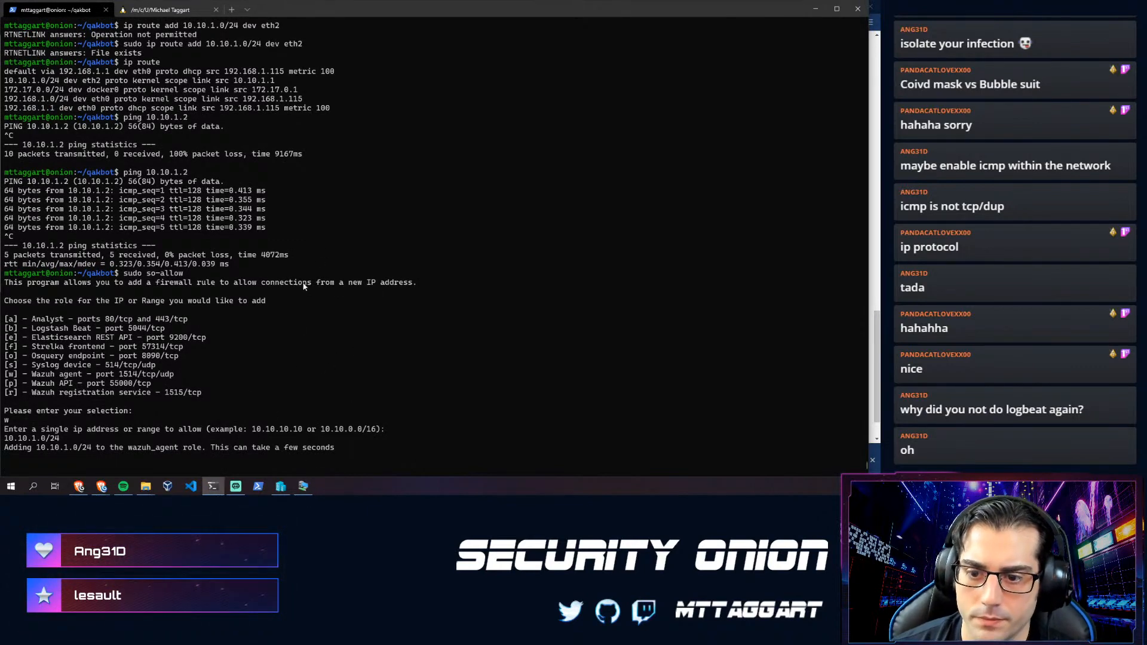
- Search Google for 'wazuh auth key' and read the agent-auth documentation page
{"action": "key", "text": "alt+Tab"}
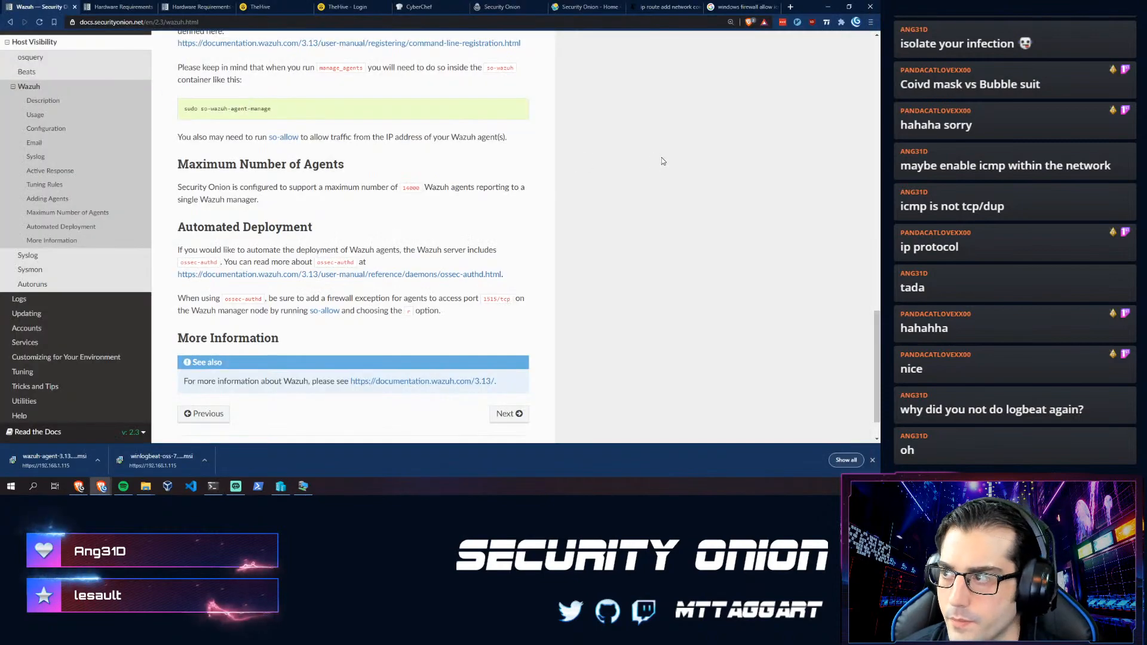
{"action": "key", "text": "ctrl+t"}
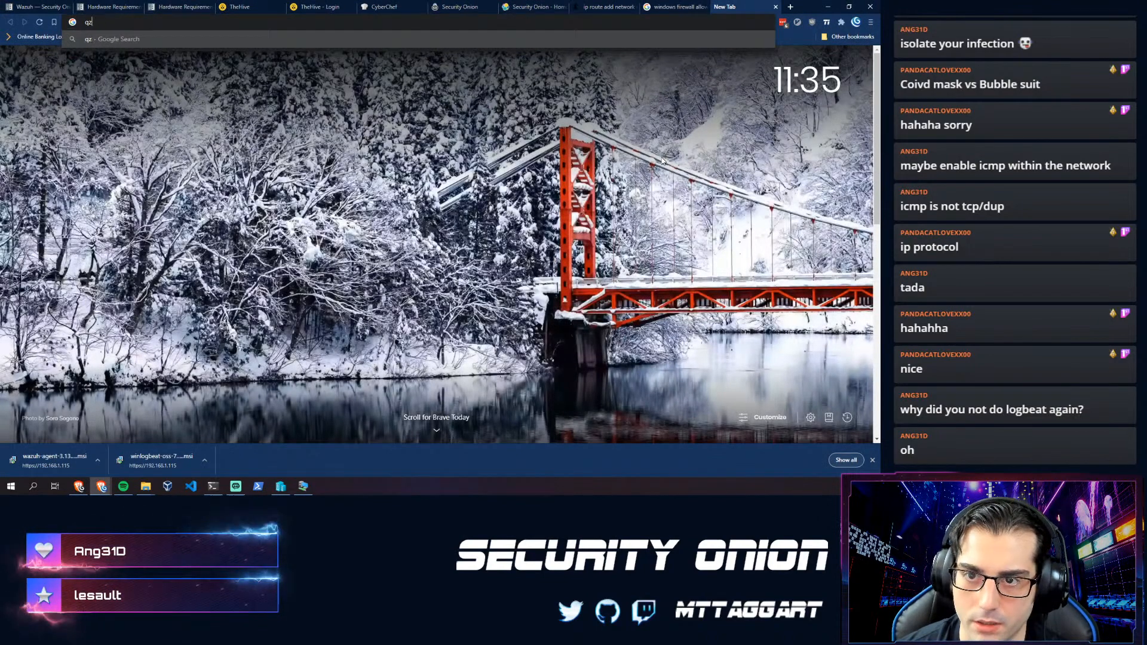
{"action": "type", "text": "q"}
{"action": "type", "text": "a"}
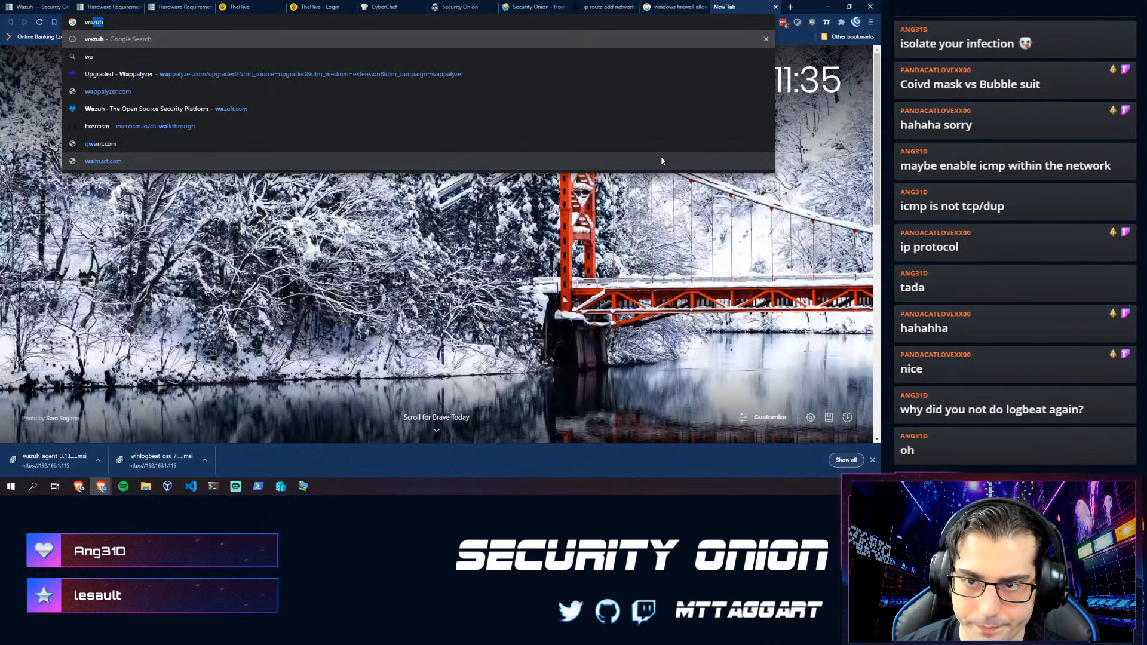
{"action": "type", "text": "zuh auth ke"}
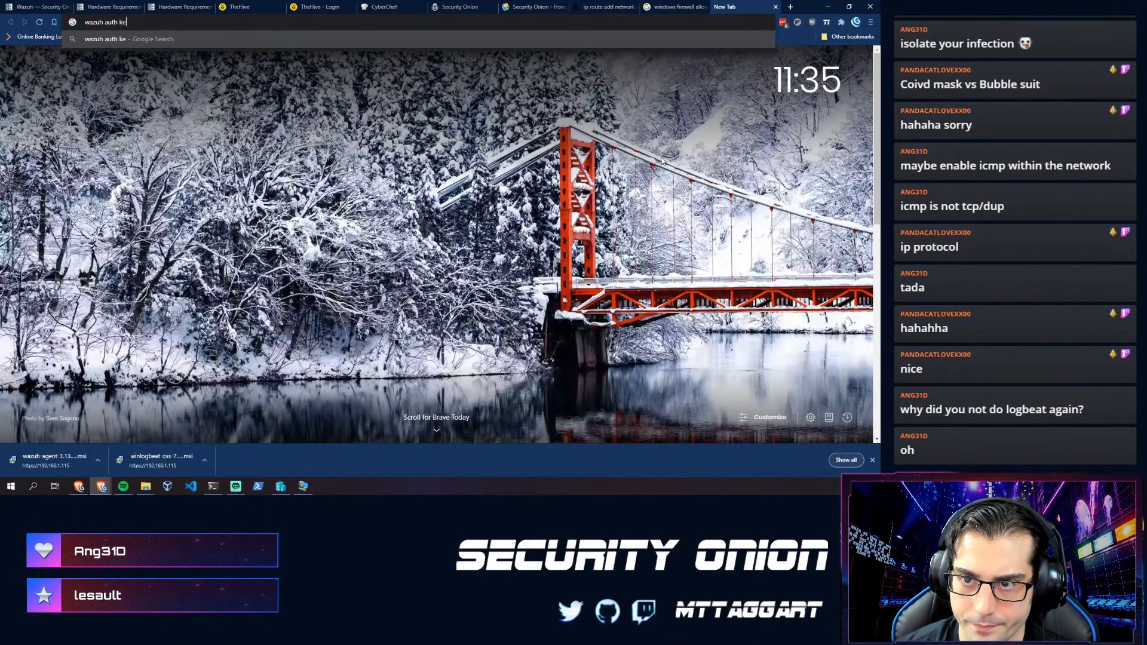
{"action": "type", "text": "y"}
{"action": "key", "text": "Return"}
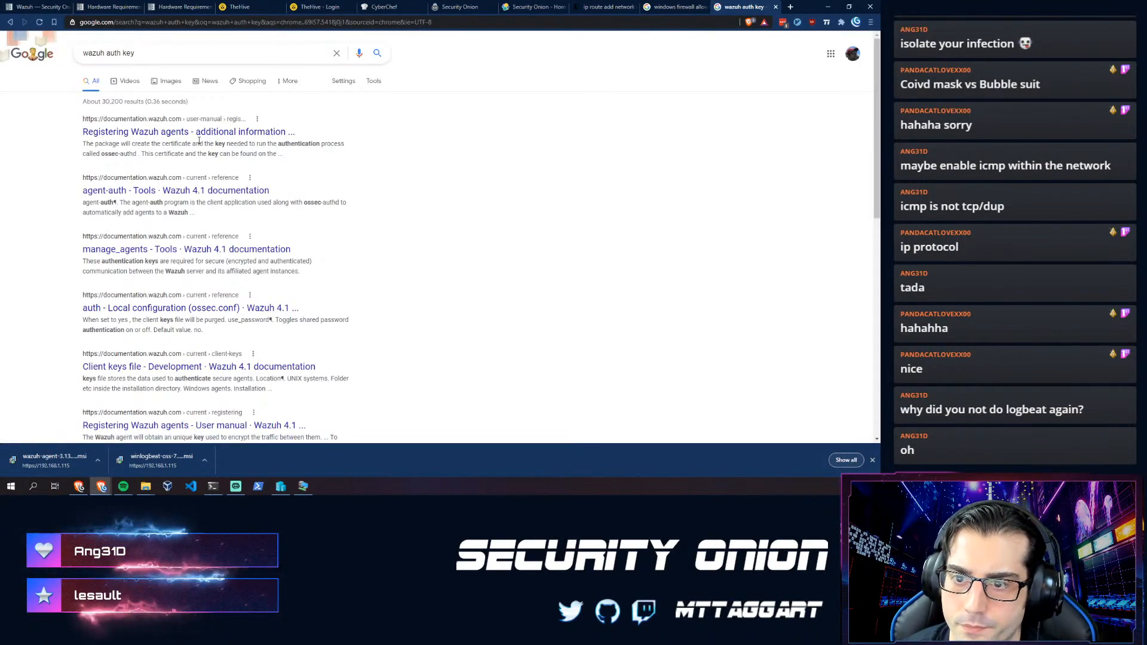
{"action": "left_click", "coordinate": [169, 192]}
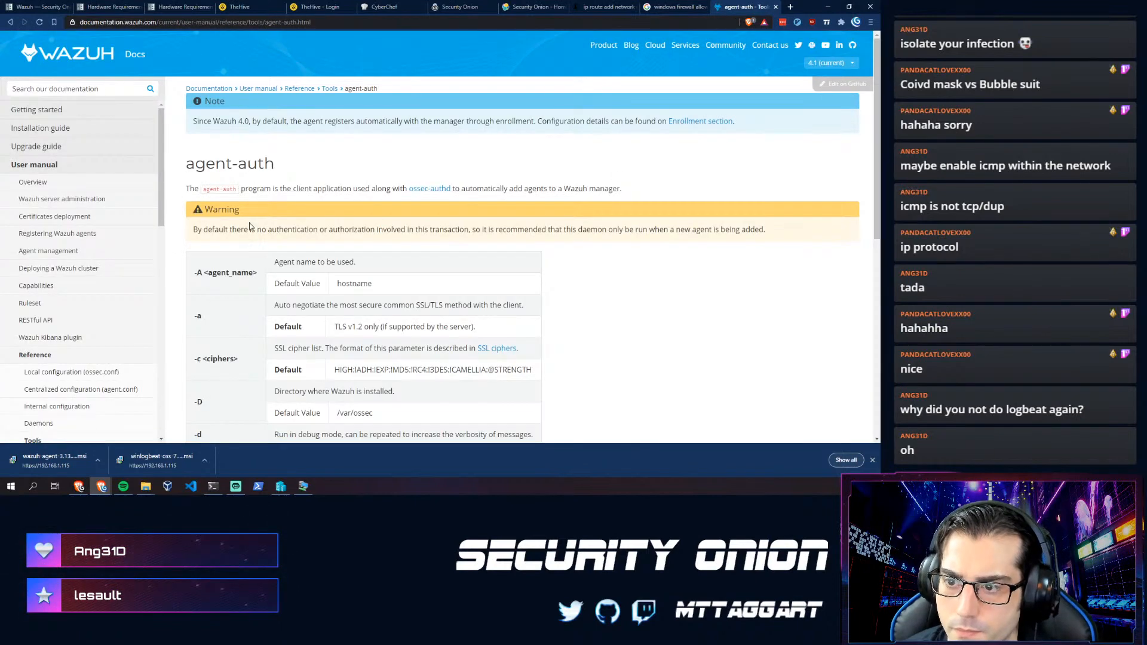
{"action": "scroll", "coordinate": [249, 221], "scroll_direction": "down", "scroll_amount": 2}
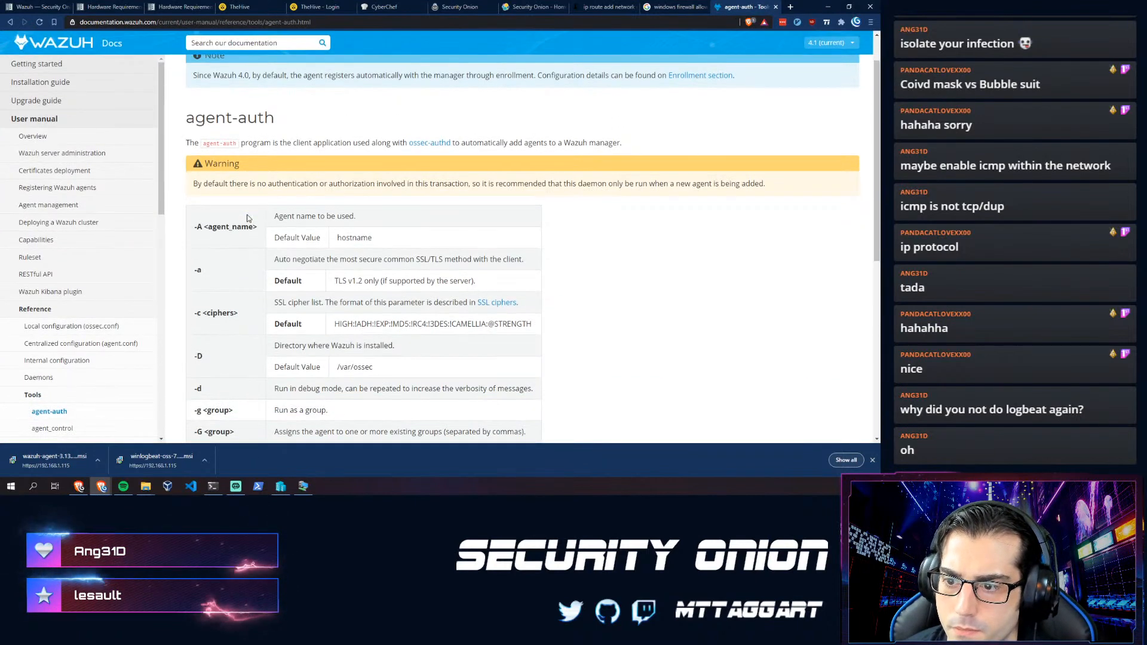
{"action": "scroll", "coordinate": [247, 217], "scroll_direction": "down", "scroll_amount": 6}
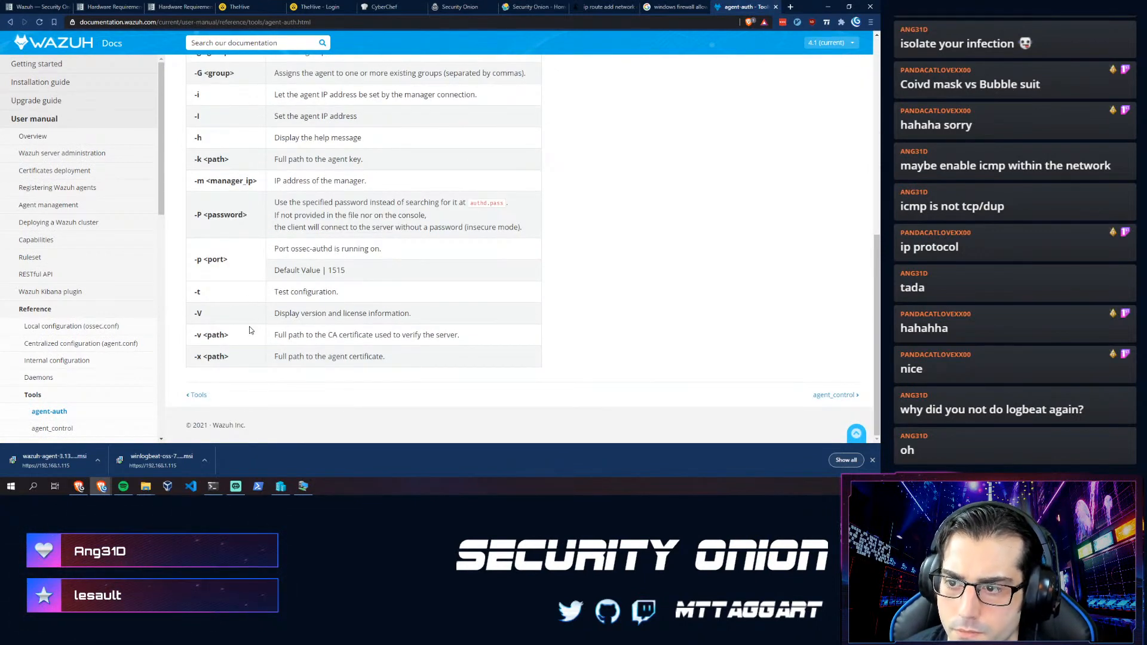
{"action": "scroll", "coordinate": [239, 328], "scroll_direction": "up", "scroll_amount": 4}
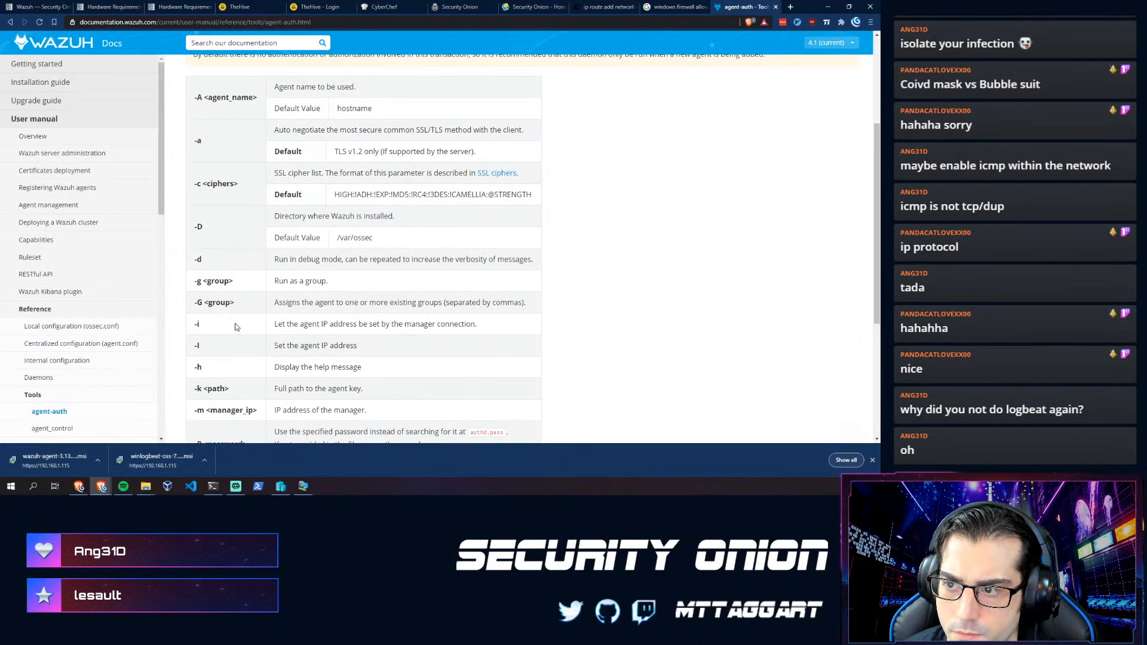
{"action": "scroll", "coordinate": [237, 326], "scroll_direction": "up", "scroll_amount": 2}
- Check the VM and so-allow progress, revisit the Security Onion Wazuh docs, then return to the terminal
{"action": "left_click", "coordinate": [303, 487]}
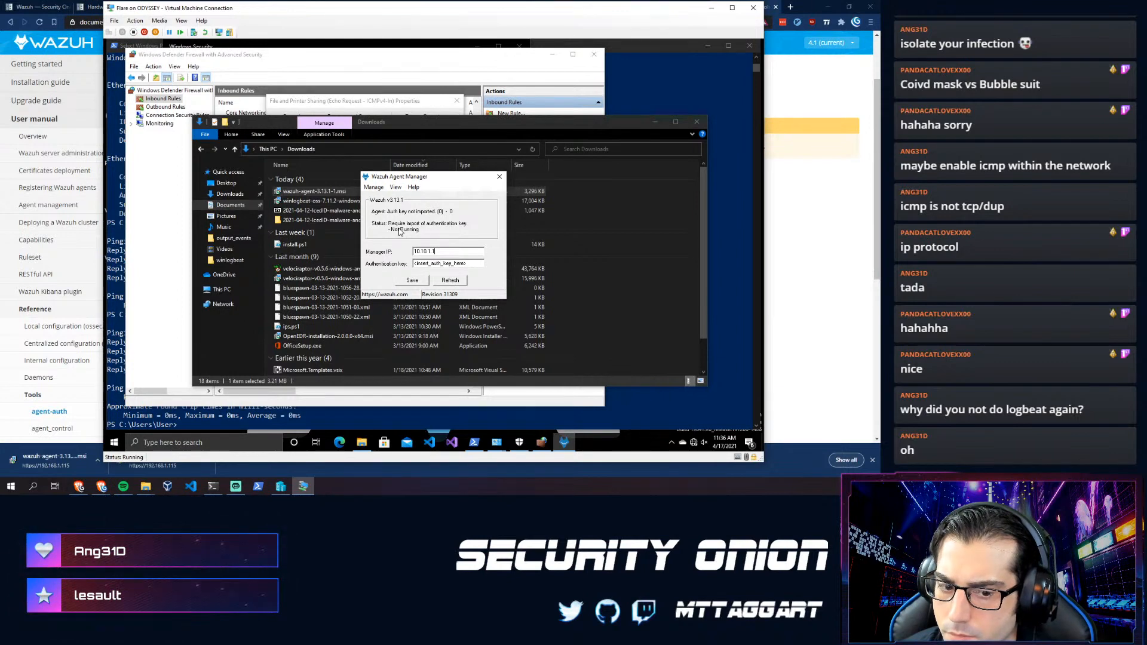
{"action": "left_click", "coordinate": [218, 484]}
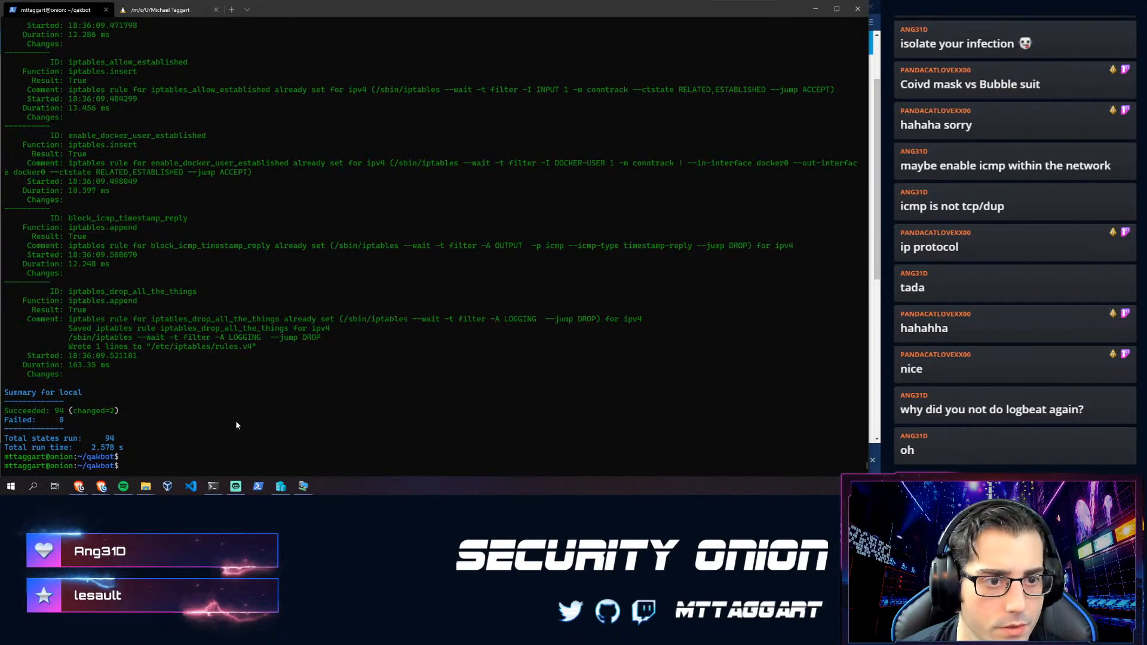
{"action": "key", "text": "alt+Tab"}
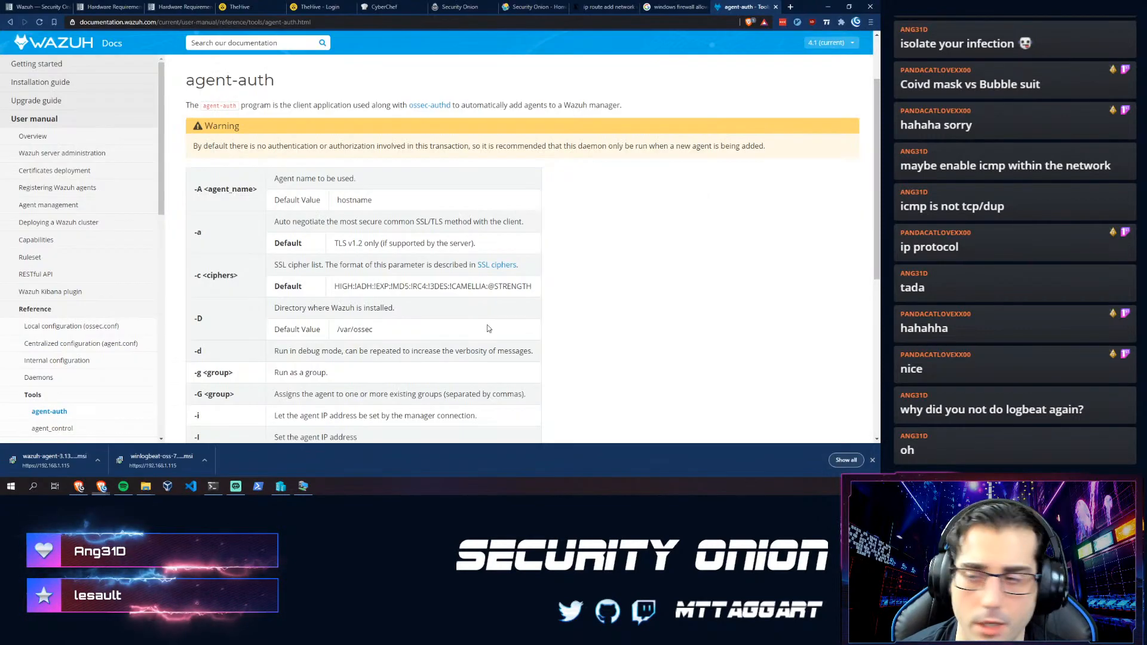
{"action": "left_click", "coordinate": [30, 7]}
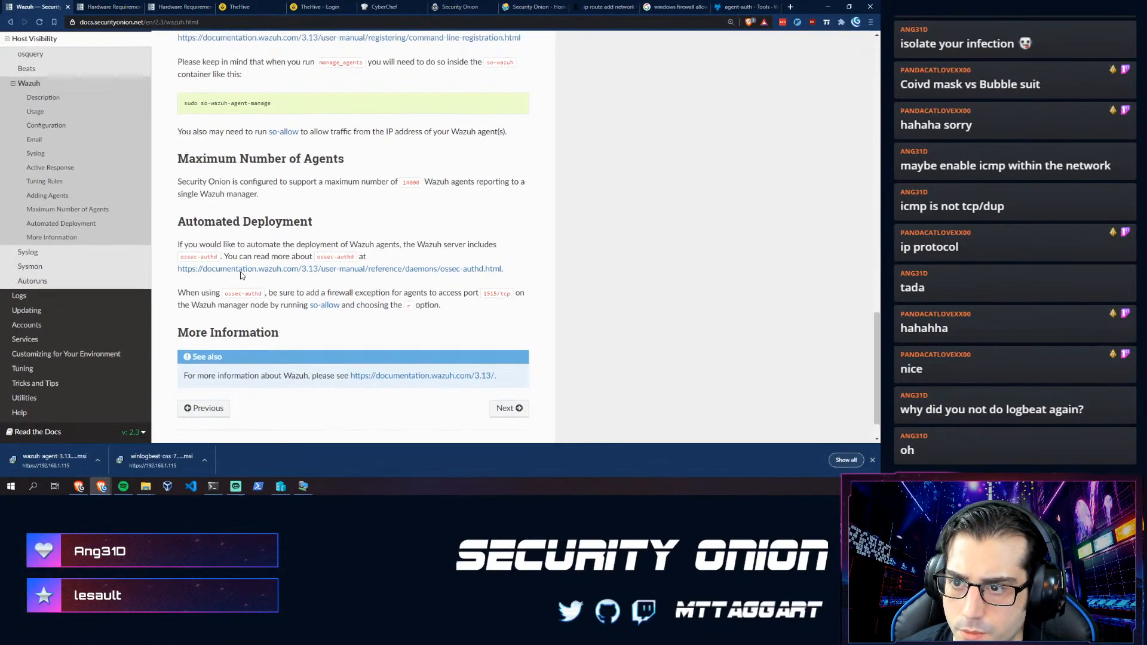
{"action": "scroll", "coordinate": [281, 143], "scroll_direction": "up", "scroll_amount": 2}
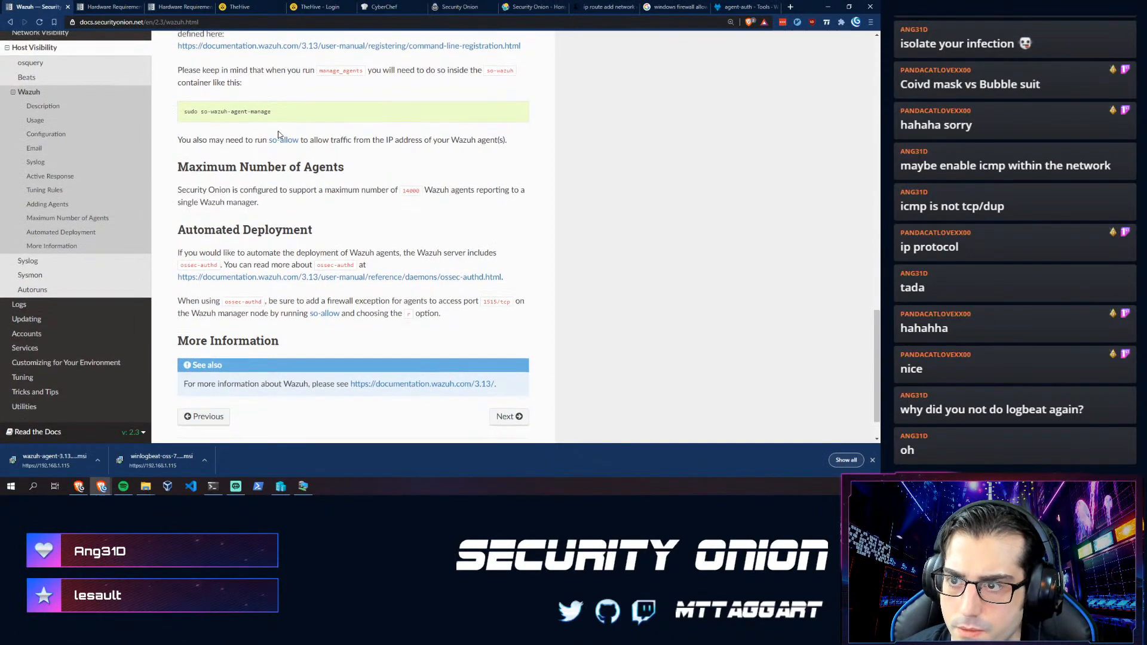
{"action": "scroll", "coordinate": [253, 184], "scroll_direction": "down", "scroll_amount": 1}
{"action": "scroll", "coordinate": [251, 209], "scroll_direction": "up", "scroll_amount": 1}
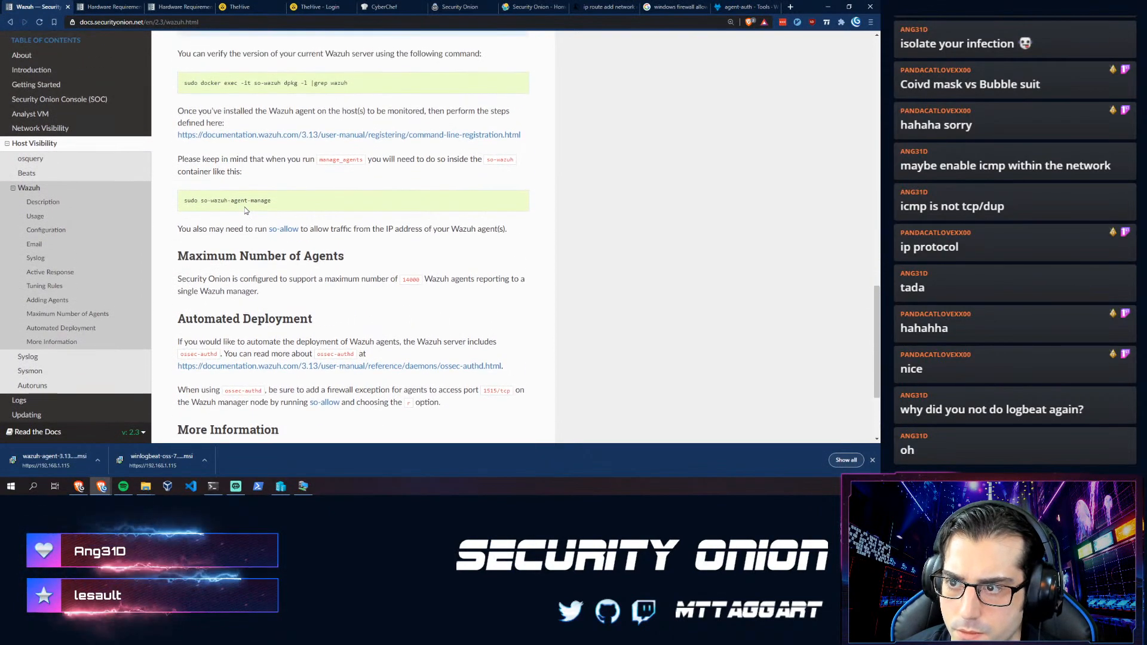
{"action": "key", "text": "alt+Tab"}
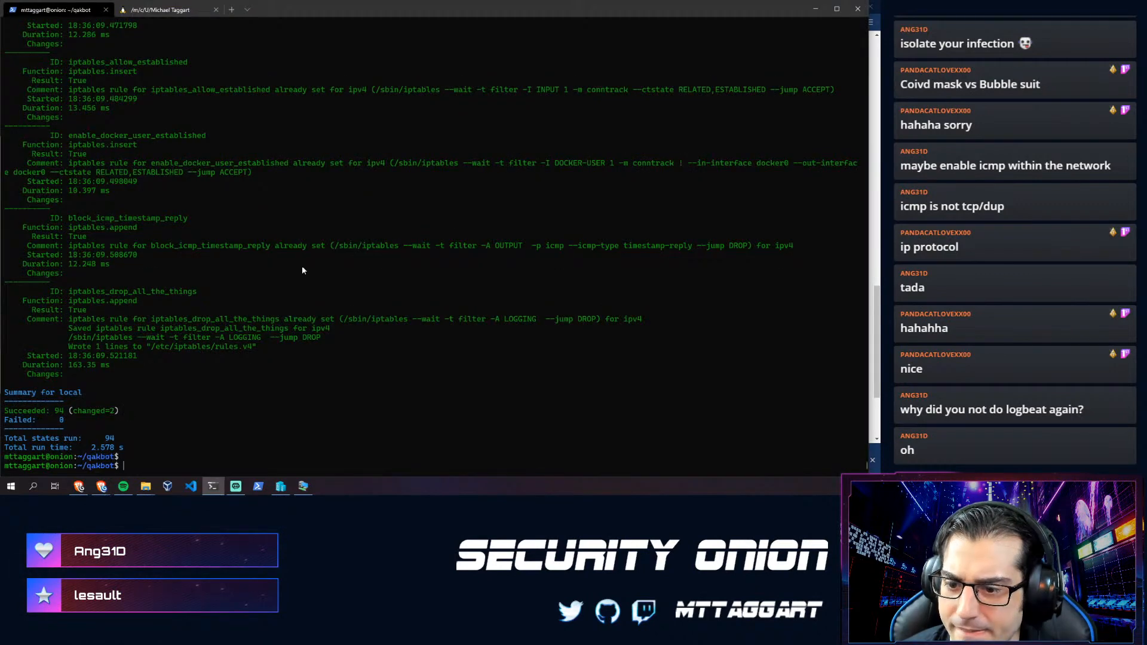
- Run so-wazuh-agent-manage and add agent 'flare' with IP 10.10.1.2
{"action": "key", "text": "Up"}
{"action": "key", "text": "Up"}
{"action": "key", "text": "Return"}
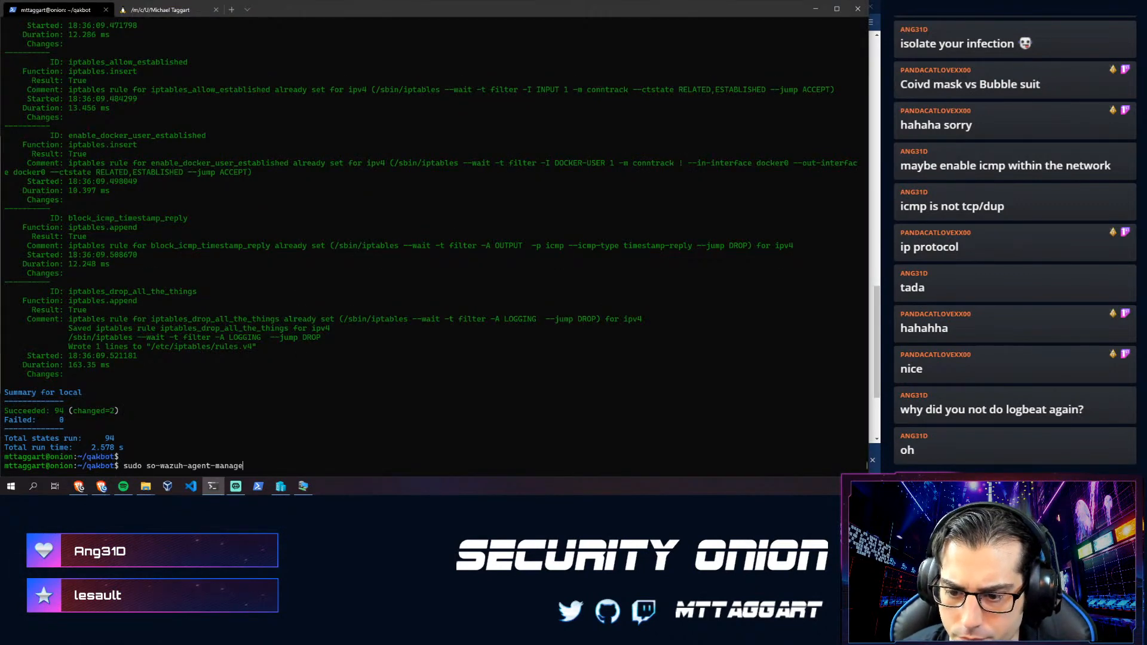
{"action": "type", "text": "A,E,L,R or Q: A"}
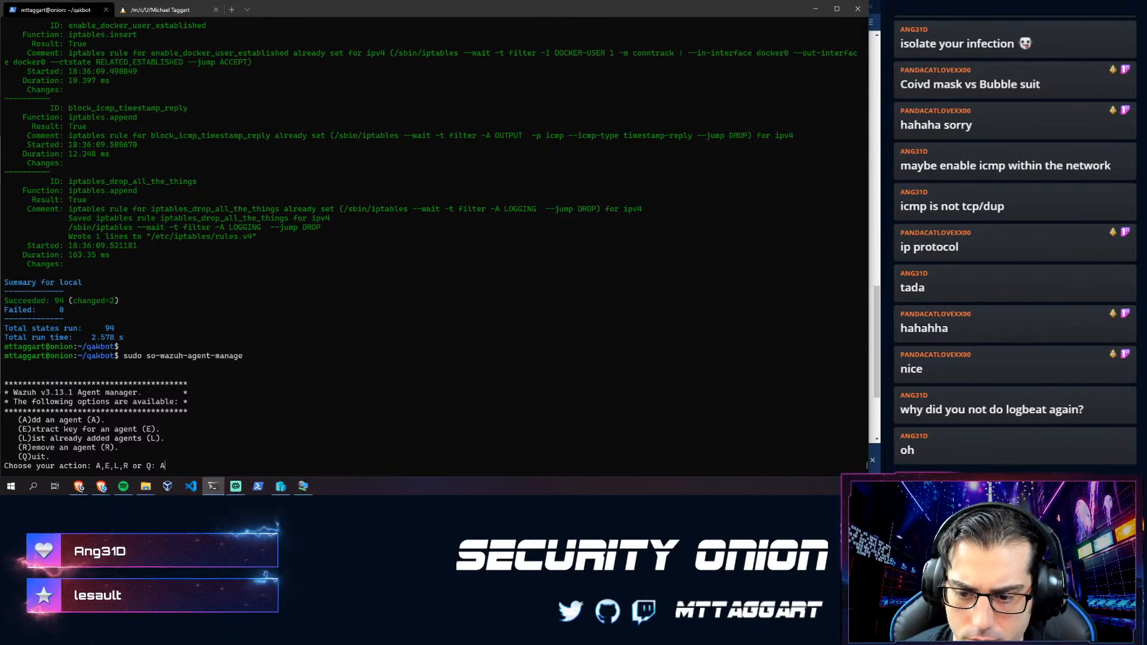
{"action": "key", "text": "Return"}
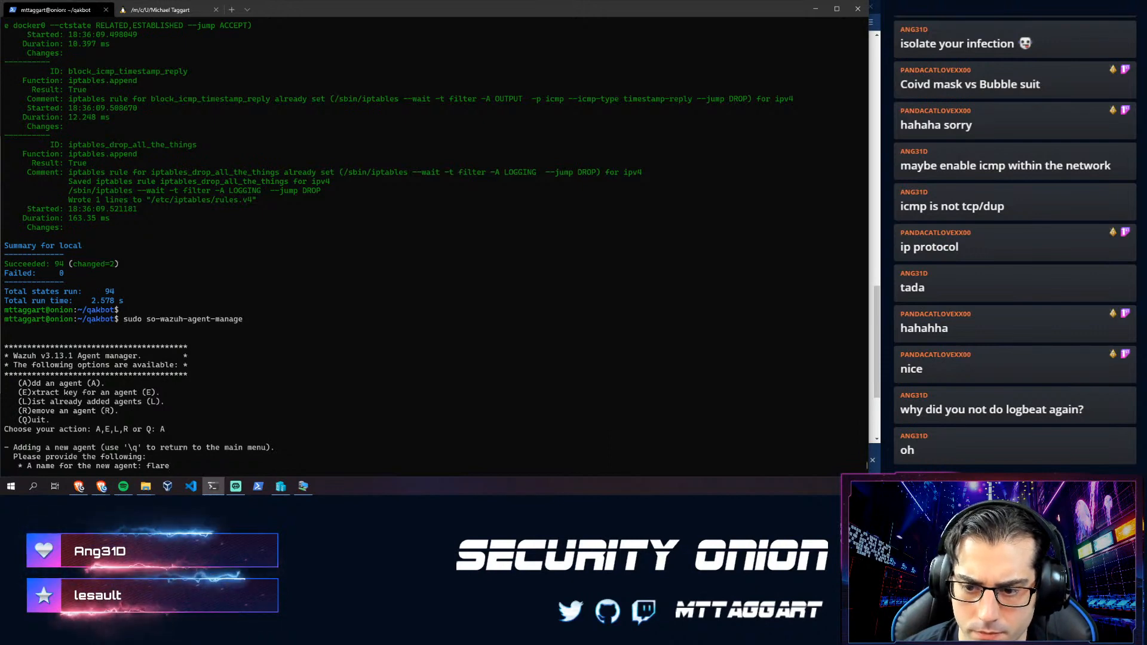
{"action": "key", "text": "Return"}
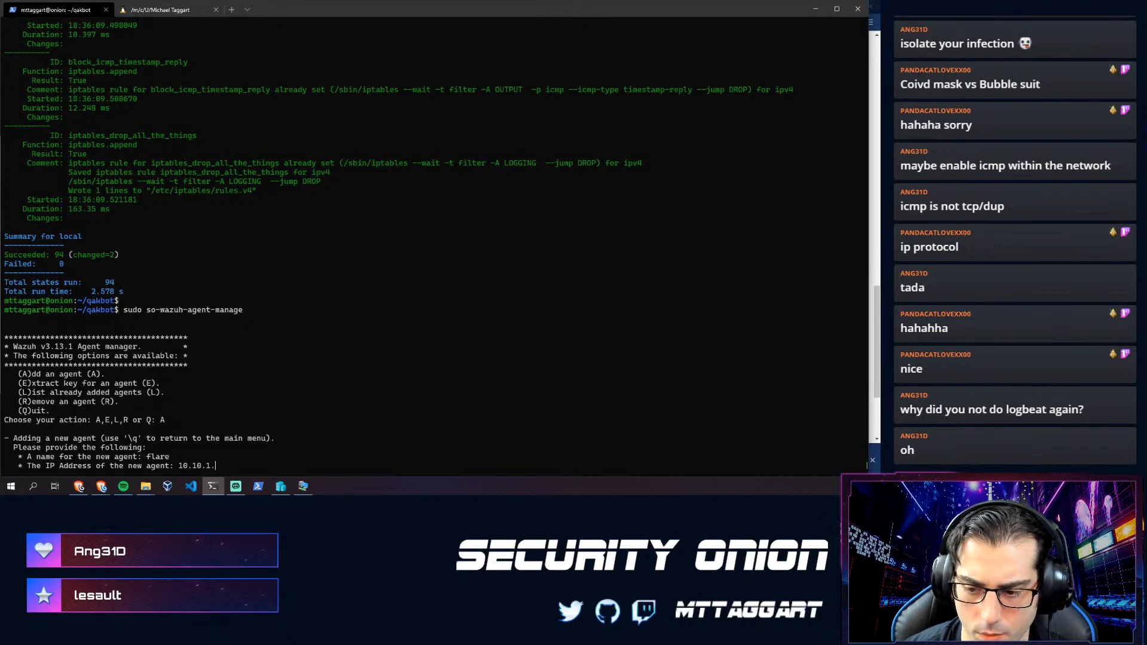
{"action": "type", "text": "10.10.1.2"}
{"action": "key", "text": "Return"}
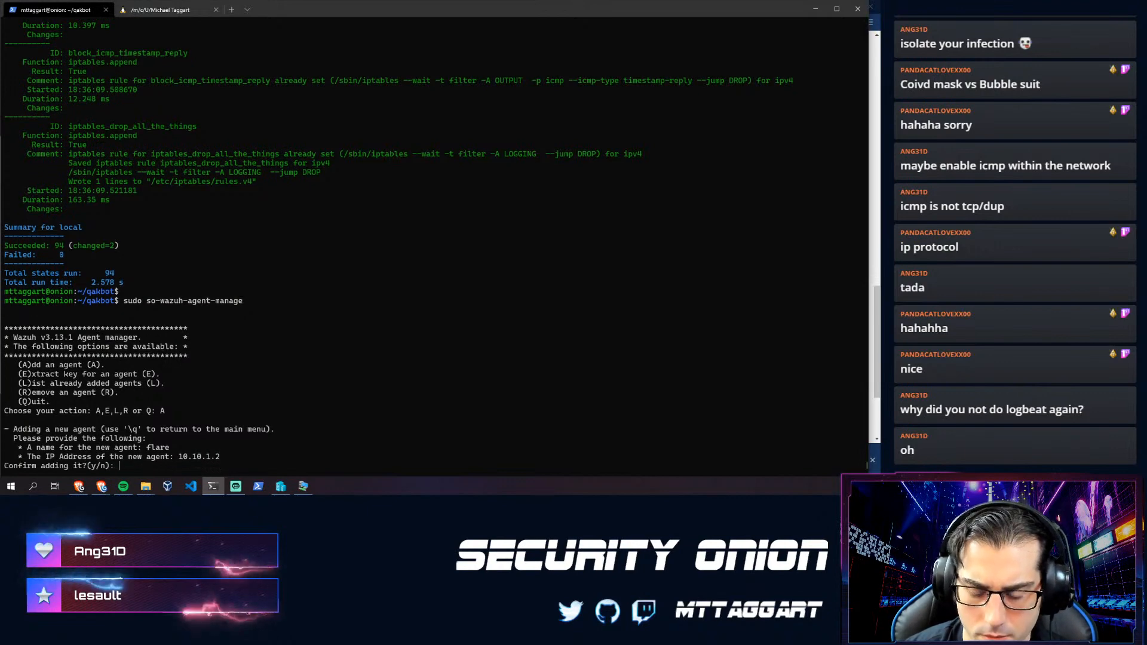
{"action": "type", "text": "y"}
{"action": "key", "text": "Return"}
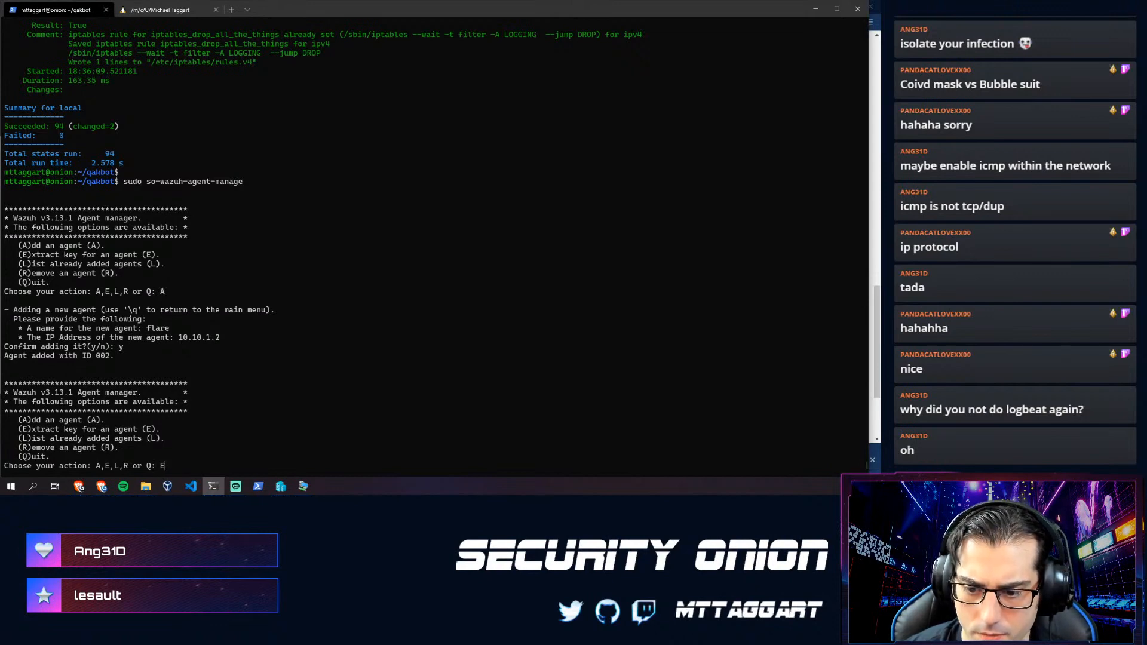
- Extract the authentication key for agent 002 and copy it
{"action": "type", "text": "E"}
{"action": "key", "text": "Return"}
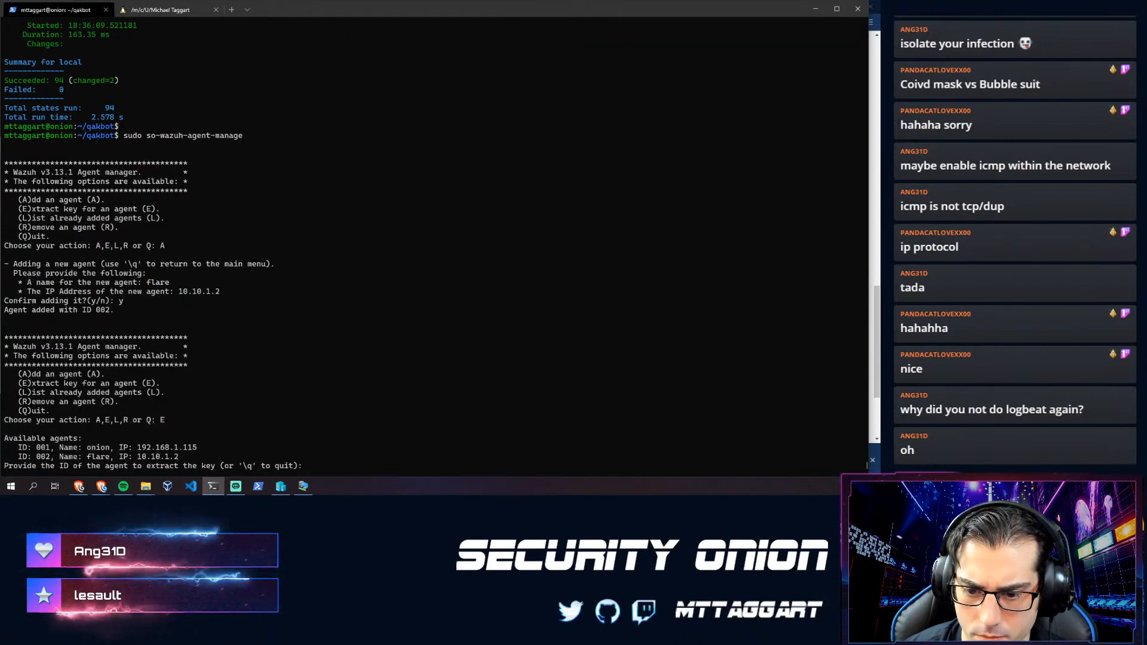
{"action": "type", "text": "002"}
{"action": "key", "text": "Return"}
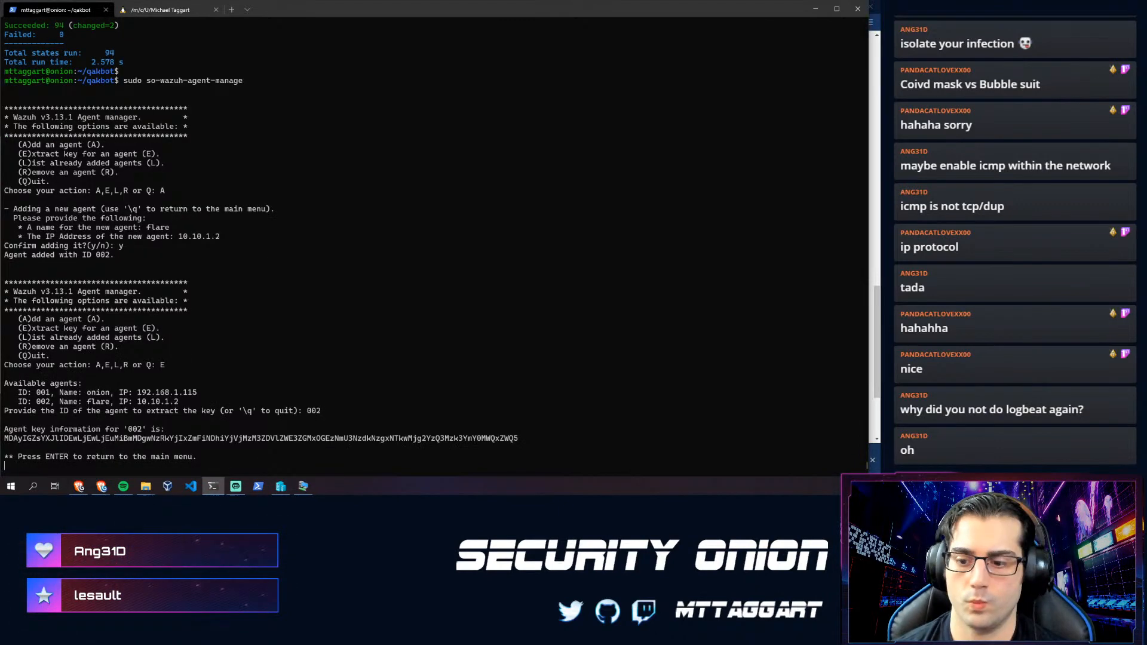
{"action": "double_click", "coordinate": [449, 438]}
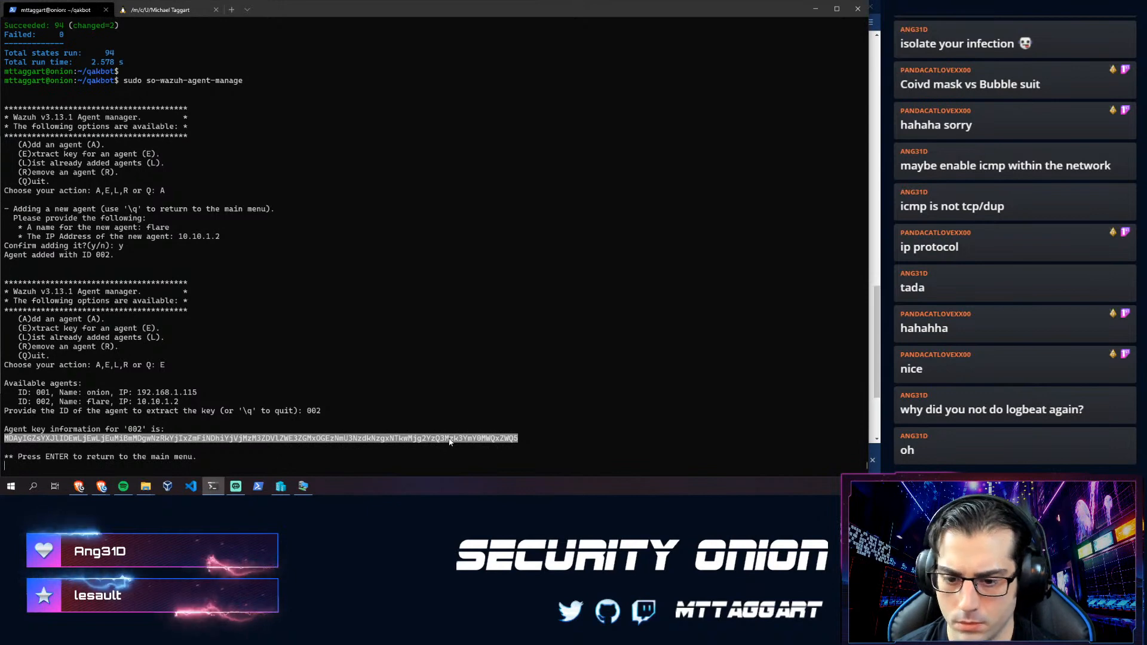
{"action": "key", "text": "ctrl+c"}
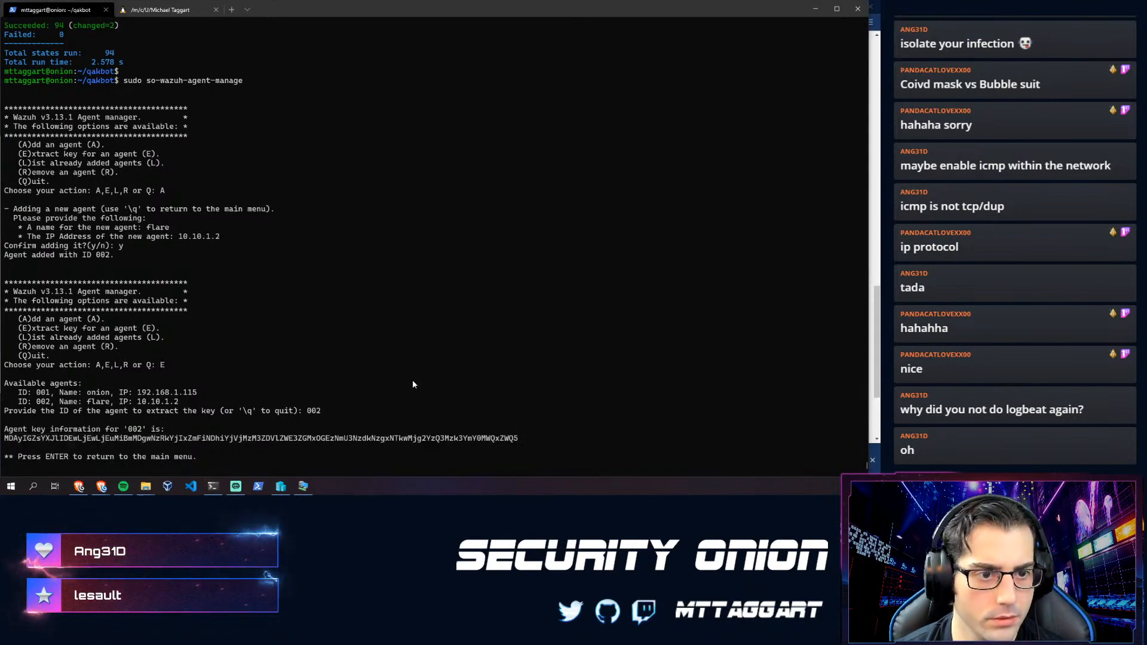
{"action": "key", "text": "alt+Tab"}
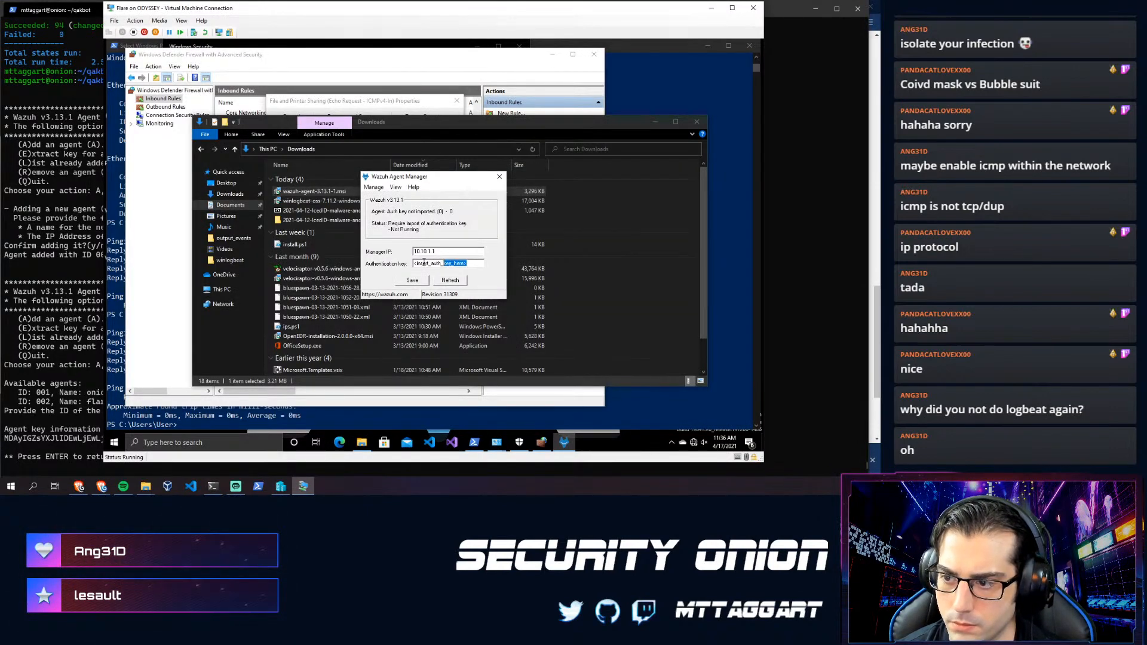
- Save manager IP 10.10.1.1 and flare's pasted key in the Wazuh Agent Manager, then return to the Wazuh docs
{"action": "left_click", "coordinate": [418, 280]}
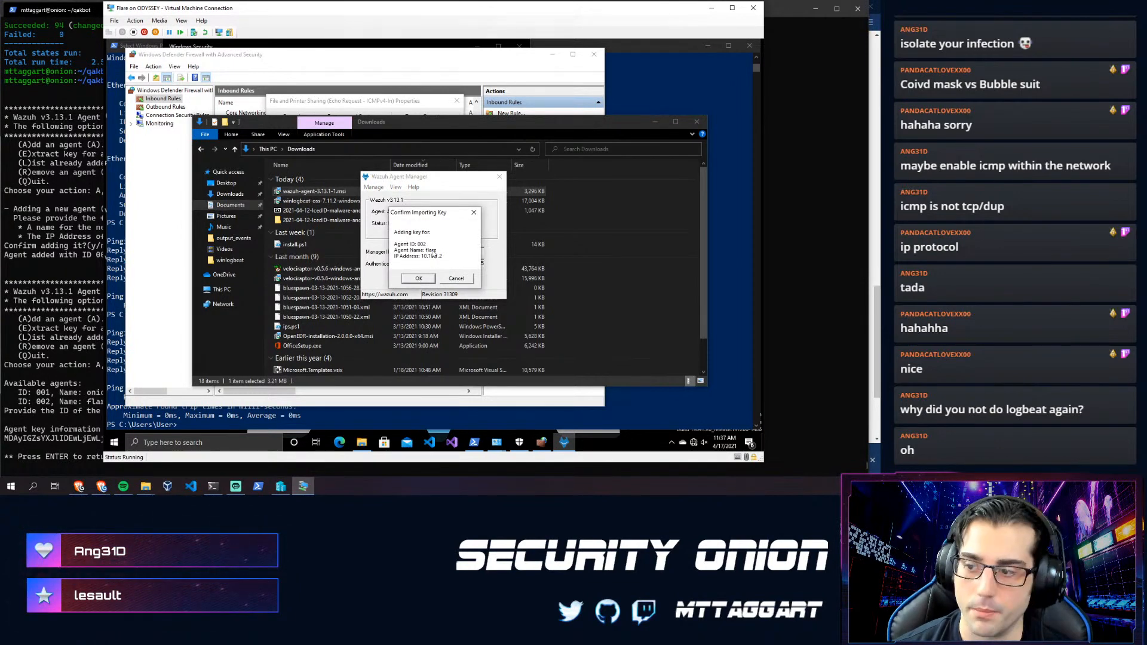
{"action": "left_click", "coordinate": [419, 279]}
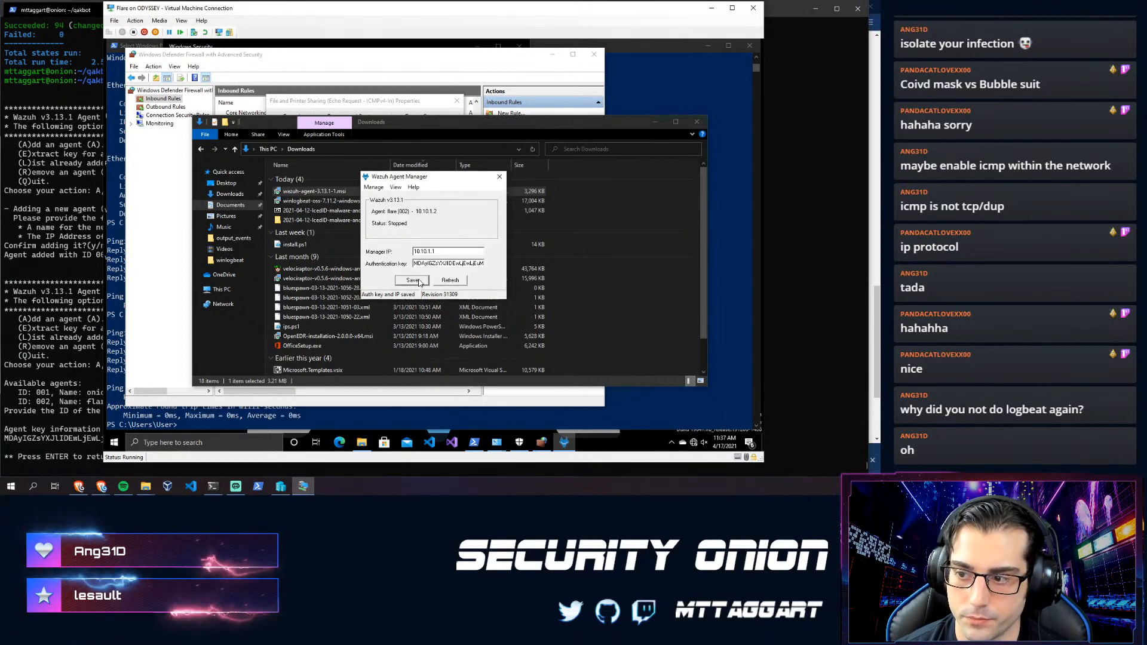
{"action": "left_click", "coordinate": [499, 178]}
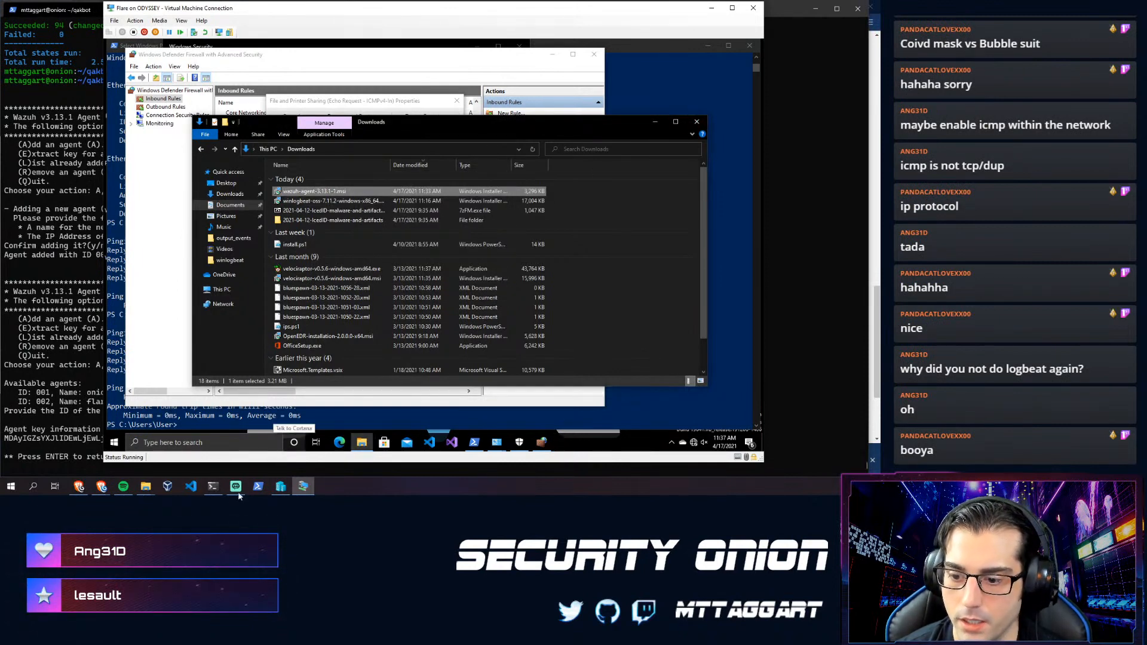
{"action": "mouse_move", "coordinate": [103, 491]}
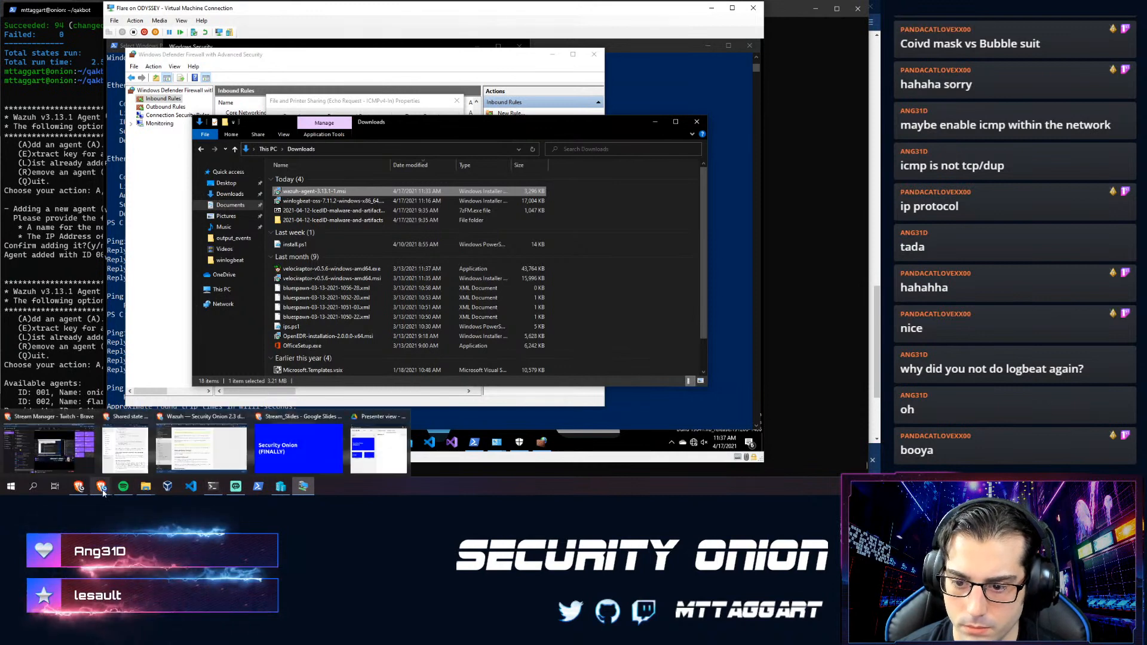
{"action": "left_click", "coordinate": [176, 457]}
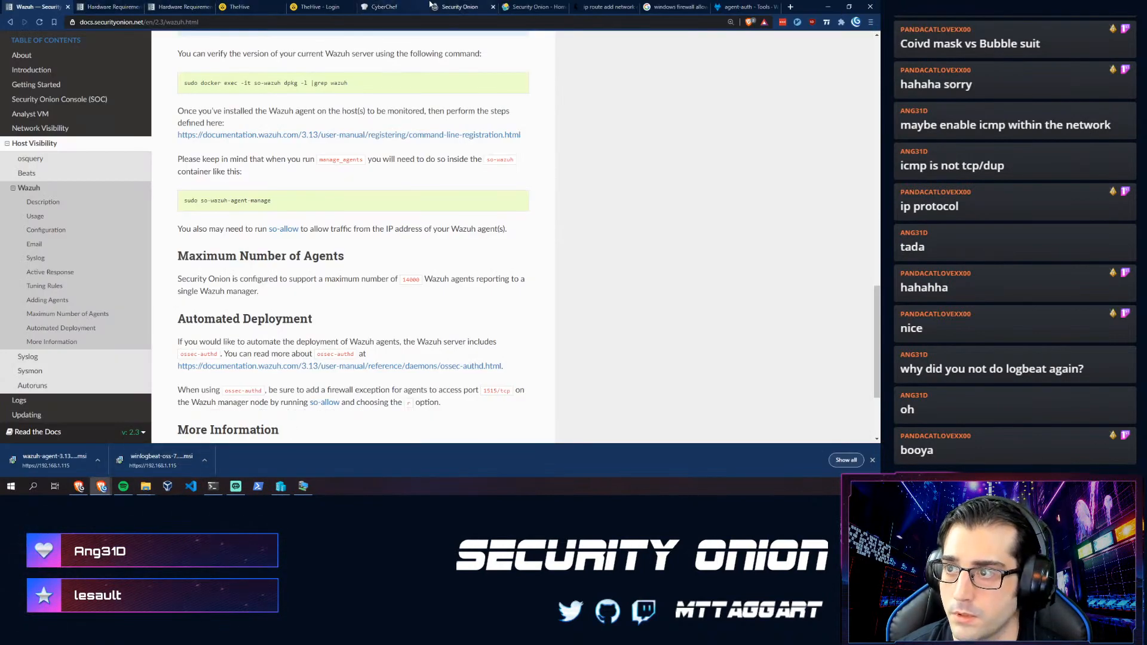
- Visit Kibana's Dashboards list, Overview and Canvas pages, then reopen Security Onion - Home
{"action": "left_click", "coordinate": [510, 5]}
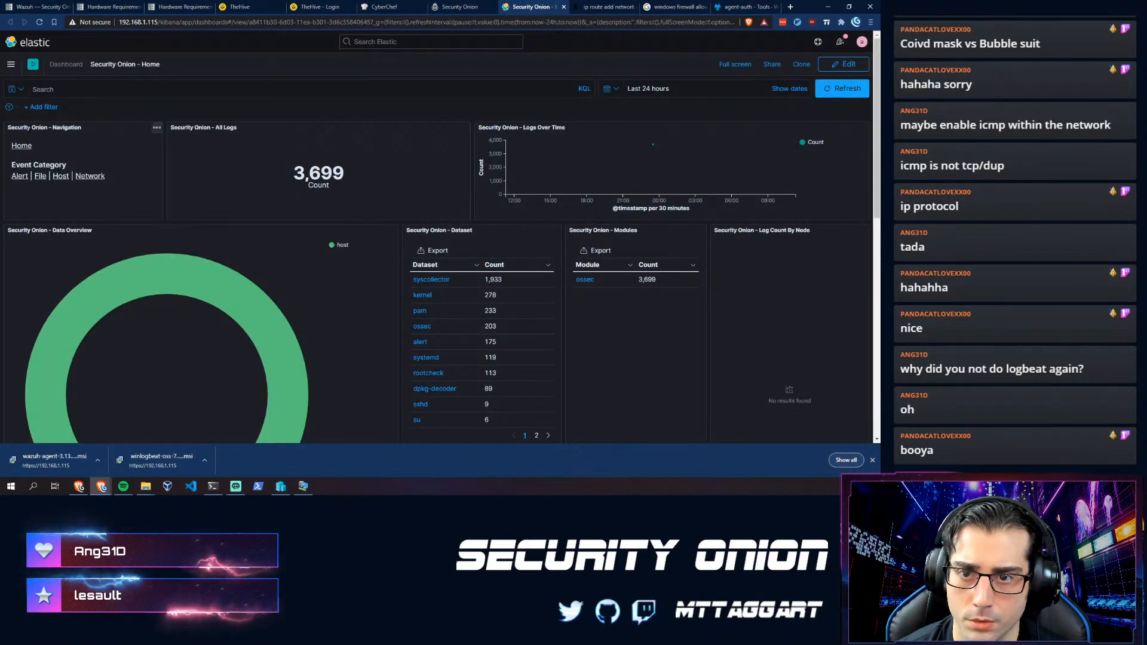
{"action": "left_click", "coordinate": [65, 64]}
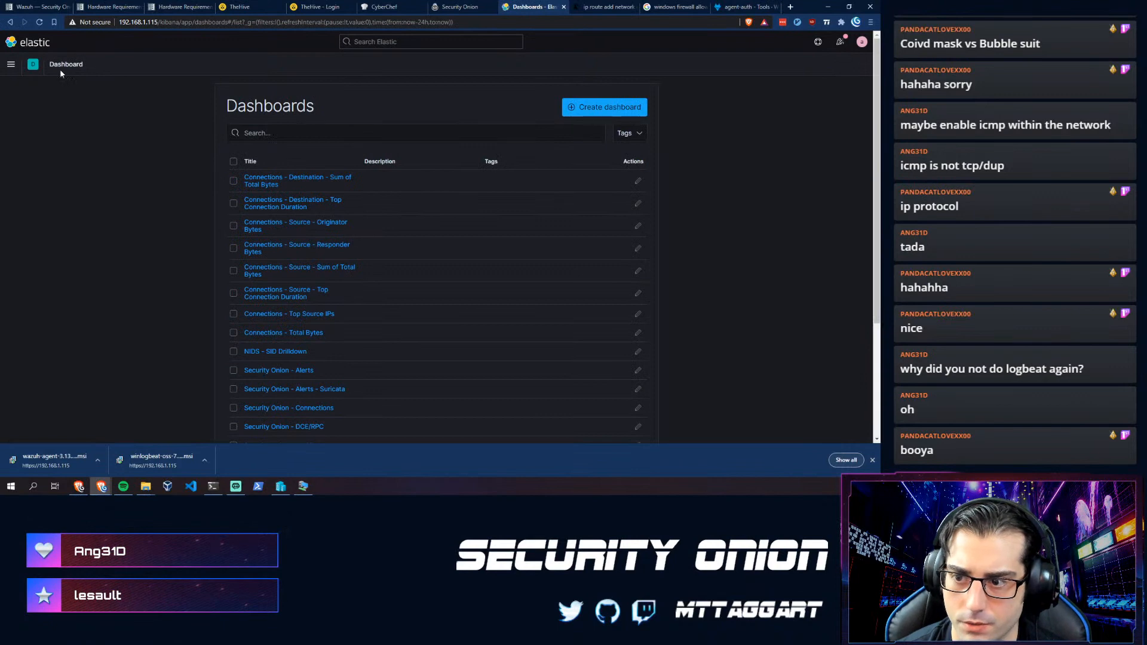
{"action": "left_click", "coordinate": [12, 65]}
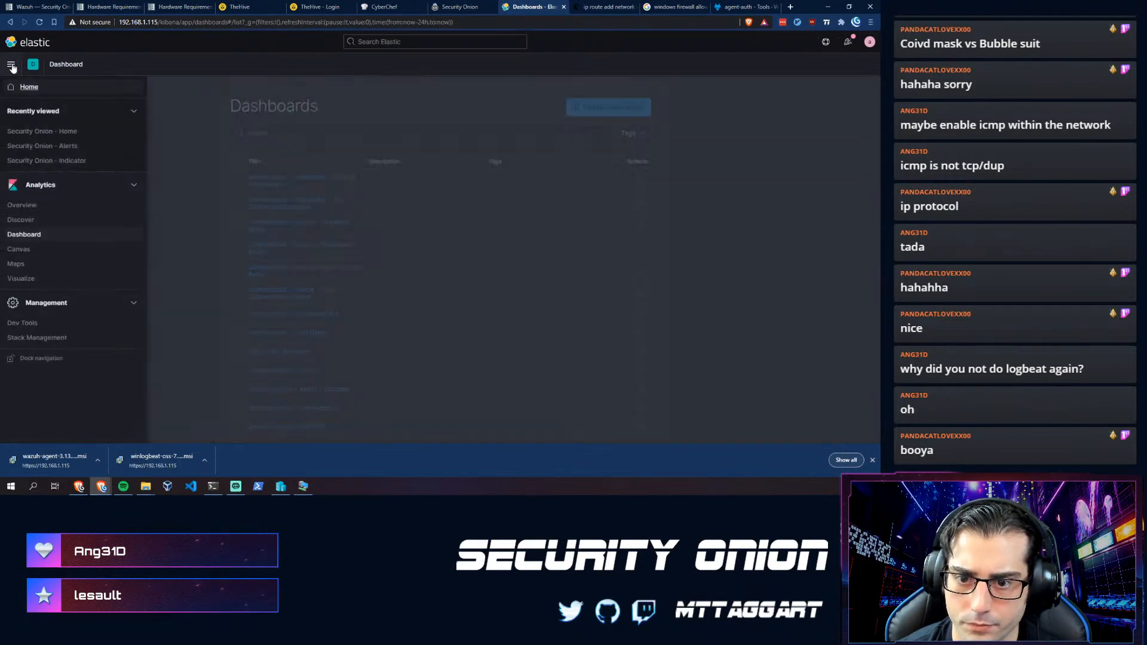
{"action": "left_click", "coordinate": [22, 205]}
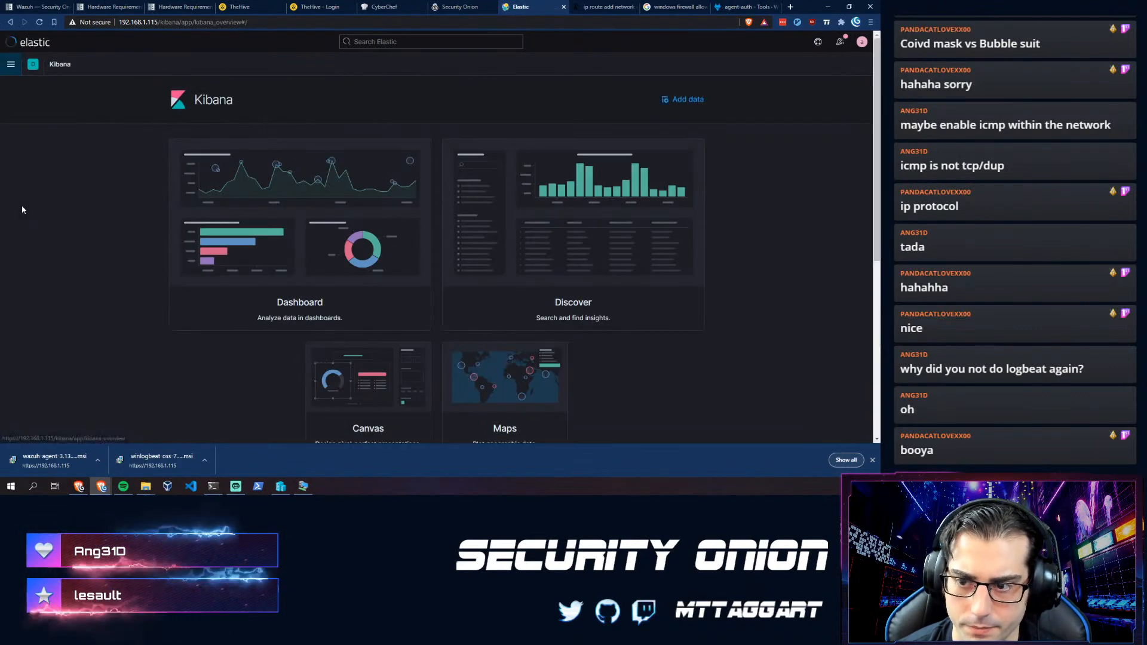
{"action": "left_click", "coordinate": [12, 65]}
{"action": "left_click", "coordinate": [363, 42]}
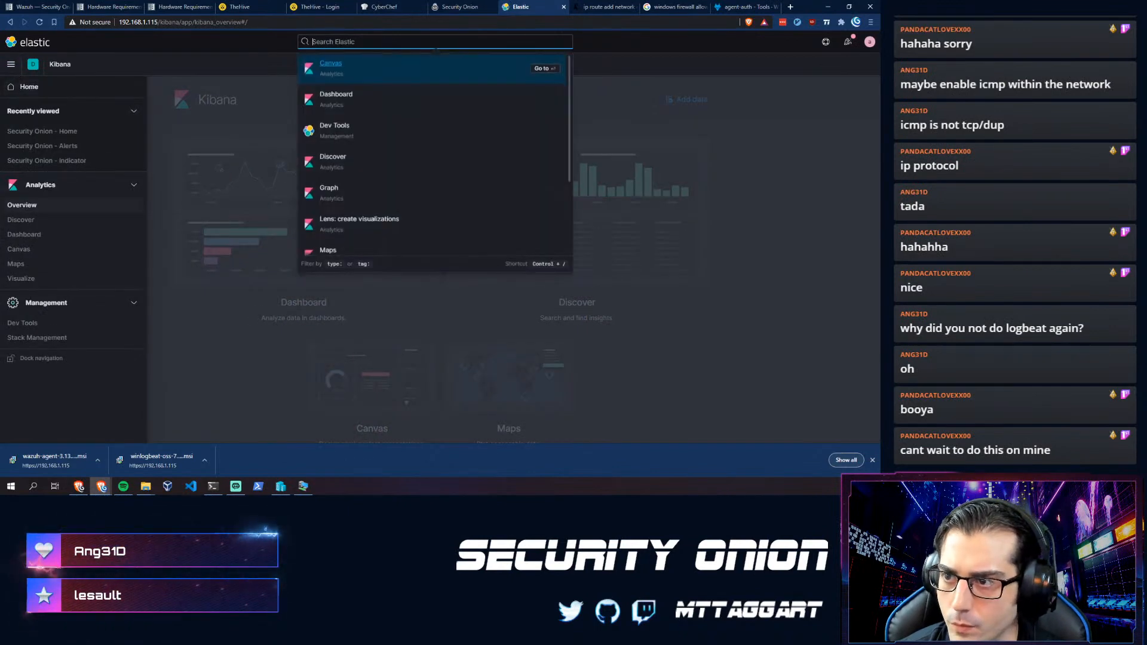
{"action": "left_click", "coordinate": [332, 70]}
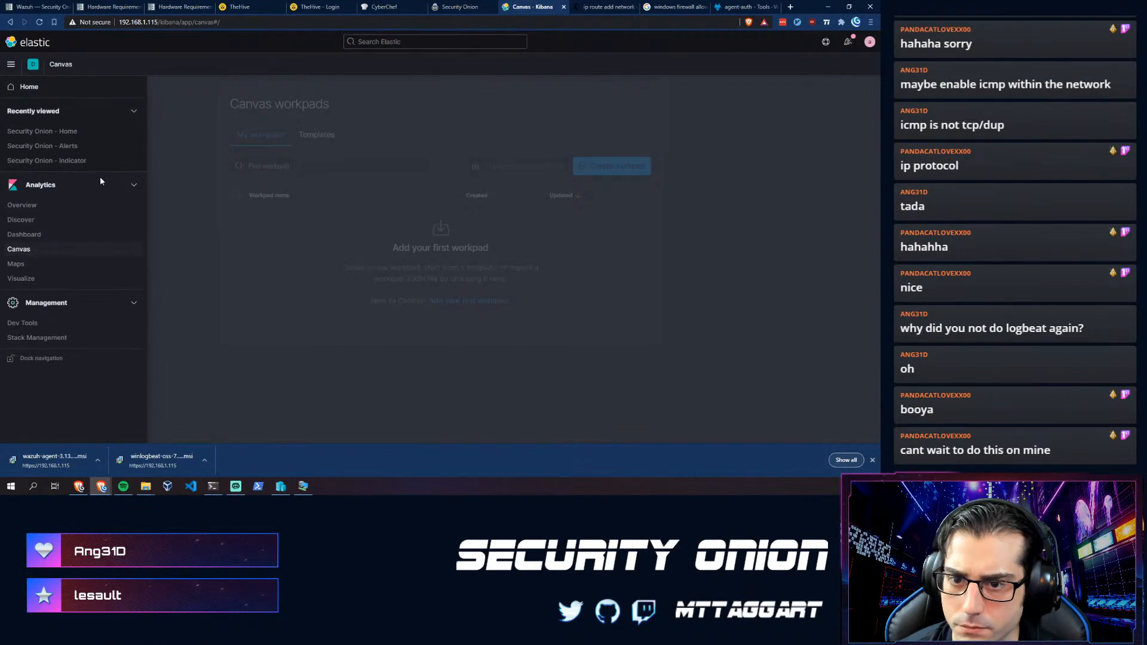
{"action": "left_click", "coordinate": [37, 131]}
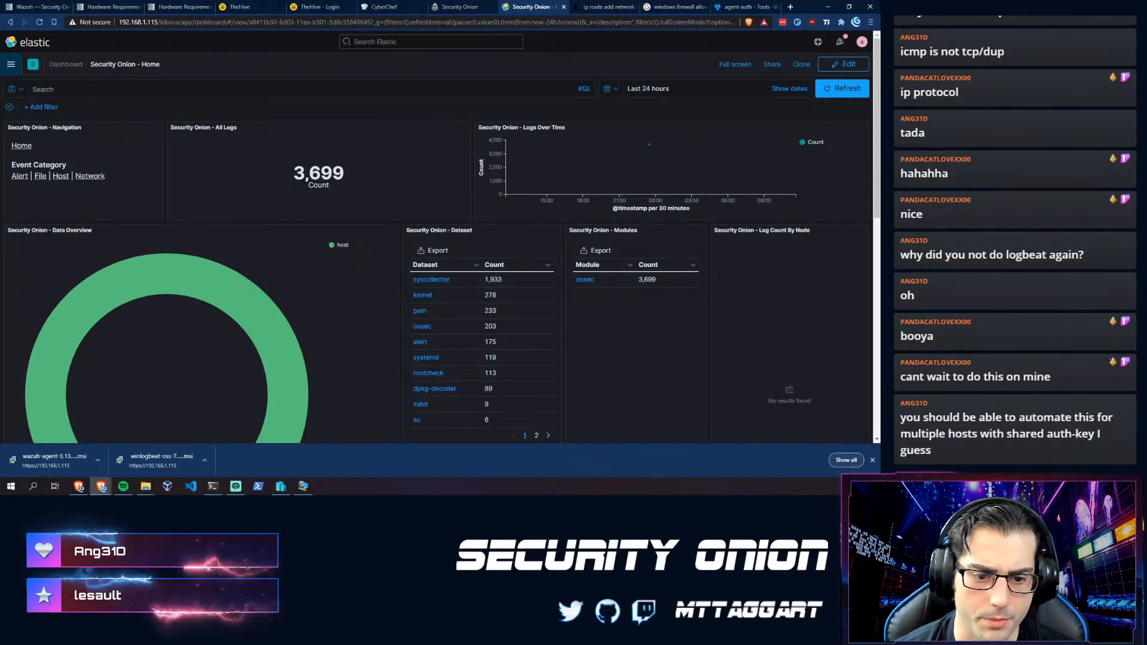
- Review the agent-auth options in the Wazuh documentation
{"action": "left_click", "coordinate": [721, 9]}
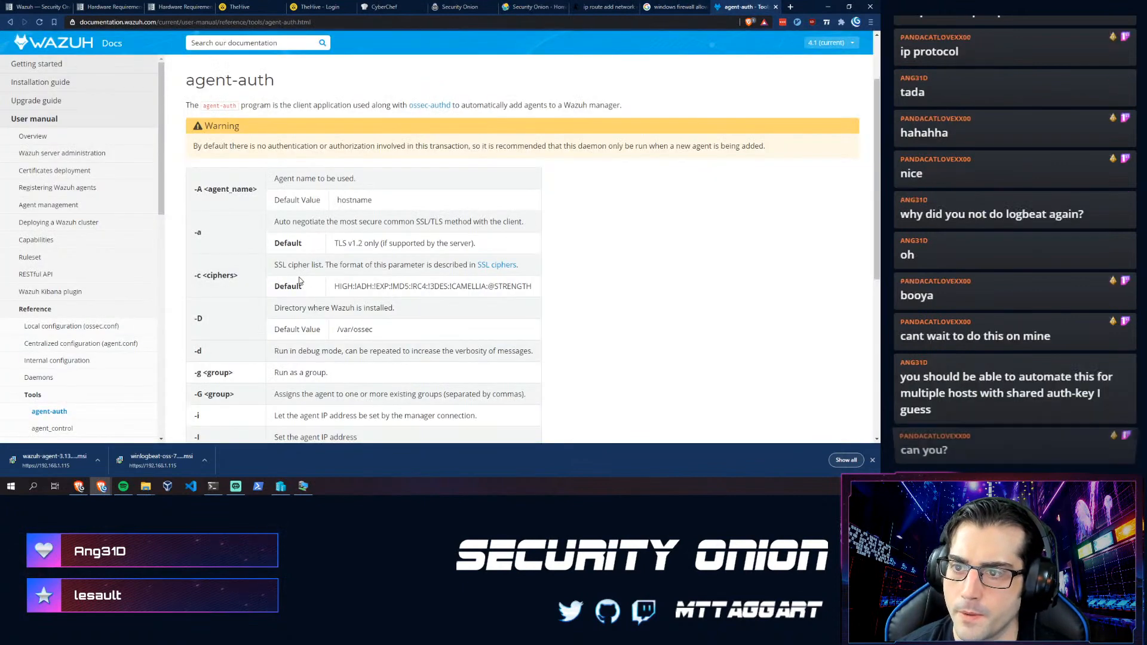
{"action": "scroll", "coordinate": [291, 277], "scroll_direction": "up", "scroll_amount": 2}
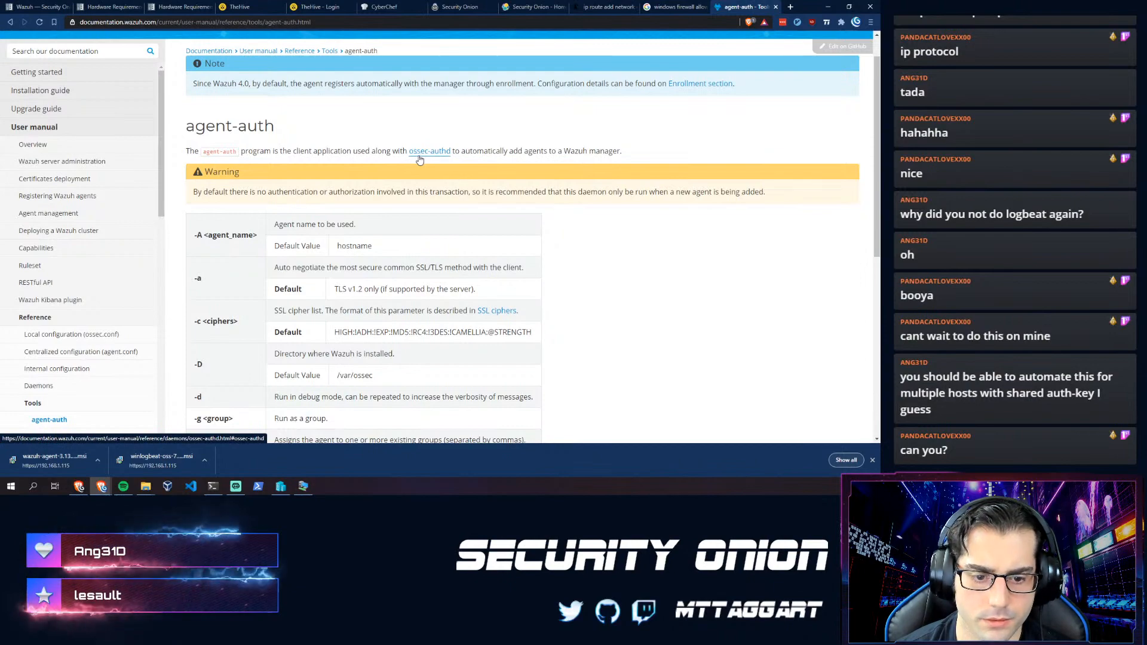
{"action": "scroll", "coordinate": [328, 238], "scroll_direction": "down", "scroll_amount": 6}
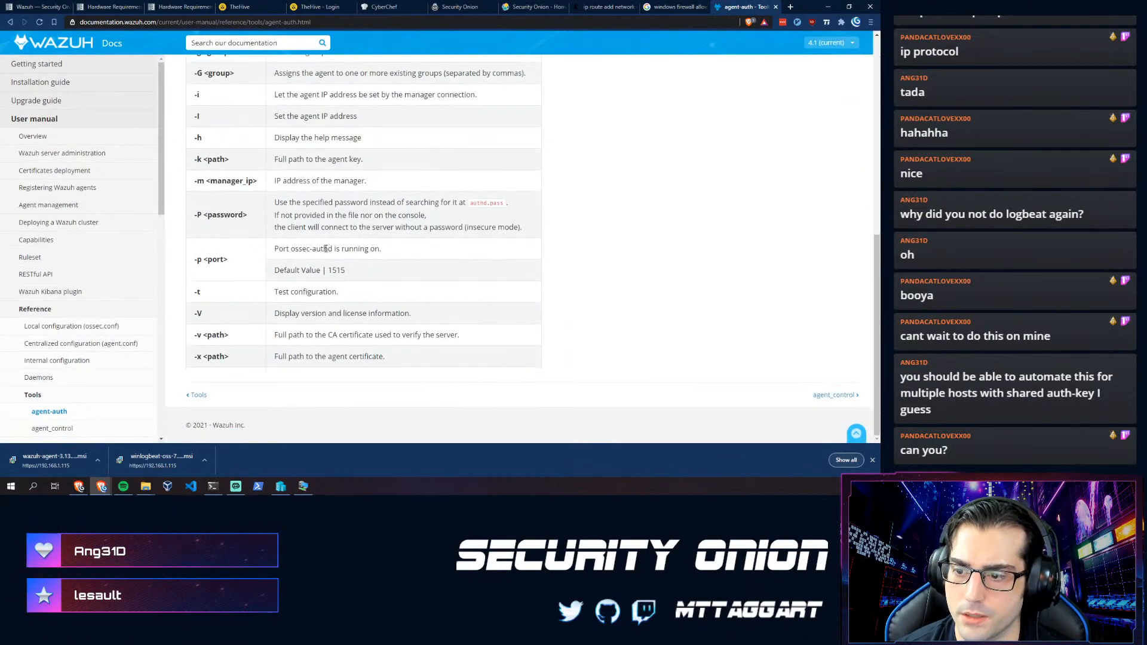
{"action": "scroll", "coordinate": [326, 249], "scroll_direction": "up", "scroll_amount": 6}
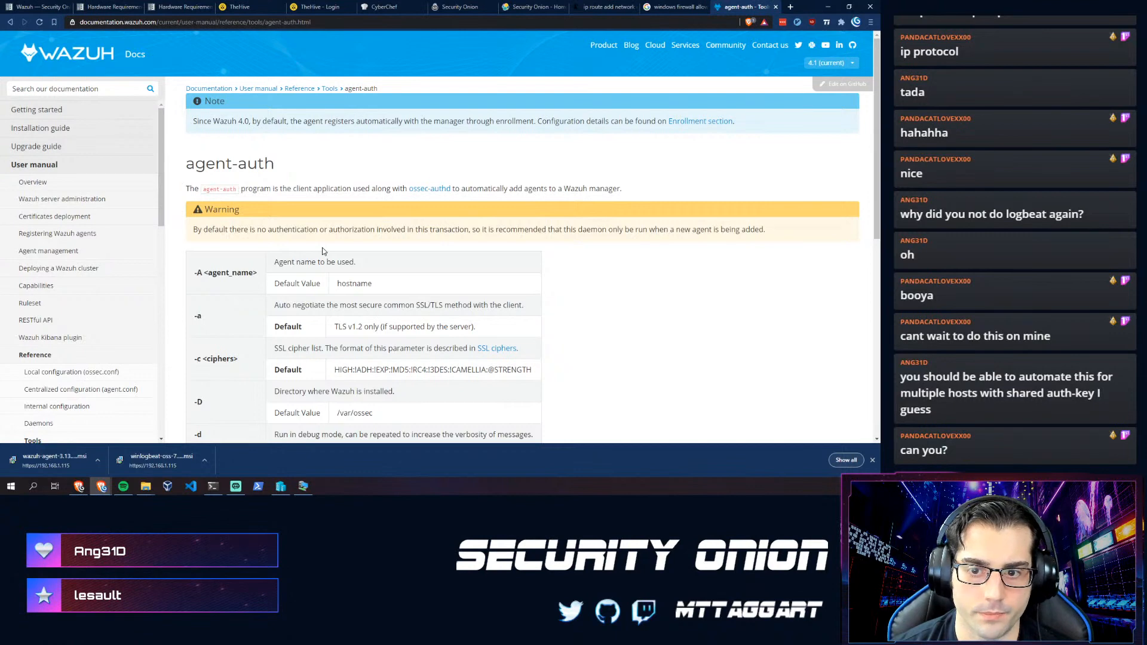
- Open and read the Registering Wazuh agents page
{"action": "left_click", "coordinate": [77, 233]}
{"action": "scroll", "coordinate": [246, 229], "scroll_direction": "down", "scroll_amount": 3}
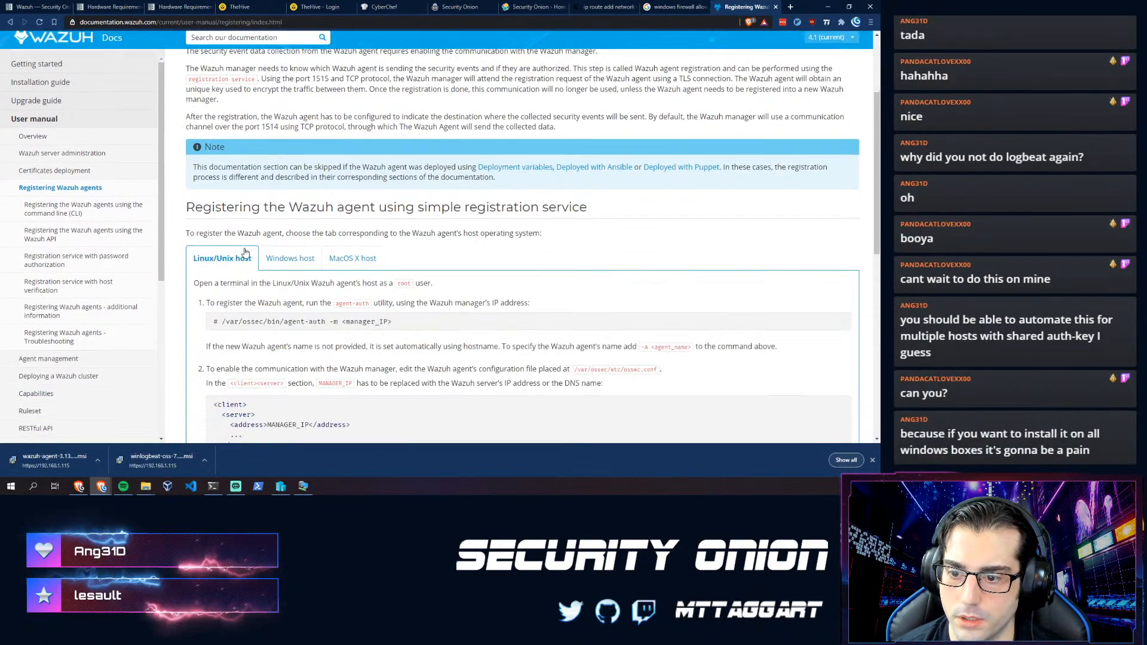
{"action": "scroll", "coordinate": [263, 224], "scroll_direction": "up", "scroll_amount": 2}
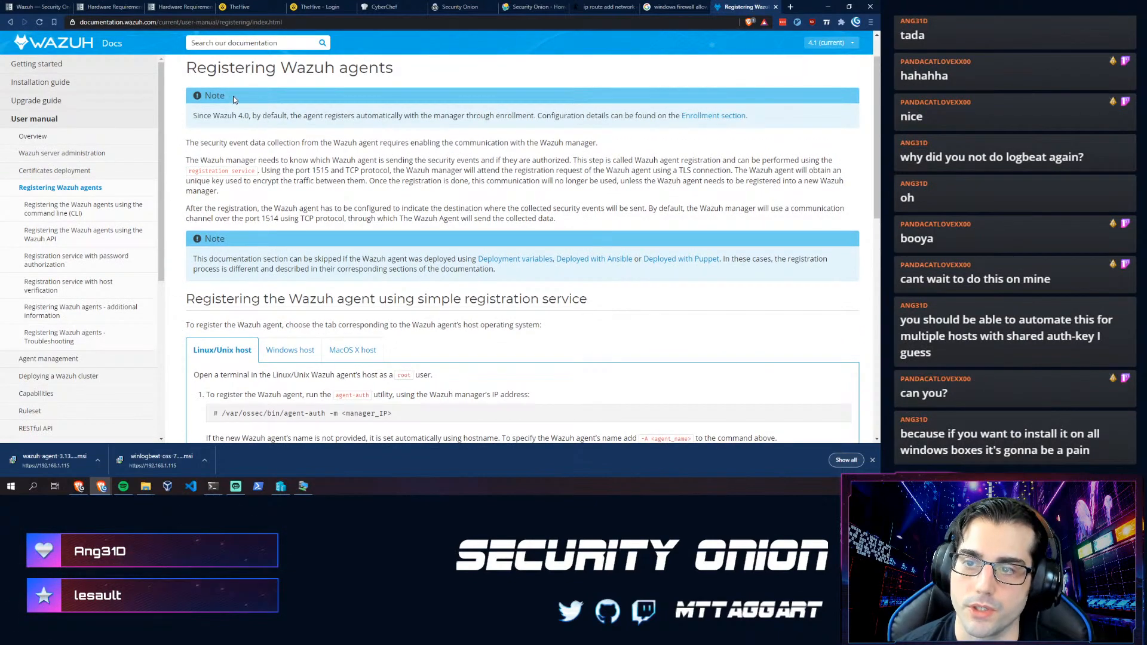
{"action": "scroll", "coordinate": [230, 307], "scroll_direction": "down", "scroll_amount": 5}
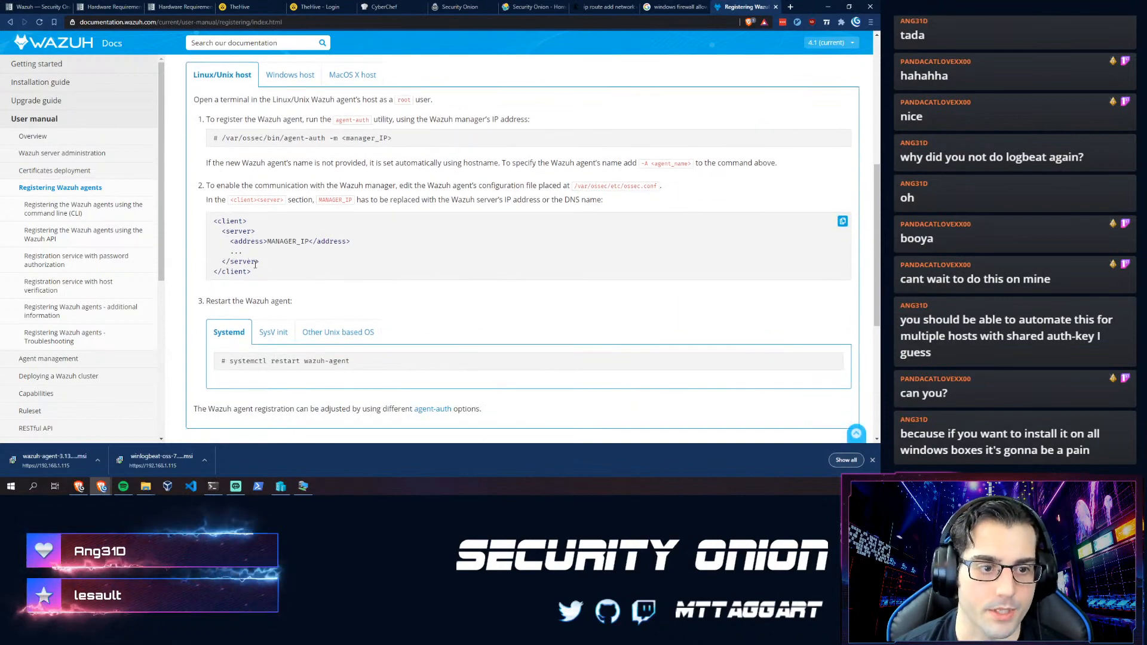
{"action": "scroll", "coordinate": [251, 268], "scroll_direction": "down", "scroll_amount": 2}
{"action": "scroll", "coordinate": [307, 253], "scroll_direction": "down", "scroll_amount": 2}
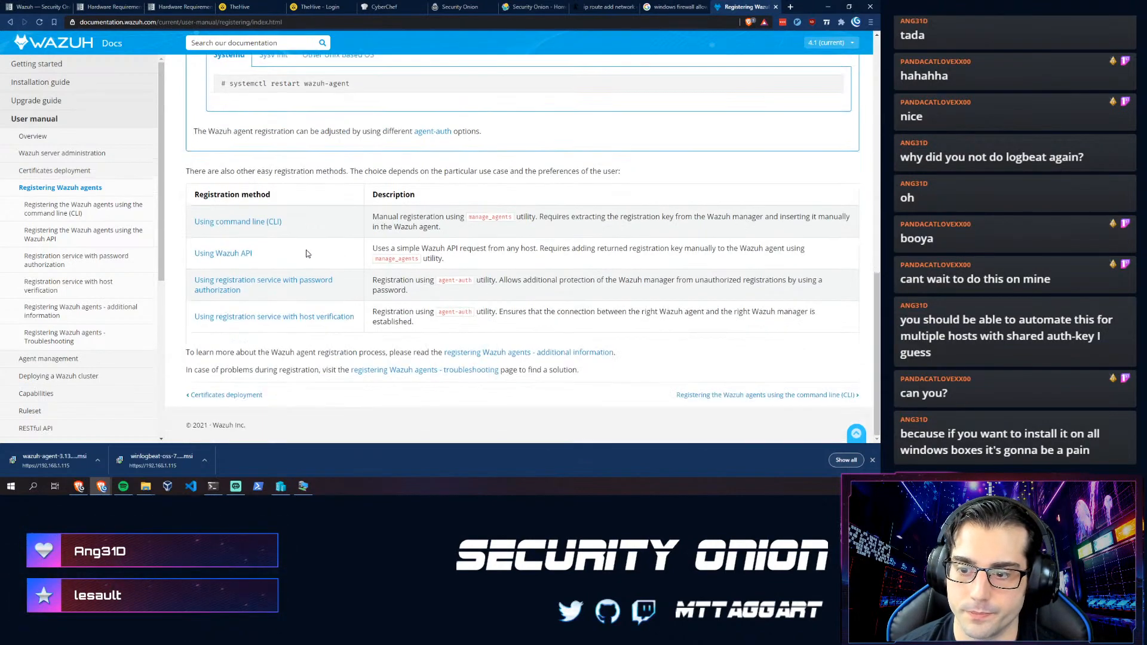
{"action": "scroll", "coordinate": [280, 255], "scroll_direction": "up", "scroll_amount": 2}
{"action": "scroll", "coordinate": [274, 294], "scroll_direction": "down", "scroll_amount": 2}
{"action": "scroll", "coordinate": [270, 304], "scroll_direction": "up", "scroll_amount": 2}
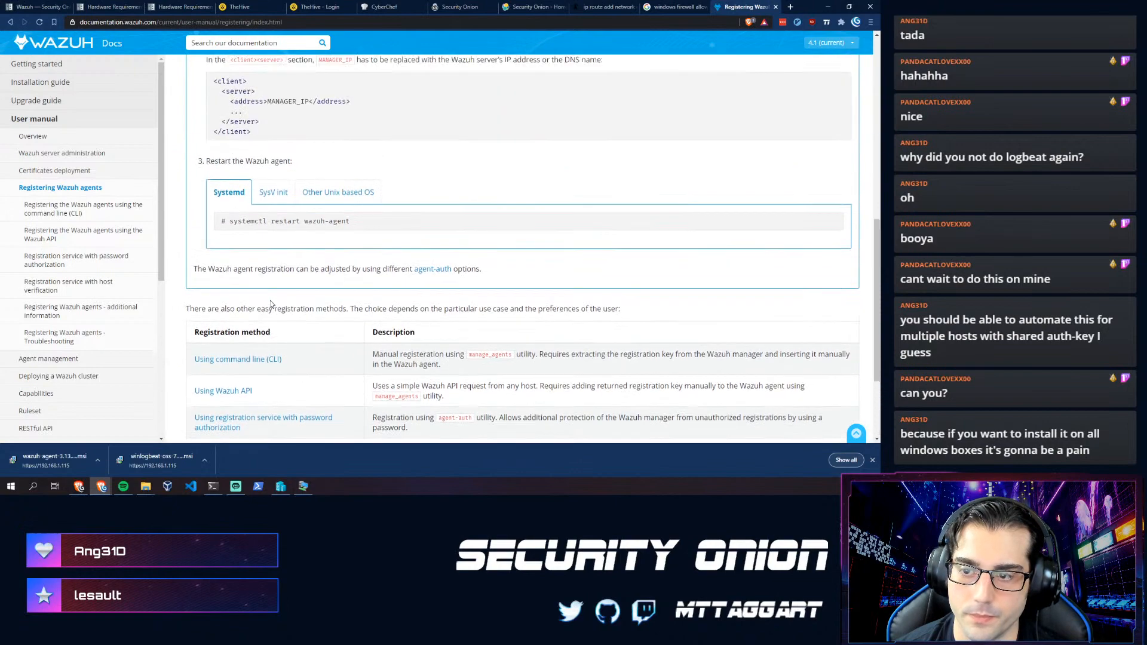
{"action": "scroll", "coordinate": [287, 200], "scroll_direction": "up", "scroll_amount": 8}
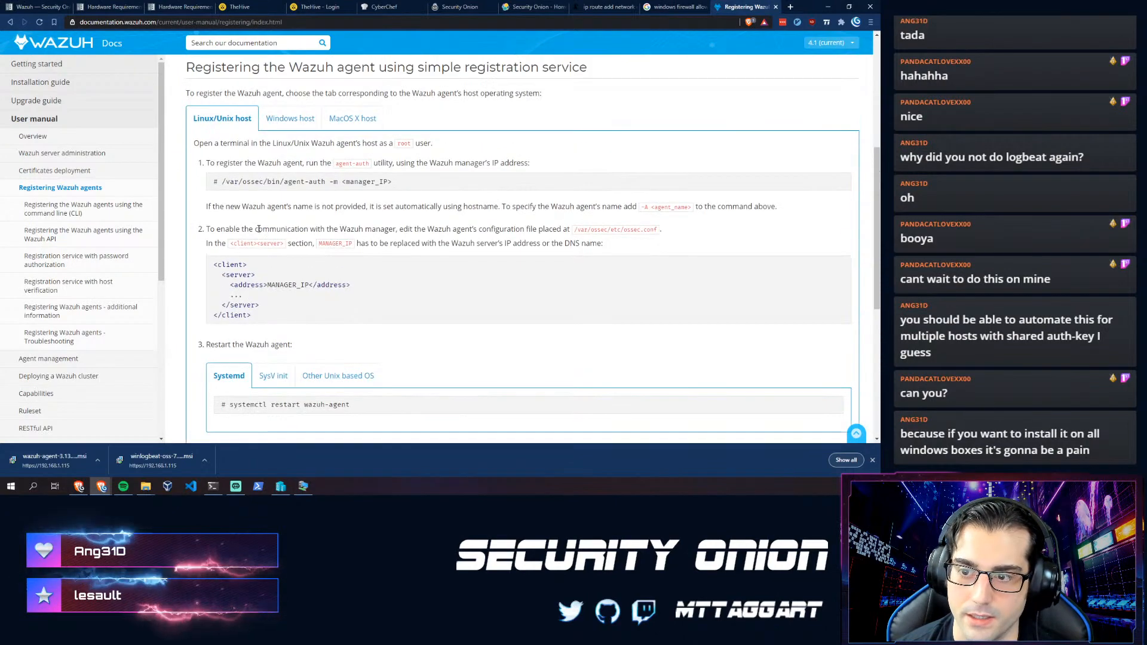
- Read the Windows host agent registration instructions
{"action": "left_click", "coordinate": [290, 347]}
{"action": "scroll", "coordinate": [285, 221], "scroll_direction": "down", "scroll_amount": 3}
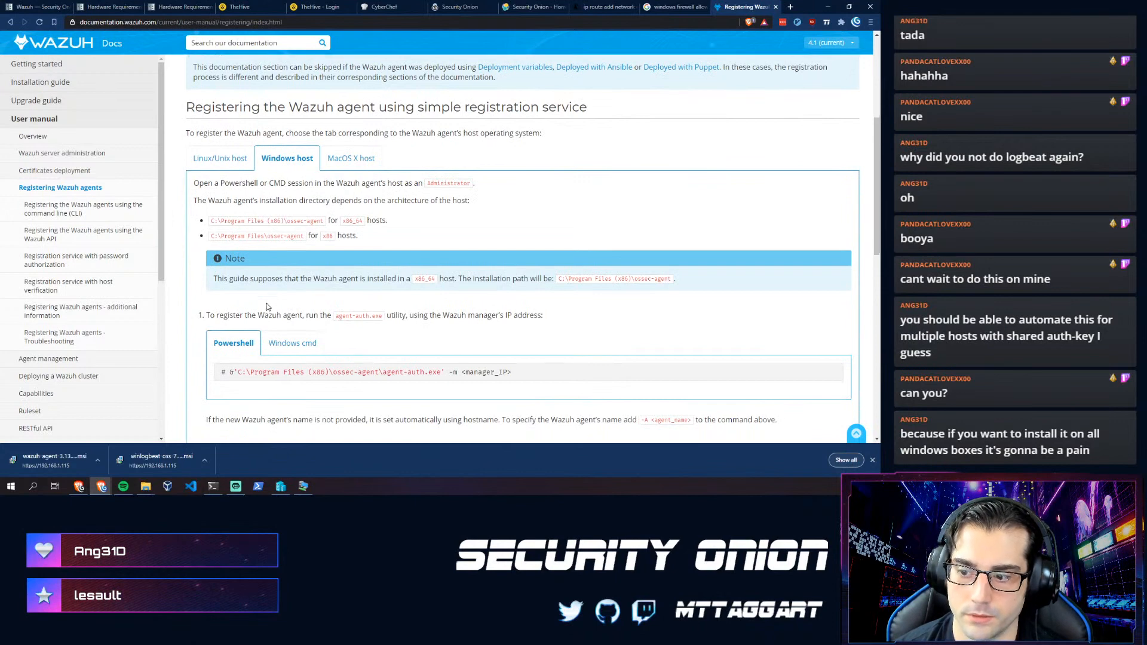
{"action": "scroll", "coordinate": [495, 346], "scroll_direction": "down", "scroll_amount": 1}
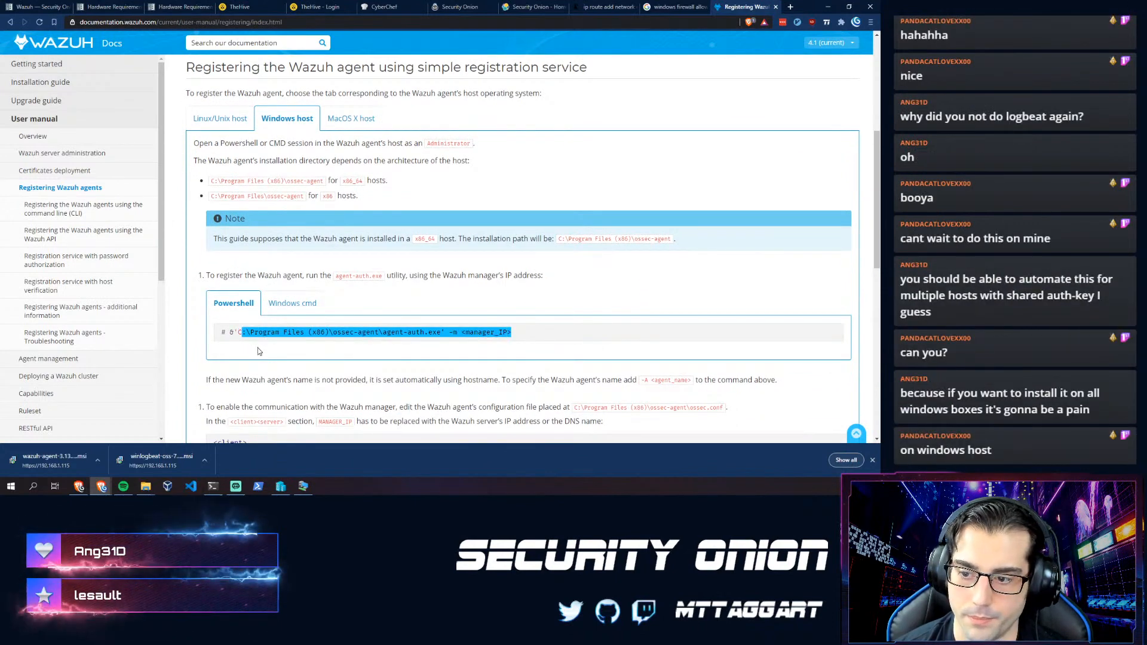
{"action": "scroll", "coordinate": [240, 346], "scroll_direction": "down", "scroll_amount": 2}
{"action": "left_click", "coordinate": [285, 334]}
{"action": "scroll", "coordinate": [285, 334], "scroll_direction": "down", "scroll_amount": 4}
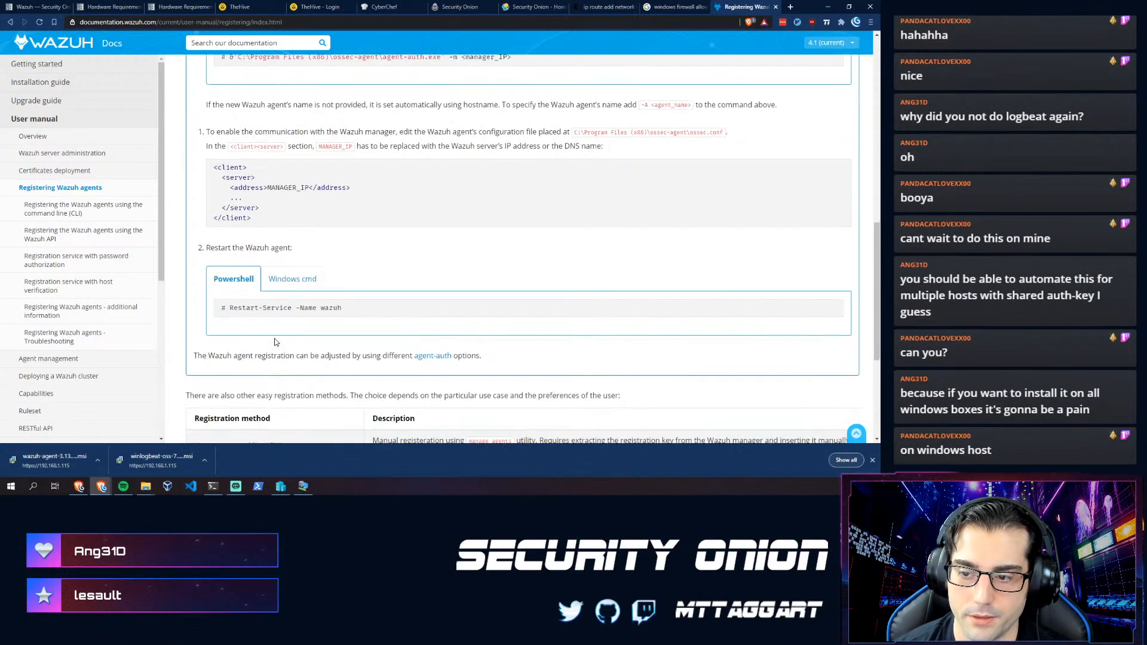
{"action": "scroll", "coordinate": [337, 246], "scroll_direction": "down", "scroll_amount": 3}
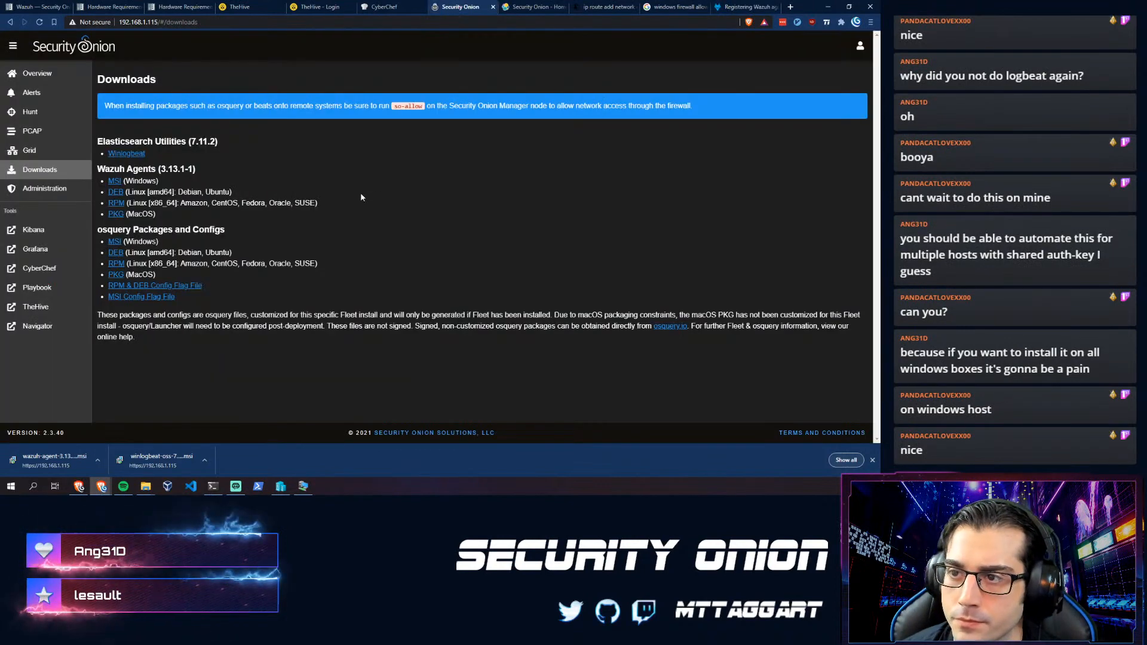
- Limit the Kibana home dashboard's time range to today
{"action": "key", "text": "ctrl+Tab"}
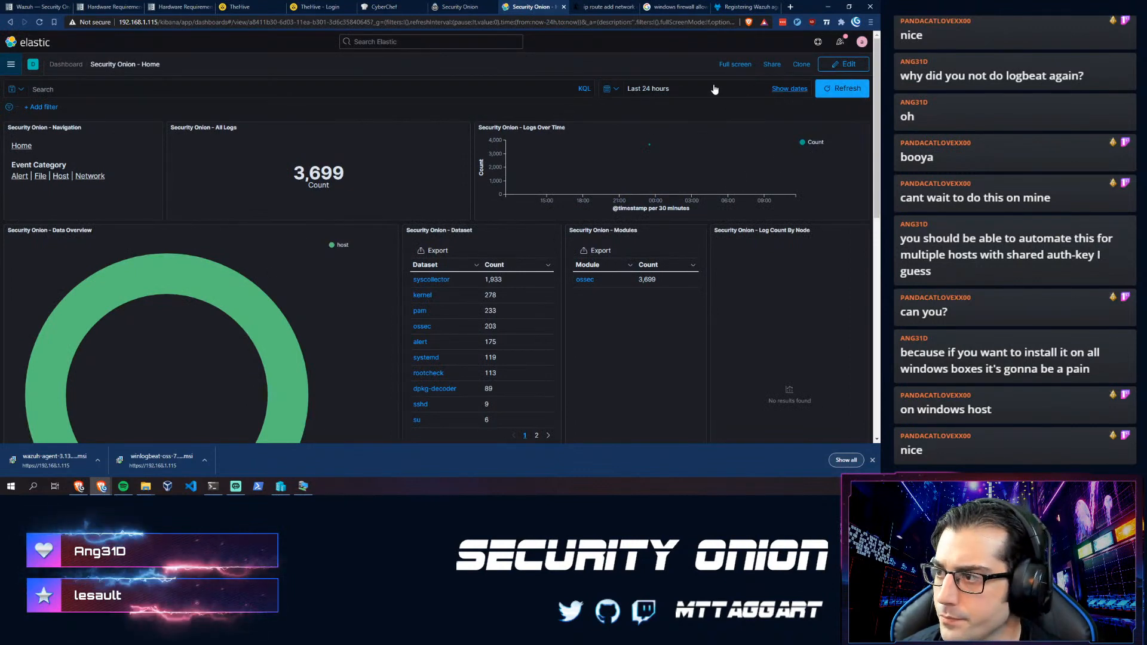
{"action": "left_click", "coordinate": [650, 90]}
{"action": "left_click", "coordinate": [614, 91]}
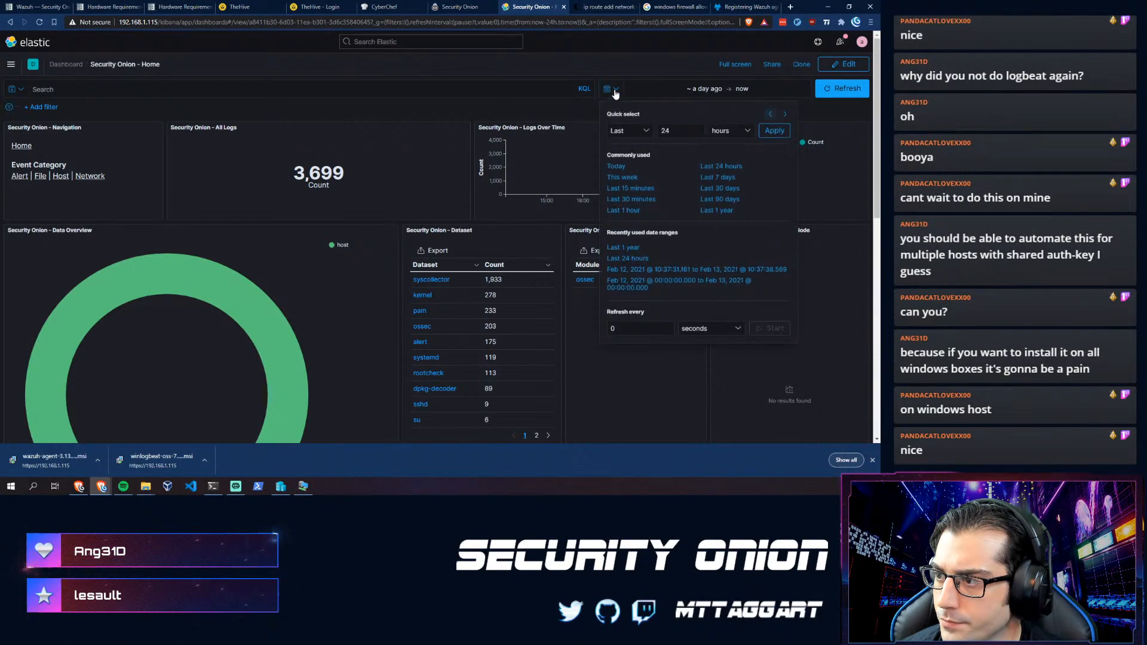
{"action": "left_click", "coordinate": [616, 167]}
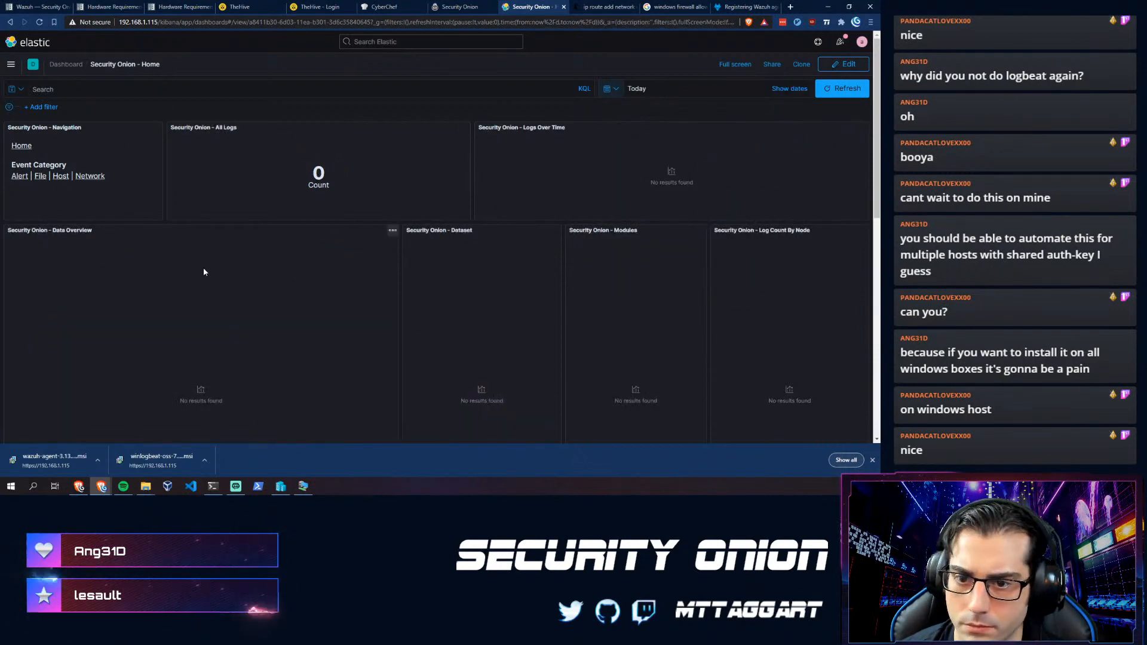
- Open the Host dashboard and close the downloads bar
{"action": "left_click", "coordinate": [60, 177]}
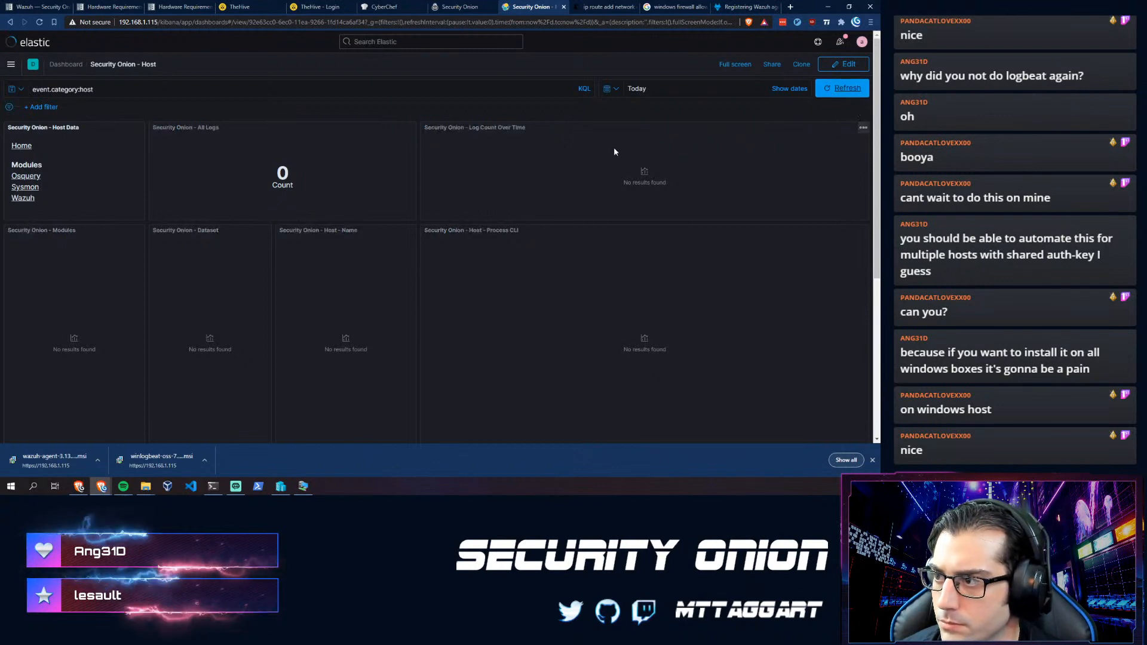
{"action": "scroll", "coordinate": [92, 300], "scroll_direction": "down", "scroll_amount": 4}
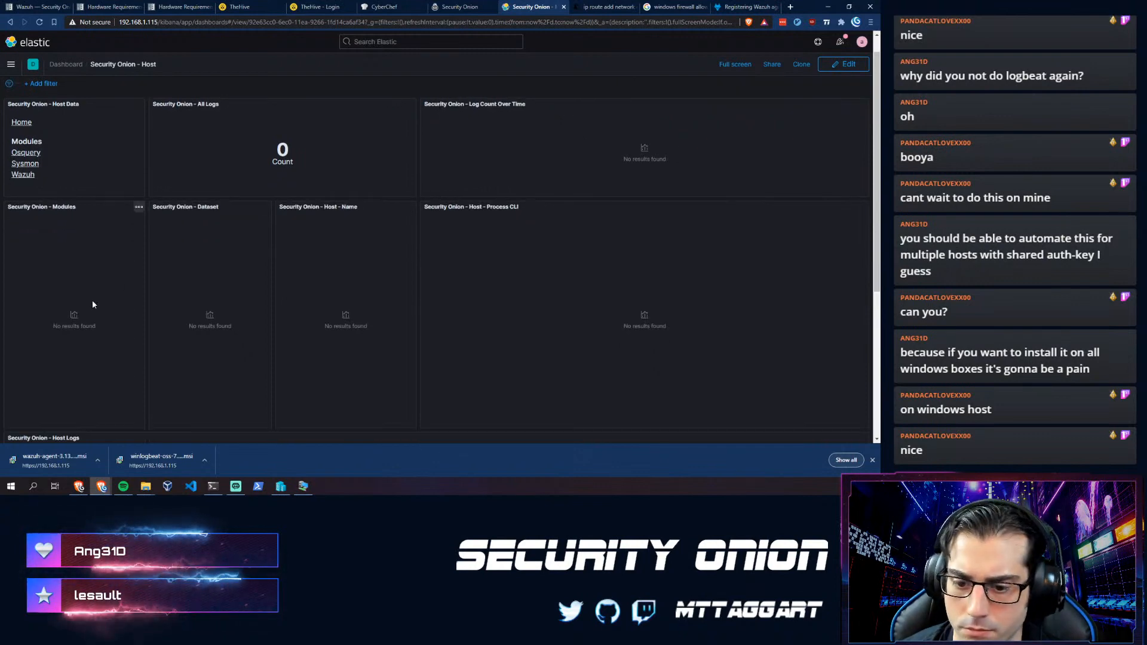
{"action": "left_click", "coordinate": [872, 460]}
{"action": "scroll", "coordinate": [604, 342], "scroll_direction": "up", "scroll_amount": 4}
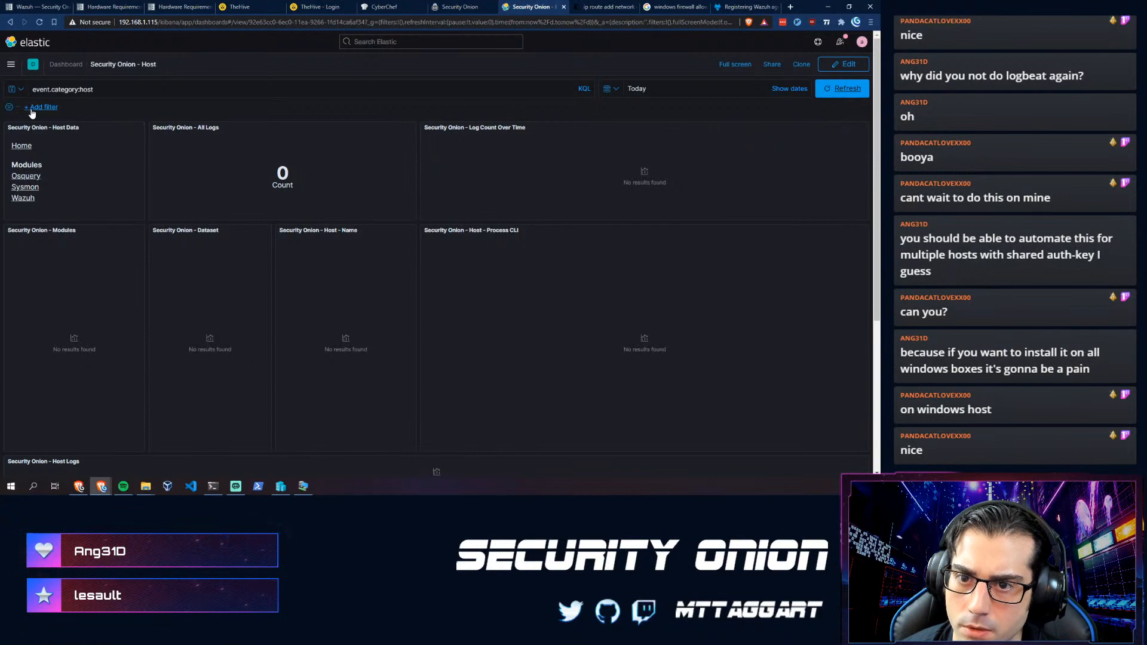
- Confirm the Wazuh dashboard's event.module:ossec query shows 0 alerts today, then return to the Security Onion docs
{"action": "left_click", "coordinate": [24, 199]}
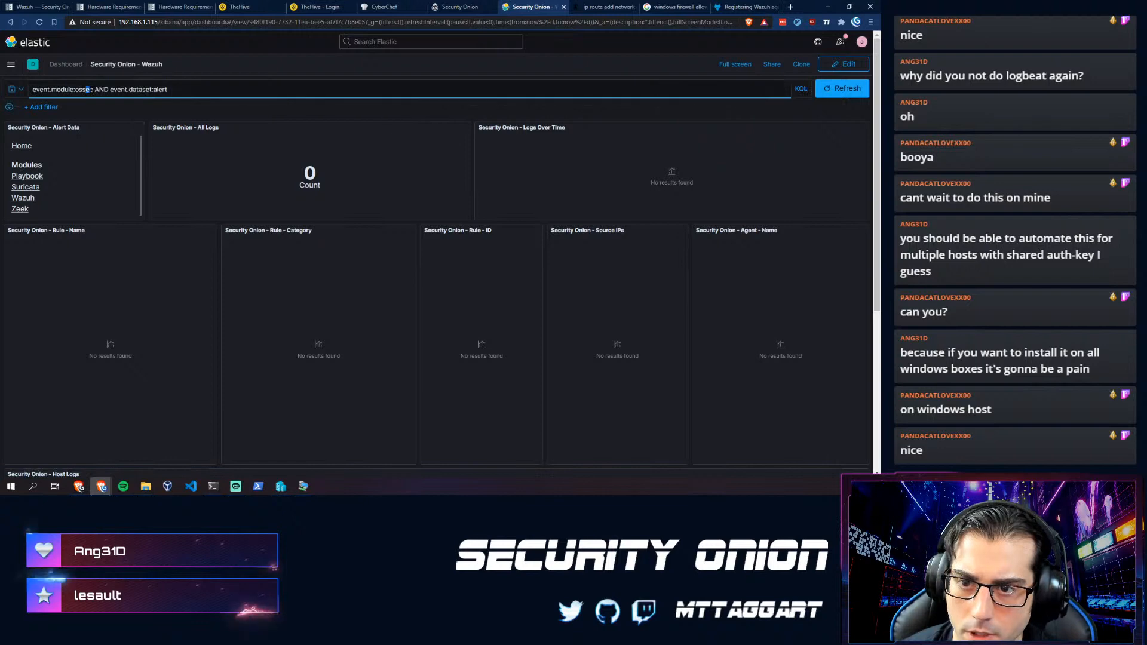
{"action": "left_click_drag", "start_coordinate": [109, 89], "coordinate": [32, 89]}
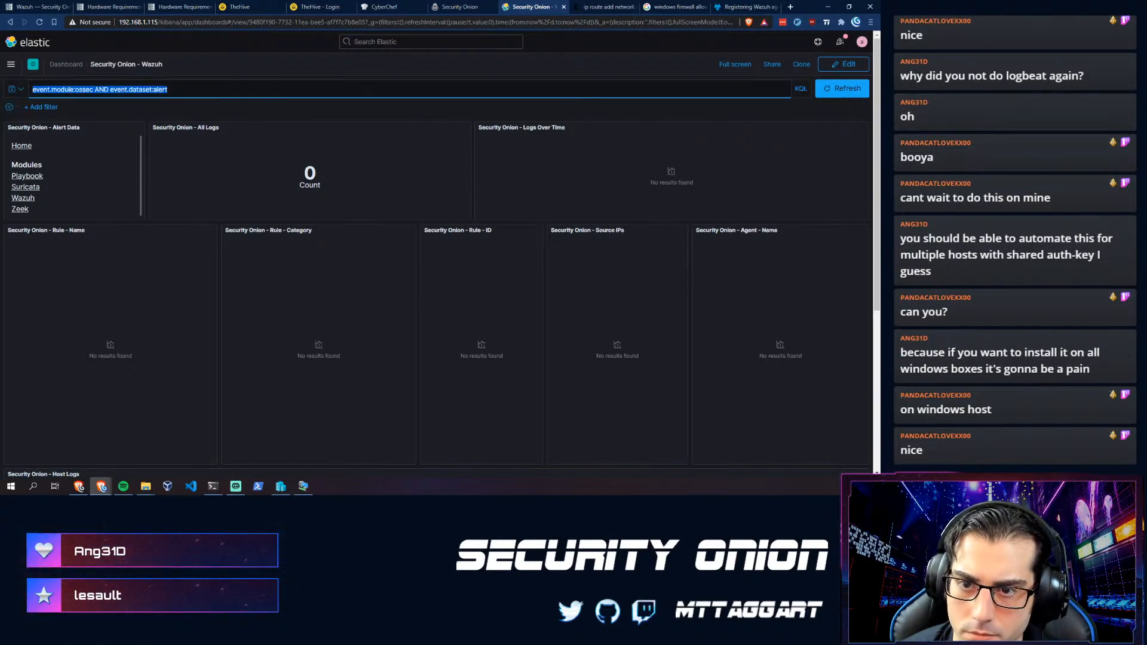
{"action": "left_click", "coordinate": [22, 199]}
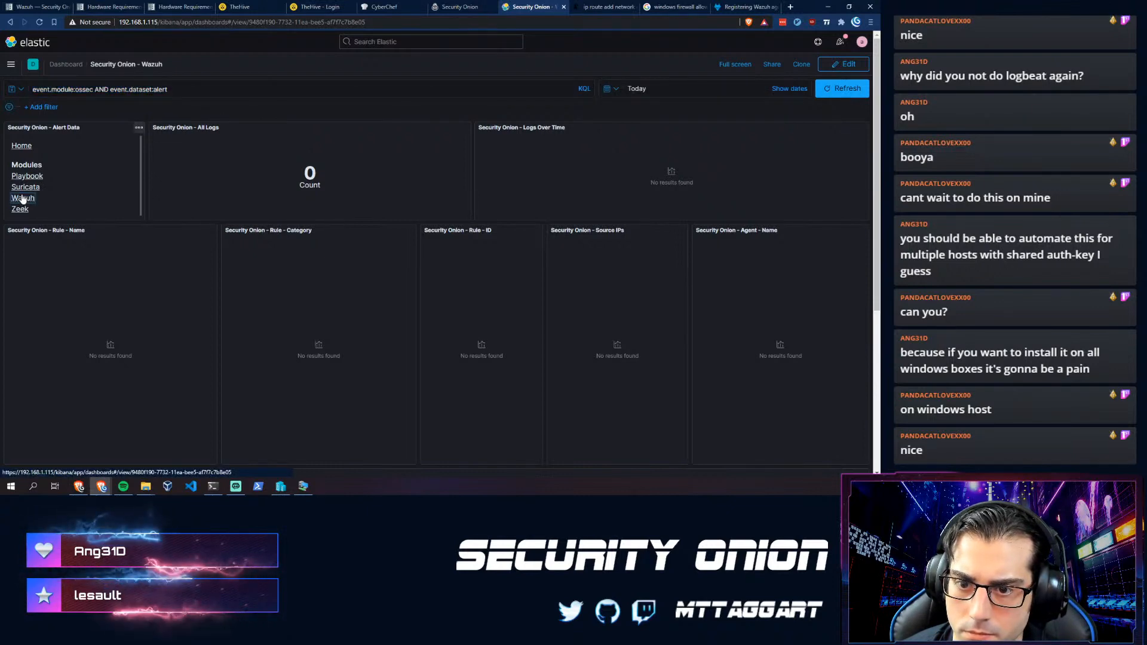
{"action": "triple_click", "coordinate": [45, 90]}
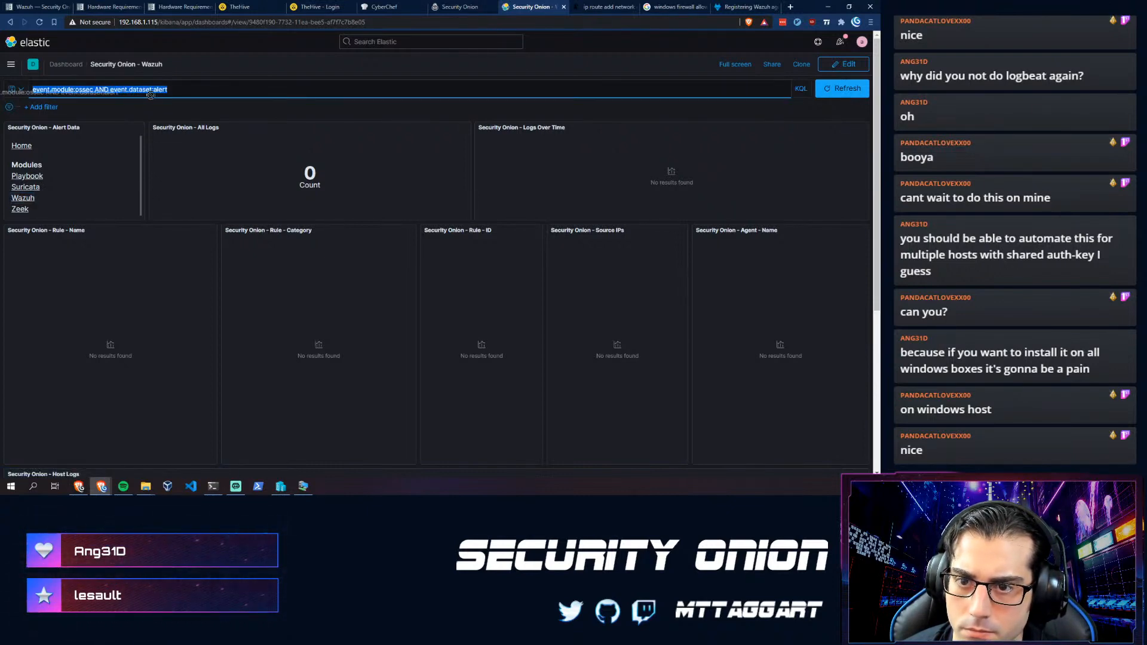
{"action": "left_click", "coordinate": [50, 11]}
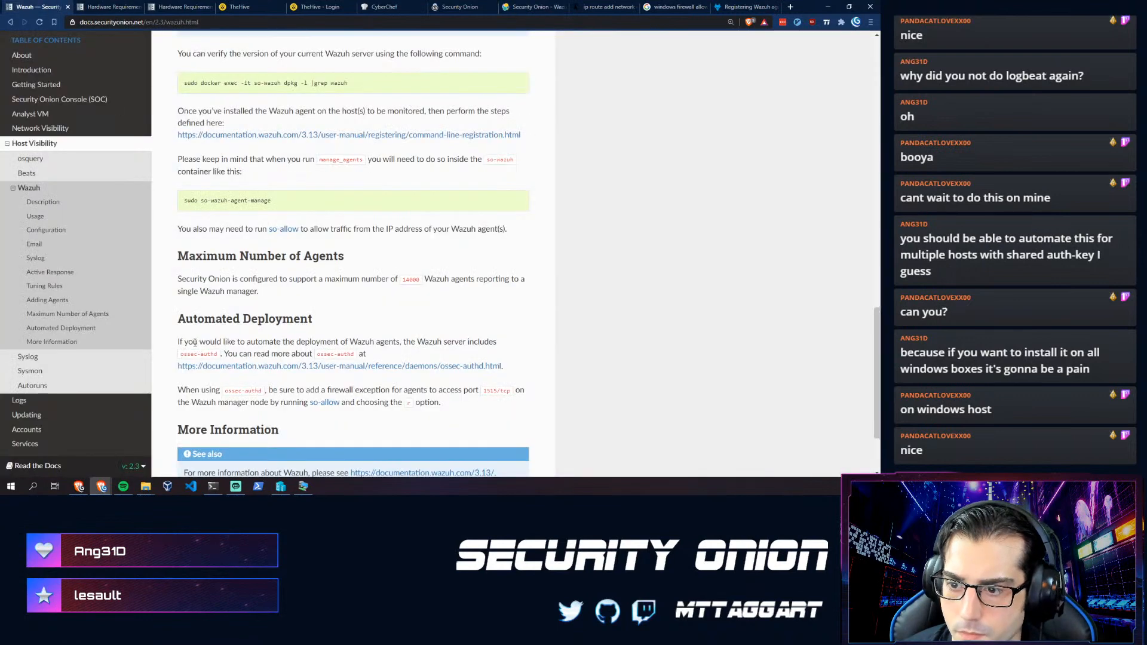
- Review the Wazuh docs' How to collect Windows logs eventlog and eventchannel examples
{"action": "scroll", "coordinate": [185, 322], "scroll_direction": "down", "scroll_amount": 2}
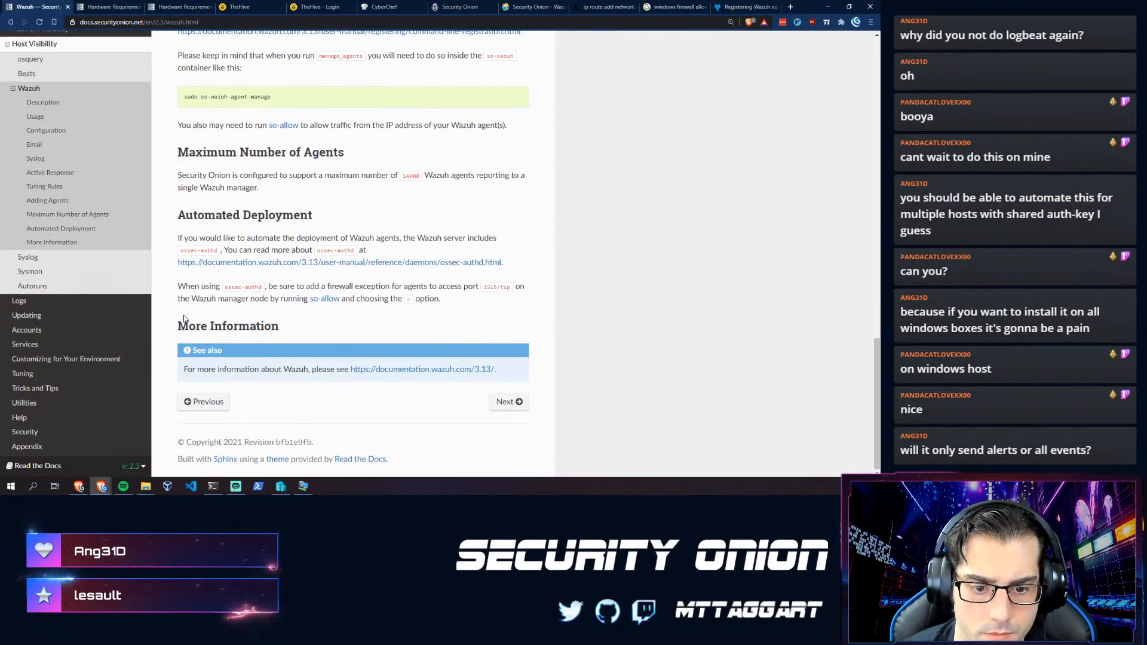
{"action": "left_click", "coordinate": [722, 6]}
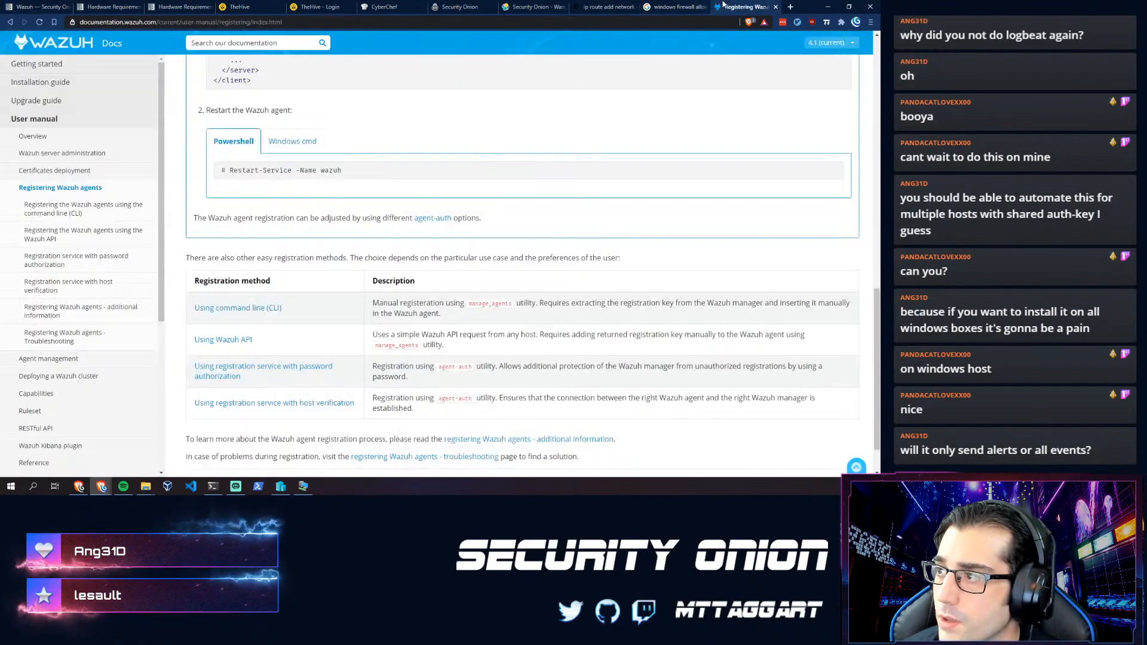
{"action": "scroll", "coordinate": [312, 270], "scroll_direction": "up", "scroll_amount": 7}
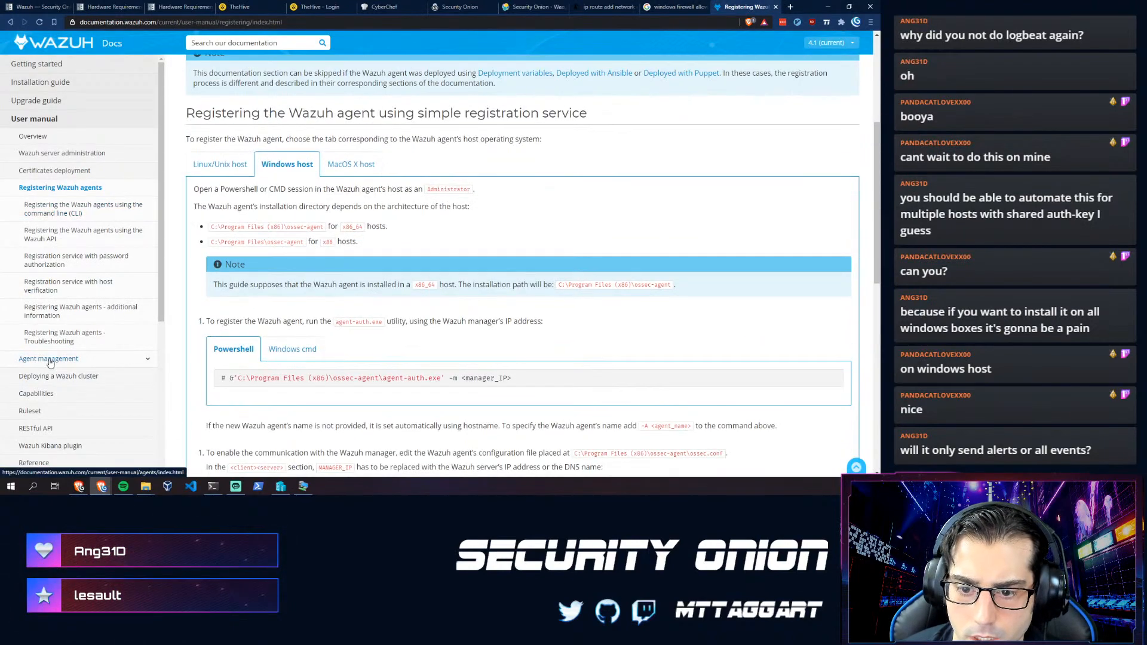
{"action": "left_click", "coordinate": [37, 394]}
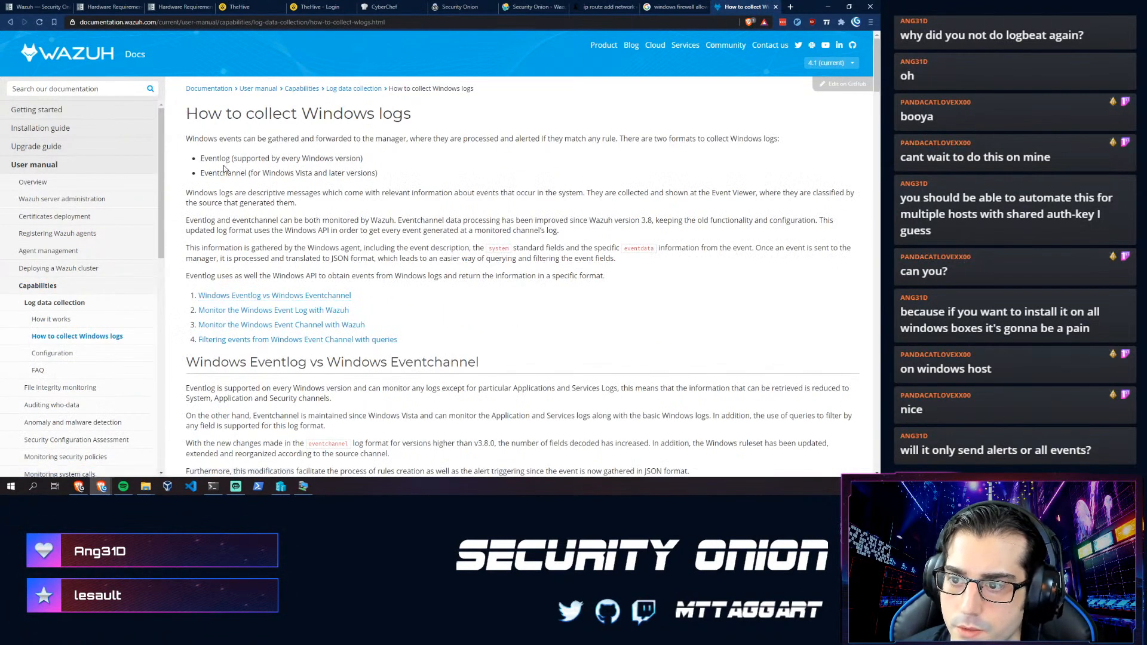
{"action": "left_click", "coordinate": [203, 297]}
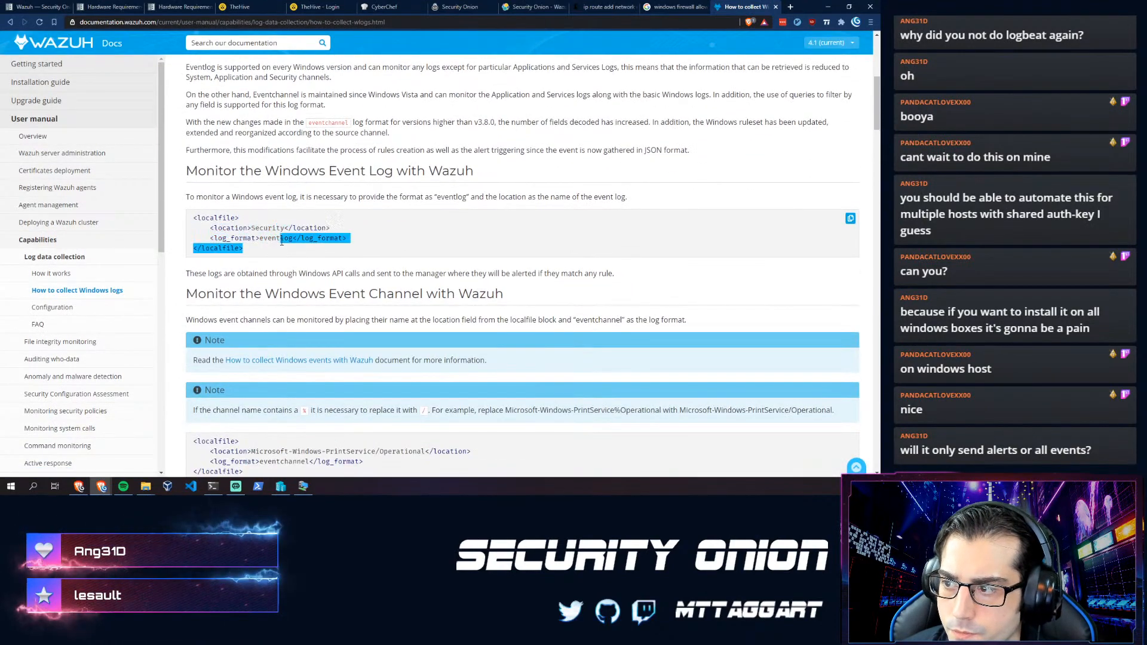
{"action": "scroll", "coordinate": [253, 271], "scroll_direction": "down", "scroll_amount": 5}
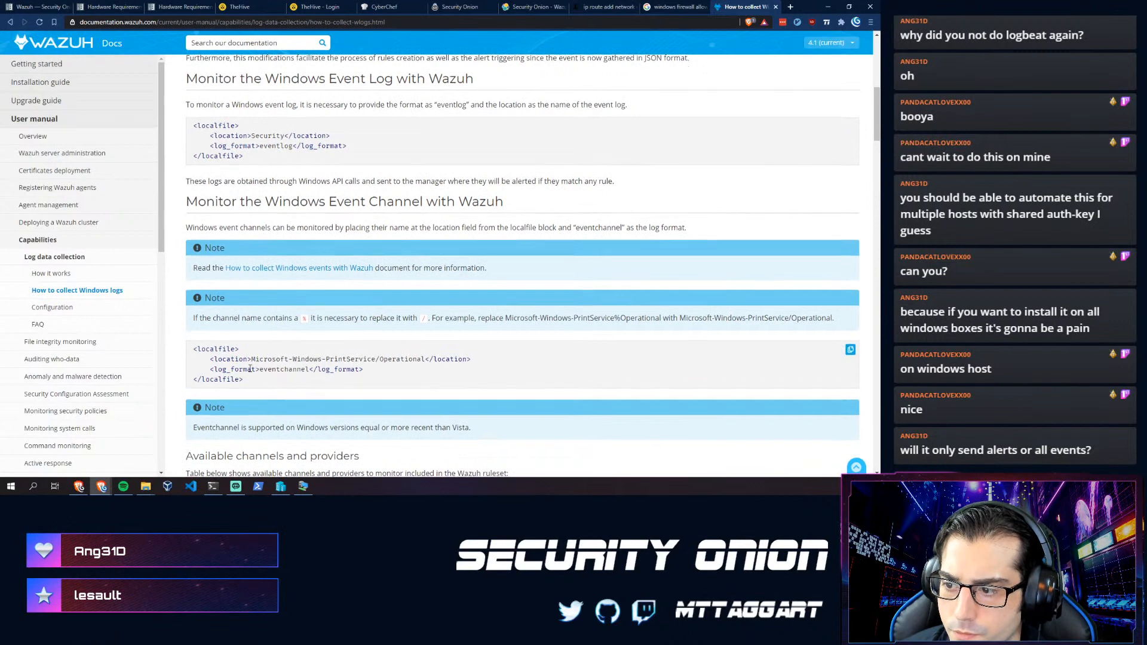
{"action": "left_click", "coordinate": [300, 485]}
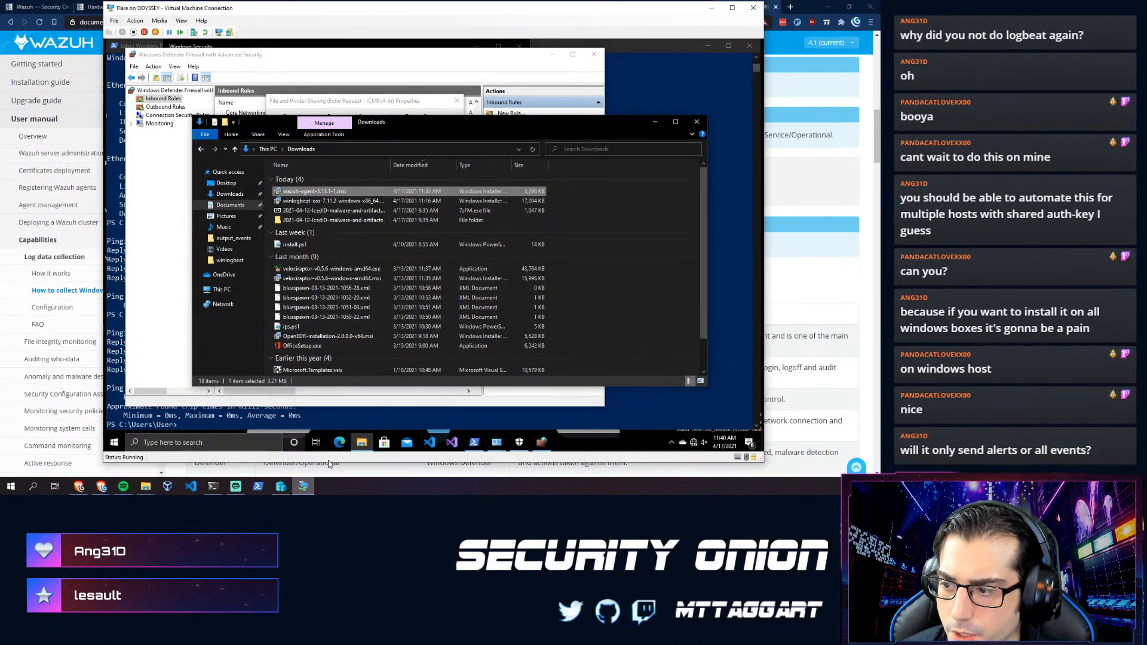
- Bring the VM's PowerShell window to the front
{"action": "left_click", "coordinate": [672, 443]}
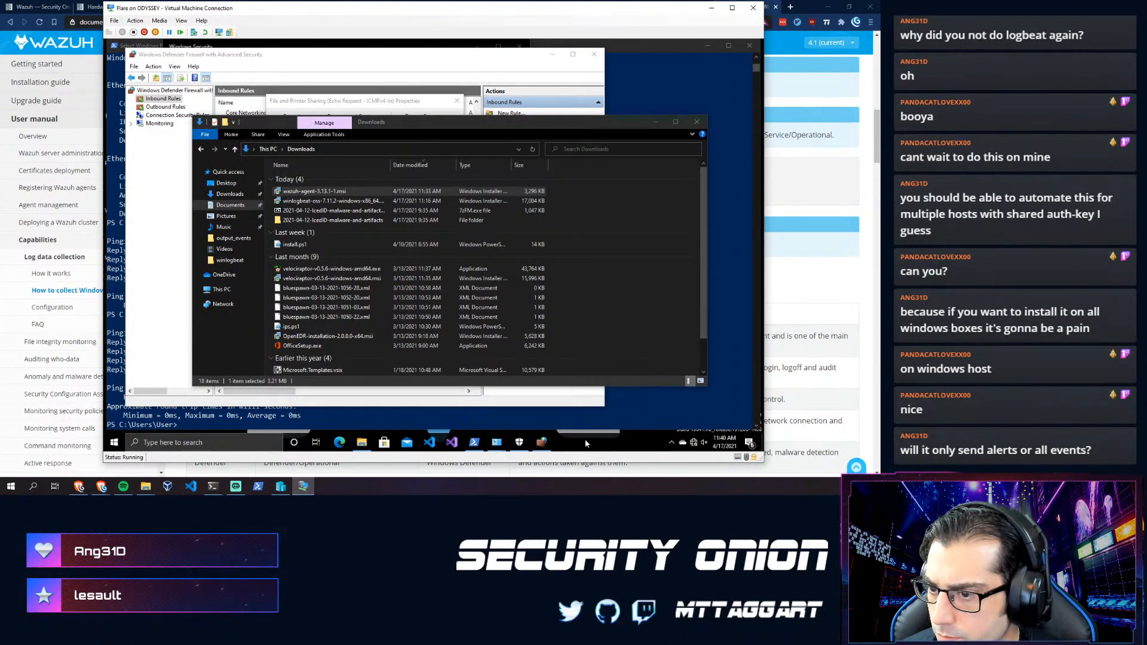
{"action": "left_click", "coordinate": [116, 442]}
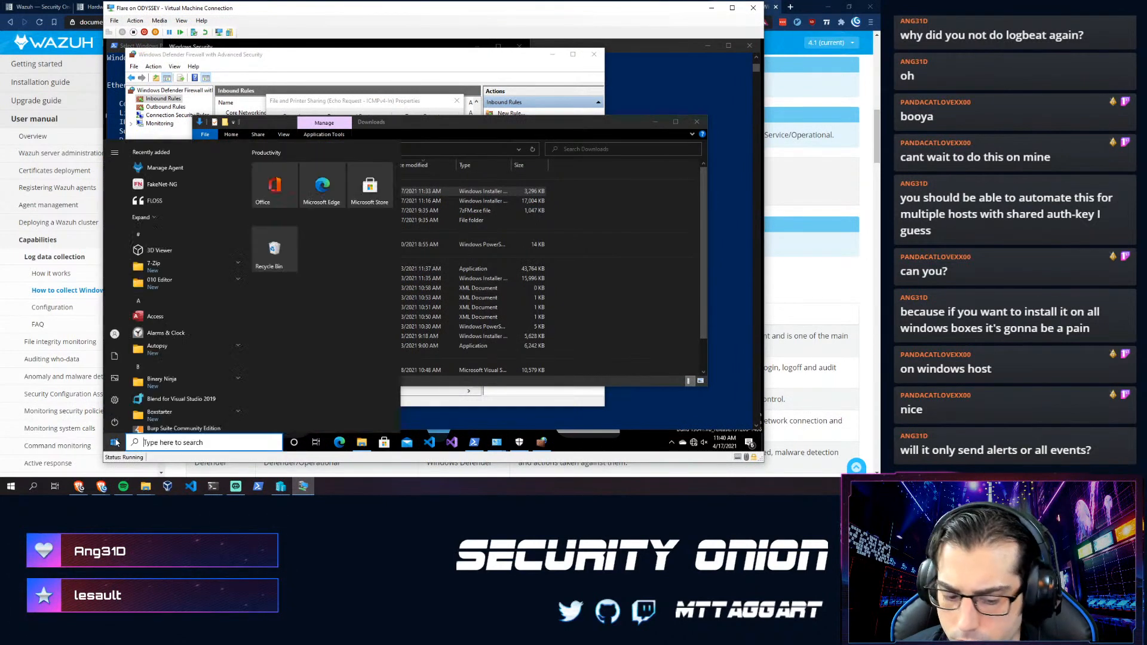
{"action": "type", "text": "waz"}
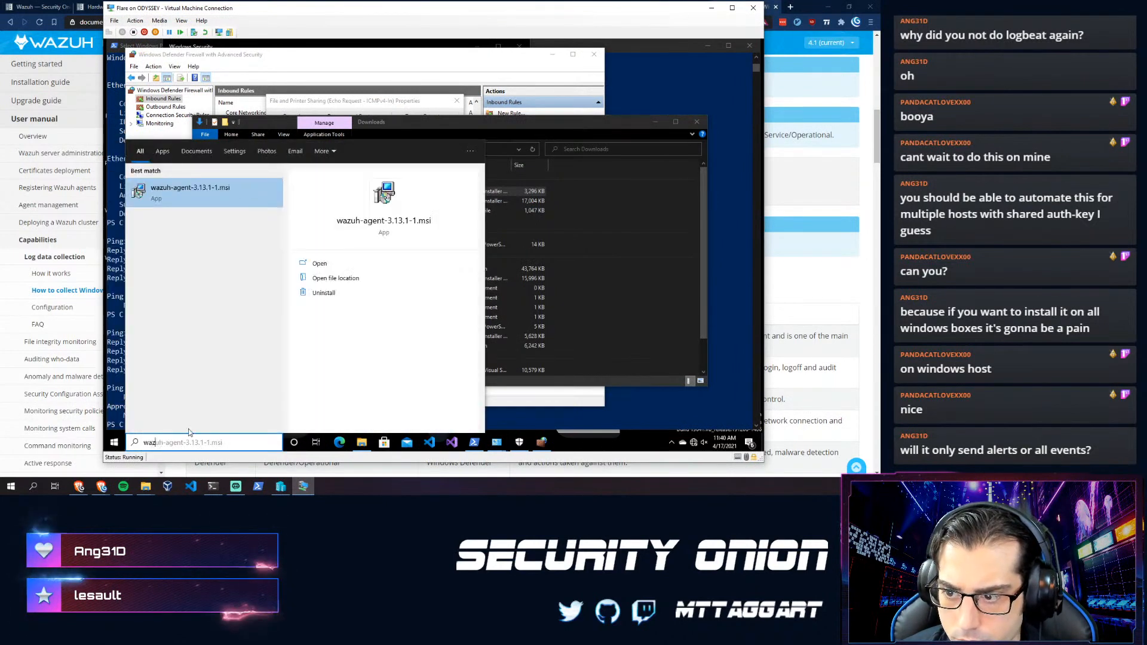
{"action": "left_click", "coordinate": [685, 410]}
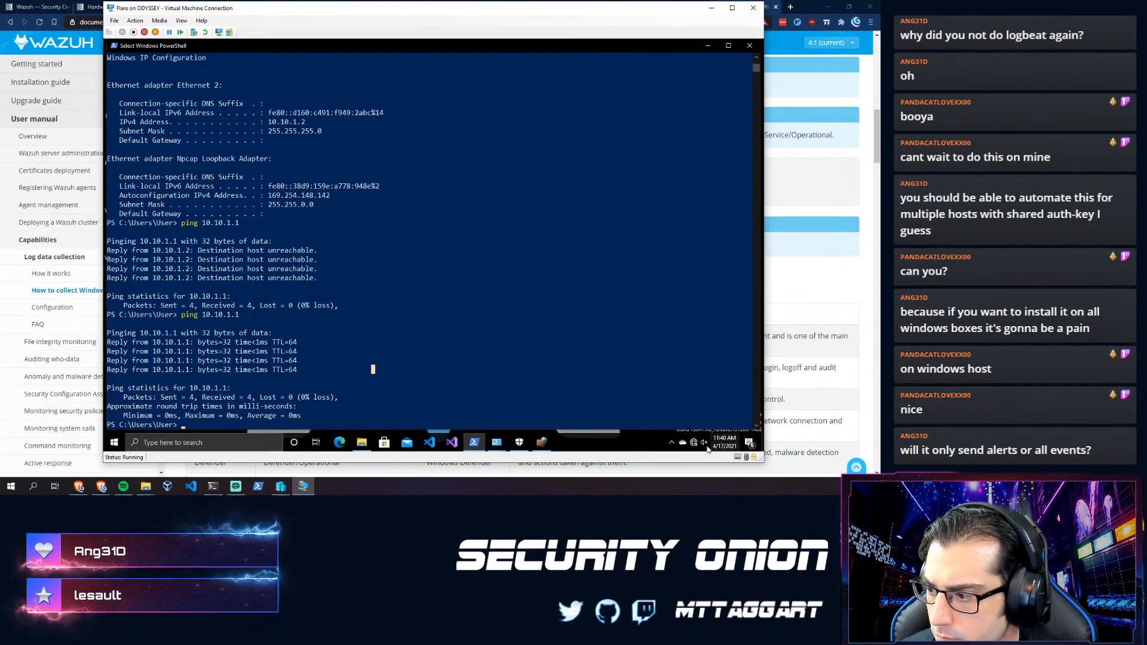
{"action": "left_click", "coordinate": [673, 443]}
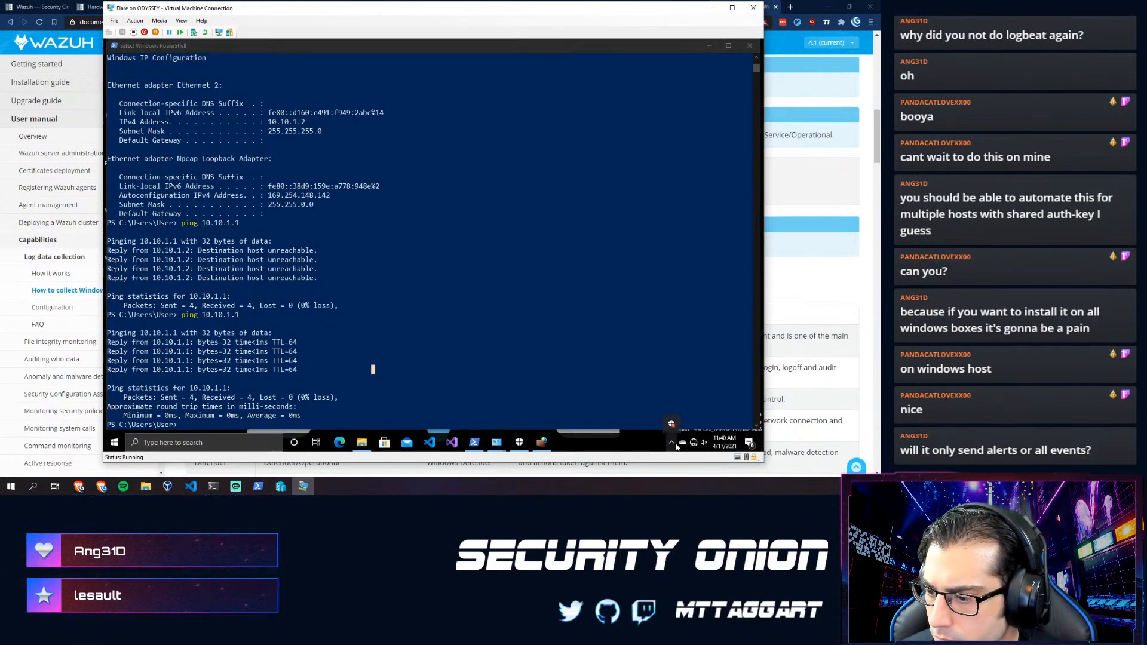
- Run Get-Process in PowerShell to list the VM's running processes
{"action": "left_click", "coordinate": [505, 251]}
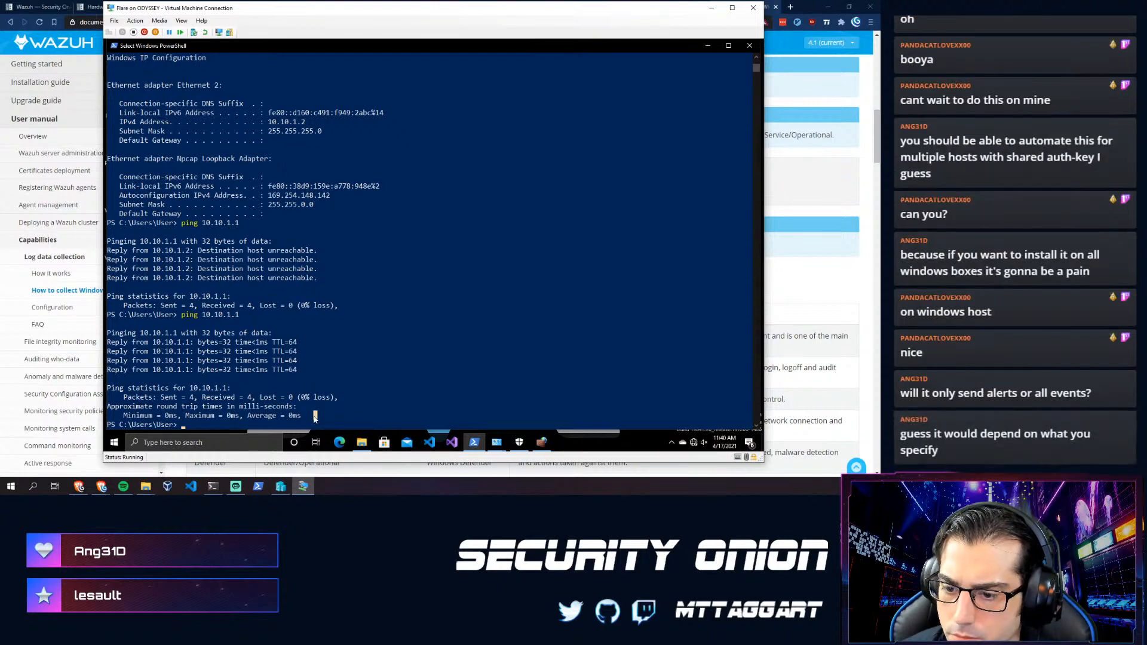
{"action": "type", "text": "Get-Process"}
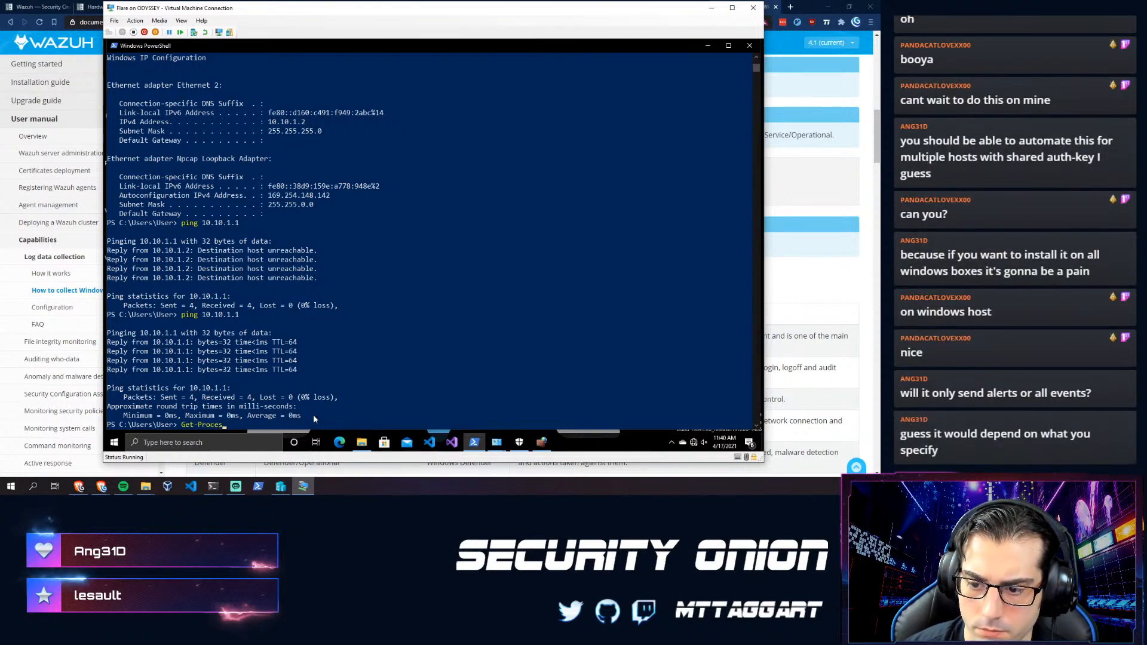
{"action": "key", "text": "Return"}
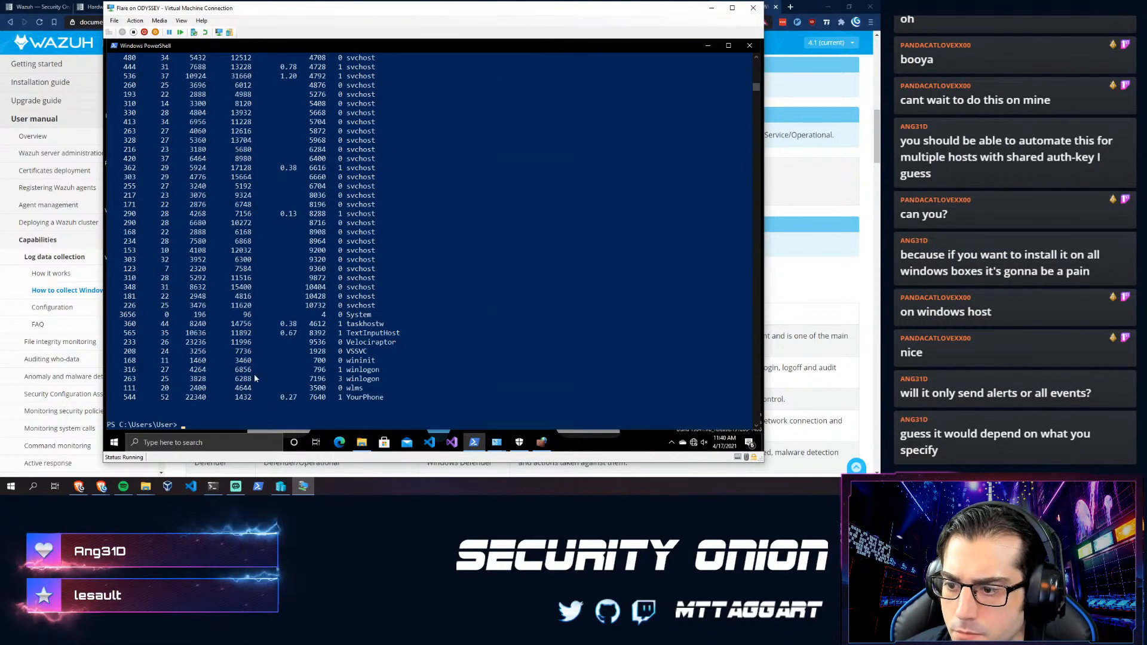
{"action": "scroll", "coordinate": [251, 378], "scroll_direction": "up", "scroll_amount": 7}
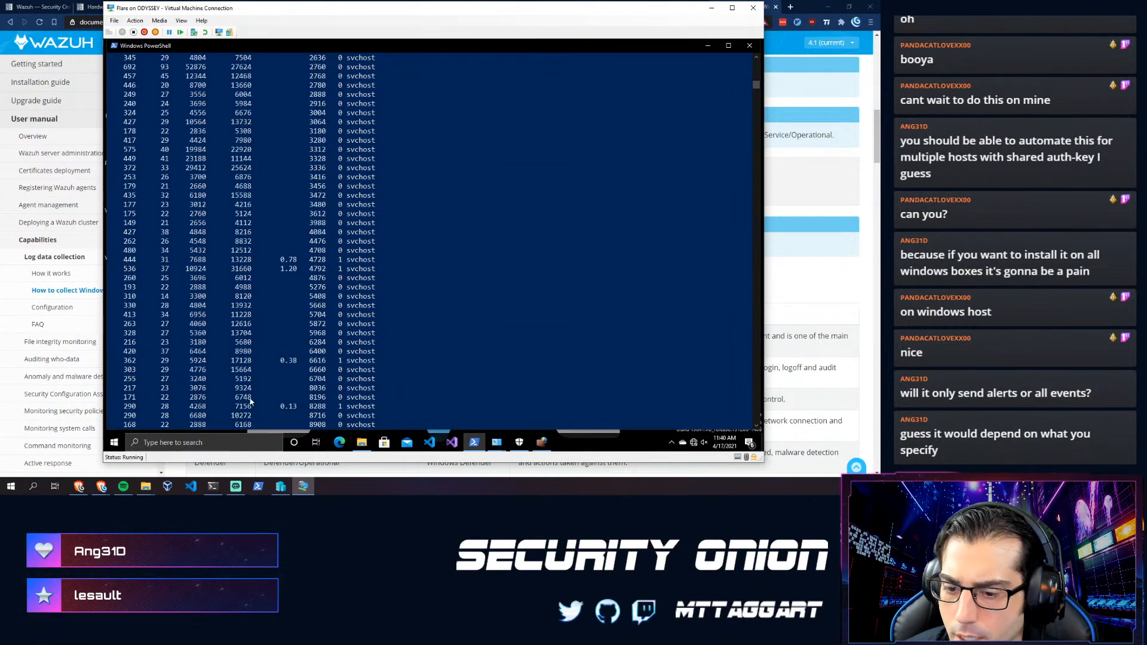
{"action": "left_click", "coordinate": [114, 442]}
- Open Services via the 'serv' search and start the Wazuh service
{"action": "type", "text": "serv"}
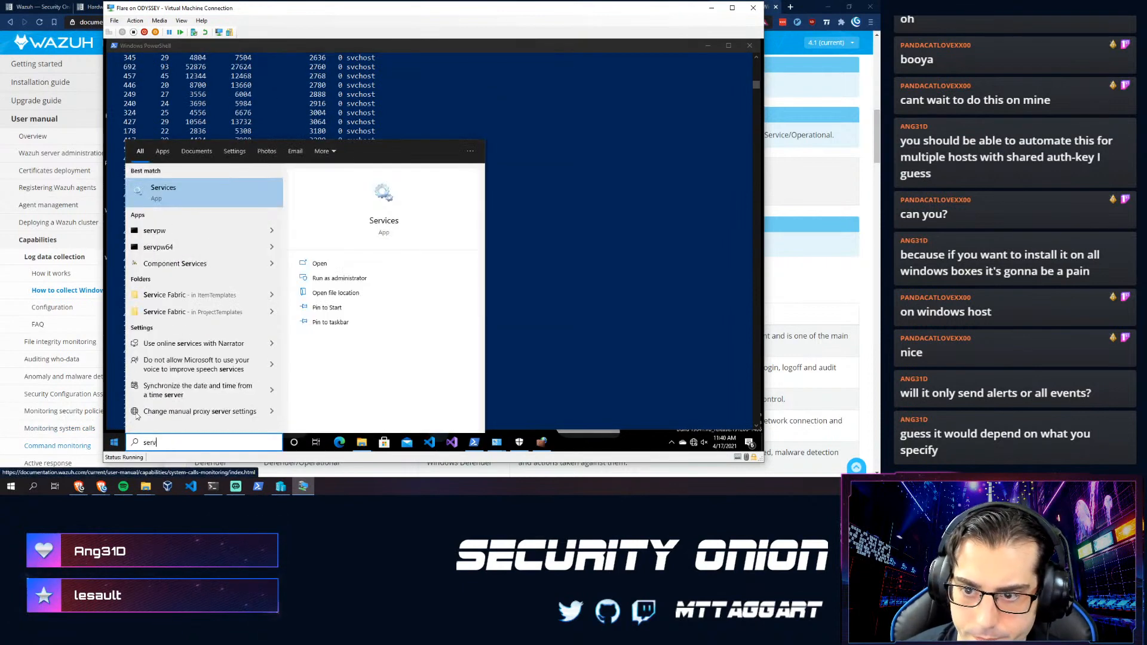
{"action": "left_click", "coordinate": [210, 189]}
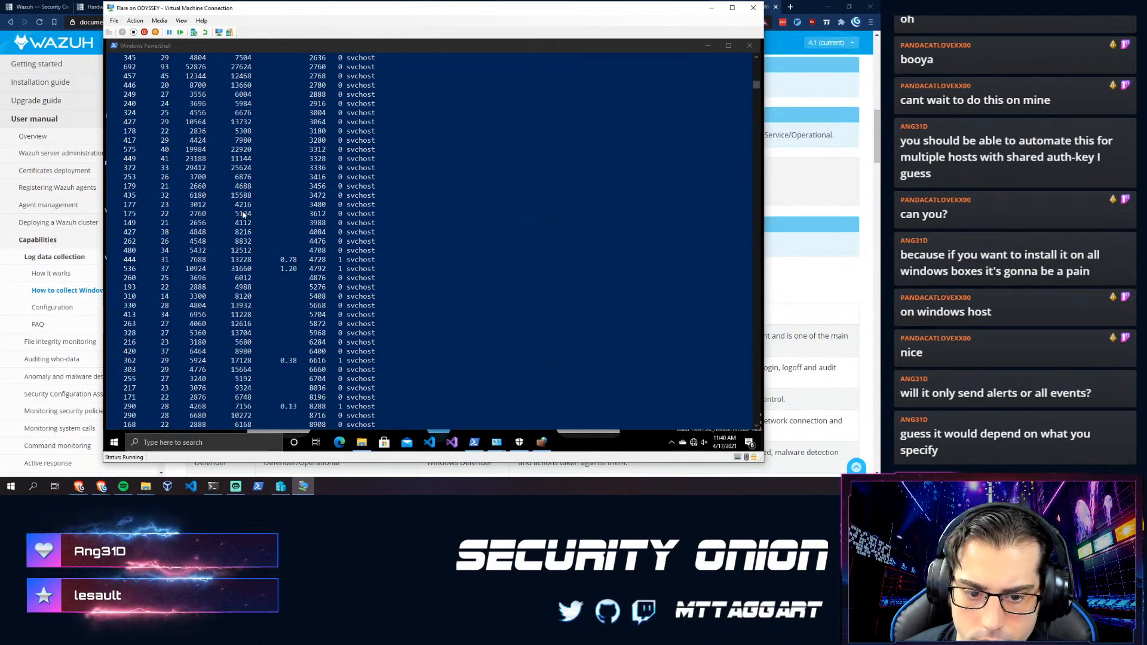
{"action": "scroll", "coordinate": [434, 140], "scroll_direction": "down", "scroll_amount": 5}
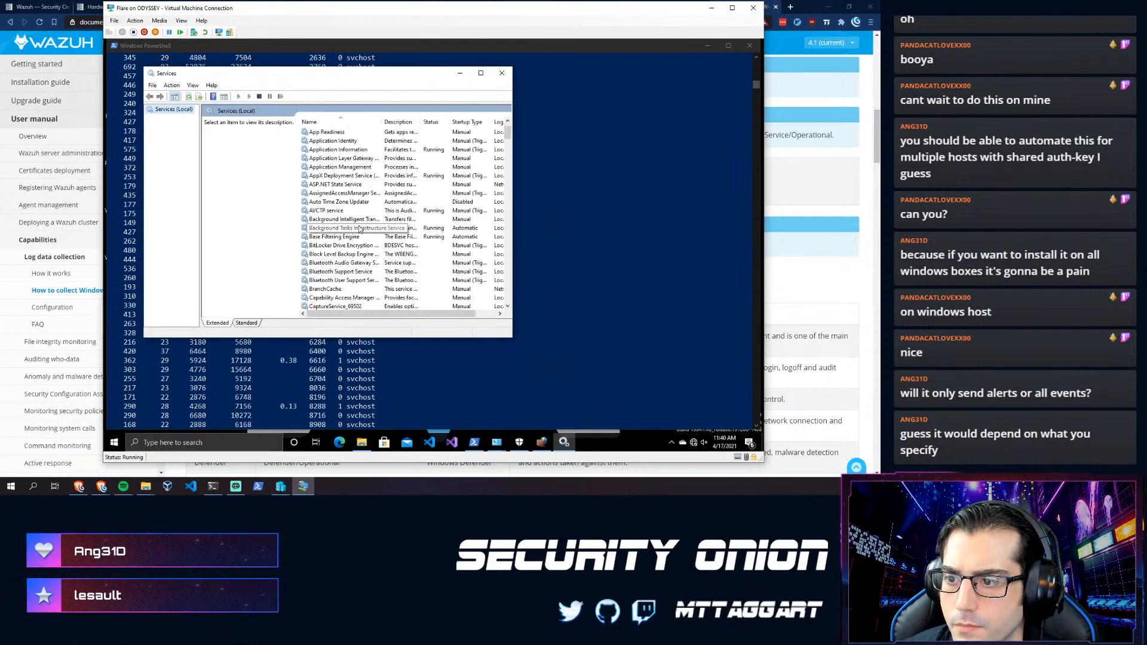
{"action": "left_click_drag", "start_coordinate": [508, 144], "coordinate": [508, 267]}
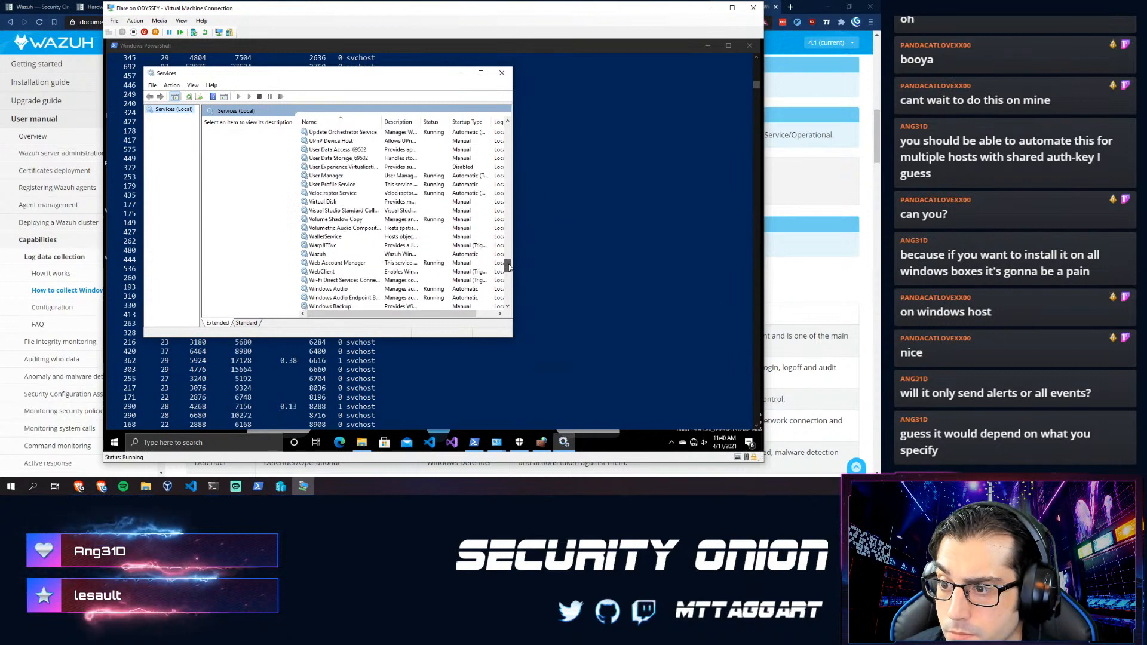
{"action": "left_click", "coordinate": [394, 256]}
{"action": "left_click_drag", "start_coordinate": [514, 216], "coordinate": [671, 236]}
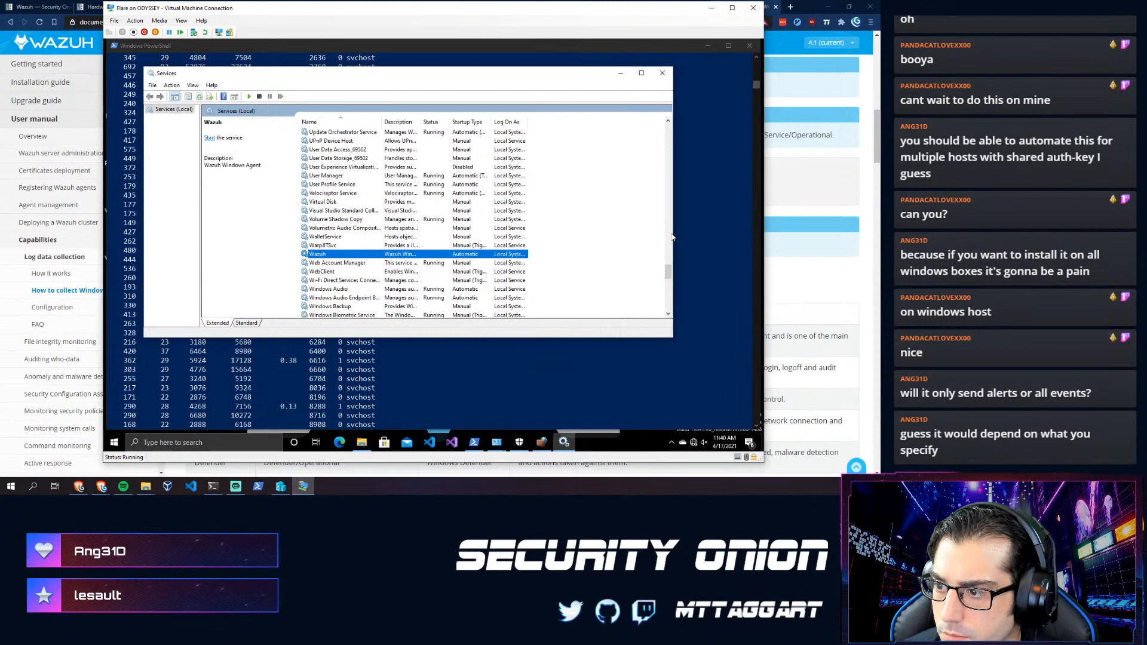
{"action": "right_click", "coordinate": [373, 256]}
{"action": "left_click", "coordinate": [384, 261]}
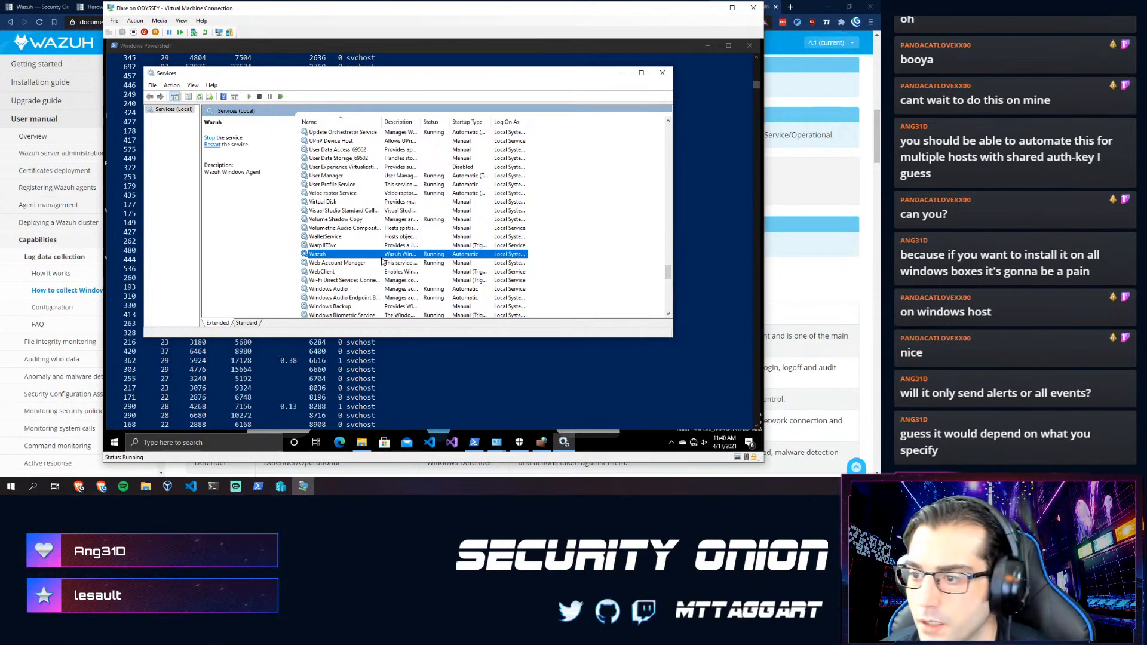
- Verify Wazuh is Running with Automatic startup, close Services, and open the Wazuh Configuration docs
{"action": "right_click", "coordinate": [388, 255]}
{"action": "left_click", "coordinate": [415, 338]}
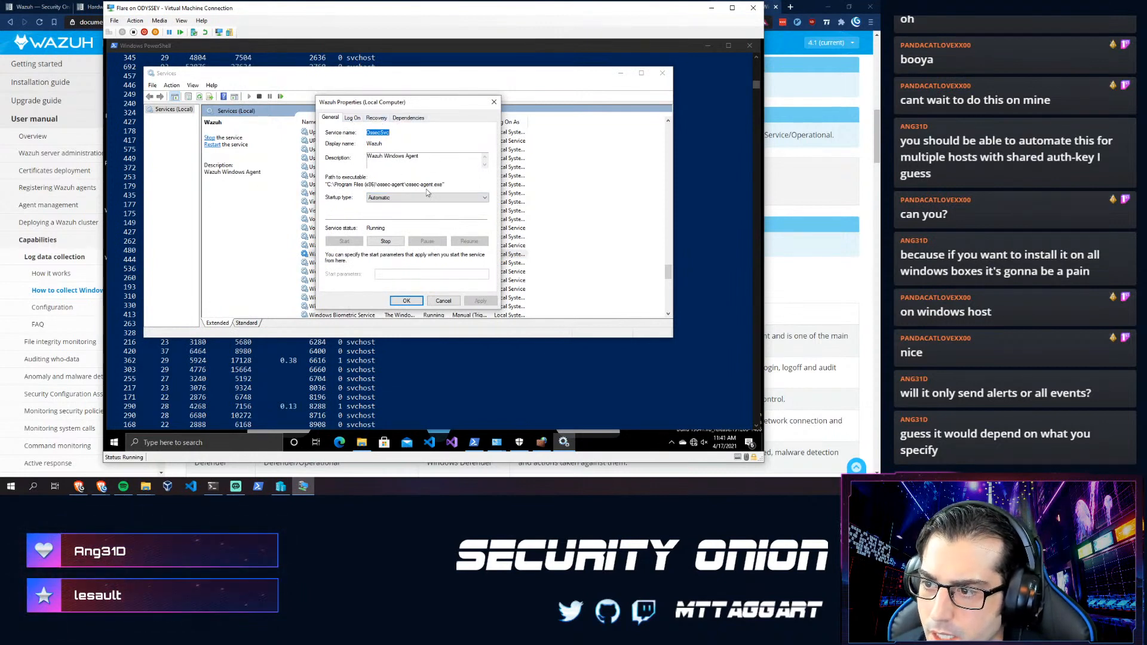
{"action": "left_click", "coordinate": [406, 300]}
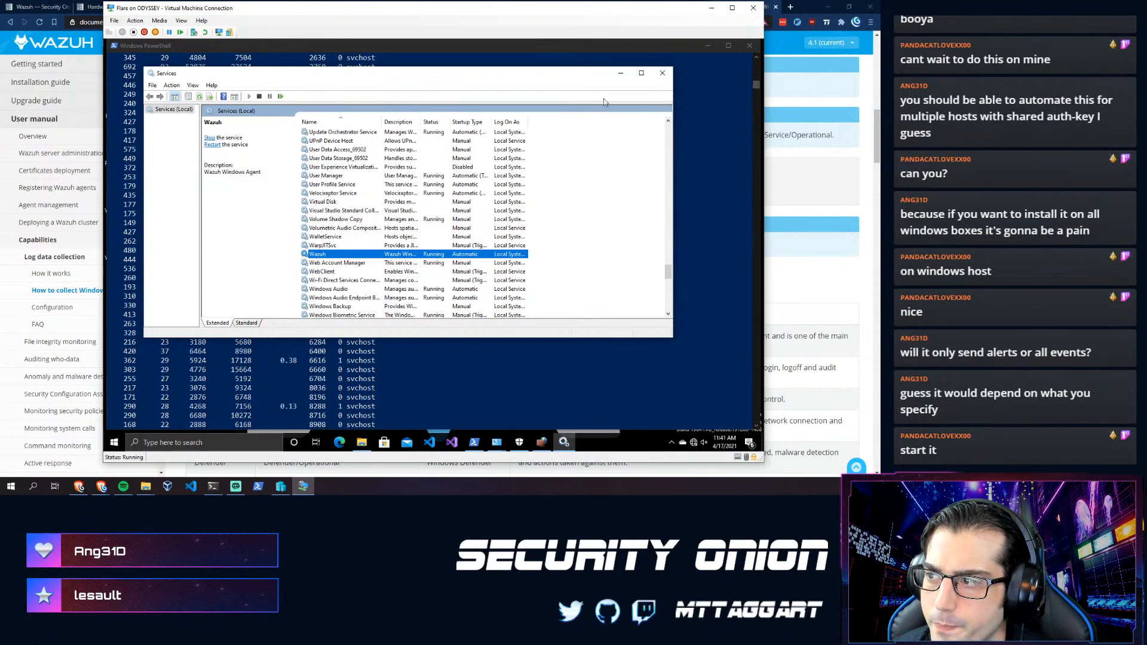
{"action": "left_click", "coordinate": [662, 76]}
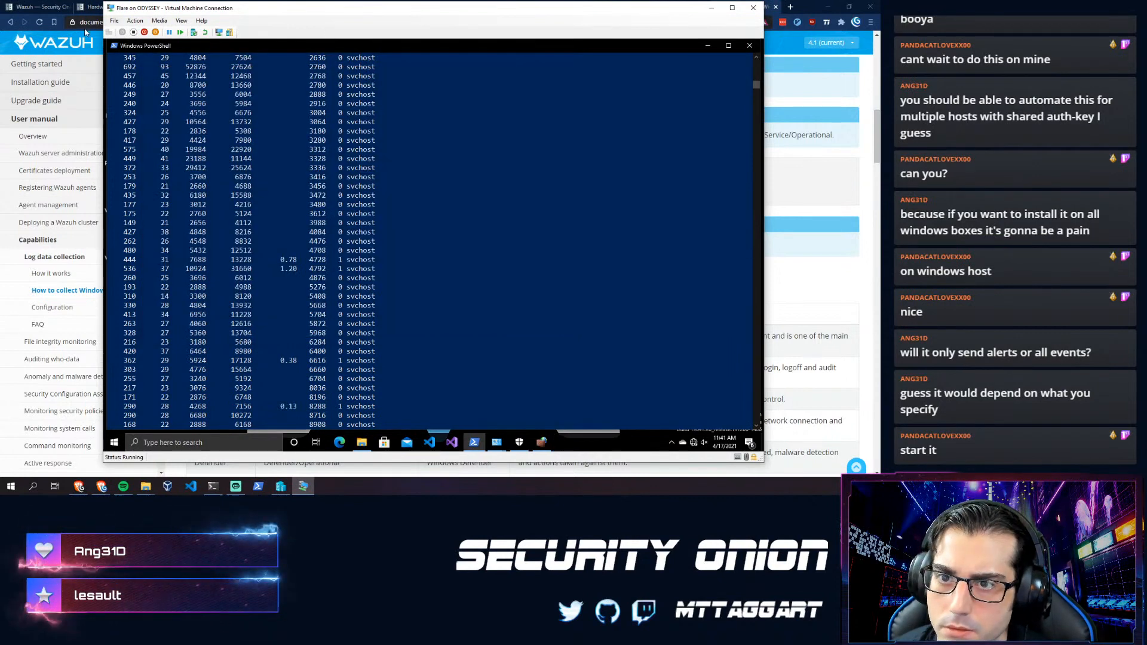
{"action": "left_click", "coordinate": [36, 306]}
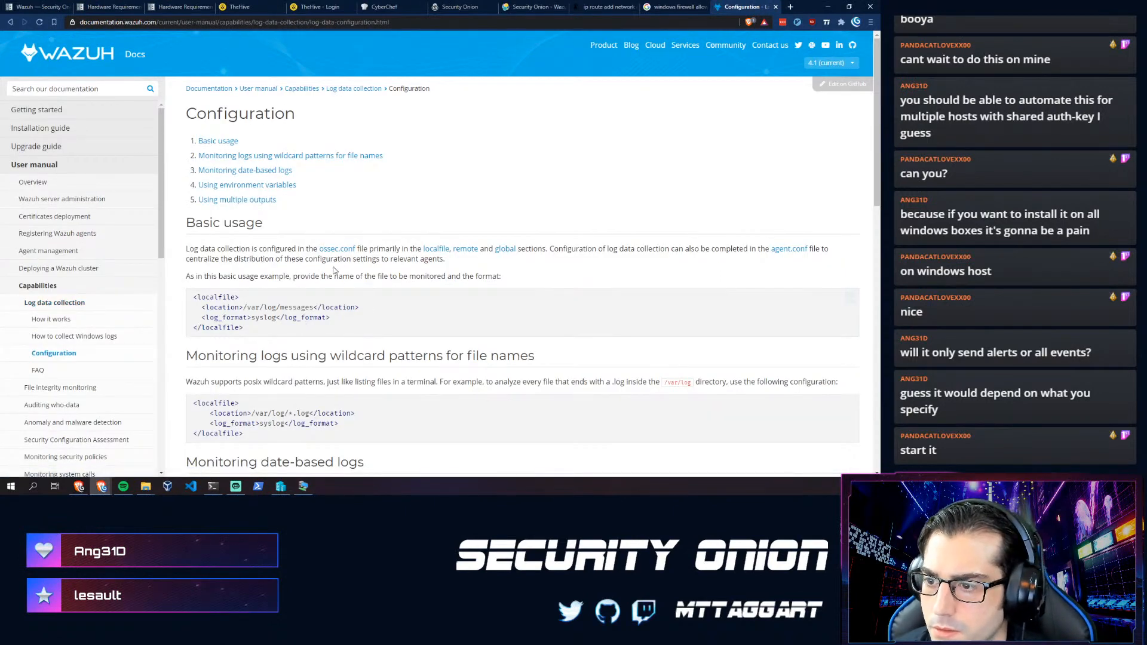
- Open the Local configuration (ossec.conf) docs page, then the VM's Downloads folder in File Explorer
{"action": "left_click", "coordinate": [337, 248]}
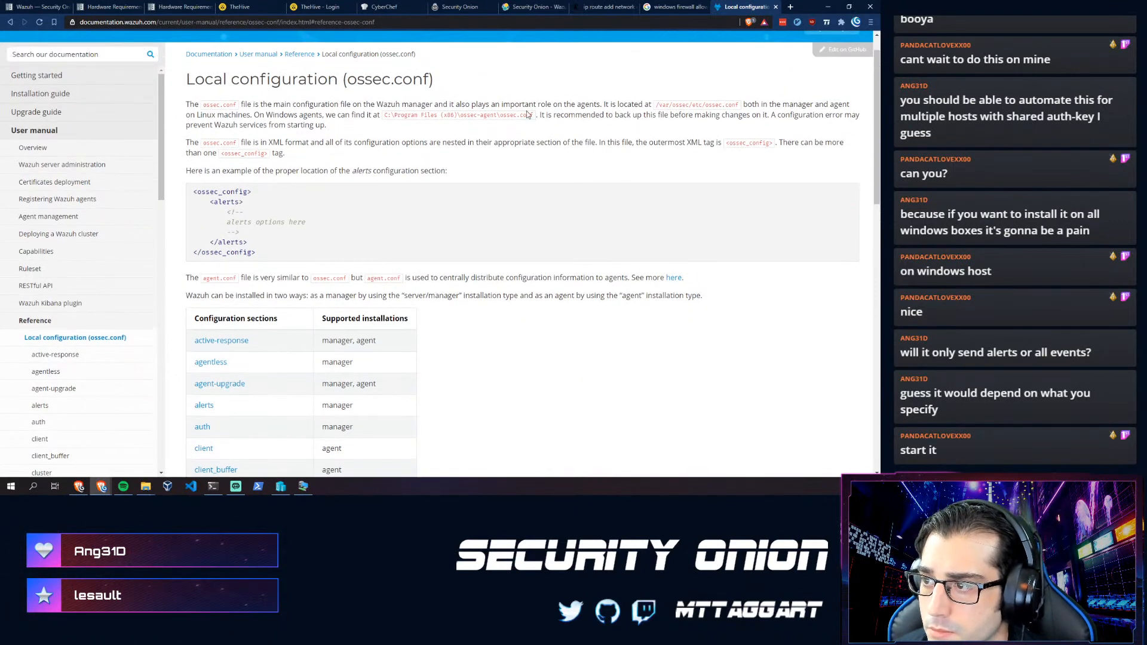
{"action": "mouse_move", "coordinate": [147, 488]}
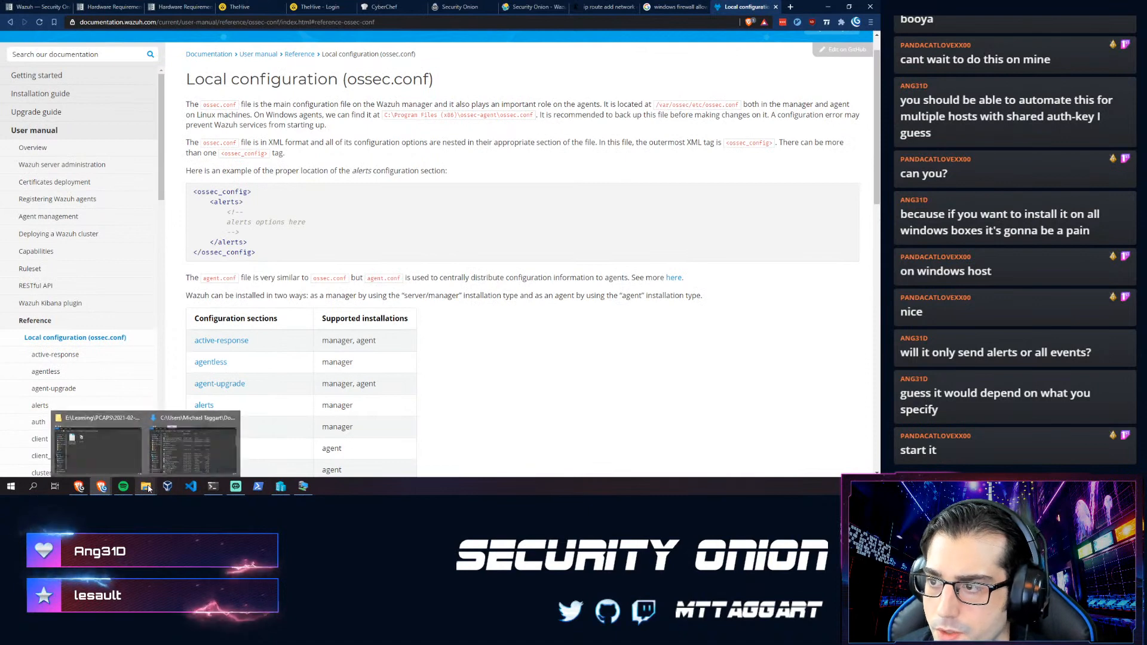
{"action": "left_click", "coordinate": [303, 486]}
{"action": "left_click", "coordinate": [361, 442]}
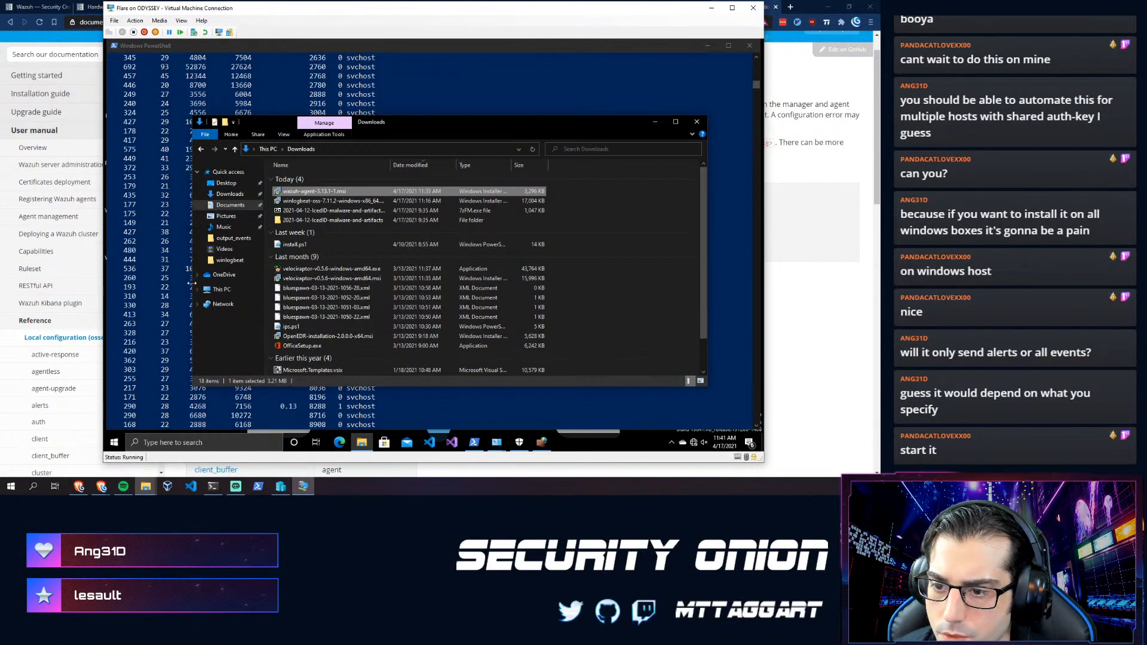
- Browse to C:\Program Files (x86)\ossec-agent in File Explorer
{"action": "left_click", "coordinate": [220, 290]}
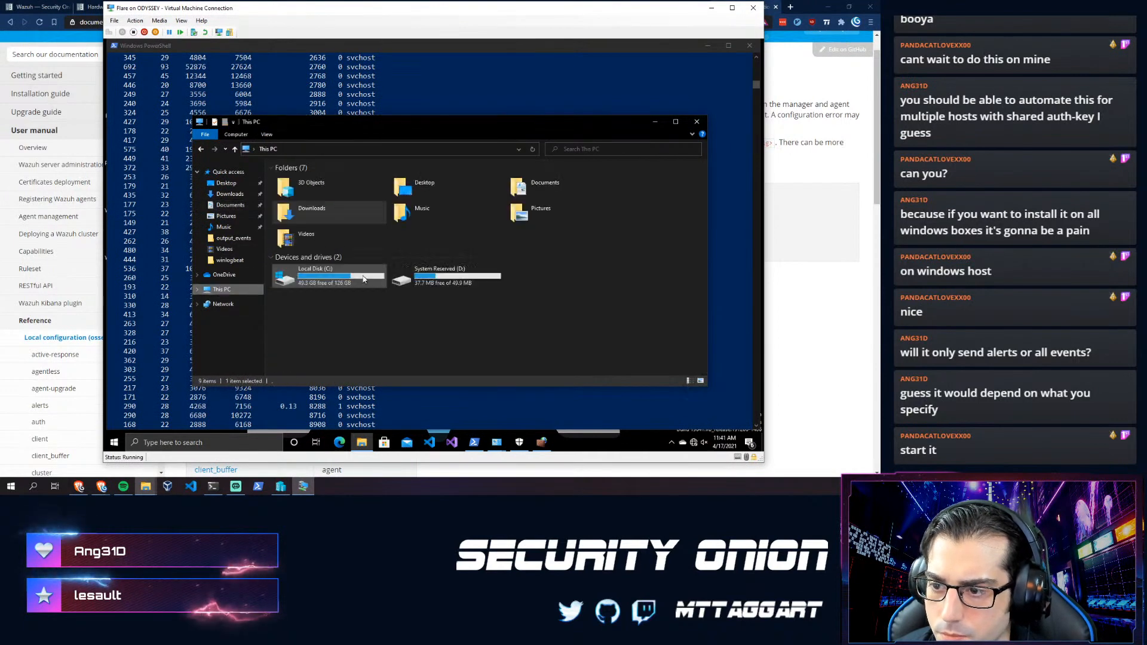
{"action": "double_click", "coordinate": [326, 274]}
{"action": "double_click", "coordinate": [297, 255]}
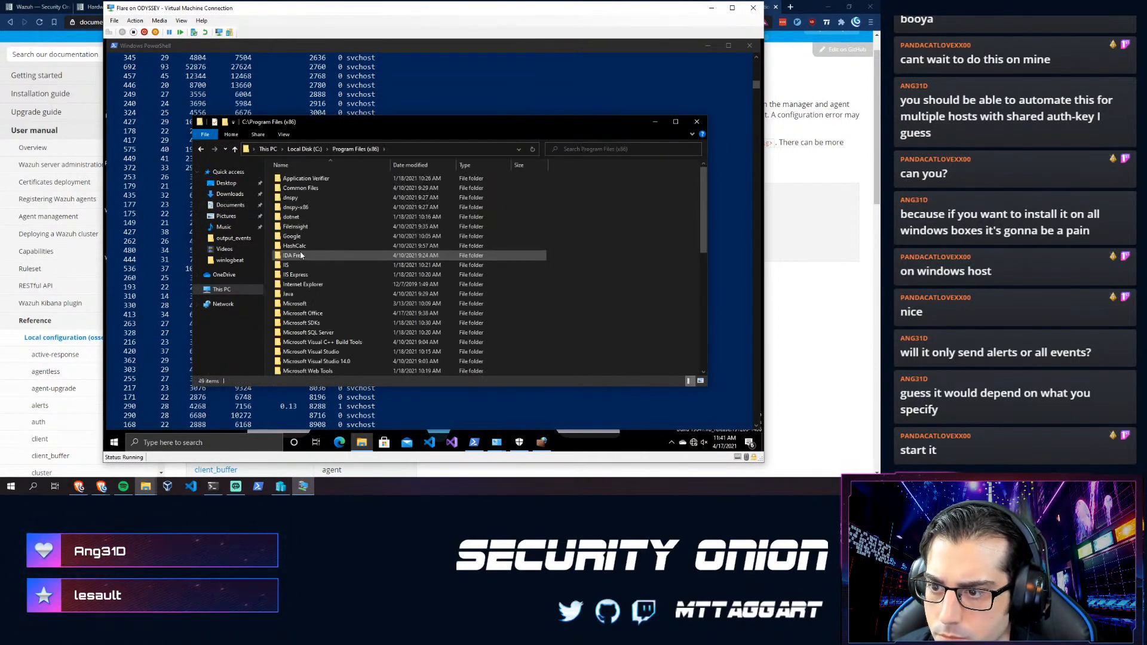
{"action": "scroll", "coordinate": [307, 275], "scroll_direction": "down", "scroll_amount": 2}
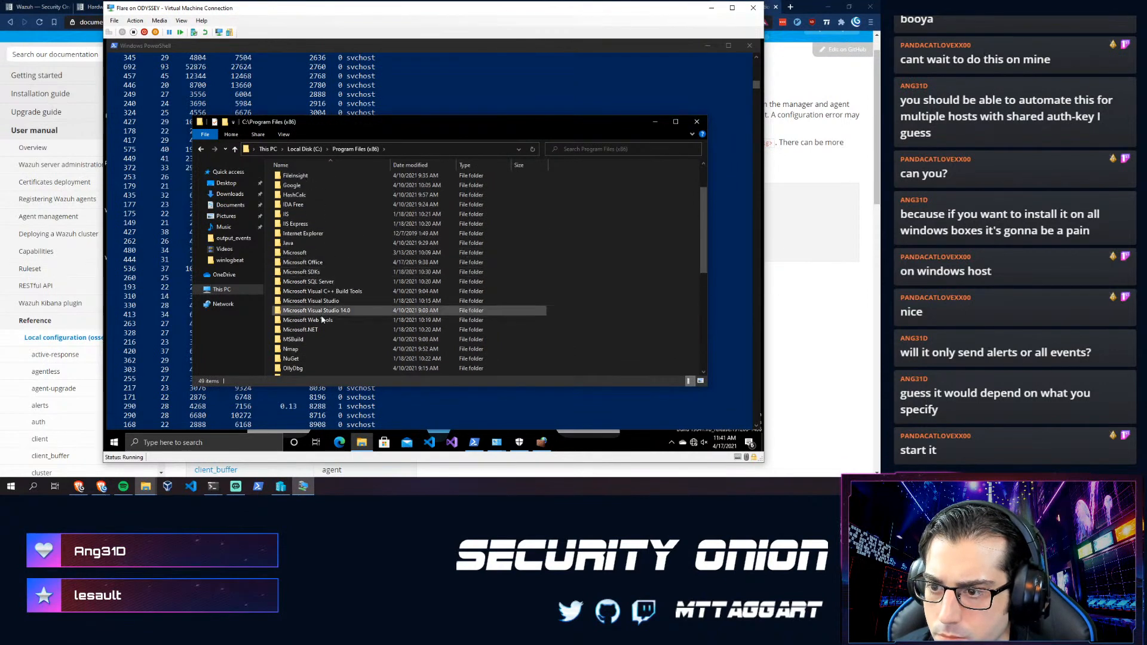
{"action": "scroll", "coordinate": [317, 314], "scroll_direction": "down", "scroll_amount": 4}
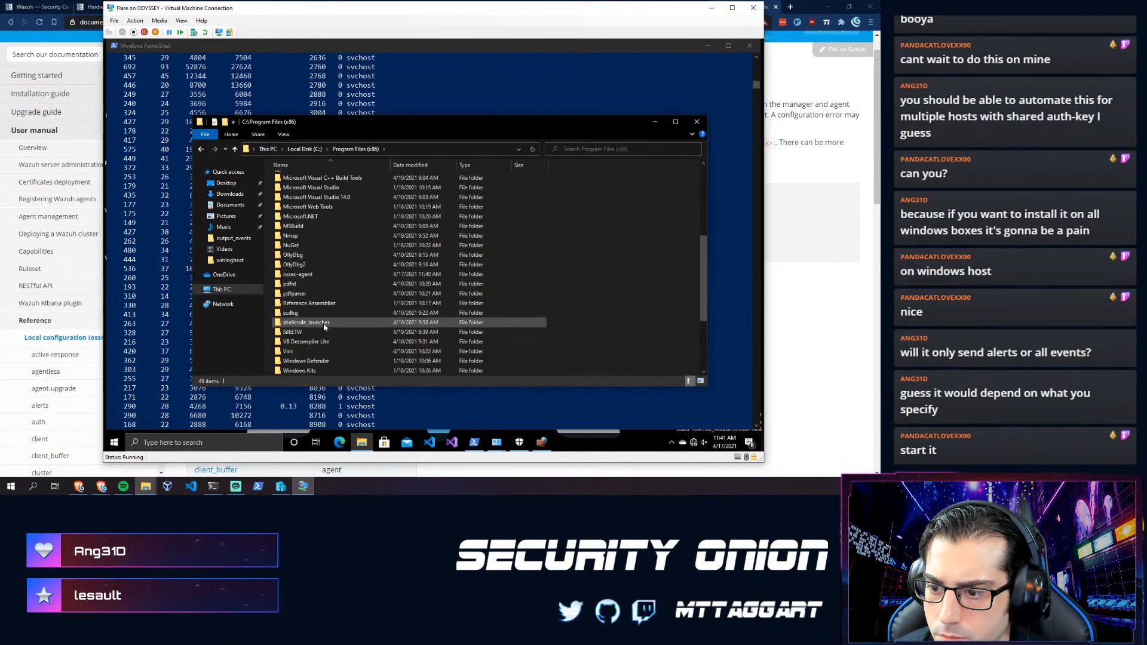
{"action": "double_click", "coordinate": [292, 274]}
{"action": "scroll", "coordinate": [299, 280], "scroll_direction": "down", "scroll_amount": 6}
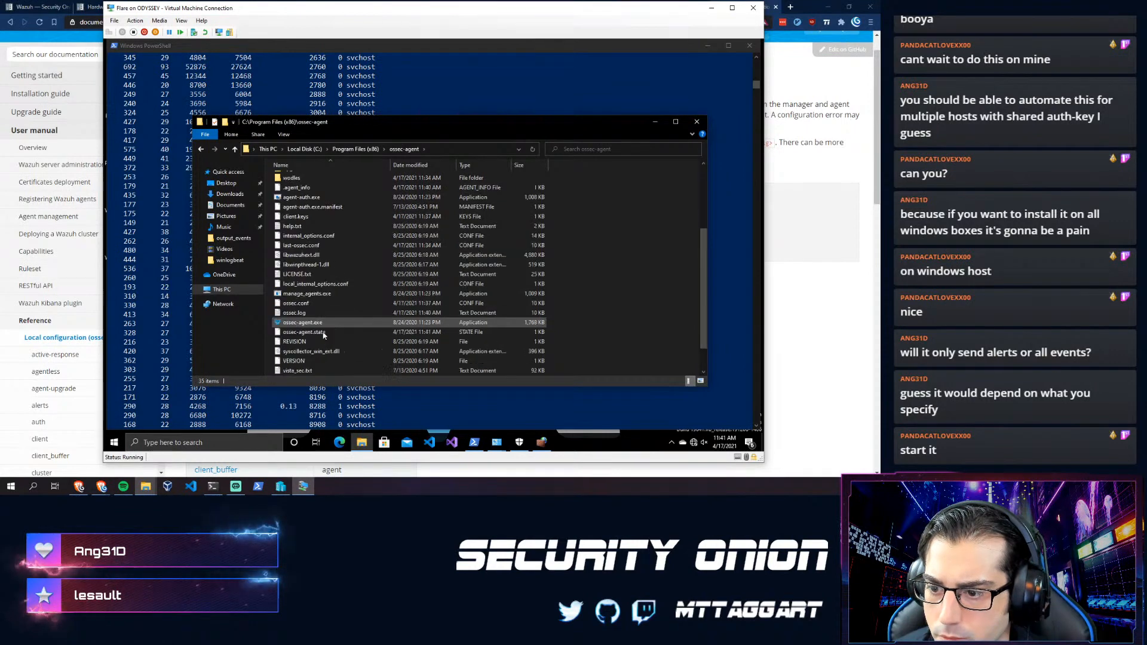
- View ossec.conf in VS Code, then close VS Code without saving winlogbeat.reference.yml
{"action": "left_click", "coordinate": [295, 304]}
{"action": "right_click", "coordinate": [284, 303]}
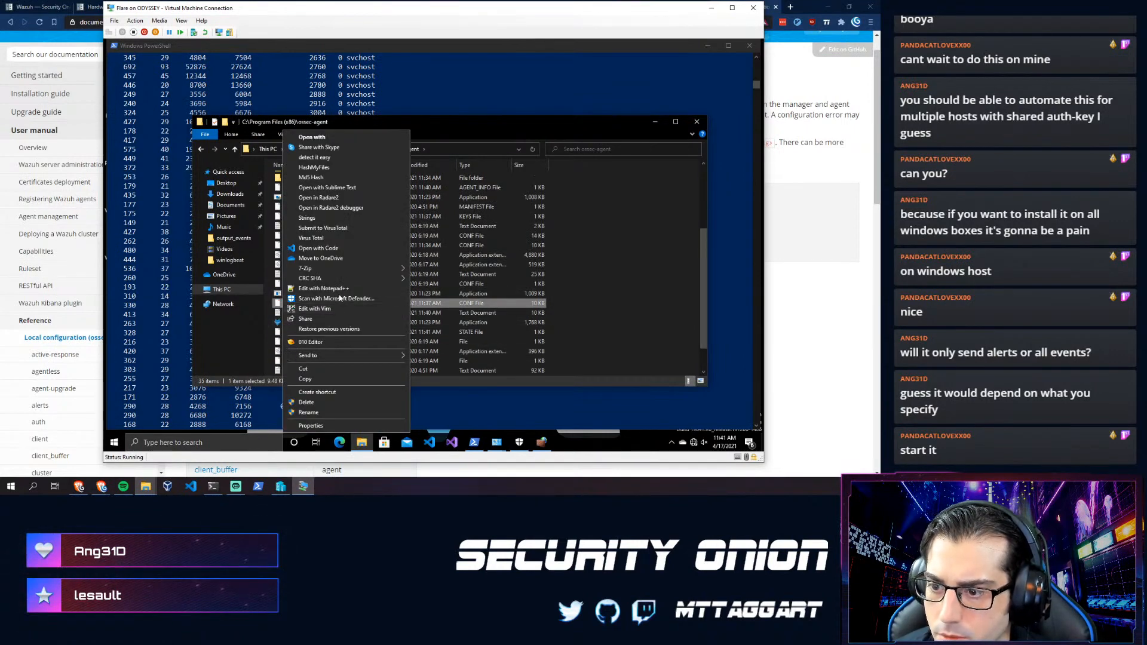
{"action": "left_click", "coordinate": [318, 248]}
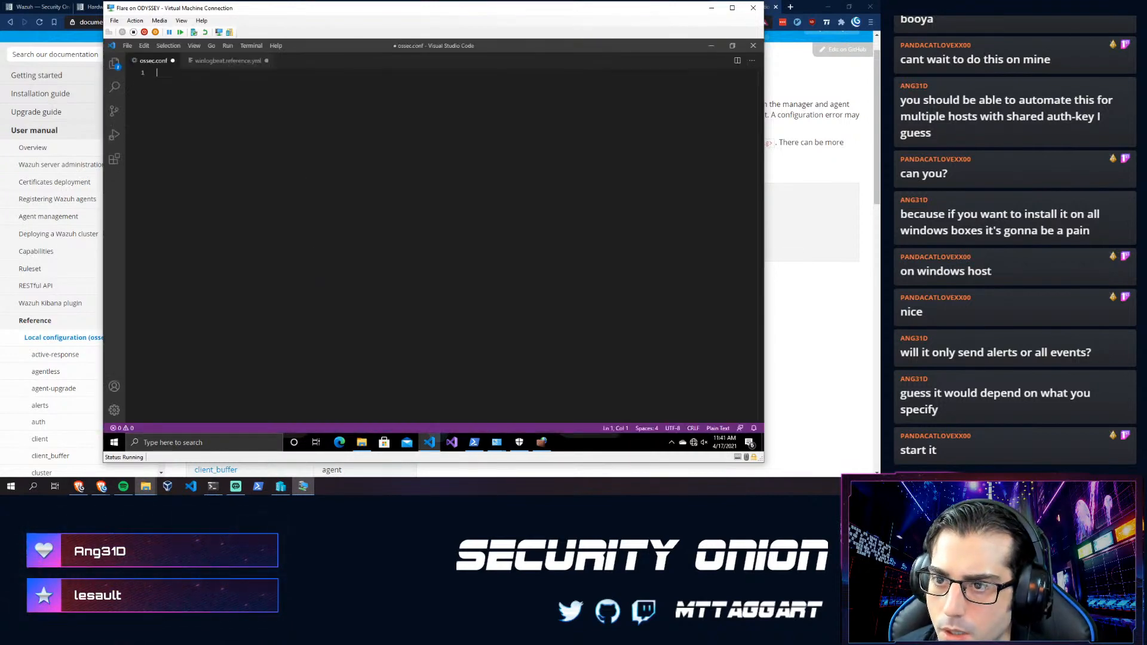
{"action": "left_click", "coordinate": [267, 61]}
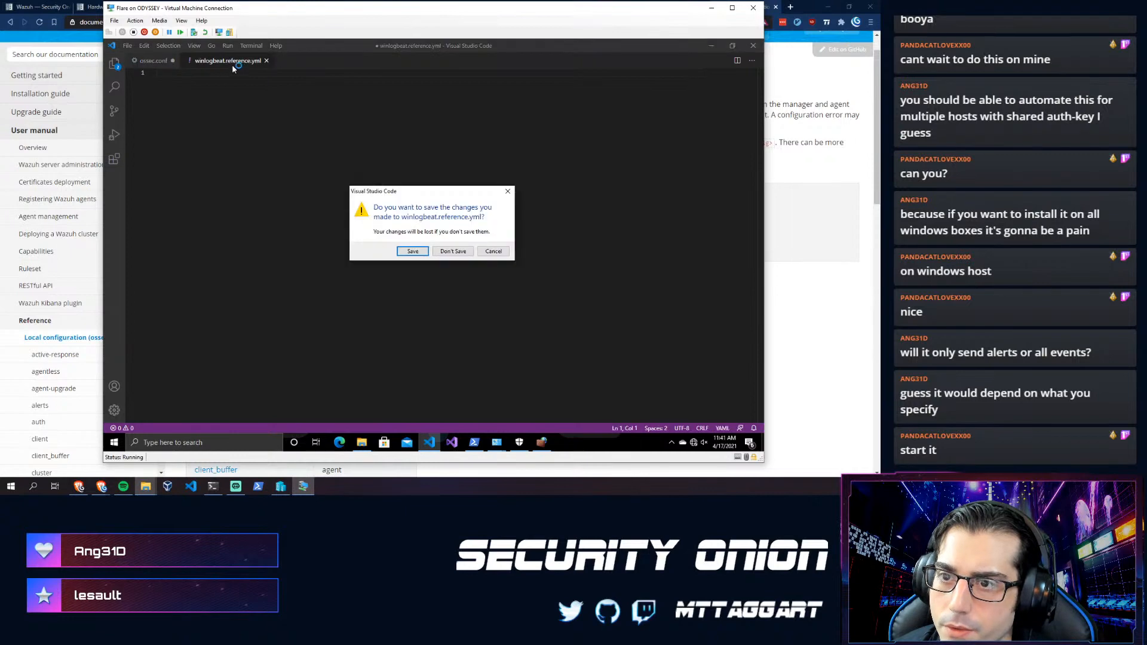
{"action": "left_click", "coordinate": [454, 252]}
{"action": "left_click", "coordinate": [753, 46]}
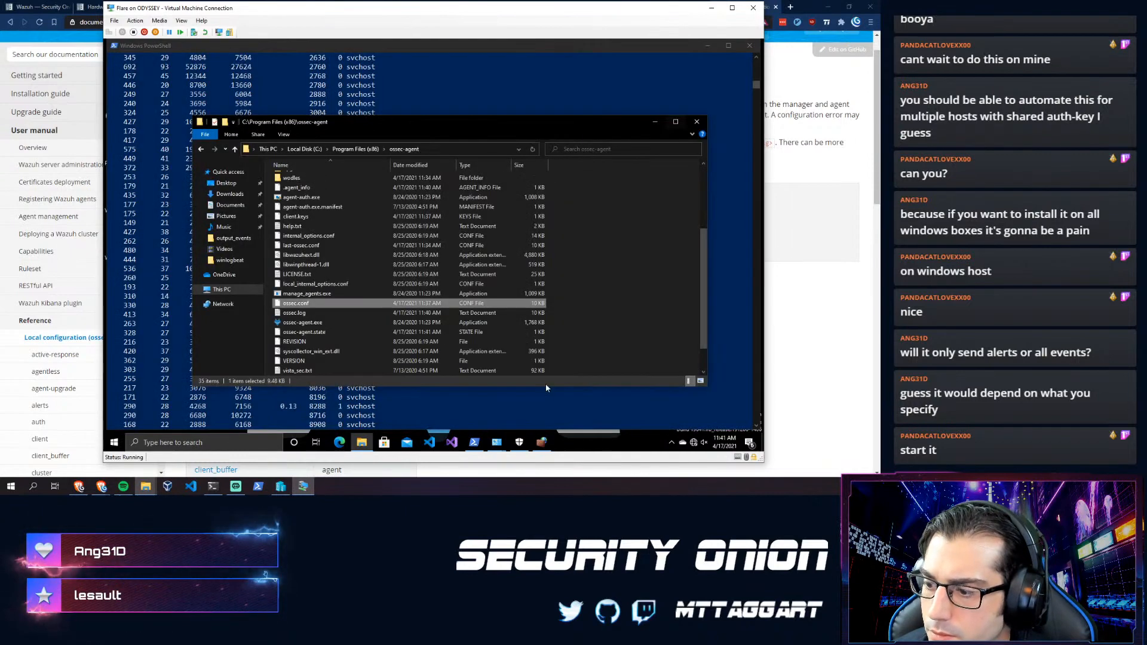
- Type a notepad.exe command in PowerShell with a path starting C:\Program Files (x86)\
{"action": "left_click", "coordinate": [153, 404]}
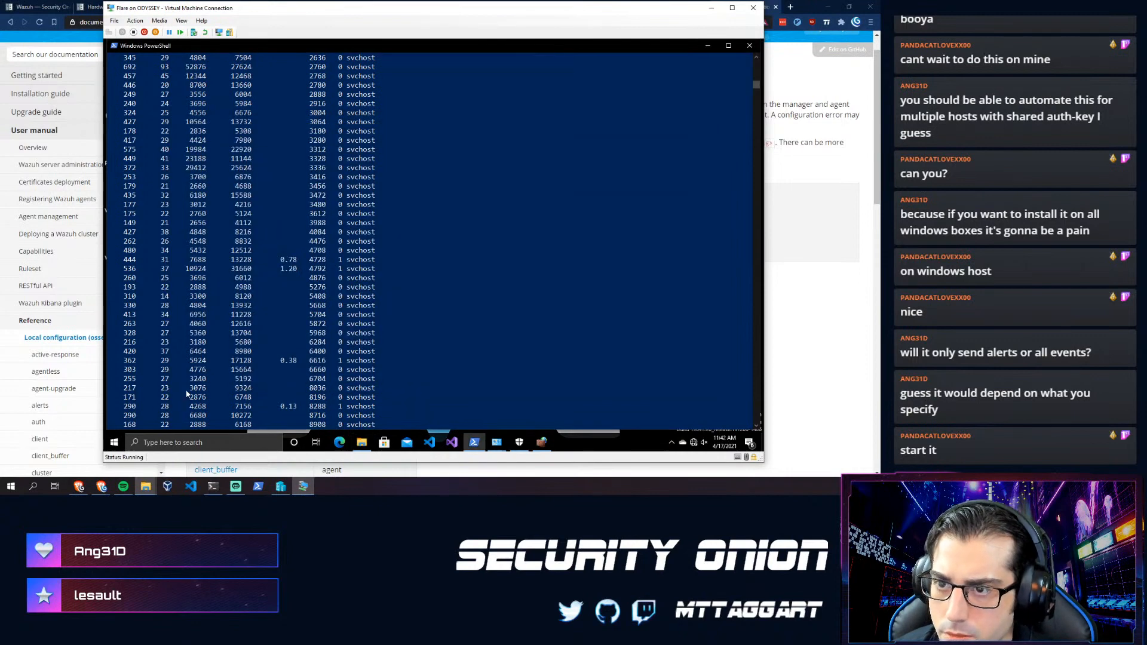
{"action": "scroll", "coordinate": [187, 393], "scroll_direction": "down", "scroll_amount": 3}
{"action": "type", "text": "notepad++.exe"}
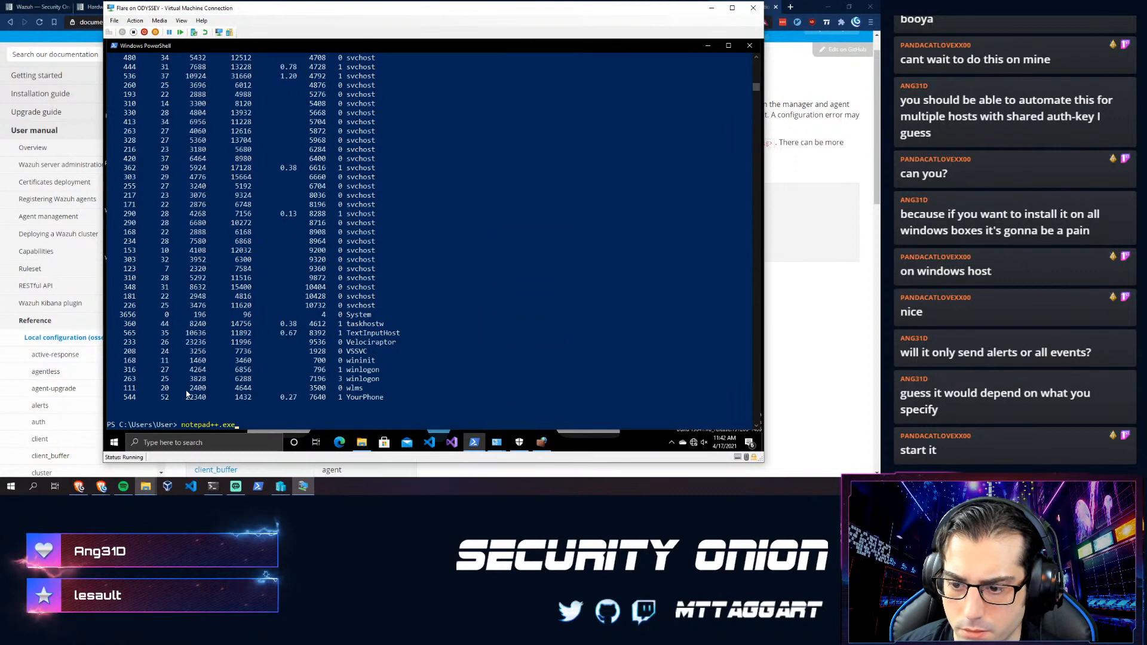
{"action": "key", "text": "BackSpace"}
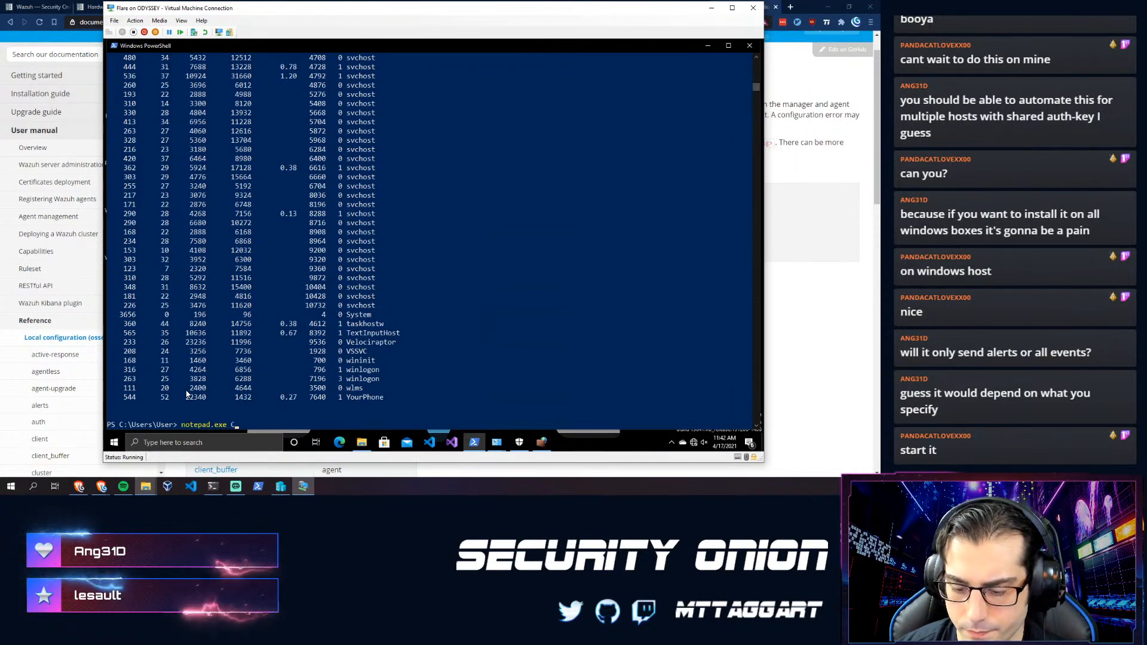
{"action": "type", "text": ":\\"}
{"action": "key", "text": "BackSpace"}
{"action": "key", "text": "BackSpace"}
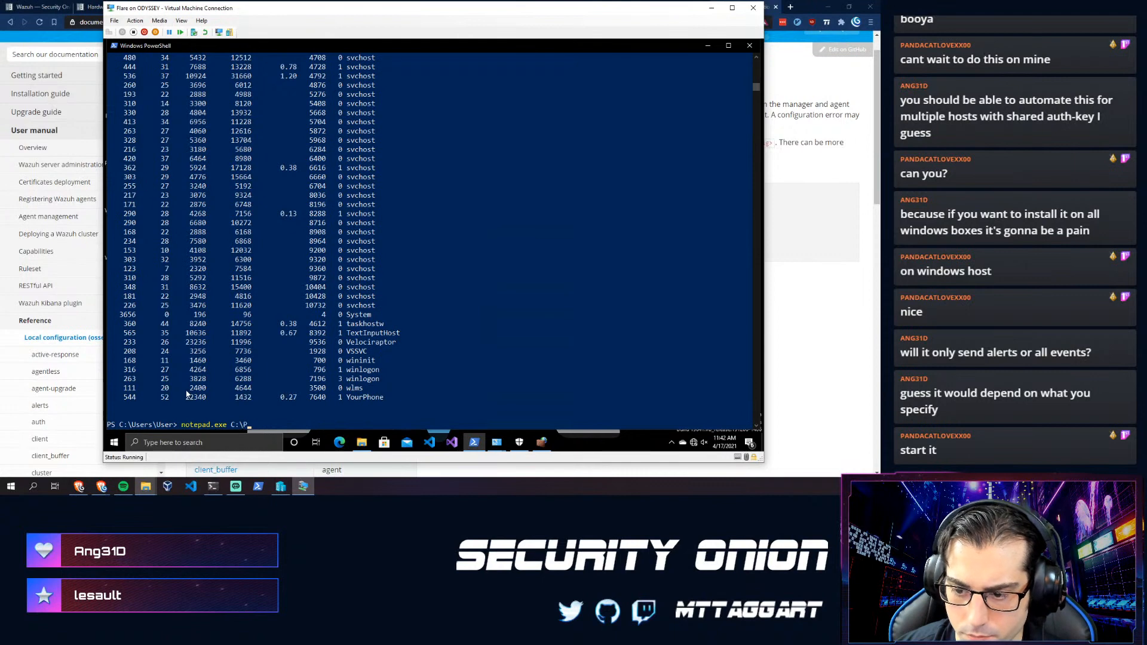
{"action": "type", "text": "rog"}
{"action": "key", "text": "Tab"}
{"action": "type", "text": "\\"}
{"action": "key", "text": "Tab"}
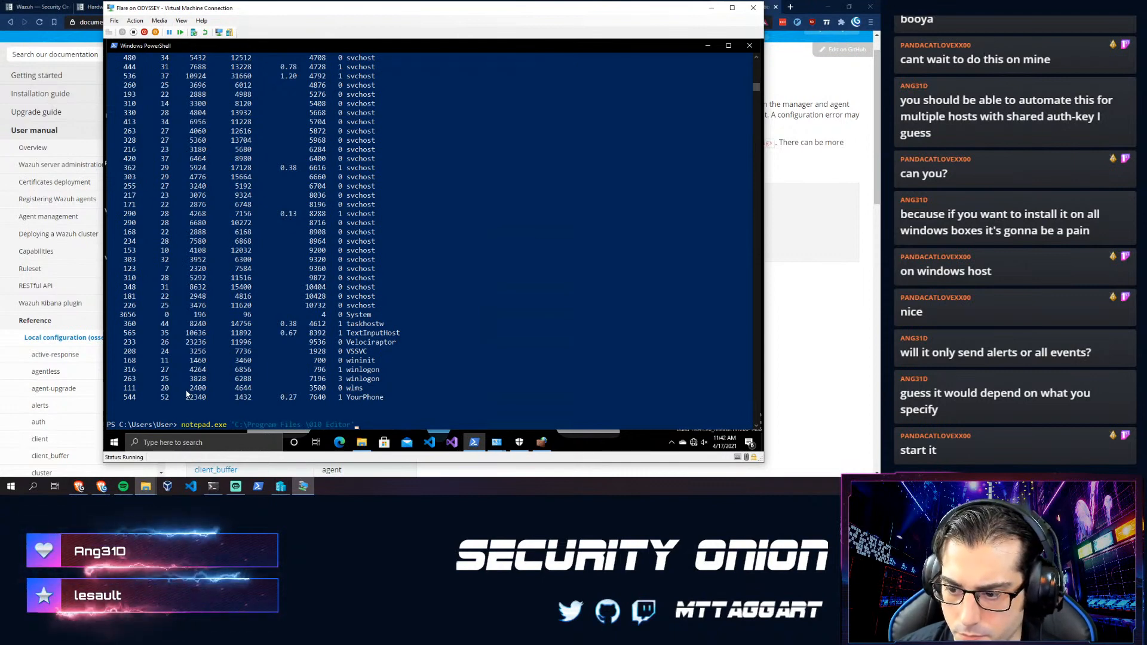
{"action": "key", "text": "BackSpace"}
{"action": "key", "text": "BackSpace"}
{"action": "key", "text": "BackSpace"}
{"action": "key", "text": "BackSpace"}
{"action": "key", "text": "BackSpace"}
{"action": "key", "text": "BackSpace"}
{"action": "key", "text": "BackSpace"}
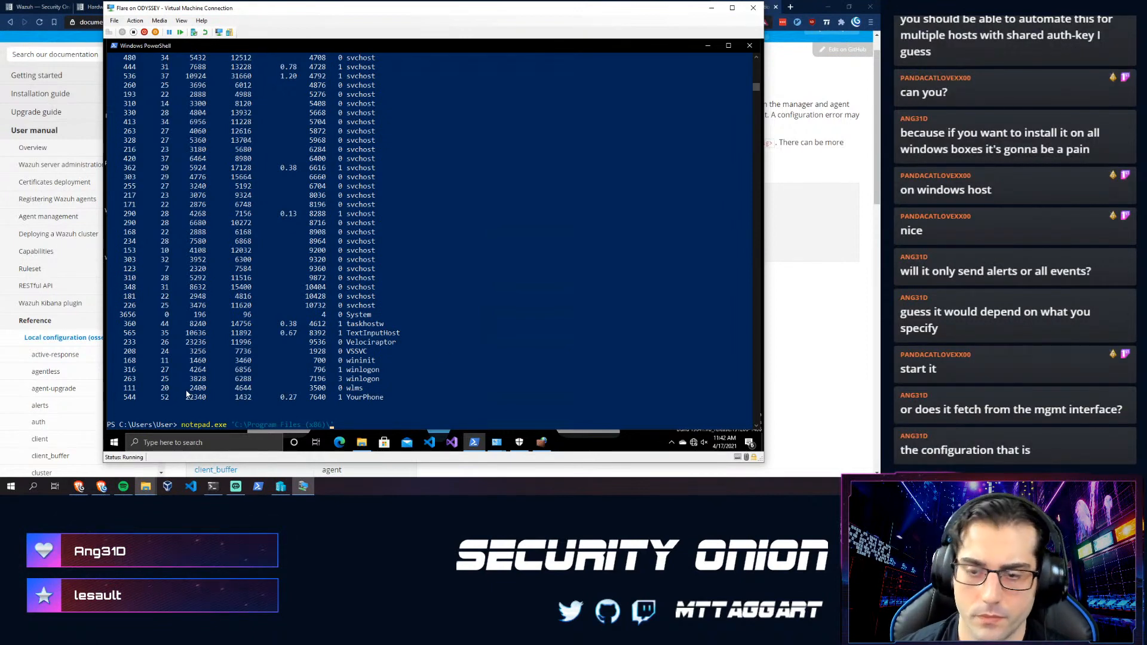
- Open the Wazuh docs' Agent management > Grouping agents page
{"action": "left_click", "coordinate": [768, 264]}
{"action": "scroll", "coordinate": [457, 287], "scroll_direction": "up", "scroll_amount": 1}
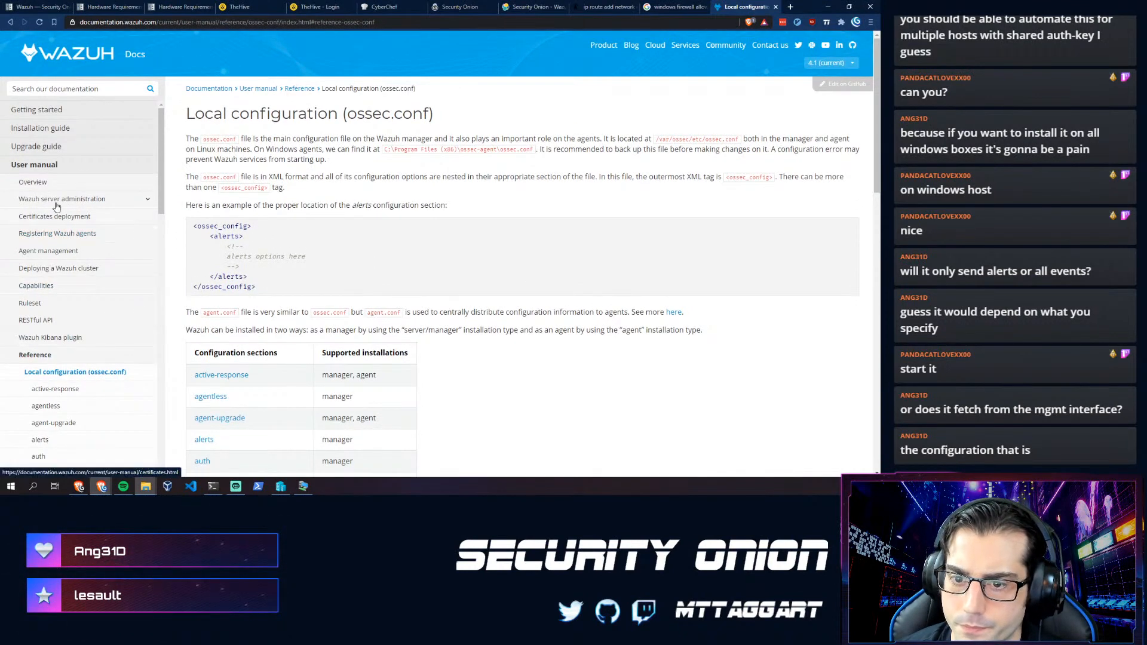
{"action": "left_click", "coordinate": [43, 253]}
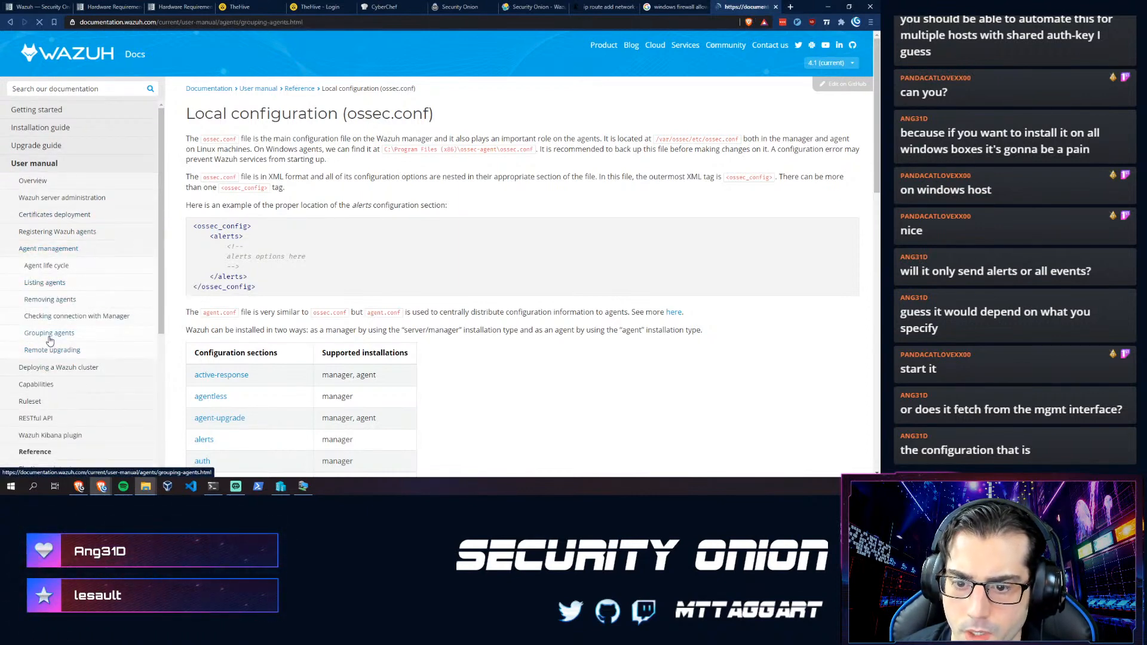
{"action": "left_click", "coordinate": [50, 334]}
{"action": "scroll", "coordinate": [232, 287], "scroll_direction": "down", "scroll_amount": 3}
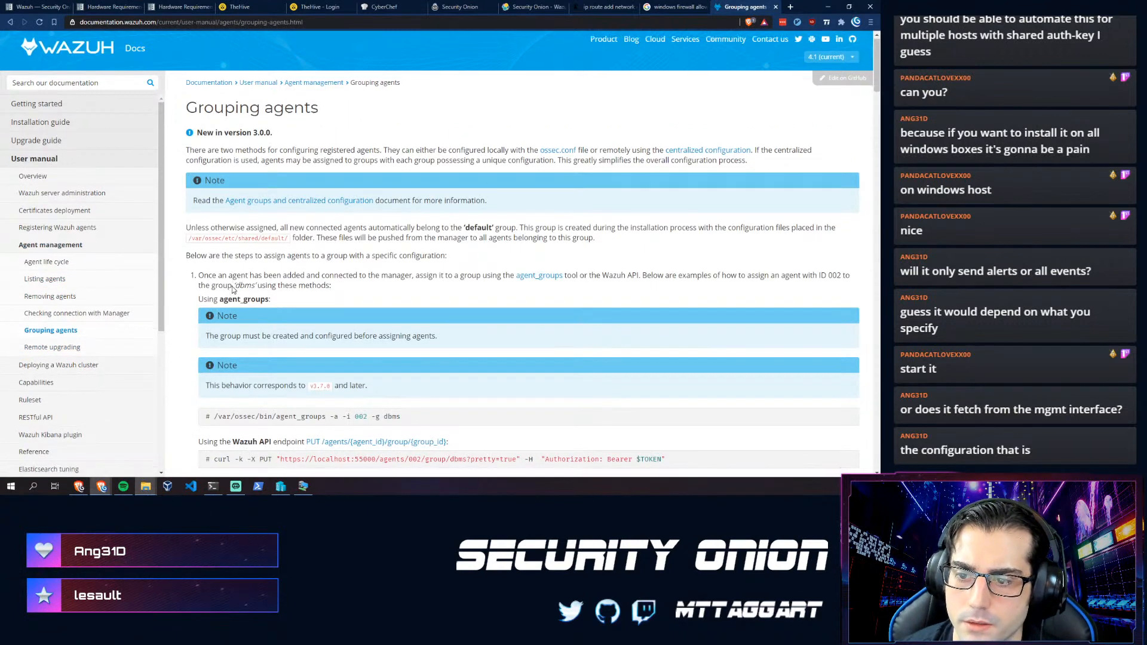
- Jump through the Security Onion Wazuh page's Configuration, Adding Agents and Automated Deployment sections
{"action": "left_click", "coordinate": [43, 5]}
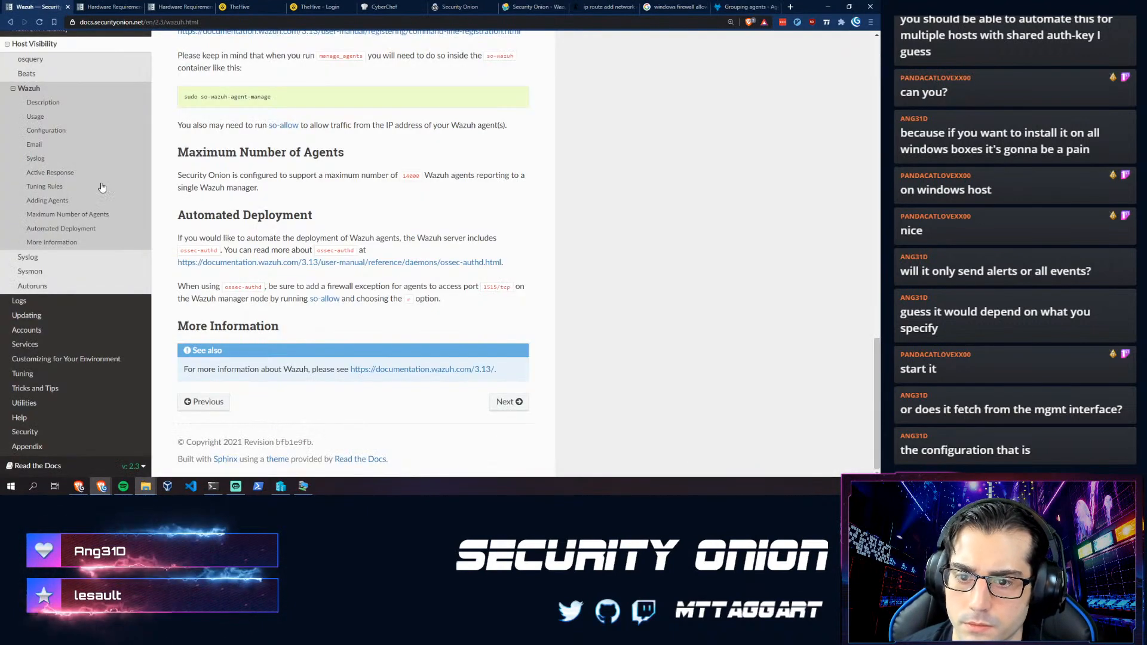
{"action": "left_click", "coordinate": [46, 114]}
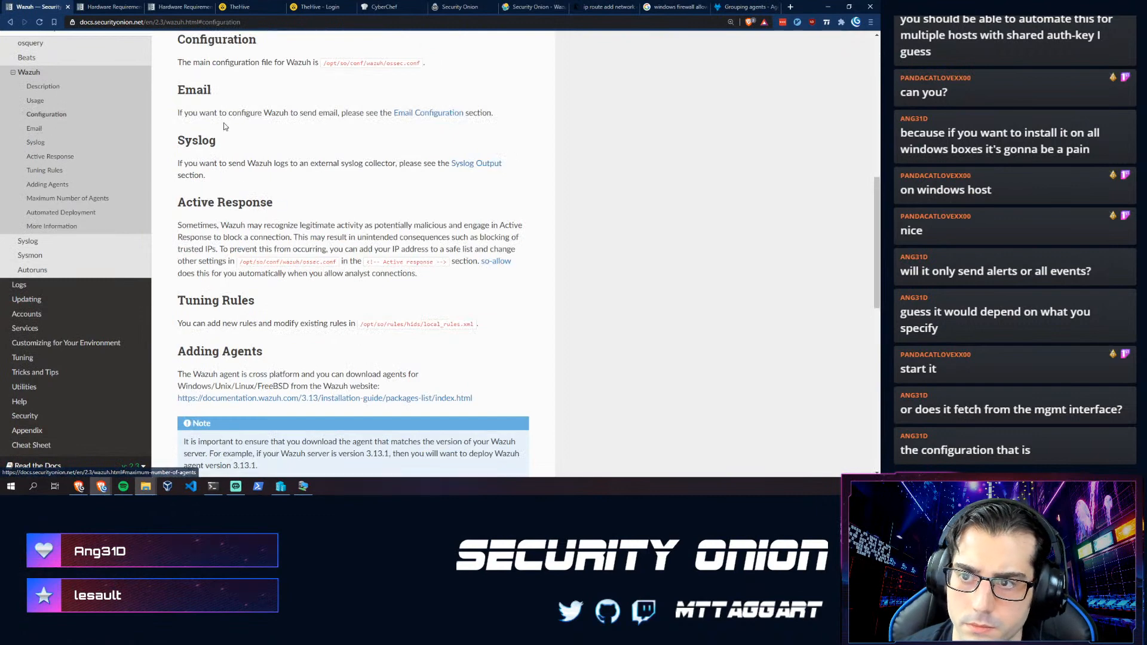
{"action": "left_click", "coordinate": [43, 184]}
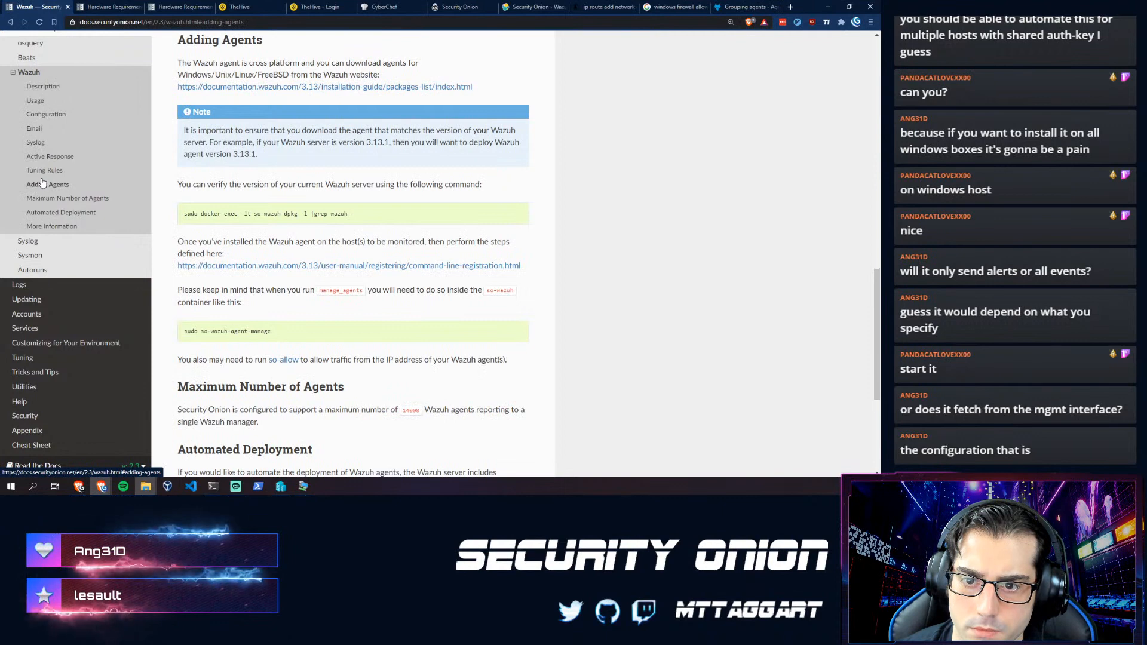
{"action": "left_click", "coordinate": [43, 214]}
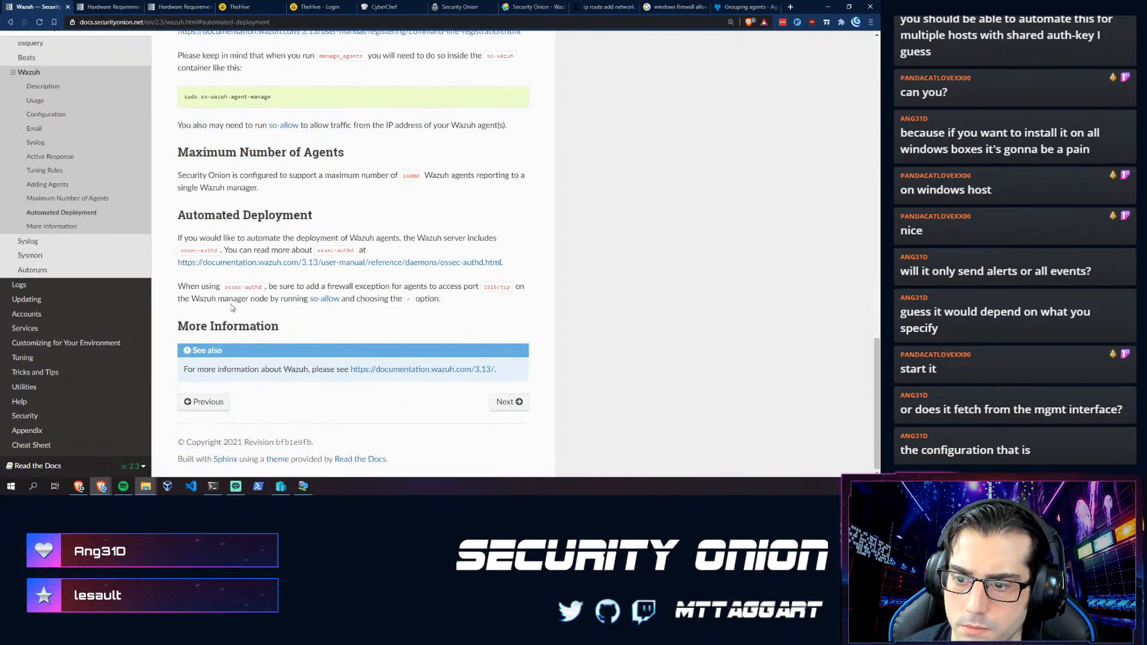
- Read the Syslog and Sysmon pages, including the Winlogbeat paragraph, then go back to the Wazuh page
{"action": "left_click", "coordinate": [36, 243]}
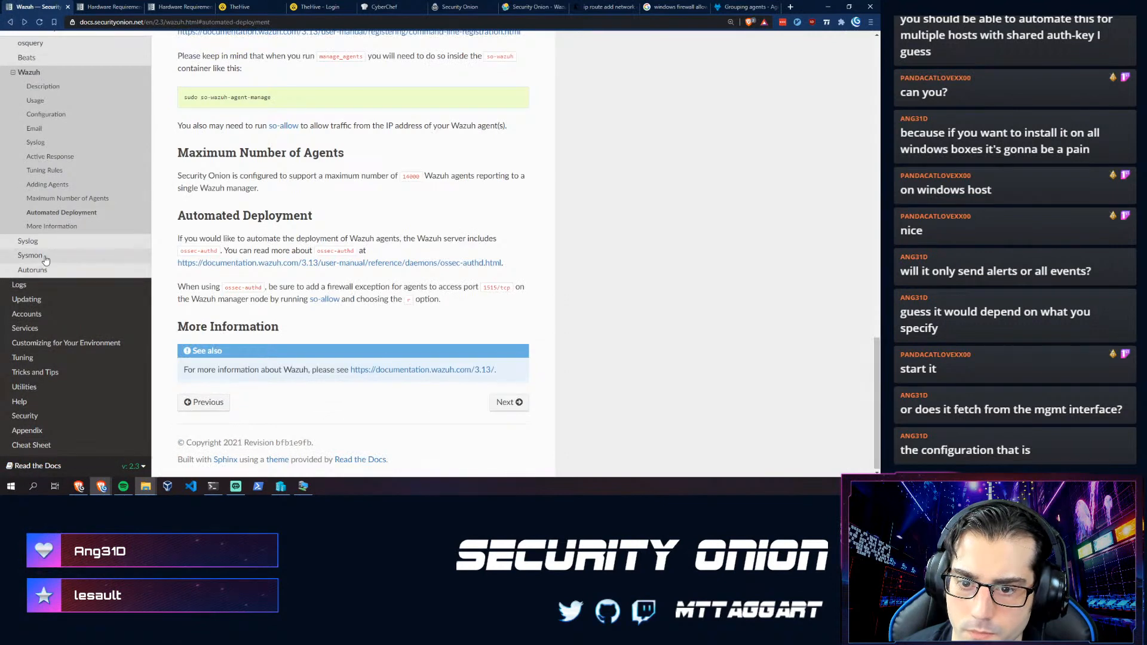
{"action": "left_click", "coordinate": [37, 255]}
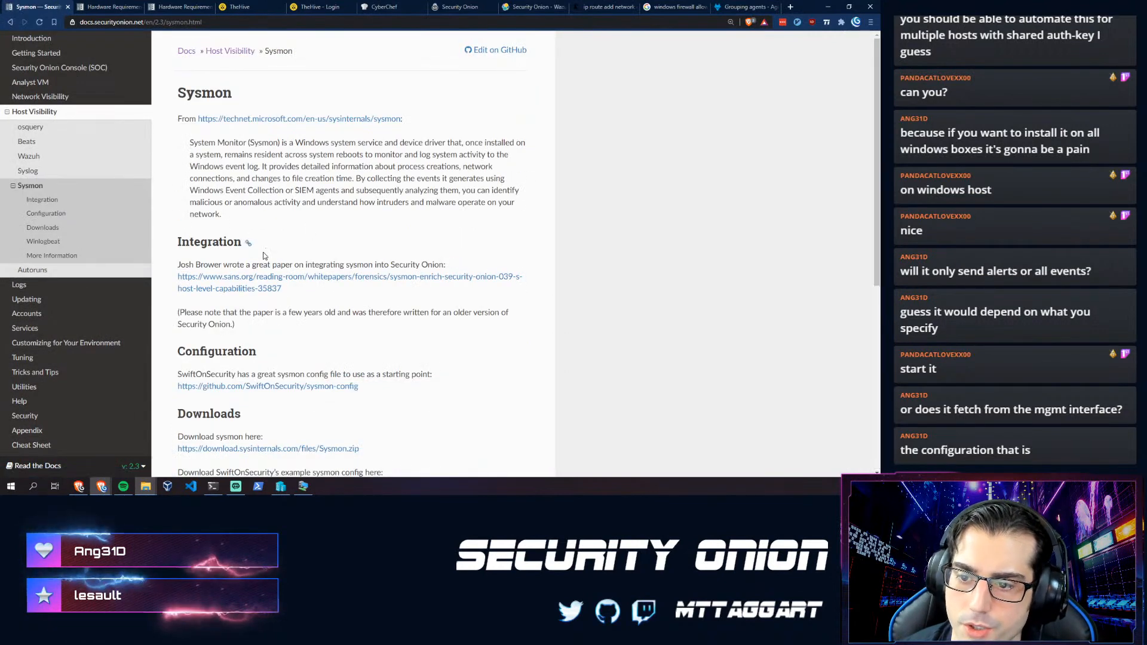
{"action": "scroll", "coordinate": [234, 272], "scroll_direction": "down", "scroll_amount": 2}
{"action": "scroll", "coordinate": [234, 272], "scroll_direction": "down", "scroll_amount": 3}
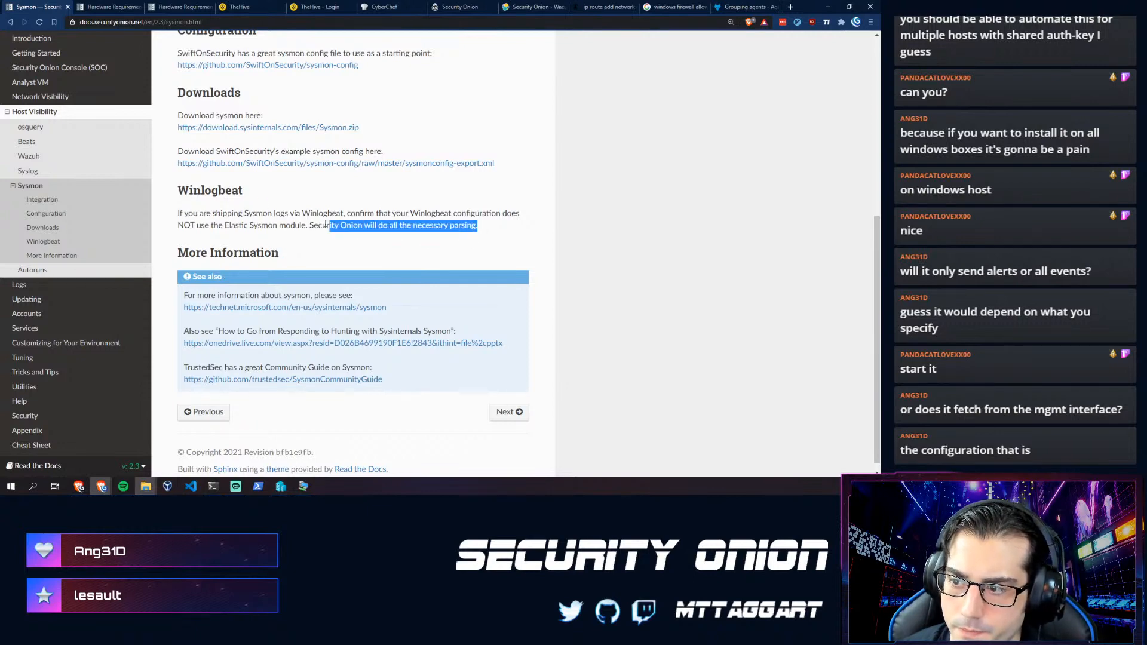
{"action": "left_click_drag", "start_coordinate": [325, 224], "coordinate": [273, 214]}
{"action": "left_click", "coordinate": [238, 211]}
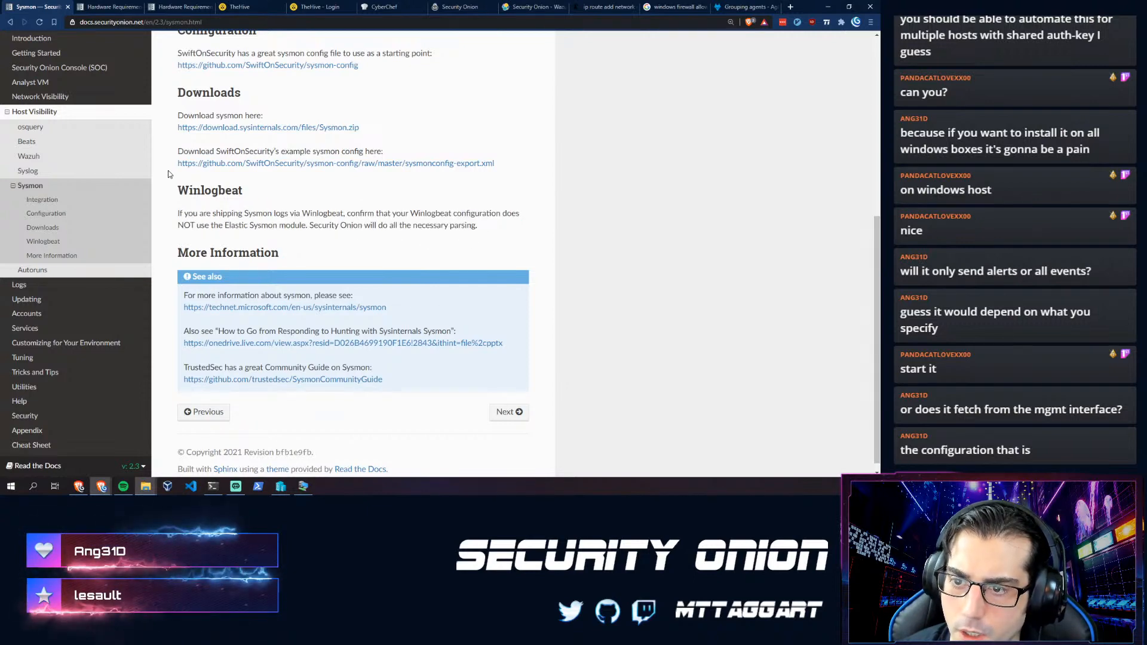
{"action": "scroll", "coordinate": [168, 174], "scroll_direction": "up", "scroll_amount": 2}
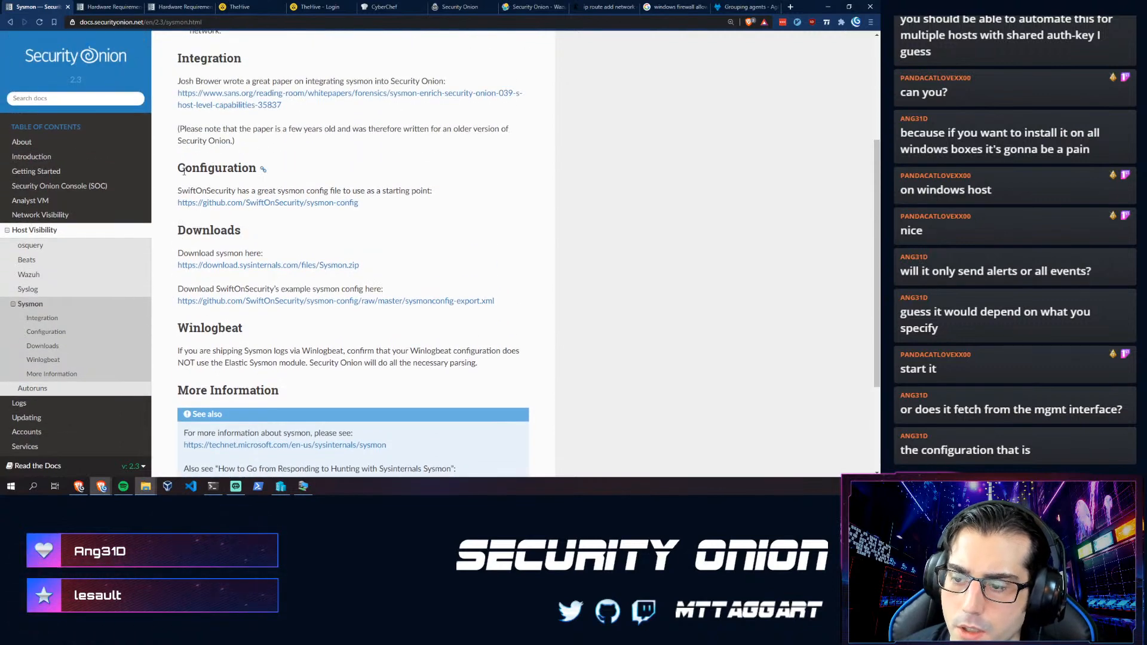
{"action": "scroll", "coordinate": [184, 171], "scroll_direction": "down", "scroll_amount": 3}
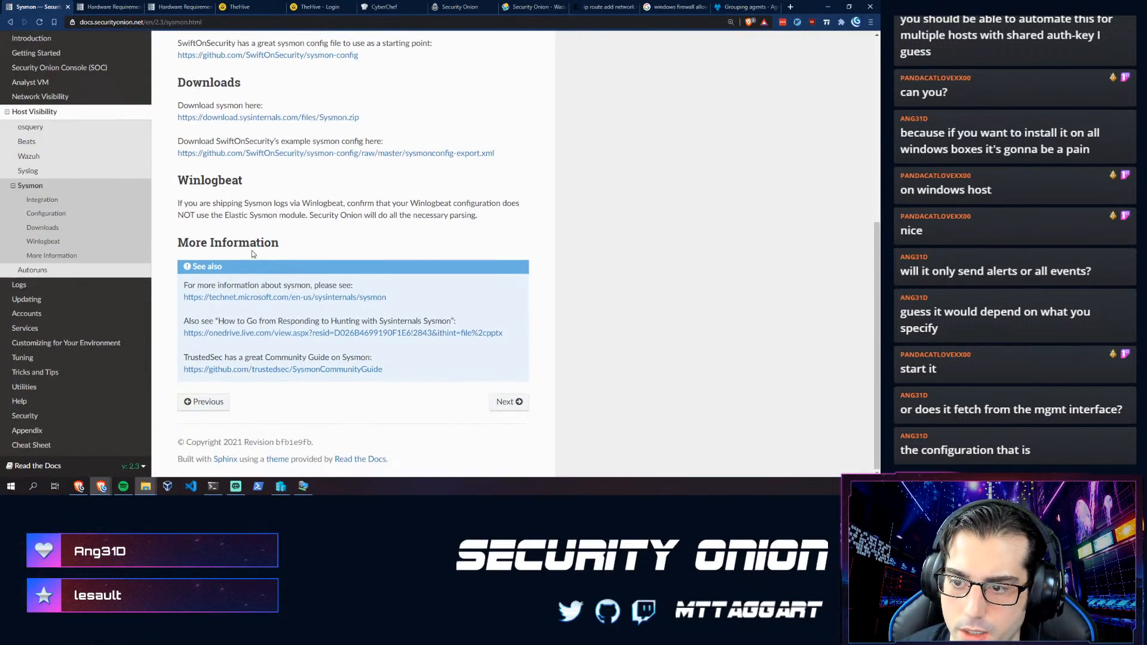
{"action": "left_click", "coordinate": [11, 22]}
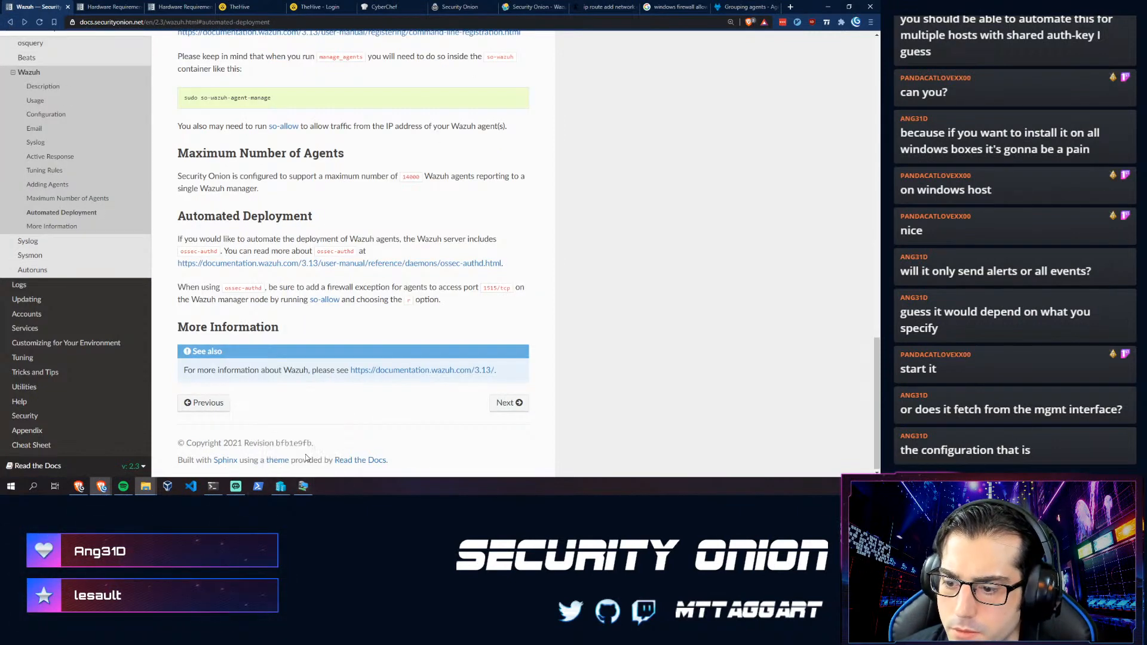
- Run notepad.exe on ossec-agent\ossec.conf, which fails with a permission-denied error
{"action": "left_click", "coordinate": [302, 494]}
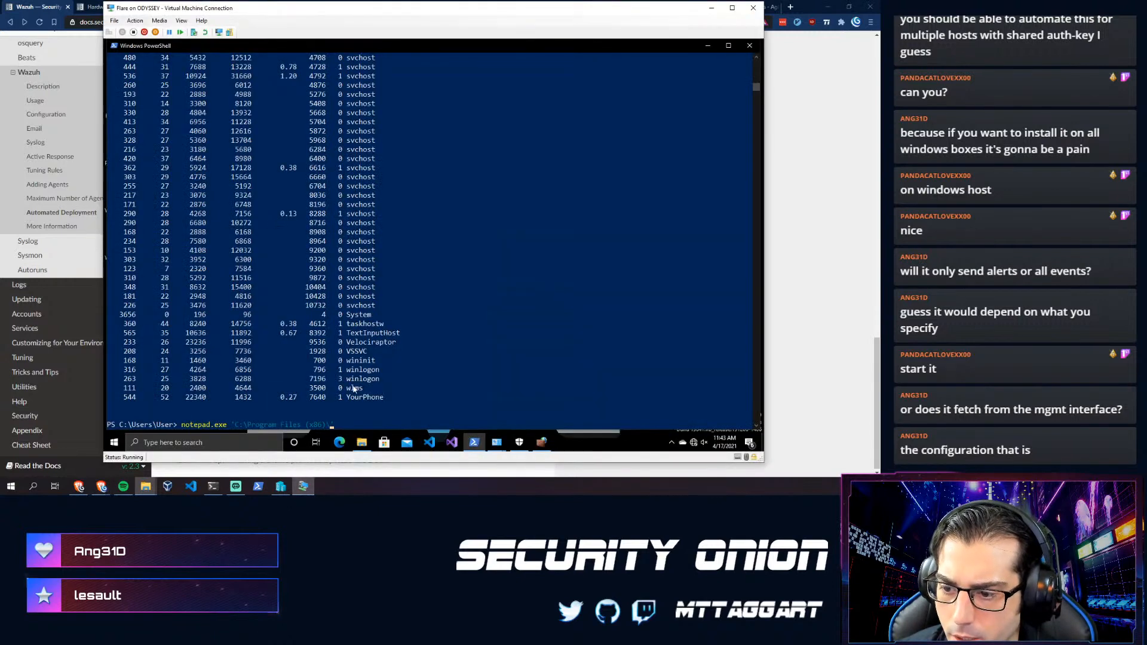
{"action": "type", "text": "ossec-agent\\"}
{"action": "key", "text": "Tab"}
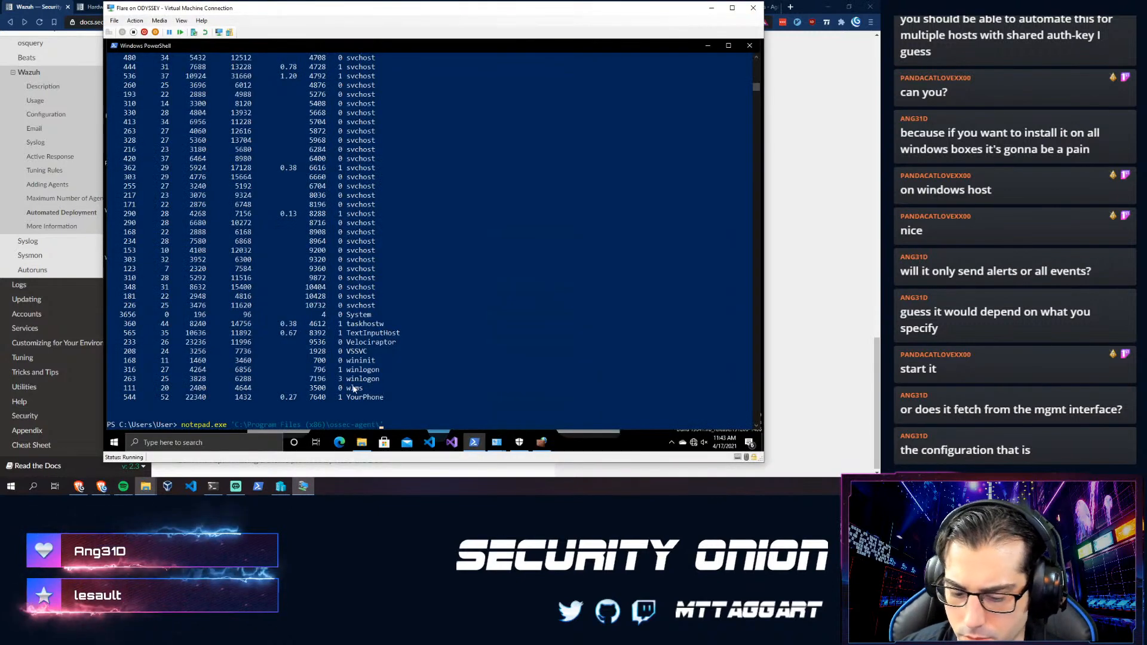
{"action": "type", "text": "ossec.conf"}
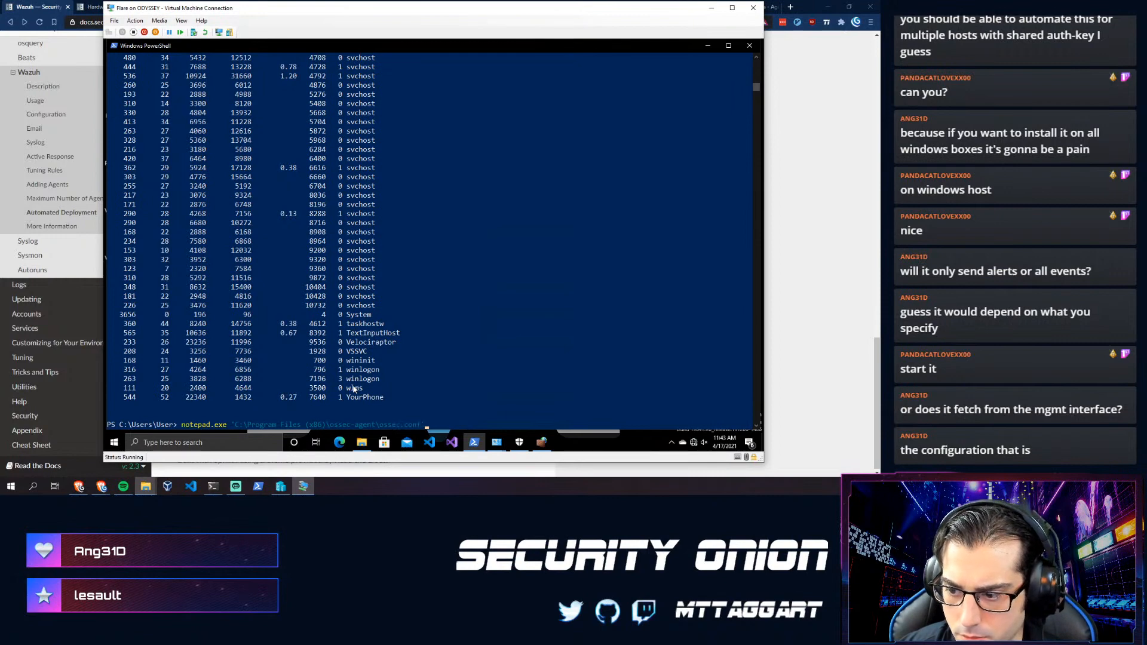
{"action": "key", "text": "Return"}
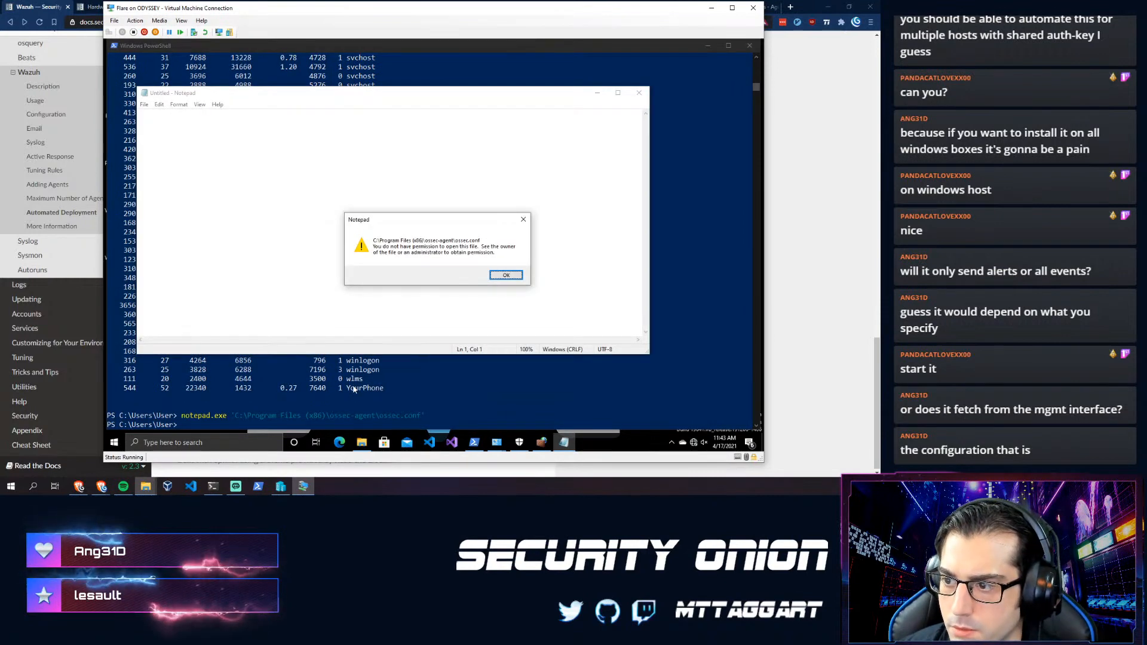
{"action": "left_click", "coordinate": [506, 275]}
{"action": "left_click", "coordinate": [638, 94]}
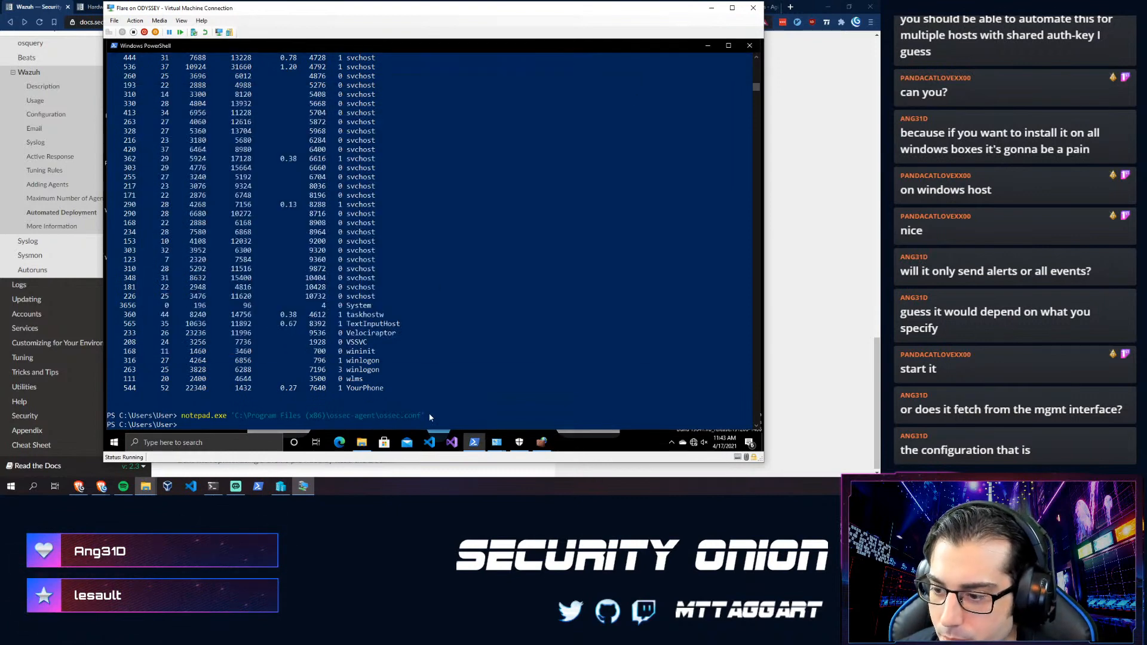
- Copy the notepad command and rerun it in an administrator PowerShell
{"action": "left_click_drag", "start_coordinate": [424, 415], "coordinate": [182, 417]}
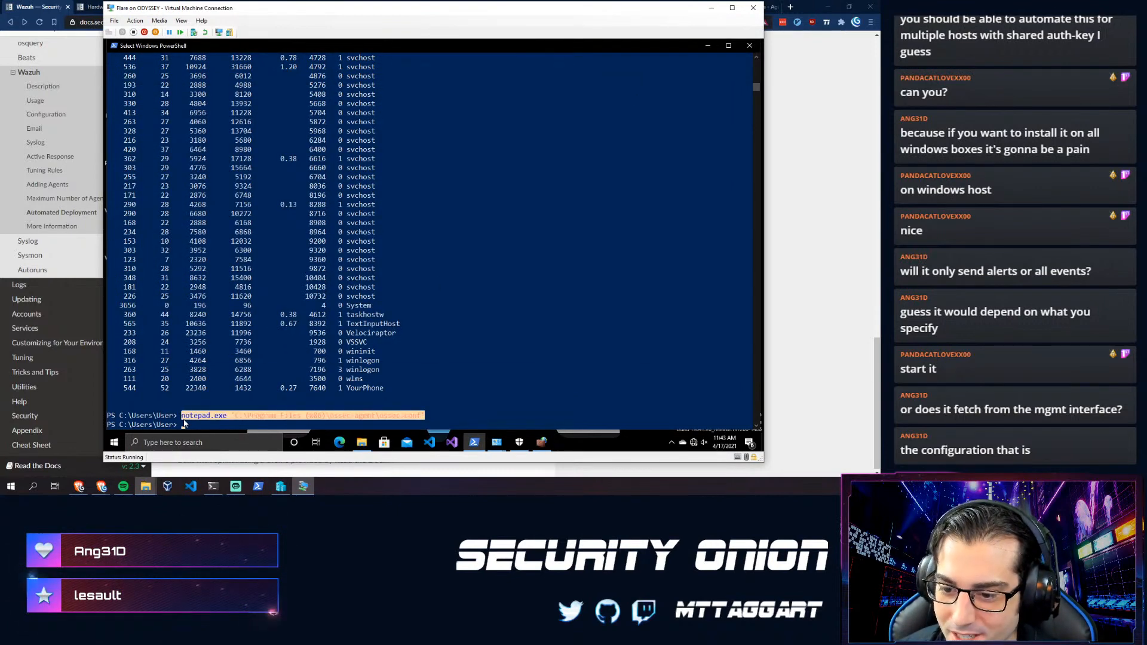
{"action": "key", "text": "ctrl+c"}
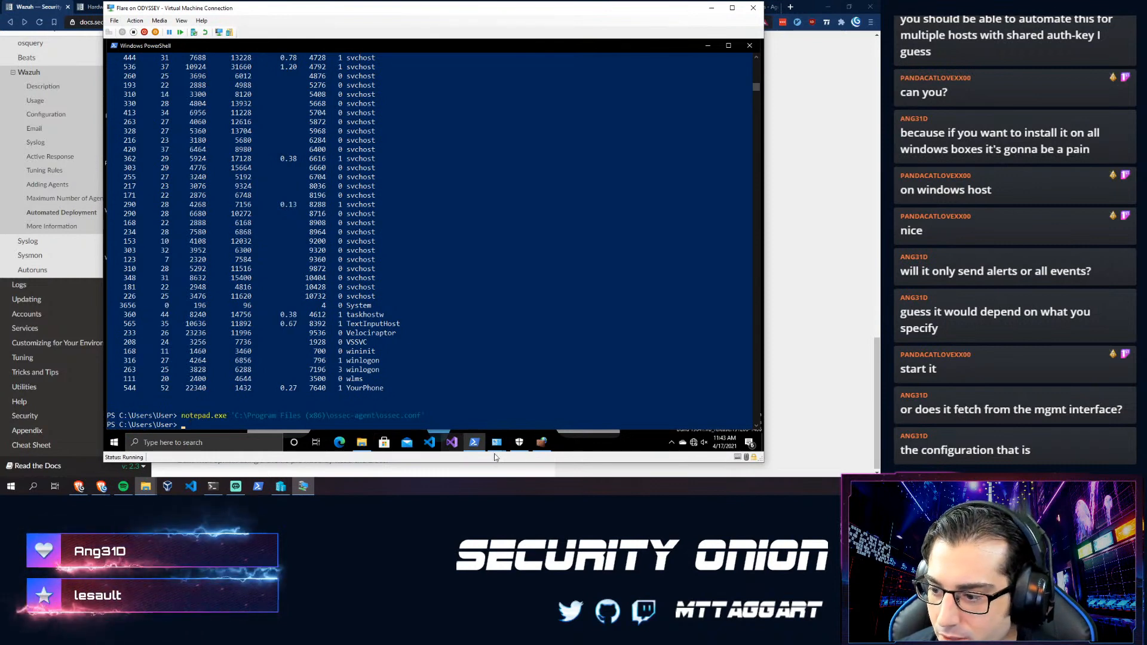
{"action": "right_click", "coordinate": [473, 442]}
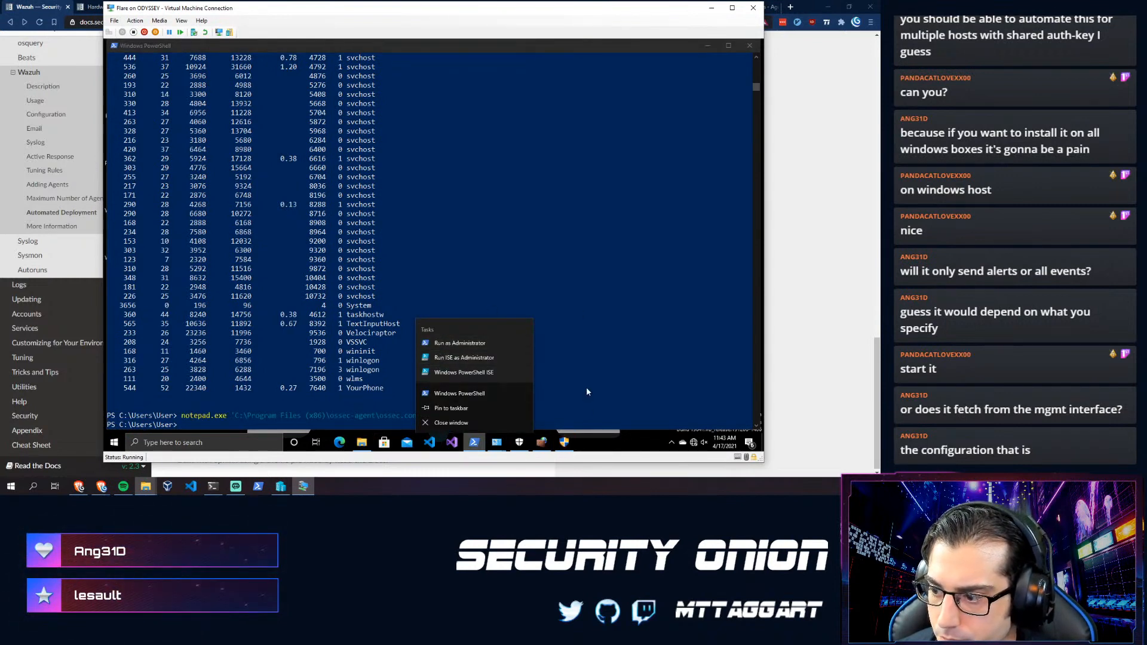
{"action": "left_click", "coordinate": [460, 343]}
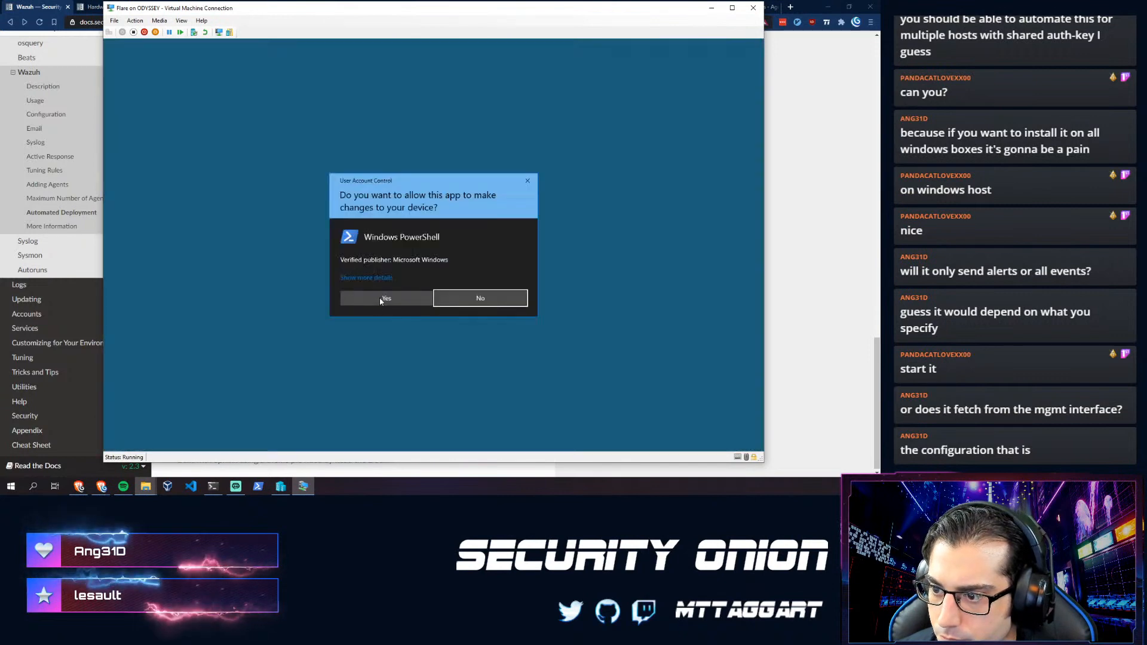
{"action": "left_click", "coordinate": [382, 299]}
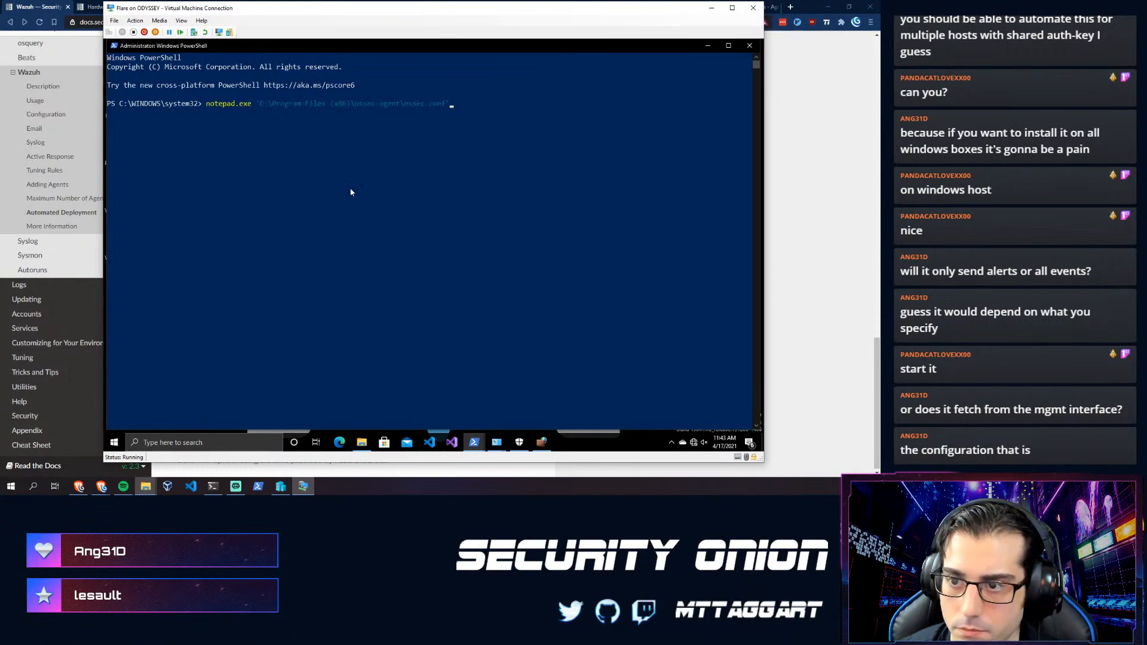
{"action": "key", "text": "Return"}
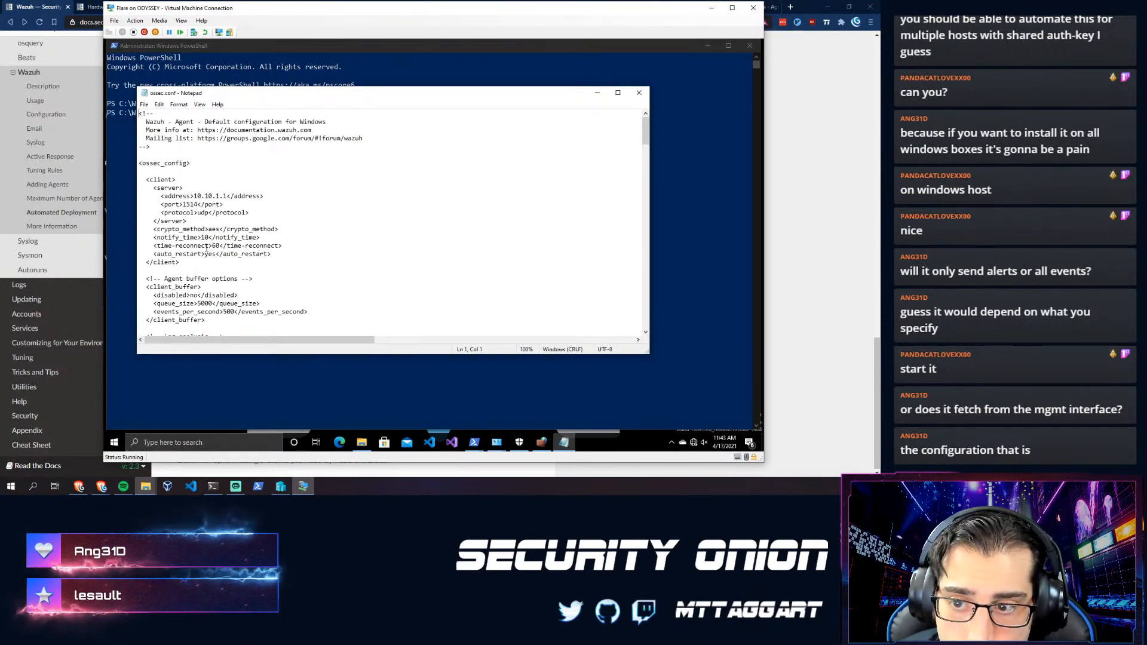
- Read ossec.conf in Notepad past the Security event query to its end, then return to the docs
{"action": "scroll", "coordinate": [206, 248], "scroll_direction": "down", "scroll_amount": 2}
{"action": "scroll", "coordinate": [206, 247], "scroll_direction": "down", "scroll_amount": 6}
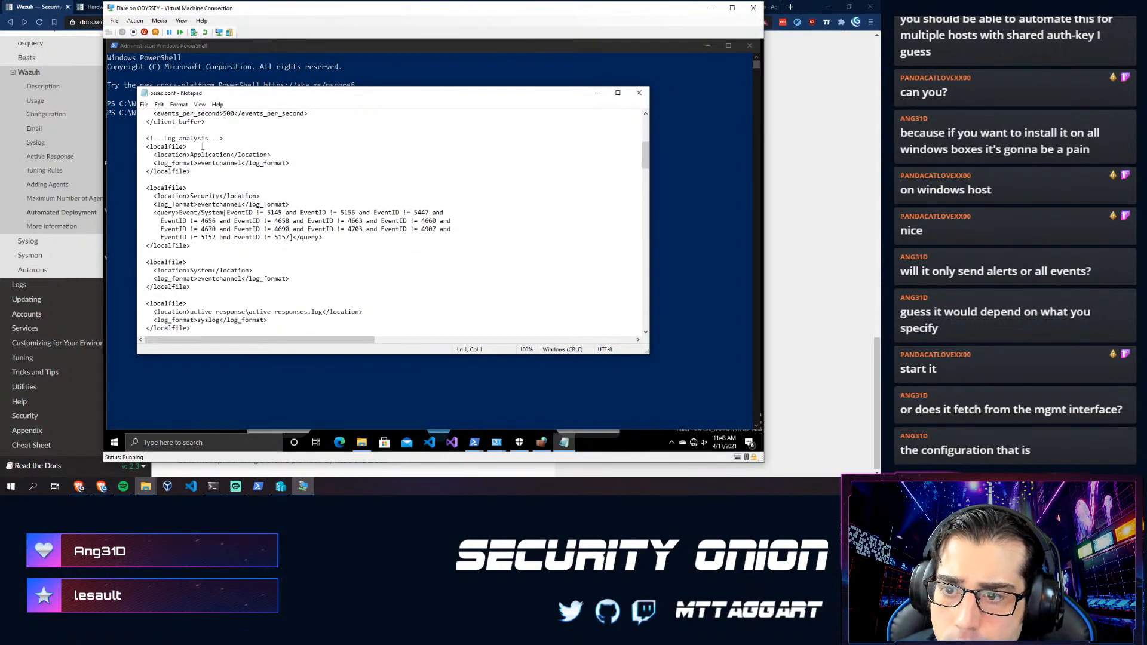
{"action": "left_click", "coordinate": [191, 250]}
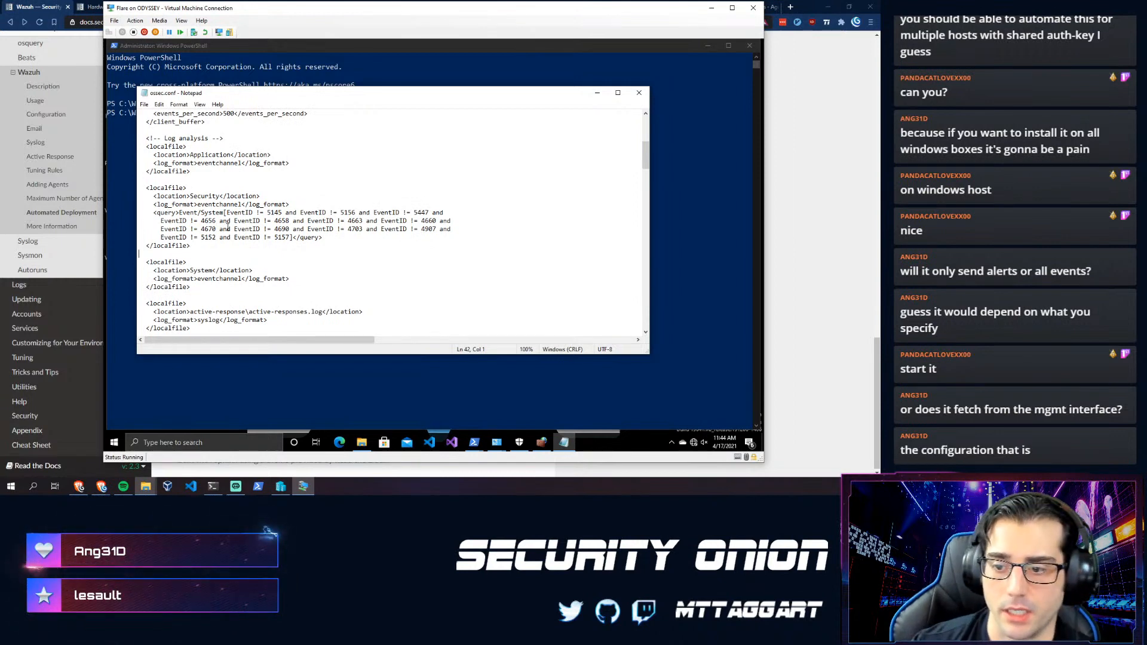
{"action": "scroll", "coordinate": [203, 221], "scroll_direction": "down", "scroll_amount": 4}
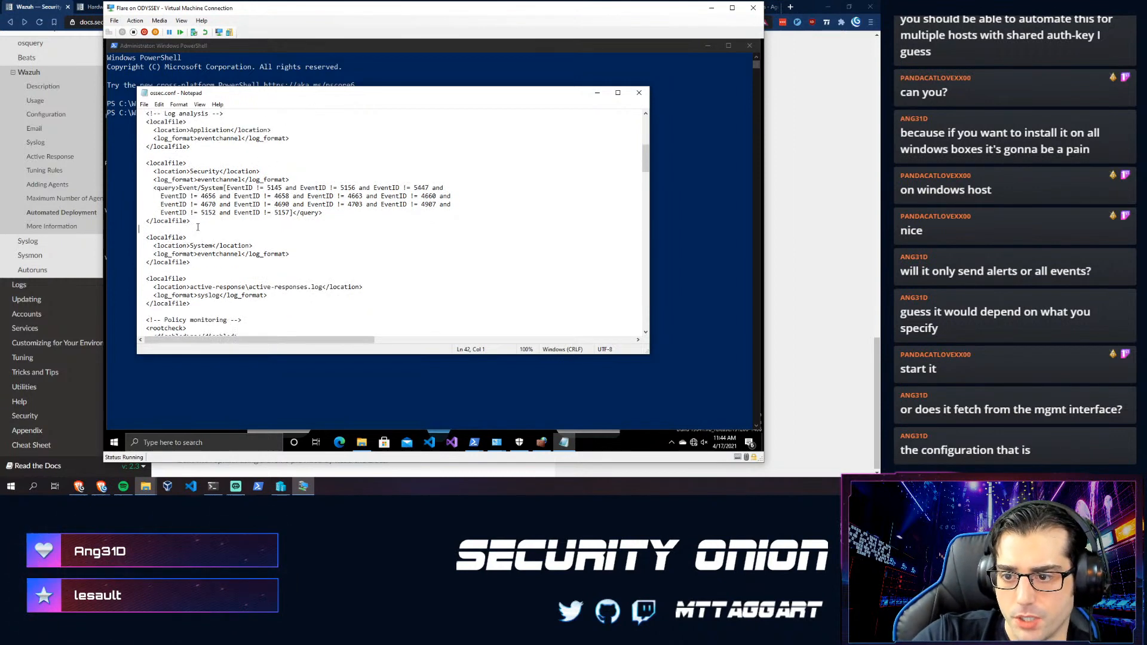
{"action": "scroll", "coordinate": [188, 259], "scroll_direction": "down", "scroll_amount": 8}
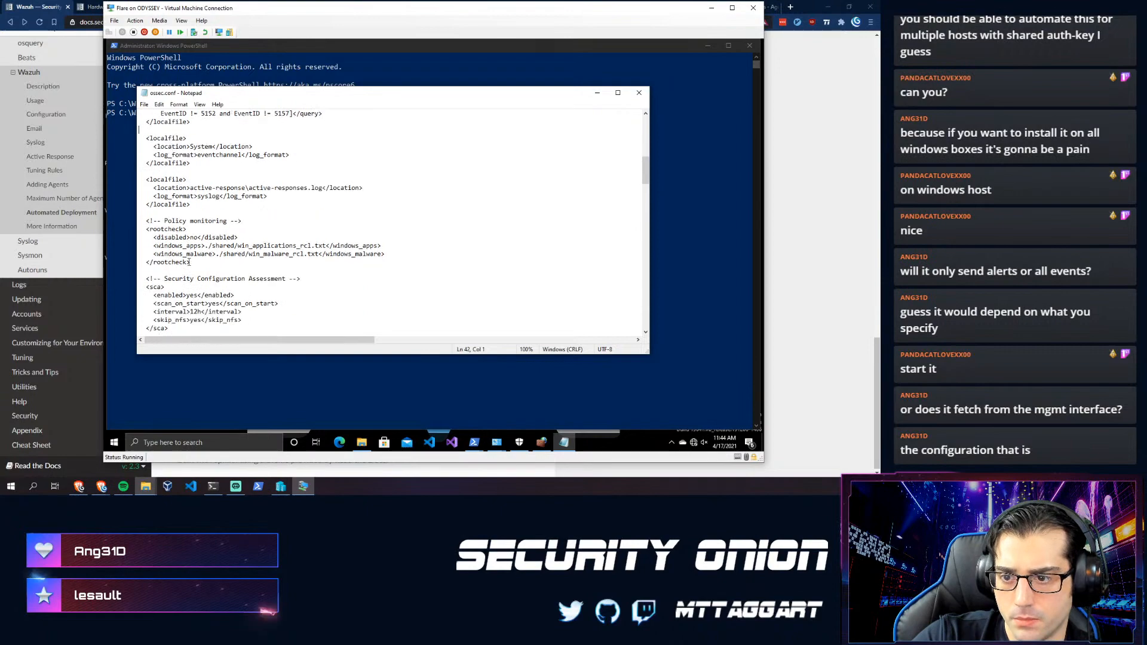
{"action": "scroll", "coordinate": [189, 264], "scroll_direction": "down", "scroll_amount": 12}
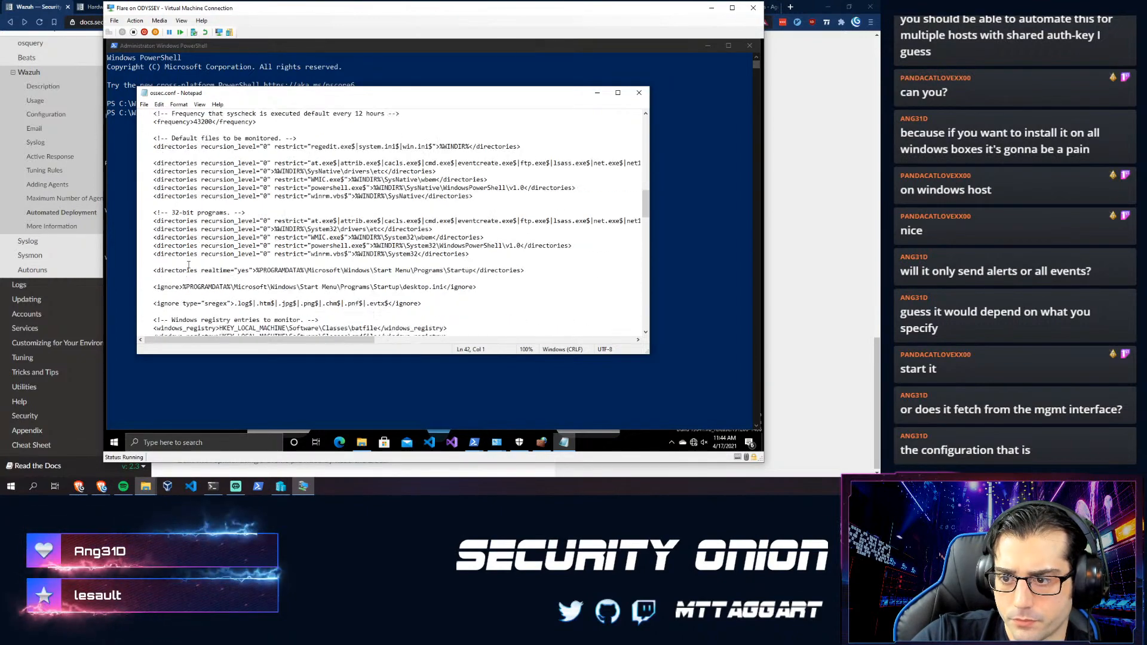
{"action": "scroll", "coordinate": [190, 257], "scroll_direction": "down", "scroll_amount": 4}
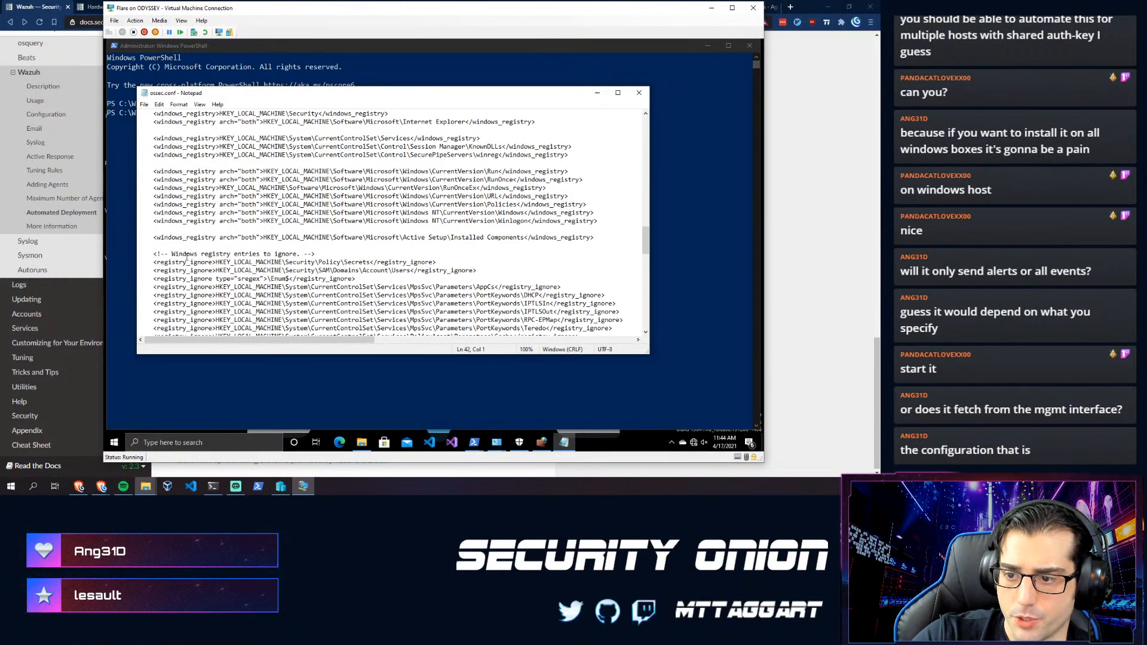
{"action": "scroll", "coordinate": [185, 258], "scroll_direction": "down", "scroll_amount": 15}
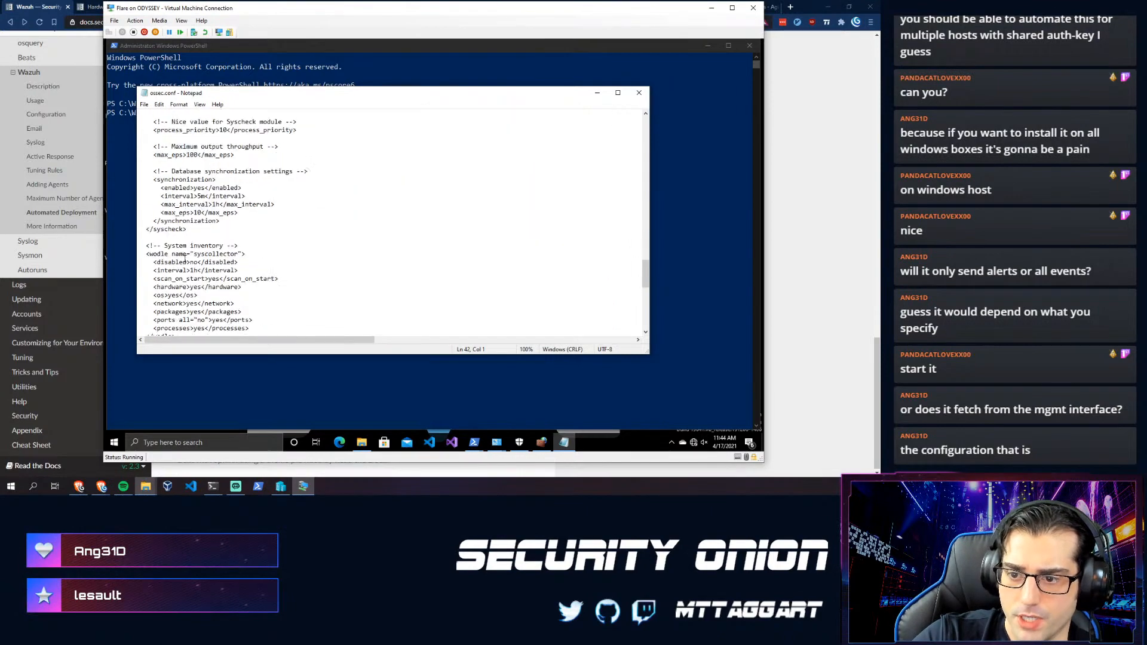
{"action": "scroll", "coordinate": [307, 302], "scroll_direction": "down", "scroll_amount": 9}
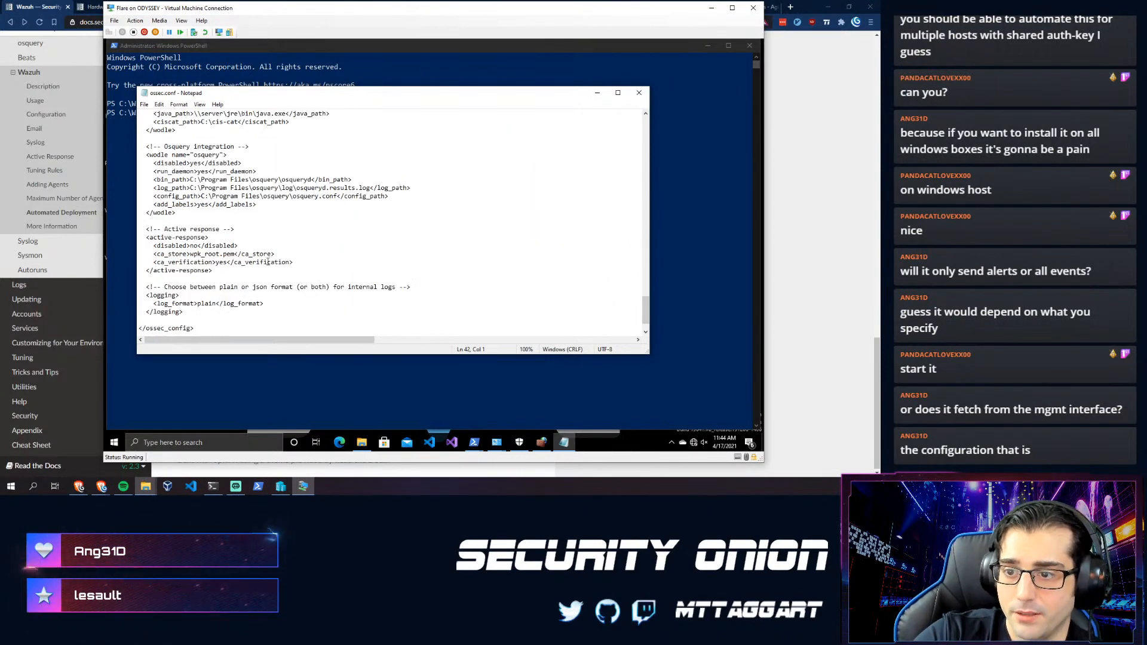
{"action": "scroll", "coordinate": [275, 235], "scroll_direction": "down", "scroll_amount": 2}
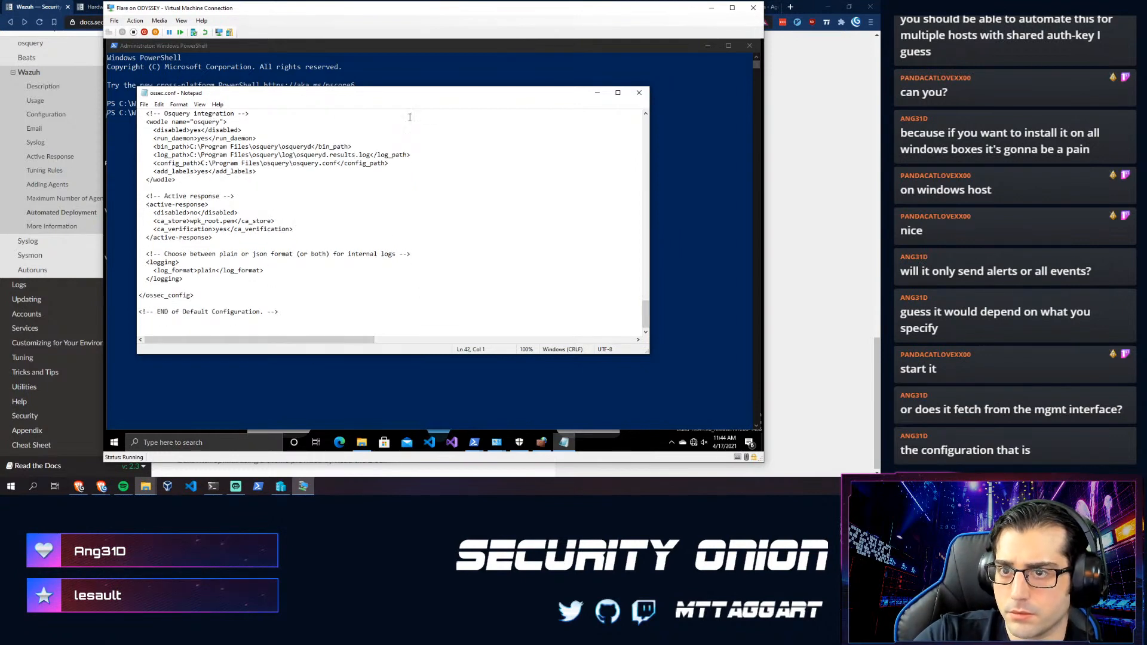
{"action": "left_click", "coordinate": [819, 266]}
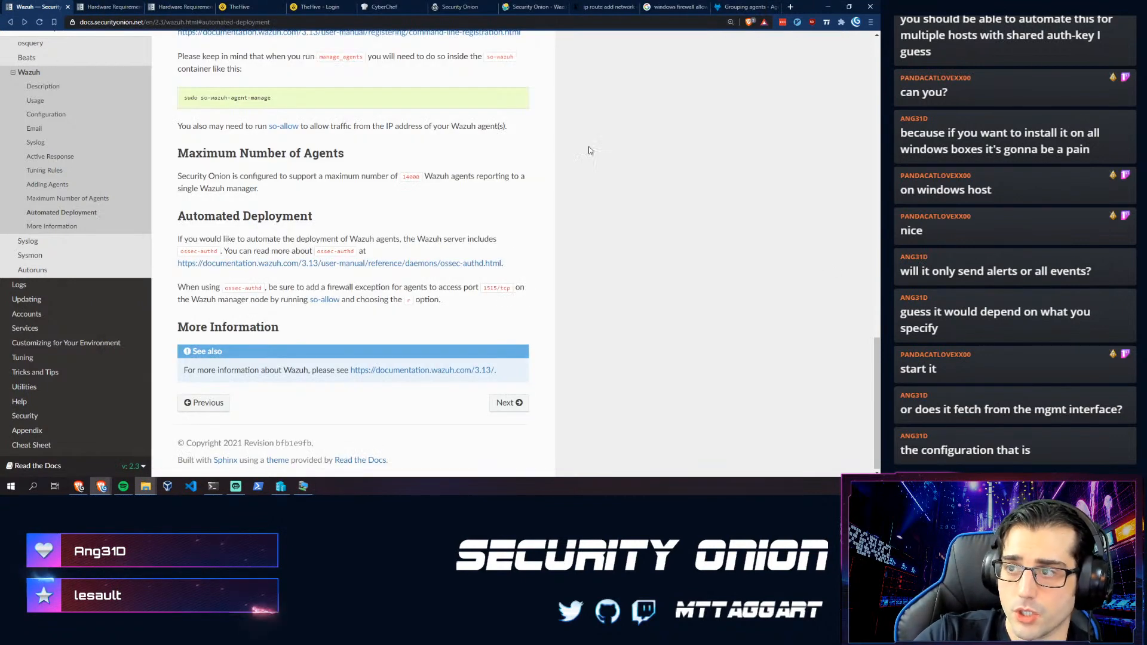
- Submit the event.module:ossec query on the Security Onion - Wazuh dashboard and refresh it
{"action": "left_click", "coordinate": [485, 6]}
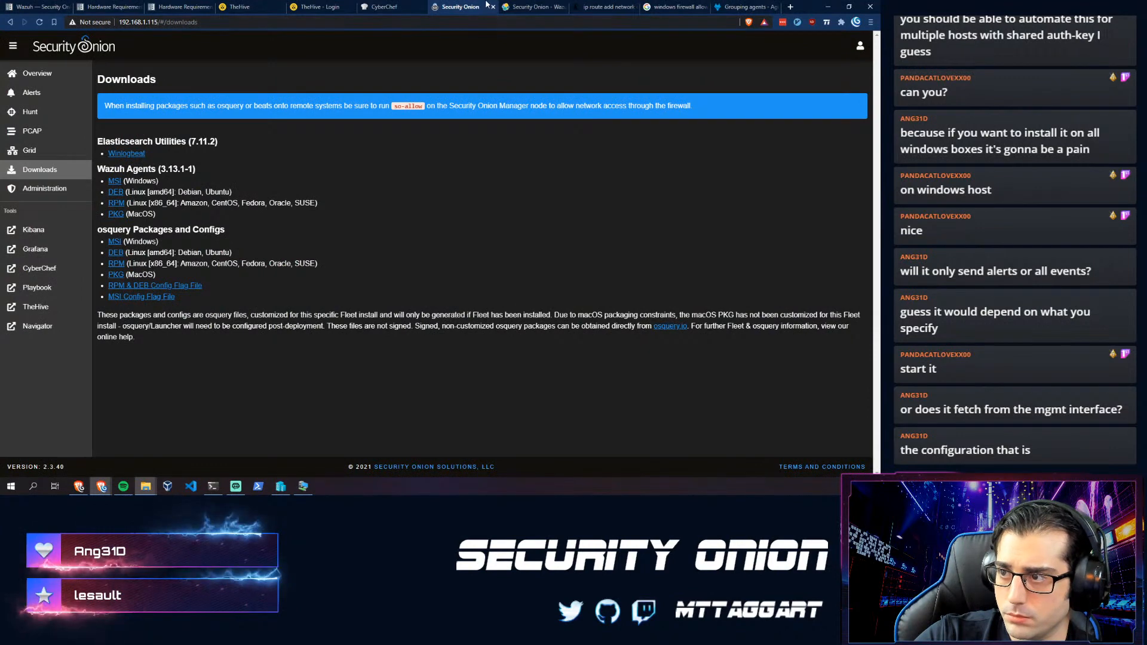
{"action": "left_click", "coordinate": [530, 6]}
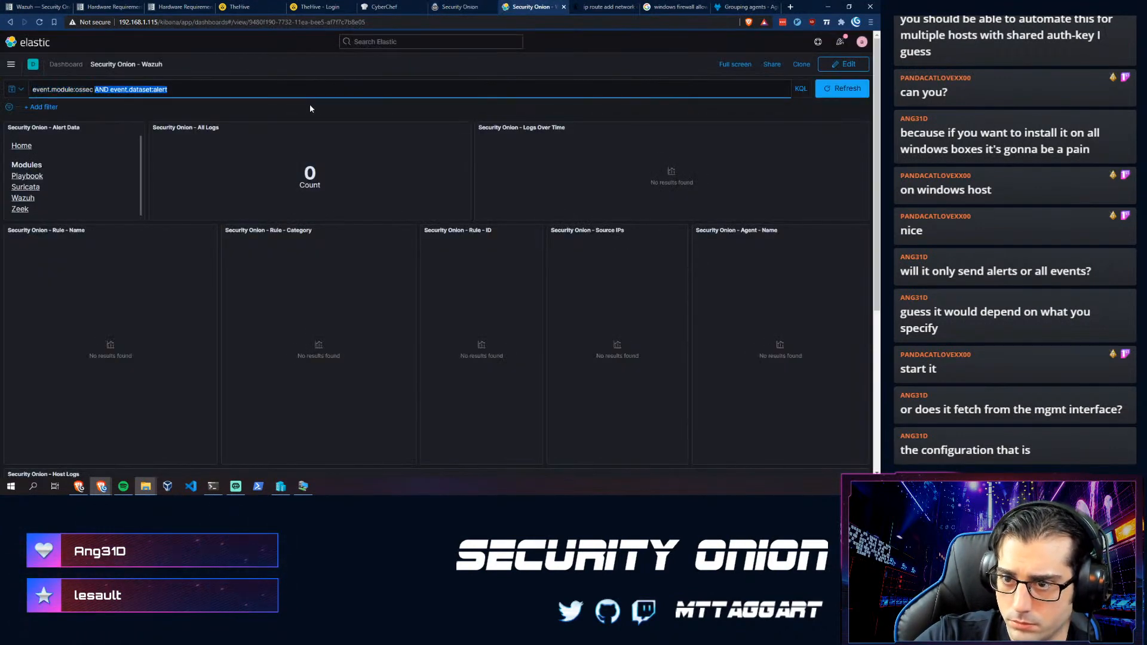
{"action": "type", "text": "and"}
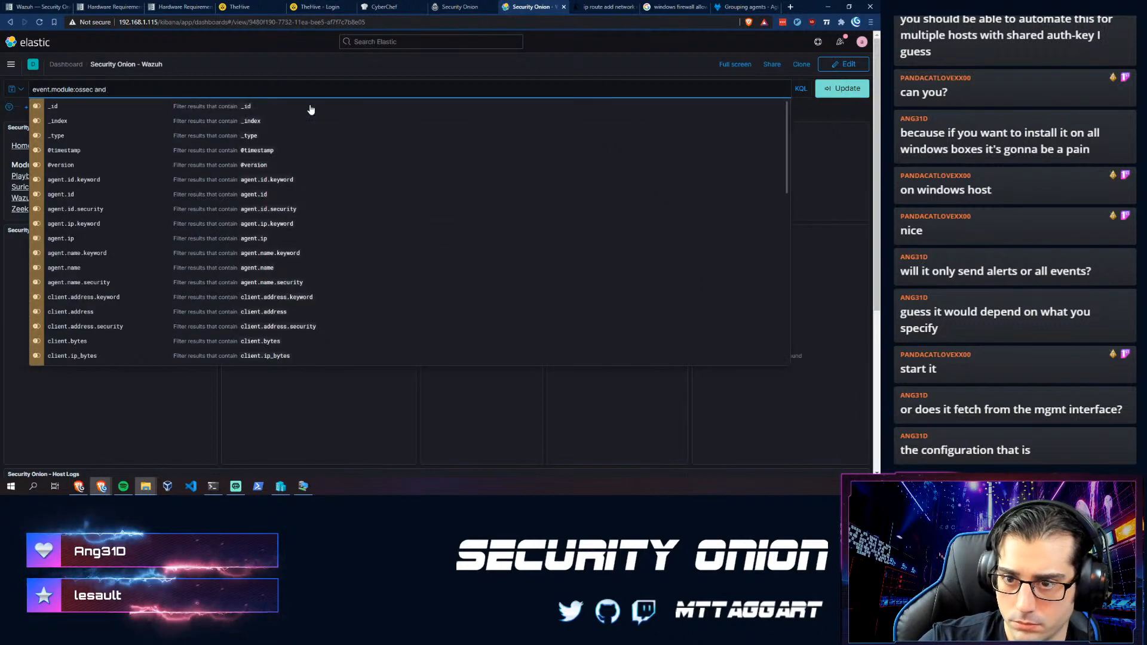
{"action": "key", "text": "BackSpace"}
{"action": "key", "text": "BackSpace"}
{"action": "key", "text": "BackSpace"}
{"action": "key", "text": "BackSpace"}
{"action": "key", "text": "BackSpace"}
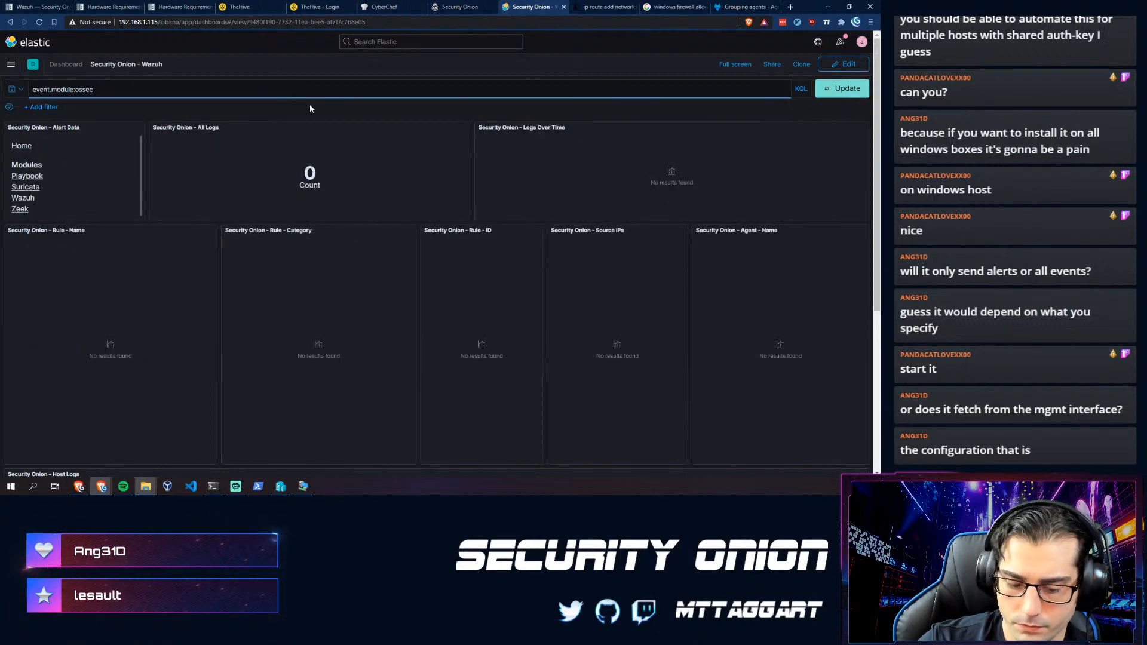
{"action": "key", "text": "Return"}
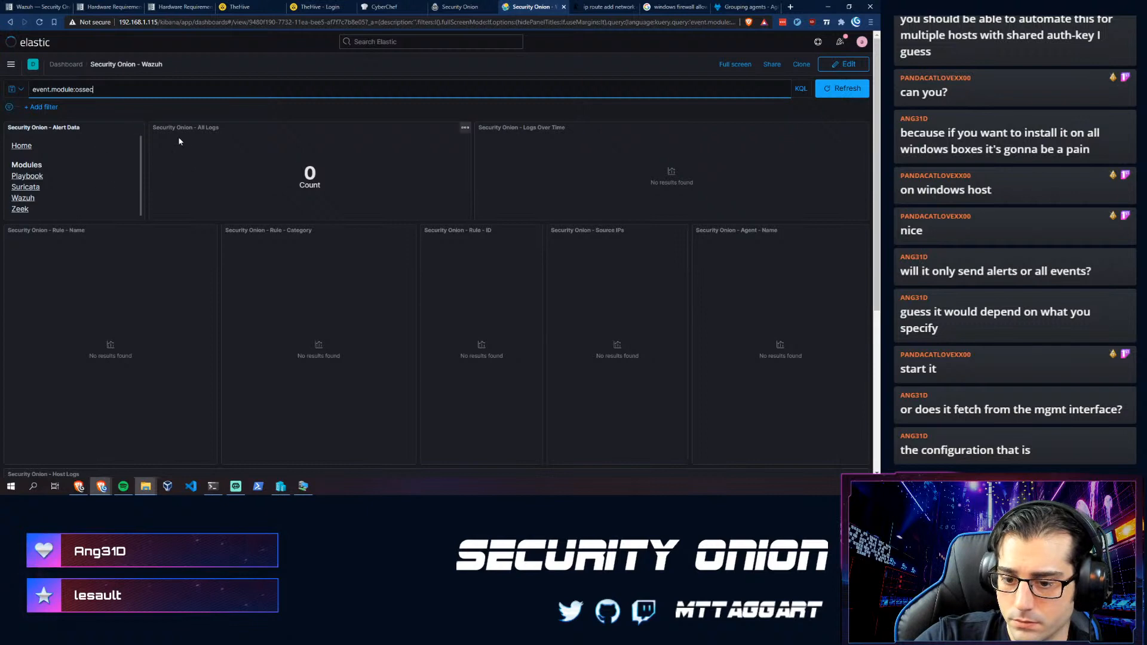
{"action": "left_click", "coordinate": [838, 90]}
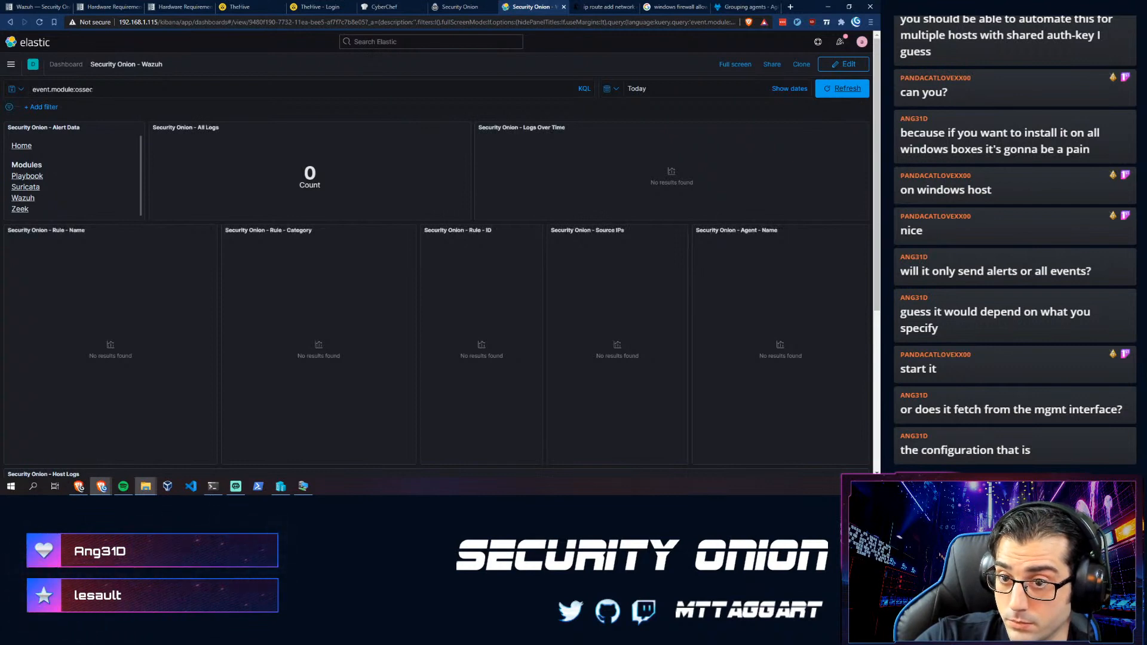
{"action": "left_click", "coordinate": [846, 89]}
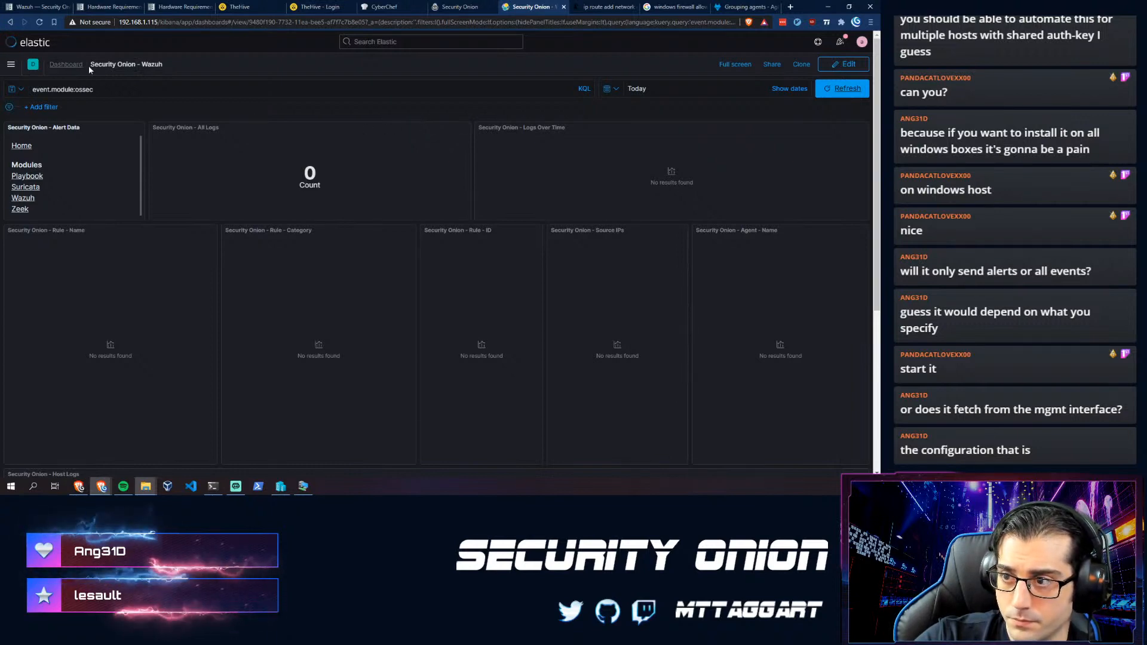
- Go to Kibana's Canvas app through the search bar and show the main navigation
{"action": "left_click", "coordinate": [430, 42]}
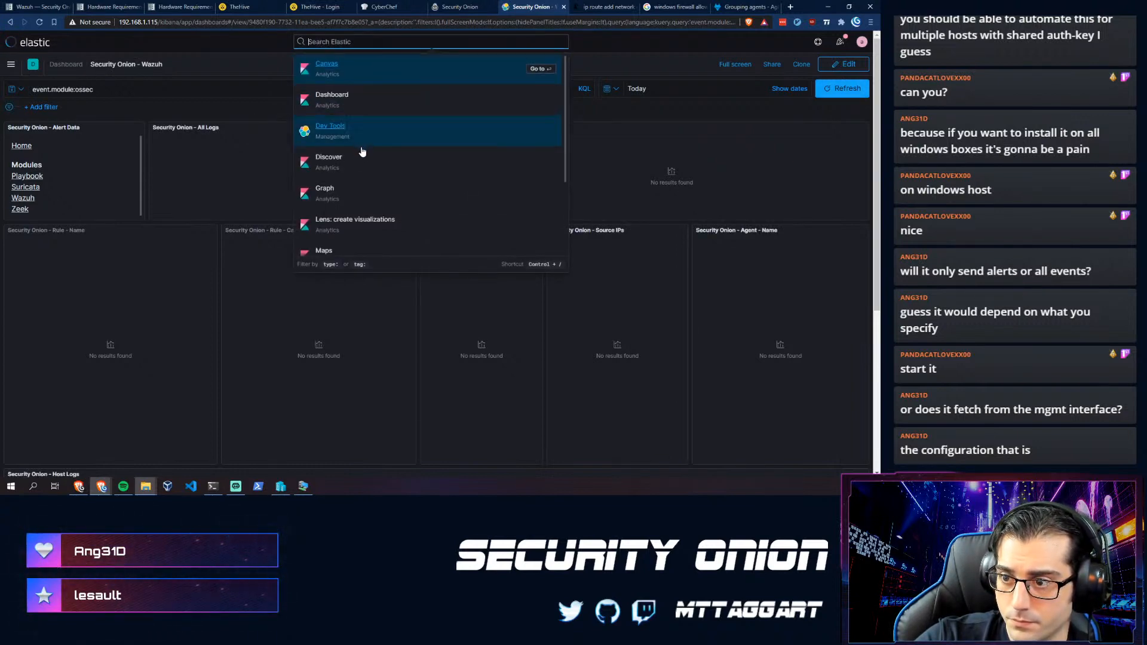
{"action": "scroll", "coordinate": [344, 197], "scroll_direction": "down", "scroll_amount": 1}
{"action": "scroll", "coordinate": [335, 206], "scroll_direction": "down", "scroll_amount": 1}
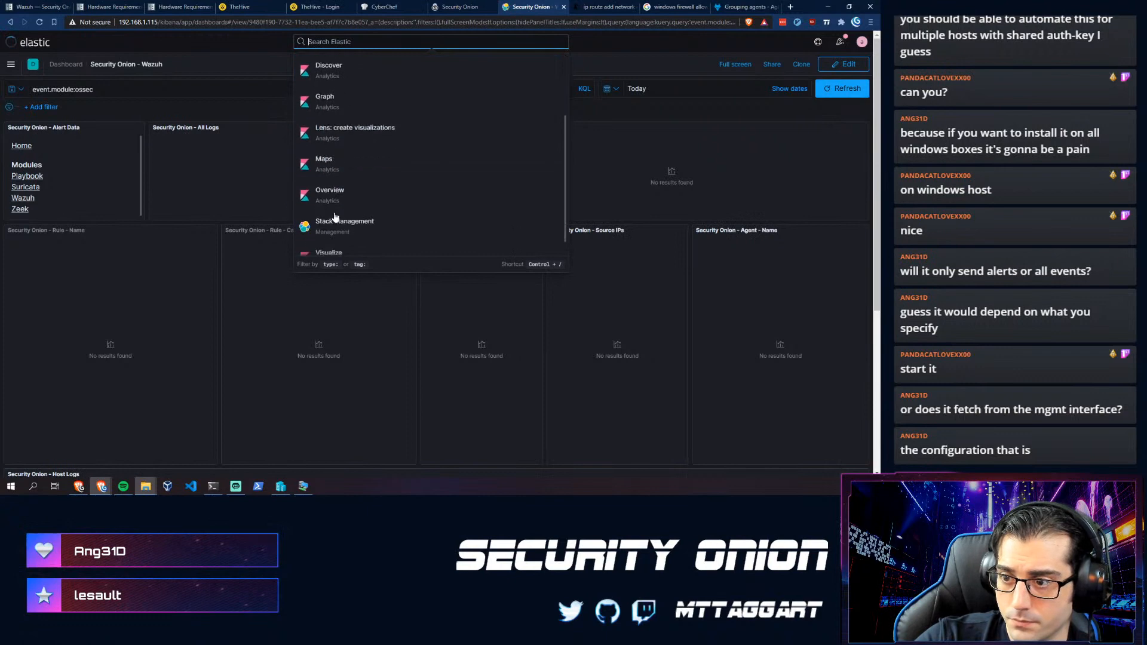
{"action": "scroll", "coordinate": [333, 199], "scroll_direction": "up", "scroll_amount": 2}
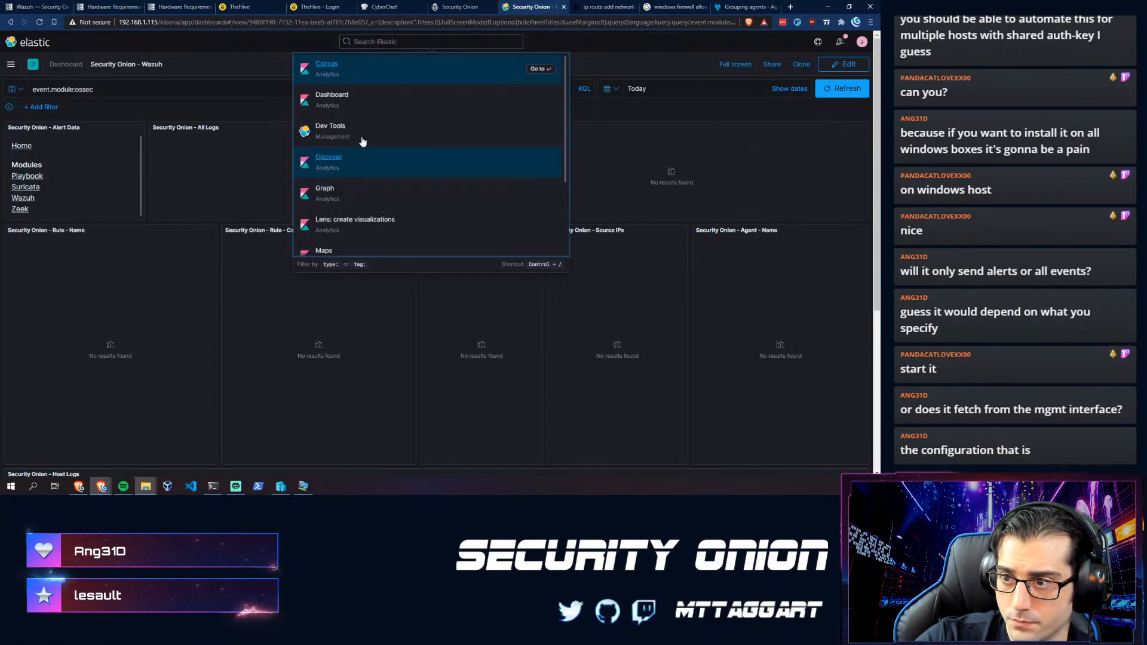
{"action": "left_click", "coordinate": [329, 68]}
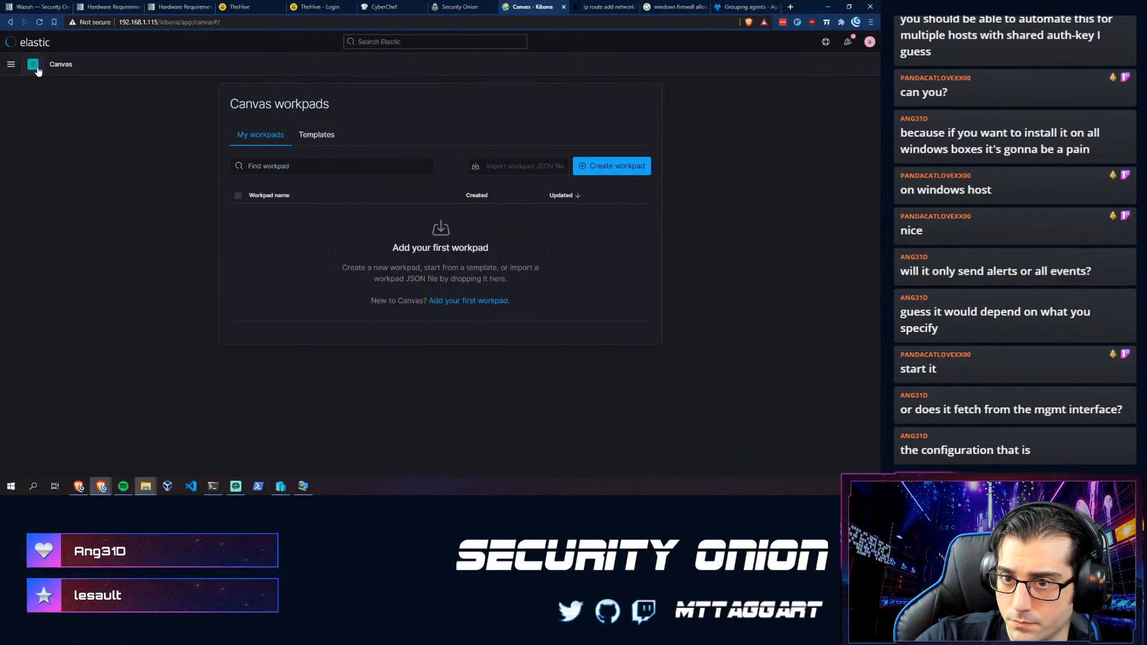
{"action": "left_click", "coordinate": [10, 65]}
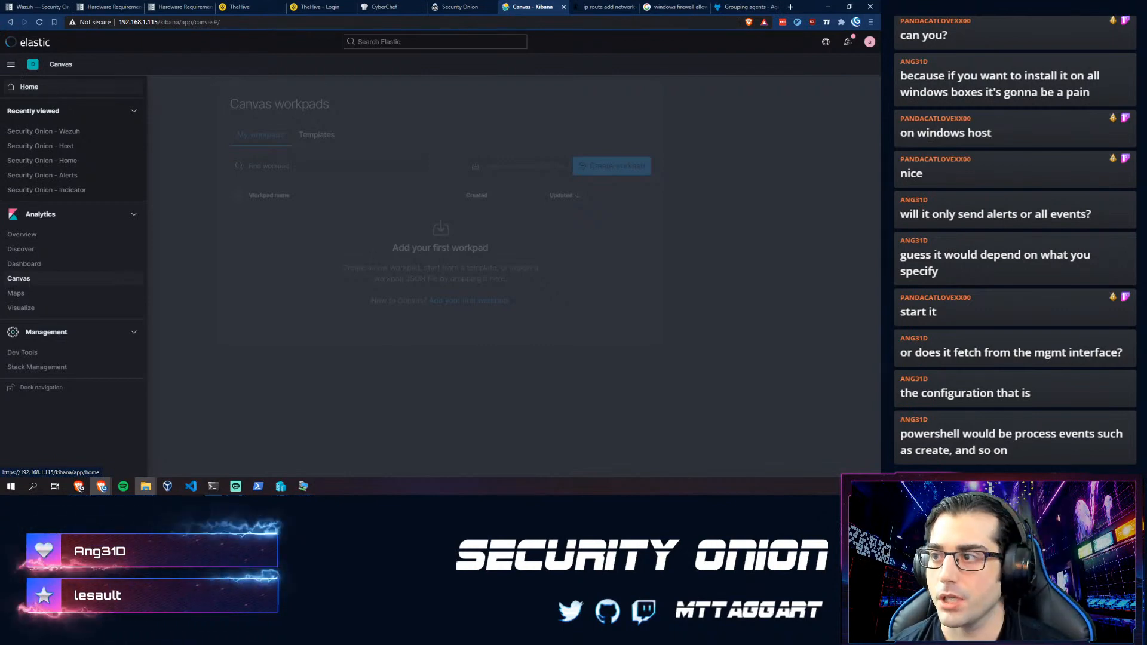
- In the VM's PowerShell, run Get-WinEvent -LogName "Microsoft-Windows-Powershell/Operational" -MaxEvents 10
{"action": "left_click", "coordinate": [310, 490]}
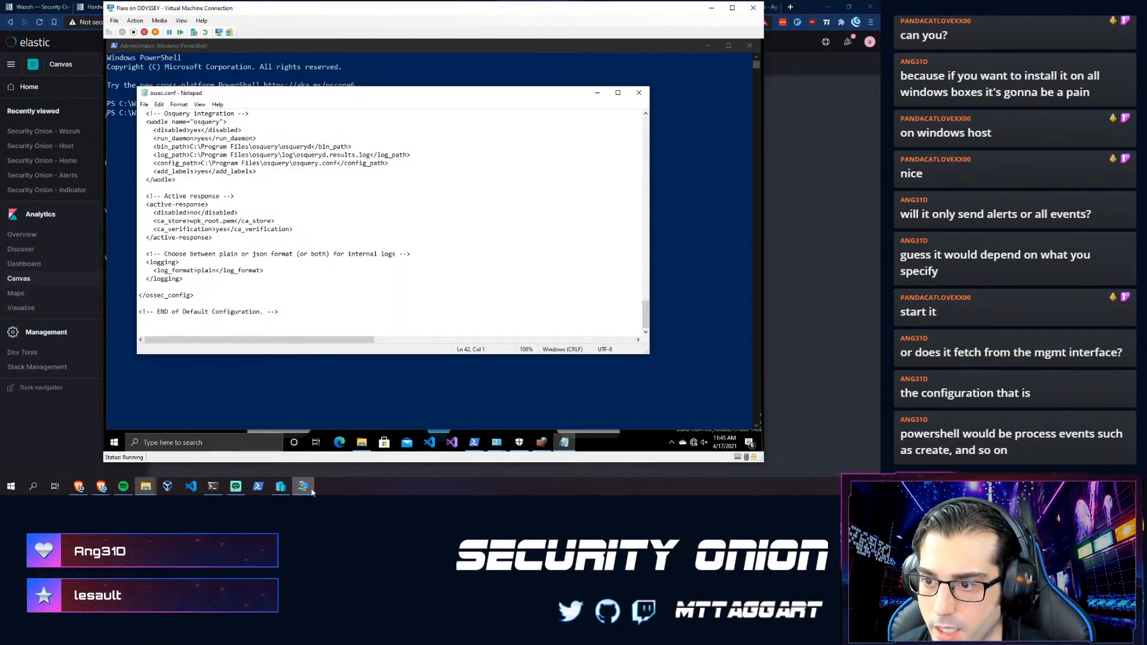
{"action": "left_click", "coordinate": [356, 401]}
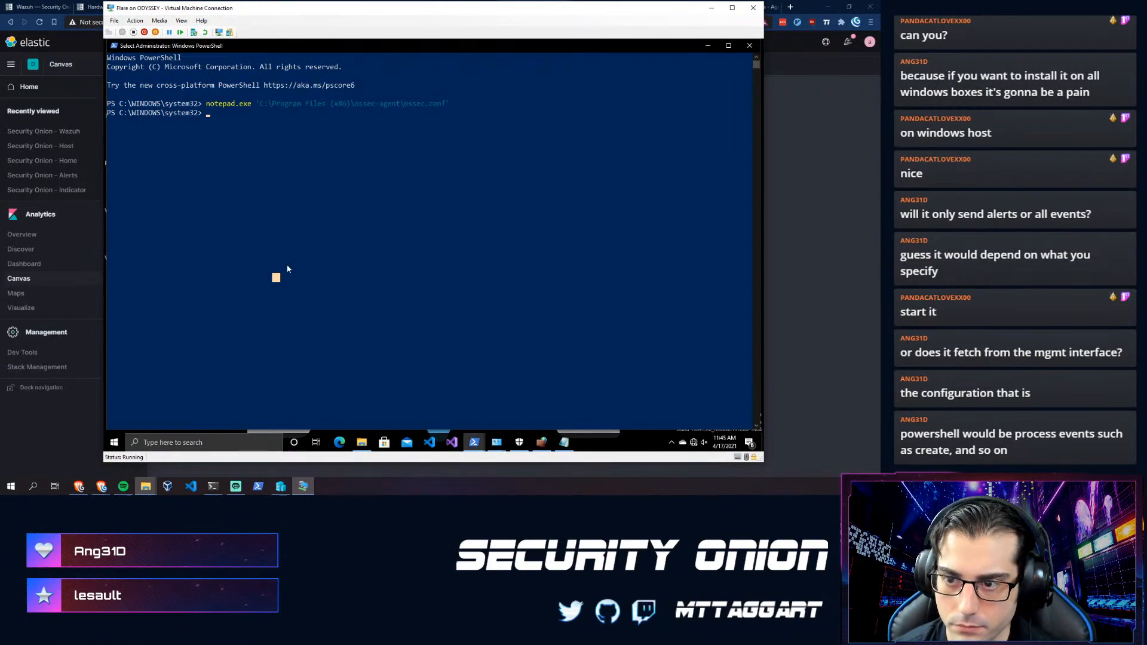
{"action": "type", "text": "Get-Win"}
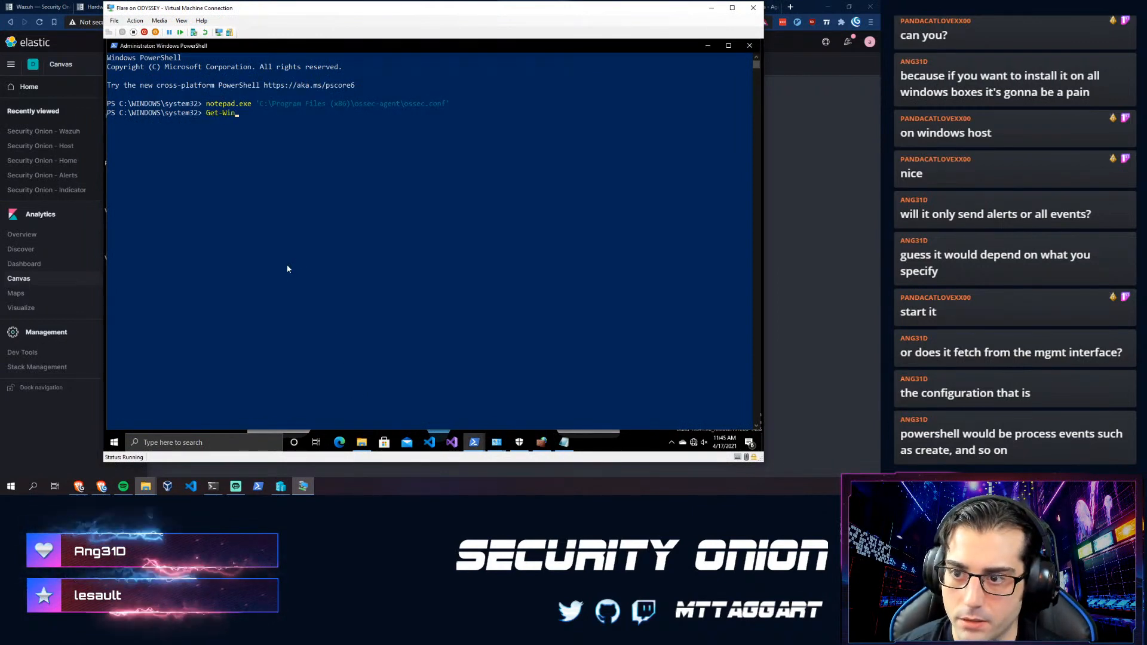
{"action": "type", "text": "Event"}
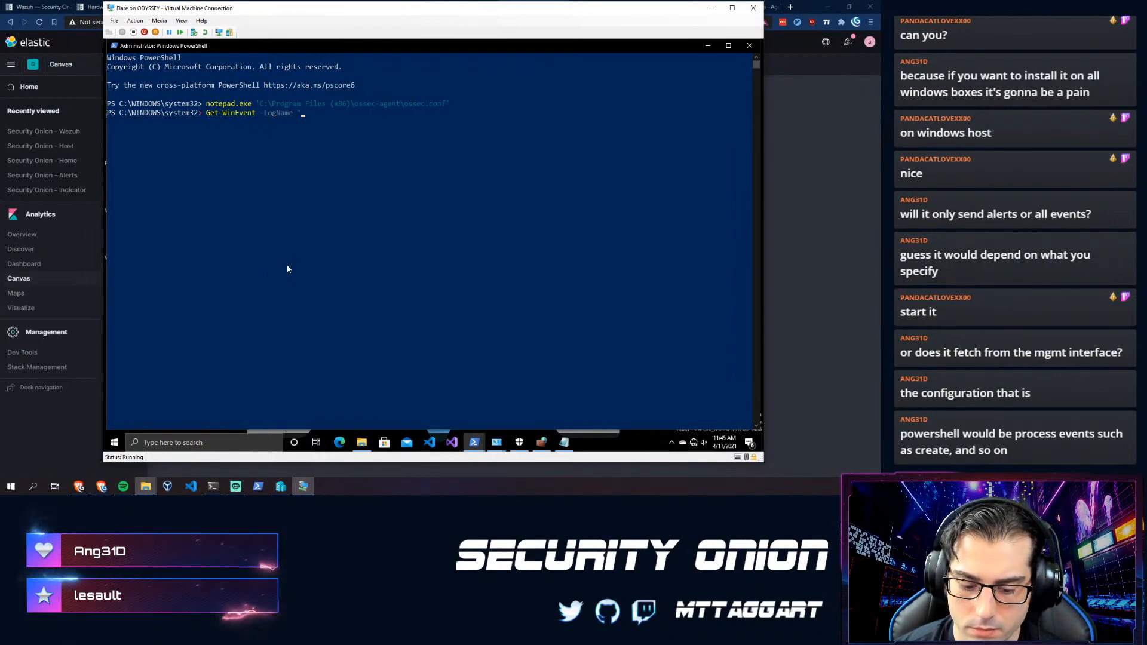
{"action": "type", "text": "-LogName \"Microsoft-Windows-Power"}
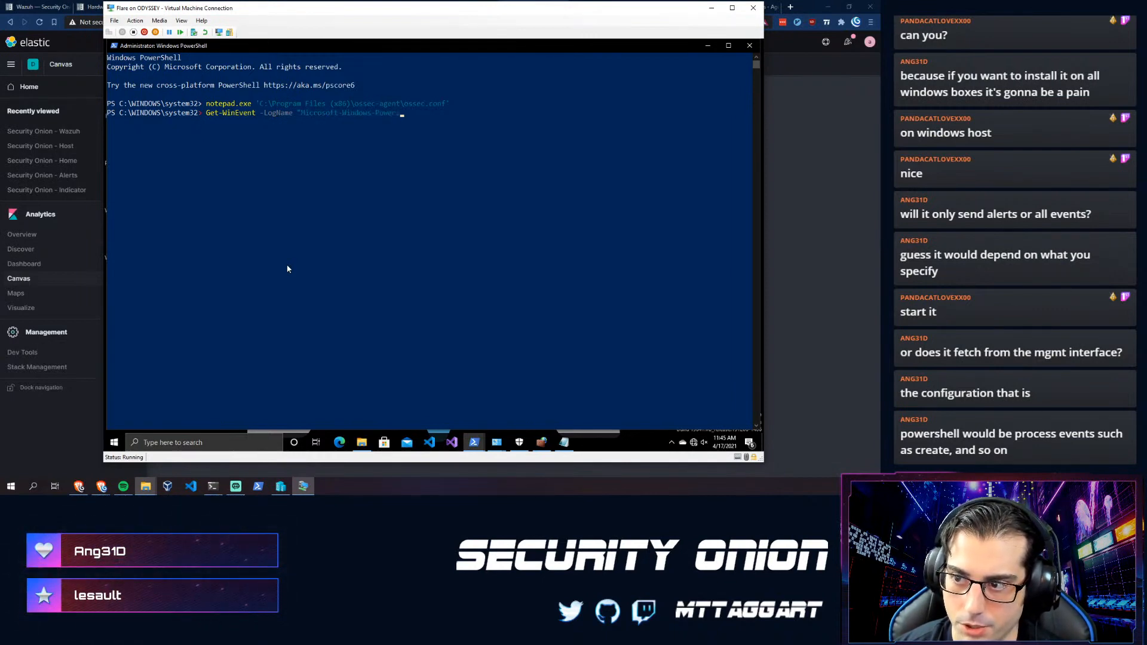
{"action": "type", "text": "/Operationa"}
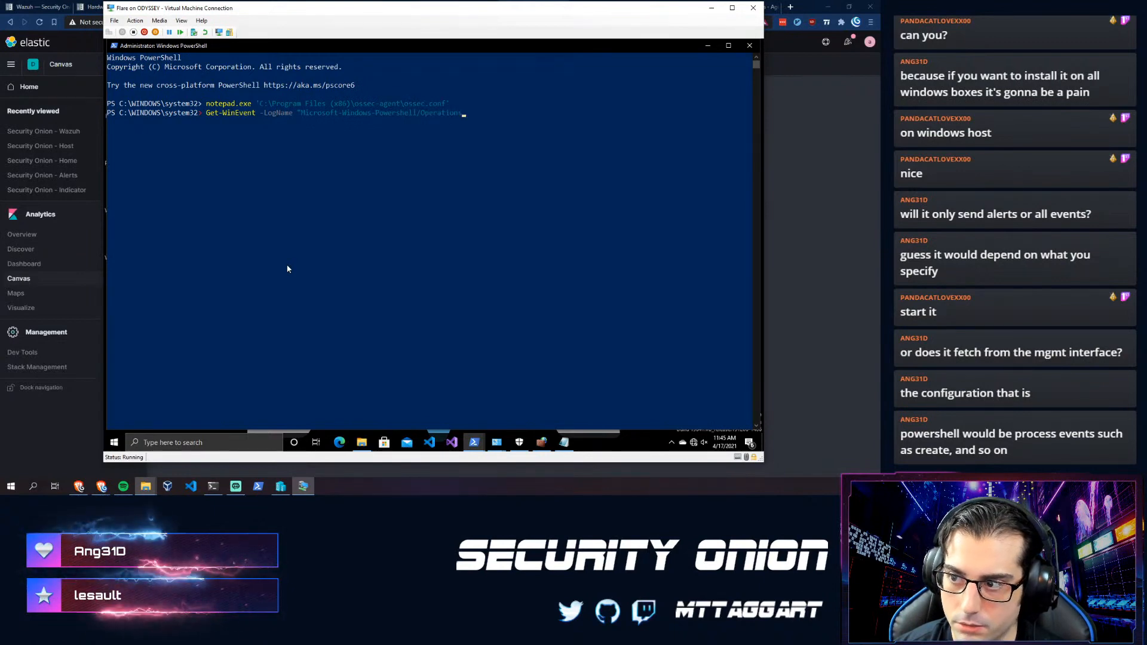
{"action": "type", "text": "l\" -MaxEvents 10"}
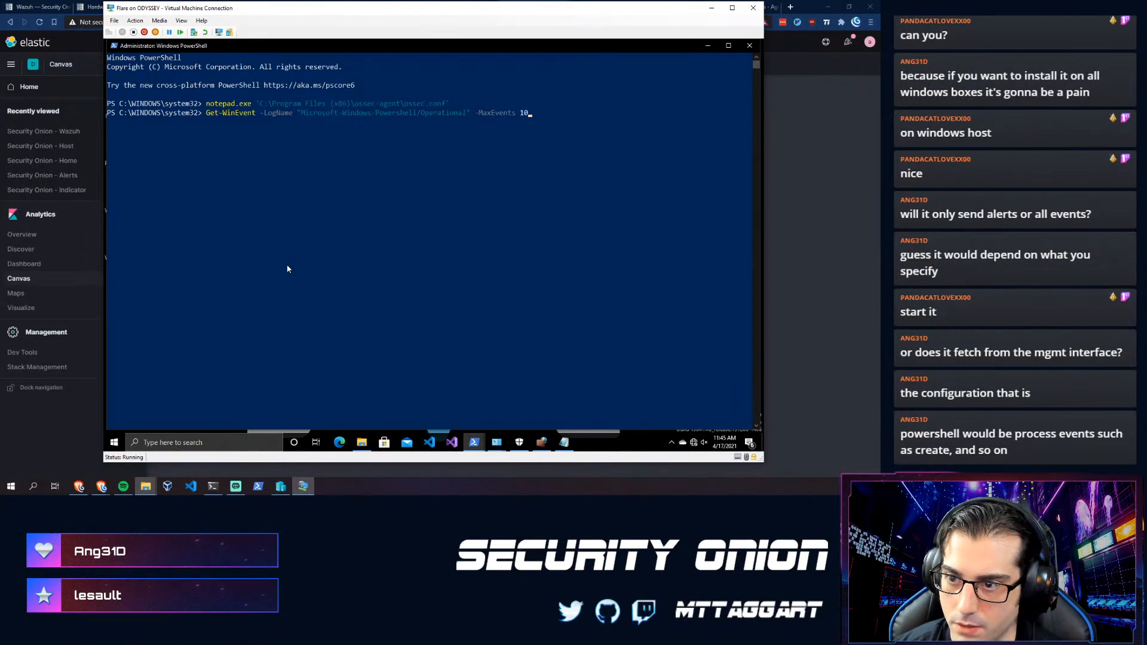
{"action": "key", "text": "Return"}
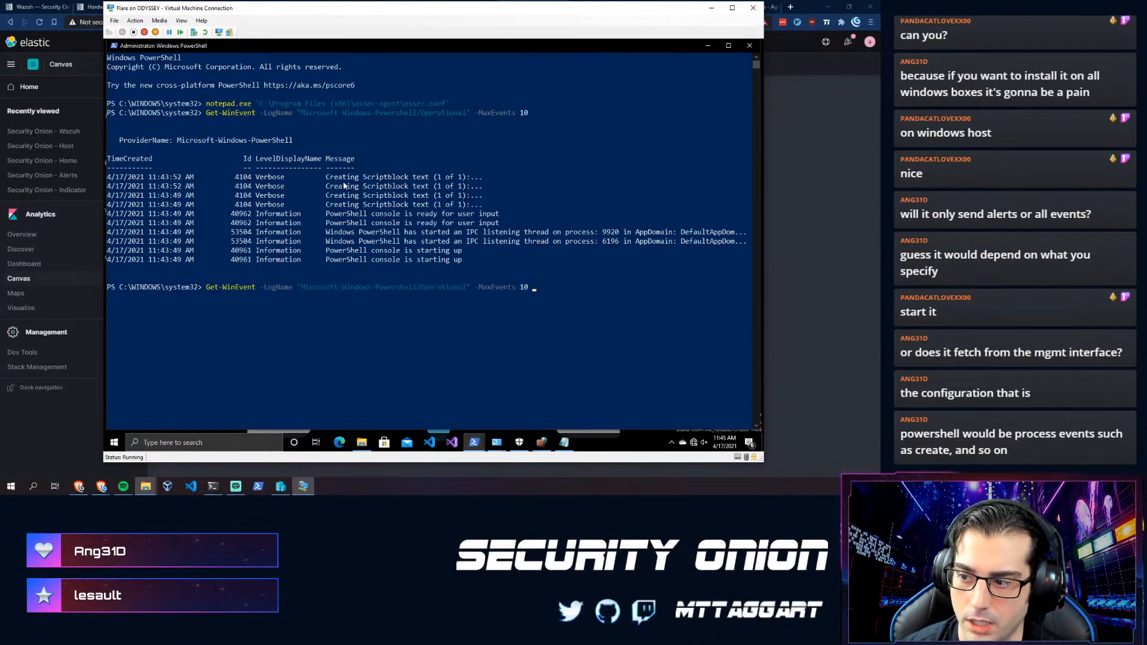
- Rerun the query with -MaxEvents 1 piped to fl to list the latest event's details
{"action": "key", "text": "BackSpace"}
{"action": "key", "text": "BackSpace"}
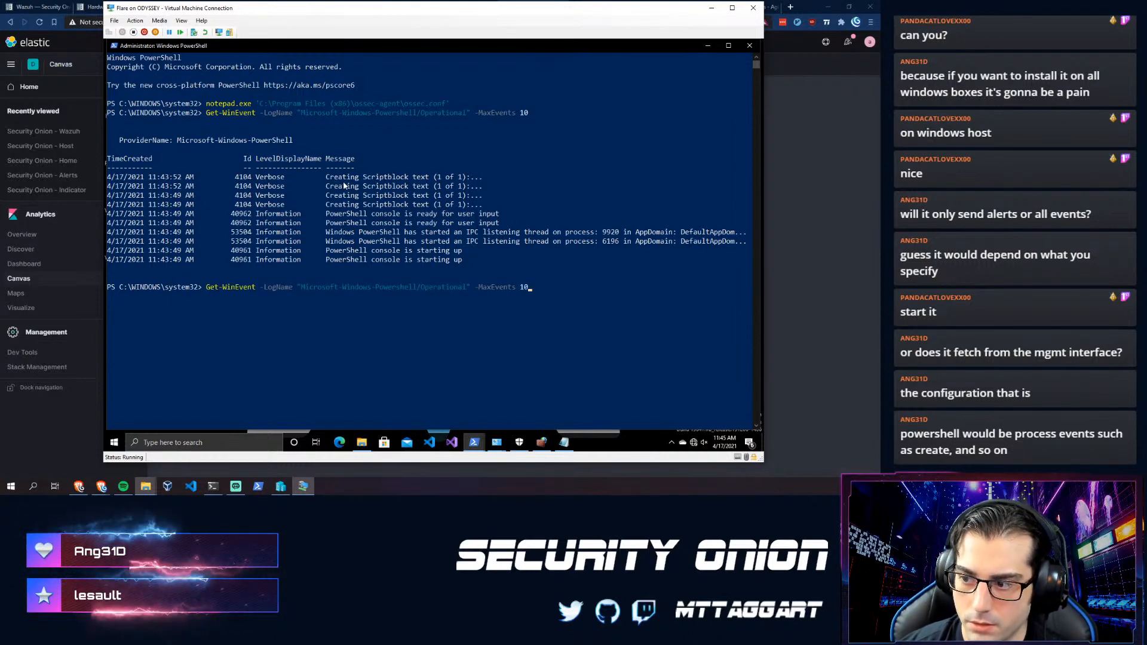
{"action": "type", "text": "| fl"}
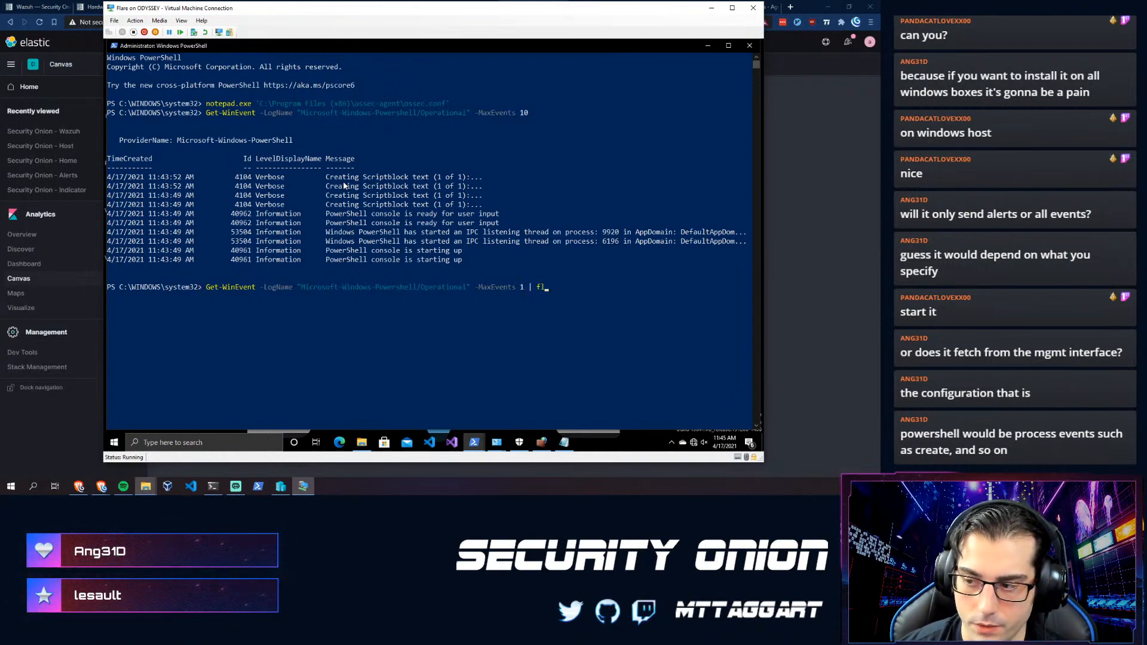
{"action": "key", "text": "Return"}
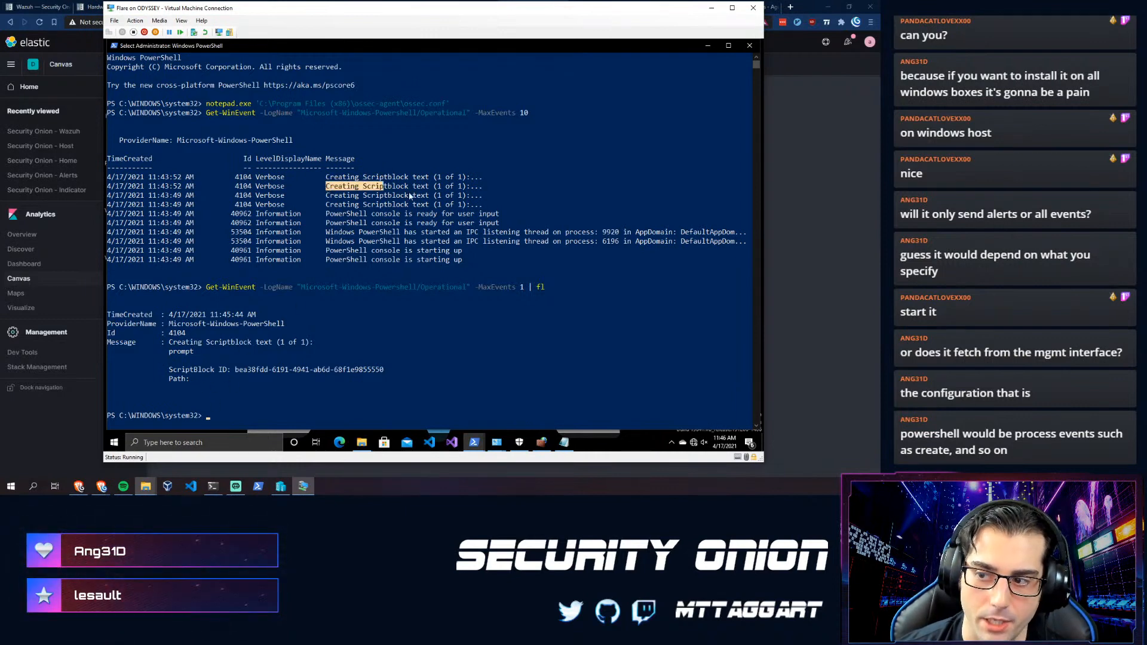
- Inspect the 4104 Creating Scriptblock message and the Microsoft-Windows-PowerShell provider name in the output
{"action": "left_click_drag", "start_coordinate": [410, 196], "coordinate": [465, 190]}
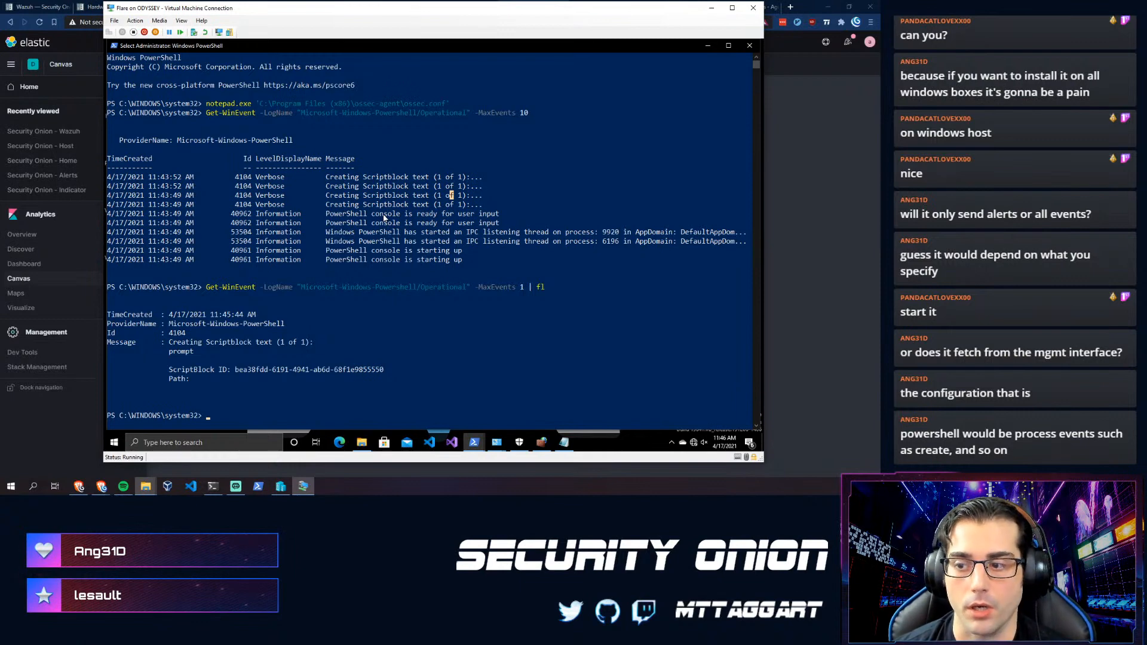
{"action": "left_click", "coordinate": [472, 260]}
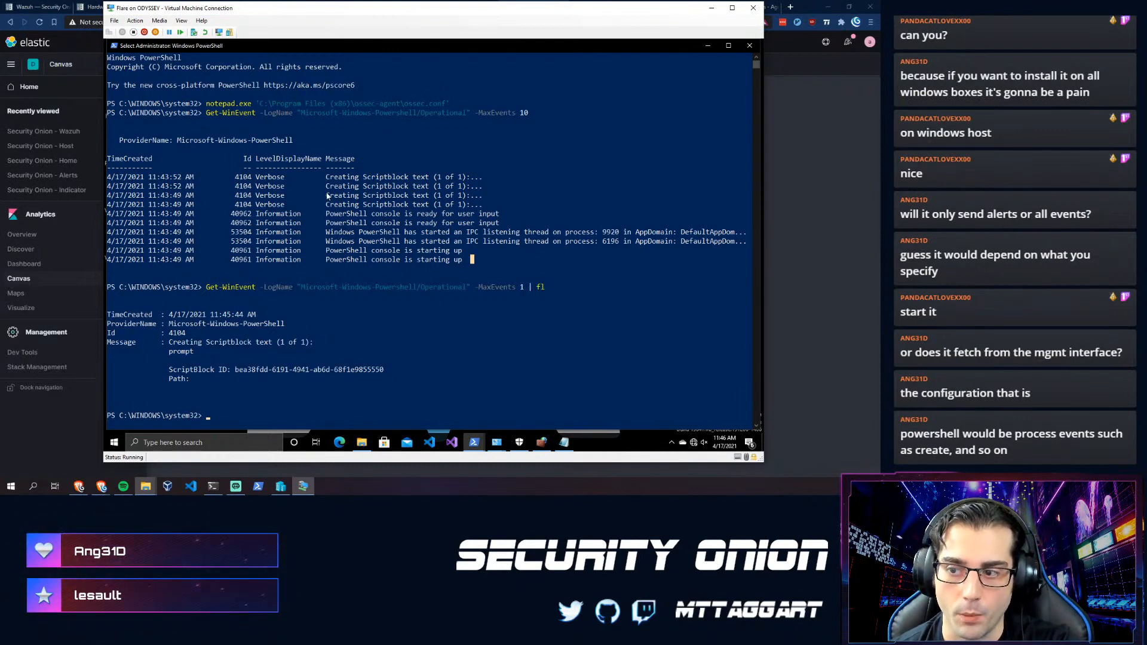
{"action": "left_click_drag", "start_coordinate": [266, 142], "coordinate": [305, 141]}
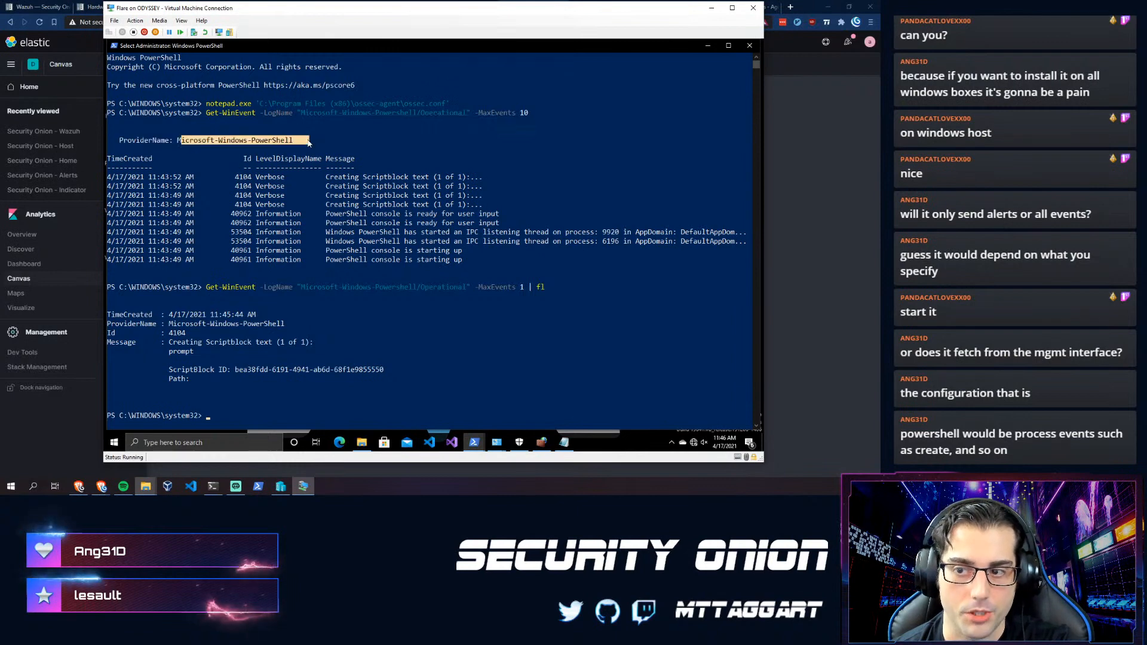
{"action": "left_click", "coordinate": [306, 140]}
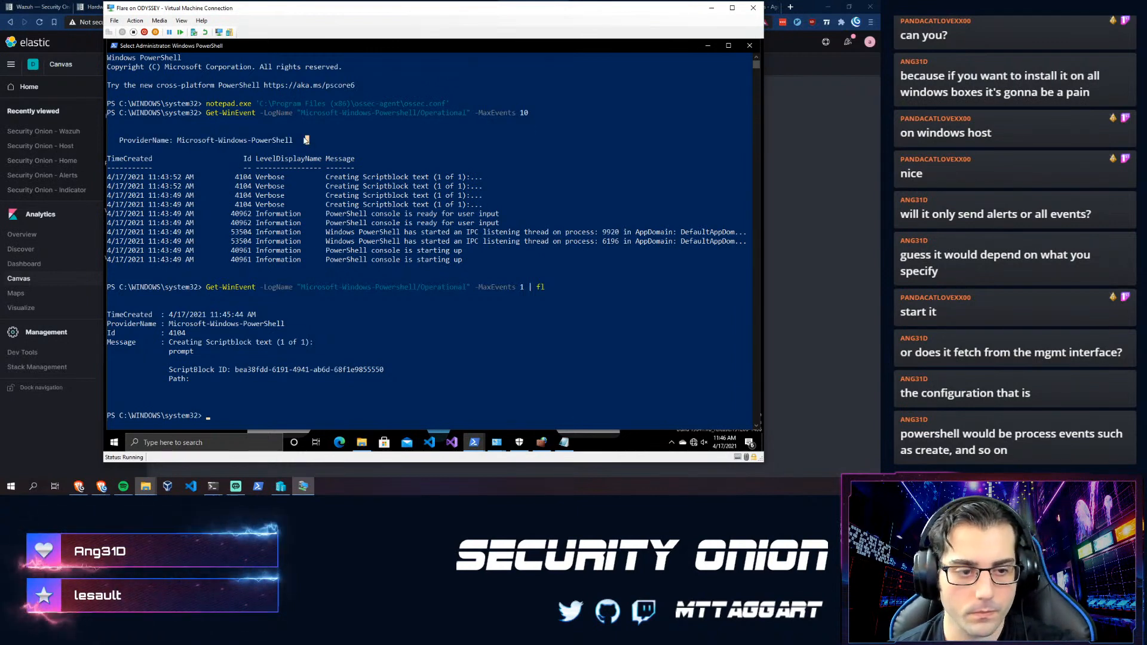
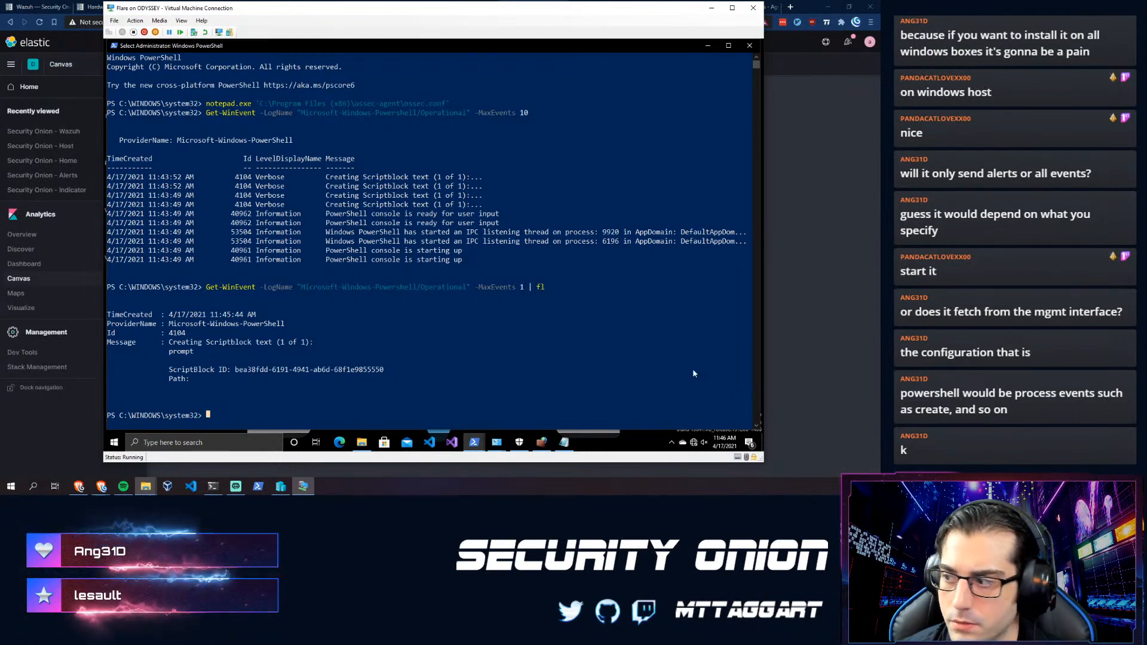
- Open Kibana's Security Onion - Wazuh dashboard via Recently viewed, then return to the agent manager terminal
{"action": "left_click", "coordinate": [798, 313]}
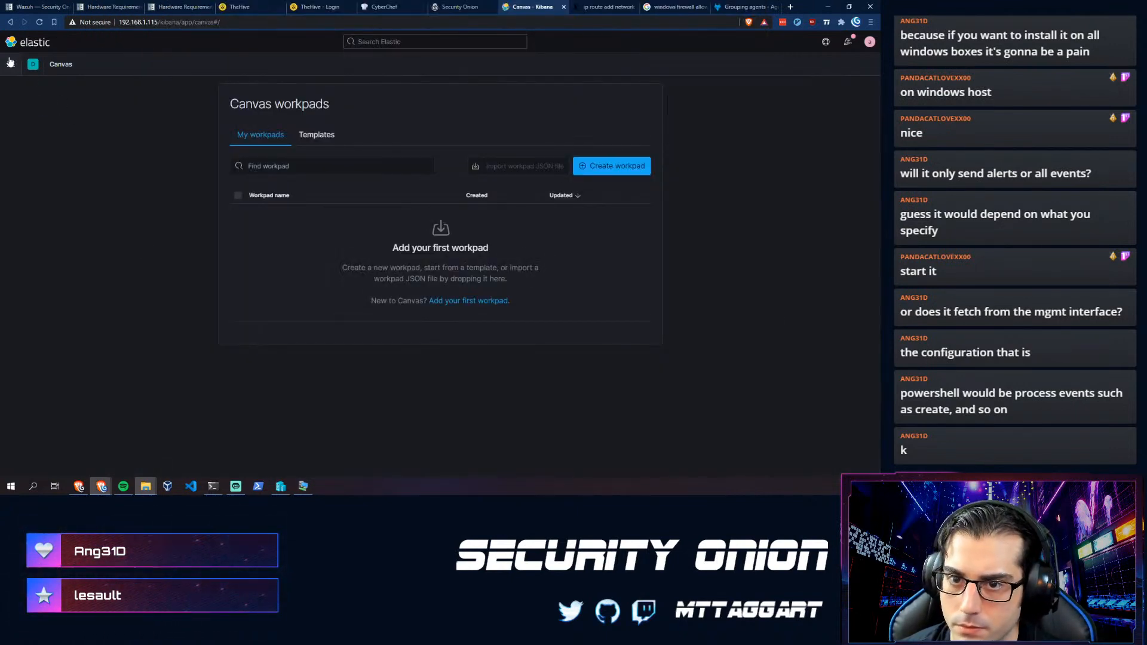
{"action": "left_click", "coordinate": [11, 67]}
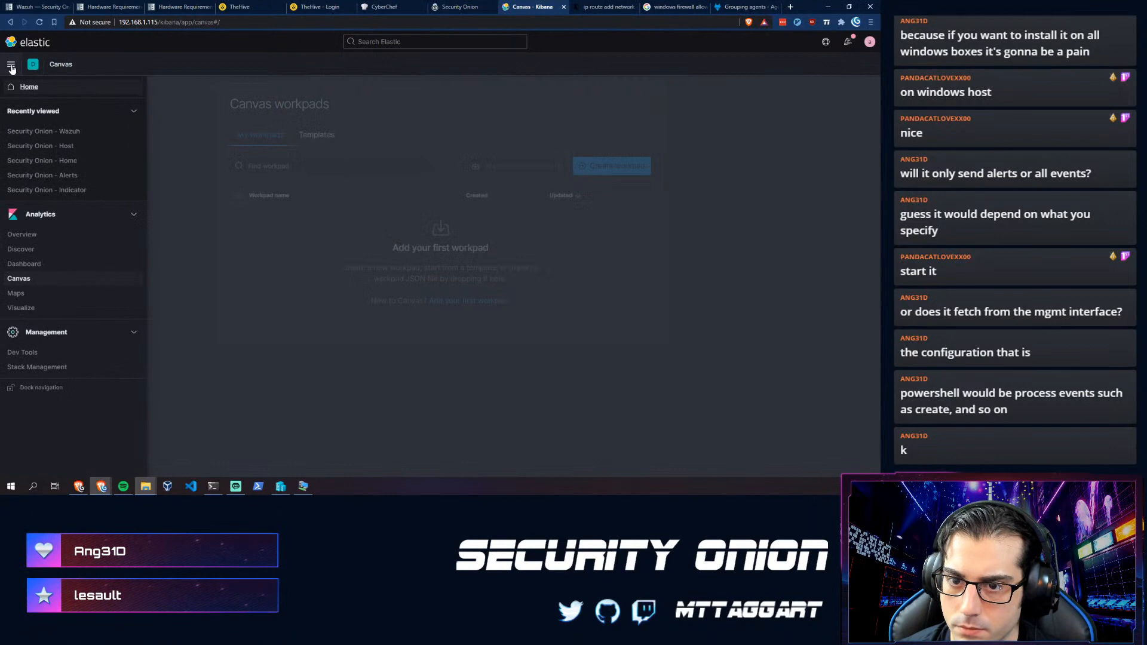
{"action": "left_click", "coordinate": [24, 132]}
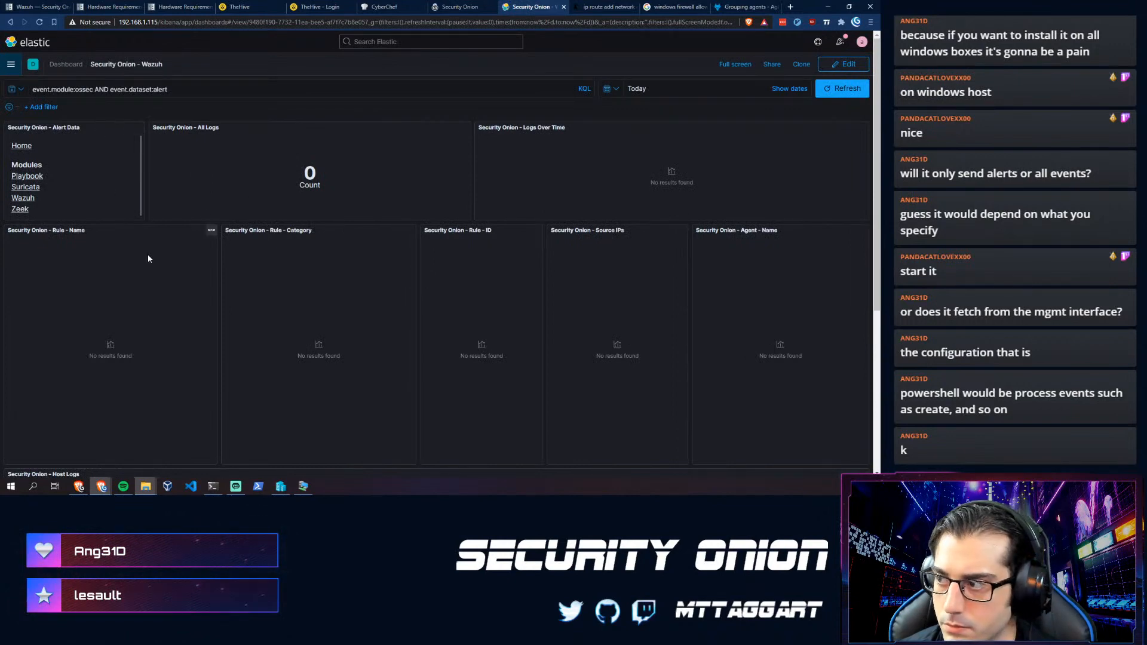
{"action": "left_click", "coordinate": [210, 494]}
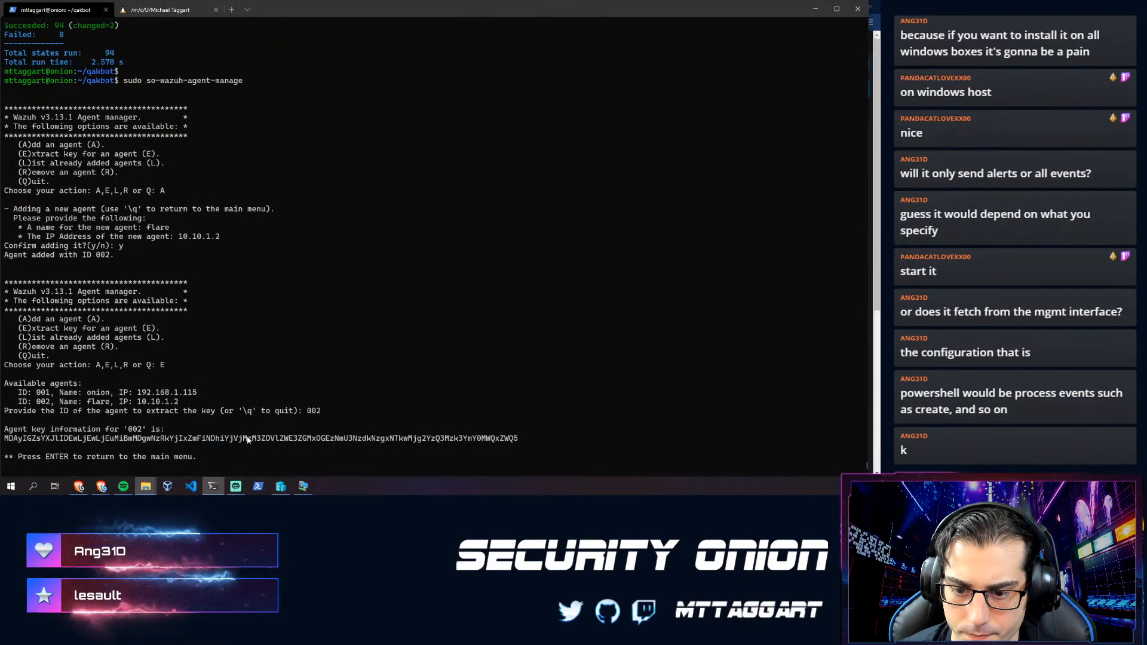
- Quit the Wazuh agent manager and list the available sudo so-wazuh-agent- commands
{"action": "key", "text": "Return"}
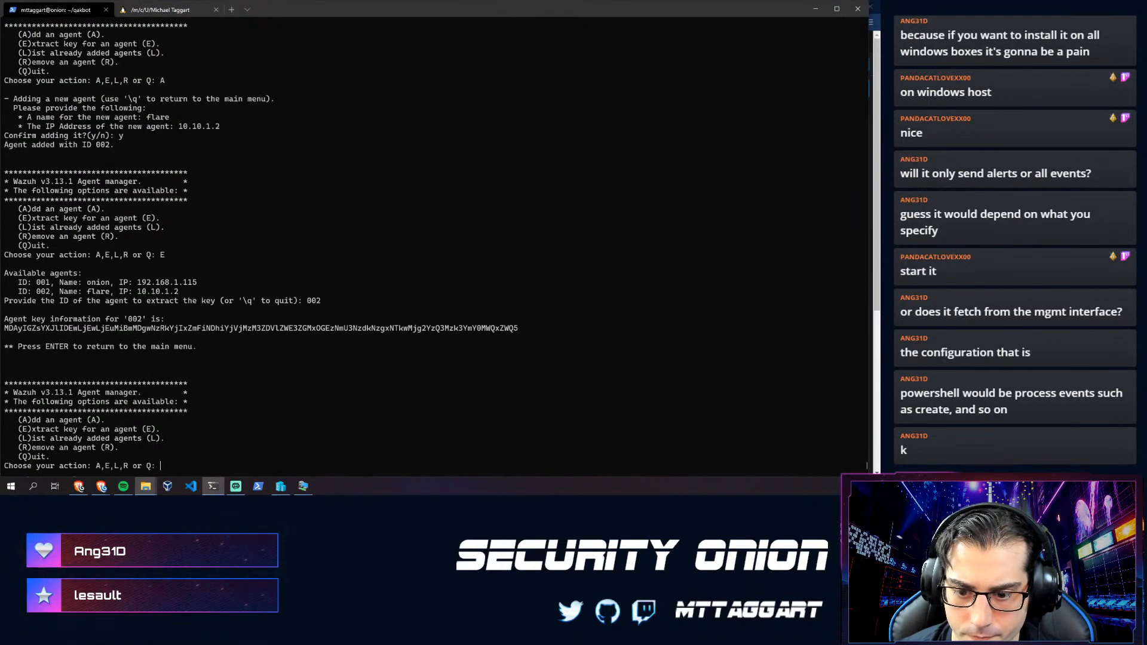
{"action": "key", "text": "Return"}
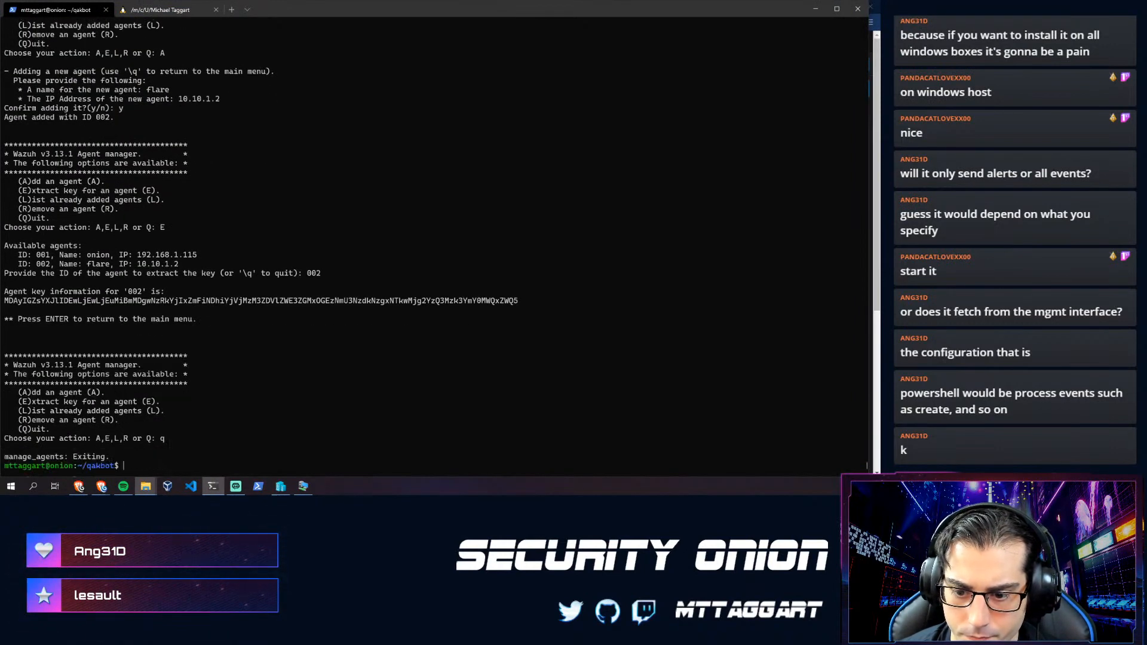
{"action": "key", "text": "BackSpace"}
{"action": "key", "text": "BackSpace"}
{"action": "key", "text": "BackSpace"}
{"action": "key", "text": "BackSpace"}
{"action": "key", "text": "BackSpace"}
{"action": "key", "text": "BackSpace"}
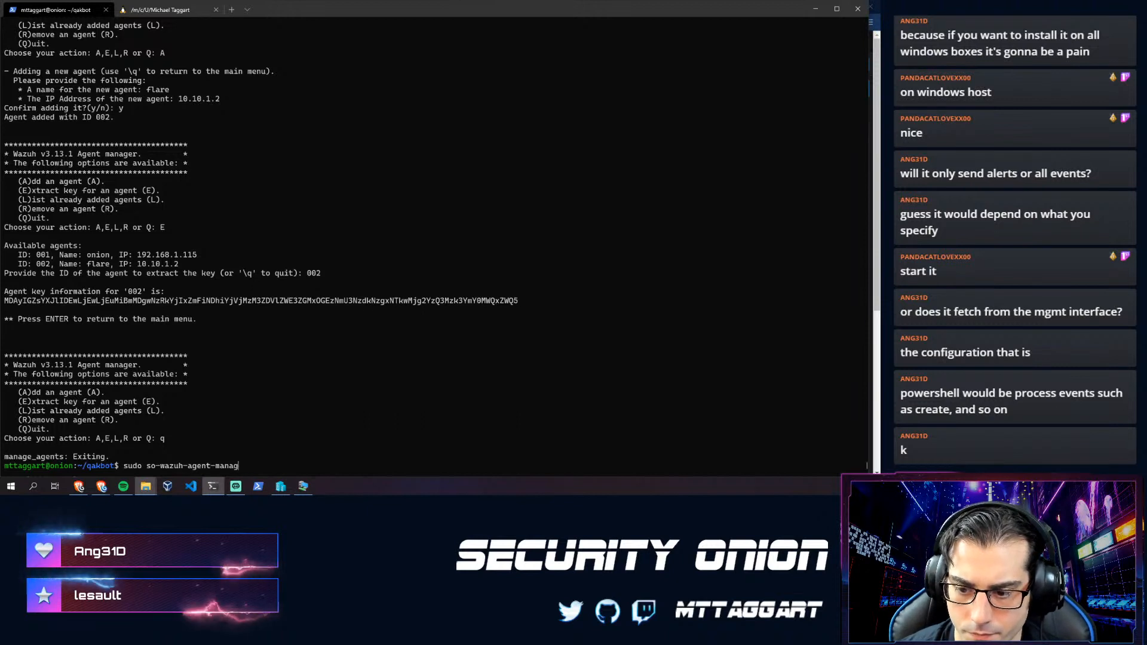
{"action": "key", "text": "Tab"}
{"action": "key", "text": "Tab"}
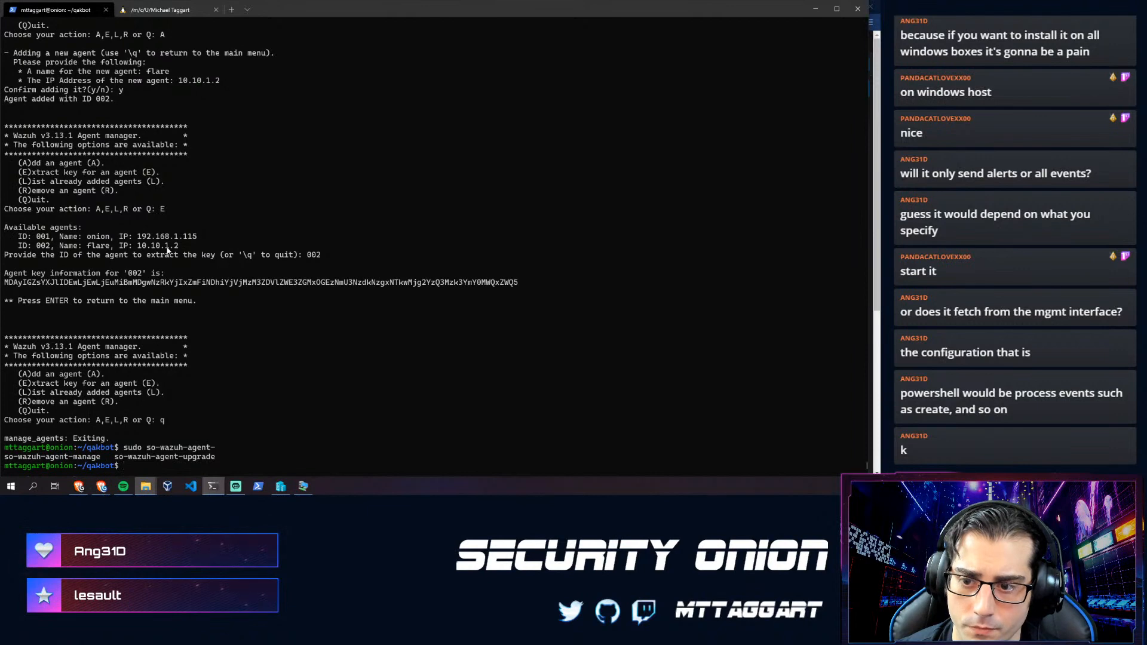
{"action": "key", "text": "alt+Tab"}
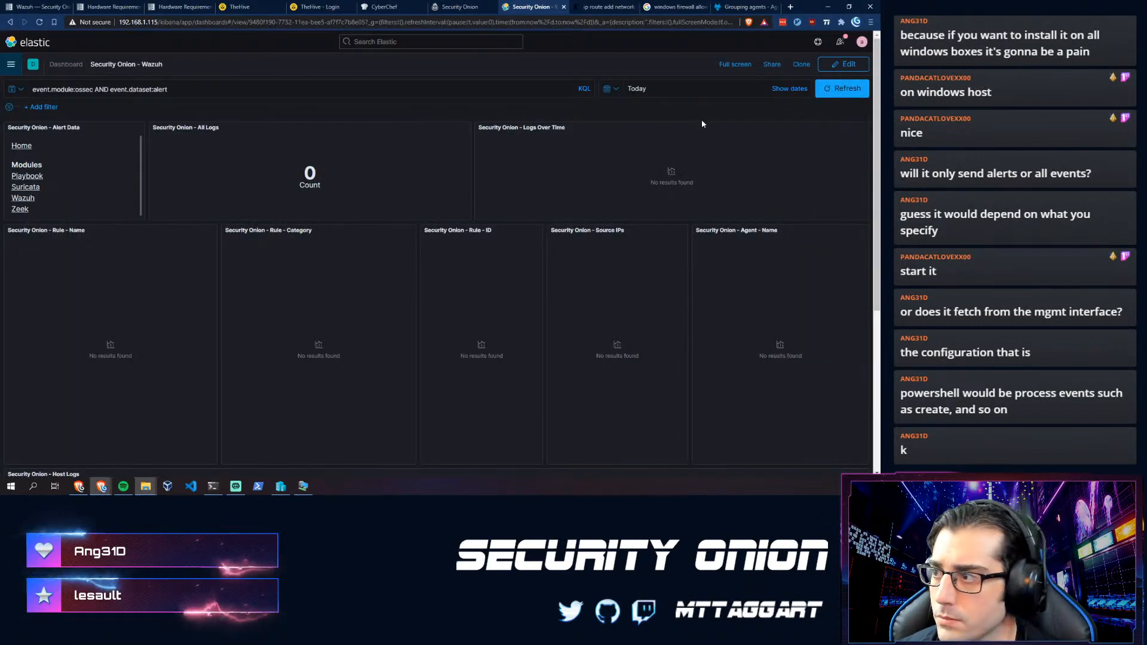
- Set the dashboard time range to Last 1 year and rerun the search, revealing 175 alerts
{"action": "left_click", "coordinate": [616, 89]}
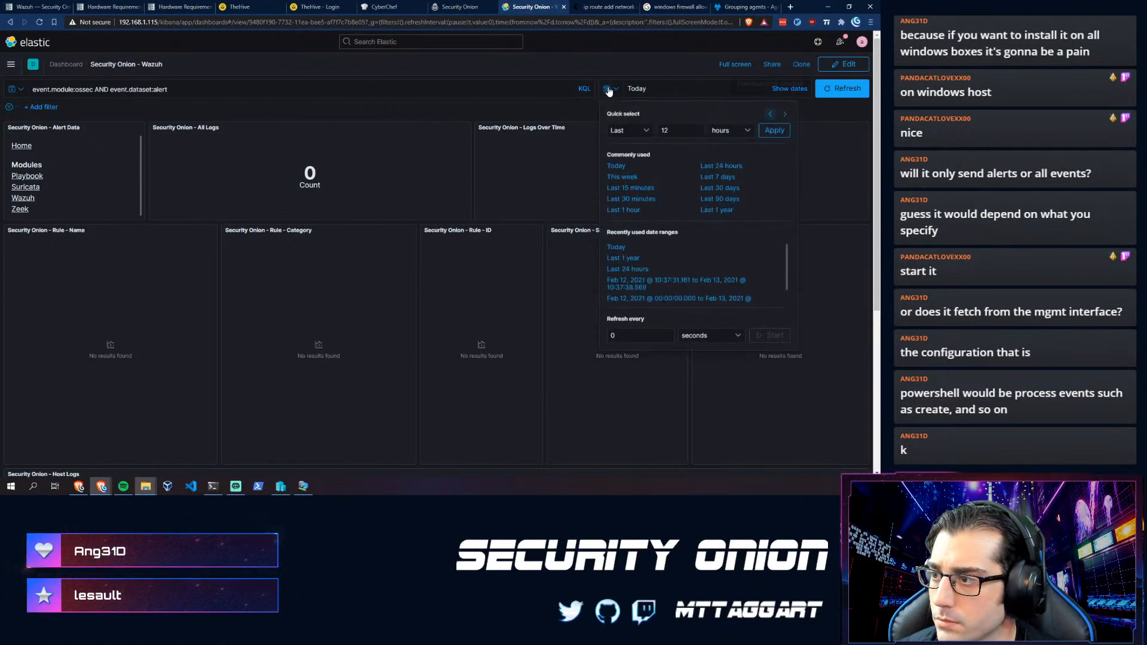
{"action": "left_click", "coordinate": [716, 211]}
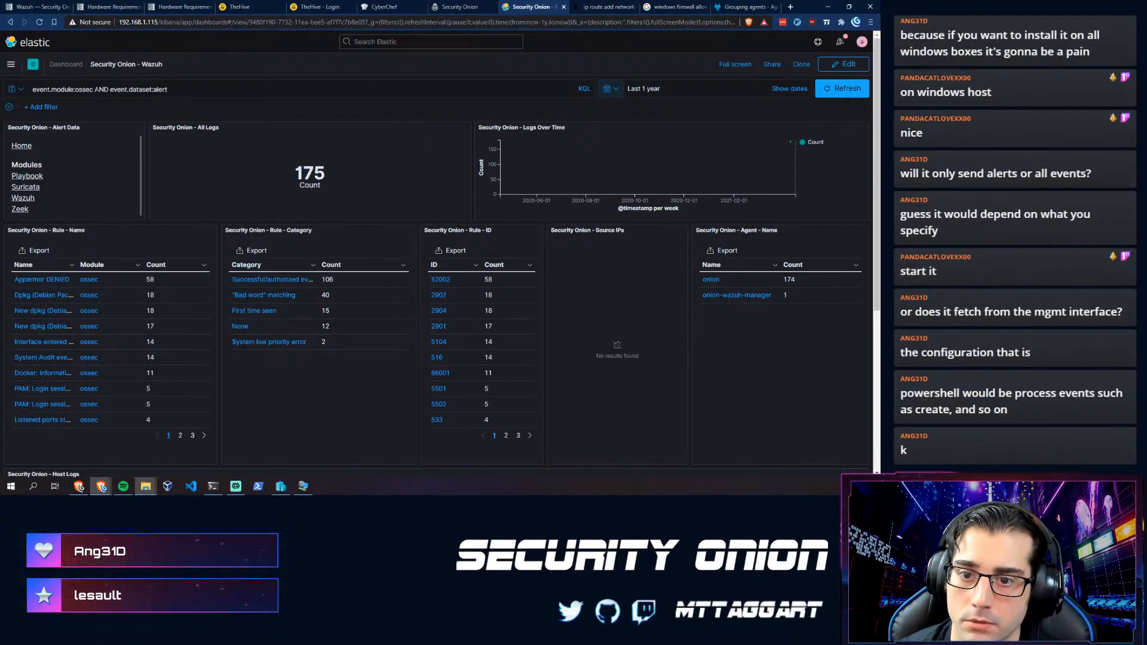
{"action": "left_click_drag", "start_coordinate": [95, 89], "coordinate": [173, 90]}
{"action": "left_click", "coordinate": [240, 90]}
{"action": "type", "text": "|"}
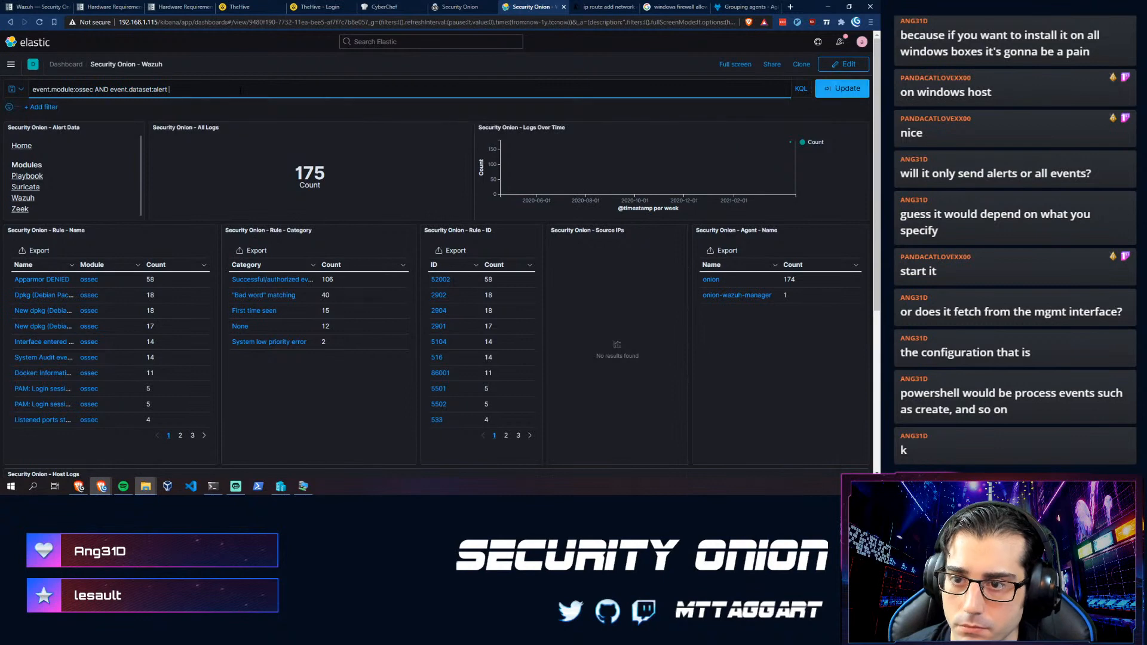
{"action": "key", "text": "BackSpace"}
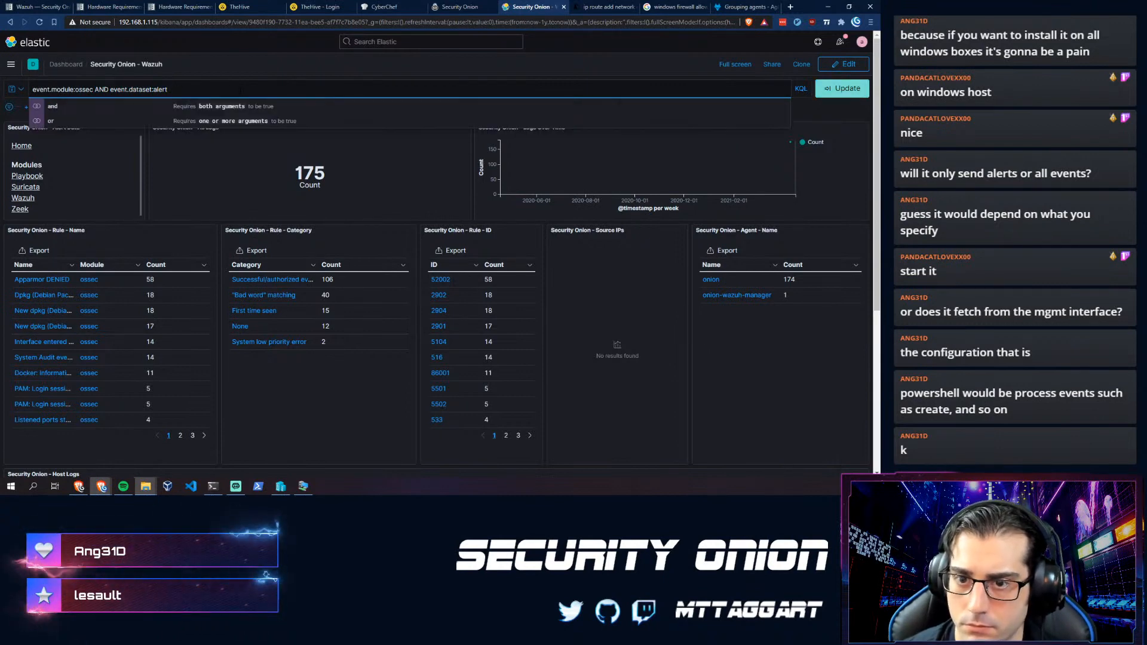
{"action": "key", "text": "Return"}
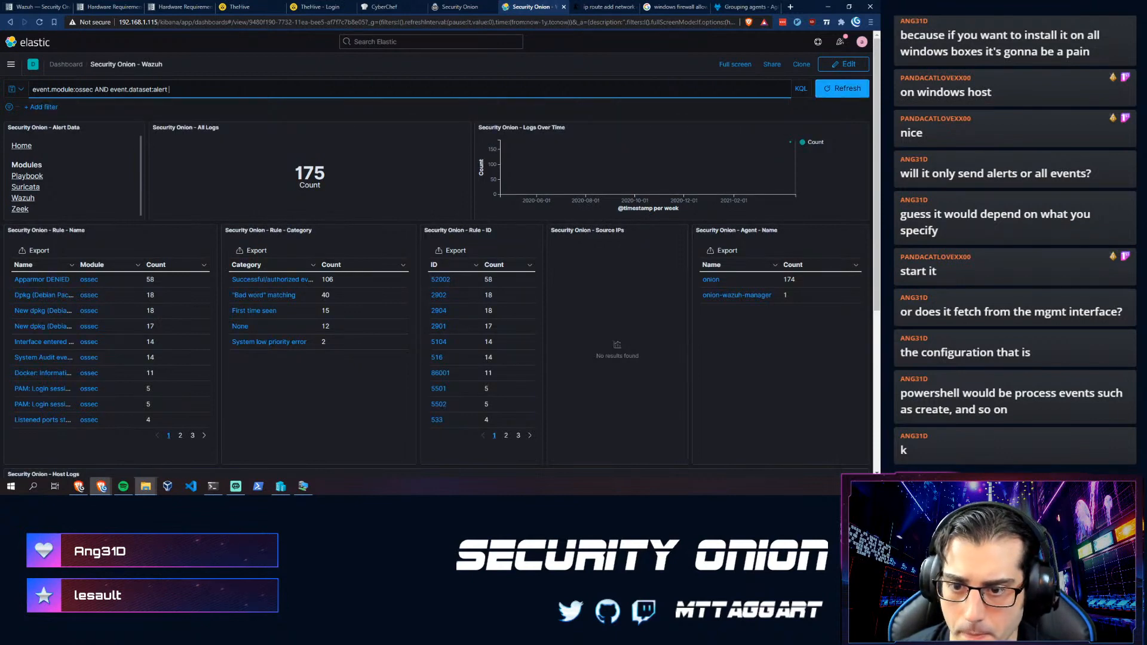
{"action": "left_click", "coordinate": [31, 110]}
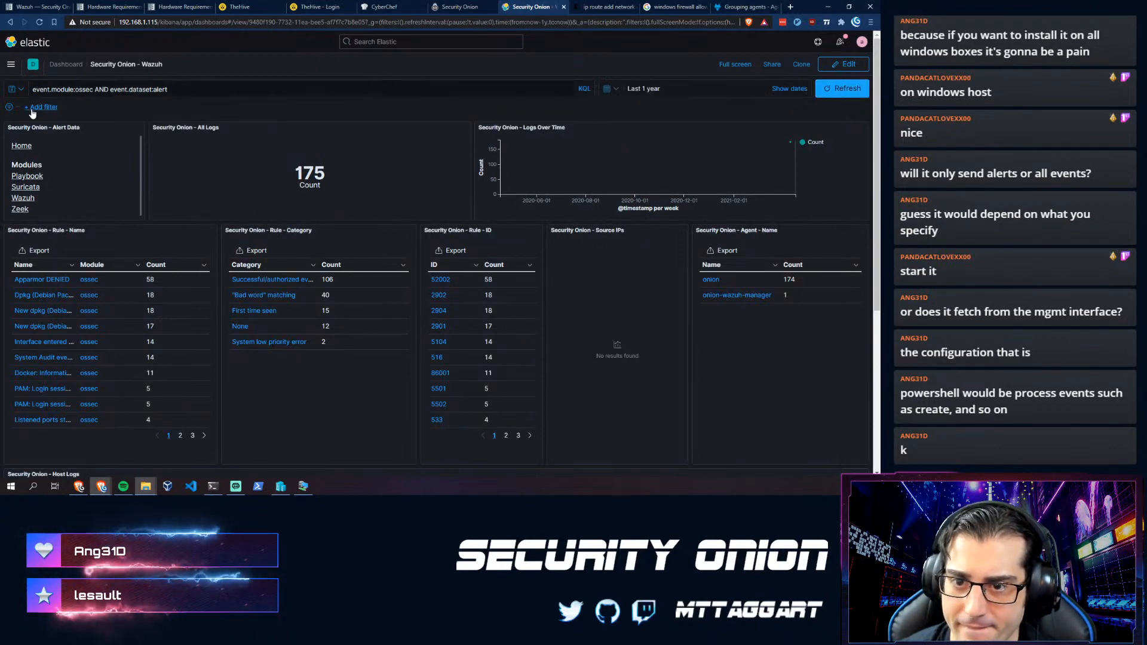
{"action": "left_click", "coordinate": [32, 109]}
{"action": "left_click", "coordinate": [57, 166]}
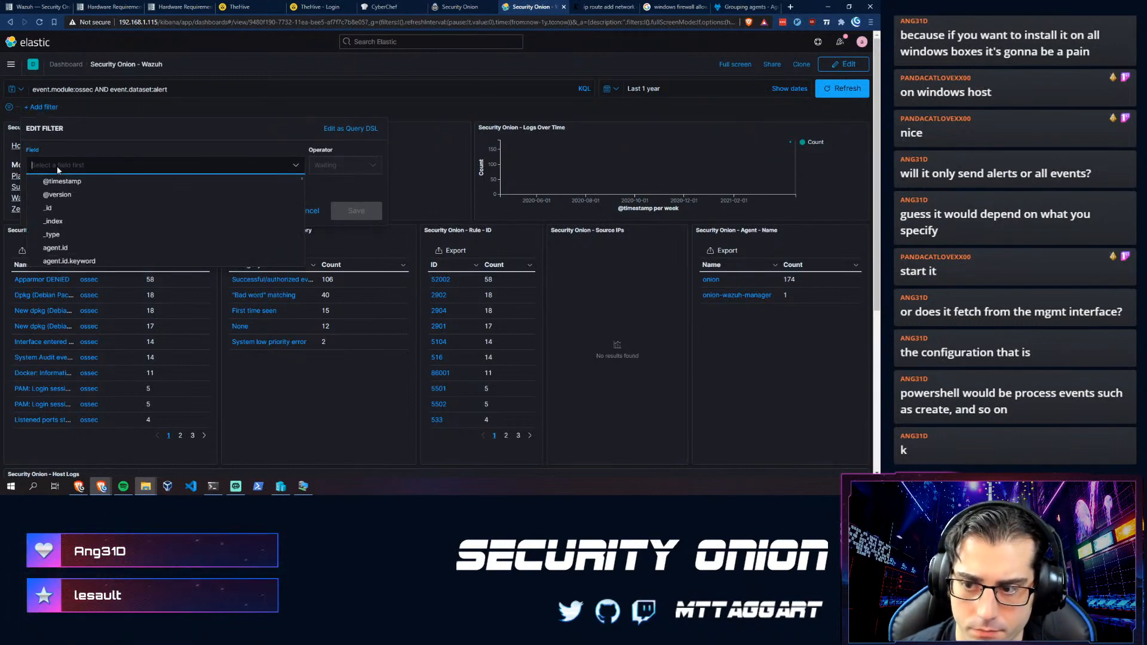
{"action": "type", "text": "hos"}
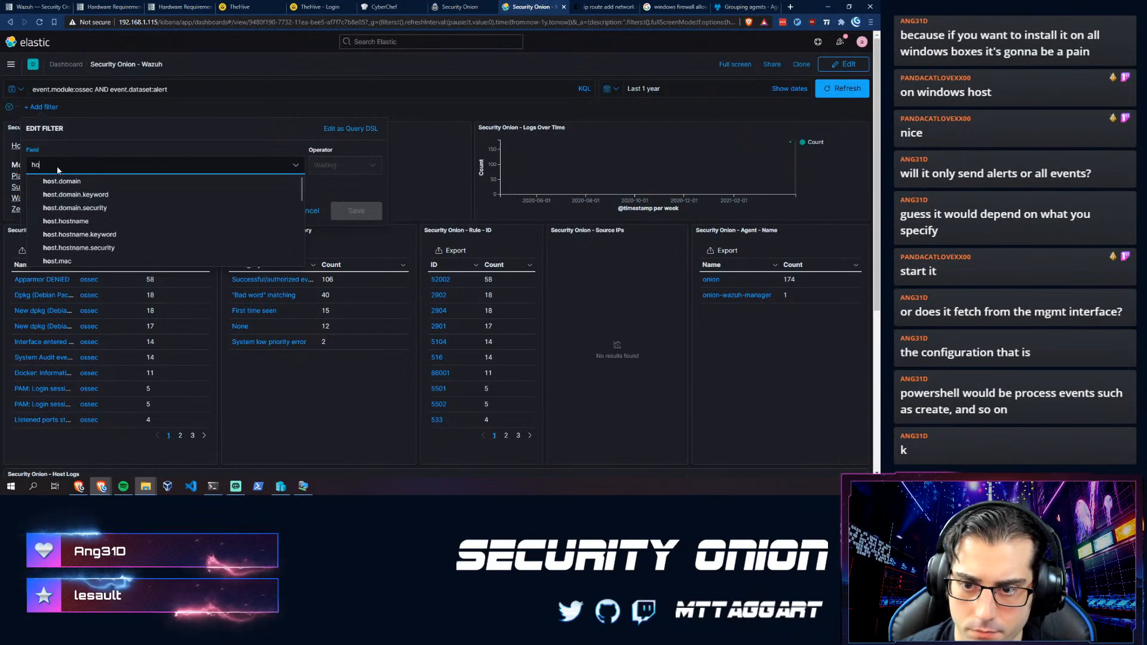
{"action": "key", "text": "Down"}
{"action": "key", "text": "Down"}
{"action": "key", "text": "Down"}
{"action": "key", "text": "Down"}
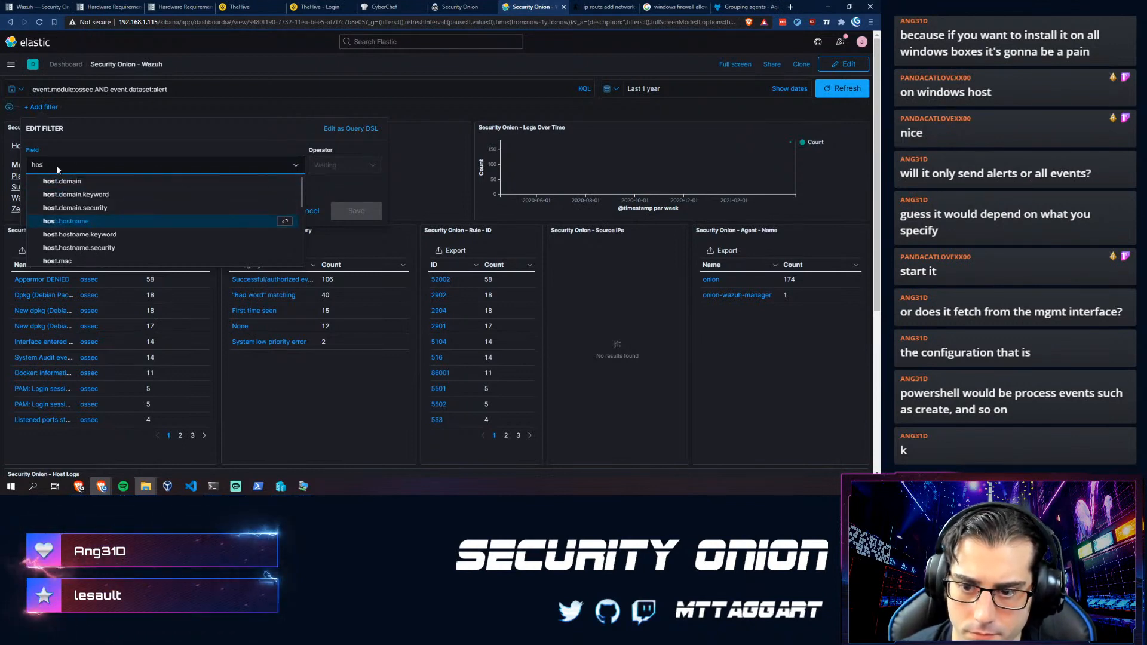
{"action": "key", "text": "Up"}
{"action": "key", "text": "Up"}
{"action": "key", "text": "Down"}
{"action": "key", "text": "Down"}
{"action": "key", "text": "Down"}
{"action": "key", "text": "Down"}
{"action": "key", "text": "Down"}
{"action": "key", "text": "Down"}
{"action": "key", "text": "Down"}
{"action": "key", "text": "Down"}
{"action": "key", "text": "Down"}
{"action": "key", "text": "Down"}
{"action": "key", "text": "Down"}
{"action": "key", "text": "Down"}
{"action": "key", "text": "Down"}
{"action": "key", "text": "Down"}
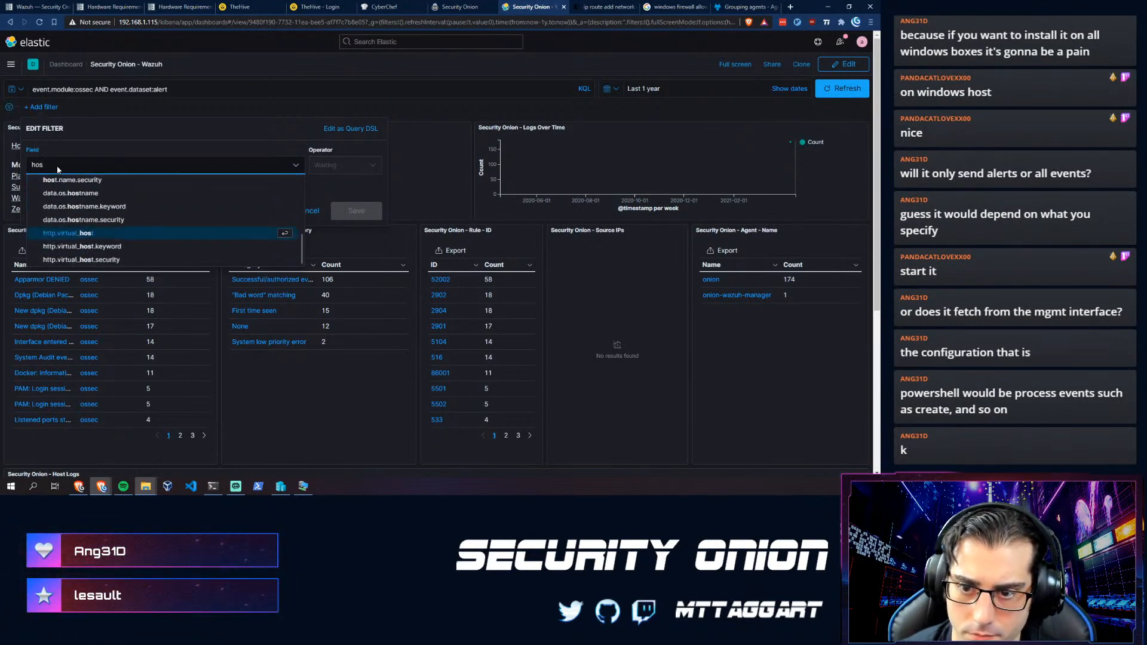
{"action": "key", "text": "BackSpace"}
{"action": "key", "text": "BackSpace"}
{"action": "key", "text": "BackSpace"}
{"action": "type", "text": "age"}
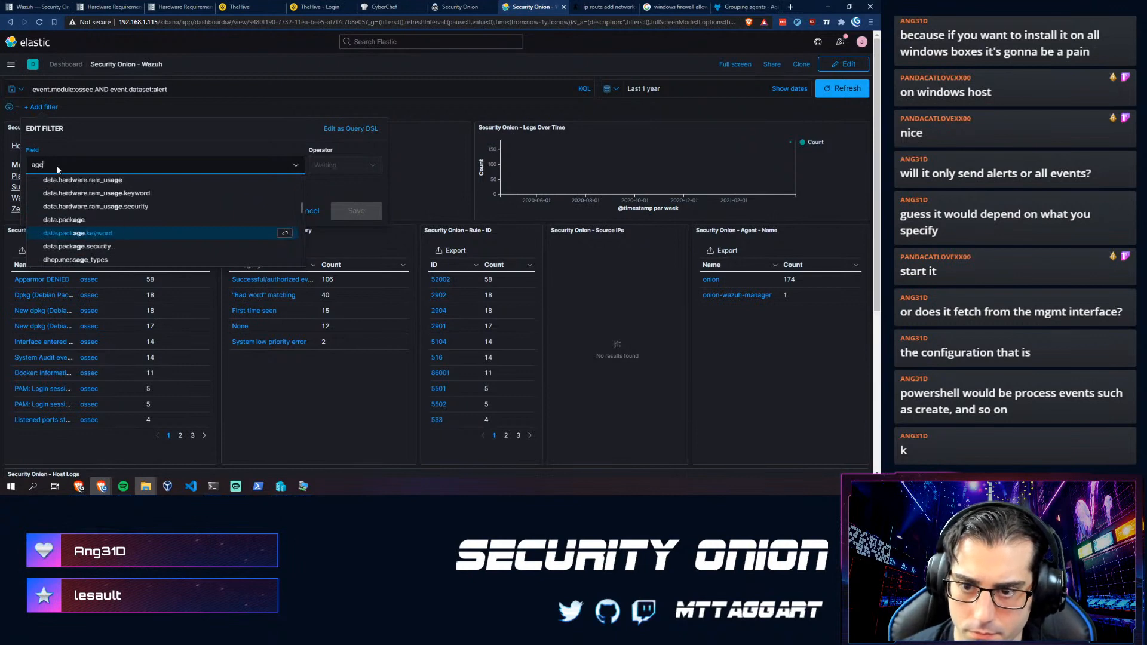
{"action": "type", "text": "nt"}
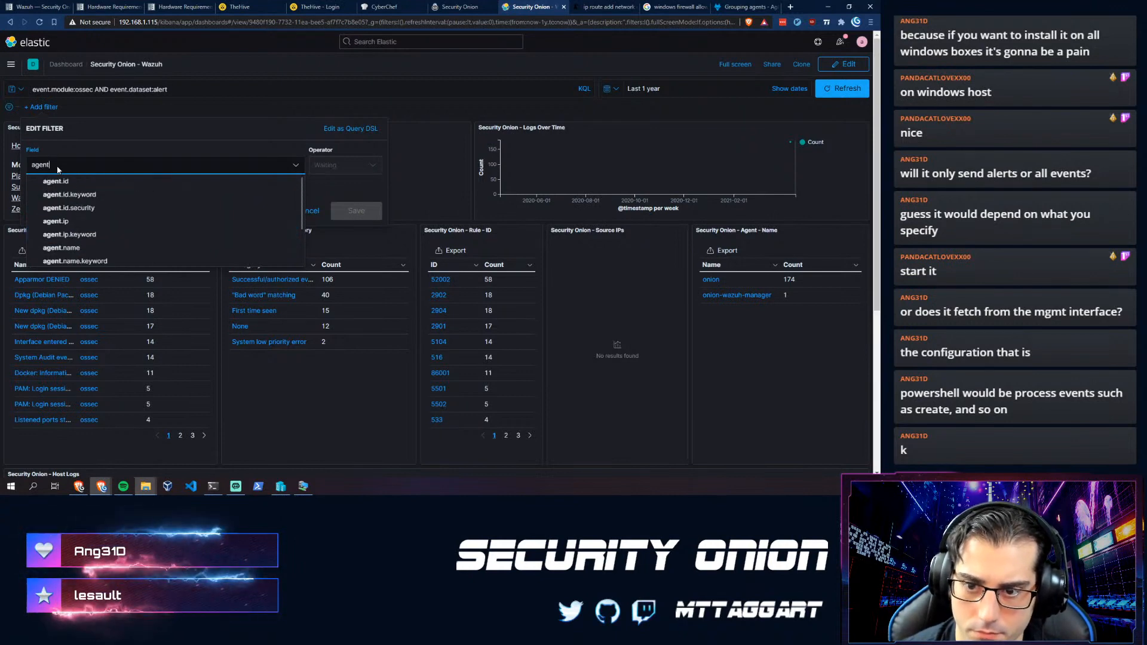
{"action": "left_click", "coordinate": [68, 248]}
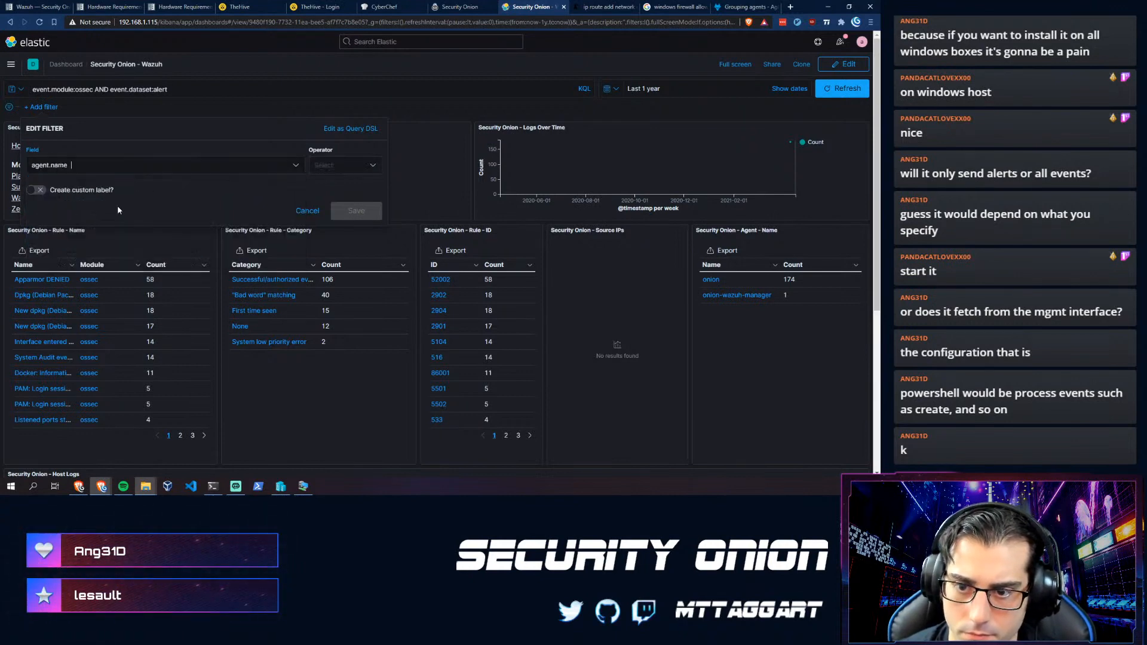
{"action": "left_click", "coordinate": [334, 165]}
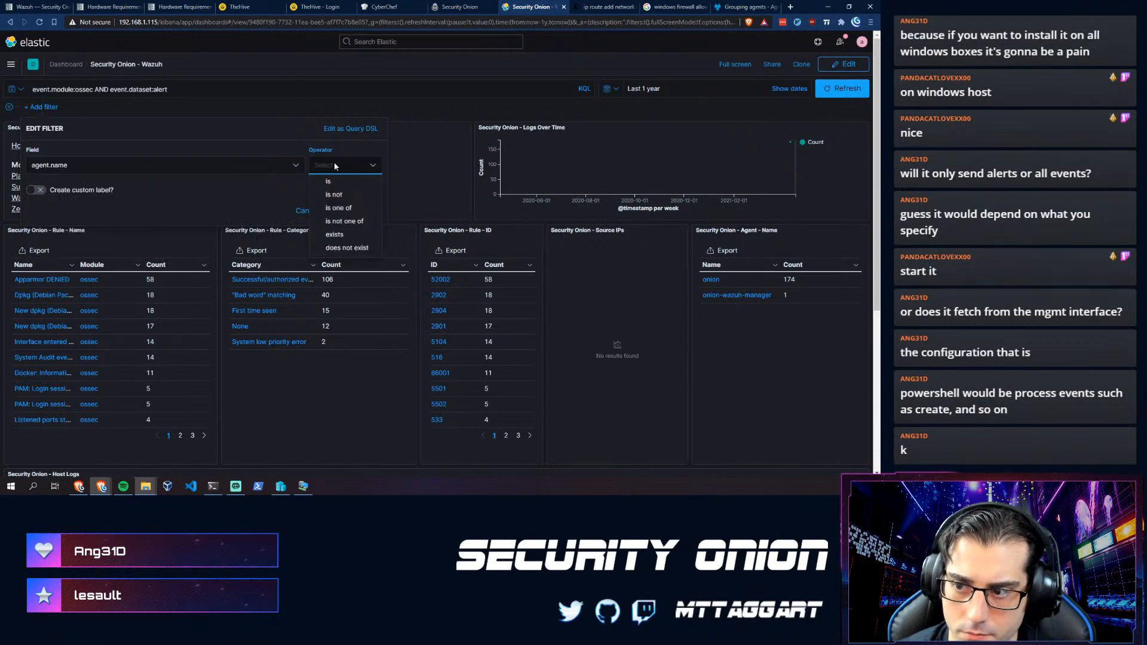
{"action": "left_click", "coordinate": [328, 181]}
{"action": "type", "text": "flare"}
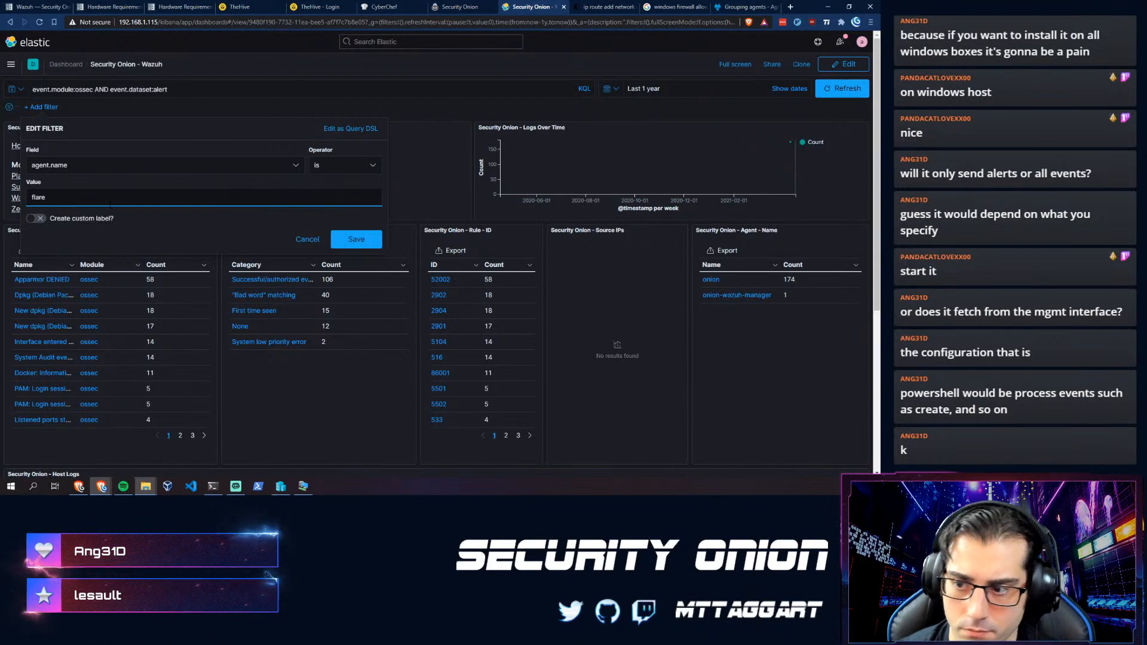
{"action": "left_click", "coordinate": [339, 240]}
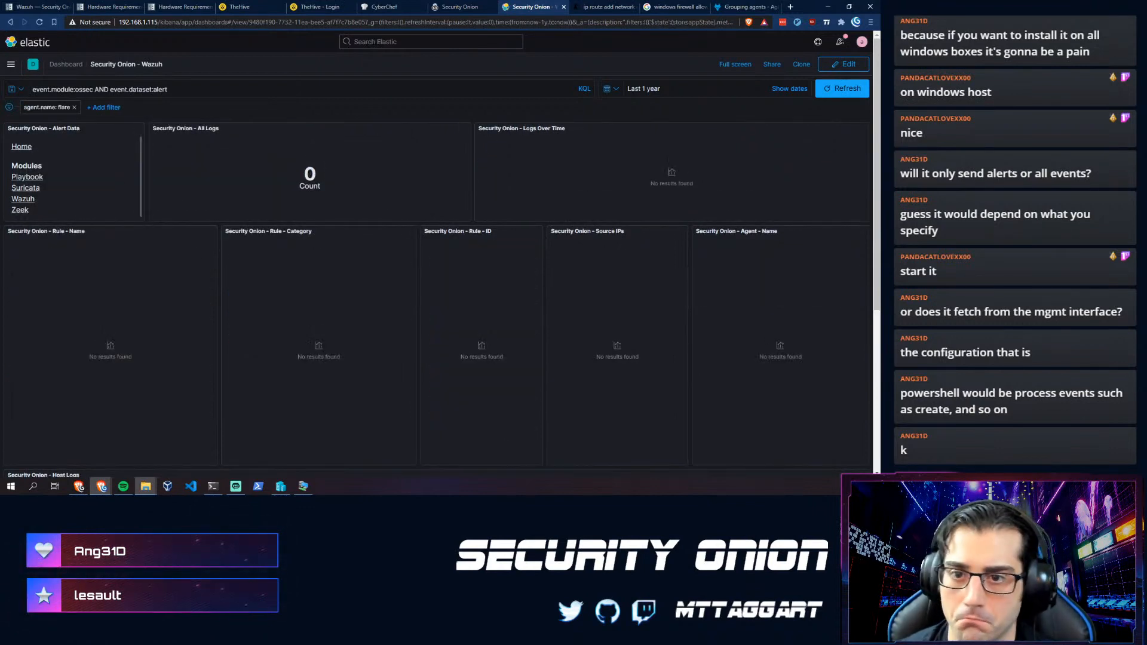
{"action": "left_click", "coordinate": [73, 108]}
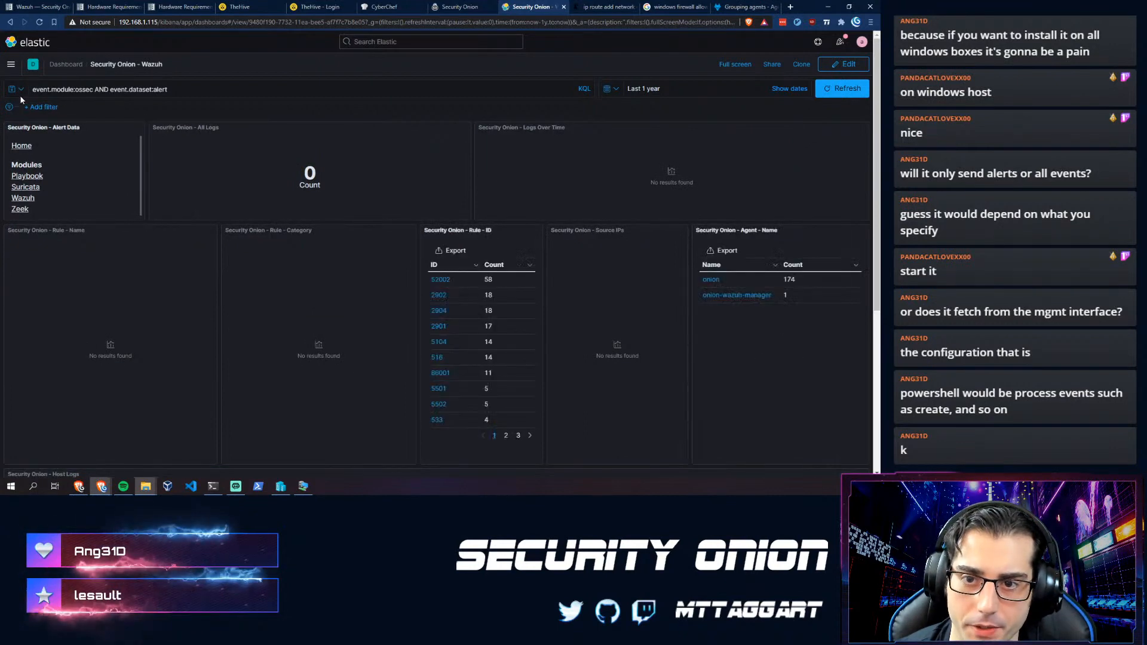
- Browse the Kibana home and overview pages, then the Security Onion Hunt view
{"action": "left_click", "coordinate": [20, 89]}
{"action": "left_click", "coordinate": [33, 48]}
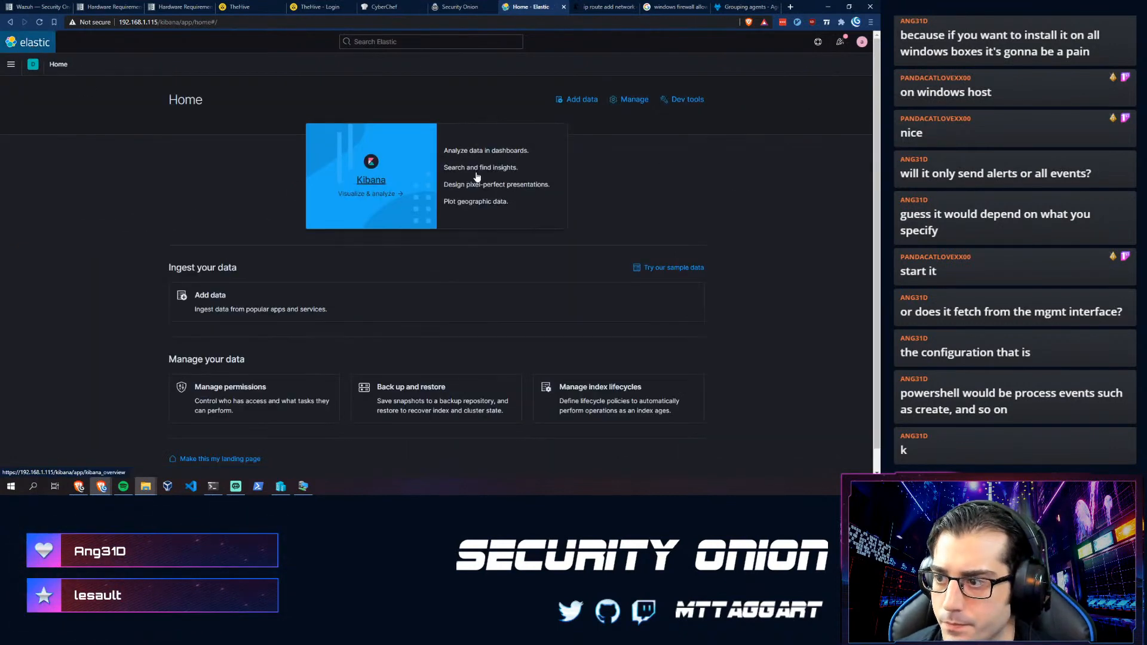
{"action": "left_click", "coordinate": [479, 169]}
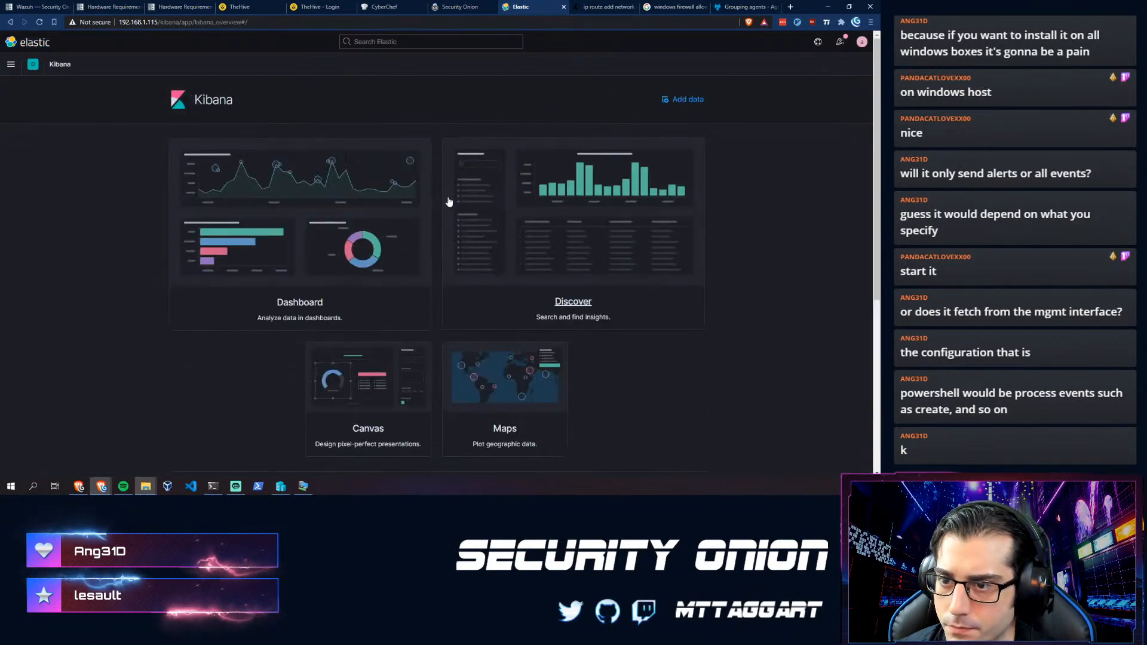
{"action": "left_click", "coordinate": [430, 42]}
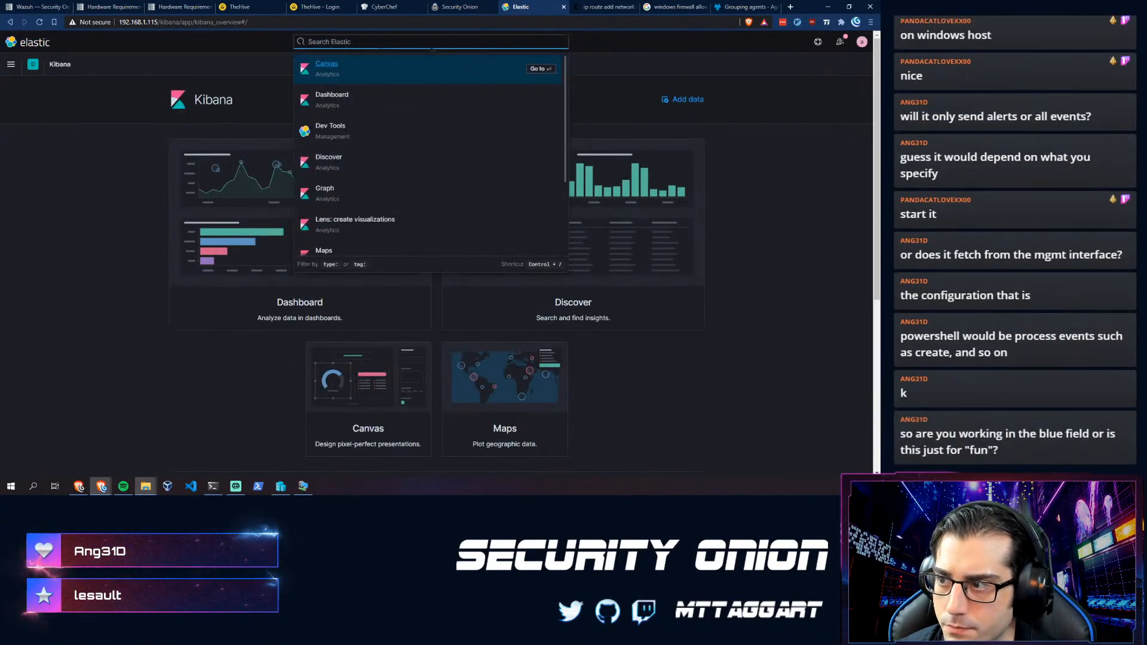
{"action": "left_click", "coordinate": [132, 224]}
{"action": "left_click", "coordinate": [14, 65]}
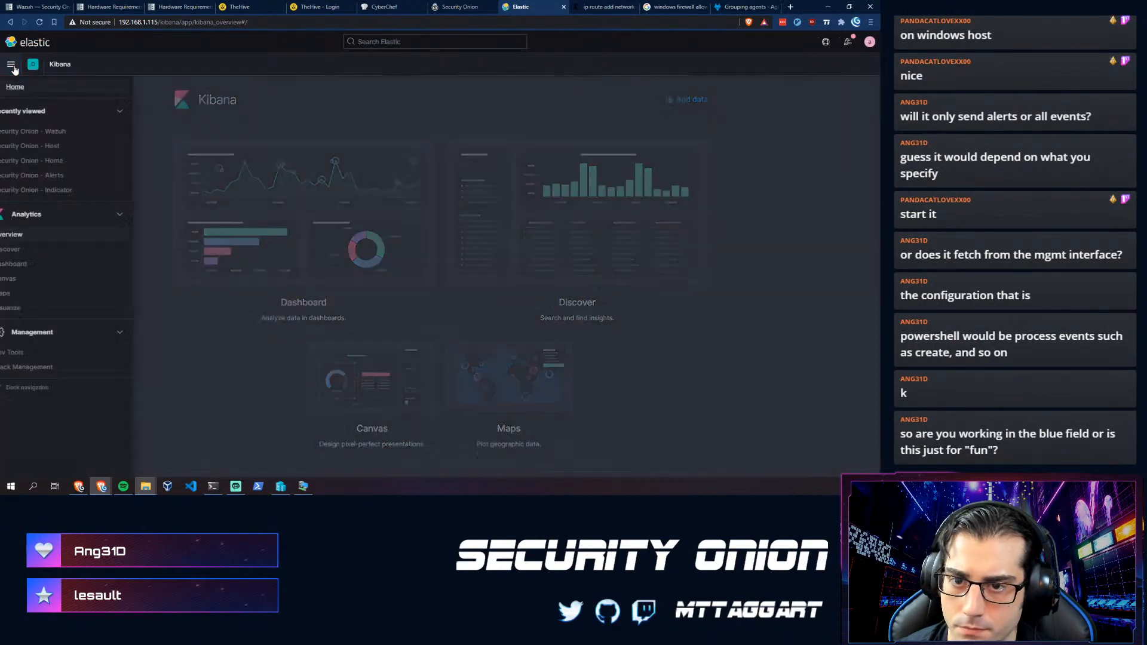
{"action": "key", "text": "ctrl+shift+Tab"}
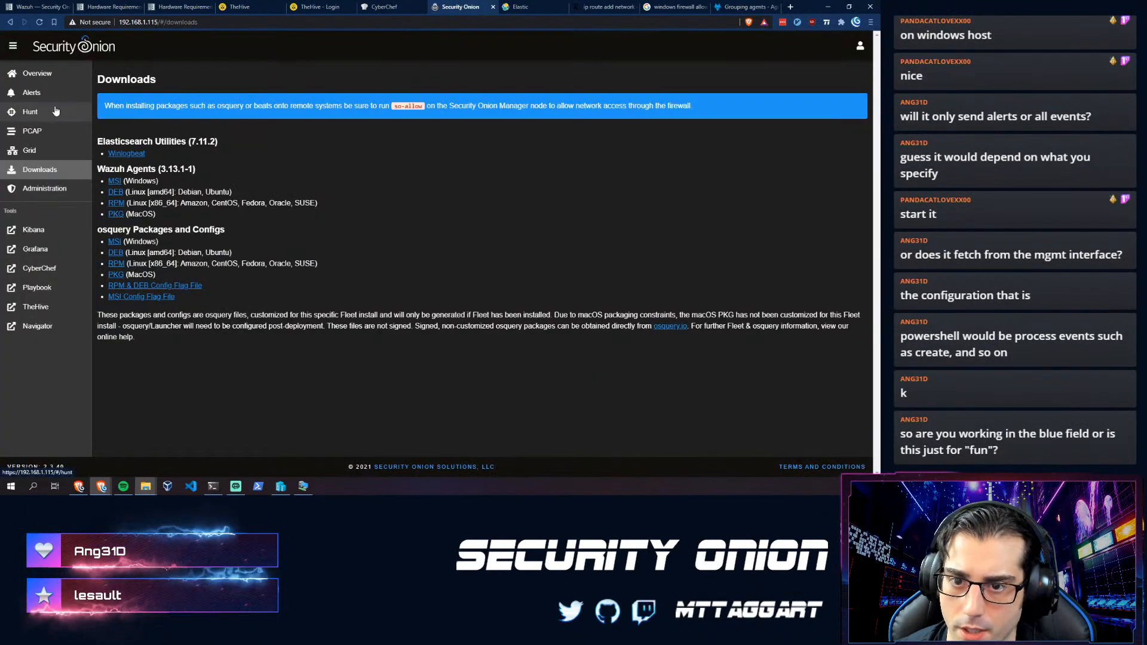
{"action": "left_click", "coordinate": [36, 112]}
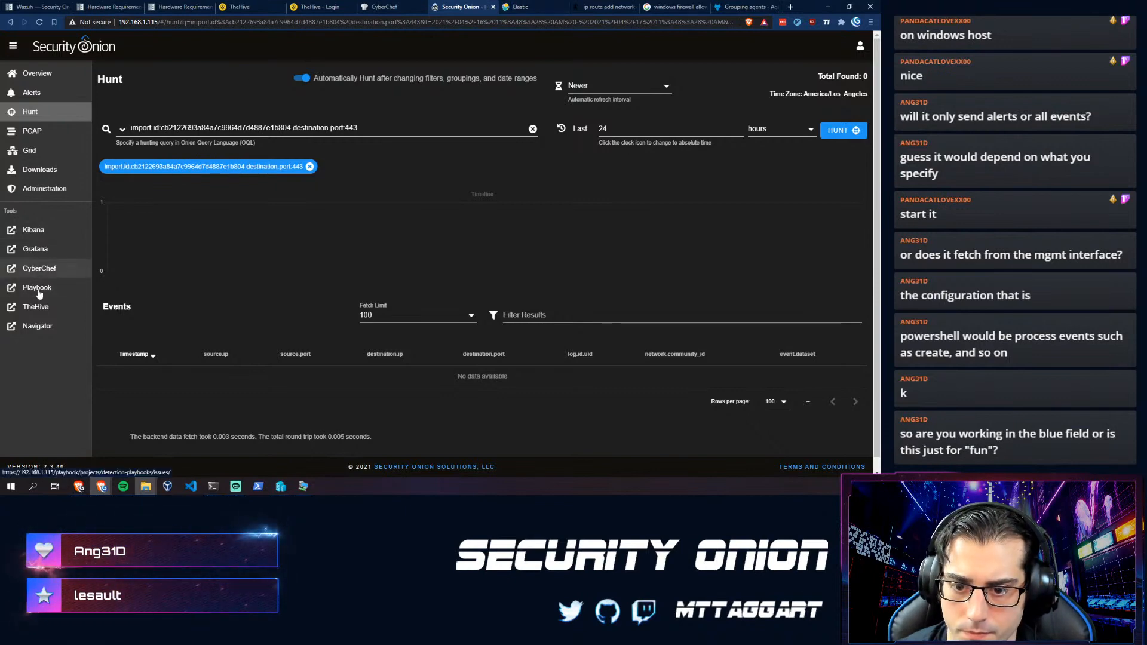
- Back in Kibana, look over Canvas workpads and saved visualizations, then open Discover
{"action": "left_click", "coordinate": [514, 7]}
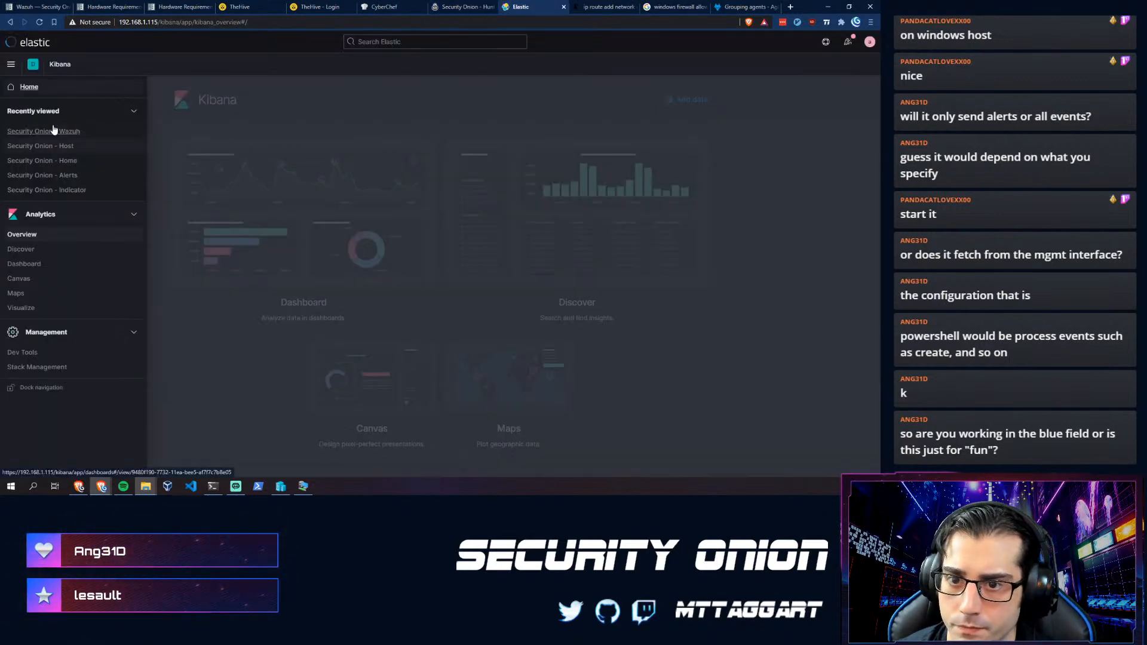
{"action": "left_click", "coordinate": [19, 279]}
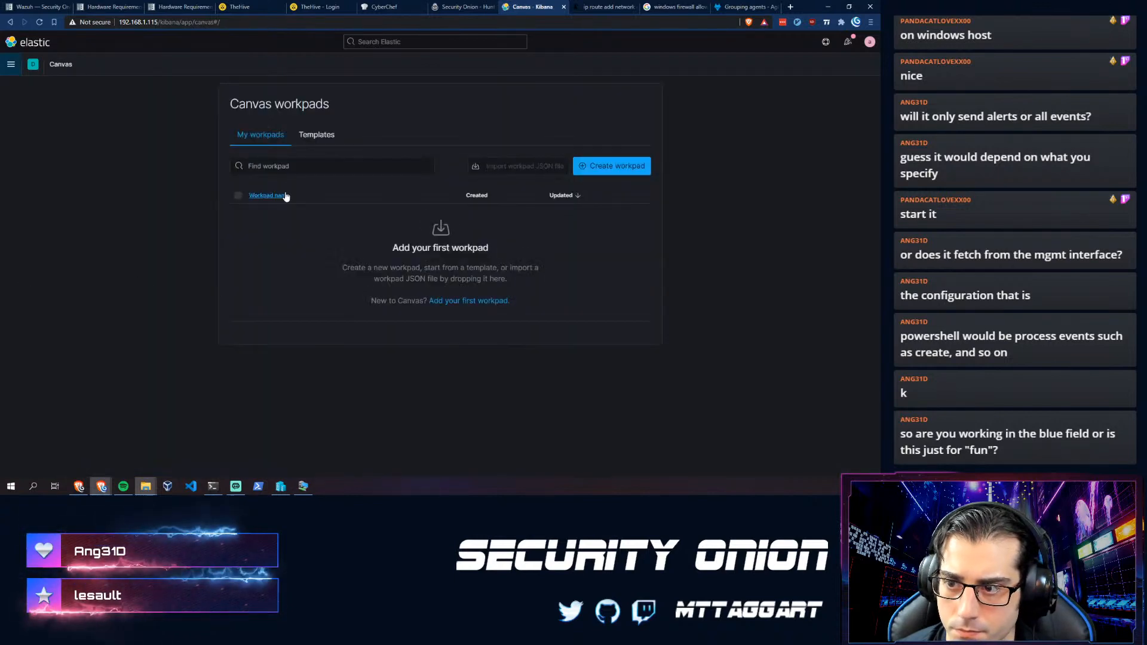
{"action": "left_click", "coordinate": [11, 64]}
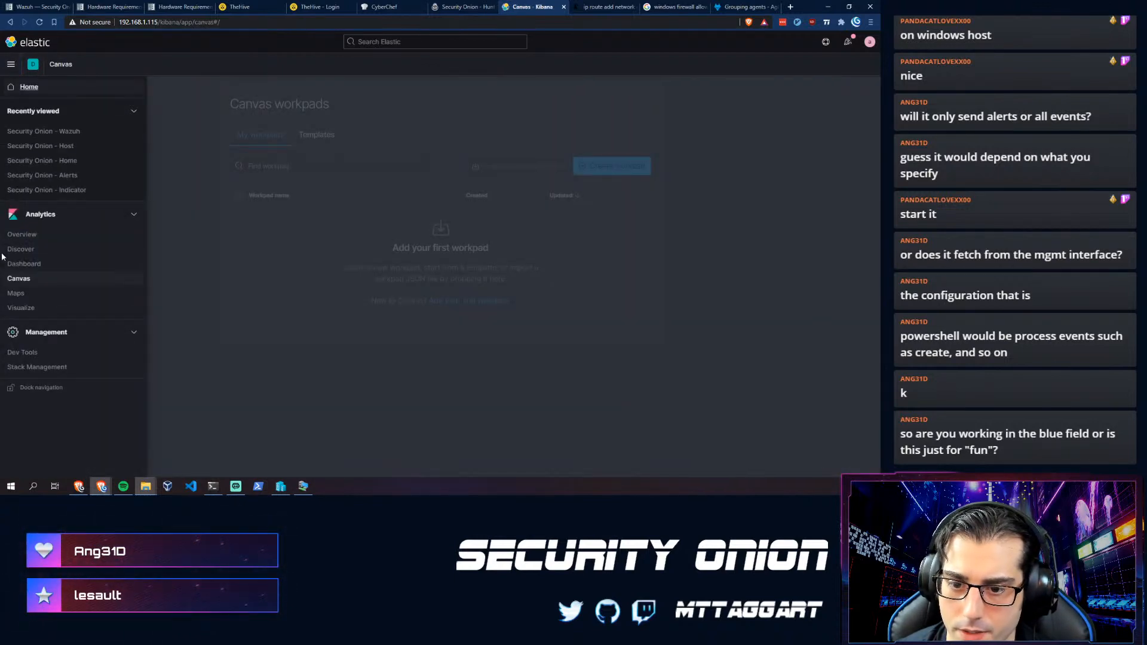
{"action": "left_click", "coordinate": [20, 309]}
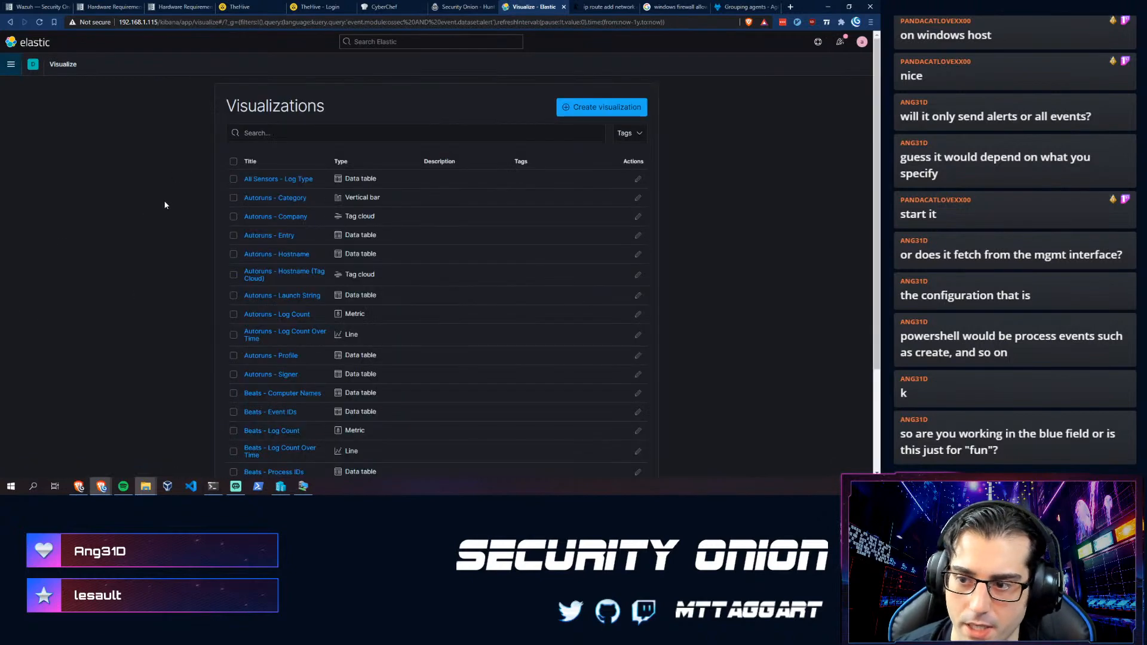
{"action": "scroll", "coordinate": [143, 257], "scroll_direction": "down", "scroll_amount": 5}
{"action": "scroll", "coordinate": [137, 250], "scroll_direction": "up", "scroll_amount": 5}
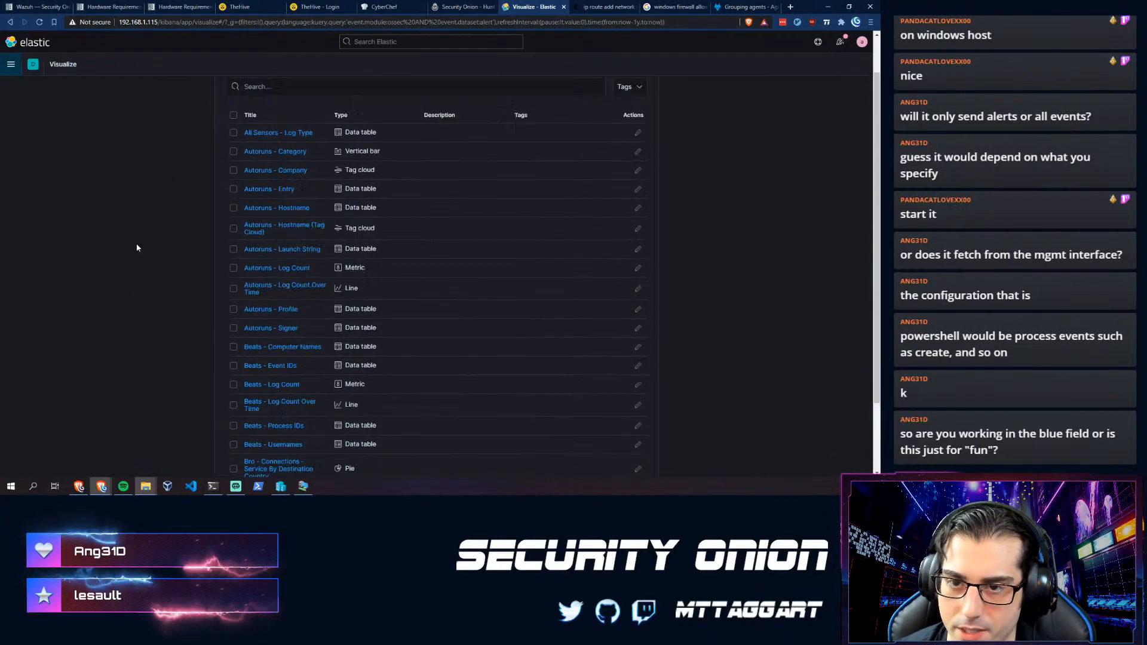
{"action": "left_click", "coordinate": [13, 66]}
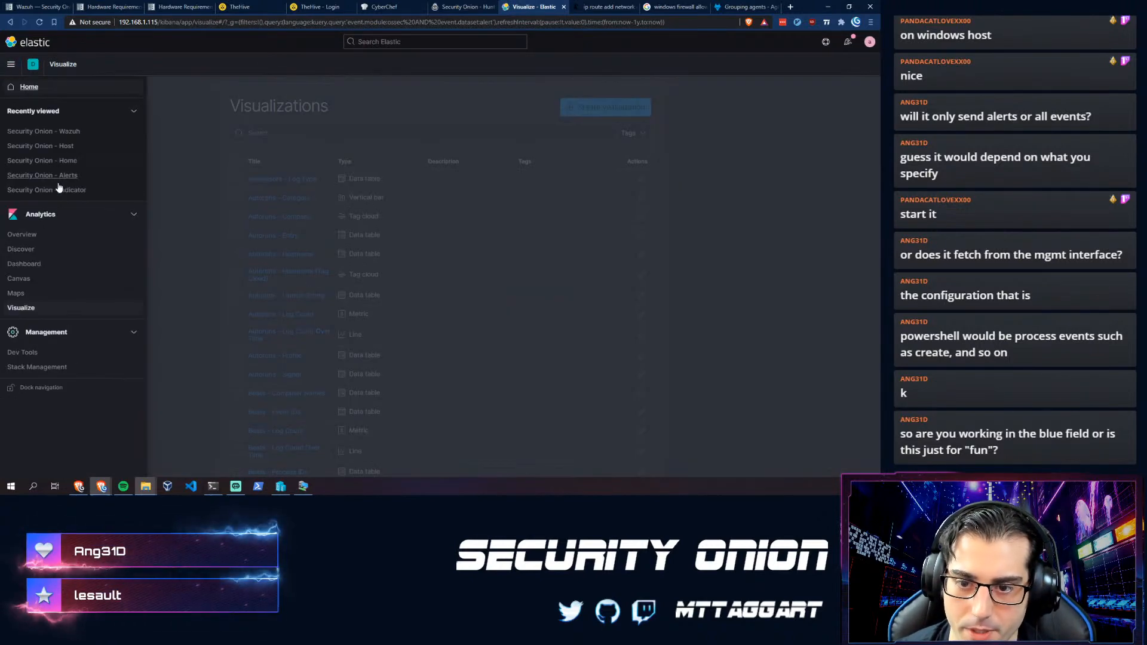
{"action": "left_click", "coordinate": [17, 252]}
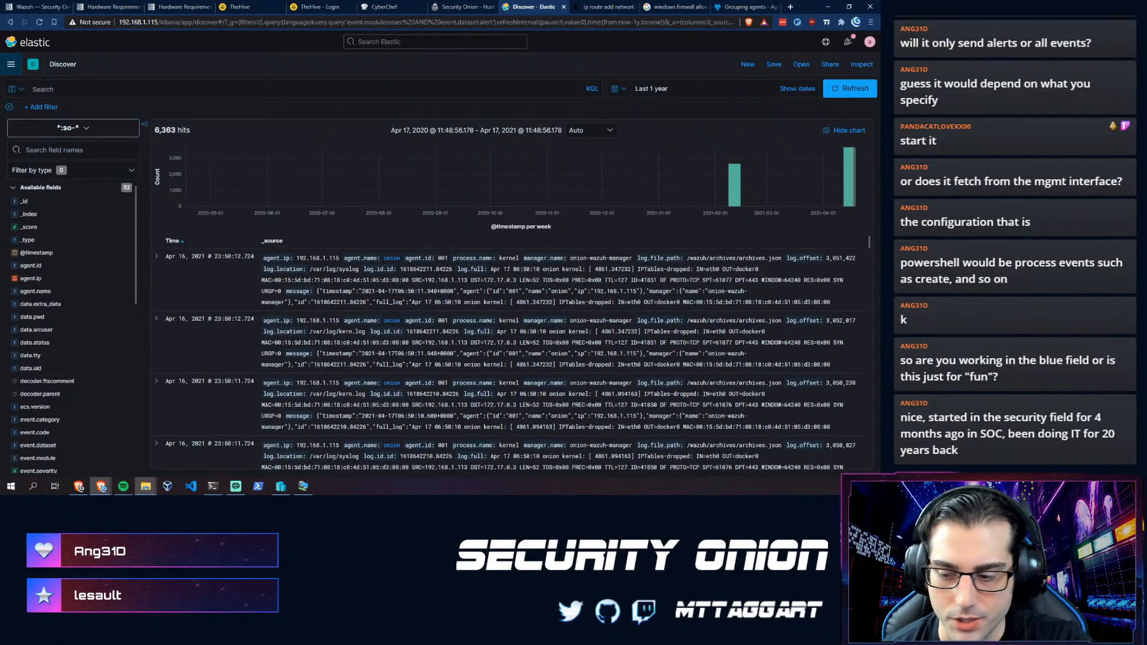
- Scroll the Discover results, led by iptables-dropped kernel logs from agent onion dated April 16, 2021
{"action": "scroll", "coordinate": [242, 347], "scroll_direction": "down", "scroll_amount": 5}
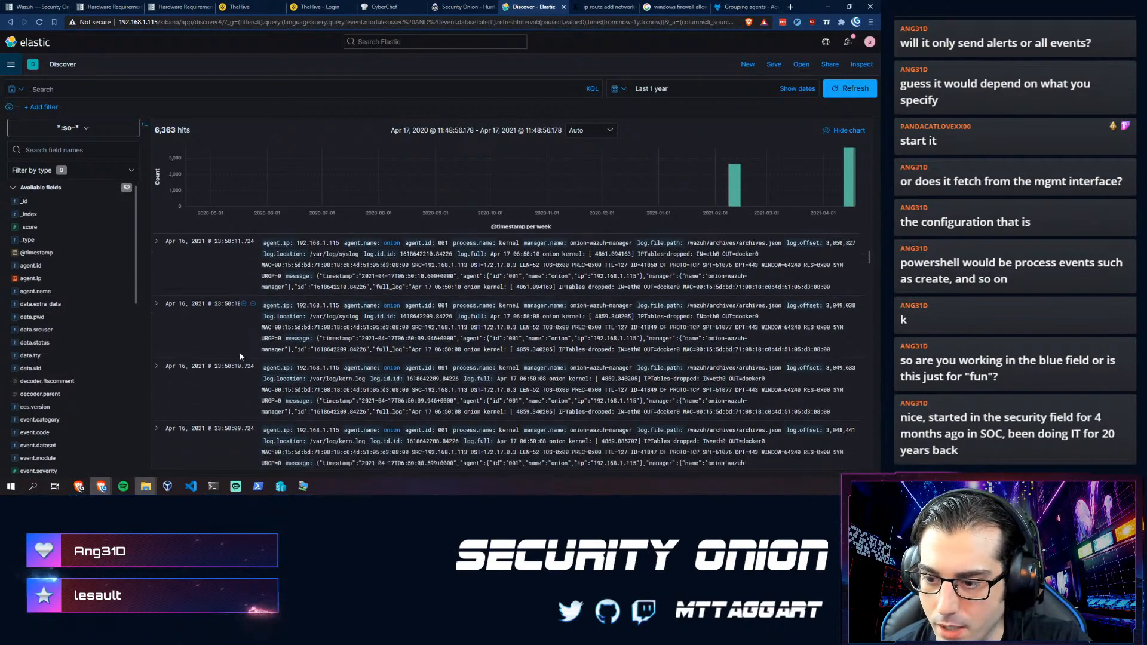
{"action": "scroll", "coordinate": [239, 304], "scroll_direction": "up", "scroll_amount": 3}
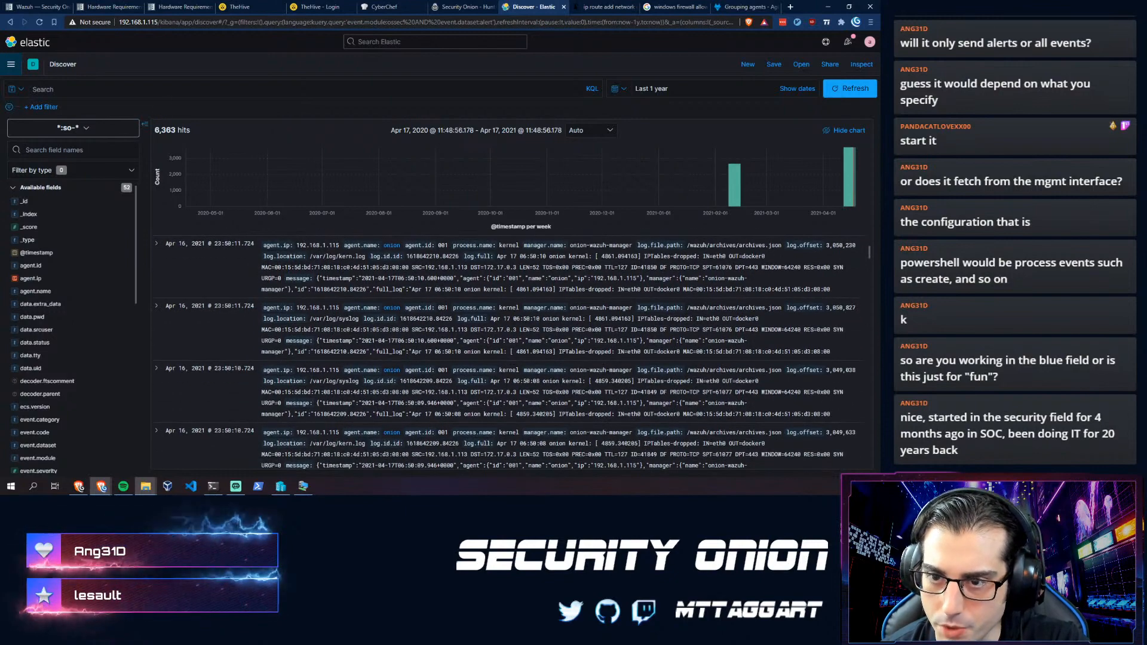
{"action": "left_click", "coordinate": [244, 89]}
- Query Discover for agent.ip:10.1.1.2 over the last year and confirm it returns no results
{"action": "type", "text": "agent.ip"}
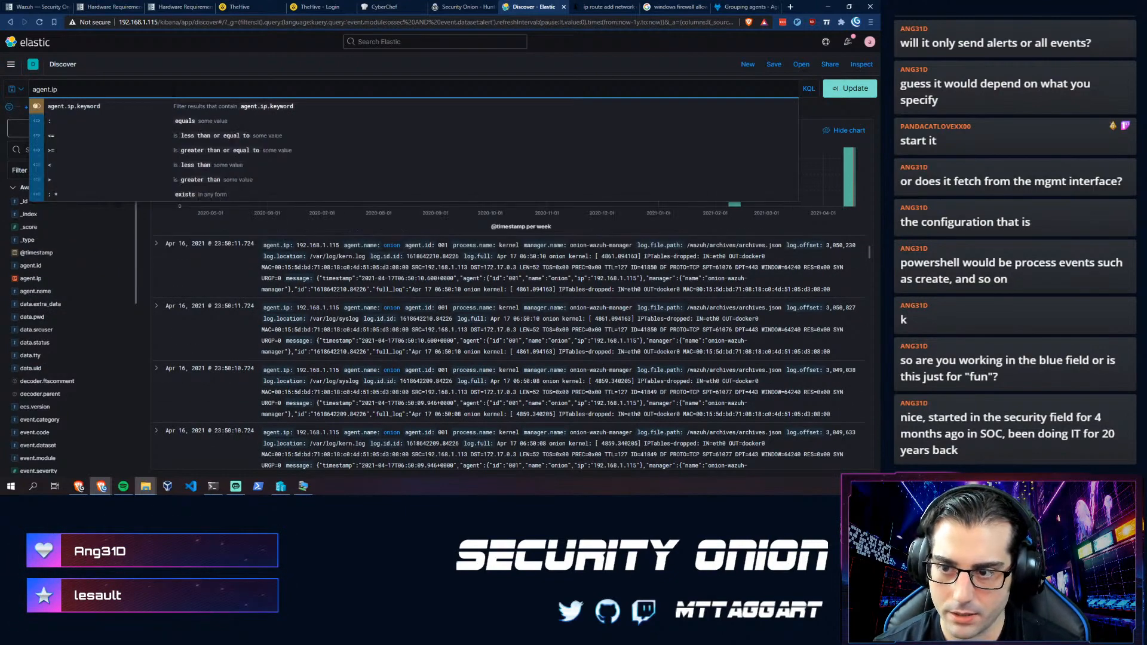
{"action": "type", "text": ":"}
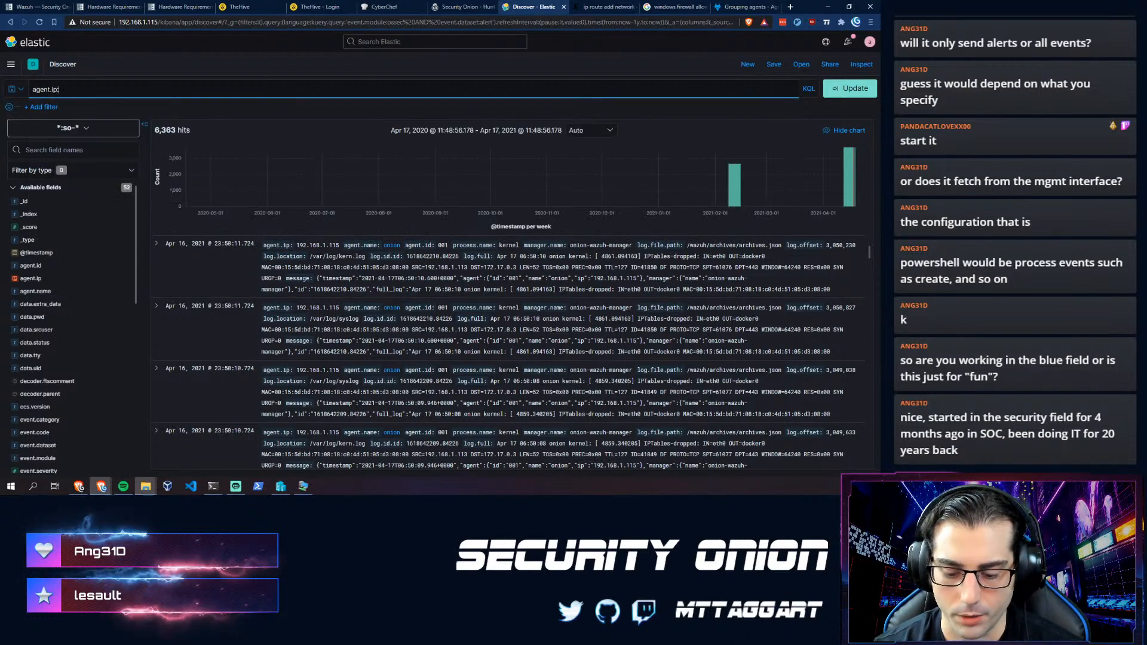
{"action": "type", "text": "10.1.1.2"}
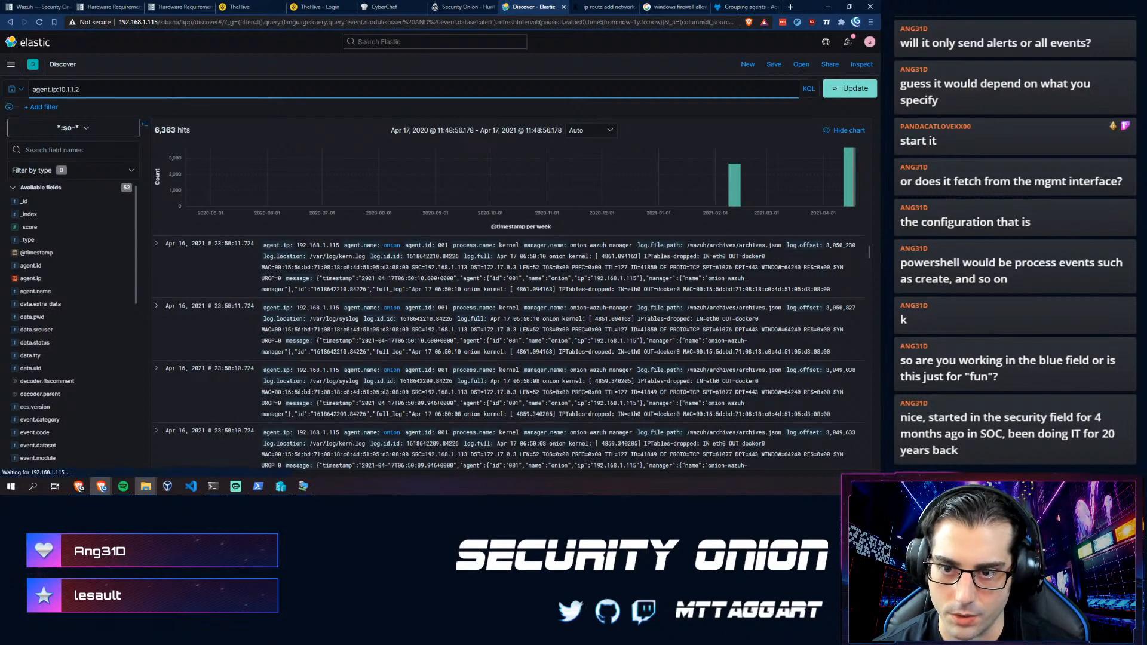
{"action": "key", "text": "Return"}
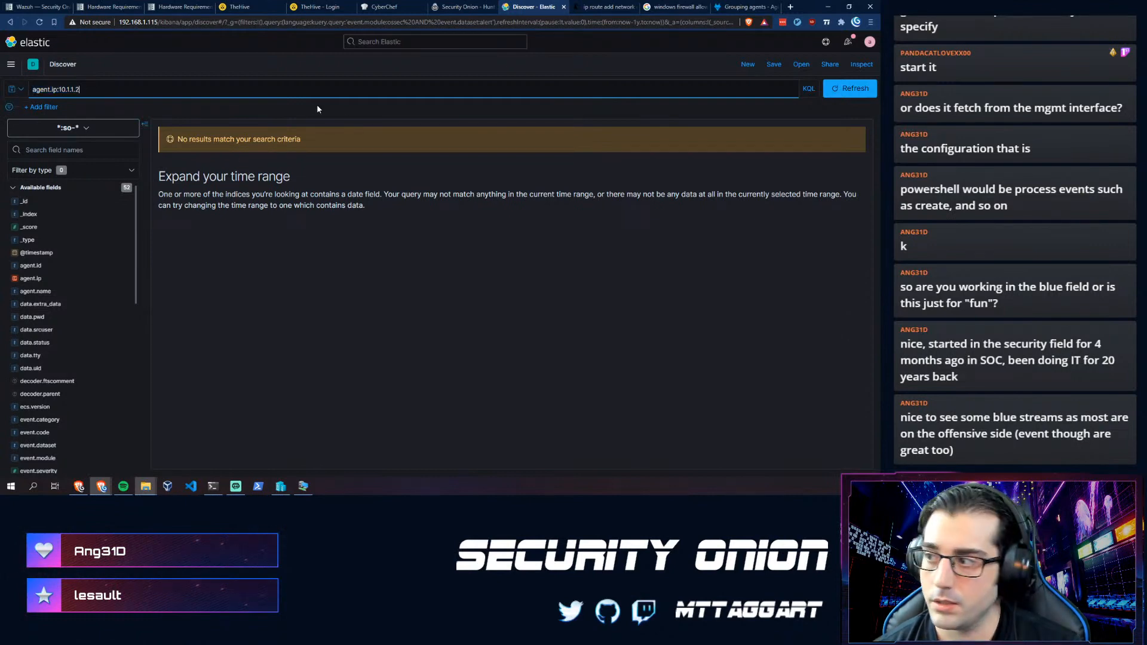
{"action": "left_click", "coordinate": [842, 88]}
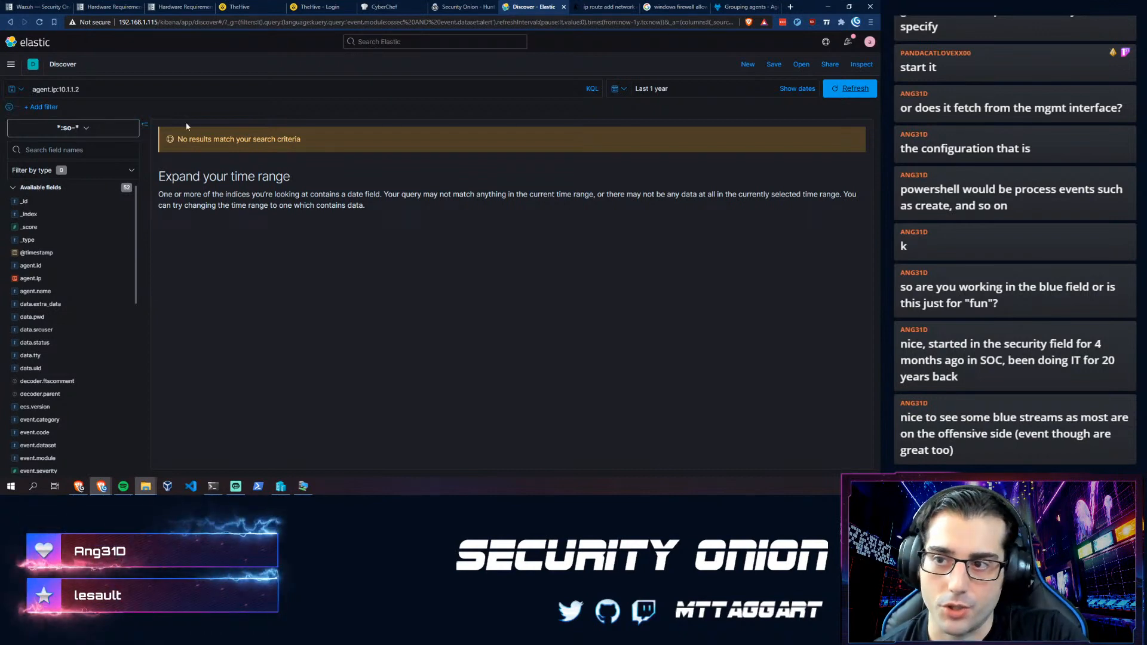
{"action": "scroll", "coordinate": [51, 311], "scroll_direction": "down", "scroll_amount": 6}
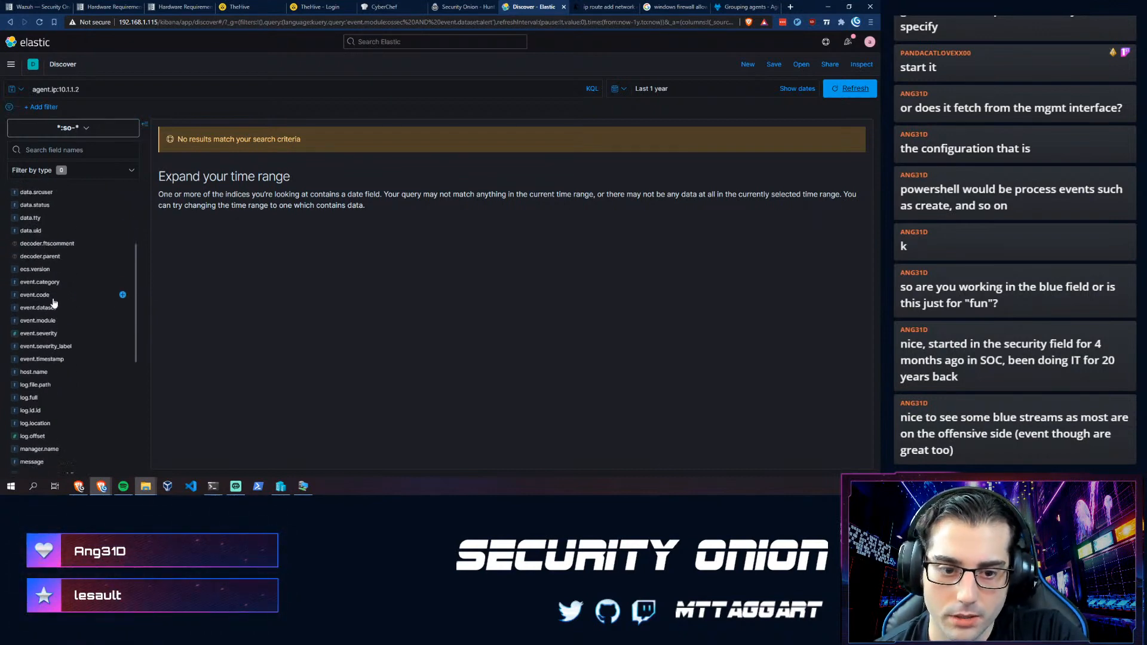
{"action": "scroll", "coordinate": [52, 304], "scroll_direction": "up", "scroll_amount": 6}
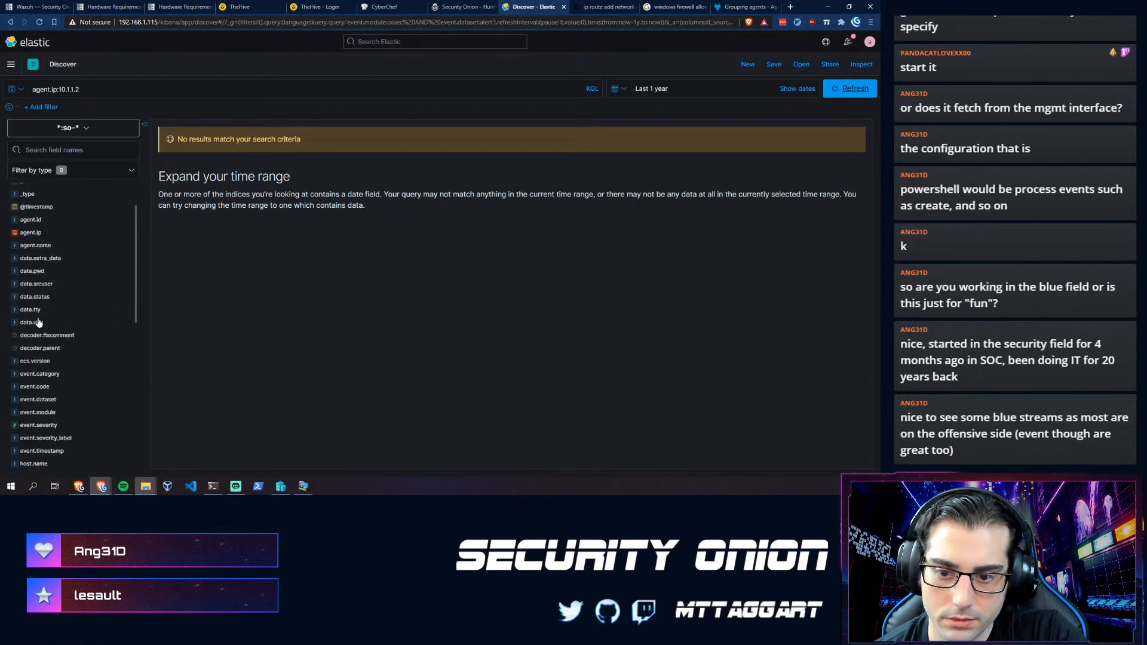
- Clear the agent.ip query and scroll through all 6,363 events again
{"action": "left_click", "coordinate": [10, 22]}
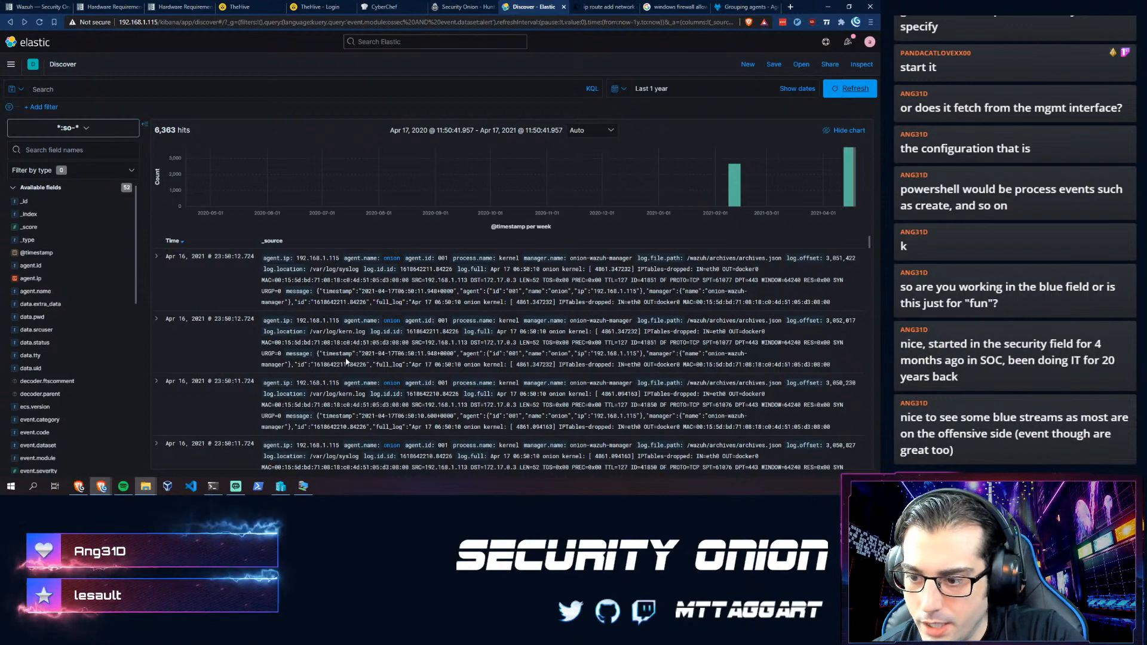
{"action": "scroll", "coordinate": [325, 334], "scroll_direction": "down", "scroll_amount": 10}
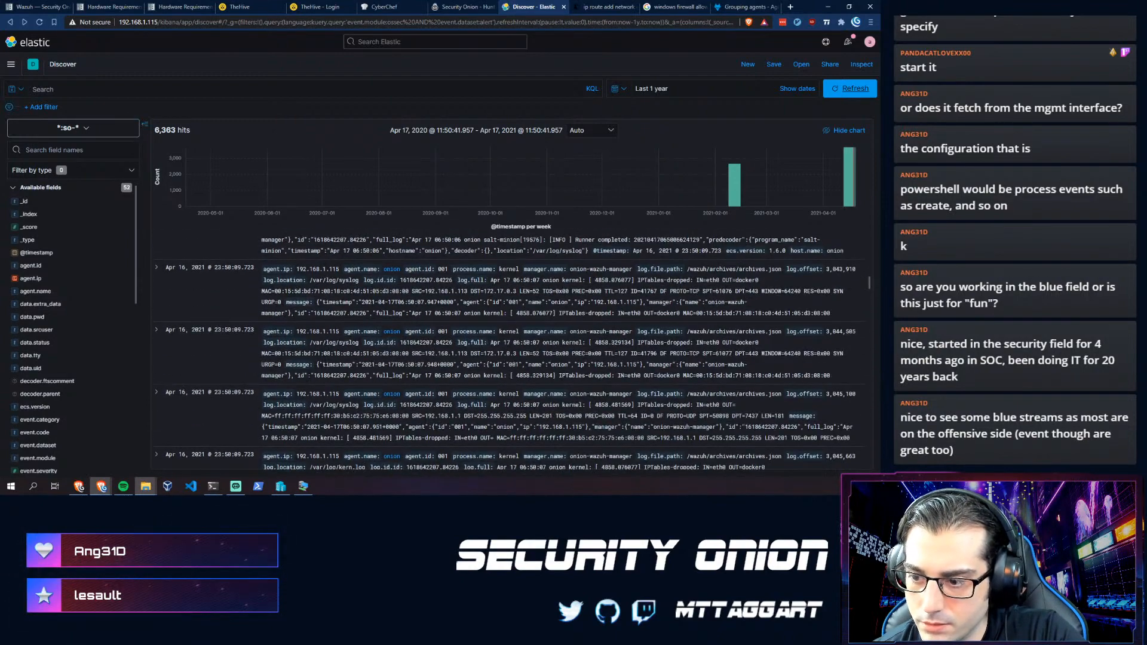
{"action": "scroll", "coordinate": [271, 366], "scroll_direction": "down", "scroll_amount": 3}
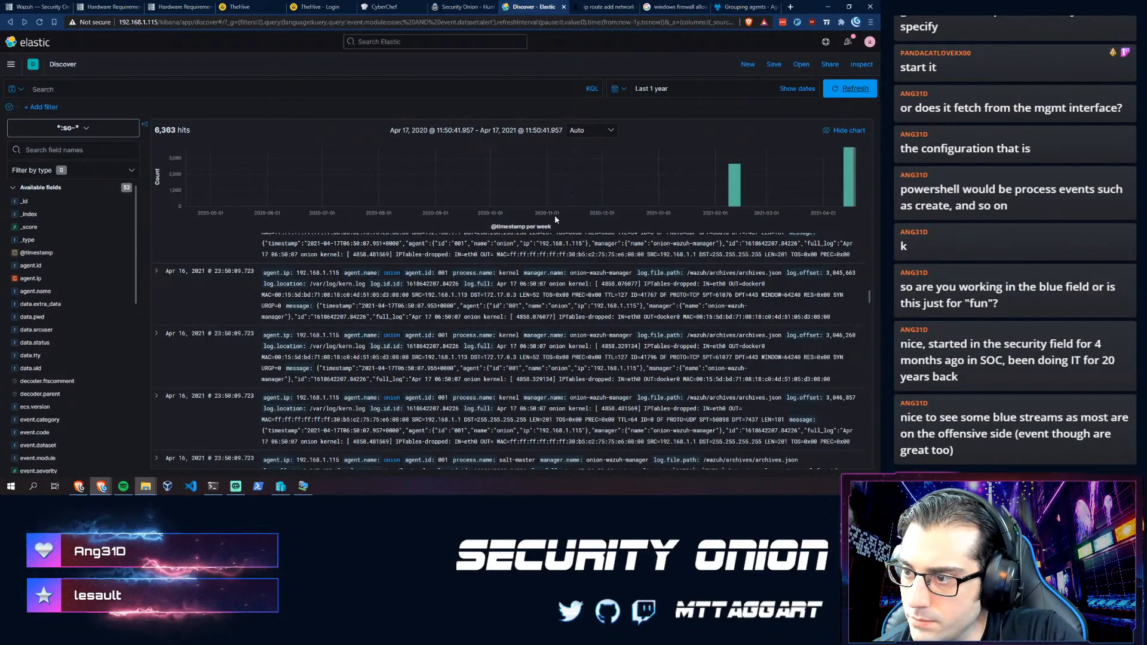
{"action": "scroll", "coordinate": [322, 334], "scroll_direction": "down", "scroll_amount": 8}
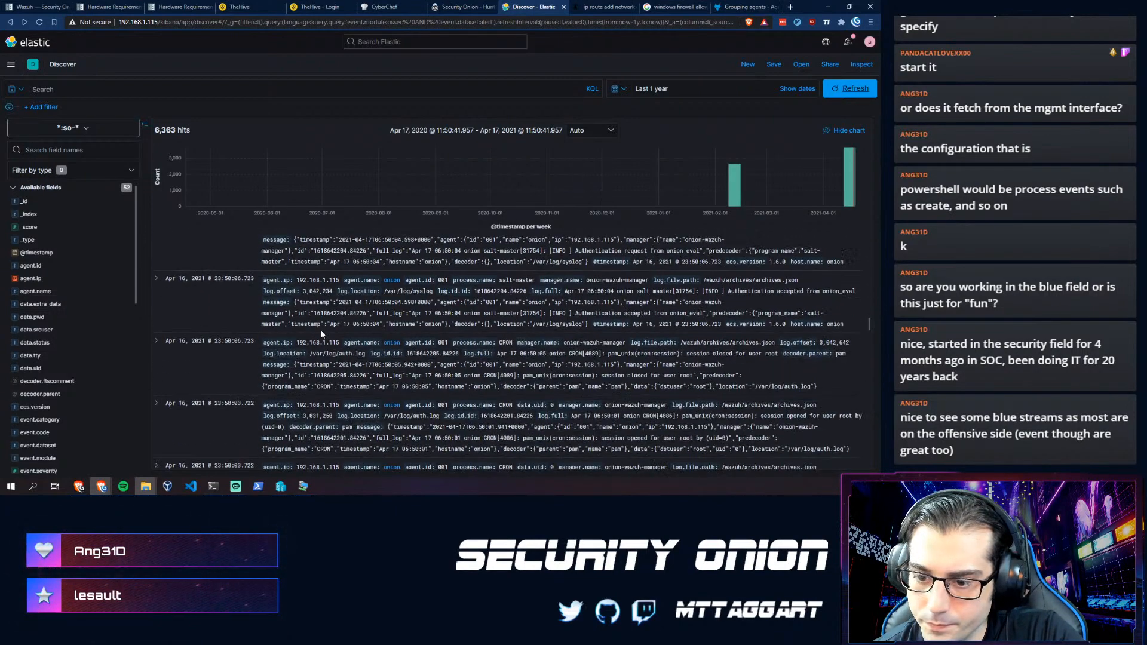
{"action": "scroll", "coordinate": [325, 390], "scroll_direction": "down", "scroll_amount": 4}
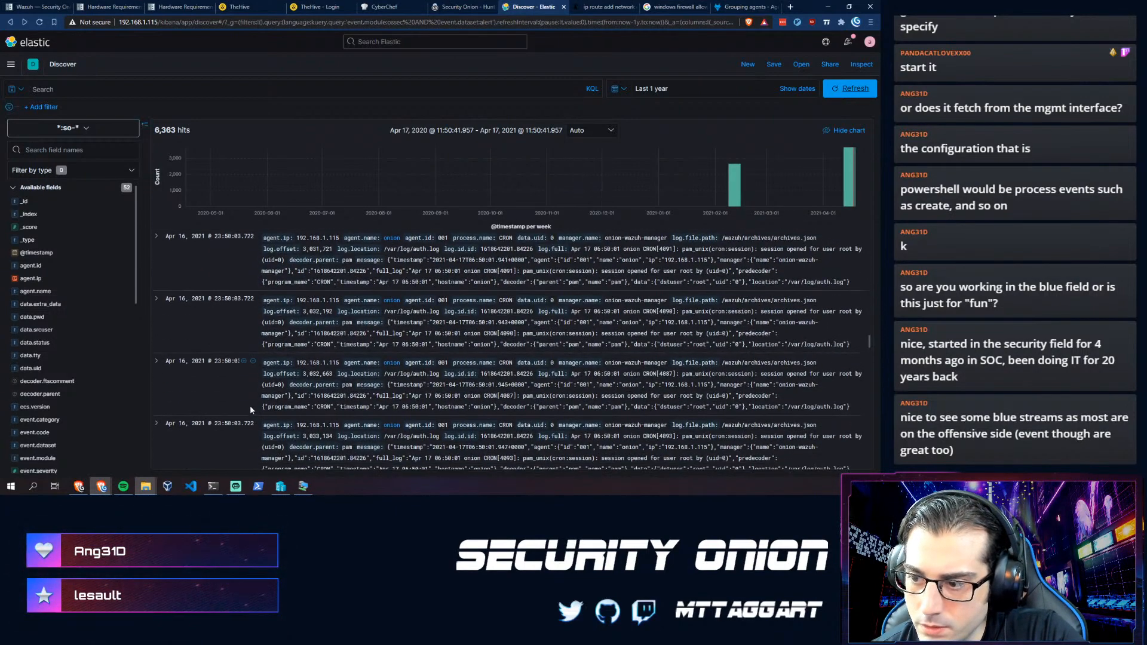
{"action": "scroll", "coordinate": [346, 360], "scroll_direction": "down", "scroll_amount": 1}
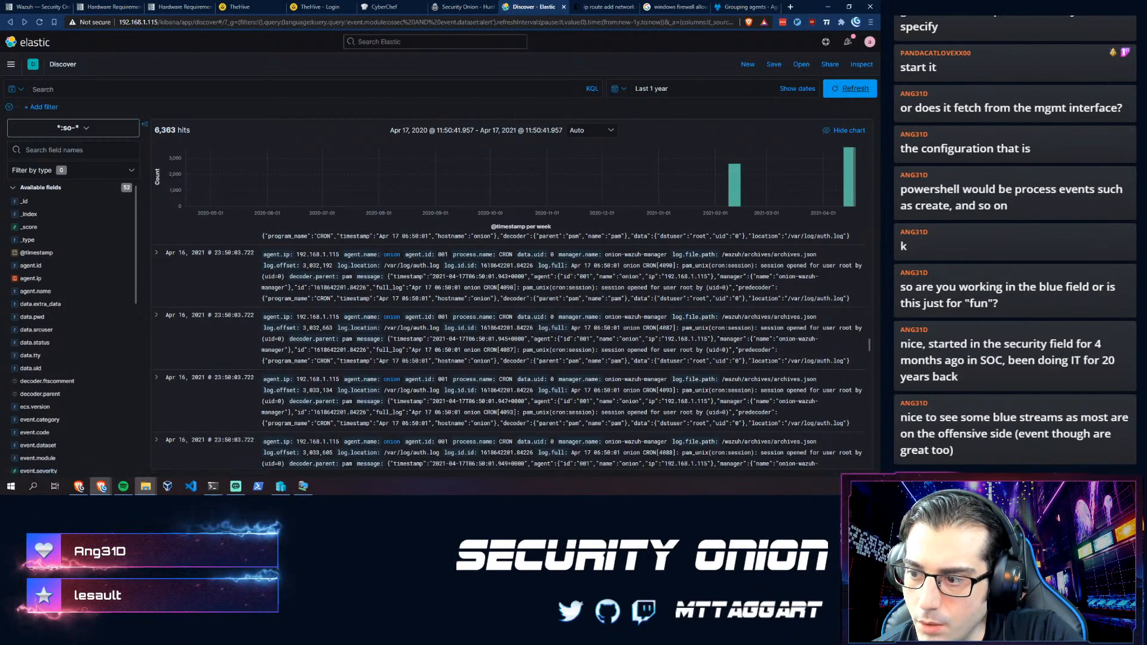
- Highlight agent ID 001 in the first event, then move to the Security Onion Wazuh documentation
{"action": "double_click", "coordinate": [443, 254]}
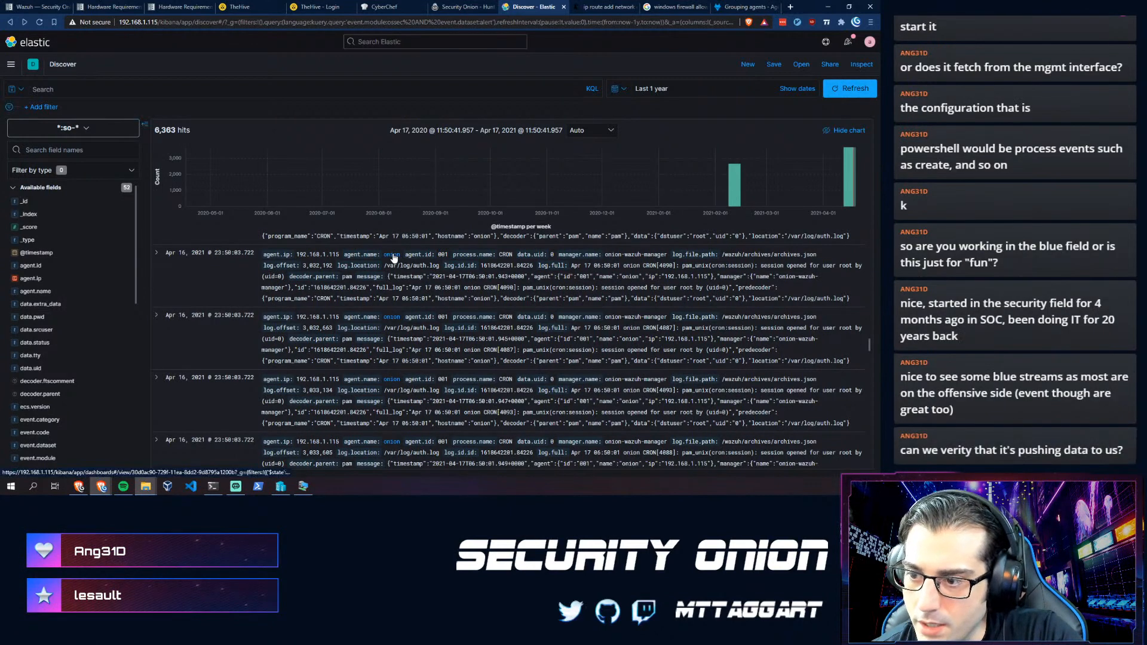
{"action": "left_click", "coordinate": [127, 88]}
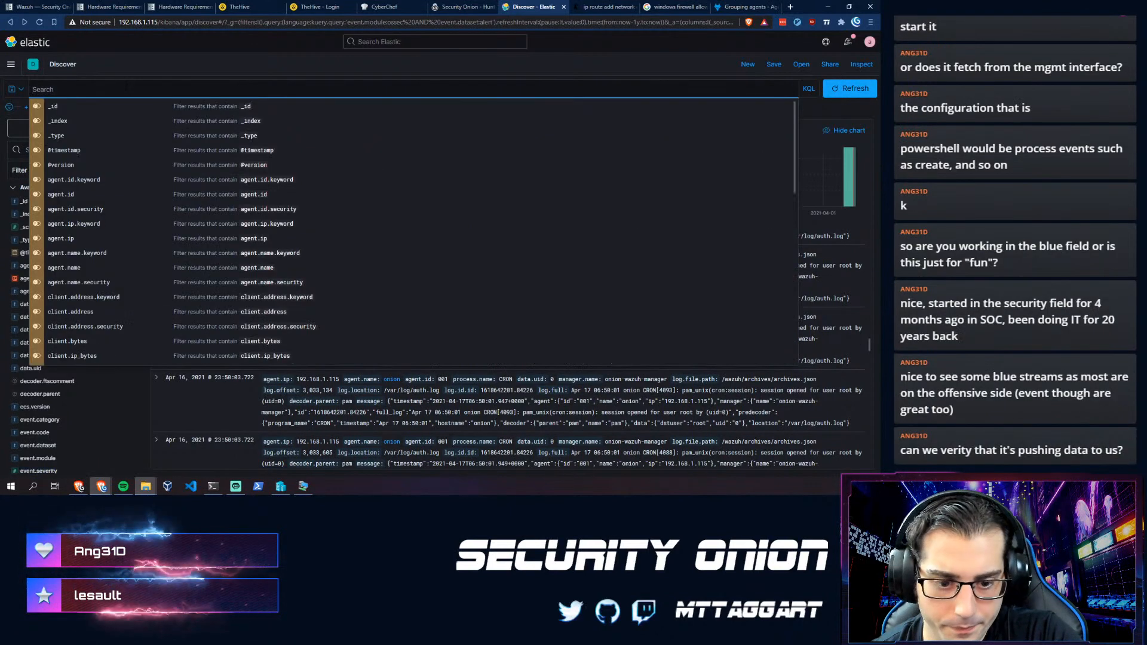
{"action": "left_click", "coordinate": [247, 48]}
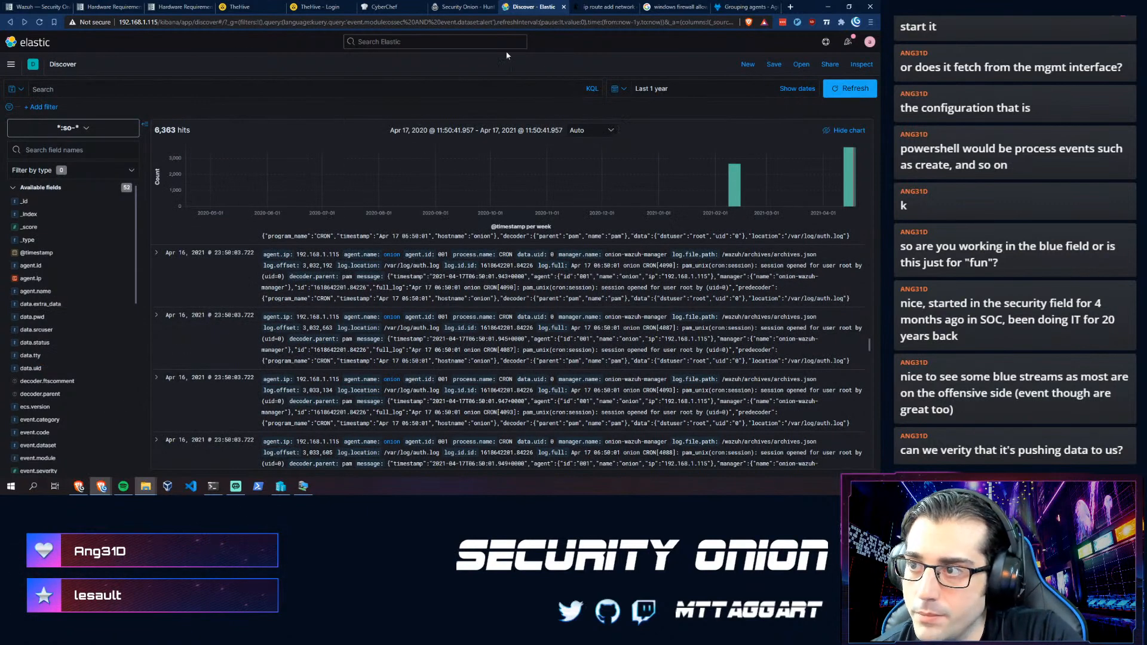
{"action": "left_click", "coordinate": [73, 4]}
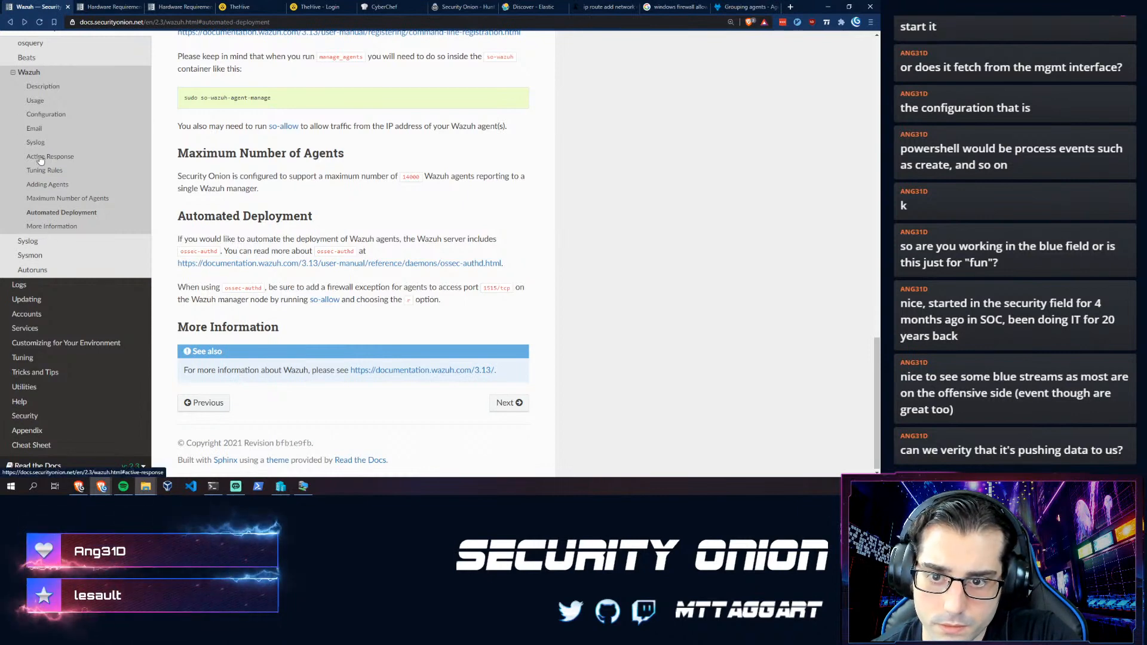
- Read through the Usage section of Security Onion's Wazuh page, then switch to Wazuh's Grouping agents docs
{"action": "left_click", "coordinate": [33, 101]}
{"action": "scroll", "coordinate": [190, 343], "scroll_direction": "down", "scroll_amount": 3}
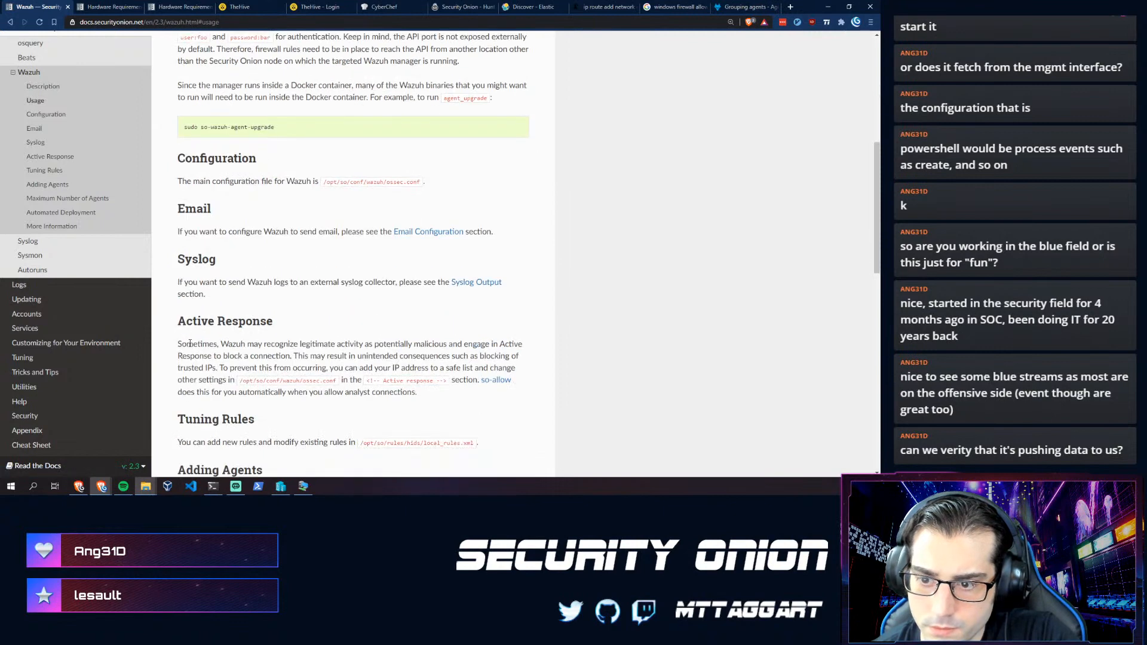
{"action": "scroll", "coordinate": [290, 325], "scroll_direction": "down", "scroll_amount": 2}
{"action": "left_click_drag", "start_coordinate": [417, 255], "coordinate": [206, 212]}
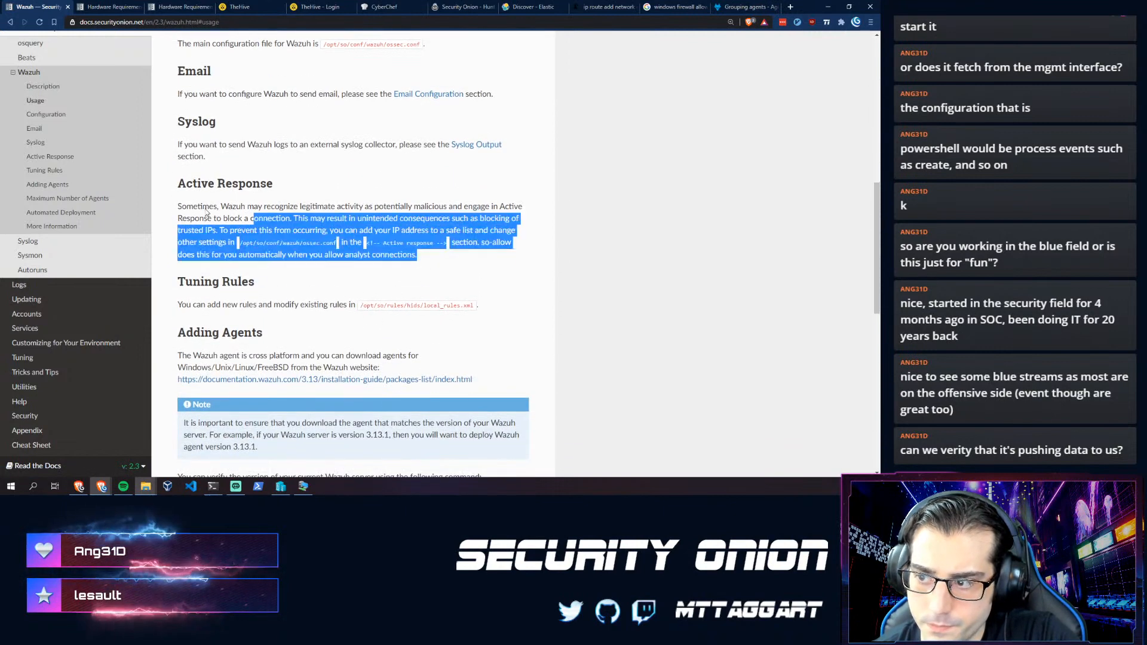
{"action": "left_click_drag", "start_coordinate": [178, 281], "coordinate": [332, 276]}
{"action": "left_click", "coordinate": [332, 276]}
{"action": "scroll", "coordinate": [247, 313], "scroll_direction": "down", "scroll_amount": 2}
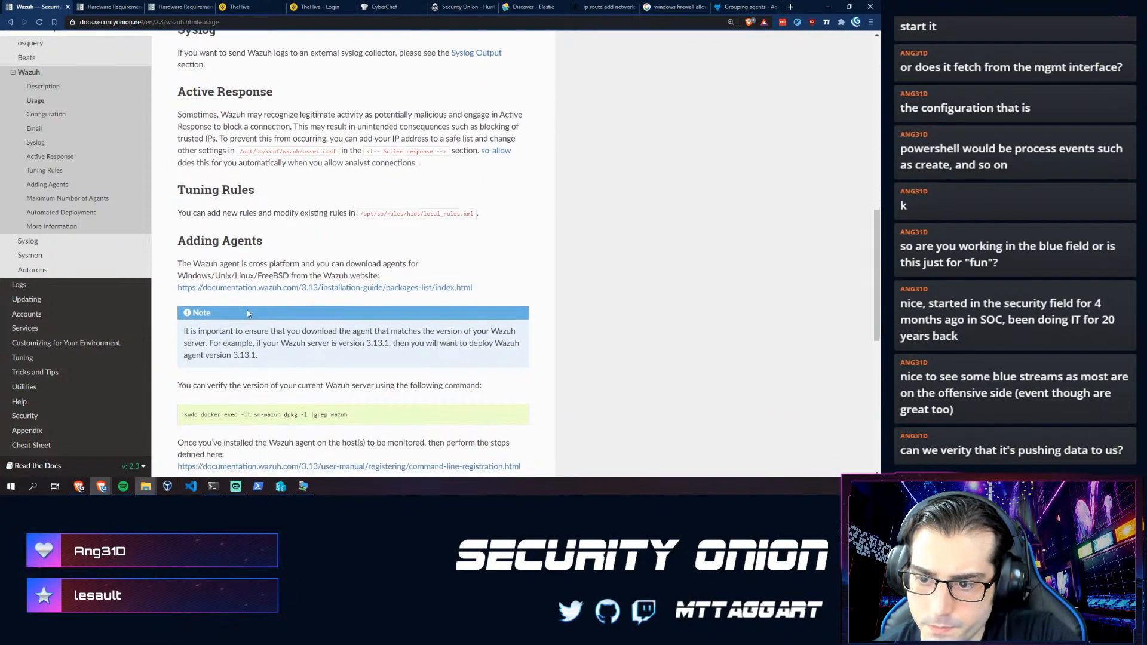
{"action": "scroll", "coordinate": [239, 314], "scroll_direction": "down", "scroll_amount": 1}
{"action": "scroll", "coordinate": [236, 314], "scroll_direction": "up", "scroll_amount": 2}
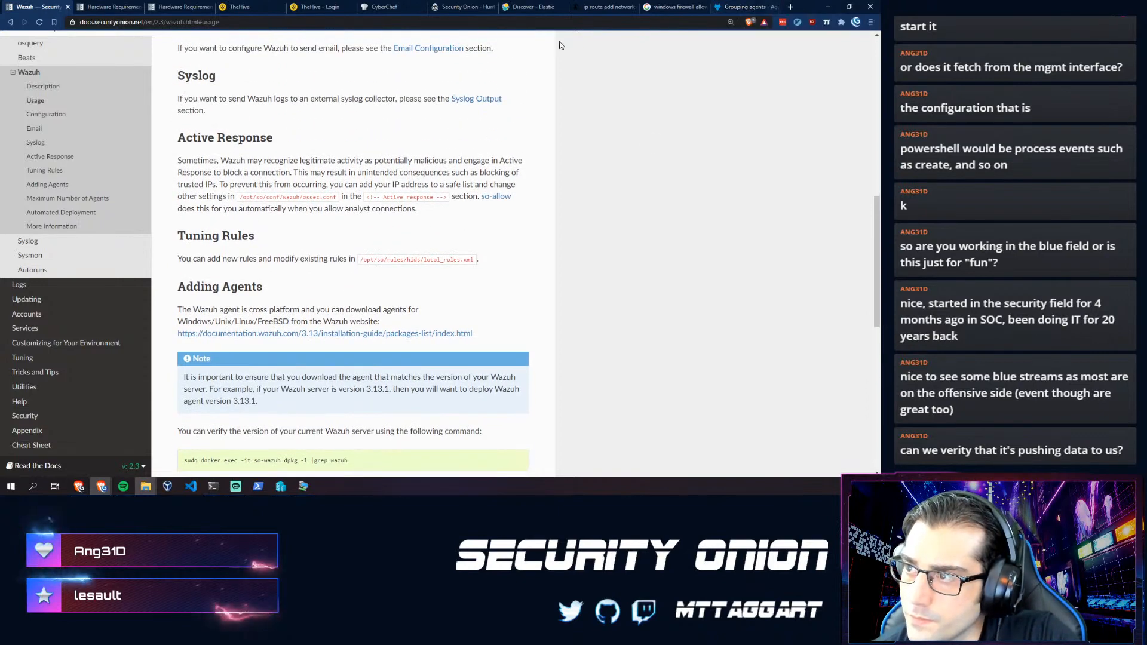
{"action": "left_click", "coordinate": [728, 4]}
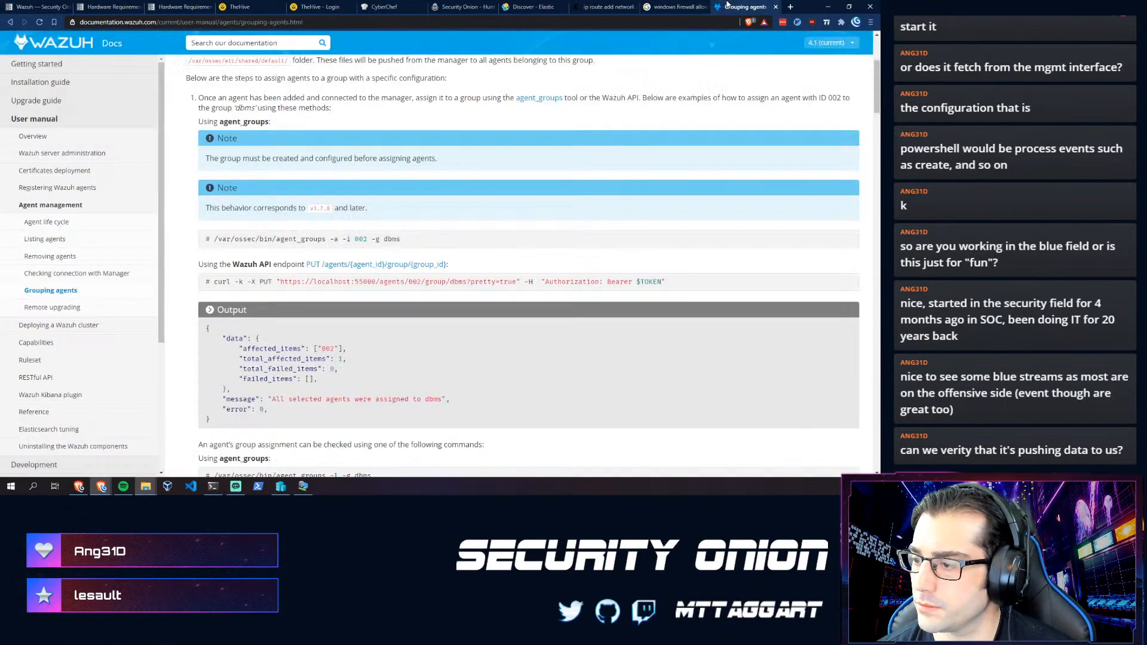
- Bring up the agent VM, glance at the Windows Defender Firewall window, and focus PowerShell
{"action": "left_click", "coordinate": [303, 487]}
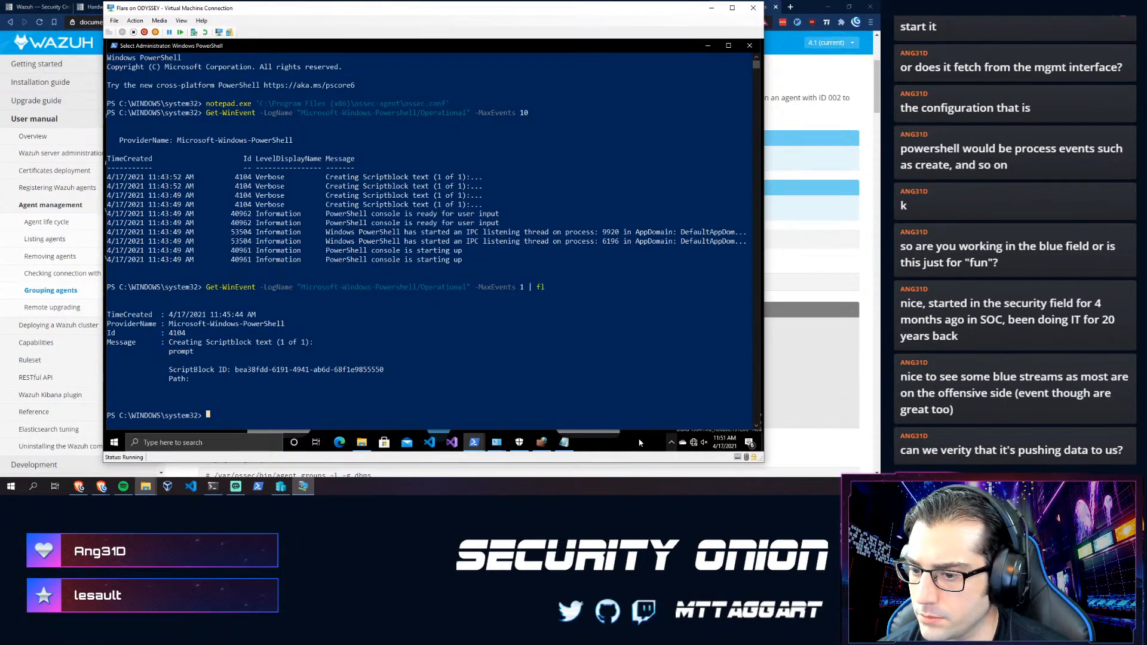
{"action": "left_click", "coordinate": [657, 442]}
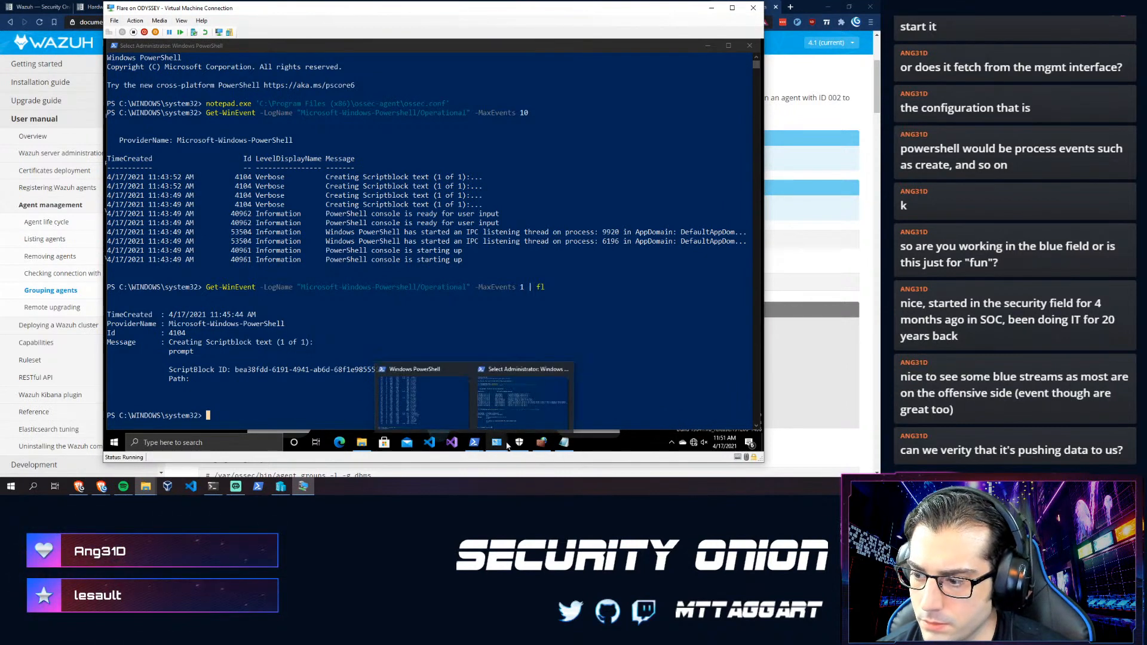
{"action": "mouse_move", "coordinate": [521, 445]}
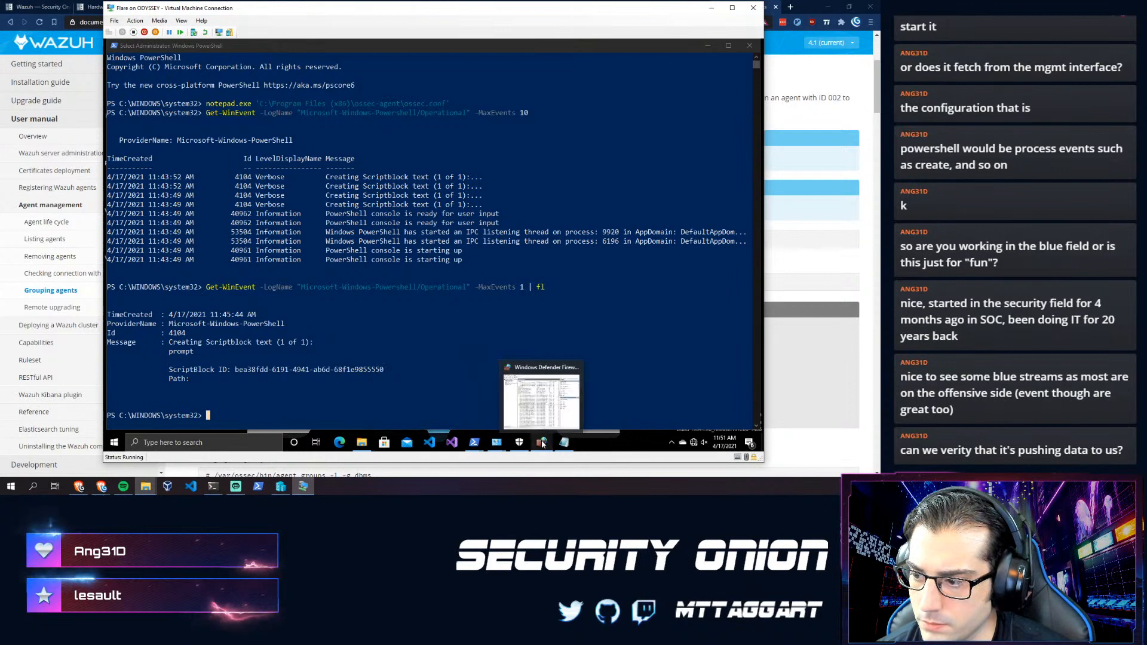
{"action": "left_click", "coordinate": [574, 373]}
{"action": "left_click", "coordinate": [297, 390]}
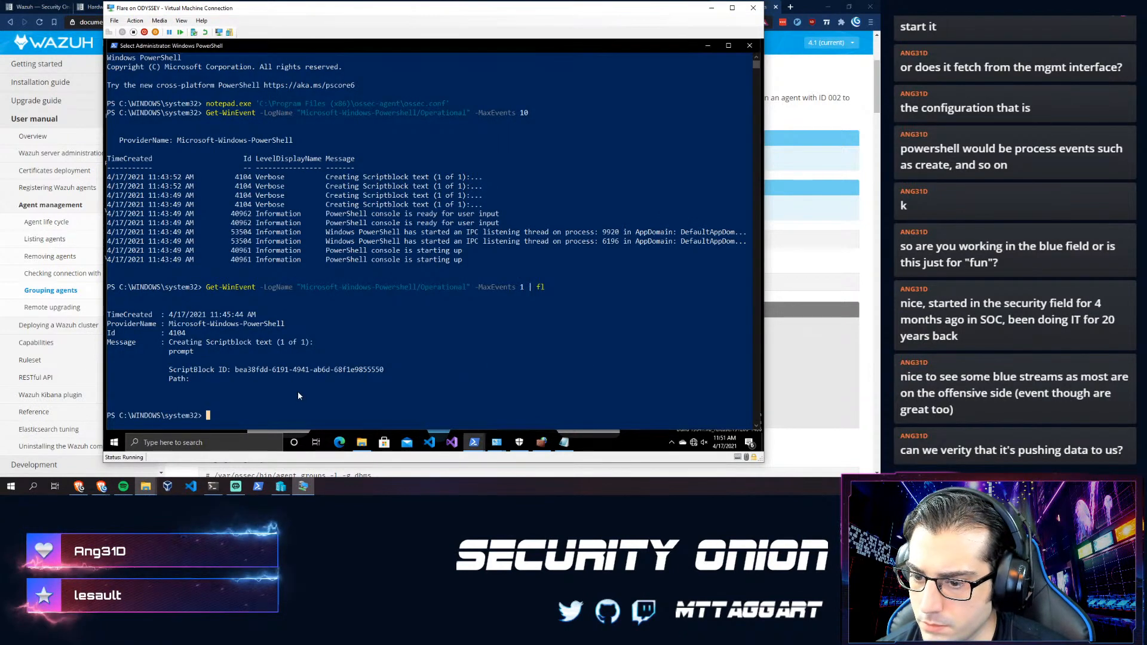
- Change directory to 'C:\Program Files (x86)' using Tab completion
{"action": "type", "text": "osse"}
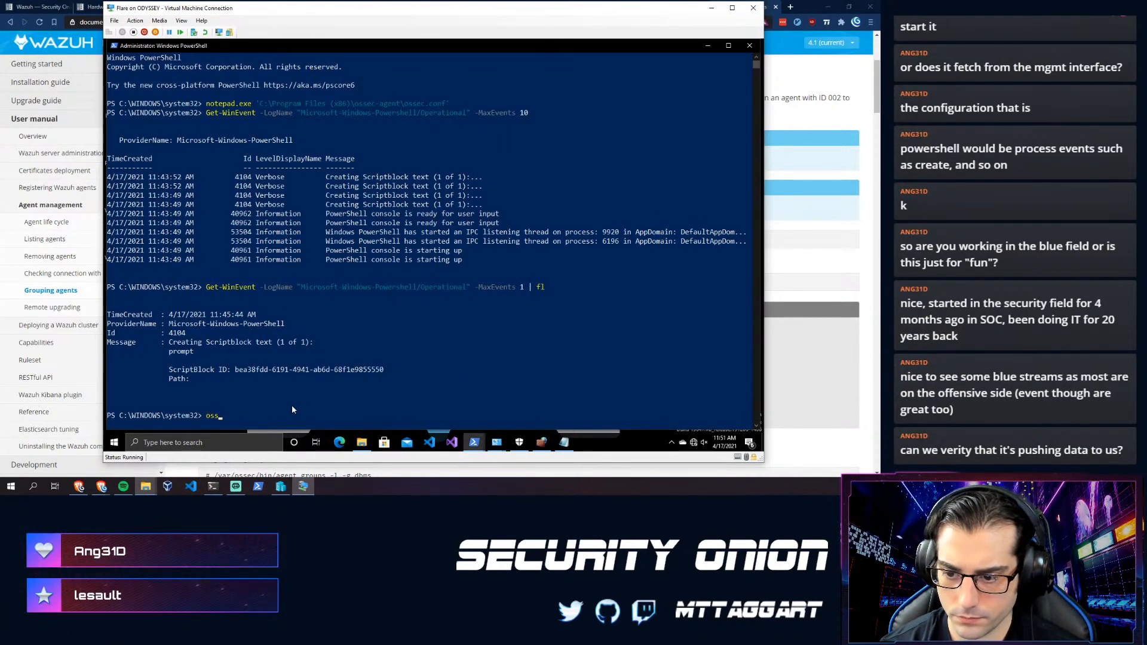
{"action": "key", "text": "BackSpace"}
{"action": "key", "text": "BackSpace"}
{"action": "key", "text": "BackSpace"}
{"action": "key", "text": "BackSpace"}
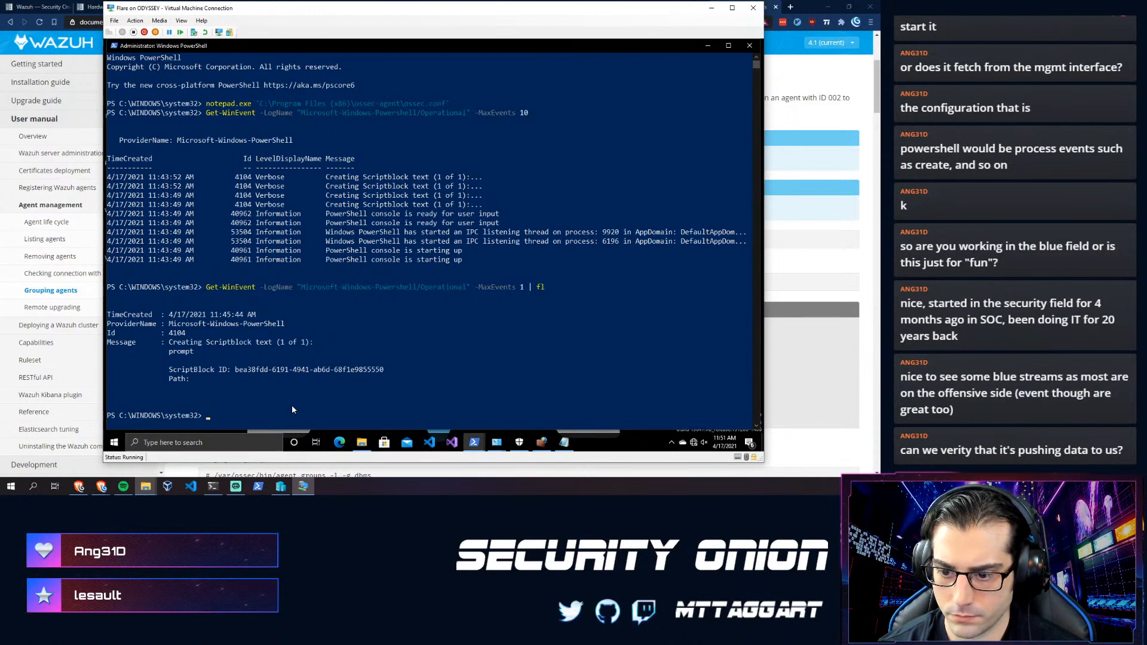
{"action": "type", "text": "cd 'C:\\Pro"}
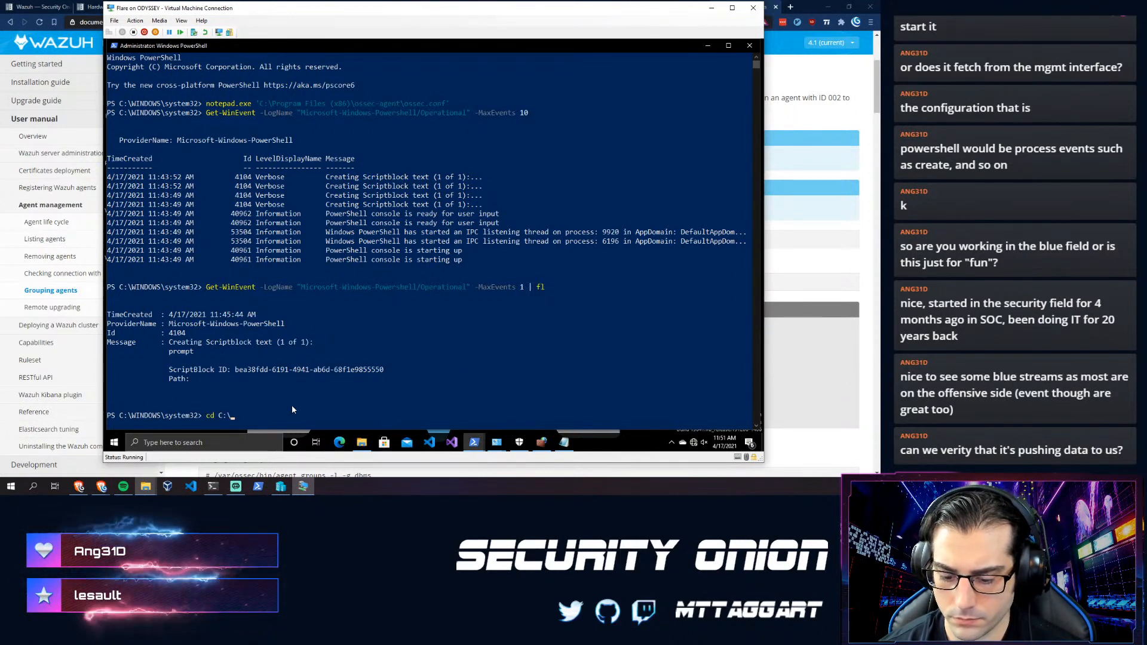
{"action": "key", "text": "Tab"}
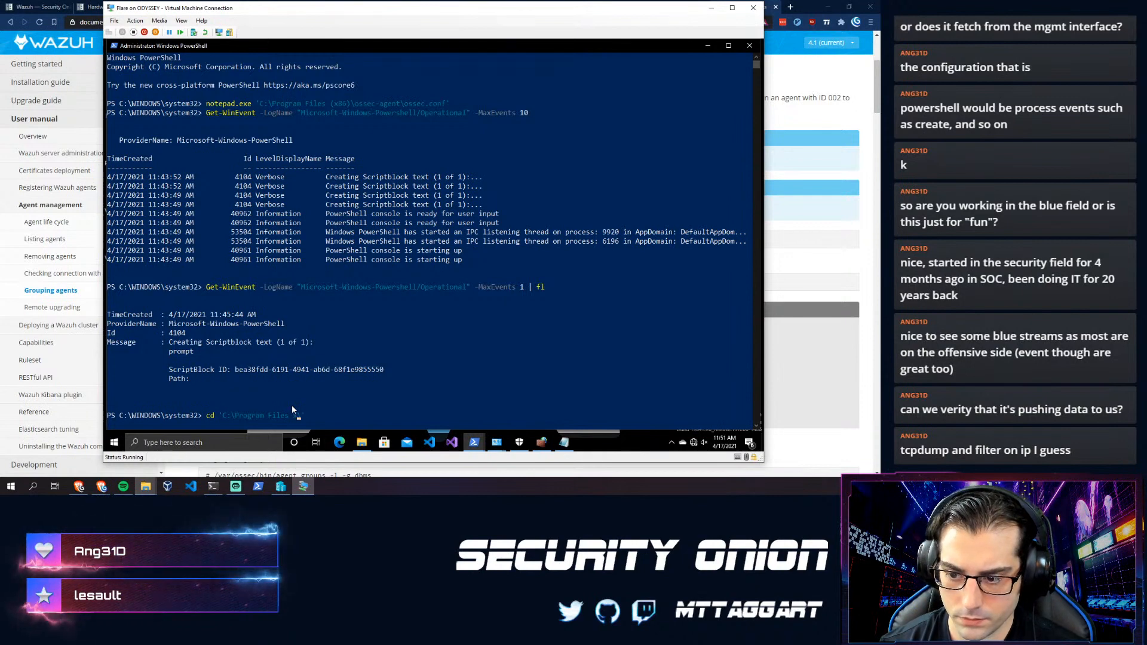
{"action": "key", "text": "BackSpace"}
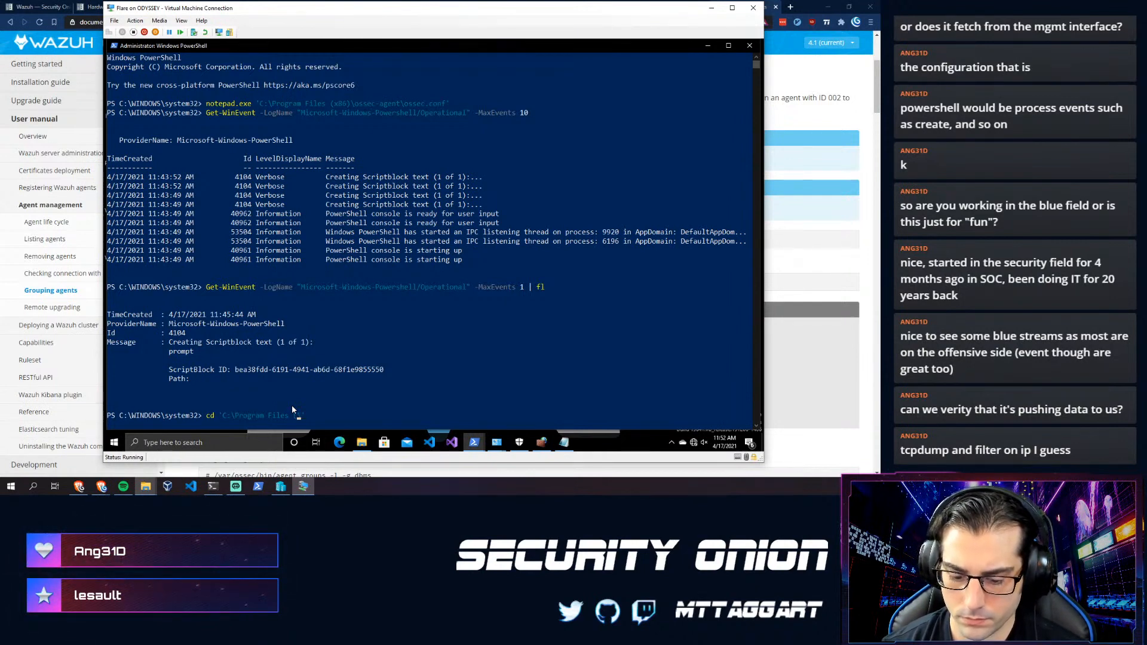
{"action": "type", "text": "("}
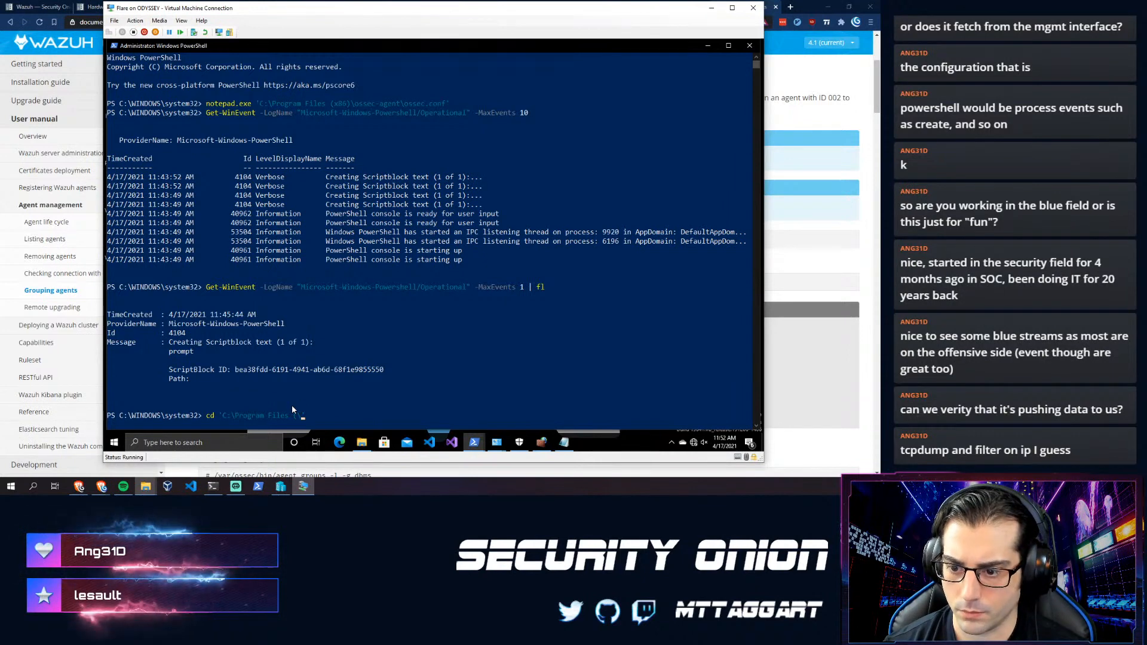
{"action": "key", "text": "BackSpace"}
{"action": "key", "text": "BackSpace"}
{"action": "key", "text": "BackSpace"}
{"action": "key", "text": "BackSpace"}
{"action": "key", "text": "BackSpace"}
{"action": "key", "text": "BackSpace"}
{"action": "key", "text": "BackSpace"}
{"action": "key", "text": "BackSpace"}
{"action": "key", "text": "BackSpace"}
{"action": "key", "text": "BackSpace"}
{"action": "key", "text": "BackSpace"}
{"action": "key", "text": "BackSpace"}
{"action": "key", "text": "BackSpace"}
{"action": "key", "text": "BackSpace"}
{"action": "key", "text": "BackSpace"}
{"action": "key", "text": "BackSpace"}
{"action": "key", "text": "BackSpace"}
{"action": "key", "text": "BackSpace"}
{"action": "key", "text": "BackSpace"}
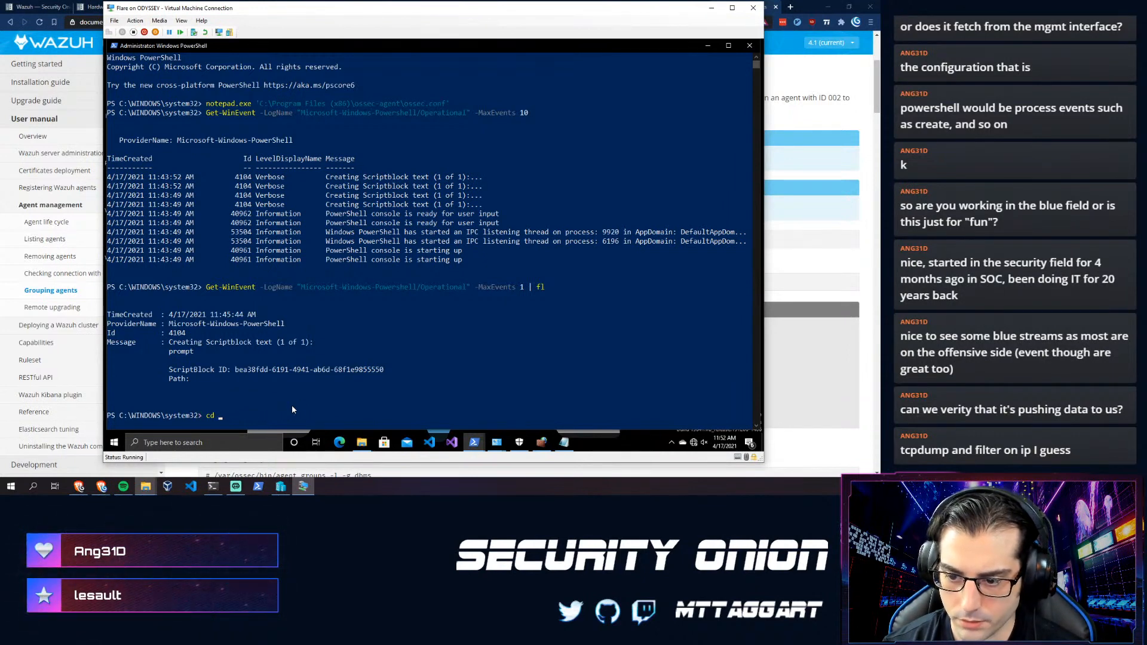
{"action": "type", "text": "C:\\Pro"}
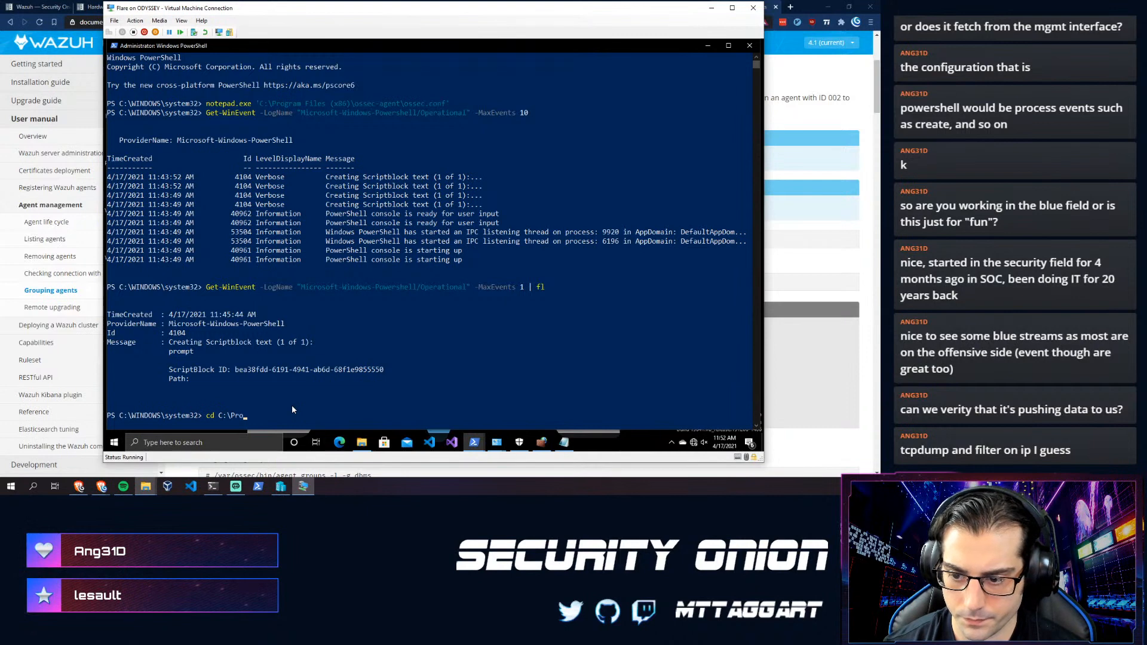
{"action": "key", "text": "Tab"}
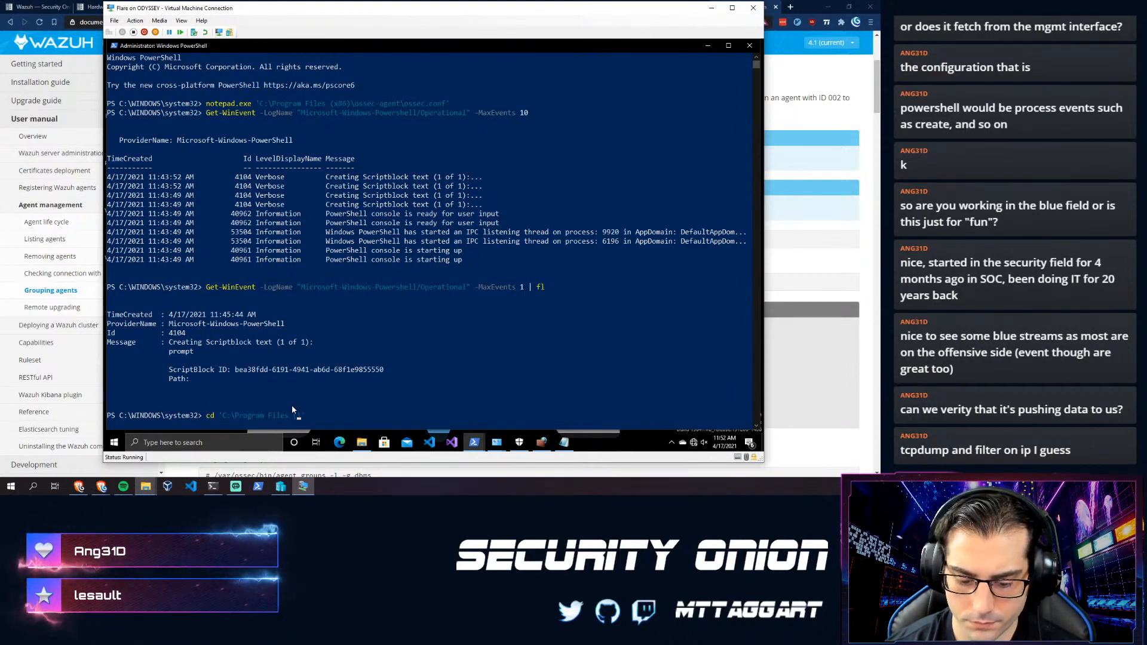
{"action": "key", "text": "Tab"}
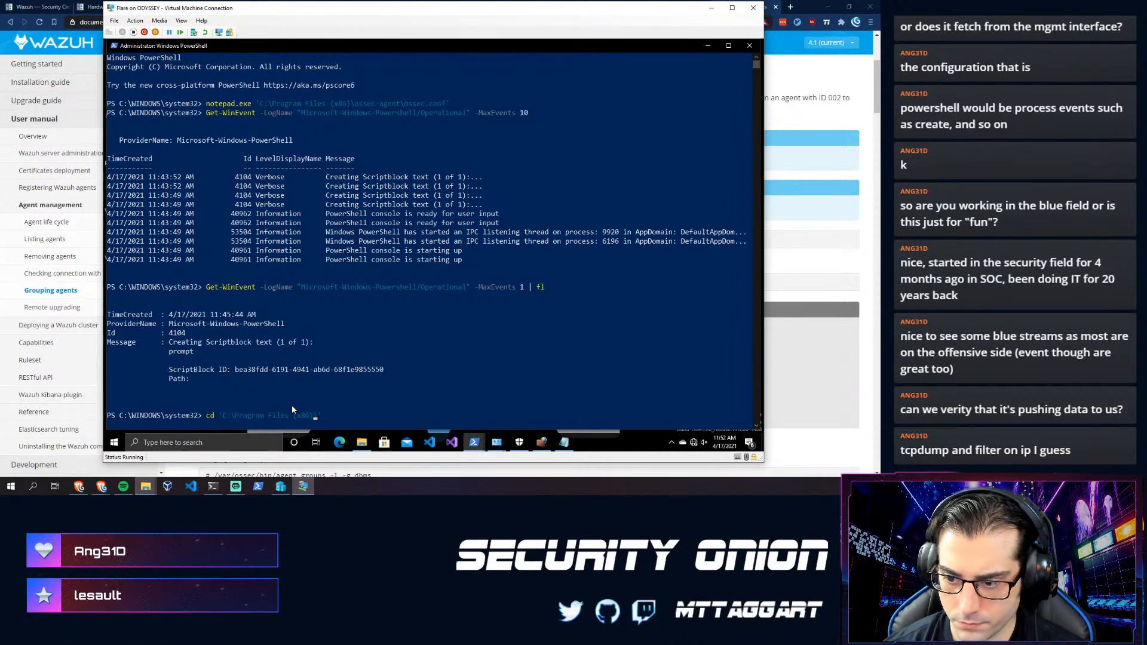
{"action": "key", "text": "Return"}
- Enter the ossec-agent folder and list its contents
{"action": "type", "text": "cd .\\ossec-agent\\"}
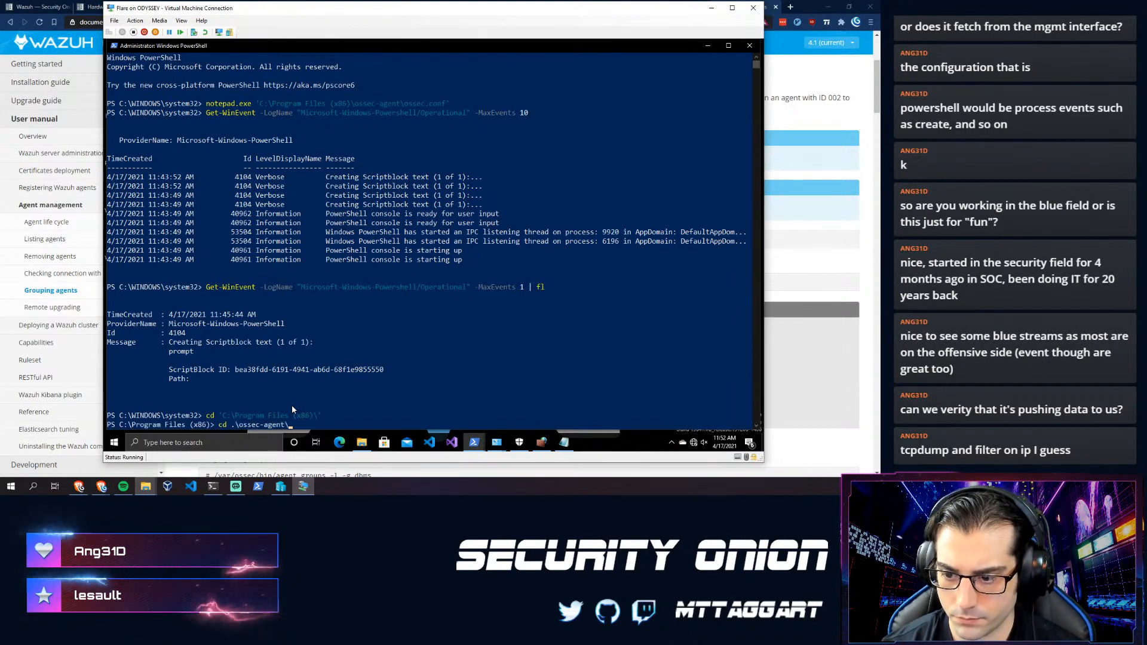
{"action": "key", "text": "Return"}
{"action": "type", "text": "ls"}
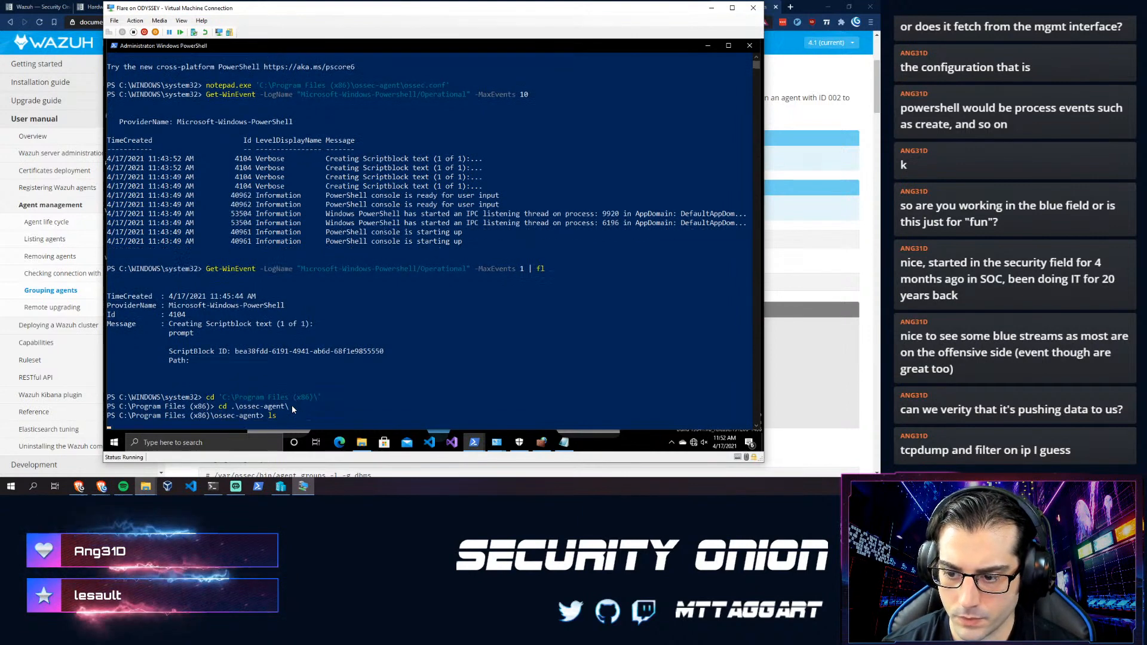
{"action": "key", "text": "Return"}
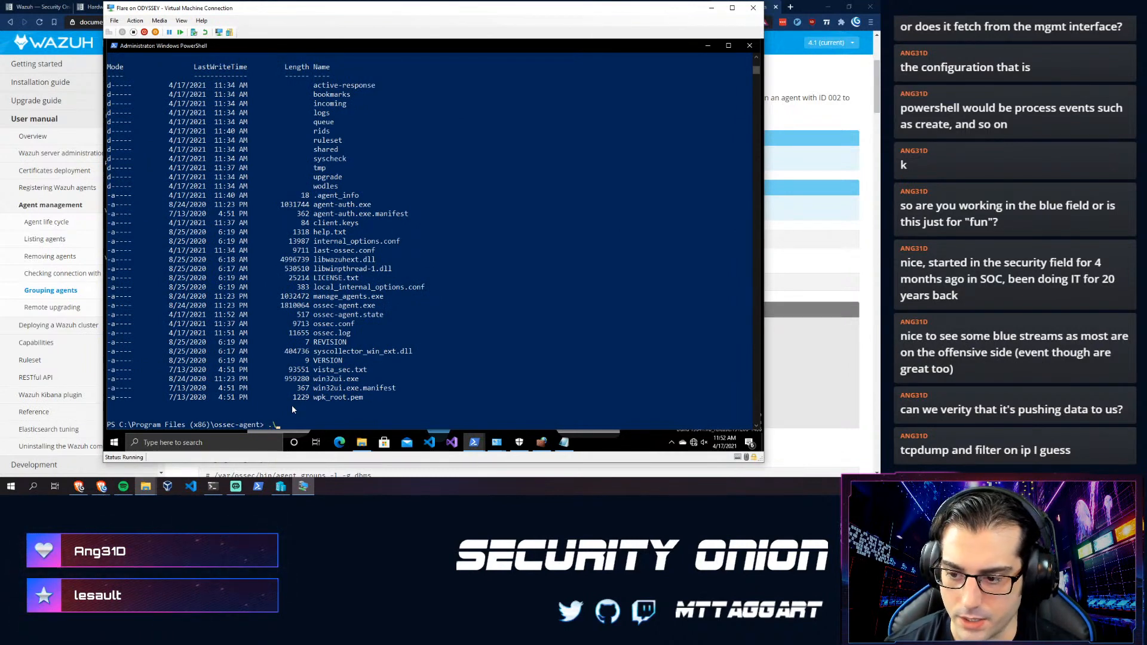
- Run .\ossec-agent.exe -h, revealing Wazuh agent v3.13.1, then return to the Wazuh docs
{"action": "type", "text": ".\\ossec.conf"}
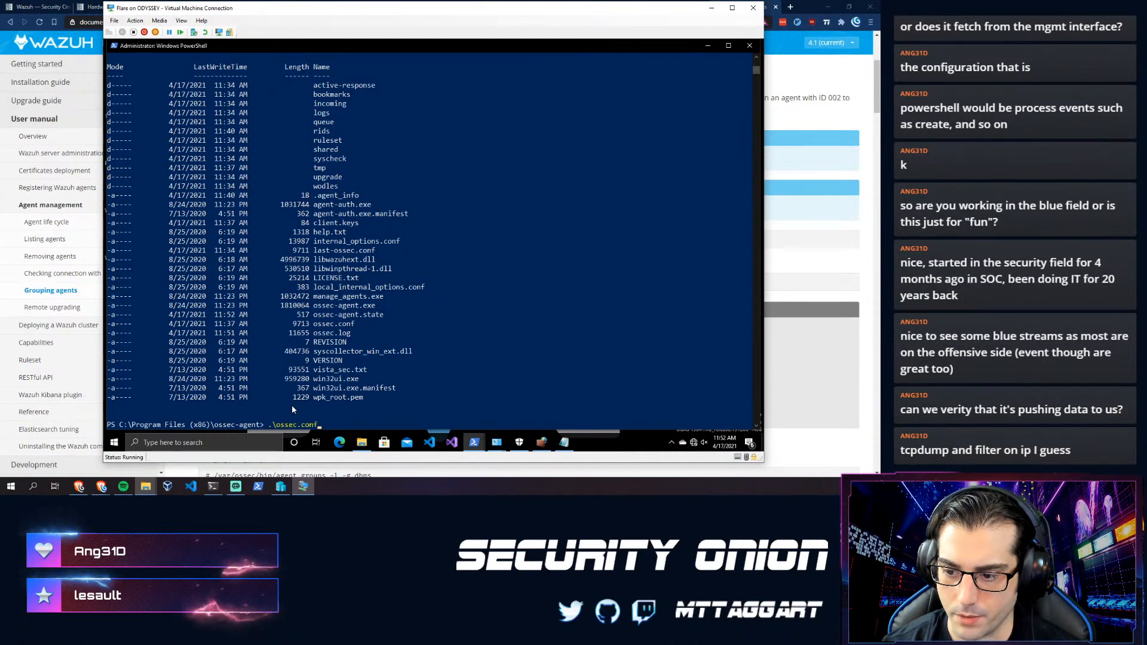
{"action": "key", "text": "BackSpace"}
{"action": "key", "text": "BackSpace"}
{"action": "key", "text": "BackSpace"}
{"action": "key", "text": "BackSpace"}
{"action": "key", "text": "BackSpace"}
{"action": "type", "text": "-"}
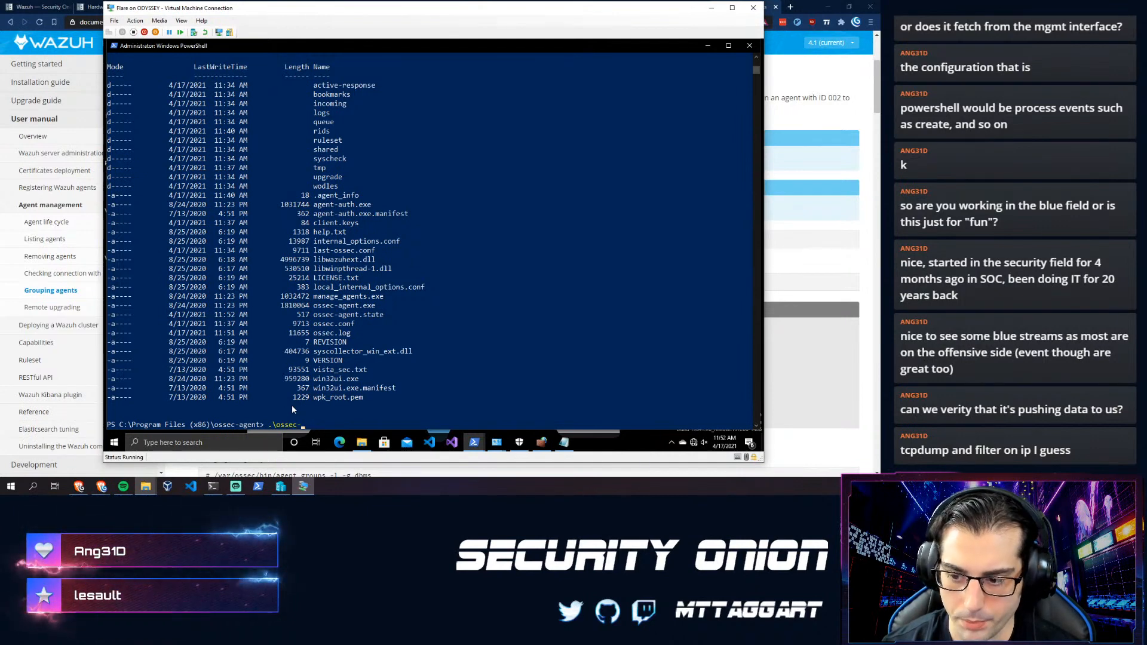
{"action": "type", "text": "agent.exe -h"}
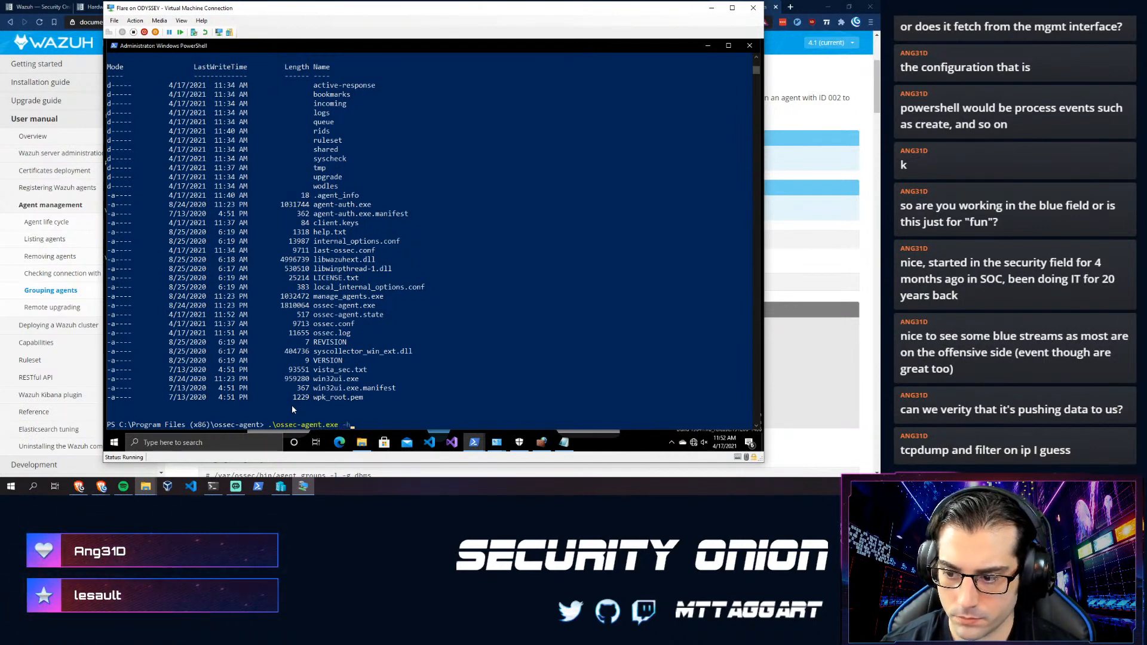
{"action": "key", "text": "Return"}
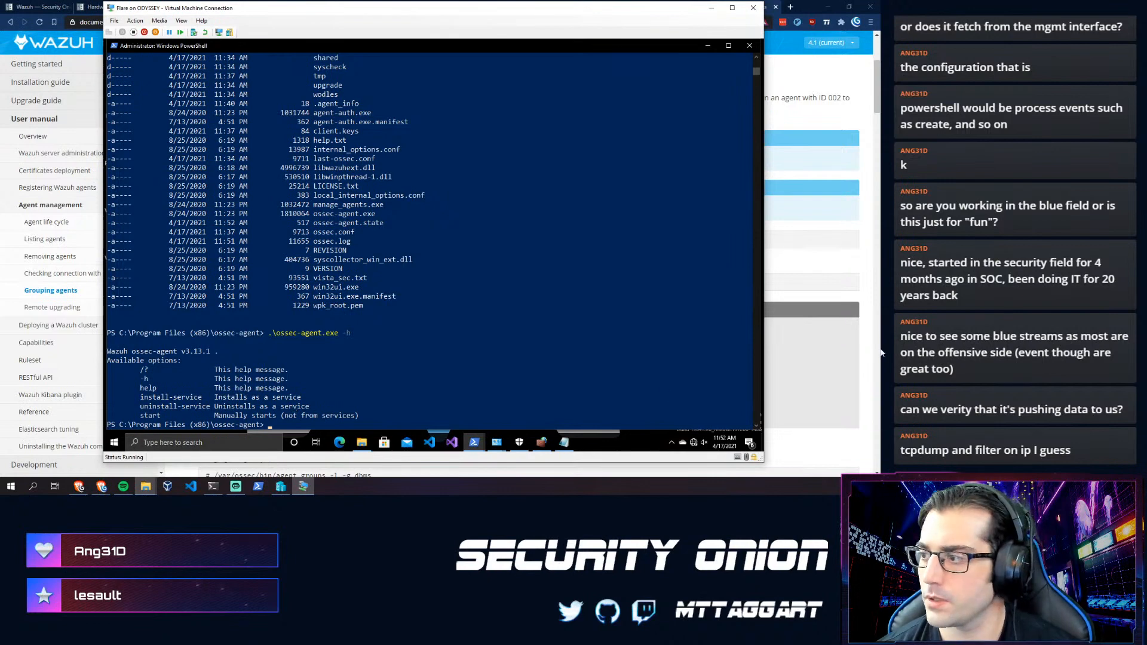
{"action": "left_click", "coordinate": [865, 185]}
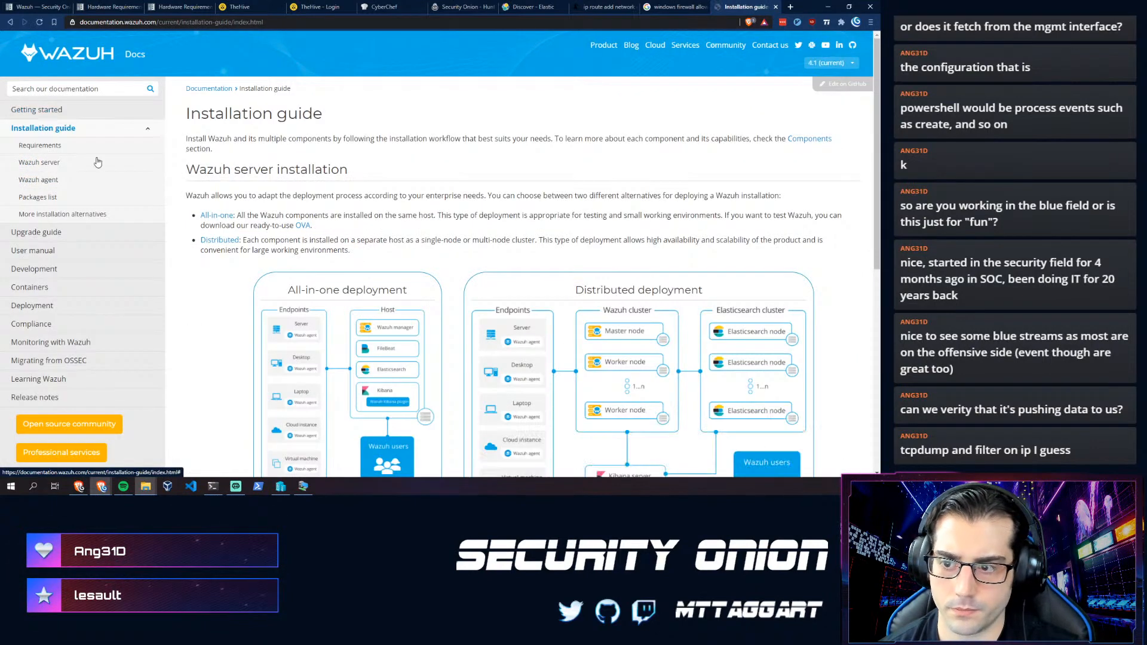
- Expand the Wazuh docs' User manual and Agent management sections in the sidebar
{"action": "left_click", "coordinate": [37, 179]}
{"action": "scroll", "coordinate": [227, 328], "scroll_direction": "down", "scroll_amount": 2}
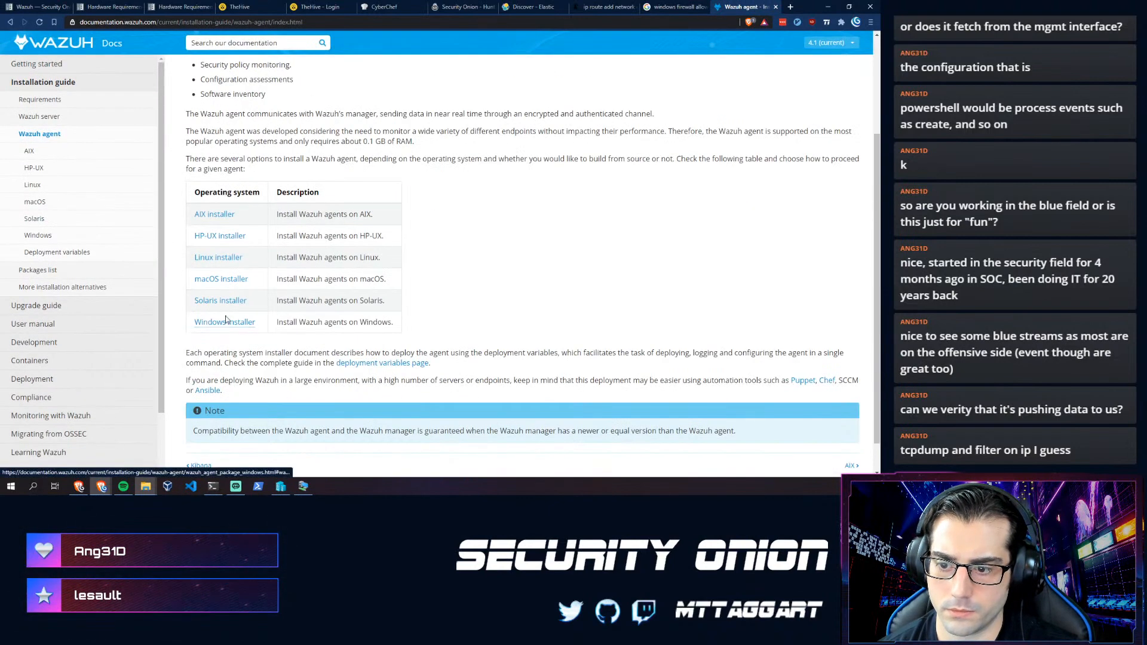
{"action": "scroll", "coordinate": [227, 328], "scroll_direction": "down", "scroll_amount": 1}
{"action": "scroll", "coordinate": [78, 376], "scroll_direction": "down", "scroll_amount": 1}
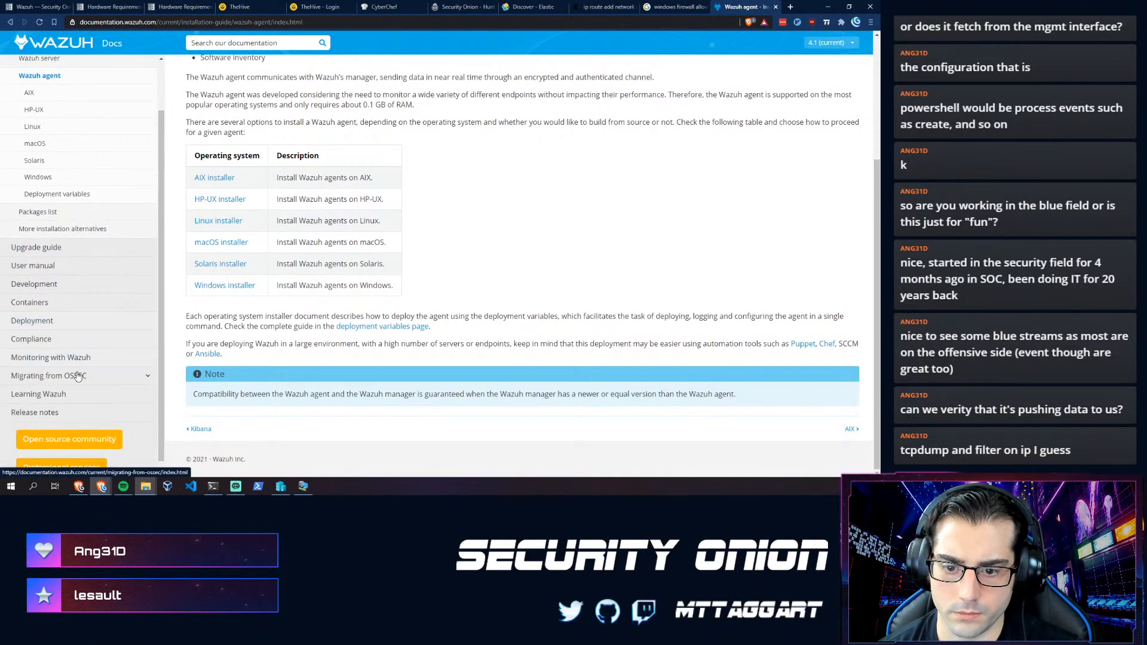
{"action": "left_click", "coordinate": [39, 259]}
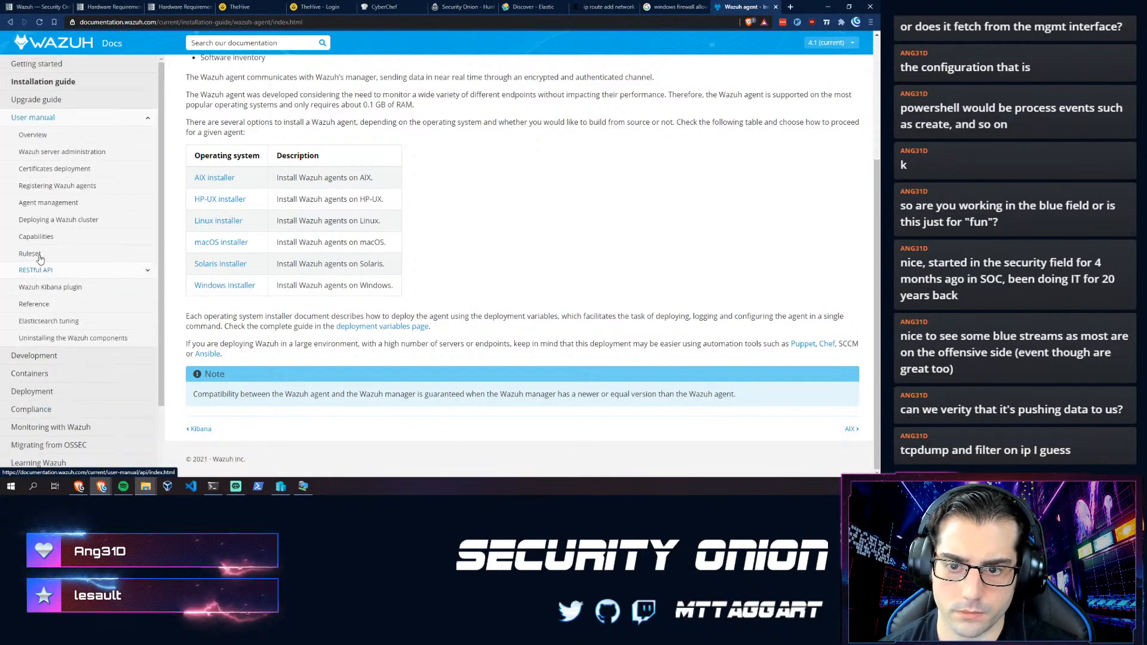
{"action": "left_click", "coordinate": [34, 204]}
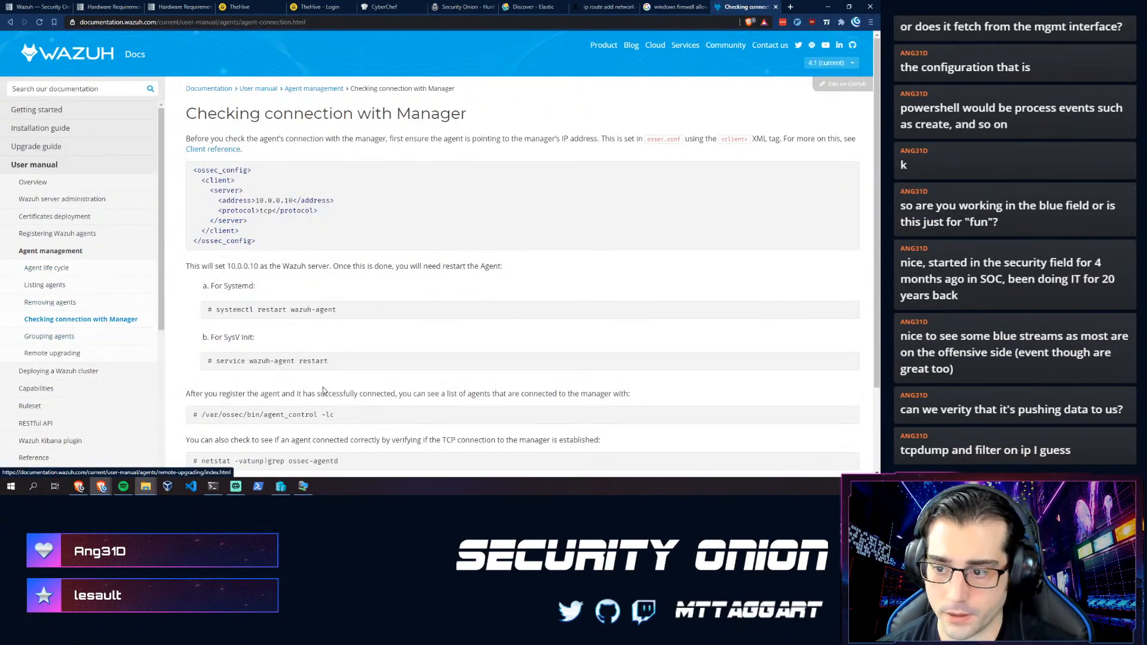
- Scroll to the agent_control -lc and netstat commands and select the agent_control command text
{"action": "scroll", "coordinate": [321, 383], "scroll_direction": "down", "scroll_amount": 3}
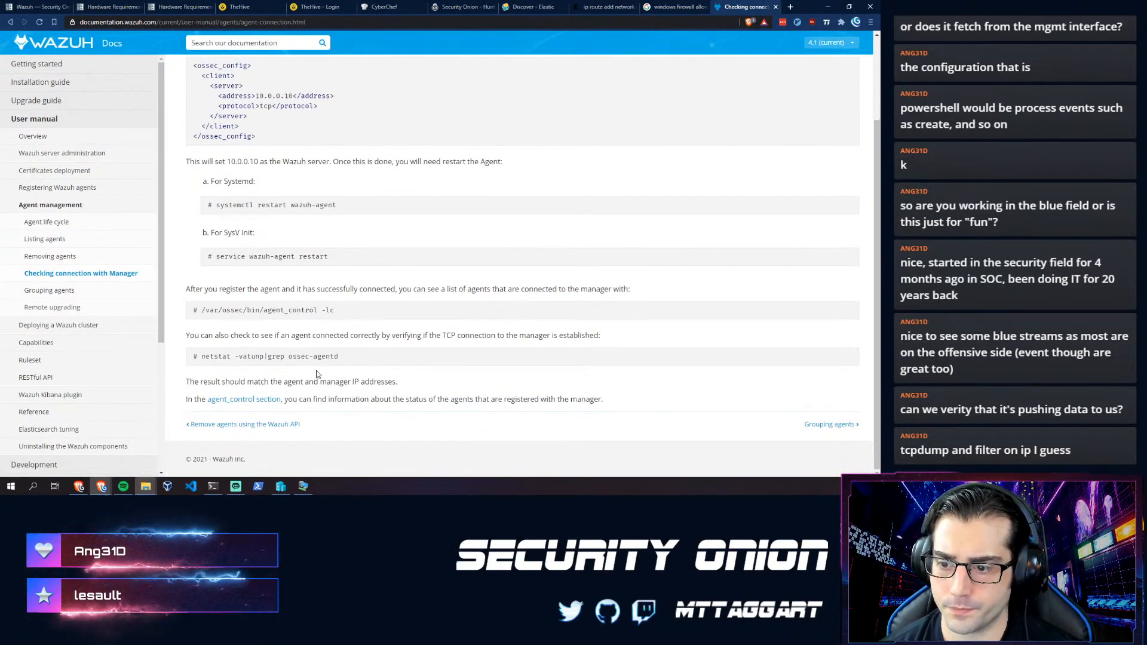
{"action": "scroll", "coordinate": [289, 336], "scroll_direction": "up", "scroll_amount": 3}
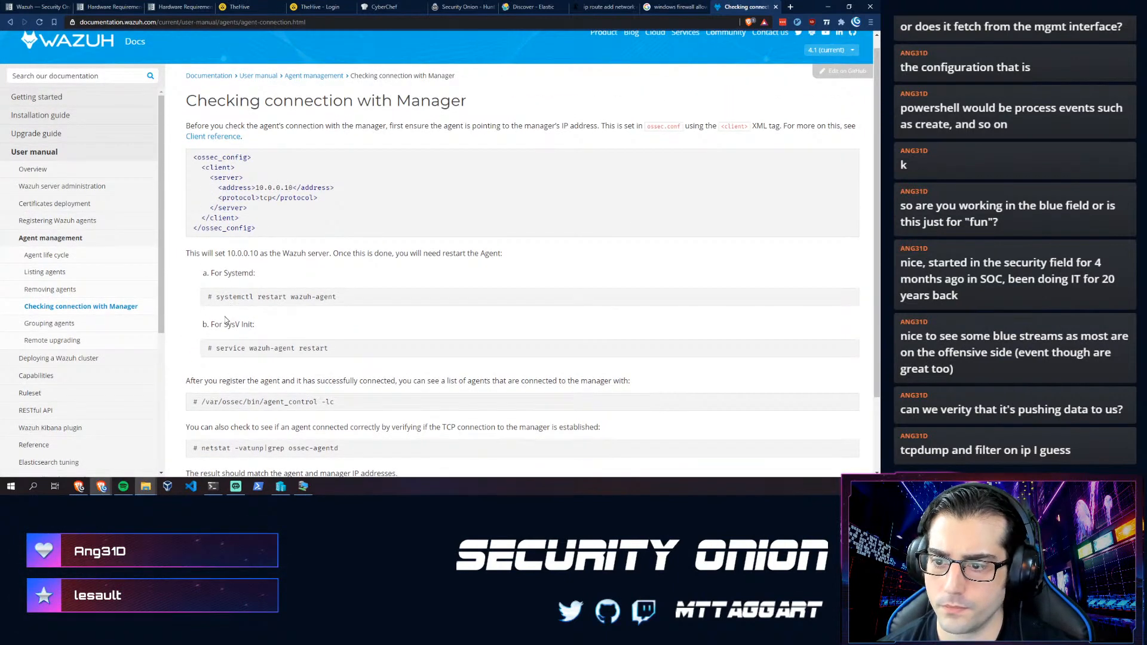
{"action": "scroll", "coordinate": [224, 320], "scroll_direction": "down", "scroll_amount": 2}
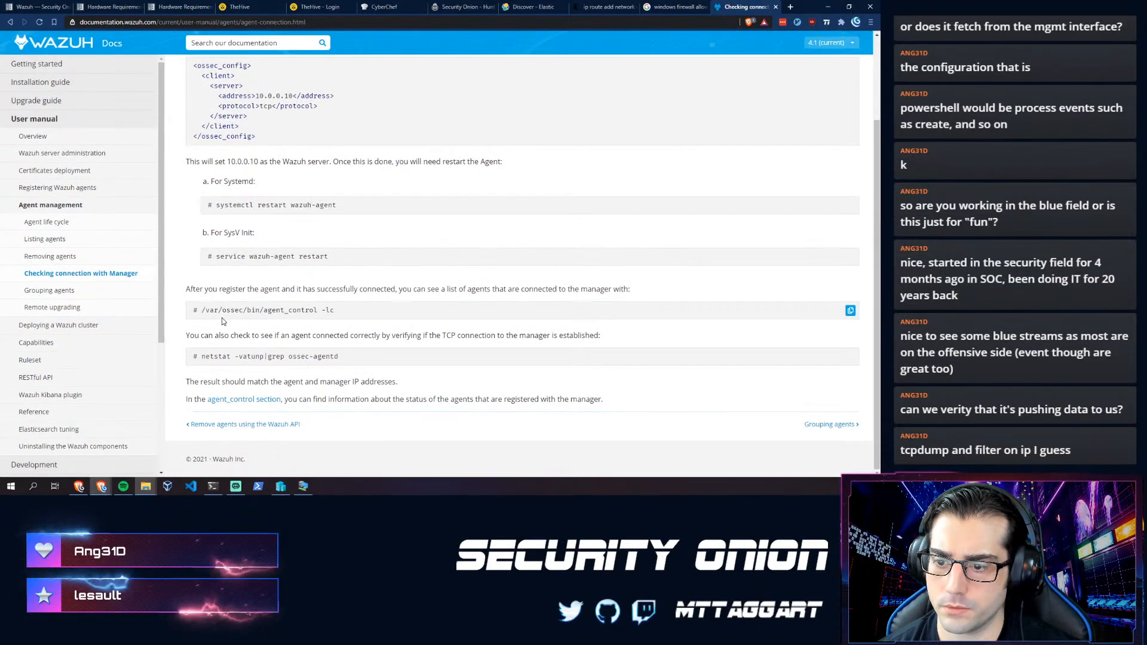
{"action": "left_click_drag", "start_coordinate": [401, 315], "coordinate": [229, 321]}
{"action": "left_click", "coordinate": [233, 321]}
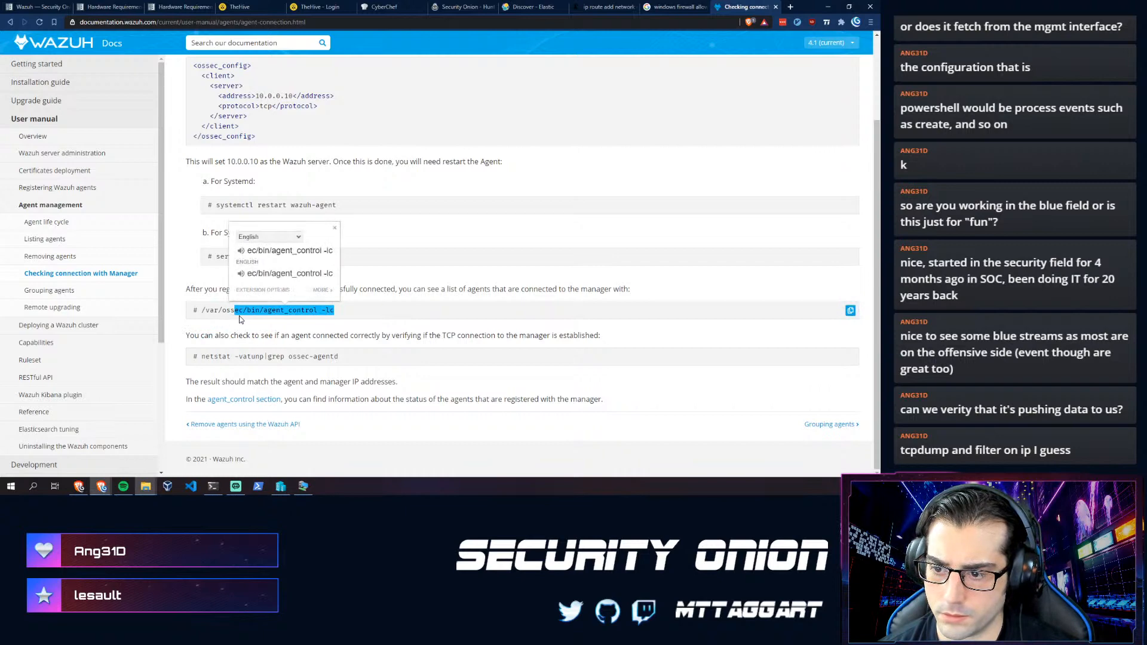
{"action": "left_click", "coordinate": [318, 326]}
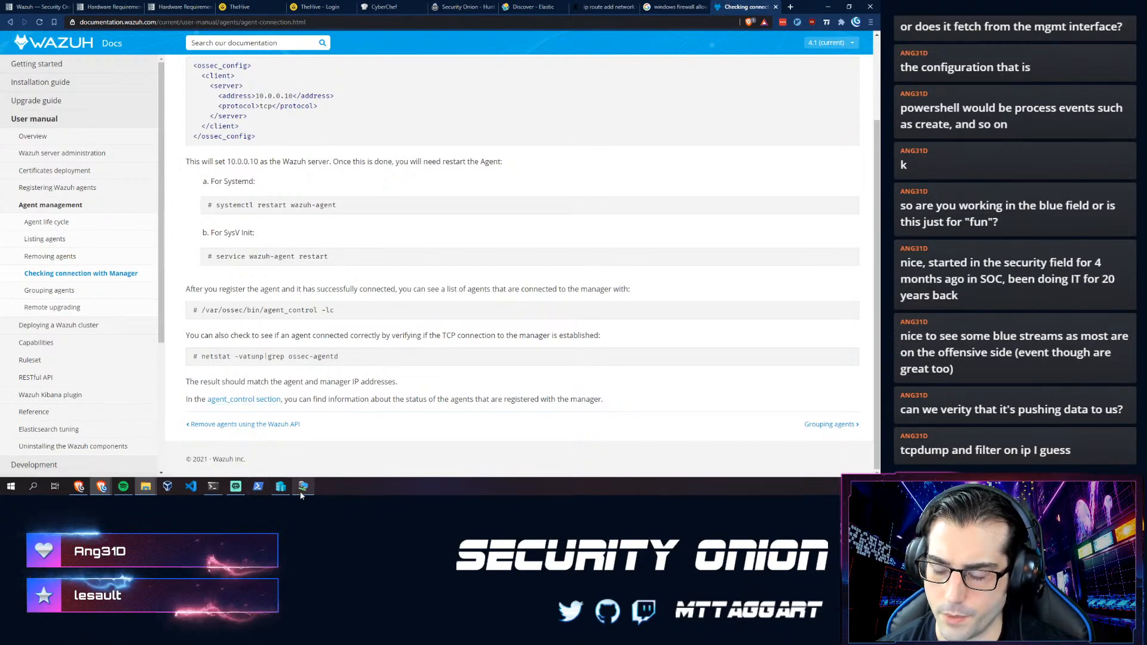
{"action": "mouse_move", "coordinate": [294, 495]}
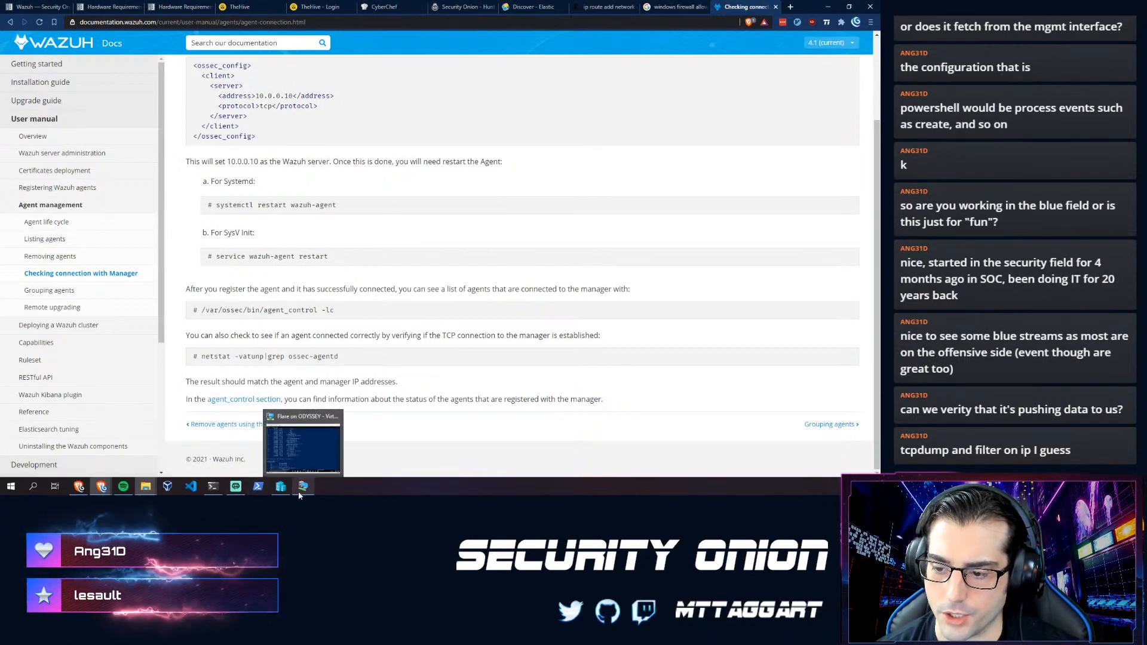
- Launch the Wazuh agent manager in the Security Onion terminal with sudo so-wazuh-agent-manage
{"action": "left_click", "coordinate": [213, 468]}
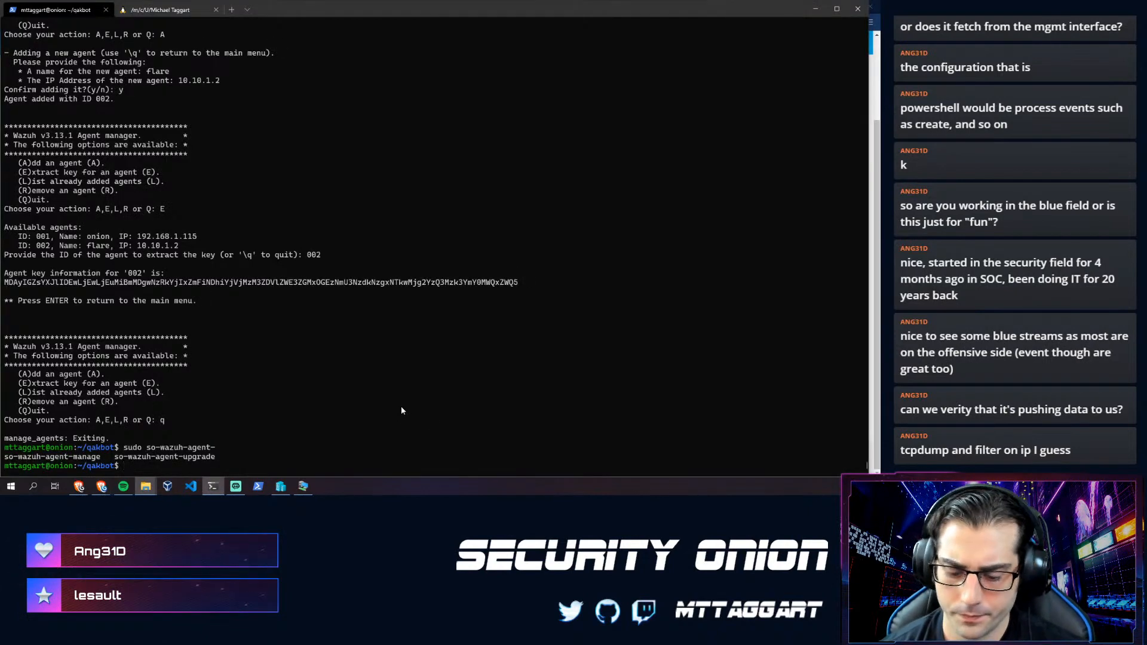
{"action": "type", "text": "su"}
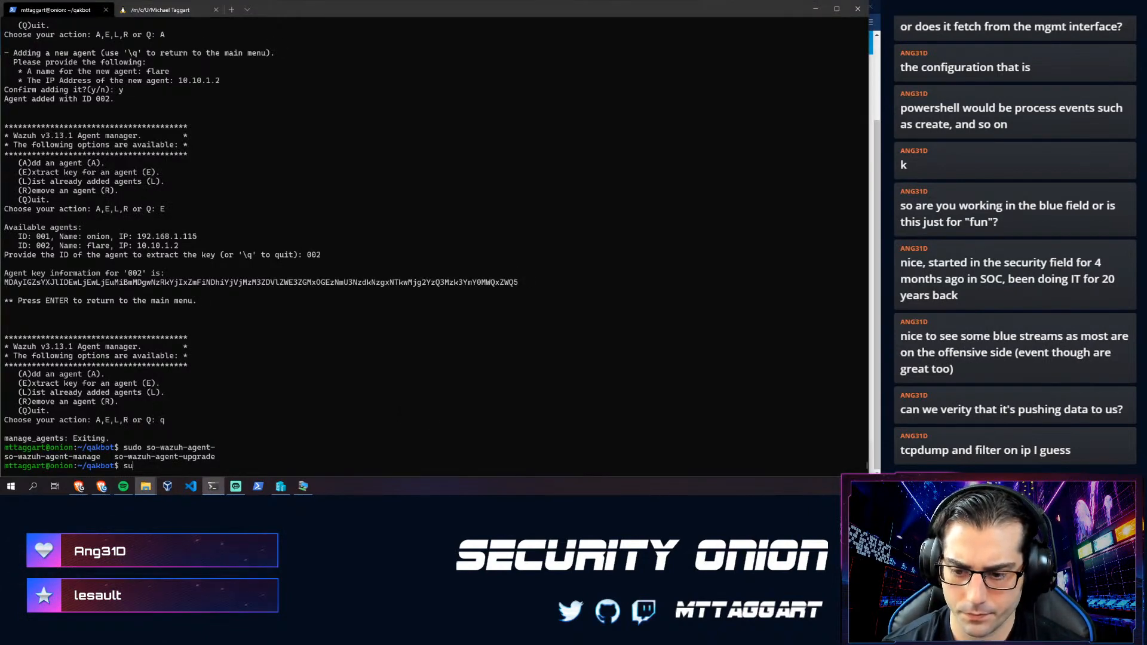
{"action": "type", "text": "do so-wazuh-"}
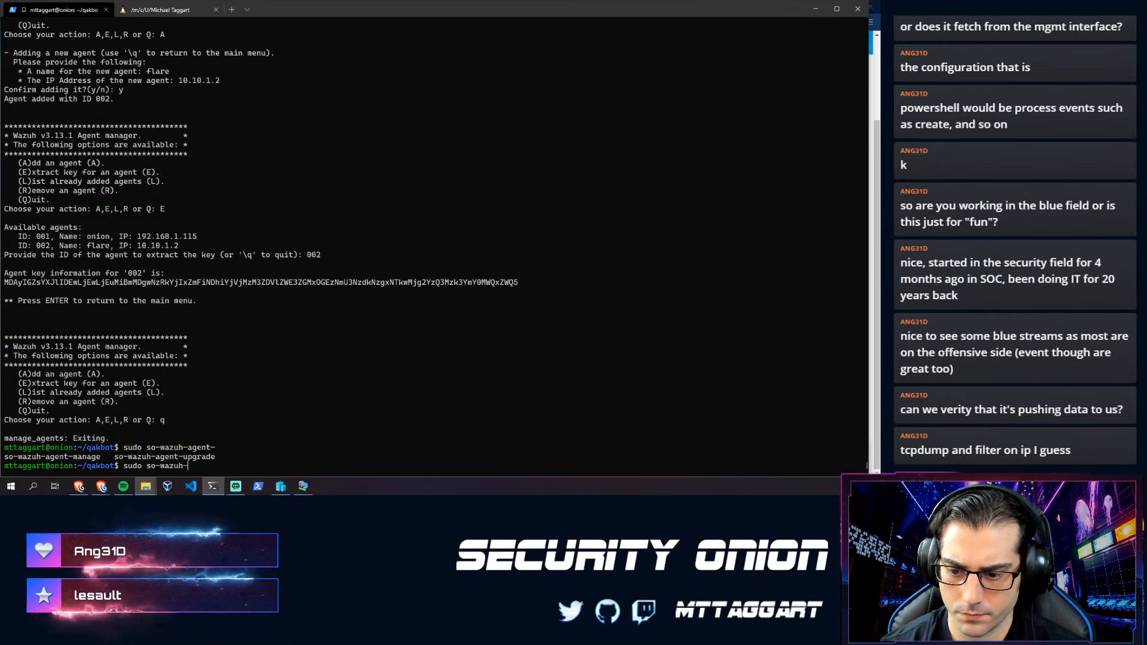
{"action": "key", "text": "Tab"}
{"action": "key", "text": "Tab"}
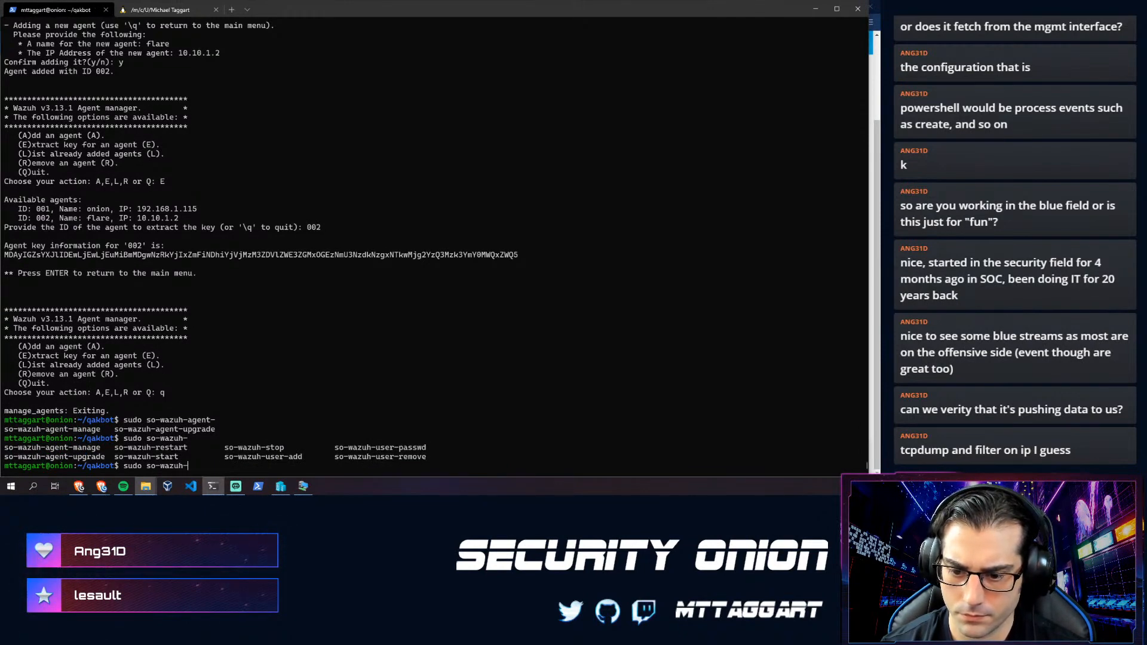
{"action": "type", "text": "agent-manage"}
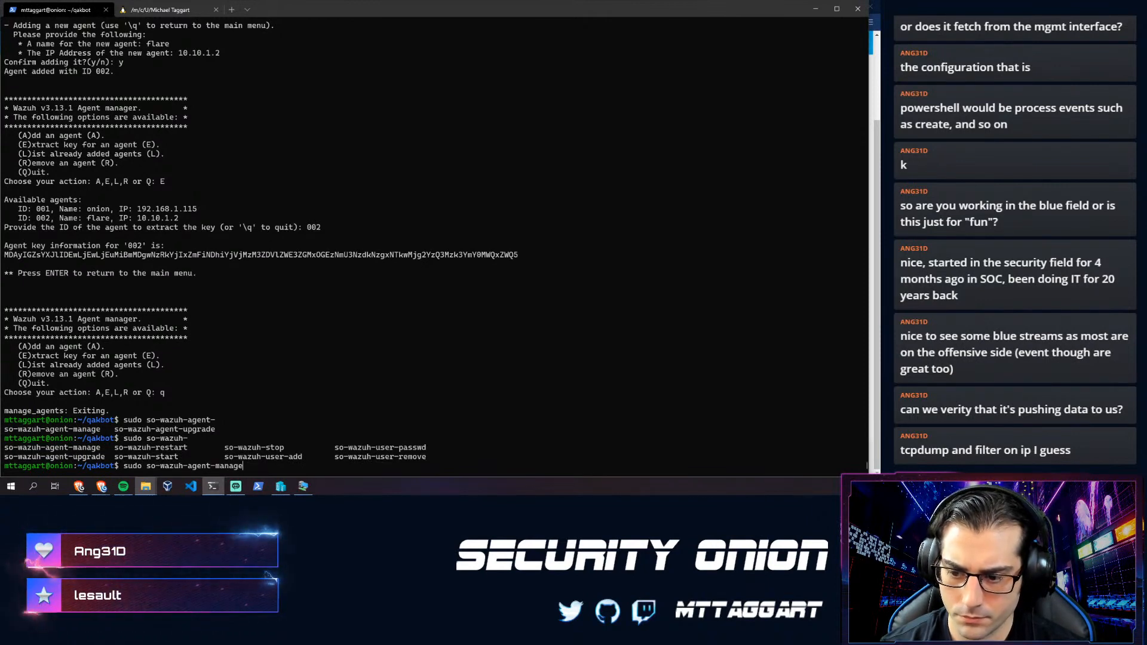
{"action": "key", "text": "Return"}
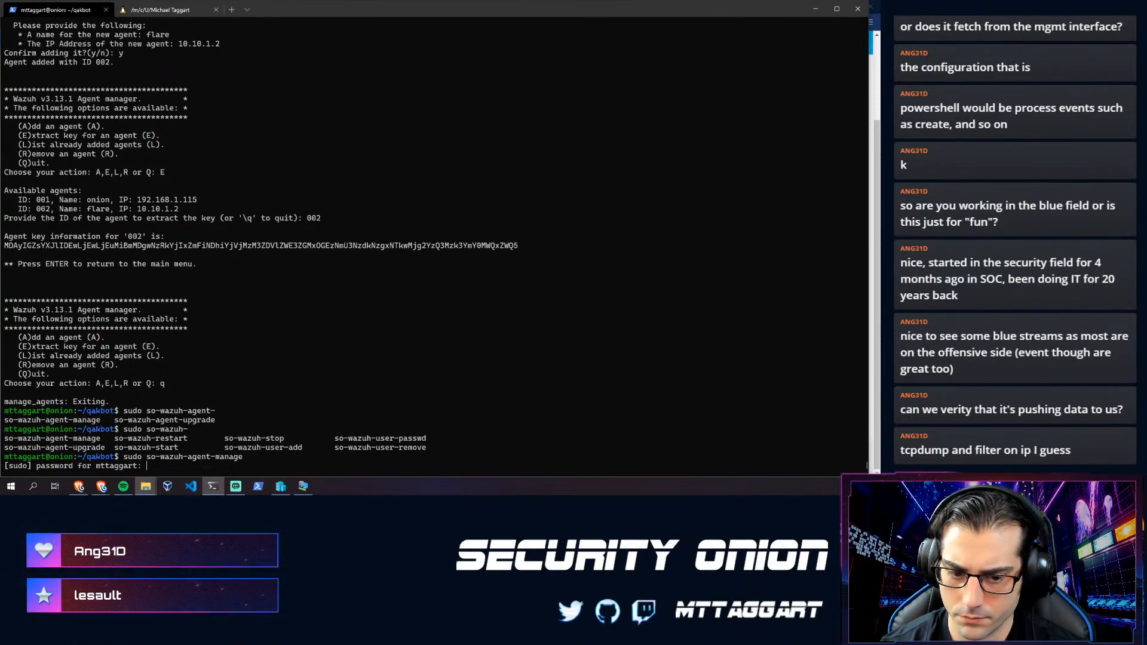
{"action": "key", "text": "Return"}
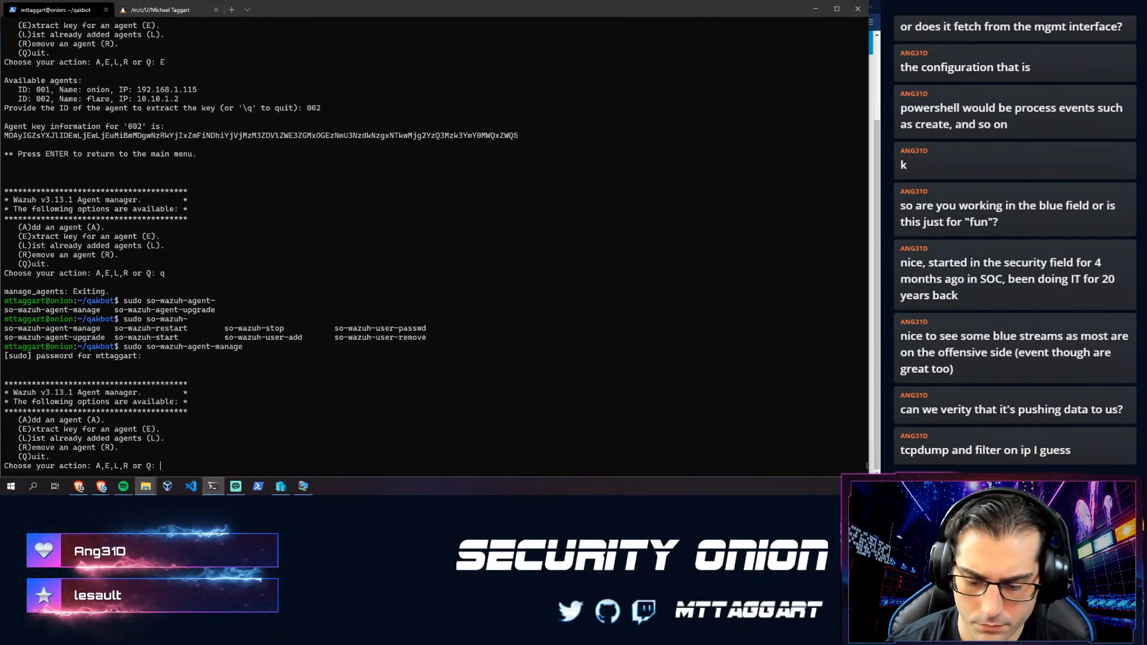
- List the registered agents, onion (001) and flare 10.10.1.2 (002), then quit and type docker container ls
{"action": "type", "text": "L"}
{"action": "key", "text": "Return"}
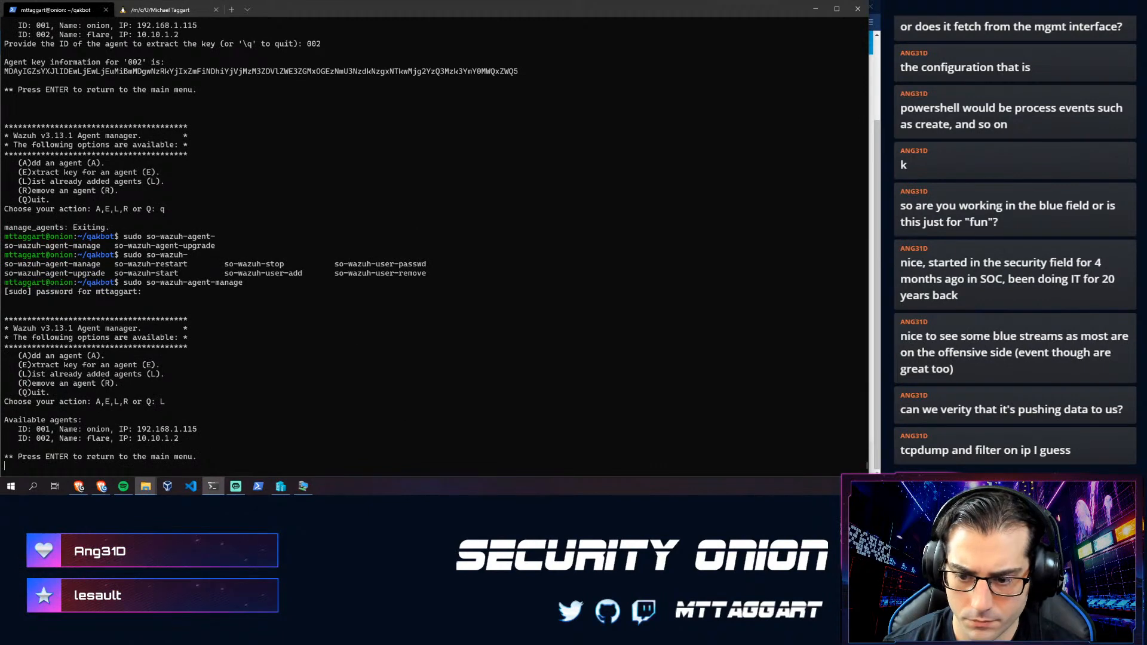
{"action": "key", "text": "Return"}
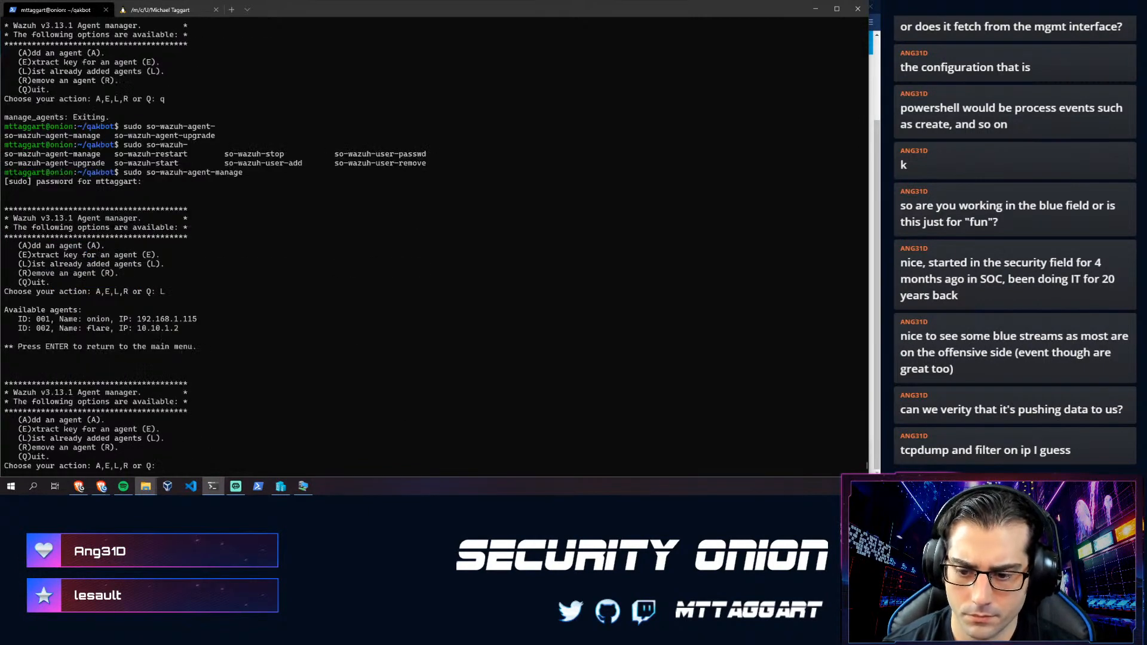
{"action": "type", "text": "Q"}
{"action": "key", "text": "Return"}
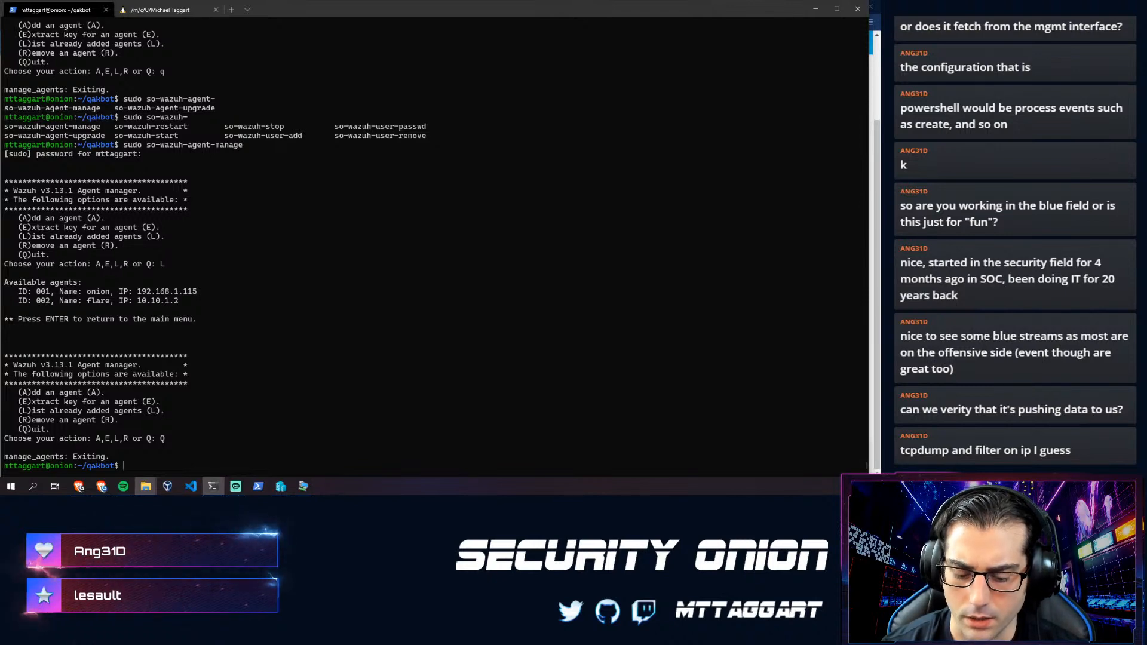
{"action": "type", "text": "docker "}
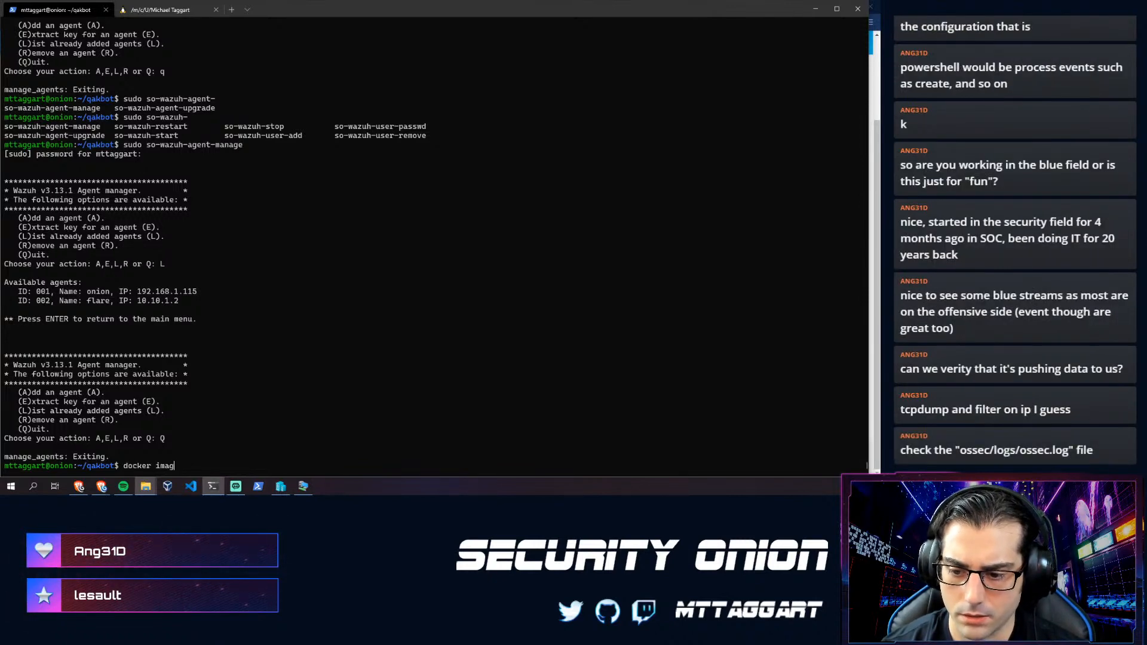
{"action": "type", "text": "container"}
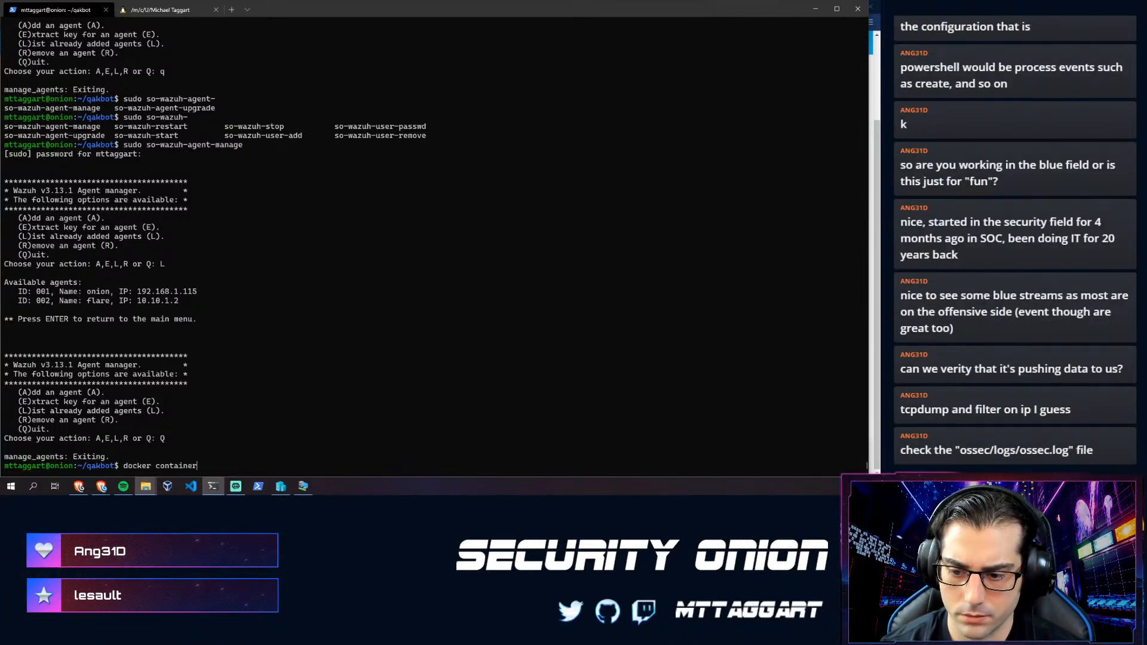
{"action": "type", "text": " ls"}
- List Docker containers with sudo and filter with grep to find so-wazuh on ports 1514–1515 and 55000
{"action": "key", "text": "Return"}
{"action": "key", "text": "Up"}
{"action": "key", "text": "Home"}
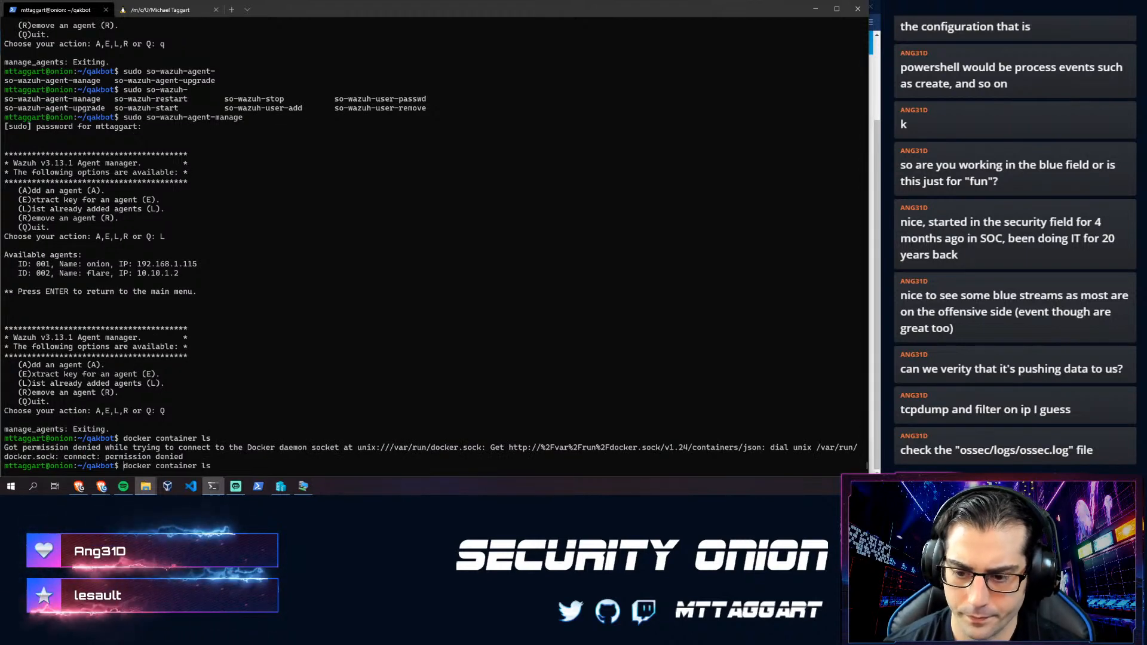
{"action": "type", "text": "sudo"}
{"action": "key", "text": "Return"}
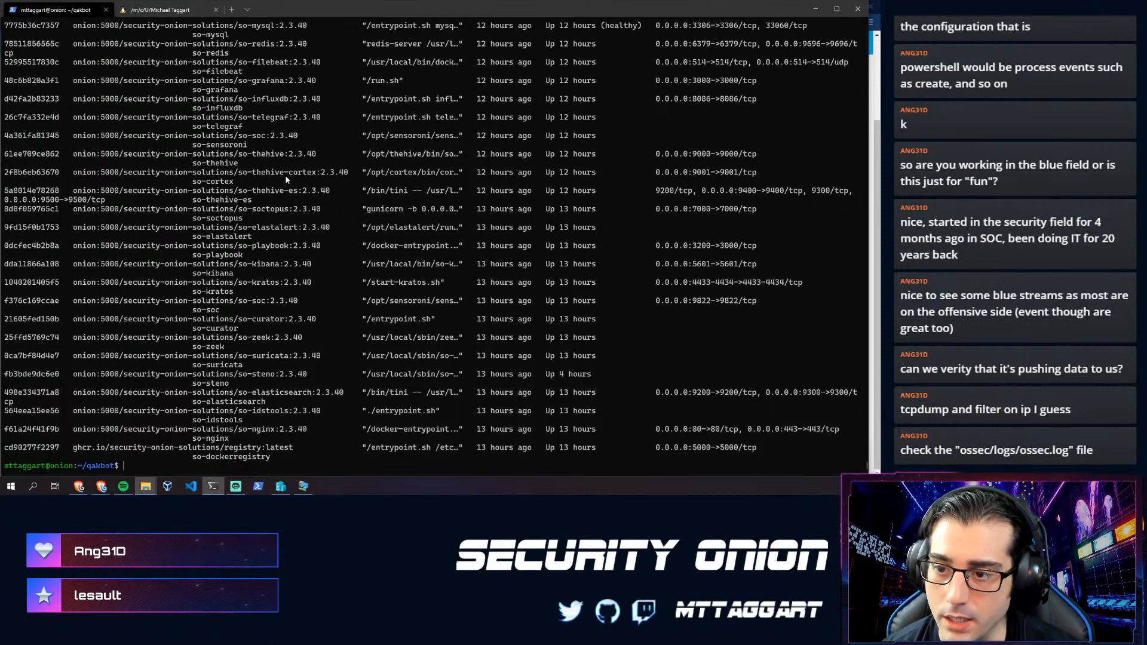
{"action": "key", "text": "Up"}
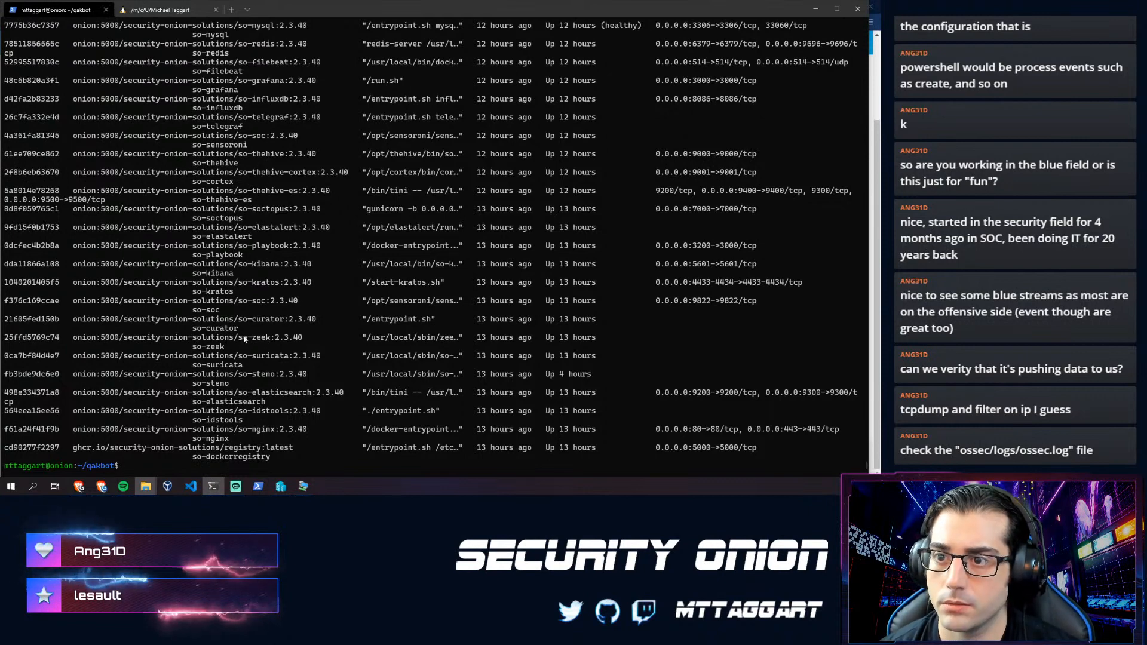
{"action": "type", "text": "| grep waz"}
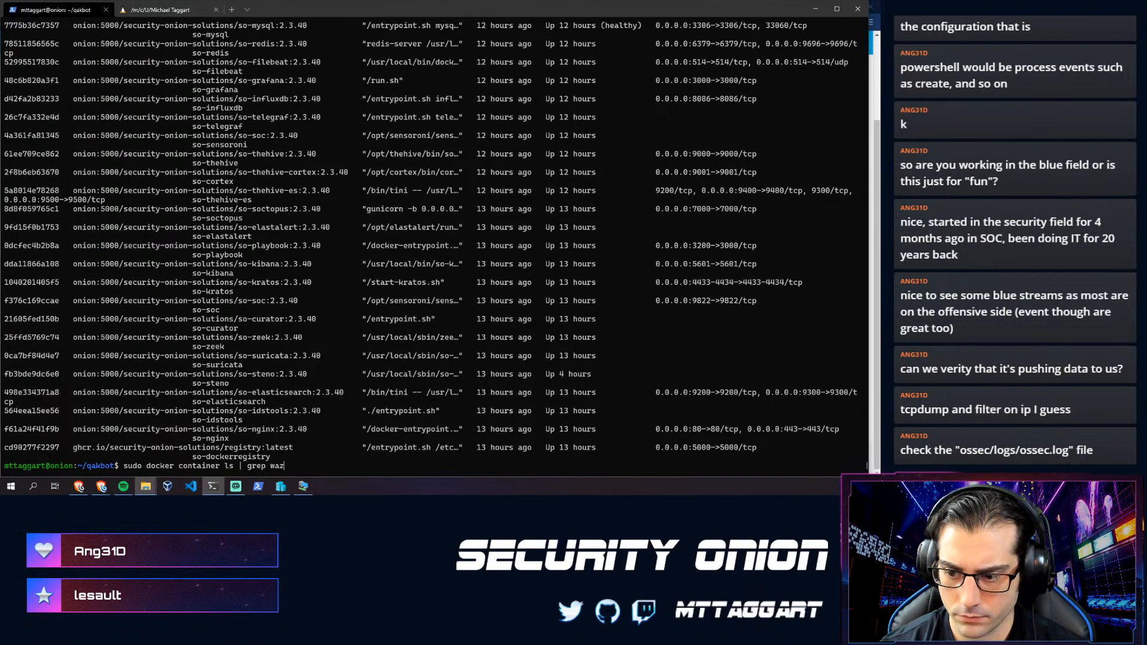
{"action": "key", "text": "Return"}
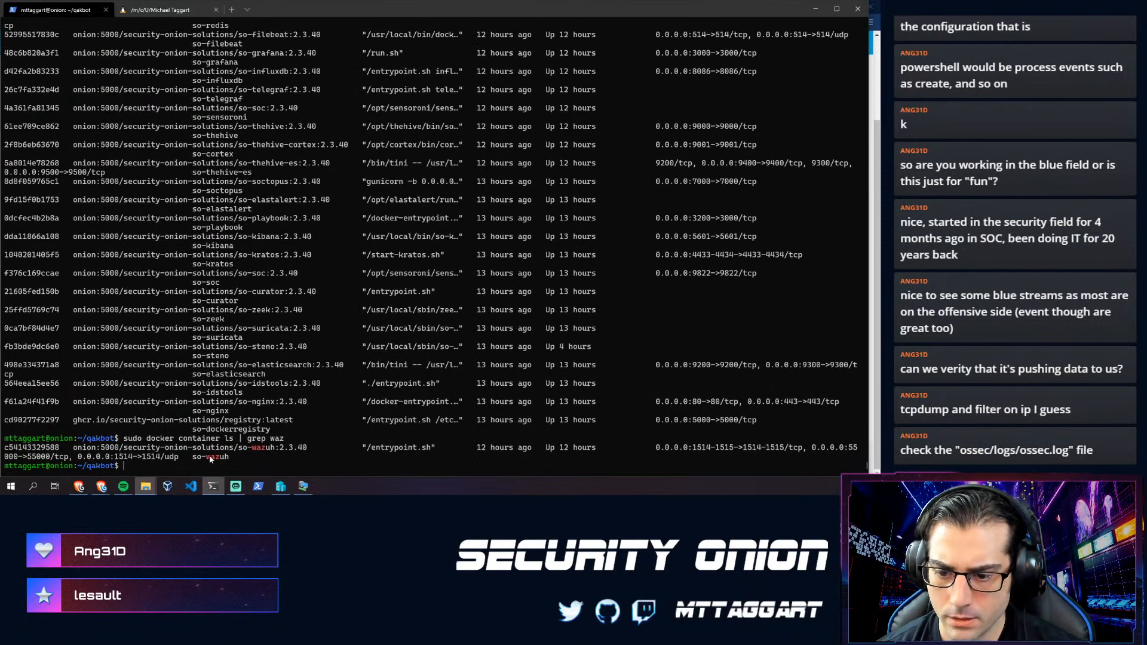
- Start typing sudo docker exec -it so-wazuh, then return to the Wazuh documentation
{"action": "type", "text": "s"}
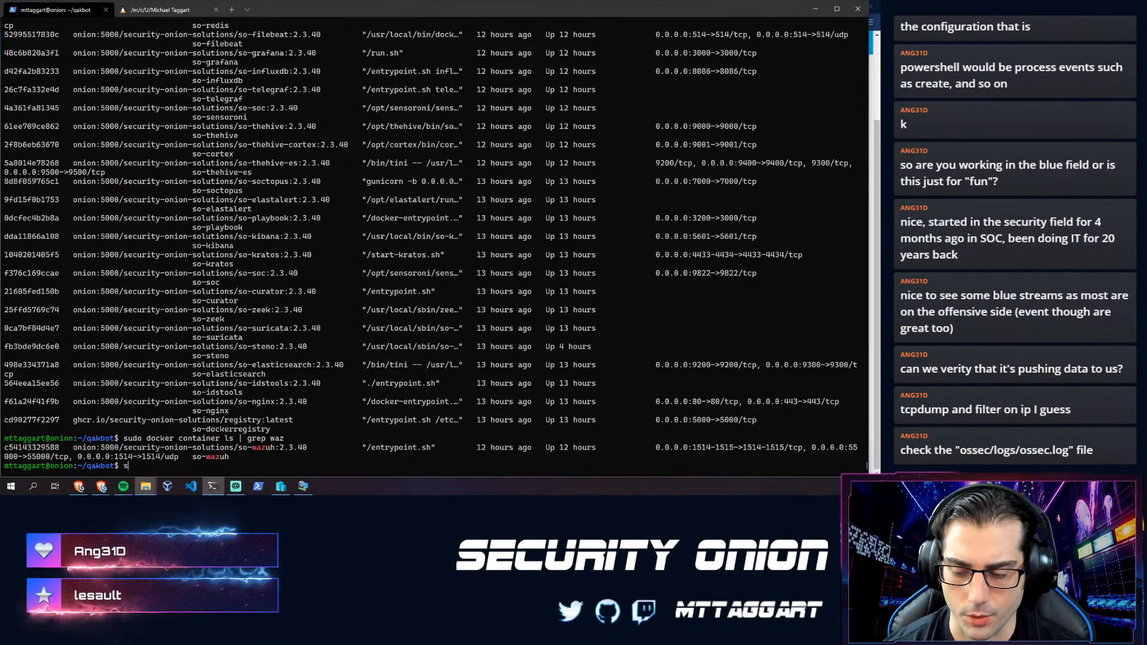
{"action": "type", "text": "udo docker exec -it s"}
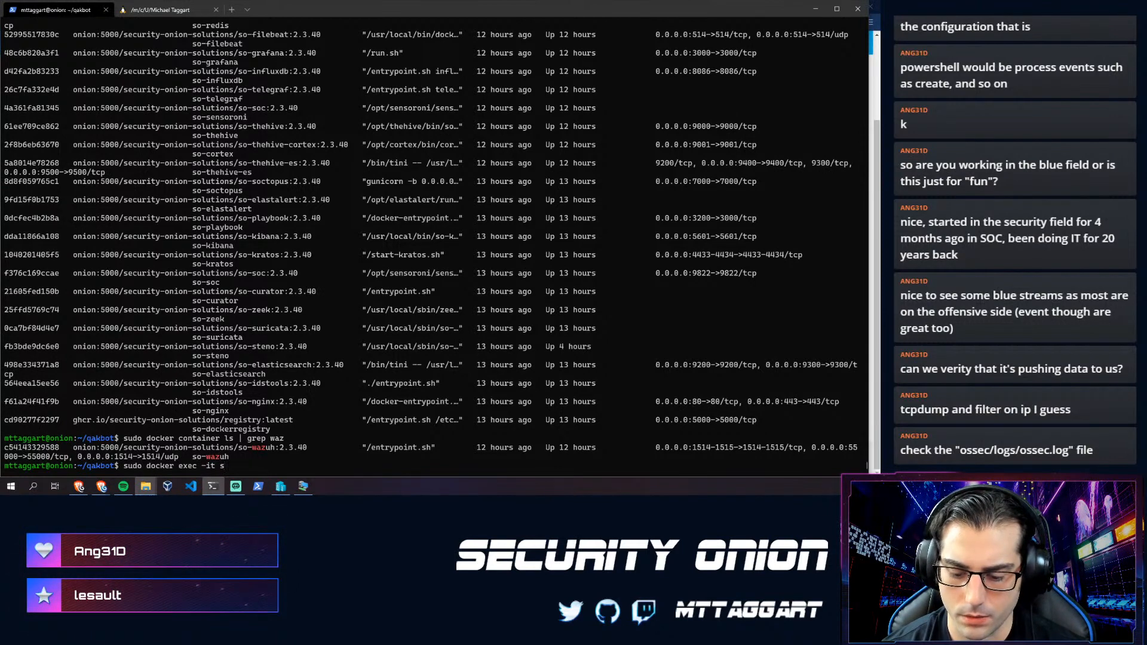
{"action": "type", "text": "o-q"}
{"action": "key", "text": "BackSpace"}
{"action": "type", "text": "w"}
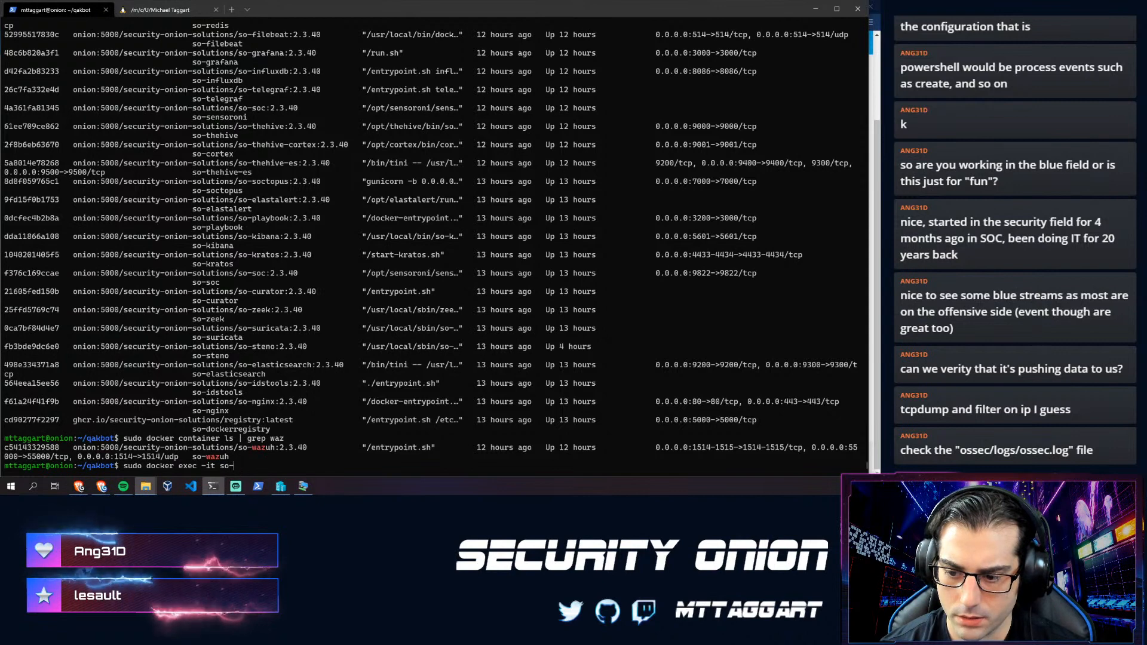
{"action": "type", "text": "azu"}
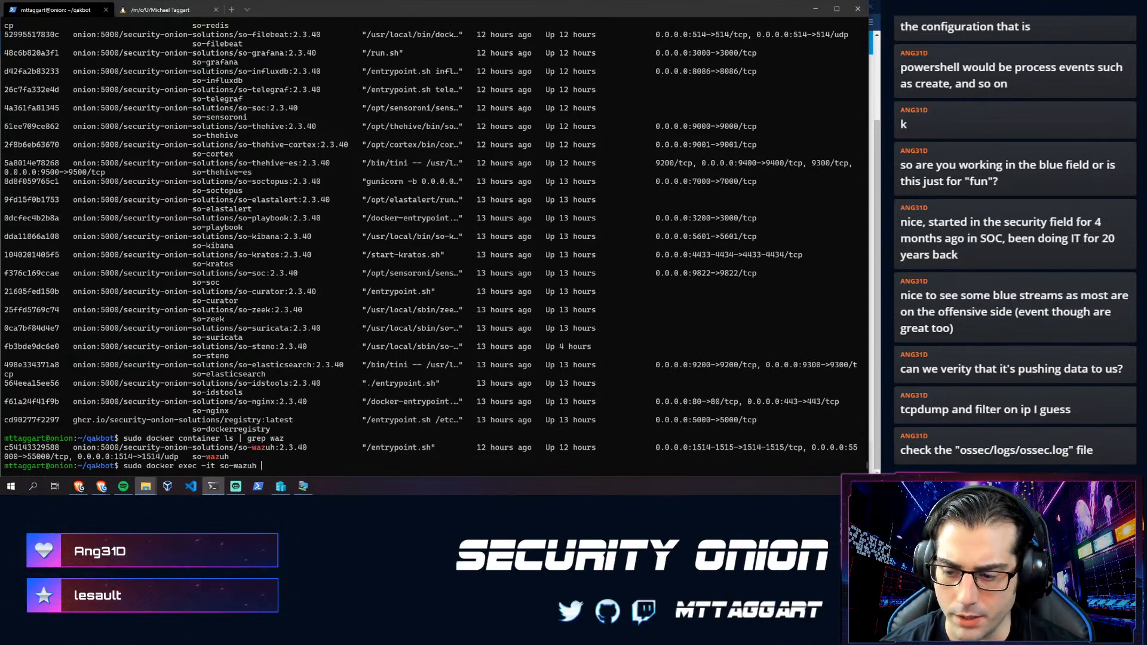
{"action": "type", "text": "h"}
{"action": "key", "text": "alt+Tab"}
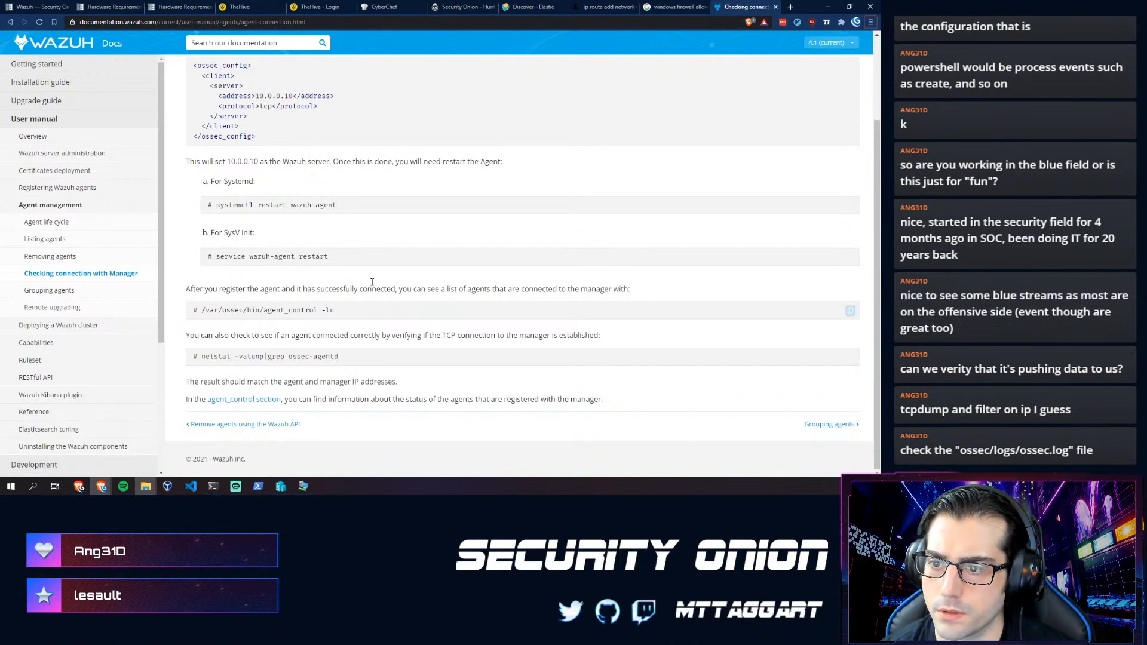
- Select /var/ossec/bin/agent_control -lc in the docs code block to copy it
{"action": "scroll", "coordinate": [372, 281], "scroll_direction": "up", "scroll_amount": 3}
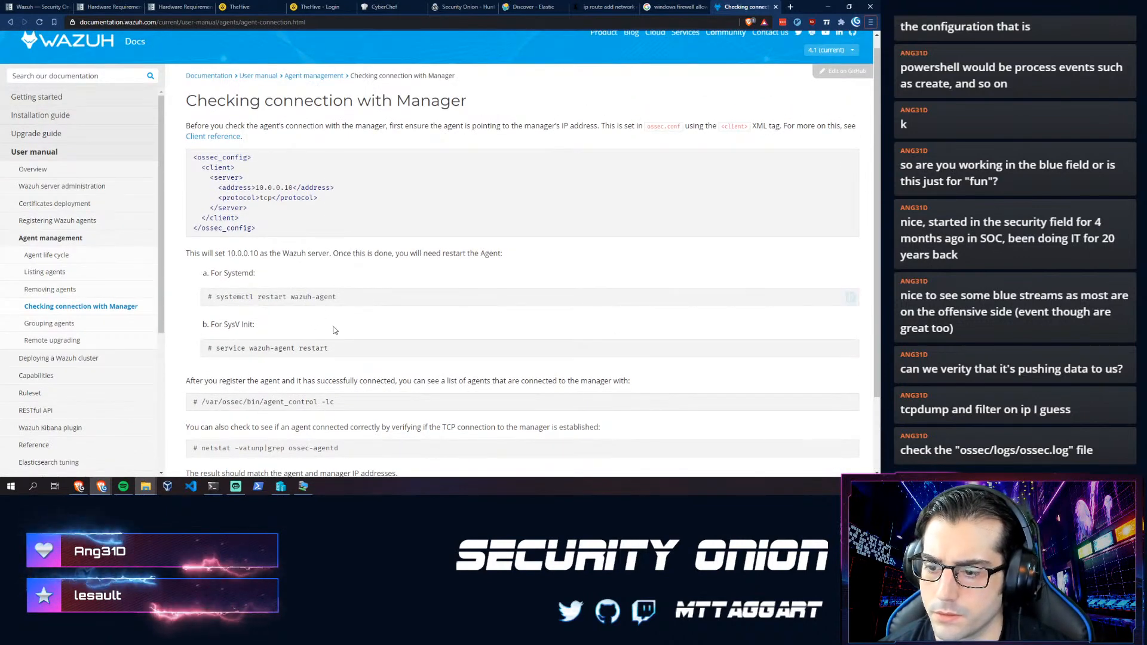
{"action": "scroll", "coordinate": [318, 346], "scroll_direction": "down", "scroll_amount": 2}
{"action": "scroll", "coordinate": [310, 344], "scroll_direction": "up", "scroll_amount": 3}
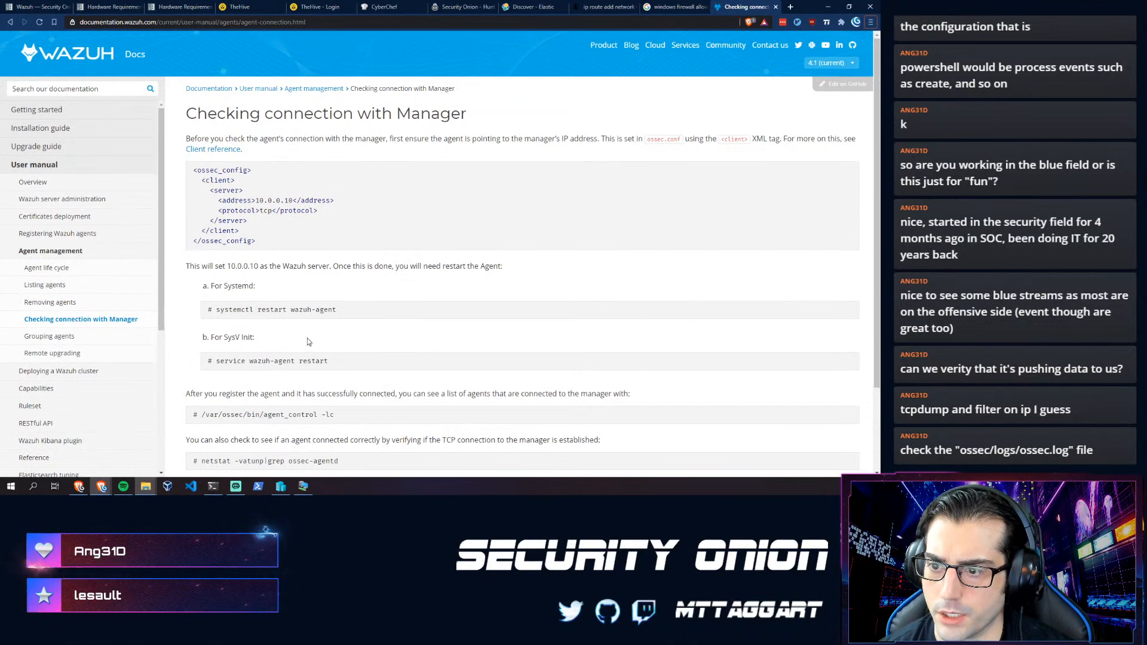
{"action": "scroll", "coordinate": [309, 341], "scroll_direction": "down", "scroll_amount": 2}
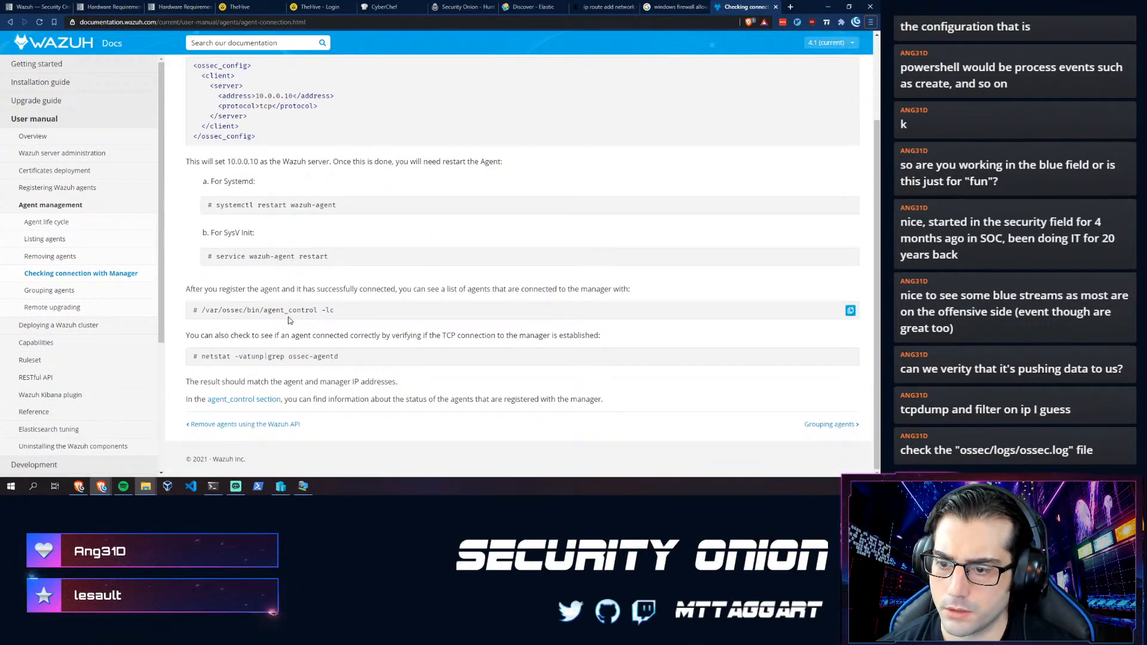
{"action": "left_click_drag", "start_coordinate": [336, 311], "coordinate": [201, 317]}
{"action": "key", "text": "ctrl+c"}
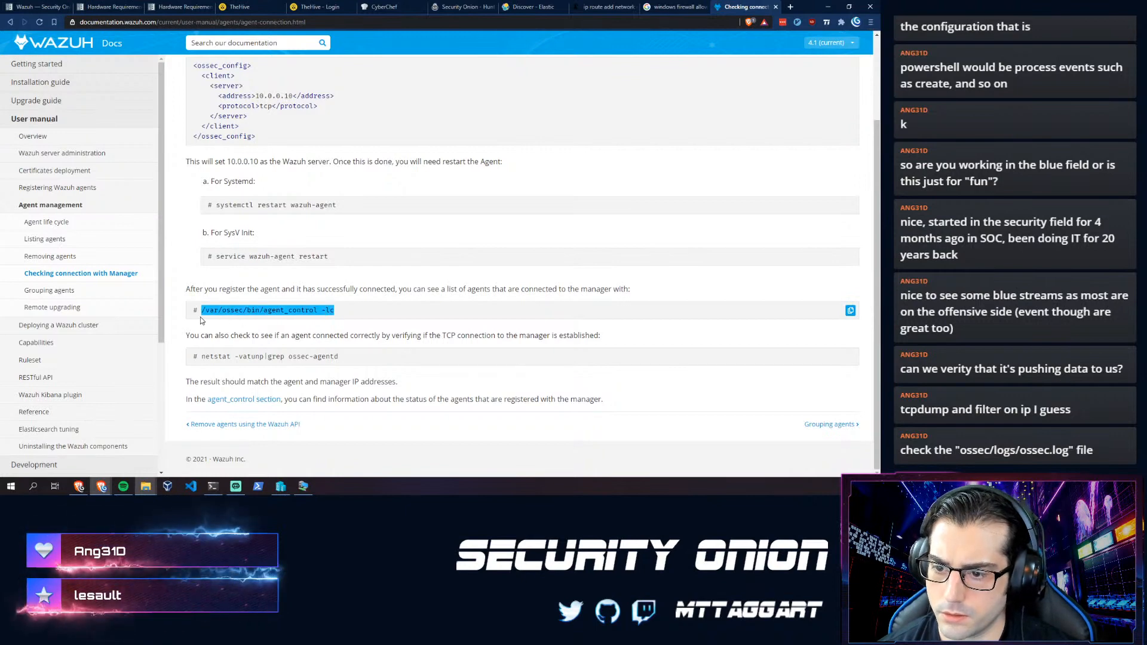
{"action": "key", "text": "alt+Tab"}
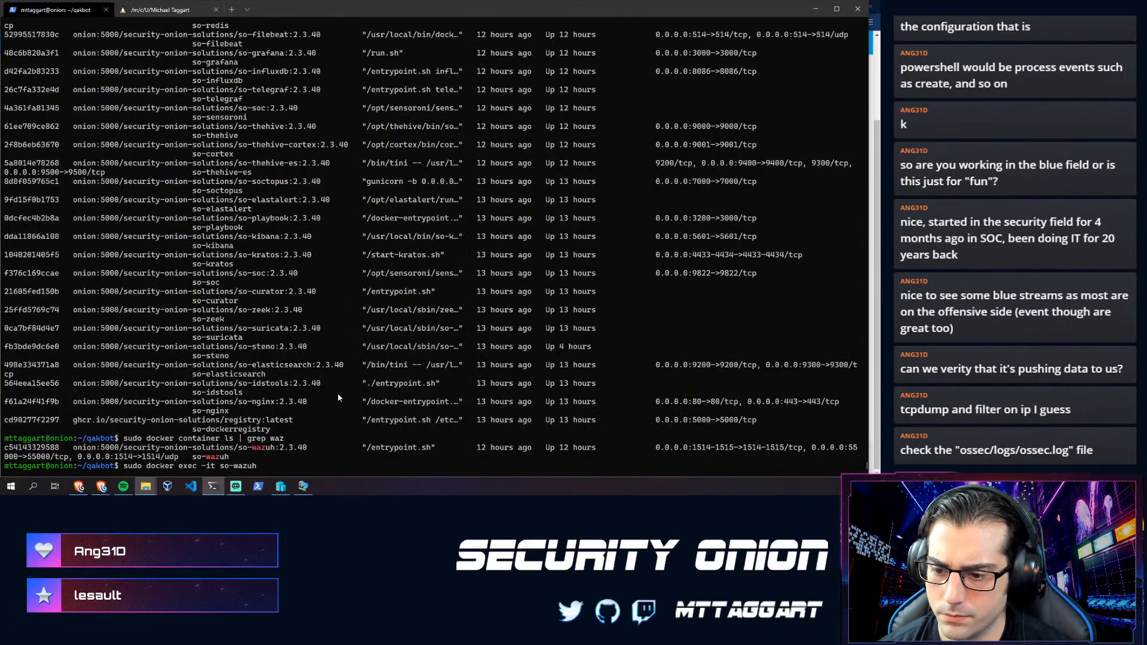
- Run agent_control -lc inside so-wazuh, showing only manager ID 000 as active
{"action": "key", "text": "ctrl+v"}
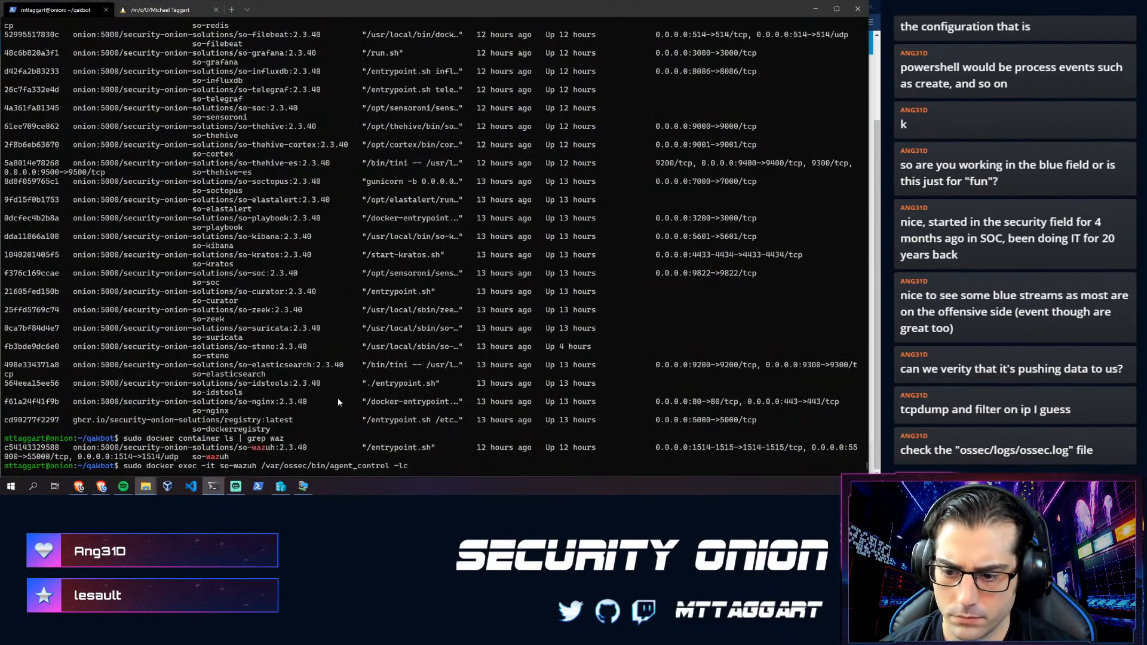
{"action": "key", "text": "Return"}
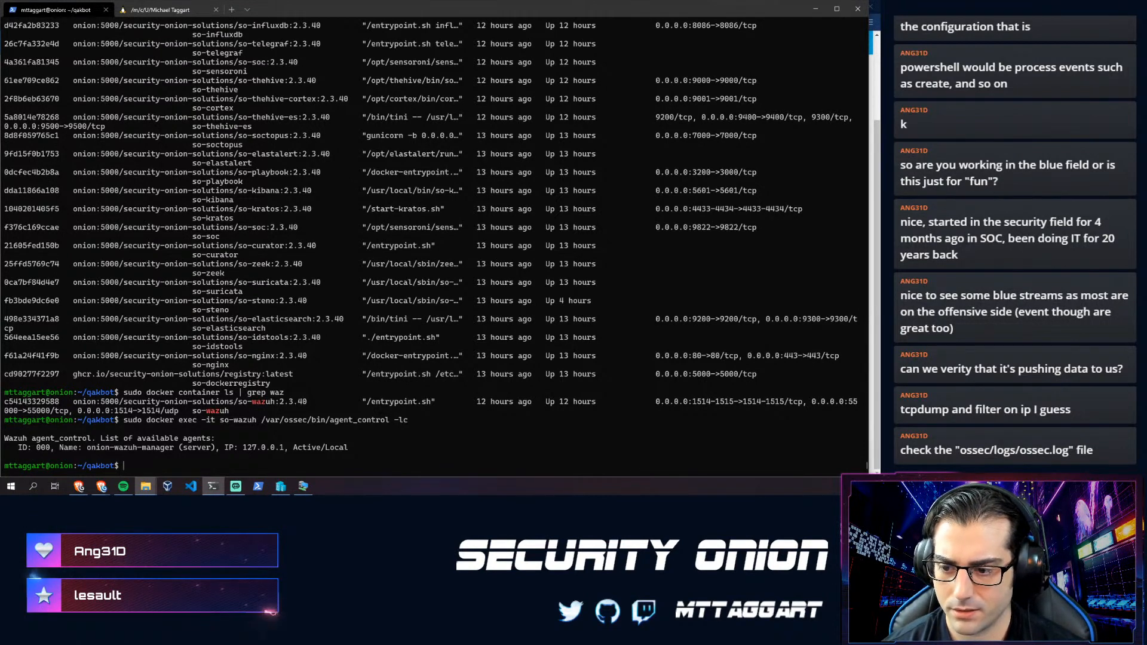
{"action": "type", "text": "agent-"}
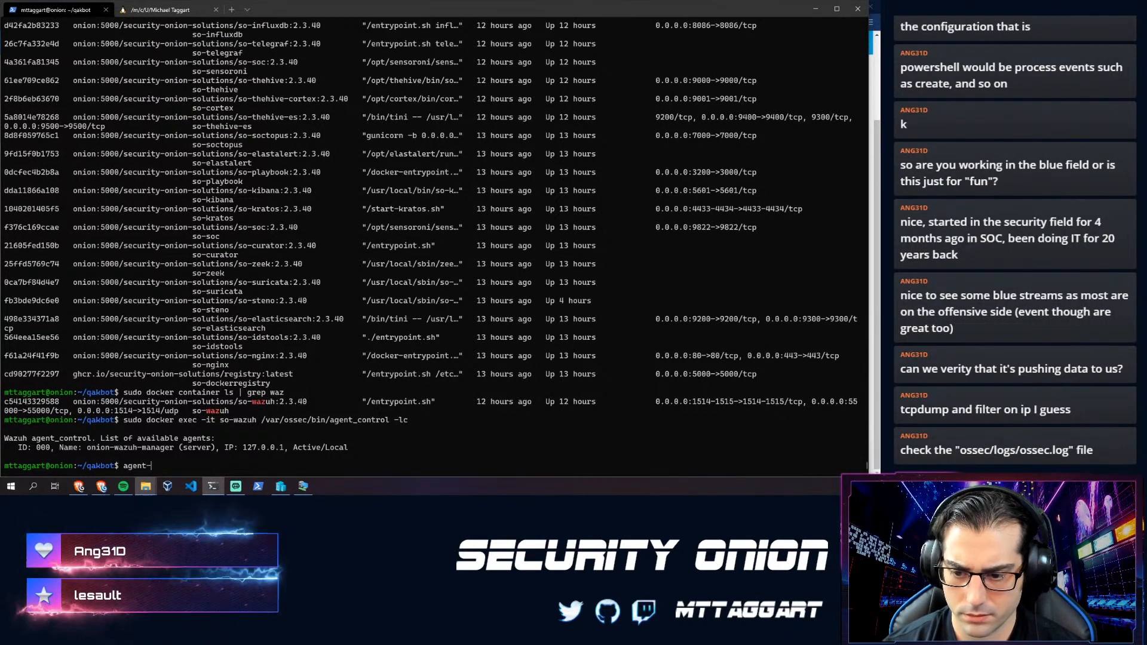
{"action": "key", "text": "BackSpace"}
{"action": "type", "text": "_cont"}
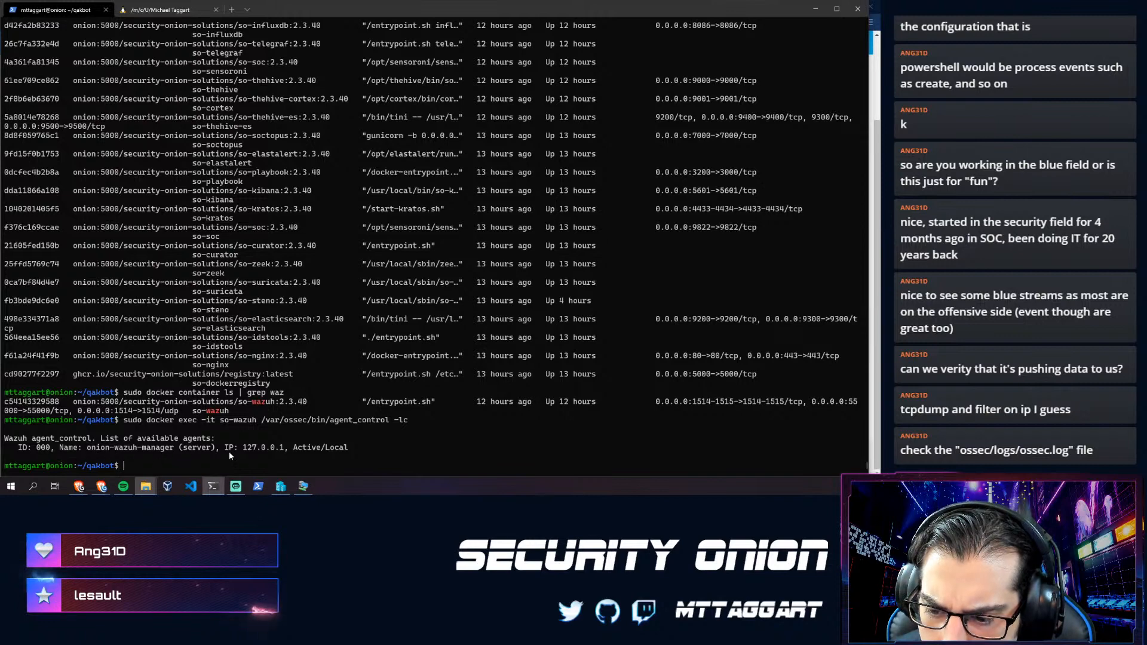
{"action": "double_click", "coordinate": [43, 449]}
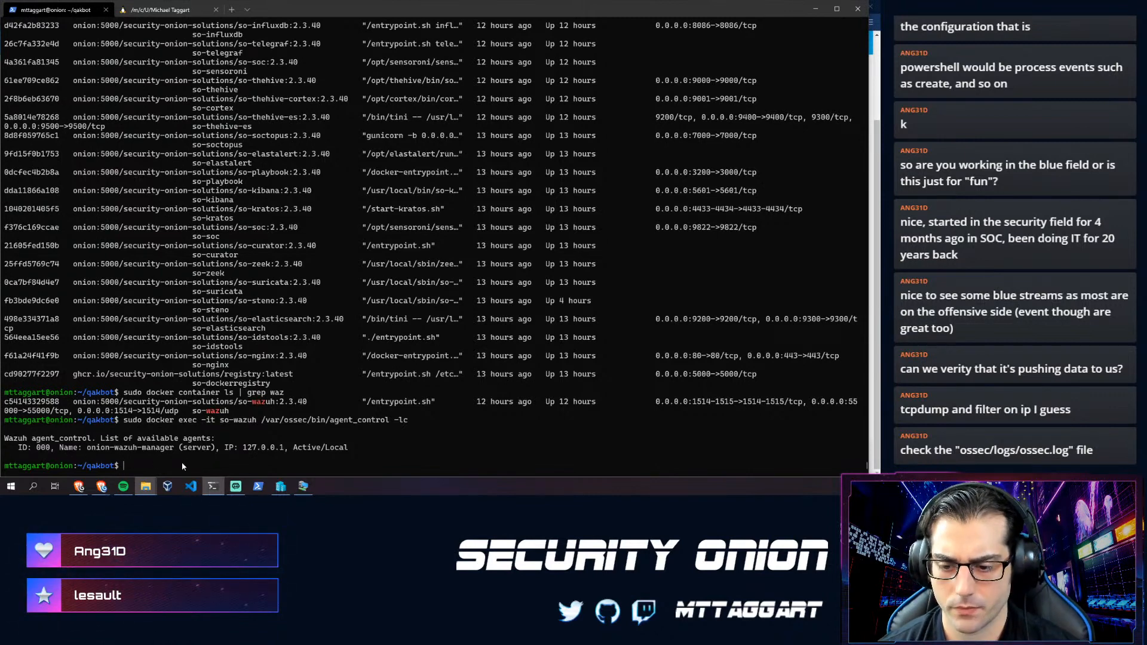
- Rerun so-wazuh-agent-manage to list the registered agents onion and flare, then quit
{"action": "type", "text": "sudo so-wazuh-agent-manage"}
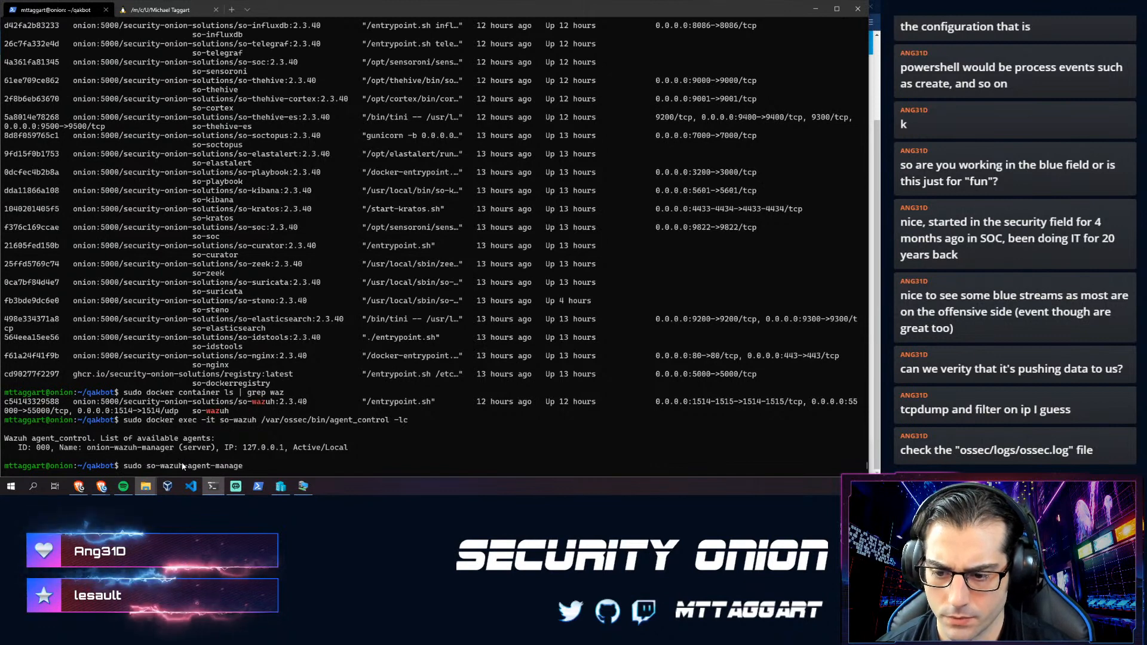
{"action": "key", "text": "Return"}
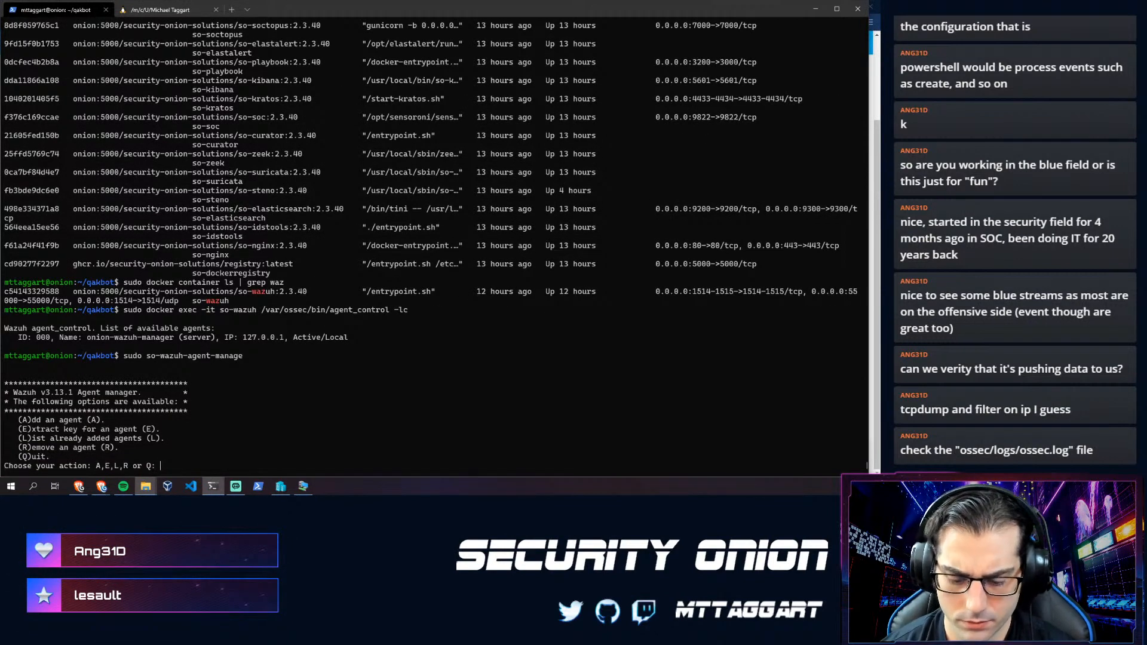
{"action": "type", "text": "L"}
{"action": "key", "text": "Return"}
{"action": "key", "text": "Return"}
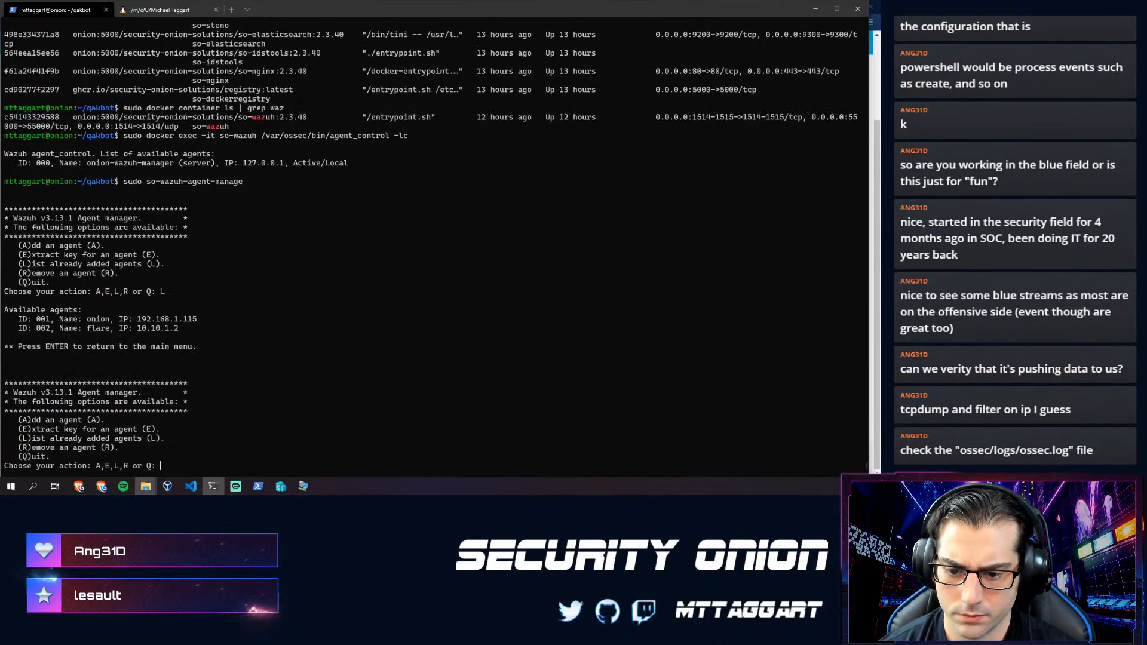
{"action": "type", "text": "Q"}
{"action": "key", "text": "Return"}
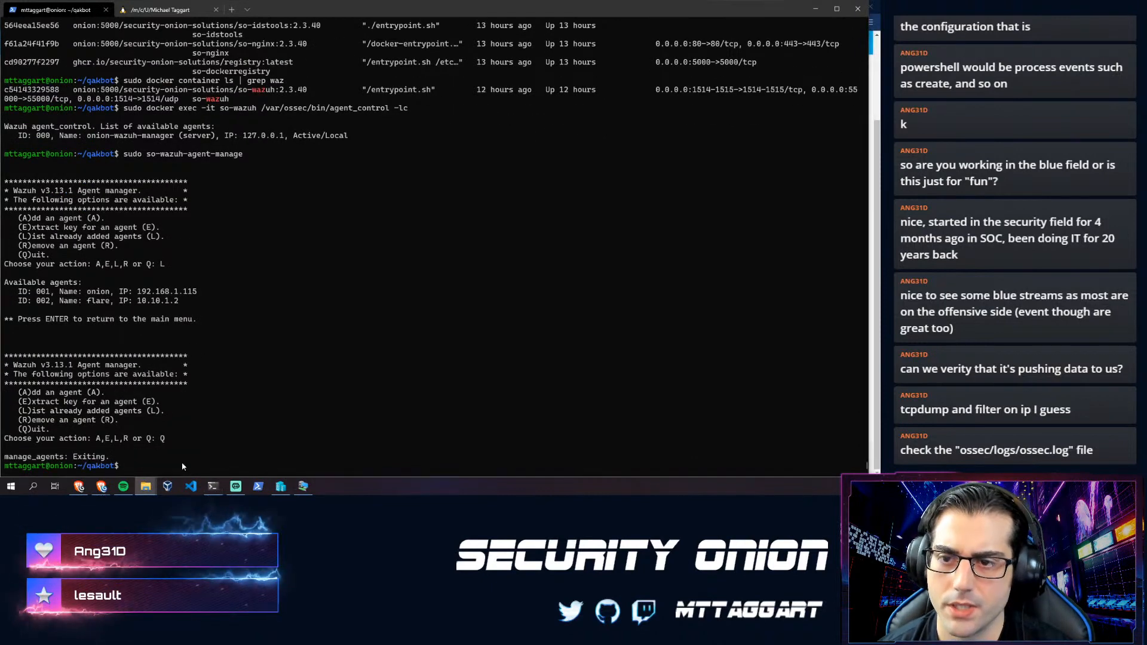
{"action": "key", "text": "alt+Tab"}
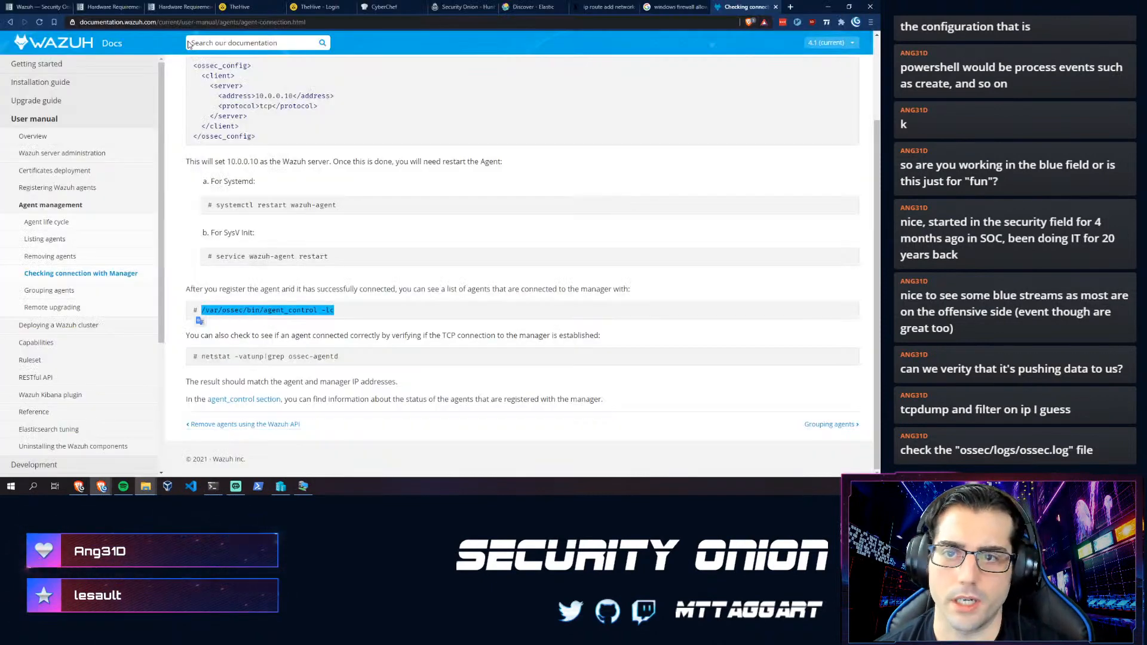
- Open the Security Onion Wazuh page and scroll to its Adding Agents guidance
{"action": "left_click", "coordinate": [24, 5]}
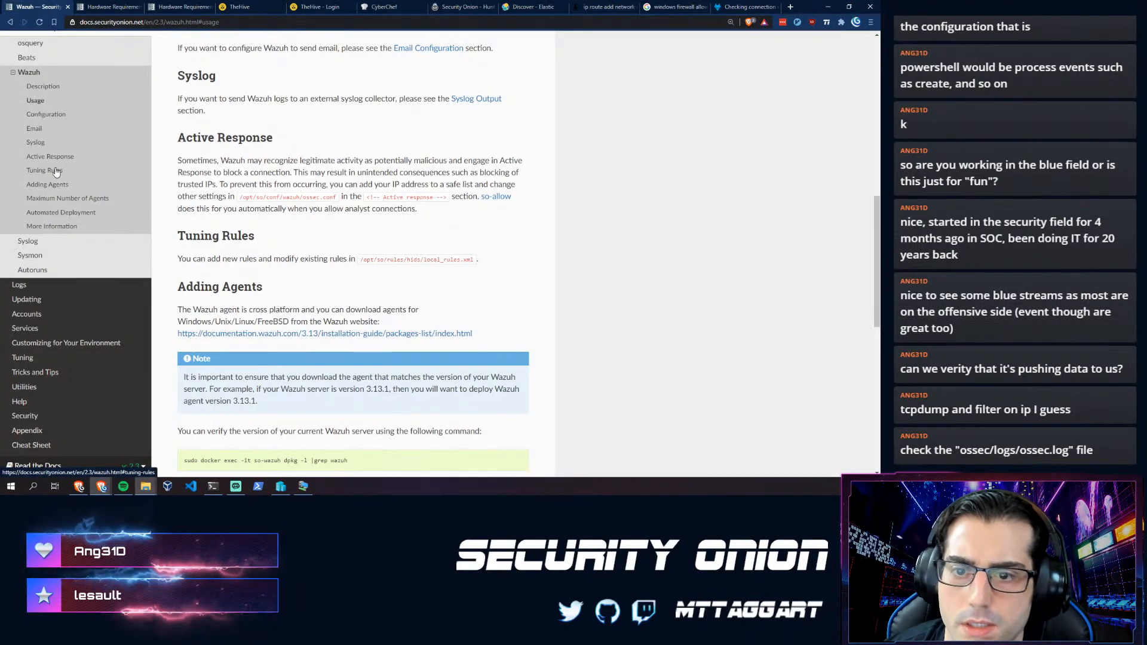
{"action": "left_click", "coordinate": [36, 228]}
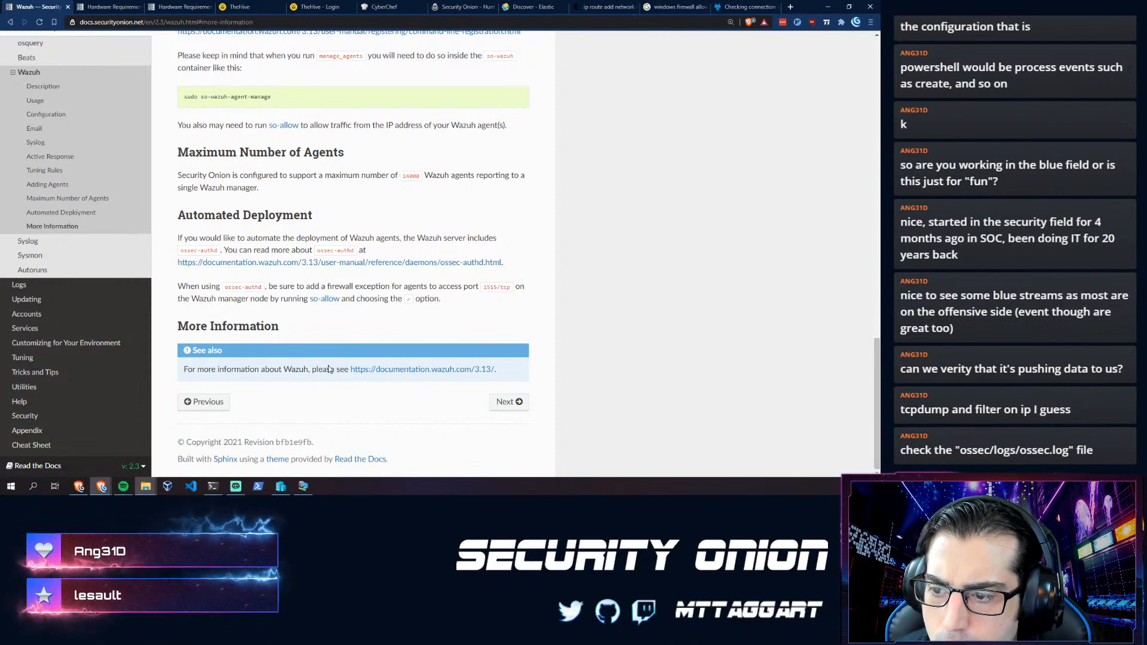
{"action": "scroll", "coordinate": [329, 368], "scroll_direction": "up", "scroll_amount": 7}
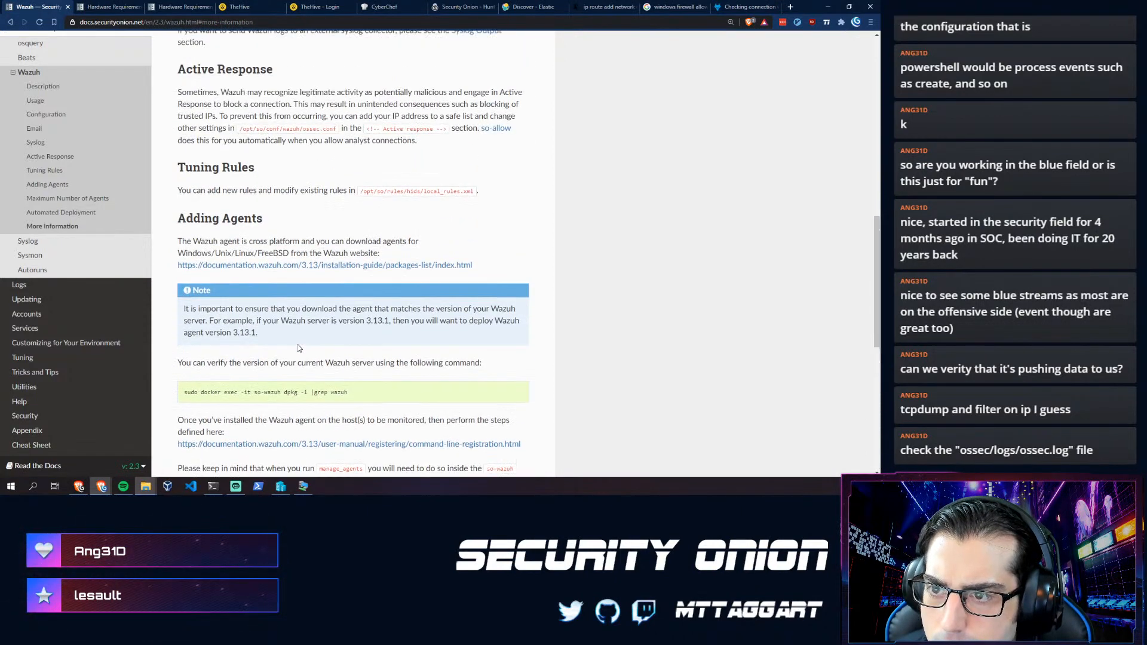
{"action": "scroll", "coordinate": [230, 347], "scroll_direction": "down", "scroll_amount": 3}
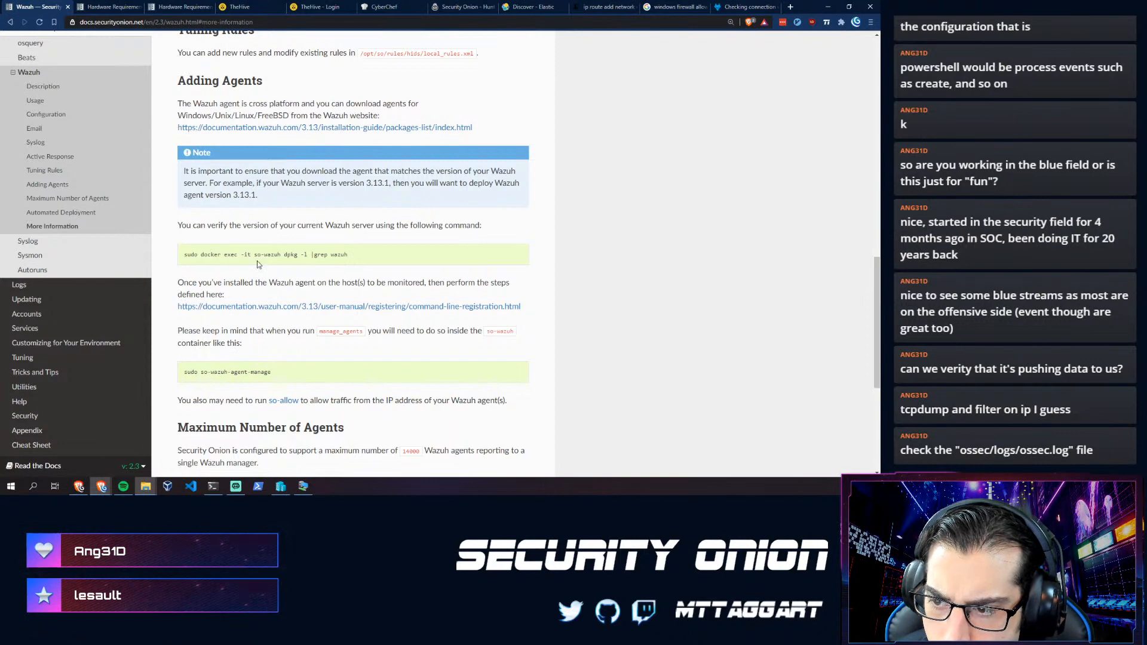
{"action": "scroll", "coordinate": [218, 303], "scroll_direction": "down", "scroll_amount": 1}
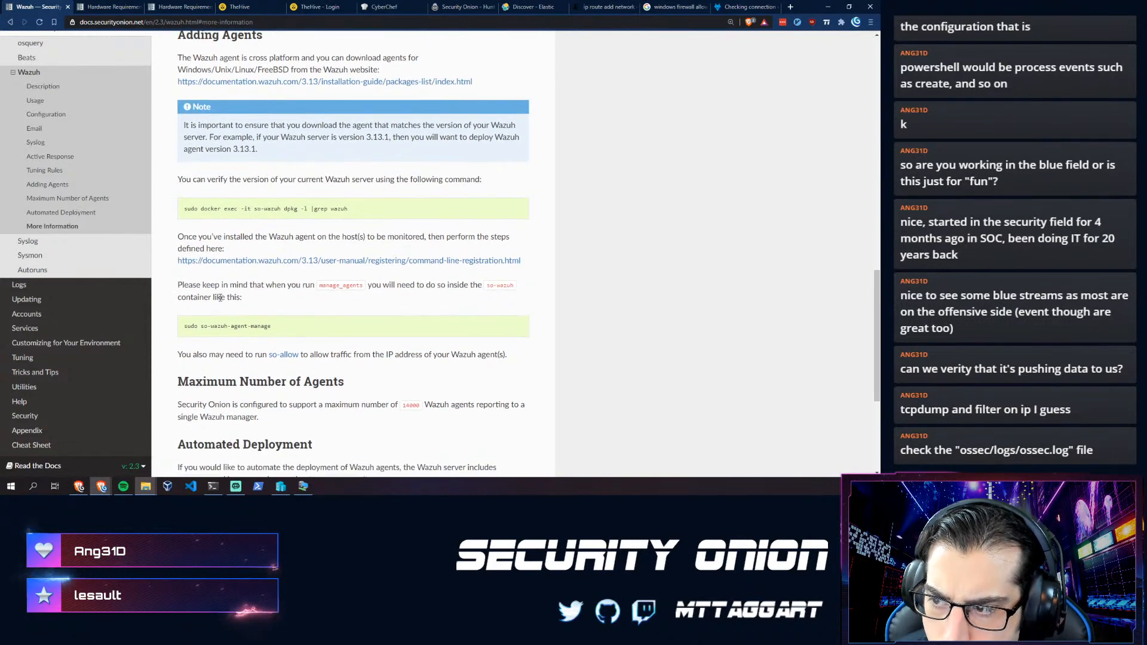
- Open the Wazuh 3.13 command-line agent registration guide and scroll through it
{"action": "left_click", "coordinate": [255, 262]}
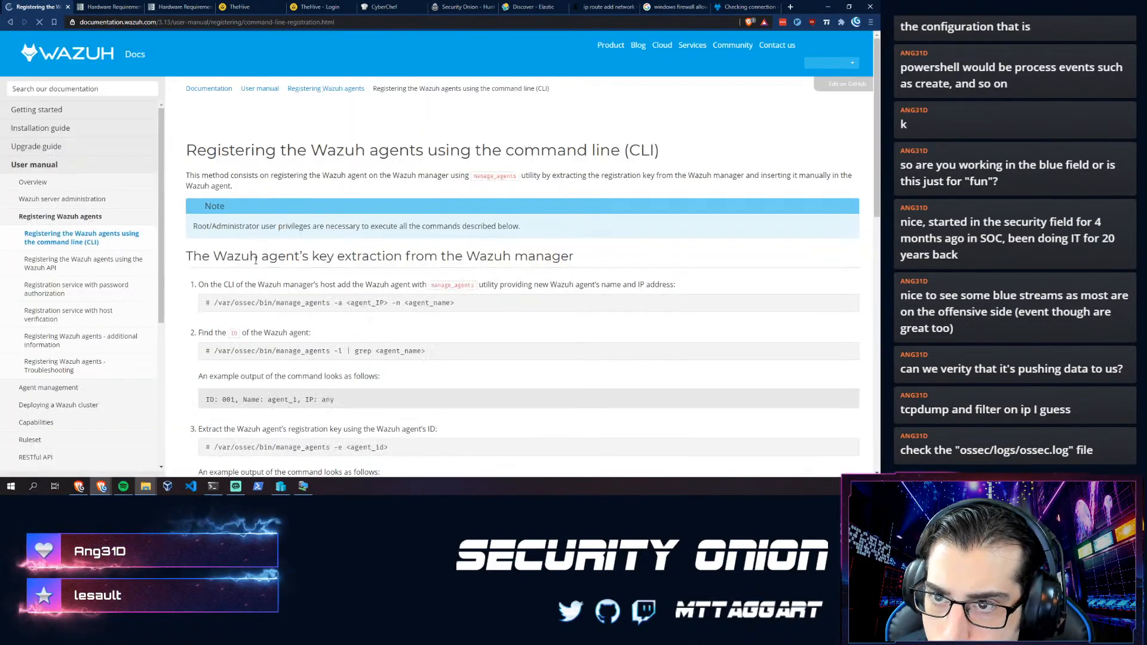
{"action": "scroll", "coordinate": [242, 326], "scroll_direction": "down", "scroll_amount": 2}
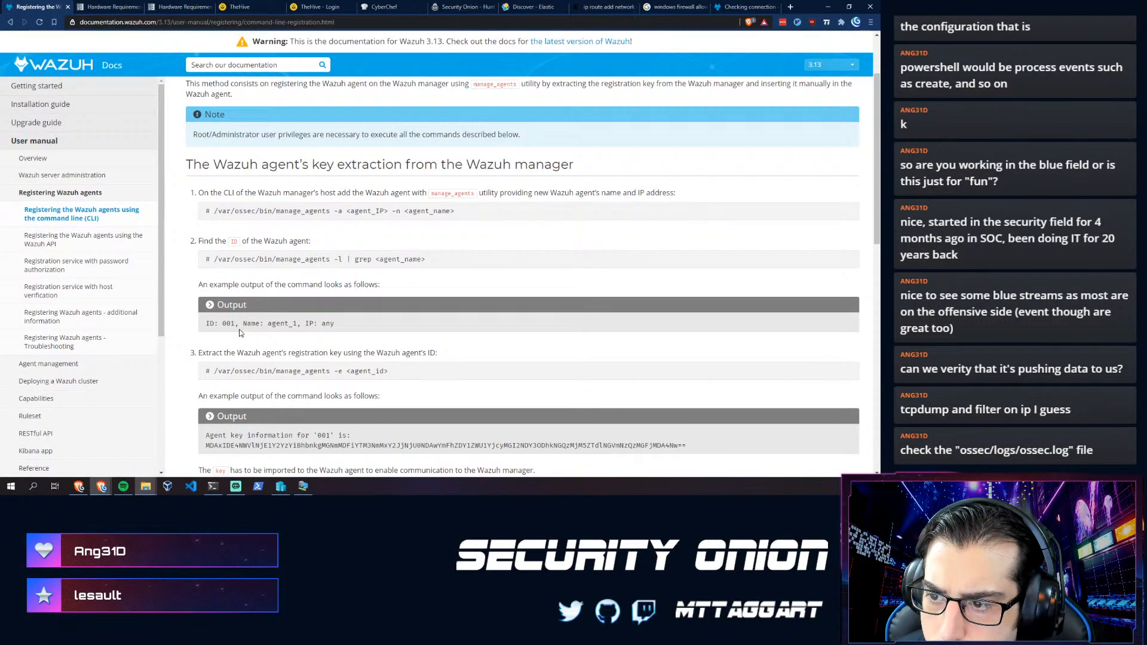
{"action": "scroll", "coordinate": [238, 332], "scroll_direction": "up", "scroll_amount": 2}
{"action": "scroll", "coordinate": [238, 329], "scroll_direction": "down", "scroll_amount": 4}
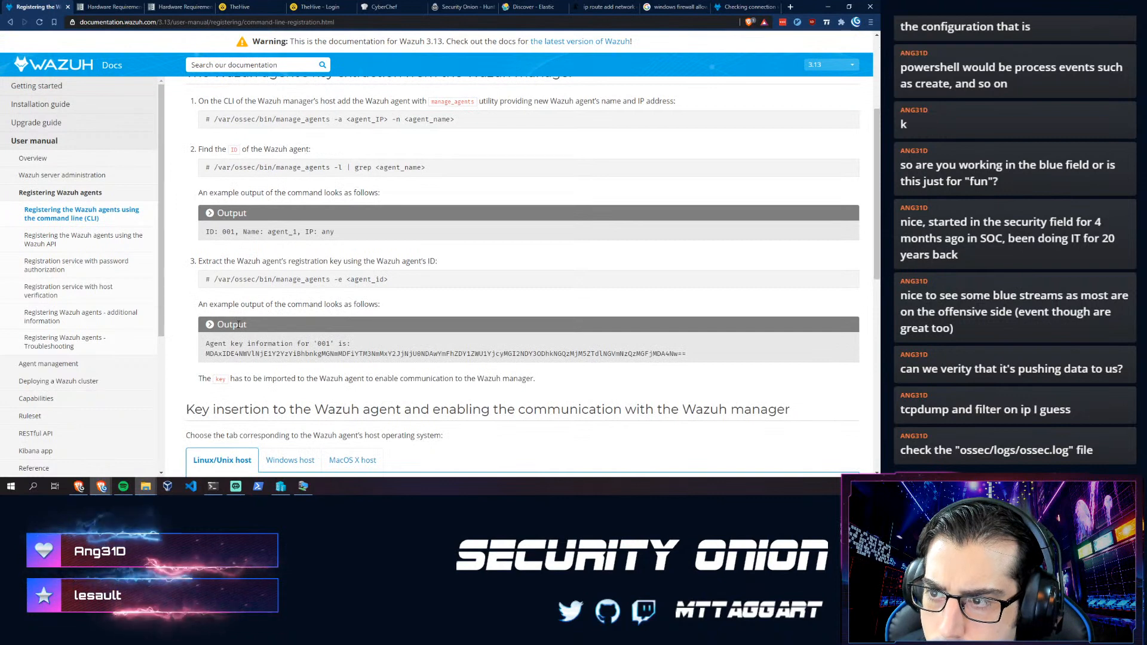
{"action": "scroll", "coordinate": [239, 325], "scroll_direction": "down", "scroll_amount": 2}
{"action": "scroll", "coordinate": [238, 324], "scroll_direction": "up", "scroll_amount": 3}
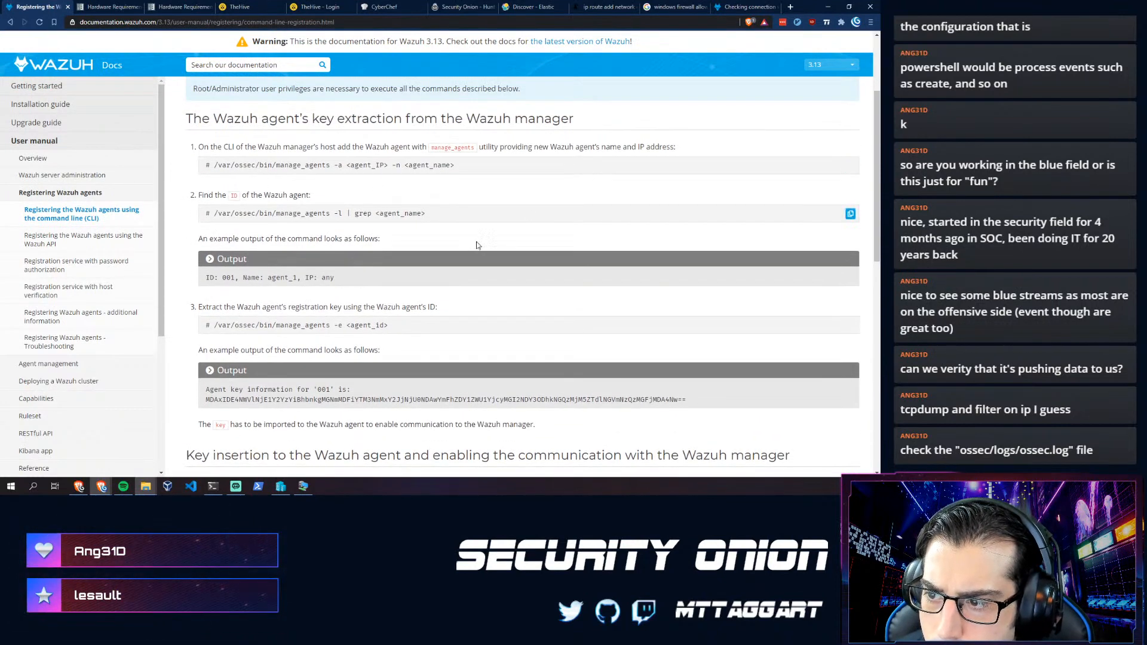
{"action": "scroll", "coordinate": [330, 272], "scroll_direction": "up", "scroll_amount": 1}
{"action": "scroll", "coordinate": [236, 289], "scroll_direction": "down", "scroll_amount": 3}
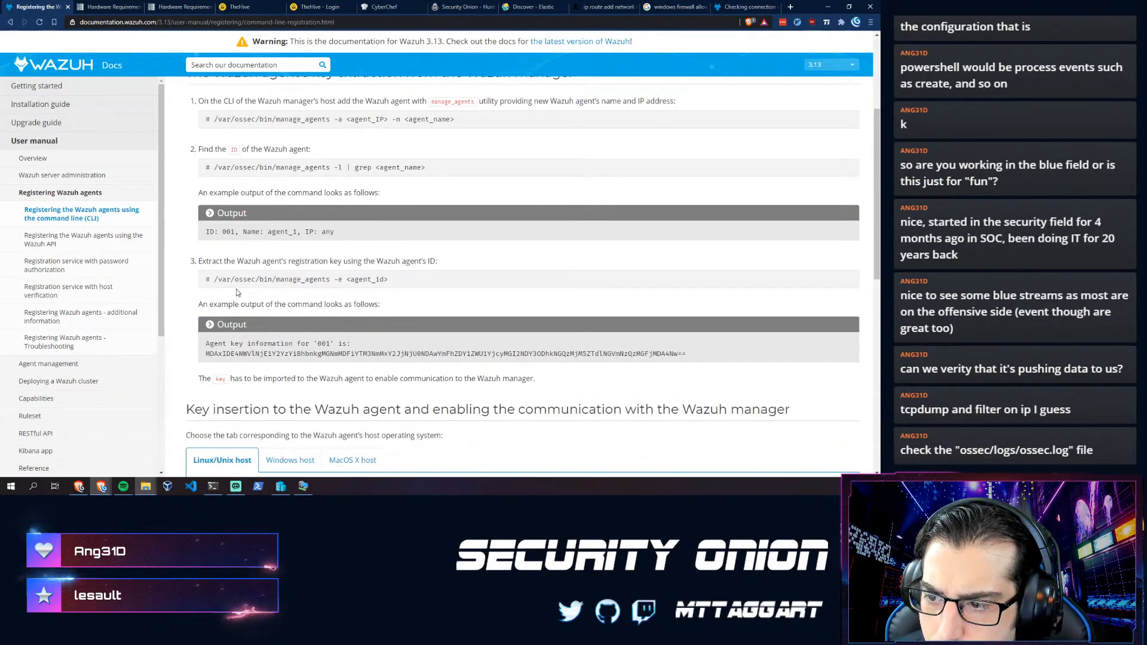
{"action": "scroll", "coordinate": [261, 265], "scroll_direction": "down", "scroll_amount": 2}
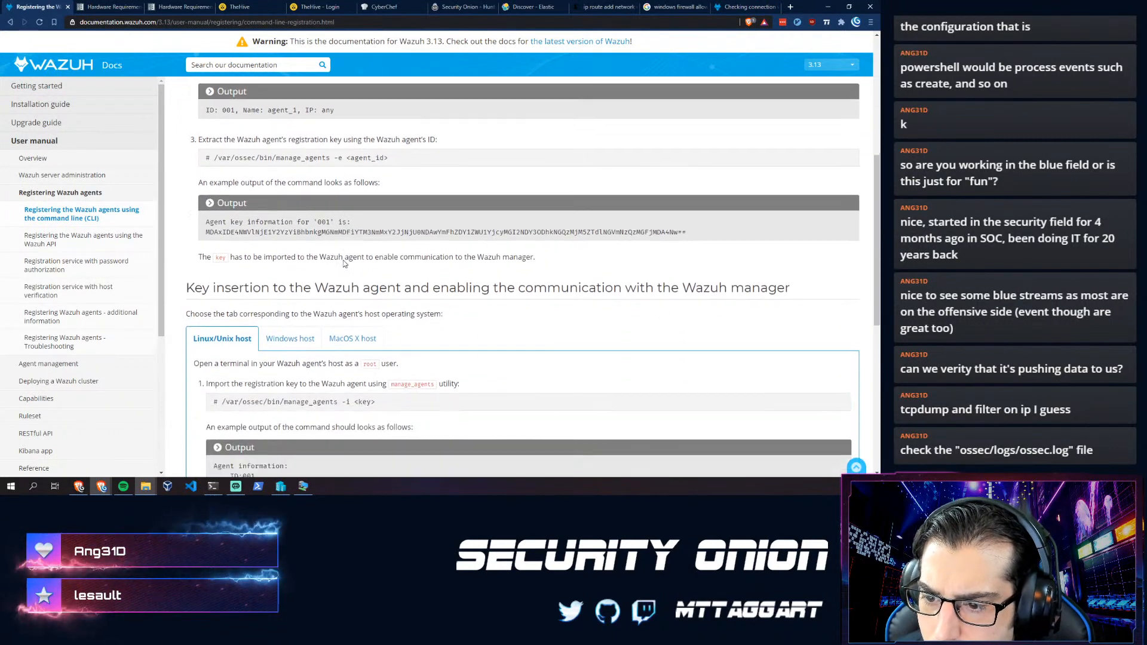
{"action": "scroll", "coordinate": [262, 265], "scroll_direction": "down", "scroll_amount": 1}
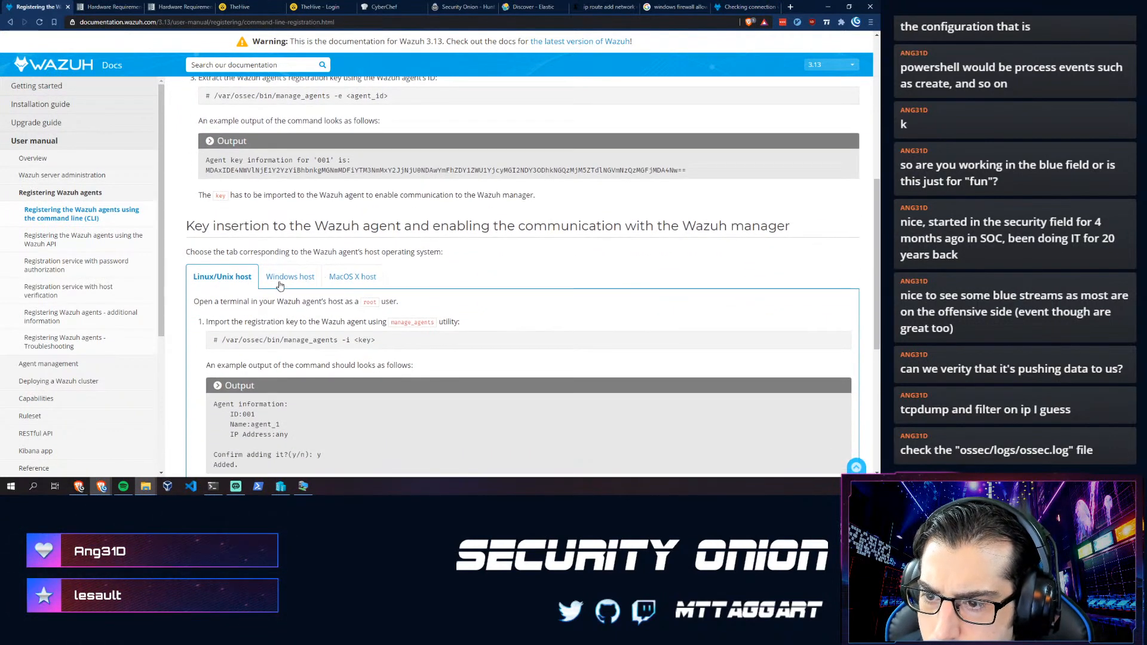
- Show the Windows host registration steps down to Restart-Service -Name wazuh
{"action": "left_click", "coordinate": [281, 278]}
{"action": "scroll", "coordinate": [277, 292], "scroll_direction": "down", "scroll_amount": 3}
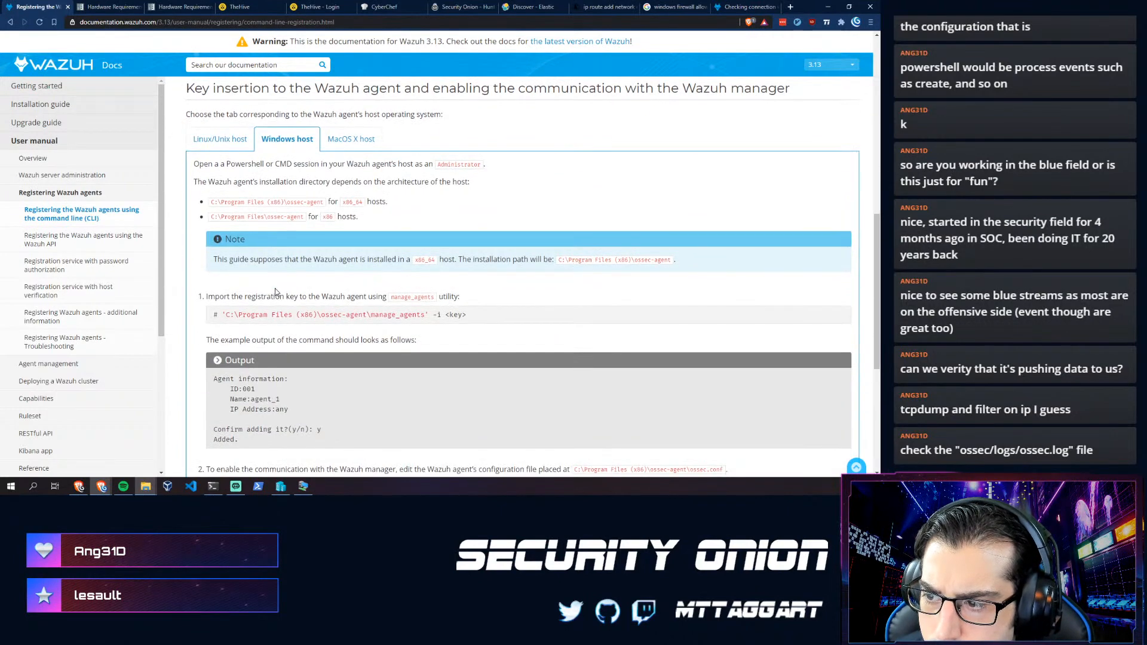
{"action": "scroll", "coordinate": [274, 290], "scroll_direction": "down", "scroll_amount": 3}
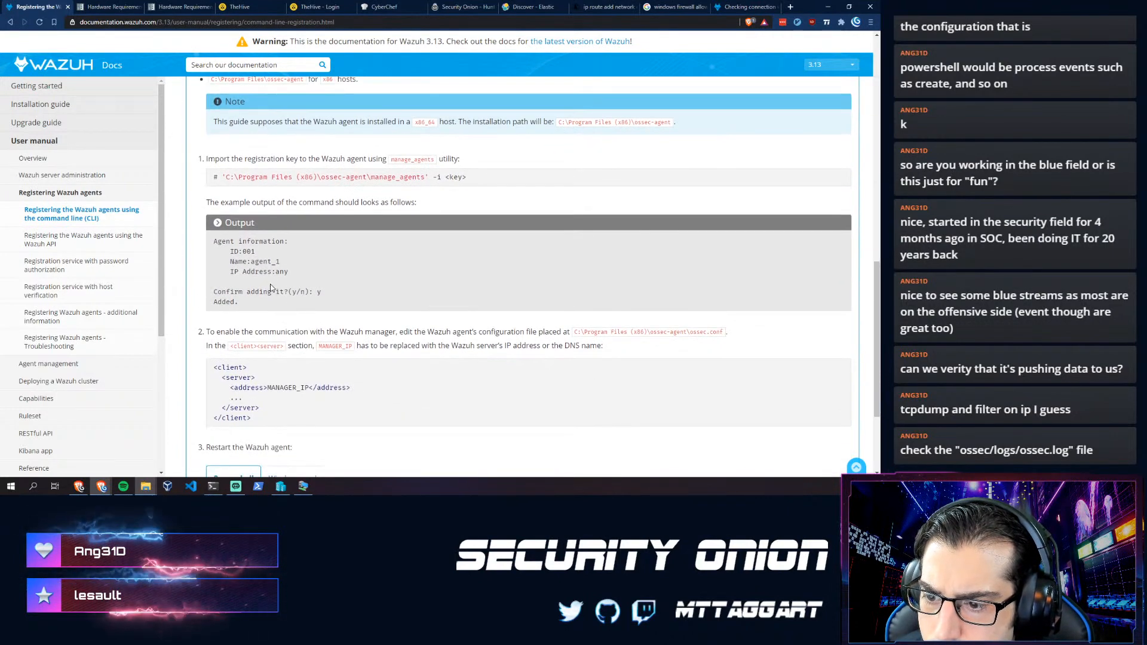
{"action": "scroll", "coordinate": [270, 287], "scroll_direction": "down", "scroll_amount": 3}
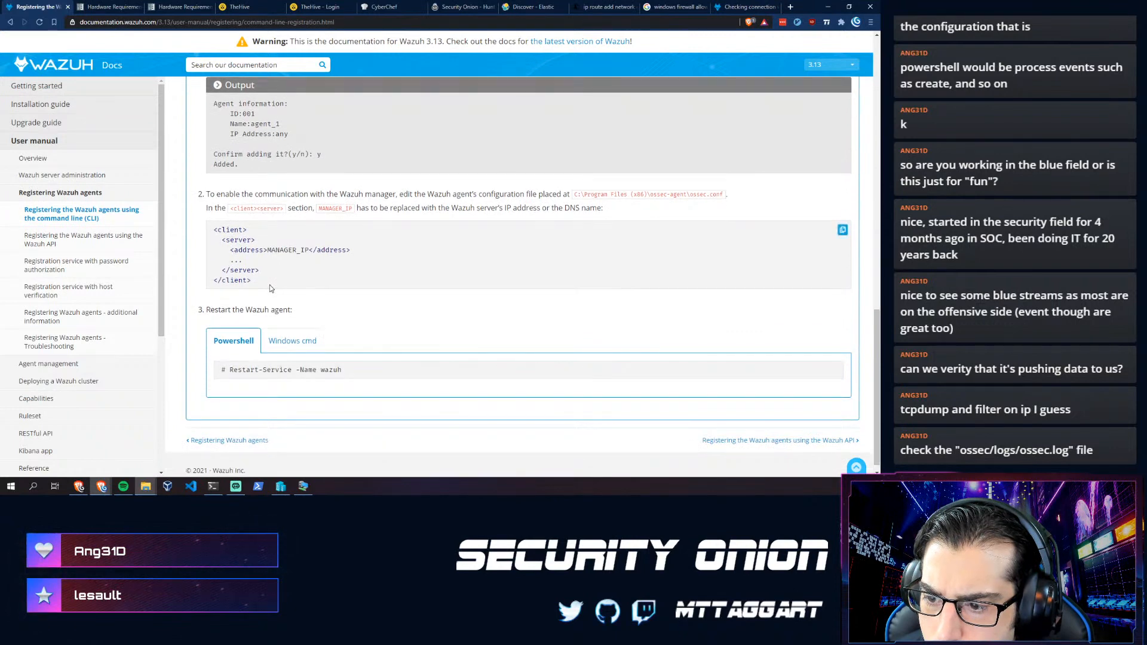
{"action": "scroll", "coordinate": [296, 357], "scroll_direction": "down", "scroll_amount": 1}
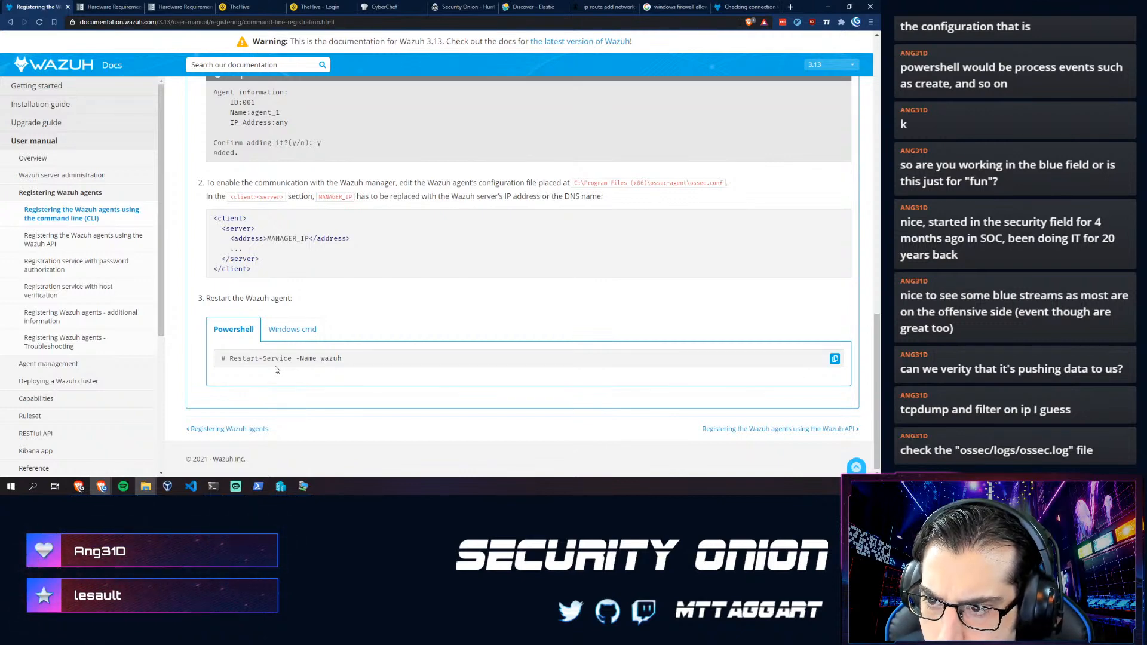
- Run Restart-Service -Name wazuh in the VM's PowerShell, then open the ossec-agent folder
{"action": "left_click", "coordinate": [301, 485]}
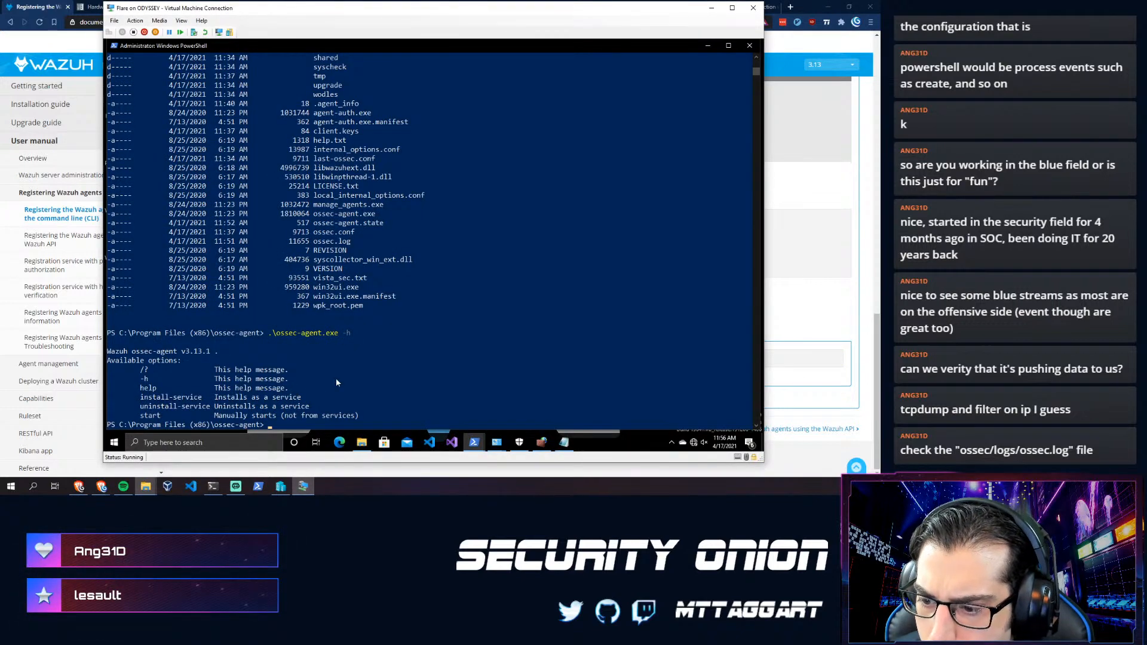
{"action": "left_click", "coordinate": [852, 312]}
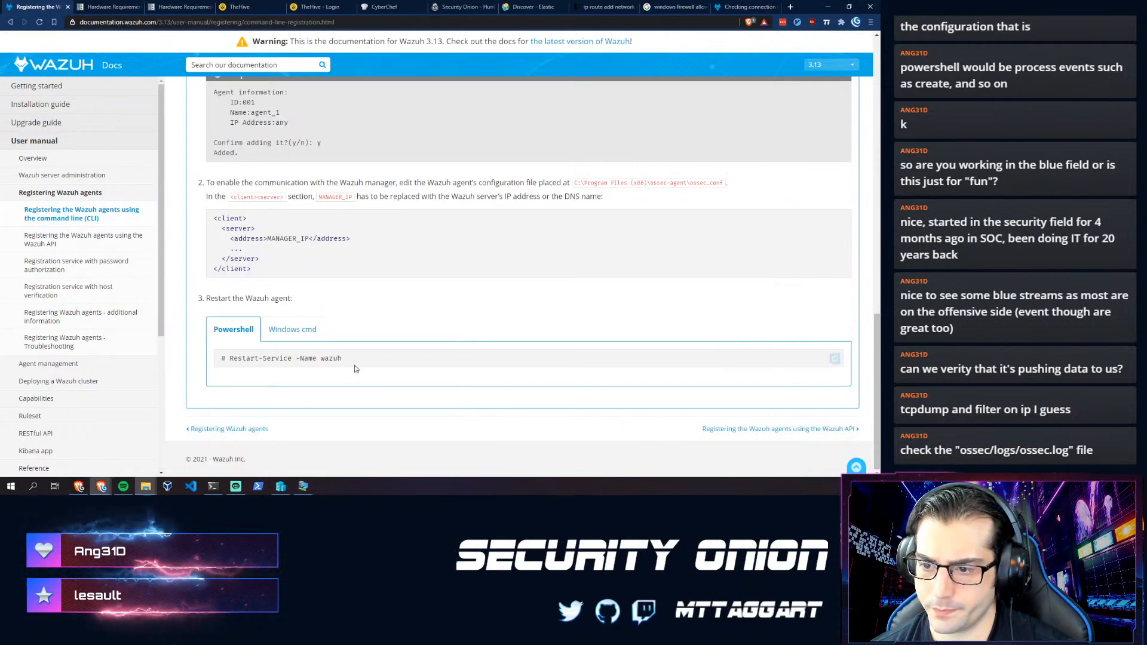
{"action": "left_click_drag", "start_coordinate": [297, 361], "coordinate": [228, 360]}
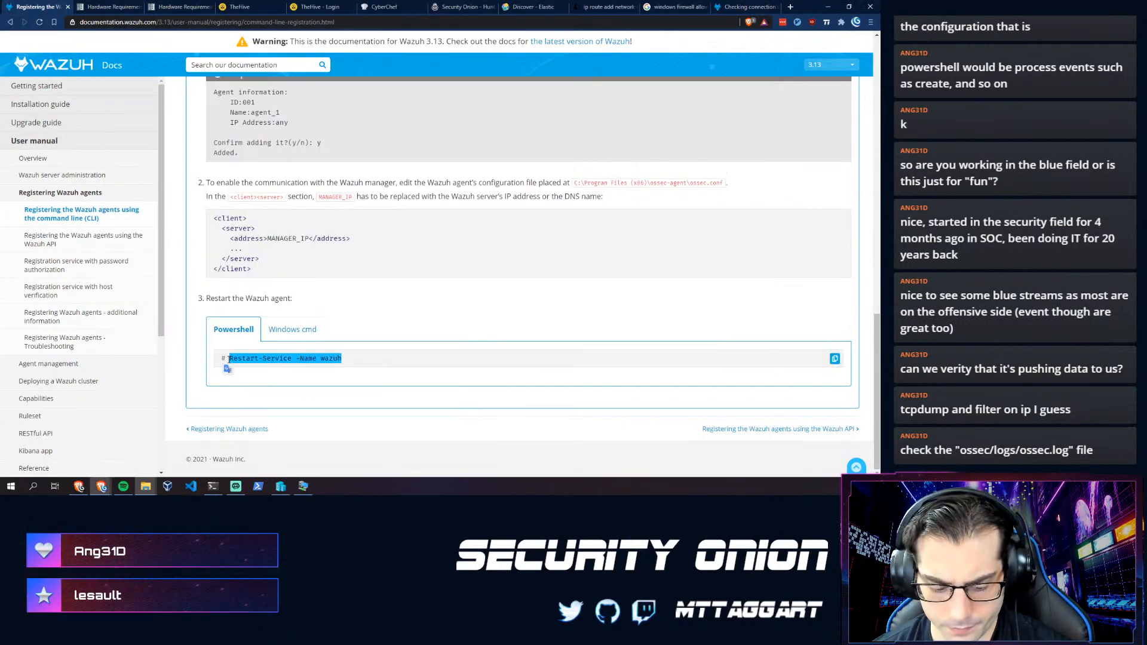
{"action": "key", "text": "alt+Tab"}
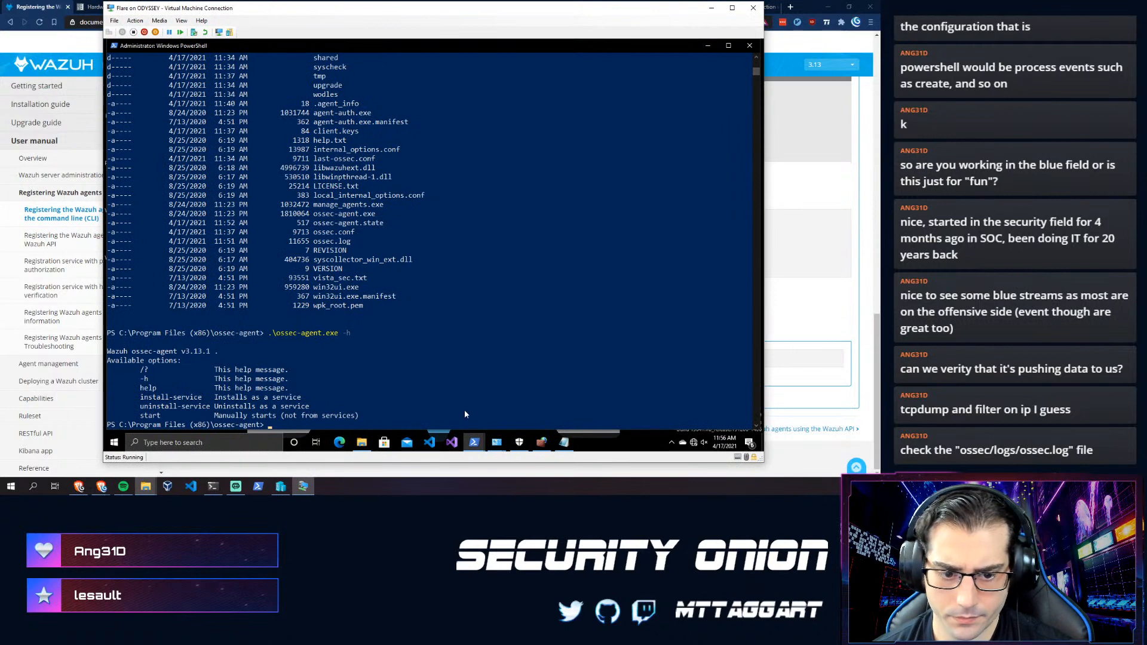
{"action": "key", "text": "Return"}
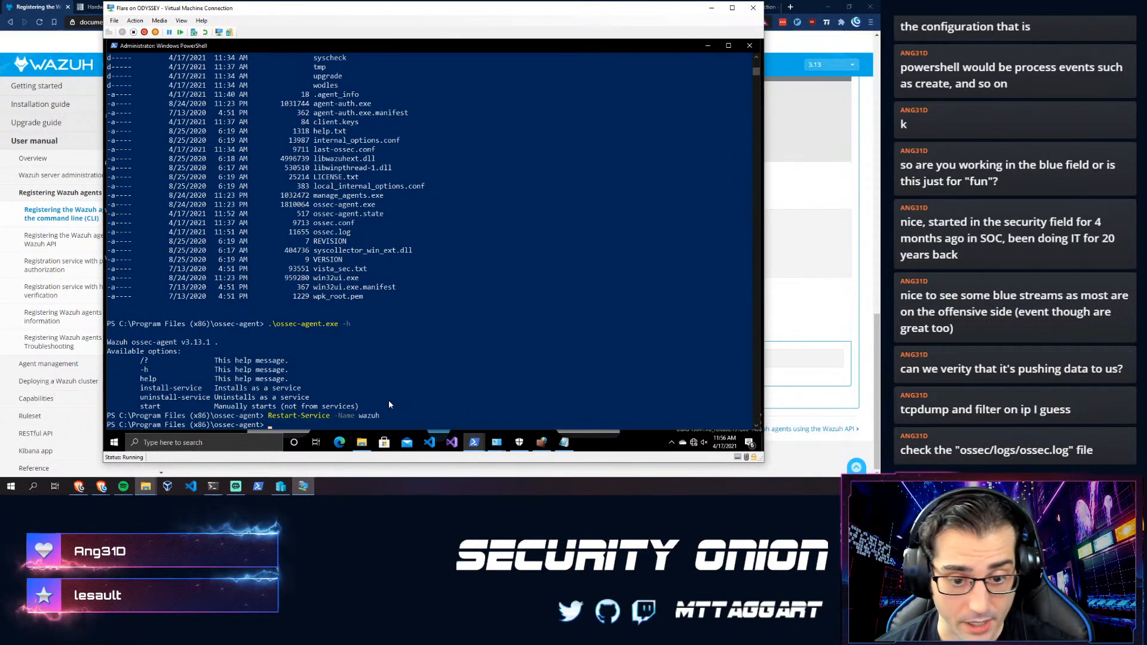
{"action": "left_click", "coordinate": [361, 442]}
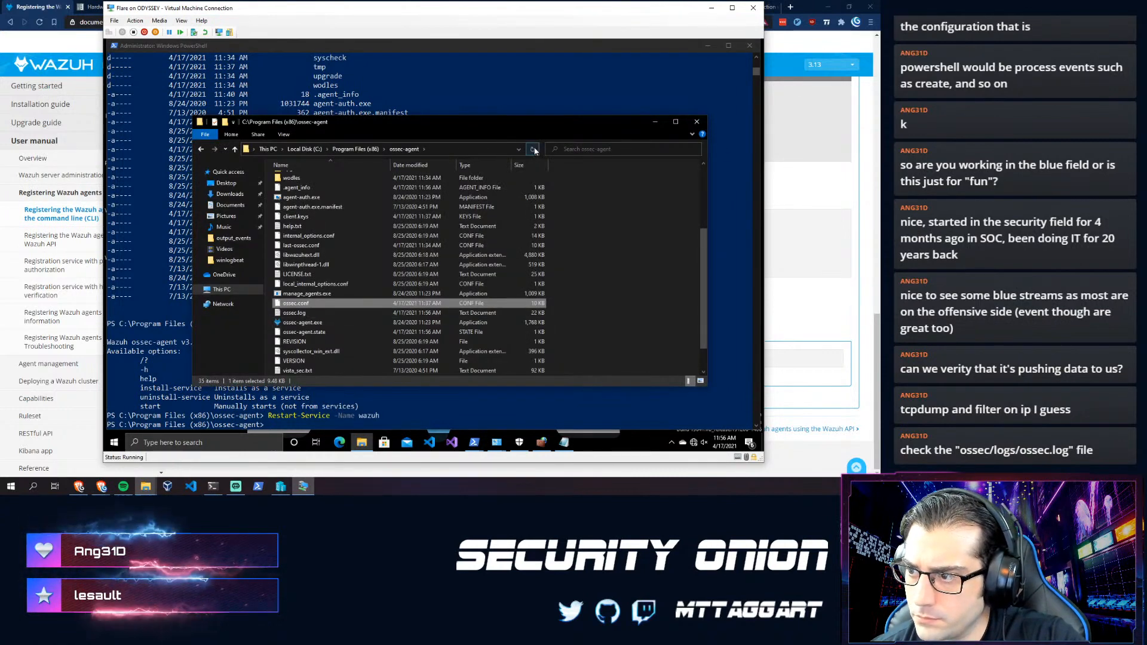
- Open ossec.log in Notepad++ and scroll through its failed connections to 10.10.1.1:1514/udp
{"action": "scroll", "coordinate": [298, 333], "scroll_direction": "down", "scroll_amount": 1}
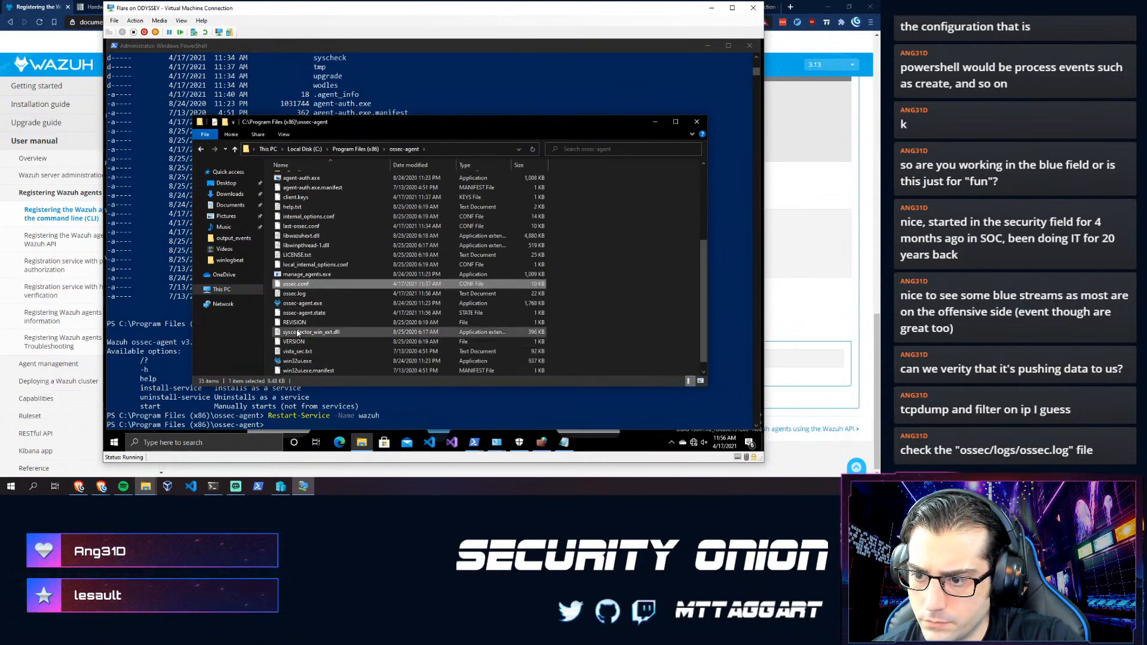
{"action": "right_click", "coordinate": [294, 294]}
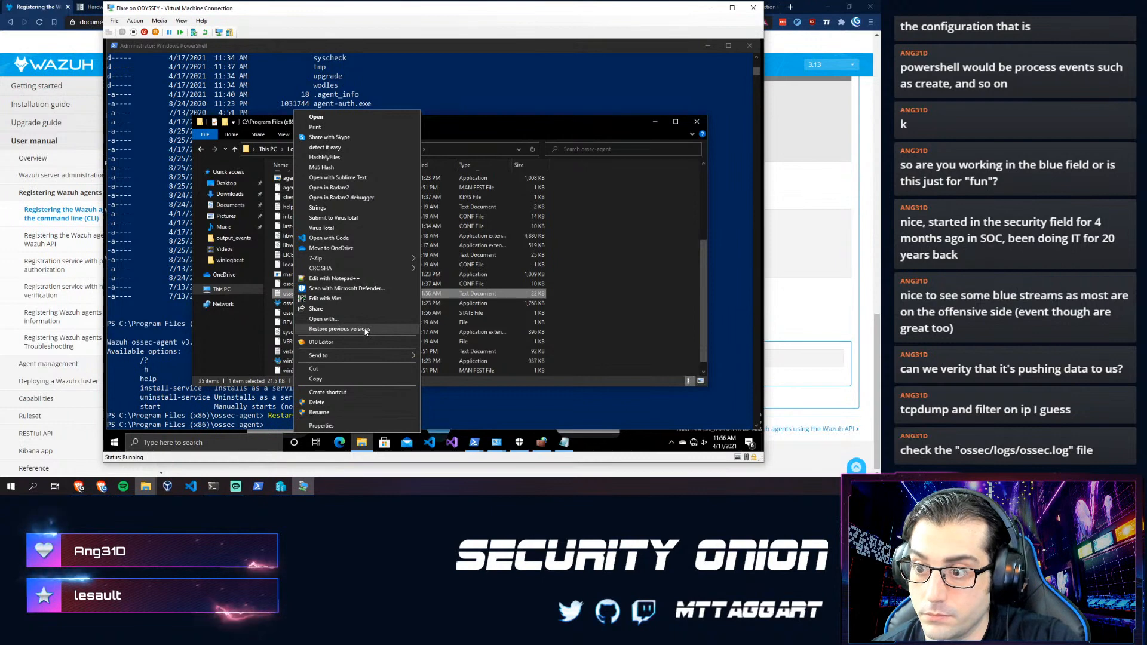
{"action": "left_click", "coordinate": [326, 279]}
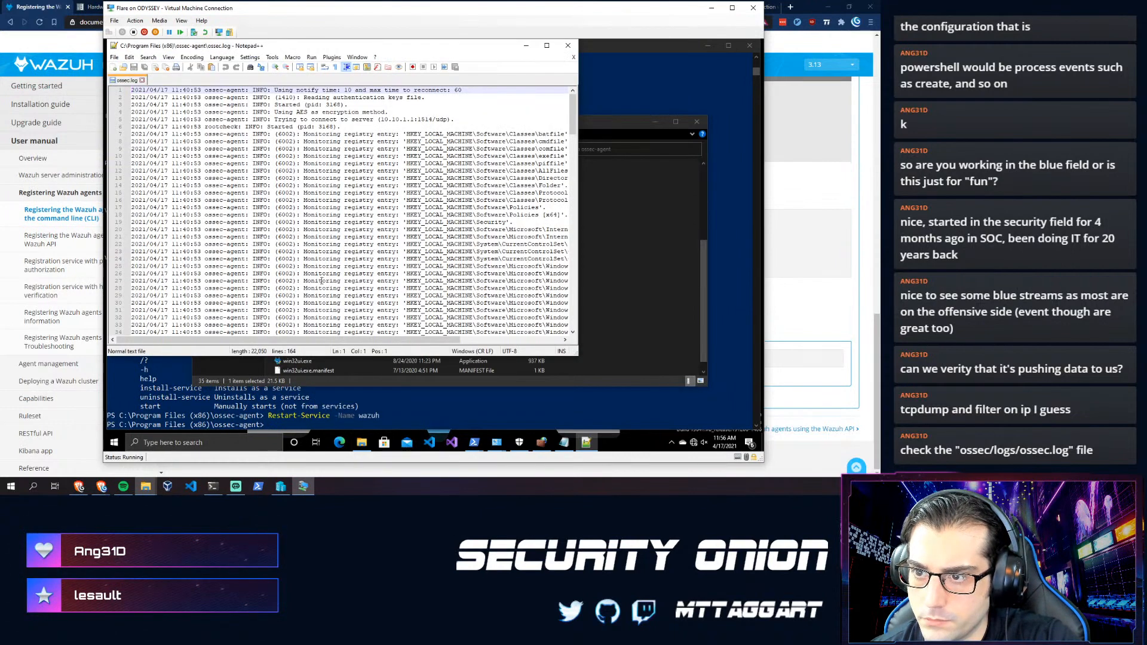
{"action": "left_click_drag", "start_coordinate": [574, 354], "coordinate": [723, 400]}
{"action": "scroll", "coordinate": [374, 270], "scroll_direction": "down", "scroll_amount": 15}
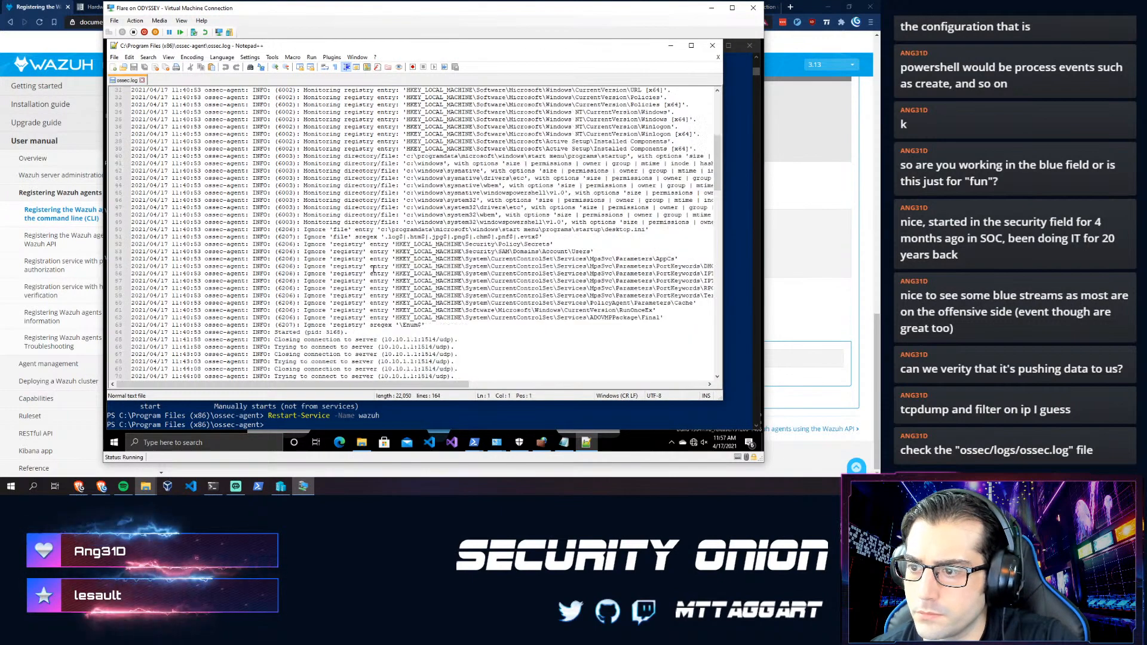
{"action": "scroll", "coordinate": [364, 272], "scroll_direction": "down", "scroll_amount": 1}
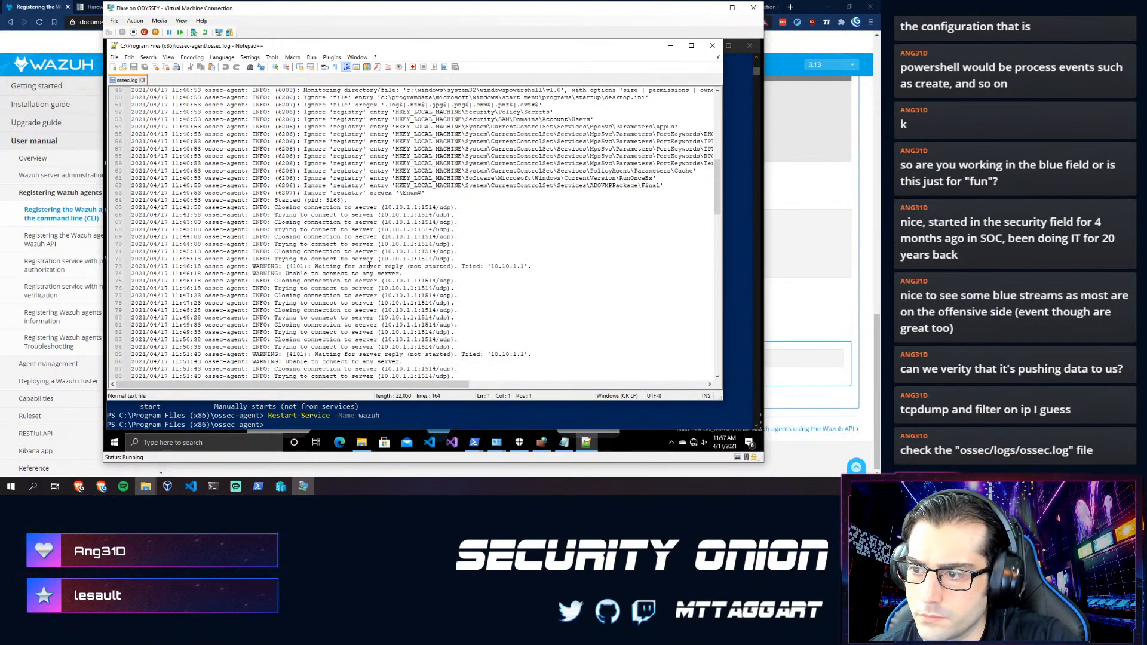
{"action": "scroll", "coordinate": [335, 252], "scroll_direction": "down", "scroll_amount": 2}
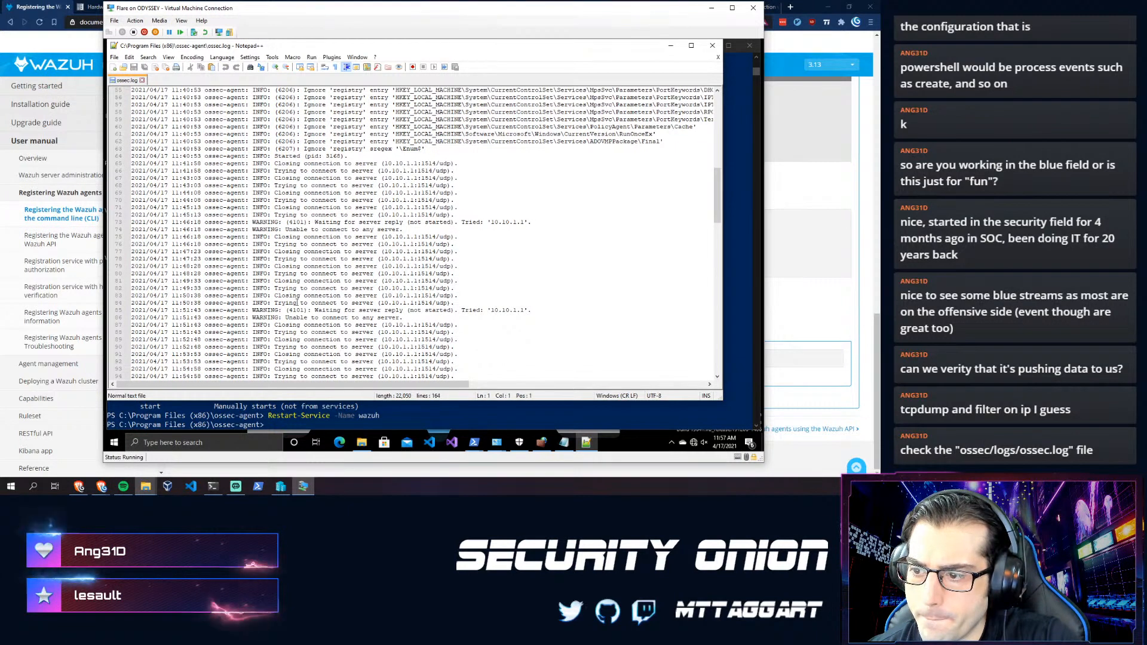
- Start the firewall allow tool with sudo so-allow in the Security Onion terminal
{"action": "left_click", "coordinate": [213, 487]}
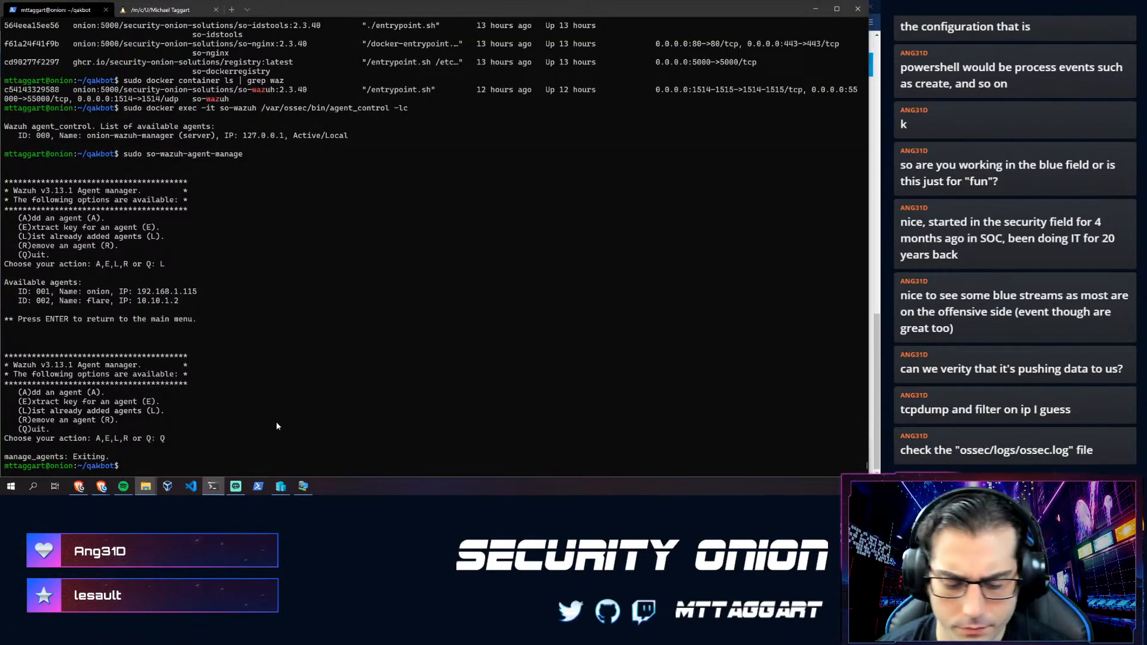
{"action": "type", "text": "sudo so-all"}
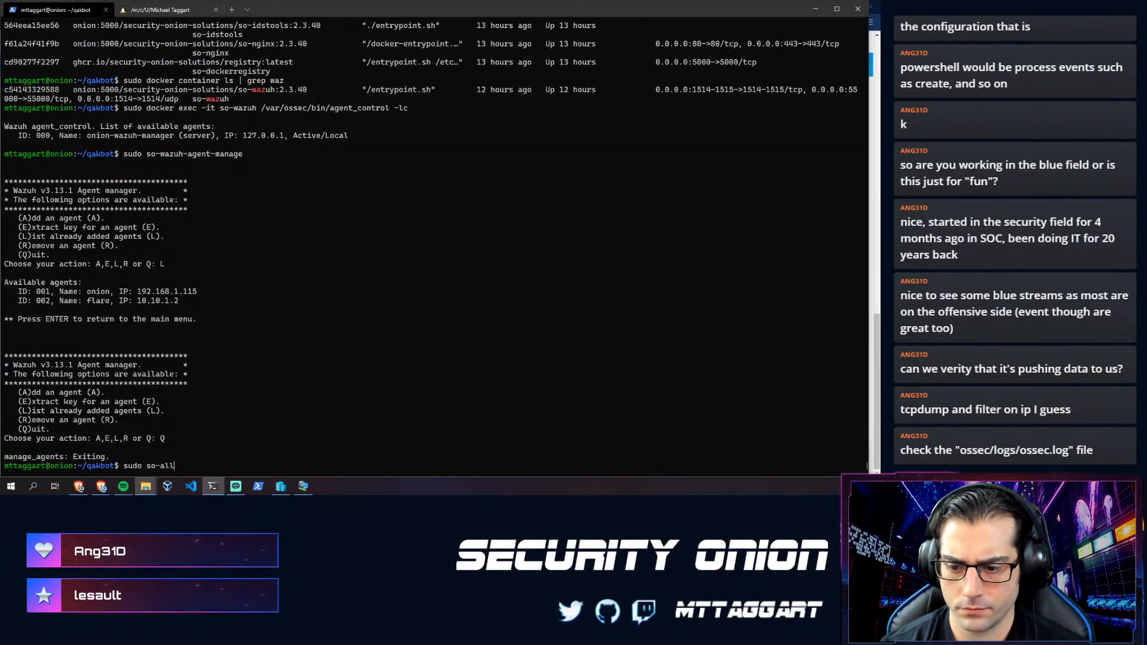
{"action": "type", "text": "ow"}
{"action": "key", "text": "Return"}
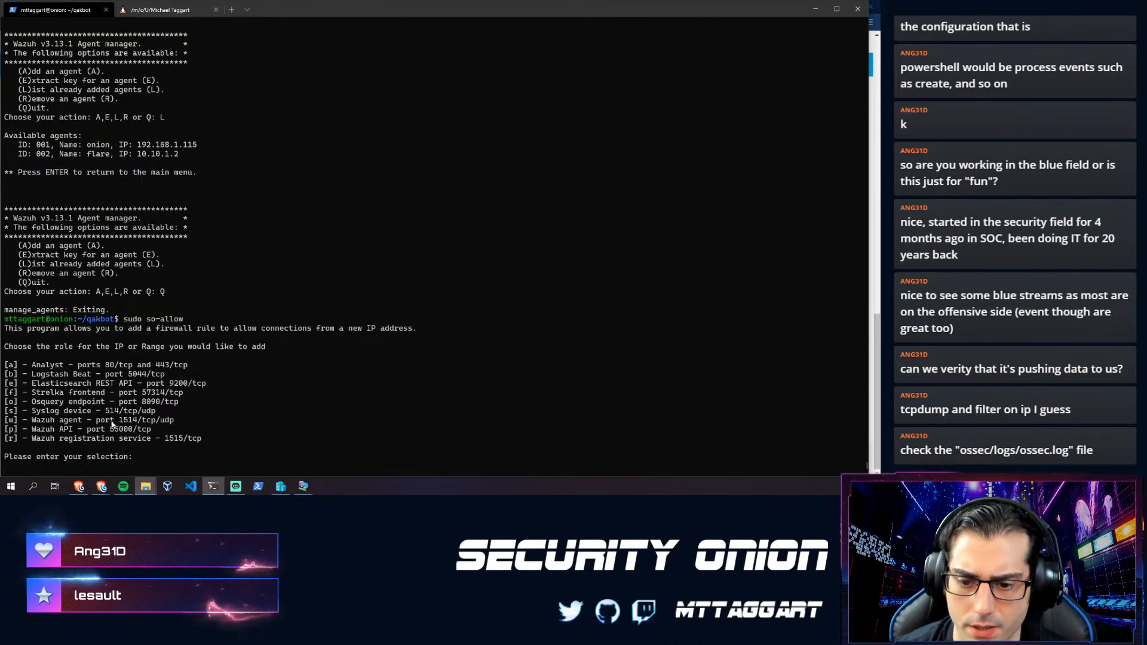
{"action": "type", "text": "w"}
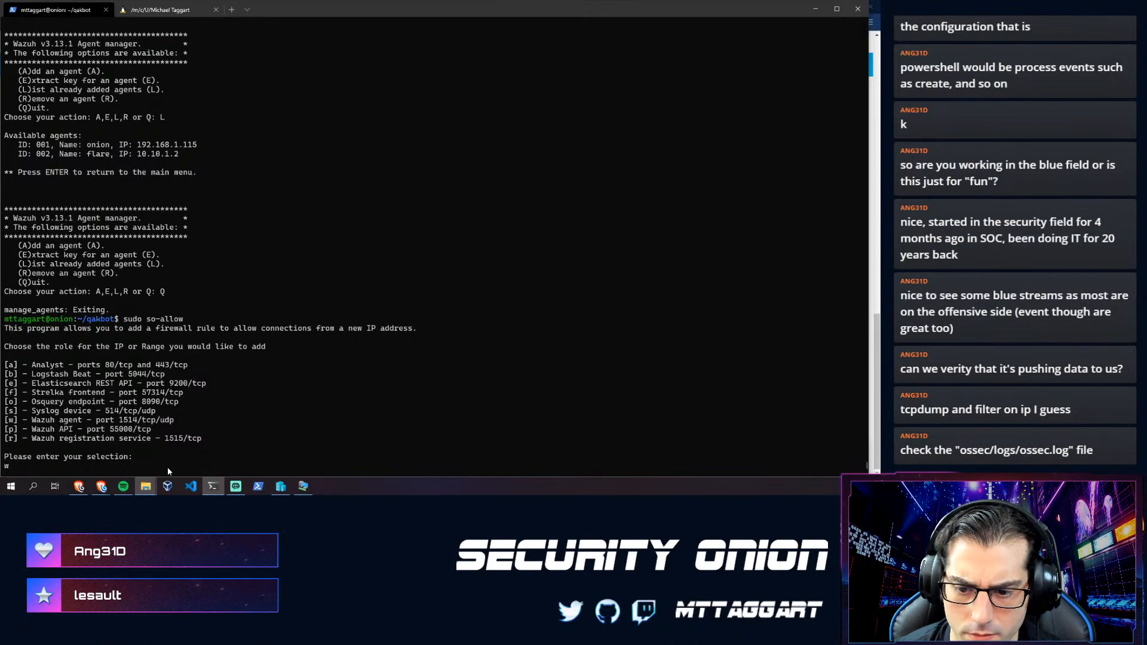
- Recheck the agent's connection log on the VM, then return to the terminal
{"action": "key", "text": "alt+Tab"}
{"action": "scroll", "coordinate": [490, 270], "scroll_direction": "down", "scroll_amount": 2}
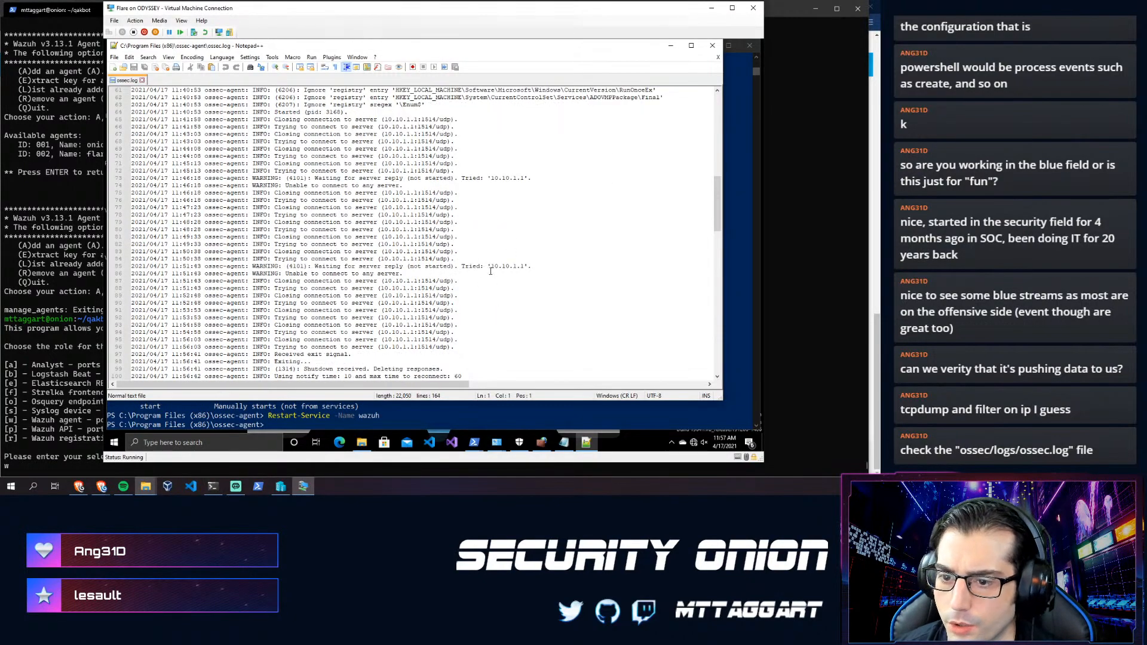
{"action": "scroll", "coordinate": [286, 324], "scroll_direction": "down", "scroll_amount": 9}
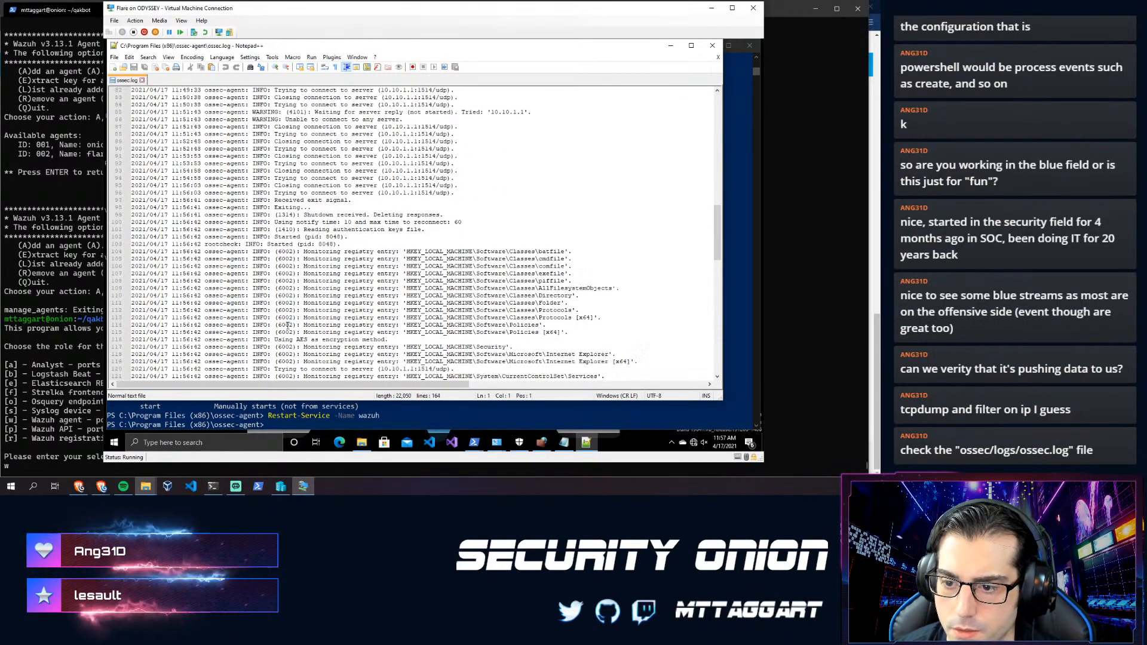
{"action": "scroll", "coordinate": [286, 324], "scroll_direction": "down", "scroll_amount": 17}
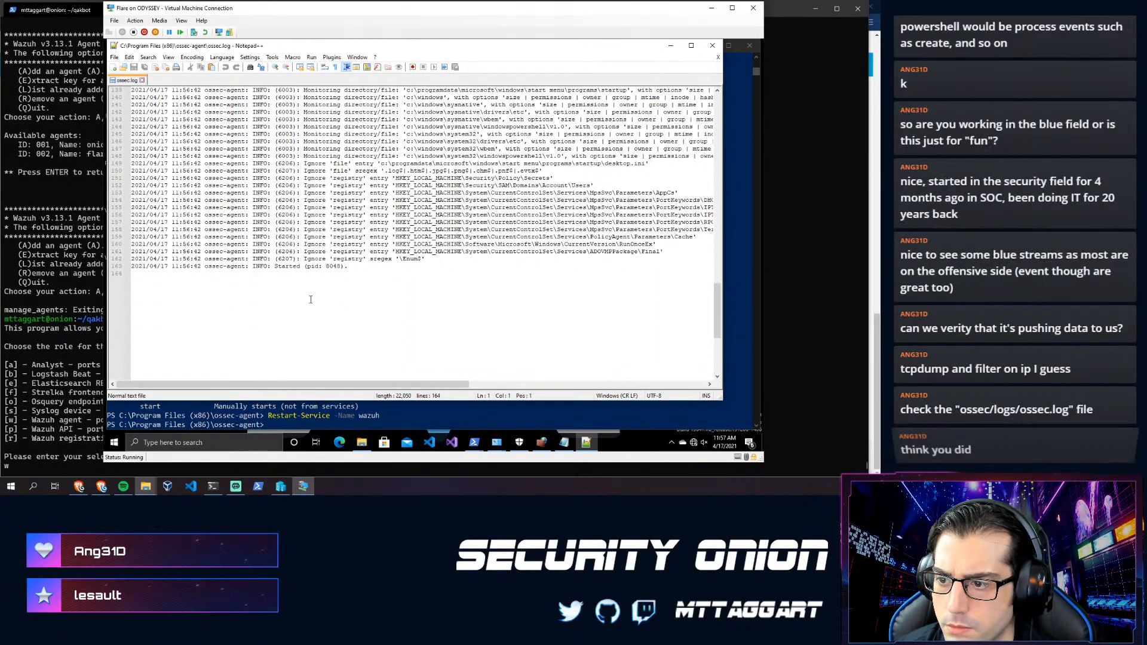
{"action": "scroll", "coordinate": [283, 275], "scroll_direction": "up", "scroll_amount": 19}
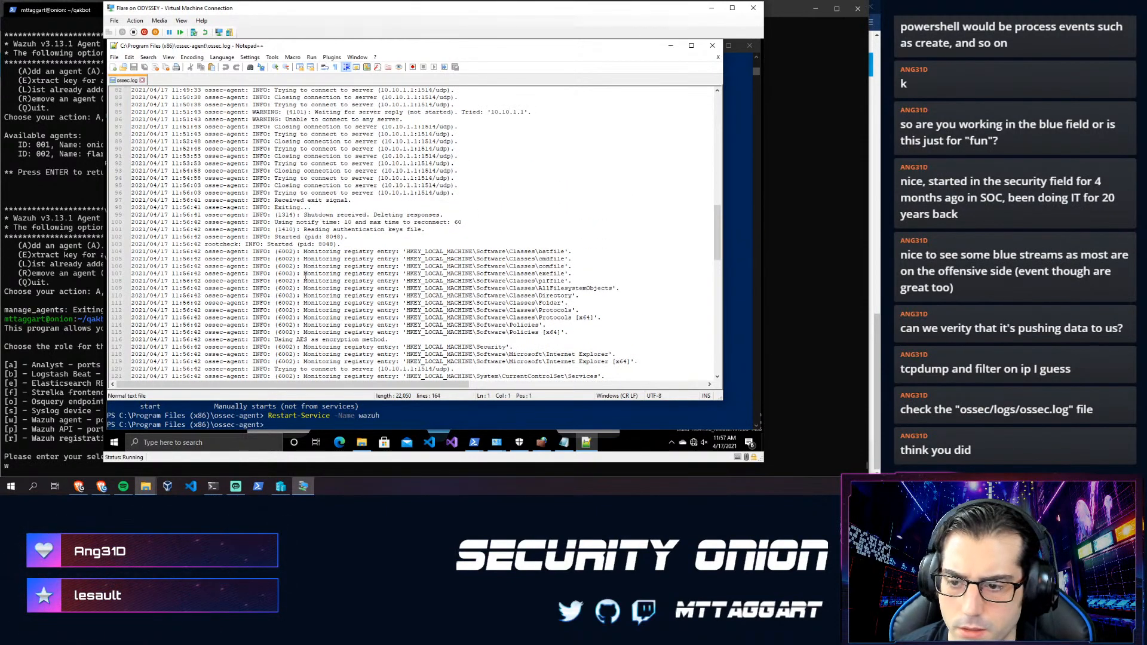
{"action": "left_click", "coordinate": [50, 393]}
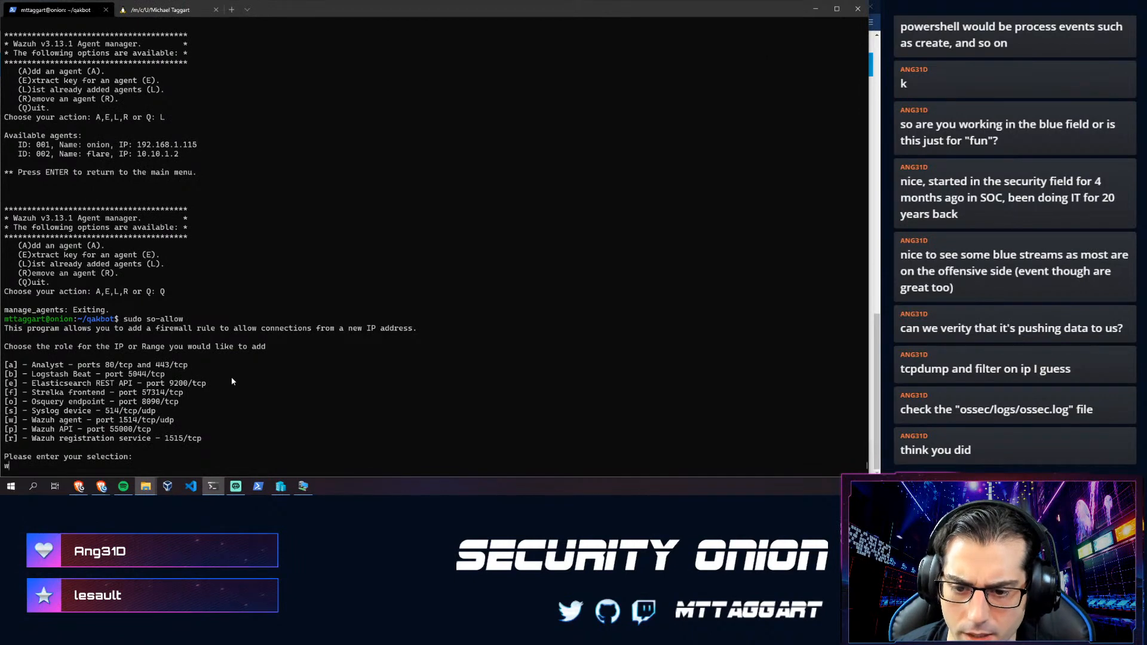
{"action": "left_click", "coordinate": [303, 486]}
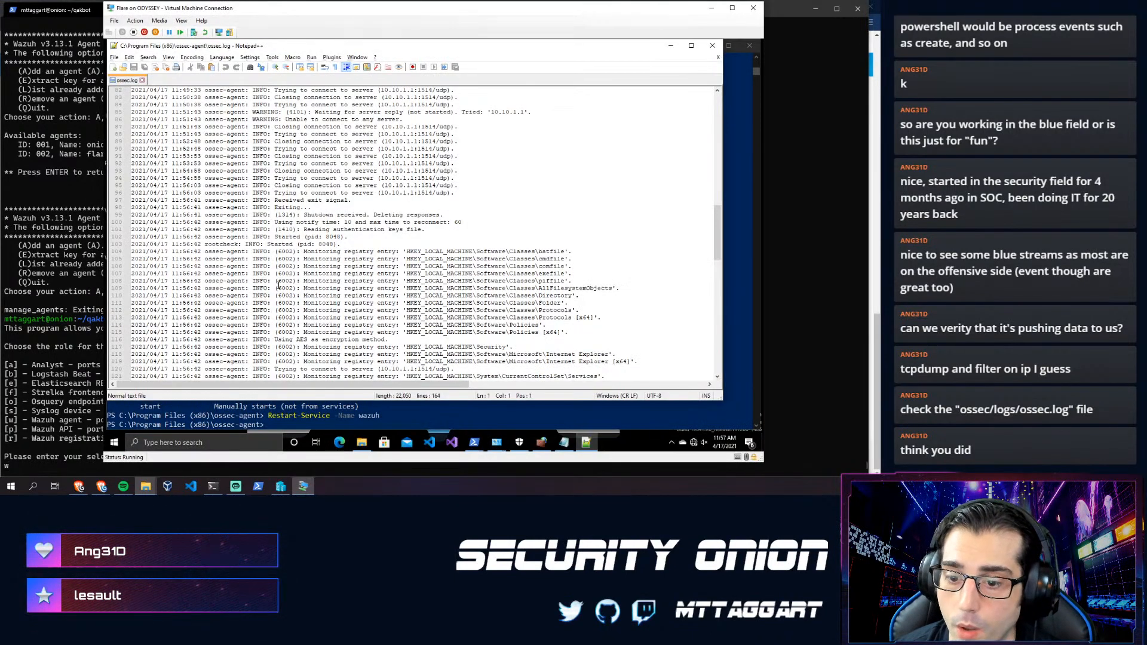
{"action": "left_click", "coordinate": [64, 360]}
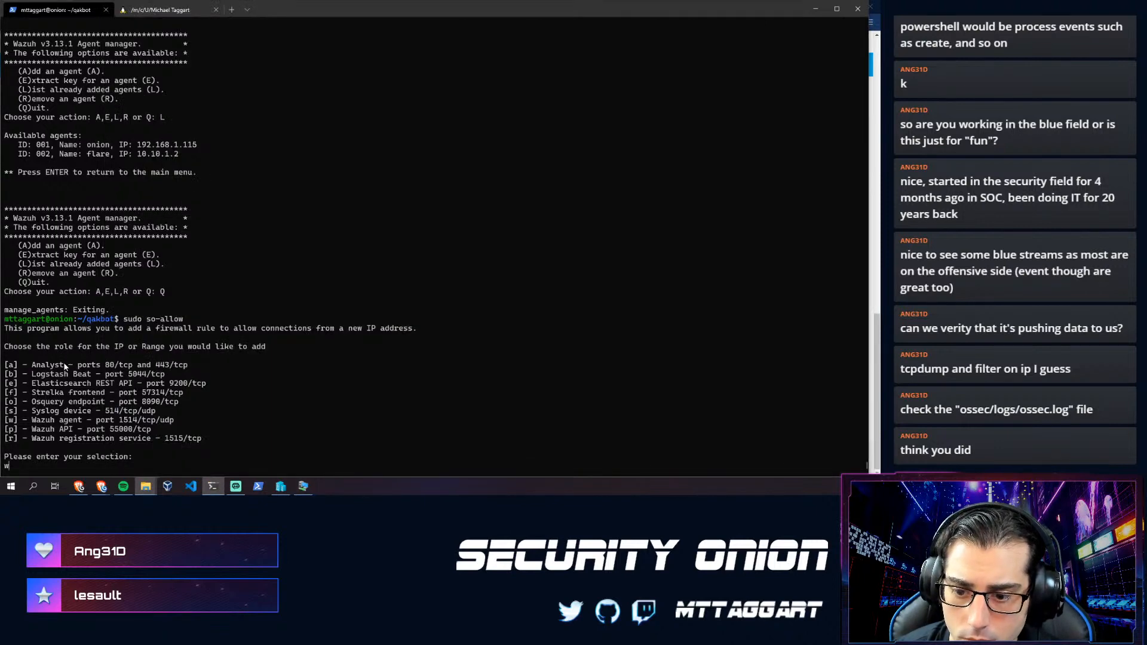
- Choose the Wazuh agent role (w) and enter 10.10.1.2 as the address to allow
{"action": "type", "text": "w"}
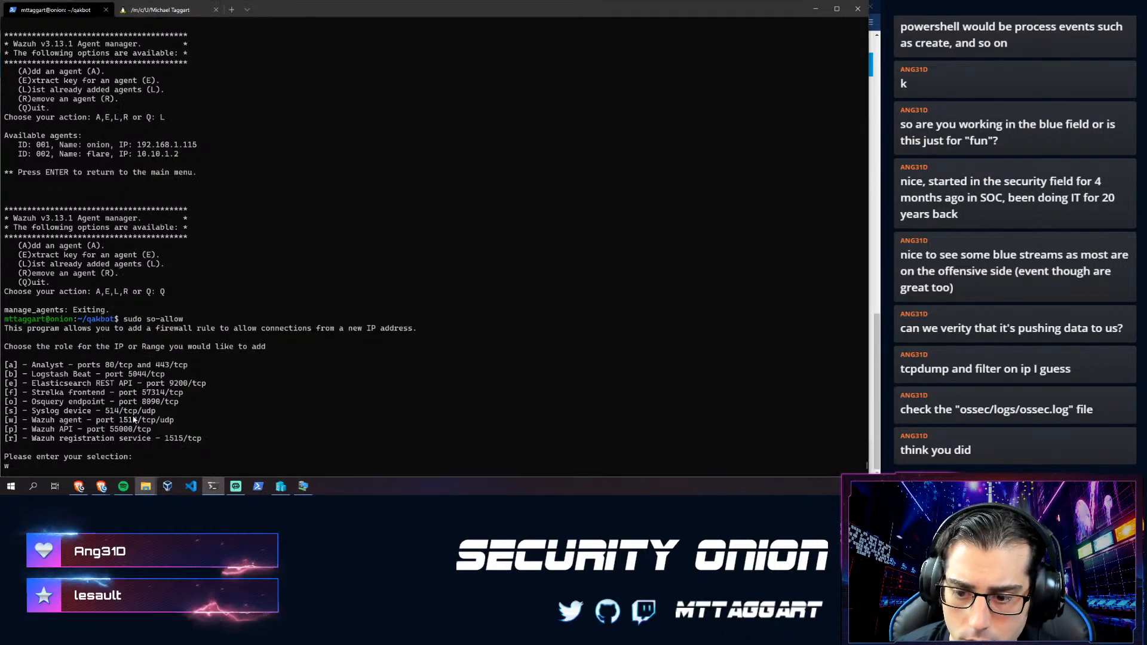
{"action": "key", "text": "Return"}
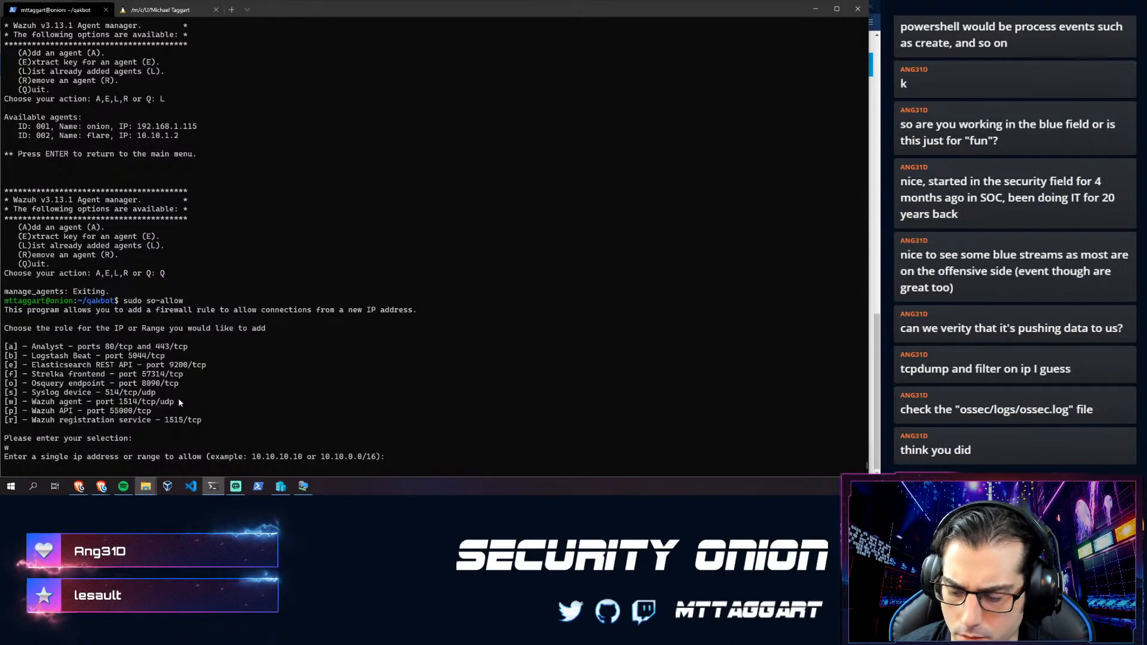
{"action": "type", "text": "10.10.1.2"}
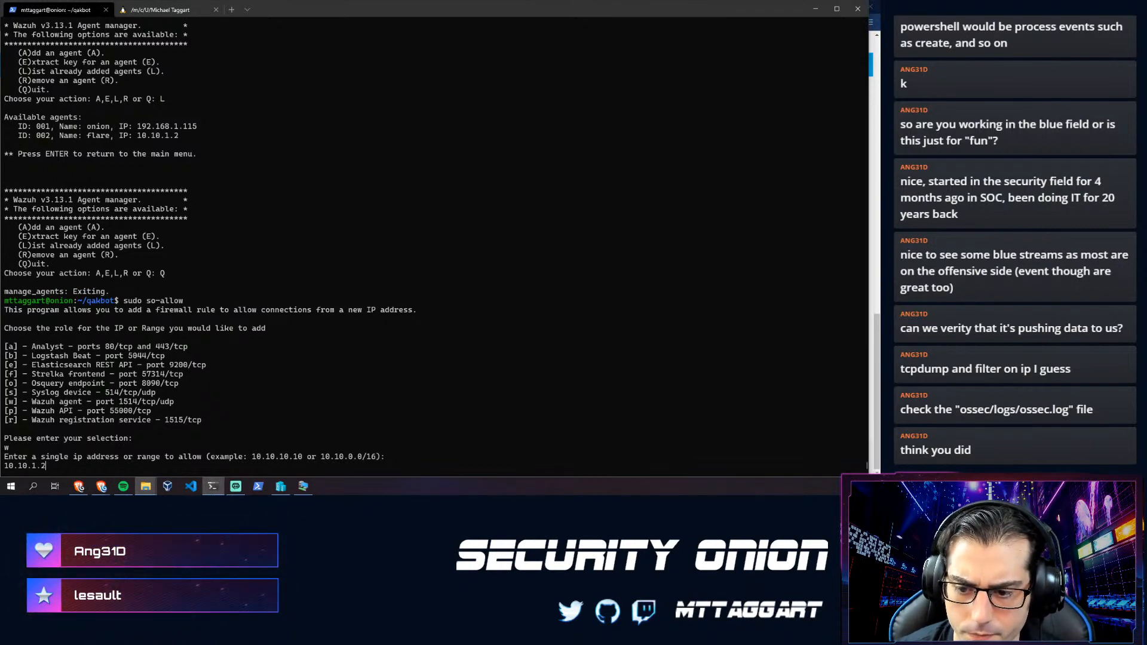
{"action": "key", "text": "Return"}
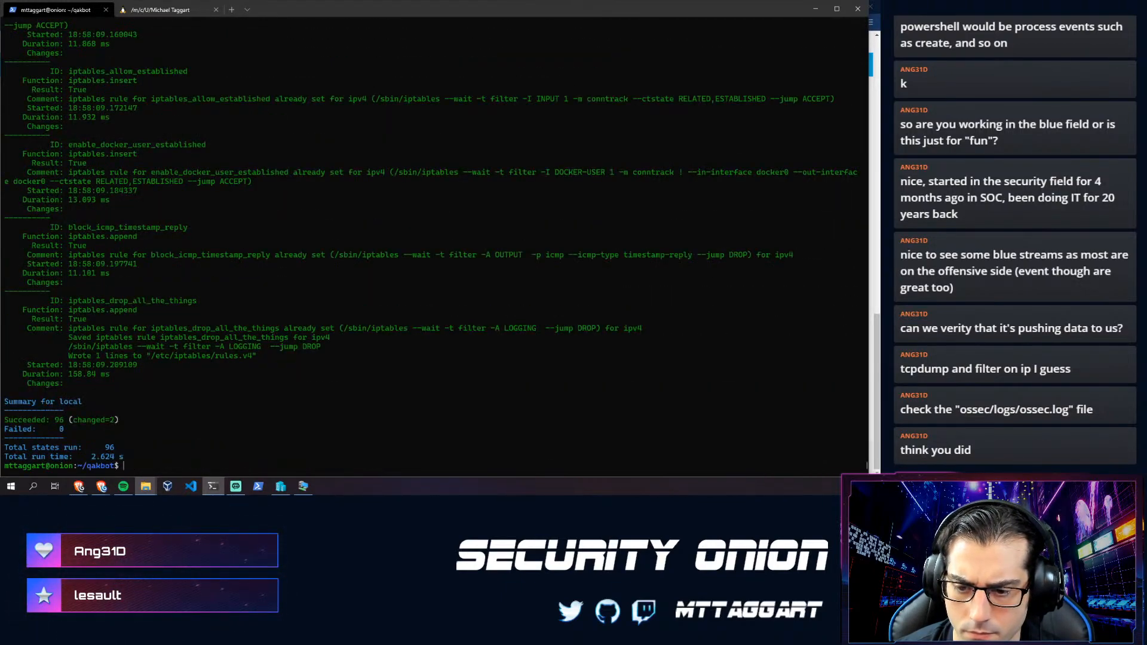
- Reload the VM's ossec.log in Notepad++, check its newest server connection attempts, then return to PowerShell
{"action": "key", "text": "alt+Tab"}
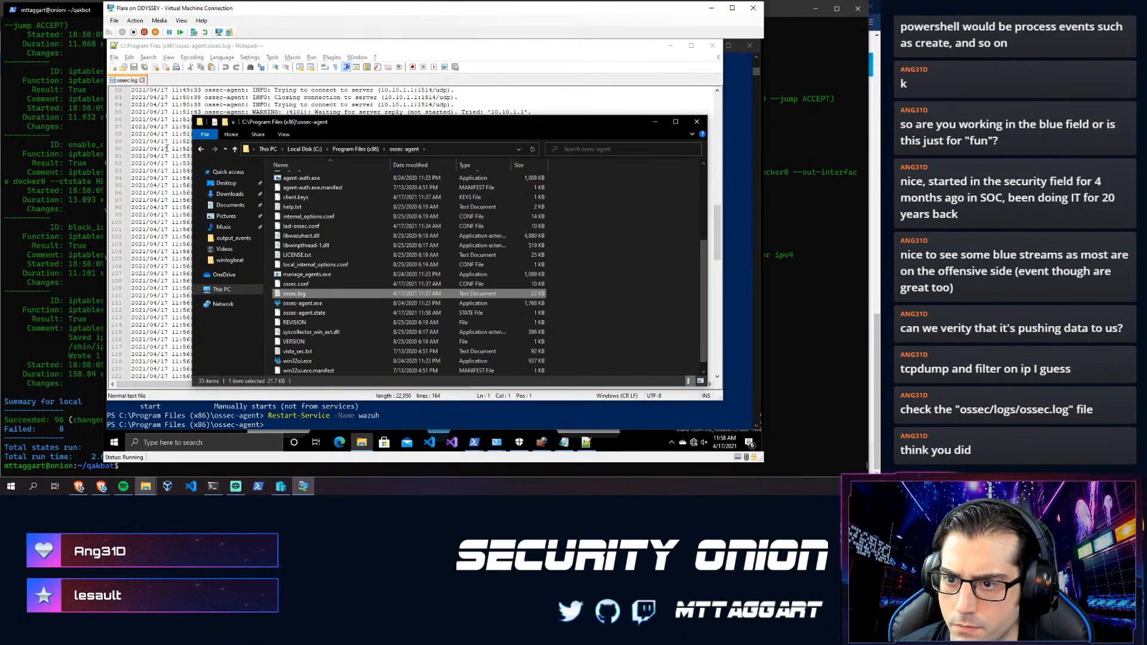
{"action": "left_click", "coordinate": [166, 152]}
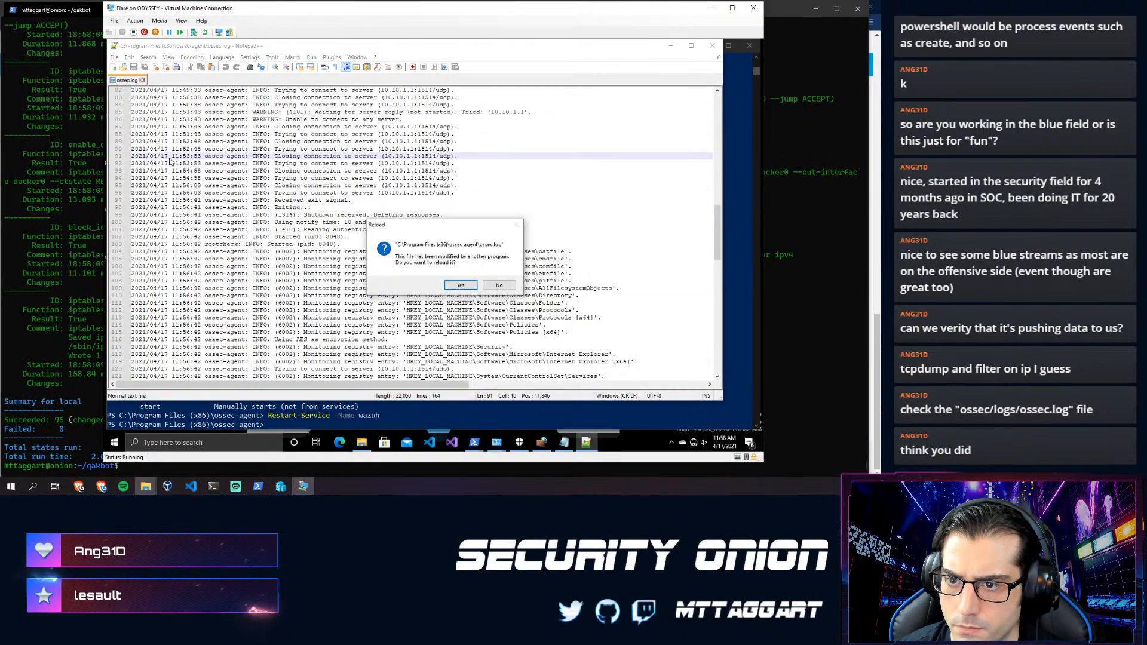
{"action": "left_click", "coordinate": [458, 286]}
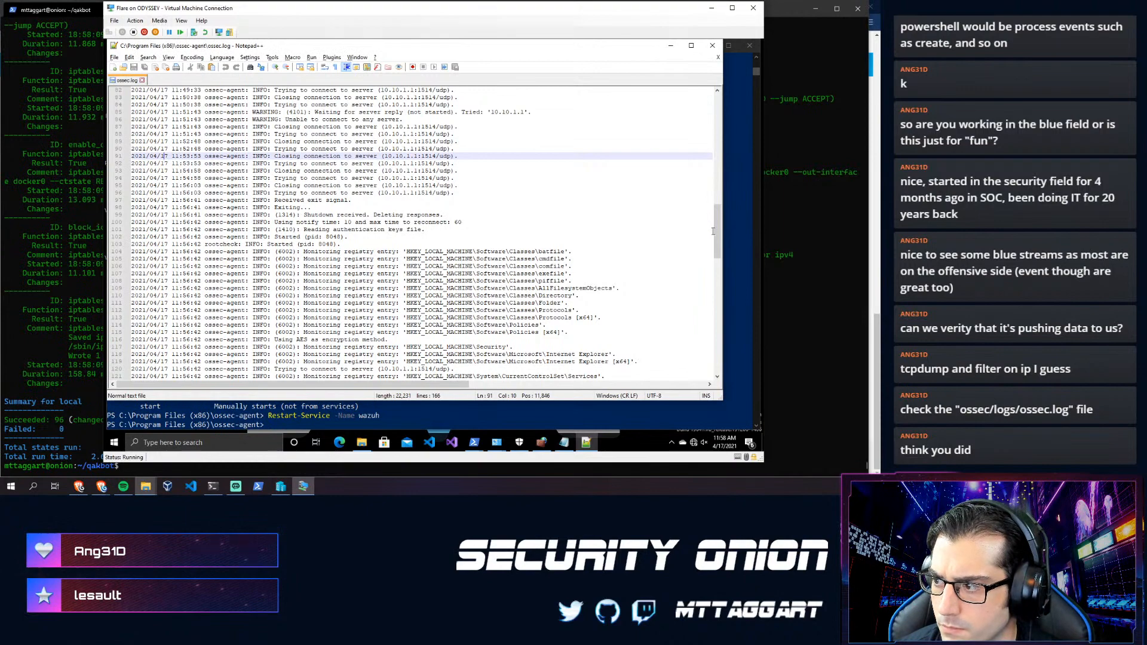
{"action": "scroll", "coordinate": [709, 254], "scroll_direction": "down", "scroll_amount": 20}
{"action": "scroll", "coordinate": [709, 323], "scroll_direction": "up", "scroll_amount": 5}
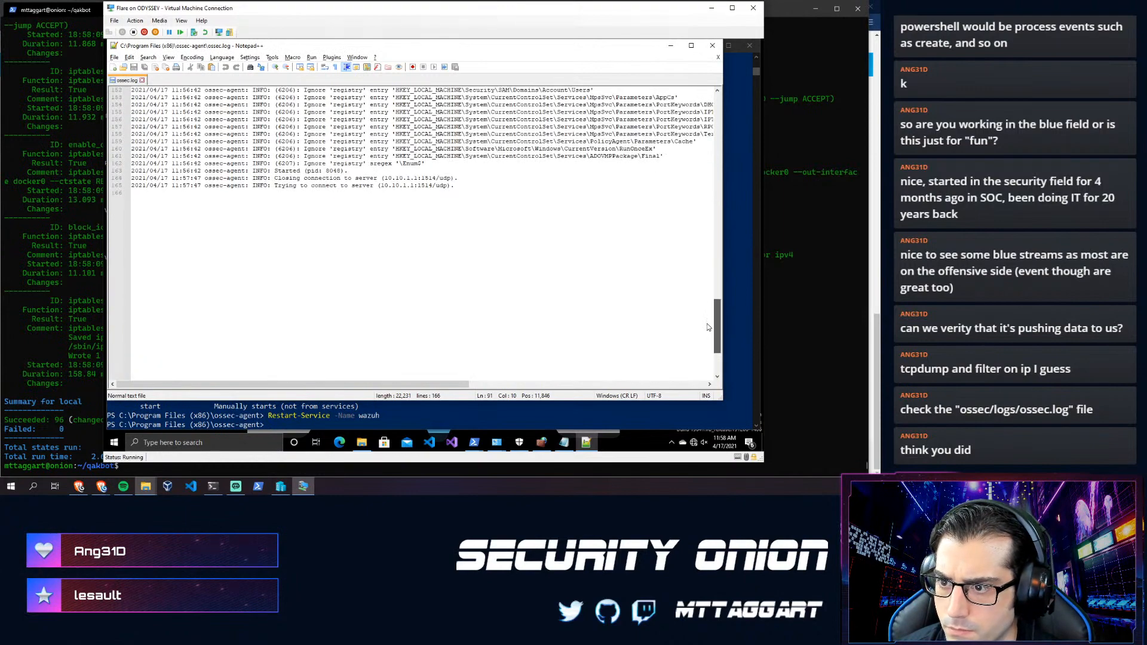
{"action": "left_click", "coordinate": [115, 57]}
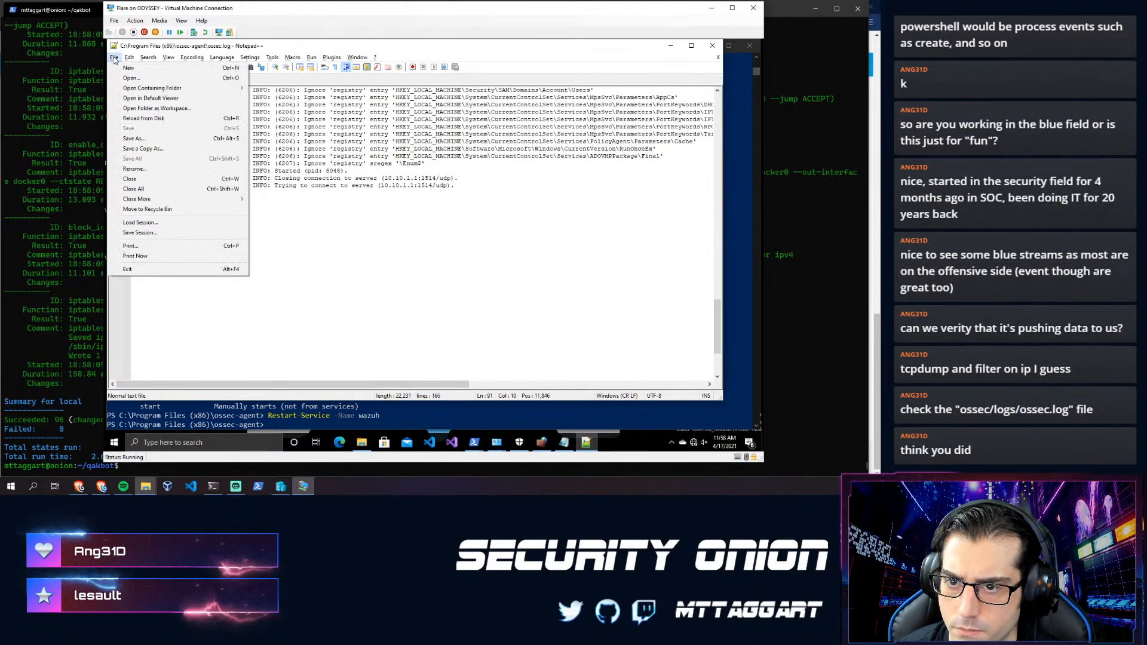
{"action": "left_click", "coordinate": [377, 225]}
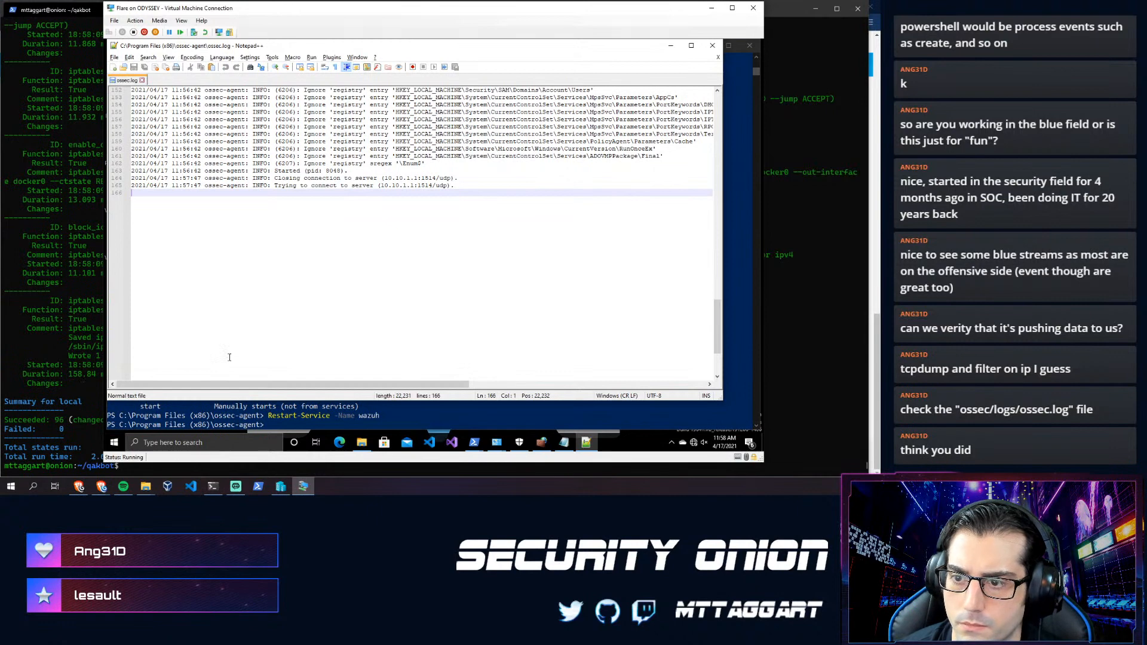
{"action": "left_click", "coordinate": [263, 405]}
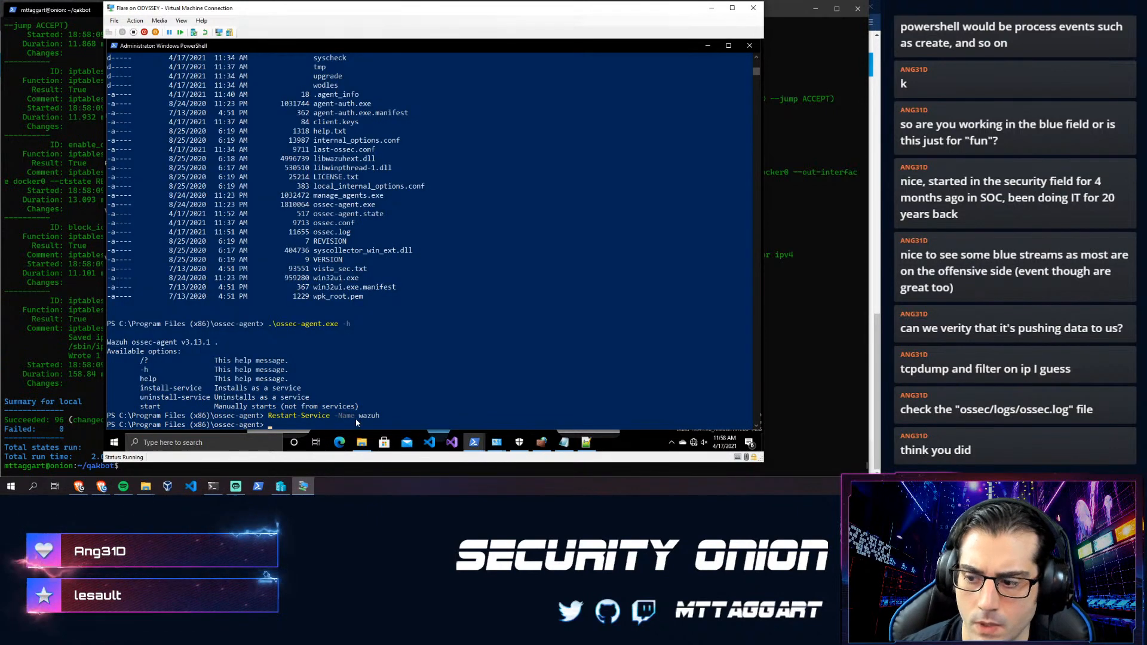
- Close the leftover Windows Security and Notepad windows on the VM
{"action": "left_click", "coordinate": [542, 442]}
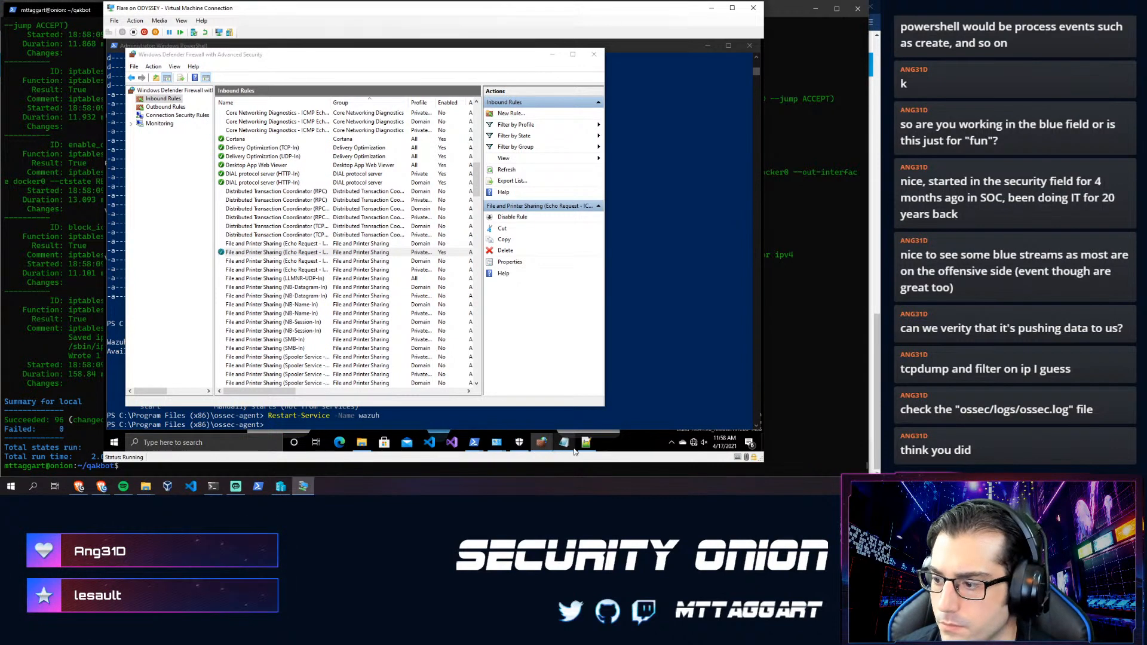
{"action": "mouse_move", "coordinate": [522, 445]}
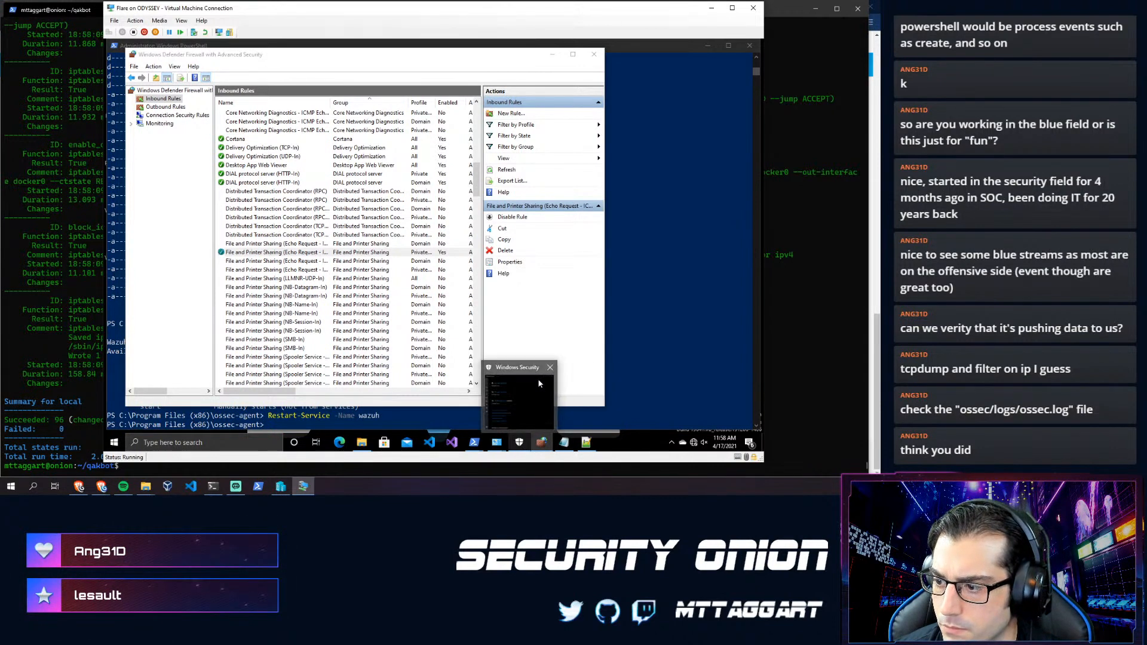
{"action": "left_click", "coordinate": [550, 367]}
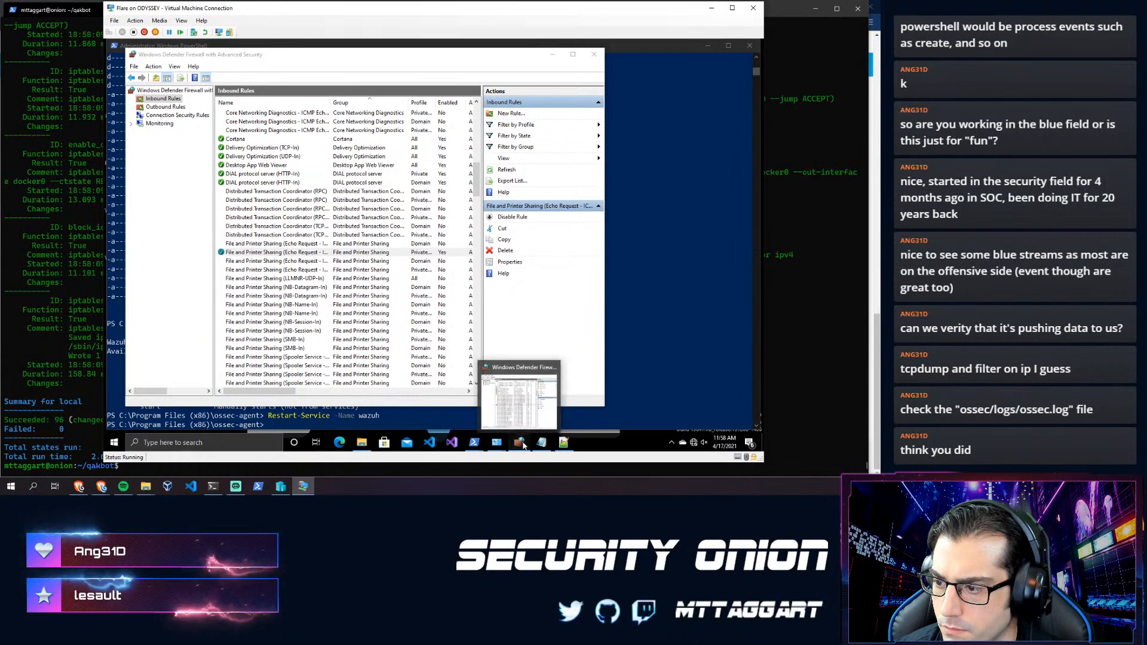
{"action": "left_click", "coordinate": [521, 445]}
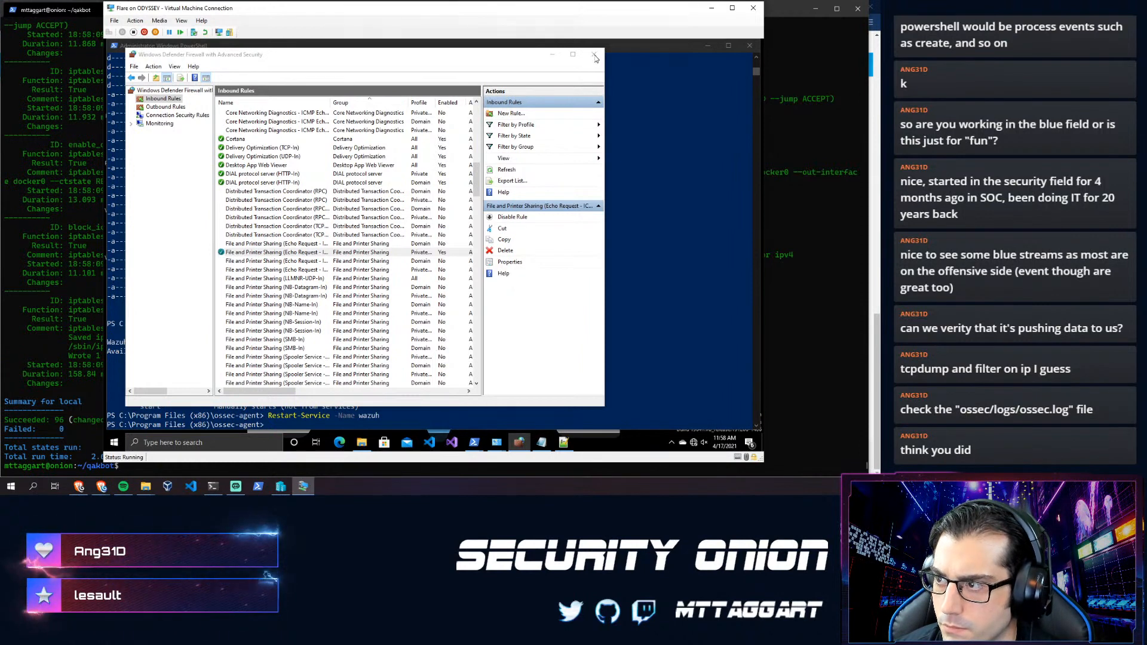
{"action": "left_click", "coordinate": [662, 50]}
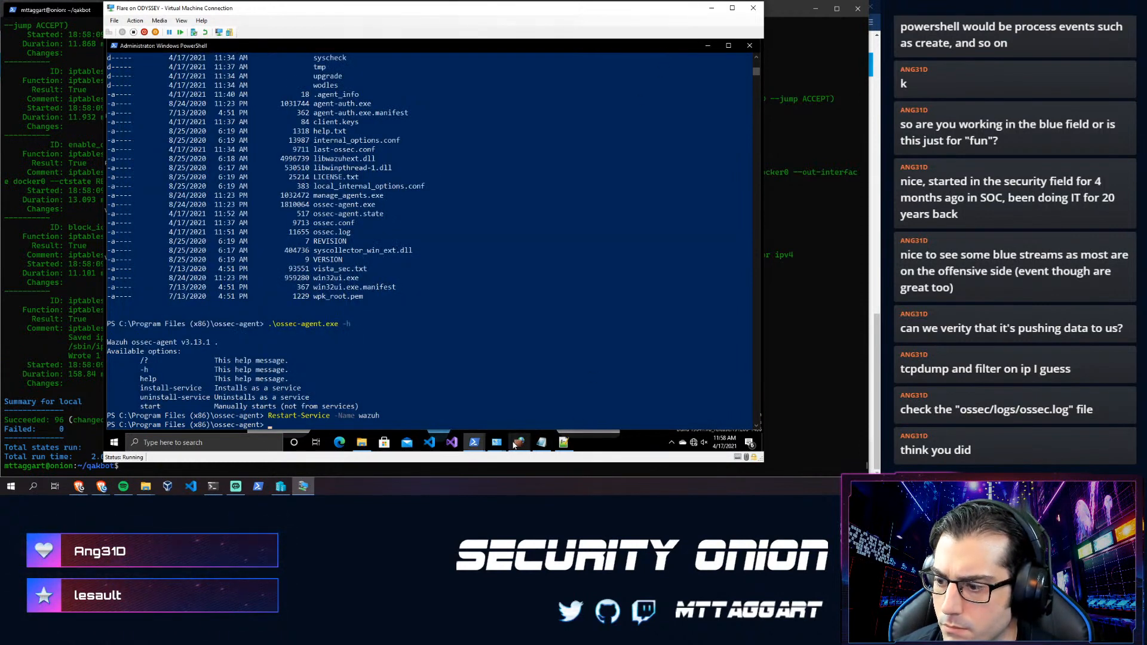
{"action": "mouse_move", "coordinate": [541, 442]}
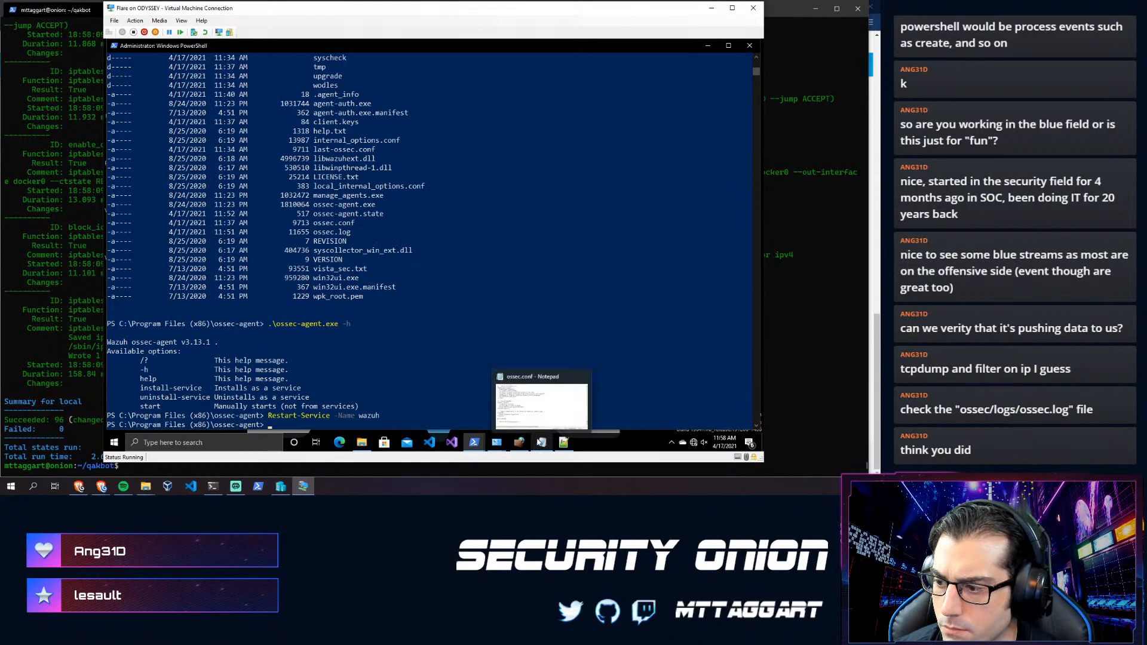
{"action": "left_click", "coordinate": [584, 378]}
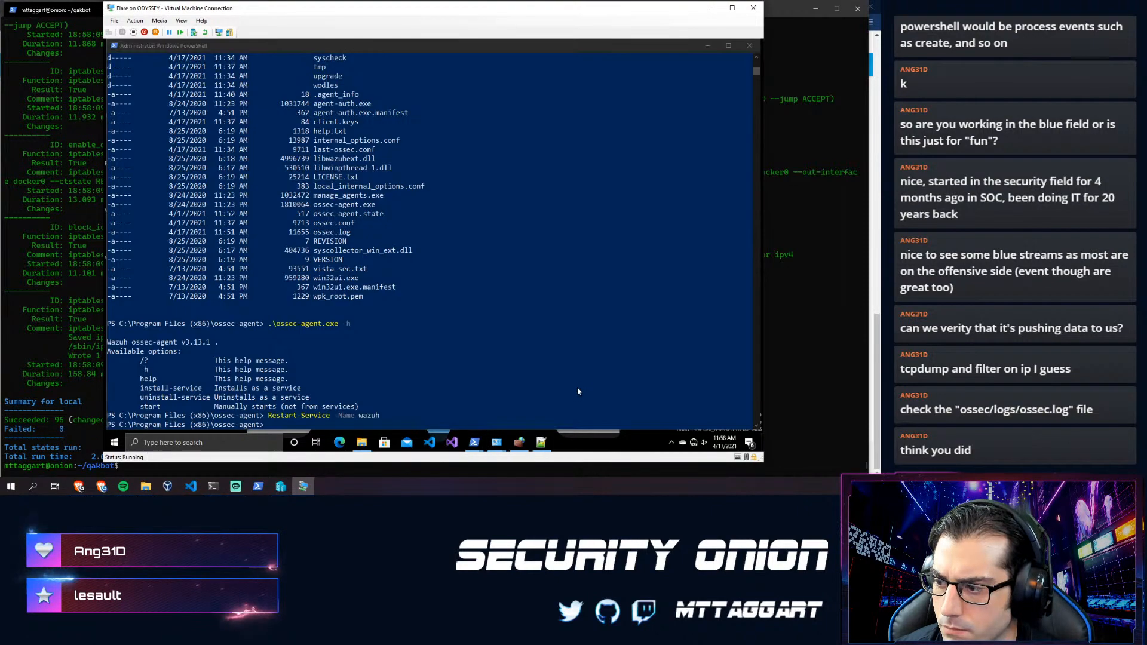
{"action": "left_click", "coordinate": [521, 442]}
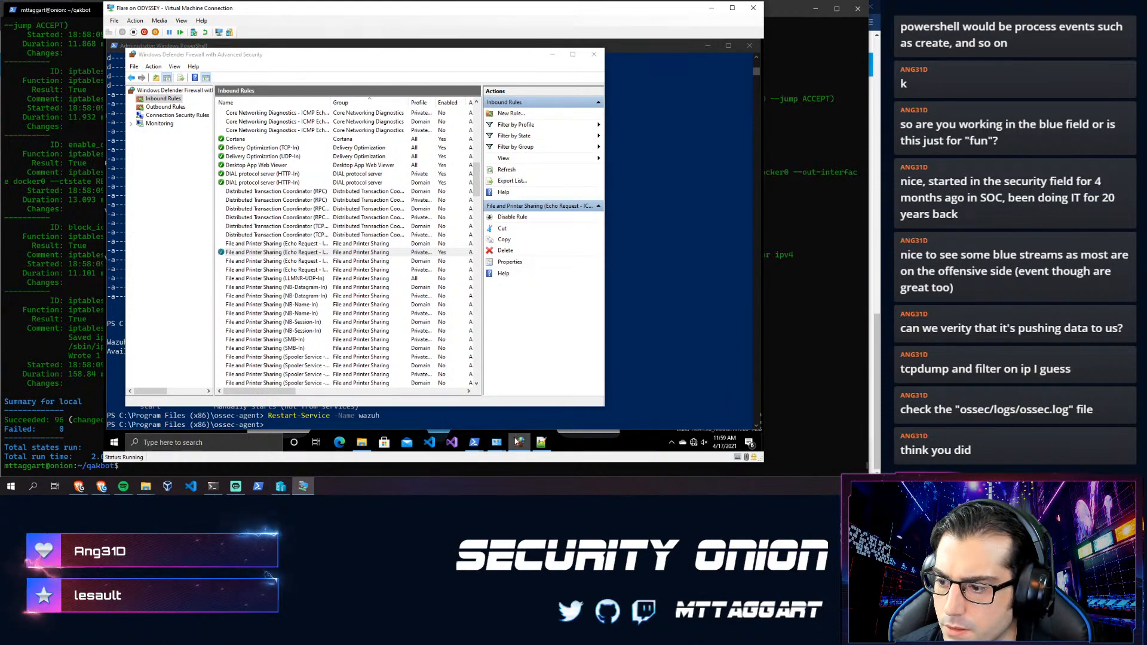
- Dismiss the MMC open-dialog error, cancel the rule Properties, and show Outbound Rules
{"action": "key", "text": "alt+Tab"}
{"action": "mouse_move", "coordinate": [514, 441]}
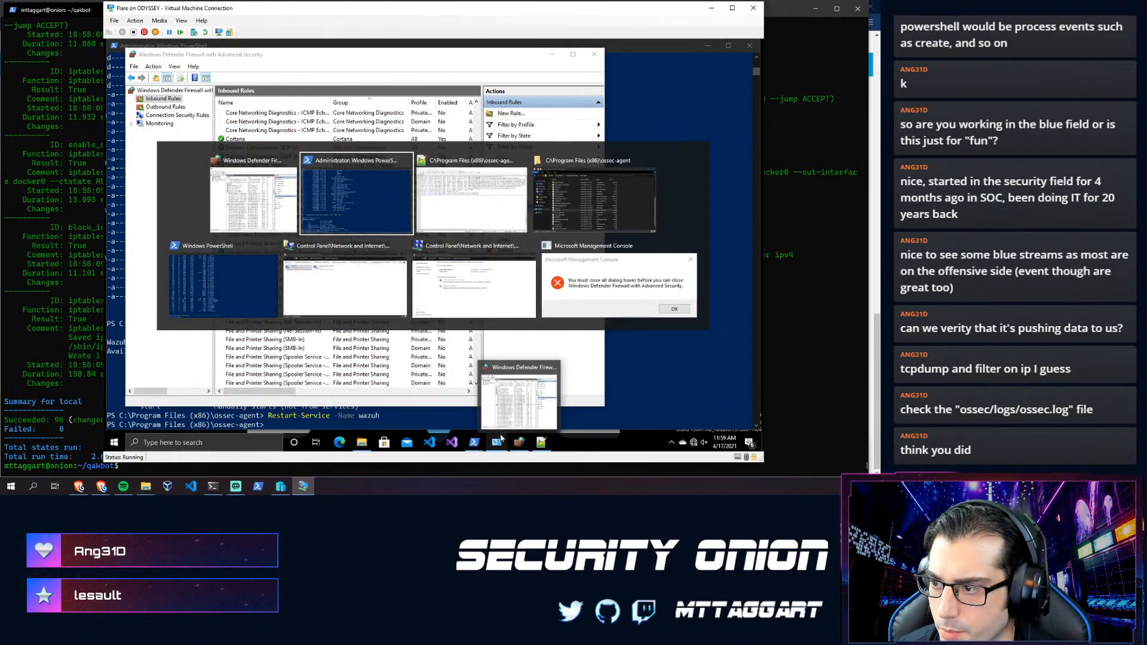
{"action": "left_click", "coordinate": [602, 300]}
{"action": "left_click", "coordinate": [427, 254]}
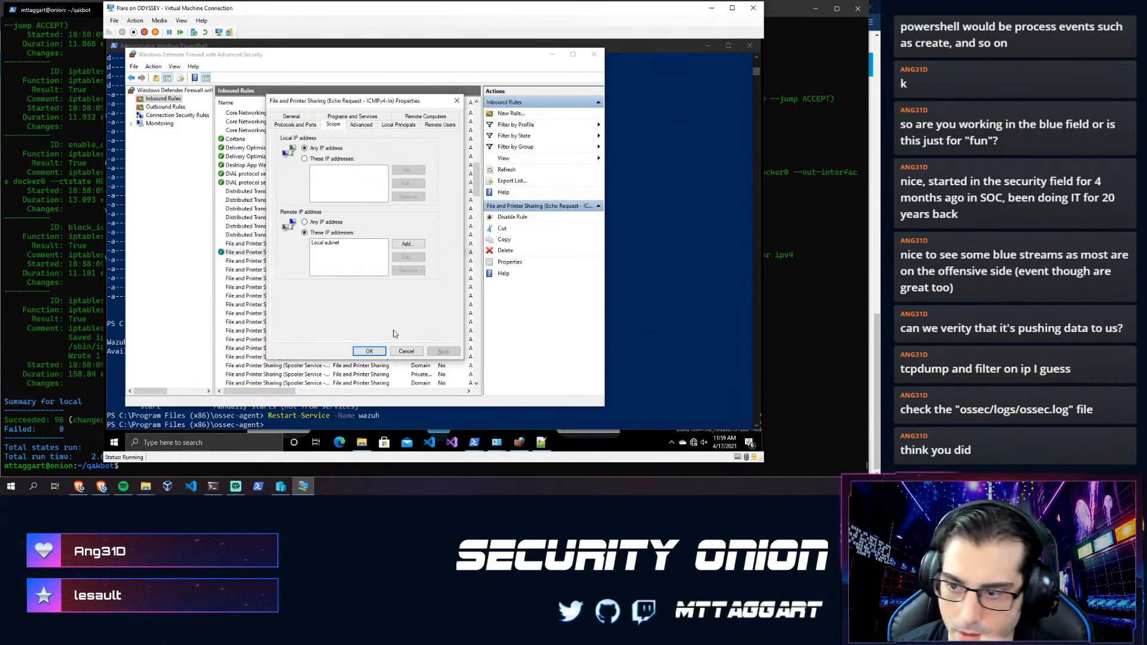
{"action": "left_click", "coordinate": [406, 351]}
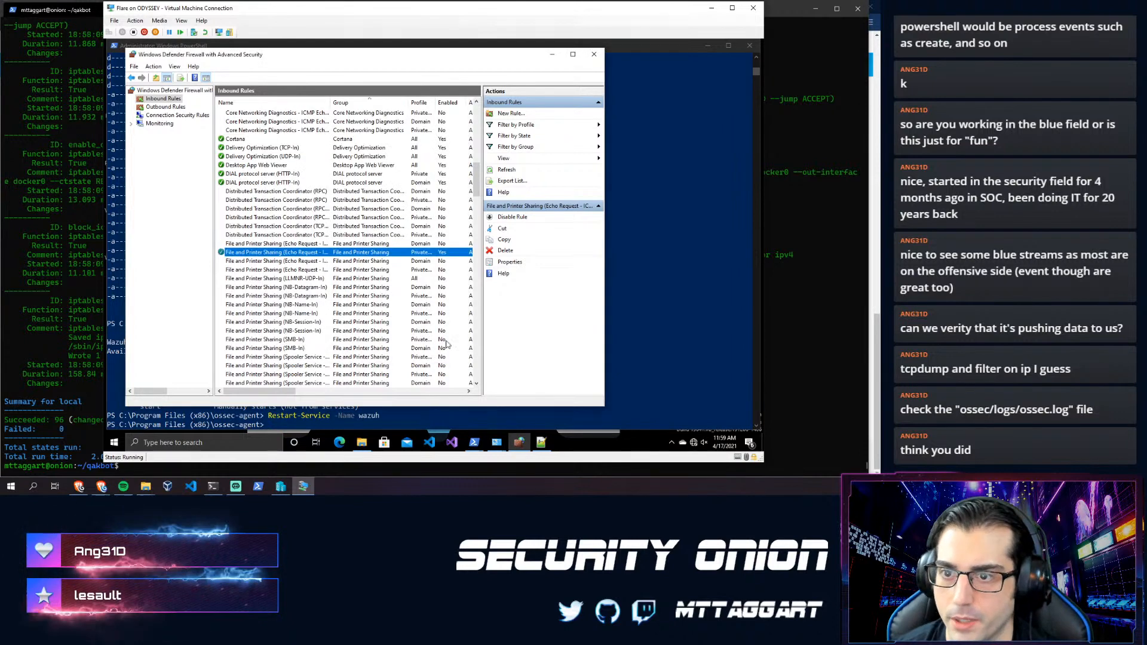
{"action": "left_click", "coordinate": [165, 107]}
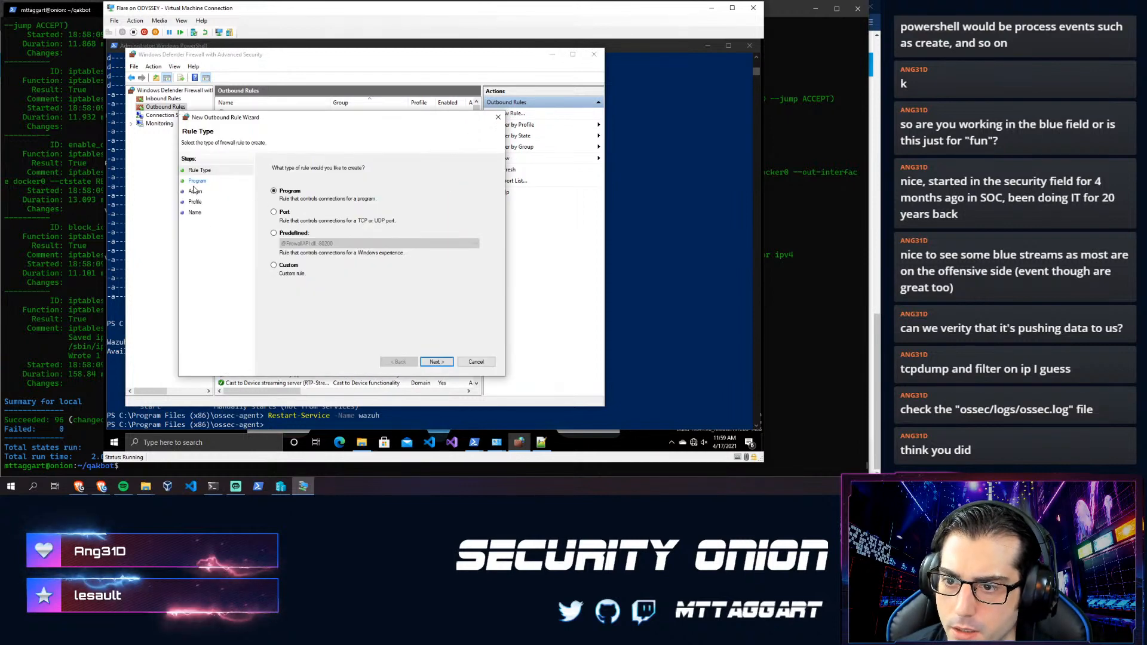
- Make the new outbound rule program-based for C:\Program Files (x86)\ossec-agent\ossec-agent.exe
{"action": "left_click", "coordinate": [196, 182]}
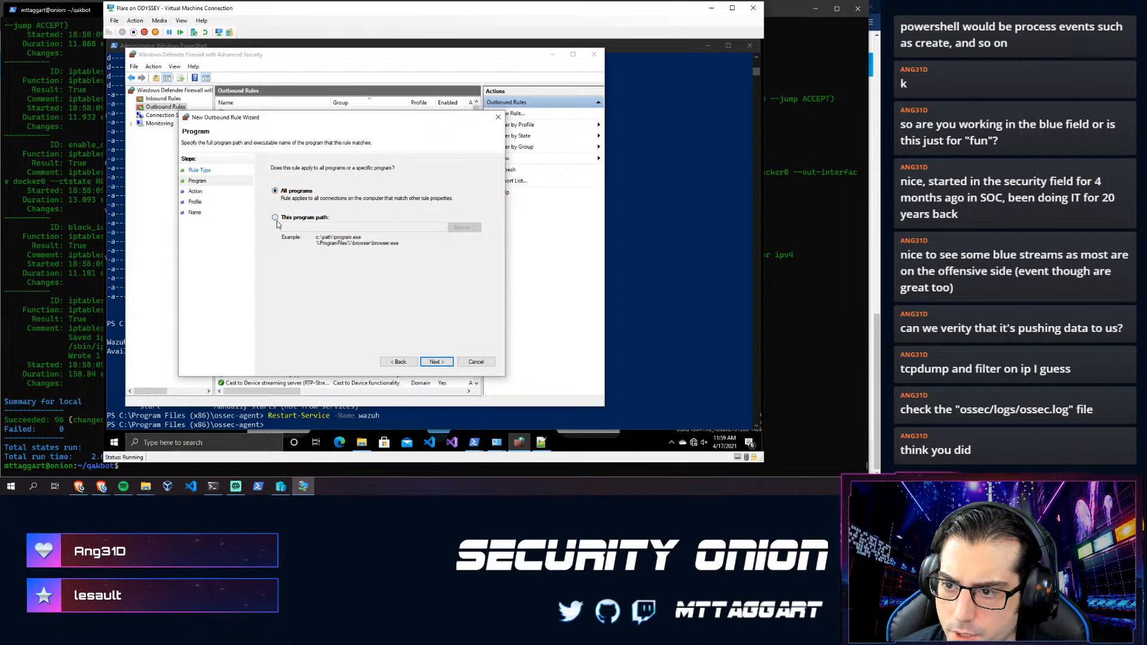
{"action": "left_click", "coordinate": [463, 227]}
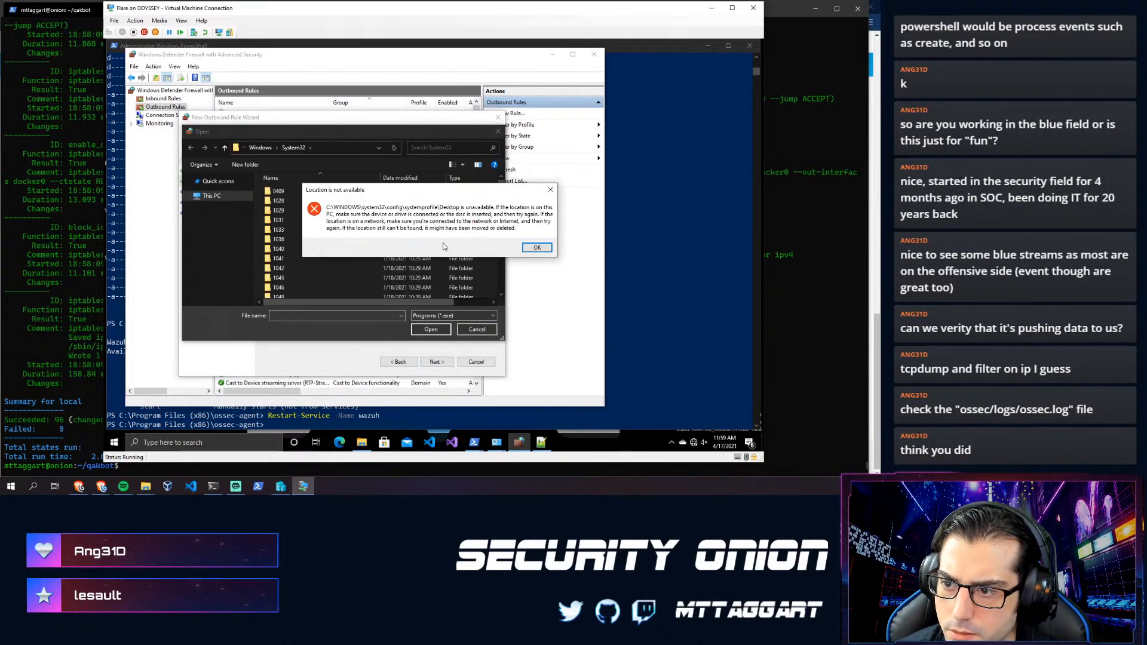
{"action": "left_click", "coordinate": [536, 248]}
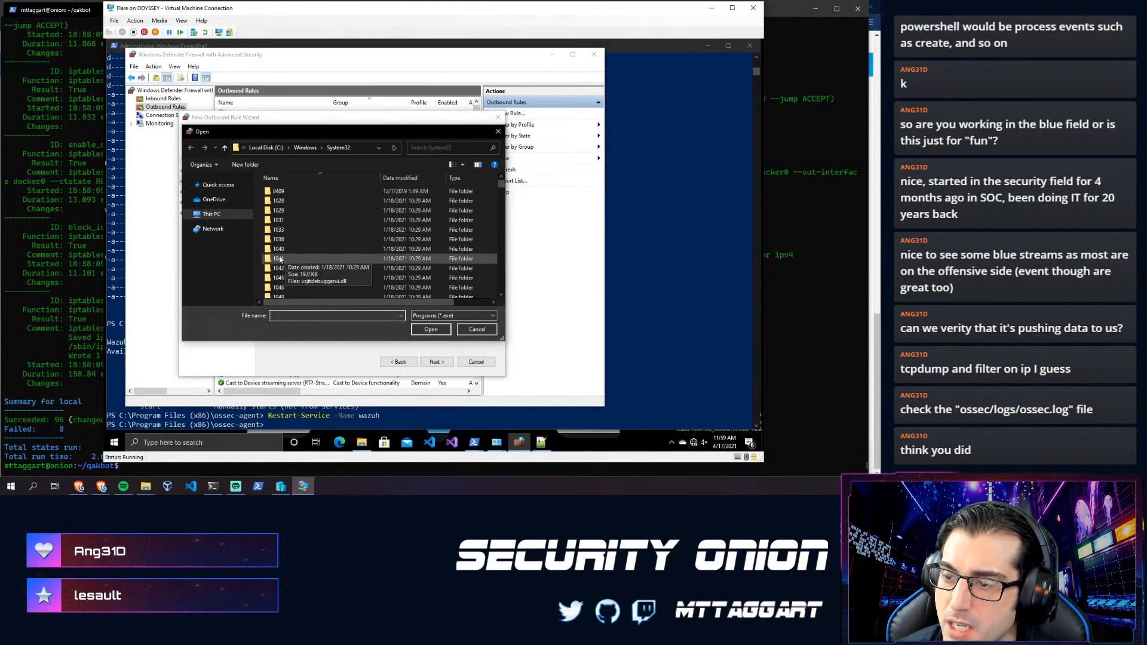
{"action": "left_click", "coordinate": [267, 148]}
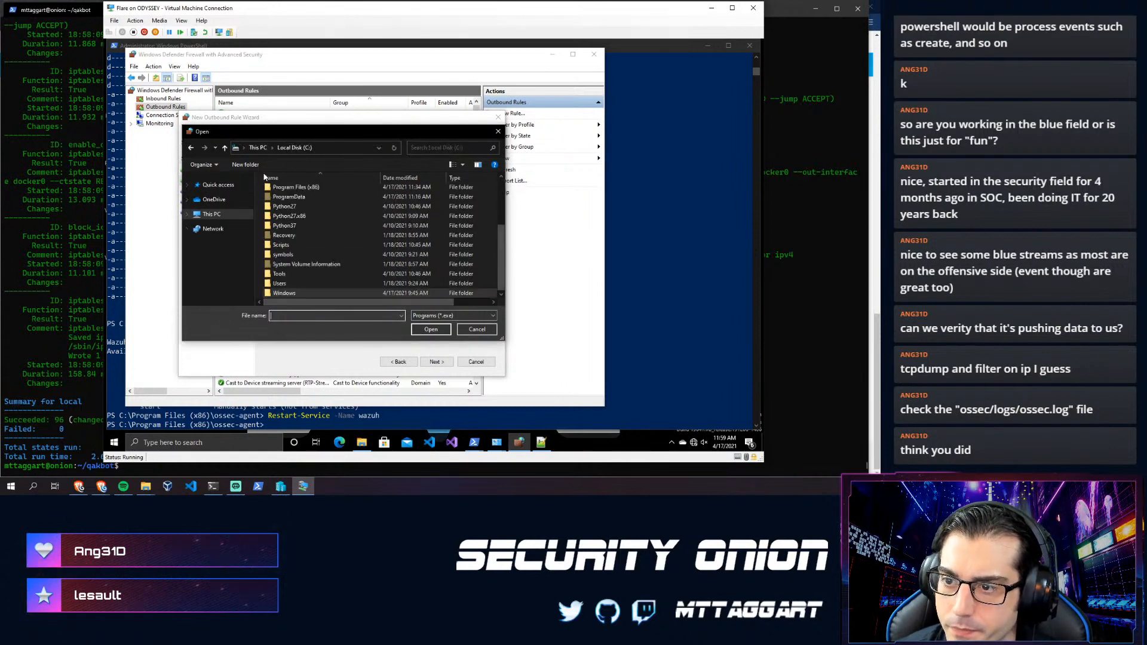
{"action": "double_click", "coordinate": [292, 187]}
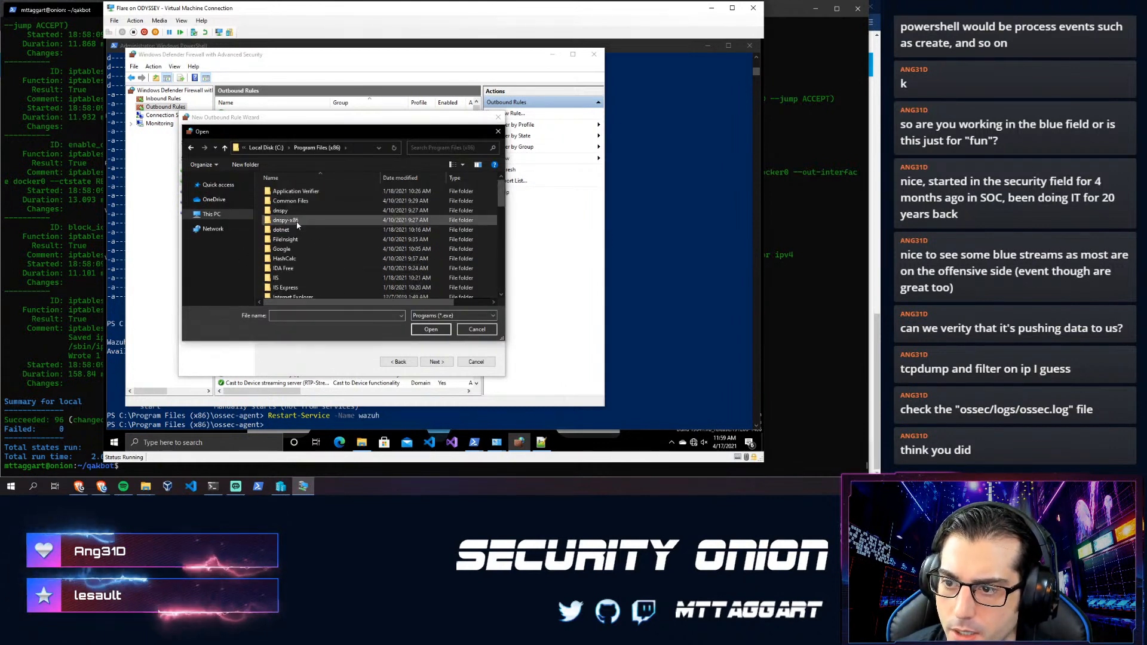
{"action": "left_click_drag", "start_coordinate": [493, 202], "coordinate": [493, 257]}
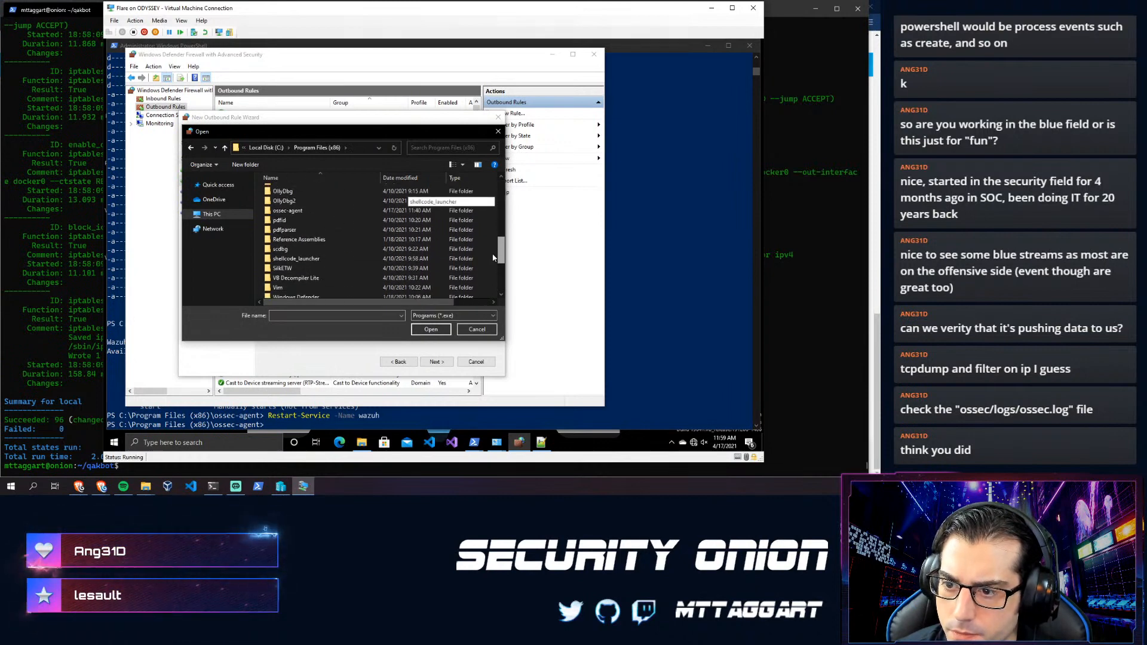
{"action": "double_click", "coordinate": [287, 211]}
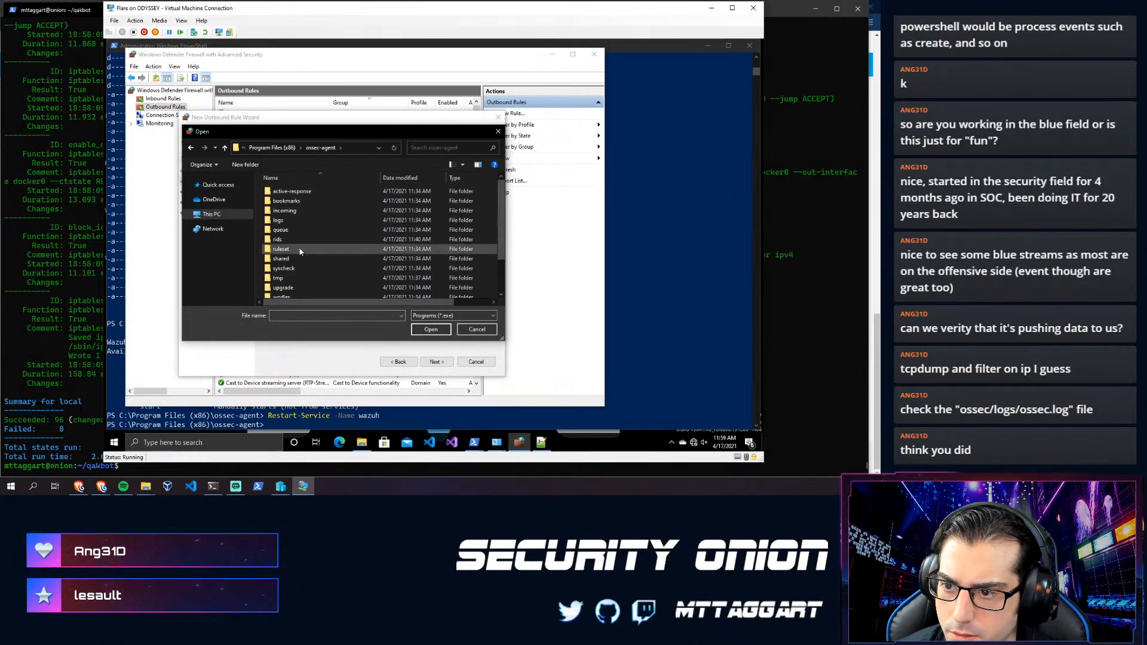
{"action": "scroll", "coordinate": [301, 251], "scroll_direction": "down", "scroll_amount": 2}
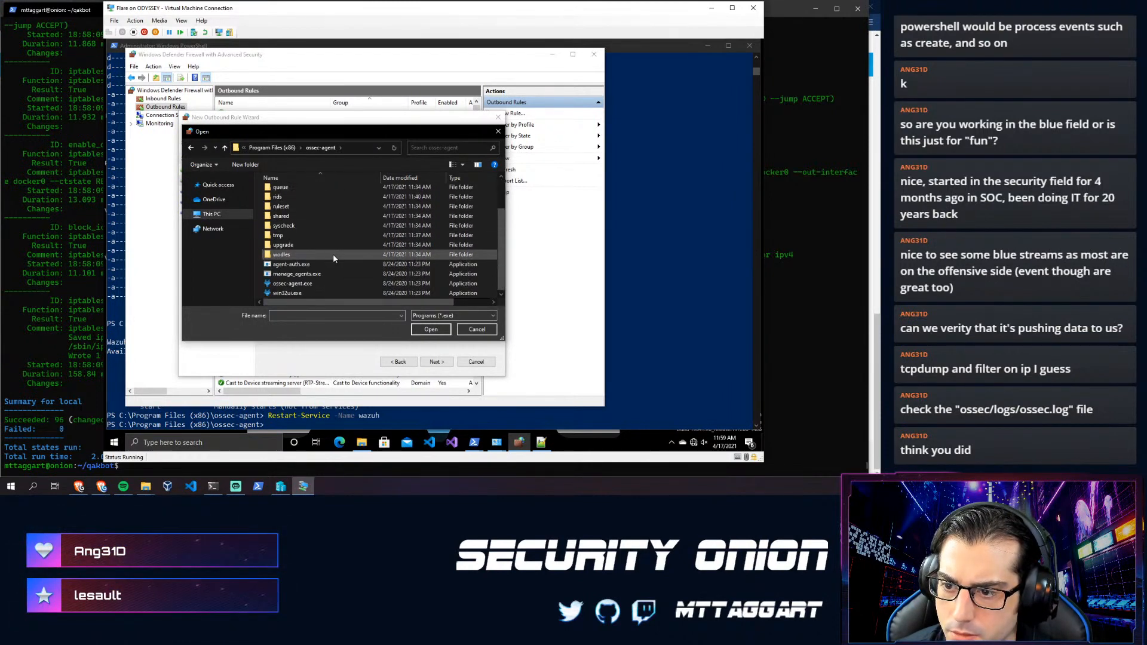
{"action": "left_click", "coordinate": [302, 285]}
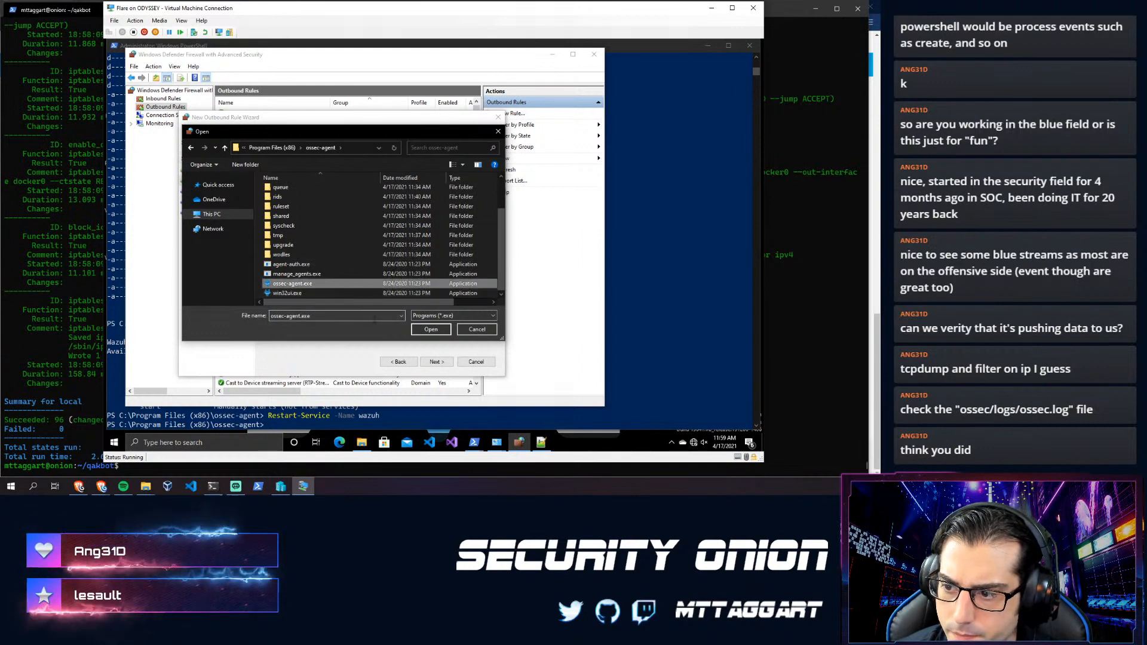
{"action": "left_click", "coordinate": [431, 329]}
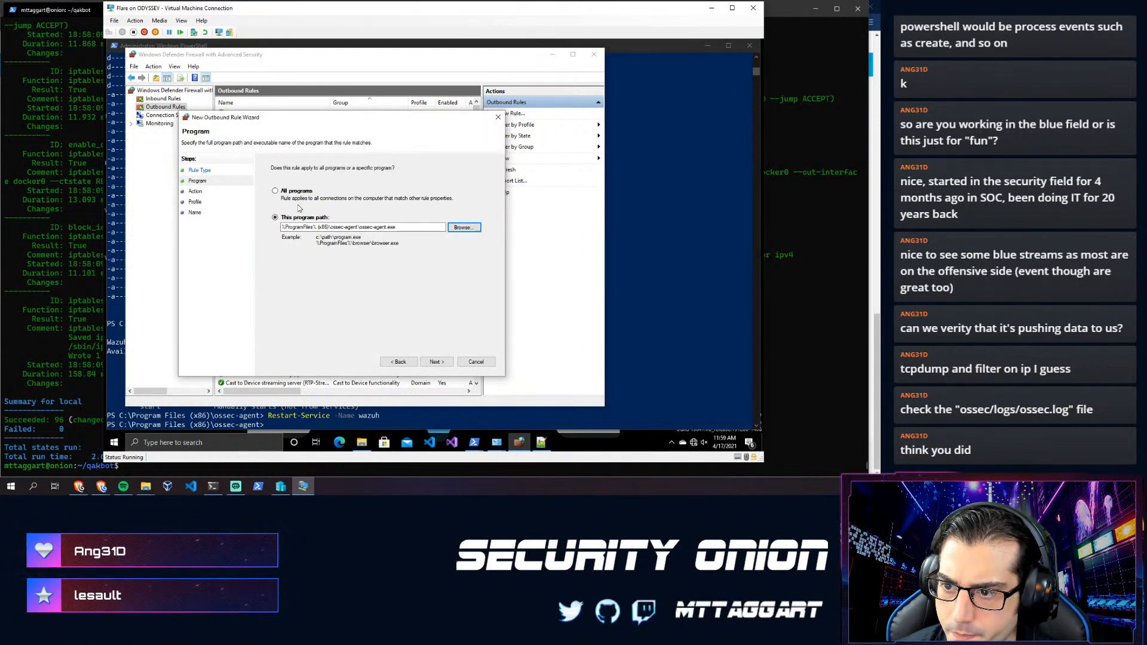
- Allow the connection on Domain, Private and Public profiles, and name the rule 'Allow Wazuh Out'
{"action": "left_click", "coordinate": [433, 363]}
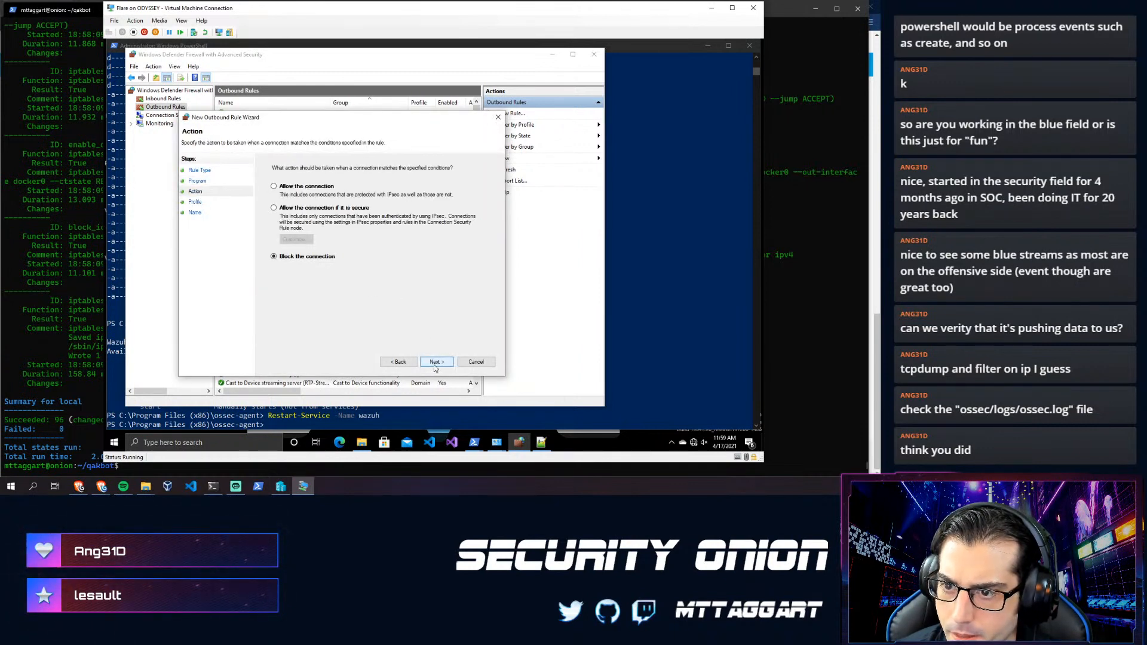
{"action": "left_click", "coordinate": [275, 188]}
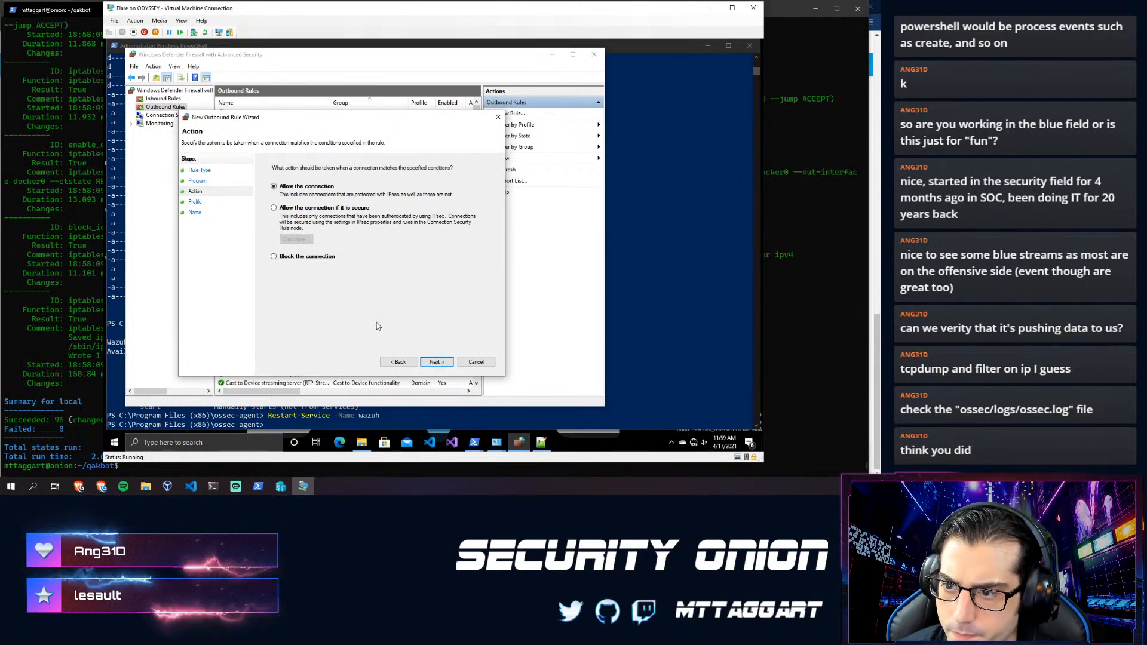
{"action": "left_click", "coordinate": [435, 361]}
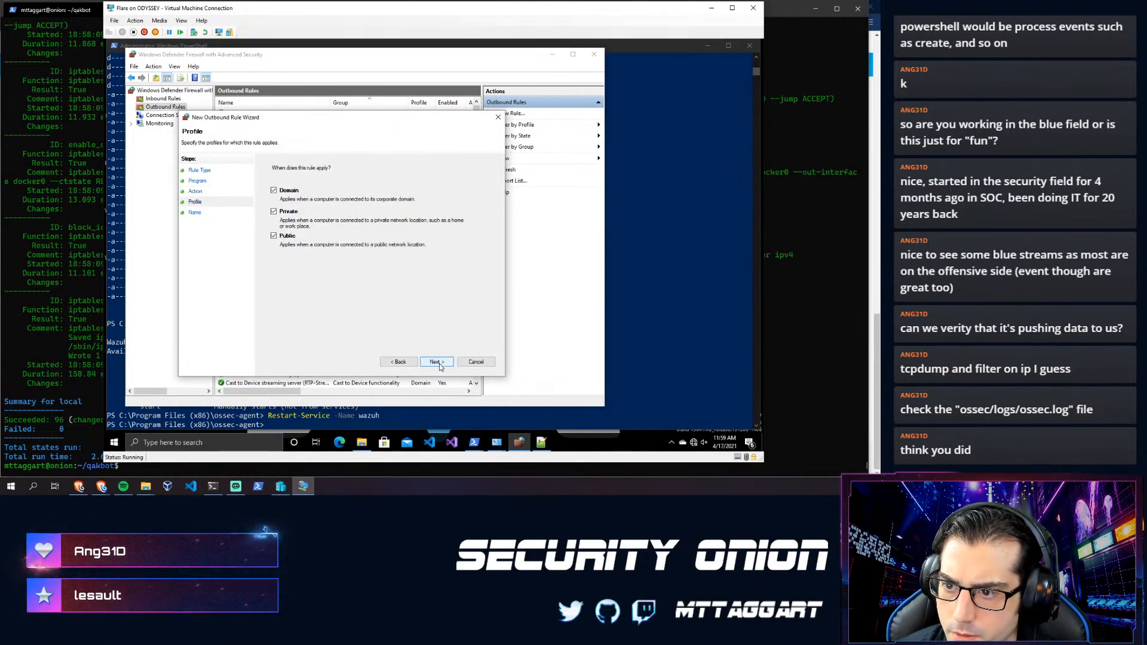
{"action": "left_click", "coordinate": [443, 363]}
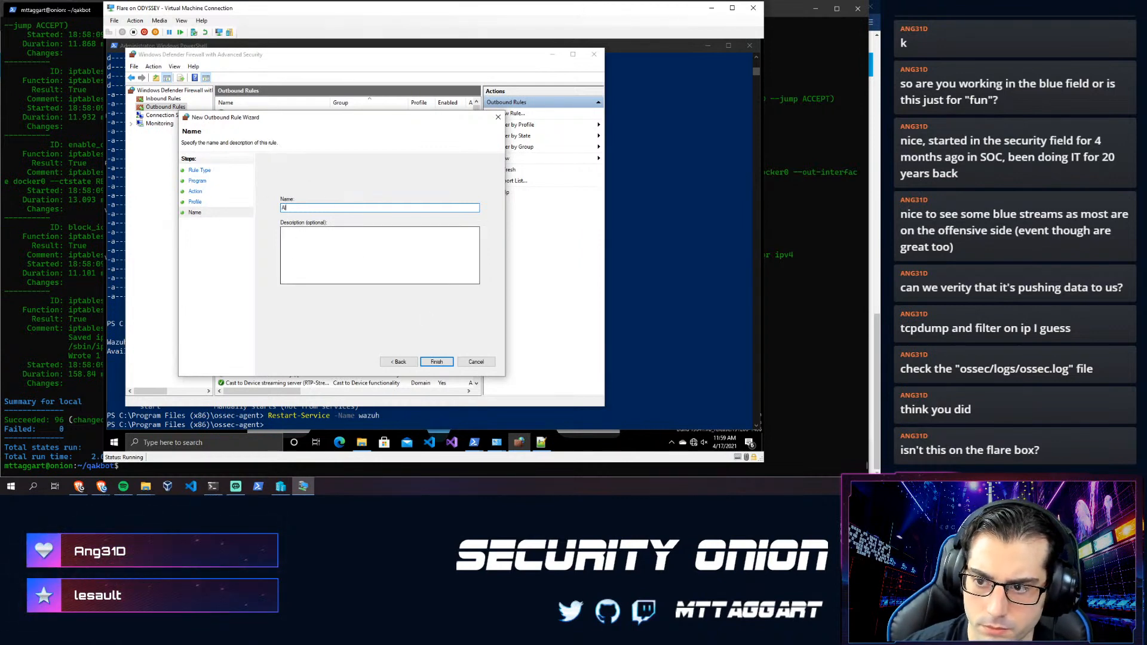
{"action": "type", "text": "azuh Out"}
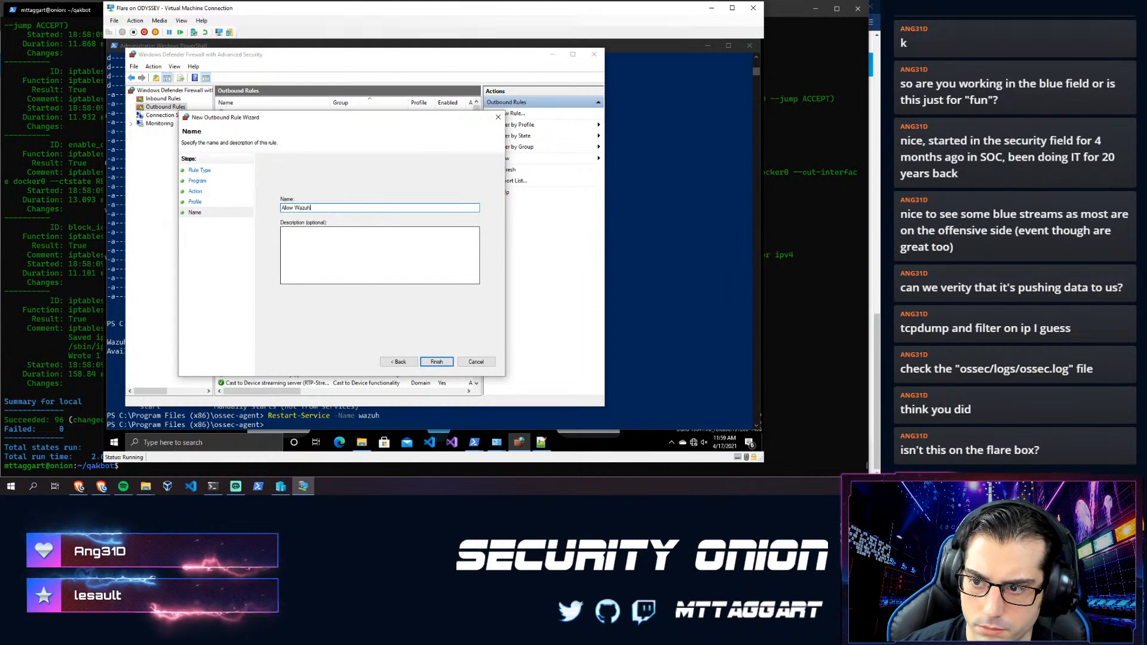
{"action": "left_click", "coordinate": [437, 361]}
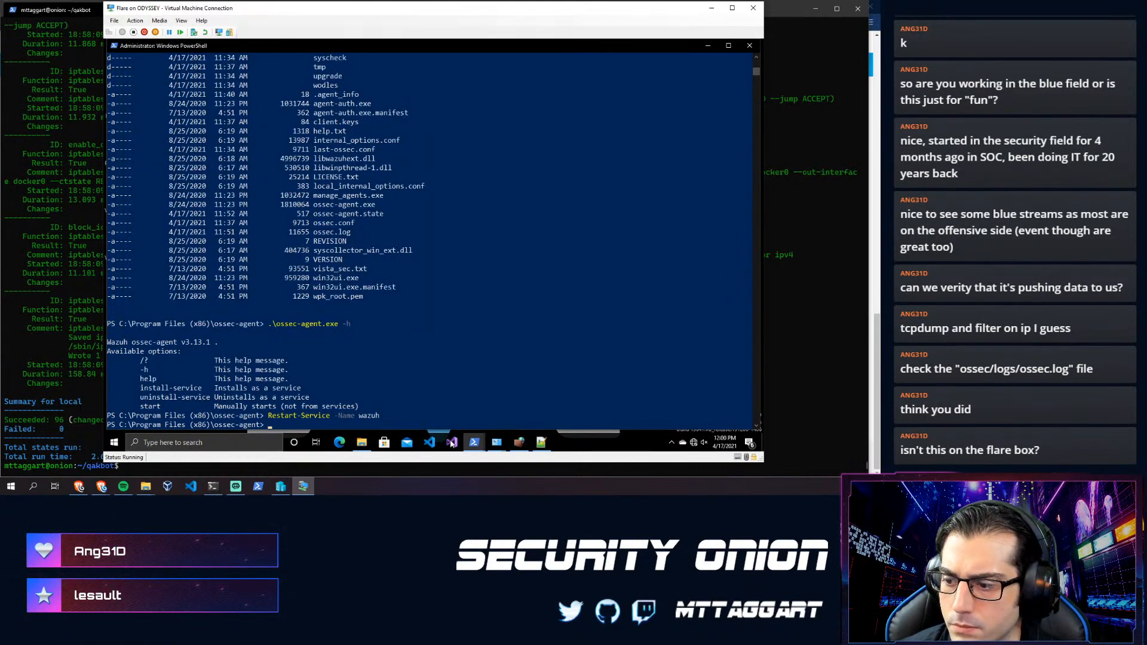
- Reload ossec.log in Notepad++ and review its latest retries to 10.10.1.1:1514/udp
{"action": "left_click", "coordinate": [535, 446]}
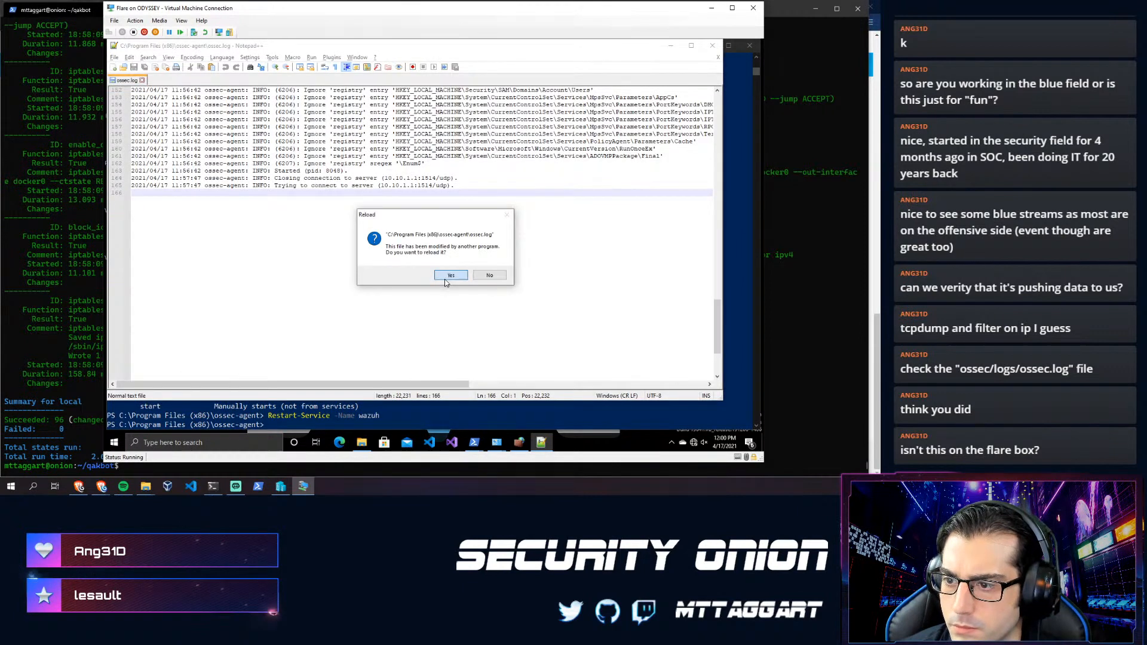
{"action": "left_click", "coordinate": [447, 276]}
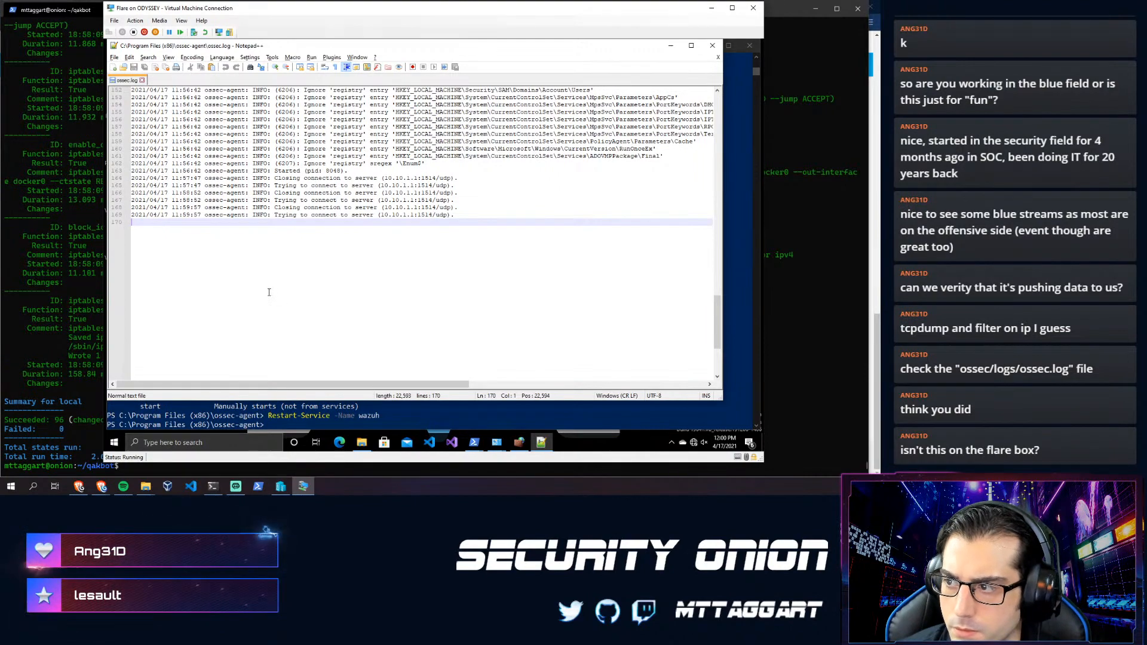
{"action": "scroll", "coordinate": [268, 294], "scroll_direction": "up", "scroll_amount": 4}
{"action": "scroll", "coordinate": [265, 296], "scroll_direction": "down", "scroll_amount": 1}
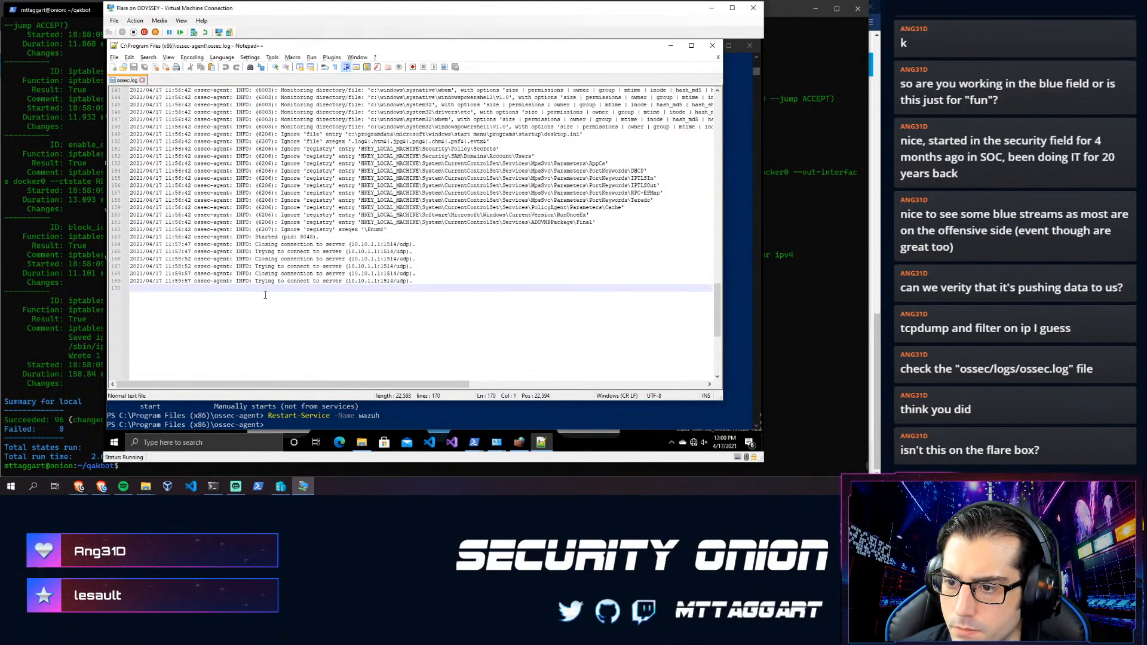
{"action": "scroll", "coordinate": [245, 306], "scroll_direction": "up", "scroll_amount": 1}
{"action": "scroll", "coordinate": [239, 309], "scroll_direction": "up", "scroll_amount": 1}
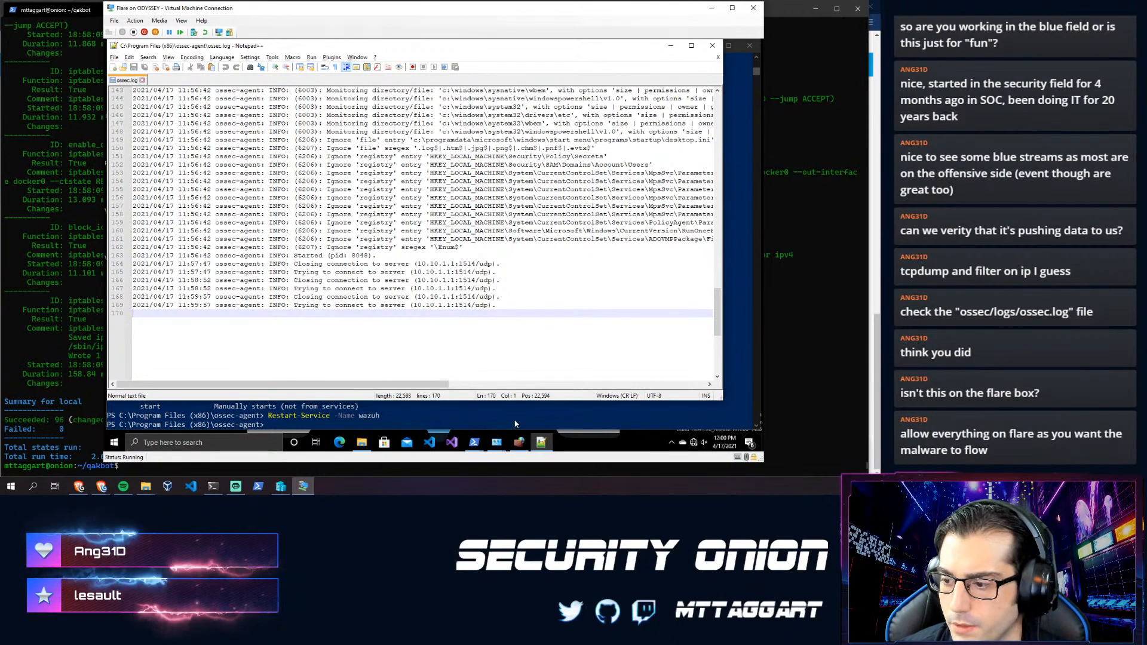
- Check the Allow Wazuh Out outbound rule in the firewall console, then close the console
{"action": "left_click", "coordinate": [513, 443]}
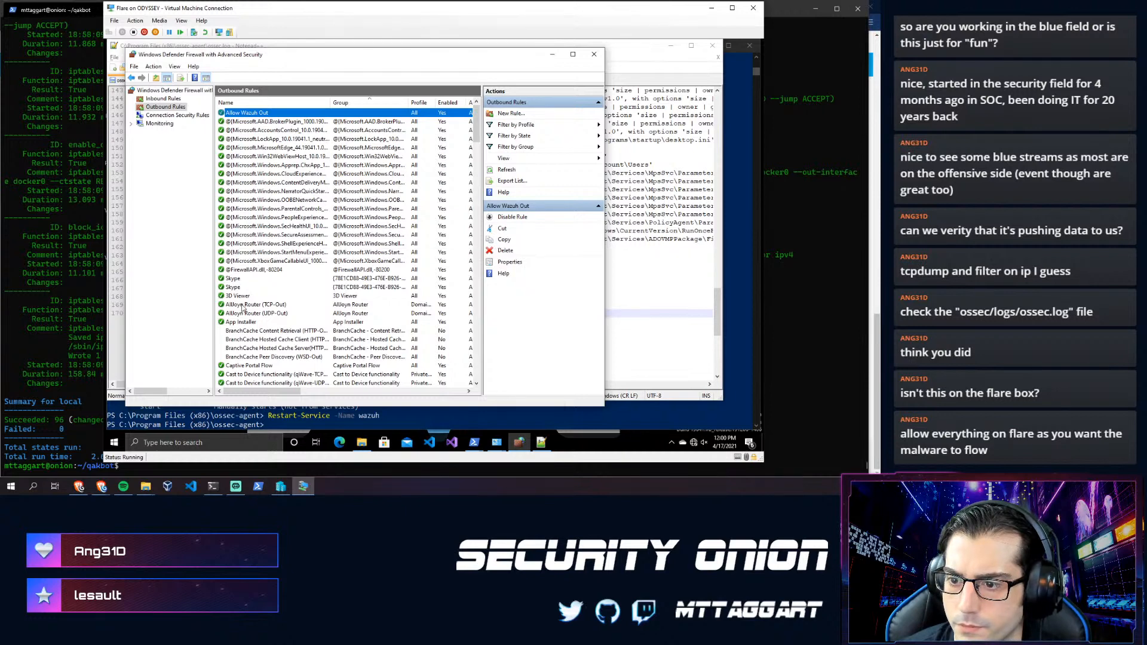
{"action": "scroll", "coordinate": [243, 326], "scroll_direction": "down", "scroll_amount": 2}
{"action": "scroll", "coordinate": [234, 321], "scroll_direction": "up", "scroll_amount": 2}
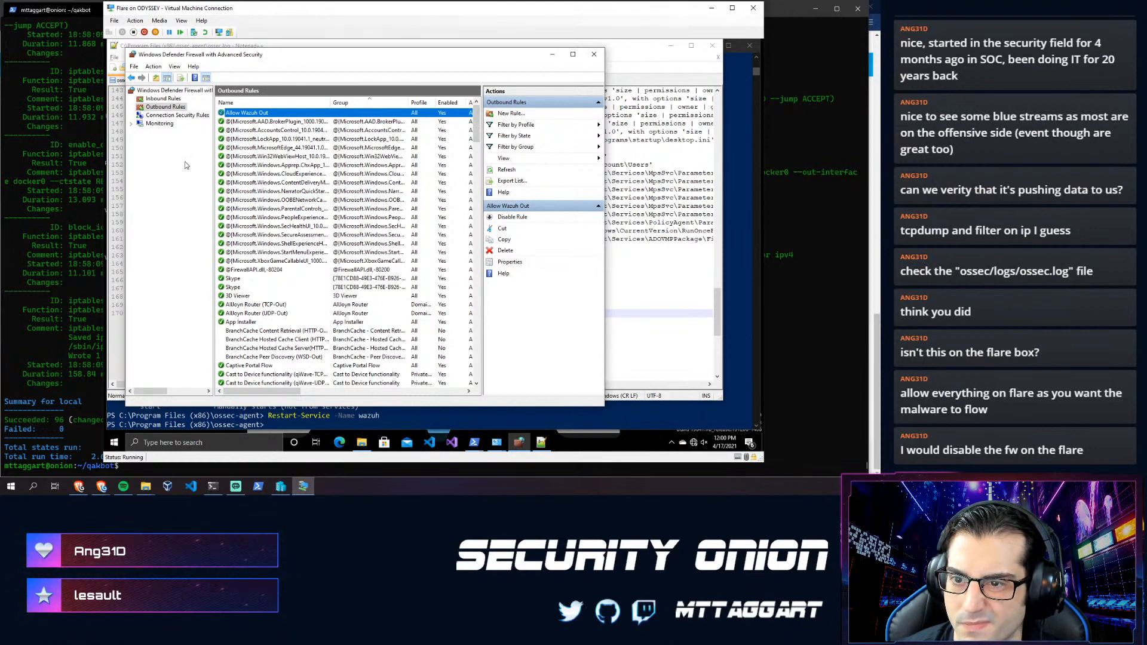
{"action": "left_click", "coordinate": [593, 55]}
- Search 'firewall' to open Firewall & network protection in Windows Security
{"action": "left_click", "coordinate": [114, 442]}
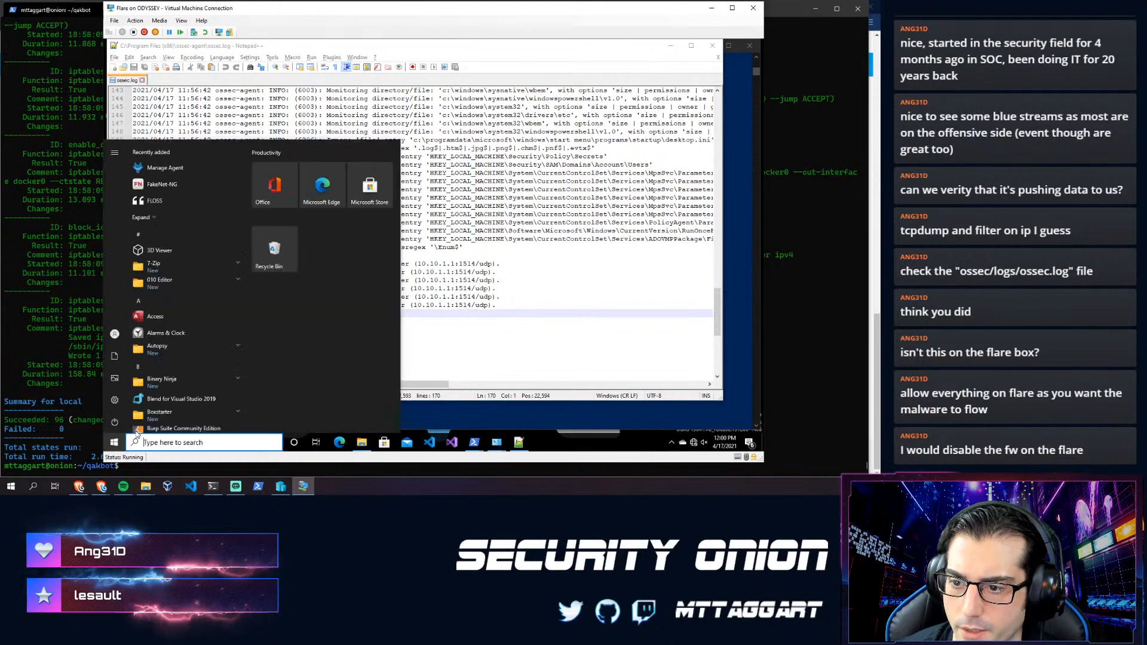
{"action": "type", "text": "fre"}
{"action": "key", "text": "BackSpace"}
{"action": "key", "text": "BackSpace"}
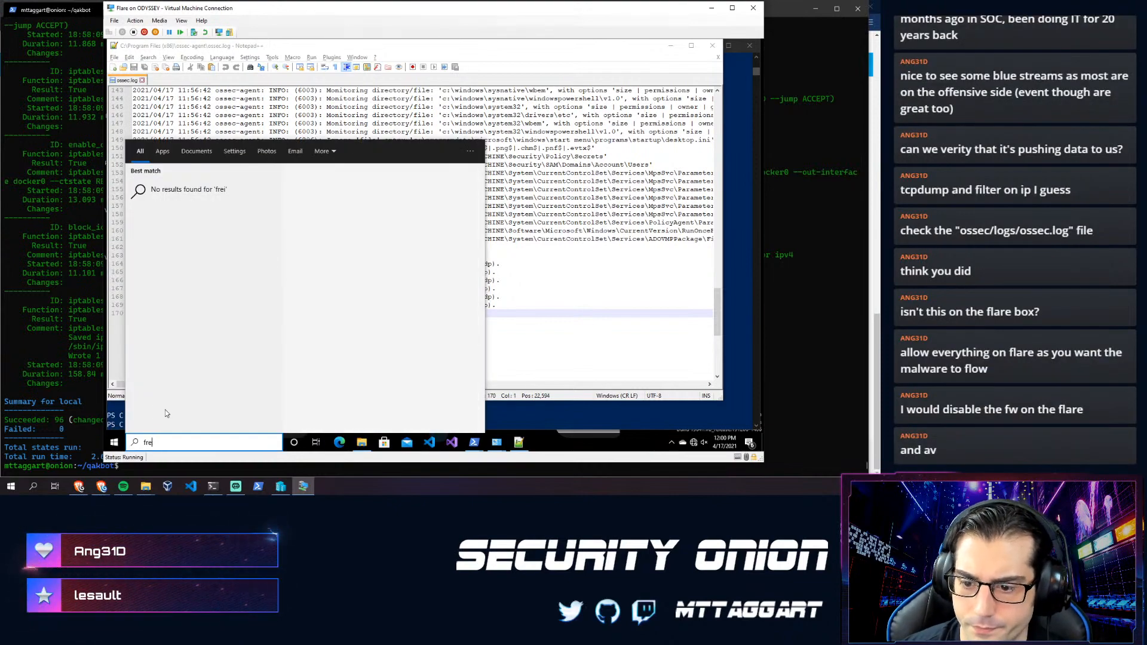
{"action": "type", "text": "irewall"}
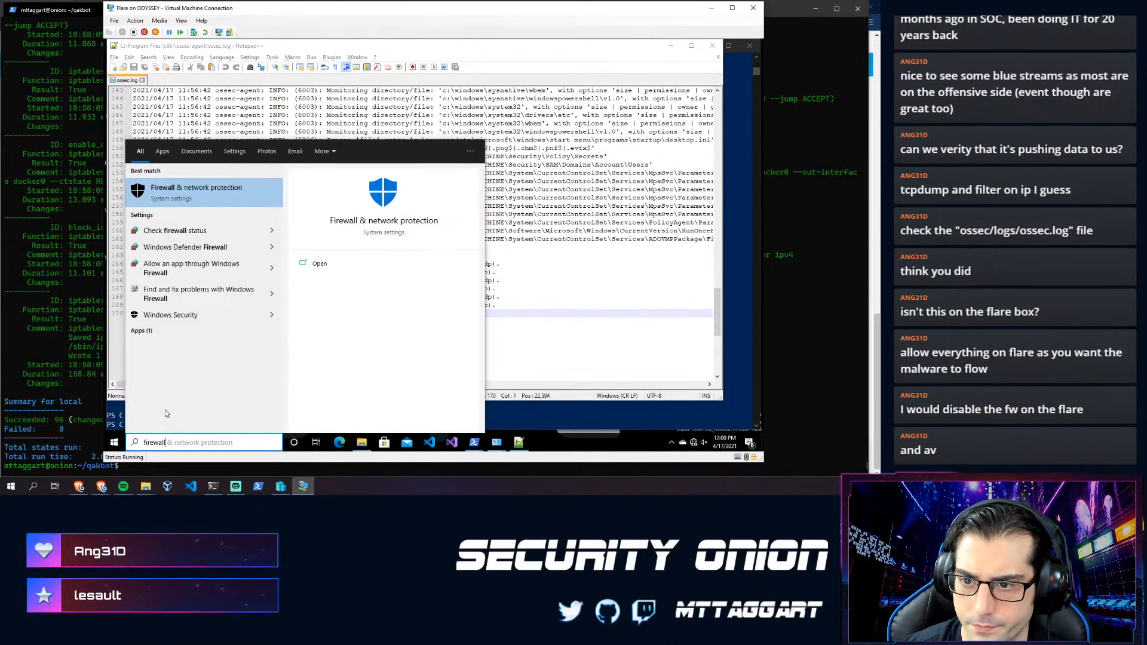
{"action": "key", "text": "Return"}
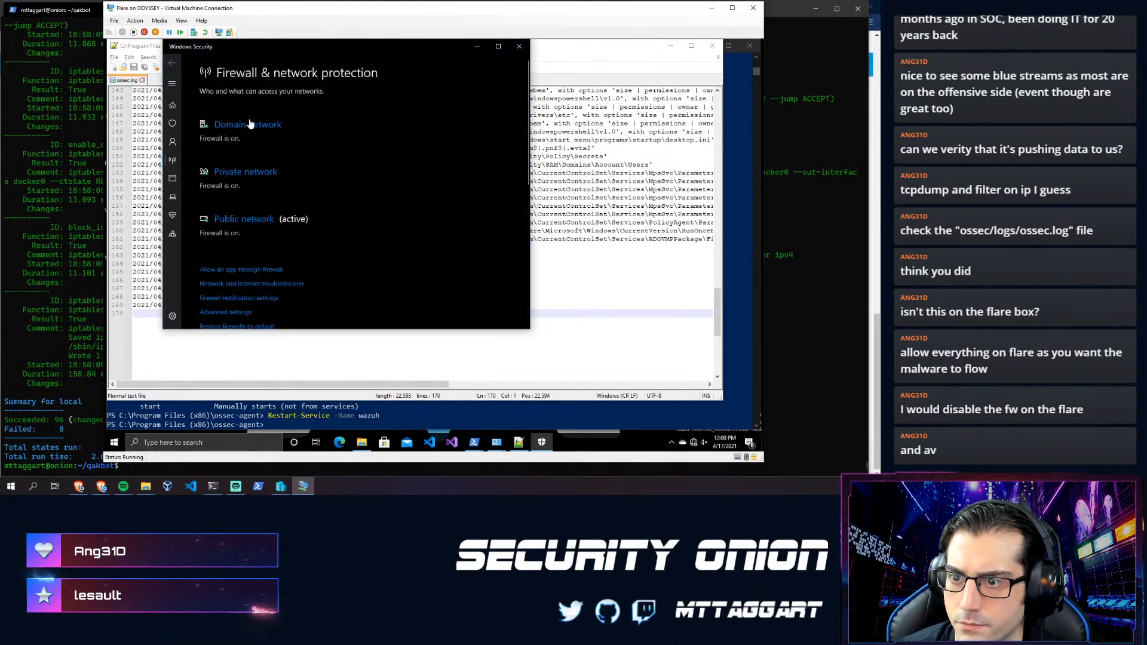
- Turn off the Defender Firewall for Private and Domain networks, approving each UAC prompt
{"action": "left_click", "coordinate": [227, 174]}
{"action": "left_click", "coordinate": [207, 231]}
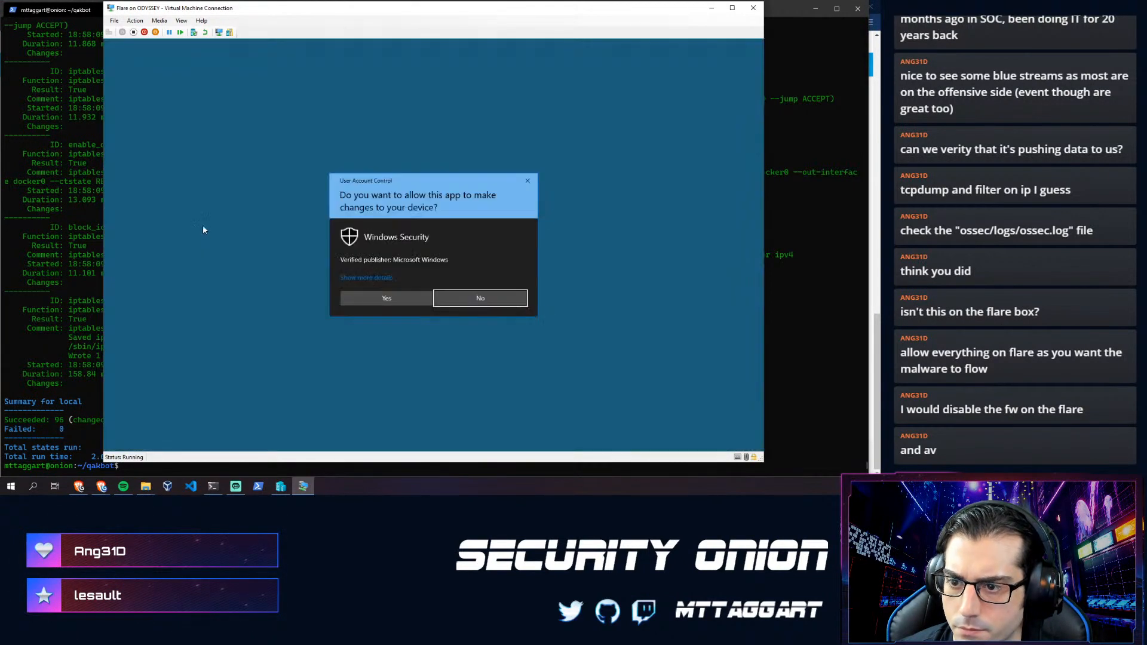
{"action": "left_click", "coordinate": [420, 298]}
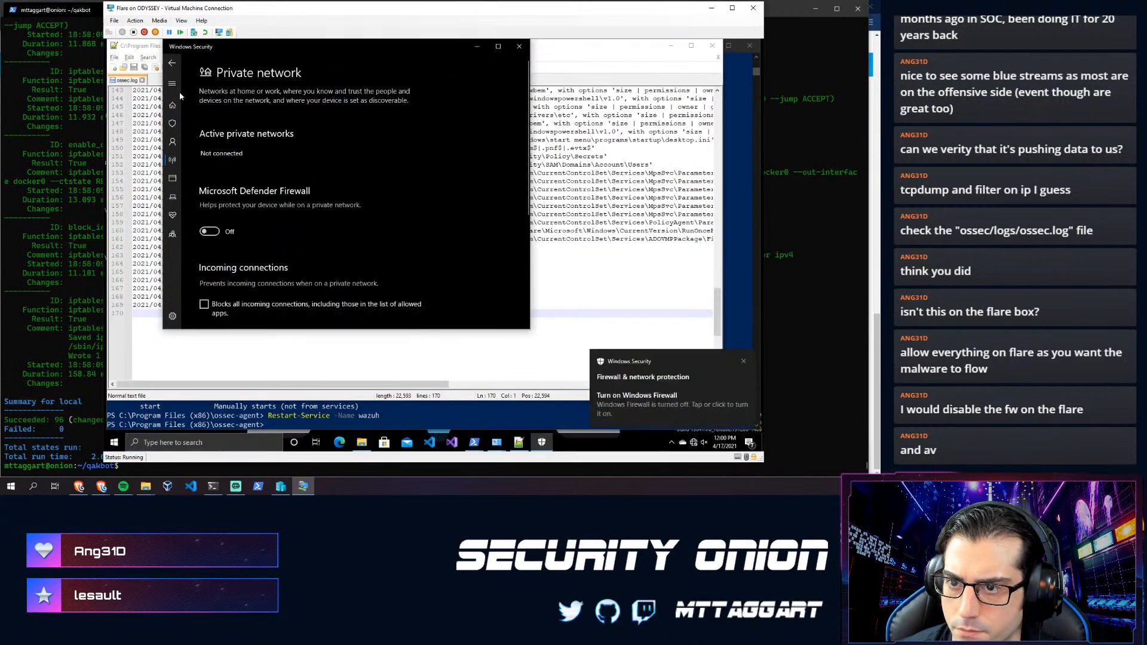
{"action": "left_click", "coordinate": [172, 64]}
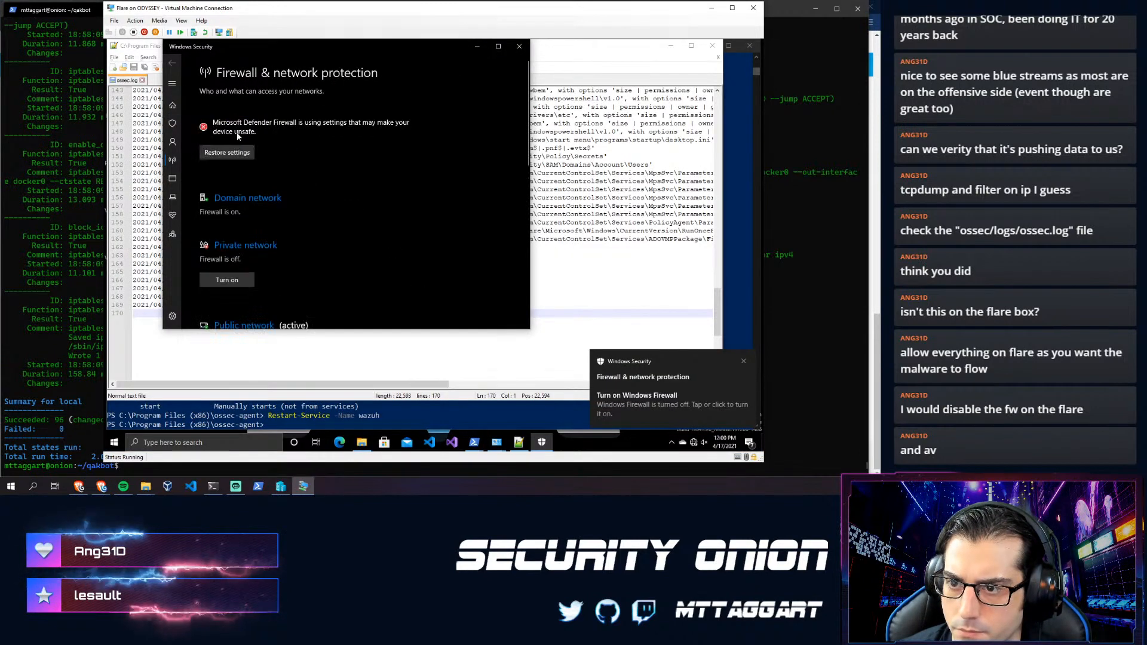
{"action": "left_click", "coordinate": [244, 188]}
{"action": "left_click", "coordinate": [210, 222]}
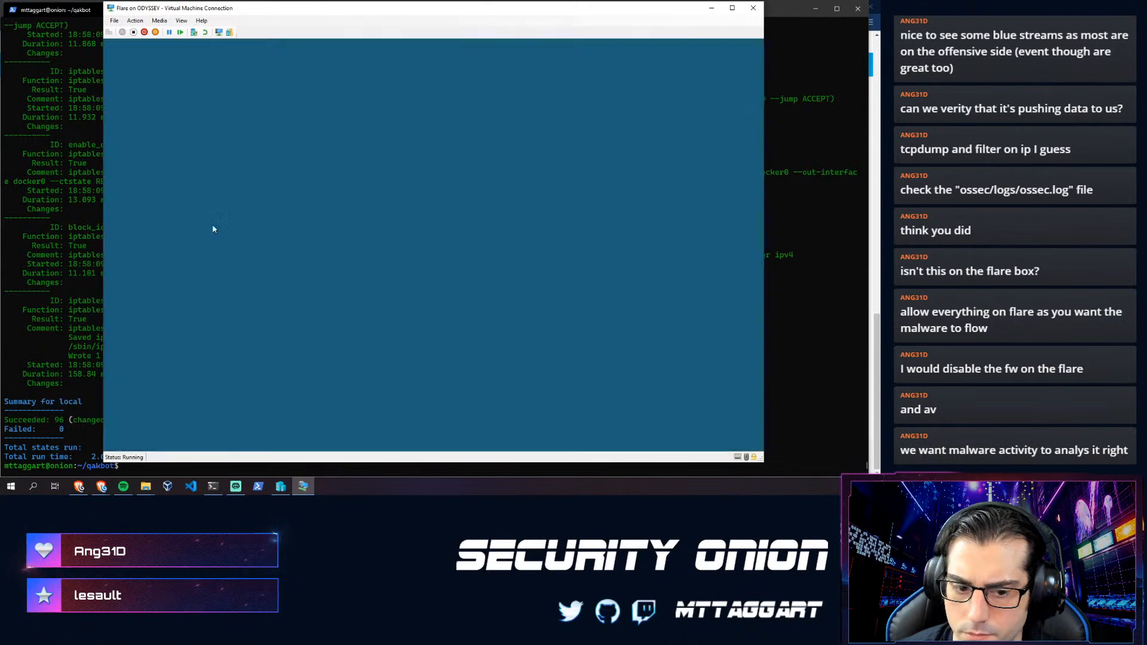
{"action": "left_click", "coordinate": [399, 297]}
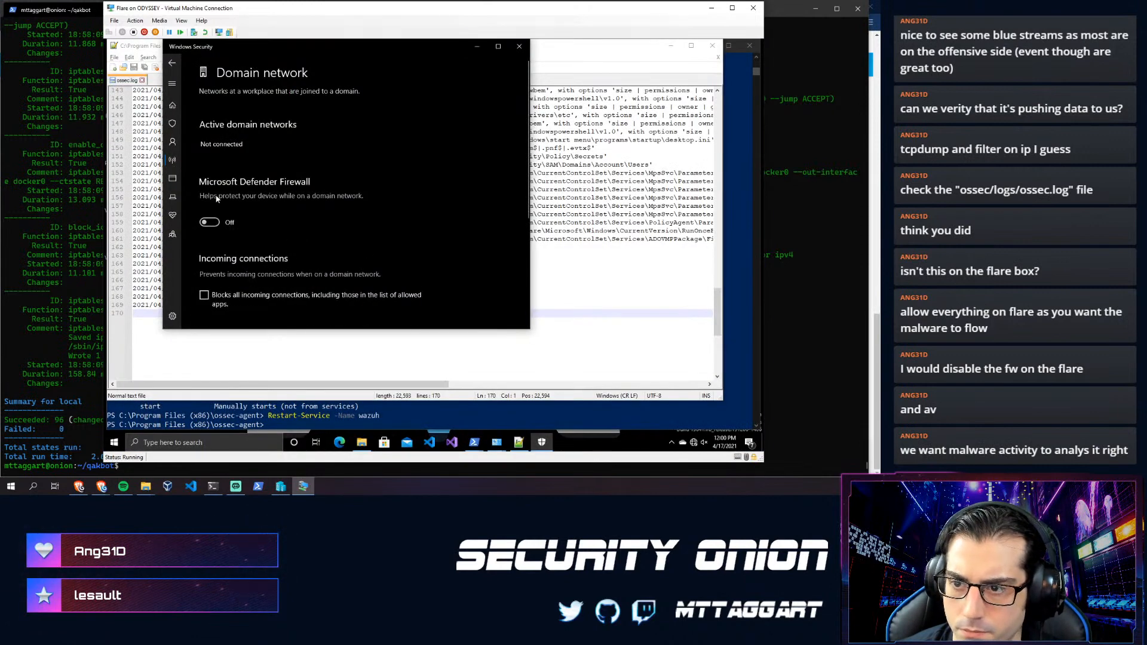
{"action": "left_click", "coordinate": [172, 63]}
- Turn off the Public network firewall, close Windows Security, and reload ossec.log
{"action": "scroll", "coordinate": [238, 254], "scroll_direction": "down", "scroll_amount": 3}
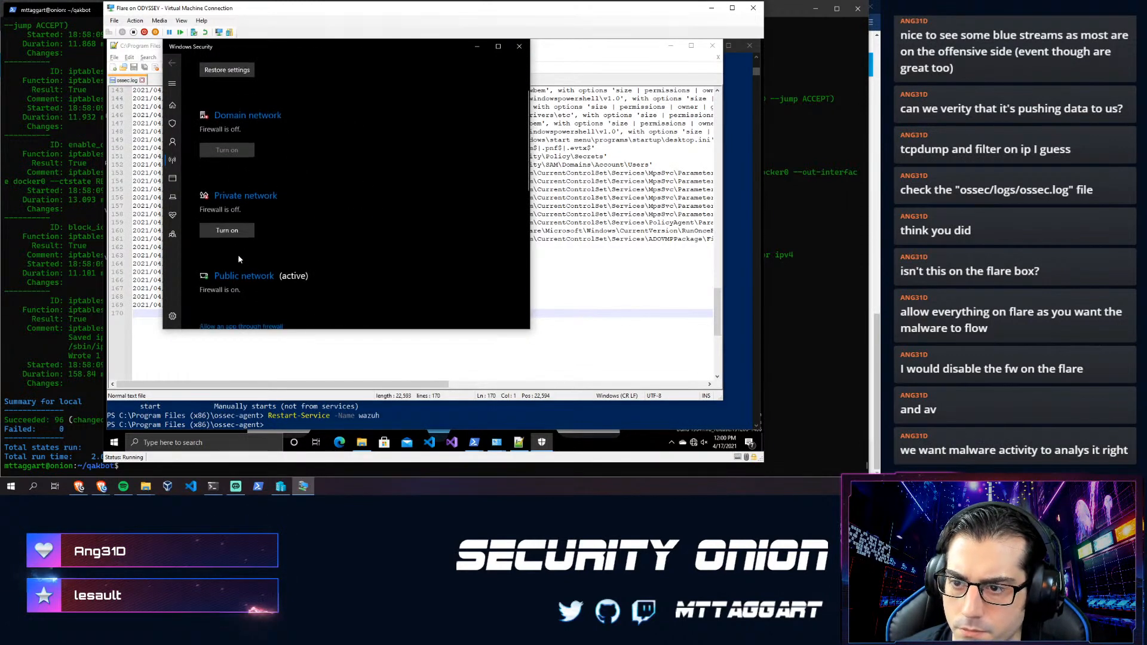
{"action": "scroll", "coordinate": [238, 255], "scroll_direction": "up", "scroll_amount": 3}
{"action": "scroll", "coordinate": [288, 205], "scroll_direction": "down", "scroll_amount": 1}
{"action": "scroll", "coordinate": [280, 208], "scroll_direction": "down", "scroll_amount": 4}
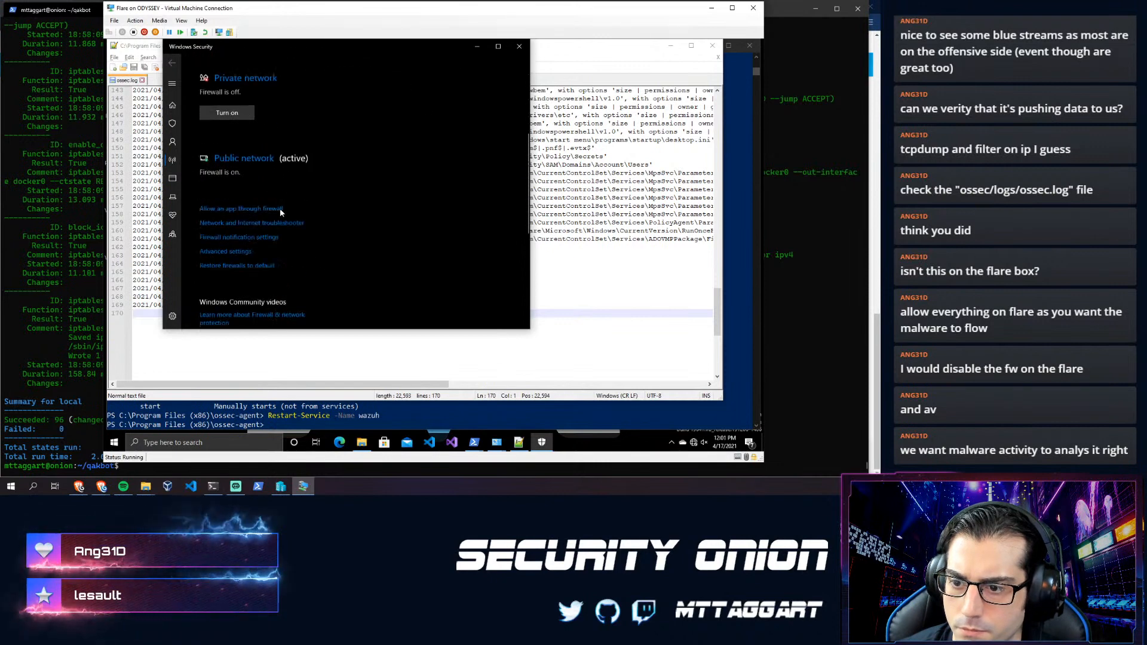
{"action": "scroll", "coordinate": [257, 179], "scroll_direction": "up", "scroll_amount": 1}
{"action": "left_click", "coordinate": [237, 150]}
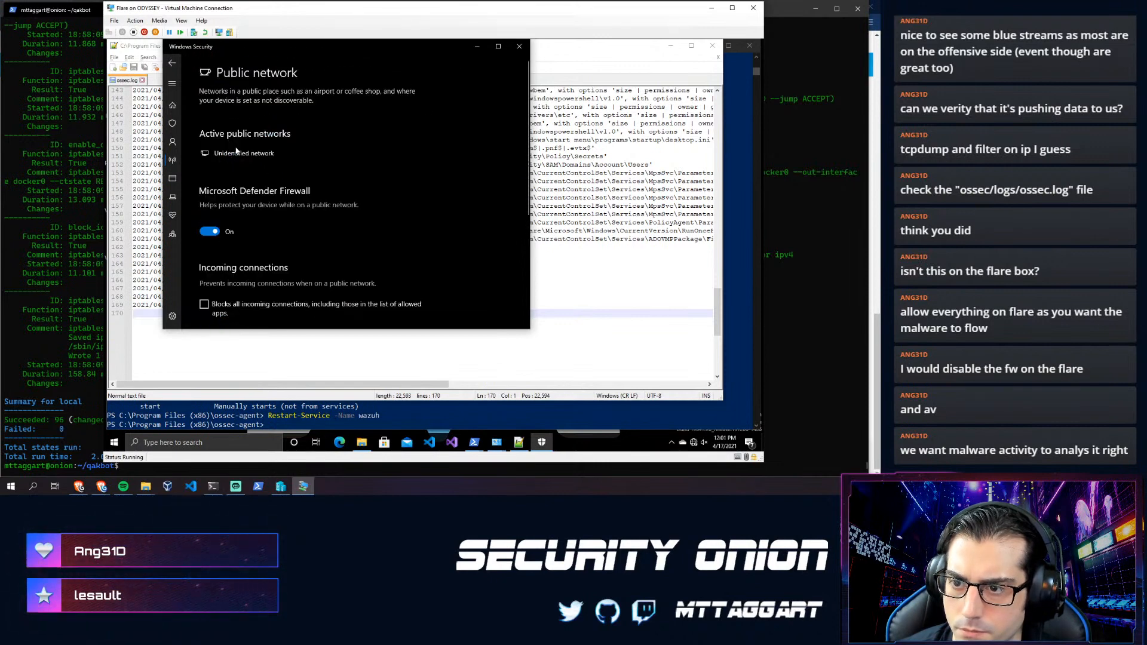
{"action": "left_click", "coordinate": [215, 233]}
{"action": "left_click", "coordinate": [384, 298]}
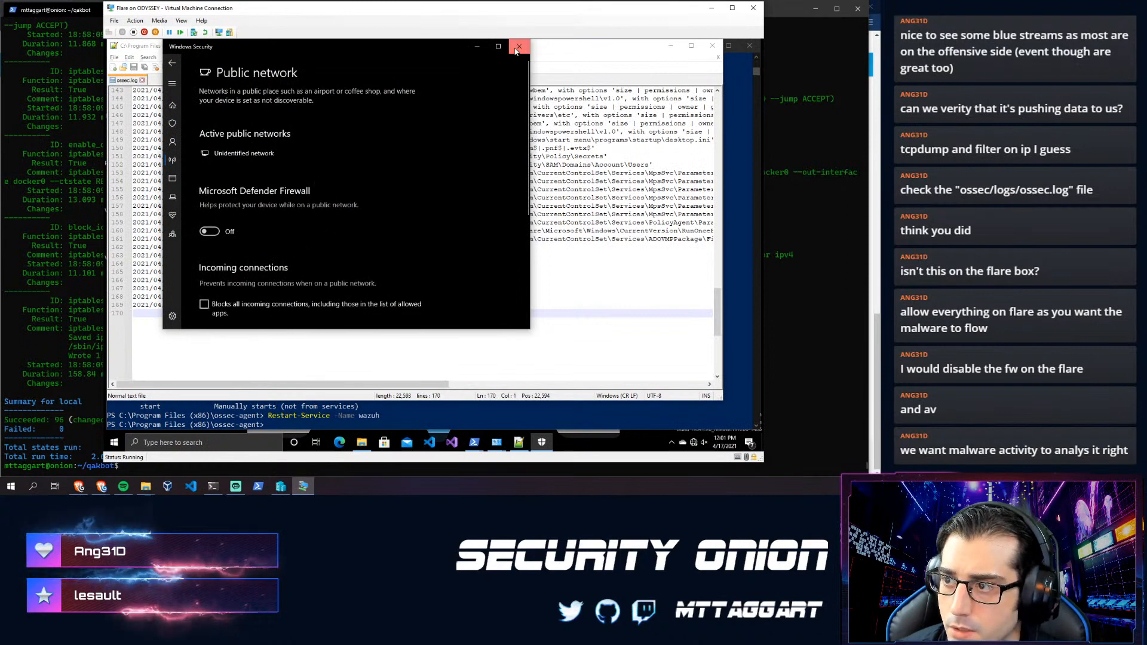
{"action": "left_click", "coordinate": [518, 47]}
{"action": "left_click", "coordinate": [445, 275]}
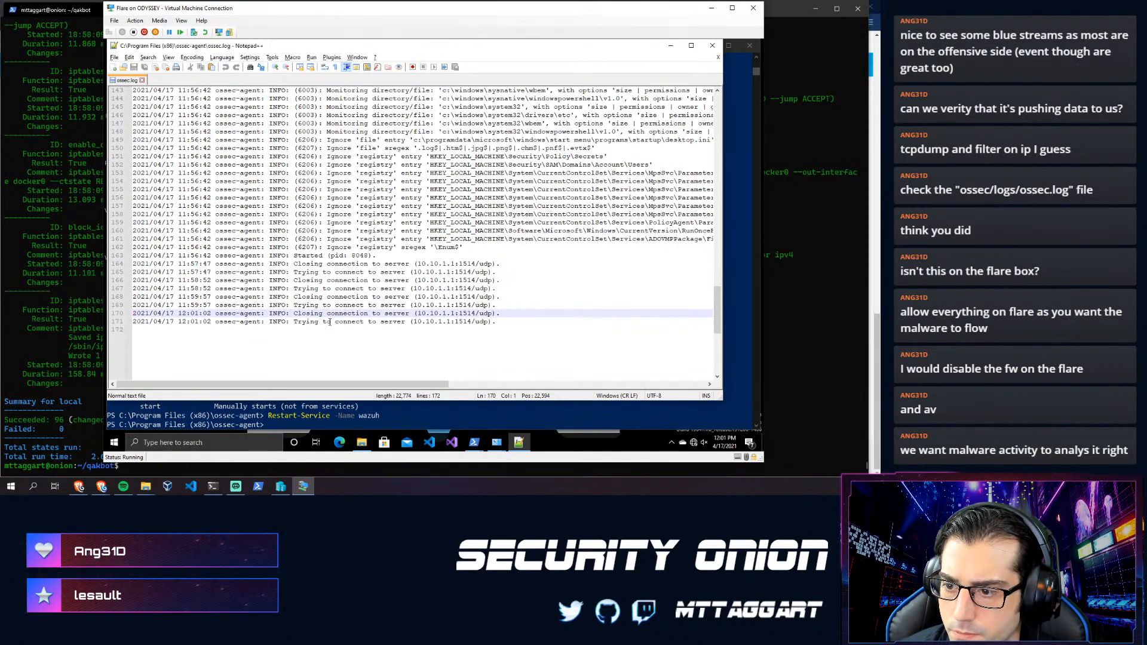
- Inspect ossec.log's last lines, highlighting the line 163 Started entry and the 12:01:02 retry, then return to the terminal
{"action": "scroll", "coordinate": [316, 327], "scroll_direction": "down", "scroll_amount": 1}
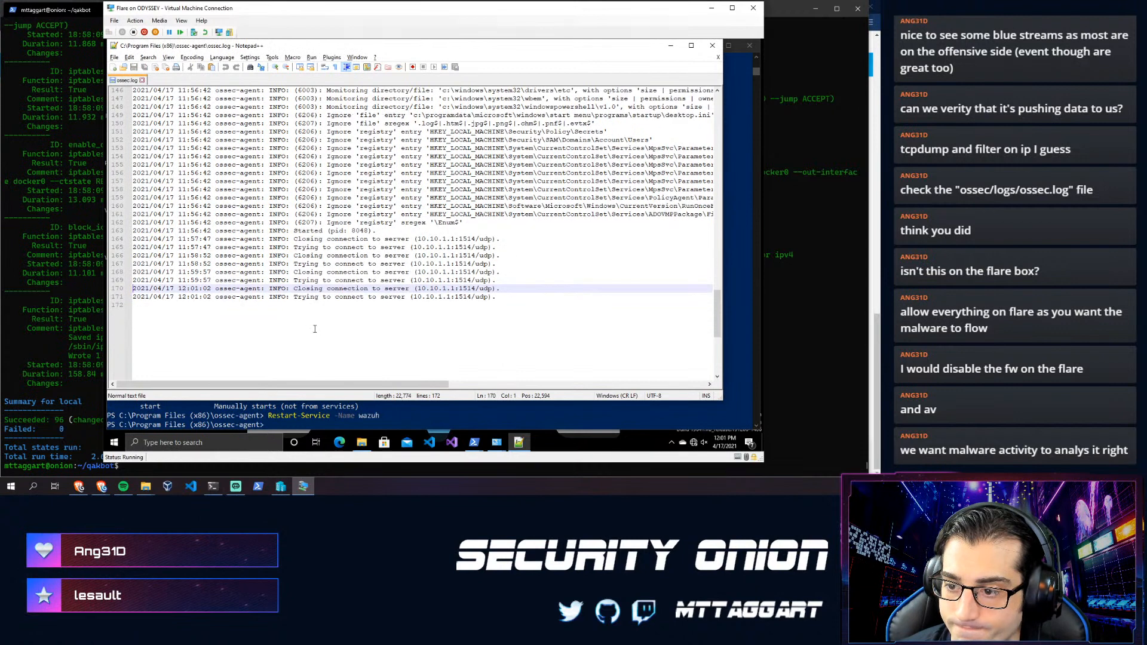
{"action": "left_click", "coordinate": [332, 318]}
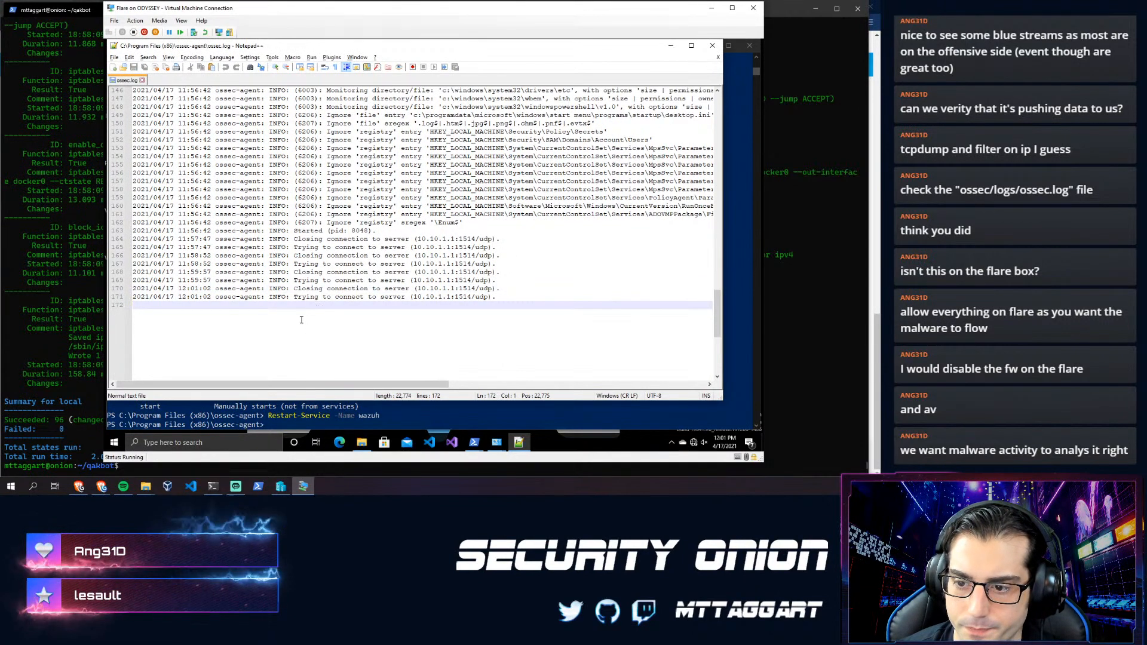
{"action": "left_click", "coordinate": [262, 222]}
{"action": "left_click", "coordinate": [253, 256]}
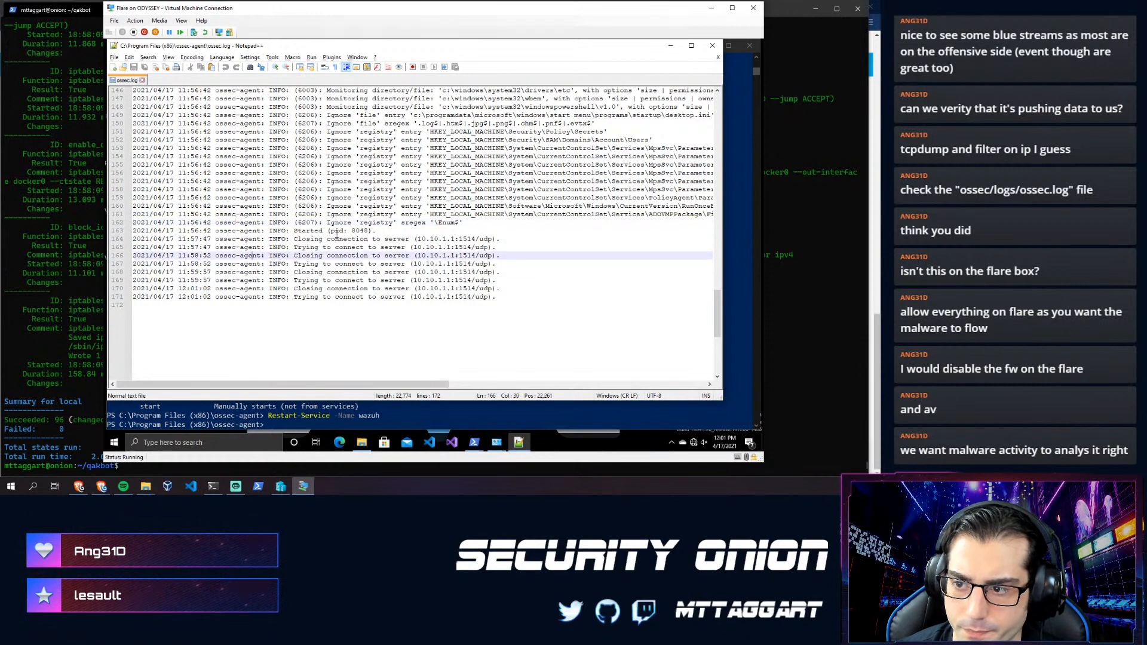
{"action": "left_click_drag", "start_coordinate": [290, 233], "coordinate": [351, 234]}
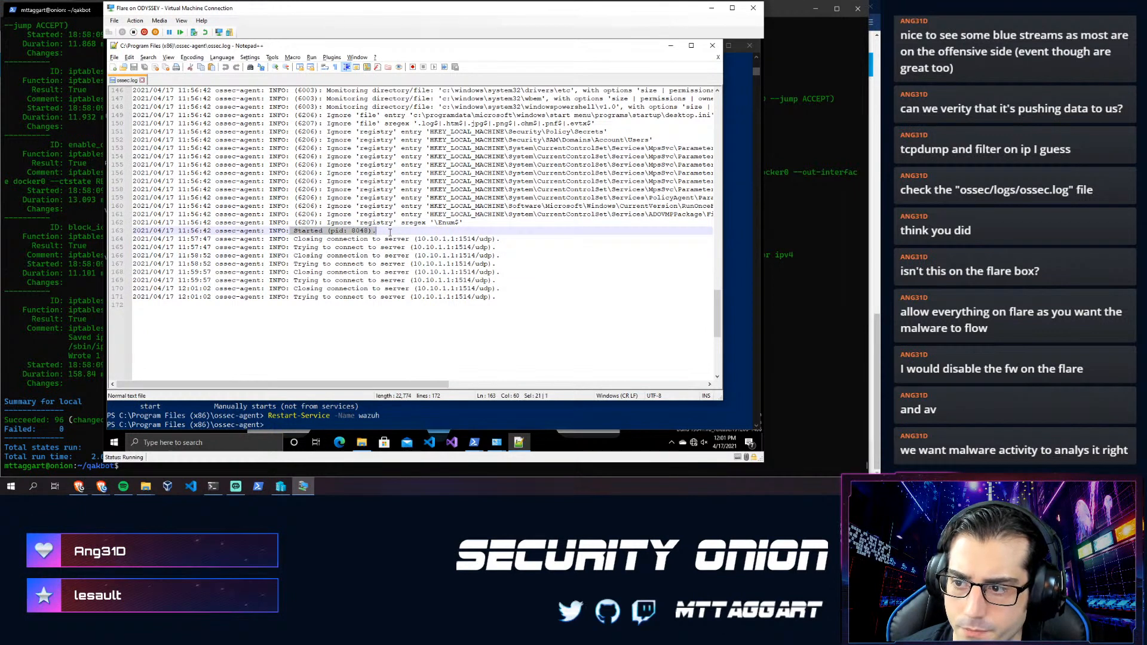
{"action": "left_click", "coordinate": [363, 250]}
{"action": "left_click", "coordinate": [335, 296]}
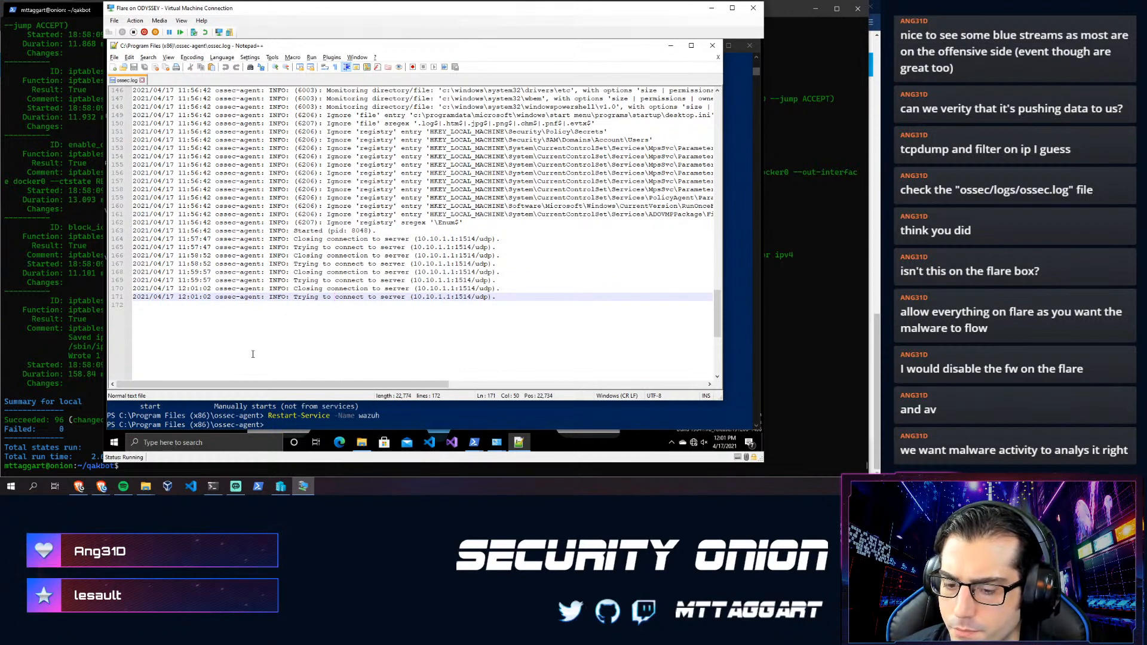
{"action": "left_click", "coordinate": [73, 430]}
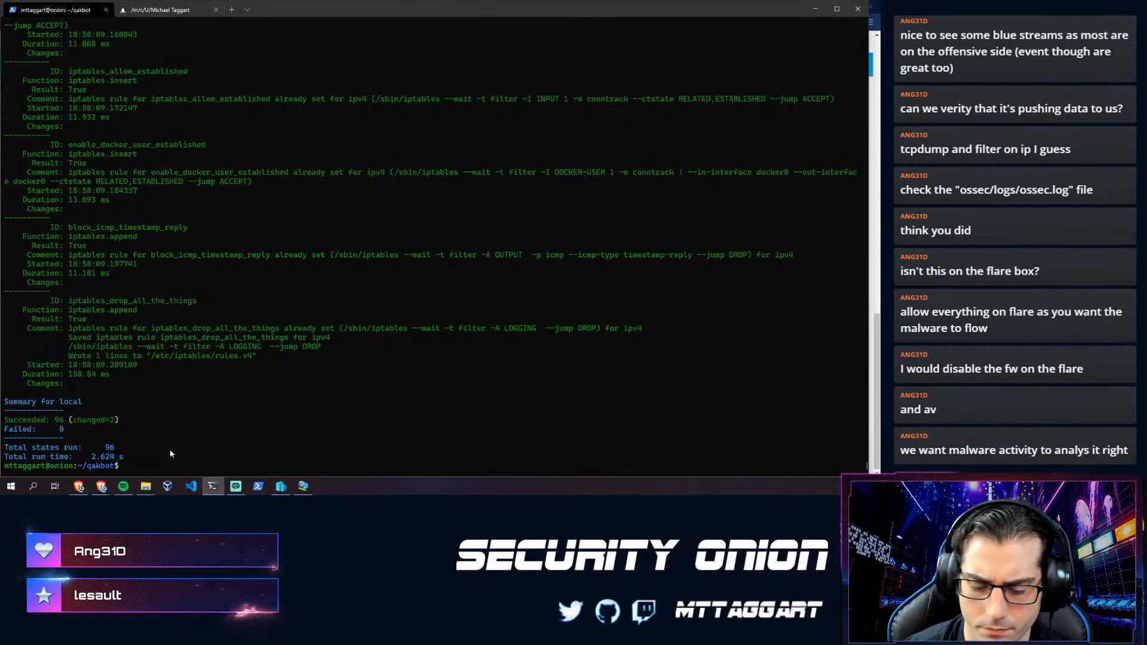
- Run netstat -lt on Security Onion to list listening TCP ports, including 1514, 1515 and 55000
{"action": "type", "text": "netstat -lt"}
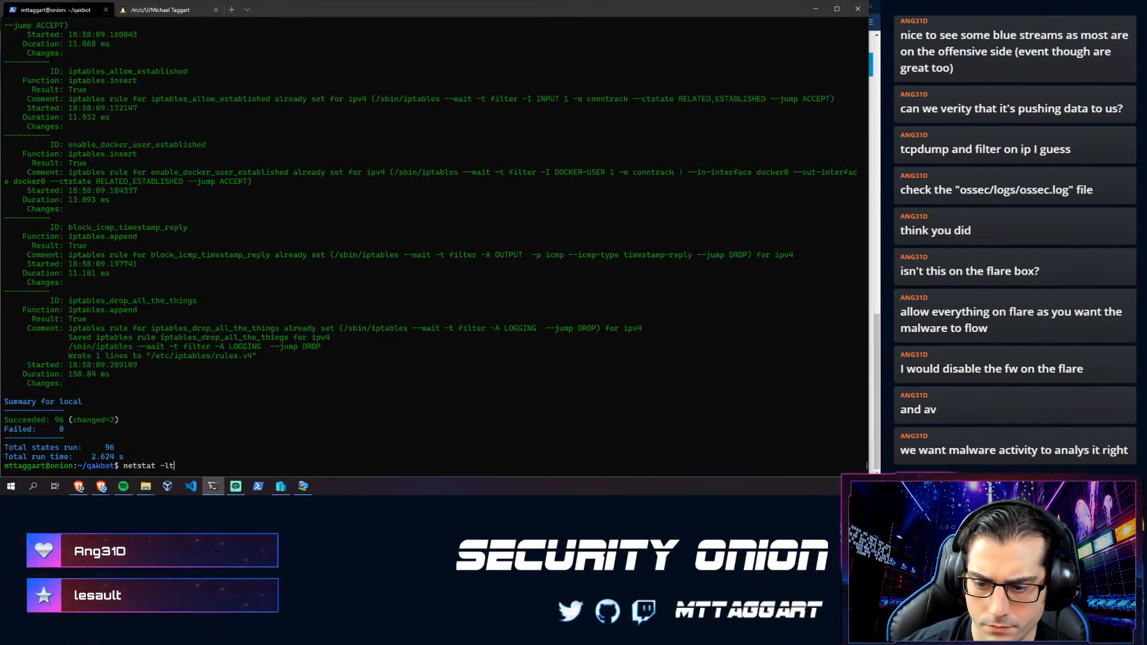
{"action": "key", "text": "Return"}
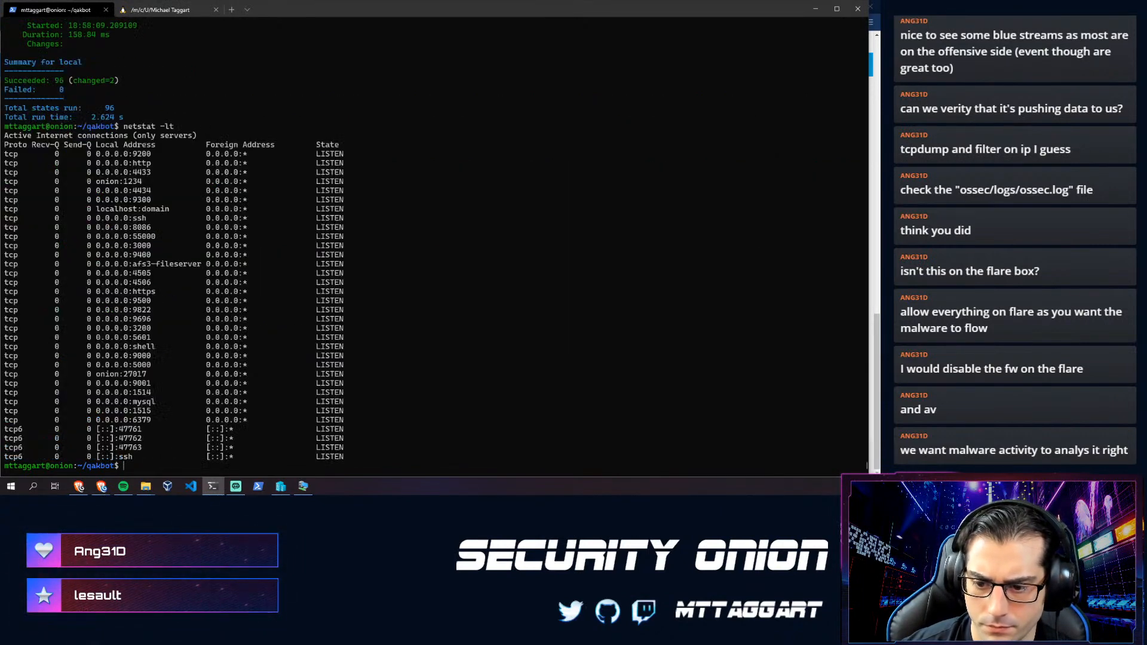
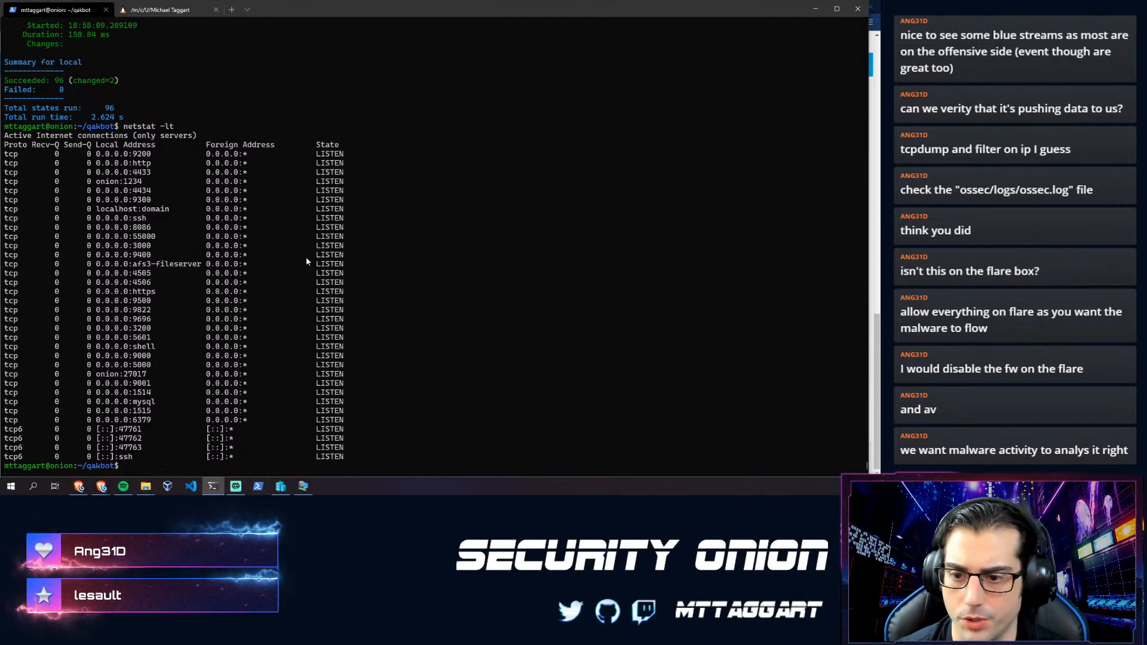
- Bring up the Wazuh 'Registering agents' command-line guide in the Brave browser
{"action": "key", "text": "alt+Tab"}
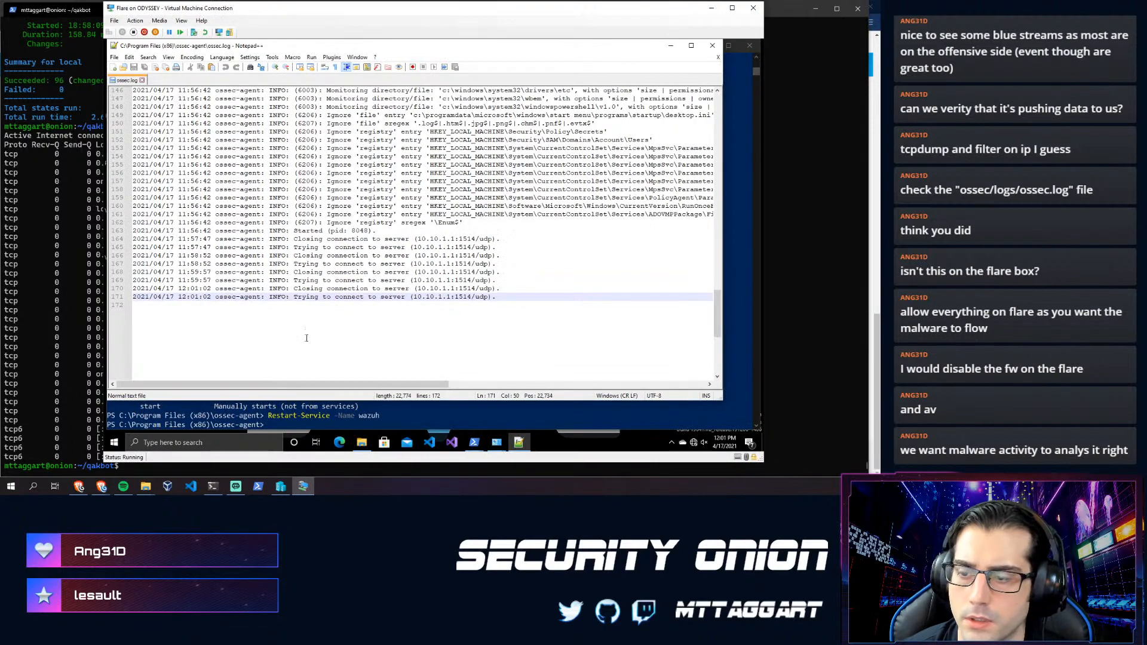
{"action": "mouse_move", "coordinate": [110, 490]}
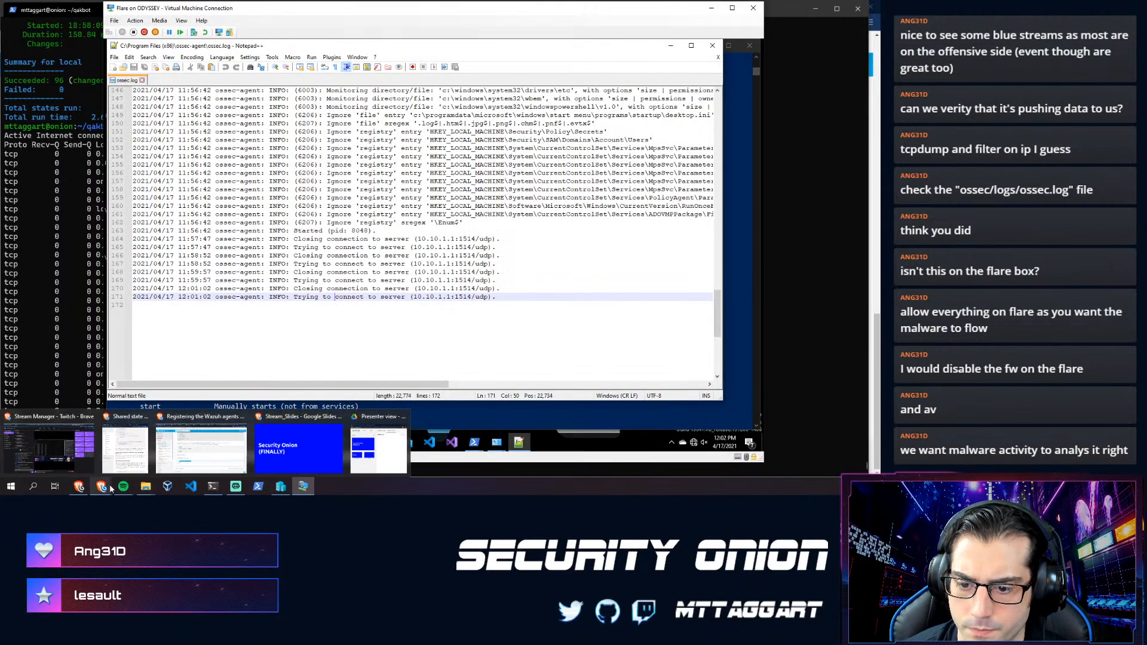
{"action": "left_click", "coordinate": [200, 448]}
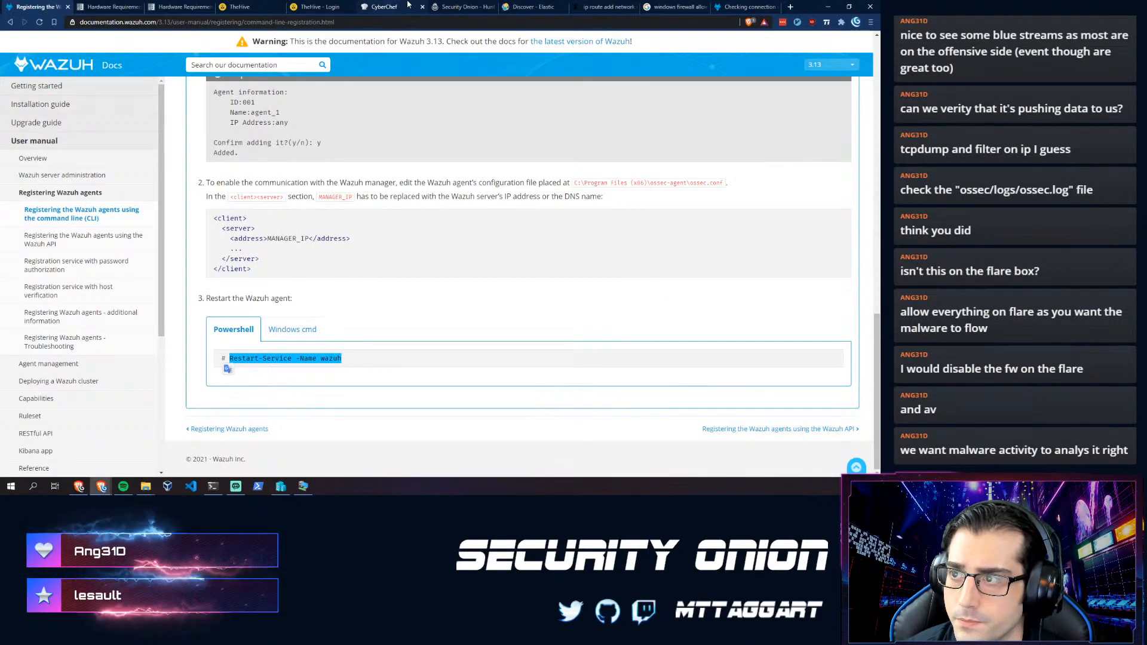
- Expand the newest ossec event in Kibana Discover and review its fields, showing the onion manager as source
{"action": "left_click", "coordinate": [447, 6]}
{"action": "key", "text": "ctrl+Tab"}
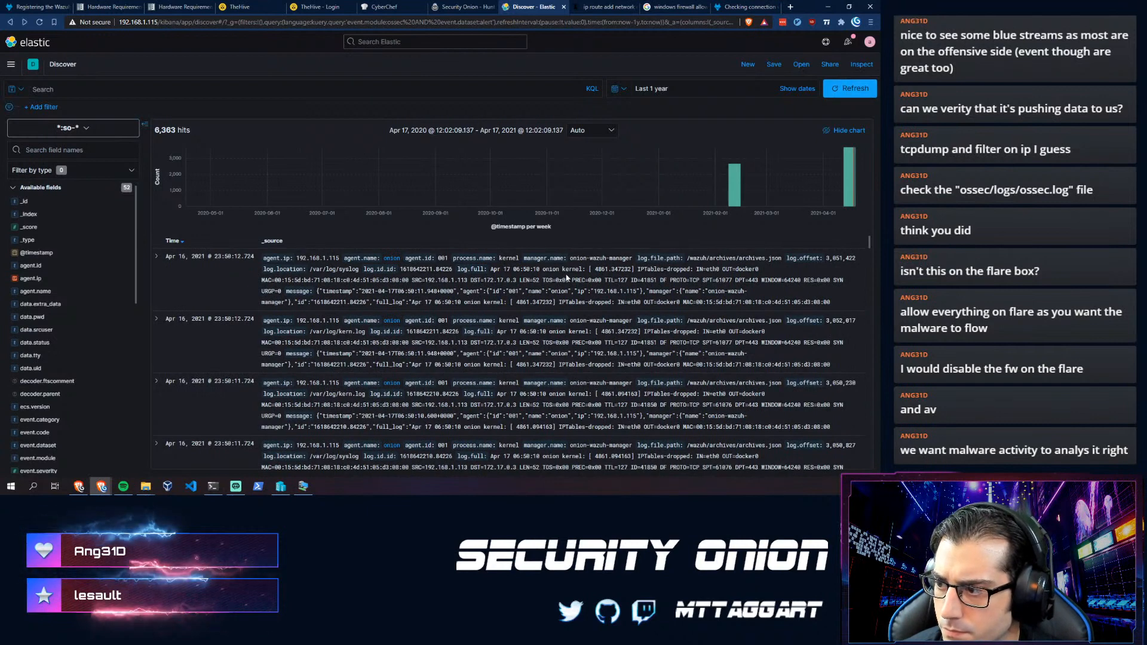
{"action": "left_click", "coordinate": [156, 256]}
{"action": "scroll", "coordinate": [259, 345], "scroll_direction": "down", "scroll_amount": 6}
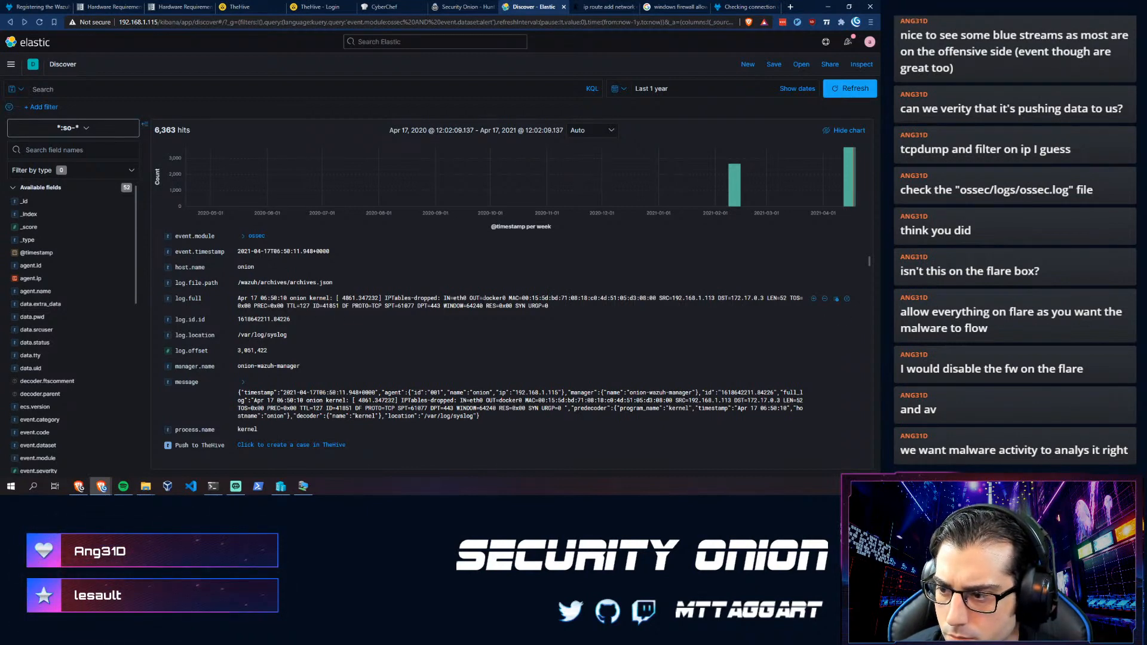
{"action": "scroll", "coordinate": [385, 374], "scroll_direction": "down", "scroll_amount": 1}
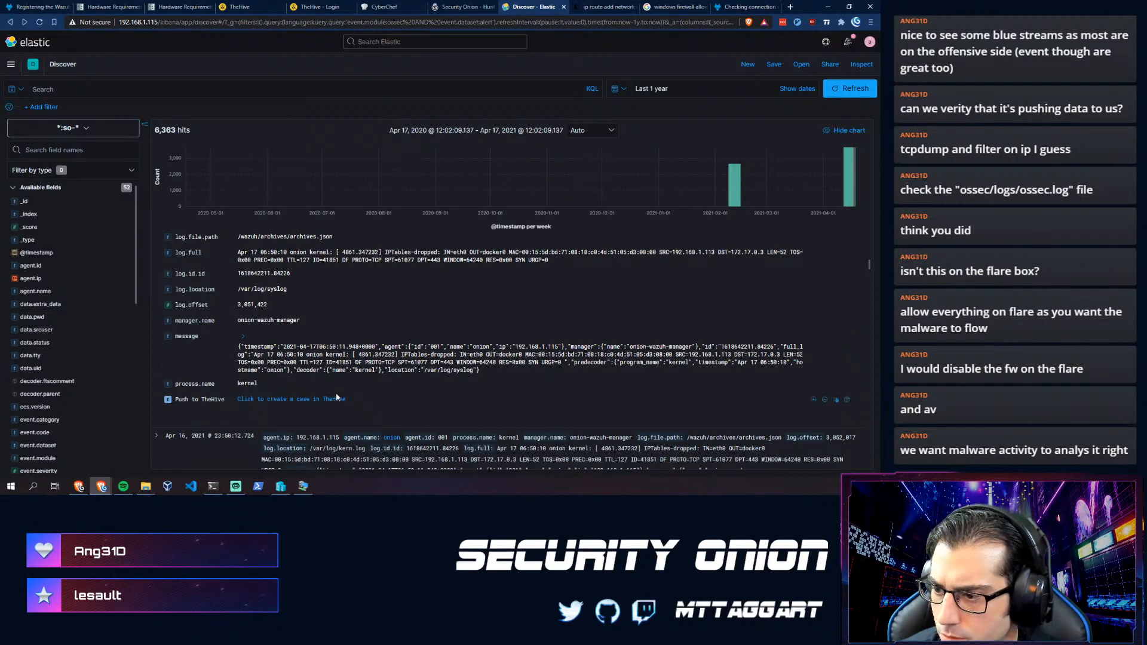
{"action": "scroll", "coordinate": [256, 371], "scroll_direction": "down", "scroll_amount": 3}
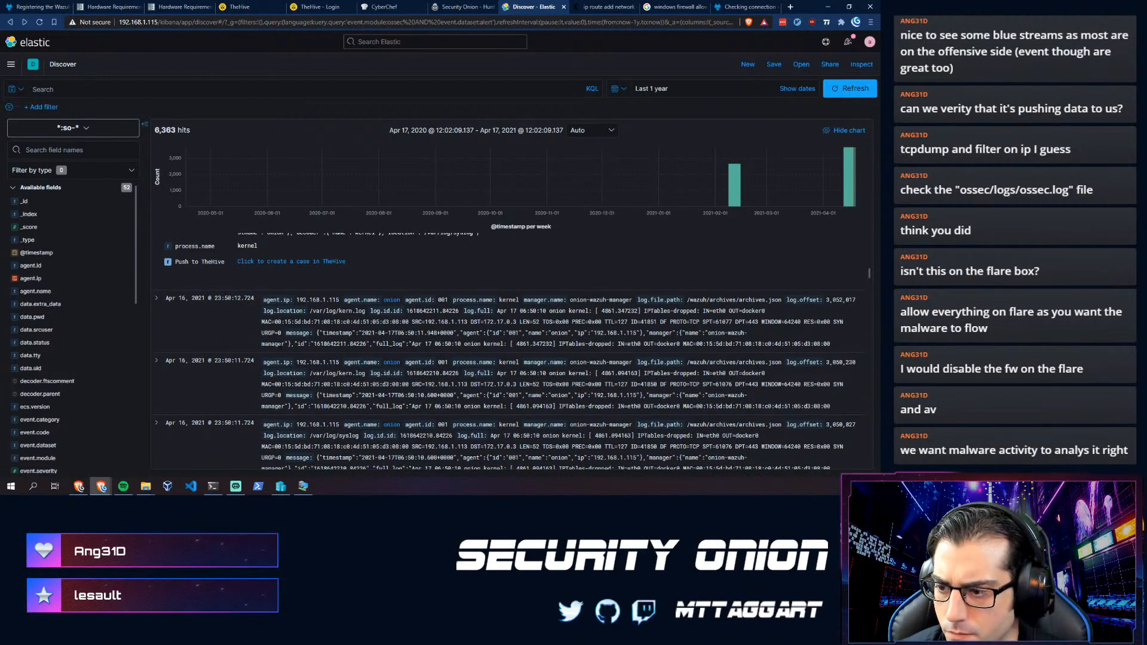
{"action": "left_click", "coordinate": [301, 486]}
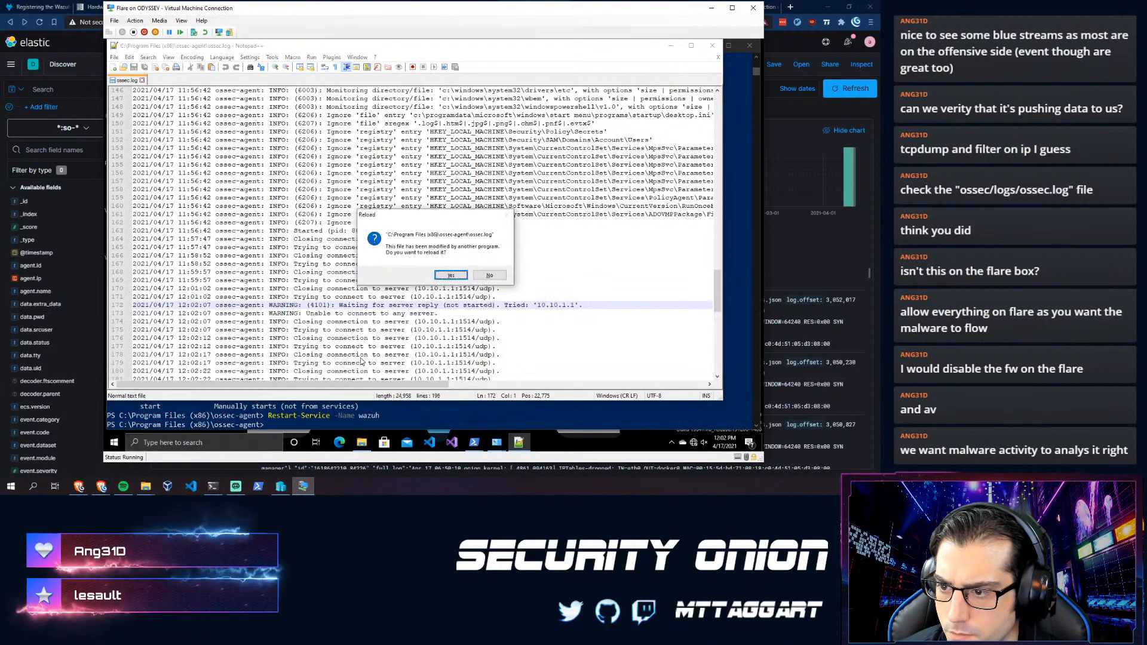
- Reload ossec.log and highlight the new failed connection attempts to 10.10.1.1:1514
{"action": "left_click", "coordinate": [446, 276]}
{"action": "scroll", "coordinate": [418, 287], "scroll_direction": "down", "scroll_amount": 5}
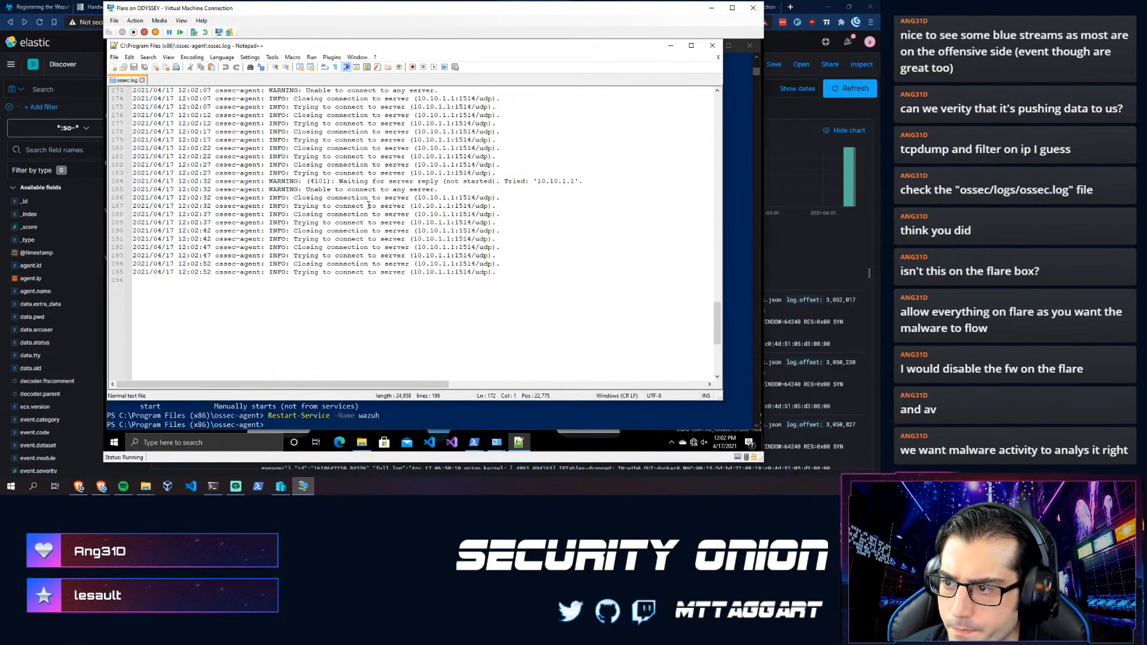
{"action": "scroll", "coordinate": [363, 218], "scroll_direction": "up", "scroll_amount": 4}
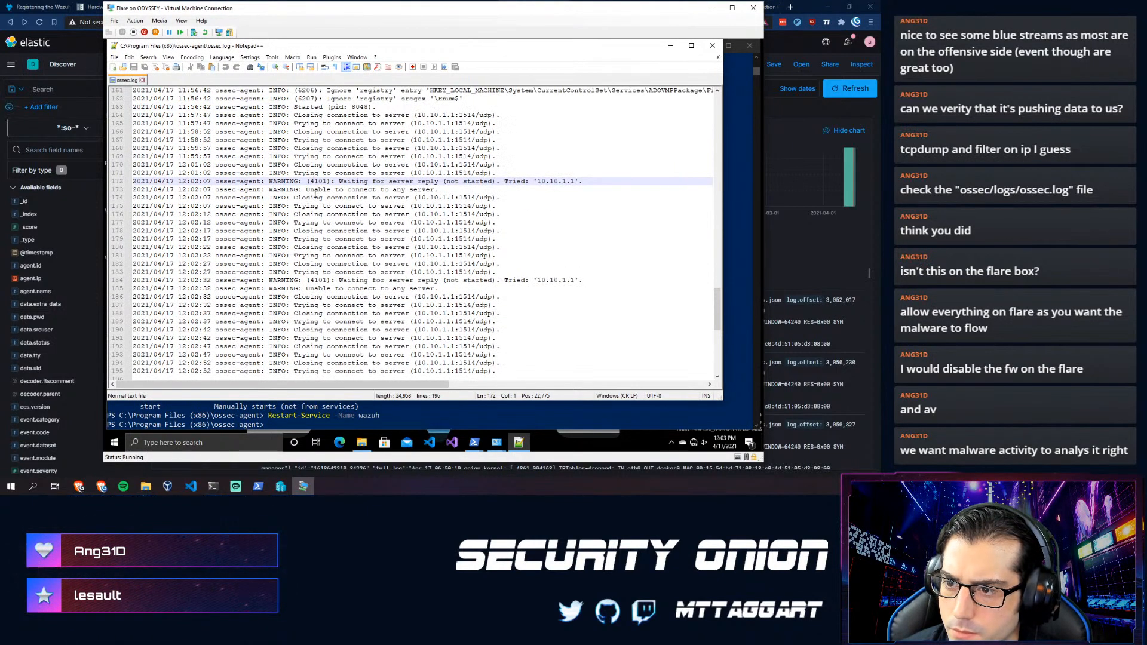
{"action": "left_click_drag", "start_coordinate": [314, 197], "coordinate": [333, 289]}
{"action": "left_click", "coordinate": [438, 305]}
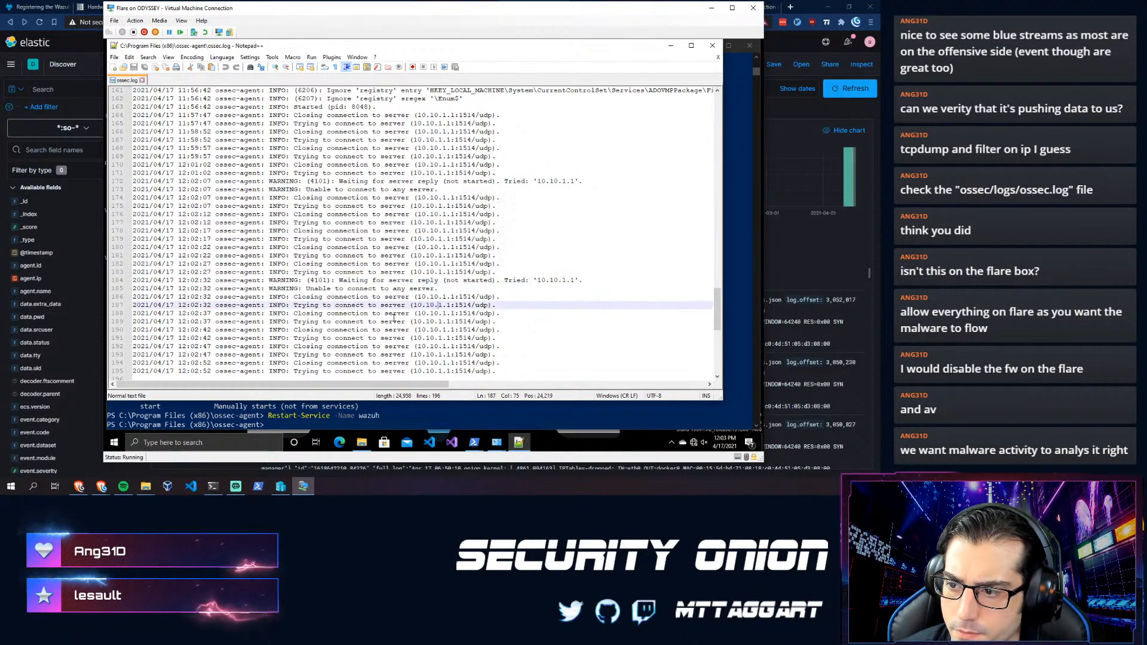
{"action": "scroll", "coordinate": [393, 317], "scroll_direction": "down", "scroll_amount": 3}
{"action": "left_click_drag", "start_coordinate": [492, 296], "coordinate": [278, 190]}
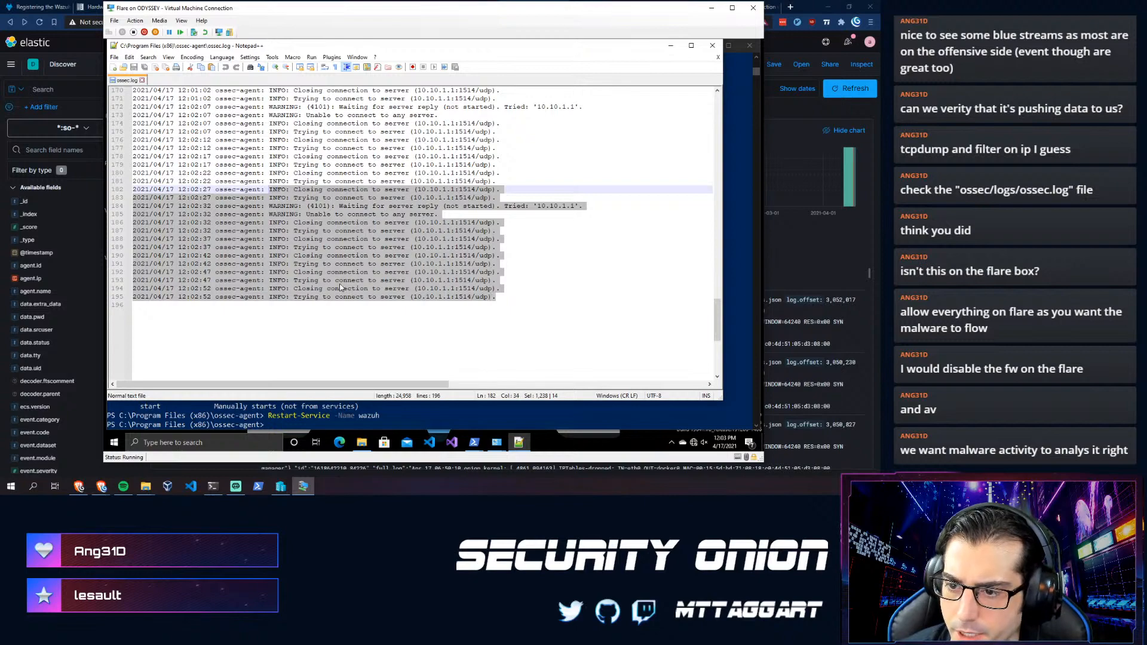
{"action": "left_click", "coordinate": [244, 164]}
- Scroll through the remaining log entries, then go back to Kibana's Discover results showing 6,363 hits
{"action": "scroll", "coordinate": [372, 249], "scroll_direction": "up", "scroll_amount": 19}
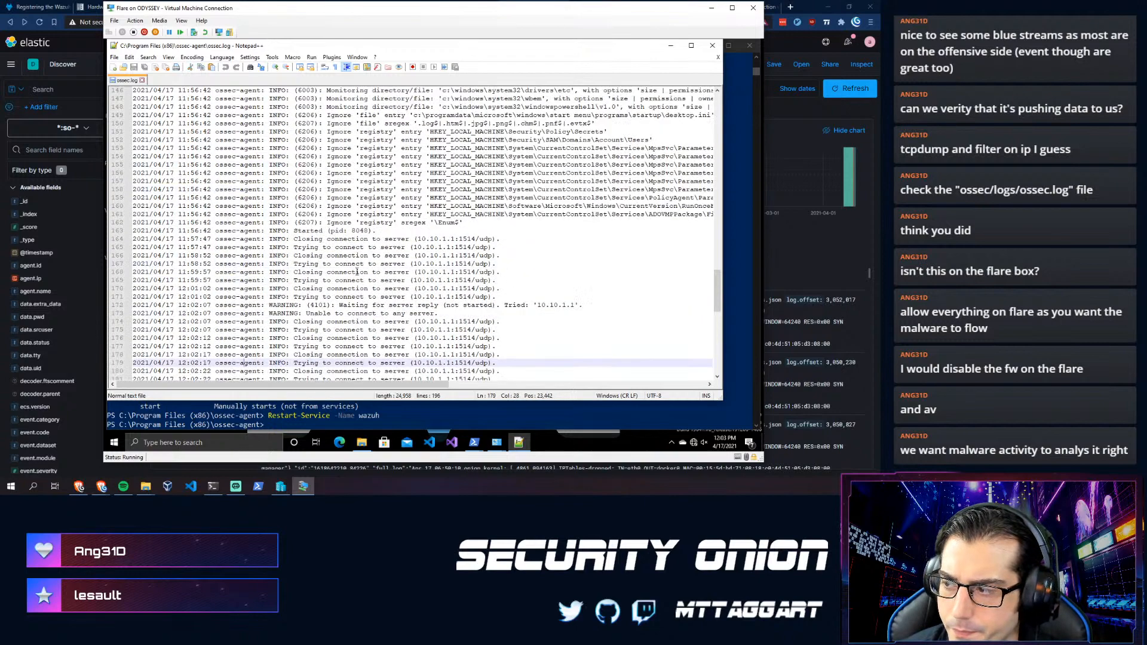
{"action": "scroll", "coordinate": [345, 292], "scroll_direction": "up", "scroll_amount": 9}
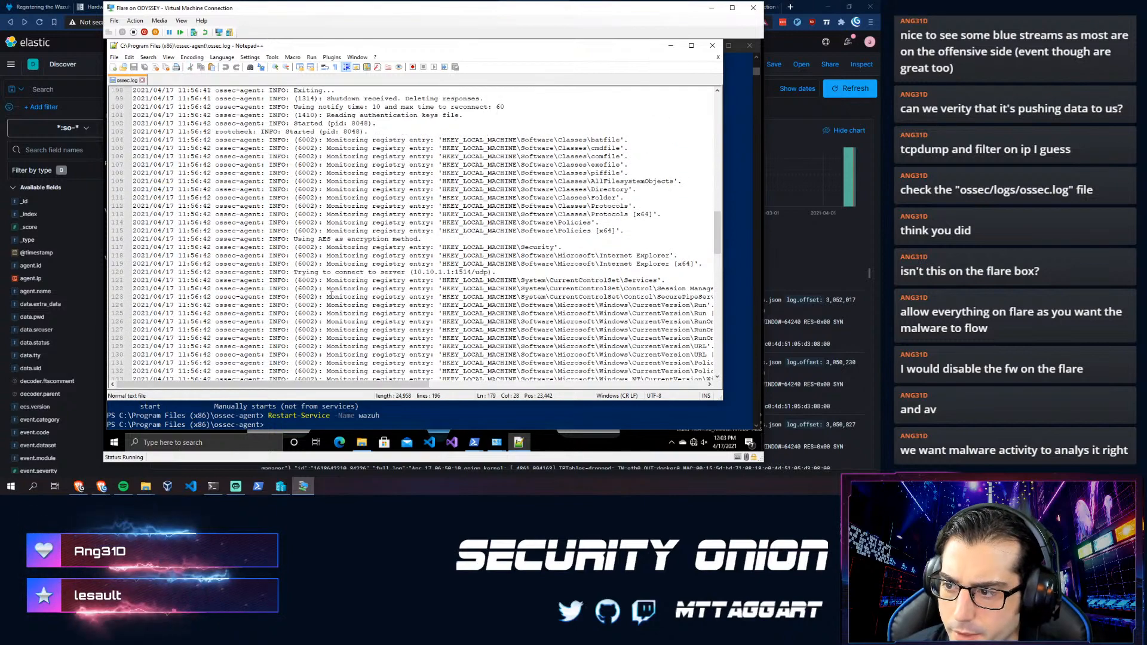
{"action": "scroll", "coordinate": [362, 281], "scroll_direction": "up", "scroll_amount": 3}
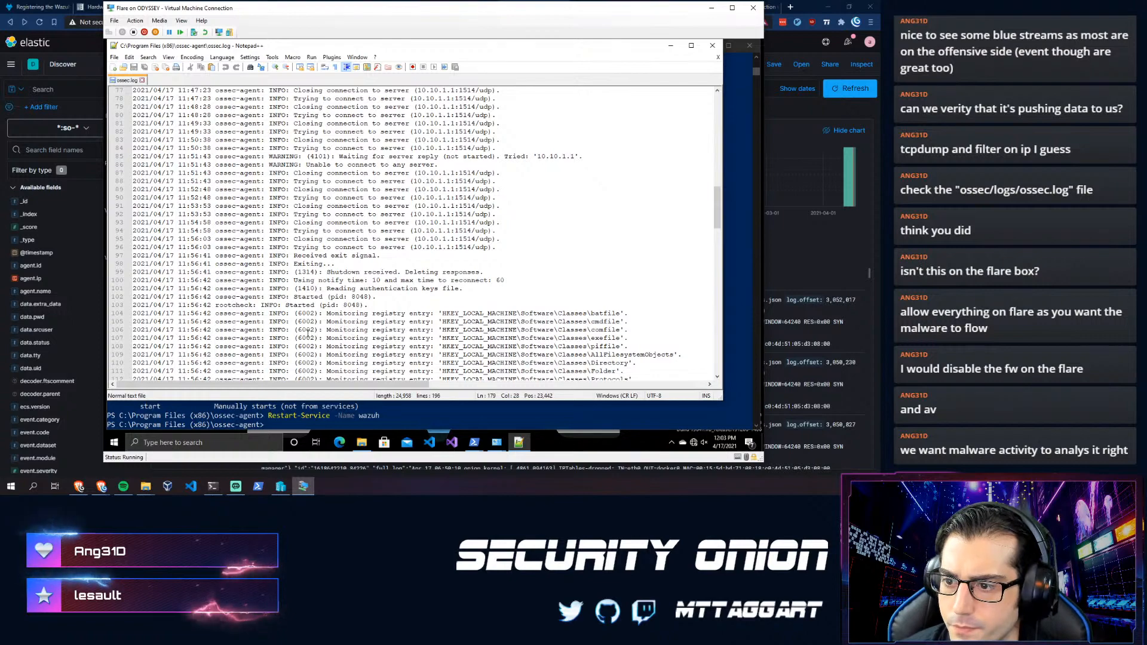
{"action": "scroll", "coordinate": [341, 323], "scroll_direction": "down", "scroll_amount": 13}
{"action": "scroll", "coordinate": [306, 331], "scroll_direction": "down", "scroll_amount": 12}
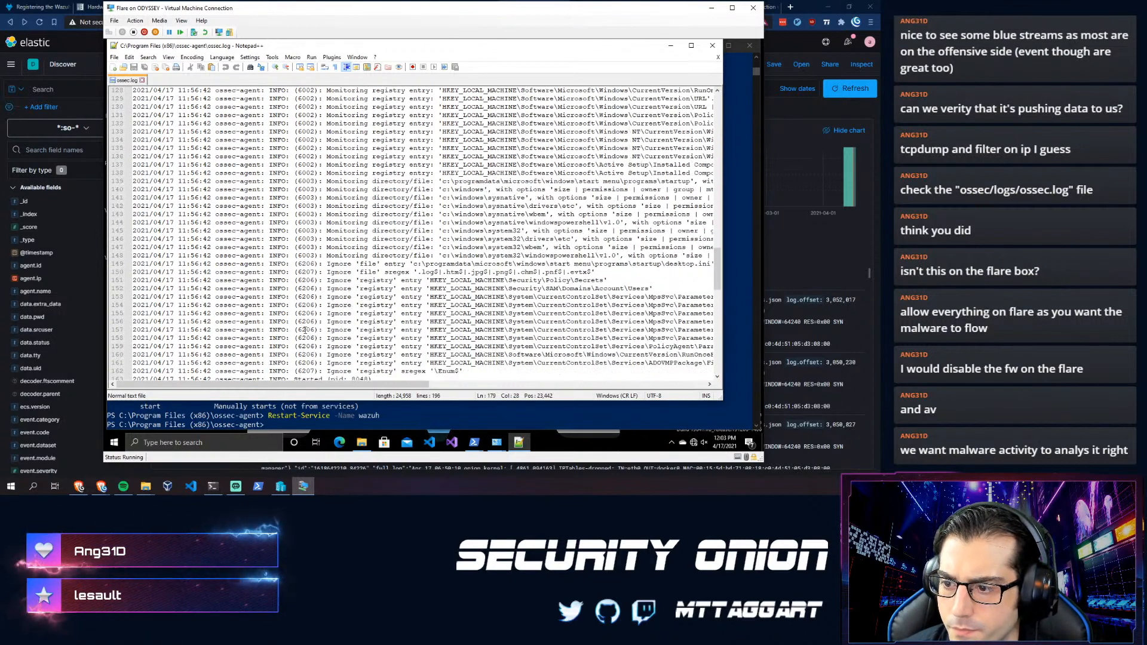
{"action": "scroll", "coordinate": [304, 330], "scroll_direction": "down", "scroll_amount": 4}
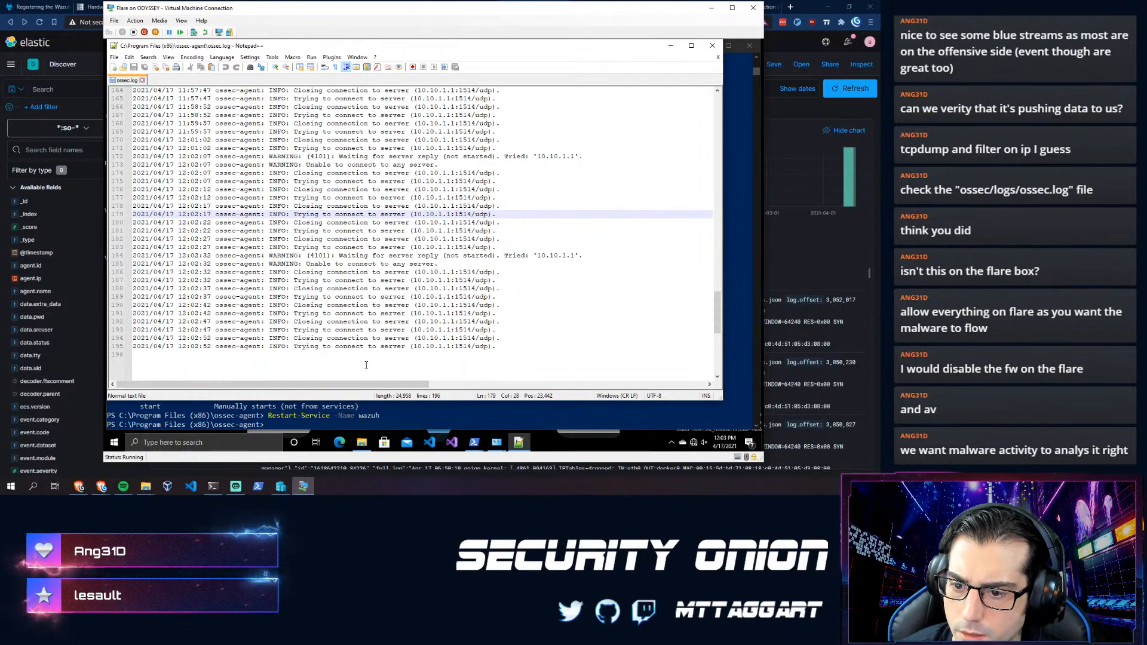
{"action": "left_click", "coordinate": [69, 30]}
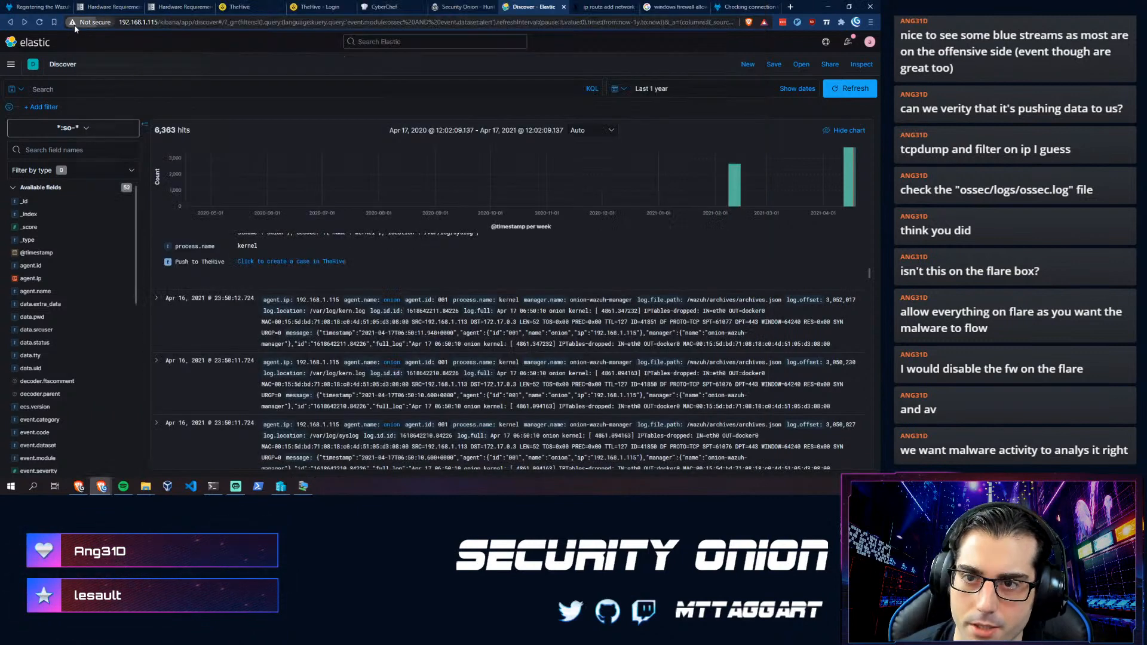
- Start a new PCAP job from the Hunt page's job list, then cancel the Add Job form
{"action": "left_click", "coordinate": [101, 21]}
{"action": "left_click", "coordinate": [285, 41]}
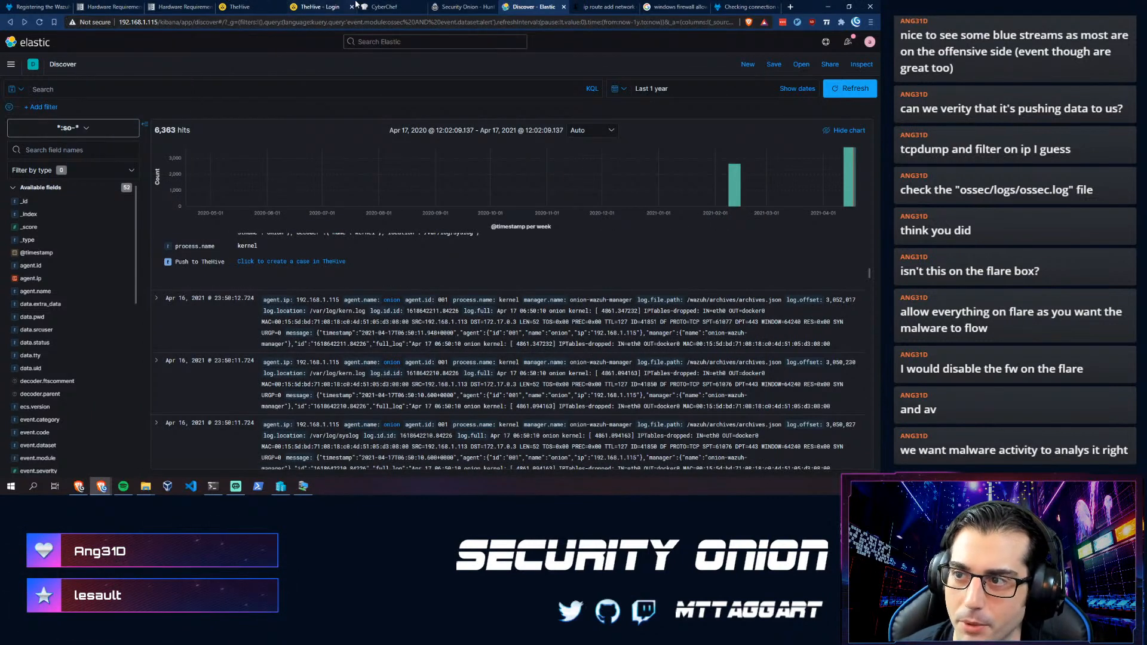
{"action": "left_click", "coordinate": [430, 8]}
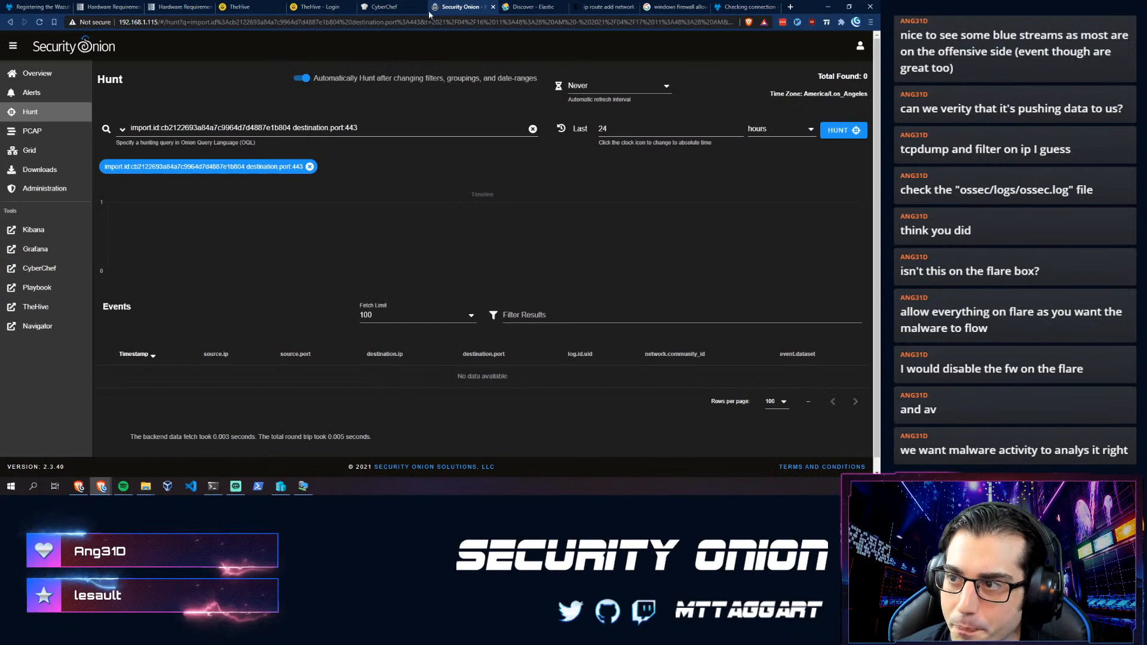
{"action": "left_click", "coordinate": [24, 131]}
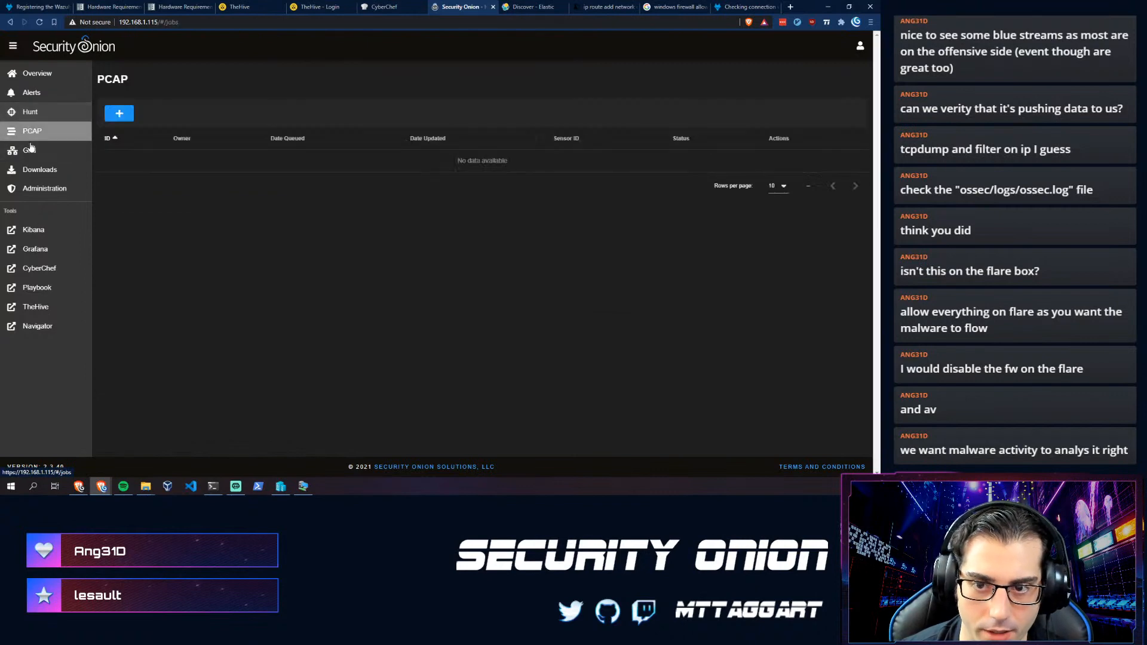
{"action": "left_click", "coordinate": [123, 118]}
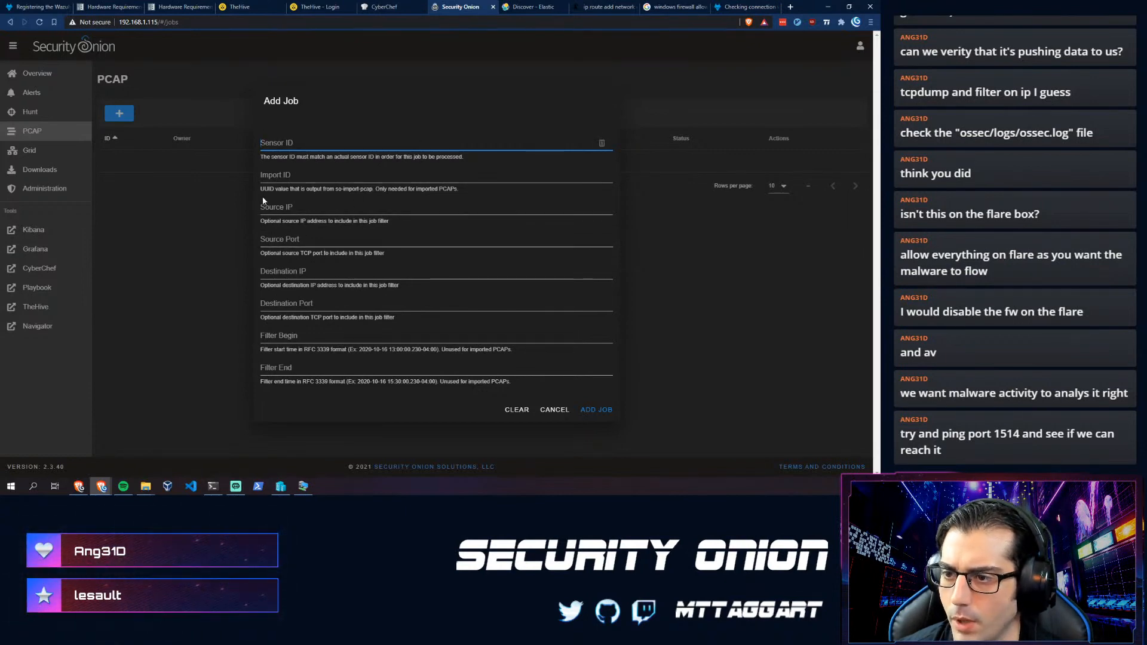
{"action": "key", "text": "Tab"}
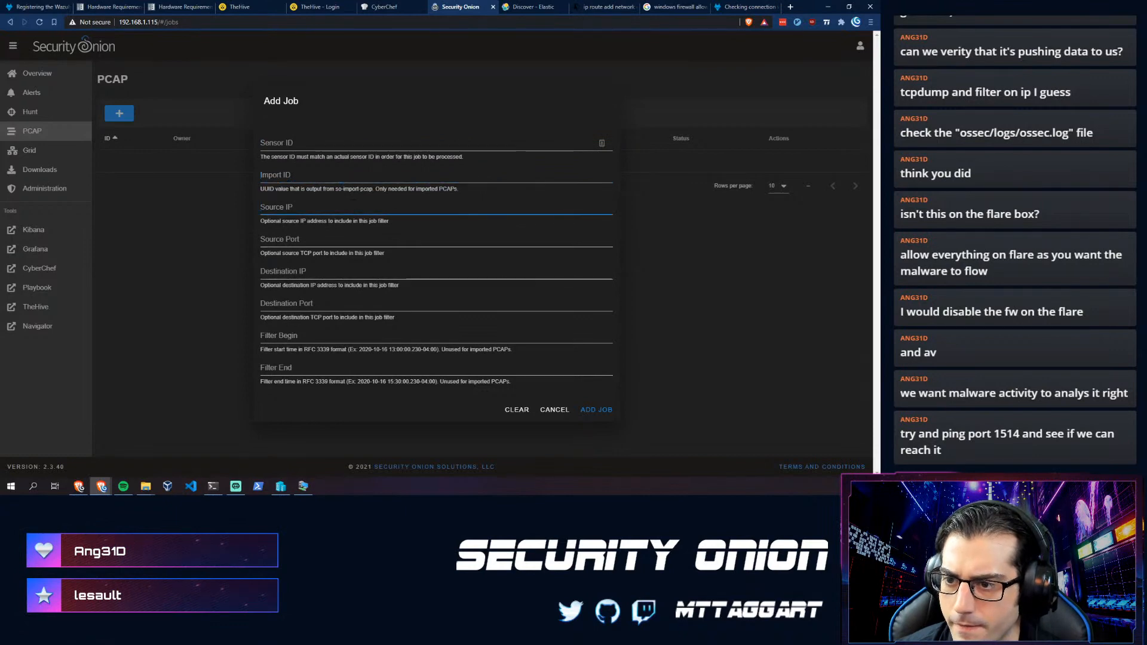
{"action": "key", "text": "Tab"}
{"action": "key", "text": "Tab"}
{"action": "key", "text": "Tab"}
{"action": "key", "text": "Tab"}
{"action": "key", "text": "Tab"}
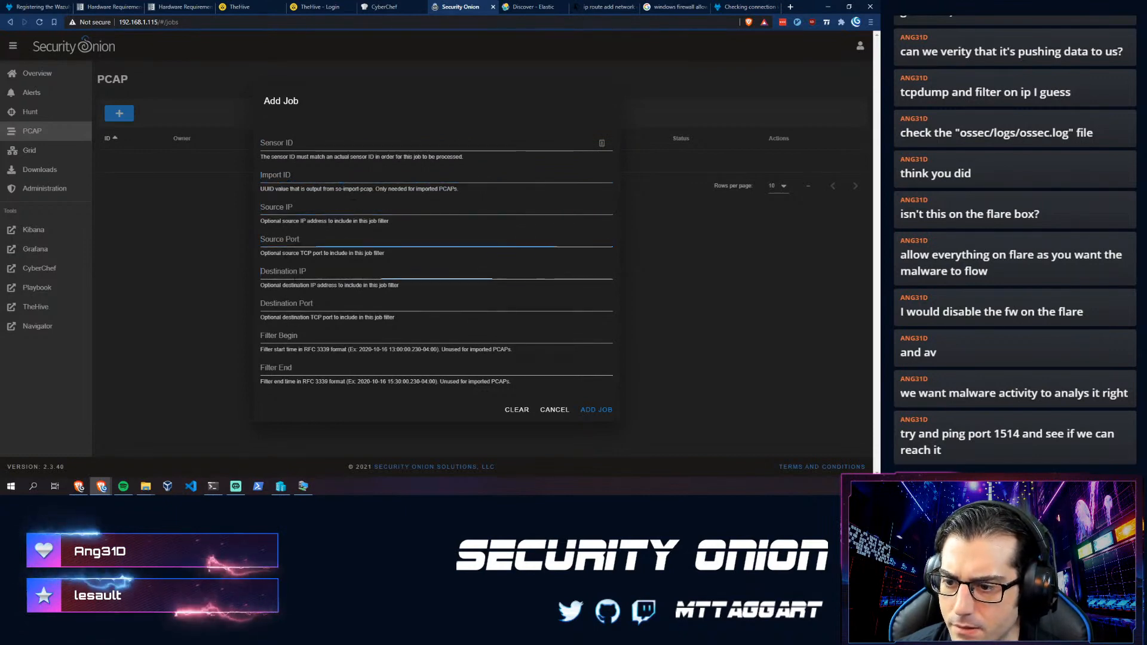
{"action": "left_click", "coordinate": [549, 411]}
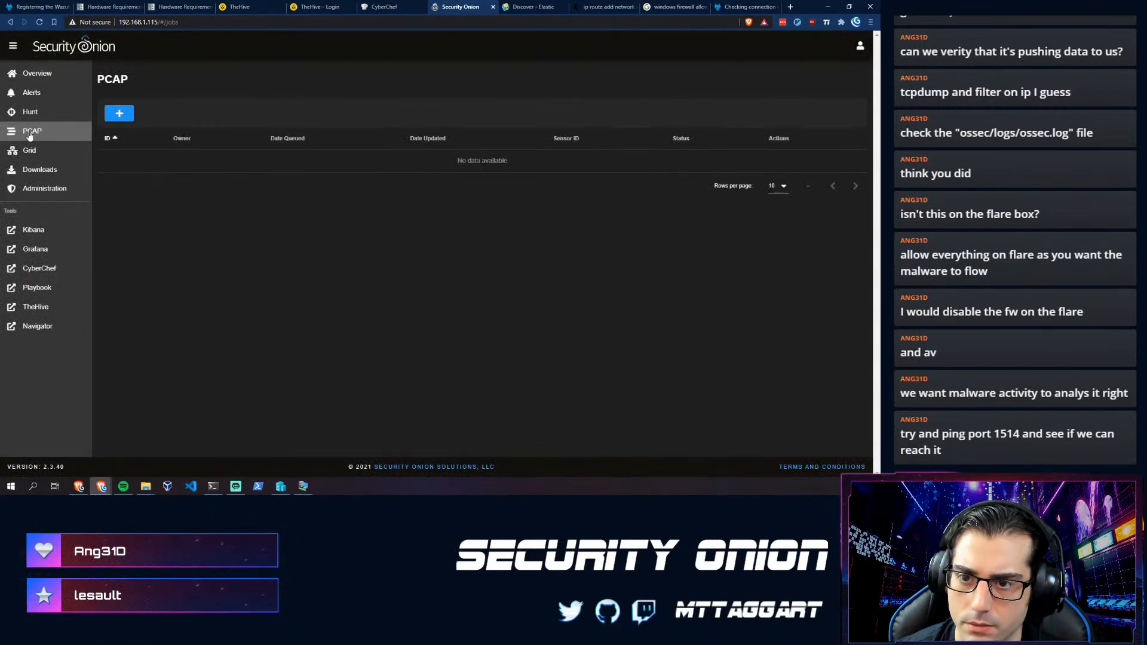
- Check the Grid shows the onion node Online, then view Alerts and the Overview page
{"action": "left_click", "coordinate": [32, 151]}
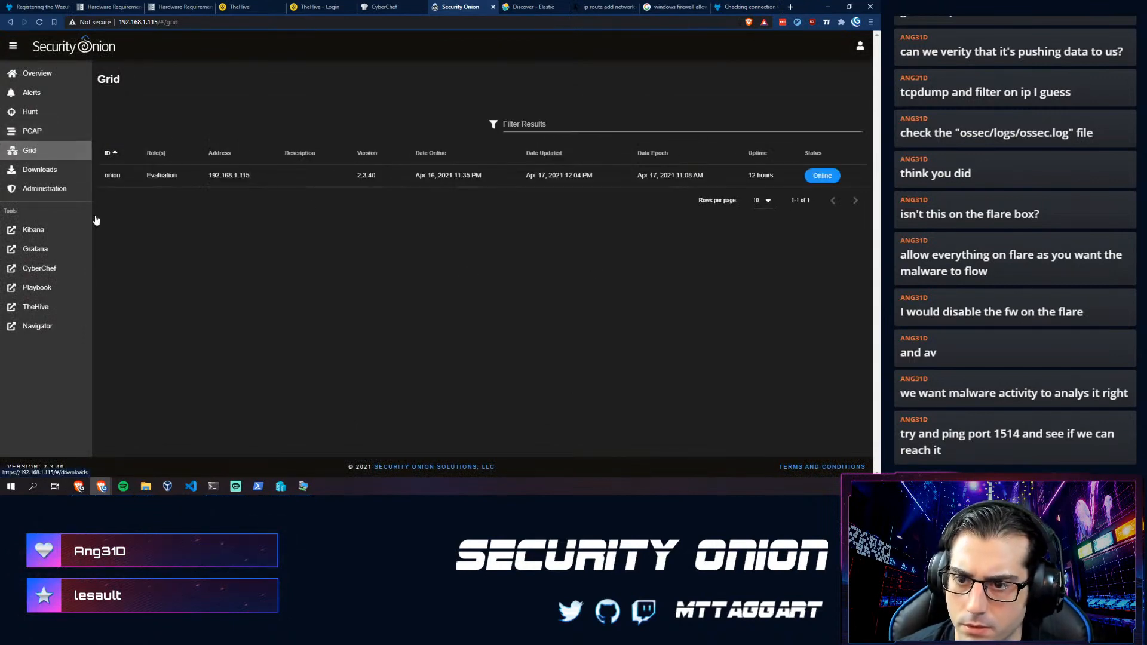
{"action": "key", "text": "F5"}
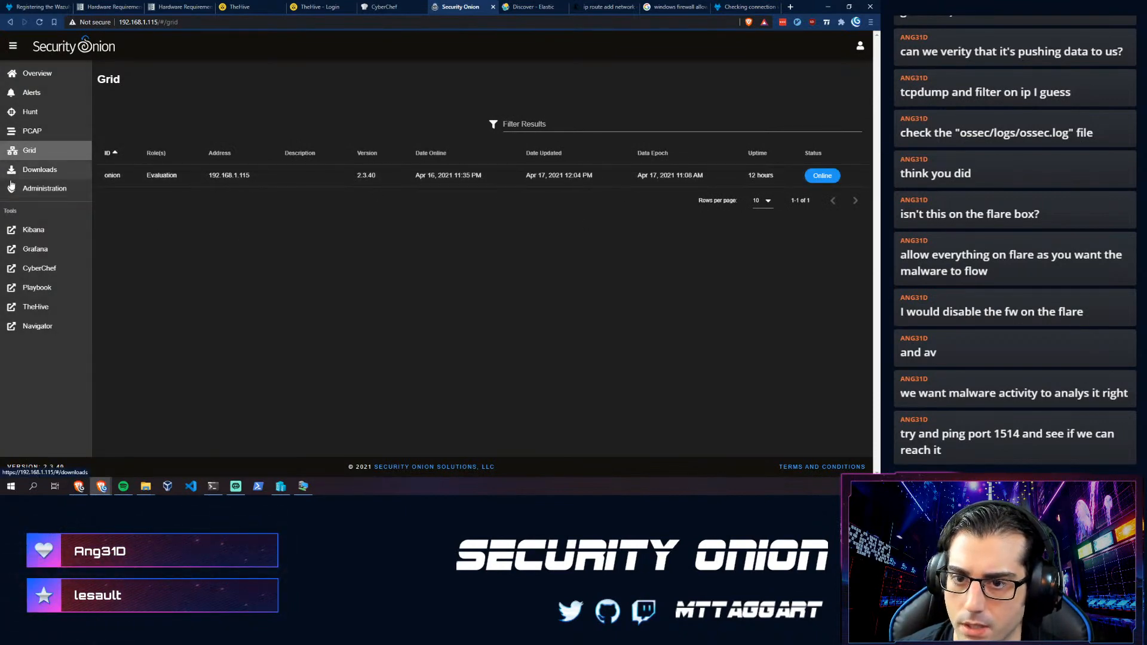
{"action": "left_click", "coordinate": [31, 92]}
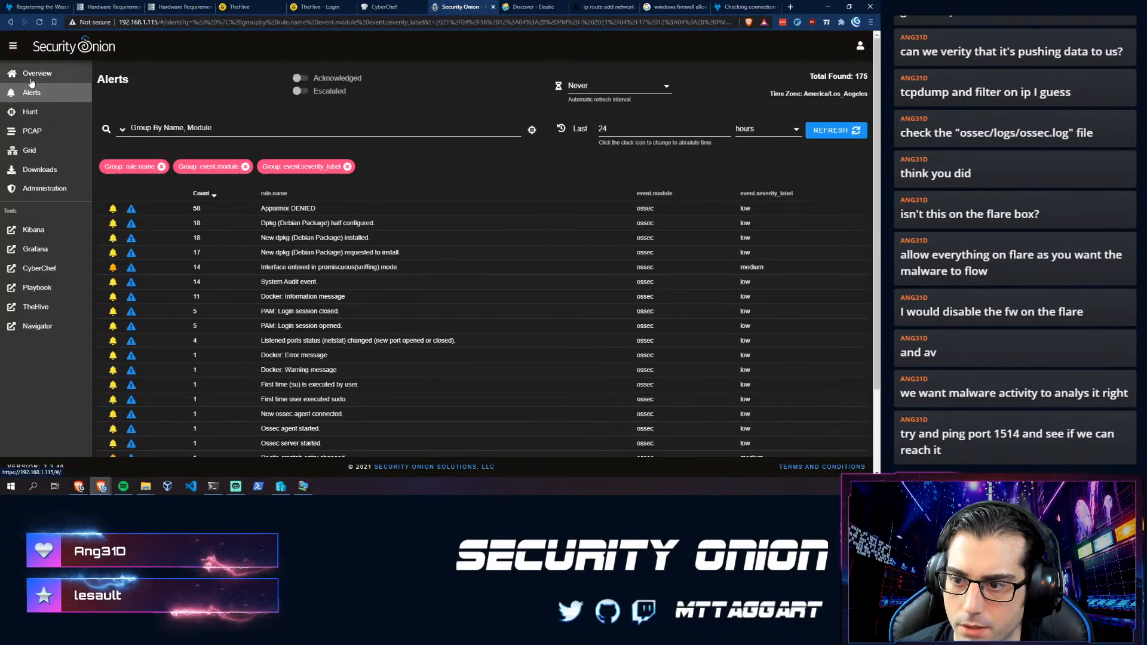
{"action": "left_click", "coordinate": [31, 80]}
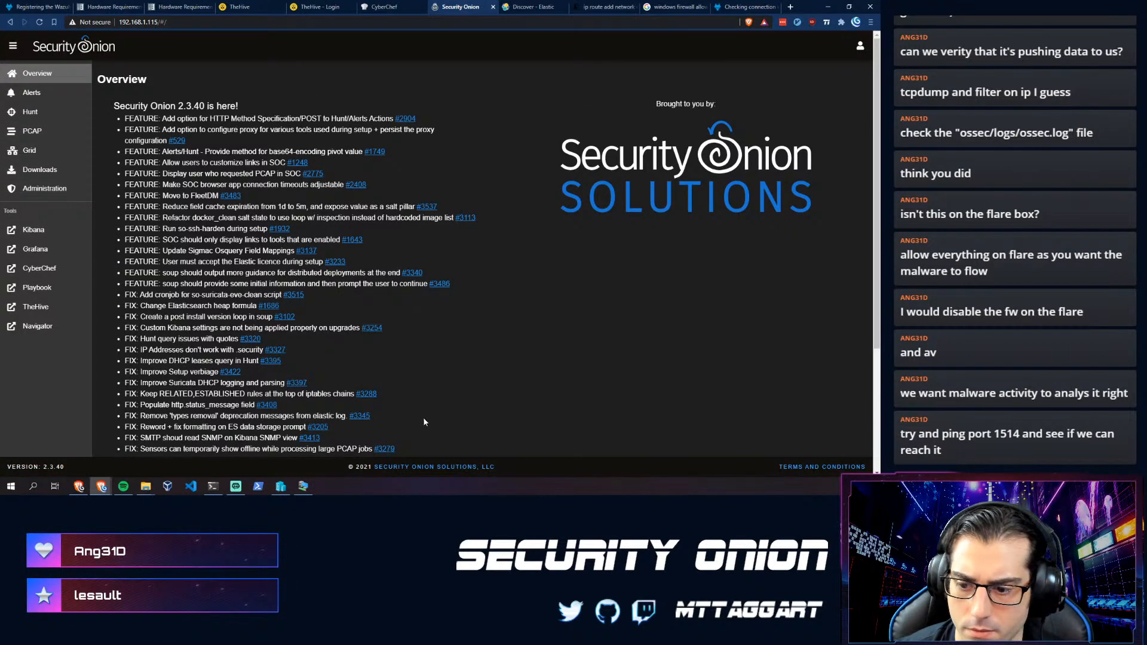
{"action": "left_click", "coordinate": [210, 487]}
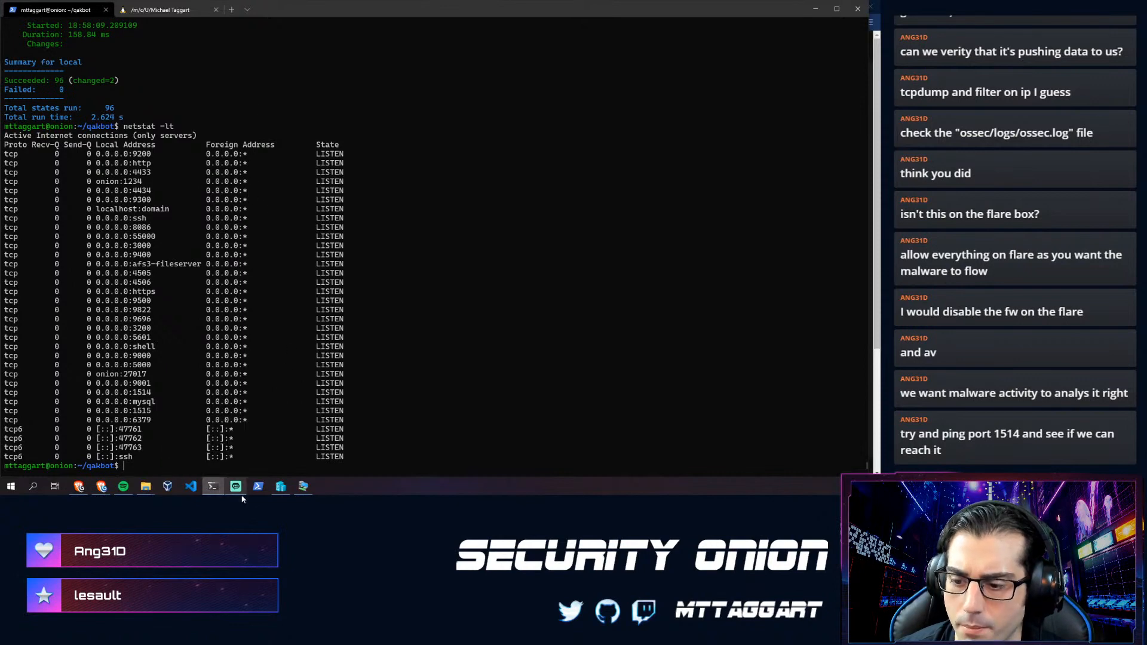
- Run ping -h in the Flare VM PowerShell to list ping's options
{"action": "left_click", "coordinate": [303, 486]}
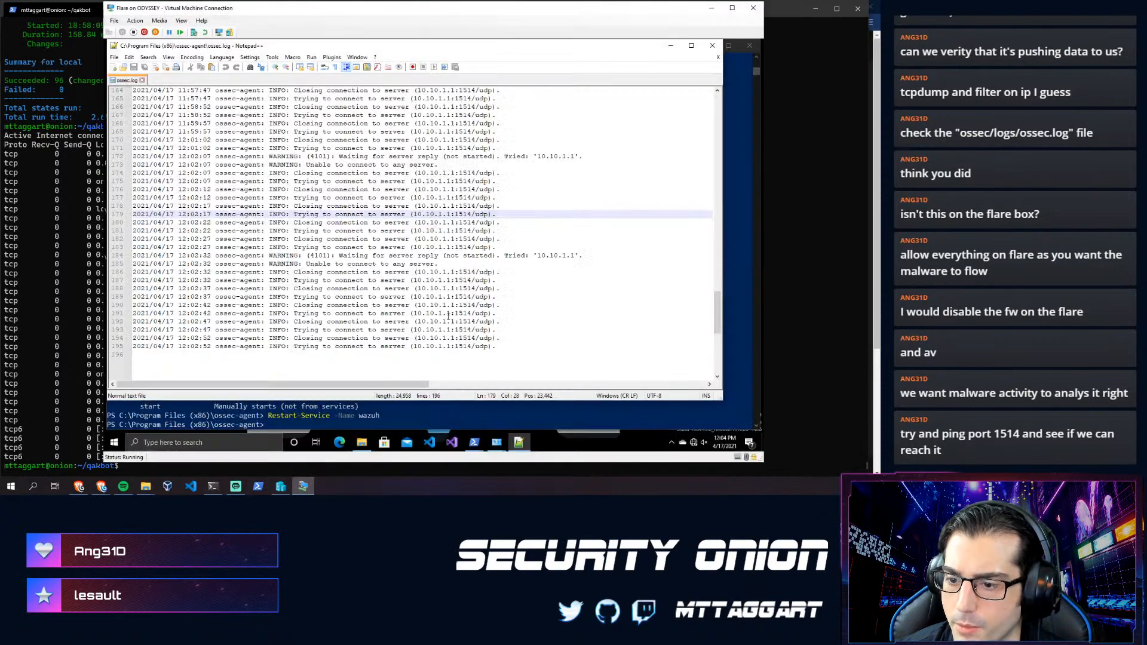
{"action": "left_click", "coordinate": [353, 416]}
{"action": "type", "text": "ping -h"}
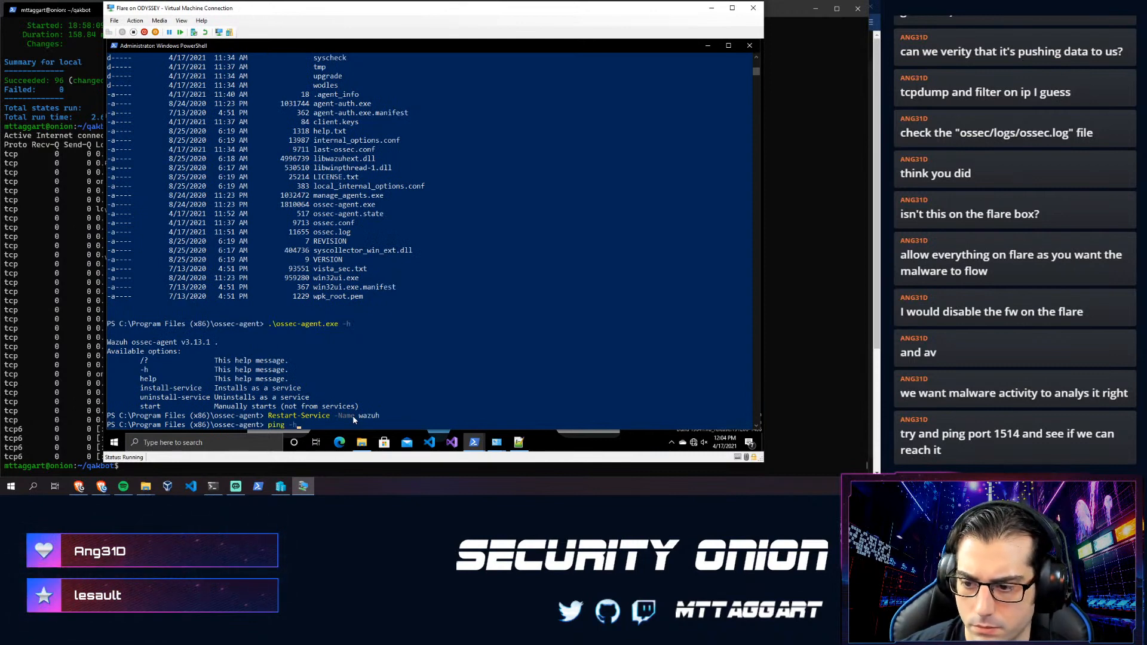
{"action": "key", "text": "Return"}
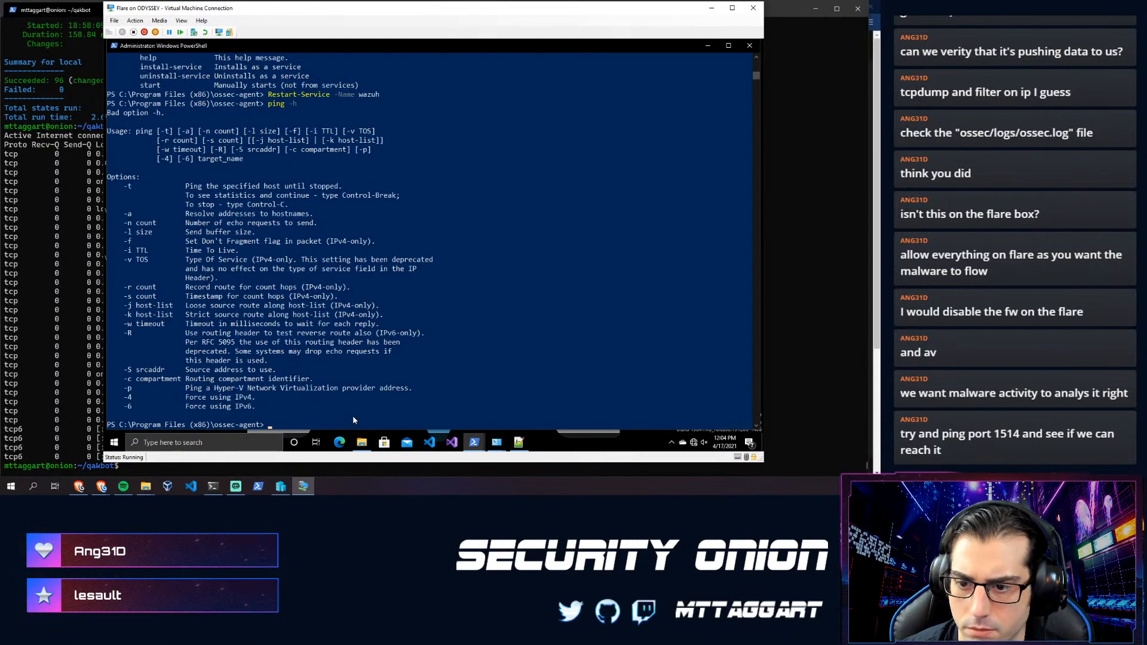
- Replace the ping command with nc.exe and run it, triggering a Defender threat warning
{"action": "key", "text": "Up"}
{"action": "key", "text": "BackSpace"}
{"action": "key", "text": "BackSpace"}
{"action": "key", "text": "BackSpace"}
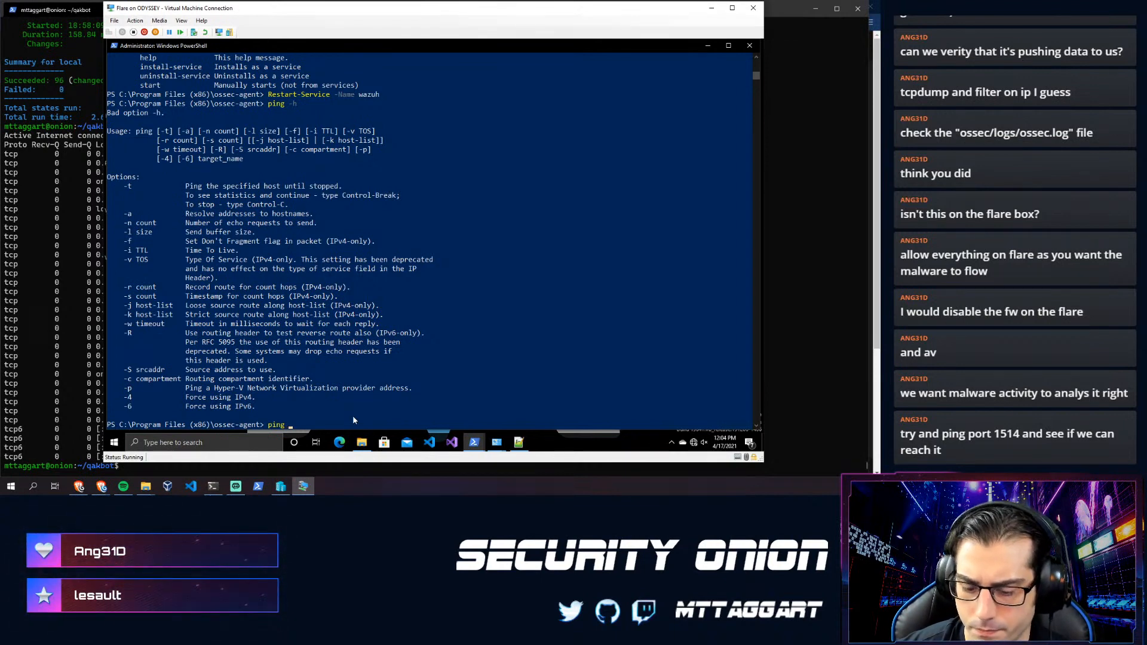
{"action": "type", "text": "10."}
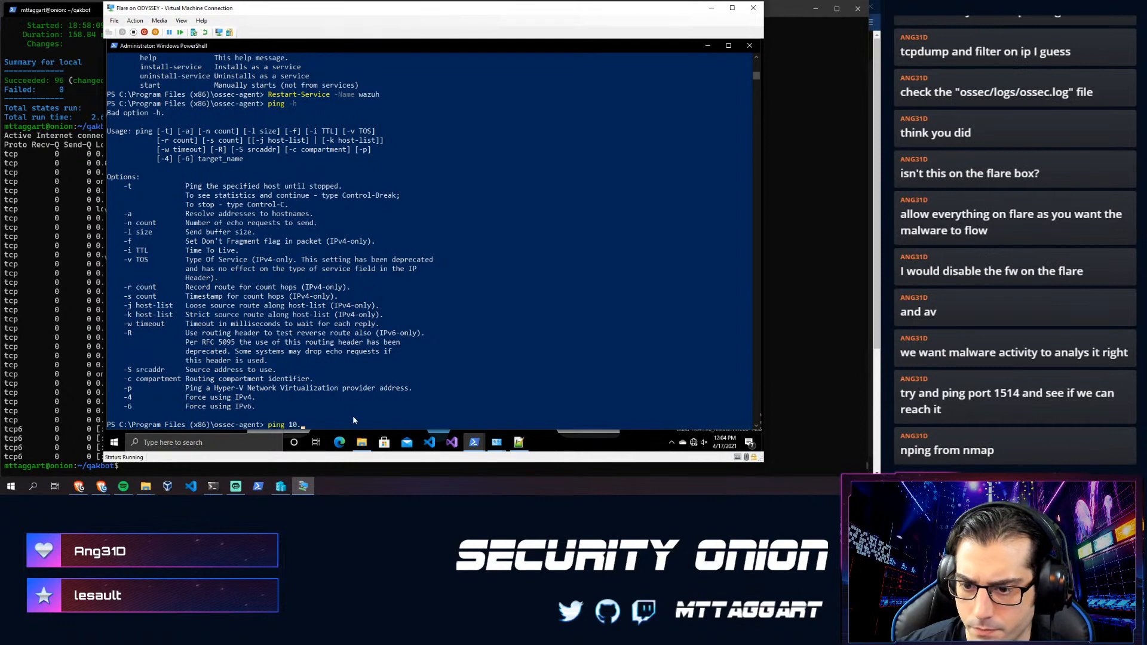
{"action": "key", "text": "BackSpace"}
{"action": "key", "text": "BackSpace"}
{"action": "key", "text": "BackSpace"}
{"action": "key", "text": "BackSpace"}
{"action": "key", "text": "BackSpace"}
{"action": "key", "text": "BackSpace"}
{"action": "key", "text": "BackSpace"}
{"action": "key", "text": "BackSpace"}
{"action": "type", "text": "nc."}
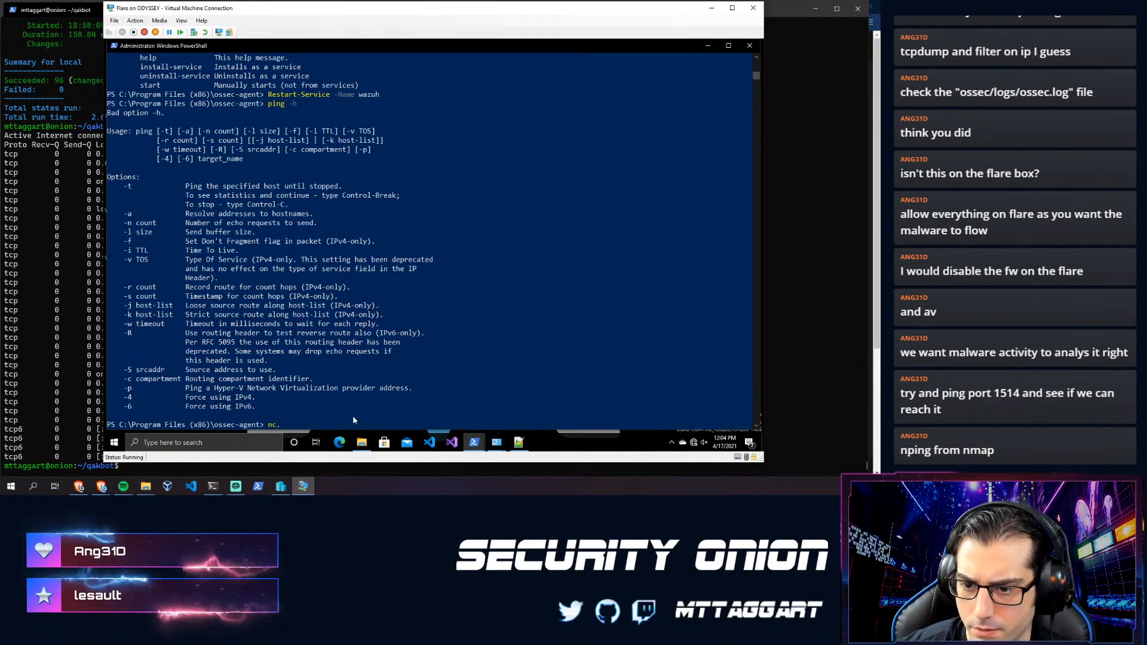
{"action": "type", "text": "exe"}
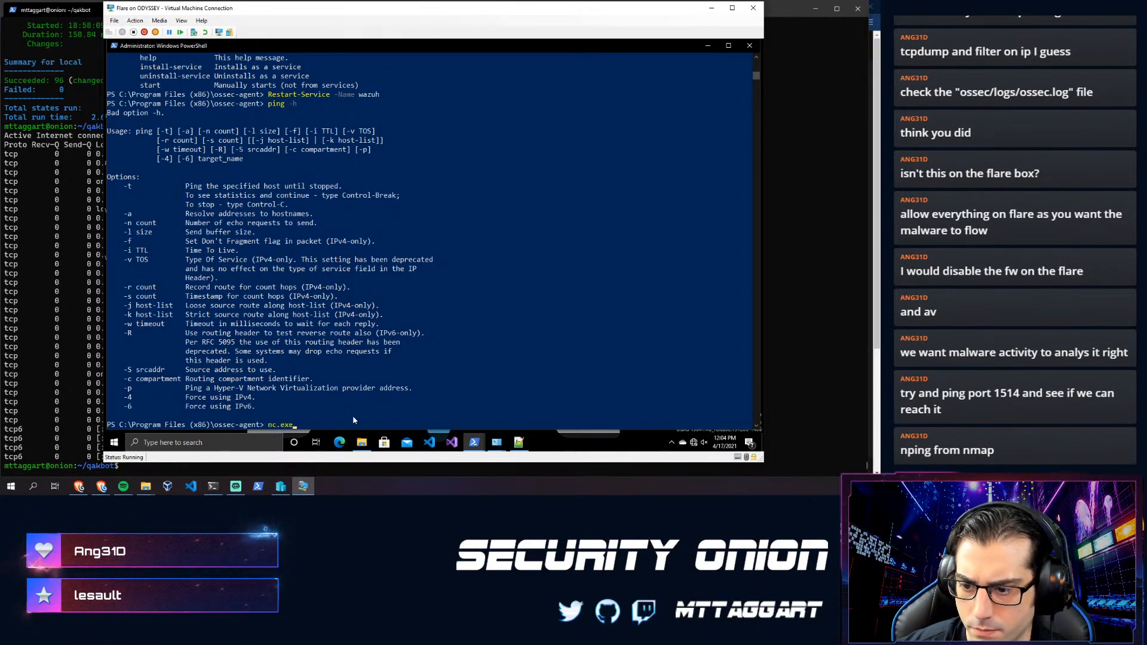
{"action": "key", "text": "Return"}
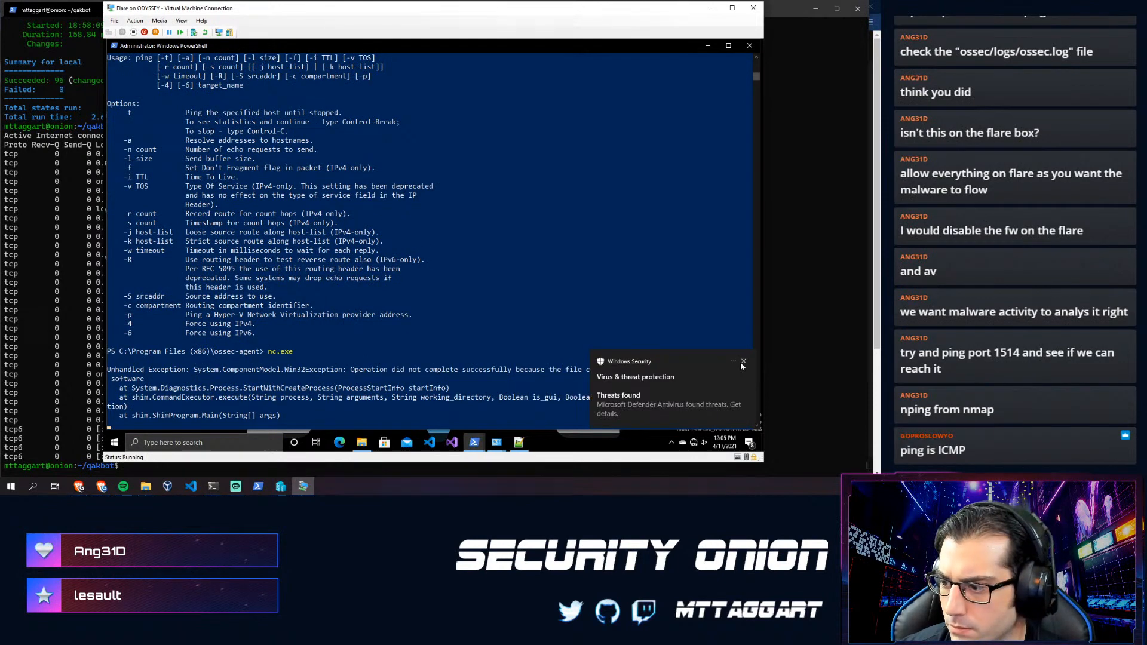
- Turn off Defender real-time protection and dismiss the 'Turn on virus protection' notification
{"action": "left_click", "coordinate": [669, 397]}
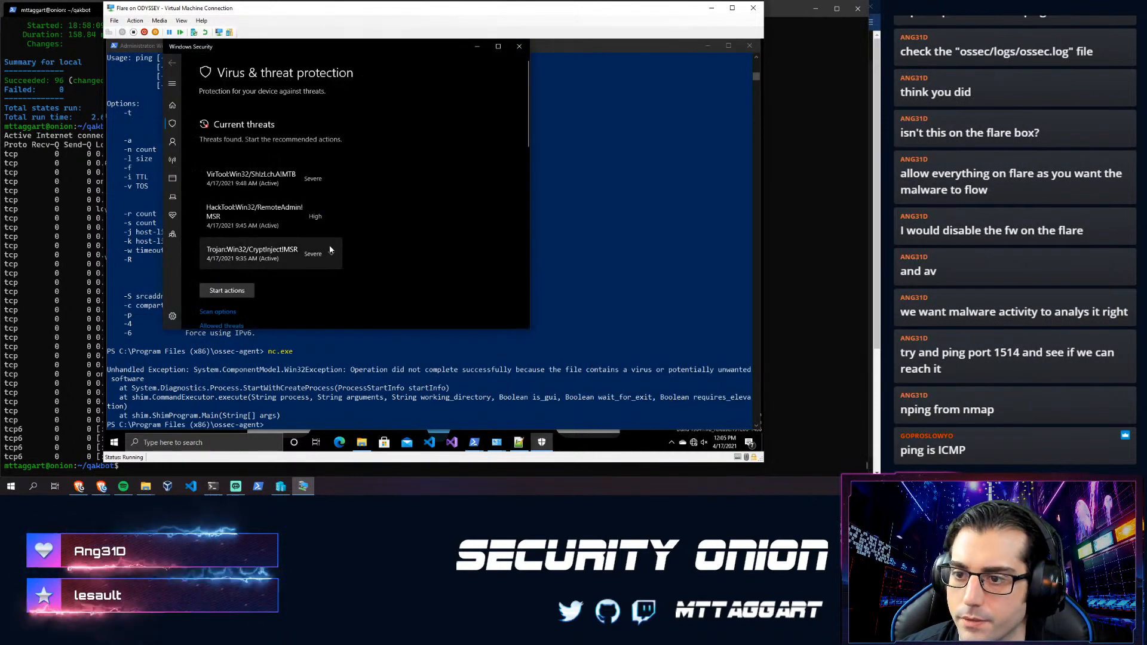
{"action": "scroll", "coordinate": [227, 263], "scroll_direction": "down", "scroll_amount": 5}
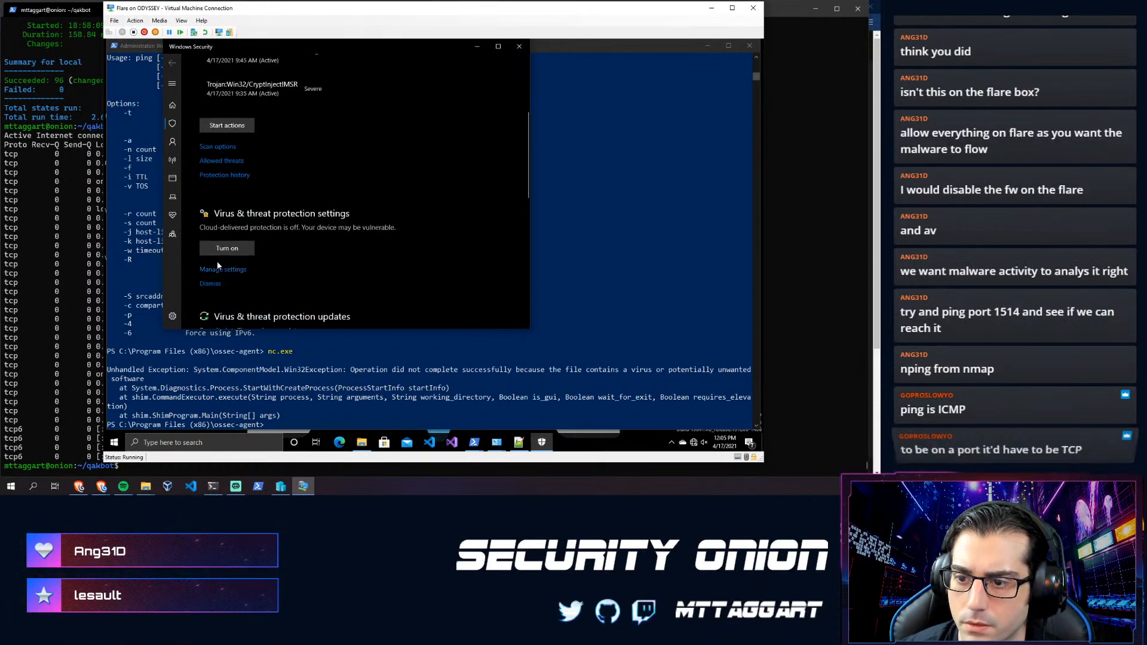
{"action": "left_click", "coordinate": [218, 268]}
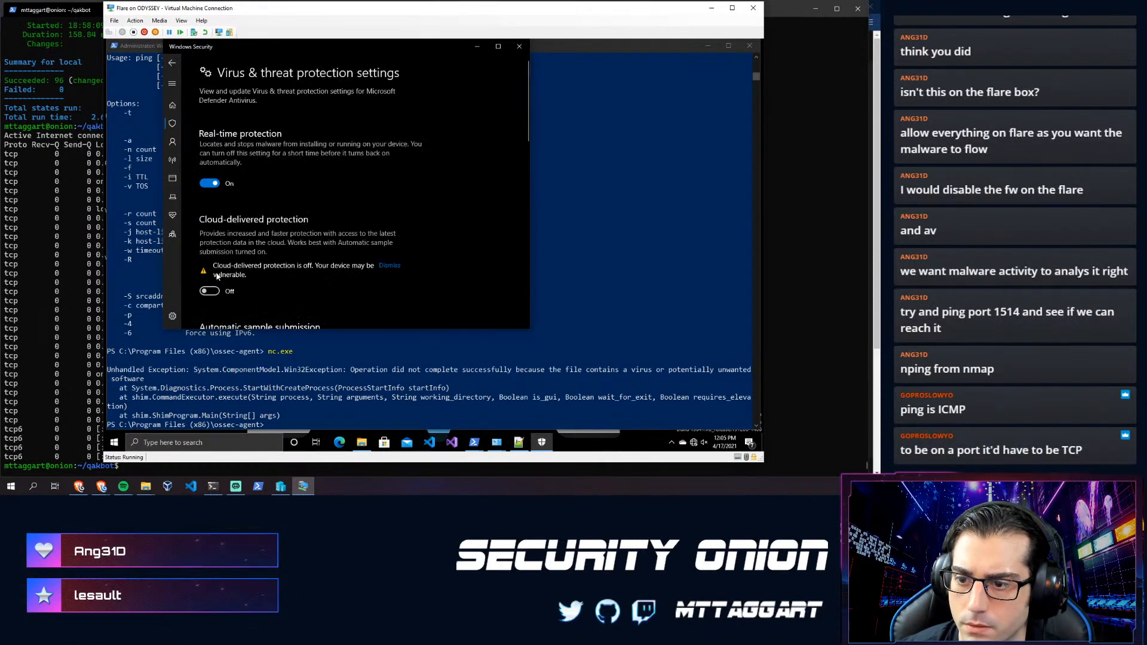
{"action": "left_click", "coordinate": [210, 183]}
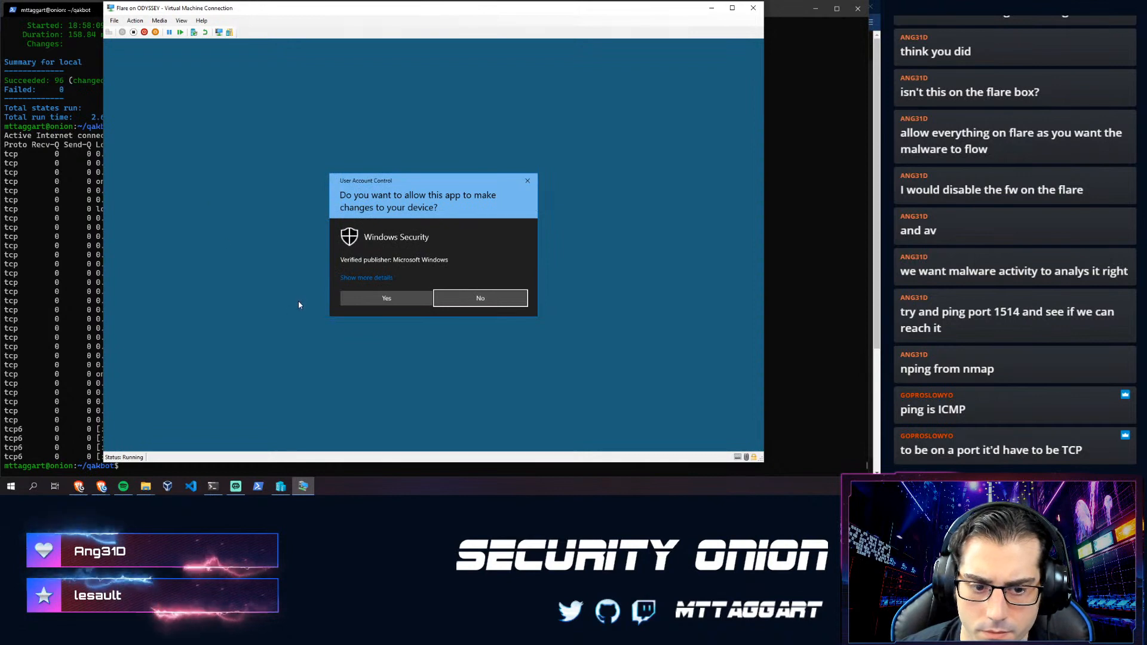
{"action": "left_click", "coordinate": [375, 303]}
{"action": "left_click", "coordinate": [518, 46]}
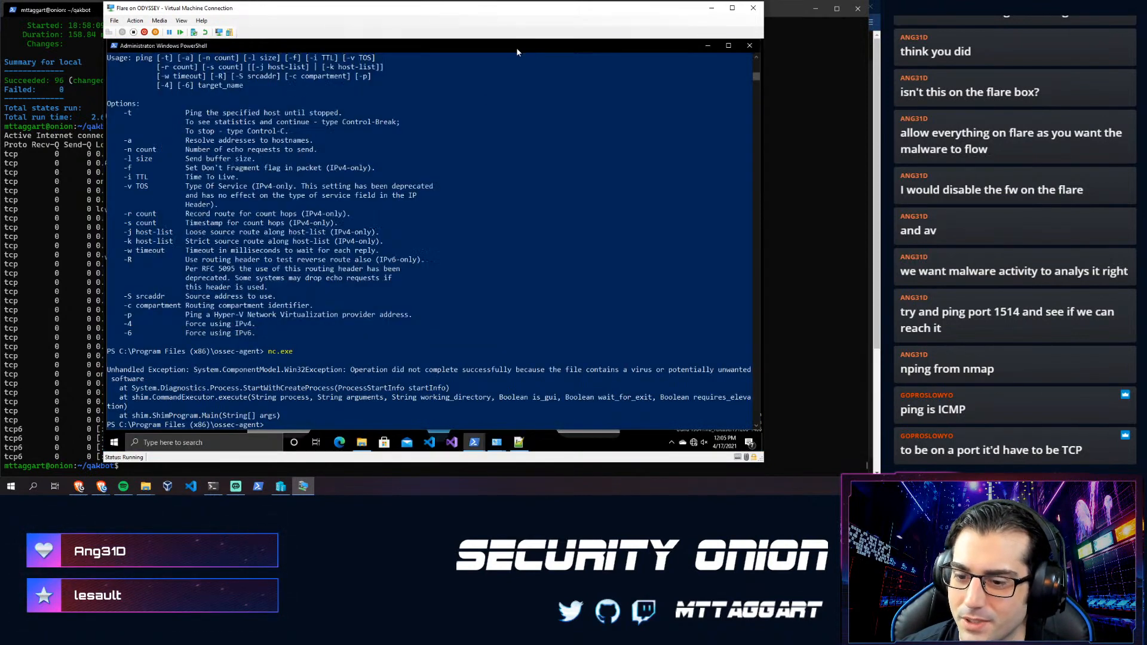
{"action": "scroll", "coordinate": [343, 353], "scroll_direction": "down", "scroll_amount": 2}
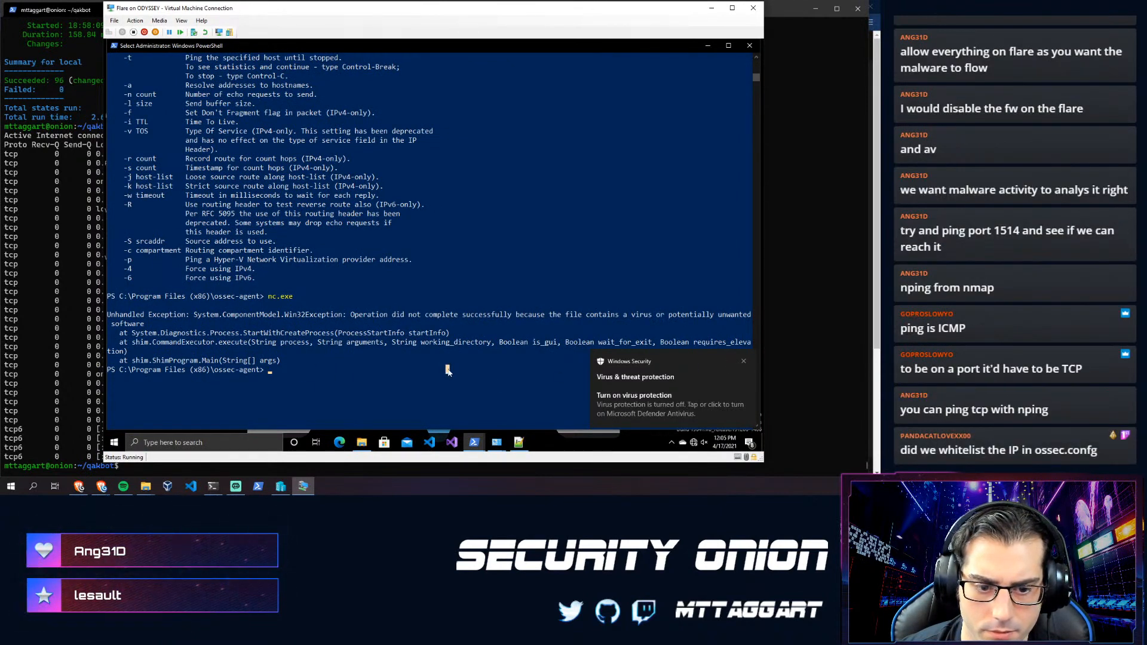
{"action": "left_click", "coordinate": [745, 362]}
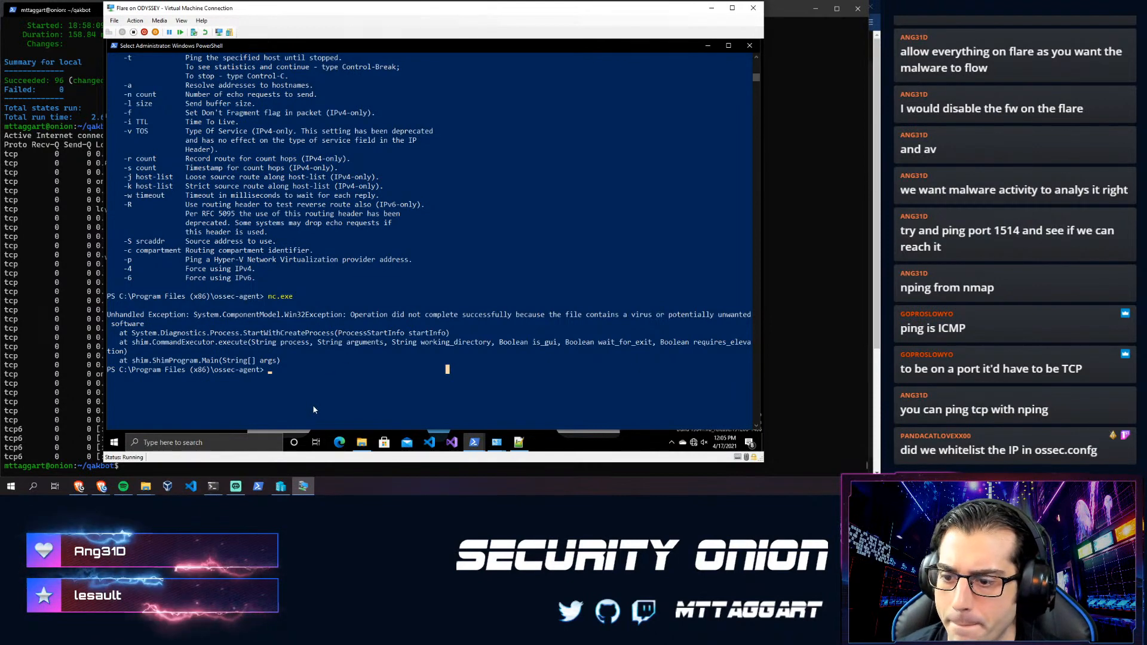
- Reload ossec.log (278 lines) and highlight the latest failed attempts to reach 10.10.1.1:1514/udp
{"action": "left_click", "coordinate": [518, 443]}
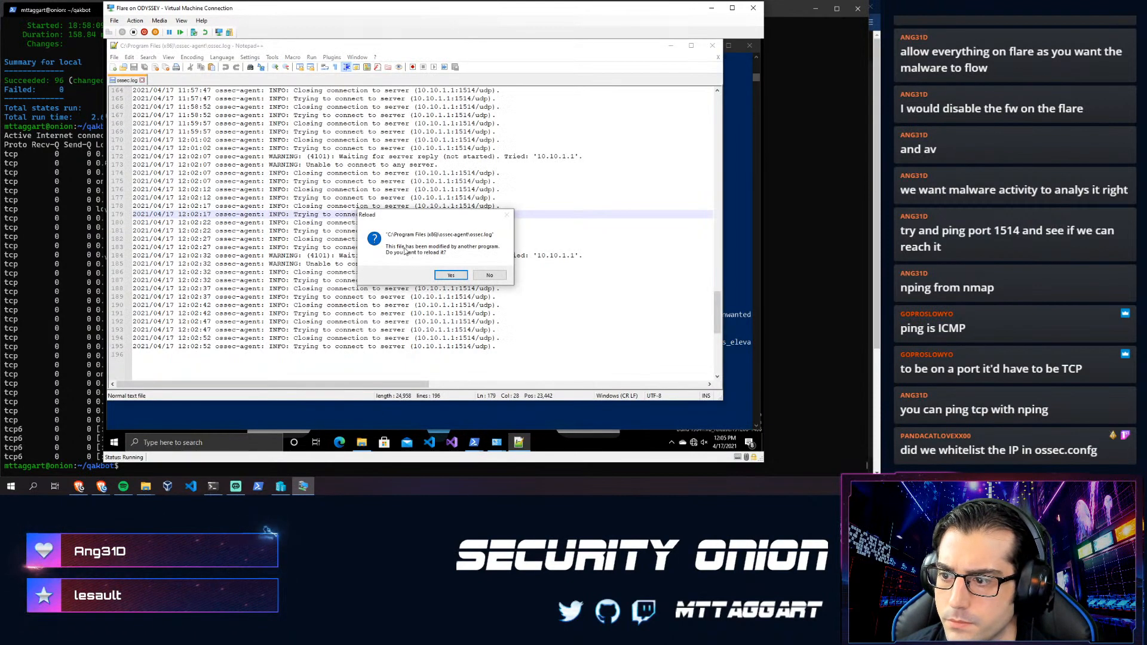
{"action": "left_click", "coordinate": [450, 276]}
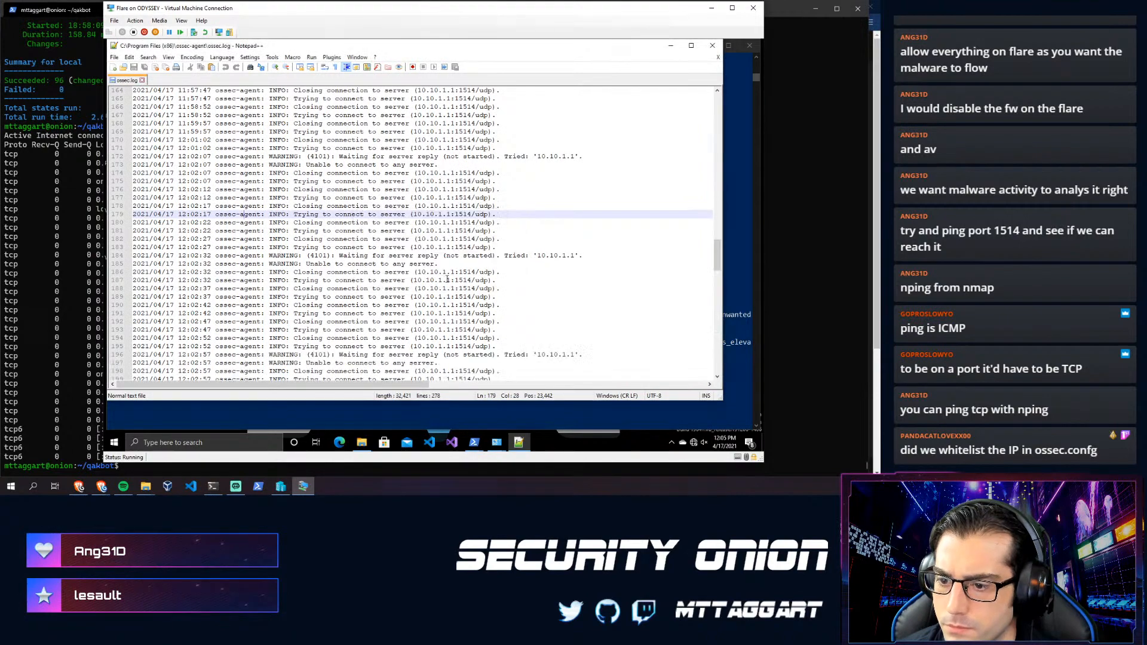
{"action": "scroll", "coordinate": [399, 310], "scroll_direction": "down", "scroll_amount": 18}
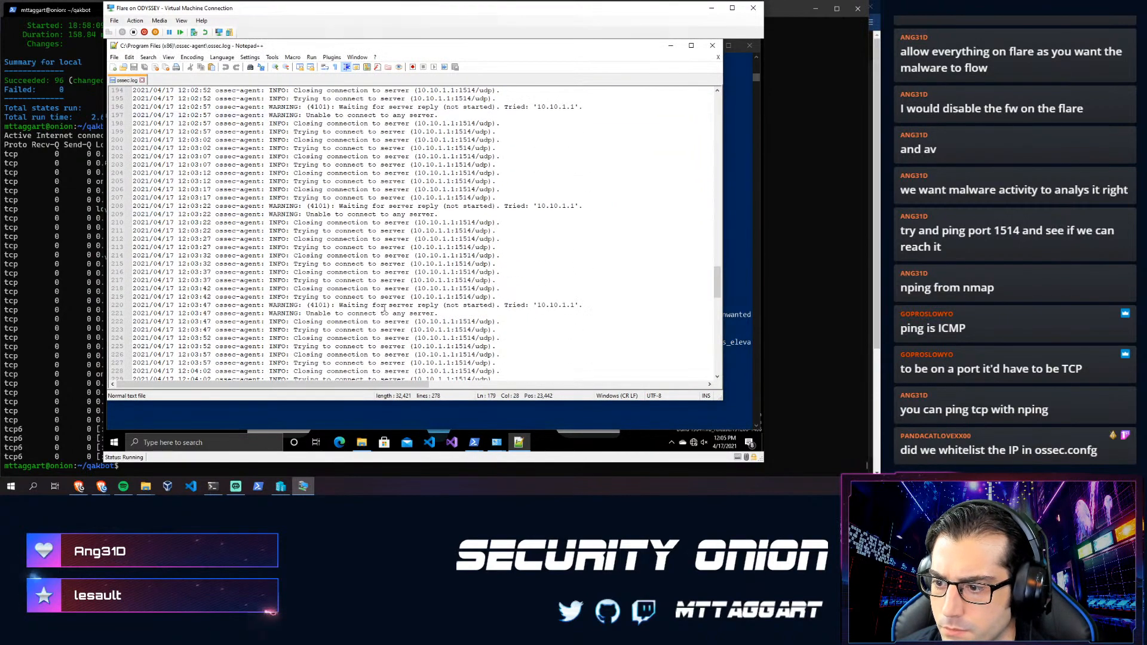
{"action": "scroll", "coordinate": [383, 308], "scroll_direction": "down", "scroll_amount": 11}
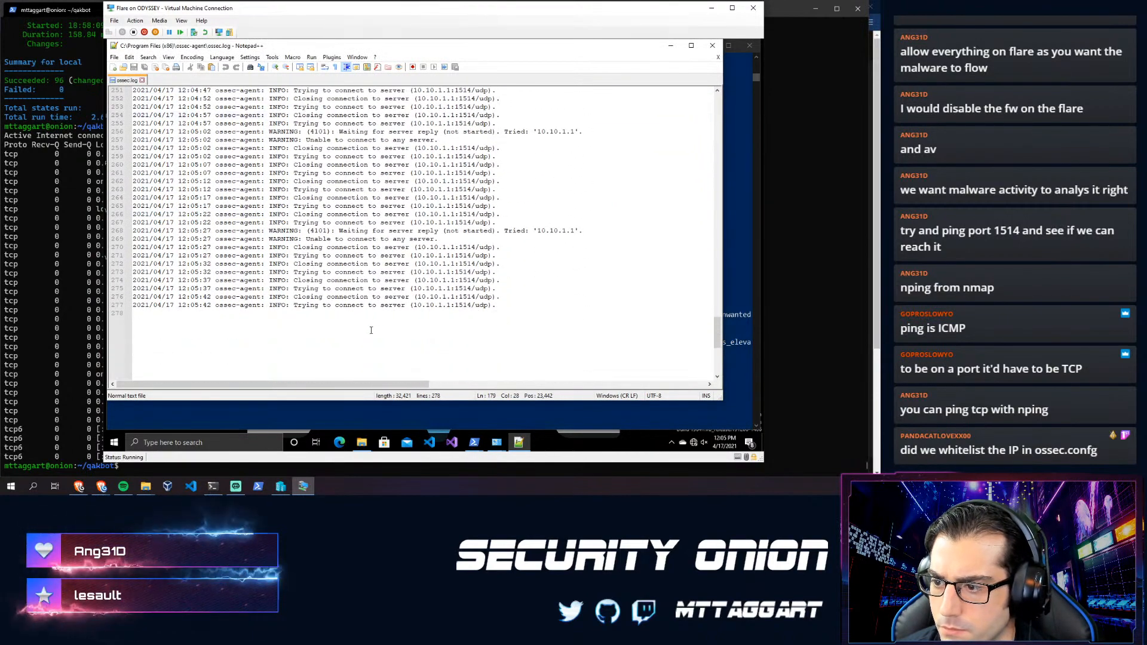
{"action": "left_click_drag", "start_coordinate": [502, 306], "coordinate": [352, 272]}
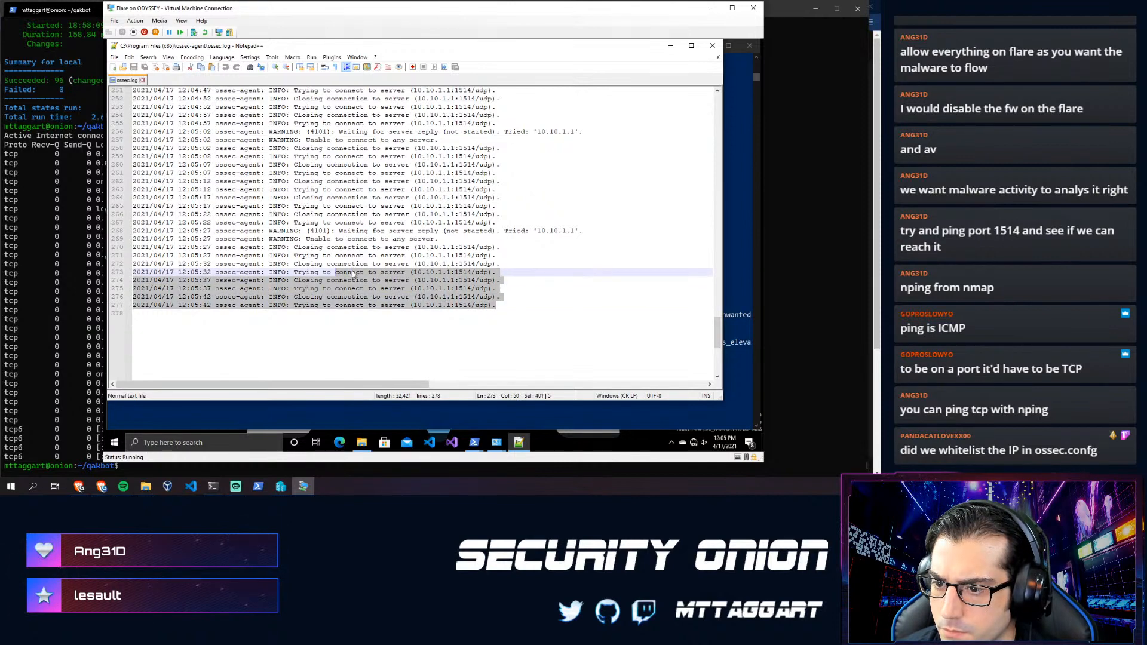
{"action": "left_click", "coordinate": [360, 247]}
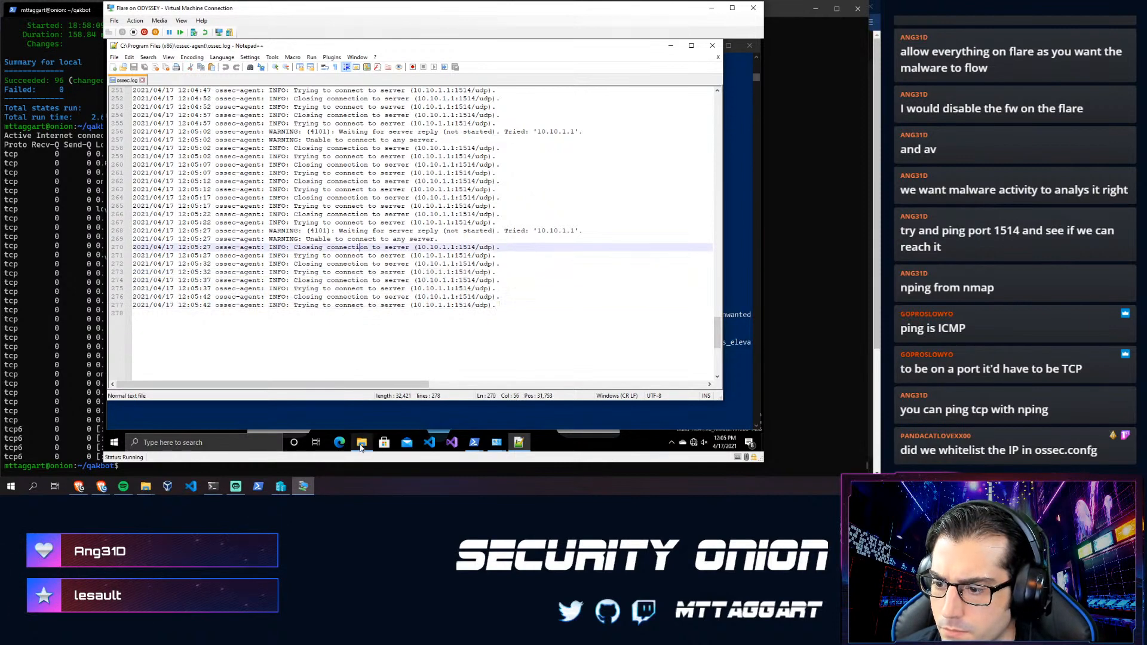
- Browse from Desktop into the FLARE tools folder and open its Net category
{"action": "mouse_move", "coordinate": [362, 445]}
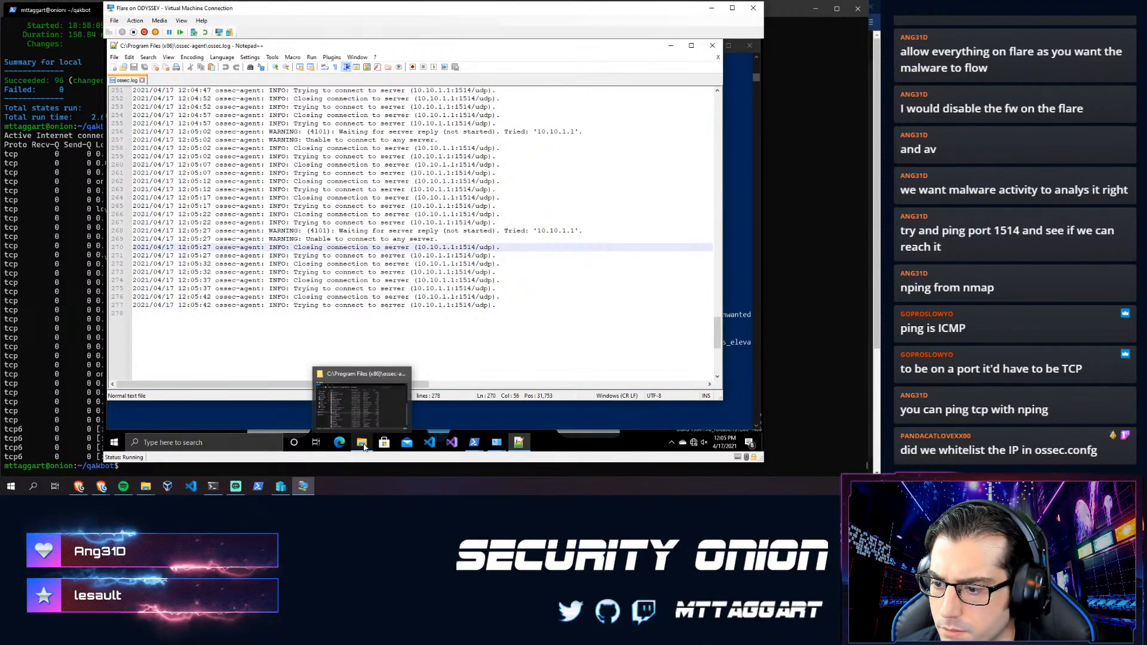
{"action": "left_click", "coordinate": [363, 406]}
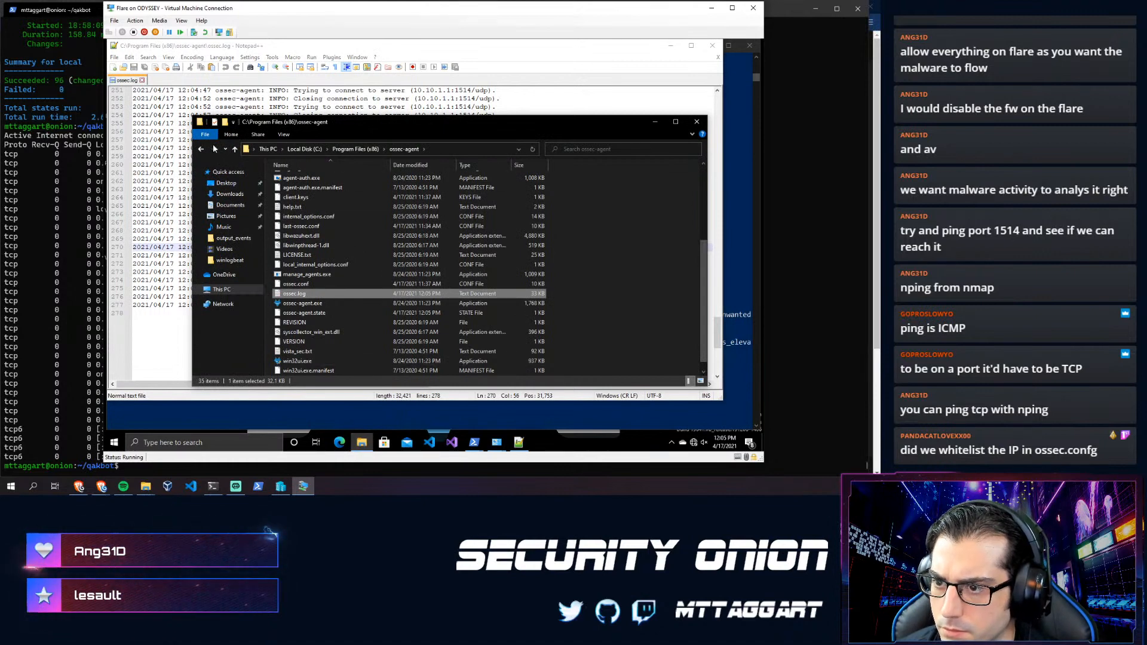
{"action": "left_click", "coordinate": [225, 183]}
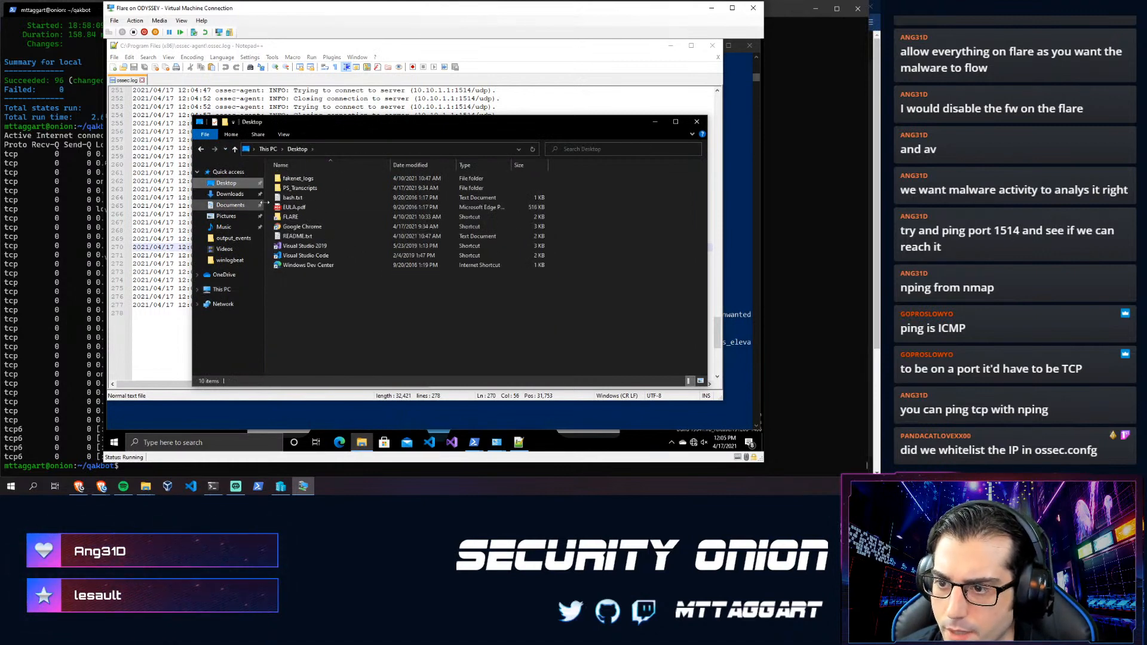
{"action": "double_click", "coordinate": [290, 216]}
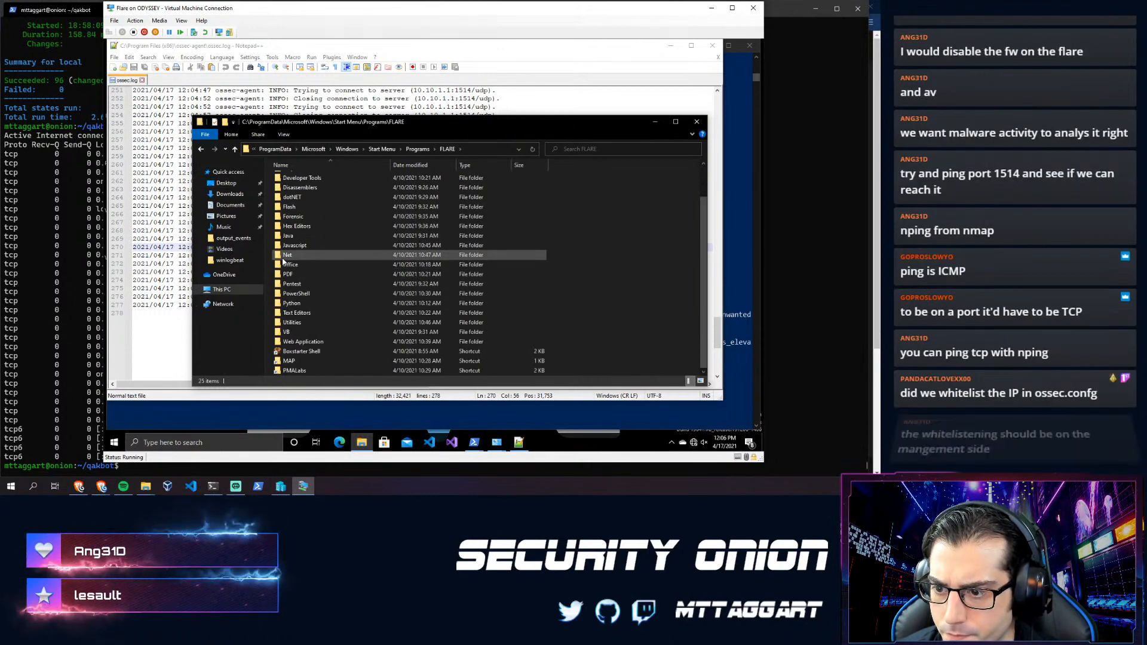
{"action": "double_click", "coordinate": [287, 273]}
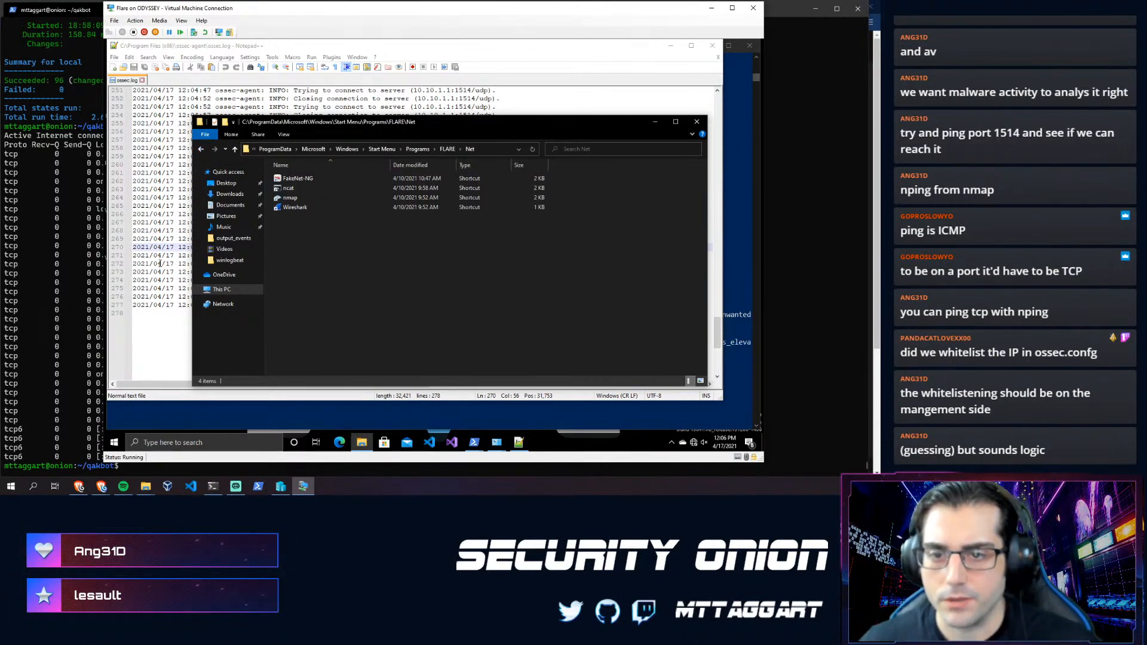
- Clear the onion SSH terminal to an empty prompt with Ctrl+L, then return to the Flare VM
{"action": "left_click", "coordinate": [42, 218]}
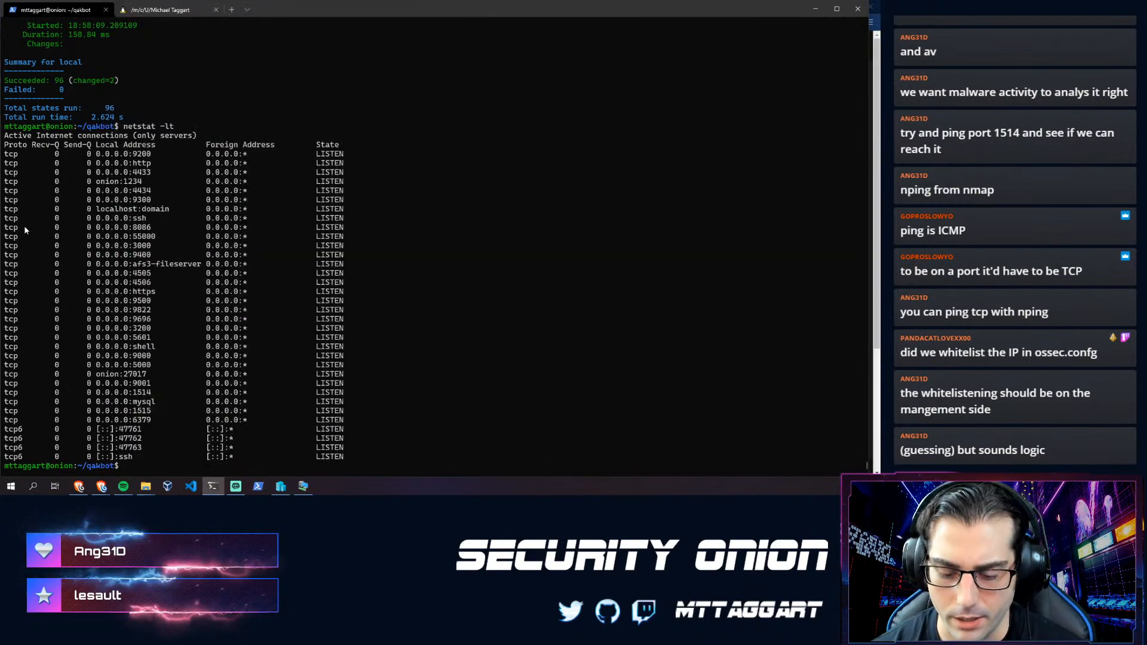
{"action": "key", "text": "ctrl+l"}
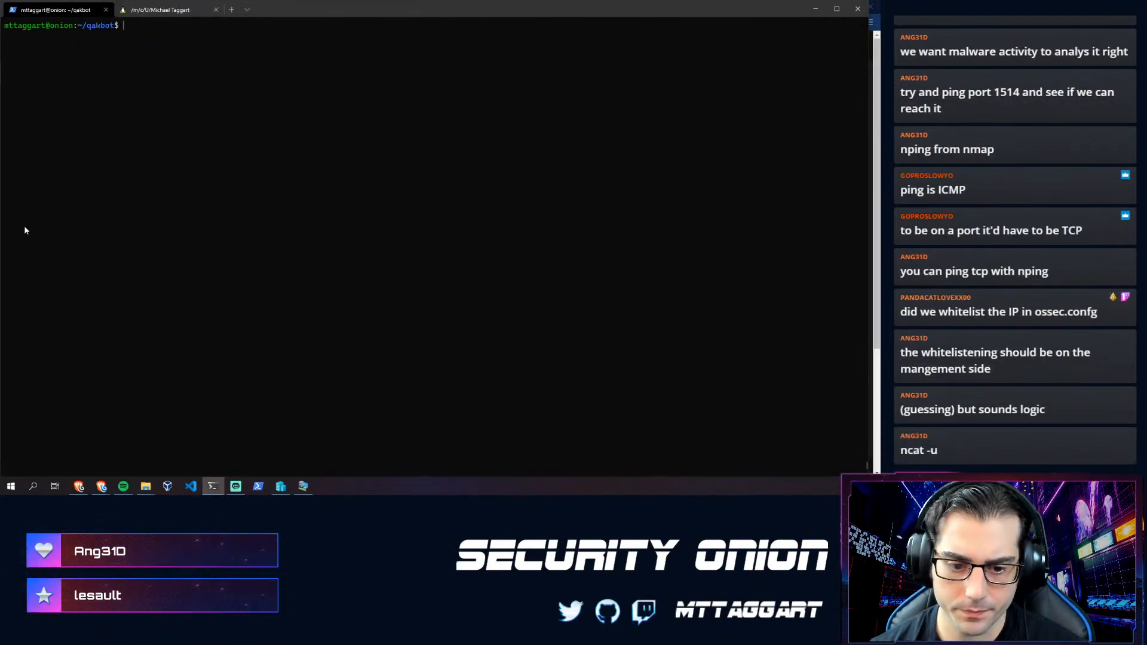
{"action": "key", "text": "alt+Tab"}
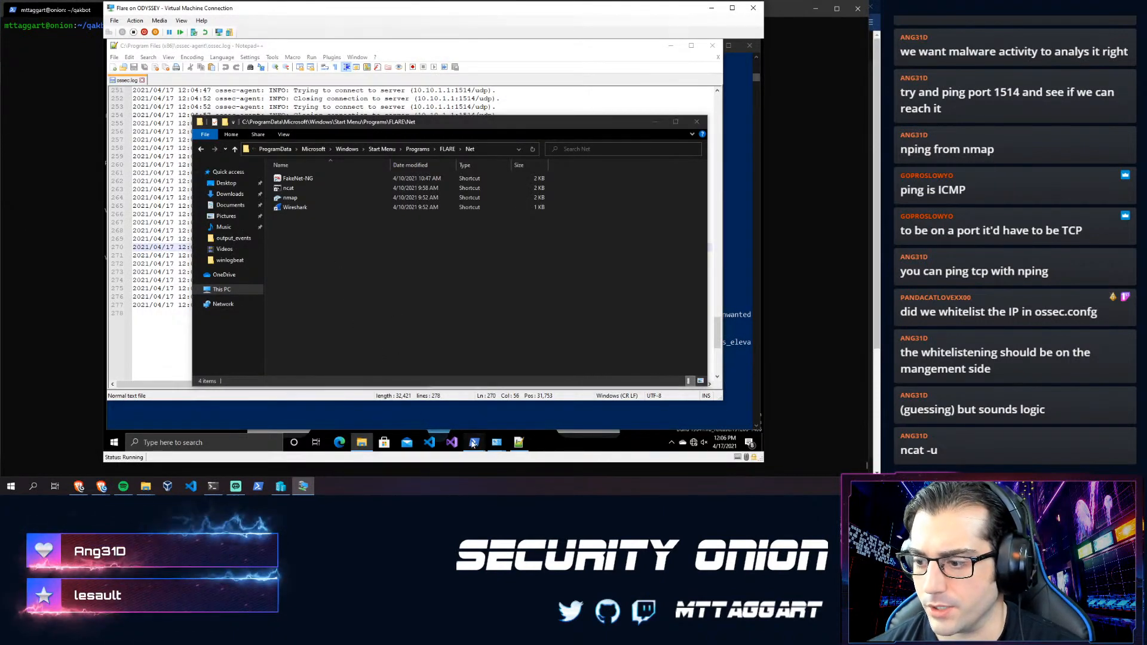
- Enter cd C:\Users\User\Desktop\ in the Administrator PowerShell, fixing typos along the way
{"action": "mouse_move", "coordinate": [474, 441]}
{"action": "left_click", "coordinate": [450, 401]}
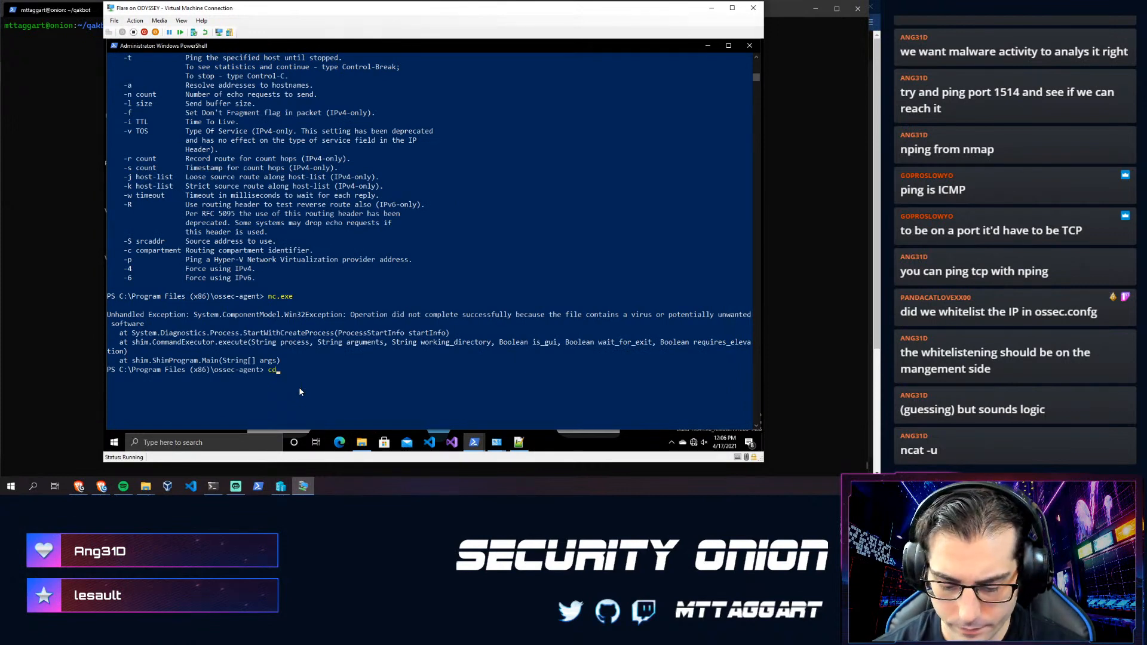
{"action": "type", "text": "cdm"}
{"action": "key", "text": "BackSpace"}
{"action": "type", "text": "C:"}
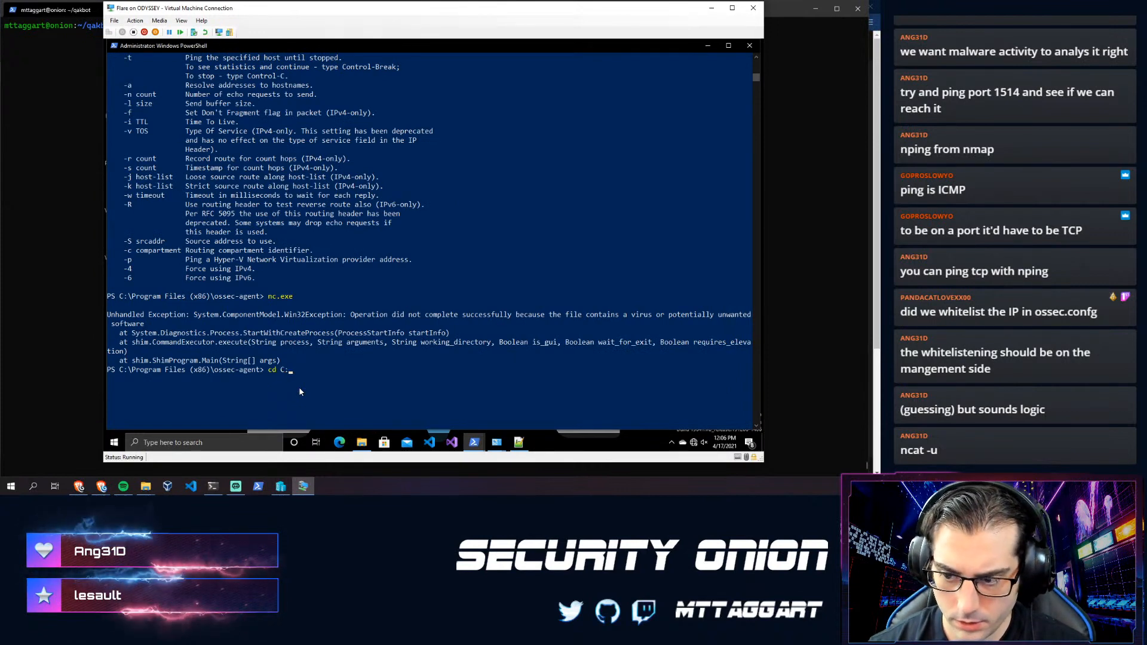
{"action": "type", "text": "|Users\\"}
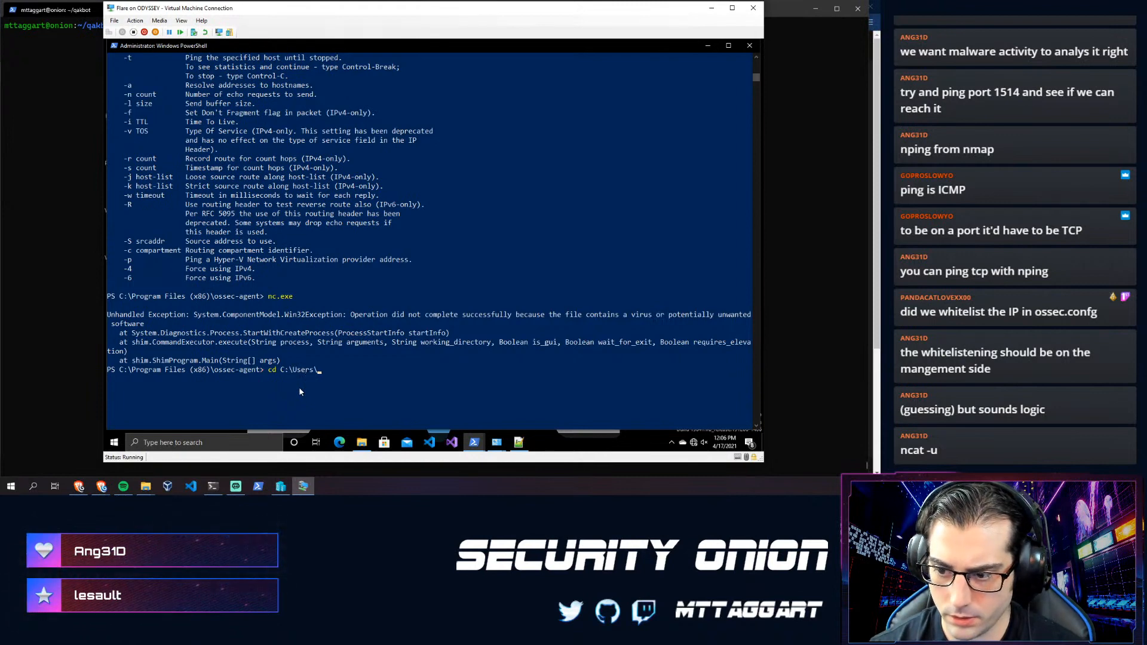
{"action": "type", "text": "Def"}
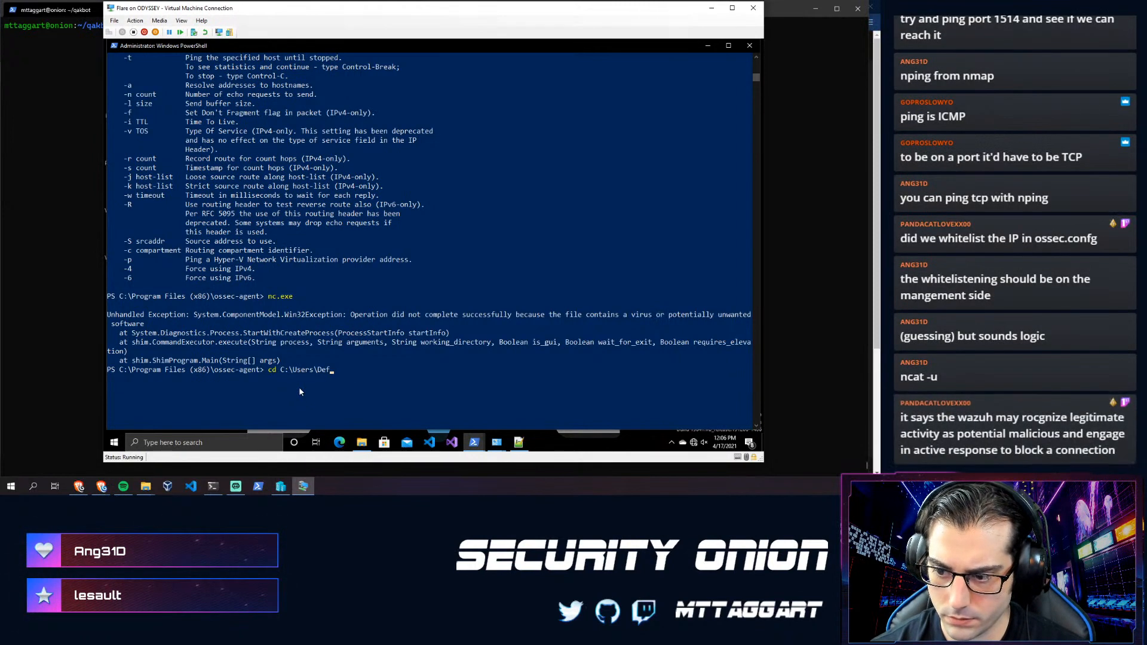
{"action": "key", "text": "BackSpace"}
{"action": "type", "text": "User\\F"}
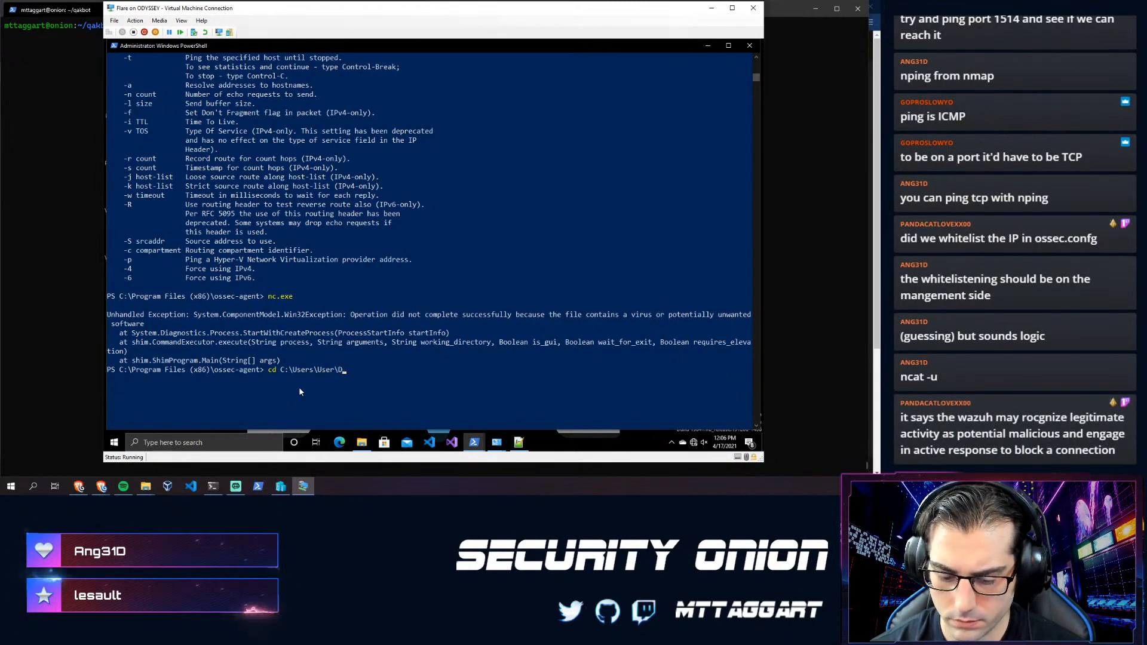
{"action": "key", "text": "BackSpace"}
{"action": "type", "text": "Desktop\\F"}
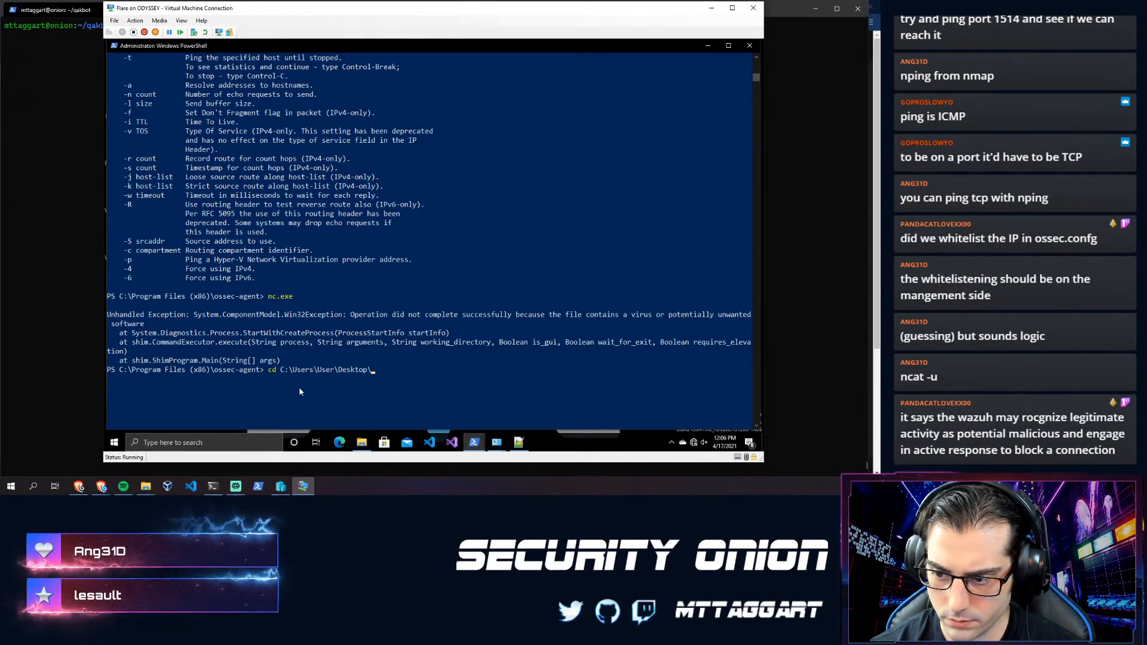
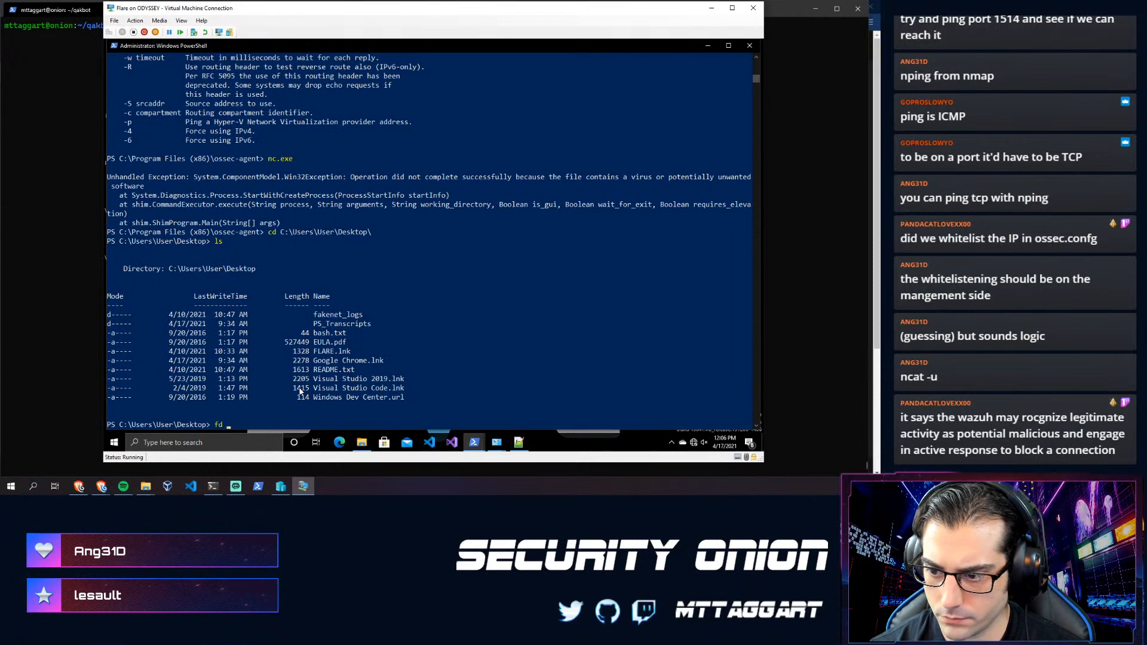
- Try to cd into FLARE.lnk, then check the ncat shortcut in the FLARE Net folder
{"action": "key", "text": "BackSpace"}
{"action": "key", "text": "BackSpace"}
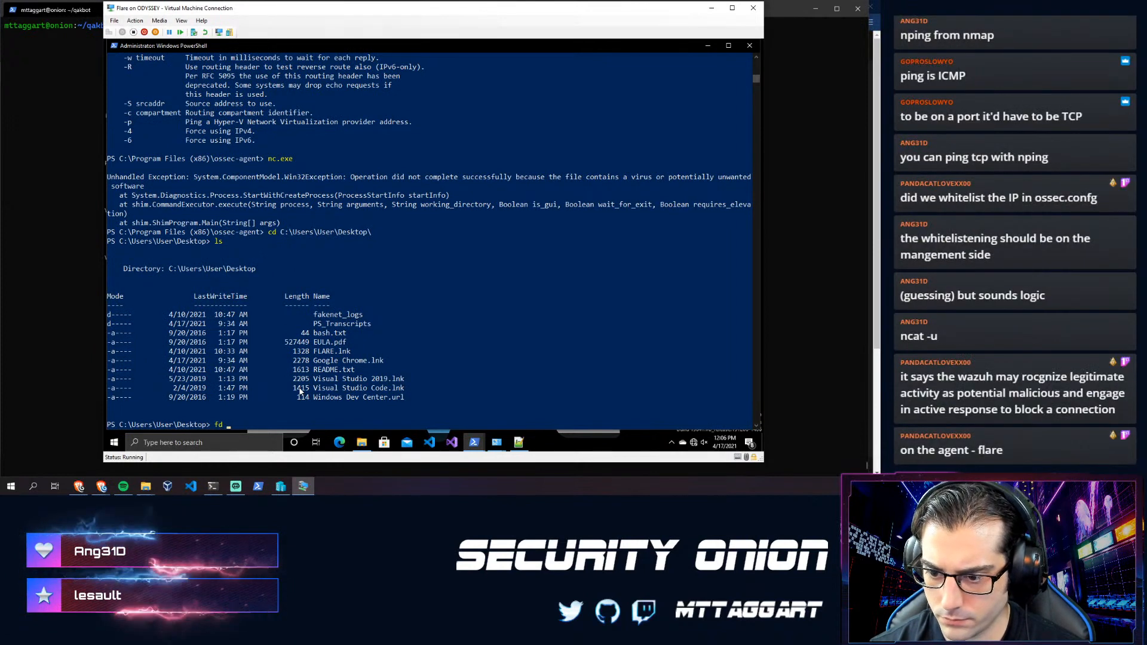
{"action": "type", "text": "cd FLARE"}
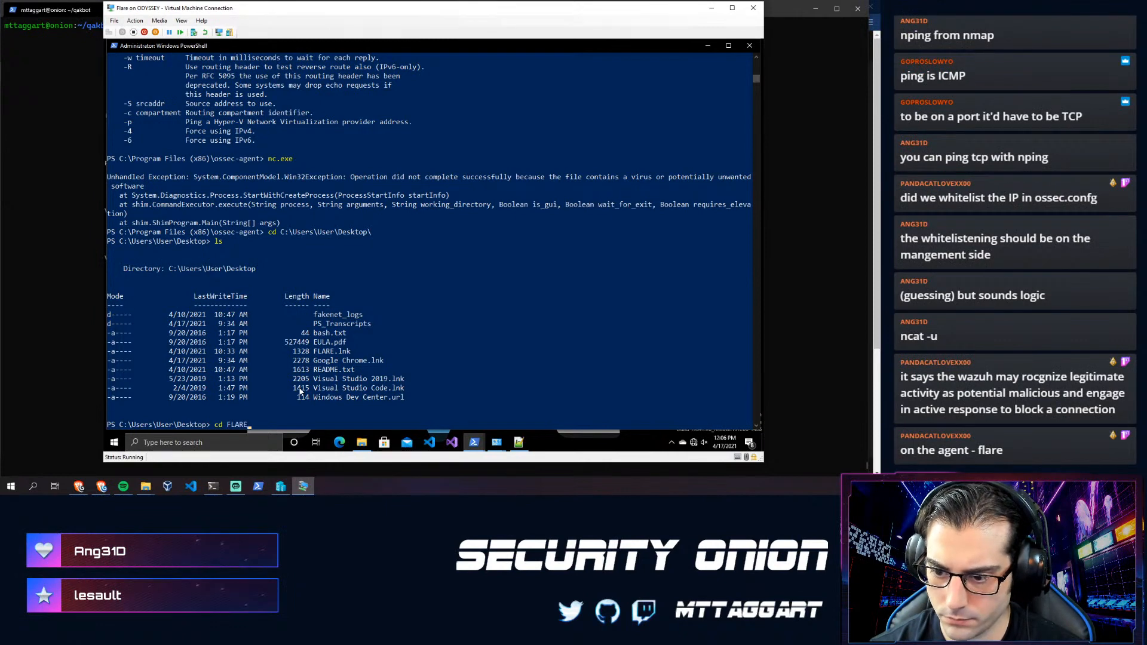
{"action": "type", "text": ".lnk"}
{"action": "key", "text": "Return"}
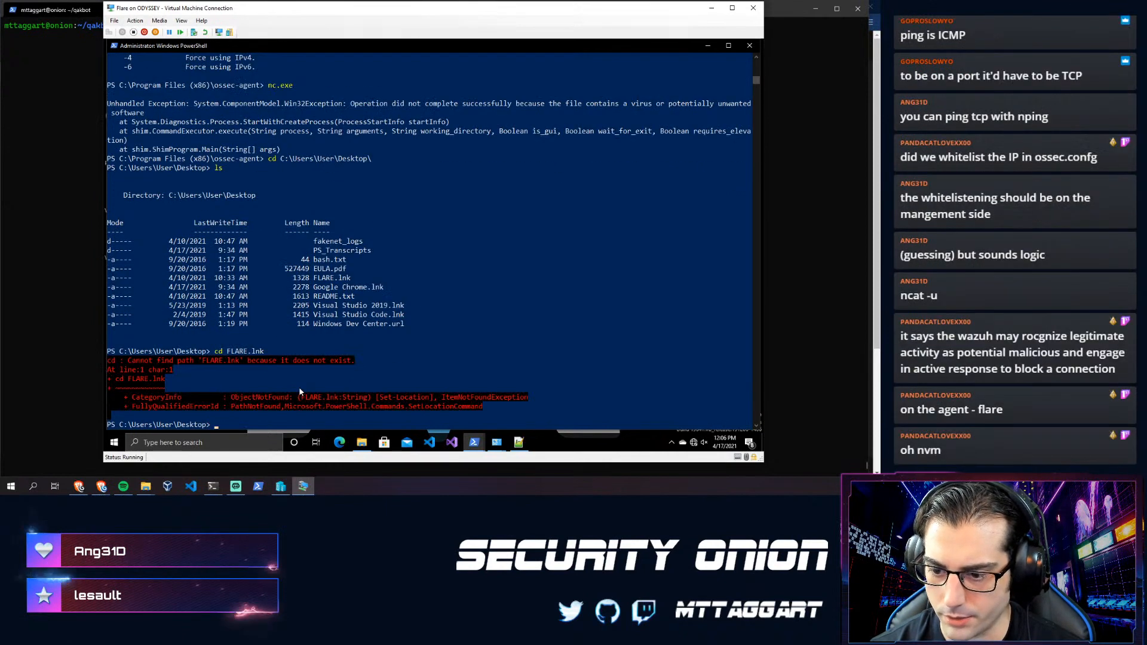
{"action": "type", "text": "cd"}
{"action": "left_click", "coordinate": [367, 442]}
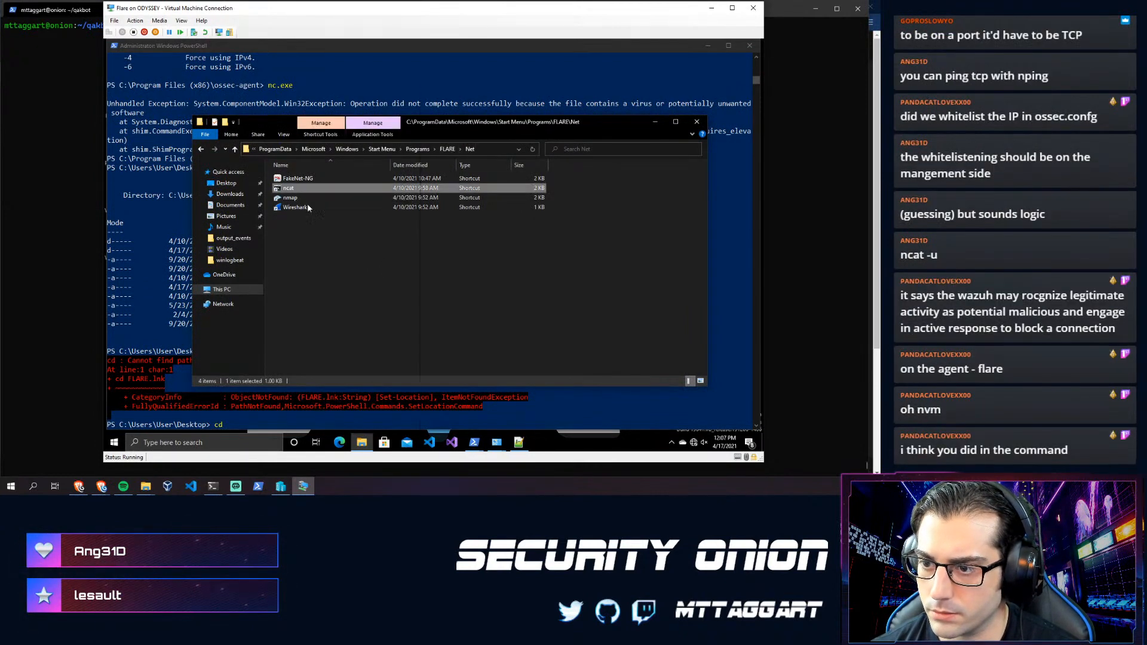
{"action": "right_click", "coordinate": [293, 191]}
{"action": "left_click", "coordinate": [432, 387]}
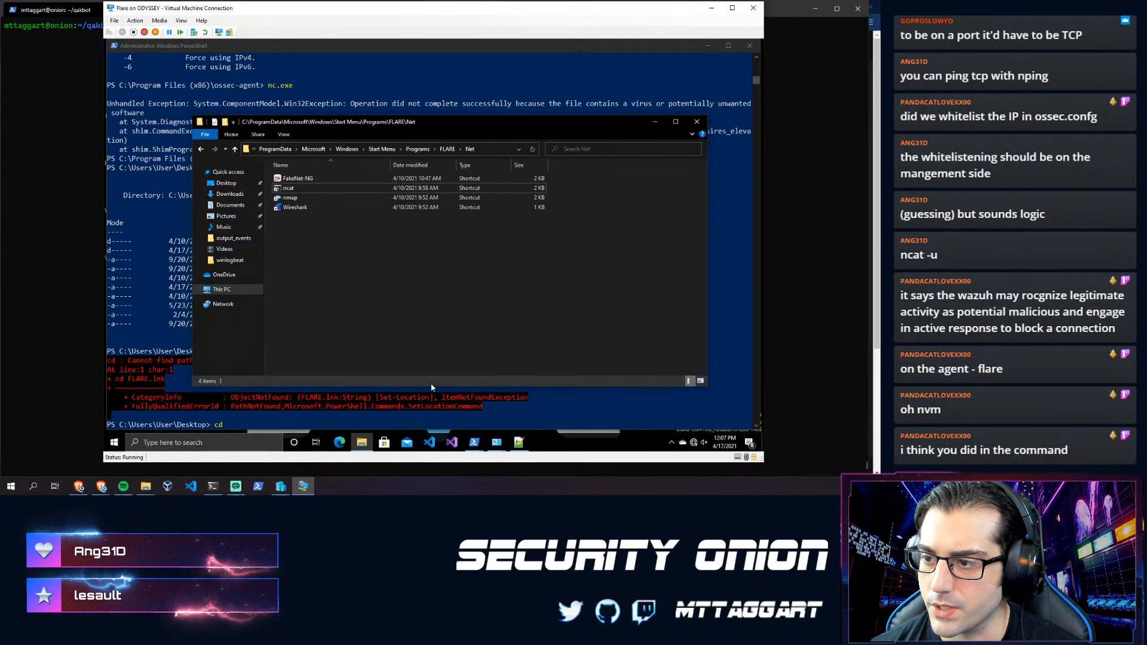
- Back in PowerShell, try cd - and then change into C:\Windows\System\
{"action": "left_click", "coordinate": [138, 407]}
{"action": "left_click", "coordinate": [248, 416]}
{"action": "type", "text": "cd"}
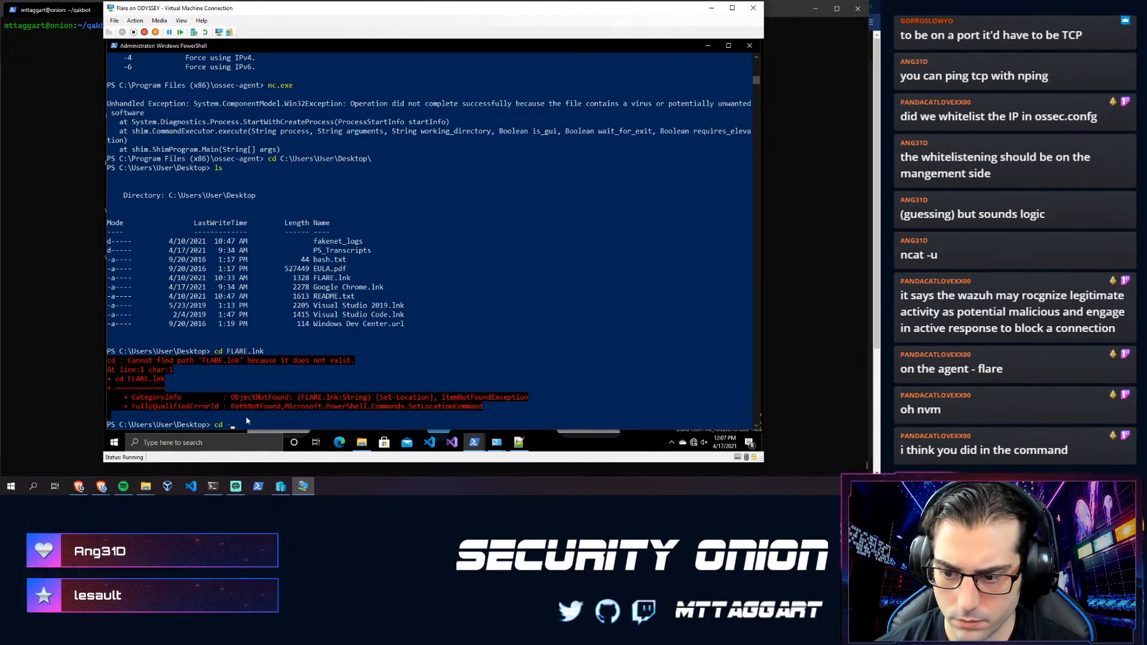
{"action": "type", "text": " -"}
{"action": "key", "text": "Return"}
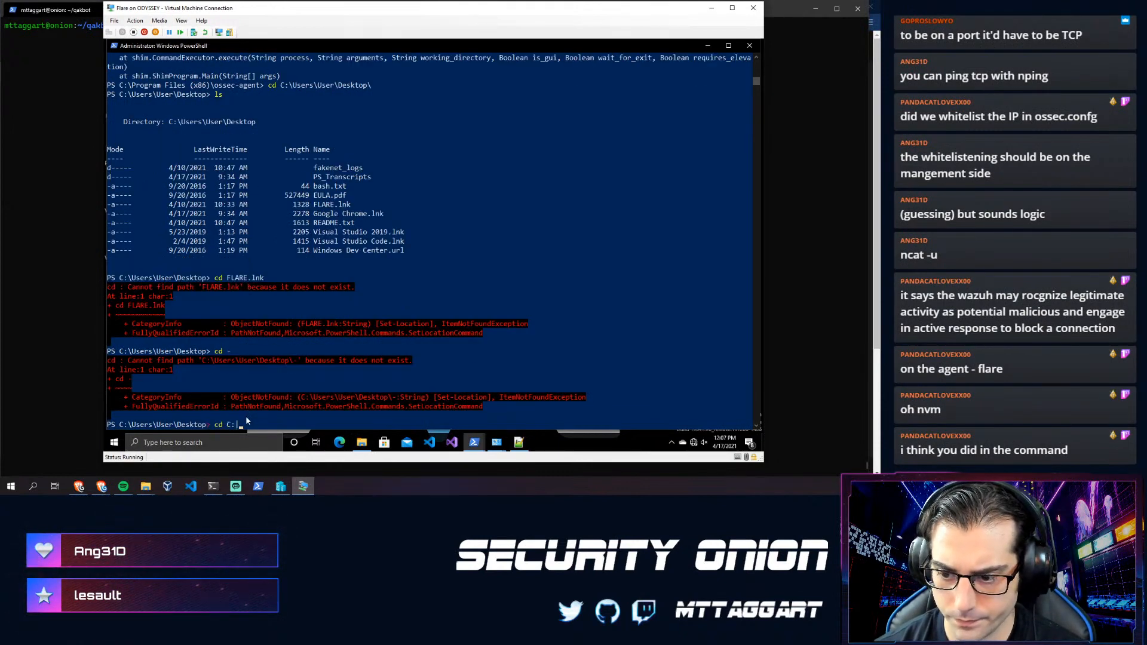
{"action": "type", "text": "cd C:\\Windows\\System\\"}
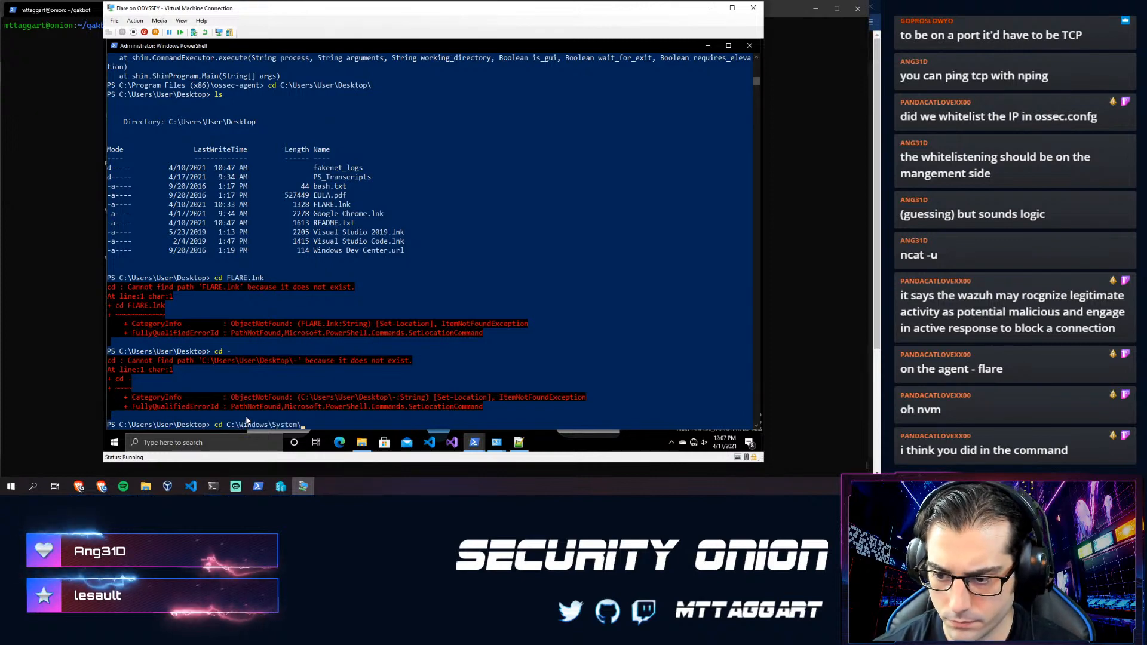
{"action": "key", "text": "Return"}
- Send 'hello' over UDP to 10.10.1.1 port 1514 with nc.exe -u
{"action": "type", "text": "nc.exe -u 10.10.1"}
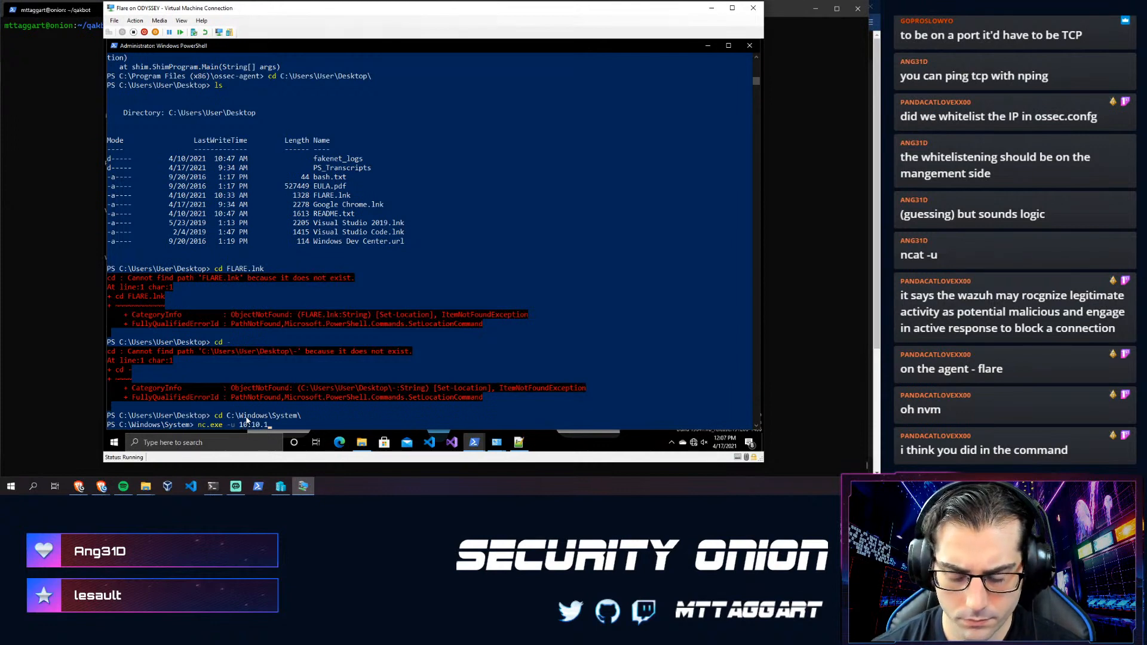
{"action": "type", "text": ".1 1514"}
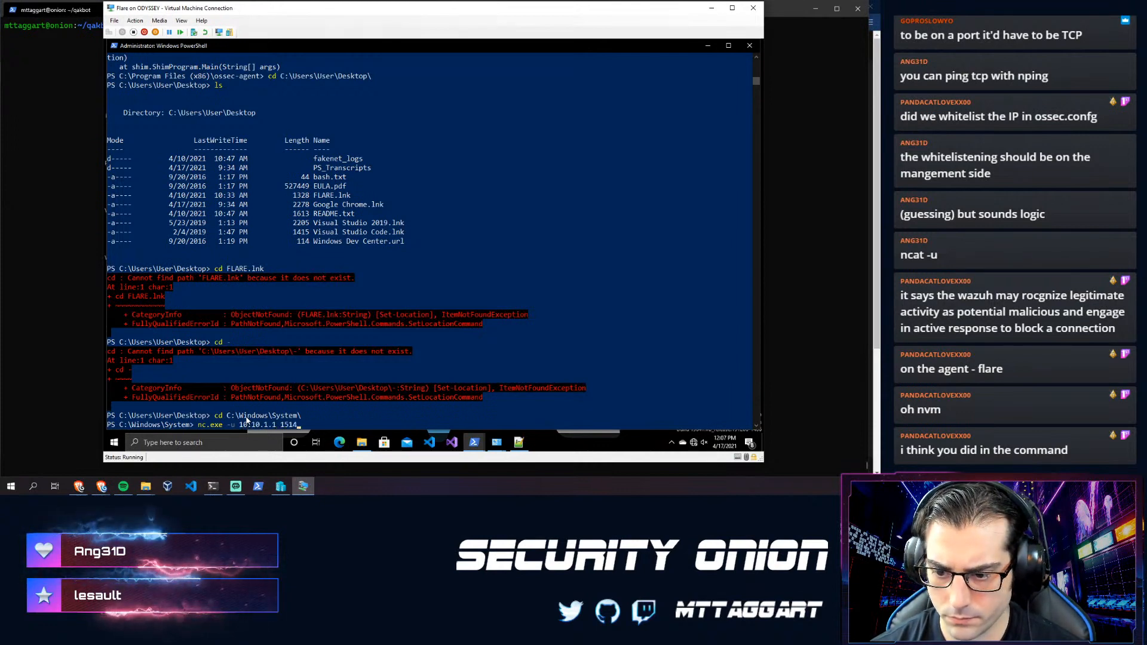
{"action": "key", "text": "Return"}
{"action": "type", "text": "h"}
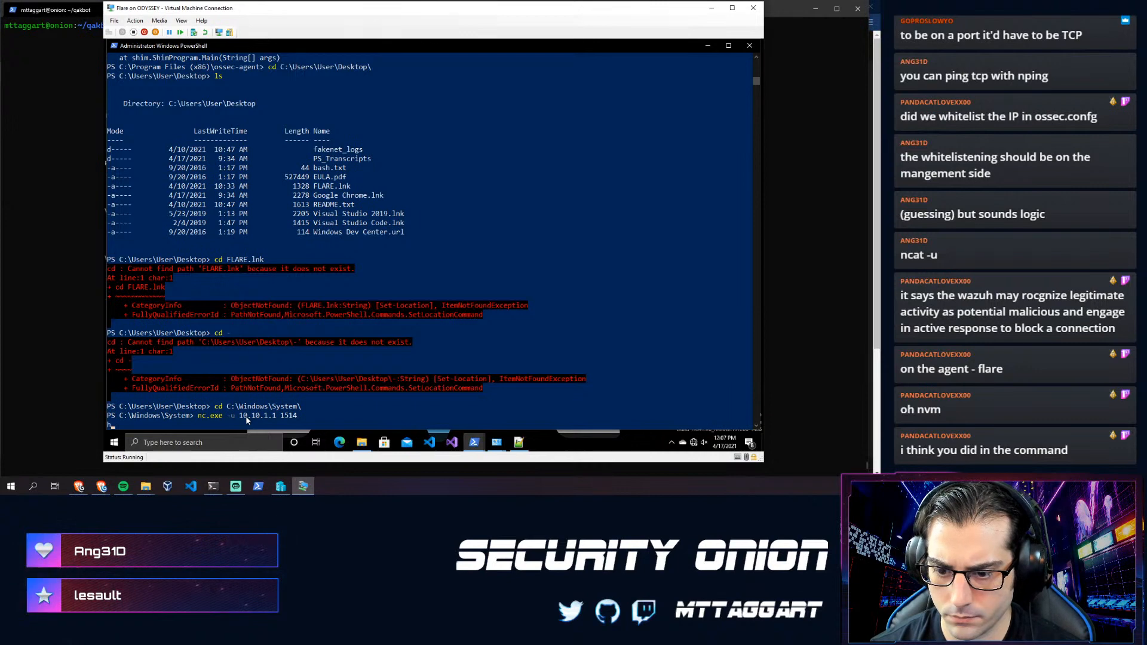
{"action": "type", "text": "ello"}
{"action": "key", "text": "Return"}
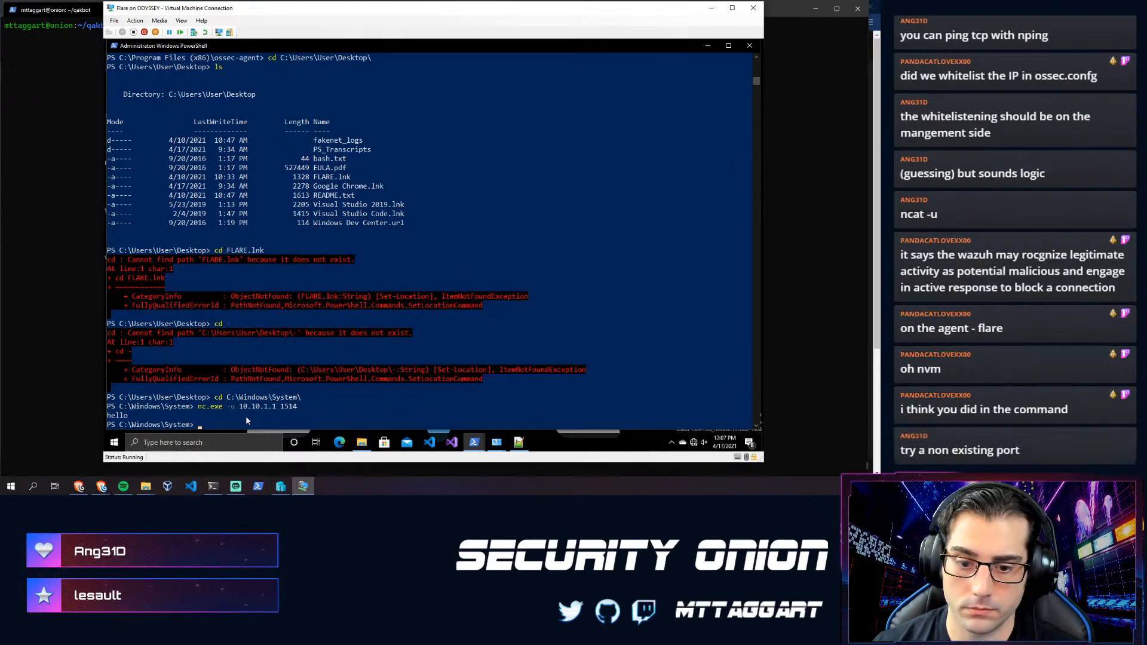
- Send 'hi' and 'hidhfsd' over UDP to 10.10.1.1 port 1513, then stop netcat
{"action": "key", "text": "Up"}
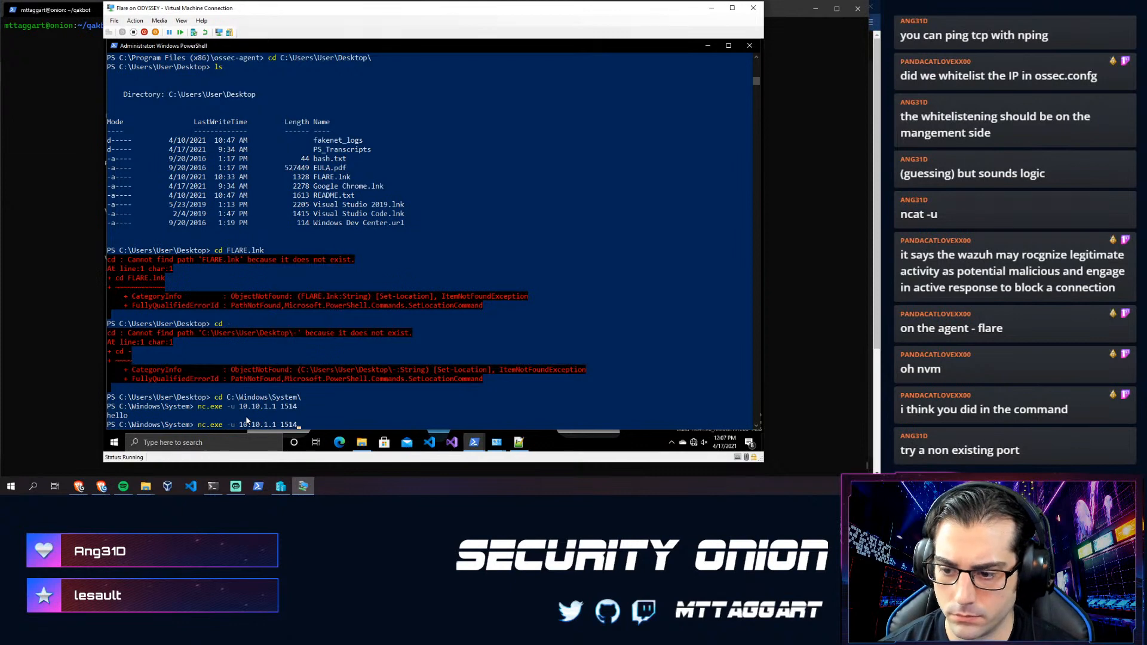
{"action": "type", "text": "3"}
{"action": "key", "text": "Return"}
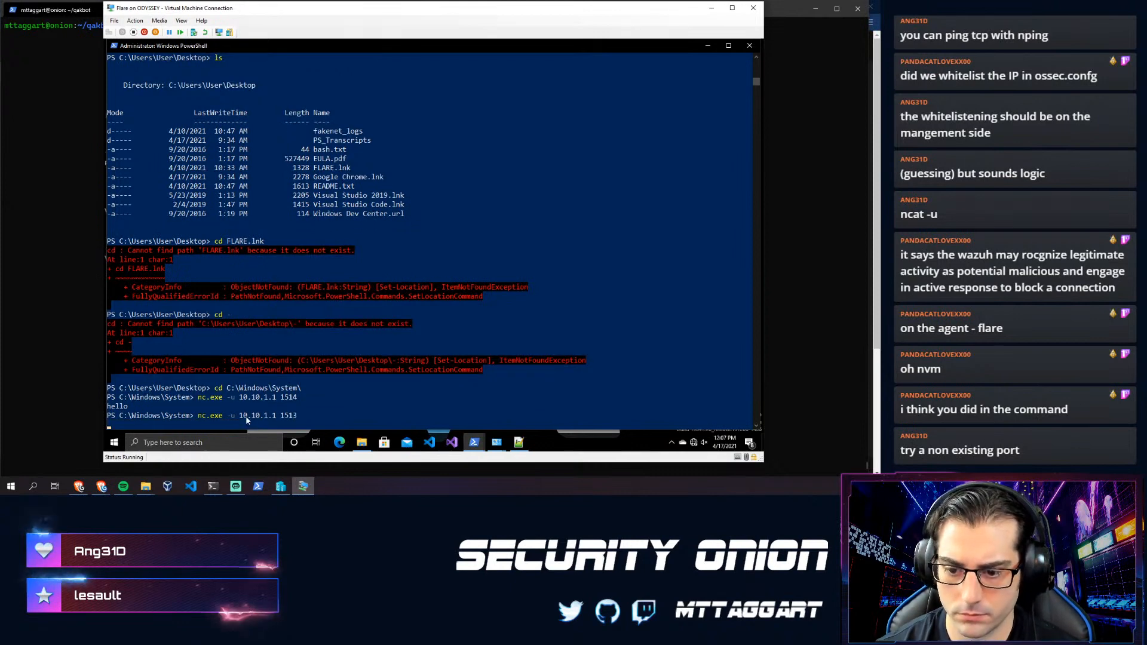
{"action": "type", "text": "hi"}
{"action": "key", "text": "Return"}
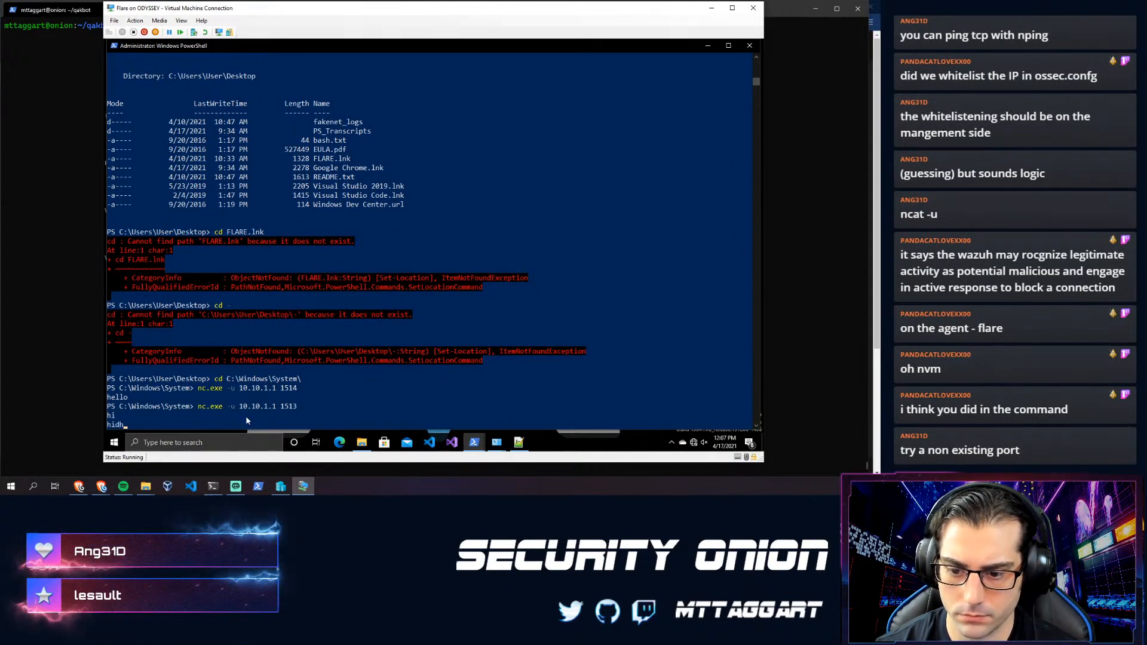
{"action": "type", "text": "hidhfsd"}
{"action": "key", "text": "Return"}
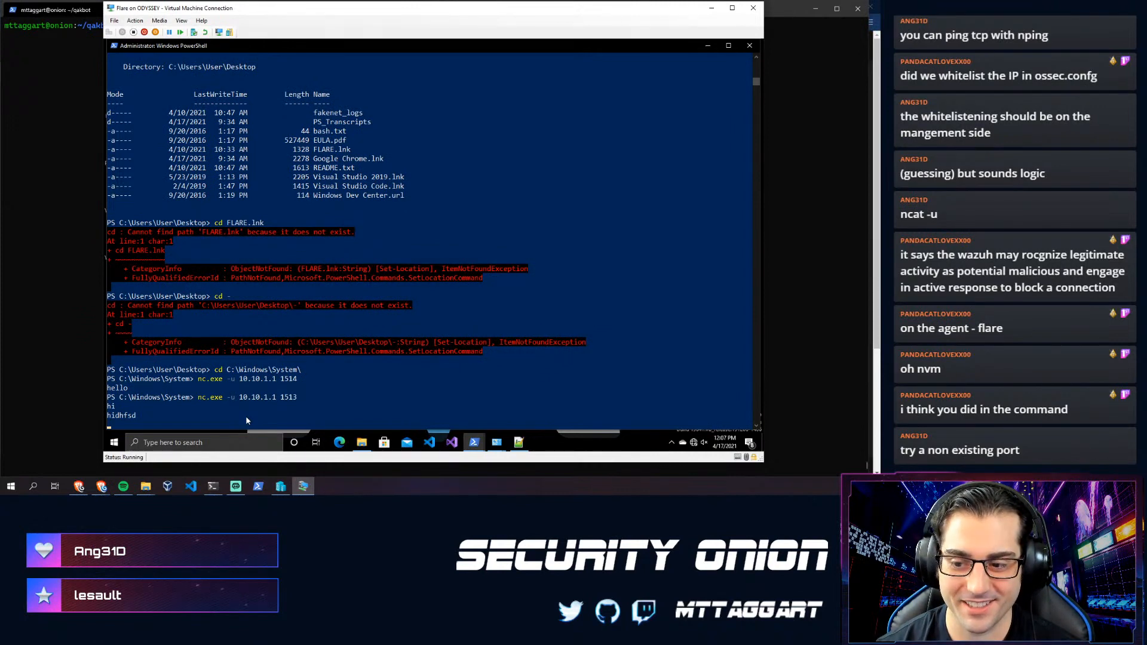
{"action": "key", "text": "ctrl+c"}
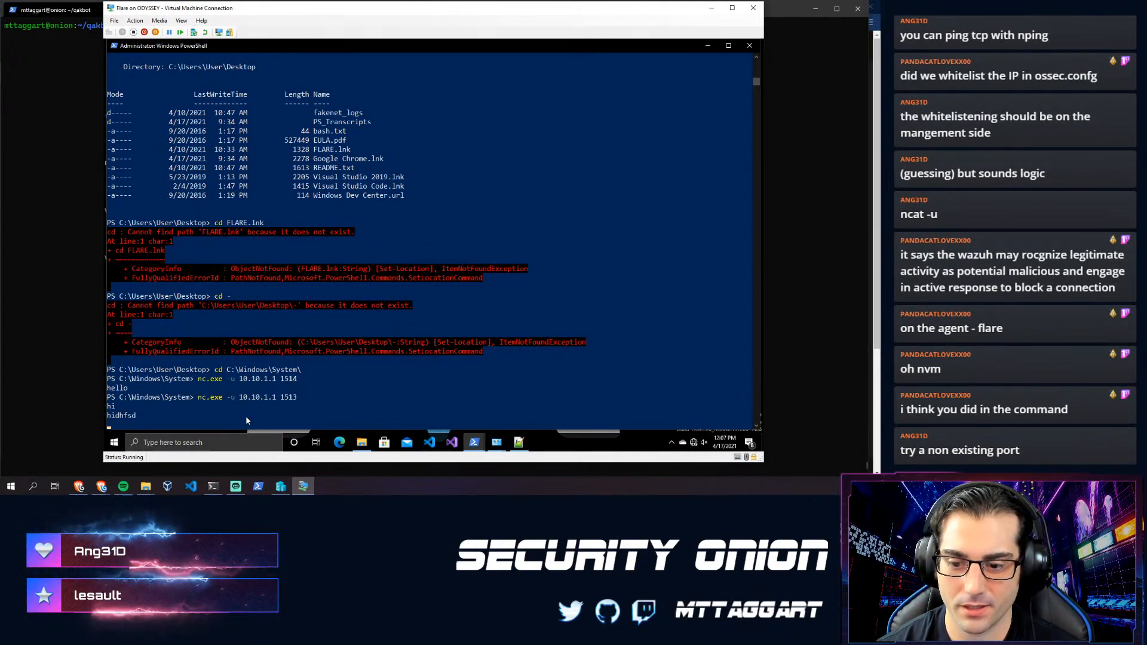
- Rerun the netcat UDP test to port 1514 and end it with Ctrl+C
{"action": "key", "text": "Up"}
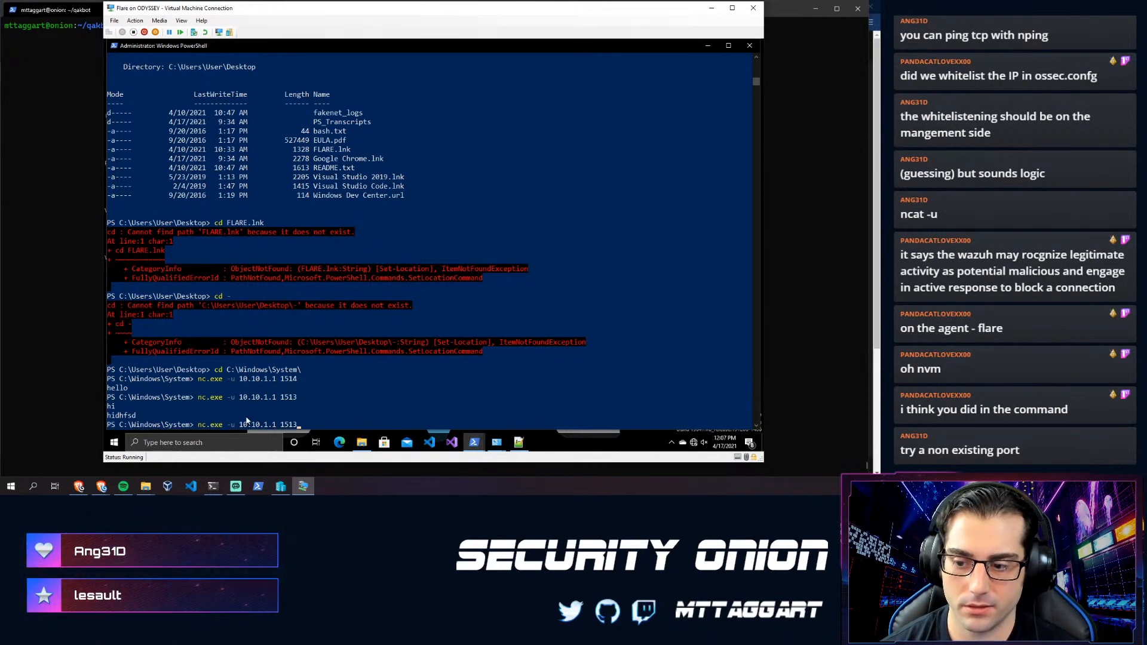
{"action": "key", "text": "Return"}
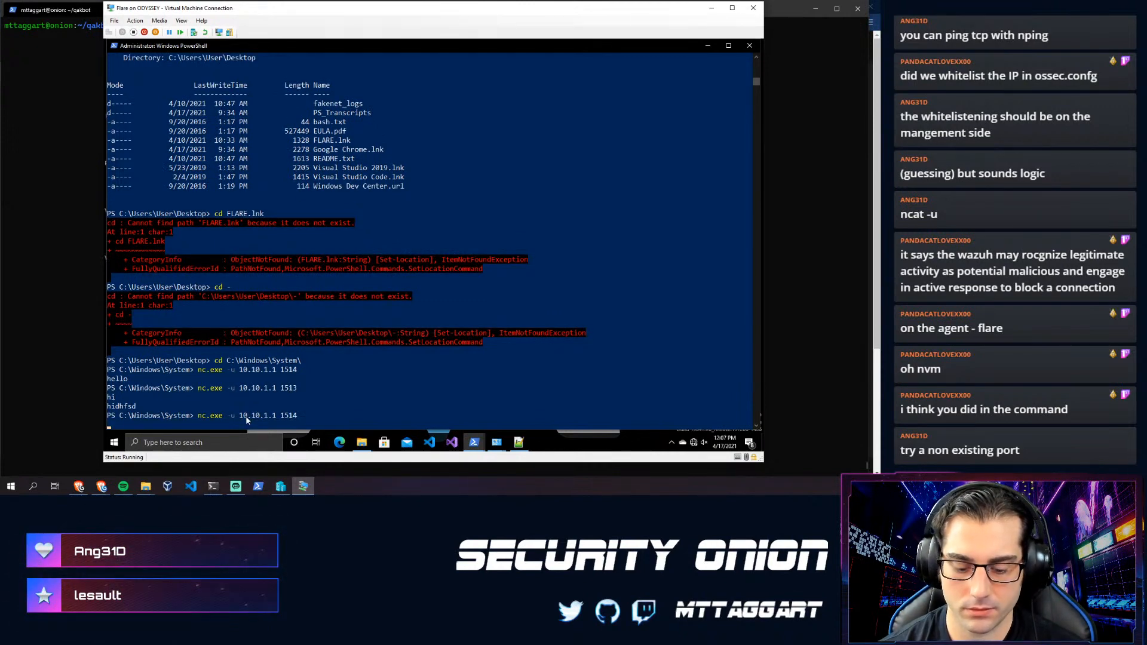
{"action": "key", "text": "ctrl+c"}
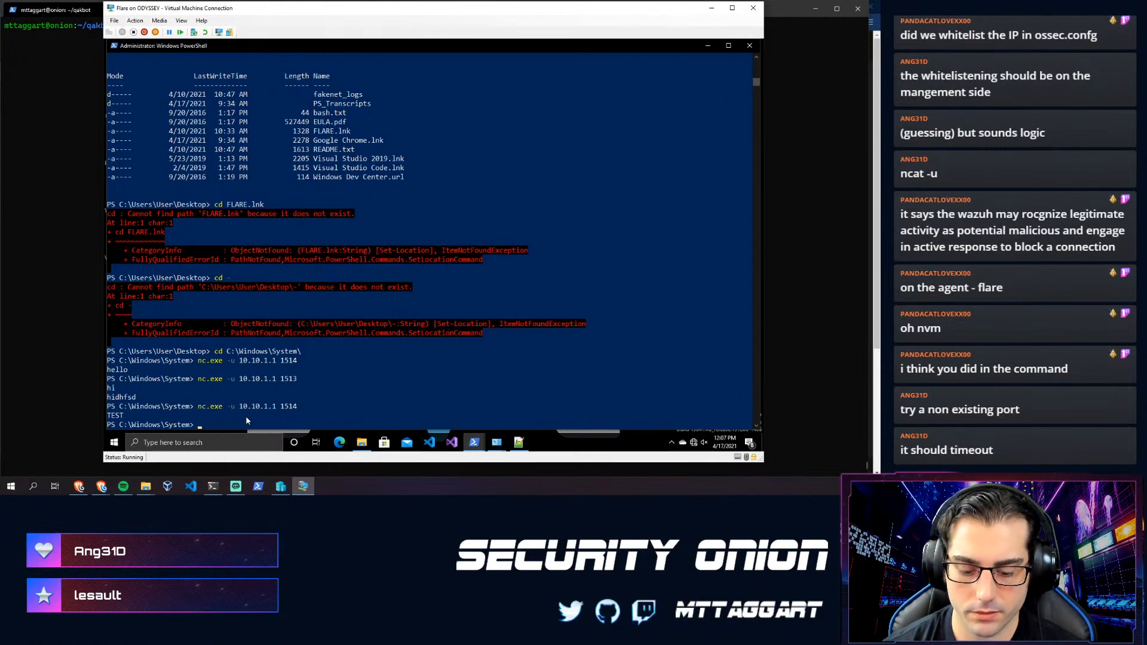
- Launch nmap.exe -sU against 10.10.1.1, Tab-completing the nmap.exe name
{"action": "type", "text": "nmap-update.exe"}
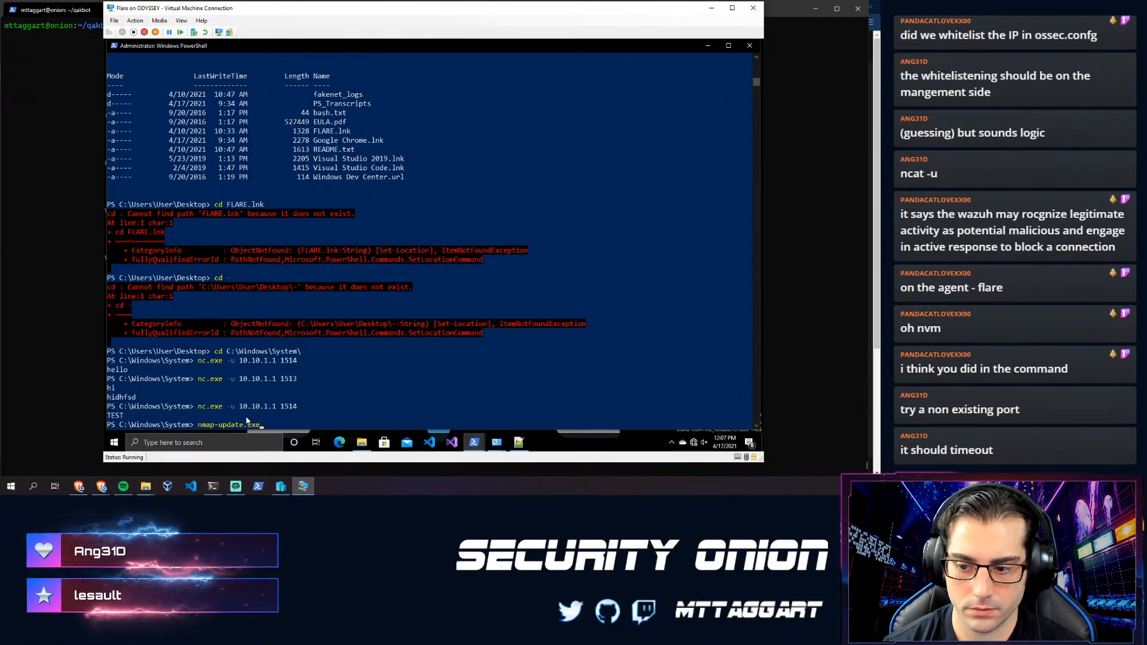
{"action": "key", "text": "Tab"}
{"action": "type", "text": "-"}
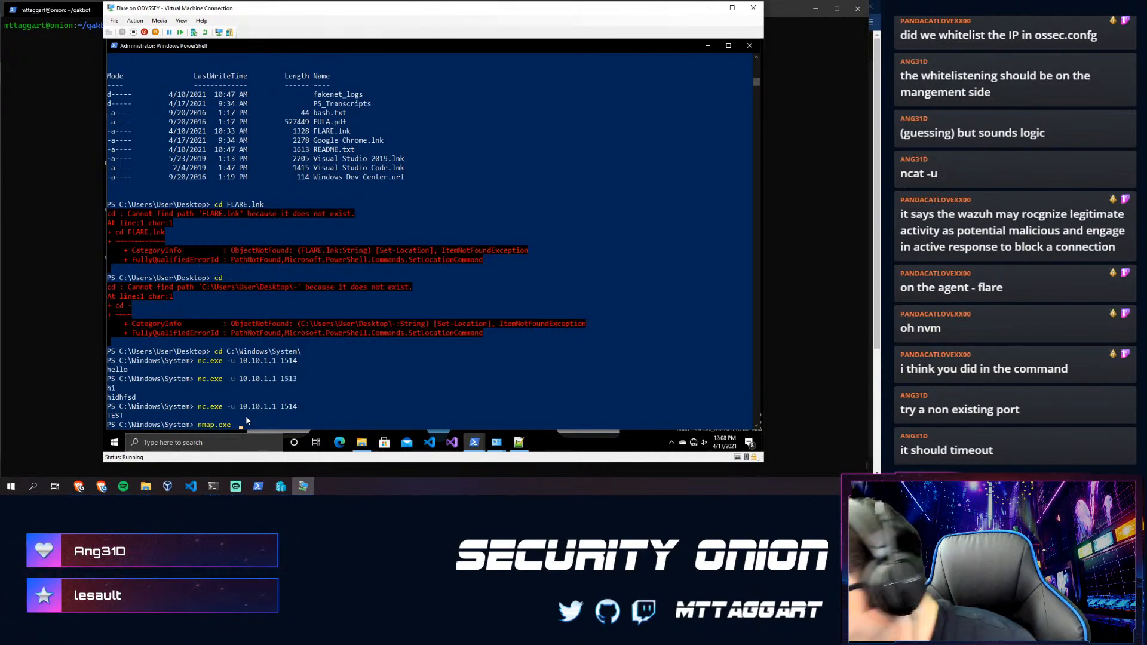
{"action": "type", "text": "sU"}
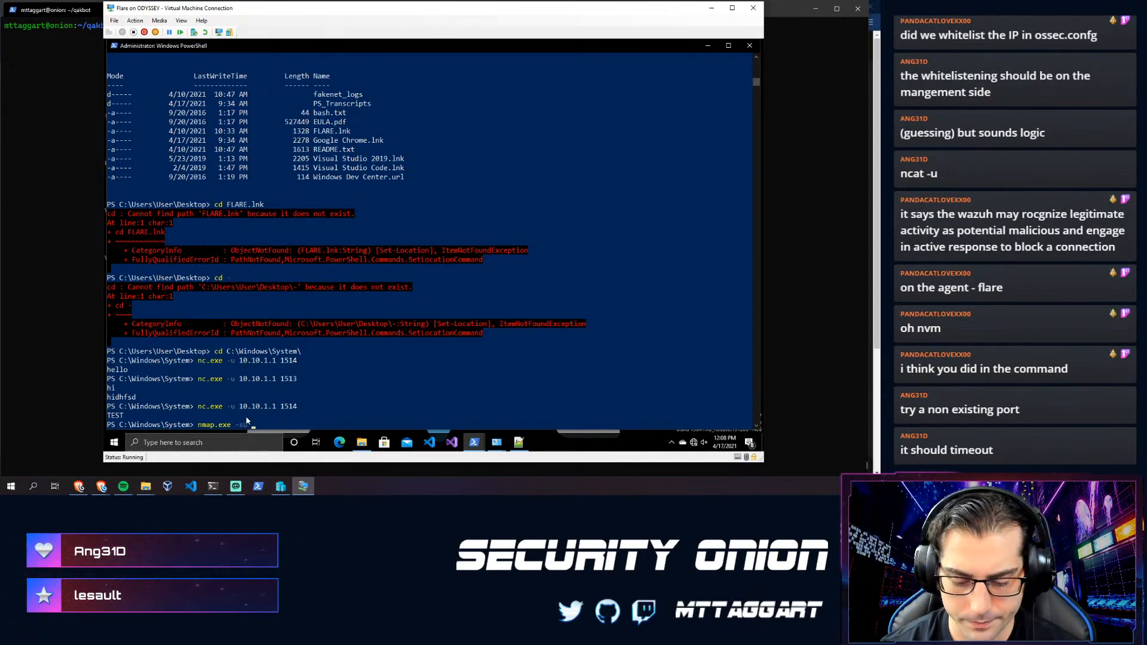
{"action": "type", "text": " 10"}
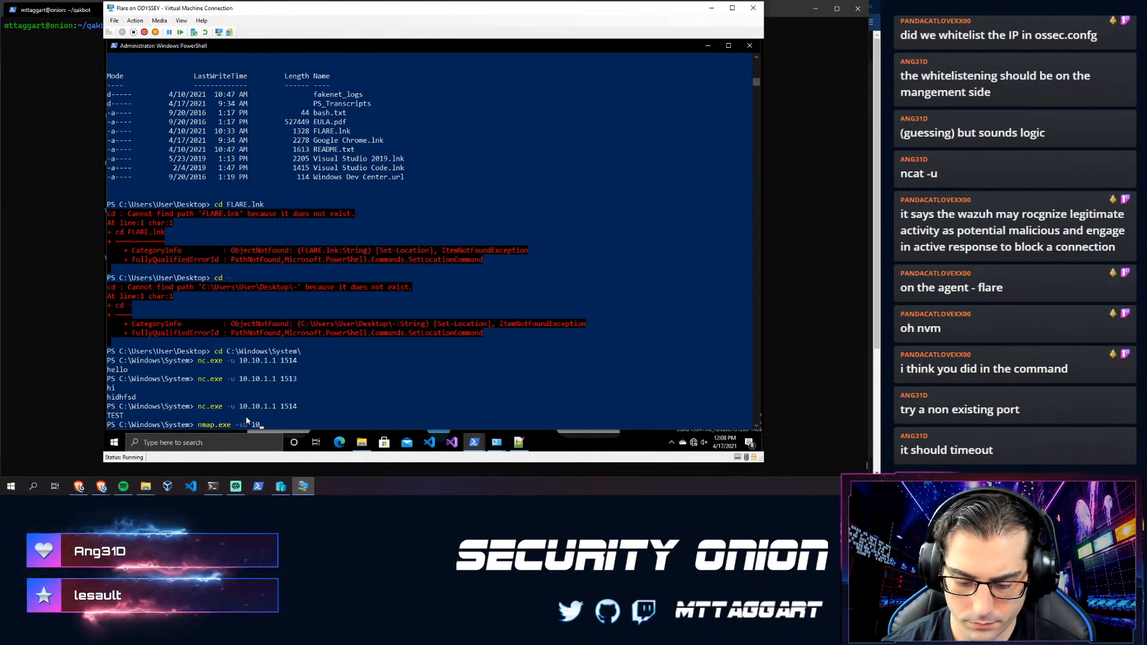
{"action": "type", "text": ".10.1.1"}
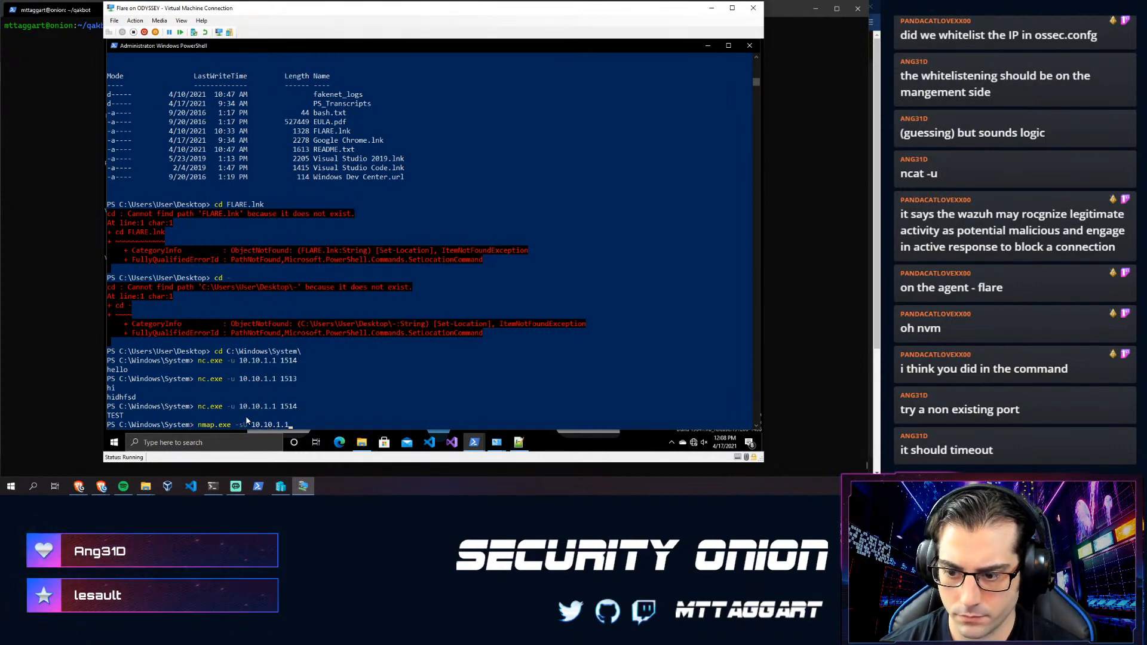
{"action": "key", "text": "Return"}
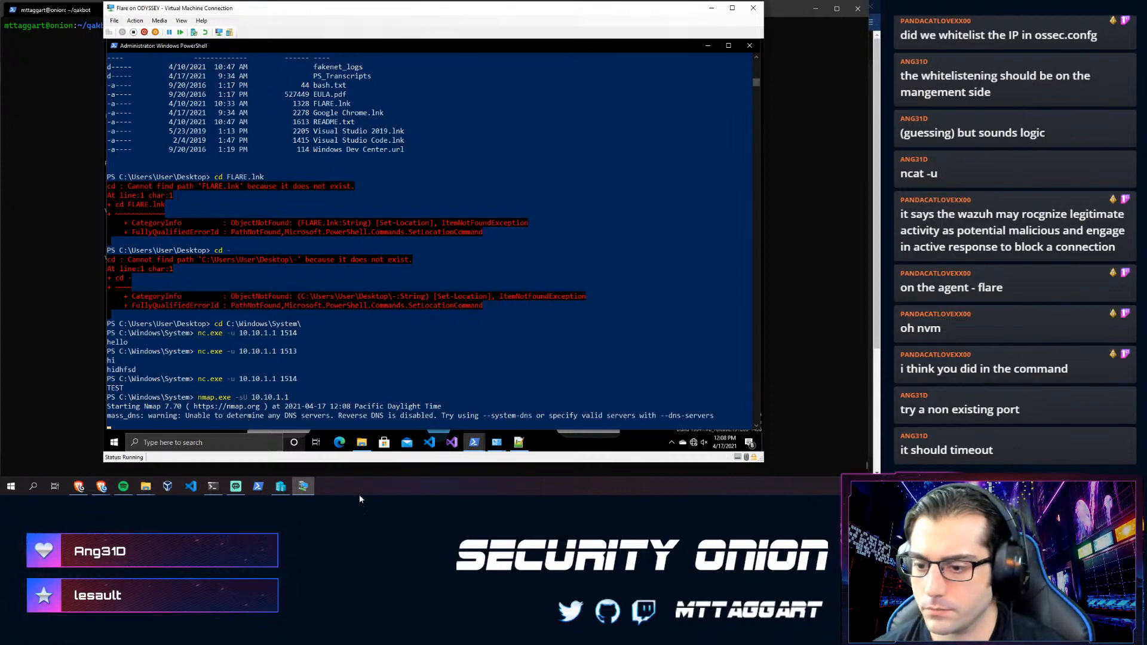
- Reload ossec.log, scroll to the newest UDP 1514 connection failures, then return to PowerShell
{"action": "left_click", "coordinate": [480, 387]}
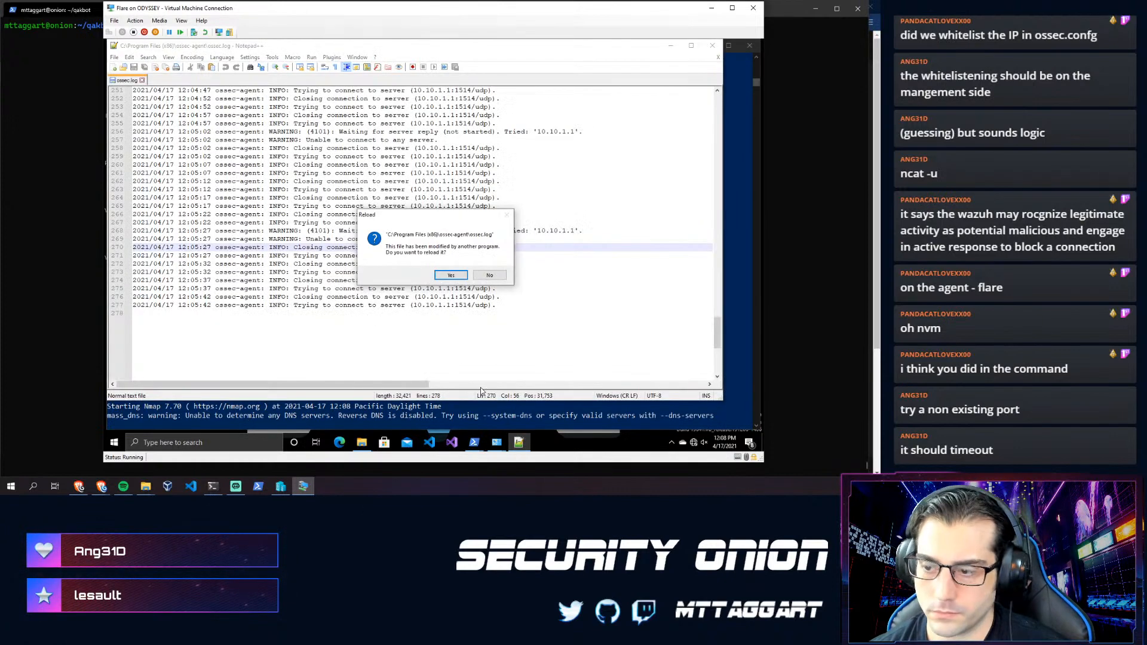
{"action": "left_click", "coordinate": [456, 276]}
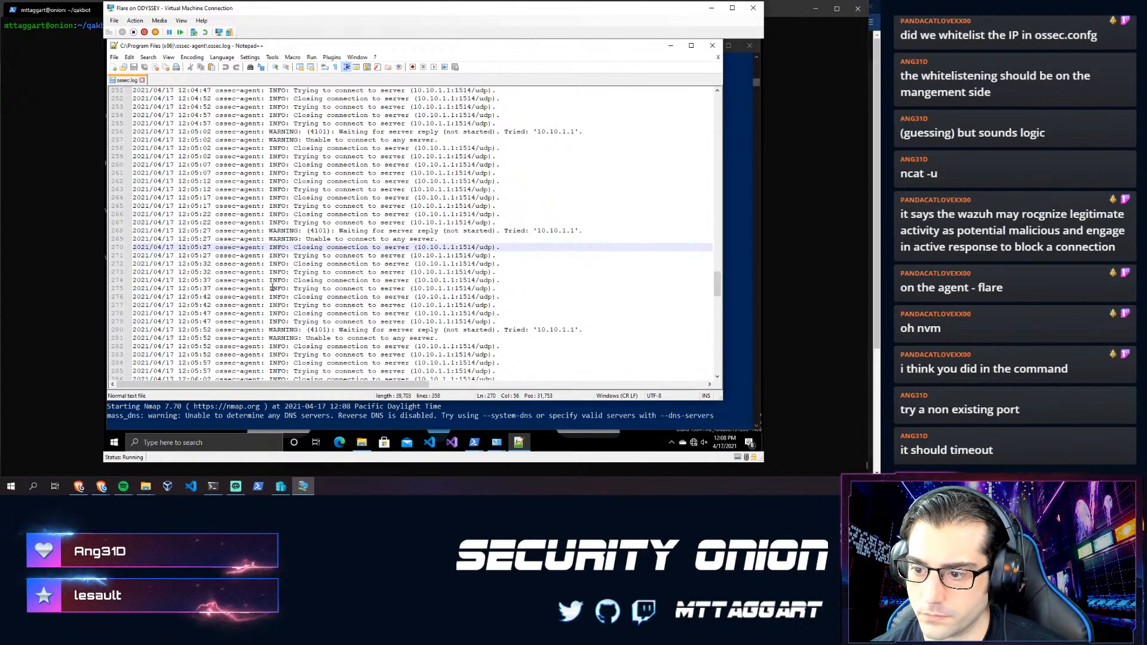
{"action": "scroll", "coordinate": [270, 288], "scroll_direction": "down", "scroll_amount": 9}
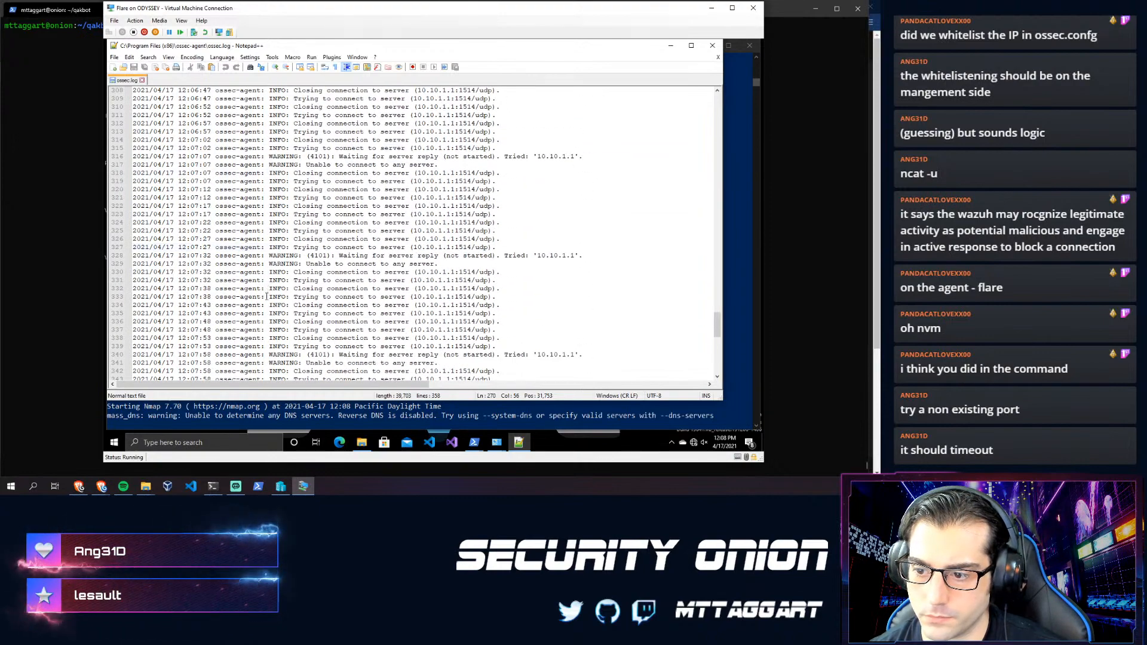
{"action": "scroll", "coordinate": [273, 299], "scroll_direction": "down", "scroll_amount": 18}
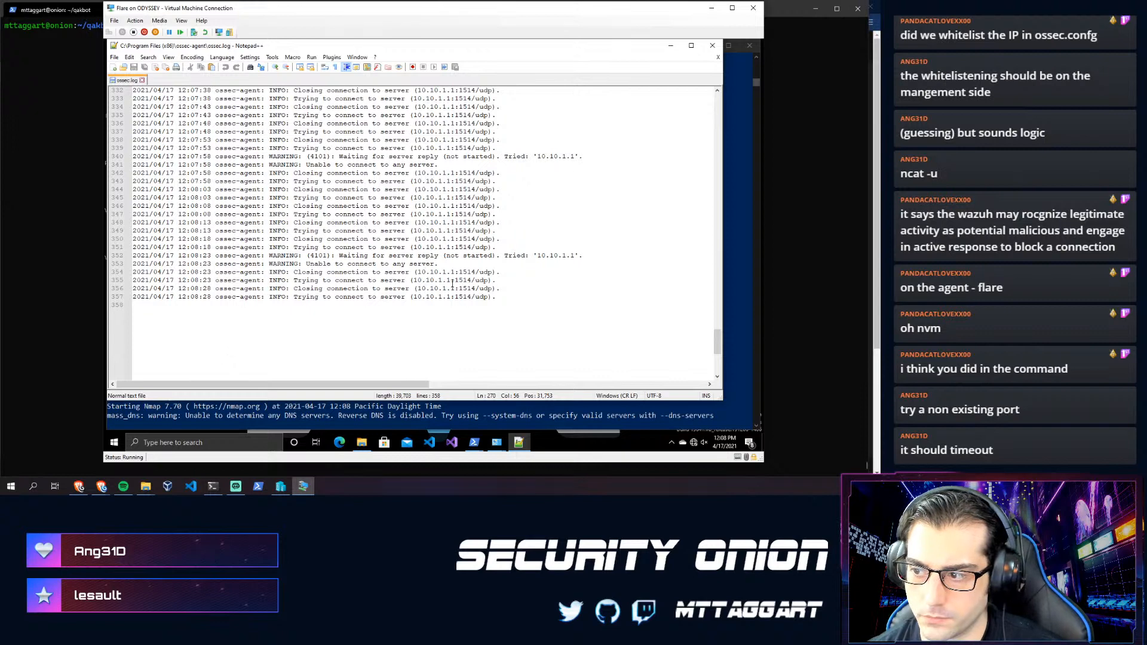
{"action": "left_click", "coordinate": [214, 418]}
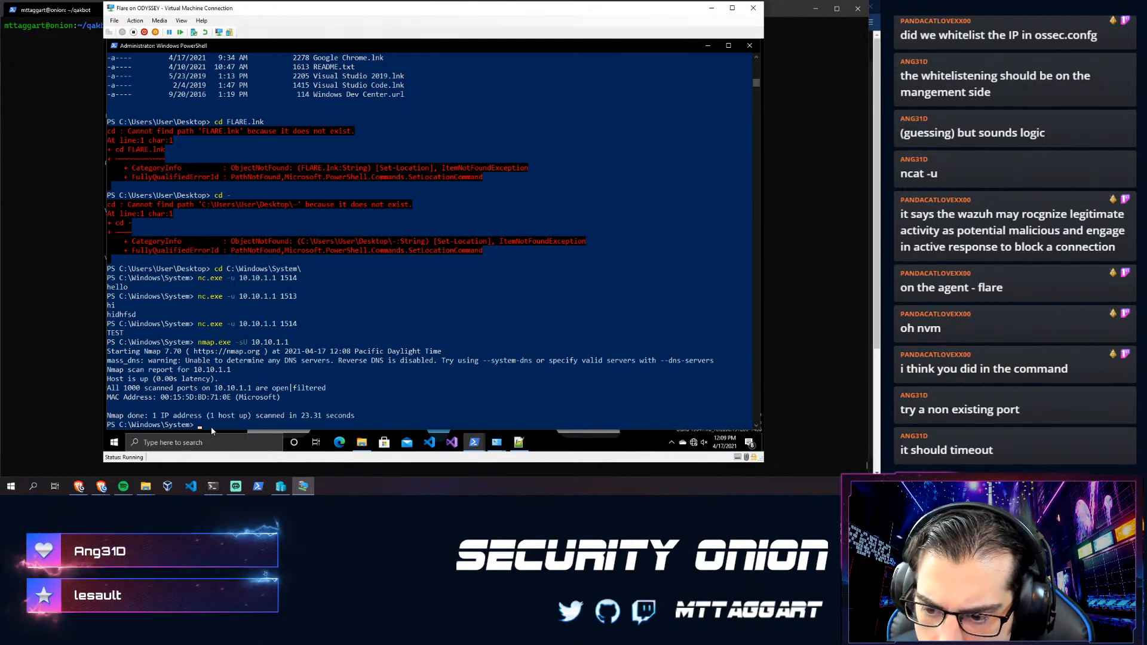
- Recall the nmap command, then launch Wireshark as administrator from the FLARE Net folder
{"action": "key", "text": "Up"}
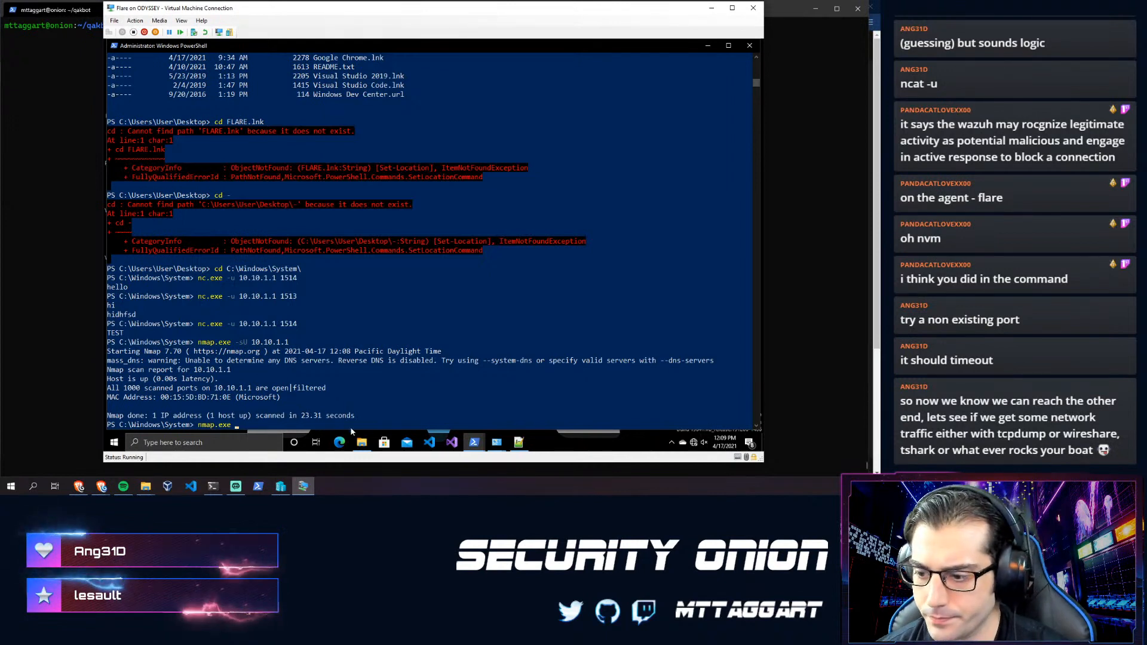
{"action": "left_click", "coordinate": [361, 442]}
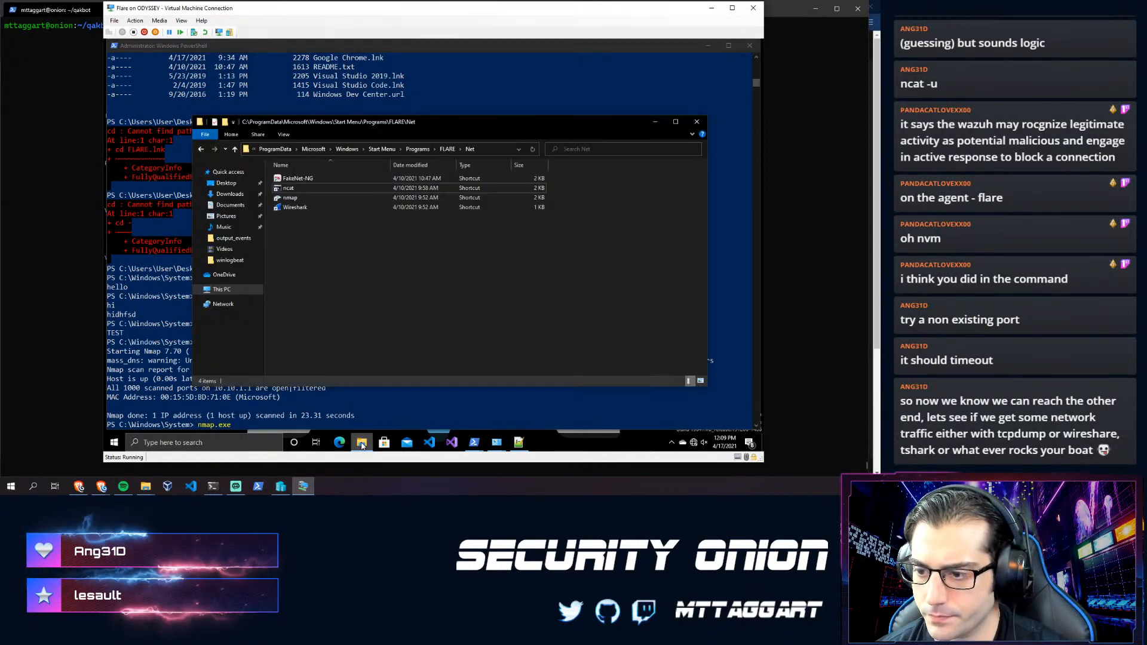
{"action": "double_click", "coordinate": [294, 208]}
{"action": "left_click", "coordinate": [386, 303]}
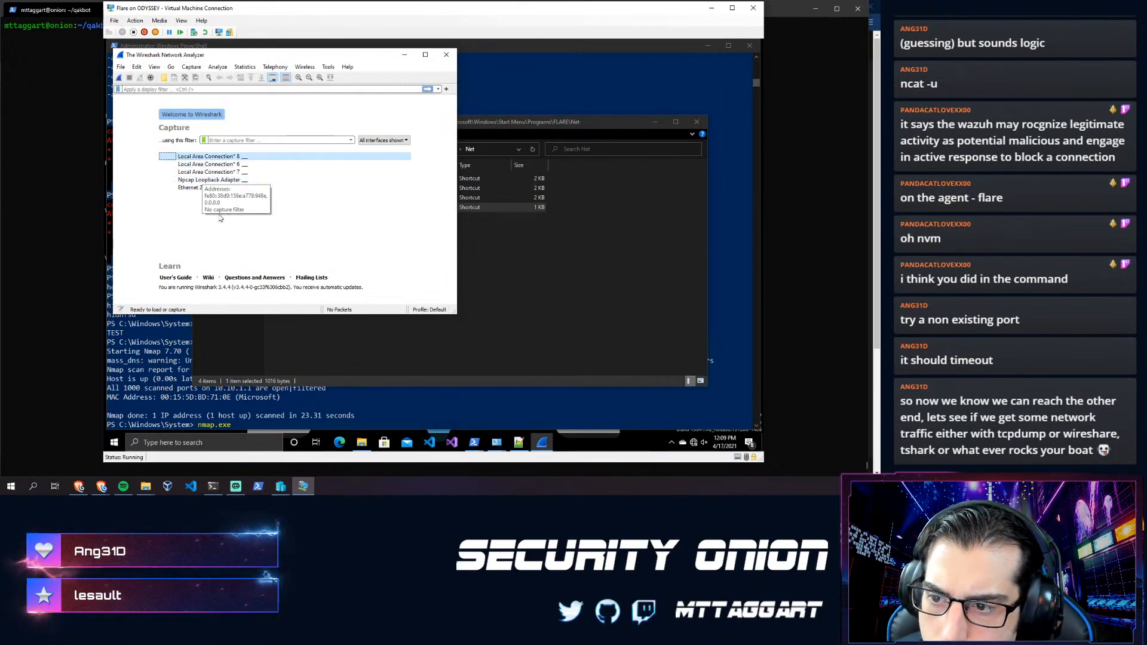
- Start capturing on Ethernet 2 and inspect the first UDP 1514 packets and ICMP replies
{"action": "left_click", "coordinate": [196, 191]}
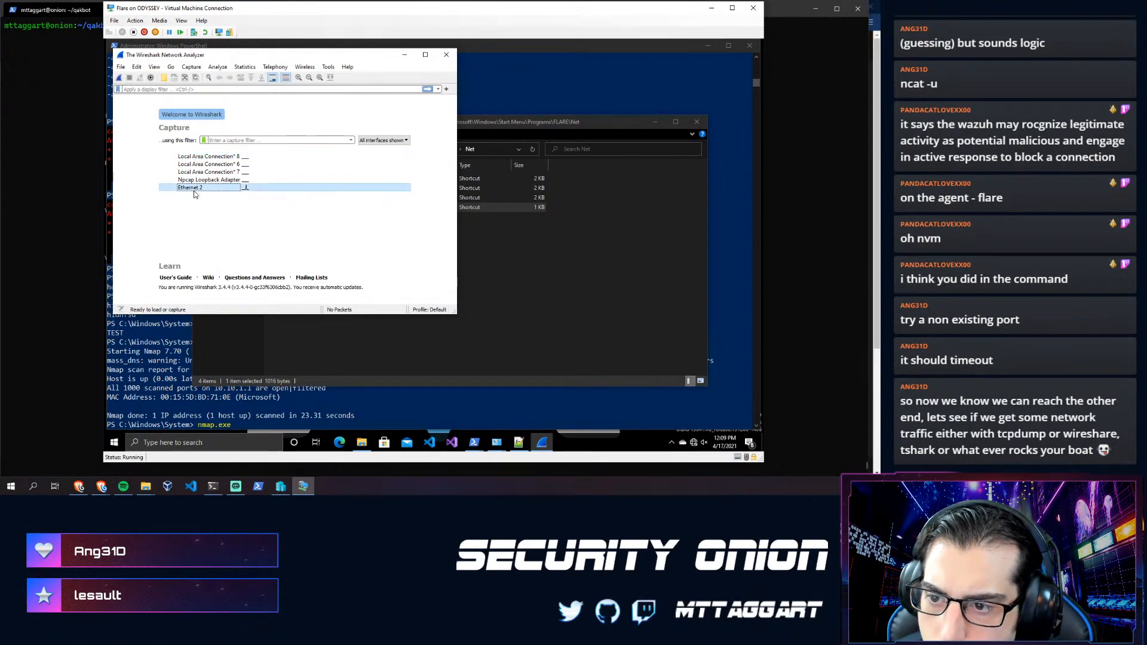
{"action": "double_click", "coordinate": [195, 190]}
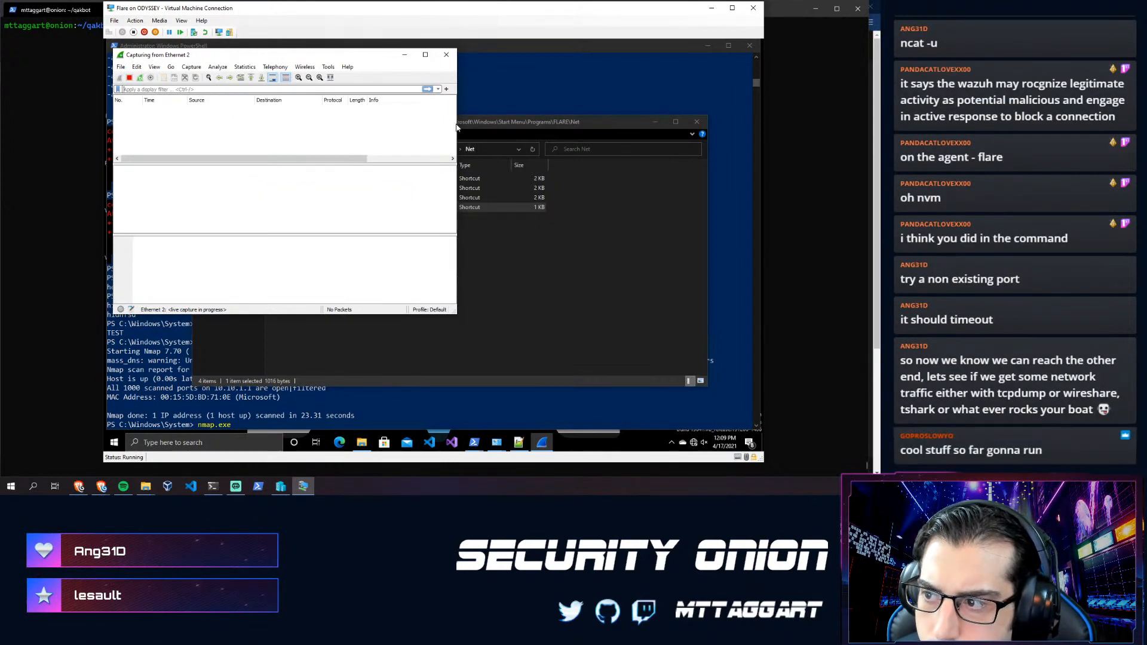
{"action": "left_click_drag", "start_coordinate": [456, 127], "coordinate": [675, 128]}
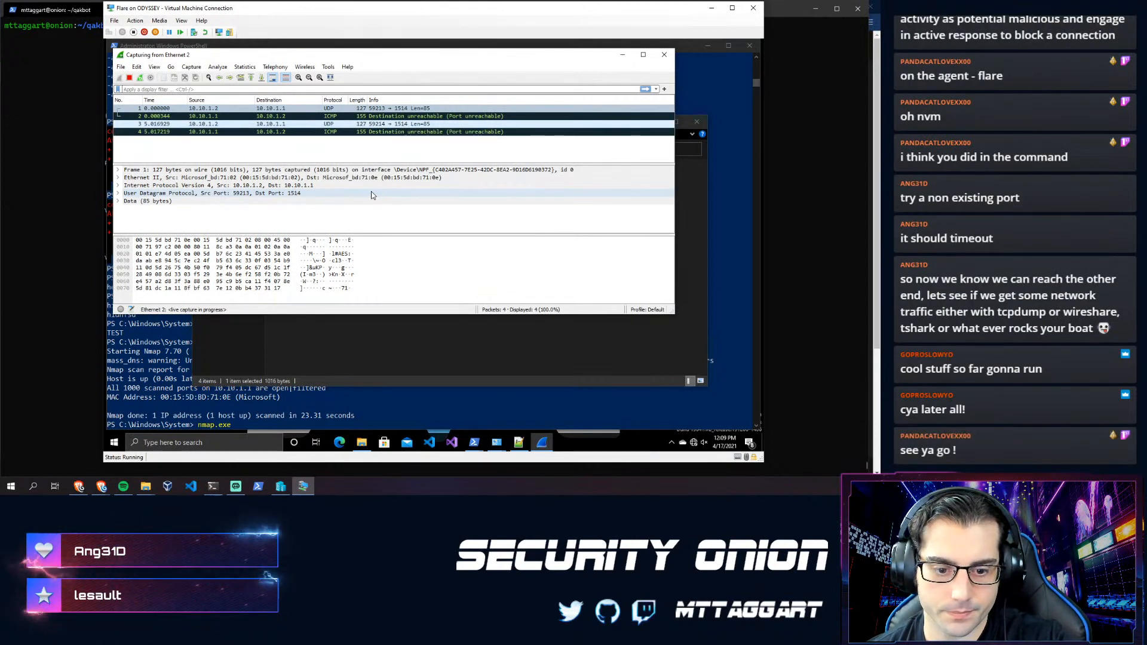
{"action": "left_click", "coordinate": [389, 116]}
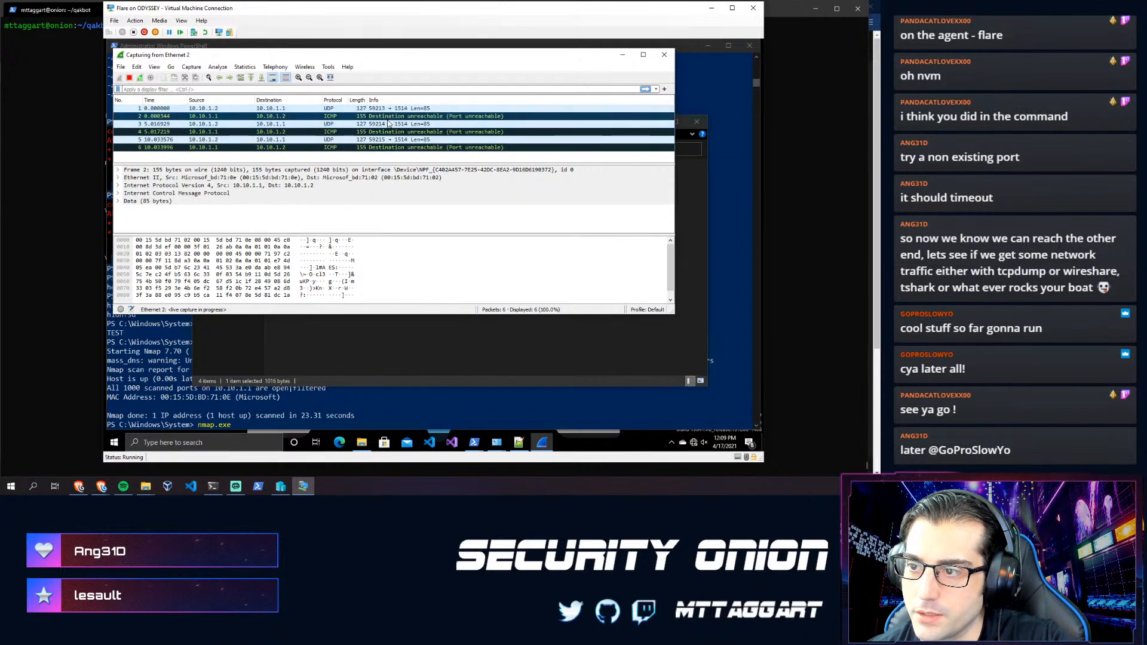
{"action": "left_click", "coordinate": [325, 124]}
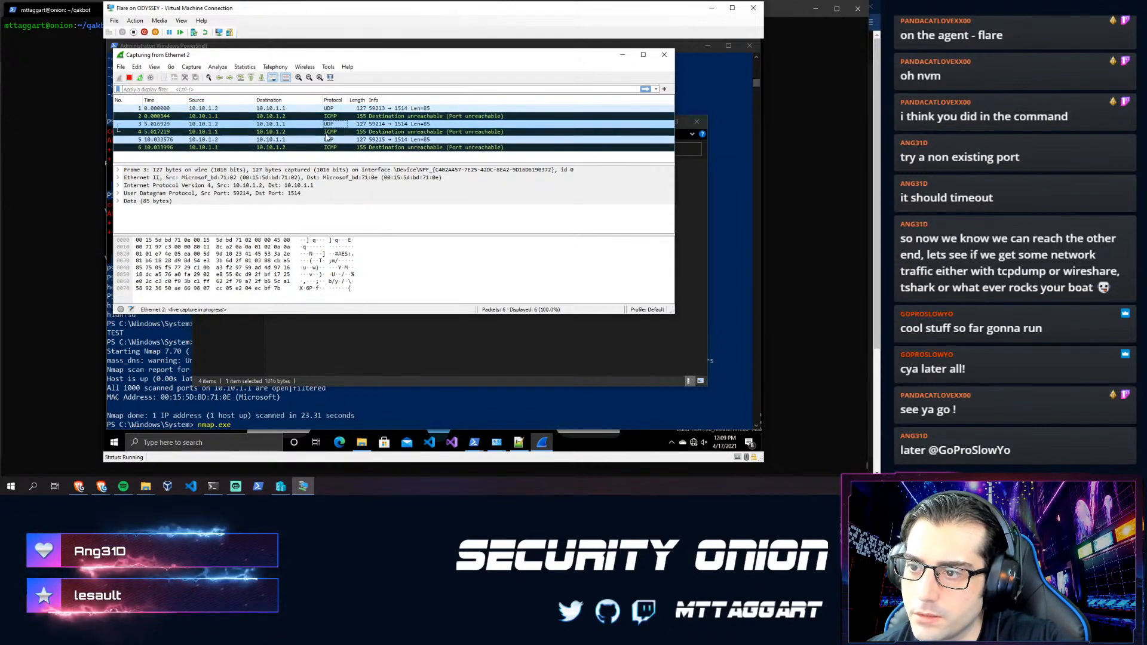
{"action": "left_click", "coordinate": [321, 147]}
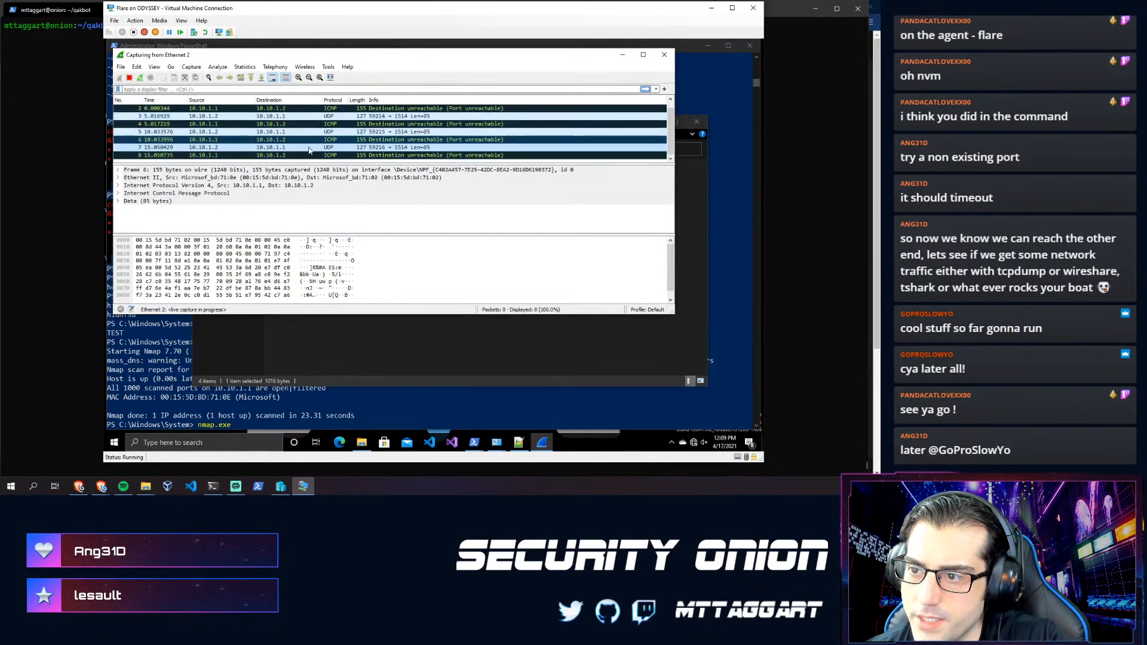
{"action": "left_click", "coordinate": [201, 125]}
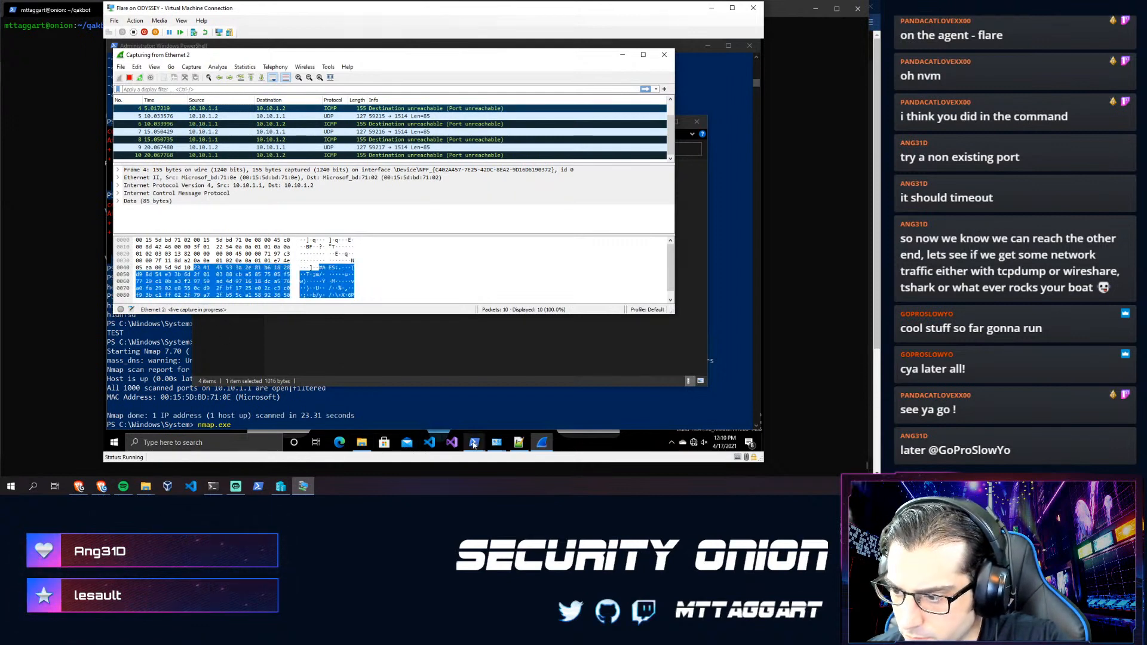
- Check the PowerShell windows, then return to the capture and inspect ICMP packet 14
{"action": "mouse_move", "coordinate": [473, 443]}
{"action": "left_click", "coordinate": [393, 402]}
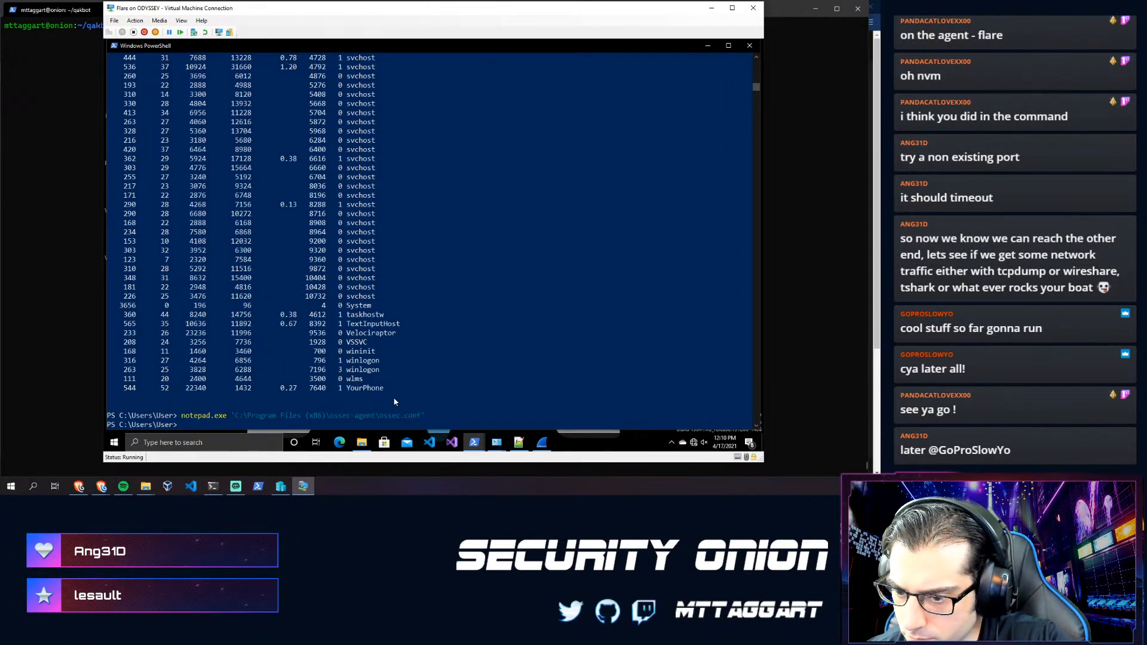
{"action": "mouse_move", "coordinate": [473, 442]}
{"action": "left_click", "coordinate": [499, 400]}
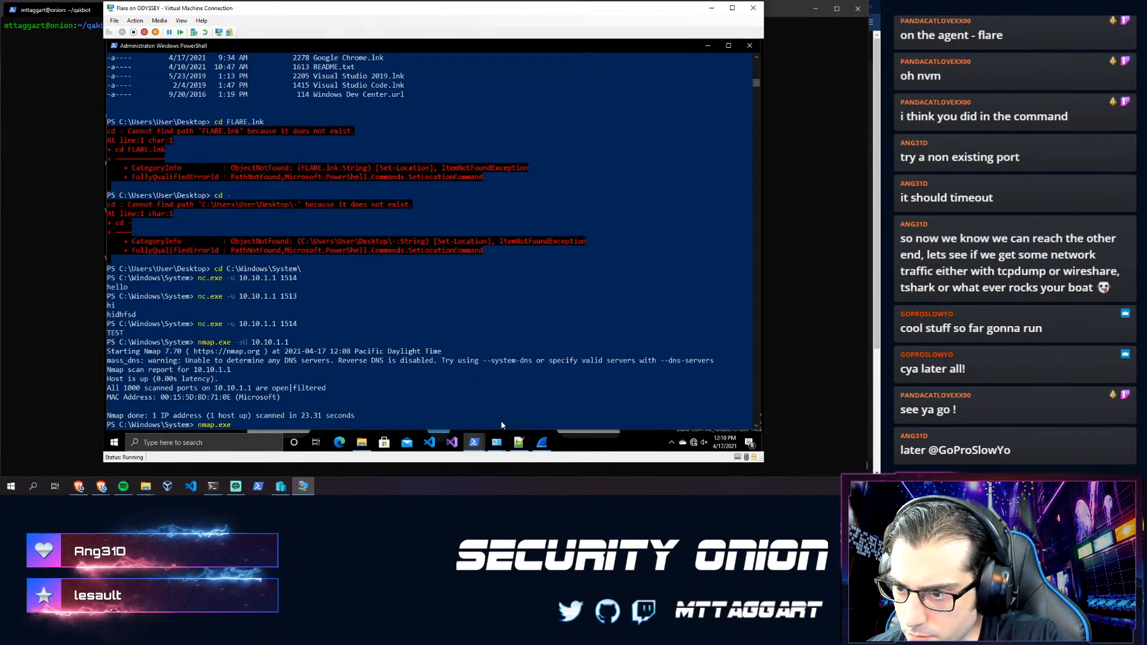
{"action": "left_click", "coordinate": [544, 444]}
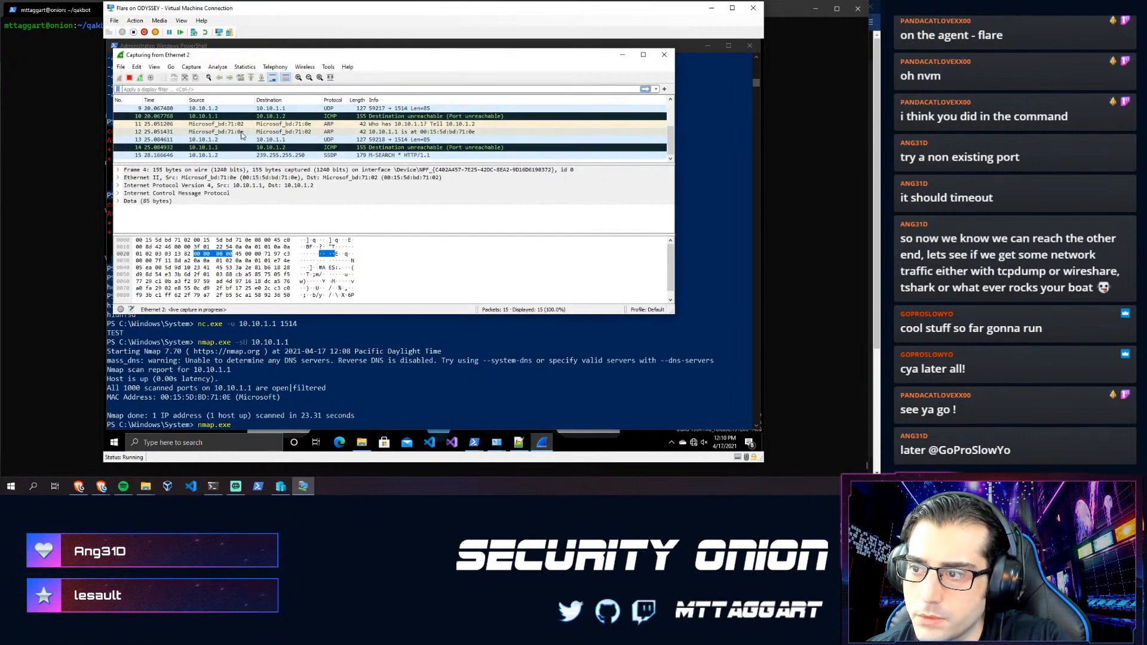
{"action": "left_click", "coordinate": [389, 117]}
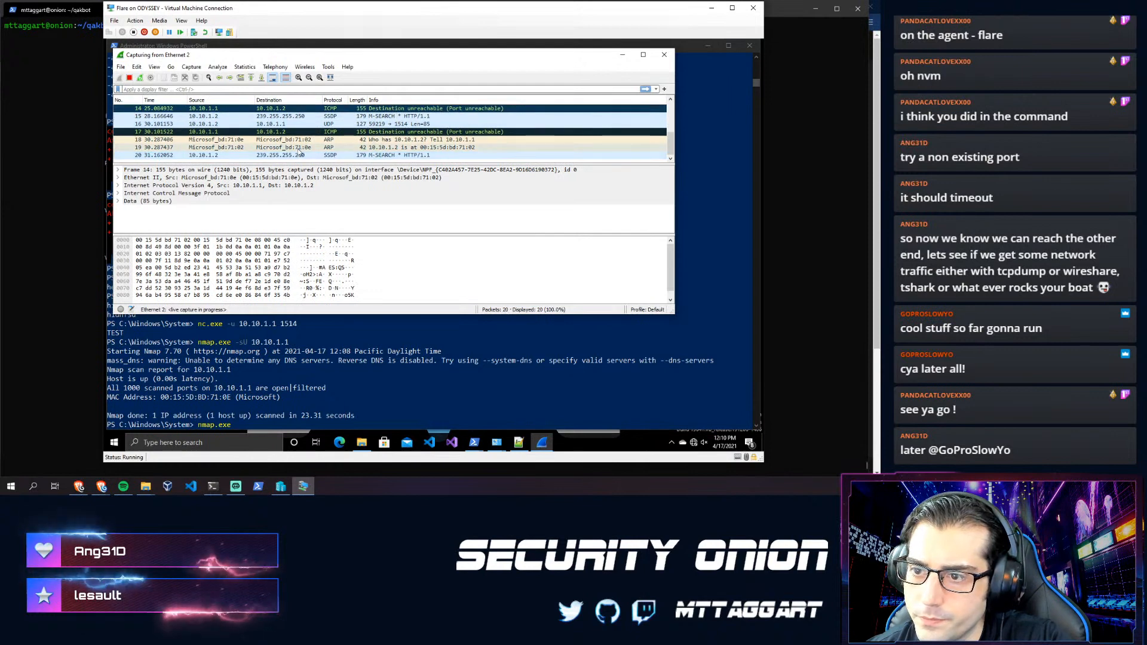
{"action": "scroll", "coordinate": [305, 143], "scroll_direction": "up", "scroll_amount": 5}
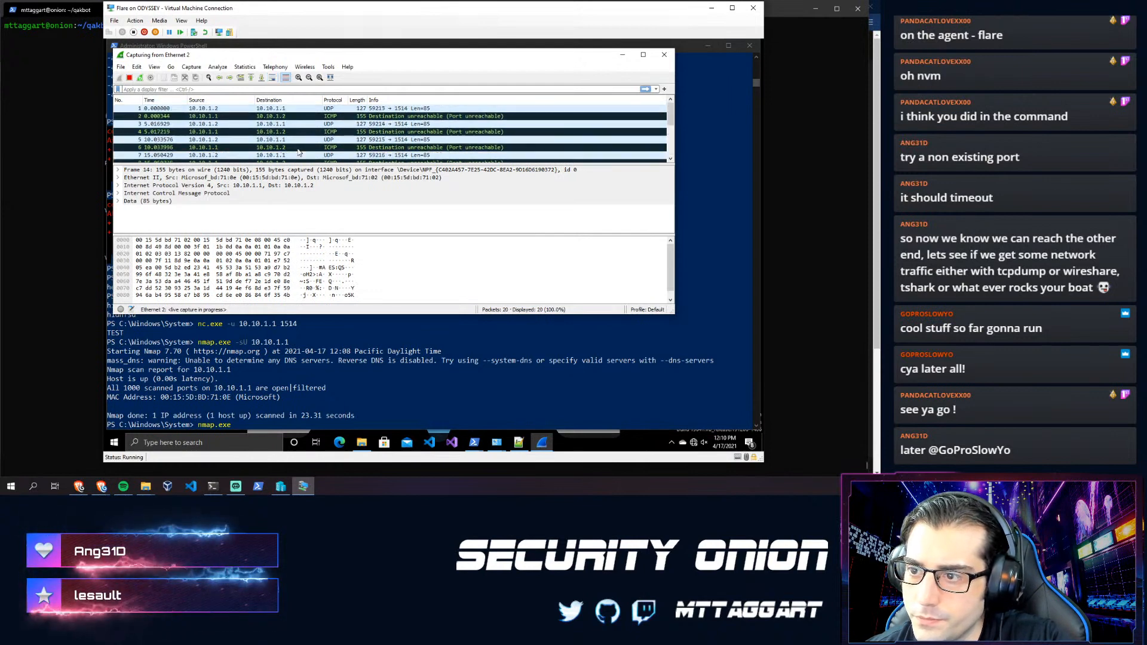
- Follow packet 3's UDP stream, then clear the filter and inspect ICMP packets 2 and 4
{"action": "left_click", "coordinate": [324, 124]}
{"action": "right_click", "coordinate": [323, 126]}
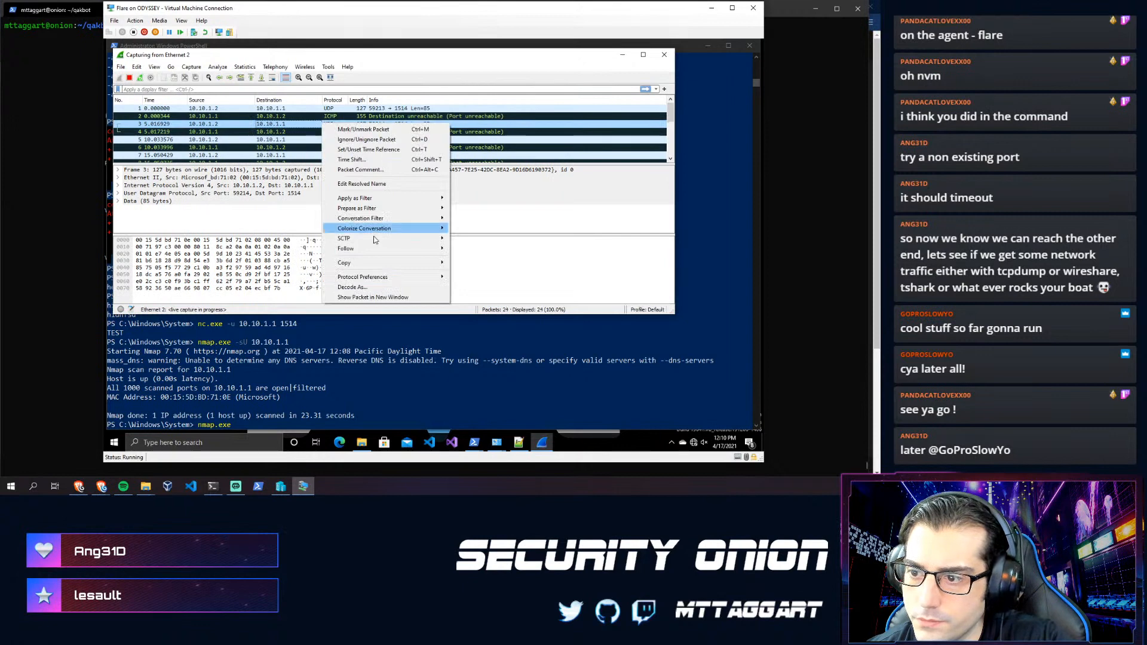
{"action": "mouse_move", "coordinate": [435, 254]}
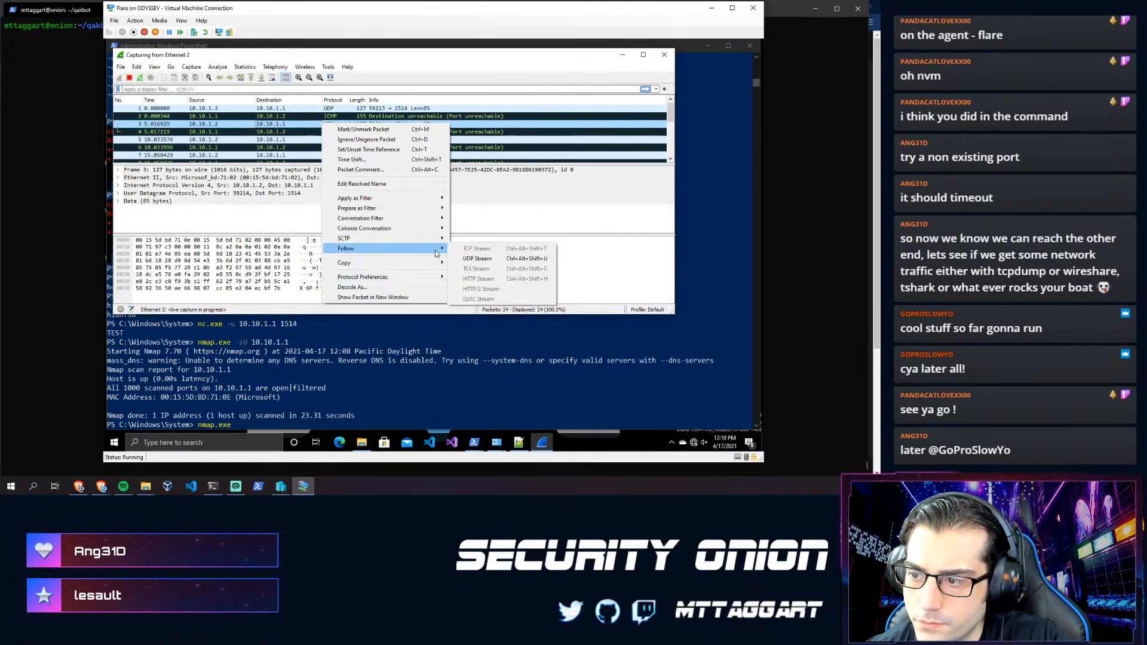
{"action": "left_click", "coordinate": [476, 258]}
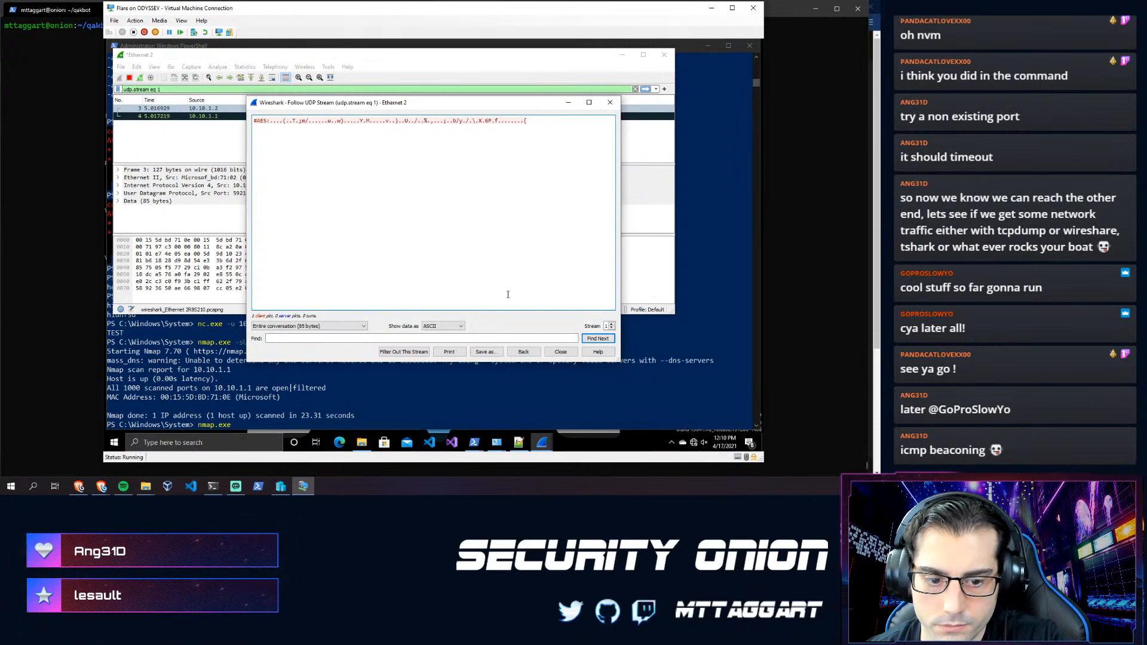
{"action": "left_click", "coordinate": [565, 350]}
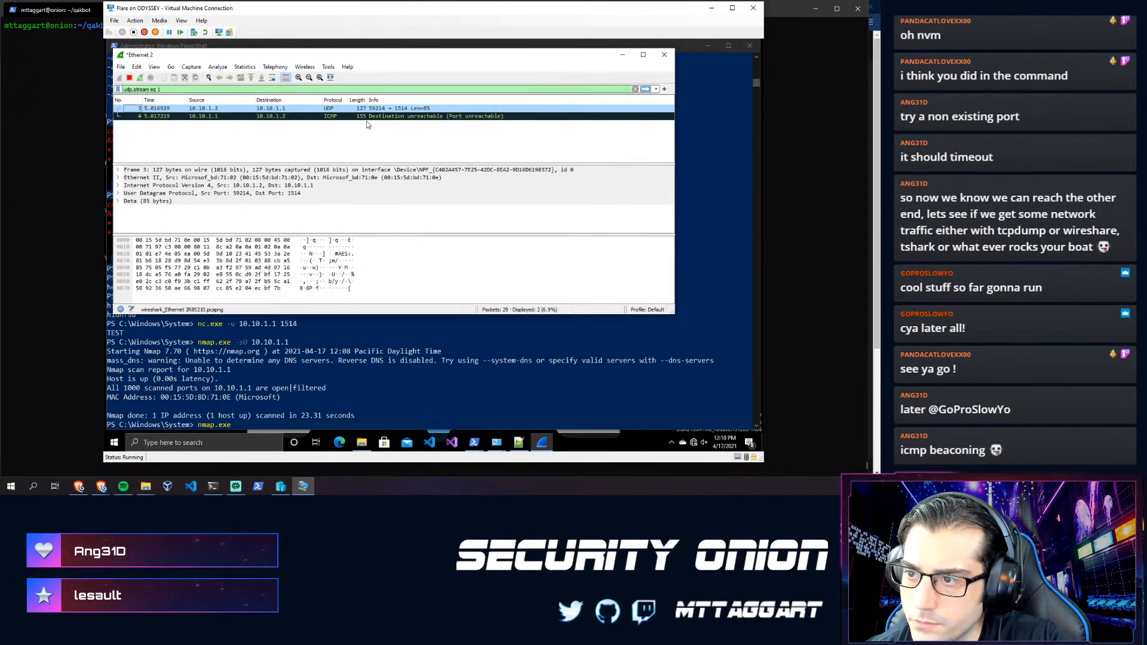
{"action": "left_click", "coordinate": [635, 89]}
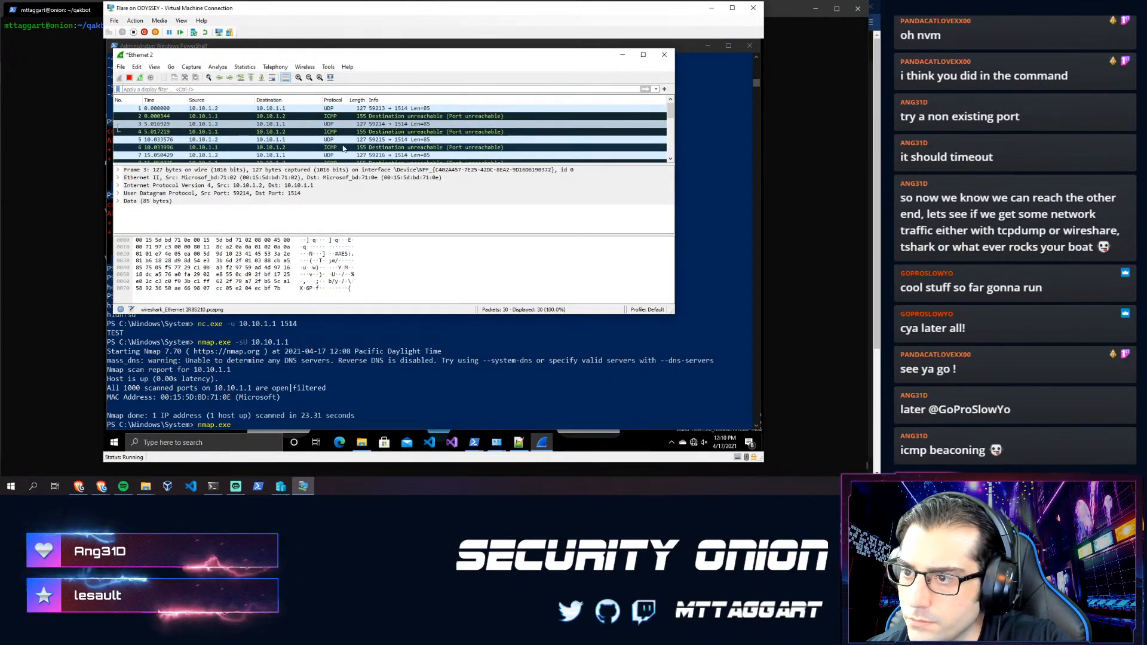
{"action": "left_click", "coordinate": [240, 118]}
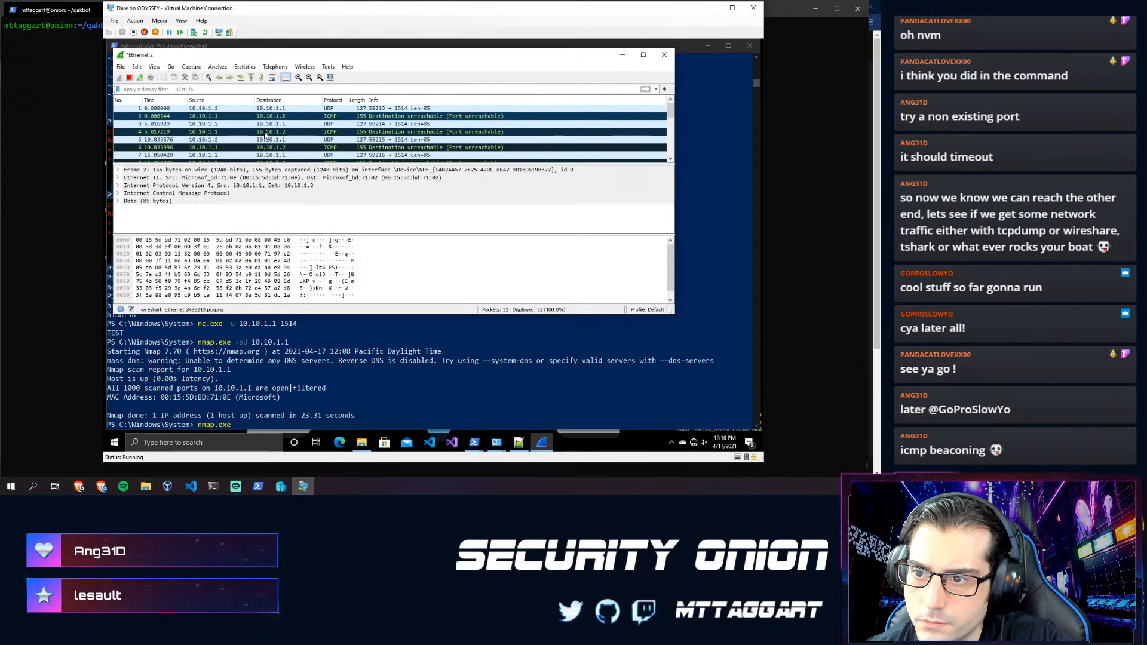
{"action": "left_click", "coordinate": [214, 133]}
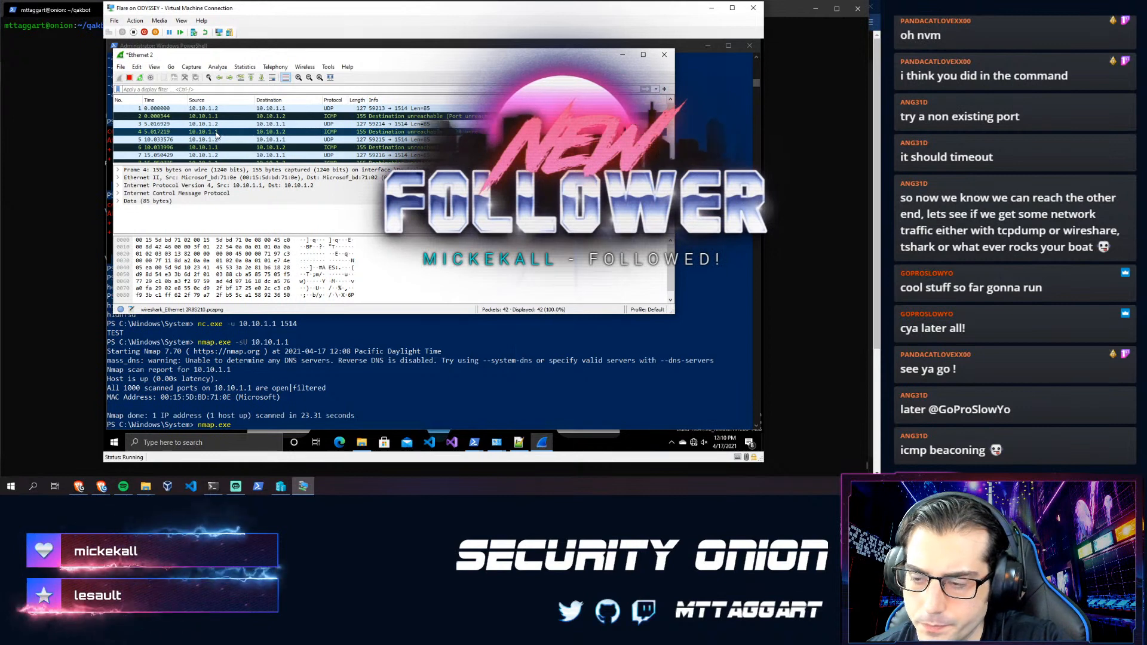
- Ping 10.10.1.2 from the host onion terminal, stop after two replies, and return to the VM
{"action": "left_click", "coordinate": [34, 176]}
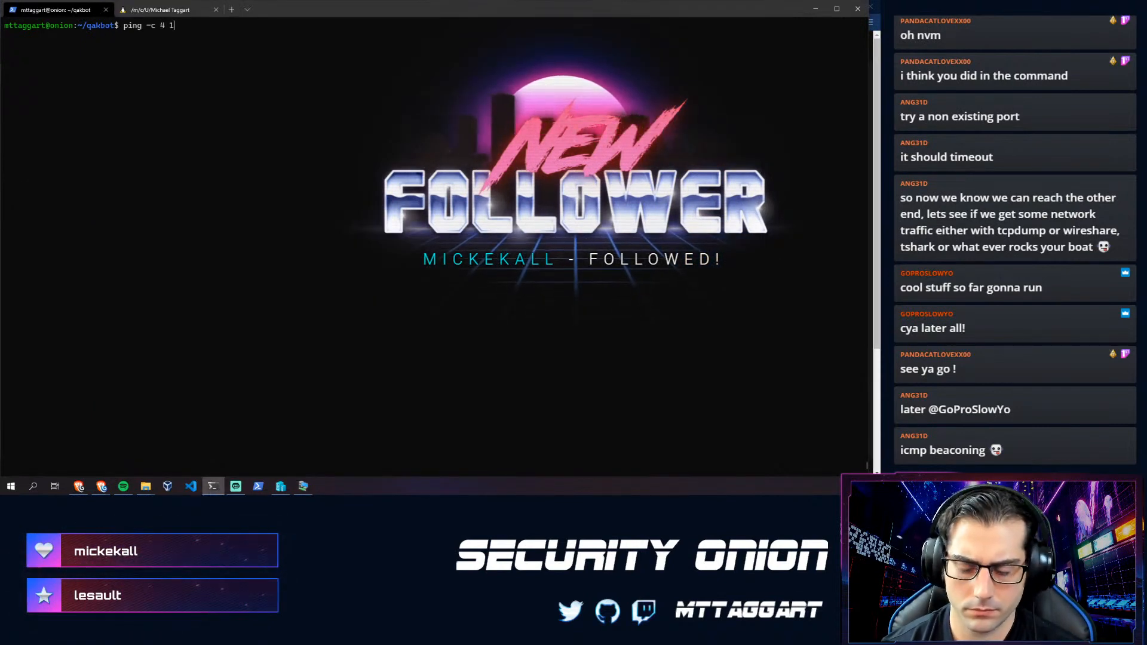
{"action": "type", "text": ".2"}
{"action": "key", "text": "Return"}
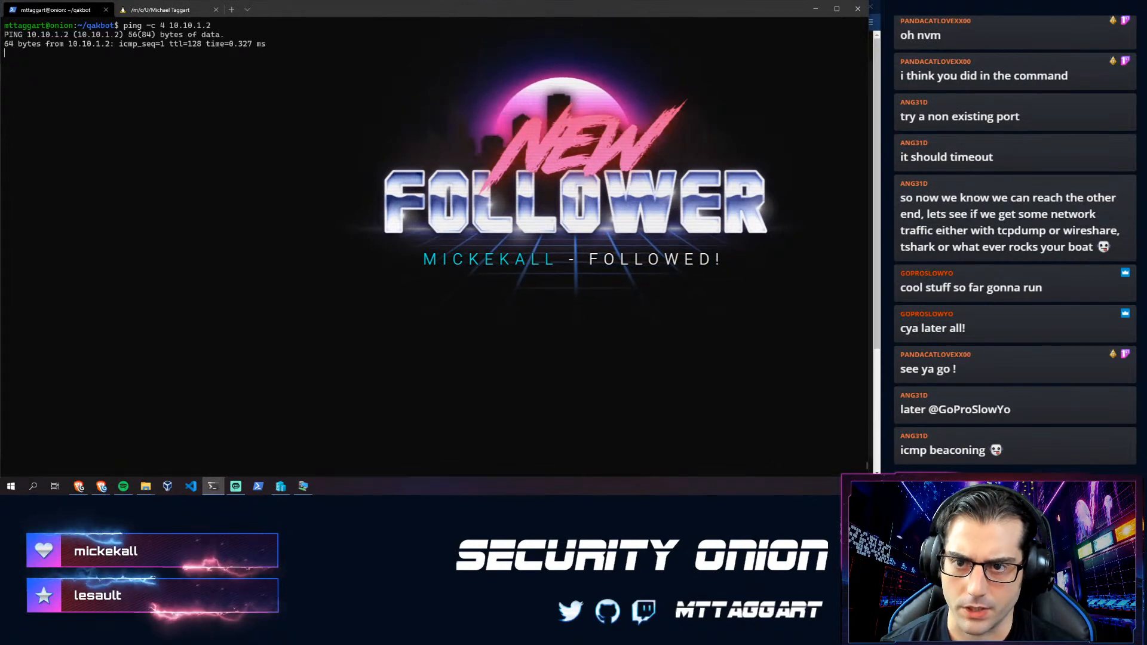
{"action": "key", "text": "ctrl+c"}
{"action": "key", "text": "alt+Tab"}
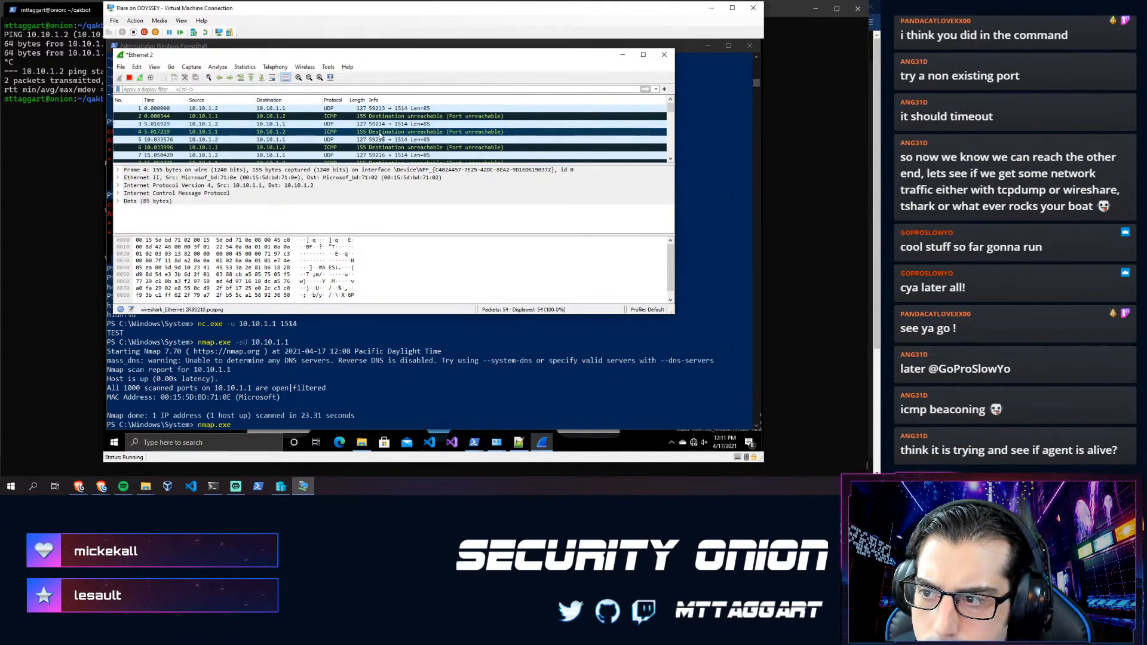
- Try following the UDP stream of port-unreachable packet 6, then dismiss the error
{"action": "left_click", "coordinate": [170, 147]}
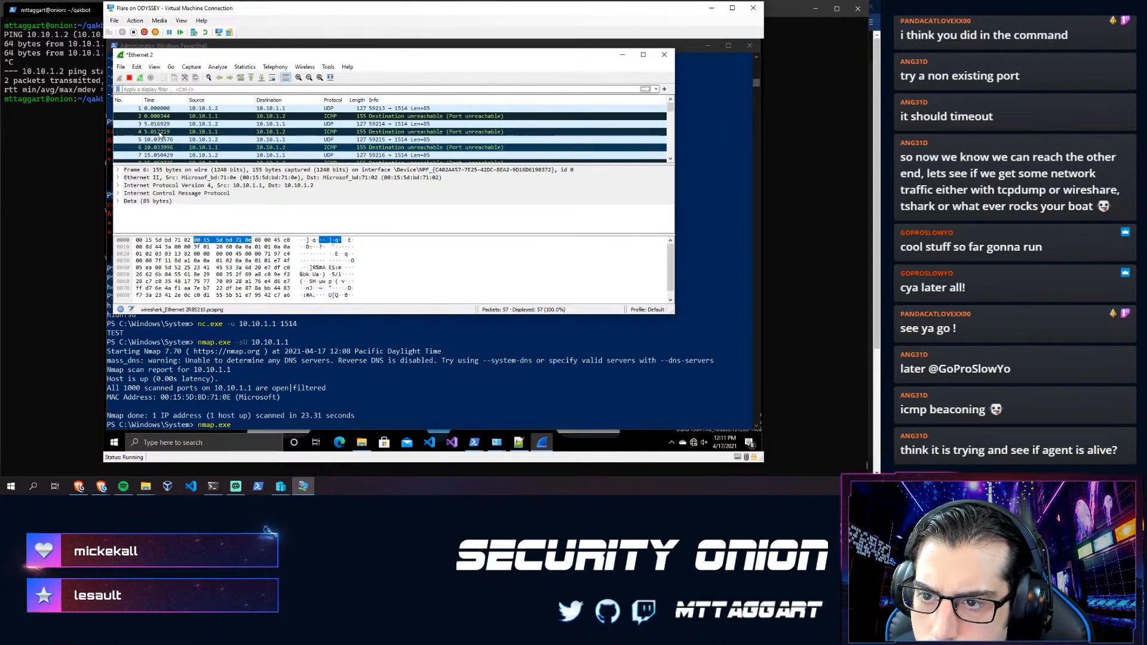
{"action": "right_click", "coordinate": [155, 151]}
{"action": "mouse_move", "coordinate": [191, 273]}
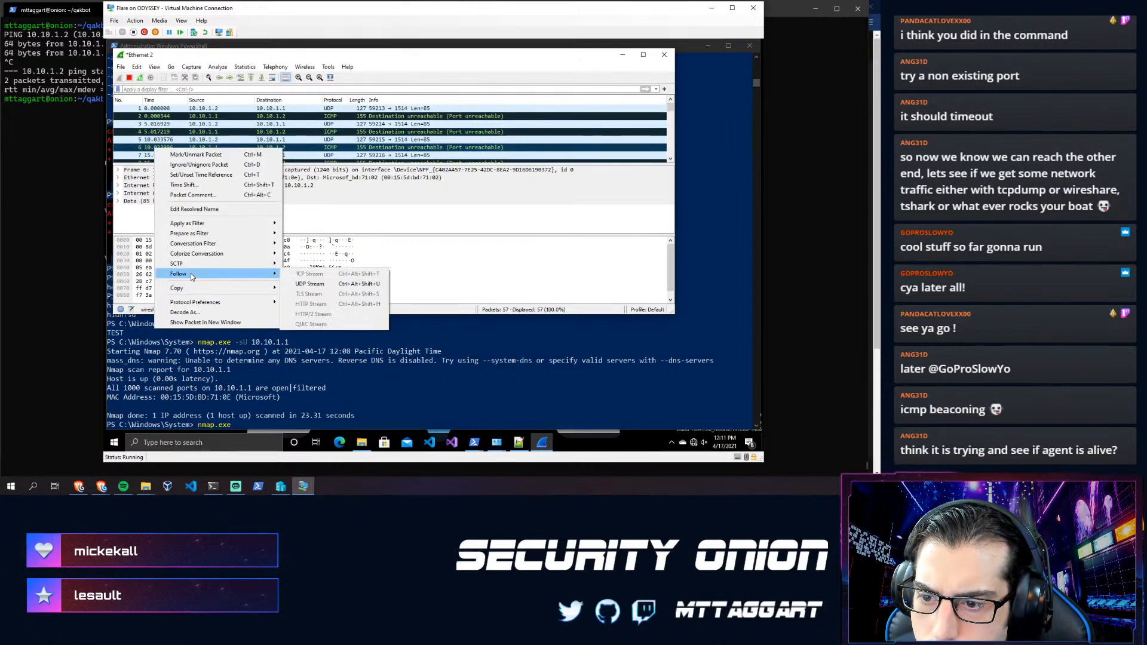
{"action": "left_click", "coordinate": [314, 286]}
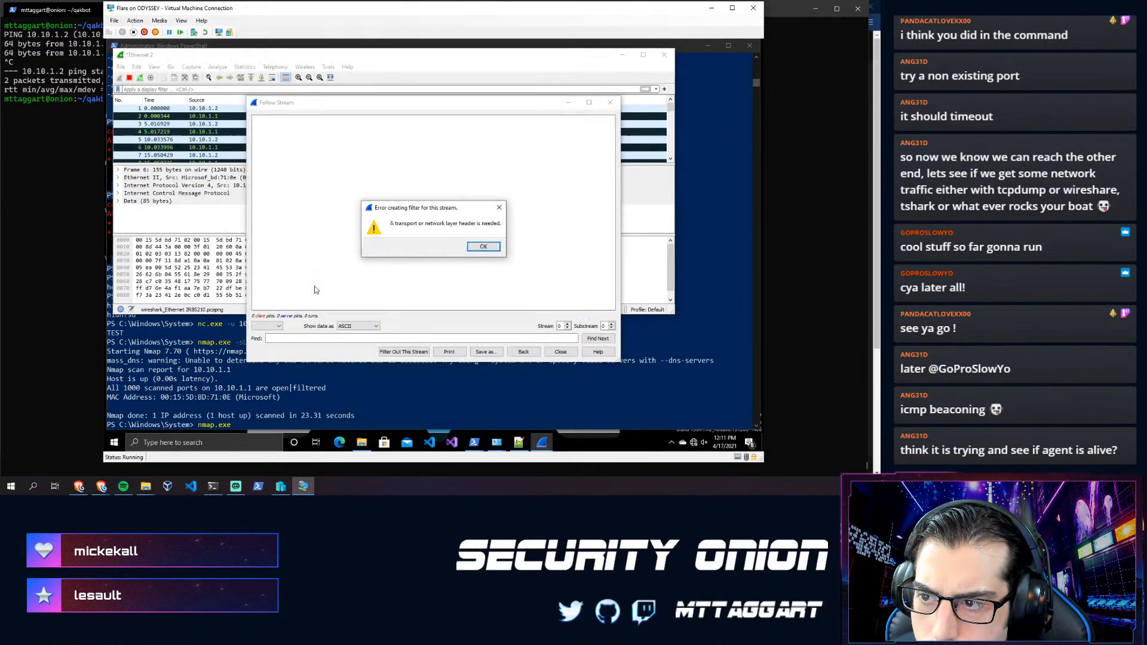
{"action": "left_click", "coordinate": [481, 247]}
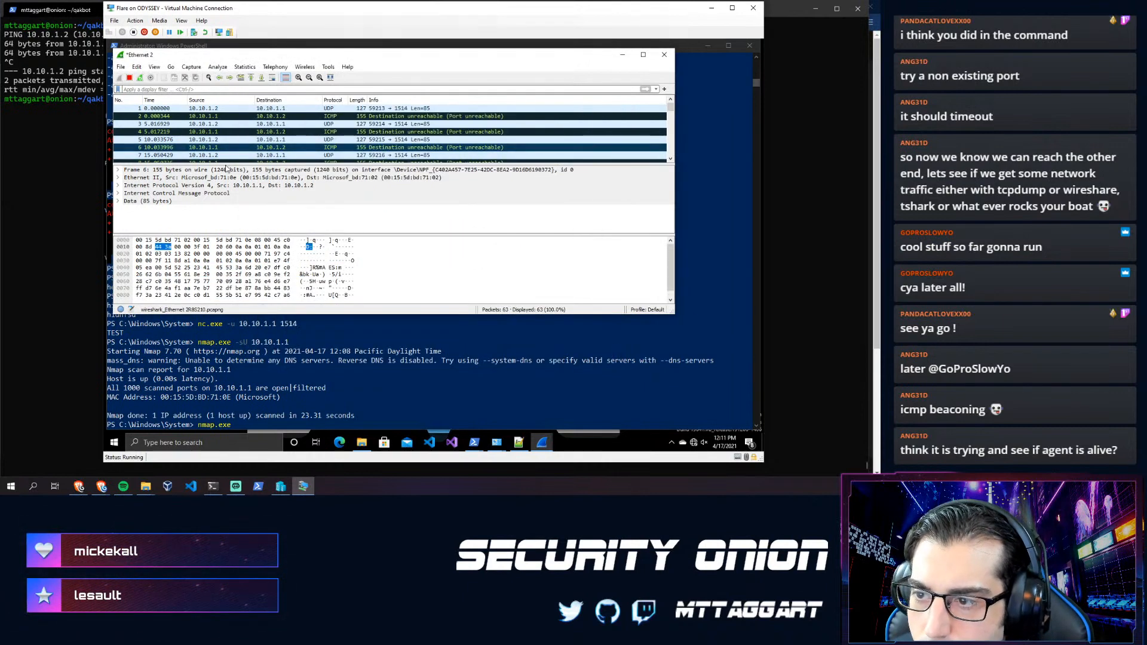
- Inspect packets 4, 26 and 30 in the growing Ethernet 2 capture
{"action": "left_click", "coordinate": [166, 133]}
{"action": "scroll", "coordinate": [166, 136], "scroll_direction": "down", "scroll_amount": 6}
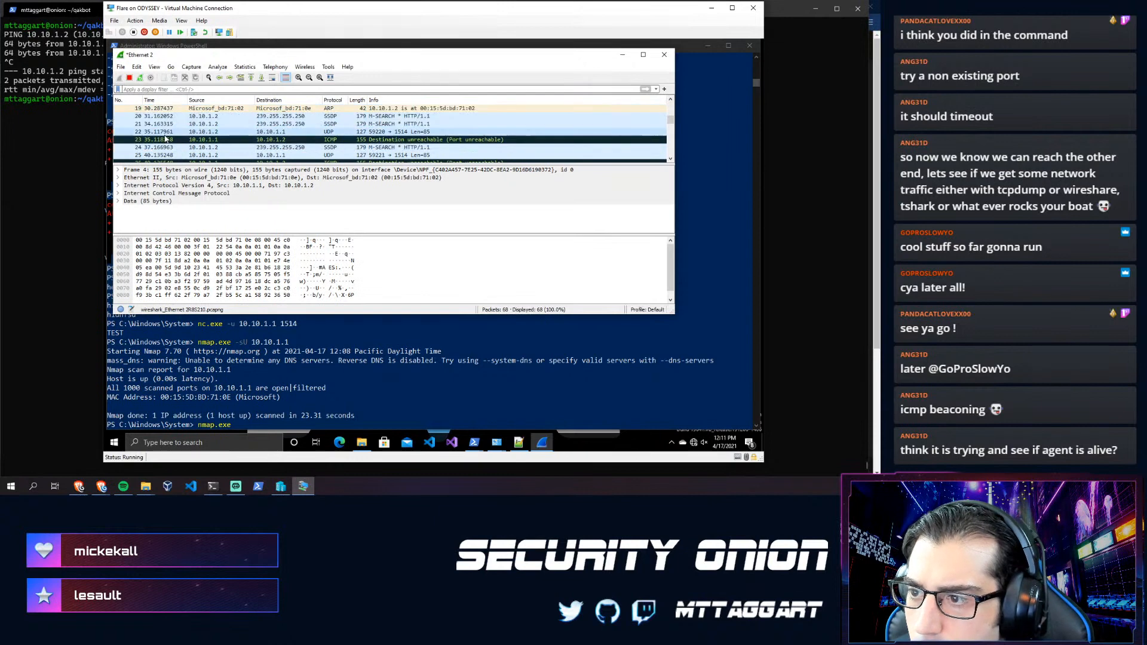
{"action": "scroll", "coordinate": [166, 138], "scroll_direction": "down", "scroll_amount": 7}
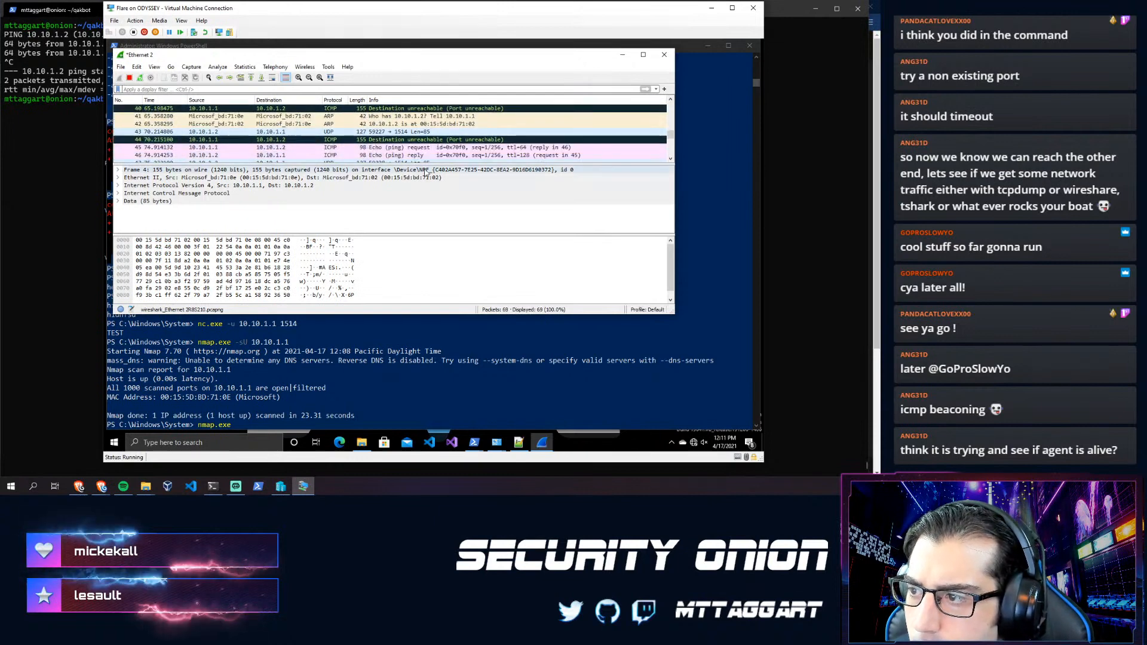
{"action": "scroll", "coordinate": [354, 116], "scroll_direction": "down", "scroll_amount": 3}
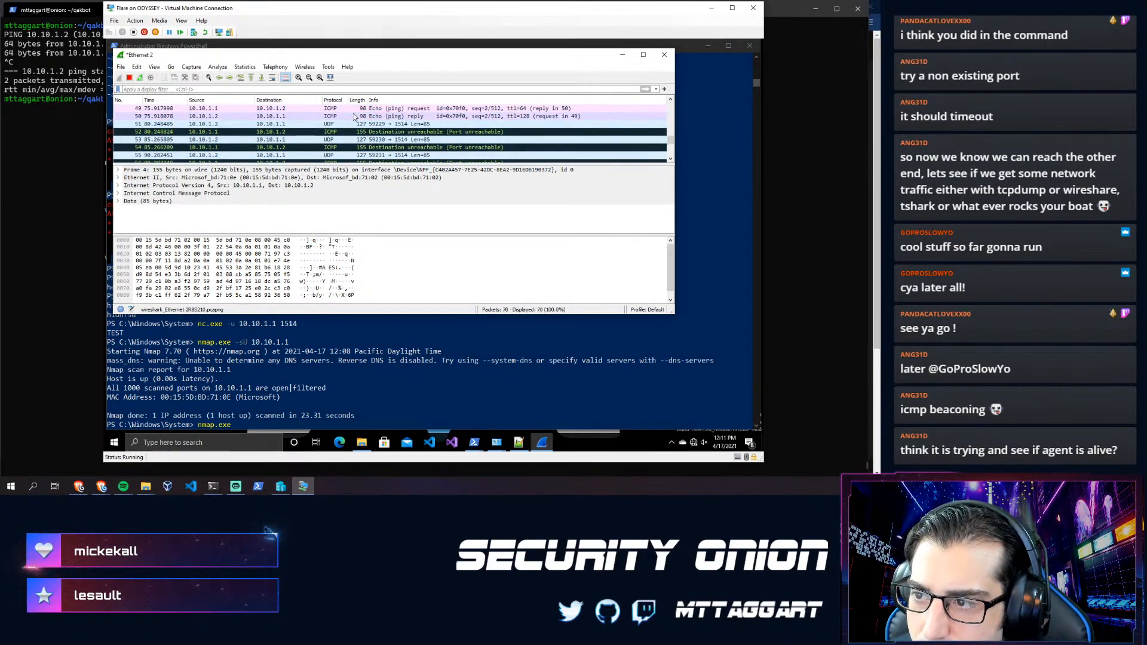
{"action": "scroll", "coordinate": [354, 119], "scroll_direction": "up", "scroll_amount": 8}
{"action": "left_click", "coordinate": [350, 117]}
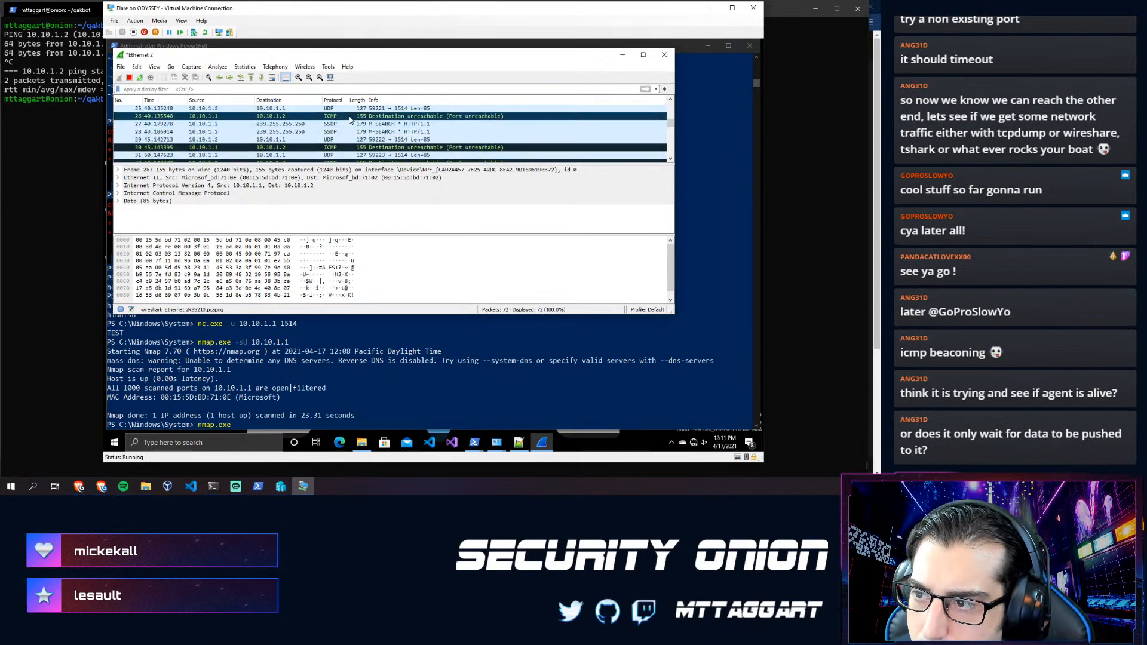
{"action": "left_click", "coordinate": [317, 148]}
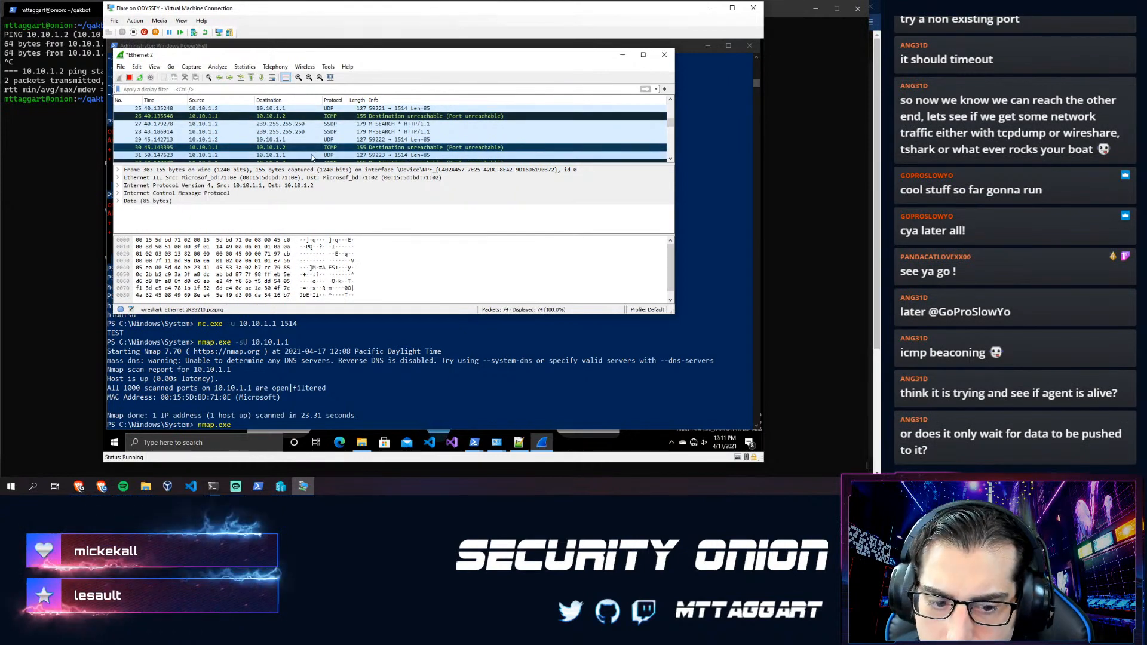
- Scroll down the capture to inspect packet 73, a UDP send to port 1514
{"action": "scroll", "coordinate": [312, 157], "scroll_direction": "down", "scroll_amount": 4}
{"action": "scroll", "coordinate": [311, 158], "scroll_direction": "down", "scroll_amount": 10}
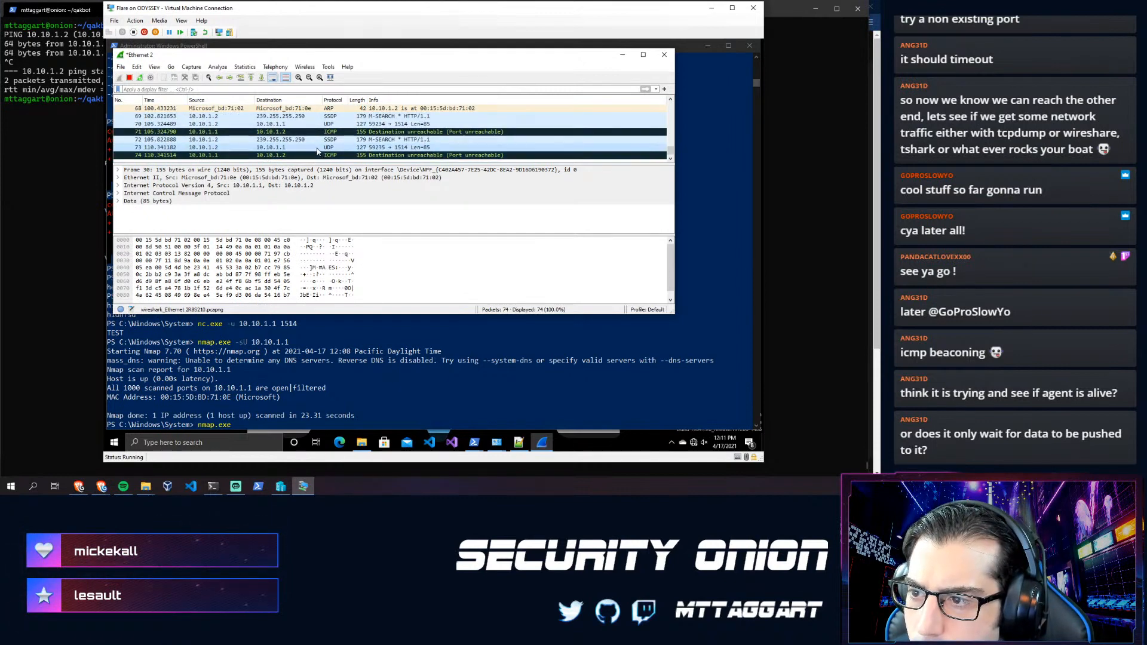
{"action": "left_click", "coordinate": [322, 148]}
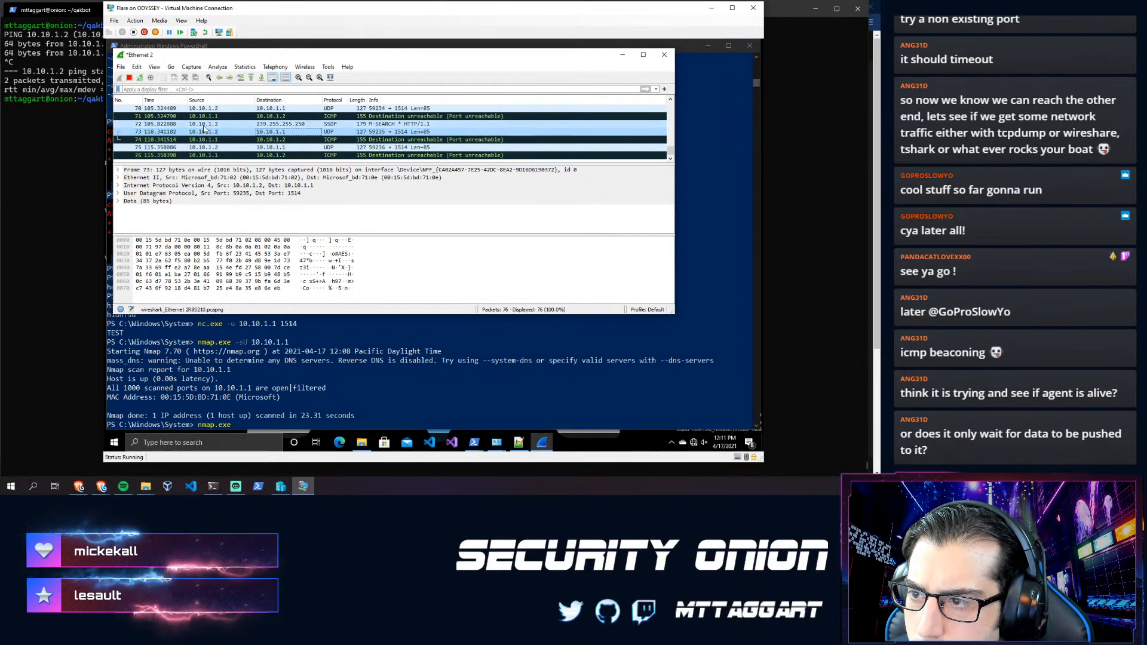
{"action": "left_click", "coordinate": [254, 131]}
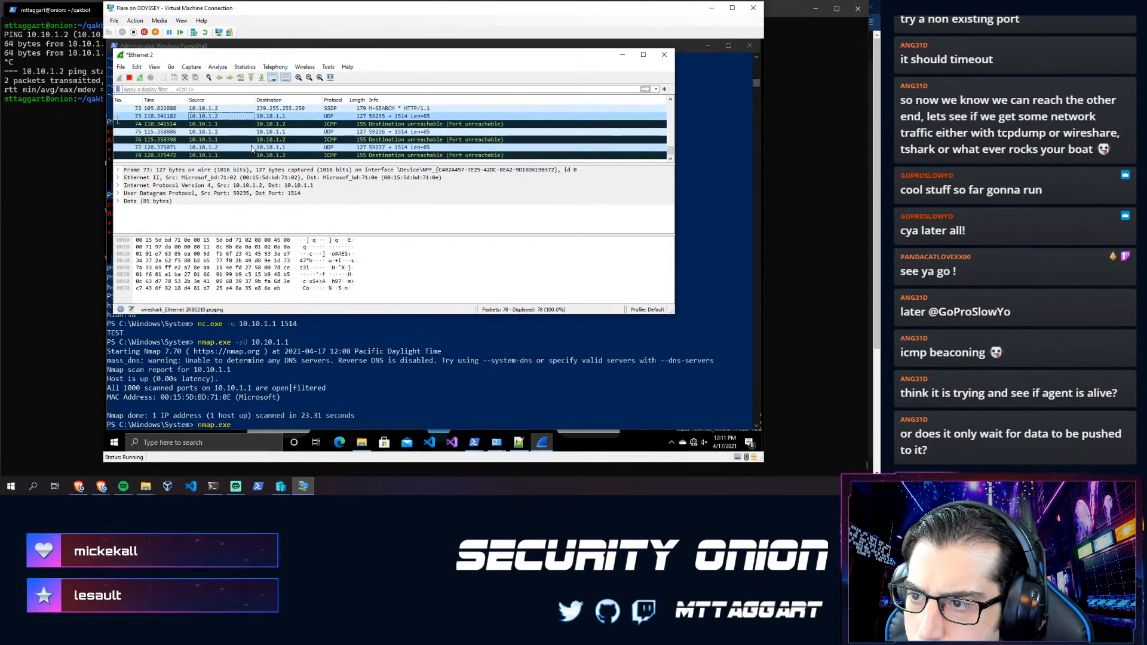
{"action": "scroll", "coordinate": [246, 151], "scroll_direction": "up", "scroll_amount": 7}
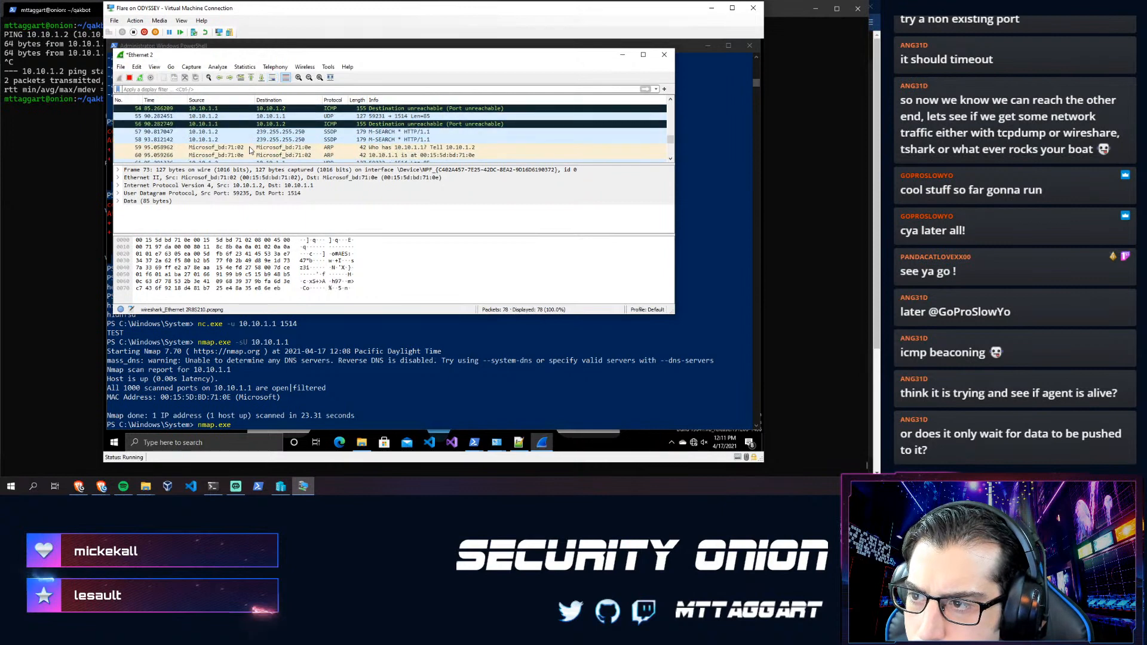
{"action": "scroll", "coordinate": [240, 151], "scroll_direction": "down", "scroll_amount": 5}
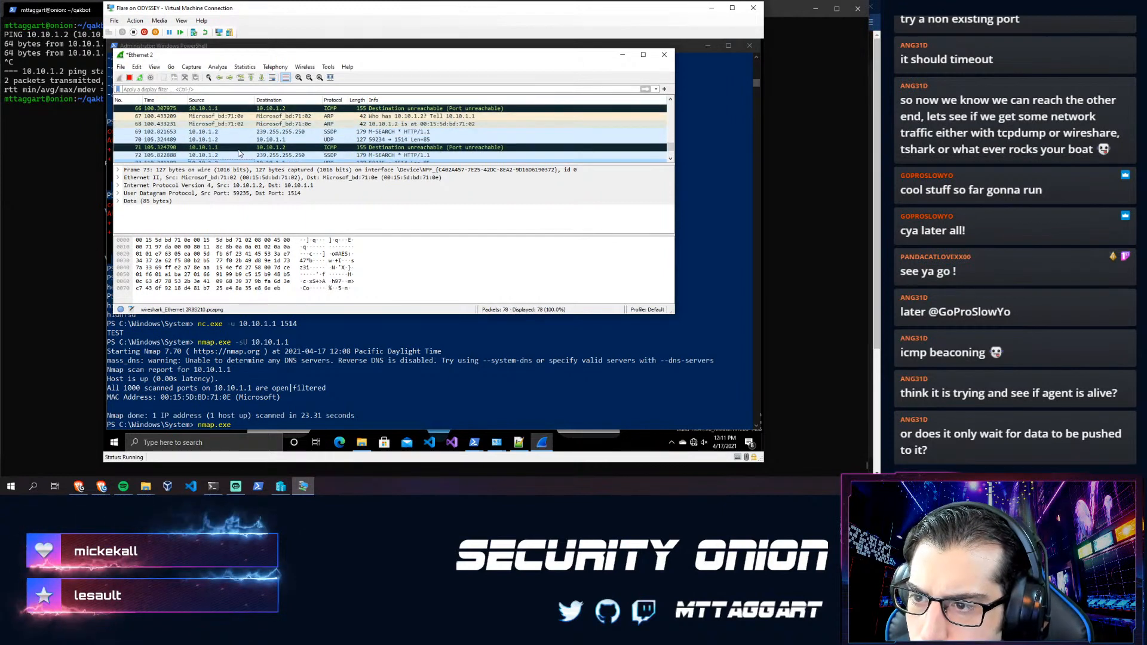
{"action": "scroll", "coordinate": [237, 153], "scroll_direction": "down", "scroll_amount": 3}
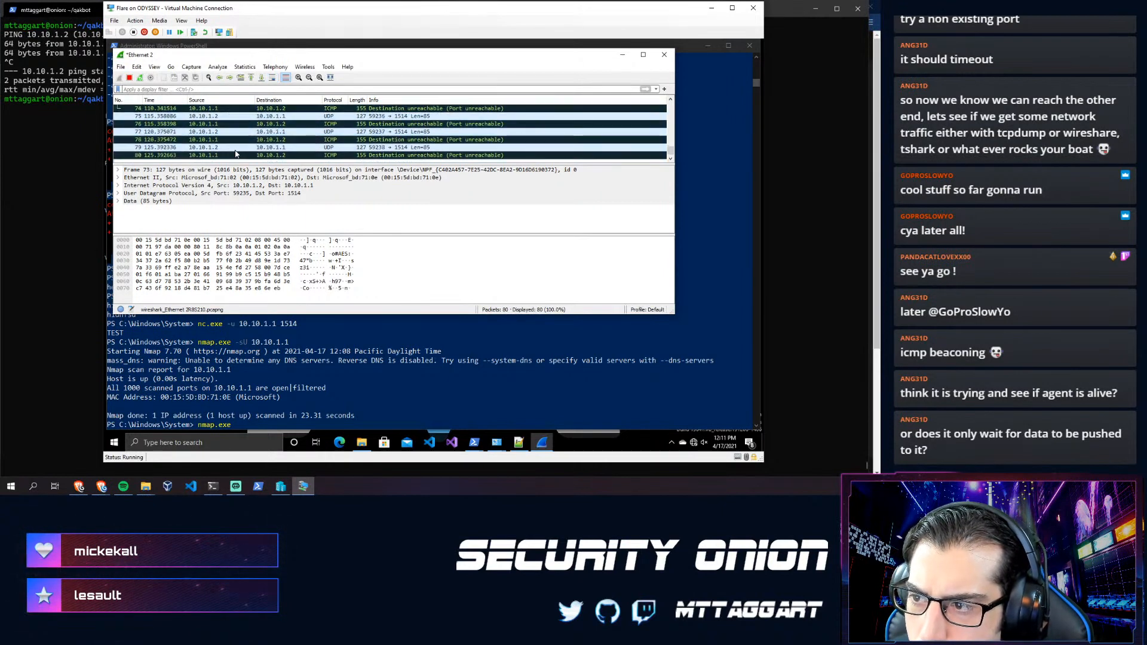
- Switch through the host terminal and VM window to ossec.log in Notepad++
{"action": "left_click", "coordinate": [61, 197]}
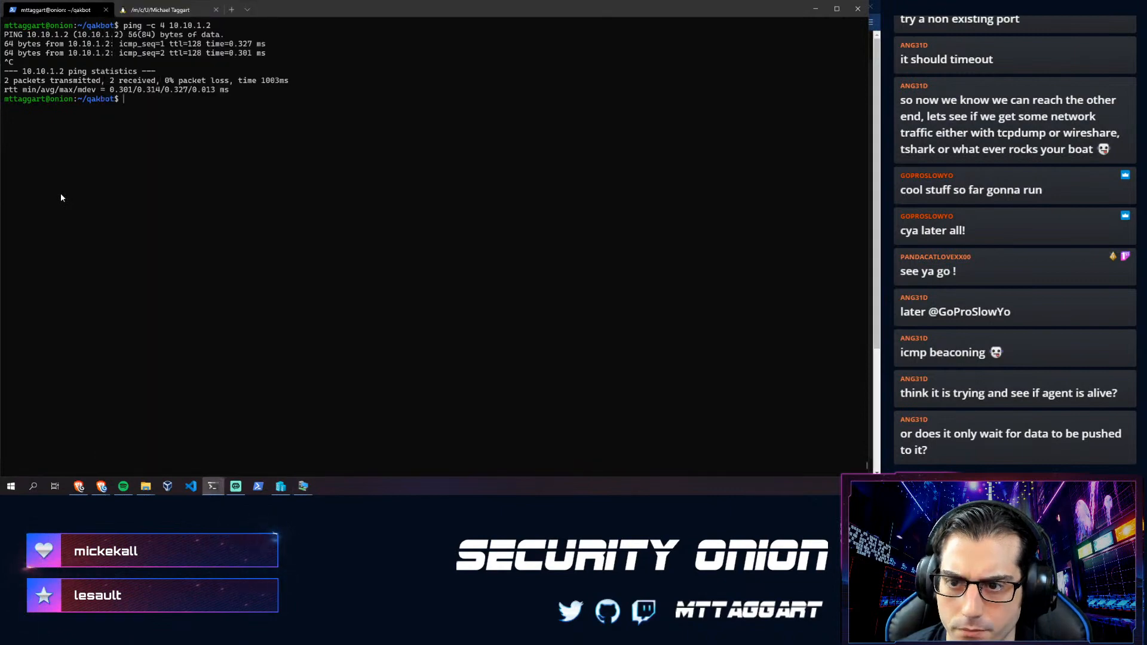
{"action": "left_click", "coordinate": [304, 487]}
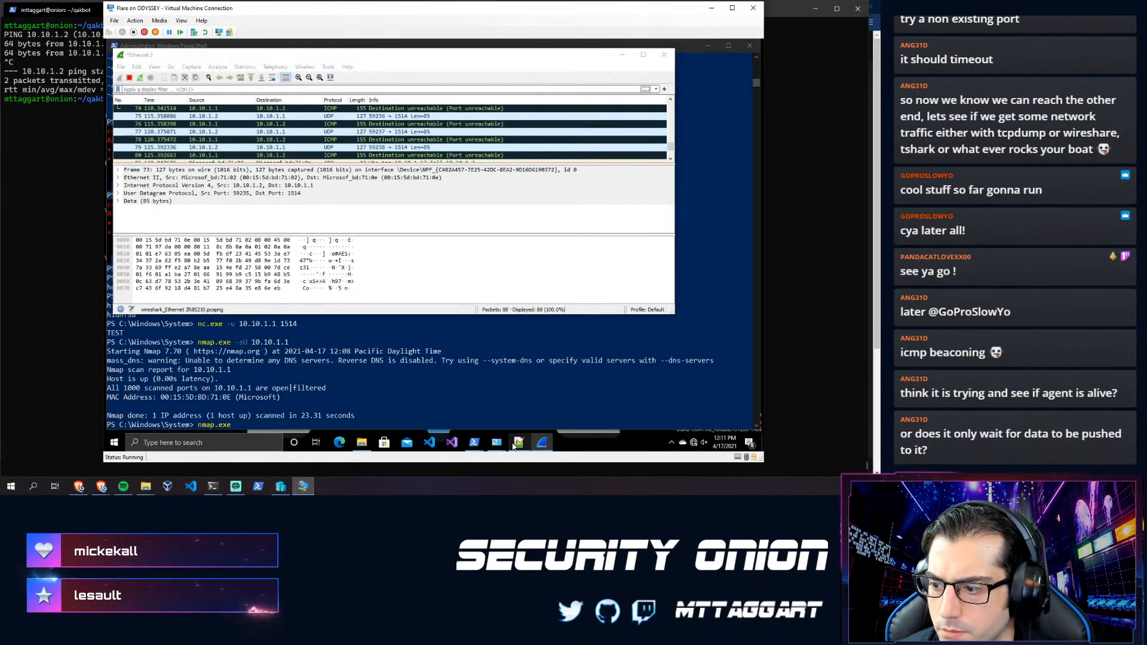
{"action": "left_click", "coordinate": [516, 443]}
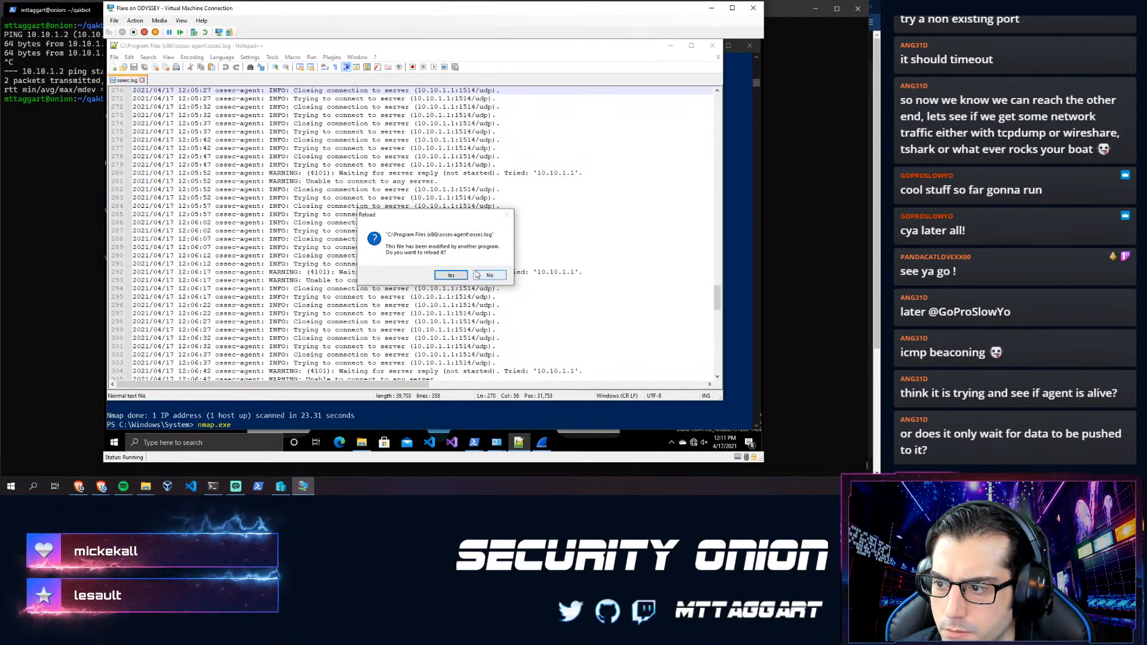
- Reload ossec.log and mark the connection entries on lines 286 and 279
{"action": "left_click", "coordinate": [451, 274]}
{"action": "left_click", "coordinate": [351, 223]}
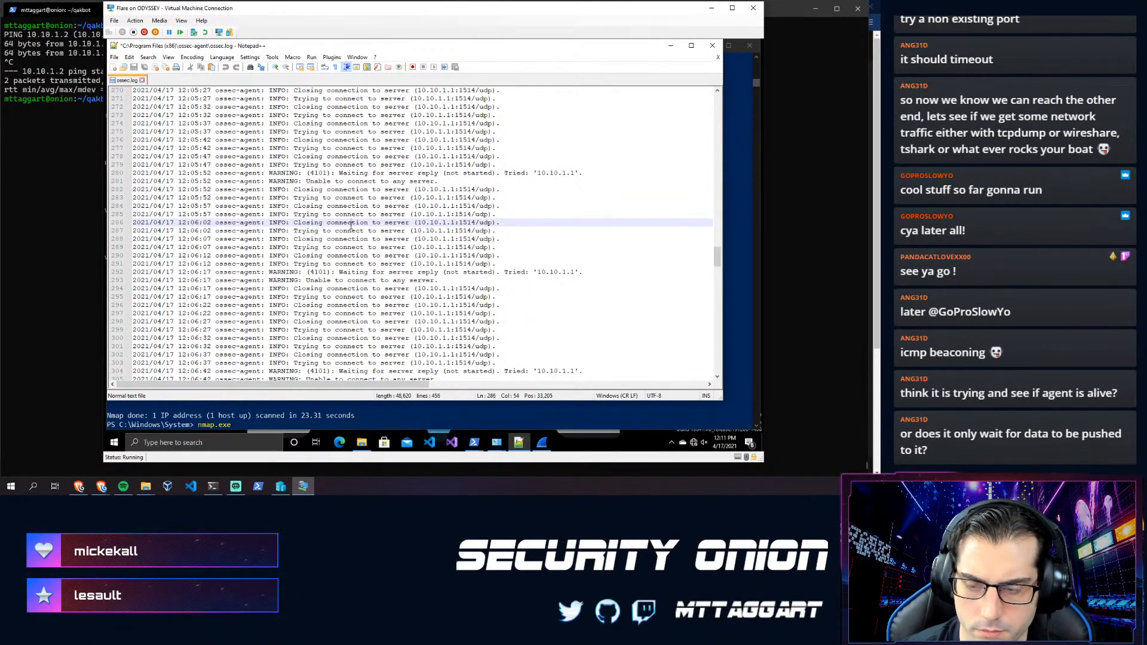
{"action": "left_click", "coordinate": [257, 164]}
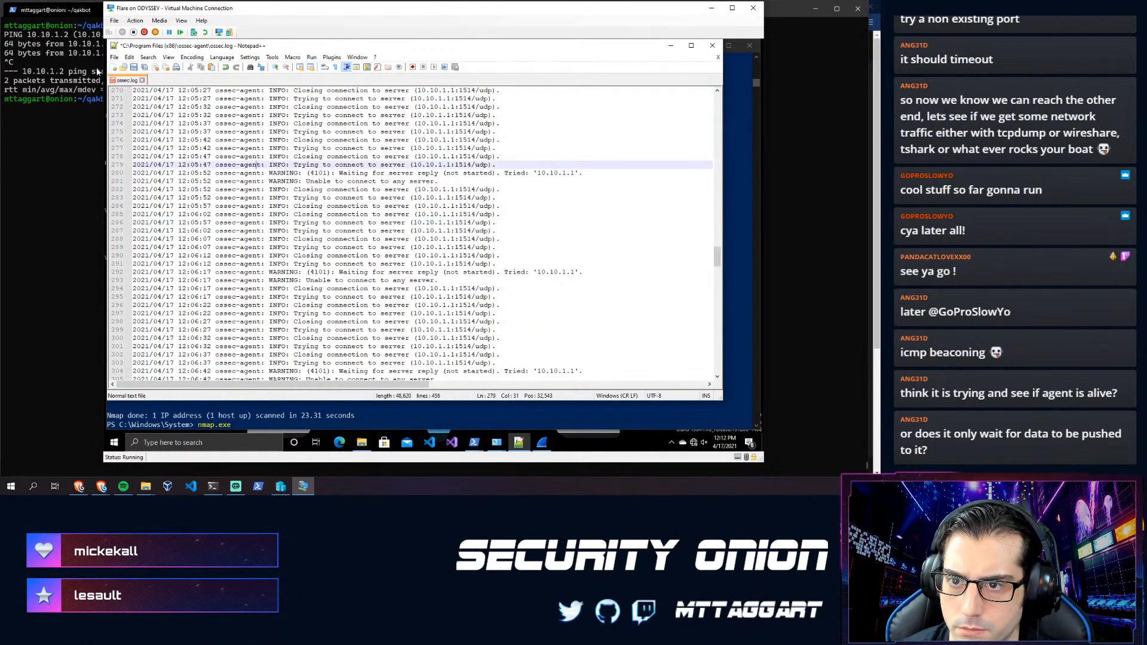
- Try opening ossec.conf via File > Open, get permission denied, cancel, and return to PowerShell
{"action": "left_click", "coordinate": [116, 58]}
{"action": "left_click", "coordinate": [131, 79]}
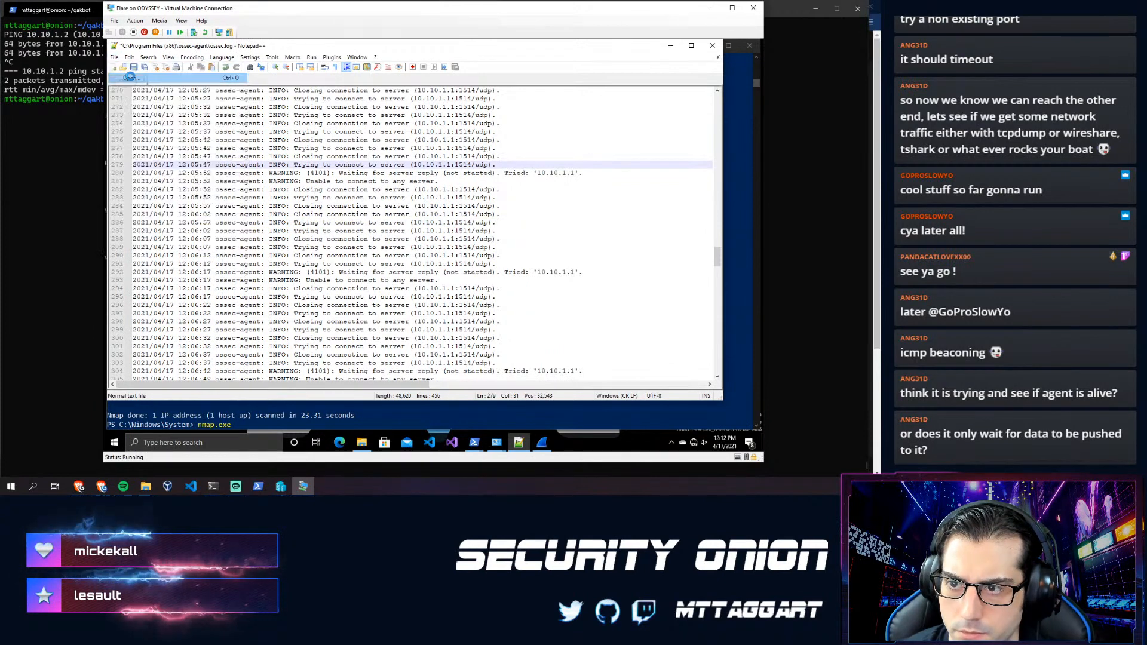
{"action": "scroll", "coordinate": [262, 214], "scroll_direction": "down", "scroll_amount": 6}
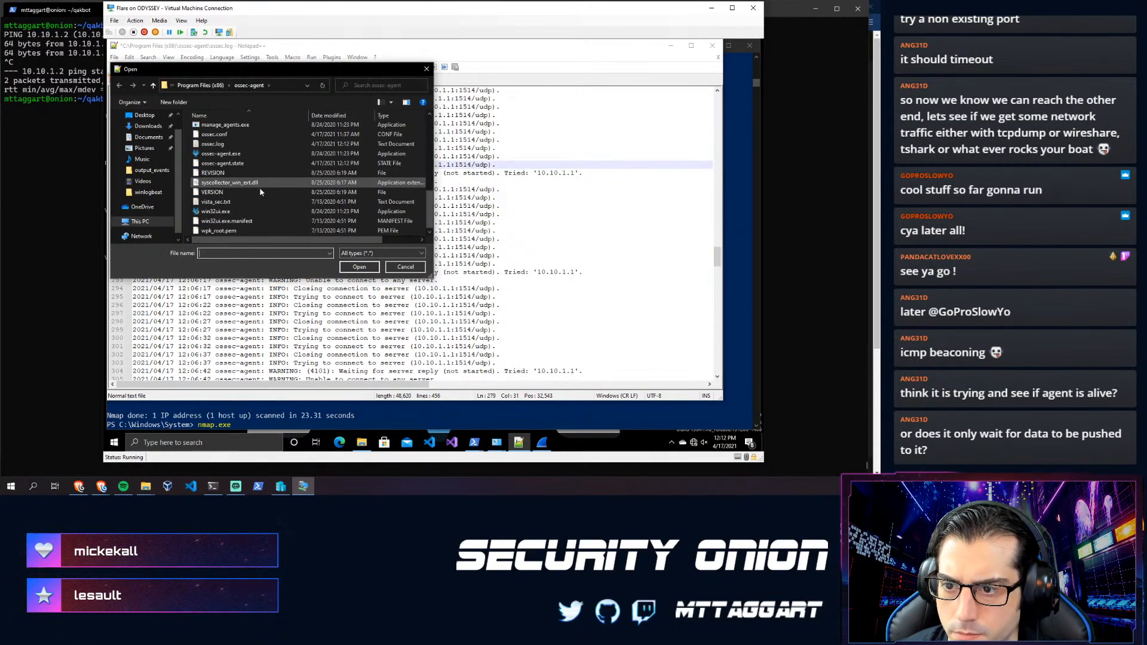
{"action": "double_click", "coordinate": [214, 133]}
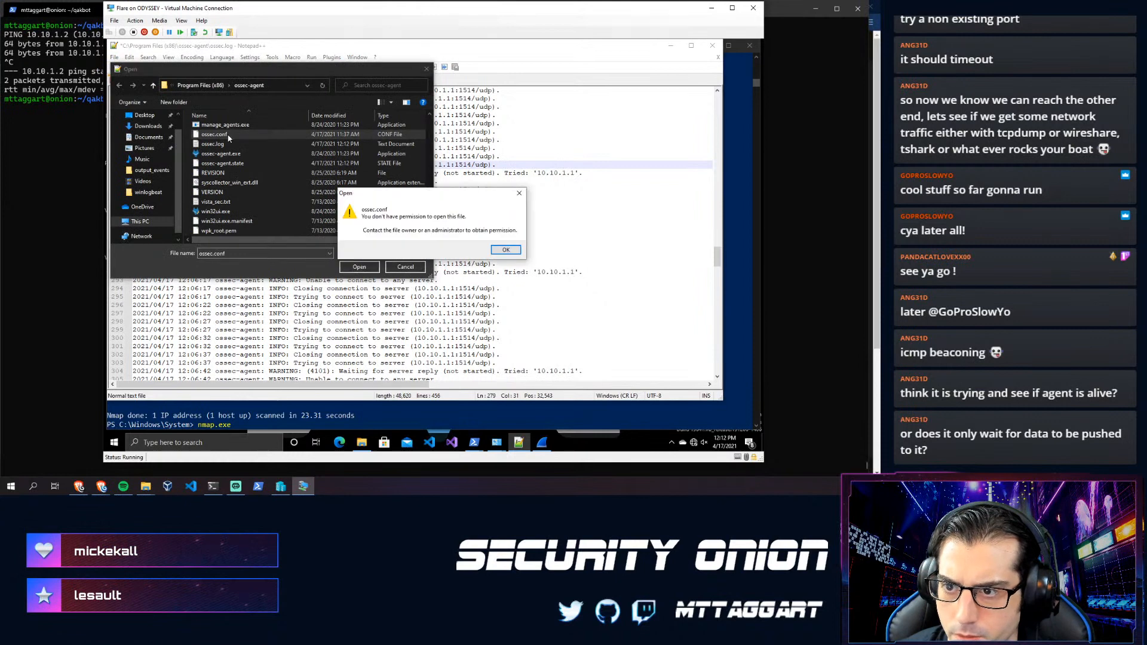
{"action": "left_click", "coordinate": [505, 250]}
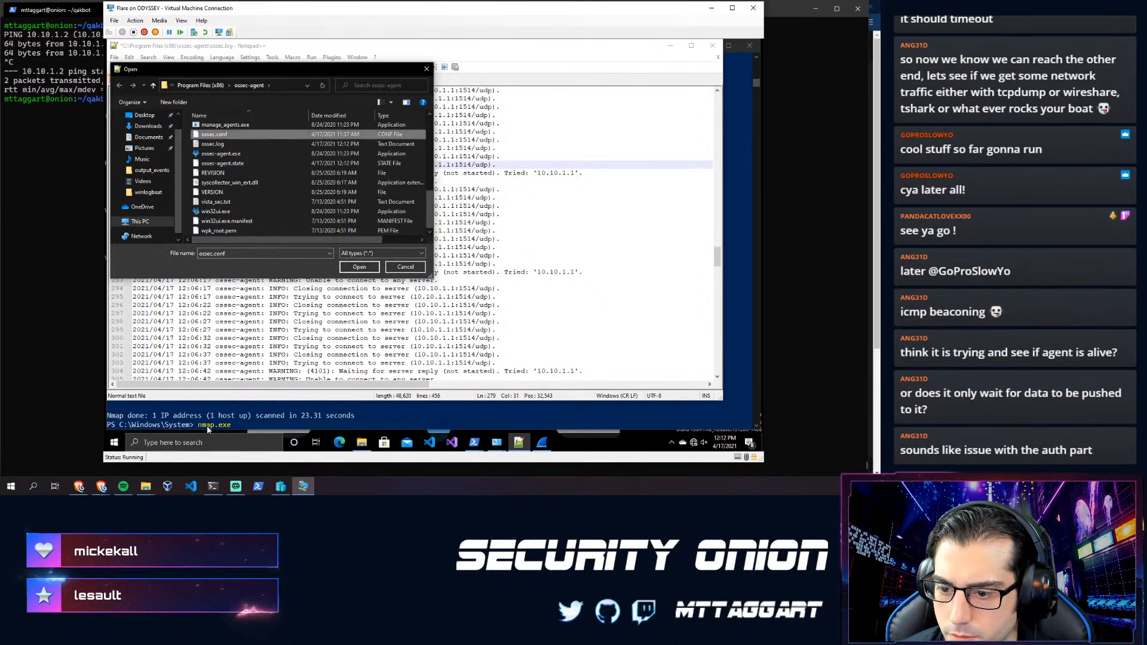
{"action": "left_click", "coordinate": [404, 267]}
{"action": "left_click", "coordinate": [294, 413]}
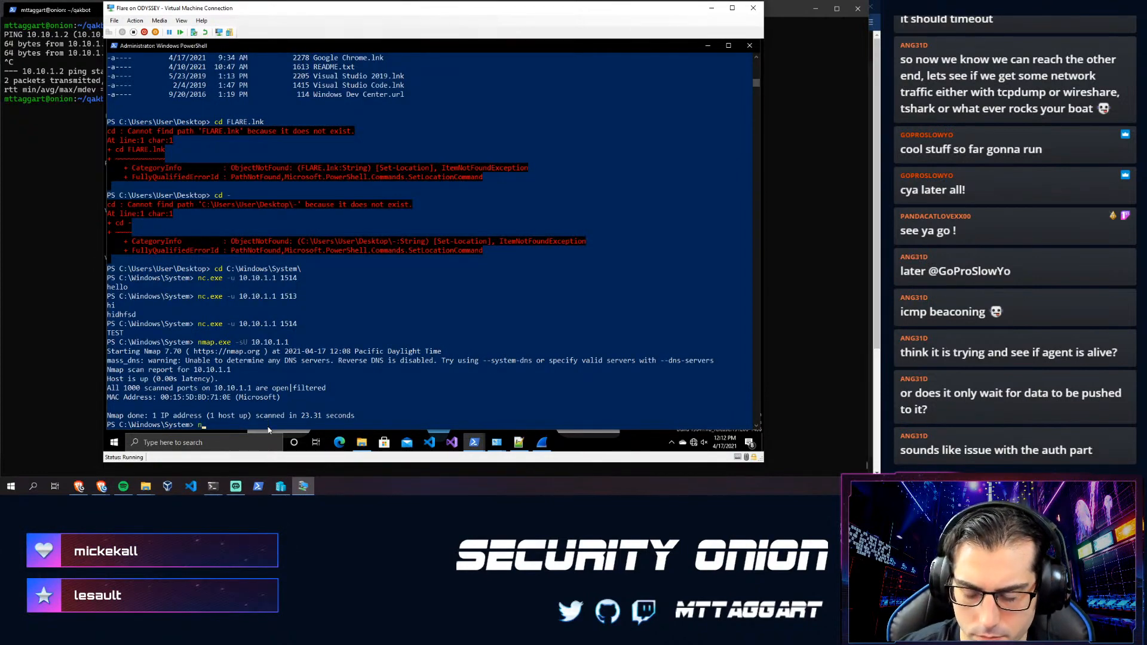
- Run the Notepad++ command, reload ossec.log, then close the editor
{"action": "key", "text": "Return"}
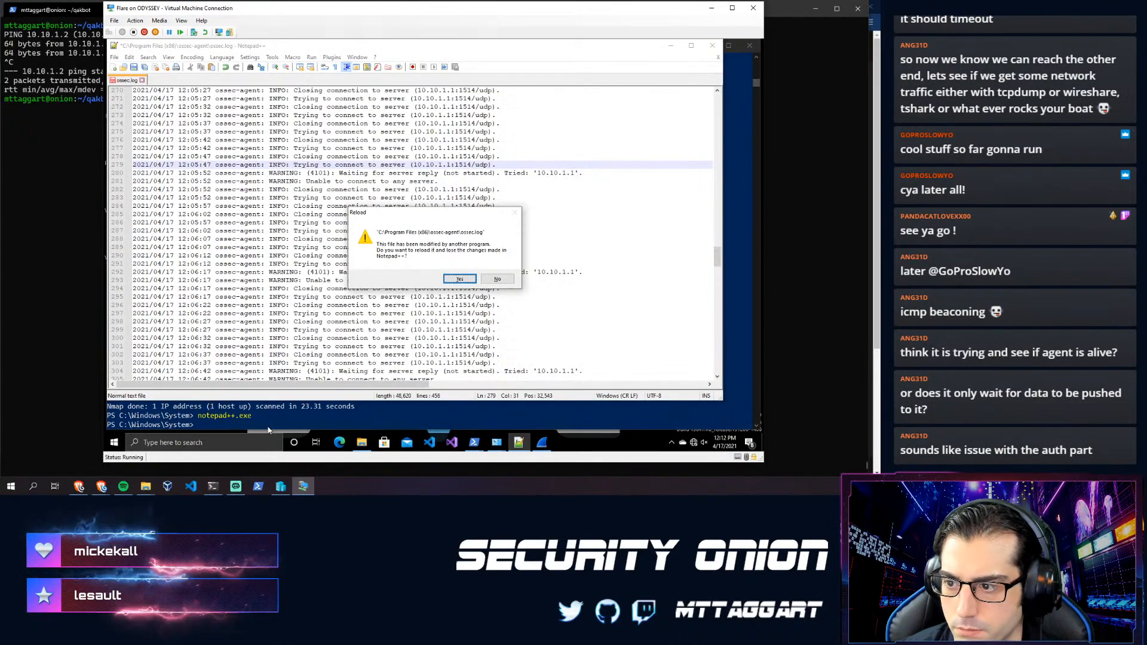
{"action": "left_click", "coordinate": [459, 279]}
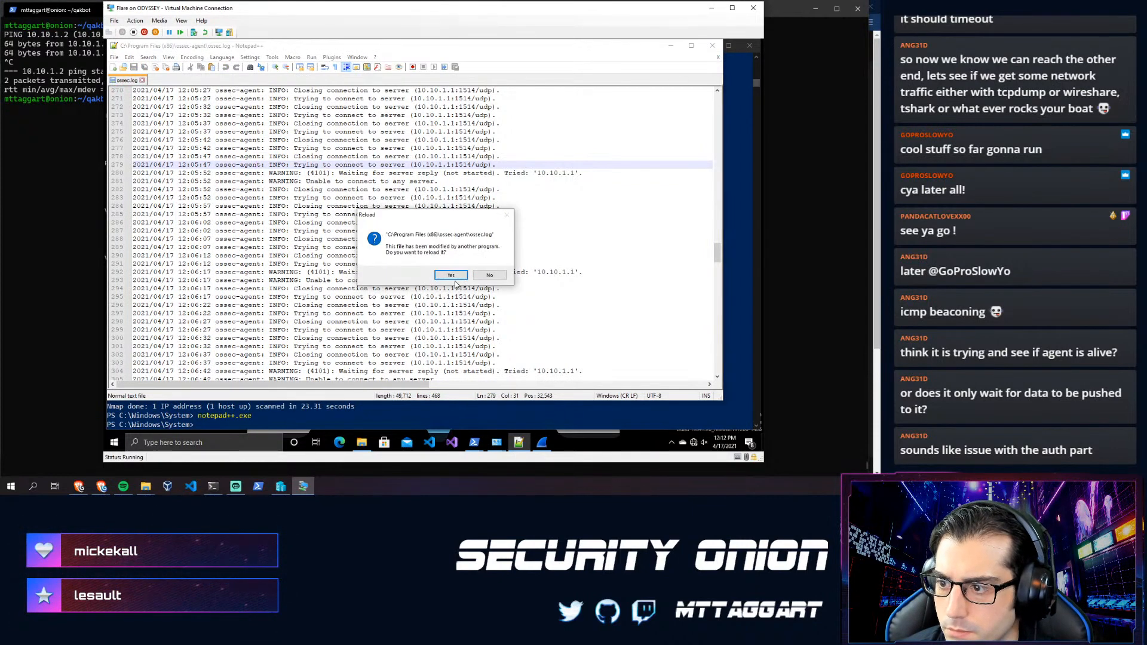
{"action": "left_click", "coordinate": [489, 277]}
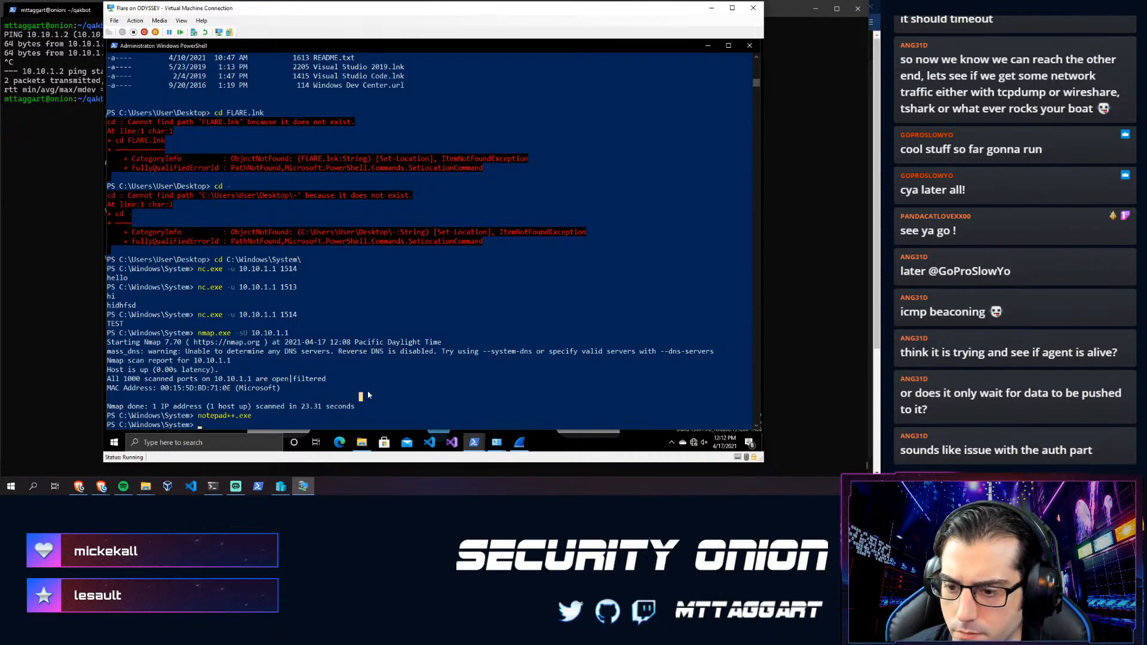
- Relaunch Notepad++ from the prompt and open the agent's ossec.conf with Ctrl+O
{"action": "key", "text": "Up"}
{"action": "key", "text": "Return"}
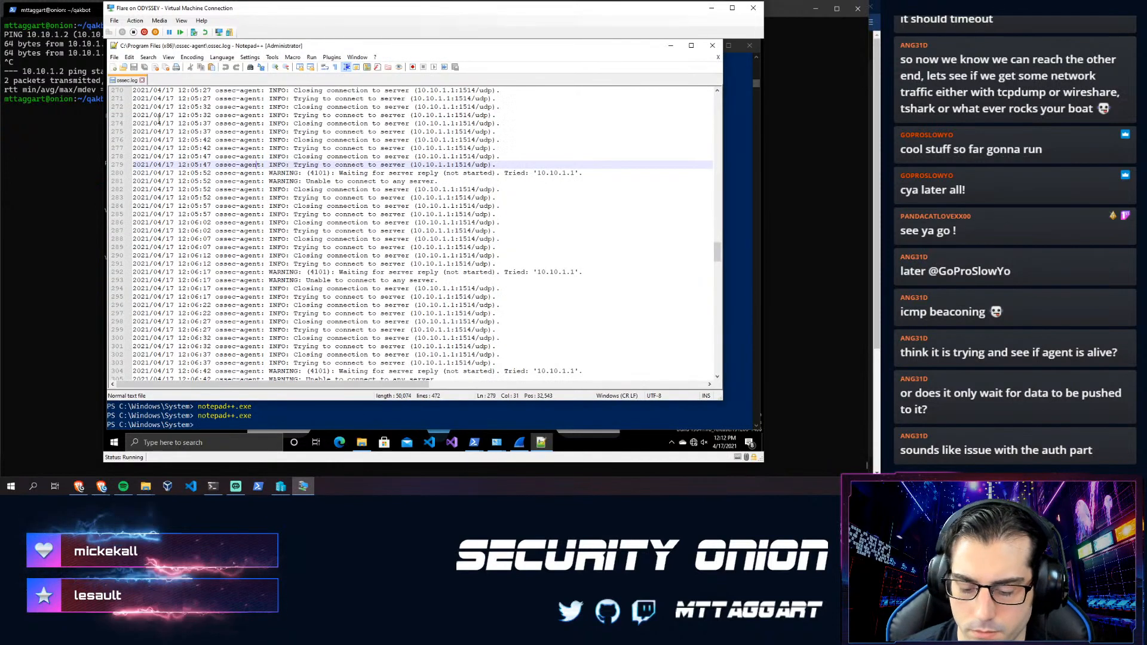
{"action": "key", "text": "ctrl+o"}
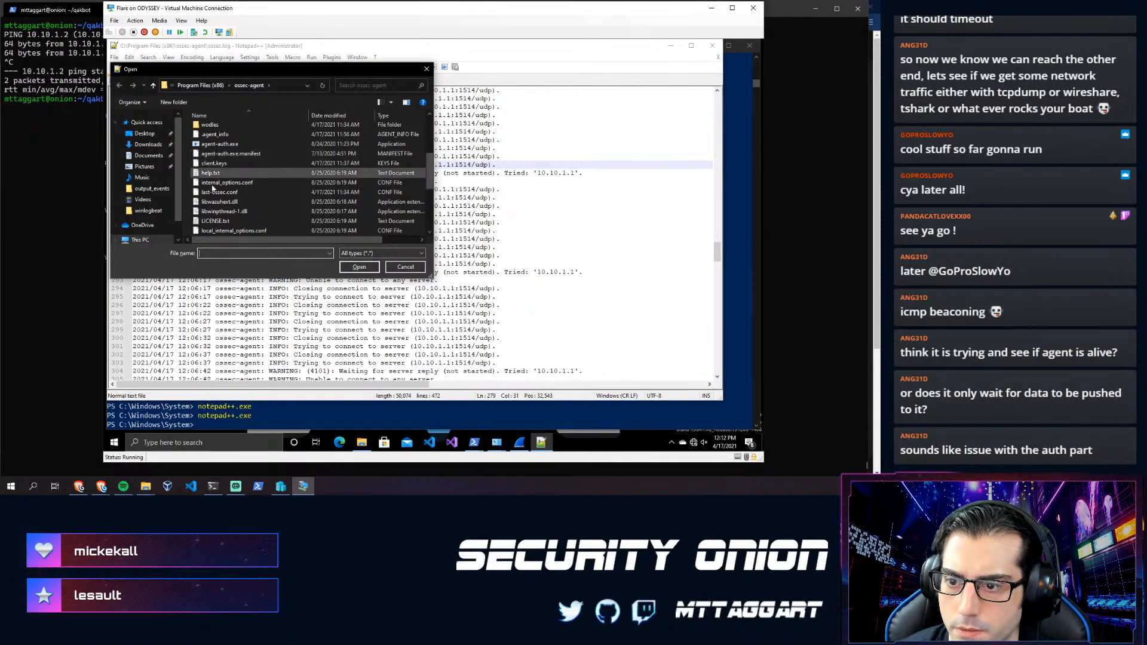
{"action": "scroll", "coordinate": [212, 188], "scroll_direction": "down", "scroll_amount": 3}
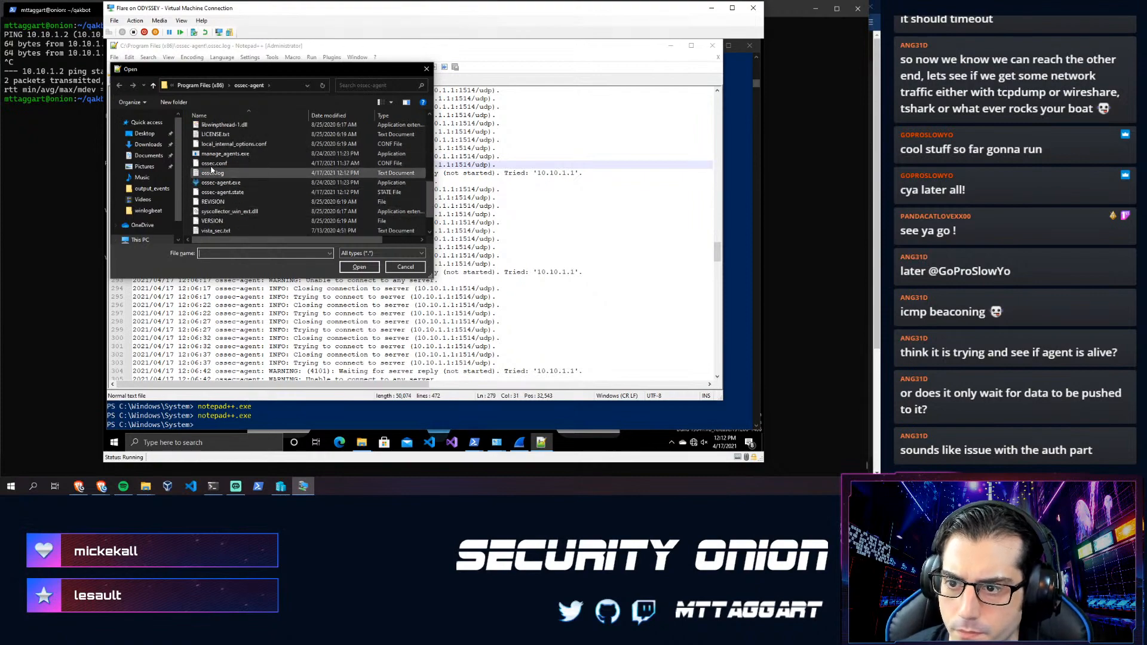
{"action": "double_click", "coordinate": [213, 164]}
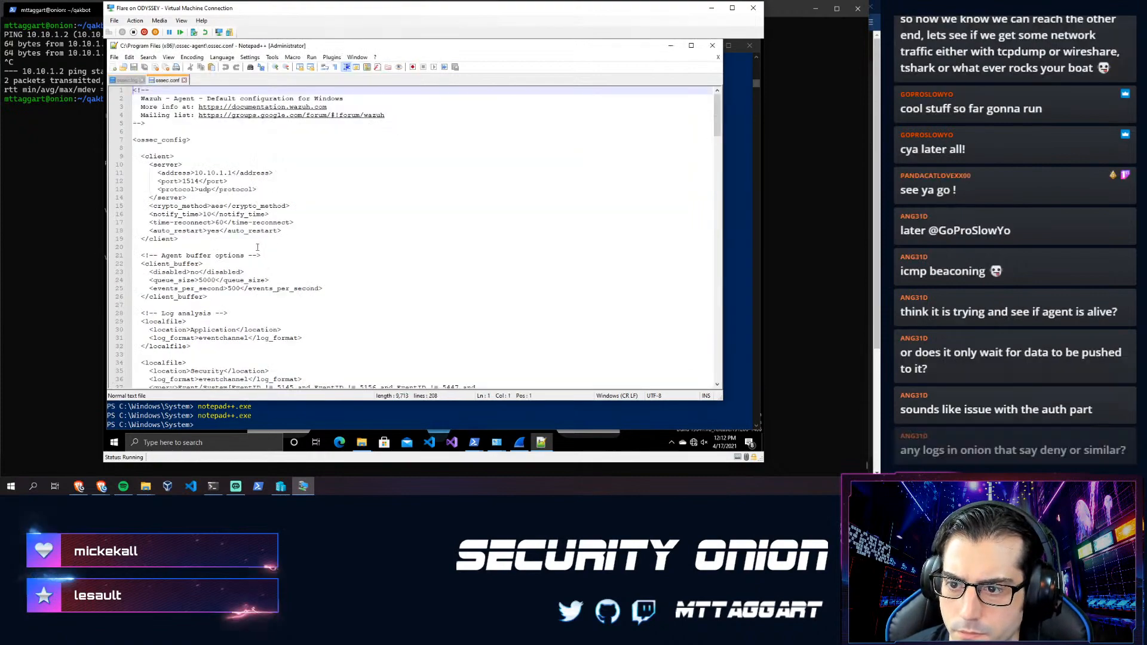
- Review ossec.conf's server setting 10.10.1.1, port 1514, udp, then close Notepad++
{"action": "scroll", "coordinate": [257, 201], "scroll_direction": "down", "scroll_amount": 10}
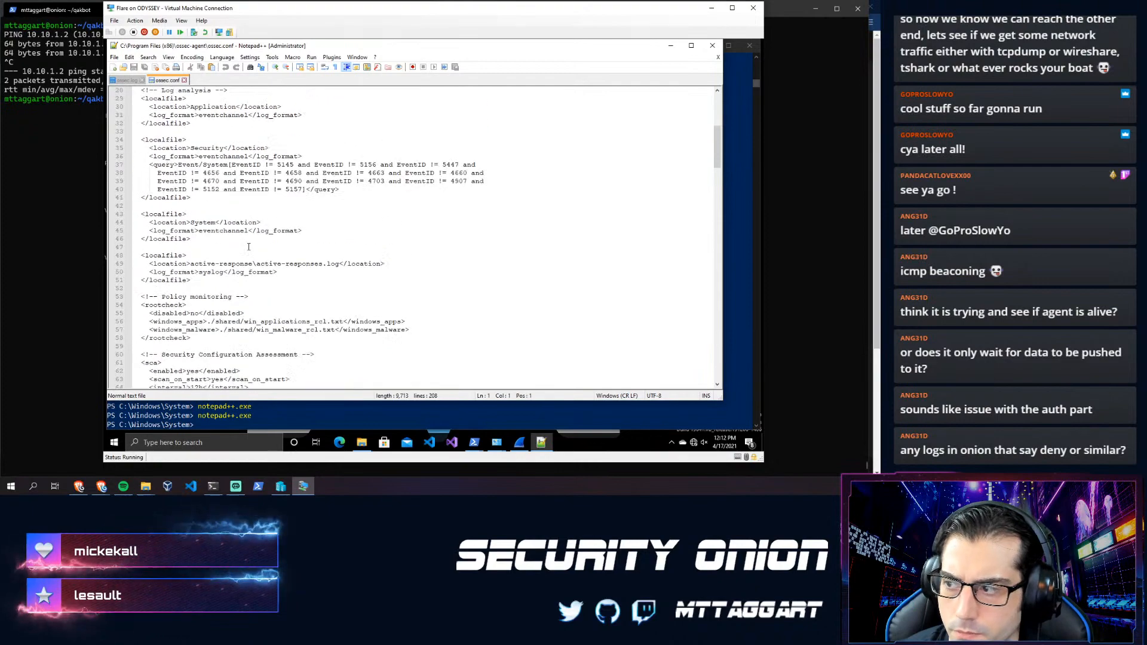
{"action": "scroll", "coordinate": [248, 251], "scroll_direction": "up", "scroll_amount": 10}
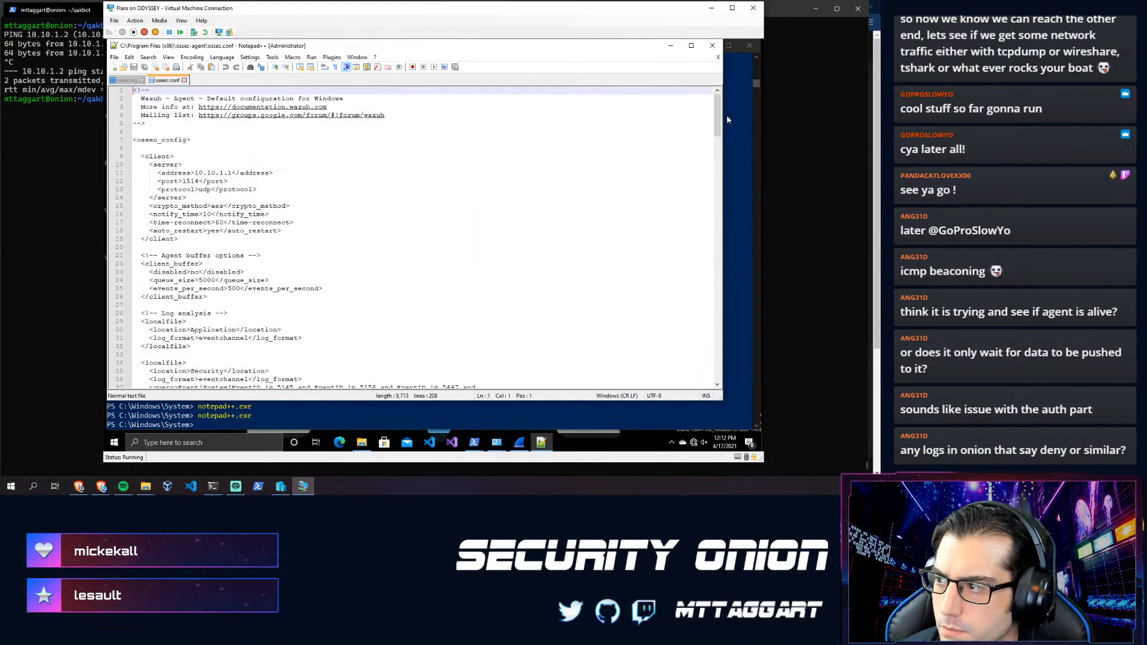
{"action": "left_click_drag", "start_coordinate": [717, 112], "coordinate": [679, 380]}
{"action": "scroll", "coordinate": [587, 175], "scroll_direction": "up", "scroll_amount": 6}
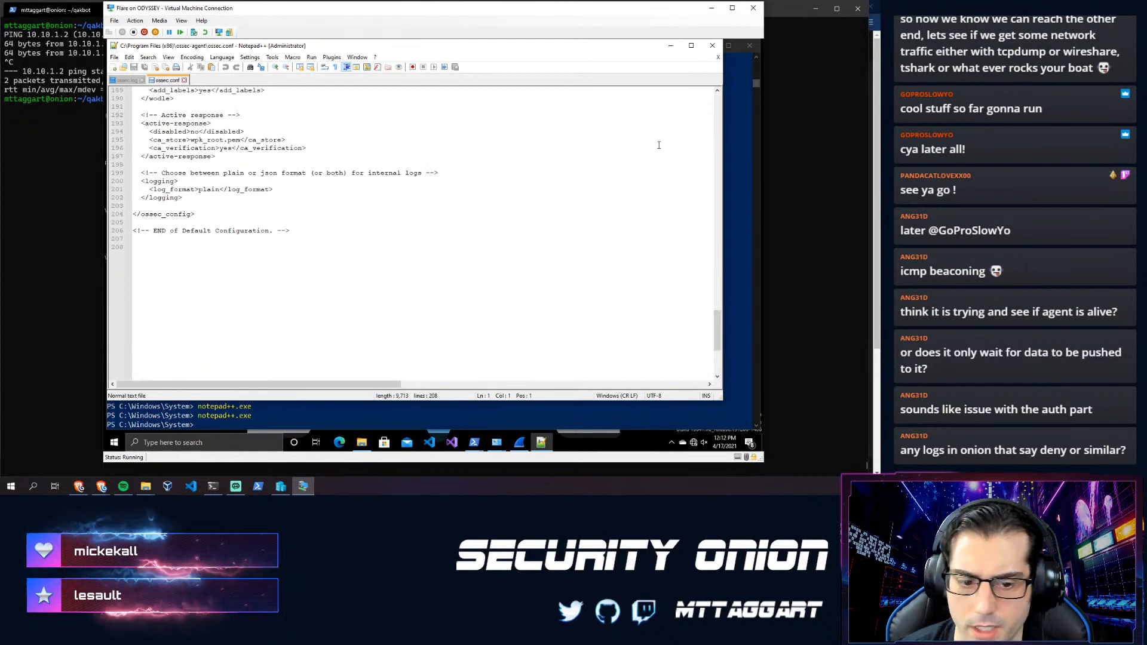
{"action": "left_click", "coordinate": [709, 49]}
{"action": "left_click", "coordinate": [442, 277]}
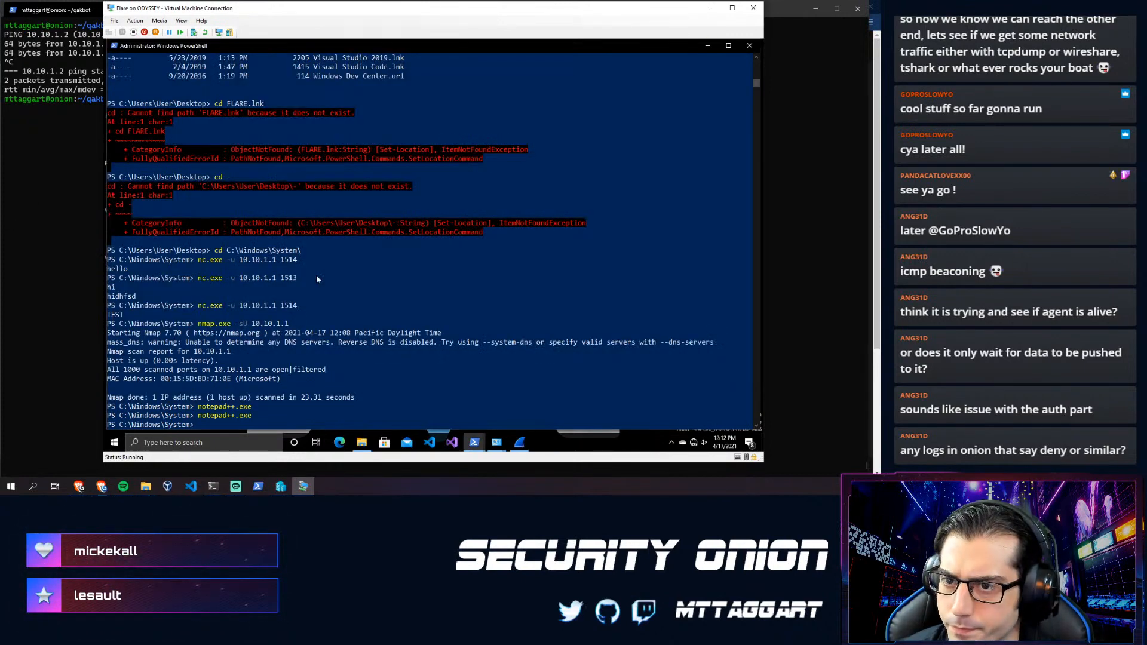
- Close the editor, return to Kibana's Discover page in the browser and reload it
{"action": "left_click", "coordinate": [41, 257]}
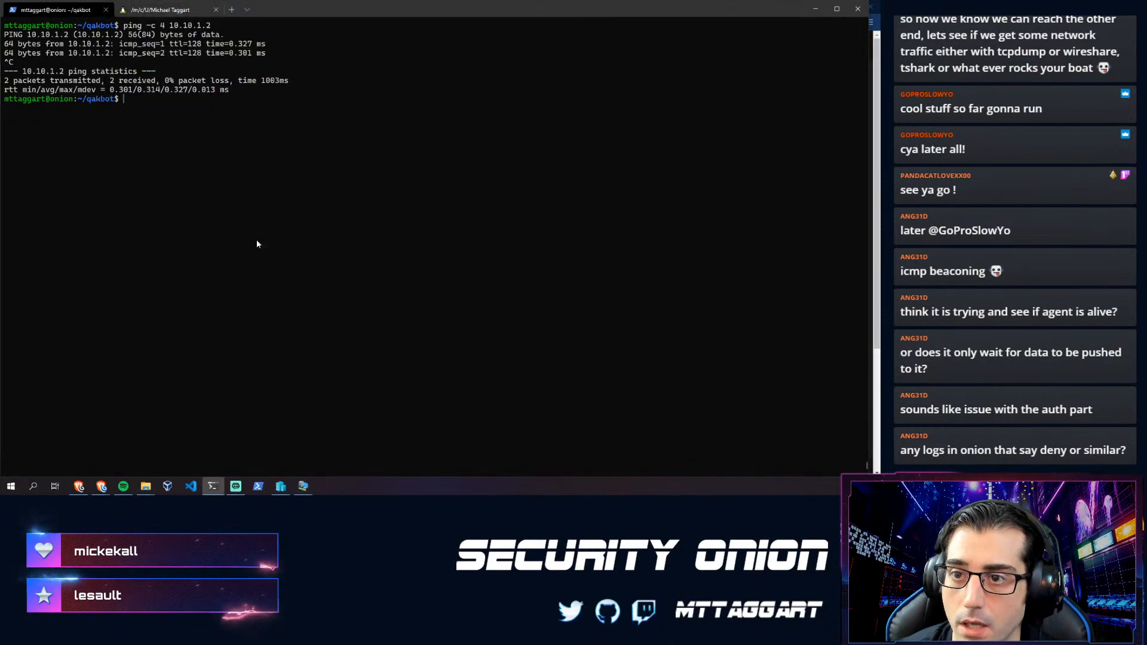
{"action": "left_click", "coordinate": [101, 487]}
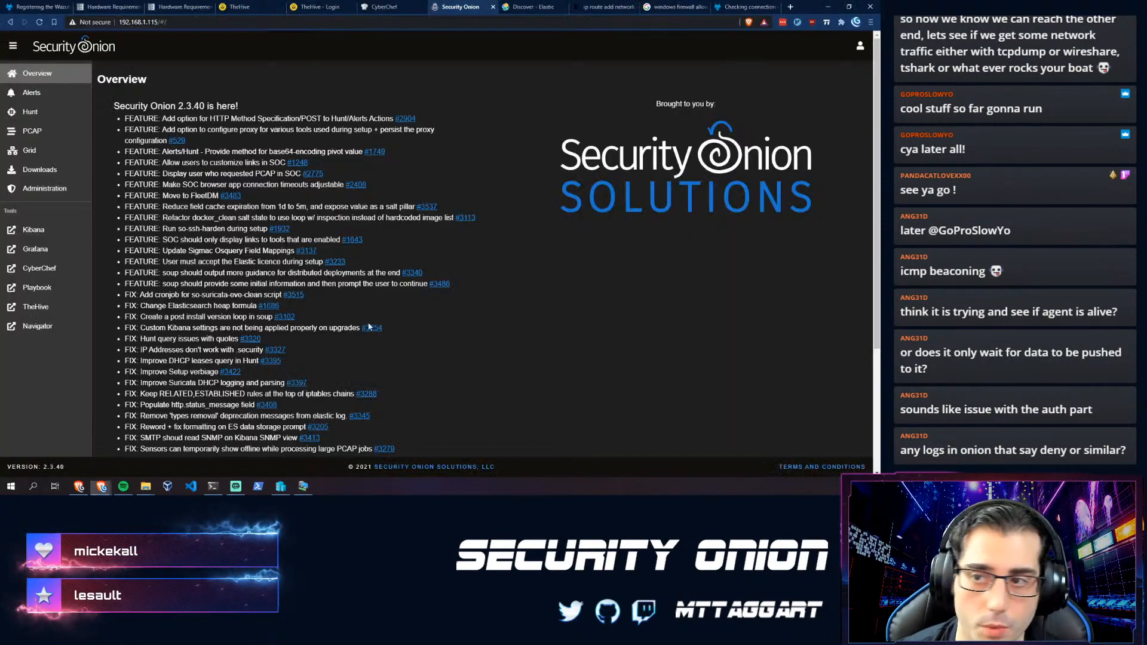
{"action": "left_click", "coordinate": [530, 6]}
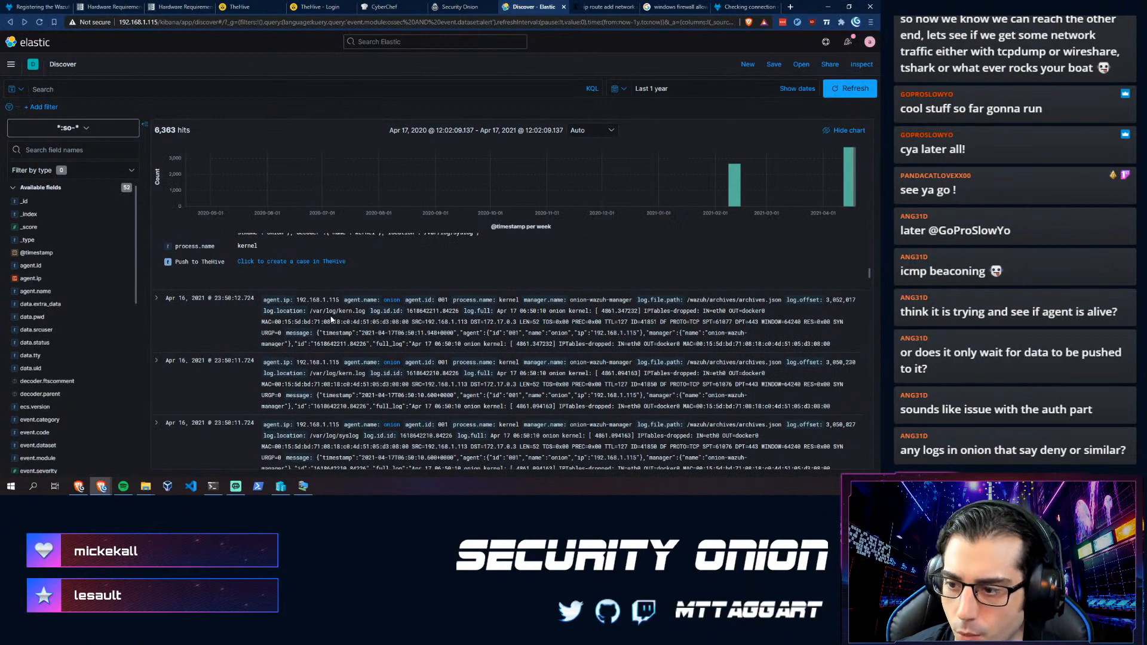
{"action": "key", "text": "F5"}
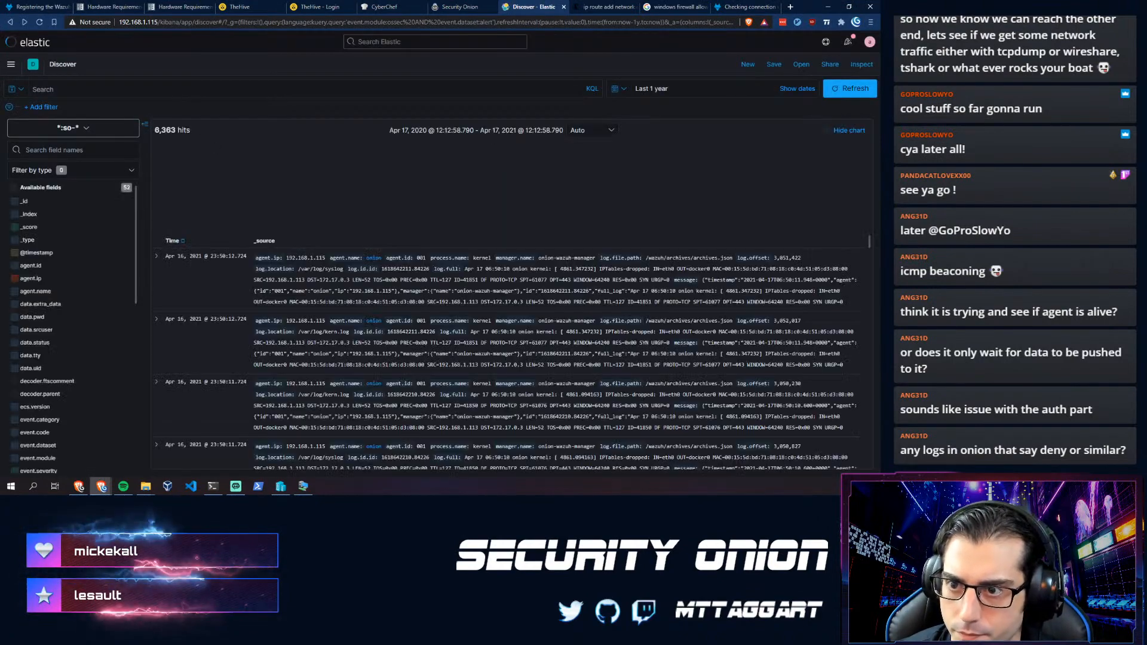
- Search Discover for 10.10.1.2 over the last year, which returns no matching results
{"action": "left_click", "coordinate": [171, 90]}
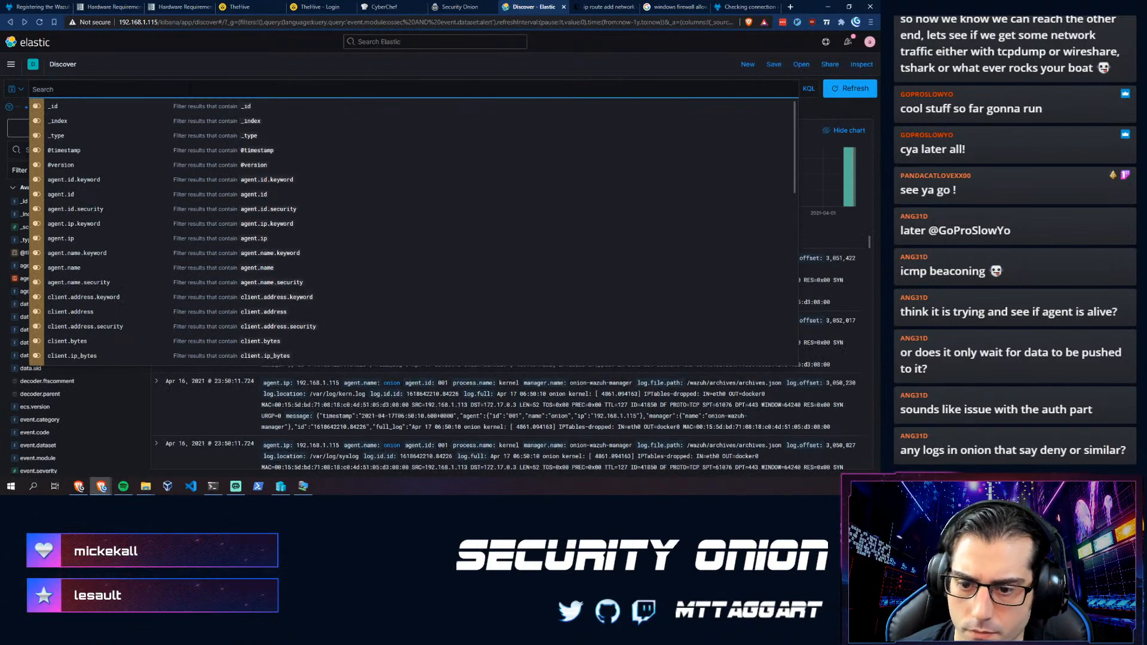
{"action": "type", "text": "src"}
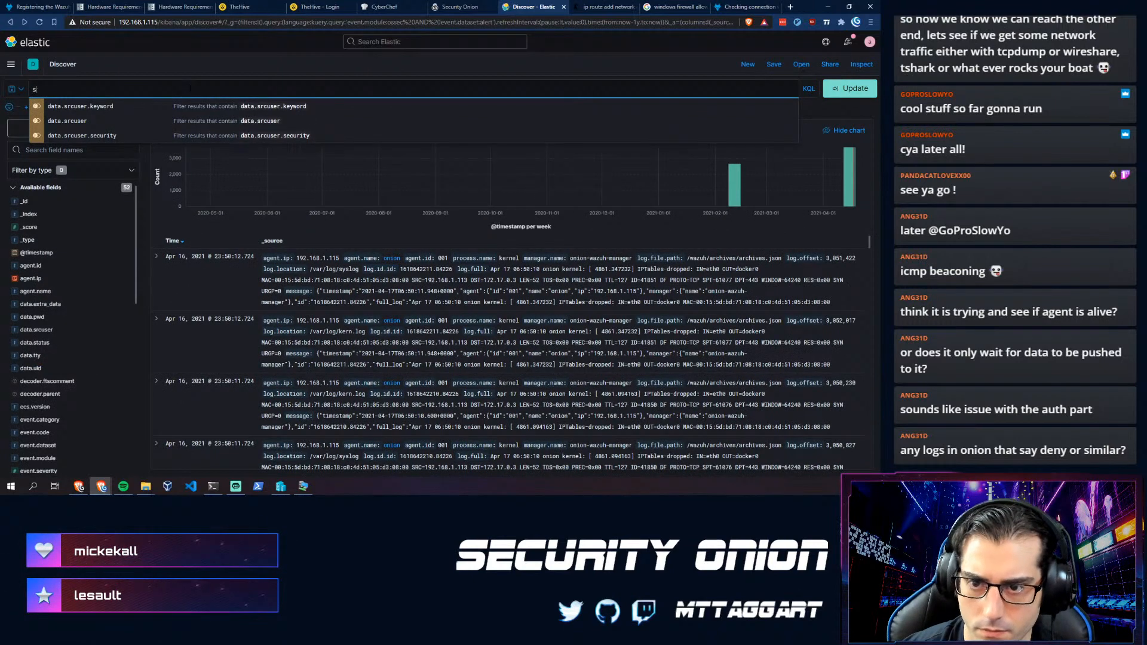
{"action": "key", "text": "BackSpace"}
{"action": "type", "text": "ip."}
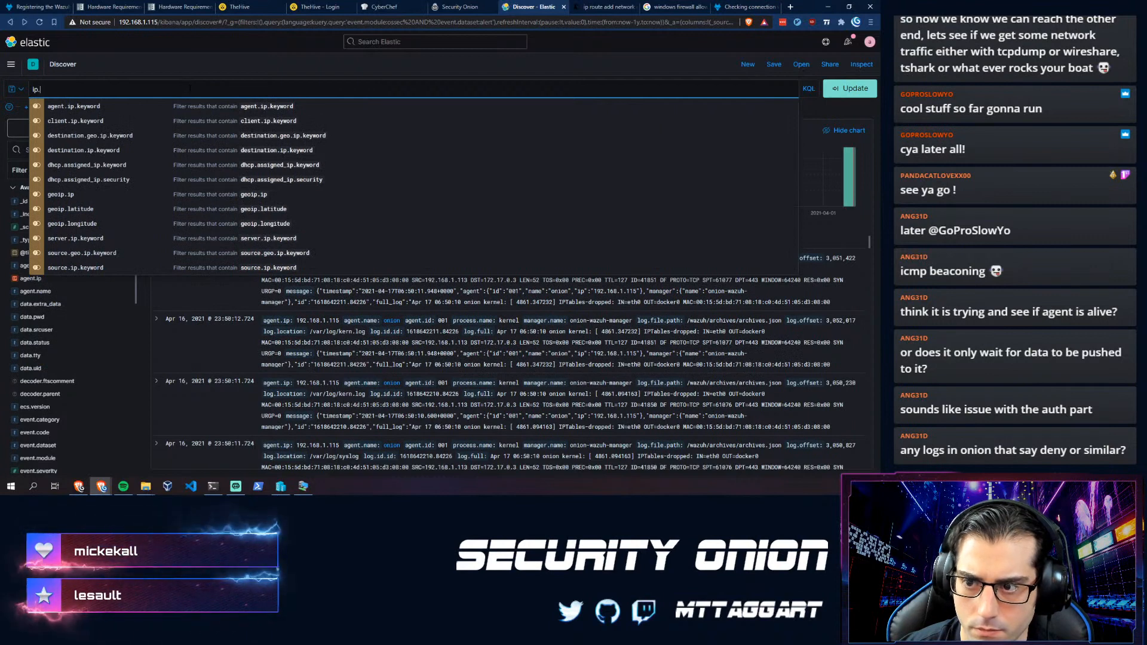
{"action": "key", "text": "BackSpace"}
{"action": "key", "text": "BackSpace"}
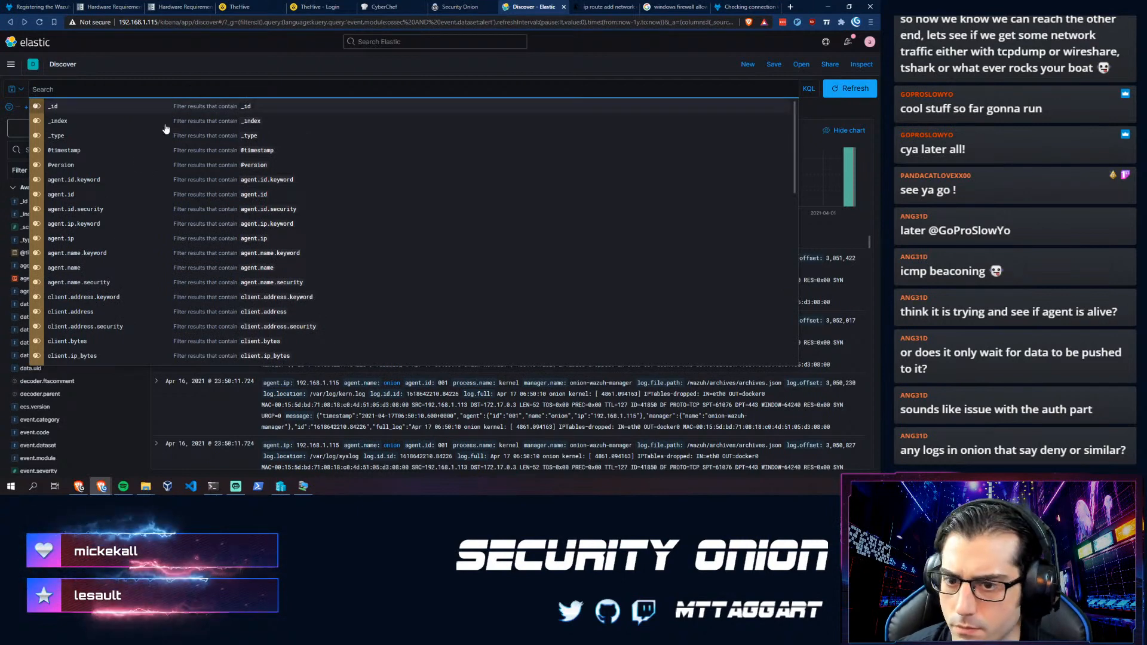
{"action": "scroll", "coordinate": [84, 200], "scroll_direction": "down", "scroll_amount": 10}
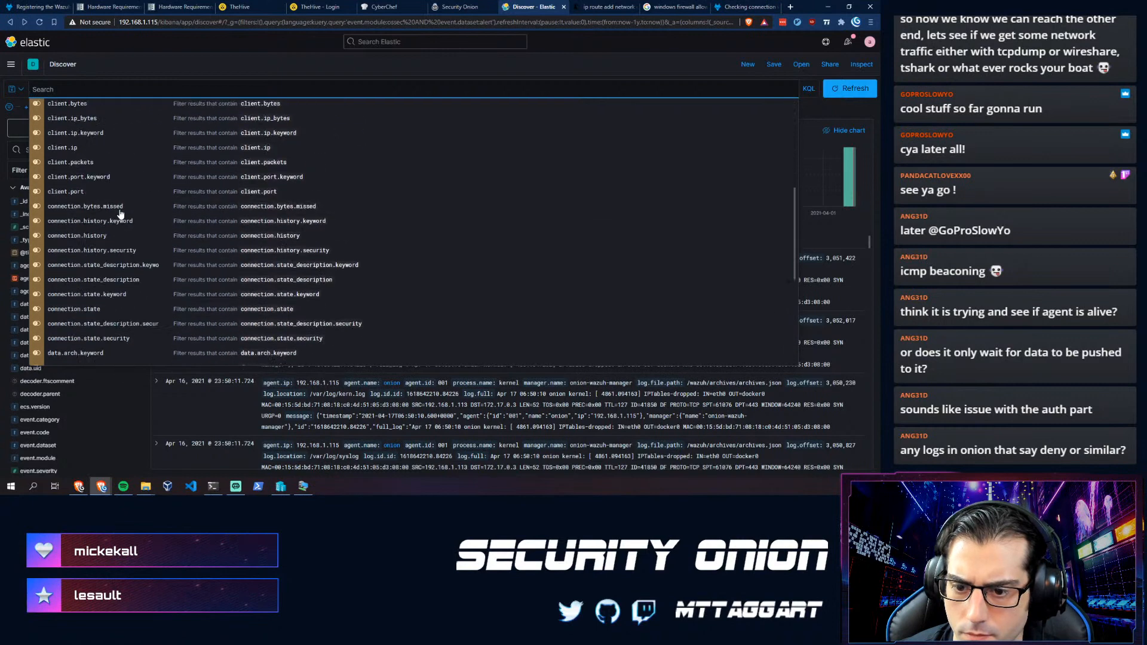
{"action": "scroll", "coordinate": [120, 214], "scroll_direction": "up", "scroll_amount": 6}
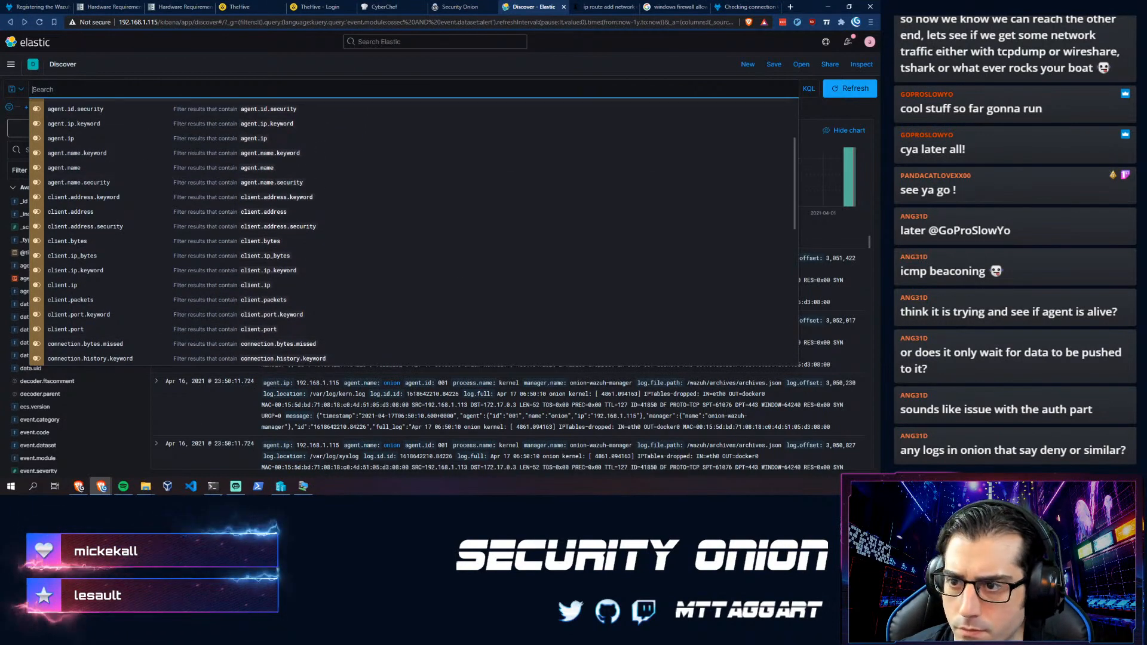
{"action": "type", "text": "0.10.1.2"}
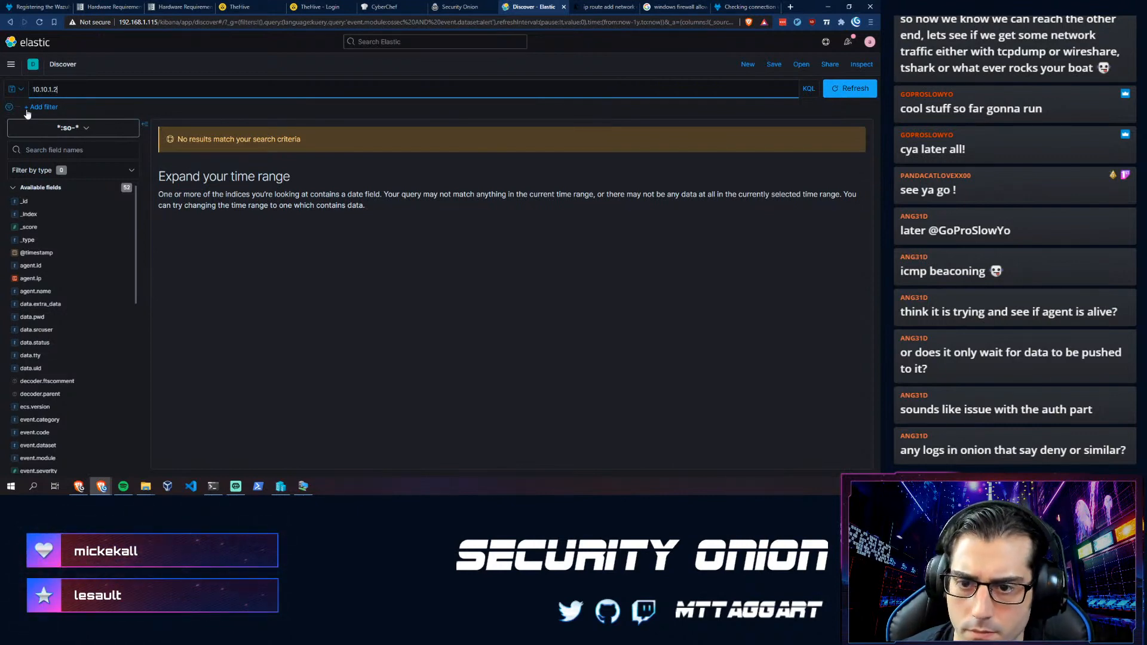
{"action": "scroll", "coordinate": [55, 352], "scroll_direction": "down", "scroll_amount": 8}
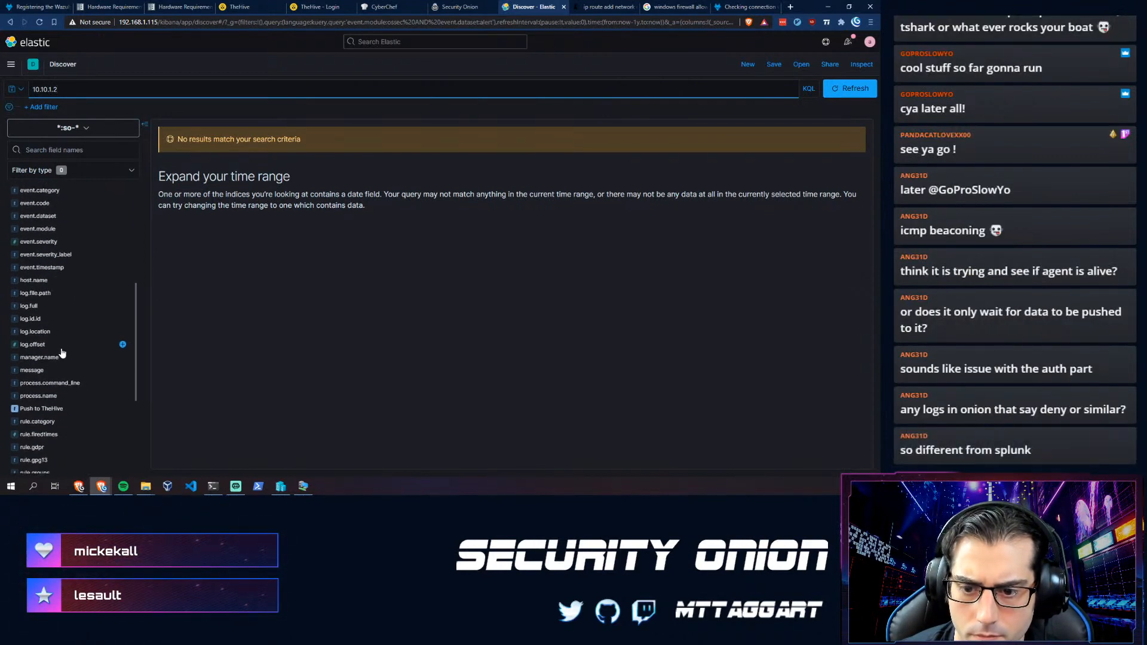
{"action": "scroll", "coordinate": [55, 352], "scroll_direction": "up", "scroll_amount": 4}
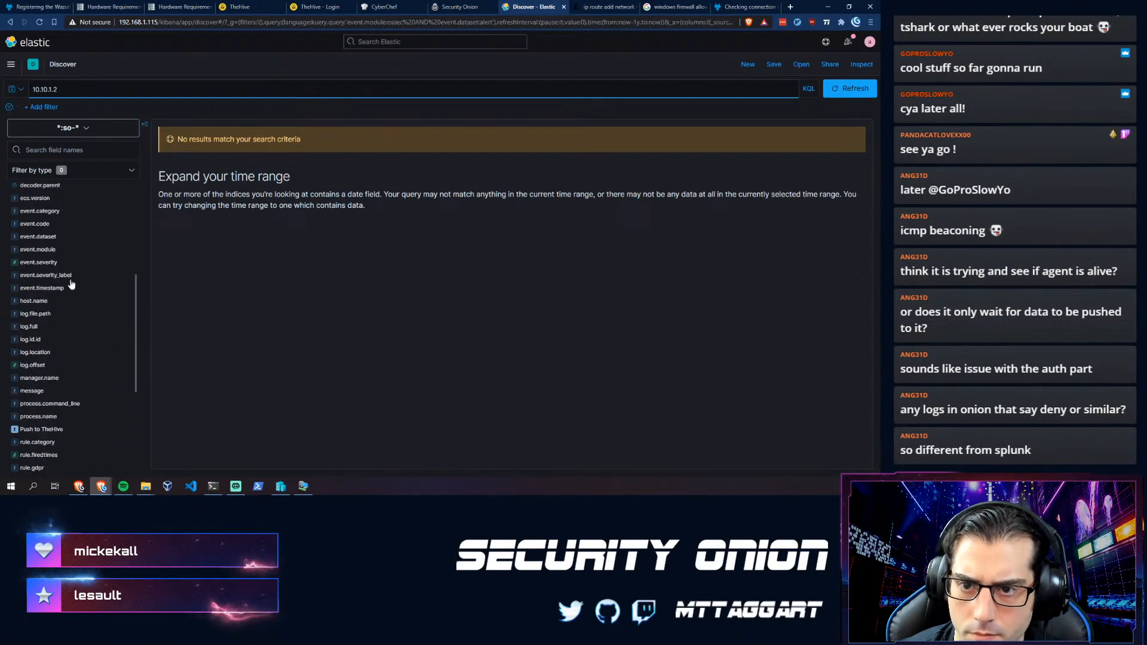
- Navigate through the Kibana menu to the Security Onion - Wazuh dashboard
{"action": "left_click", "coordinate": [14, 68]}
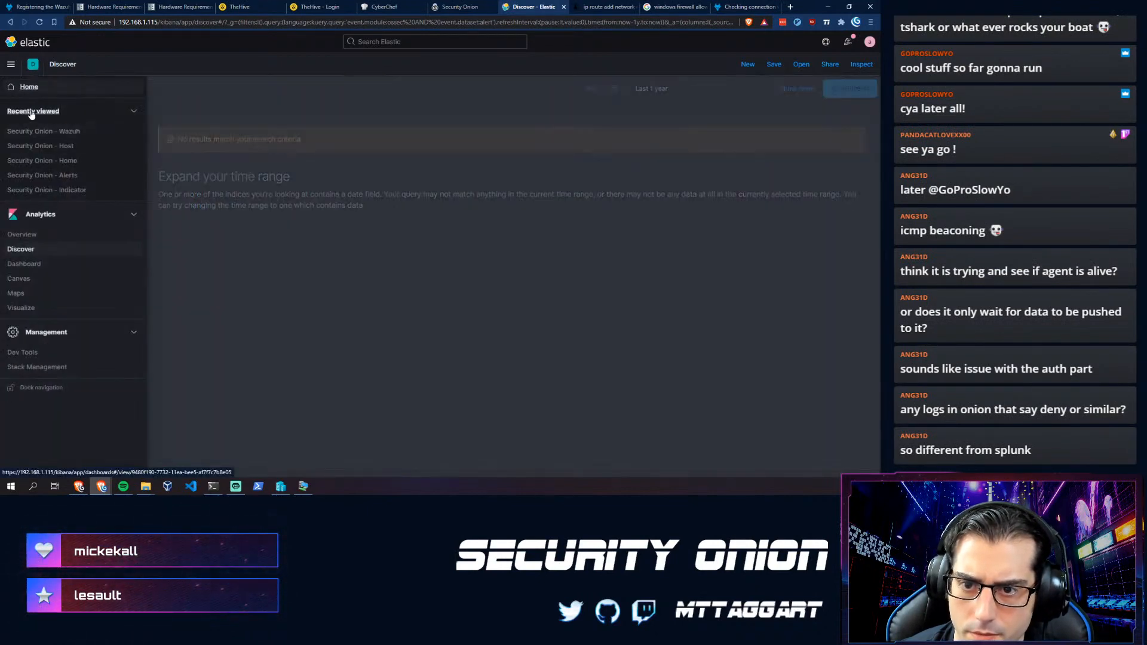
{"action": "left_click", "coordinate": [21, 234]}
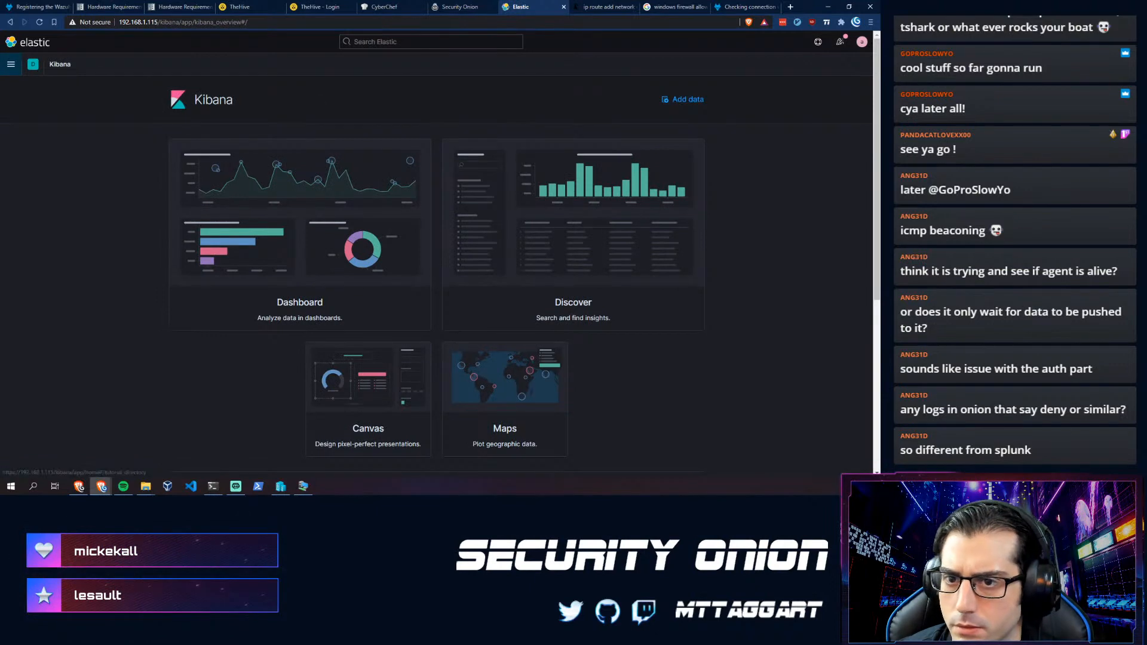
{"action": "left_click", "coordinate": [14, 66]}
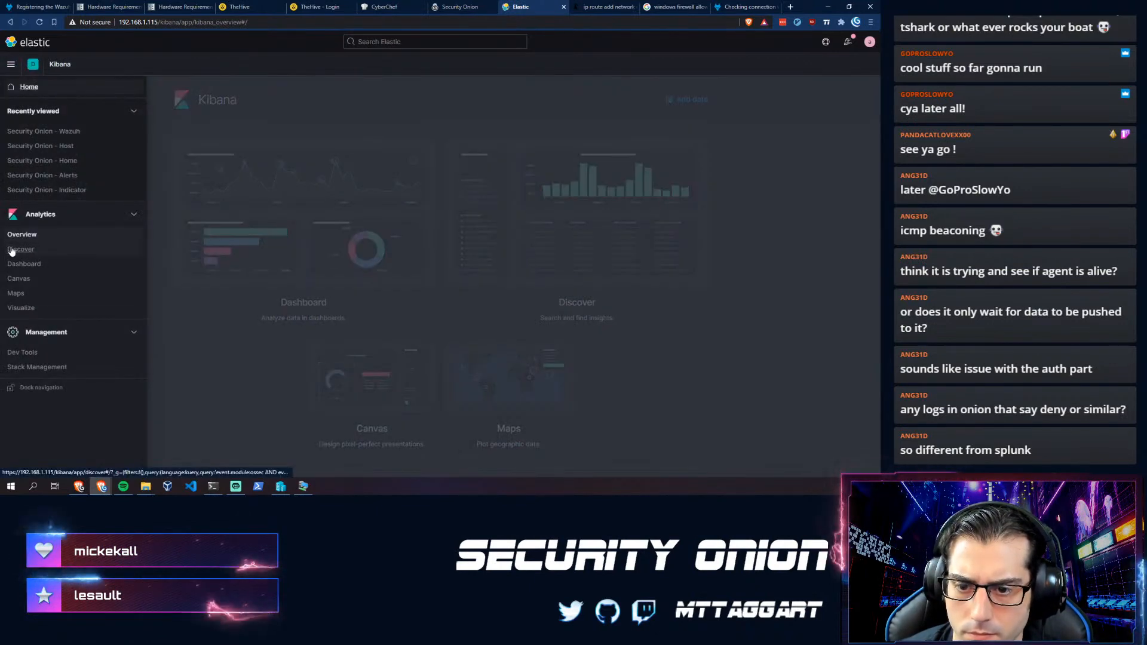
{"action": "left_click", "coordinate": [26, 265]}
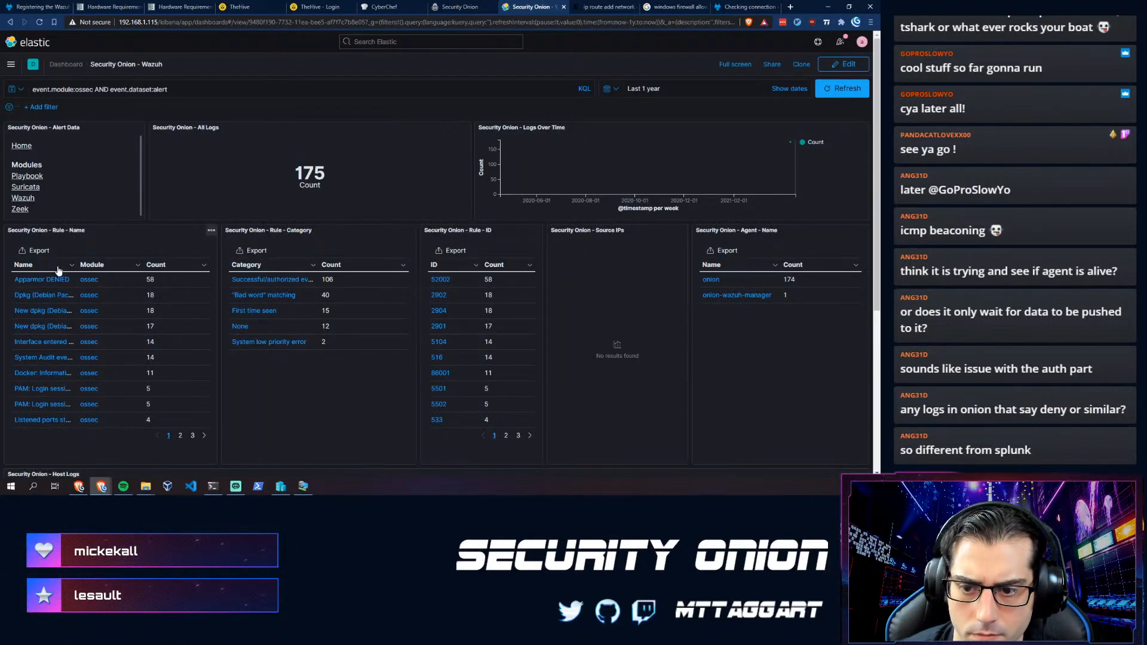
- Filter the Wazuh alerts to the Apparmor DENIED rule and list its 175 alert logs
{"action": "left_click", "coordinate": [32, 286]}
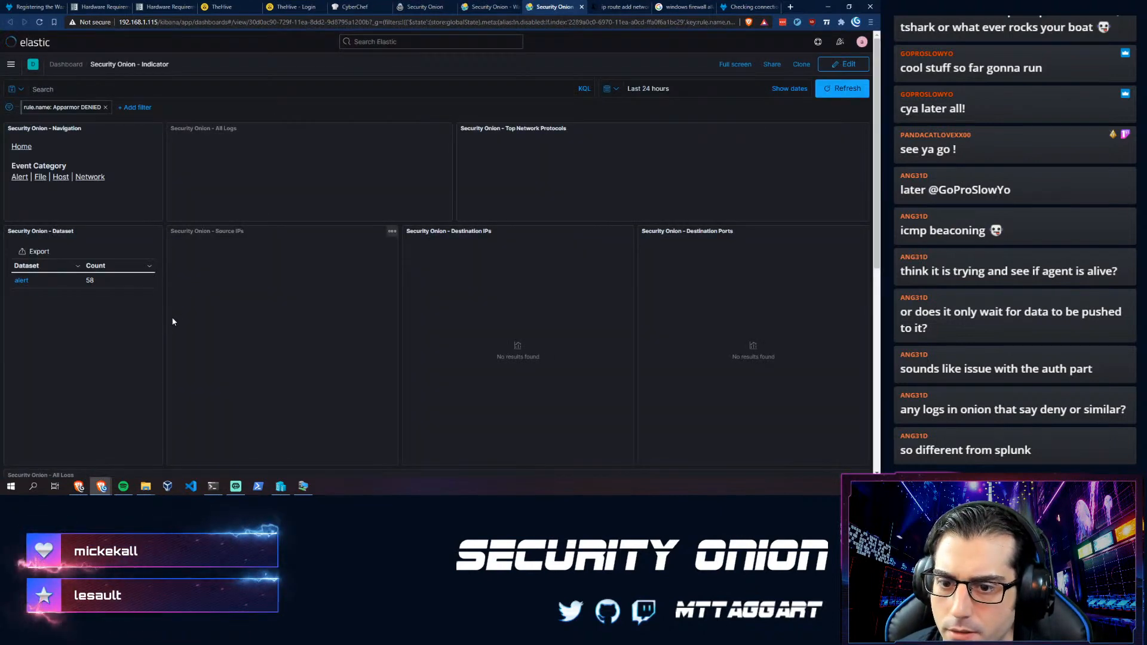
{"action": "left_click", "coordinate": [20, 281]}
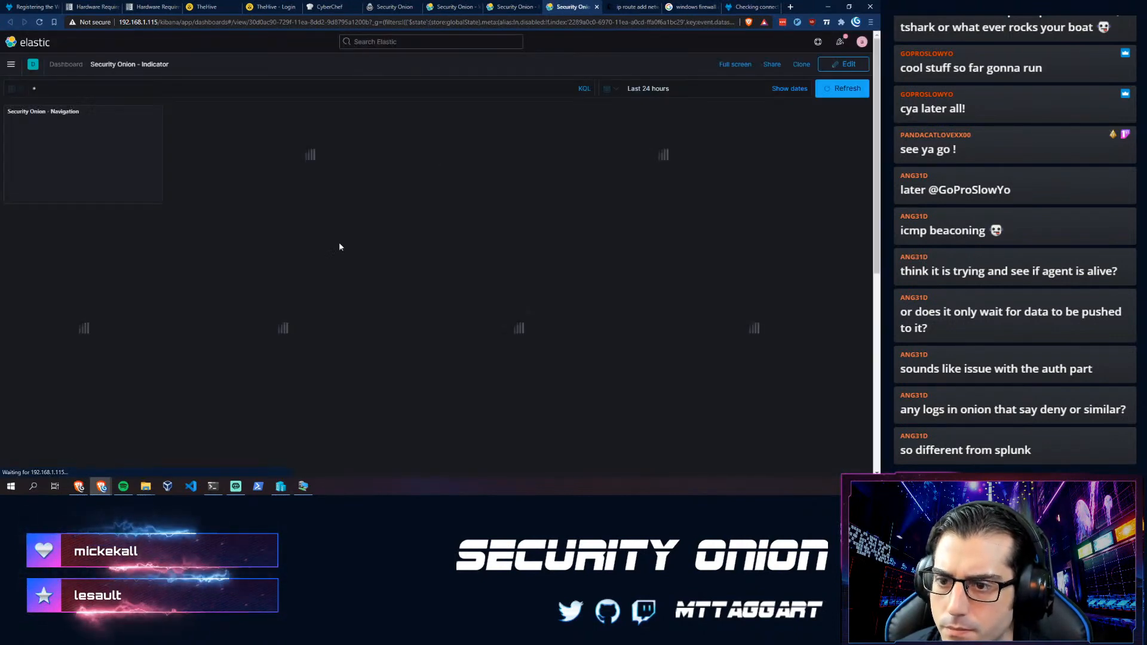
{"action": "scroll", "coordinate": [322, 257], "scroll_direction": "down", "scroll_amount": 6}
{"action": "scroll", "coordinate": [320, 253], "scroll_direction": "up", "scroll_amount": 6}
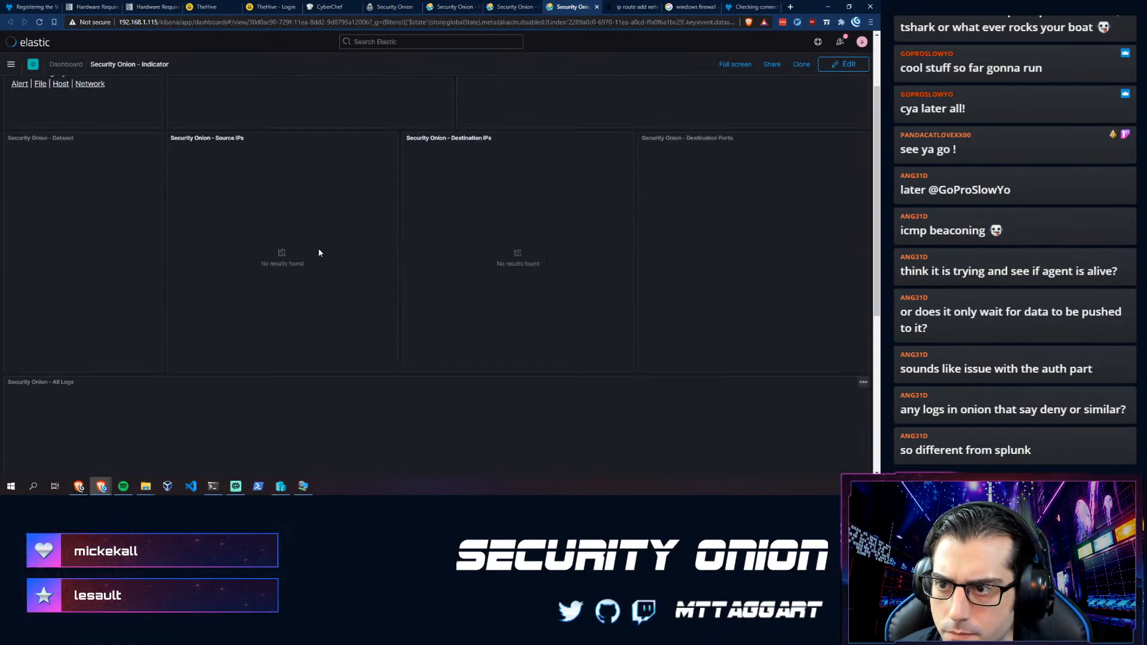
{"action": "scroll", "coordinate": [306, 255], "scroll_direction": "down", "scroll_amount": 4}
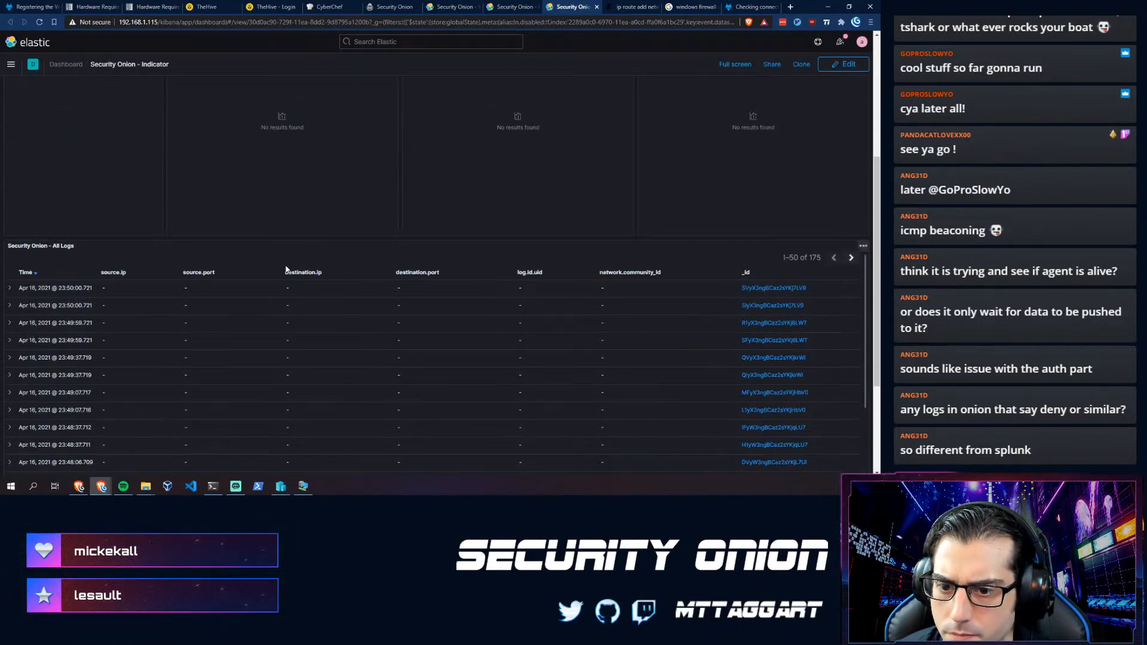
{"action": "scroll", "coordinate": [58, 324], "scroll_direction": "up", "scroll_amount": 1}
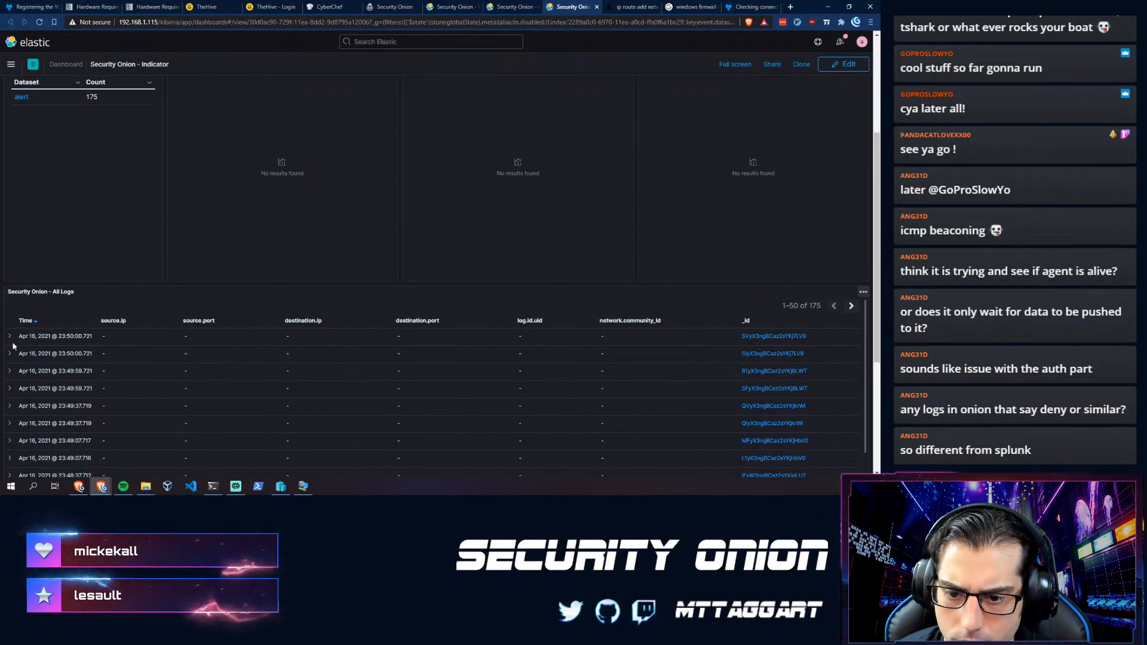
- Expand the newest alert log and read its full AppArmor DENIED ptrace message
{"action": "left_click", "coordinate": [9, 337]}
{"action": "scroll", "coordinate": [202, 407], "scroll_direction": "down", "scroll_amount": 3}
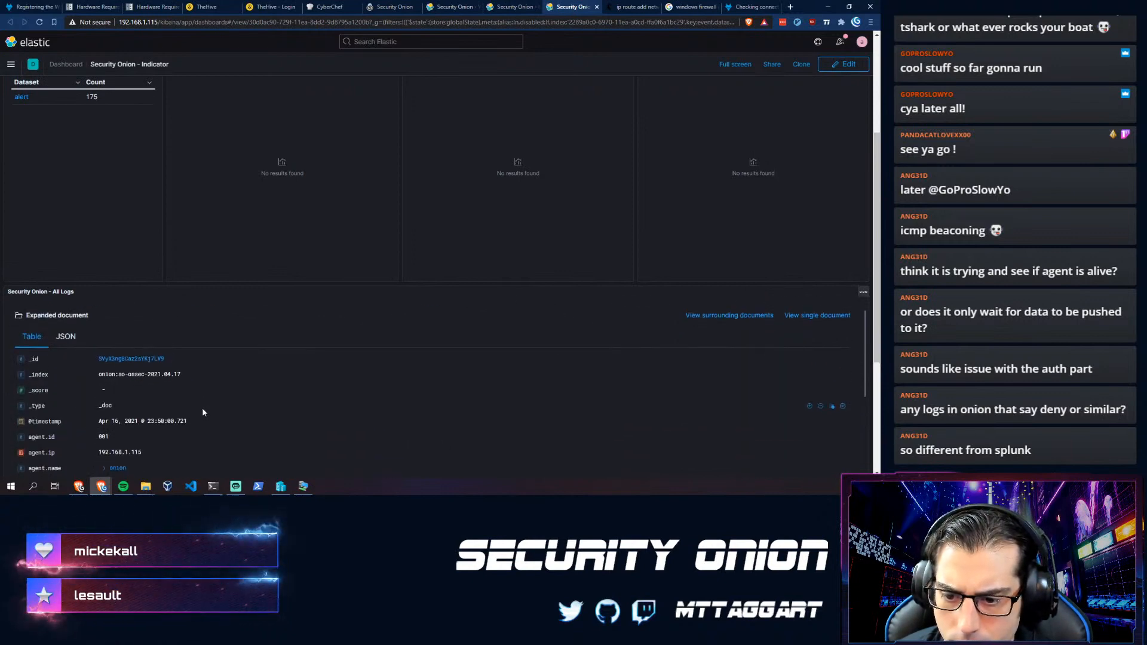
{"action": "scroll", "coordinate": [165, 437], "scroll_direction": "down", "scroll_amount": 3}
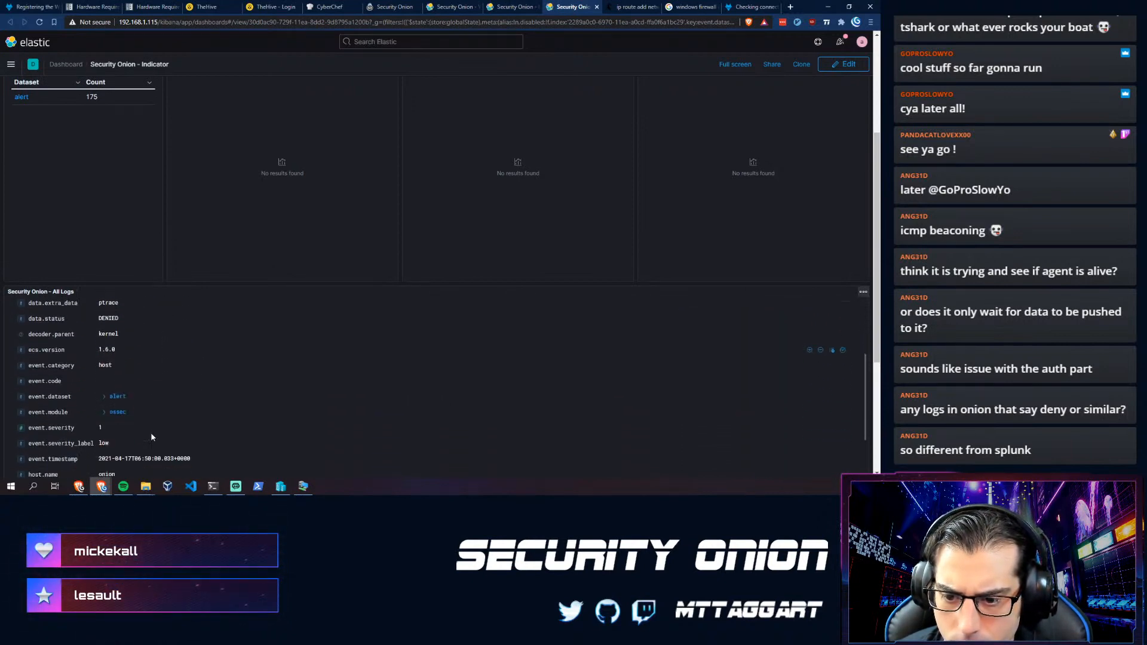
{"action": "scroll", "coordinate": [146, 429], "scroll_direction": "down", "scroll_amount": 5}
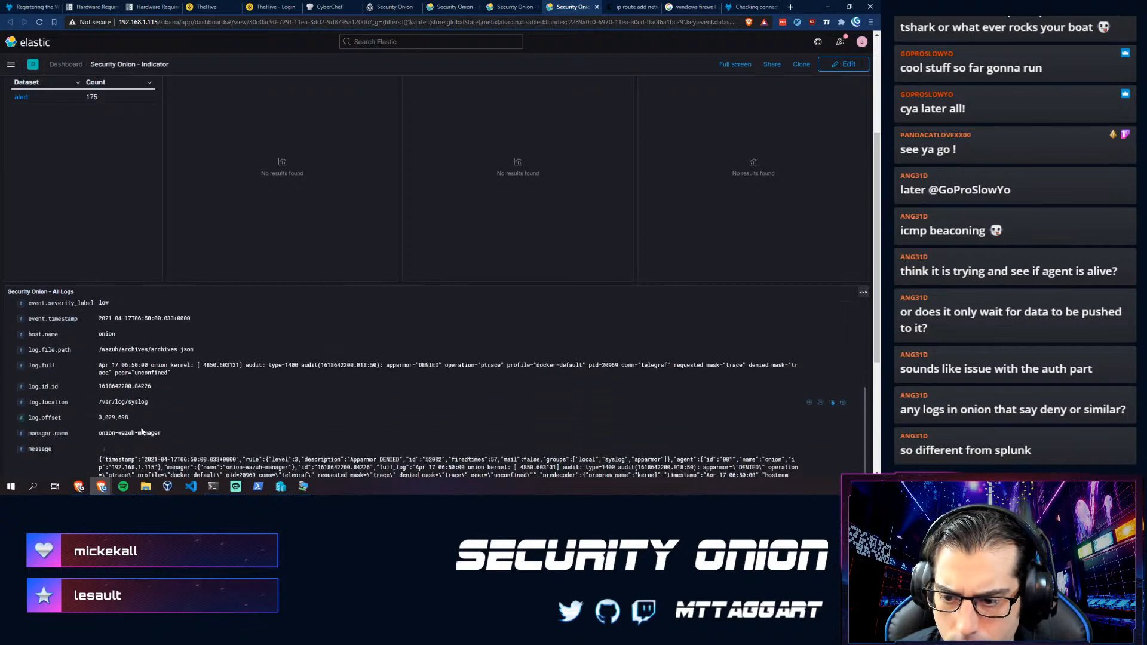
{"action": "scroll", "coordinate": [196, 426], "scroll_direction": "down", "scroll_amount": 3}
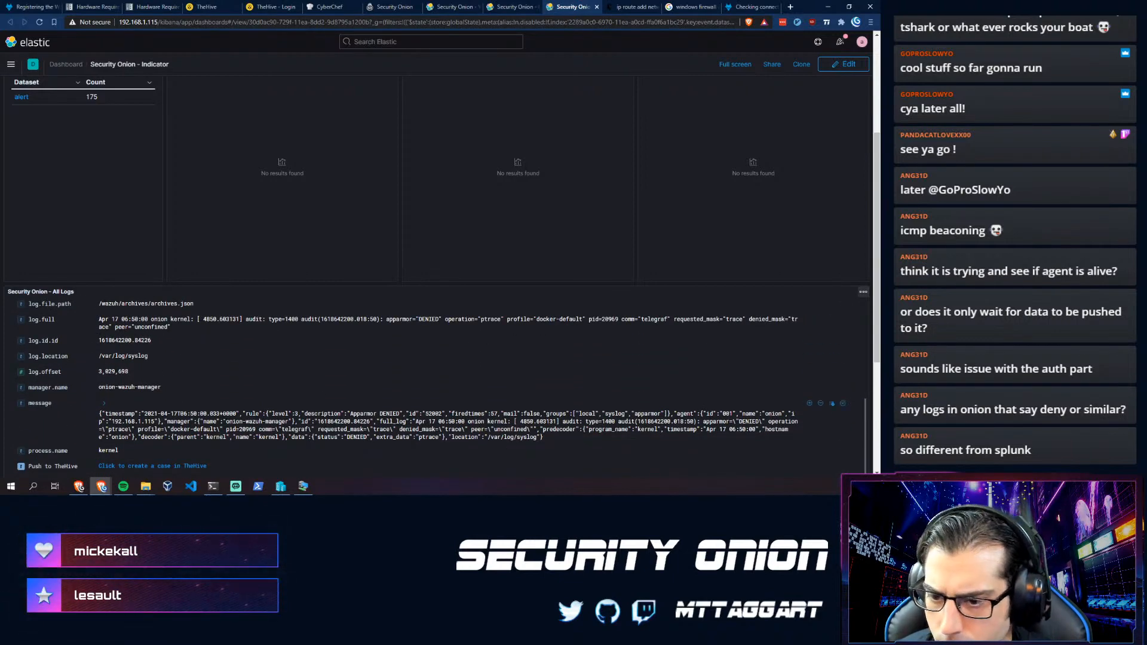
{"action": "scroll", "coordinate": [299, 418], "scroll_direction": "down", "scroll_amount": 2}
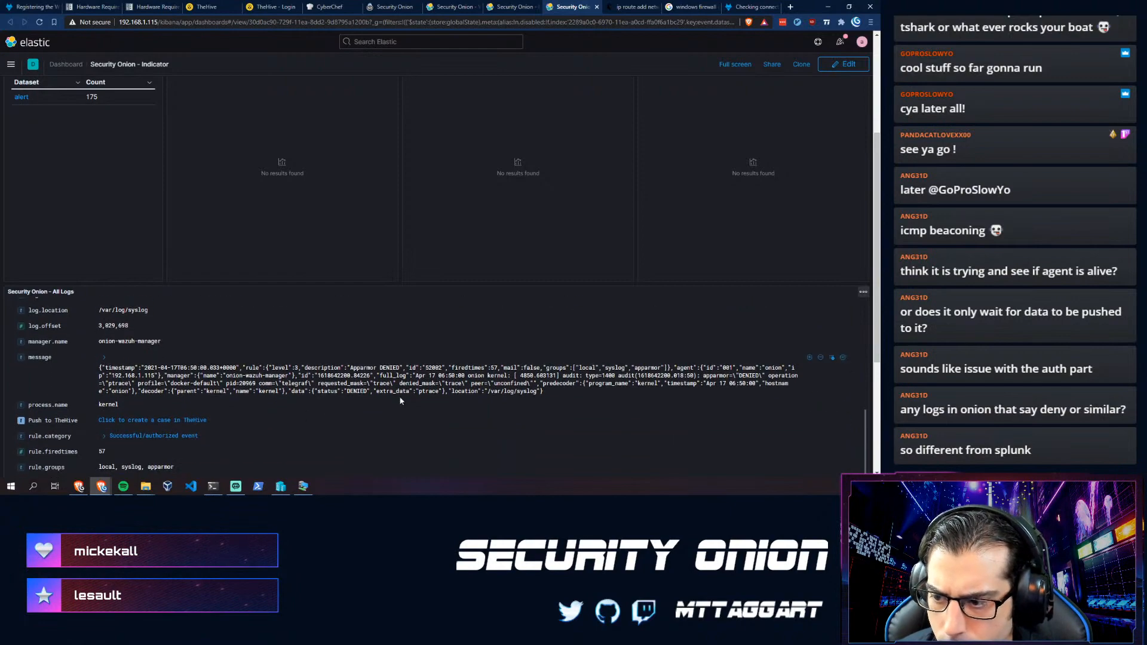
- Search Google in a new tab for 'disable apparmor 18.04'
{"action": "key", "text": "ctrl+t"}
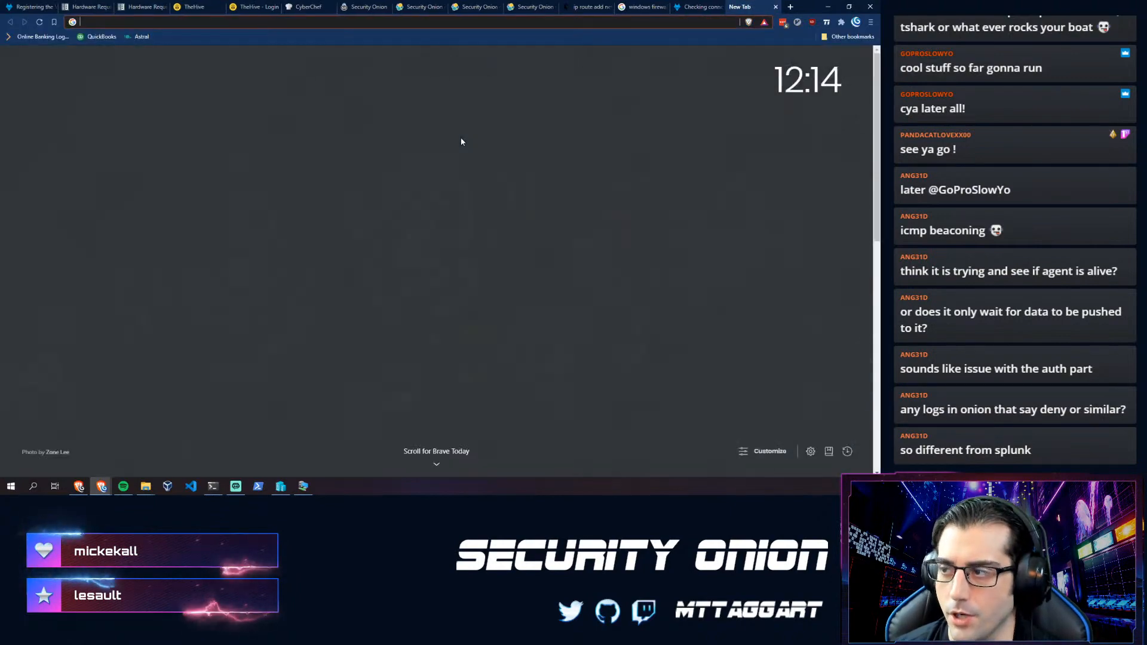
{"action": "type", "text": "diable ap"}
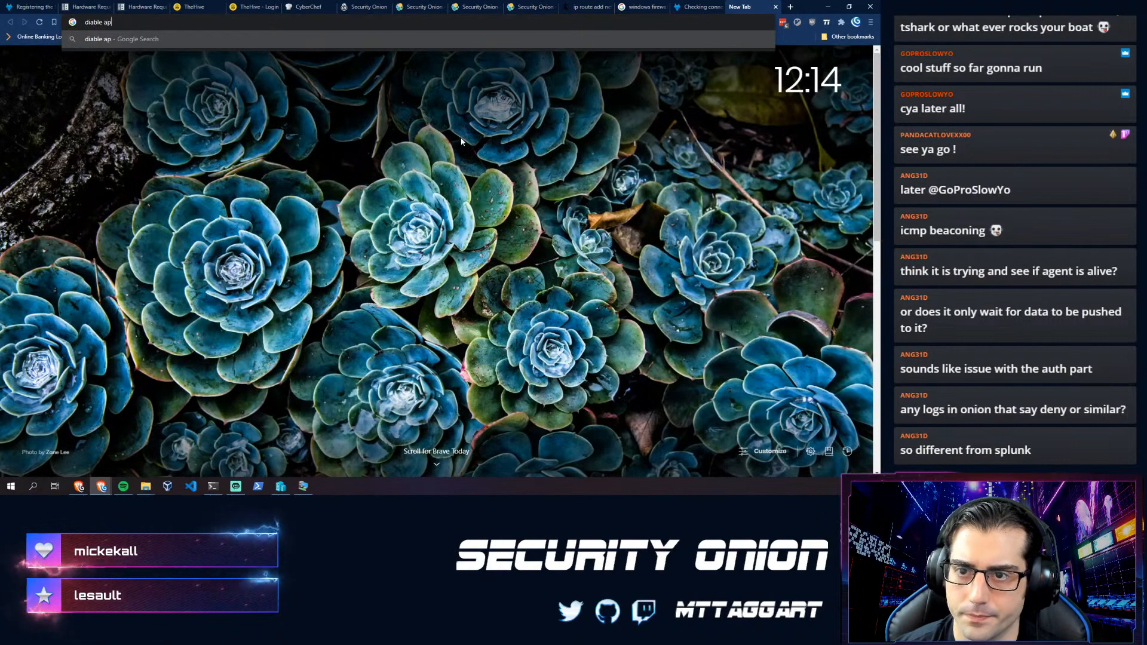
{"action": "key", "text": "BackSpace"}
{"action": "key", "text": "BackSpace"}
{"action": "key", "text": "BackSpace"}
{"action": "key", "text": "BackSpace"}
{"action": "key", "text": "BackSpace"}
{"action": "type", "text": "sa"}
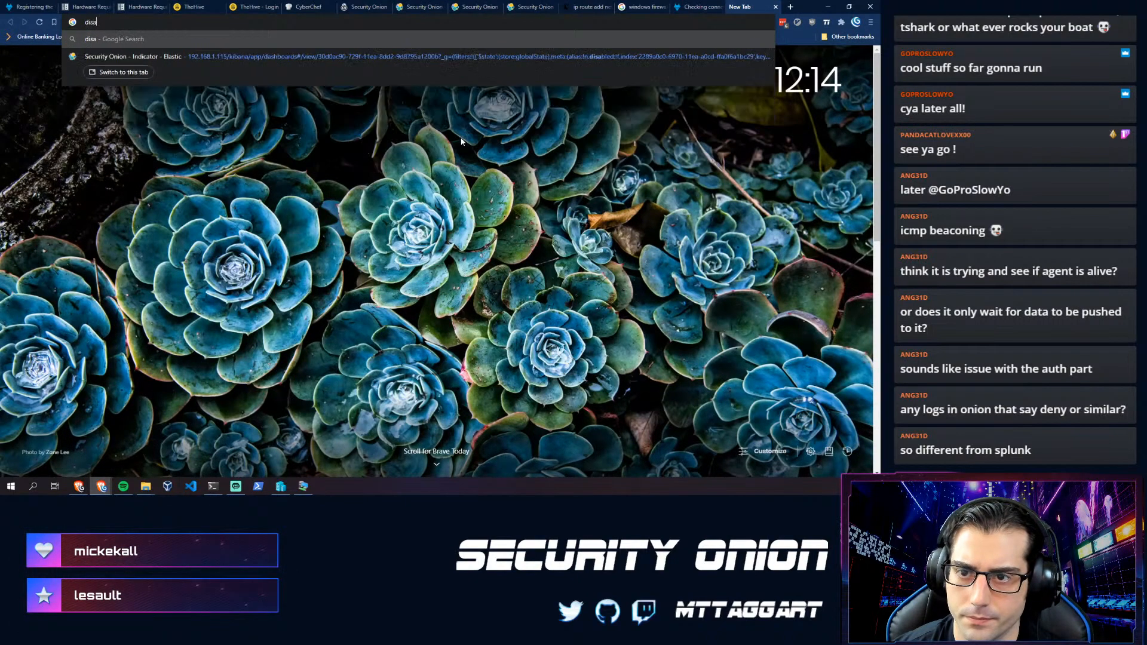
{"action": "type", "text": "ble apparmor"}
{"action": "key", "text": "Return"}
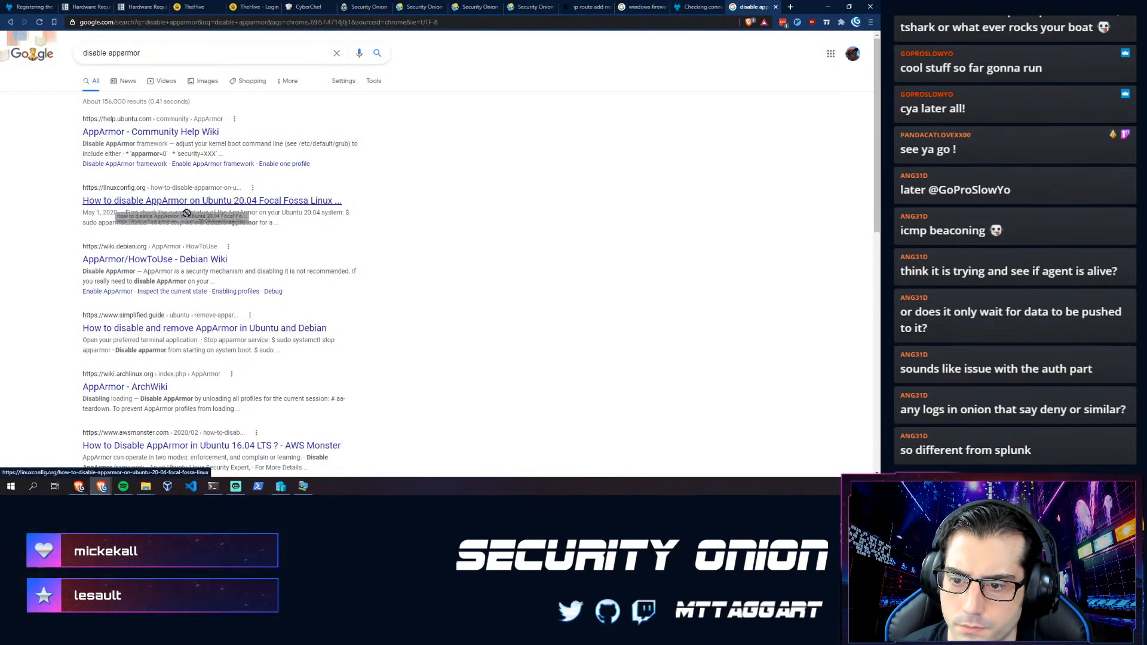
{"action": "left_click", "coordinate": [153, 54]}
{"action": "type", "text": "18.04"}
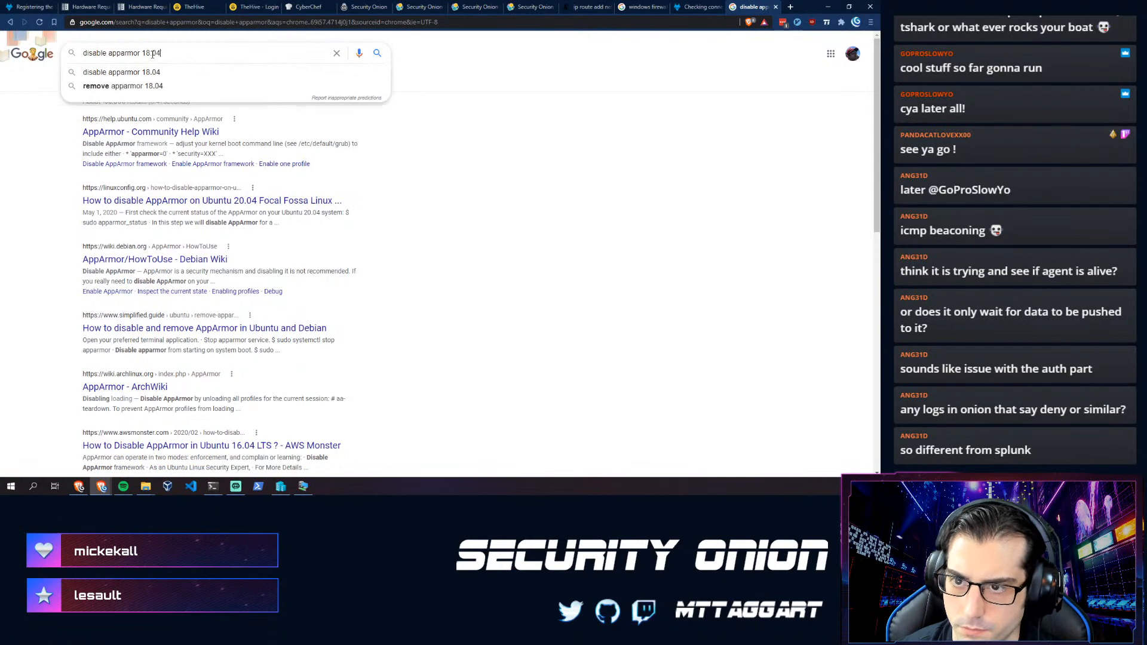
{"action": "key", "text": "Return"}
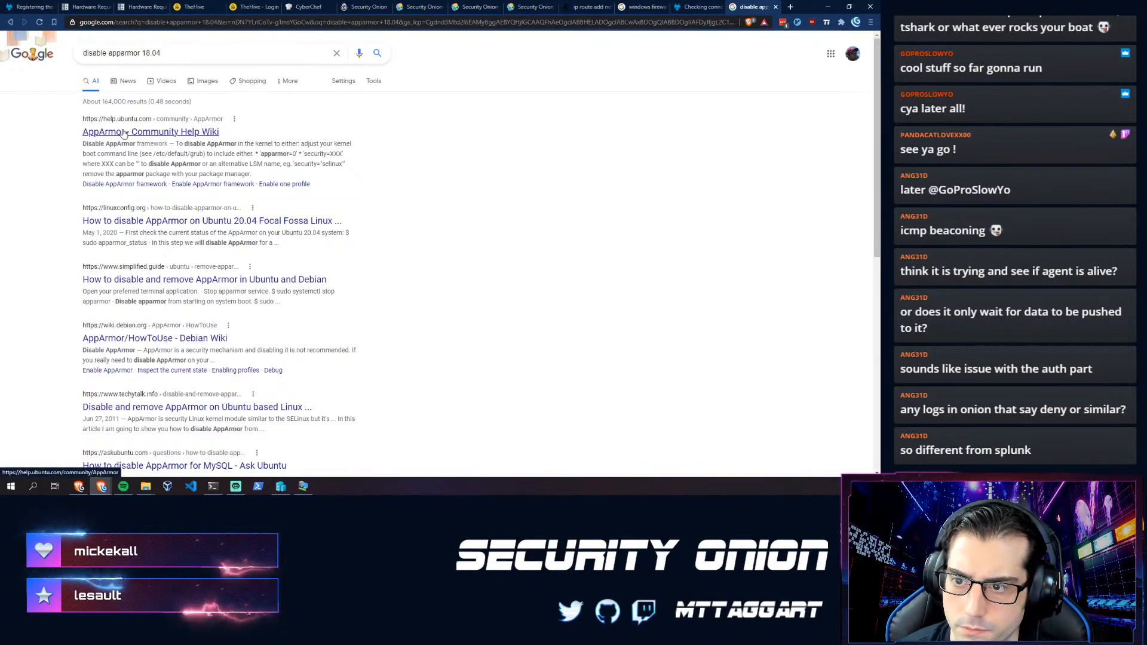
- Read the Ubuntu AppArmor wiki's Disable AppArmor framework section, then start a sudo command in the terminal
{"action": "left_click", "coordinate": [124, 132]}
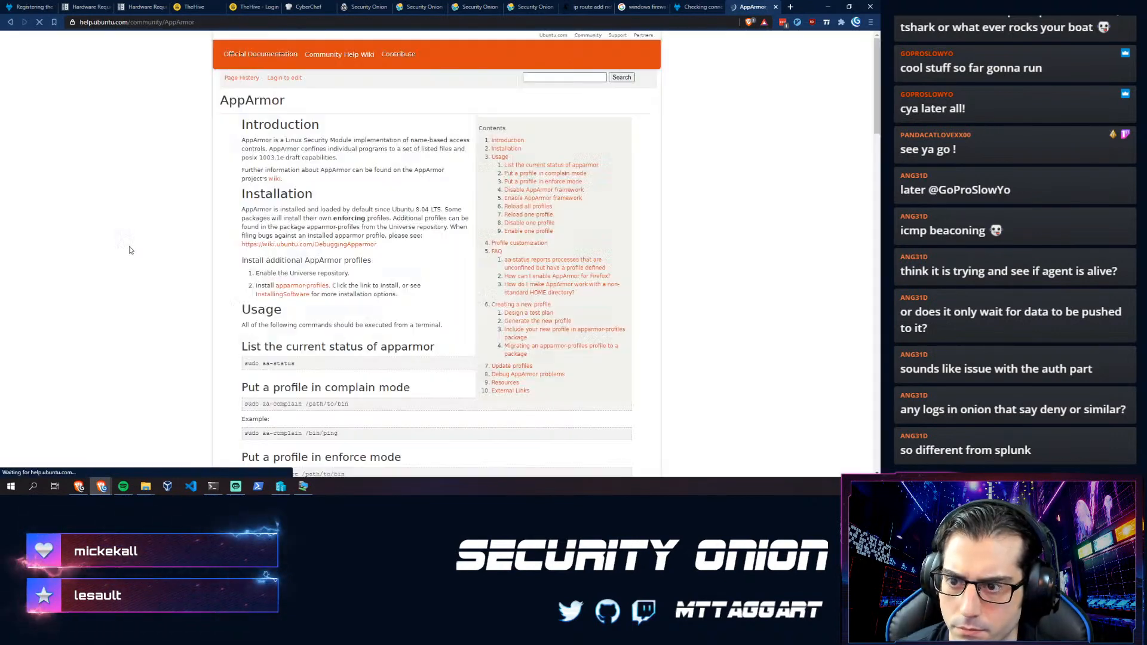
{"action": "scroll", "coordinate": [212, 281], "scroll_direction": "down", "scroll_amount": 2}
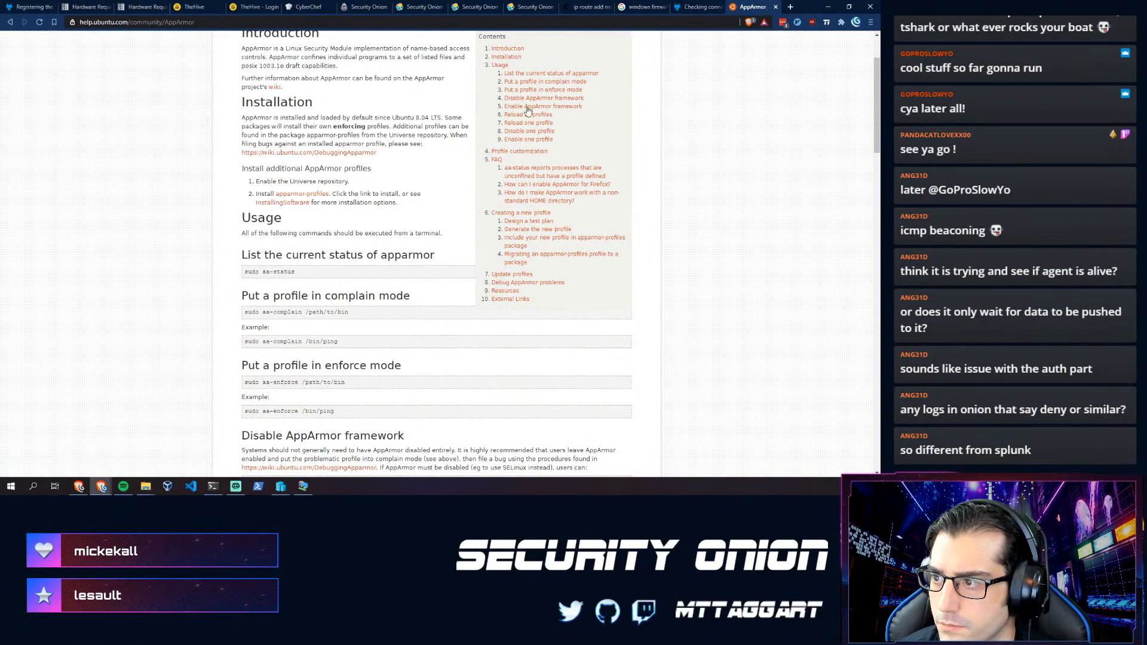
{"action": "left_click", "coordinate": [529, 98]}
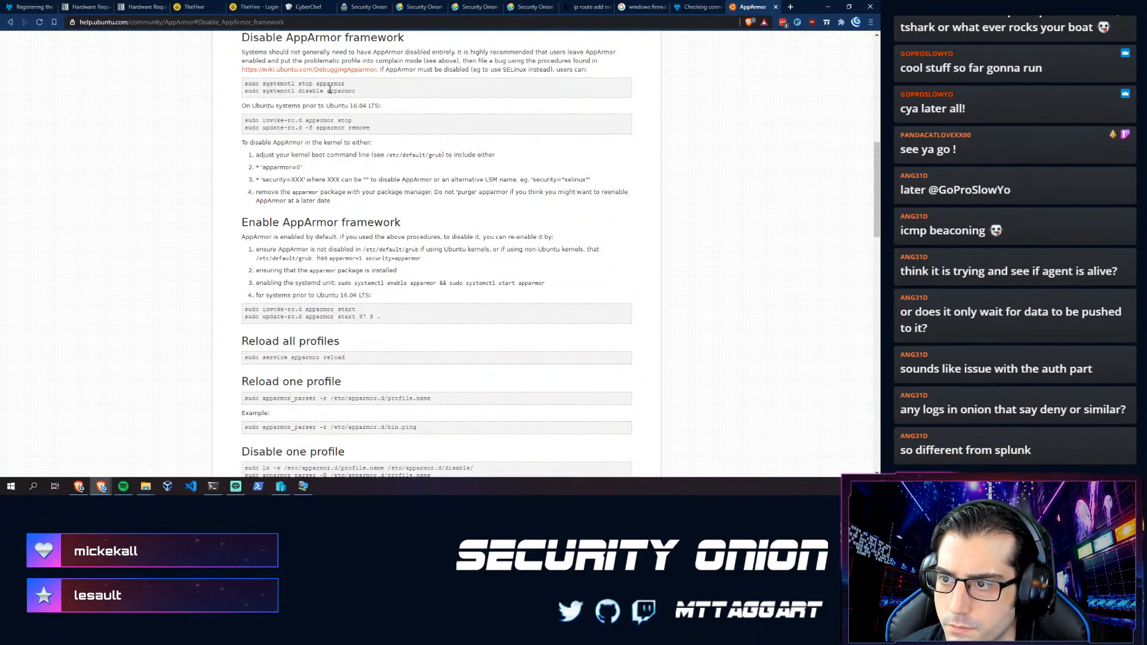
{"action": "left_click", "coordinate": [213, 486]}
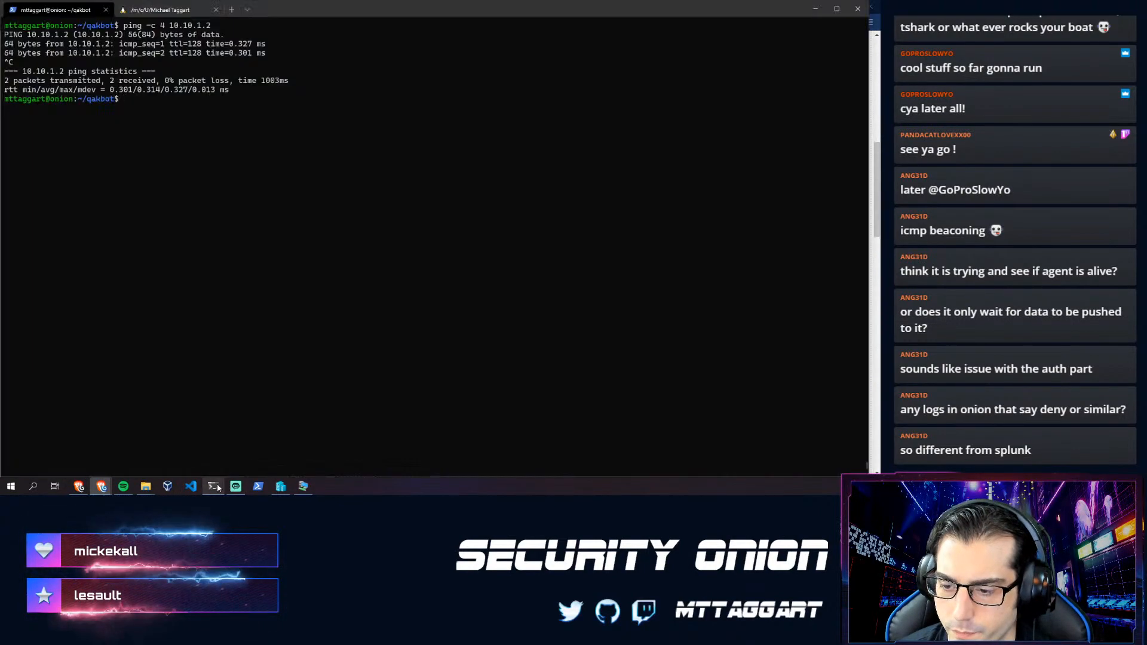
{"action": "type", "text": "sudo systemctl stop apparmor"}
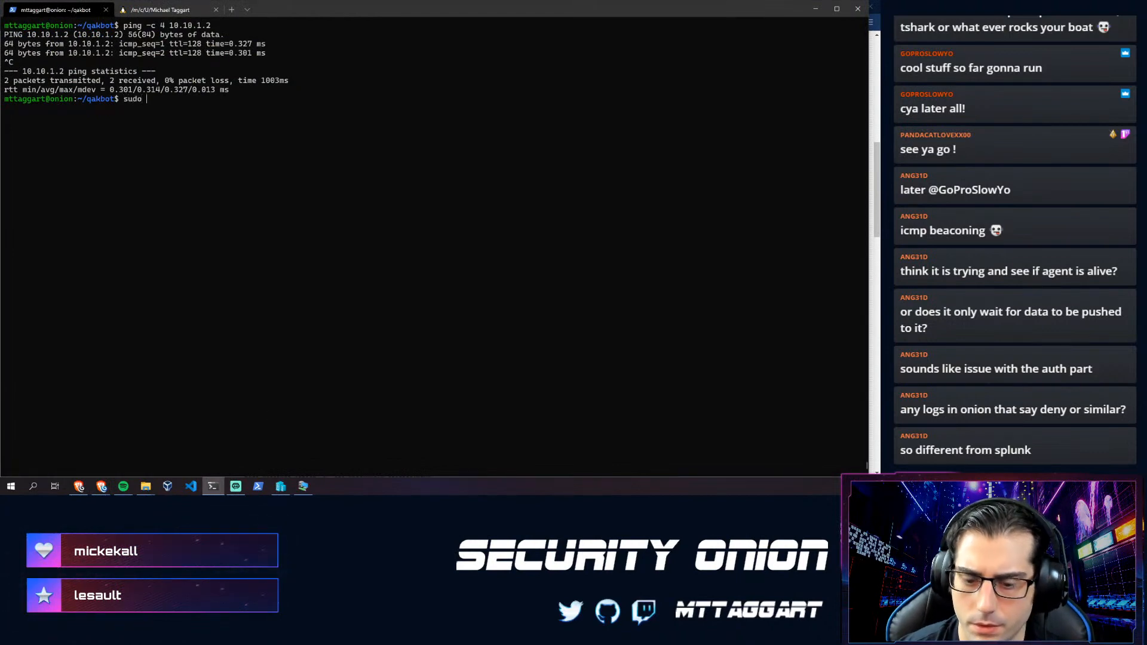
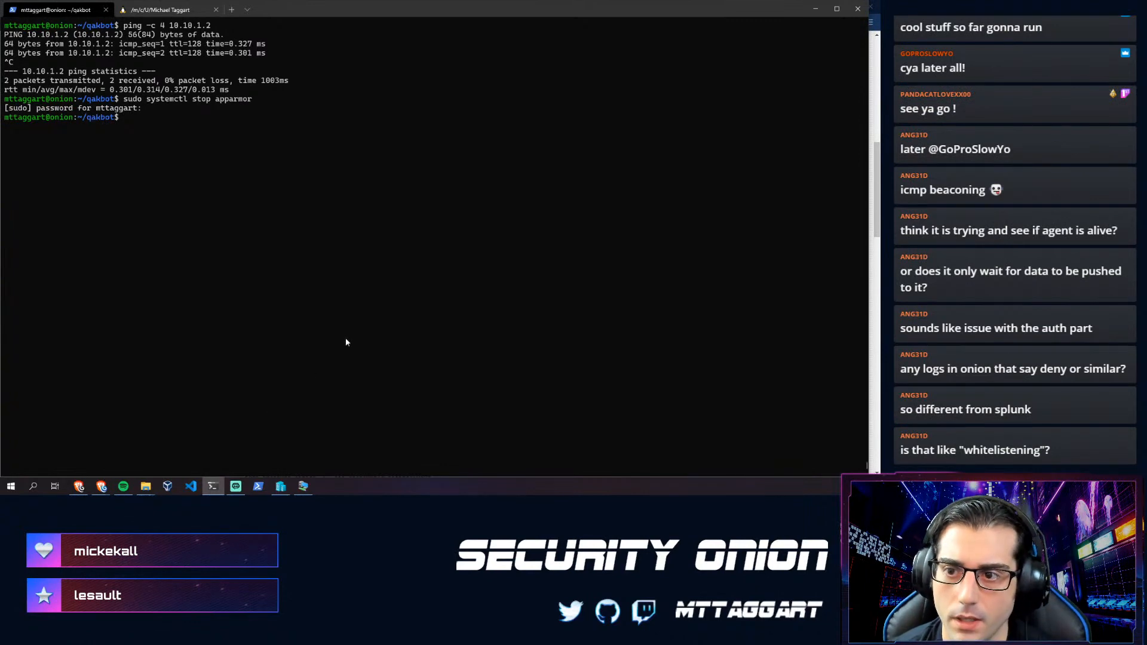
- Switch from the SSH terminal to the Brave window showing Ubuntu's AppArmor help page
{"action": "key", "text": "alt+Tab"}
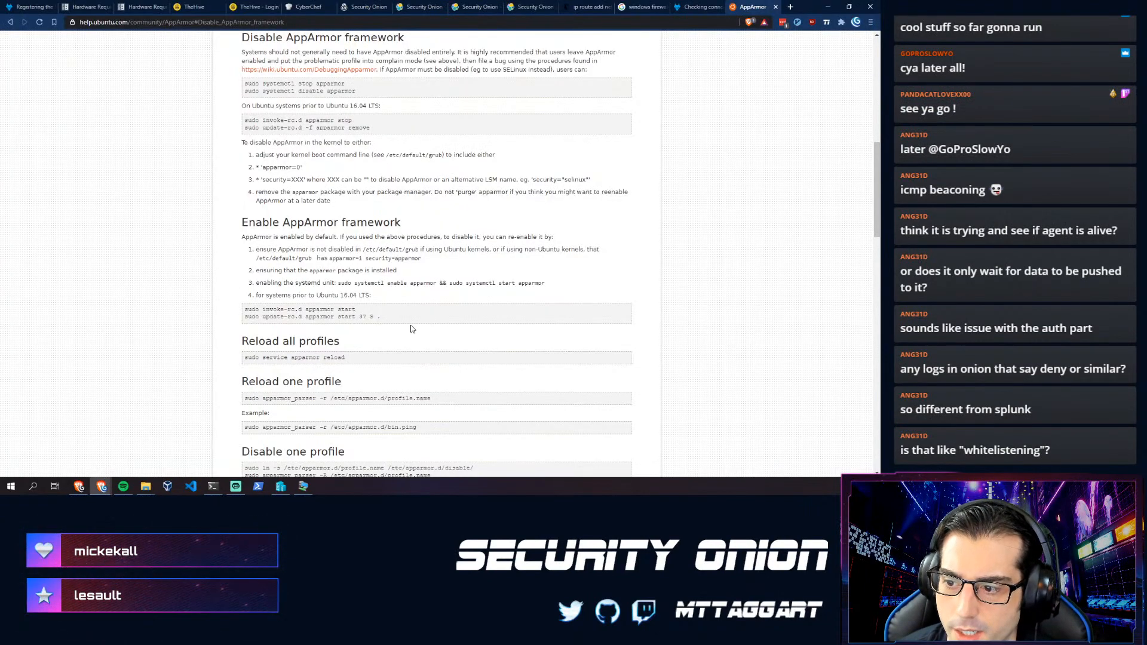
- Scroll back to the top of the AppArmor wiki page and return to the Security Onion Kibana tab
{"action": "scroll", "coordinate": [377, 315], "scroll_direction": "up", "scroll_amount": 7}
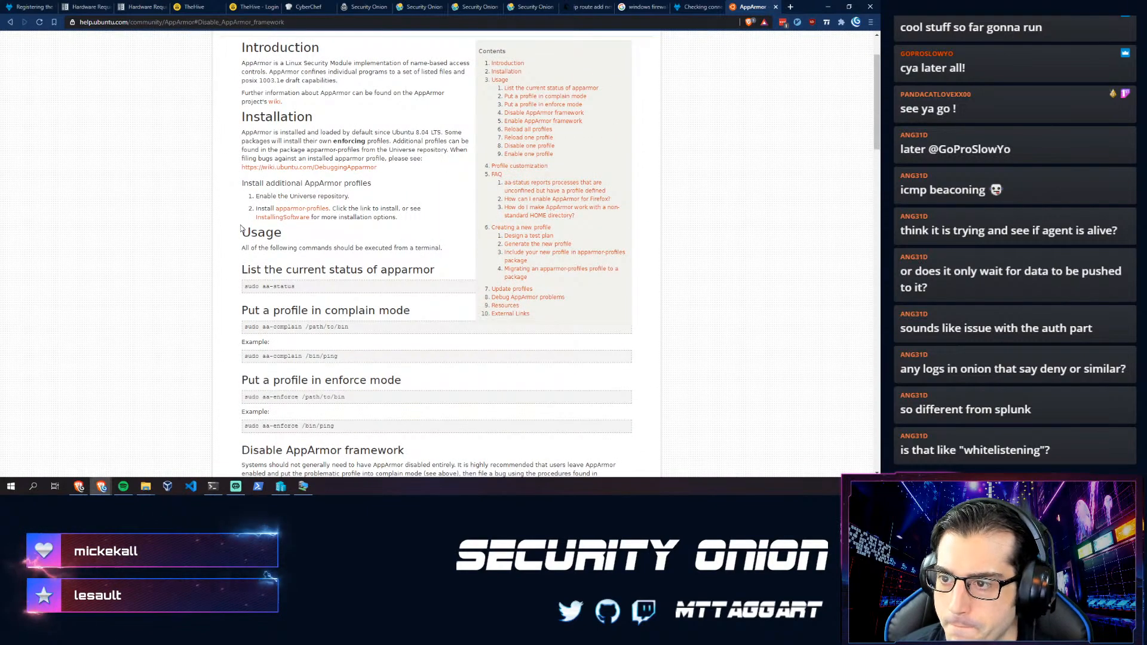
{"action": "scroll", "coordinate": [154, 208], "scroll_direction": "up", "scroll_amount": 2}
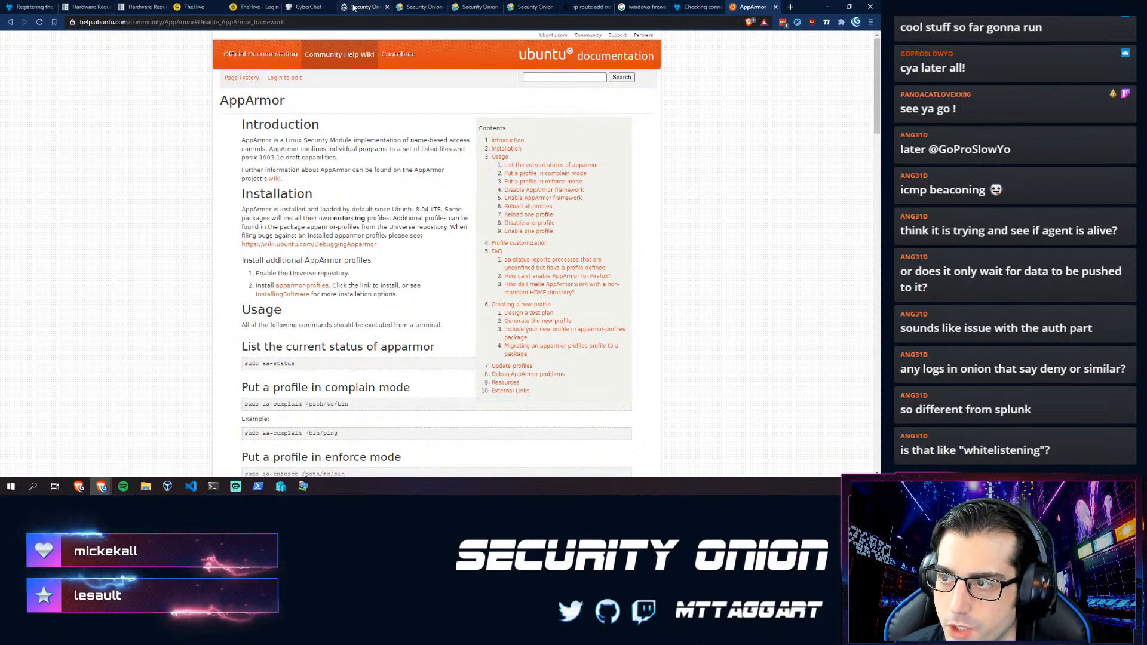
{"action": "left_click", "coordinate": [528, 6]}
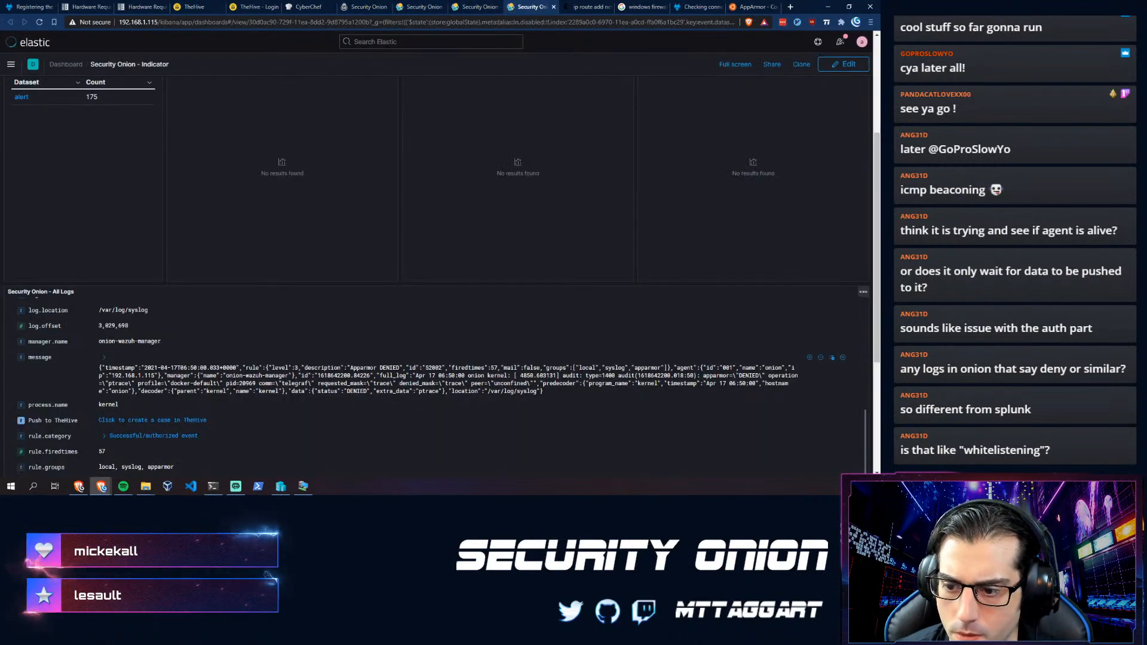
- Expand the first AppArmor DENIED entry in the All Logs panel and review its fields
{"action": "scroll", "coordinate": [233, 390], "scroll_direction": "down", "scroll_amount": 2}
{"action": "scroll", "coordinate": [230, 390], "scroll_direction": "down", "scroll_amount": 5}
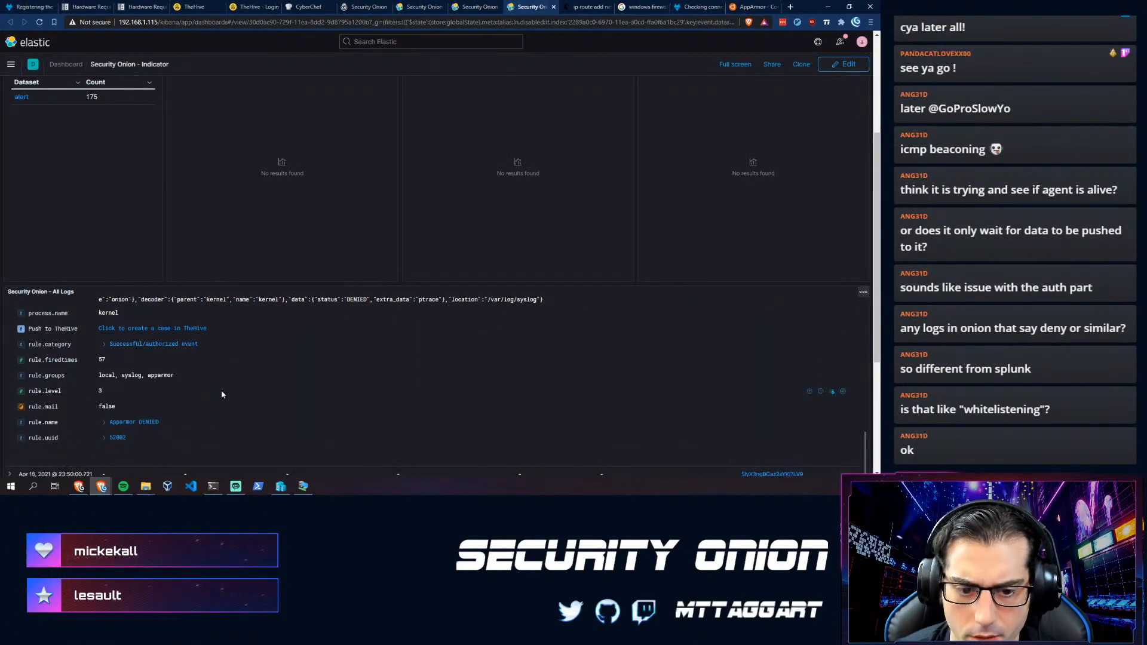
{"action": "left_click", "coordinate": [10, 338]}
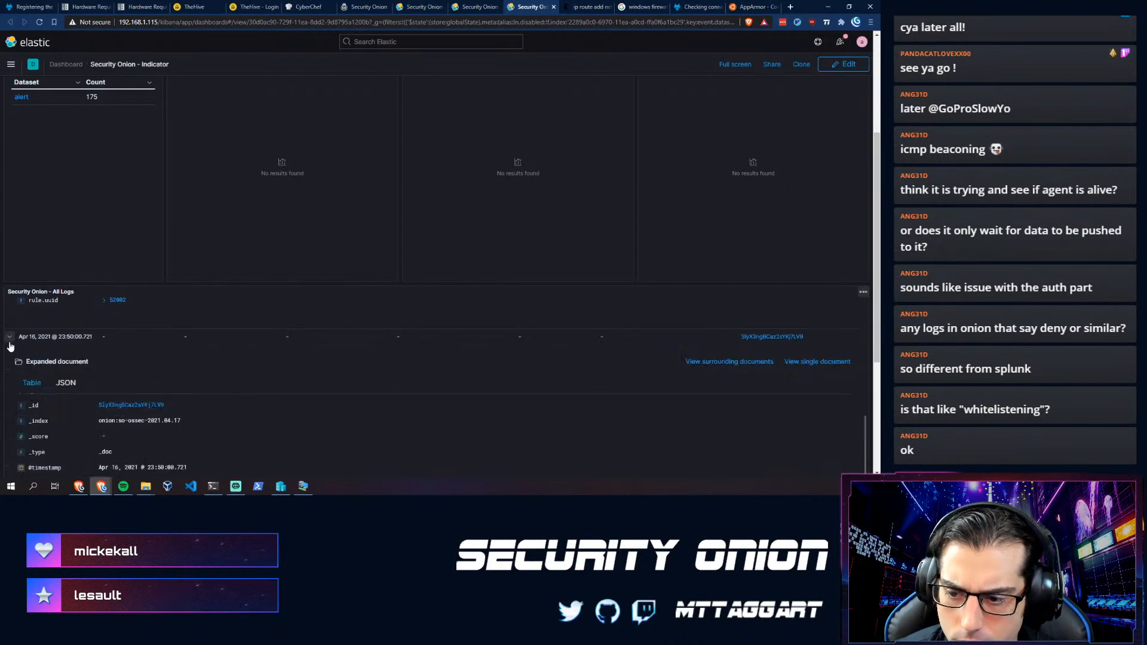
{"action": "scroll", "coordinate": [189, 417], "scroll_direction": "down", "scroll_amount": 5}
{"action": "scroll", "coordinate": [187, 422], "scroll_direction": "down", "scroll_amount": 4}
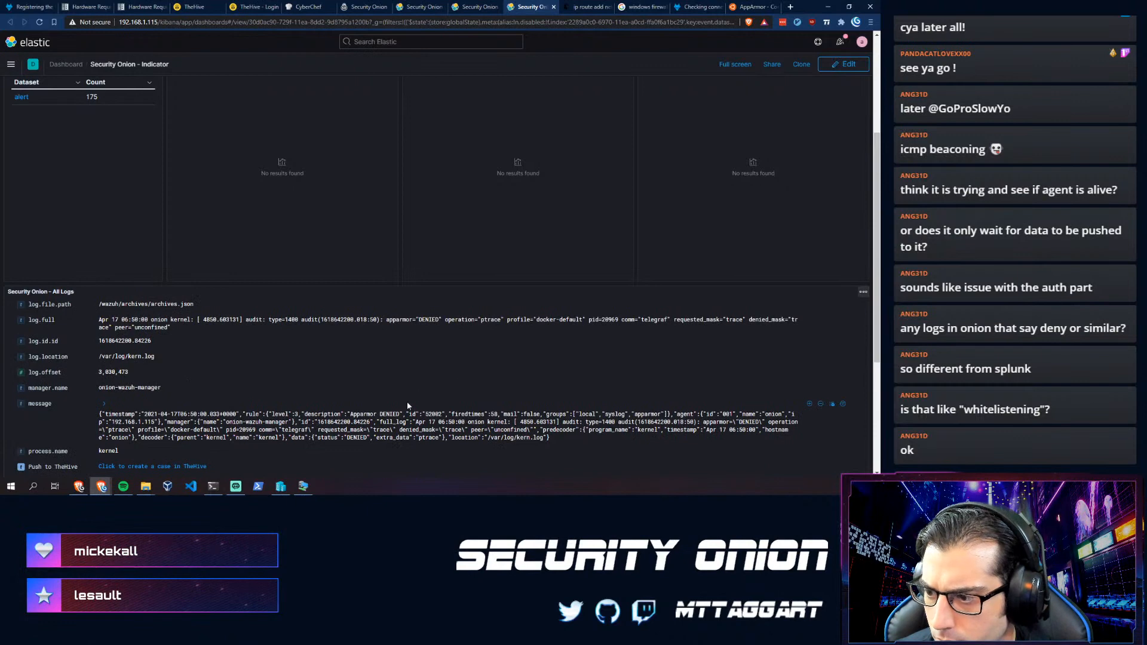
{"action": "scroll", "coordinate": [227, 443], "scroll_direction": "down", "scroll_amount": 1}
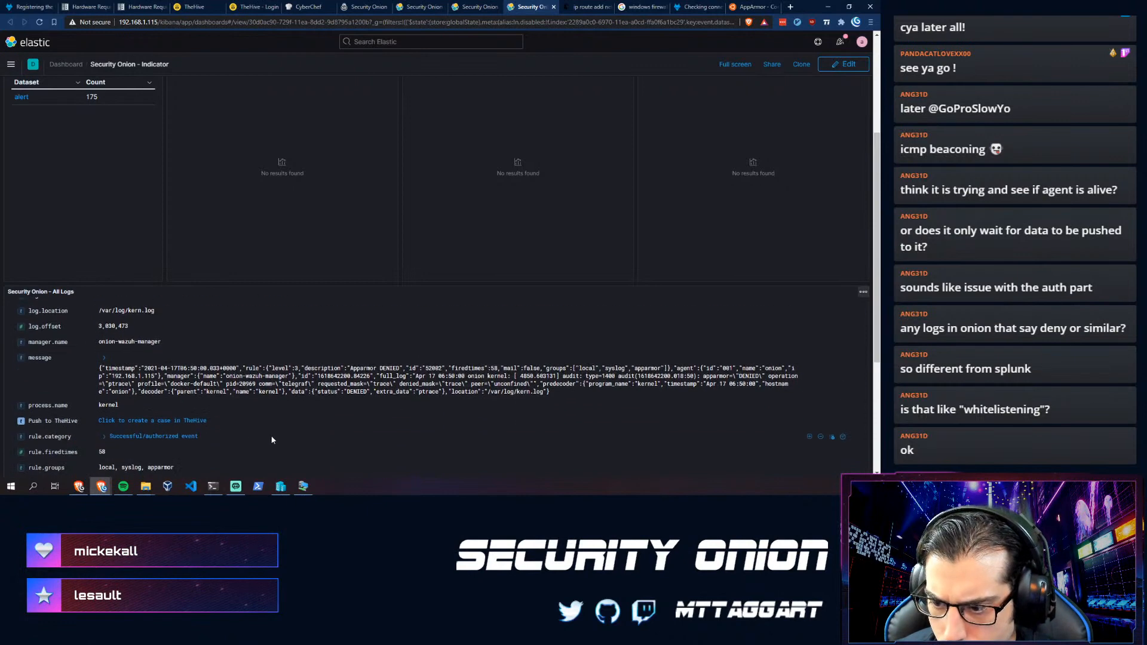
{"action": "scroll", "coordinate": [328, 400], "scroll_direction": "down", "scroll_amount": 5}
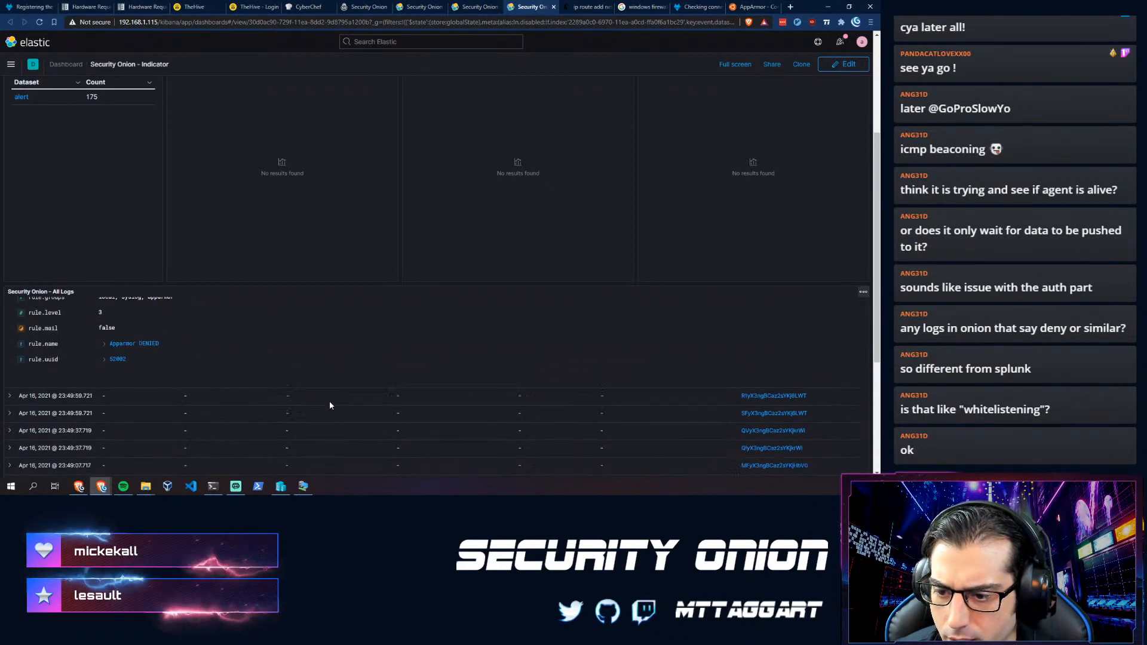
- Inspect the fields of another expanded log entry, then bring up the Windows agent VM
{"action": "left_click", "coordinate": [10, 390]}
{"action": "scroll", "coordinate": [119, 418], "scroll_direction": "down", "scroll_amount": 5}
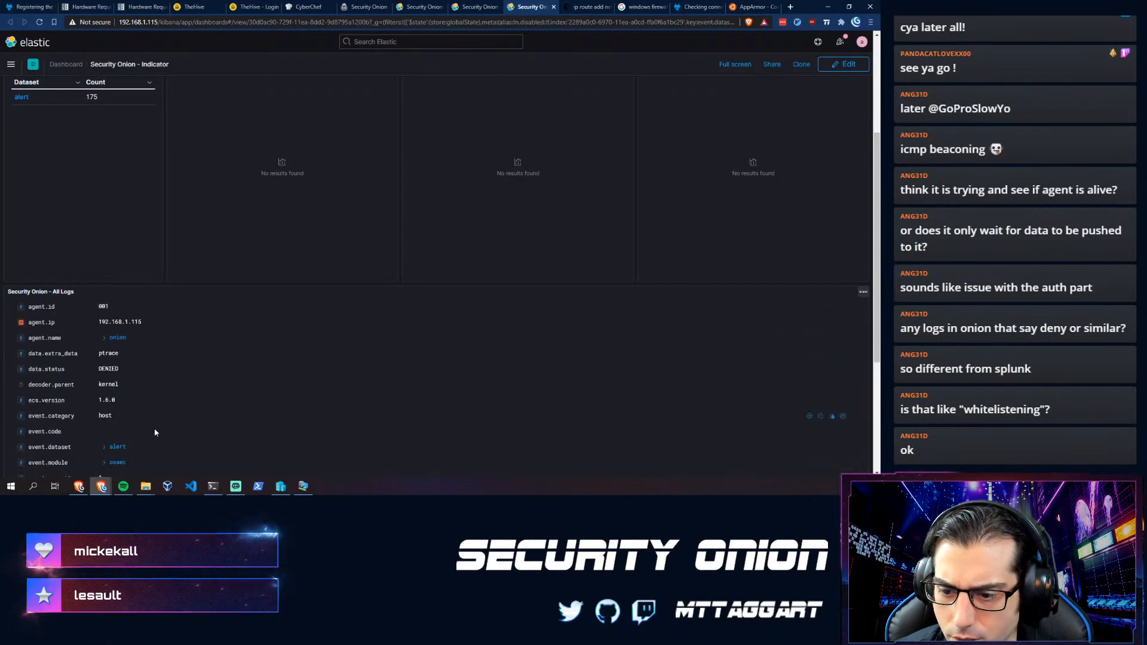
{"action": "scroll", "coordinate": [151, 432], "scroll_direction": "down", "scroll_amount": 2}
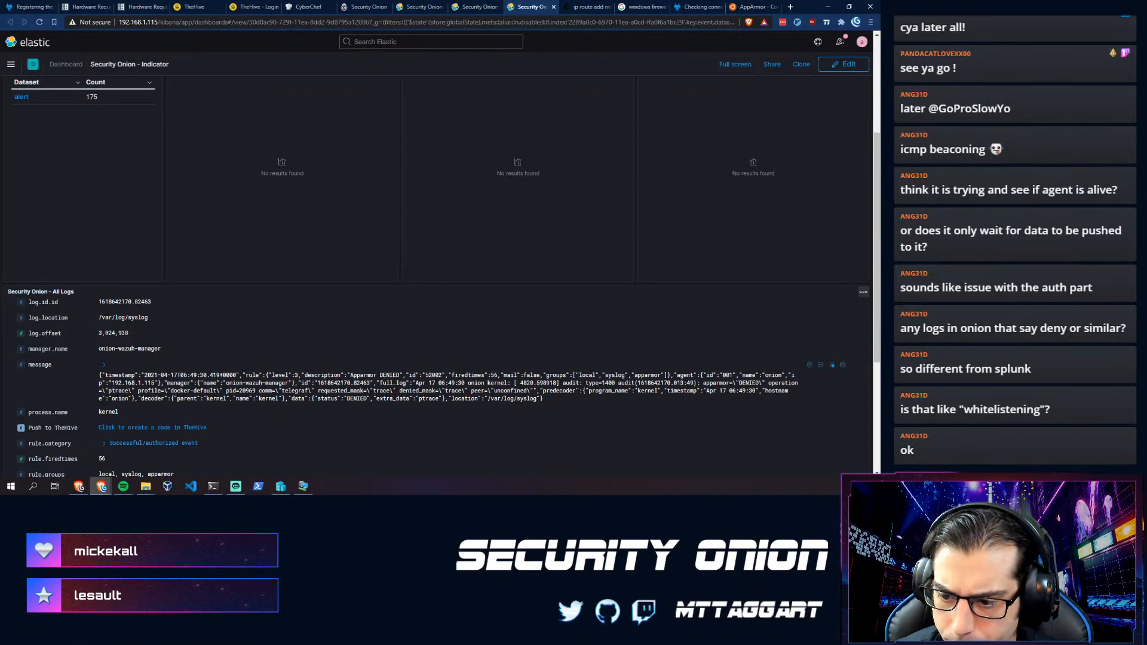
{"action": "scroll", "coordinate": [171, 399], "scroll_direction": "down", "scroll_amount": 10}
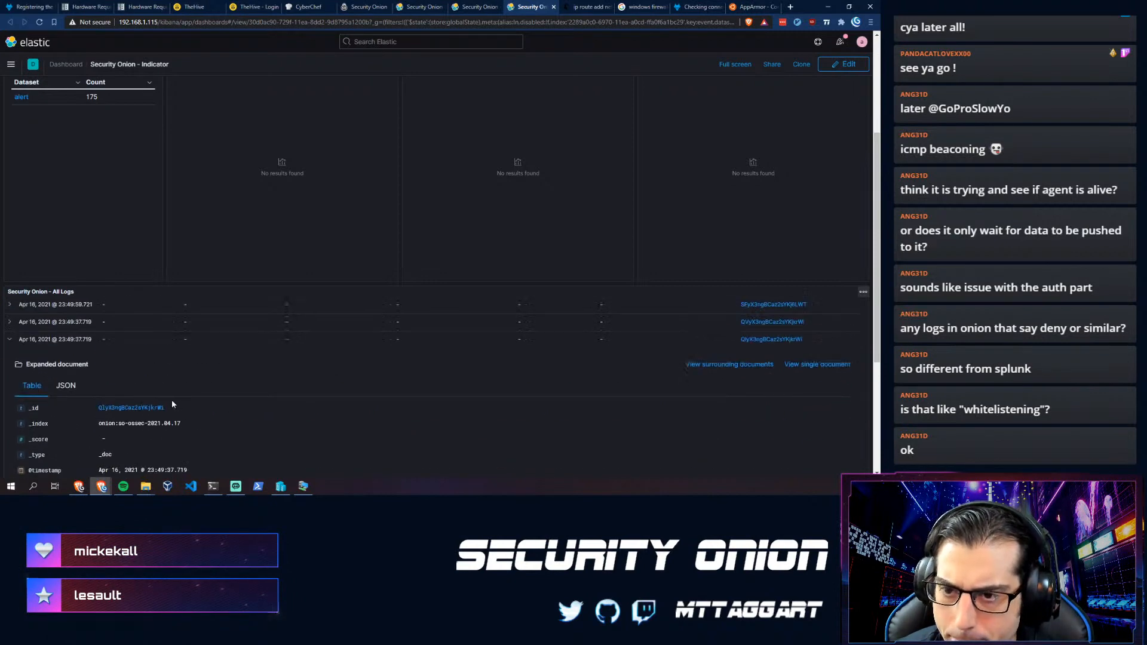
{"action": "scroll", "coordinate": [170, 399], "scroll_direction": "up", "scroll_amount": 15}
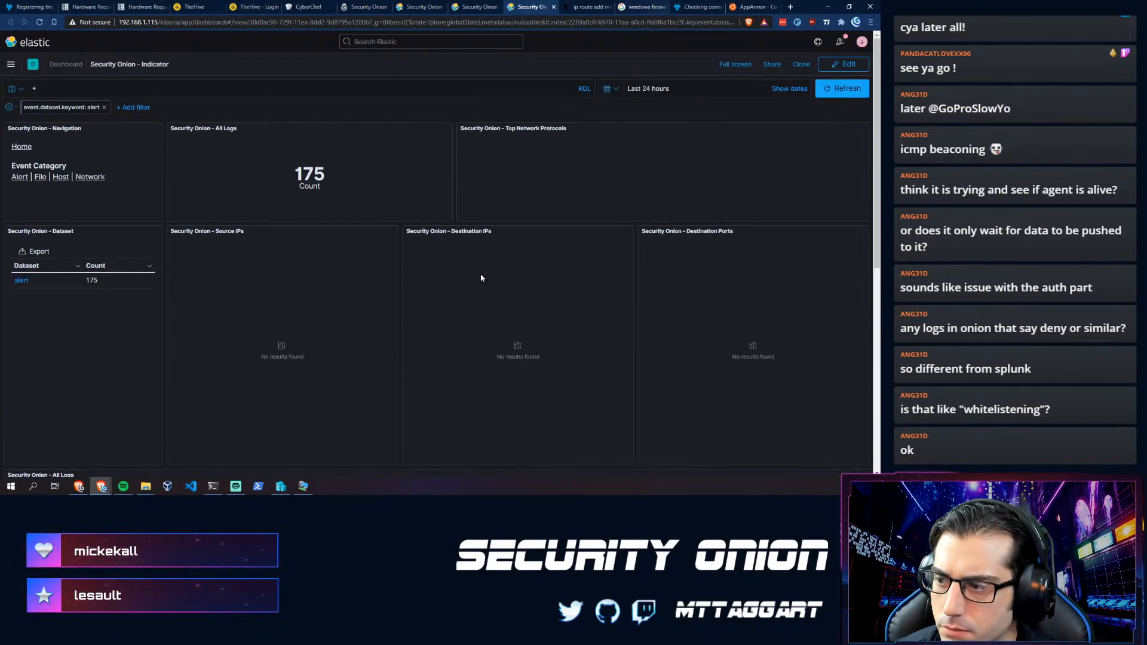
{"action": "left_click", "coordinate": [304, 487]}
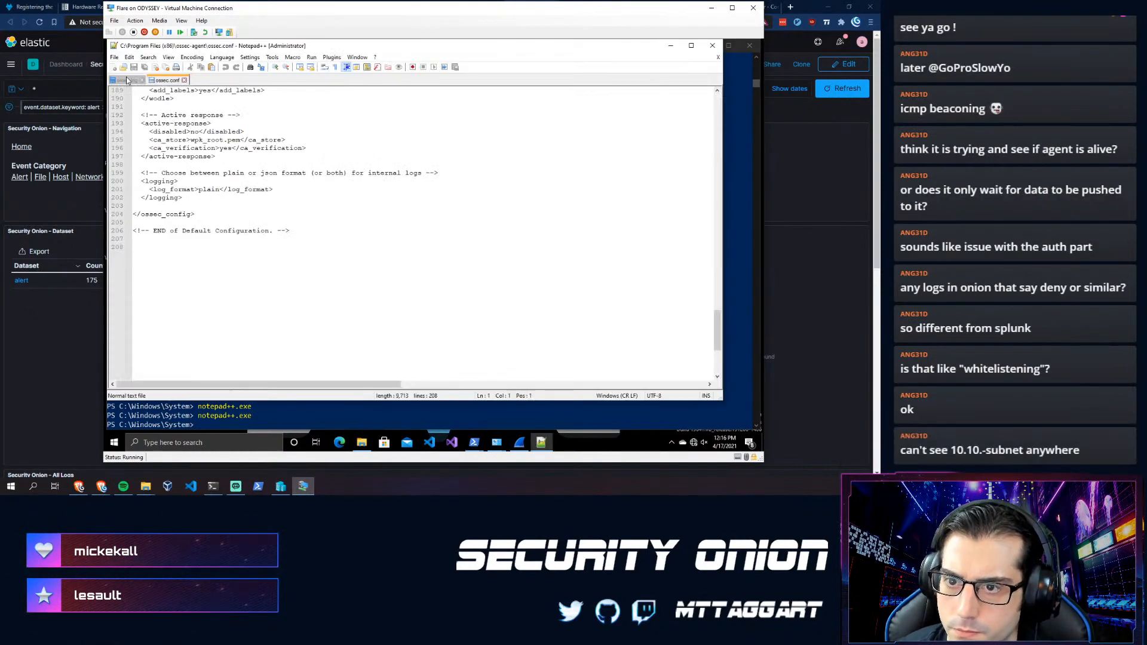
- Reload ossec.log in Notepad++ to see new failed connections to 10.10.1.1:1514, then bring PowerShell forward
{"action": "left_click", "coordinate": [127, 81]}
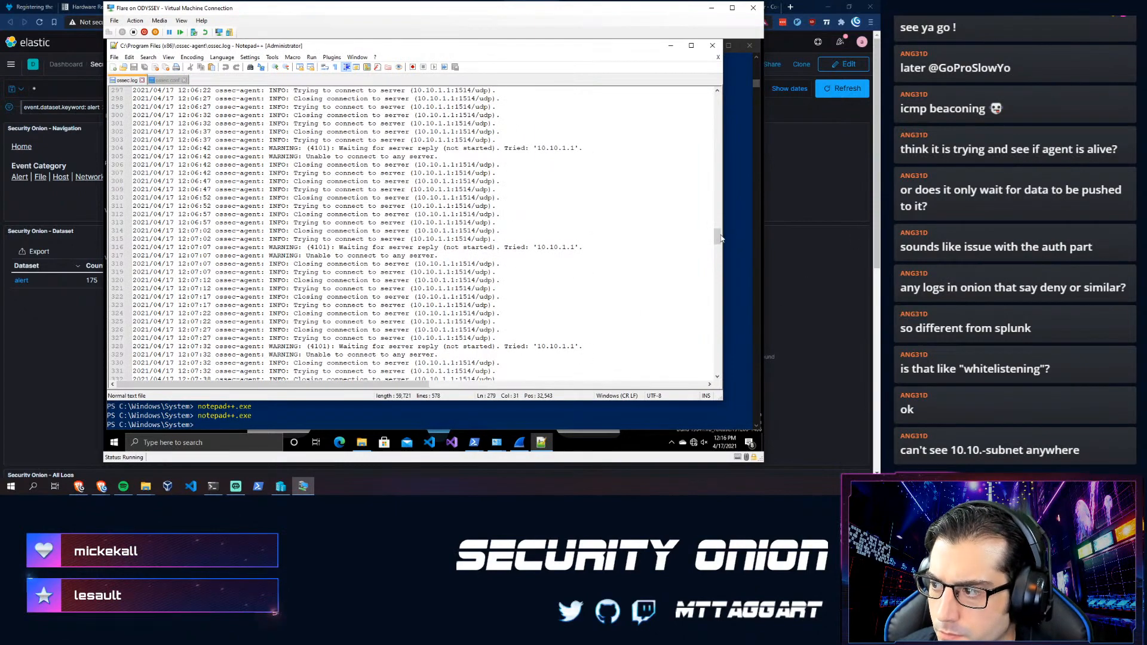
{"action": "left_click_drag", "start_coordinate": [717, 237], "coordinate": [718, 353]}
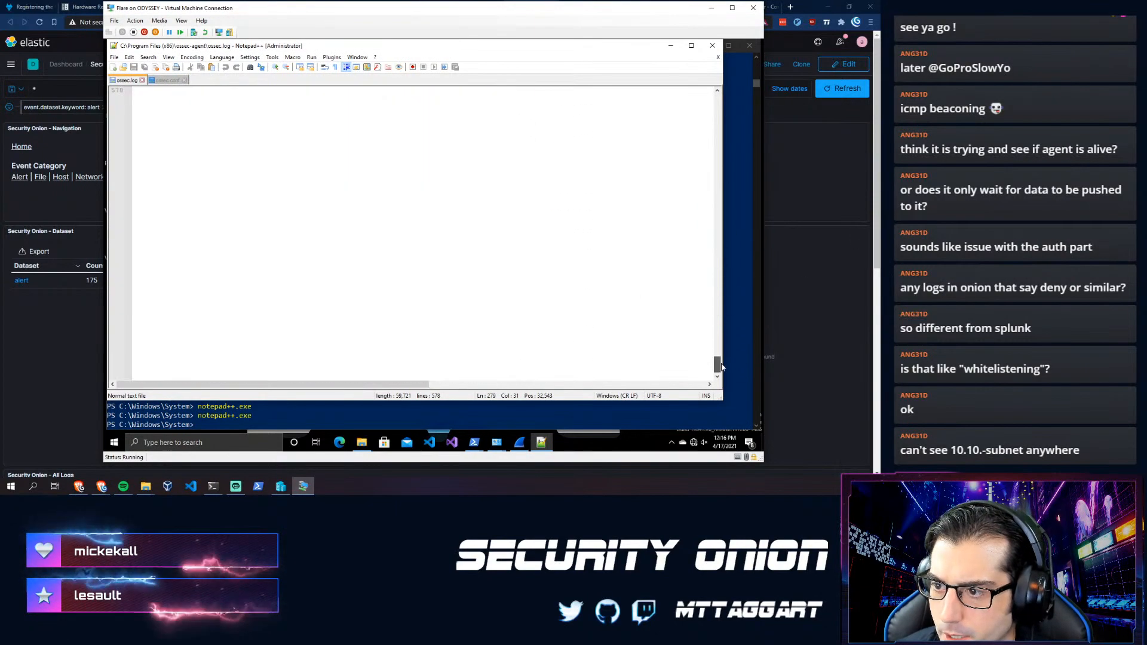
{"action": "left_click", "coordinate": [489, 340]}
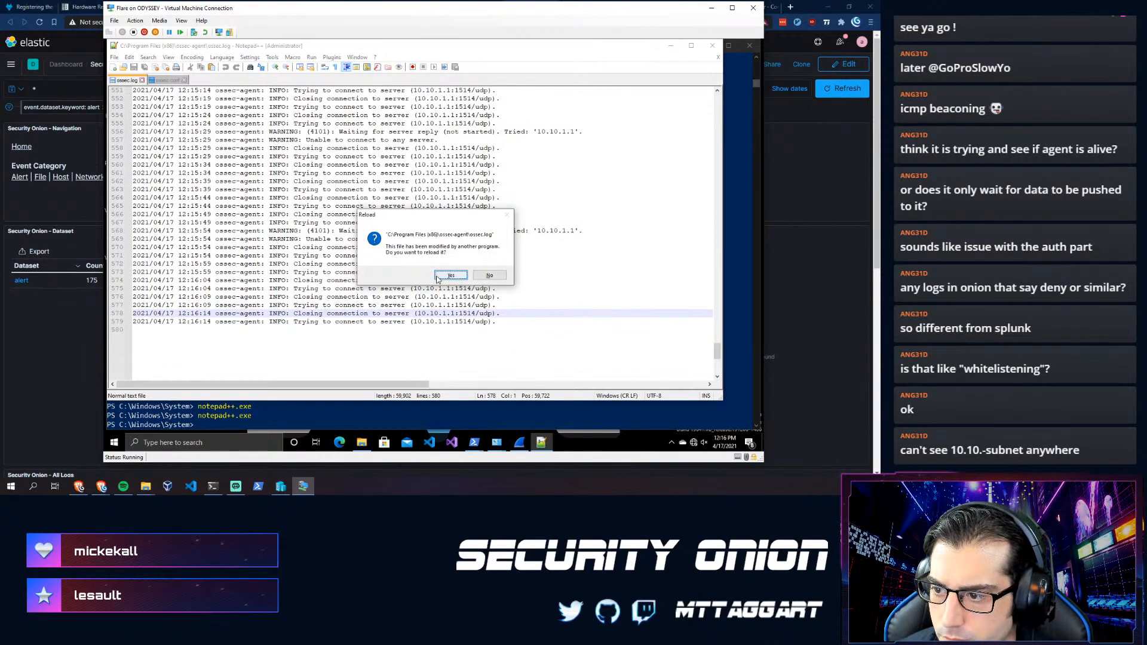
{"action": "left_click", "coordinate": [451, 275]}
{"action": "left_click", "coordinate": [327, 338]}
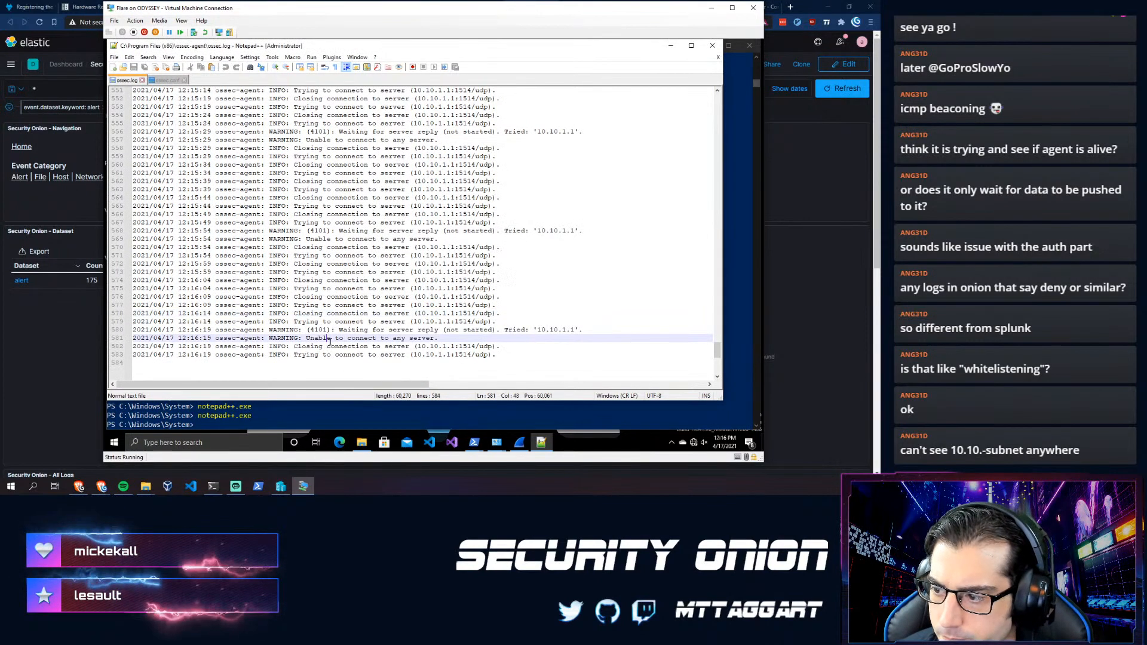
{"action": "left_click", "coordinate": [743, 273]}
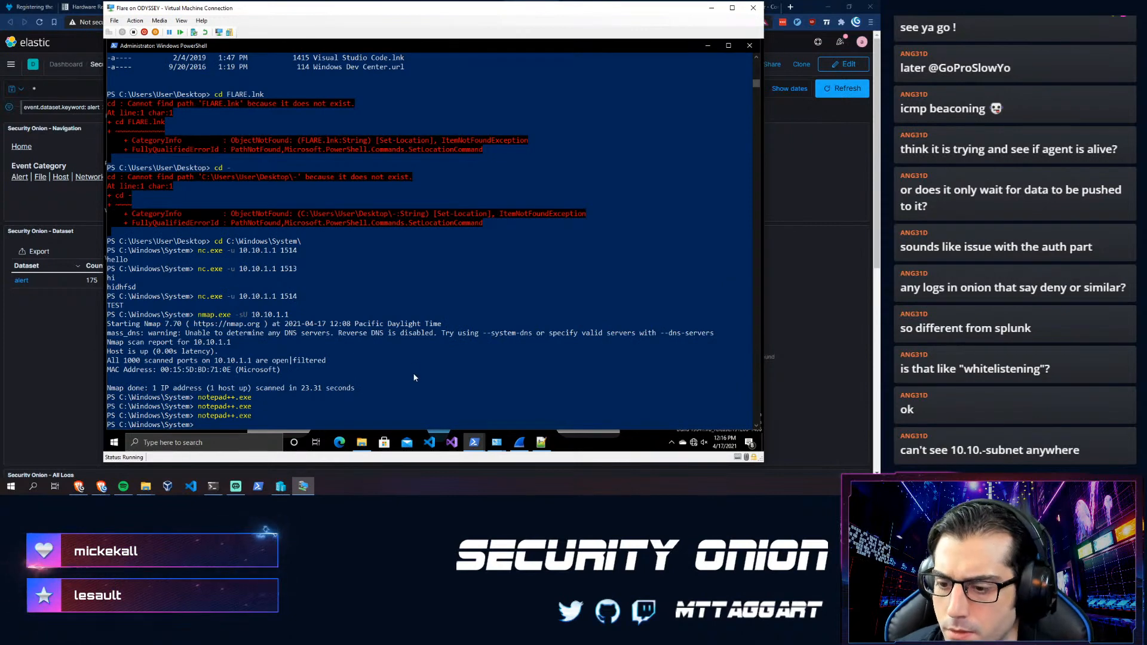
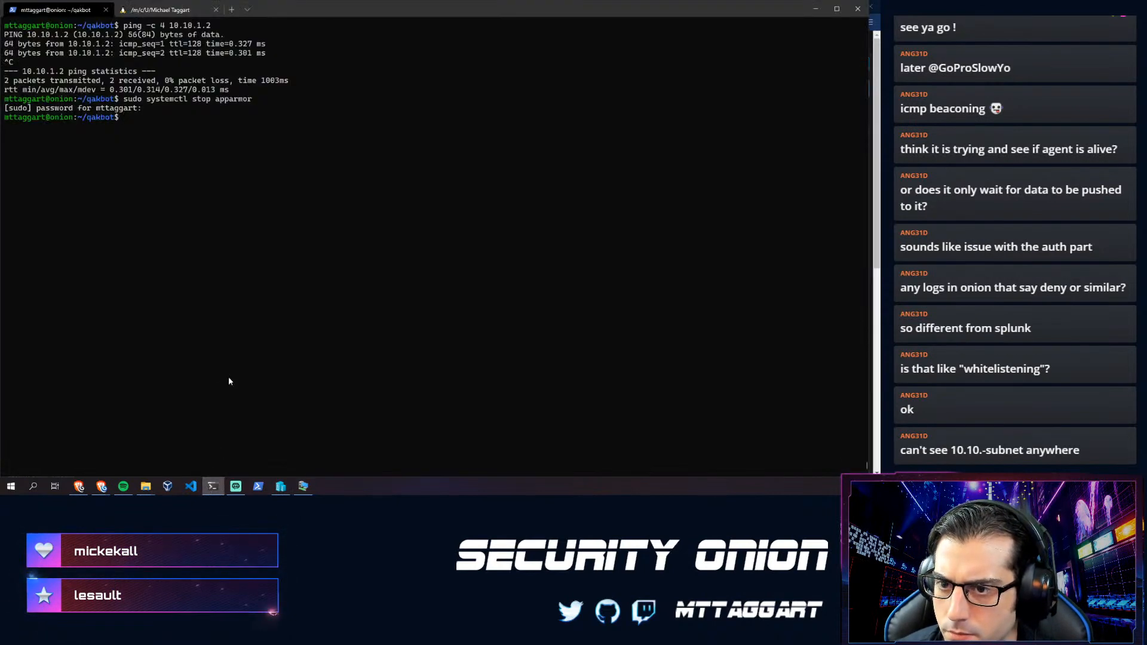
- Extract agent 002's key with so-wazuh-agent-manage (option E), then quit the manager with Q
{"action": "key", "text": "Up"}
{"action": "key", "text": "Up"}
{"action": "key", "text": "Up"}
{"action": "key", "text": "Up"}
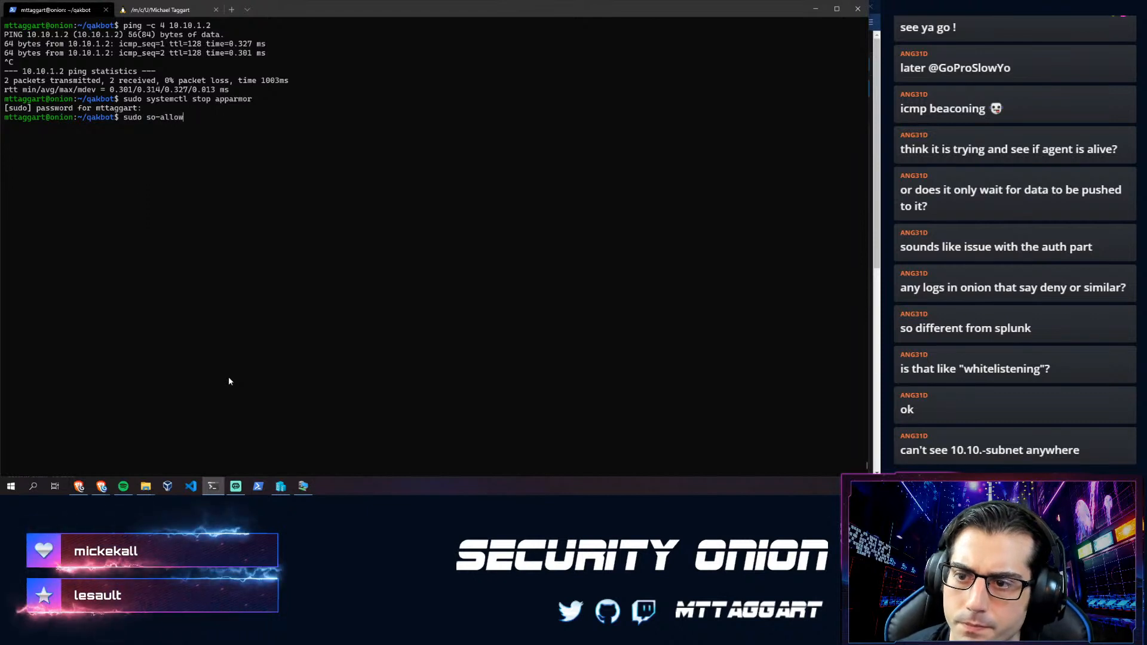
{"action": "key", "text": "Up"}
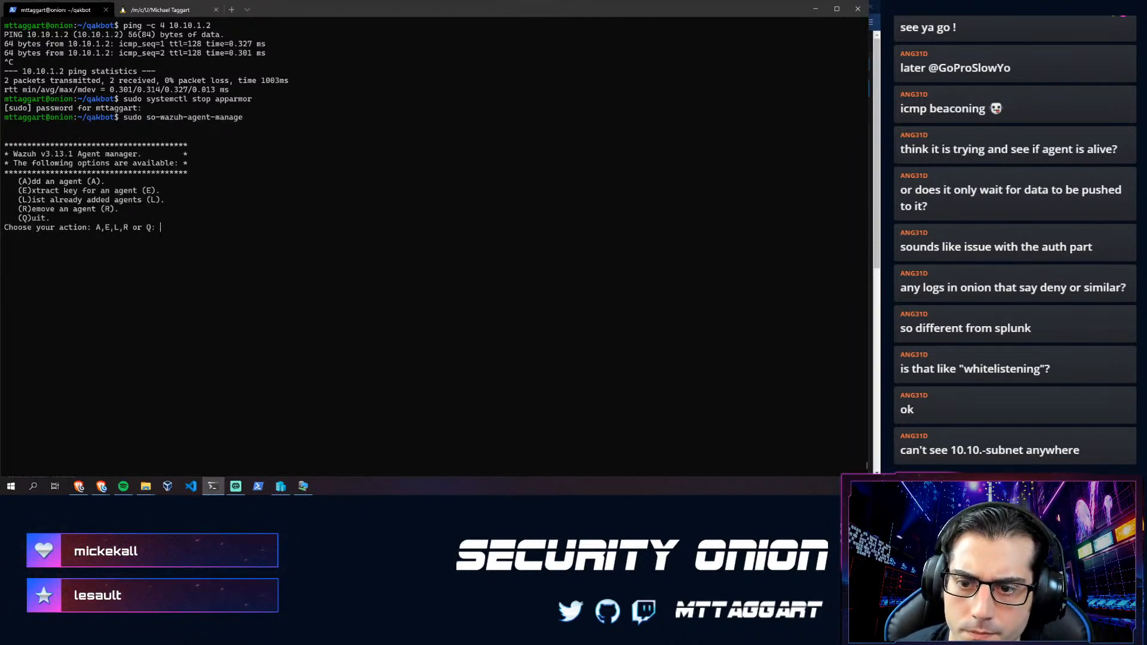
{"action": "type", "text": "E"}
{"action": "key", "text": "Return"}
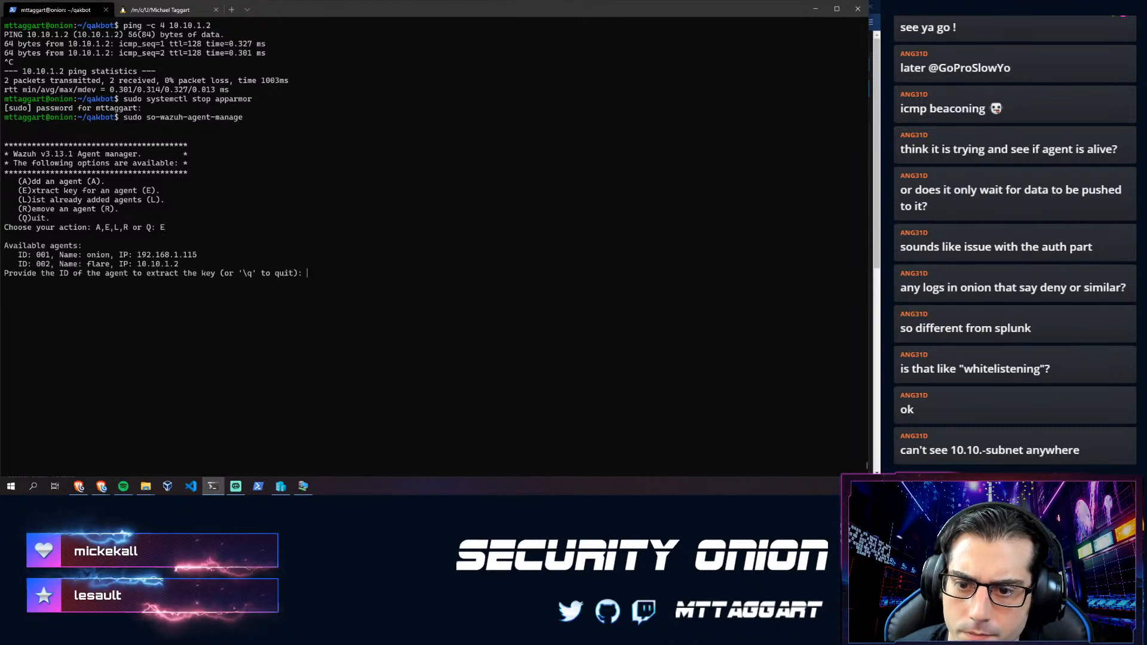
{"action": "type", "text": "002"}
{"action": "key", "text": "Return"}
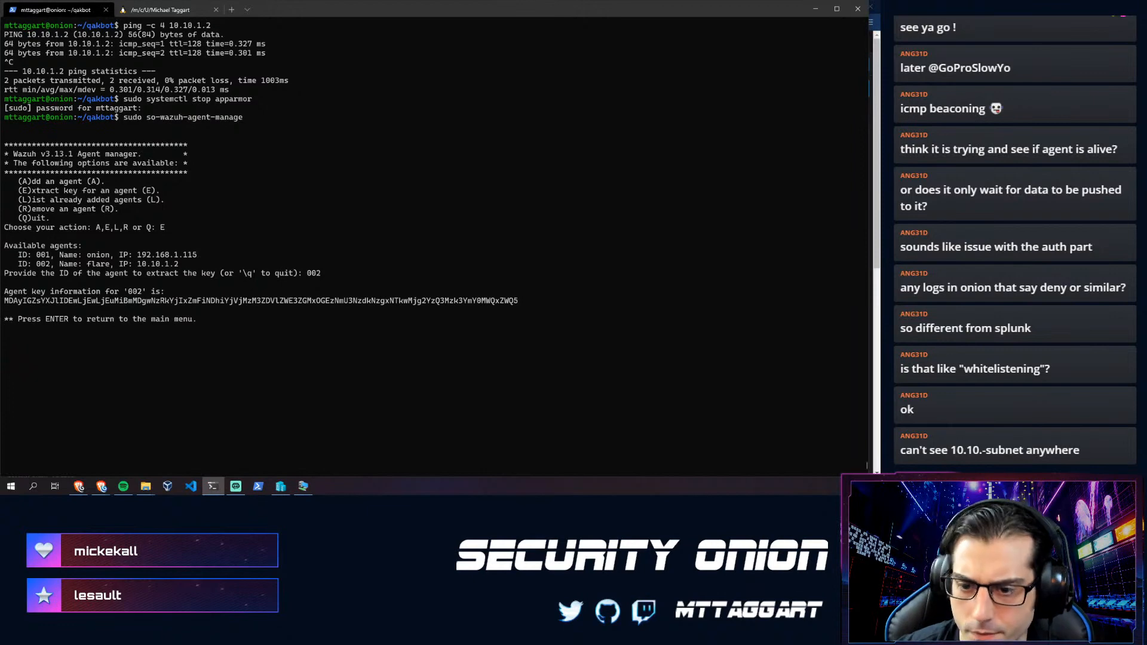
{"action": "key", "text": "Return"}
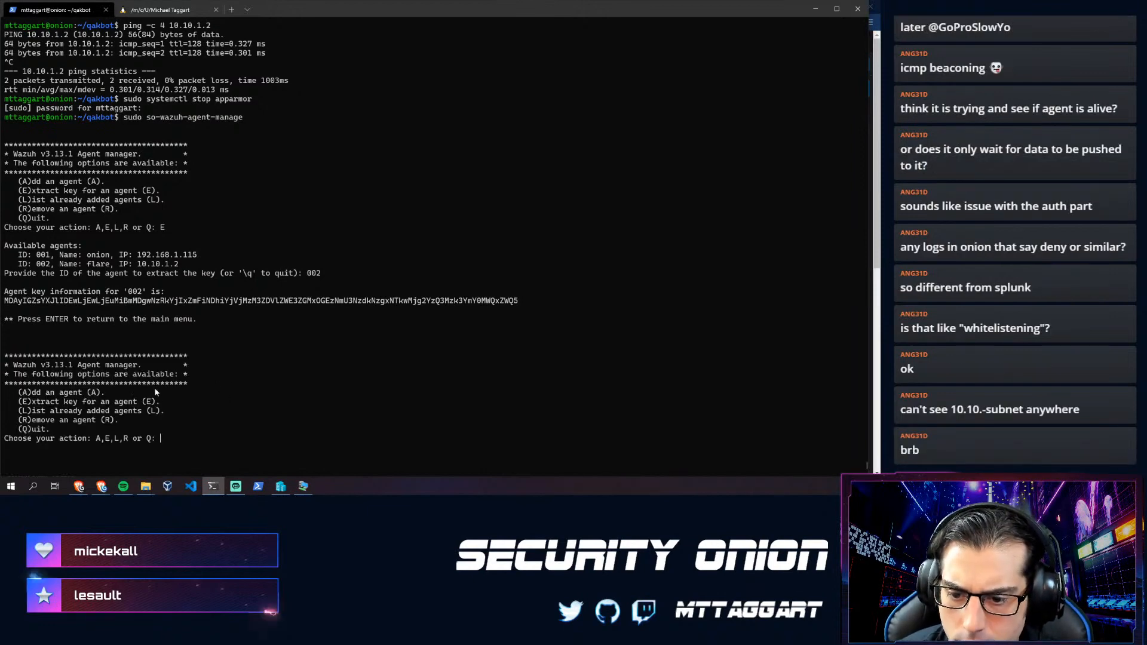
{"action": "type", "text": "Q"}
{"action": "key", "text": "Return"}
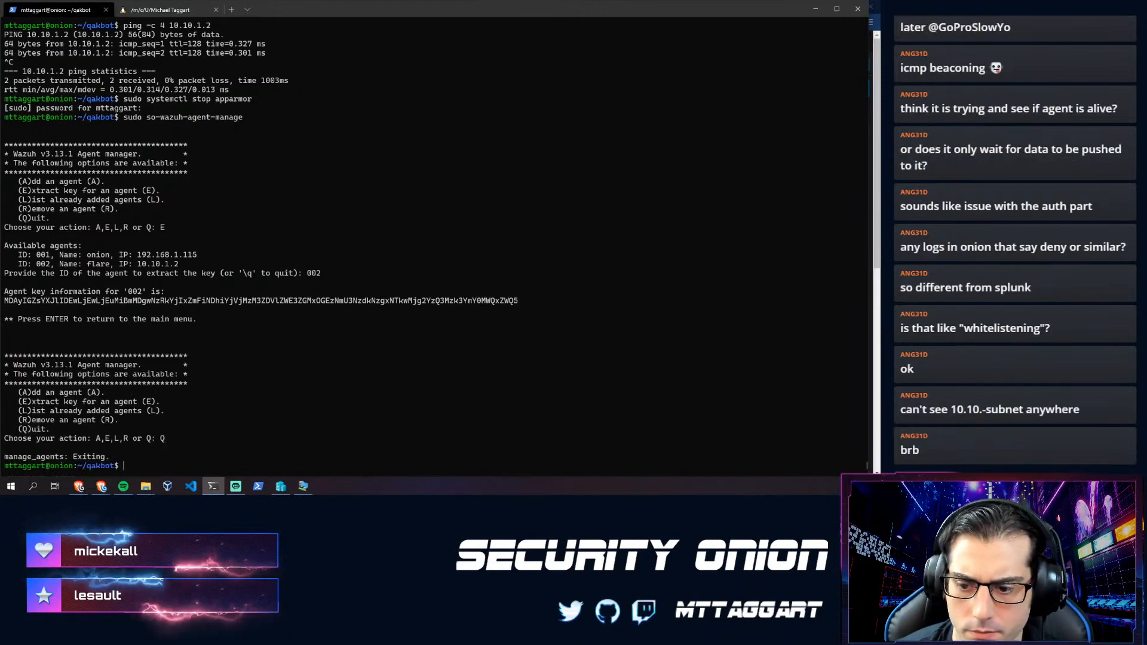
- Copy the extracted agent 002 key to the clipboard
{"action": "double_click", "coordinate": [237, 301]}
{"action": "key", "text": "ctrl+c"}
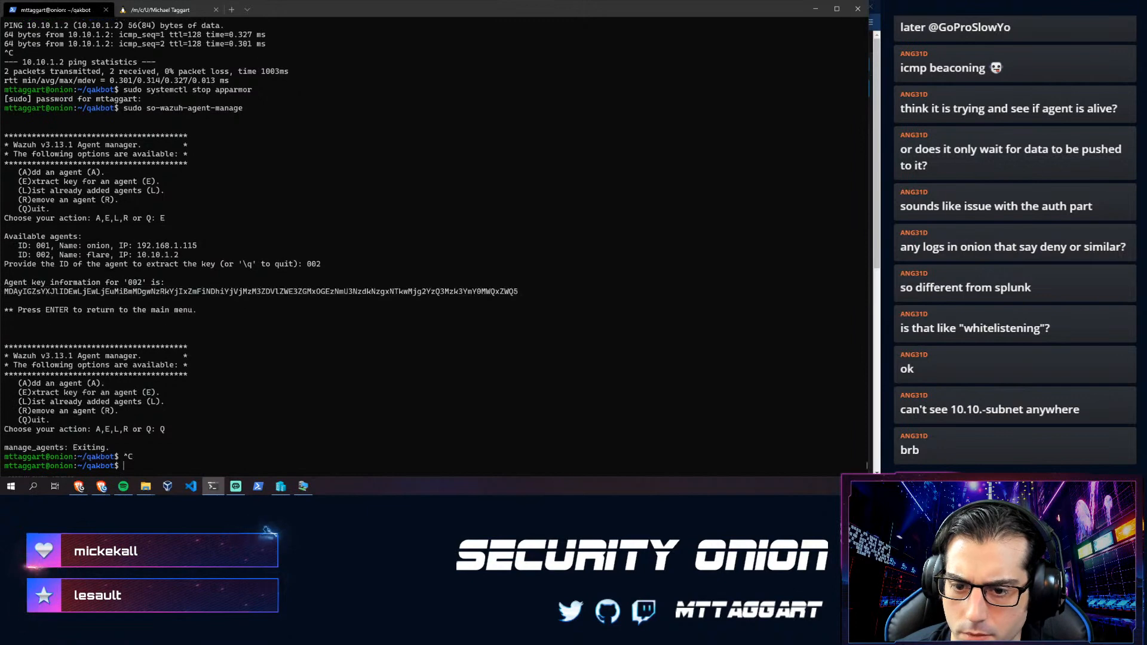
{"action": "double_click", "coordinate": [252, 291]}
{"action": "key", "text": "ctrl+c"}
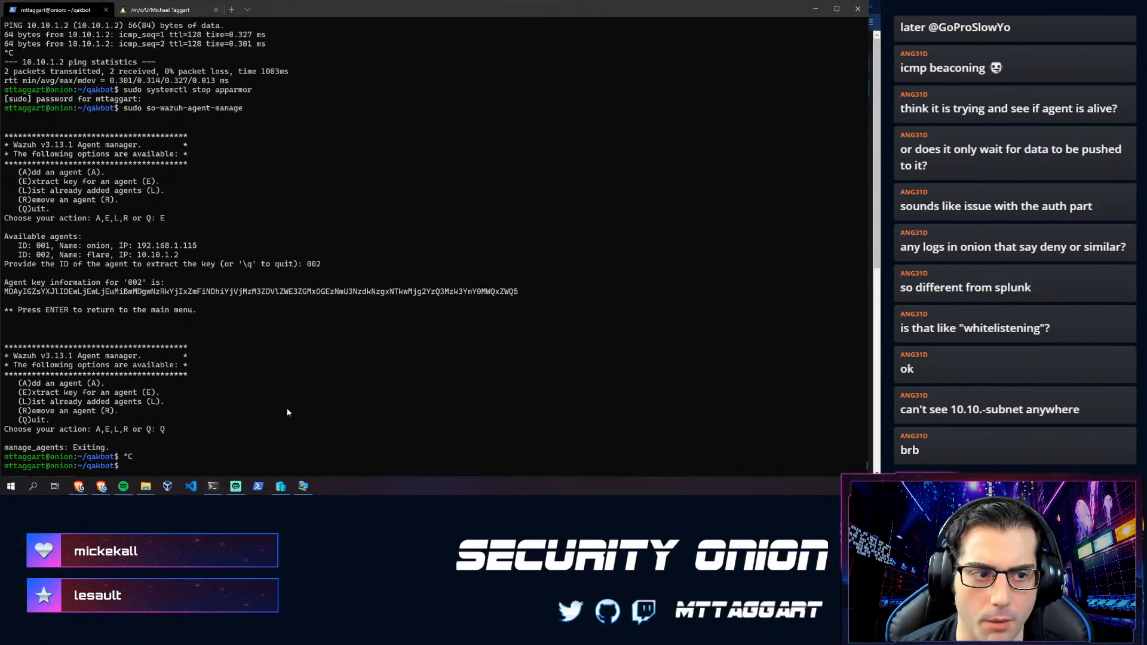
- Find the manage_agents import command path in the Wazuh documentation
{"action": "left_click", "coordinate": [303, 486]}
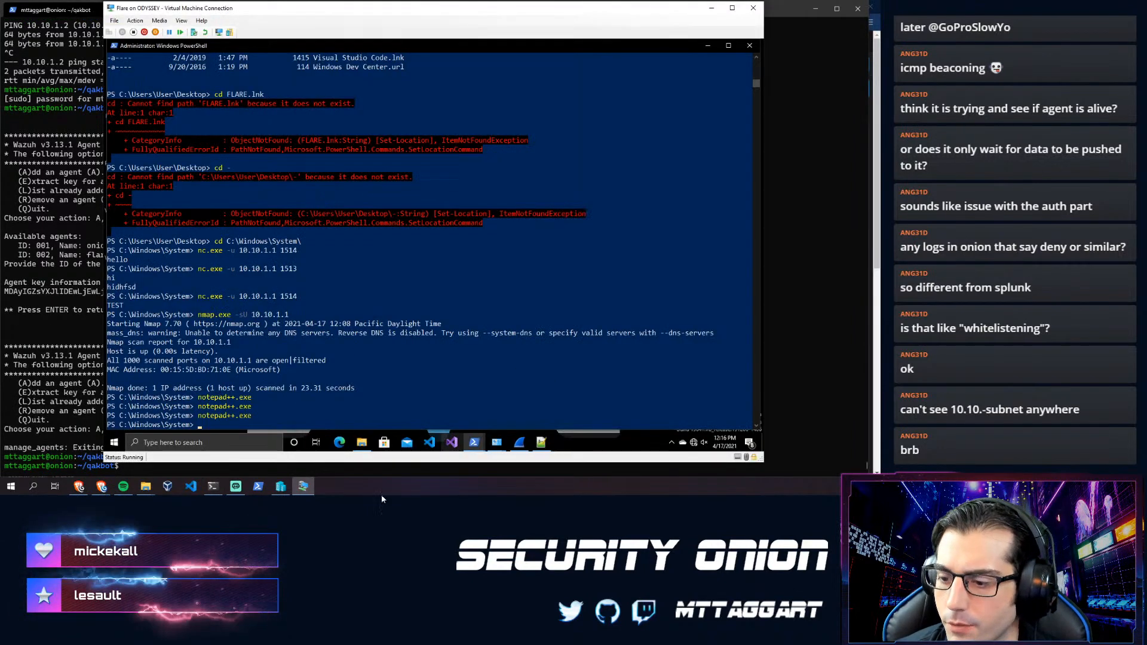
{"action": "mouse_move", "coordinate": [99, 488]}
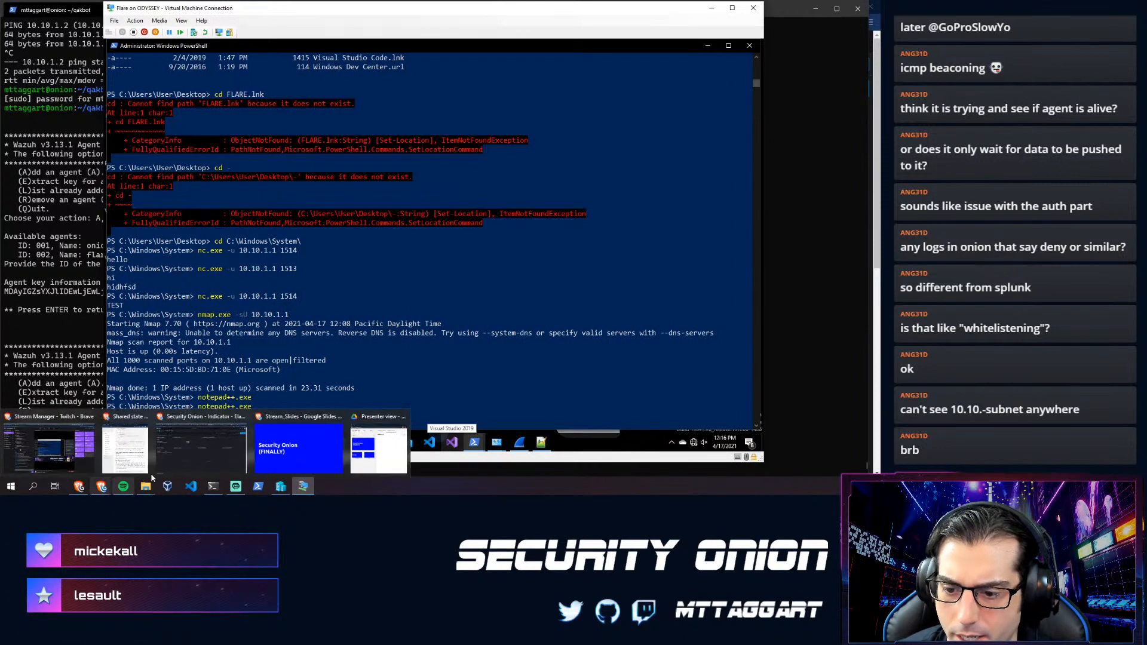
{"action": "left_click", "coordinate": [209, 454]}
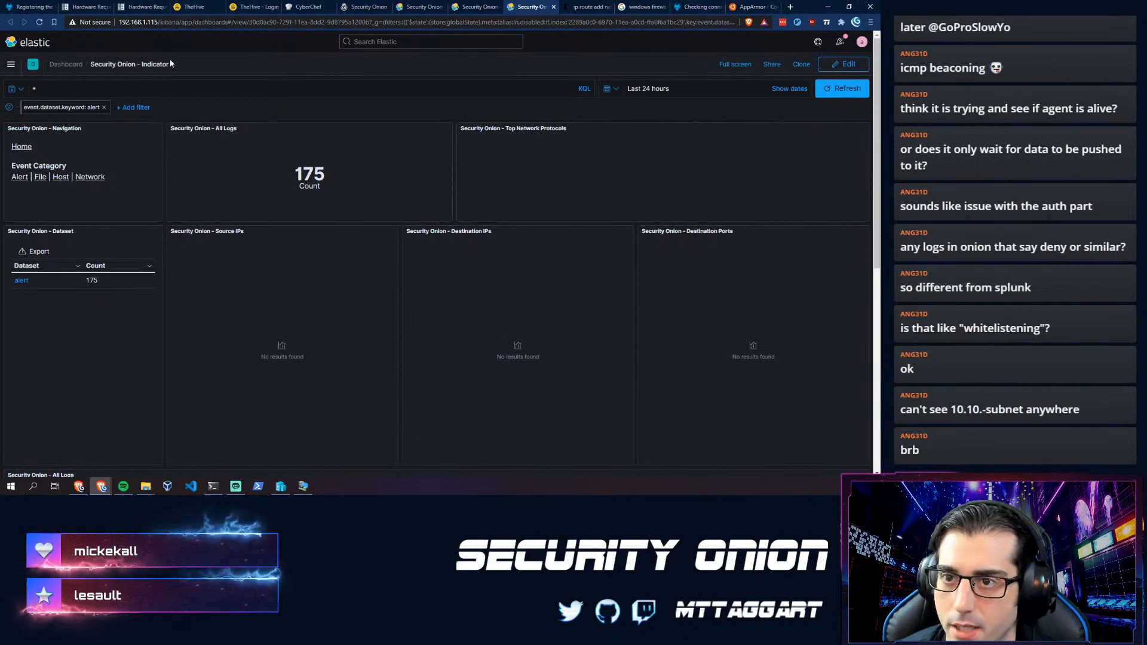
{"action": "left_click", "coordinate": [16, 5]}
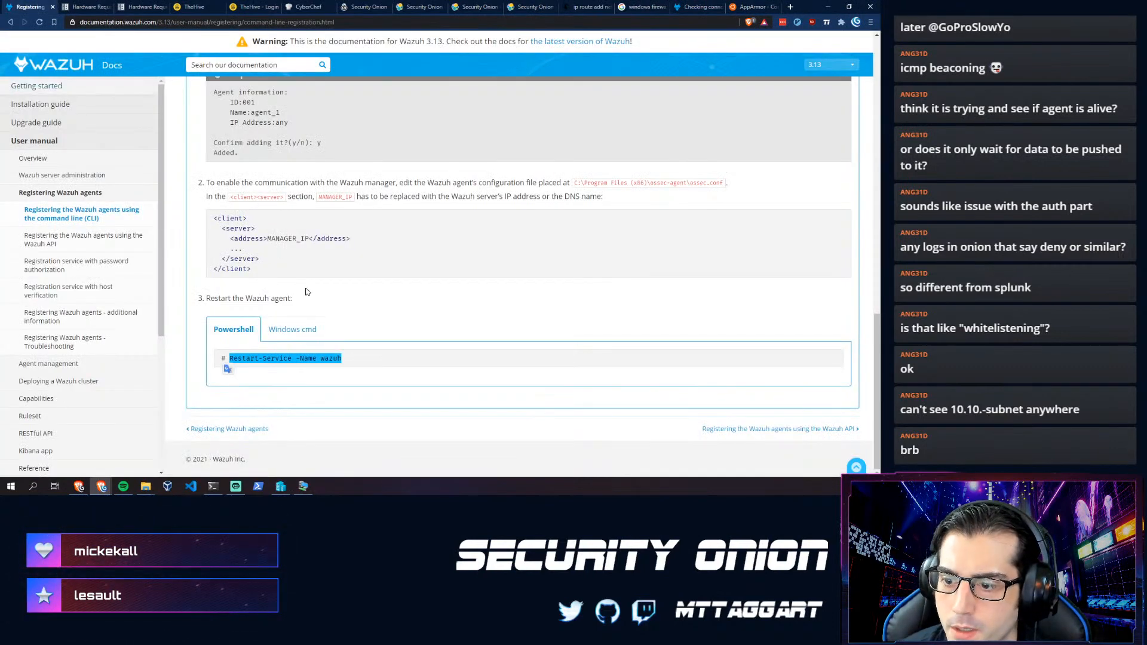
{"action": "scroll", "coordinate": [86, 190], "scroll_direction": "up", "scroll_amount": 2}
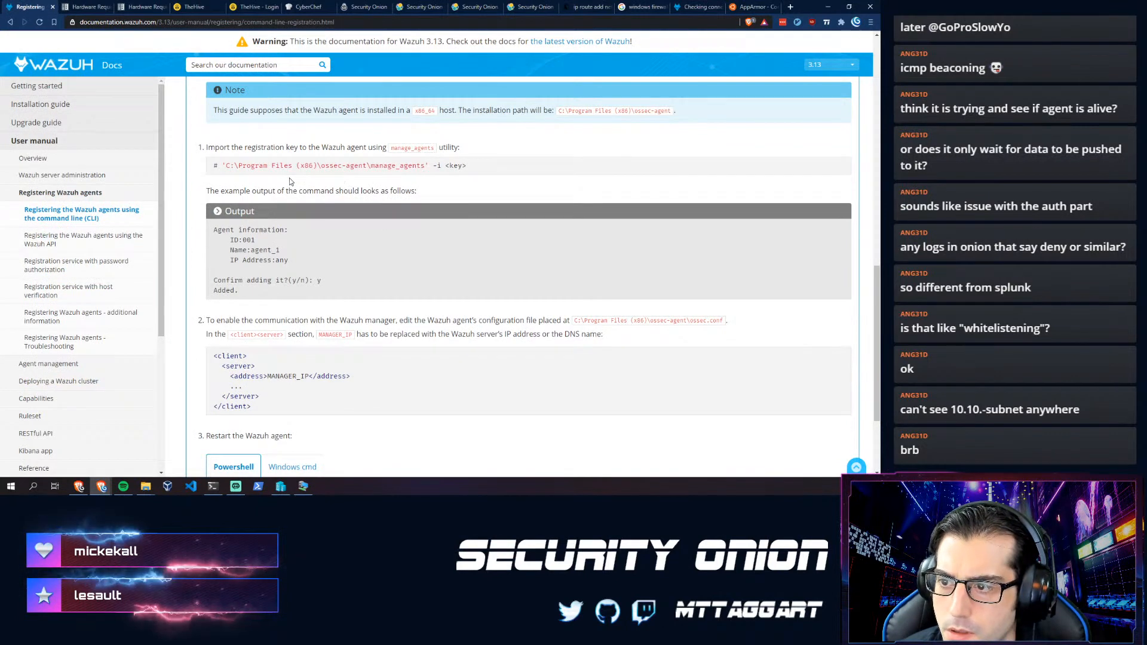
{"action": "scroll", "coordinate": [276, 291], "scroll_direction": "up", "scroll_amount": 1}
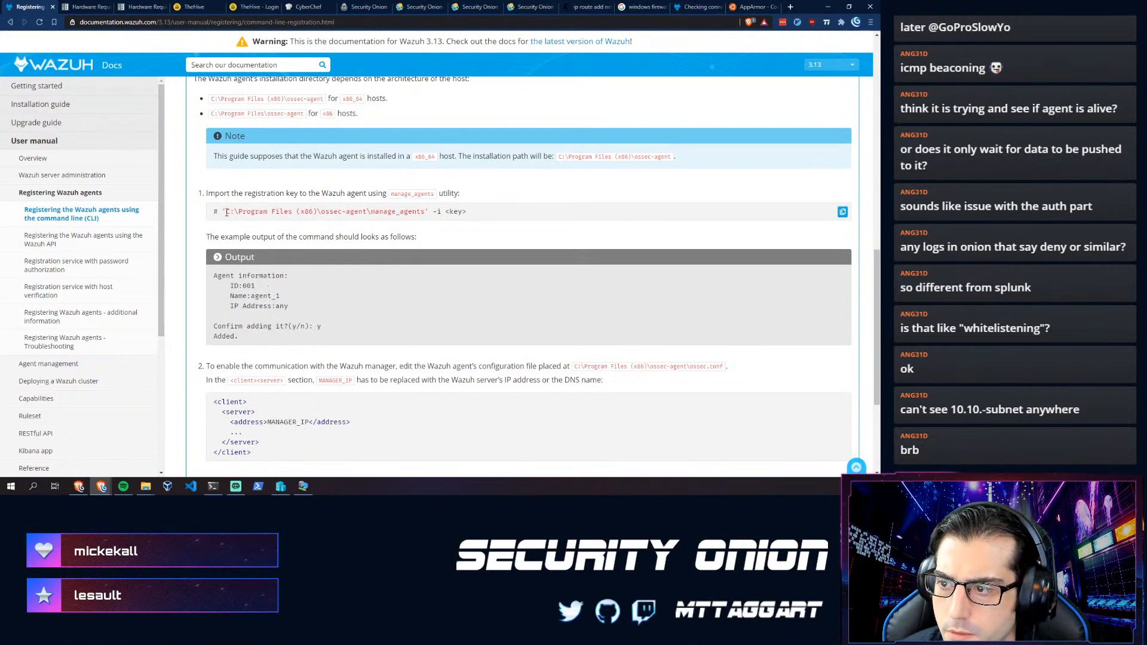
{"action": "left_click_drag", "start_coordinate": [227, 212], "coordinate": [354, 212]}
{"action": "left_click", "coordinate": [475, 213]}
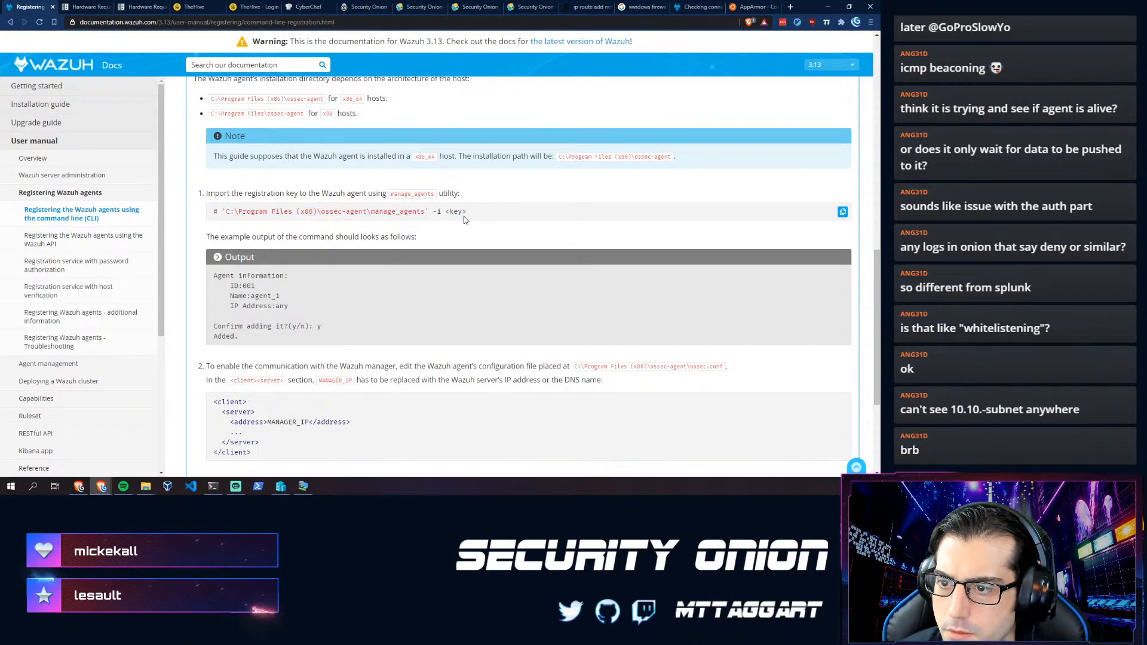
- Review the Windows-host key insertion steps, then return to the Flare VM's PowerShell
{"action": "scroll", "coordinate": [315, 237], "scroll_direction": "up", "scroll_amount": 2}
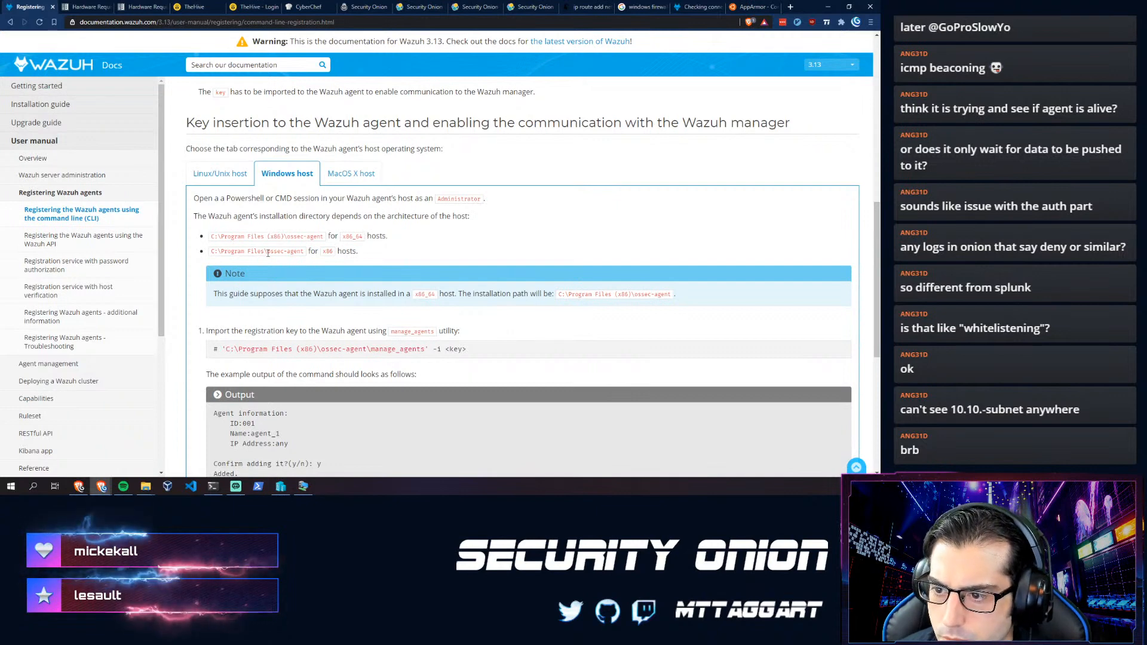
{"action": "scroll", "coordinate": [249, 291], "scroll_direction": "down", "scroll_amount": 2}
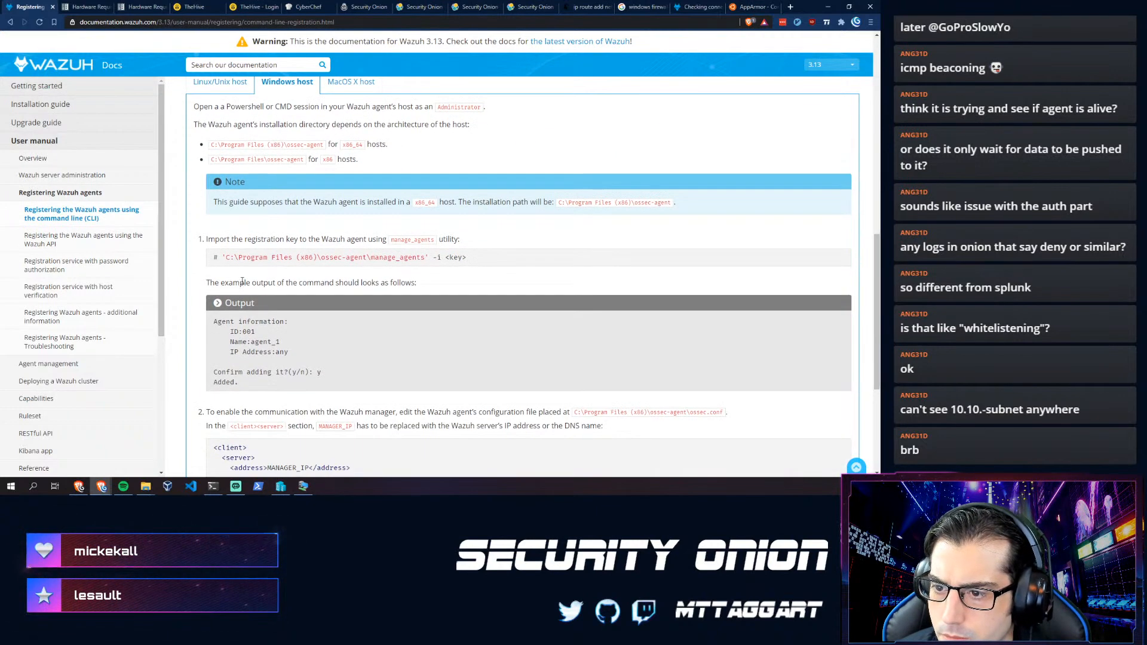
{"action": "scroll", "coordinate": [235, 279], "scroll_direction": "up", "scroll_amount": 2}
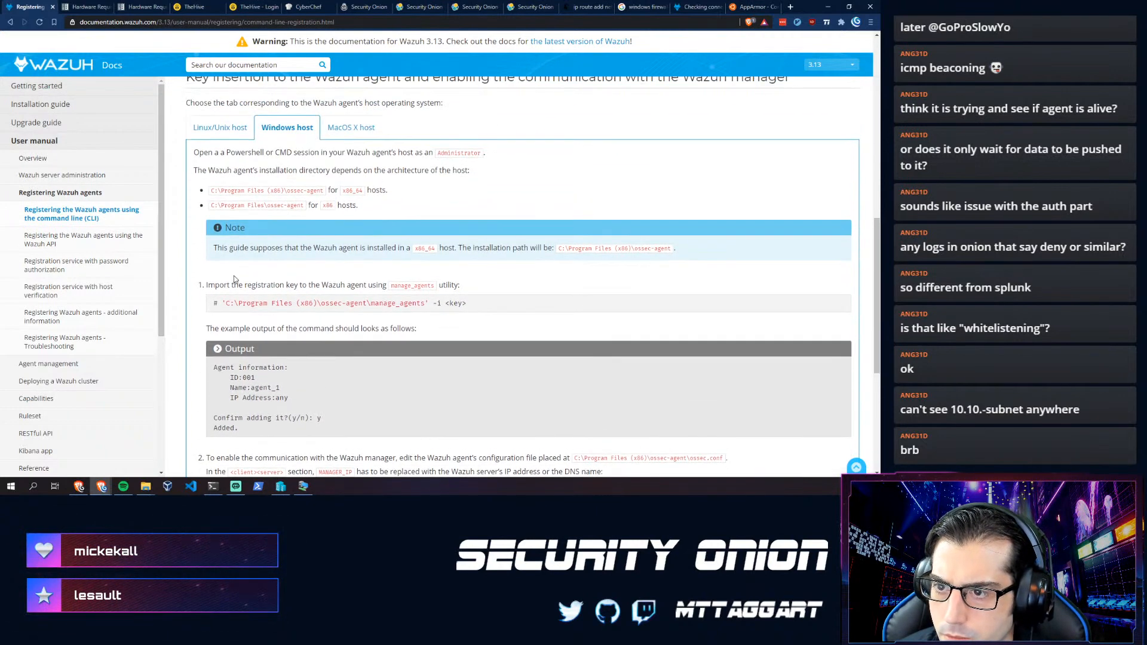
{"action": "scroll", "coordinate": [235, 279], "scroll_direction": "down", "scroll_amount": 4}
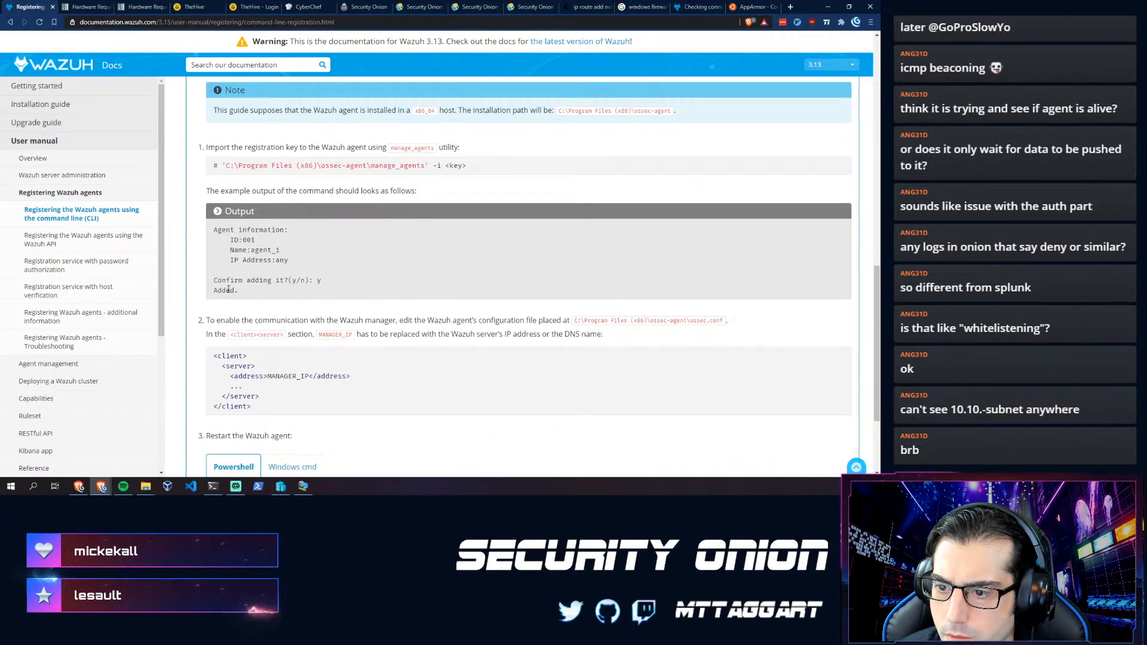
{"action": "scroll", "coordinate": [235, 294], "scroll_direction": "up", "scroll_amount": 5}
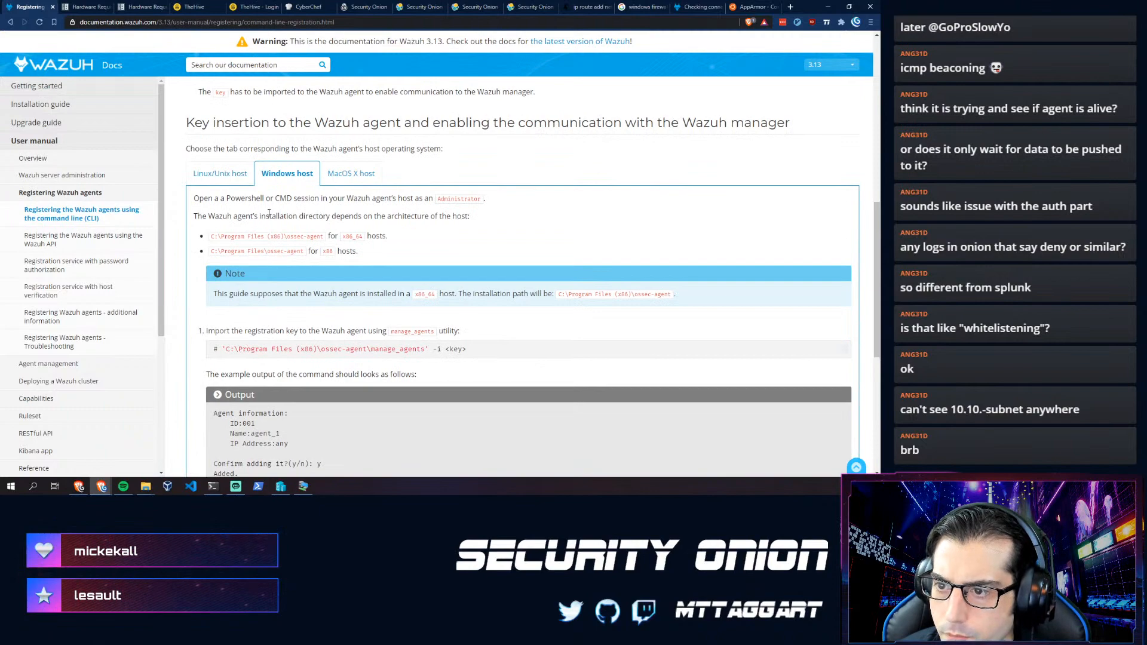
{"action": "scroll", "coordinate": [268, 213], "scroll_direction": "up", "scroll_amount": 10}
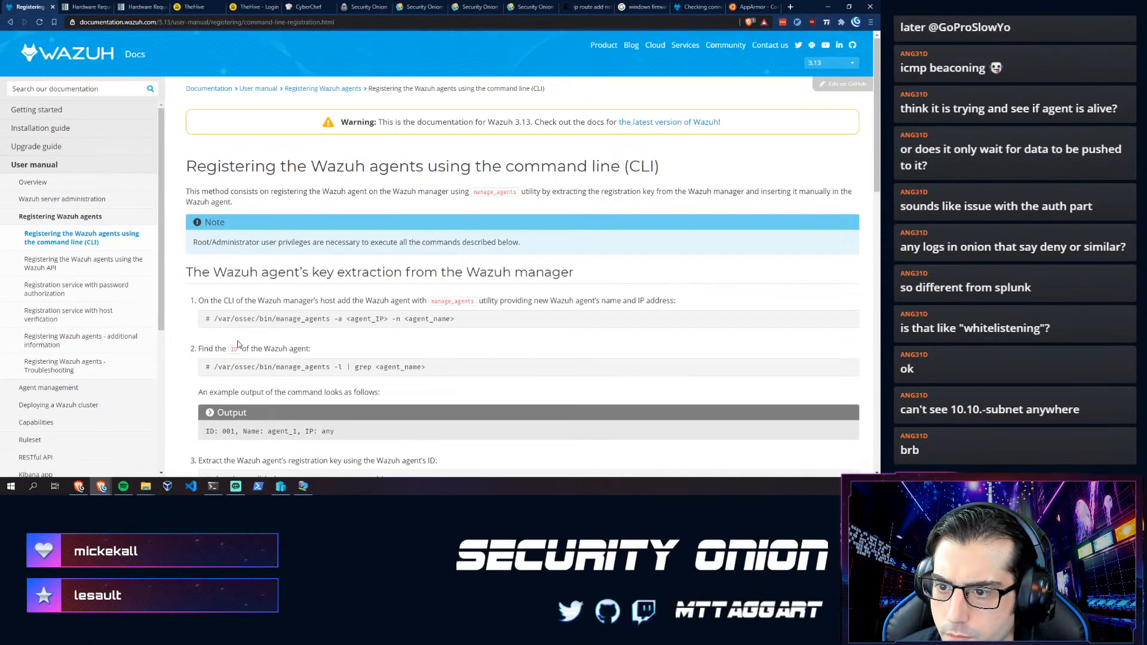
{"action": "scroll", "coordinate": [238, 344], "scroll_direction": "down", "scroll_amount": 3}
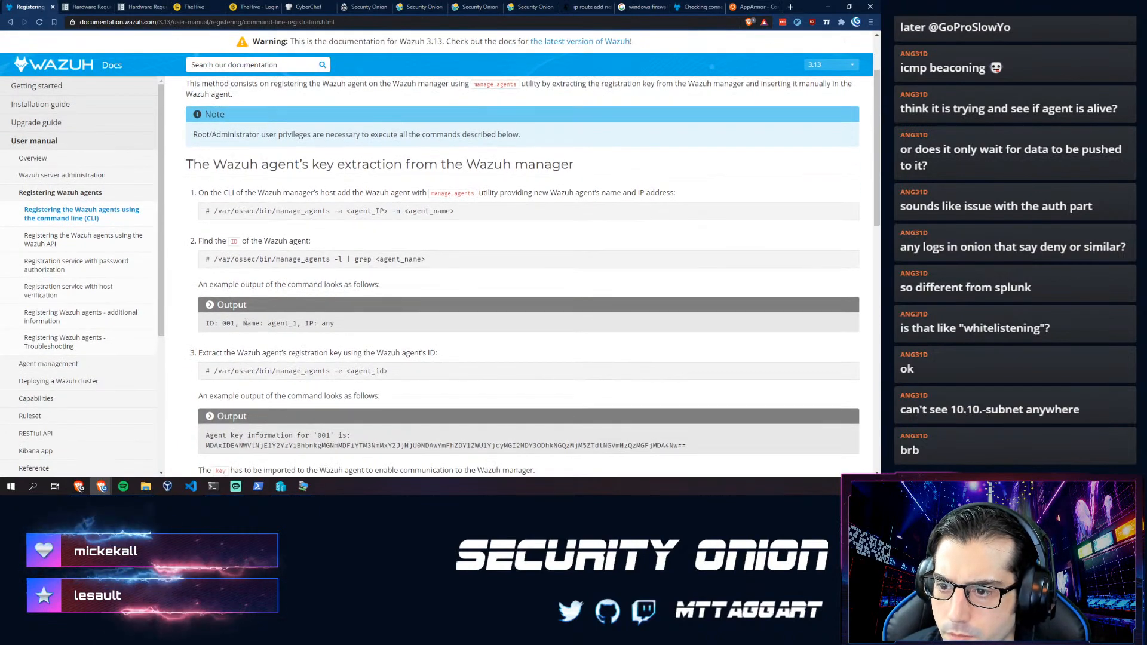
{"action": "scroll", "coordinate": [259, 297], "scroll_direction": "down", "scroll_amount": 3}
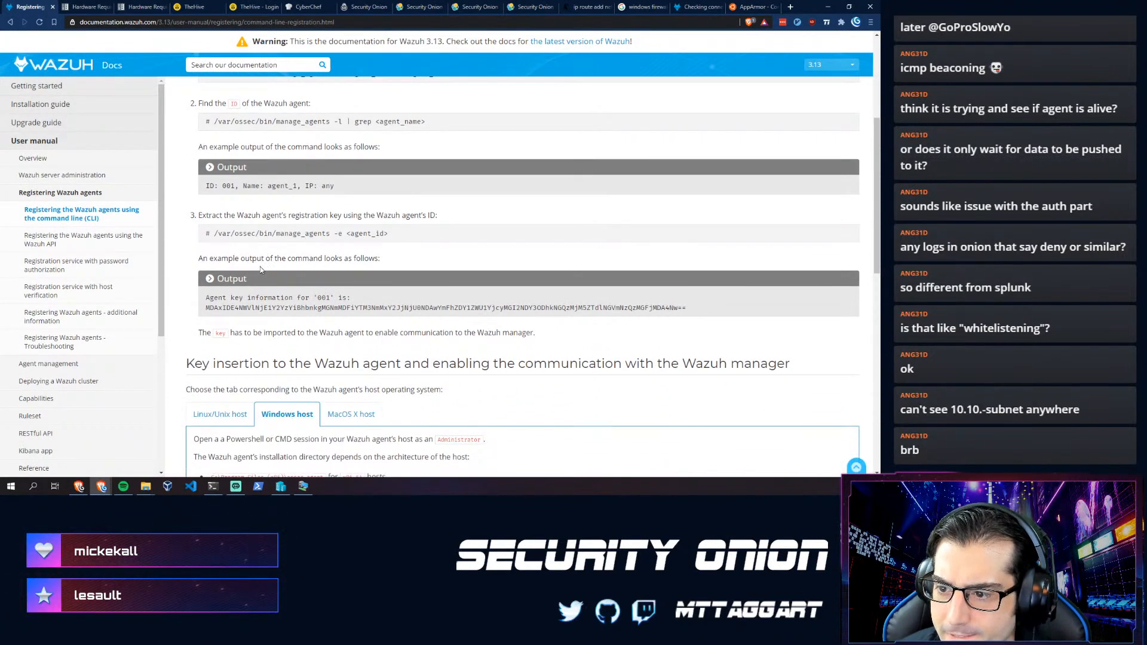
{"action": "scroll", "coordinate": [255, 270], "scroll_direction": "down", "scroll_amount": 2}
{"action": "scroll", "coordinate": [239, 265], "scroll_direction": "down", "scroll_amount": 4}
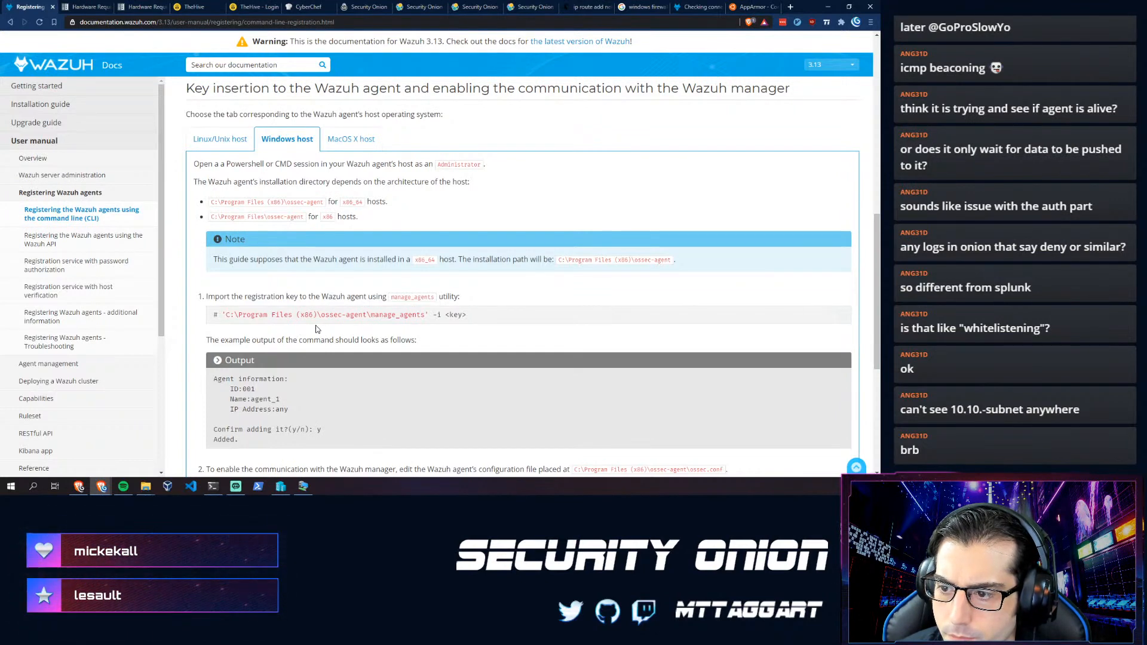
{"action": "scroll", "coordinate": [315, 326], "scroll_direction": "down", "scroll_amount": 2}
{"action": "scroll", "coordinate": [315, 325], "scroll_direction": "down", "scroll_amount": 2}
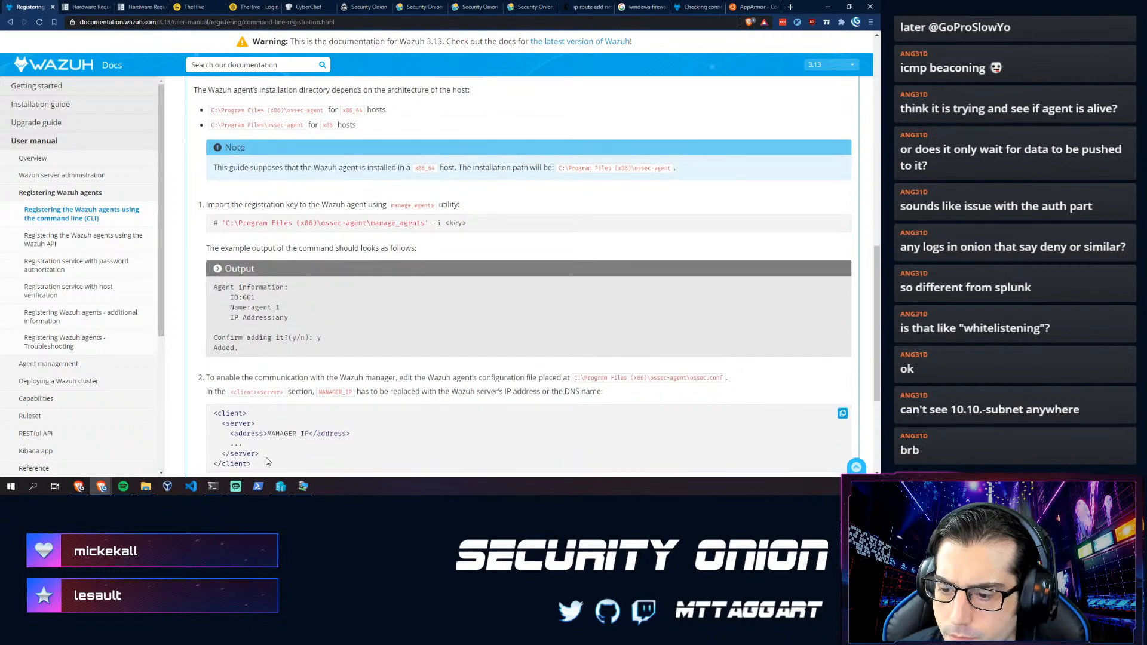
{"action": "left_click", "coordinate": [302, 487]}
{"action": "left_click", "coordinate": [355, 389]}
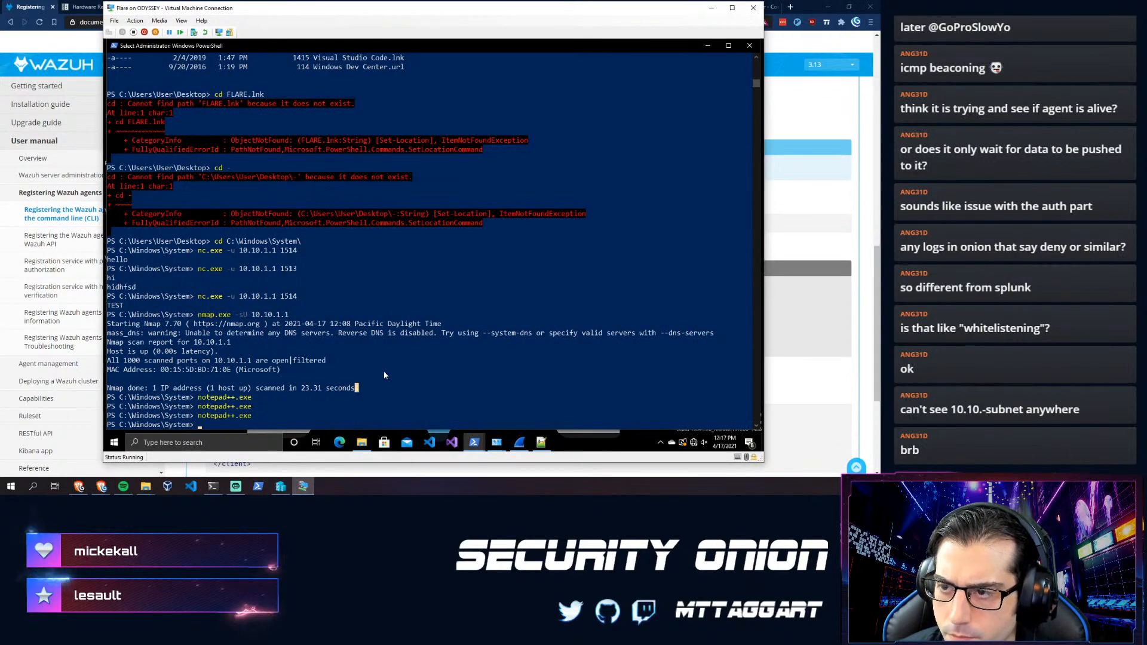
- Attempt to cd into C:\Program Files (x86)\ossec-agent in the other PowerShell window
{"action": "mouse_move", "coordinate": [476, 445]}
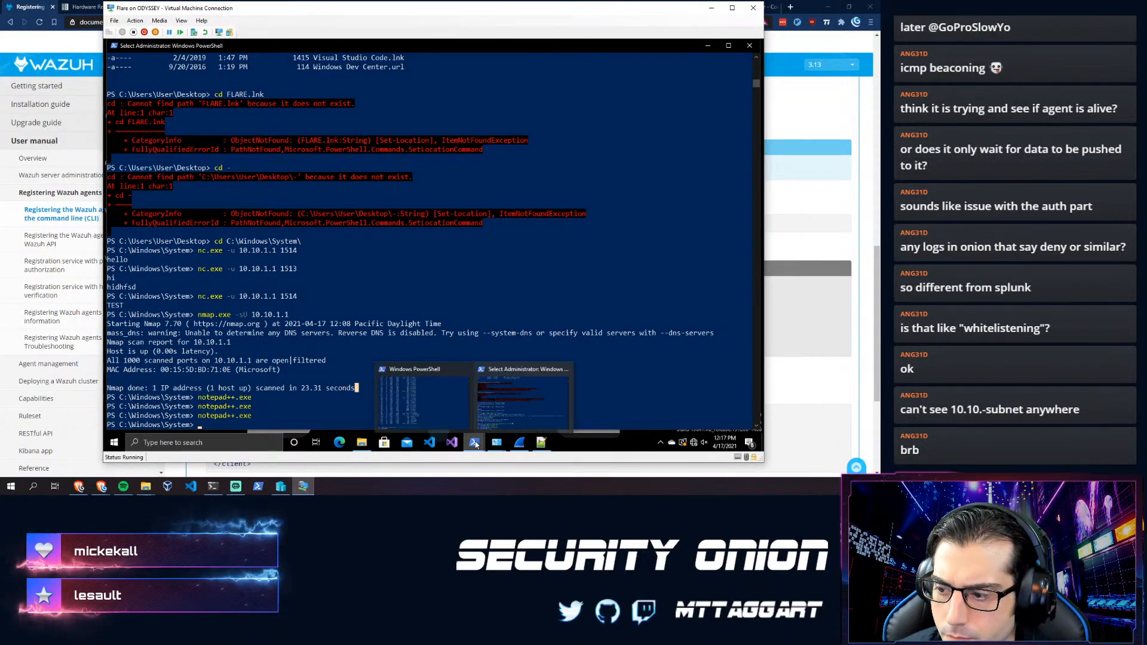
{"action": "left_click", "coordinate": [390, 399]}
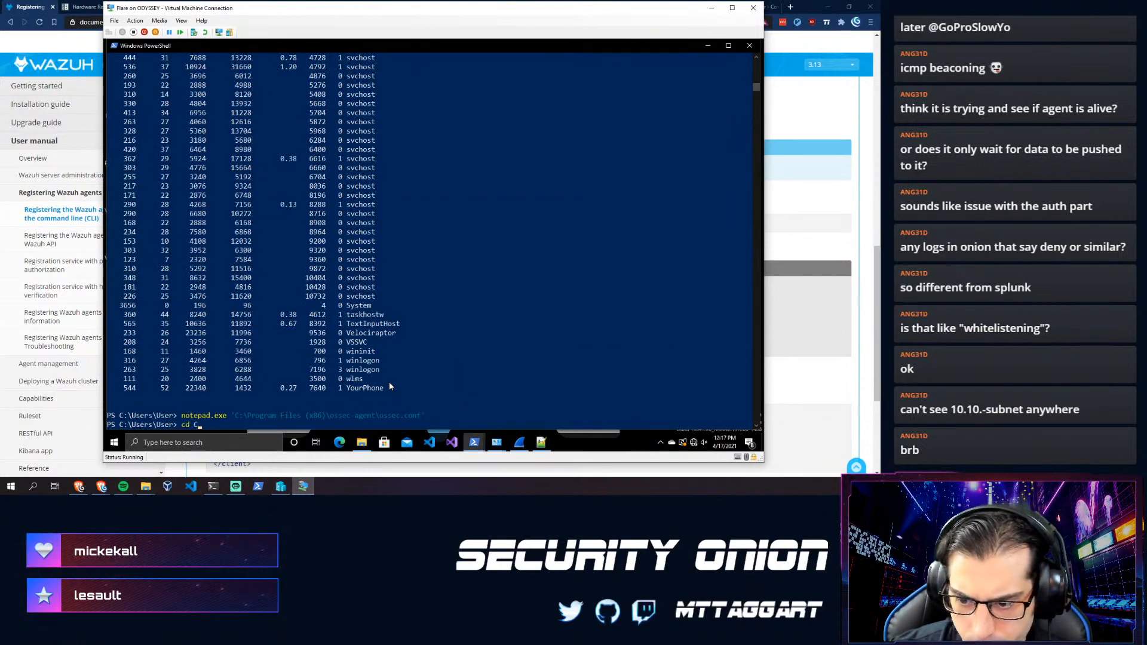
{"action": "type", "text": "cd C:\\Pro"}
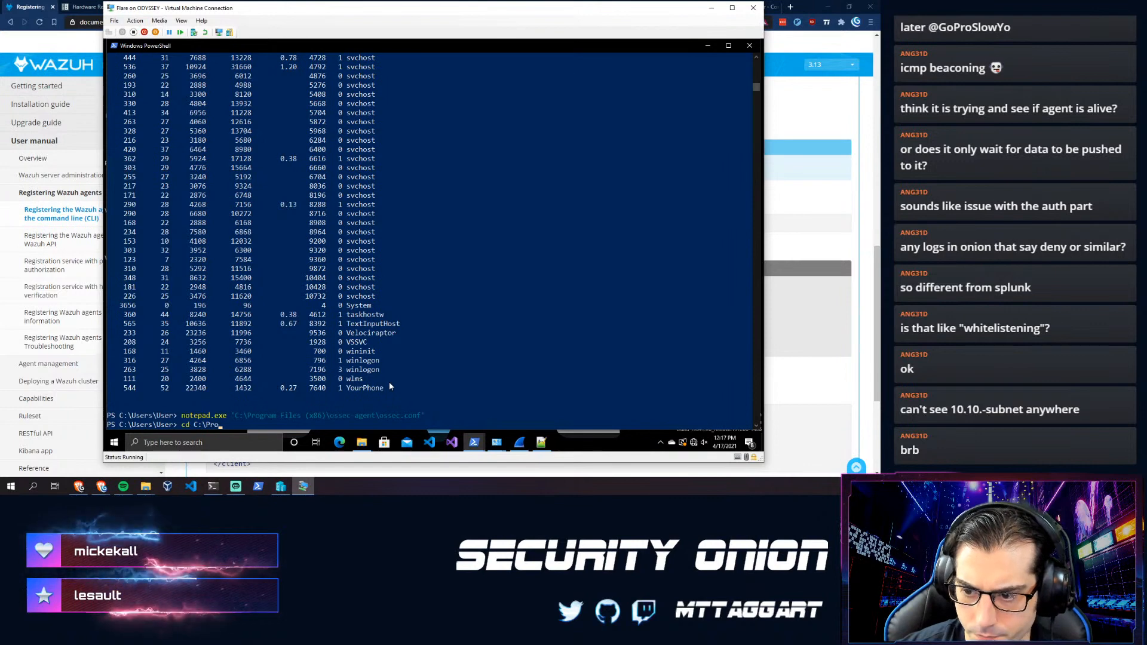
{"action": "key", "text": "Tab"}
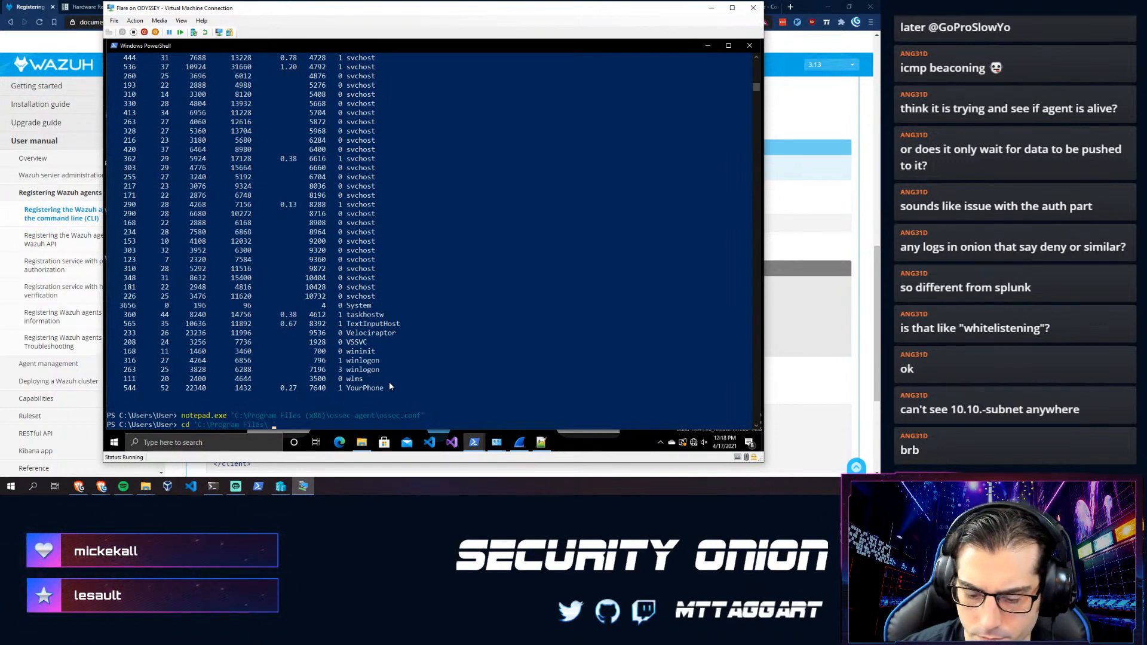
{"action": "key", "text": "BackSpace"}
{"action": "type", "text": "(x"}
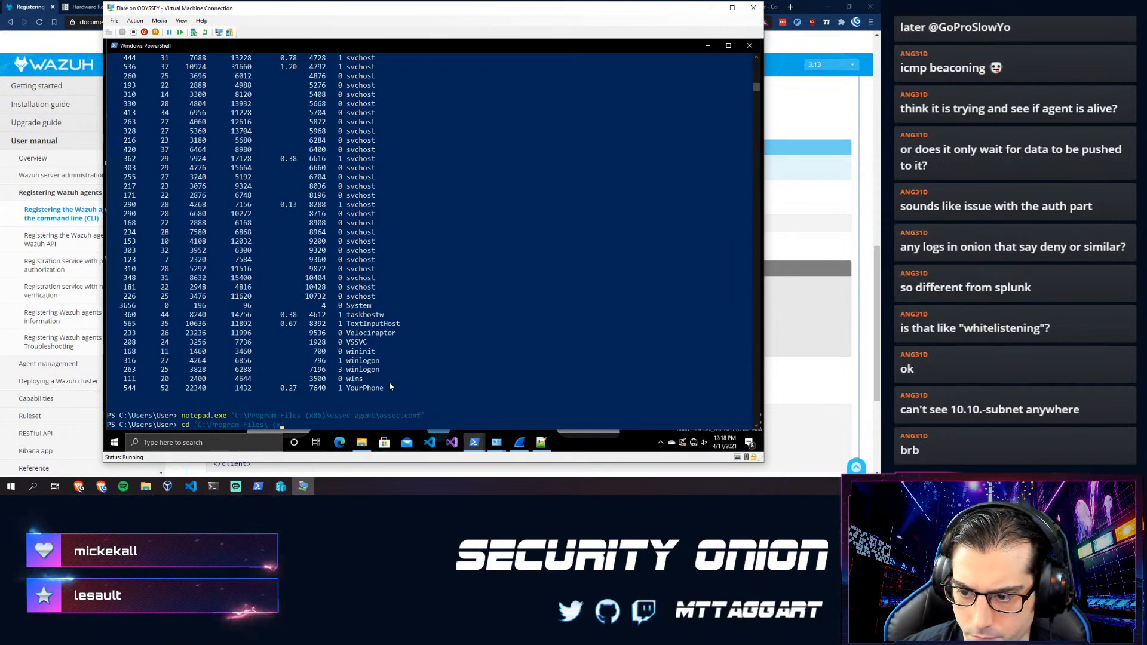
{"action": "type", "text": "86)\\os"}
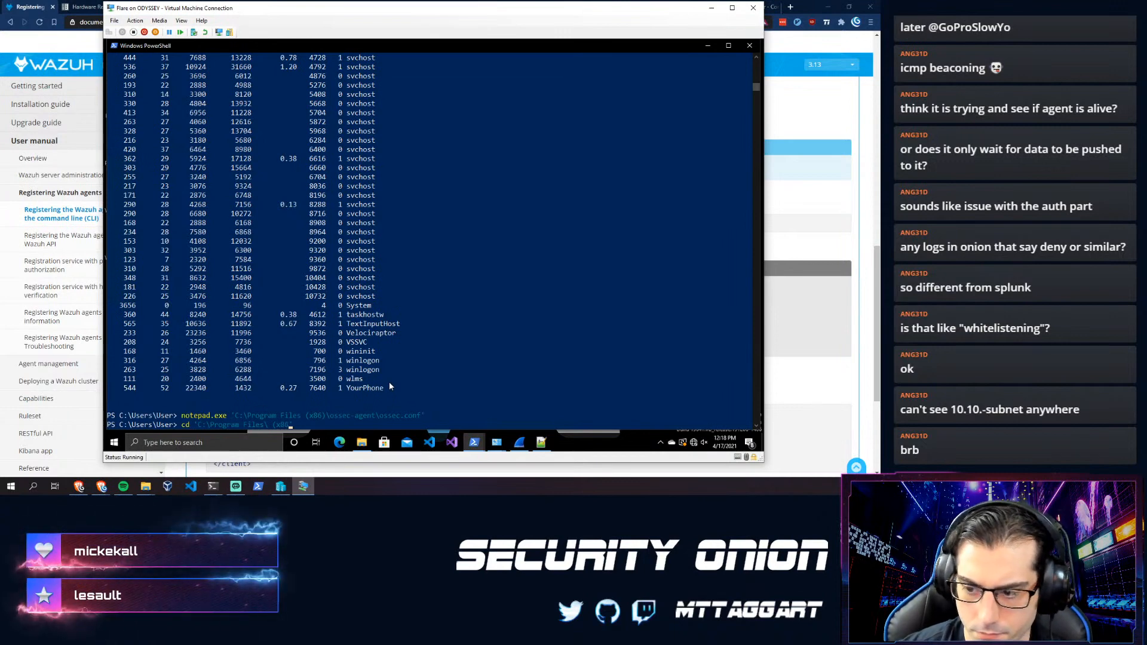
{"action": "type", "text": "sec"}
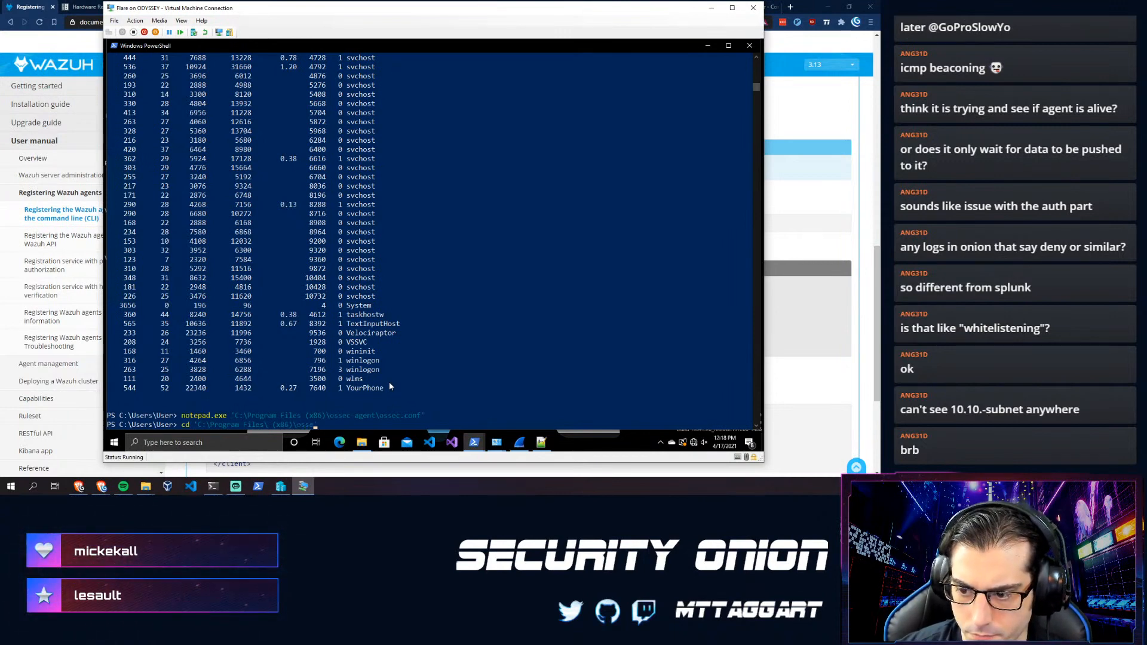
{"action": "type", "text": "-agent"}
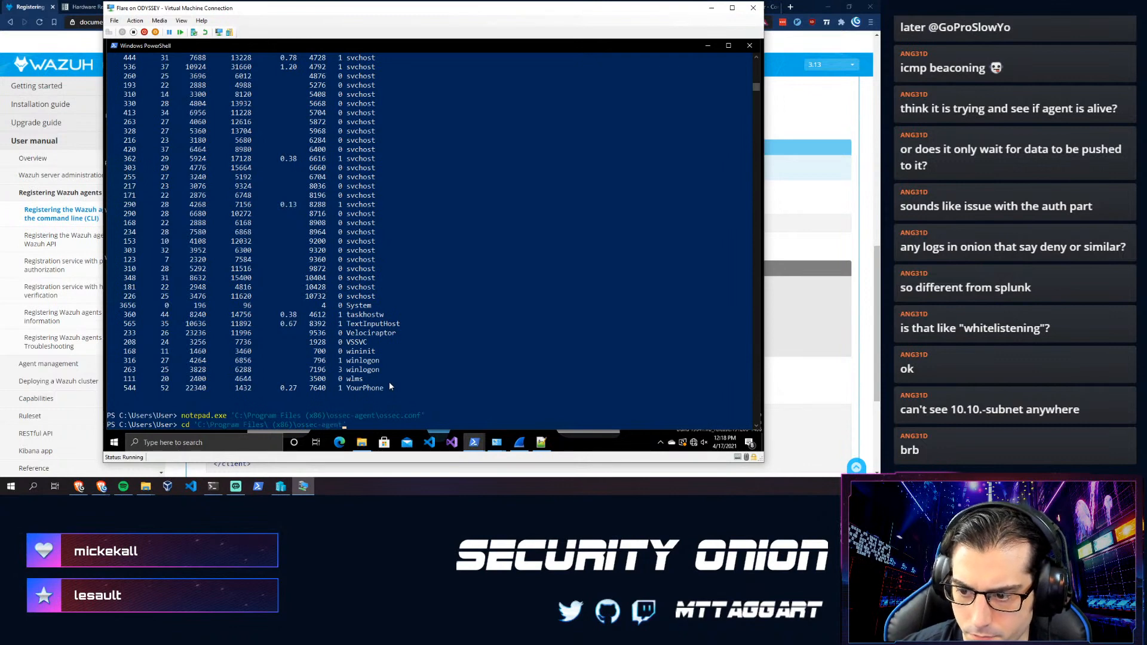
{"action": "key", "text": "Return"}
{"action": "key", "text": "Up"}
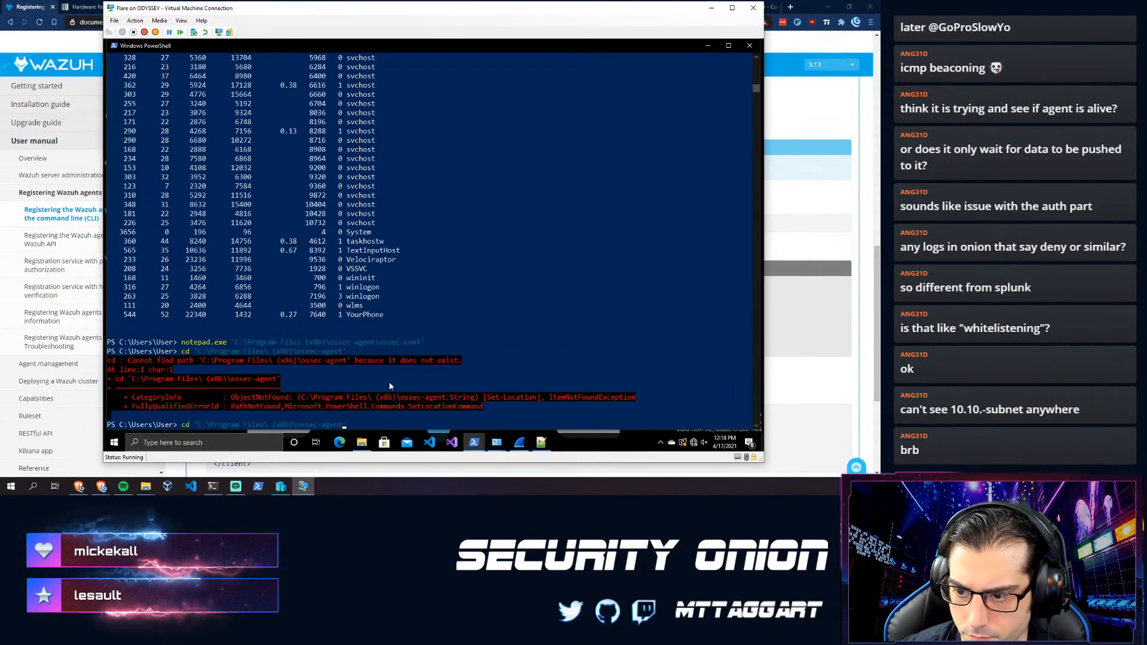
{"action": "key", "text": "Left"}
{"action": "key", "text": "Left"}
{"action": "key", "text": "Left"}
{"action": "key", "text": "Left"}
{"action": "key", "text": "Left"}
{"action": "key", "text": "Left"}
{"action": "key", "text": "Left"}
{"action": "key", "text": "Left"}
{"action": "key", "text": "Left"}
{"action": "key", "text": "Left"}
{"action": "key", "text": "Left"}
{"action": "key", "text": "Left"}
{"action": "key", "text": "Left"}
{"action": "key", "text": "Left"}
{"action": "key", "text": "Left"}
{"action": "key", "text": "Left"}
{"action": "key", "text": "Left"}
{"action": "key", "text": "Left"}
{"action": "key", "text": "Left"}
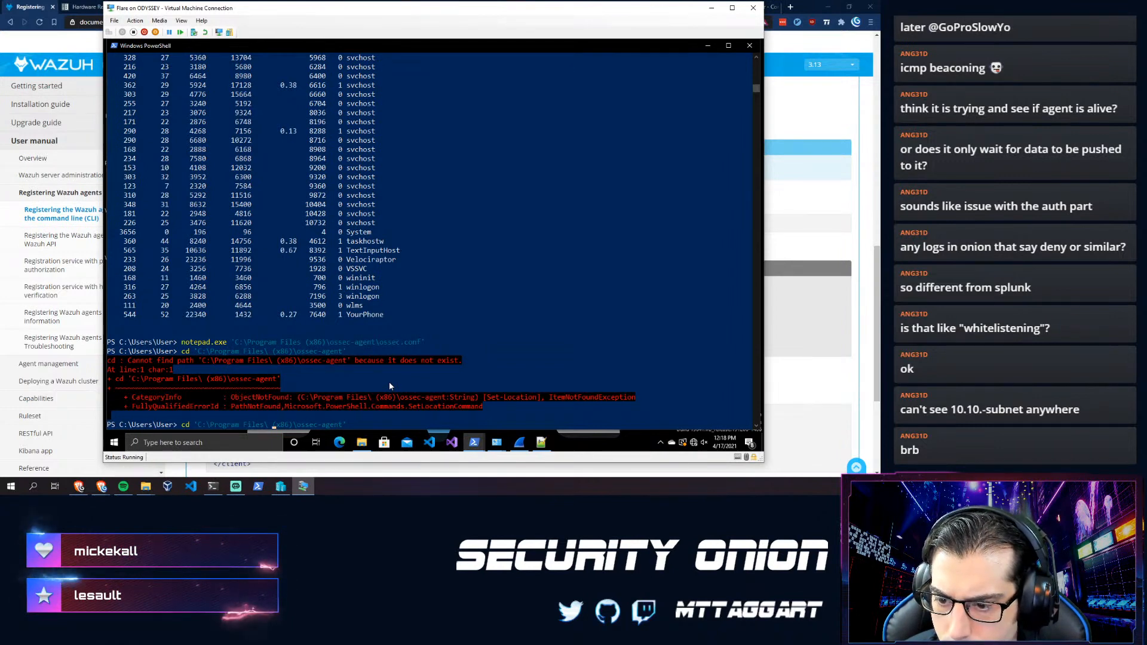
{"action": "key", "text": "Right"}
{"action": "key", "text": "Right"}
{"action": "key", "text": "Right"}
{"action": "key", "text": "Right"}
{"action": "key", "text": "Right"}
{"action": "key", "text": "Right"}
{"action": "key", "text": "Right"}
{"action": "key", "text": "Right"}
{"action": "key", "text": "Right"}
{"action": "key", "text": "Right"}
{"action": "key", "text": "Right"}
{"action": "key", "text": "Right"}
{"action": "key", "text": "Right"}
{"action": "key", "text": "Right"}
{"action": "key", "text": "Right"}
{"action": "key", "text": "Right"}
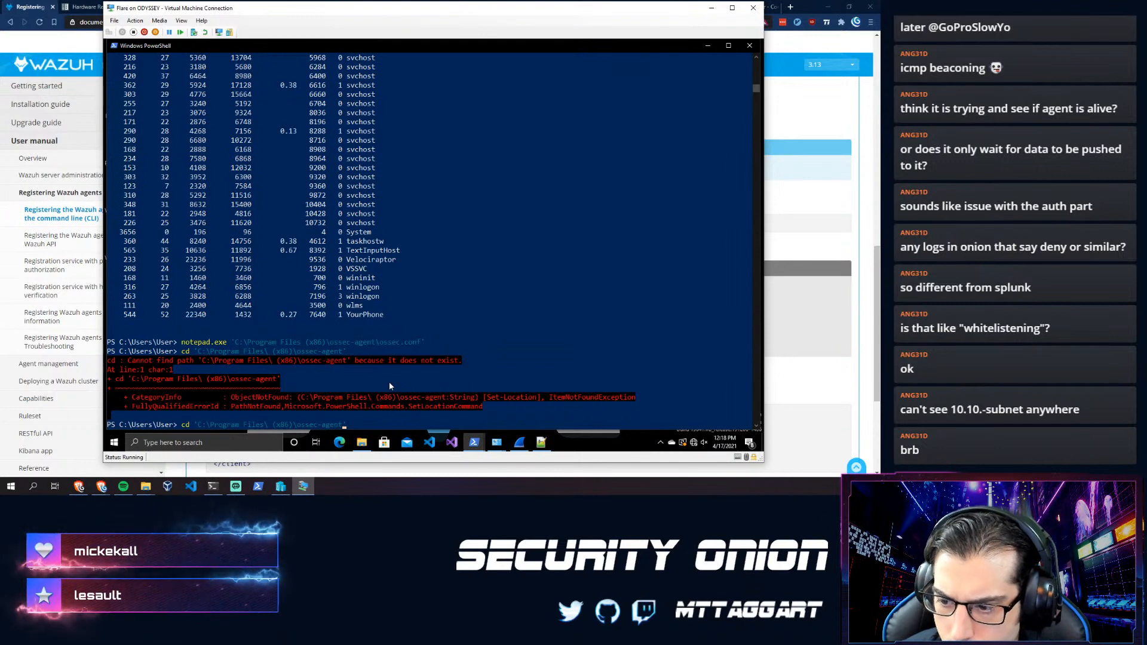
{"action": "key", "text": "BackSpace"}
{"action": "key", "text": "BackSpace"}
{"action": "key", "text": "BackSpace"}
{"action": "key", "text": "BackSpace"}
{"action": "key", "text": "BackSpace"}
{"action": "key", "text": "BackSpace"}
{"action": "key", "text": "BackSpace"}
{"action": "key", "text": "BackSpace"}
{"action": "key", "text": "BackSpace"}
{"action": "key", "text": "BackSpace"}
{"action": "key", "text": "BackSpace"}
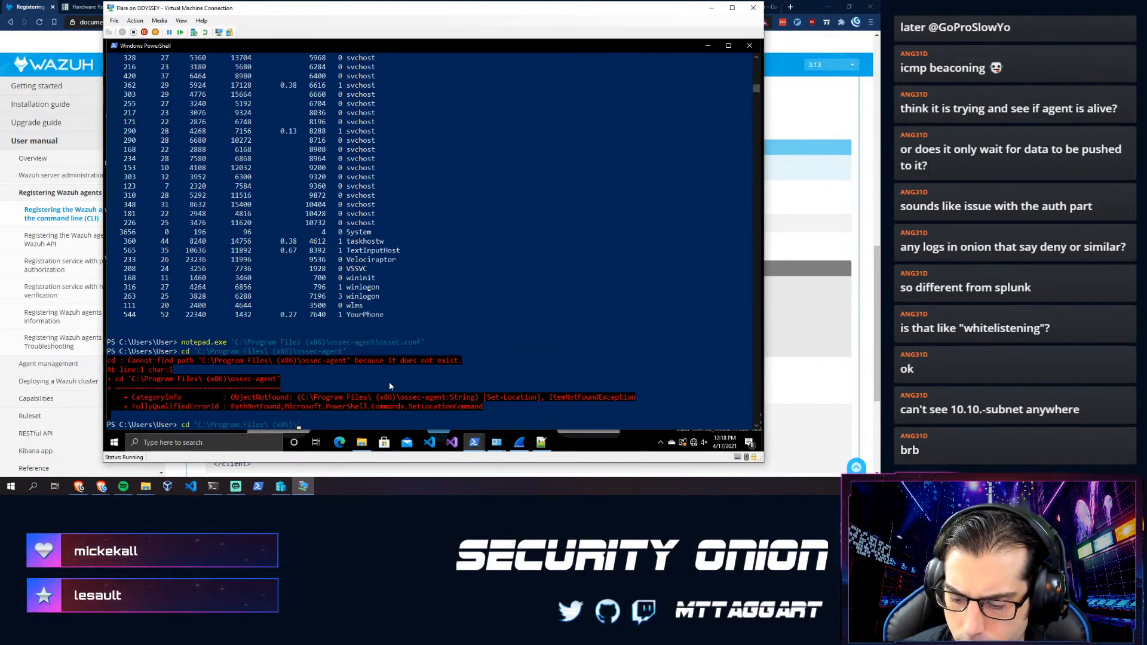
{"action": "key", "text": "Return"}
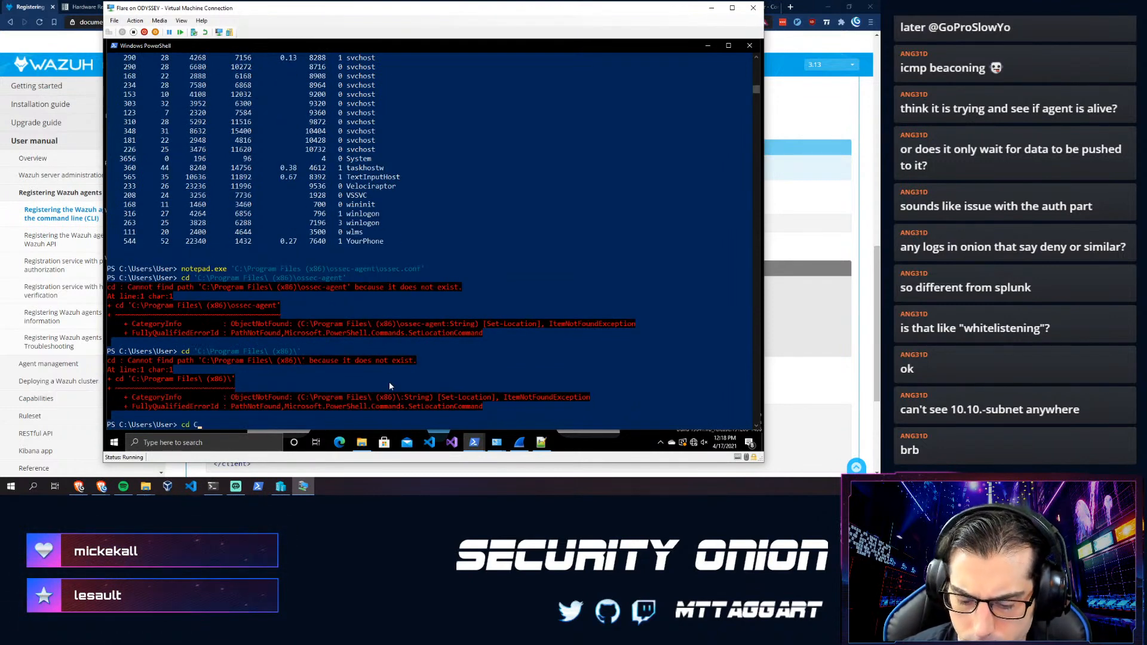
- Change into Program Files (x86), then ossec-agent, and list its files with ls
{"action": "type", "text": "cd C:\\P"}
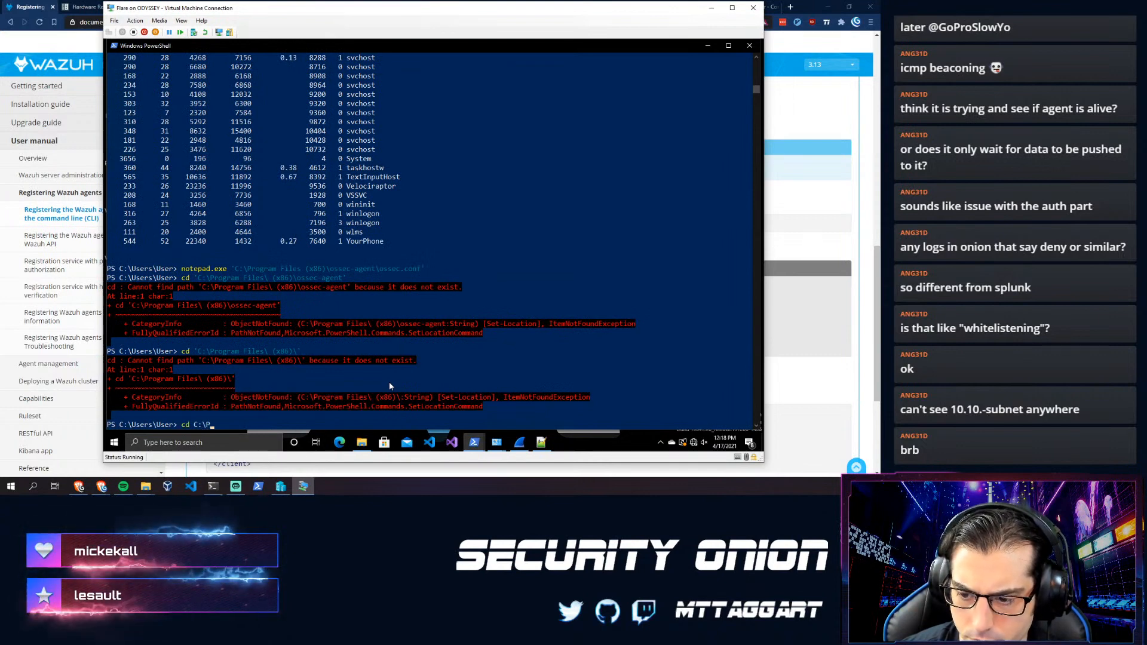
{"action": "key", "text": "Tab"}
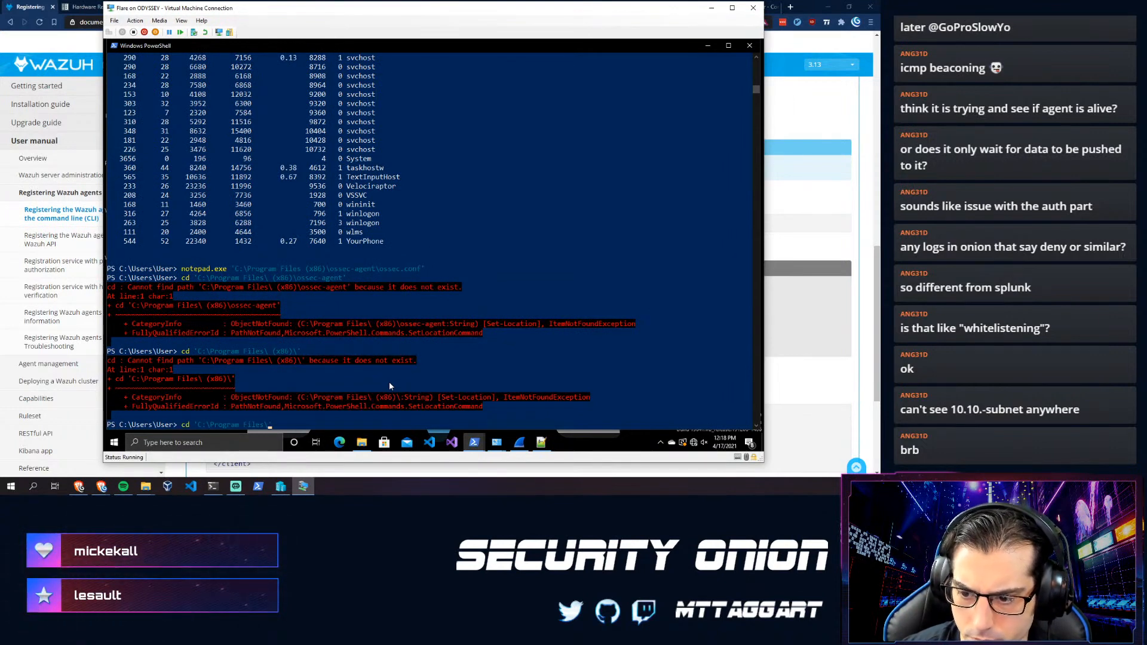
{"action": "type", "text": "(x"}
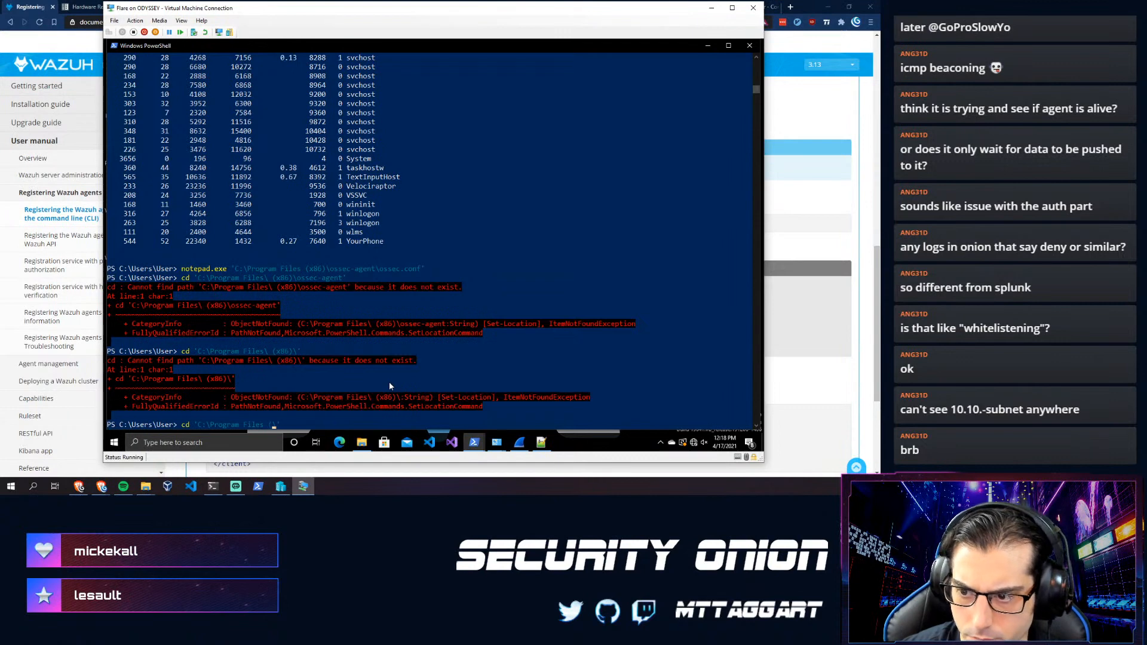
{"action": "type", "text": "86)\\"}
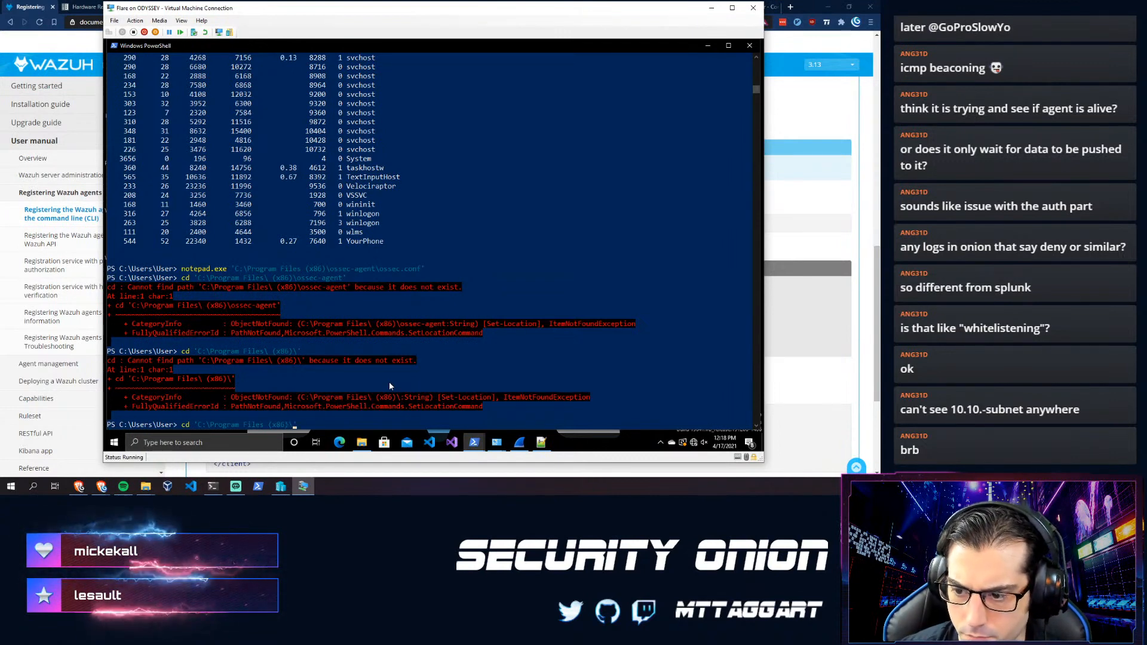
{"action": "key", "text": "Return"}
{"action": "type", "text": "cd os"}
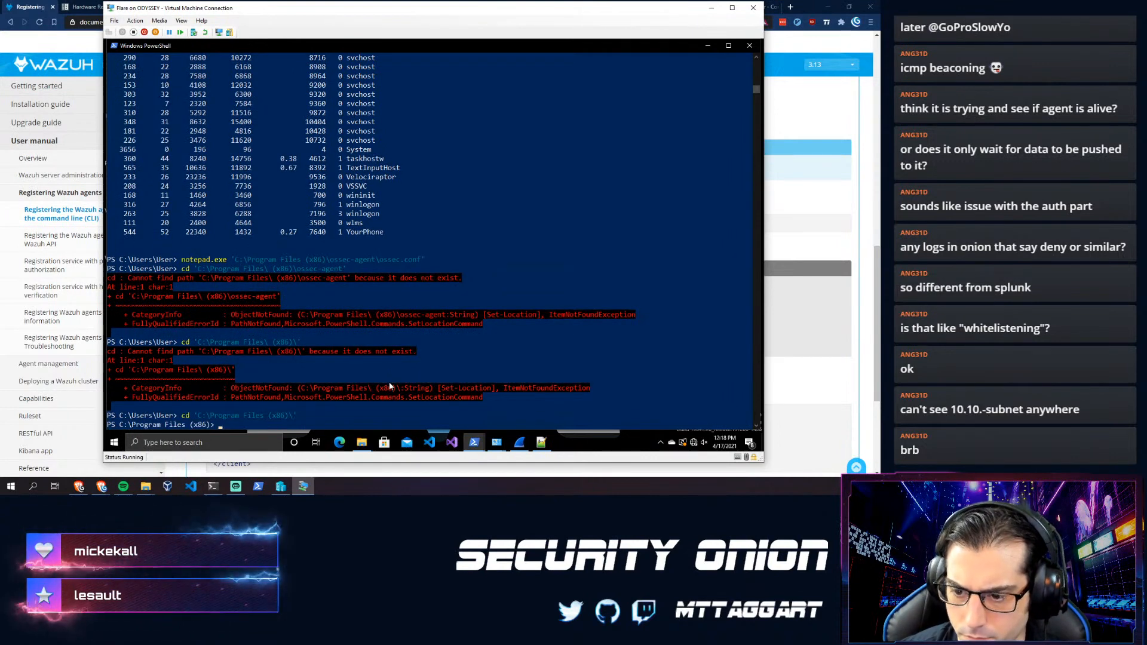
{"action": "key", "text": "Tab"}
{"action": "key", "text": "Return"}
{"action": "type", "text": "ls"}
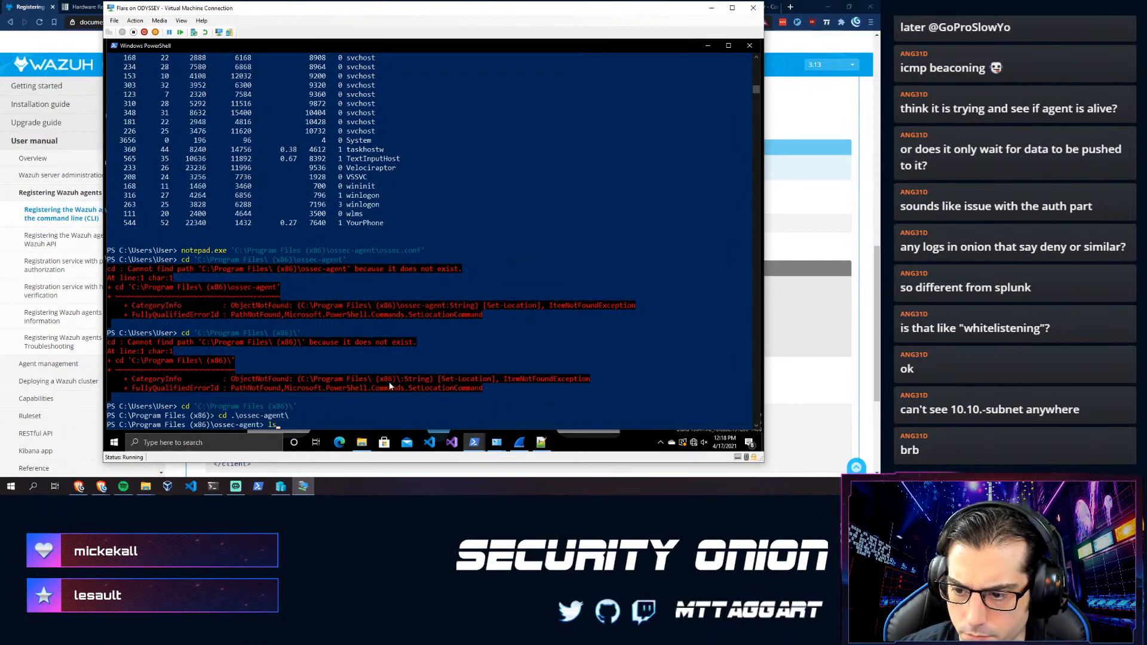
{"action": "key", "text": "Return"}
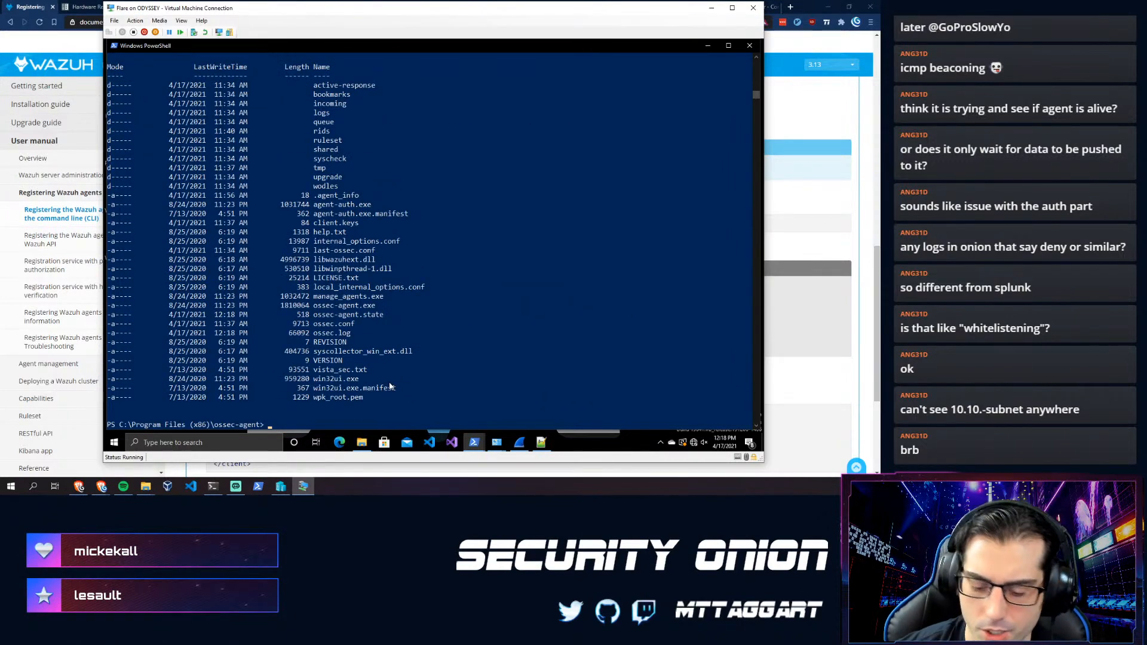
- Run manage_agents.exe -h, try importing the pasted key with -i, then run whoami
{"action": "type", "text": ".\\manage_agents.exe "}
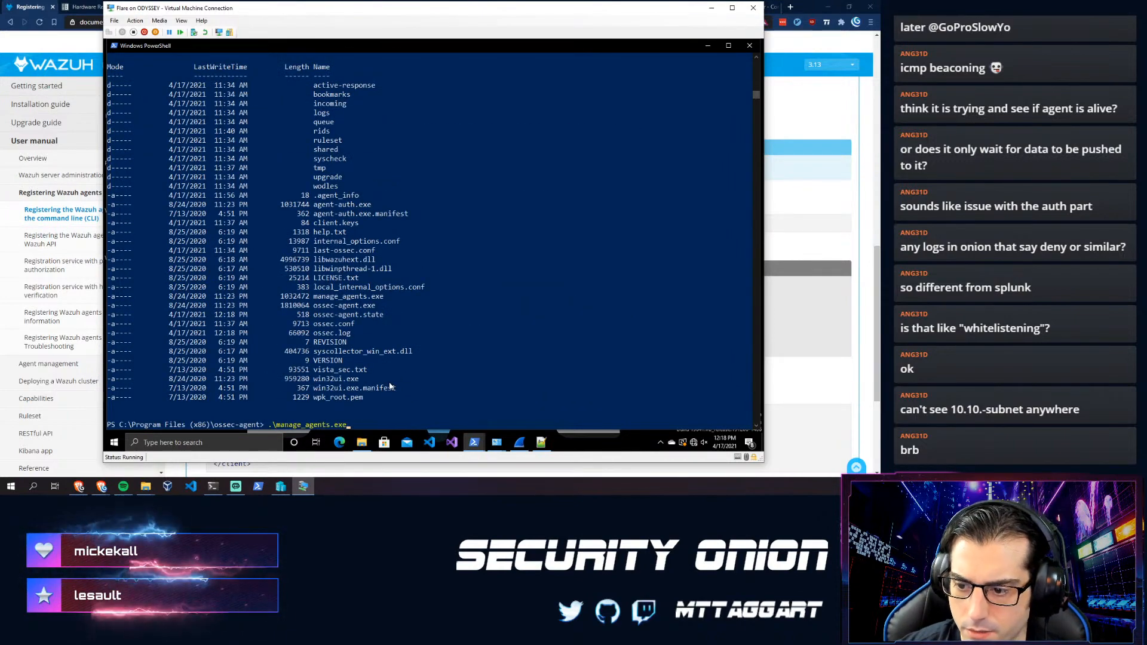
{"action": "type", "text": "-h"}
{"action": "key", "text": "Return"}
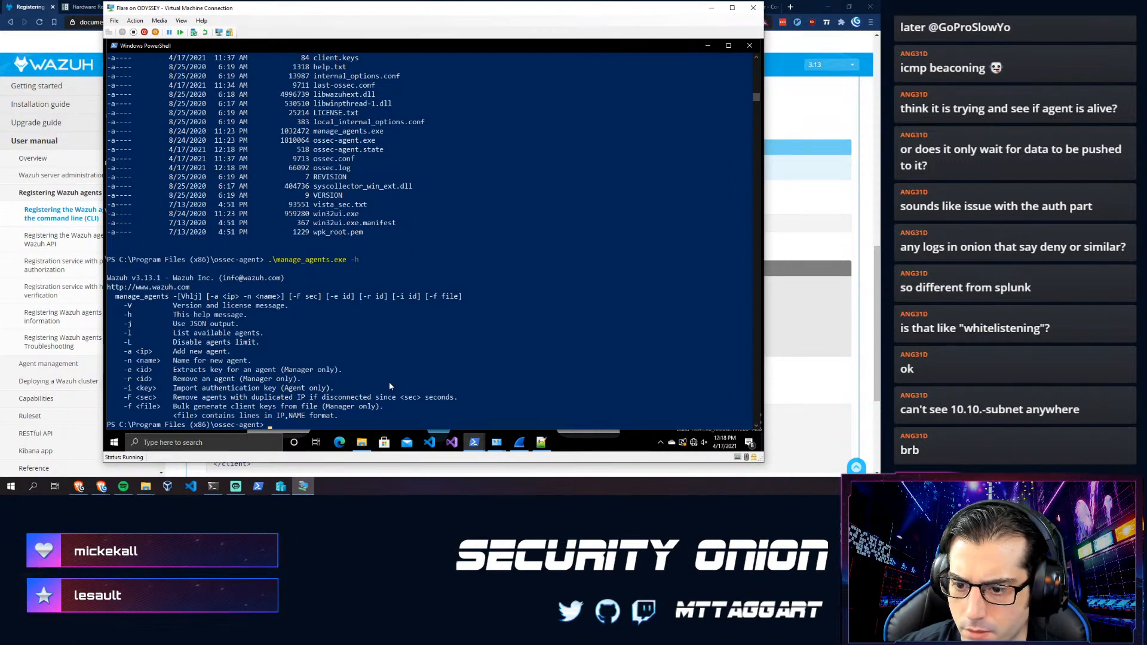
{"action": "key", "text": "Up"}
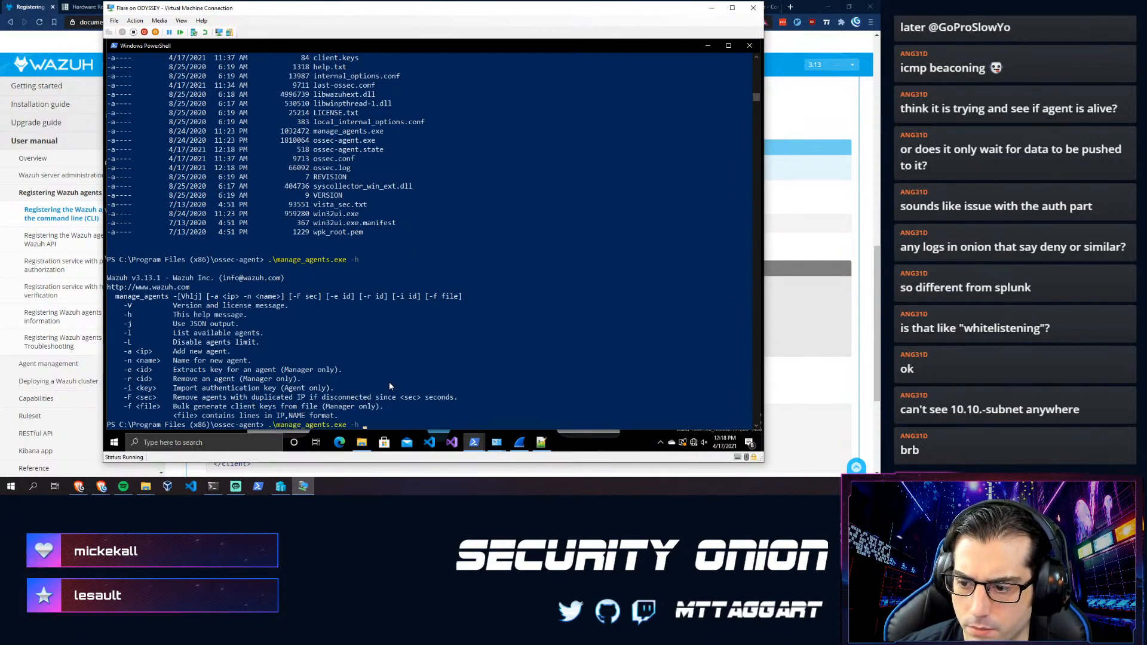
{"action": "key", "text": "BackSpace"}
{"action": "type", "text": "i"}
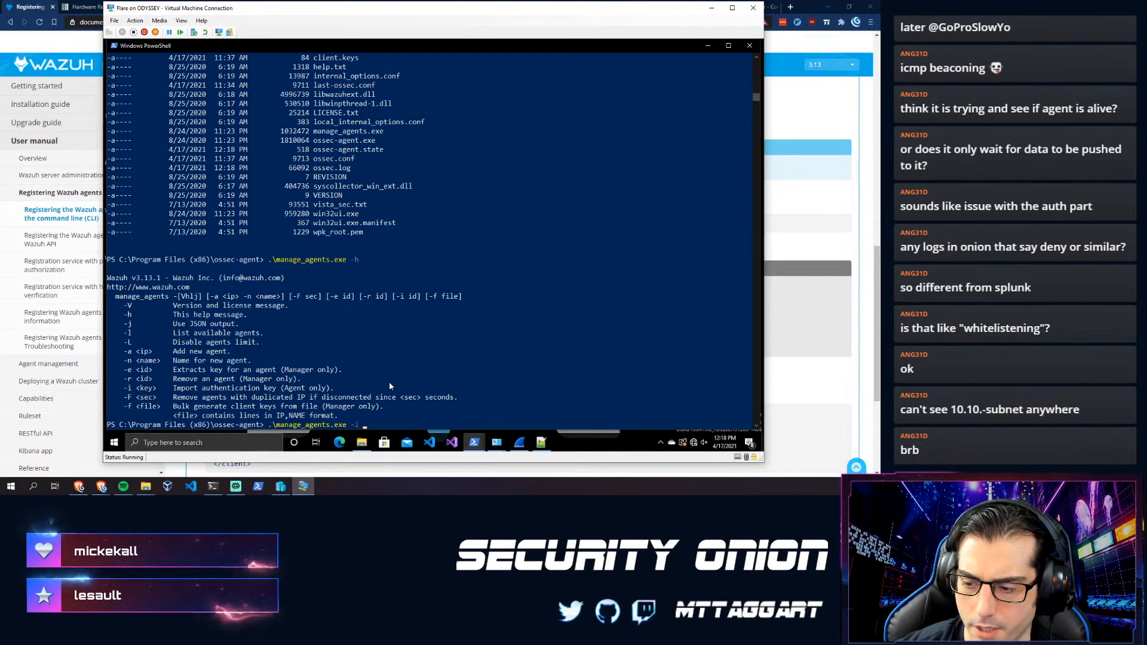
{"action": "left_click", "coordinate": [414, 387]}
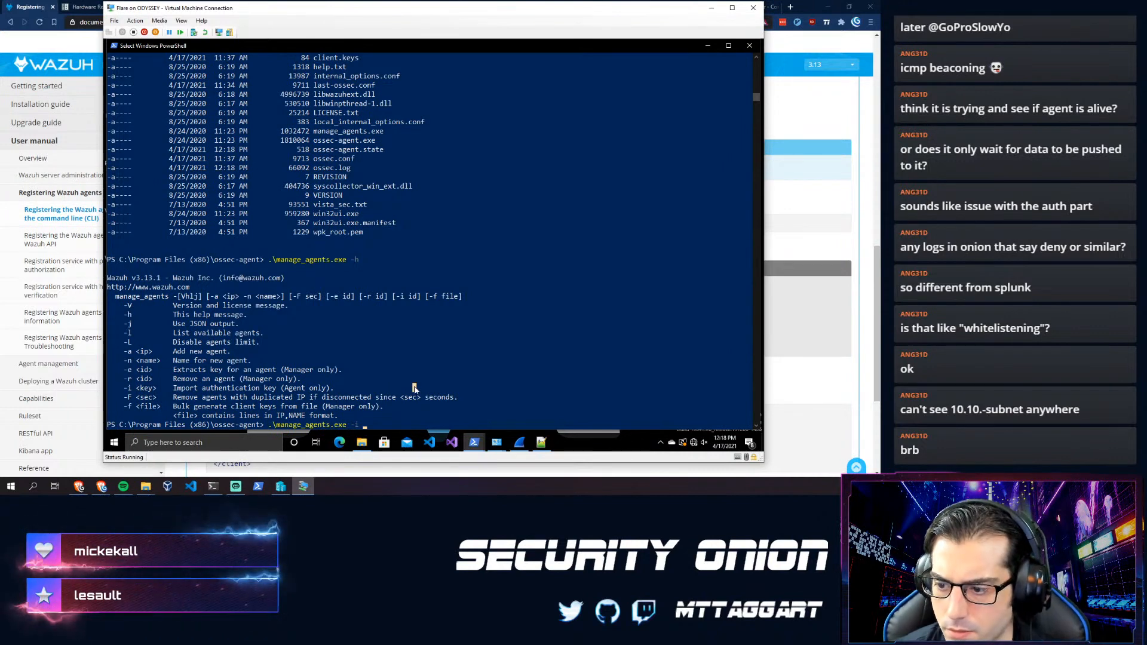
{"action": "right_click", "coordinate": [414, 388]}
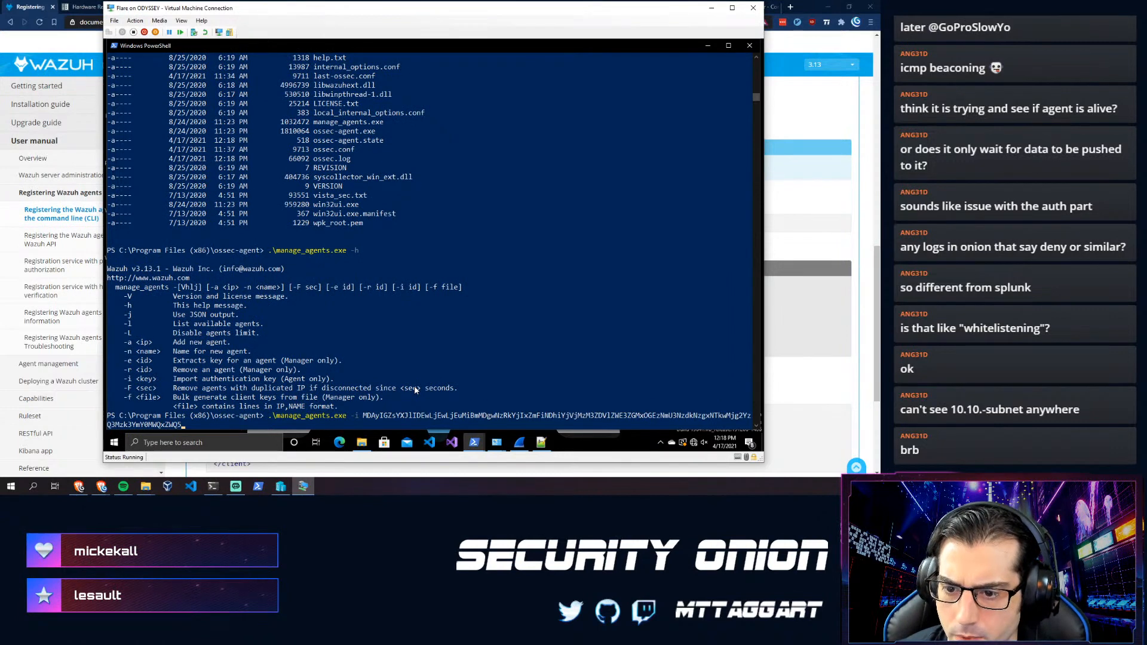
{"action": "key", "text": "Return"}
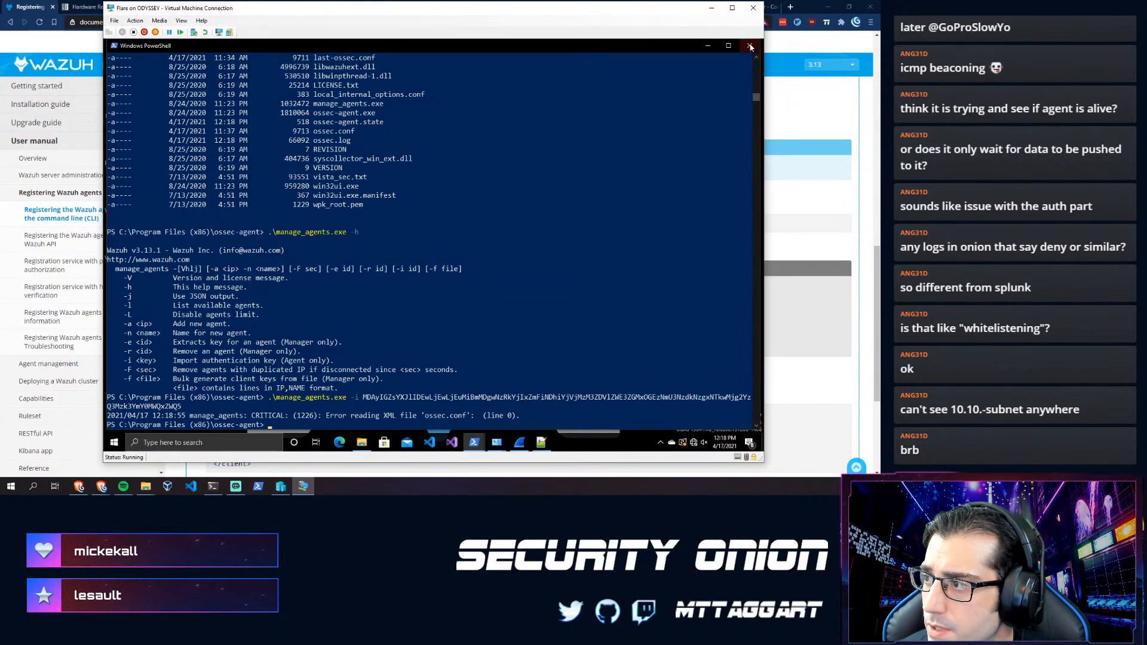
{"action": "type", "text": "whoami"}
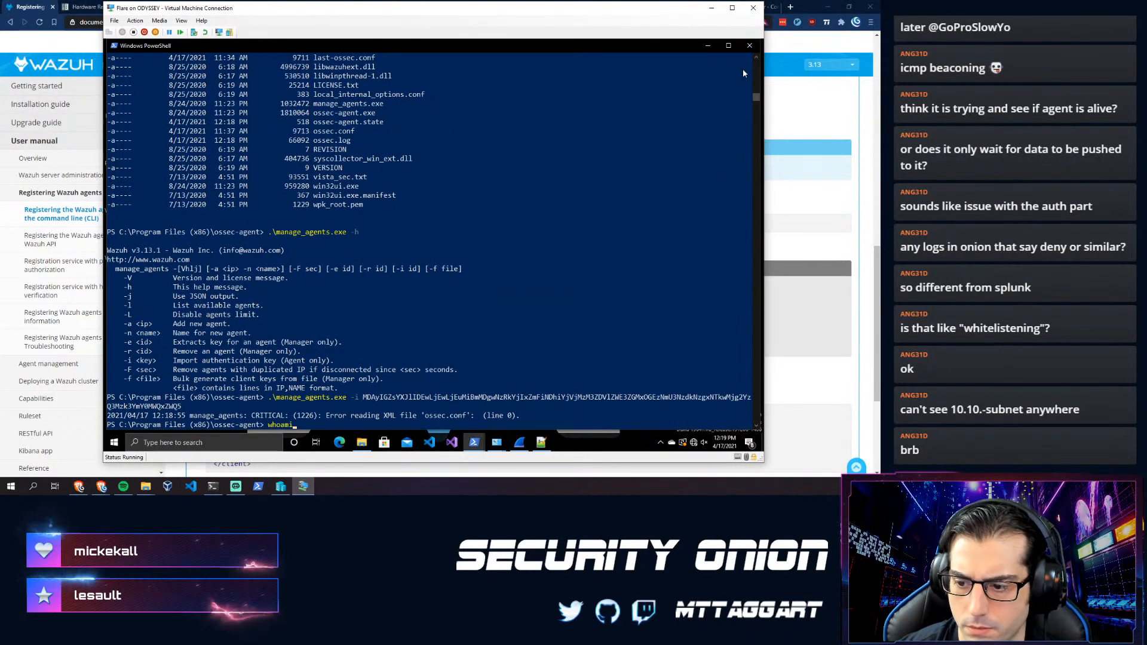
{"action": "key", "text": "Return"}
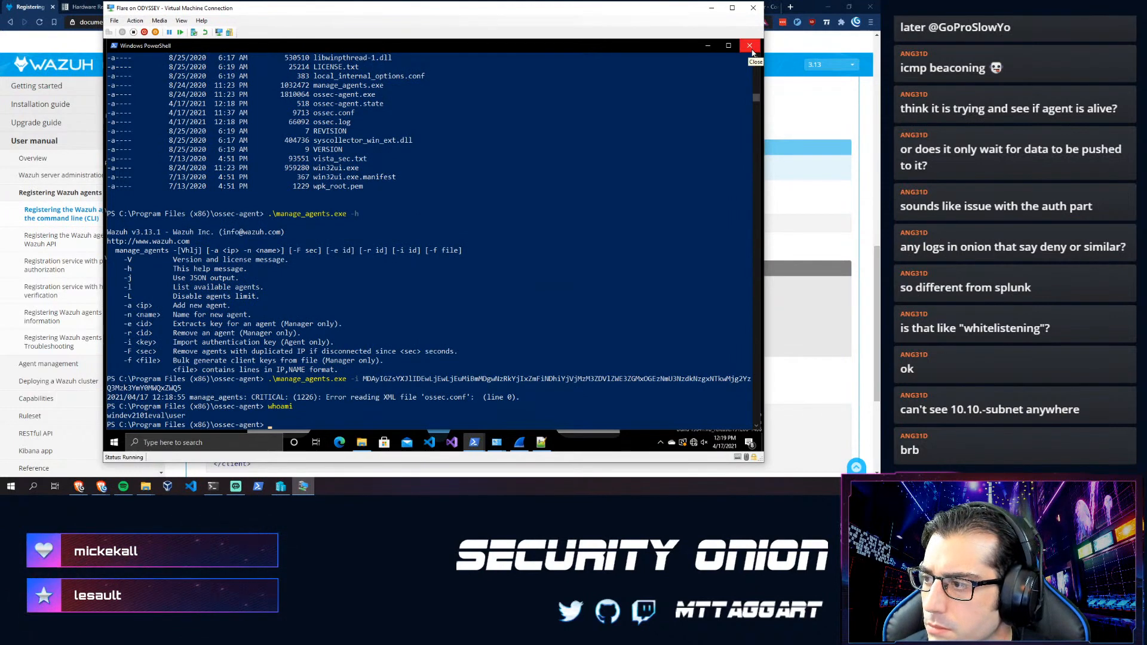
- Close the non-admin PowerShell and cd into the ossec-agent folder in the admin console
{"action": "left_click", "coordinate": [750, 46]}
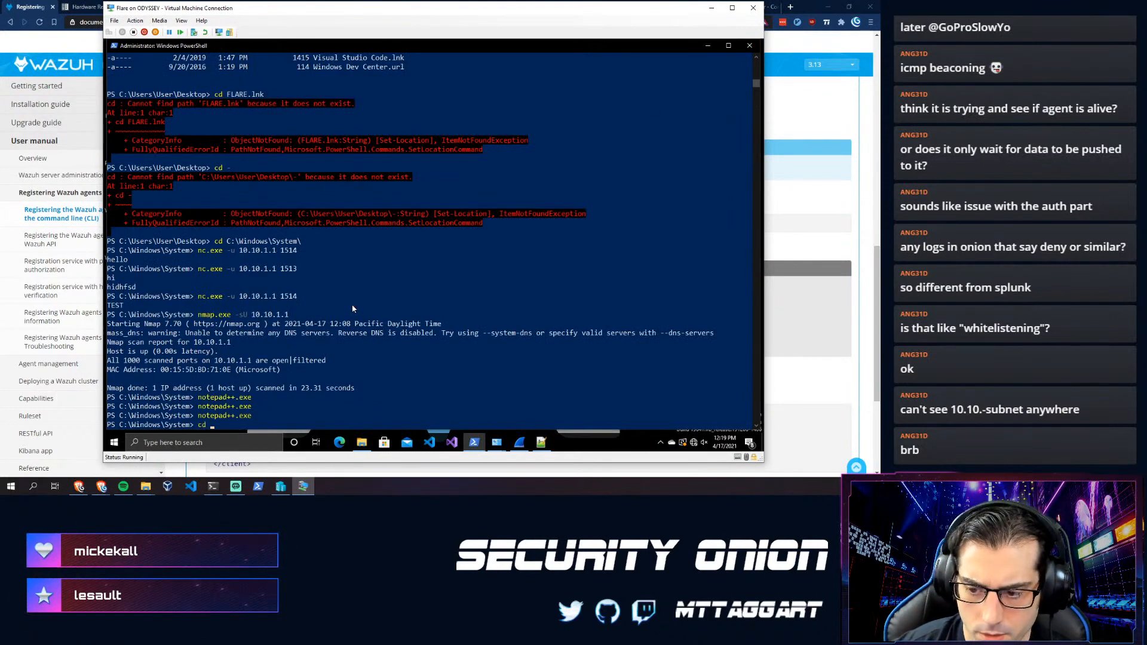
{"action": "type", "text": "cd 'C:\\Pro"}
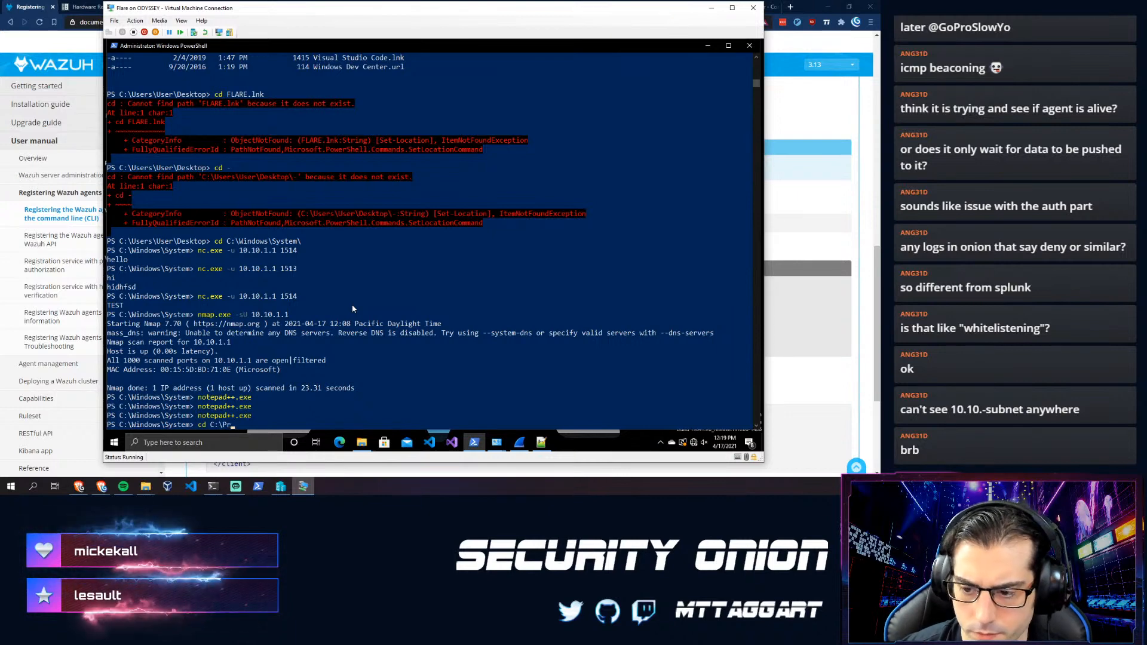
{"action": "key", "text": "Tab"}
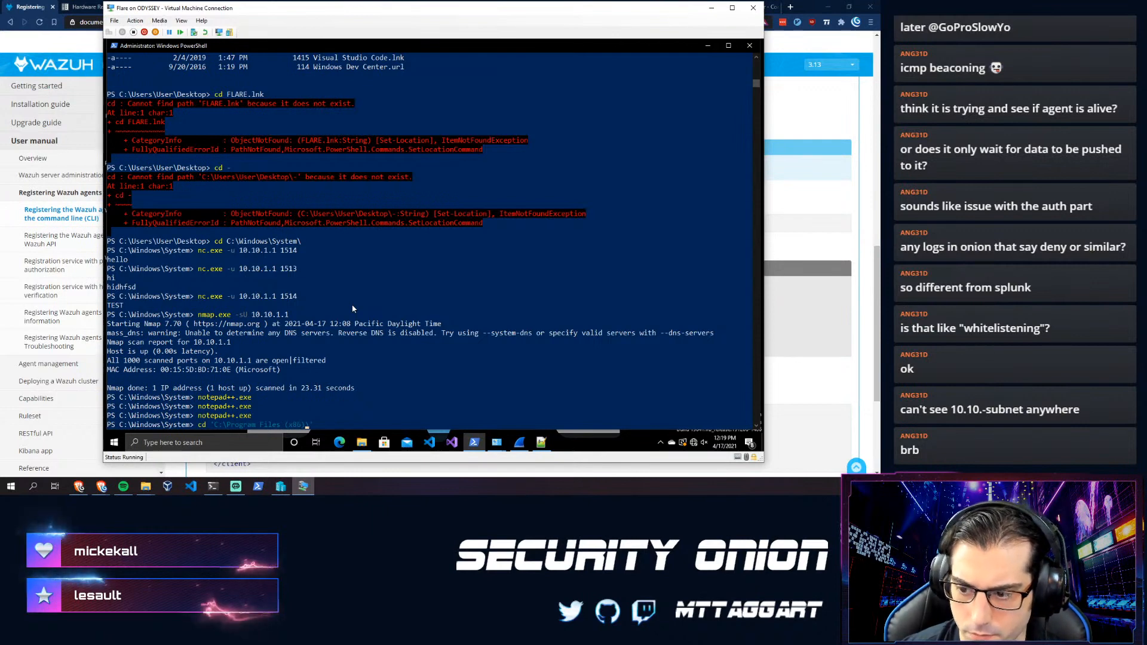
{"action": "key", "text": "Return"}
{"action": "type", "text": "cd .\\OllyDbg"}
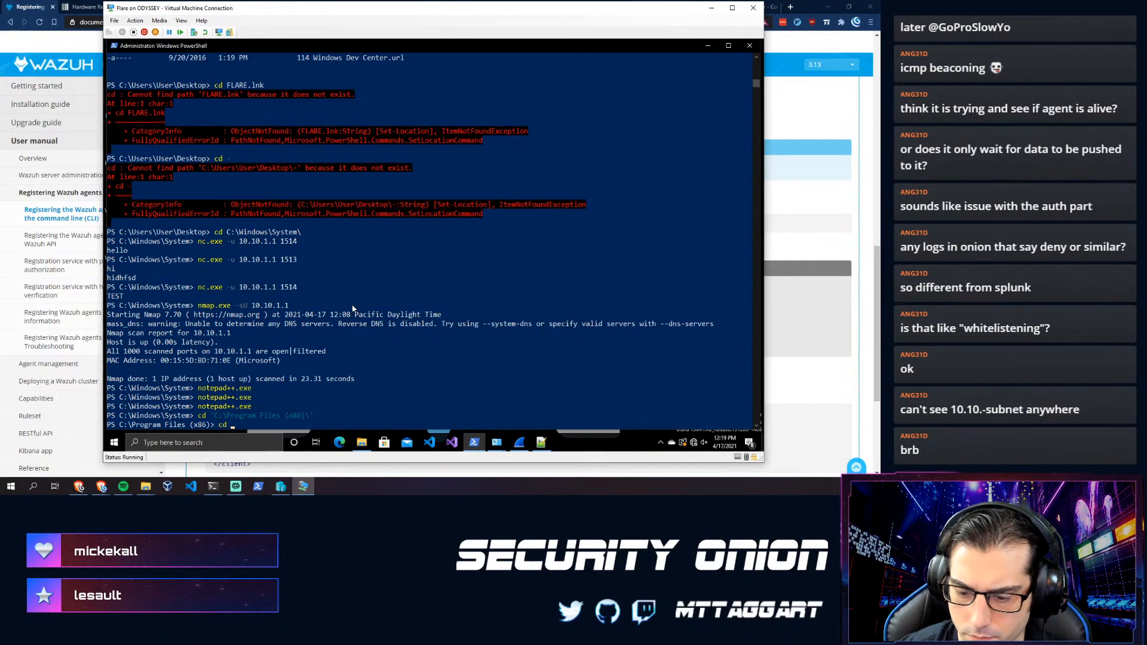
{"action": "key", "text": "Return"}
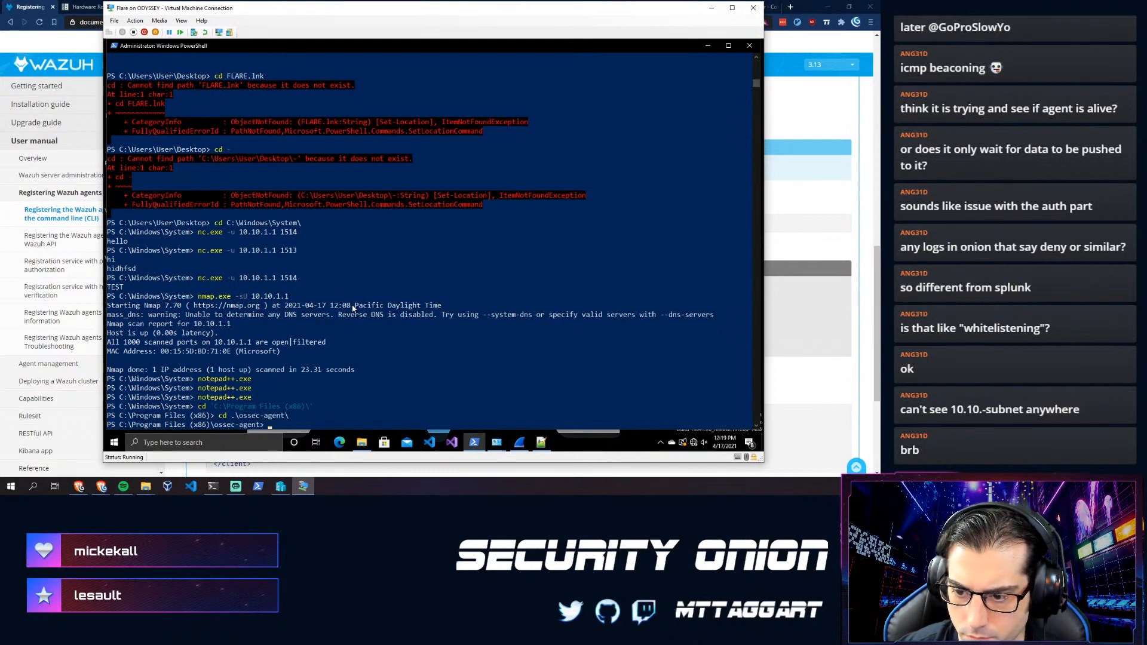
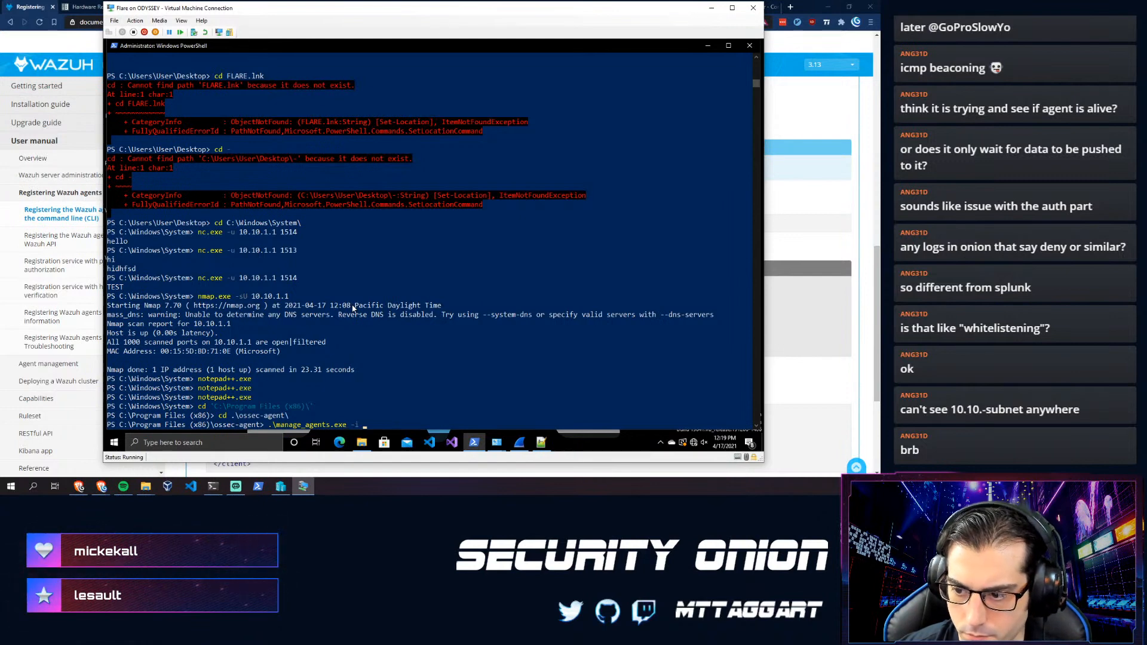
- Run manage_agents.exe -i with the pasted key as administrator, listing agent 002 'flare'
{"action": "key", "text": "Return"}
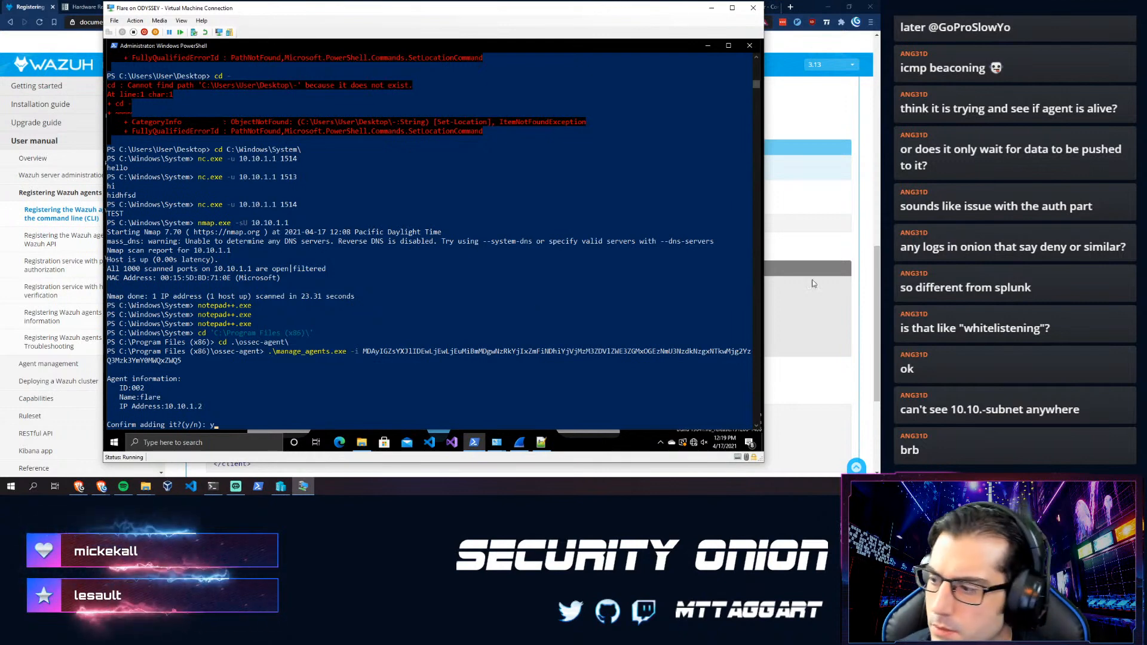
{"action": "left_click", "coordinate": [787, 303]}
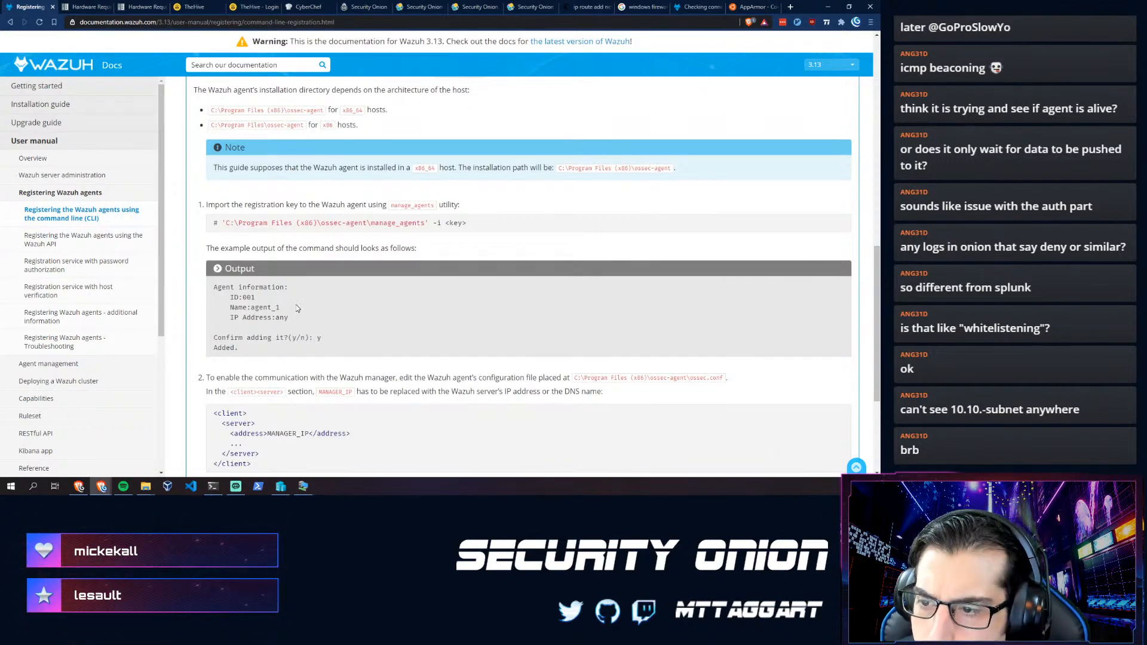
- Check the docs' import step and confirm adding the key with y so it reports Added
{"action": "scroll", "coordinate": [297, 307], "scroll_direction": "up", "scroll_amount": 2}
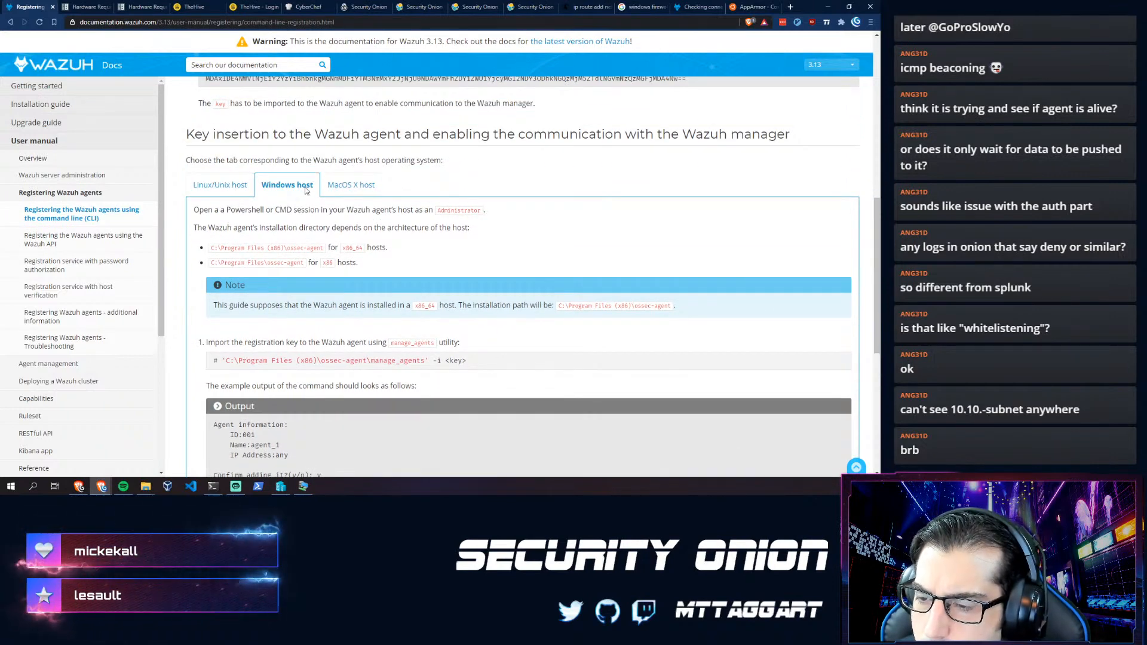
{"action": "scroll", "coordinate": [269, 303], "scroll_direction": "down", "scroll_amount": 2}
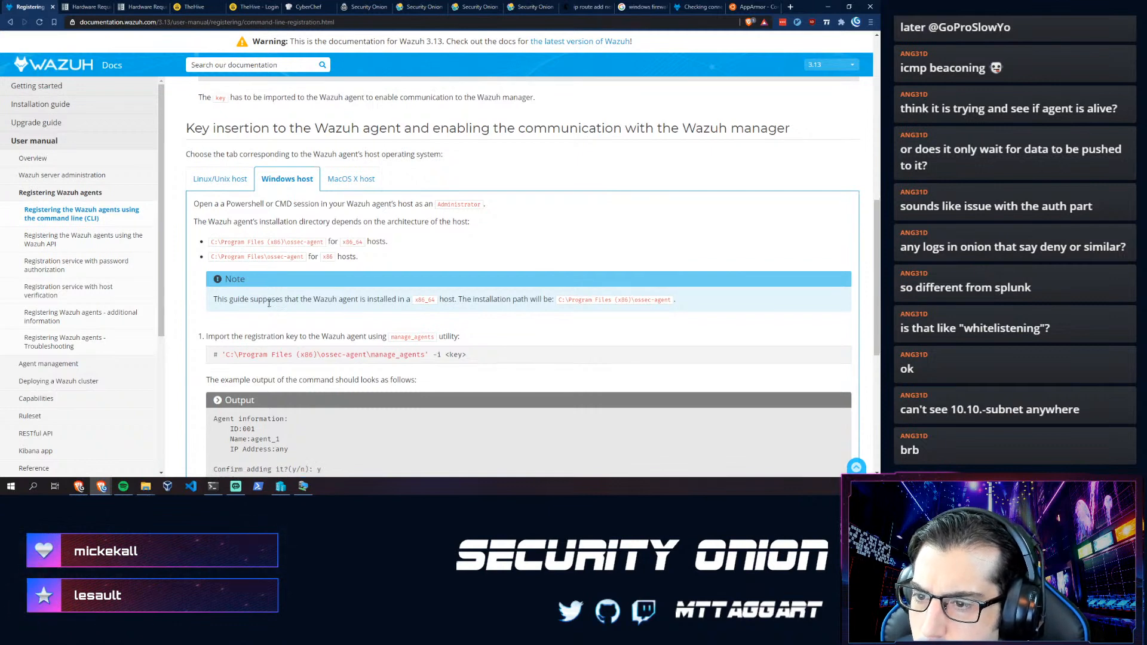
{"action": "scroll", "coordinate": [268, 308], "scroll_direction": "down", "scroll_amount": 1}
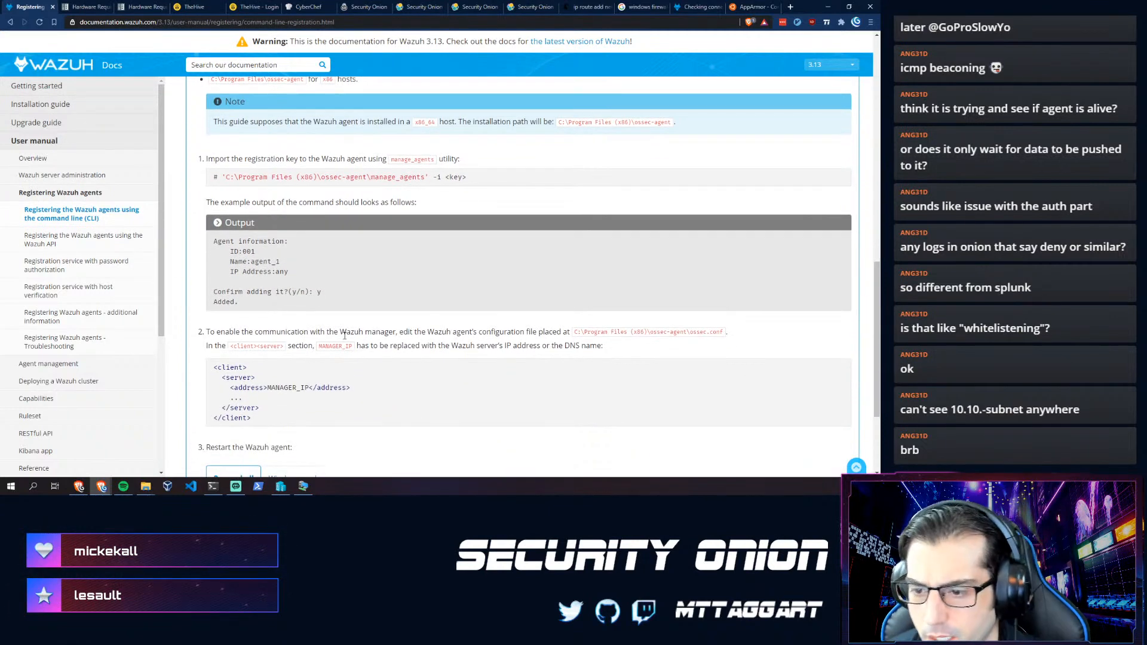
{"action": "key", "text": "alt+Tab"}
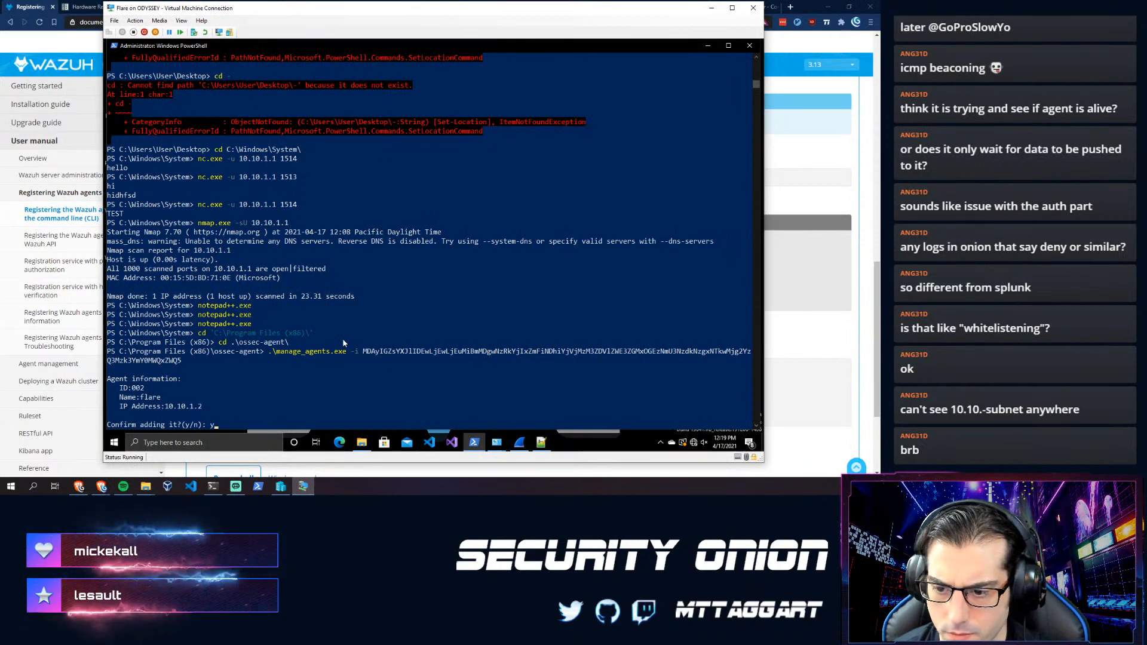
{"action": "key", "text": "Return"}
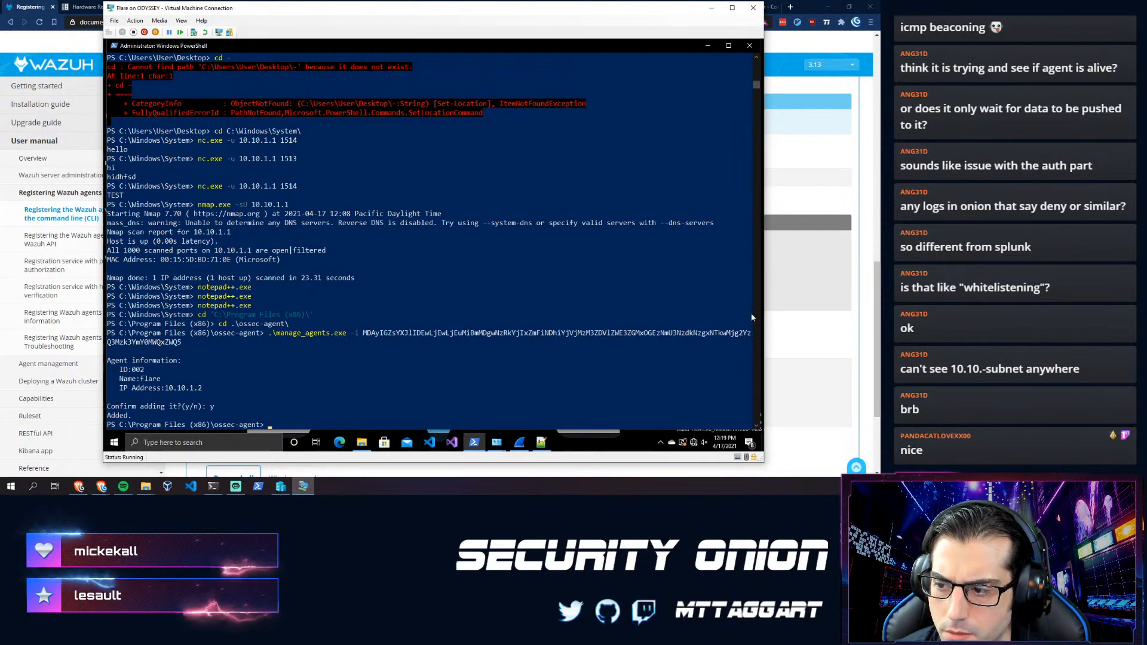
{"action": "key", "text": "alt+Tab"}
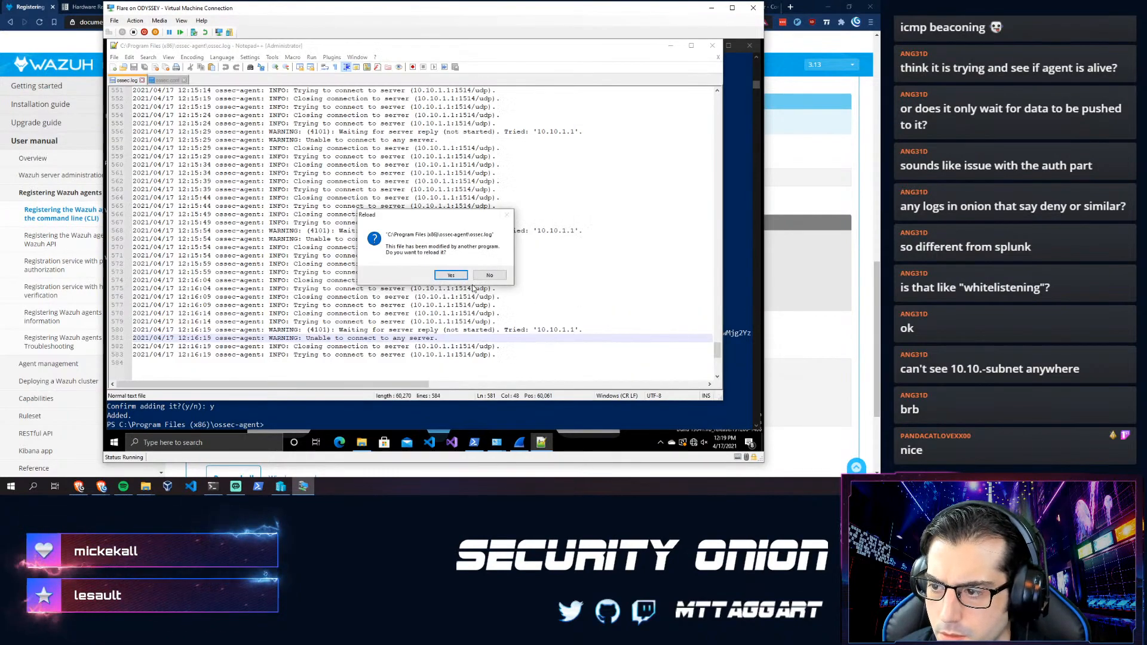
- Reload ossec.log and copy the Restart-Service -Name wazuh command from the docs
{"action": "left_click", "coordinate": [446, 275]}
{"action": "scroll", "coordinate": [431, 303], "scroll_direction": "down", "scroll_amount": 20}
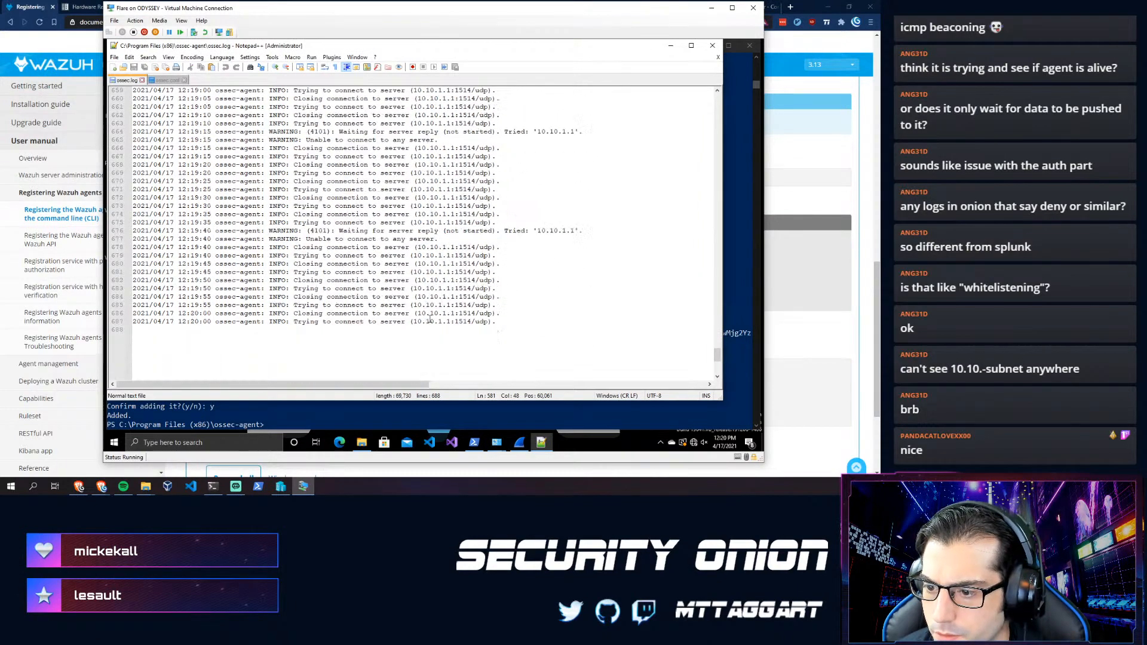
{"action": "left_click", "coordinate": [803, 371]}
{"action": "scroll", "coordinate": [803, 370], "scroll_direction": "down", "scroll_amount": 2}
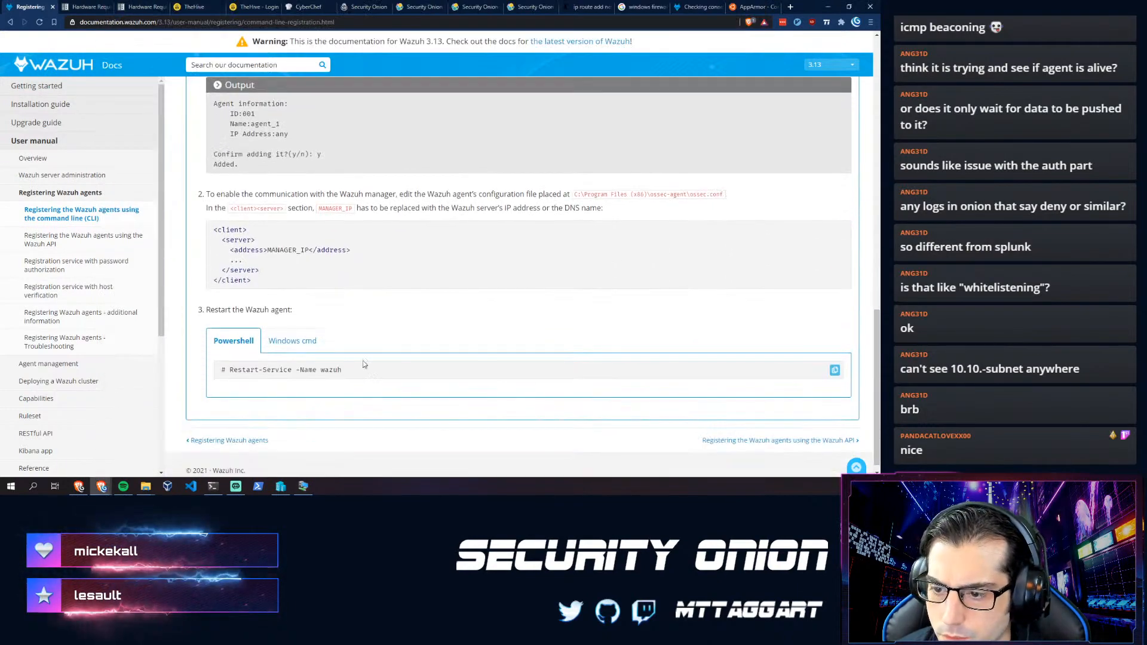
{"action": "left_click_drag", "start_coordinate": [342, 370], "coordinate": [235, 373]}
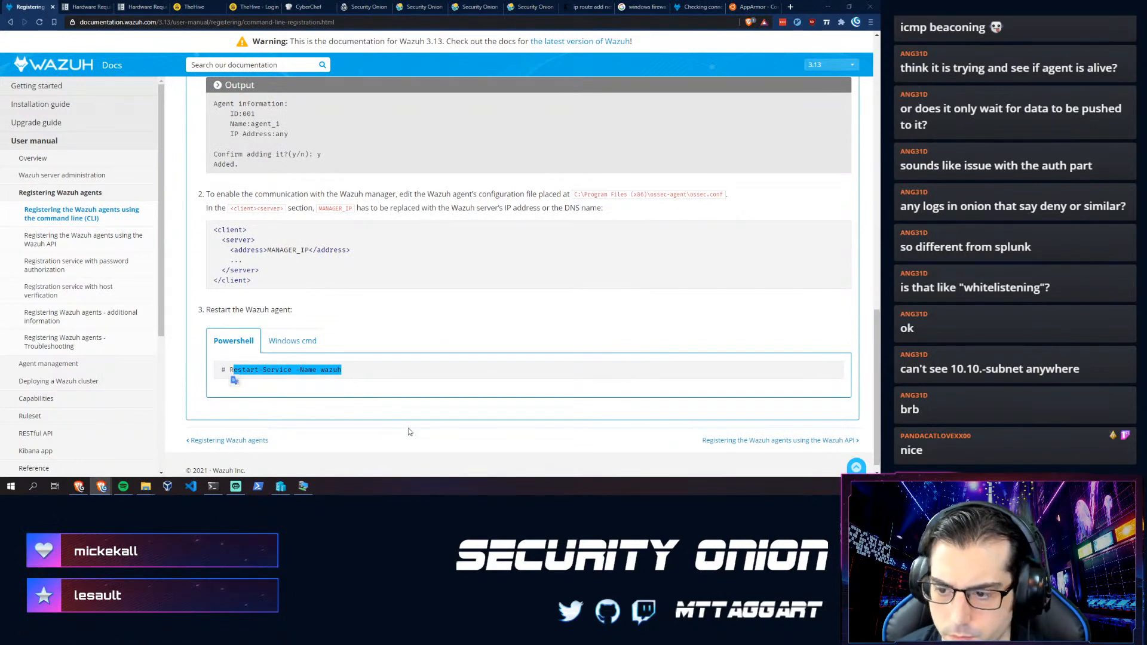
- Run Restart-Service -Name wazuh in the Flare VM's PowerShell to restart the agent
{"action": "left_click", "coordinate": [303, 485]}
{"action": "left_click", "coordinate": [336, 418]}
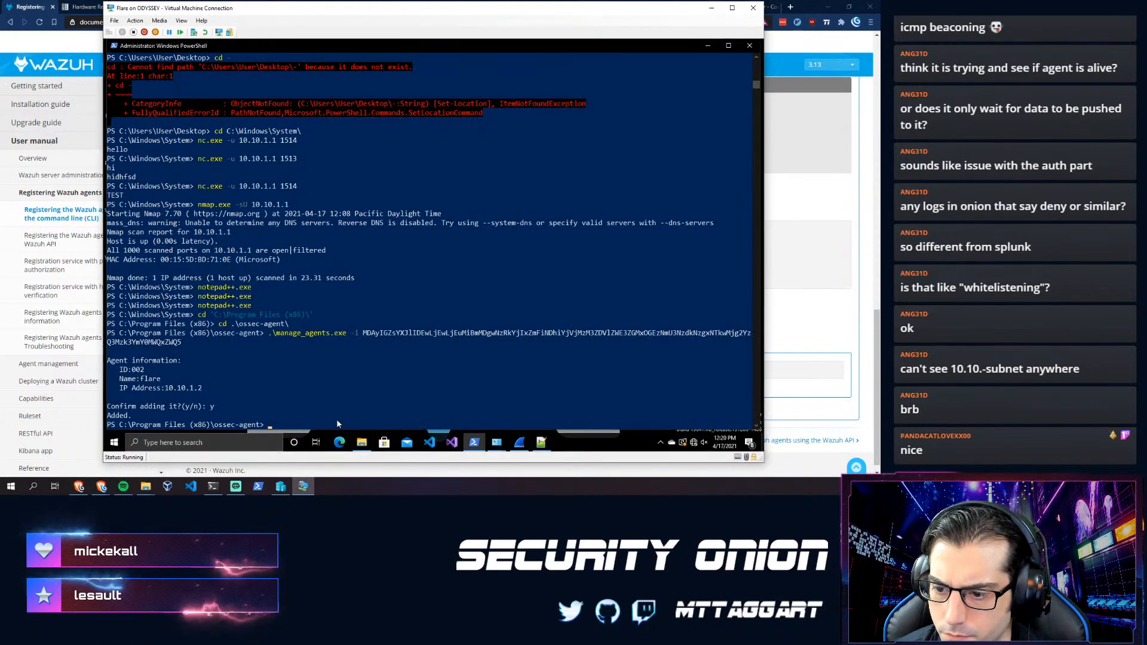
{"action": "type", "text": "Restart-Service -Name wazuh"}
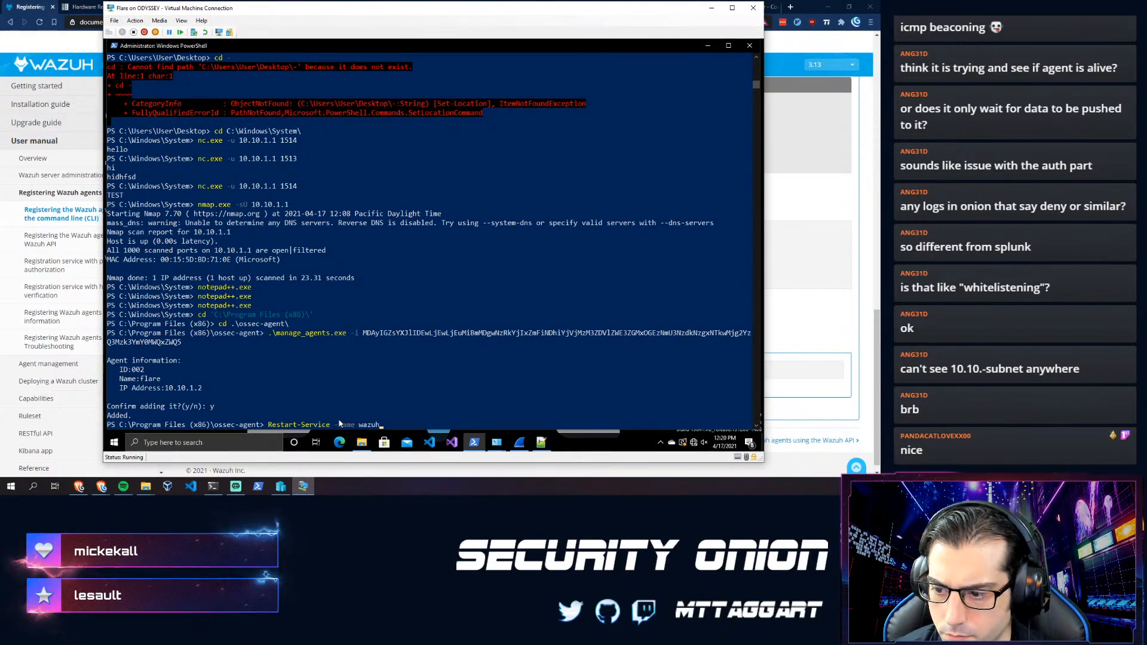
{"action": "key", "text": "Return"}
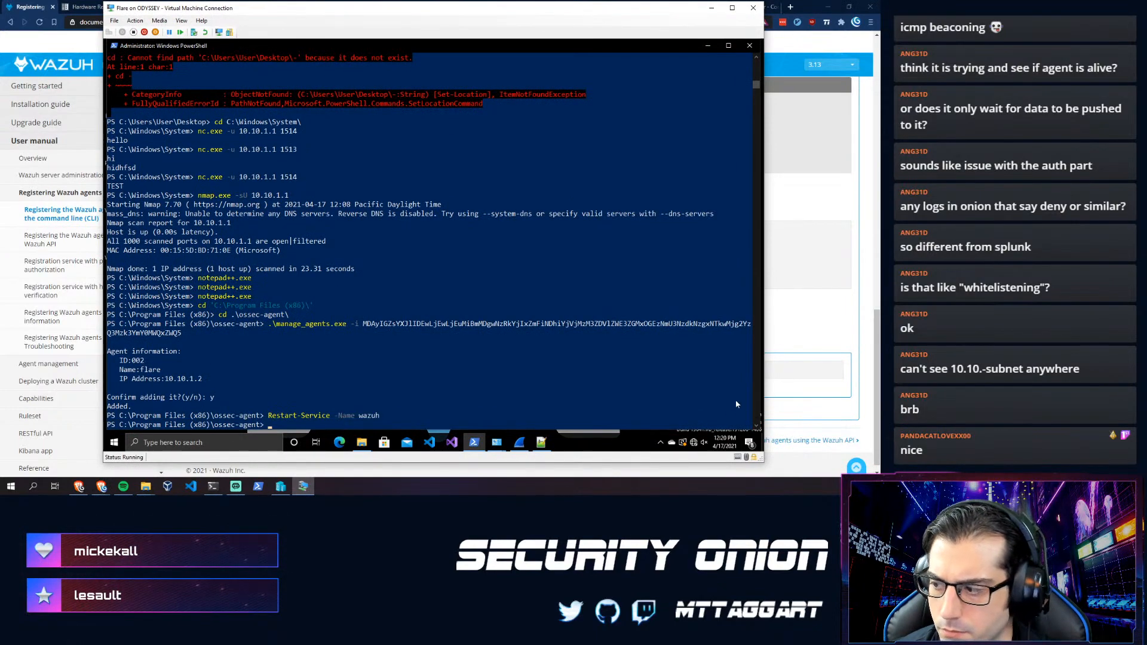
{"action": "left_click", "coordinate": [539, 442]}
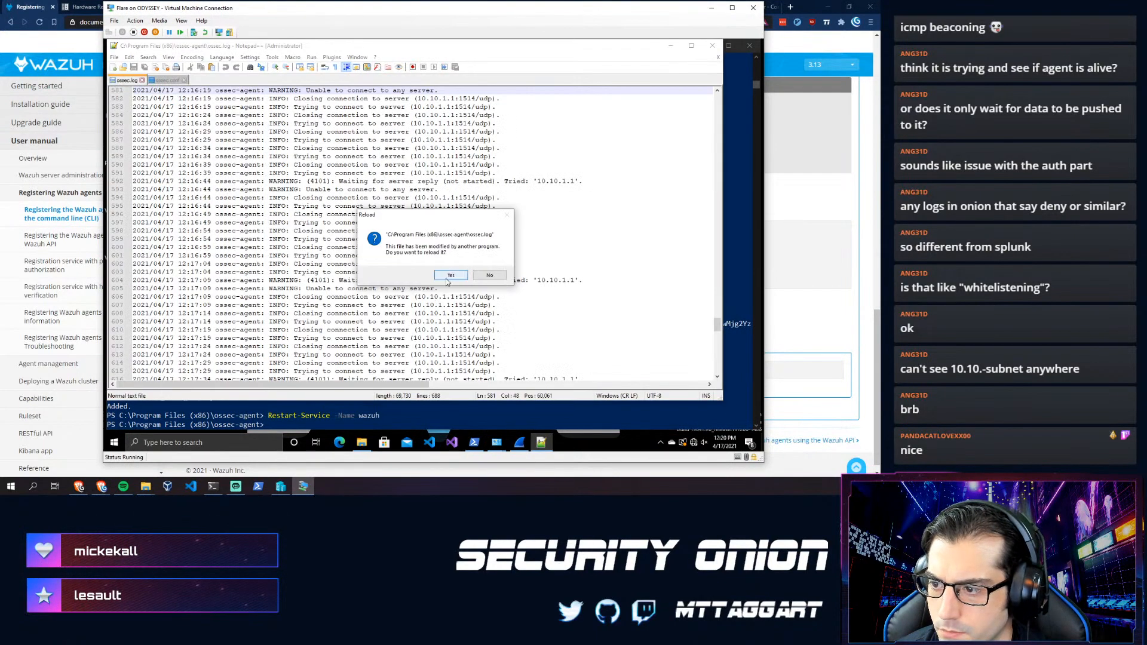
- Reload ossec.log twice and jump to its end to see retries to 10.10.1.1:1514/udp
{"action": "left_click", "coordinate": [445, 278]}
{"action": "left_click_drag", "start_coordinate": [715, 303], "coordinate": [716, 345]}
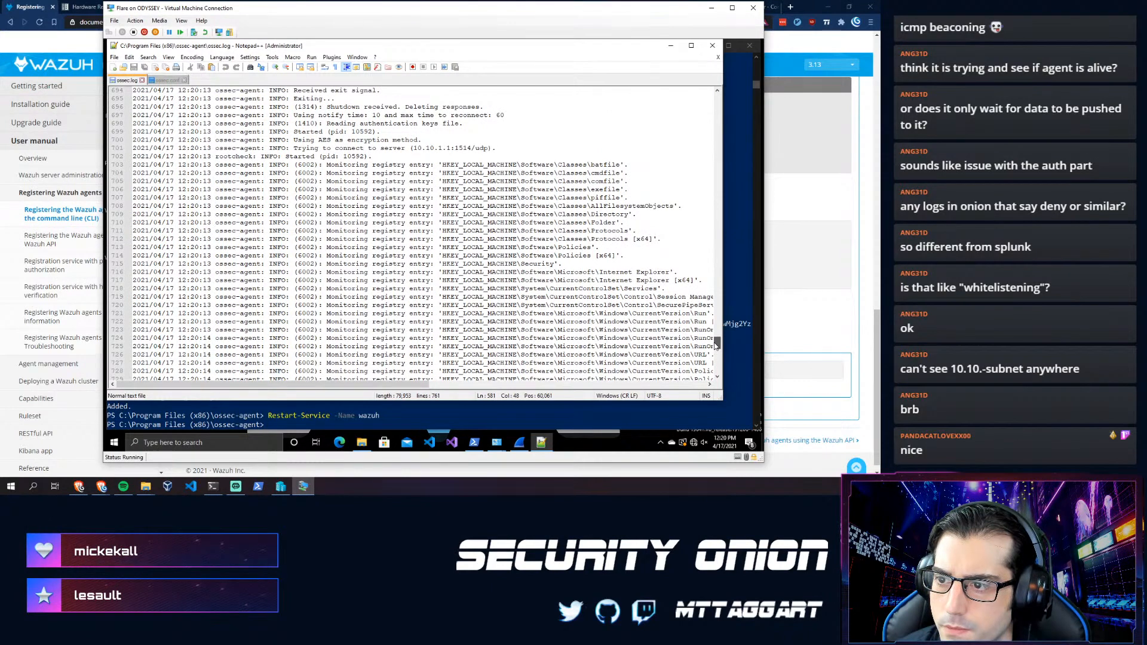
{"action": "scroll", "coordinate": [511, 324], "scroll_direction": "down", "scroll_amount": 16}
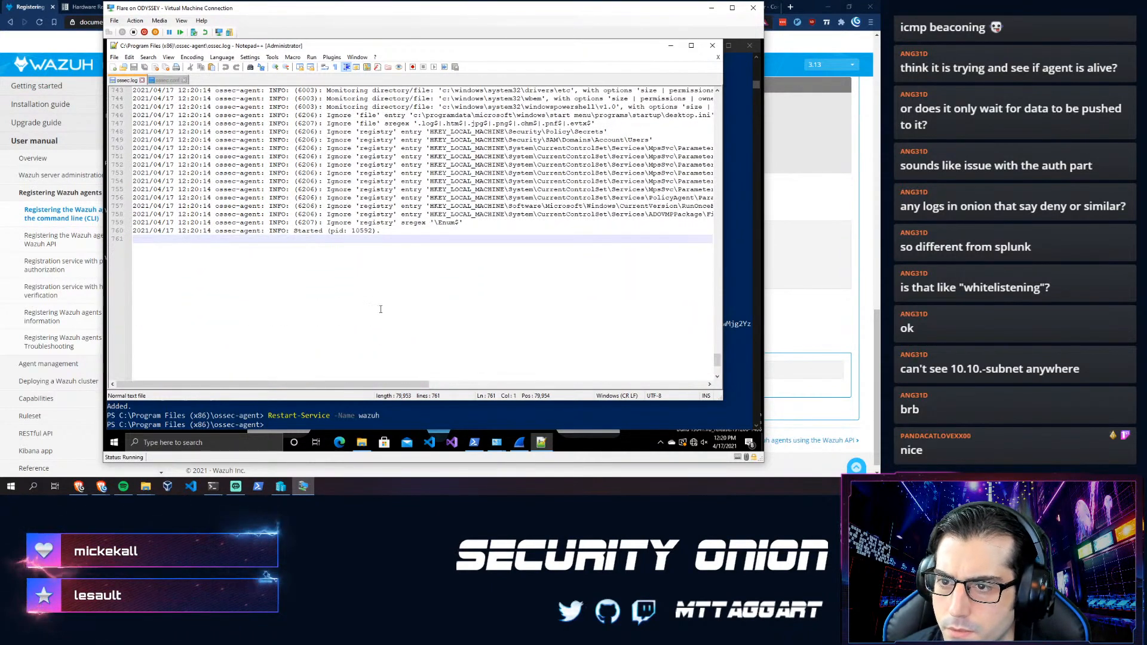
{"action": "left_click", "coordinate": [449, 275]}
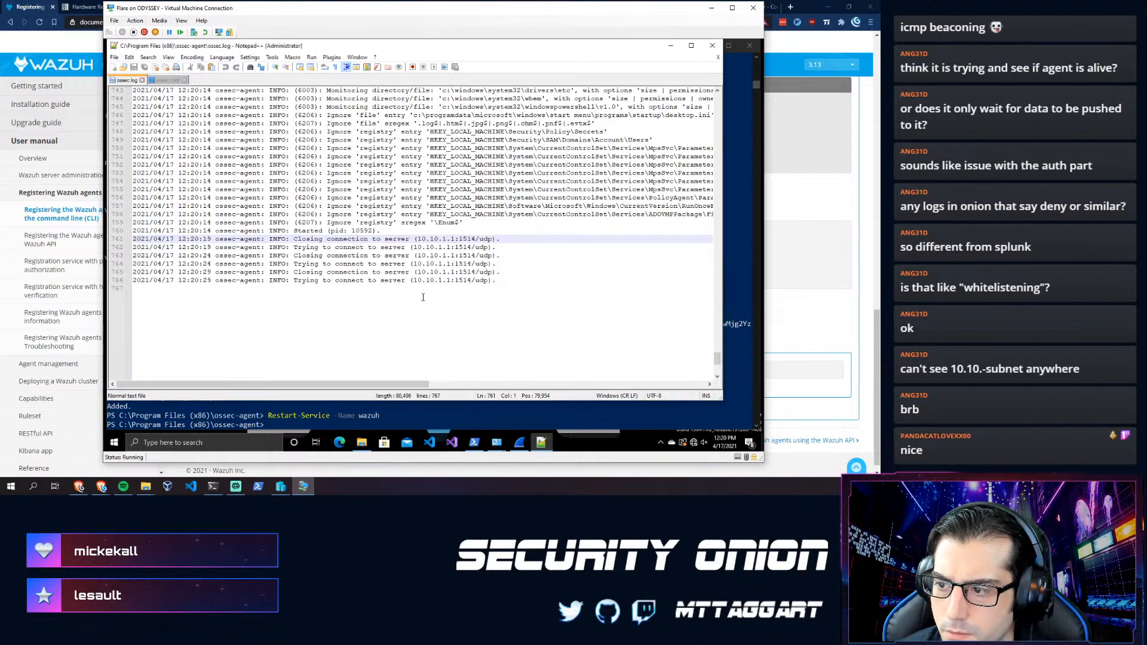
{"action": "left_click", "coordinate": [422, 297]}
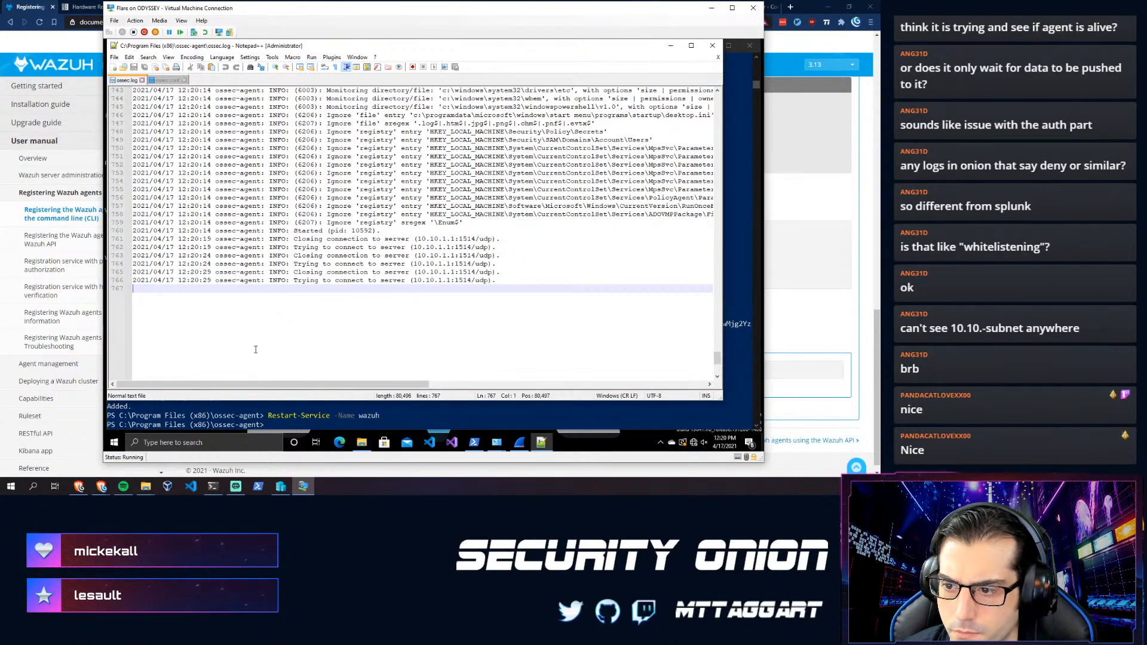
{"action": "mouse_move", "coordinate": [214, 487]}
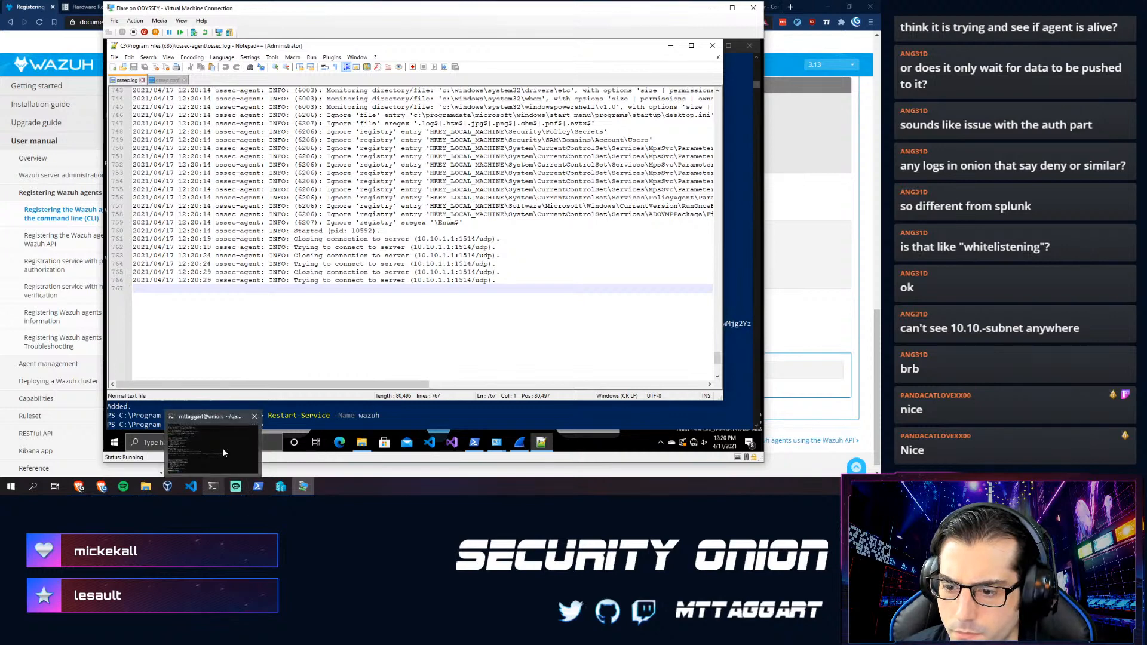
{"action": "left_click", "coordinate": [223, 448]}
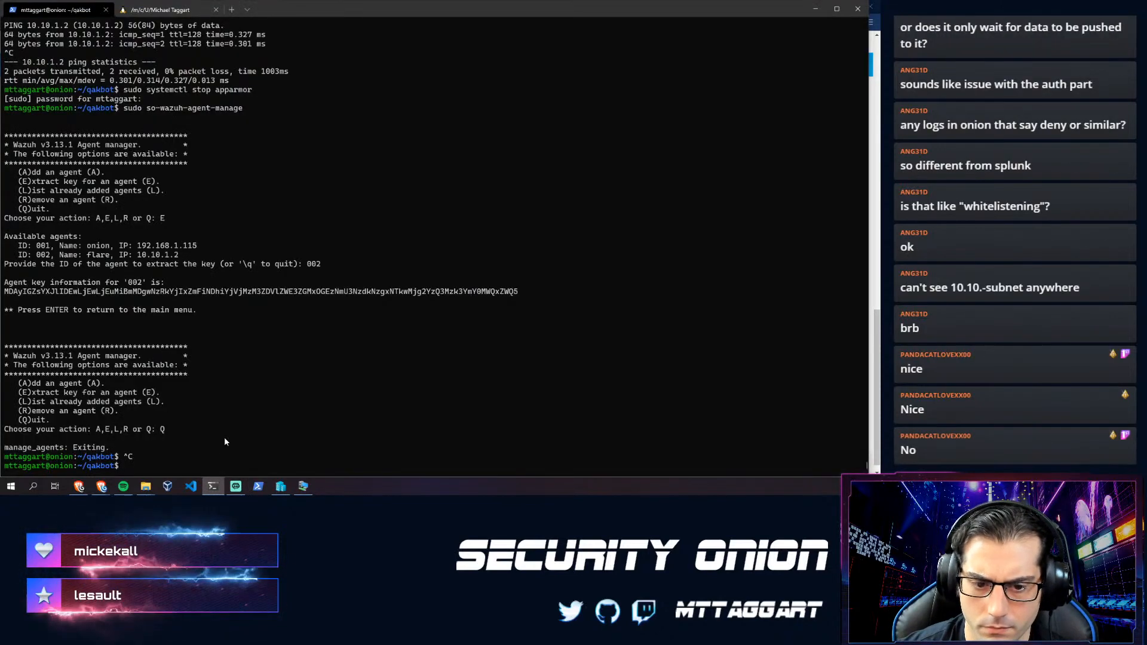
- Run docker container logs wazuh-register-agent, which finds no such container
{"action": "key", "text": "alt+Tab"}
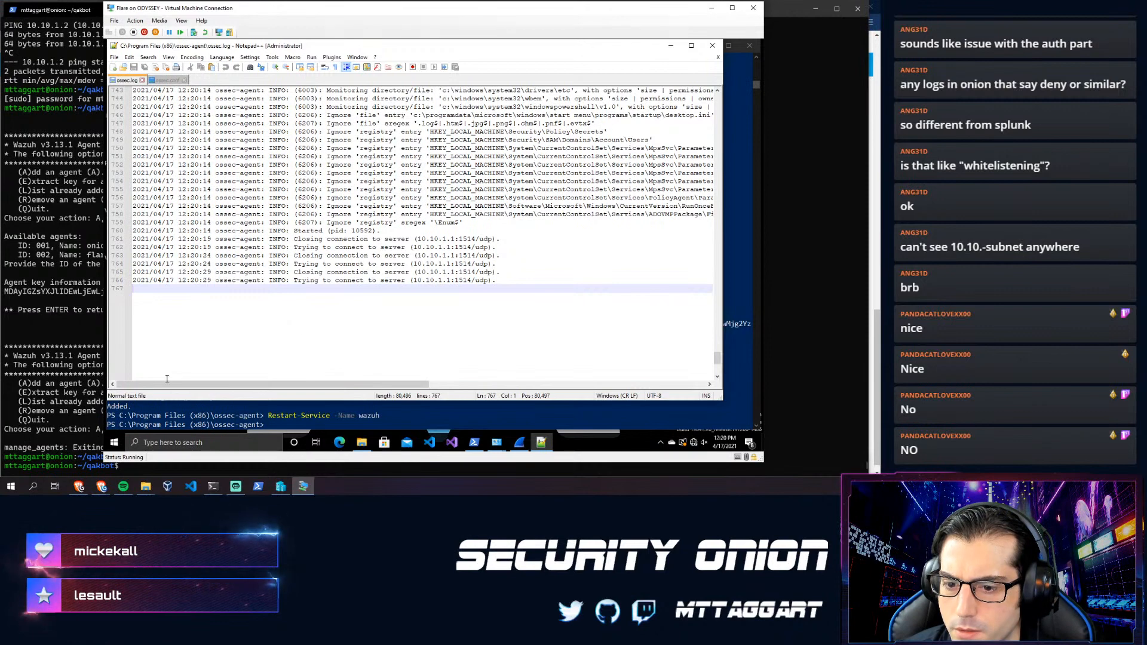
{"action": "left_click", "coordinate": [133, 465]}
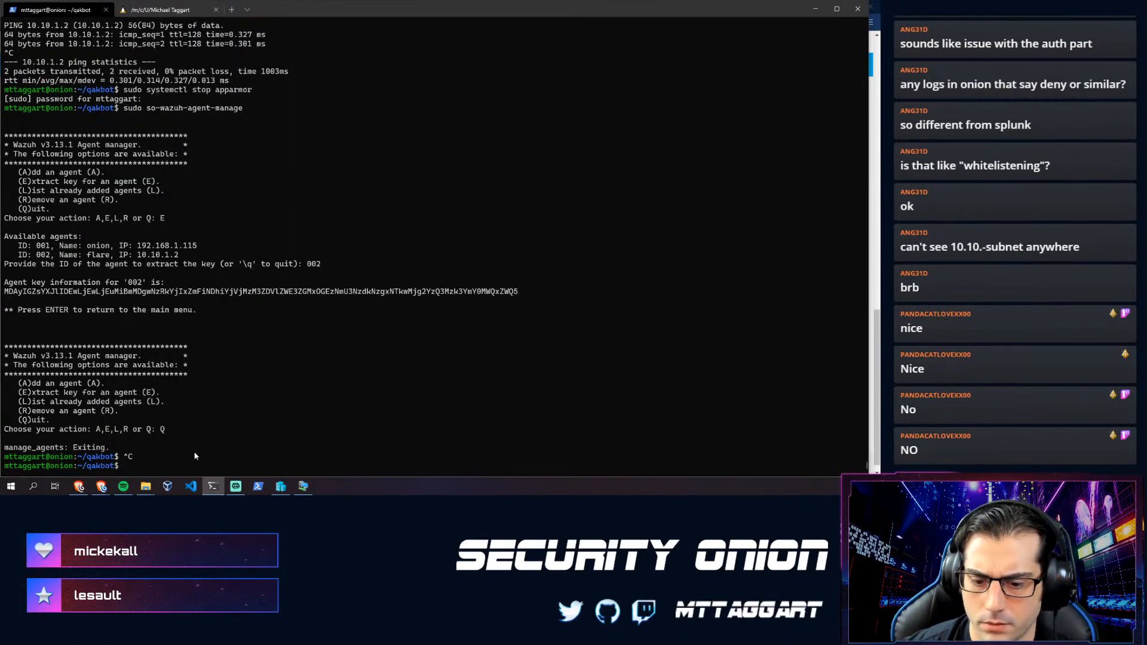
{"action": "type", "text": "docker"}
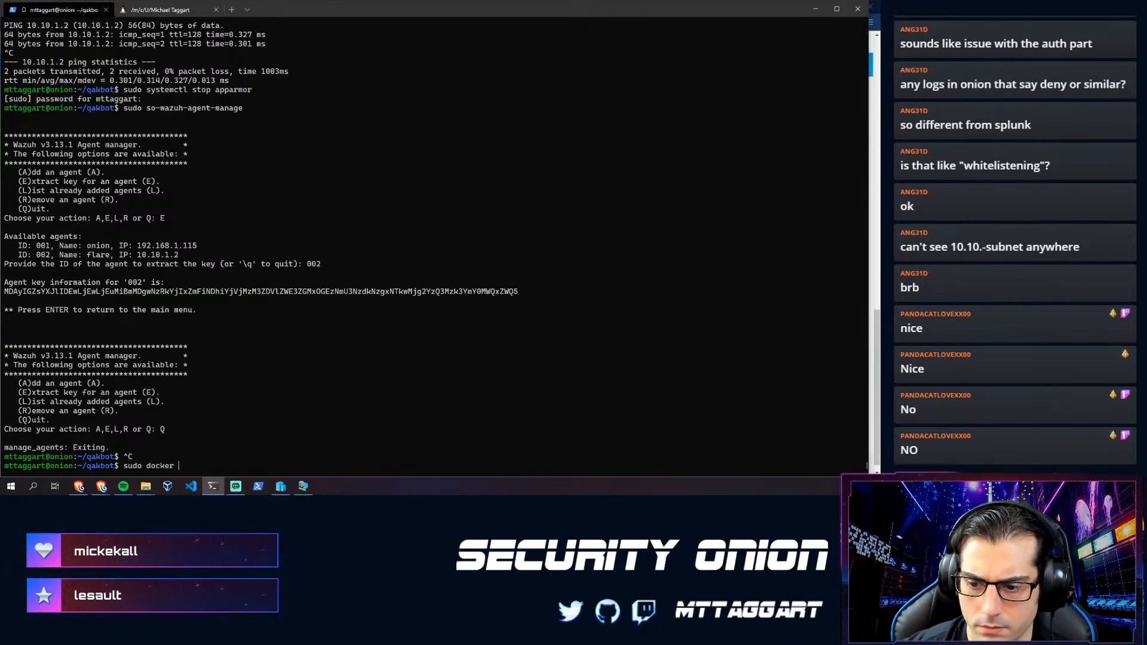
{"action": "type", "text": "g"}
{"action": "key", "text": "BackSpace"}
{"action": "type", "text": "container logs wa"}
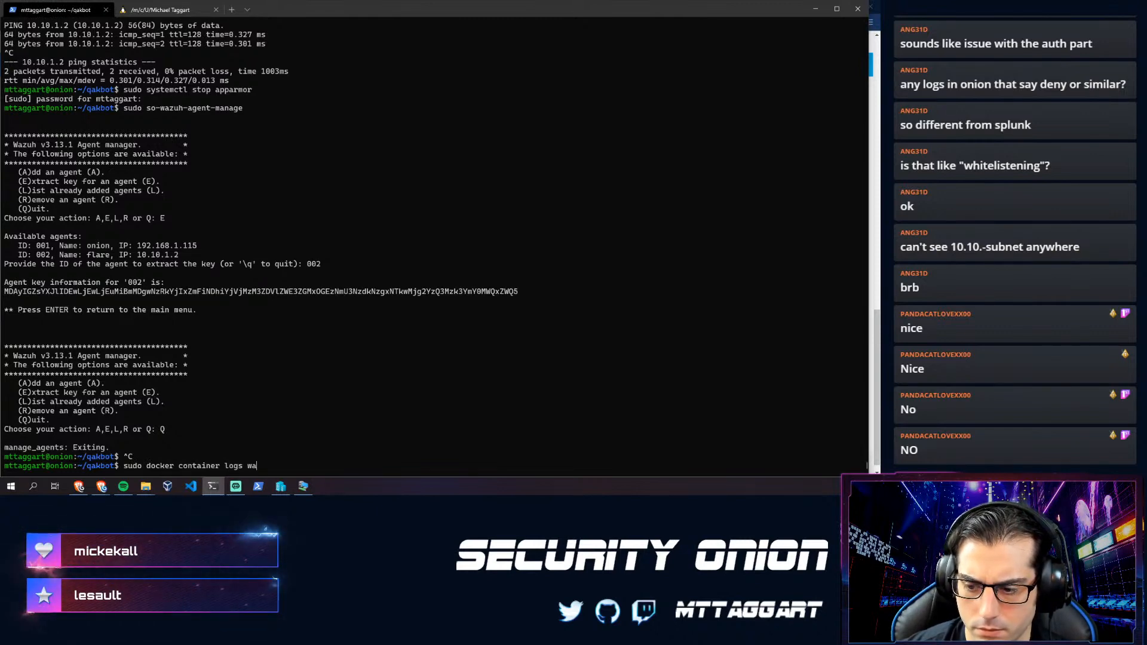
{"action": "type", "text": "zuh-"}
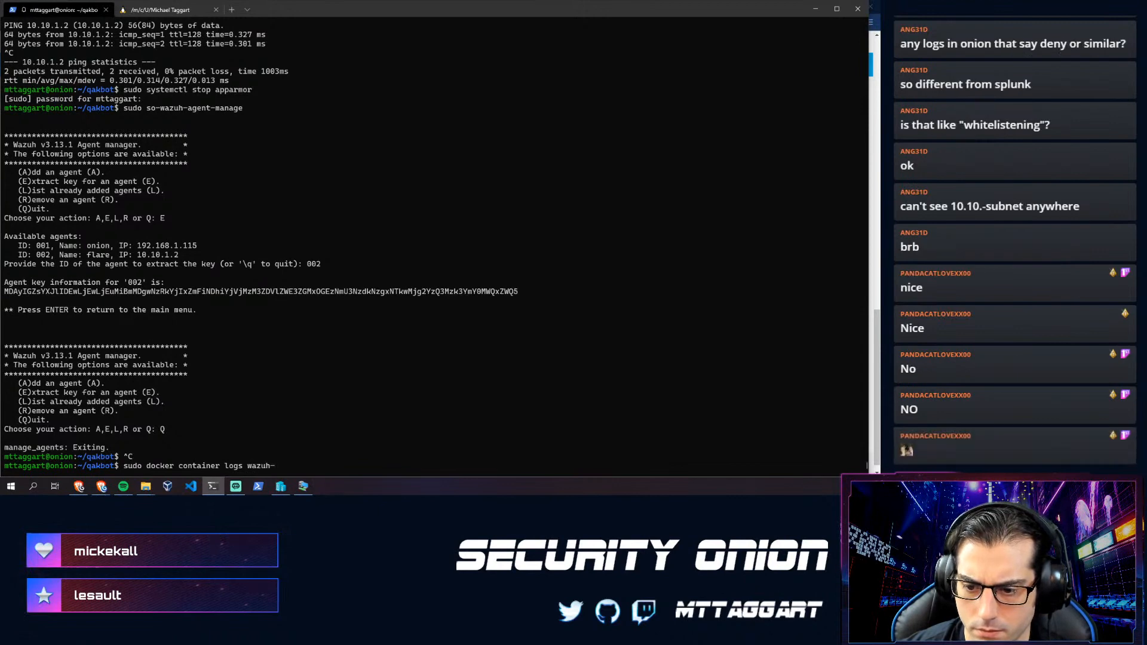
{"action": "key", "text": "Tab"}
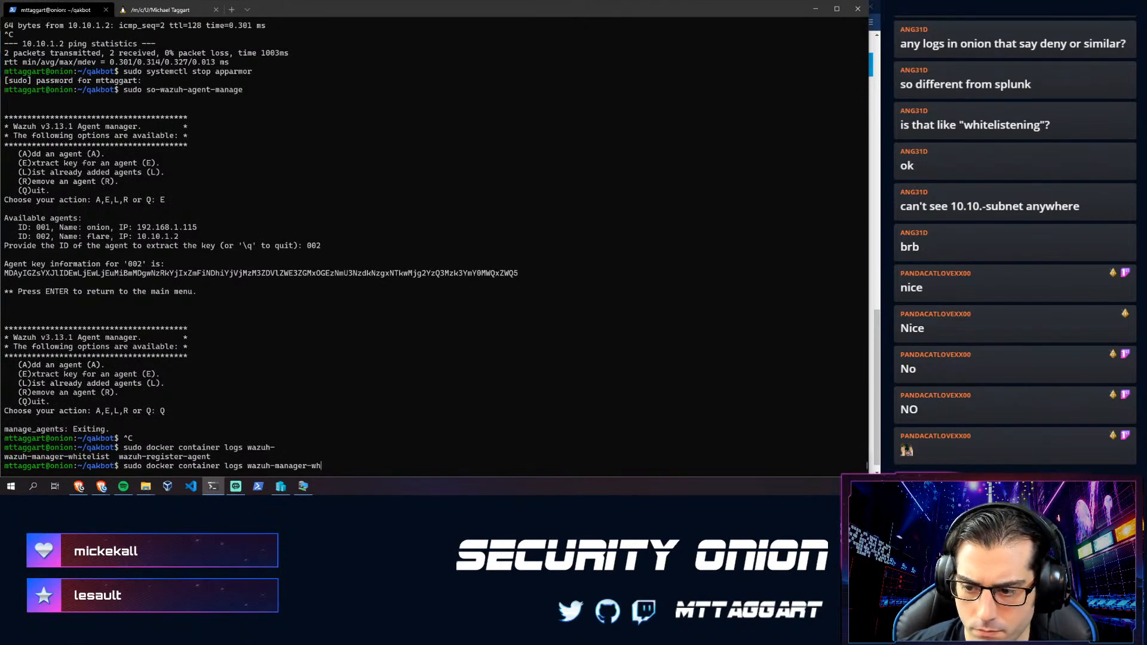
{"action": "type", "text": "register-agent"}
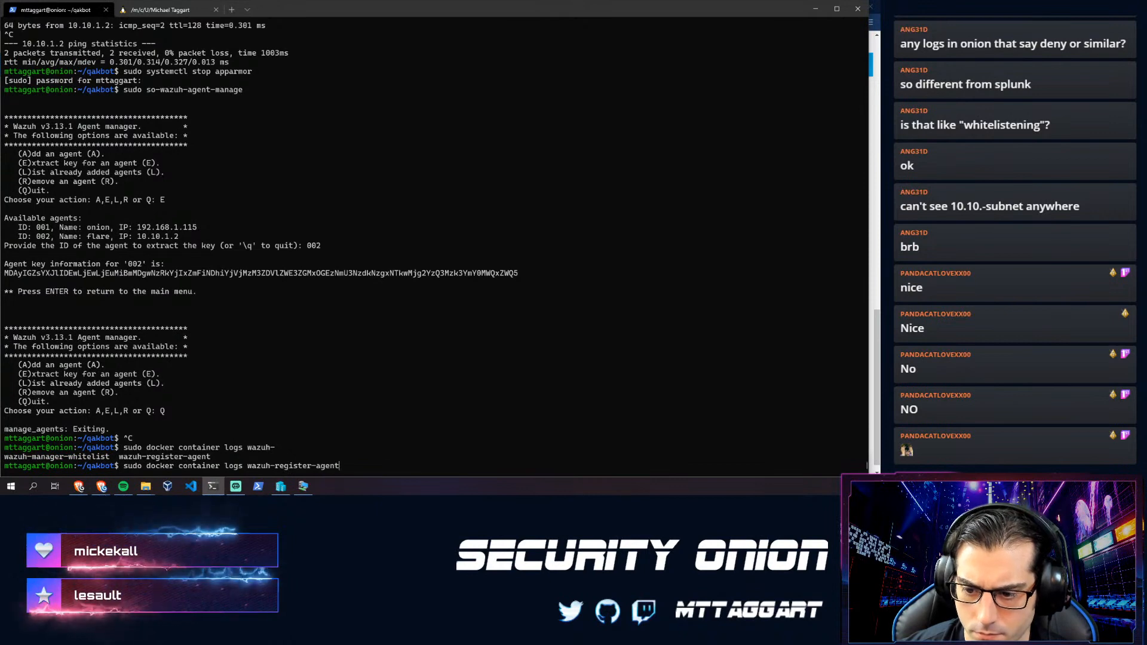
{"action": "key", "text": "Return"}
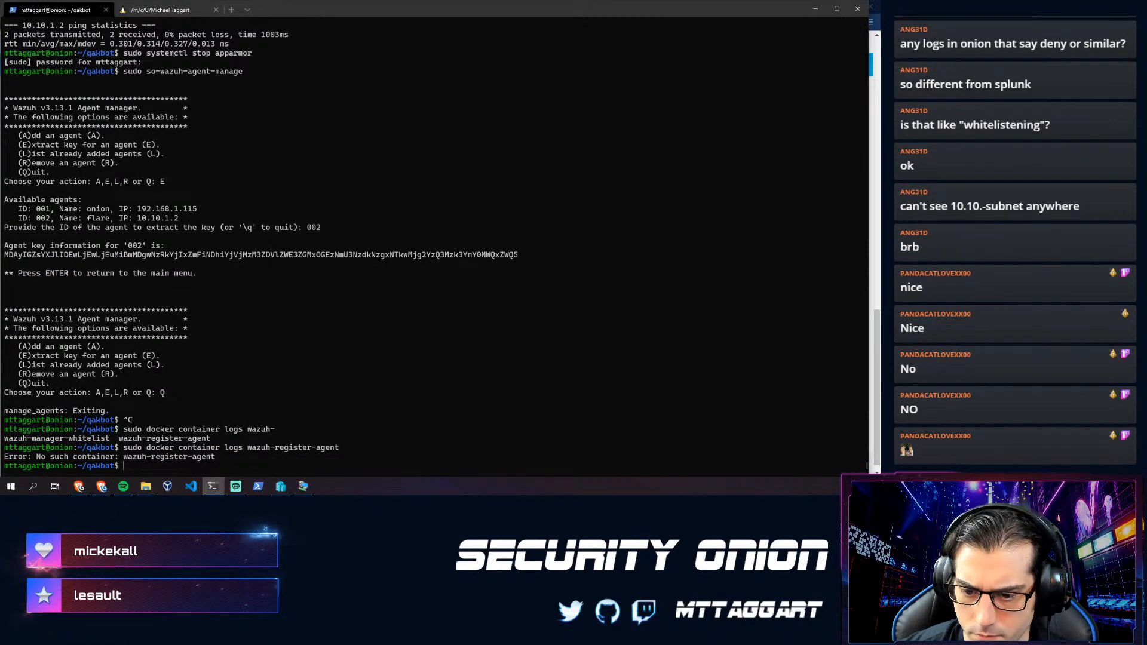
- Run sudo docker container ls | grep wazuh, showing only so-wazuh with ports 1514-1515 and 55000
{"action": "key", "text": "Up"}
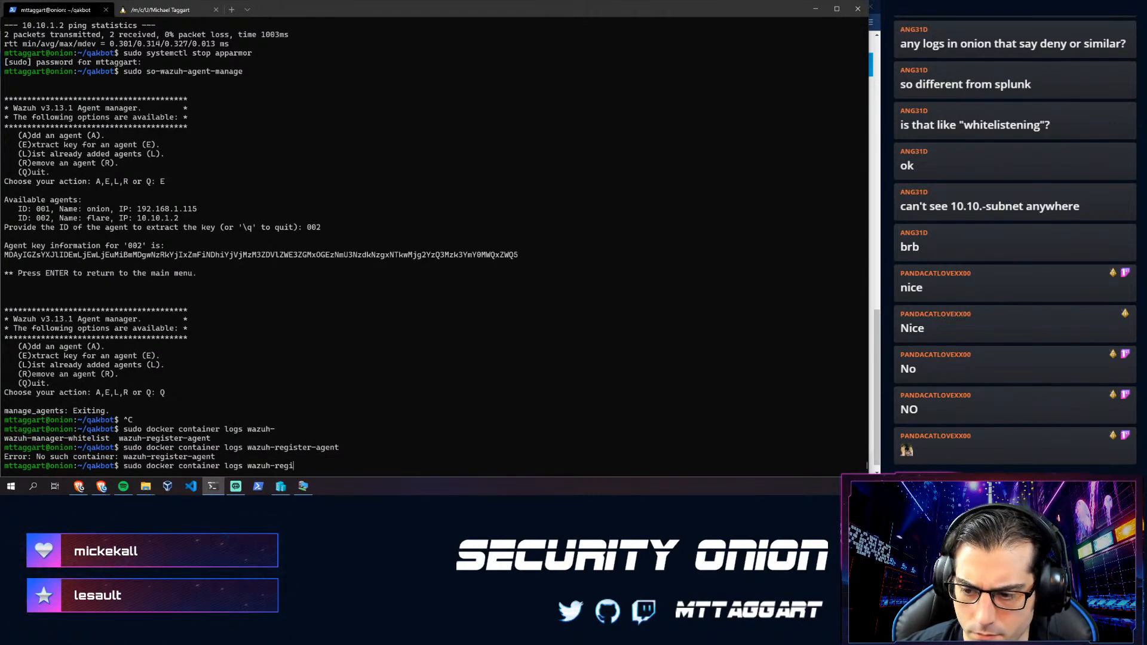
{"action": "type", "text": "s"}
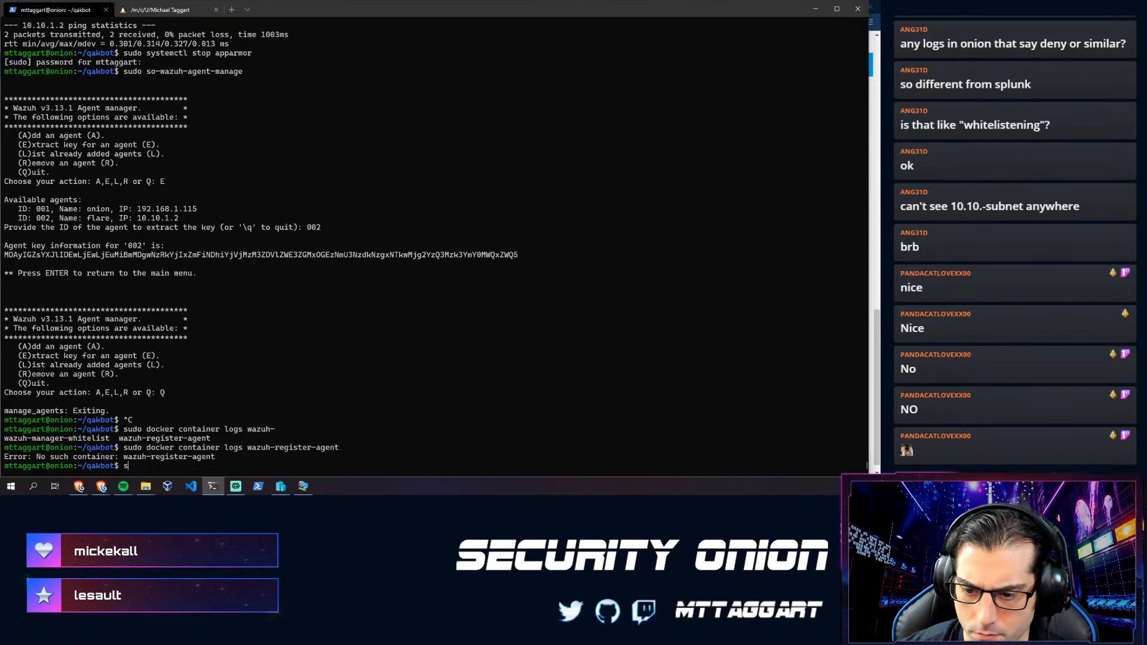
{"action": "type", "text": "udo docker containe"}
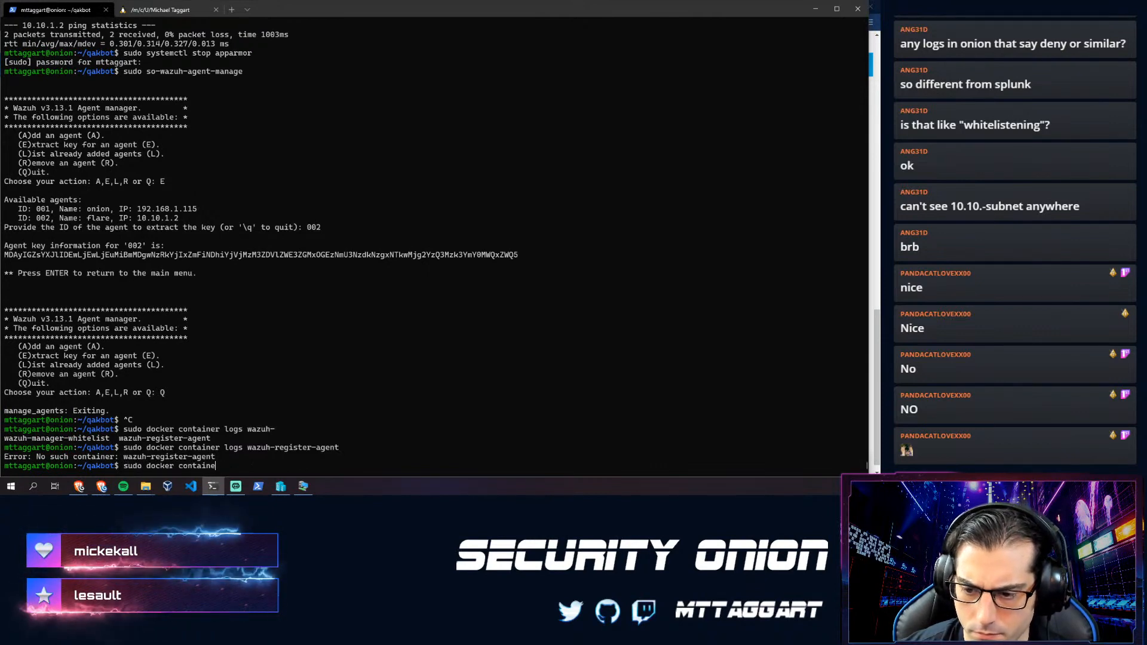
{"action": "type", "text": "r ls | g"}
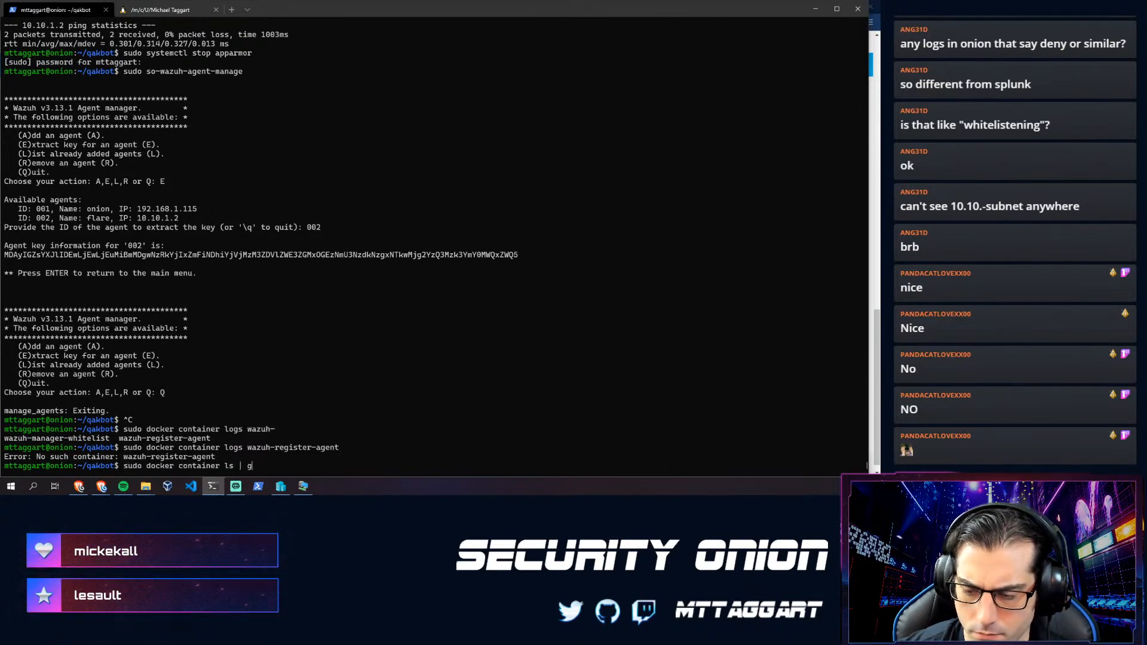
{"action": "type", "text": "rep wazuh"}
{"action": "key", "text": "Return"}
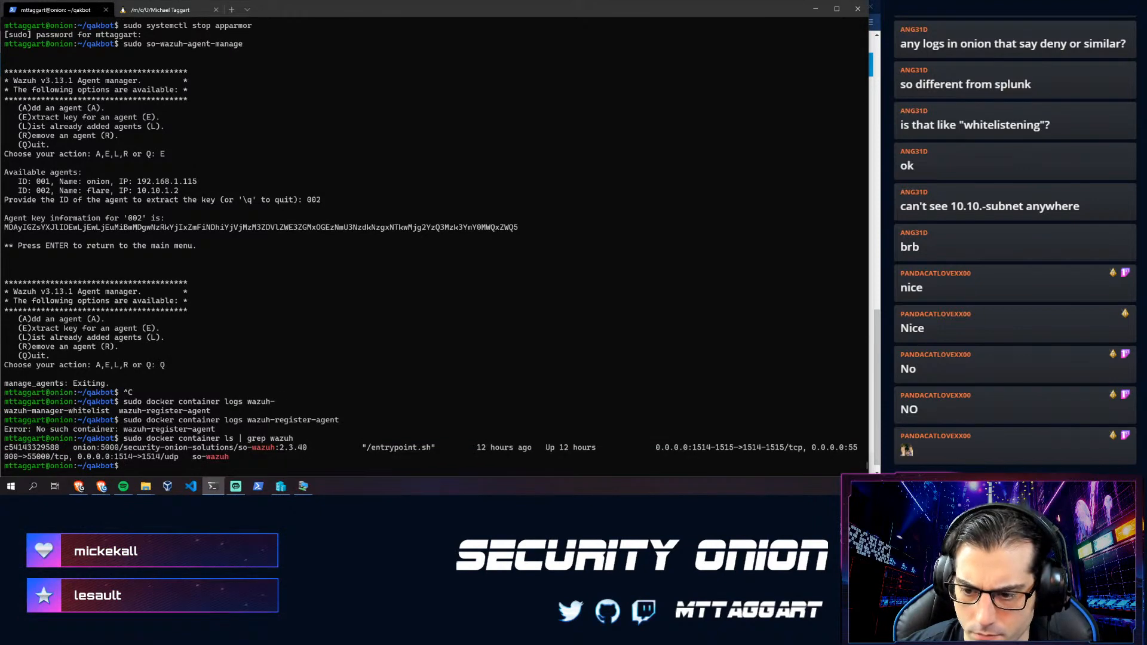
- Show the so-wazuh container logs twice, revealing the 0.0.0.0 ossec.conf error
{"action": "key", "text": "Up"}
{"action": "key", "text": "Up"}
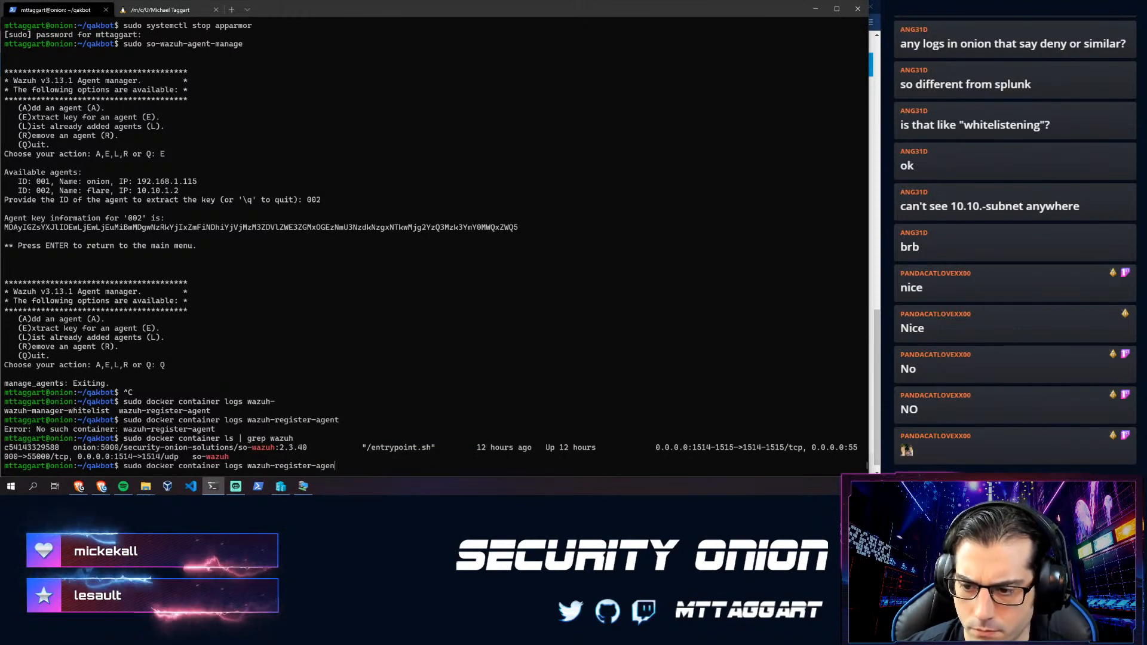
{"action": "key", "text": "BackSpace"}
{"action": "key", "text": "BackSpace"}
{"action": "key", "text": "BackSpace"}
{"action": "key", "text": "BackSpace"}
{"action": "key", "text": "BackSpace"}
{"action": "key", "text": "BackSpace"}
{"action": "key", "text": "BackSpace"}
{"action": "key", "text": "BackSpace"}
{"action": "key", "text": "BackSpace"}
{"action": "key", "text": "BackSpace"}
{"action": "key", "text": "BackSpace"}
{"action": "key", "text": "BackSpace"}
{"action": "key", "text": "BackSpace"}
{"action": "key", "text": "BackSpace"}
{"action": "key", "text": "BackSpace"}
{"action": "key", "text": "BackSpace"}
{"action": "key", "text": "BackSpace"}
{"action": "key", "text": "BackSpace"}
{"action": "key", "text": "BackSpace"}
{"action": "key", "text": "BackSpace"}
{"action": "type", "text": "so-q"}
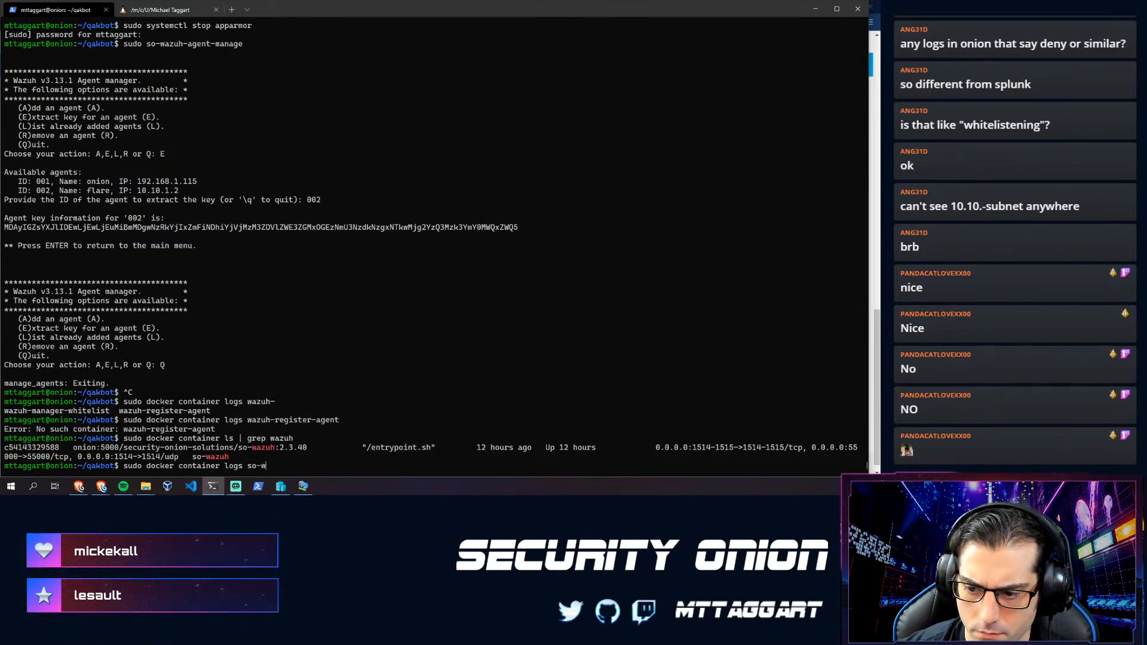
{"action": "key", "text": "Return"}
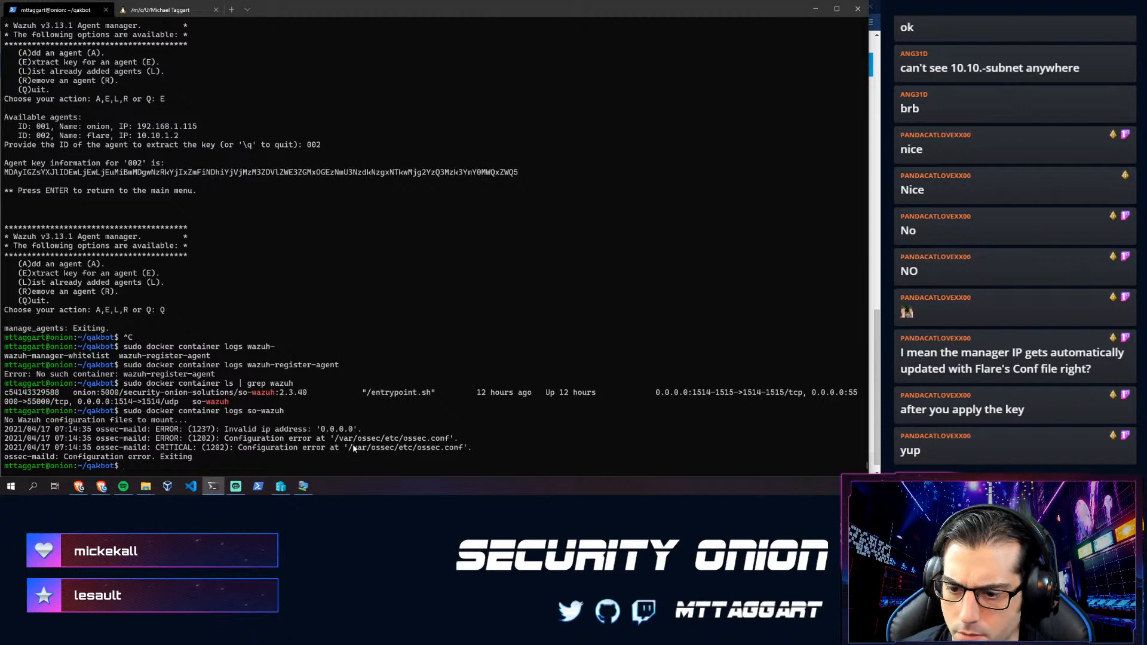
{"action": "key", "text": "Return"}
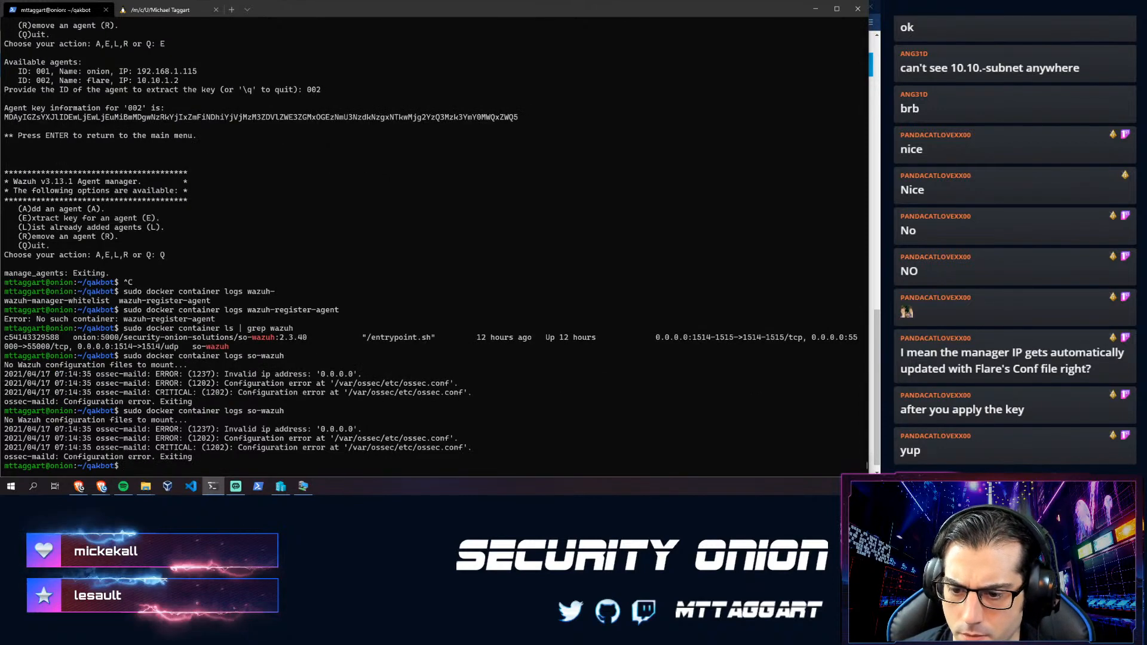
{"action": "key", "text": "Up"}
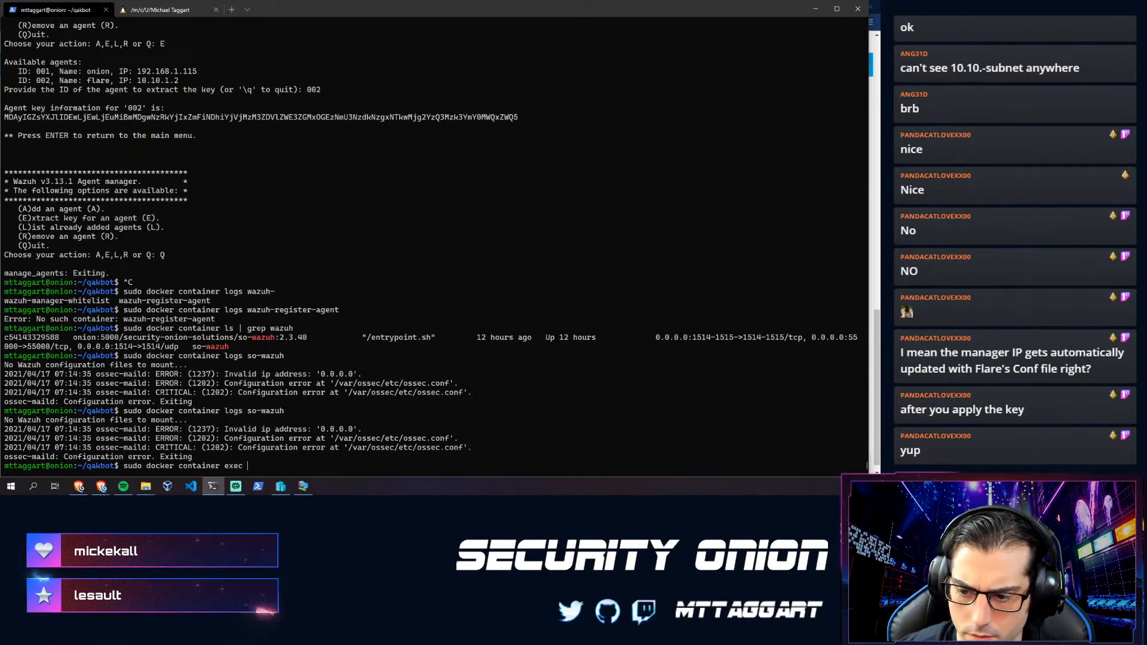
- Run 'sudo docker container exec -it so-wazuh /bin/bash' to get a shell in the so-wazuh container
{"action": "type", "text": "-it /"}
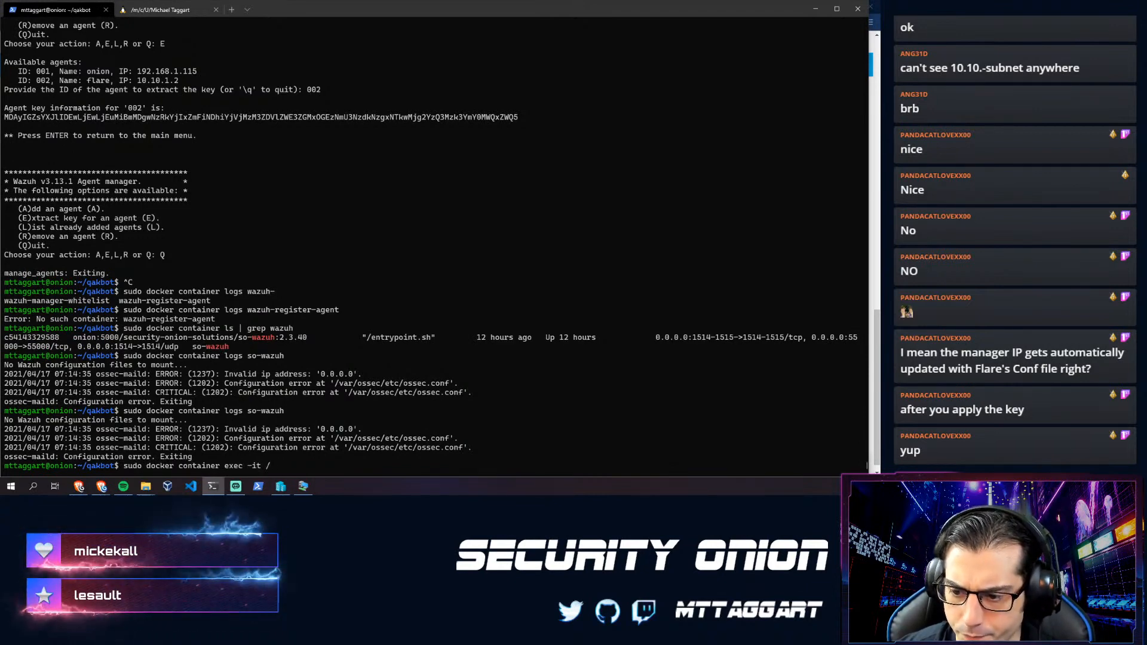
{"action": "key", "text": "BackSpace"}
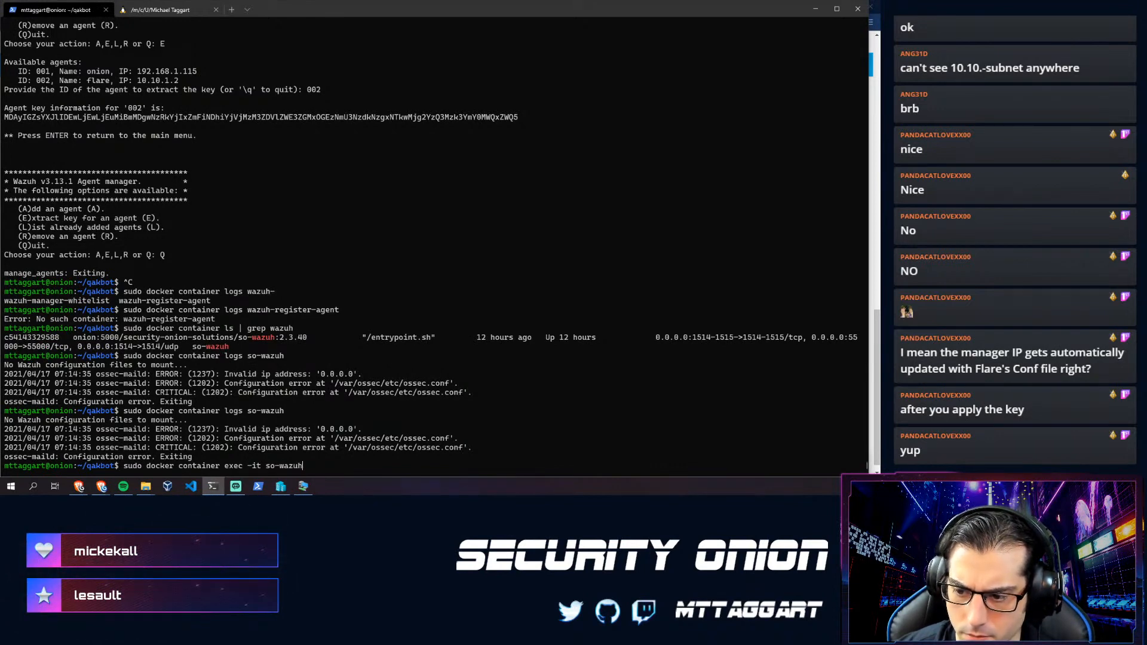
{"action": "type", "text": "so-wazuh /bin/bash"}
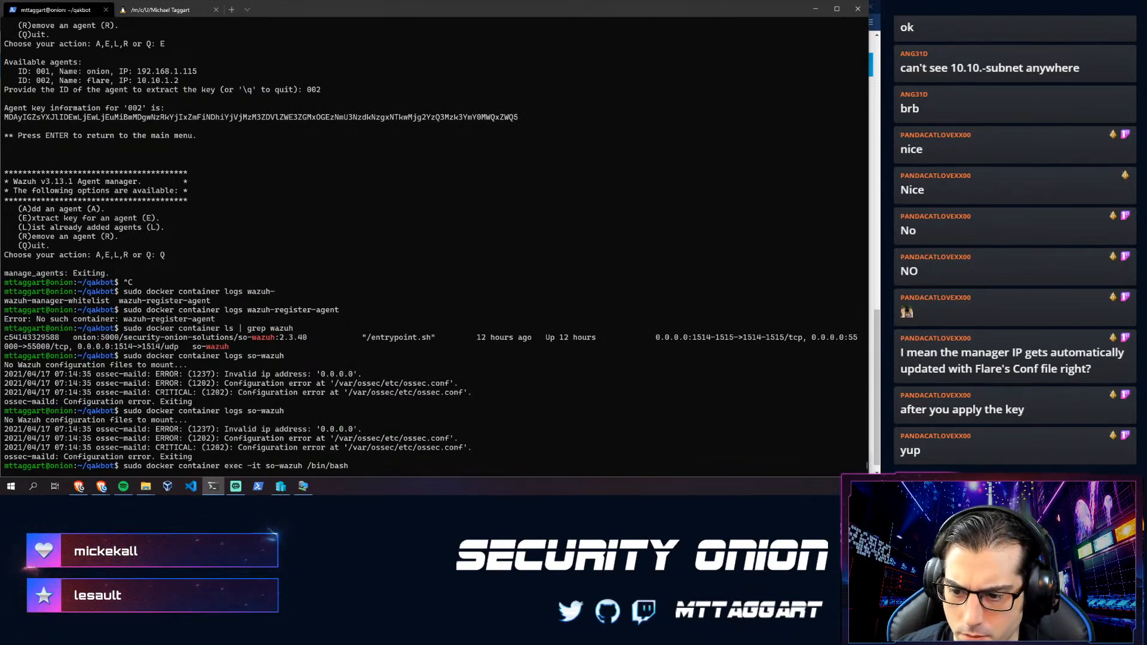
{"action": "key", "text": "Return"}
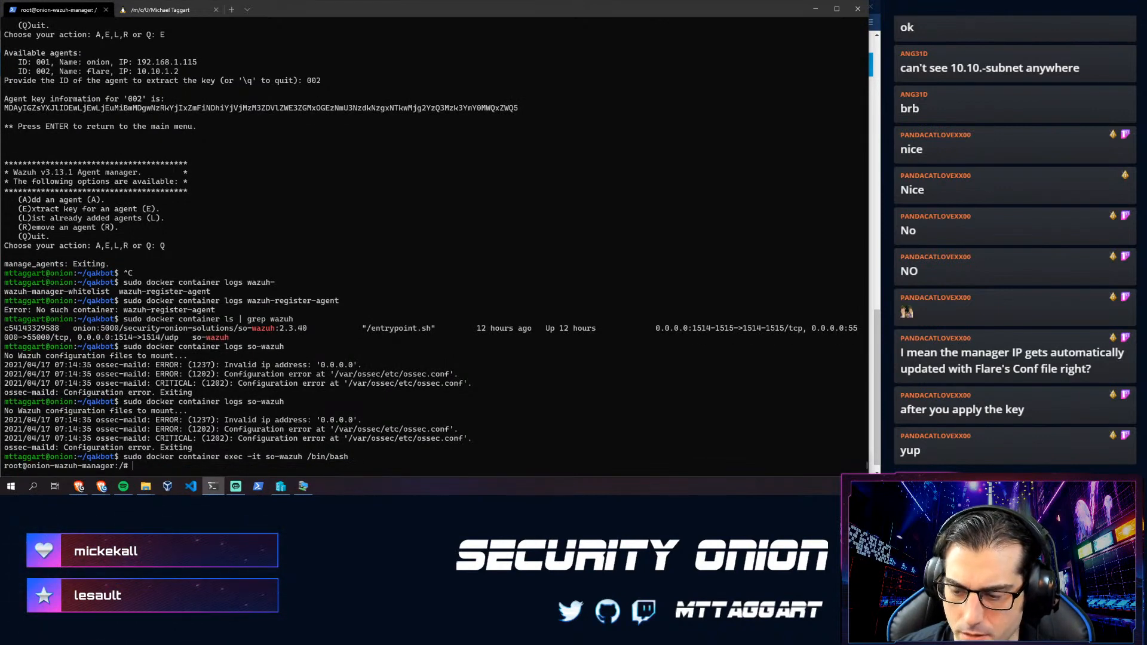
- Change to /var/ossec/etc, list its files, and open ossec.conf in vim
{"action": "type", "text": "cd /var"}
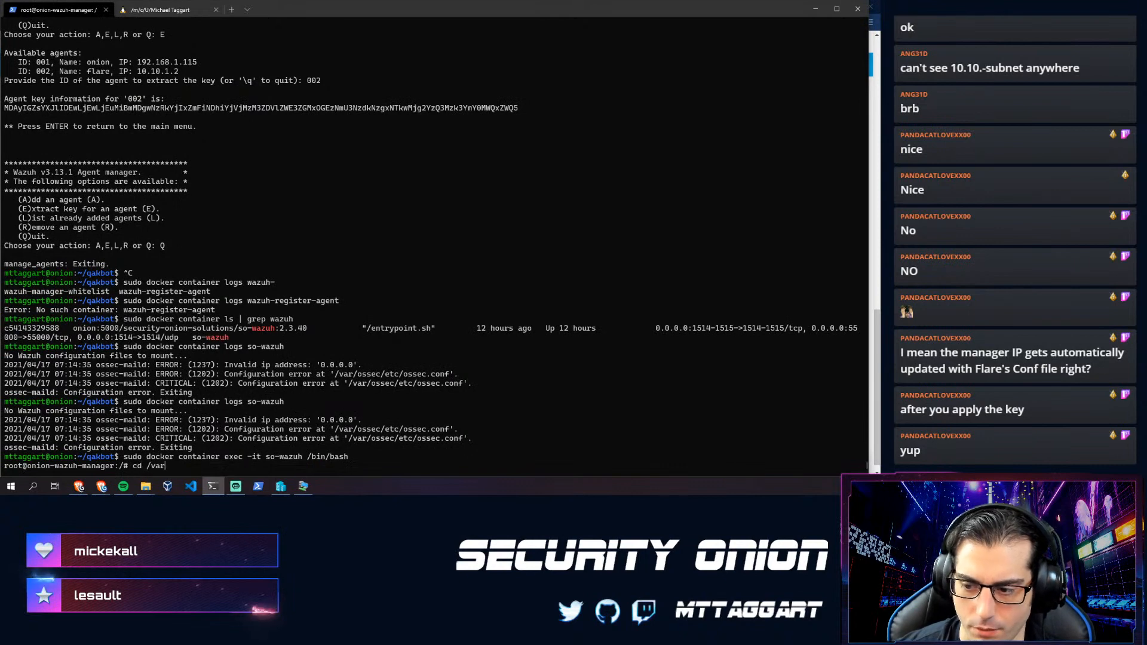
{"action": "type", "text": "/ossec/"}
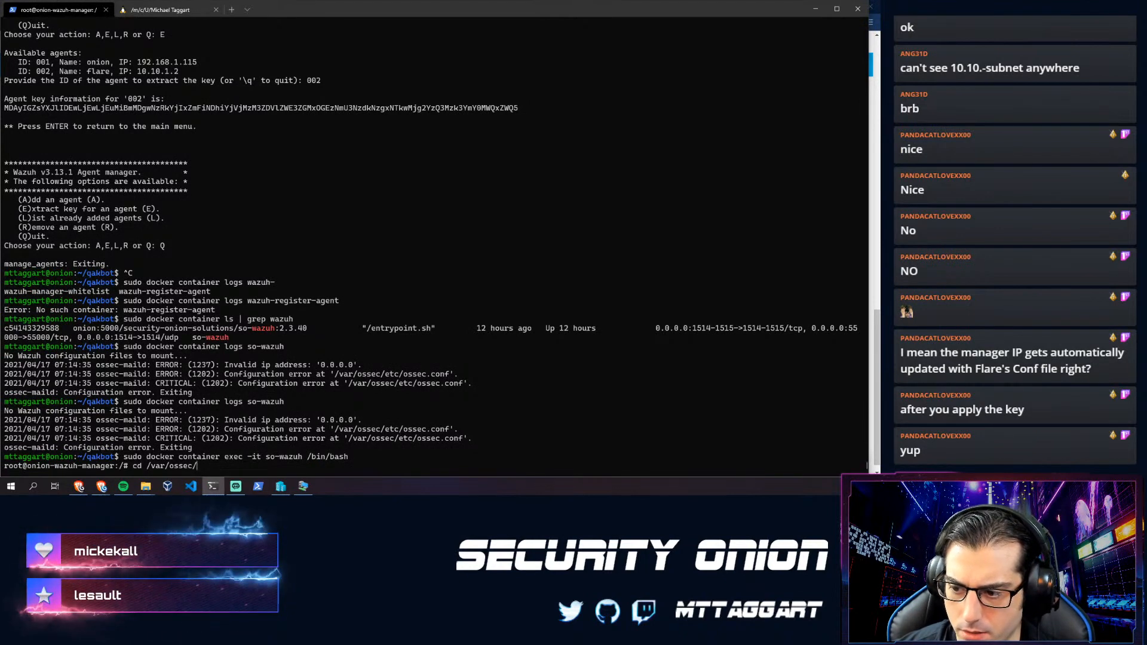
{"action": "type", "text": "etc"}
{"action": "key", "text": "Return"}
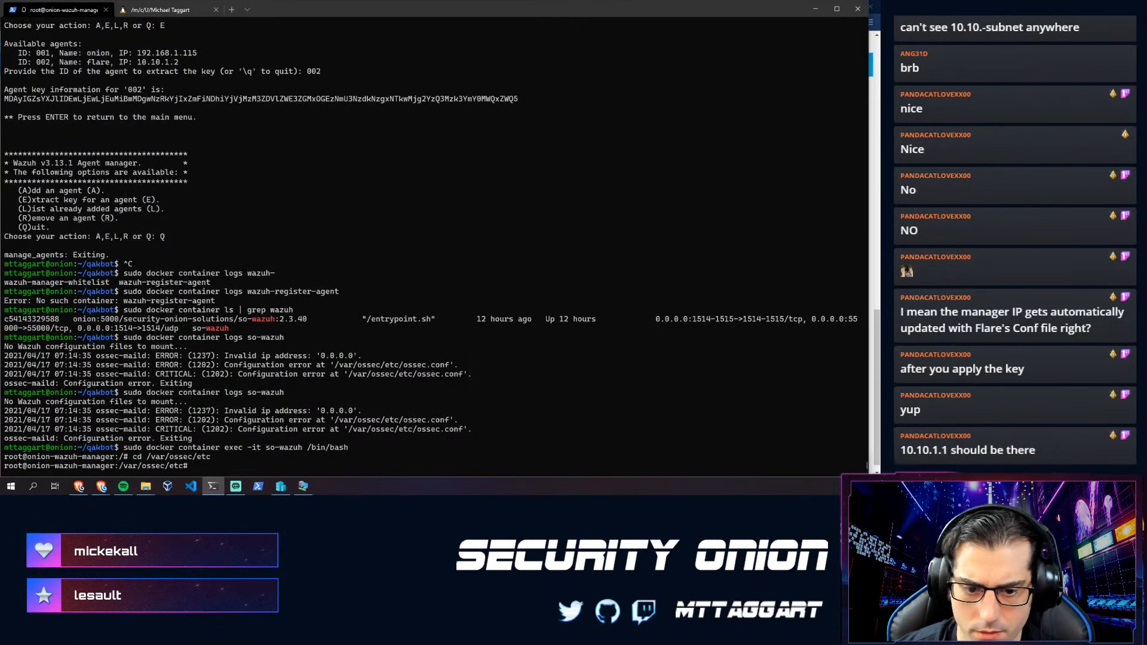
{"action": "type", "text": "ls"}
{"action": "key", "text": "Return"}
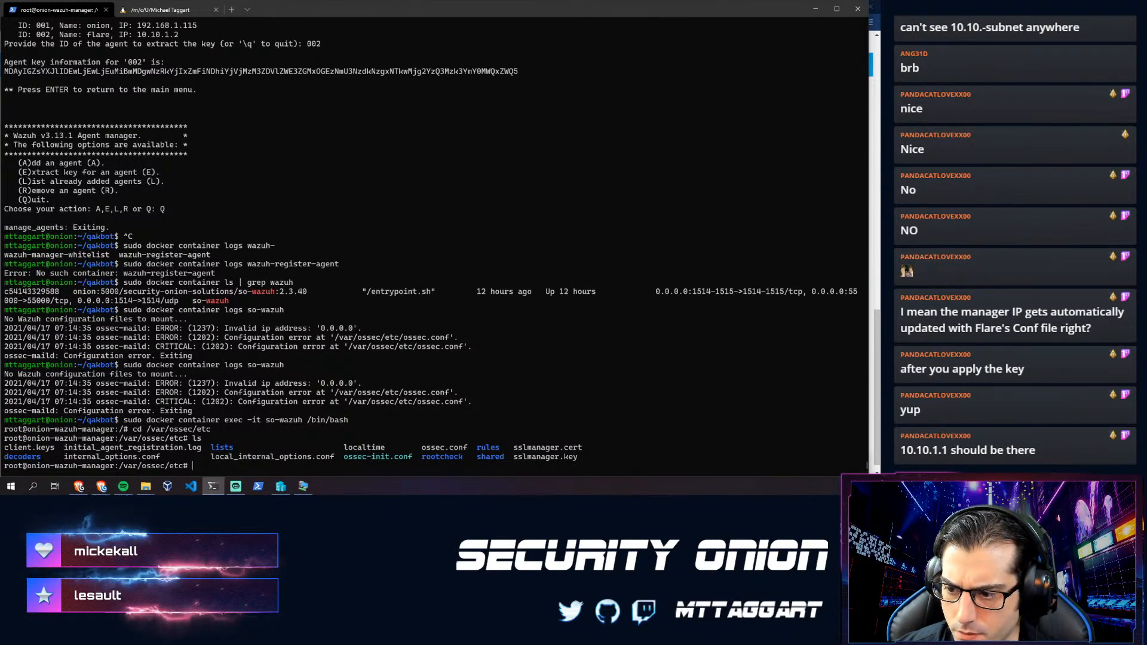
{"action": "type", "text": "vim oss"}
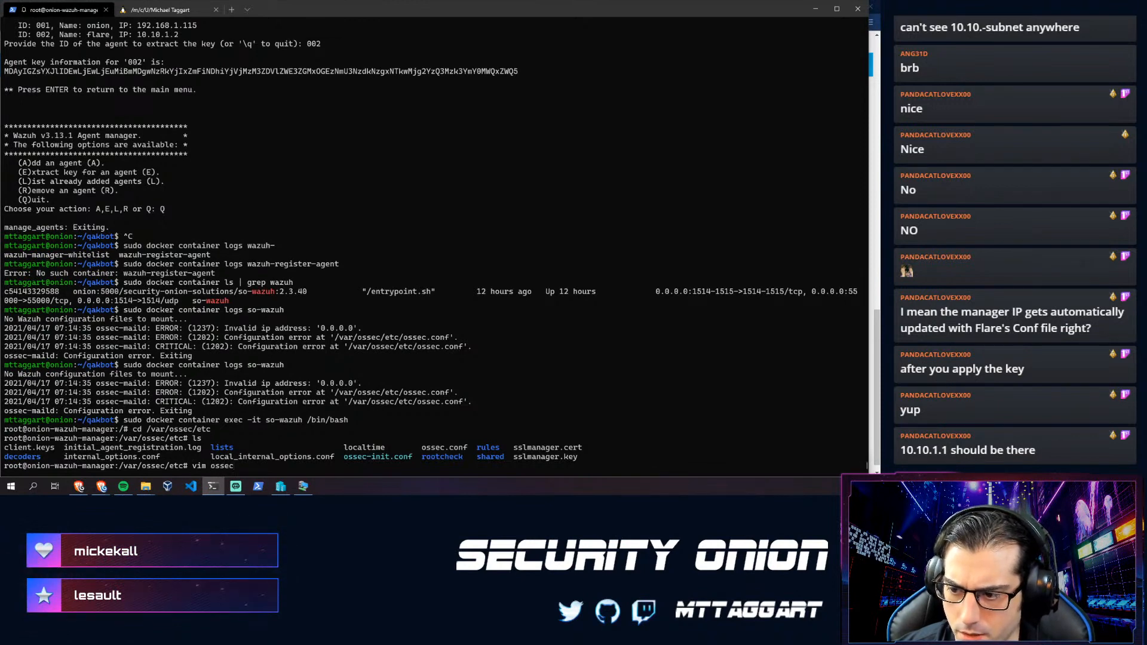
{"action": "type", "text": "ec"}
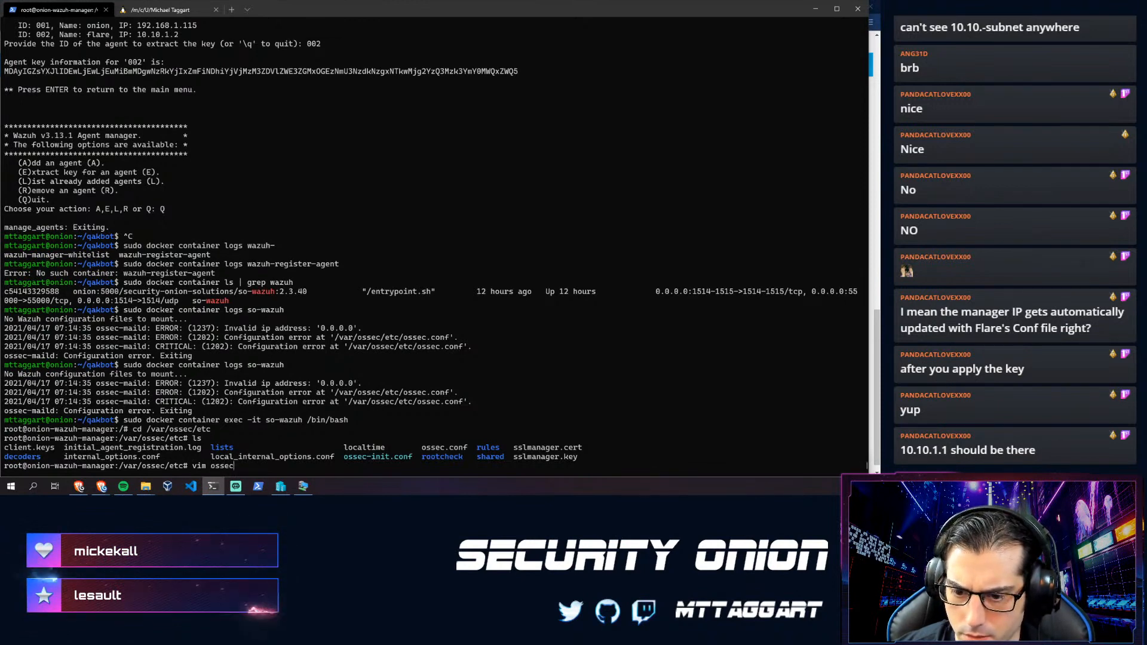
{"action": "type", "text": ".conf"}
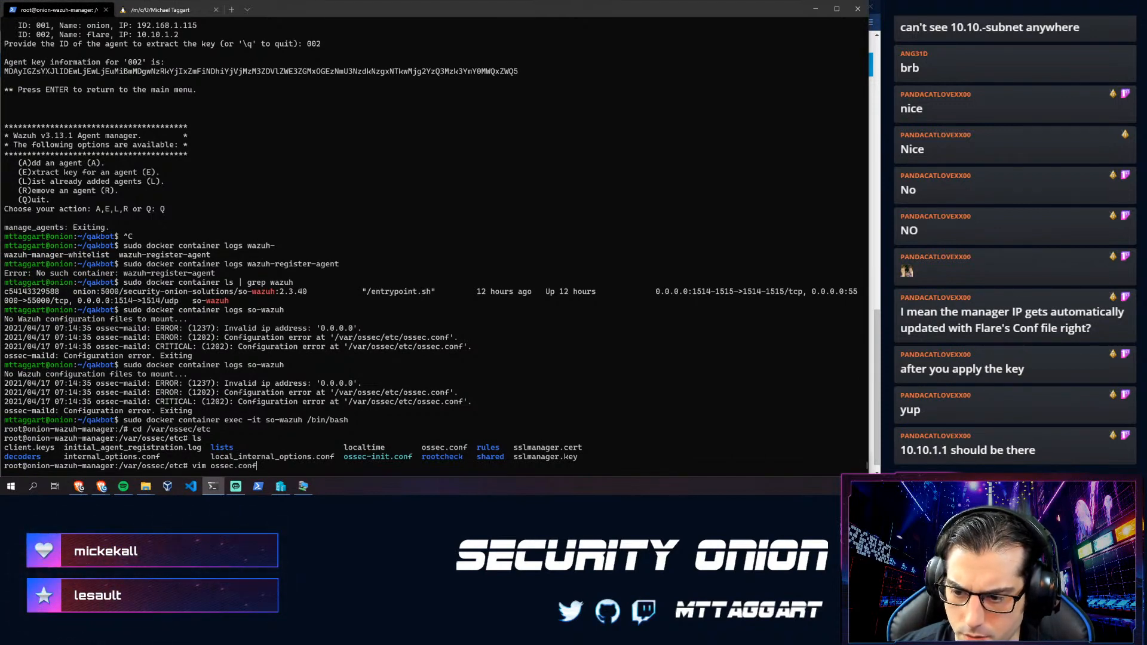
{"action": "key", "text": "Return"}
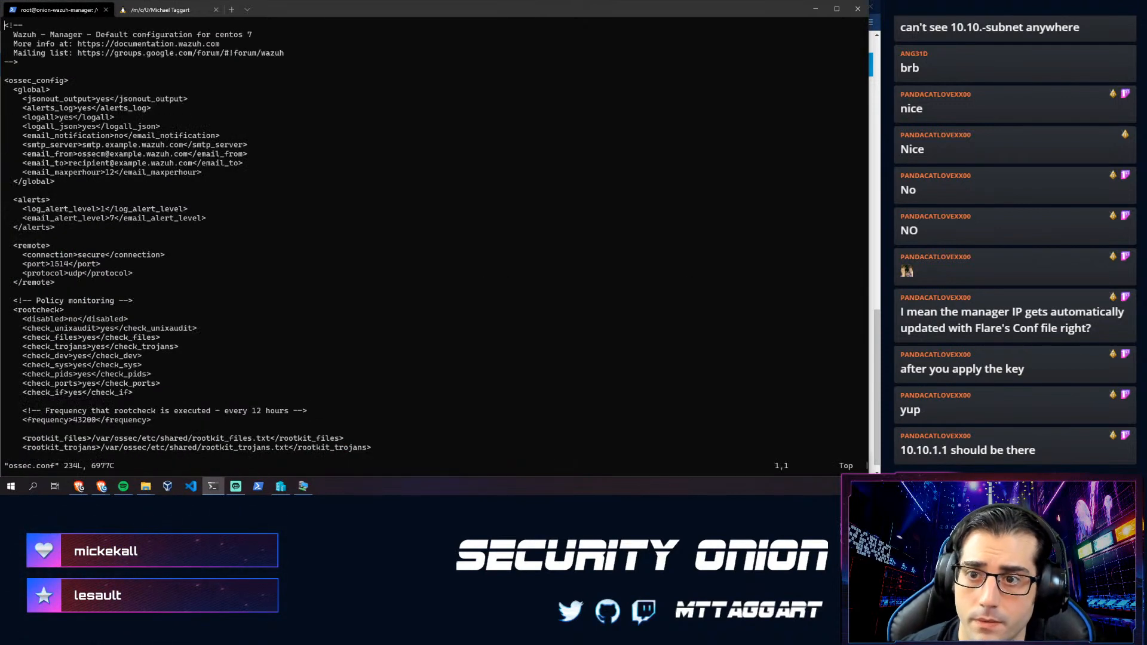
- Move down ossec.conf past syscheck to the active-response whitelist entries
{"action": "key", "text": "Down"}
{"action": "key", "text": "Down"}
{"action": "key", "text": "Down"}
{"action": "key", "text": "Down"}
{"action": "key", "text": "Down"}
{"action": "key", "text": "Down"}
{"action": "key", "text": "Down"}
{"action": "key", "text": "Down"}
{"action": "key", "text": "Down"}
{"action": "key", "text": "Down"}
{"action": "key", "text": "Down"}
{"action": "key", "text": "Down"}
{"action": "key", "text": "Down"}
{"action": "key", "text": "Down"}
{"action": "key", "text": "Down"}
{"action": "key", "text": "Down"}
{"action": "key", "text": "Down"}
{"action": "key", "text": "Down"}
{"action": "key", "text": "Down"}
{"action": "key", "text": "Down"}
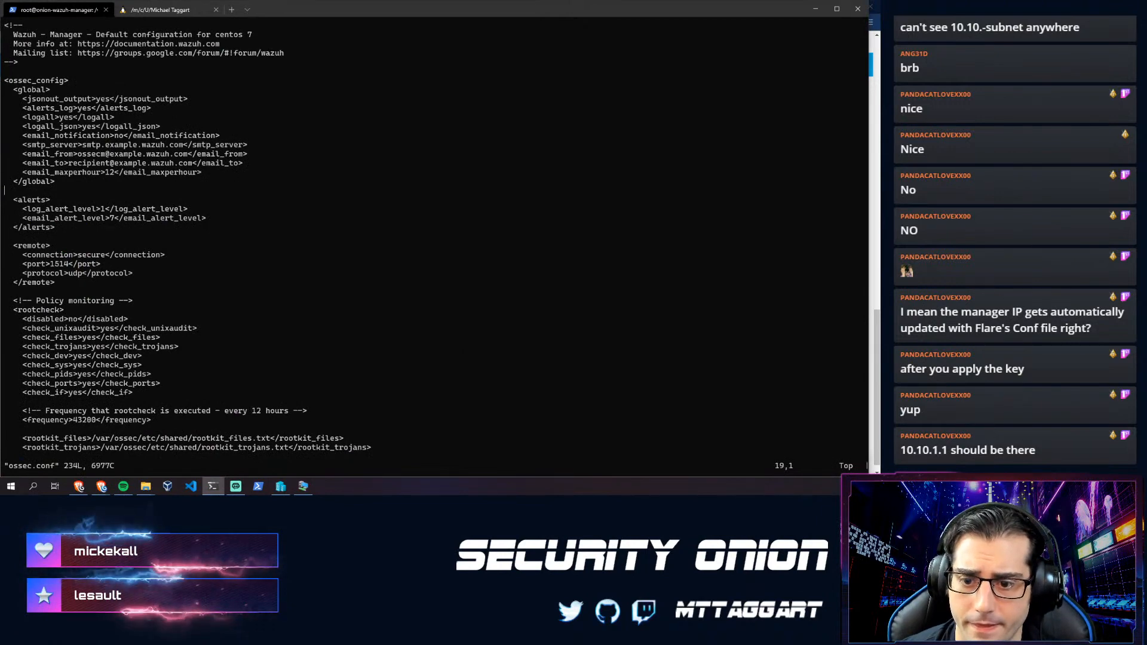
{"action": "key", "text": "Down"}
{"action": "key", "text": "Down"}
{"action": "key", "text": "Down"}
{"action": "key", "text": "Down"}
{"action": "key", "text": "Down"}
{"action": "key", "text": "Down"}
{"action": "key", "text": "Down"}
{"action": "key", "text": "Down"}
{"action": "key", "text": "Down"}
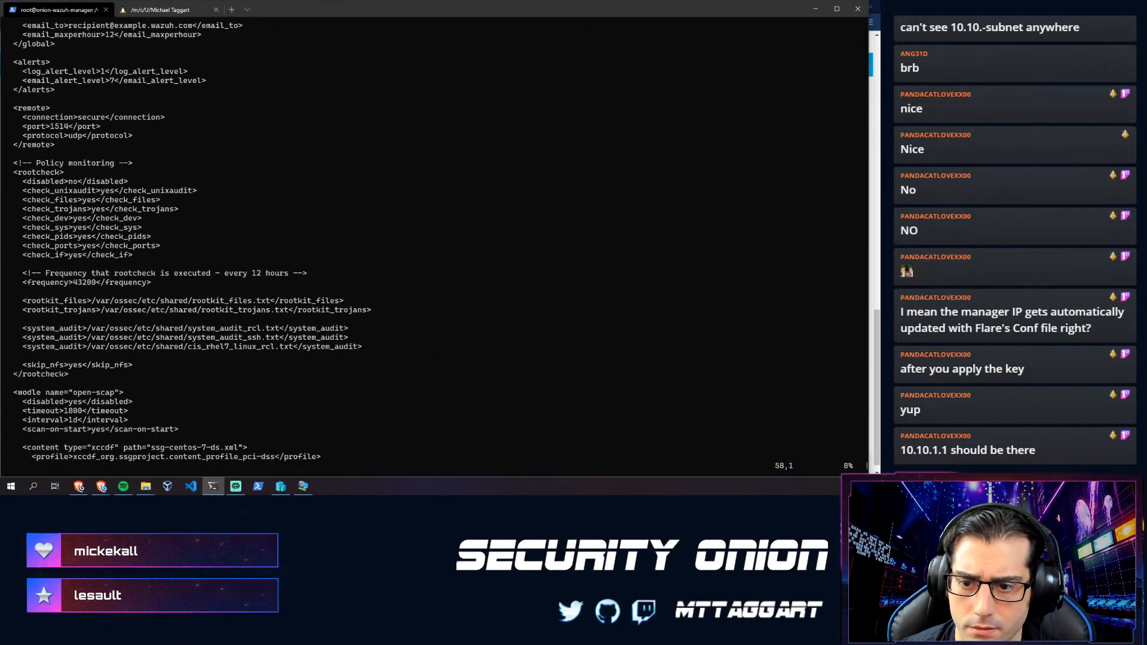
{"action": "key", "text": "Down"}
{"action": "key", "text": "Down"}
{"action": "key", "text": "Down"}
{"action": "key", "text": "Down"}
{"action": "key", "text": "Down"}
{"action": "key", "text": "Down"}
{"action": "key", "text": "Down"}
{"action": "key", "text": "Down"}
{"action": "key", "text": "Down"}
{"action": "key", "text": "Down"}
{"action": "key", "text": "Down"}
{"action": "key", "text": "Down"}
{"action": "key", "text": "Down"}
{"action": "key", "text": "Down"}
{"action": "key", "text": "Down"}
{"action": "key", "text": "Down"}
{"action": "key", "text": "Down"}
{"action": "key", "text": "Down"}
{"action": "key", "text": "Down"}
{"action": "key", "text": "Down"}
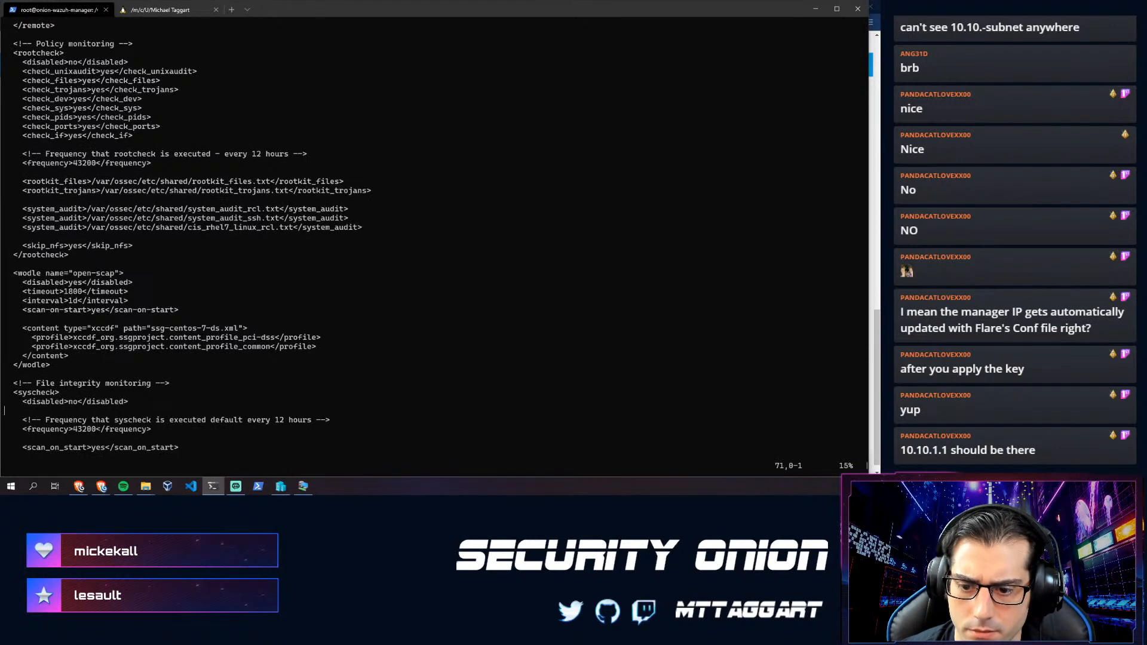
{"action": "key", "text": "Down"}
{"action": "key", "text": "Down"}
{"action": "key", "text": "Down"}
{"action": "key", "text": "Down"}
{"action": "key", "text": "Down"}
{"action": "key", "text": "Down"}
{"action": "key", "text": "Down"}
{"action": "key", "text": "Down"}
{"action": "key", "text": "Down"}
{"action": "key", "text": "Down"}
{"action": "key", "text": "Down"}
{"action": "key", "text": "Down"}
{"action": "key", "text": "Down"}
{"action": "key", "text": "Down"}
{"action": "key", "text": "Down"}
{"action": "key", "text": "Down"}
{"action": "key", "text": "Down"}
{"action": "key", "text": "Down"}
{"action": "key", "text": "Down"}
{"action": "key", "text": "Down"}
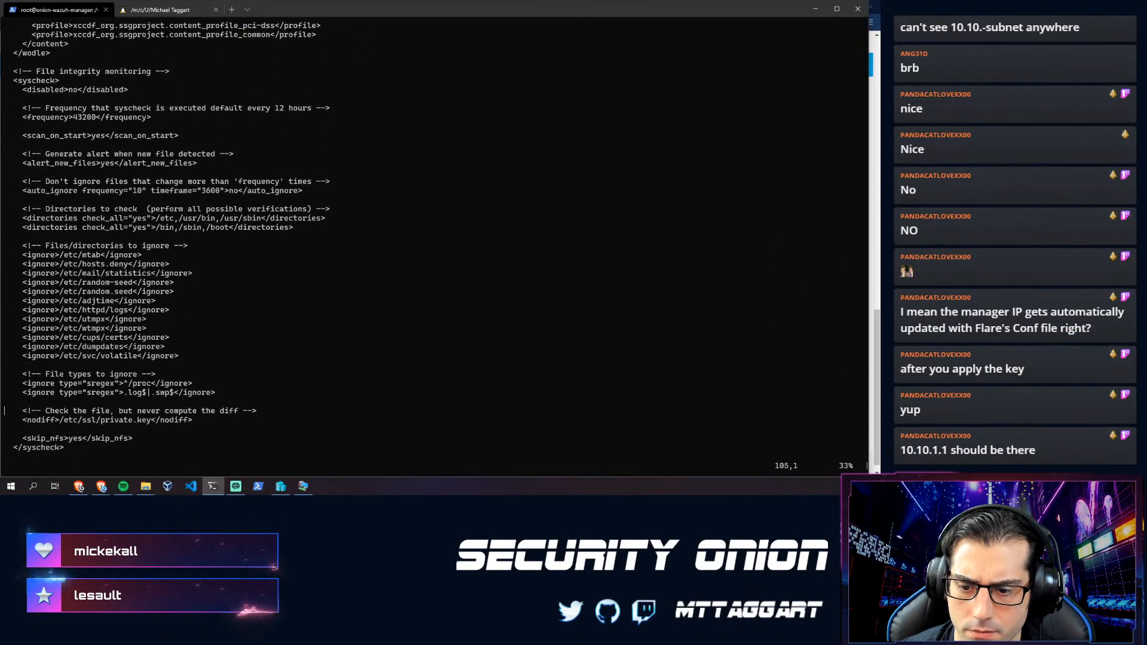
{"action": "key", "text": "Down"}
{"action": "key", "text": "Down"}
{"action": "key", "text": "Down"}
{"action": "key", "text": "Down"}
{"action": "key", "text": "Down"}
{"action": "key", "text": "Down"}
{"action": "key", "text": "Down"}
{"action": "key", "text": "Down"}
{"action": "key", "text": "Down"}
{"action": "key", "text": "Down"}
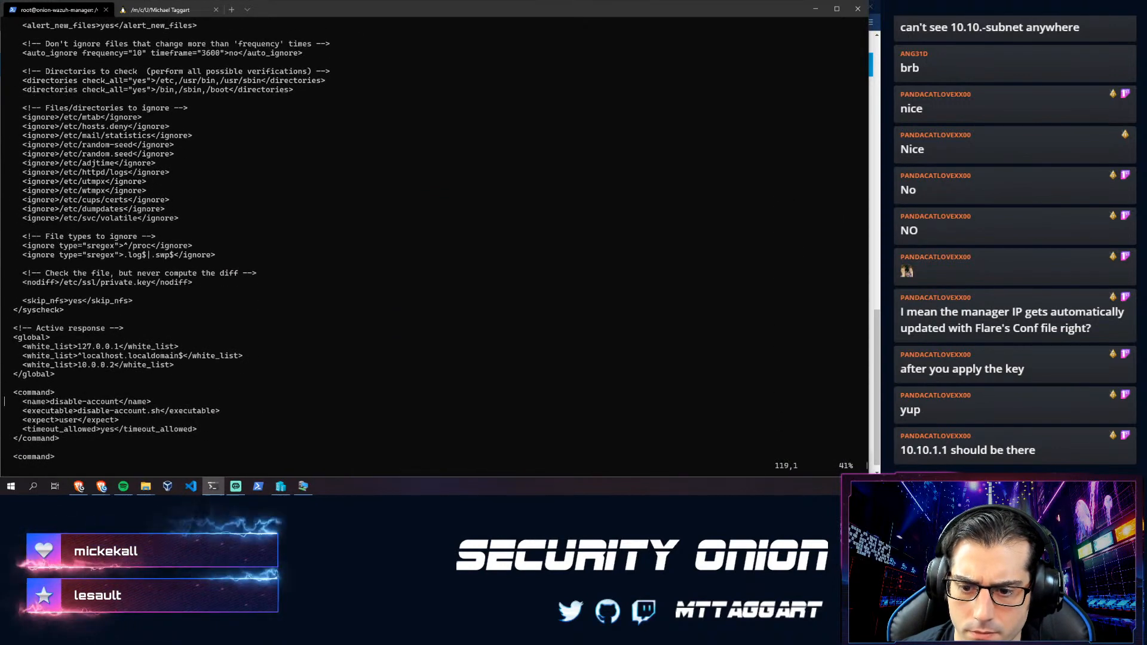
{"action": "key", "text": "Up"}
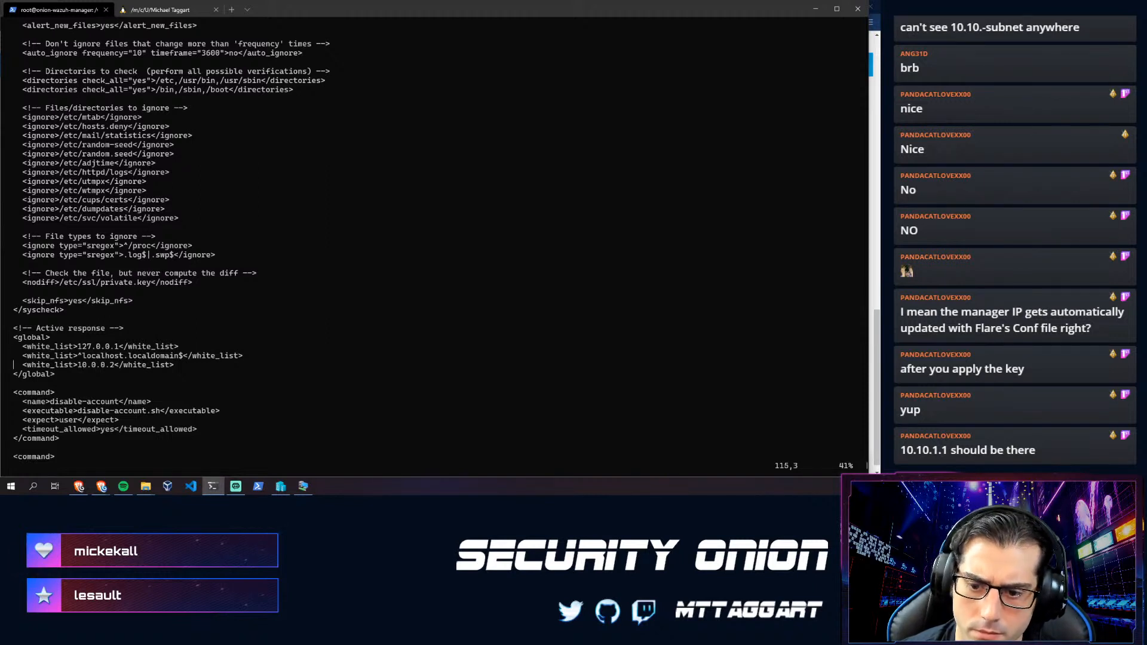
{"action": "key", "text": "Right"}
{"action": "key", "text": "Right"}
{"action": "key", "text": "Right"}
{"action": "key", "text": "Right"}
{"action": "key", "text": "Right"}
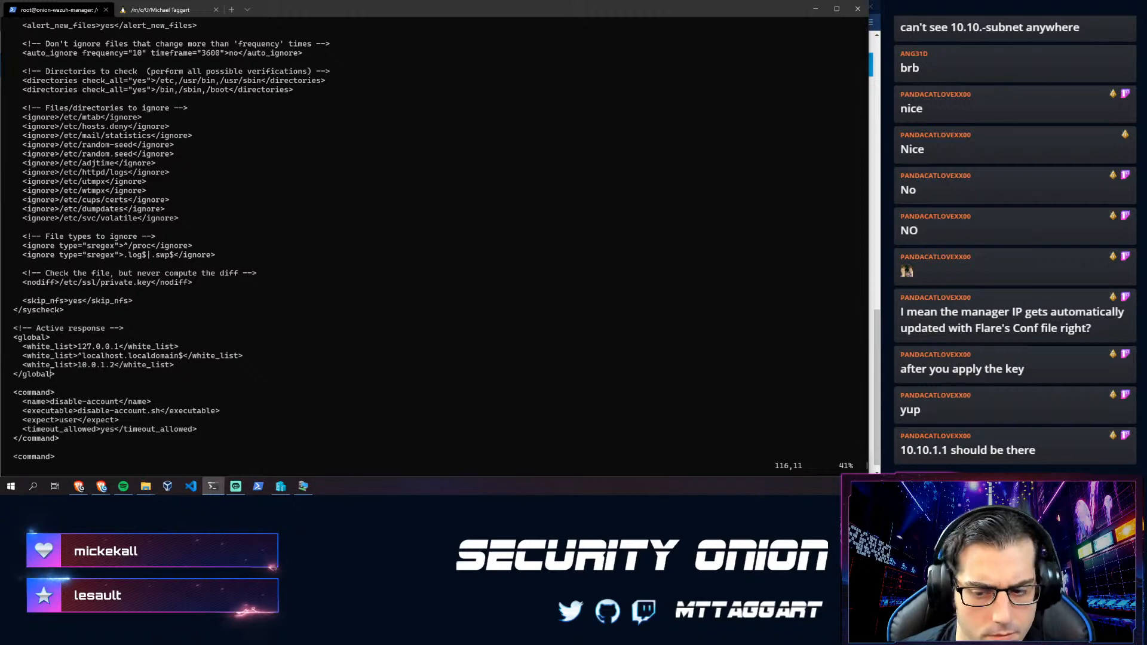
{"action": "key", "text": "Down"}
{"action": "key", "text": "Down"}
{"action": "key", "text": "Down"}
{"action": "key", "text": "Down"}
{"action": "key", "text": "Down"}
{"action": "key", "text": "Down"}
{"action": "key", "text": "Down"}
{"action": "key", "text": "Down"}
{"action": "key", "text": "Down"}
{"action": "key", "text": "Down"}
{"action": "key", "text": "Down"}
{"action": "key", "text": "Down"}
{"action": "key", "text": "Down"}
{"action": "key", "text": "Down"}
{"action": "key", "text": "Down"}
{"action": "key", "text": "Down"}
{"action": "key", "text": "Down"}
{"action": "key", "text": "Down"}
{"action": "key", "text": "Down"}
{"action": "key", "text": "Down"}
{"action": "key", "text": "Down"}
{"action": "key", "text": "Down"}
{"action": "key", "text": "Down"}
{"action": "key", "text": "Down"}
{"action": "key", "text": "Down"}
{"action": "key", "text": "Down"}
{"action": "key", "text": "Down"}
{"action": "key", "text": "Down"}
{"action": "key", "text": "Down"}
{"action": "key", "text": "Down"}
{"action": "key", "text": "Down"}
{"action": "key", "text": "Down"}
{"action": "key", "text": "Down"}
{"action": "key", "text": "Down"}
{"action": "key", "text": "Down"}
{"action": "key", "text": "Down"}
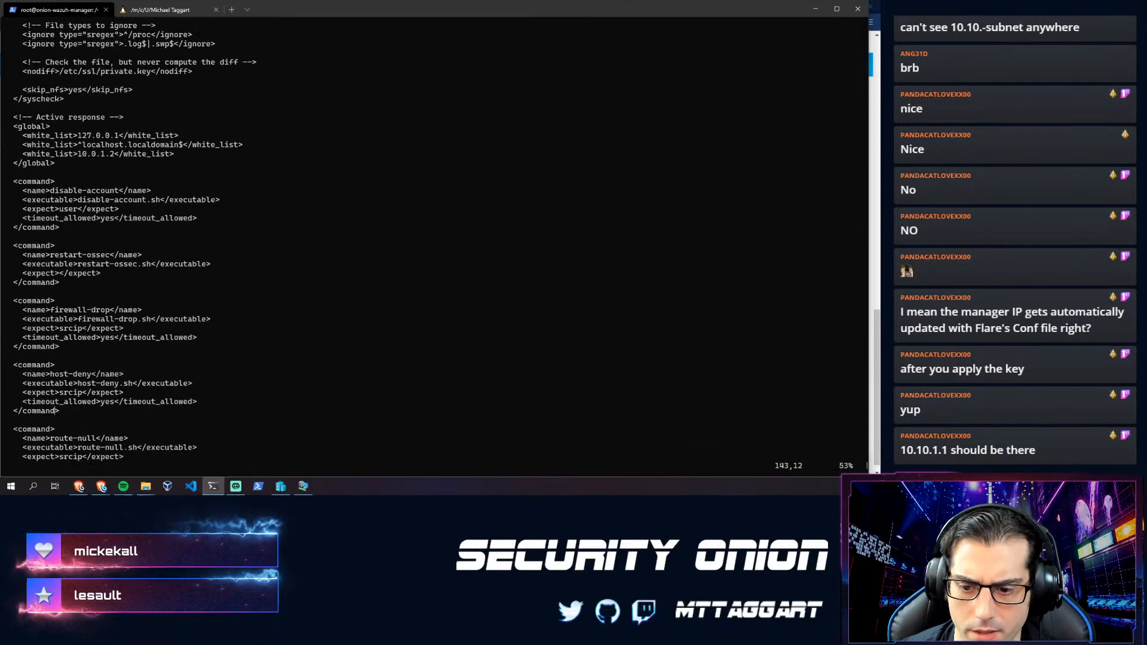
{"action": "key", "text": "Down"}
{"action": "key", "text": "Down"}
{"action": "key", "text": "Down"}
{"action": "key", "text": "Down"}
{"action": "key", "text": "Down"}
{"action": "key", "text": "Down"}
{"action": "key", "text": "Down"}
{"action": "key", "text": "Down"}
{"action": "key", "text": "Down"}
{"action": "key", "text": "Down"}
{"action": "key", "text": "Down"}
{"action": "key", "text": "Down"}
{"action": "key", "text": "Down"}
{"action": "key", "text": "Down"}
{"action": "key", "text": "Down"}
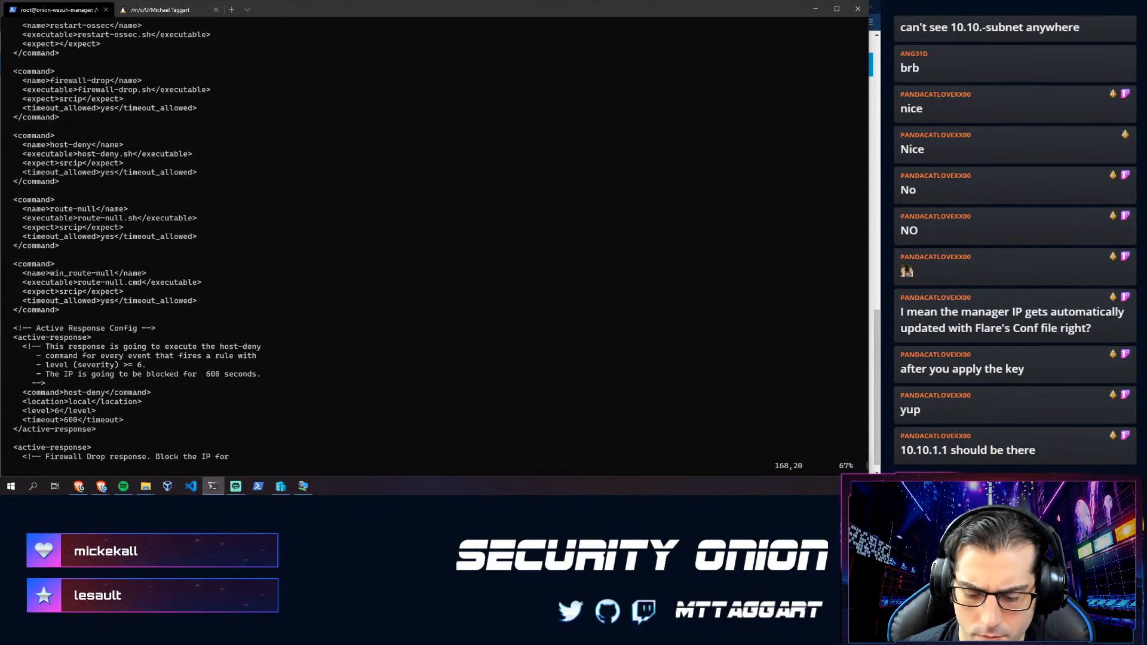
- Search for '/0\.' to jump to the 0.0.0.0 whitelist entry
{"action": "type", "text": "0."}
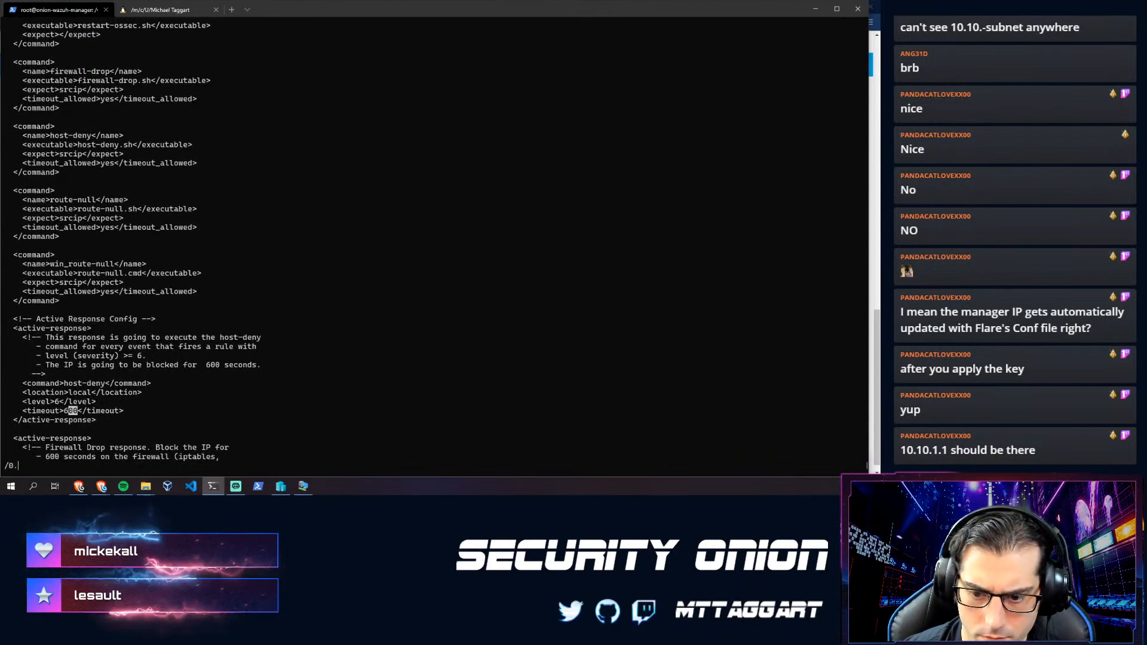
{"action": "key", "text": "BackSpace"}
{"action": "type", "text": "\\.\\"}
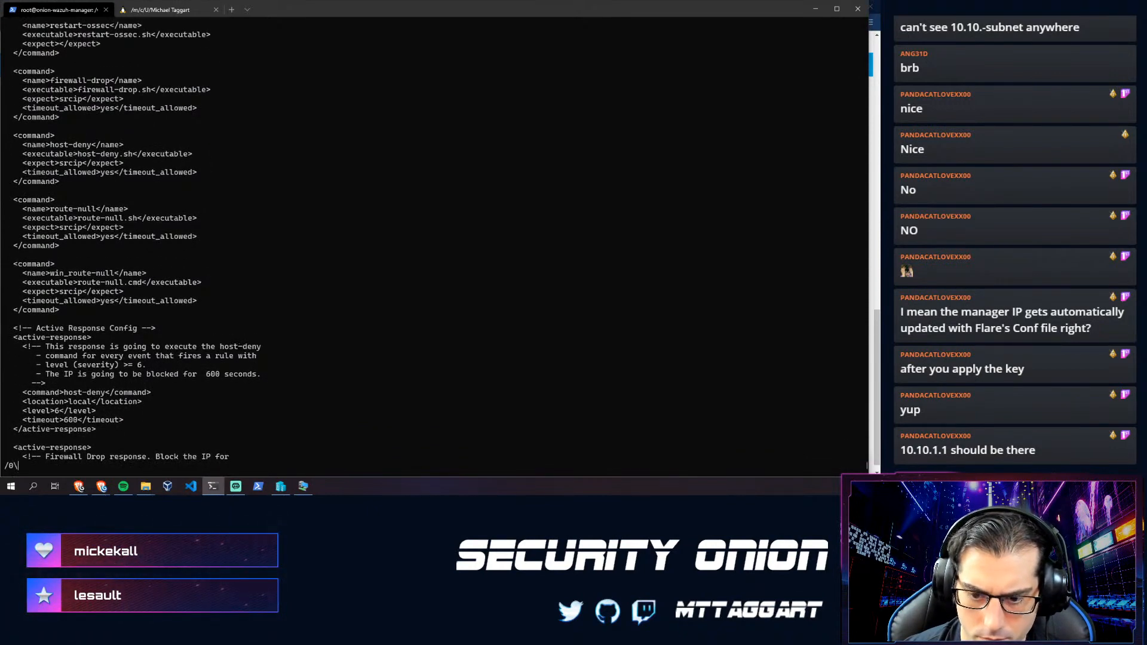
{"action": "key", "text": "BackSpace"}
{"action": "key", "text": "BackSpace"}
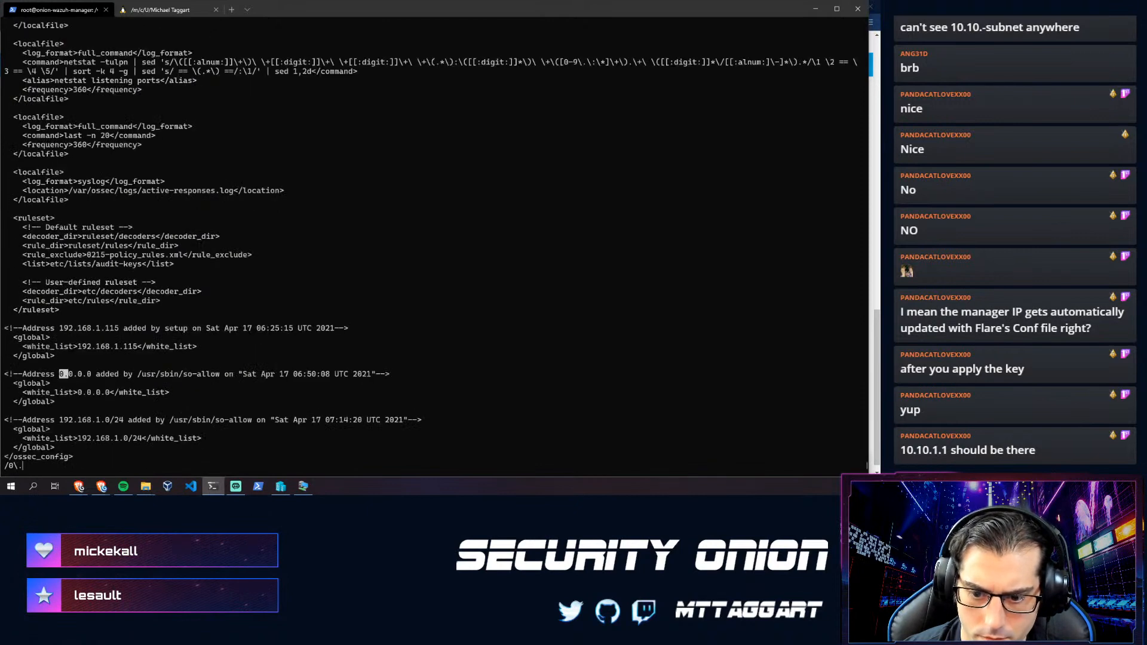
{"action": "key", "text": "Escape"}
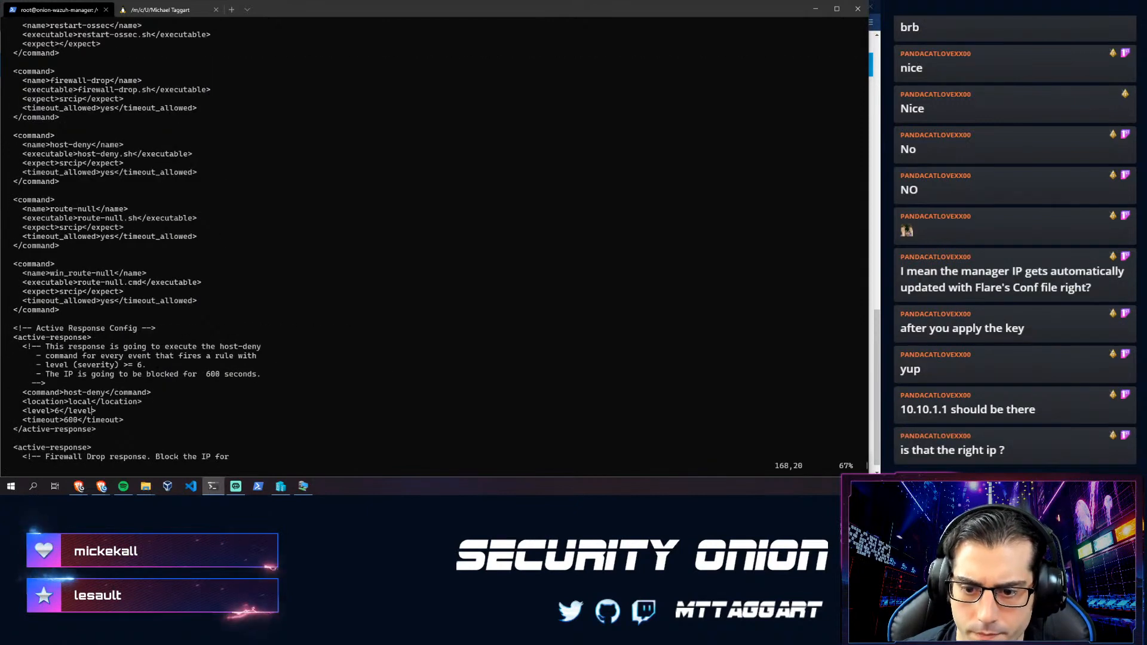
{"action": "type", "text": "/0\\."}
{"action": "key", "text": "Return"}
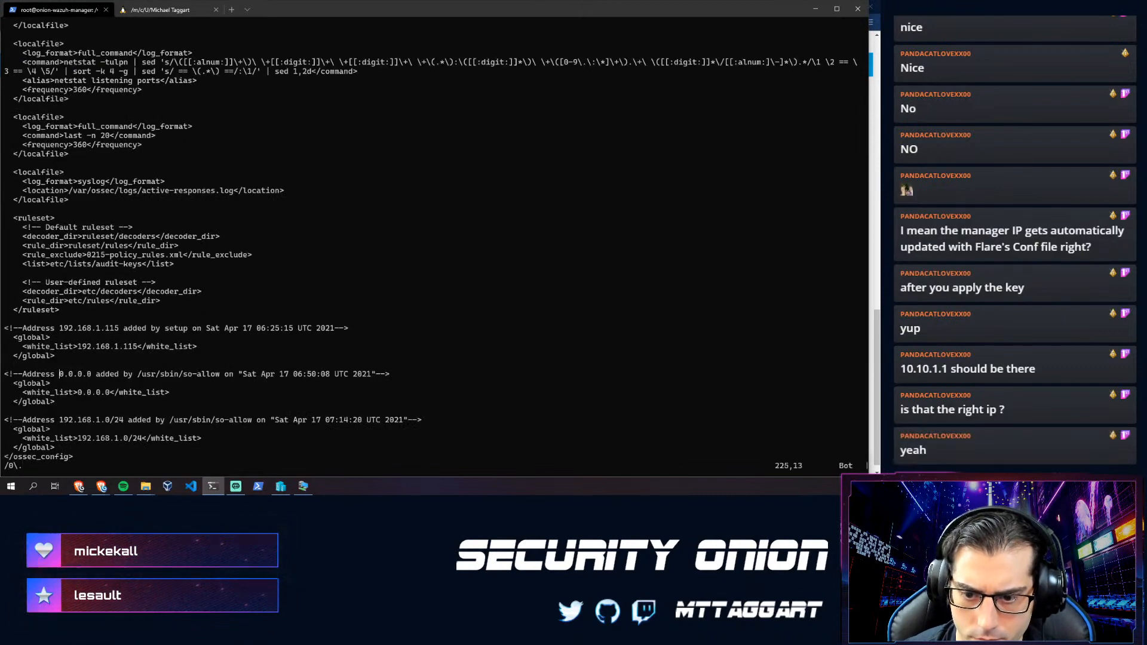
- Delete the 0.0.0.0 whitelist block and the leftover blank line, then save and quit
{"action": "key", "text": "shift+v"}
{"action": "key", "text": "j"}
{"action": "key", "text": "j"}
{"action": "key", "text": "j"}
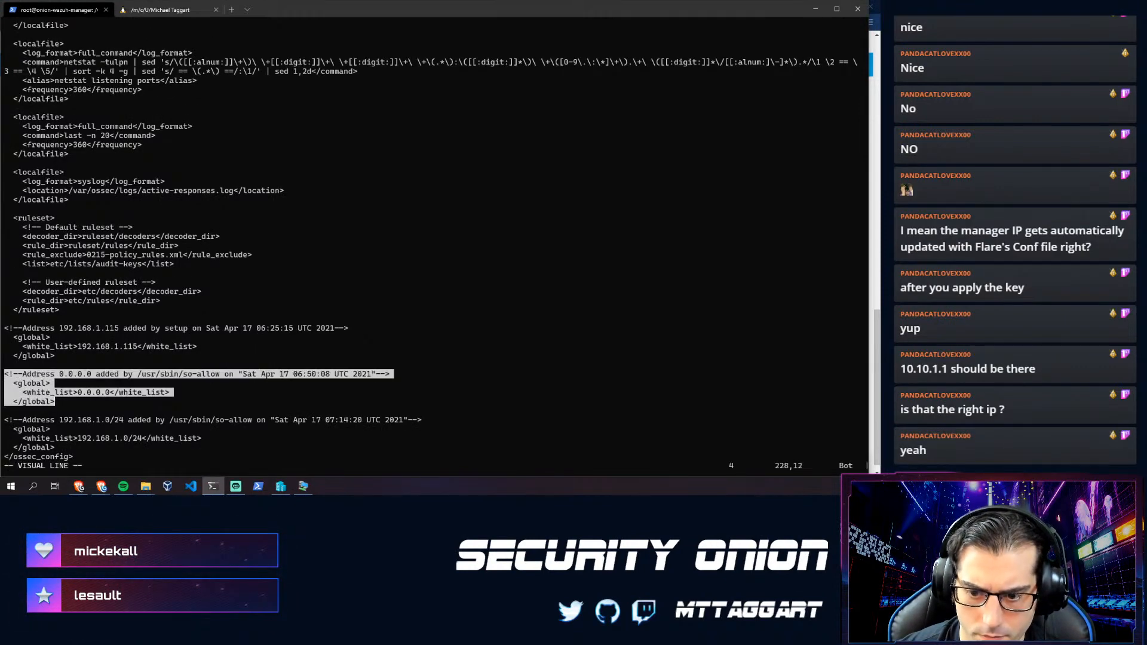
{"action": "key", "text": "d"}
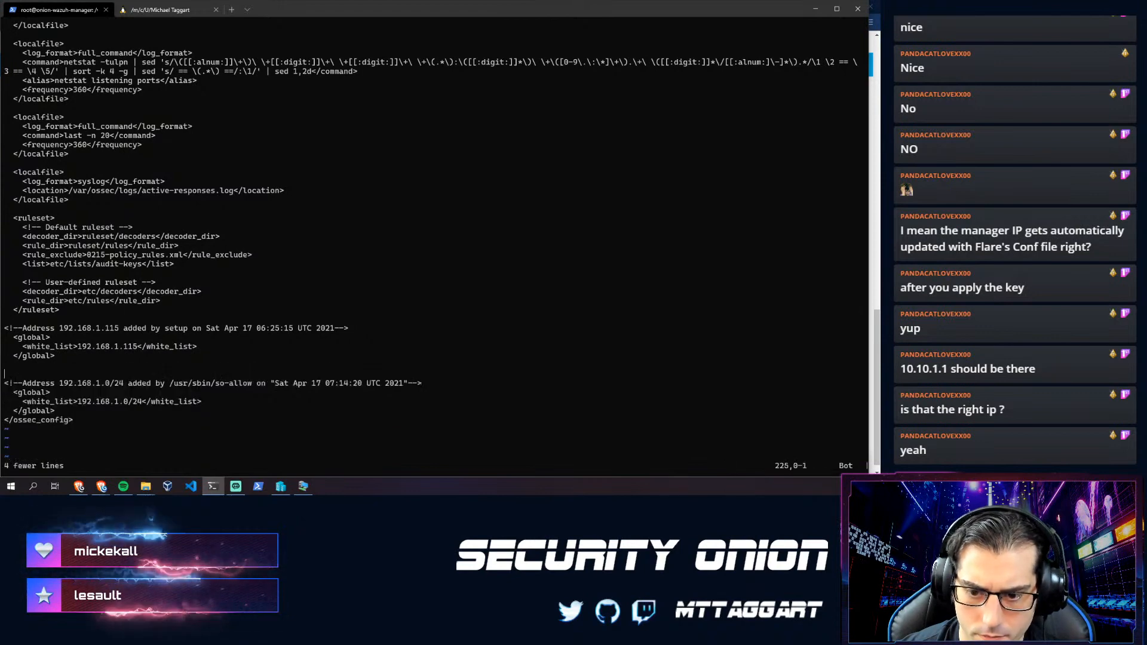
{"action": "key", "text": "k"}
{"action": "key", "text": "d"}
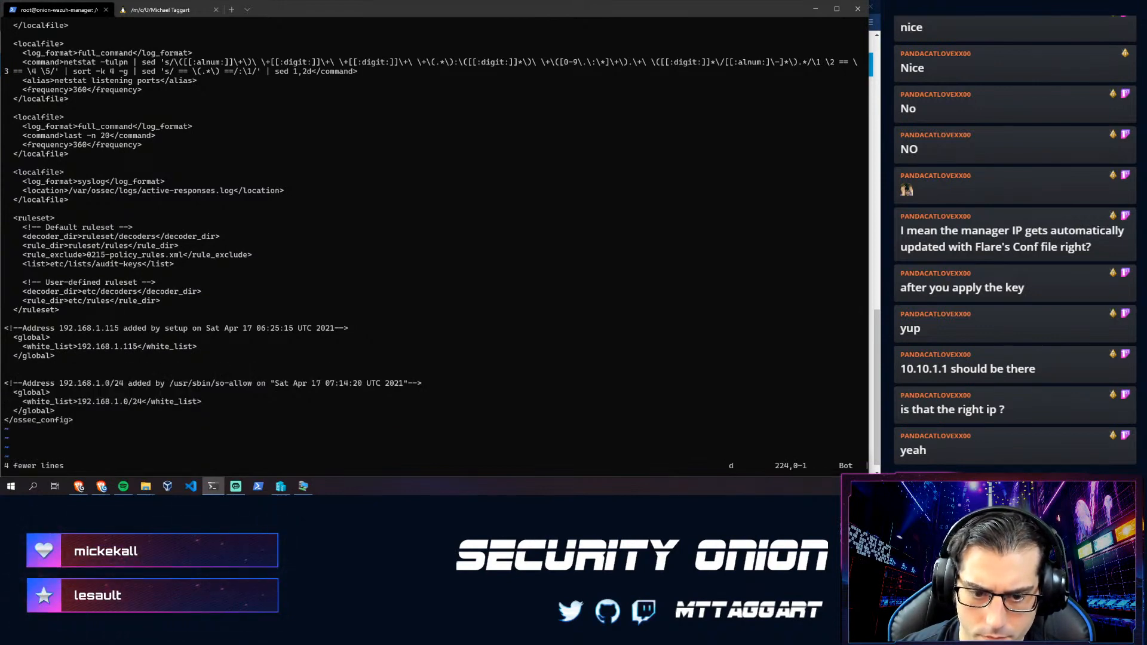
{"action": "key", "text": "d"}
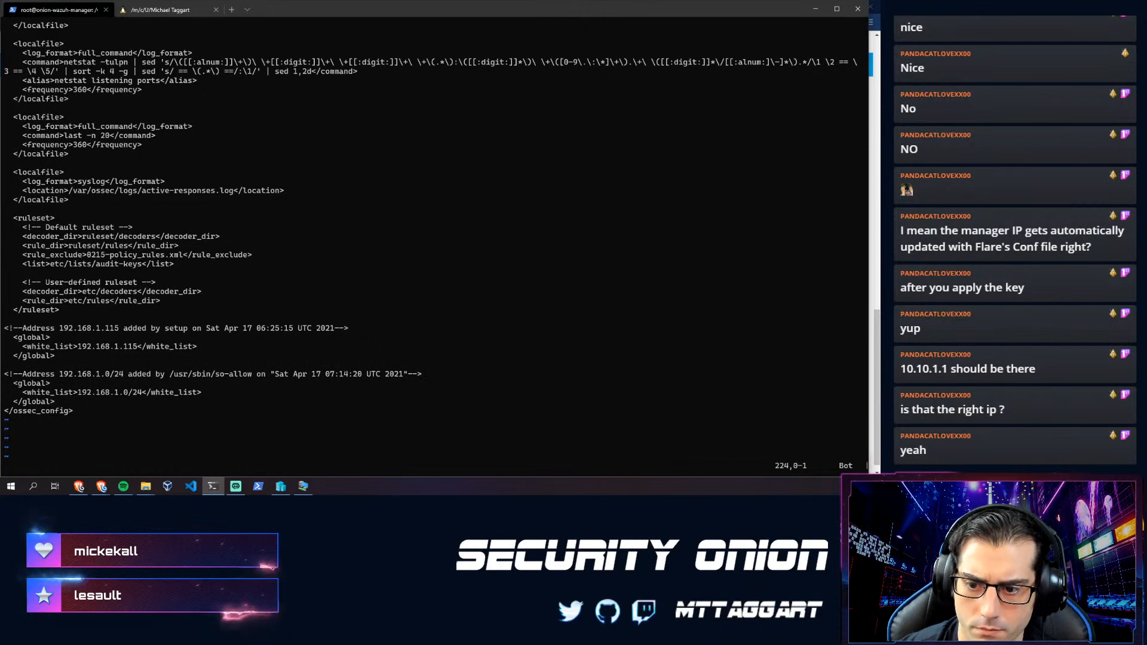
{"action": "key", "text": "k"}
{"action": "key", "text": "k"}
{"action": "key", "text": "k"}
{"action": "key", "text": "k"}
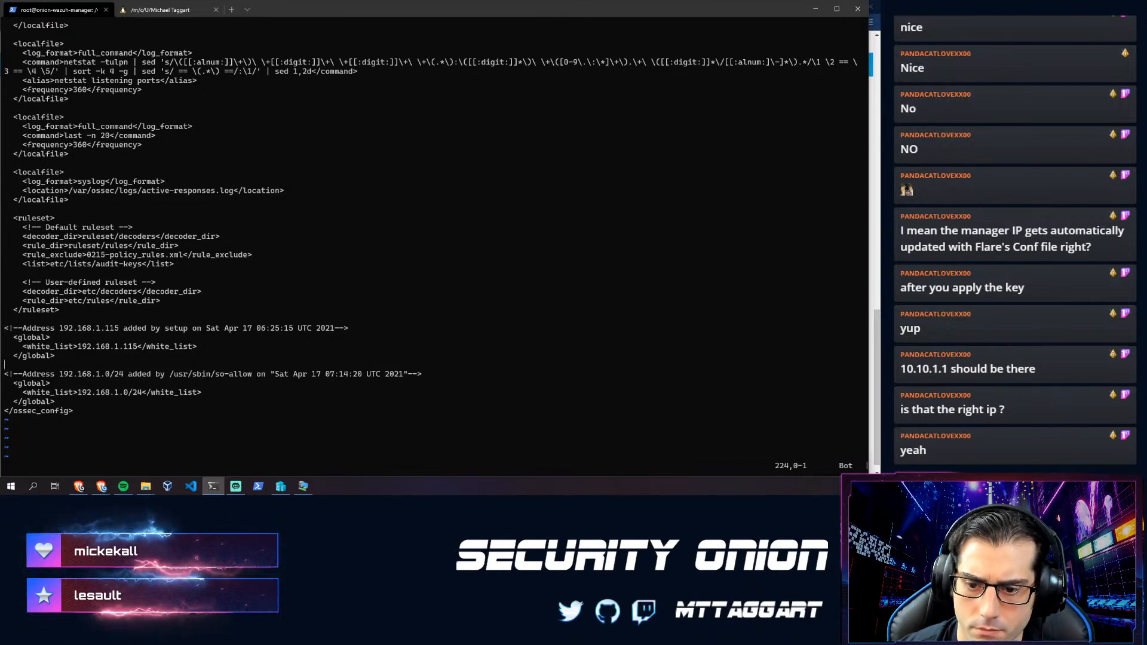
{"action": "key", "text": "j"}
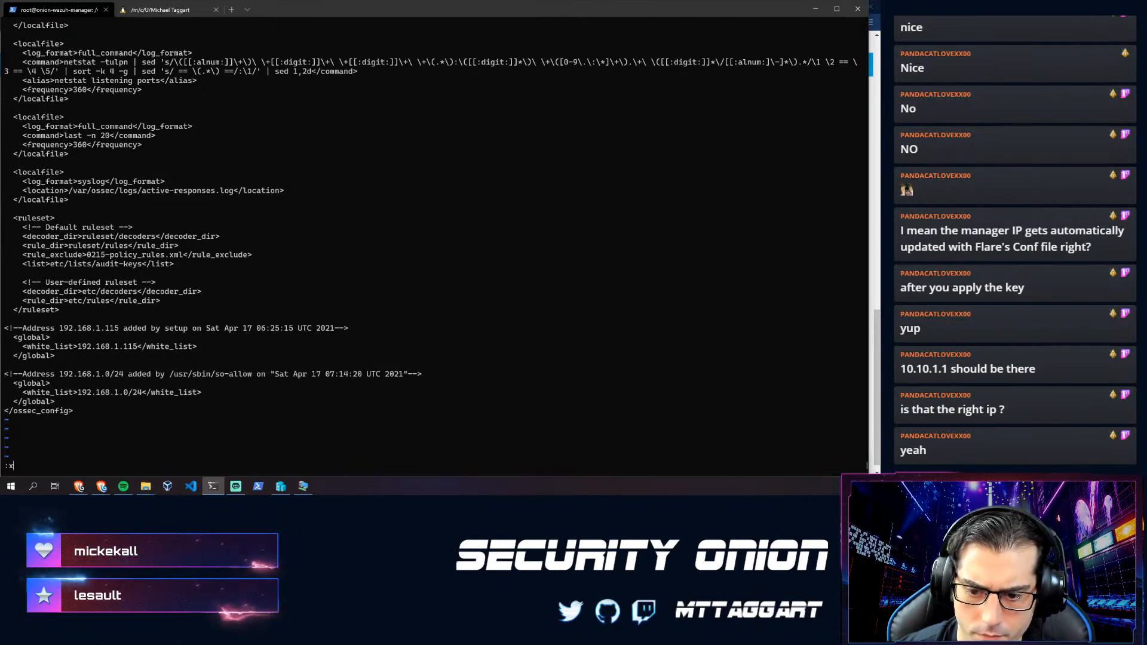
{"action": "key", "text": "Return"}
- Exit the container shell and run 'sudo so-wazuh-restart' on the host
{"action": "type", "text": "exi"}
{"action": "type", "text": "t"}
{"action": "key", "text": "Return"}
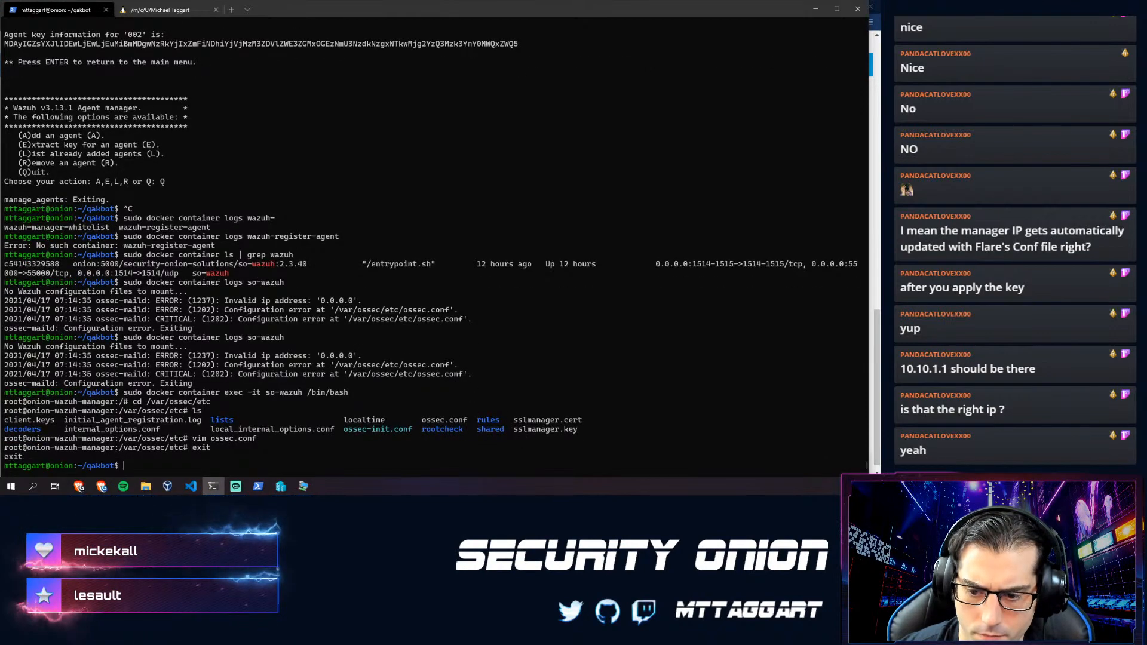
{"action": "type", "text": "sudo so-allow"}
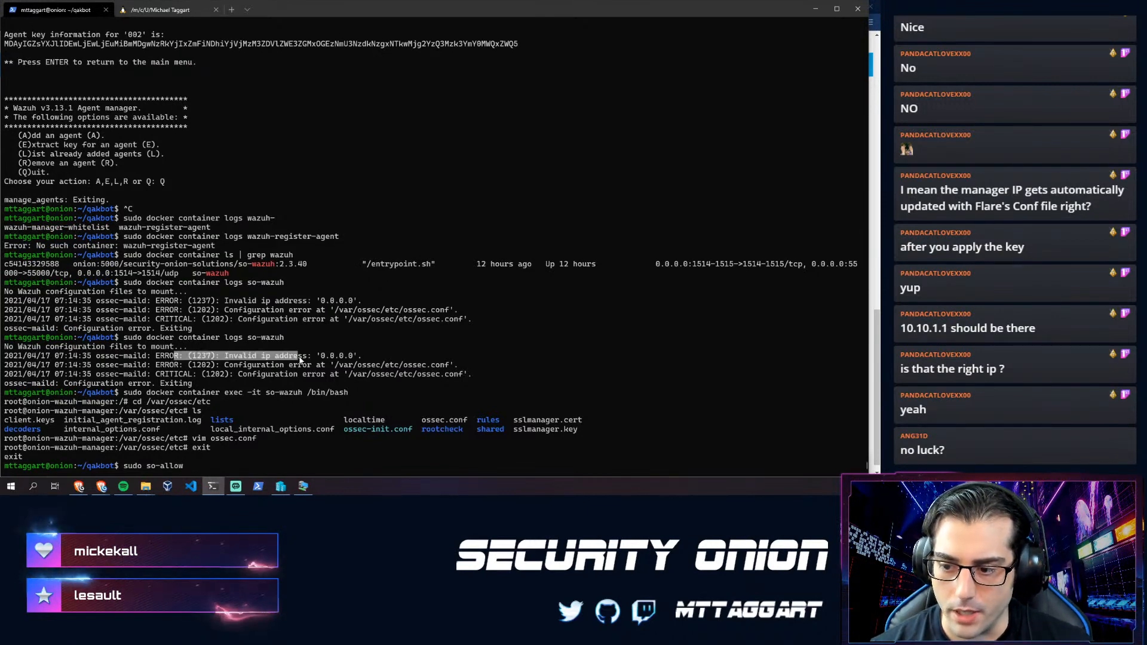
{"action": "left_click_drag", "start_coordinate": [358, 356], "coordinate": [319, 356]}
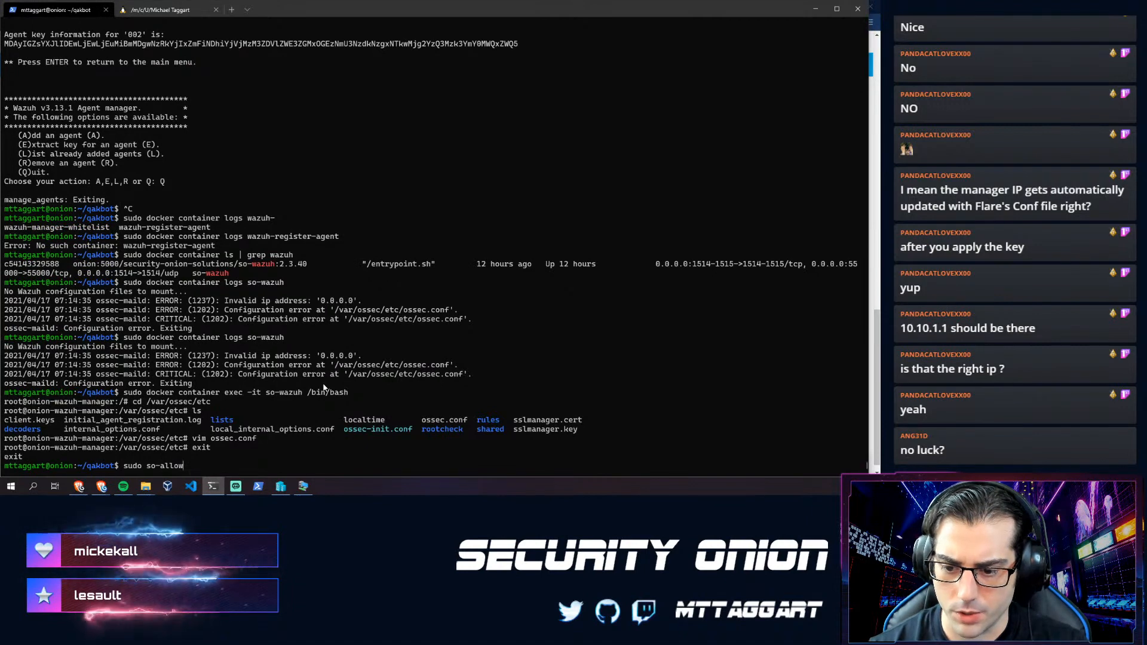
{"action": "key", "text": "BackSpace"}
{"action": "key", "text": "BackSpace"}
{"action": "key", "text": "BackSpace"}
{"action": "key", "text": "BackSpace"}
{"action": "key", "text": "BackSpace"}
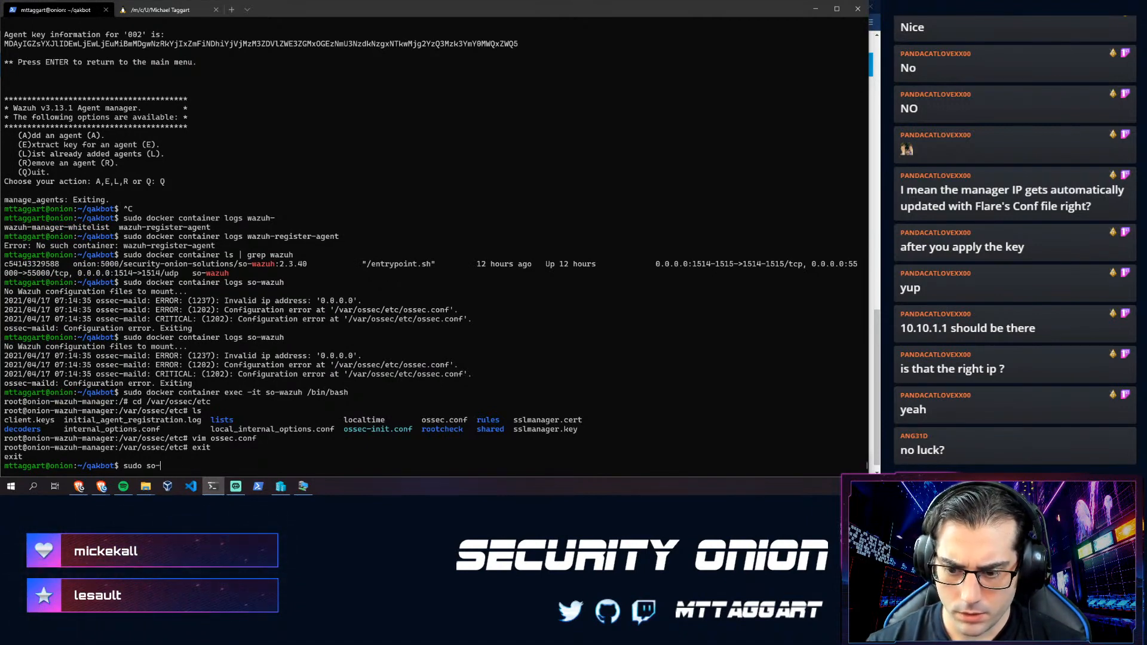
{"action": "type", "text": "wa"}
{"action": "key", "text": "Tab"}
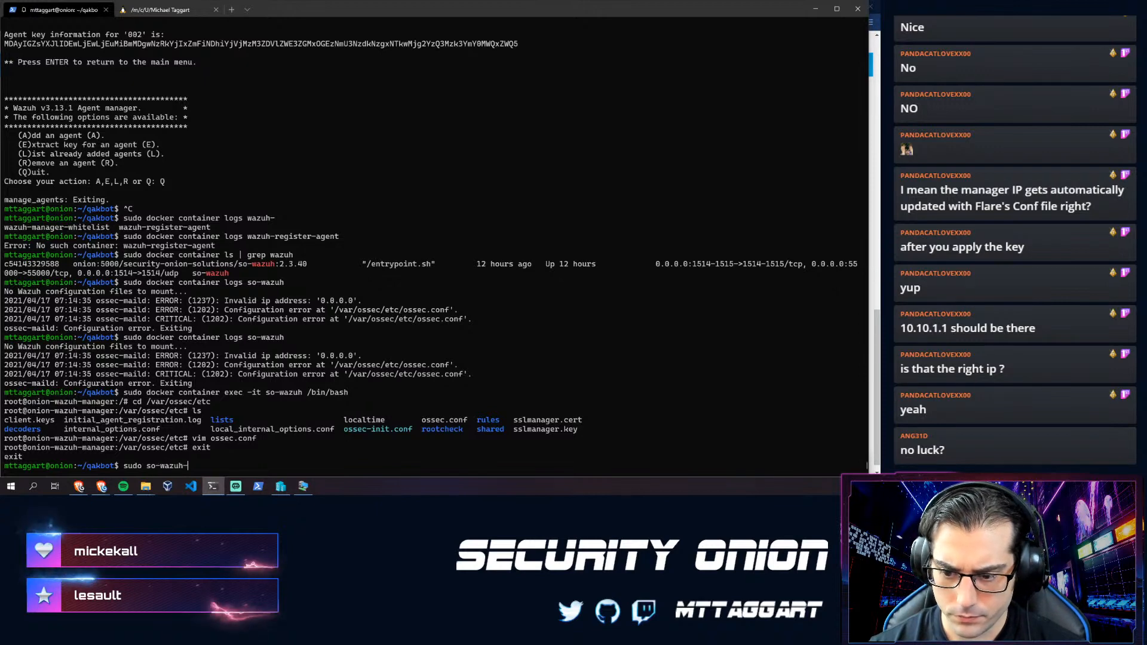
{"action": "type", "text": "restart"}
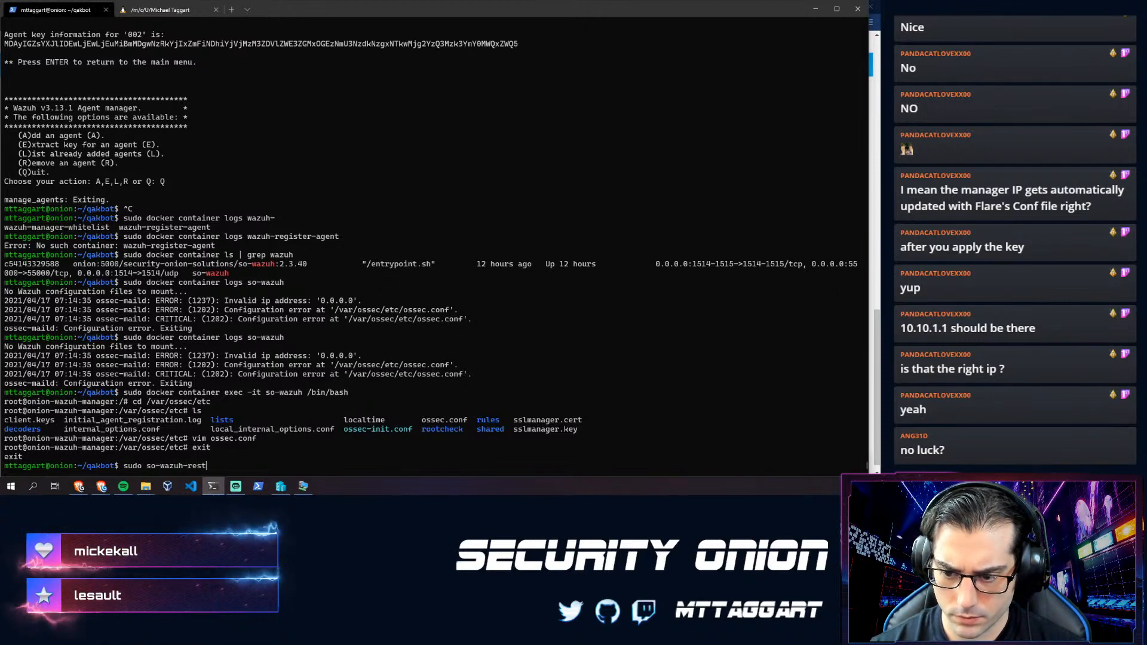
{"action": "key", "text": "Return"}
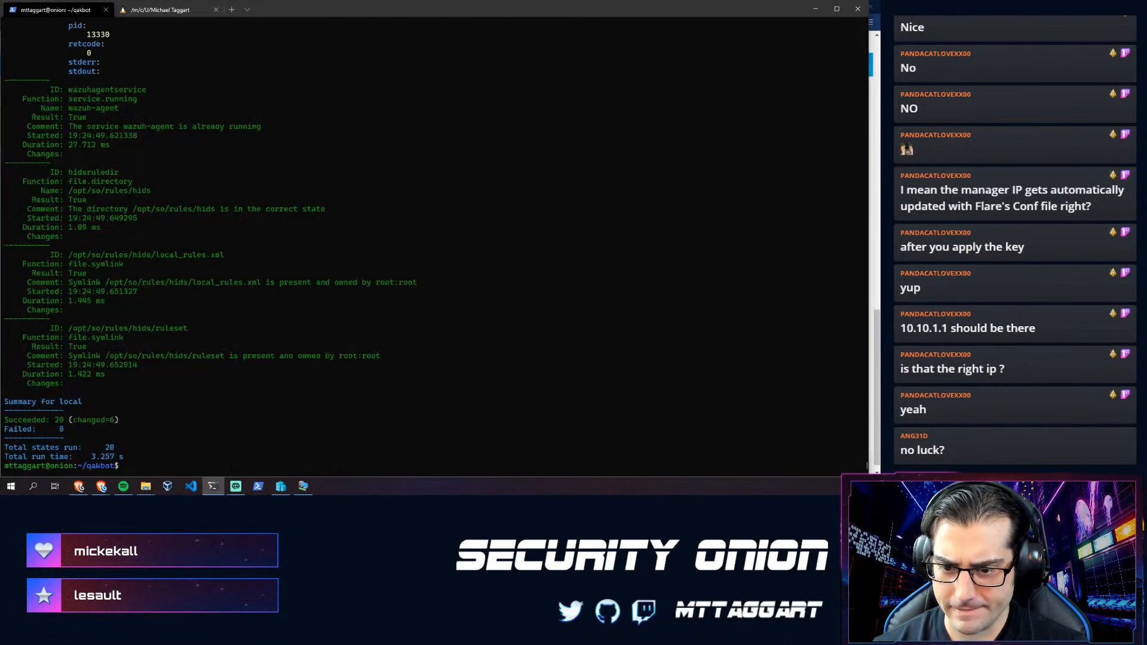
- Recall the previous command and rewrite it to run 'sudo so-allow'
{"action": "key", "text": "Up"}
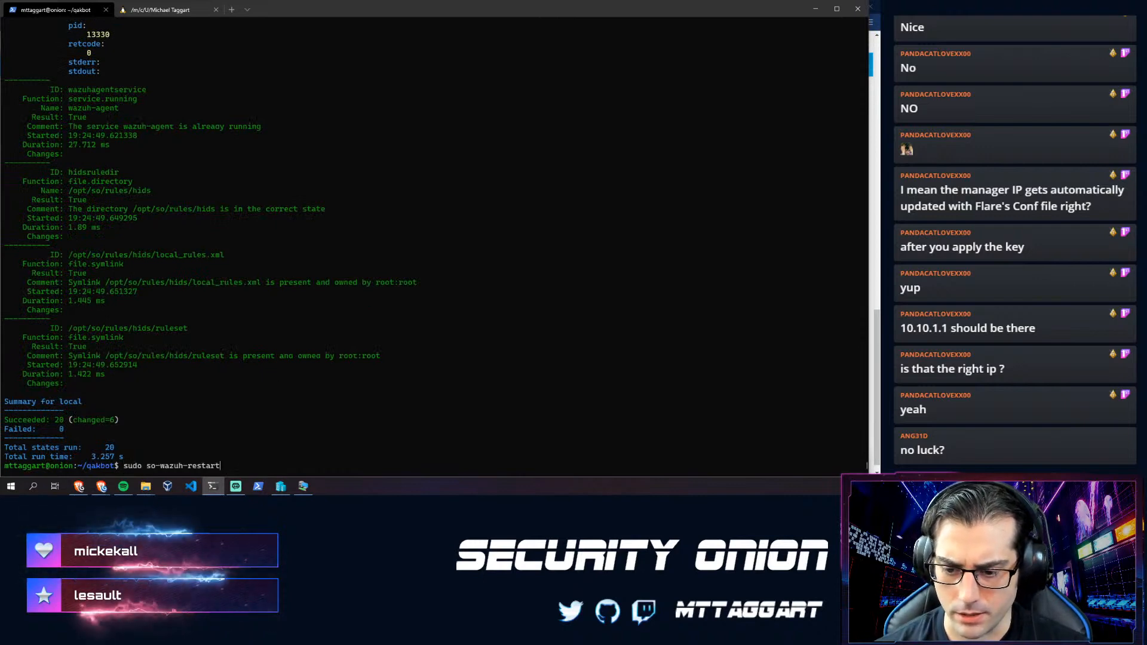
{"action": "key", "text": "BackSpace"}
{"action": "key", "text": "BackSpace"}
{"action": "key", "text": "BackSpace"}
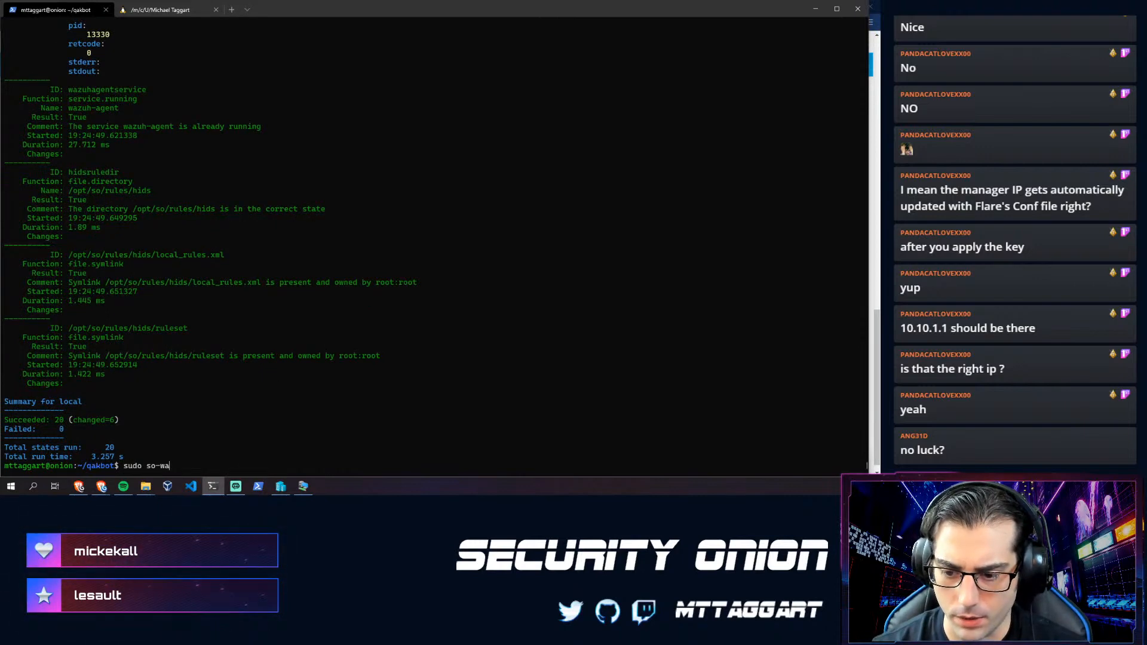
{"action": "key", "text": "Return"}
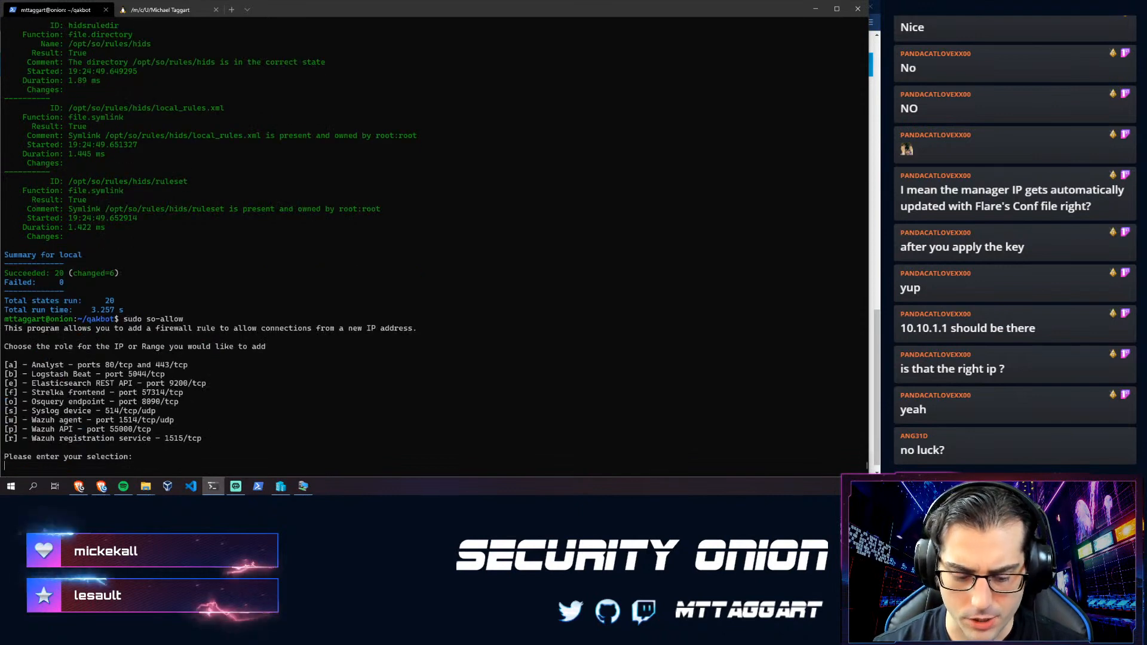
- Choose the Wazuh agent role 'w' and allow the 10.10.1.0/24 range
{"action": "type", "text": "w"}
{"action": "key", "text": "Return"}
{"action": "type", "text": "10.10.1"}
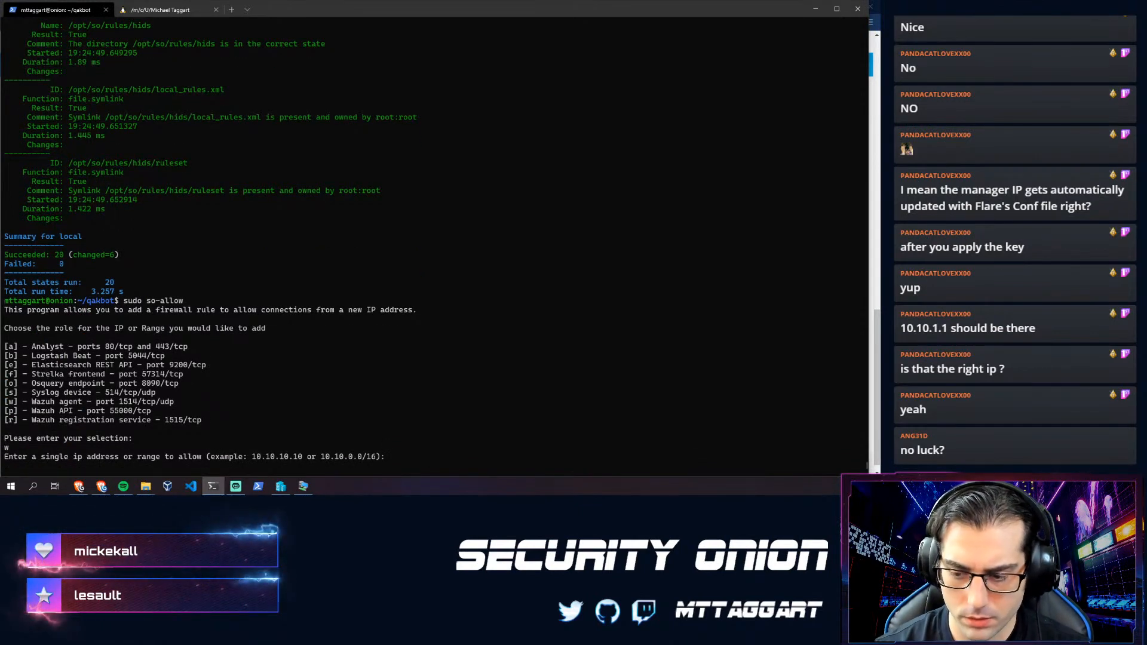
{"action": "type", "text": ".0/24"}
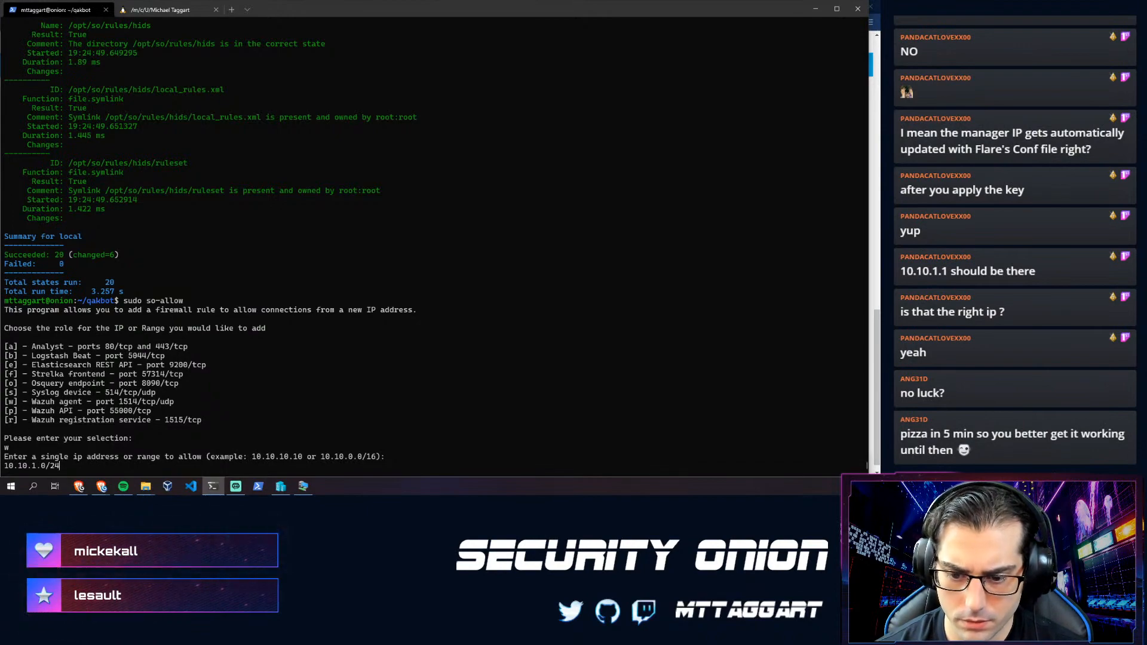
{"action": "key", "text": "Return"}
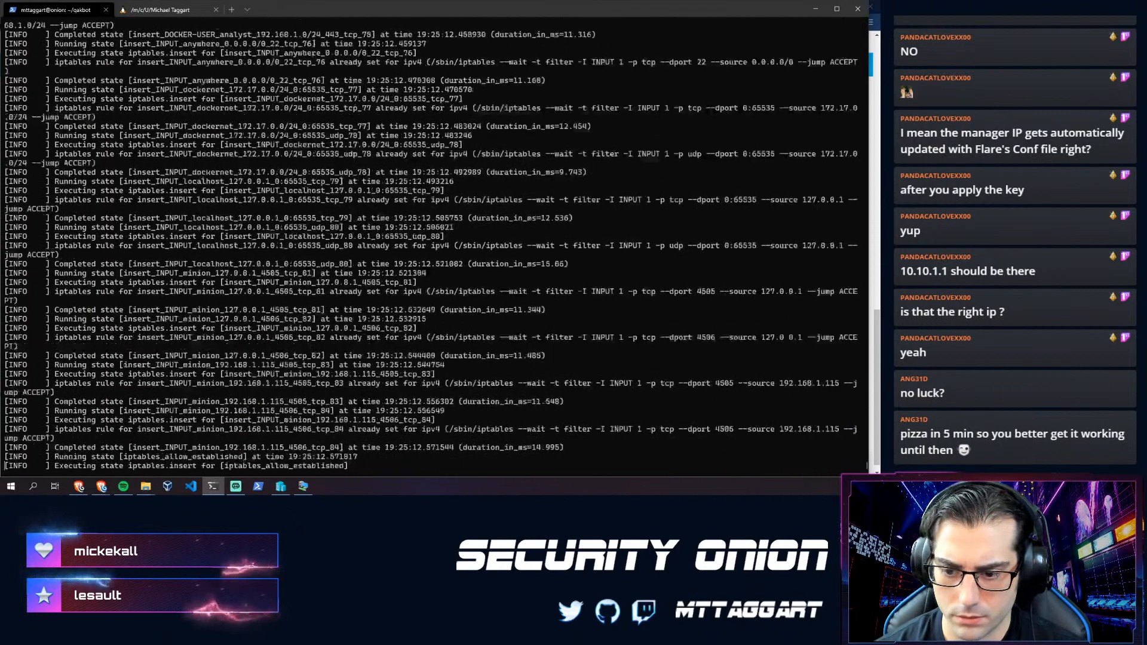
- Enter and exit the so-wazuh container, then check 'sudo docker container logs so-wazuh' twice
{"action": "type", "text": "sudo so-wazuh-restart"}
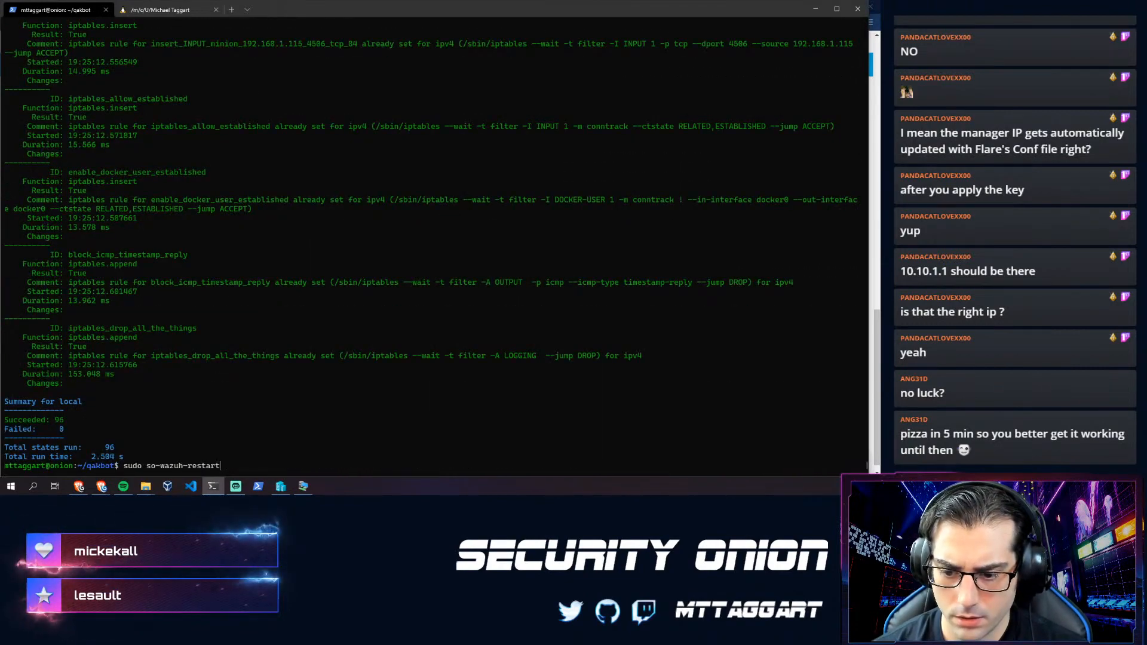
{"action": "key", "text": "Up"}
{"action": "key", "text": "Return"}
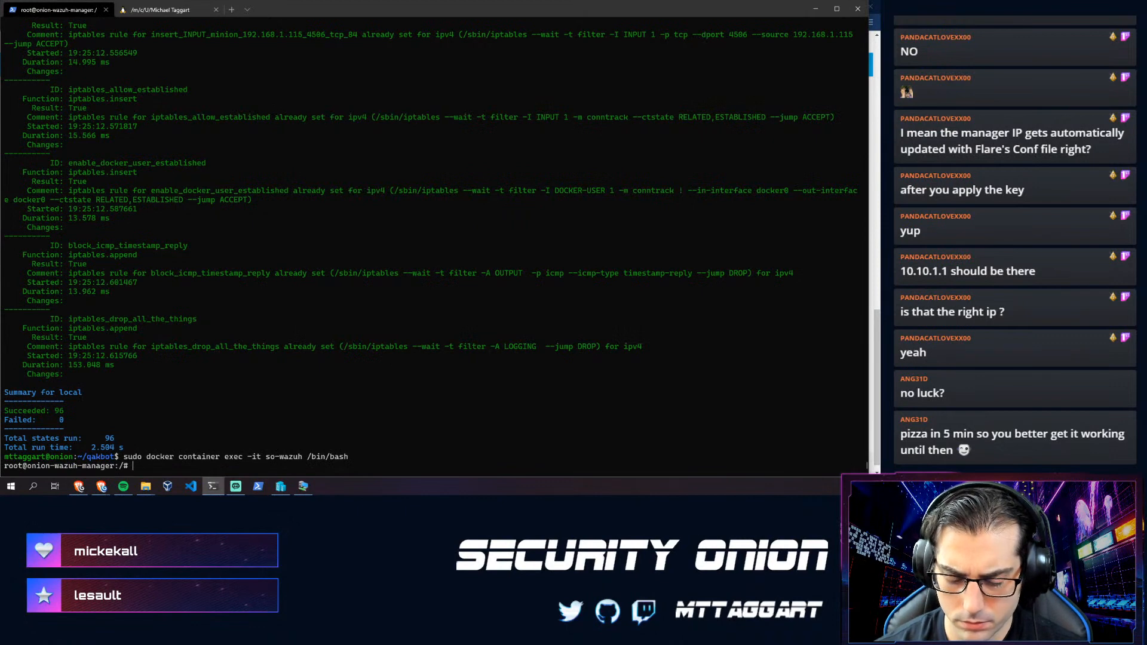
{"action": "type", "text": "ls "}
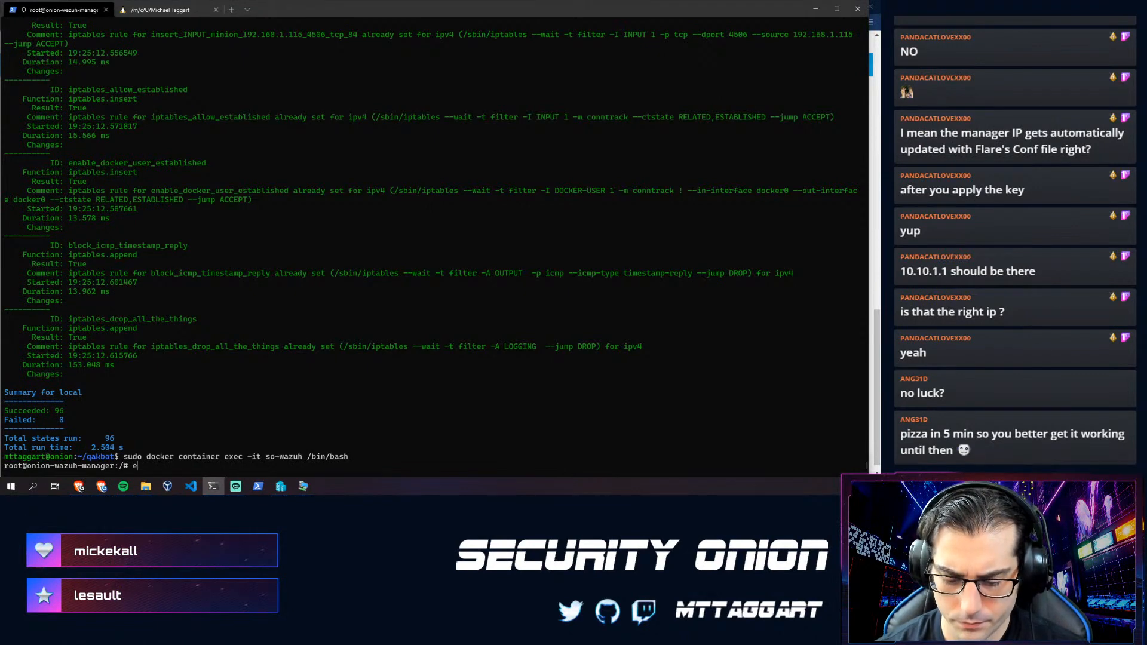
{"action": "type", "text": "xit"}
{"action": "key", "text": "Return"}
{"action": "key", "text": "Up"}
{"action": "key", "text": "Up"}
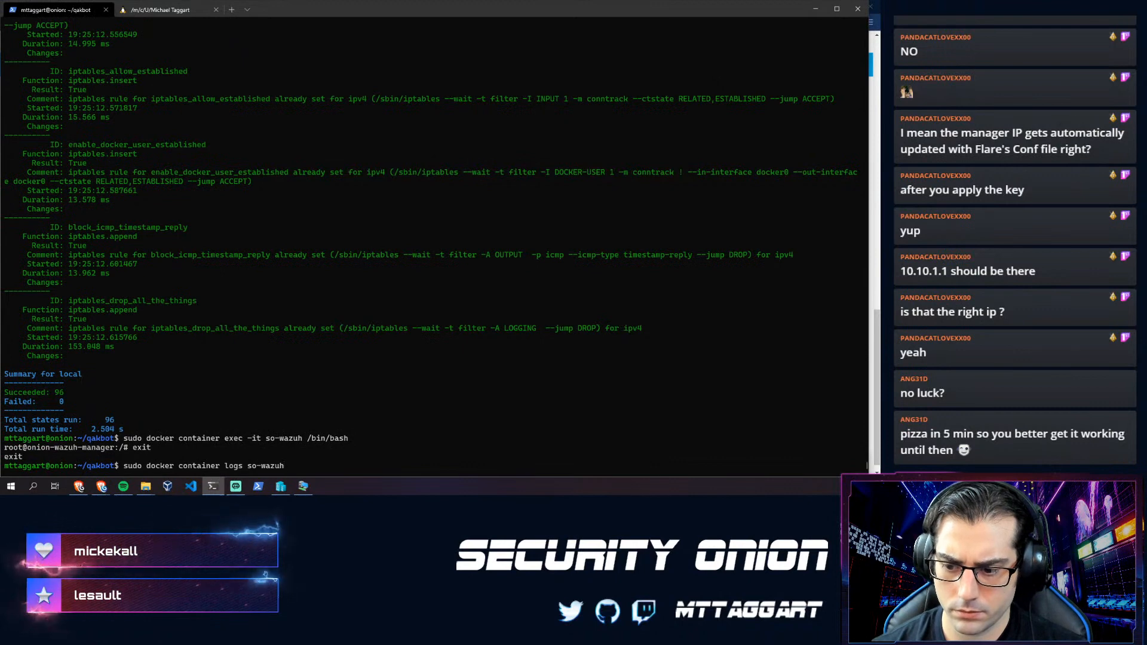
{"action": "key", "text": "Return"}
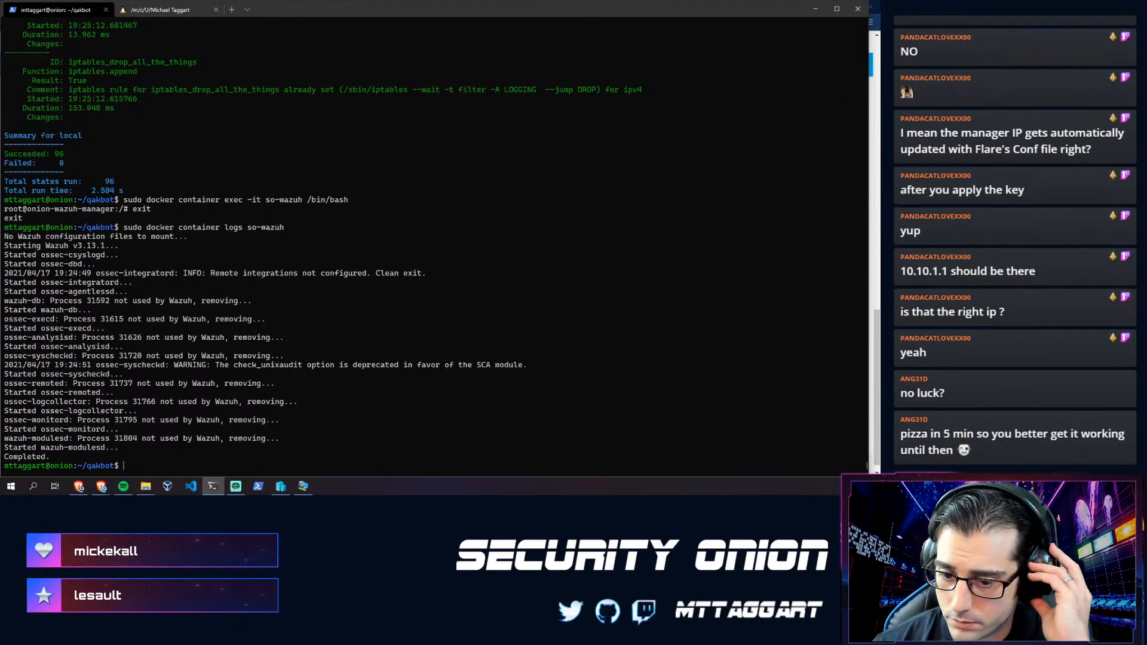
{"action": "key", "text": "Up"}
{"action": "key", "text": "Return"}
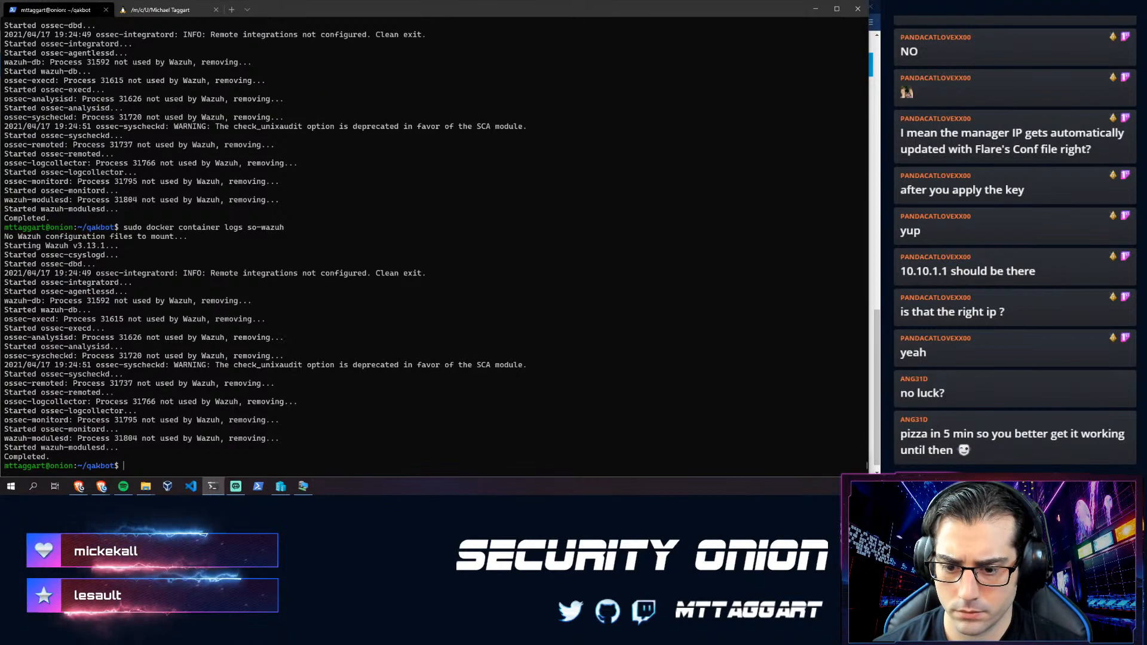
- On the Flare VM, stop the Wireshark capture and quit without saving the packets
{"action": "left_click", "coordinate": [299, 489]}
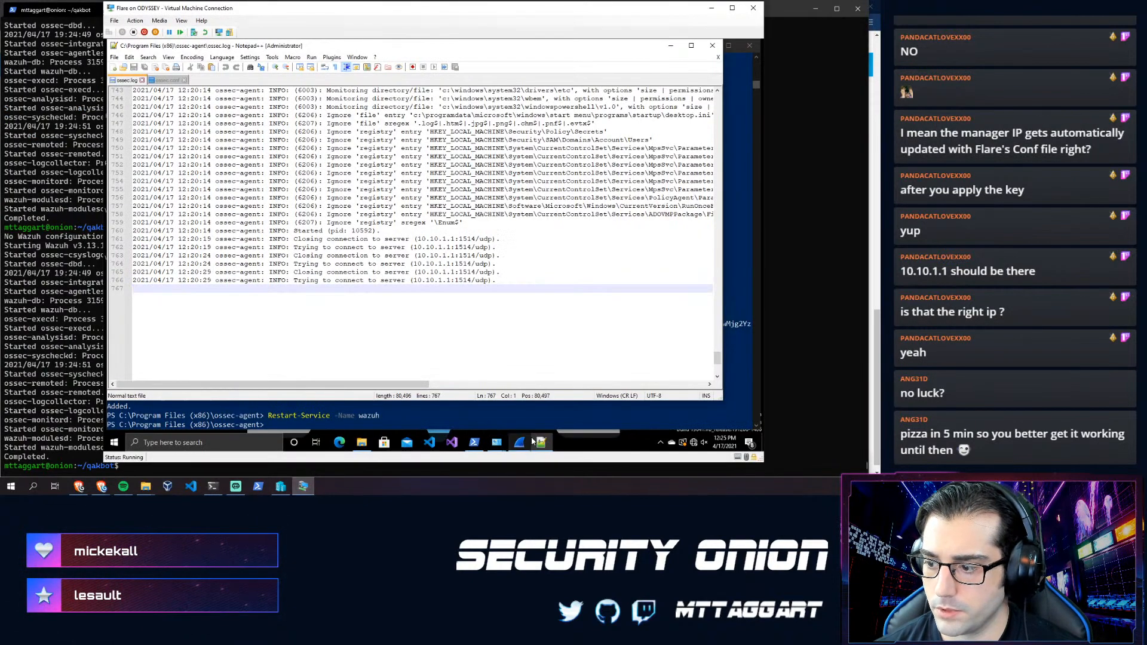
{"action": "left_click", "coordinate": [521, 443]}
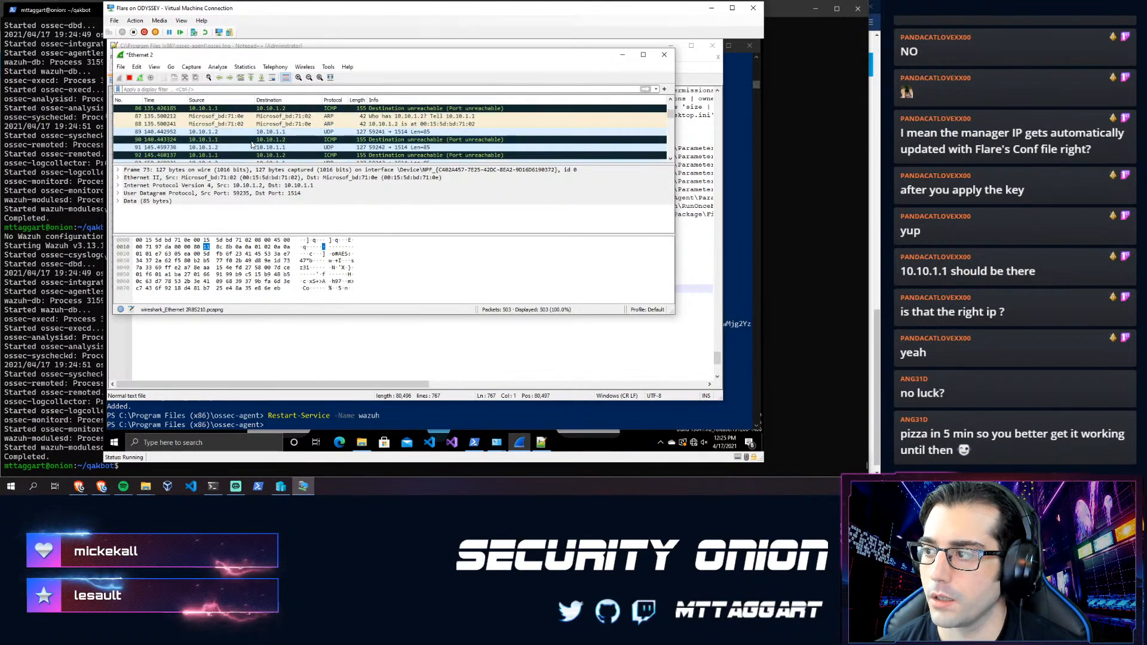
{"action": "left_click_drag", "start_coordinate": [671, 115], "coordinate": [670, 156]}
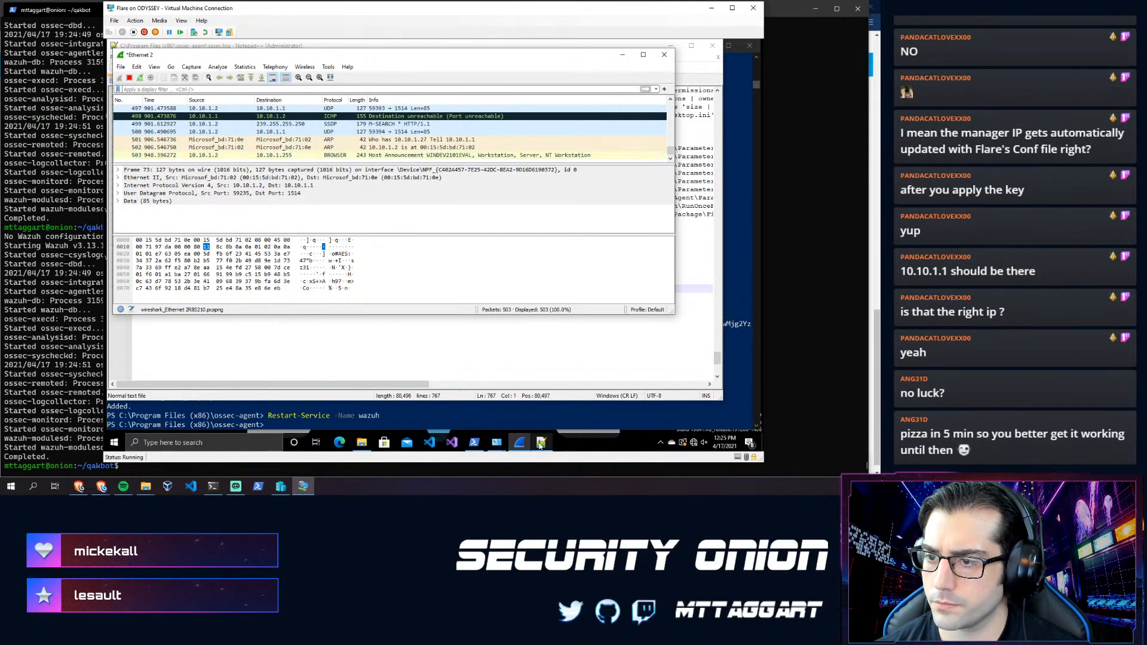
{"action": "left_click", "coordinate": [129, 77]}
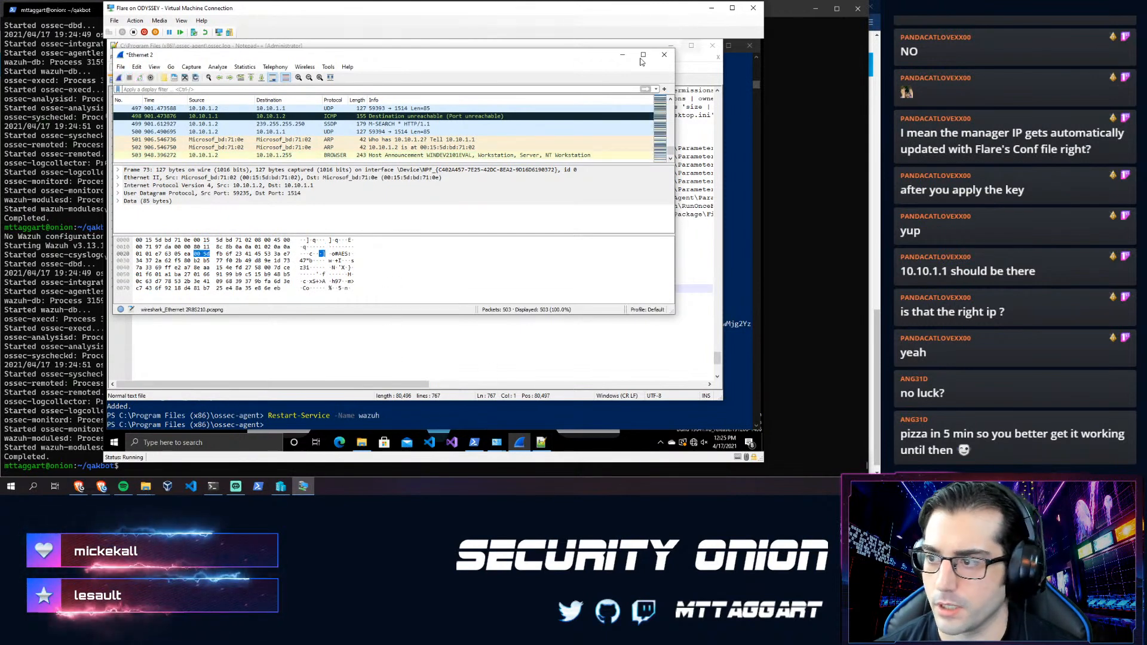
{"action": "left_click", "coordinate": [664, 54]}
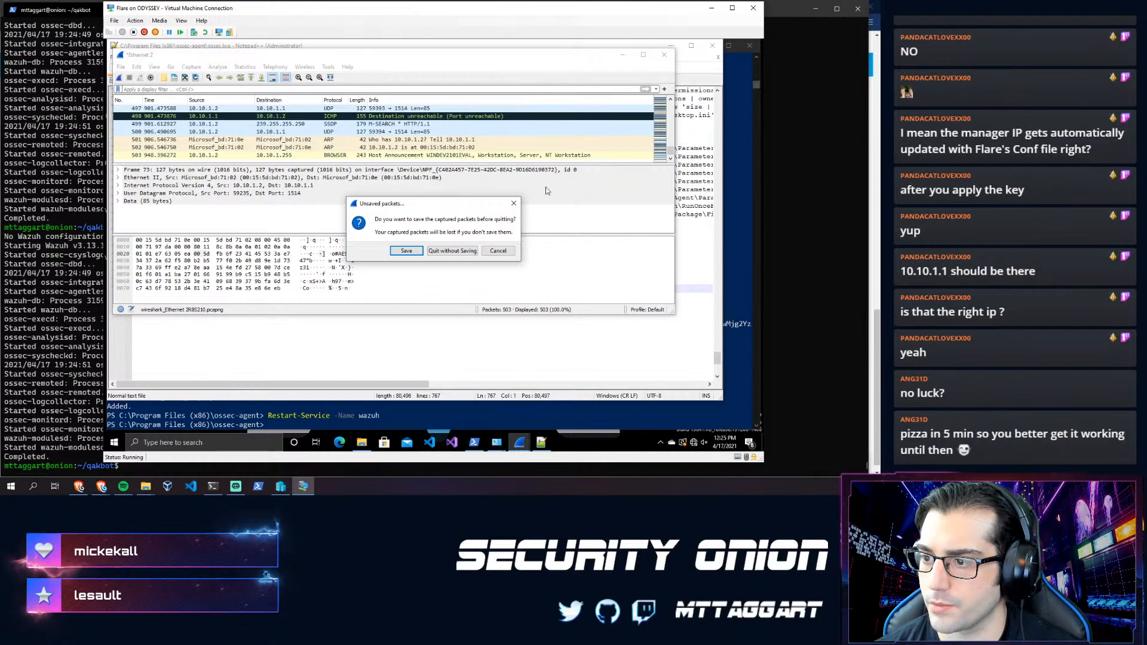
{"action": "left_click", "coordinate": [446, 251]}
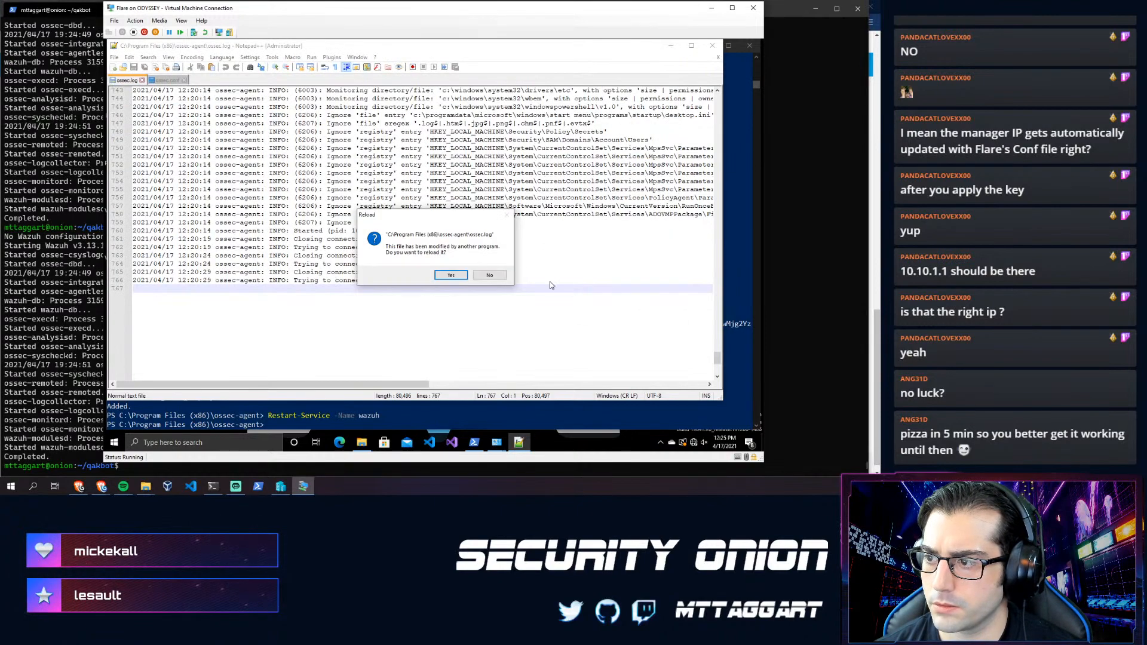
- Reload ossec.log and read the latest lines showing the connection to 10.10.1.1:1514
{"action": "left_click", "coordinate": [446, 278]}
{"action": "scroll", "coordinate": [592, 282], "scroll_direction": "down", "scroll_amount": 10}
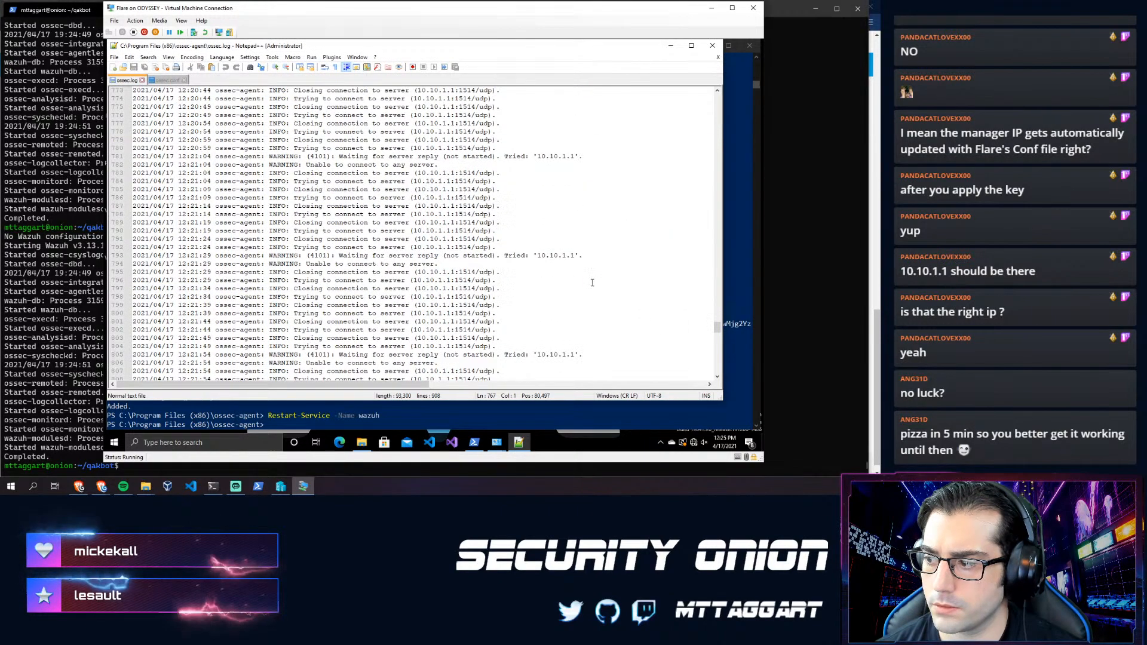
{"action": "left_click_drag", "start_coordinate": [717, 329], "coordinate": [709, 365]}
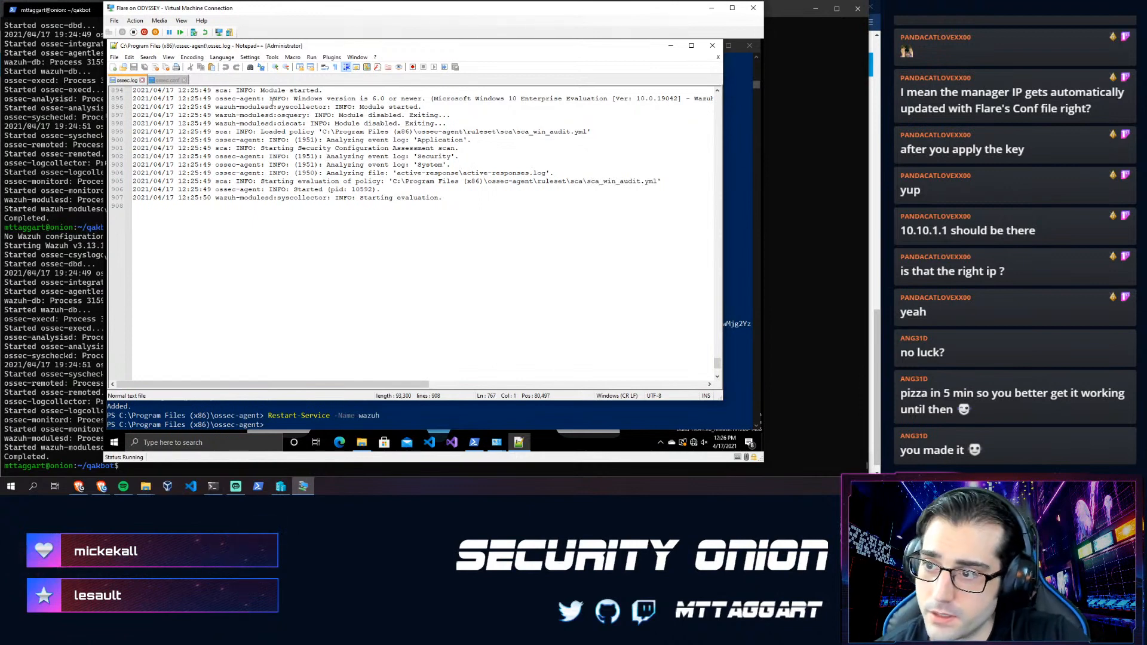
{"action": "scroll", "coordinate": [356, 172], "scroll_direction": "up", "scroll_amount": 4}
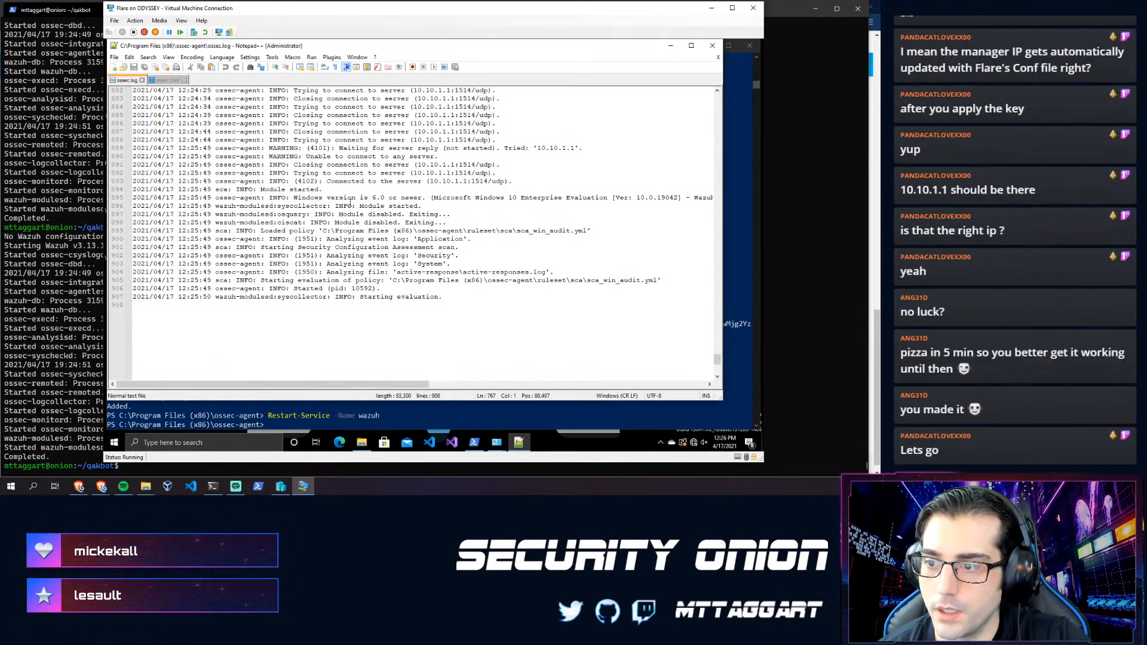
{"action": "left_click_drag", "start_coordinate": [332, 222], "coordinate": [348, 261]}
{"action": "left_click", "coordinate": [377, 272]}
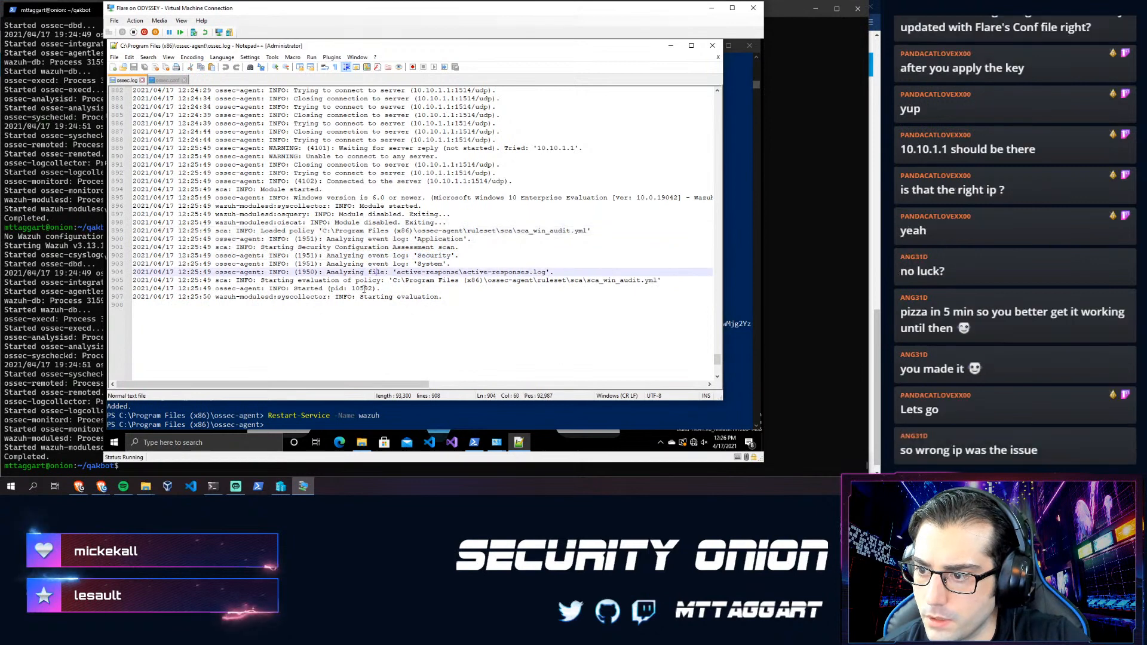
{"action": "left_click", "coordinate": [340, 296]}
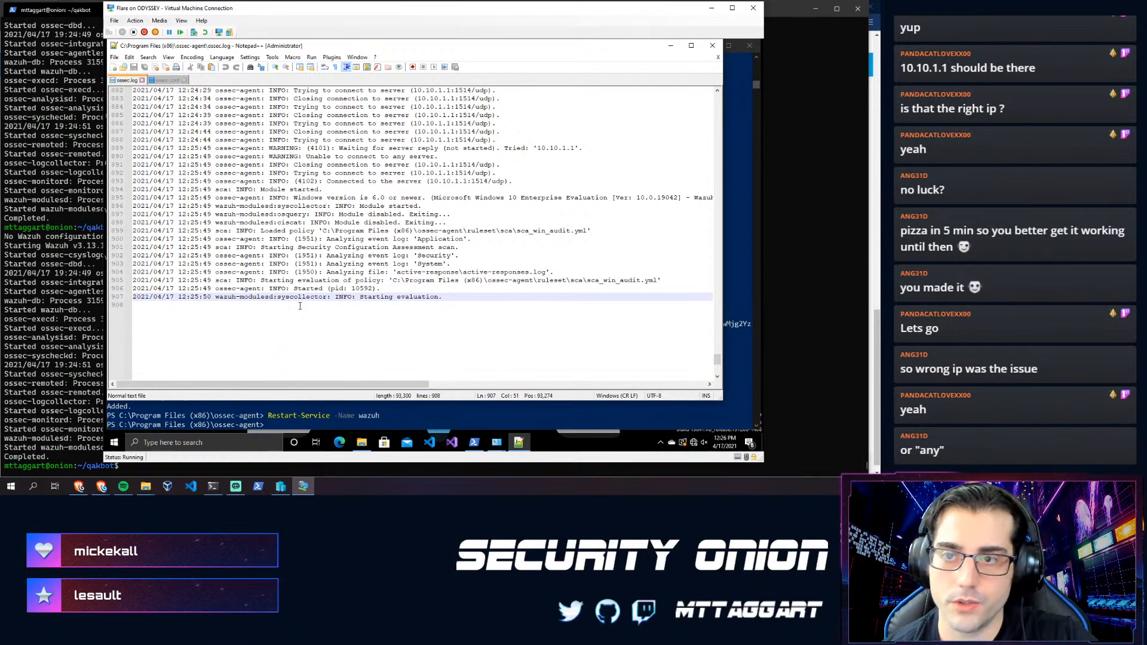
{"action": "mouse_move", "coordinate": [80, 487]}
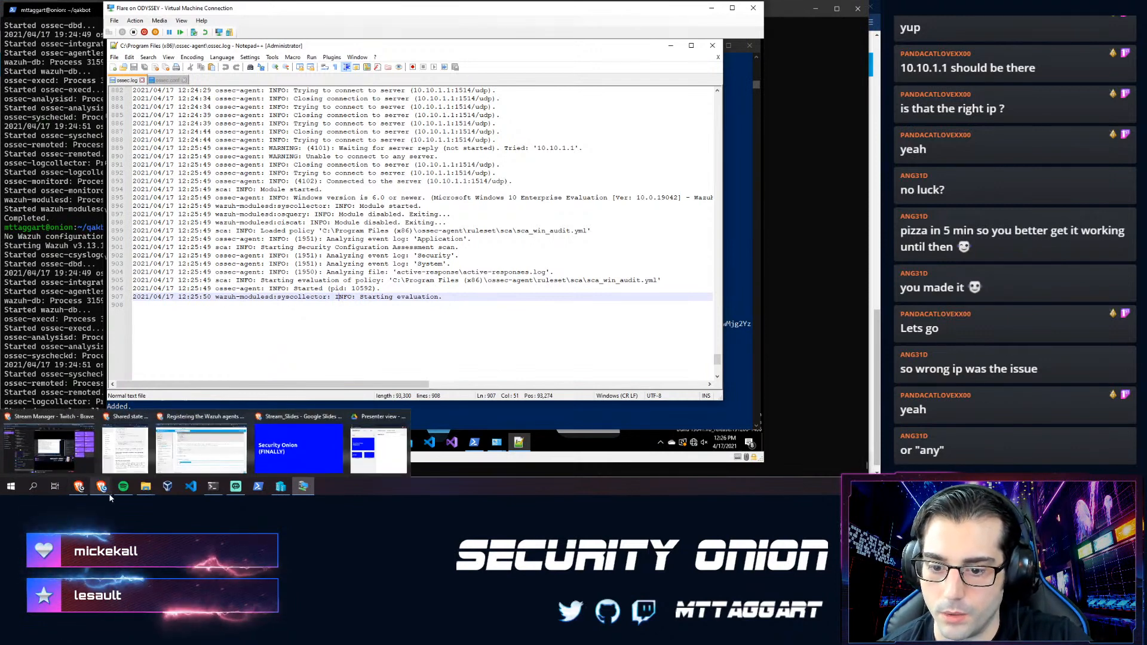
- In the Kibana tab, remove 'AND event.dataset:alert' from the query and rerun it
{"action": "left_click", "coordinate": [202, 449]}
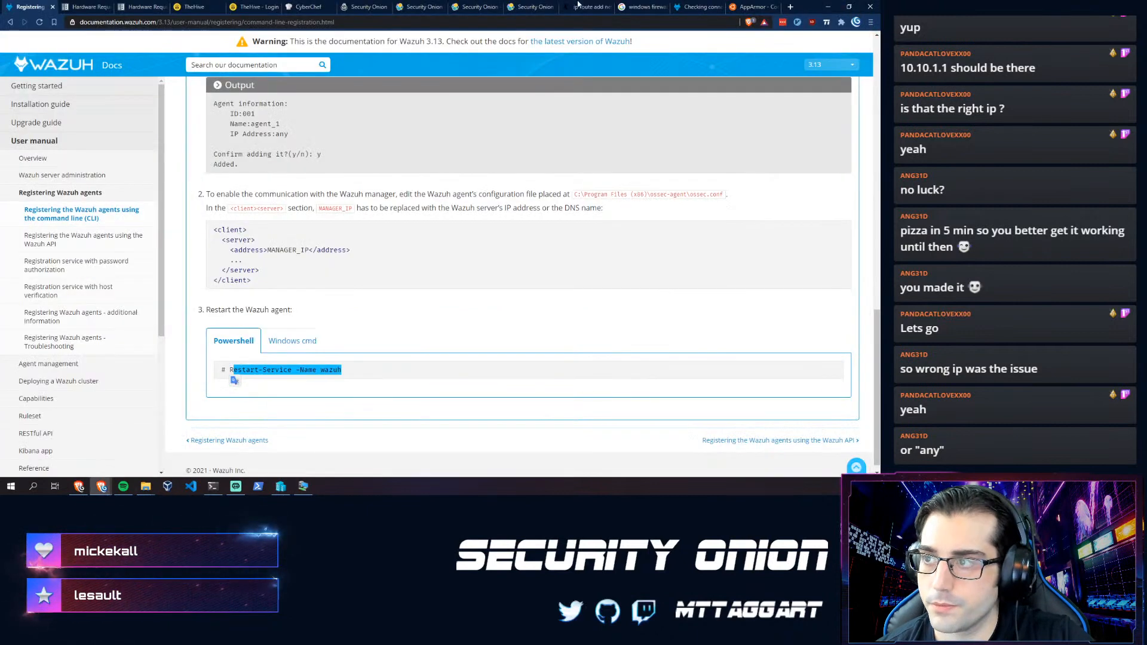
{"action": "left_click", "coordinate": [414, 6]}
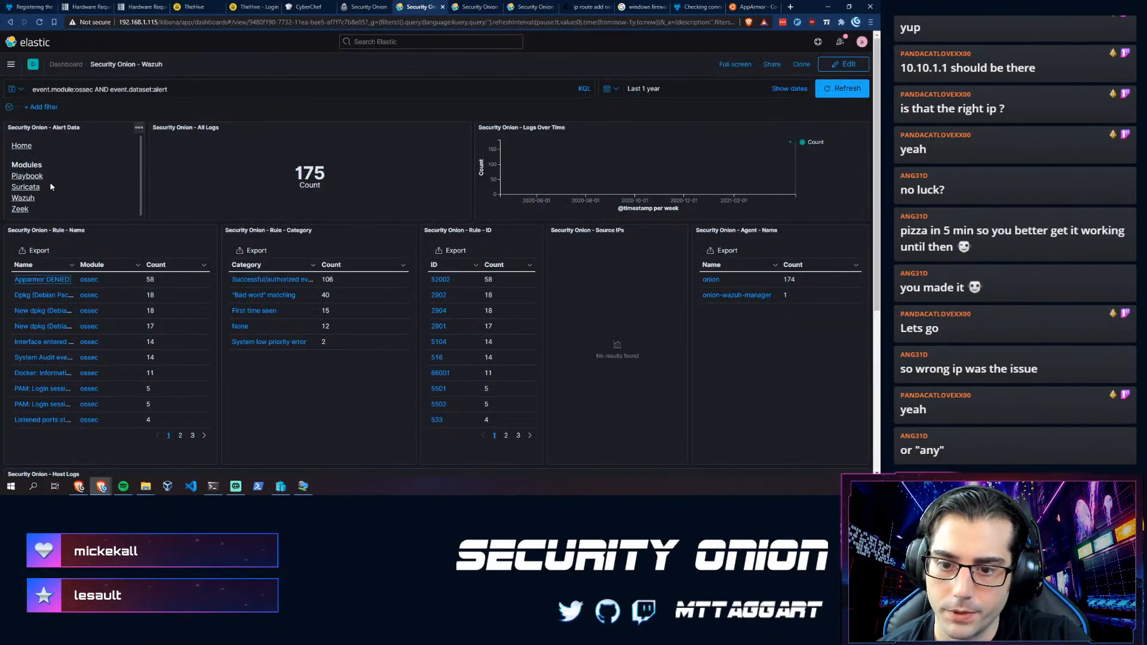
{"action": "left_click_drag", "start_coordinate": [170, 90], "coordinate": [93, 89]}
{"action": "key", "text": "BackSpace"}
{"action": "key", "text": "Return"}
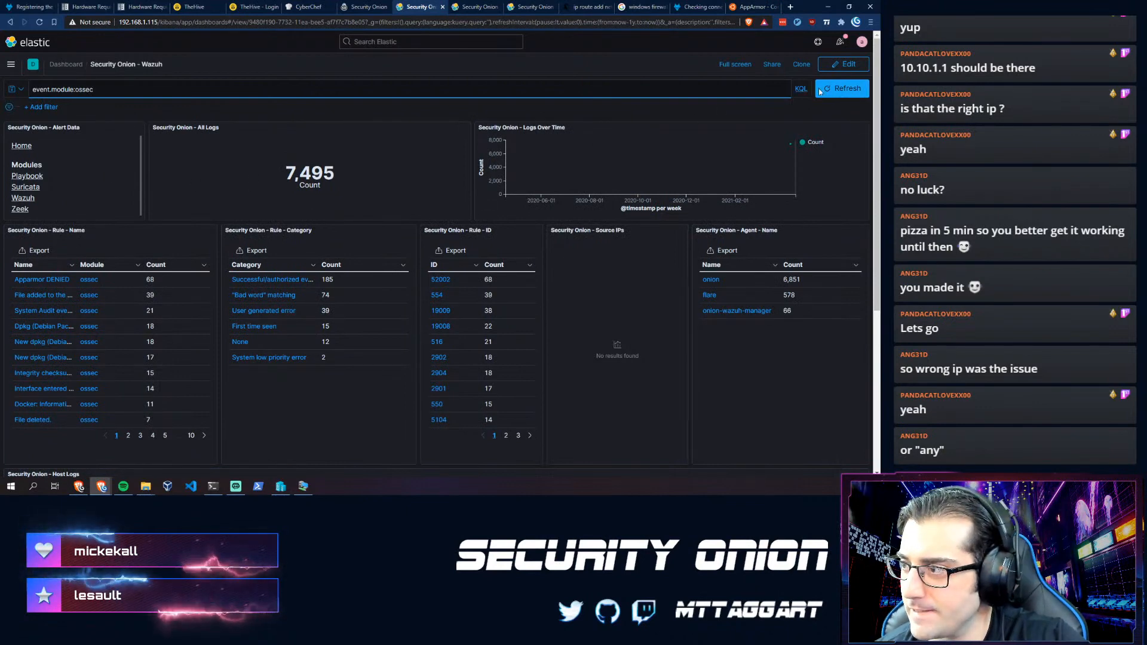
- Filter the dashboard to the flare agent and expand its first log record
{"action": "left_click", "coordinate": [709, 295]}
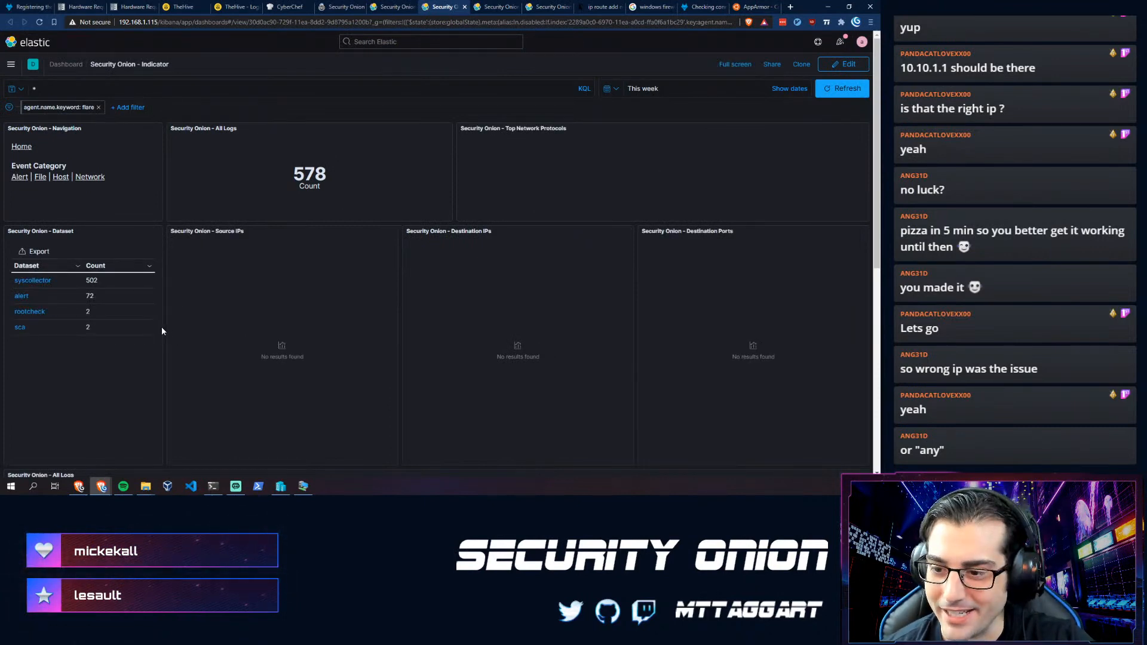
{"action": "scroll", "coordinate": [443, 282], "scroll_direction": "down", "scroll_amount": 3}
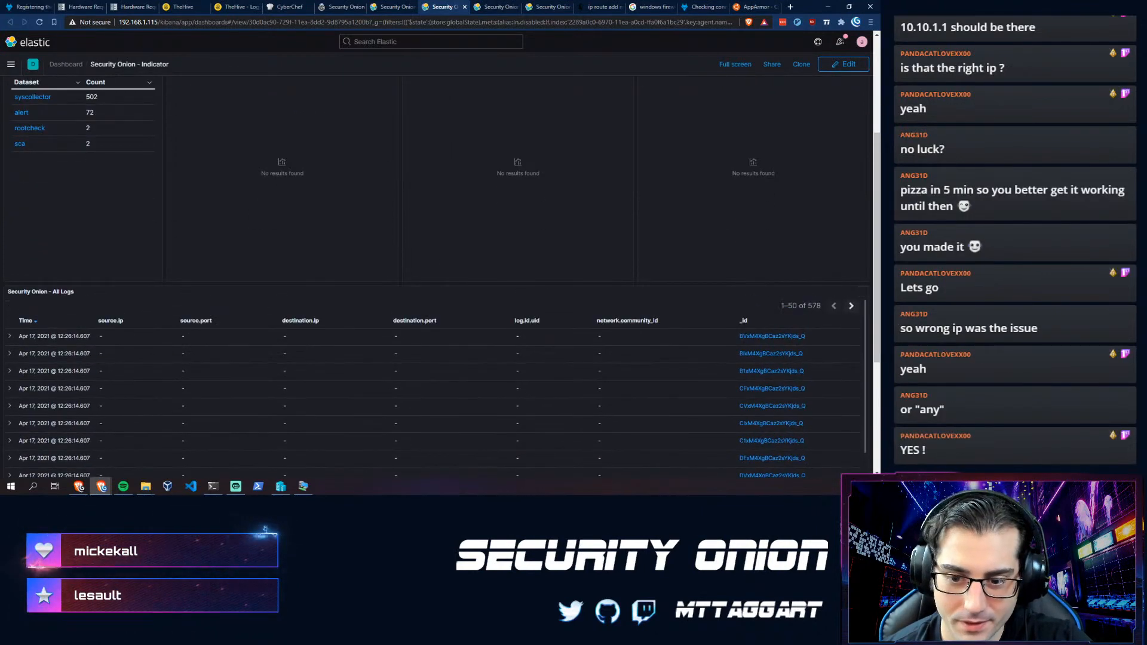
{"action": "left_click", "coordinate": [9, 338]}
{"action": "scroll", "coordinate": [244, 406], "scroll_direction": "down", "scroll_amount": 5}
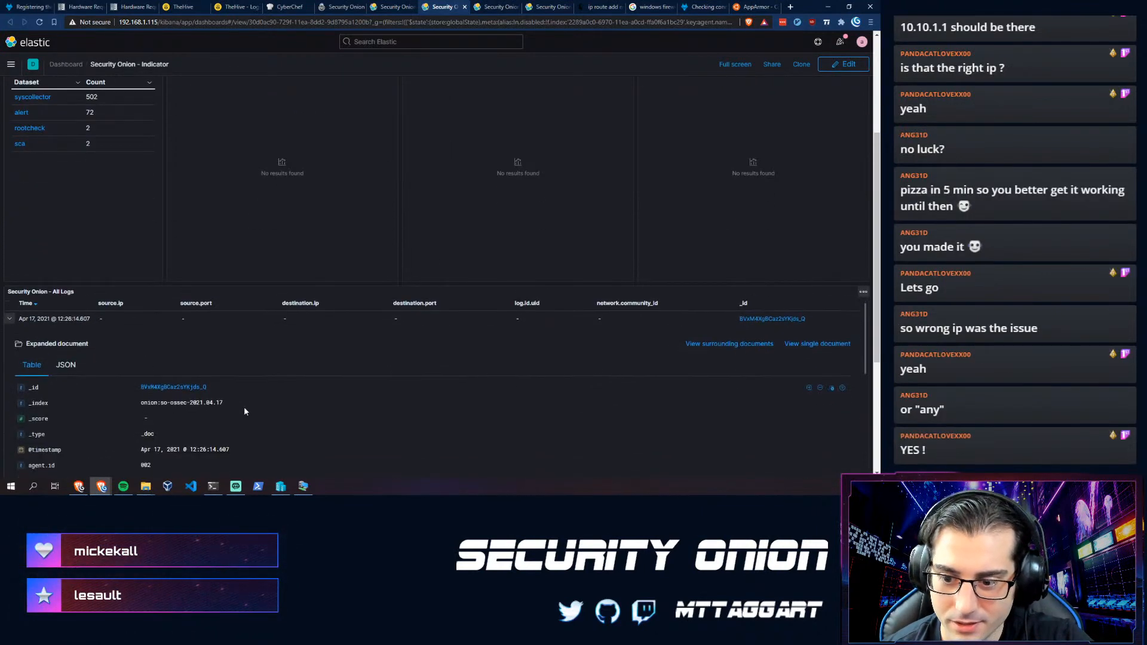
{"action": "scroll", "coordinate": [213, 413], "scroll_direction": "up", "scroll_amount": 3}
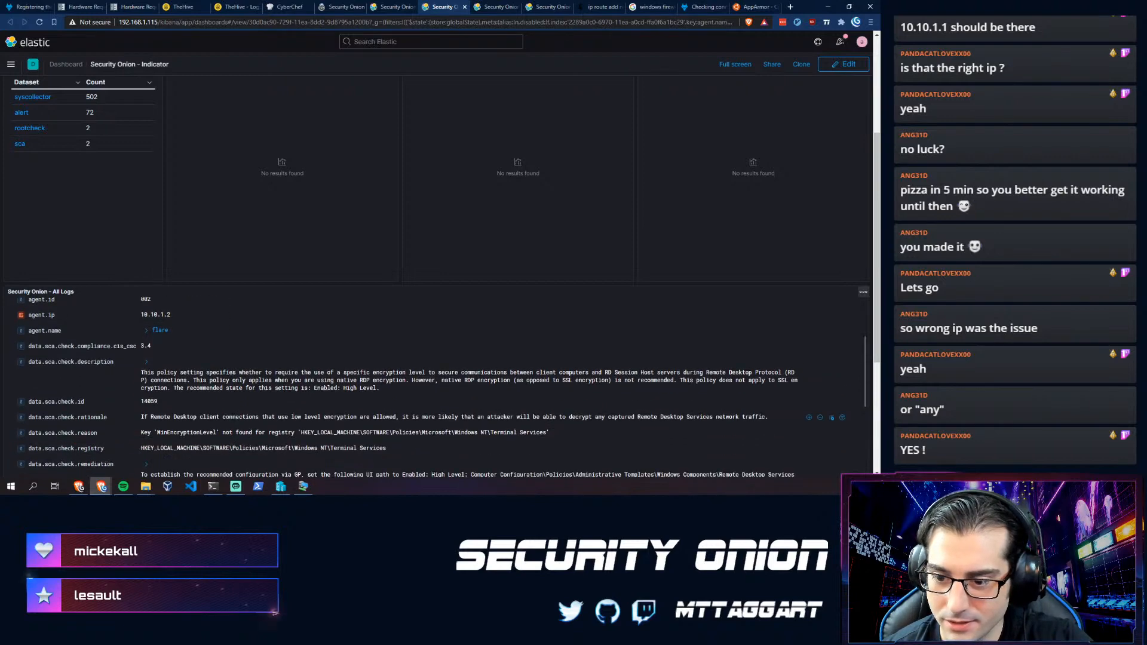
{"action": "scroll", "coordinate": [191, 397], "scroll_direction": "down", "scroll_amount": 4}
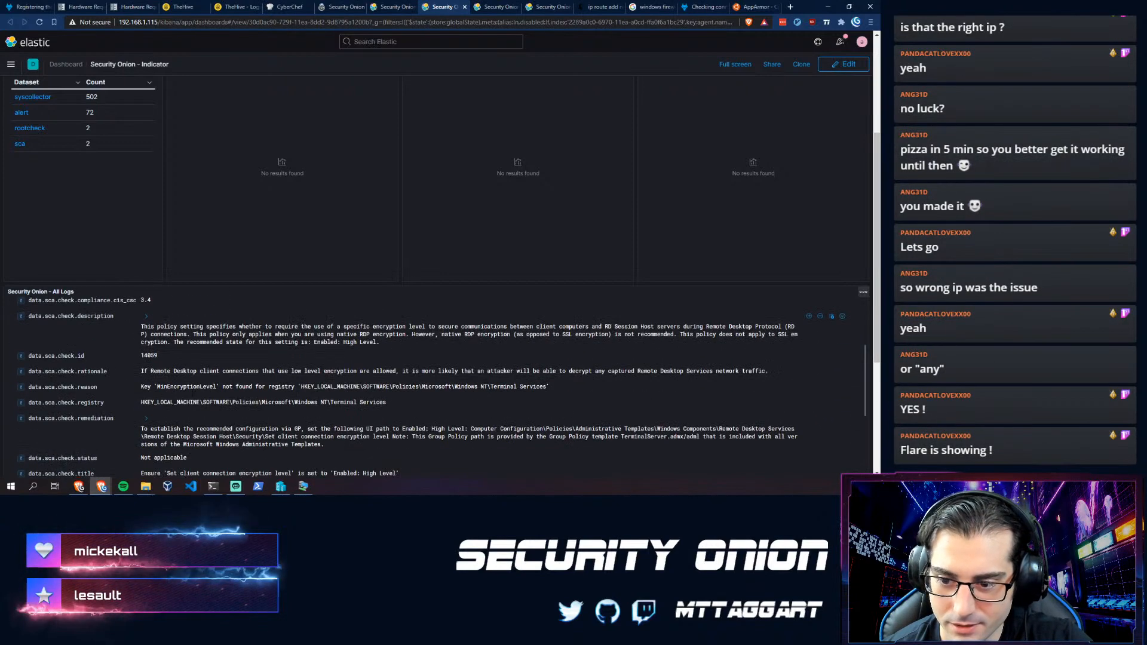
{"action": "scroll", "coordinate": [191, 396], "scroll_direction": "up", "scroll_amount": 5}
{"action": "scroll", "coordinate": [57, 257], "scroll_direction": "up", "scroll_amount": 3}
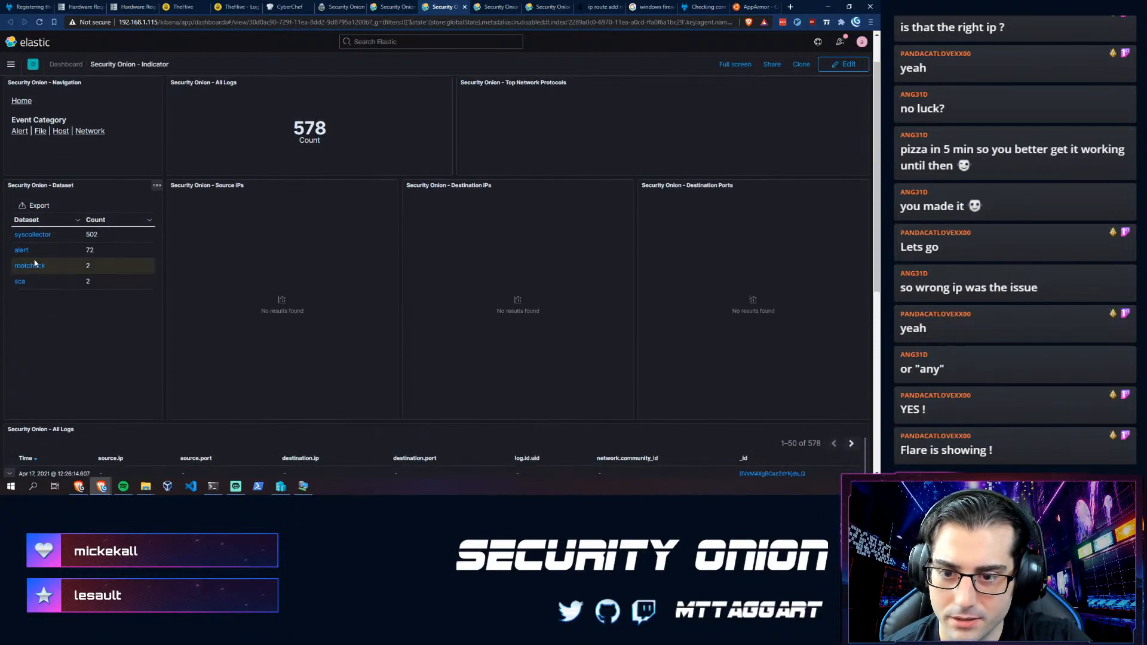
{"action": "scroll", "coordinate": [249, 280], "scroll_direction": "up", "scroll_amount": 1}
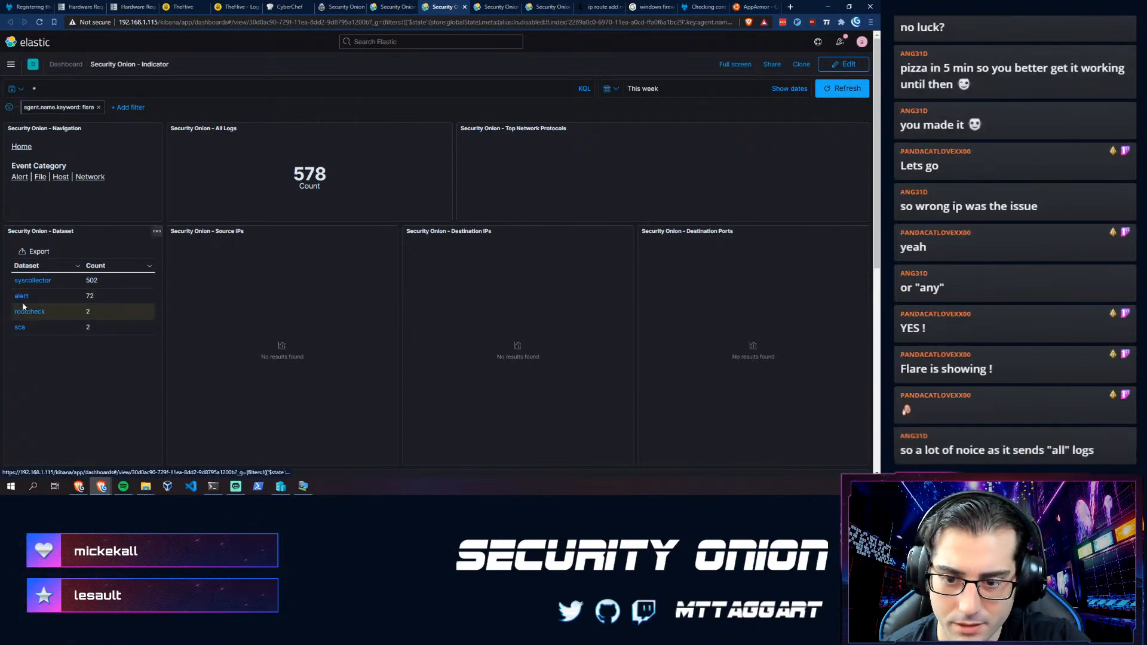
- Filter by the syscollector dataset, then expand and collapse the first log record
{"action": "left_click", "coordinate": [31, 282]}
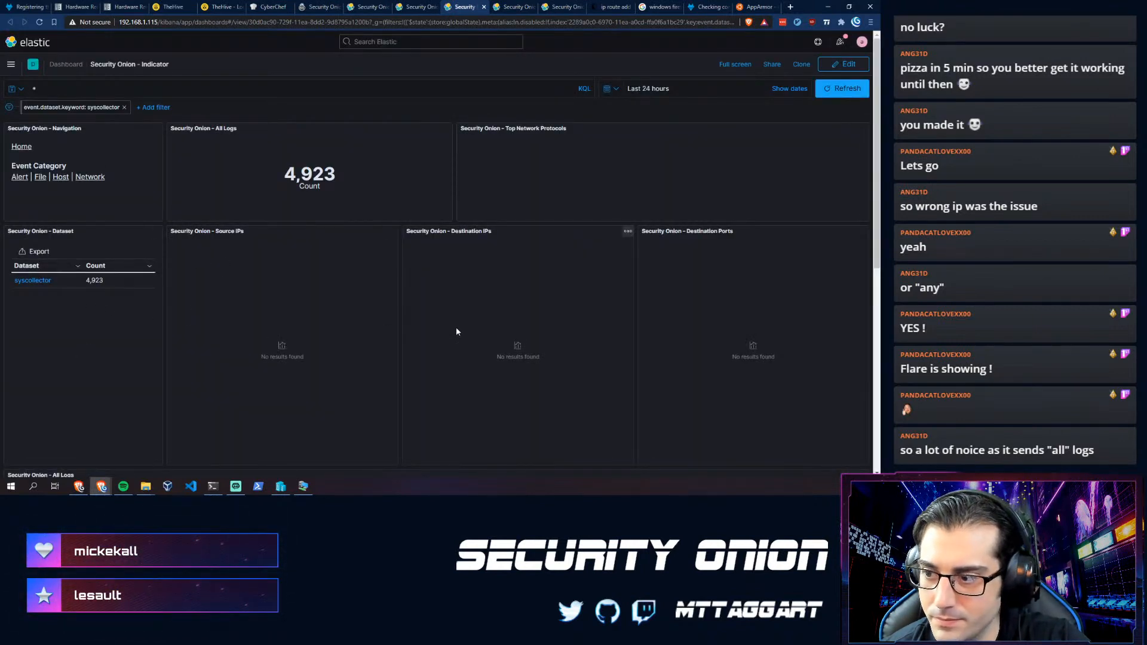
{"action": "scroll", "coordinate": [449, 326], "scroll_direction": "down", "scroll_amount": 3}
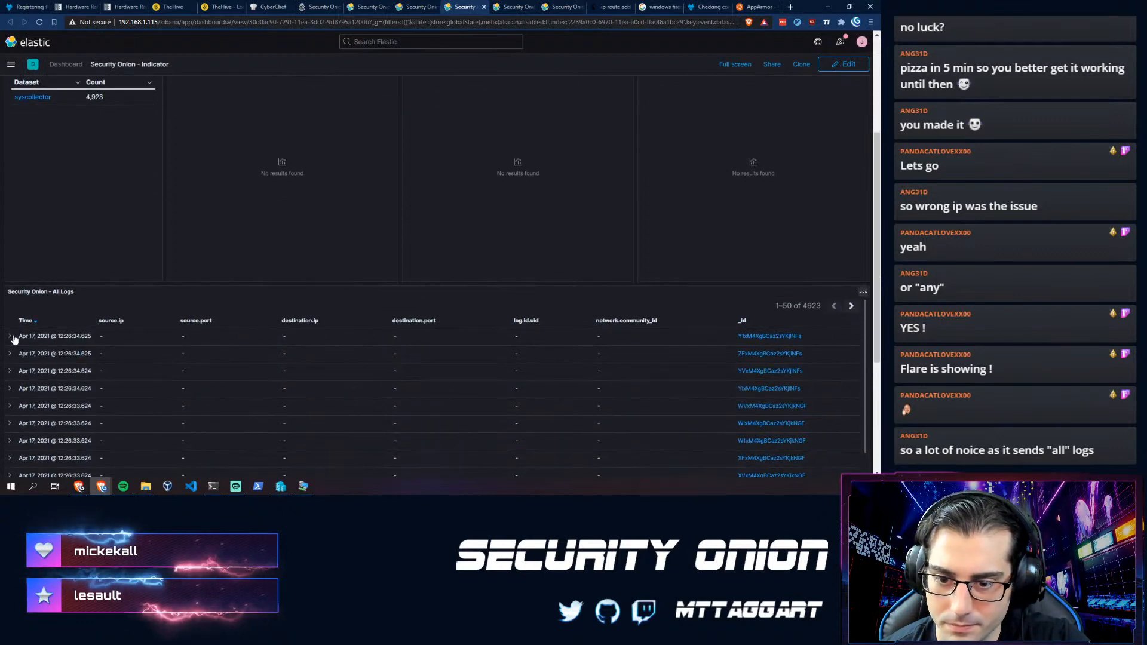
{"action": "left_click", "coordinate": [13, 337]}
{"action": "left_click", "coordinate": [13, 337]}
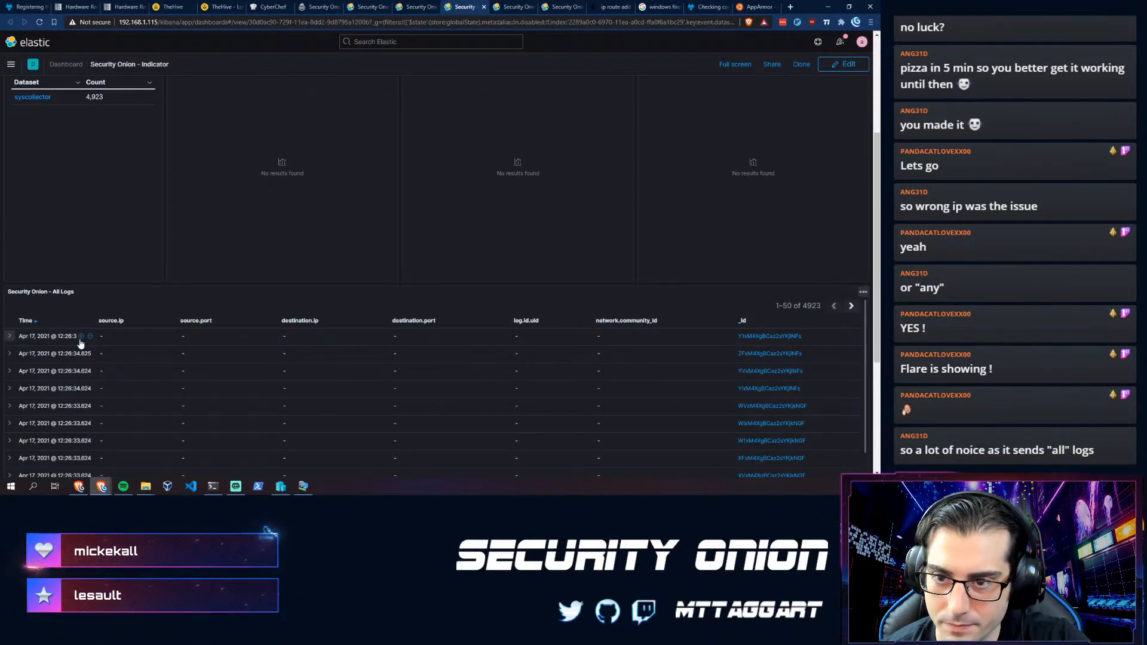
{"action": "scroll", "coordinate": [81, 342], "scroll_direction": "up", "scroll_amount": 3}
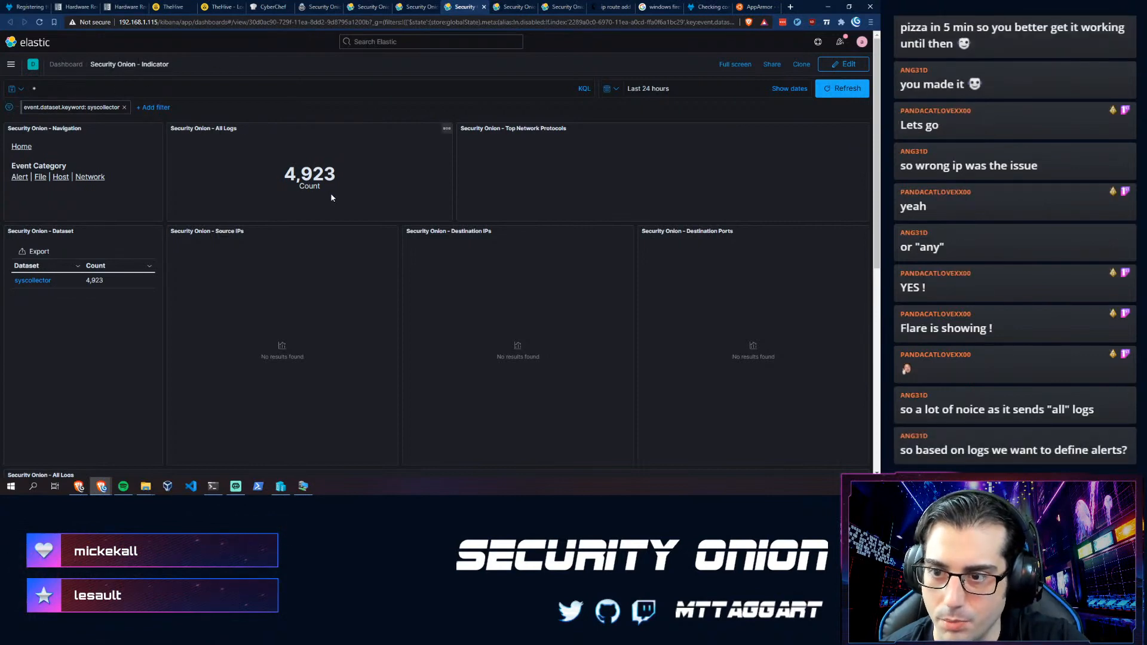
- Open Discover from the main menu and expand the first syscollector event down to process.cmd
{"action": "left_click", "coordinate": [11, 64]}
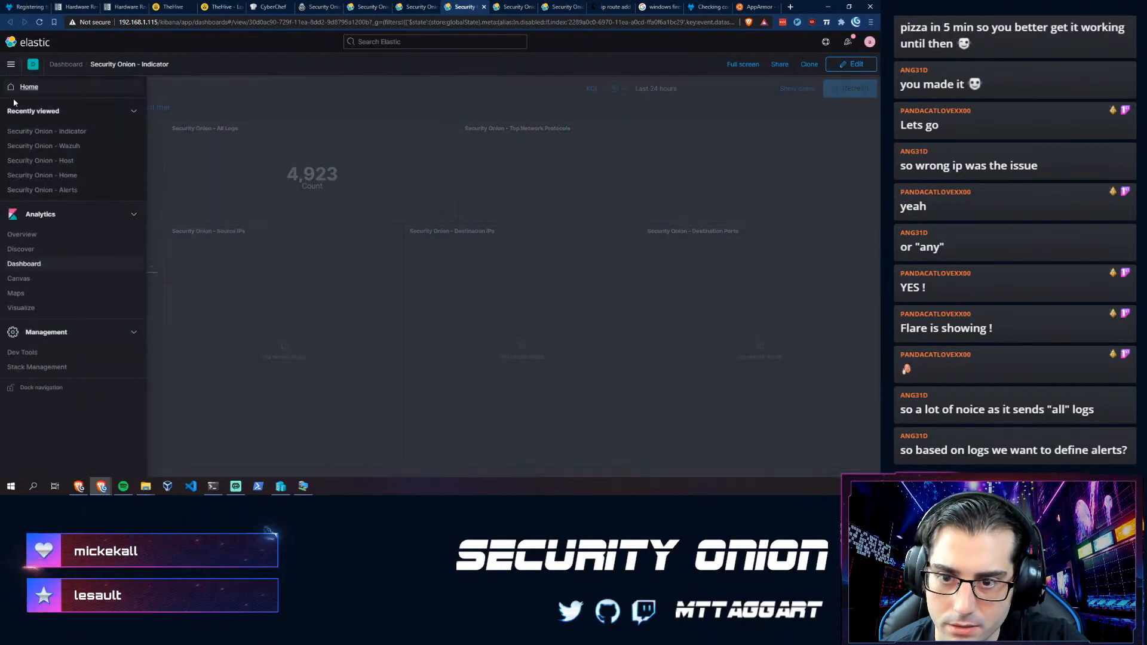
{"action": "left_click", "coordinate": [20, 250]}
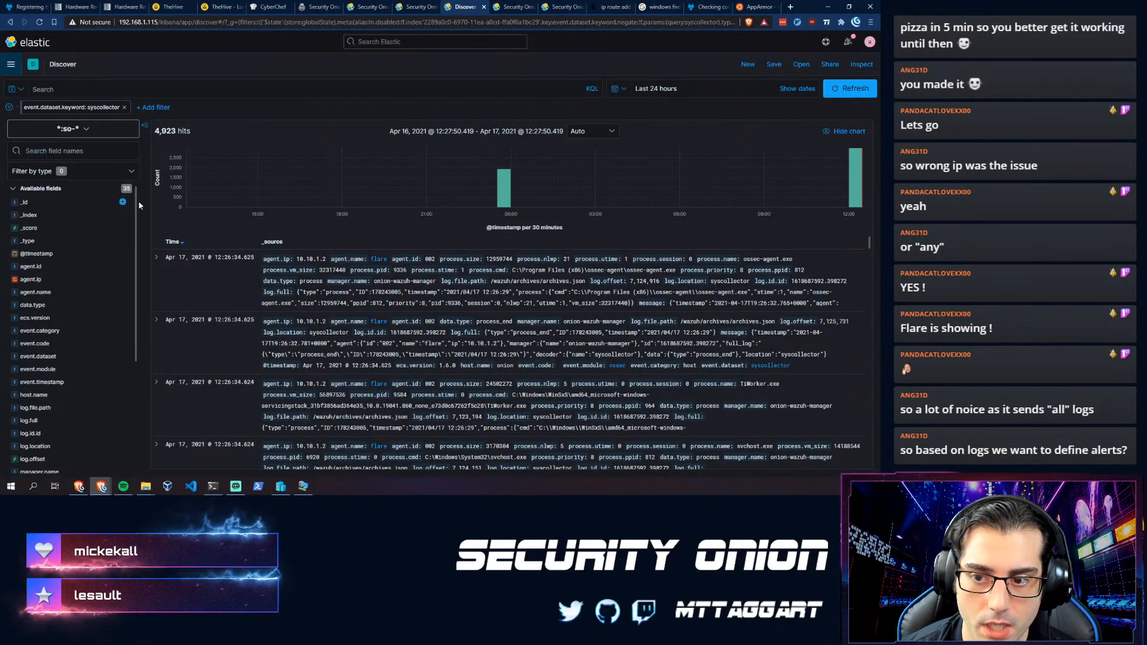
{"action": "left_click", "coordinate": [156, 258]}
{"action": "scroll", "coordinate": [261, 310], "scroll_direction": "down", "scroll_amount": 3}
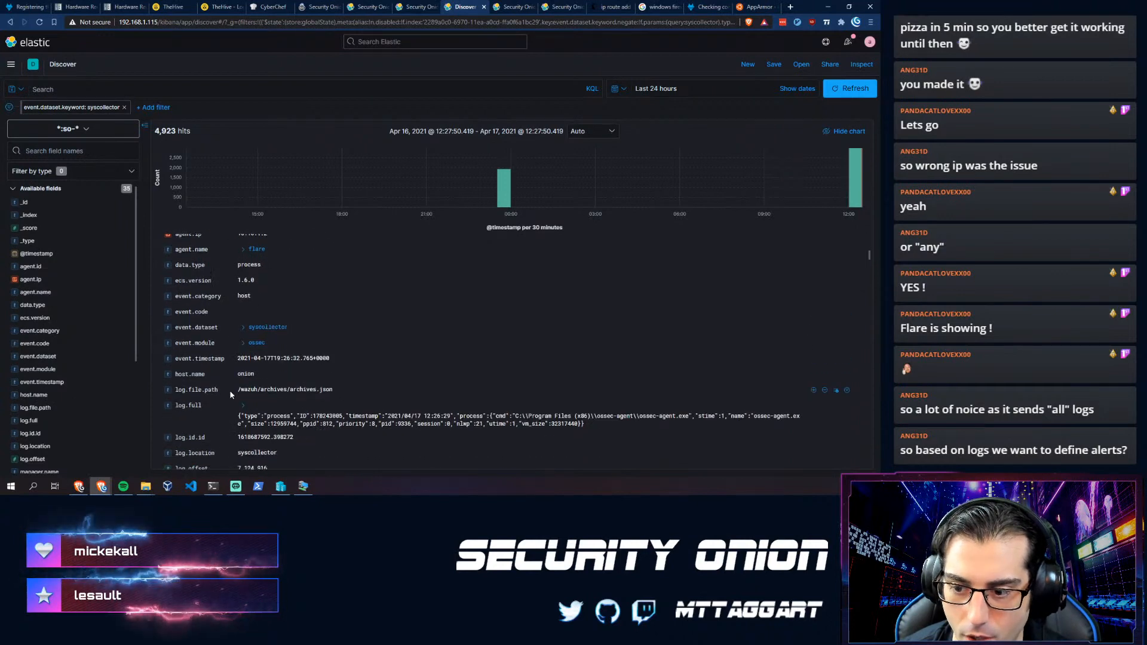
{"action": "scroll", "coordinate": [230, 394], "scroll_direction": "down", "scroll_amount": 3}
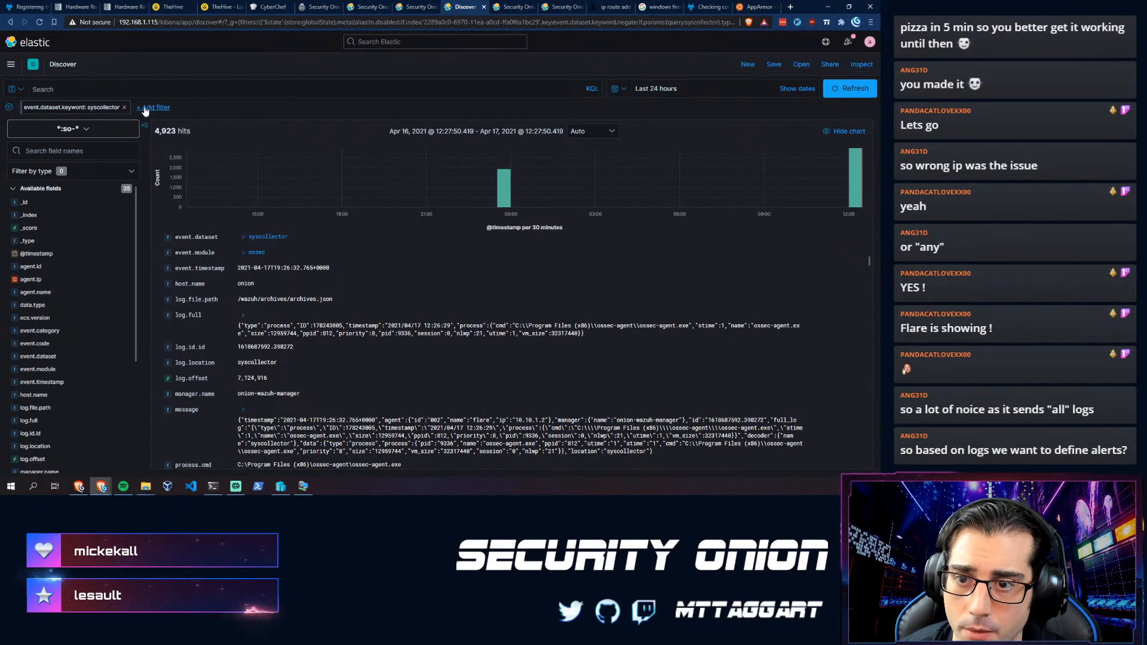
- Run a KQL query matching powershell in the process.cmd field
{"action": "left_click", "coordinate": [159, 89]}
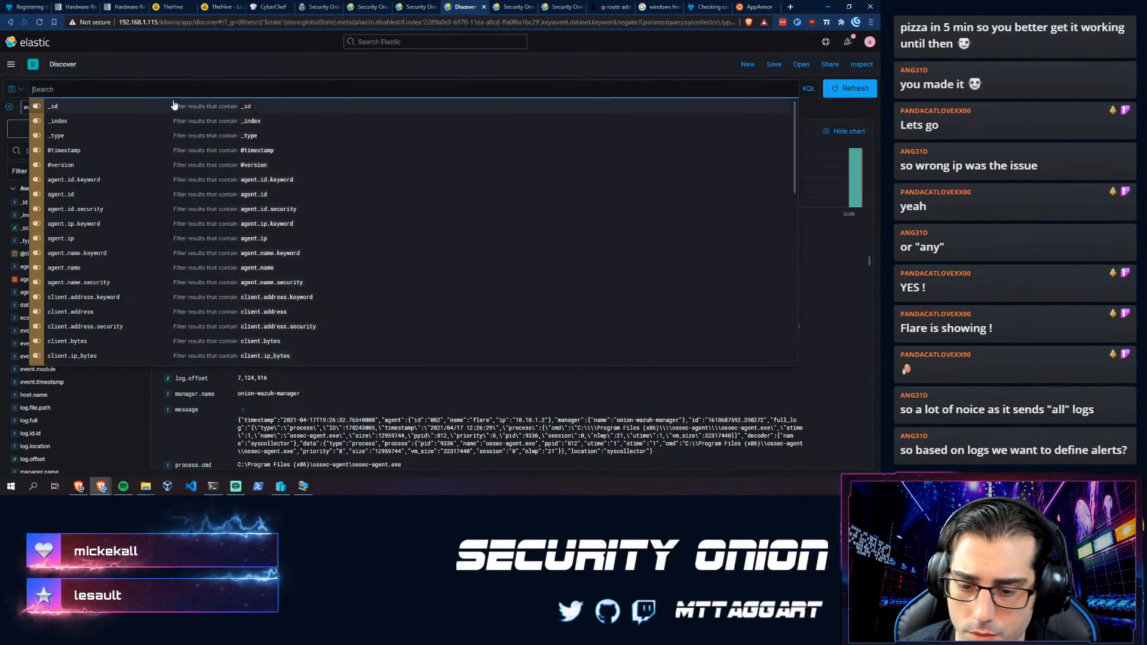
{"action": "type", "text": "process"}
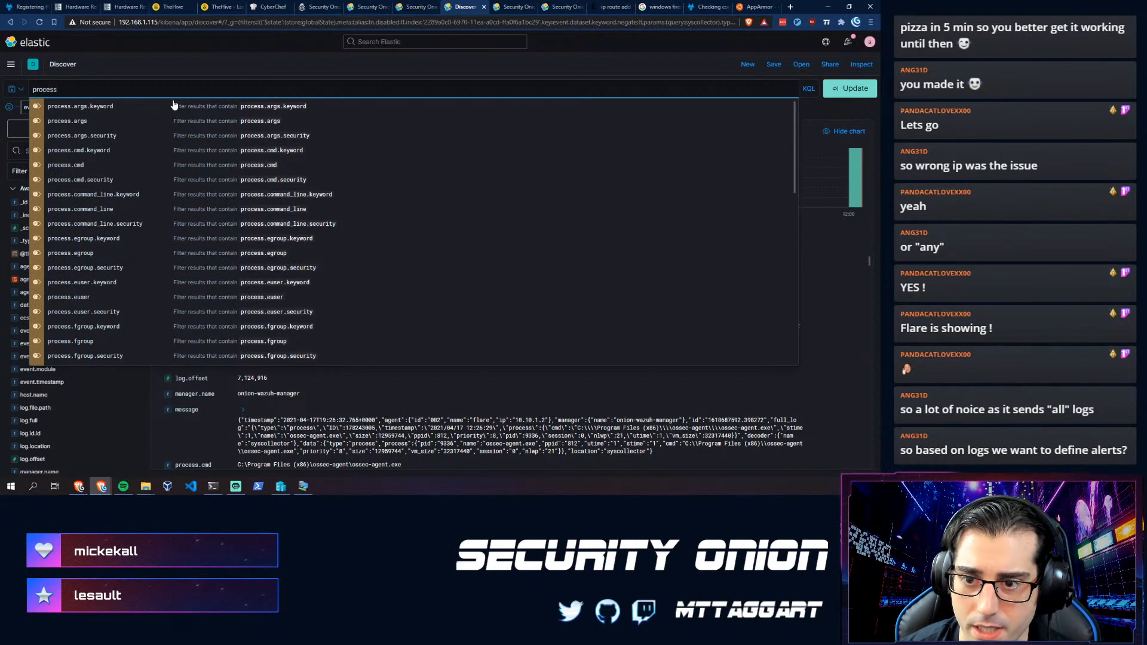
{"action": "type", "text": ".cmd"}
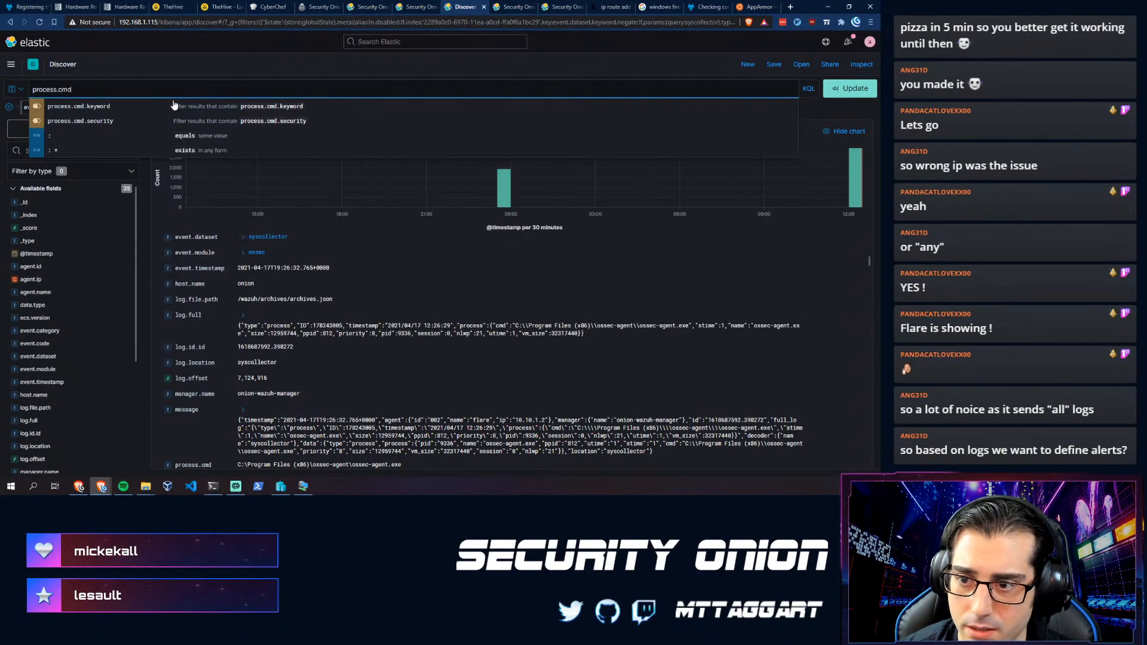
{"action": "type", "text": " contains"}
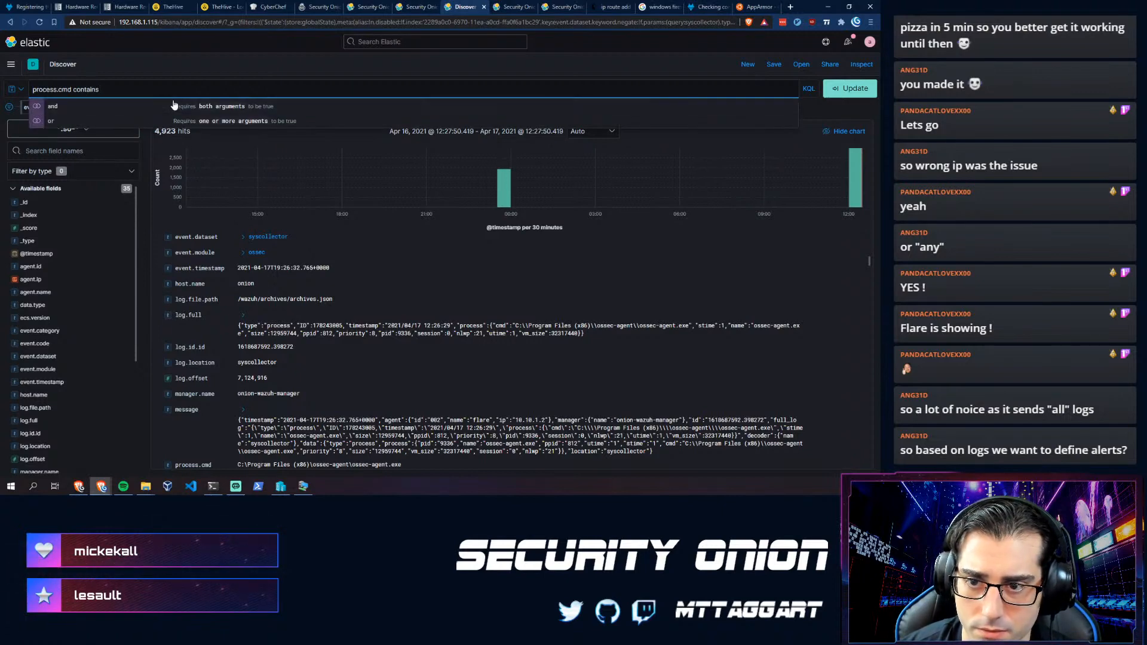
{"action": "key", "text": "BackSpace"}
{"action": "key", "text": "BackSpace"}
{"action": "key", "text": "BackSpace"}
{"action": "key", "text": "BackSpace"}
{"action": "key", "text": "BackSpace"}
{"action": "key", "text": "BackSpace"}
{"action": "key", "text": "BackSpace"}
{"action": "key", "text": "BackSpace"}
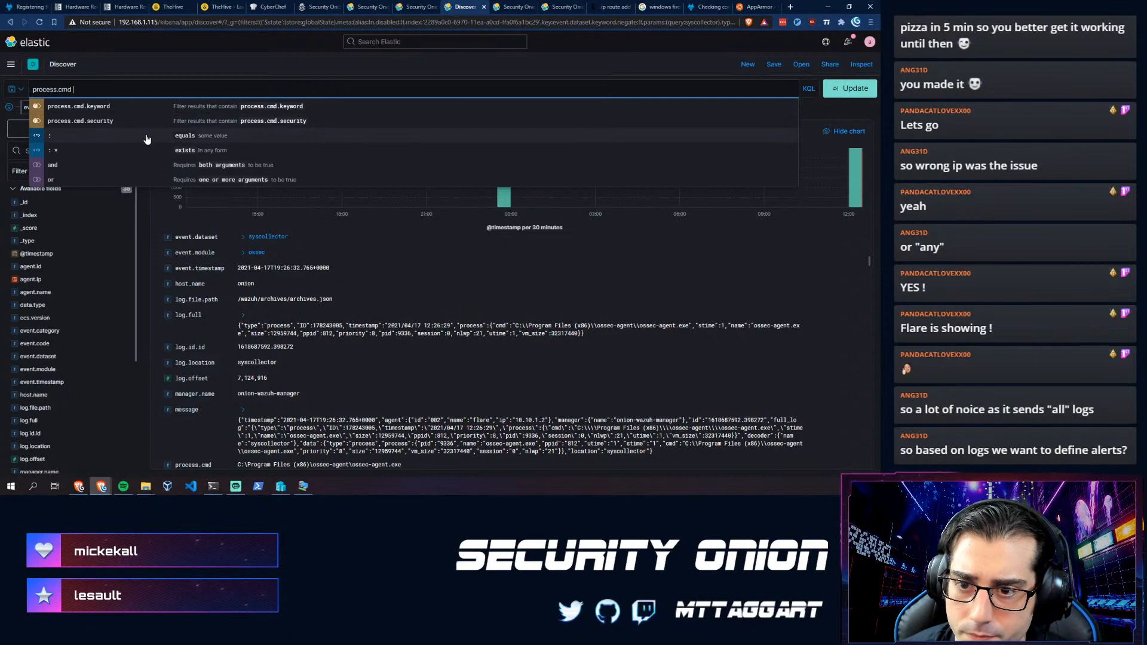
{"action": "left_click", "coordinate": [136, 157]}
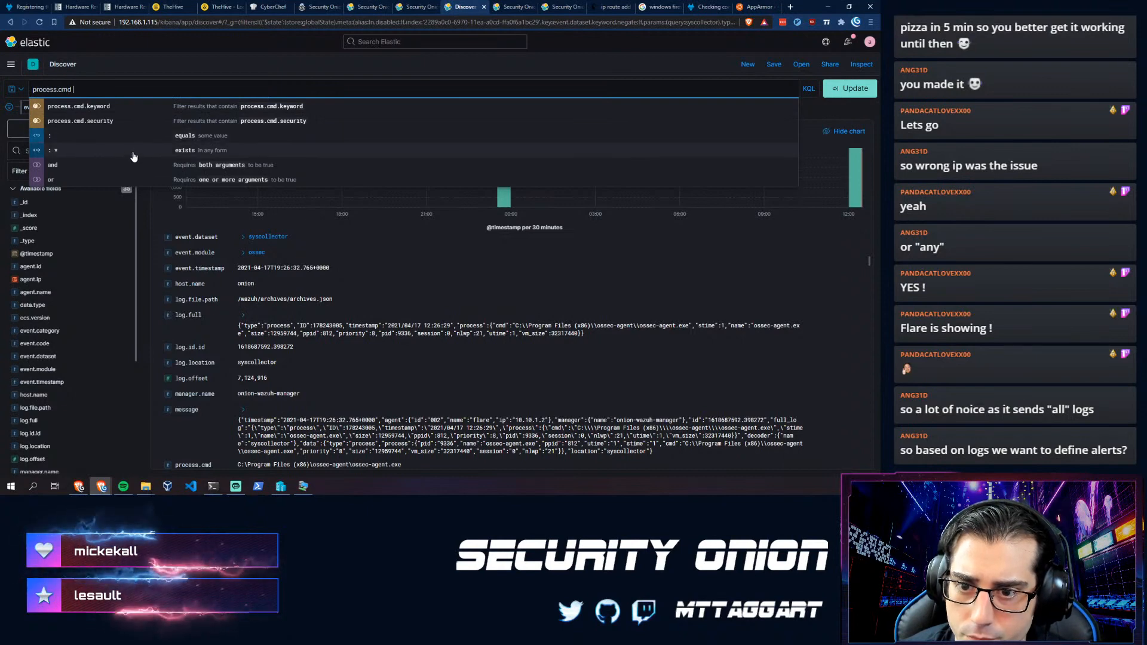
{"action": "type", "text": "powe"}
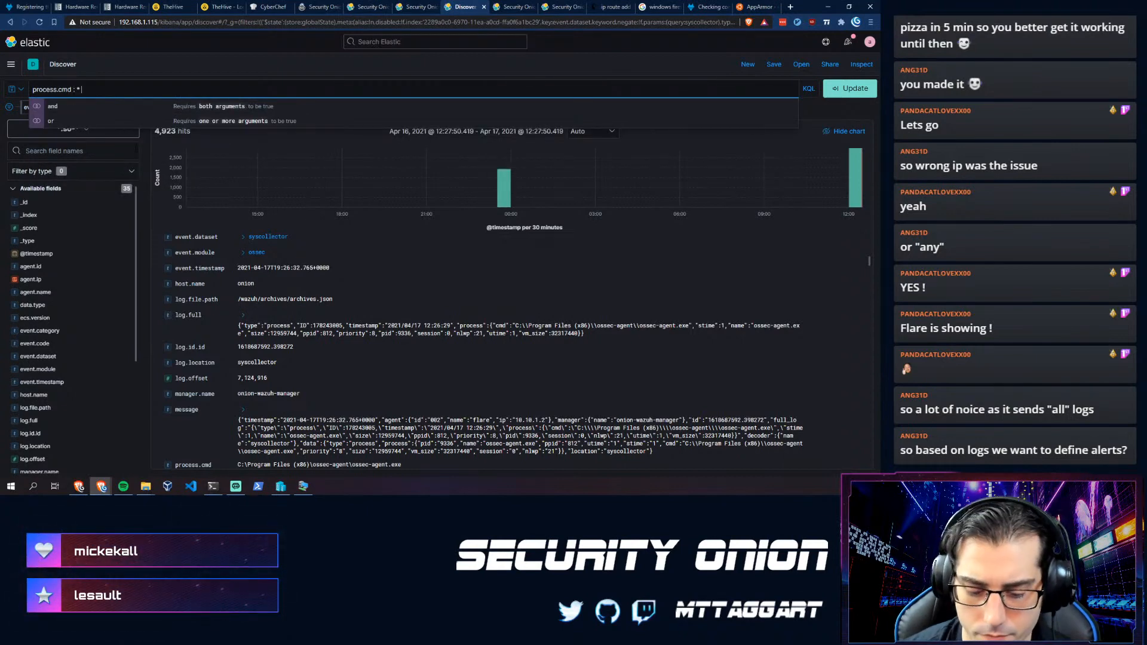
{"action": "type", "text": "rshell"}
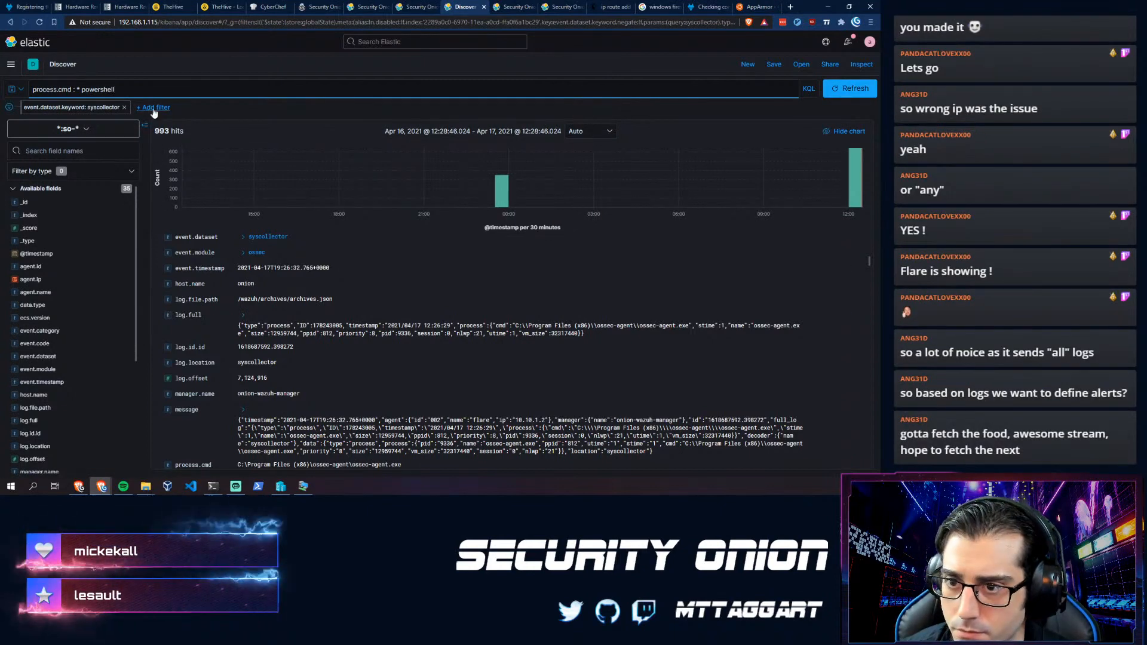
{"action": "left_click", "coordinate": [154, 90]}
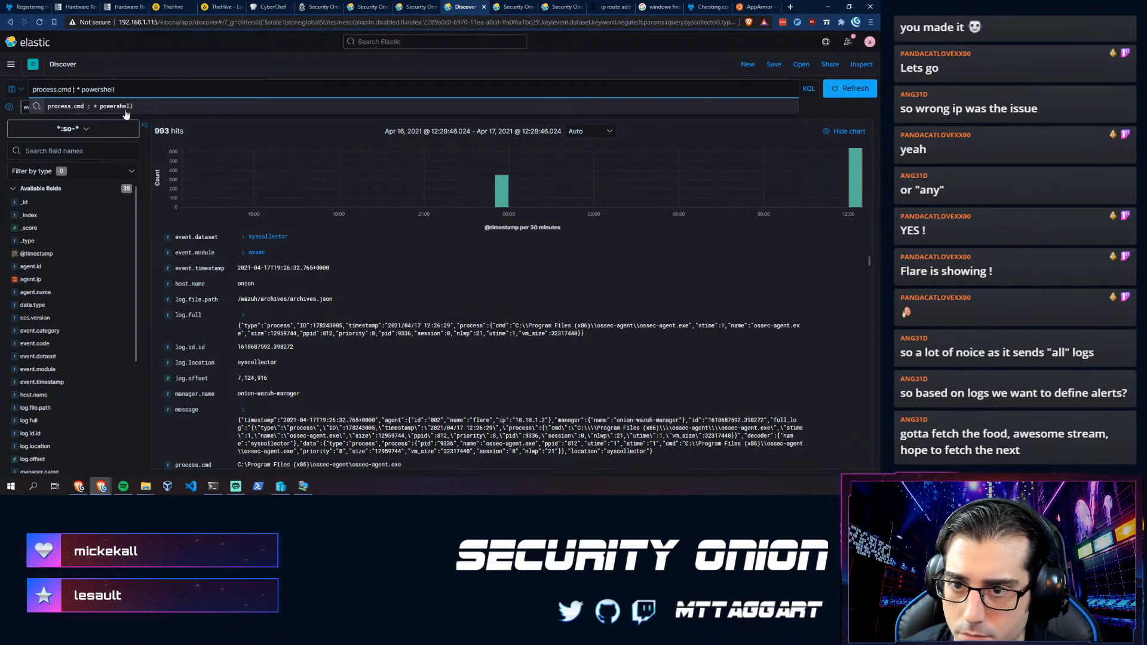
{"action": "key", "text": "Return"}
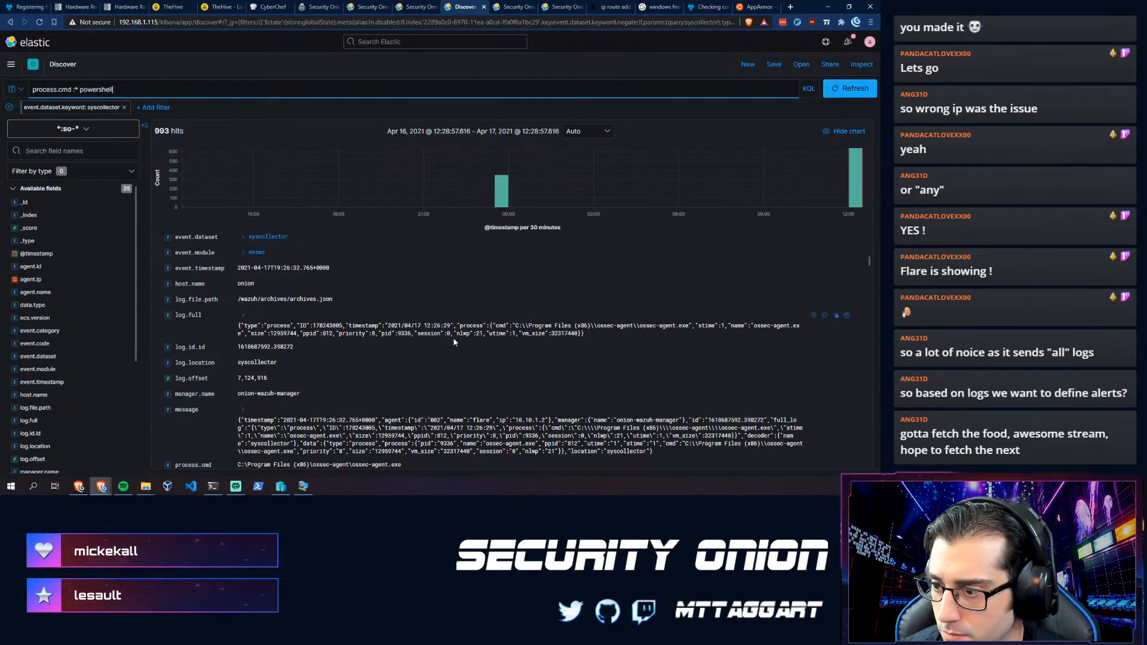
{"action": "scroll", "coordinate": [424, 360], "scroll_direction": "down", "scroll_amount": 2}
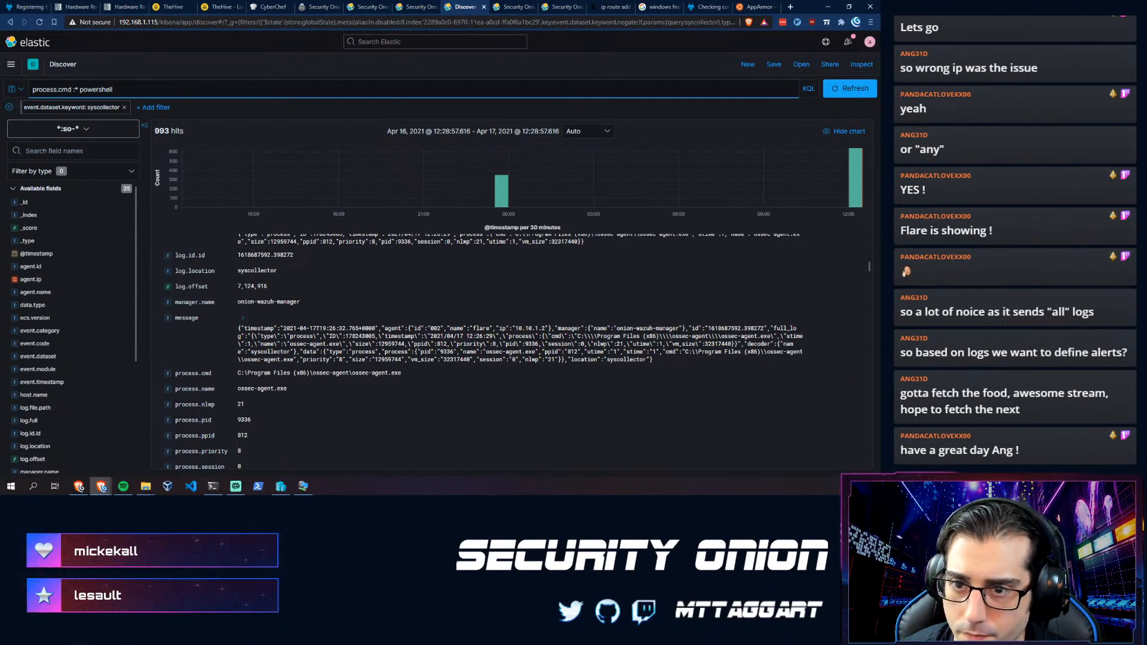
- Change the search term to powershell.exe, rerun it, and delete the '*' wildcard
{"action": "double_click", "coordinate": [96, 89]}
{"action": "left_click", "coordinate": [80, 90]}
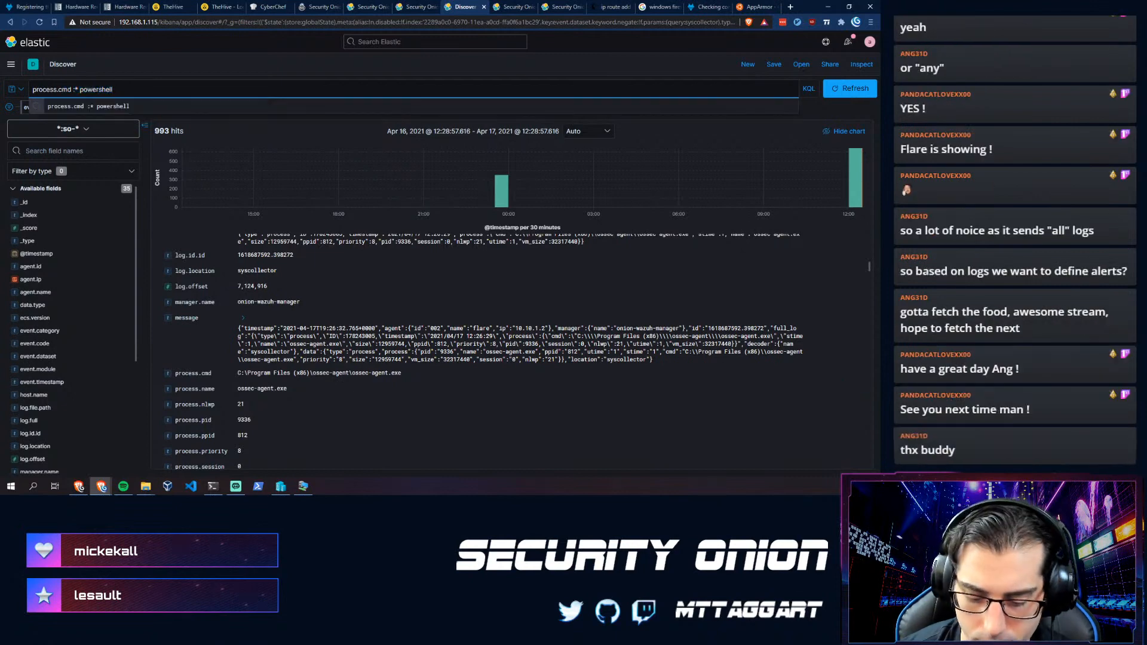
{"action": "type", "text": "xe"}
{"action": "key", "text": "Return"}
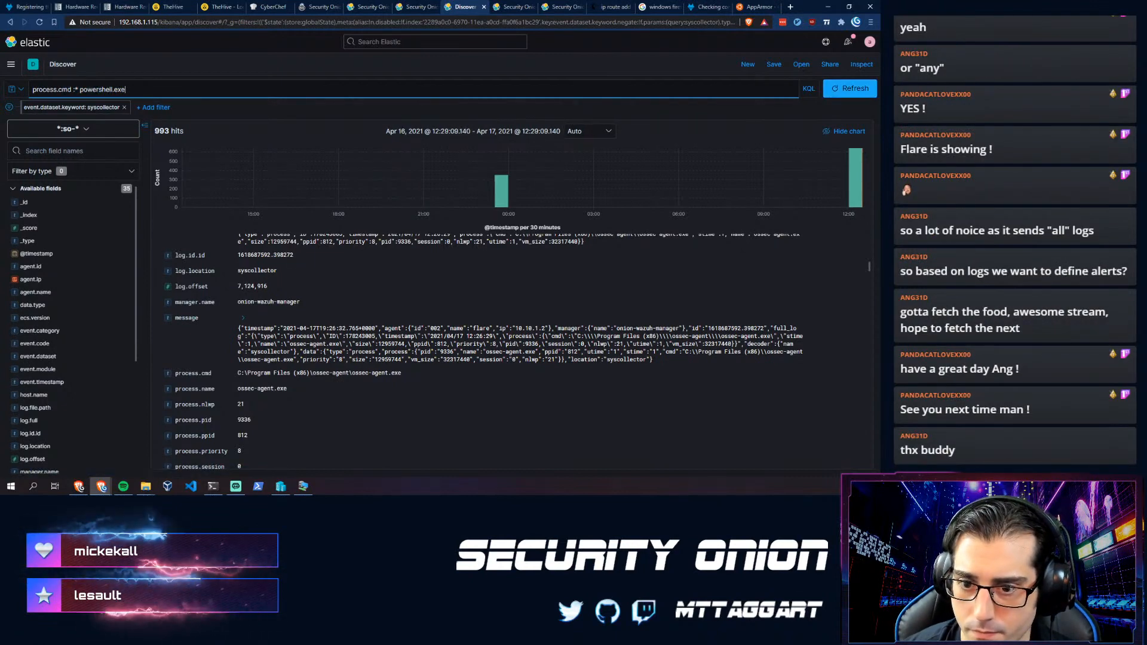
{"action": "left_click", "coordinate": [79, 90]}
{"action": "key", "text": "BackSpace"}
{"action": "key", "text": "BackSpace"}
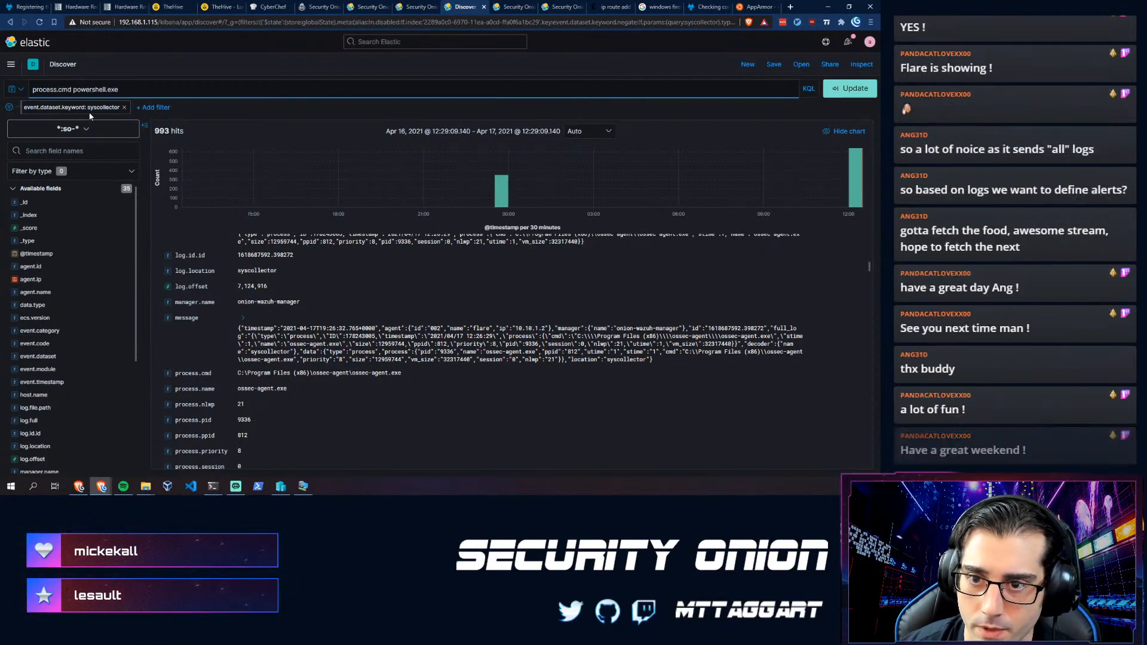
{"action": "key", "text": "ctrl+t"}
- Search the web for 'kibana kql cheatsheet'
{"action": "type", "text": "kql cheatsheet"}
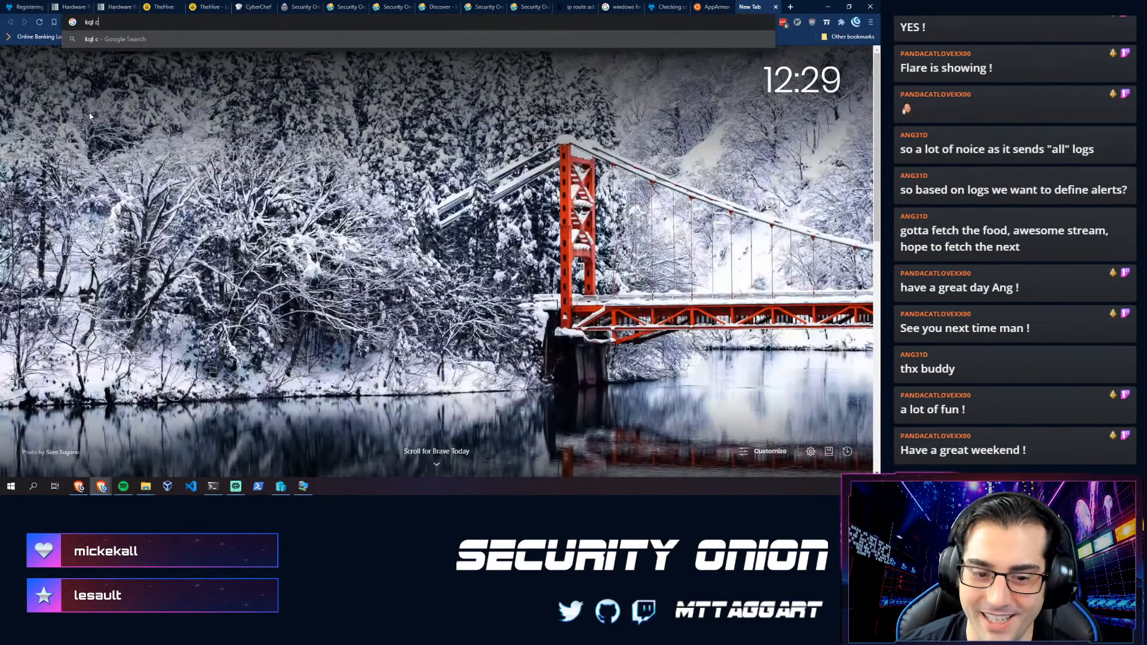
{"action": "key", "text": "Return"}
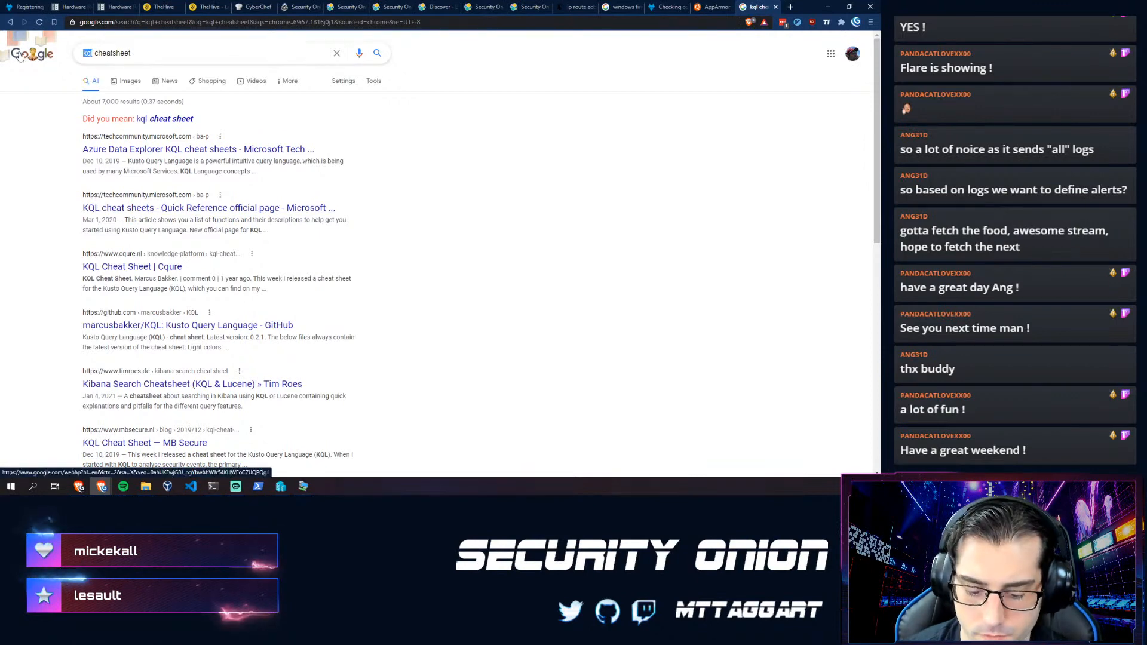
{"action": "key", "text": "Left"}
{"action": "type", "text": "e"}
{"action": "key", "text": "BackSpace"}
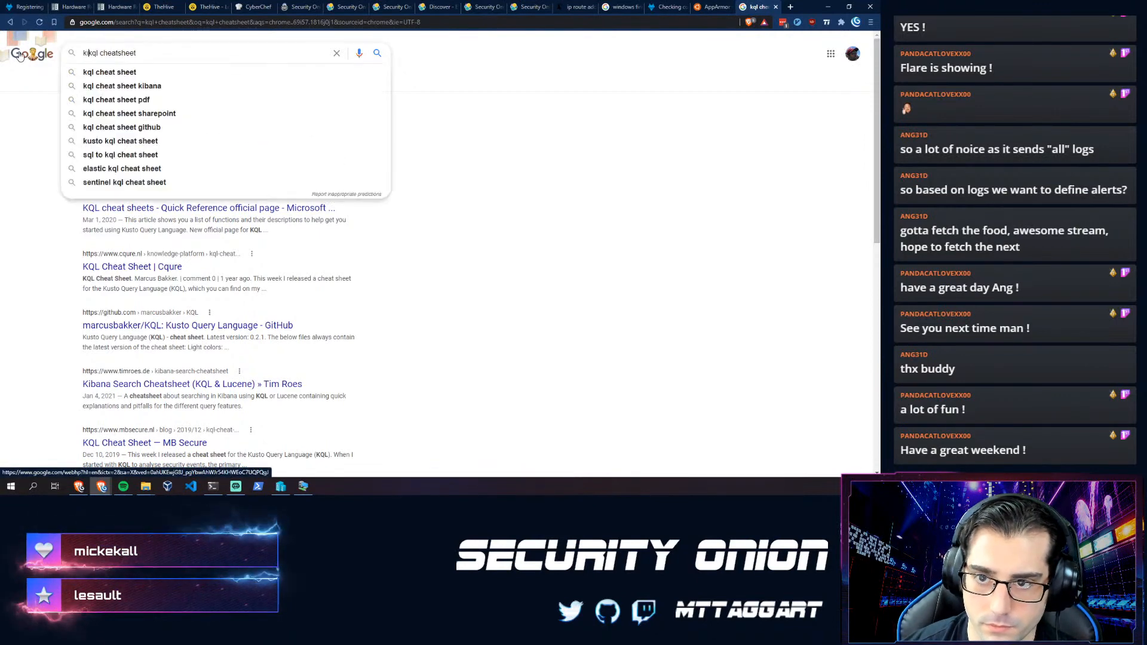
{"action": "type", "text": "kibana"}
{"action": "key", "text": "Return"}
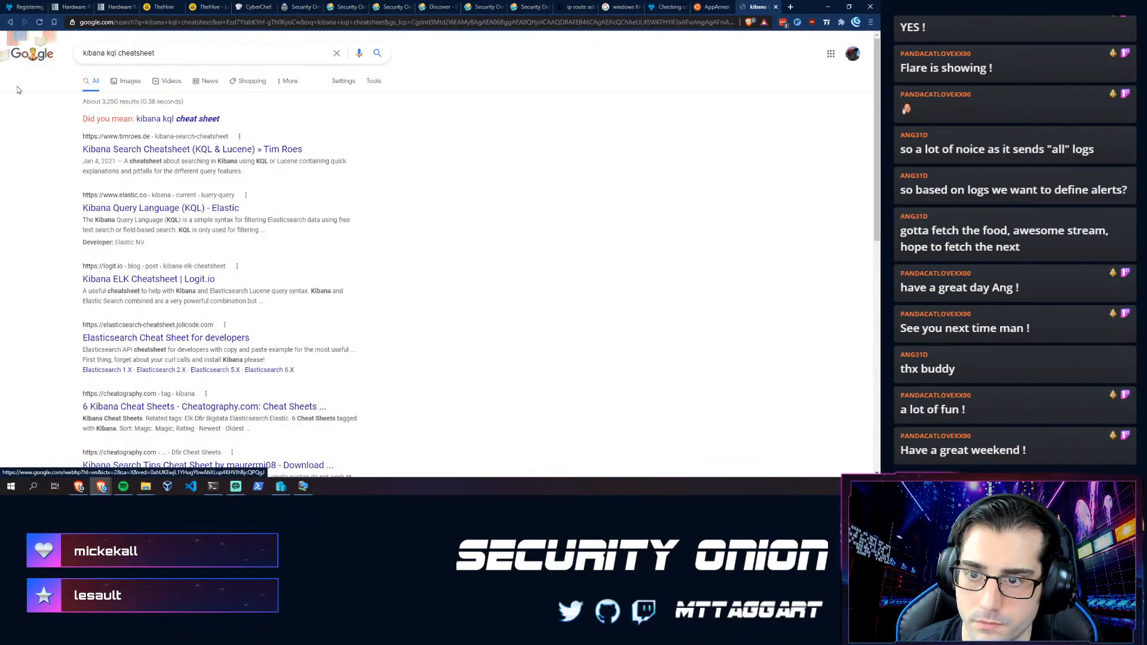
- Open the timroes.de Kibana Search Cheatsheet and read through it
{"action": "left_click", "coordinate": [141, 149]}
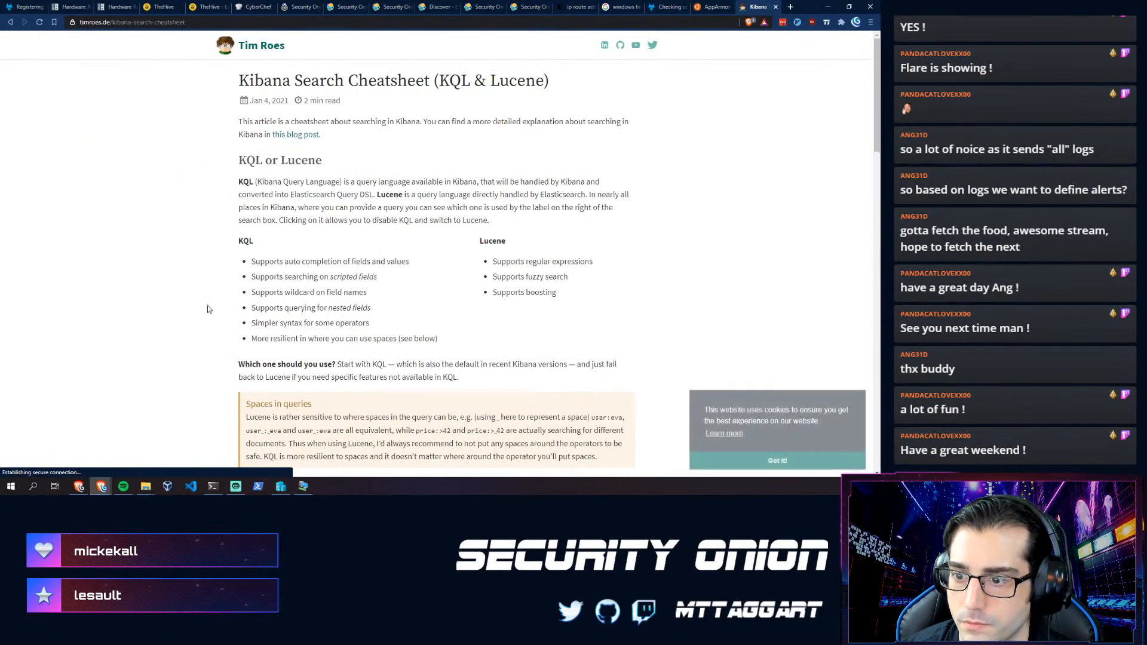
{"action": "scroll", "coordinate": [191, 302], "scroll_direction": "down", "scroll_amount": 10}
{"action": "scroll", "coordinate": [188, 298], "scroll_direction": "down", "scroll_amount": 3}
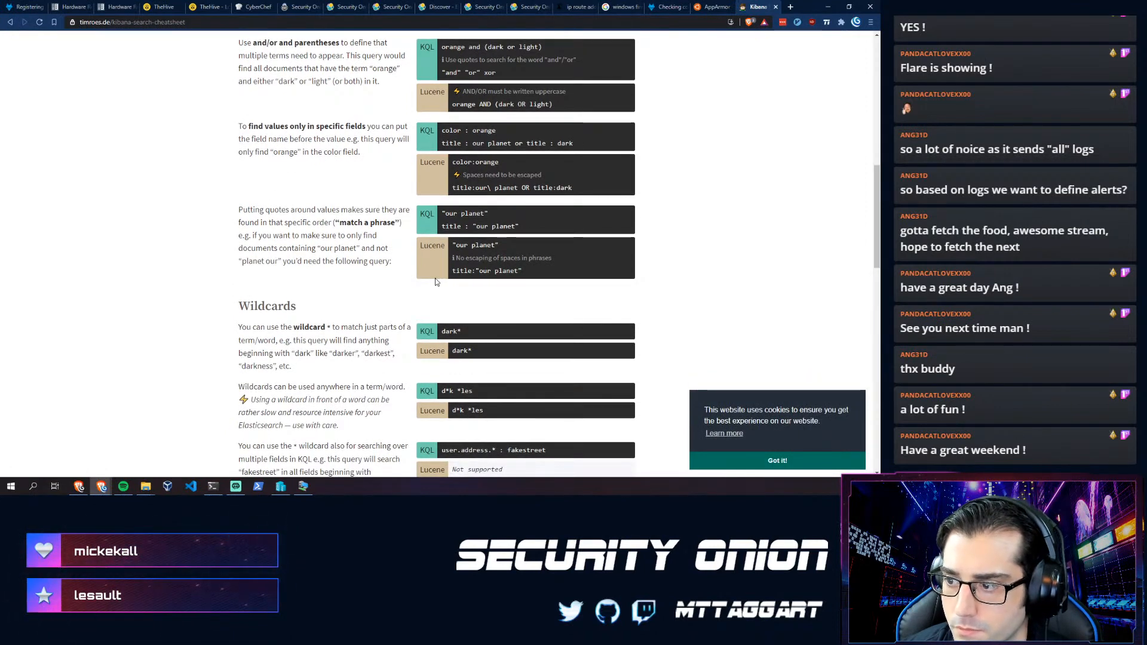
{"action": "scroll", "coordinate": [436, 282], "scroll_direction": "up", "scroll_amount": 3}
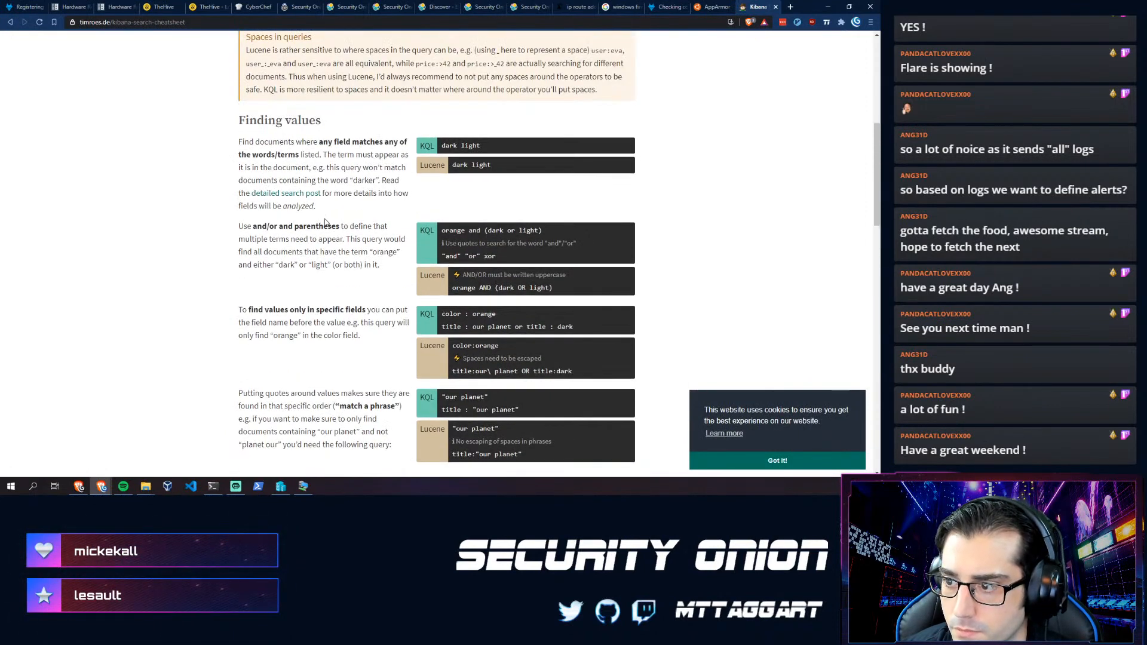
{"action": "scroll", "coordinate": [331, 256], "scroll_direction": "down", "scroll_amount": 3}
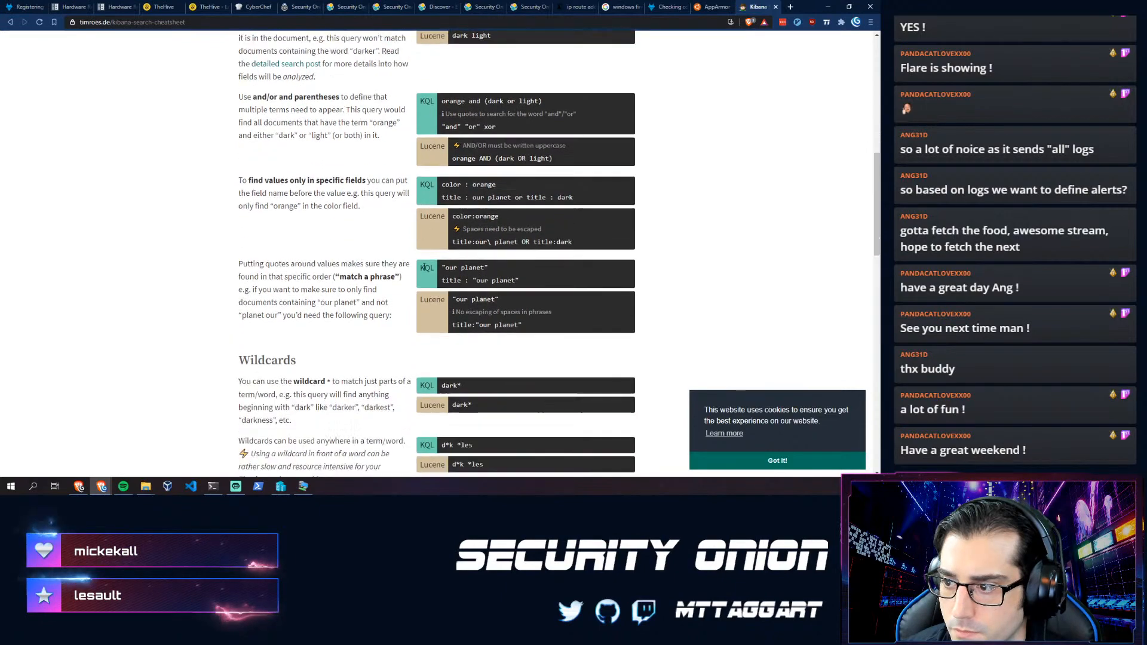
{"action": "scroll", "coordinate": [322, 265], "scroll_direction": "down", "scroll_amount": 4}
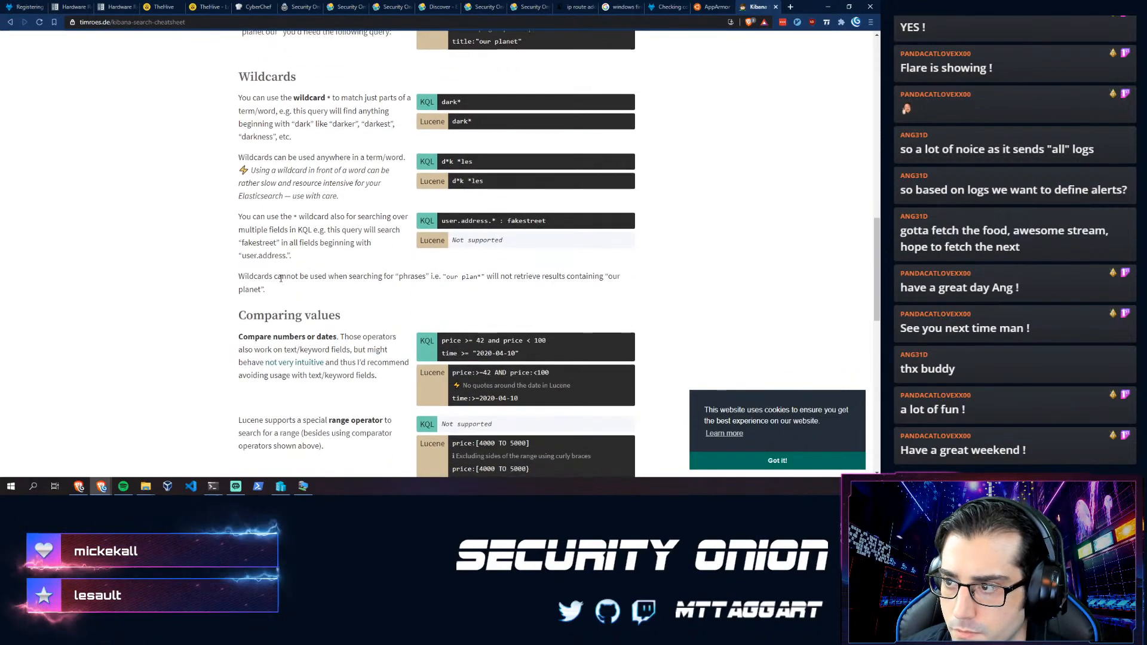
{"action": "scroll", "coordinate": [281, 278], "scroll_direction": "down", "scroll_amount": 2}
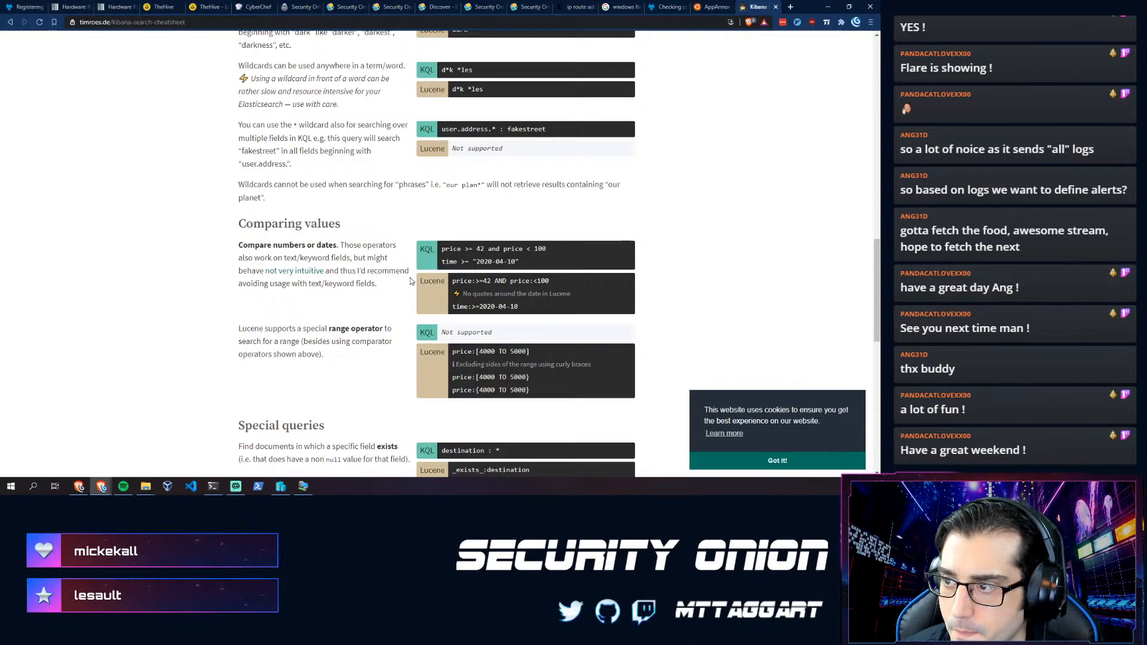
{"action": "scroll", "coordinate": [365, 302], "scroll_direction": "down", "scroll_amount": 5}
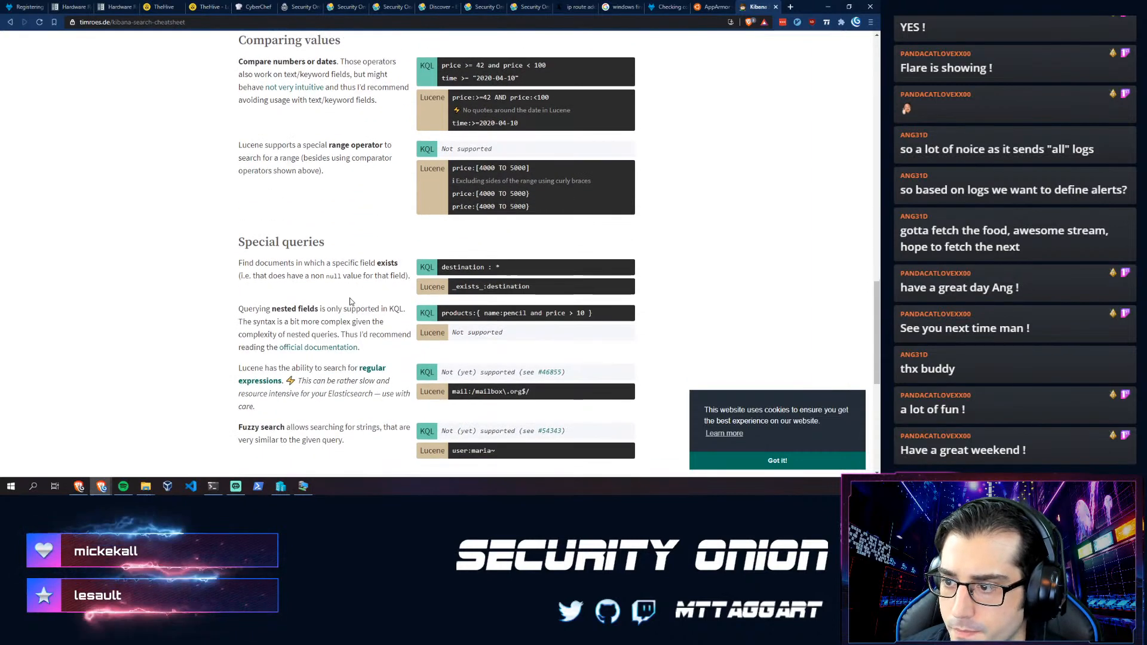
{"action": "scroll", "coordinate": [350, 302], "scroll_direction": "down", "scroll_amount": 2}
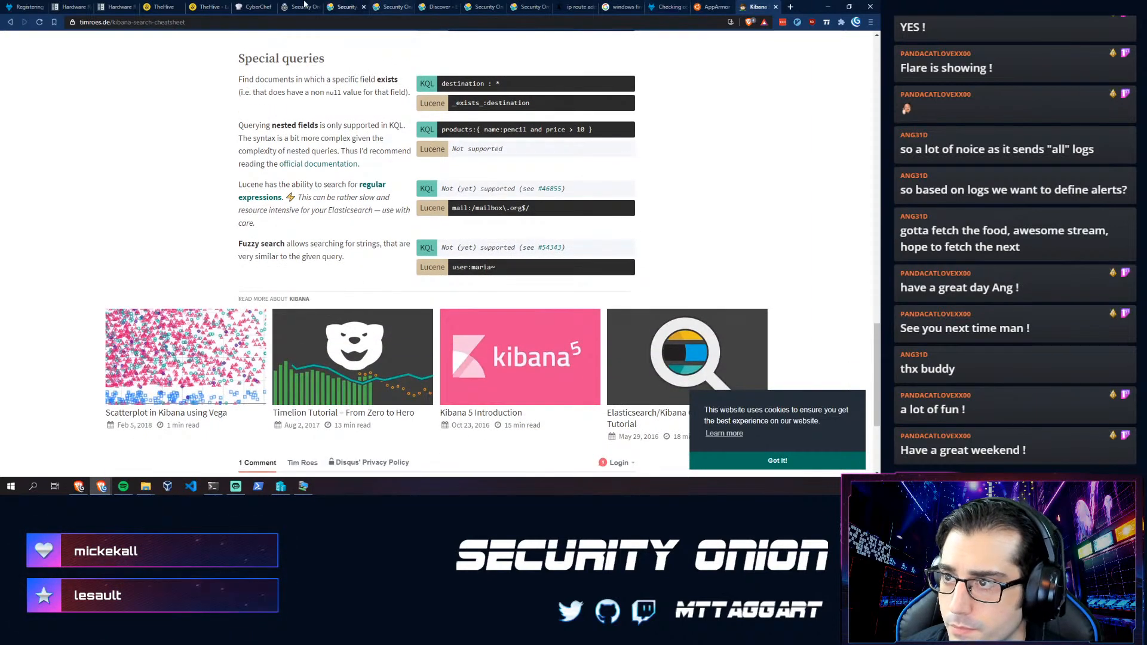
- Close a leftover Security Onion dashboard tab
{"action": "left_click", "coordinate": [514, 6]}
{"action": "key", "text": "ctrl+w"}
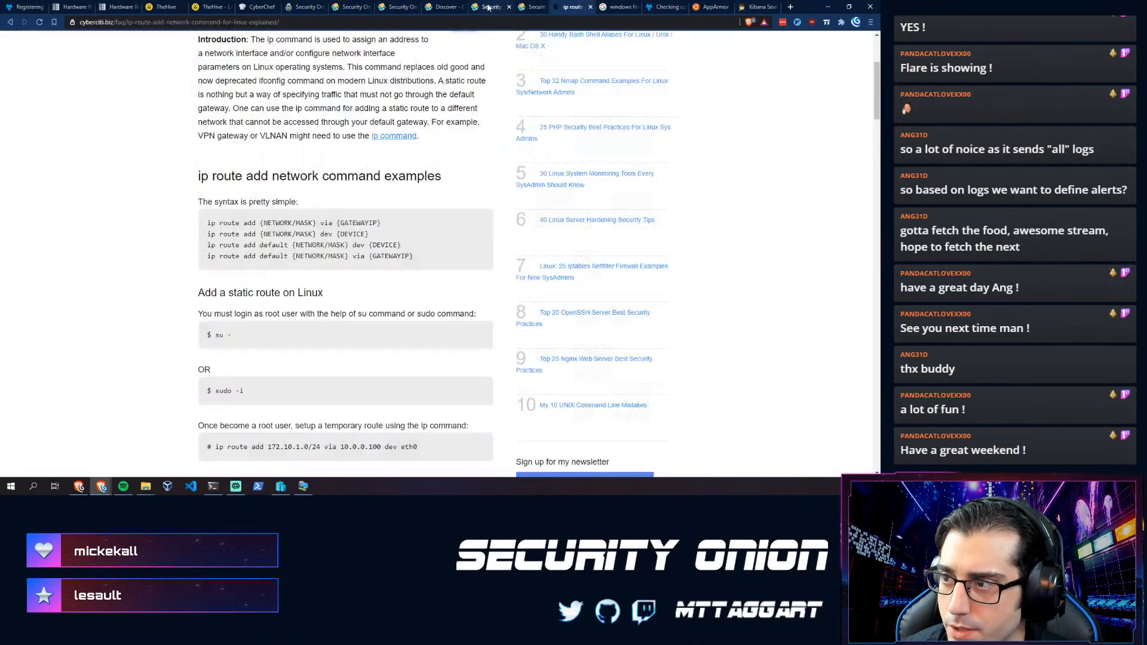
{"action": "left_click", "coordinate": [503, 6]}
- Correct the query to process.cmd :*powershell.exe and inspect the first of the two hits
{"action": "key", "text": "ctrl+w"}
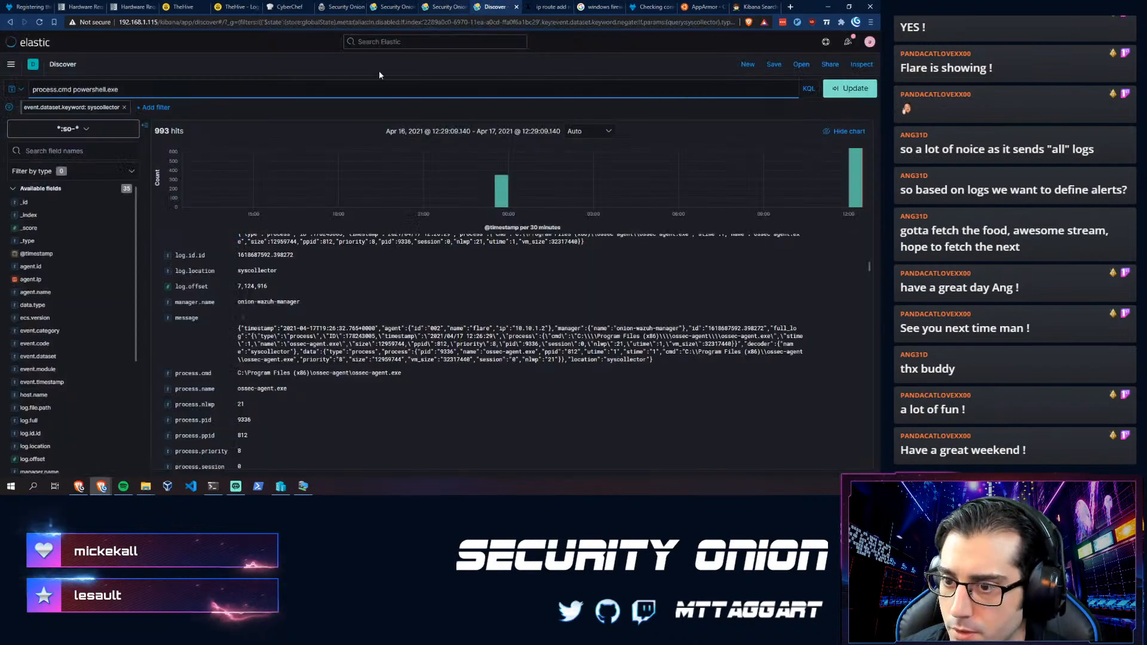
{"action": "type", "text": ":*"}
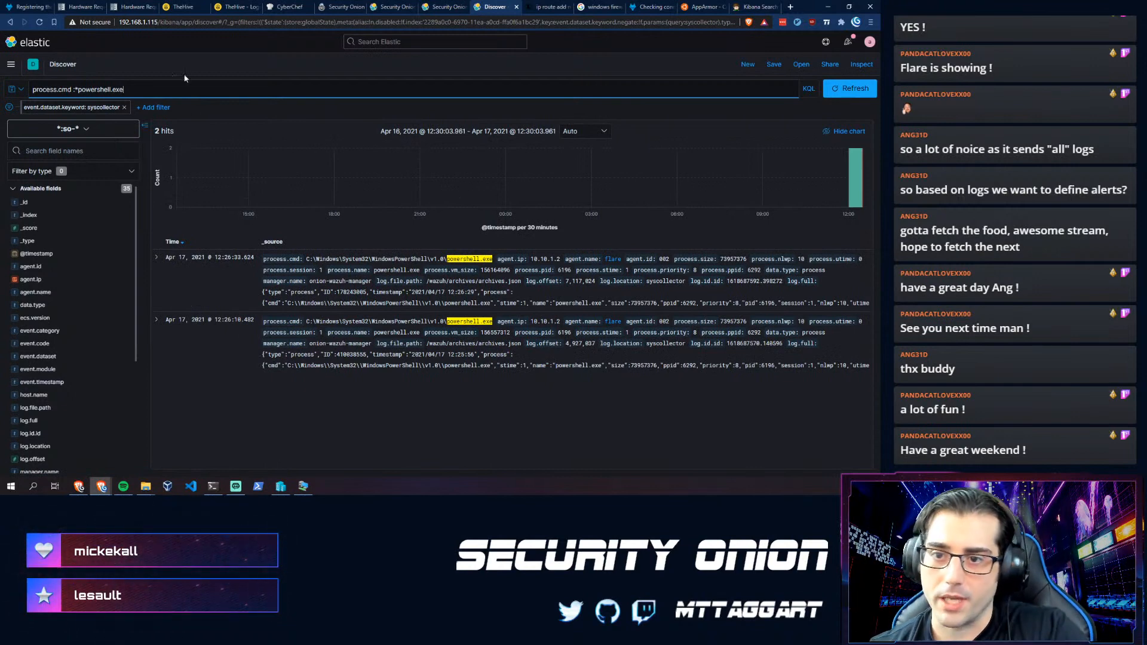
{"action": "left_click", "coordinate": [157, 258]}
{"action": "left_click", "coordinate": [157, 257]}
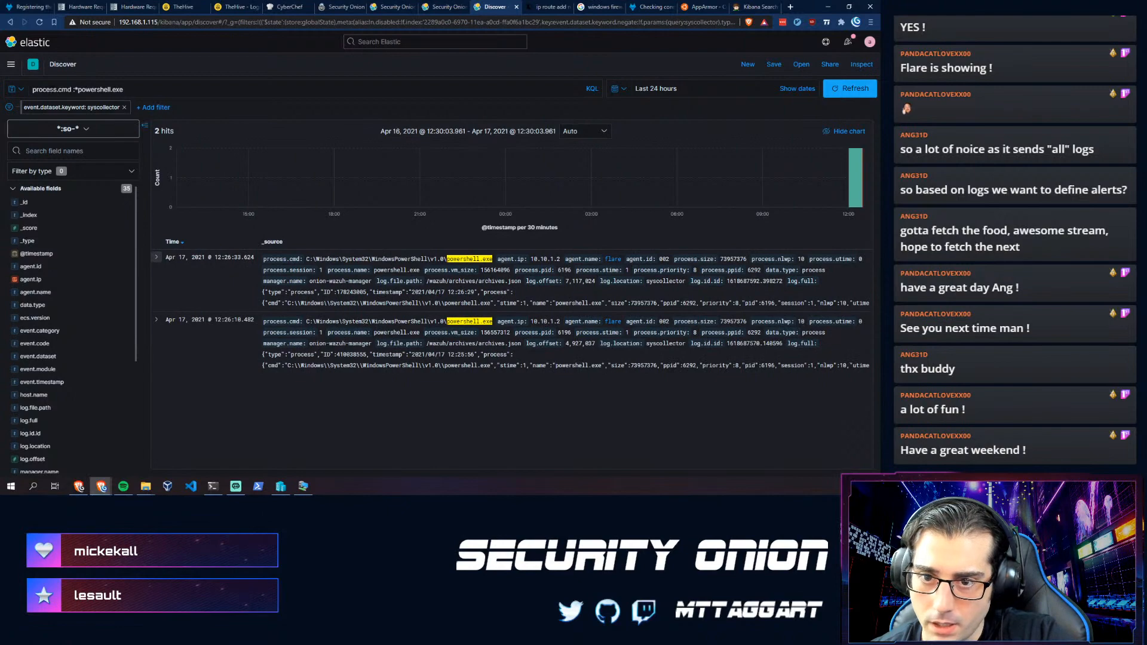
{"action": "left_click", "coordinate": [751, 6]}
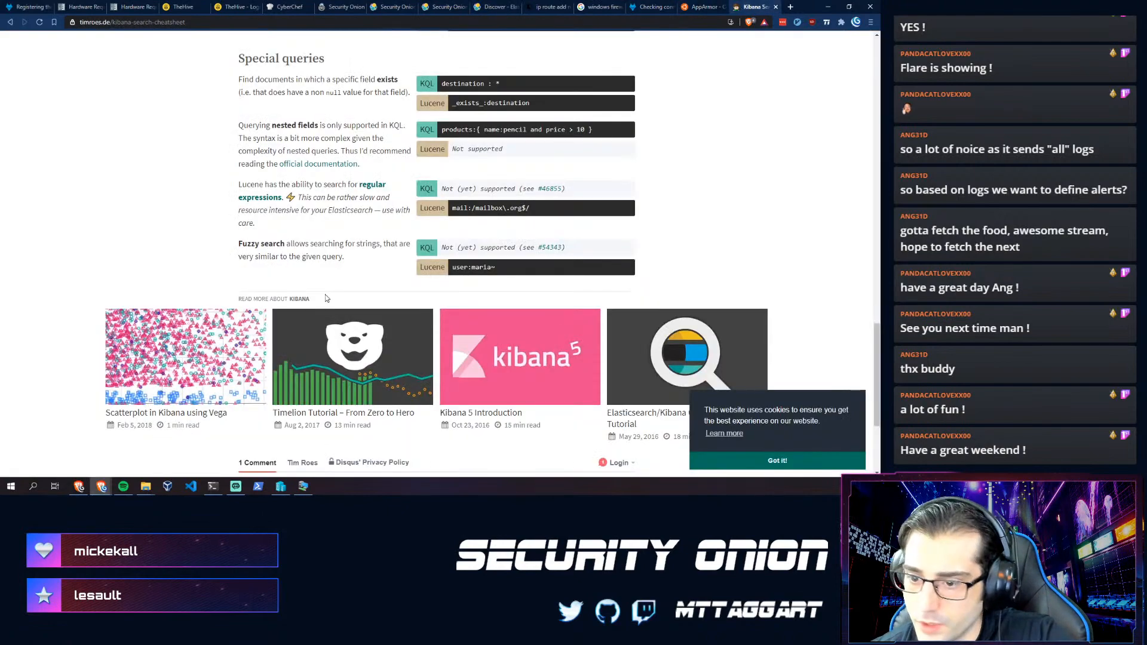
{"action": "scroll", "coordinate": [317, 281], "scroll_direction": "up", "scroll_amount": 12}
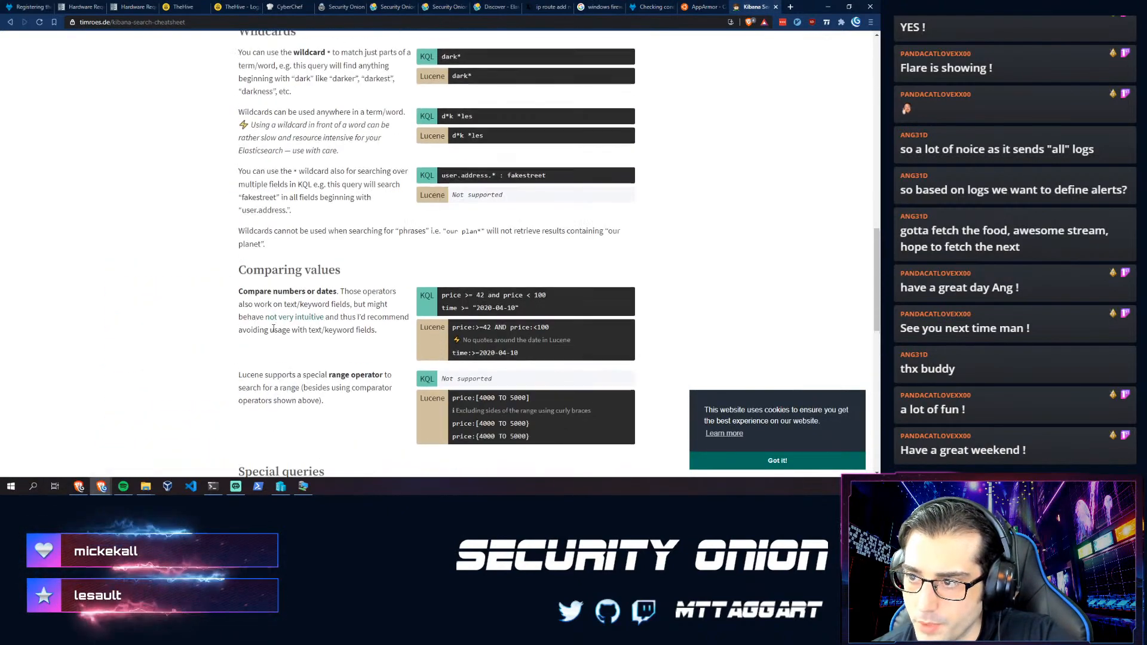
{"action": "scroll", "coordinate": [274, 327], "scroll_direction": "up", "scroll_amount": 6}
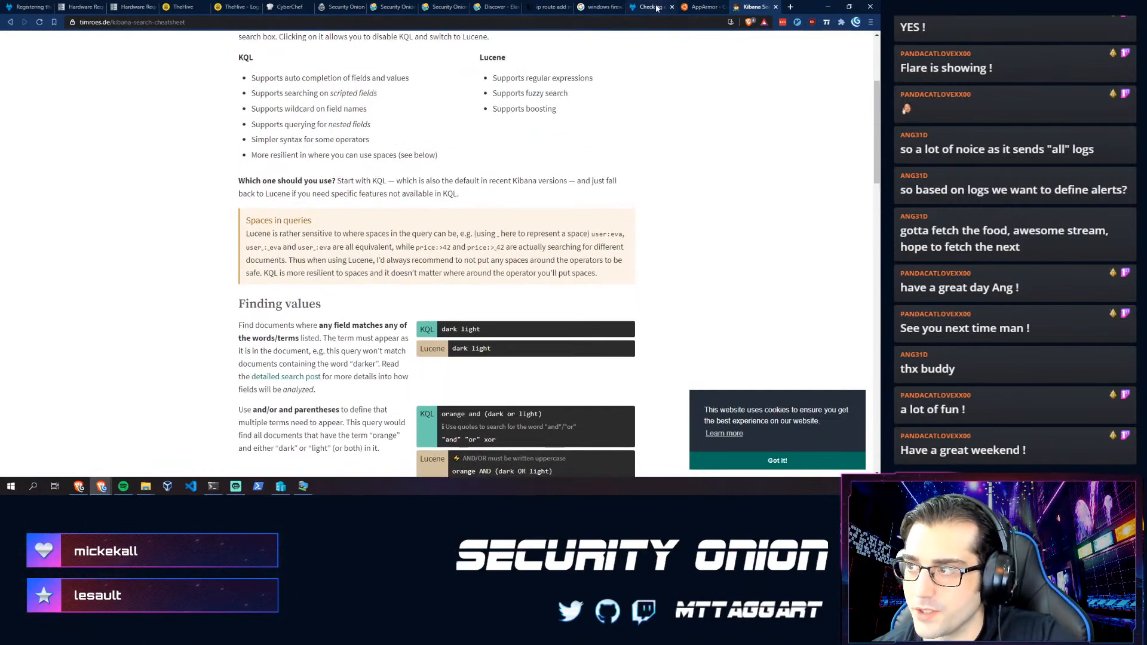
{"action": "left_click", "coordinate": [493, 6]}
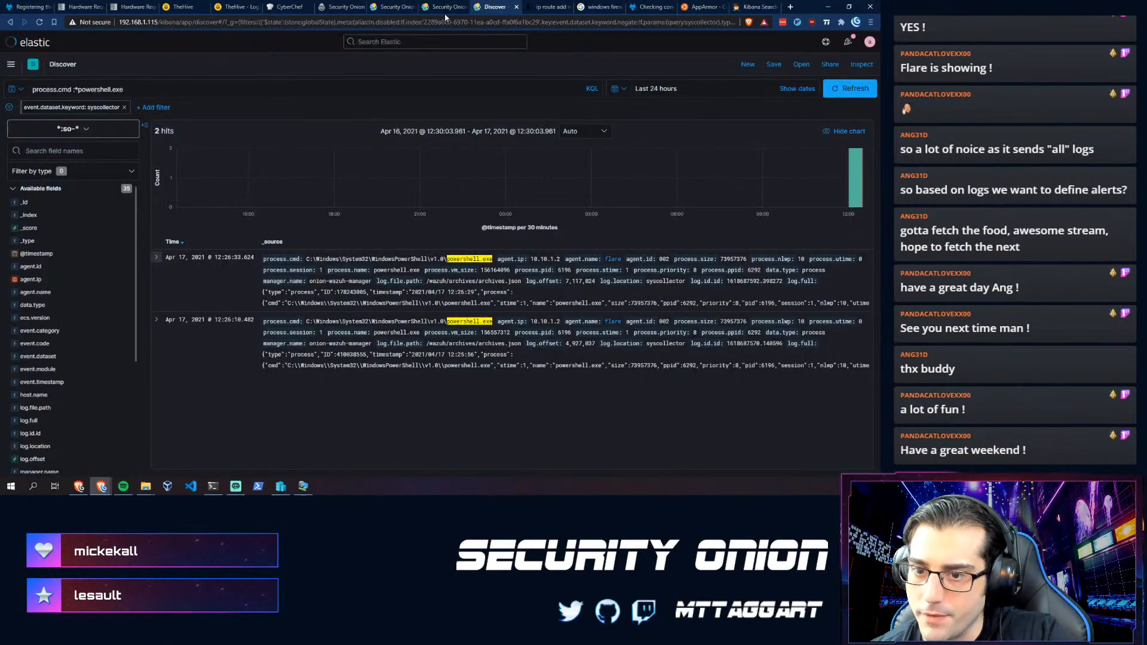
- Check the field type filter options, keeping any type, in the field sidebar
{"action": "left_click", "coordinate": [118, 171]}
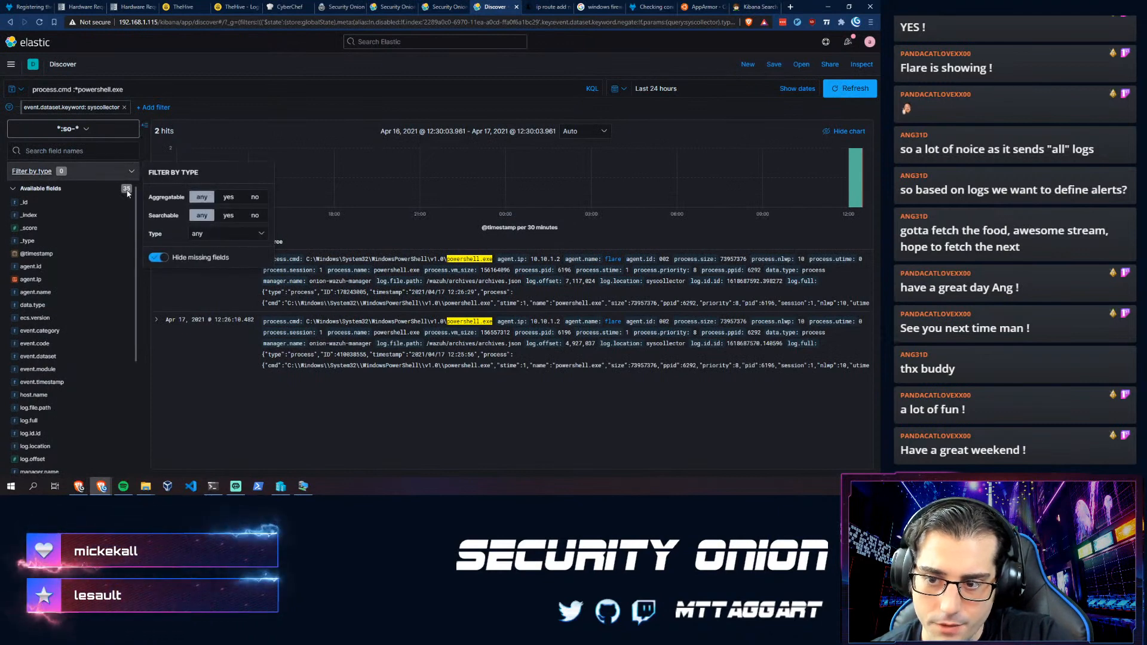
{"action": "left_click", "coordinate": [199, 234]}
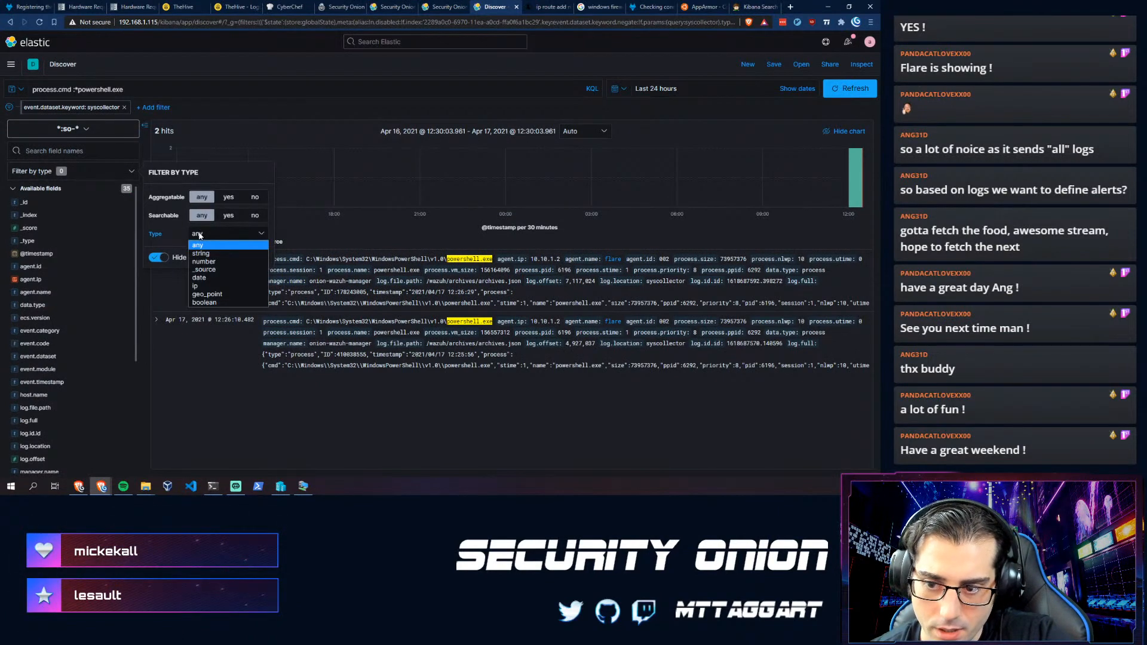
{"action": "left_click", "coordinate": [319, 117]}
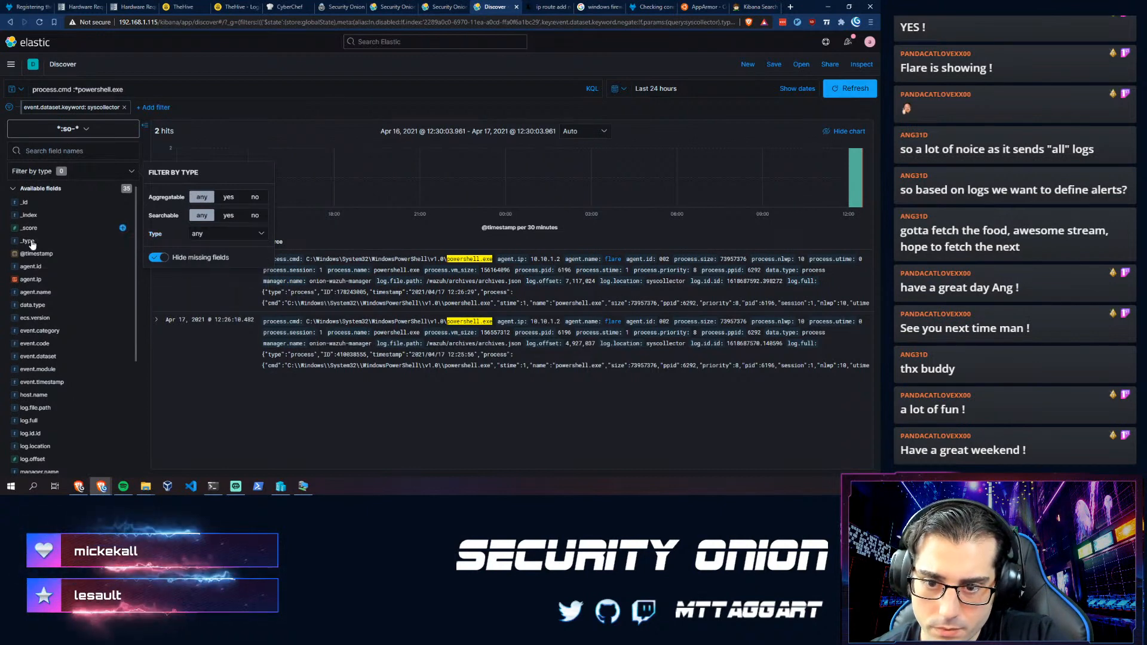
{"action": "scroll", "coordinate": [33, 335], "scroll_direction": "down", "scroll_amount": 3}
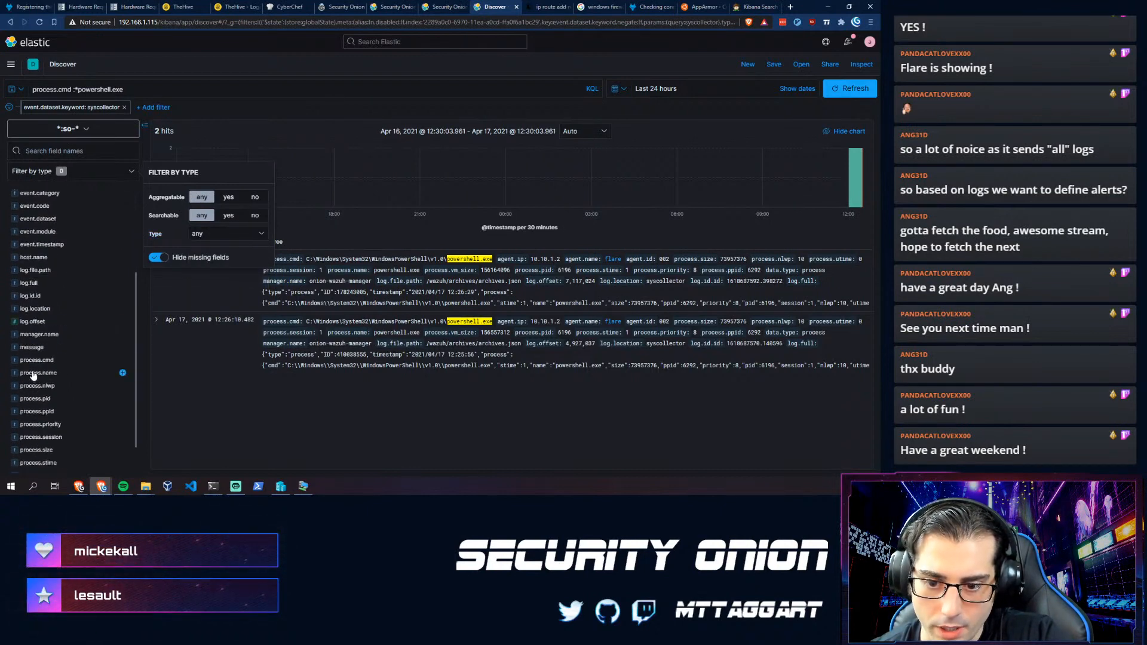
{"action": "scroll", "coordinate": [27, 402], "scroll_direction": "down", "scroll_amount": 1}
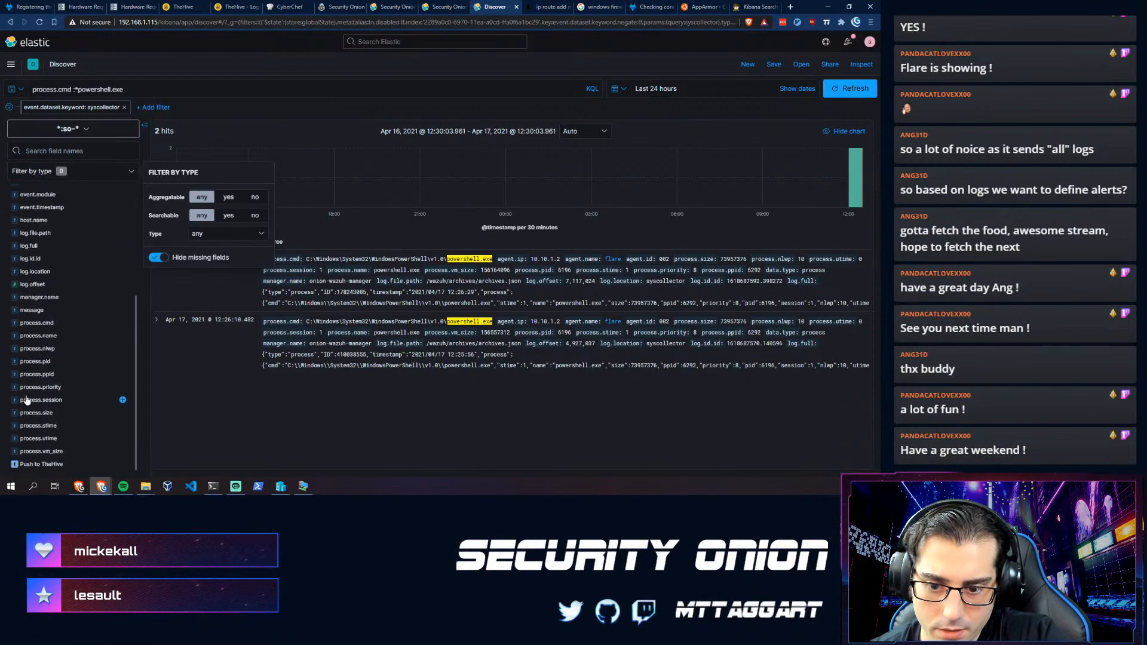
- Review process.pid top values and add process.pid as a results column
{"action": "left_click", "coordinate": [28, 363]}
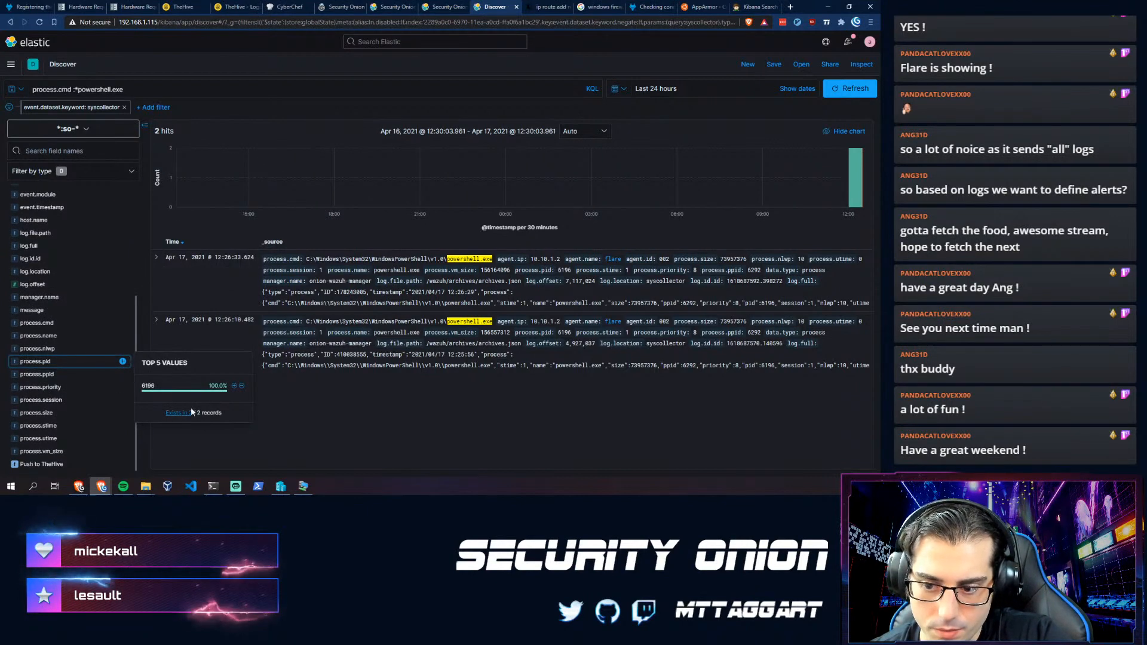
{"action": "left_click", "coordinate": [122, 361]}
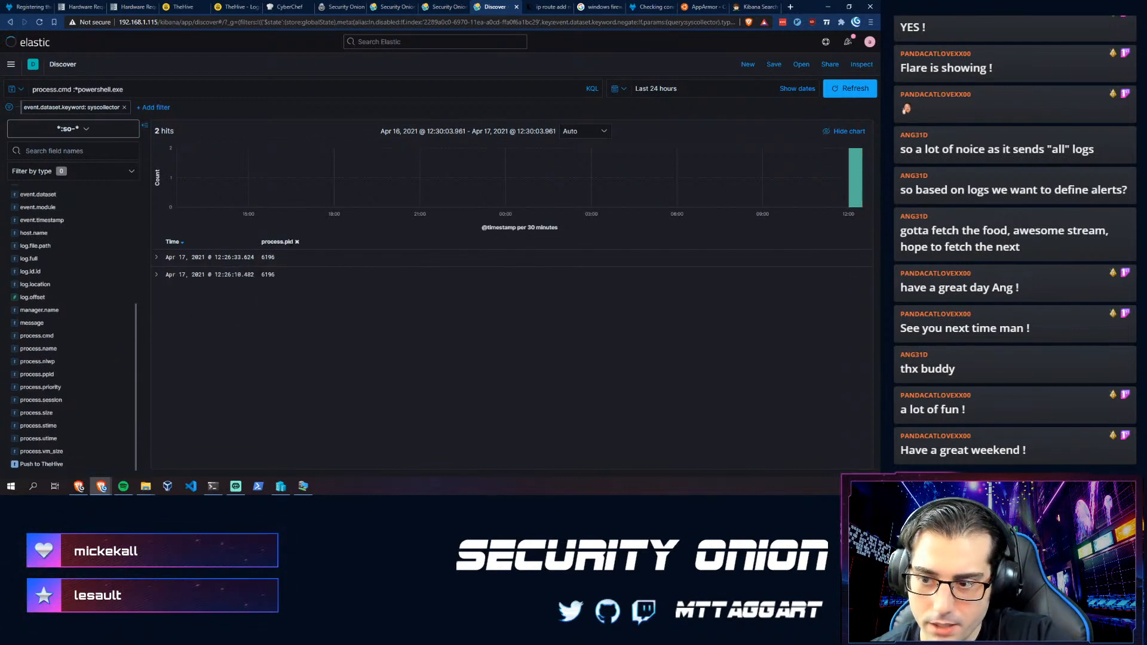
{"action": "left_click", "coordinate": [157, 258]}
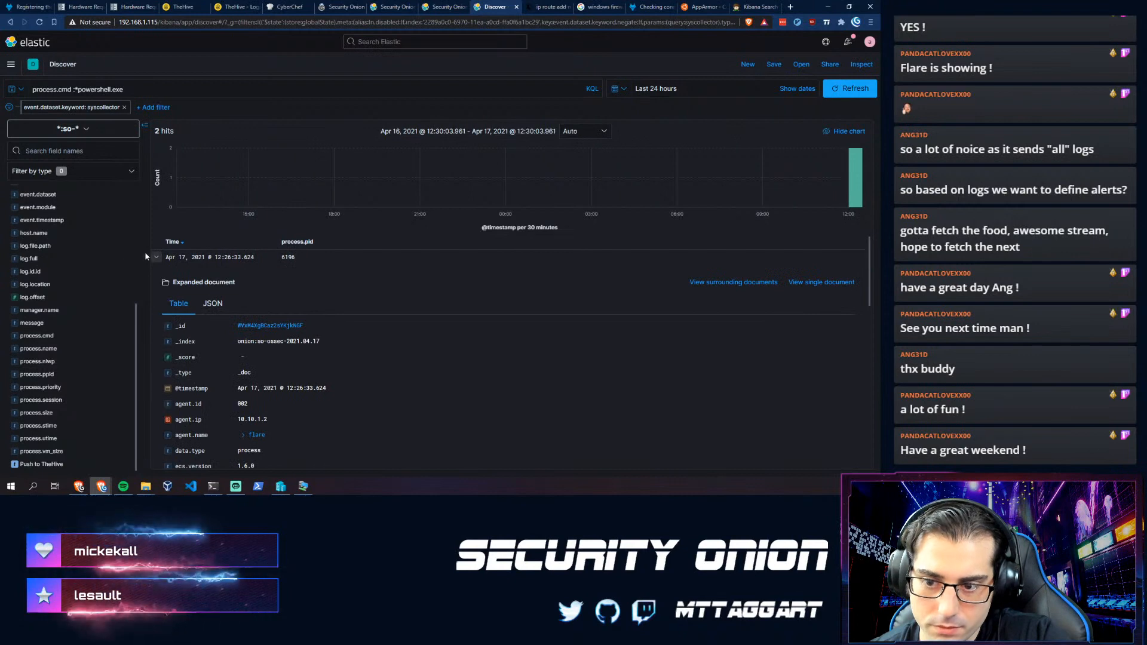
{"action": "left_click", "coordinate": [157, 258]}
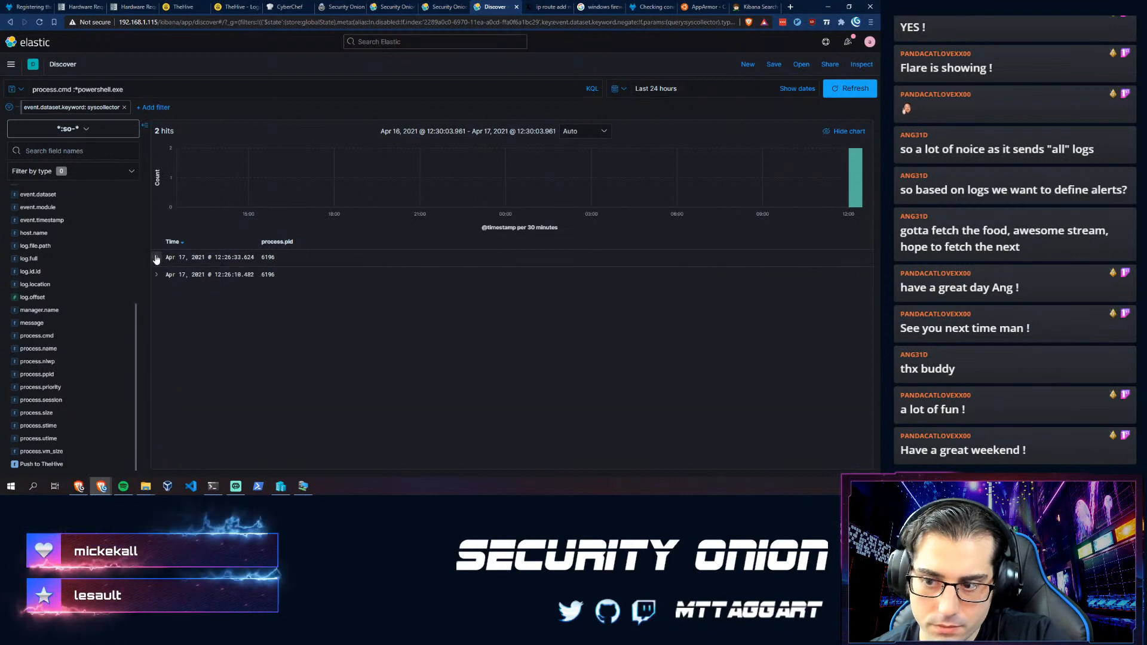
- Remove the process.pid column so the hits show their full source again
{"action": "left_click", "coordinate": [297, 242]}
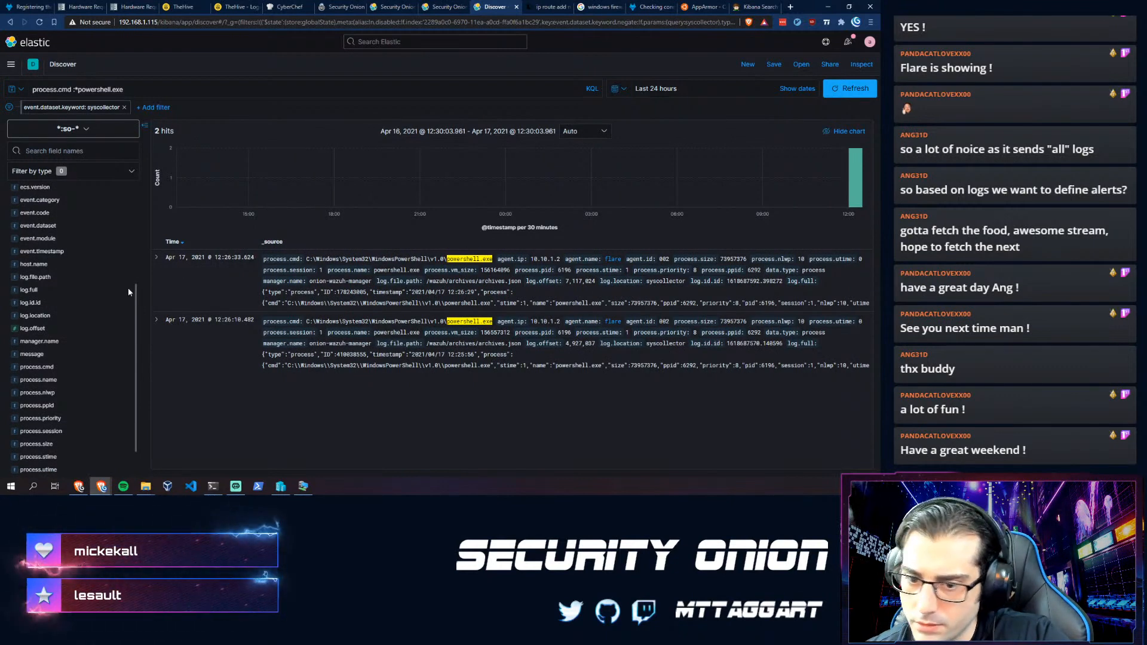
{"action": "scroll", "coordinate": [83, 277], "scroll_direction": "up", "scroll_amount": 3}
{"action": "scroll", "coordinate": [75, 282], "scroll_direction": "up", "scroll_amount": 2}
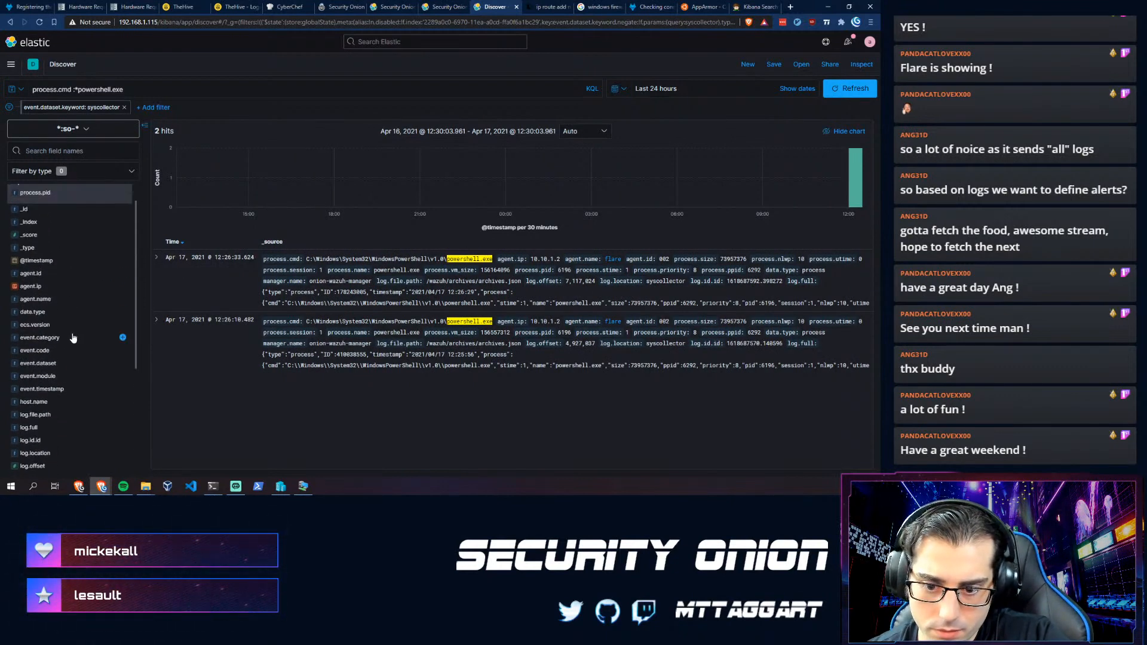
{"action": "scroll", "coordinate": [72, 338], "scroll_direction": "down", "scroll_amount": 3}
{"action": "scroll", "coordinate": [73, 318], "scroll_direction": "up", "scroll_amount": 4}
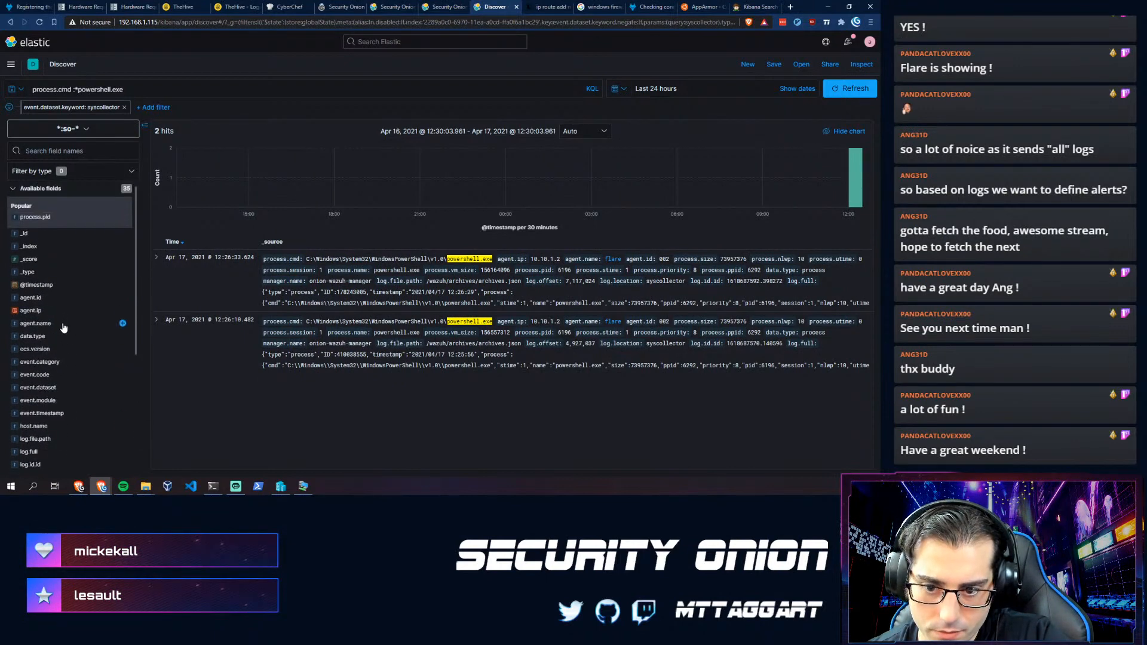
{"action": "scroll", "coordinate": [40, 289], "scroll_direction": "down", "scroll_amount": 6}
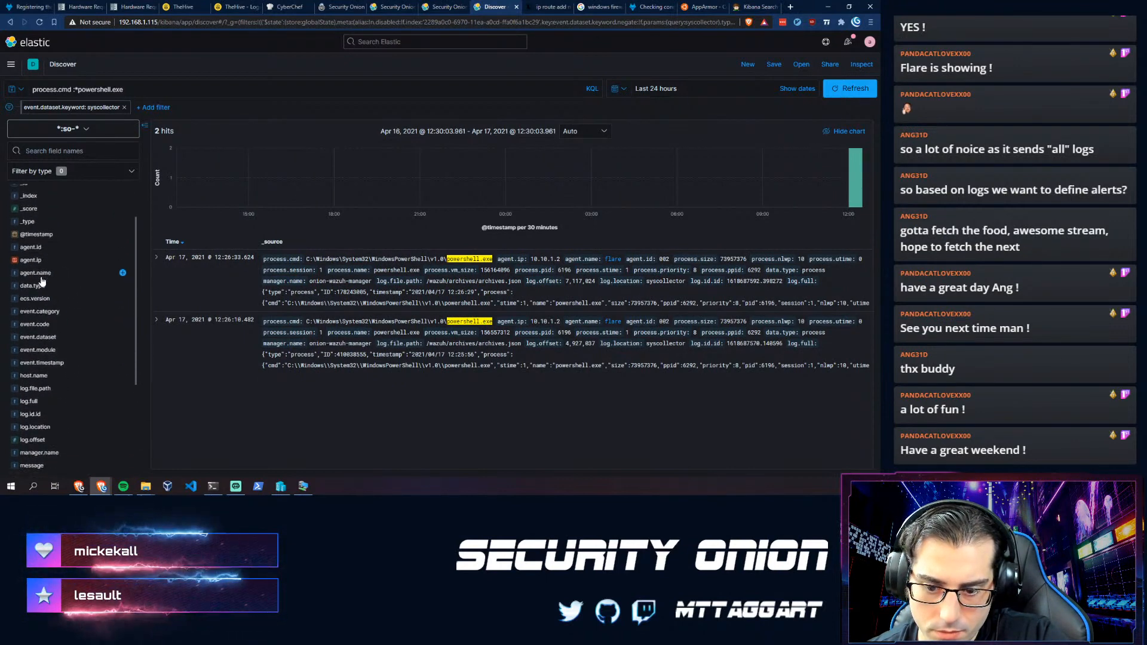
{"action": "scroll", "coordinate": [45, 323], "scroll_direction": "down", "scroll_amount": 1}
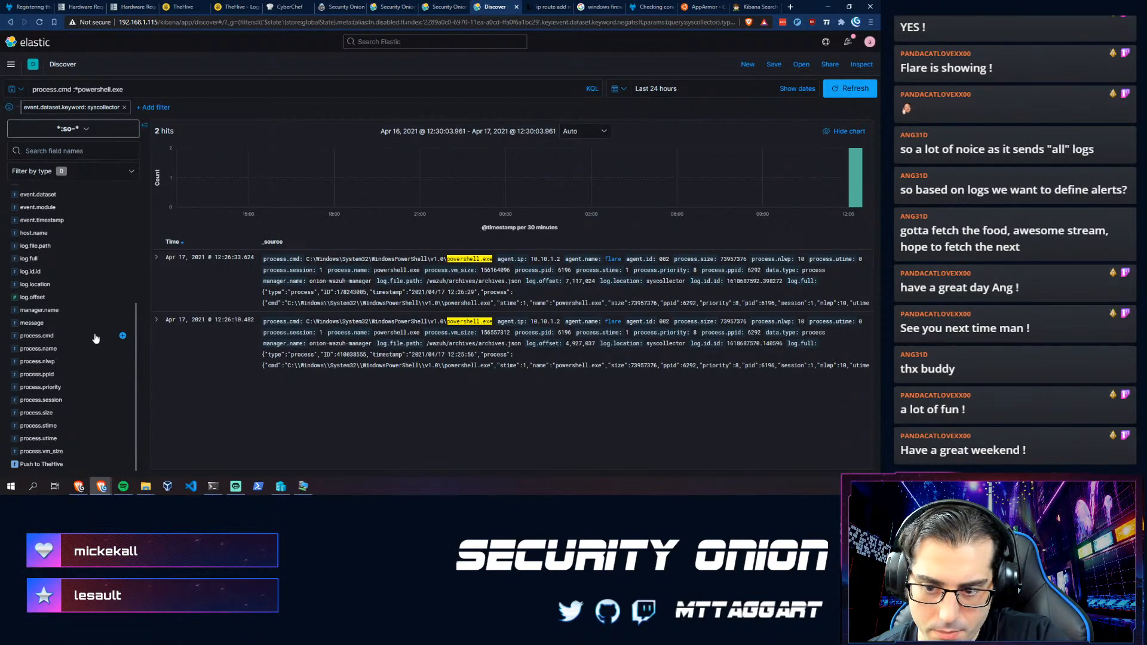
- Add process.cmd as a results column and check both PowerShell hits' details
{"action": "left_click", "coordinate": [123, 336]}
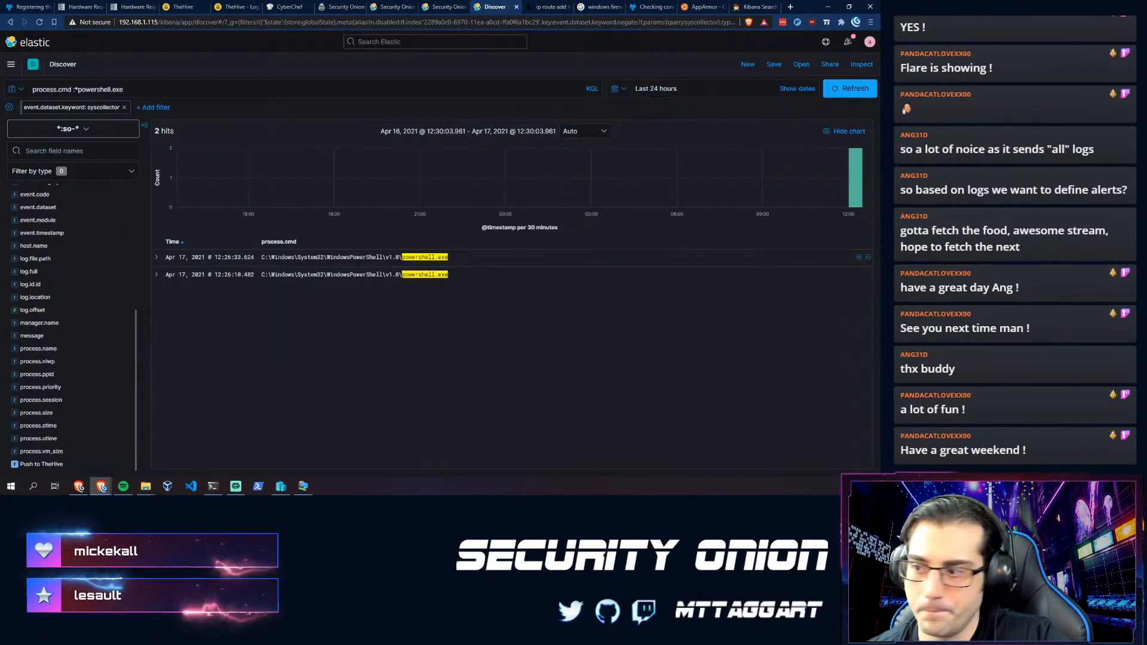
{"action": "left_click", "coordinate": [156, 258]}
{"action": "left_click", "coordinate": [157, 258]}
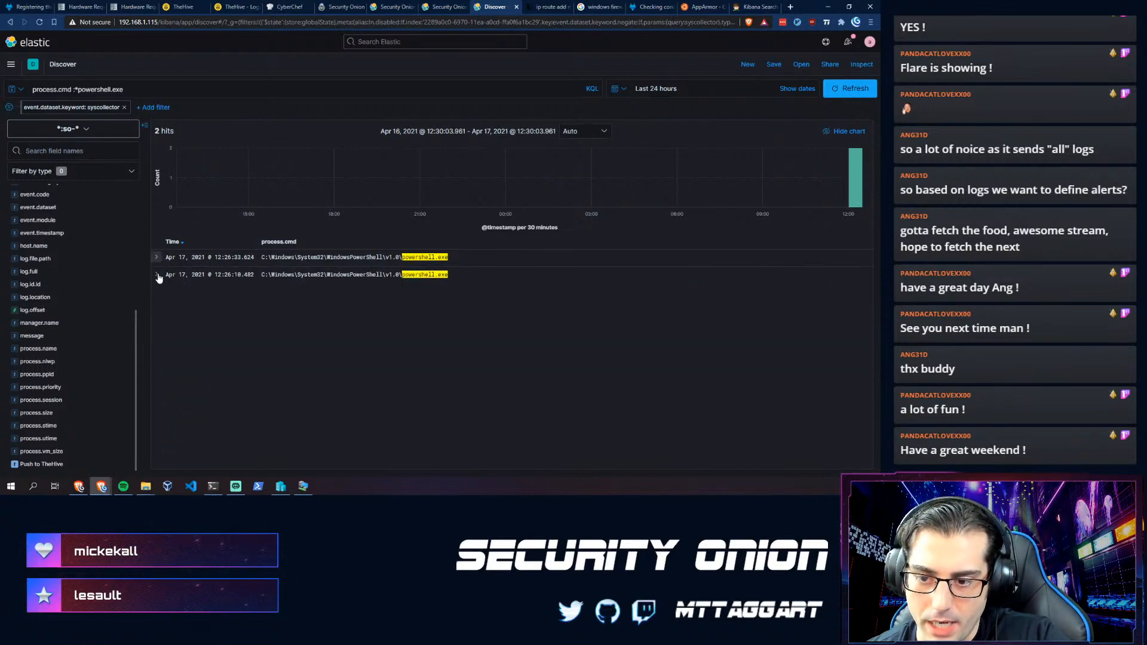
{"action": "left_click", "coordinate": [156, 275]}
{"action": "left_click", "coordinate": [160, 276]}
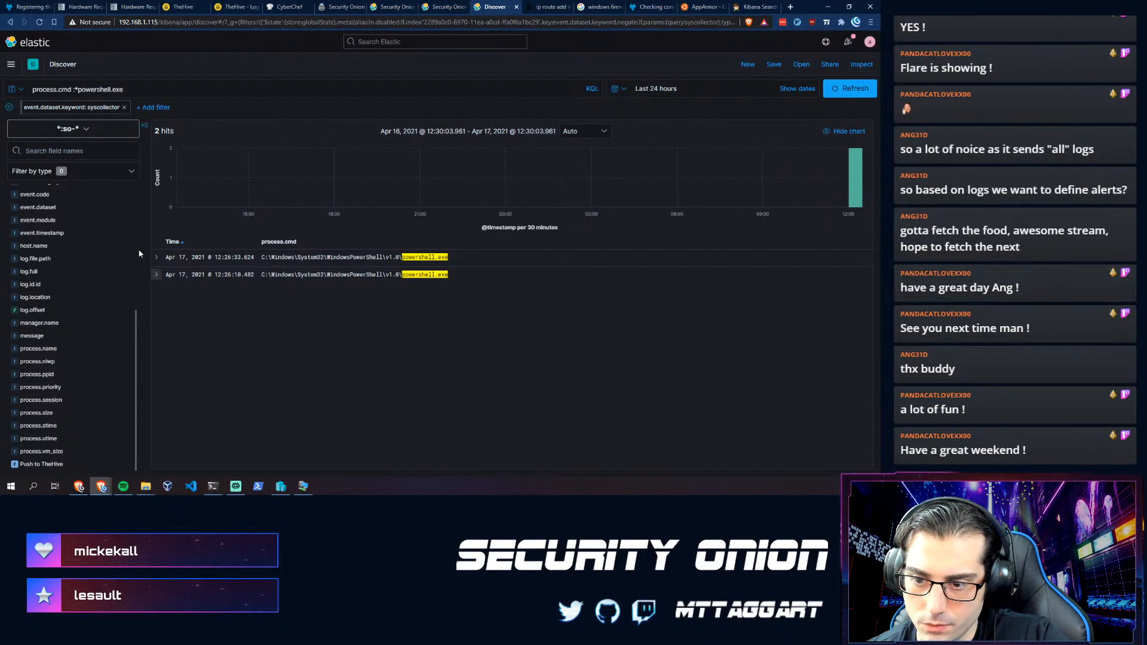
{"action": "left_click", "coordinate": [156, 257]}
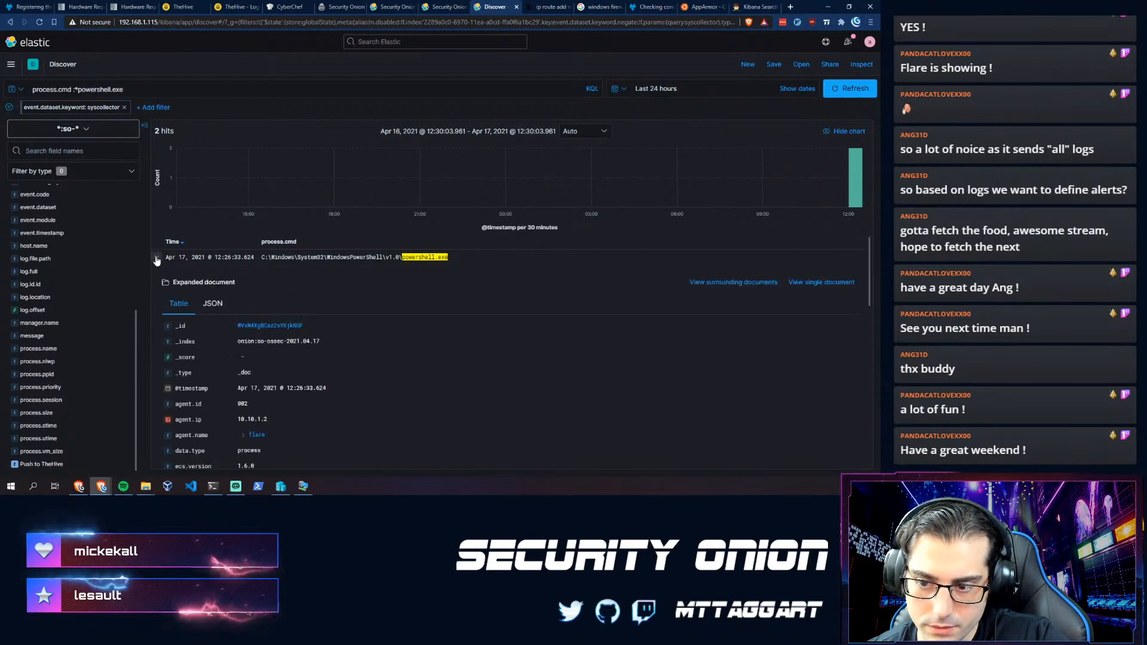
{"action": "left_click", "coordinate": [157, 258]}
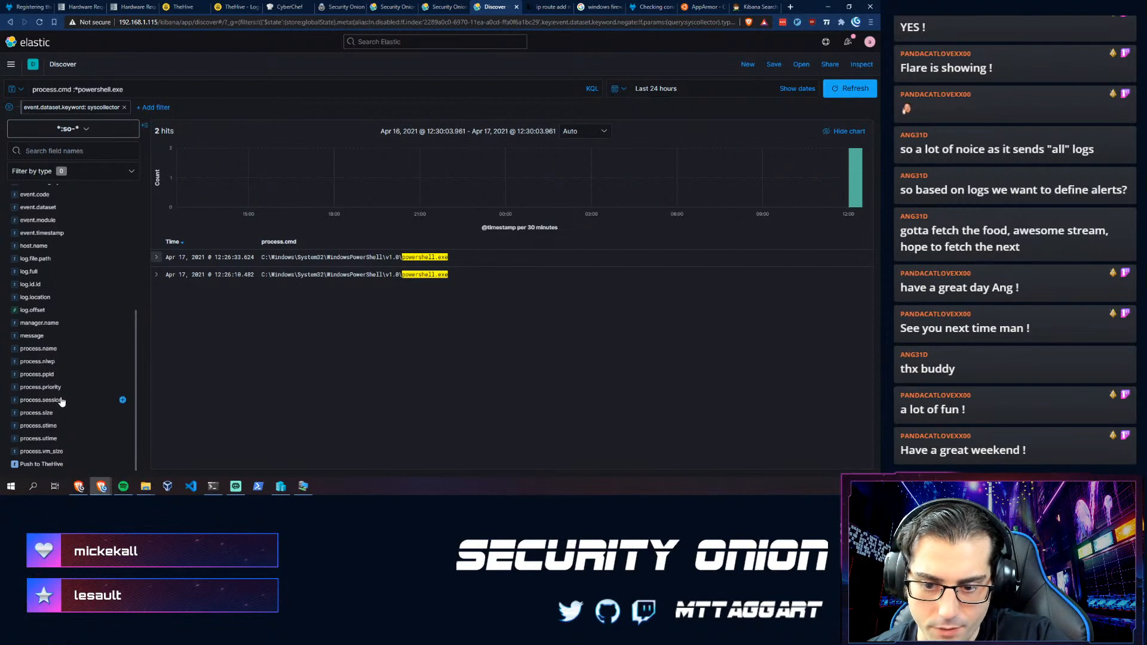
- Read through the first hit's document fields, then collapse it
{"action": "scroll", "coordinate": [61, 401], "scroll_direction": "up", "scroll_amount": 1}
{"action": "scroll", "coordinate": [58, 405], "scroll_direction": "down", "scroll_amount": 1}
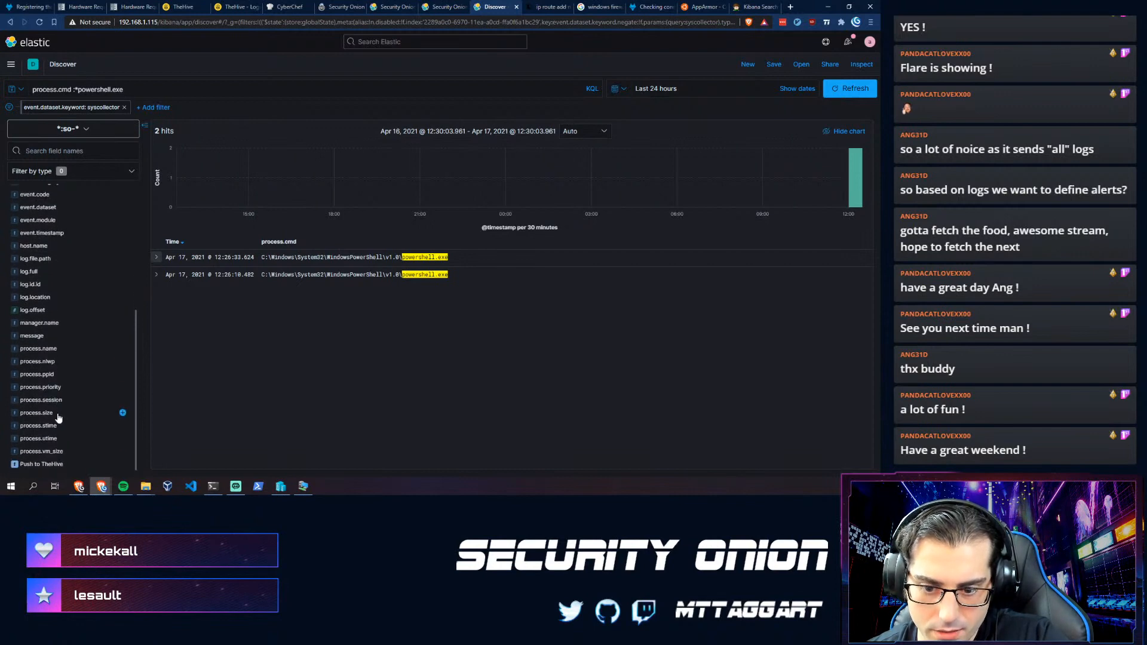
{"action": "scroll", "coordinate": [58, 418], "scroll_direction": "up", "scroll_amount": 3}
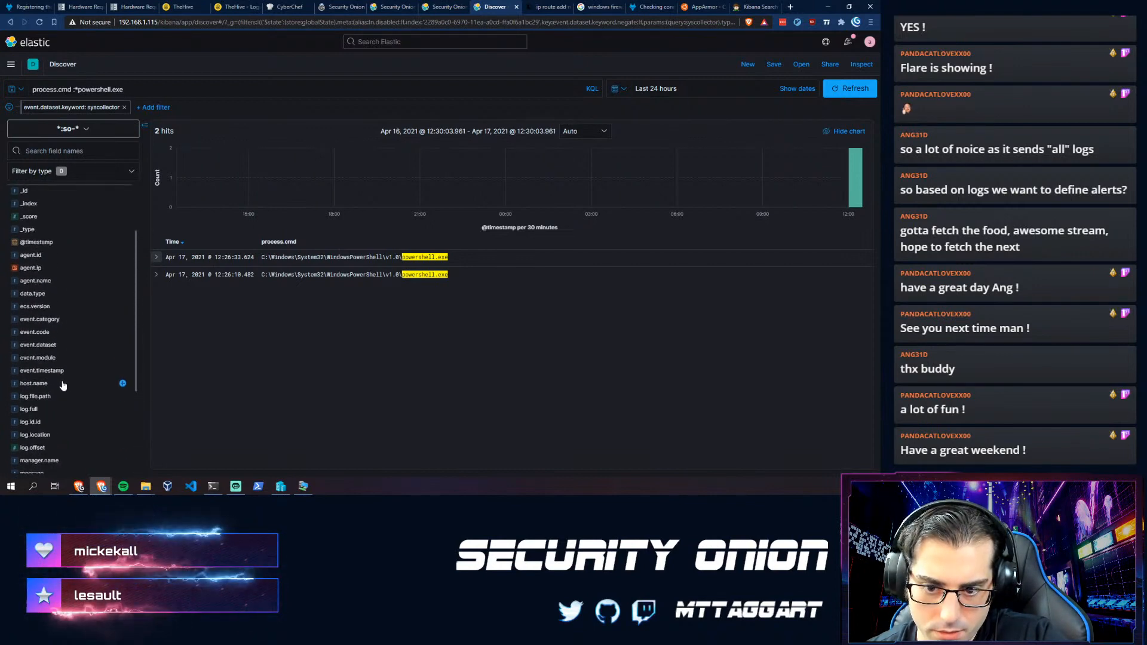
{"action": "scroll", "coordinate": [63, 386], "scroll_direction": "up", "scroll_amount": 2}
{"action": "left_click", "coordinate": [157, 257]}
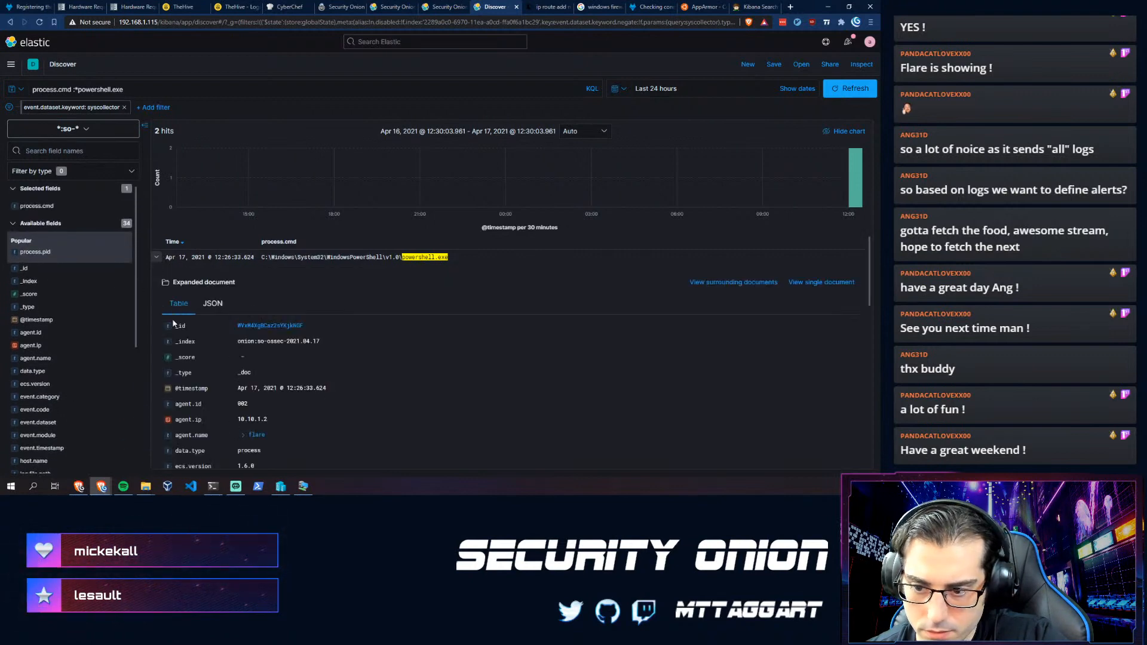
{"action": "scroll", "coordinate": [173, 323], "scroll_direction": "down", "scroll_amount": 8}
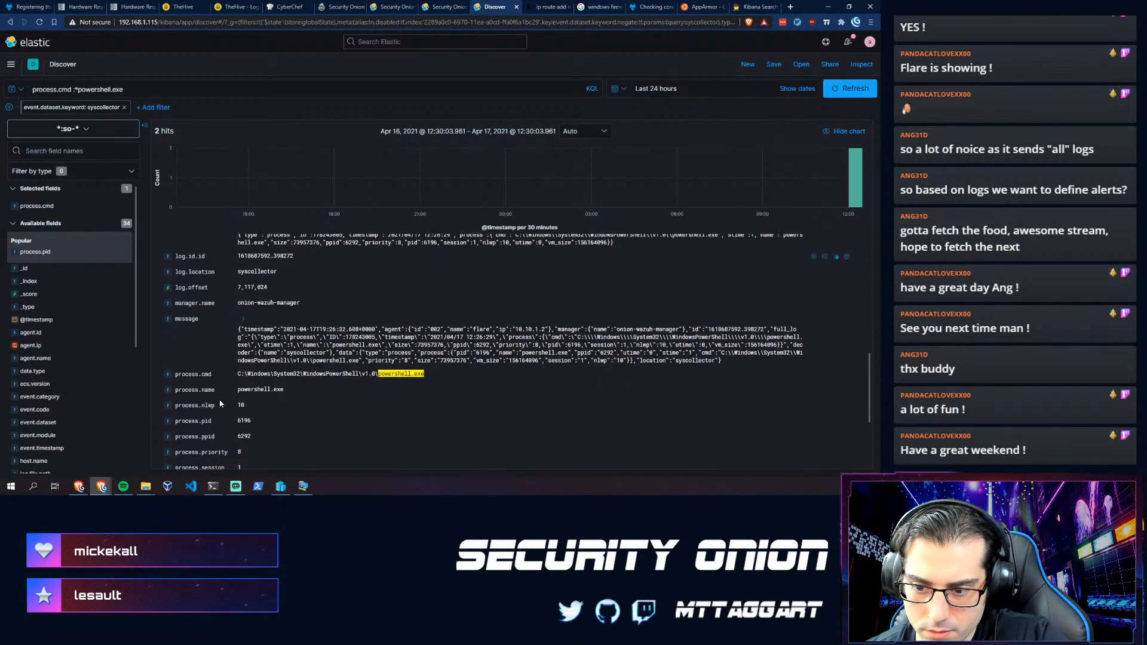
{"action": "scroll", "coordinate": [221, 405], "scroll_direction": "down", "scroll_amount": 2}
{"action": "scroll", "coordinate": [233, 357], "scroll_direction": "up", "scroll_amount": 4}
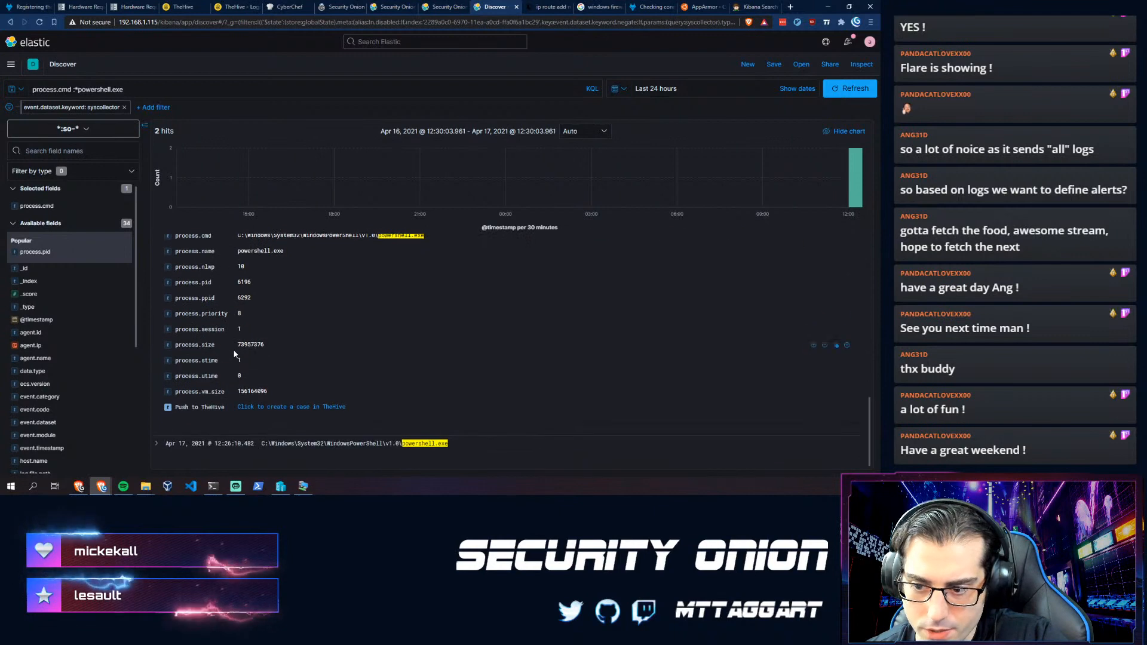
{"action": "scroll", "coordinate": [232, 353], "scroll_direction": "up", "scroll_amount": 6}
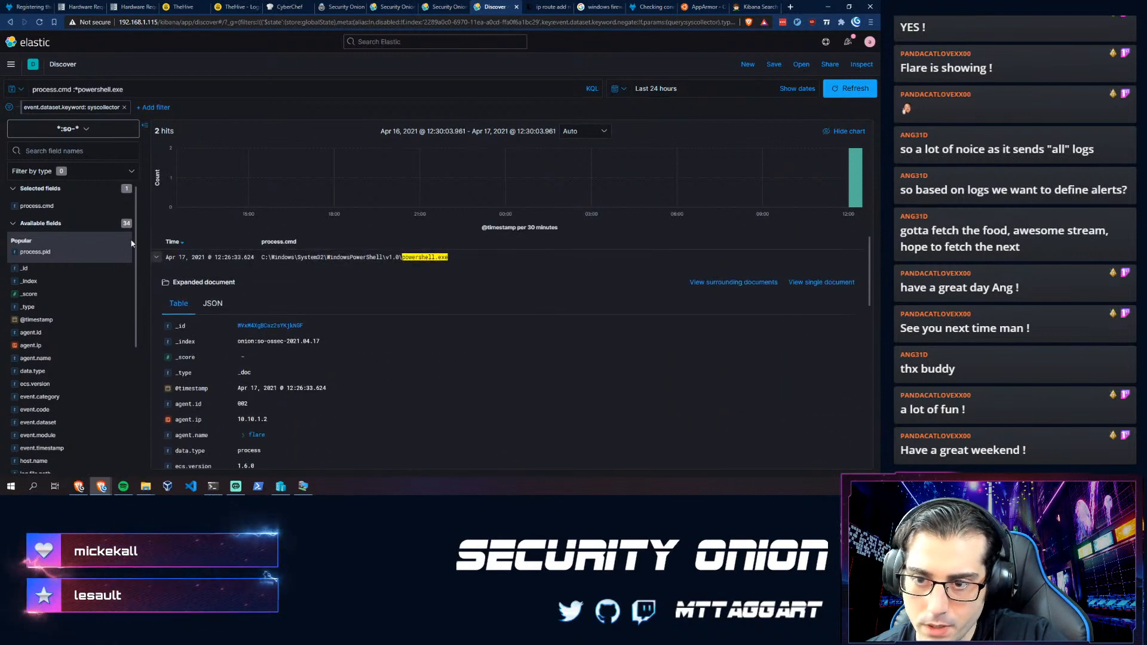
{"action": "left_click", "coordinate": [155, 258]}
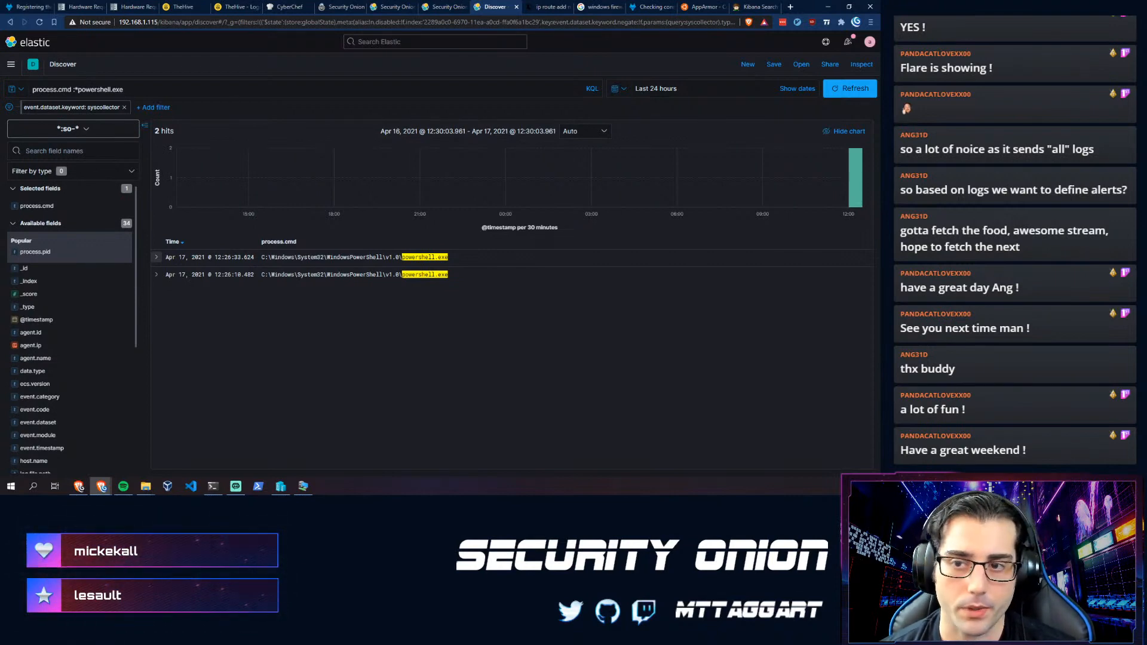
- Load introseccon.com/schedule in a new tab and browse the Saturday, April 17 talks
{"action": "left_click", "coordinate": [250, 24]}
{"action": "key", "text": "ctrl+t"}
{"action": "type", "text": "int"}
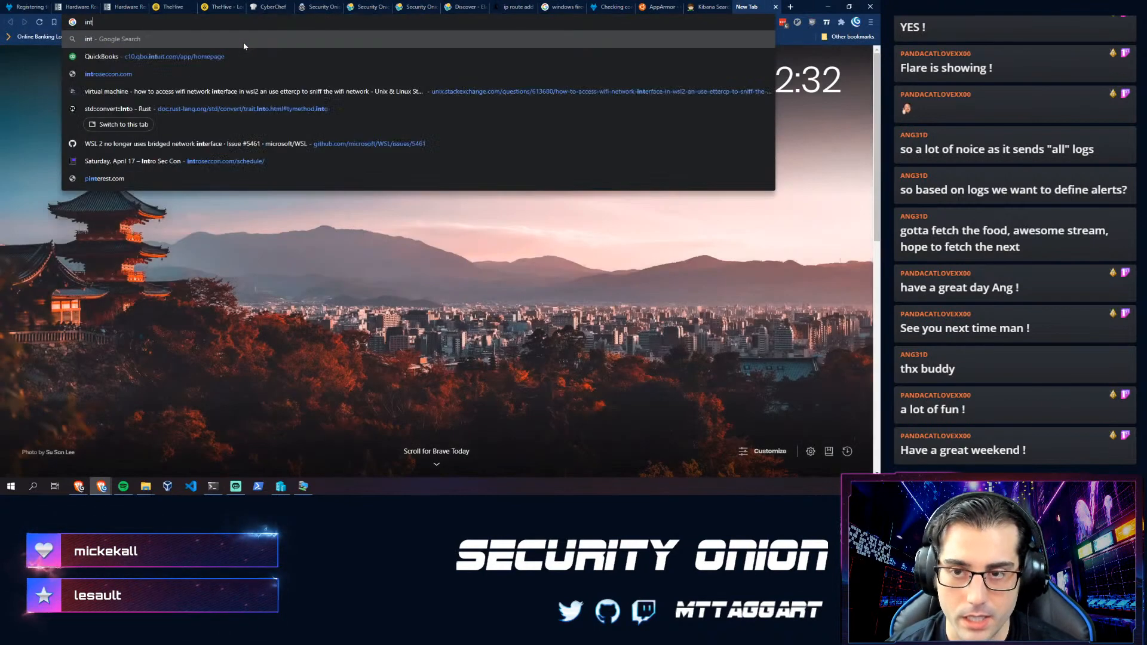
{"action": "type", "text": "rose"}
{"action": "key", "text": "Down"}
{"action": "key", "text": "Down"}
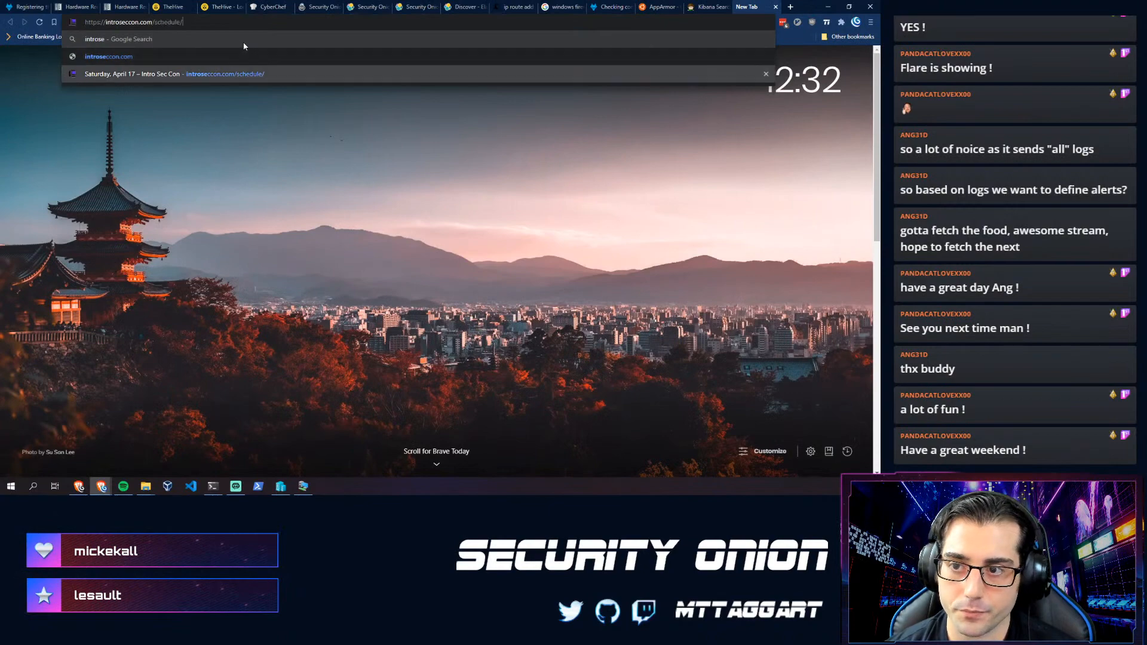
{"action": "key", "text": "Return"}
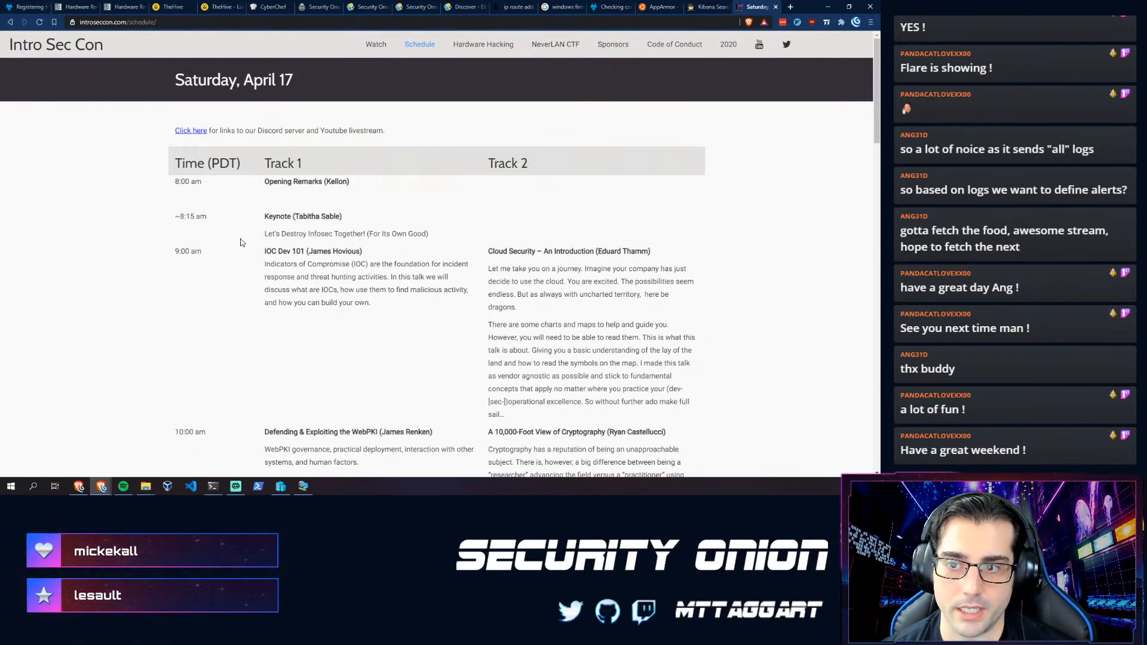
{"action": "scroll", "coordinate": [226, 258], "scroll_direction": "down", "scroll_amount": 7}
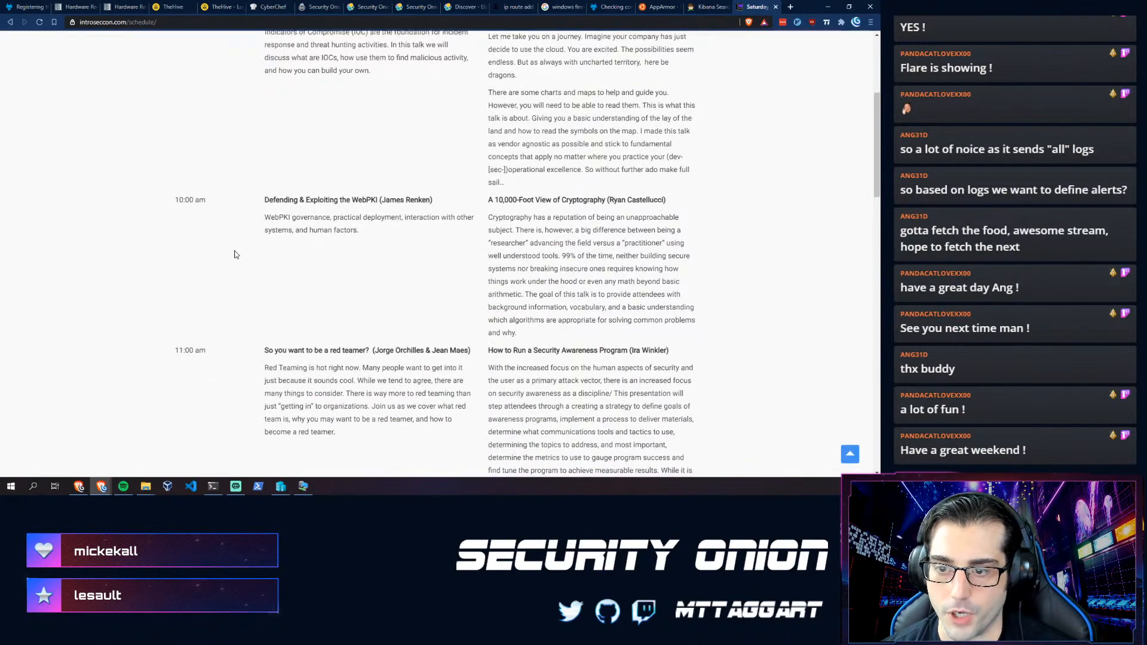
{"action": "scroll", "coordinate": [235, 256], "scroll_direction": "up", "scroll_amount": 7}
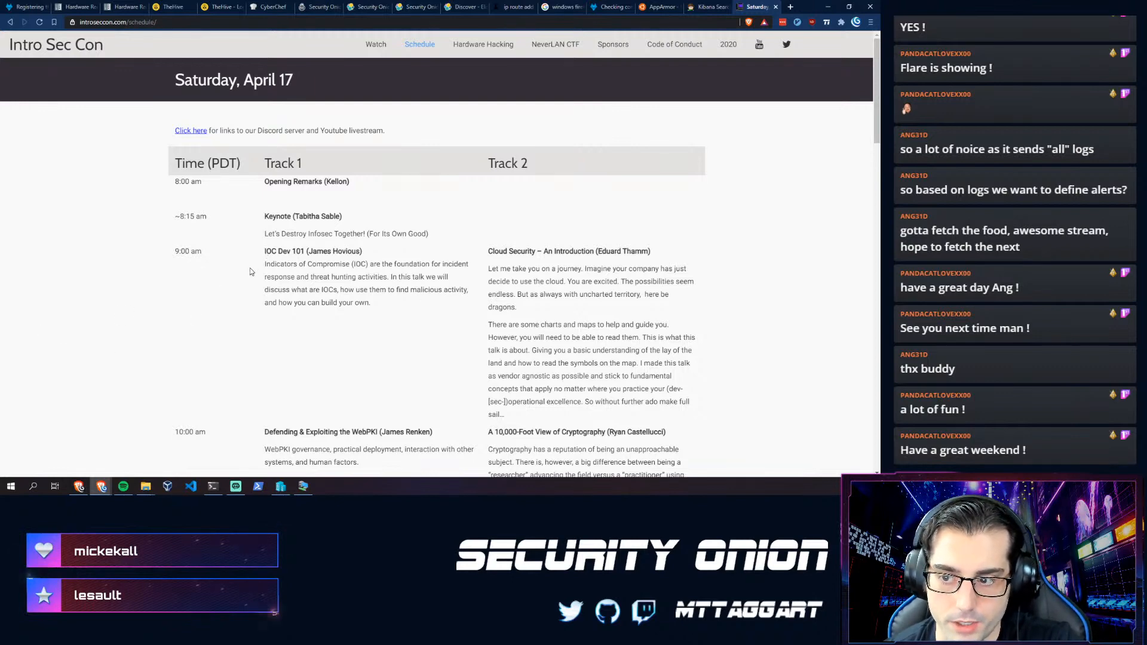
{"action": "scroll", "coordinate": [251, 271], "scroll_direction": "down", "scroll_amount": 5}
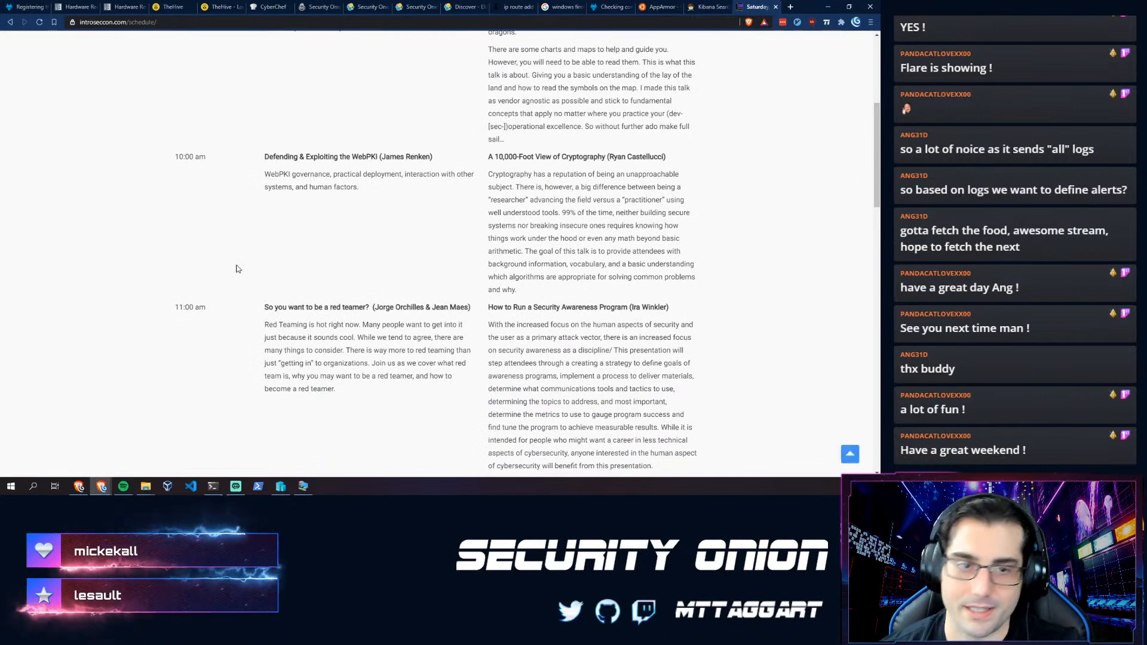